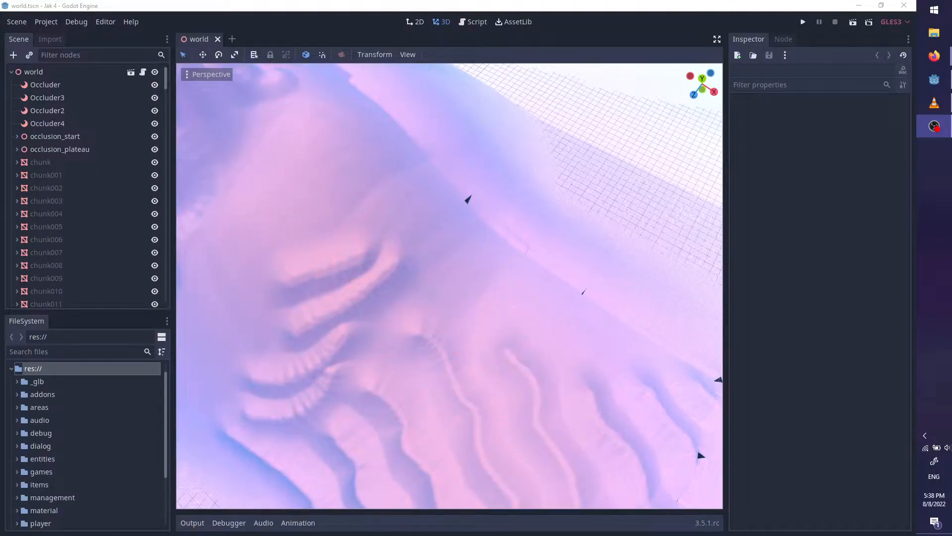
middle_click_drag(480, 355, 13, 312)
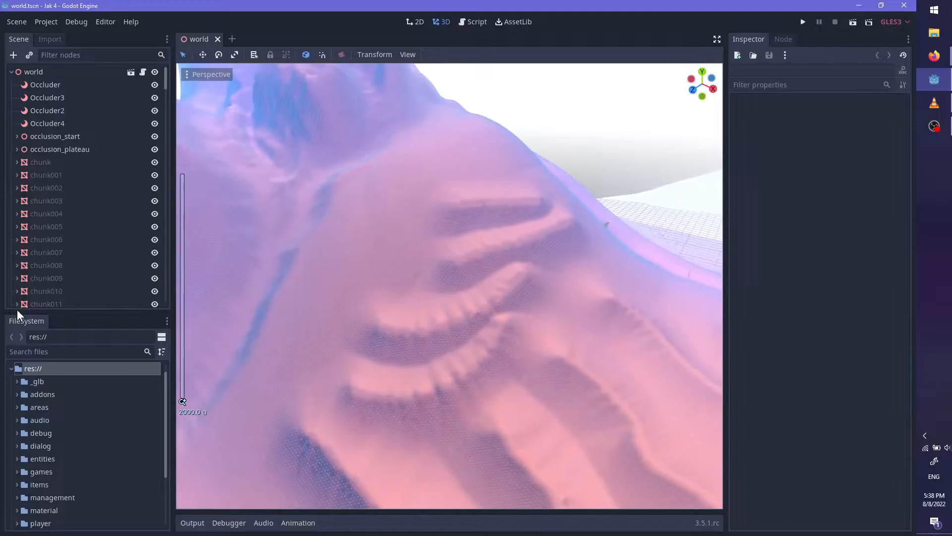
key("alt+Tab")
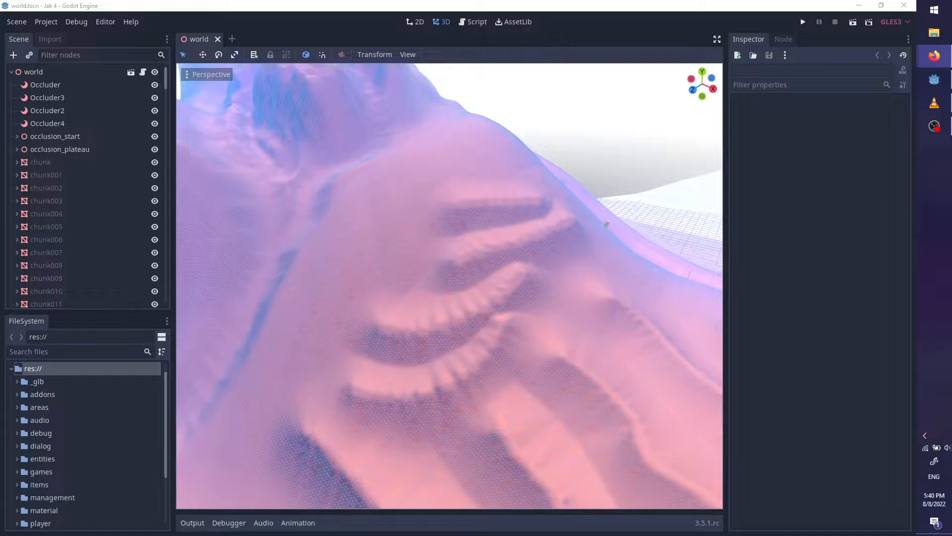
key("alt+Tab")
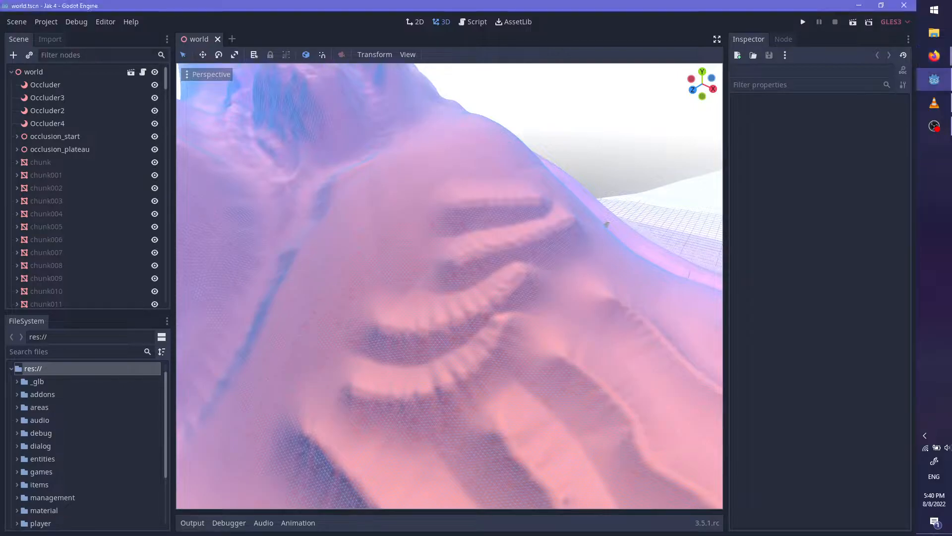
key("alt+Tab")
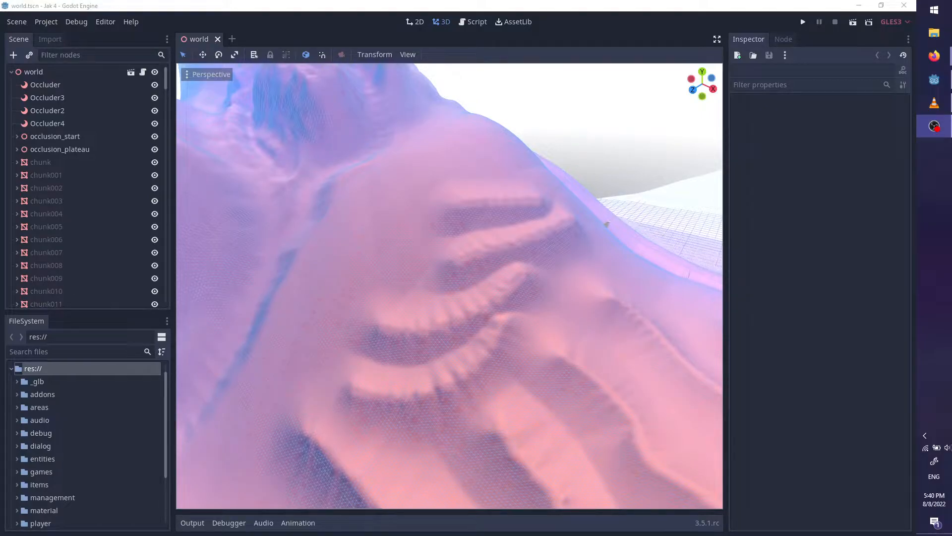
key("alt+Tab")
key("alt+Tab")
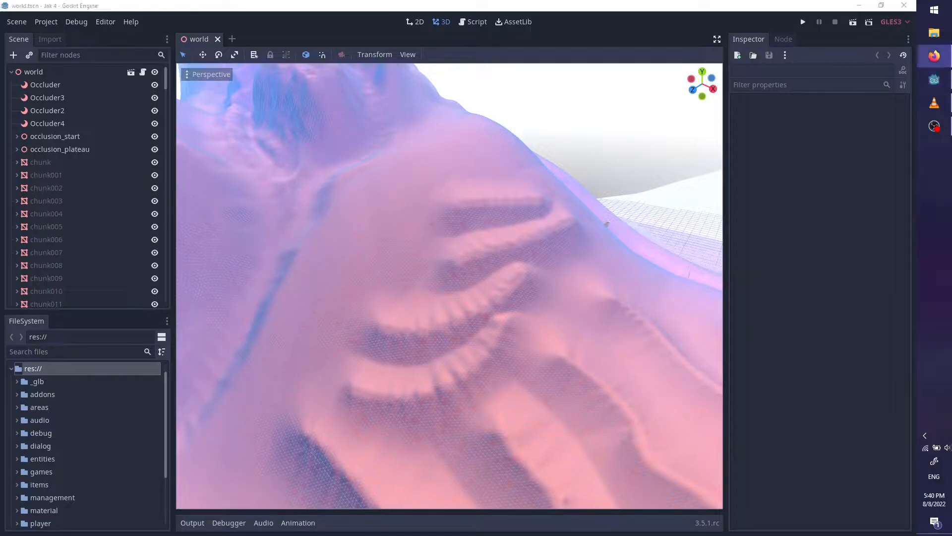
left_click(545, 4)
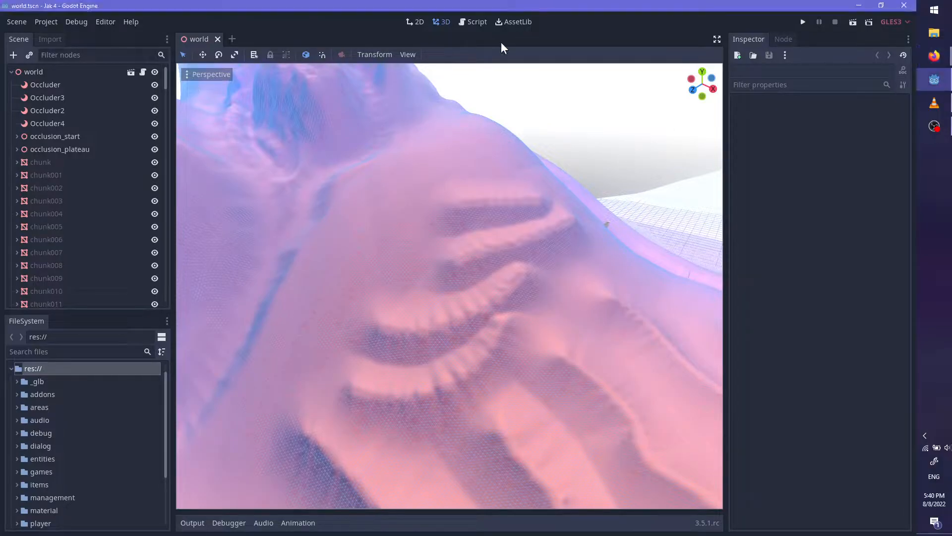
Save the world scene, run the game and walk the character along the fortress walls to the round tower
key("ctrl+s")
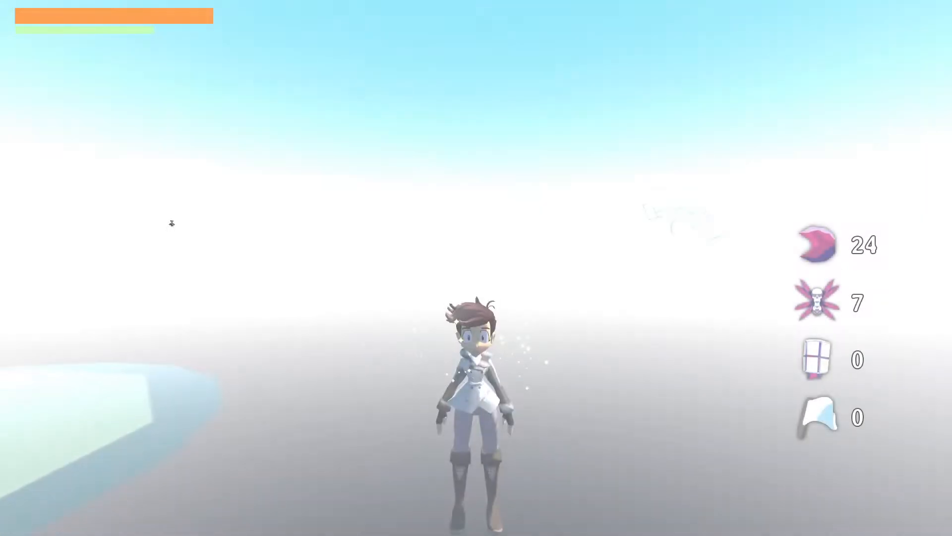
key("w")
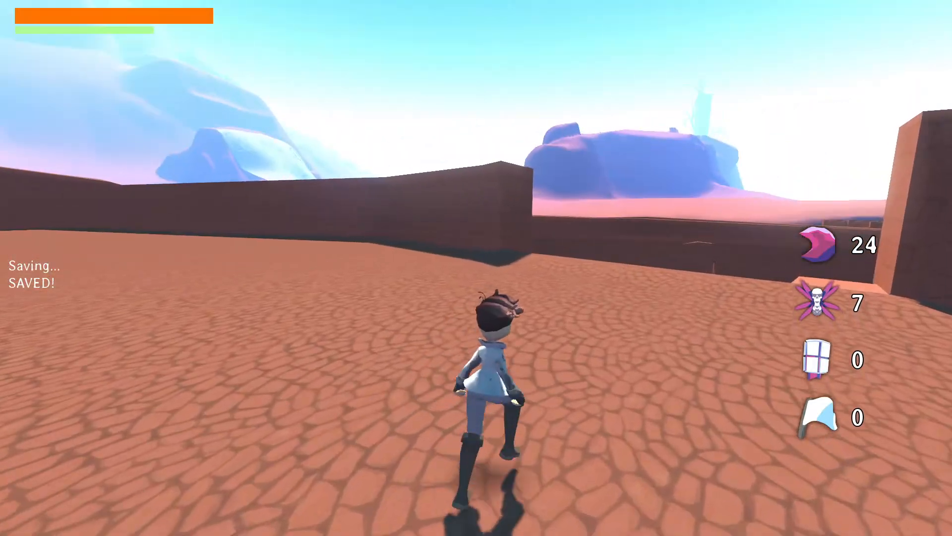
key("w")
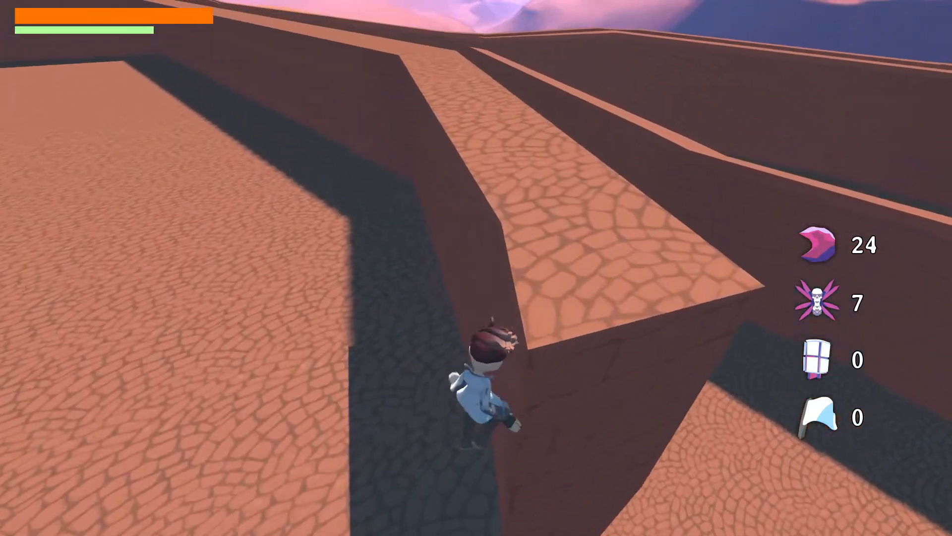
key("w")
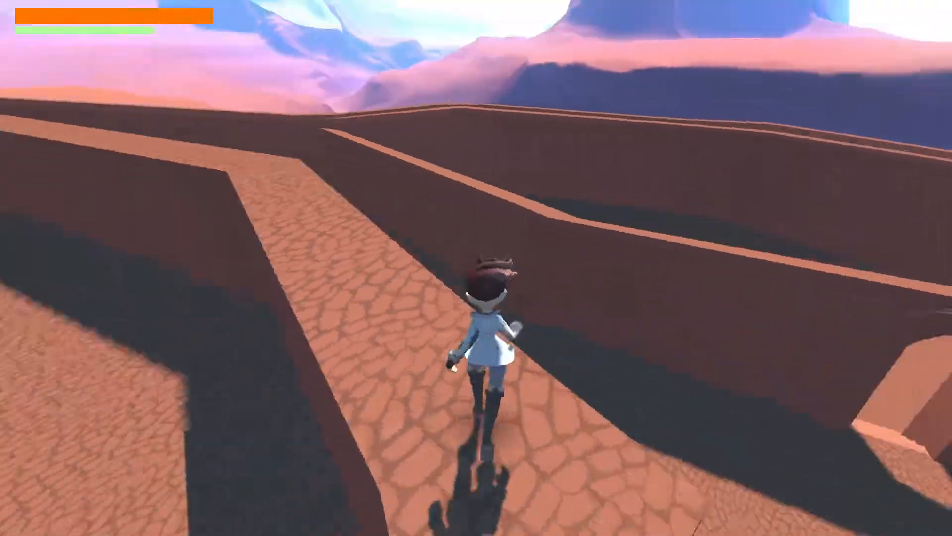
key("w")
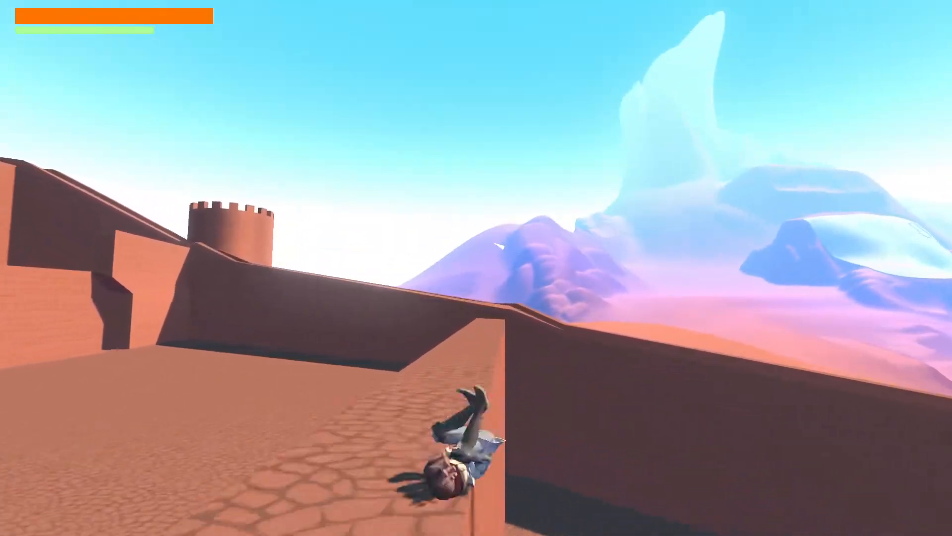
key("w")
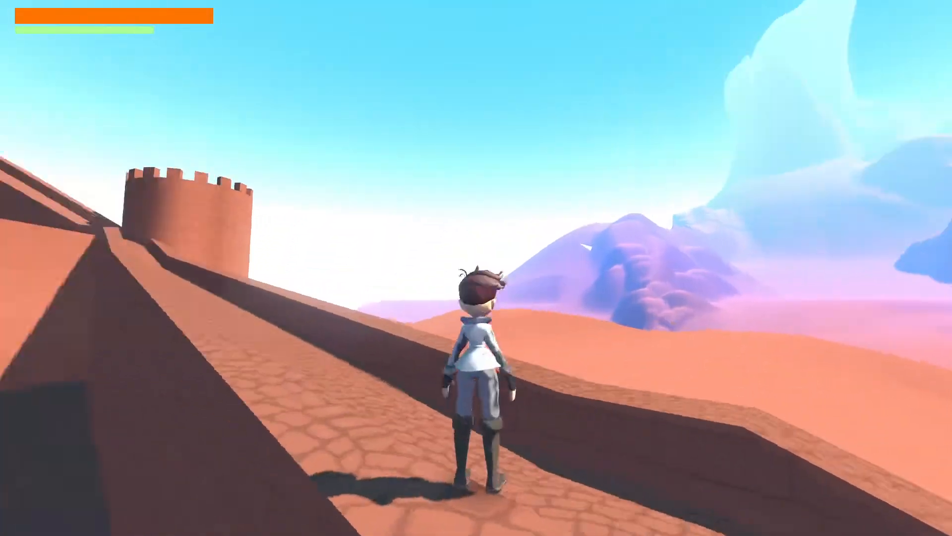
key("w")
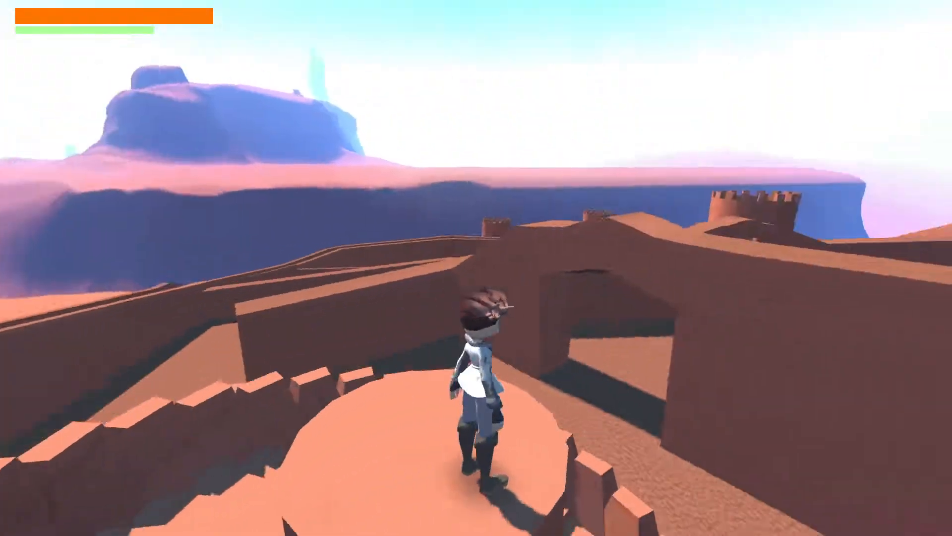
Playtest the fortress by jumping from the tower onto the walls, crossing the courtyard past the wide staircase, and quit the game
key("w")
key("space")
key("space")
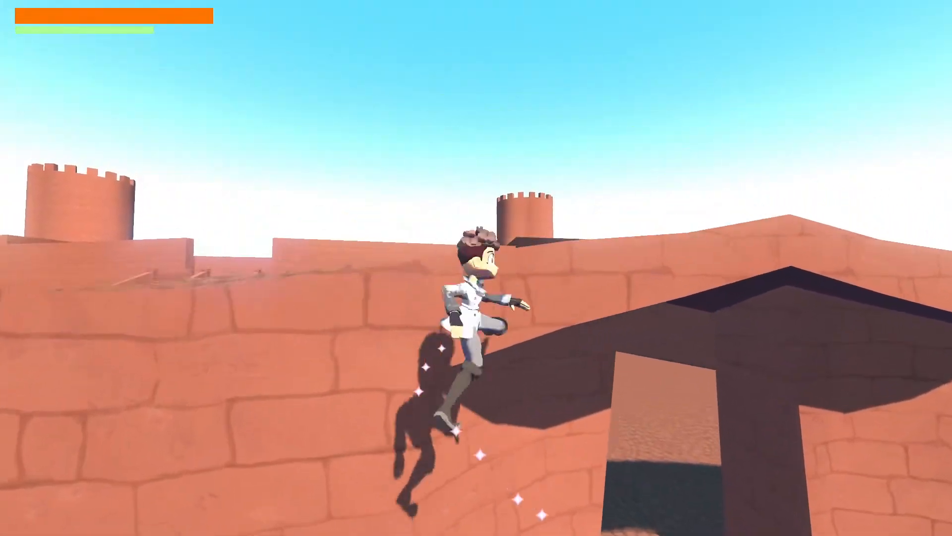
key("w")
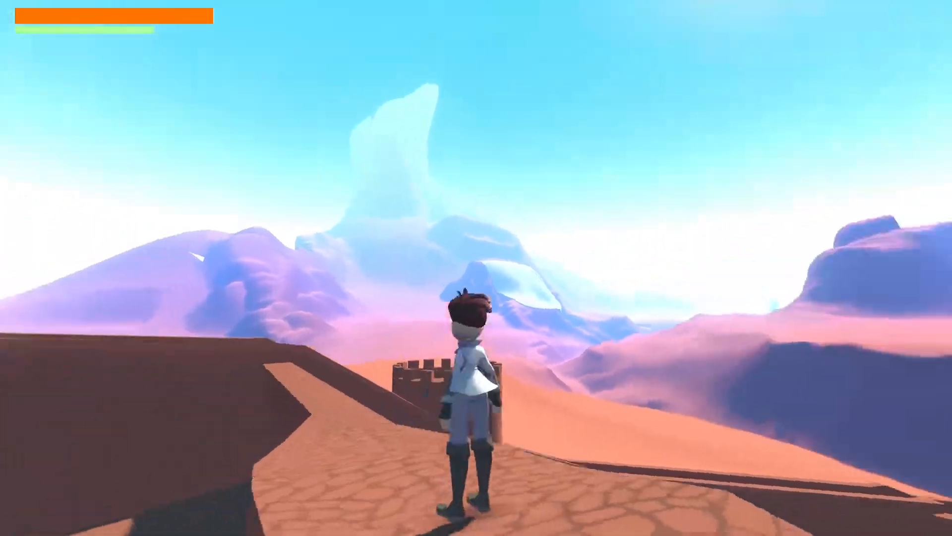
key("w")
key("w")
key("space")
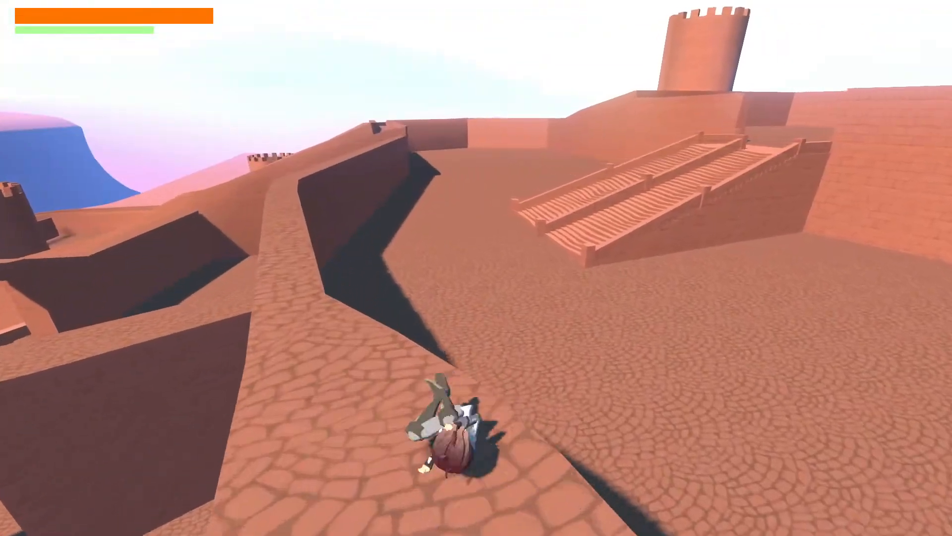
key("w")
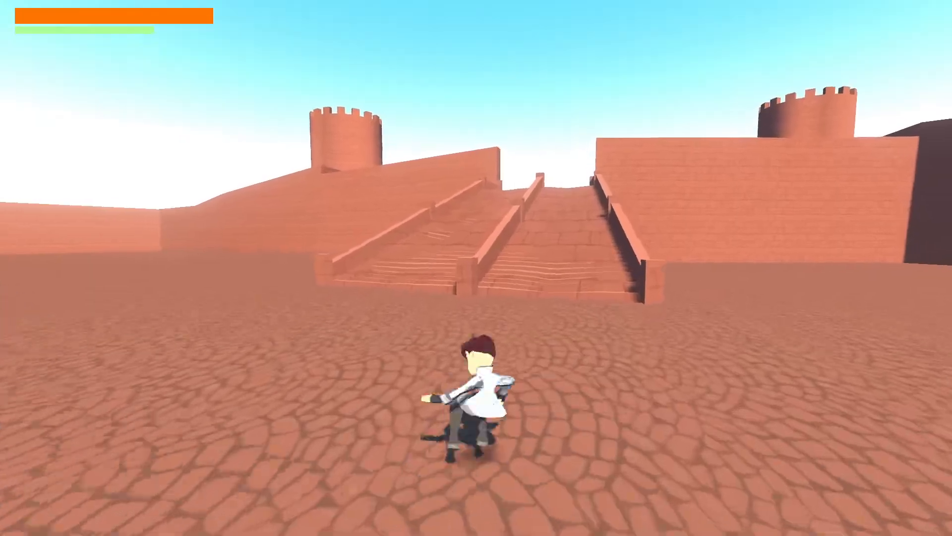
key("w")
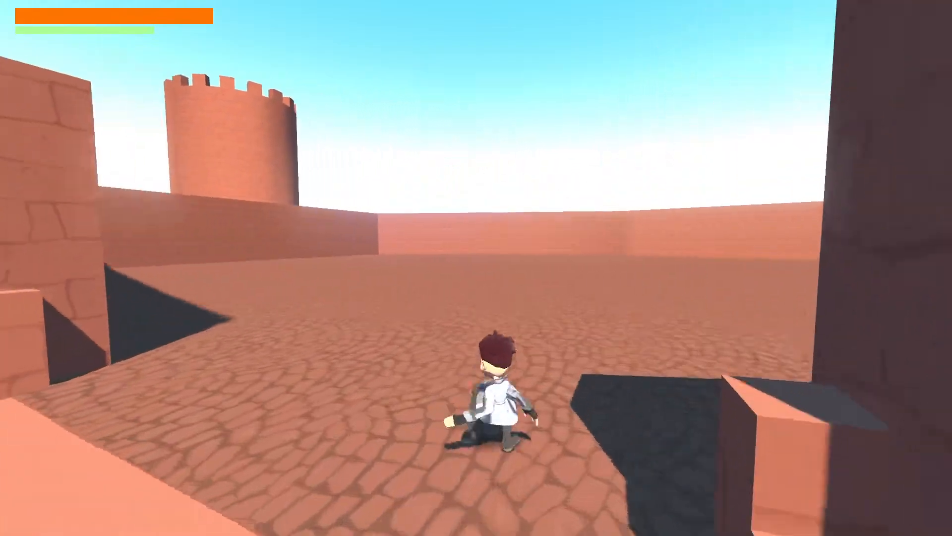
key("space")
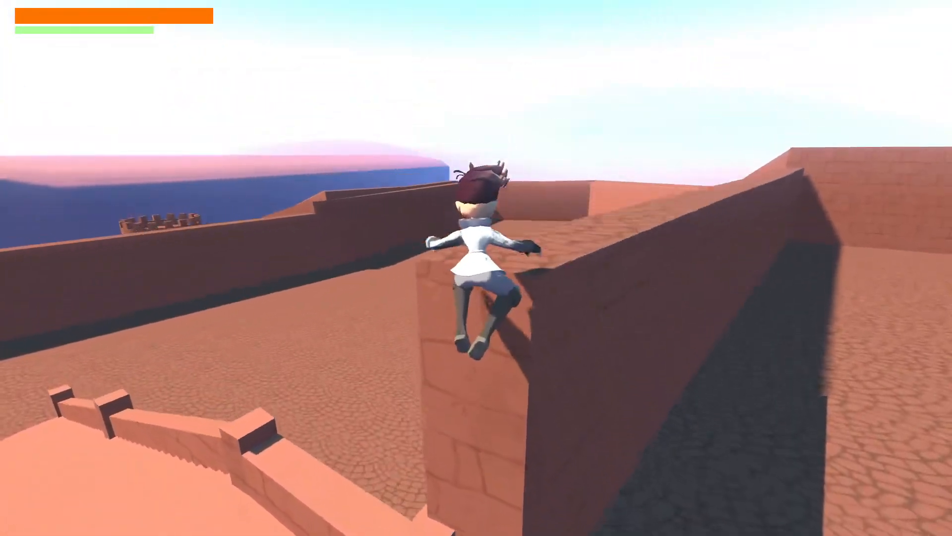
key("w")
key("Escape")
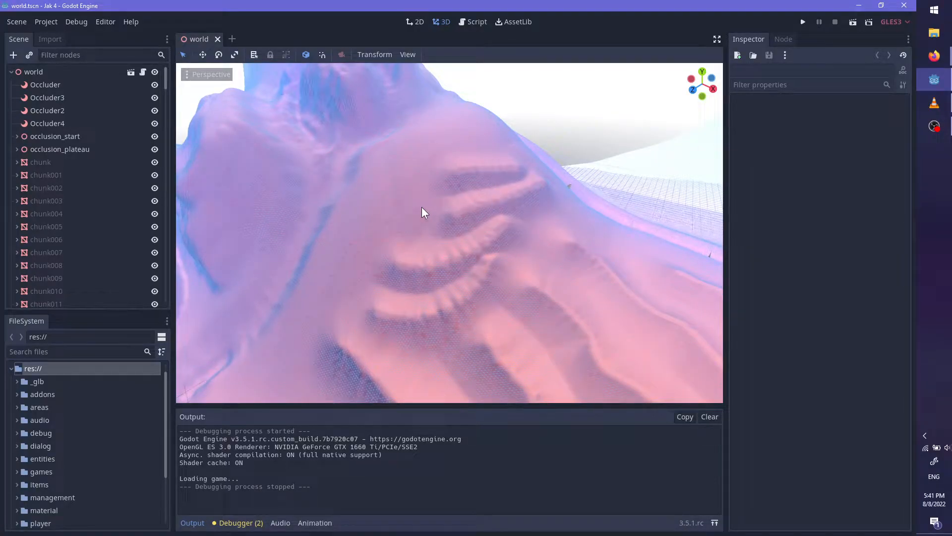
Launch paint.net and open the annotated layout image crab-hill2.pdn
key("super")
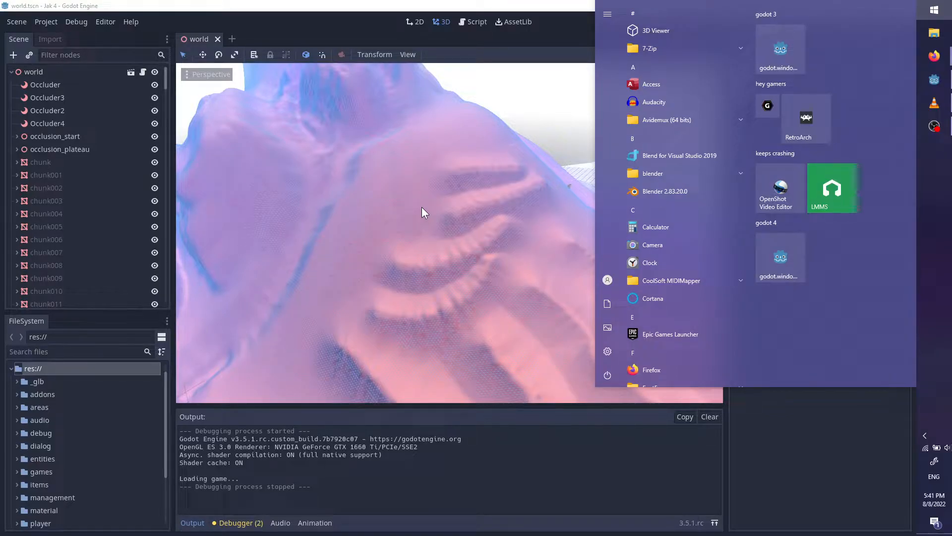
type("paint")
key("Return")
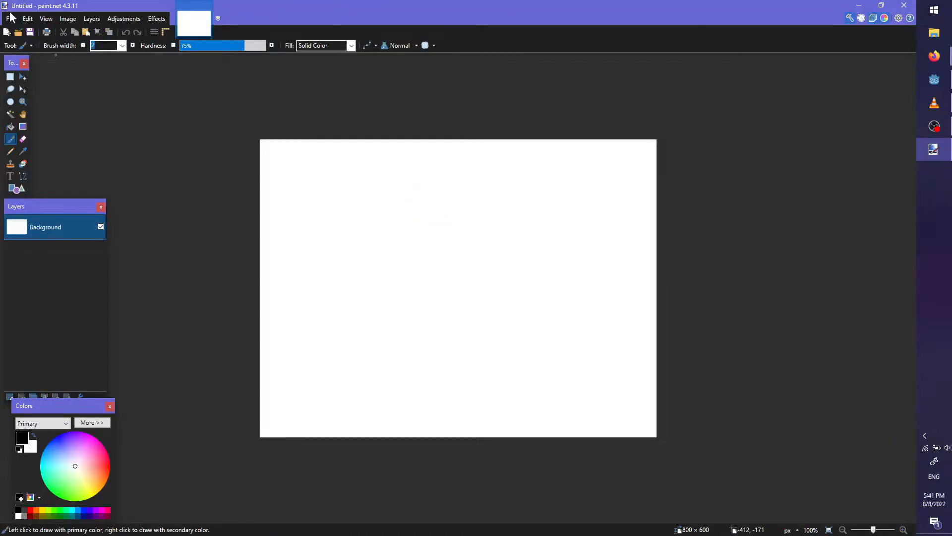
left_click_drag(239, 3, 0, 160)
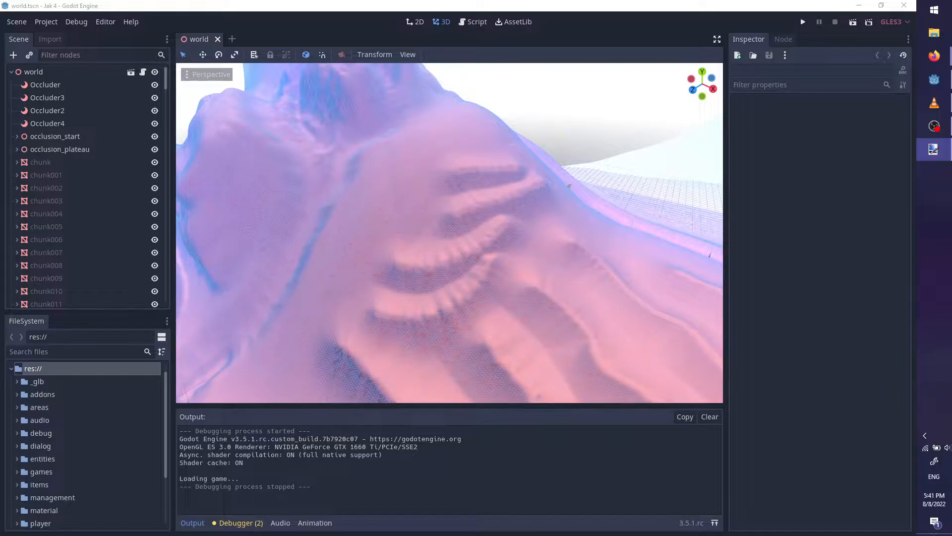
mouse_move(268, 338)
left_mouse_down()
mouse_move(417, 293)
mouse_move(525, 211)
mouse_move(565, 1)
left_mouse_up()
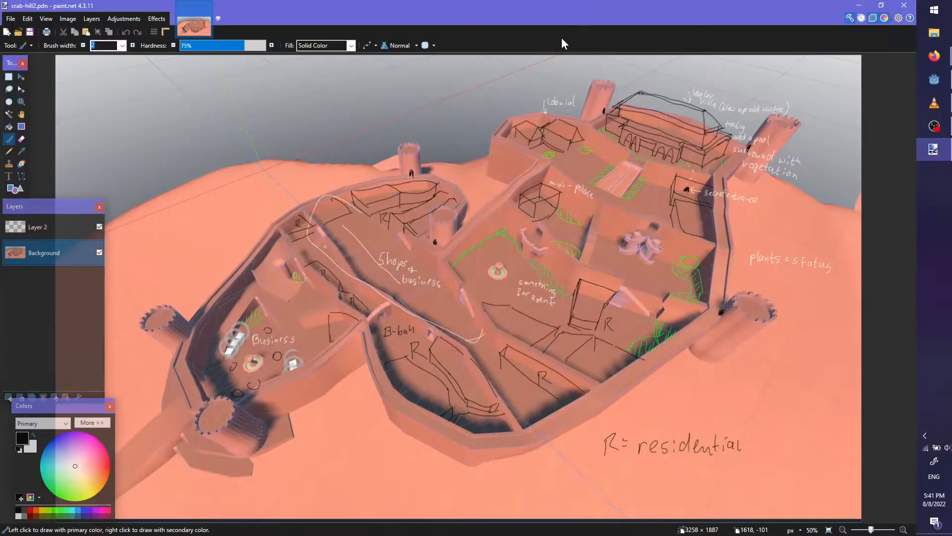
Examine the fortress layout sketch, including its residential, shops and business, mini-palace and event areas
scroll(406, 341, "up", 3, "ctrl")
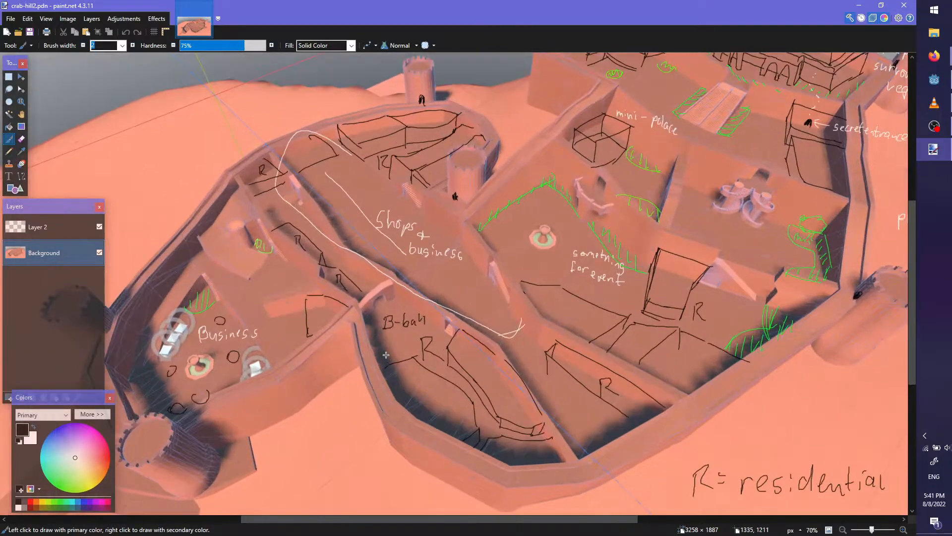
scroll(428, 362, "down", 2, "ctrl")
scroll(422, 358, "up", 3, "ctrl")
scroll(425, 360, "down", 2, "ctrl")
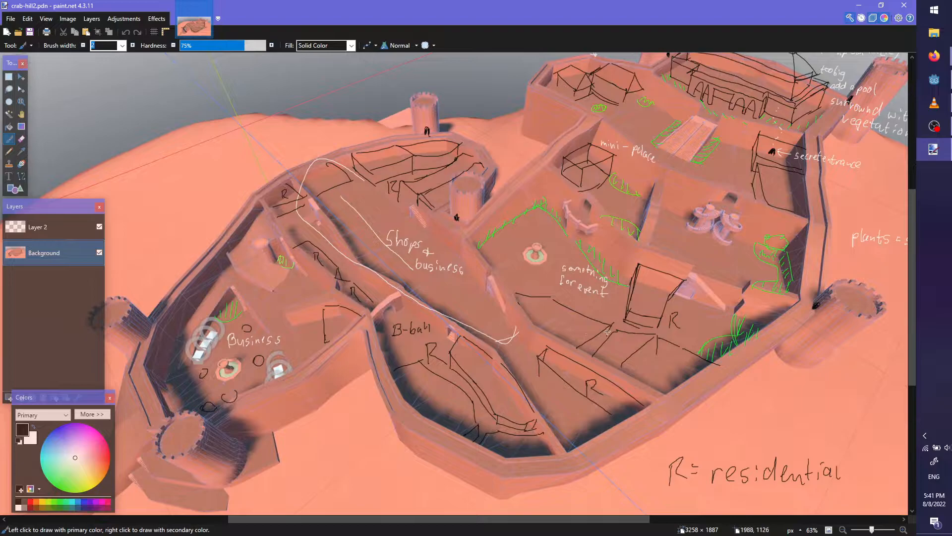
scroll(587, 334, "down", 2, "ctrl")
scroll(422, 296, "up", 2, "ctrl")
mouse_move(549, 346)
middle_mouse_down()
mouse_move(469, 366)
mouse_move(529, 351)
mouse_move(625, 274)
mouse_move(450, 319)
mouse_move(637, 301)
middle_mouse_up()
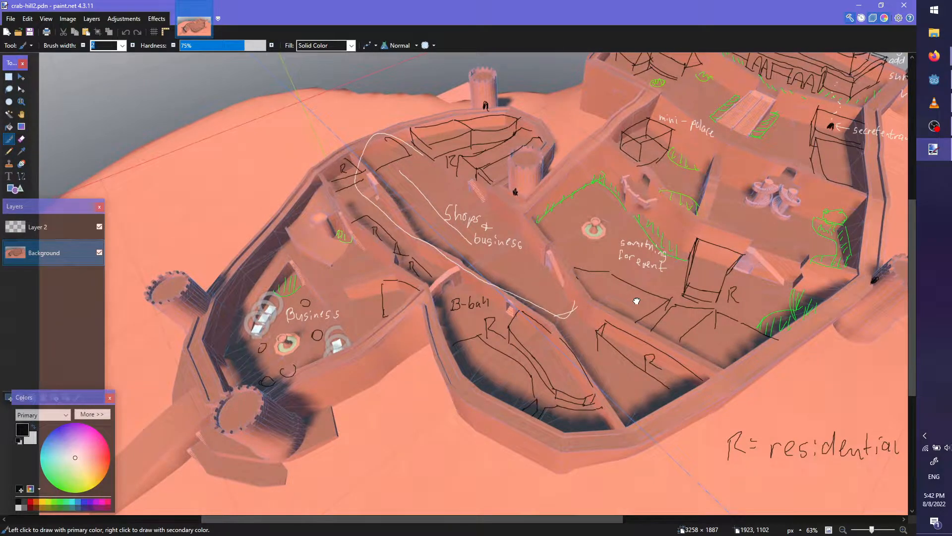
mouse_move(637, 301)
middle_mouse_down()
mouse_move(532, 308)
mouse_move(532, 345)
middle_mouse_up()
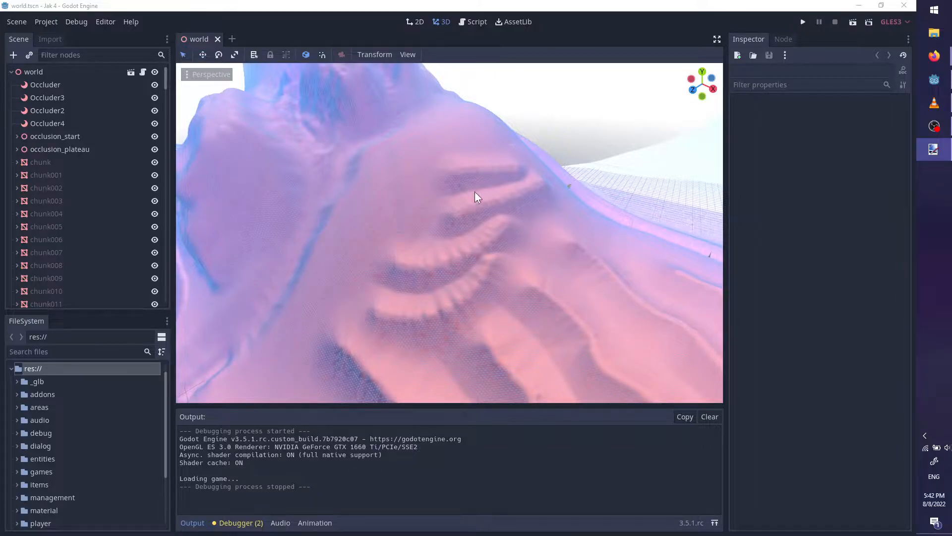
Launch Blender and open the recent file chunk012.blend
key("super")
type("blender")
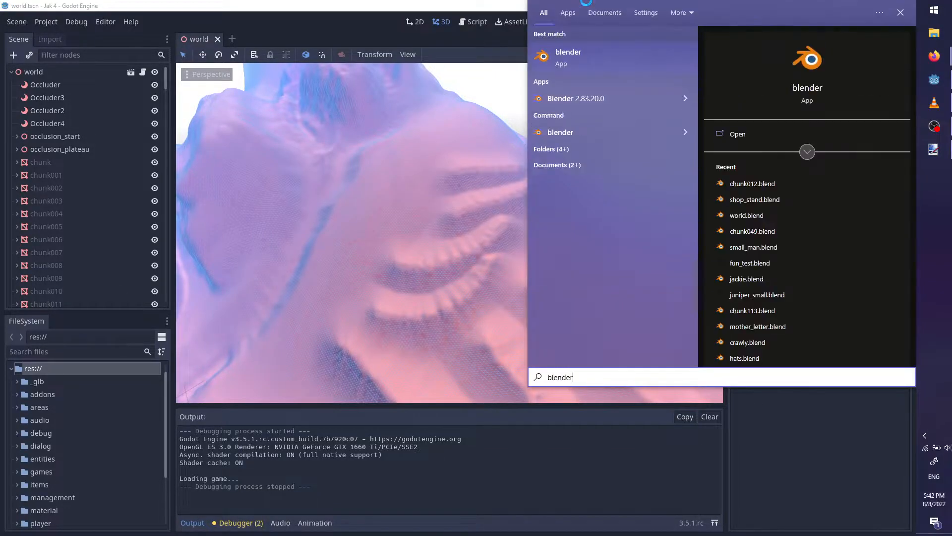
key("Return")
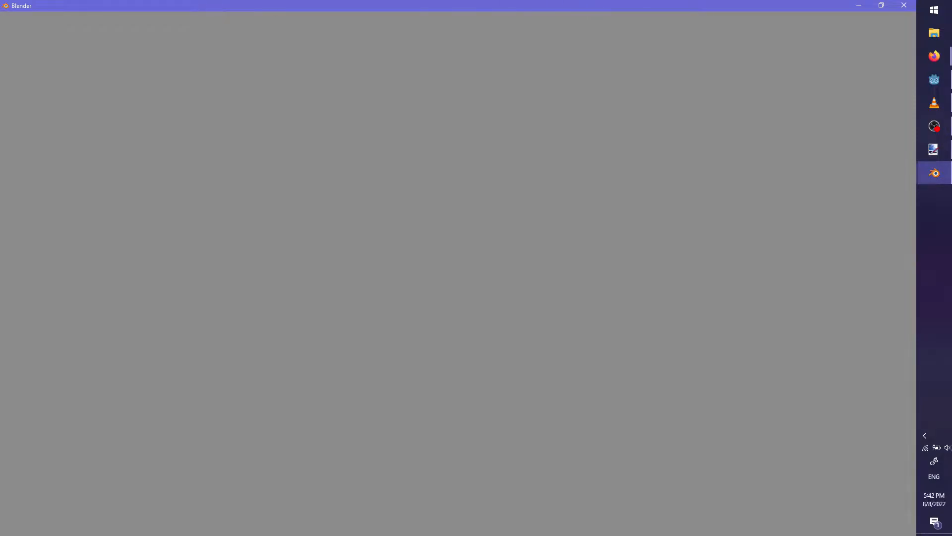
left_click(934, 149)
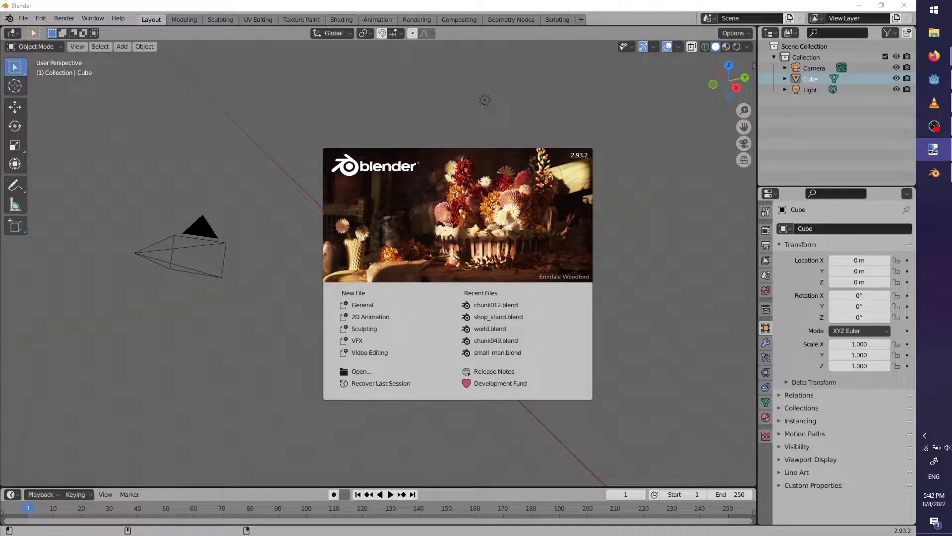
key("alt+Tab")
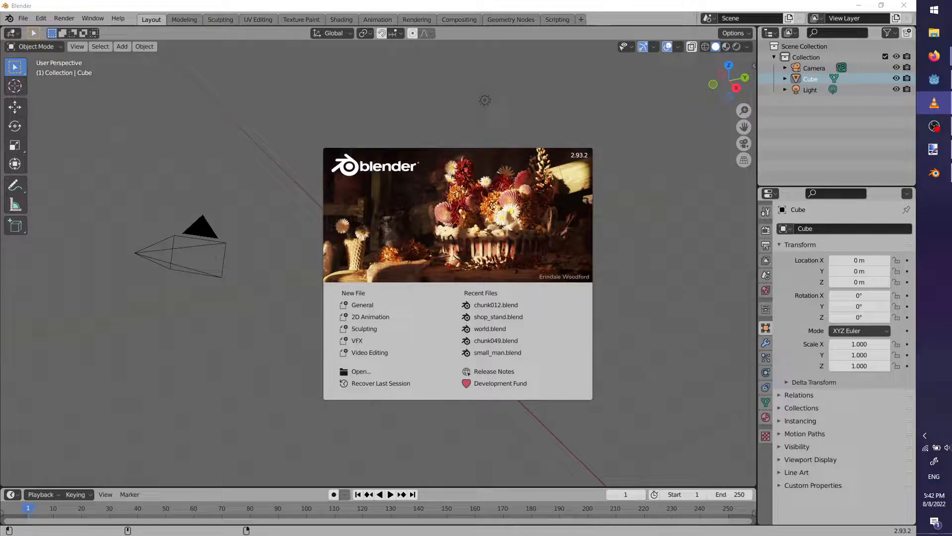
left_click(367, 7)
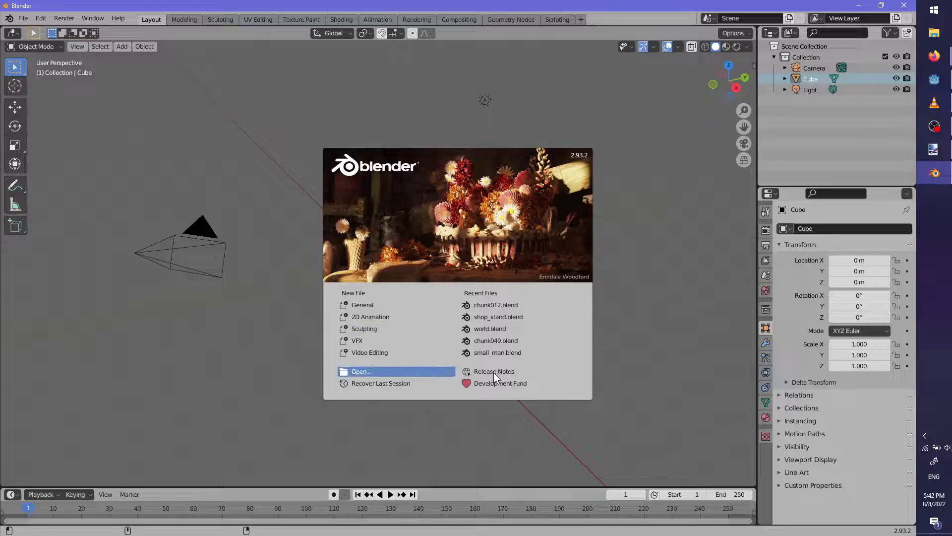
left_click(488, 305)
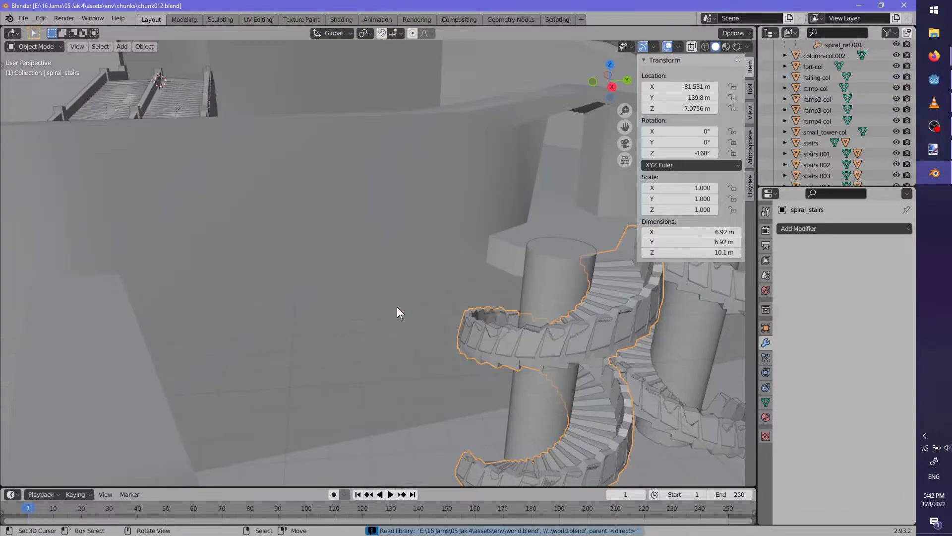
Examine the fortress model from the entrance ramp and gate towers up through its walled terraces
scroll(397, 307, "down", 5)
middle_click_drag(423, 325, 334, 249)
scroll(415, 356, "up", 4)
scroll(449, 222, "up", 1)
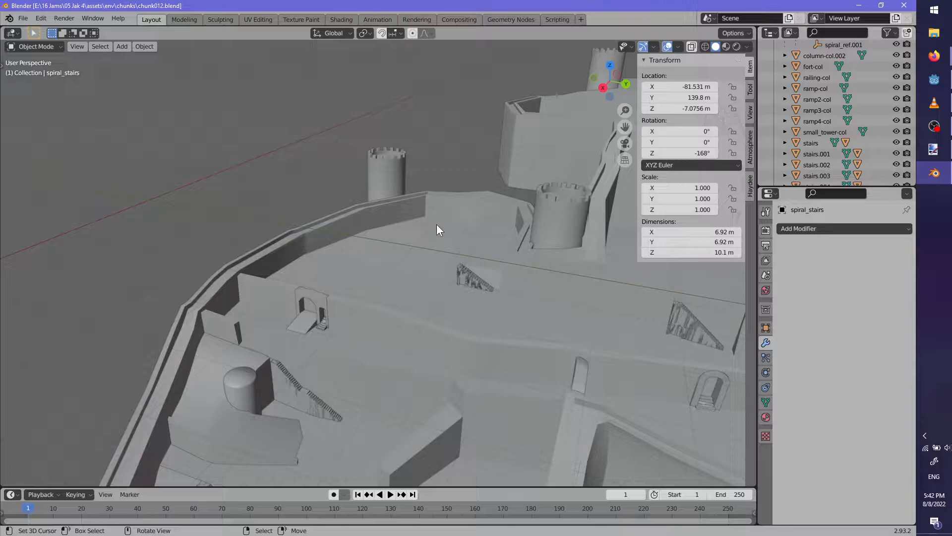
scroll(397, 237, "down", 8)
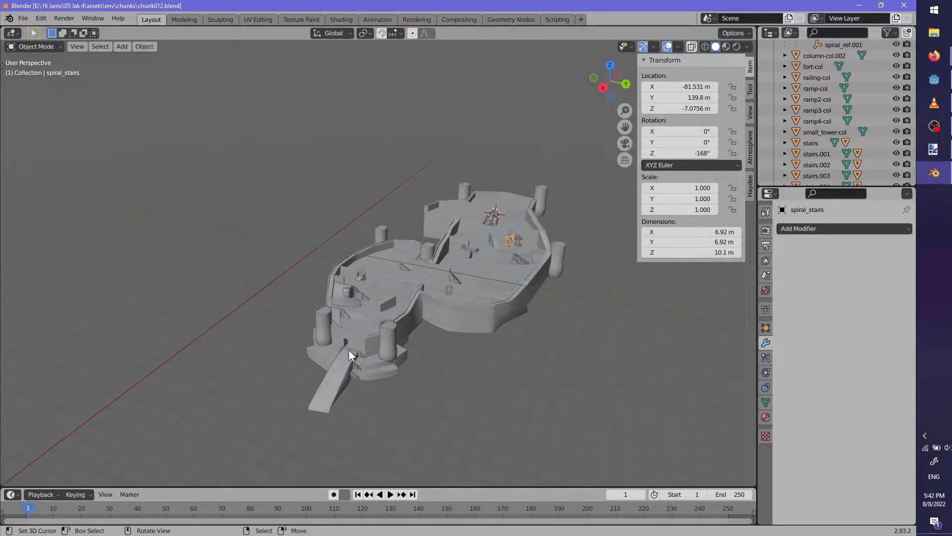
scroll(385, 337, "up", 5)
middle_click_drag(379, 325, 400, 363)
scroll(416, 366, "up", 6)
middle_click_drag(460, 352, 438, 307)
middle_click_drag(296, 386, 461, 365)
scroll(431, 366, "down", 8)
middle_click_drag(402, 367, 359, 197)
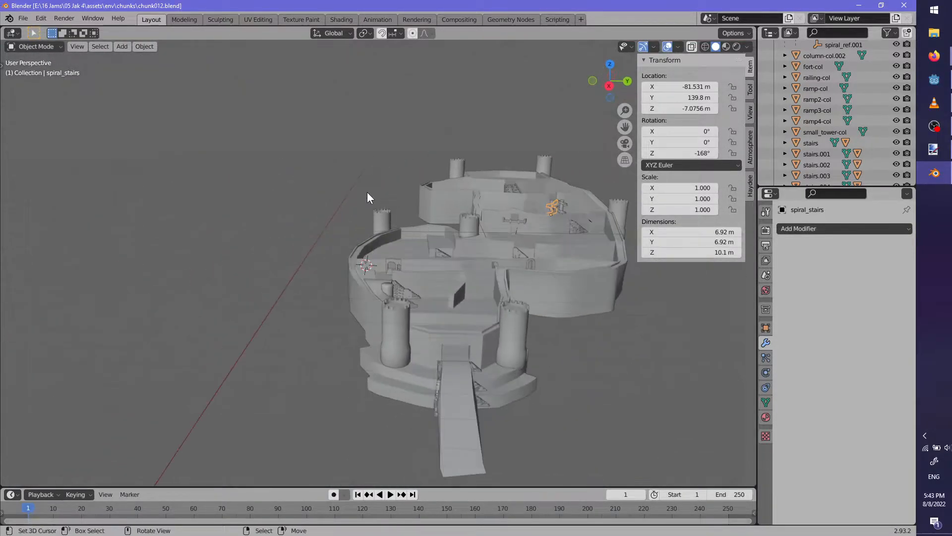
Examine the fortress from the side and inspect the staircases and inner walls of its courtyards
middle_click_drag(556, 226, 542, 311)
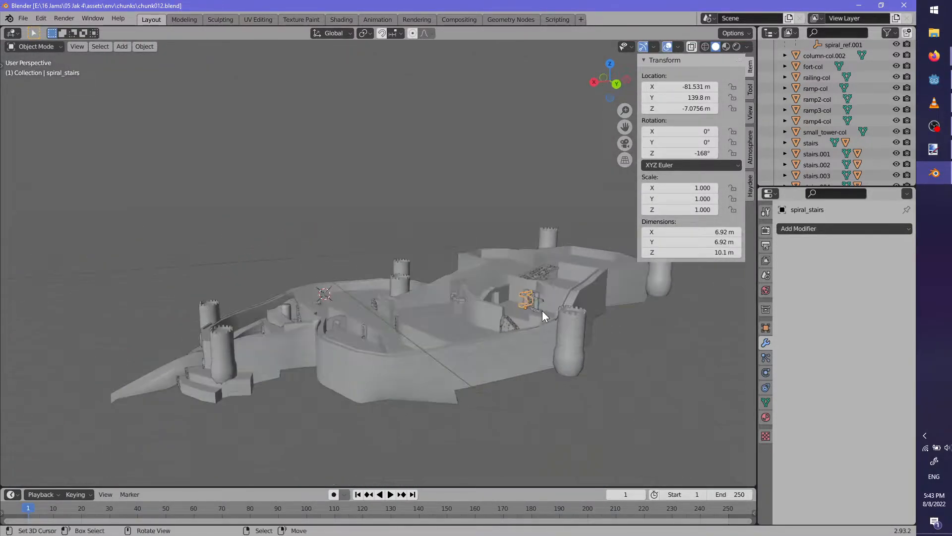
middle_click_drag(396, 323, 412, 265)
scroll(505, 315, "up", 8)
scroll(355, 246, "up", 3)
scroll(397, 282, "up", 6)
middle_click_drag(380, 302, 346, 289)
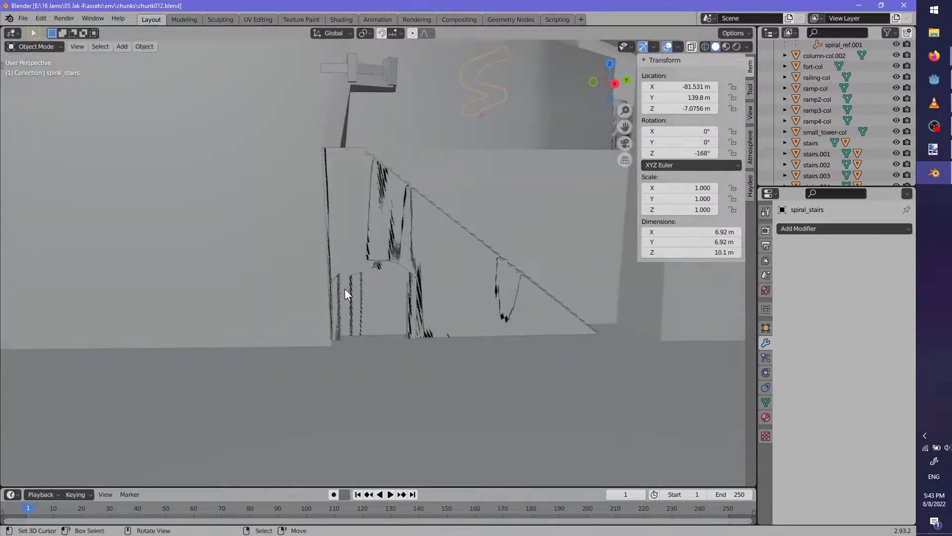
scroll(444, 238, "down", 8)
middle_click_drag(445, 237, 461, 334)
scroll(447, 284, "down", 4)
scroll(291, 302, "up", 3)
scroll(398, 276, "up", 4)
Reveal the spiral stairs in the outliner, collapse column-col and column-col.001, and exclude and re-include the main Collection
key("KP_Decimal")
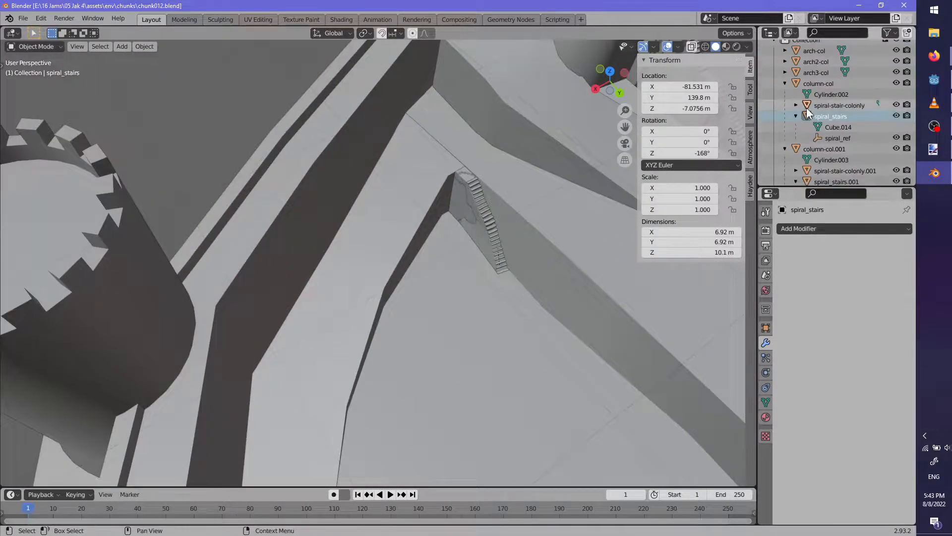
left_click(785, 83)
left_click(785, 95)
scroll(789, 139, "up", 2)
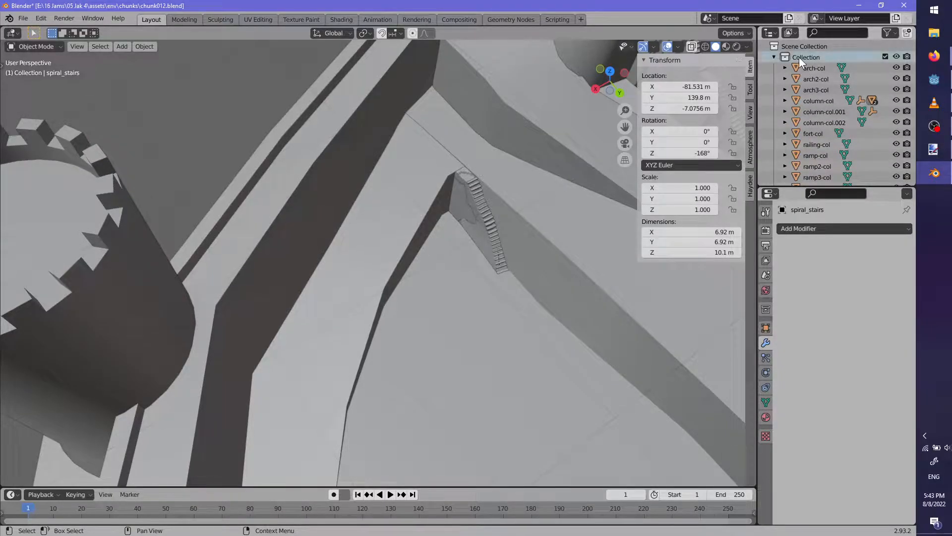
left_click(773, 58)
left_click(775, 58)
left_click(885, 57)
left_click(885, 57)
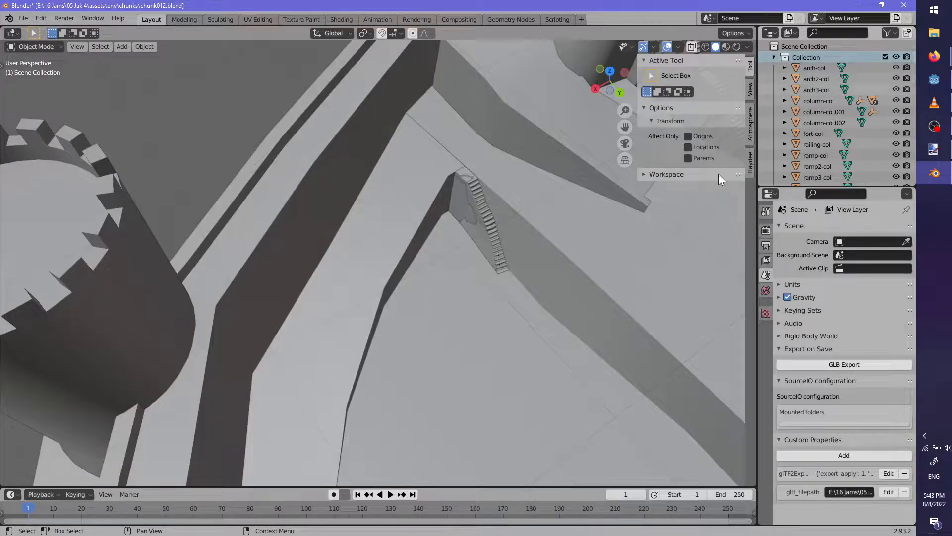
key("shift+a")
mouse_move(444, 321)
key("Escape")
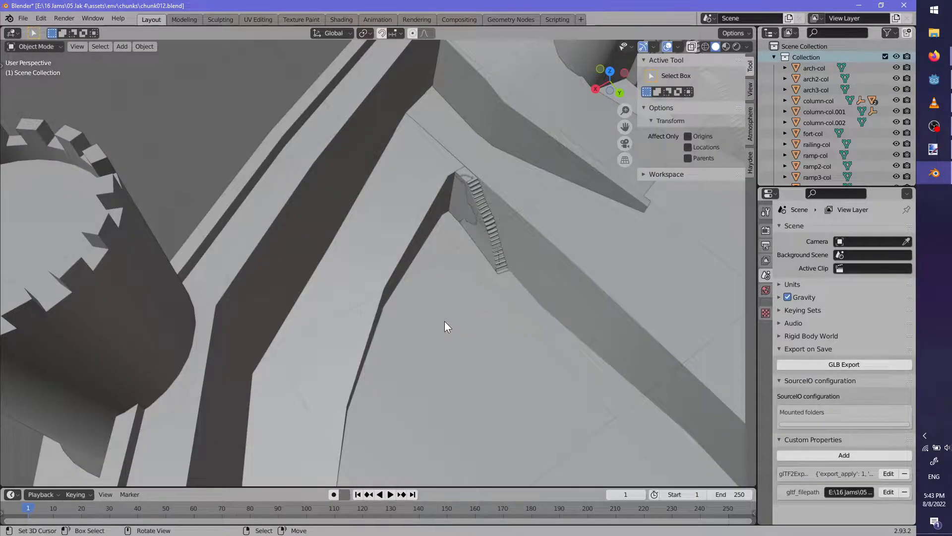
Survey the whole fortress and its object list to find an open courtyard spot for a new structure
key("Home")
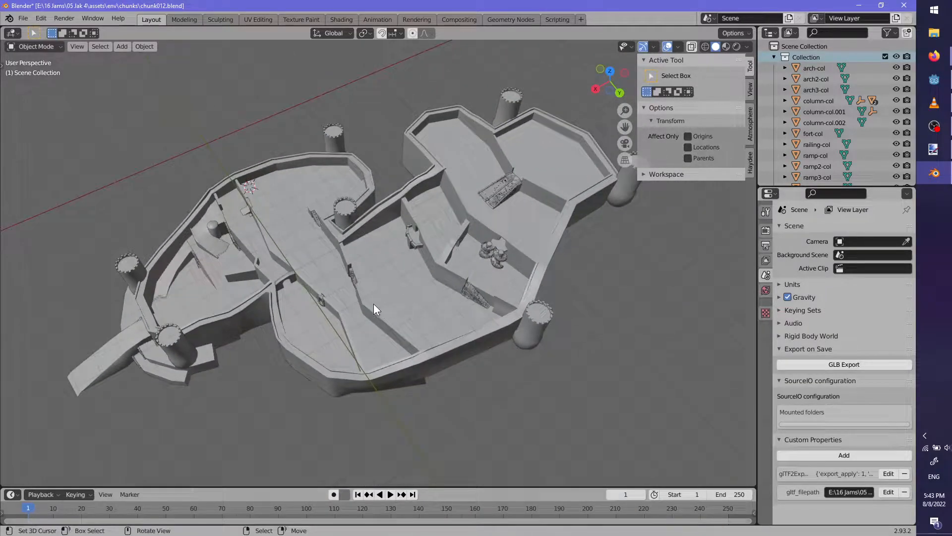
scroll(526, 307, "up", 8)
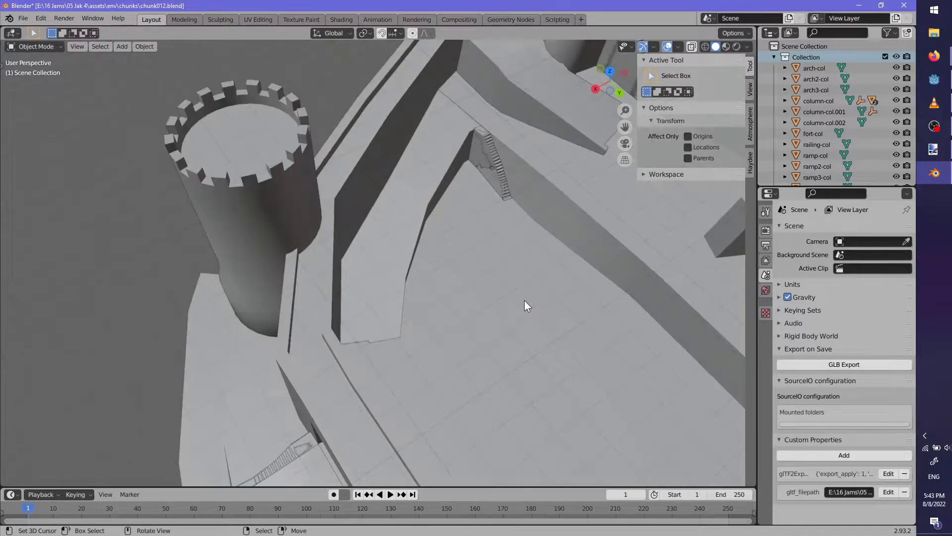
scroll(806, 130, "down", 3)
scroll(530, 272, "down", 10)
scroll(520, 271, "up", 6)
scroll(516, 267, "down", 3)
middle_click_drag(512, 266, 522, 295, "shift")
scroll(818, 137, "down", 6)
scroll(812, 142, "up", 4)
left_click(785, 125)
left_click(785, 136)
left_click(785, 148)
Place the 3D cursor on the courtyard floor near the narrow staircase and add a 24-vertex circle mesh there
scroll(416, 231, "up", 12)
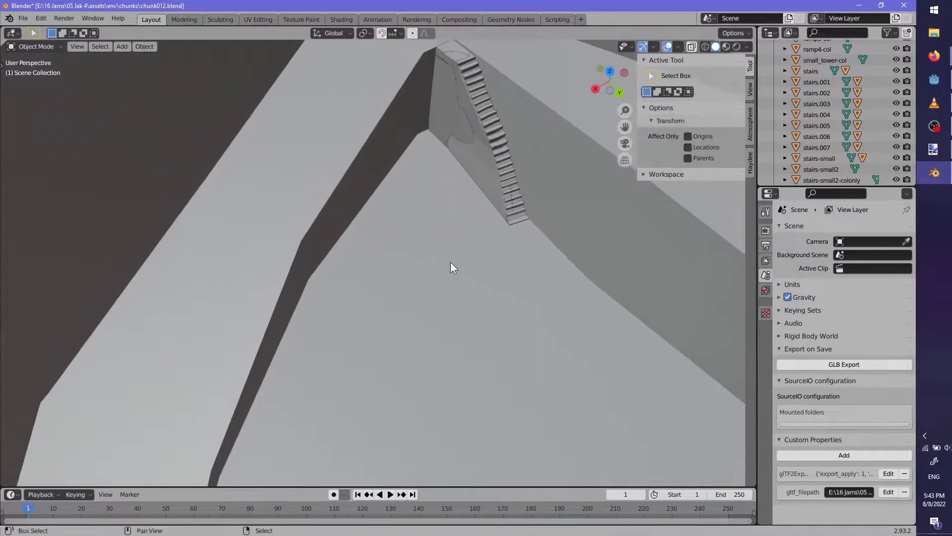
right_click(416, 204, "shift")
key("shift+a")
mouse_move(377, 314)
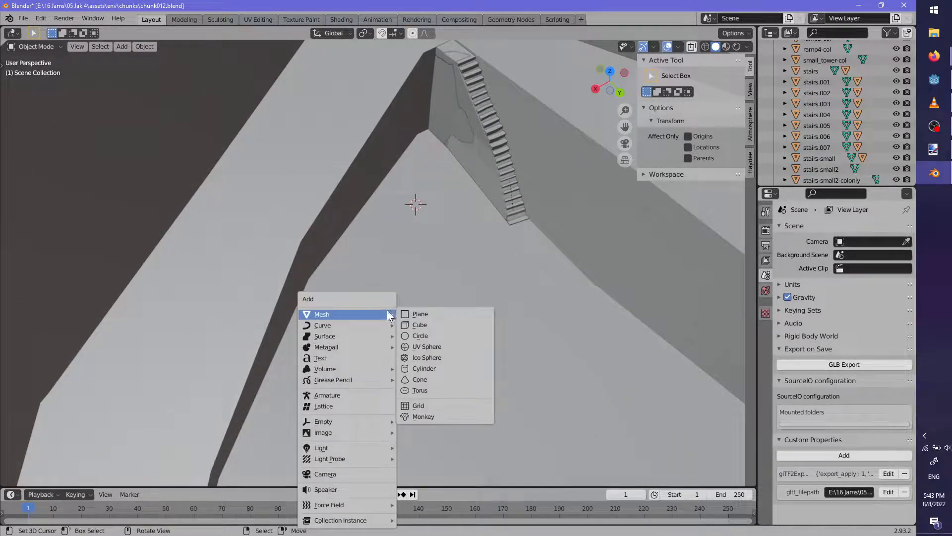
left_click(427, 333)
scroll(474, 170, "up", 6)
middle_click_drag(425, 299, 395, 332, "shift")
left_click(109, 359)
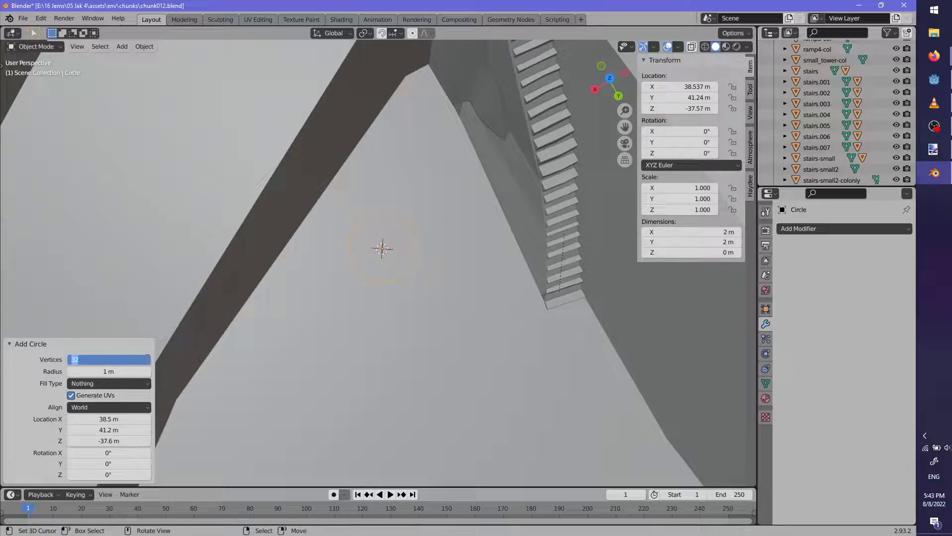
type("24")
key("Return")
scroll(364, 370, "up", 2)
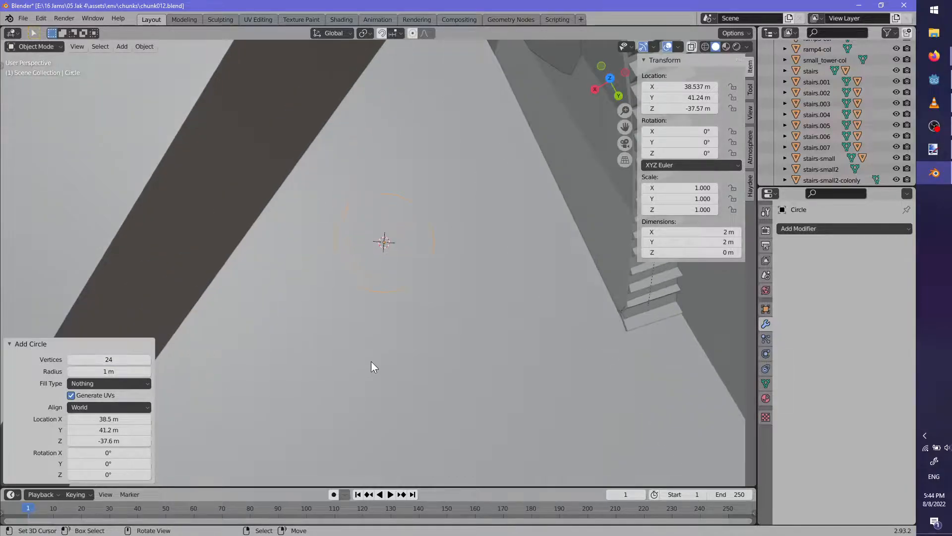
Subdivide the new circle's edges with one cut in Edit Mode
middle_click_drag(434, 340, 416, 324)
key("Tab")
right_click(416, 325)
left_click(418, 323)
Enlarge the circle horizontally by a factor of about 4.37 in wireframe view, and return to solid shading
key("shift+z")
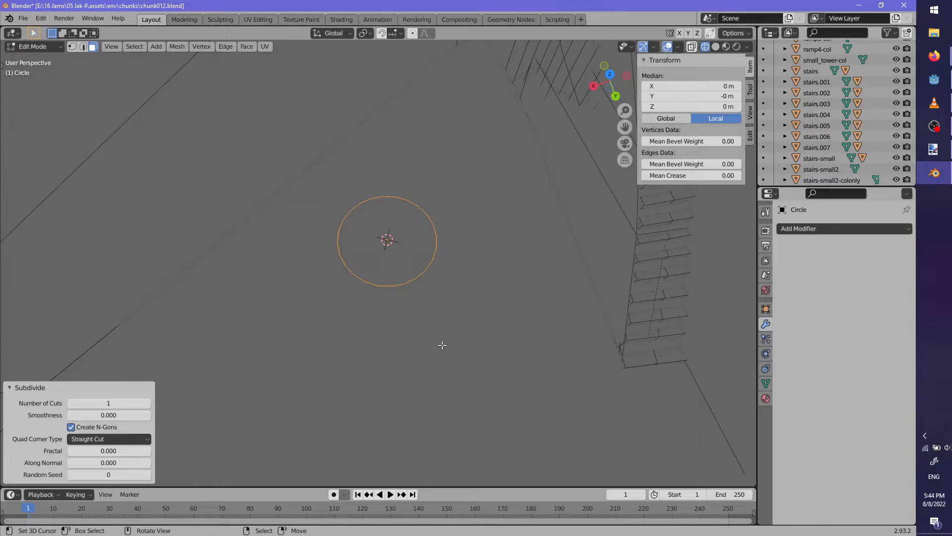
key("s")
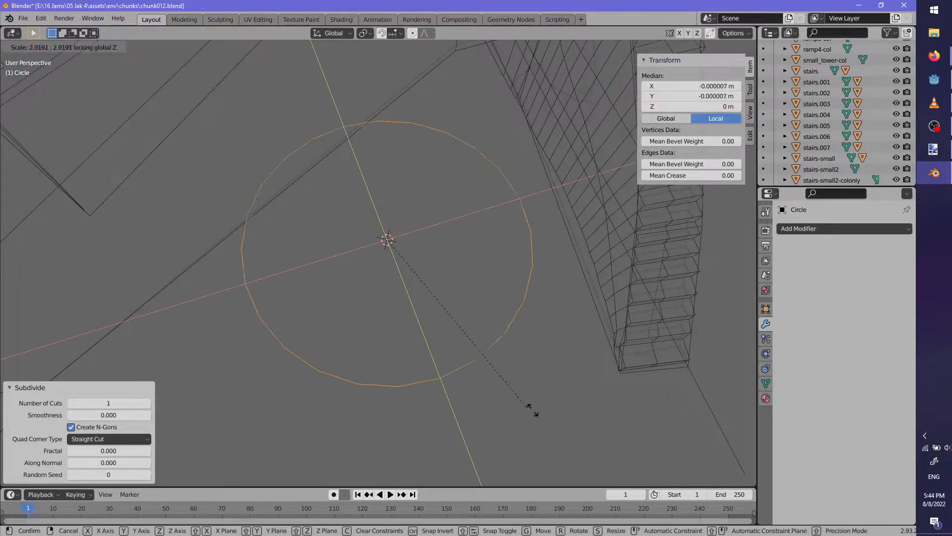
left_click(602, 472)
mouse_move(601, 471)
middle_mouse_down()
mouse_move(514, 350)
mouse_move(491, 340)
middle_mouse_up()
key("z")
left_click(566, 341)
middle_click_drag(569, 345, 527, 325)
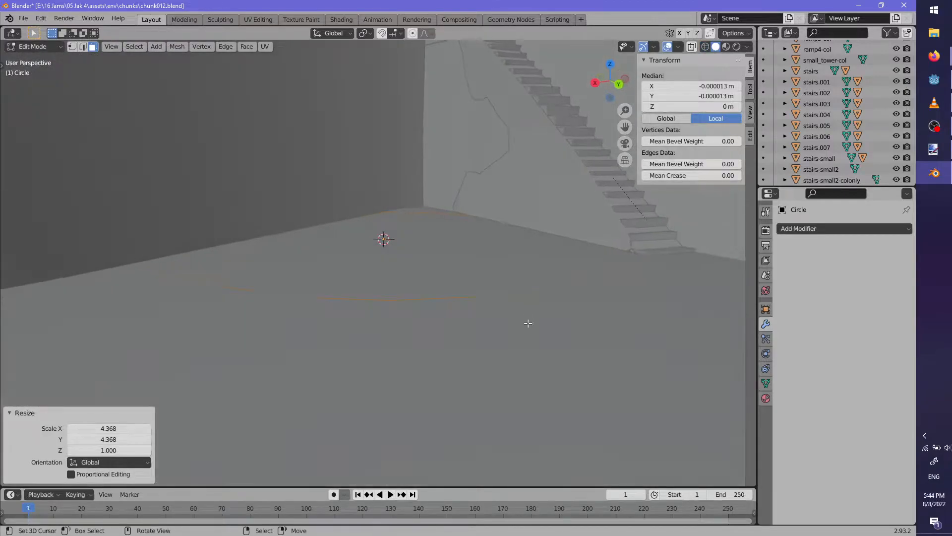
key("e")
key("z")
key("Escape")
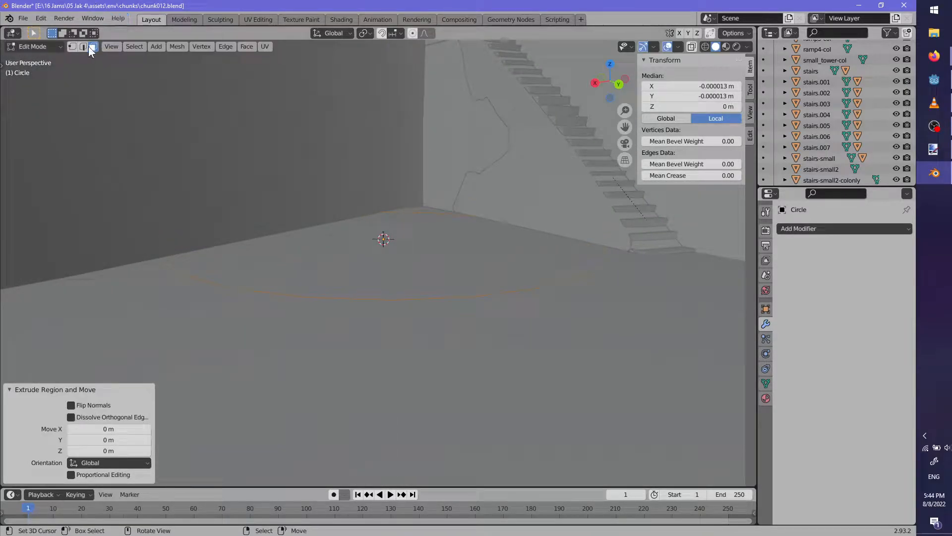
Extrude the circle's edges straight up by about 0.59 m to form a low round wall
key("e")
key("z")
middle_click_drag(512, 331, 354, 148)
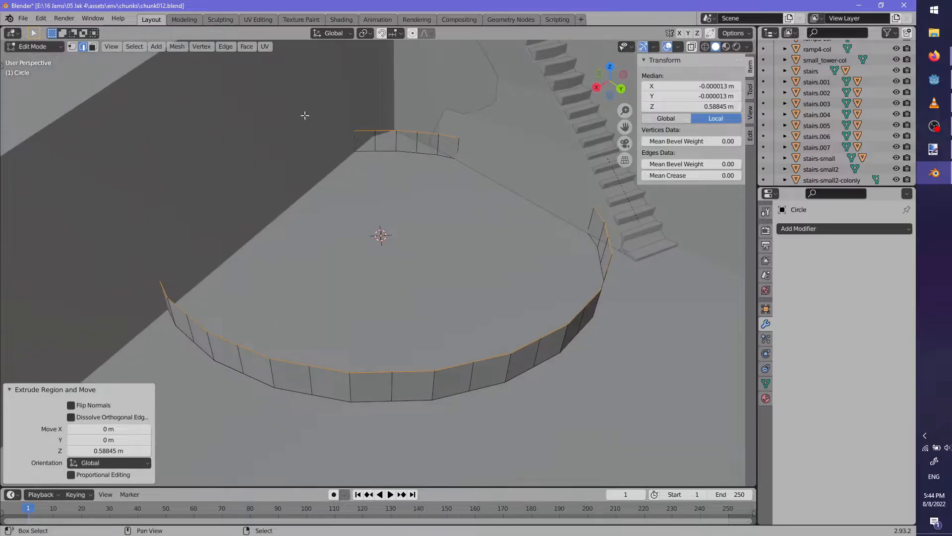
Select the round wall's face loop, extrude it, and scale the extrusion outward horizontally by 1.12 to give it thickness
left_click(92, 46)
right_click(443, 147, "alt")
middle_click_drag(490, 221, 616, 343)
key("e")
right_click(616, 343)
key("s")
key("shift+z")
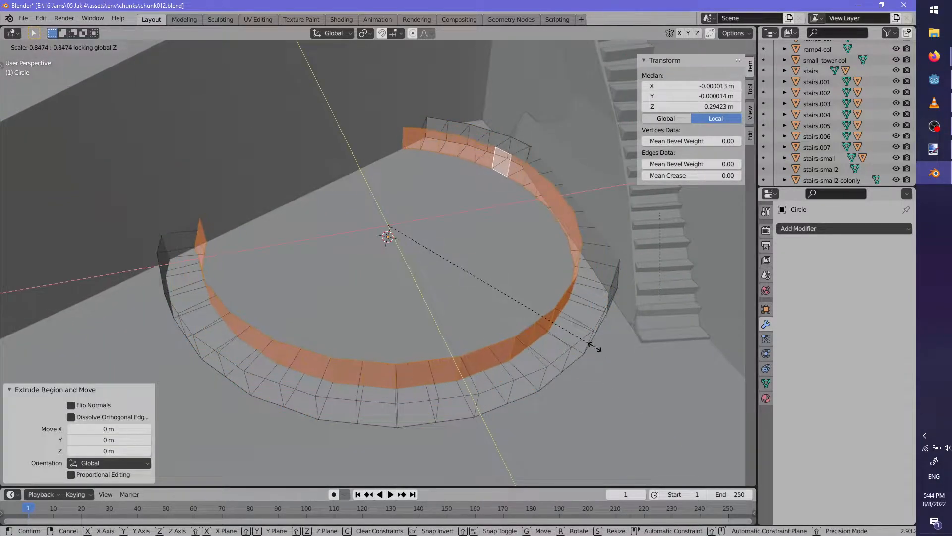
left_click(659, 385)
middle_click_drag(659, 385, 622, 366)
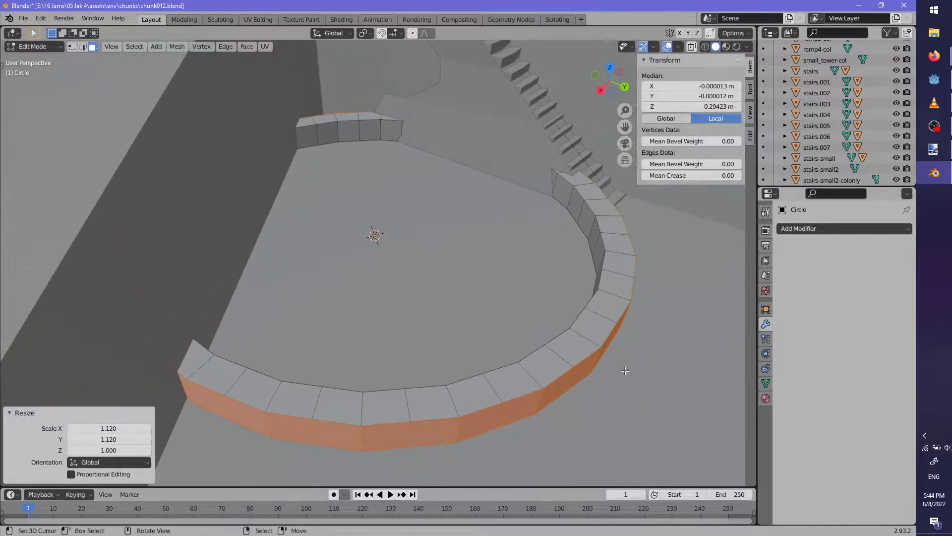
Scale the entire ring horizontally to about 0.76 of its size
key("a")
key("s")
key("shift+z")
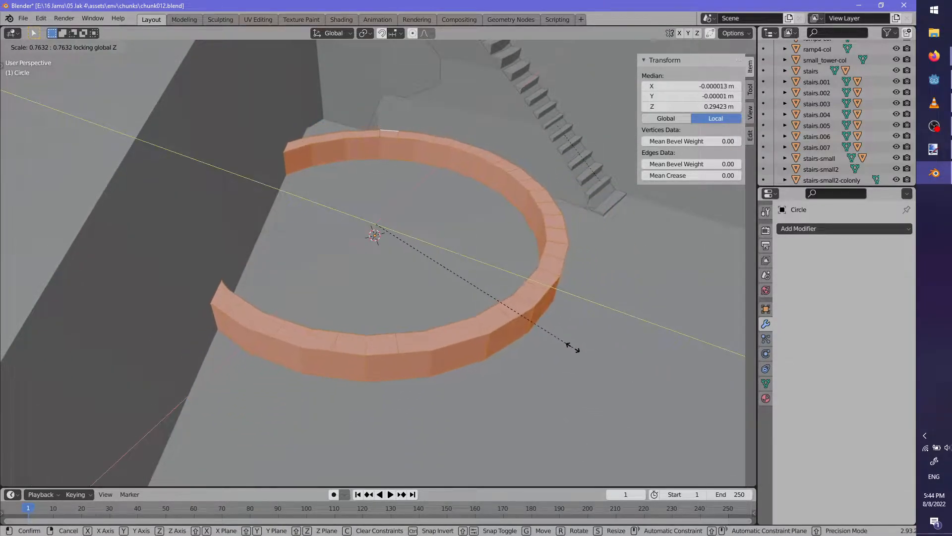
left_click(575, 342)
Scale the ring's inner face loop inward horizontally to thicken the wall, and clear the selection
middle_click_drag(575, 342, 498, 202)
right_click(498, 202, "alt")
key("s")
key("shift+z")
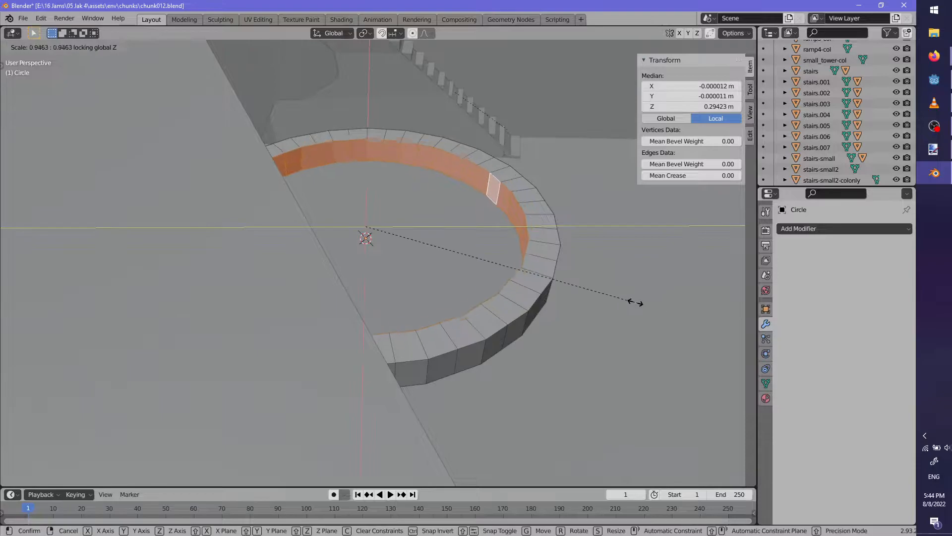
left_click(614, 300)
middle_click_drag(614, 300, 480, 361)
key("alt+a")
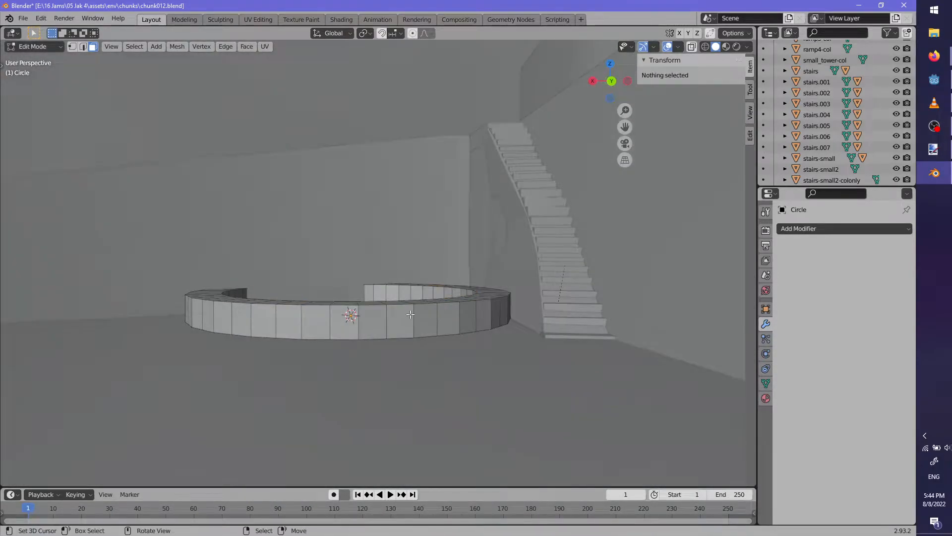
Lower the ring object about 0.11 m so it sinks into the courtyard floor
key("Tab")
key("g")
key("z")
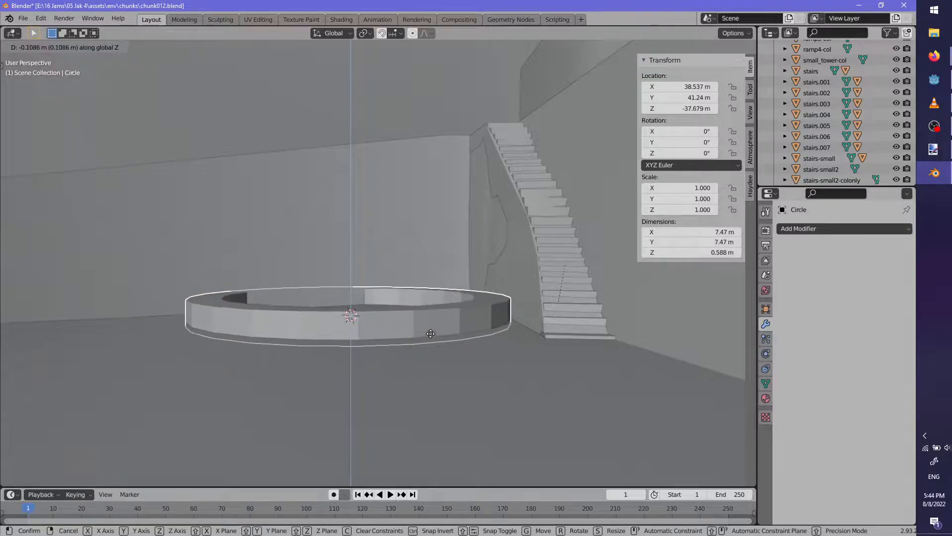
left_click(430, 333)
Select the visible top faces of the ring from one end at the fortress wall around to the other
key("Tab")
middle_click_drag(436, 335, 438, 337)
left_click(401, 264)
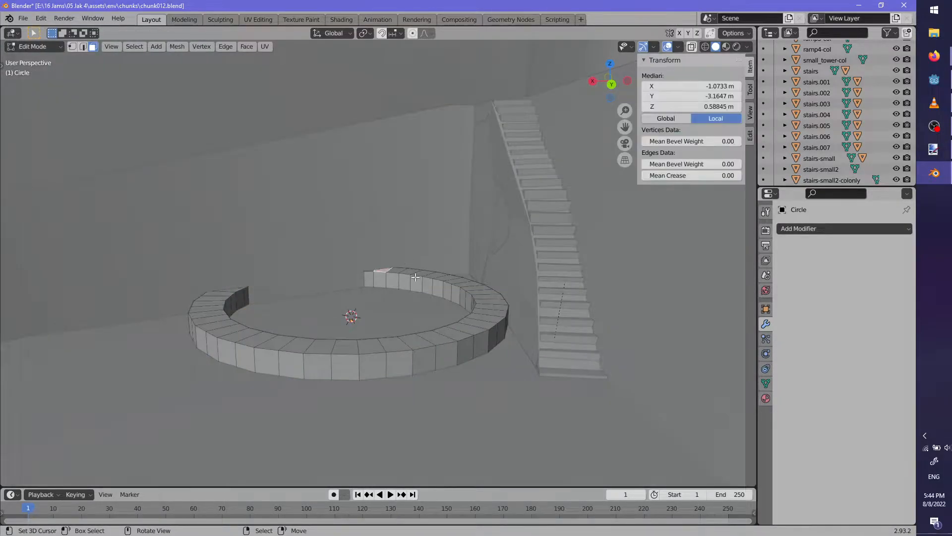
middle_click_drag(401, 265, 429, 399)
left_click(430, 403, "ctrl")
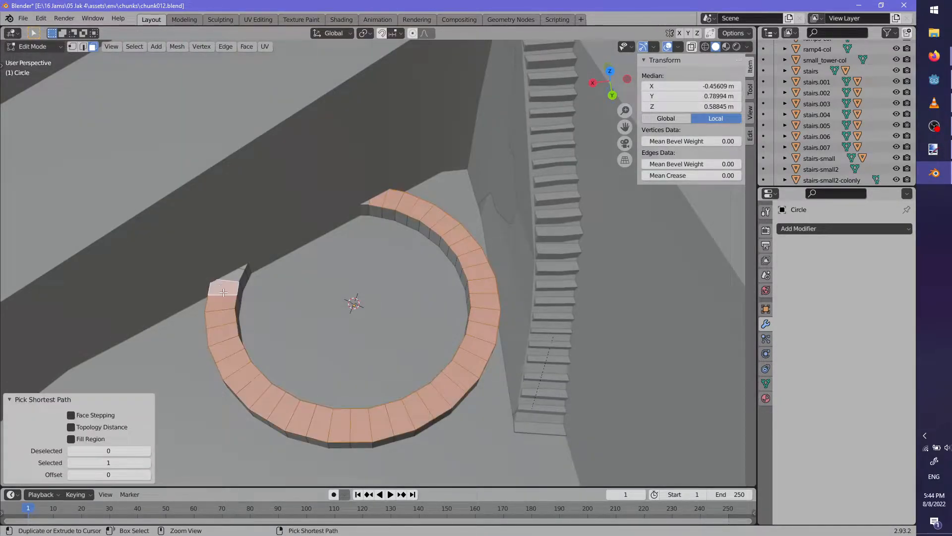
middle_click_drag(340, 363, 336, 342)
key("g")
key("z")
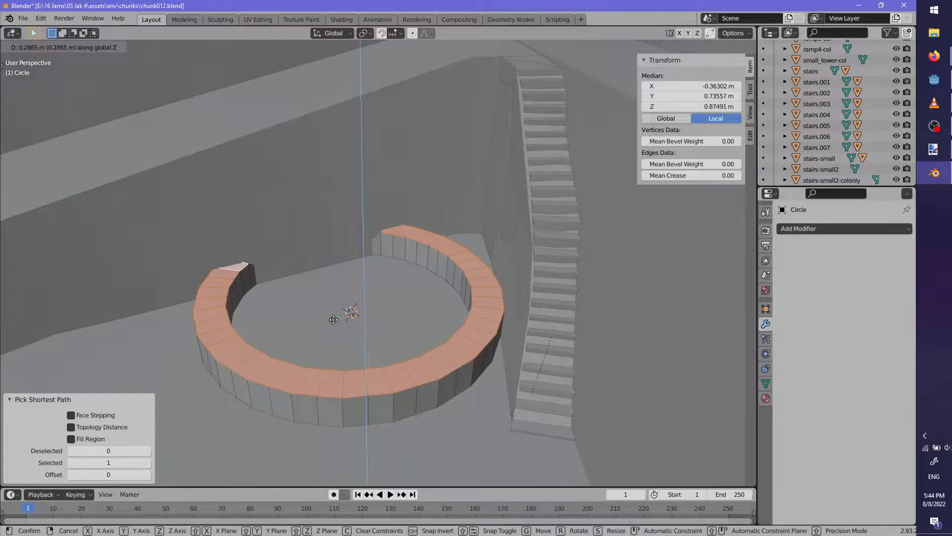
key("Escape")
Add the missing end face to the selection and raise the top faces until the ring is about 1.08 m tall
left_click(380, 237, "shift")
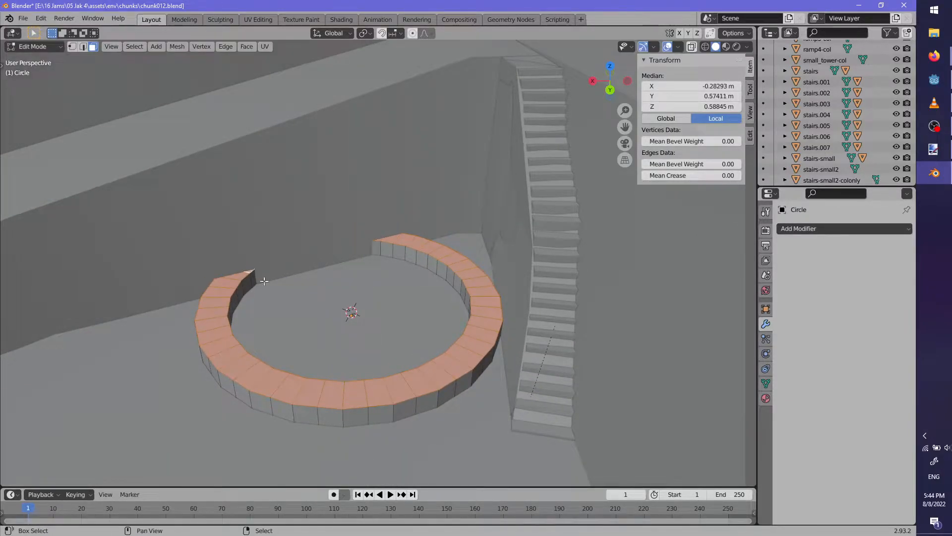
key("g")
key("z")
left_click(259, 260)
middle_click_drag(360, 317, 366, 394)
key("alt+a")
Move the ring object toward the courtyard corner, about -0.9 m in X and -0.82 m in Y
key("Tab")
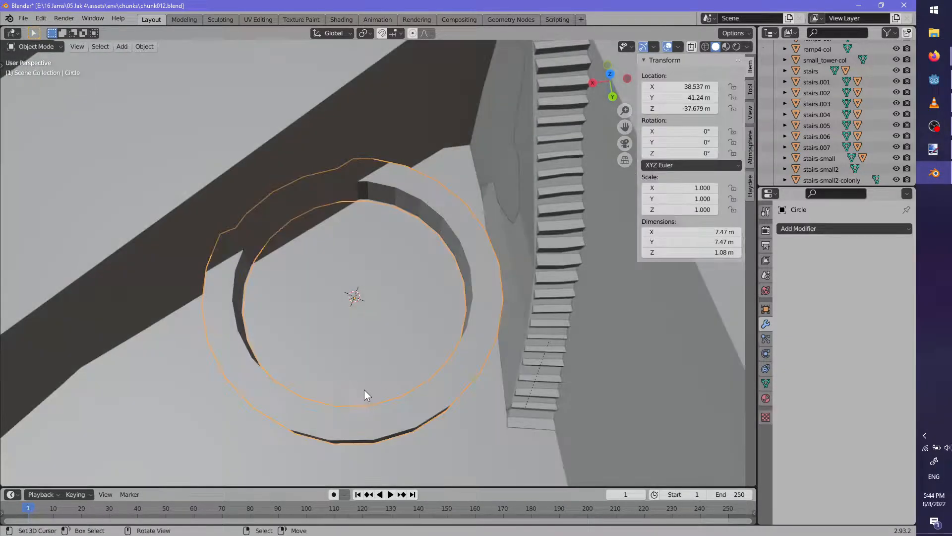
key("g")
left_click(394, 359)
Select all the faces on the ring's underside and delete them
middle_click_drag(393, 359, 407, 237)
scroll(417, 367, "up", 2)
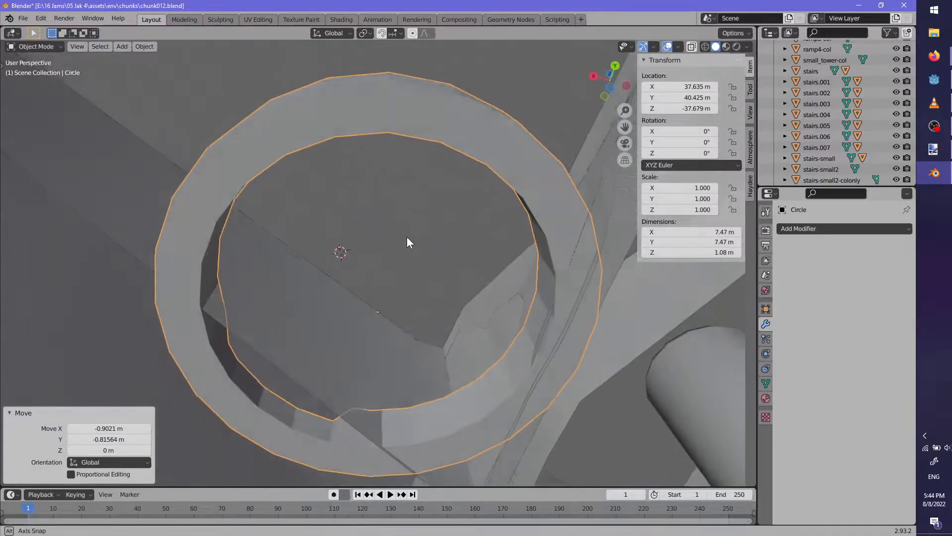
key("Tab")
scroll(422, 208, "up", 1)
left_click(443, 157)
key("ctrl+l")
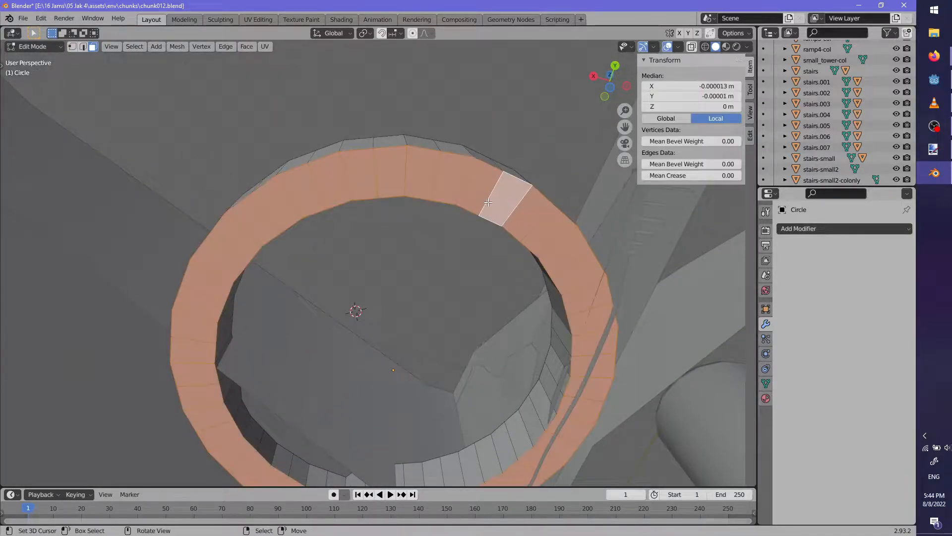
key("x")
left_click(488, 202)
middle_click_drag(488, 201, 448, 279)
key("ctrl+z")
key("x")
left_click(336, 248)
Select the leftover faces at the ring's end against the fortress wall and delete them
right_click(460, 254)
scroll(405, 265, "up", 1)
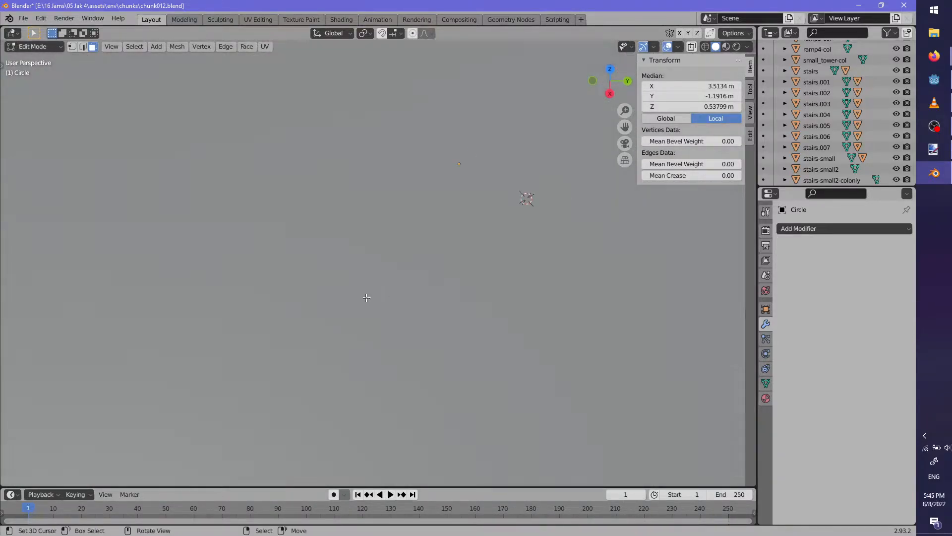
middle_click_drag(367, 297, 404, 283)
right_click(408, 244)
middle_click_drag(396, 327, 84, 277)
right_click(248, 282, "ctrl+shift")
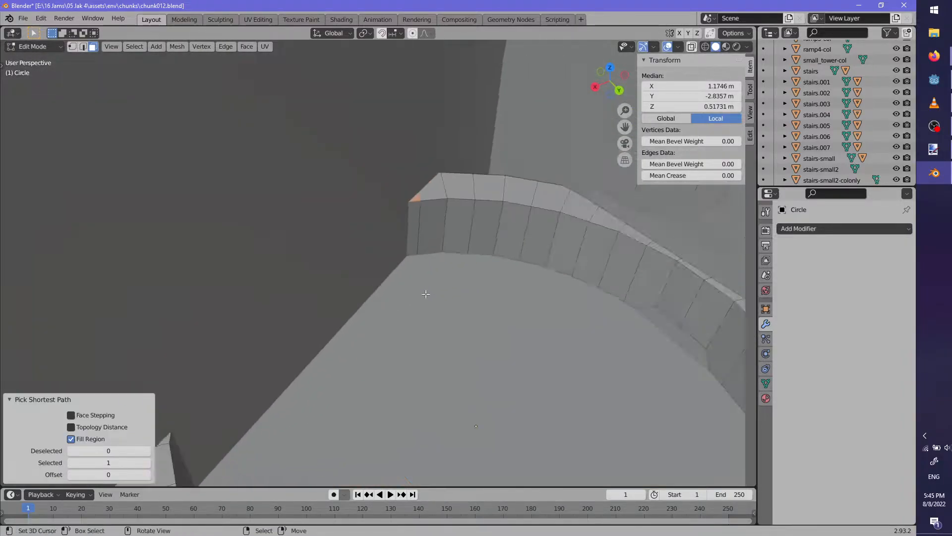
middle_click_drag(421, 297, 377, 278)
right_click(427, 233, "shift")
key("x")
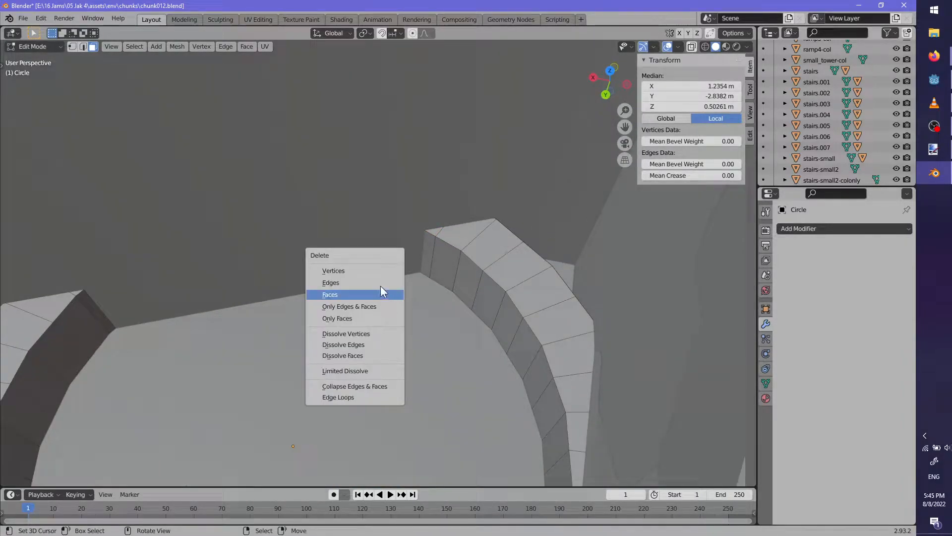
left_click(350, 293)
mouse_move(350, 293)
middle_mouse_down()
mouse_move(372, 224)
mouse_move(347, 307)
middle_mouse_up()
key("Tab")
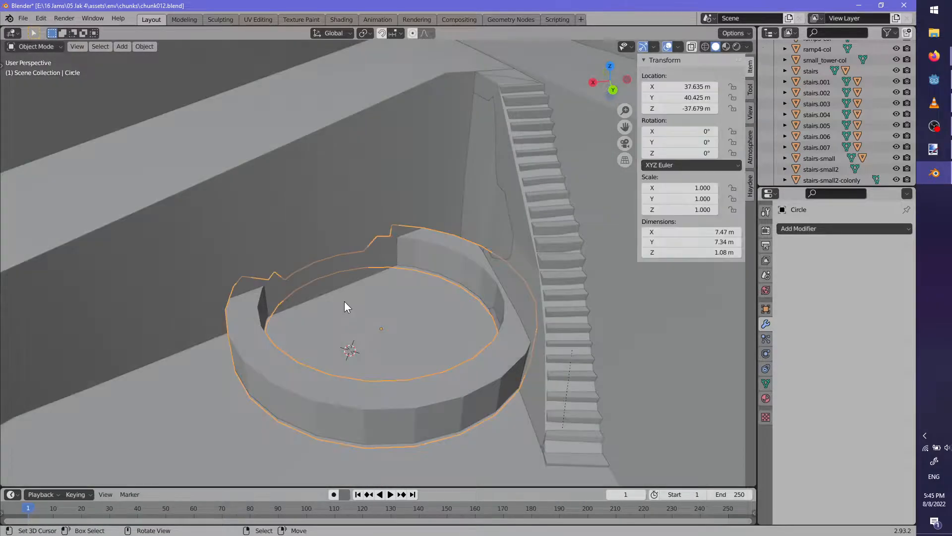
Apply Shade Smooth to the ring object
key("F3")
type("smoo")
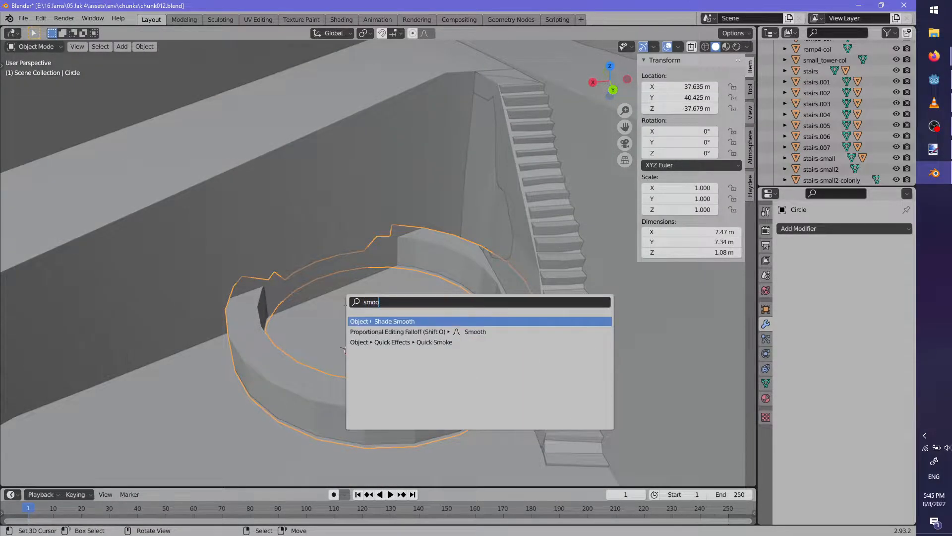
key("Return")
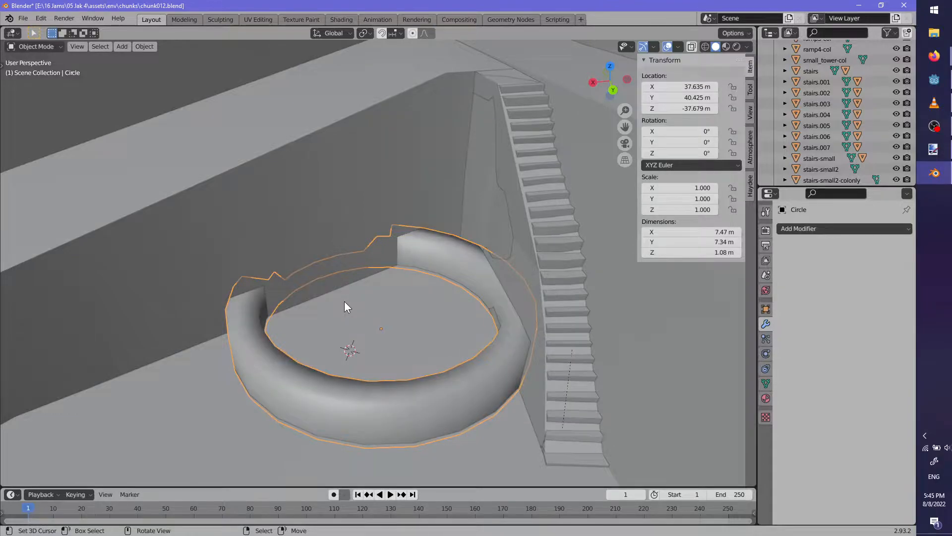
left_click(766, 398)
Select the run of inner faces hidden behind the fortress wall between the ring's two ends and delete them
middle_click_drag(406, 313, 433, 340)
key("Tab")
scroll(434, 340, "up", 3)
middle_click_drag(357, 332, 331, 332)
key("alt+z")
left_click(267, 308)
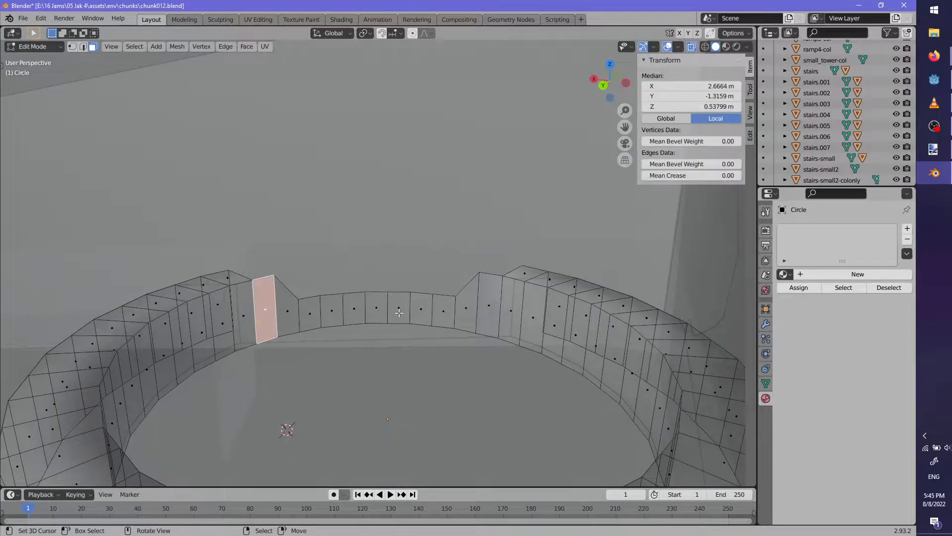
right_click(496, 303, "ctrl")
middle_click_drag(495, 303, 491, 342)
key("x")
left_click(511, 340)
key("Tab")
Enable Auto Smooth in the ring's mesh normals so its edges shade sharply
mouse_move(397, 366)
middle_mouse_down()
mouse_move(459, 357)
mouse_move(390, 308)
middle_mouse_up()
key("alt+z")
left_click(788, 272)
left_click(790, 271)
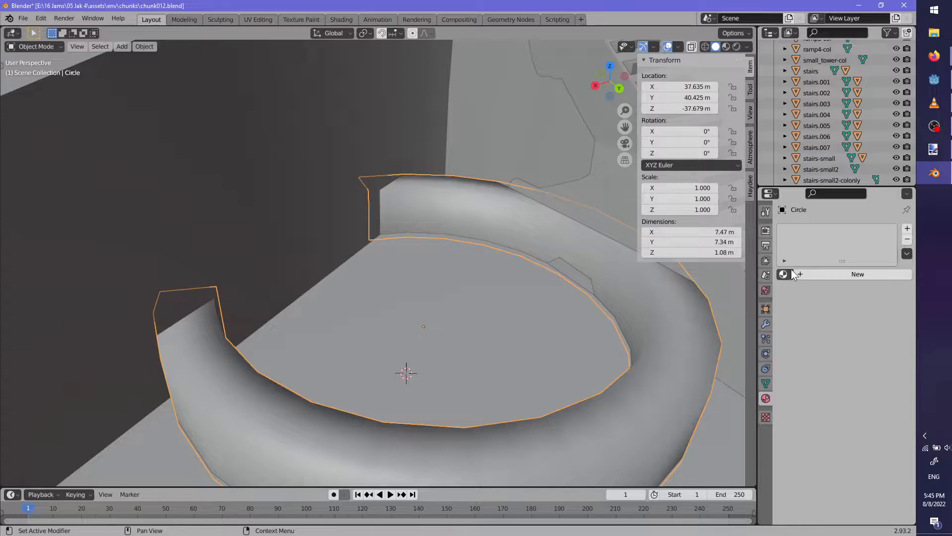
scroll(555, 348, "down", 3)
scroll(597, 347, "up", 4)
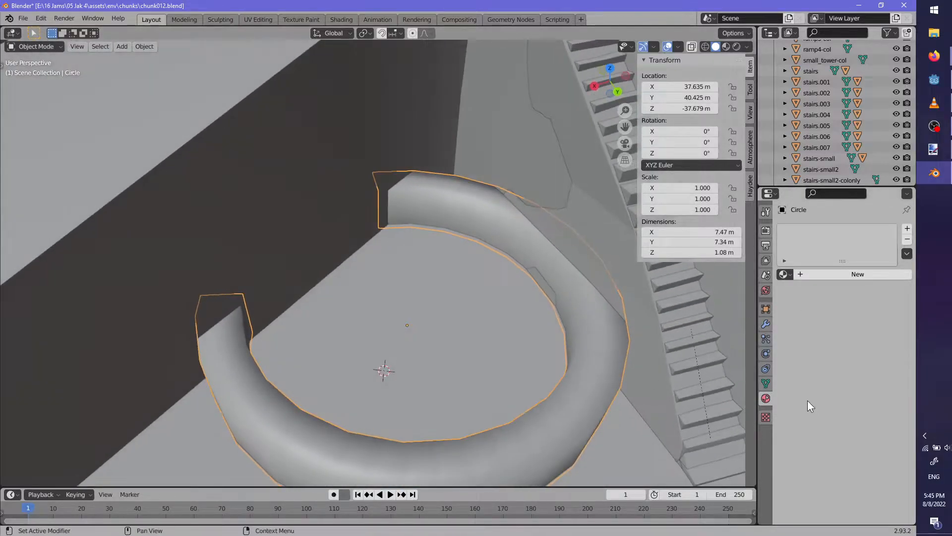
left_click(766, 383)
middle_click_drag(559, 373, 516, 326, "shift")
scroll(517, 326, "up", 1)
scroll(831, 427, "down", 8)
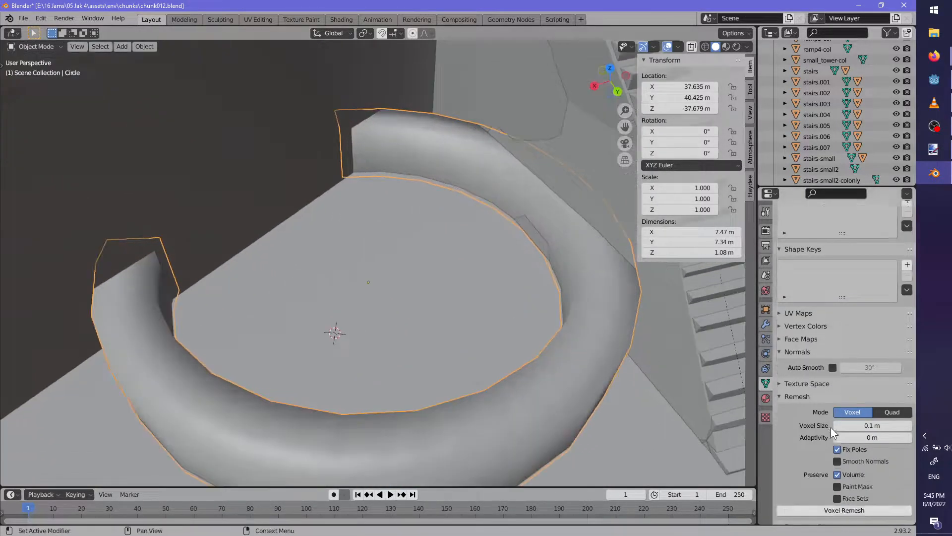
left_click(831, 270)
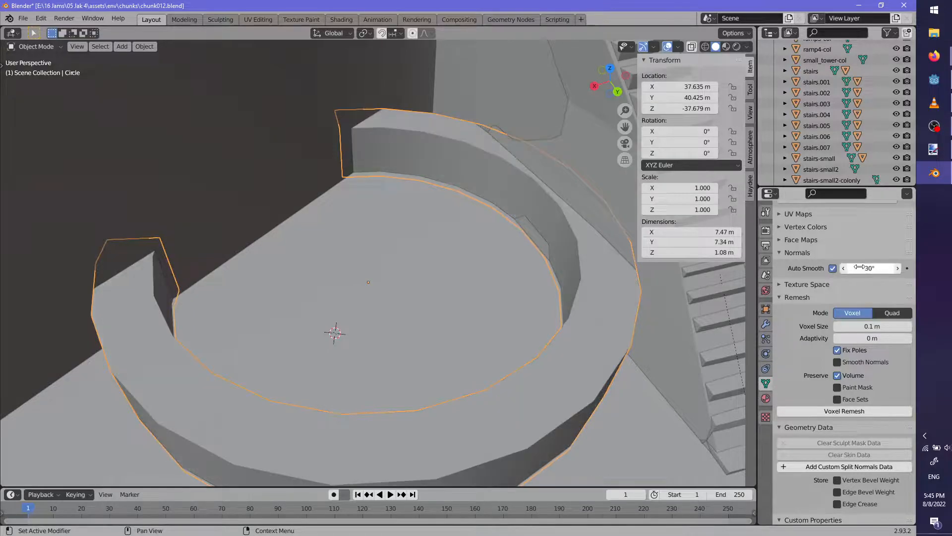
Move the ring object about 0.43 m in X and 0.06 m in Y within the courtyard corner
middle_click_drag(486, 321, 353, 284)
scroll(432, 339, "down", 4)
key("g")
left_click(428, 379)
key("Tab")
mouse_move(465, 346)
middle_mouse_down()
mouse_move(405, 314)
mouse_move(462, 338)
mouse_move(469, 323)
mouse_move(476, 332)
middle_mouse_up()
key("Tab")
key("alt+a")
Put the Circle object into Collection and rename it garden-col
scroll(405, 322, "down", 6)
scroll(462, 338, "up", 5)
scroll(795, 130, "up", 2)
scroll(816, 70, "down", 10)
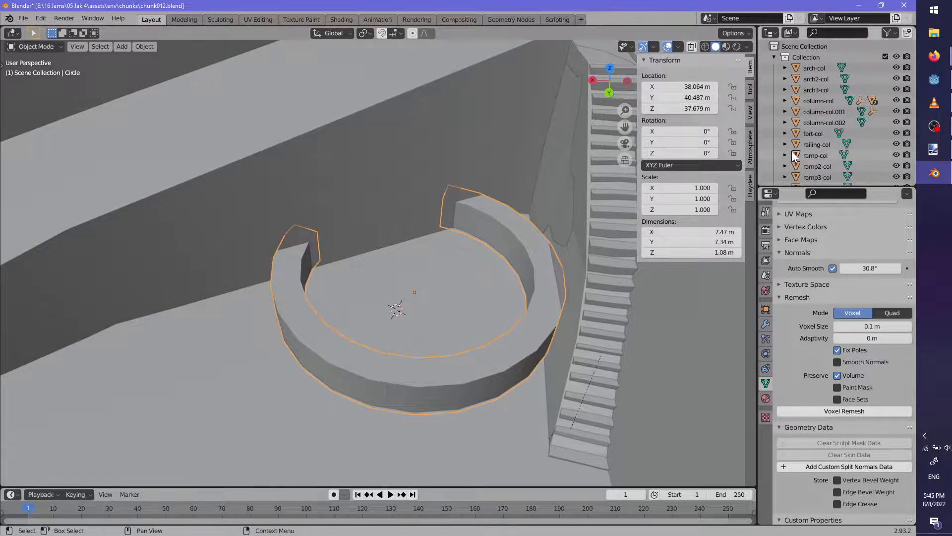
mouse_move(819, 68)
left_mouse_down()
mouse_move(810, 87)
mouse_move(812, 61)
left_mouse_up()
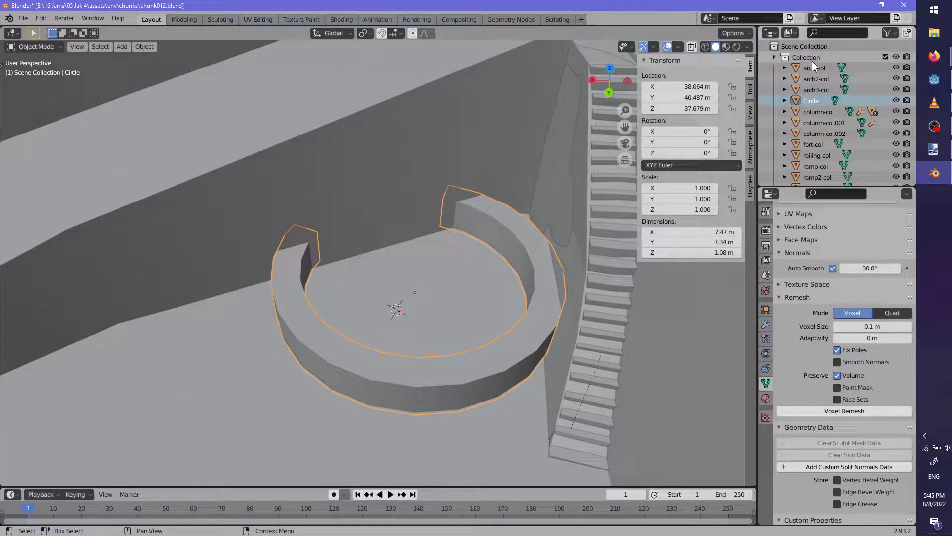
double_click(815, 101)
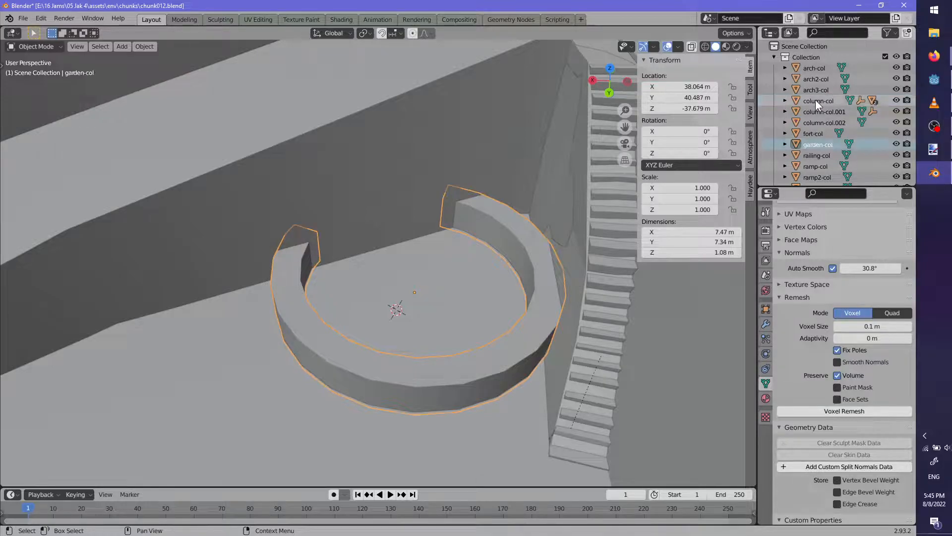
Add a plane and move it inside the ring, about -0.7 m in X, -0.53 m in Y and 0.59 m in Z
key("shift+a")
mouse_move(466, 298)
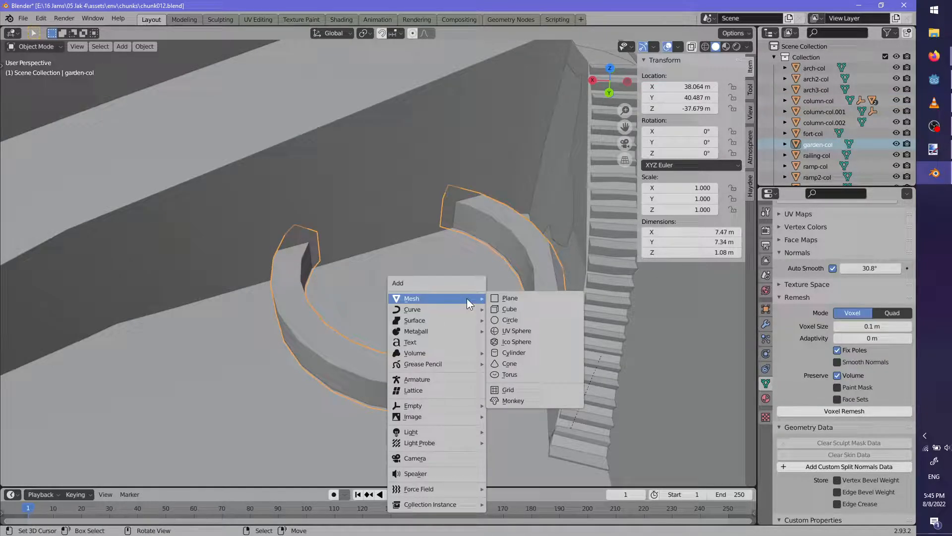
left_click(511, 320)
middle_click_drag(520, 319, 496, 268)
left_click(442, 319)
key("shift+a")
mouse_move(435, 314)
left_click(510, 320)
key("g")
left_click(502, 262)
Put the new plane into Collection and rename it garden_soul-col
scroll(820, 165, "down", 10)
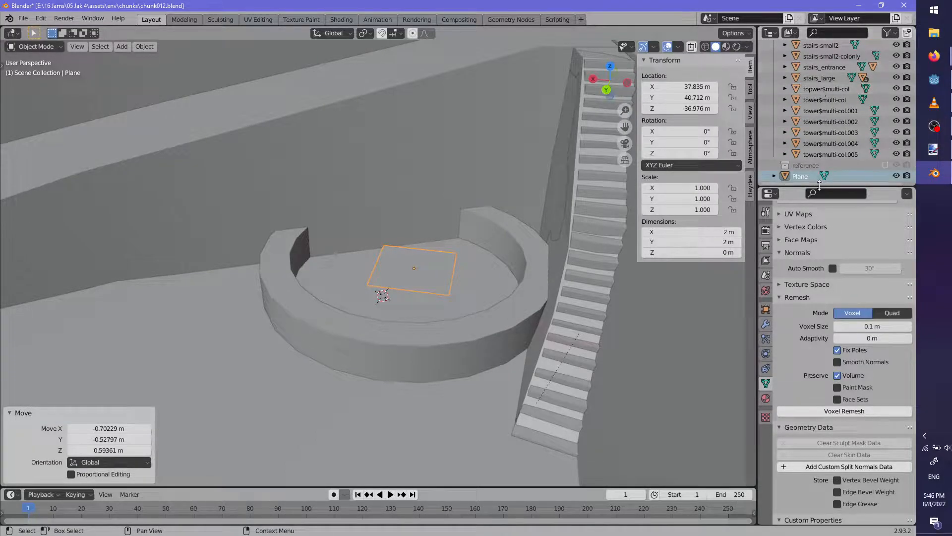
left_click_drag(856, 96, 846, 97)
scroll(846, 97, "up", 10)
left_click_drag(802, 70, 807, 57)
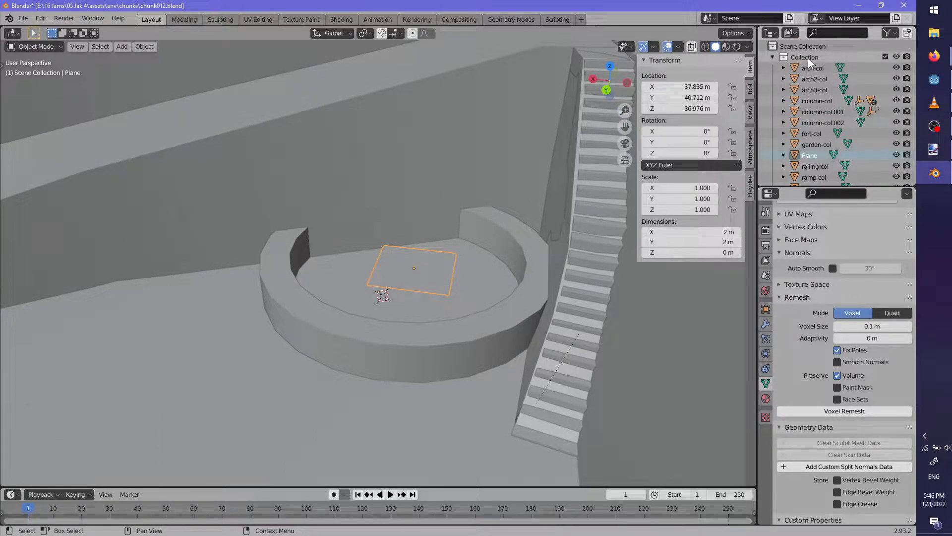
double_click(813, 156)
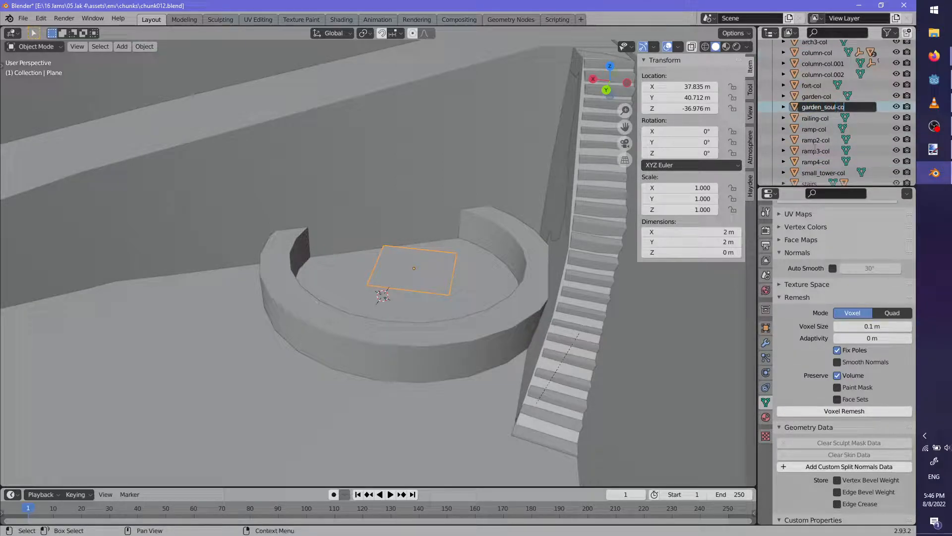
Parent the garden_soul-col plane to garden-col with the Object type
left_click_drag(815, 96, 816, 100)
key("ctrl+p")
left_click(420, 346)
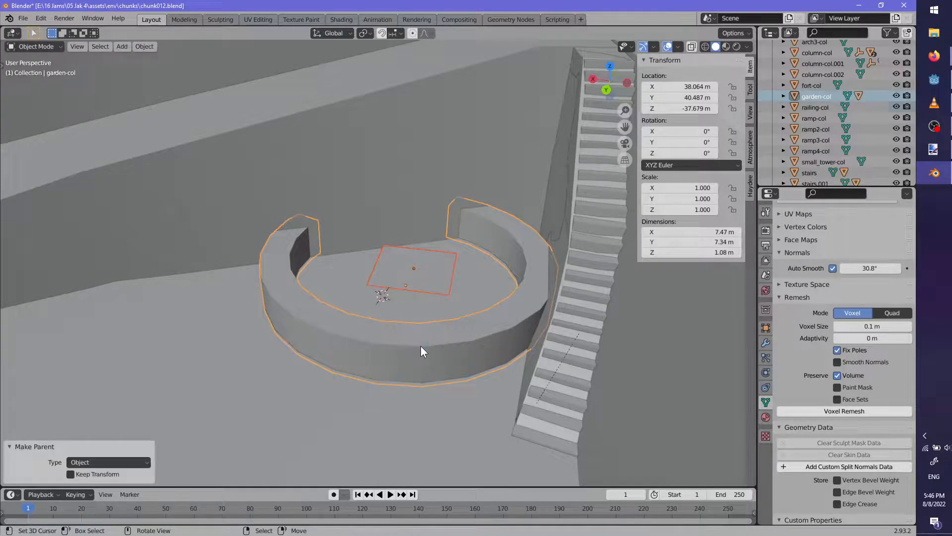
Add one centred loop cut in each direction to divide the garden_soul-col plane into four faces
left_click(410, 283)
key("Tab")
key("ctrl+r")
left_click(422, 256)
right_click(422, 255)
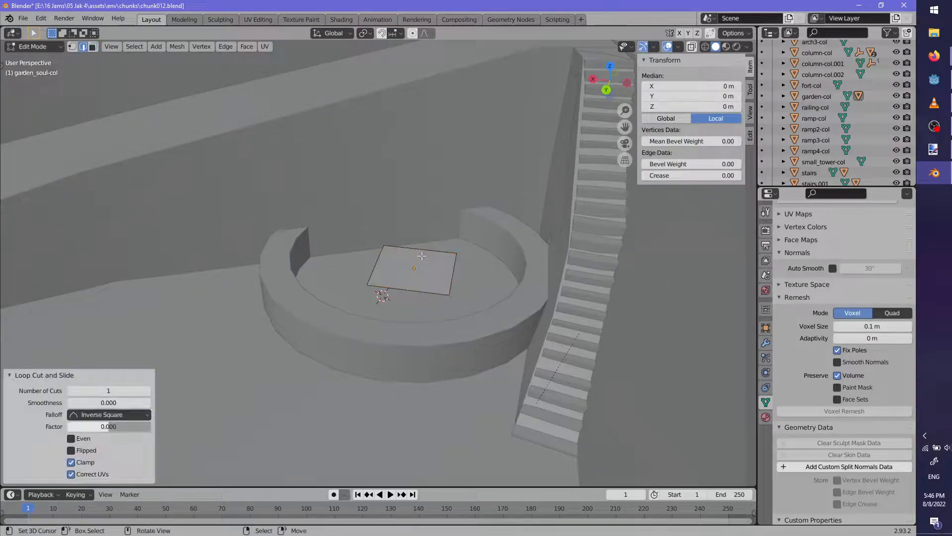
left_click(388, 265)
right_click(388, 264)
middle_click_drag(440, 240, 451, 281)
scroll(450, 281, "up", 1)
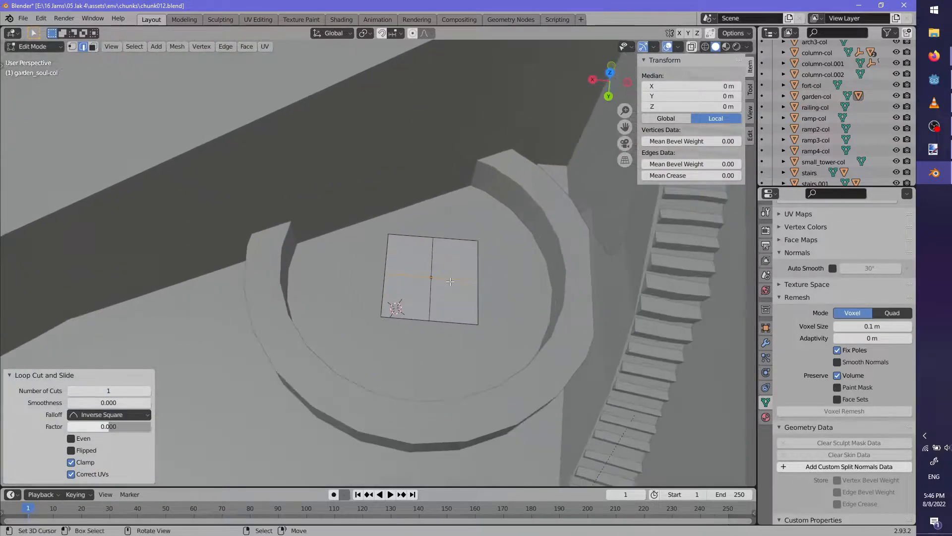
Scale the whole plane by about 2.343 and rotate it about the global Z axis to align with the fortress wall
key("a")
key("s")
left_click(560, 388)
key("r")
key("z")
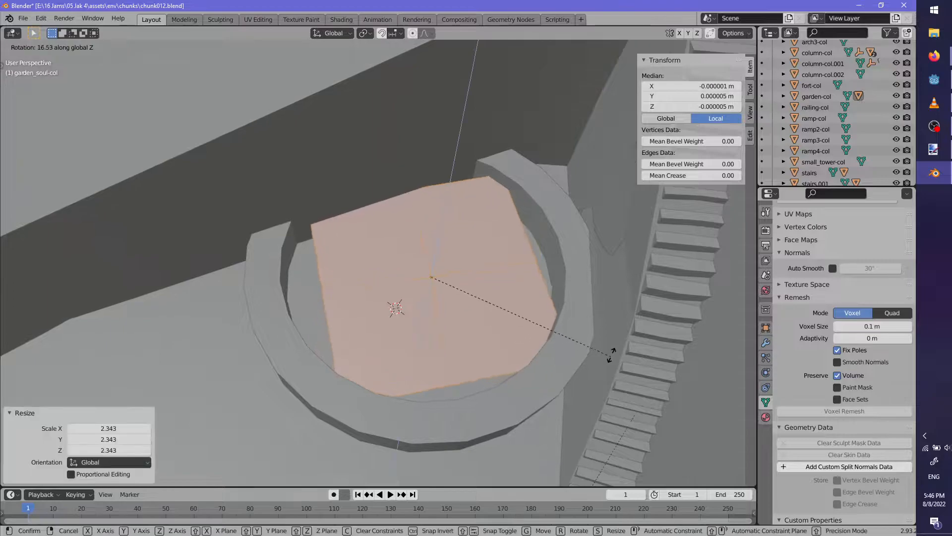
left_click(604, 337)
Enlarge the plane to fill the ring's interior and move it about 0.18 m in X and 0.05 m in Y
key("s")
left_click(639, 379)
key("g")
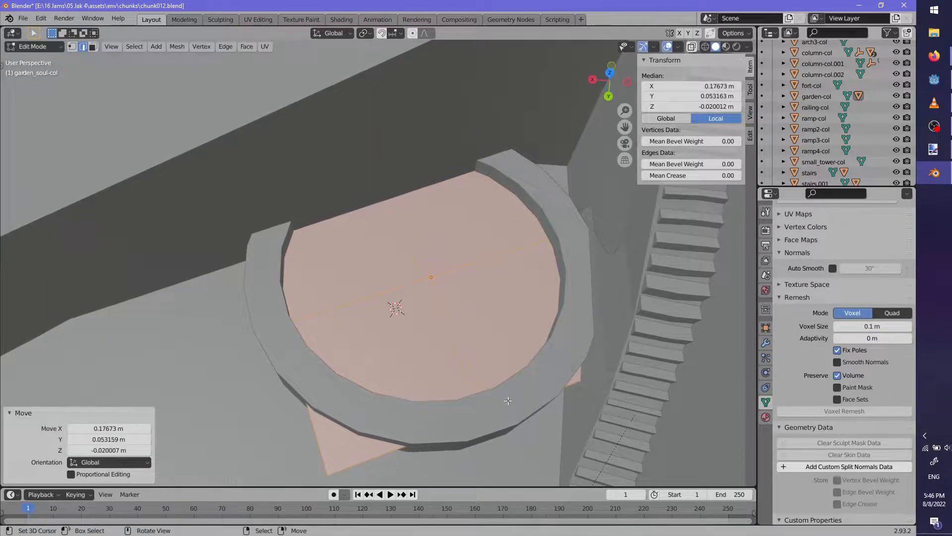
left_click(372, 238)
middle_click_drag(372, 238, 368, 232)
Pull the plane's two outer corners away from the fortress wall inward so they sit beneath the ring's wall
left_click(363, 374)
key("g")
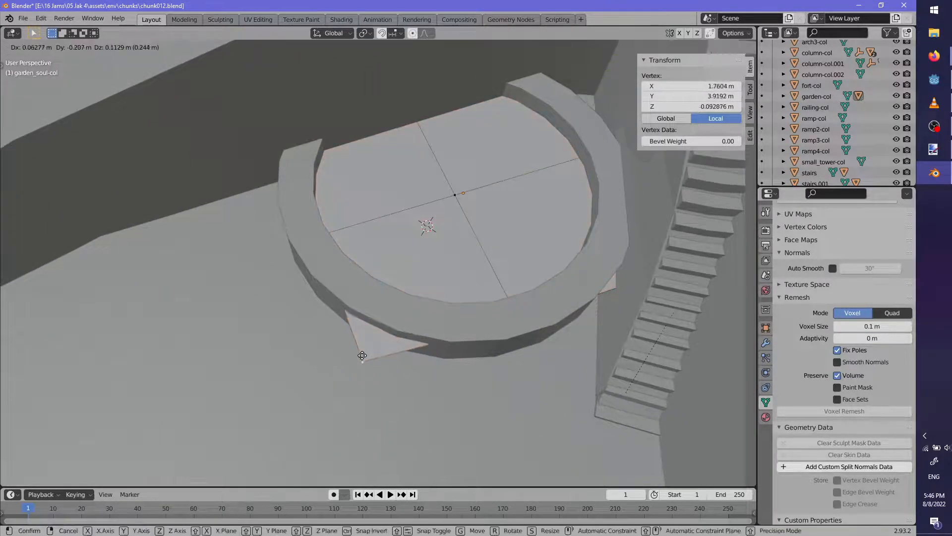
left_click(366, 313)
middle_click_drag(366, 313, 447, 272)
middle_click_drag(384, 231, 511, 341)
left_click(582, 323)
key("g")
key("shift+z")
left_click(549, 315)
Turn on X-ray and move the plane's two corners beside the fortress wall horizontally inward to follow the ring
key("alt+z")
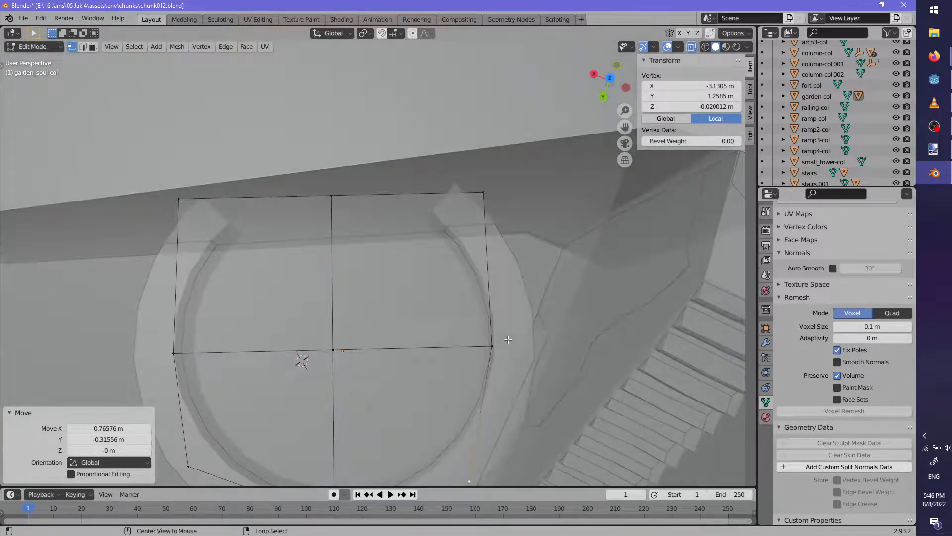
left_click(475, 211)
key("g")
key("shift+z")
left_click(481, 272)
middle_click_drag(481, 272, 593, 264, "shift")
left_click(292, 191)
key("g")
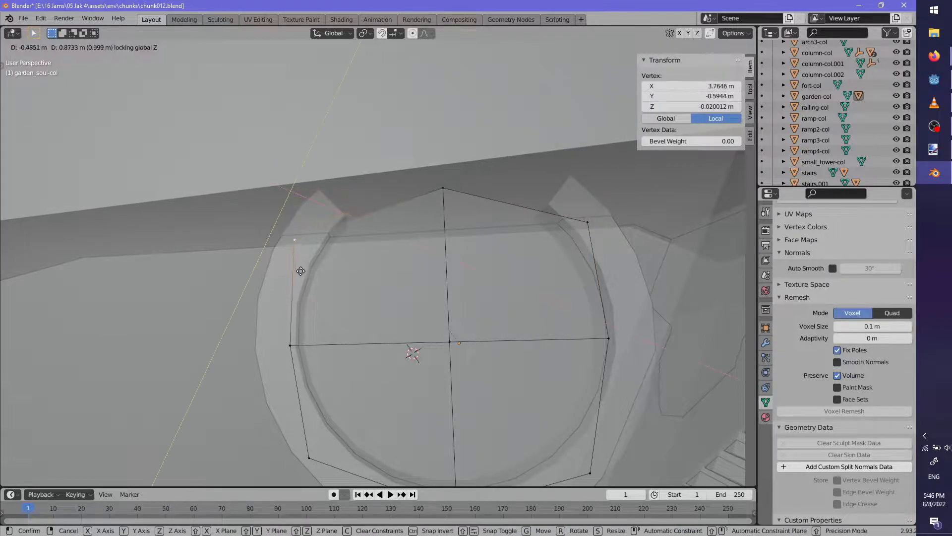
left_click(300, 271)
Pull the middle vertex beside the fortress wall inward and raise the plane's centre vertex for a slight mound
left_click(442, 189)
key("g")
key("z")
left_click(452, 232)
middle_click_drag(452, 232, 507, 191)
left_click(484, 239)
middle_click_drag(489, 248, 482, 230)
key("g")
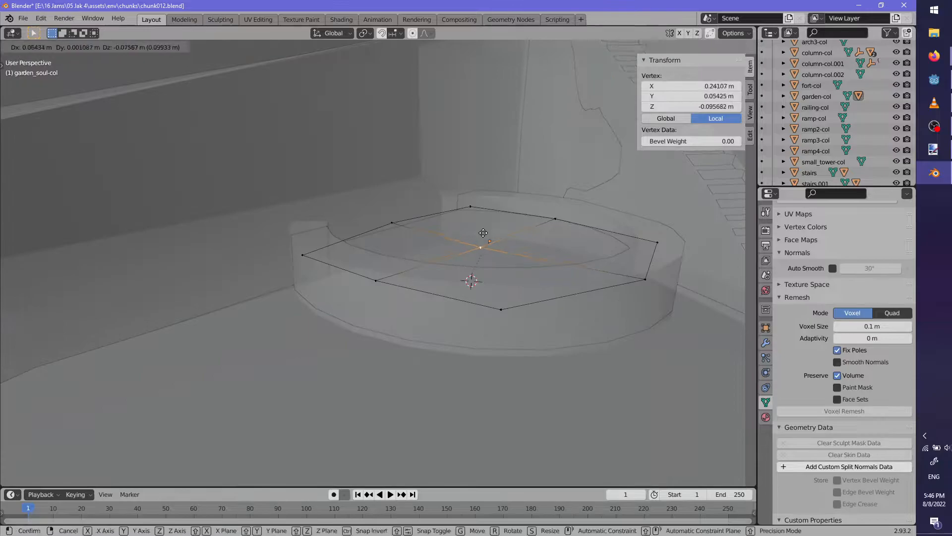
left_click(485, 218)
middle_click_drag(436, 253, 514, 292)
key("Tab")
Apply Shade Smooth to the garden_soul-col plane and turn off X-ray display
key("alt+a")
scroll(515, 292, "down", 2)
key("F3")
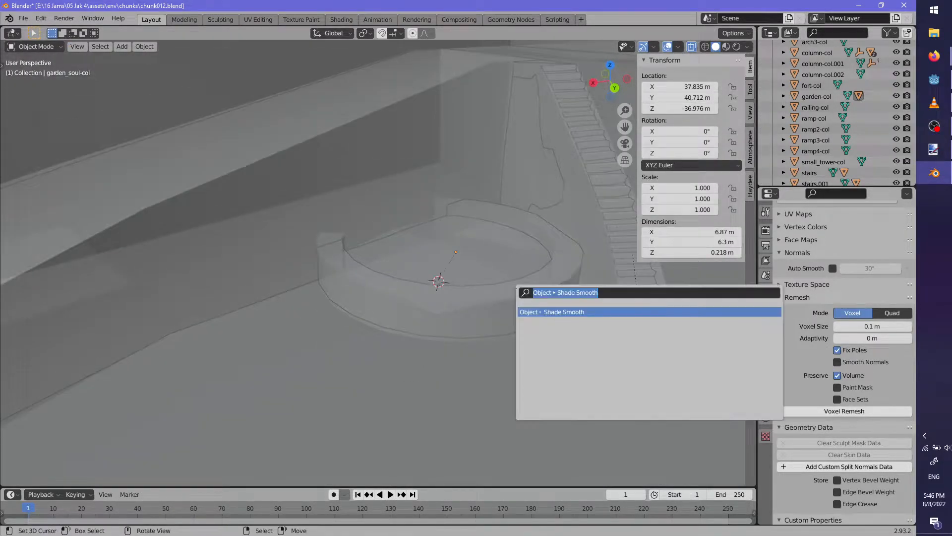
key("Return")
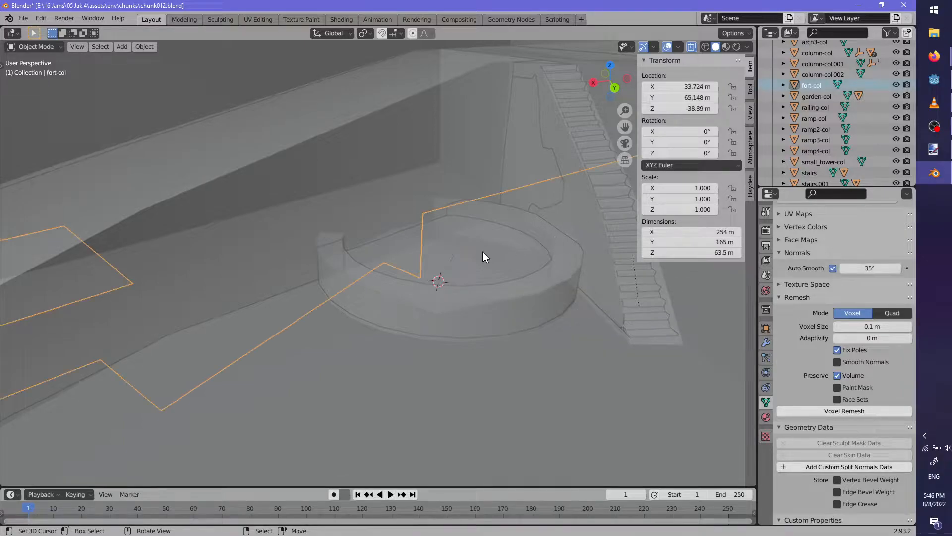
left_click(485, 256)
key("F3")
key("Return")
key("alt+z")
key("alt+z")
middle_click_drag(518, 273, 345, 346)
key("alt+z")
Open garden-col for mesh editing and select a short section of the ring wall on its courtyard-facing side
scroll(410, 294, "down", 8)
scroll(416, 285, "up", 3)
scroll(490, 330, "up", 6)
right_click(494, 304)
key("Tab")
scroll(416, 299, "up", 3)
left_click(412, 281, "alt")
right_click(349, 271, "ctrl+shift")
key("g")
left_click(350, 304)
right_click(370, 381, "ctrl")
middle_click_drag(370, 381, 374, 322)
right_click(375, 318, "ctrl")
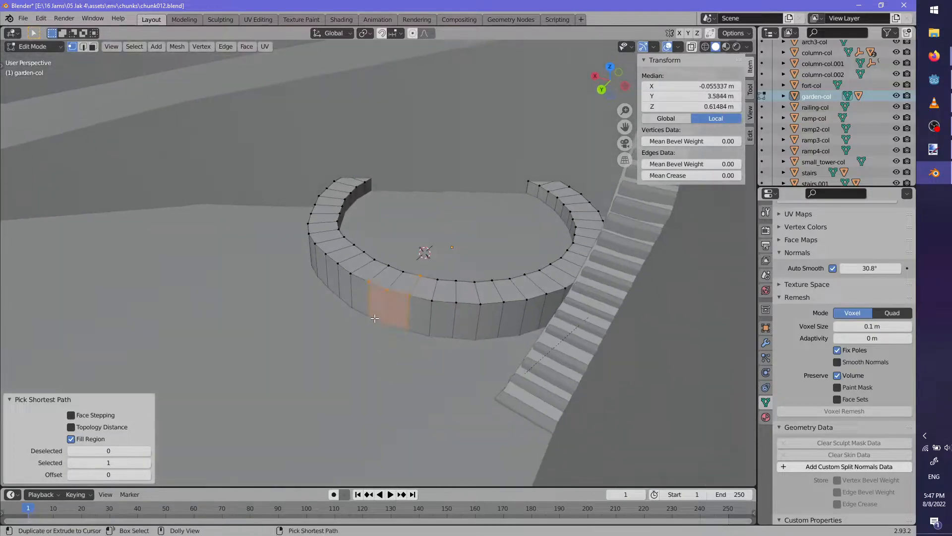
Nudge short sections of the garden-col ring wall slightly to make its curve irregular
middle_click_drag(411, 286, 383, 352)
key("g")
left_click(393, 287)
left_click(439, 303)
key("g")
left_click(443, 304)
key("ctrl+z")
key("g")
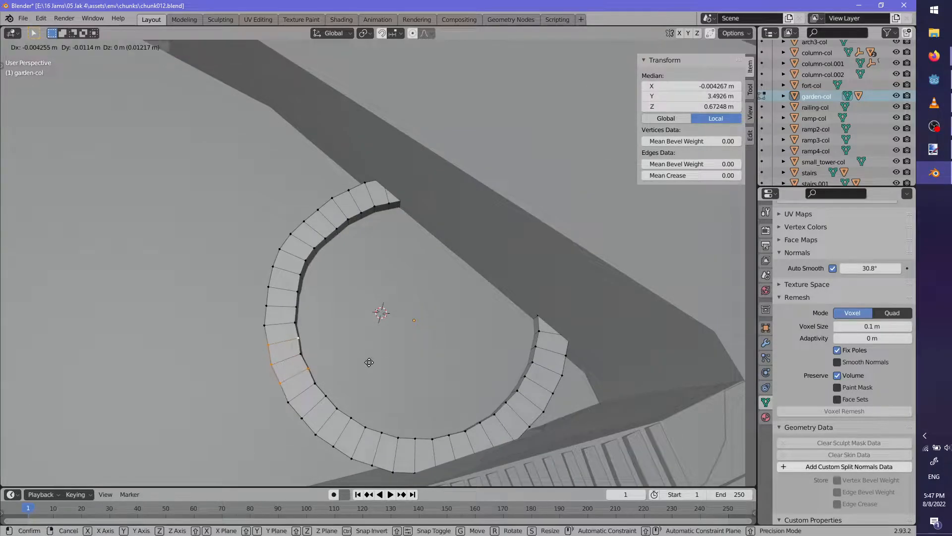
left_click(370, 363)
key("r")
key("Escape")
key("Tab")
Move individual inner top-edge vertices on the stair side of the ring wall slightly to make the inner curve uneven
middle_click_drag(445, 357, 491, 335)
key("Tab")
scroll(490, 335, "up", 6)
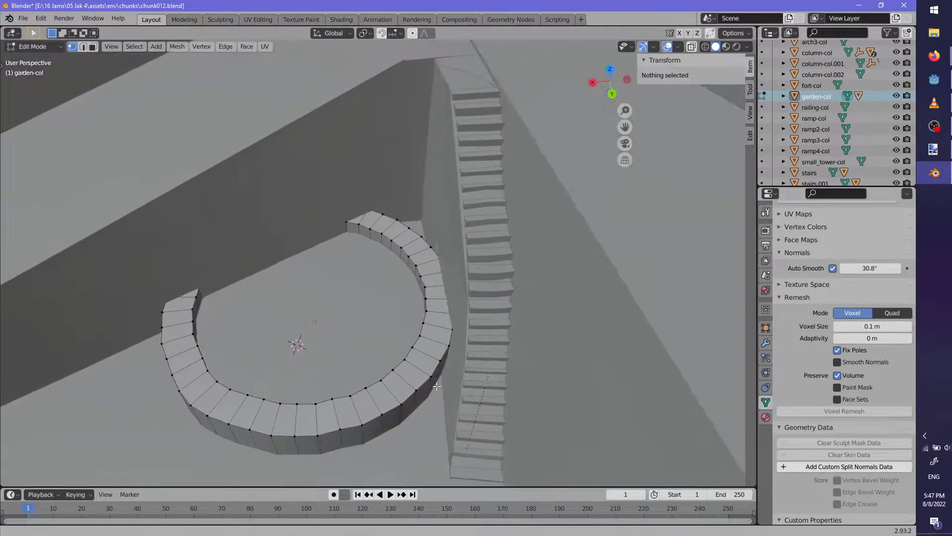
left_click(447, 284)
left_click(503, 327)
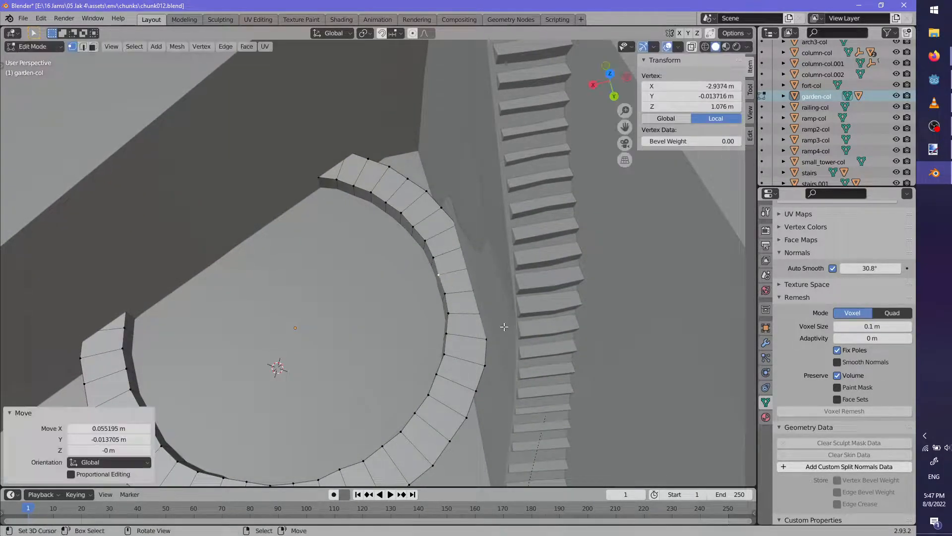
left_click(434, 253)
key("g")
left_click(420, 240)
left_click(388, 204)
key("g")
left_click(380, 203)
left_click(348, 189)
key("g")
left_click(348, 191)
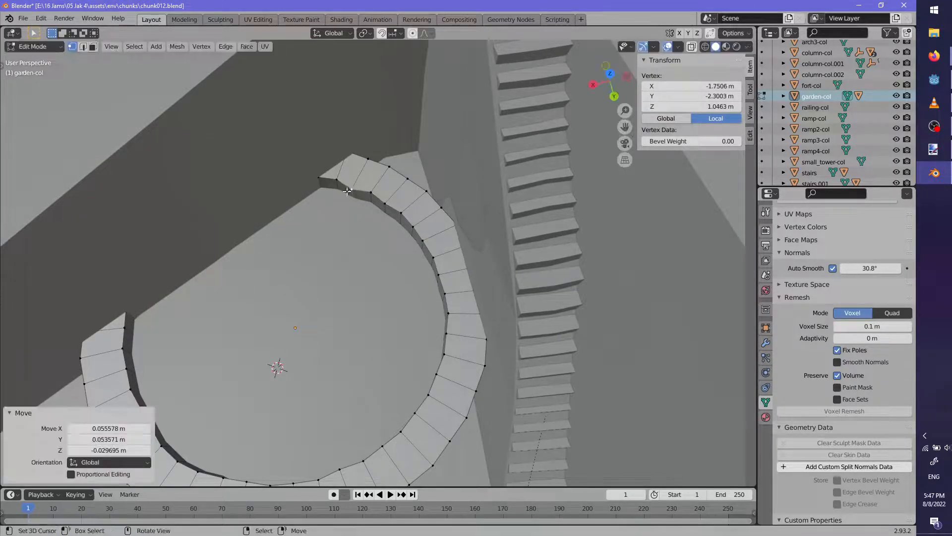
scroll(347, 191, "down", 5)
key("Tab")
Select the ring wall's outer top edge loop and lower it slightly along Z
middle_click_drag(387, 329, 508, 338)
middle_click_drag(399, 352, 442, 332)
key("Tab")
left_click(442, 332, "alt")
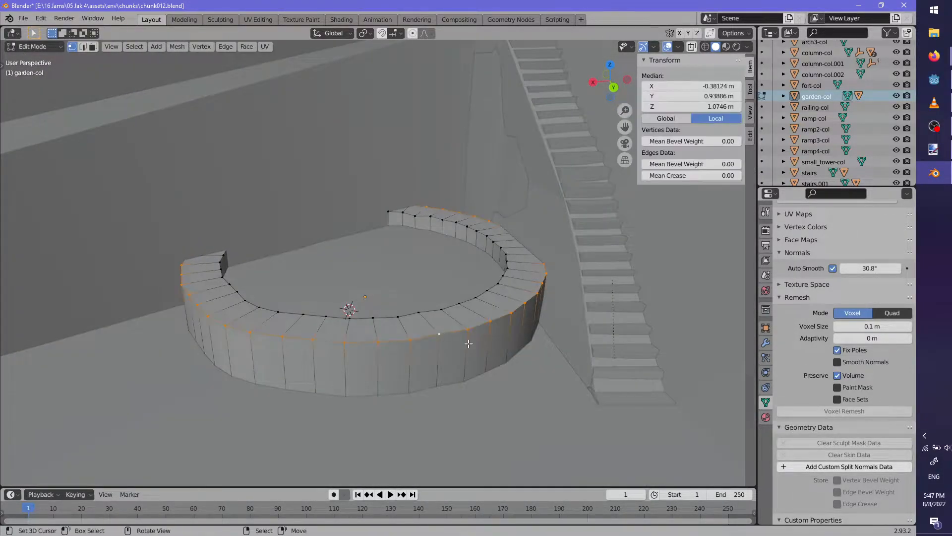
key("g")
key("z")
left_click(494, 371)
key("alt+a")
key("Tab")
Save the chunk012.blend file
mouse_move(494, 371)
middle_mouse_down()
mouse_move(522, 345)
mouse_move(559, 341)
mouse_move(448, 341)
mouse_move(501, 357)
middle_mouse_up()
scroll(502, 357, "down", 9)
middle_click_drag(457, 323, 411, 350)
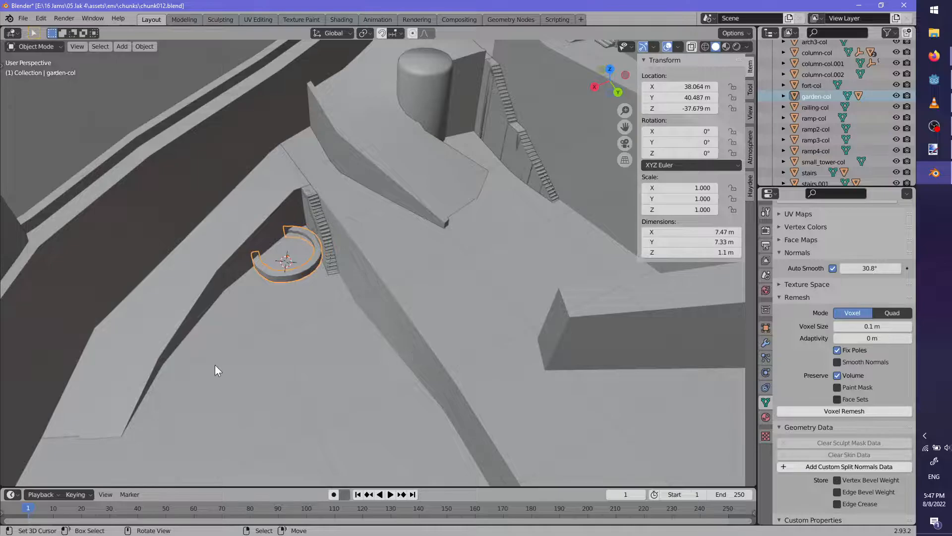
middle_click_drag(341, 297, 310, 319)
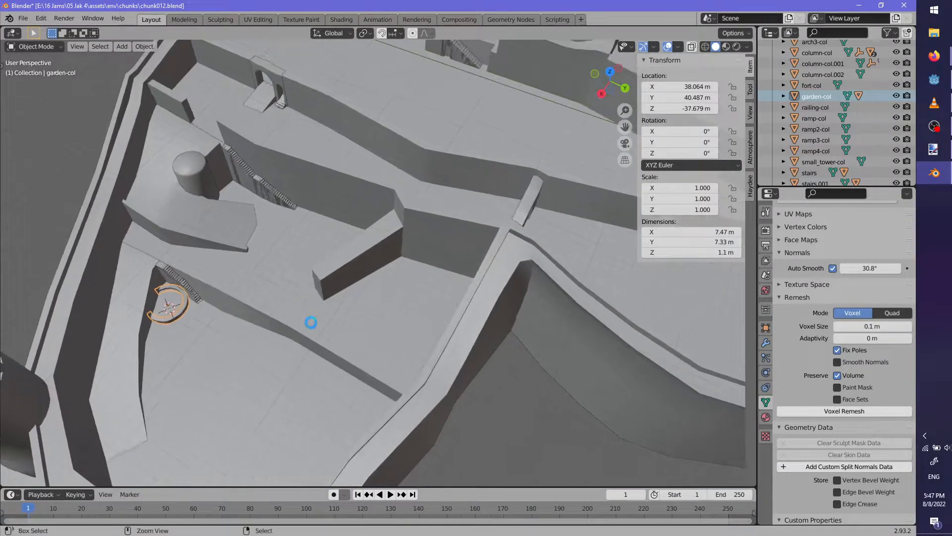
key("ctrl+s")
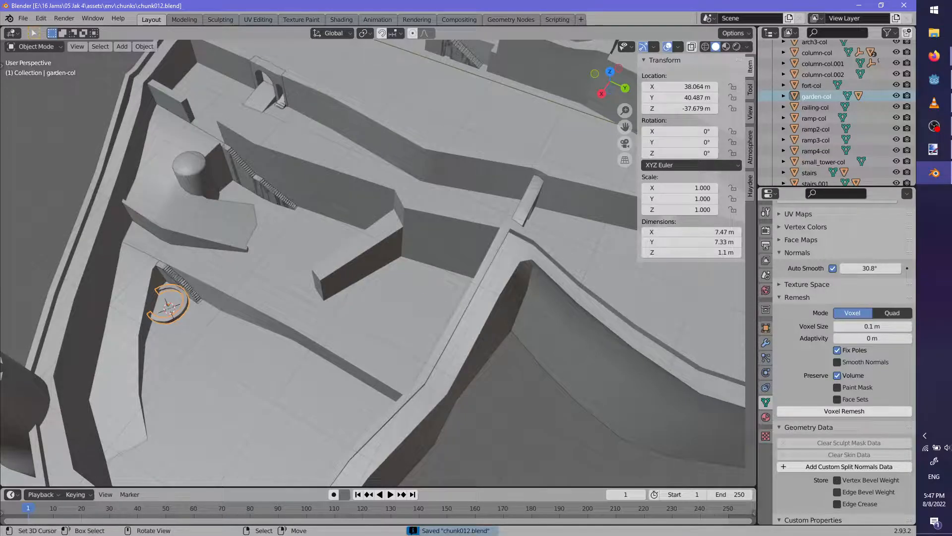
key("alt+Tab")
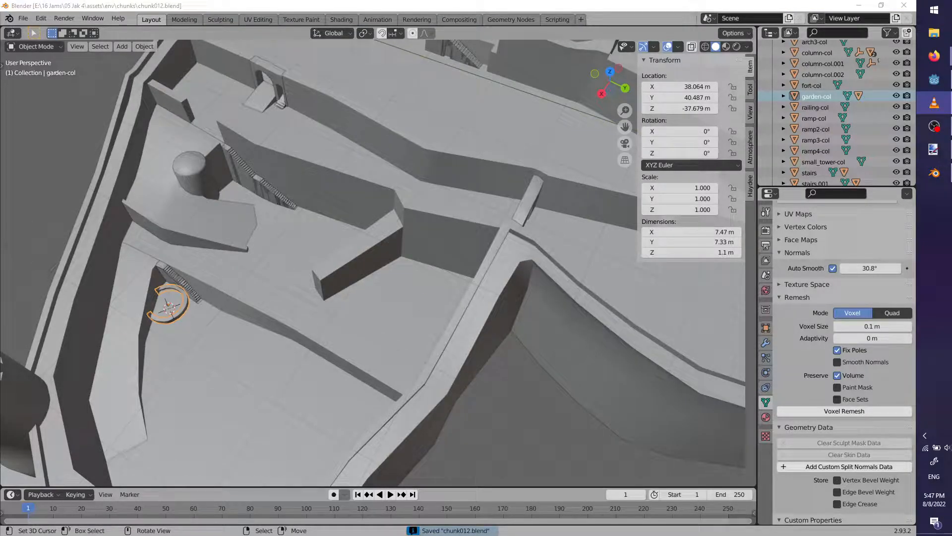
key("alt+Tab")
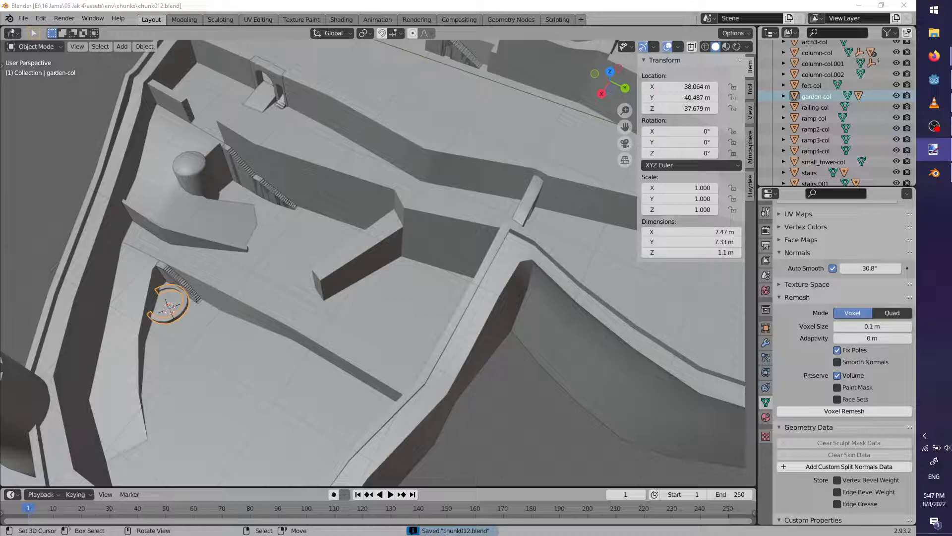
Place the 3D cursor on the flat wall between the round tower and the narrow stairs
middle_click_drag(223, 194, 238, 251)
scroll(286, 259, "up", 6)
middle_click_drag(331, 209, 370, 325, "shift")
scroll(402, 300, "up", 5)
scroll(296, 368, "down", 3)
scroll(370, 326, "down", 4)
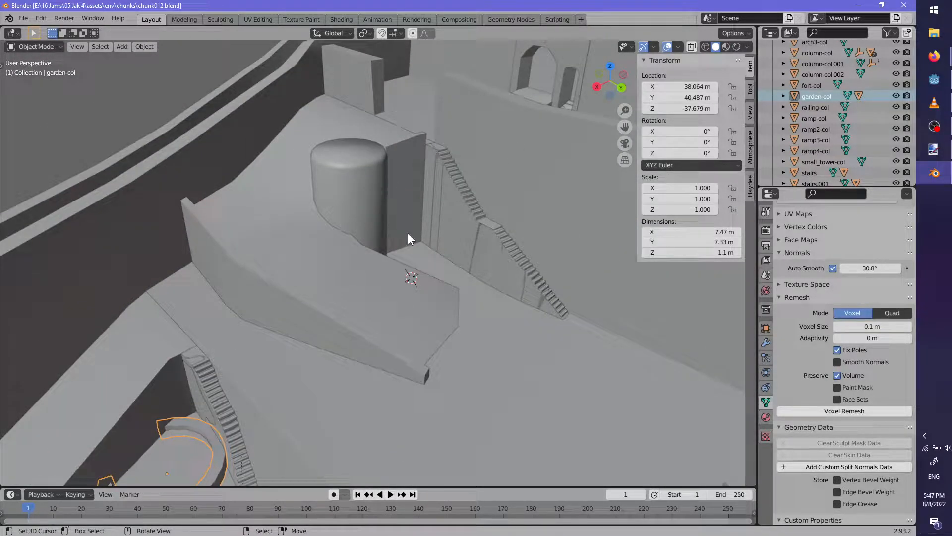
middle_click_drag(408, 224, 357, 224)
scroll(402, 238, "up", 3)
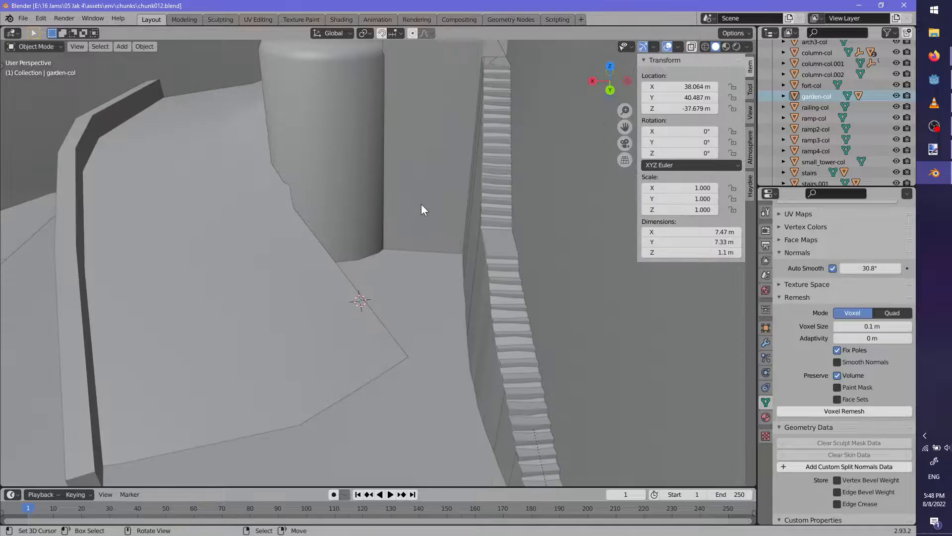
right_click(422, 205)
scroll(438, 225, "up", 1)
scroll(438, 237, "down", 2)
key("Tab")
middle_click_drag(434, 239, 409, 298)
key("Tab")
Add a mesh circle with 16 vertices at the 3D cursor
key("shift+a")
mouse_move(397, 328)
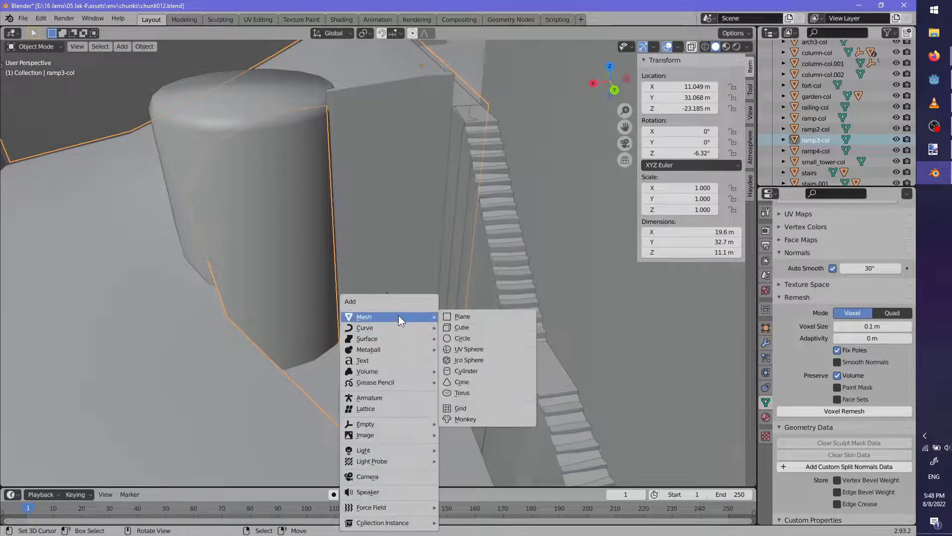
left_click(478, 341)
middle_click_drag(413, 347, 156, 368)
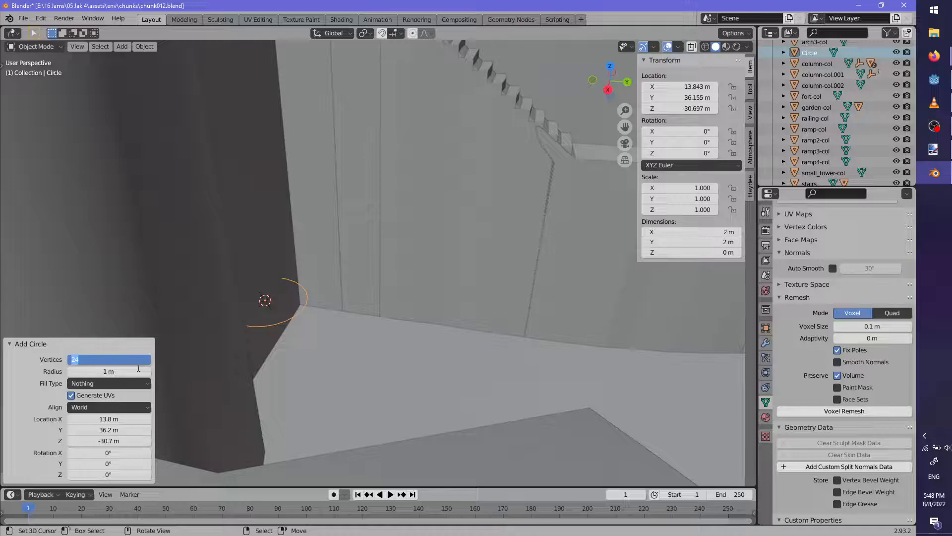
key("Return")
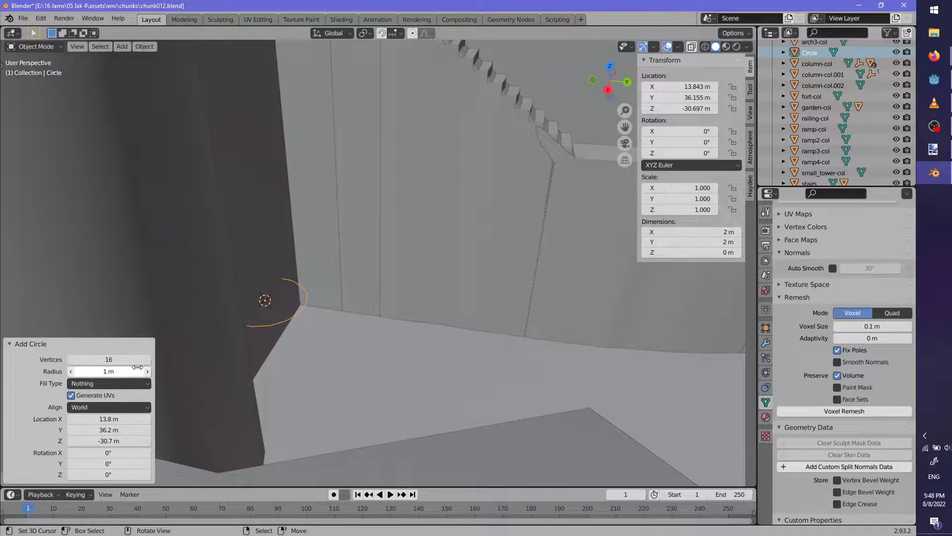
Stand the circle's mesh upright in Edit Mode by rotating it 90° around the X axis
key("Tab")
type("rx")
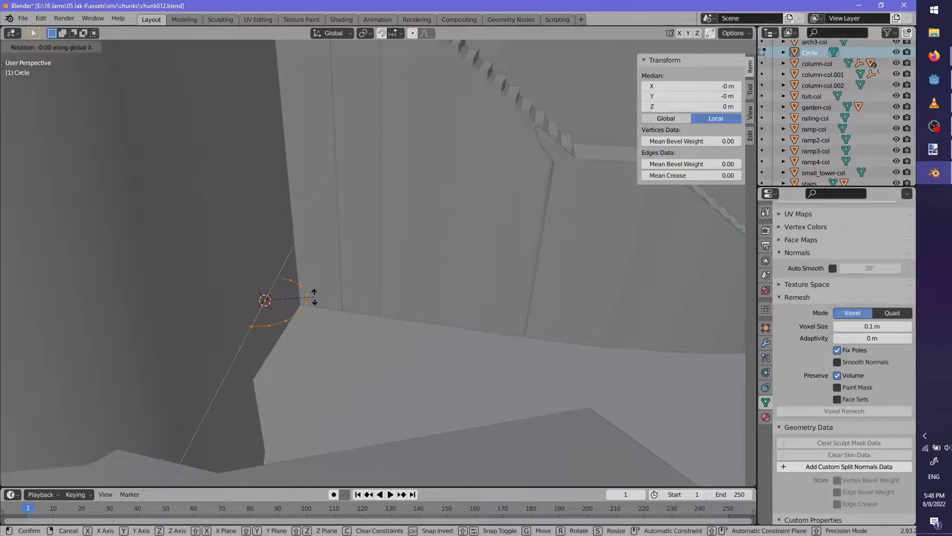
type("90")
key("Return")
middle_click_drag(257, 257, 378, 304)
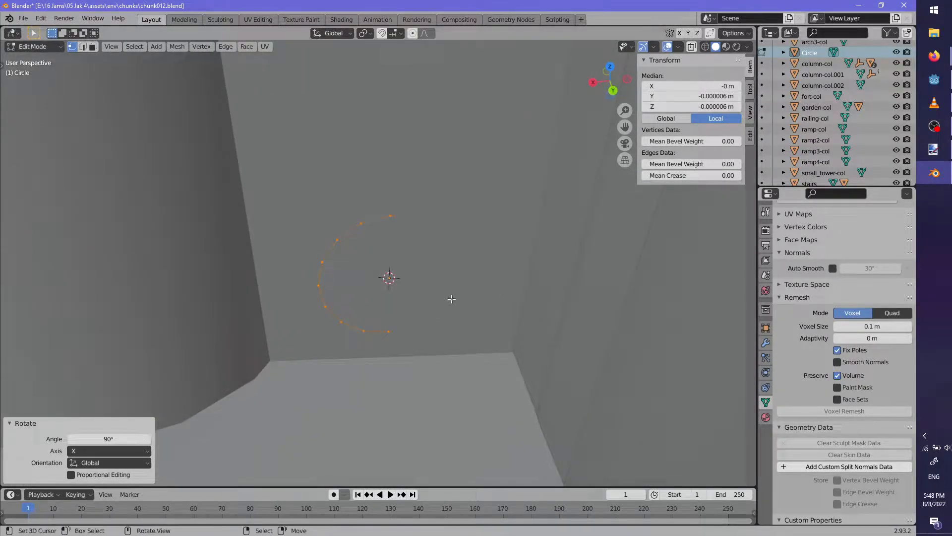
Rename the circle object doorway_large-col
key("Tab")
double_click(801, 54)
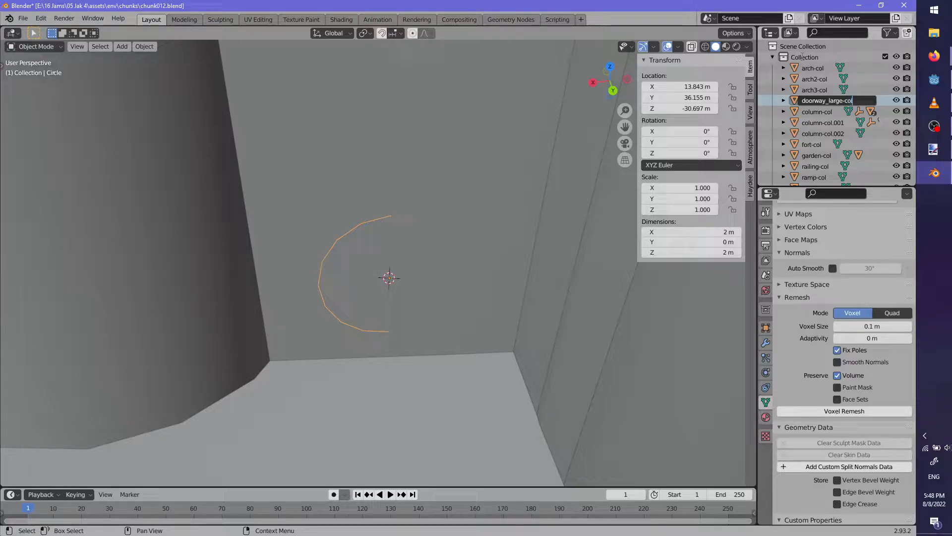
type("doorway_large-col")
key("Return")
Rotate doorway_large-col about -7° around Z to match the wall, and shift it horizontally and vertically into place
middle_click_drag(399, 286, 413, 311)
key("r")
key("z")
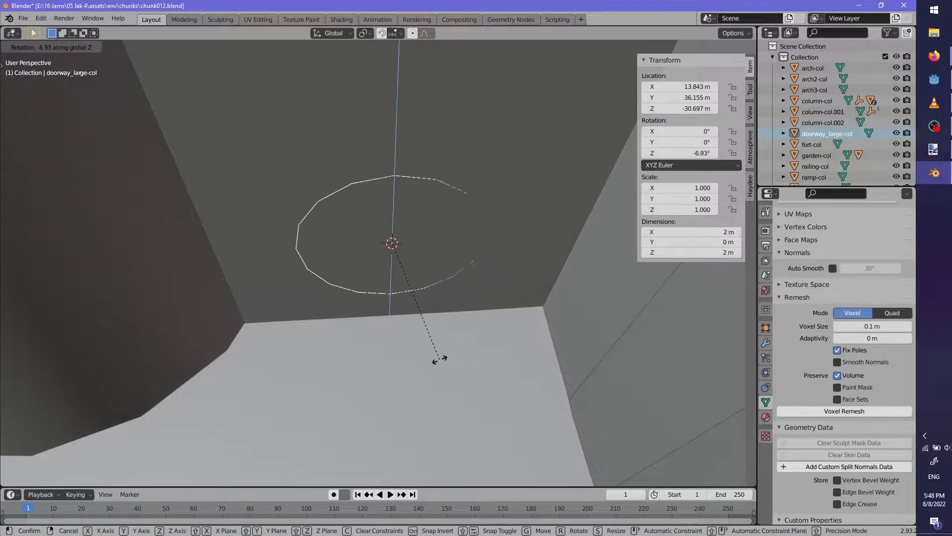
left_click(442, 365)
middle_click_drag(442, 365, 429, 281)
key("g")
key("shift+z")
left_click(430, 401)
middle_click_drag(434, 330, 439, 290, "shift")
key("g")
key("z")
left_click(445, 301)
Delete the lower vertices of the doorway circle, keeping only the upper half as an arch
key("Tab")
left_click(299, 261)
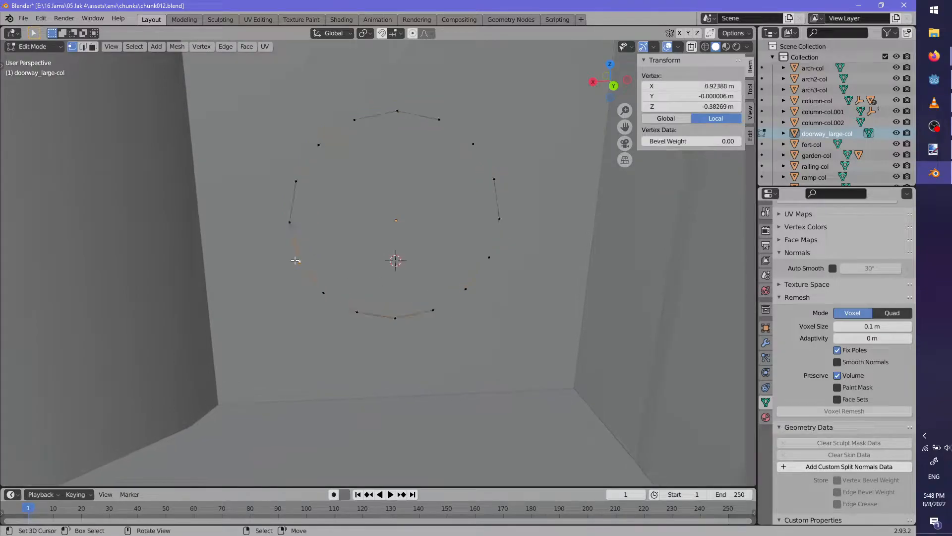
left_click(490, 261, "ctrl")
key("x")
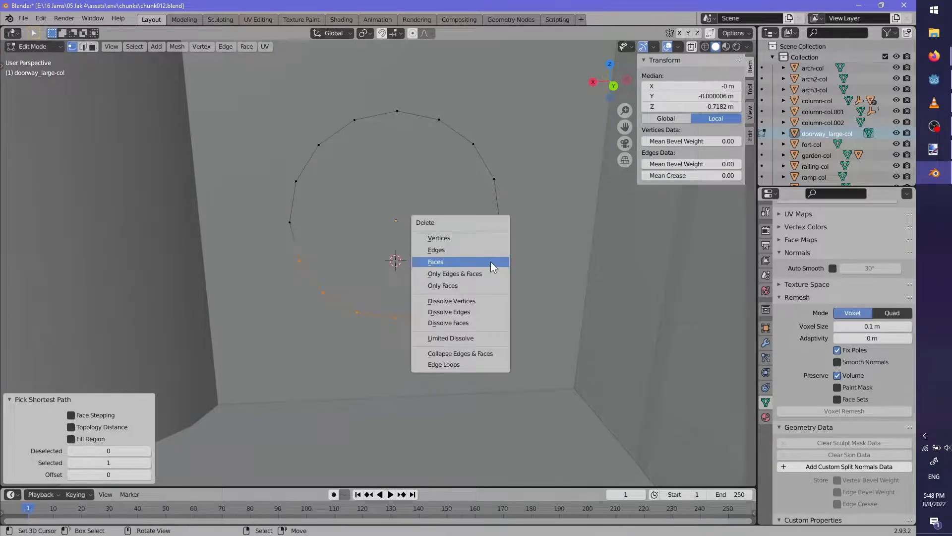
left_click(487, 233)
Extrude the arch's two end vertices about 1.97 m down along Z to the floor
left_click(290, 223, "shift")
key("e")
key("z")
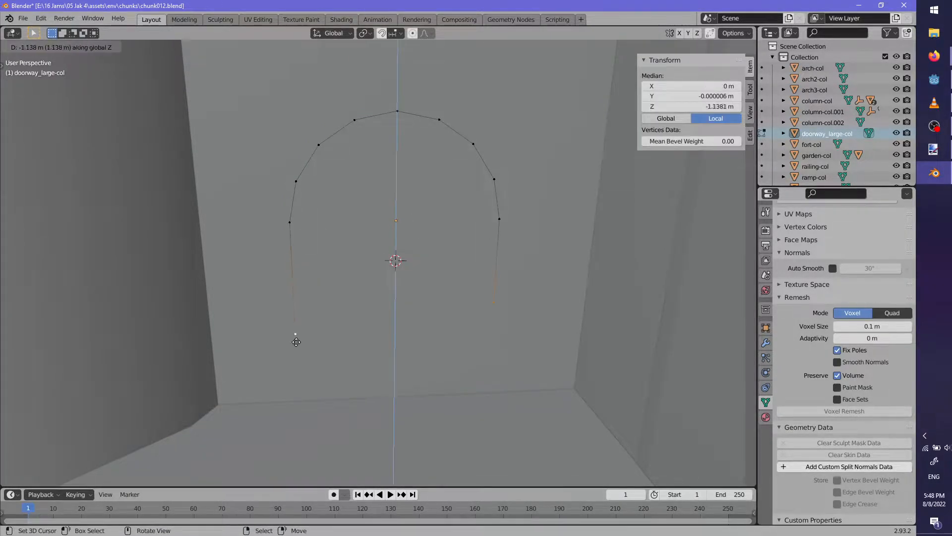
left_click(306, 407)
middle_click_drag(345, 379, 387, 397)
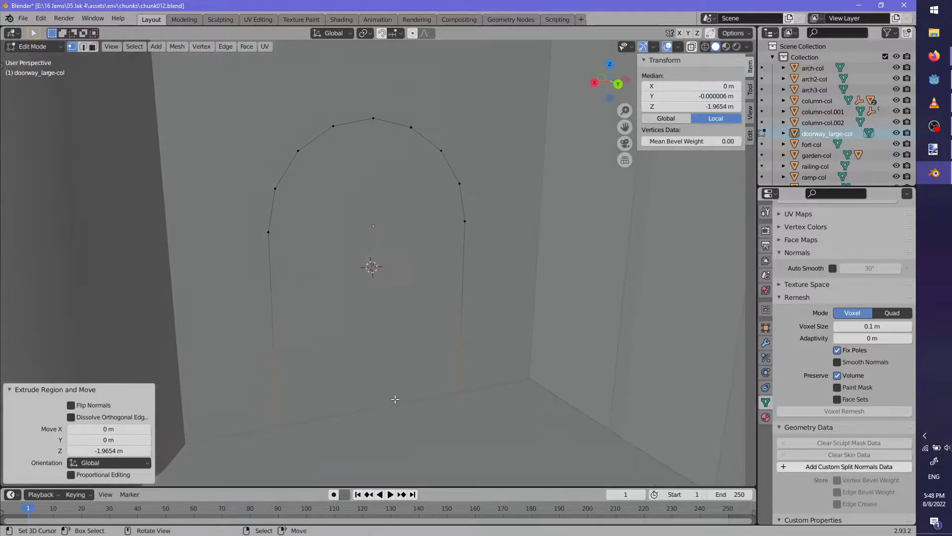
Add a vertex to each vertical side of the doorway outline and move both down about 0.84 m, just above the floor
key("ctrl+r")
left_click(463, 385)
right_click(463, 385)
key("ctrl+r")
left_click(264, 340)
right_click(265, 340)
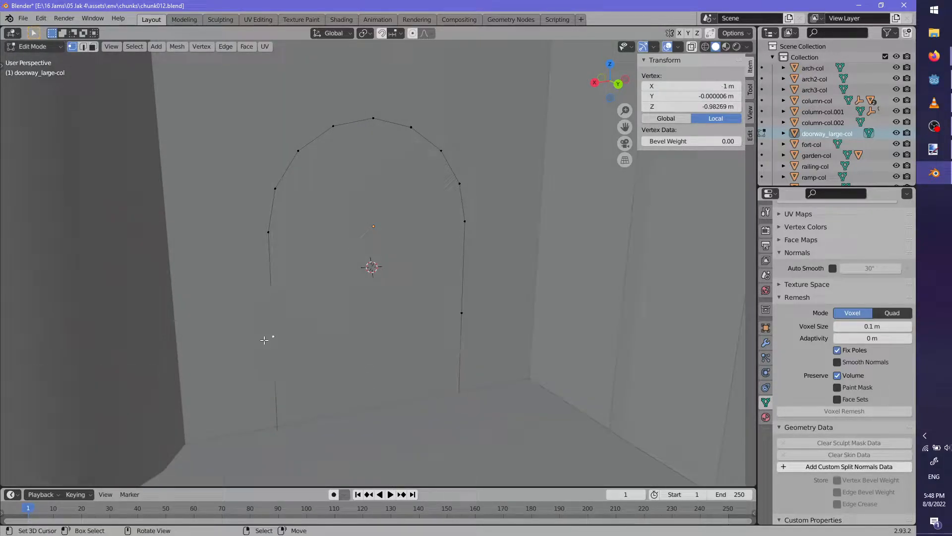
key("g")
key("z")
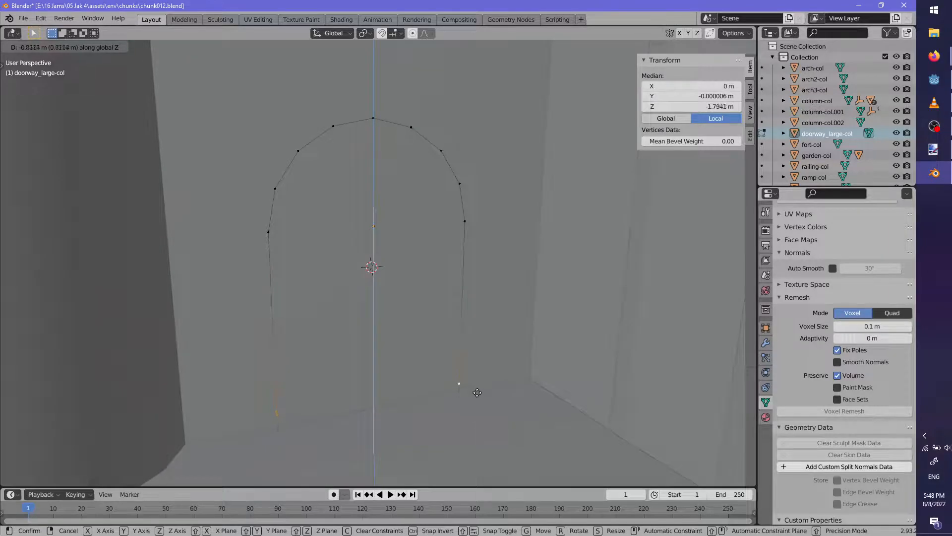
left_click(478, 394)
Fill a threshold face between the two short bottom edges of the doorway outline
left_click(87, 48)
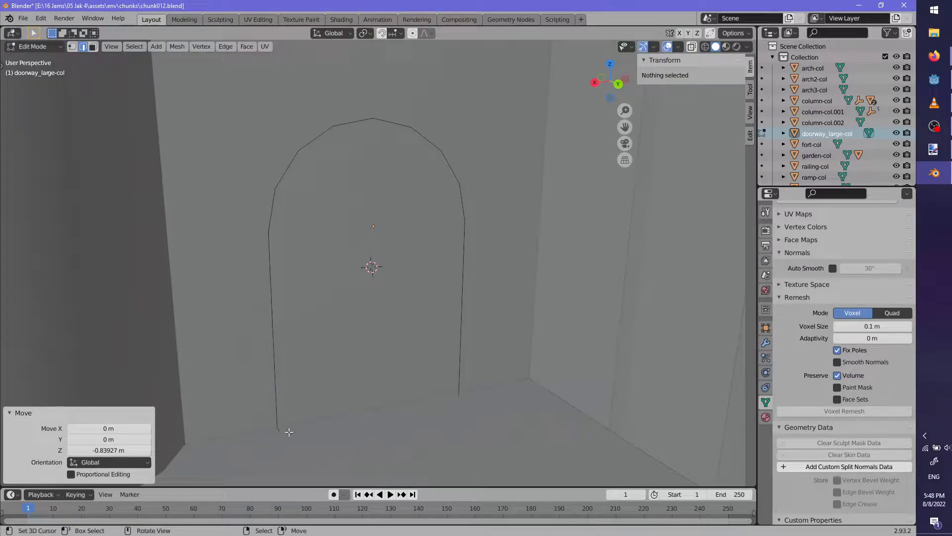
left_click(277, 428)
left_click(457, 393, "ctrl")
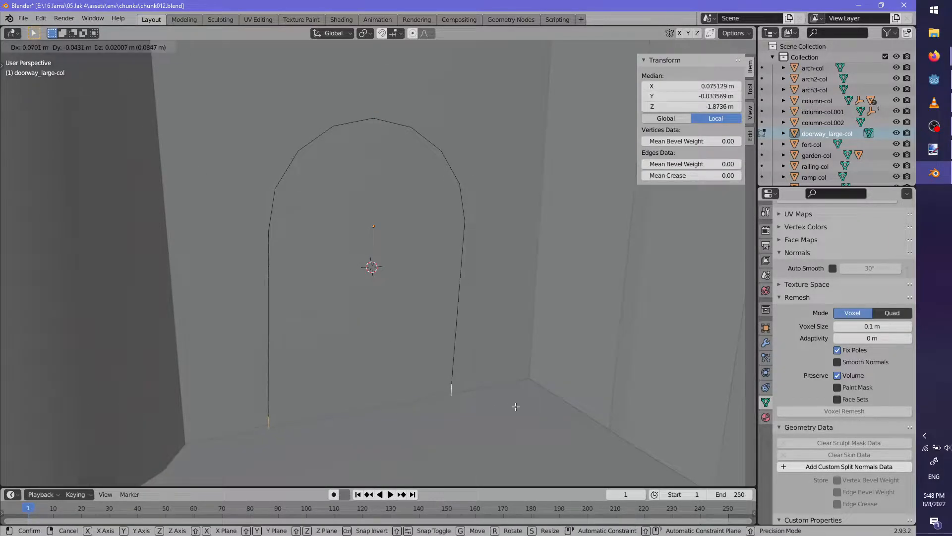
middle_click_drag(502, 380, 481, 405)
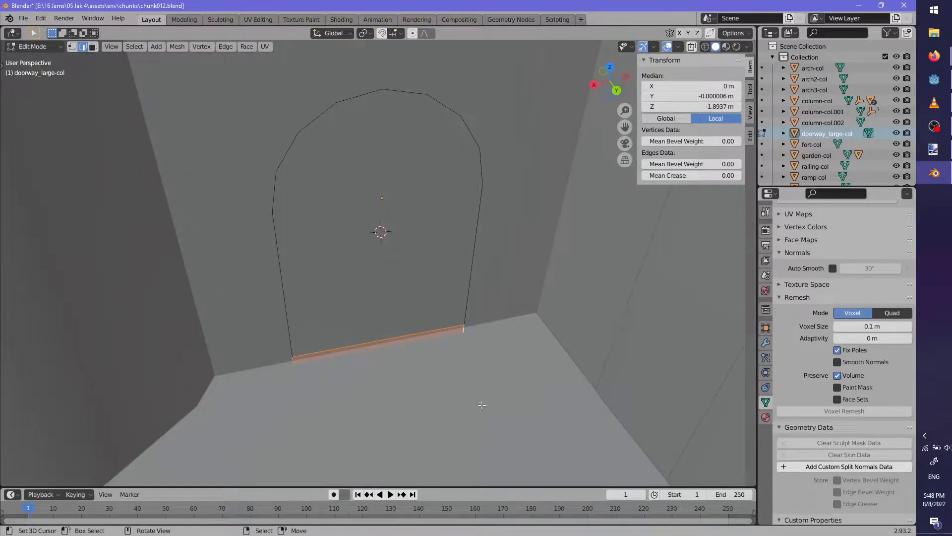
Fill the arched opening above the threshold with a face and extrude it about 0.12 m into the wall
left_click(482, 253)
key("a")
middle_click_drag(468, 327, 441, 241)
left_click(93, 46)
middle_click_drag(396, 352, 366, 366)
key("e")
left_click(397, 373)
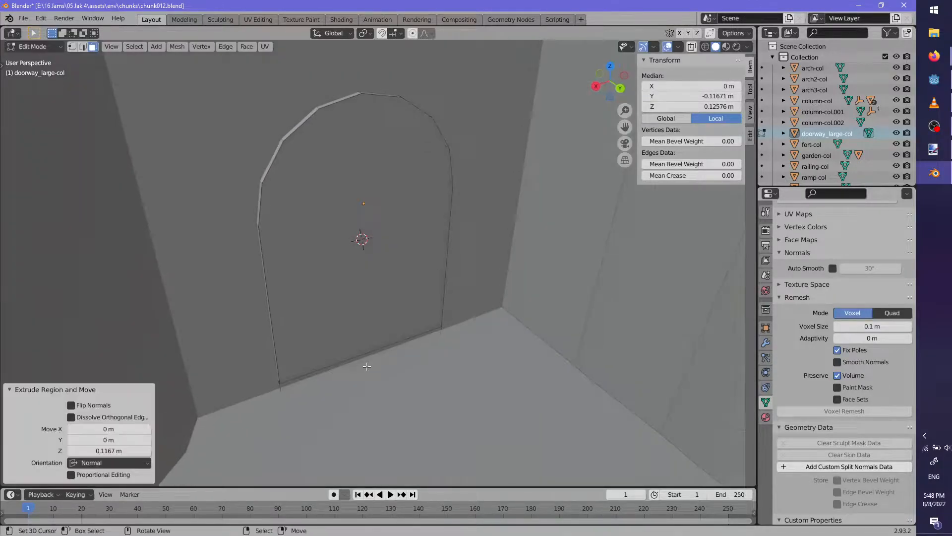
Select the whole doorway mesh and flip its normals
key("a")
key("alt+n")
left_click(366, 366)
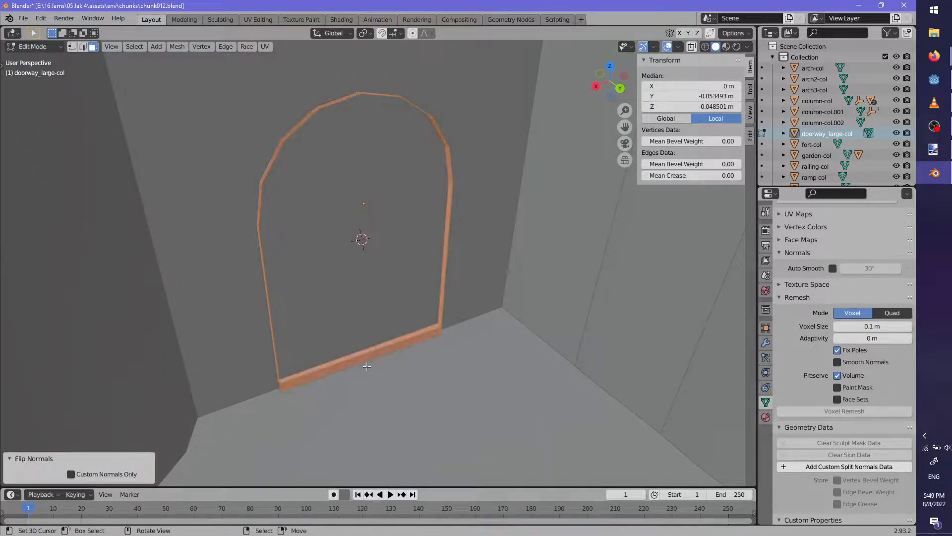
Extrude the doorway's outer edge loop and scale it outward by about 1.26, excluding Z, to form a frame
middle_click_drag(366, 366, 79, 56)
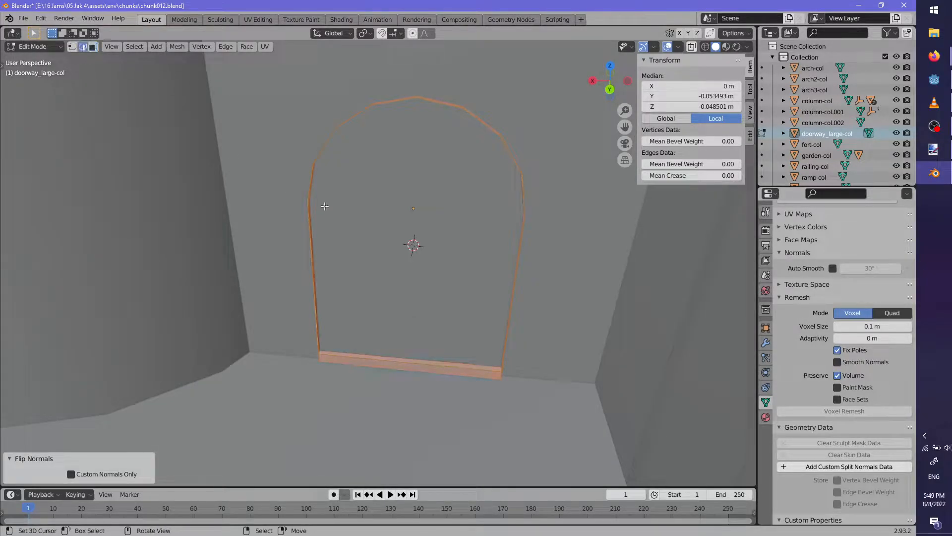
right_click(306, 215, "alt")
middle_click_drag(308, 216, 347, 165)
scroll(363, 248, "down", 3)
middle_click_drag(408, 264, 463, 341)
key("e")
right_click(441, 326)
key("s")
key("shift+z")
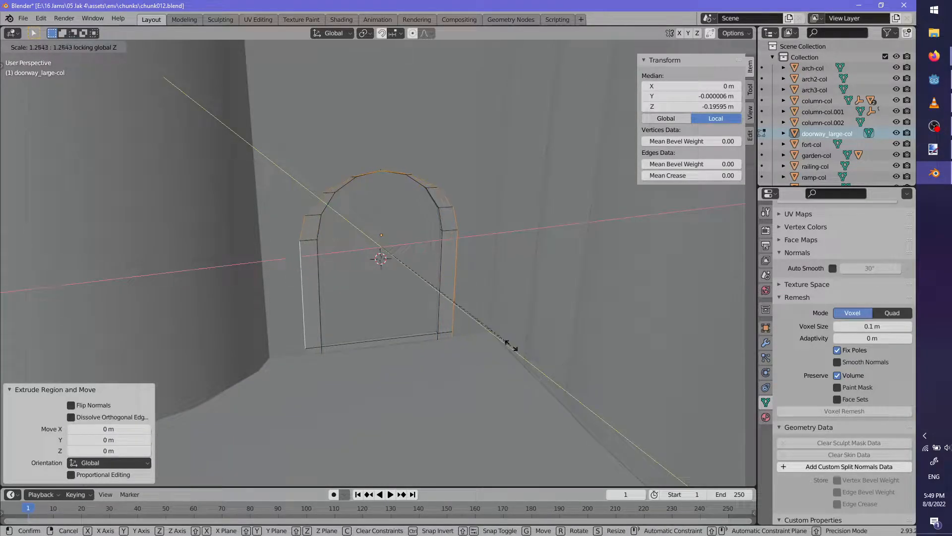
left_click(513, 348)
Scale the frame's outer edge loop by about 1.07 in Z and raise it about 0.13 m
key("s")
key("z")
left_click(473, 357)
key("g")
key("z")
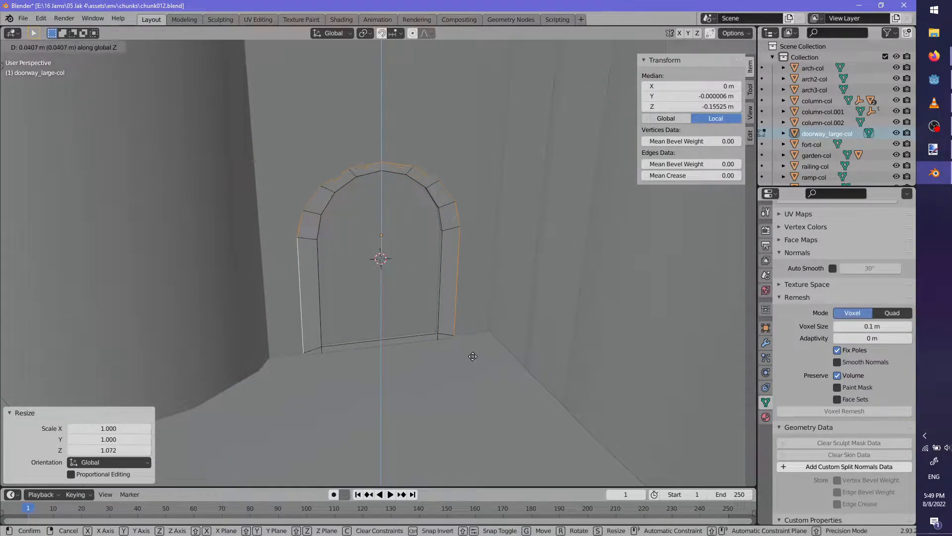
left_click(473, 351)
Move the frame's outer edge loop back along the object's local Y axis to bevel the frame
middle_click_drag(471, 346, 401, 366)
key("g")
key("x")
key("x")
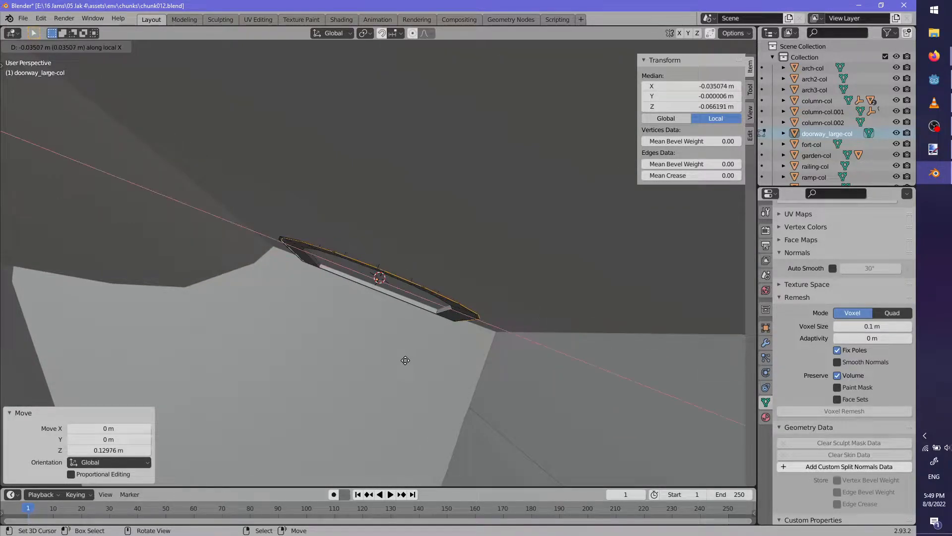
key("y")
key("y")
left_click(405, 354)
middle_click_drag(405, 354, 388, 310)
scroll(424, 345, "down", 3)
key("alt+a")
key("Tab")
Move the whole doorway_large-col object out from the wall along its local Y axis
scroll(406, 293, "up", 3)
middle_click_drag(427, 272, 373, 367)
key("g")
key("y")
right_click(412, 330)
key("g")
key("y")
key("y")
left_click(387, 349)
Move the rear edge loop of the doorway frame along the object's local Y axis to adjust its depth
key("Tab")
right_click(368, 309, "alt")
key("g")
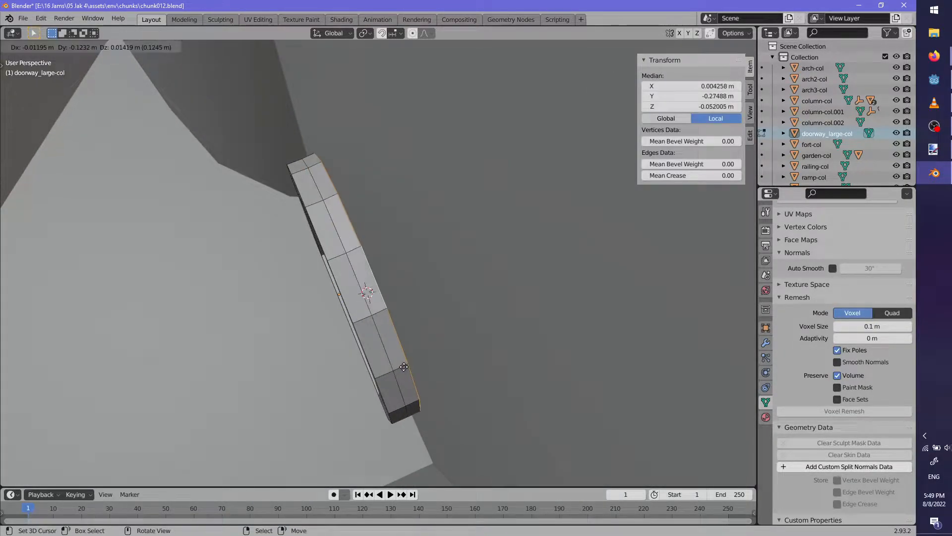
key("y")
key("y")
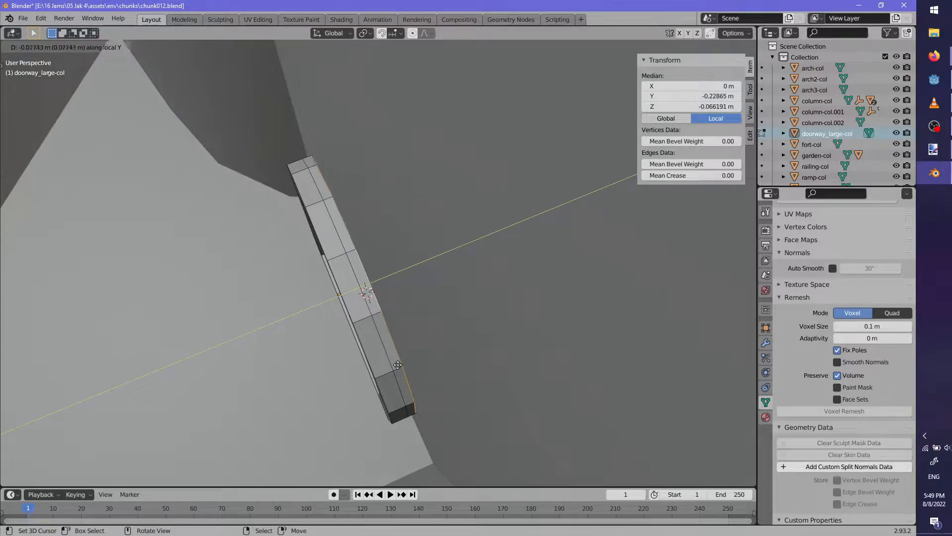
left_click(422, 362)
middle_click_drag(422, 362, 393, 203)
left_click(484, 311)
key("Tab")
Select the edges at the peak of the arch and adjust their height along global Z
key("Tab")
scroll(400, 203, "up", 5)
left_click(400, 204)
right_click(392, 178, "ctrl")
key("g")
middle_click_drag(404, 308, 391, 333)
key("z")
left_click(408, 279)
scroll(394, 340, "down", 3)
scroll(395, 301, "up", 4)
Select the frame edges on both sides of the arch's peak and adjust their height along global Z
right_click(418, 213)
middle_click_drag(417, 239, 429, 180)
right_click(429, 176, "ctrl")
right_click(428, 180, "shift")
middle_click_drag(377, 197, 368, 243)
right_click(336, 214, "ctrl")
key("g")
key("z")
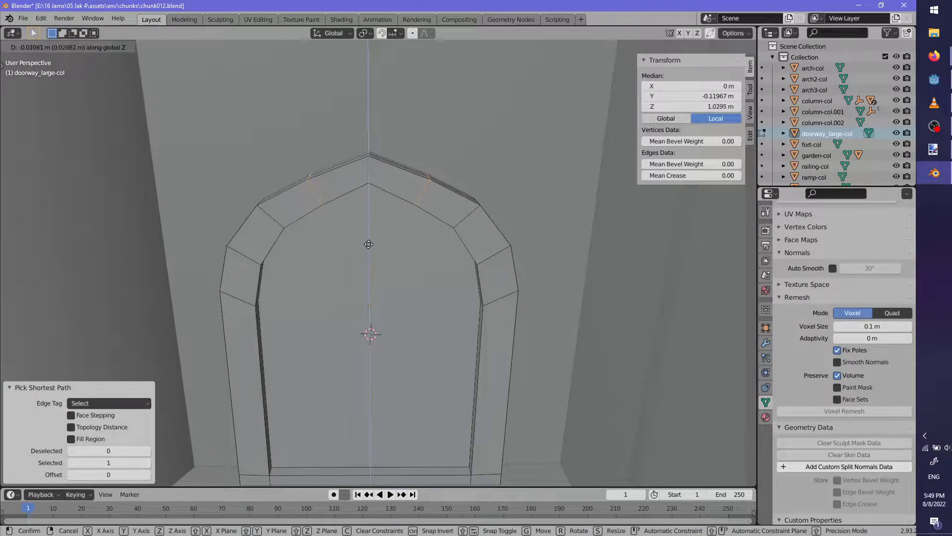
left_click(367, 245)
scroll(397, 276, "down", 1)
middle_click_drag(397, 276, 432, 331)
key("Tab")
scroll(409, 282, "down", 3)
Knife-cut the door panel horizontally where the arch begins and vertically from the peak down to the base
key("Tab")
scroll(446, 341, "up", 3)
scroll(432, 331, "up", 2)
key("k")
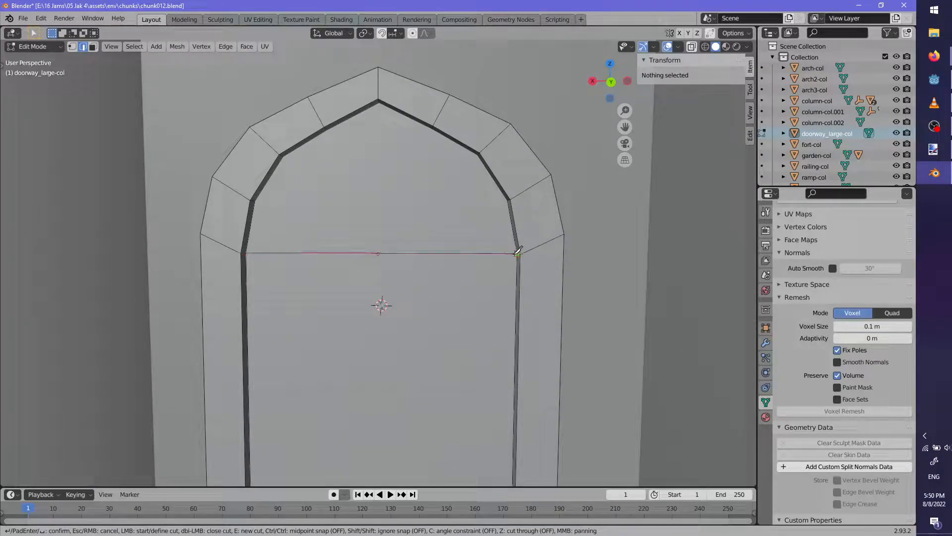
key("Return")
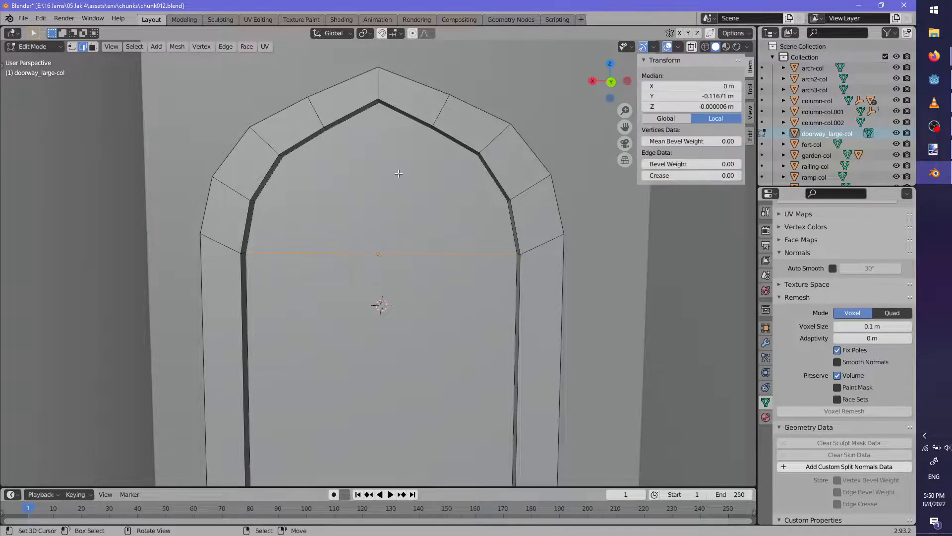
key("k")
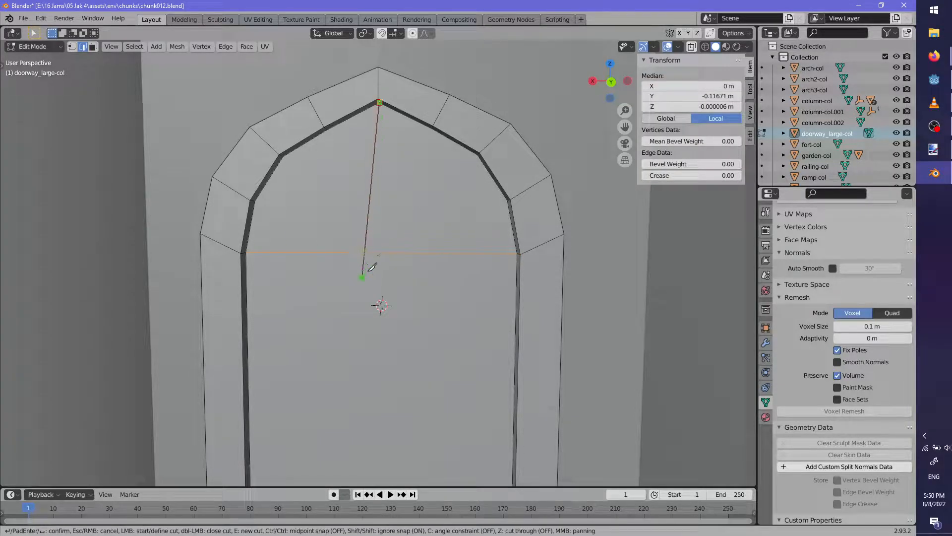
middle_click_drag(365, 276, 396, 98, "shift")
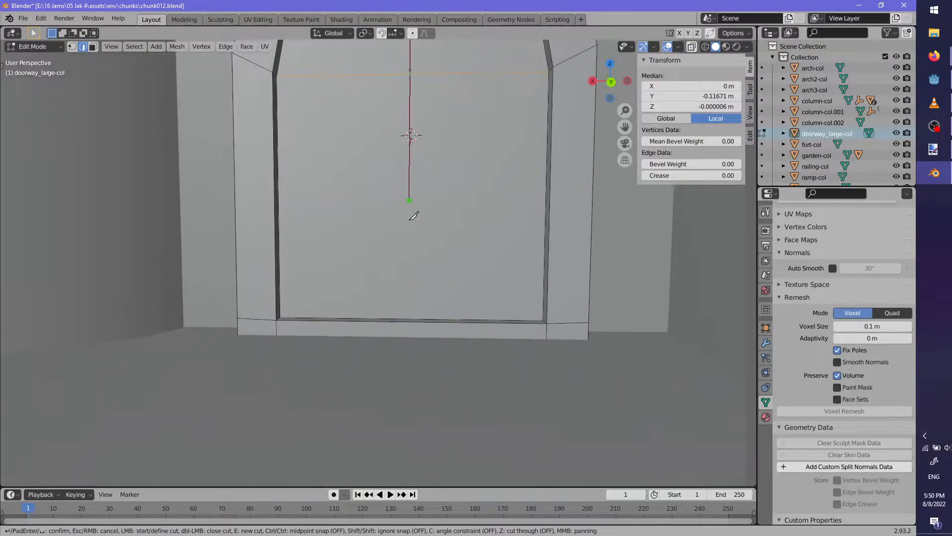
left_click(409, 340)
key("Return")
Knife-cut two more horizontal lines across the arched part of the panel, joining opposite corner vertices
mouse_move(454, 258)
middle_mouse_down()
mouse_move(461, 297)
mouse_move(463, 248)
middle_mouse_up()
scroll(447, 249, "down", 1)
middle_click_drag(463, 180, 401, 294, "shift")
scroll(452, 300, "up", 1)
scroll(401, 293, "up", 1)
key("l")
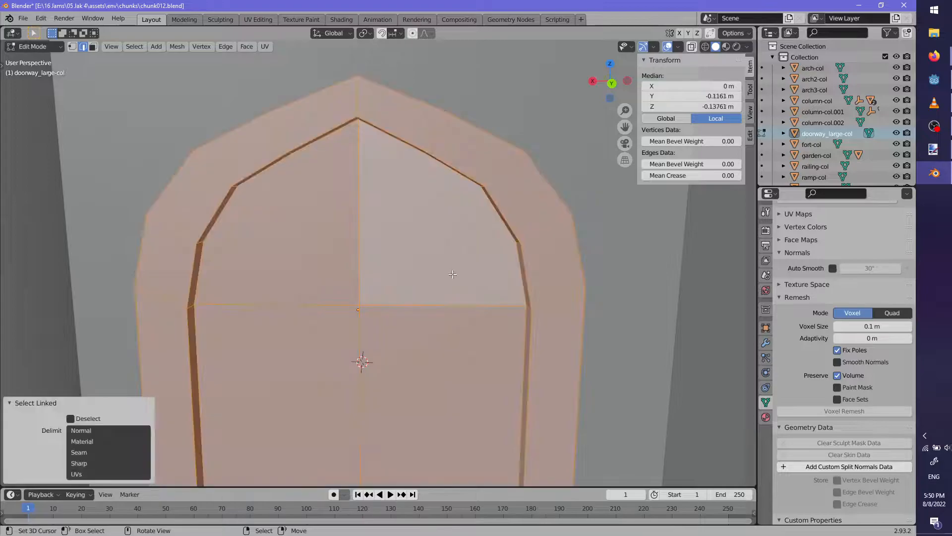
key("alt+a")
key("k")
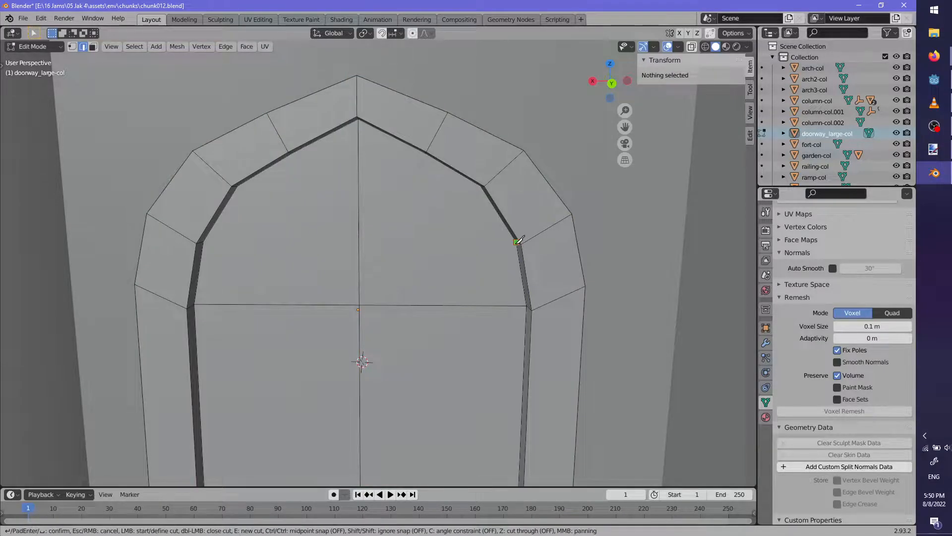
left_click(204, 242)
key("Return")
middle_click_drag(319, 214, 315, 191)
key("k")
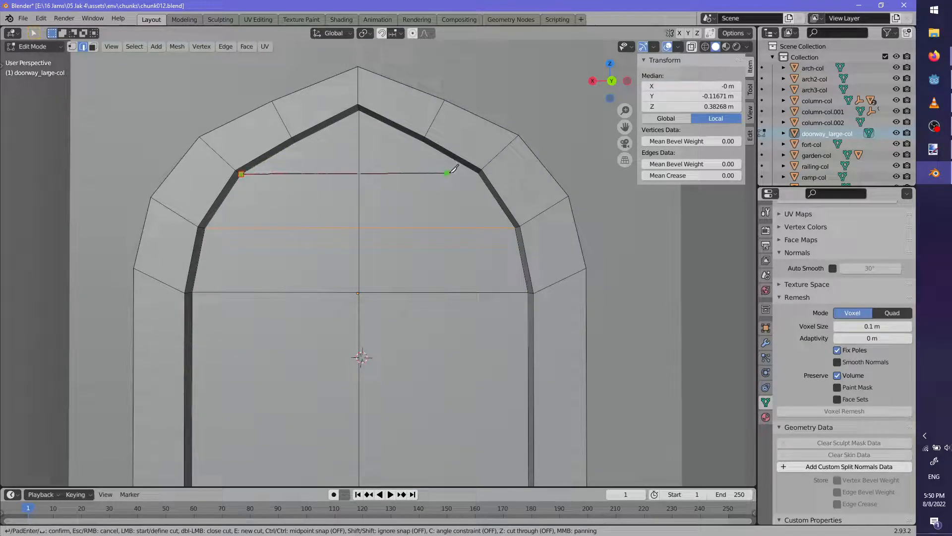
left_click(479, 173)
key("Return")
Knife-cut diagonals from the panel's centre line to the arch points on either side of the peak
key("k")
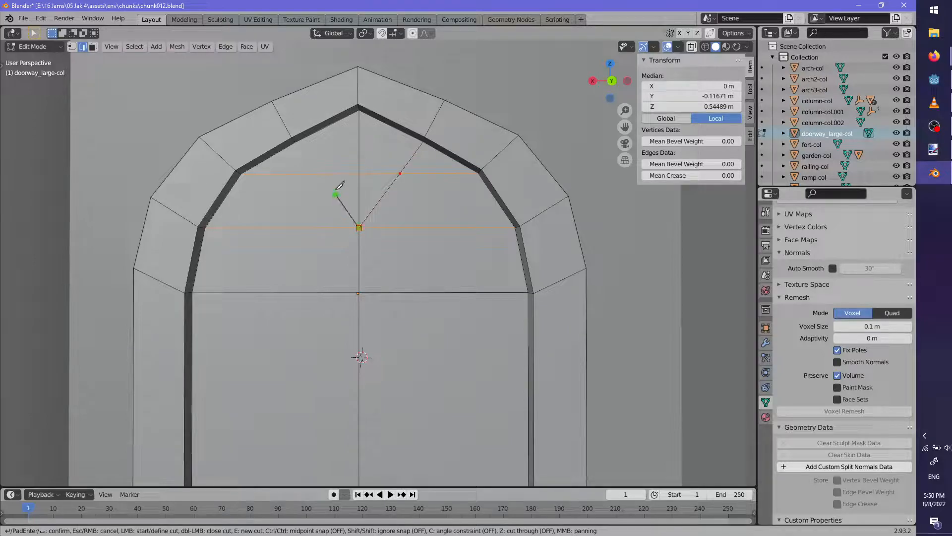
key("Return")
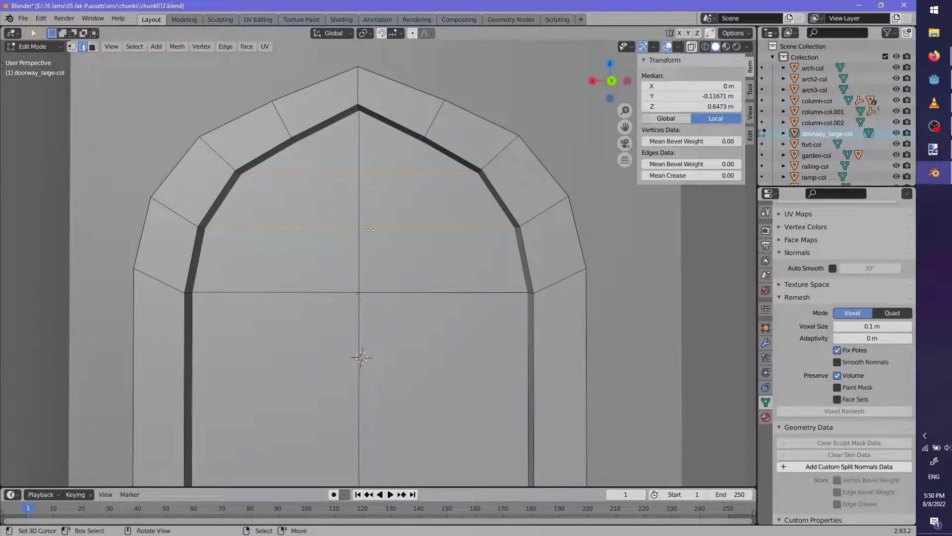
scroll(347, 362, "down", 6)
middle_click_drag(361, 362, 379, 371)
key("Tab")
Extrude the threshold's two front faces outward into a doorstep about 0.29 m deep and delete its underside faces
scroll(372, 322, "down", 5)
scroll(460, 303, "up", 5)
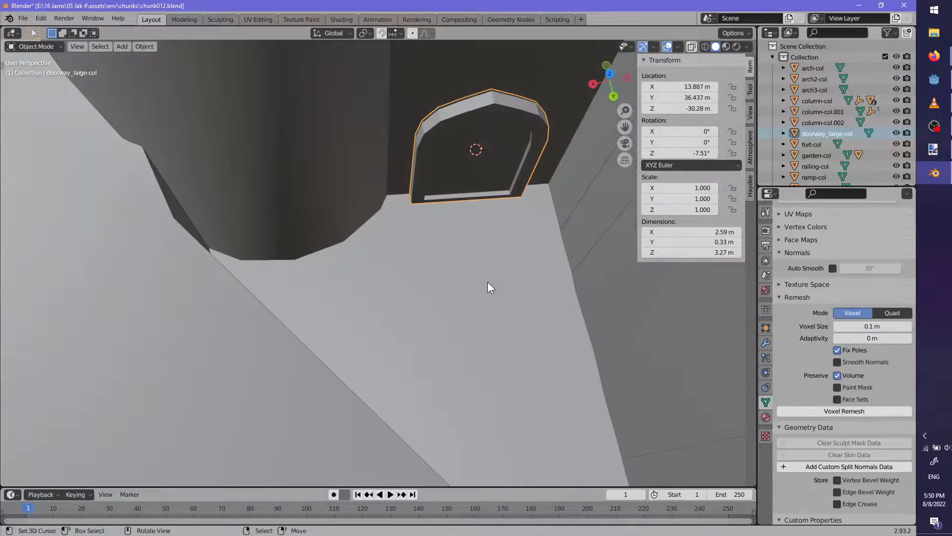
middle_click_drag(488, 296, 386, 376)
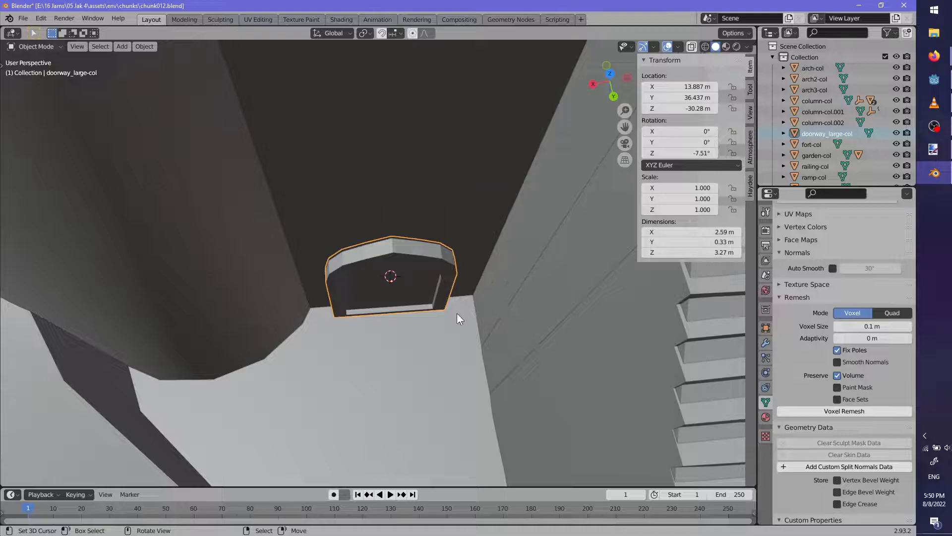
middle_click_drag(456, 314, 495, 370)
scroll(504, 366, "up", 5)
key("Tab")
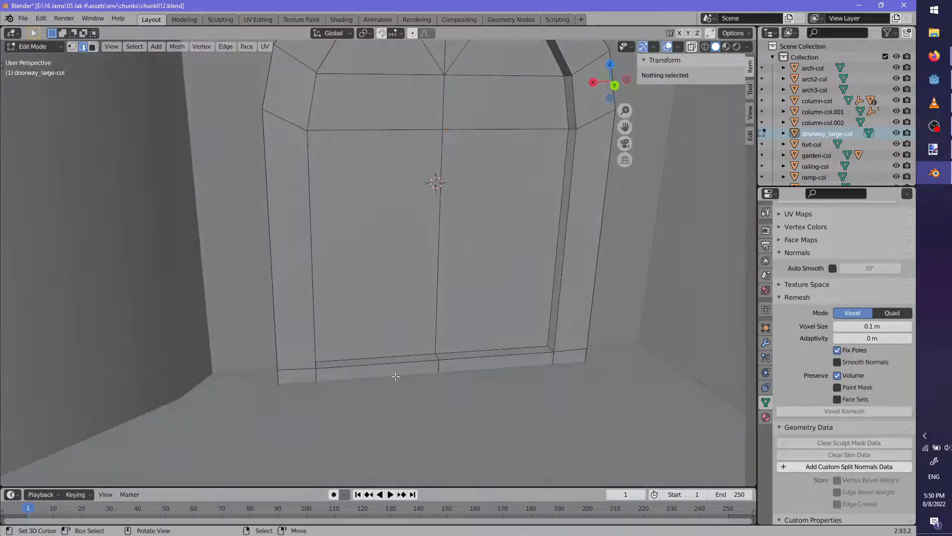
left_click(93, 46)
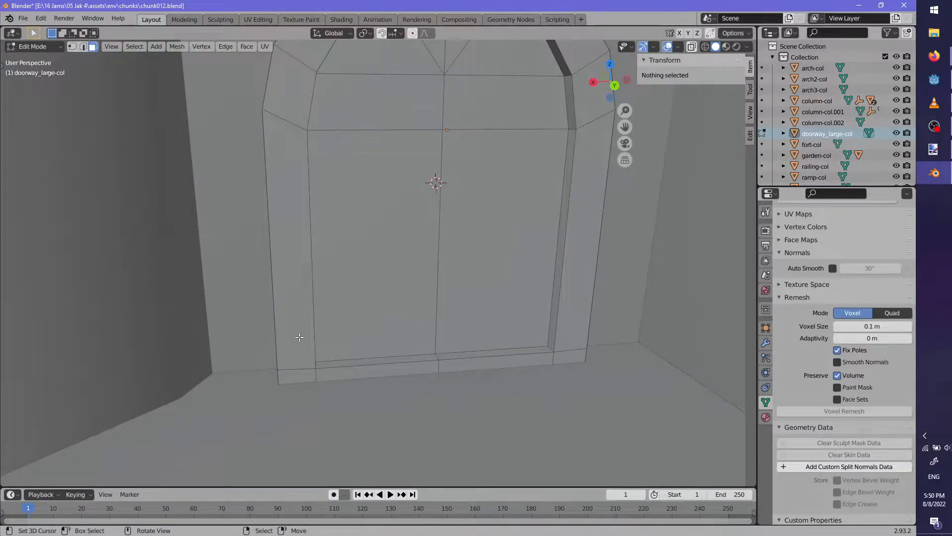
left_click(350, 368)
left_click(496, 364, "ctrl")
middle_click_drag(496, 364, 454, 399)
middle_click_drag(456, 408, 445, 184)
key("x")
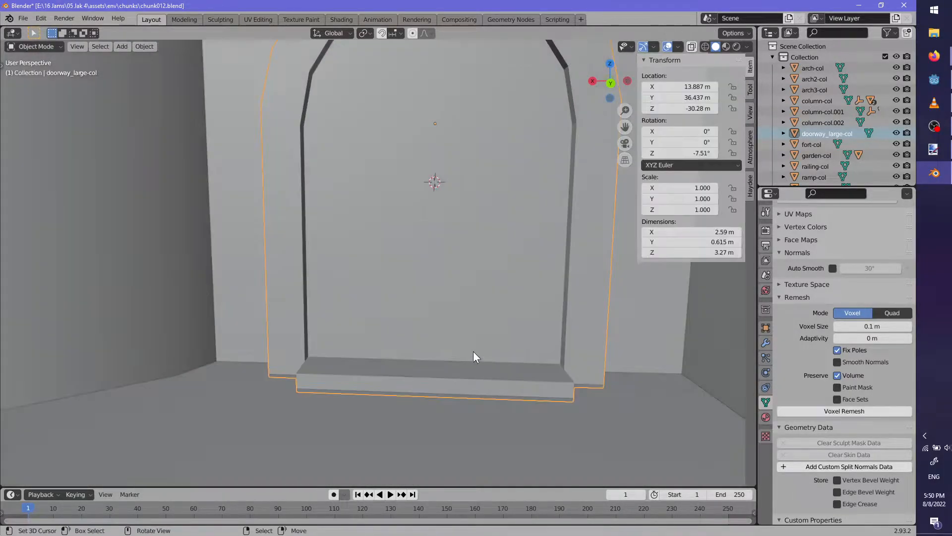
Compare the finished doorway with the existing arched opening beside the stairs and survey the fortress terraces
middle_click_drag(473, 351, 494, 377)
scroll(407, 333, "down", 8)
middle_click_drag(406, 334, 451, 336)
scroll(427, 337, "down", 6)
scroll(450, 336, "up", 9)
scroll(376, 374, "up", 3)
middle_click_drag(475, 255, 376, 309, "shift")
left_click(344, 360)
scroll(376, 309, "up", 3)
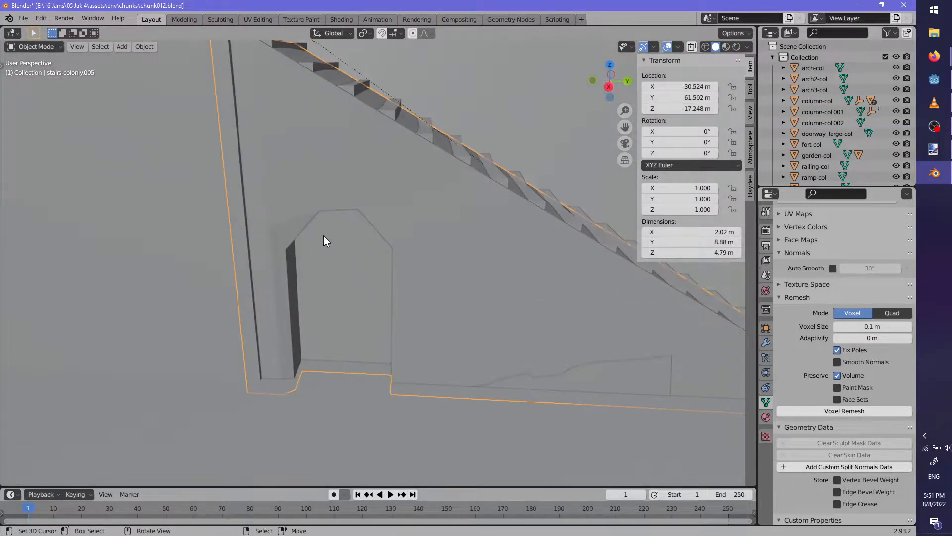
middle_click_drag(341, 264, 290, 228)
middle_click_drag(364, 306, 387, 300)
scroll(421, 352, "down", 10)
scroll(376, 332, "up", 7)
middle_click_drag(323, 312, 314, 355, "shift")
scroll(313, 355, "down", 8)
middle_click_drag(397, 337, 360, 379)
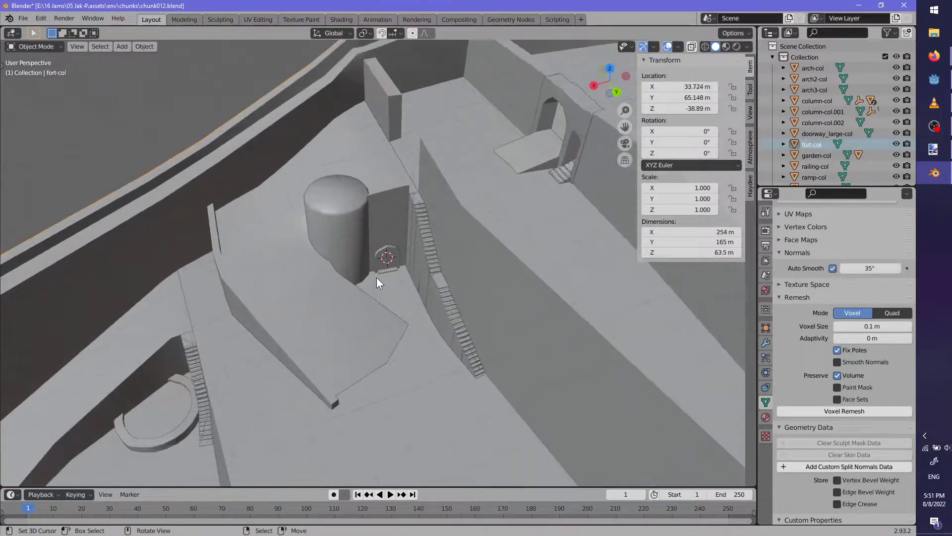
Make a linked duplicate of the large doorway and move it across the fortress to the higher terraces
middle_click_drag(363, 320, 425, 318)
left_click(568, 193)
middle_click_drag(497, 259, 430, 376, "shift")
scroll(431, 376, "down", 4)
middle_click_drag(487, 292, 330, 347, "shift")
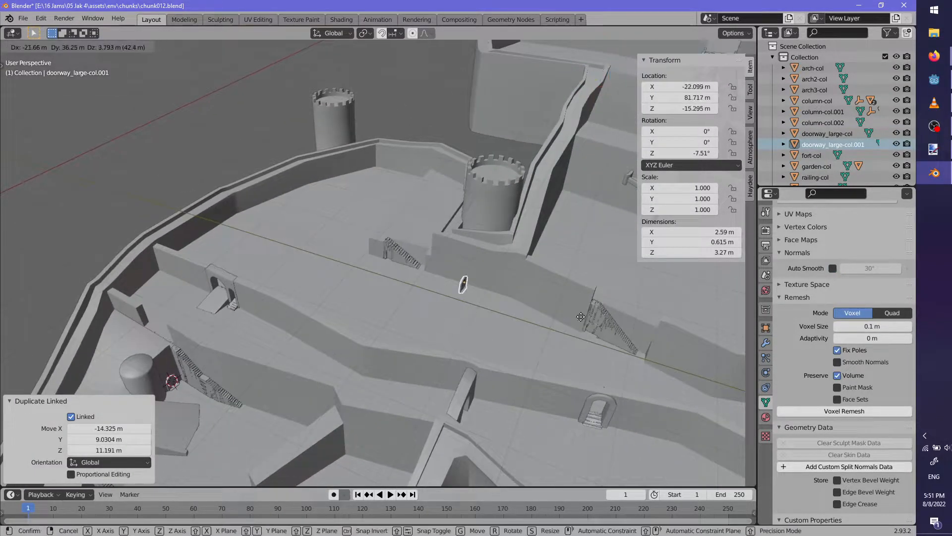
left_click(433, 342)
Rotate the duplicated doorway about Z to -109° and move it toward the terrace next to the spiral stairs
scroll(468, 340, "down", 3)
middle_click_drag(469, 340, 327, 359)
left_click(557, 337)
middle_click_drag(505, 344, 476, 364)
key("g")
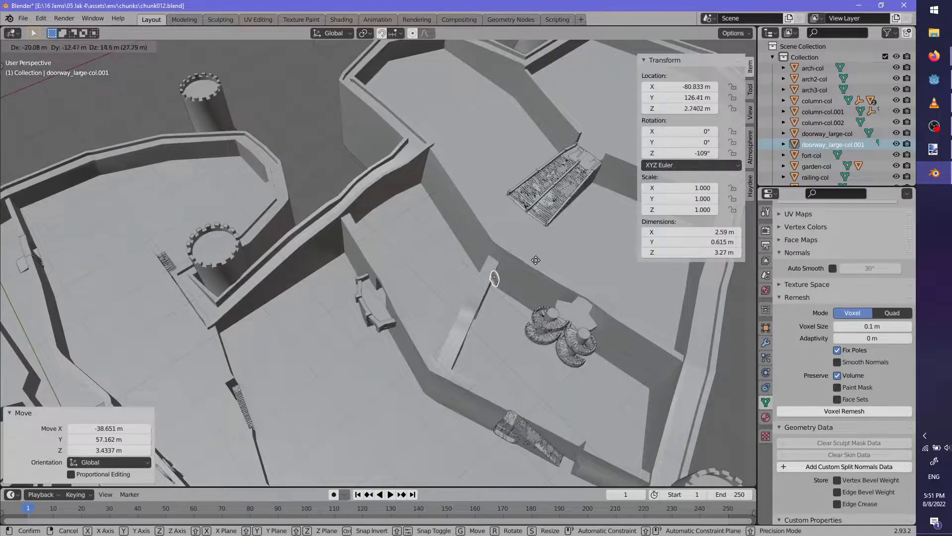
middle_click(451, 245, "alt")
scroll(436, 308, "up", 8)
middle_click_drag(431, 337, 516, 257)
Bring the duplicated doorway down to the terrace floor and up against the back wall
key("g")
left_click(357, 394)
middle_click_drag(357, 394, 323, 332)
key("g")
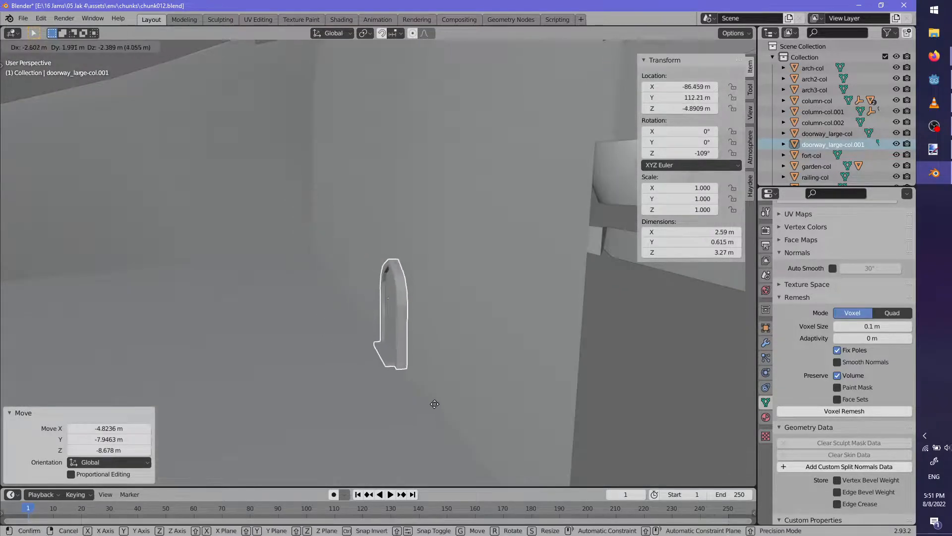
left_click(434, 415)
middle_click_drag(434, 415, 395, 369)
scroll(408, 335, "up", 4)
key("g")
left_click(357, 316)
Fine-tune the duplicated doorway's Z rotation to about -107° and seat it flush with the wall and floor
left_click(402, 374)
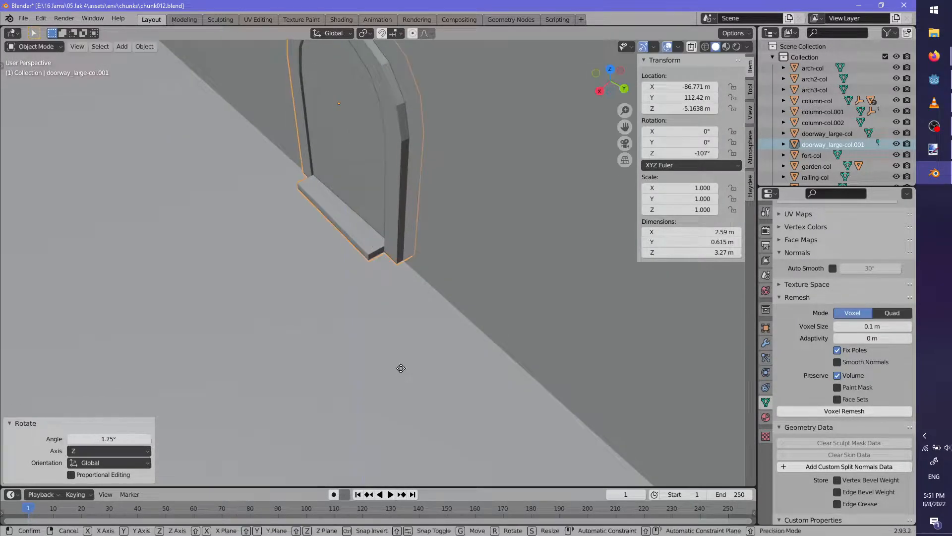
key("g")
left_click(389, 371)
key("r")
key("z")
left_click(388, 371)
middle_click_drag(388, 372, 448, 305)
scroll(427, 349, "up", 4)
middle_click_drag(439, 356, 415, 393)
scroll(417, 390, "down", 12)
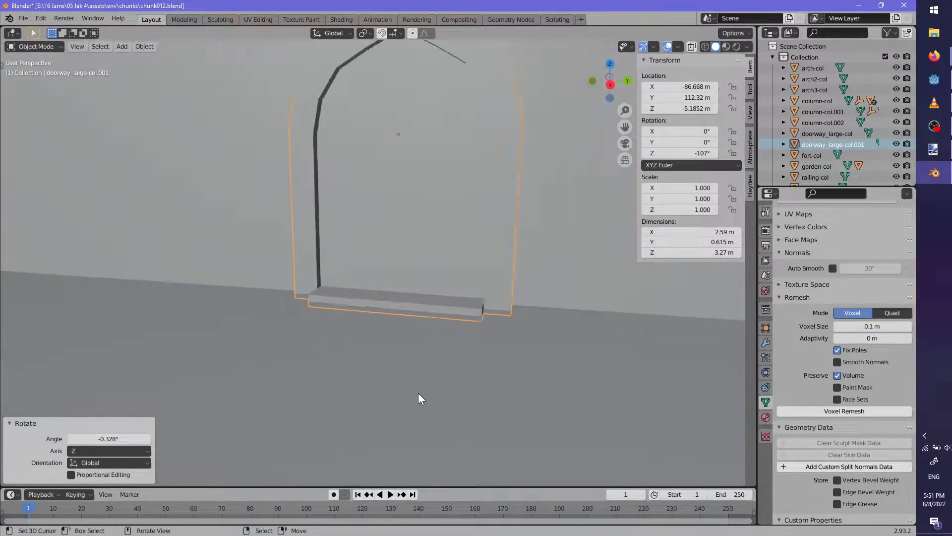
Make another linked duplicate of the doorway and move it up to the terrace with the large double staircase
middle_click_drag(439, 328, 383, 390)
scroll(431, 357, "down", 6)
middle_click_drag(394, 333, 365, 390, "shift")
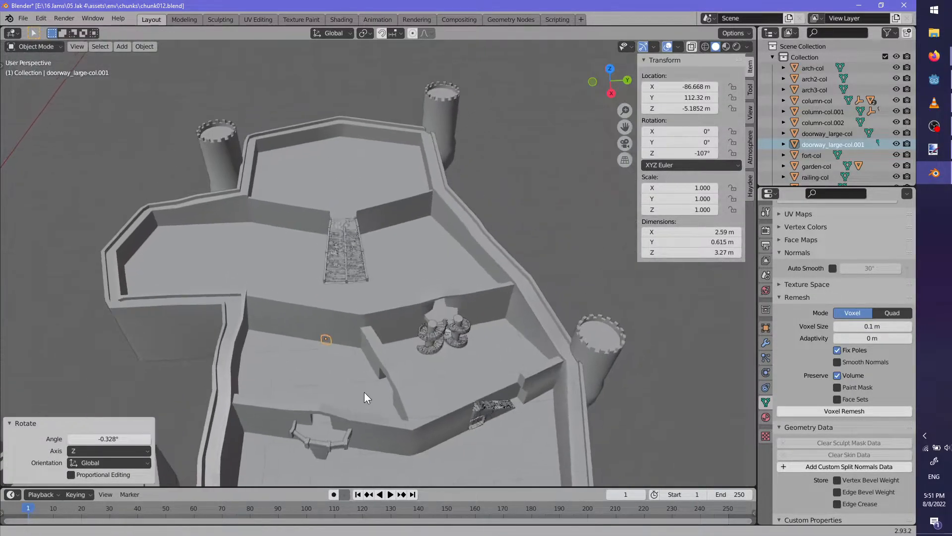
scroll(364, 394, "up", 3)
key("alt+d")
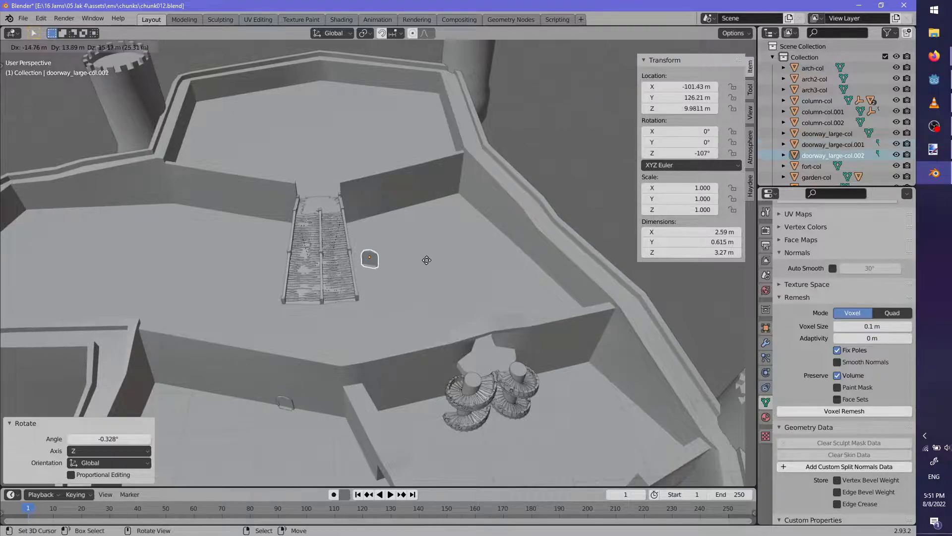
left_click(457, 254)
Rotate the doorway copy about Z to roughly -76.5° and lower it to the terrace floor beside the double staircase
middle_click_drag(456, 254, 386, 412)
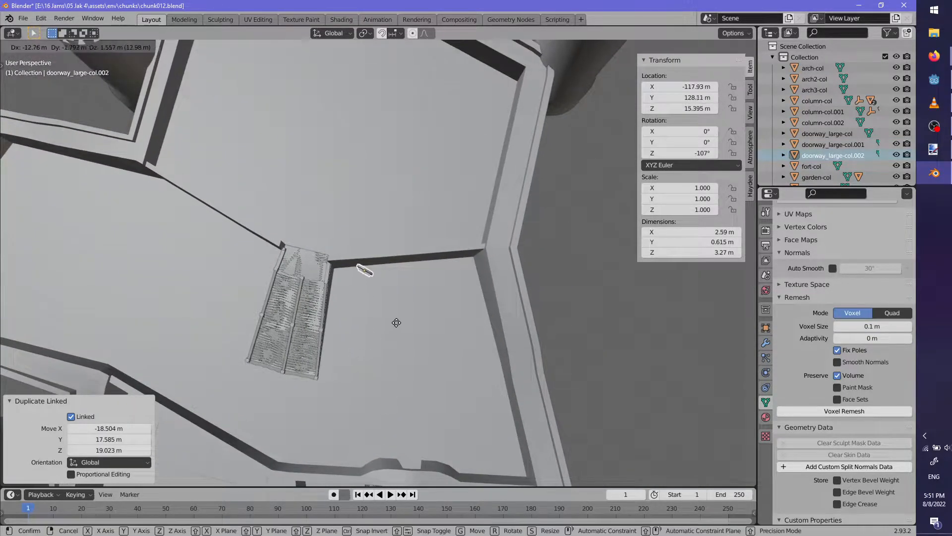
scroll(461, 378, "up", 2)
key("r")
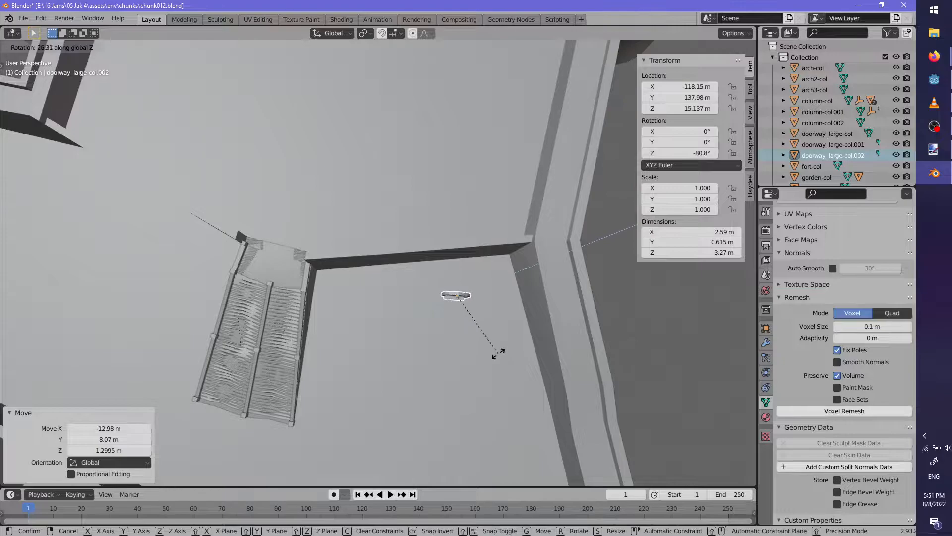
left_click(497, 350)
middle_click_drag(497, 349, 436, 254)
left_click(398, 329)
middle_click_drag(398, 329, 419, 379)
key("g")
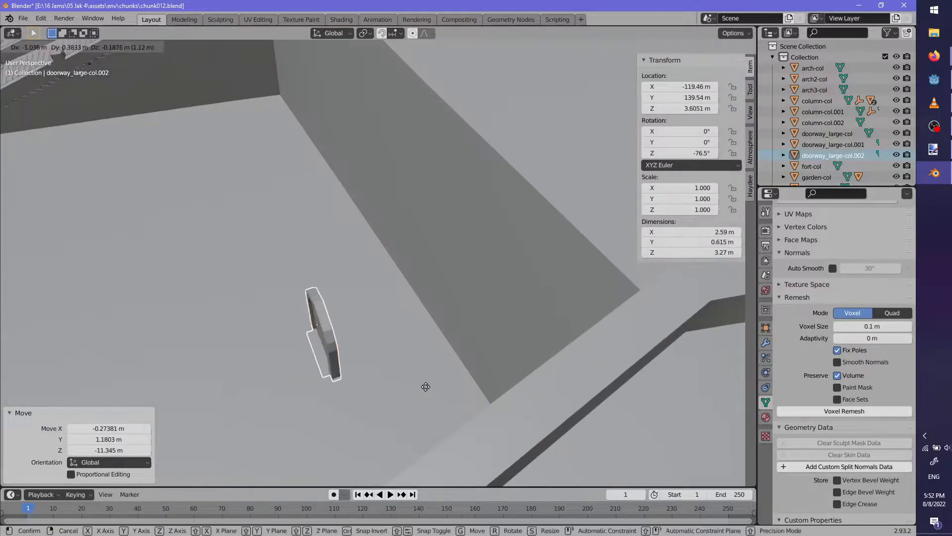
left_click(533, 392)
Fine-tune the doorway copy's Z rotation to -71.4° and seat it against the terrace's back wall and floor
middle_click_drag(533, 393, 392, 388)
left_click(414, 403)
key("r")
key("z")
left_click(484, 421)
key("g")
left_click(455, 352)
left_click(248, 380)
left_click(339, 440)
key("g")
key("z")
left_click(460, 347)
Examine the placed doorways and the overall layout of the fortress terraces from above and from the front
scroll(466, 354, "down", 5)
left_click(472, 362)
scroll(391, 388, "down", 4)
middle_click_drag(314, 373, 454, 385, "shift")
middle_click_drag(454, 385, 382, 450)
scroll(382, 449, "up", 3)
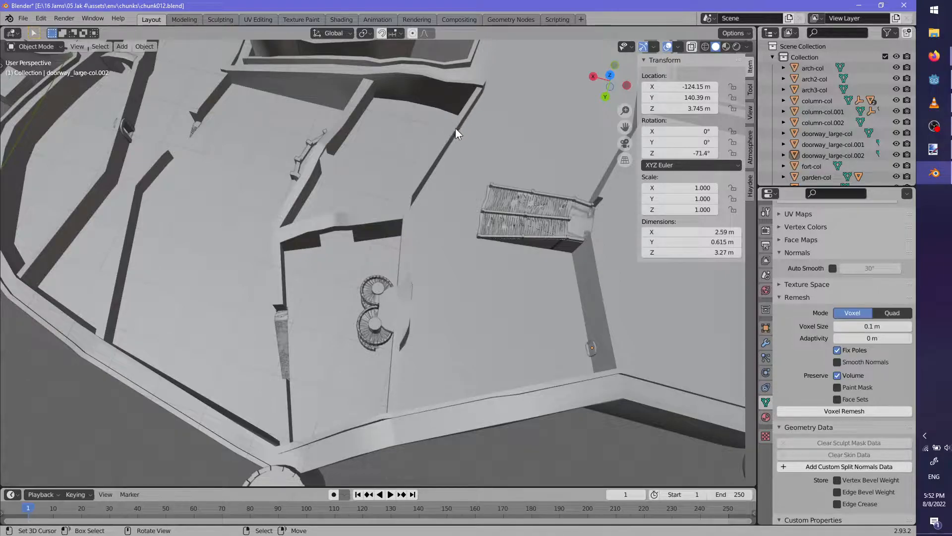
middle_click_drag(417, 262, 447, 277)
middle_click_drag(539, 262, 461, 319)
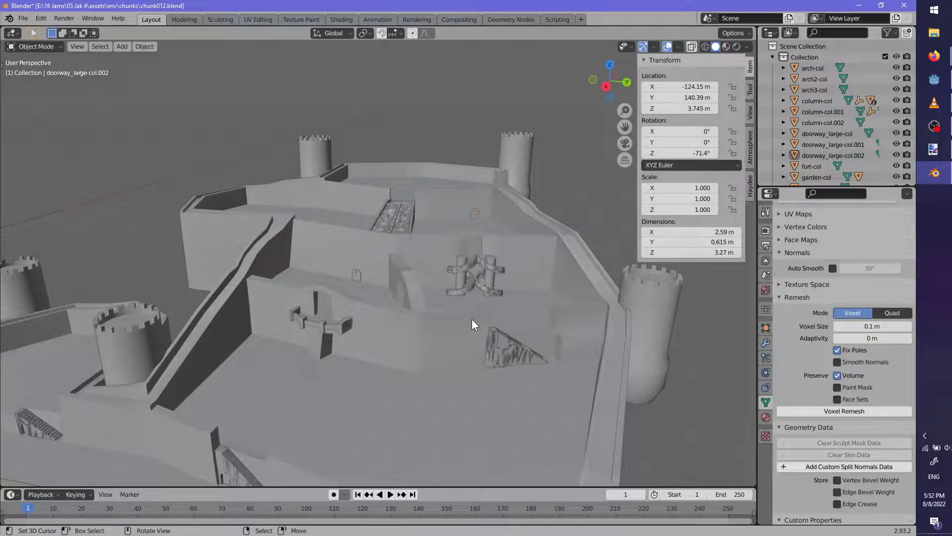
scroll(471, 319, "up", 3)
mouse_move(468, 297)
middle_mouse_down()
mouse_move(371, 323)
mouse_move(483, 308)
mouse_move(332, 333)
mouse_move(427, 307)
mouse_move(489, 138)
mouse_move(380, 226)
mouse_move(503, 243)
mouse_move(410, 257)
mouse_move(470, 265)
mouse_move(460, 282)
middle_mouse_up()
scroll(426, 310, "down", 5)
Place the 3D cursor at the foot of the tower near the arched doorway and add a cube there
scroll(504, 243, "up", 5)
scroll(469, 265, "up", 6)
scroll(459, 282, "up", 5)
left_click(404, 293)
key("shift+a")
mouse_move(439, 300)
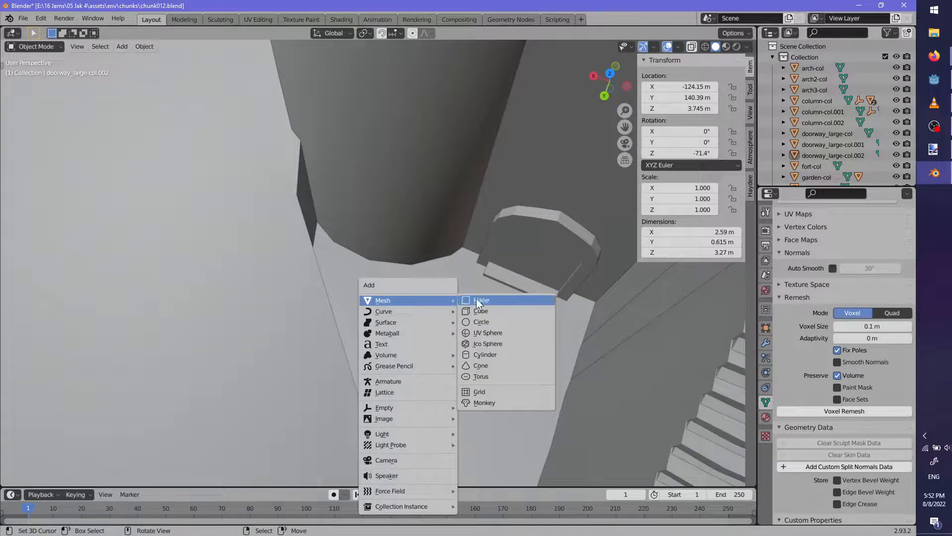
left_click(486, 310)
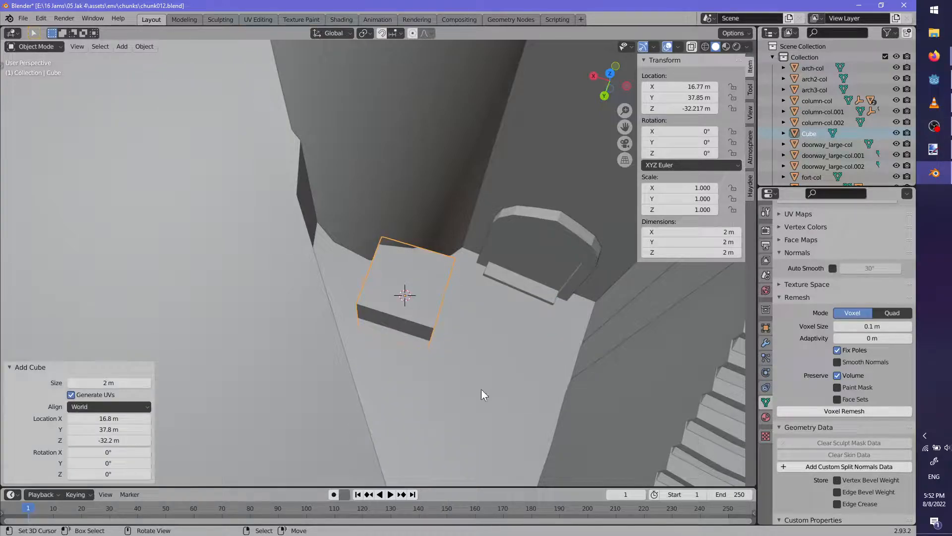
Scale the cube's mesh down to about 0.23 in X and Y, rotate it about Z and move it against the tower
key("Tab")
key("s")
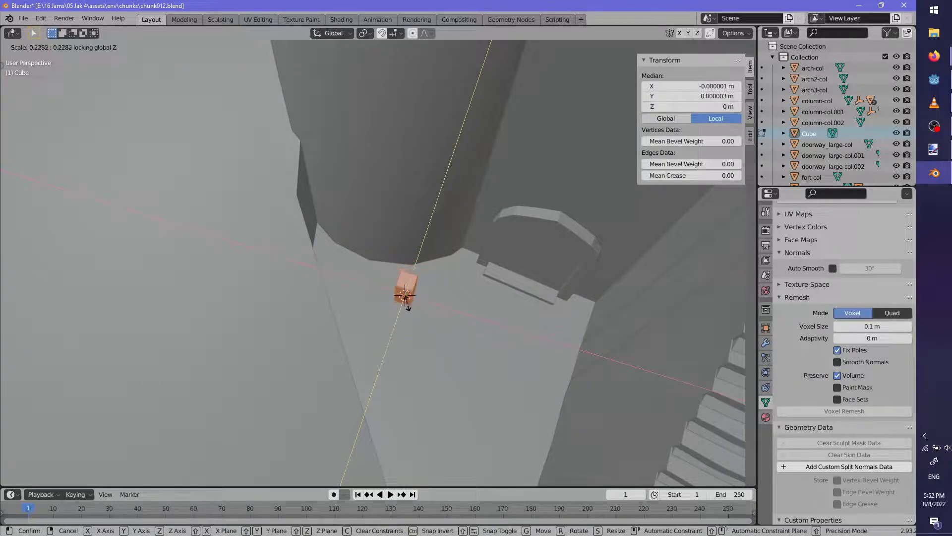
left_click(407, 303)
key("r")
key("z")
left_click(466, 332)
key("g")
left_click(478, 309)
Halve the post's height by scaling its mesh 0.5 along Z
middle_click_drag(525, 377, 557, 340)
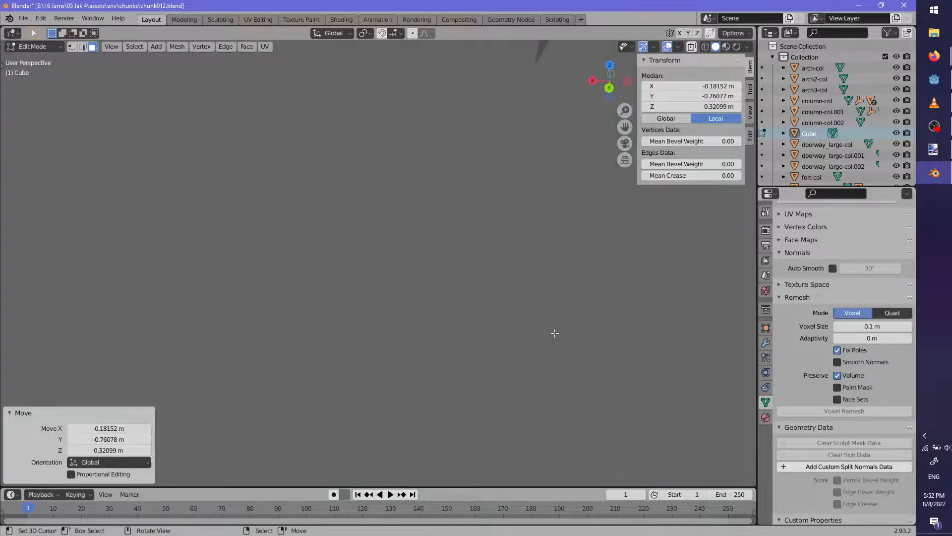
middle_click_drag(443, 251, 405, 295)
middle_click_drag(352, 216, 425, 372)
key("s")
key("z")
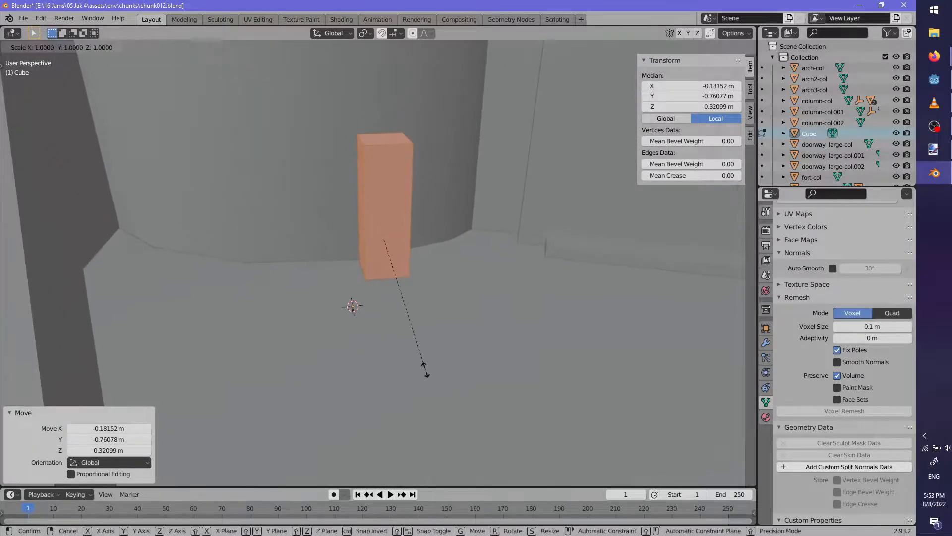
key("Return")
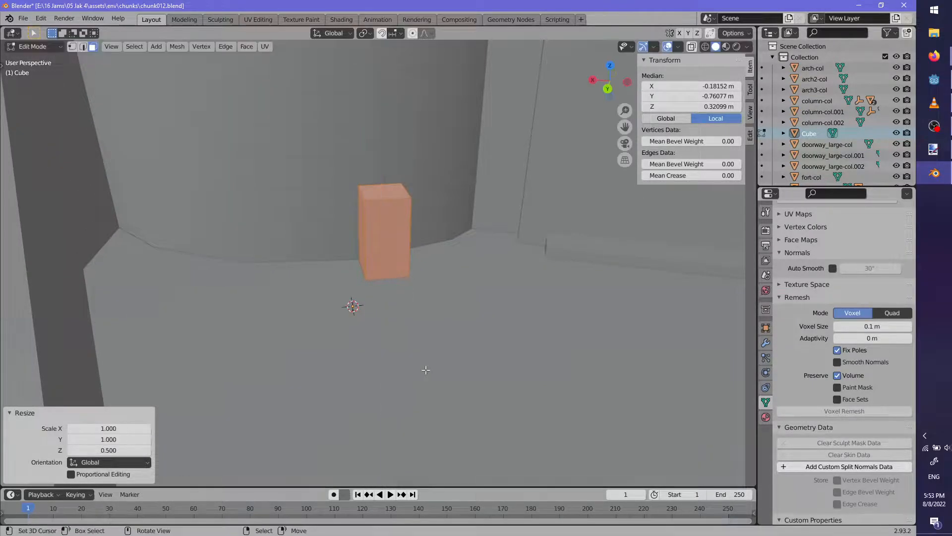
In Object Mode, reposition the post at the tower base and rotate it about Z to 9.57°
middle_click_drag(469, 295, 436, 325)
key("Tab")
key("g")
left_click(475, 317)
key("r")
key("z")
left_click(493, 299)
middle_click_drag(493, 304, 460, 217)
Add a horizontal loop cut around the post, slid to a factor of -0.366
key("Tab")
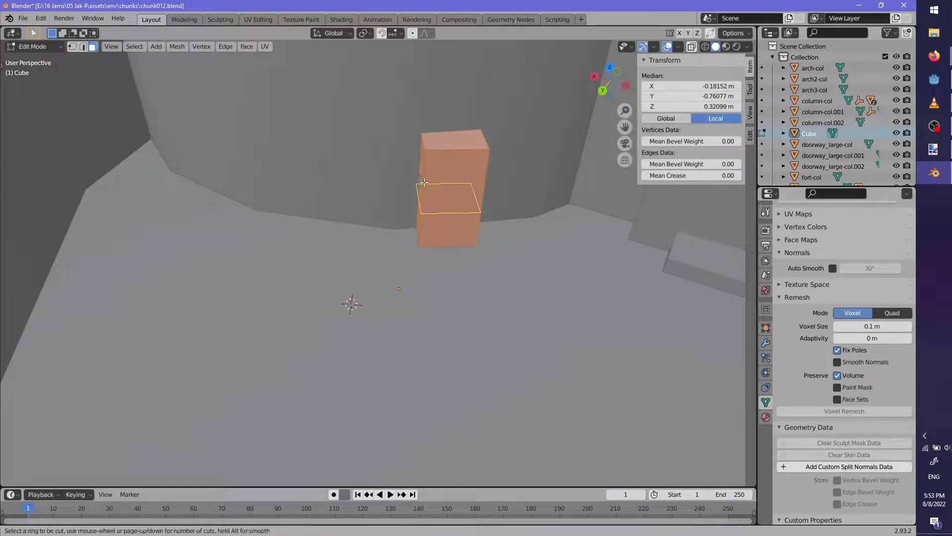
left_click(424, 182)
left_click(435, 163)
left_click(92, 46)
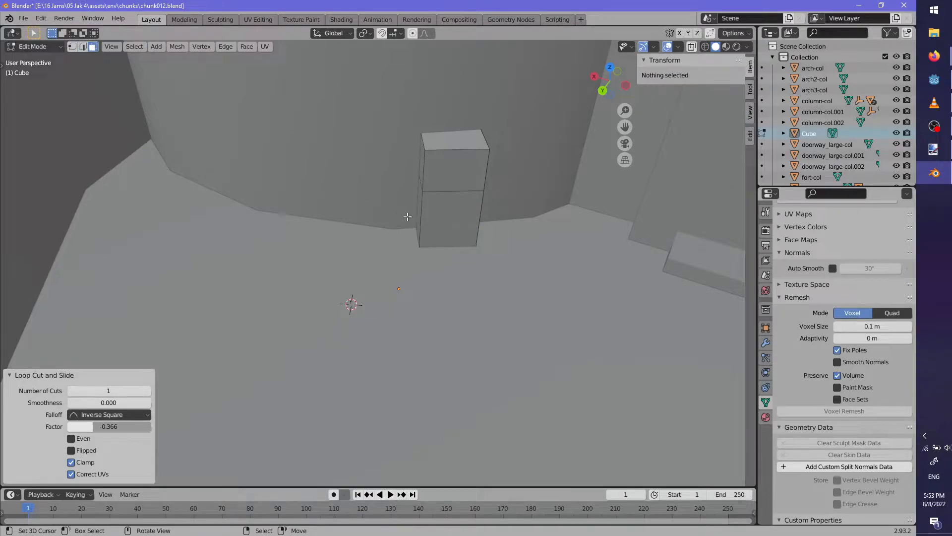
left_click(439, 219)
left_click(442, 155)
left_click(441, 155)
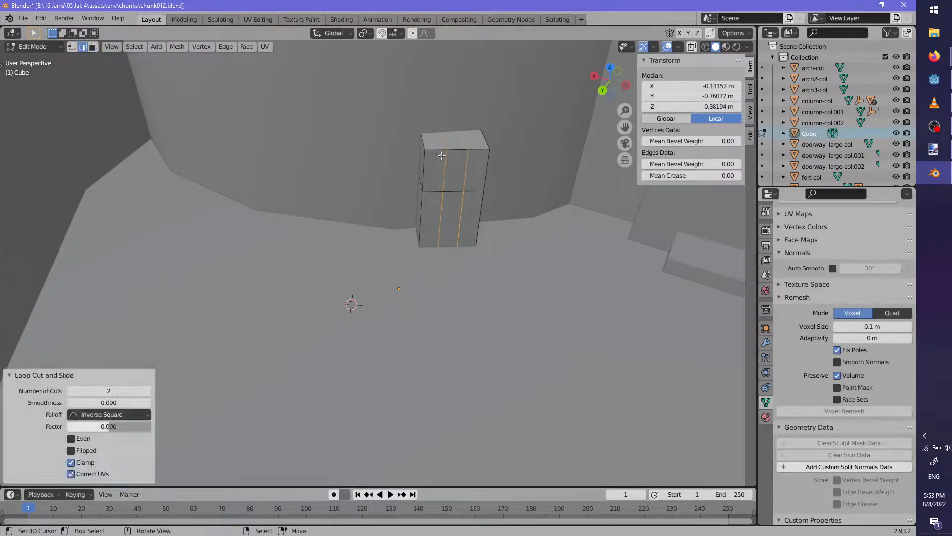
Add a single vertical loop cut off-centre on the post and select the wider lower front face
middle_click_drag(441, 164, 476, 239)
left_click(476, 239)
key("ctrl+r")
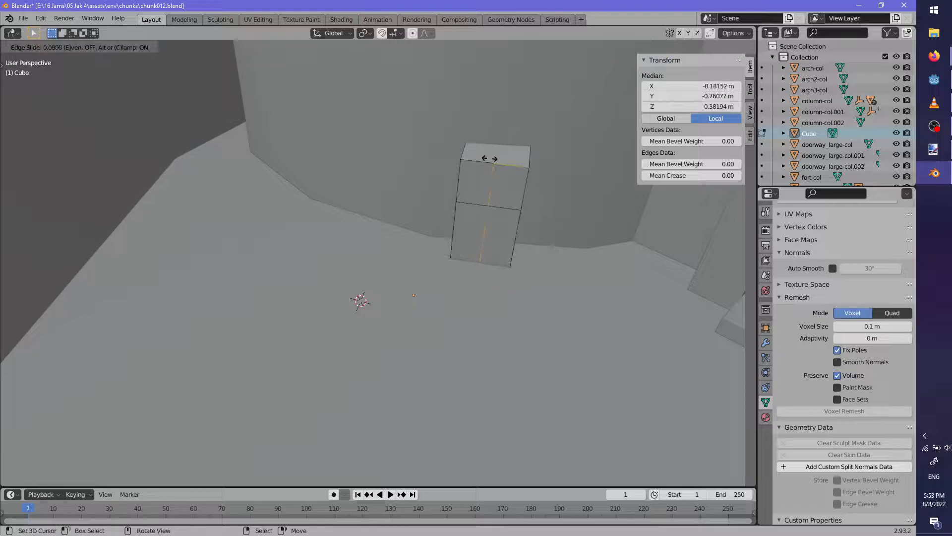
left_click(493, 159)
left_click(496, 161)
left_click(95, 46)
right_click(488, 232)
middle_click_drag(488, 232, 484, 303)
key("e")
left_click(478, 403)
key("g")
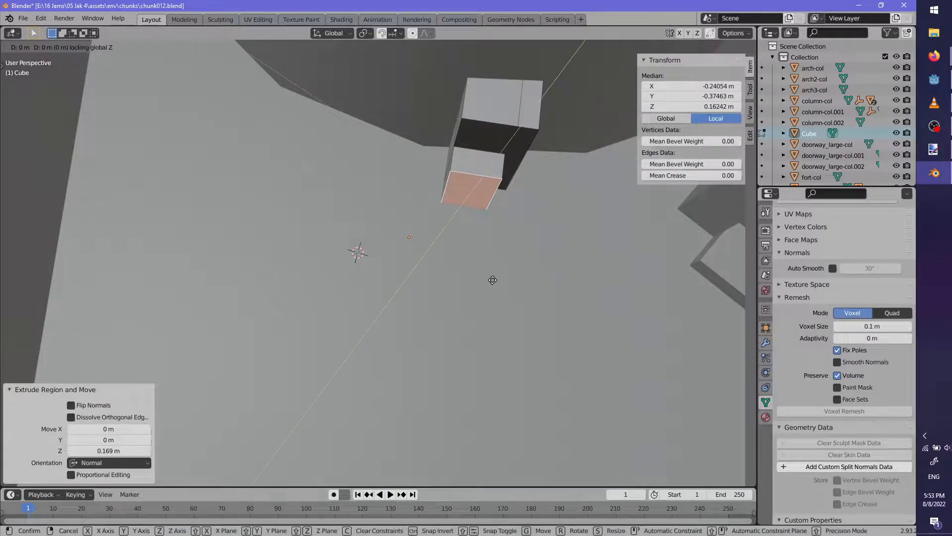
right_click(496, 362)
key("ctrl+z")
Extrude the post's lower front face outward as the first wall segment and rotate its end face -21.7° about Z
key("e")
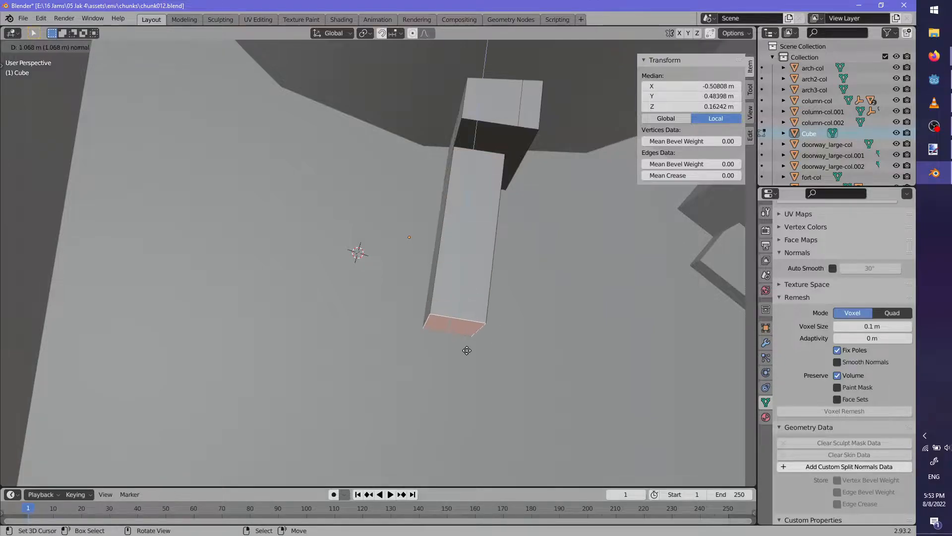
left_click(466, 381)
key("r")
left_click(500, 419)
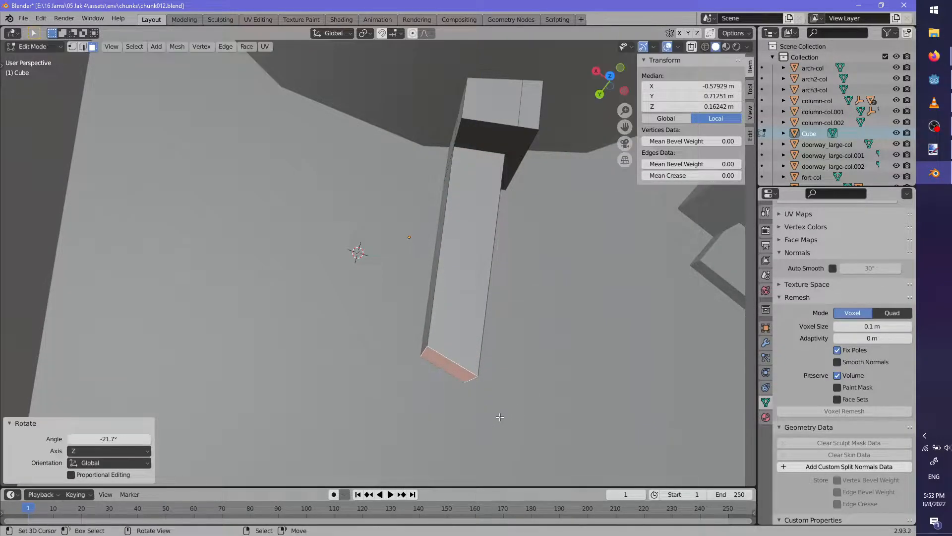
Extrude a second wall segment 1.3385 m long and rotate its end face further about Z to continue the curve
scroll(464, 386, "down", 3)
key("e")
left_click(518, 434)
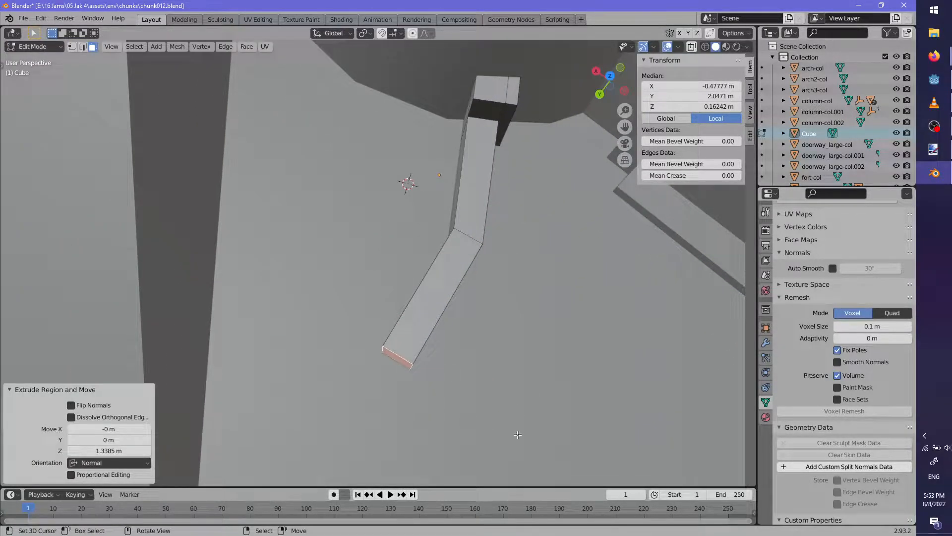
right_click(506, 458)
key("ctrl+z")
key("r")
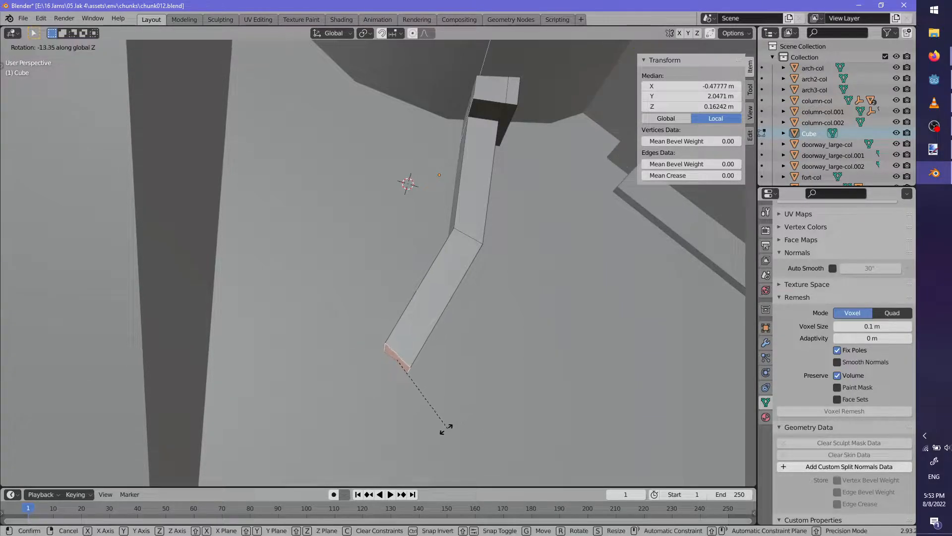
left_click(429, 433)
Extrude a third wall segment 1.2946 m long and rotate its end face -27.8° about Z
key("e")
left_click(290, 449)
scroll(440, 390, "down", 3)
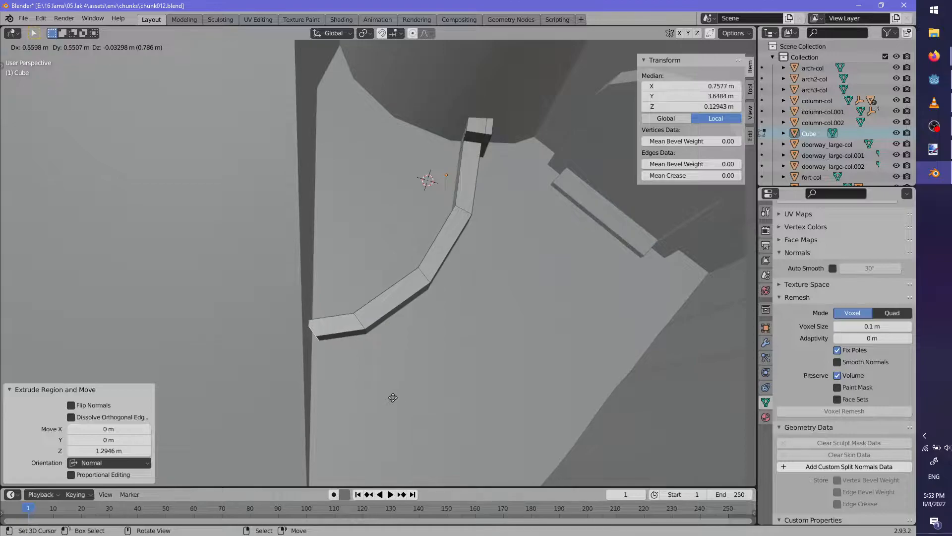
key("r")
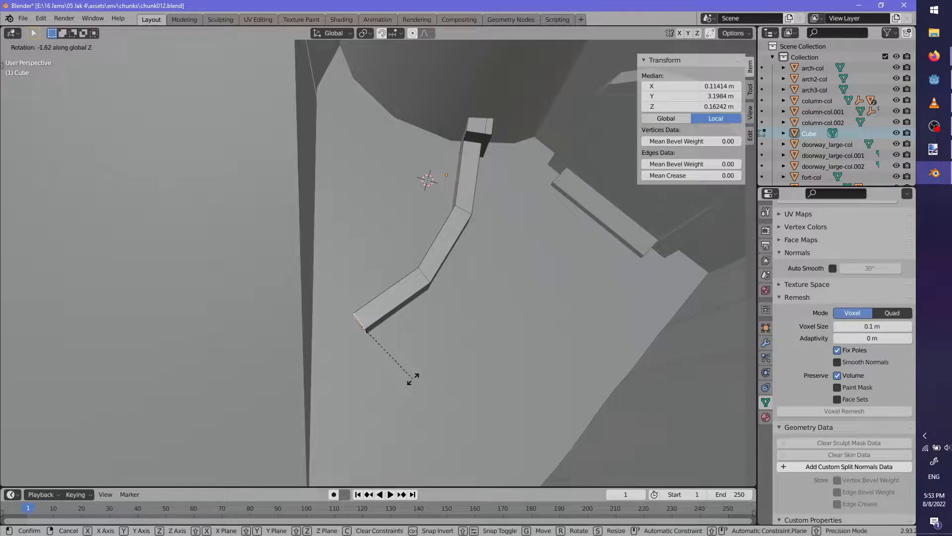
left_click(380, 385)
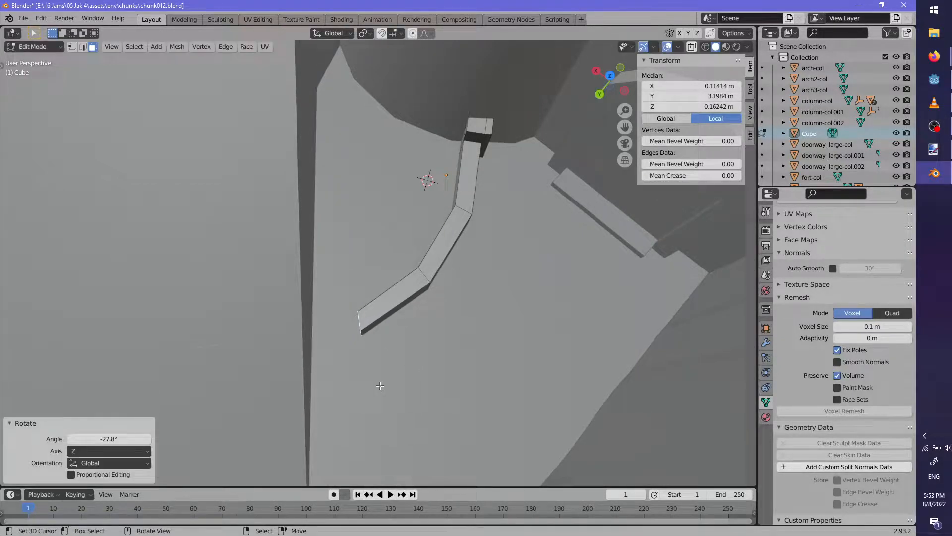
Extrude the curved wall onward to the large fortress wall and add a short end section there
left_click(326, 389)
middle_click_drag(328, 388, 397, 360)
scroll(412, 342, "up", 3)
middle_click_drag(251, 372, 330, 356, "shift")
middle_click_drag(330, 356, 370, 290, "ctrl")
left_click(326, 320)
right_click(326, 320)
Raise the top of the short end section into a post and thicken the post beyond the curved wall's faces
left_click(93, 47)
left_click(369, 290)
left_click(372, 264)
left_click(367, 284)
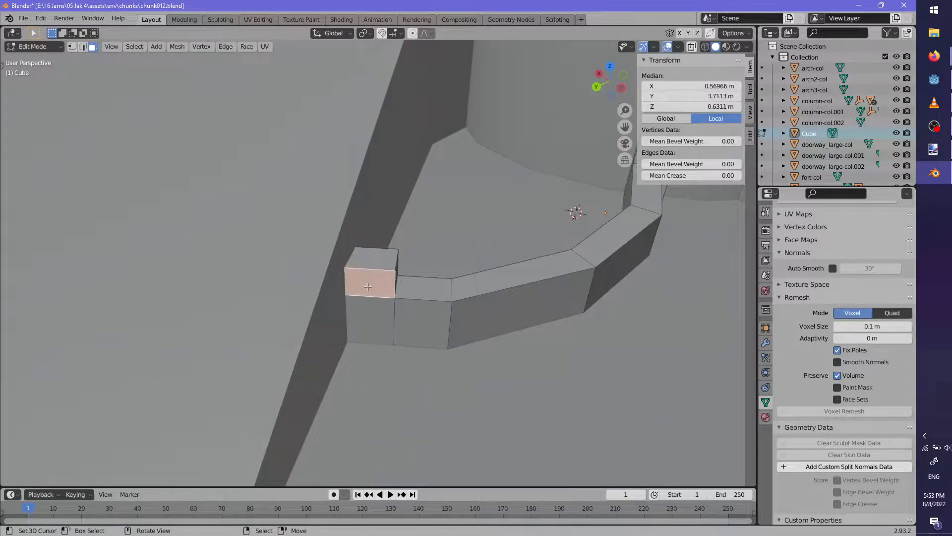
left_click(363, 328)
middle_click_drag(363, 327, 419, 347)
key("alt+a")
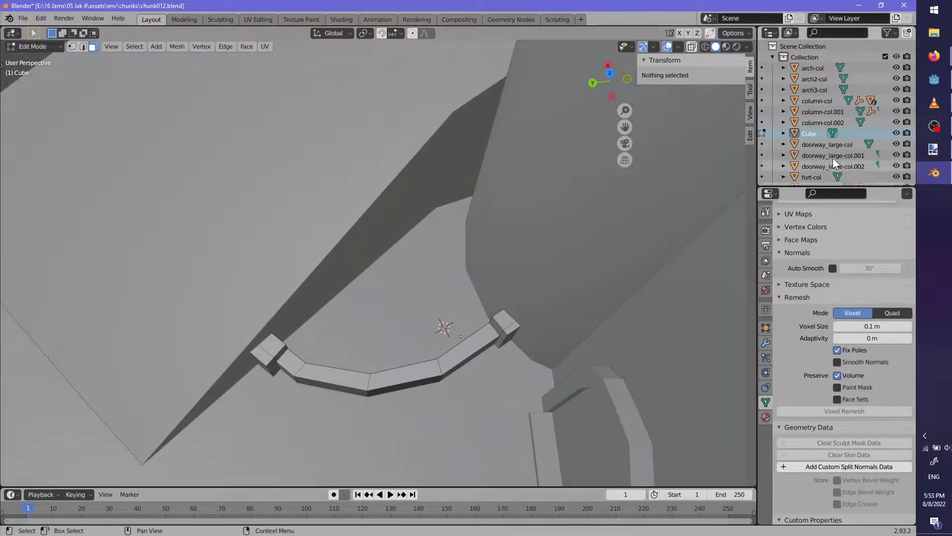
Rename the curved planter wall object garden-col and return to Object Mode
double_click(818, 136)
scroll(818, 138, "down", 2)
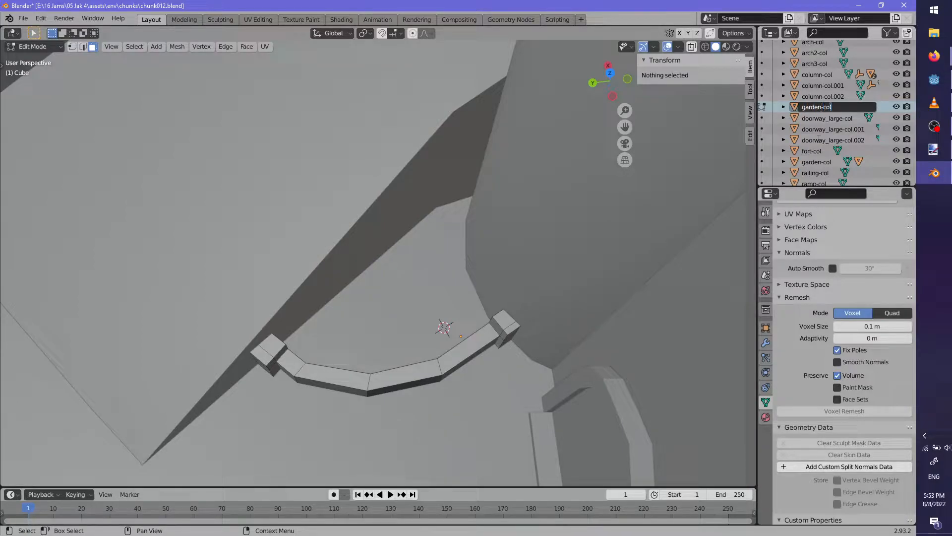
key("Tab")
Add a plane and move it inside the area enclosed by the curved planter wall
middle_click_drag(447, 347, 462, 342)
key("shift+a")
mouse_move(424, 318)
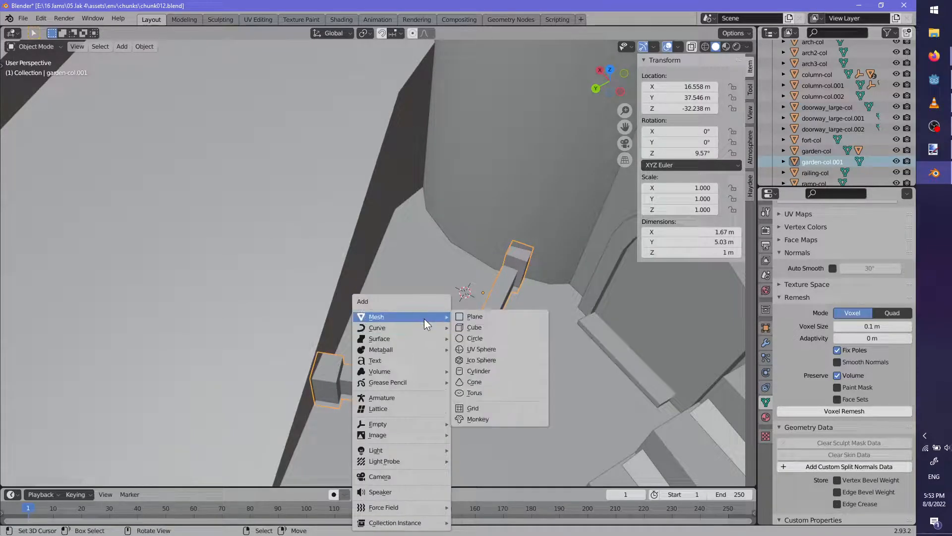
left_click(490, 319)
middle_click_drag(487, 325, 447, 332)
scroll(446, 333, "up", 3)
key("g")
left_click(443, 335)
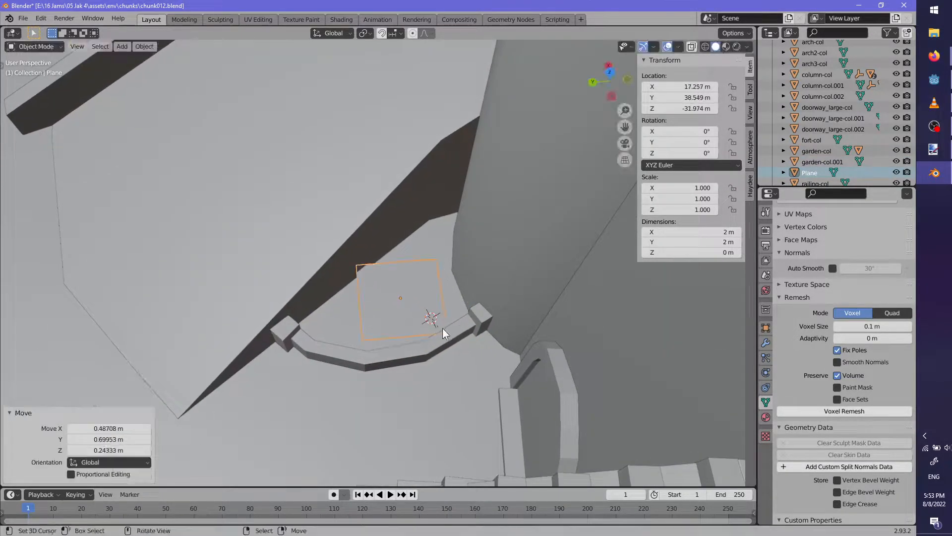
Parent the plane to the curved planter wall object using the Object parent type
left_click(817, 172)
scroll(818, 169, "down", 3)
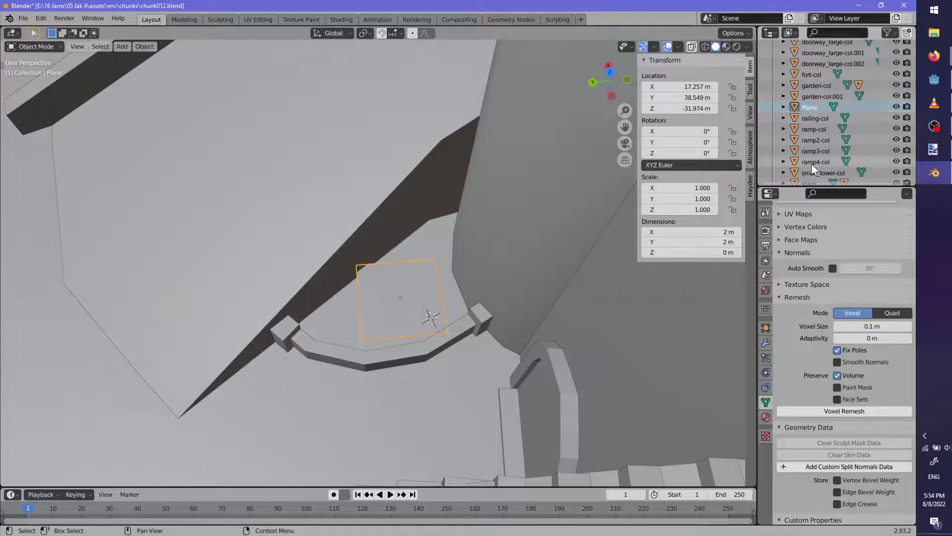
key("ctrl+p")
left_click(398, 353)
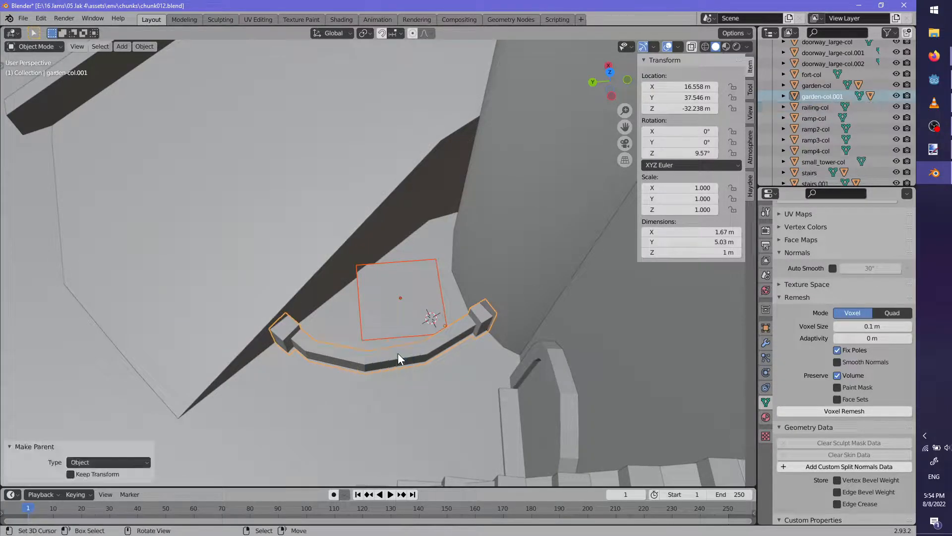
Expand the planter wall object's hierarchy and rename its child plane garden_soil-col
left_click(803, 97)
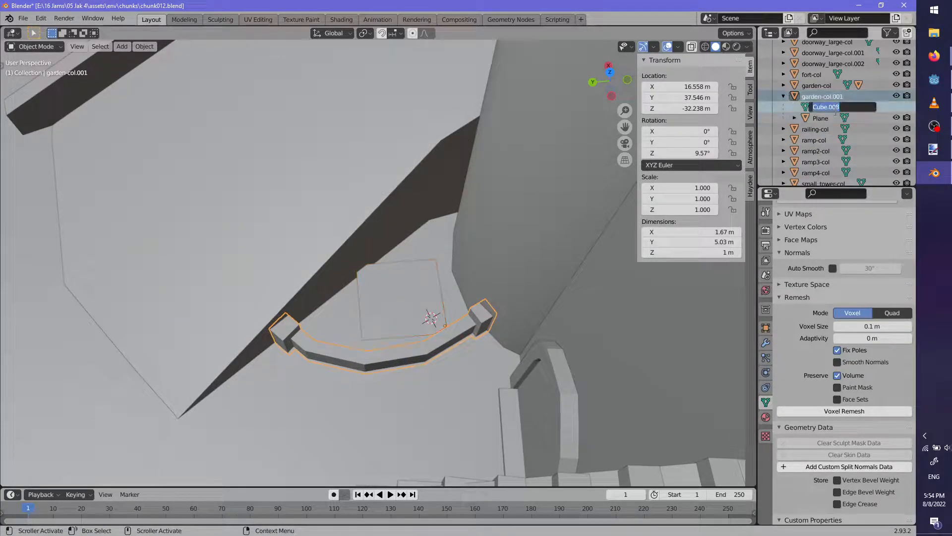
double_click(826, 118)
scroll(827, 118, "down", 1)
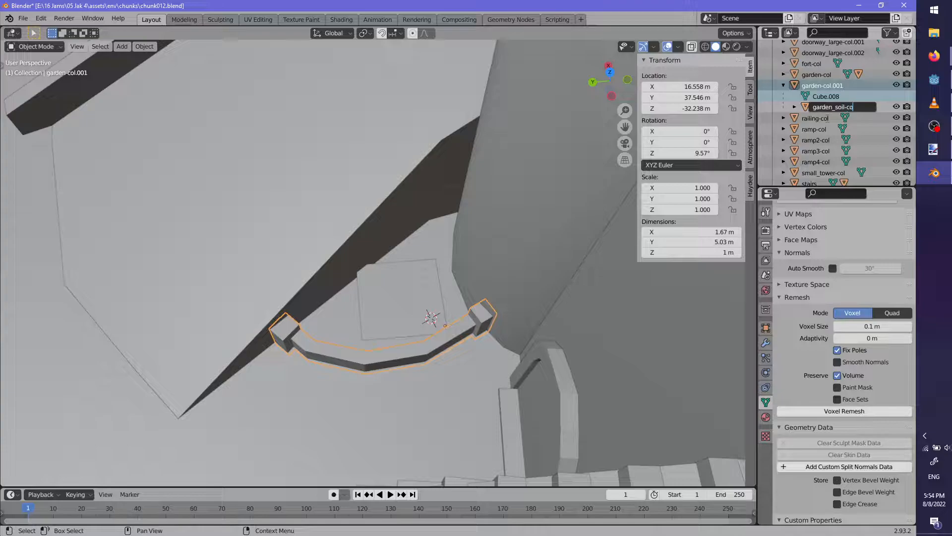
In Edit Mode, rotate the soil plane to line up with the planter and raise it 0.14418 m along Z
middle_click_drag(431, 319, 471, 318)
scroll(472, 317, "up", 3)
right_click(402, 275)
middle_click_drag(402, 276, 482, 309)
key("Tab")
key("r")
left_click(421, 310)
key("g")
key("z")
left_click(454, 304)
Examine the soil plane, planter wall and surrounding tower corner from above and close up
scroll(455, 304, "down", 6)
middle_click_drag(482, 308, 504, 405, "shift")
scroll(504, 404, "down", 3)
middle_click_drag(425, 282, 427, 311)
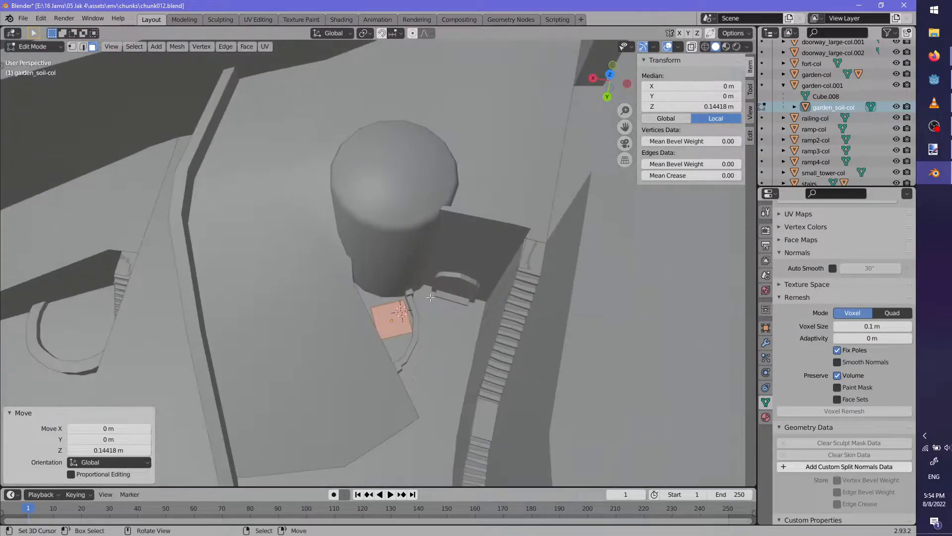
middle_click_drag(354, 171, 454, 310)
scroll(445, 334, "up", 2)
scroll(400, 281, "up", 2)
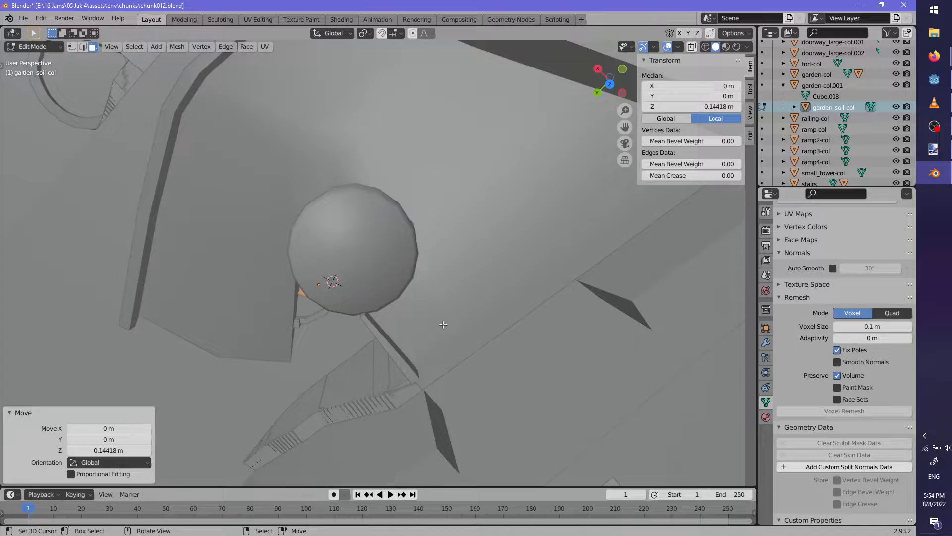
middle_click_drag(362, 276, 320, 370)
scroll(502, 351, "up", 5)
middle_click_drag(374, 447, 419, 251, "shift")
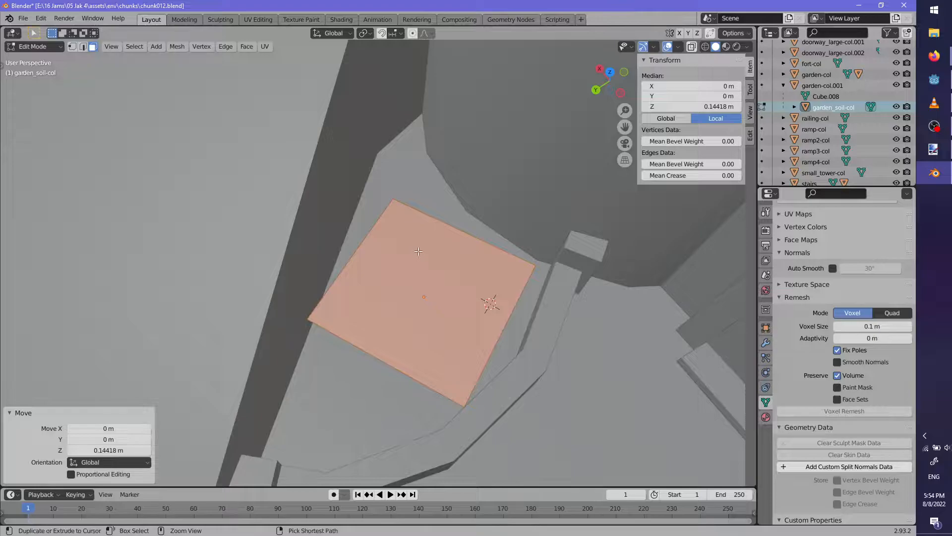
Divide the soil plane into four quads with centred loop cuts in both directions
key("ctrl+r")
left_click(451, 234)
right_click(451, 234)
middle_click_drag(377, 258, 414, 262)
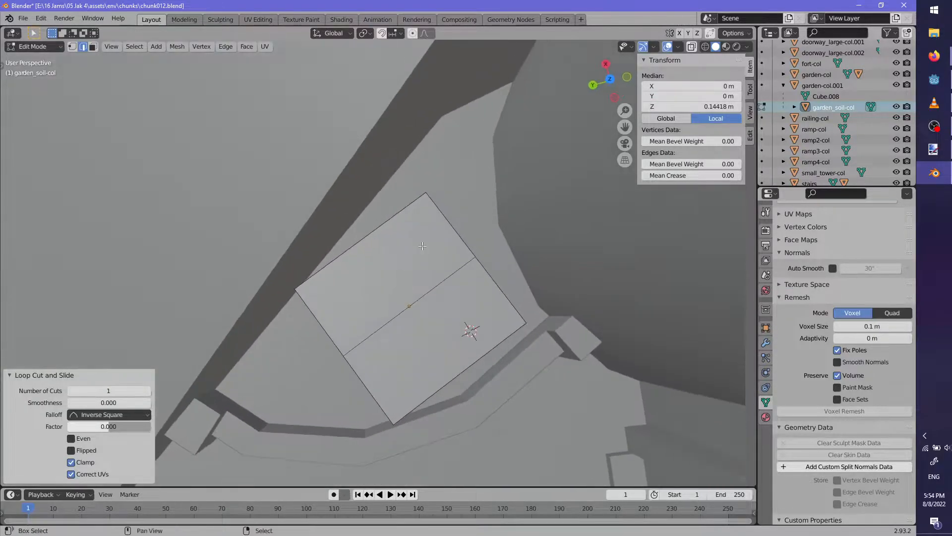
Move and rotate the soil plane's upper outer edge so that it lies along the straight boundary wall
right_click(399, 217)
key("g")
left_click(382, 222)
key("r")
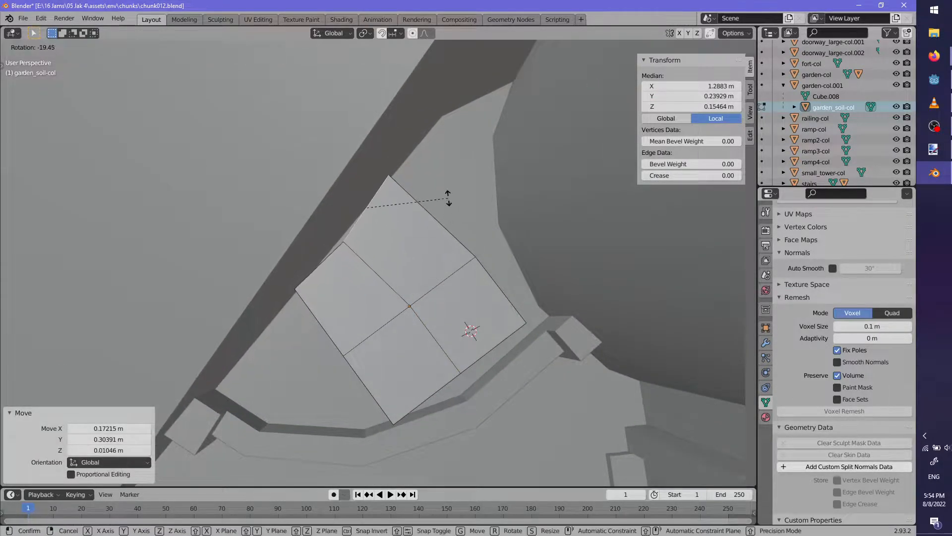
left_click(449, 210)
key("g")
left_click(437, 212)
middle_click_drag(437, 212, 493, 139, "shift")
Rotate the soil plane's far outer edge by -23.7° and move it against the end post of the curved planter wall
right_click(390, 248)
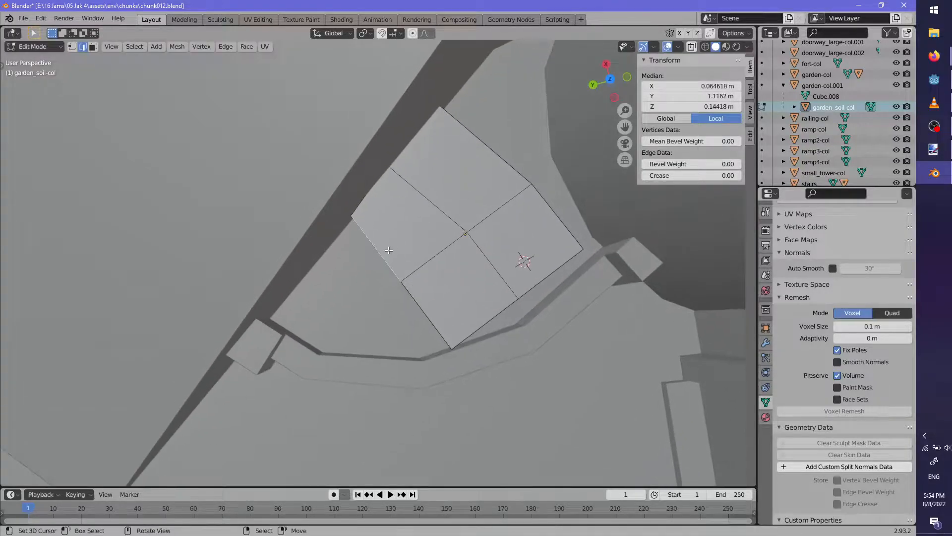
key("r")
left_click(298, 315)
key("g")
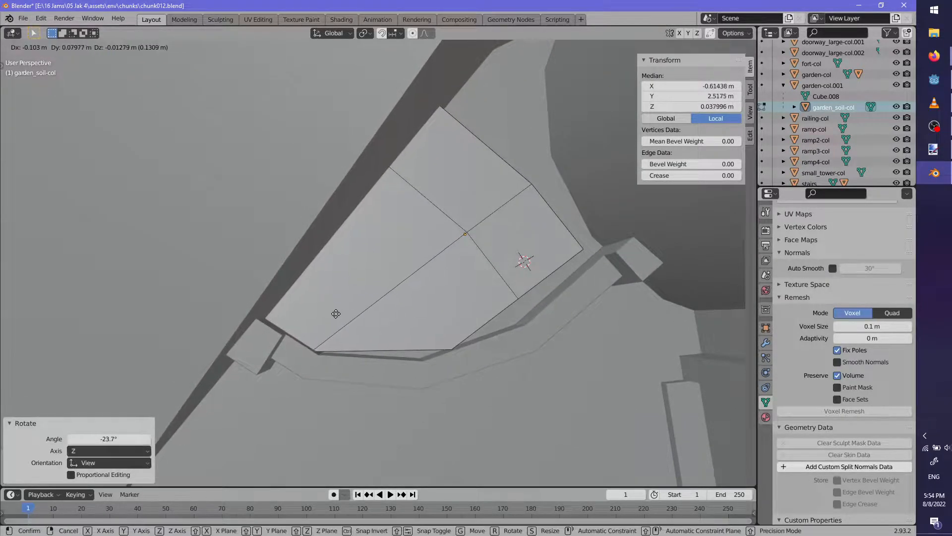
left_click(336, 313)
Move, rotate and scale by 1.547 the soil's front edge so that it follows the inside of the curved planter wall
right_click(425, 351)
right_click(487, 332)
key("g")
left_click(457, 349)
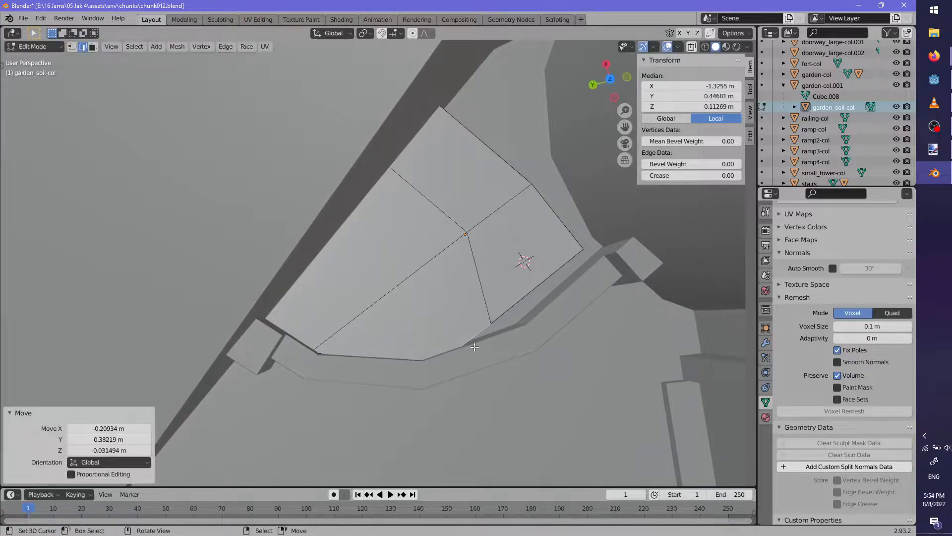
key("r")
left_click(513, 355)
key("s")
left_click(545, 356)
key("g")
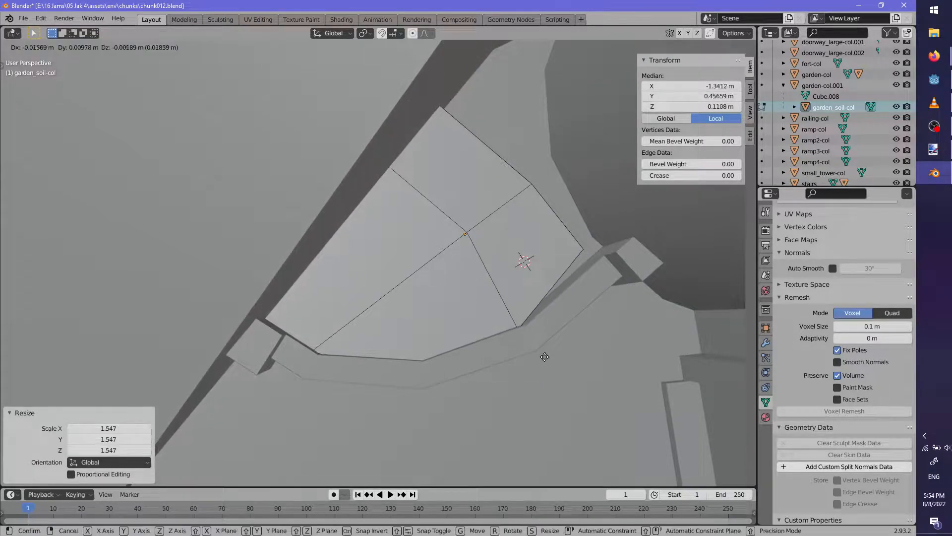
left_click(549, 341)
Move the soil edges beside the second planter post toward the tower base and undo the last attempt
middle_click_drag(548, 340, 468, 417, "shift")
right_click(487, 317)
key("g")
left_click(514, 331)
right_click(449, 248)
left_click(505, 156)
middle_click_drag(510, 196, 457, 311, "shift")
key("ctrl+z")
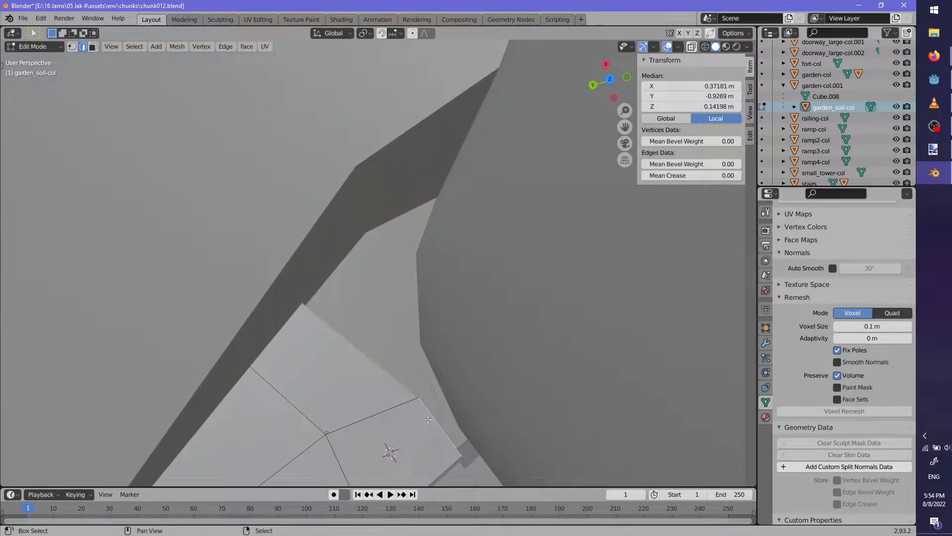
Extrude the soil's tower-side edge and its upper edge outward to fill the gap along the tower base
left_click(440, 410)
middle_click_drag(453, 392, 446, 312)
right_click(394, 284)
middle_click_drag(394, 284, 405, 351)
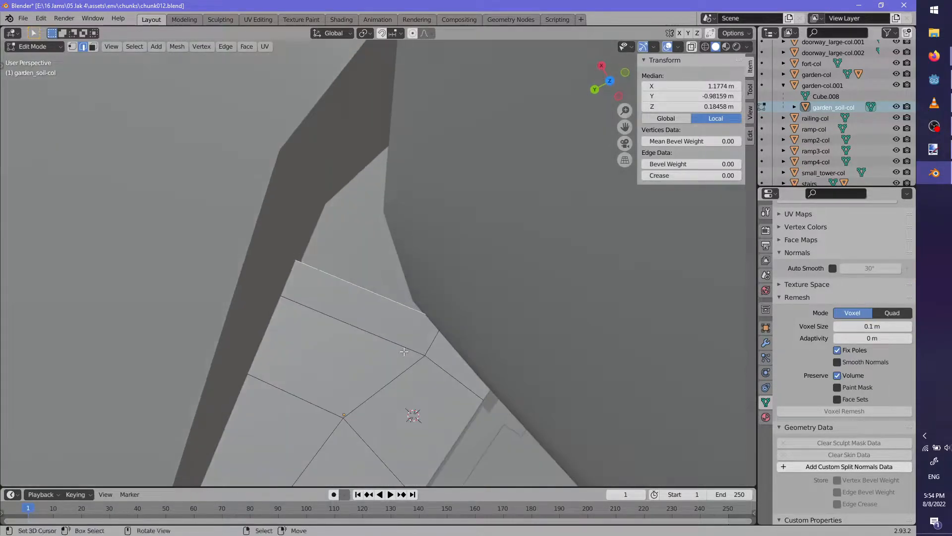
left_click(413, 378)
Move and rotate the upper soil edge to span between wall and tower, and extrude it further into the narrowing corner
key("g")
left_click(424, 290)
key("r")
left_click(445, 306)
middle_click_drag(444, 306, 412, 303)
key("e")
left_click(493, 308)
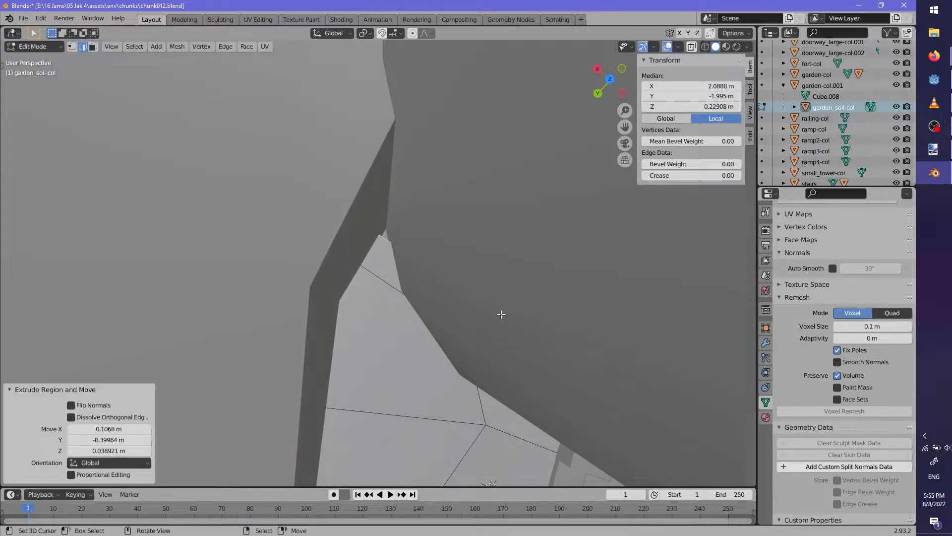
Move the soil's tip edge into the narrow corner between wall and tower and scale it by 1.312
left_click(414, 265)
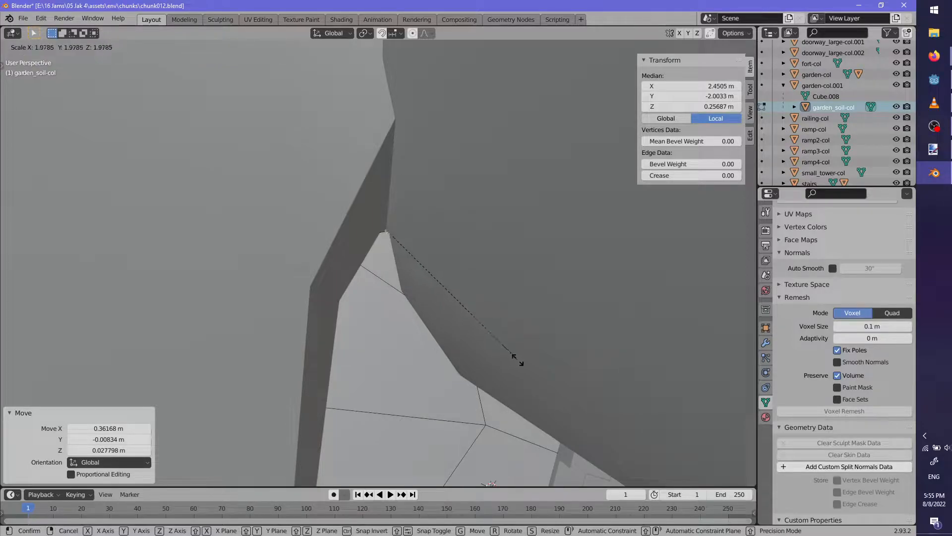
left_click(554, 369)
key("g")
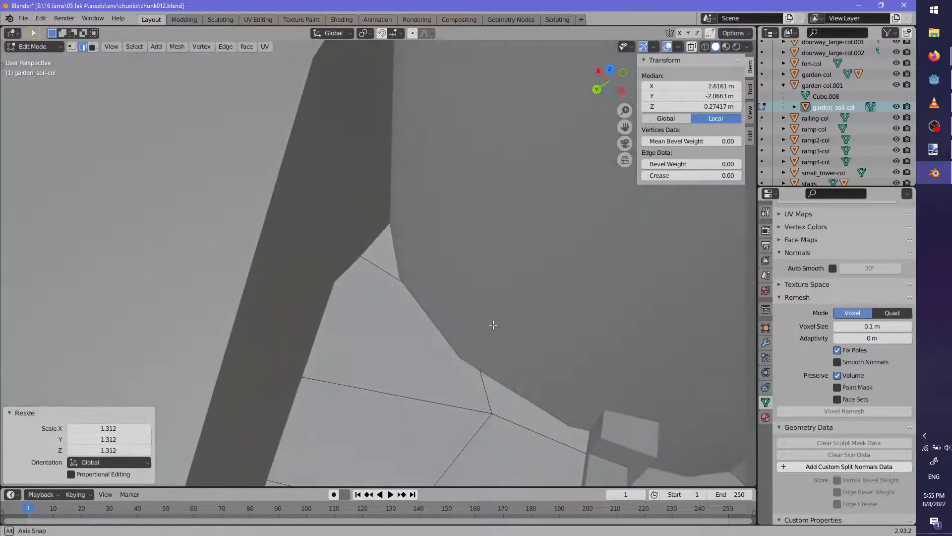
middle_click_drag(500, 317, 502, 342)
right_click(497, 272)
scroll(545, 317, "down", 5)
scroll(535, 308, "up", 5)
scroll(520, 298, "down", 4)
Shade the soil object smooth and lower it along Z to -32.104 m in Object Mode
key("Tab")
key("F3")
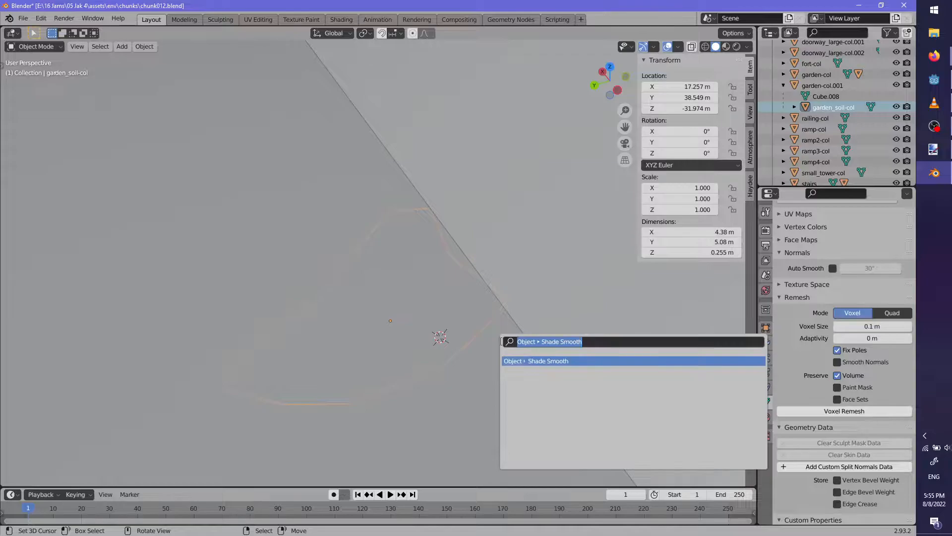
key("Return")
key("alt+a")
middle_click_drag(350, 309, 357, 339)
left_click(470, 296)
key("g")
key("z")
left_click(469, 305)
key("alt+a")
scroll(445, 334, "down", 5)
scroll(443, 350, "down", 3)
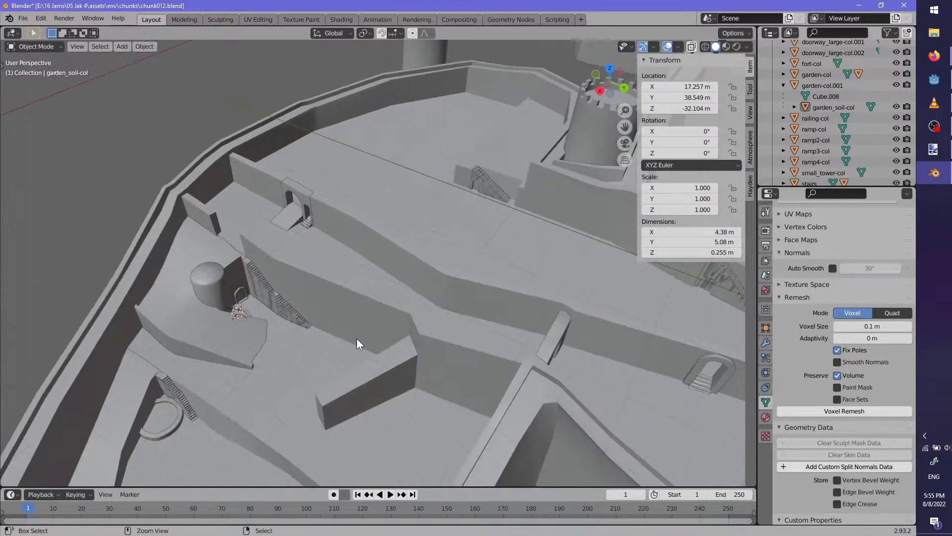
key("alt+Tab")
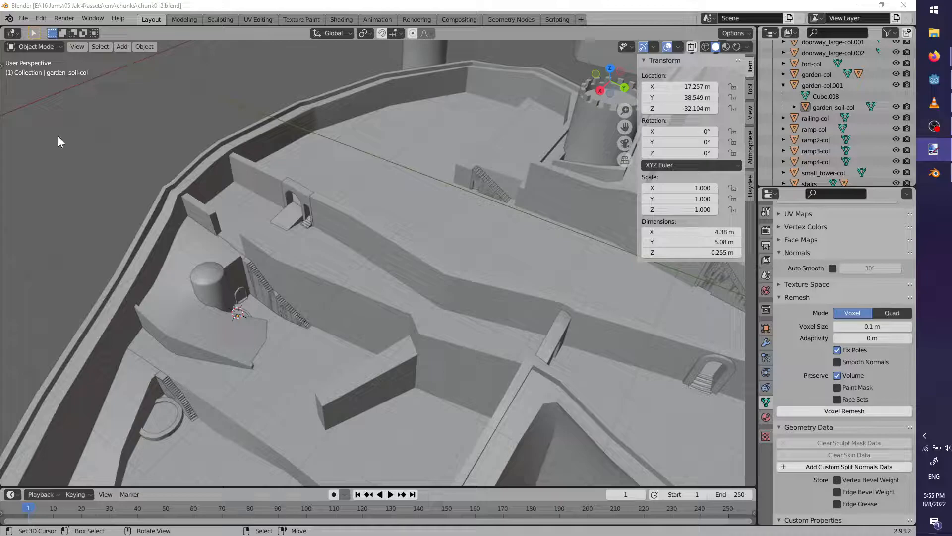
left_click(333, 6)
Add a cube mesh on the open terrace near the inner corner of the walls
middle_click_drag(412, 197, 290, 340)
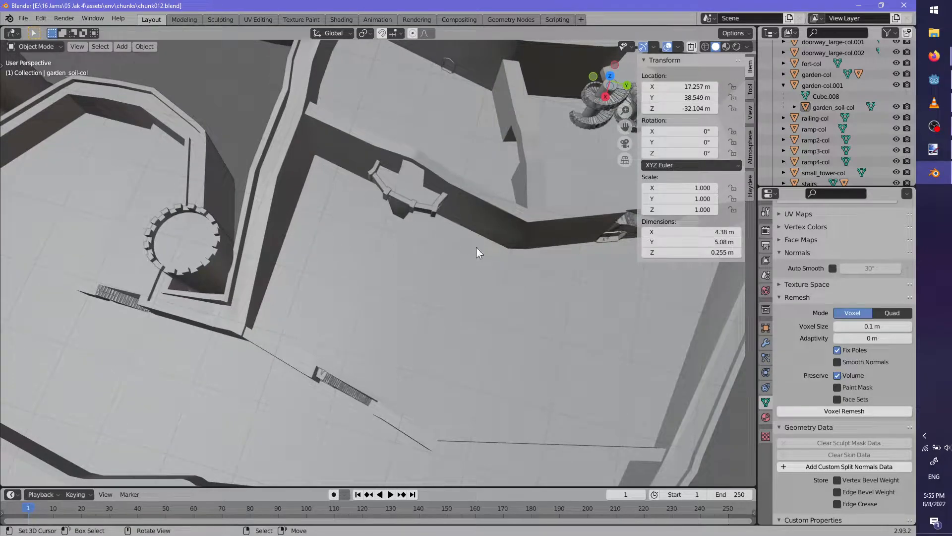
middle_click_drag(511, 269, 415, 239)
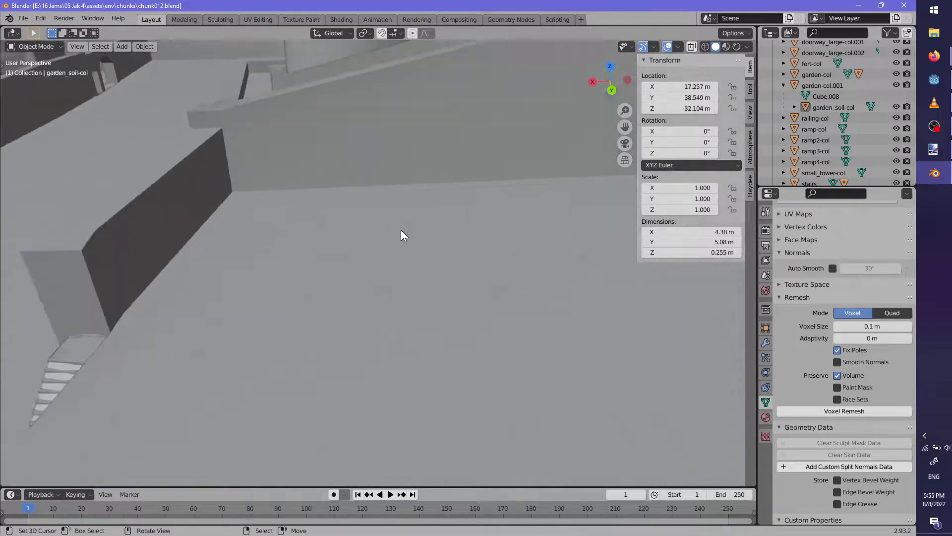
middle_click_drag(229, 214, 191, 256)
key("shift+a")
mouse_move(258, 250)
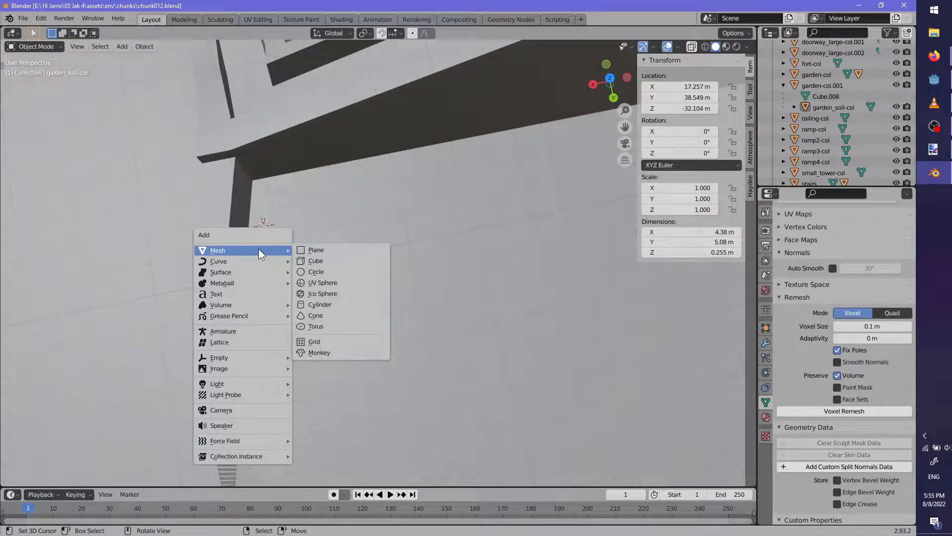
left_click(339, 259)
middle_click_drag(364, 276, 543, 449)
In Edit Mode, scale the cube to 0.414 m in X and Y and halve its height to 1 m
key("Tab")
key("s")
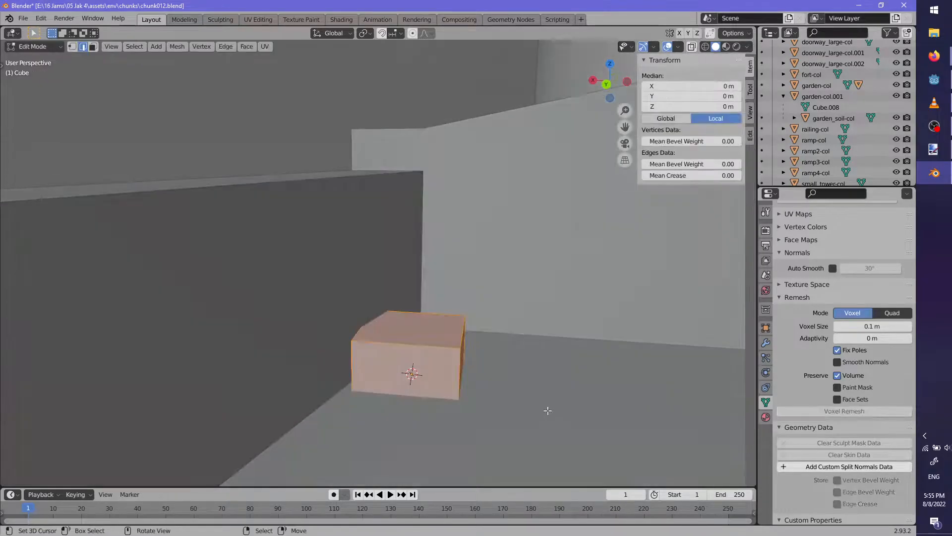
key("shift+z")
left_click(440, 385)
key("s")
key("z")
key("Escape")
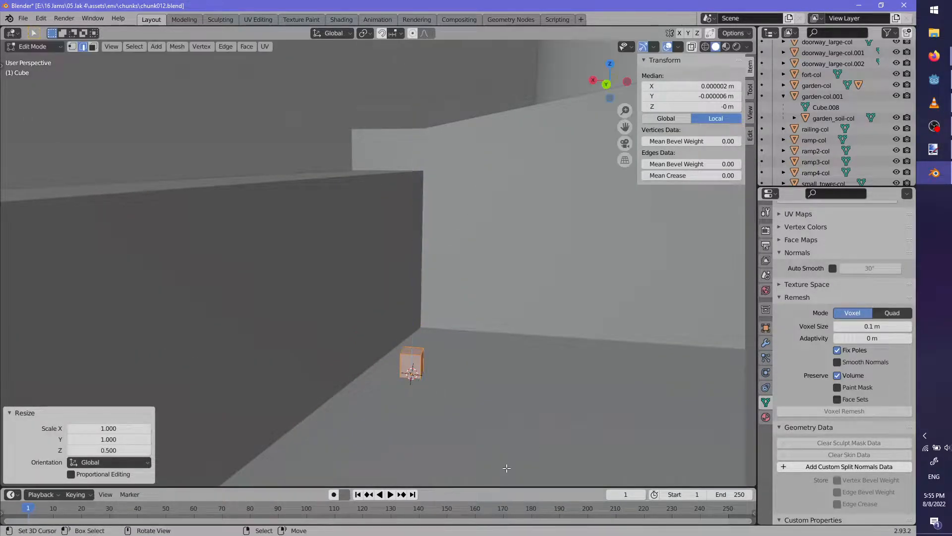
Raise the cube's mesh 0.45209 m along Z in Edit Mode and return to Object Mode
key("Tab")
key("Escape")
key("Tab")
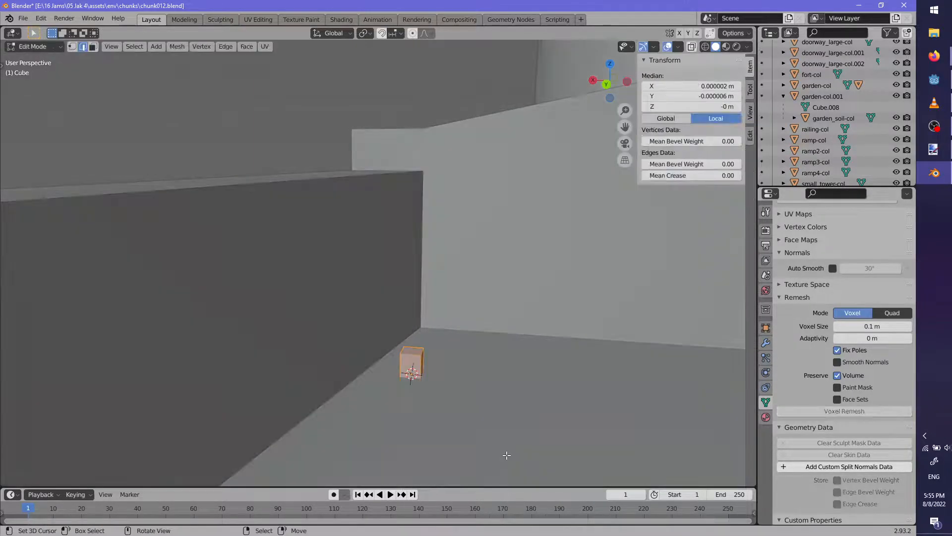
key("g")
key("z")
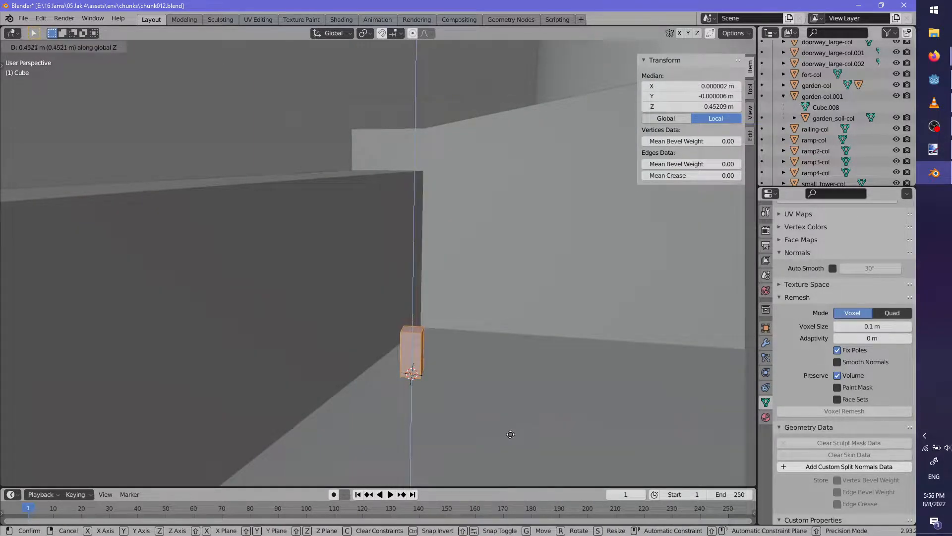
left_click(510, 434)
middle_click_drag(472, 398, 439, 363)
key("Tab")
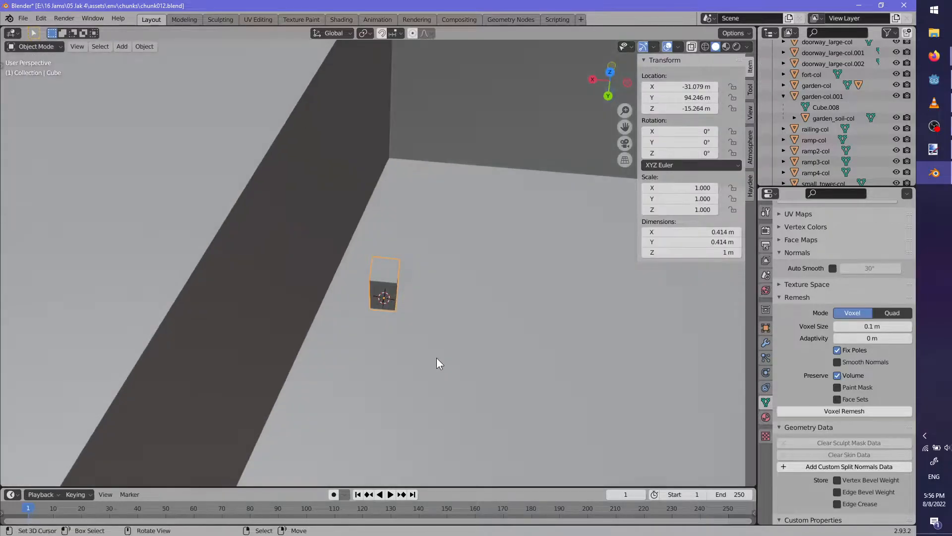
Place the small block against the terrace wall and rotate it -5.48° about Z
key("g")
left_click(377, 355)
key("r")
key("z")
left_click(377, 357)
middle_click_drag(376, 357, 463, 357)
key("g")
left_click(357, 292)
Add centred vertical and horizontal loop cuts to the small block
key("Tab")
key("ctrl+r")
left_click(402, 301)
right_click(403, 301)
right_click(412, 239)
middle_click_drag(412, 239, 344, 261, "ctrl")
key("Tab")
Shade the curved planter wall by the tower smooth and enable Auto Smooth for it
middle_click_drag(263, 228, 439, 333)
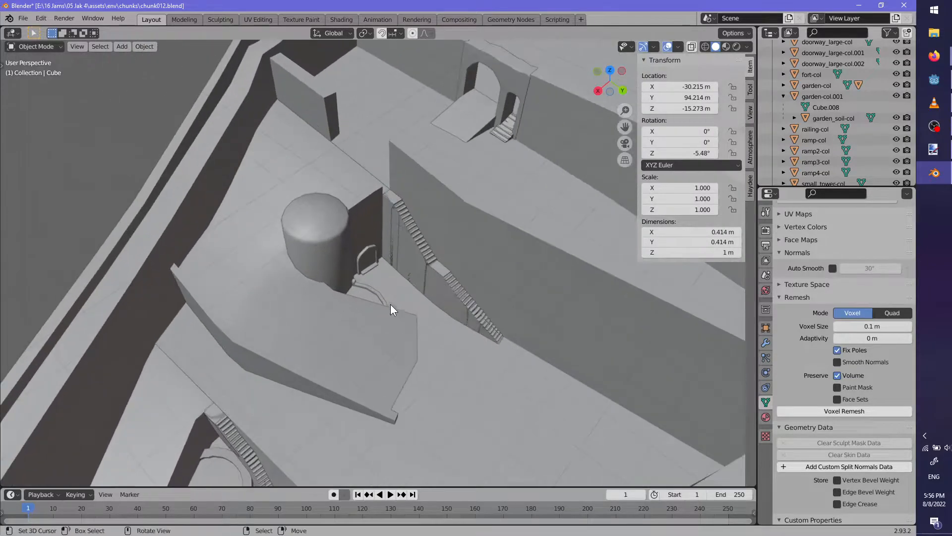
middle_click_drag(381, 300, 452, 356)
middle_click_drag(373, 310, 364, 336)
key("F3")
key("Return")
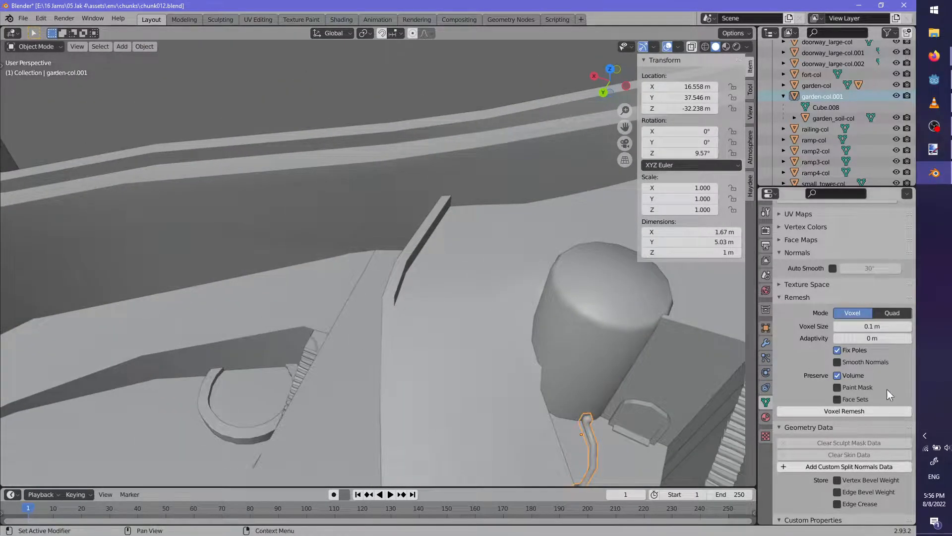
scroll(826, 453, "down", 1)
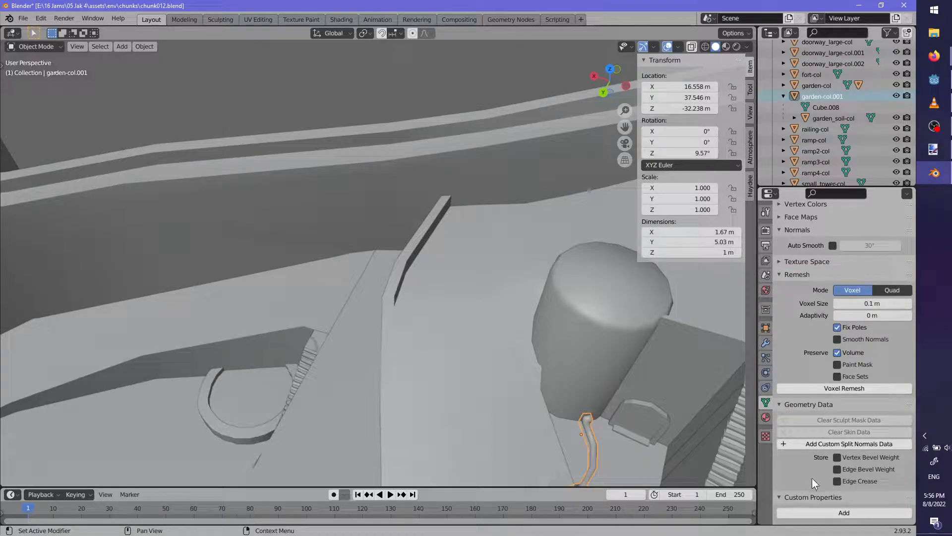
scroll(815, 482, "up", 4)
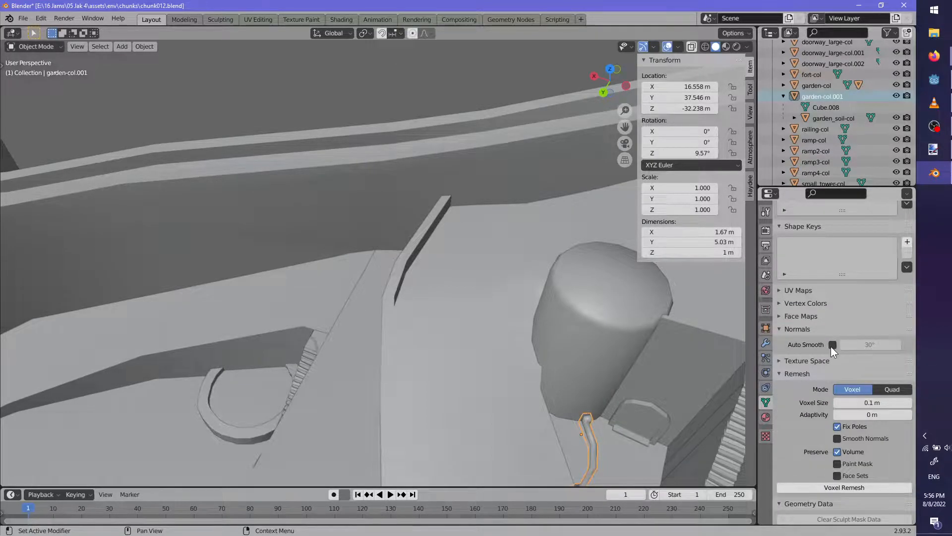
left_click(833, 344)
Collapse the Remesh settings in the mesh data properties
middle_click_drag(448, 341, 493, 367, "shift")
middle_click(543, 418)
left_click(782, 372)
scroll(473, 269, "down", 4)
Slide the small block's vertical edge loop toward one side with a factor of 0.690
middle_click_drag(473, 270, 382, 244)
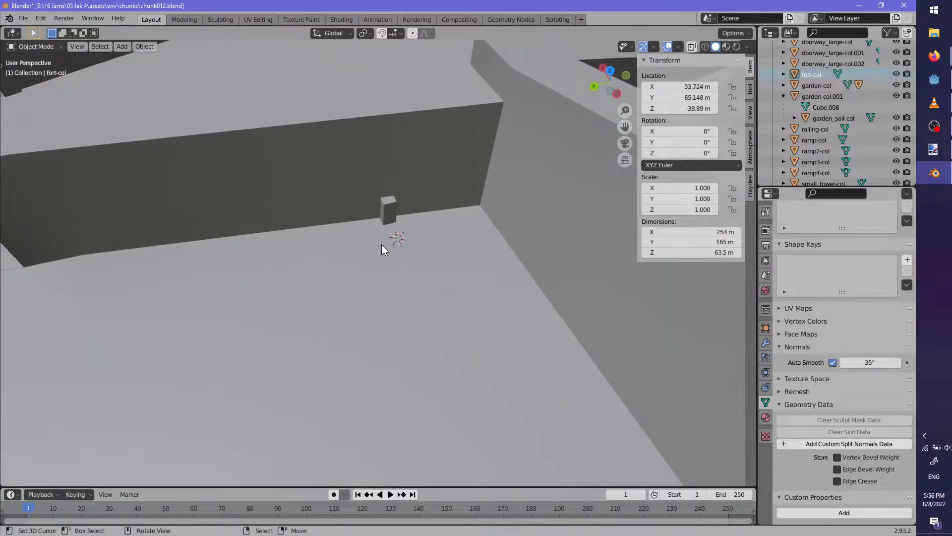
scroll(382, 241, "down", 3)
left_click(383, 237)
scroll(385, 238, "up", 6)
key("Tab")
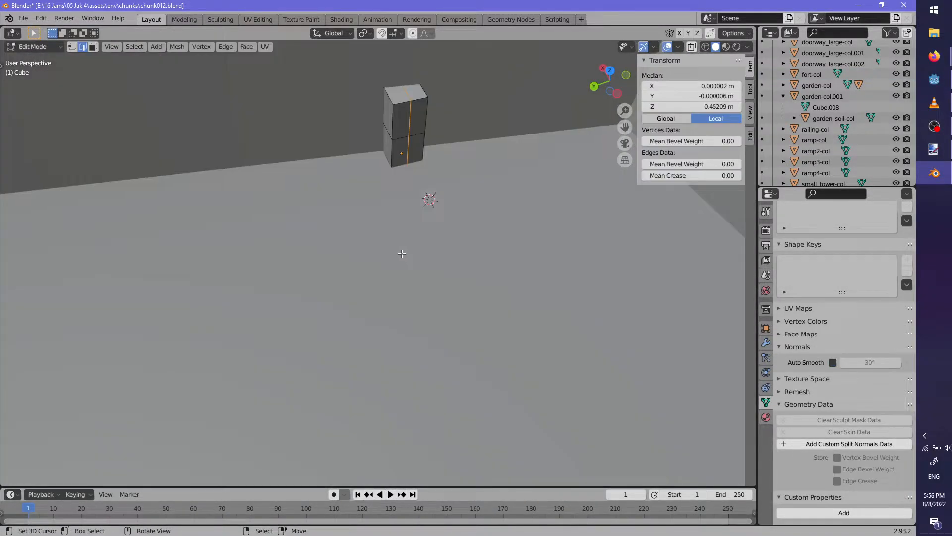
middle_click(409, 141, "alt")
middle_click_drag(415, 297, 391, 292)
key("g")
left_click(383, 274)
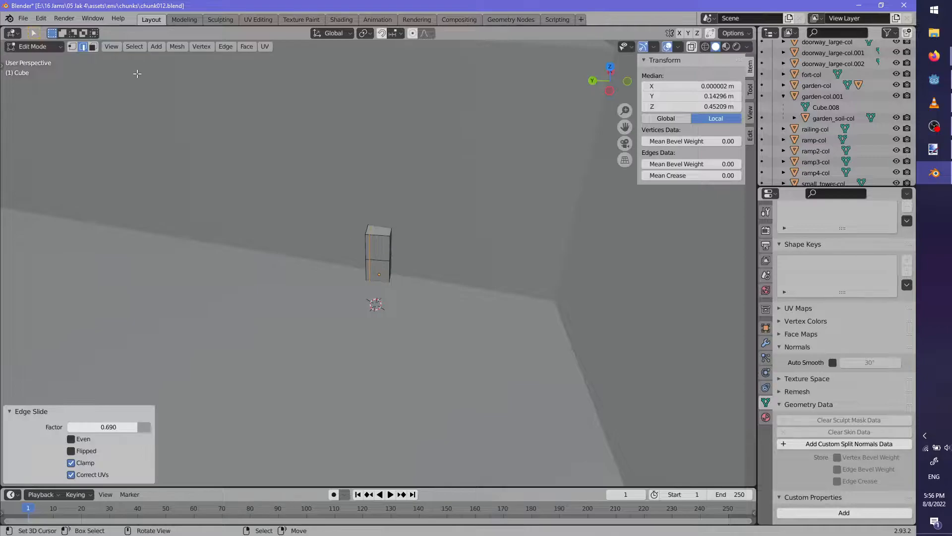
Raise the block's horizontal edge loop about 0.14 m along Z
left_click(387, 258, "alt")
key("g")
key("z")
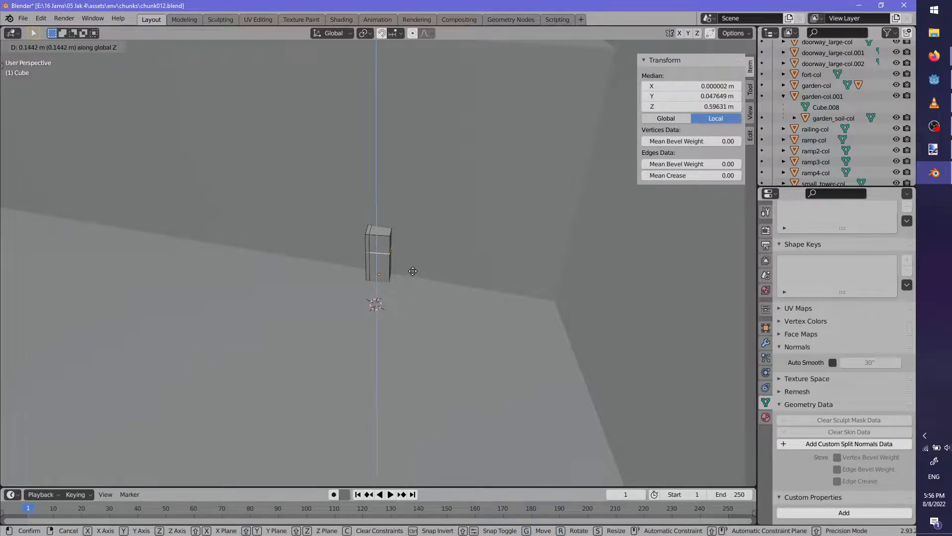
left_click(412, 268)
Extrude the block's lower side face across the terrace to form a low wall 20 m long
left_click(94, 46)
right_click(381, 278)
scroll(355, 266, "down", 3)
middle_click_drag(355, 266, 432, 337)
scroll(396, 327, "down", 4)
left_click(587, 235)
middle_click_drag(588, 234, 440, 278)
key("Tab")
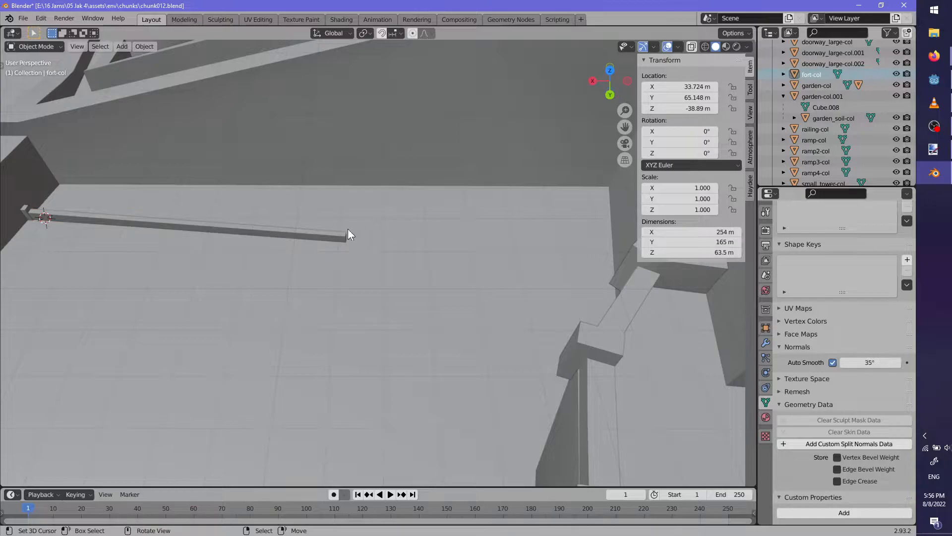
Rename the new low wall object garden-col.002
scroll(849, 114, "down", 5)
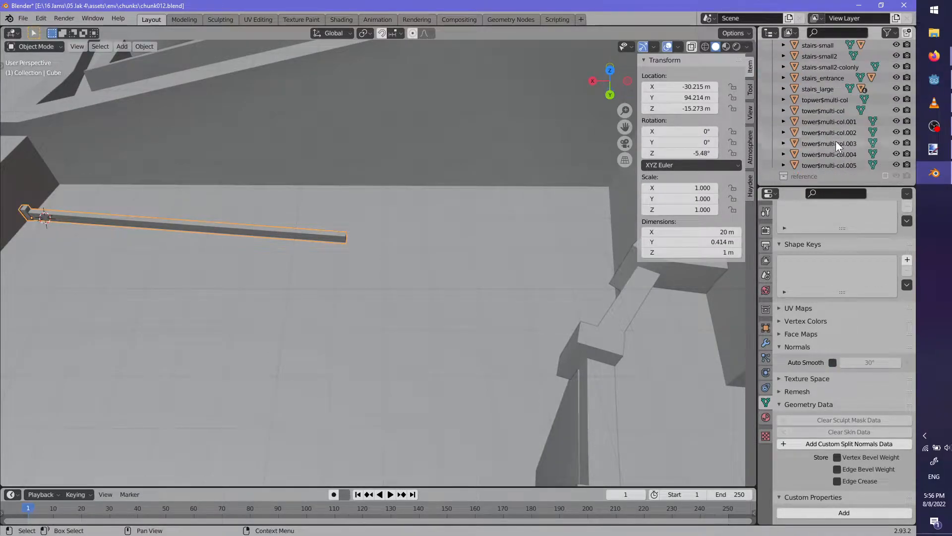
scroll(832, 138, "up", 4)
scroll(819, 132, "down", 2)
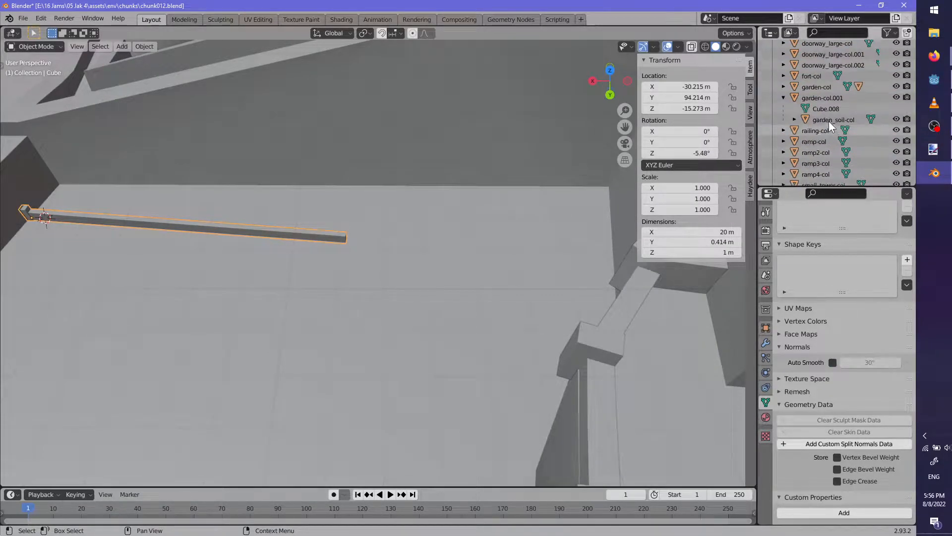
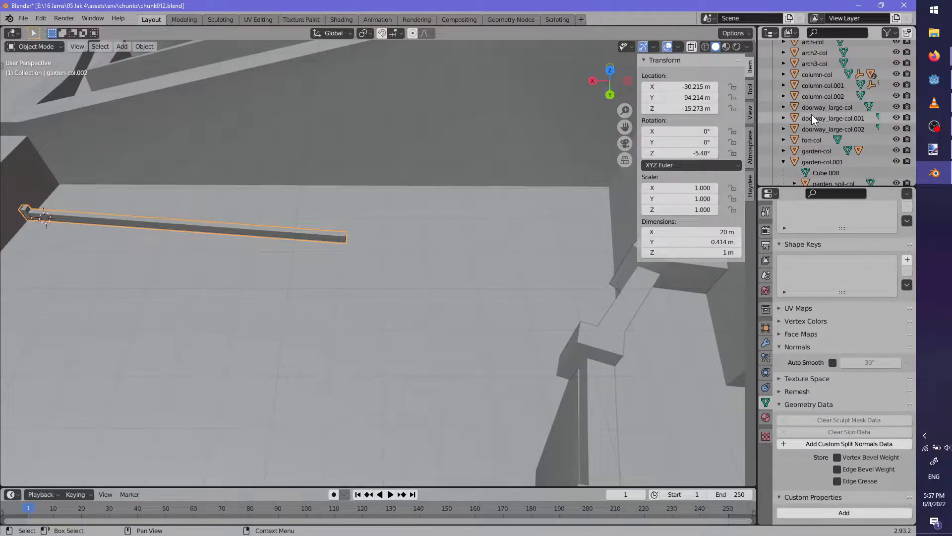
Move the low wall's end face horizontally about 7.2 m along X and about -1.4 m along Y, shortening and angling the wall
scroll(813, 151, "down", 5)
middle_click_drag(369, 225, 472, 305)
key("Tab")
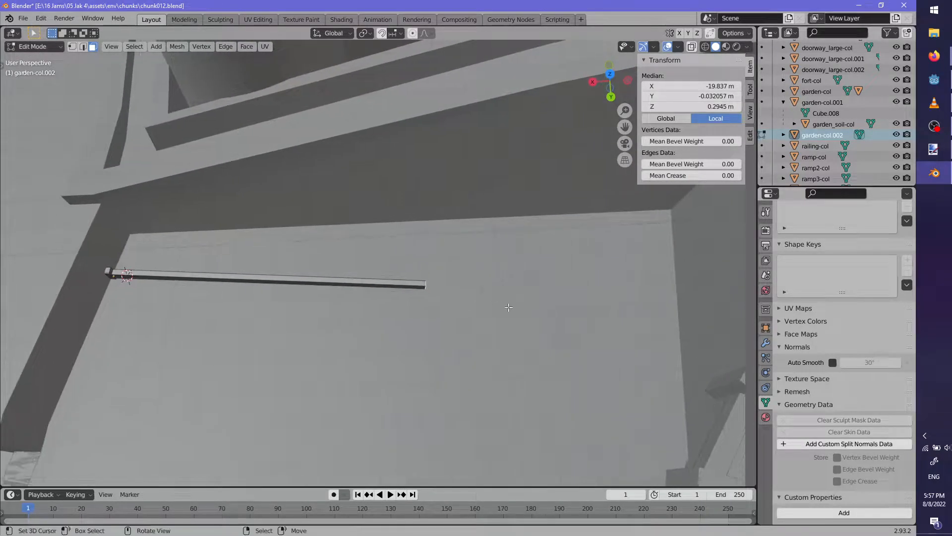
key("g")
key("shift+z")
left_click(359, 311)
middle_click_drag(359, 310, 383, 329)
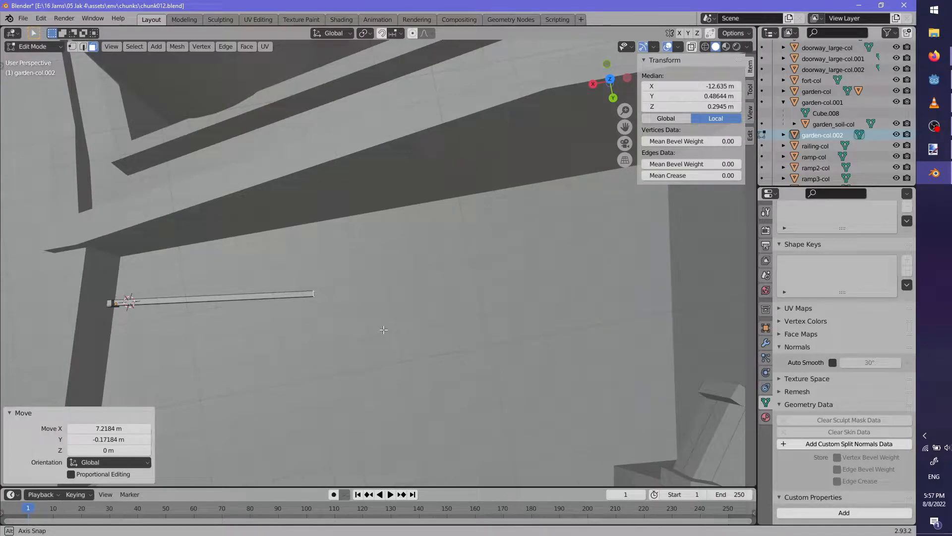
left_click(385, 311)
middle_click_drag(385, 312, 376, 357)
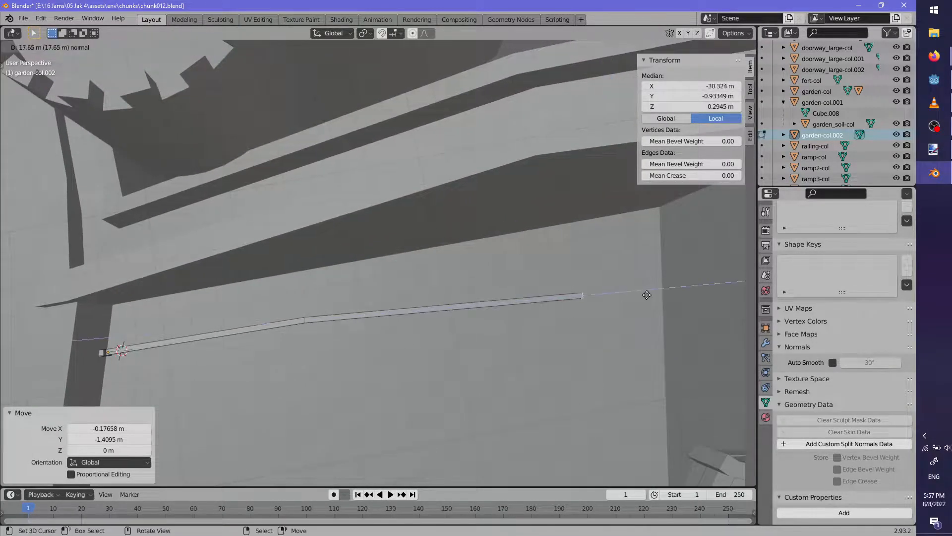
Extrude the wall's end face about 23 m farther along the terrace, adjust it horizontally and rotate it 17.6° about Z
left_click(732, 281)
middle_click_drag(732, 280, 440, 323)
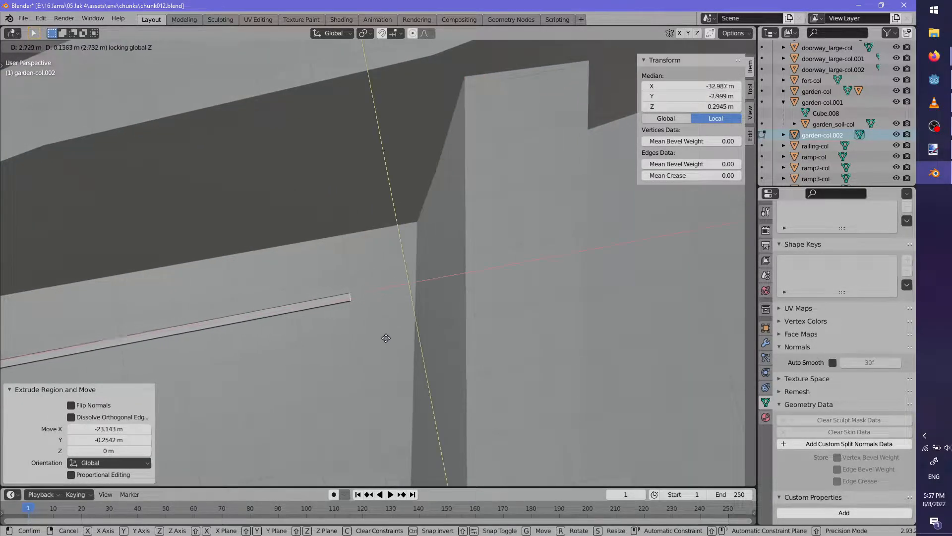
left_click(387, 337)
left_click(446, 323)
middle_click_drag(446, 323, 380, 309)
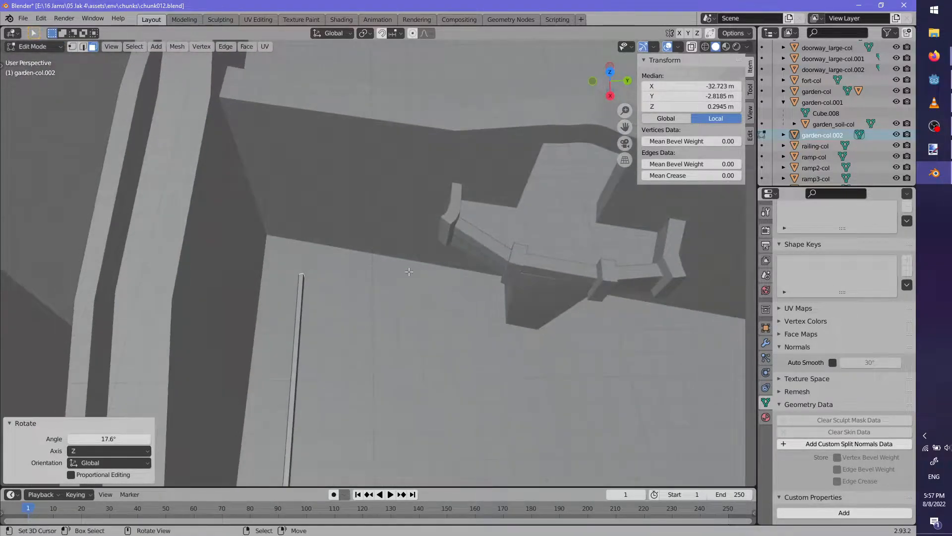
Rotate the wall's far end face -20.1° about Z and extrude it a short distance to form a corner section
middle_click_drag(531, 336, 376, 292, "shift")
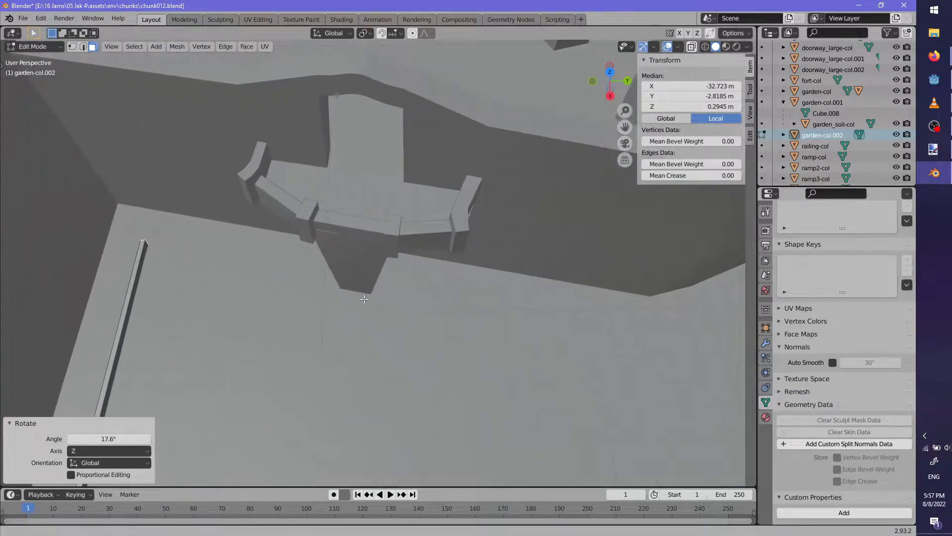
middle_click_drag(199, 254, 408, 290, "shift")
scroll(415, 300, "up", 3)
scroll(394, 253, "up", 2)
key("r")
left_click(419, 325)
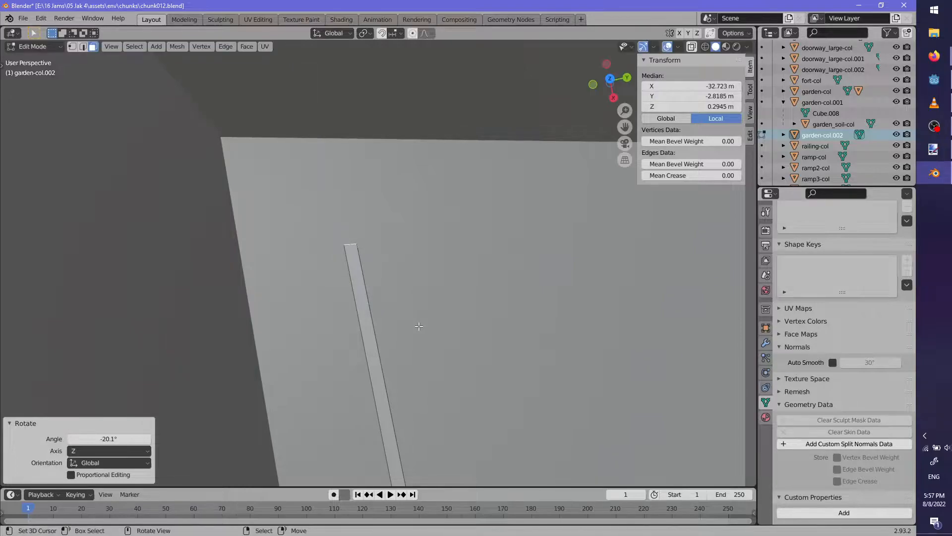
key("e")
left_click(425, 306)
Extrude the corner section's side face about 13.5 m toward the balcony as a second wall leg
middle_click_drag(425, 304, 349, 281)
right_click(383, 273)
scroll(383, 272, "down", 3)
scroll(373, 307, "down", 2)
key("e")
left_click(529, 285)
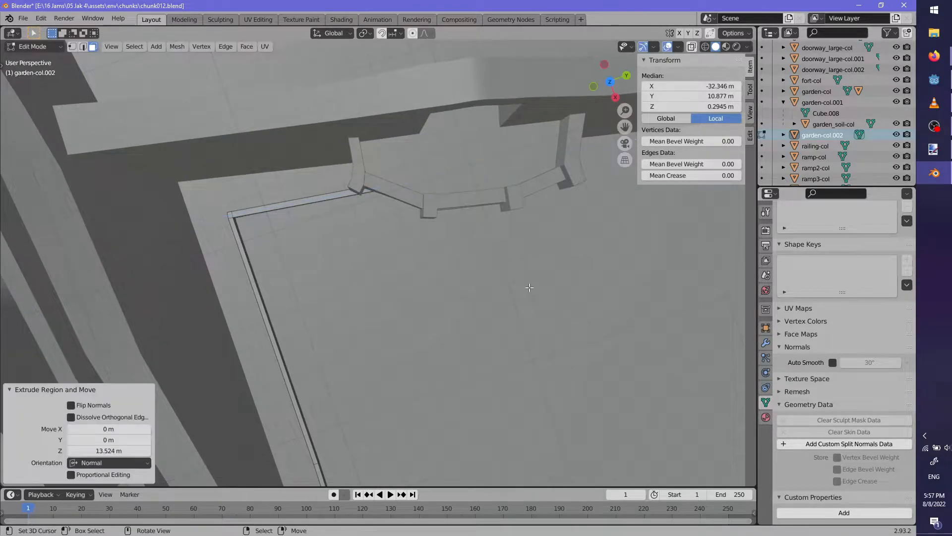
Move the second leg's end face back from the balcony horizontally and rotate it -7.86° about Z
key("g")
key("shift+z")
left_click(462, 328)
key("r")
key("z")
left_click(438, 331)
middle_click_drag(438, 331, 401, 287)
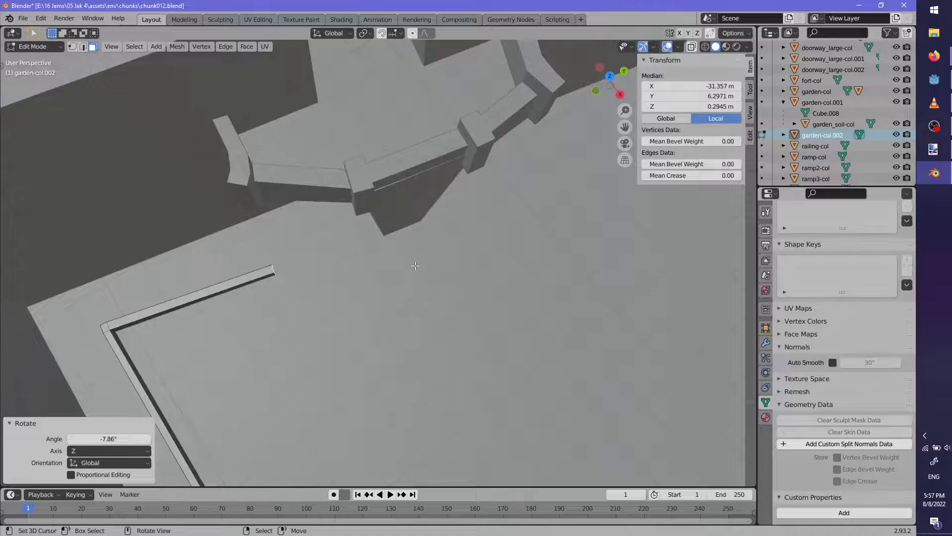
Add a 16-vertex circle, enlarge it by 7.187 and 1.040, and shift it horizontally below the balcony to meet the second leg's end
key("shift+a")
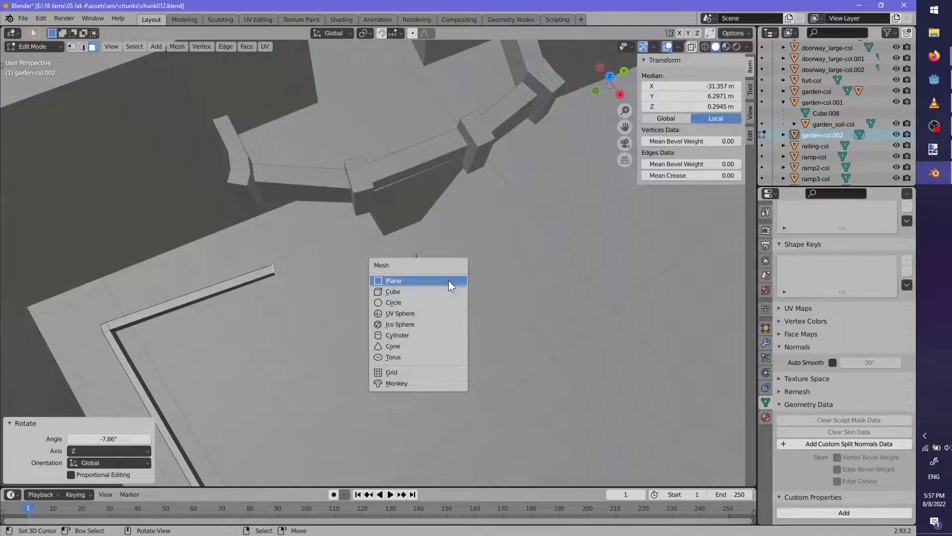
left_click(419, 300)
middle_click_drag(417, 281, 416, 326)
key("s")
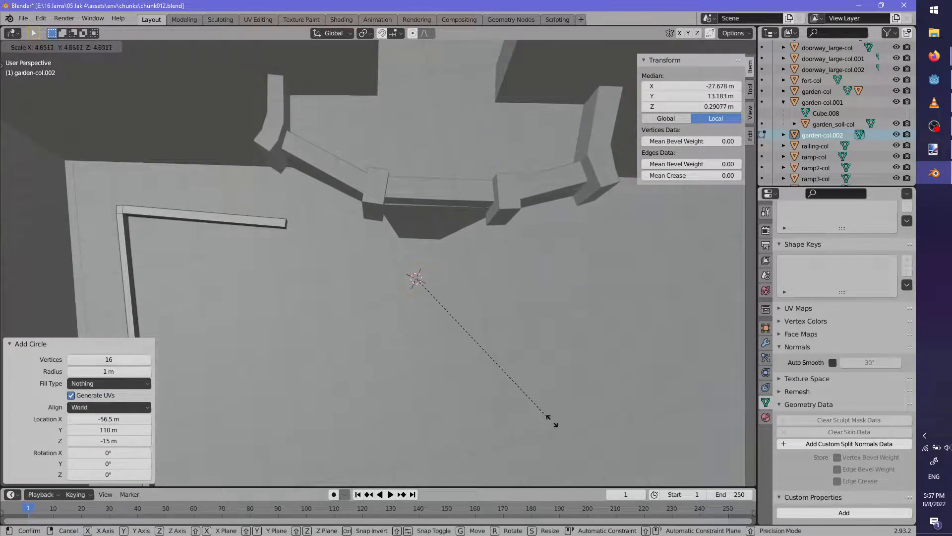
left_click(637, 479)
key("s")
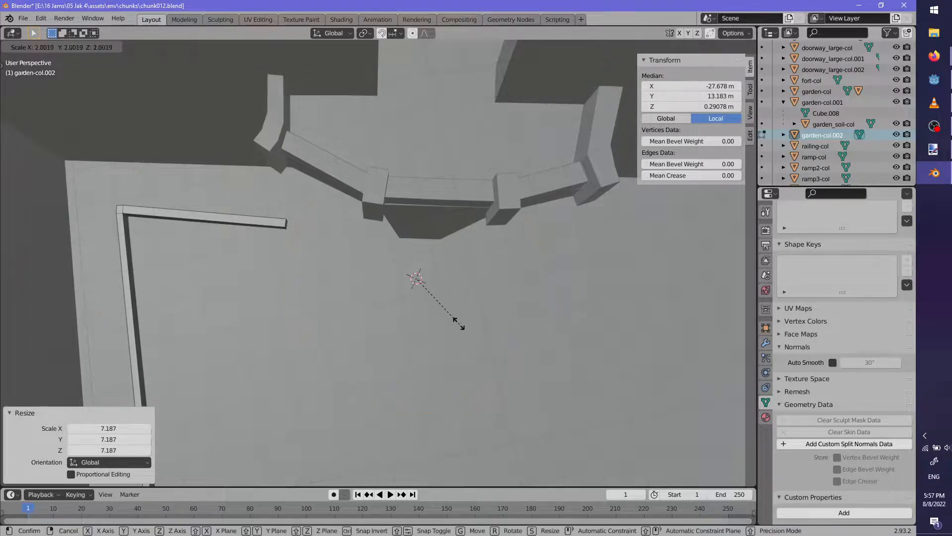
left_click(437, 300)
key("g")
key("shift+z")
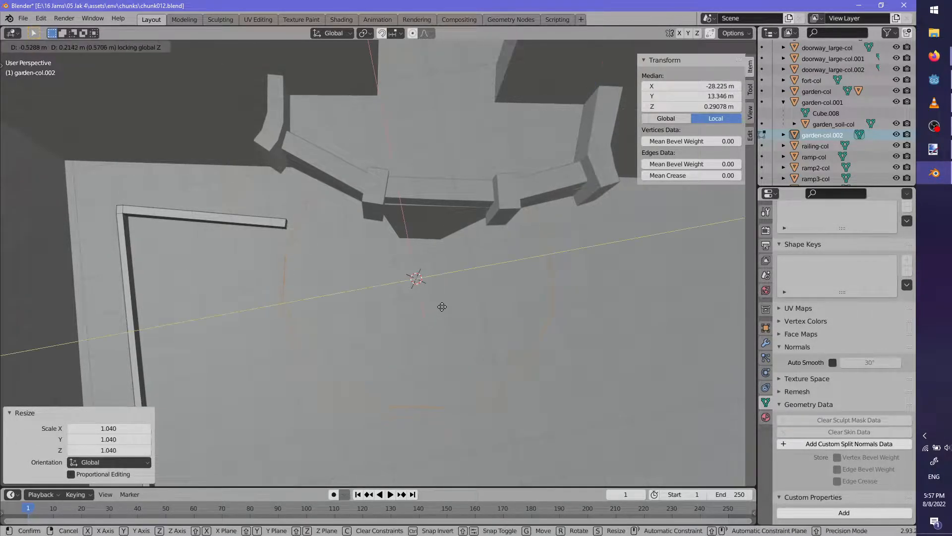
left_click(441, 292)
Delete the circle's vertices on the balcony side, leaving an open arc that starts at the wall's end
middle_click_drag(441, 292, 403, 286)
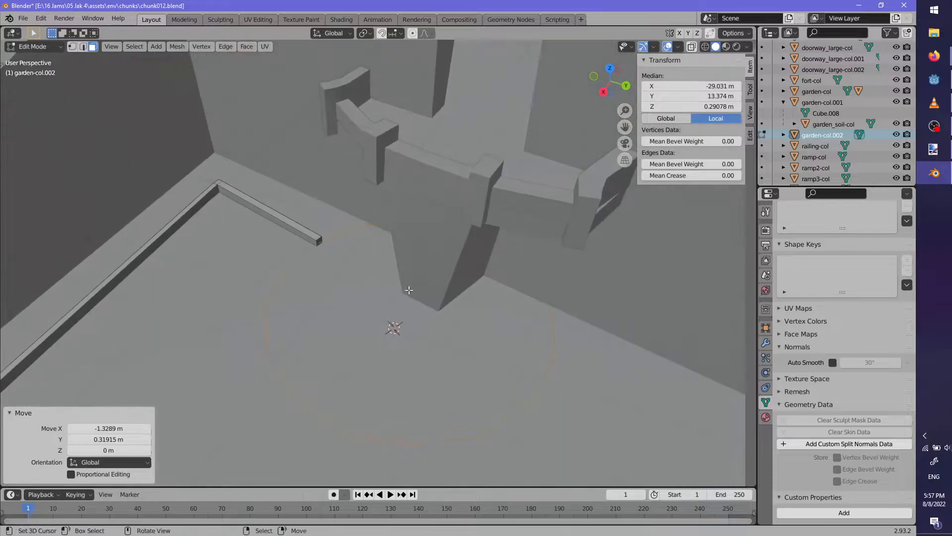
left_click(72, 45)
middle_click_drag(188, 119, 203, 145)
right_click(303, 236)
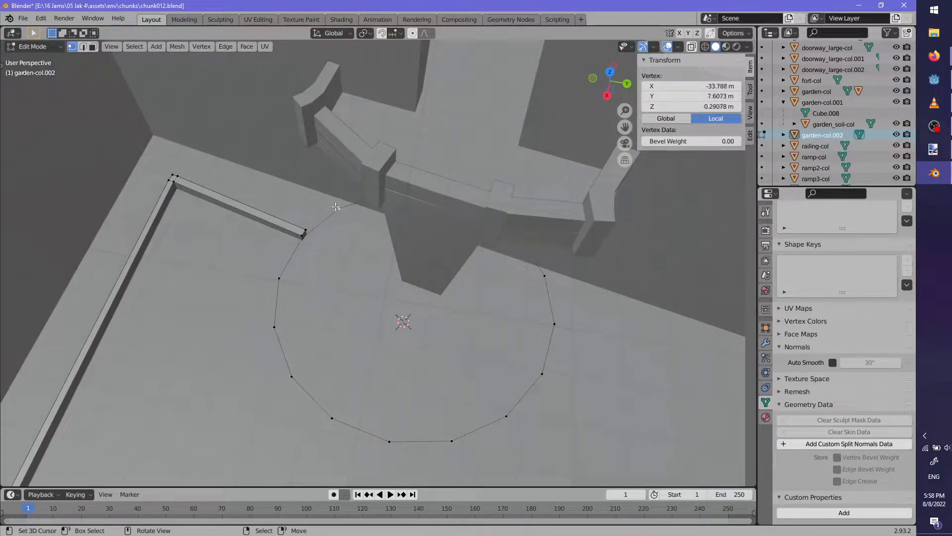
left_click(565, 332, "ctrl")
key("x")
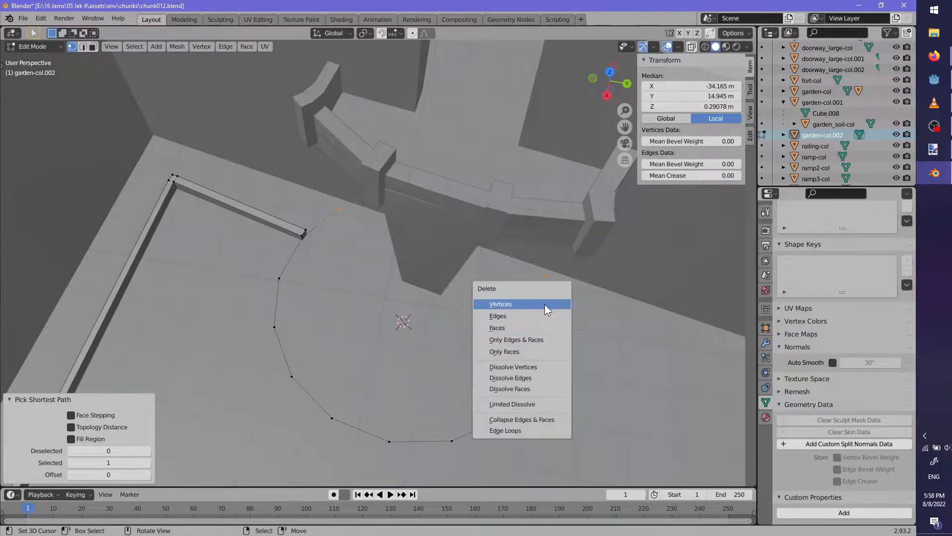
left_click(544, 304)
Extrude the whole arc upward about 0.38 m along Z to form a curved strip
middle_click_drag(373, 268, 280, 189)
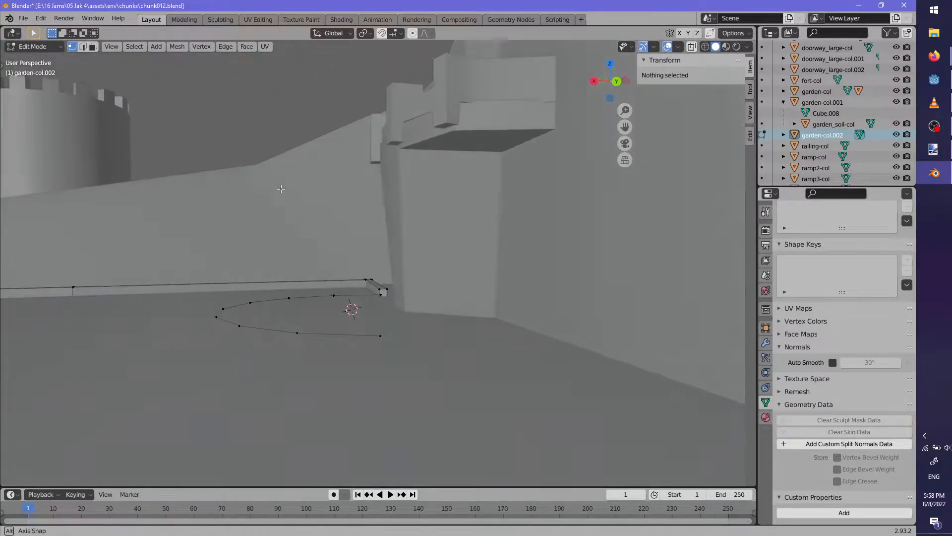
right_click(377, 341)
right_click(379, 294, "ctrl")
key("e")
key("z")
left_click(392, 337)
middle_click_drag(392, 338, 444, 344)
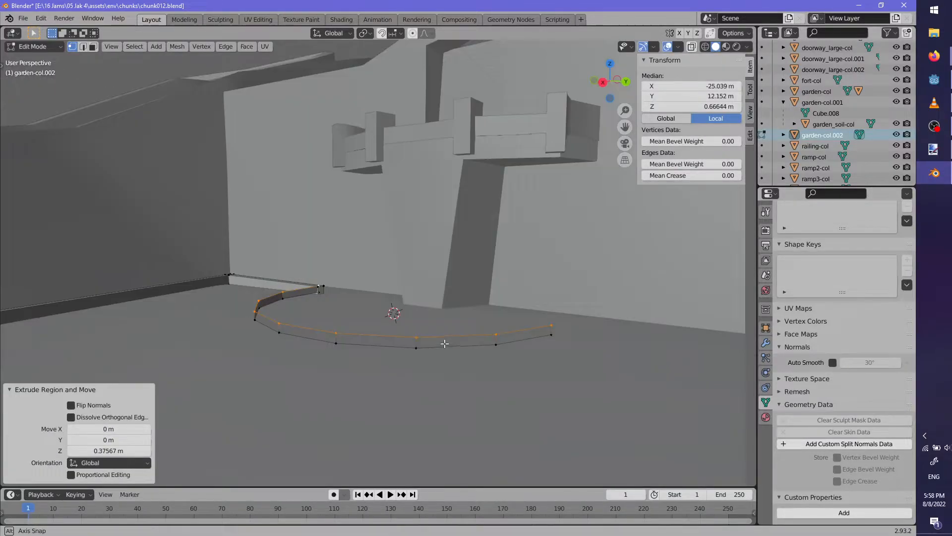
Lower the curved strip's bottom edge about 0.46 m along Z
right_click(552, 341)
key("g")
key("z")
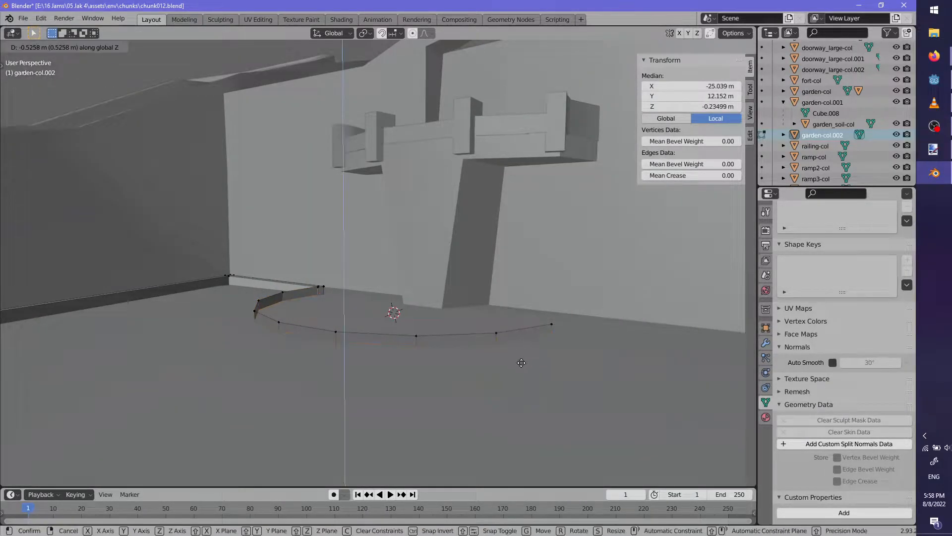
left_click(520, 361)
middle_click_drag(521, 361, 314, 271)
Extrude the strip's ring of faces in place and scale them on X and Y, with a final factor of 0.810, to thicken the curved wall
left_click(94, 46)
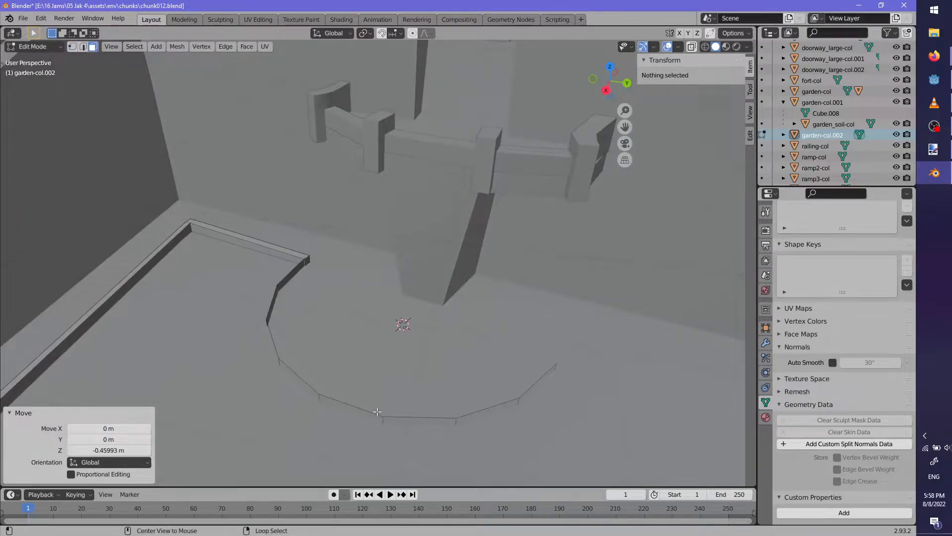
left_click(378, 417, "alt")
key("e")
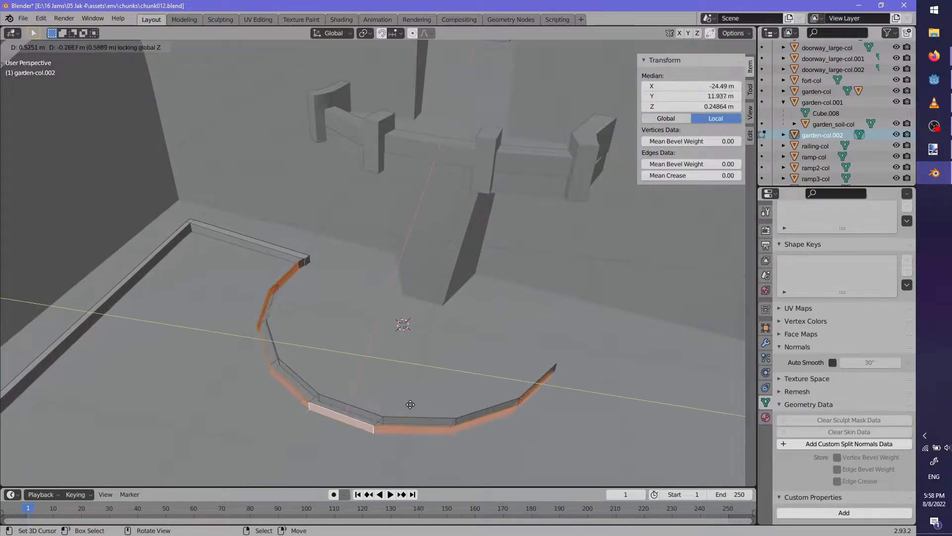
right_click(409, 404)
middle_click_drag(410, 404, 468, 415)
key("s")
key("shift+z")
left_click(474, 421)
middle_click_drag(536, 440, 617, 392)
key("s")
key("shift+z")
left_click(590, 377)
Scale the curved wall's loop of top, bottom and end faces to 0.930 along Z
mouse_move(561, 371)
middle_mouse_down()
mouse_move(414, 382)
mouse_move(408, 359)
mouse_move(430, 346)
mouse_move(562, 360)
middle_mouse_up()
scroll(471, 366, "up", 6)
middle_click_drag(382, 371, 392, 291, "shift")
scroll(447, 307, "up", 2)
middle_click_drag(483, 337, 513, 290)
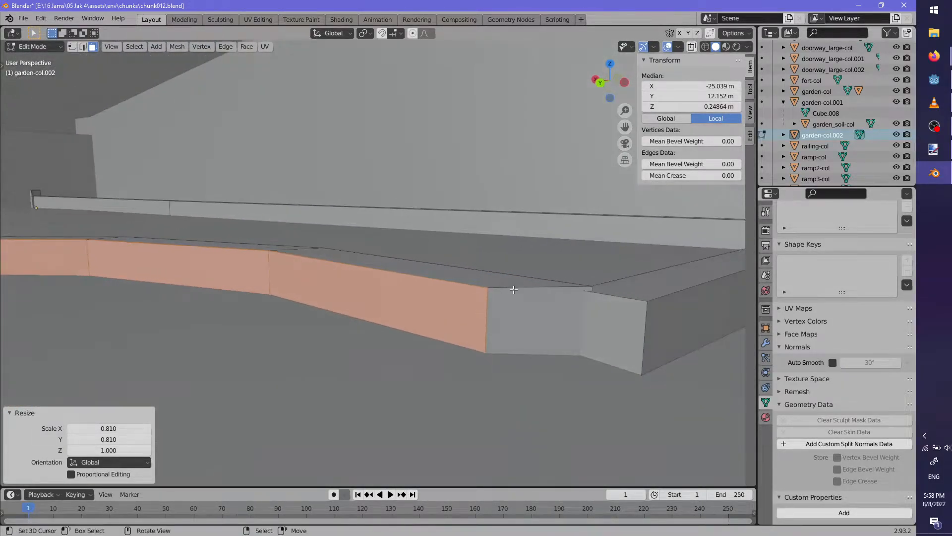
left_click(498, 283)
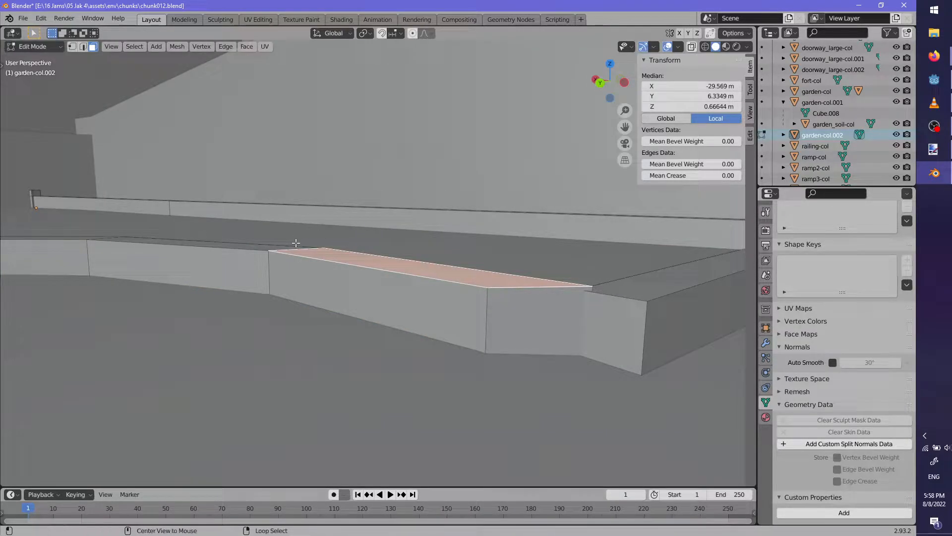
left_click(310, 256, "alt")
key("s")
key("z")
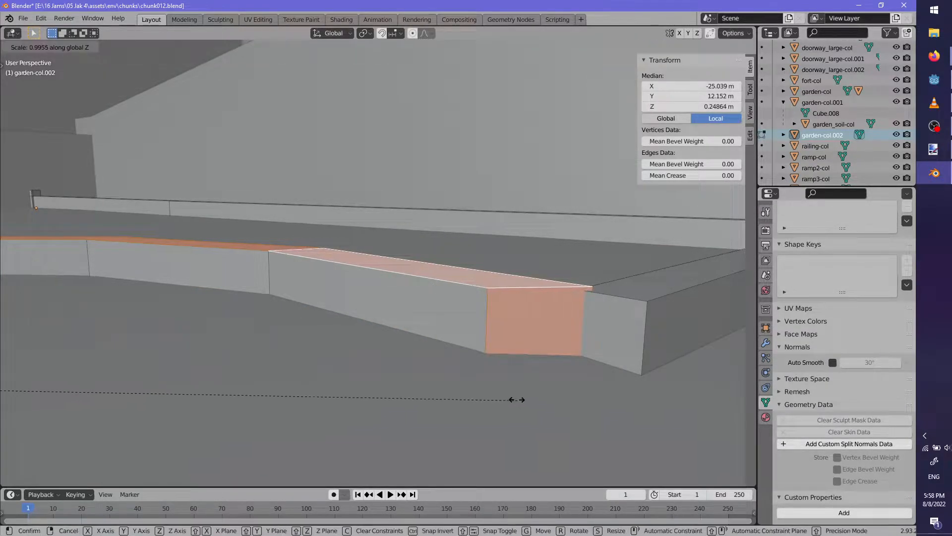
left_click(428, 372)
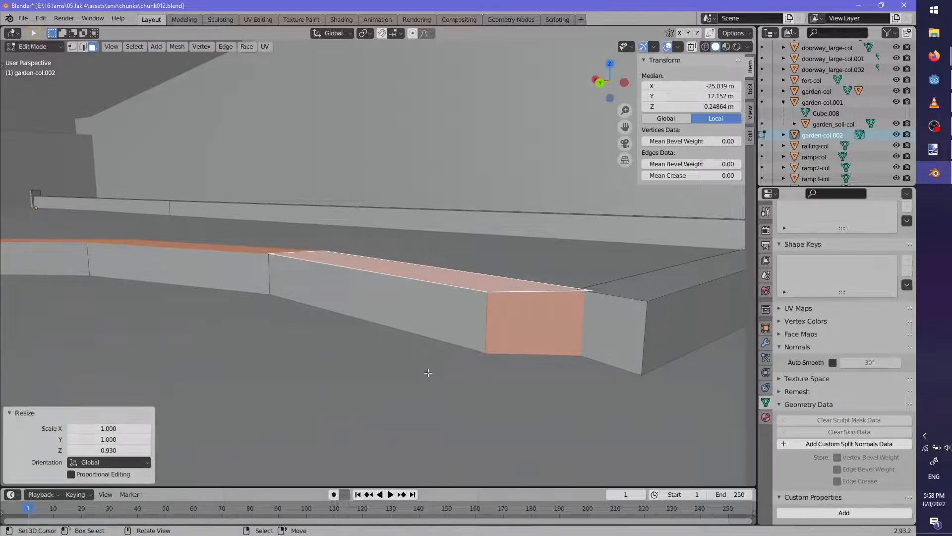
Move the entire curved wall horizontally so its end corner meets the straight wall's end
middle_click_drag(516, 365, 573, 416)
key("g")
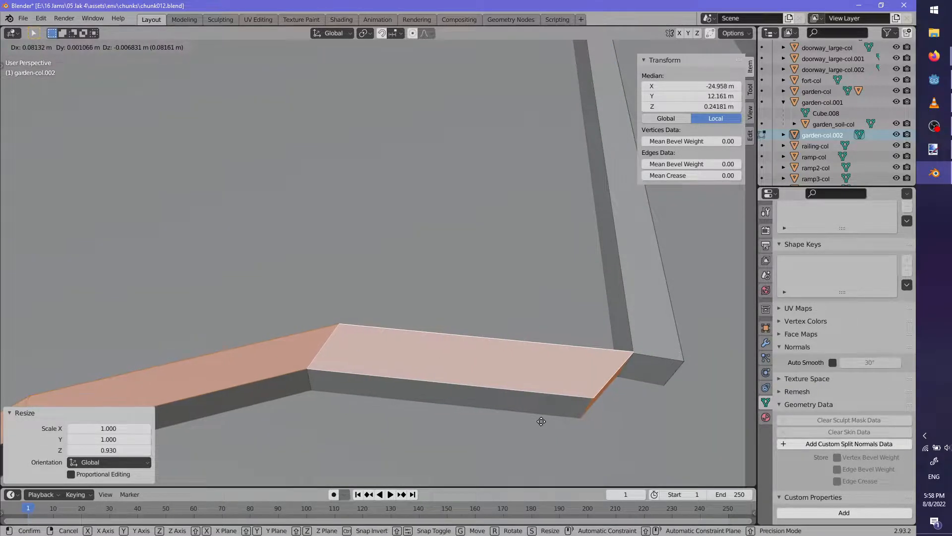
right_click(541, 421)
key("Tab")
key("Tab")
key("alt+a")
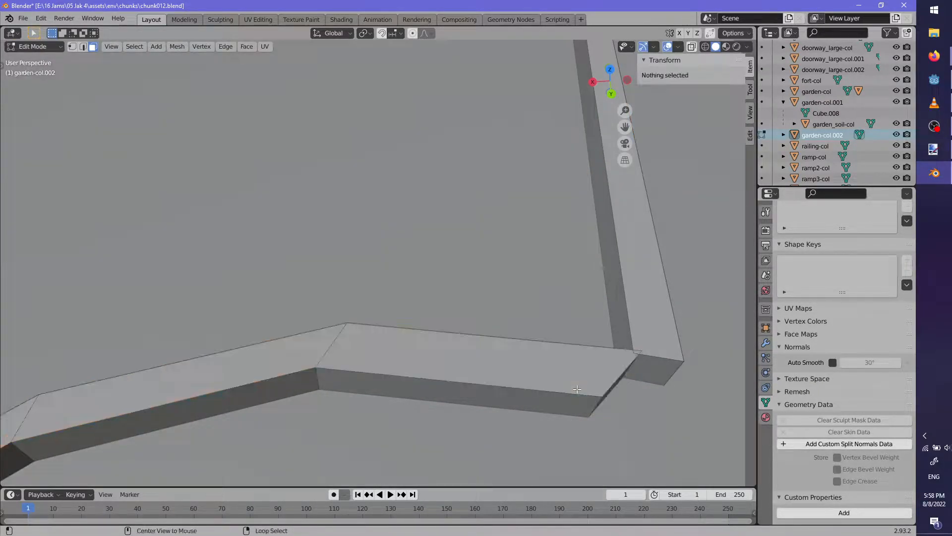
key("l")
key("g")
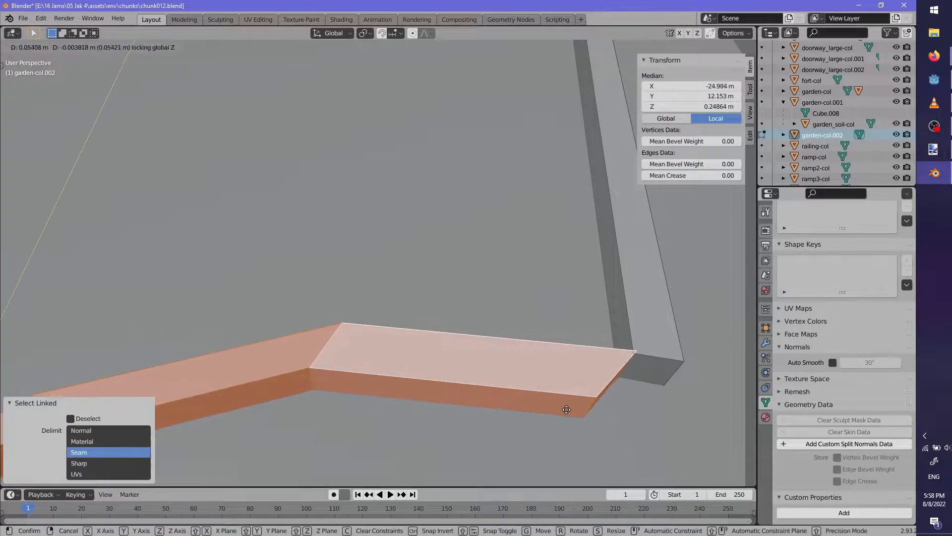
left_click(547, 411)
Adjust the curved wall's top faces along Z to match the straight wall's height
middle_click_drag(548, 410, 462, 313)
left_click(402, 251)
middle_click_drag(282, 297, 320, 278)
left_click(217, 320, "ctrl")
middle_click_drag(217, 321, 415, 330)
key("g")
key("z")
left_click(432, 339)
Delete only the end faces of the straight and curved walls where they meet
left_click(451, 318)
left_click(390, 329, "shift")
key("x")
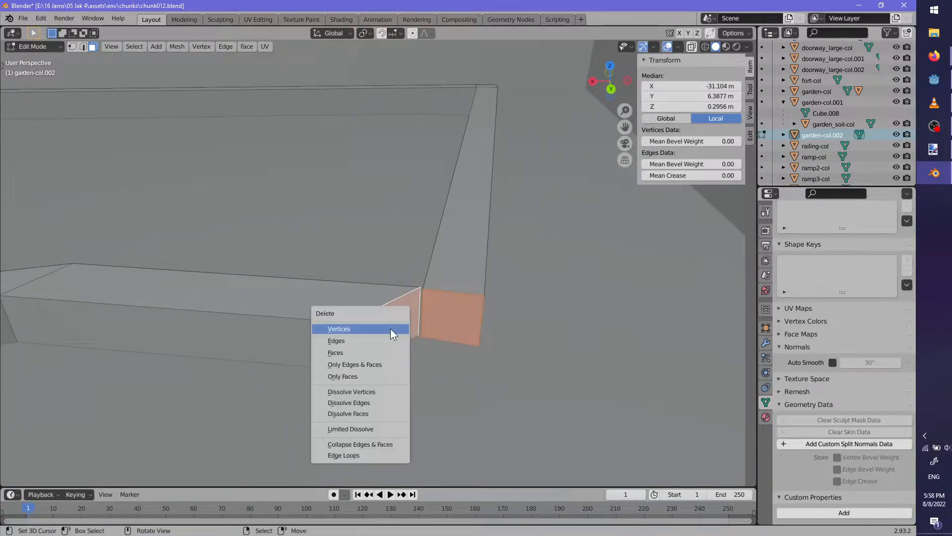
left_click(391, 329)
key("ctrl+z")
key("x")
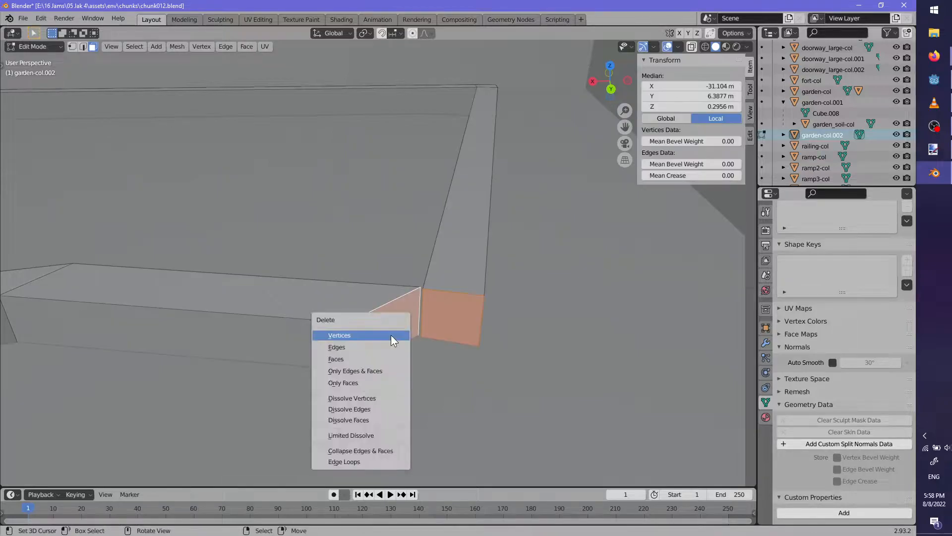
left_click(374, 359)
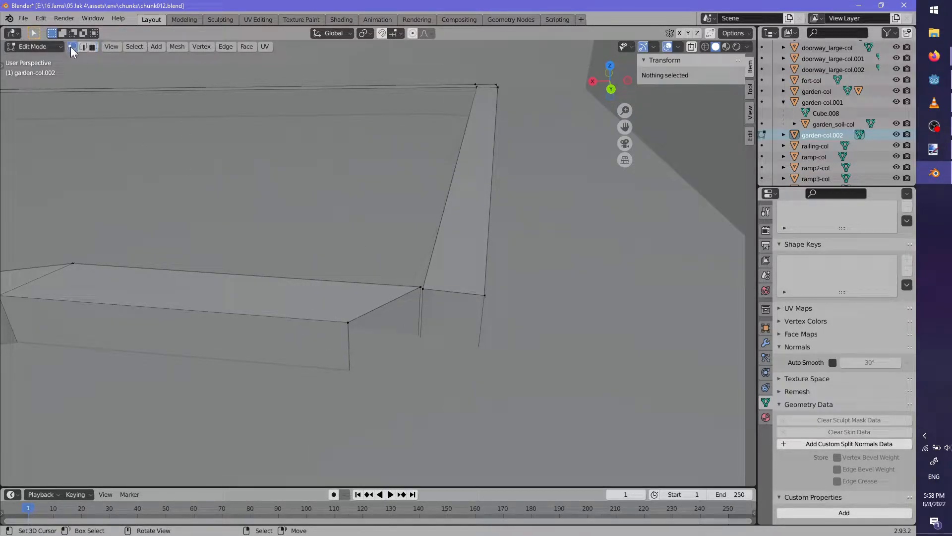
Merge the neighbouring corner vertices that connect the straight wall to the curved wall
left_click(422, 290)
key("m")
left_click(421, 292)
mouse_move(422, 293)
middle_mouse_down()
mouse_move(385, 173)
mouse_move(430, 301)
middle_mouse_up()
key("m")
left_click(398, 184)
Move the curved wall's open end vertices horizontally to square that end against the straight wall
left_click(388, 368)
middle_click_drag(387, 369, 424, 329)
right_click(402, 257, "shift")
key("g")
key("shift+z")
left_click(433, 358)
Position the bottom vertex for the outer corner horizontally beside the wall junction
right_click(437, 319)
middle_click_drag(469, 357, 437, 285)
key("g")
left_click(474, 433)
key("g")
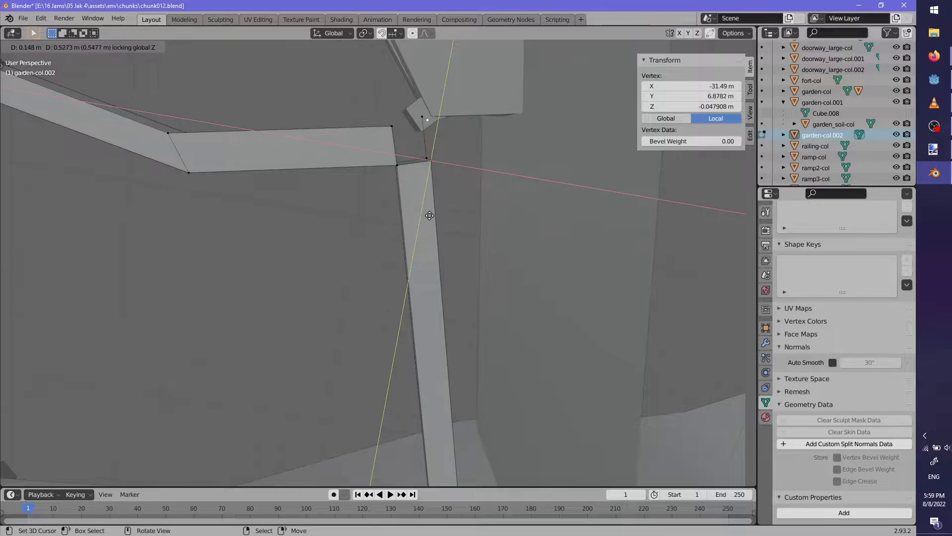
left_click(436, 216)
Move the outer corner's top vertex horizontally about -0.23 m along X
middle_click_drag(440, 214, 431, 144)
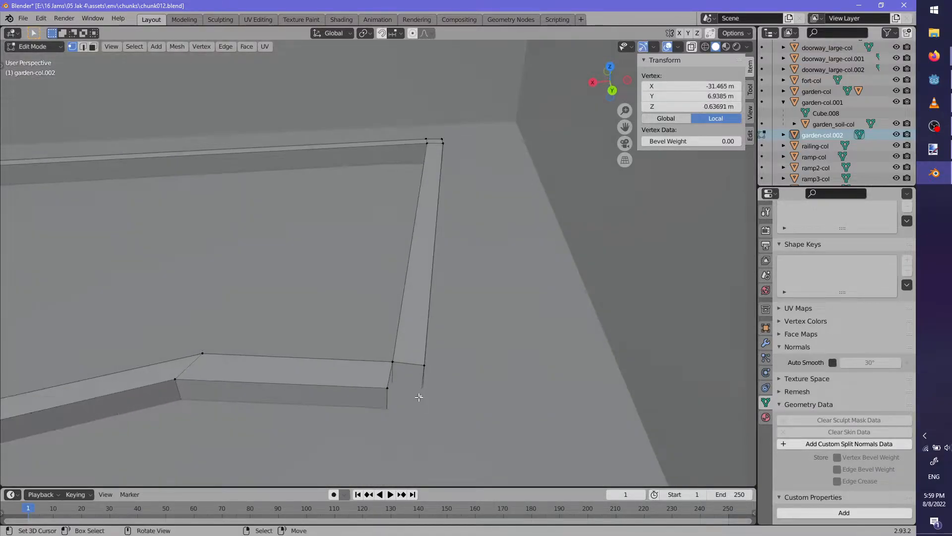
middle_click_drag(419, 395, 453, 464)
key("g")
left_click(475, 456)
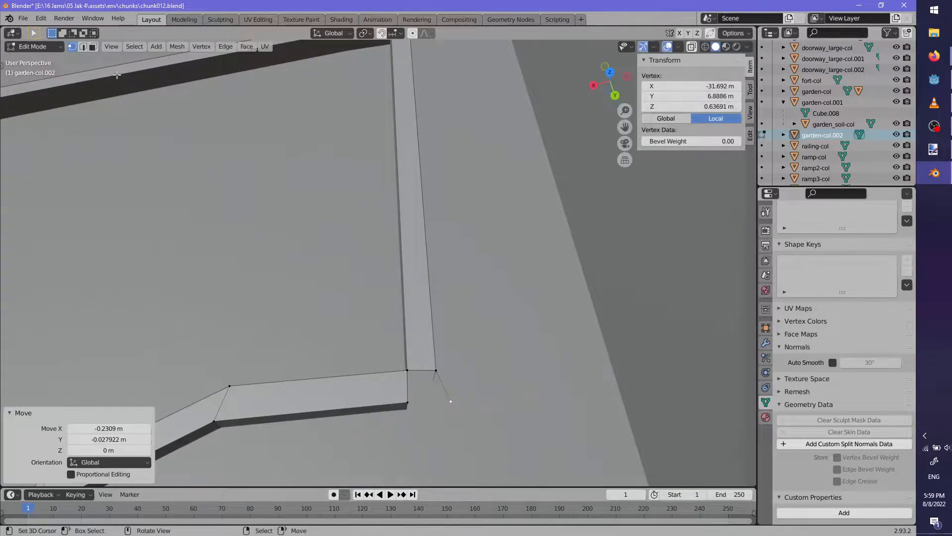
Fill the missing faces of the outer corner block where the straight wall meets the curved wall
left_click(84, 47)
left_click(422, 368)
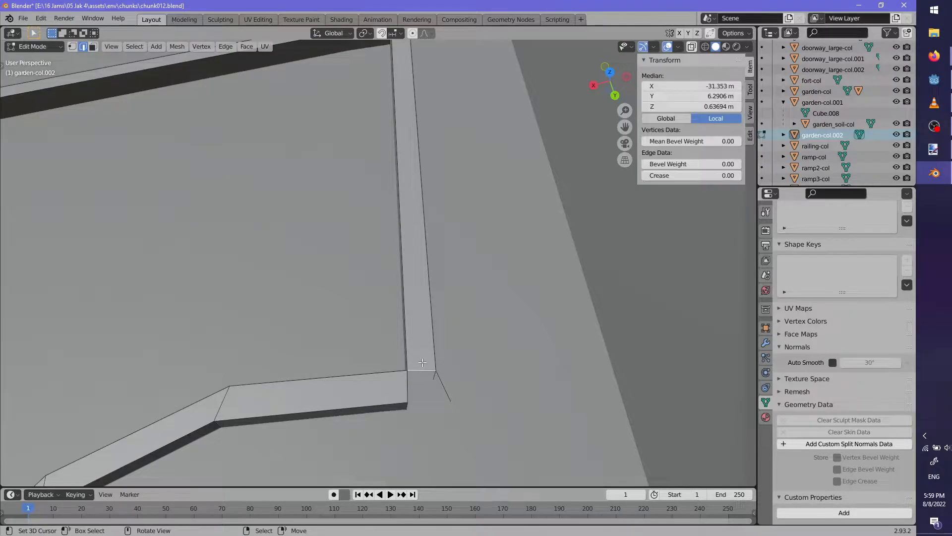
middle_click_drag(443, 388, 413, 286)
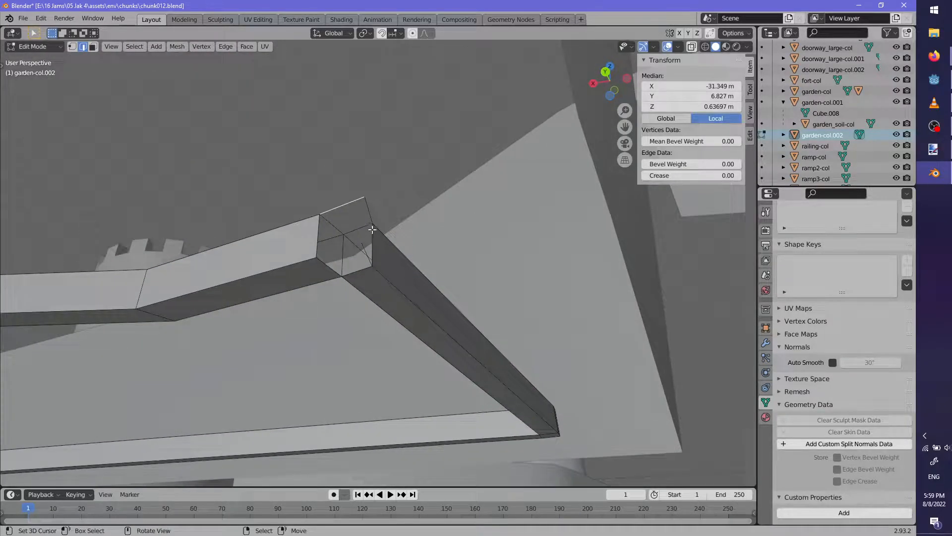
key("alt+a")
middle_click_drag(359, 269, 485, 297)
left_click(485, 296)
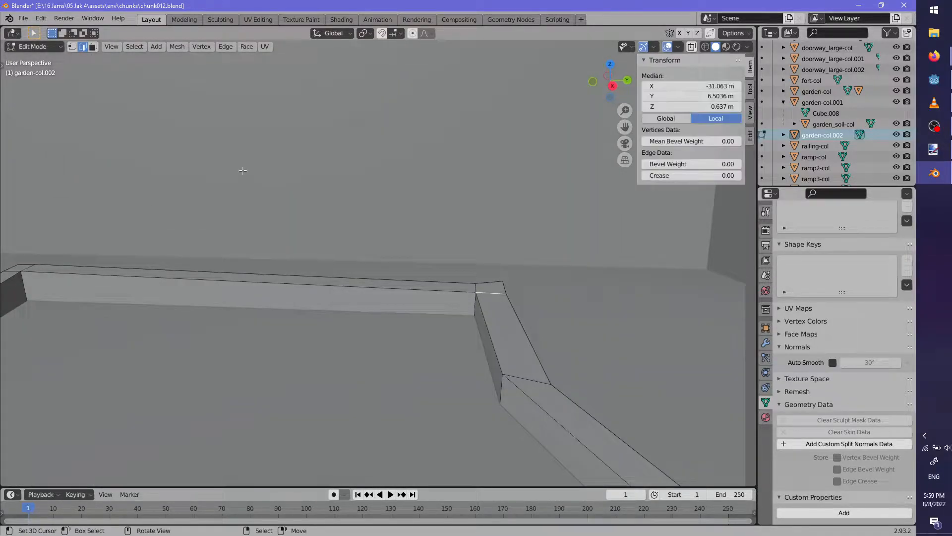
Extrude the top face of the corner block upward to form a short post
left_click(93, 47)
left_click(491, 289)
key("e")
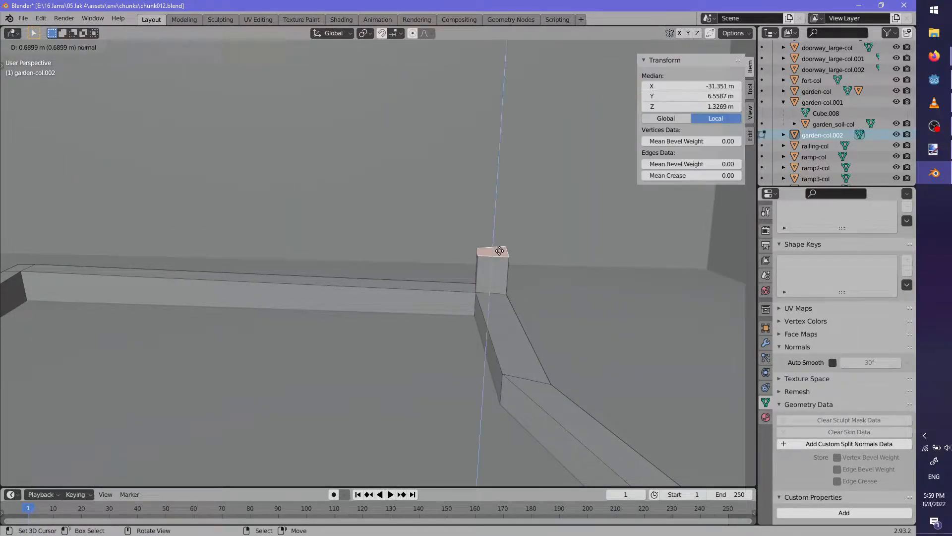
left_click(498, 259)
Extrude the top face at the straight wall's far corner upward into a matching short post
scroll(489, 319, "down", 3)
middle_click_drag(489, 319, 423, 304)
middle_click_drag(281, 278, 359, 324)
left_click(263, 271)
middle_click_drag(263, 272, 310, 281)
key("e")
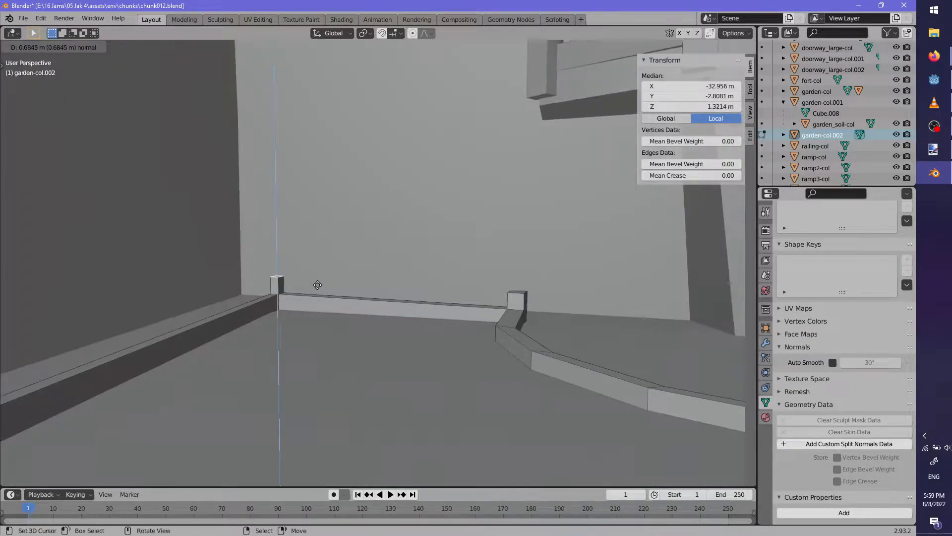
left_click(314, 289)
Rotate the end face of the curved wall about Z, finishing with a -5.3° rotation
scroll(347, 312, "down", 3)
middle_click_drag(347, 312, 296, 278)
scroll(440, 284, "up", 2)
left_click(295, 277)
key("r")
key("z")
left_click(330, 362)
middle_click_drag(330, 362, 427, 402)
middle_click_drag(654, 439, 451, 398, "shift")
key("r")
left_click(464, 420)
Extrude the curved wall's end face outward by about 0.75 m along its normal
key("e")
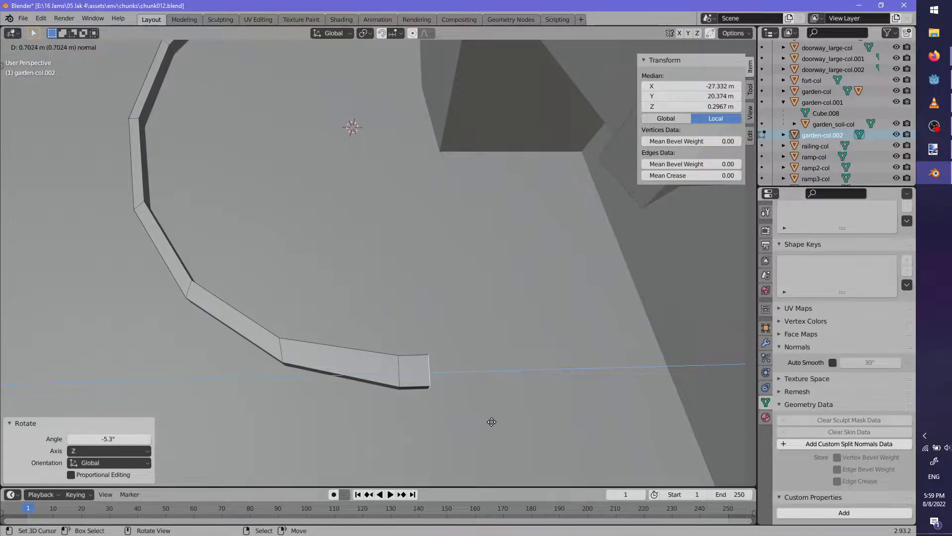
left_click(493, 421)
scroll(465, 397, "down", 5)
middle_click_drag(420, 338, 537, 349)
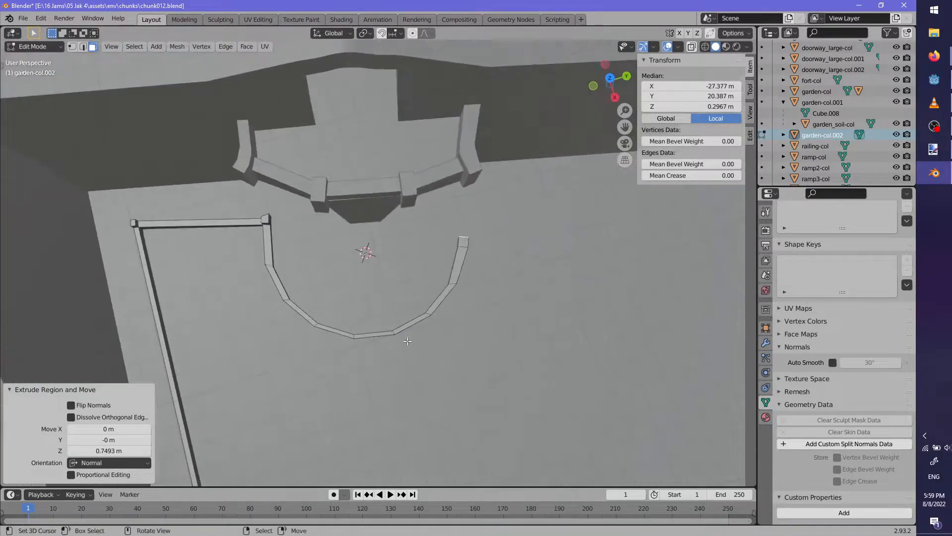
Select the whole curved wall from its end block to the corner and rotate it about Z around the 3D cursor
left_click(460, 247)
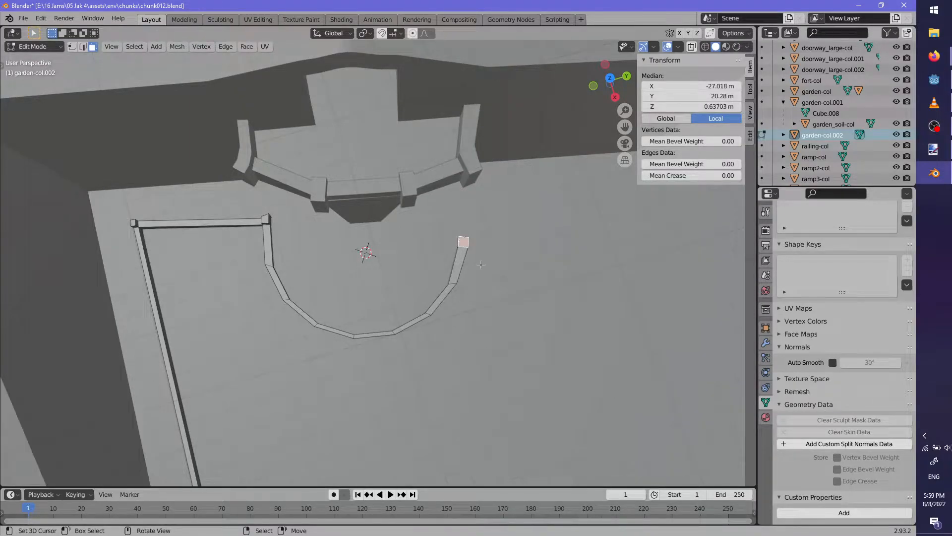
middle_click_drag(460, 247, 377, 233)
left_click(279, 198, "ctrl")
middle_click_drag(279, 198, 265, 248)
left_click(442, 182, "ctrl+shift")
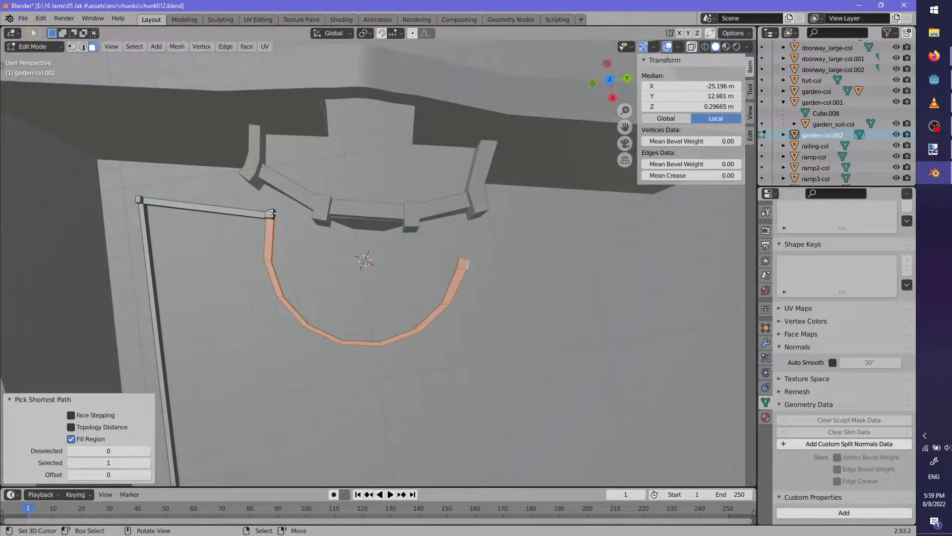
left_click(365, 33)
left_click(385, 58)
key("r")
key("z")
left_click(508, 353)
Fine-tune the curved wall's rotation by about -0.85° about Z and select its end face
middle_click_drag(508, 354, 457, 319)
middle_click_drag(377, 148, 420, 294)
key("r")
key("z")
left_click(492, 342)
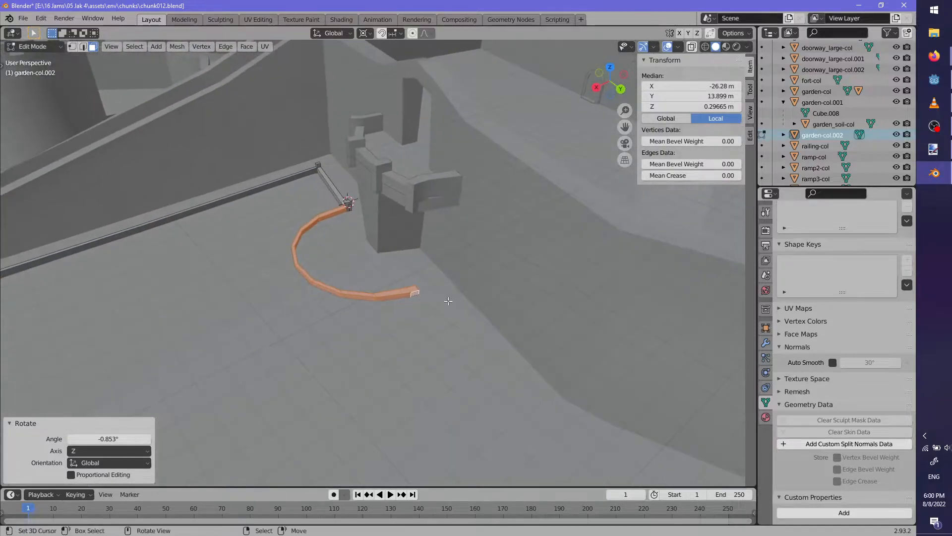
left_click(416, 291)
scroll(459, 335, "down", 2)
middle_click_drag(442, 336, 422, 276)
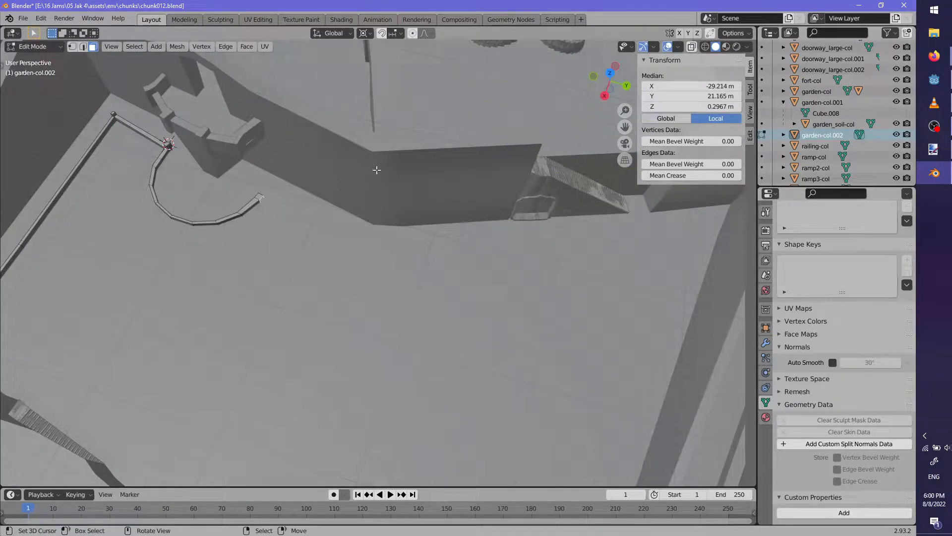
Add a new cube object on the courtyard ground near the fortress wall and rotate it 23.4° about Z
key("Tab")
key("shift+a")
mouse_move(419, 258)
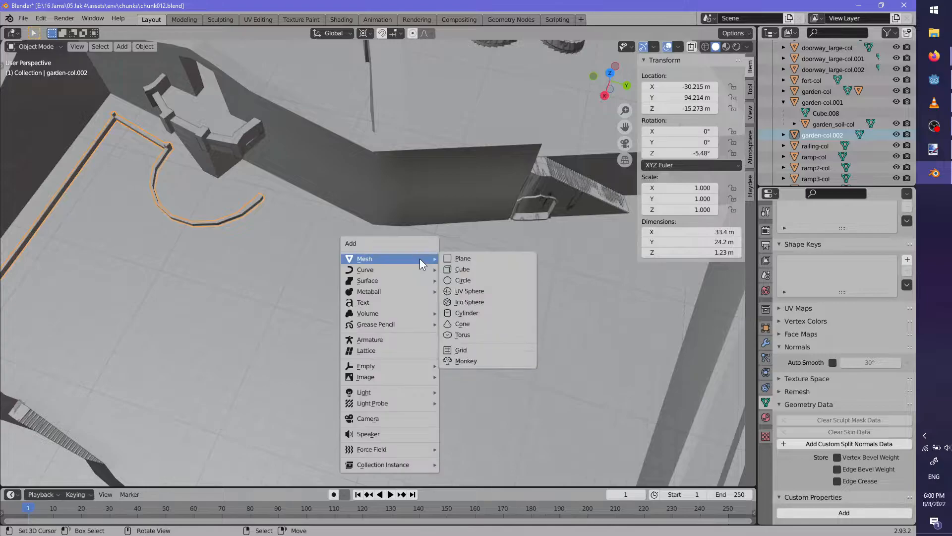
left_click(462, 269)
scroll(402, 299, "up", 3)
key("r")
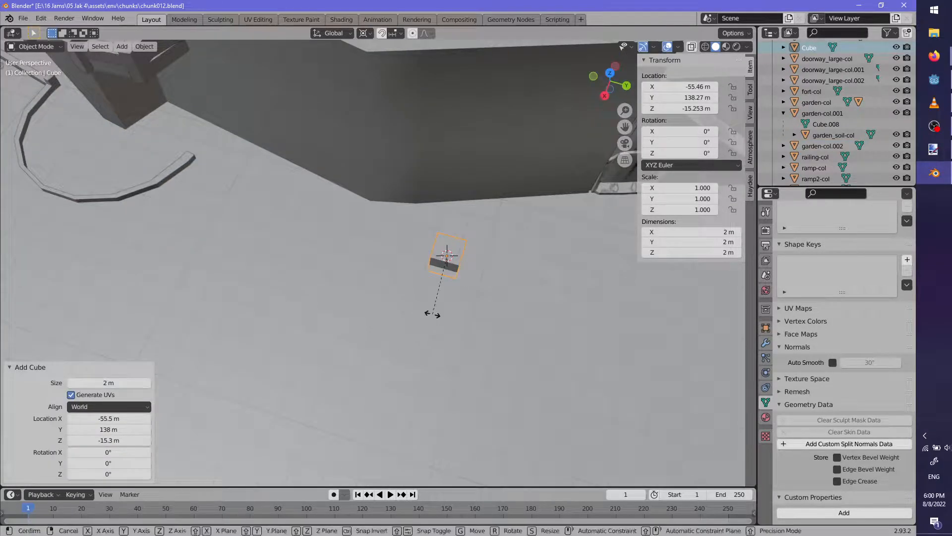
key("z")
left_click(456, 317)
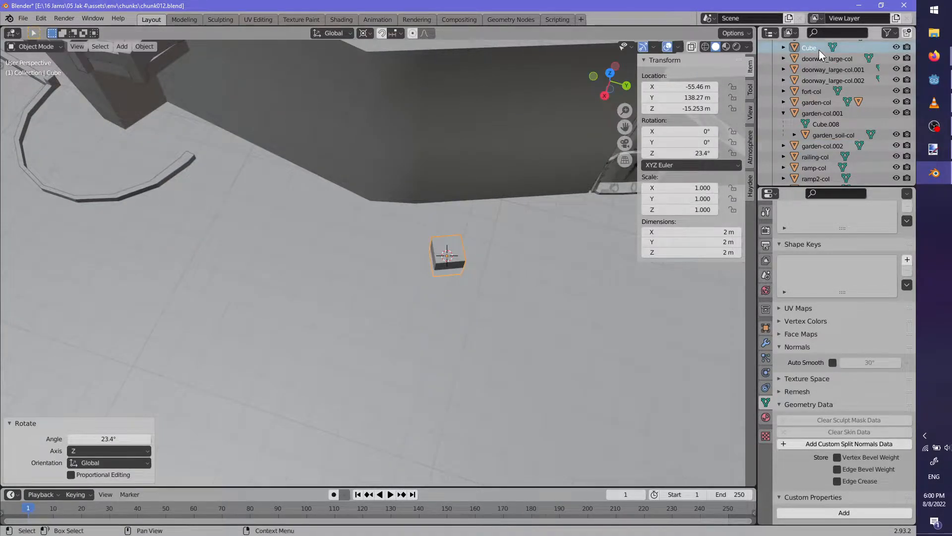
Rename the new cube as housing-col
key("F2")
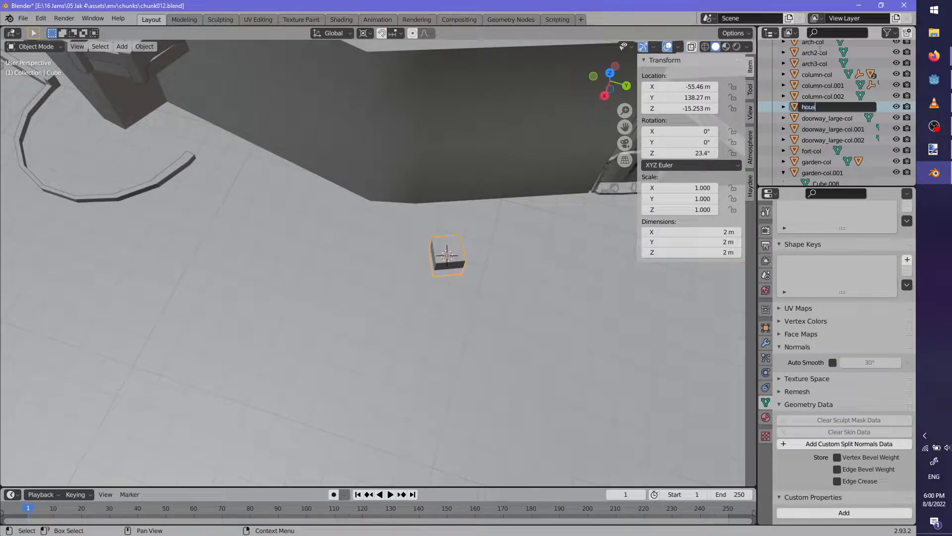
type("housing-col")
key("Return")
In Edit Mode, raise the cube's geometry 1 m along Z and lower it slightly to sink its base into the ground
middle_click_drag(570, 188, 489, 186)
key("Tab")
scroll(480, 321, "up", 2)
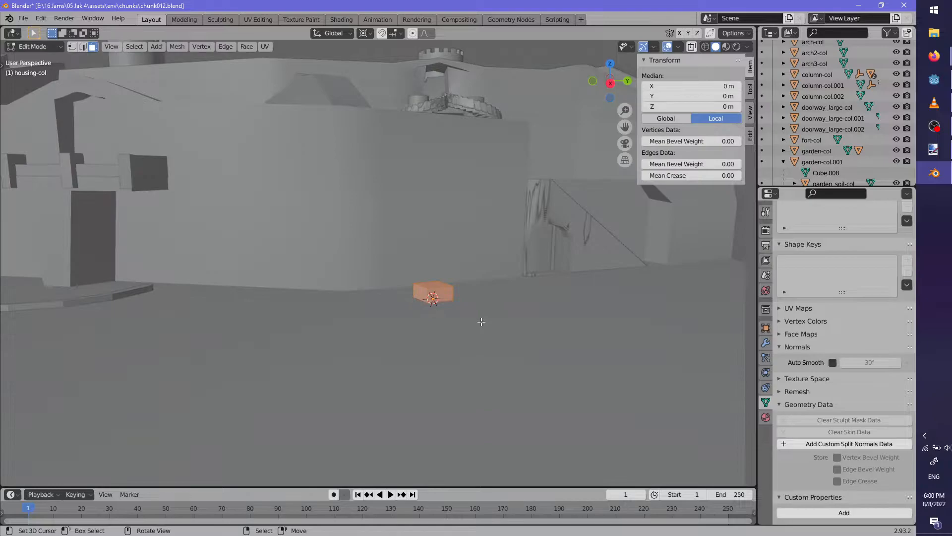
key("g")
key("z")
key("Return")
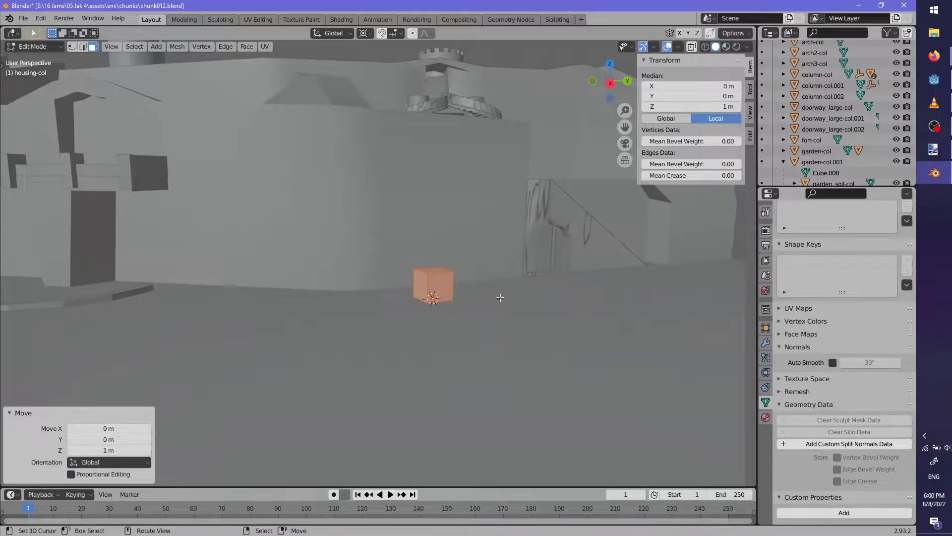
key("g")
key("z")
left_click(491, 303)
Stretch the cube away from the wall by moving its outward side face about 10.67 m in X and 4.79 m in Y
left_click(446, 289)
middle_click_drag(448, 293, 498, 357)
key("g")
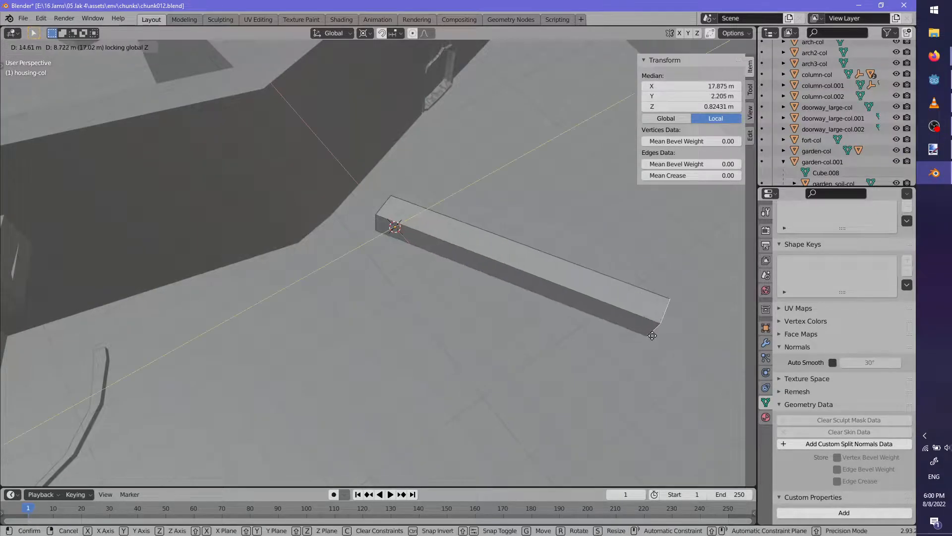
left_click(570, 325)
middle_click_drag(570, 325, 458, 195)
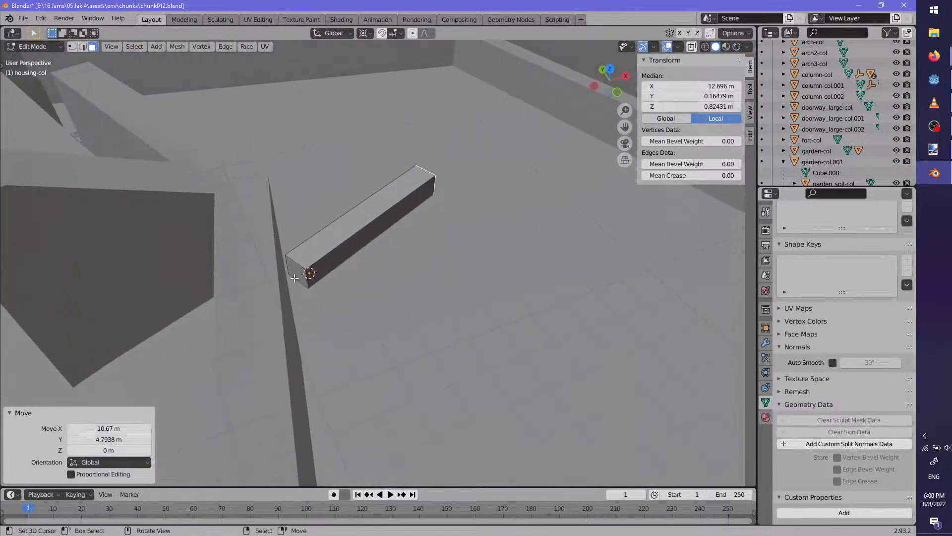
Move the block's wall-facing end face about -3.87 m in X and -1.93 m in Y, into the fortress wall
middle_click_drag(424, 270, 329, 319)
key("g")
key("shift+z")
left_click(278, 288)
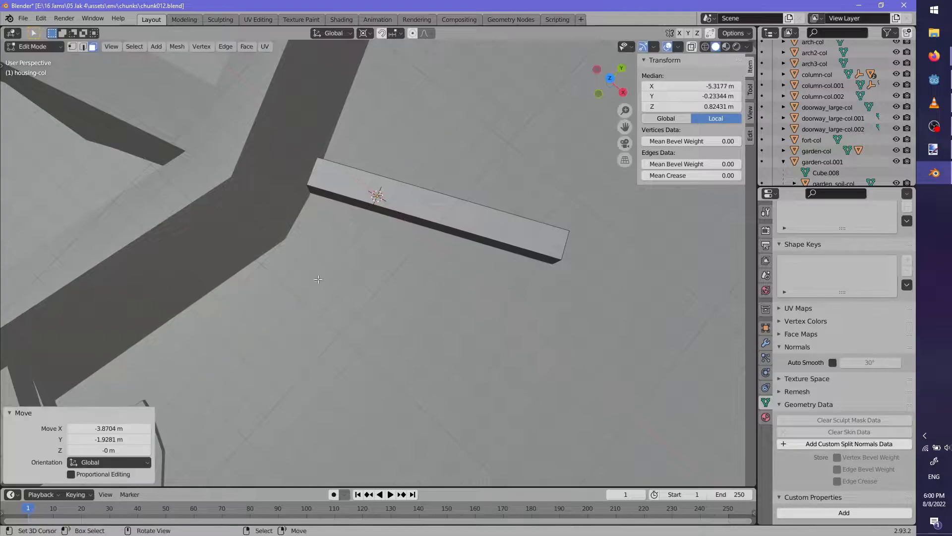
Widen the block by moving its long side face about 1.31 m in X and -3.25 m in Y
left_click(402, 213)
middle_click_drag(402, 214, 404, 240)
key("g")
key("shift+z")
left_click(369, 279)
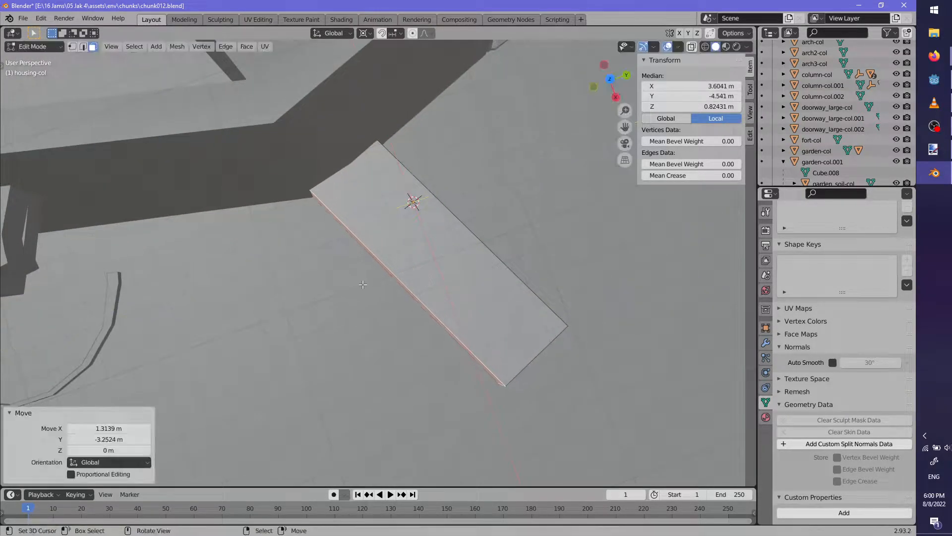
Move the block's opposite long side face about -3.95 m in X and 9.40 m in Y, toward the ramp gate
middle_click_drag(369, 279, 431, 214)
key("alt+a")
left_click(439, 346)
middle_click_drag(438, 345, 449, 267)
key("g")
key("shift+z")
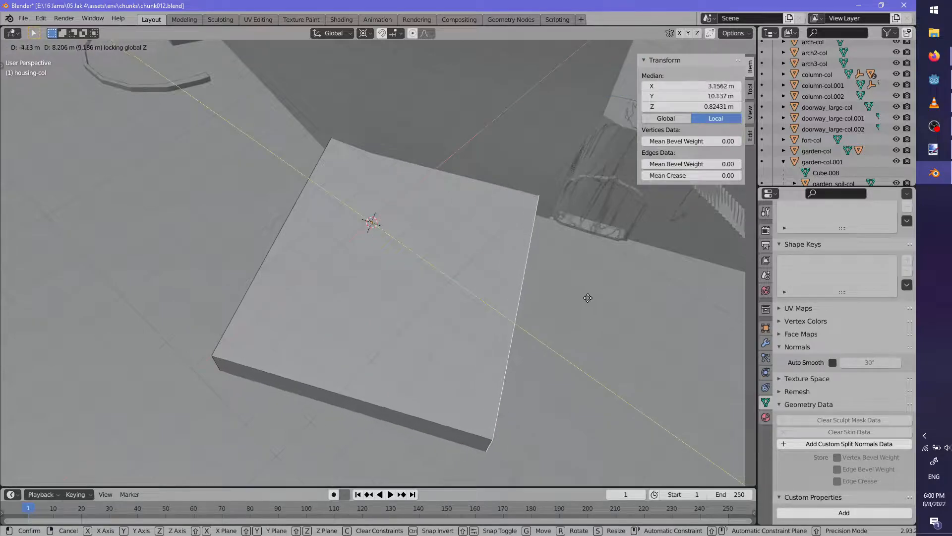
left_click(602, 309)
Add a loop cut across the block between its wall-side end and its outer end
middle_click_drag(602, 309, 447, 285)
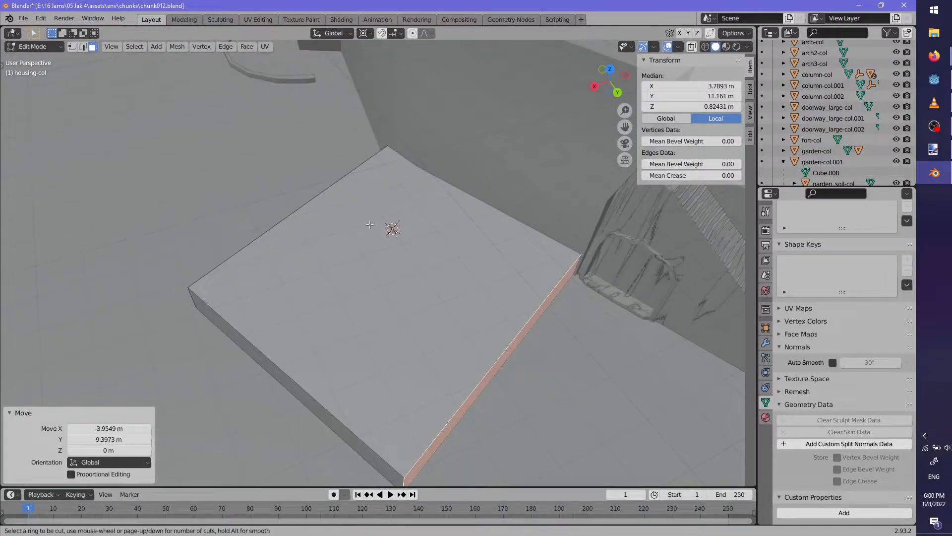
left_click(280, 225)
middle_click_drag(385, 170, 357, 312)
Move the middle and outer-corner vertical edges of the ramp-facing side horizontally to adjust the block's outline
left_click(463, 356)
middle_click_drag(463, 357, 498, 390)
key("g")
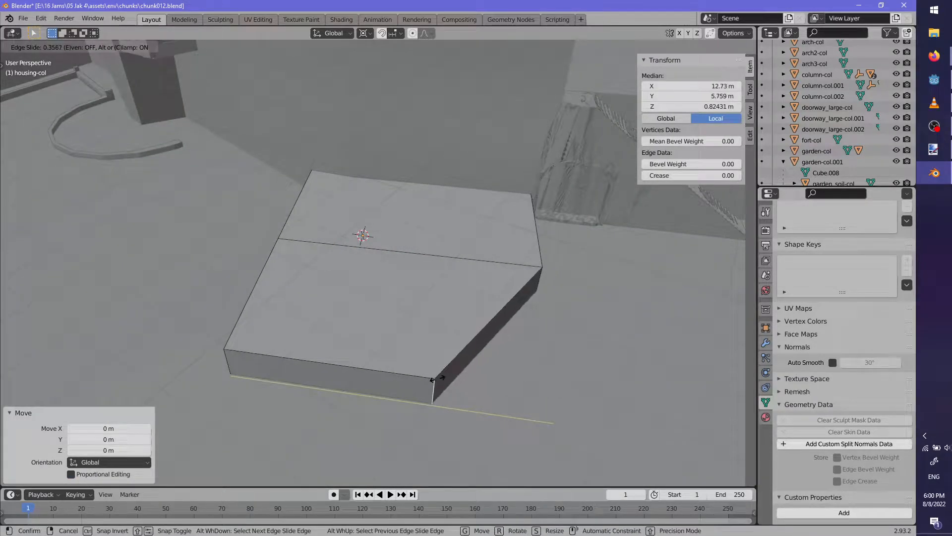
middle_click_drag(515, 392, 499, 322)
left_click(343, 407, "shift")
middle_click_drag(343, 408, 402, 466)
key("g")
key("shift+z")
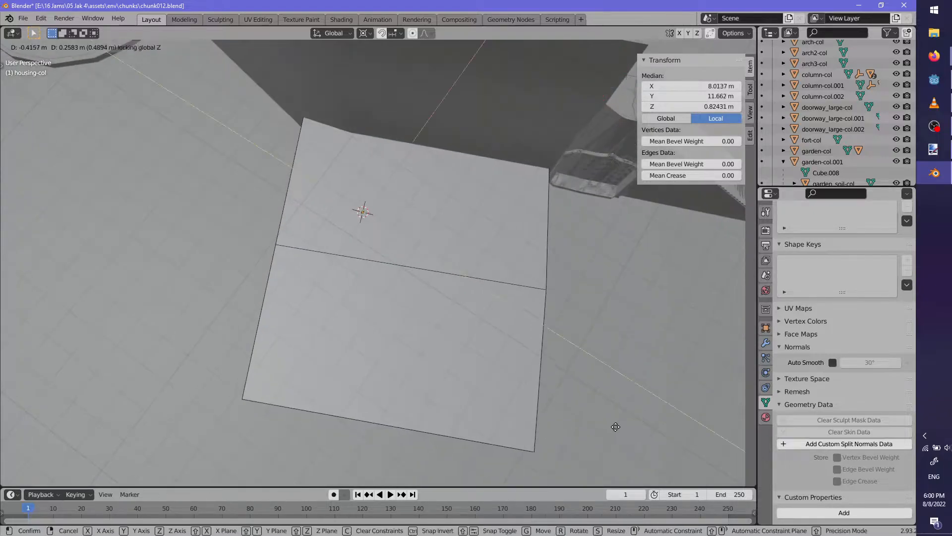
left_click(541, 416)
Select both top faces of the block and raise them along Z to building height
middle_click_drag(315, 221, 398, 301)
right_click(263, 283)
right_click(319, 348, "shift")
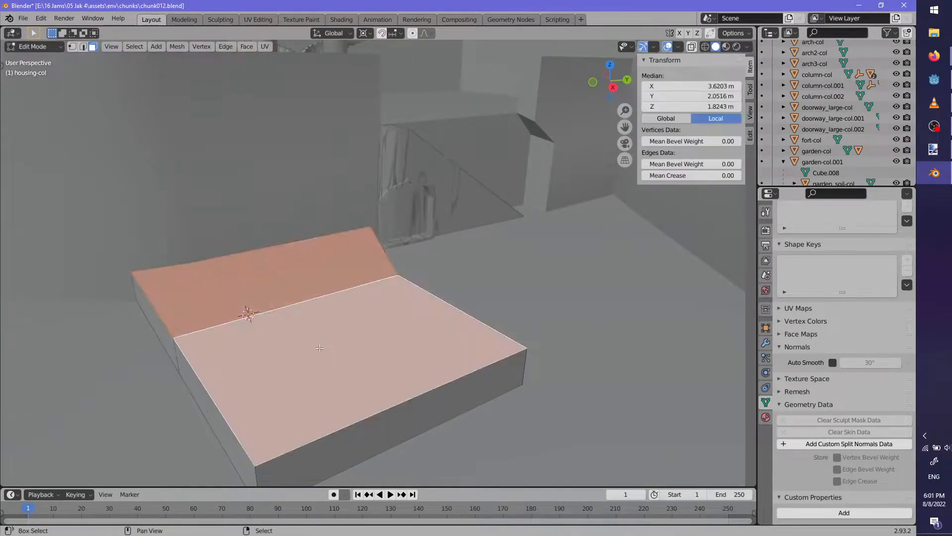
key("g")
key("z")
left_click(378, 253)
middle_click_drag(378, 253, 466, 242)
key("alt+a")
Return to Object Mode, duplicate a large doorway, place it near the new house and rotate it to -135° about Z
scroll(385, 276, "down", 5)
middle_click_drag(385, 275, 332, 263)
middle_click_drag(331, 324, 423, 323)
scroll(429, 314, "down", 3)
scroll(429, 308, "up", 3)
scroll(456, 305, "down", 4)
middle_click_drag(564, 186, 532, 263)
key("Tab")
key("shift+d")
middle_click_drag(224, 341, 476, 327)
key("g")
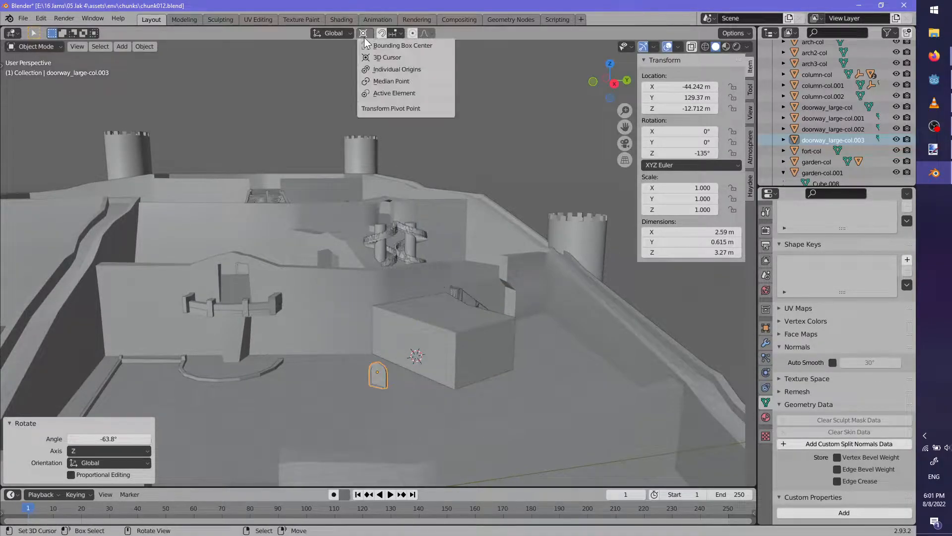
Rotate the duplicated doorway another -22° about Z and move it against the base of the house's front wall
middle_click_drag(471, 333, 475, 285)
middle_click(477, 395, "alt")
scroll(475, 286, "up", 7)
middle_click_drag(445, 243, 341, 251)
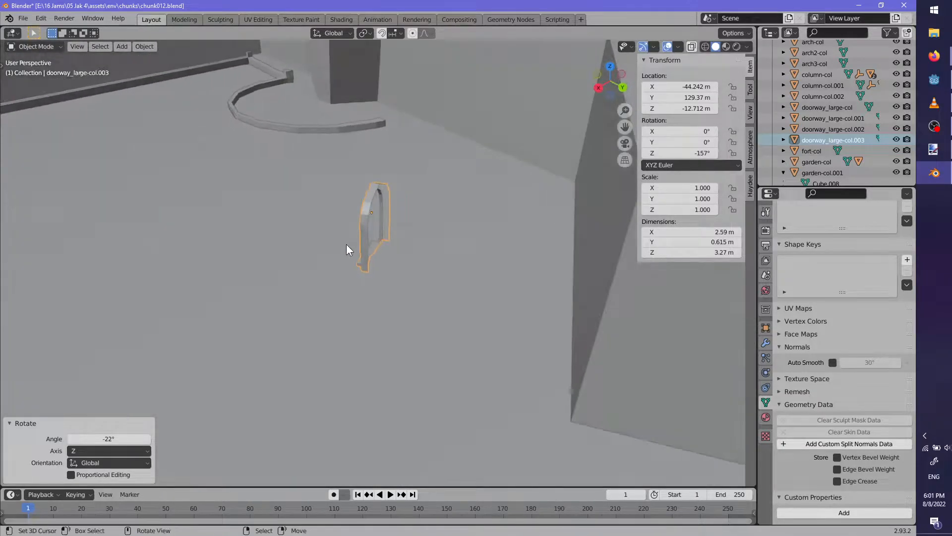
middle_click_drag(563, 287, 504, 325)
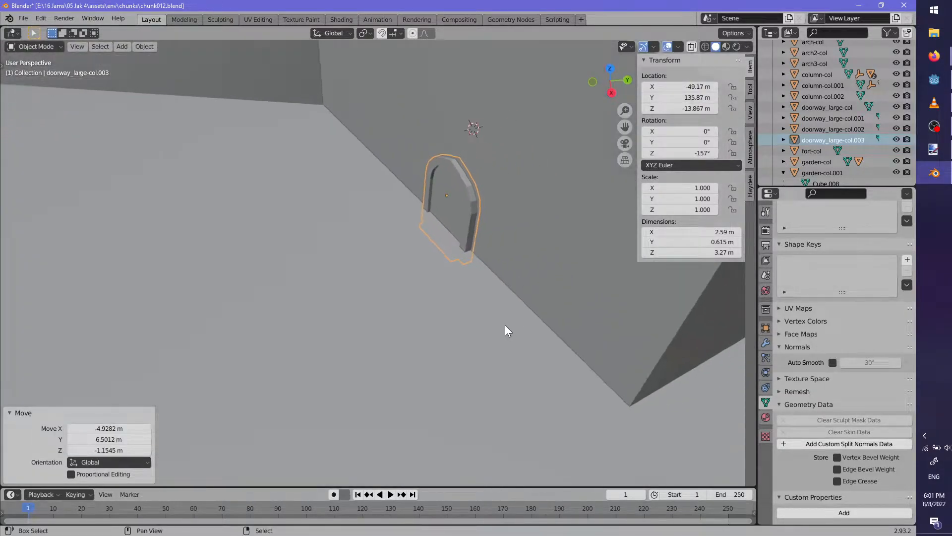
Shade the doorway smooth and enable Auto Smooth at 30°
key("F3")
key("Return")
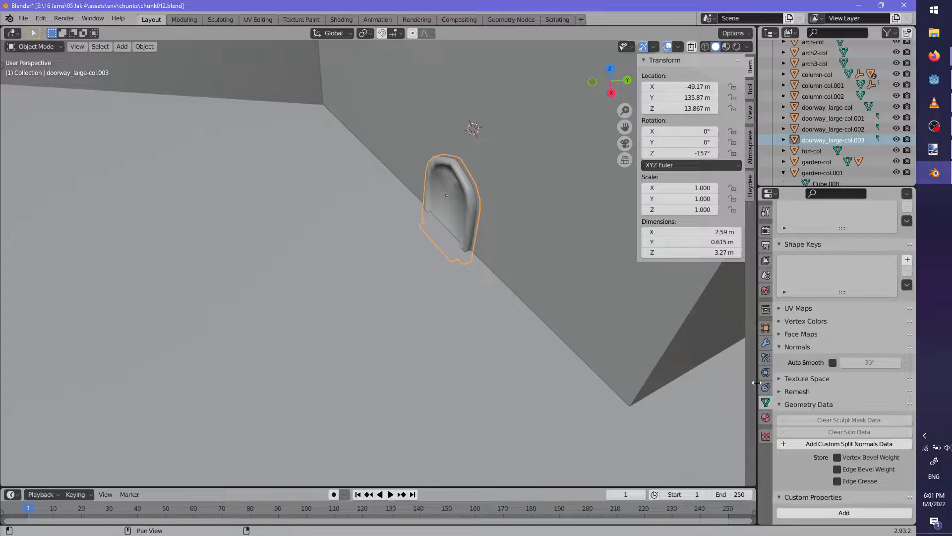
left_click(832, 362)
Examine the doorway's placement on the new house and the surrounding fortress layout from several angles
scroll(501, 266, "down", 8)
middle_click_drag(441, 208, 221, 289)
scroll(320, 335, "up", 4)
key("KP_Decimal")
middle_click_drag(369, 305, 394, 349)
scroll(387, 372, "down", 8)
middle_click_drag(380, 394, 362, 302)
scroll(479, 147, "up", 6)
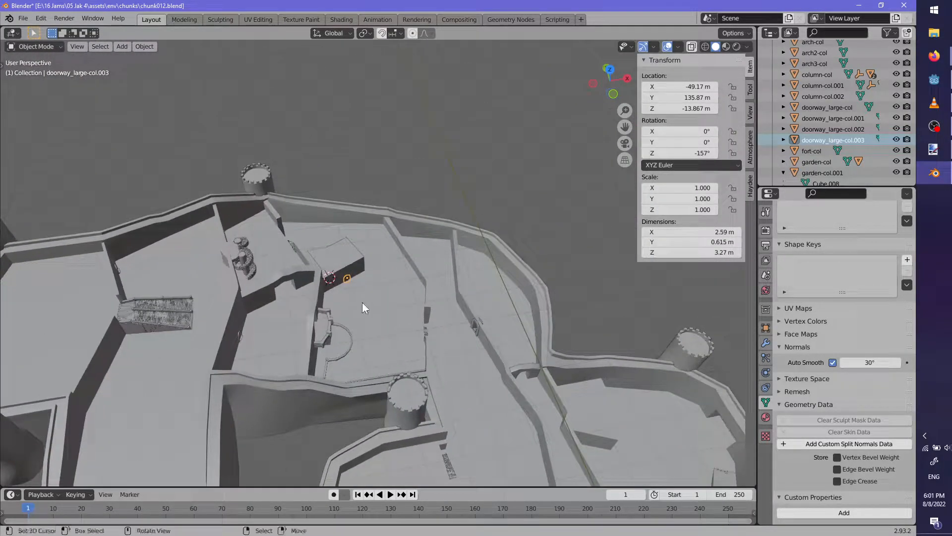
Raise the doorway along Z to -13.31 m and rotate it 0.208° about Z to align with the house wall
middle_click(346, 275, "alt")
scroll(433, 301, "up", 9)
middle_click_drag(436, 302, 430, 254)
scroll(430, 254, "up", 3)
key("g")
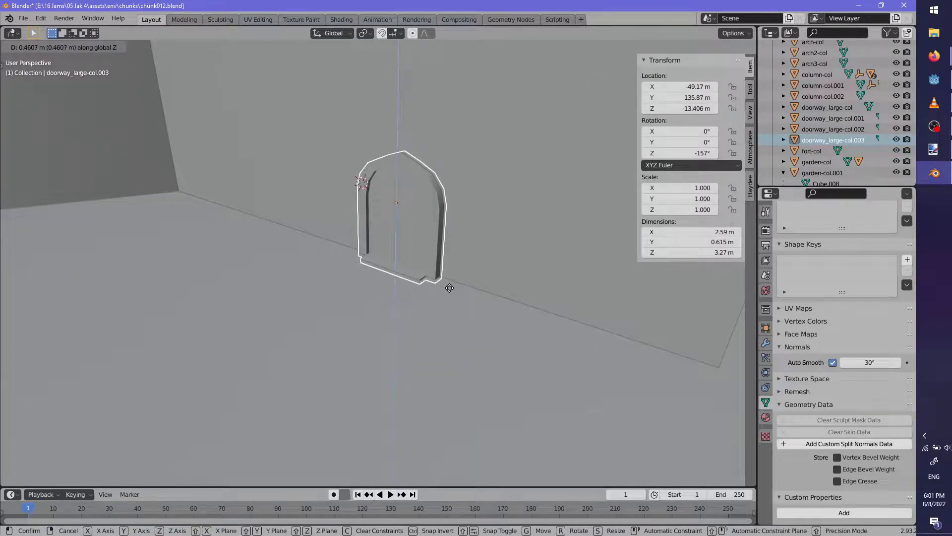
middle_click_drag(442, 288, 445, 356)
key("r")
key("z")
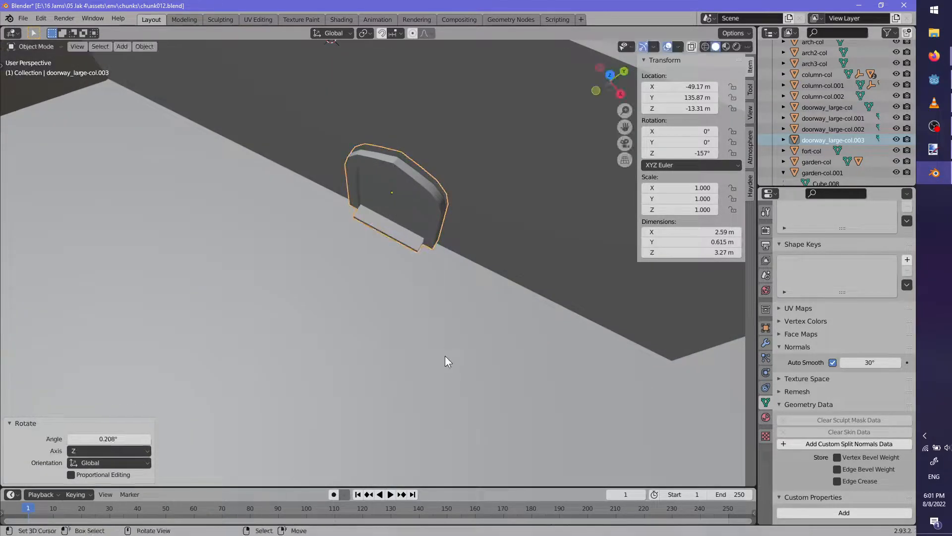
Nudge the doorway slightly downward along Z to seat it on the ground
scroll(445, 355, "down", 5)
scroll(398, 325, "up", 4)
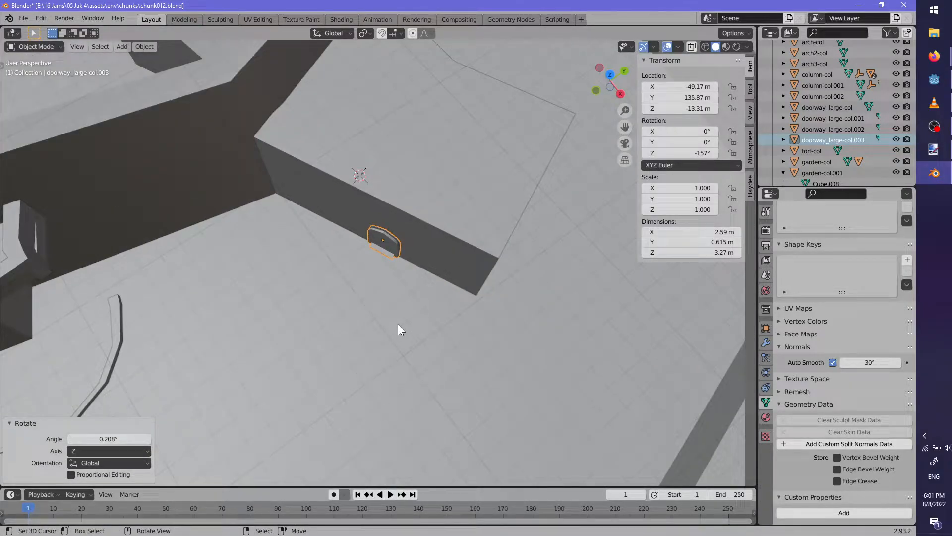
middle_click_drag(395, 325, 426, 317)
key("g")
key("z")
Create a linked duplicate of the doorway and move it about -9.5 m in X and 14.8 m in Y, turning it about Z
scroll(456, 275, "down", 5)
key("shift+d")
middle_click_drag(572, 279, 364, 366, "shift")
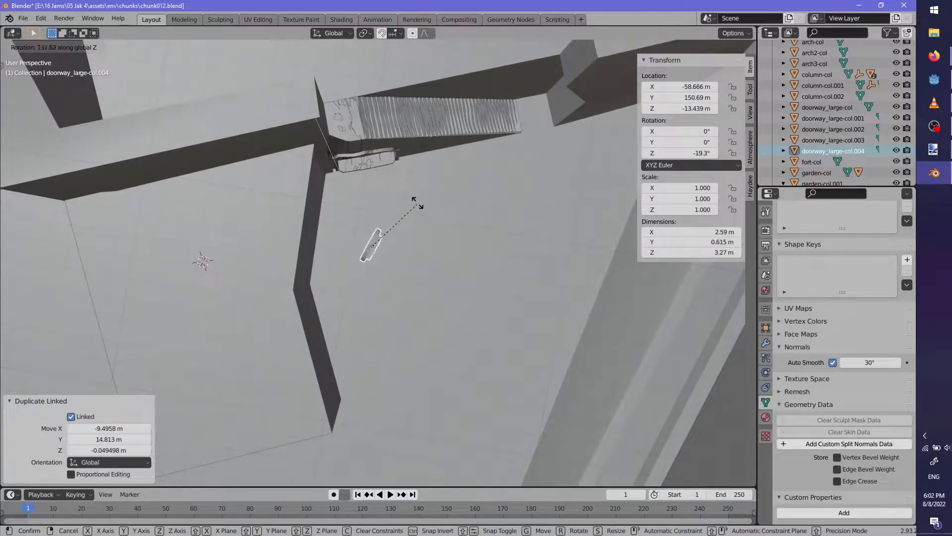
left_click(358, 261)
Fit the duplicated doorway against the house's rear wall near the stairs and align it with the wall about Z
scroll(362, 244, "up", 4)
middle_click_drag(370, 255, 413, 314)
left_click(463, 301)
scroll(455, 326, "up", 4)
scroll(437, 336, "down", 3)
key("r")
key("z")
key("alt+a")
key("Tab")
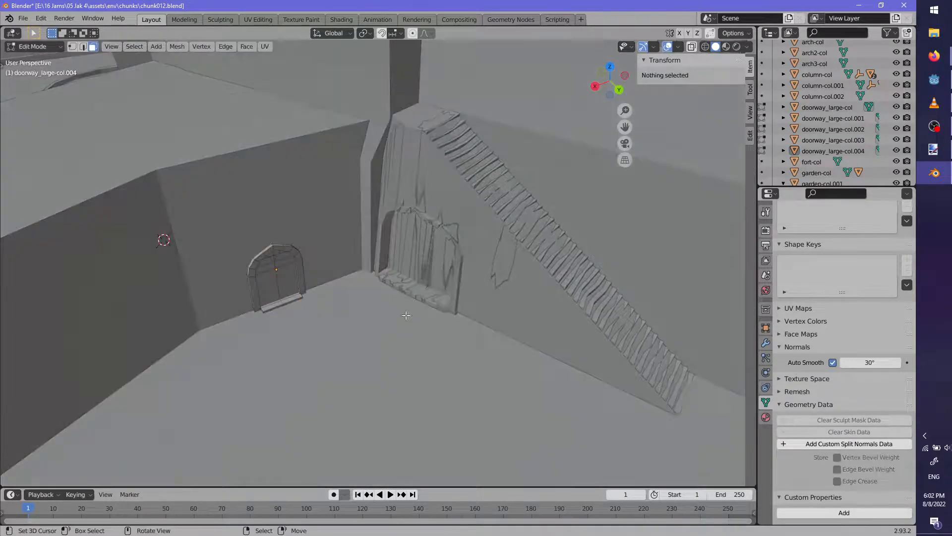
scroll(406, 317, "down", 3)
key("Tab")
Parent both house doorways to housing-col with Object (Keep Transform) and save the file
middle_click_drag(354, 271, 407, 250)
left_click(499, 309)
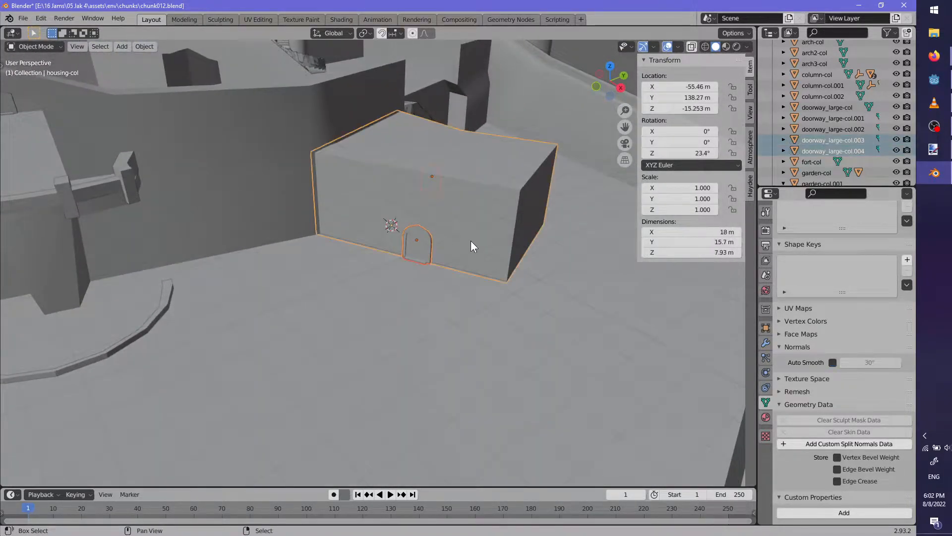
key("ctrl+p")
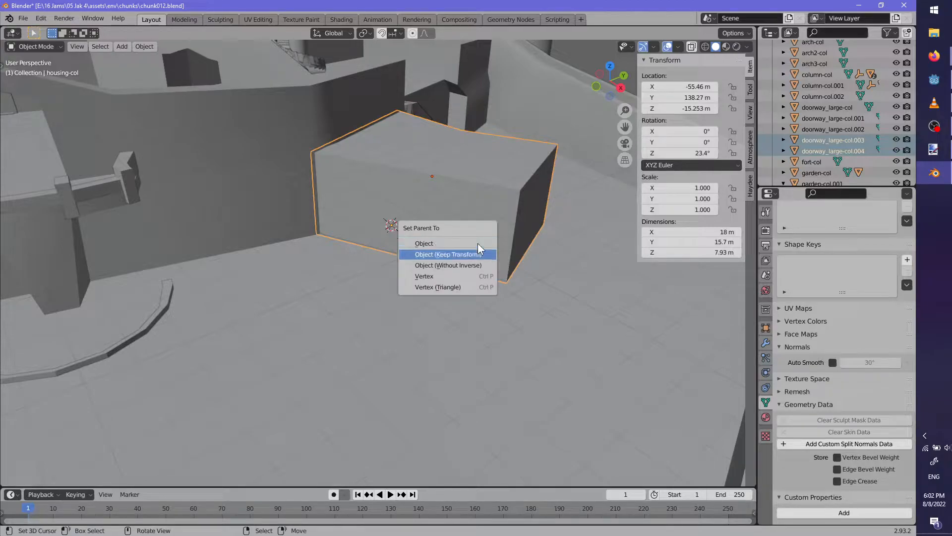
left_click(477, 250)
middle_click_drag(474, 239, 412, 276)
key("ctrl+s")
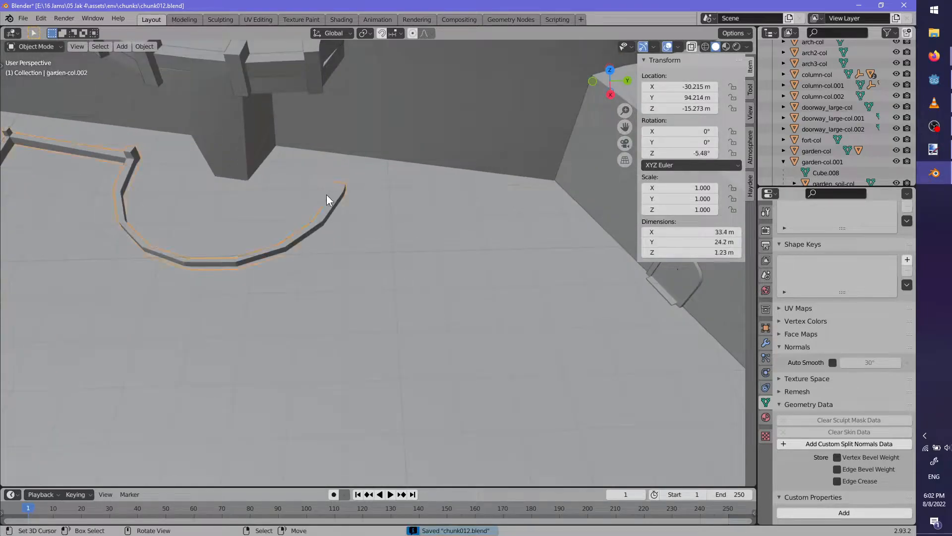
Extrude the open end of the garden-col.002 planter wall about 16.9 m straight to the house wall
key("Tab")
scroll(407, 273, "up", 3)
key("e")
middle_click_drag(418, 318, 380, 262)
left_click(424, 266)
middle_click_drag(421, 289, 454, 325)
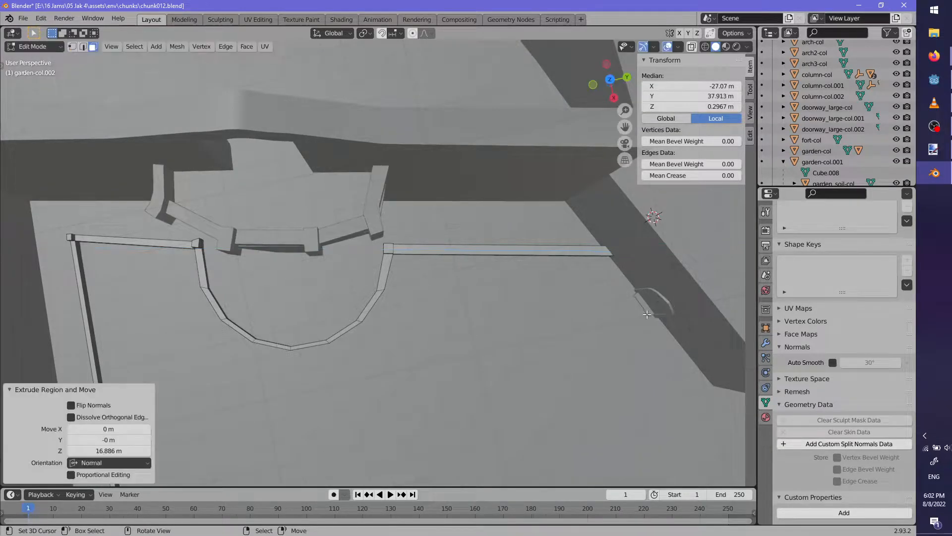
Add an edge loop near the house end of the new wall segment and extrude the end's top face up about 0.74 m as a post
scroll(652, 313, "up", 5)
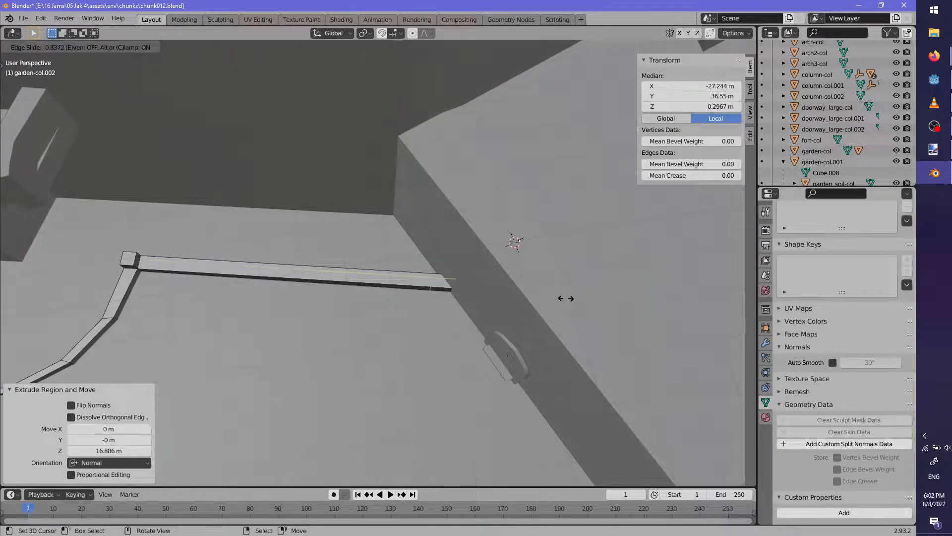
left_click(446, 285)
middle_click_drag(446, 284, 586, 318)
left_click(430, 222)
scroll(439, 305, "up", 3)
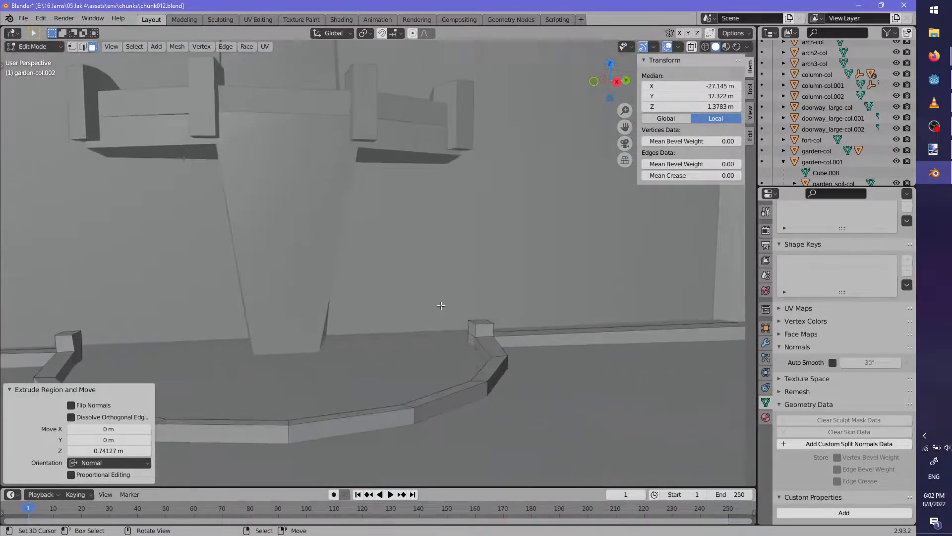
Reposition the selected geometry of the new planter wall segment and save the file
key("alt+a")
key("z")
middle_click_drag(439, 328, 367, 370)
left_click(207, 307)
key("g")
left_click(333, 321)
scroll(334, 321, "down", 3)
scroll(438, 359, "down", 4)
key("alt+a")
key("Tab")
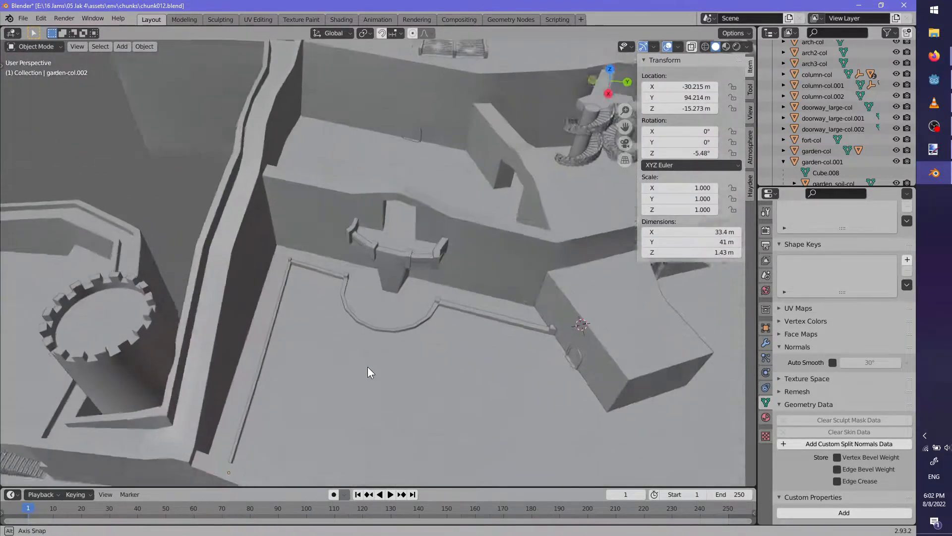
scroll(427, 343, "up", 3)
key("ctrl+s")
Add an edge loop across the long straight planter wall and shift it horizontally about 0.08 m in X and 0.06 m in Y
middle_click_drag(439, 347, 348, 385)
key("Tab")
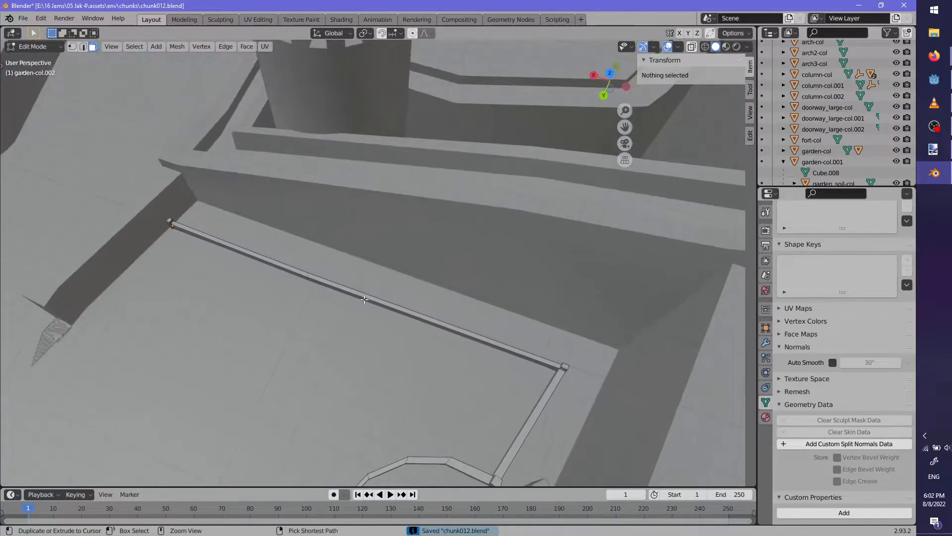
key("ctrl+r")
left_click(373, 299)
right_click(375, 300)
middle_click_drag(448, 372, 469, 387)
scroll(470, 388, "up", 3)
key("g")
key("shift+z")
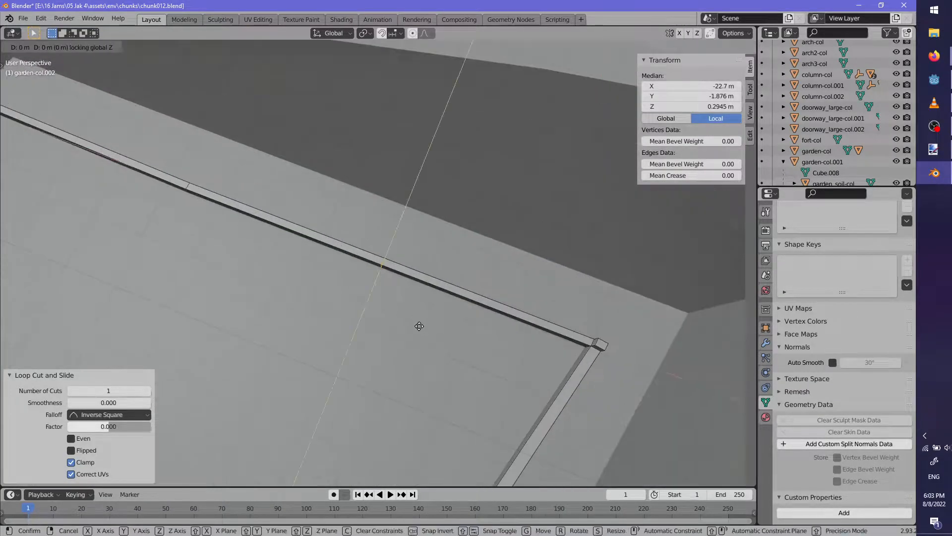
left_click(417, 327)
middle_click_drag(214, 221, 281, 288, "shift")
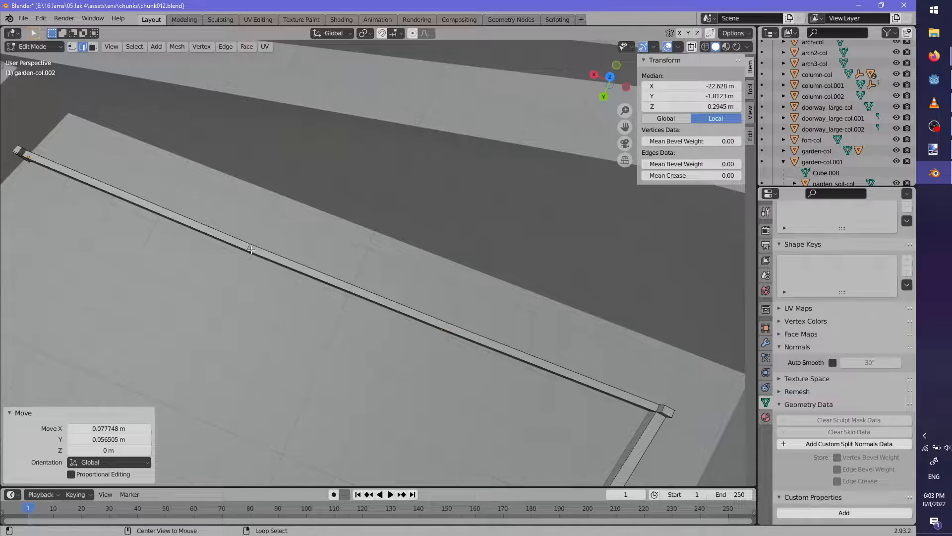
left_click(303, 296)
middle_click_drag(303, 296, 447, 329)
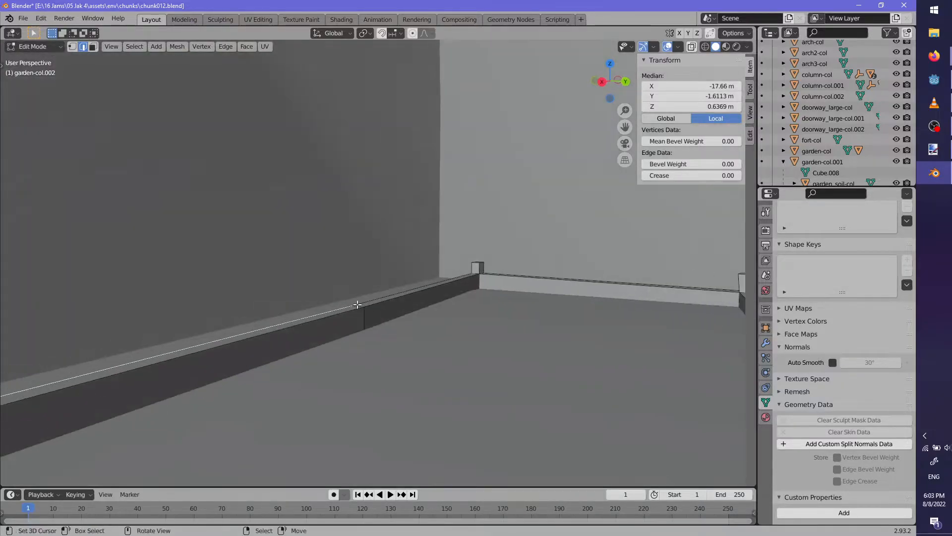
left_click(391, 315)
Shade garden-col.002 smooth and enable Auto Smooth at 30°
key("Tab")
key("F3")
key("Return")
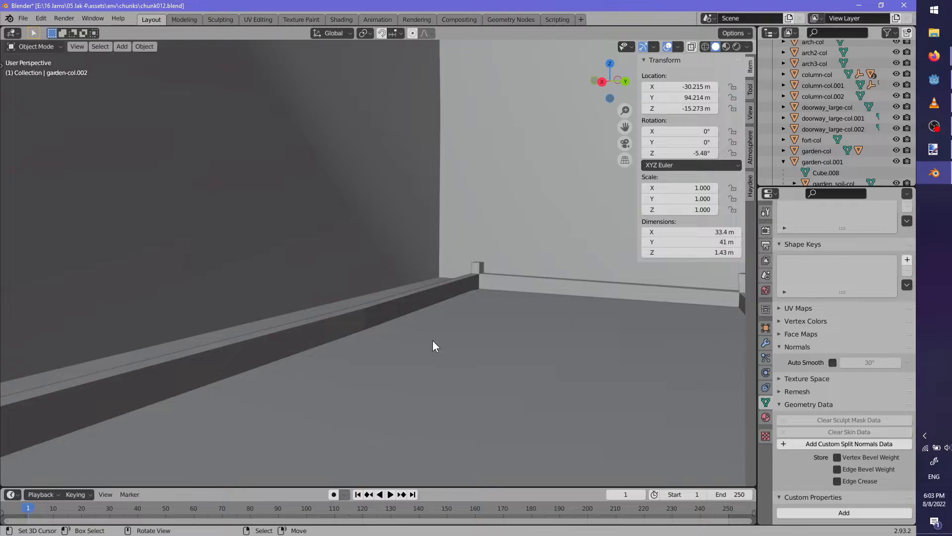
left_click(833, 361)
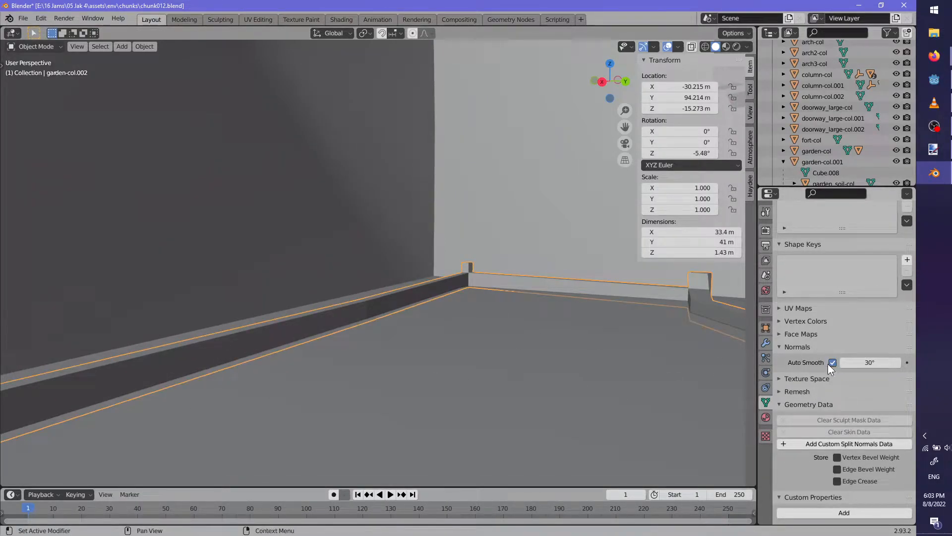
middle_click_drag(694, 372, 423, 376)
key("F3")
key("Return")
middle_click_drag(417, 324, 418, 395, "shift")
scroll(418, 395, "up", 6)
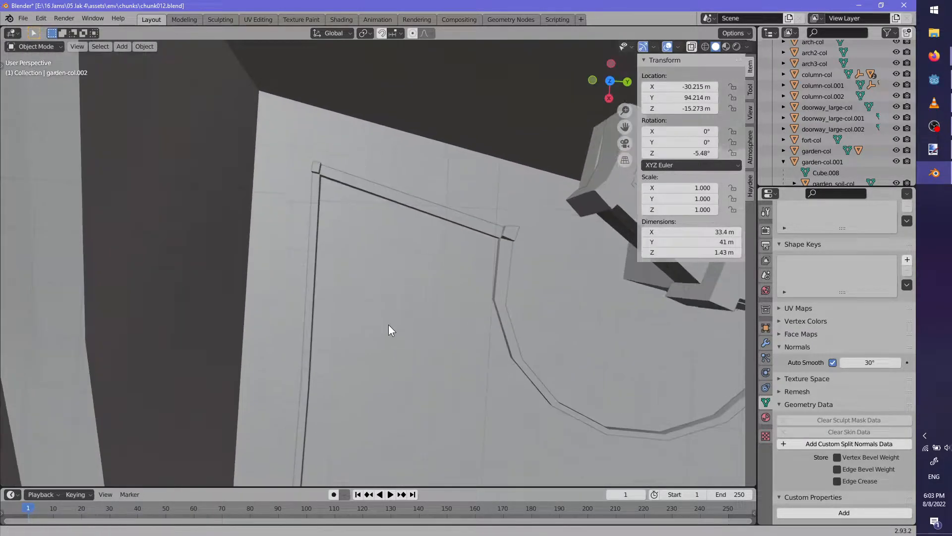
Cut the planter wall segment leading to the house with two edge loops and move them horizontally to bend the wall slightly
middle_click_drag(386, 316, 394, 382, "shift")
middle_click_drag(467, 422, 395, 351, "shift")
scroll(395, 351, "down", 3)
middle_click_drag(481, 385, 289, 305, "shift")
middle_click_drag(491, 300, 425, 352, "shift")
scroll(425, 353, "up", 2)
key("Tab")
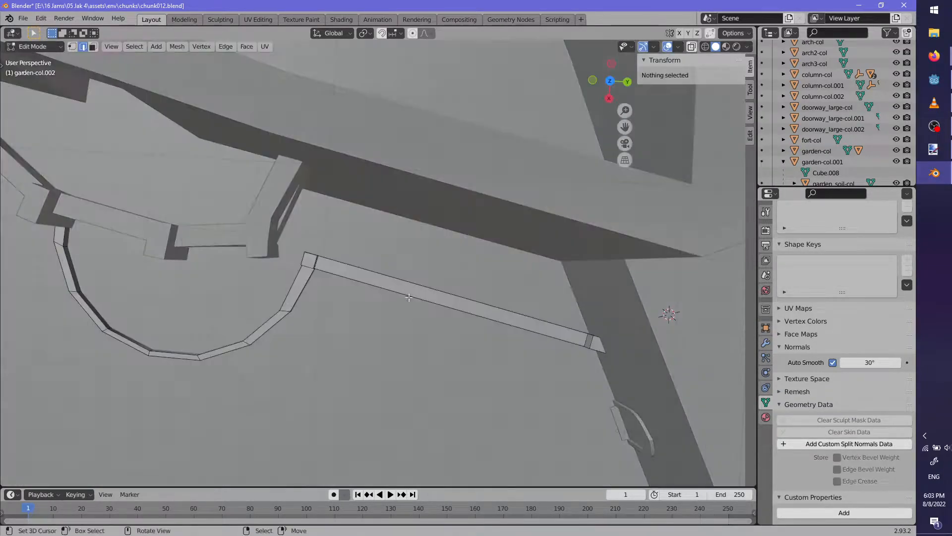
left_click(411, 292)
right_click(461, 303)
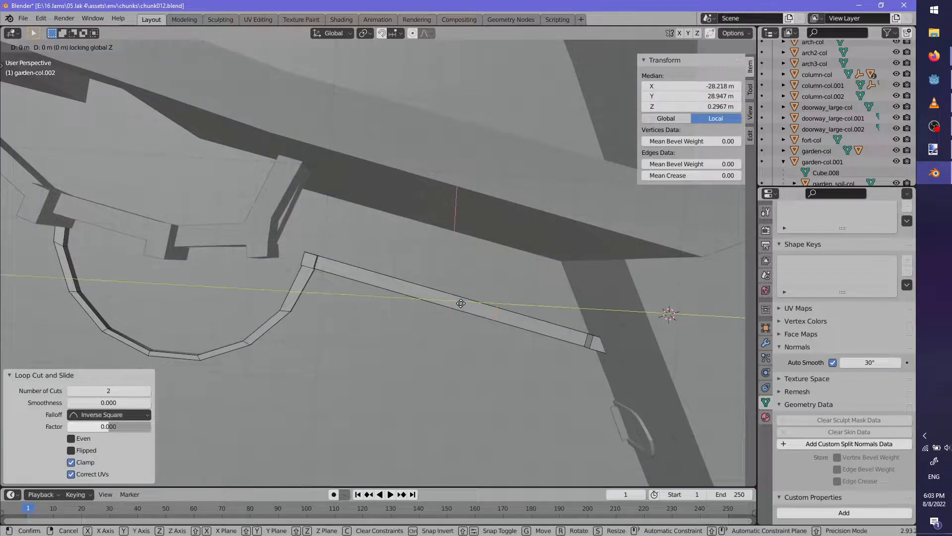
middle_click_drag(453, 328, 447, 293)
Add one edge loop to the short planter wall segment beside the semicircle and move it about 0.30 m in X and -0.09 m in Y
middle_click_drag(195, 289, 423, 284, "shift")
middle_click_drag(423, 285, 446, 280)
left_click(198, 225)
right_click(199, 225)
middle_click_drag(198, 224, 226, 279)
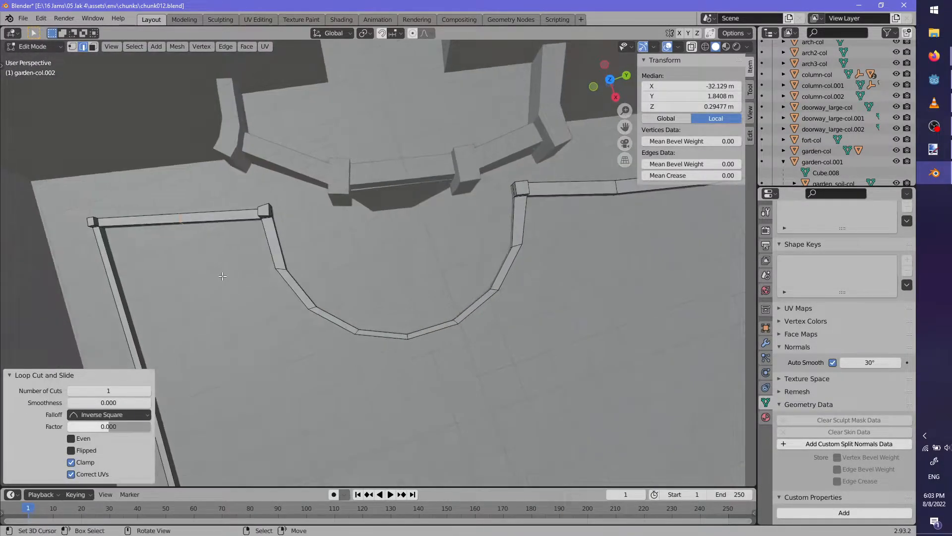
left_click(222, 278)
Select the faces of the corner post joining the long and short planter walls, move them horizontally, and save the file
scroll(221, 278, "up", 4)
middle_click_drag(222, 278, 73, 49)
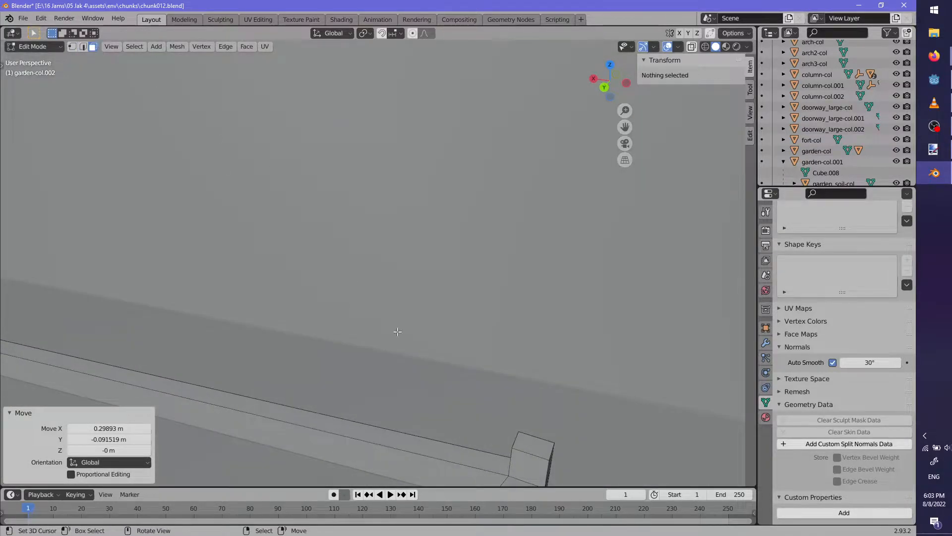
left_click(515, 454)
scroll(515, 455, "down", 4)
middle_click_drag(515, 454, 413, 296)
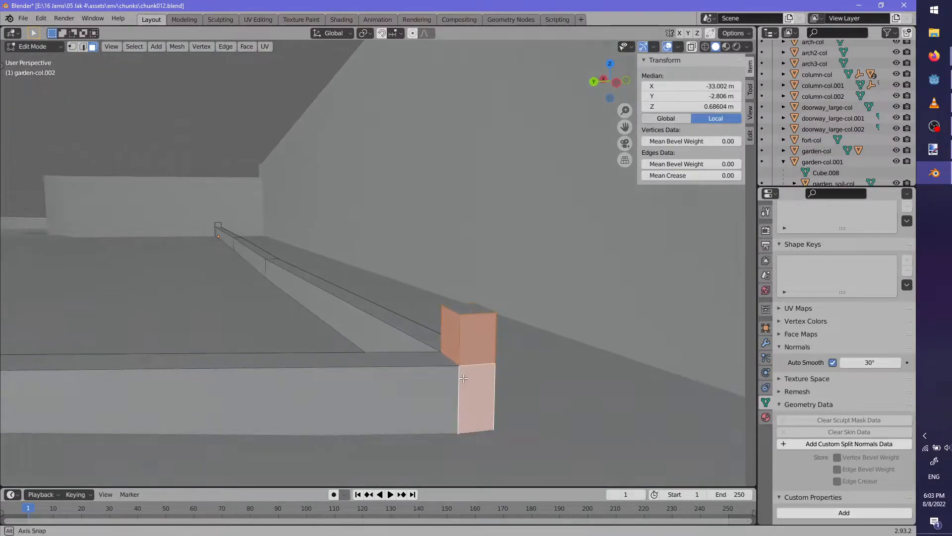
middle_click_drag(464, 386, 433, 283)
right_click(469, 253, "shift")
middle_click_drag(469, 253, 434, 362)
scroll(463, 339, "down", 6)
key("g")
key("shift+z")
left_click(437, 328)
middle_click_drag(436, 328, 331, 264)
key("alt+a")
key("Tab")
key("ctrl+s")
Place the 3D cursor on the ground between the long planter wall and the fortress wall and add a 2 m plane there
scroll(400, 332, "down", 5)
scroll(436, 314, "up", 5)
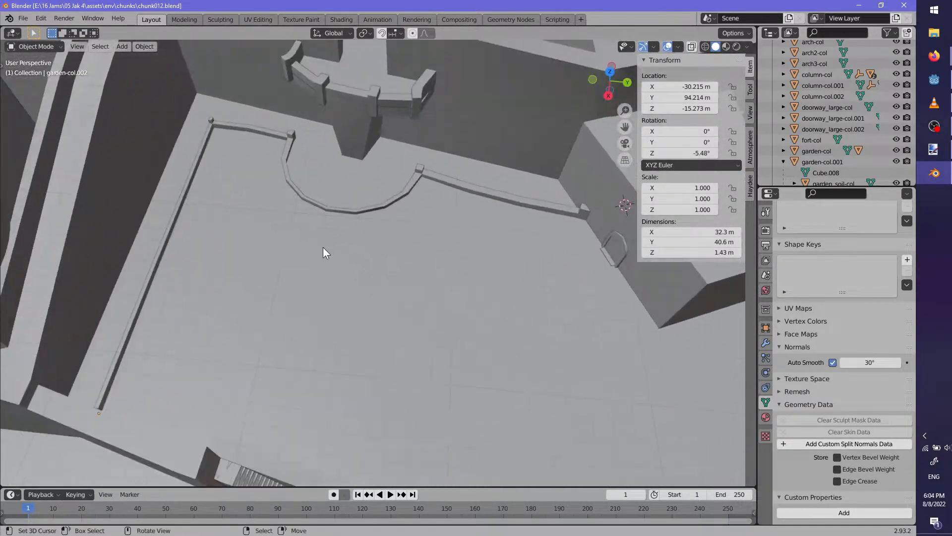
scroll(493, 331, "down", 3)
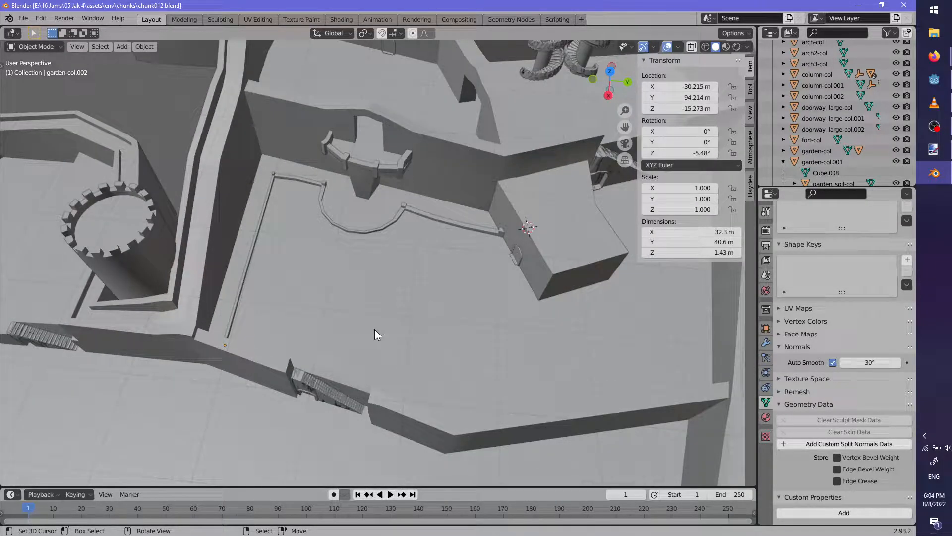
middle_click_drag(368, 243, 535, 399)
middle_click_drag(434, 397, 526, 365, "shift")
scroll(526, 365, "up", 2)
left_click(386, 156)
middle_click_drag(419, 235, 440, 319, "shift")
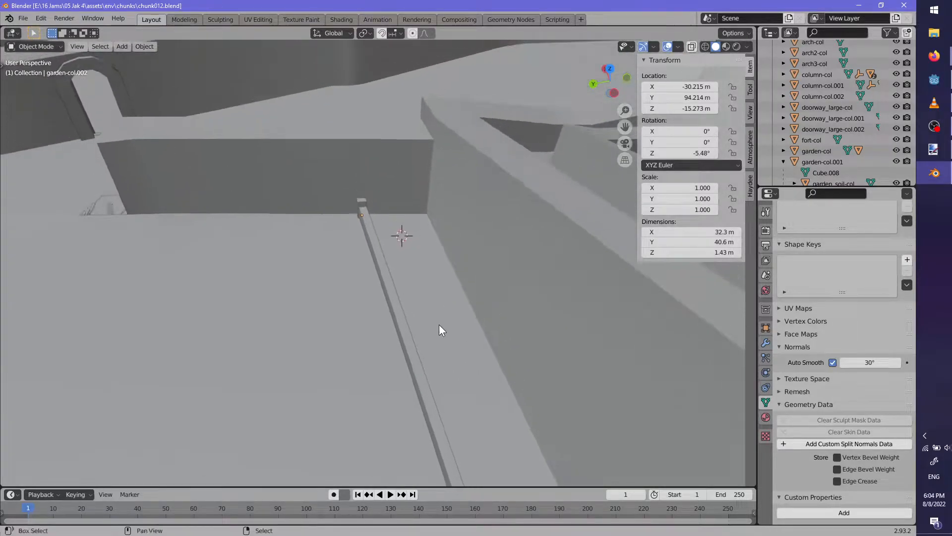
scroll(438, 341, "up", 2)
key("shift+a")
mouse_move(419, 316)
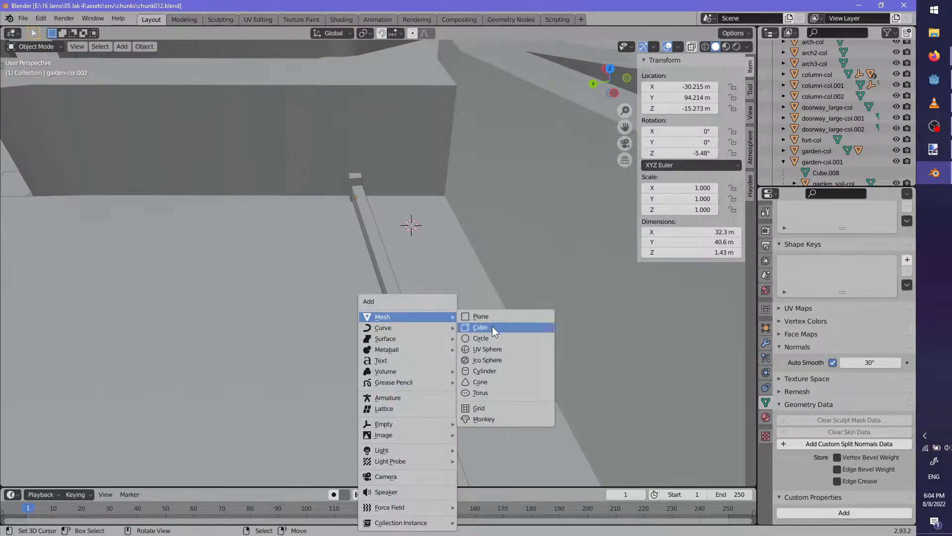
left_click(490, 313)
Raise the plane along Z so it lies above the ground inside the planter
middle_click_drag(489, 299, 403, 379)
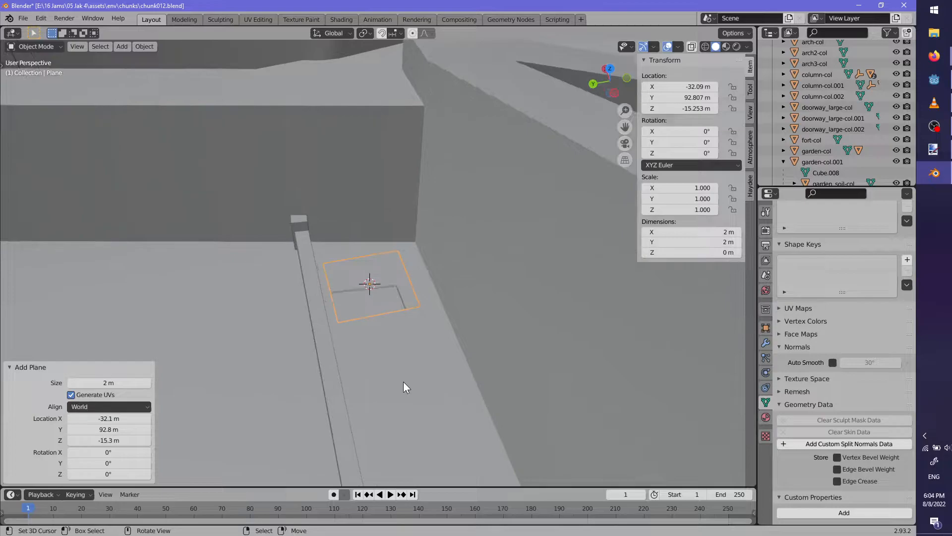
middle_click(382, 308, "alt")
middle_click_drag(406, 330, 398, 300)
scroll(398, 300, "down", 3)
key("g")
key("z")
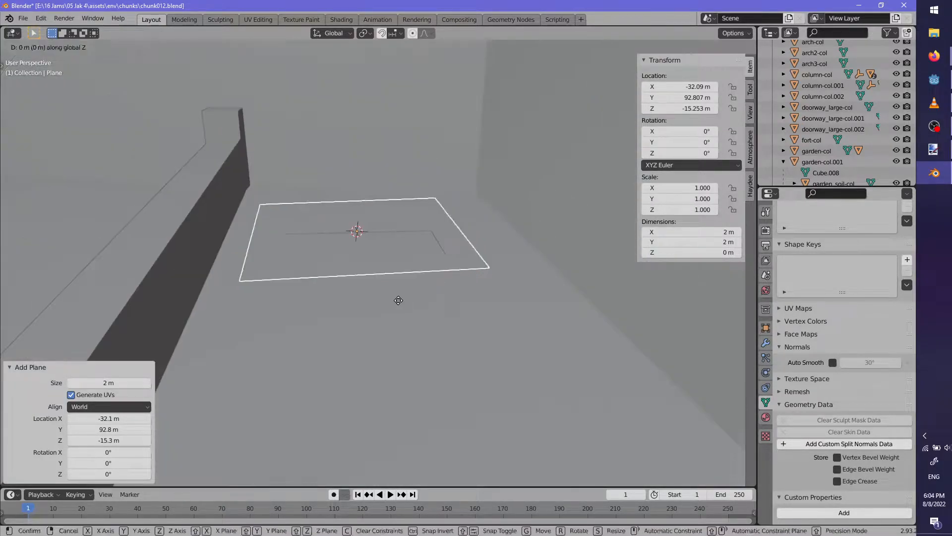
left_click(410, 244)
Rotate the plane about Z to align with the planter, and adjust its height and position inside the planter strip
middle_click_drag(409, 244, 542, 363)
key("r")
key("z")
left_click(412, 285)
key("g")
key("z")
left_click(426, 293)
key("g")
left_click(442, 298)
Move the plane's edge nearest the end wall outward to meet that wall
key("Tab")
middle_click_drag(446, 302, 501, 325)
right_click(397, 258)
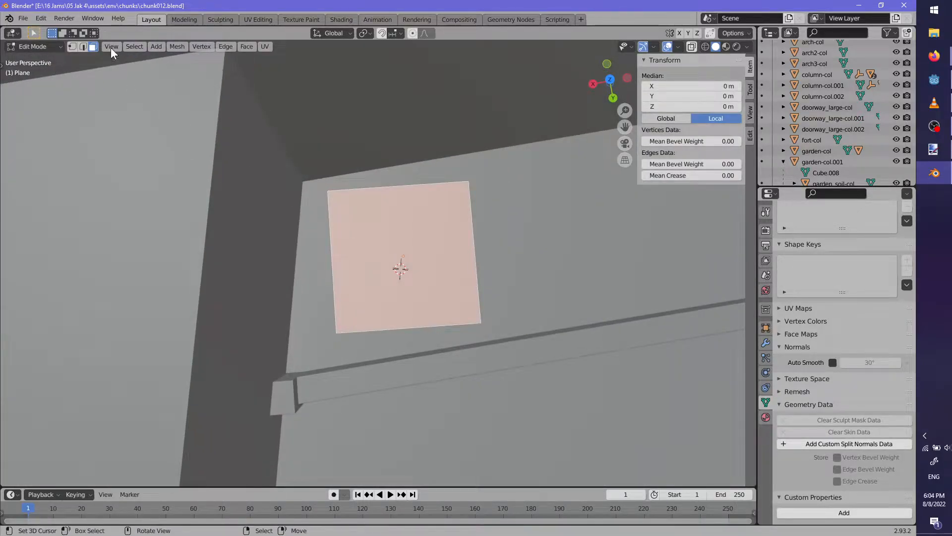
left_click(83, 47)
right_click(358, 267)
key("g")
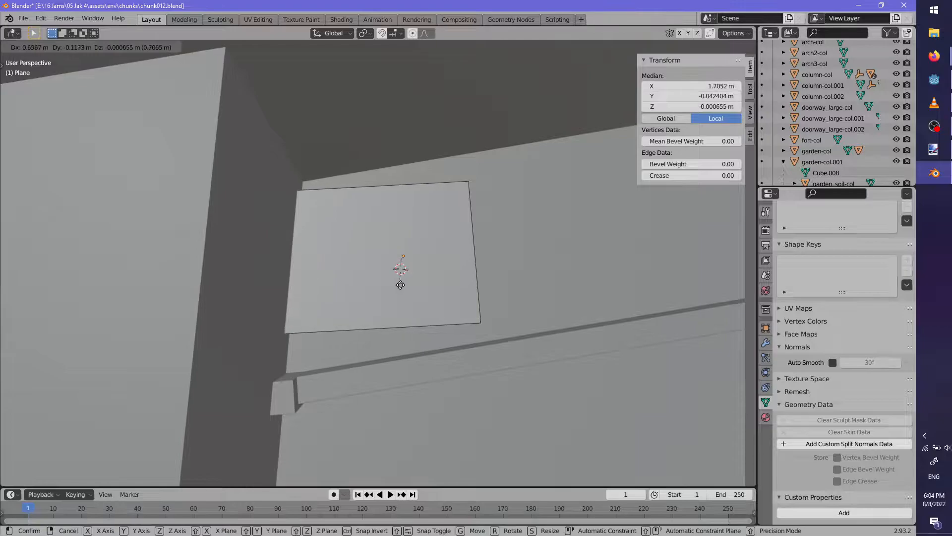
left_click(406, 286)
Rotate the edge -7.26° about Z to follow the end wall, and scale and move it to span the planter strip
key("r")
left_click(412, 325)
middle_click_drag(395, 334, 376, 272)
key("s")
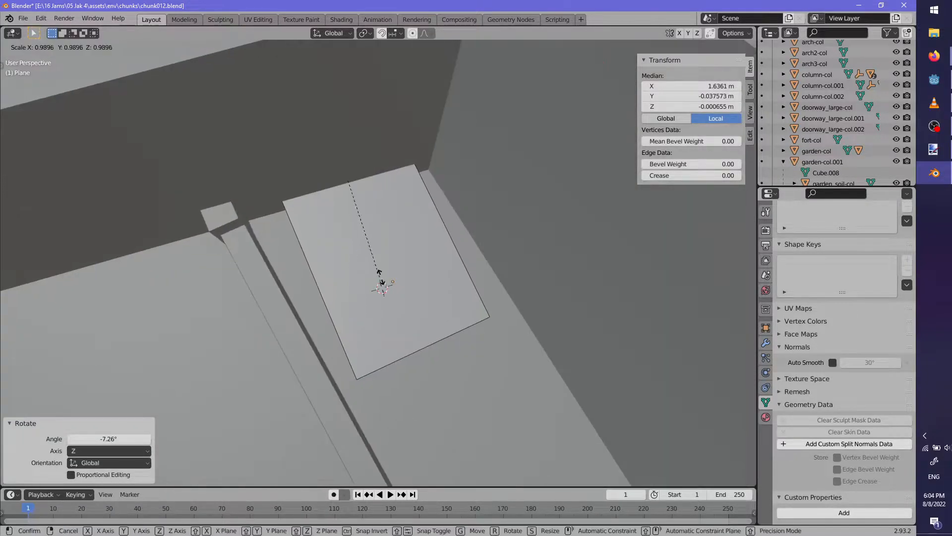
left_click(436, 278)
key("g")
left_click(446, 280)
Scale and move the plane's open edge so it spans the planter strip between the low curb and the wall
middle_click_drag(445, 285, 462, 380)
right_click(388, 304)
right_click(371, 282)
key("s")
left_click(492, 390)
key("g")
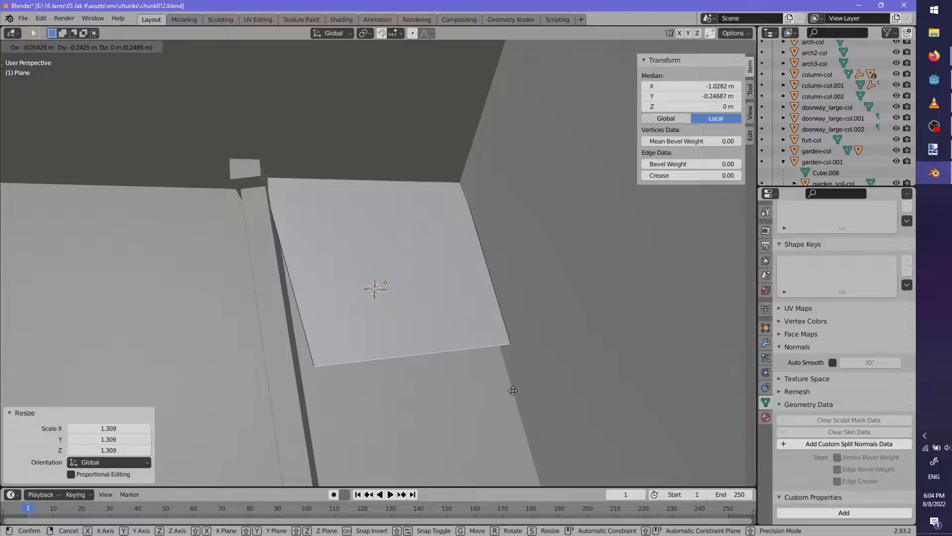
left_click(523, 391)
key("g")
left_click(514, 390)
key("s")
left_click(519, 389)
Extend the plane's open edge along the long planter strip between the curb and the wall
middle_click_drag(519, 389, 344, 359)
key("alt+a")
scroll(412, 393, "down", 6)
left_click(445, 269)
middle_click_drag(445, 269, 331, 319)
left_click(669, 313)
Raise the plane's leading edge 0.19371 m along Z and extrude it farther toward the curb's corner post
middle_click_drag(637, 310, 441, 371)
key("g")
left_click(523, 410)
left_click(522, 401)
left_click(484, 318)
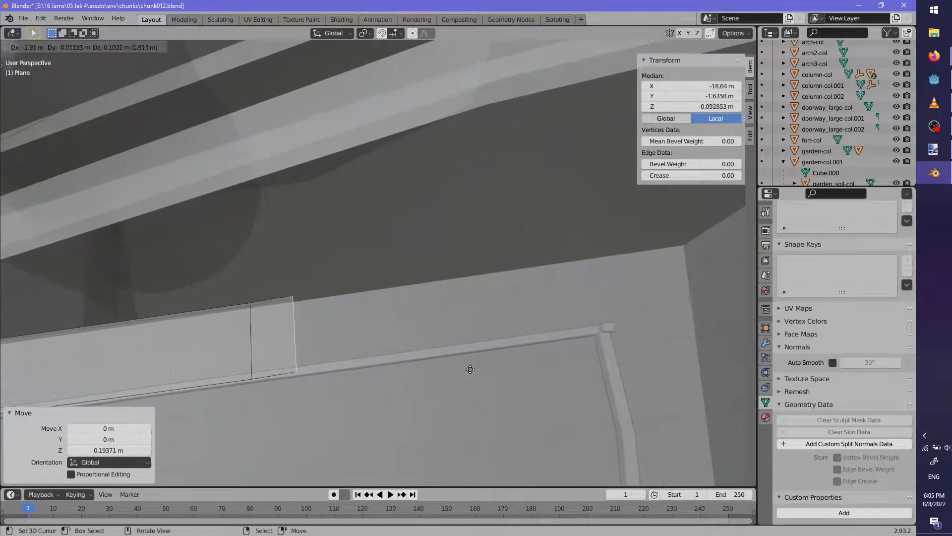
left_click(749, 322)
Adjust the leading edge's height along Z and nudge it horizontally into line with the curb's corner post
middle_click_drag(617, 329, 429, 311)
key("g")
key("z")
left_click(490, 274)
scroll(403, 366, "down", 5)
scroll(437, 348, "up", 7)
middle_click_drag(437, 348, 372, 408)
key("g")
key("g")
middle_click_drag(493, 418, 454, 392)
left_click(457, 408)
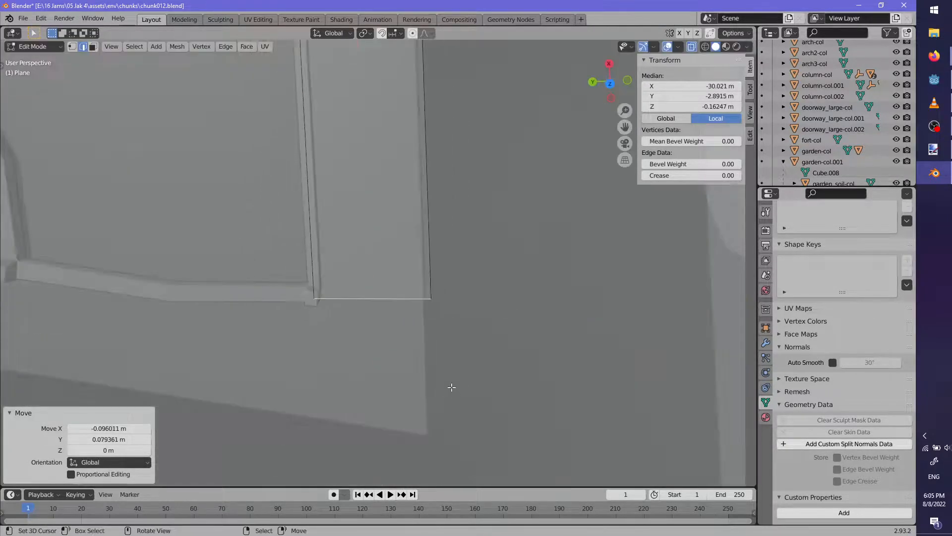
Extrude the leading edge horizontally past the corner post to the end wall
mouse_move(408, 330)
middle_mouse_down()
mouse_move(416, 317)
mouse_move(379, 334)
mouse_move(377, 349)
mouse_move(422, 328)
middle_mouse_up()
key("g")
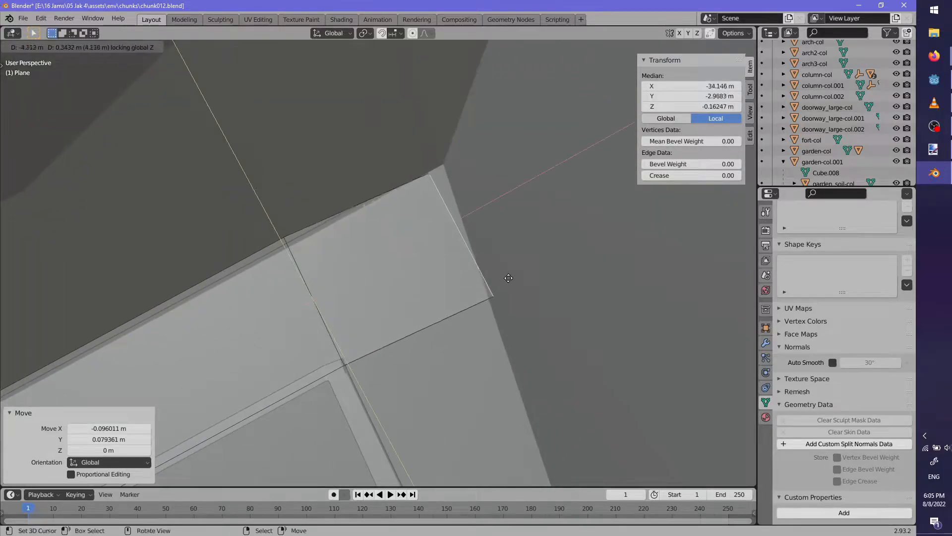
left_click(538, 317)
Extrude the corner face's side edge to the next curb post, scale it by 0.713, and adjust its position and height
middle_click_drag(538, 317, 492, 398)
left_click(255, 325)
left_click(342, 326)
key("g")
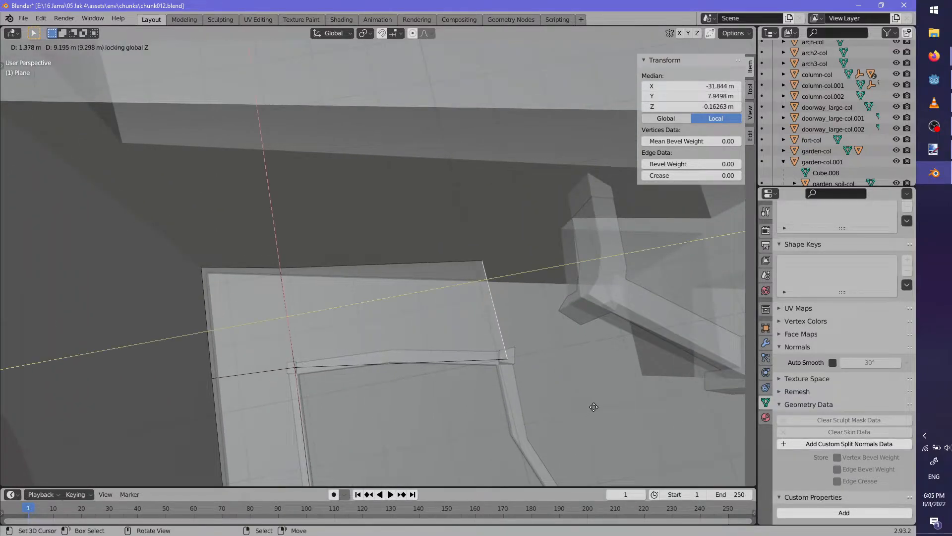
left_click(594, 406)
key("s")
left_click(543, 393)
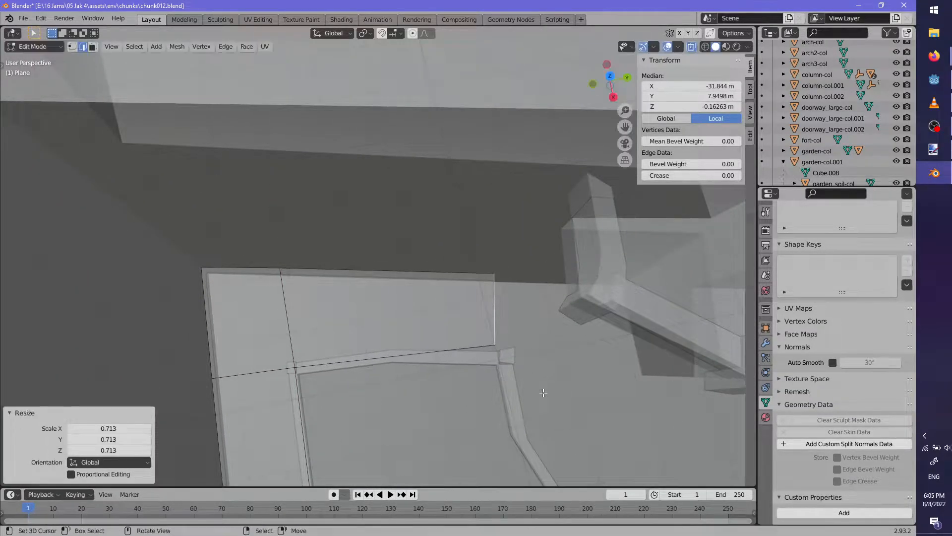
left_click(559, 406)
middle_click_drag(559, 407, 460, 330)
key("g")
key("z")
left_click(430, 306)
Add a centered loop cut across the new section and move it to follow the bend in the curb
key("ctrl+r")
left_click(396, 323)
right_click(396, 323)
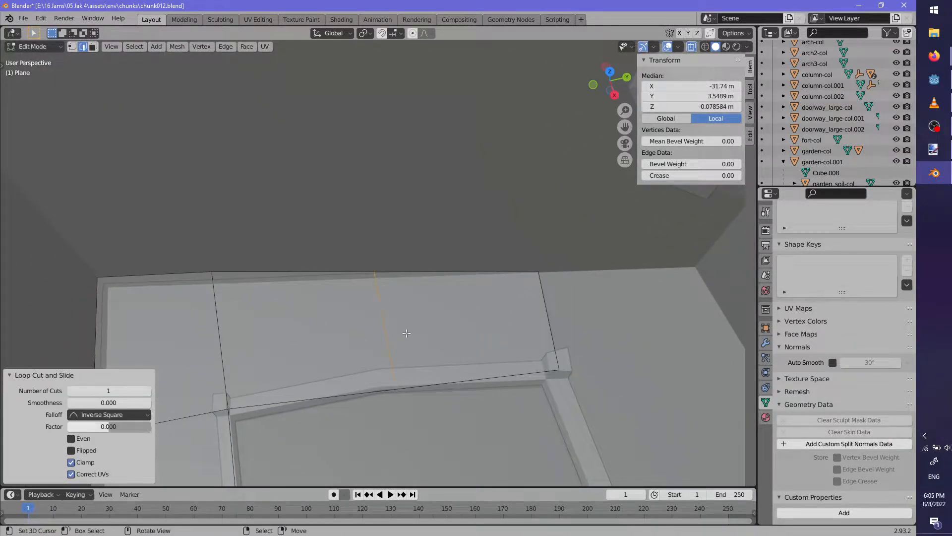
left_click(437, 399)
middle_click_drag(452, 431, 478, 403)
left_click(412, 352)
key("alt+a")
Scale and move the section's end edge so it spans from the second curb post to the wall
middle_click_drag(538, 289, 542, 311)
right_click(542, 311)
key("s")
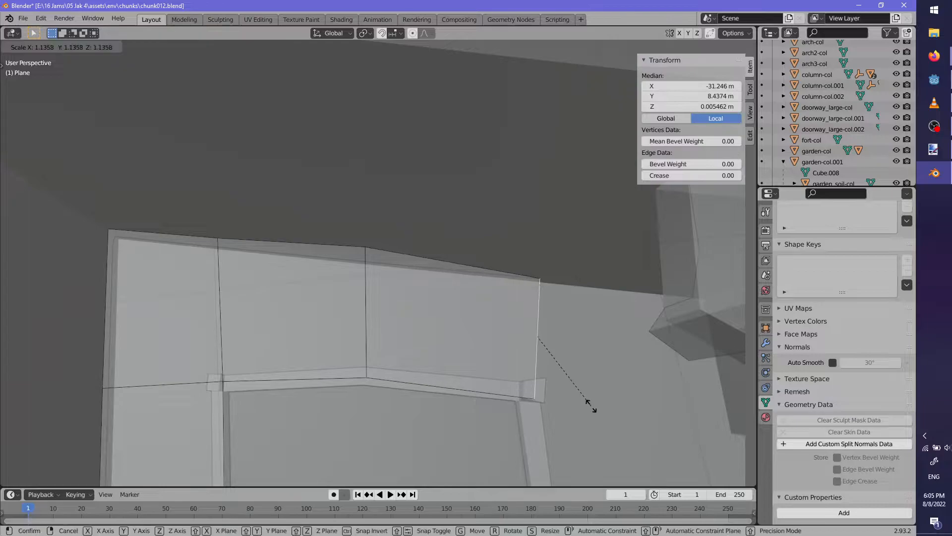
left_click(592, 409)
key("g")
left_click(591, 394)
key("s")
right_click(591, 398)
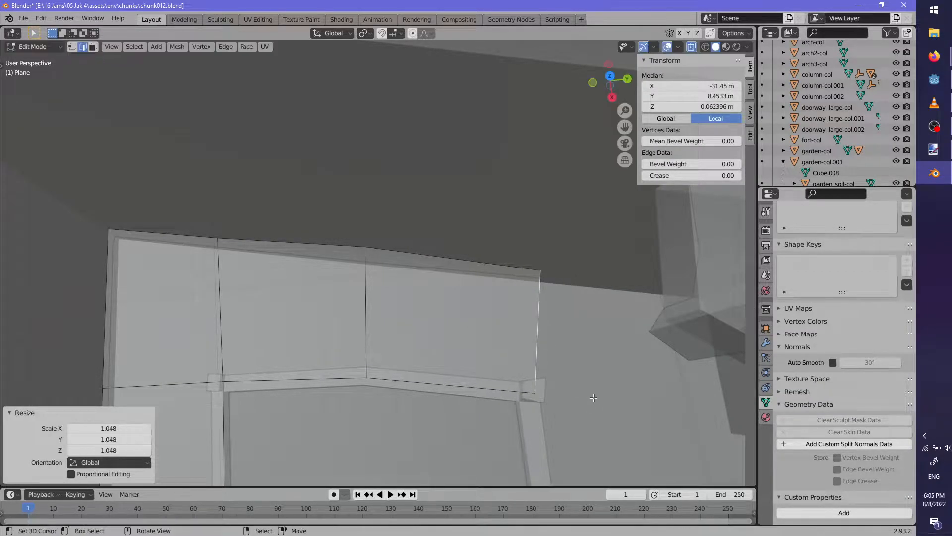
left_click(591, 408)
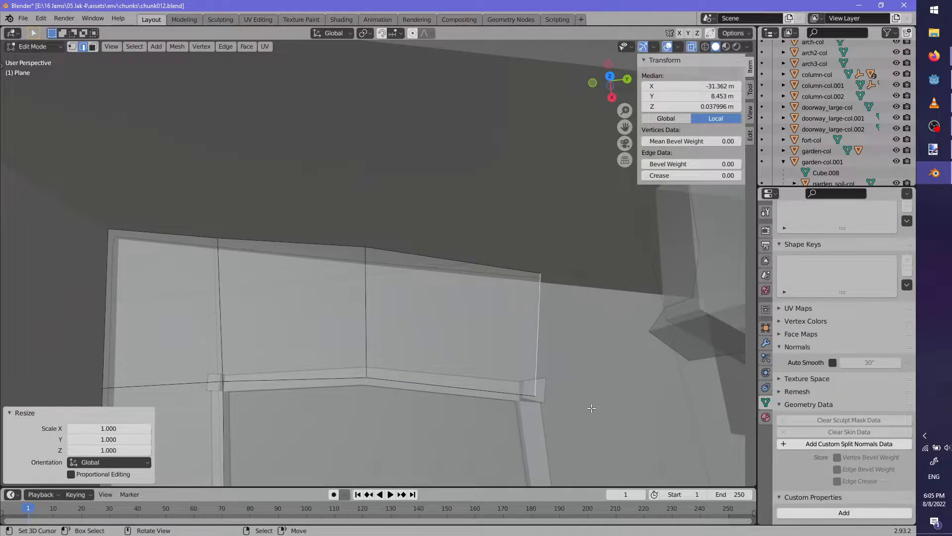
Scale the middle cross edge by 0.945 and shift it horizontally to fit the curb bend
right_click(358, 315)
key("s")
left_click(456, 421)
key("g")
key("z")
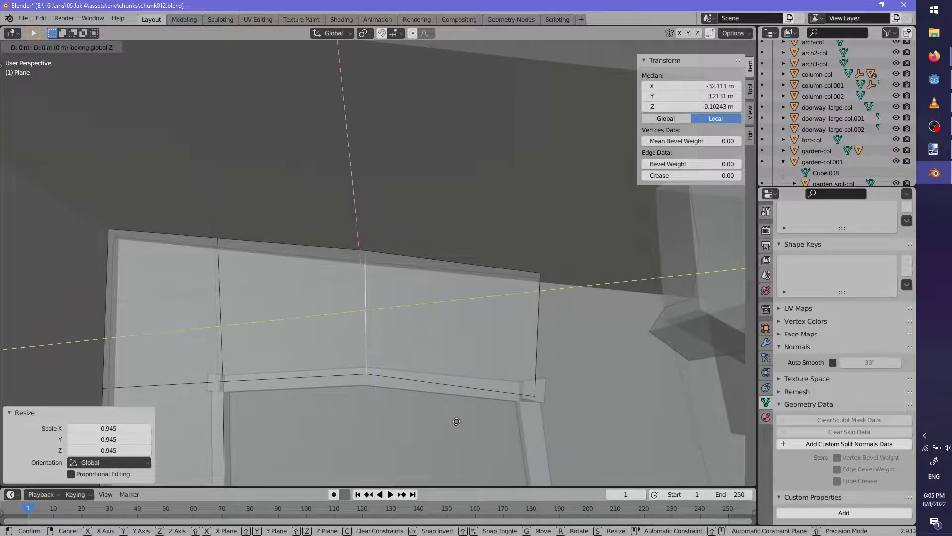
left_click(457, 424)
Extrude the section's end edge horizontally in stages behind the rounded planter to its far curb post
middle_click_drag(456, 424, 429, 364)
key("alt+a")
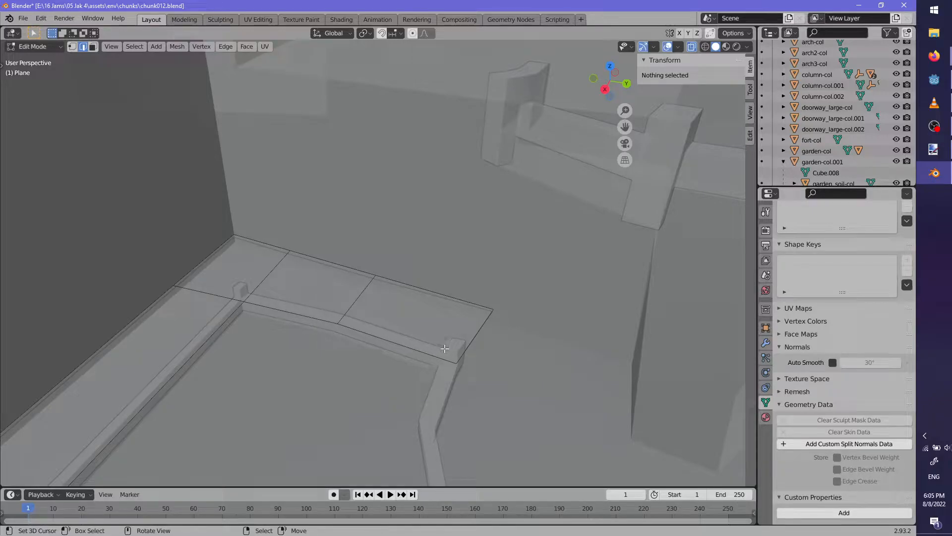
right_click(466, 346)
middle_click_drag(466, 346, 433, 370)
key("e")
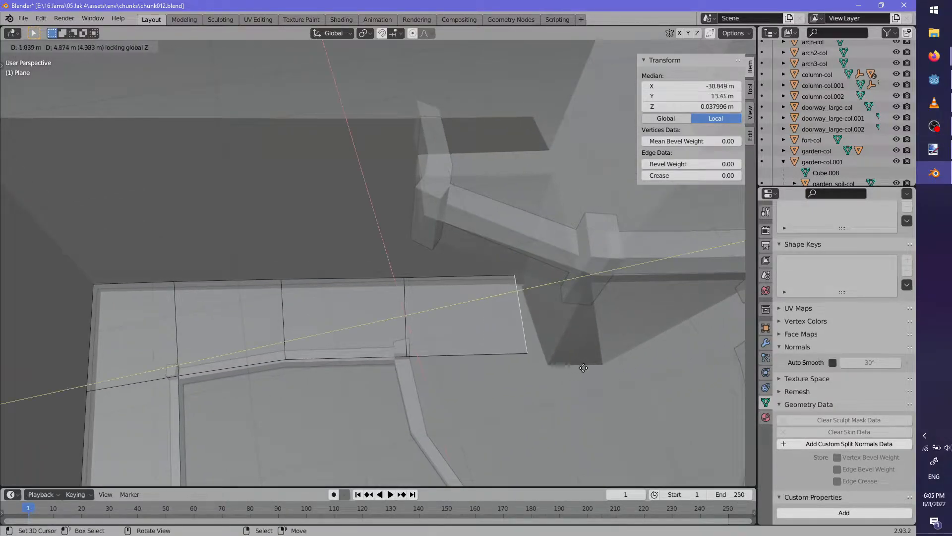
left_click(581, 367)
middle_click_drag(581, 368, 471, 370)
middle_click_drag(539, 362, 473, 394)
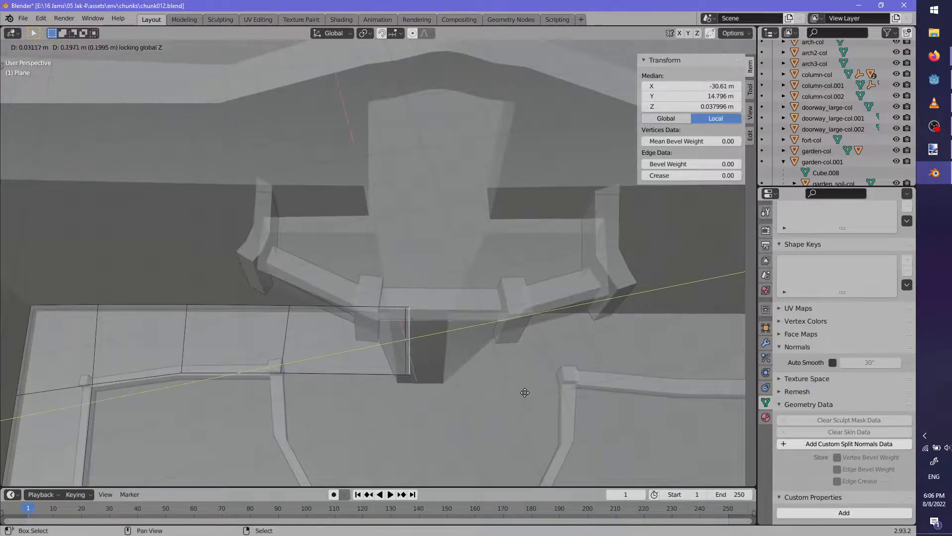
left_click(673, 397)
middle_click_drag(673, 397, 438, 312)
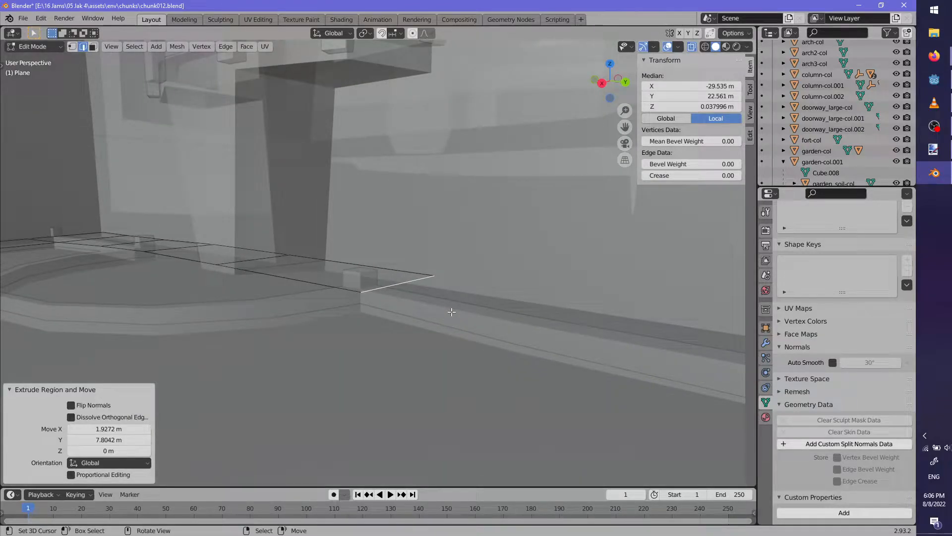
middle_click_drag(413, 337, 466, 384)
Extrude the two edges facing the rounded planter outward by 7.2869 m in X and -1.6093 m in Y
middle_click_drag(342, 310, 476, 238, "shift")
right_click(447, 228)
right_click(301, 245, "shift")
middle_click_drag(301, 248, 314, 308)
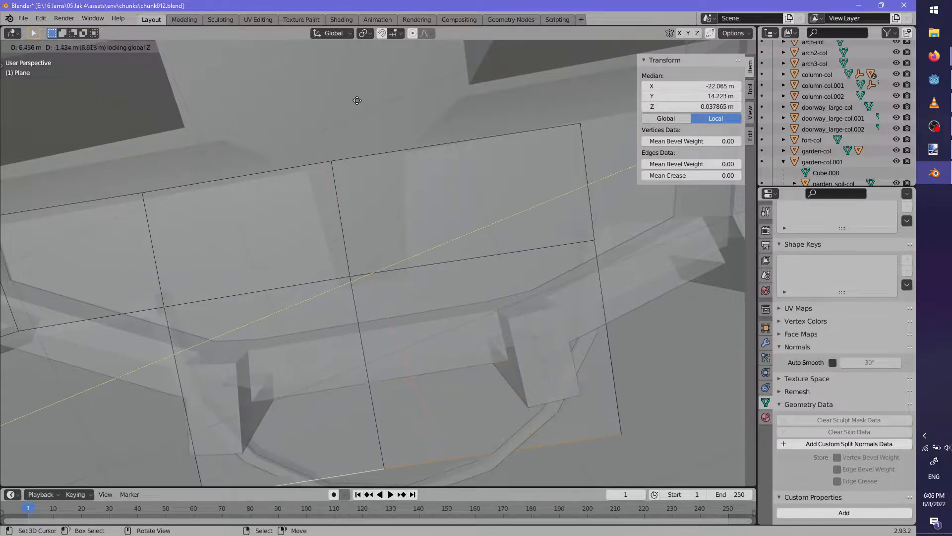
left_click(361, 117)
middle_click_drag(361, 117, 427, 212)
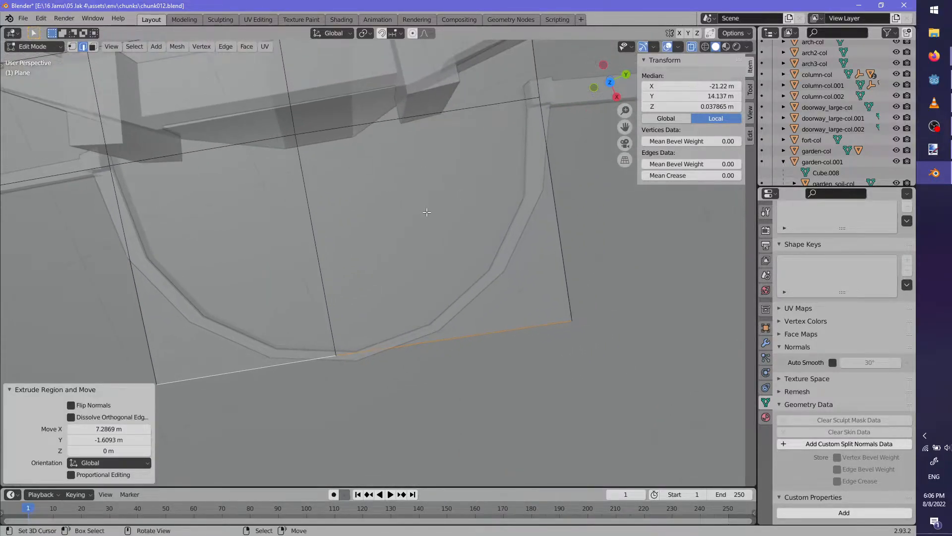
Add a centered loop cut through the far half of the rounded planter's soil
key("ctrl+r")
left_click(411, 139)
right_click(412, 138)
middle_click_drag(412, 138, 449, 148, "shift")
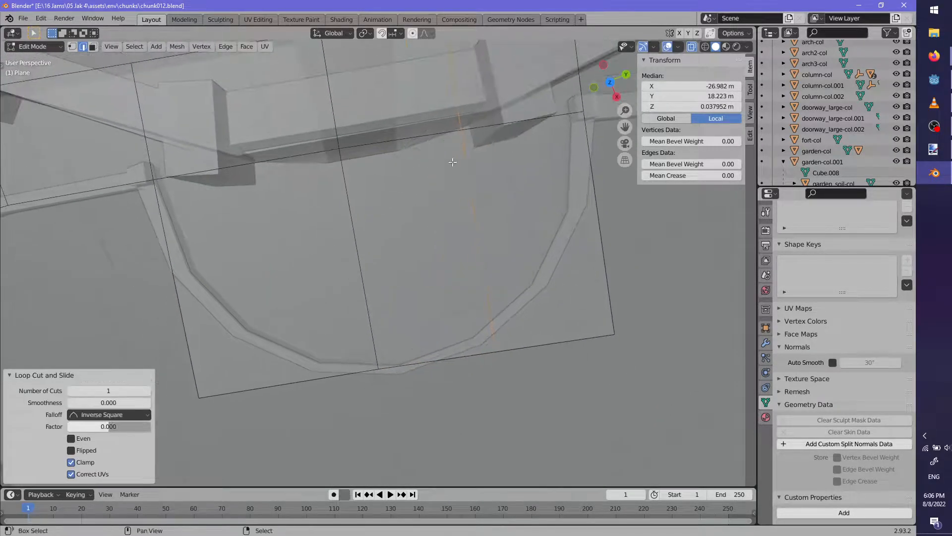
middle_click_drag(298, 77, 237, 87, "shift")
Rotate and move the outer edge on the far half to follow the rounded curb
right_click(497, 354)
key("r")
key("z")
left_click(570, 317)
key("g")
left_click(548, 242)
key("r")
left_click(495, 216)
middle_click_drag(495, 213, 503, 177)
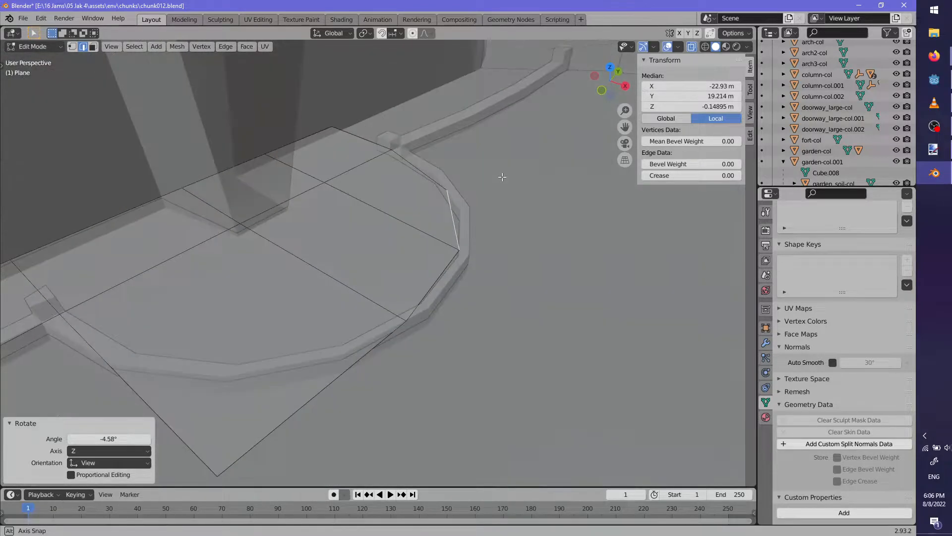
Add a centered loop cut through the near half of the rounded planter's soil
right_click(347, 380)
middle_click_drag(347, 380, 310, 412)
middle_click_drag(327, 362, 504, 318, "shift")
left_click(358, 320)
right_click(358, 320)
Move the near half's outer edge inward and rotate it about Z by -38.7° and 14.9° to follow the curb
left_click(355, 345)
key("g")
left_click(430, 305)
key("r")
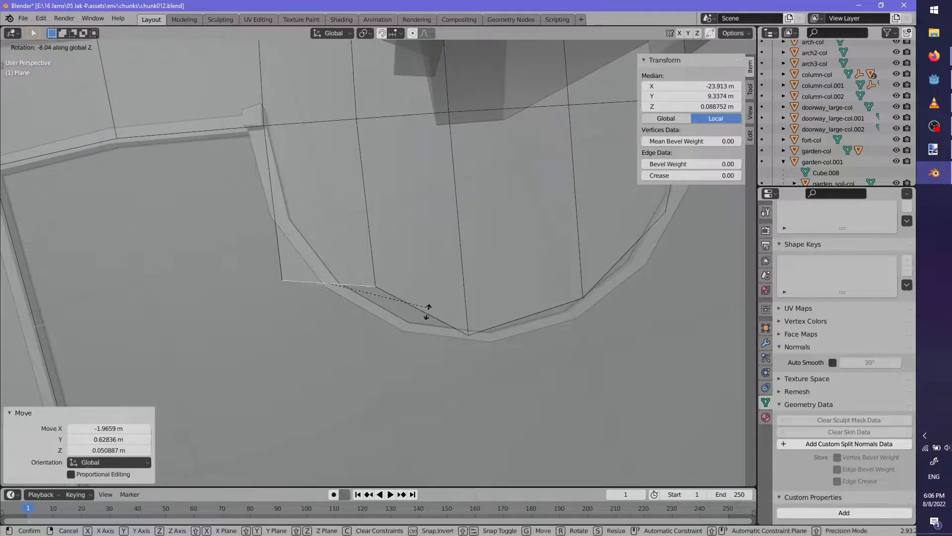
left_click(383, 335)
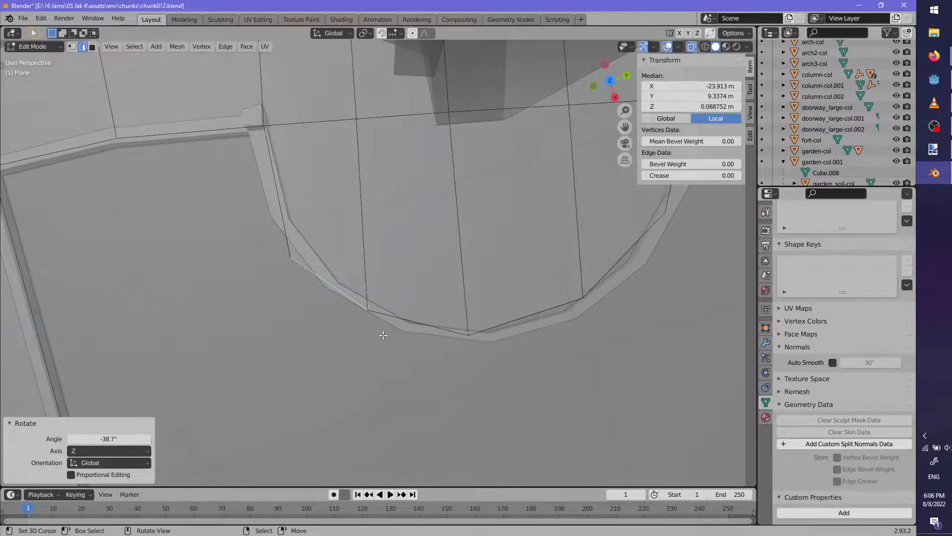
left_click(364, 291)
left_click(380, 325)
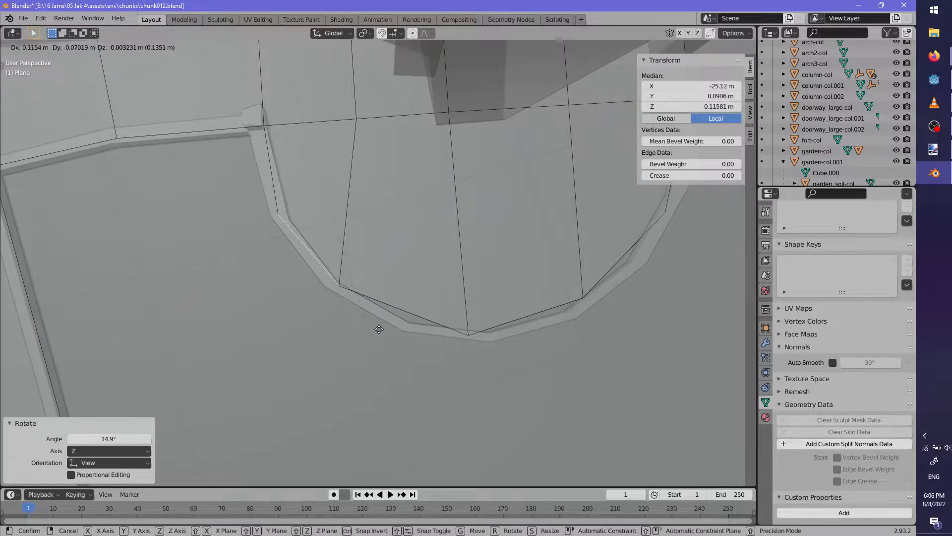
left_click(379, 330)
Add another loop cut between the near outer edge and the center of the rounded soil
mouse_move(428, 308)
middle_mouse_down("shift")
mouse_move(408, 333)
mouse_move(409, 307)
middle_mouse_up("shift")
scroll(407, 331, "down", 2)
scroll(410, 306, "up", 2)
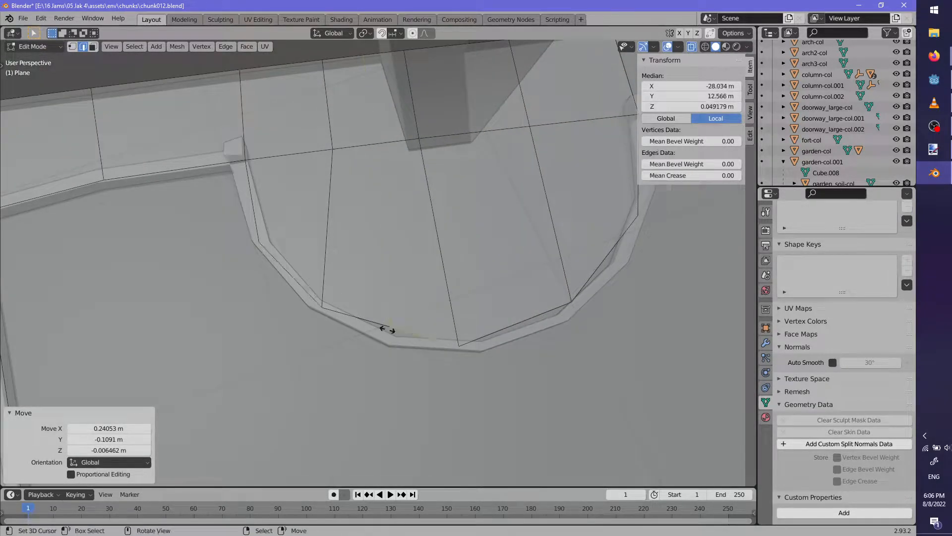
left_click(410, 317)
right_click(411, 317)
Rotate and move the outer edge beside the new cut to match the front of the rounded curb
right_click(424, 335)
key("r")
middle_click_drag(446, 347, 464, 259)
left_click(483, 370)
key("g")
left_click(485, 373)
Lower the near outer soil edge by about 0.17 m so it sits within the rounded curb
scroll(465, 259, "up", 3)
middle_click_drag(484, 322, 346, 304)
key("g")
left_click(500, 307)
key("g")
left_click(379, 296)
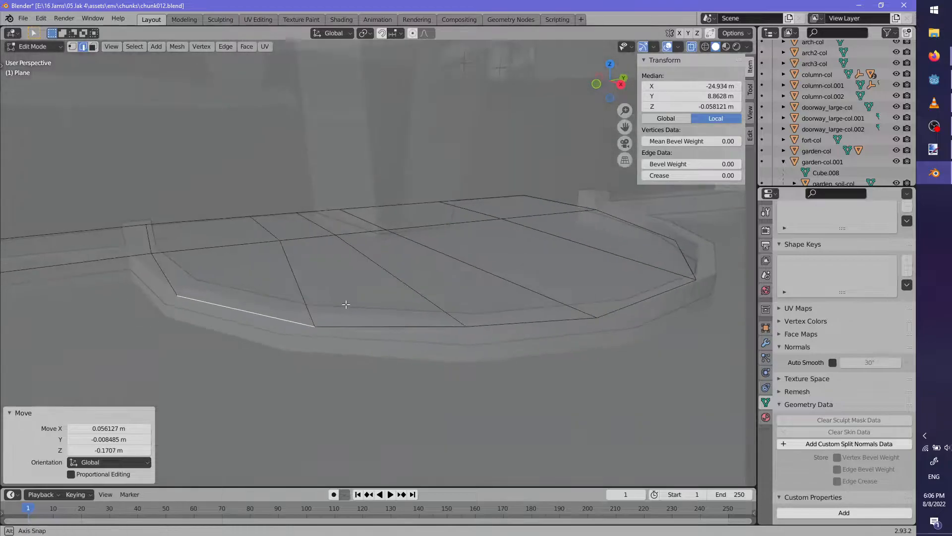
Lower the two lengthwise edges beside the near curb post by 0.18374 m along Z
left_click(199, 223)
left_click(218, 246, "shift")
key("g")
key("z")
left_click(330, 225)
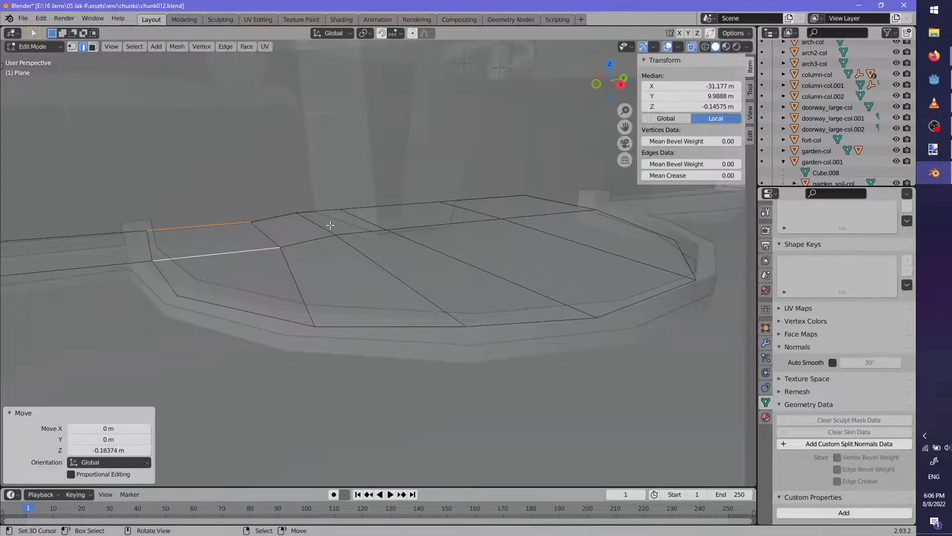
Lower the remaining lengthwise edges at the back of the rounded soil along Z, using -0.095626 m for the last move
left_click(352, 211)
middle_click_drag(435, 224, 433, 229)
key("g")
key("z")
left_click(440, 235)
left_click(361, 230, "shift")
key("g")
key("z")
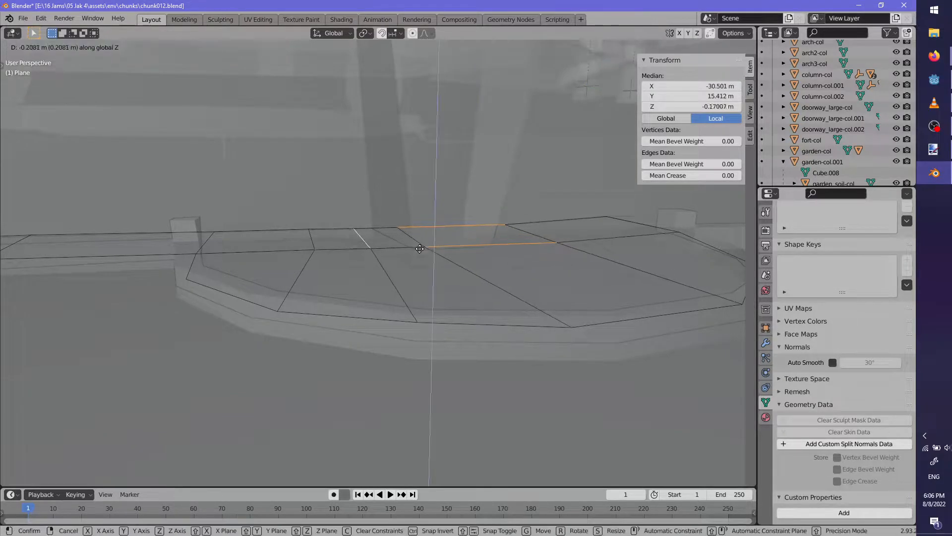
left_click(420, 244)
middle_click_drag(420, 244, 397, 253)
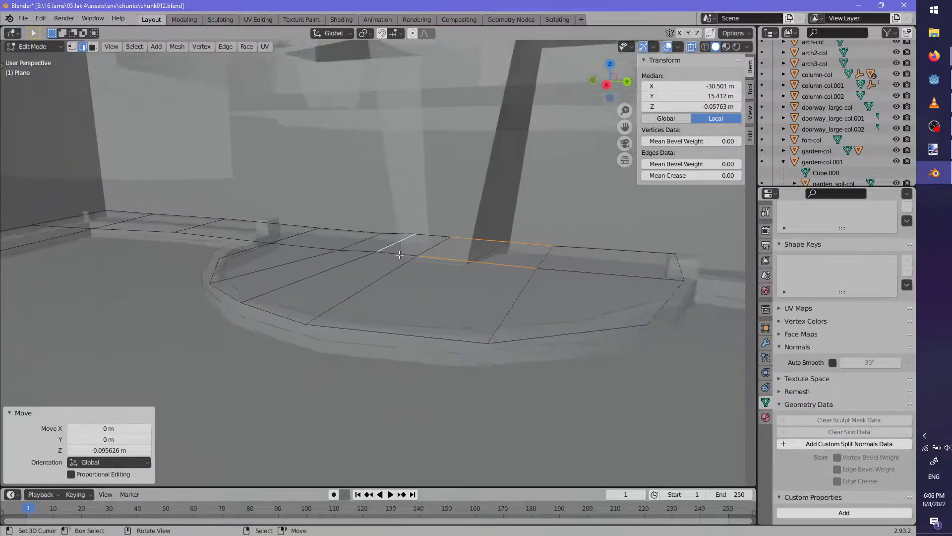
Adjust the soil edges beyond the rounded section to the curb height, using -0.12473 m along Z for the last move
scroll(426, 263, "down", 2)
key("Tab")
middle_click_drag(456, 271, 368, 313)
key("Tab")
left_click(488, 318)
key("g")
left_click(525, 311)
left_click(521, 356)
right_click(365, 325)
key("g")
key("z")
left_click(538, 255)
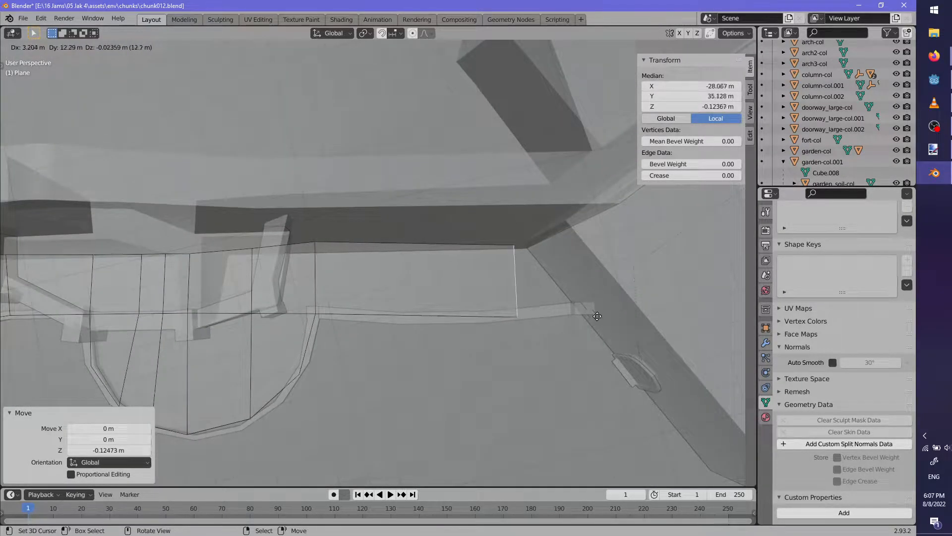
Move the soil's end edge to the far end of the curb and rotate it about Z to follow the adjoining wall
left_click(650, 311)
middle_click_drag(650, 311, 465, 255)
key("r")
key("z")
left_click(506, 323)
left_click(386, 259)
right_click(386, 259)
middle_click_drag(386, 259, 372, 340)
key("g")
left_click(421, 331)
left_click(425, 182)
middle_click_drag(425, 182, 381, 271)
Parent the soil plane to garden-col.002 with Keep Transform
key("Tab")
key("F3")
key("Return")
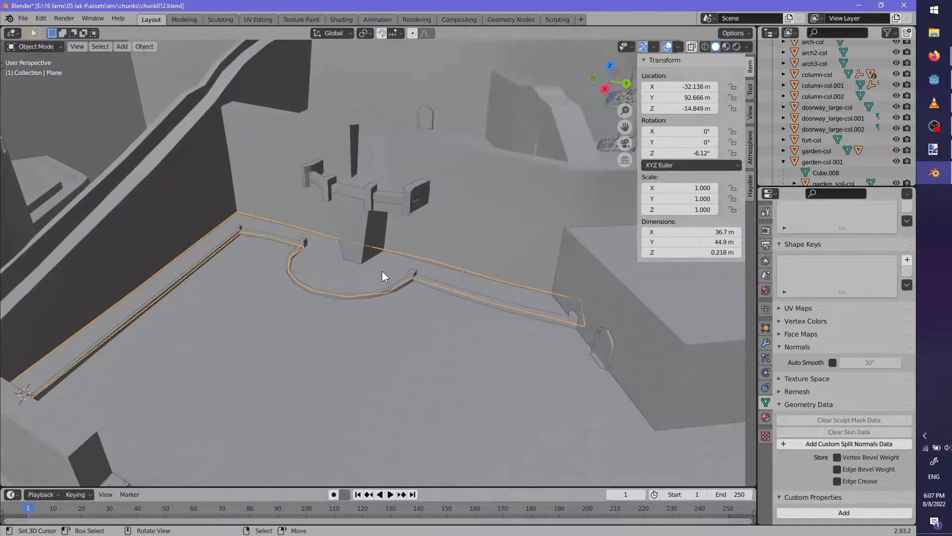
left_click(375, 292, "shift")
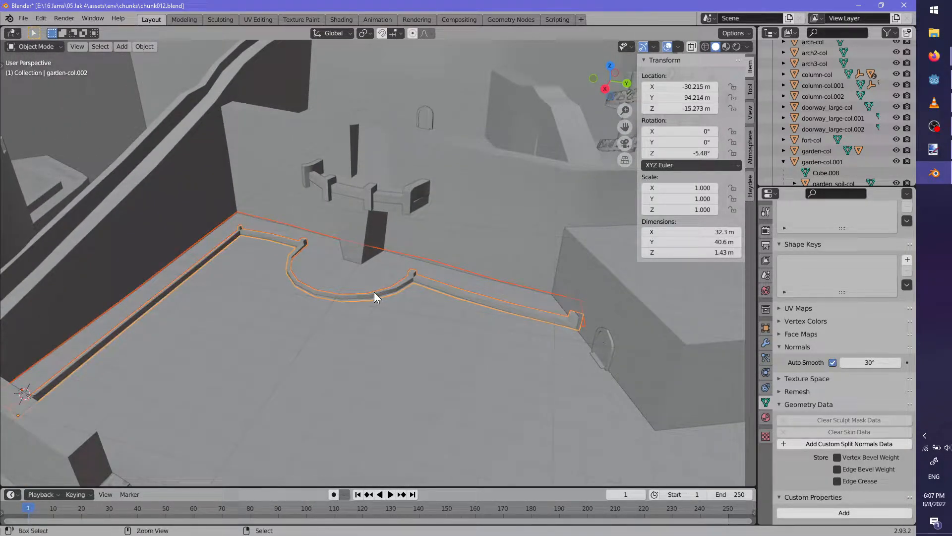
key("ctrl+p")
left_click(373, 292)
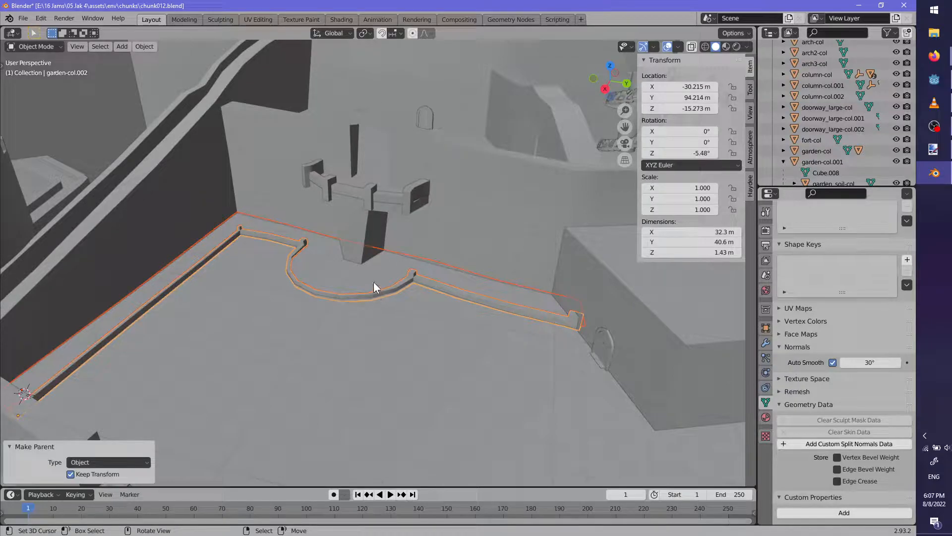
left_click(380, 284)
Rename the Plane object under garden-col.002 as garden_soil-col and save chunk012.blend
scroll(840, 167, "down", 3)
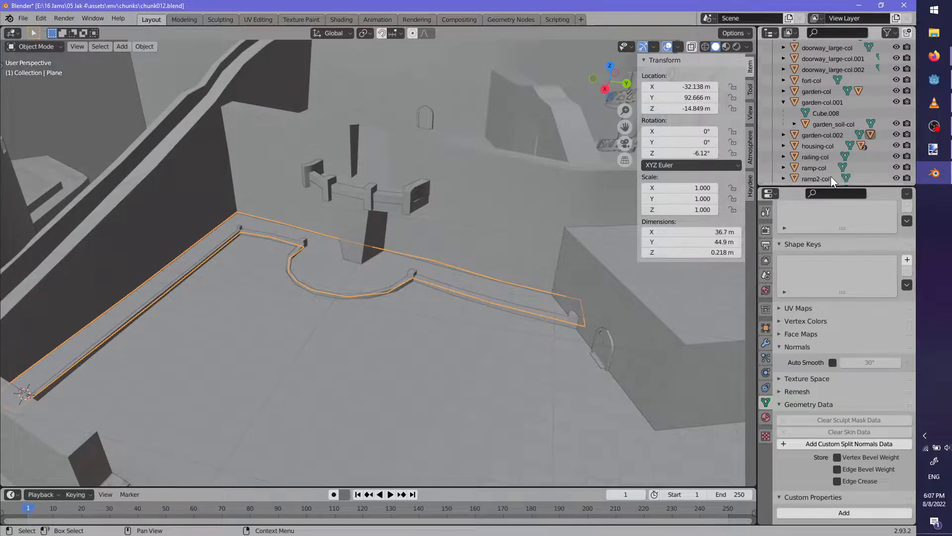
left_click(786, 132)
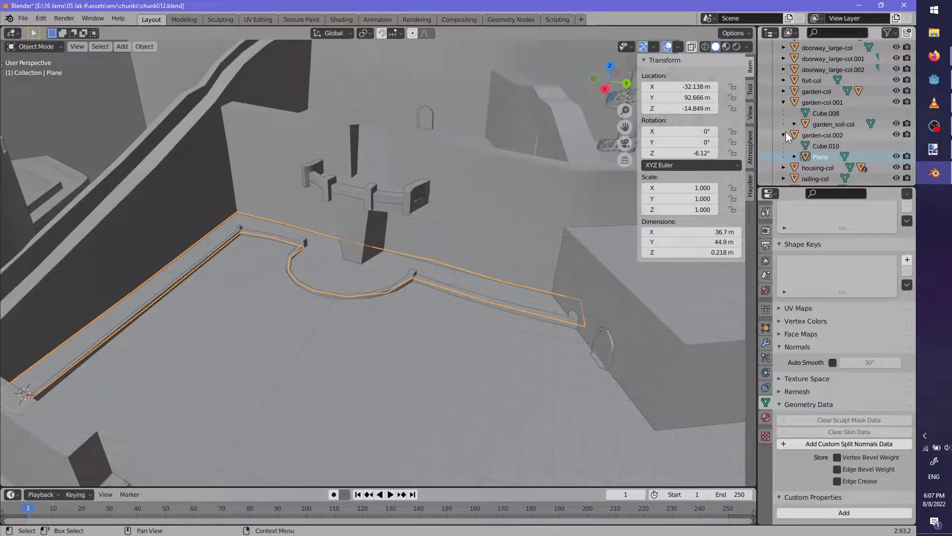
double_click(831, 157)
scroll(831, 157, "down", 2)
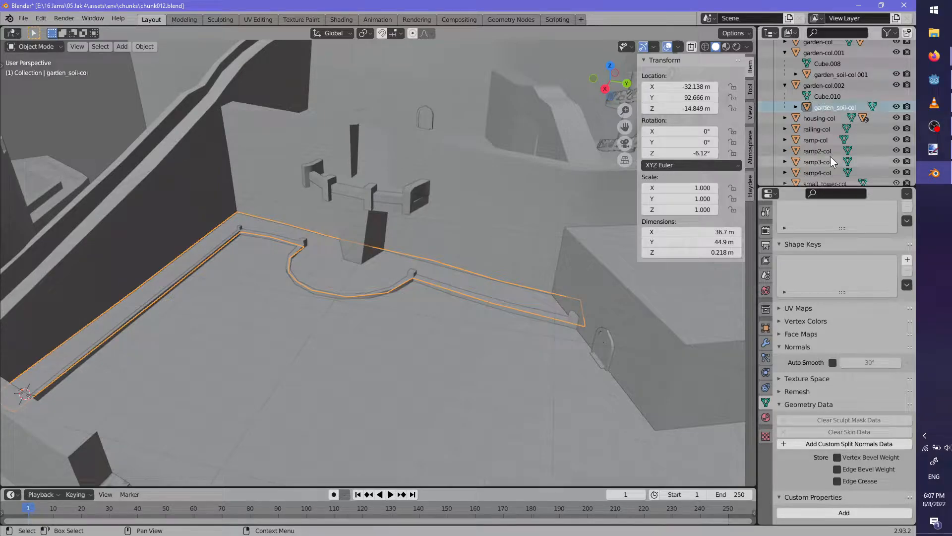
left_click(785, 87)
middle_click_drag(411, 238, 443, 274)
key("ctrl+s")
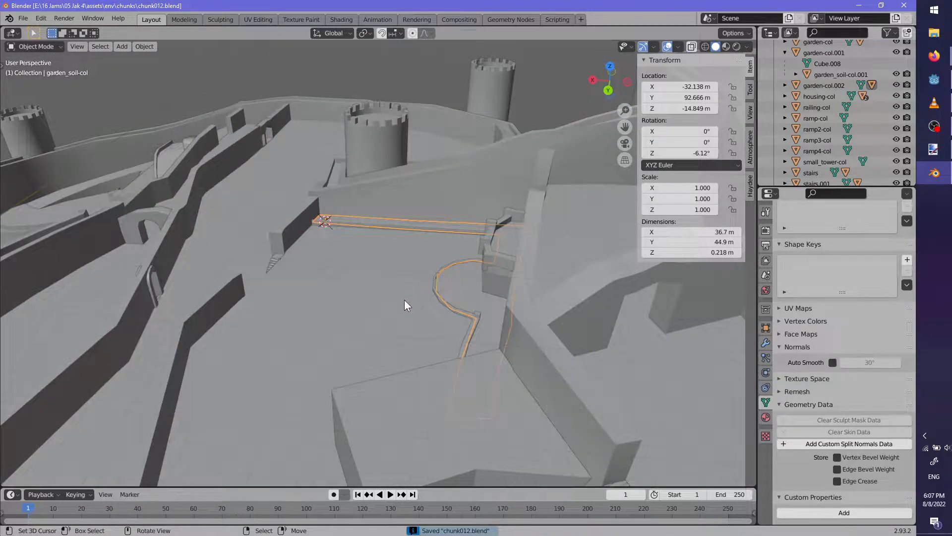
Add a cube mesh on the ground by the wall corner near the foot of the stairs
mouse_move(386, 285)
middle_mouse_down()
mouse_move(427, 274)
mouse_move(383, 294)
mouse_move(474, 340)
mouse_move(479, 353)
mouse_move(415, 268)
mouse_move(323, 245)
mouse_move(493, 301)
mouse_move(451, 249)
mouse_move(416, 247)
mouse_move(431, 262)
mouse_move(367, 300)
mouse_move(337, 272)
mouse_move(499, 231)
mouse_move(427, 284)
mouse_move(398, 264)
mouse_move(447, 233)
mouse_move(499, 228)
mouse_move(486, 234)
mouse_move(504, 243)
mouse_move(466, 287)
mouse_move(369, 269)
mouse_move(367, 257)
mouse_move(392, 251)
mouse_move(576, 302)
mouse_move(414, 283)
mouse_move(213, 326)
mouse_move(349, 302)
mouse_move(314, 291)
mouse_move(382, 288)
middle_mouse_up()
key("alt+a")
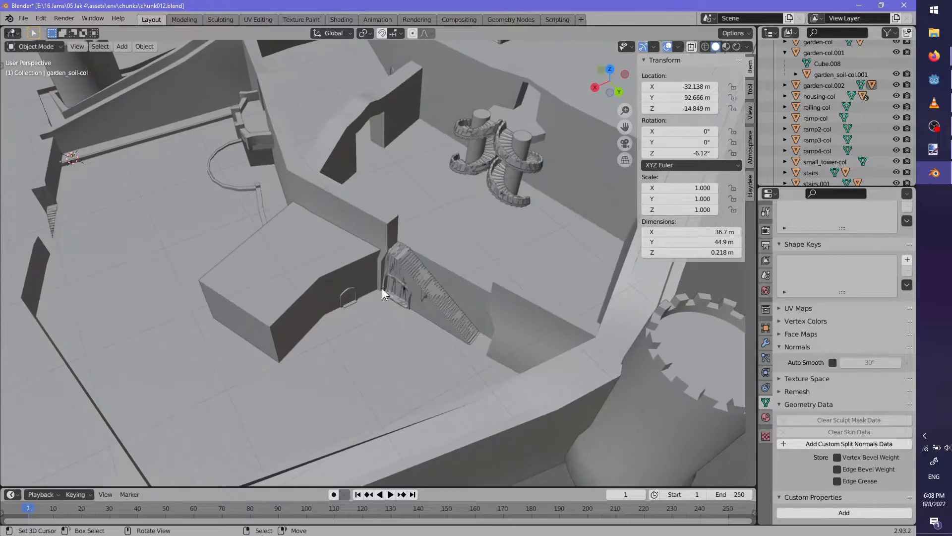
middle_click_drag(265, 187, 358, 326)
left_click(358, 327)
key("shift+a")
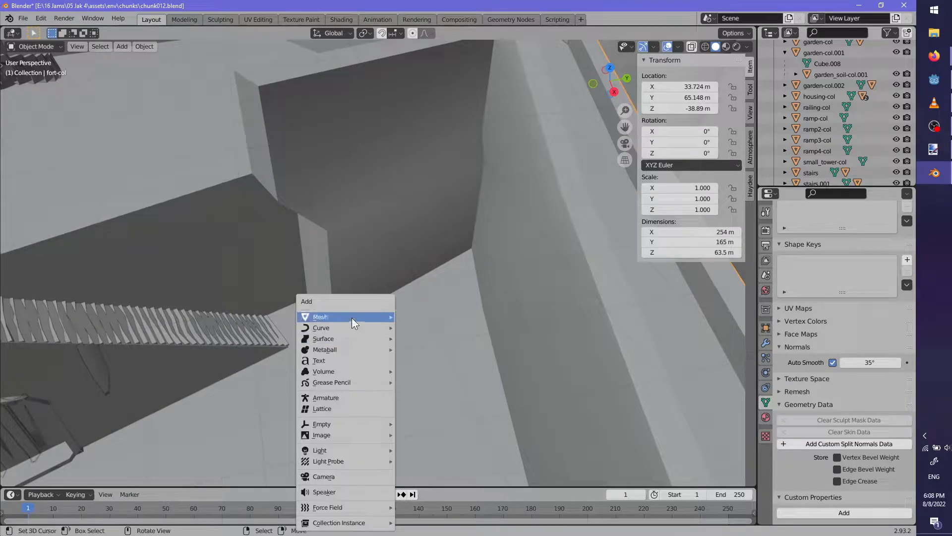
mouse_move(352, 317)
left_click(439, 326)
Rotate the cube to 25.3° about Z and move it onto the ground beside the wall corner
scroll(447, 332, "up", 3)
middle_click_drag(483, 320, 515, 304)
key("r")
key("z")
left_click(441, 329)
key("g")
left_click(457, 307)
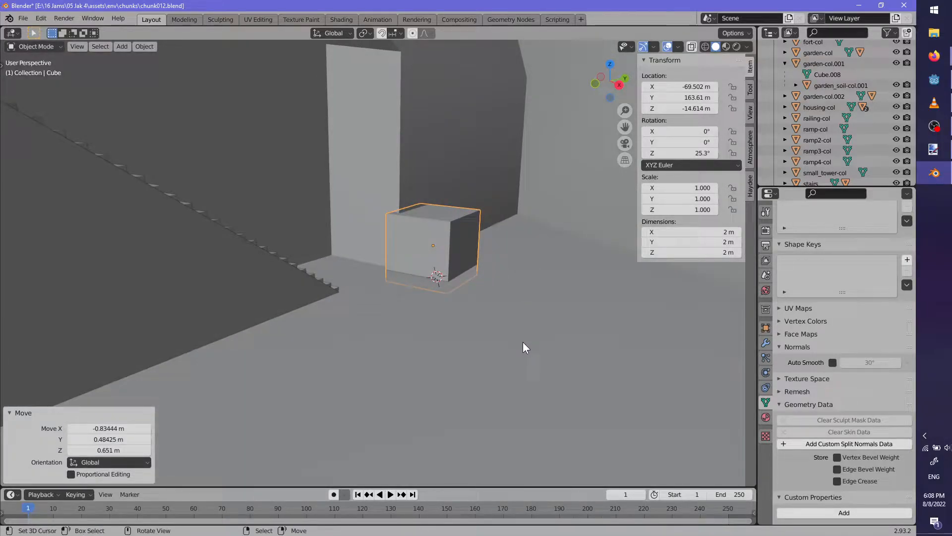
Scale the cube's mesh narrower in X and Y and shorter along Z to form a small upright block
key("Tab")
key("shift+z")
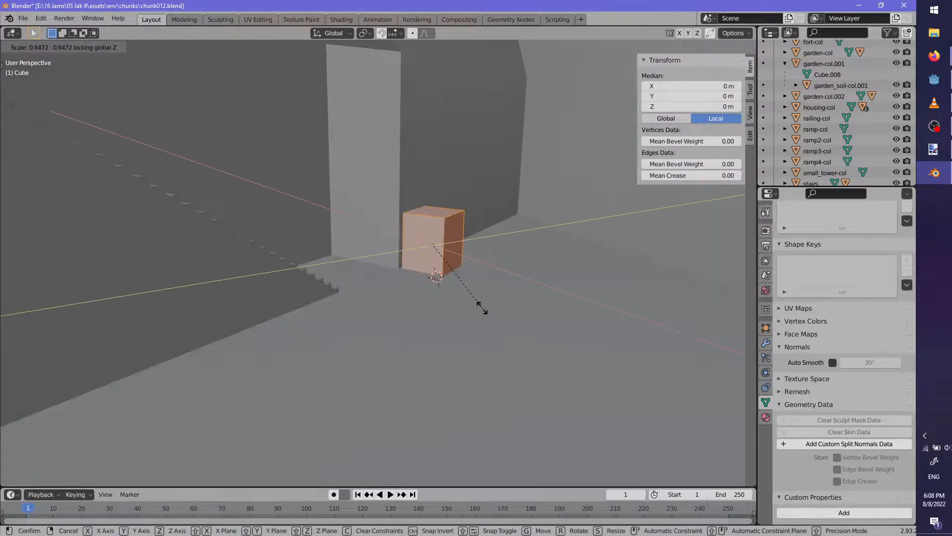
left_click(449, 266)
scroll(511, 344, "up", 3)
key("s")
key("shift+z")
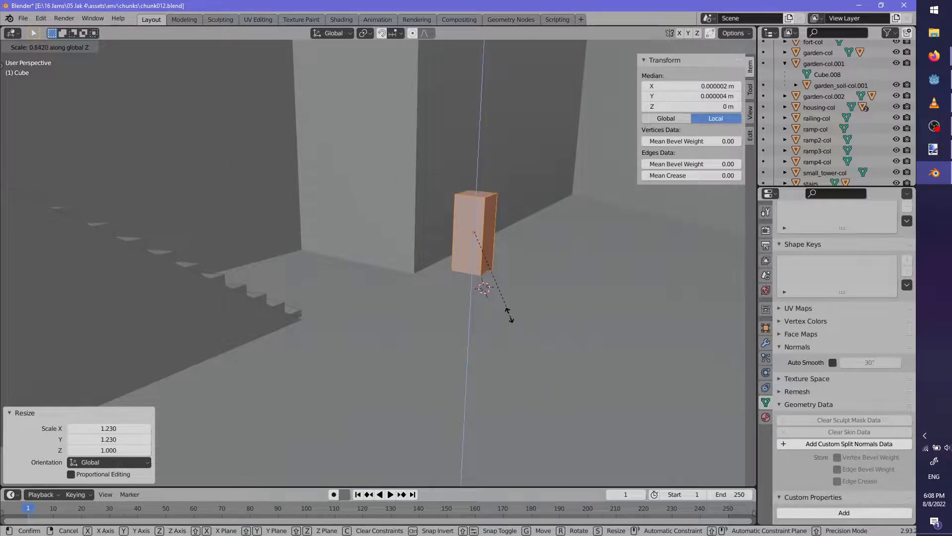
left_click(485, 290)
Move the upright block close against the wall corner beside the stairs
key("Tab")
key("g")
left_click(474, 313)
middle_click_drag(474, 313, 421, 372)
key("g")
left_click(415, 372)
middle_click_drag(453, 341, 447, 304)
Cut the block with a horizontal loop at factor -0.500 and a vertical loop at factor -0.608
key("Tab")
scroll(446, 304, "up", 3)
key("ctrl+r")
left_click(398, 231)
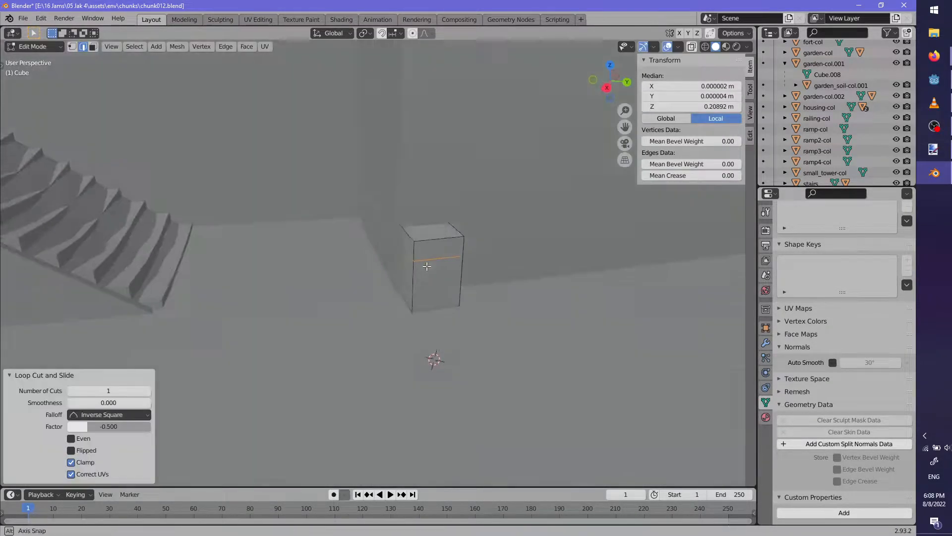
middle_click_drag(399, 233, 433, 243)
key("ctrl+r")
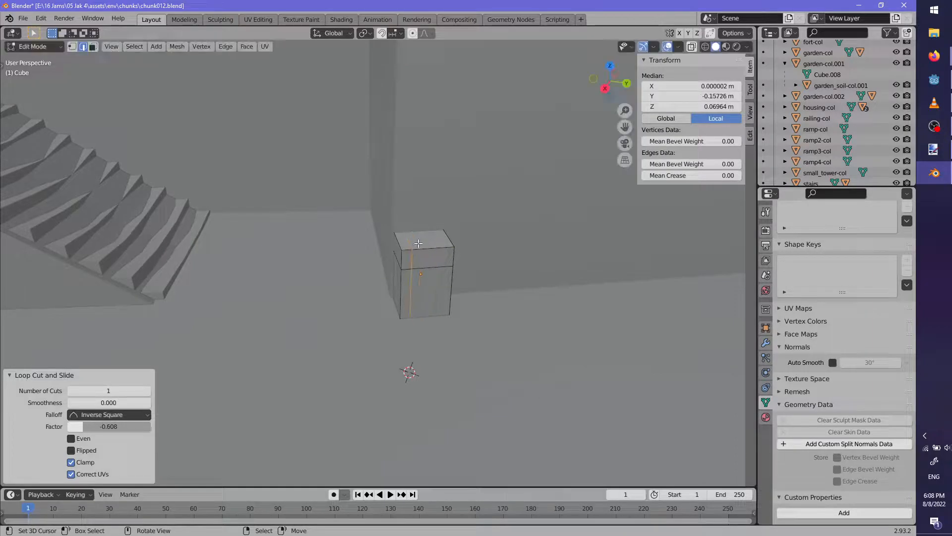
Select the box's lower side face in face mode and set the pivot point to 3D Cursor
left_click(92, 46)
left_click(417, 289)
middle_click_drag(417, 289, 496, 246)
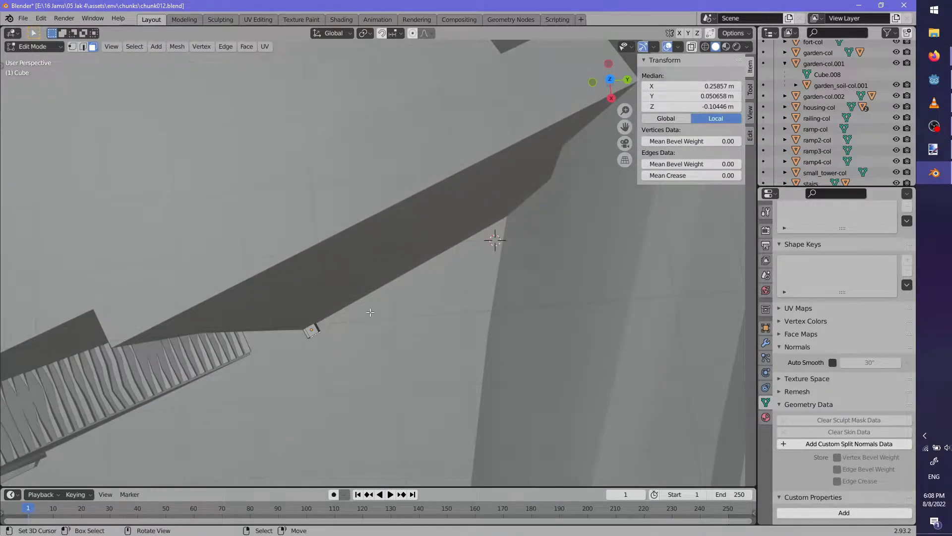
middle_click_drag(375, 311, 388, 264, "shift")
left_click(364, 33)
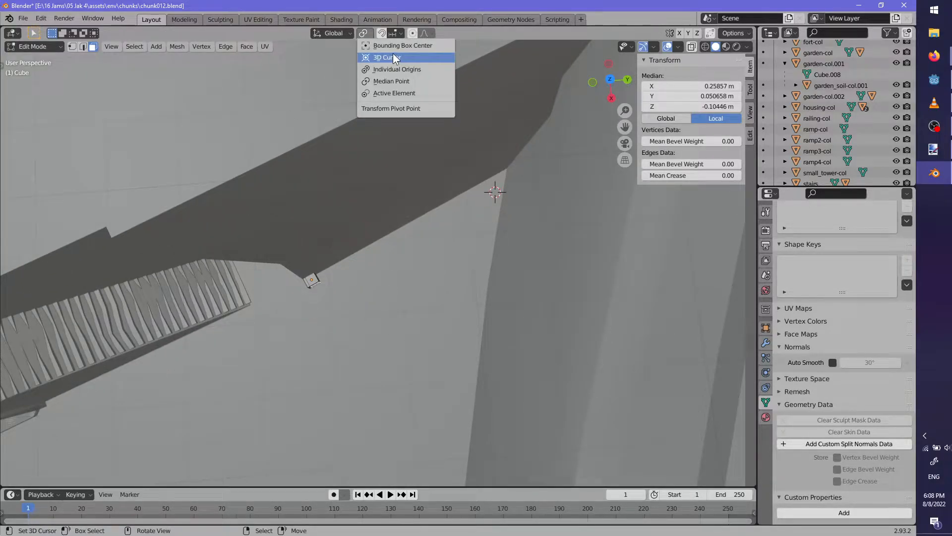
left_click(392, 57)
Extrude the selected face three times, rotating each new segment about global Z around the 3D cursor to form a curved curb
key("e")
right_click(277, 363)
key("r")
key("z")
left_click(298, 390)
key("e")
right_click(298, 391)
key("r")
key("z")
left_click(341, 427)
key("e")
right_click(343, 422)
key("r")
key("z")
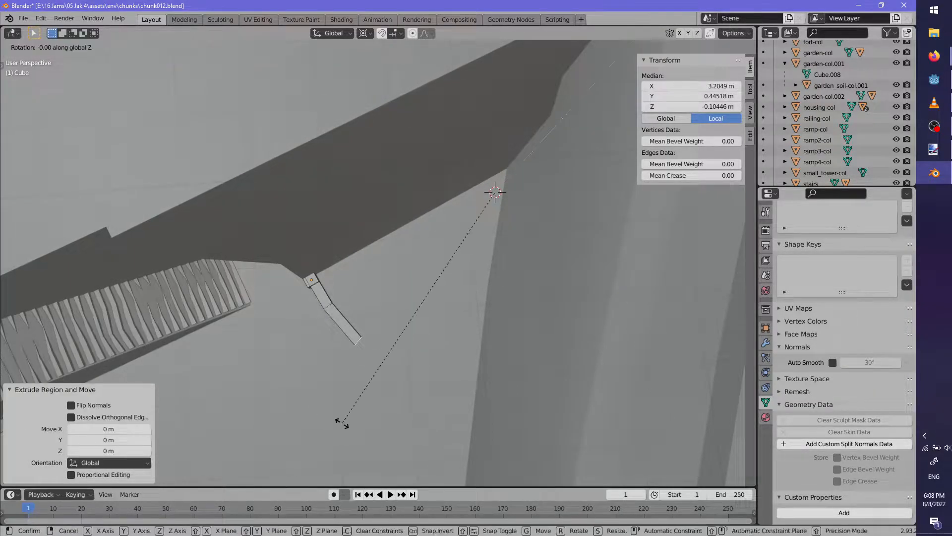
left_click(389, 447)
Extrude two more segments rotated about global Z around the 3D cursor, extending the curb to the far wall
key("e")
right_click(407, 454)
key("r")
key("z")
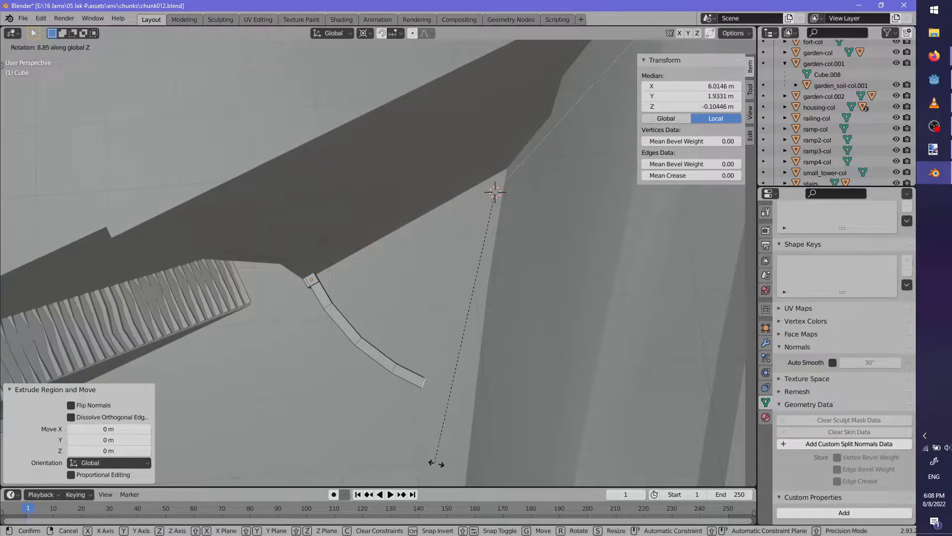
left_click(465, 471)
key("e")
right_click(469, 471)
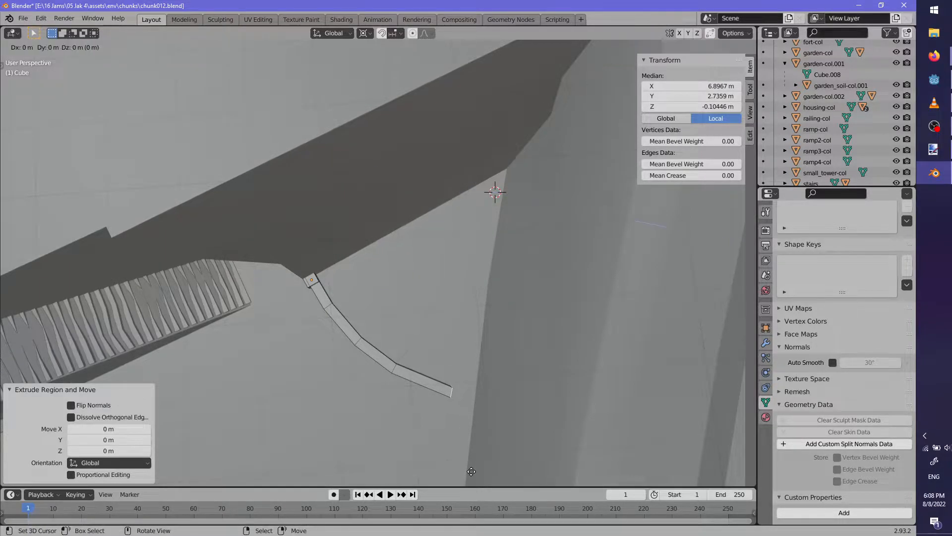
key("r")
key("z")
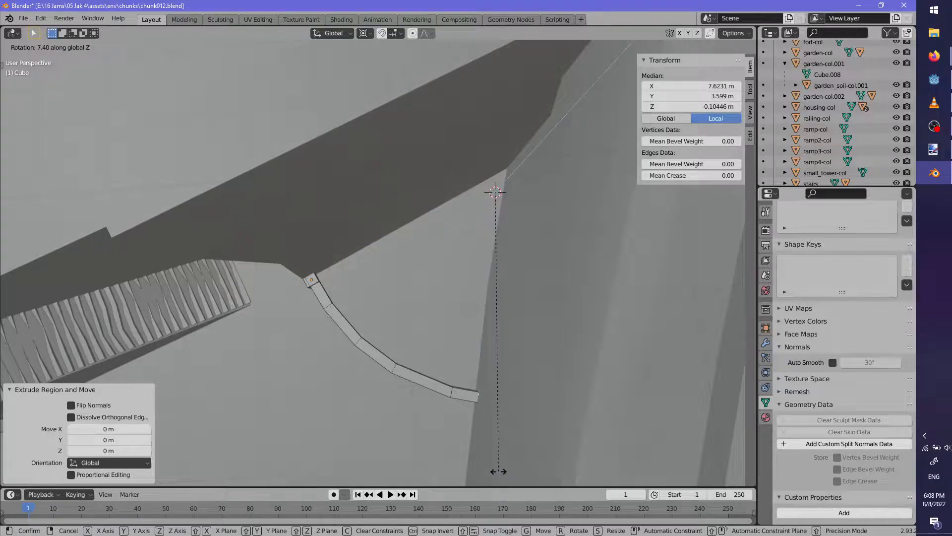
left_click(498, 471)
Add a loop cut near the curb's far end and extrude the end section's outer side face about 0.32 m
middle_click_drag(498, 471, 151, 150)
left_click(458, 418)
right_click(457, 418)
left_click(92, 47)
left_click(472, 387)
key("e")
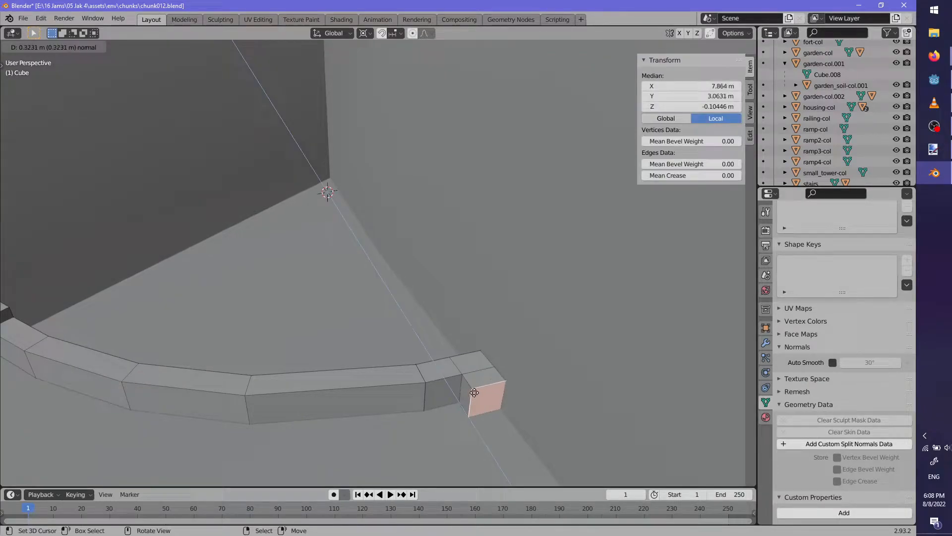
left_click(474, 392)
Extrude the end block's two top faces upward to form a raised post, and return to Object Mode
right_click(471, 361)
right_click(482, 374, "shift")
key("e")
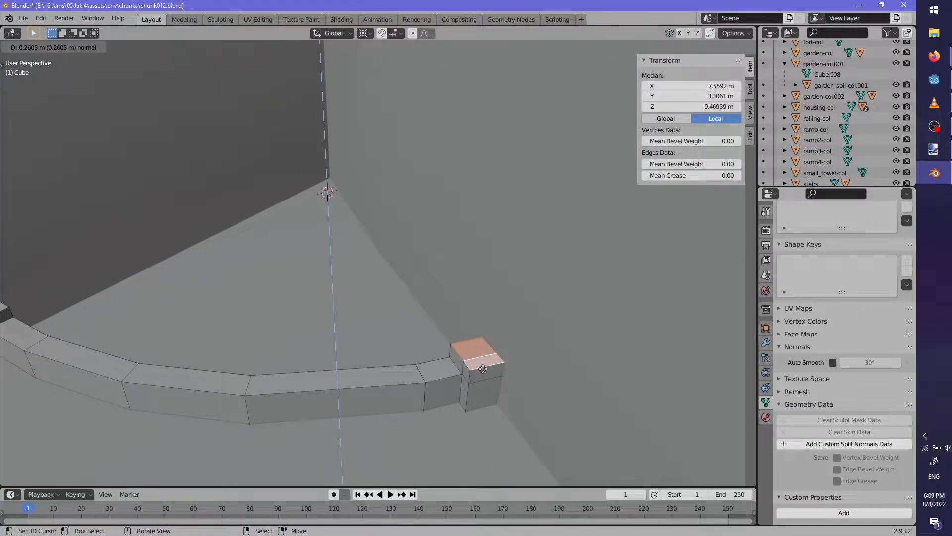
left_click(477, 362)
scroll(421, 372, "down", 4)
key("Tab")
Shade the curb smooth and enable Auto Smooth at 30°
middle_click_drag(381, 346, 406, 336, "shift")
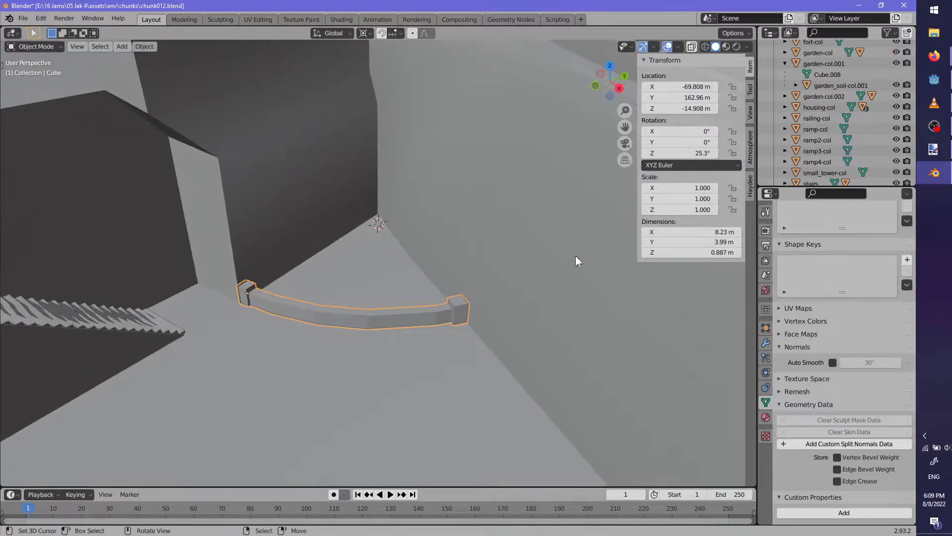
key("F3")
key("Return")
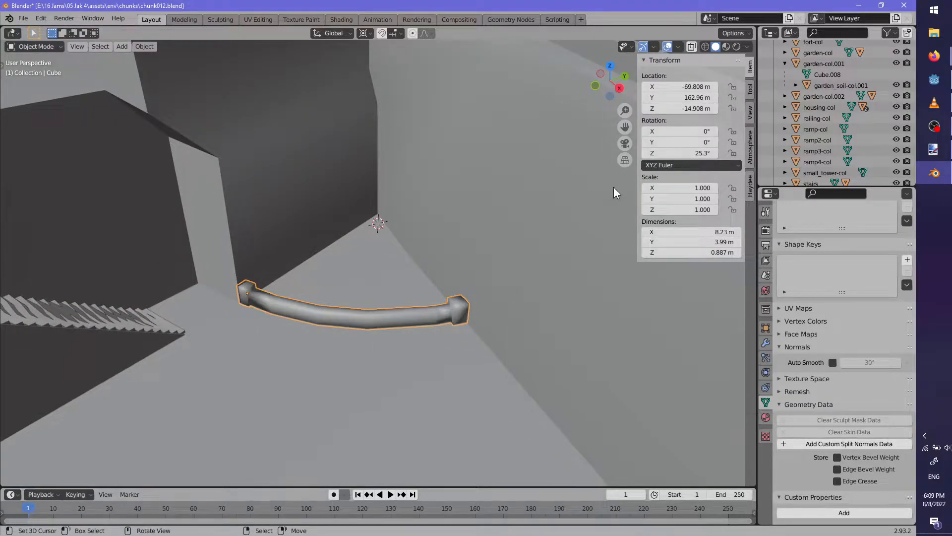
scroll(813, 97, "up", 4)
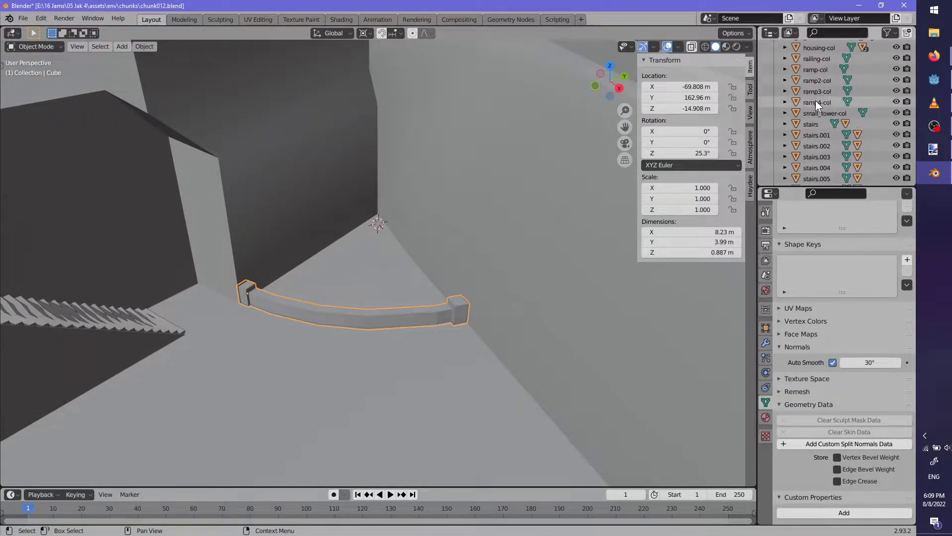
Rename the curb object as garden-col.003
scroll(821, 82, "up", 3)
key("F2")
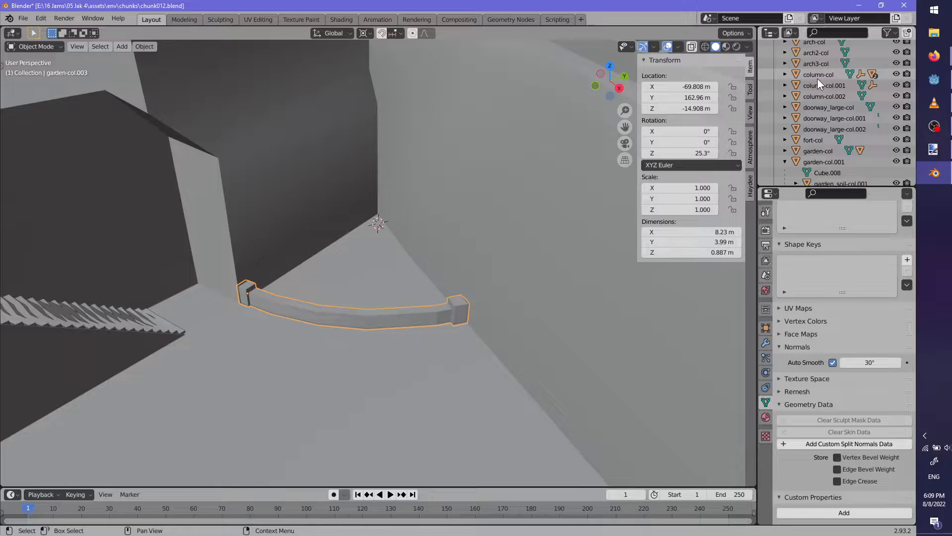
scroll(832, 126, "down", 5)
Add a mesh plane and move it into the corner area enclosed by the curb
middle_click_drag(563, 182, 388, 273)
key("shift+a")
mouse_move(388, 273)
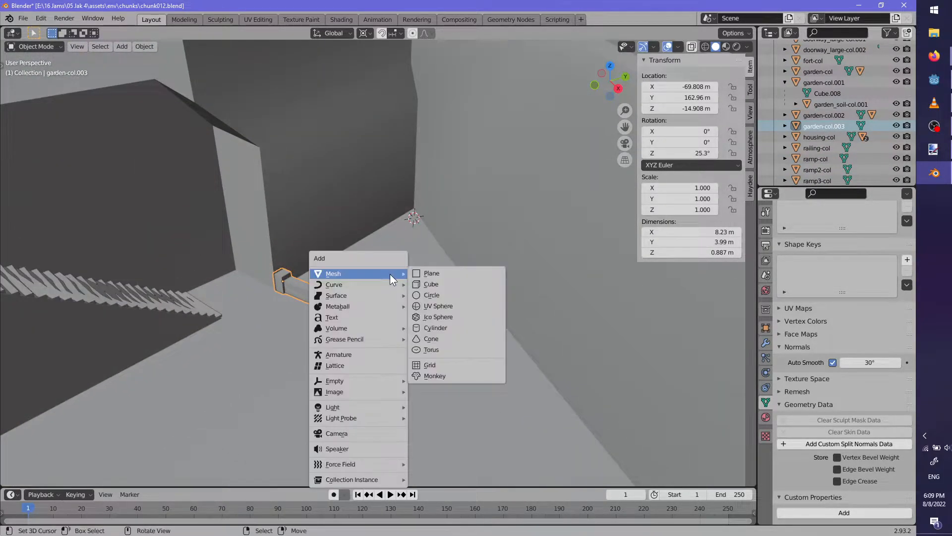
left_click(492, 272)
middle_click_drag(453, 271, 459, 227)
key("g")
left_click(439, 280)
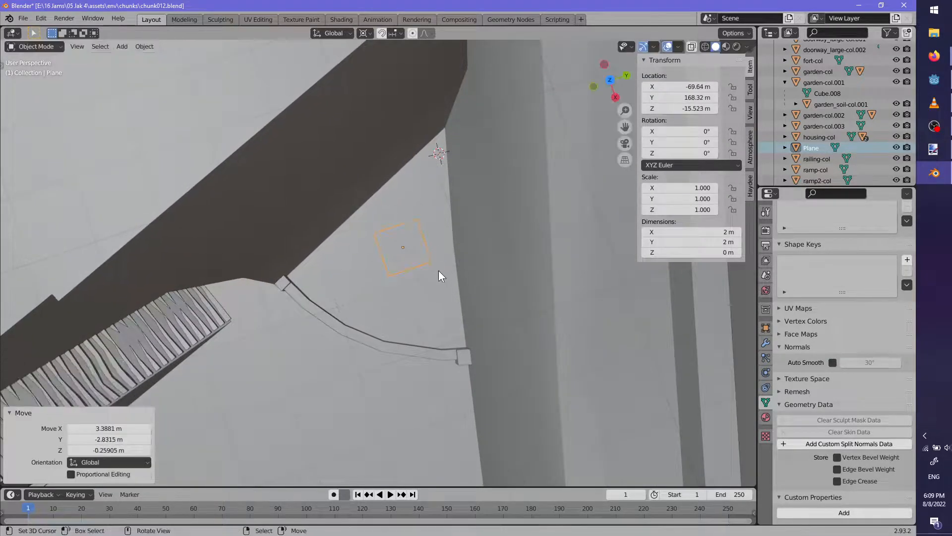
Set the pivot point to Median Point and rotate the plane about 18.3° around Z
middle_click_drag(442, 272, 465, 257)
key("r")
key("z")
right_click(466, 241)
left_click(365, 33)
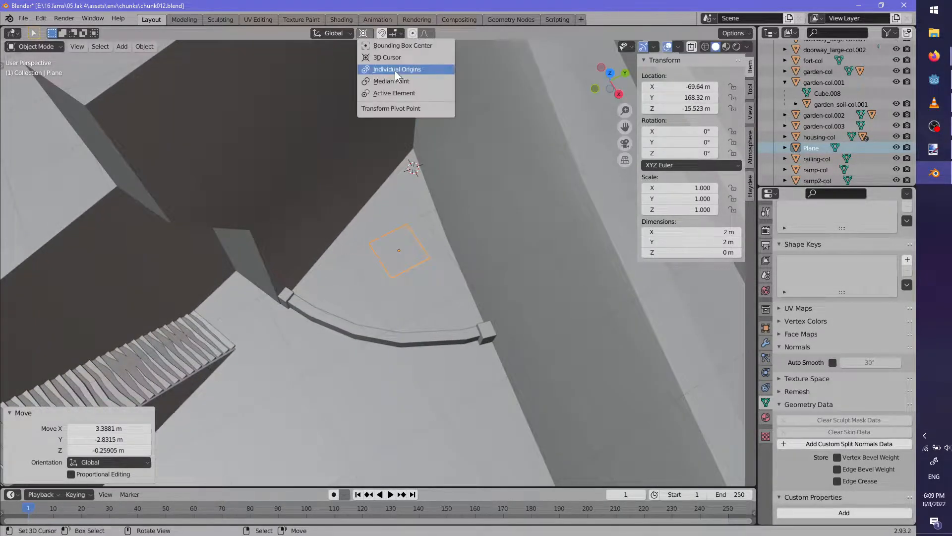
left_click(396, 81)
key("r")
key("z")
left_click(425, 282)
Raise the plane about 0.74 m along Z
middle_click_drag(425, 282, 448, 242)
key("g")
key("z")
left_click(438, 255)
Divide the plane into four equal quads with centred loop cuts in Edit Mode
scroll(439, 251, "down", 3)
scroll(436, 282, "up", 4)
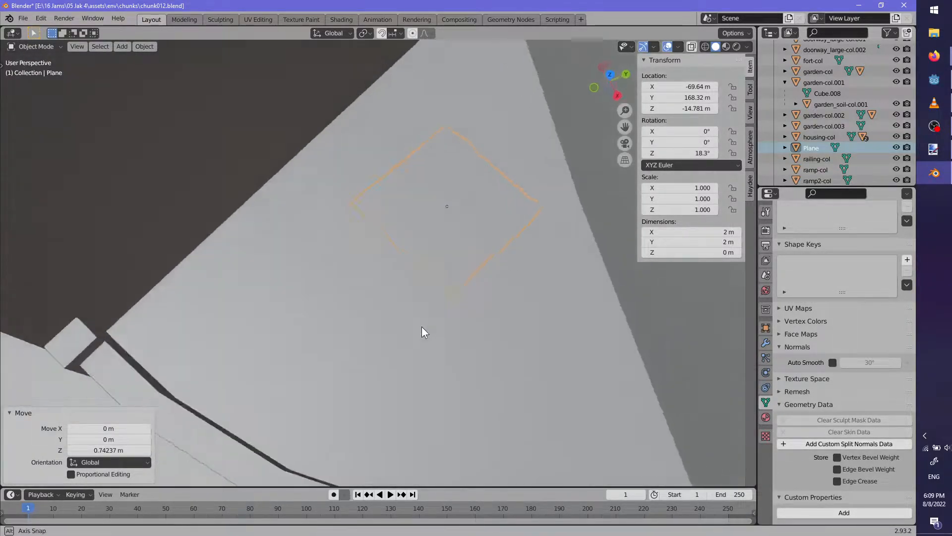
key("Tab")
right_click(444, 195)
key("ctrl+r")
left_click(459, 230)
right_click(459, 230)
middle_click_drag(459, 229, 358, 313)
Move one outer edge of the plane to the middle of the curb and rotate it about 26.5° to follow the curve
right_click(425, 278)
scroll(424, 288, "down", 3)
key("g")
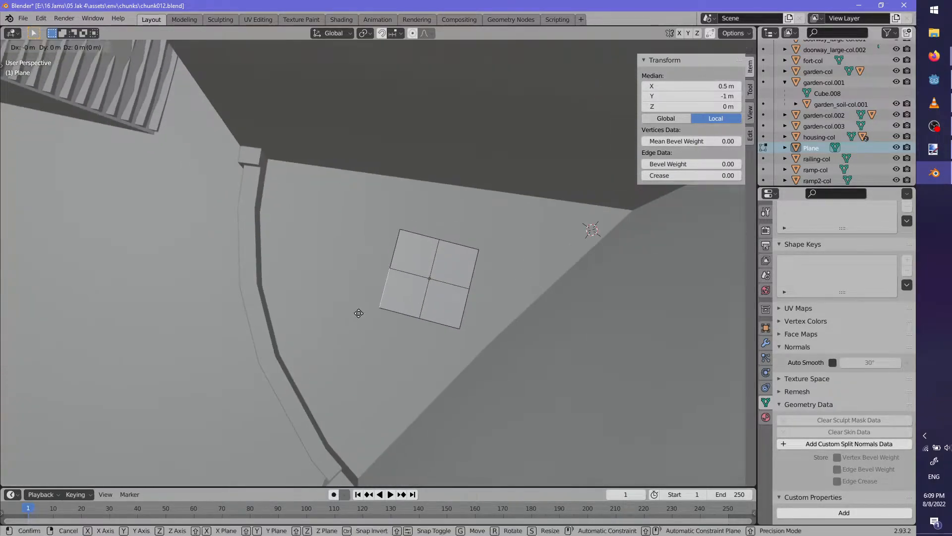
left_click(291, 351)
key("r")
left_click(303, 330)
key("g")
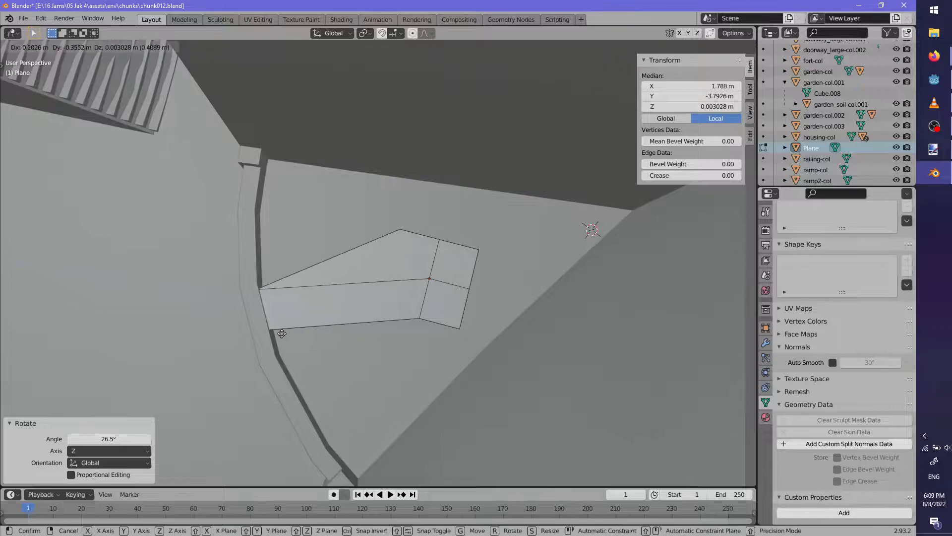
left_click(281, 331)
Select another outer edge of the plane and move it beside the curb's end post
middle_click_drag(292, 331, 366, 275)
right_click(459, 265)
key("g")
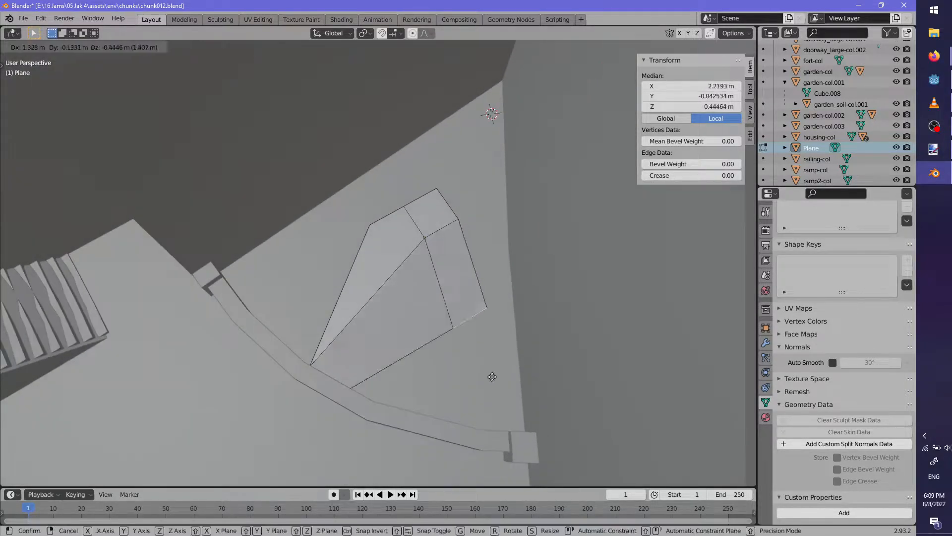
left_click(462, 238)
middle_click_drag(461, 238, 436, 427)
scroll(437, 427, "up", 2)
key("r")
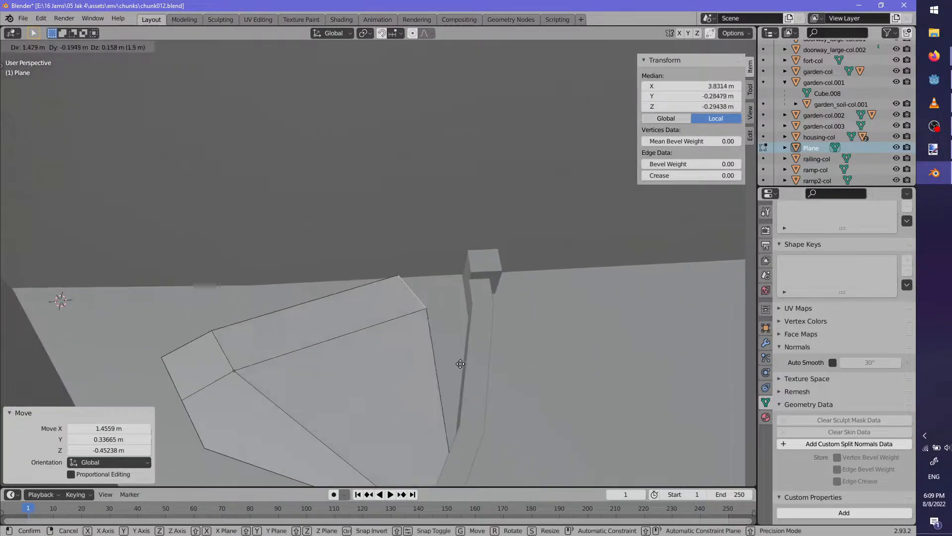
left_click(458, 361)
key("g")
left_click(461, 362)
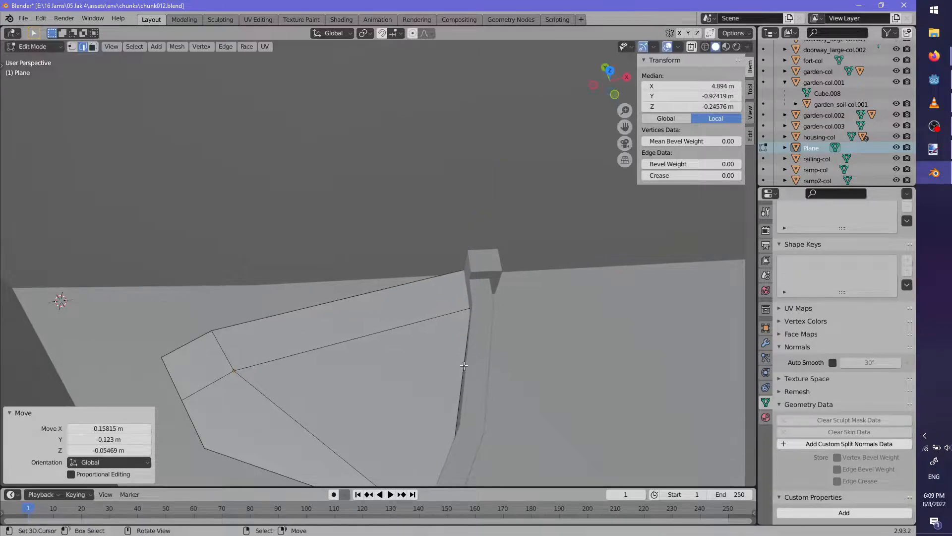
Scale the selected edge by about 2.68, then move and rotate it to lie along the curb up to the end post
key("s")
left_click(477, 461)
middle_click_drag(477, 461, 347, 328)
key("g")
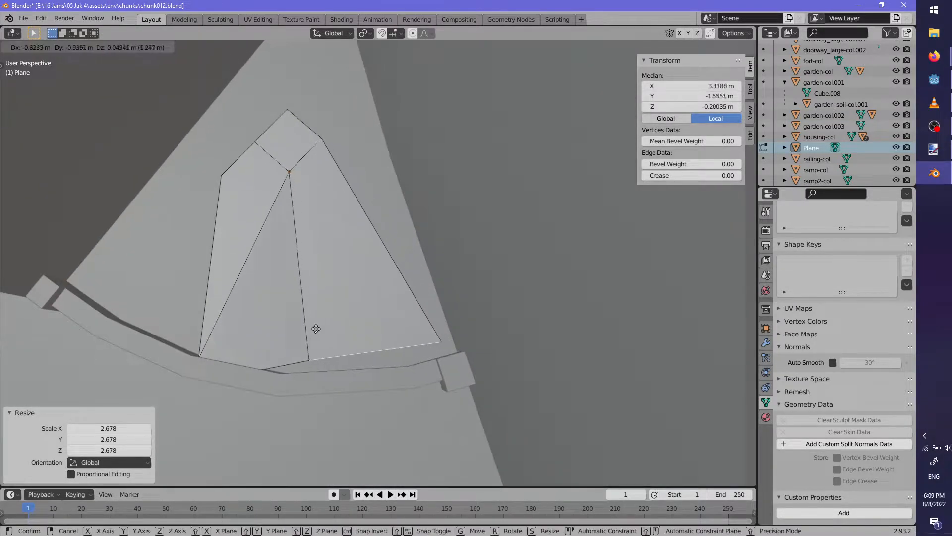
left_click(345, 351)
key("r")
left_click(521, 294)
Move the plane's free corner vertex horizontally to the curb's other end post, keeping its height locked
middle_click_drag(520, 294, 380, 283)
right_click(292, 226)
middle_click_drag(292, 226, 480, 216, "shift")
key("r")
right_click(480, 171)
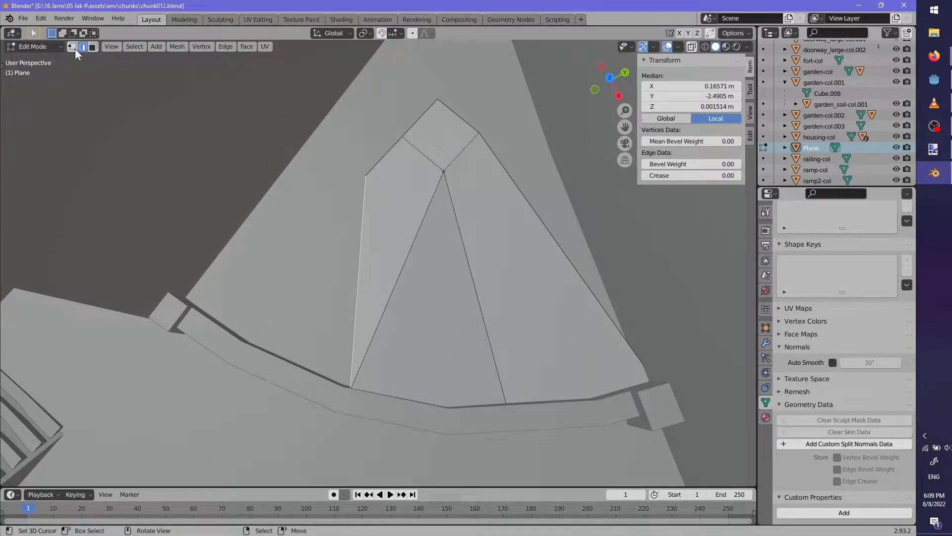
key("g")
key("shift+z")
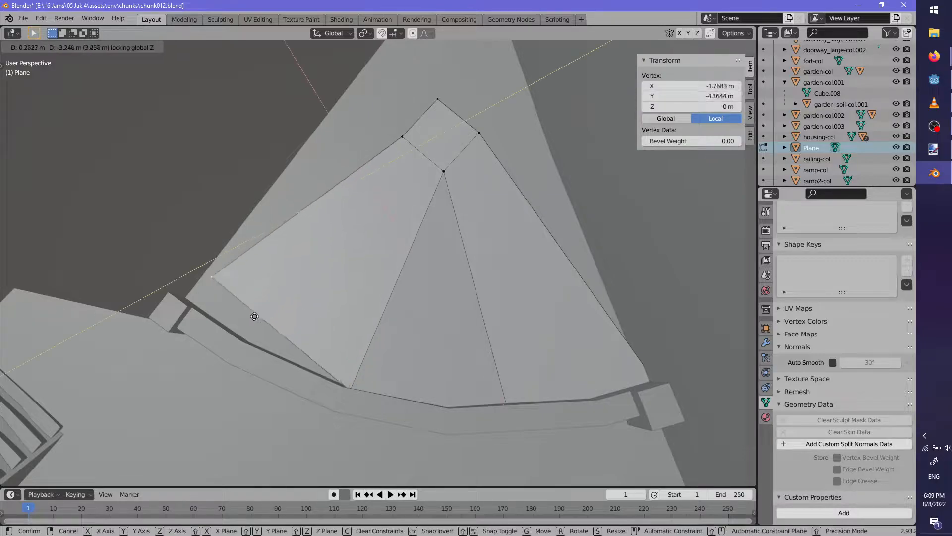
left_click(221, 334)
Move the plane's centre vertex horizontally toward the curb, about 1.25 m in X and -2.06 m in Y
middle_click_drag(275, 312, 314, 292, "shift")
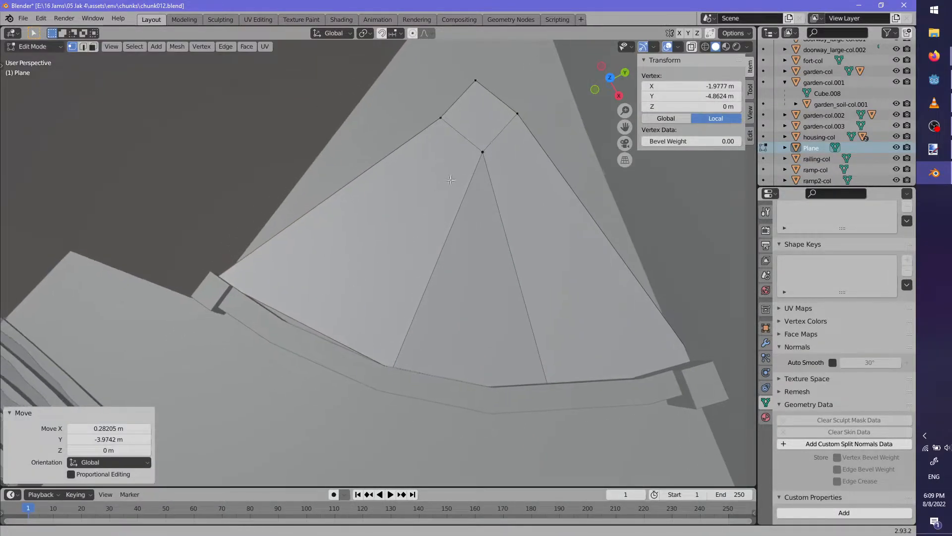
middle_click_drag(454, 170, 443, 220, "shift")
key("g")
left_click(410, 362)
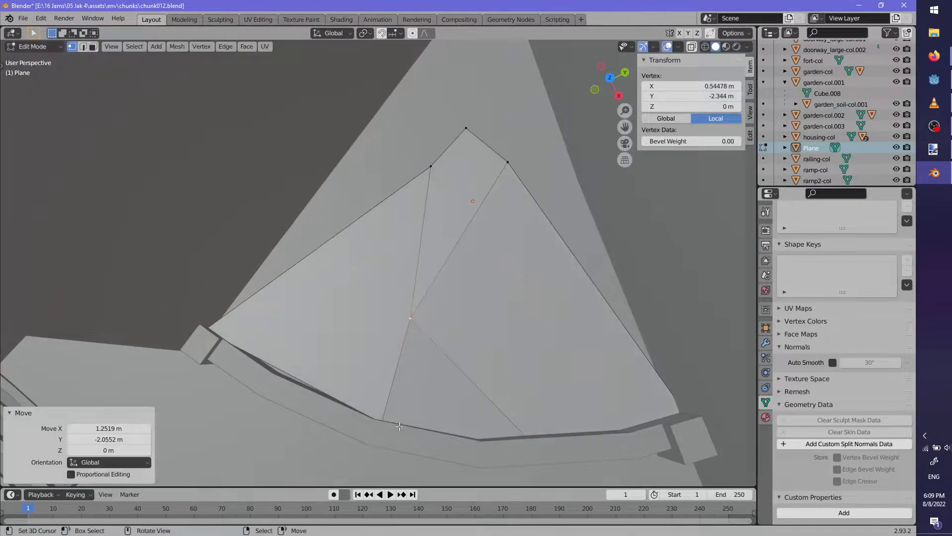
Turn on X-ray and move the front vertex horizontally along the curb toward the stair-side post
key("alt+z")
left_click(382, 421)
key("g")
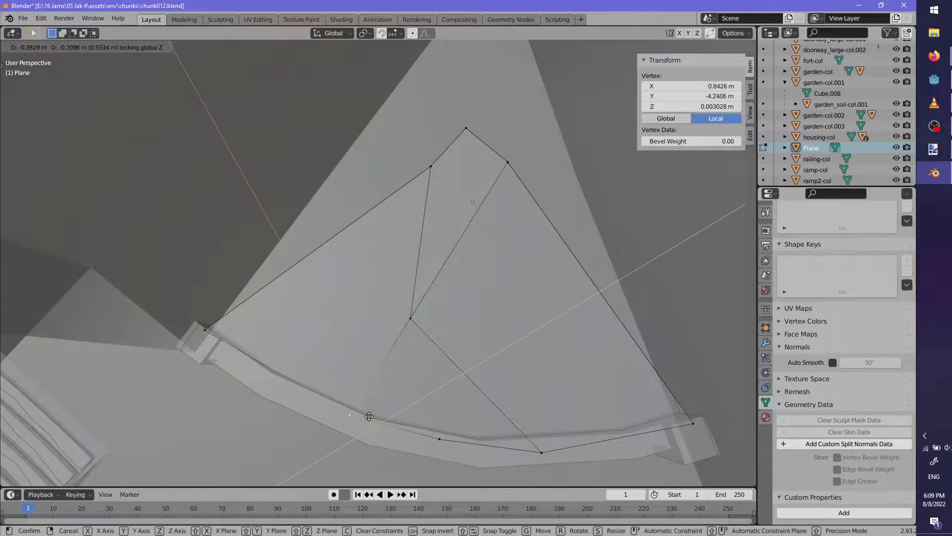
left_click(350, 414)
Move the back vertex on the stair side against the adjoining dark wall
middle_click_drag(349, 415, 330, 482, "shift")
left_click(411, 233)
key("g")
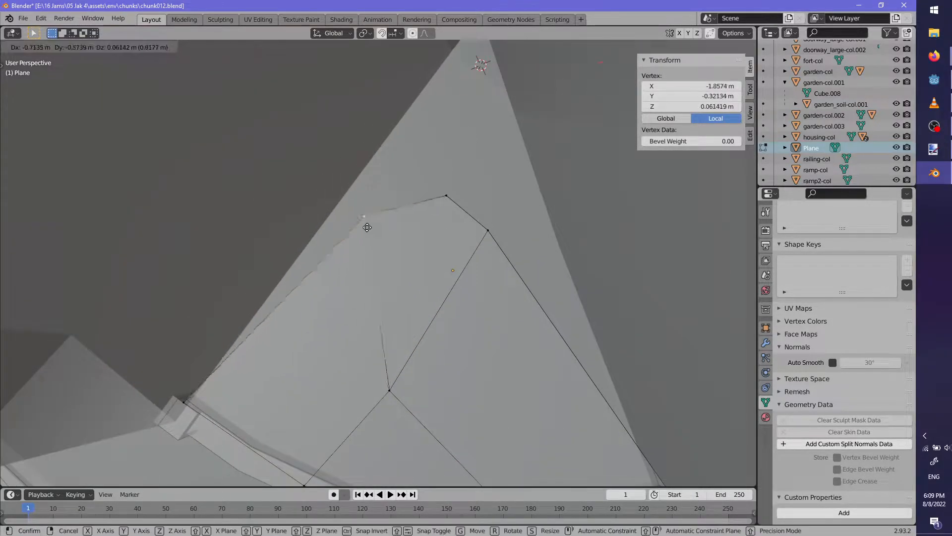
left_click(353, 227)
Move the remaining back vertices out to the far wall and into the corner where the two walls meet
left_click(447, 196)
key("shift+z")
left_click(574, 236)
middle_click_drag(575, 236, 426, 181, "shift")
left_click(434, 273)
scroll(449, 250, "down", 3)
key("g")
left_click(467, 127)
key("g")
left_click(524, 264)
Raise the plane's centre vertex about 0.17 m, deselect everything and leave Edit Mode
middle_click_drag(446, 261, 513, 266)
right_click(287, 299)
key("g")
left_click(292, 276)
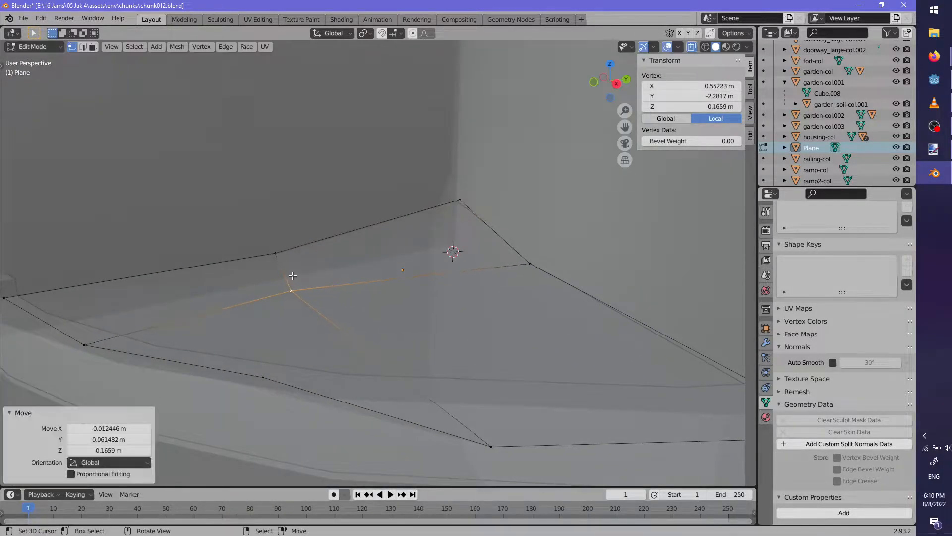
scroll(293, 275, "down", 5)
key("alt+a")
key("Tab")
Move the front vertex horizontally onto the curb, about 0.17 m in X and -0.11 m in Y
middle_click_drag(430, 278, 497, 262)
key("Tab")
scroll(350, 312, "up", 3)
right_click(396, 295)
scroll(554, 287, "up", 1)
key("g")
left_click(538, 283)
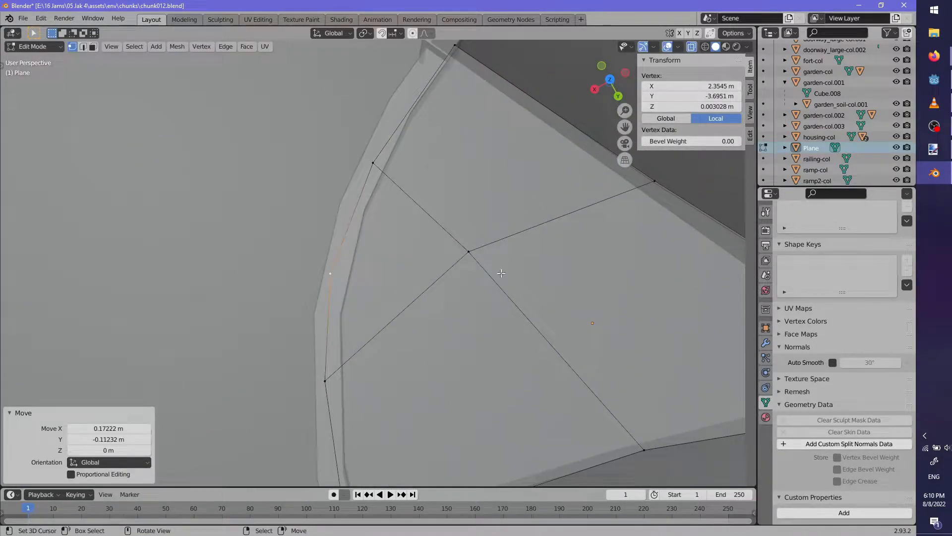
Lower the front vertex at the curb about 0.14 m along Z so it sits inside the curb
key("Tab")
middle_click_drag(378, 332, 295, 341)
key("Tab")
left_click(263, 264)
key("g")
key("z")
left_click(265, 286)
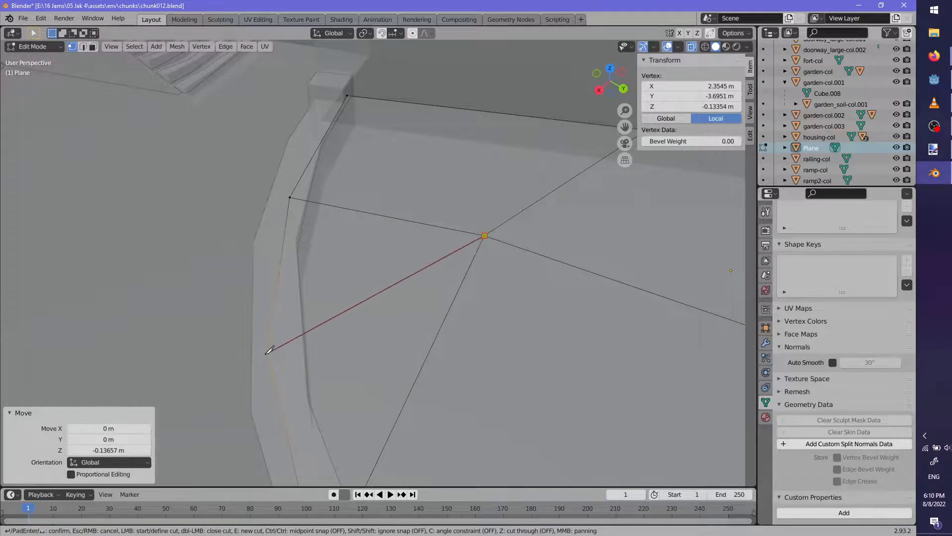
Cut an edge from the plane's centre vertex to the front curb vertex and leave Edit Mode
key("Return")
middle_click_drag(278, 345, 381, 317)
key("Tab")
scroll(466, 329, "down", 3)
key("F3")
key("Return")
left_click(456, 298)
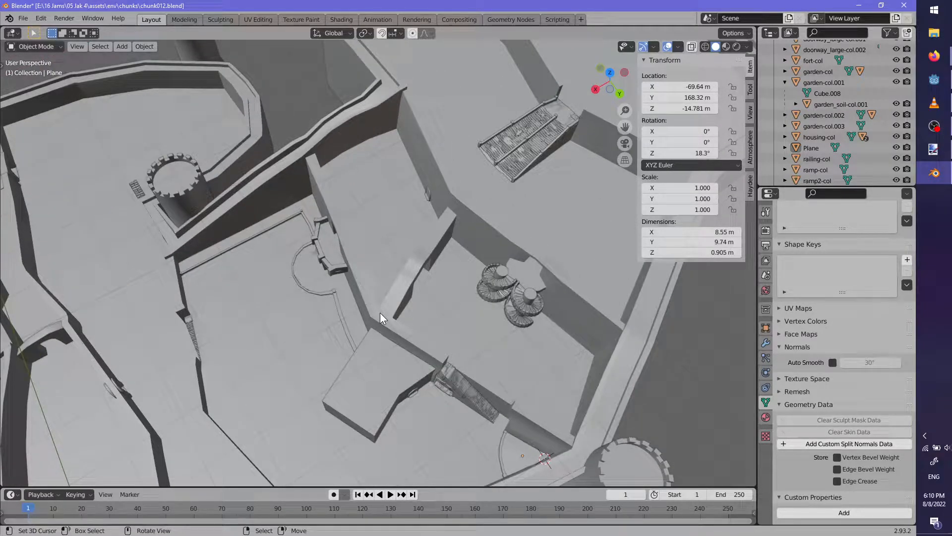
Examine the terraces, walls and staircases across the level for another spot suited to a garden bed
middle_click_drag(418, 218, 409, 58)
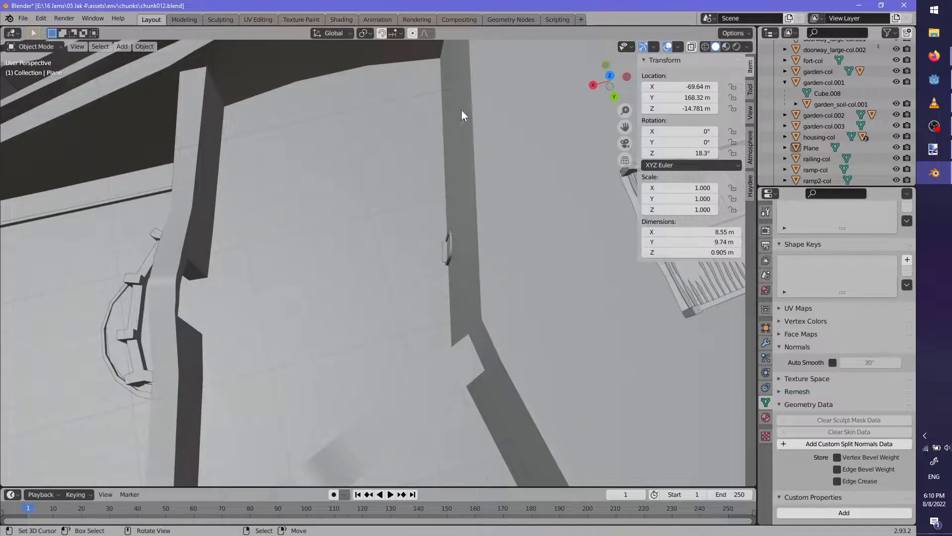
middle_click_drag(339, 135, 415, 239)
middle_click_drag(416, 271, 454, 244)
middle_click_drag(520, 233, 348, 302)
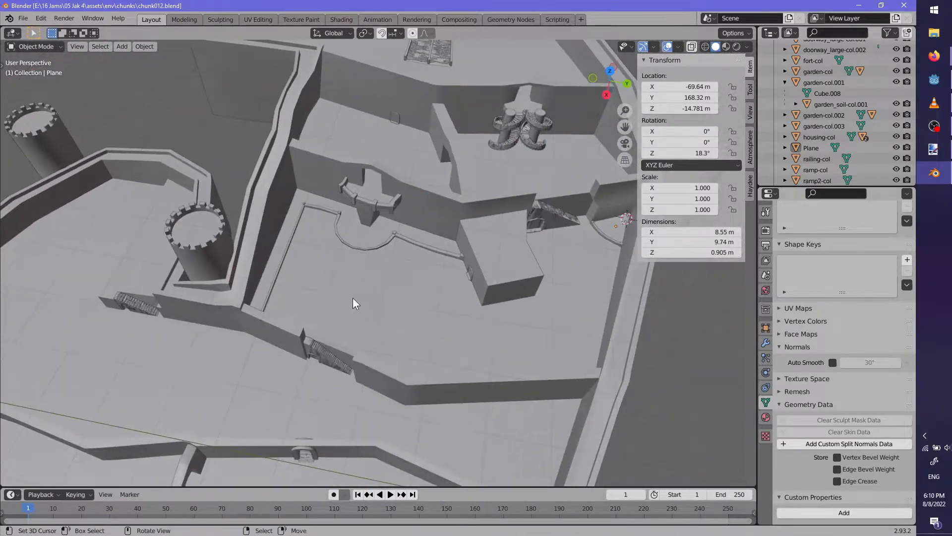
middle_click_drag(393, 222, 425, 397)
scroll(372, 203, "up", 2)
scroll(367, 251, "down", 3)
scroll(367, 252, "up", 2)
scroll(368, 251, "down", 1)
middle_click_drag(352, 266, 484, 300, "shift")
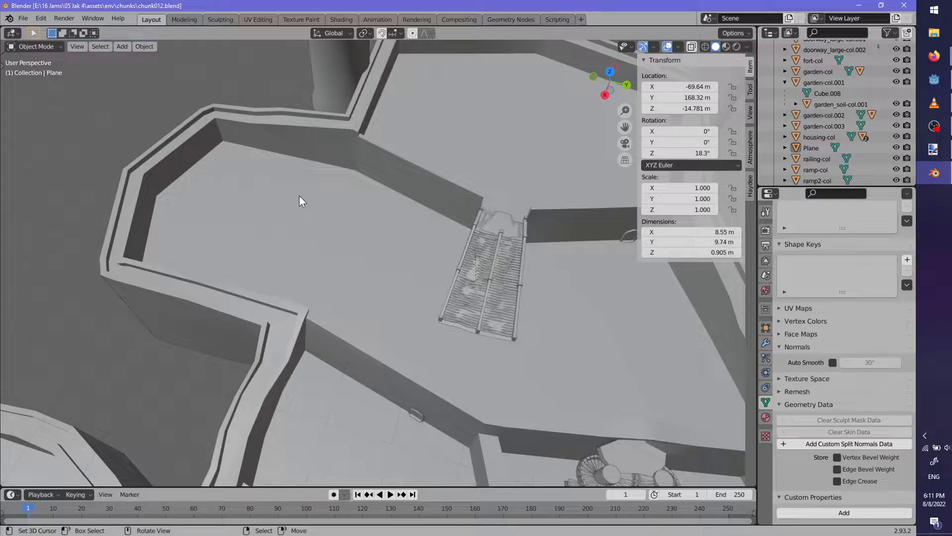
Add a cube and move it to the open ground beside the foot of the wide double staircase
scroll(446, 209, "up", 2)
middle_click_drag(490, 252, 438, 286)
key("shift+a")
mouse_move(468, 286)
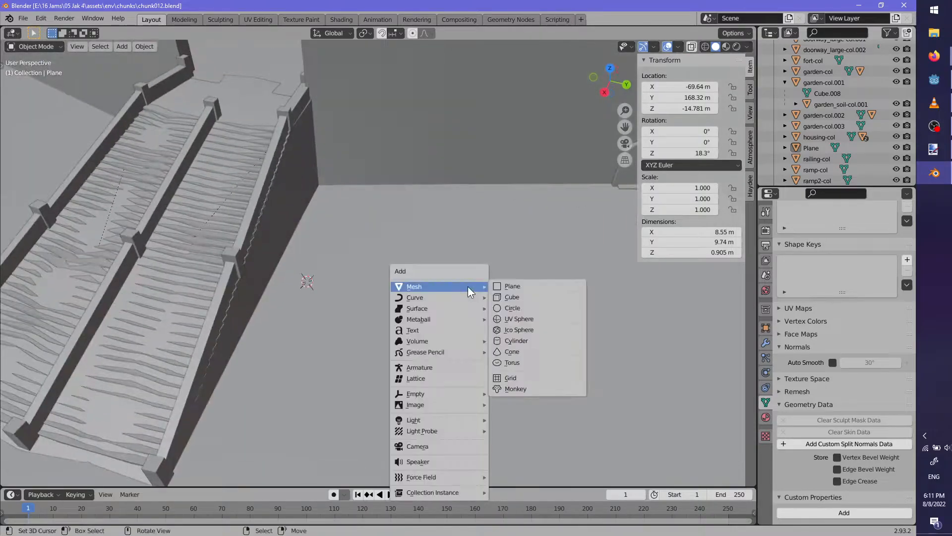
left_click(524, 297)
middle_click_drag(442, 297, 563, 240)
key("g")
left_click(346, 166)
Position the cube near the stairs' bottom post and lower it along Z into the ground
middle_click_drag(356, 245, 381, 263, "shift")
key("g")
key("z")
left_click(383, 204)
middle_click_drag(382, 203, 406, 357)
key("g")
left_click(388, 252)
middle_click_drag(389, 252, 481, 350)
key("g")
key("z")
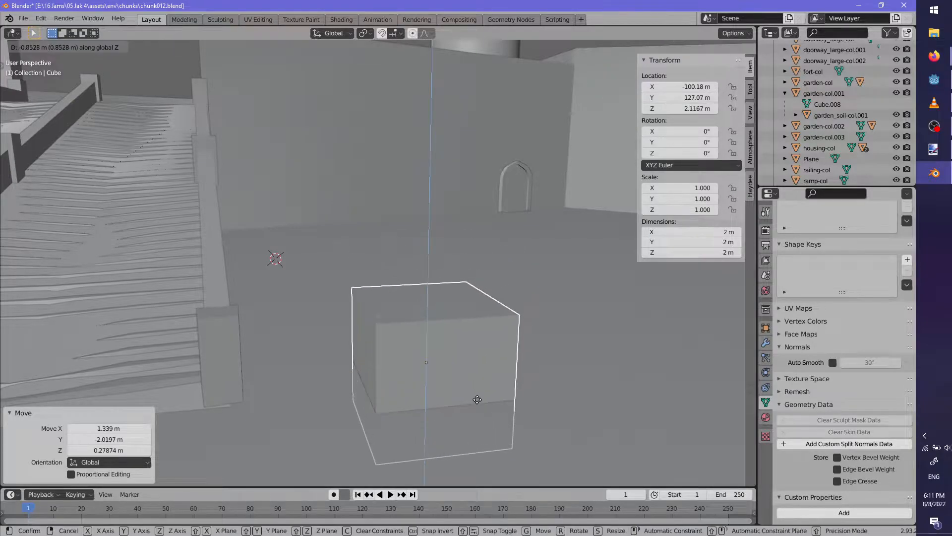
left_click(481, 434)
Scale the cube into a post about 0.38 m square and 1.1 m tall
key("s")
key("shift+z")
left_click(452, 383)
key("s")
key("z")
left_click(463, 427)
key("g")
key("z")
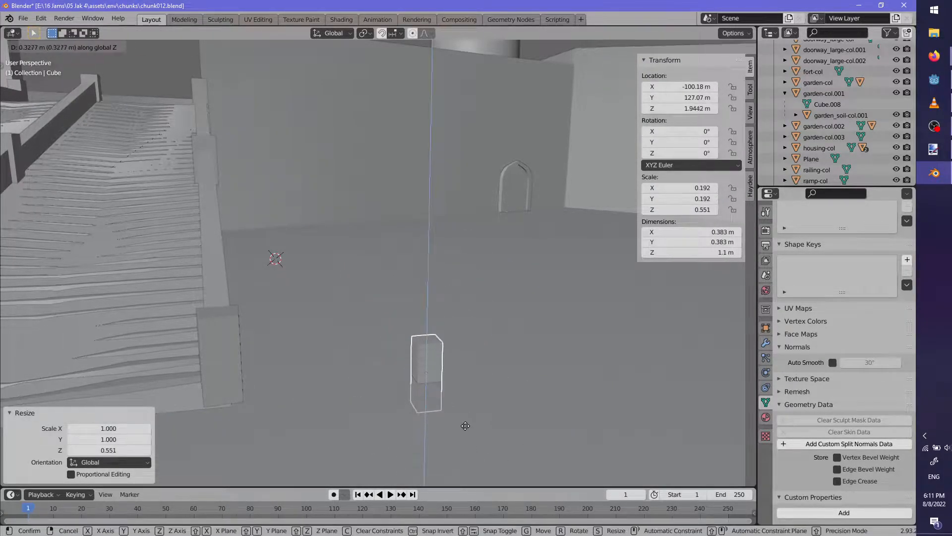
left_click(467, 406)
Shift the post's mesh upward from its origin in Edit Mode, and raise the post object about 0.19 m along Z
key("Tab")
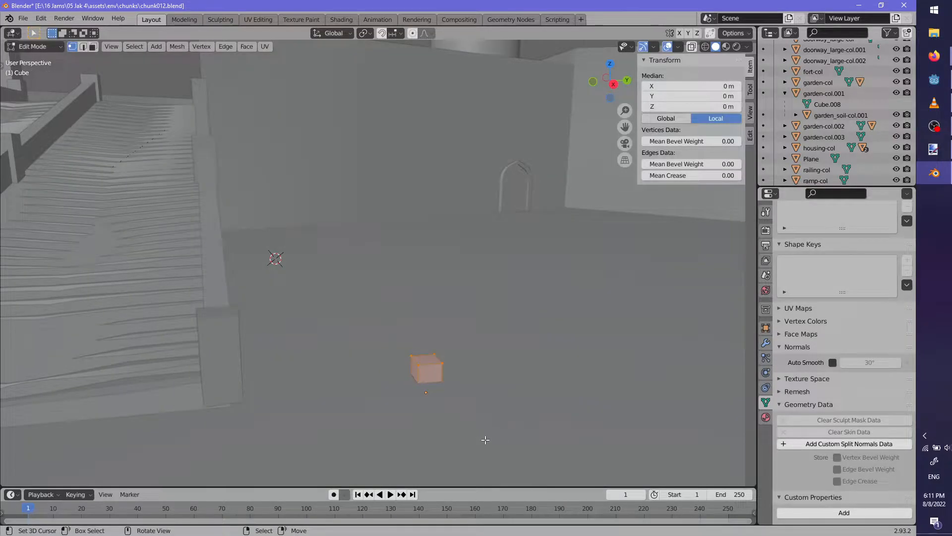
key("g")
key("z")
left_click(478, 417)
key("Tab")
key("g")
key("z")
left_click(478, 419)
Apply the post's scale and add a horizontal loop cut around its upper part
key("ctrl+a")
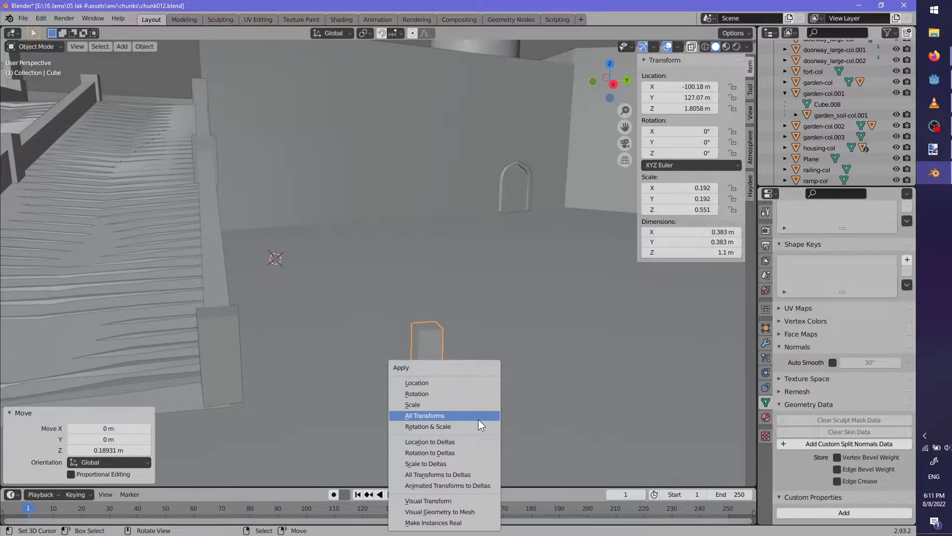
left_click(464, 404)
middle_click_drag(465, 381, 308, 350)
key("Tab")
scroll(308, 351, "up", 3)
left_click(247, 379)
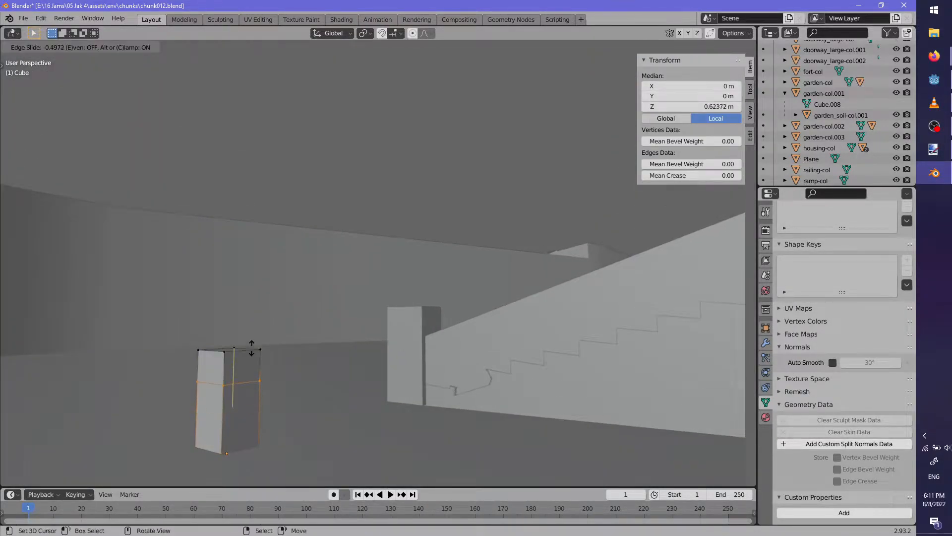
left_click(251, 347)
Extrude the post's lower side face about 2.6 m towards the bottom stair post to form a short curb
left_click(93, 47)
middle_click_drag(198, 280, 555, 332)
left_click(489, 347)
key("e")
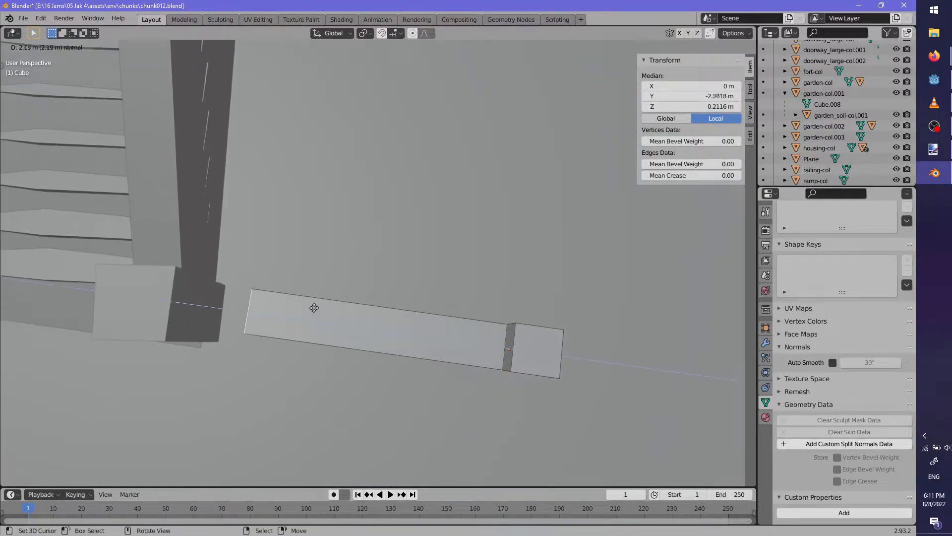
left_click(272, 306)
Rotate the curb 5.39° about Z and shift it horizontally about -0.14 m in X and -0.11 m in Y to meet the stairs
middle_click_drag(272, 306, 275, 354)
right_click(277, 354)
scroll(340, 333, "down", 5)
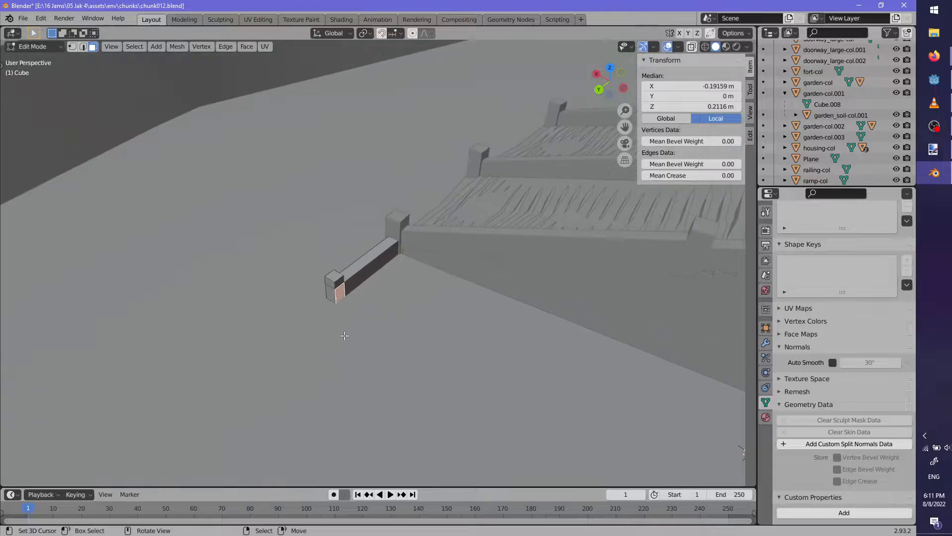
middle_click_drag(340, 334, 371, 397)
middle_click_drag(372, 397, 335, 421, "shift")
scroll(332, 381, "down", 4)
key("Tab")
key("r")
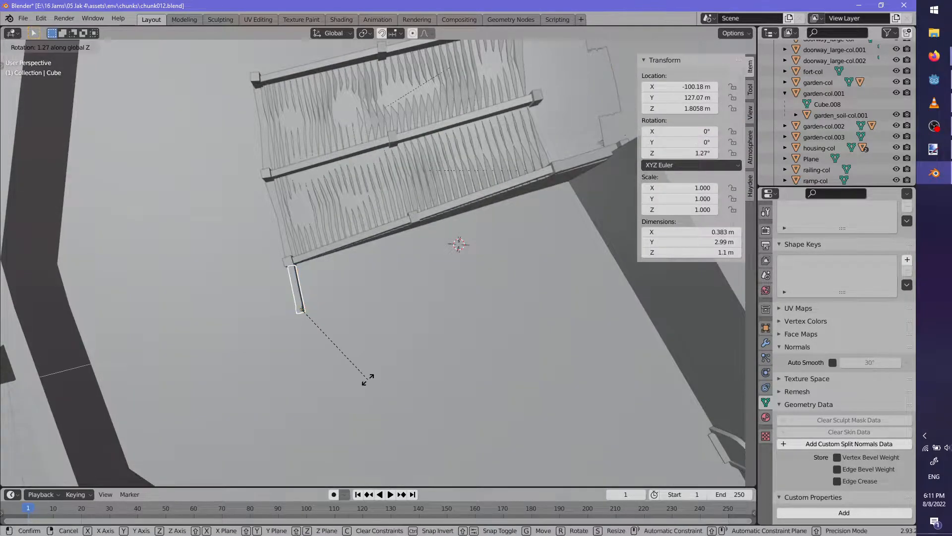
left_click(370, 370)
scroll(484, 409, "up", 3)
key("g")
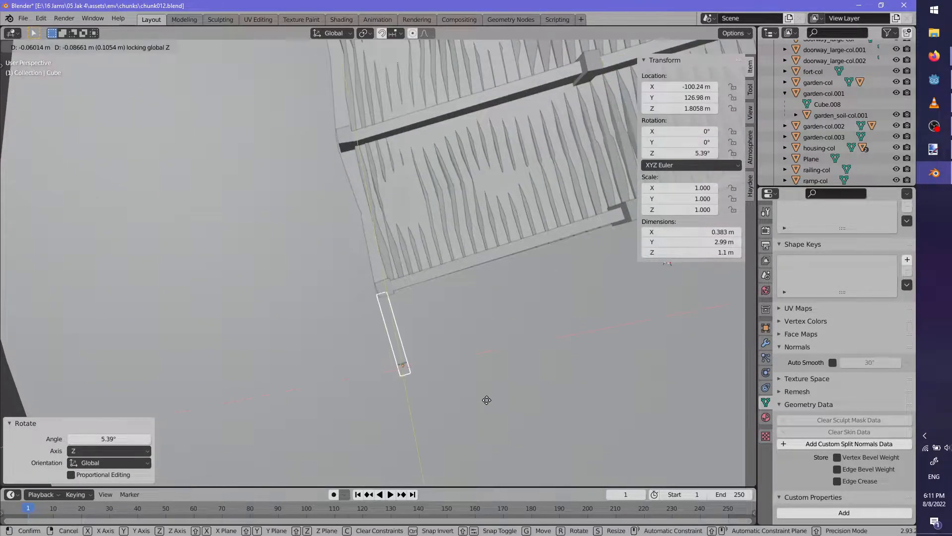
left_click(490, 404)
Extrude the corner post's lower face alongside the stairs about 19.2 m to reach the far wall
middle_click_drag(490, 404, 402, 317)
key("Tab")
scroll(298, 310, "down", 4)
middle_click_drag(403, 369, 396, 446)
middle_click_drag(397, 447, 380, 387, "shift")
key("e")
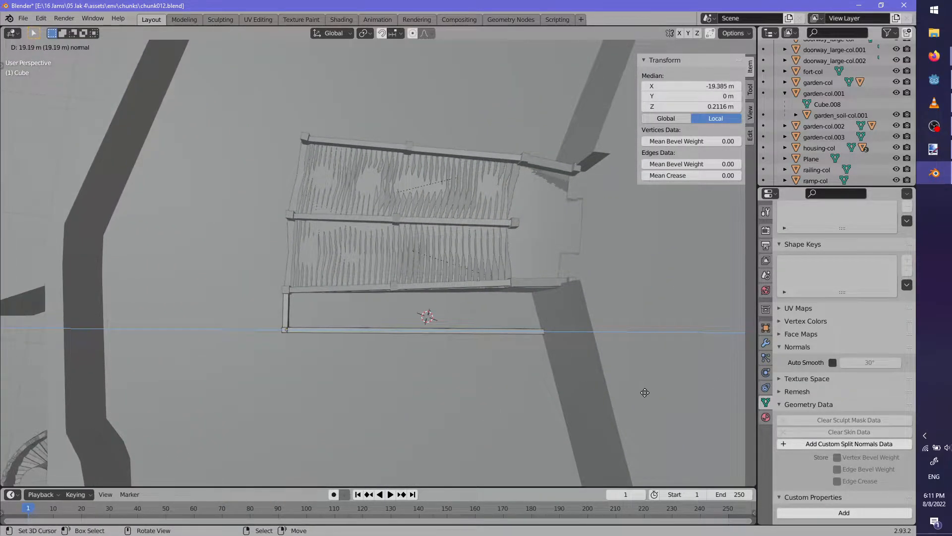
left_click(645, 393)
Add a loop cut across the long curb close to its end at the wall
scroll(491, 392, "up", 1)
middle_click_drag(612, 391, 457, 340, "shift")
scroll(456, 340, "up", 4)
key("Tab")
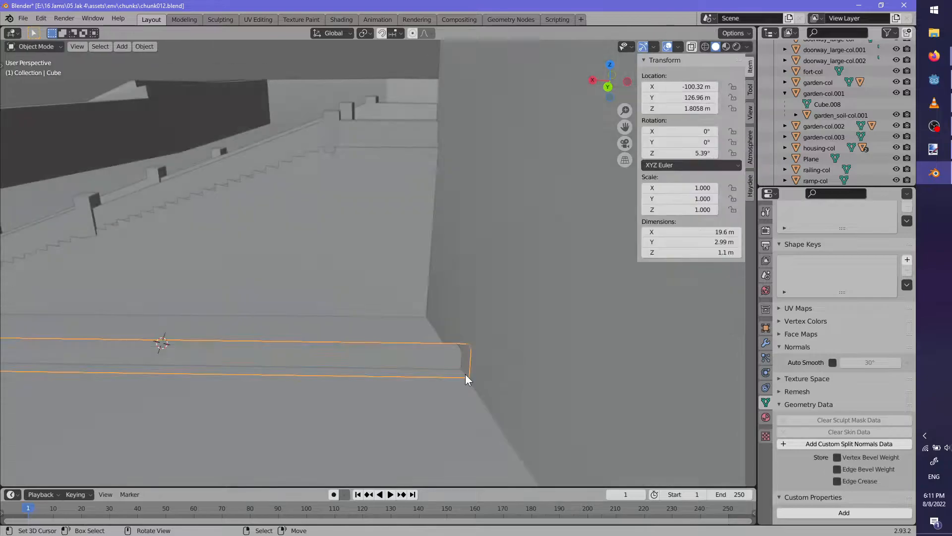
middle_click_drag(466, 379, 439, 344)
key("Tab")
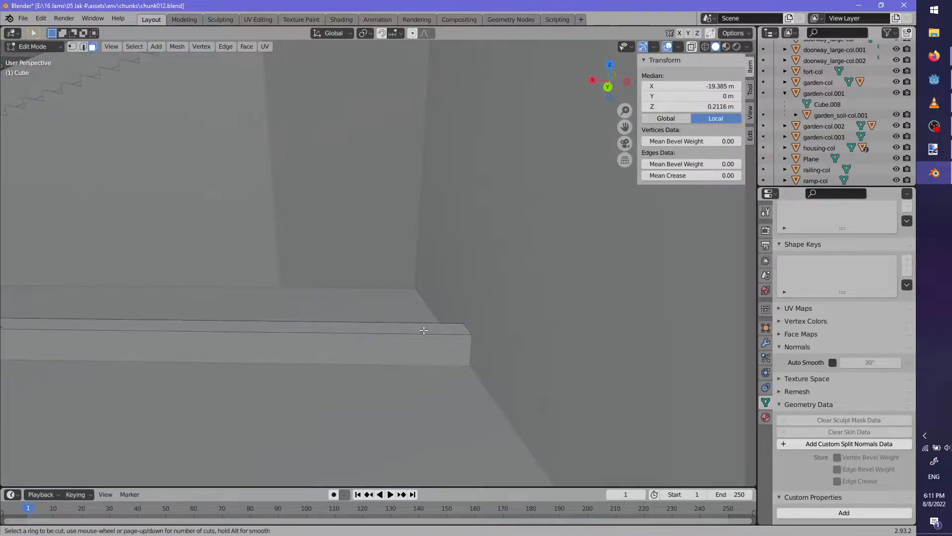
left_click(424, 329)
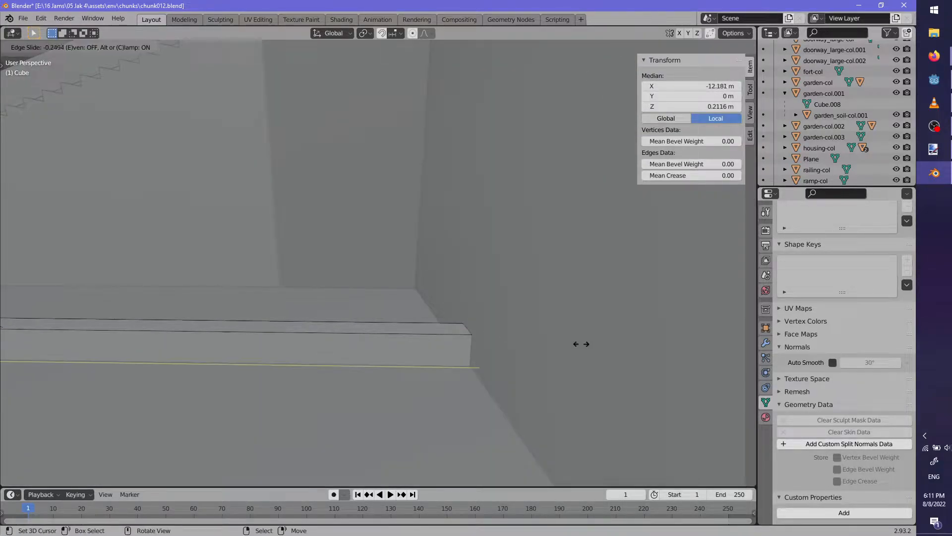
left_click(216, 372)
Extrude the curb's end top face 0.383 m upward as an end post, deselect everything and leave Edit Mode
middle_click_drag(369, 330, 274, 340, "shift")
scroll(245, 256, "up", 3)
left_click(92, 47)
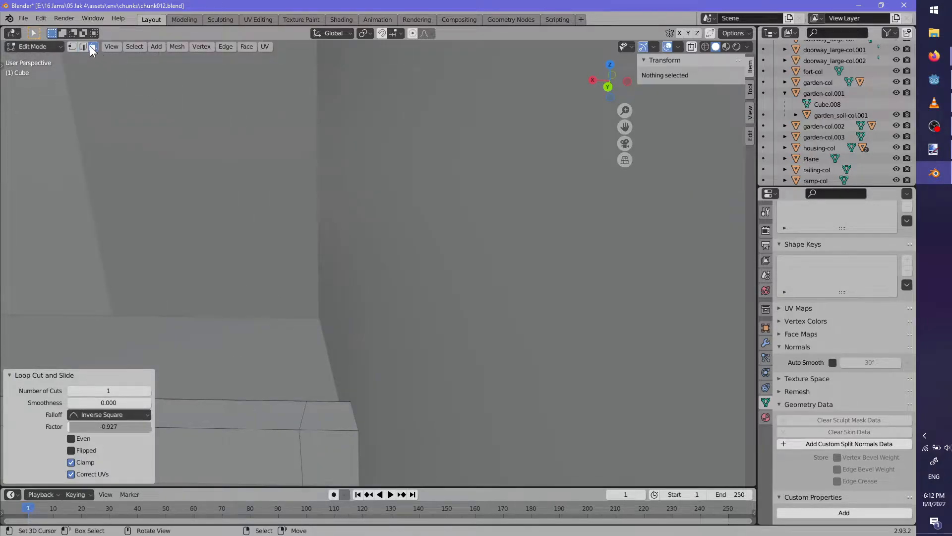
right_click(331, 413)
key("e")
left_click(335, 373)
scroll(316, 393, "down", 4)
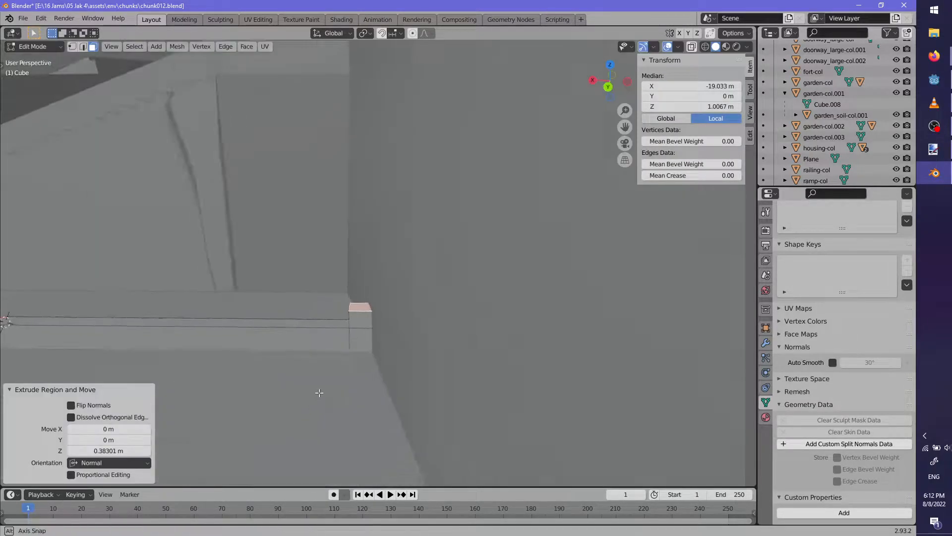
middle_click_drag(317, 393, 413, 392)
scroll(412, 391, "down", 2)
middle_click_drag(474, 366, 514, 326)
scroll(514, 326, "down", 3)
key("alt+a")
middle_click_drag(396, 359, 485, 415)
key("Tab")
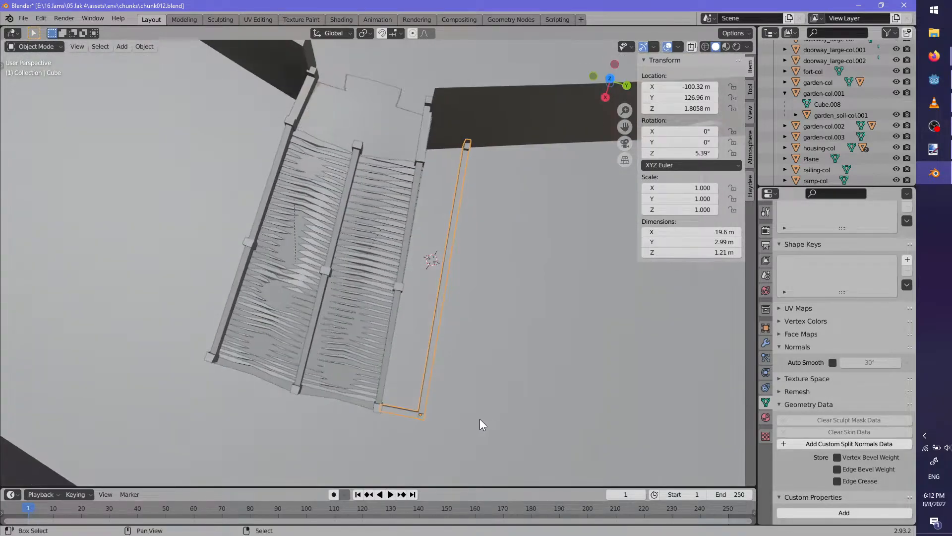
Duplicate the L-shaped curb in place and mirror the copy along its local Y axis with a scale of -1
key("shift+d")
right_click(261, 358)
middle_click_drag(261, 358, 445, 403, "shift")
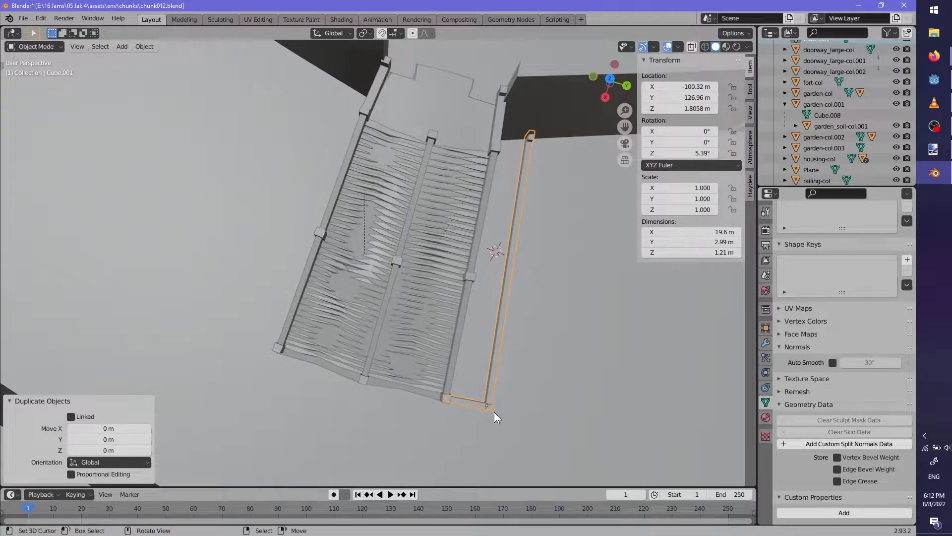
key("s")
key("x")
key("x")
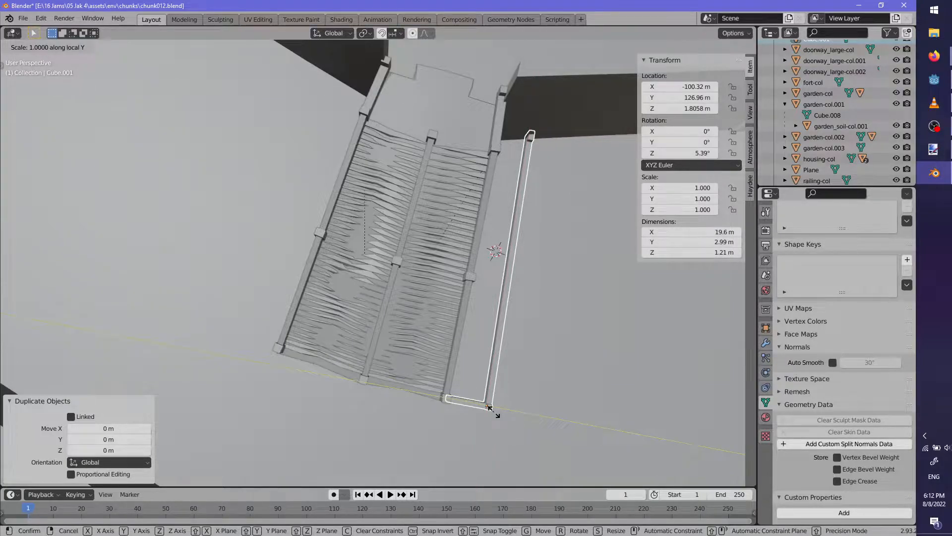
key("Return")
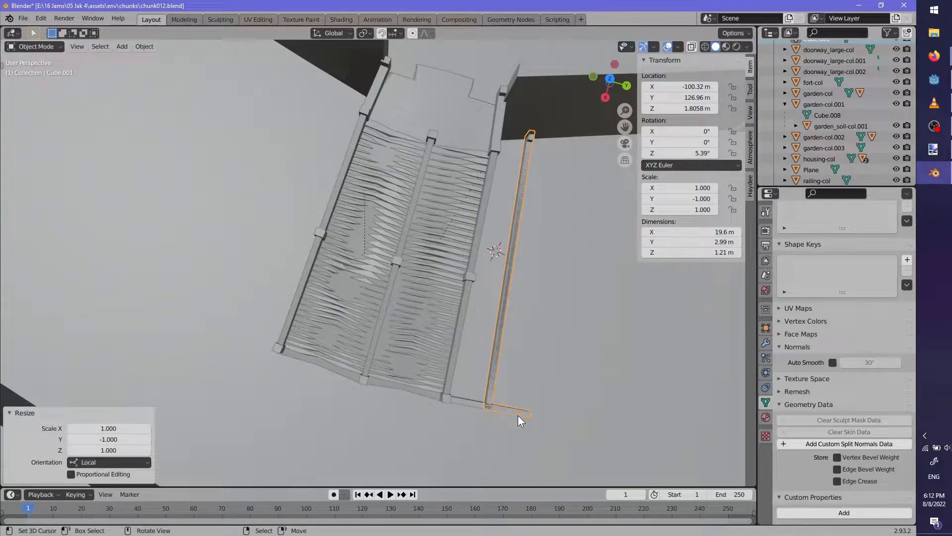
Move the mirrored curb to the opposite side of the stairs, about 0.41 m in X and -16.6 m in Y, and apply its scale
key("g")
key("shift+z")
left_click(281, 352)
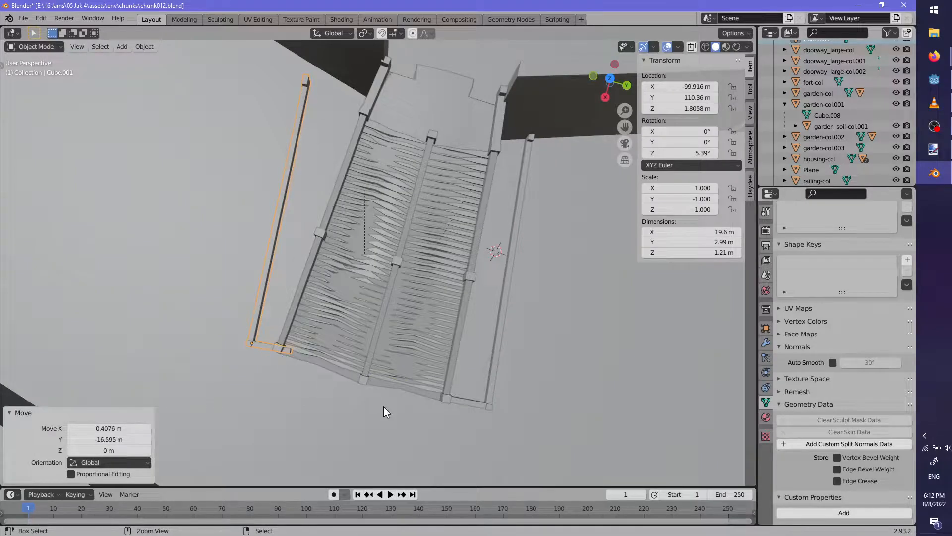
key("ctrl+a")
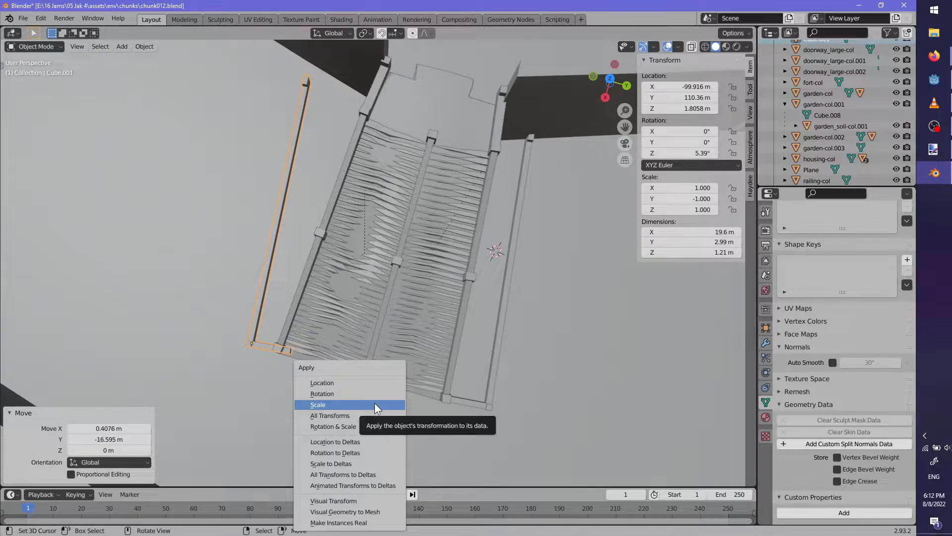
left_click(374, 402)
Flip the normals of all the mirrored curb's faces
scroll(413, 393, "up", 3)
key("Tab")
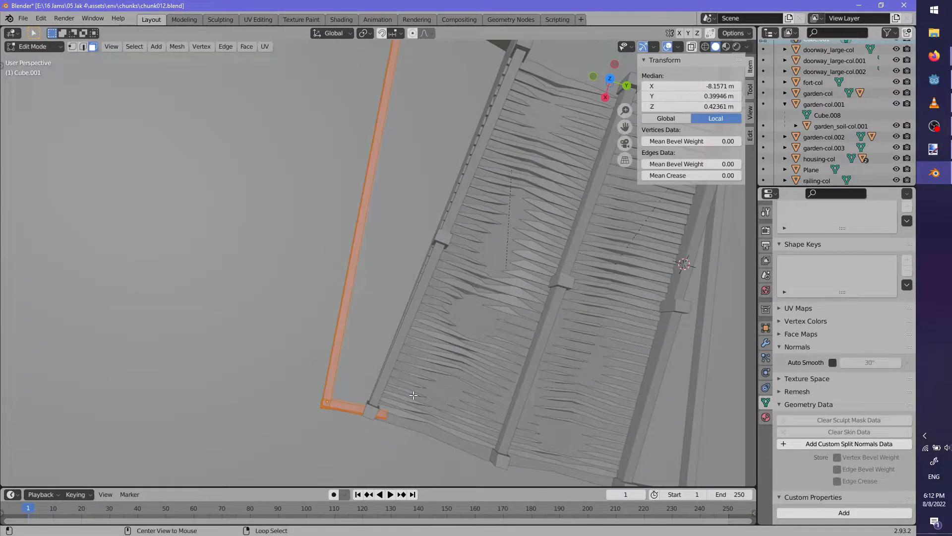
key("alt+n")
key("Up")
key("Up")
key("Return")
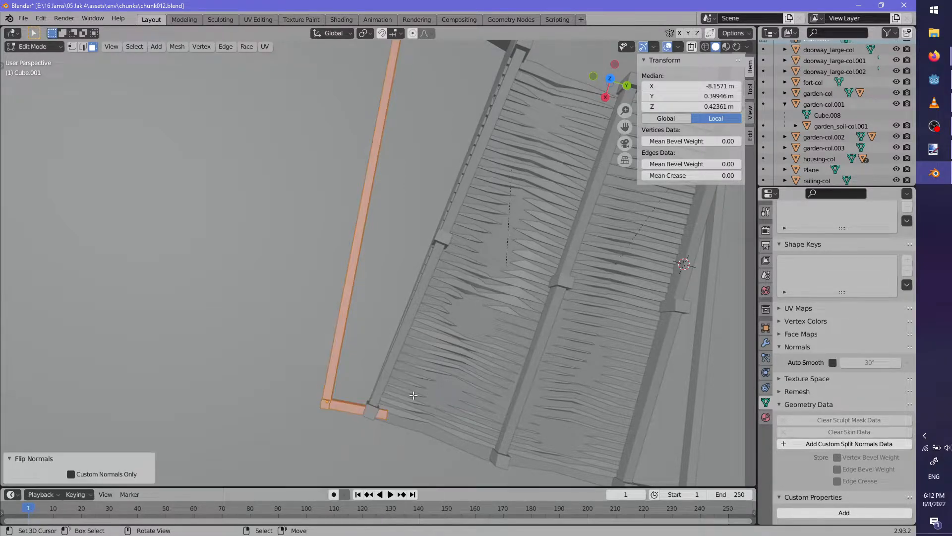
Rotate the mirrored curb about -11.9° around Z and move it about -0.56 m in X and -0.85 m in Y to meet the stair post
key("Tab")
key("r")
key("z")
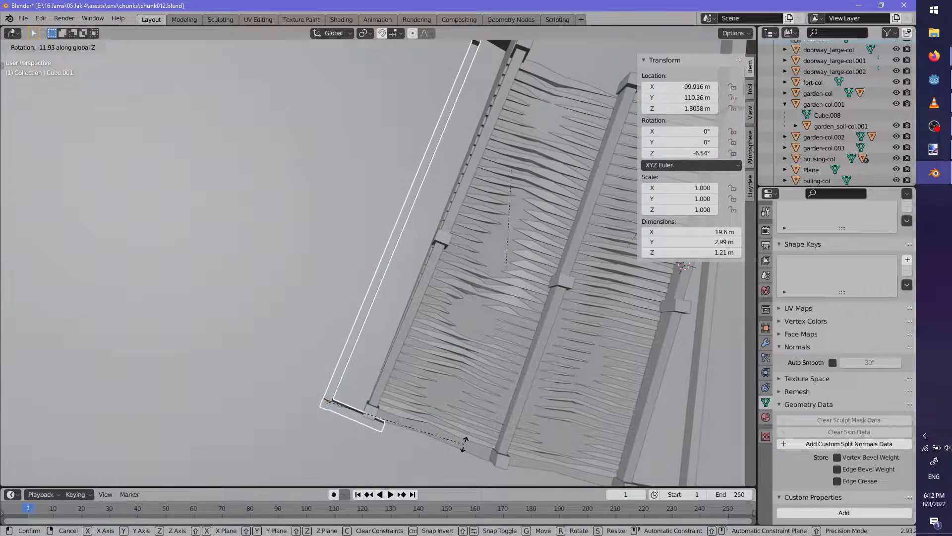
left_click(464, 443)
key("g")
left_click(448, 424)
Raise the mirrored curb about 0.2 m along Z to sit properly on the ground
middle_click_drag(449, 424, 457, 347)
scroll(466, 323, "up", 4)
middle_click(480, 318, "alt")
scroll(475, 362, "up", 5)
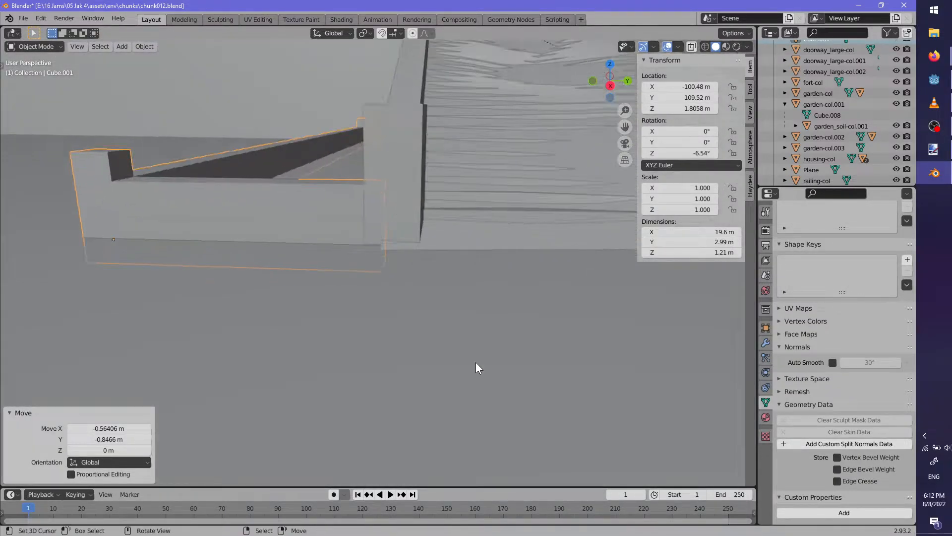
key("g")
key("z")
left_click(472, 344)
middle_click_drag(410, 323, 470, 313)
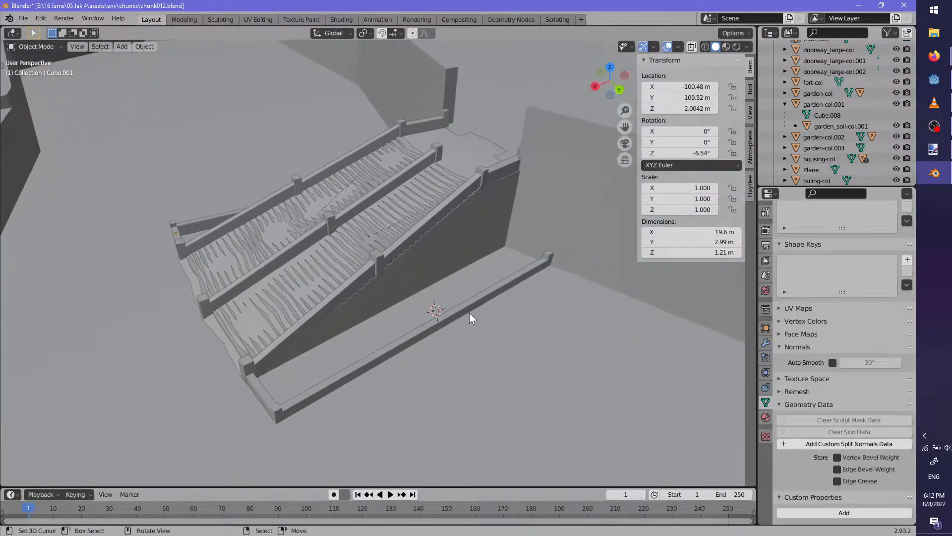
Rename the two new curb objects, Cube and Cube.001, as garden-col
scroll(849, 151, "up", 5)
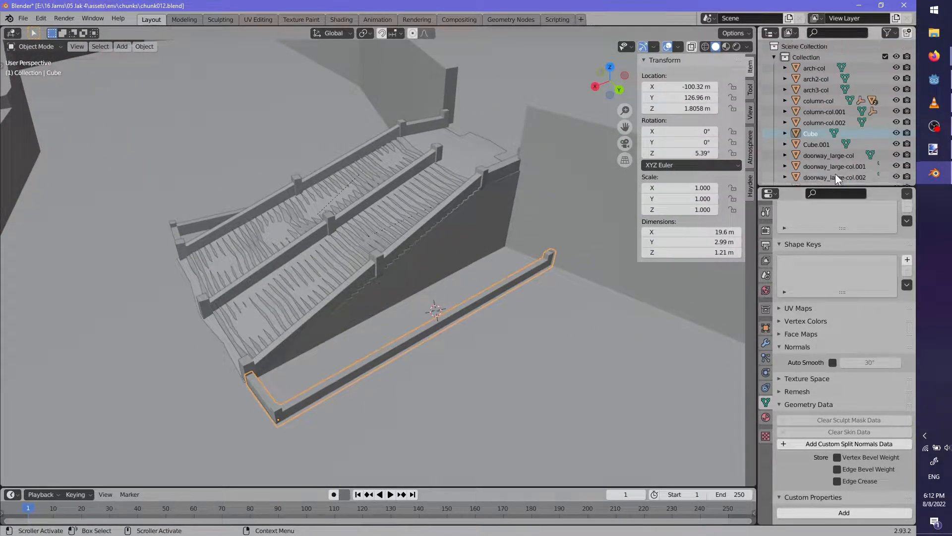
double_click(819, 137)
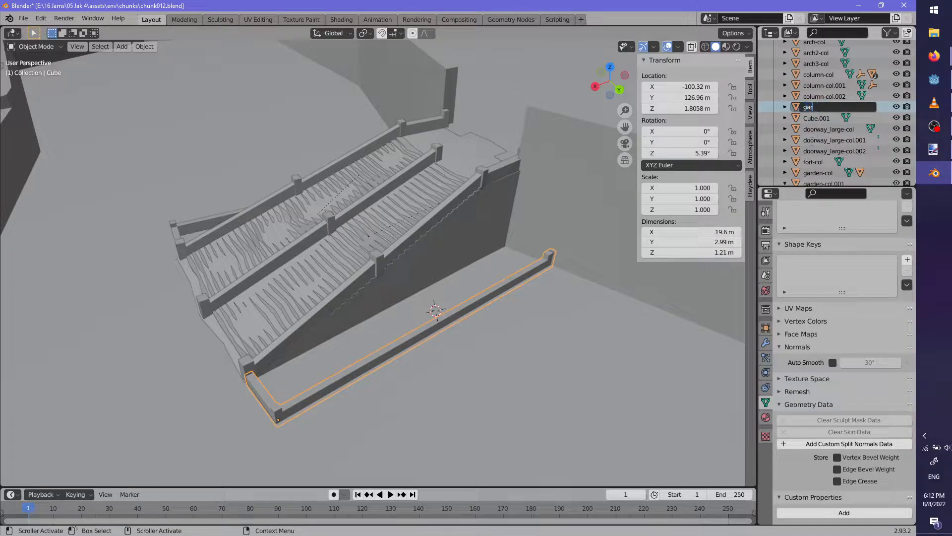
type("garden-col")
key("Return")
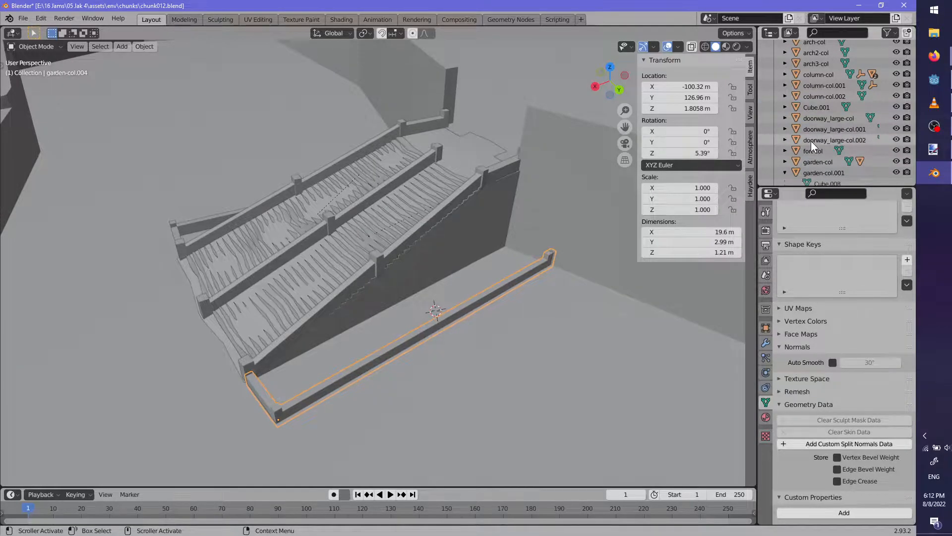
double_click(823, 106)
type("ga")
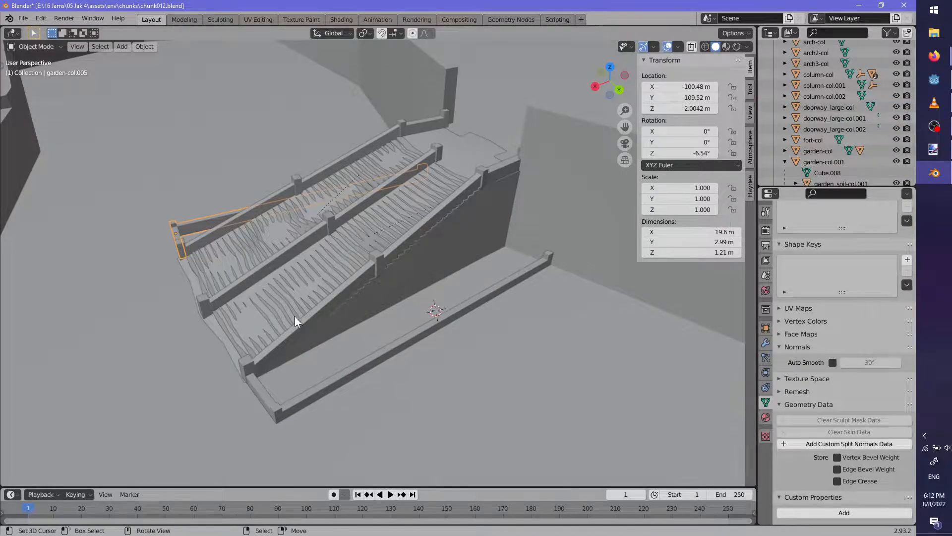
Rename the Plane object filling the curved corner garden bed as garden_soil-col
scroll(280, 327, "down", 9)
middle_click_drag(298, 323, 372, 323)
middle_click_drag(372, 322, 376, 256, "shift")
scroll(376, 260, "up", 5)
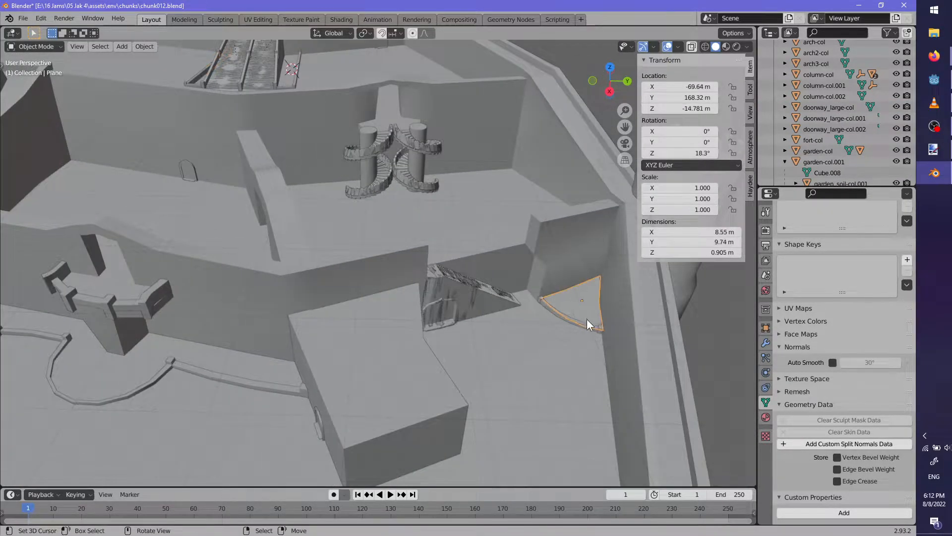
key("KP_Decimal")
scroll(846, 151, "down", 4)
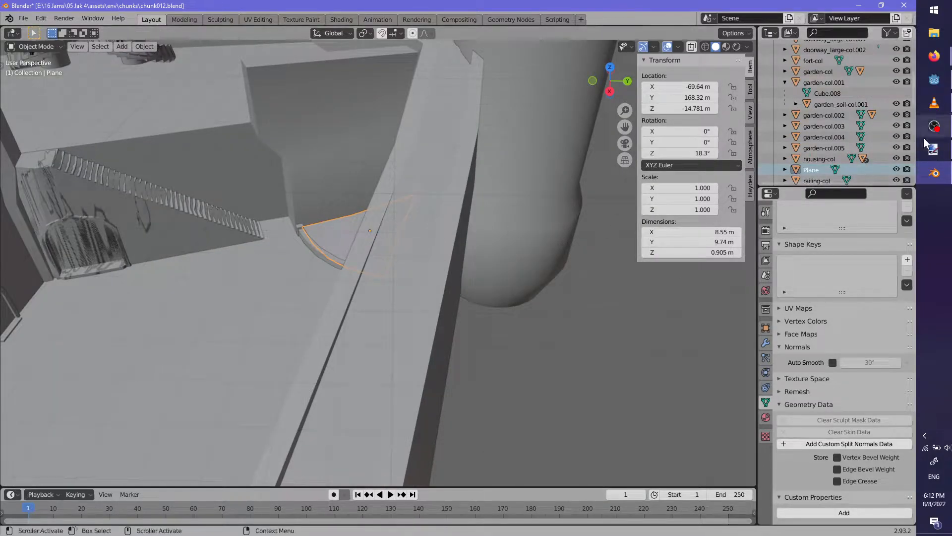
double_click(812, 169)
scroll(819, 172, "down", 3)
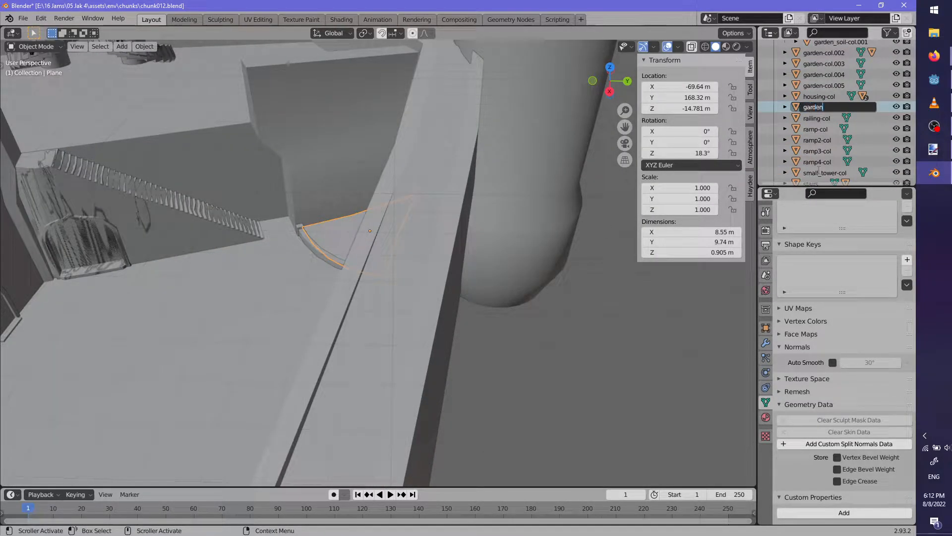
middle_click_drag(496, 194, 412, 217)
middle_click_drag(535, 187, 436, 214, "shift")
double_click(819, 96)
scroll(839, 96, "up", 1)
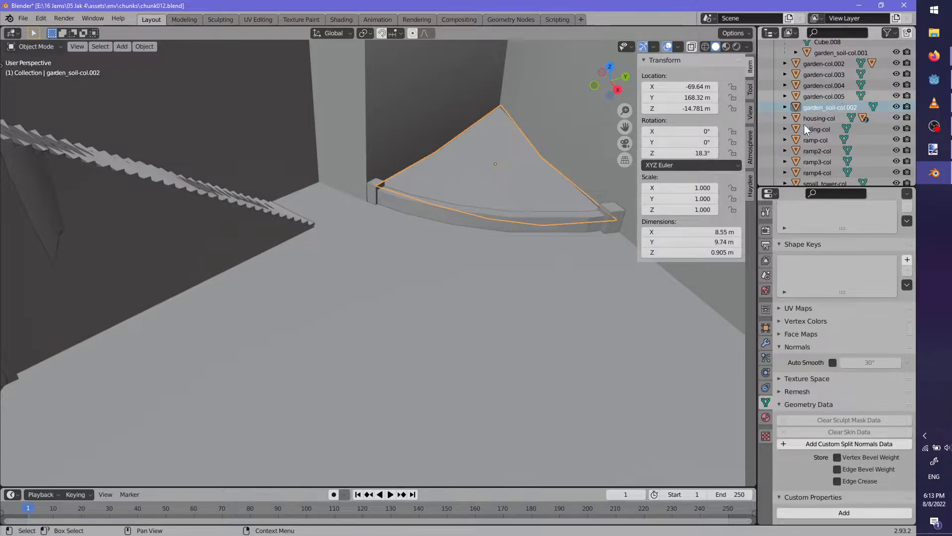
Parent the corner bed's soil surface to its curved curb, garden-col.003, keeping the transform
left_click(577, 227, "shift")
key("ctrl+p")
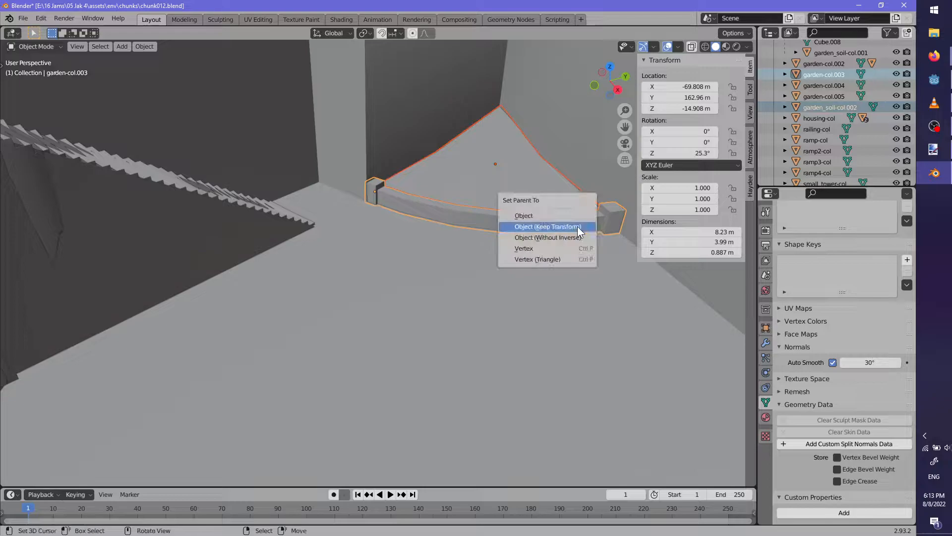
left_click(578, 226)
key("alt+a")
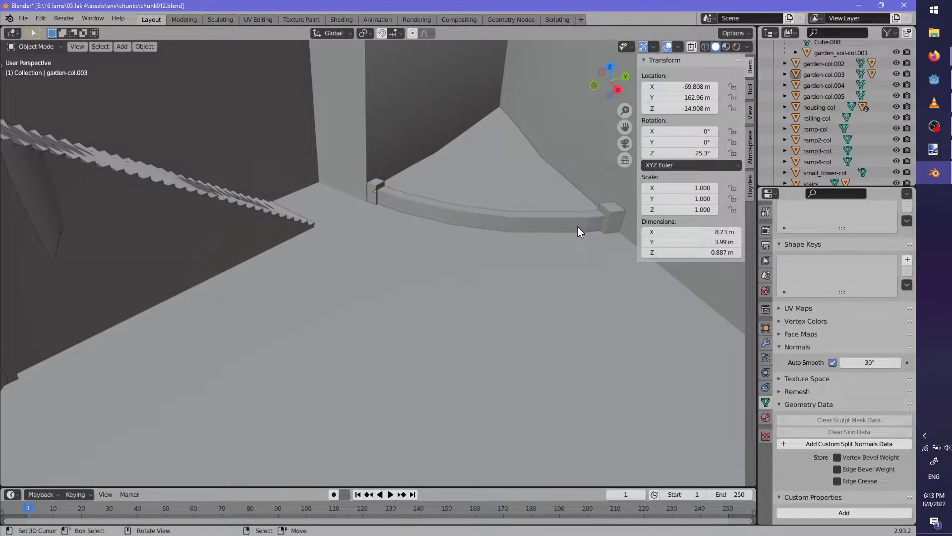
middle_click_drag(577, 226, 436, 210)
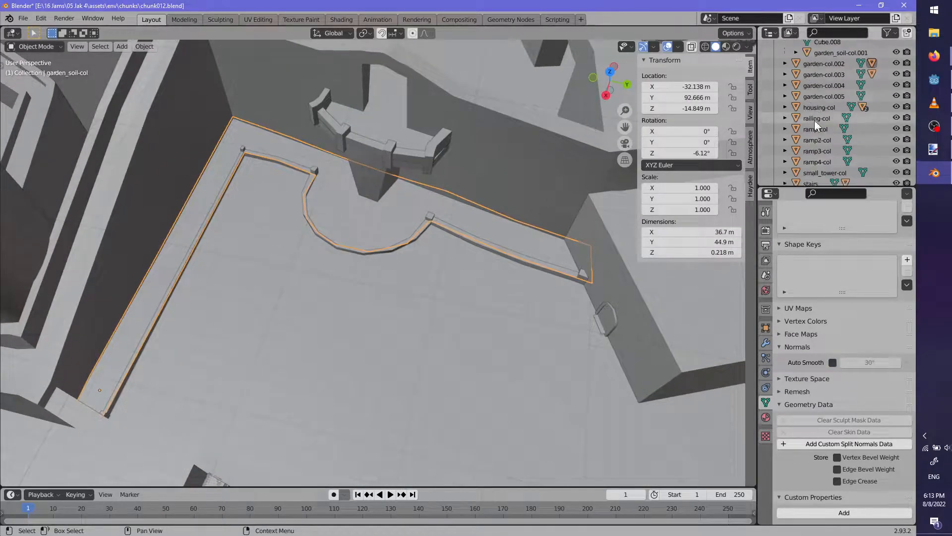
Add a plane on the ground between the wide stairs and the curb garden-col.004
scroll(814, 120, "up", 2)
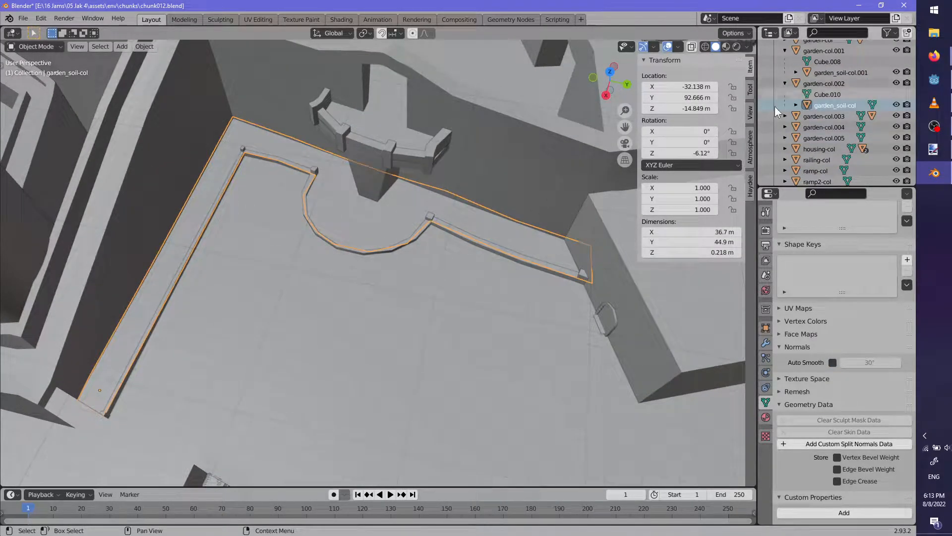
scroll(550, 216, "down", 4)
middle_click_drag(531, 228, 337, 186)
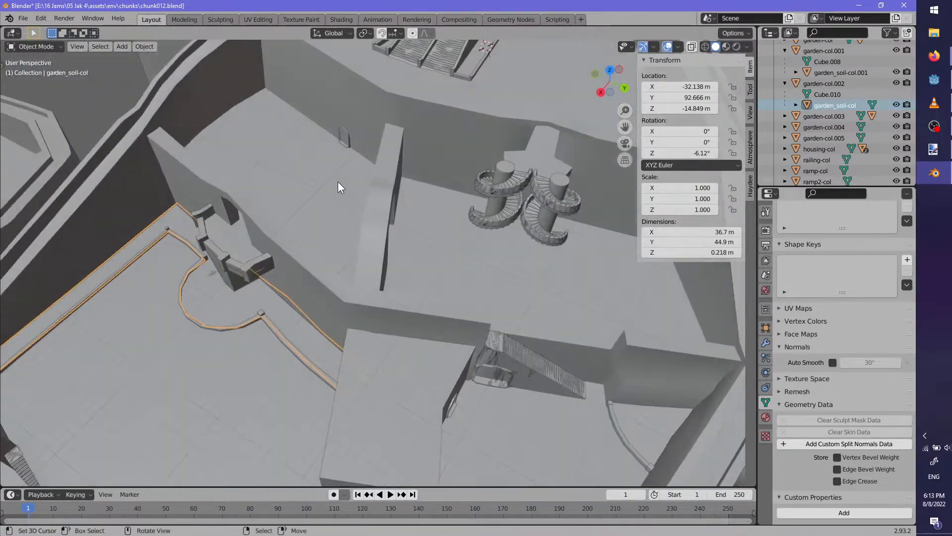
middle_click_drag(409, 133, 390, 272, "shift")
scroll(390, 273, "up", 3)
middle_click_drag(445, 248, 516, 243, "shift")
scroll(418, 293, "up", 2)
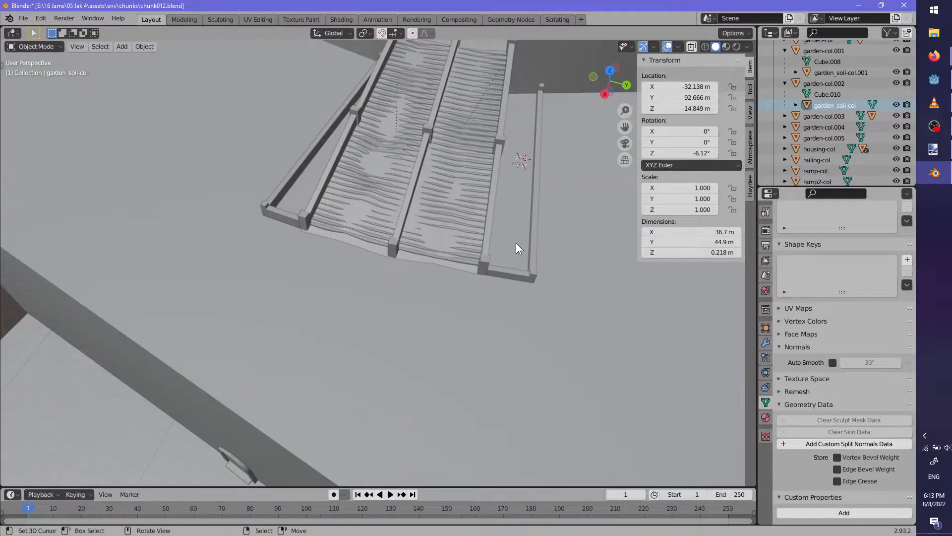
right_click_drag(506, 241, 505, 240)
right_click(519, 204, "shift")
scroll(488, 237, "up", 3)
key("shift+a")
mouse_move(473, 249)
left_click(524, 247)
scroll(523, 245, "down", 4)
middle_click_drag(524, 245, 495, 282)
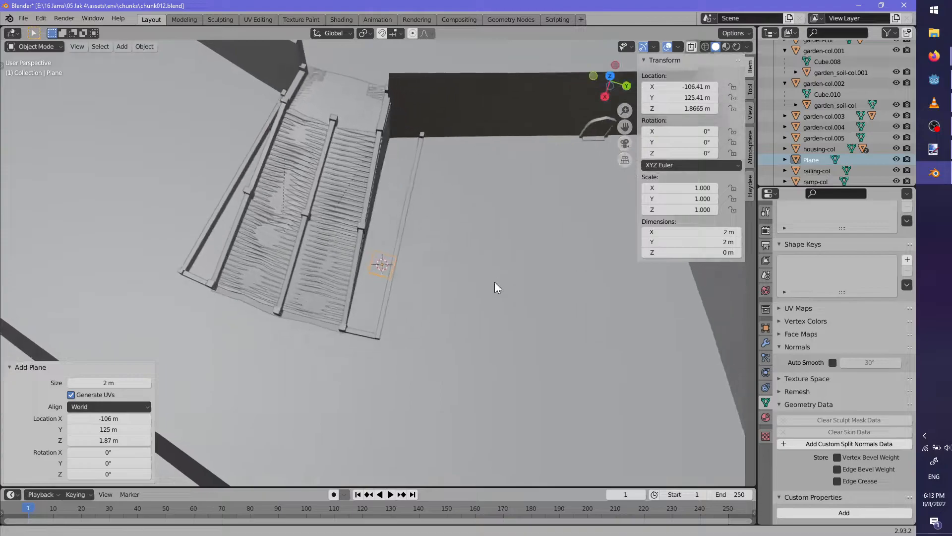
Rotate the new plane's geometry about 3.06° around Z to align it with the bed
key("KP_Decimal")
key("Tab")
key("r")
key("z")
left_click(518, 299)
key("s")
key("x")
key("x")
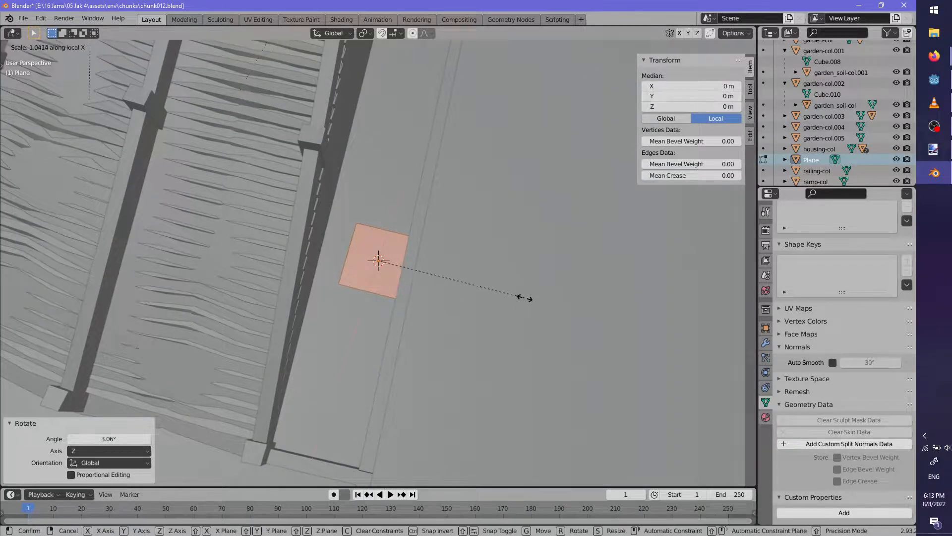
right_click(488, 229)
Move the plane's far short edge to the wall end of the bed and rotate it about 19.7° around Z
middle_click_drag(489, 228, 402, 269)
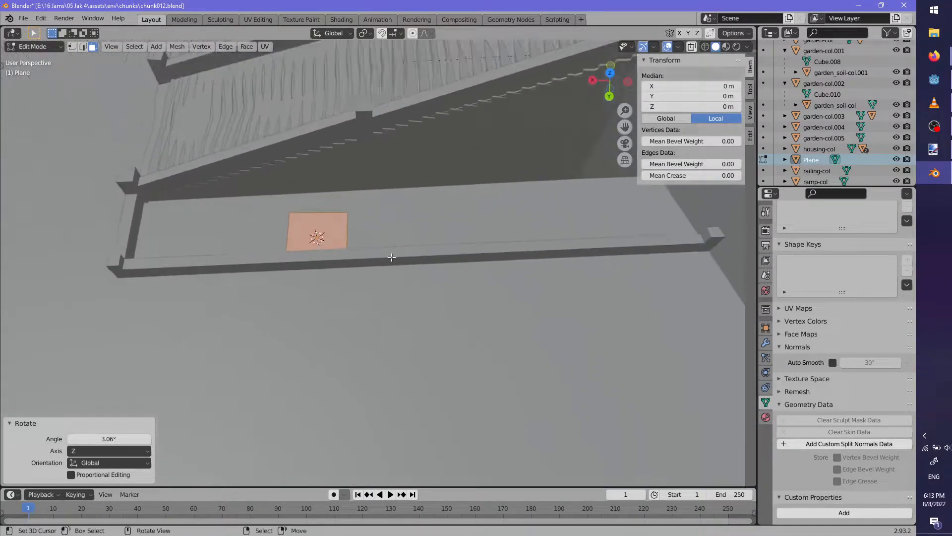
right_click(352, 233)
middle_click_drag(352, 234, 357, 272)
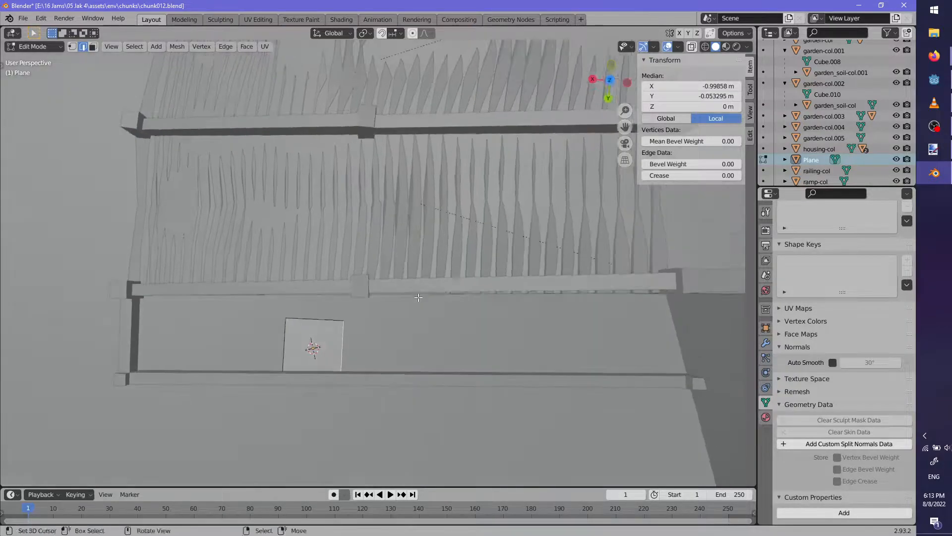
key("g")
left_click(743, 287)
middle_click_drag(687, 346, 538, 332, "shift")
key("g")
left_click(563, 311)
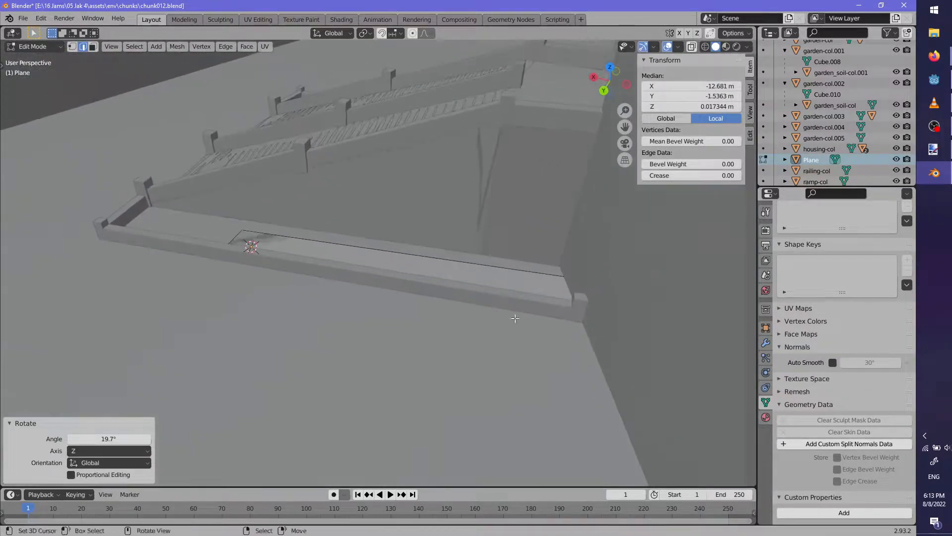
Move the plane's opposite short edge to the curb at the foot of the stairs
right_click(241, 236)
middle_click_drag(240, 236, 384, 298)
key("g")
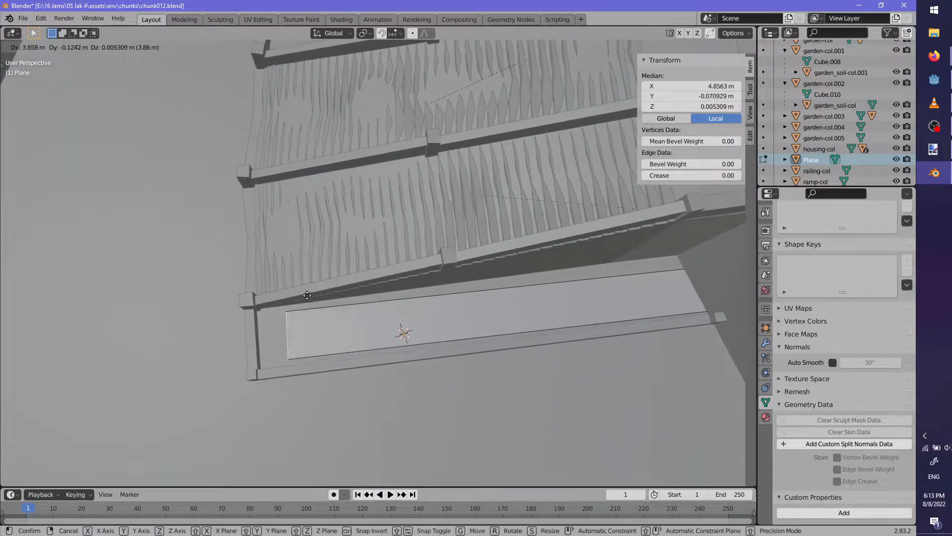
left_click(283, 300)
middle_click_drag(284, 300, 249, 251)
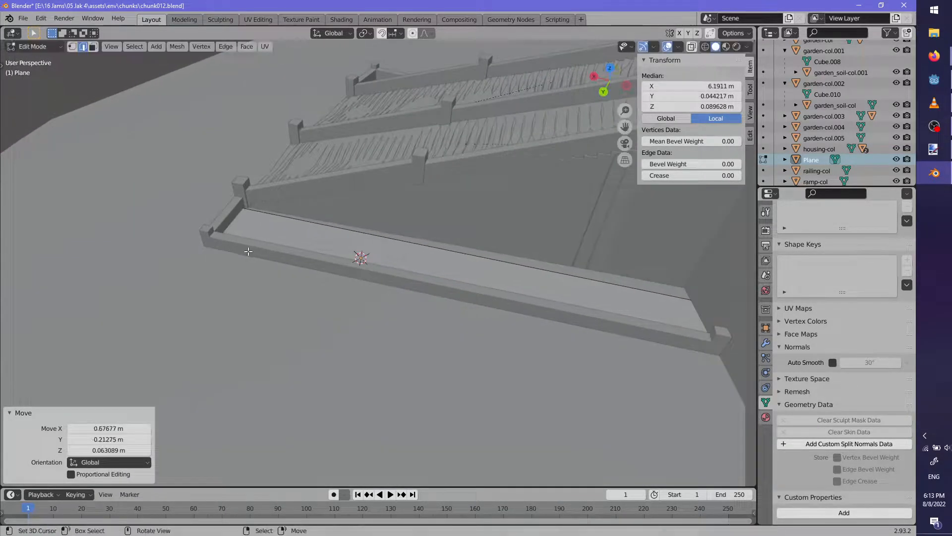
With X-ray shading on, scale and slide an edge of the soil plane to fit between the curb and stairs
middle_click_drag(347, 263, 234, 263, "shift")
middle_click_drag(570, 292, 514, 293)
key("alt+z")
key("alt+a")
right_click(449, 350)
middle_click_drag(449, 350, 377, 338)
key("s")
left_click(489, 382)
key("g")
key("g")
left_click(407, 260)
Rotate, scale and reposition the soil plane's edge to match the bed's outline
scroll(405, 261, "down", 2)
key("r")
left_click(471, 340)
left_click(342, 285)
key("s")
left_click(387, 341)
key("g")
left_click(362, 321)
key("s")
left_click(392, 345)
middle_click_drag(408, 335, 440, 345)
Slide the cross edge near the foot of the stairs by a factor of about -0.497 and adjust its height along Z
key("Tab")
middle_click_drag(503, 366, 394, 250)
scroll(362, 312, "up", 5)
key("Tab")
left_click(329, 255)
right_click(329, 255)
middle_click_drag(426, 258, 347, 285)
left_click(414, 257)
key("g")
key("g")
left_click(445, 335)
key("g")
key("z")
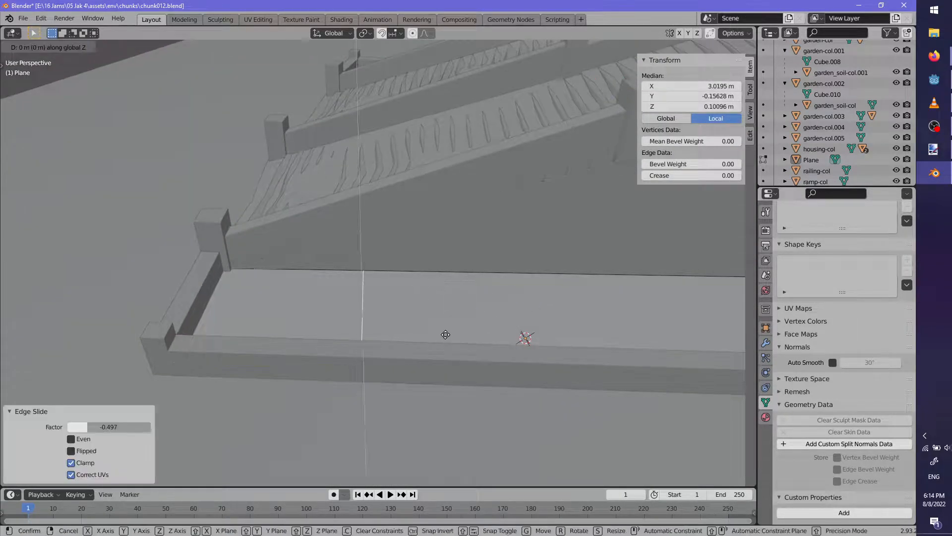
left_click(444, 328)
Slide the cross edge nearer the wall by a factor of about 0.092 and rotate it about 6.7° around Z
middle_click_drag(738, 319, 445, 287, "shift")
right_click(575, 282)
key("g")
key("g")
middle_click_drag(497, 301, 442, 295)
left_click(542, 325)
key("r")
key("z")
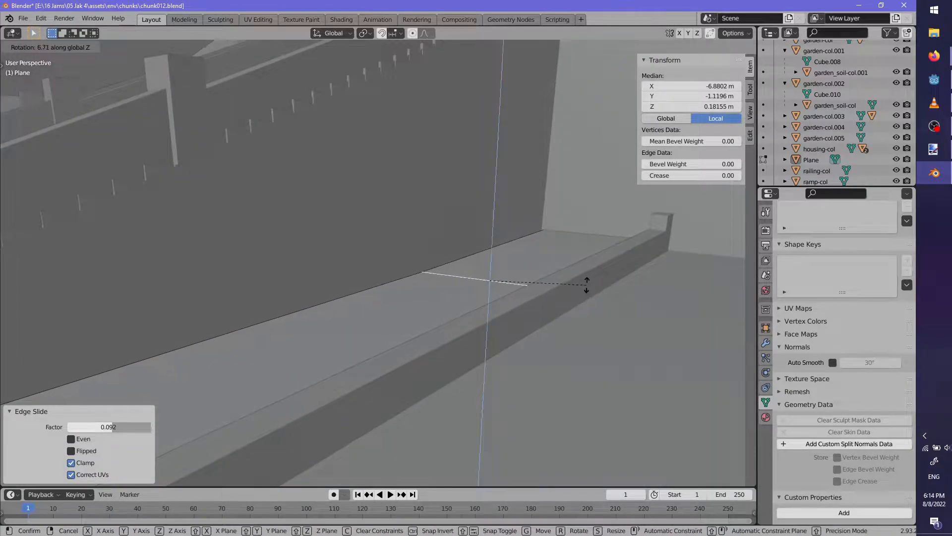
left_click(587, 285)
Leave mesh editing and rename the Plane object as garden_soil-col
key("alt+a")
key("Tab")
double_click(817, 161)
scroll(816, 162, "down", 3)
type("gar")
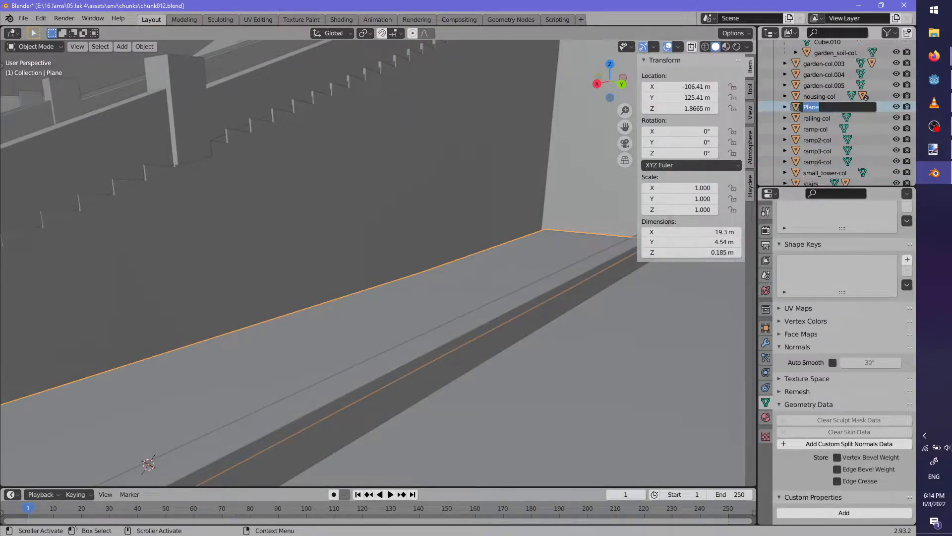
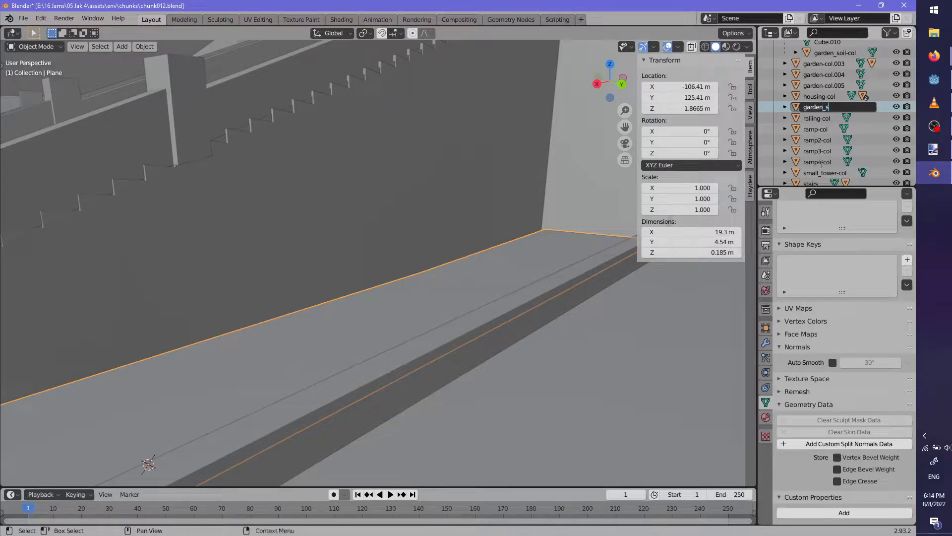
type("den_soil-col")
key("Return")
Parent the new soil surface to the adjoining curb, garden-col.004, keeping the transform
middle_click_drag(585, 223, 523, 370)
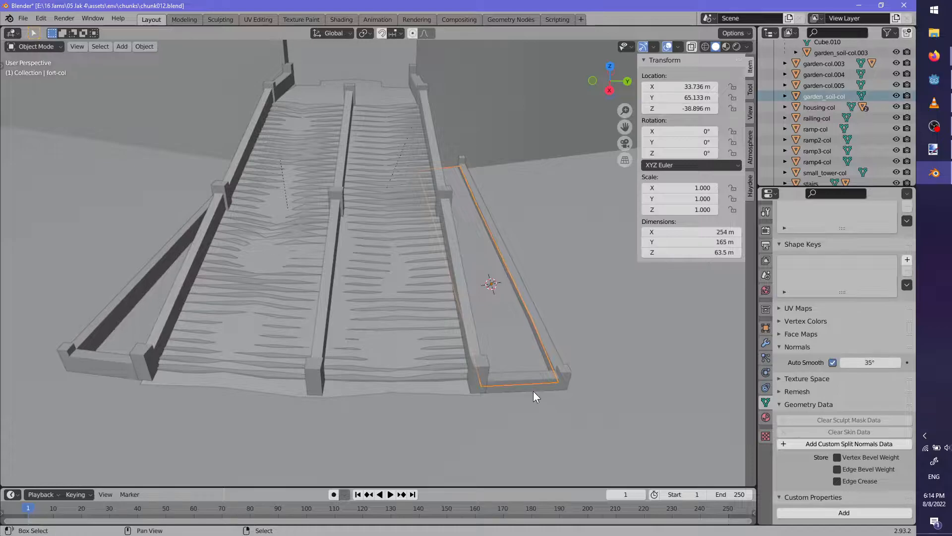
left_click(562, 376, "shift")
key("ctrl+p")
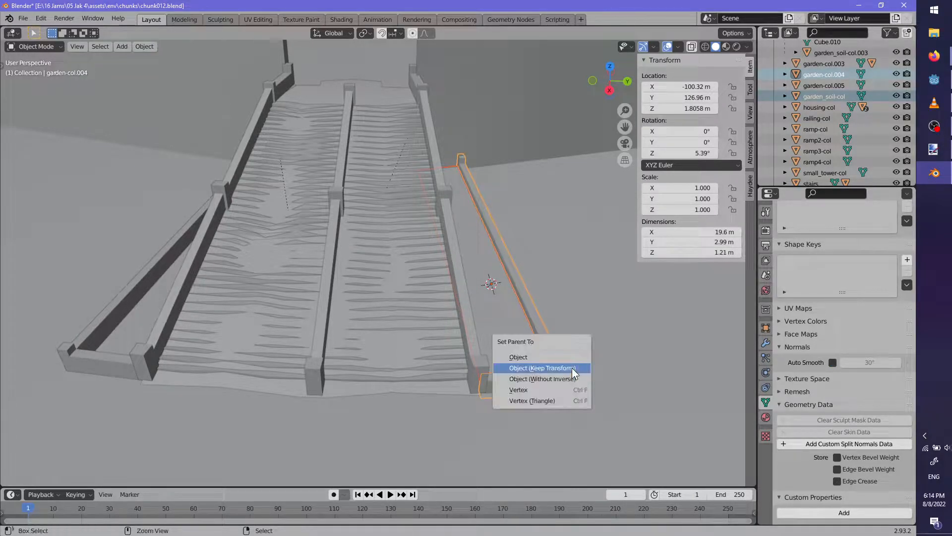
left_click(572, 367)
left_click(604, 293)
Add a plane at the foot of the garden bed on the opposite side of the wide stairs
middle_click_drag(604, 293, 219, 304)
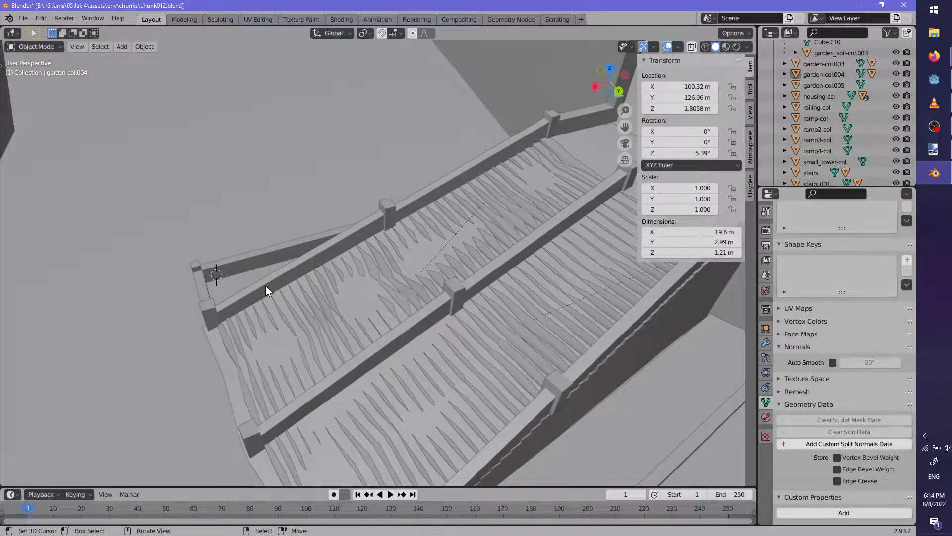
key("shift+a")
mouse_move(269, 287)
left_click(311, 288)
middle_click_drag(317, 289, 391, 333)
Move the plane's geometry about -0.67 m in X, 1.35 m in Y and 0.41 m in Z, and rotate it about -12.5° around Z
key("Tab")
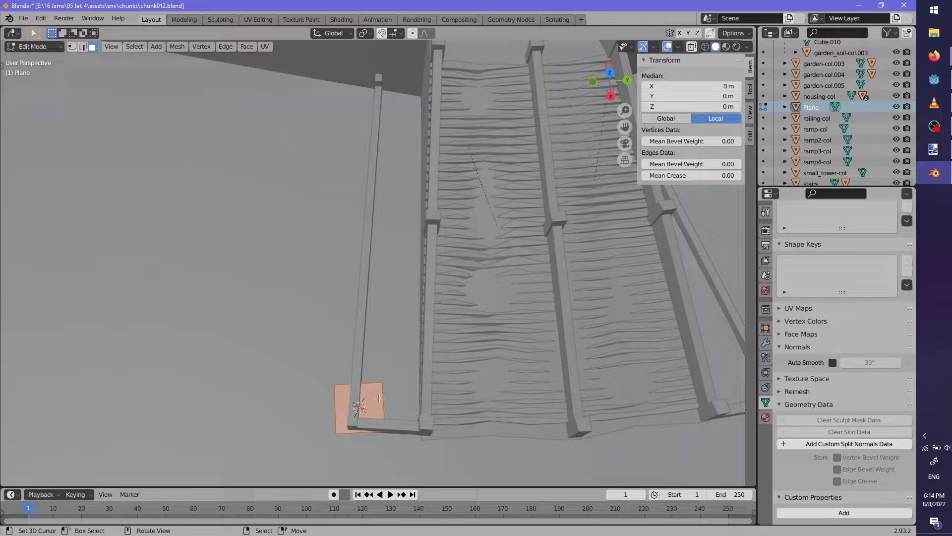
key("g")
left_click(412, 377)
key("r")
key("z")
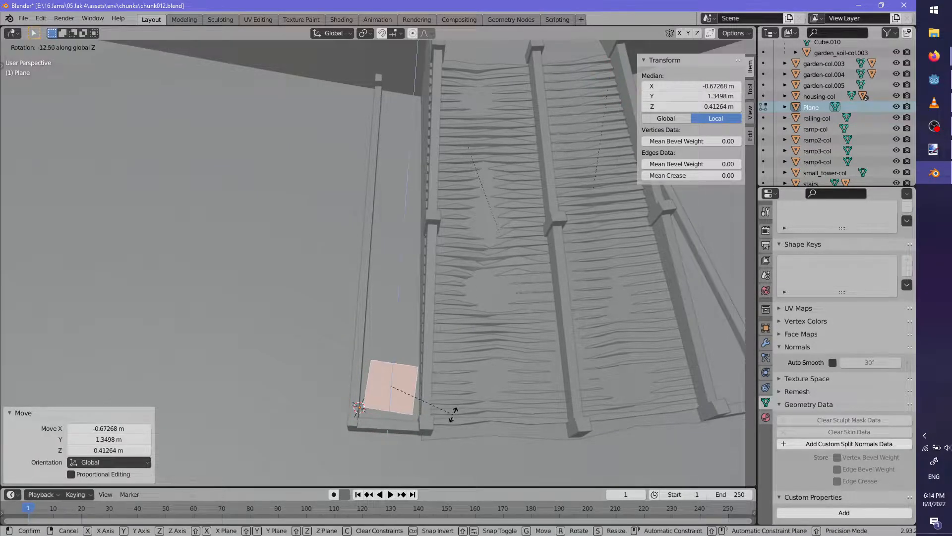
left_click(454, 414)
Move the plane's near short edge down to the curb at the stair foot and rotate it around Z
left_click(86, 50)
right_click(386, 408)
key("g")
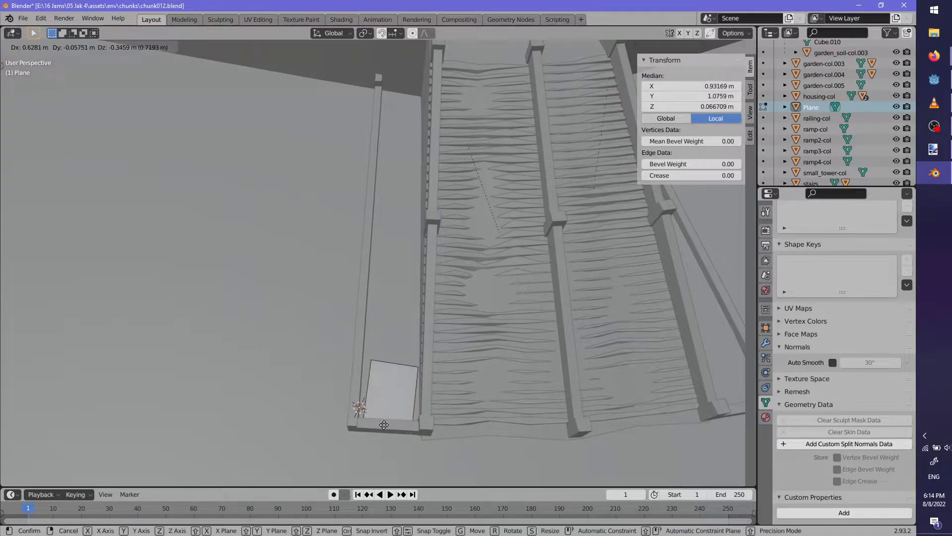
left_click(383, 422)
key("r")
key("z")
left_click(435, 431)
With X-ray shading on, scale and nudge the near edge to span the bed from curb to stair post
key("alt+z")
middle_click_drag(436, 403, 427, 292)
key("s")
left_click(444, 326)
key("g")
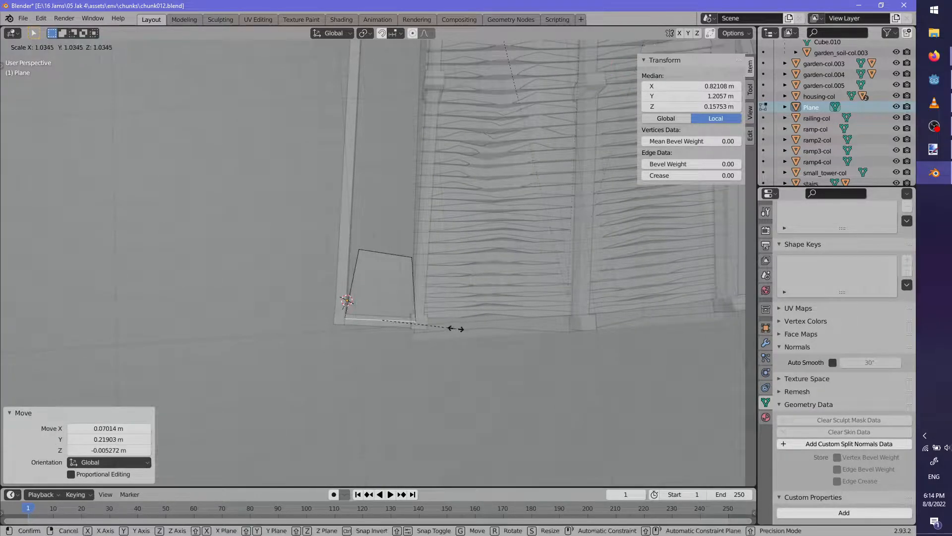
left_click(455, 328)
Scale, move and rotate the plane's opposite short edge to fit the bed's width, finishing with a rotation of about 3.93°
right_click(389, 258)
key("s")
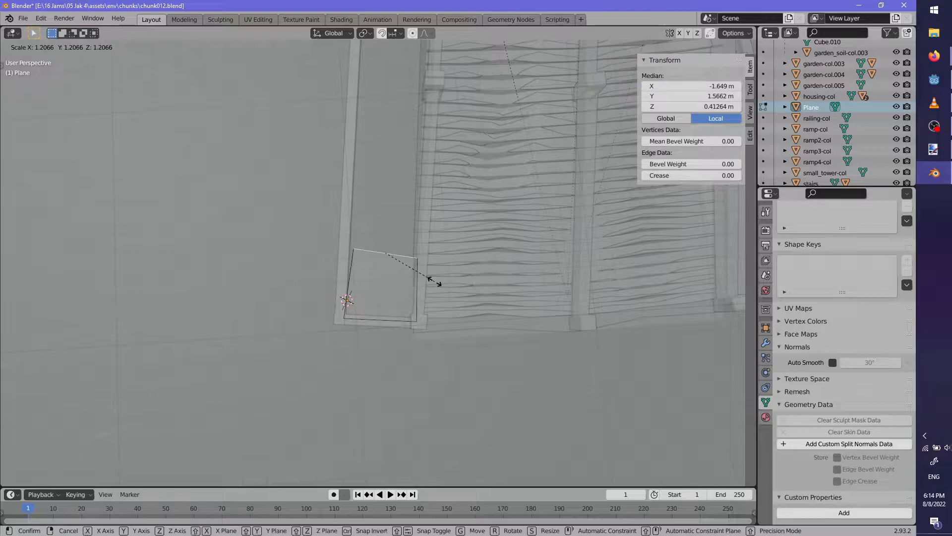
left_click(432, 281)
key("g")
left_click(428, 281)
key("r")
left_click(442, 273)
key("s")
left_click(442, 273)
key("r")
left_click(449, 282)
Extrude the plane's far edge in sections along the bed to the wall, the last by about -7.63 m in X
middle_click_drag(445, 221, 433, 329, "shift")
key("e")
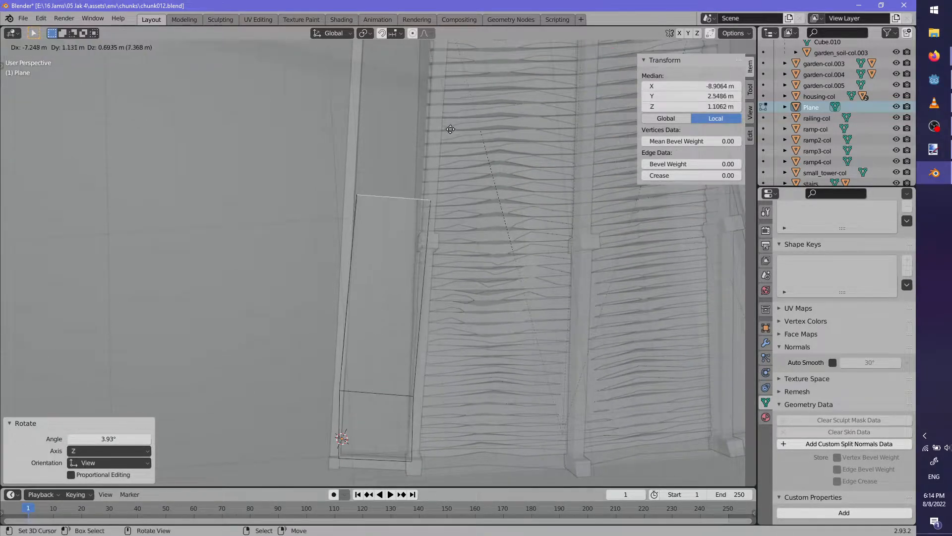
left_click(444, 88)
middle_click_drag(444, 88, 501, 155)
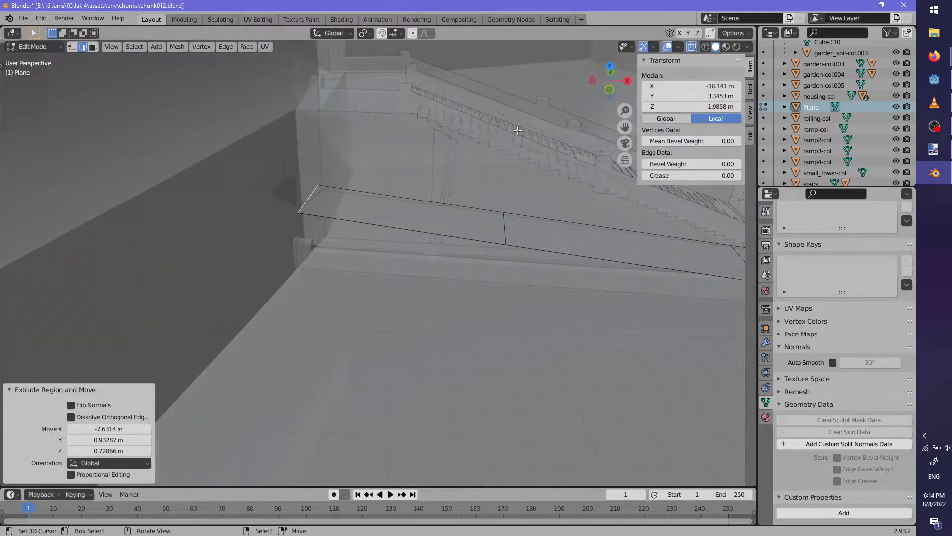
Move the plane's wall-end edge and the next cross edge along Z to settle the surface into the bed
key("g")
key("z")
left_click(498, 177)
middle_click_drag(487, 200, 500, 244)
left_click(503, 272)
key("g")
key("z")
left_click(501, 280)
Fine-tune the plane's other cross edges, shifting them mainly along Z to fit inside the curb, and finish mesh editing
middle_click_drag(500, 280, 643, 295)
key("g")
left_click(353, 238)
right_click(389, 253)
key("g")
key("z")
left_click(387, 276)
right_click(644, 296)
key("g")
key("z")
left_click(593, 286)
middle_click_drag(591, 281, 551, 278)
middle_click_drag(452, 287, 472, 308)
key("alt+a")
key("Tab")
Apply Shade Smooth to the new plane and to the soil surface on the opposite side of the large staircase
middle_click_drag(335, 281, 378, 270)
key("F3")
key("Return")
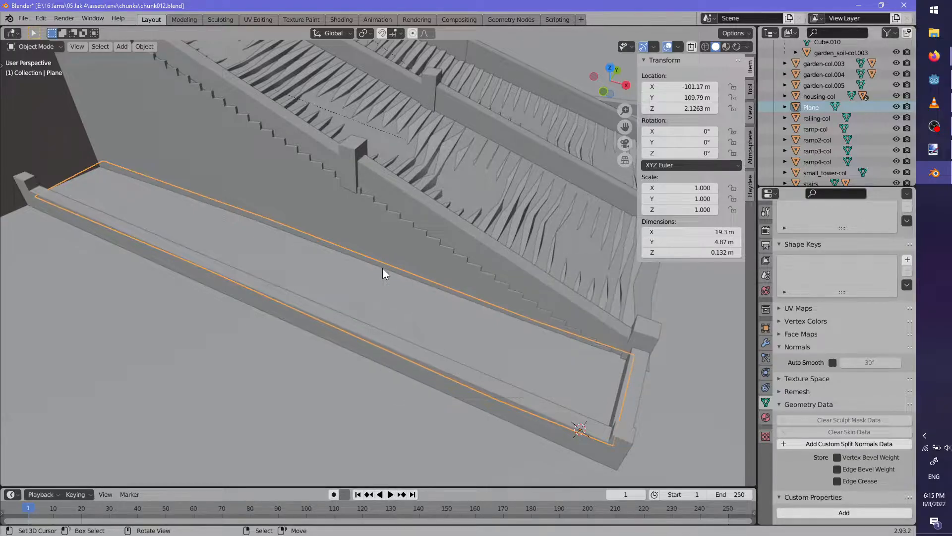
scroll(353, 275, "down", 4)
middle_click_drag(447, 261, 297, 246)
right_click(512, 298)
key("F3")
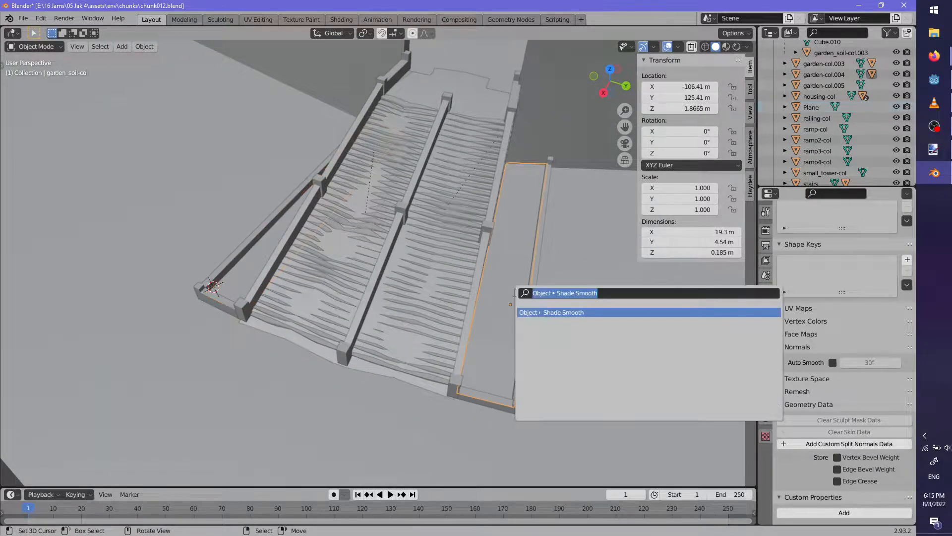
key("Return")
Rename the new soil plane garden_soil-col
right_click(207, 299)
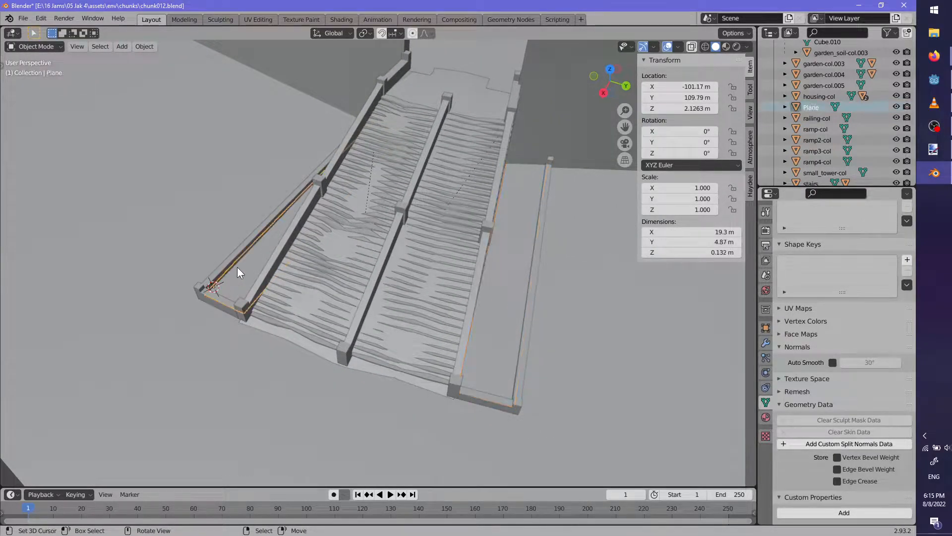
double_click(817, 109)
type("garden_soil-col")
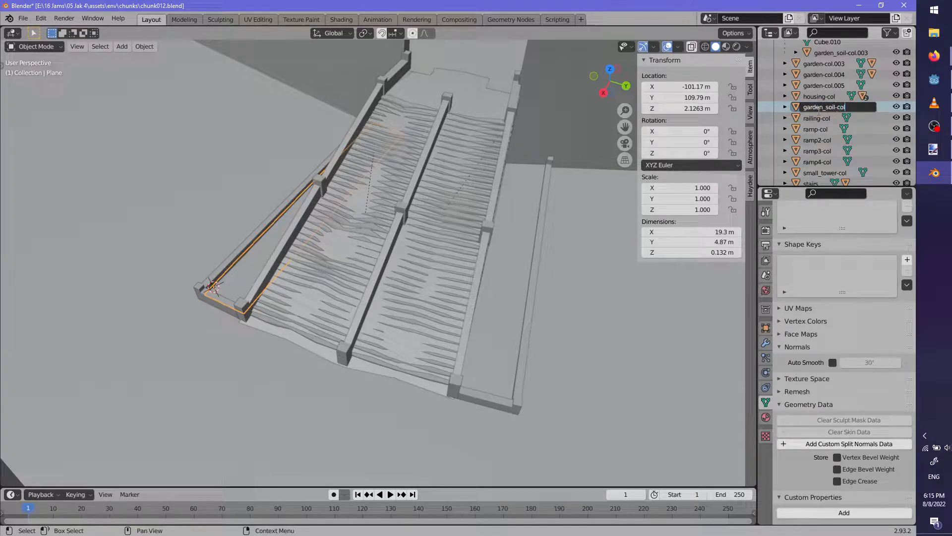
Parent the renamed soil surface to the garden-col.005 curb with Object (Keep Transform)
right_click(235, 319, "shift")
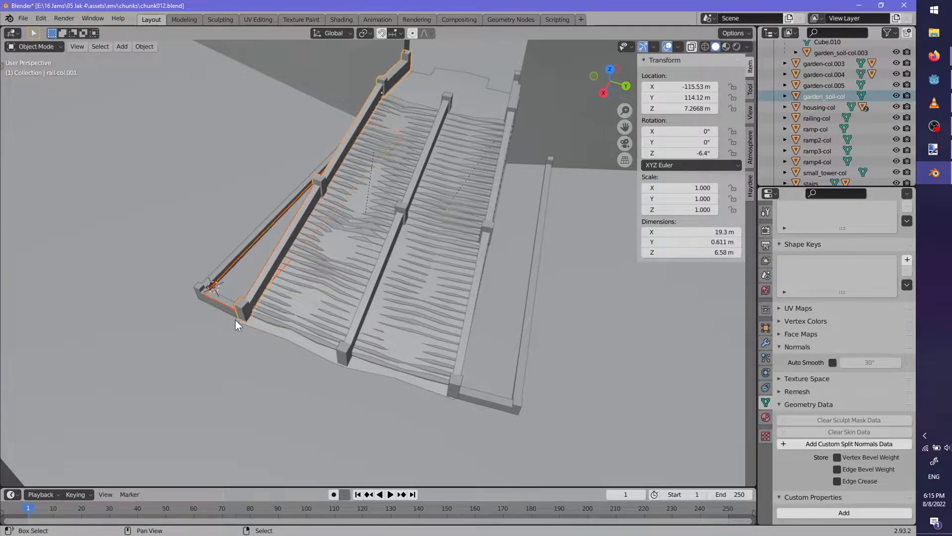
key("alt+z")
key("alt+z")
right_click(235, 285, "shift")
middle_click_drag(235, 285, 268, 353)
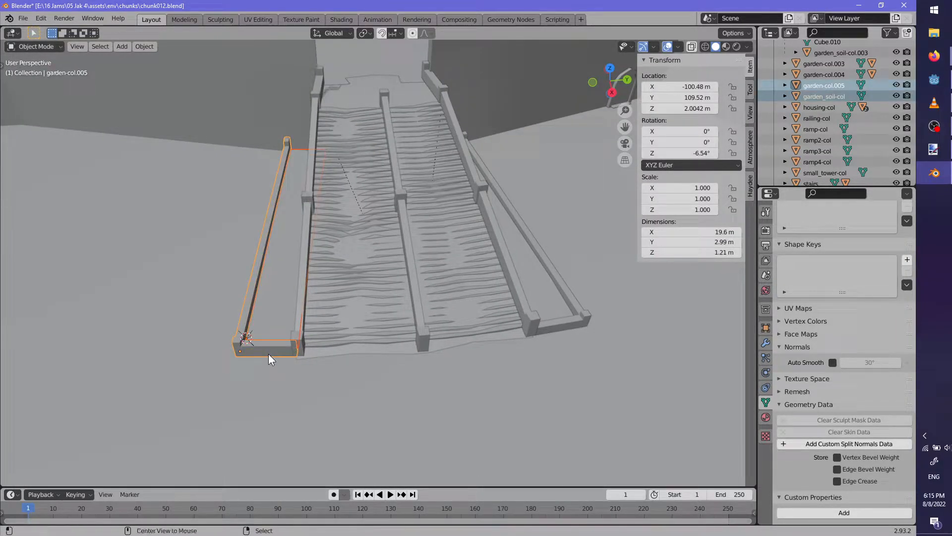
key("alt+p")
left_click(268, 354)
key("ctrl+p")
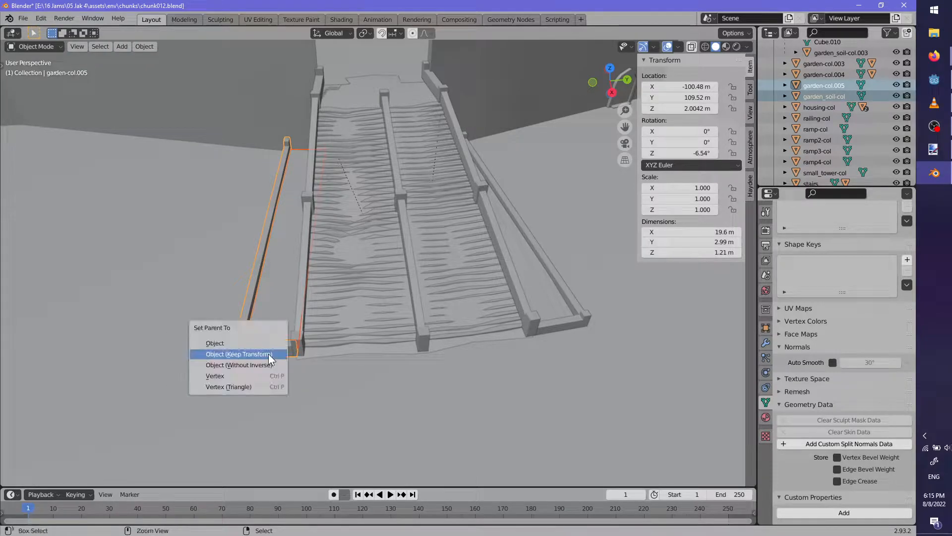
left_click(269, 353)
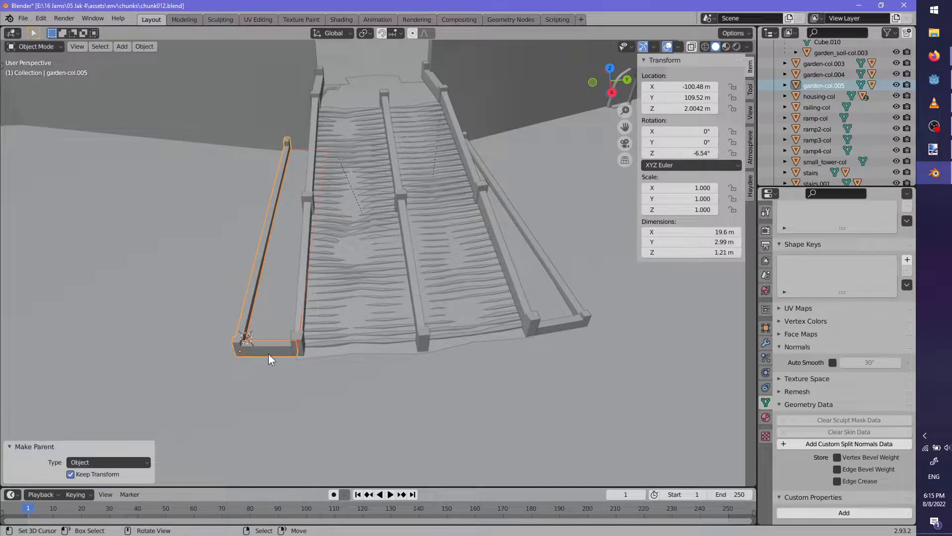
Parent the garden-col.004 and garden-col.005 curbs to stairs_large, keeping their transforms
left_click(364, 108)
left_click(359, 120)
left_click(353, 132)
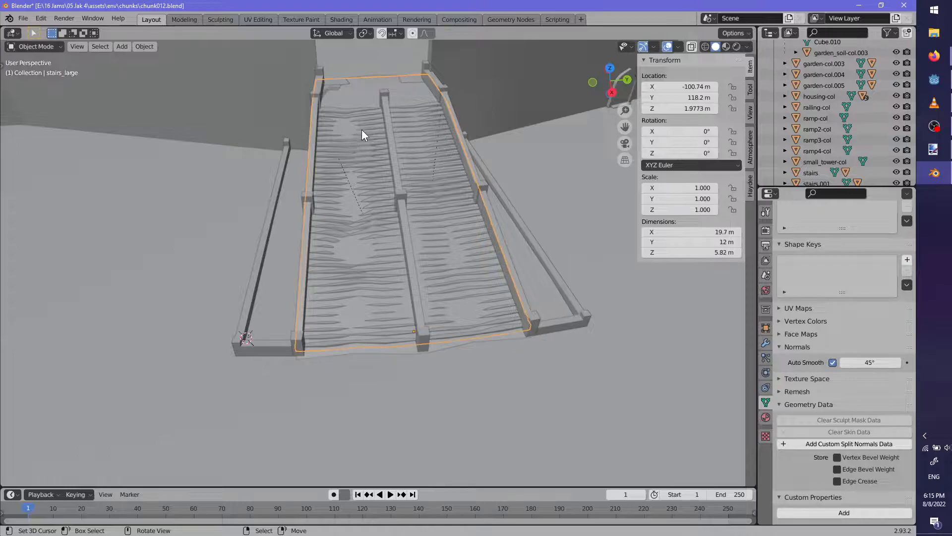
left_click(378, 135)
left_click(385, 143)
left_click(377, 148)
middle_click_drag(377, 145, 210, 323)
left_click(397, 411)
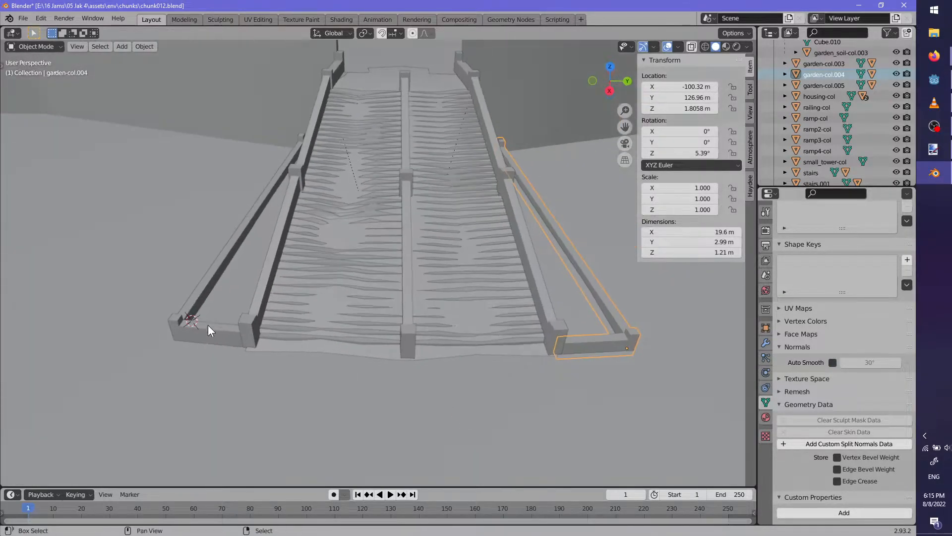
left_click(201, 332, "shift")
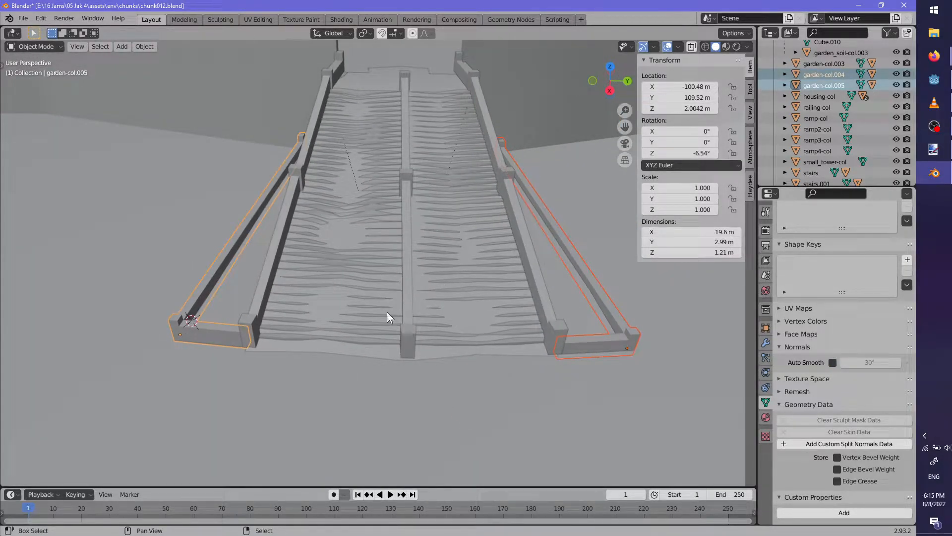
left_click(364, 341, "shift")
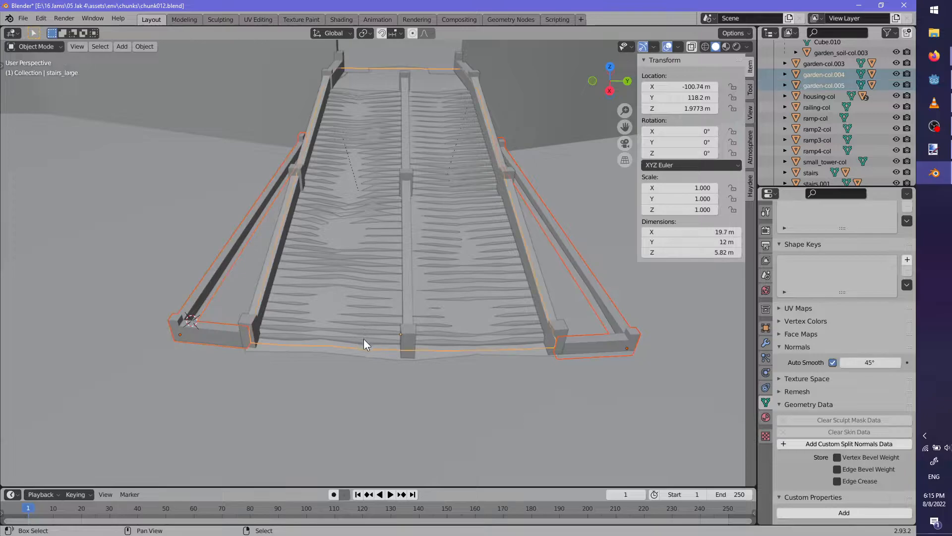
key("ctrl+p")
left_click(373, 336)
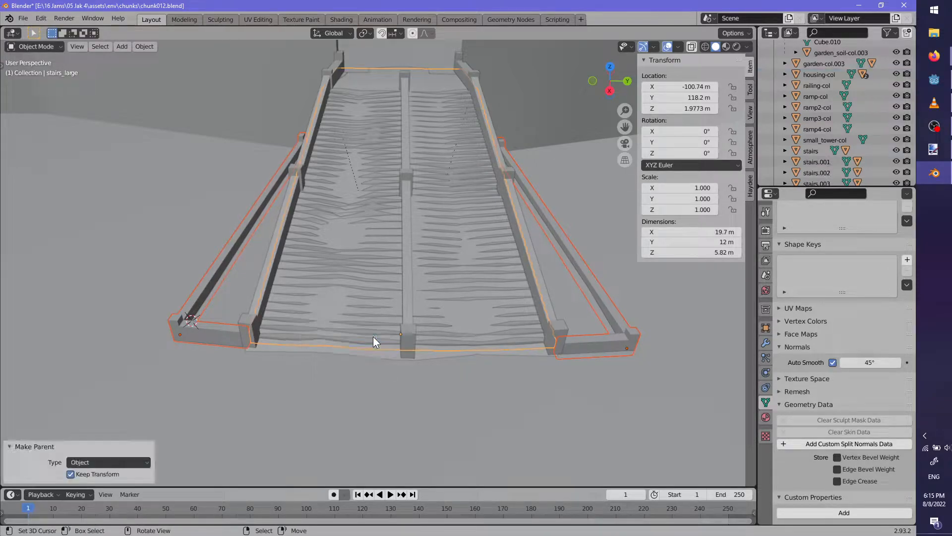
Test-move the large staircase to check its parented curbs, cancel the move, and save the file
left_click(368, 298)
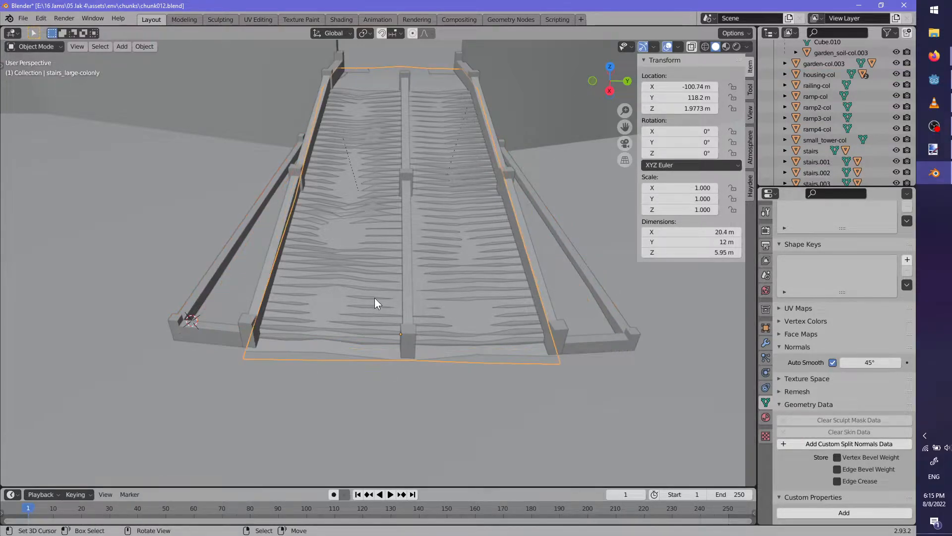
key("g")
right_click(251, 191)
middle_click_drag(479, 250, 448, 256)
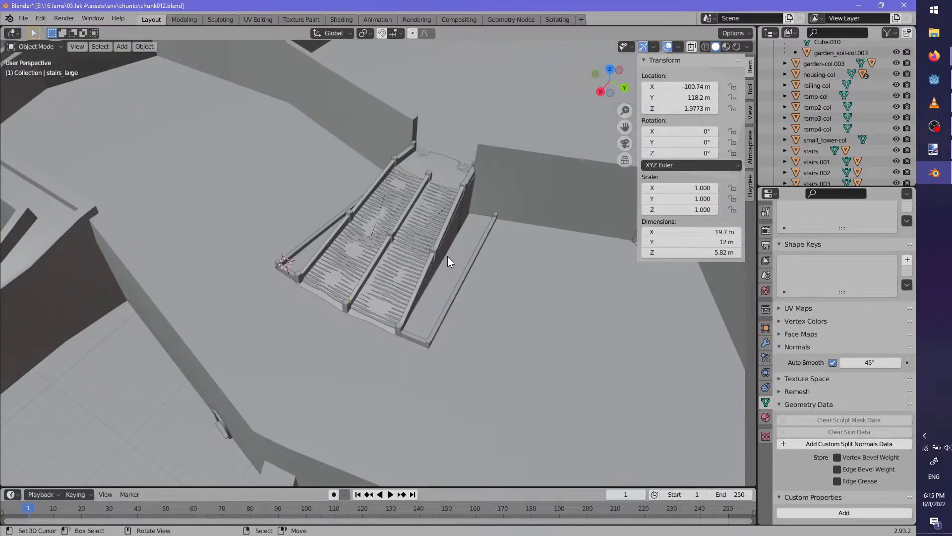
scroll(448, 256, "down", 4)
middle_click_drag(375, 284, 390, 302)
key("ctrl+s")
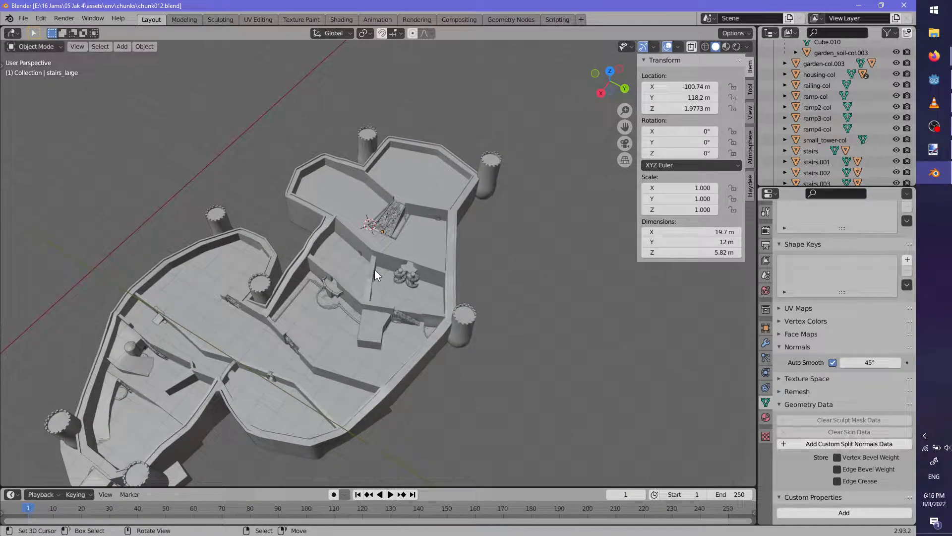
Place the 3D cursor in the wall corner beside the spiral staircases
scroll(374, 270, "up", 10)
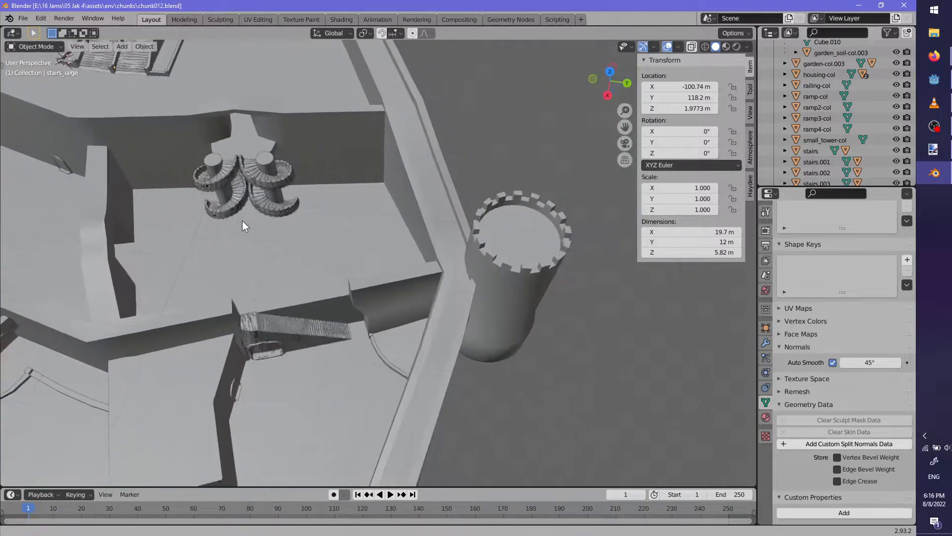
middle_click_drag(242, 220, 248, 195, "ctrl")
middle_click_drag(272, 223, 277, 242)
left_click(302, 157)
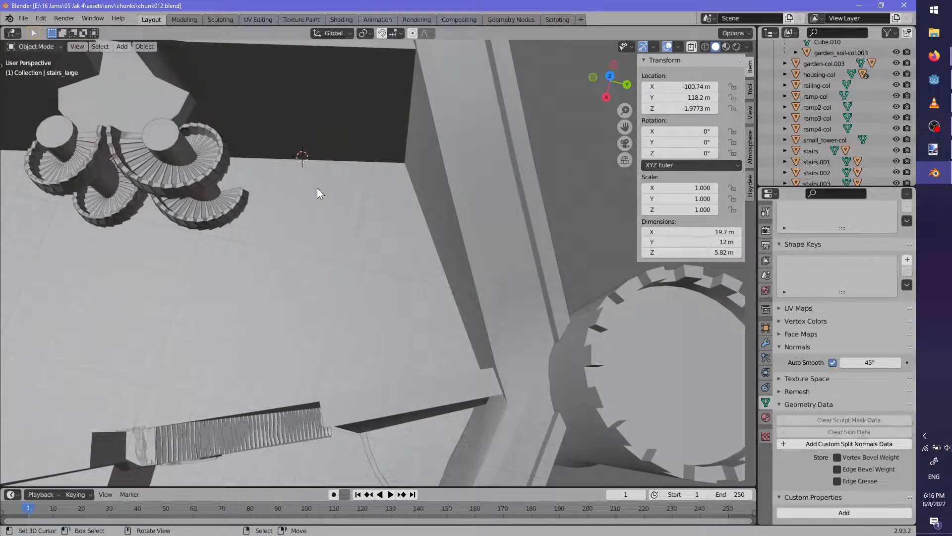
middle_click_drag(342, 216, 392, 273, "shift")
middle_click_drag(470, 223, 407, 254)
Add a mesh circle with 16 vertices and a 6 m radius at the wall corner in Object Mode
key("Tab")
key("shift+a")
key("Escape")
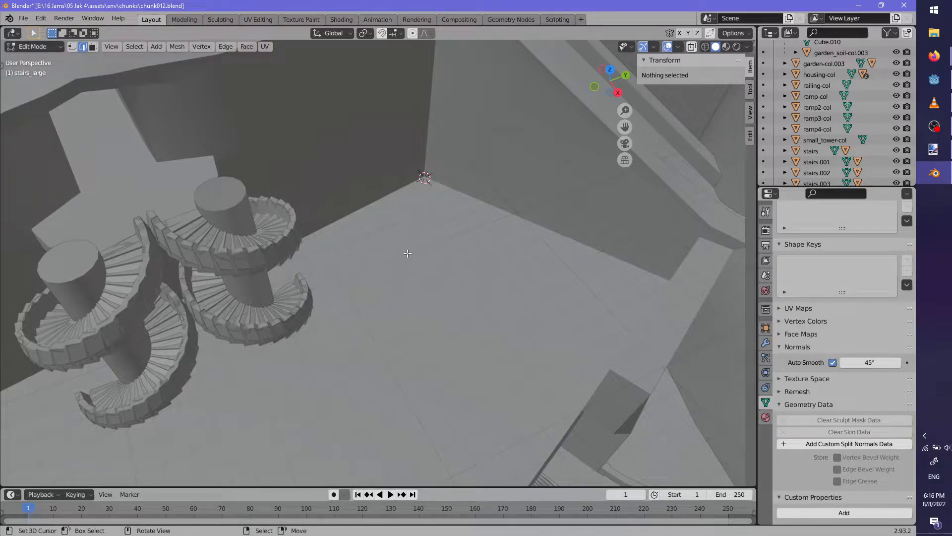
key("Tab")
key("shift+a")
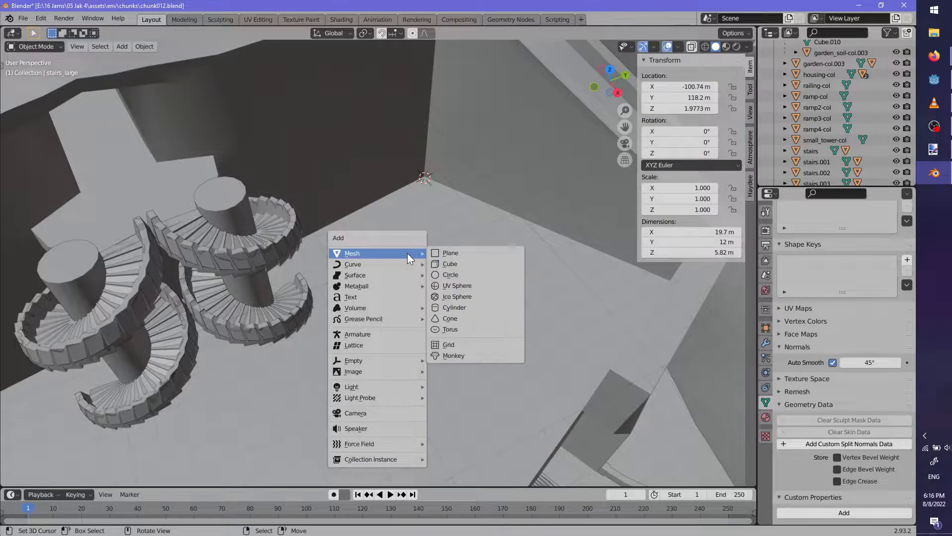
left_click(449, 274)
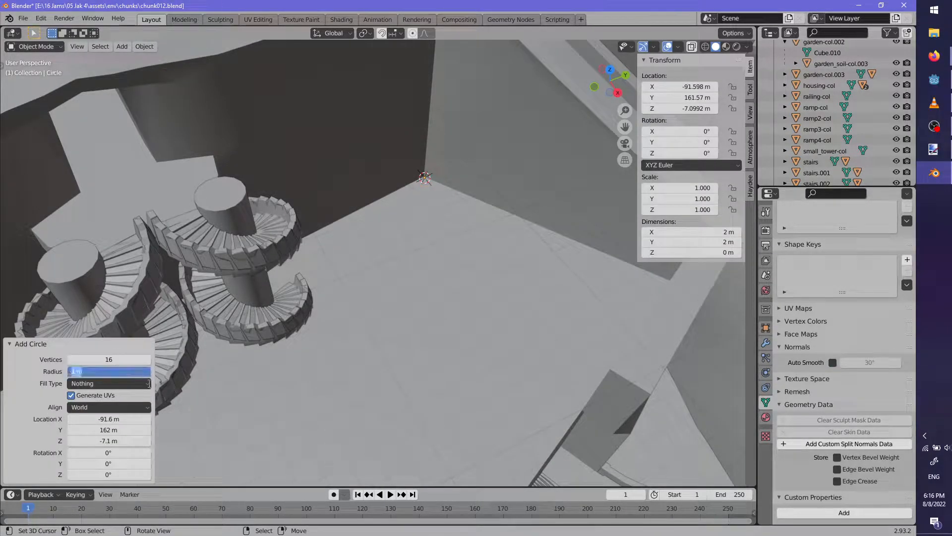
left_click(149, 383)
Adjust the circle object's height and raise its vertices by 0.5 m along Z
key("Tab")
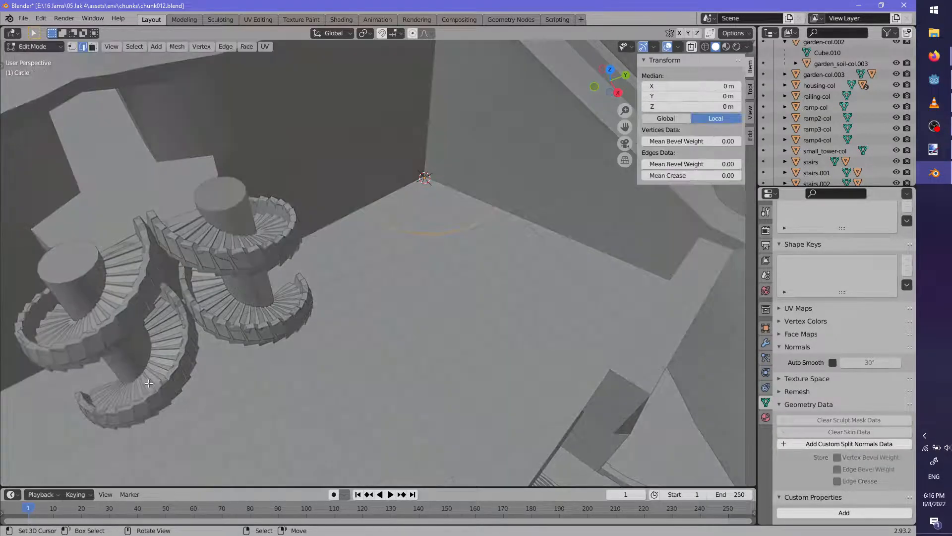
scroll(426, 309, "up", 4)
middle_click_drag(372, 347, 408, 346)
key("Tab")
key("g")
key("z")
left_click(390, 328)
key("Tab")
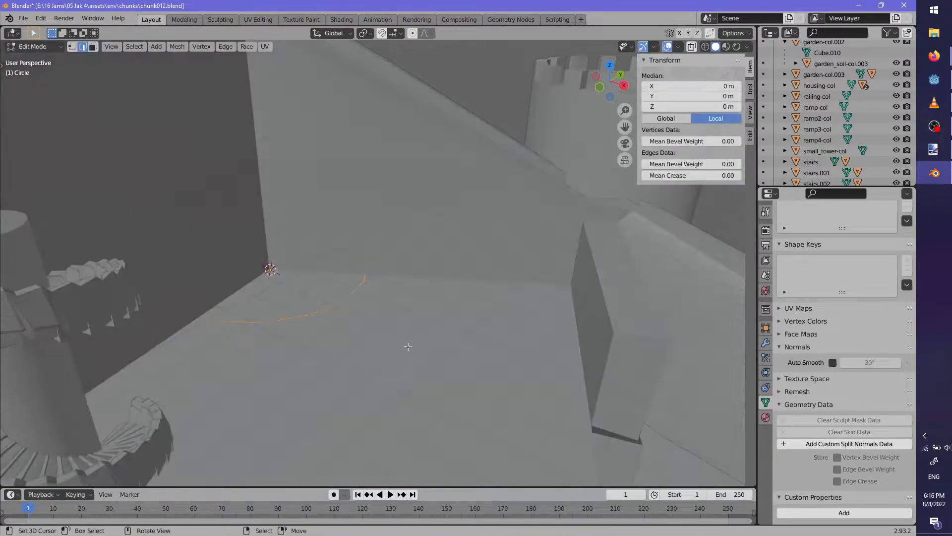
key("g")
key("z")
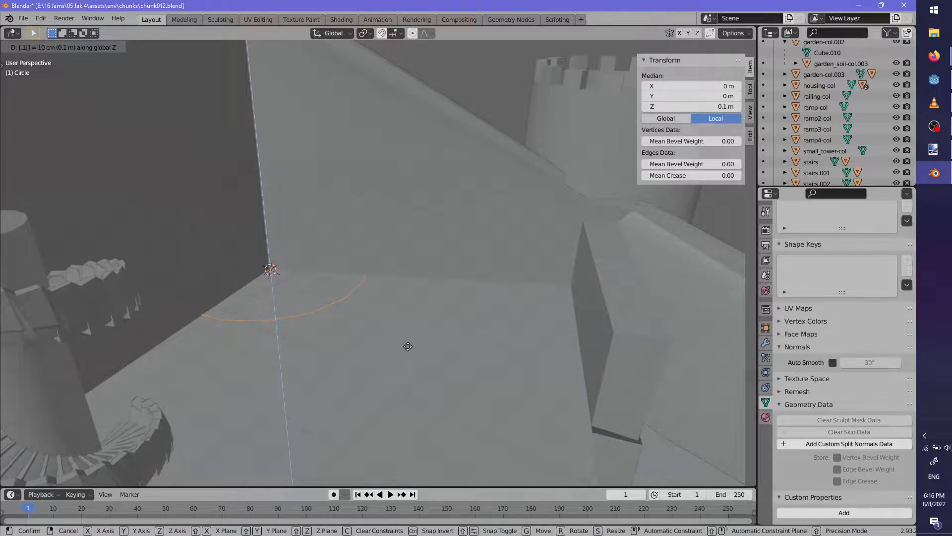
key("Escape")
type("gz.5")
key("Return")
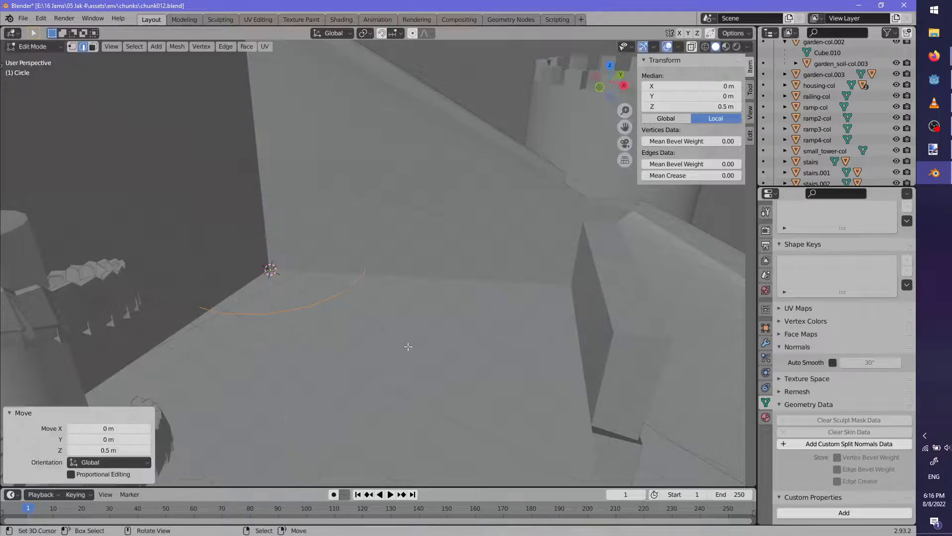
Add a second 16-vertex circle of 6 m radius at the other wall corner and raise it 0.5 m along Z
key("shift+a")
left_click(477, 328)
middle_click_drag(477, 329, 443, 332)
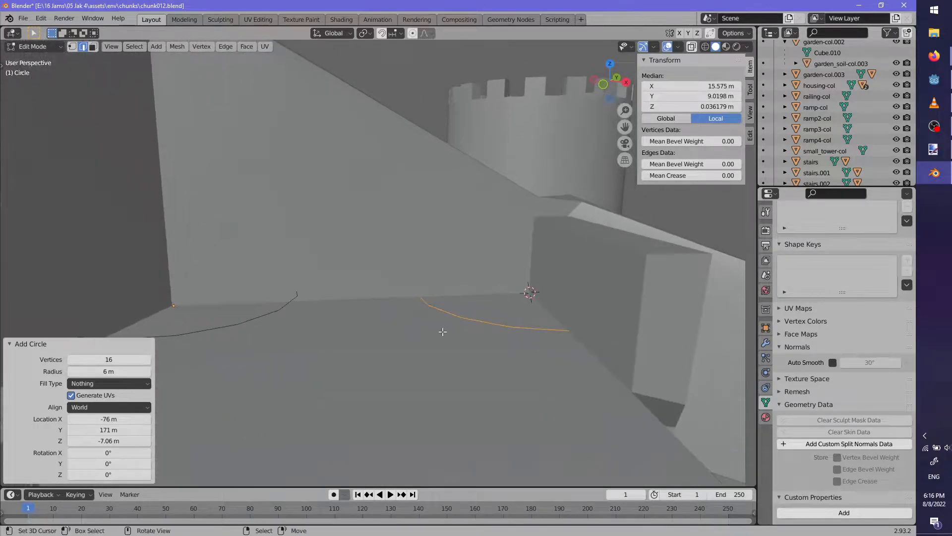
key("g")
key("z")
key("Return")
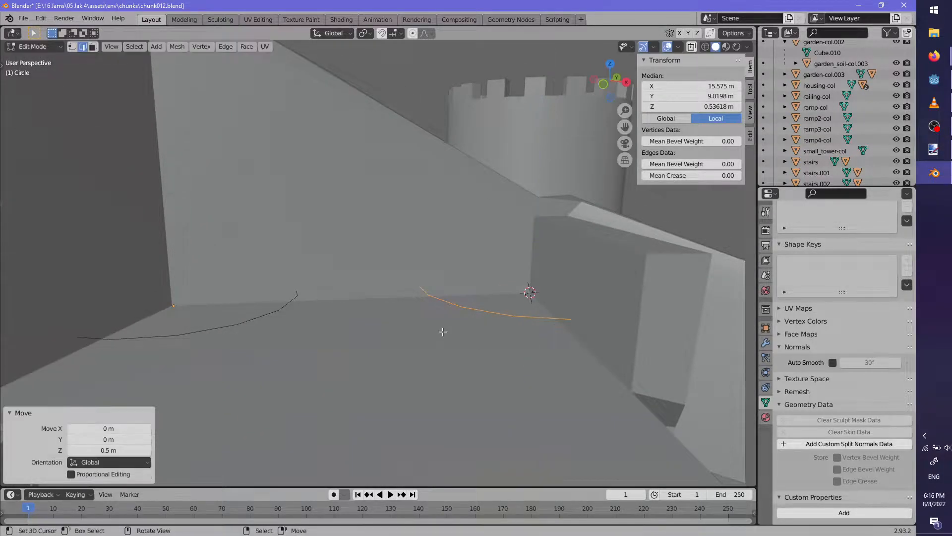
Select the first circle's linked geometry and rotate it around Z by about -3.28° to line up with the corner walls
middle_click_drag(467, 328, 310, 219)
key("Tab")
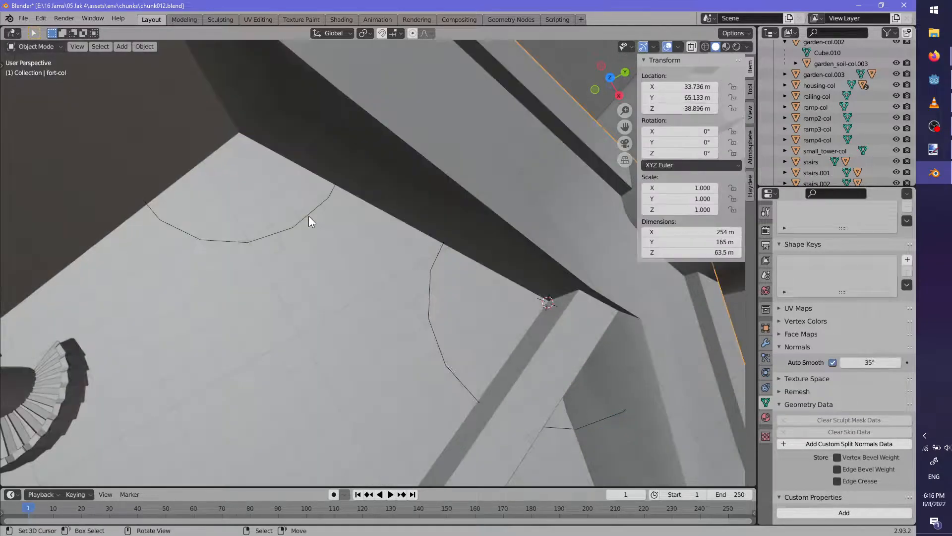
key("Tab")
key("alt+a")
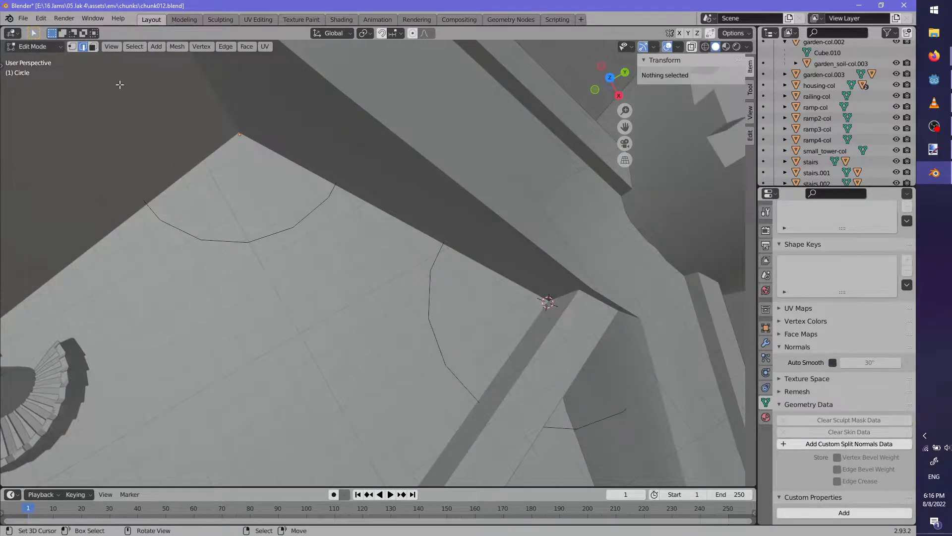
key("l")
key("r")
key("z")
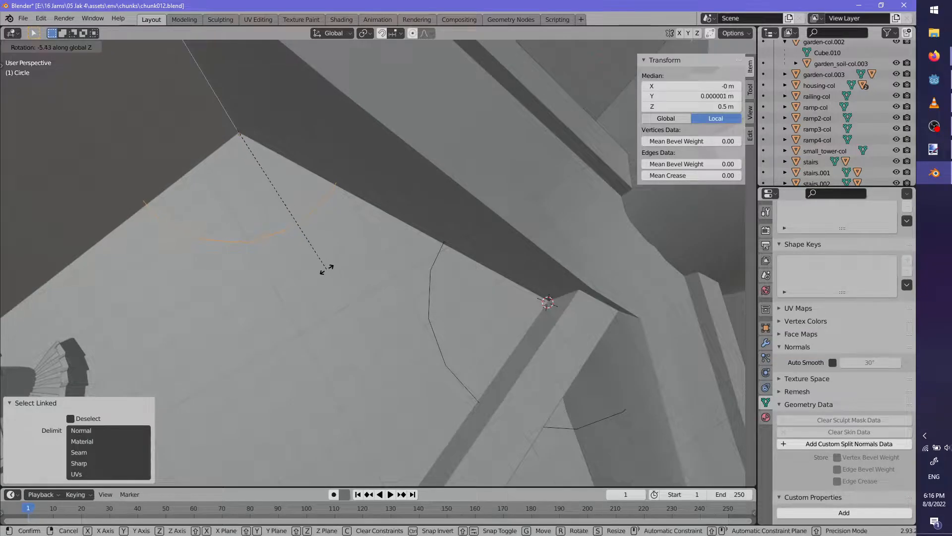
left_click(338, 337)
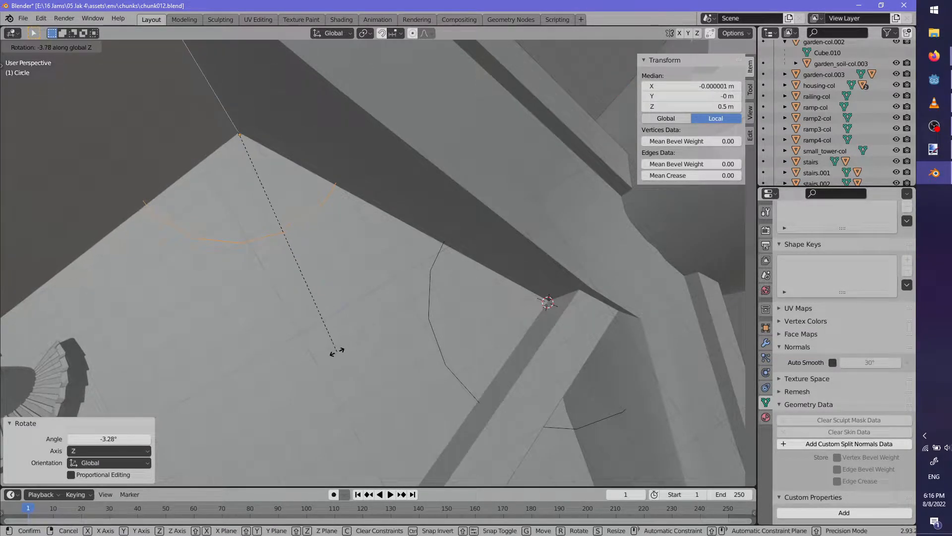
Try to fill between the facing edges of the two circles
left_click(329, 201)
middle_click_drag(414, 274, 431, 250)
key("f")
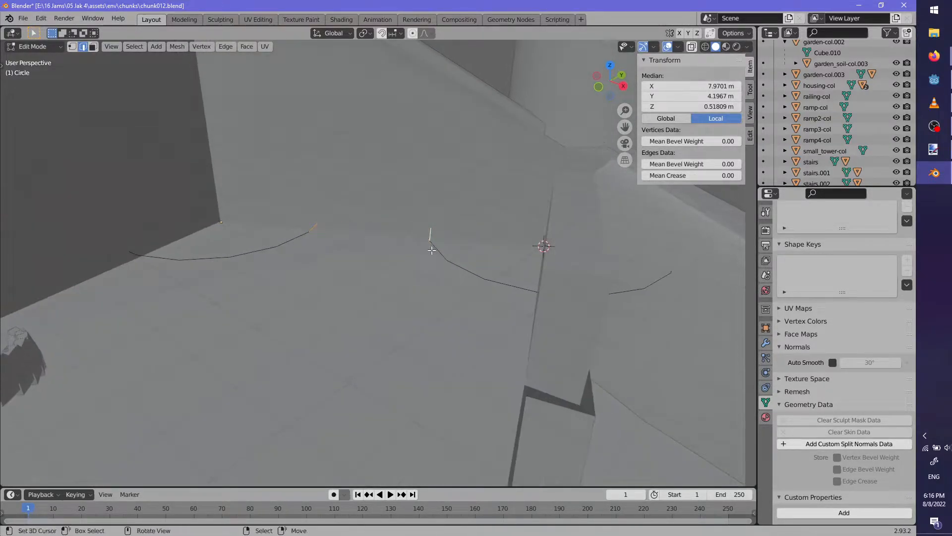
Extrude both circles down along Z below the floor to form vertical bands
key("e")
key("z")
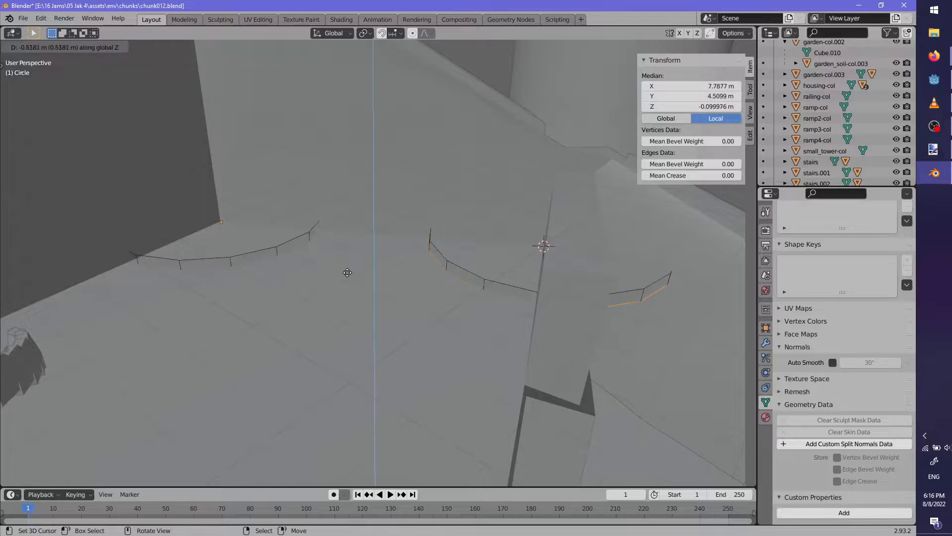
left_click(342, 274)
middle_click_drag(357, 270, 398, 262)
left_click(399, 262)
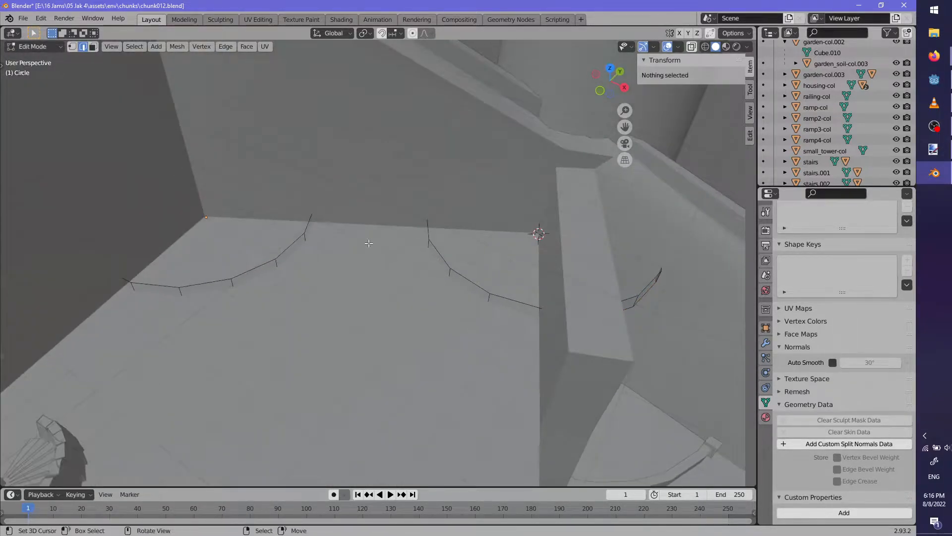
Select the first circle's band faces lying beyond the corner walls and delete them, keeping only the arc over the floor
left_click(232, 283, "alt")
middle_click_drag(445, 283, 529, 256)
key("alt+z")
left_click(500, 296)
middle_click_drag(501, 296, 440, 310)
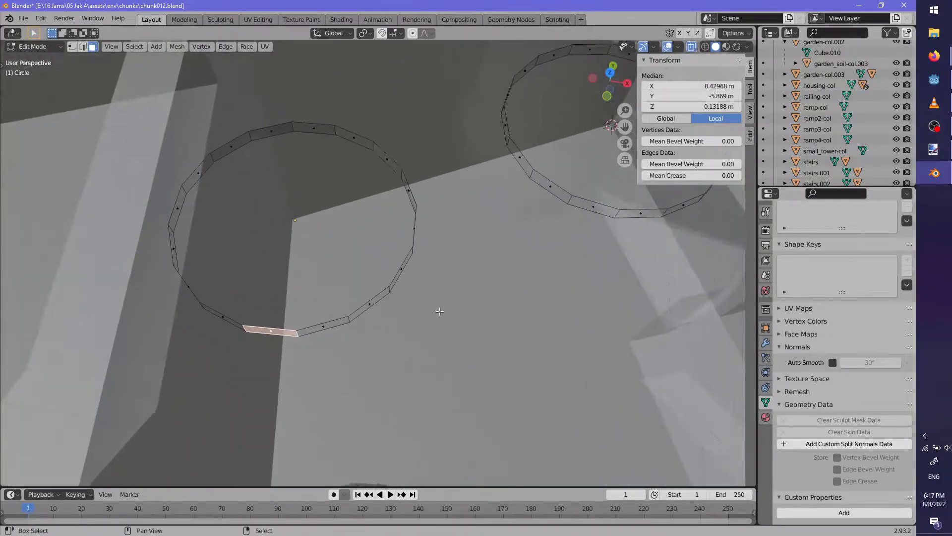
middle_click_drag(228, 325, 274, 252)
left_click(274, 252, "ctrl")
left_click(502, 345)
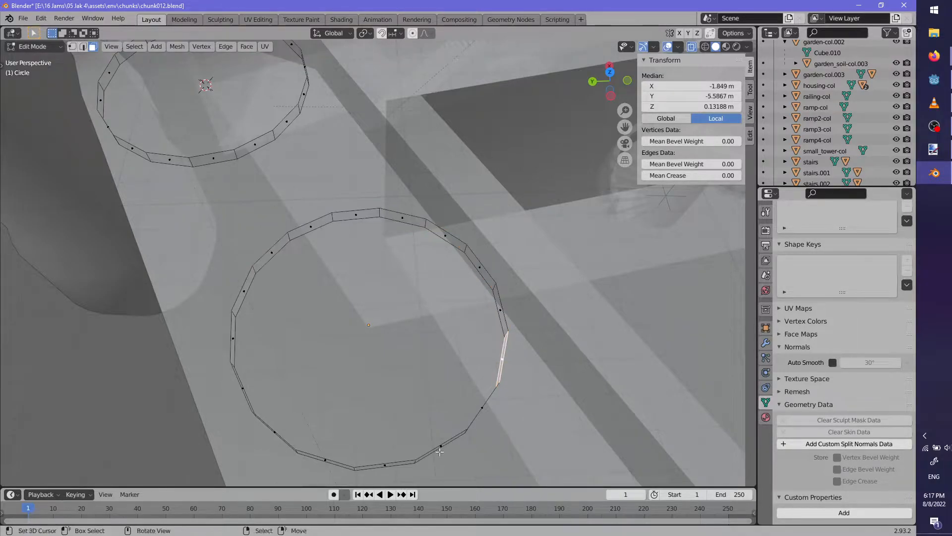
middle_click_drag(501, 344, 425, 433)
left_click(227, 392, "ctrl")
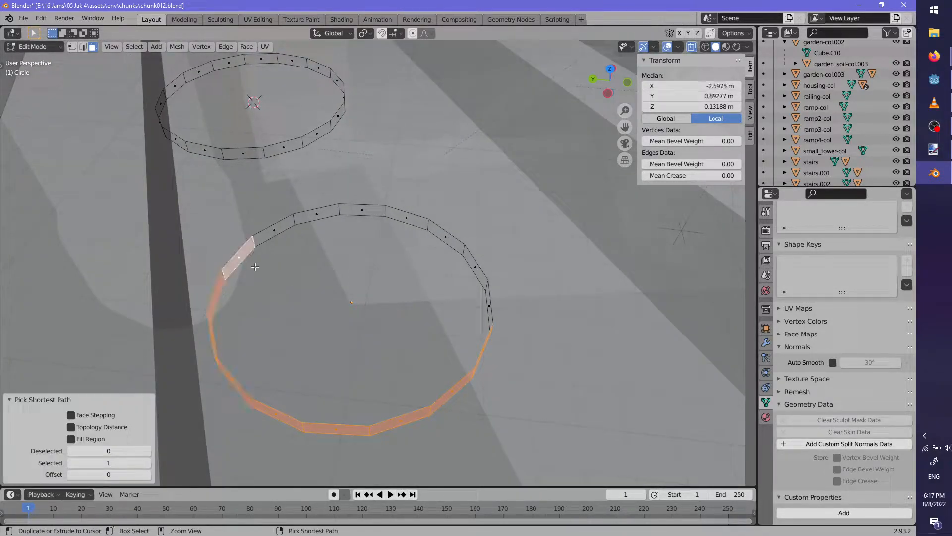
middle_click_drag(272, 228, 310, 268)
key("x")
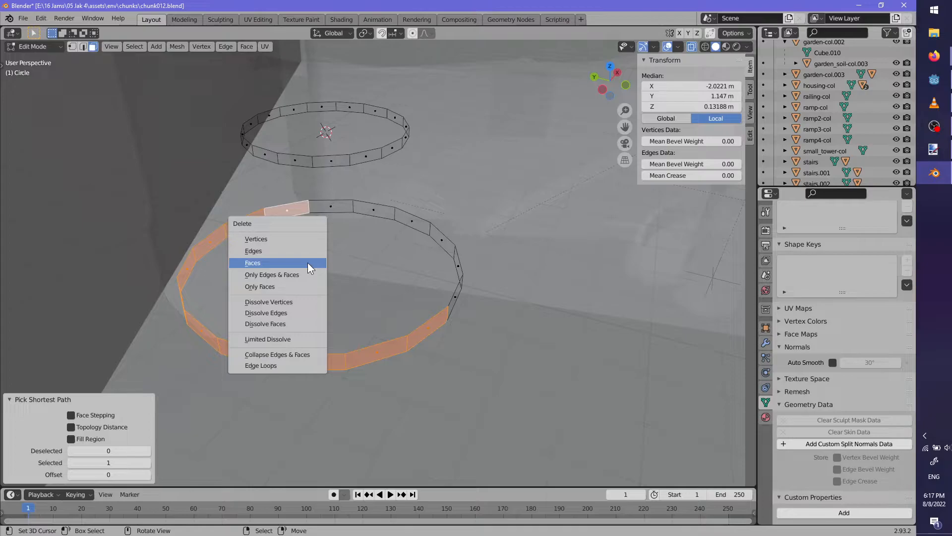
left_click(308, 263)
Delete the second circle's band faces lying beyond the walls, leaving only its arc over the floor
right_click(291, 163)
middle_click_drag(291, 163, 327, 213)
middle_click_drag(327, 213, 353, 283, "shift")
left_click(432, 244, "ctrl")
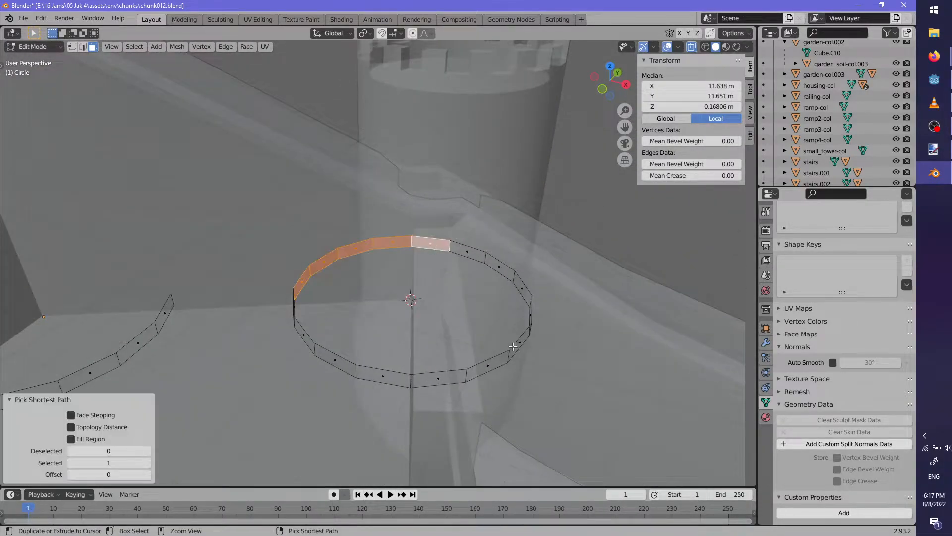
left_click(498, 366, "ctrl")
middle_click_drag(444, 380, 164, 74)
key("x")
left_click(468, 340)
Move the second arc's outer end edge in the XY plane so that it reaches into the adjacent wall
left_click(83, 47)
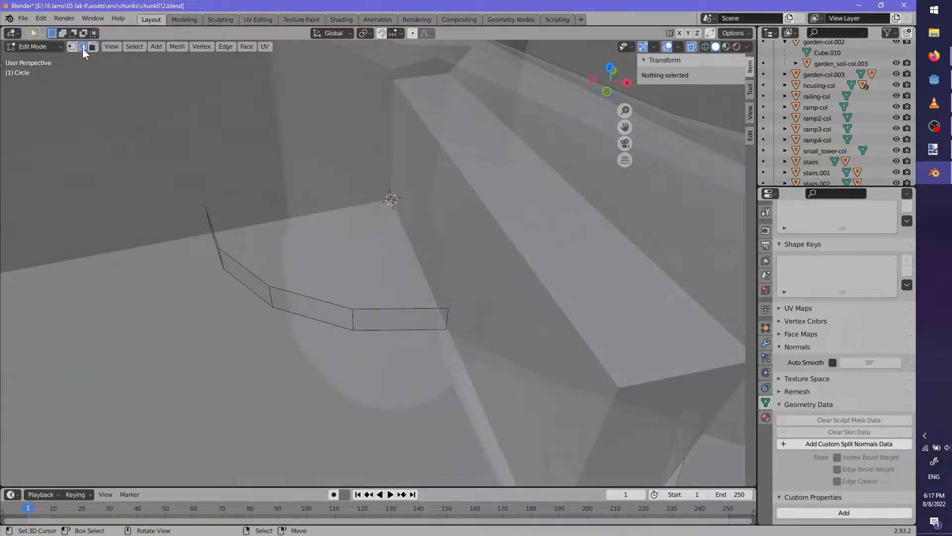
left_click(439, 321)
key("g")
key("shift+z")
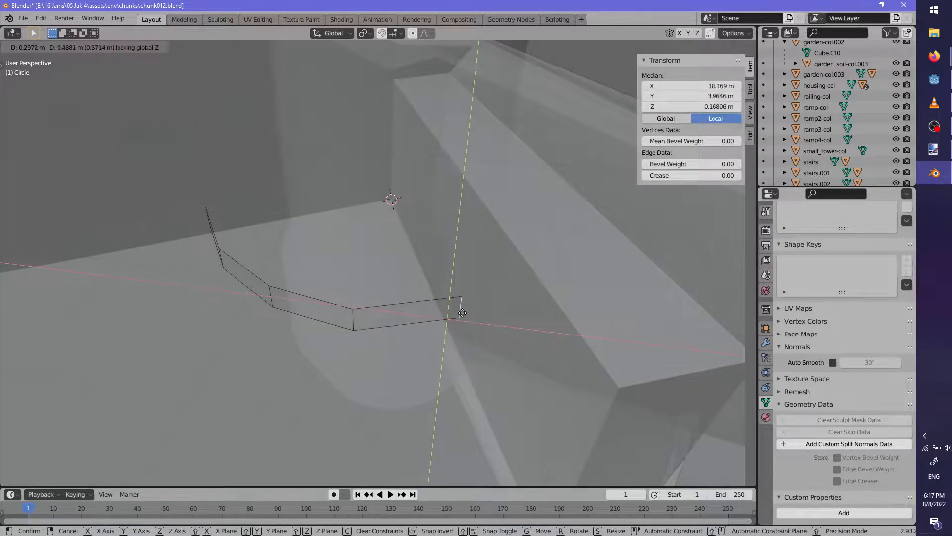
left_click(467, 317)
middle_click_drag(467, 317, 342, 293)
key("g")
key("shift+z")
left_click(492, 274)
key("g")
key("shift+z")
left_click(486, 397)
Move the first arc's outer end edge about 0.98 m along X and 0.14 m along Y with Z locked
left_click(309, 320)
key("g")
key("shift+z")
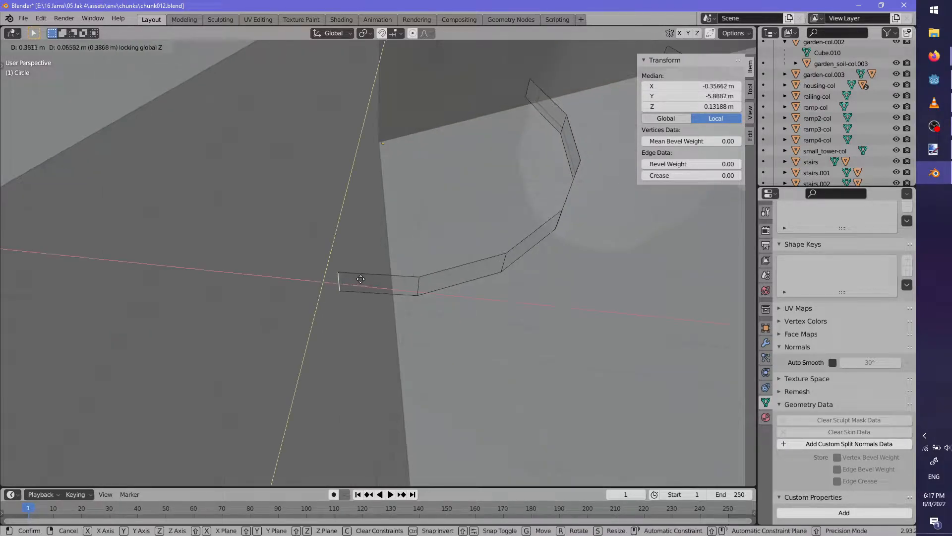
left_click(383, 279)
middle_click_drag(578, 314, 326, 306, "shift")
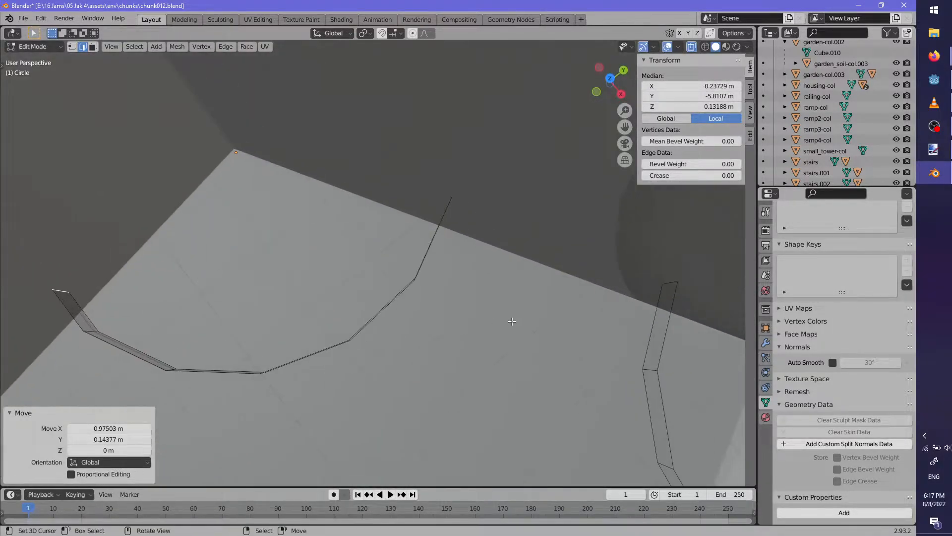
Delete the end face running into the back wall on each of the two arcs
middle_click_drag(512, 321, 488, 289)
left_click(92, 47)
left_click(448, 253)
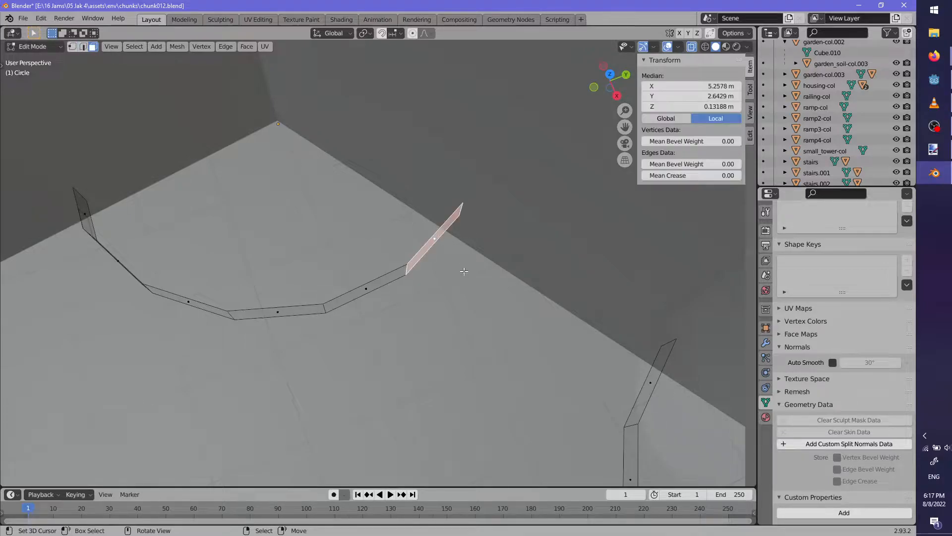
key("x")
left_click(652, 382)
middle_click_drag(645, 377, 574, 330, "shift")
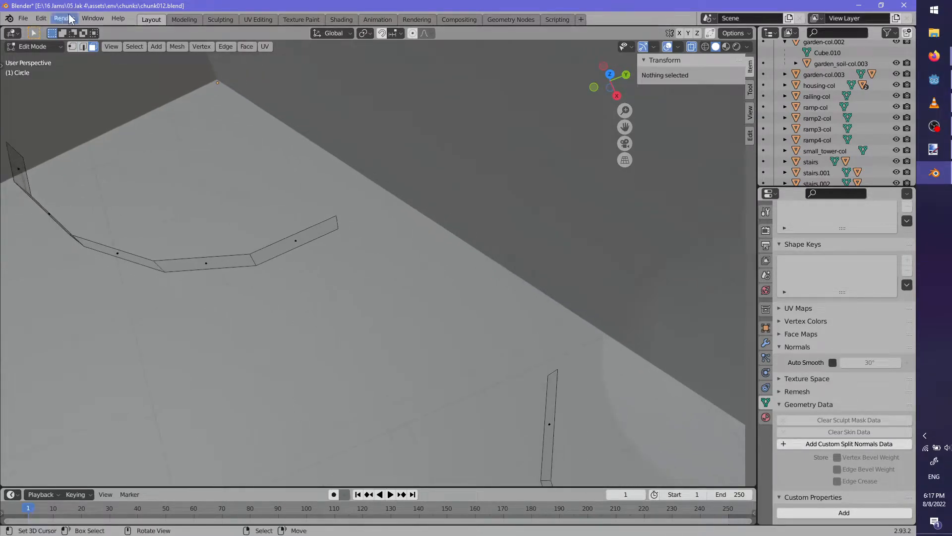
Connect the facing end edges of the two arcs with a straight face parallel to the back wall
left_click(341, 224)
middle_click_drag(336, 221, 582, 260)
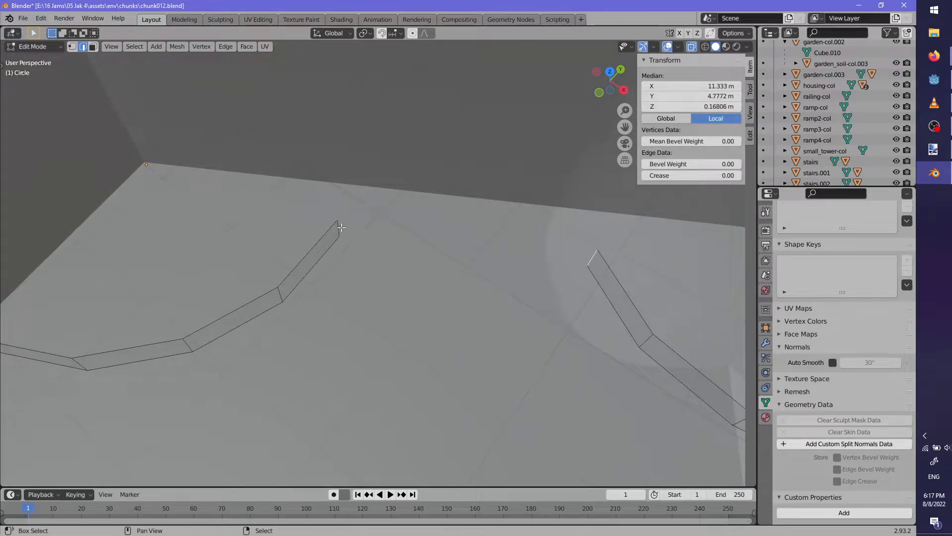
scroll(448, 291, "down", 3)
key("alt+a")
middle_click_drag(453, 323, 314, 244)
left_click(341, 253)
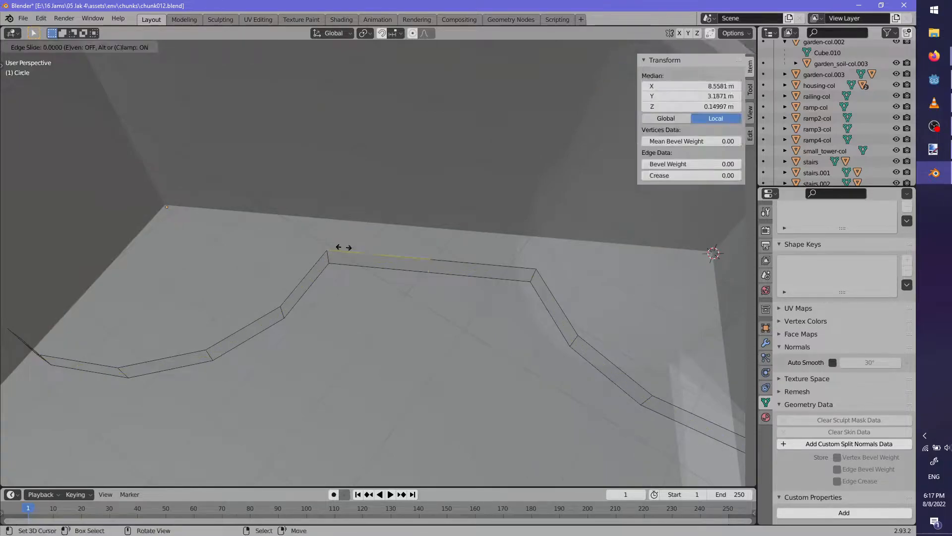
left_click(250, 239)
key("ctrl+z")
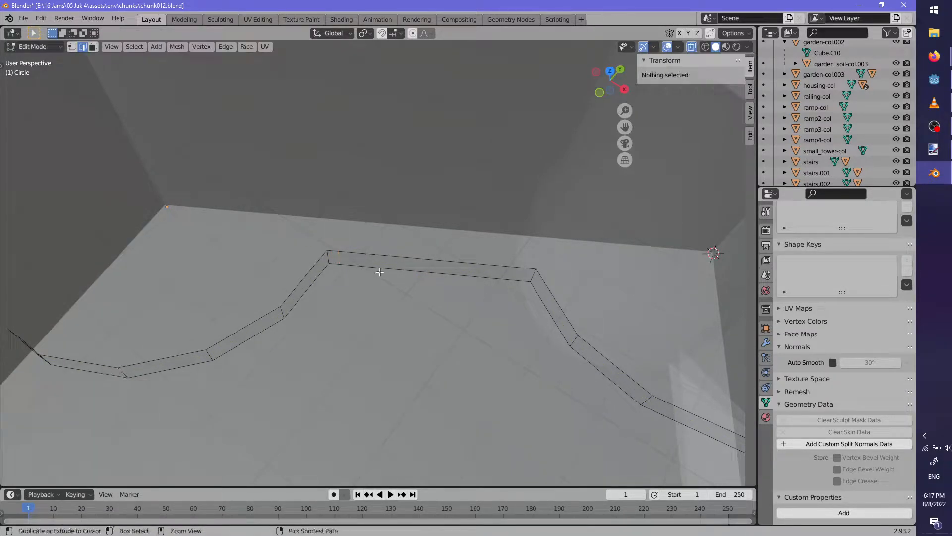
Add two loop cuts to the connecting face and spread them apart by scaling about 2.488 in X and Y
left_click(476, 301)
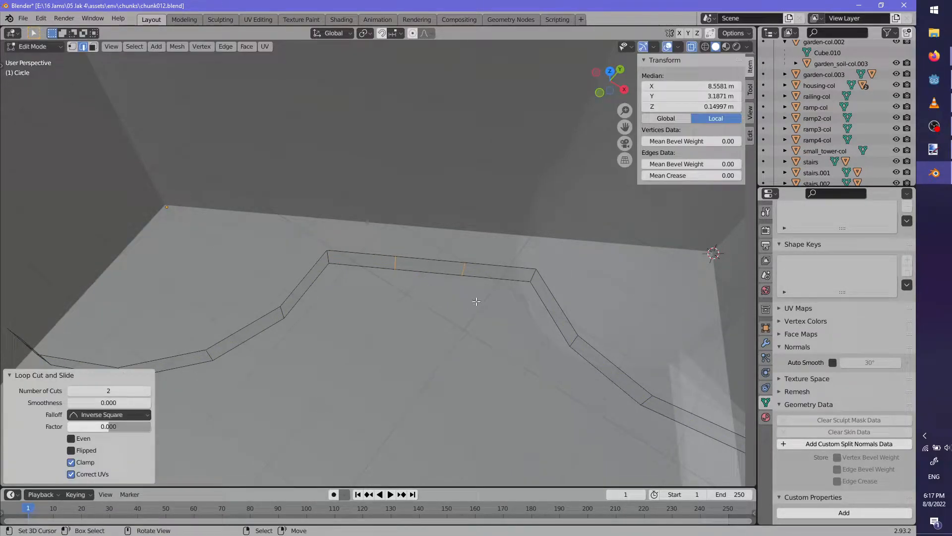
key("s")
key("x")
key("shift+z")
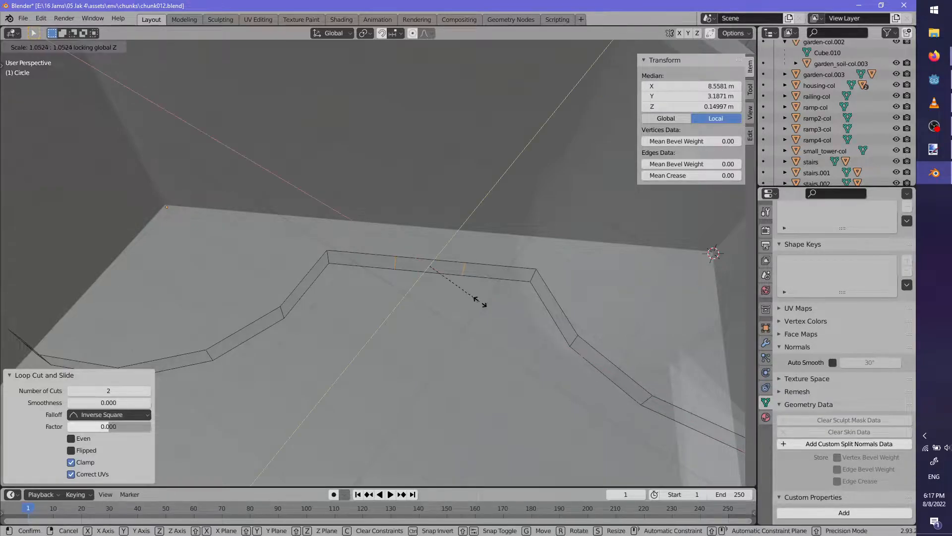
left_click(569, 307)
scroll(523, 342, "down", 2)
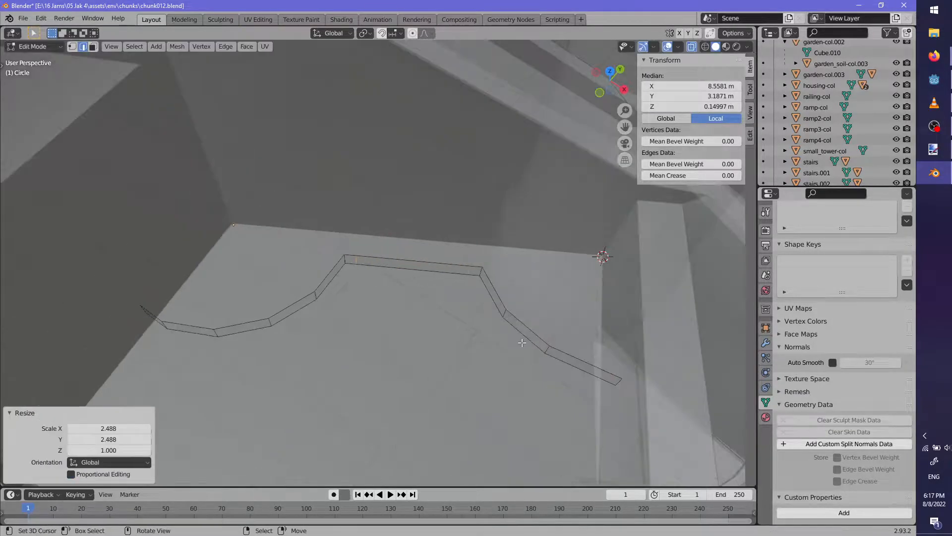
middle_click_drag(522, 343, 493, 341)
key("alt+a")
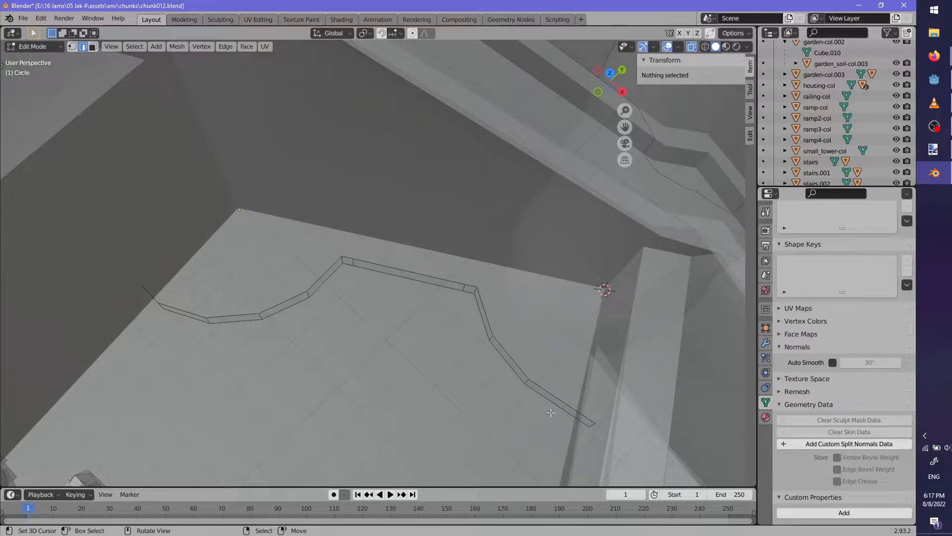
Add one loop cut near each outer end of the band, close to the side walls
left_click(565, 400, "alt")
key("g")
key("g")
left_click(586, 407)
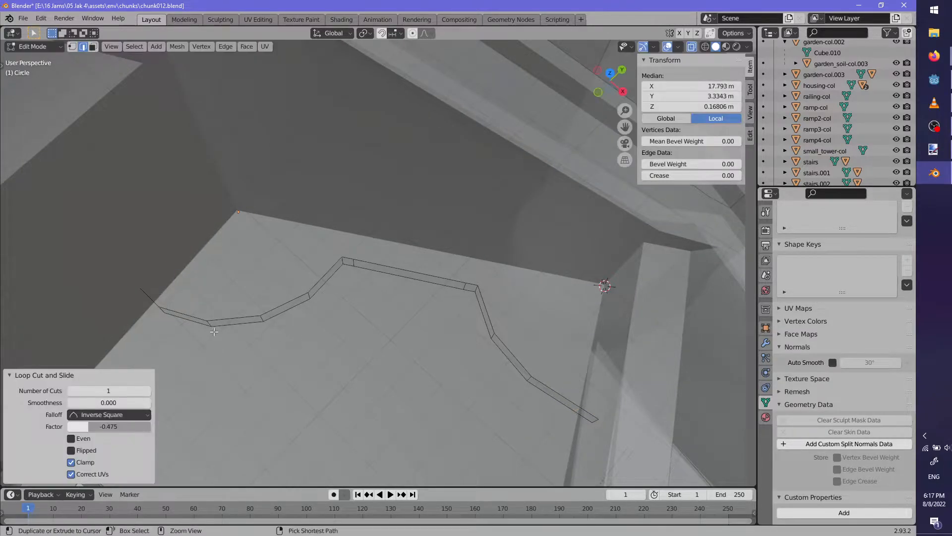
left_click(153, 306)
left_click(153, 306)
middle_click_drag(154, 306, 265, 312)
Select the whole linked band, extrude it in place and fatten it along its normals into a thick curb
key("l")
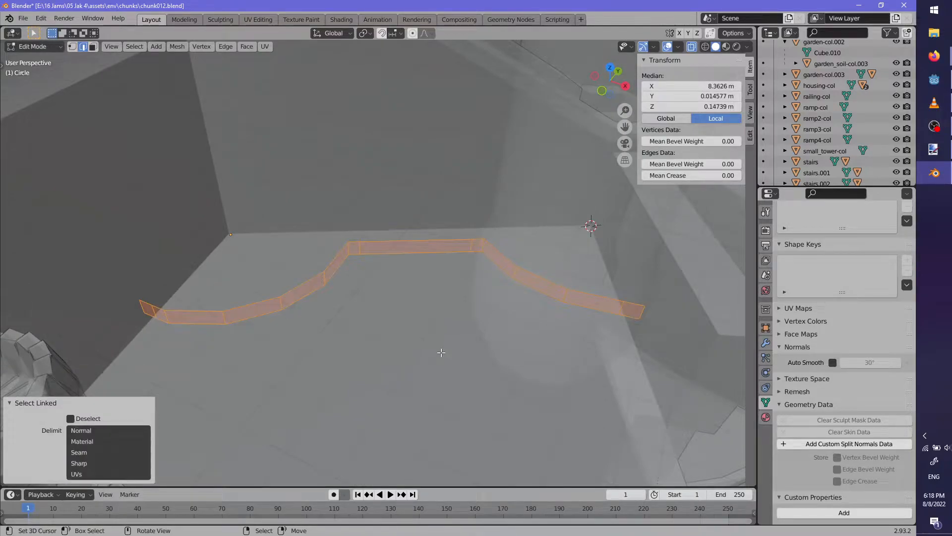
middle_click_drag(441, 353, 431, 342)
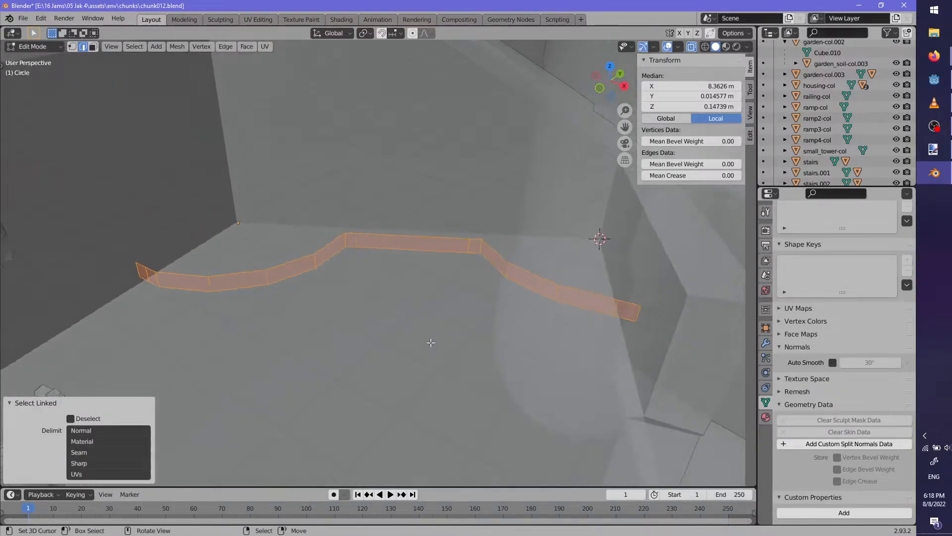
key("e")
key("Escape")
key("alt+s")
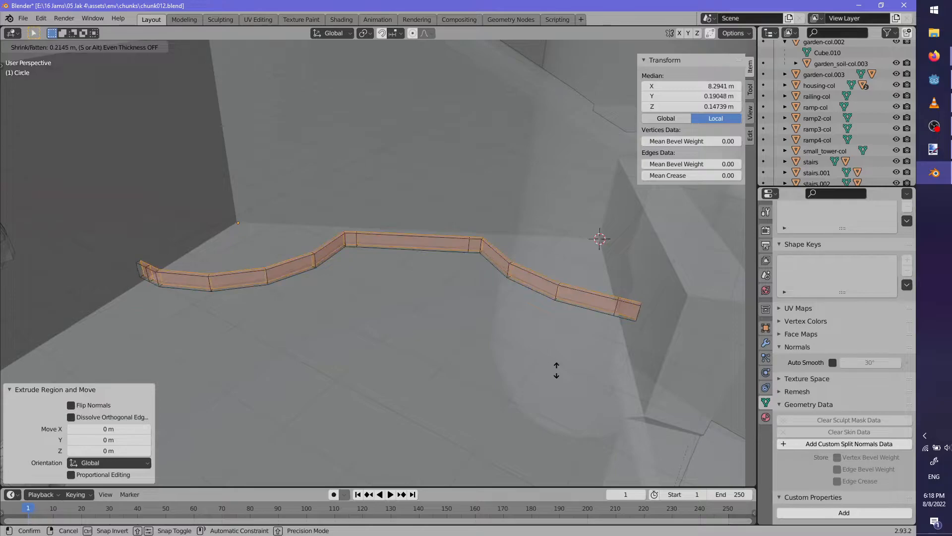
left_click(556, 366)
middle_click_drag(556, 366, 585, 372)
key("alt+s")
right_click(480, 402)
key("alt+a")
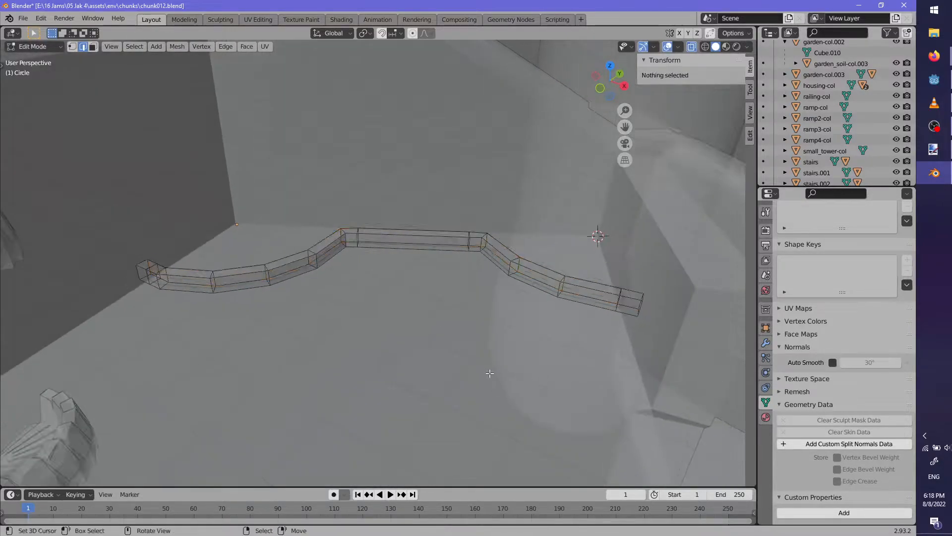
Recalculate the normals of the entire curb mesh and turn off X-ray display
middle_click_drag(489, 373, 473, 371)
key("a")
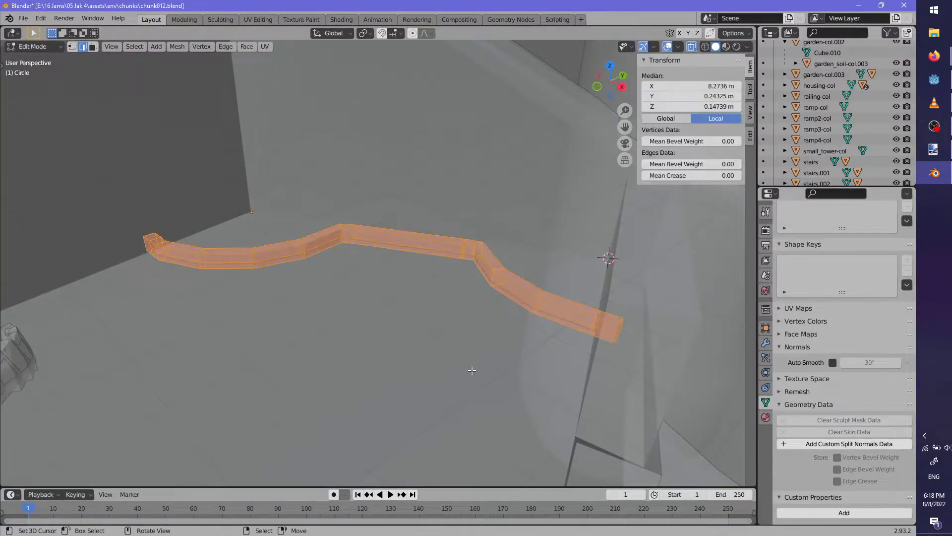
key("alt+n")
left_click(471, 370)
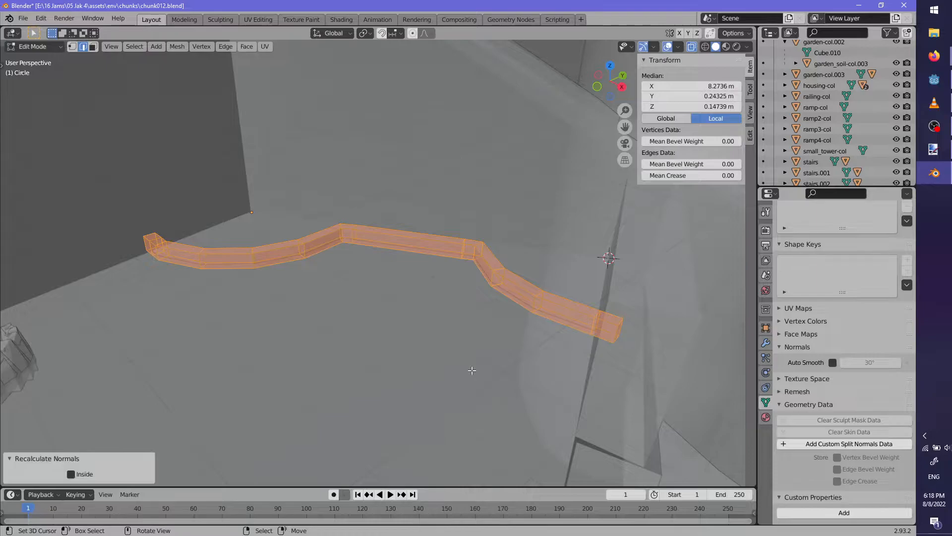
middle_click_drag(472, 370, 547, 339)
key("alt+z")
key("alt+a")
scroll(457, 275, "down", 3)
Delete the cap face at the first arc's outer end of the curb
middle_click_drag(106, 170, 494, 237)
left_click(522, 245)
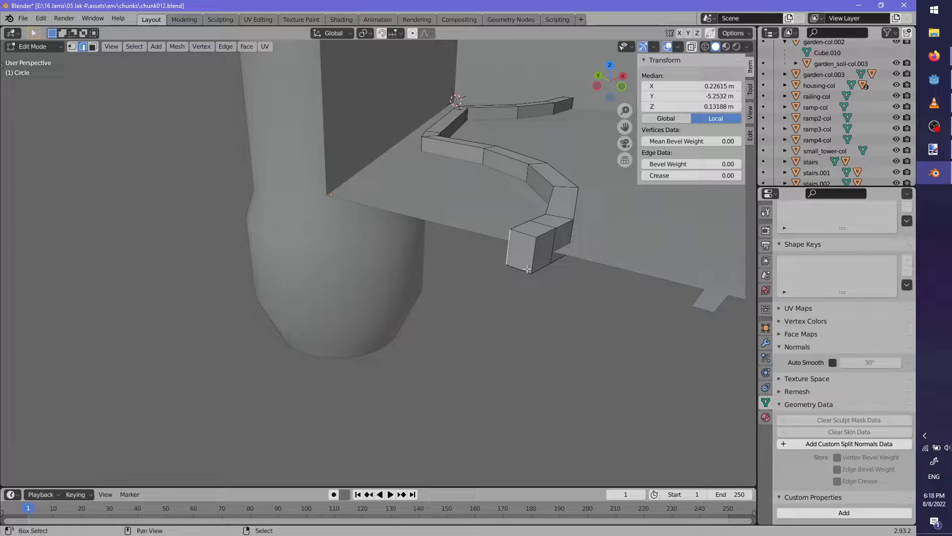
key("x")
left_click(509, 213)
Move the edge loops at the curb's ends in the XY plane to fit them against the walls
middle_click_drag(508, 217, 435, 302)
right_click(491, 266, "alt")
key("g")
key("shift+z")
left_click(432, 277)
scroll(432, 277, "down", 4)
scroll(435, 255, "up", 3)
right_click(388, 307, "alt")
key("g")
key("shift+z")
left_click(438, 345)
Delete the surplus end geometry at the second arc's outer end of the curb
middle_click_drag(438, 344, 61, 60)
right_click(518, 338, "alt")
key("x")
left_click(516, 404)
Select the run of faces along the curb's underside from end to end and delete them
left_click(518, 241)
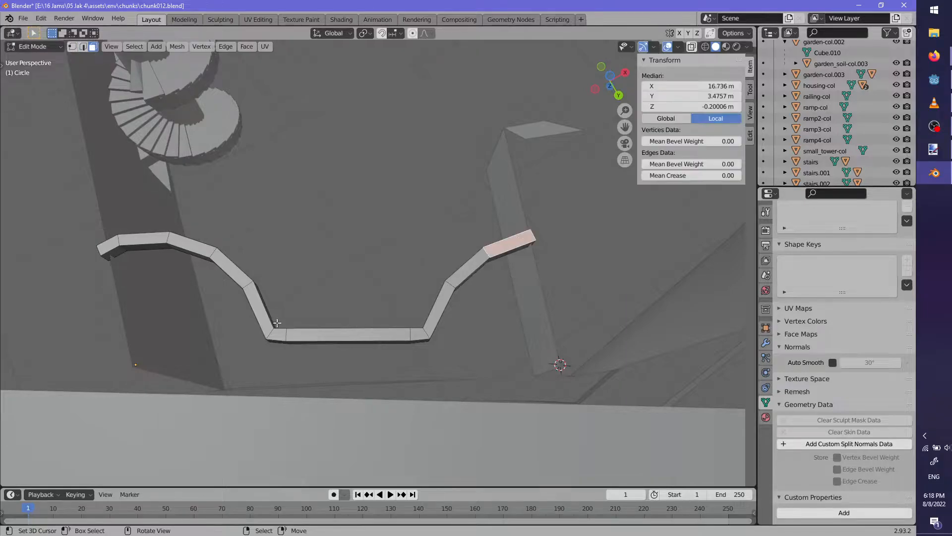
left_click(103, 242, "ctrl")
middle_click_drag(162, 248, 365, 293)
key("x")
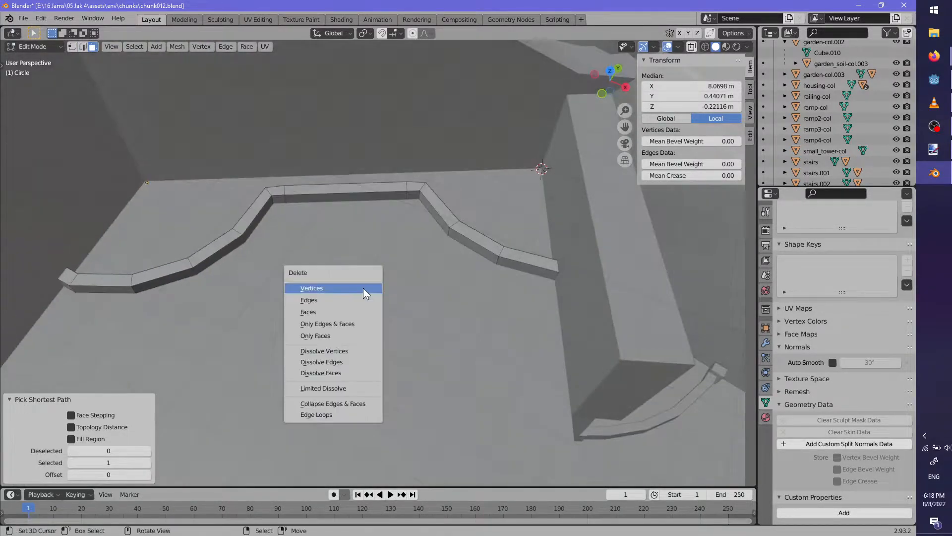
left_click(346, 312)
middle_click_drag(453, 277, 388, 274)
Add one loop cut near the second arc's outer end of the curb with a slide factor of about -0.521
middle_click_drag(354, 417, 501, 331)
left_click(500, 325)
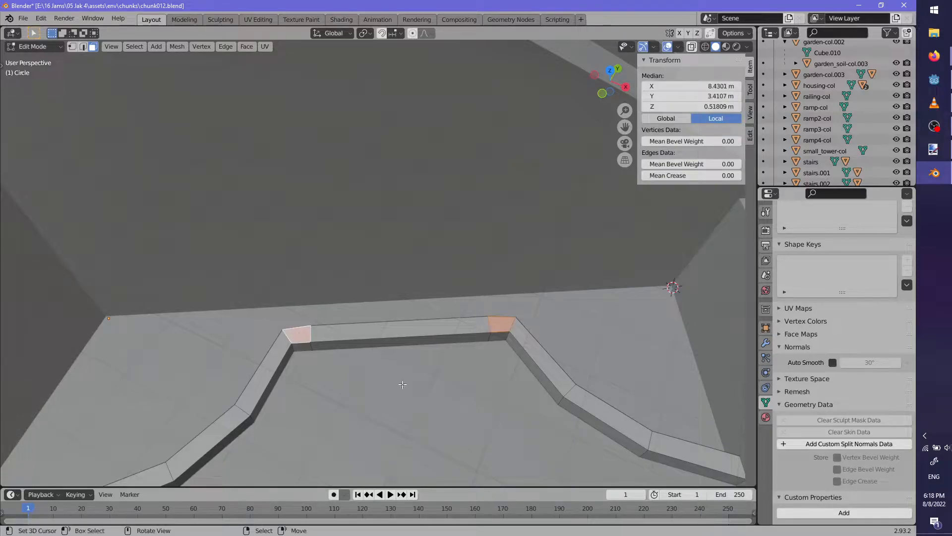
middle_click_drag(370, 374, 615, 364, "shift")
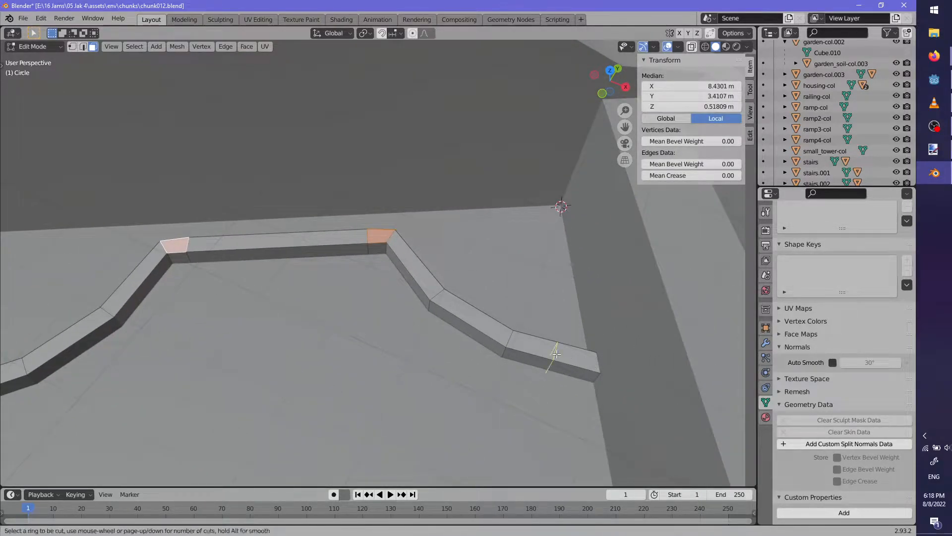
left_click(556, 353)
left_click(580, 361)
middle_click_drag(580, 361, 391, 360)
Select the four small top faces at the curb's two corners and two ends and extrude them upward into posts
left_click(93, 46)
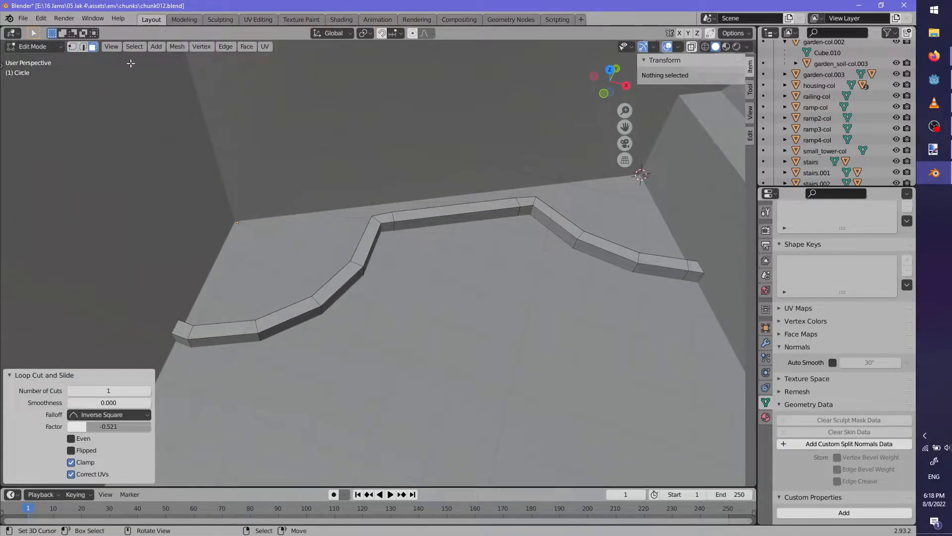
left_click(384, 223)
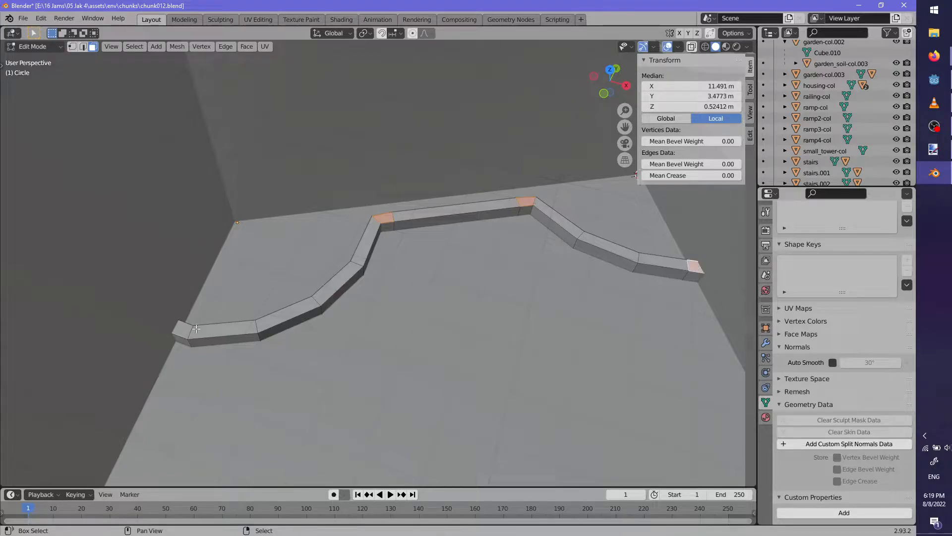
key("e")
left_click(573, 394)
middle_click_drag(573, 393, 489, 342)
Leave mesh editing, rename the curb object as garden-col and save the file
key("alt+a")
key("Tab")
scroll(828, 150, "up", 5)
scroll(838, 150, "up", 4)
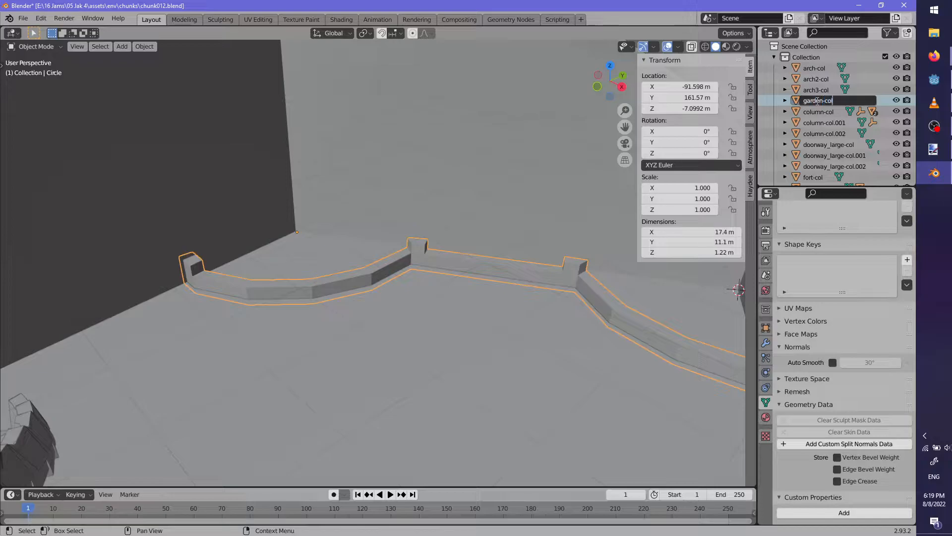
key("ctrl+s")
Add a 2 m plane inside the curb near the wall corner and lower it about 0.18 m
middle_click_drag(446, 258, 397, 320)
scroll(397, 319, "up", 10)
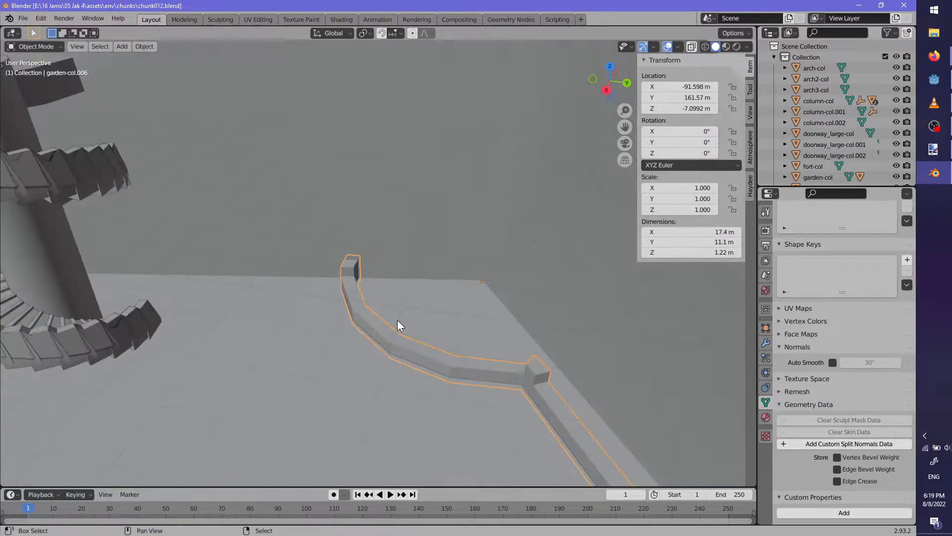
key("shift+a")
mouse_move(333, 299)
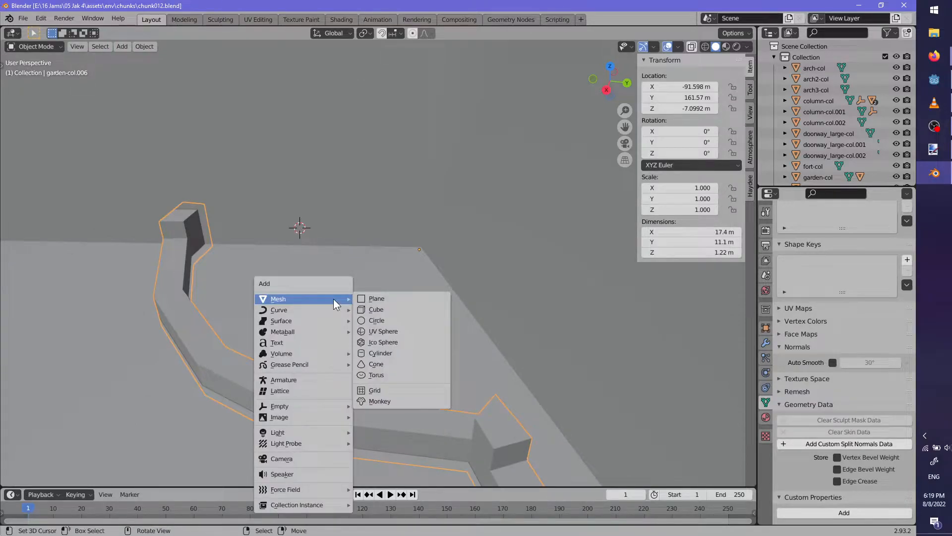
left_click(388, 298)
scroll(382, 308, "down", 4)
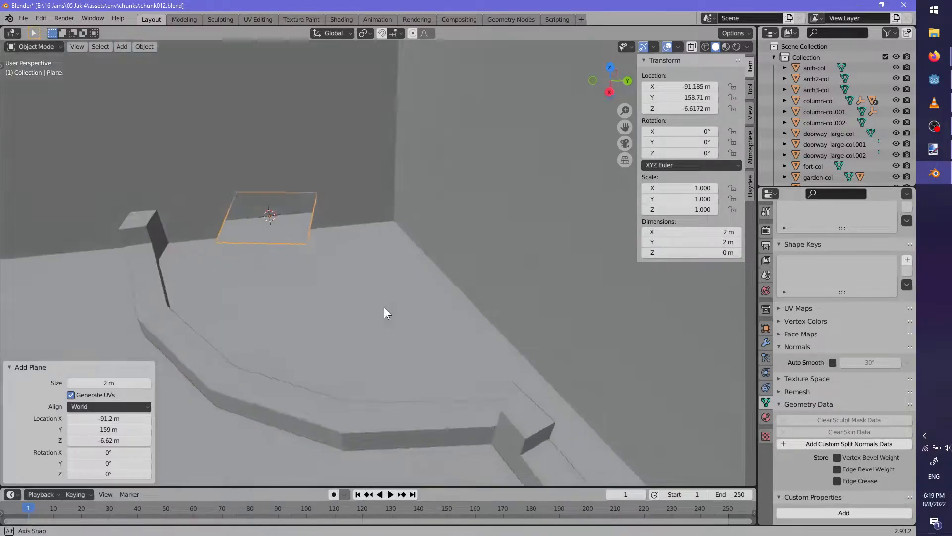
key("g")
key("z")
left_click(376, 297)
middle_click_drag(376, 298, 369, 357)
Rotate the plane about the vertical axis and shift it horizontally so it lines up with the wall inside the curb
key("r")
key("z")
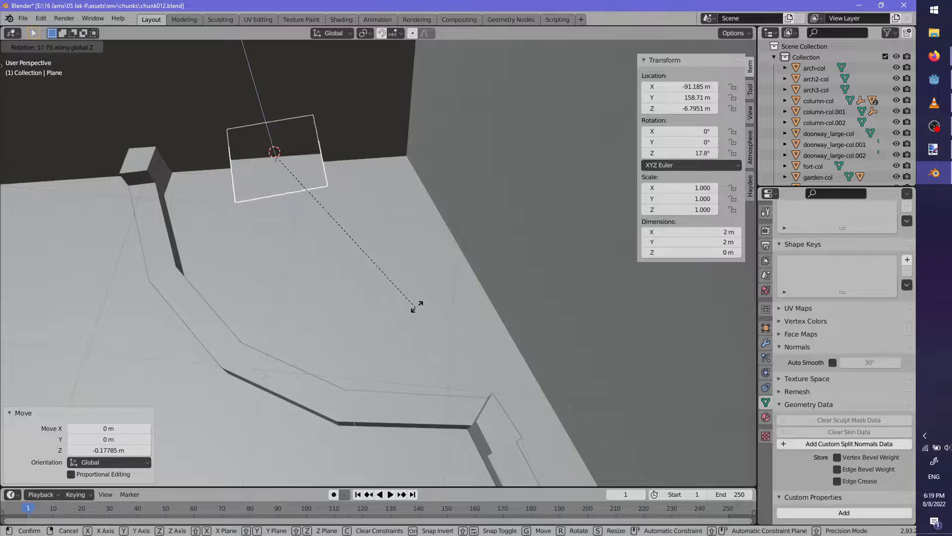
left_click(418, 309)
middle_click_drag(308, 258, 349, 304)
key("g")
key("shift+z")
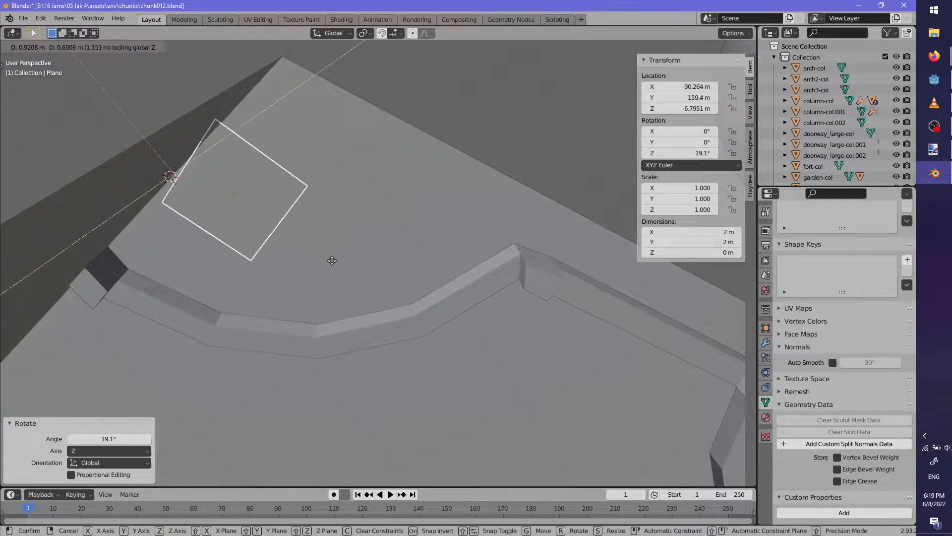
left_click(340, 255)
mouse_move(340, 255)
middle_mouse_down()
mouse_move(325, 210)
mouse_move(323, 276)
mouse_move(347, 248)
middle_mouse_up()
key("r")
key("z")
left_click(321, 231)
left_click(321, 229)
Edit the plane's mesh and move its edge facing the adjacent wall outward until it meets that wall
key("Tab")
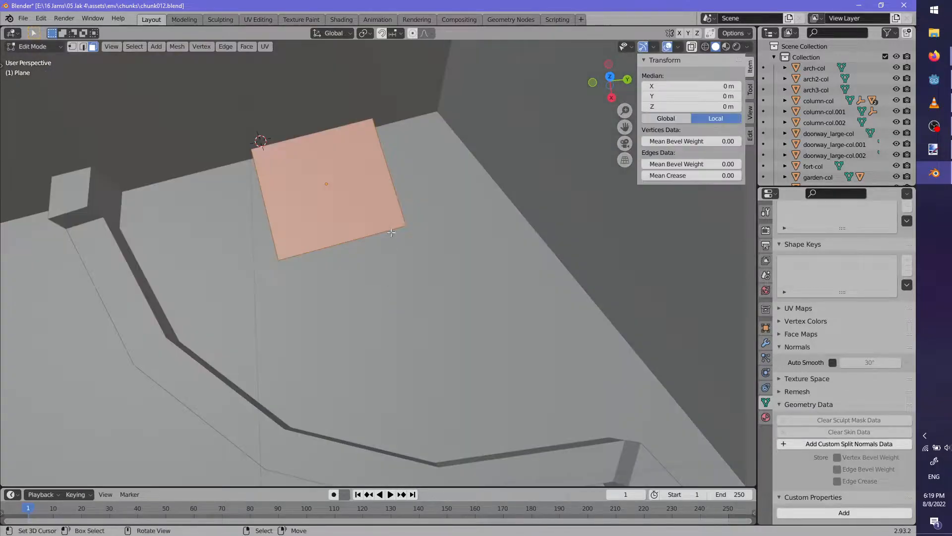
middle_click_drag(374, 167, 154, 85)
left_click(83, 46)
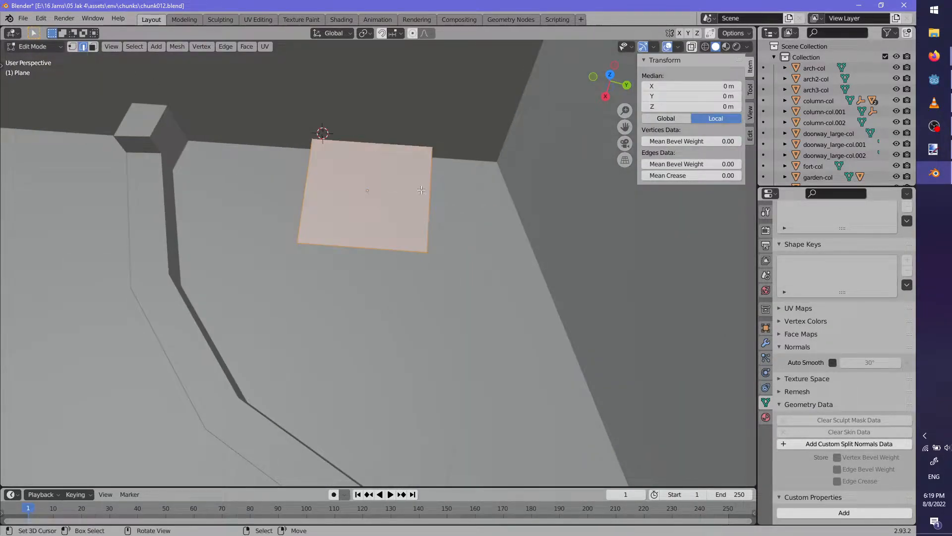
left_click(422, 190)
key("g")
left_click(534, 209)
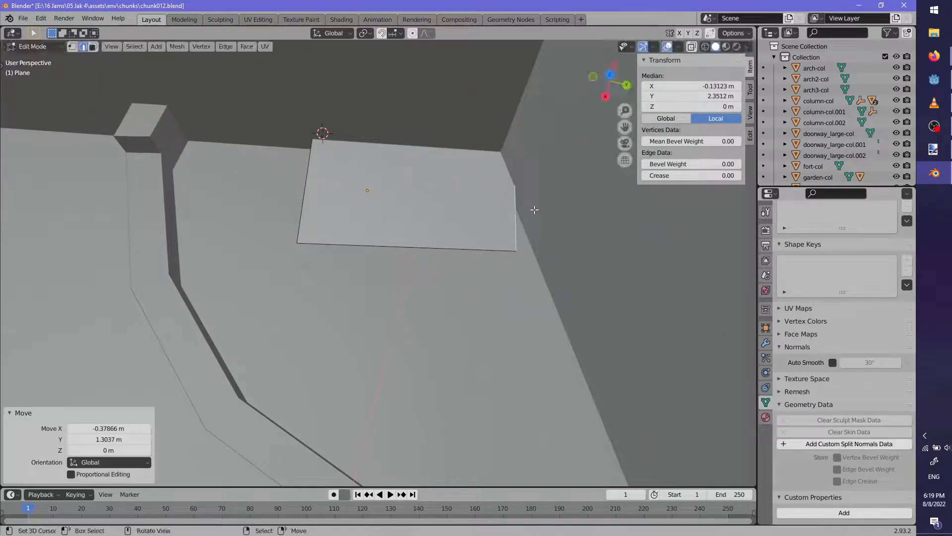
key("g")
left_click(569, 213)
Move the plane's opposite edge horizontally about 2.3 m to meet the curb's end
right_click(302, 193)
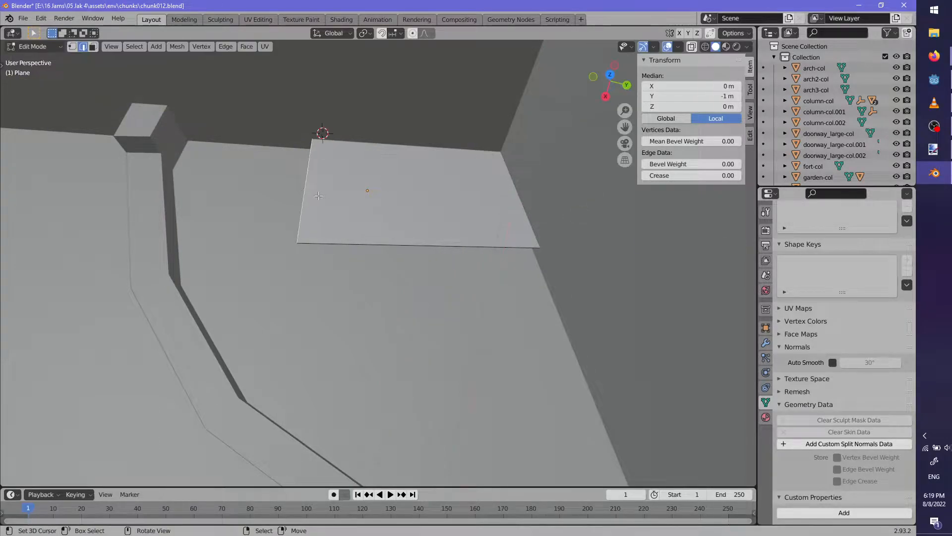
middle_click_drag(323, 193, 433, 225, "shift")
key("g")
key("shift+z")
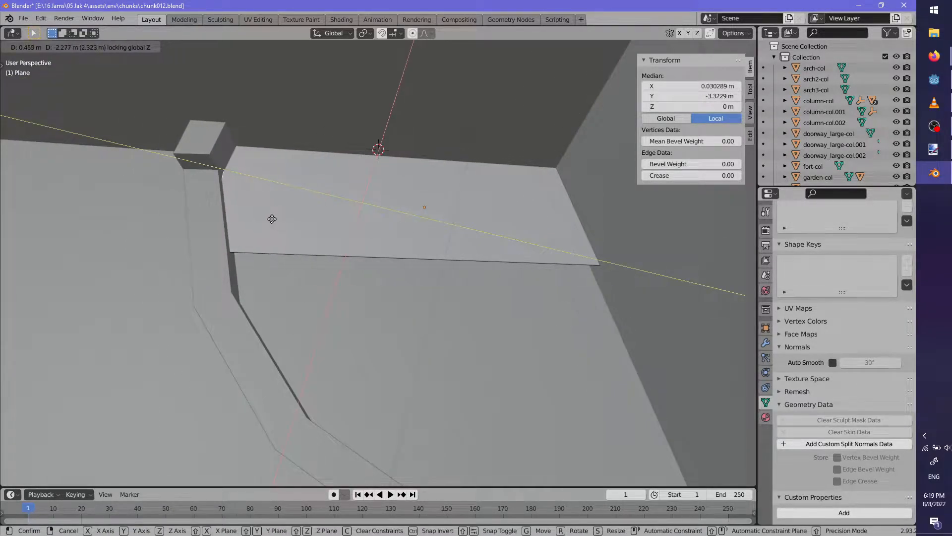
left_click(271, 218)
Extrude the plane's front edge horizontally 2.5431 m in X and 2.8048 m in Y and scale it to span from curb to wall
right_click(318, 250)
scroll(318, 250, "down", 2)
middle_click_drag(317, 250, 344, 282)
key("e")
key("shift+z")
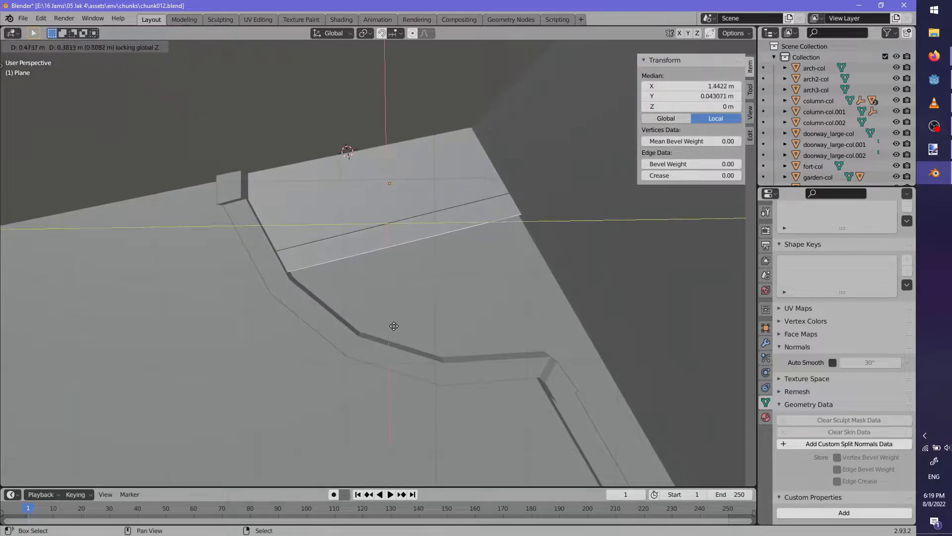
left_click(496, 411)
key("s")
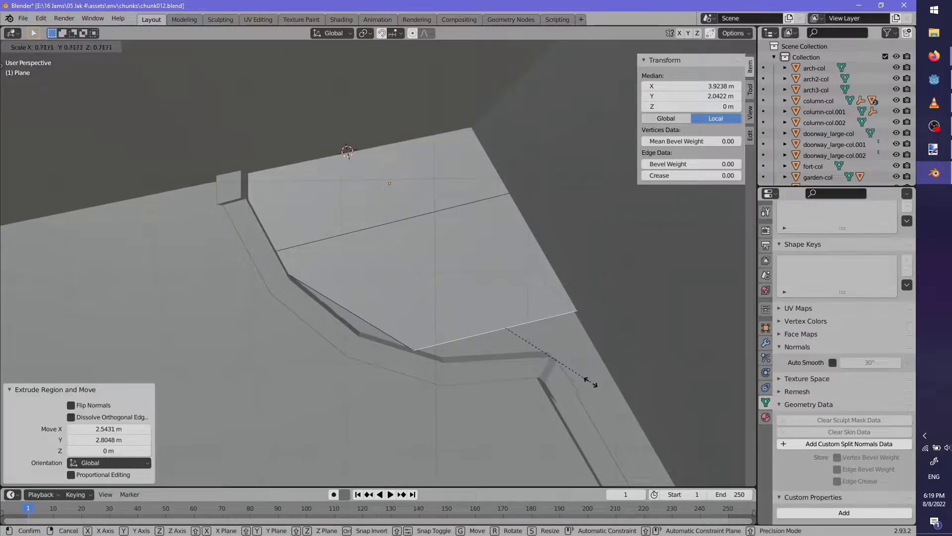
left_click(622, 384)
middle_click_drag(606, 395, 501, 319, "shift")
Extrude the front edge again, move it toward the curb's first corner and scale it to the narrower gap
key("e")
right_click(566, 325)
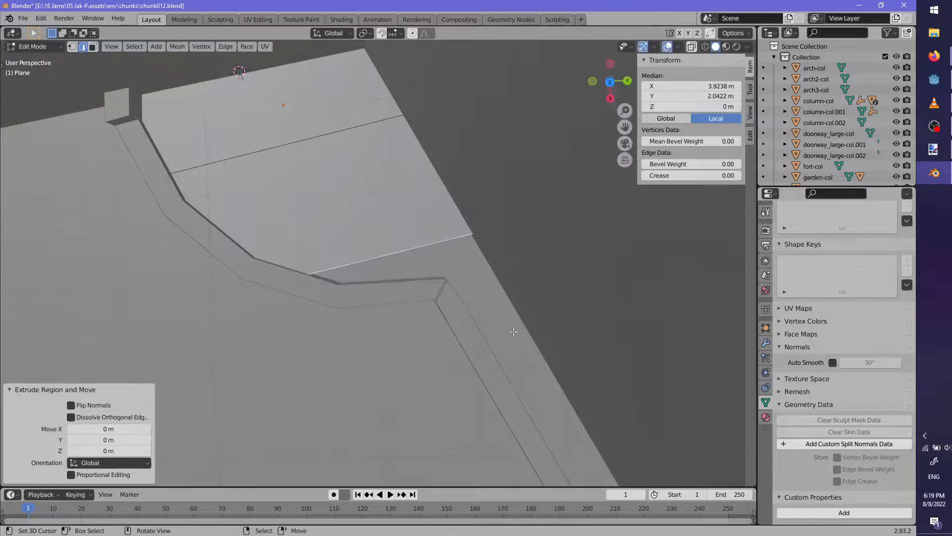
key("g")
left_click(543, 340)
key("s")
left_click(527, 320)
middle_click_drag(527, 320, 587, 347)
key("s")
left_click(555, 389)
Reposition the new edge horizontally and rescale it so it runs from the curb's first corner to the wall
middle_click_drag(556, 389, 472, 402, "shift")
key("g")
key("shift+z")
left_click(529, 340)
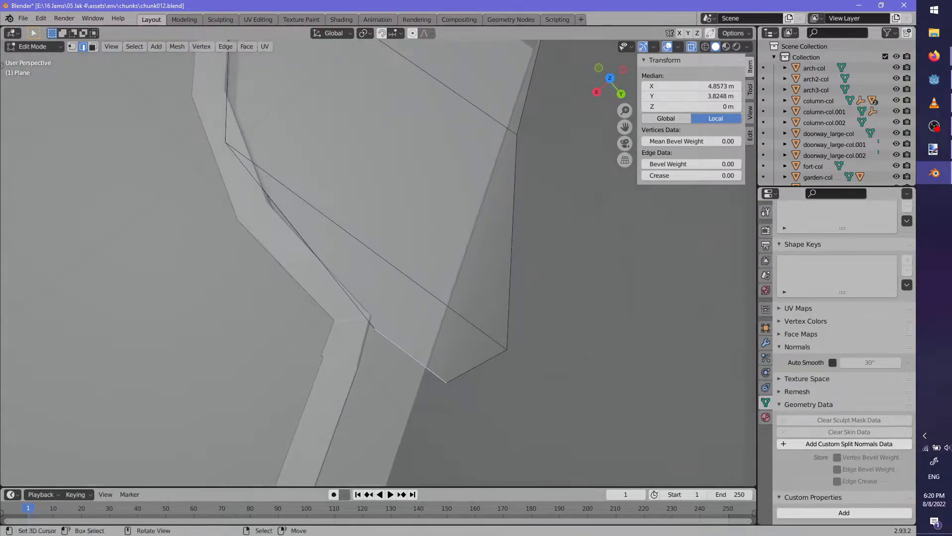
key("s")
left_click(486, 412)
key("g")
left_click(499, 415)
Slide the two wall-side vertices nearest the curb's first corner along their edges to even out the wall side
middle_click_drag(489, 411, 385, 393)
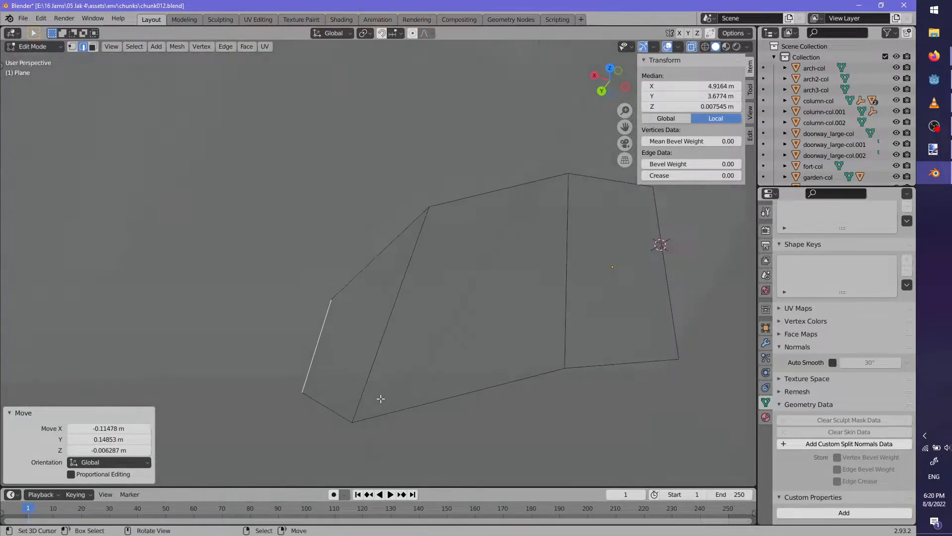
right_click(352, 421)
middle_click_drag(353, 421, 373, 431)
key("g")
key("g")
left_click(372, 421)
right_click(333, 391)
key("g")
key("g")
left_click(334, 385)
middle_click_drag(333, 385, 430, 321)
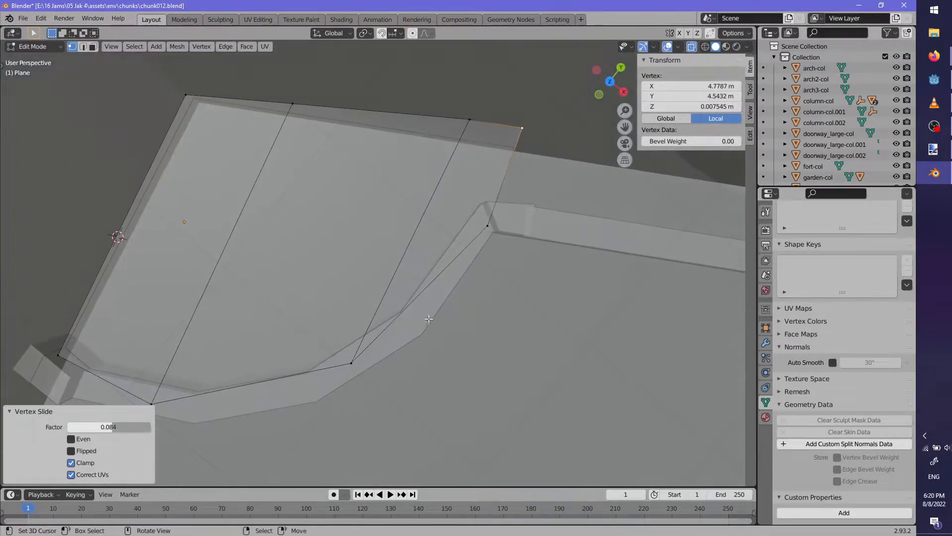
Add a centred loop cut in the last section and move its curb-side vertex horizontally outward onto the curb
key("alt+a")
key("ctrl+e")
key("Escape")
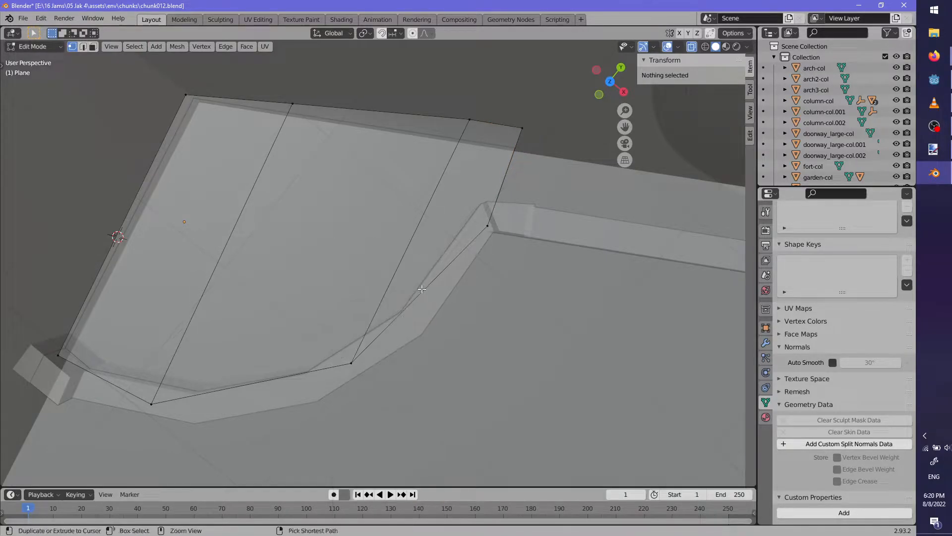
key("ctrl+r")
left_click(422, 289)
right_click(422, 289)
left_click(424, 299)
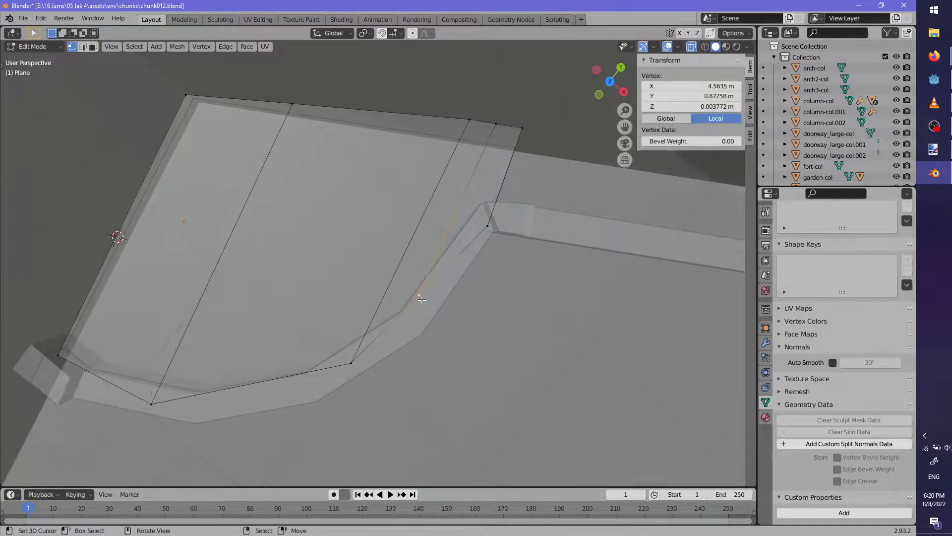
key("g")
key("shift+z")
left_click(426, 340)
middle_click_drag(500, 315, 411, 390, "shift")
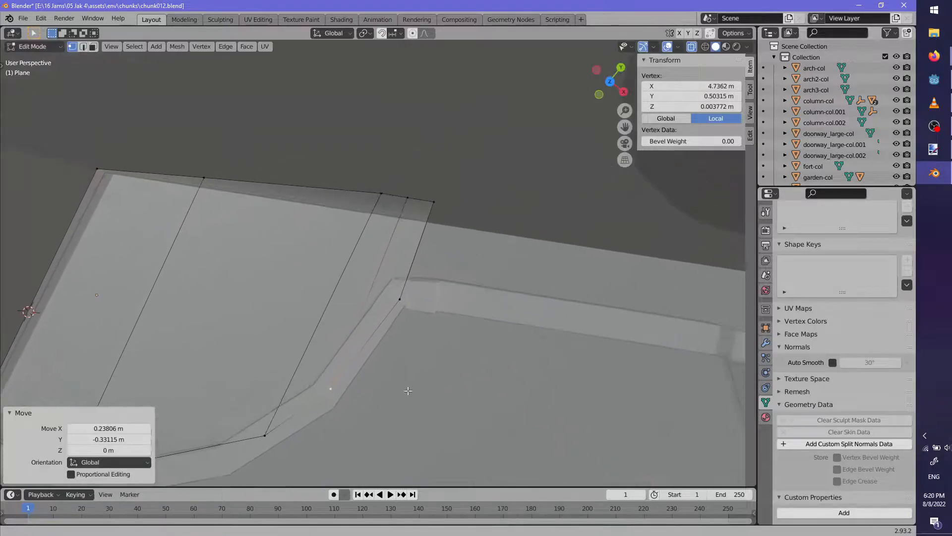
Extrude the end edge horizontally along the straight curb to its second corner, 5.9406 m in X and 3.5271 m in Y
left_click(93, 47)
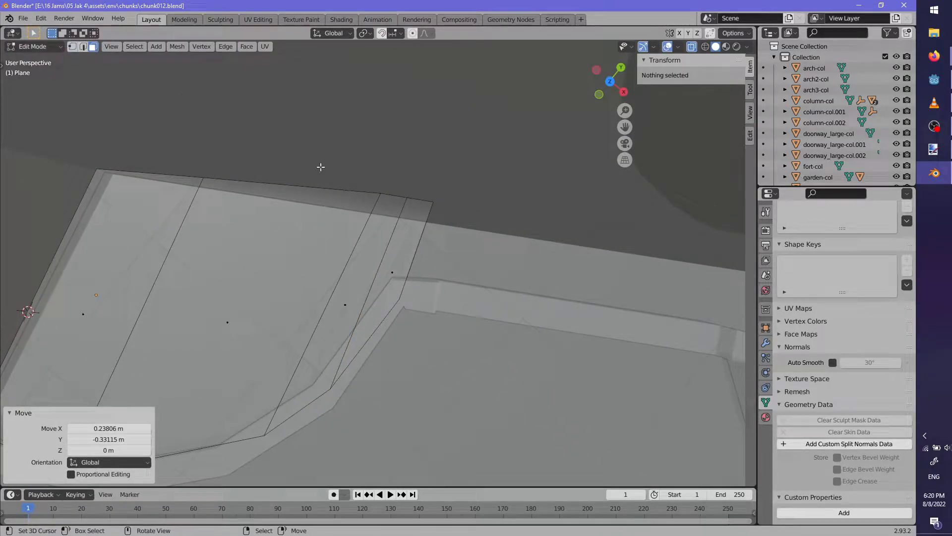
left_click(426, 256)
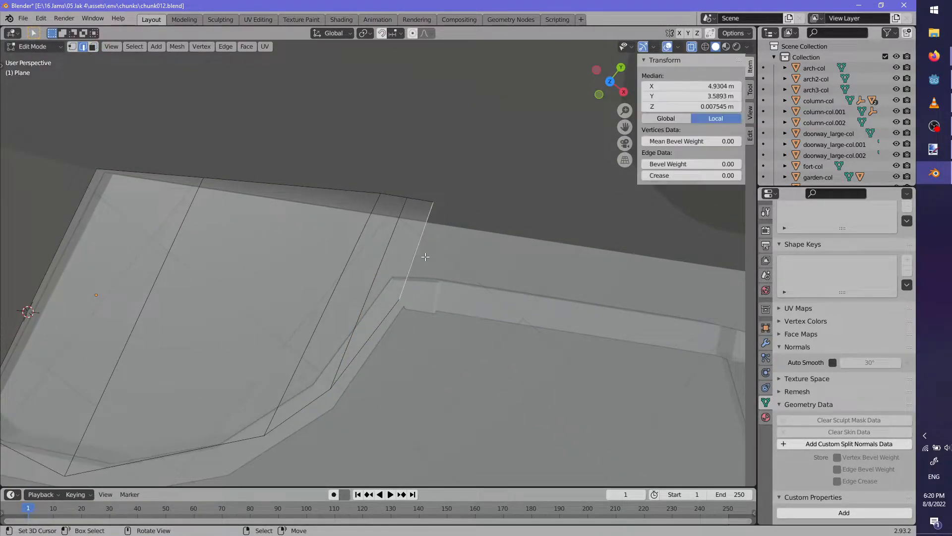
scroll(527, 322, "down", 3)
key("g")
key("shift+z")
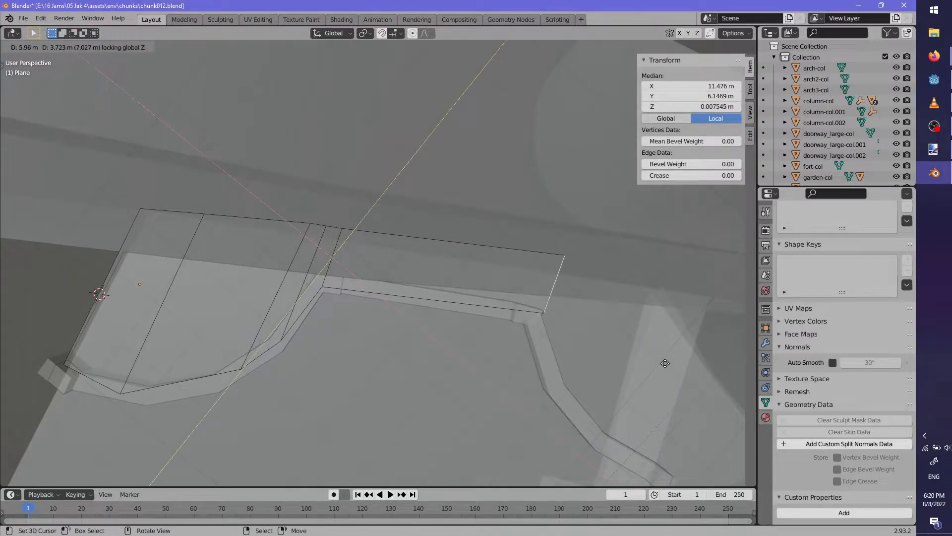
left_click(660, 370)
middle_click_drag(595, 374, 421, 372, "shift")
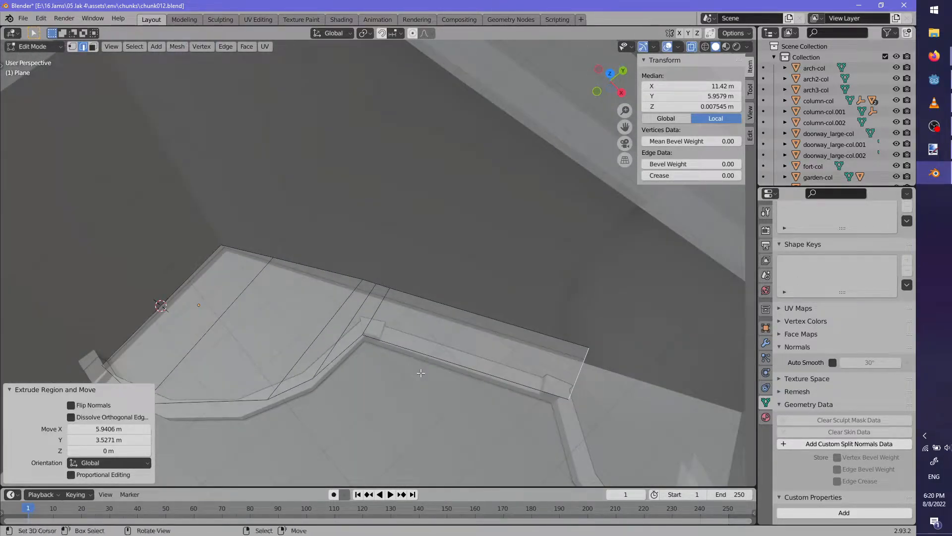
Add a lengthwise loop cut through the soil surface and lower the wall-side faces at the first bed by about 0.26 m
key("ctrl+r")
left_click(256, 306)
middle_click_drag(256, 305, 347, 347)
key("g")
key("z")
right_click(358, 321)
left_click(266, 257, "ctrl+shift")
middle_click_drag(302, 293, 319, 276)
key("g")
key("z")
left_click(320, 287)
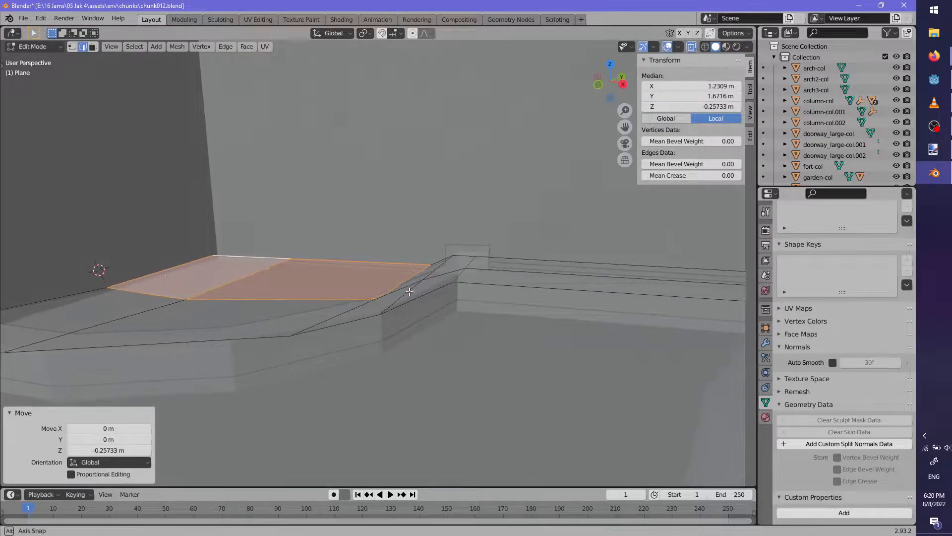
Select all faces of the soil surface's straight section and lower them vertically below the curb top
middle_click_drag(405, 289, 420, 298)
right_click(476, 245)
middle_click_drag(590, 289, 442, 323, "shift")
right_click(511, 285, "ctrl")
middle_click_drag(524, 305, 356, 276)
right_click(356, 276)
right_click(417, 319, "ctrl+shift")
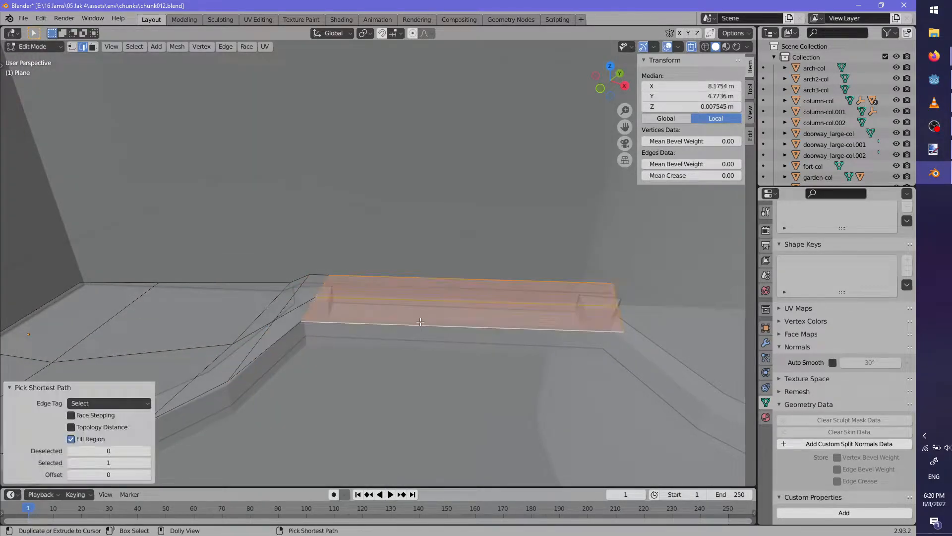
key("g")
key("z")
left_click(417, 328)
Lower the wall-side cross edge beside the curb's first corner by about 0.22 m
right_click(340, 320)
mouse_move(340, 320)
middle_mouse_down()
mouse_move(427, 294)
mouse_move(355, 310)
middle_mouse_up()
right_click(392, 311)
key("g")
key("z")
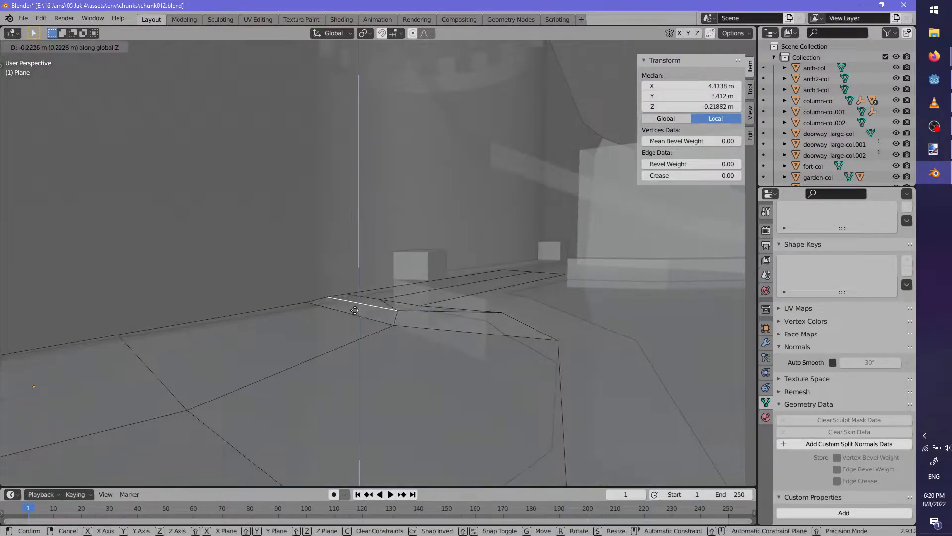
left_click(356, 316)
Lower two more curb-side points of the soil surface near the first corner, one after the other
right_click(452, 310)
middle_click_drag(453, 310, 153, 129)
right_click(494, 316)
key("g")
key("z")
left_click(497, 328)
right_click(627, 348)
key("g")
key("z")
left_click(625, 367)
Adjust the heights of two remaining vertices around the first corner so the soil surface slopes evenly
middle_click_drag(626, 367, 327, 325)
right_click(307, 305)
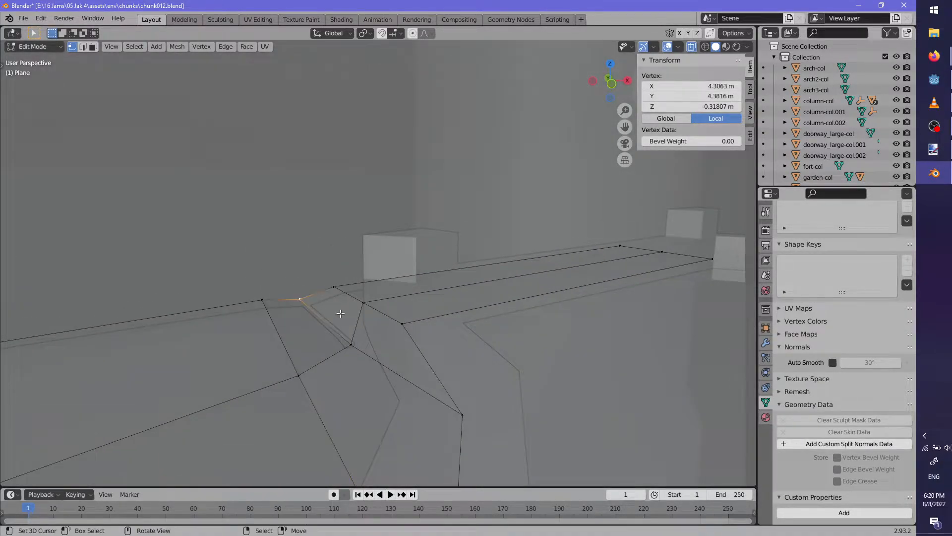
key("g")
key("z")
middle_click_drag(351, 340, 415, 348)
right_click(350, 300)
middle_click_drag(351, 301, 403, 304)
key("g")
key("z")
left_click(465, 337)
Select the end edges at the curb's second corner and extrude them outward to the far wall
key("alt+a")
key("Tab")
key("Tab")
right_click(399, 356)
right_click(416, 285, "ctrl")
key("e")
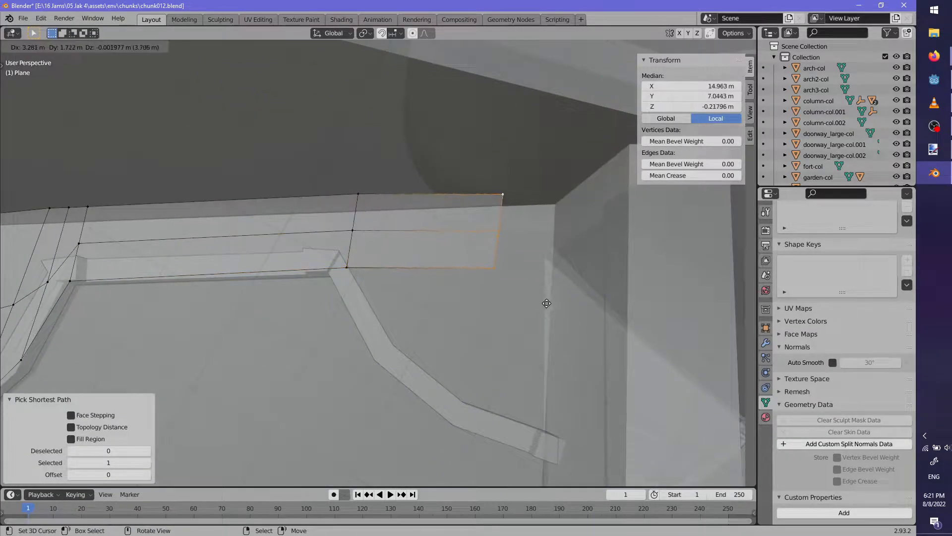
left_click(610, 296)
Move the new end's outer and middle vertices horizontally along the far wall toward the curb's end
middle_click_drag(610, 296, 589, 324)
right_click(570, 265)
key("g")
key("shift+z")
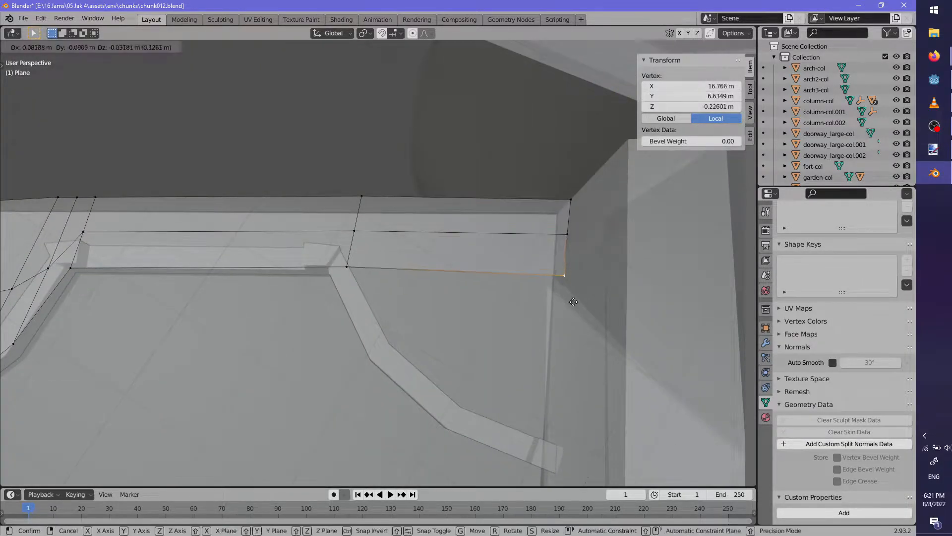
left_click(566, 462)
right_click(567, 234)
key("g")
key("shift+z")
left_click(565, 366)
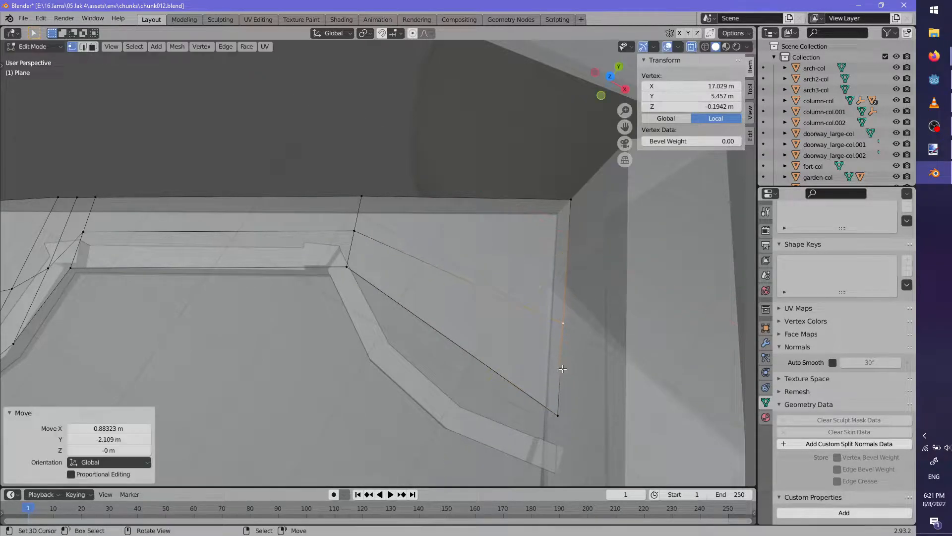
Cut two edge loops across the new soil section between the curb's second corner and the far wall
middle_click_drag(566, 365, 466, 287)
scroll(389, 229, "up", 1)
left_click(390, 229)
right_click(389, 228)
key("alt+a")
Move the two new curb-side vertices and the end vertex horizontally so the soil's outer edge follows the curb's second arc
right_click(392, 295)
key("g")
key("shift+z")
left_click(400, 355)
right_click(457, 343)
key("g")
key("shift+z")
left_click(413, 417)
right_click(531, 392)
key("g")
key("shift+z")
left_click(536, 441)
Finish editing the soil surface and rename its object from Plane to garden_soil-col
middle_click_drag(536, 440, 459, 340)
key("Tab")
key("F3")
key("Return")
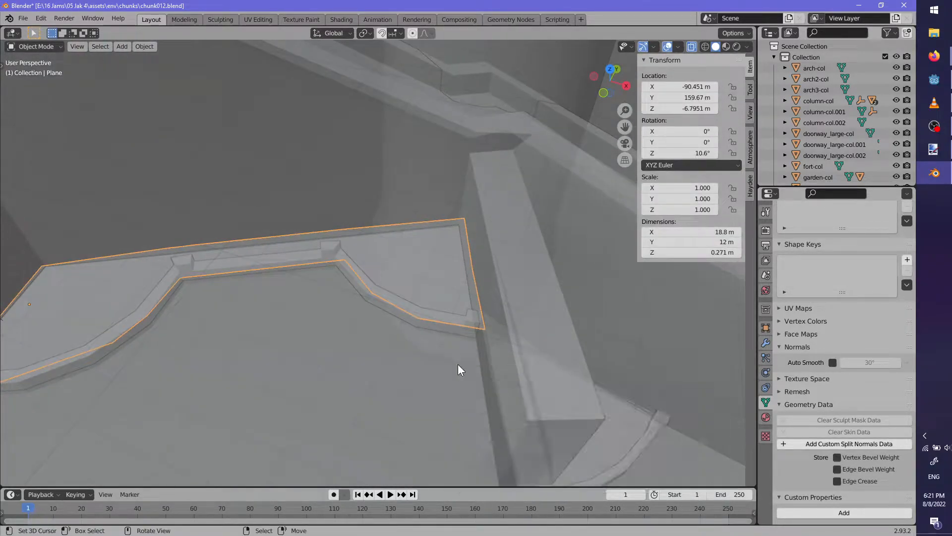
key("KP_Decimal")
middle_click_drag(477, 356, 421, 347)
scroll(823, 150, "down", 5)
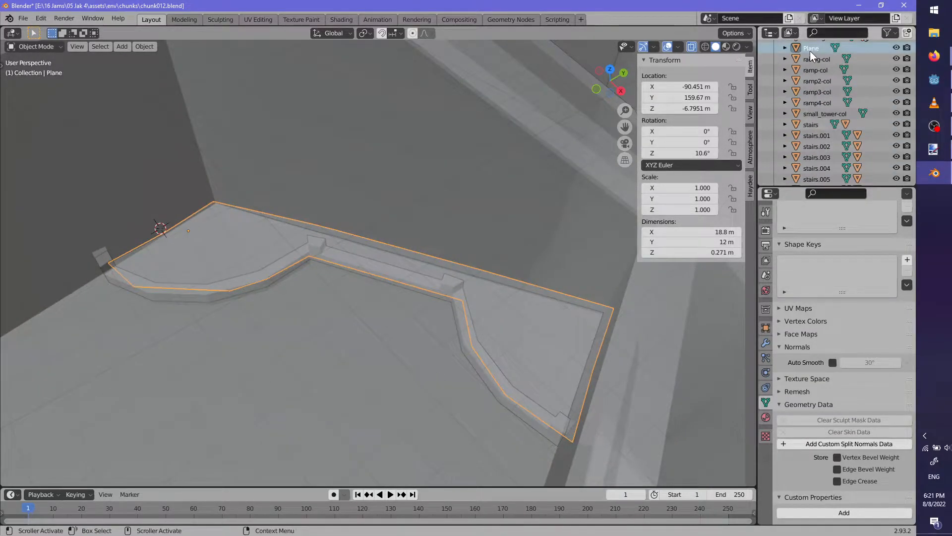
double_click(810, 49)
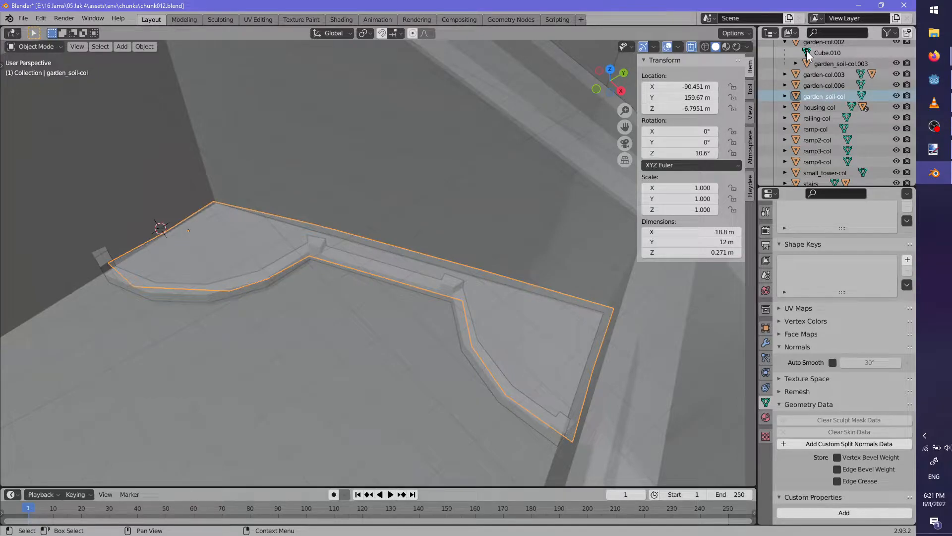
Save chunk012.blend, switch to Godot and run the game with the updated level
key("F3")
key("Escape")
key("Tab")
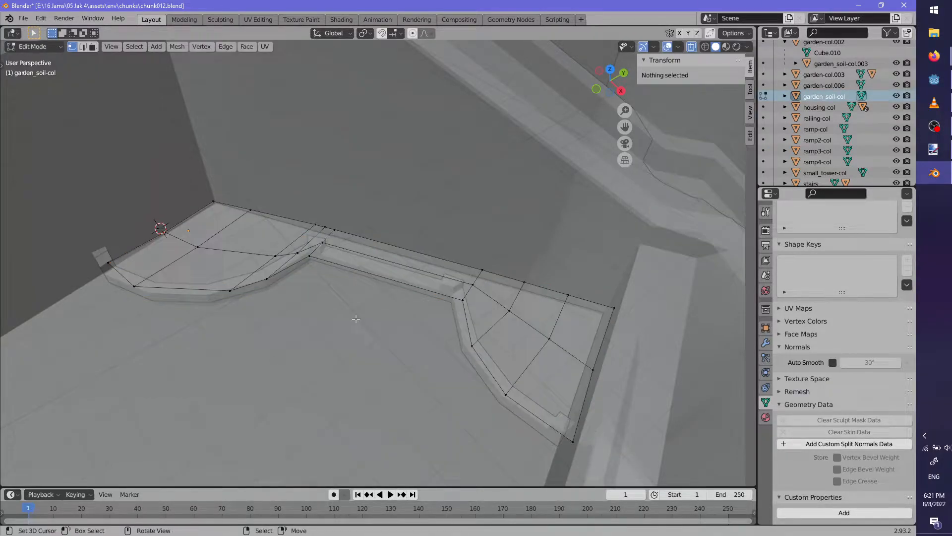
key("Tab")
middle_click_drag(356, 318, 450, 315)
middle_click_drag(416, 267, 450, 296)
scroll(315, 303, "down", 4)
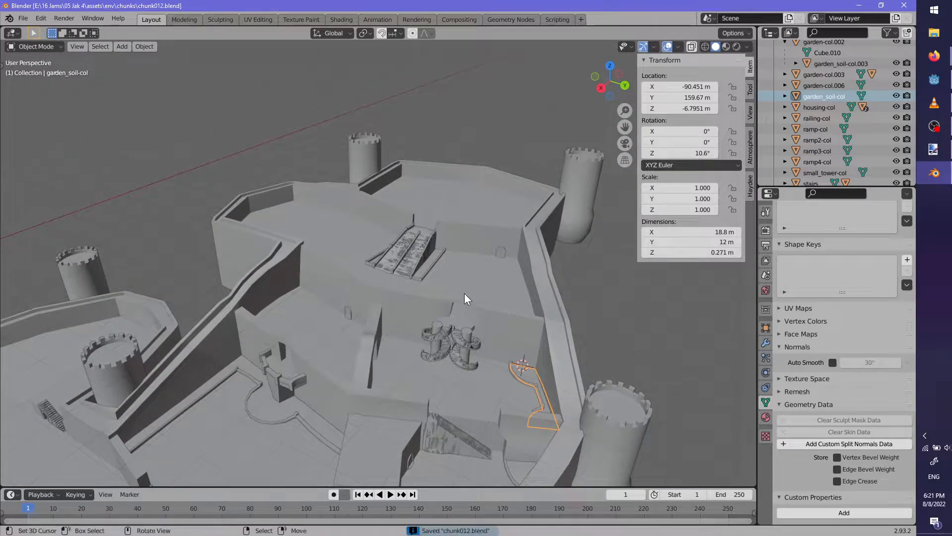
left_click(935, 79)
key("ctrl+s")
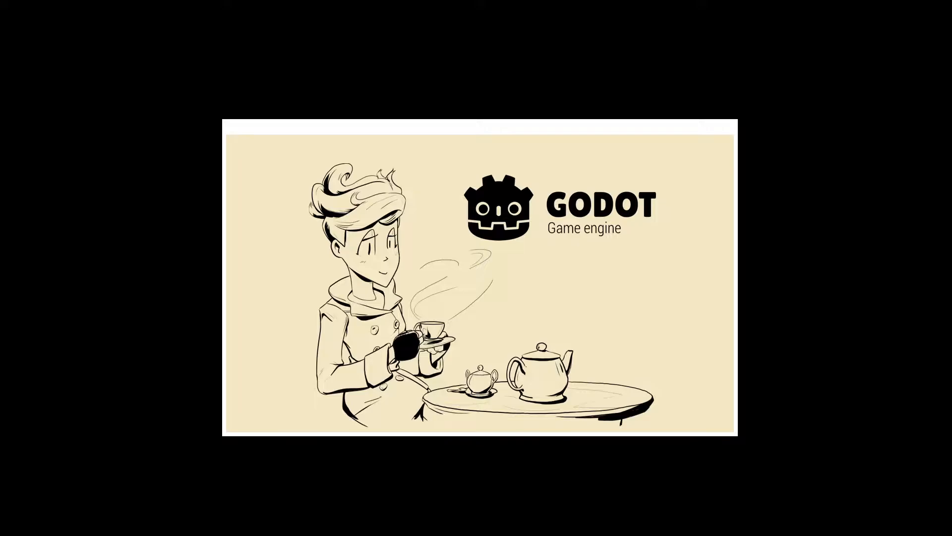
key("w")
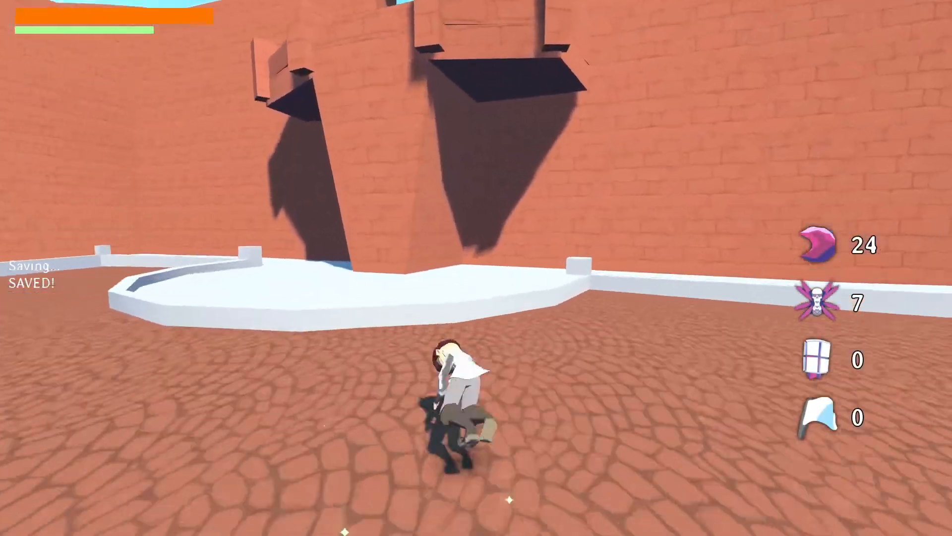
key("space")
key("space")
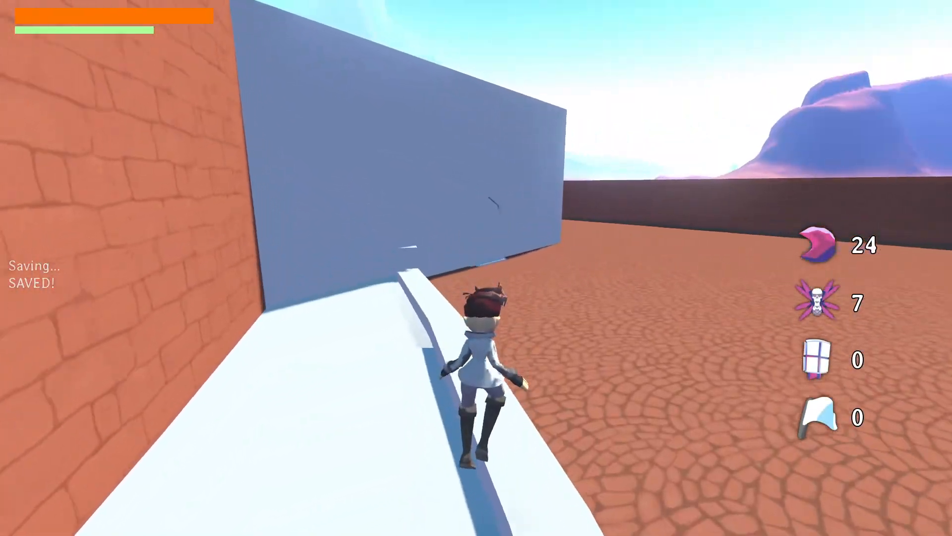
key("w")
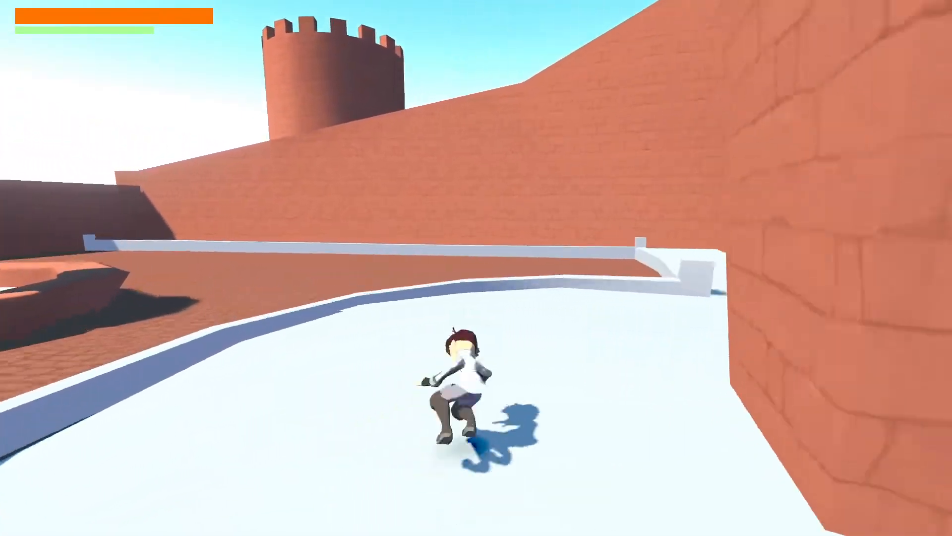
key("w")
key("space")
key("d")
key("space")
key("s")
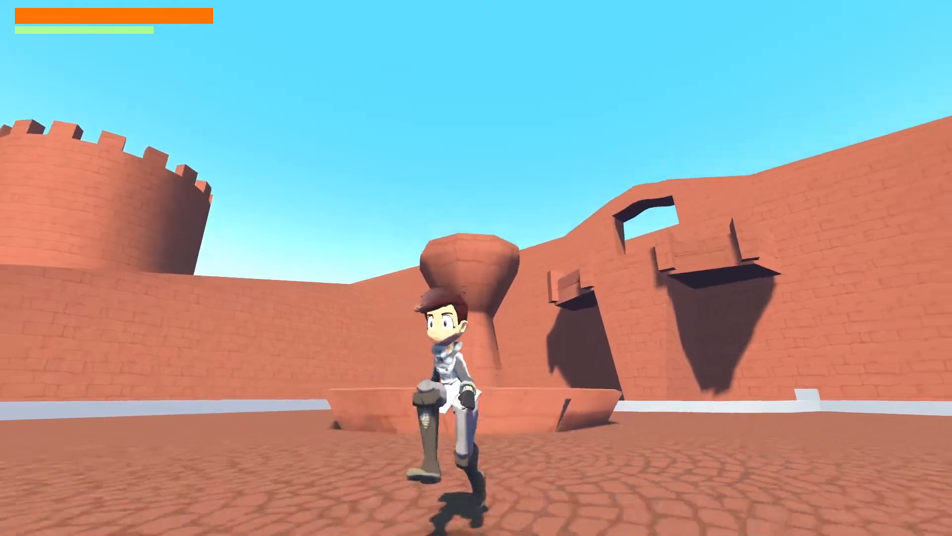
key("w")
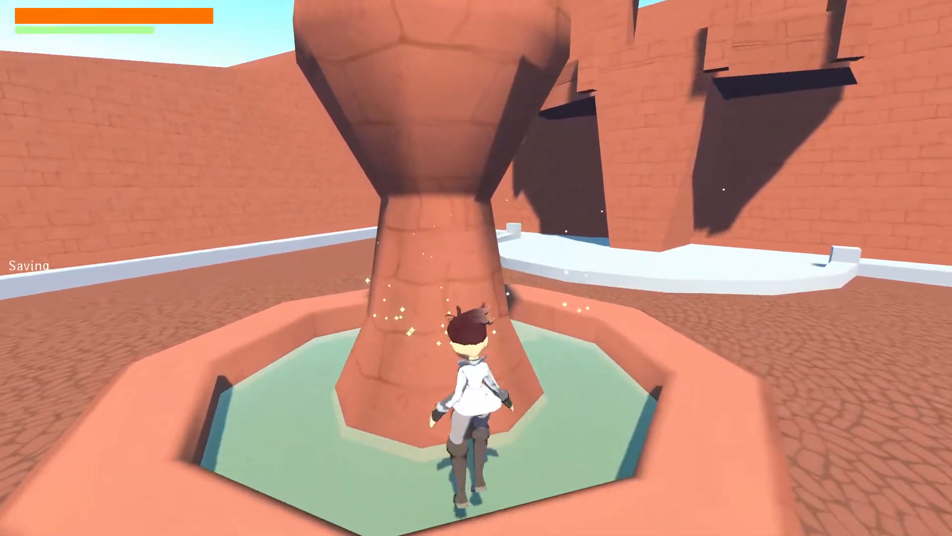
key("space")
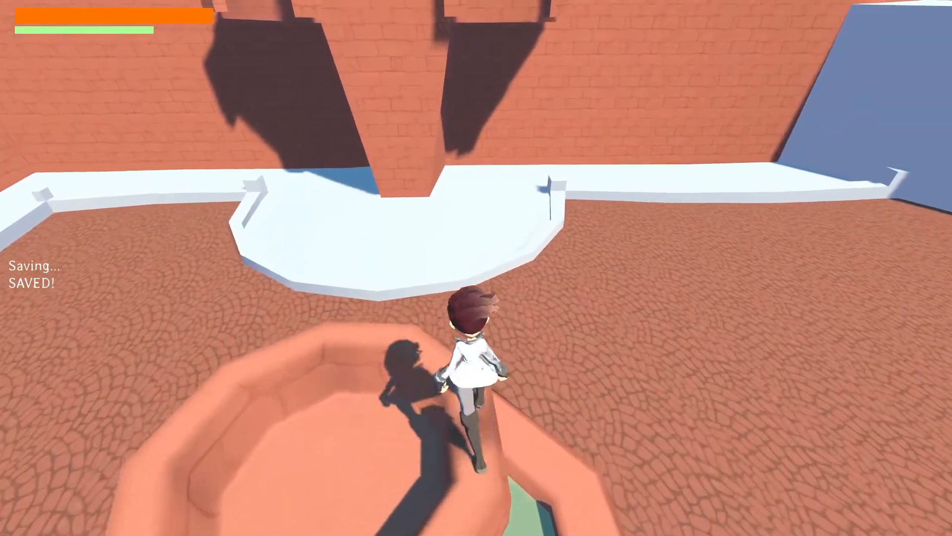
key("w")
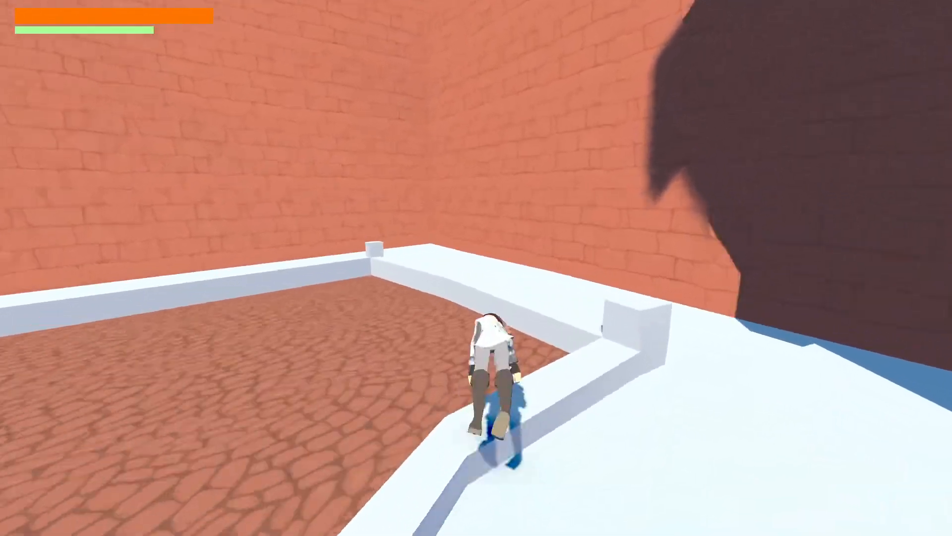
key("w")
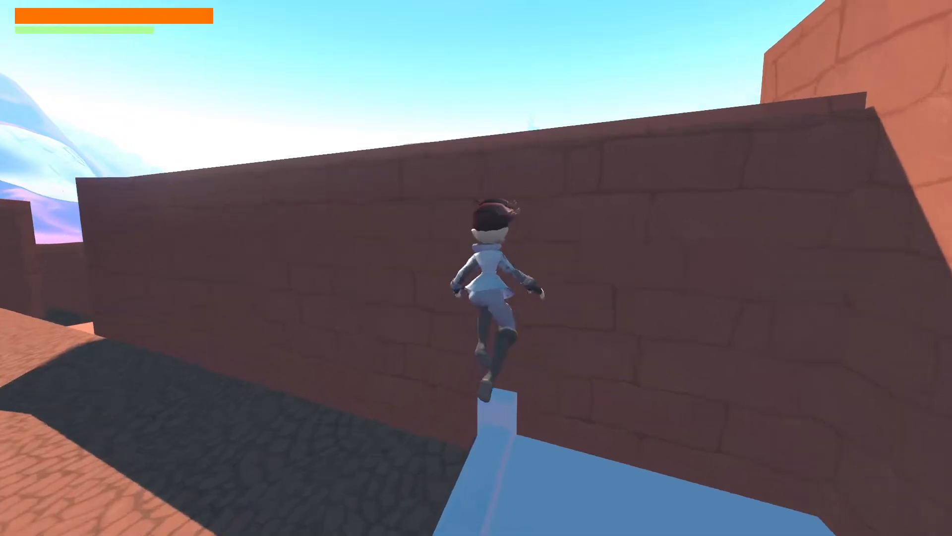
key("w")
key("space")
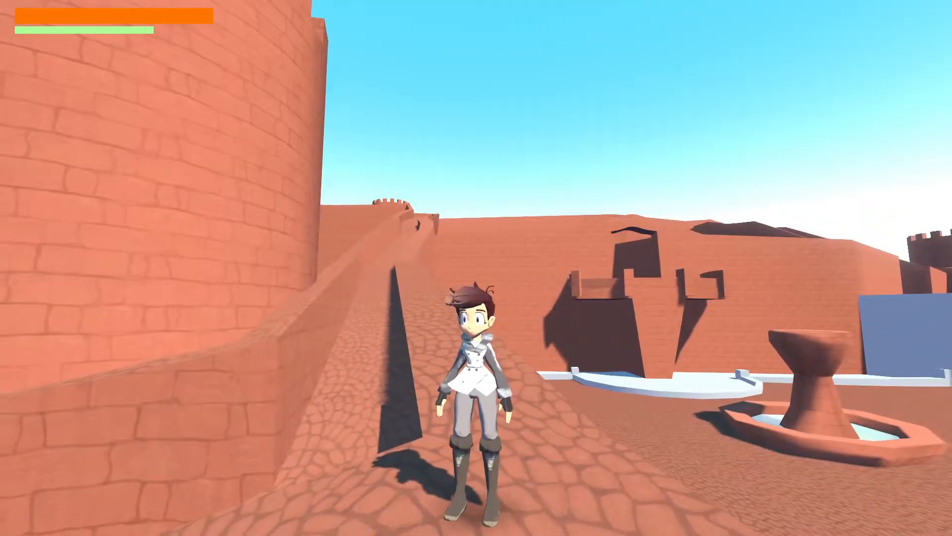
key("w")
key("s")
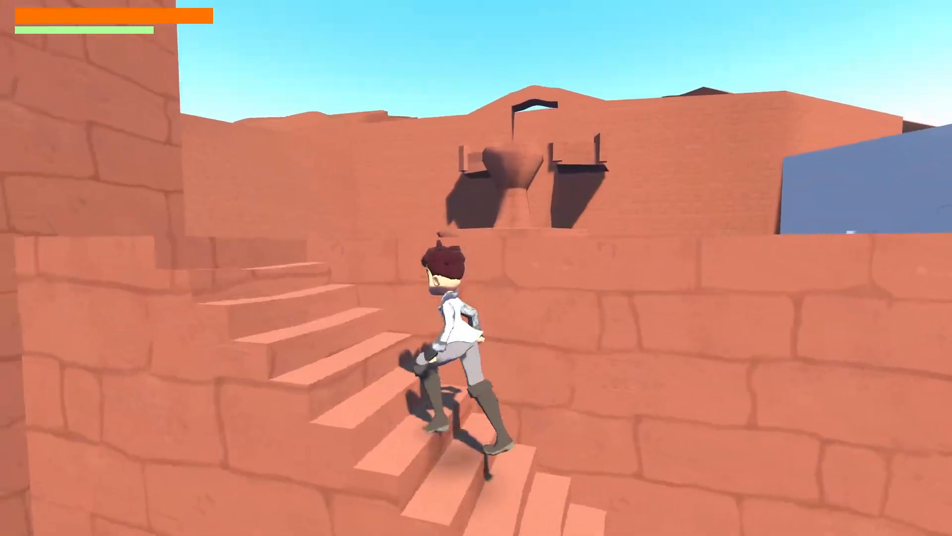
key("w")
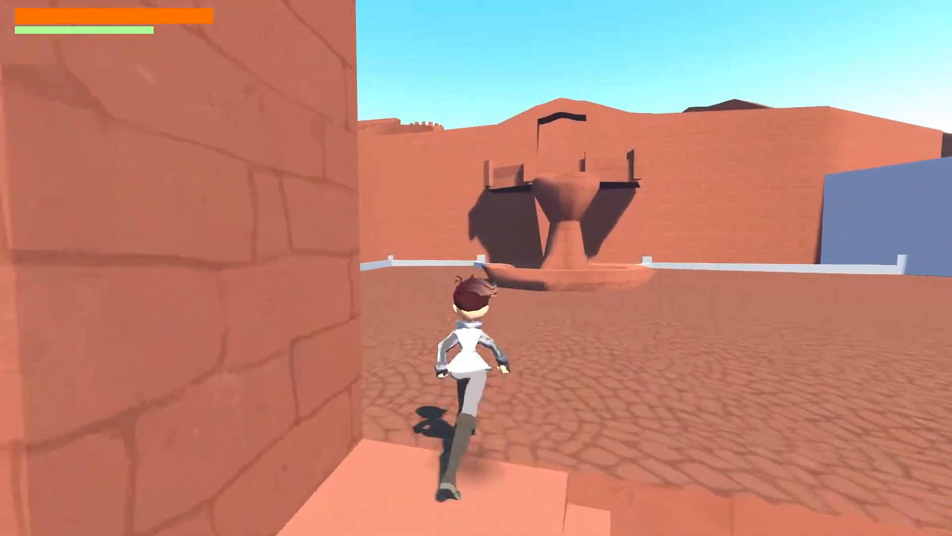
key("s")
key("w")
key("space")
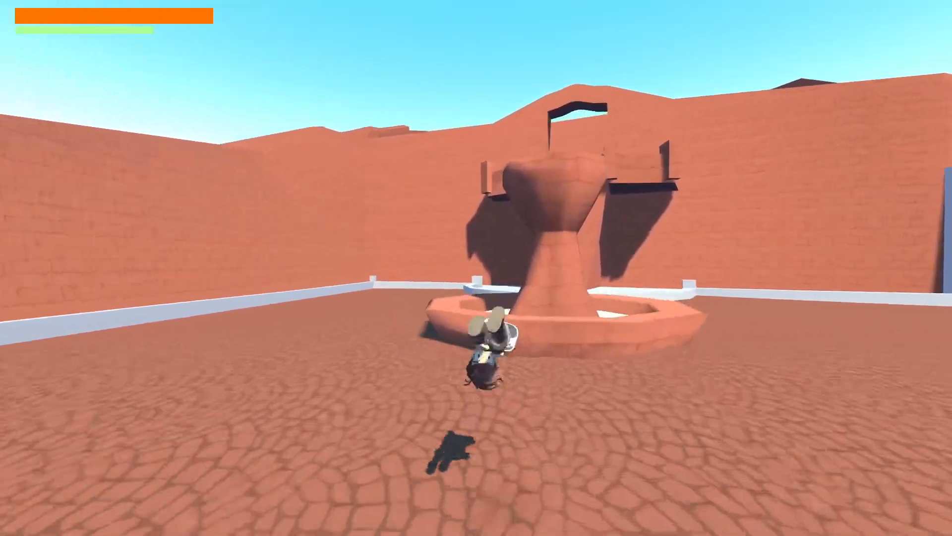
key("s")
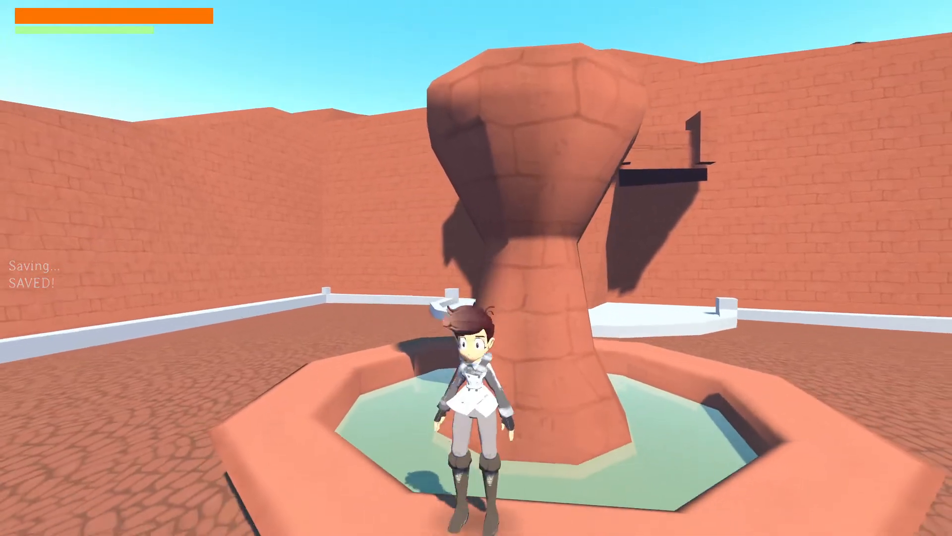
key("s")
key("space")
key("w")
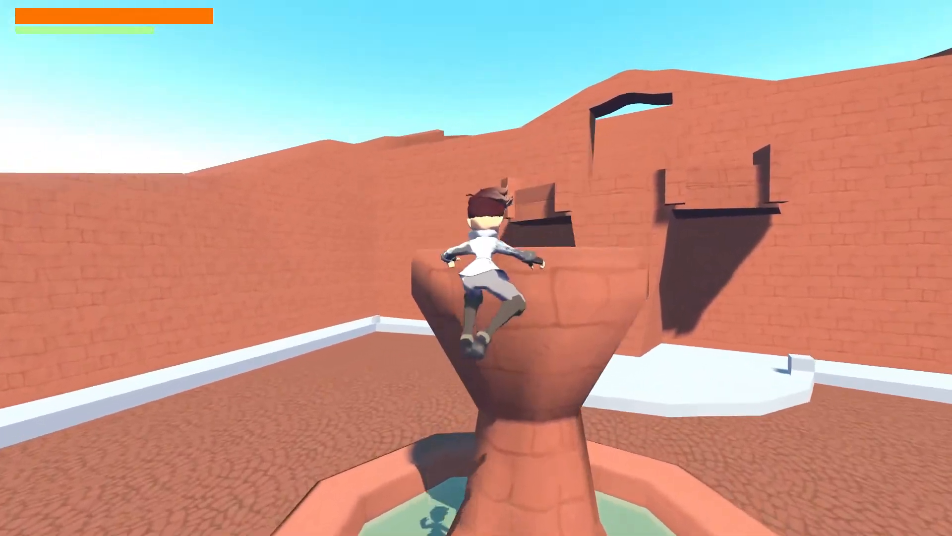
key("a")
key("w")
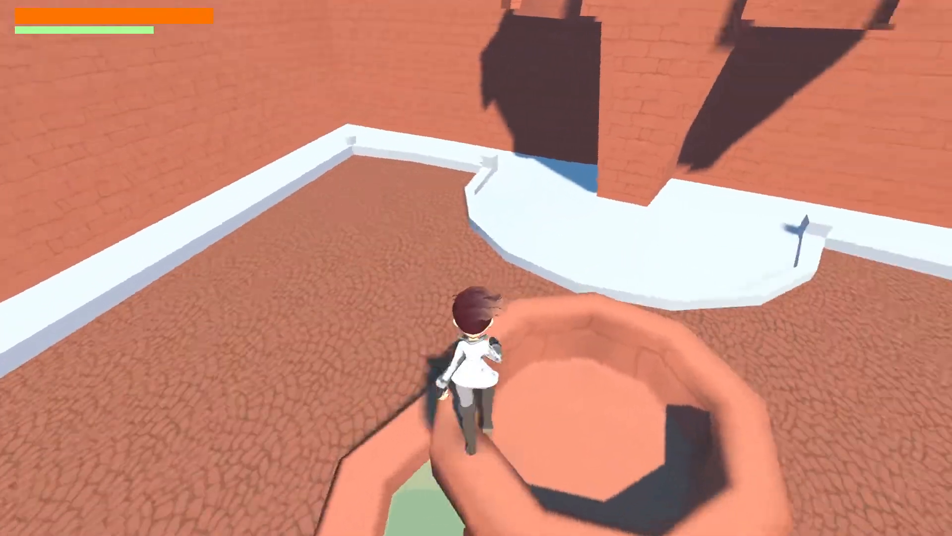
key("space")
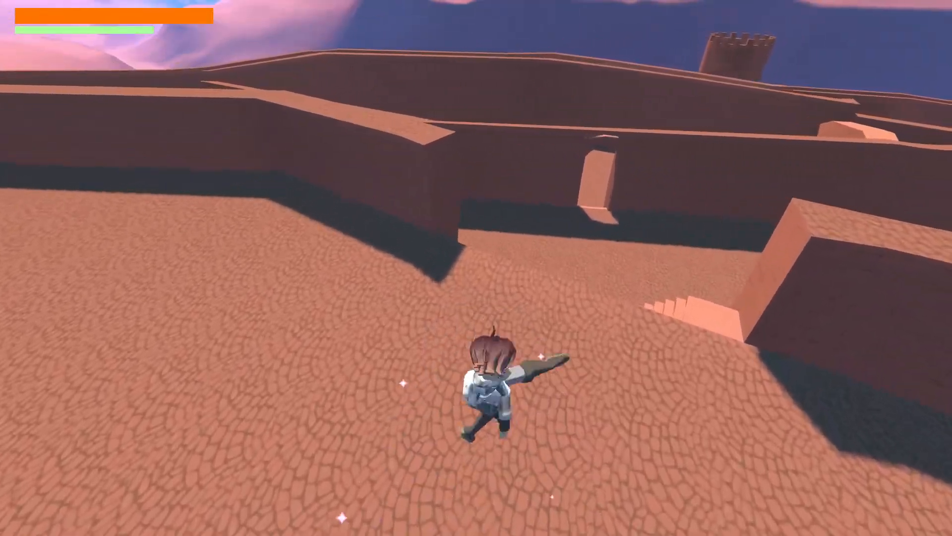
key("space")
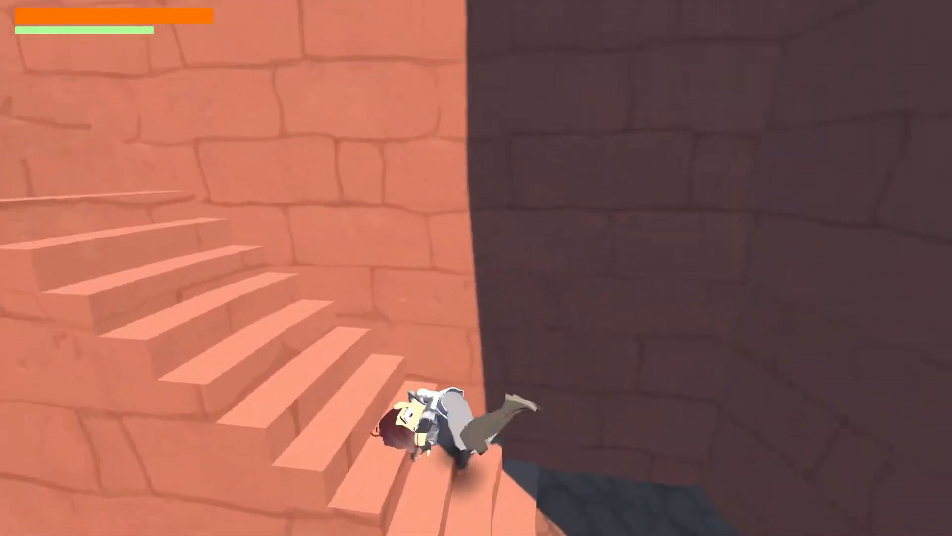
key("s")
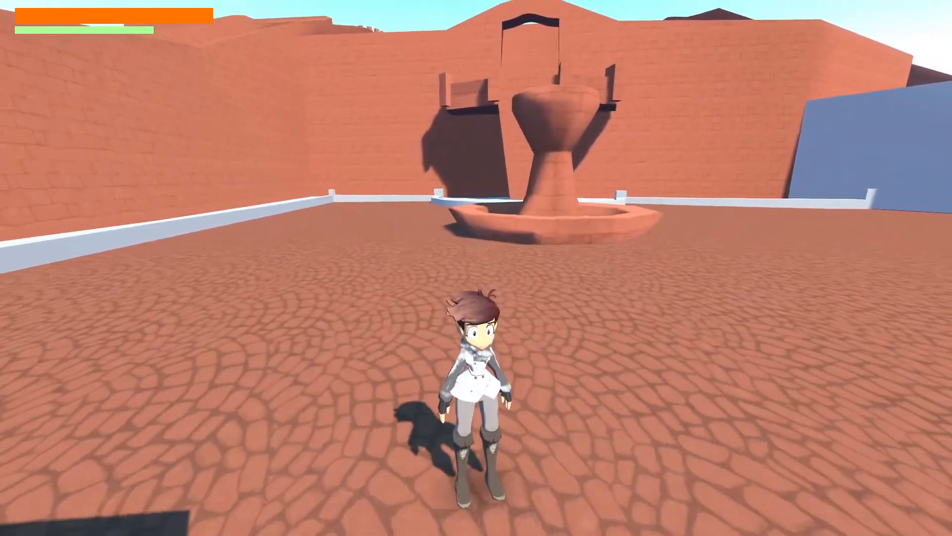
key("w")
key("space")
key("d")
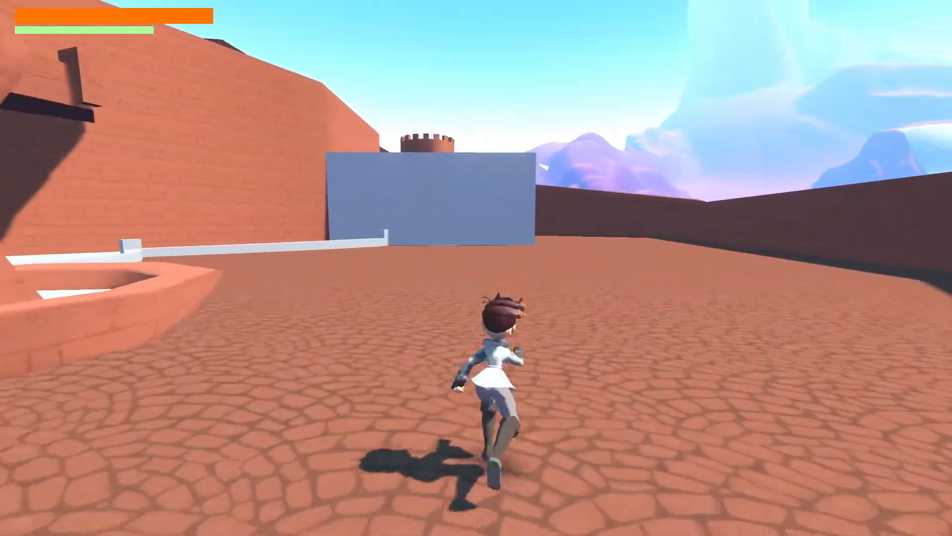
key("w")
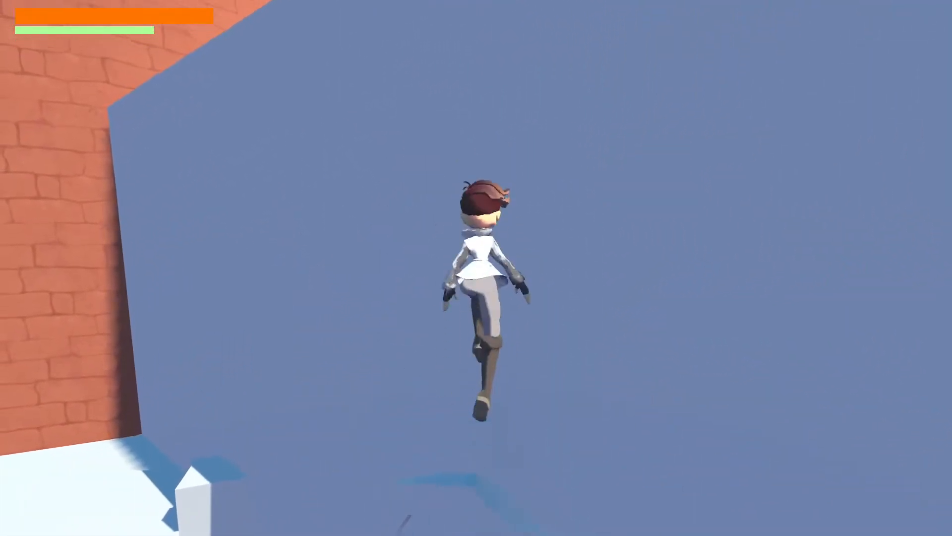
key("space")
key("w")
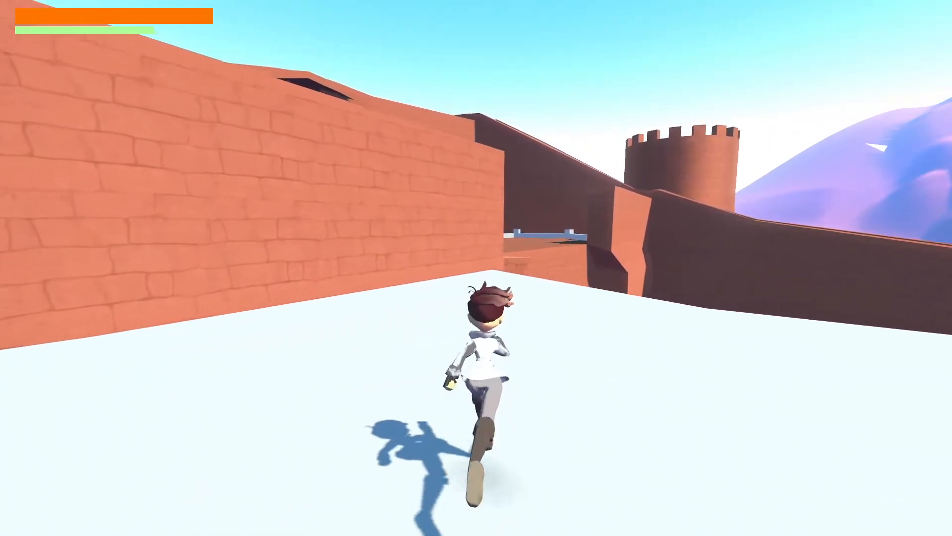
key("space")
key("w")
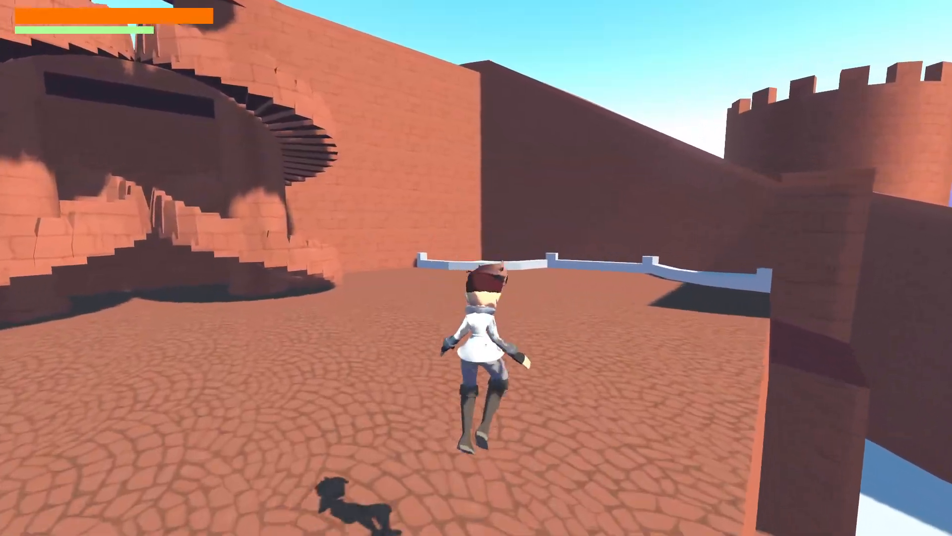
key("space")
key("w")
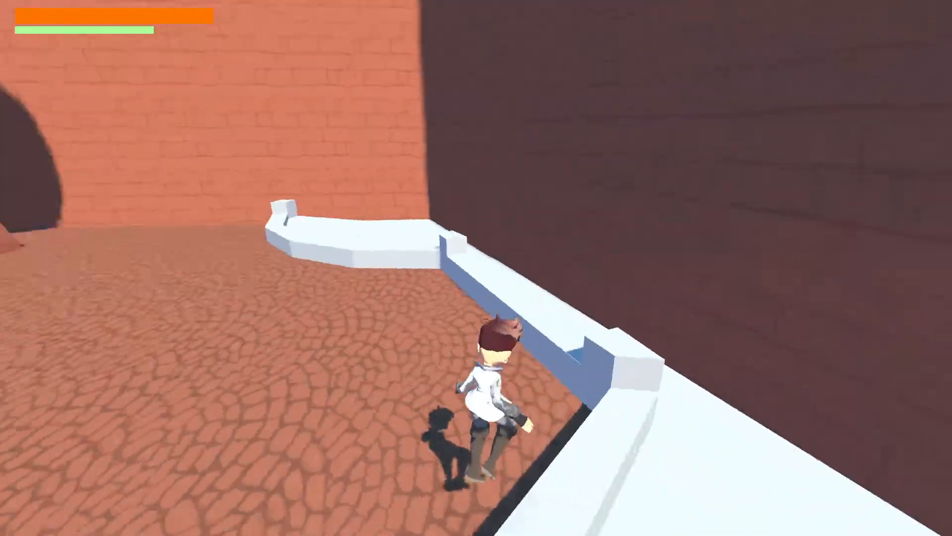
key("space")
key("w")
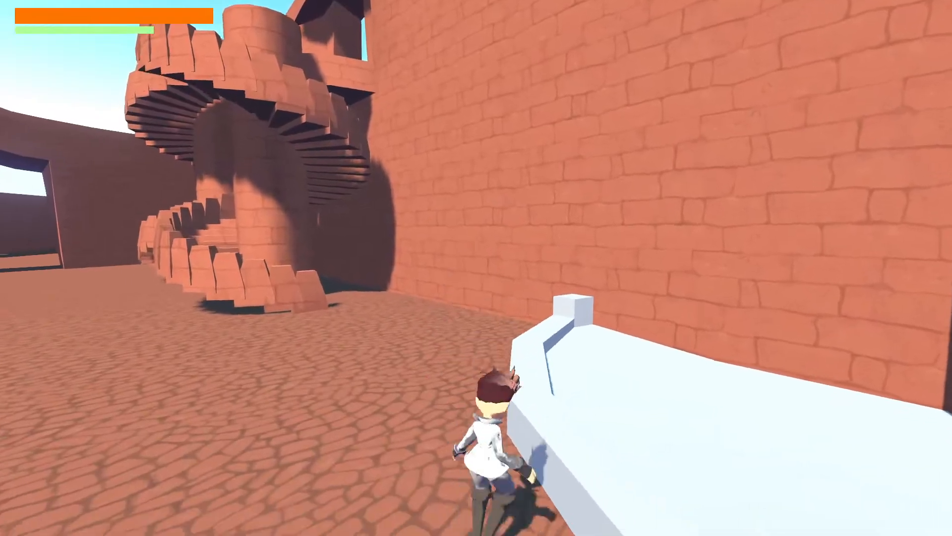
key("w")
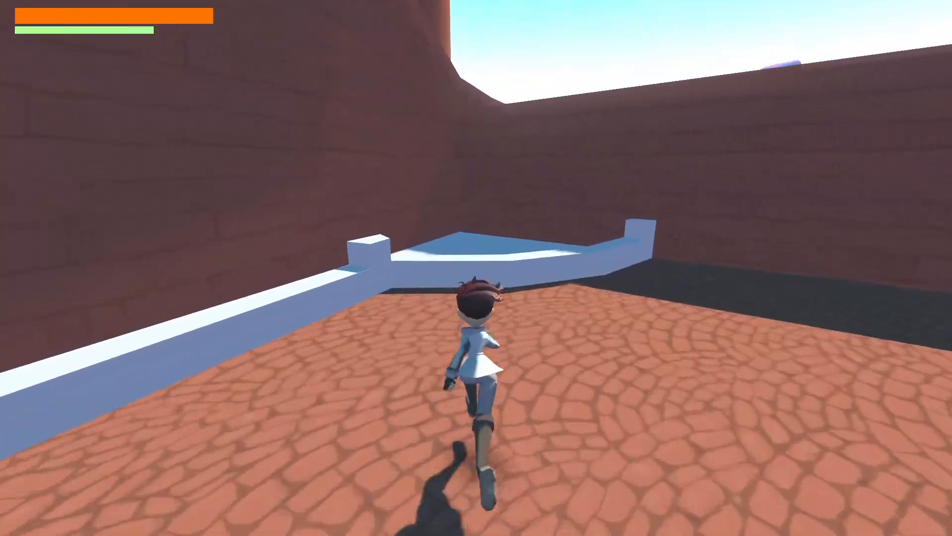
key("space")
key("space")
key("w")
Stop the running game and open the chunk012.tscn scene from the areas/chunks folder
key("Escape")
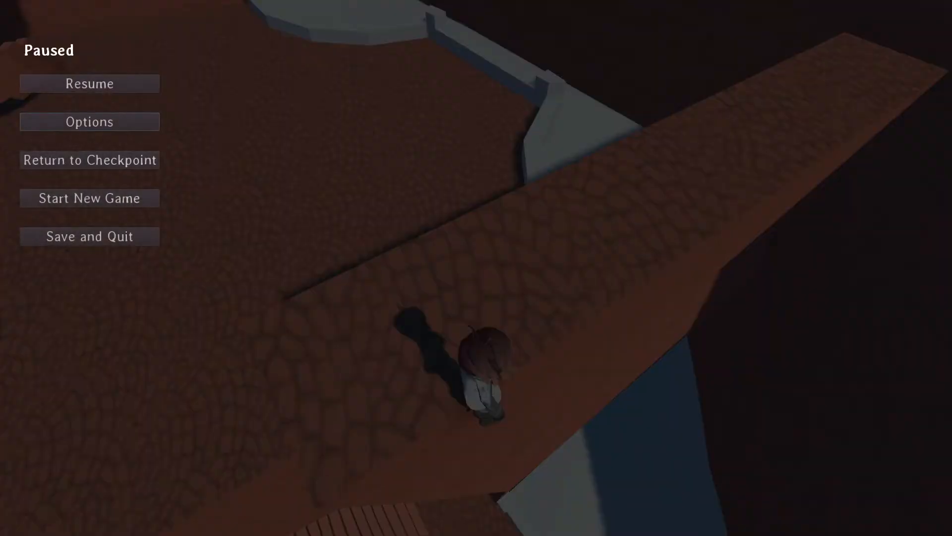
key("F8")
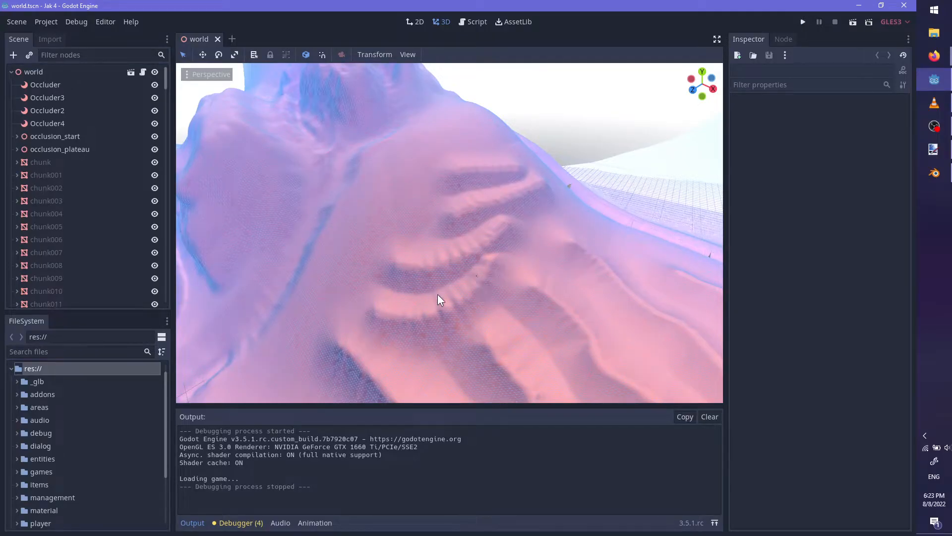
left_click(18, 406)
left_click(22, 420)
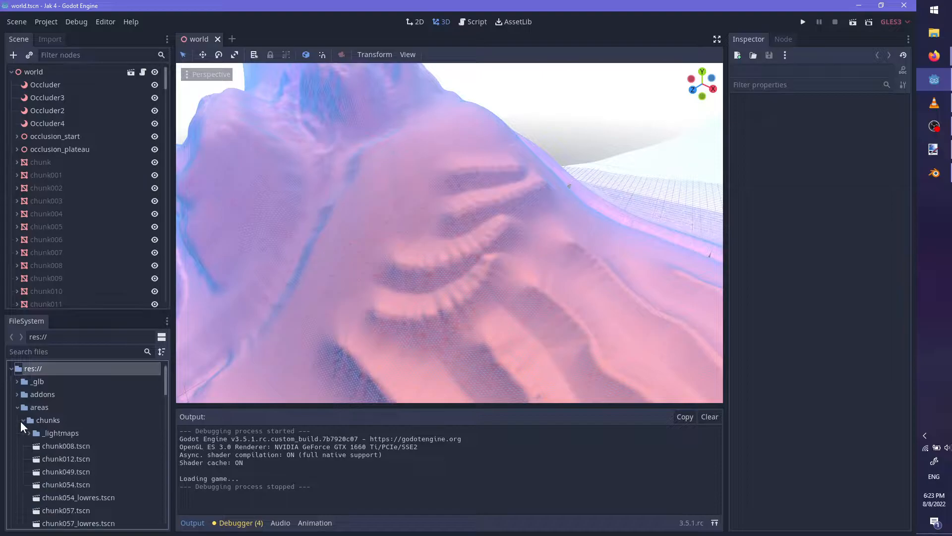
left_click(54, 459)
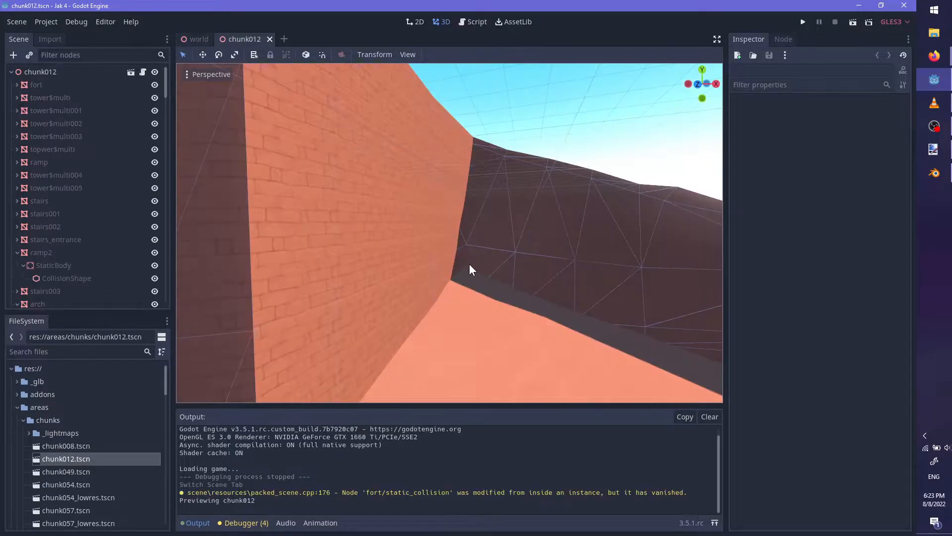
Select the garden, garden001, garden002, doorway_large, doorway_large001 and doorway_large002 mesh nodes together in the chunk012 scene
scroll(469, 264, "down", 5)
scroll(427, 237, "up", 12)
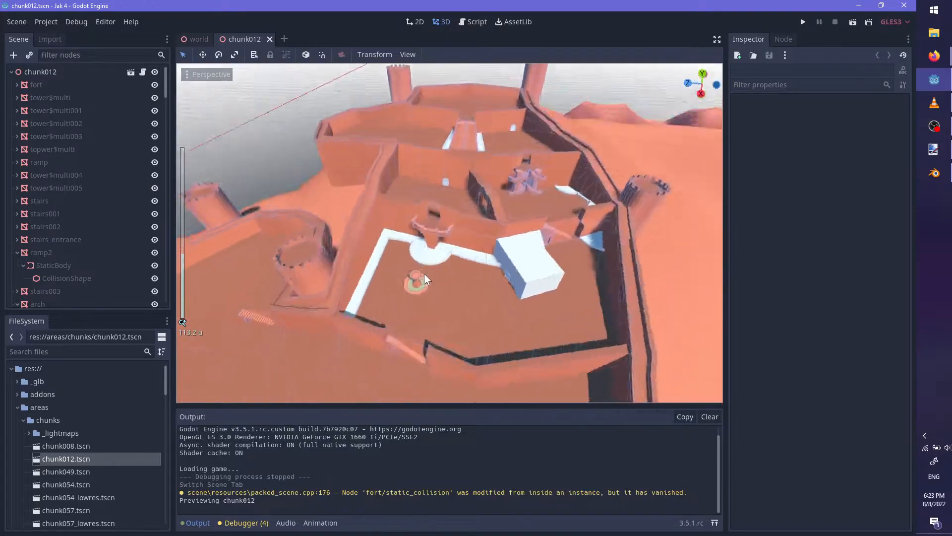
left_click(455, 213)
middle_click_drag(535, 233, 471, 240)
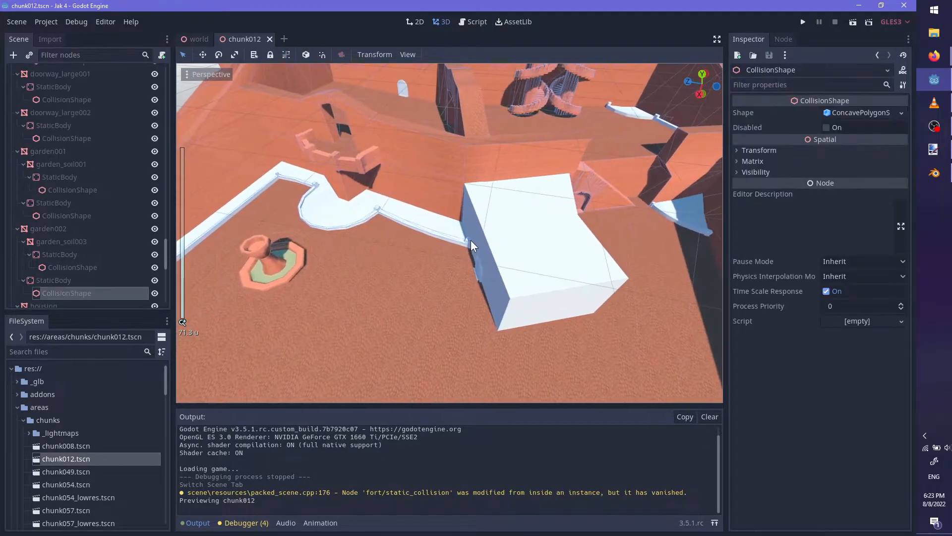
left_click(50, 228)
left_click(56, 151, "ctrl")
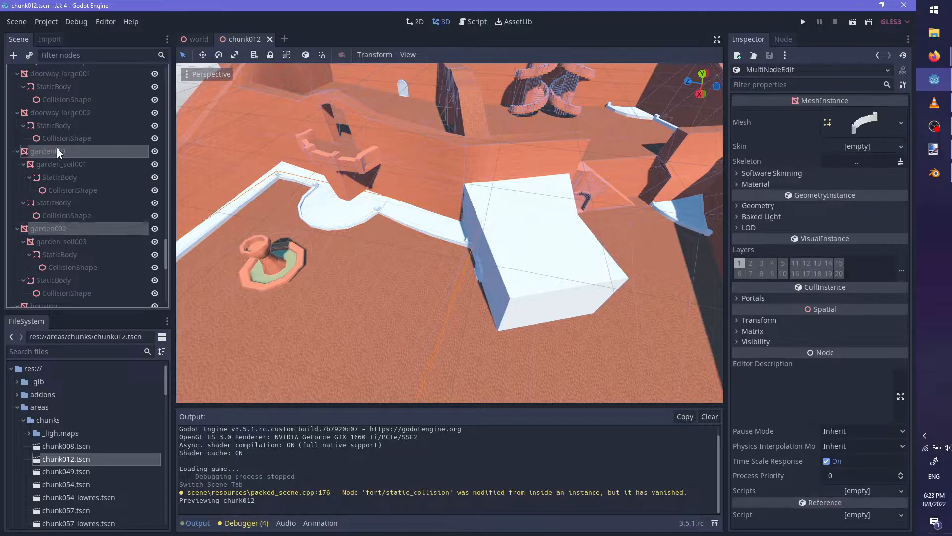
left_click(70, 113, "ctrl")
left_click(61, 66, "ctrl")
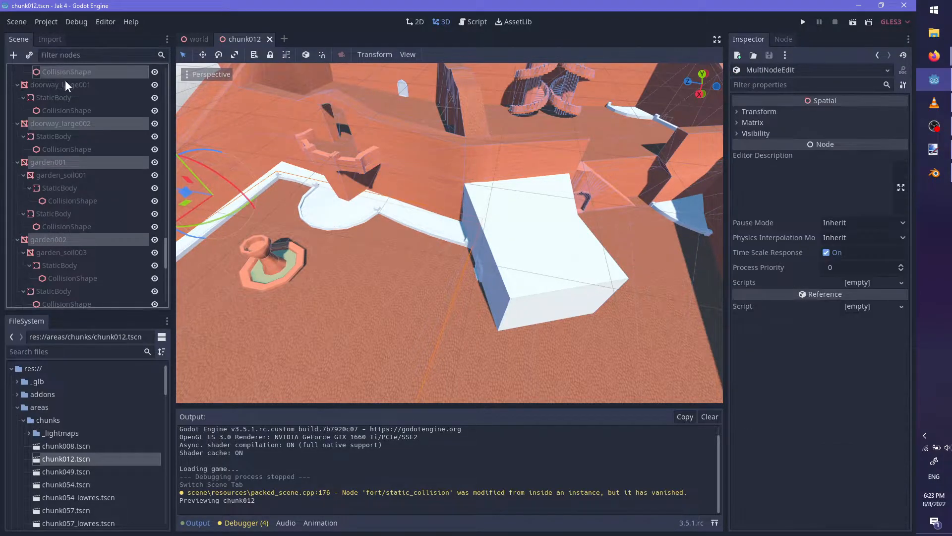
left_click(65, 84, "ctrl")
scroll(95, 150, "up", 3)
left_click(72, 161, "ctrl")
left_click(55, 136, "ctrl")
scroll(67, 155, "up", 2)
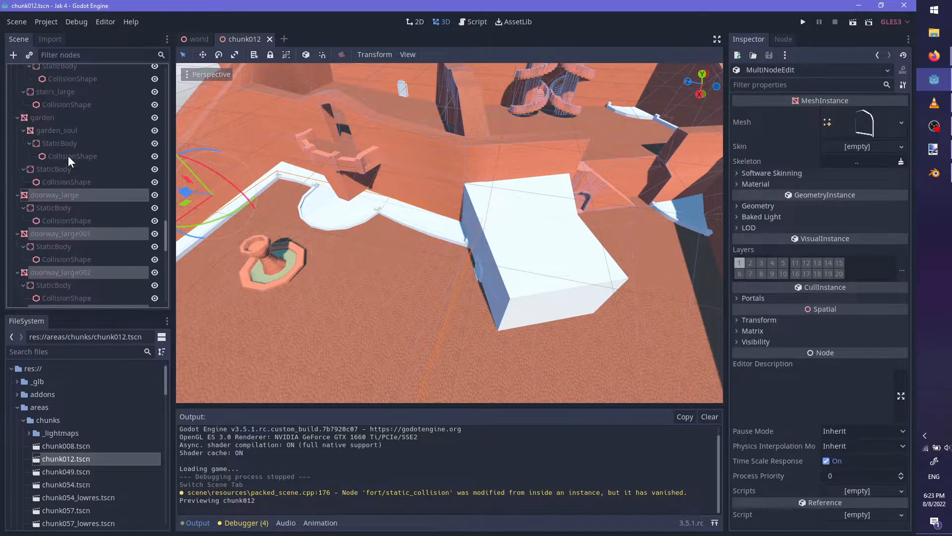
left_click(49, 118, "ctrl")
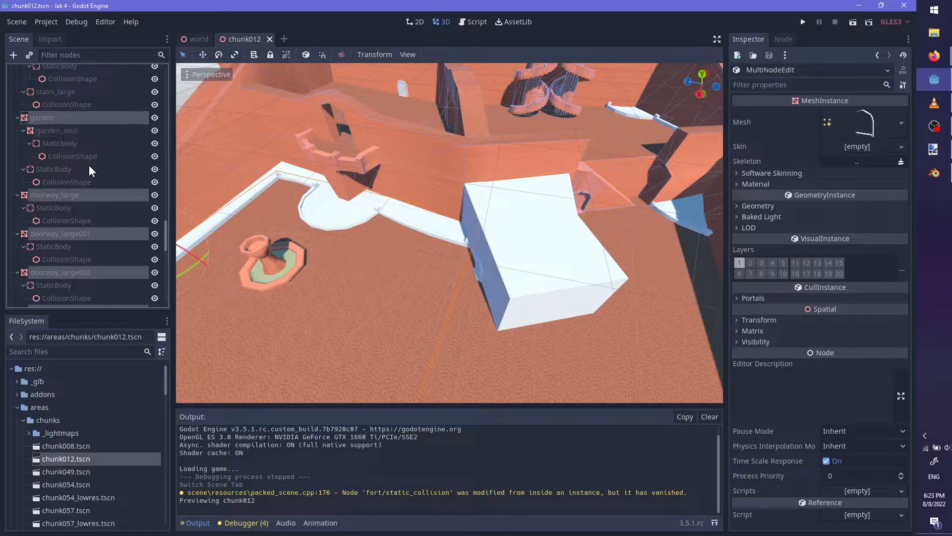
scroll(52, 148, "up", 3)
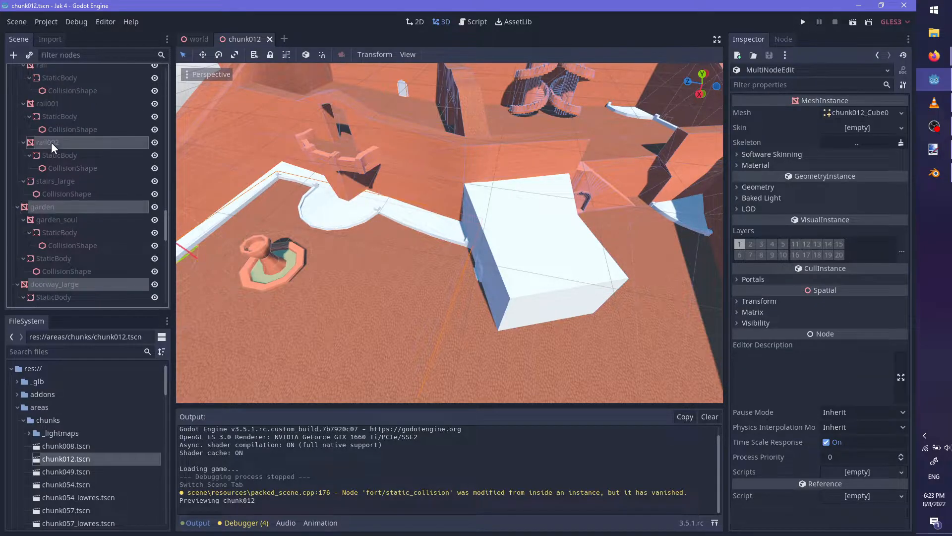
Add the garden003, garden006, housing, doorway_large003, doorway_large004 and garden_soil mesh nodes to the selection
scroll(104, 227, "down", 16)
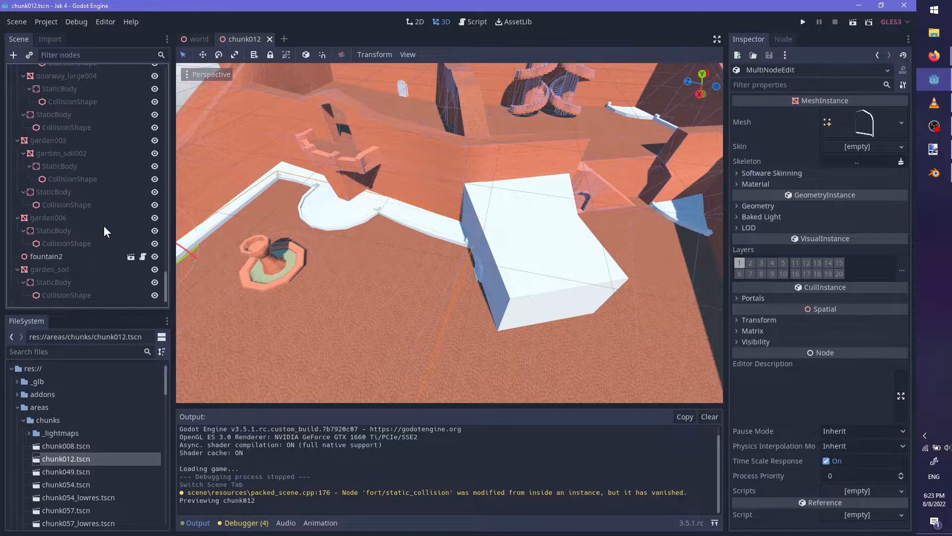
scroll(103, 225, "up", 1)
left_click(69, 246, "ctrl")
scroll(75, 174, "up", 2)
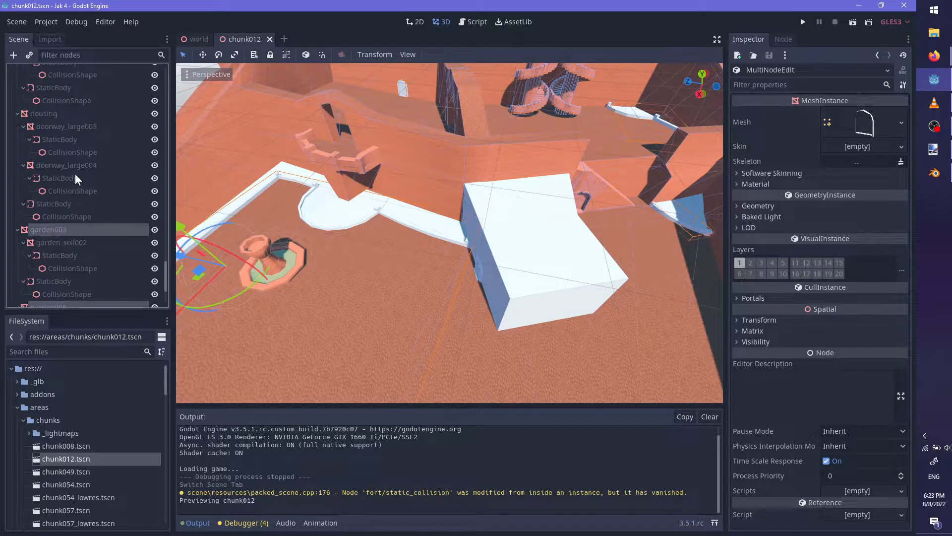
left_click(68, 166, "ctrl")
left_click(56, 126, "ctrl")
left_click(46, 113, "ctrl")
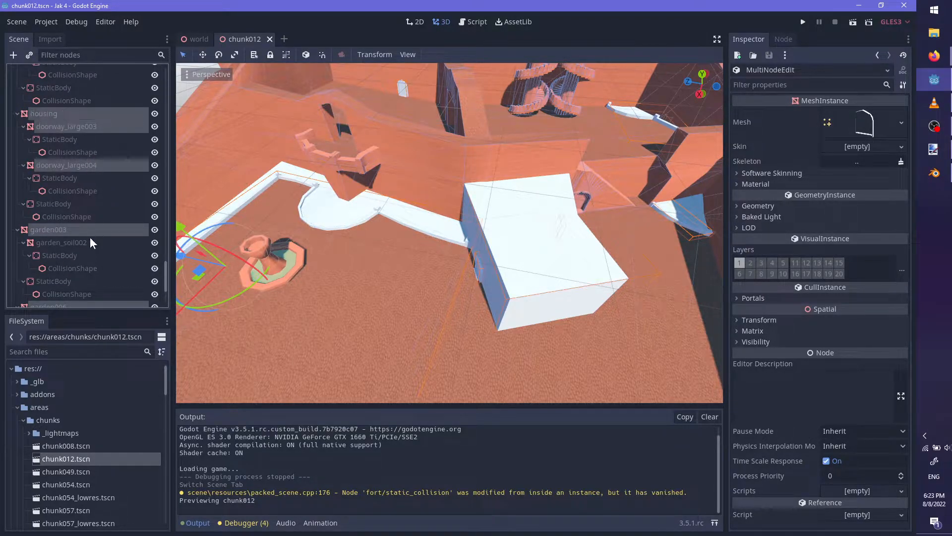
scroll(91, 237, "down", 3)
left_click(55, 269, "ctrl")
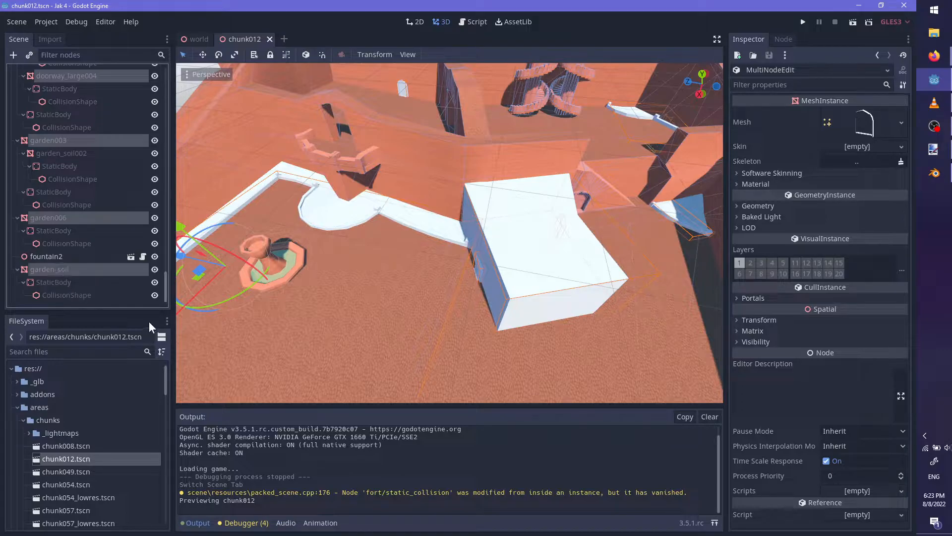
Assign bricks.material from the material/env/stone folder to material slot 0 of the selected nodes
left_click(752, 184)
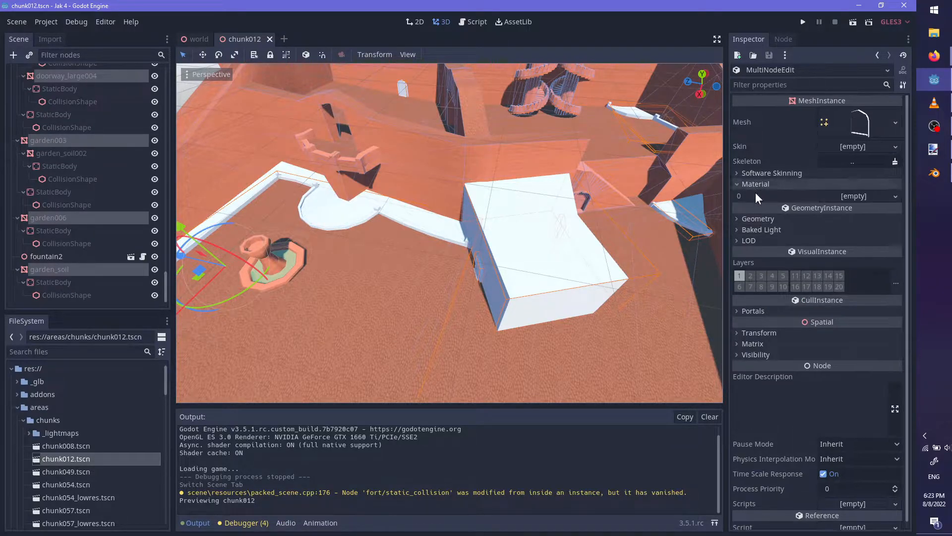
scroll(61, 441, "down", 5)
scroll(61, 442, "down", 10)
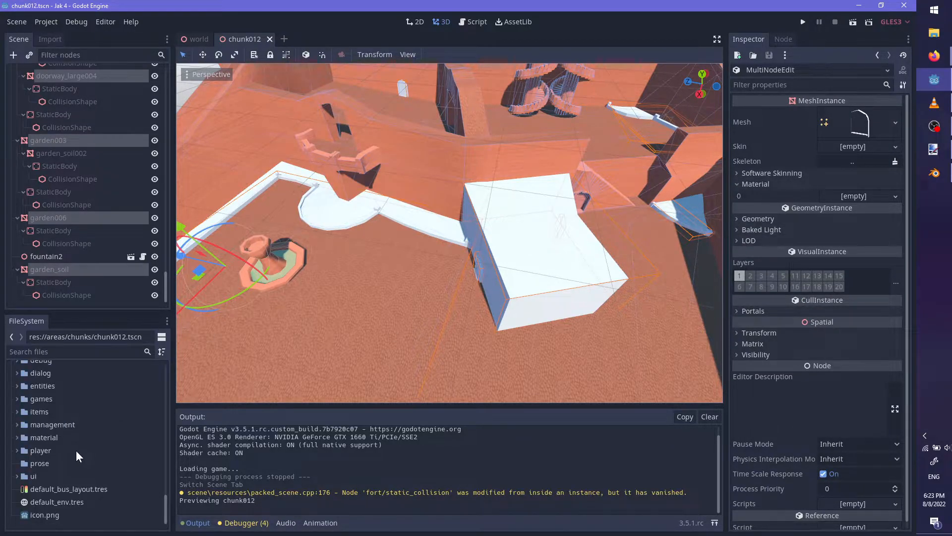
left_click(18, 438)
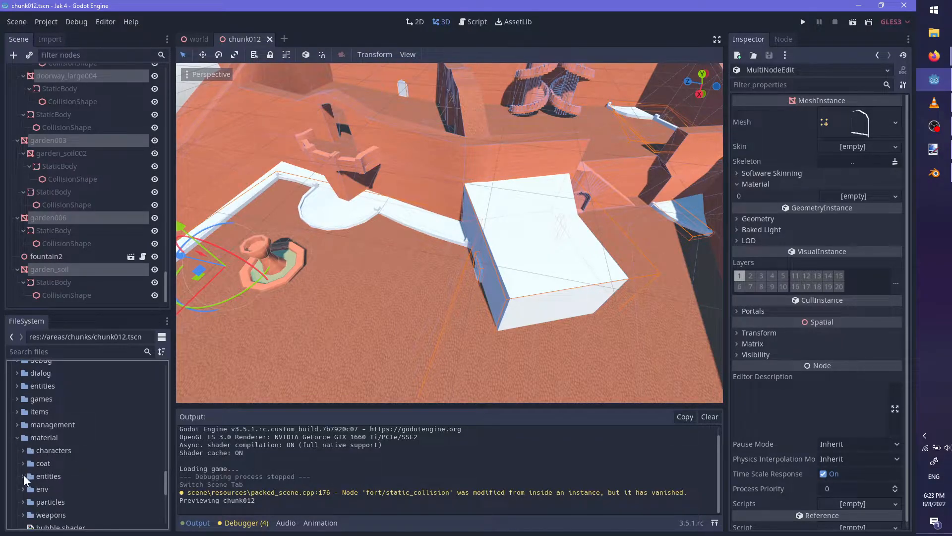
scroll(68, 467, "down", 3)
left_click(29, 505)
scroll(101, 478, "down", 3)
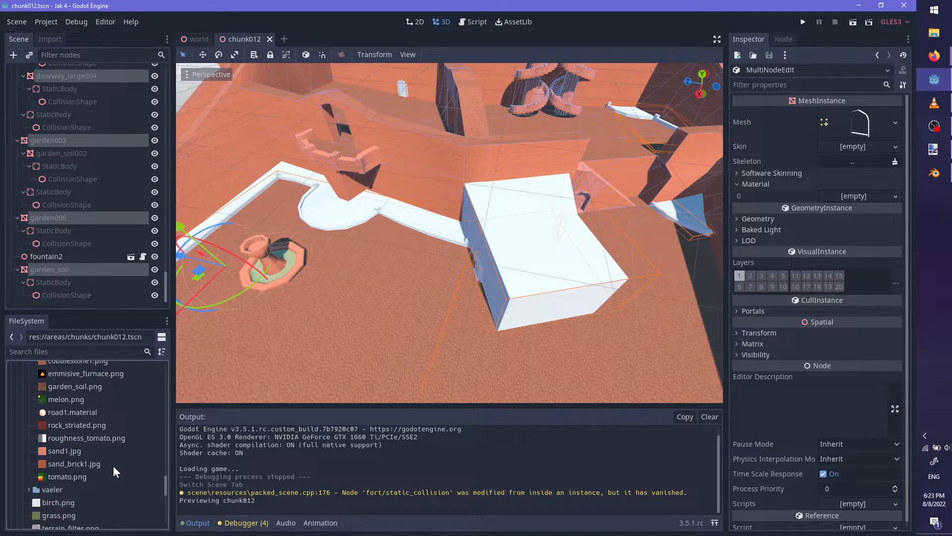
scroll(110, 463, "up", 1)
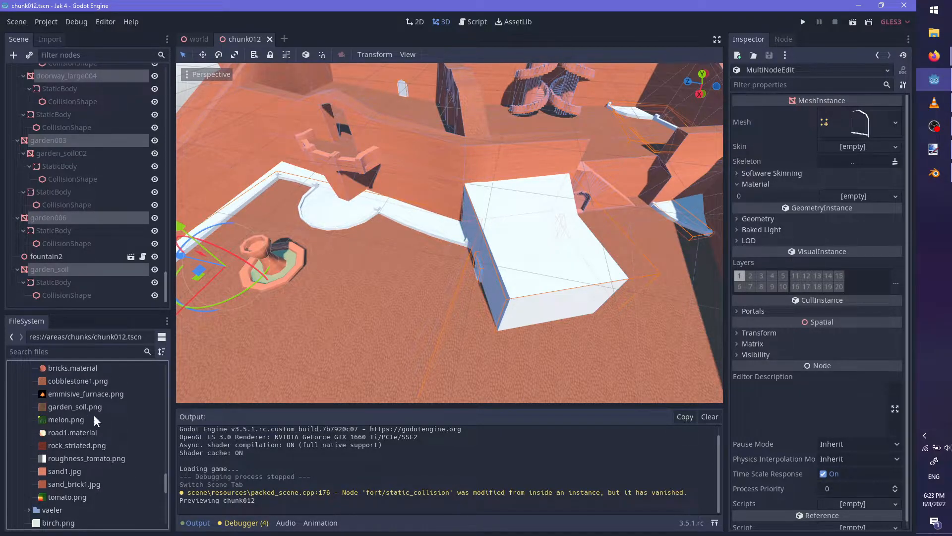
scroll(93, 414, "up", 1)
left_click_drag(73, 387, 855, 201)
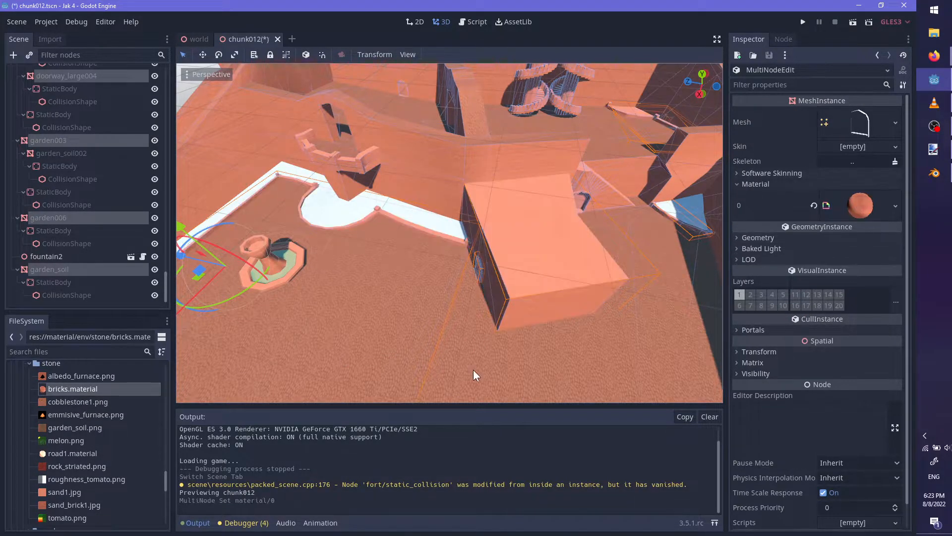
Try moving the garden_soil node sideways in the courtyard with the twin spiral stairs, and undo the move
scroll(521, 329, "up", 3)
scroll(493, 314, "down", 3)
scroll(515, 341, "up", 5)
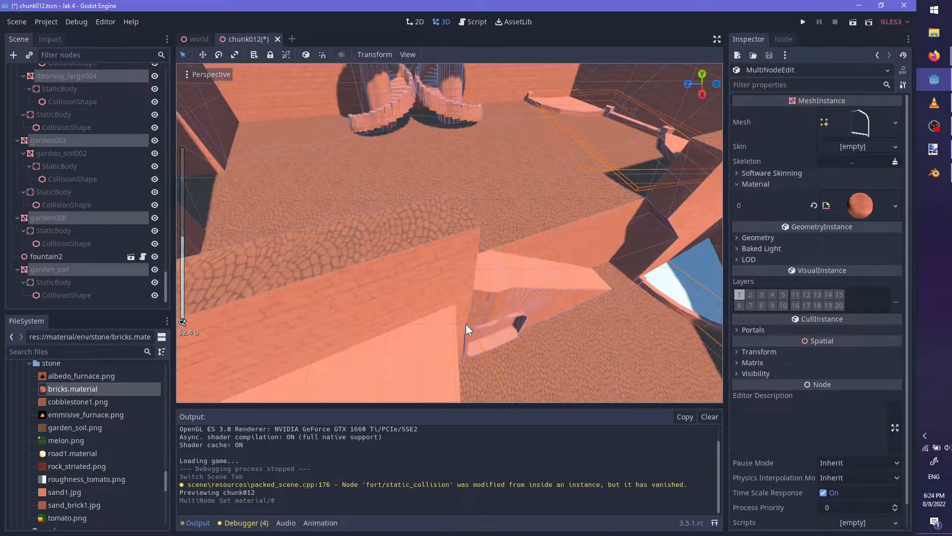
middle_click_drag(467, 324, 258, 298)
scroll(474, 331, "up", 2)
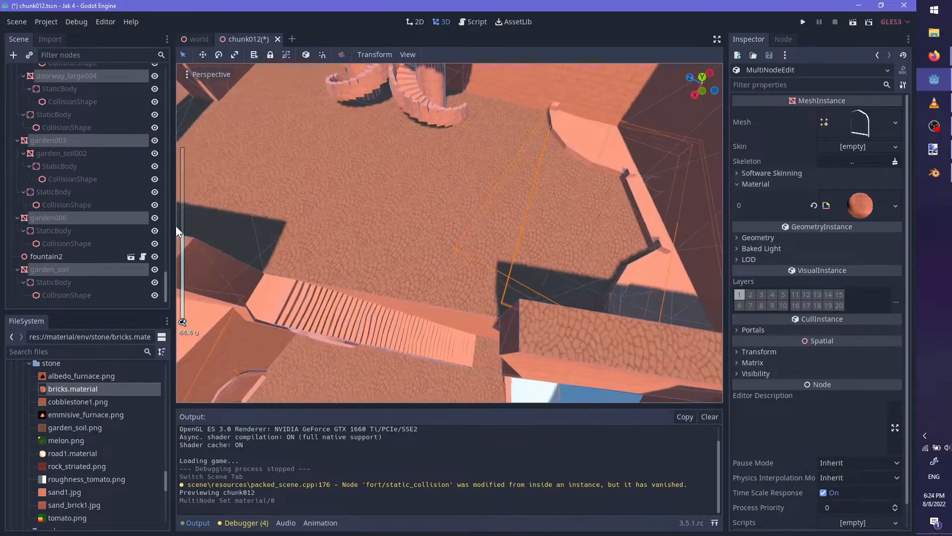
left_click(70, 153)
left_click(58, 268, "ctrl")
scroll(320, 239, "down", 2)
middle_click_drag(297, 248, 333, 235)
left_click(44, 269)
left_click_drag(450, 227, 405, 227)
key("ctrl+z")
Switch to Blender, shade the curved curb garden-col.006 smooth and enable Auto Smooth at 30°
middle_click_drag(464, 284, 427, 267)
scroll(427, 267, "up", 7)
right_click(555, 208)
middle_click_drag(555, 207, 401, 261, "shift")
key("F3")
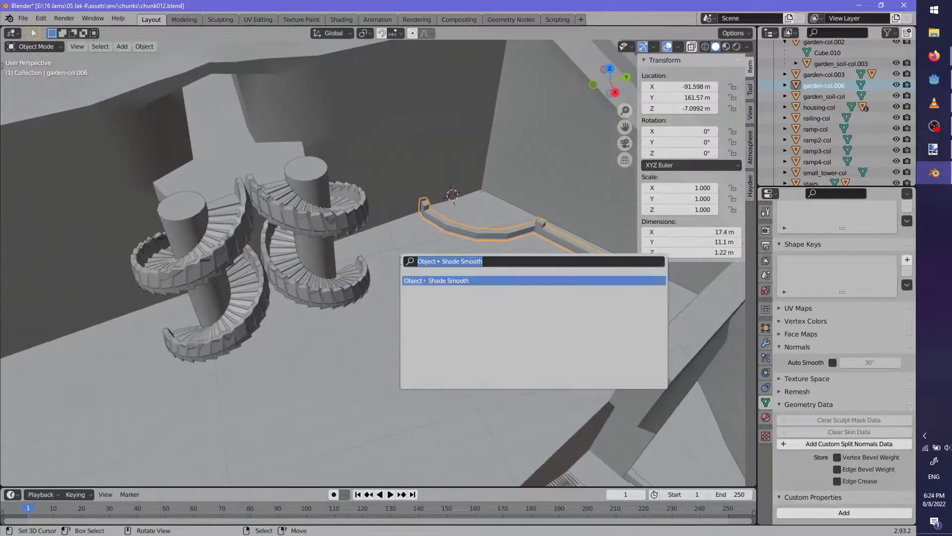
key("Return")
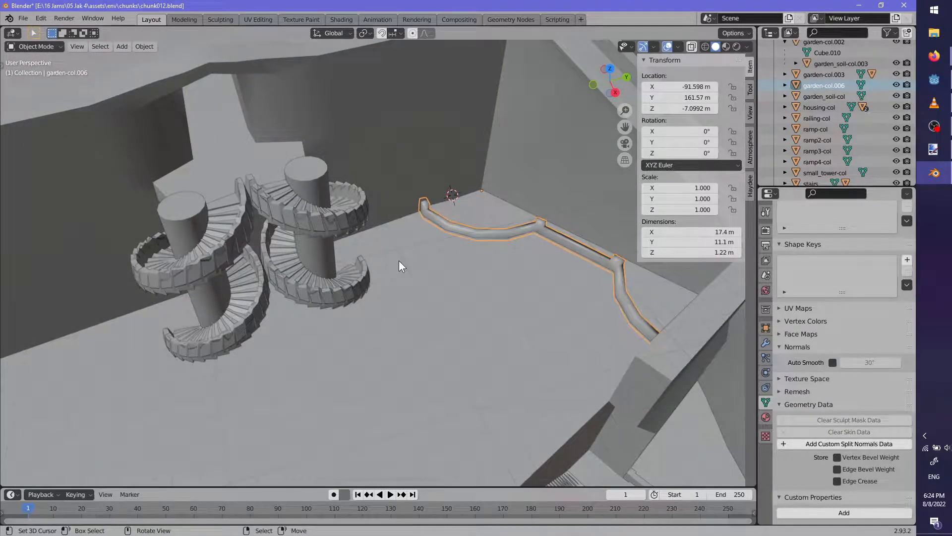
left_click(832, 362)
Parent garden_soil-col to the garden-col.006 curb as an Object parent with Keep Transform, and save chunk012.blend
left_click(496, 232)
left_click(504, 241, "shift")
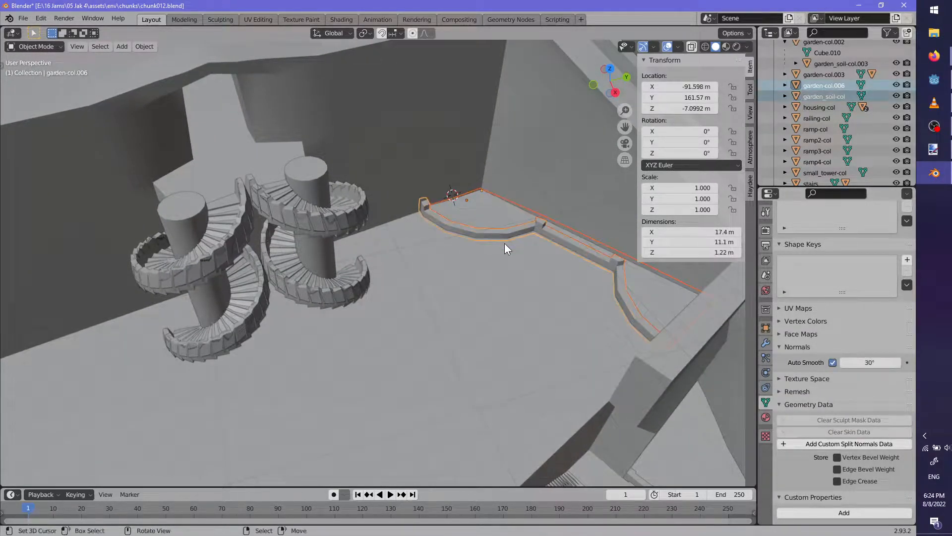
key("ctrl+p")
left_click(505, 243)
Switch to Godot, then close and reopen the chunk012.tscn scene to view the updated gardens
key("alt+Tab")
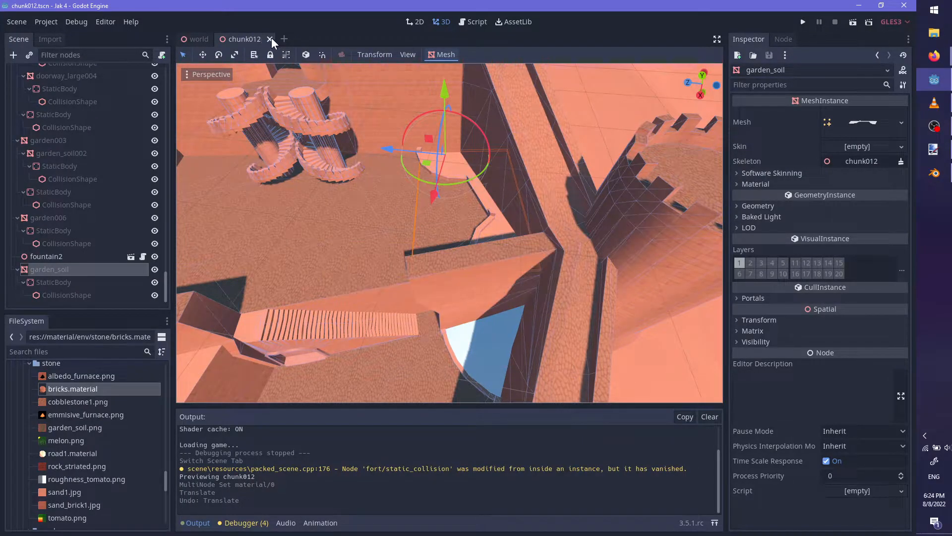
left_click_drag(163, 472, 169, 358)
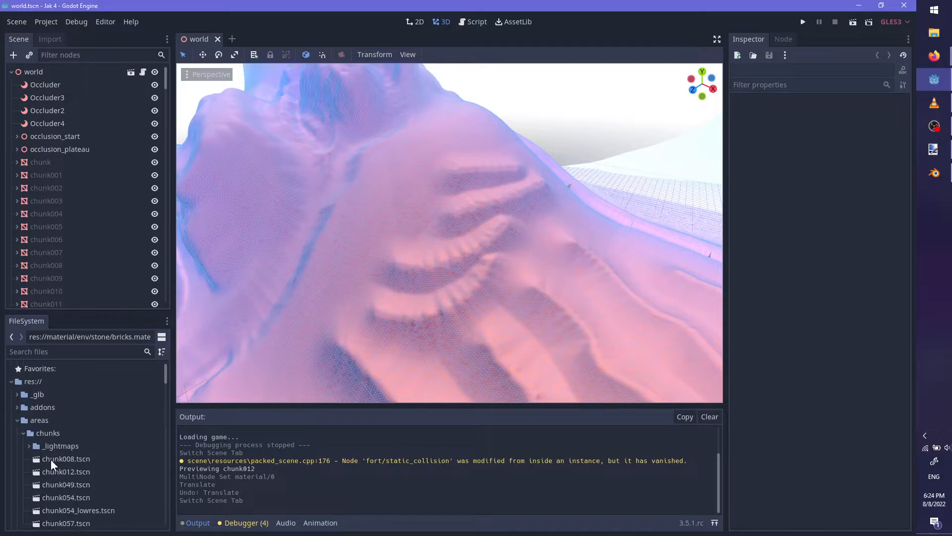
double_click(71, 473)
middle_click_drag(417, 224, 439, 221)
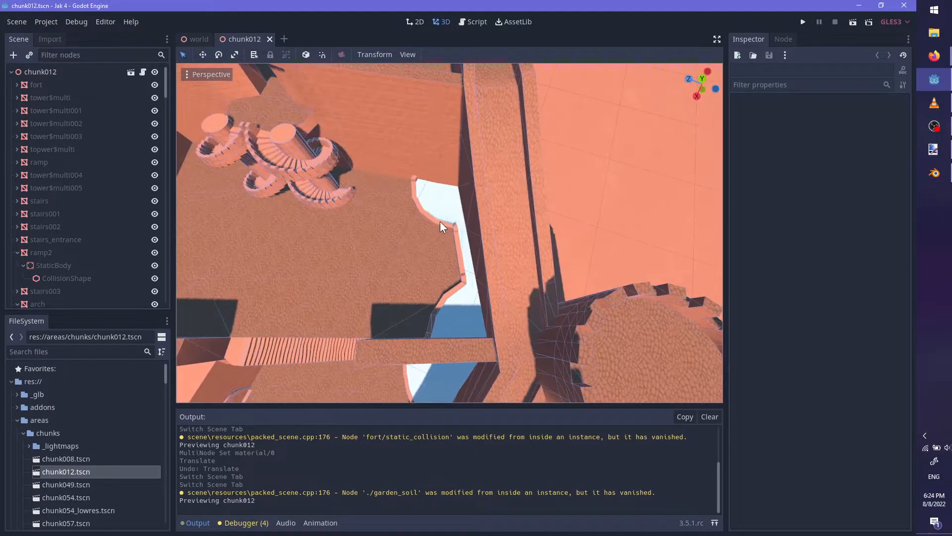
scroll(528, 204, "down", 5)
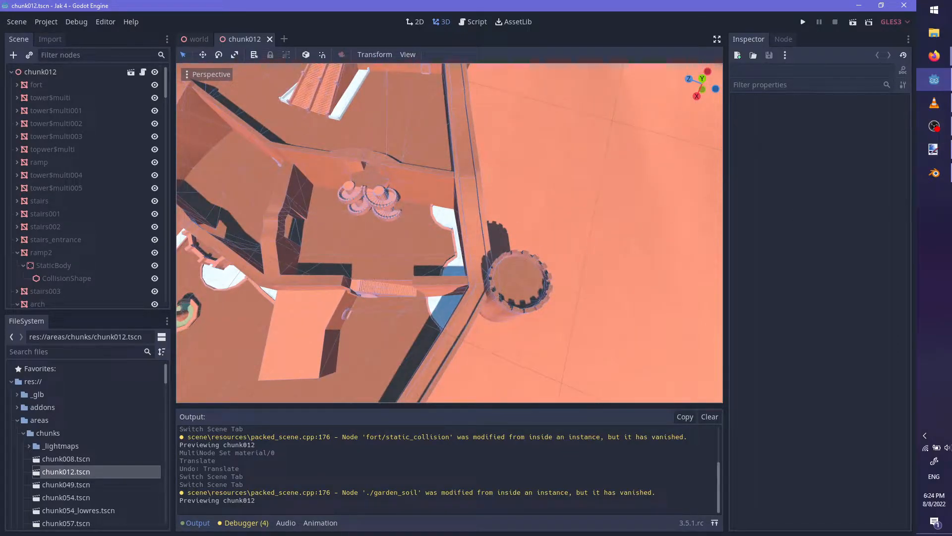
left_click(934, 173)
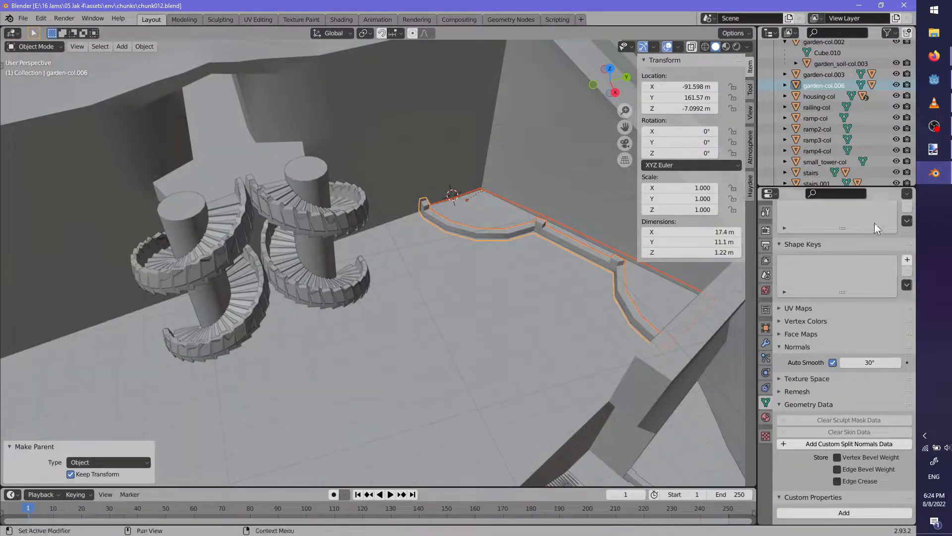
left_click(814, 84)
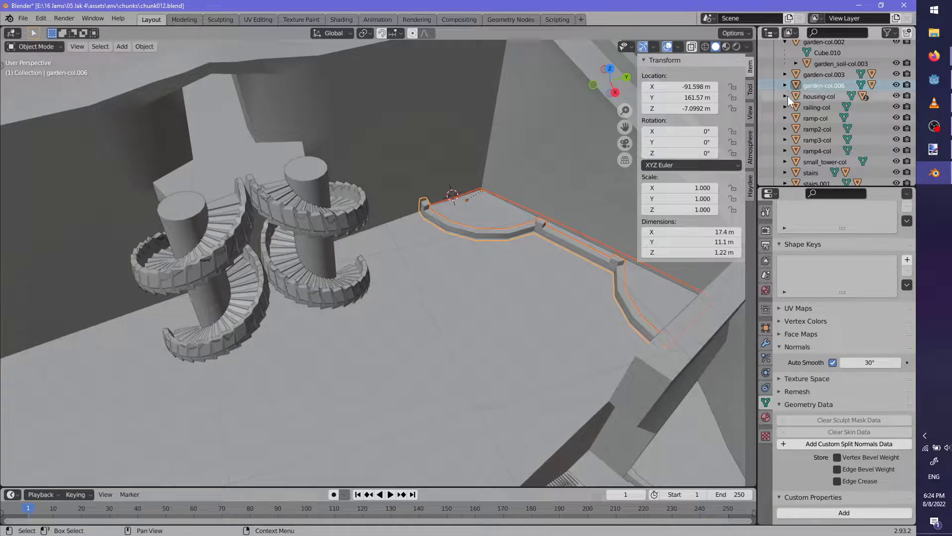
right_click(517, 236)
right_click(532, 234)
key("g")
middle_click_drag(531, 234, 410, 287)
right_click(561, 282)
right_click(416, 211, "shift")
key("alt+a")
scroll(516, 308, "up", 3)
right_click(539, 306)
middle_click_drag(540, 336, 507, 317)
key("g")
right_click(436, 283)
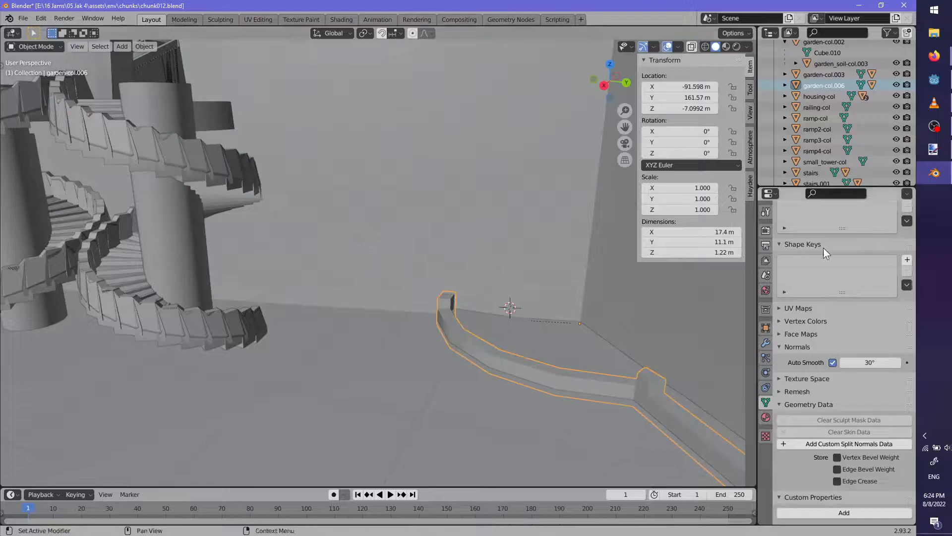
scroll(478, 341, "down", 10)
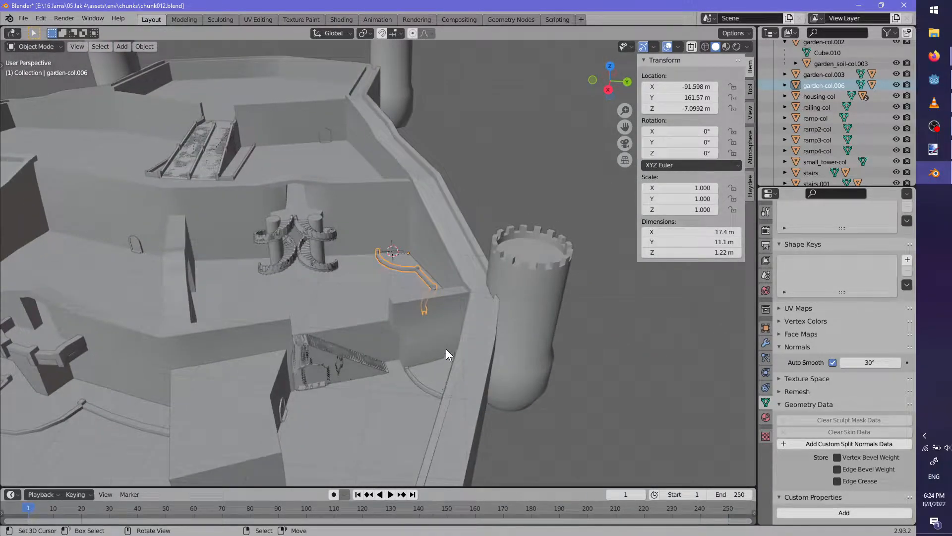
scroll(445, 347, "up", 4)
key("alt+a")
Switch to Godot and move npc_balter away from the corner garden curb onto the cobbled courtyard
left_click(934, 81)
middle_click_drag(449, 274, 434, 286)
scroll(410, 290, "up", 5)
scroll(412, 291, "up", 6)
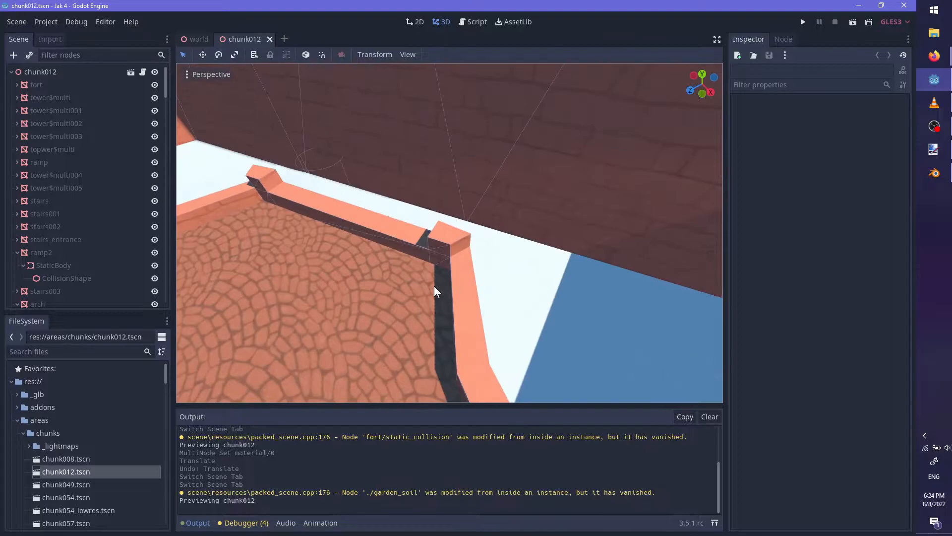
left_click(337, 169)
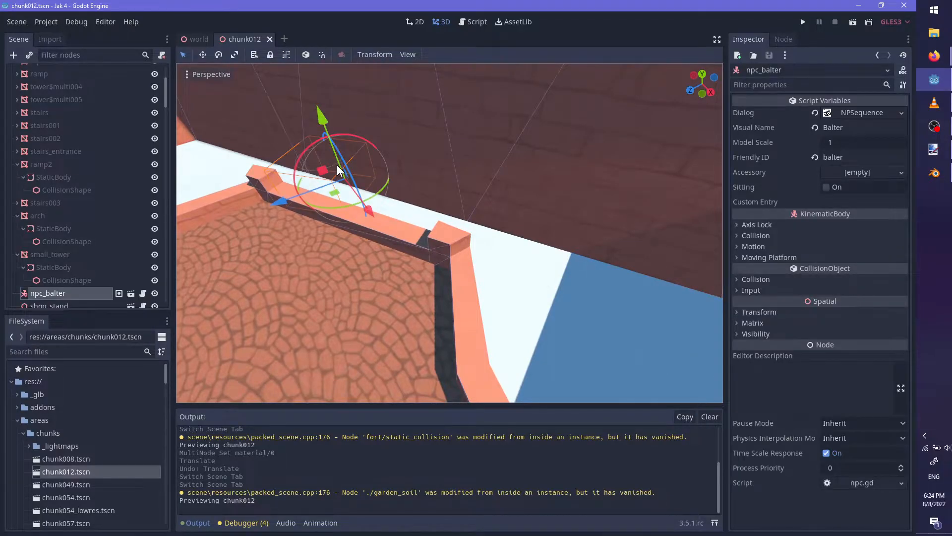
left_click_drag(334, 189, 339, 294)
scroll(339, 293, "down", 10)
middle_click_drag(339, 292, 490, 317)
scroll(489, 282, "up", 4)
left_click_drag(489, 282, 381, 107)
middle_click_drag(381, 107, 539, 166)
scroll(525, 311, "up", 2)
left_click_drag(540, 166, 560, 89)
Raise npc_balter vertically to the level of the cobblestone floor beside the shaded wall
key("f")
scroll(537, 273, "up", 20)
middle_click_drag(537, 273, 325, 246)
scroll(326, 246, "up", 8)
left_click_drag(450, 179, 455, 78)
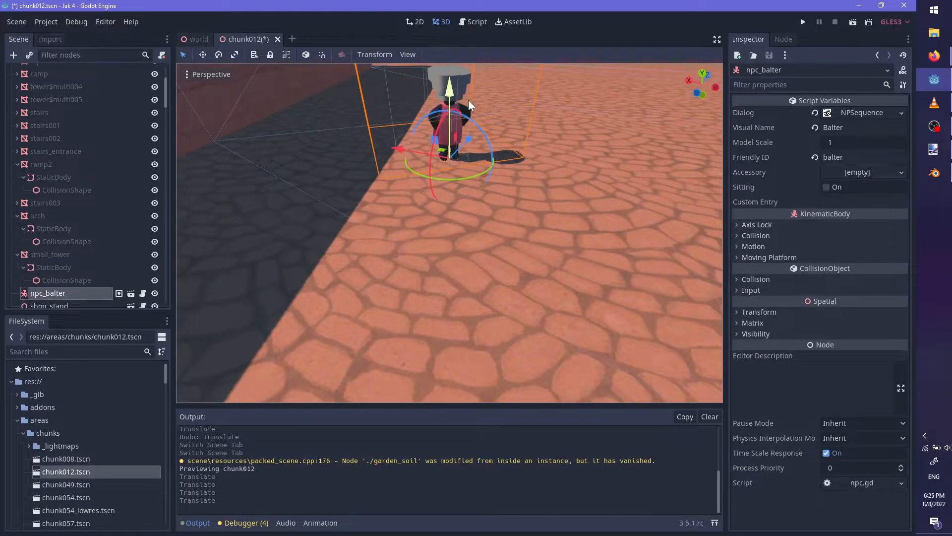
Rotate npc_balter about its vertical axis and lower it slightly so its feet meet the cobblestones
key("f")
scroll(525, 268, "up", 5)
middle_click_drag(526, 268, 345, 246)
scroll(344, 246, "up", 5)
left_click_drag(461, 250, 436, 257)
scroll(499, 286, "up", 8)
middle_click_drag(499, 286, 414, 267)
left_click_drag(454, 174, 457, 185)
Check npc_balter's placement on the courtyard floor from several angles and save the chunk012 scene
scroll(581, 248, "down", 18)
middle_click_drag(581, 248, 543, 309)
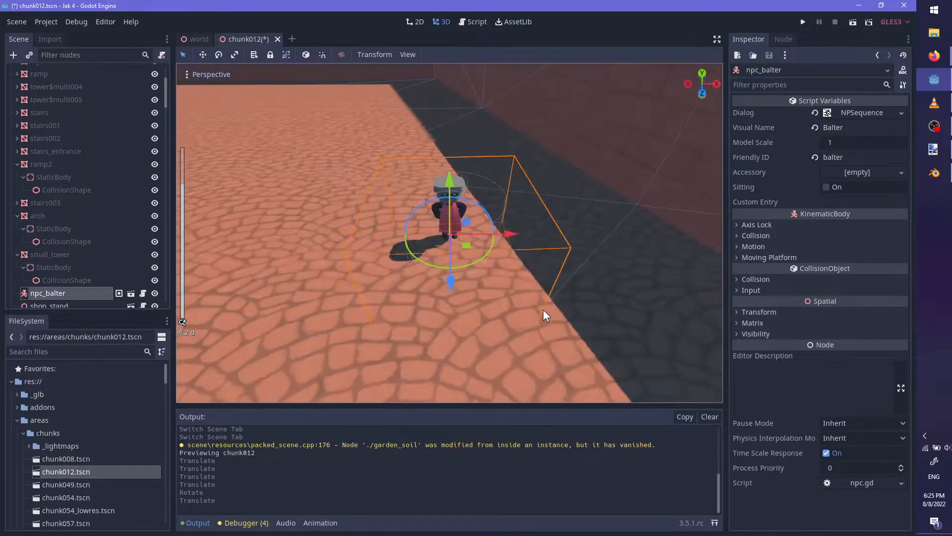
scroll(424, 138, "up", 10)
scroll(528, 257, "down", 10)
middle_click_drag(527, 257, 510, 305)
scroll(511, 306, "down", 10)
key("ctrl+s")
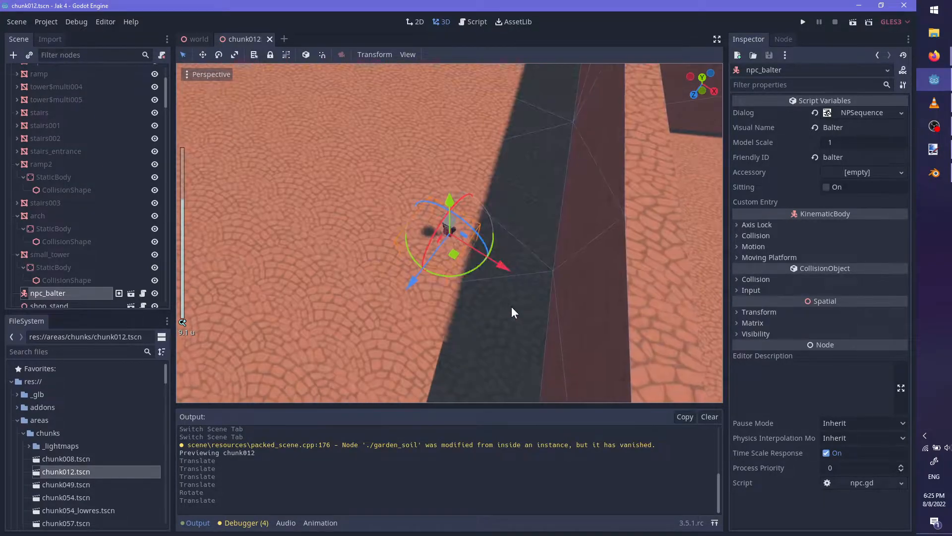
Move npc_balter a short distance across the cobblestone floor along the edge of the wall's shadow
left_click_drag(455, 256, 493, 310)
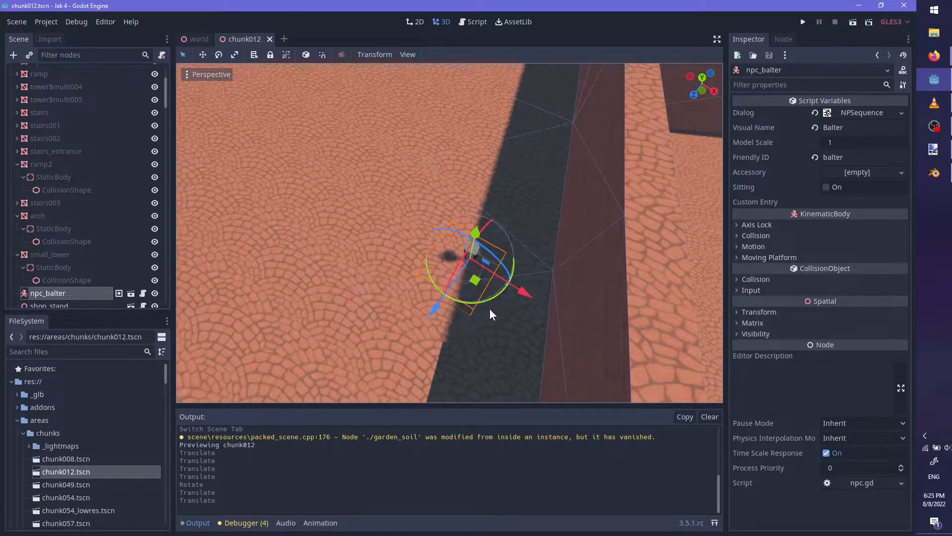
scroll(491, 308, "down", 15)
middle_click_drag(468, 319, 358, 243)
Assign bricks.material to the garden004 and garden005 curbs on both sides of the large staircase
scroll(449, 267, "down", 5)
mouse_move(448, 267)
middle_mouse_down("shift")
mouse_move(591, 285)
mouse_move(439, 291)
mouse_move(497, 261)
mouse_move(346, 300)
mouse_move(445, 264)
middle_mouse_up("shift")
scroll(591, 285, "up", 12)
scroll(496, 260, "up", 6)
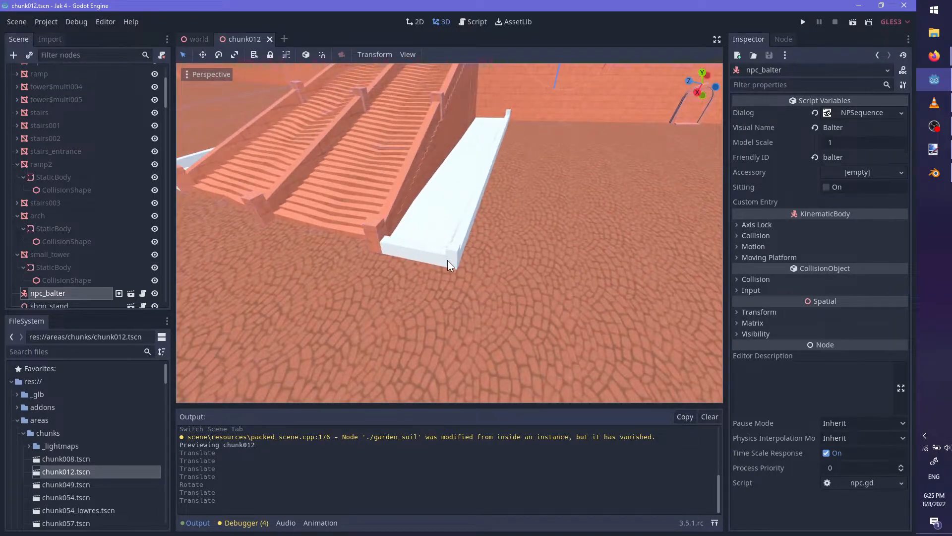
left_click(447, 260)
middle_click_drag(213, 279, 4, 253)
left_click(367, 219, "ctrl")
left_click(374, 214, "ctrl")
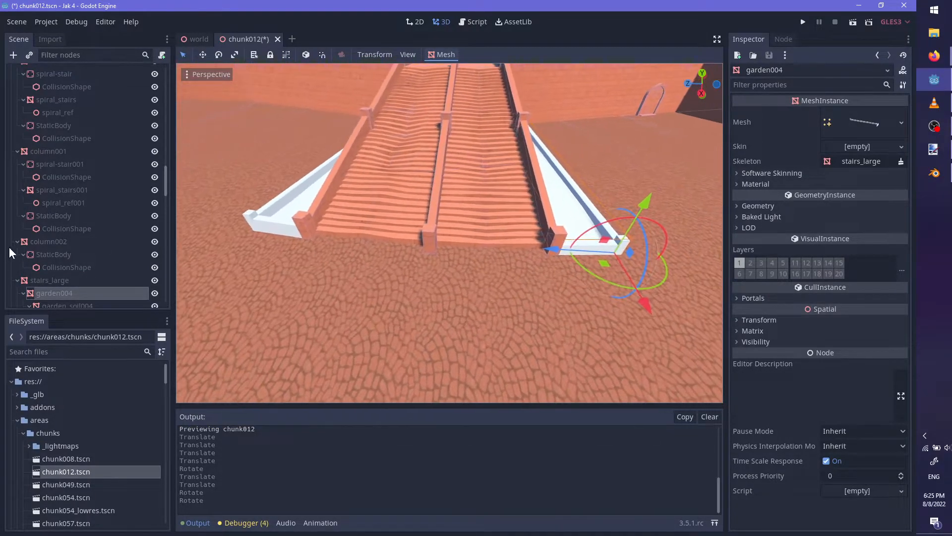
scroll(52, 250, "down", 3)
left_click(254, 220, "shift")
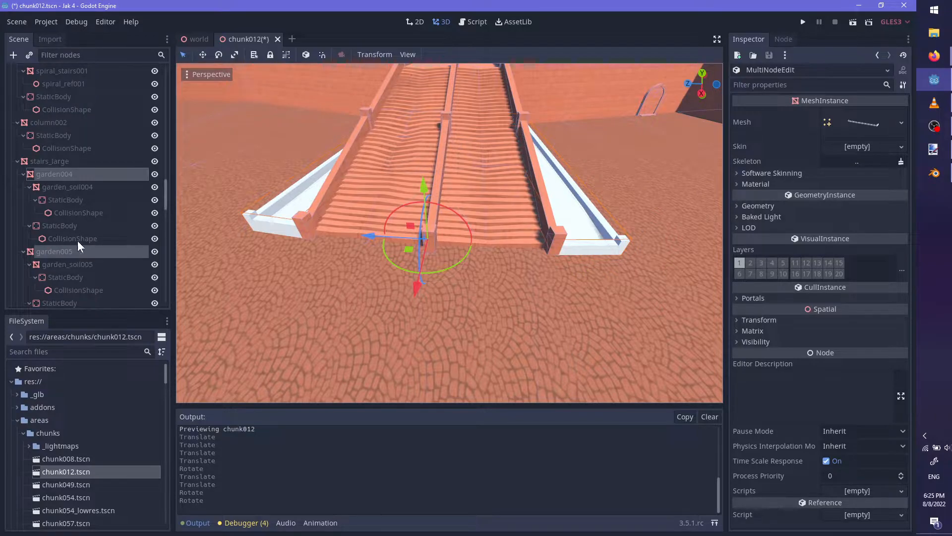
left_click(758, 184)
scroll(93, 468, "down", 10)
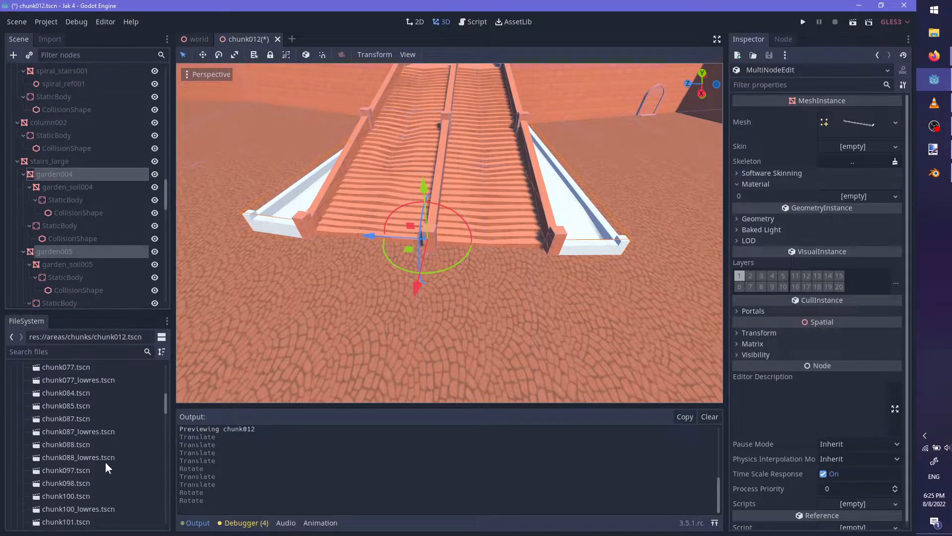
scroll(115, 449, "down", 15)
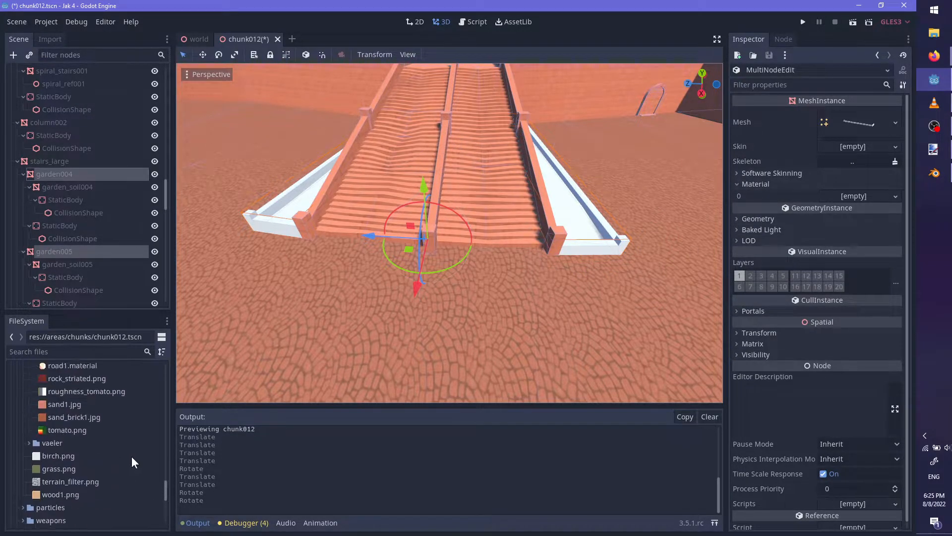
scroll(101, 421, "up", 1)
left_click_drag(76, 382, 853, 196)
Save the chunk012 scene and look over the bricked staircase curbs and the courtyard gardens
mouse_move(399, 258)
middle_mouse_down()
mouse_move(399, 292)
mouse_move(268, 292)
middle_mouse_up()
scroll(400, 292, "down", 5)
scroll(446, 305, "up", 6)
key("ctrl+s")
mouse_move(546, 319)
middle_mouse_down()
mouse_move(409, 298)
mouse_move(564, 260)
mouse_move(430, 266)
mouse_move(594, 407)
mouse_move(638, 149)
mouse_move(538, 238)
mouse_move(402, 188)
middle_mouse_up()
scroll(416, 237, "up", 2)
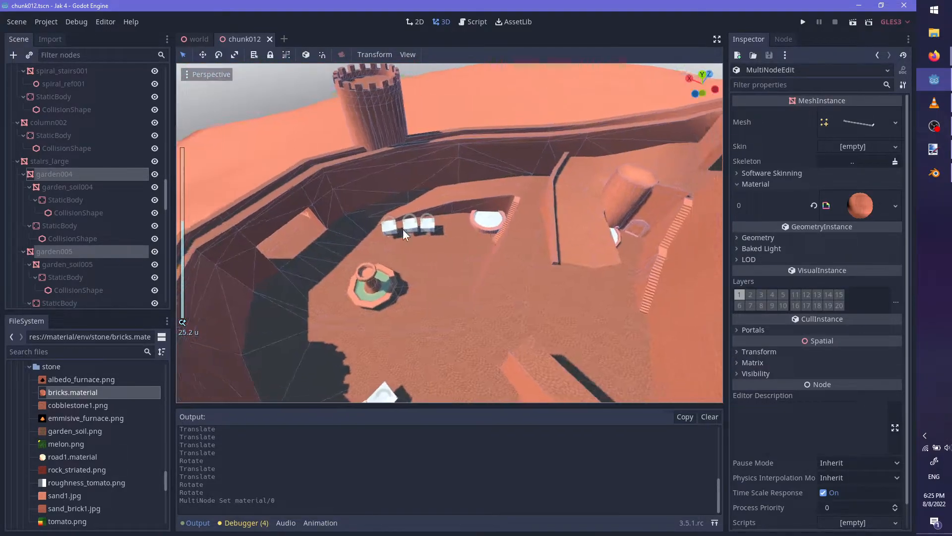
scroll(538, 226, "up", 10)
middle_click_drag(565, 258, 363, 269, "shift")
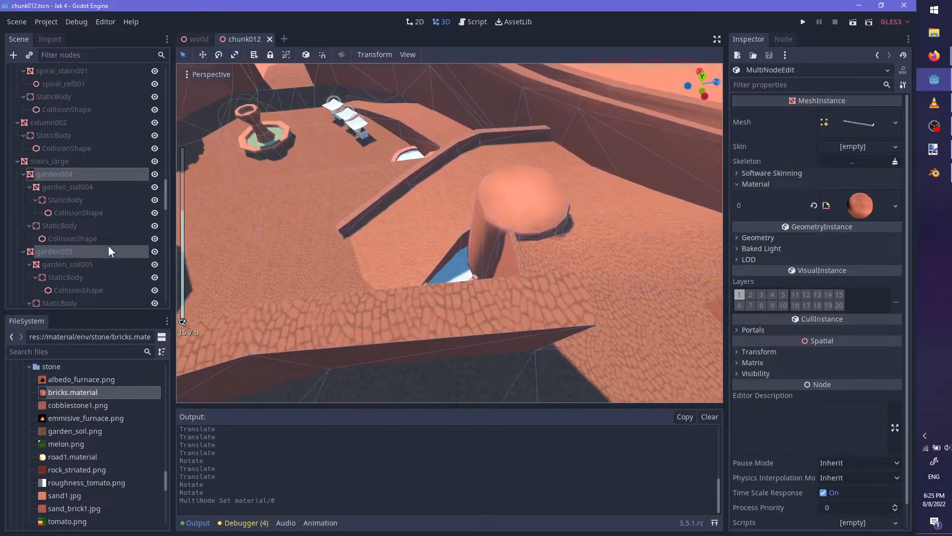
Filter the scene tree by "garden" and select all seven garden soil meshes together
left_click(90, 263)
left_click(75, 186, "ctrl")
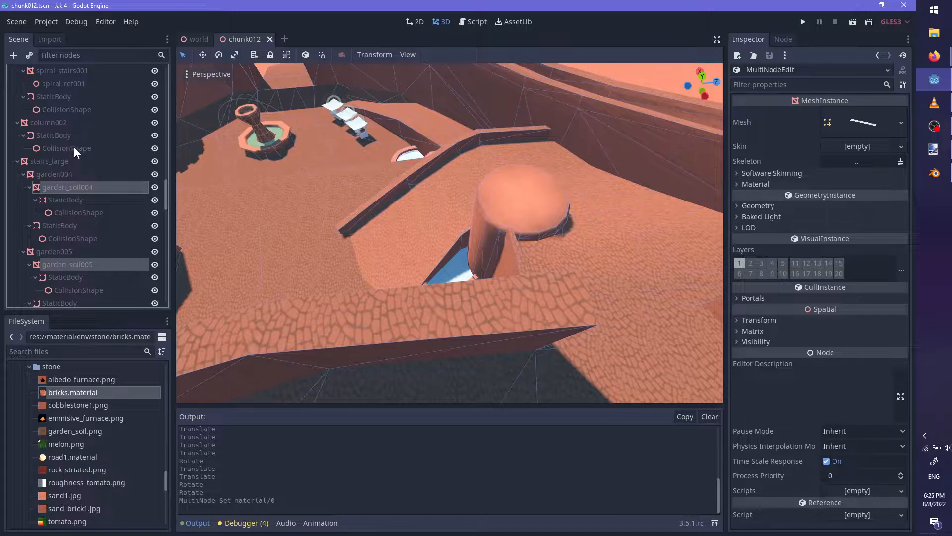
scroll(81, 137, "up", 5)
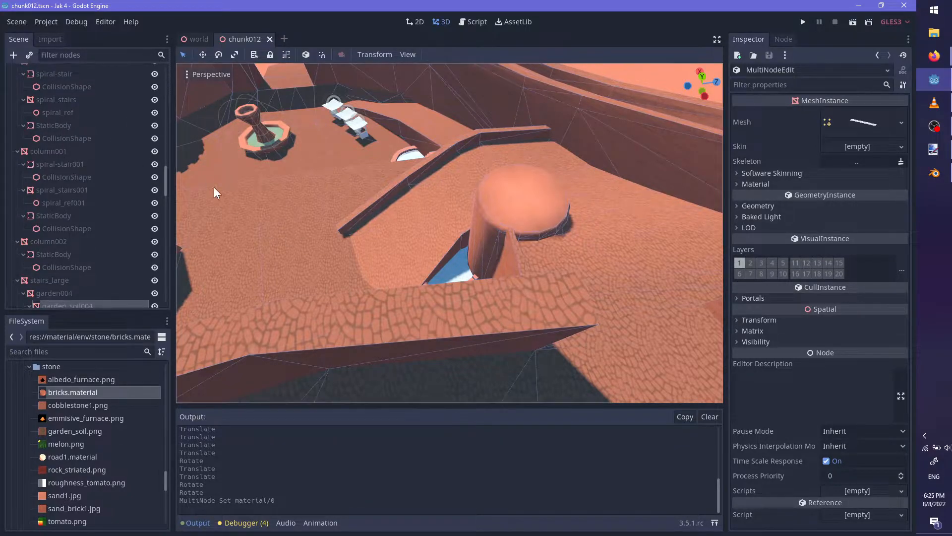
scroll(45, 153, "up", 5)
scroll(70, 153, "up", 10)
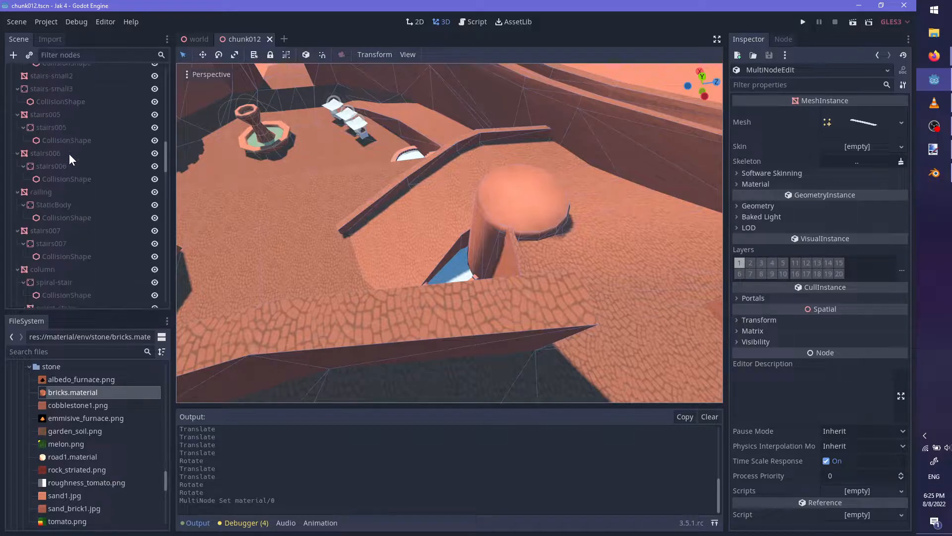
scroll(69, 153, "down", 15)
left_click(90, 49)
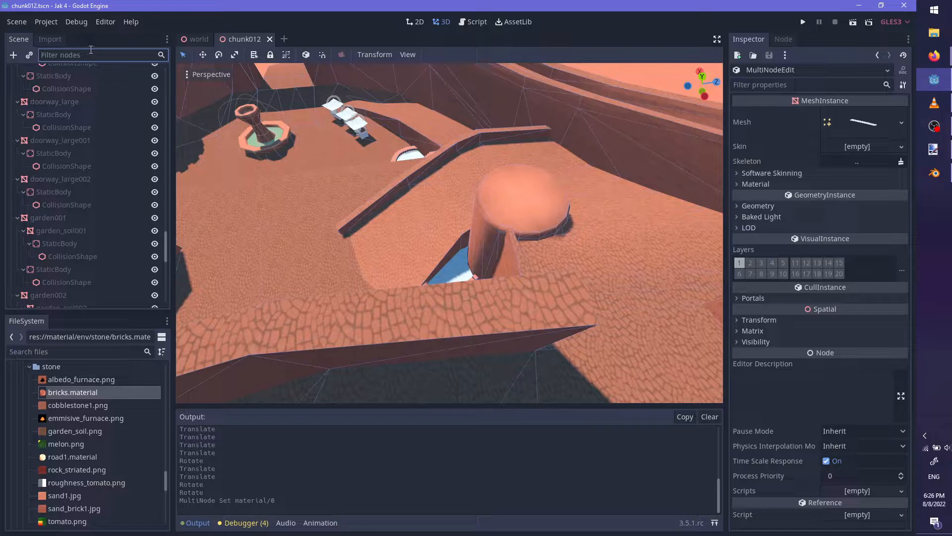
type("garden")
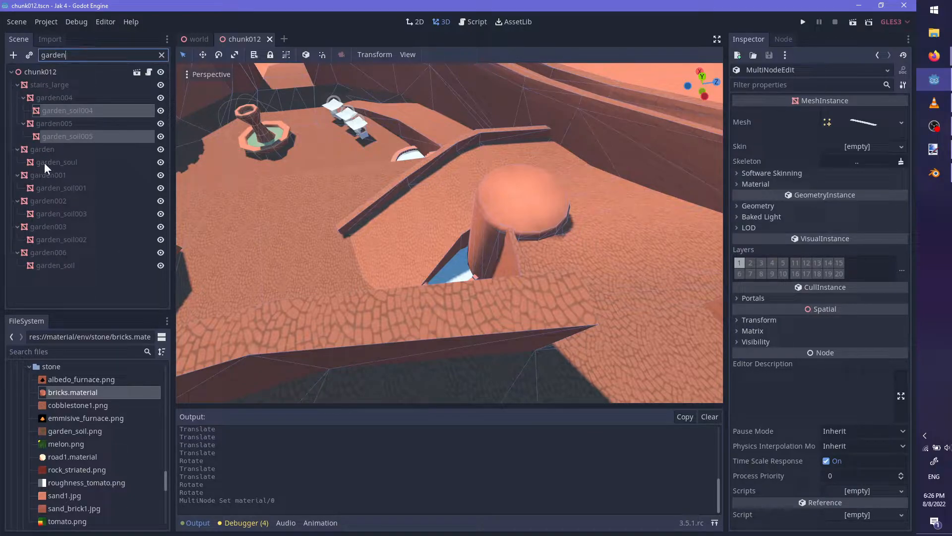
left_click(43, 163, "ctrl")
left_click(61, 186, "ctrl")
left_click(73, 213, "ctrl")
left_click(76, 235, "ctrl")
left_click(74, 270, "ctrl")
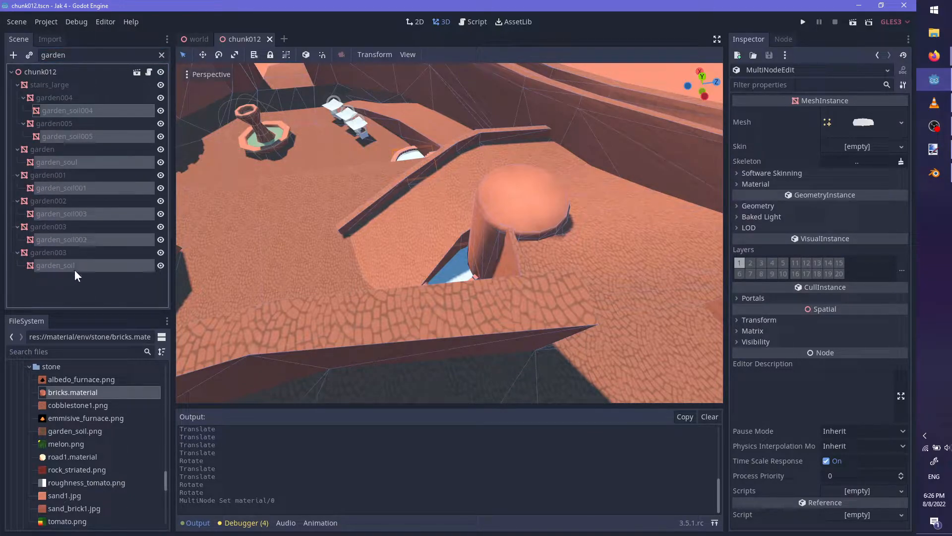
Give the selected soil meshes a new ShaderMaterial with triplanar.shader and expand its shader parameters
middle_click_drag(334, 233, 463, 250)
scroll(463, 250, "down", 2)
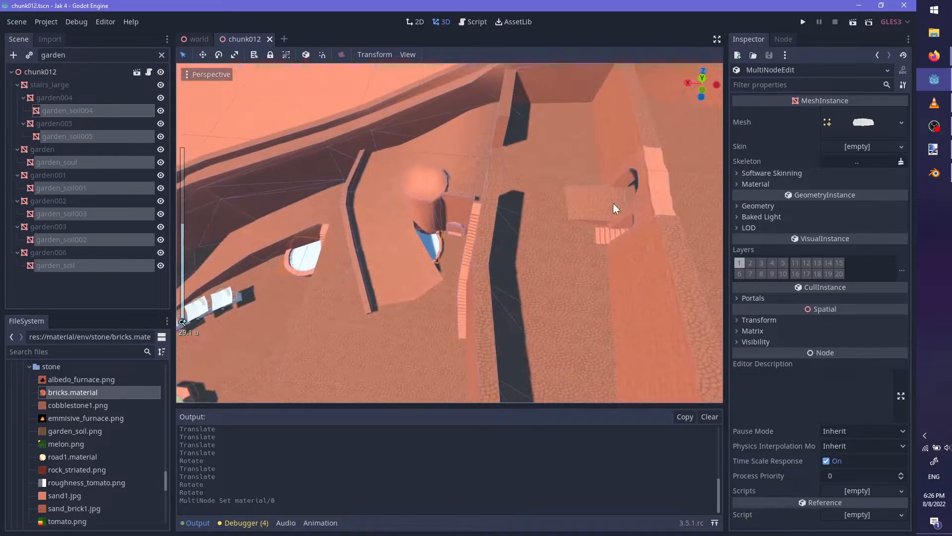
left_click(751, 183)
scroll(106, 479, "down", 5)
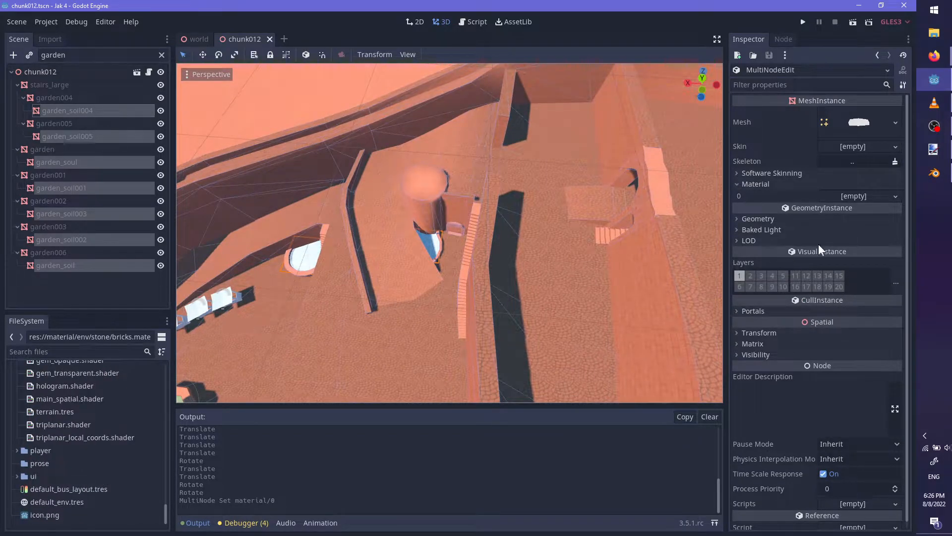
left_click(897, 196)
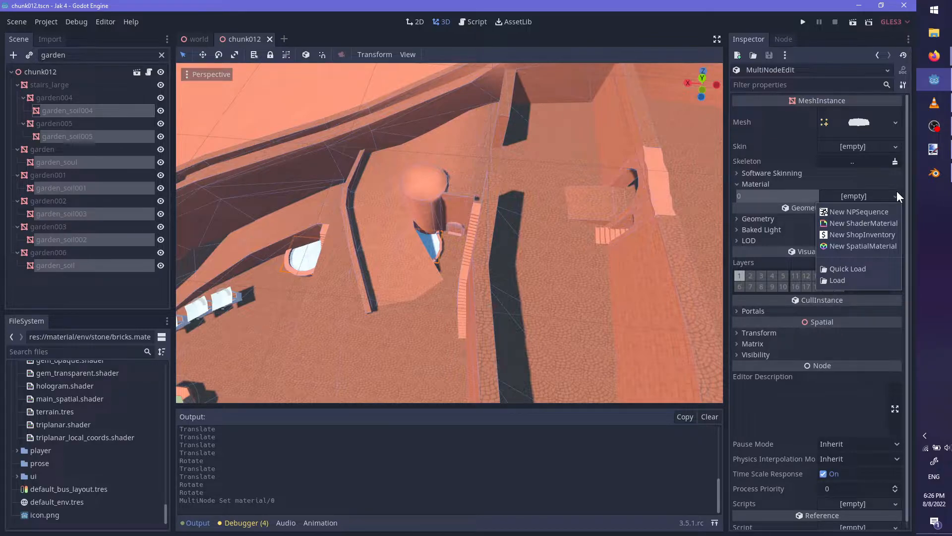
left_click(880, 224)
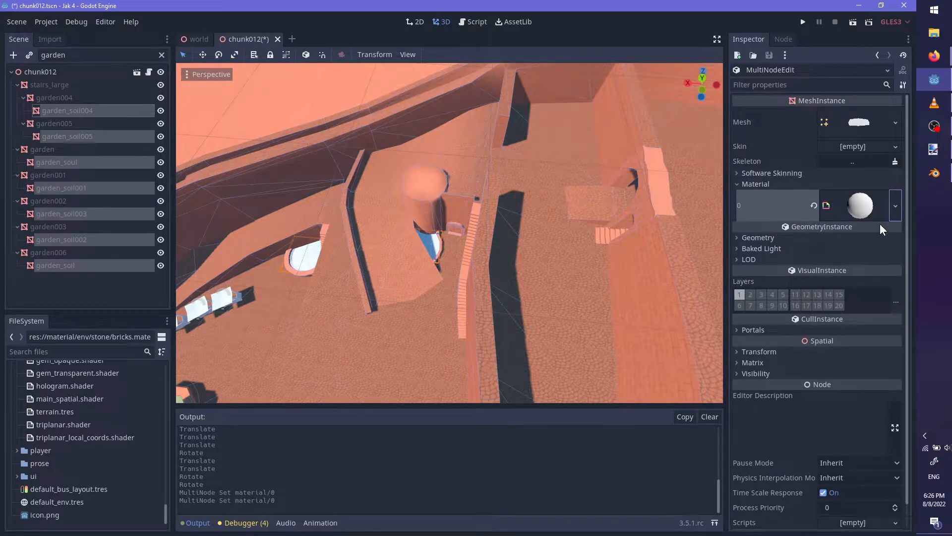
left_click(854, 217)
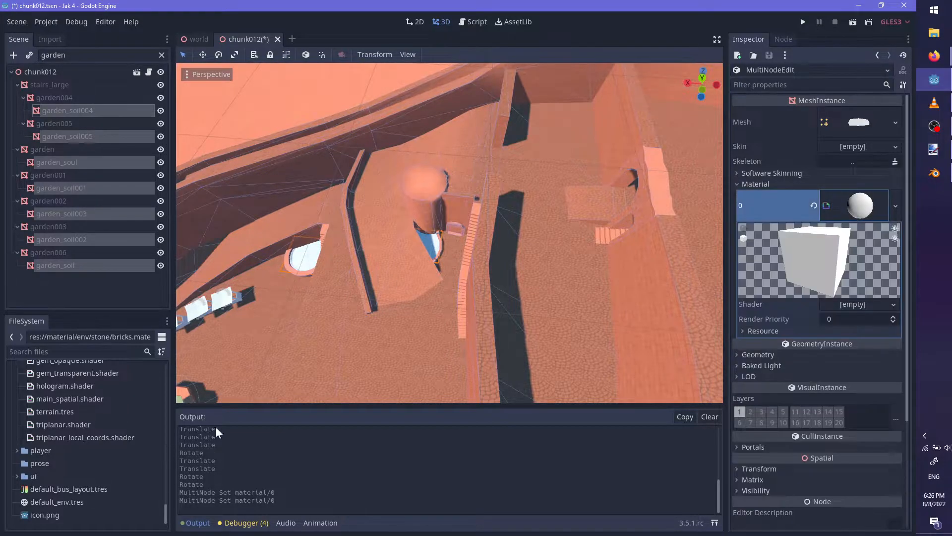
left_click(763, 331)
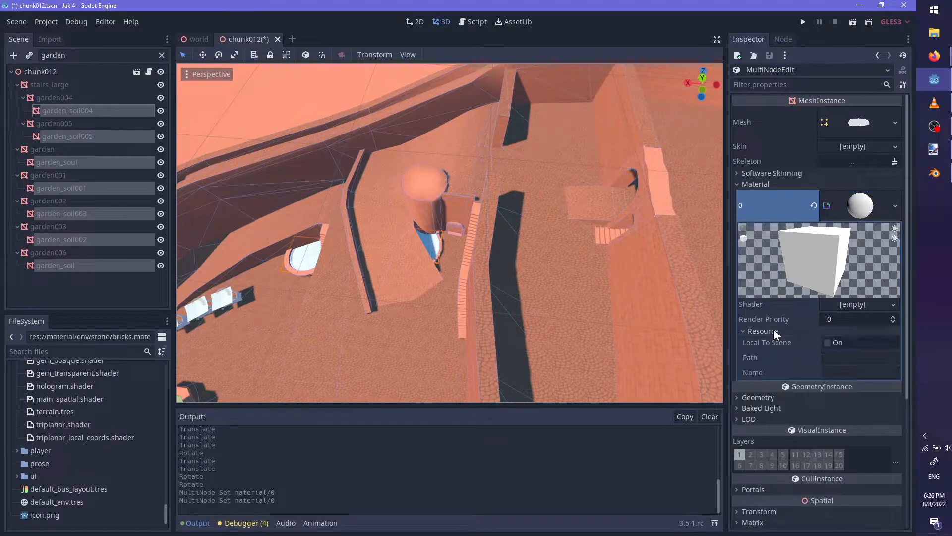
left_click_drag(71, 429, 858, 305)
left_click(771, 346)
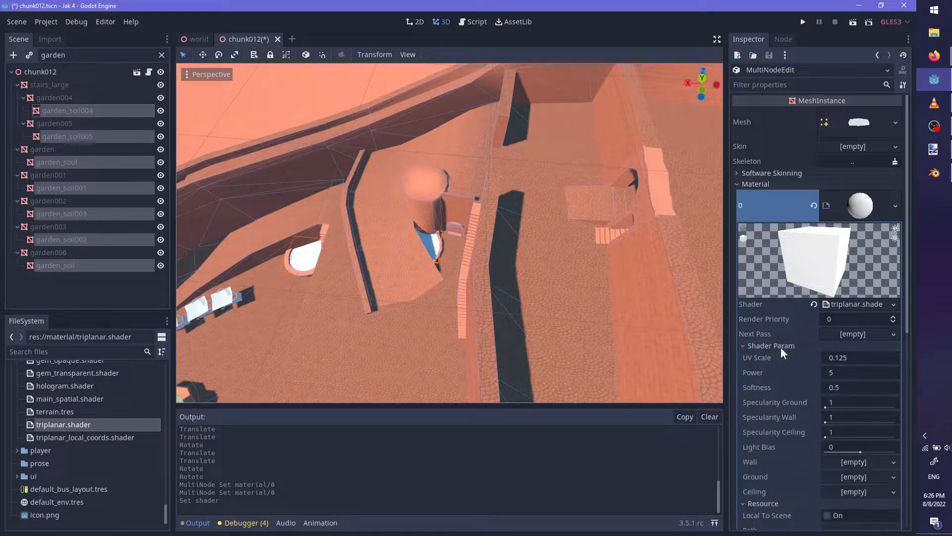
Set the soil material's Ground texture to grass.png and both its Wall and Ceiling textures to sand1.jpg
scroll(543, 309, "down", 3)
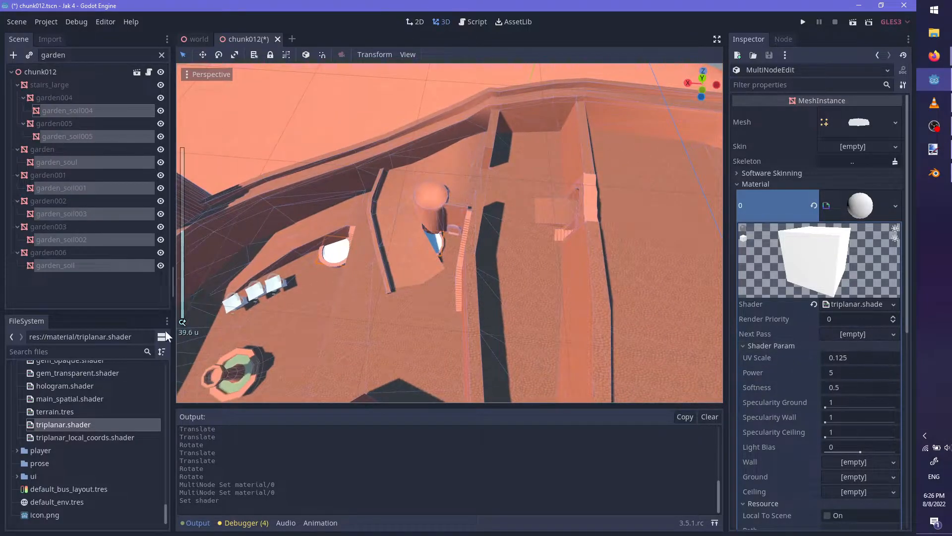
scroll(44, 441, "up", 8)
left_click_drag(92, 449, 853, 476)
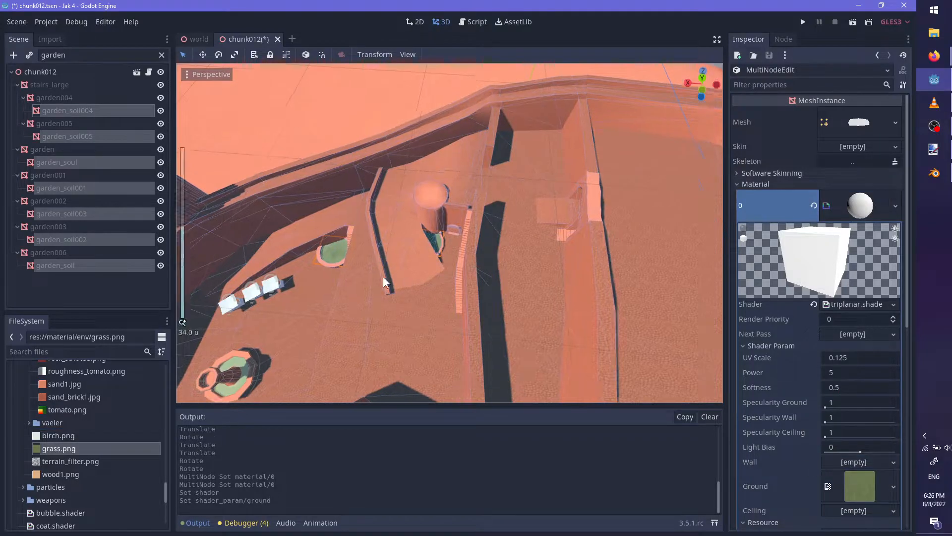
scroll(388, 280, "up", 12)
middle_click_drag(342, 342, 481, 305)
scroll(481, 302, "down", 12)
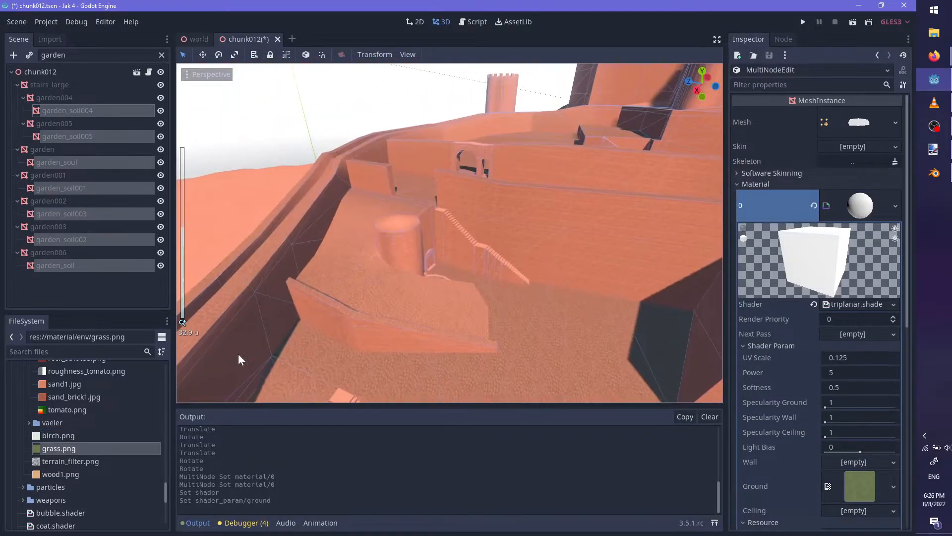
scroll(84, 436, "up", 3)
left_click_drag(65, 425, 853, 469)
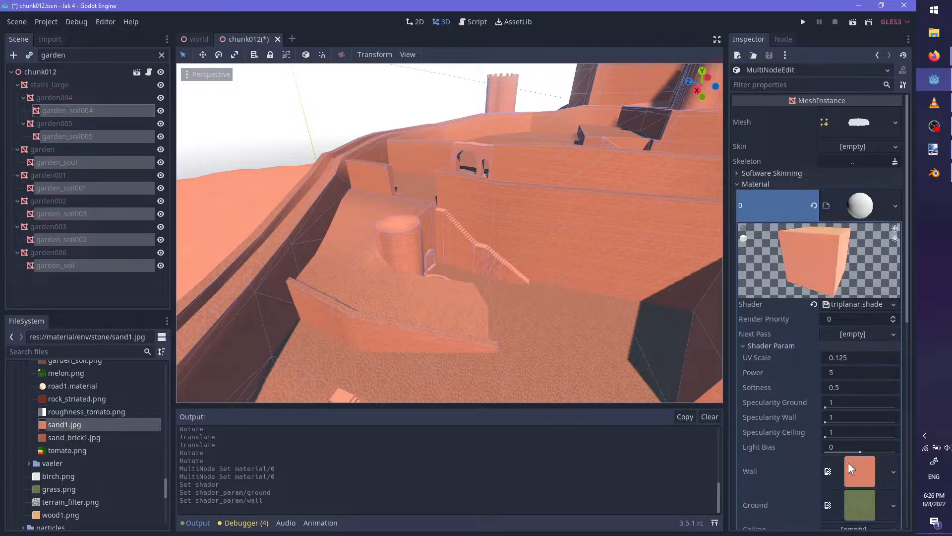
left_click_drag(129, 425, 867, 367)
scroll(843, 442, "down", 3)
middle_click_drag(492, 314, 403, 346)
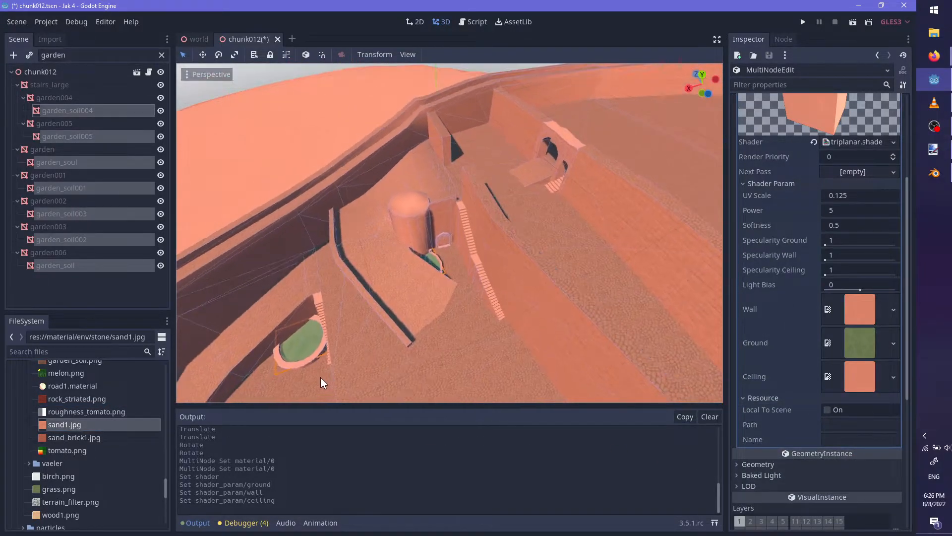
Try a UV Scale of 0.5 on the soil material and settle on 0.2, judging the grass up close
middle_click_drag(321, 377, 570, 231, "shift")
scroll(517, 245, "up", 12)
middle_click_drag(516, 245, 615, 213)
scroll(420, 253, "up", 10)
scroll(648, 186, "up", 8)
left_click(847, 195)
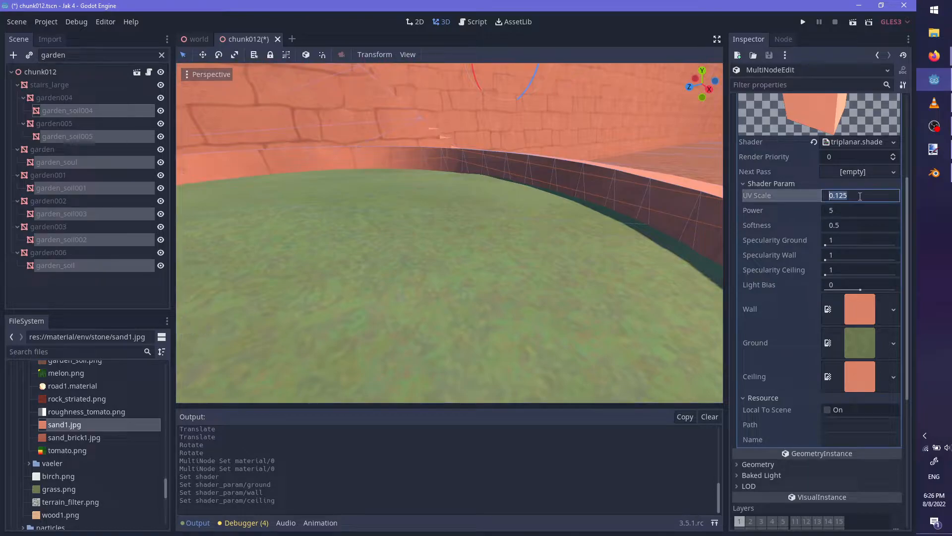
type(".5")
key("Return")
left_click(860, 196)
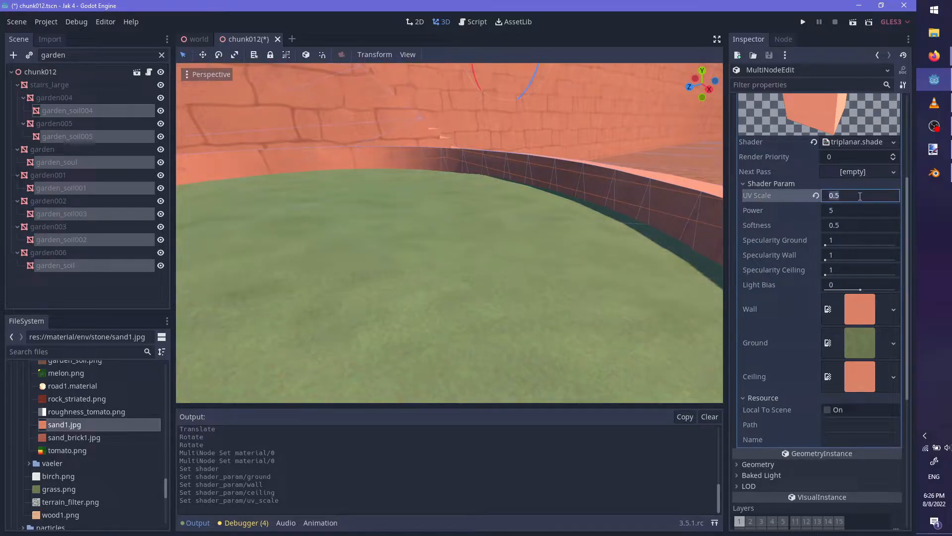
type(".2")
key("Return")
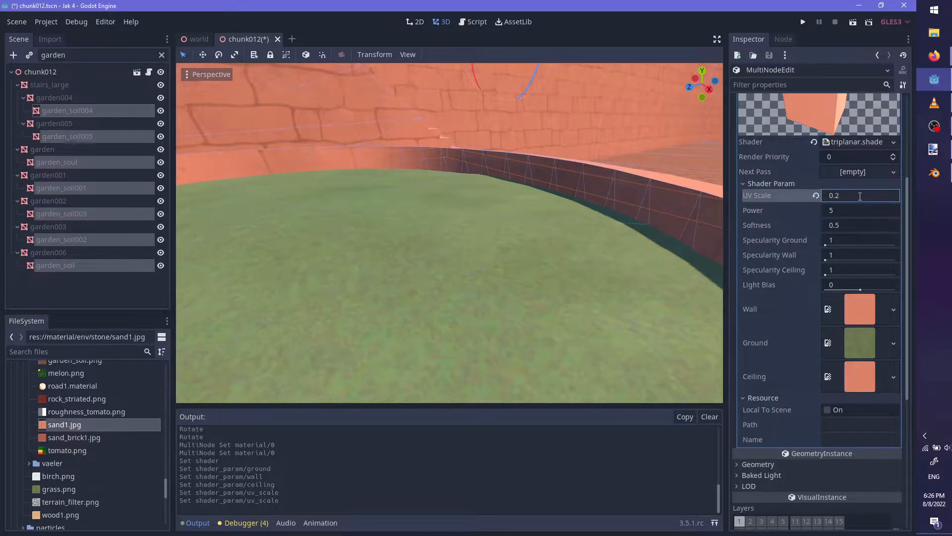
Inspect the grass surfaces and curb edges of the gardens around the courtyard for gaps
middle_click_drag(261, 207, 489, 206)
scroll(569, 230, "up", 5)
middle_click_drag(569, 224, 460, 290)
scroll(516, 235, "down", 10)
middle_click_drag(516, 235, 427, 256)
scroll(446, 263, "down", 5)
scroll(463, 278, "up", 5)
scroll(463, 280, "down", 6)
middle_click_drag(524, 249, 564, 309)
scroll(457, 265, "down", 19)
scroll(511, 273, "down", 4)
scroll(455, 323, "up", 6)
scroll(385, 217, "down", 2)
scroll(506, 299, "up", 4)
scroll(507, 296, "up", 20)
middle_click_drag(444, 278, 484, 191)
Switch to Blender, select the garden_soil-col.002 surface and frame it up close
key("alt+Tab")
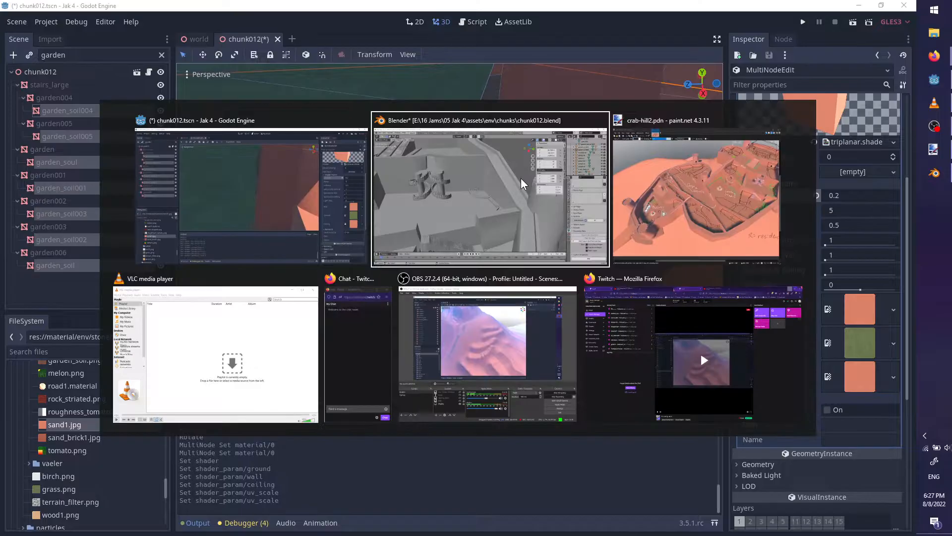
middle_click_drag(505, 246, 452, 275)
left_click(522, 246)
scroll(522, 246, "up", 3)
middle_click_drag(546, 267, 436, 261)
scroll(435, 261, "down", 3)
middle_click_drag(284, 194, 406, 211)
left_click(436, 195)
key("KP_Decimal")
scroll(405, 263, "up", 1)
middle_click_drag(405, 263, 391, 209)
Move the corner vertex of the garden_soil-col.002 mesh to adjust its edge against the adjoining wall
key("Tab")
scroll(390, 214, "up", 4)
right_click(480, 275)
middle_click_drag(480, 275, 517, 249)
key("g")
left_click(484, 238)
key("alt+a")
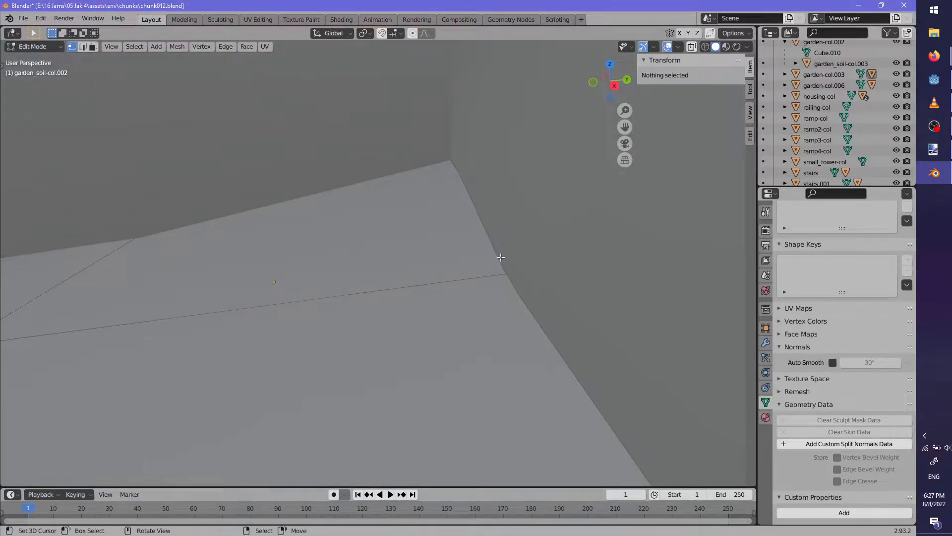
Finish editing the soil mesh, save chunk012.blend, and switch back to the chunk012 scene in Godot
key("Tab")
scroll(486, 261, "down", 4)
key("ctrl+s")
key("alt+Tab")
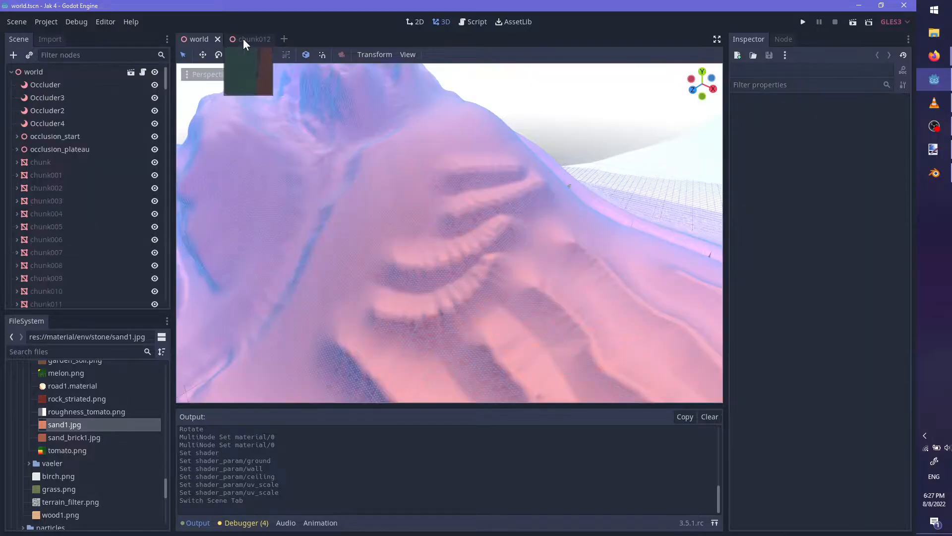
left_click(243, 39)
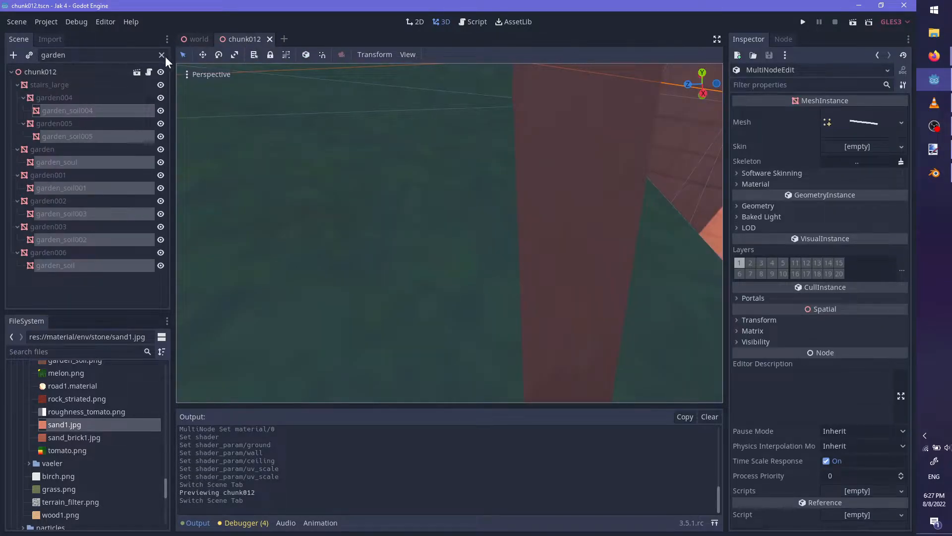
Clear the scene tree filter, select garden003, and view the updated garden surfaces from farther away
left_click(161, 55)
left_click(95, 211)
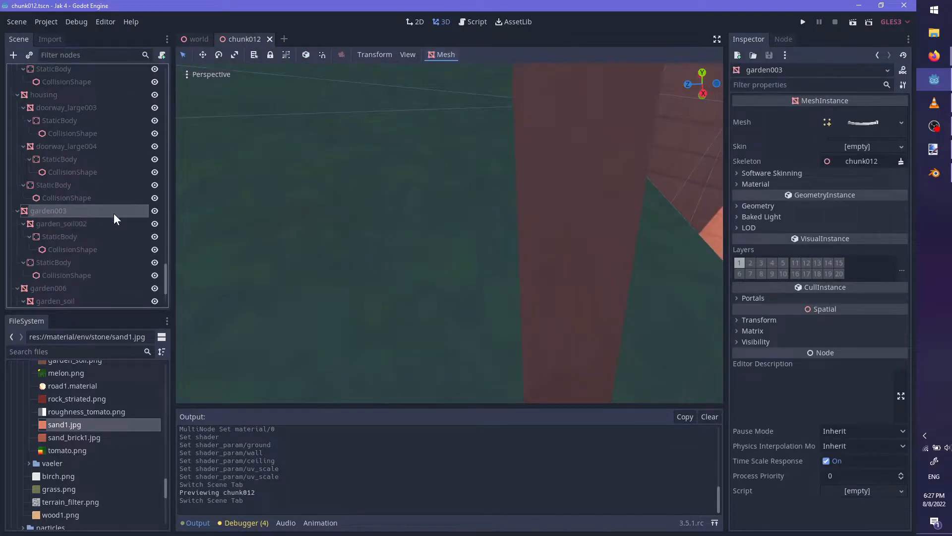
left_click(207, 218)
scroll(386, 225, "down", 15)
middle_click_drag(377, 230, 529, 247)
Save the chunk012 scene and run the project
key("ctrl+s")
scroll(387, 278, "down", 16)
scroll(531, 252, "up", 7)
key("F5")
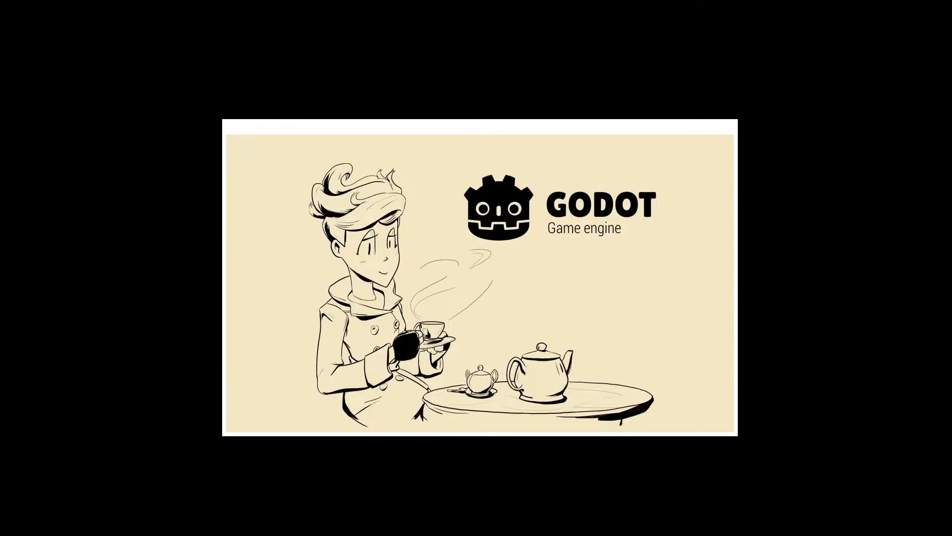
Run and jump the character across the courtyard into the grass strip to inspect the soil along the wall
key("w")
key("space")
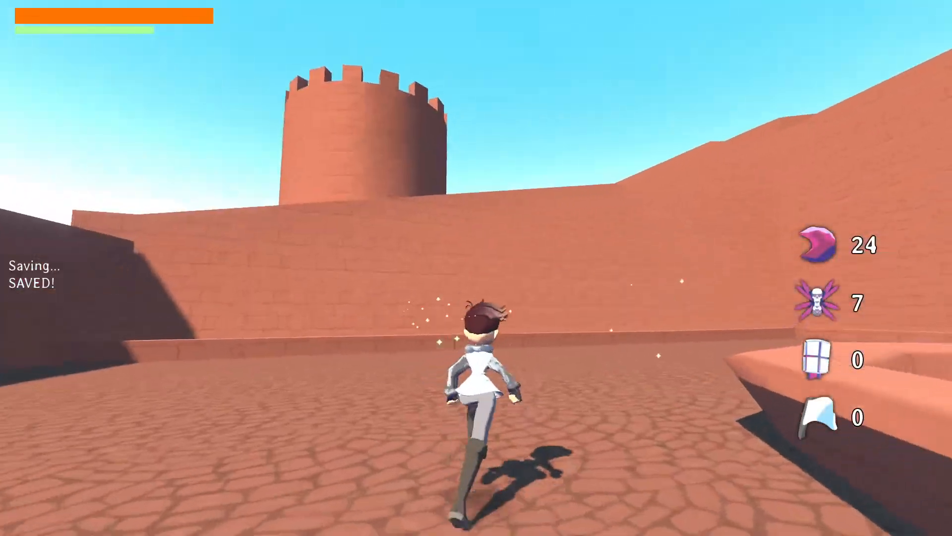
key("space")
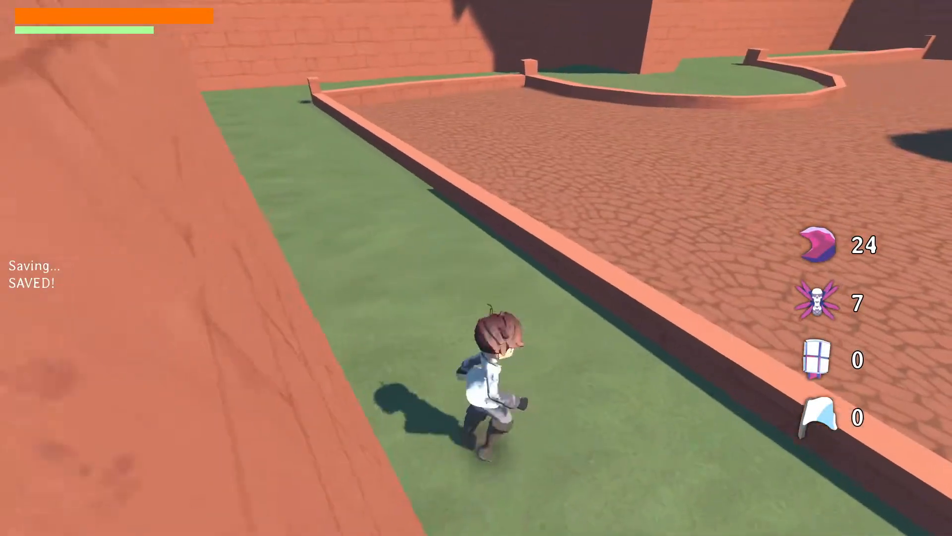
key("s")
key("w")
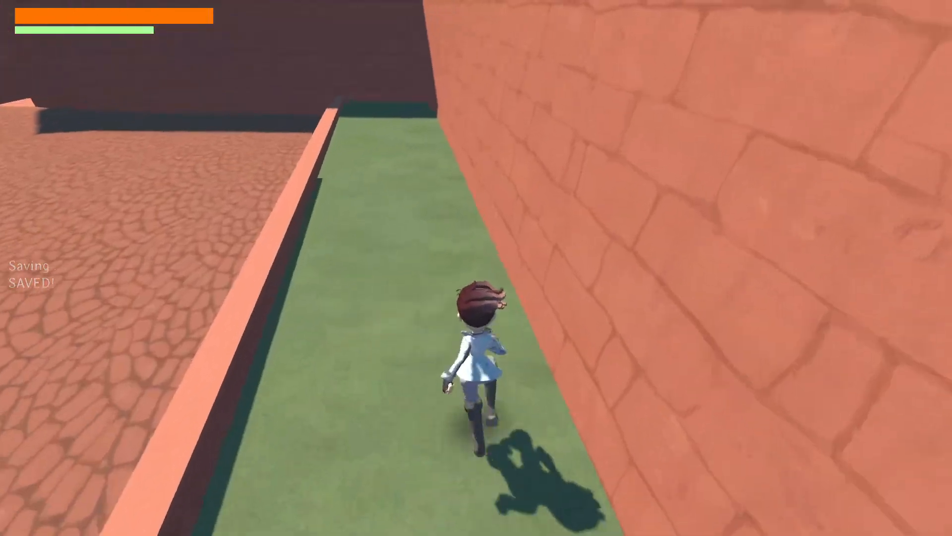
key("space")
key("w")
key("space")
key("a")
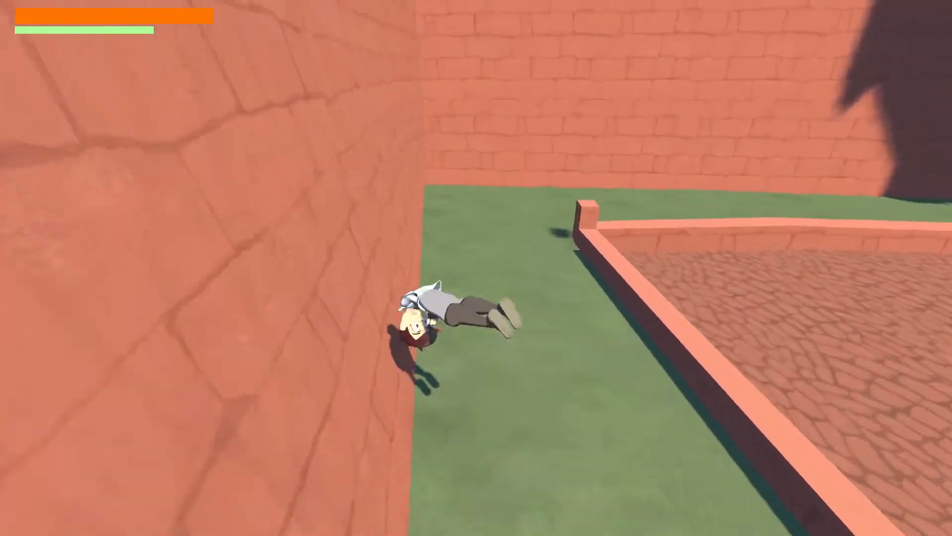
Take the character up onto the cobbled ramp and back down to check the garden from above
key("w")
key("s")
key("d")
key("w")
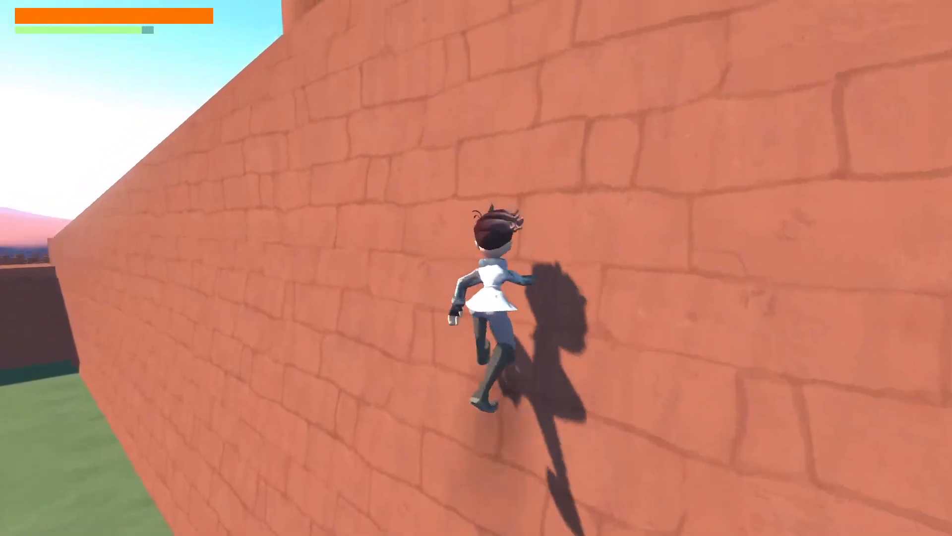
key("s")
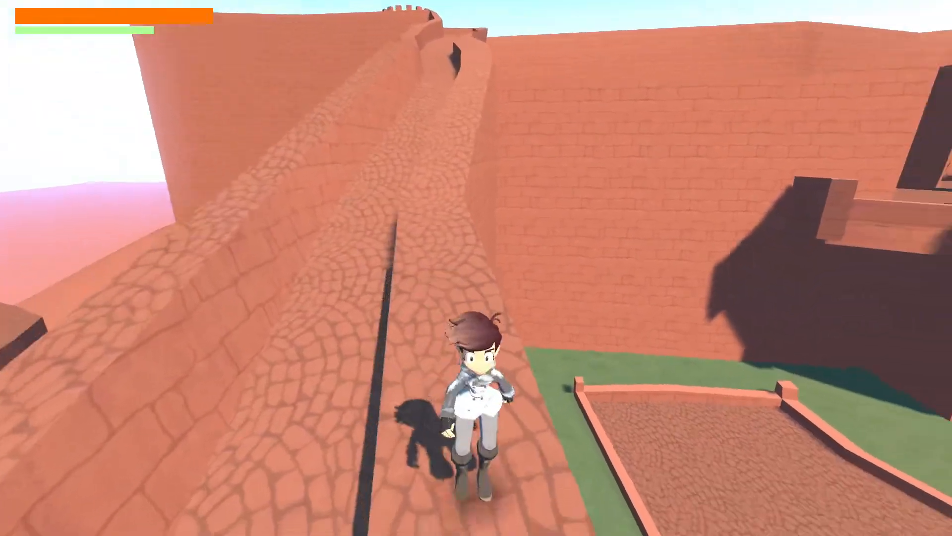
key("w")
key("space")
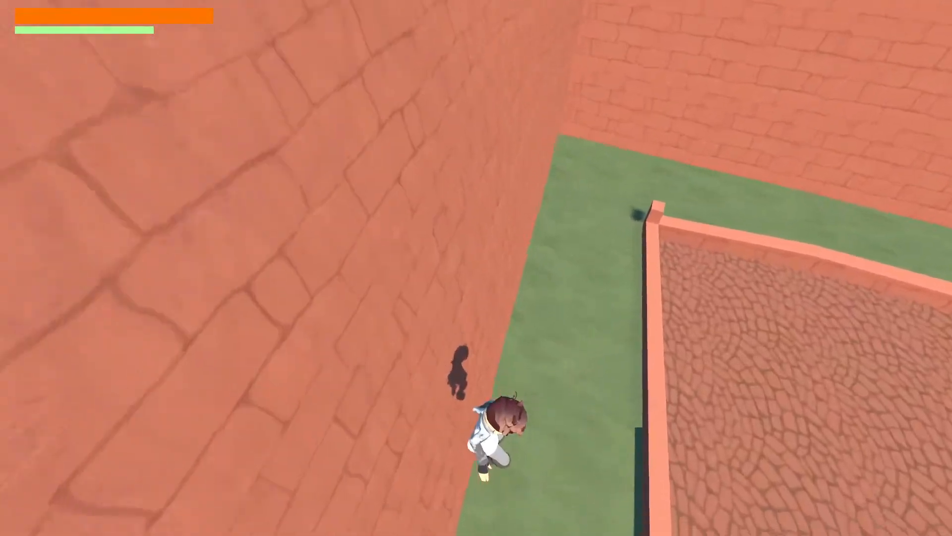
Run the character along the grass strip to the rounded garden and inspect the soil edge against the curb by the fountain
key("w")
key("w")
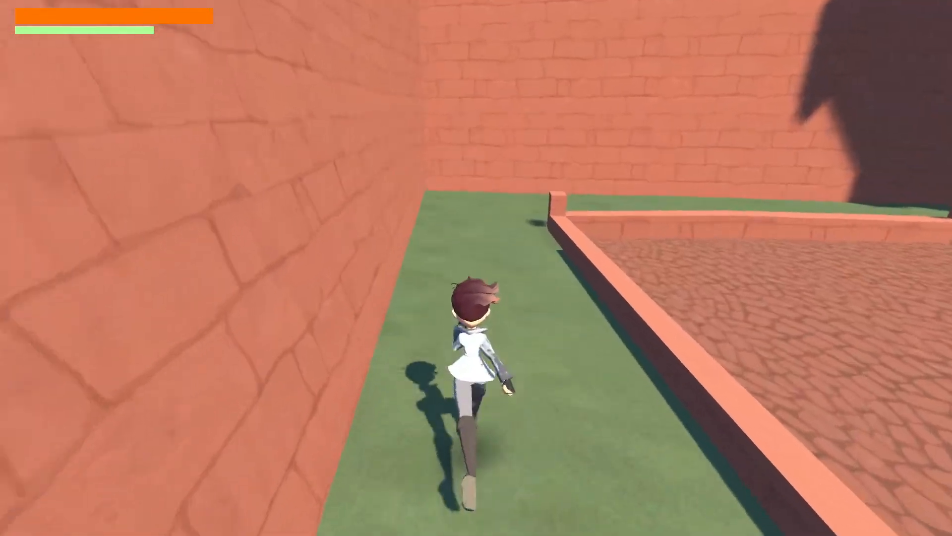
key("space")
key("w")
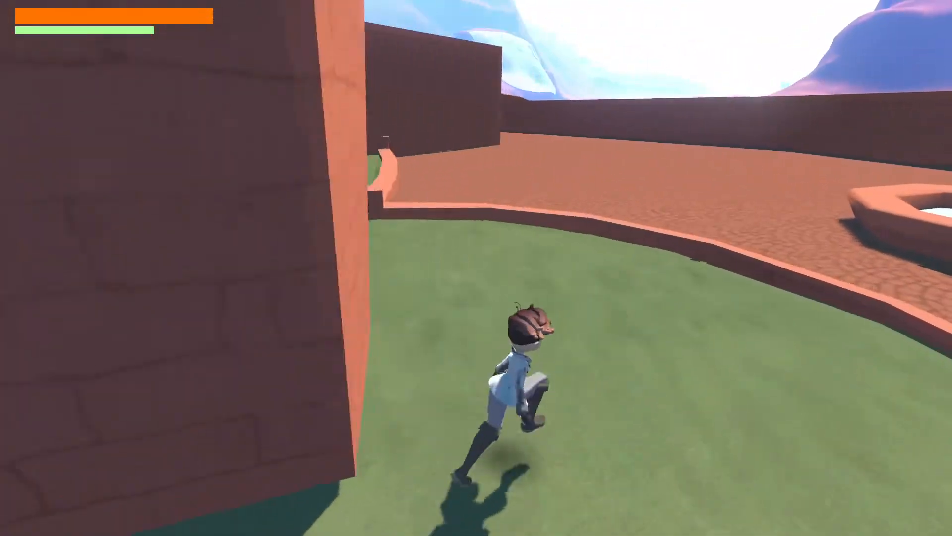
key("w")
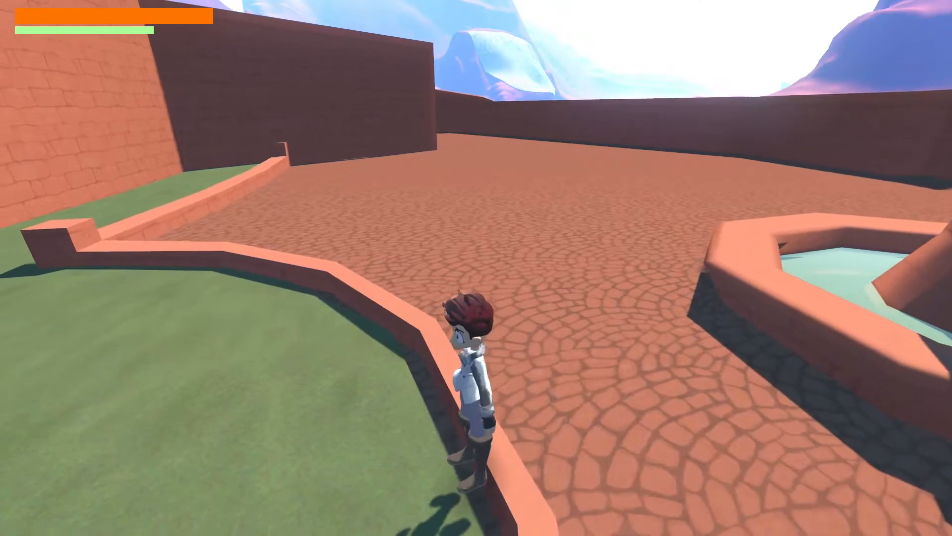
key("w")
key("d")
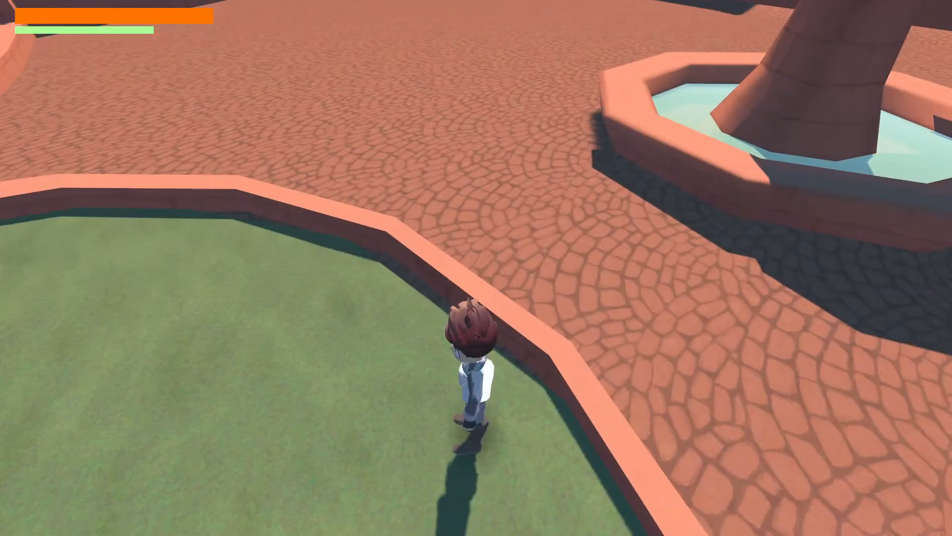
key("w")
Pause the game, switch to Blender, and select the garden_soil-col.003 mesh of the large courtyard garden
key("Escape")
key("alt+Tab")
key("alt+Tab")
key("alt+Tab")
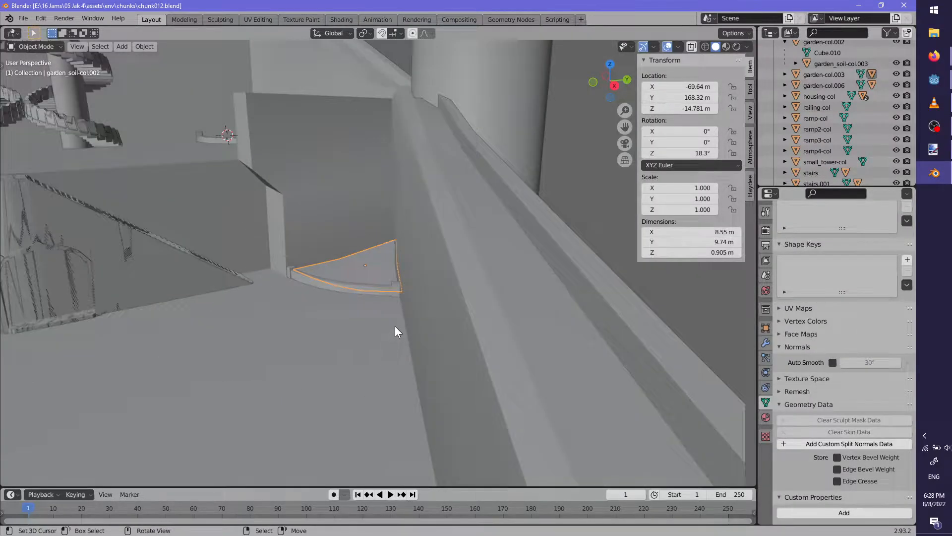
middle_click_drag(395, 326, 381, 288)
scroll(382, 289, "down", 3)
middle_click_drag(301, 288, 514, 362, "shift")
scroll(418, 268, "up", 4)
right_click(418, 269)
middle_click_drag(418, 269, 362, 269)
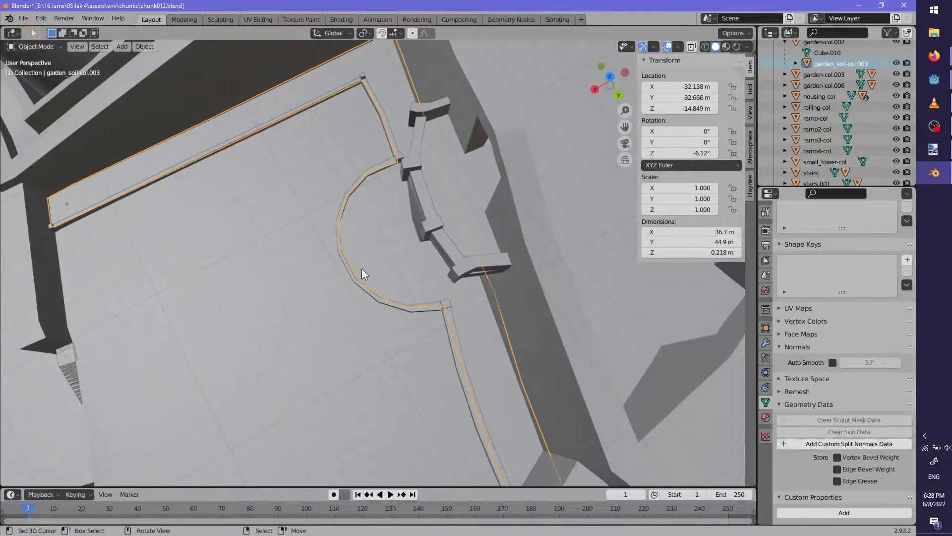
Open garden_soil-col.003 for mesh editing and move a vertex on the rounded edge to follow the curb
scroll(367, 273, "up", 3)
key("Tab")
scroll(382, 290, "up", 5)
left_click(385, 334)
right_click(385, 333)
right_click(398, 346)
key("g")
left_click(428, 369)
middle_click_drag(428, 369, 419, 308)
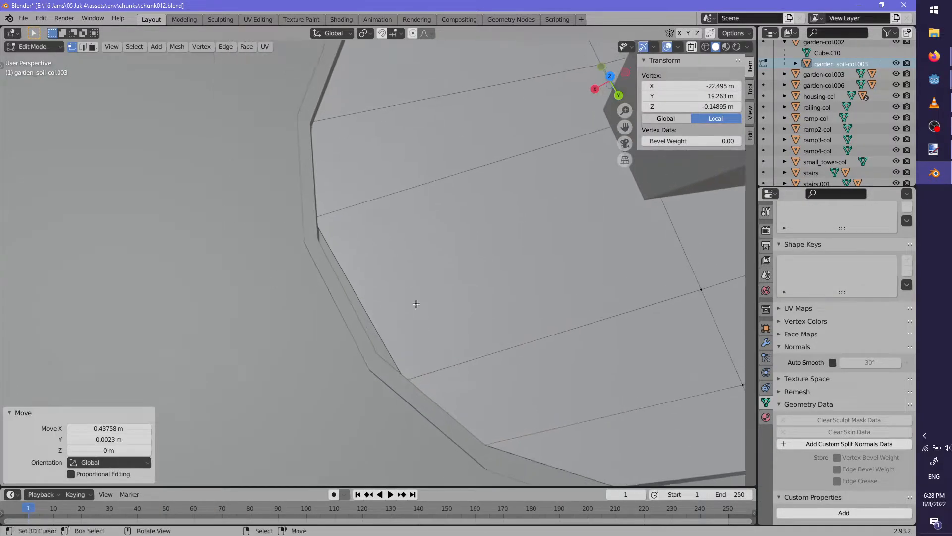
Reposition the neighbouring vertices of the rounded soil edge so they line up with the curb's segments
left_click(362, 289)
right_click(362, 291)
right_click(359, 298)
middle_click_drag(360, 298, 415, 343)
left_click(401, 342)
left_click(332, 369)
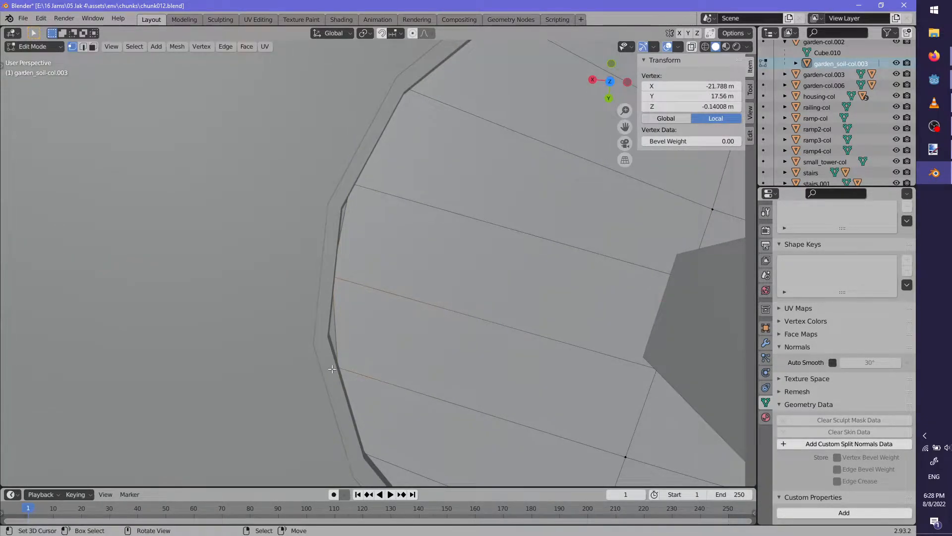
left_click(345, 344)
left_click(352, 177)
Dissolve the surplus edge across the rounded soil section, leave mesh editing, and save chunk012.blend
left_click(381, 230)
left_click(381, 300, "shift")
key("x")
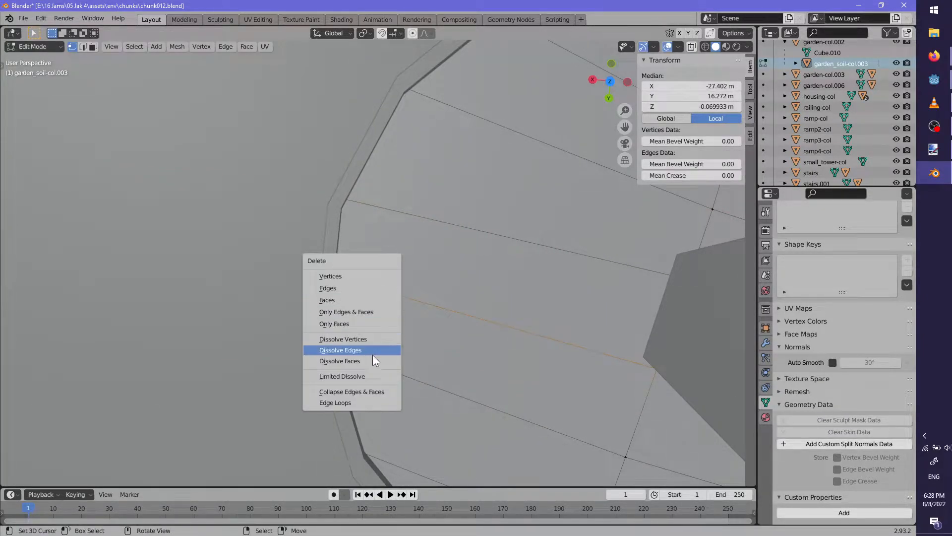
left_click(373, 351)
middle_click_drag(373, 351, 382, 265)
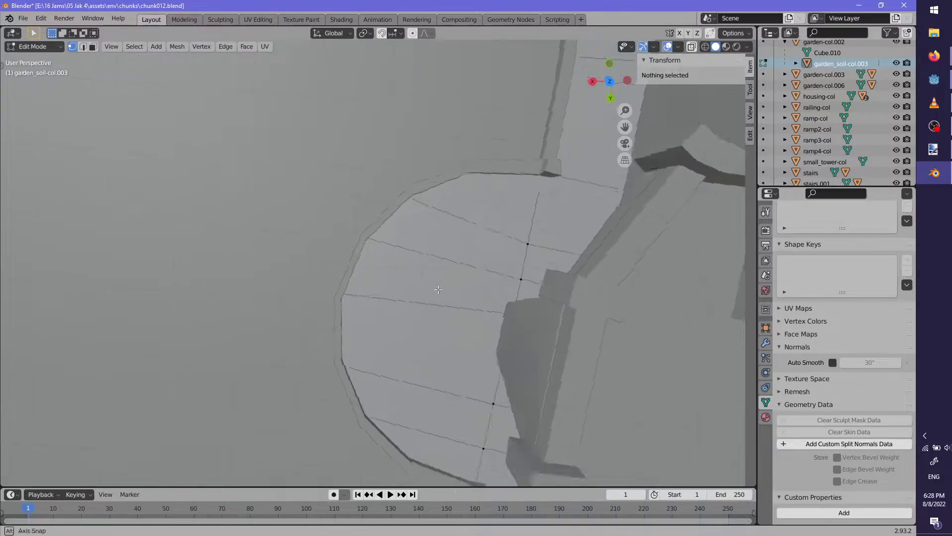
scroll(402, 302, "down", 5)
key("Tab")
key("ctrl+s")
Enable X-ray display and reopen the garden_soil-col.003 mesh for editing close to the rounded curb
middle_click_drag(507, 373, 457, 331, "shift")
scroll(351, 339, "up", 4)
scroll(384, 289, "up", 2)
scroll(465, 350, "down", 2)
scroll(432, 313, "up", 5)
left_click(449, 299)
right_click(512, 307)
scroll(513, 298, "down", 4)
key("alt+z")
scroll(457, 332, "up", 3)
key("Tab")
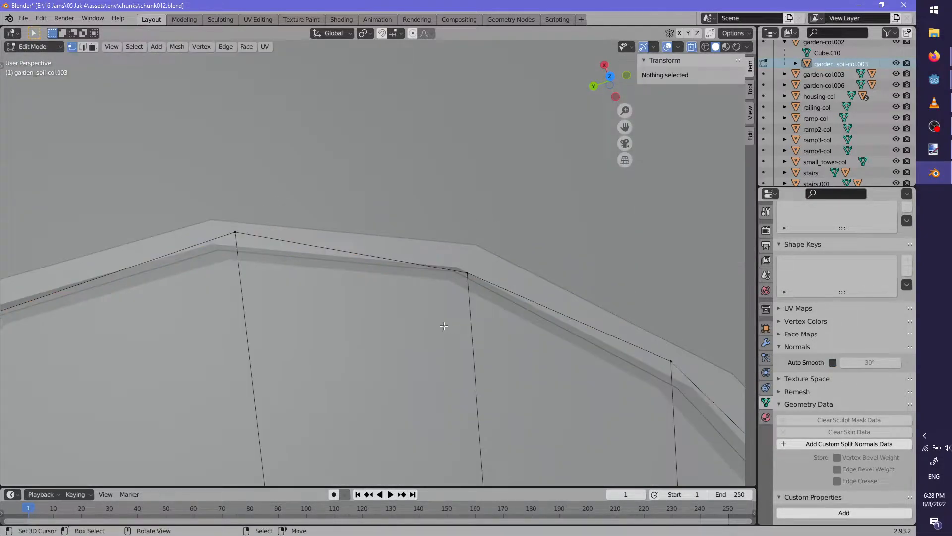
Move two rounded-edge vertices of the soil mesh to fit beneath the curb
right_click(468, 270)
middle_click_drag(468, 271, 497, 326)
left_click(482, 319)
middle_click_drag(426, 308, 480, 277, "shift")
right_click(284, 227)
key("g")
left_click(268, 238)
Adjust one more vertex along the rounded soil edge, finish mesh editing, deselect everything, and save chunk012.blend
scroll(347, 268, "down", 3)
middle_click_drag(399, 288, 436, 308)
key("alt+a")
right_click(443, 297)
left_click(475, 334)
scroll(475, 340, "down", 3)
key("Tab")
key("alt+a")
key("ctrl+s")
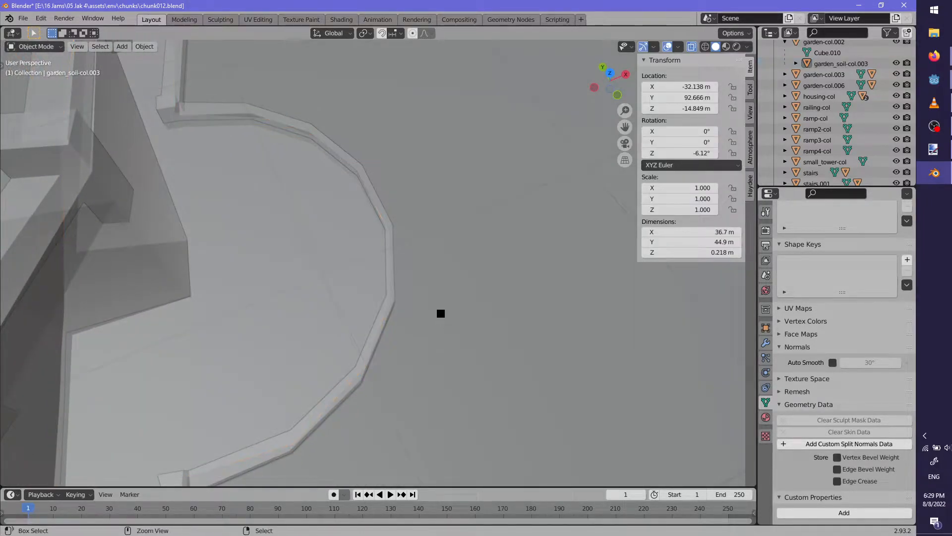
Switch through Godot to the running game and resume play in the rounded garden
key("alt+Tab")
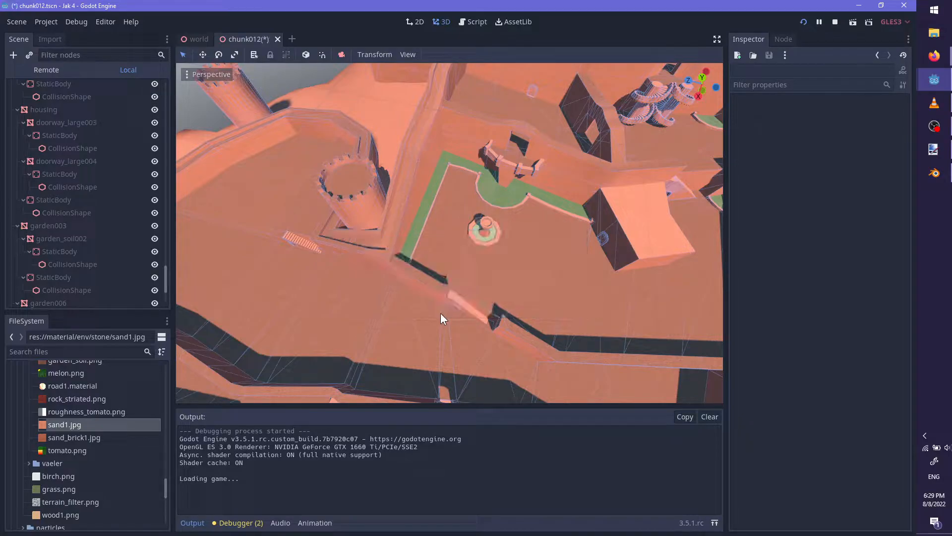
key("alt+Tab")
key("Tab")
key("Escape")
key("w")
key("space")
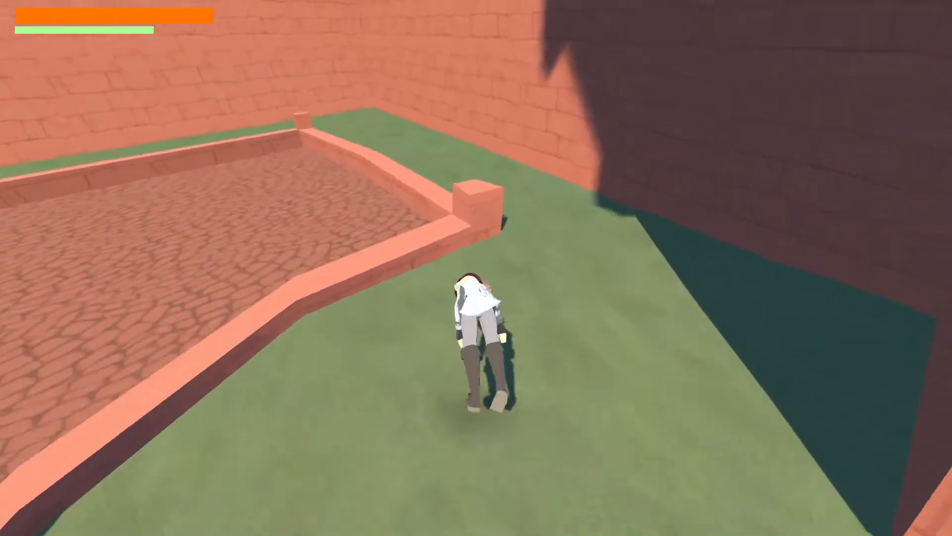
Run the character along the grass strip to its far end and inspect the curb and soil at the wall
key("w")
key("space")
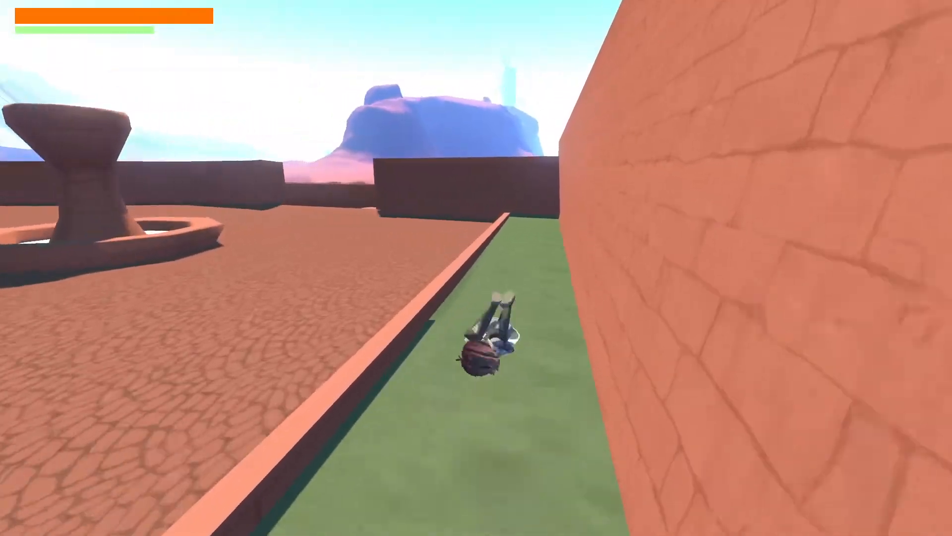
key("s")
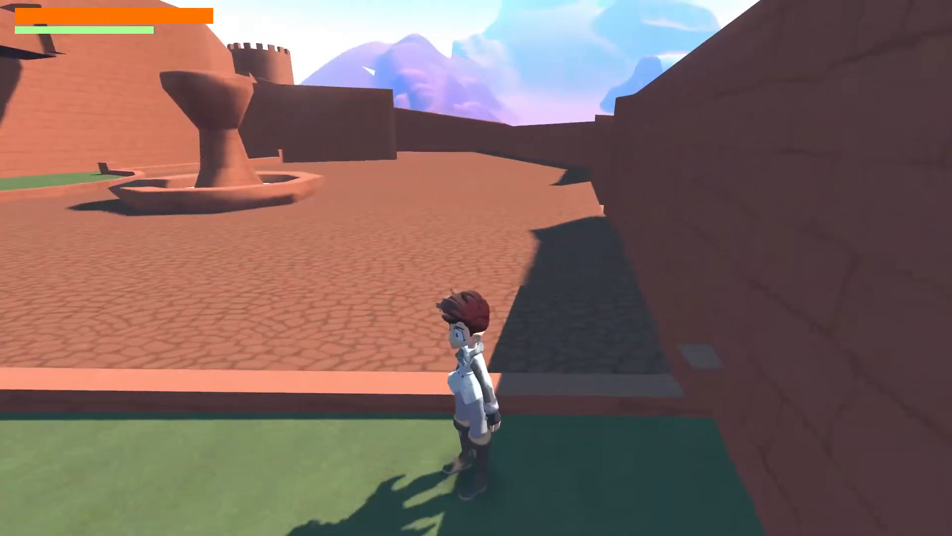
key("space")
key("w")
key("s")
key("w")
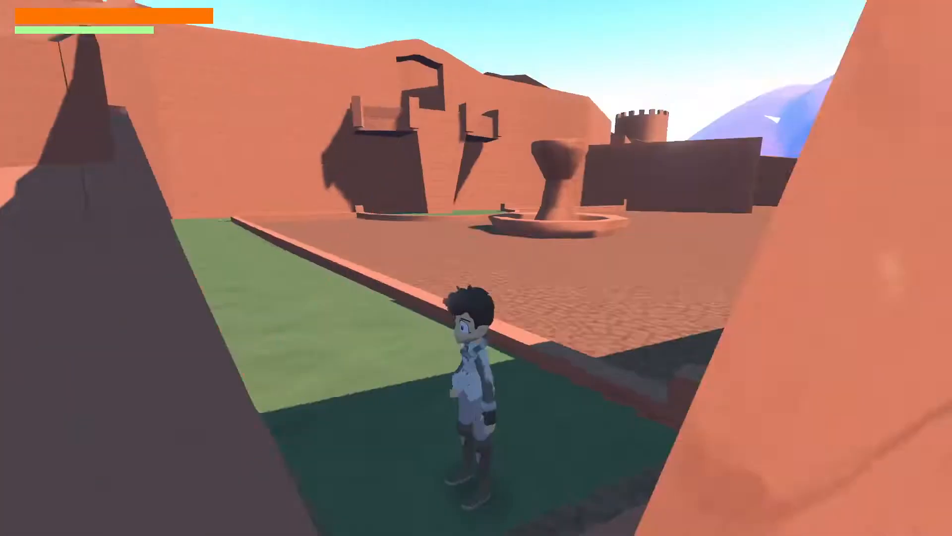
Climb the character onto the cobbled ramp and travel along it to view the courtyard gardens from above
key("w")
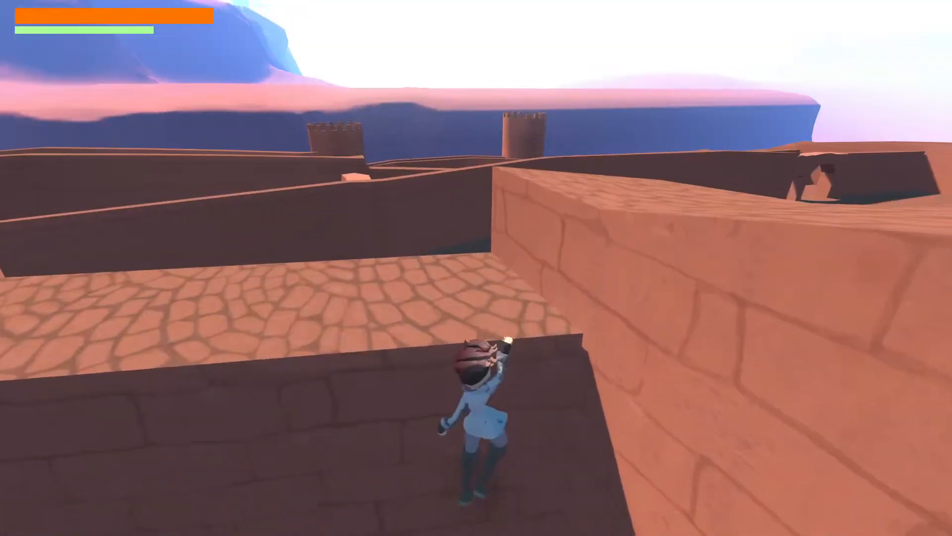
key("space")
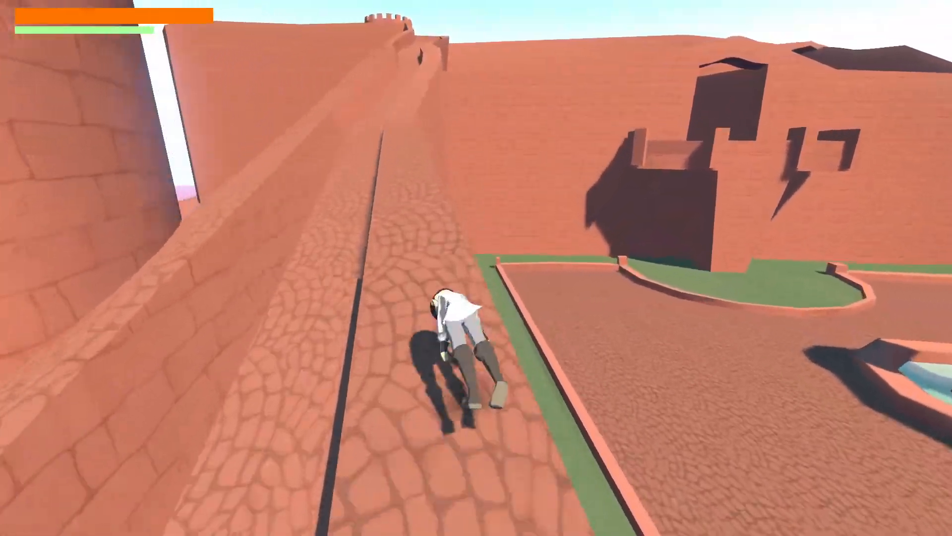
key("space")
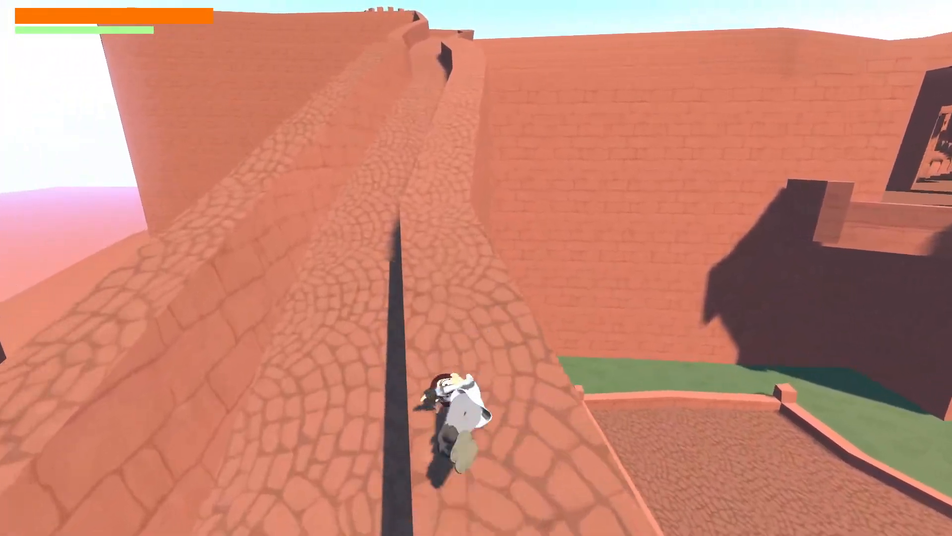
key("w")
key("space")
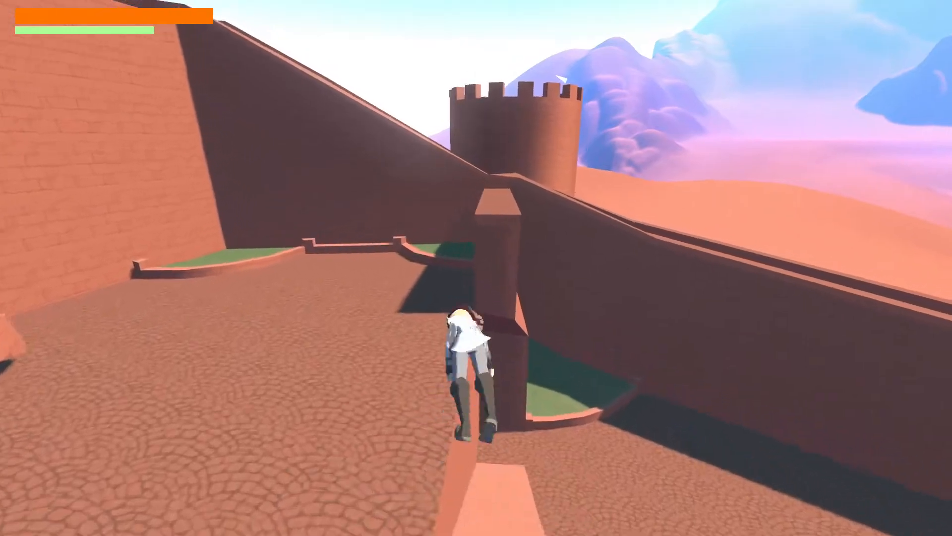
Jump down into the gardens by the far walls and run along their curbs to check the soil edges
key("w")
key("space")
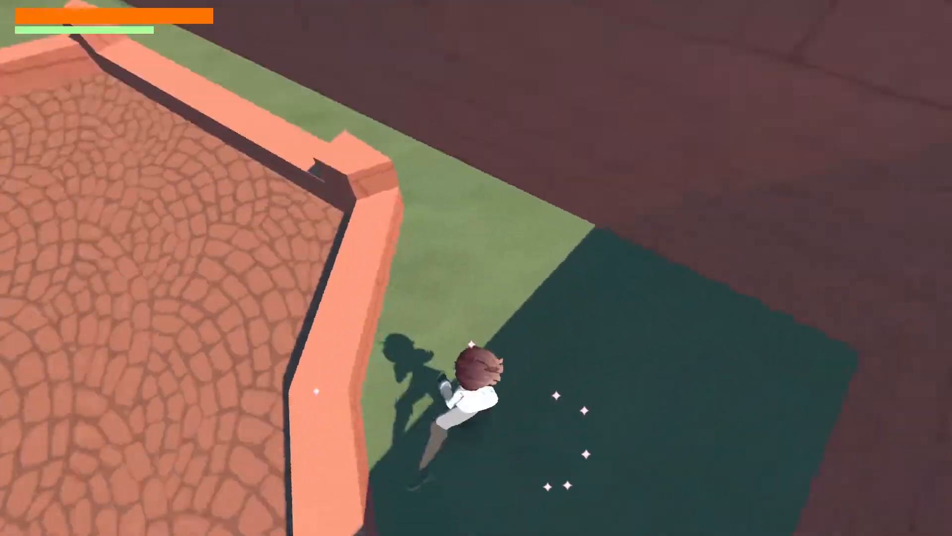
key("w")
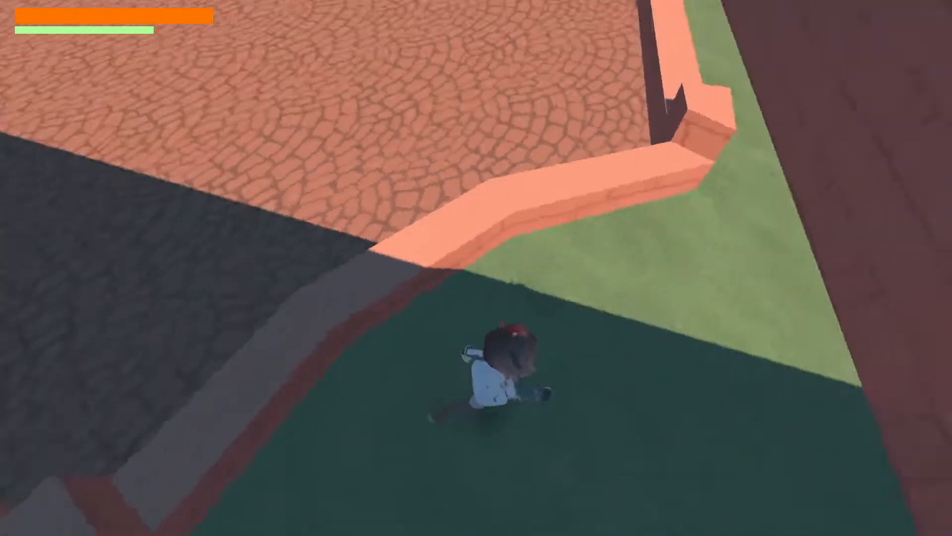
key("w")
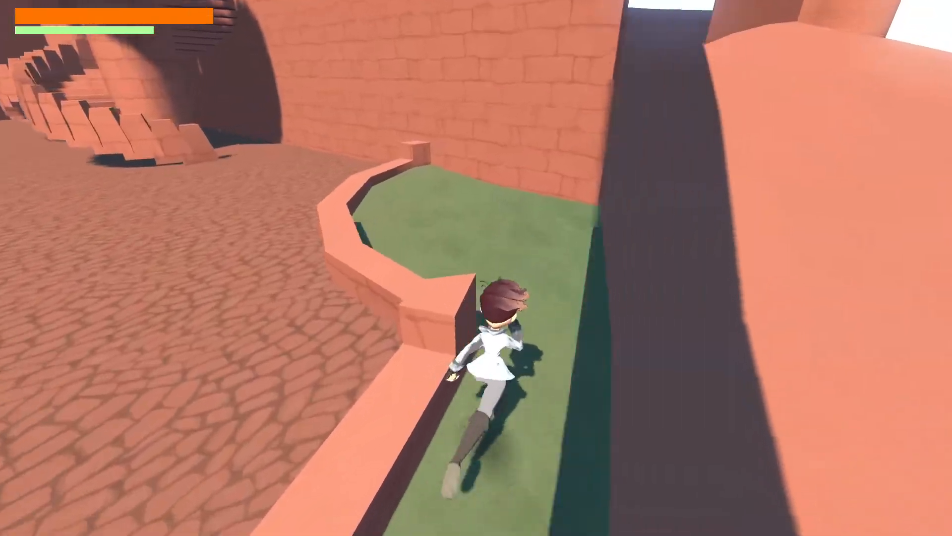
key("w")
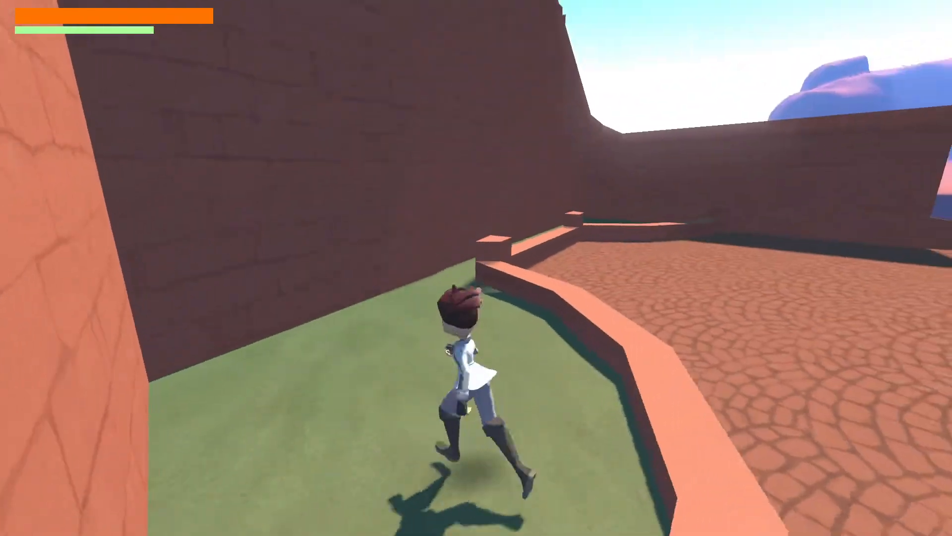
Look over the curved wall garden and move the character along it to the shaded corner garden
key("d")
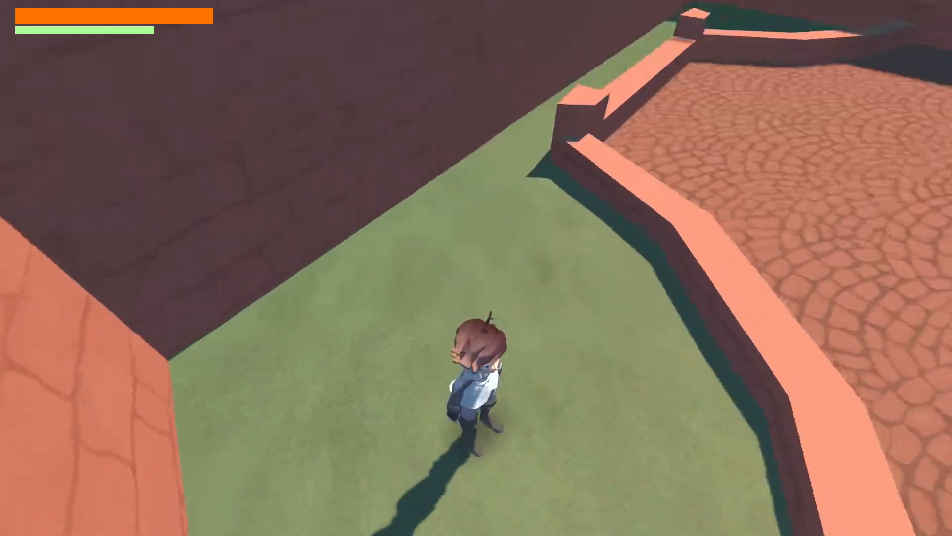
key("w")
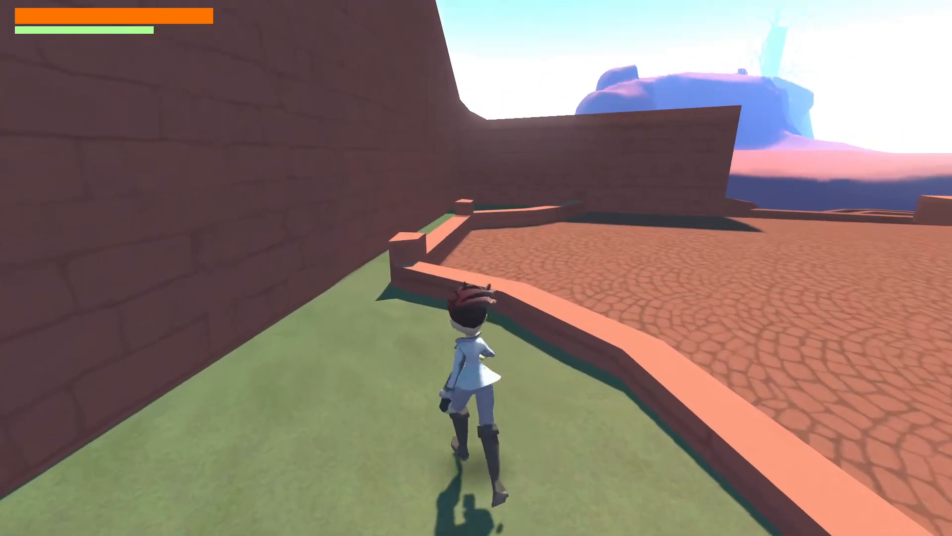
key("space")
key("w")
key("space")
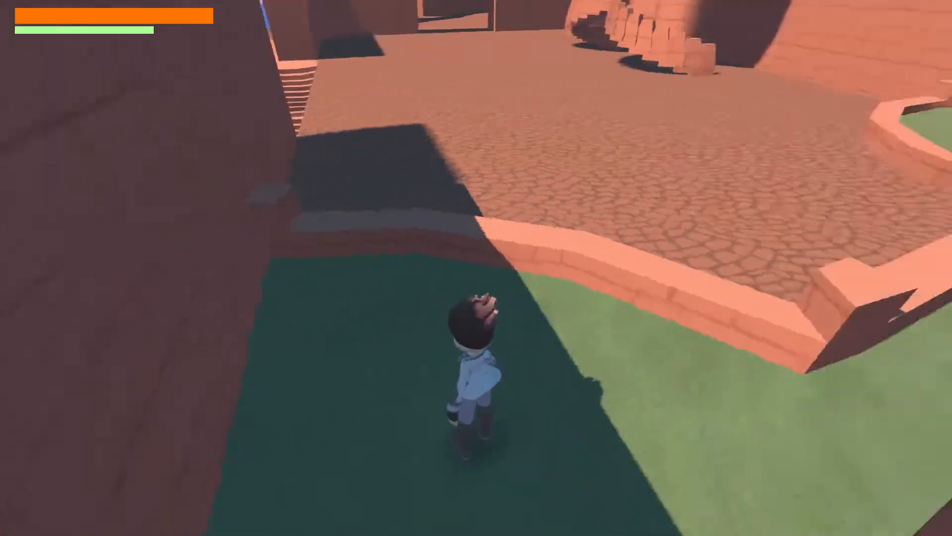
Jump the character along the shaded corner garden's curb and the narrow grass strip to check the curbs and soil against the walls
key("w")
key("space")
key("space")
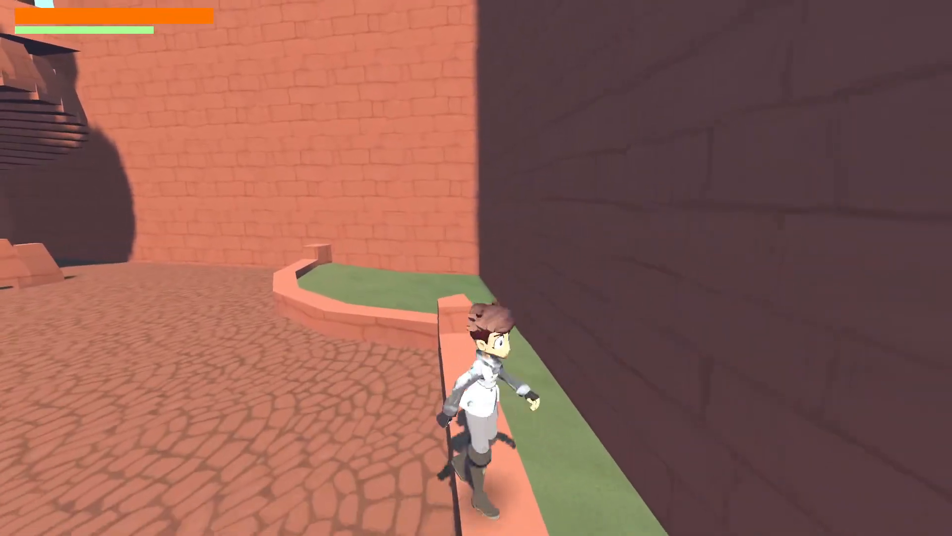
key("w")
key("space")
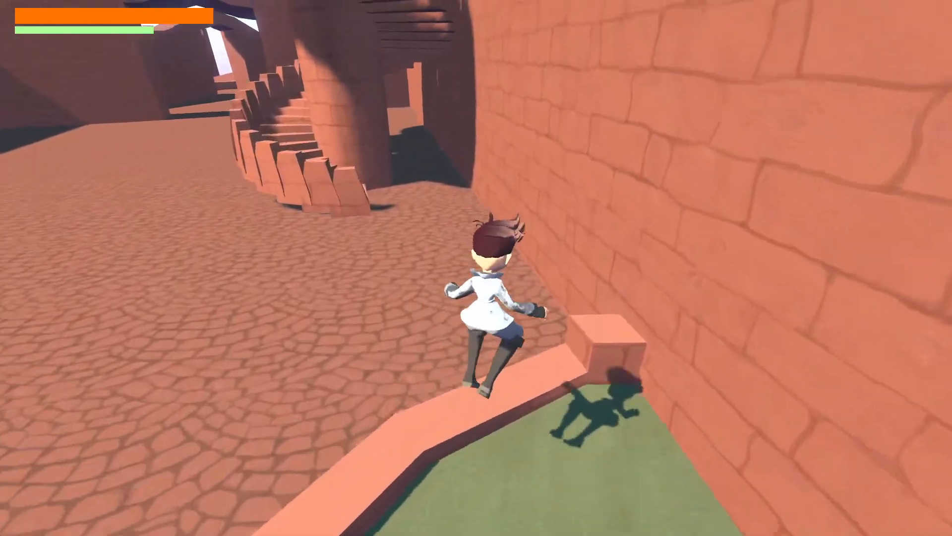
key("w")
key("space")
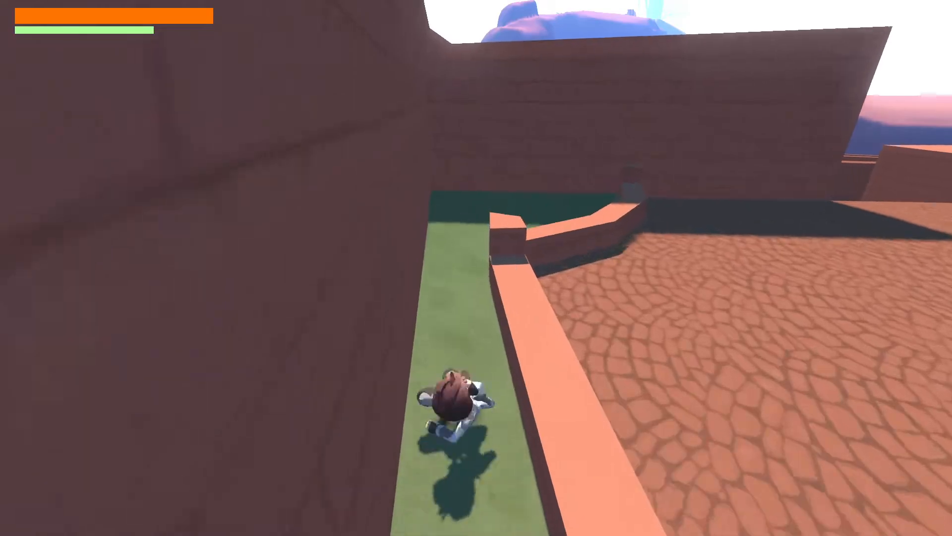
key("w")
key("space")
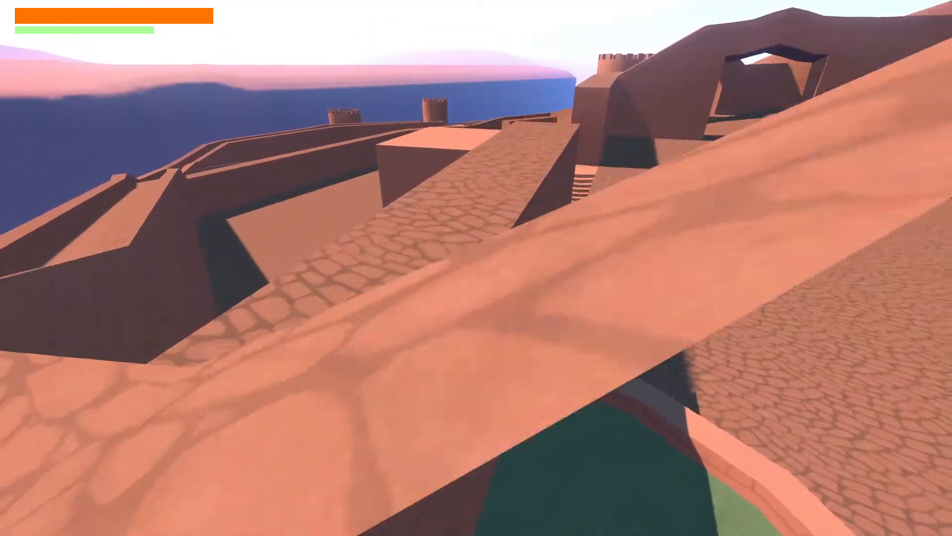
Switch to the Godot editor, set the fort StaticBody's collision layers to 1 and 9, and save the scene
key("Escape")
key("alt+Tab")
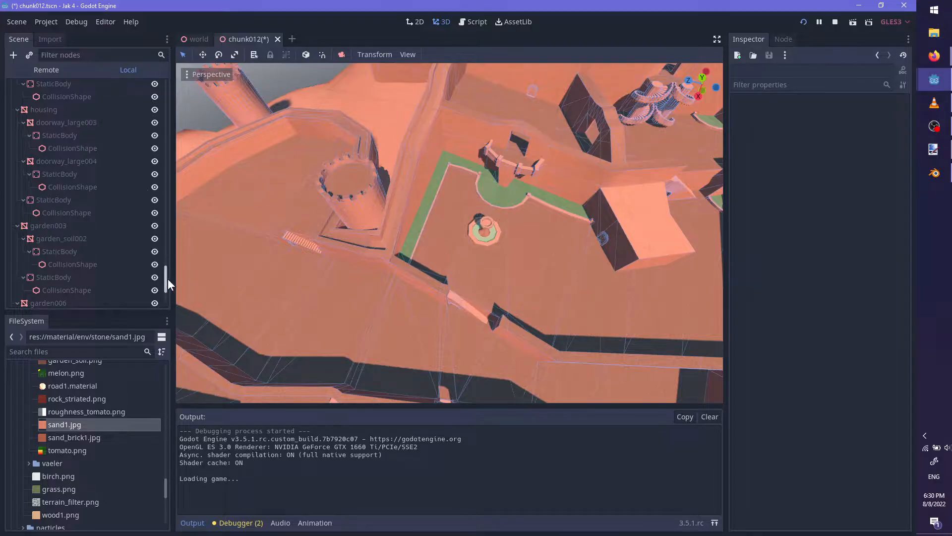
left_click_drag(167, 284, 164, 64)
left_click(43, 100)
scroll(534, 257, "down", 5)
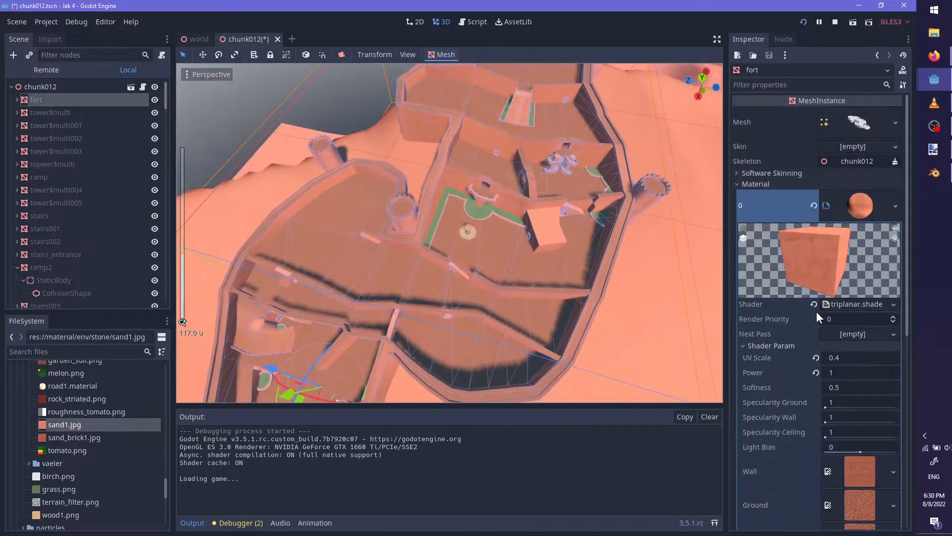
left_click(753, 183)
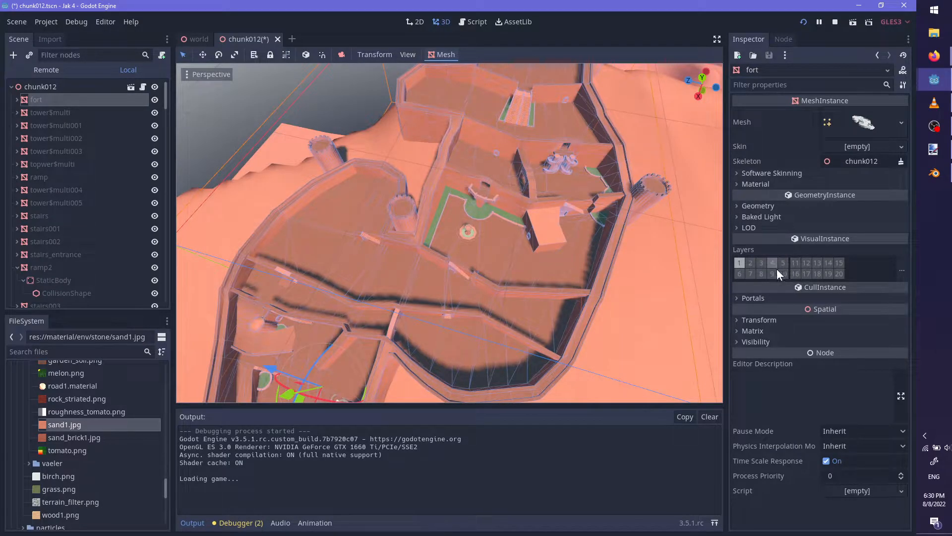
left_click(53, 115)
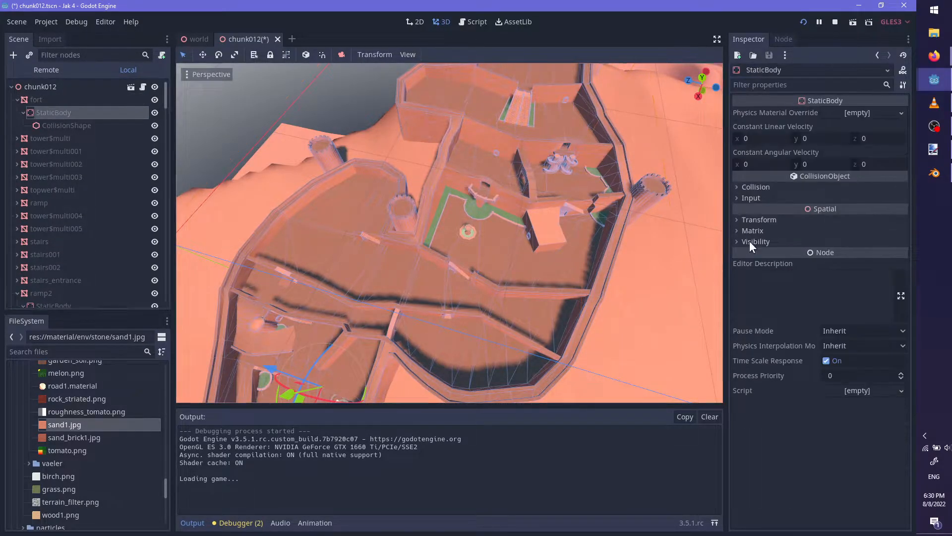
left_click(756, 187)
key("F5")
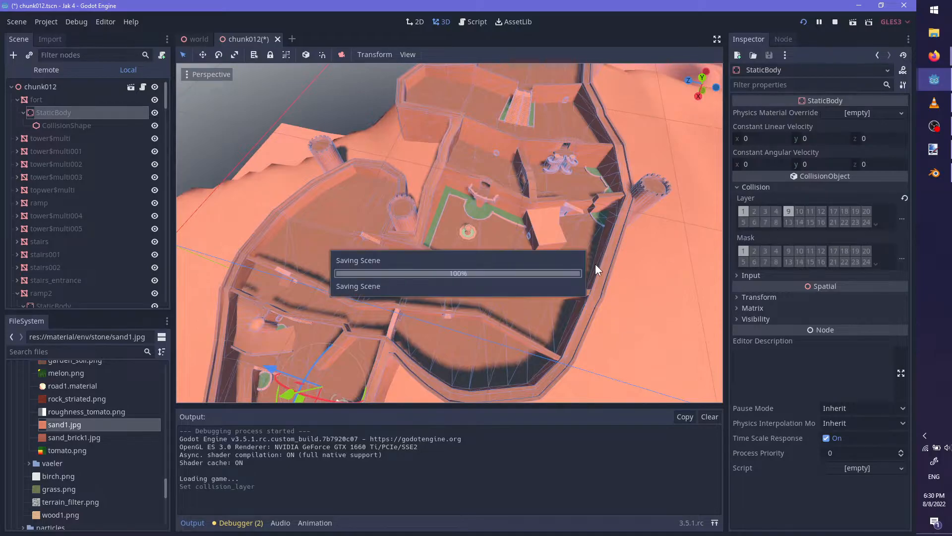
Return to the running game and take the character up the striped stairs and onto the building's flat roof
key("Escape")
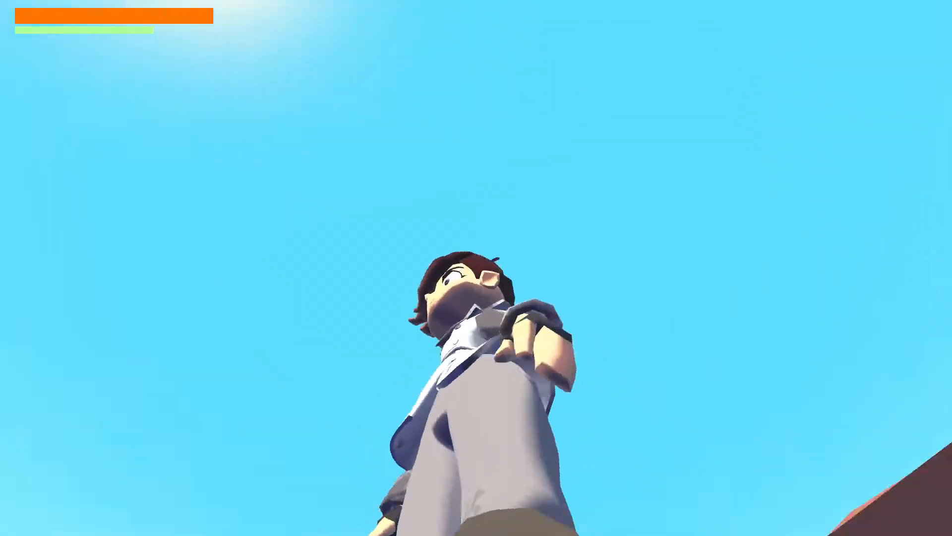
key("w")
key("space")
key("w")
key("space")
key("space")
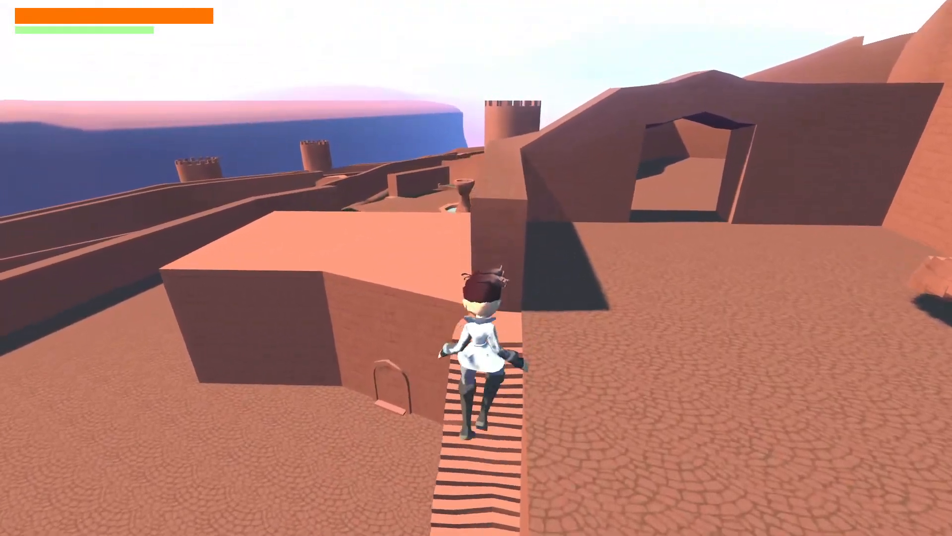
key("w")
key("space")
key("space")
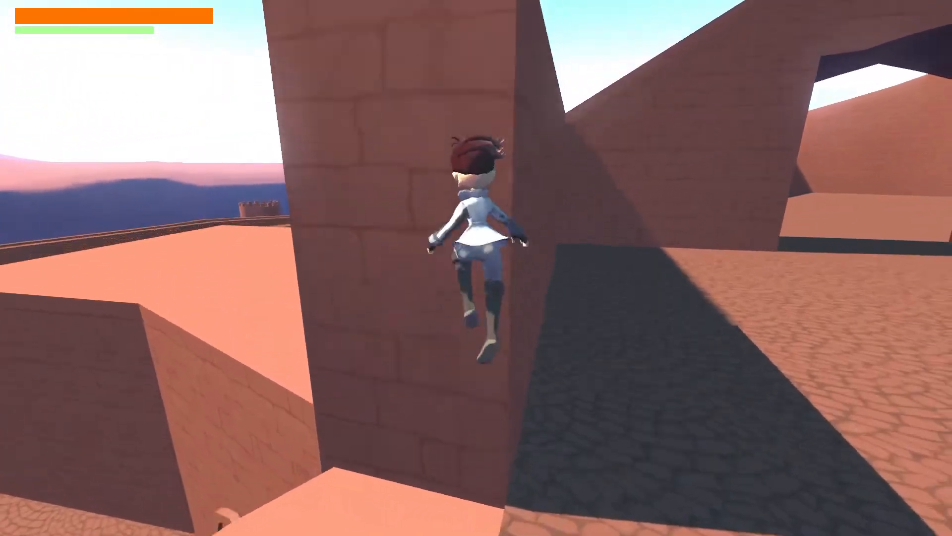
key("w")
key("space")
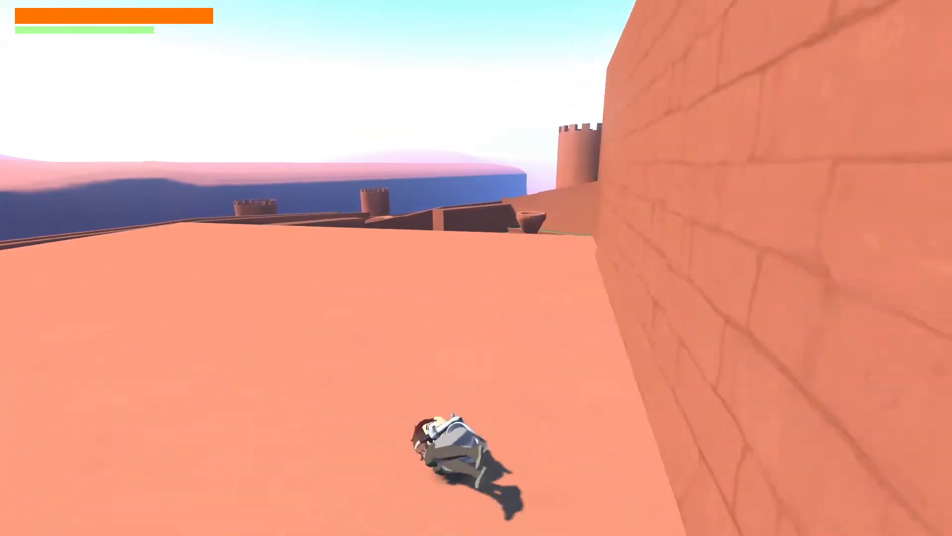
Run across the flat roof and wall-jump off the brick wall to reach the courtyard with the twin spiral staircases
key("a")
key("w")
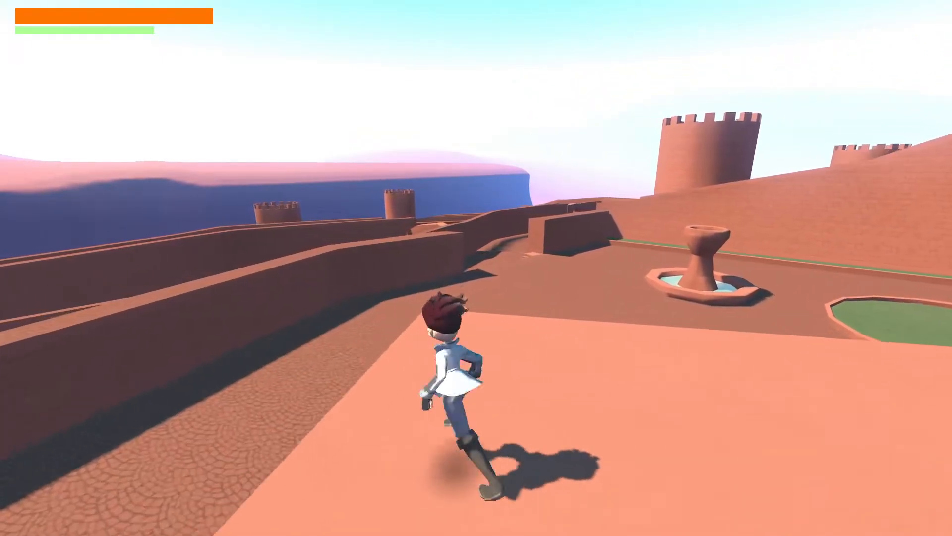
key("d")
key("shift")
key("space")
key("w")
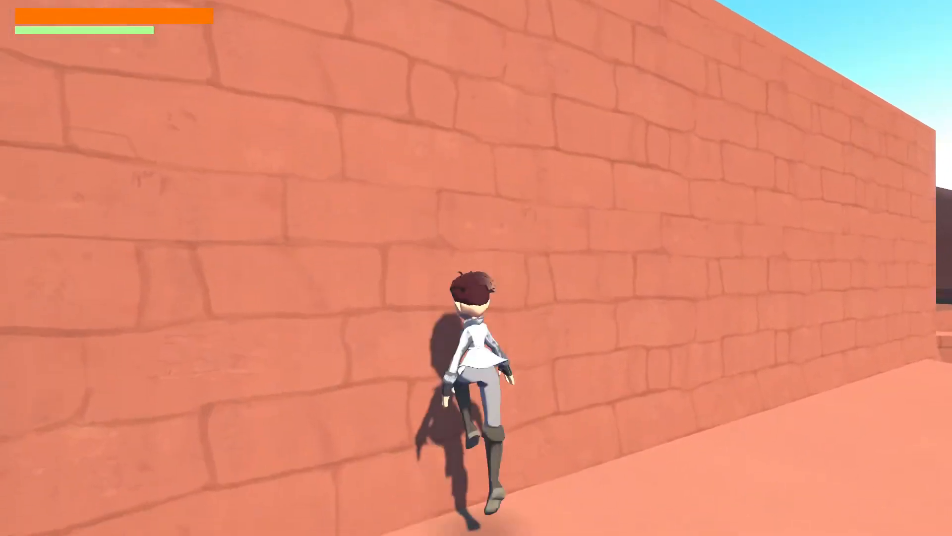
key("space")
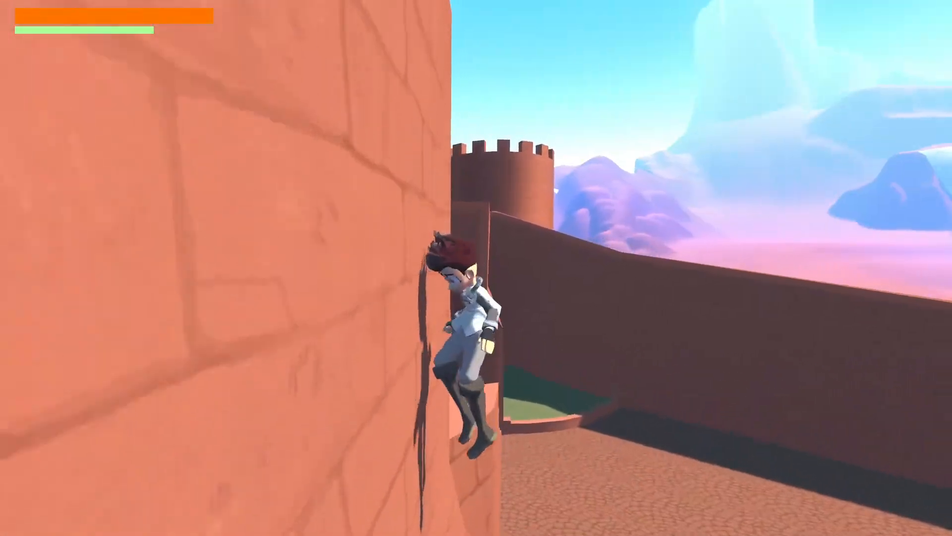
key("w")
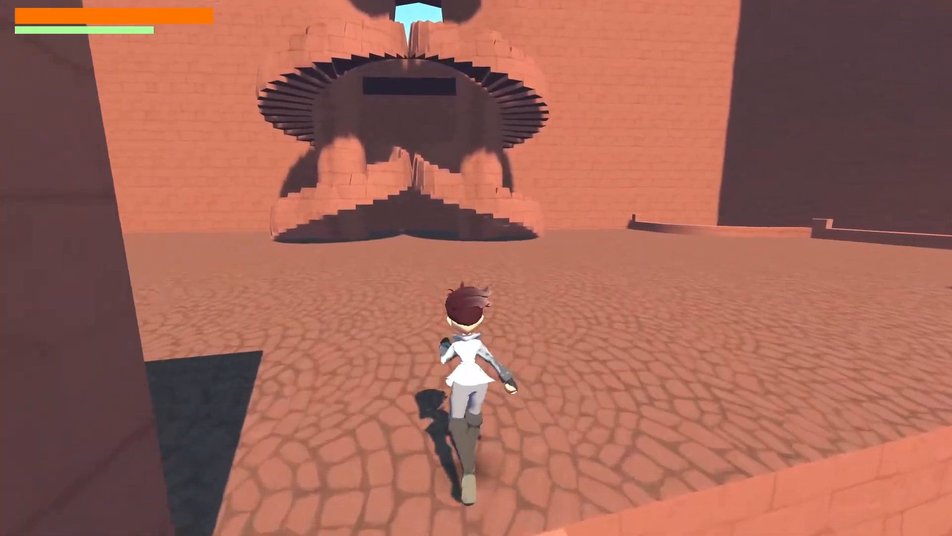
Run the character to the twin spiral staircases, climb the steps, and head for the large arched gateway
key("shift")
key("w")
key("a")
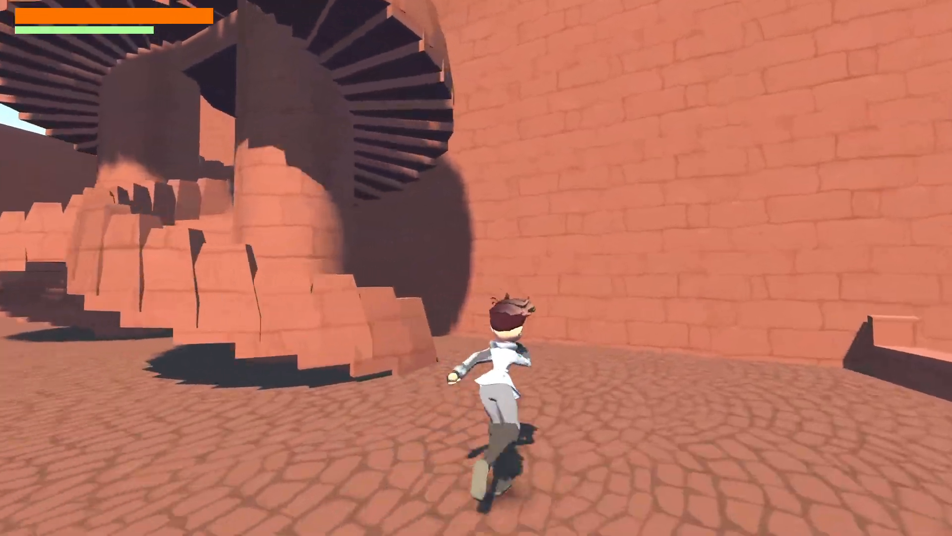
key("w")
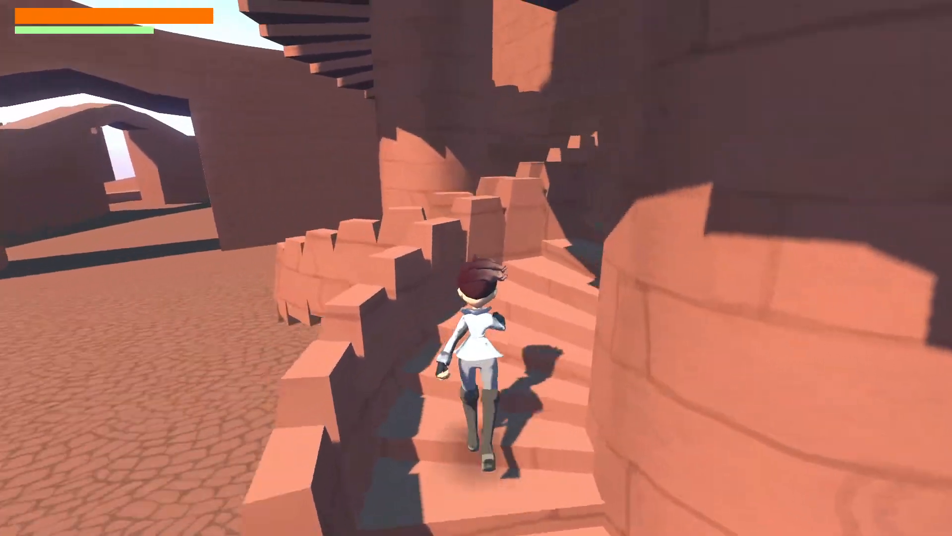
key("w")
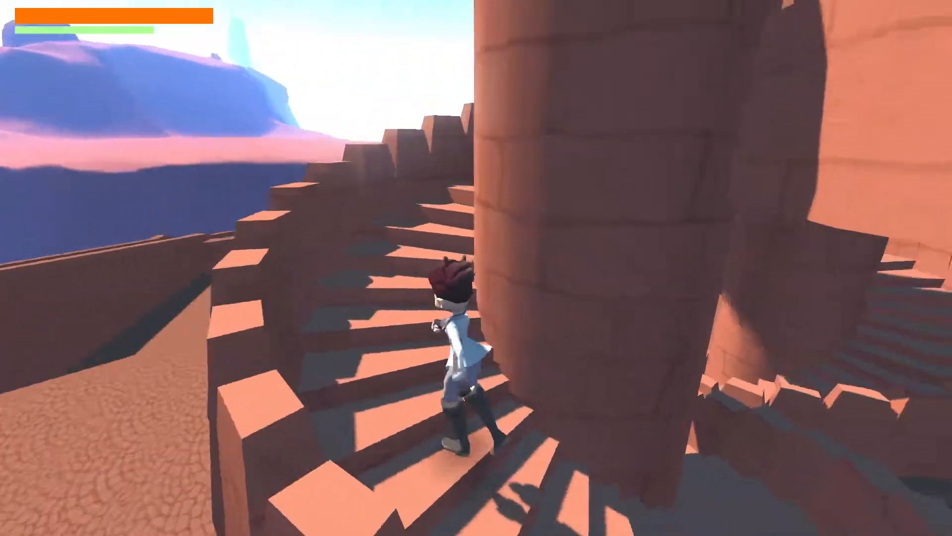
key("w")
key("space")
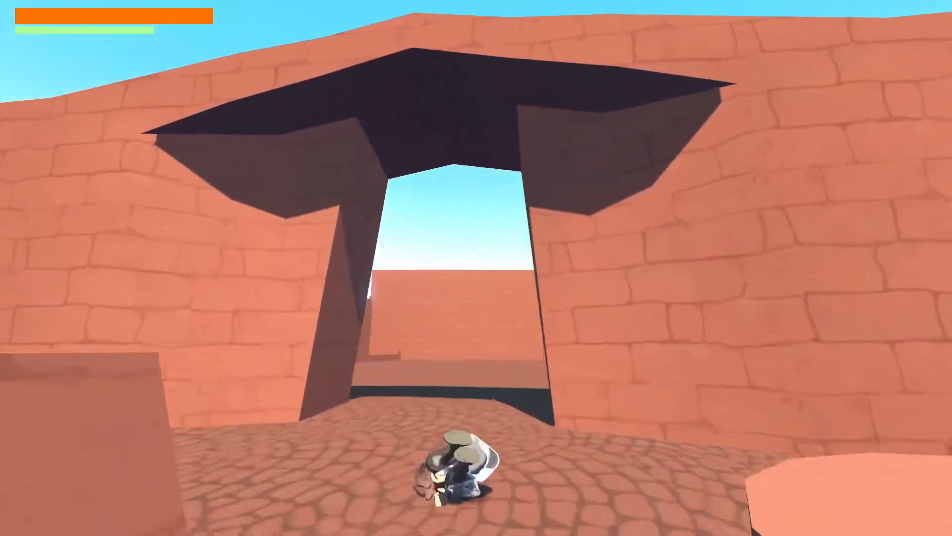
Run past the grand stairway's walled garden to check its curb and grass, and quit the game
key("w")
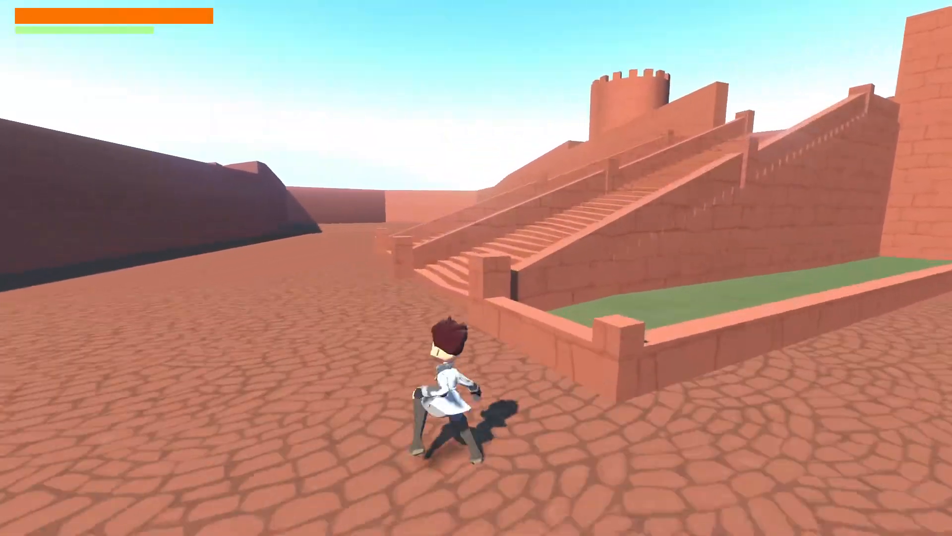
key("w")
key("space")
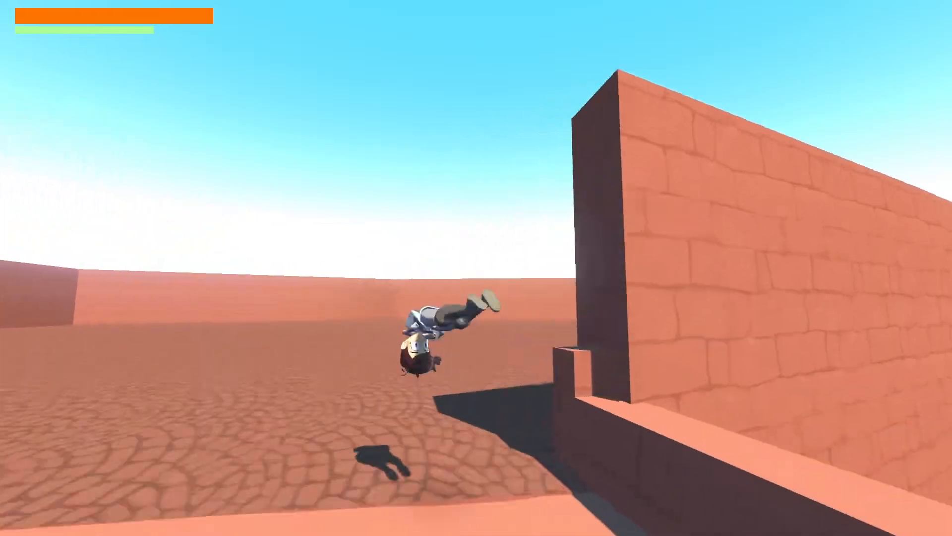
key("Escape")
key("alt+F4")
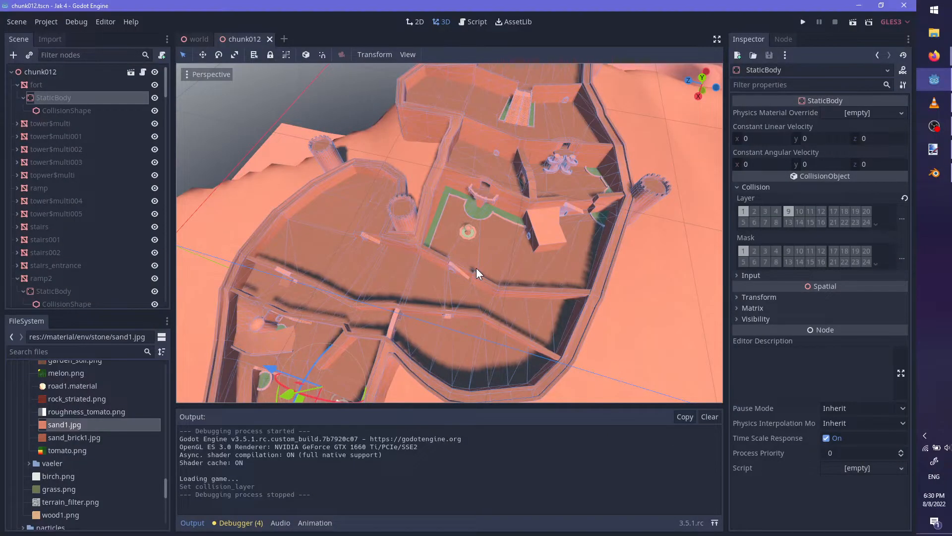
Look over the whole fort in the 3D view, save the chunk012 scene, and run the game again
middle_click_drag(368, 206, 496, 216)
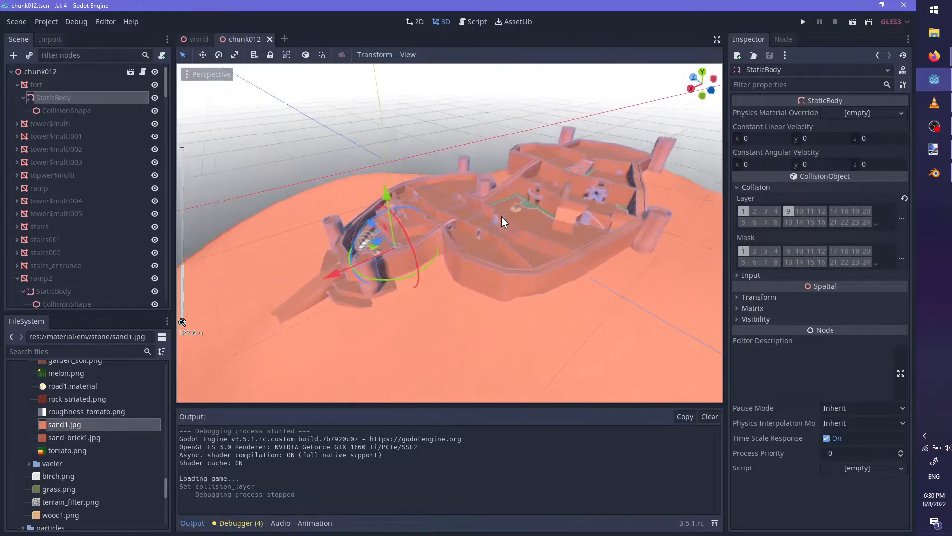
scroll(510, 269, "up", 3)
middle_click_drag(510, 269, 408, 230)
middle_click_drag(495, 264, 427, 332)
key("ctrl+s")
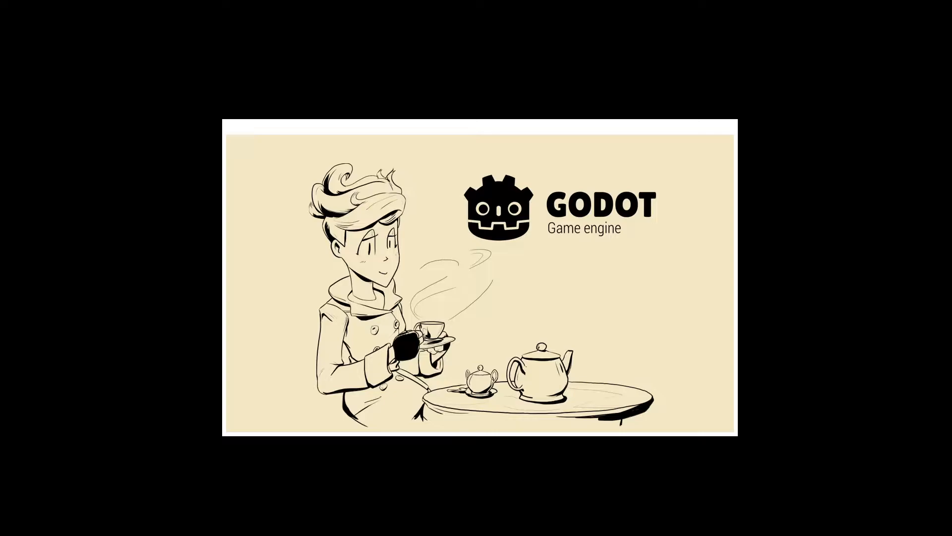
Run the character past the fountain to the curved wall garden and jump onto a garden curb
key("w")
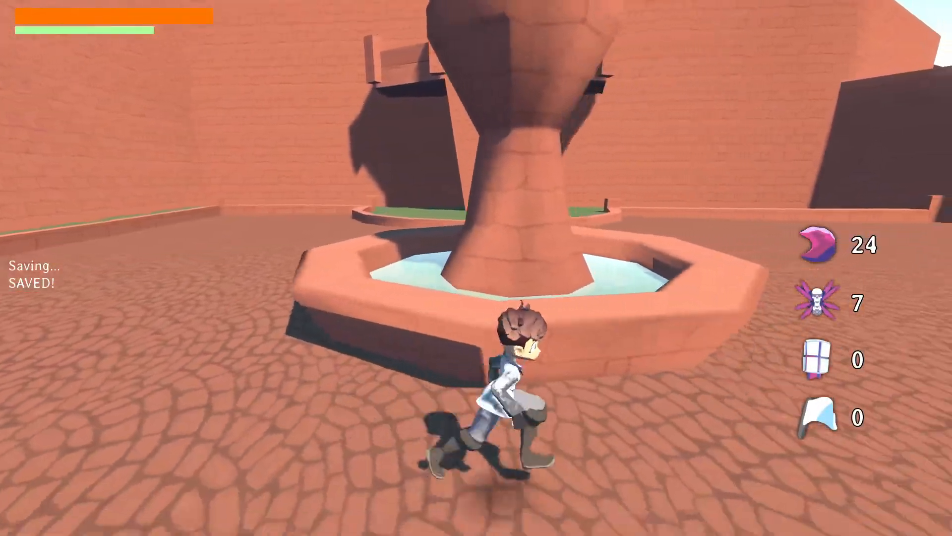
key("shift")
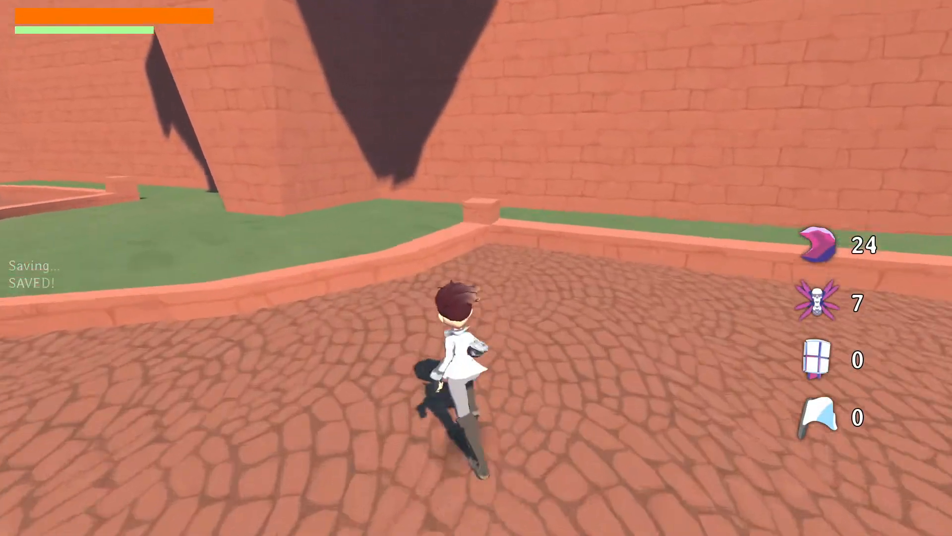
key("space")
key("shift")
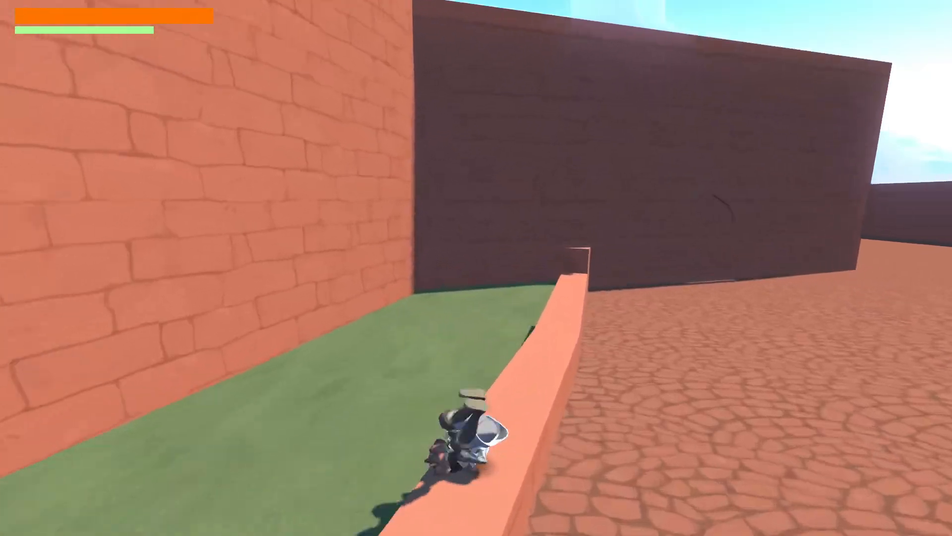
Wall-jump the character up the shaded brick wall onto the flat roof and travel to the ledge above the doorway
key("space")
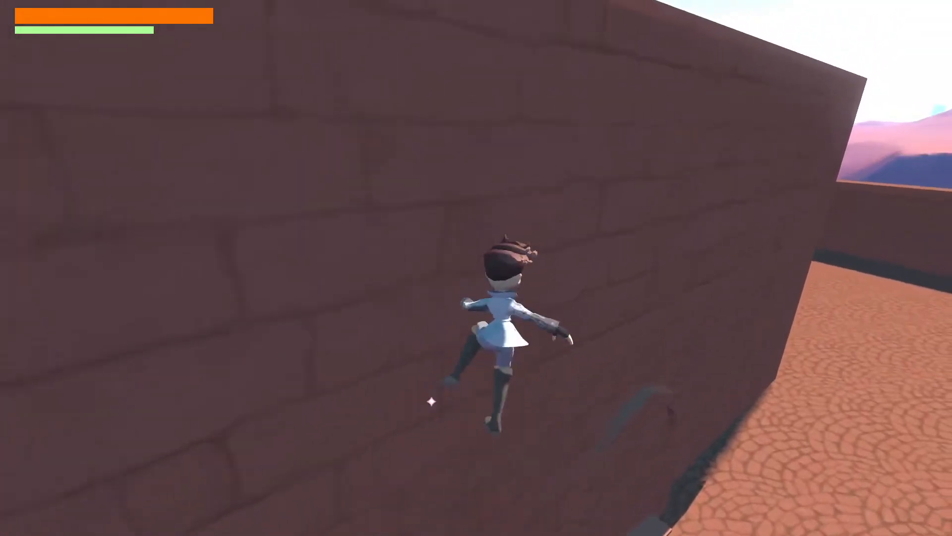
key("space")
key("space")
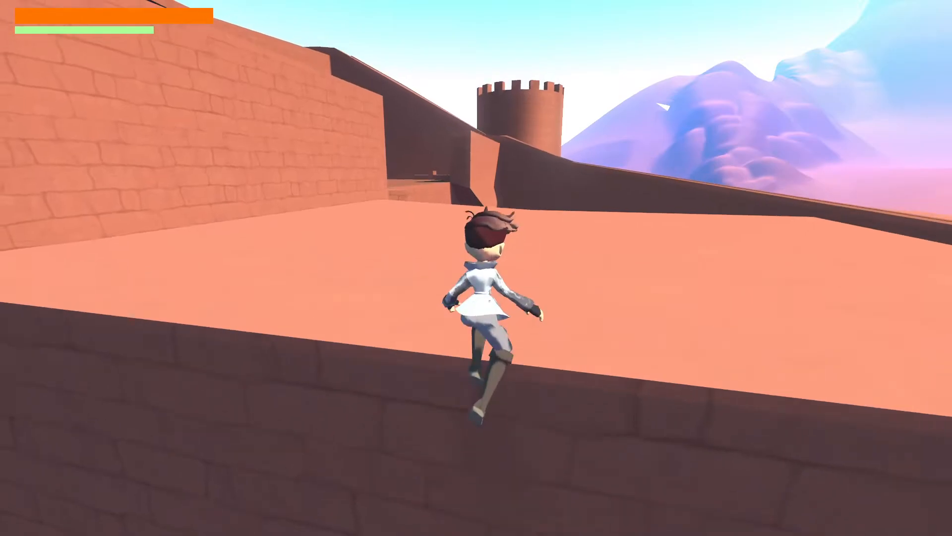
key("shift")
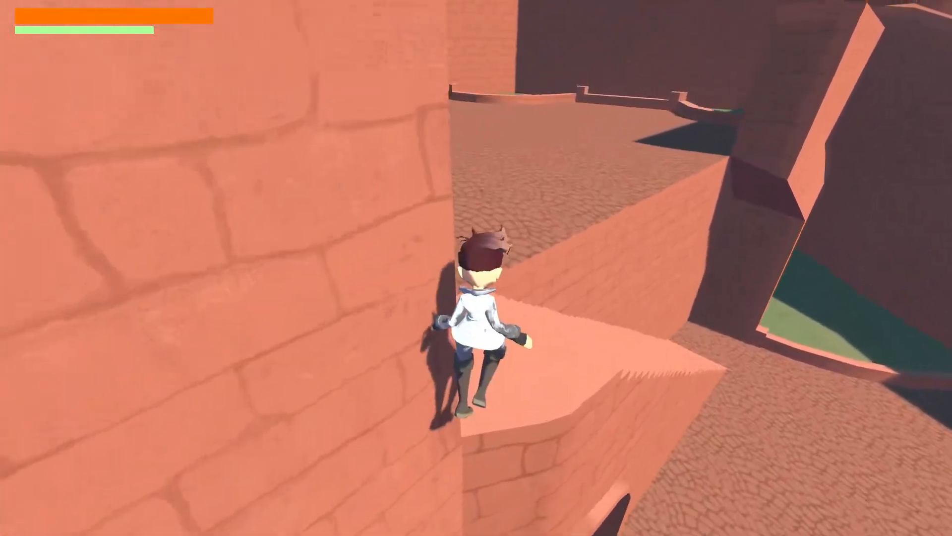
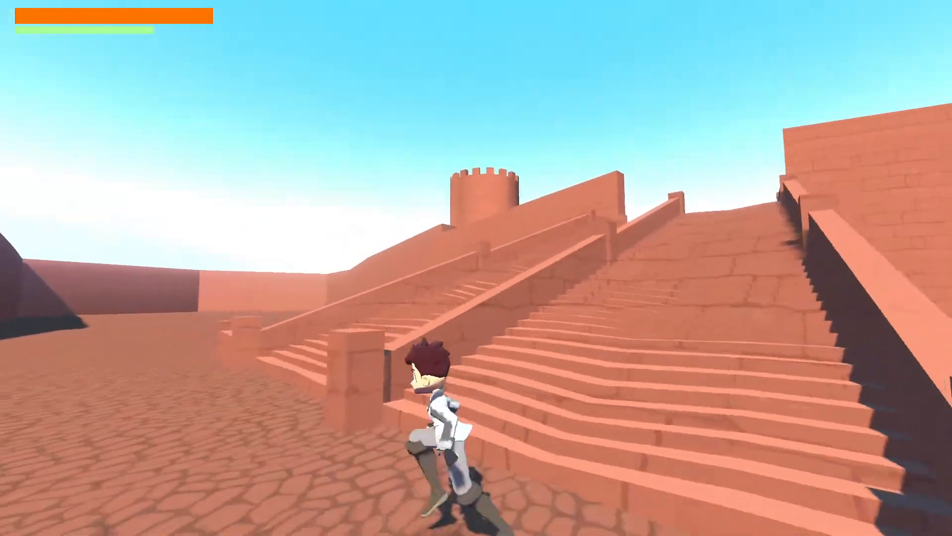
key("space")
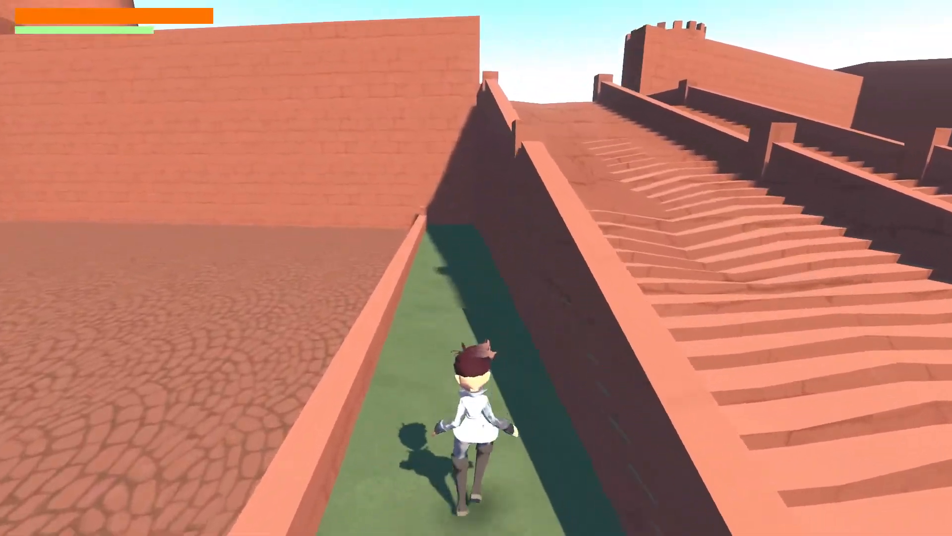
key("space")
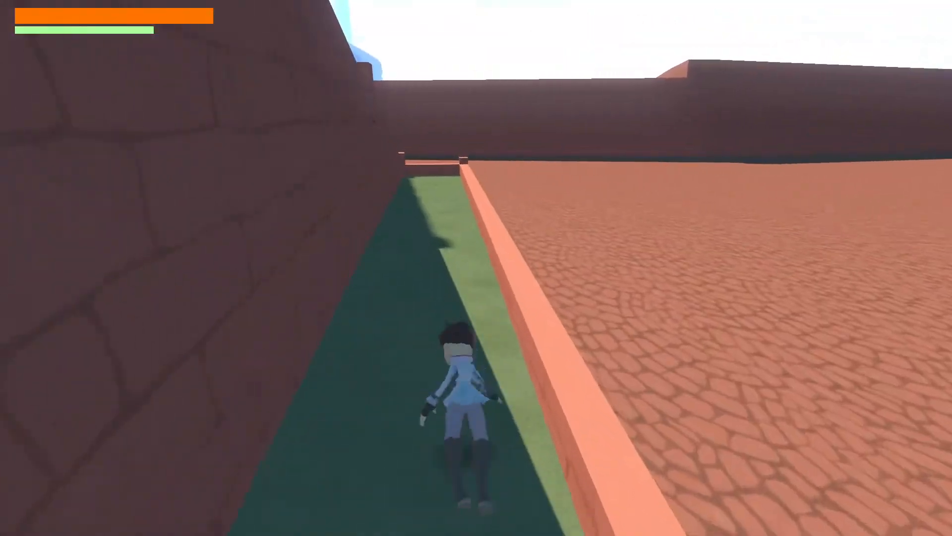
key("space")
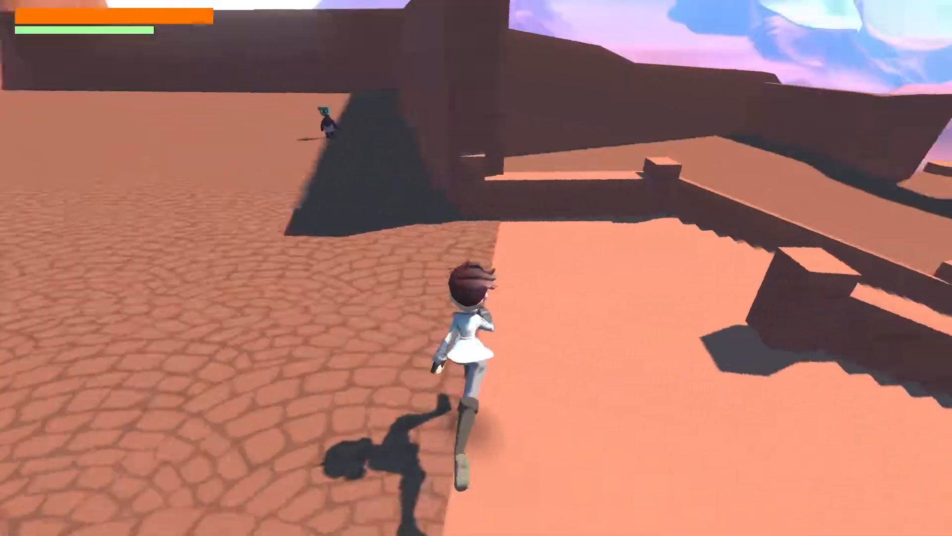
key("a")
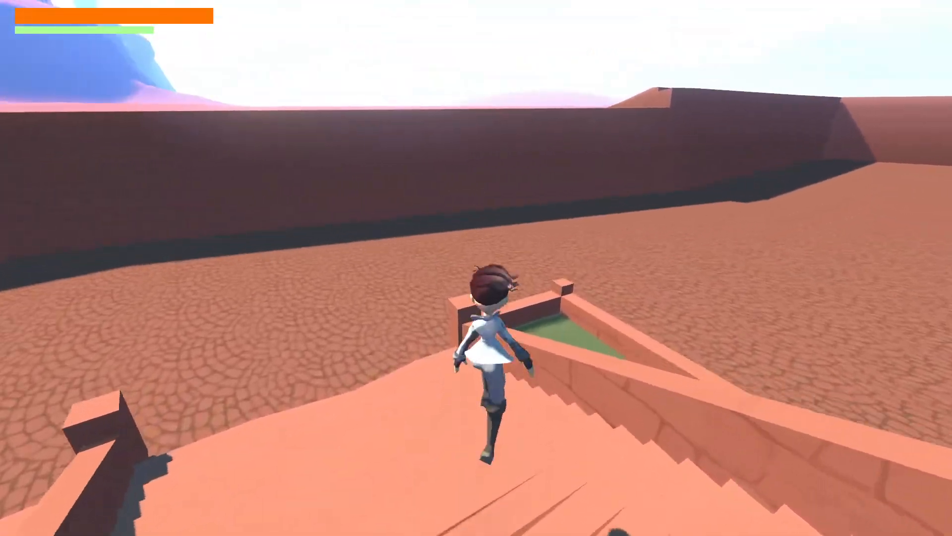
key("space")
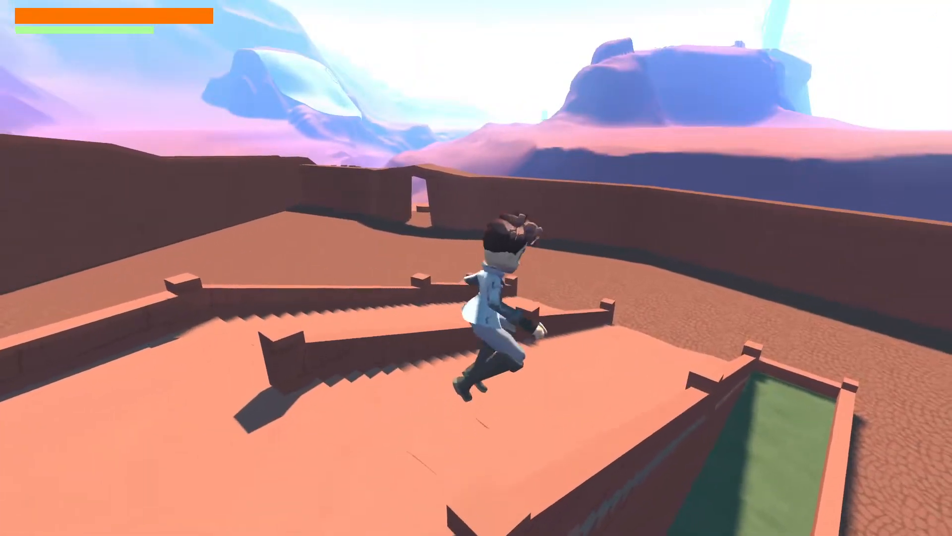
key("w")
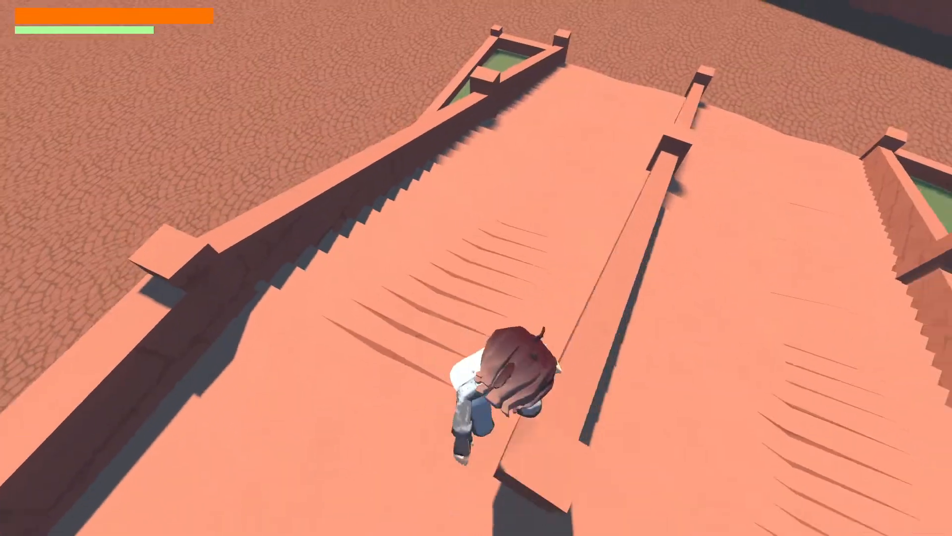
key("space")
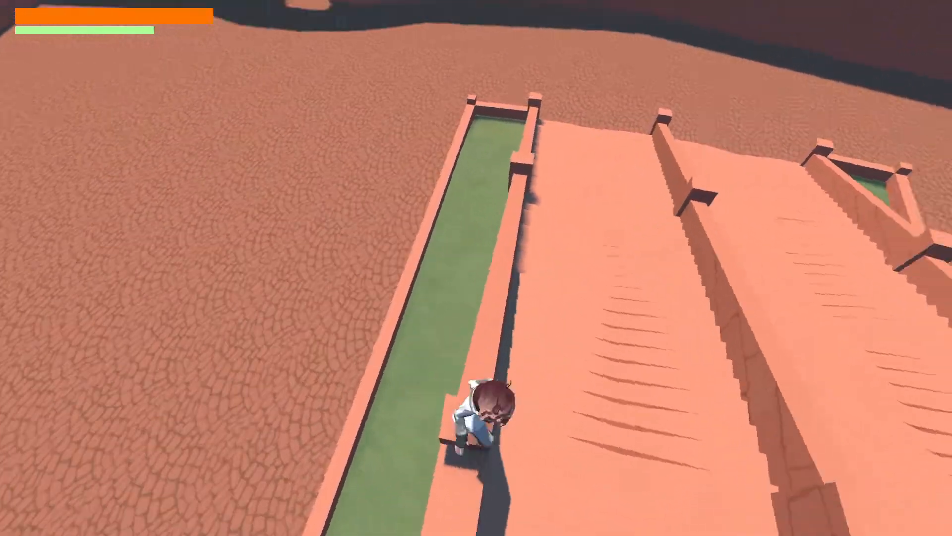
key("d")
key("space")
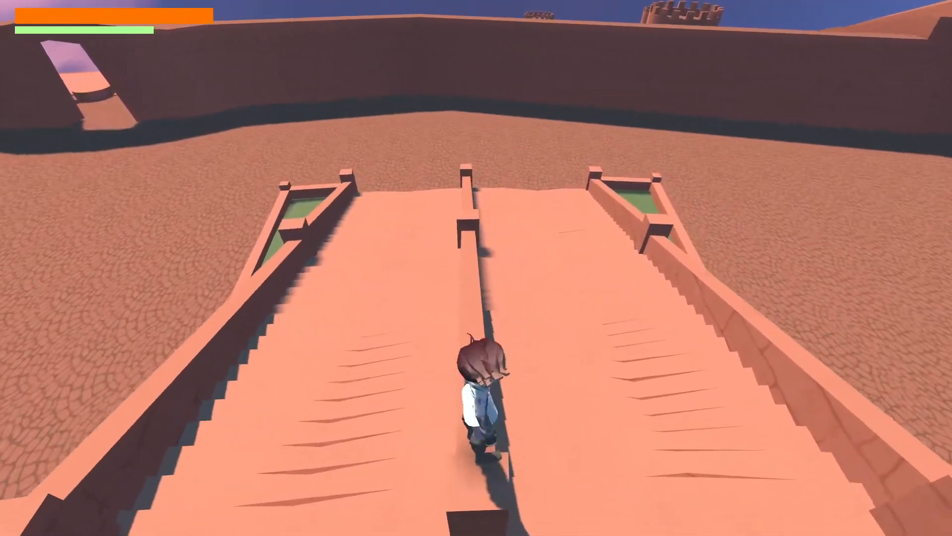
key("space")
key("w")
key("space")
key("space")
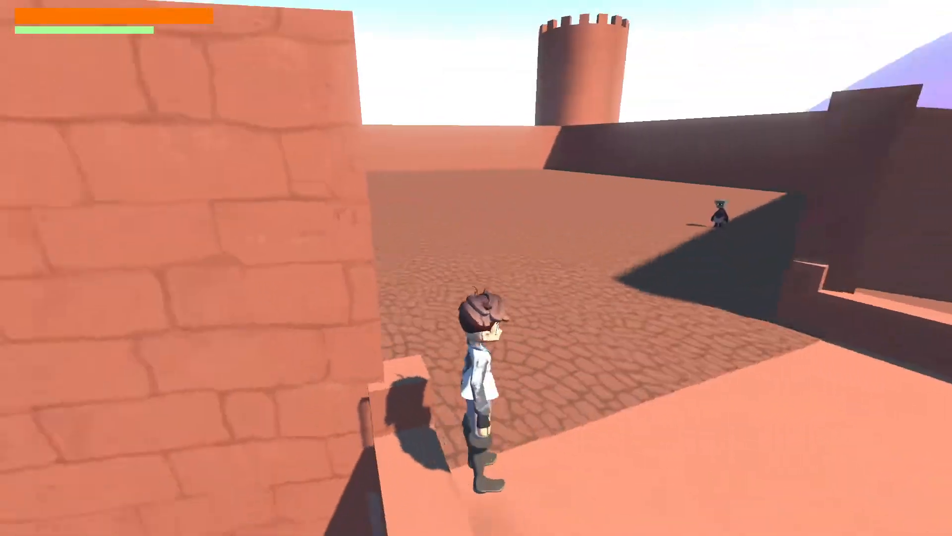
key("w")
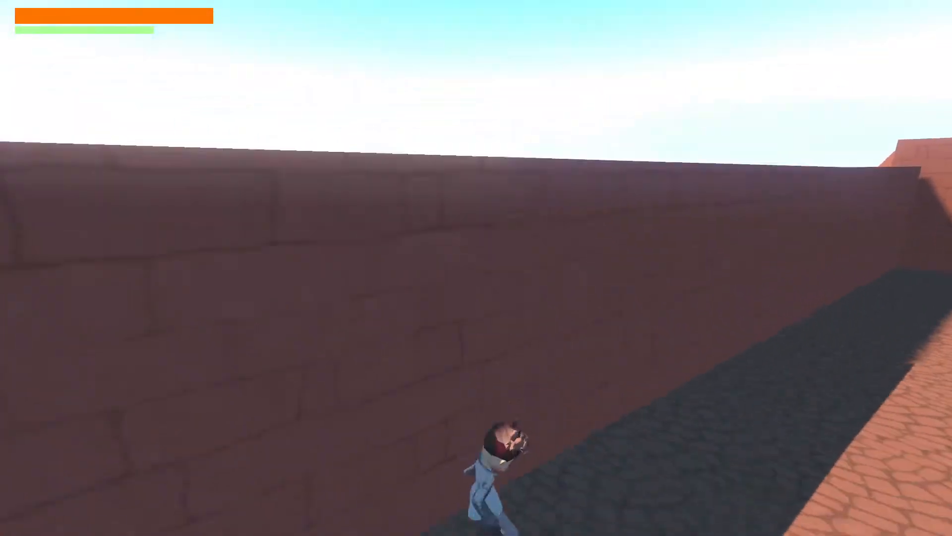
key("space")
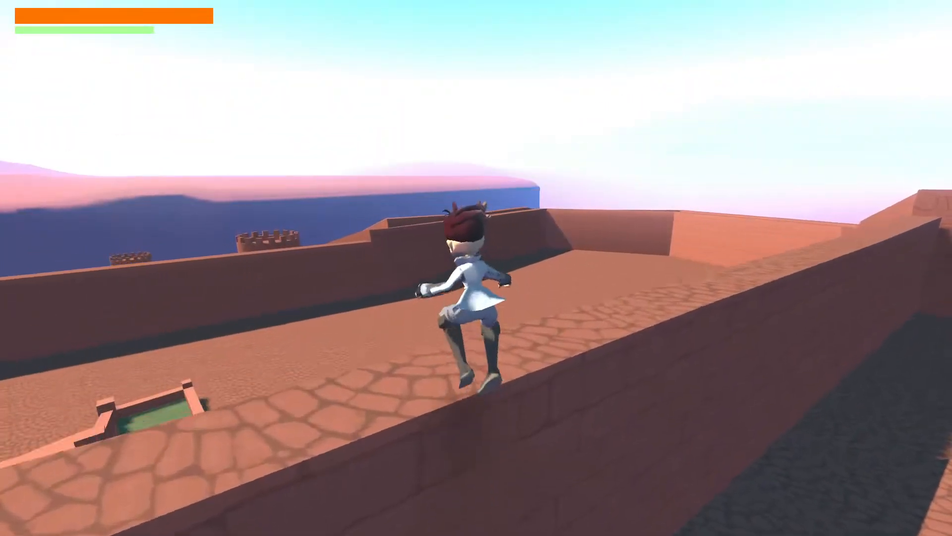
key("w")
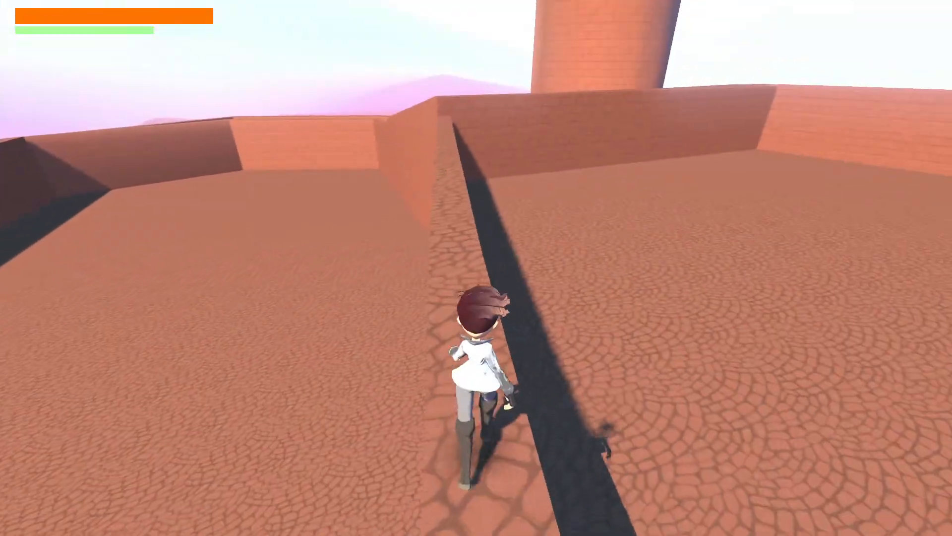
key("shift")
key("space")
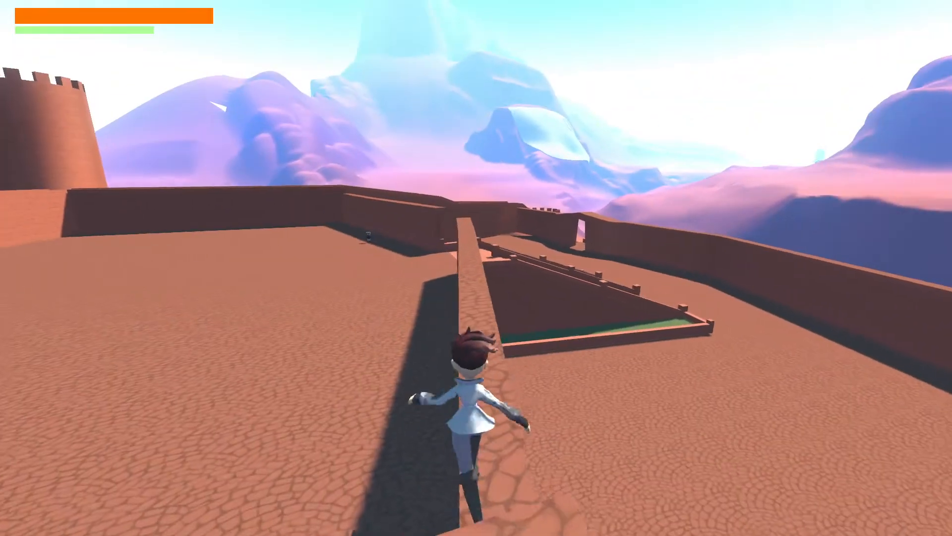
key("w")
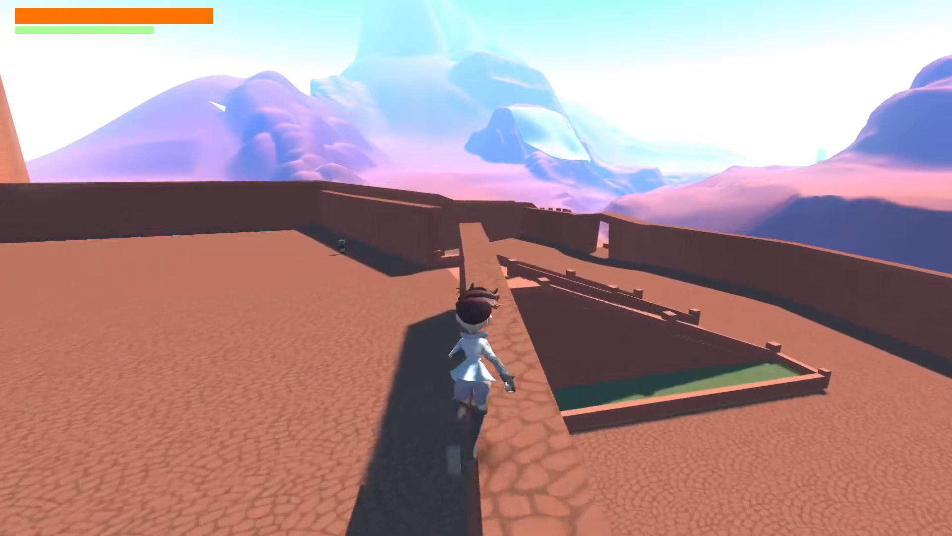
key("space")
key("space")
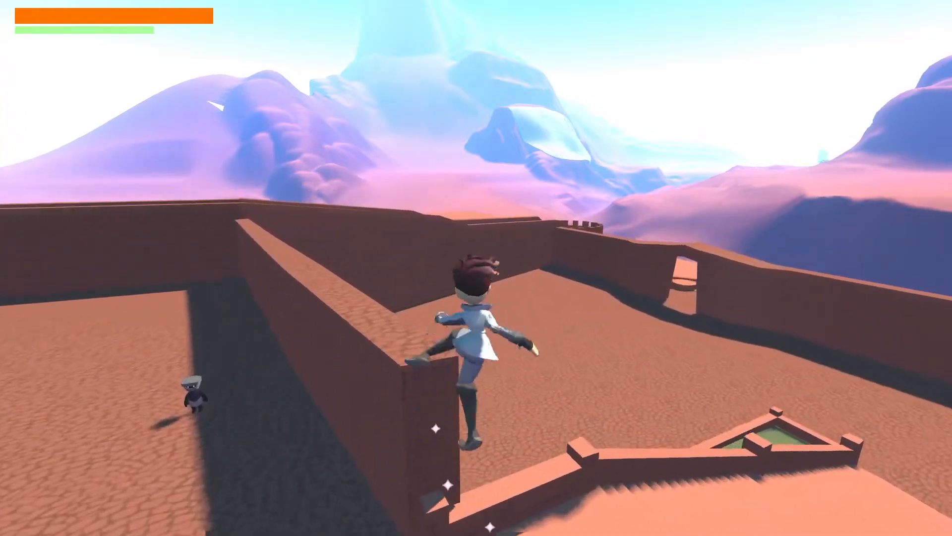
key("space")
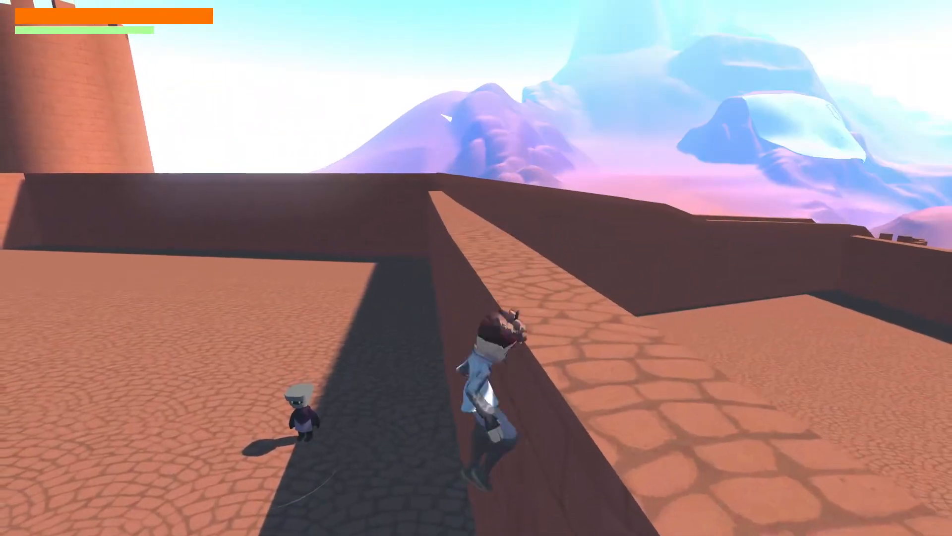
key("w")
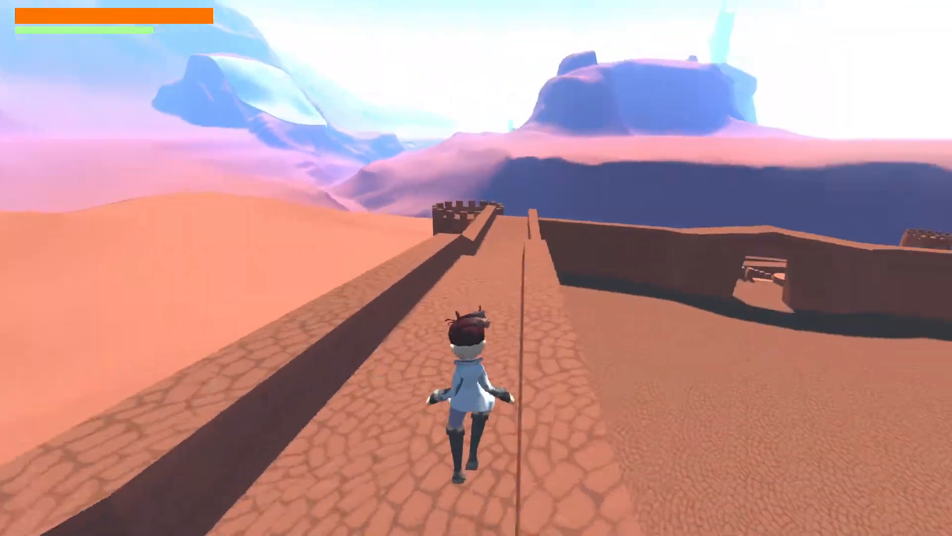
key("space")
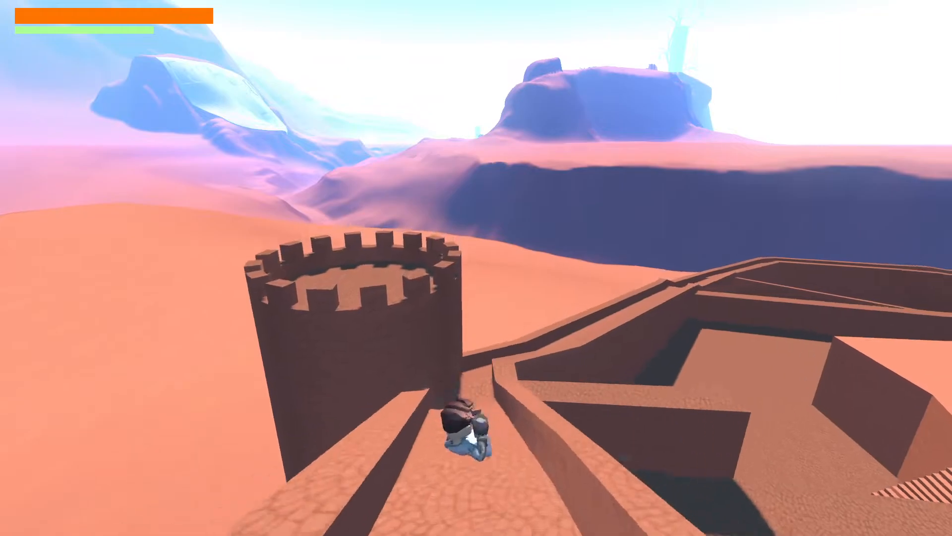
key("space")
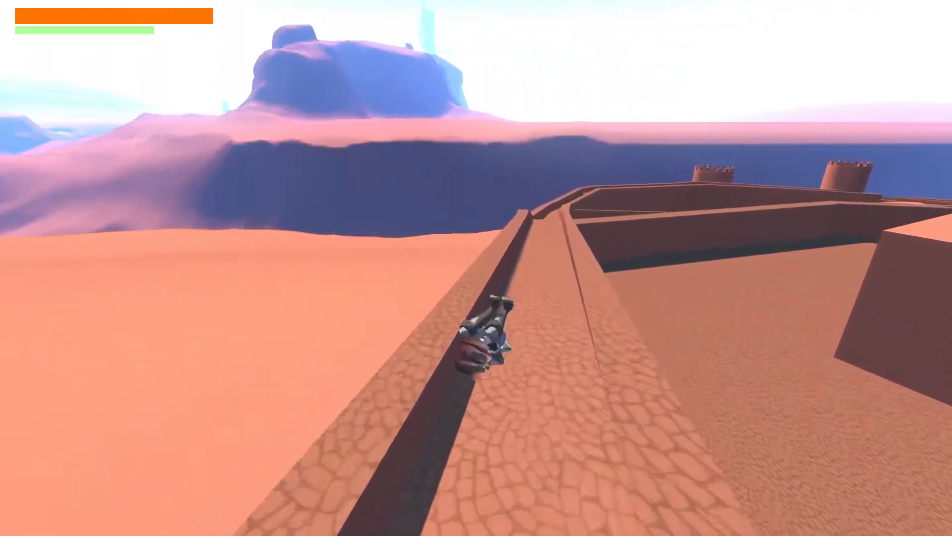
key("space")
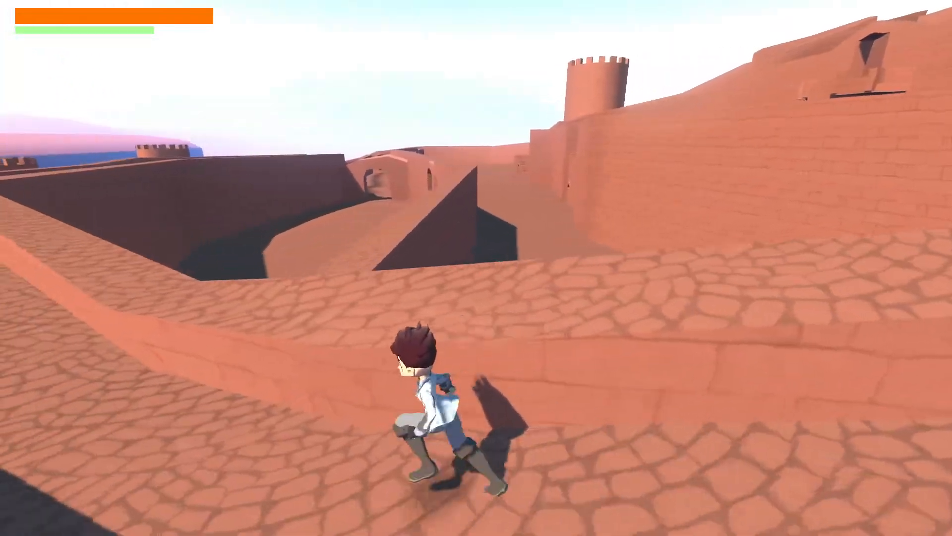
key("space")
key("space")
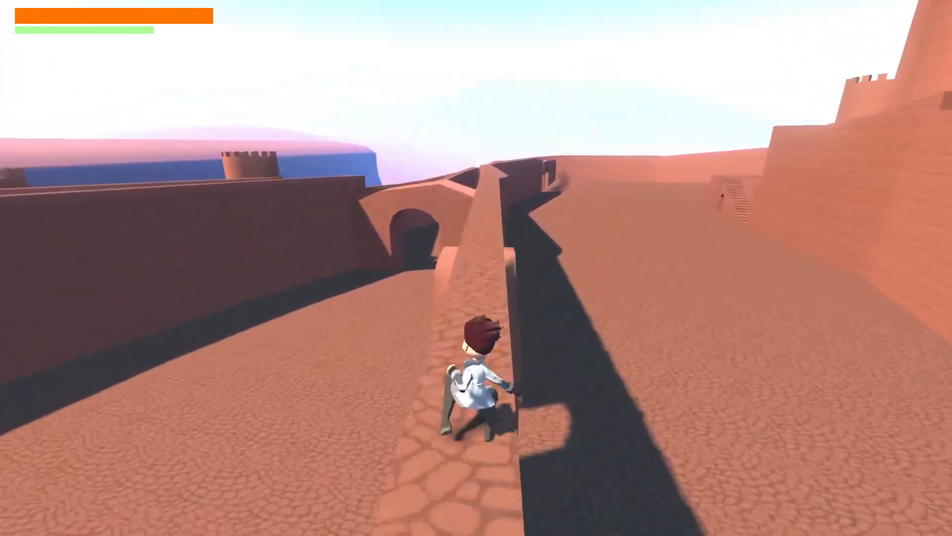
key("space")
key("space")
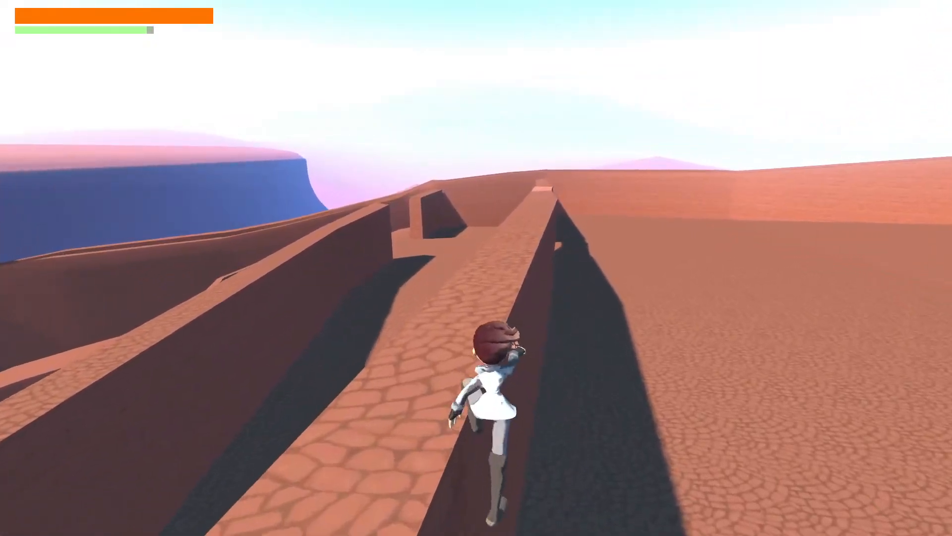
key("space")
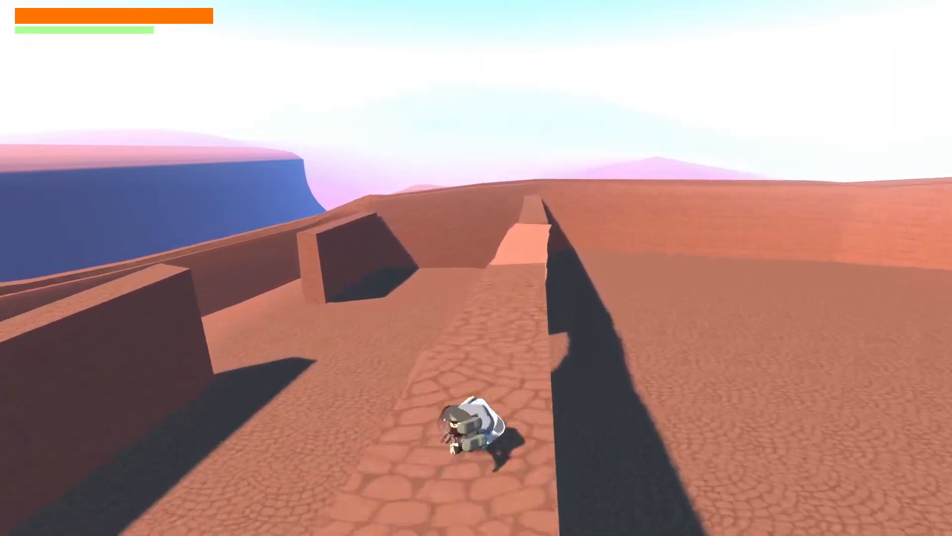
key("space")
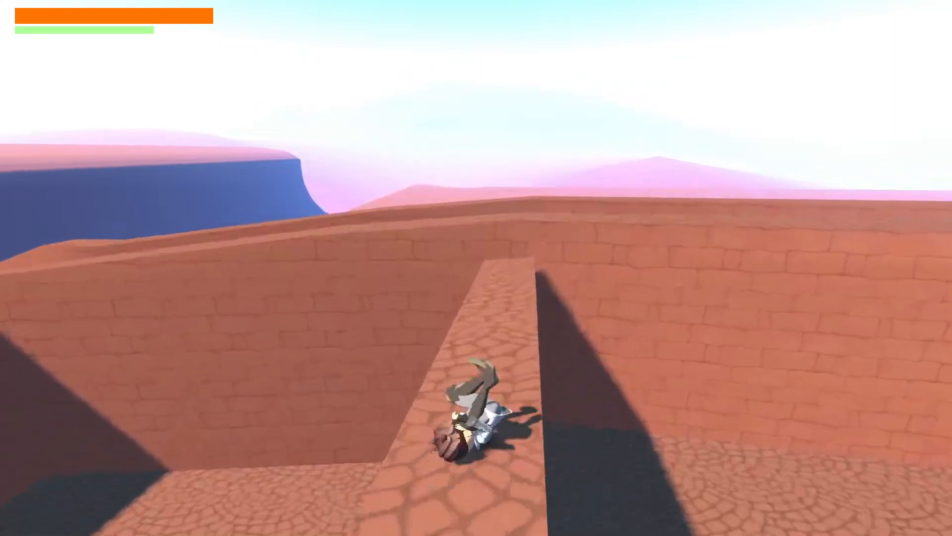
key("w")
key("space")
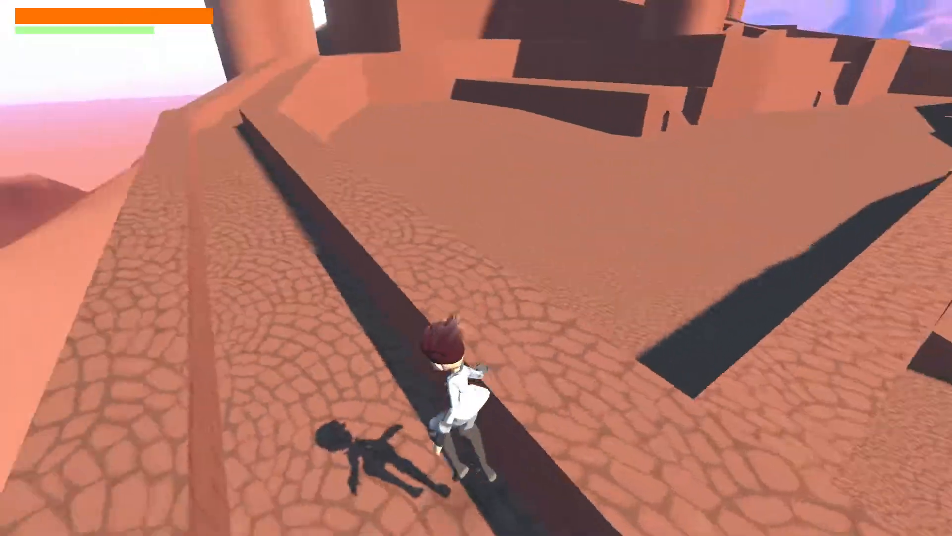
key("space")
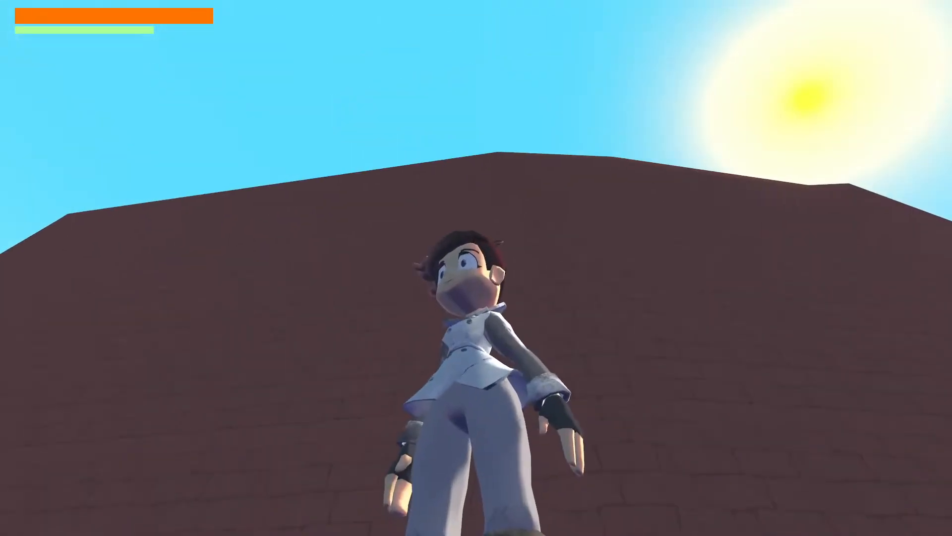
key("d")
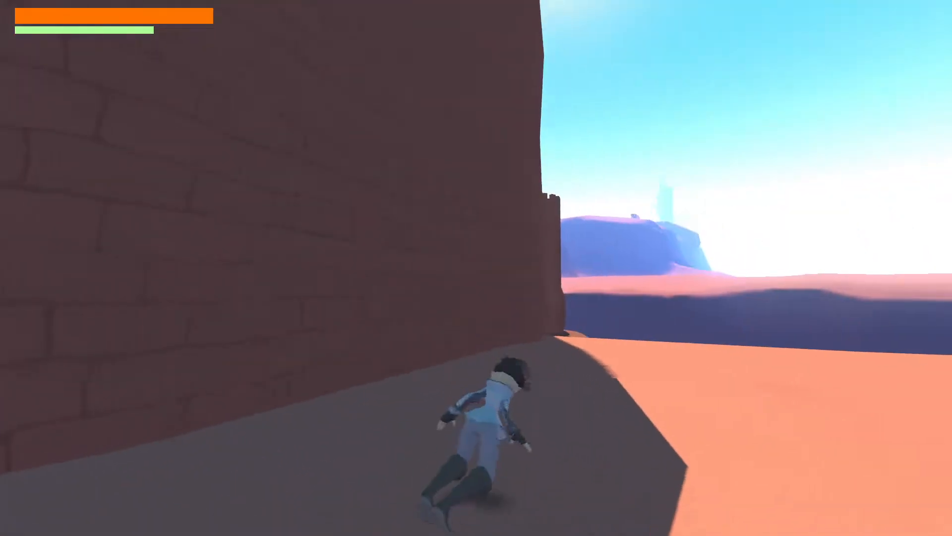
key("space")
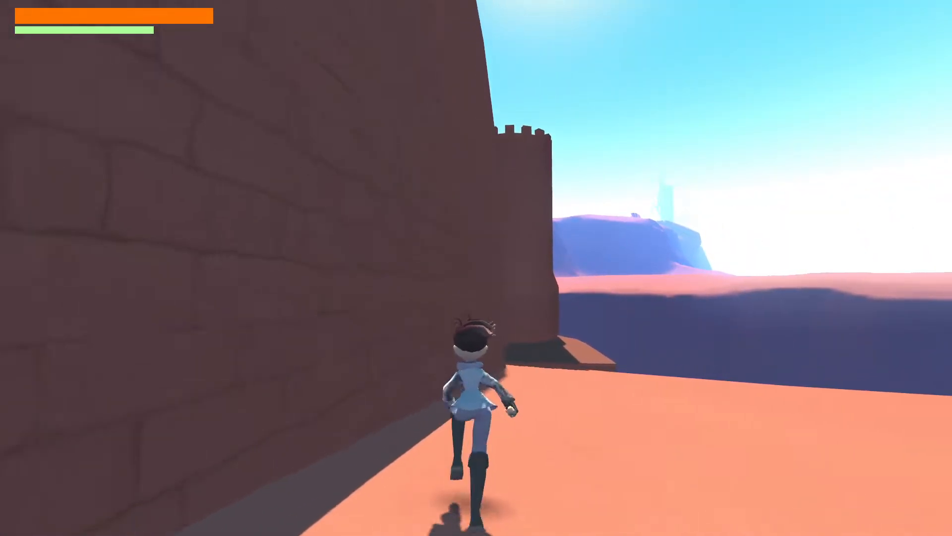
key("space")
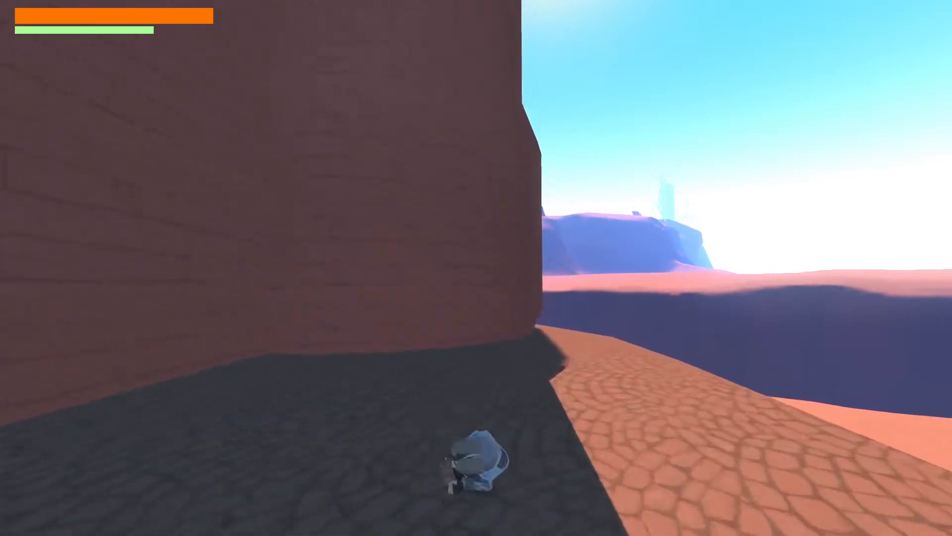
key("space")
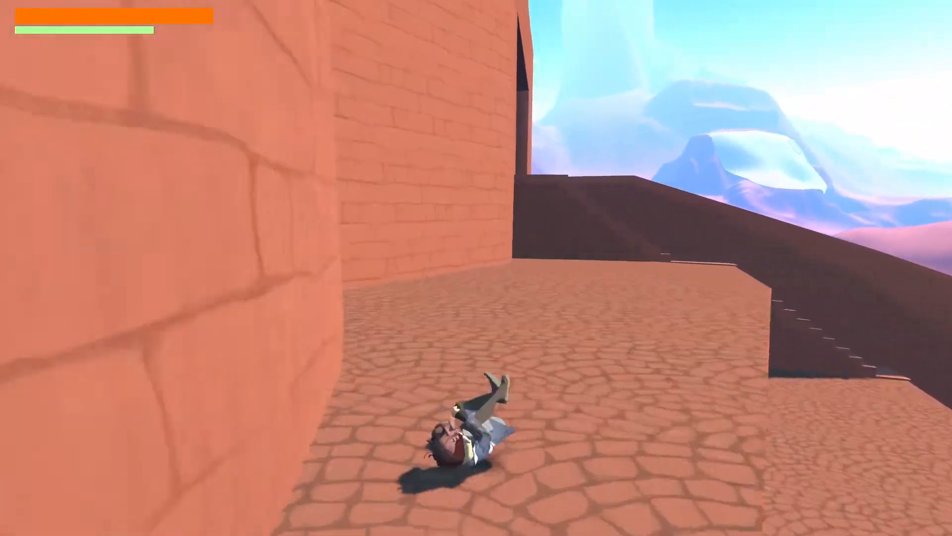
key("w")
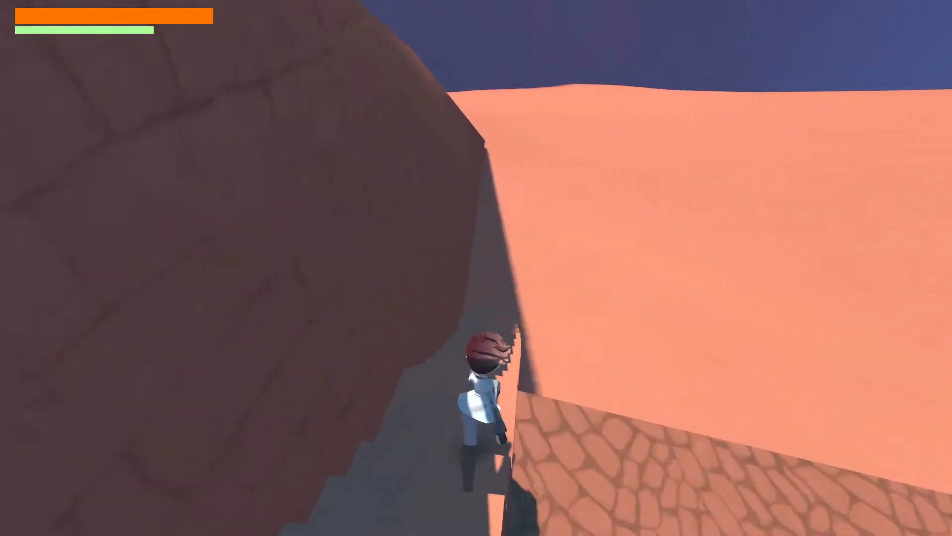
key("space")
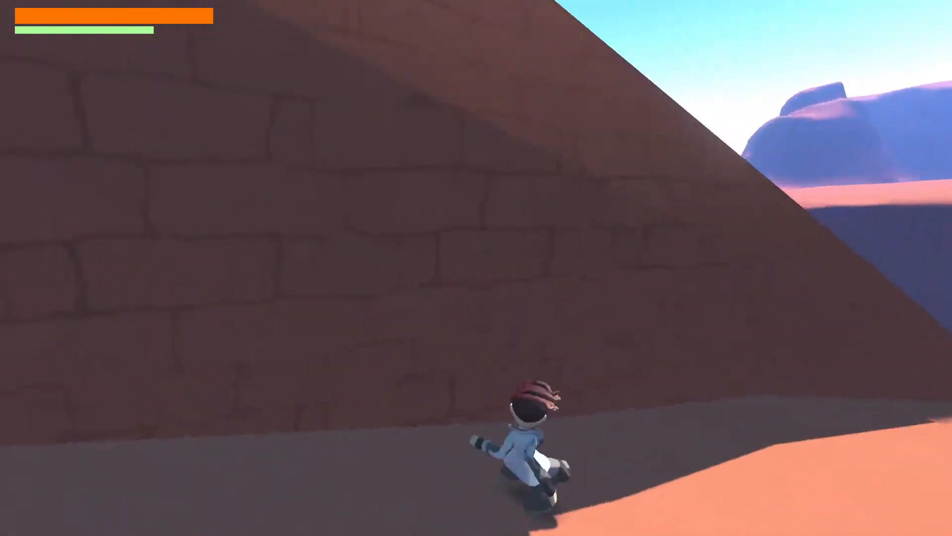
key("w")
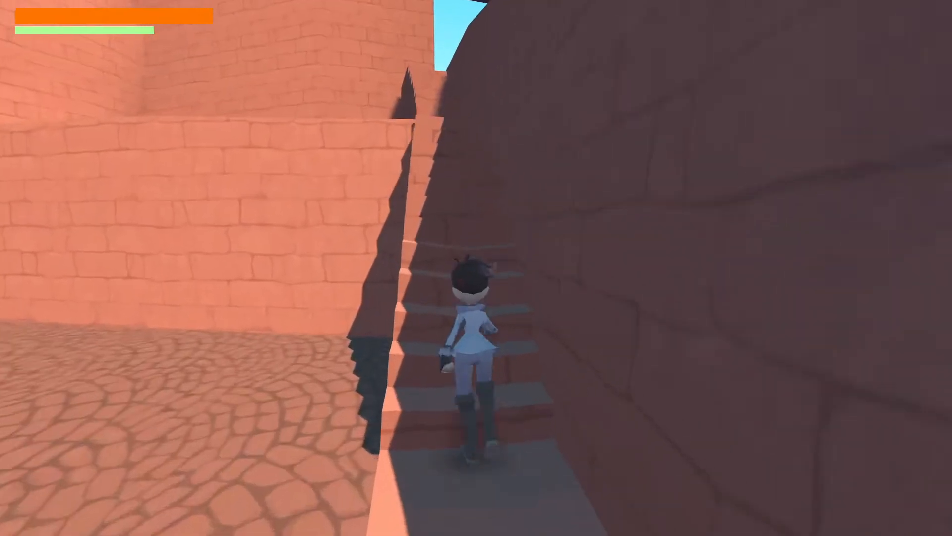
key("w")
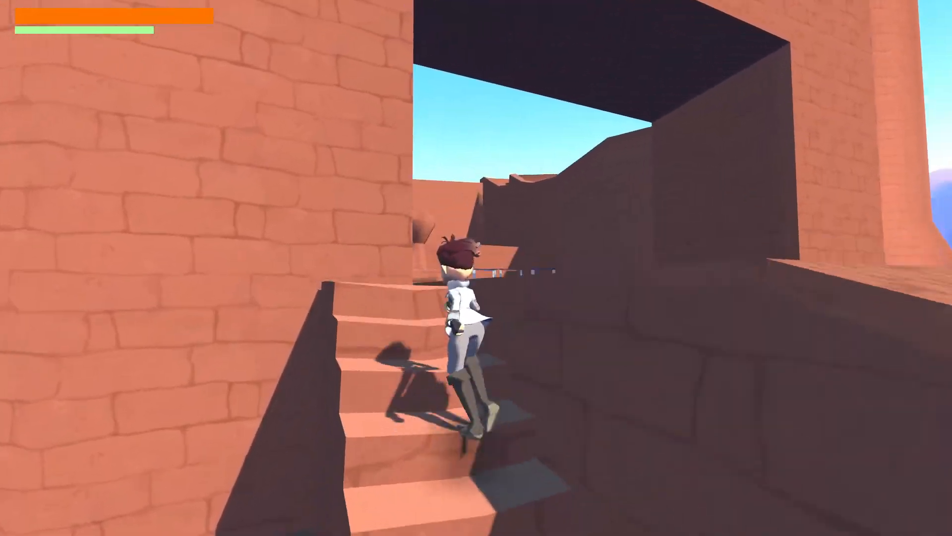
Run through the fortress stairs and paved terraces, and save and quit the running game
key("w")
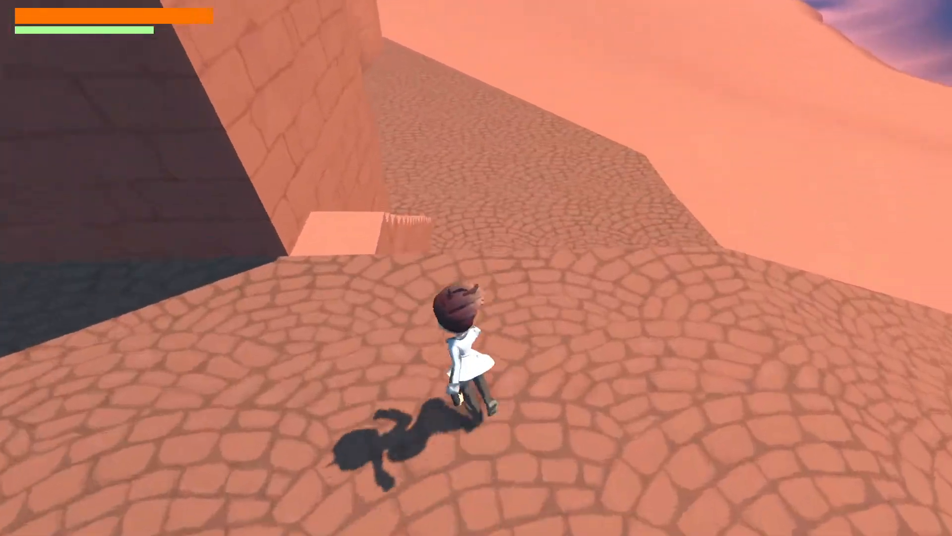
key("w")
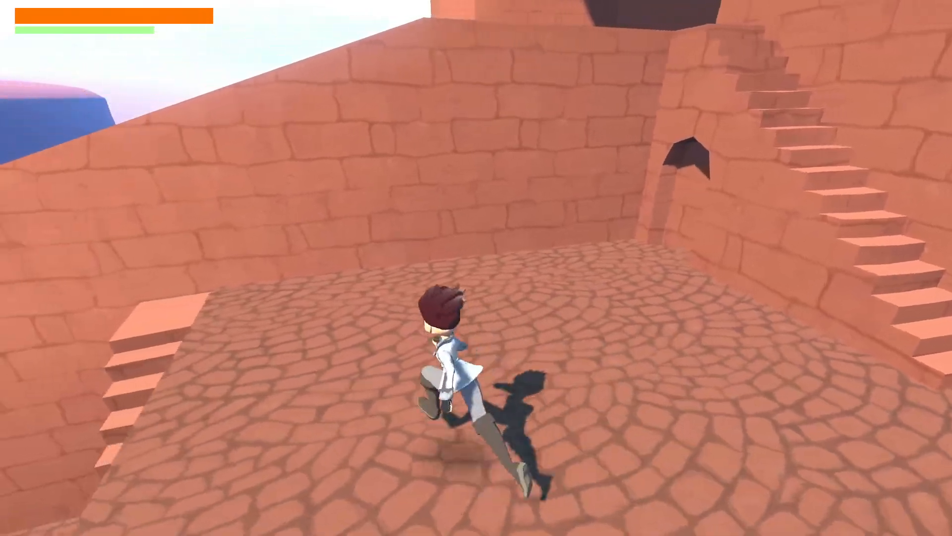
key("w")
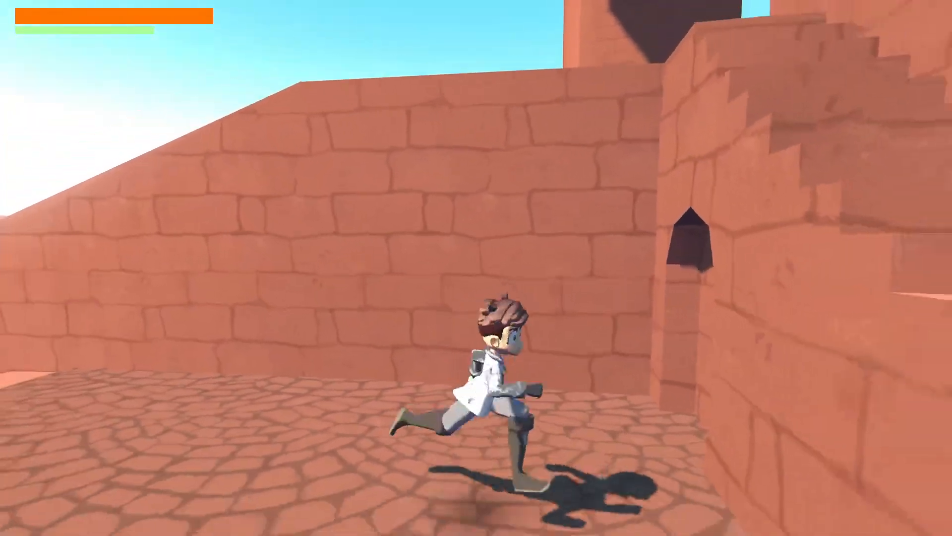
key("Escape")
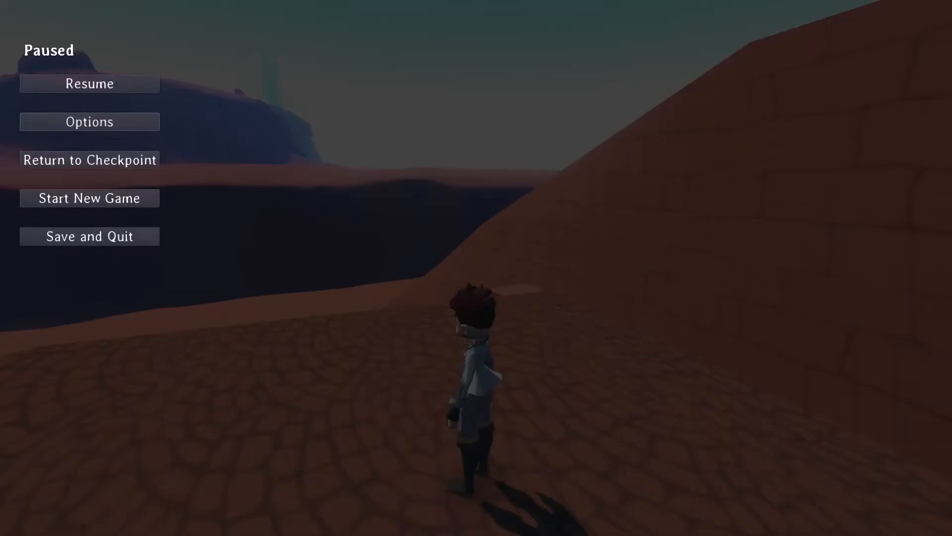
left_click(89, 236)
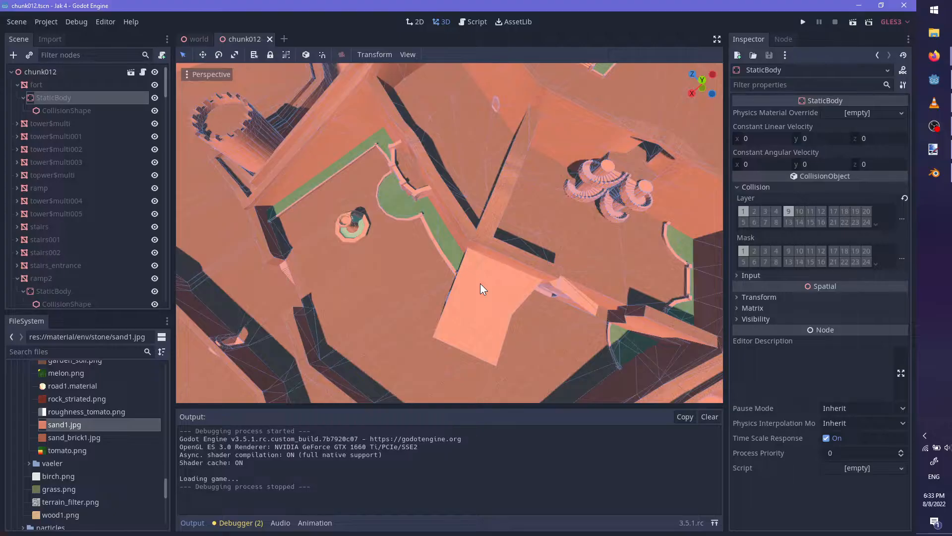
Switch to Blender, turn off X-ray display, and open the ramp-col mesh beside the towers for editing
left_click(938, 175)
scroll(298, 303, "down", 6)
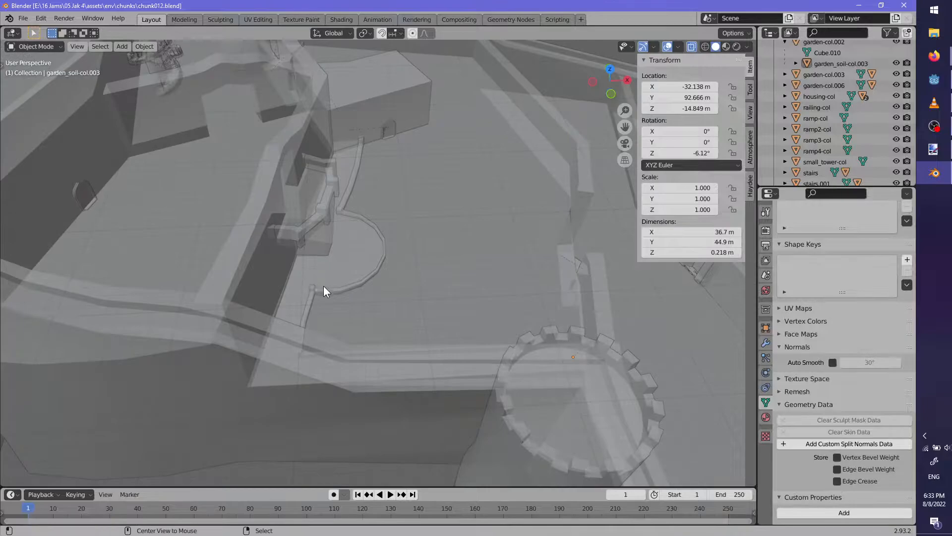
key("alt+z")
mouse_move(335, 288)
middle_mouse_down()
mouse_move(382, 305)
mouse_move(281, 307)
mouse_move(390, 275)
mouse_move(347, 283)
middle_mouse_up()
scroll(281, 306, "down", 6)
middle_click_drag(377, 293, 451, 295, "shift")
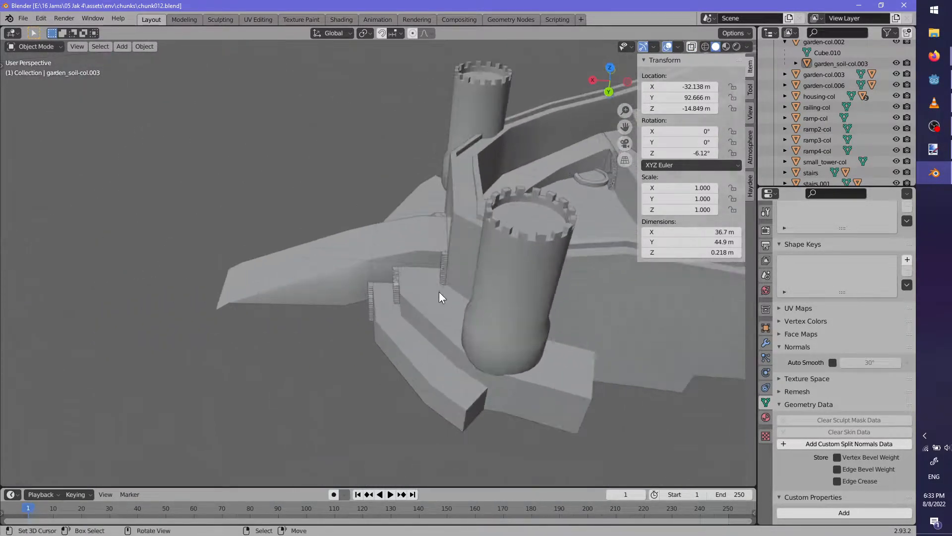
left_click(417, 259)
key("Tab")
Add eight centred loop cuts across the ramp's flat upper end, next to the stairs
middle_click_drag(418, 258, 405, 278)
scroll(405, 311, "up", 4)
middle_click_drag(466, 260, 420, 268, "shift")
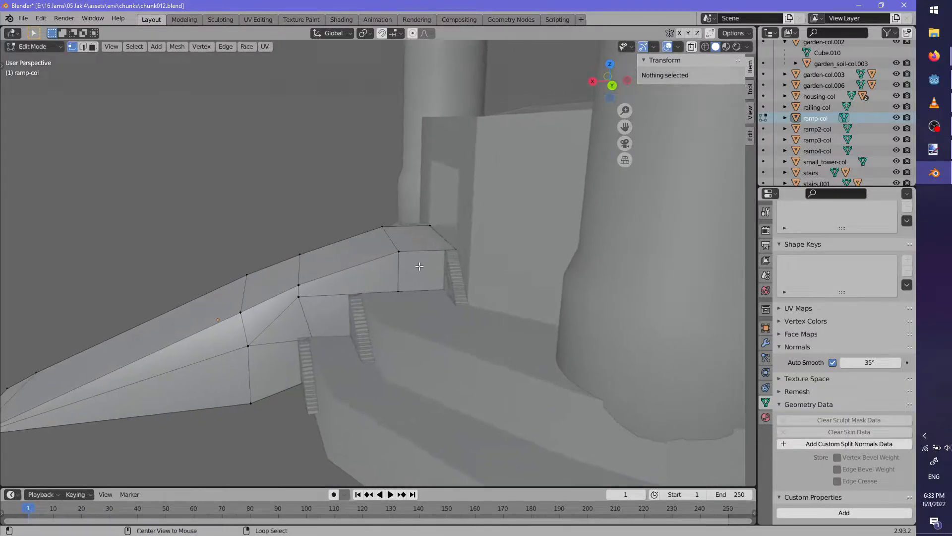
scroll(421, 268, "up", 5)
middle_click_drag(395, 304, 379, 238)
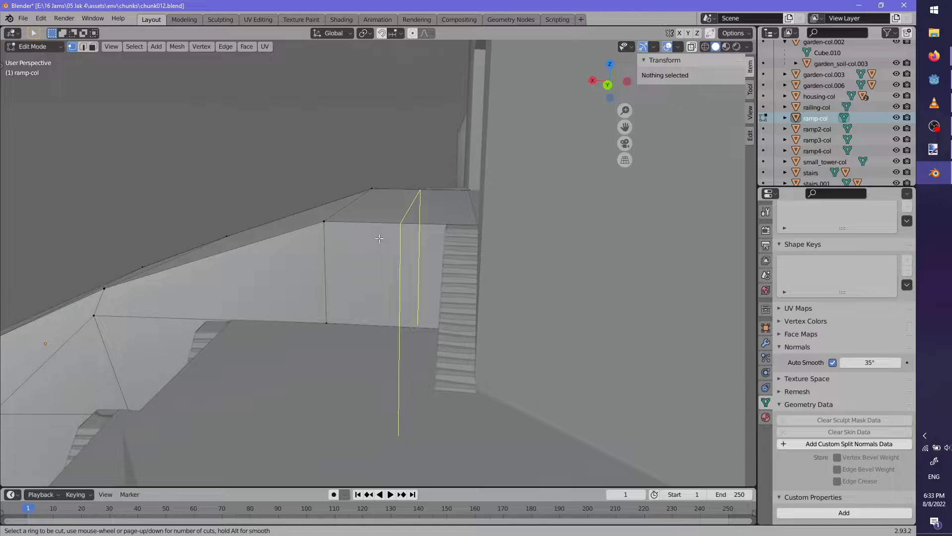
scroll(378, 238, "up", 7)
left_click(379, 239)
right_click(379, 238)
Delete the underside faces along the ramp's newly subdivided end section
middle_click_drag(378, 238, 362, 230)
left_click(92, 46)
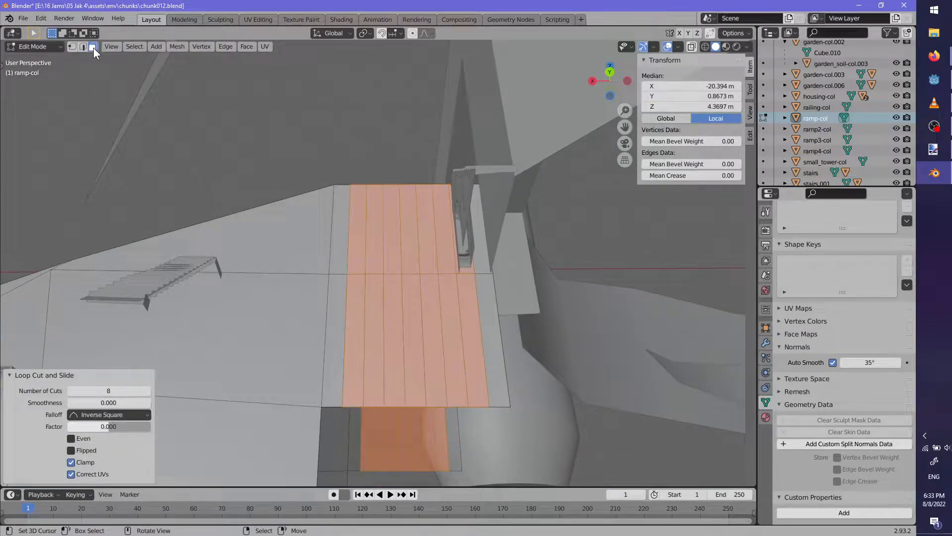
left_click(348, 334)
left_click(485, 357, "ctrl")
left_click(357, 449, "shift")
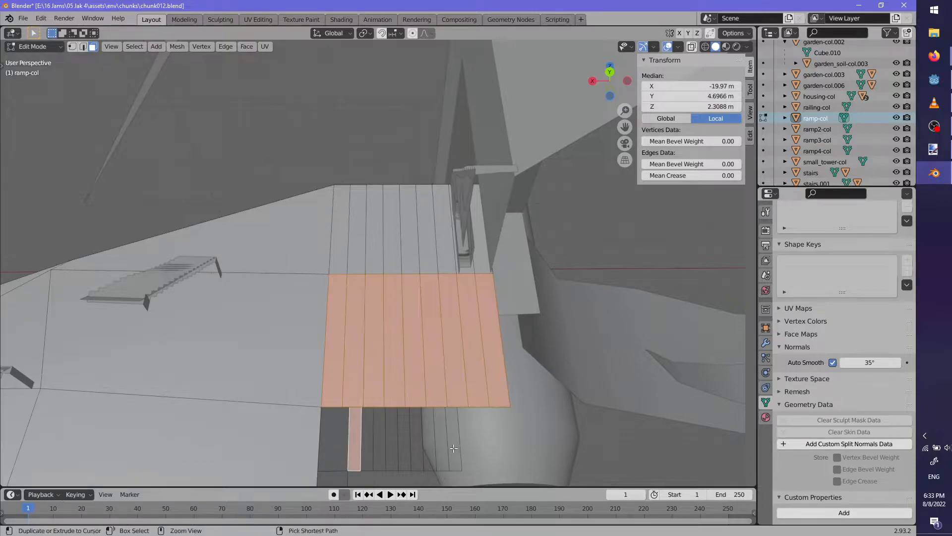
left_click(456, 448, "ctrl")
middle_click_drag(456, 448, 415, 355)
key("x")
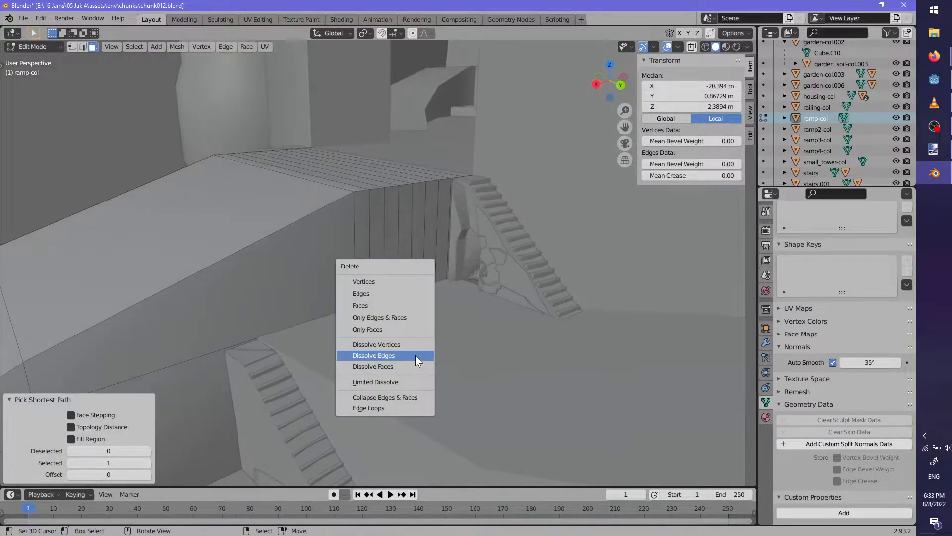
left_click(382, 305)
Move the lower edges of both side walls of the subdivided ramp section vertically along Z
middle_click_drag(382, 306, 143, 90)
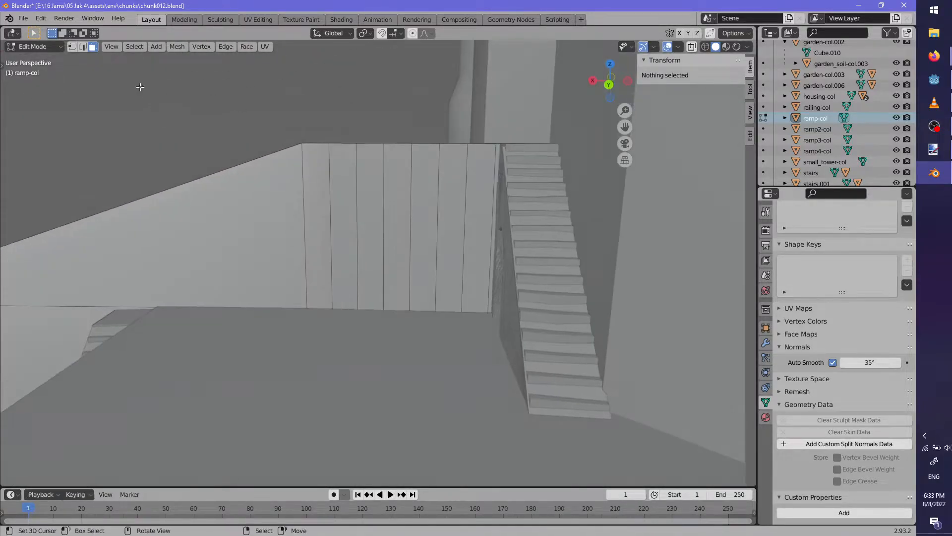
left_click(274, 250, "alt")
middle_click_drag(274, 251, 323, 277)
key("g")
key("z")
left_click(427, 349)
left_click(480, 350, "alt")
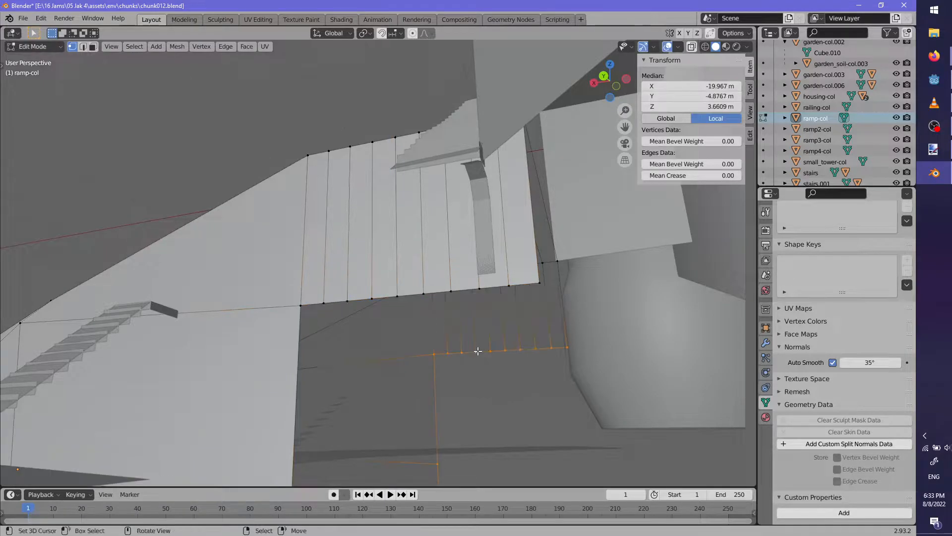
key("g")
key("z")
left_click(478, 356)
middle_click_drag(478, 356, 414, 373)
left_click(392, 367)
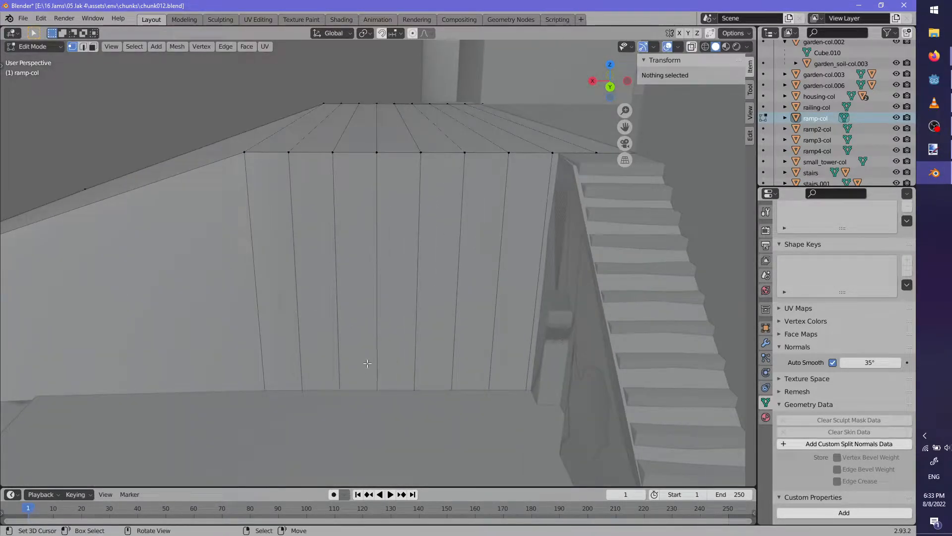
Knife-cut a three-panel arched doorway into the ramp's side wall and delete the faces inside the outline
key("k")
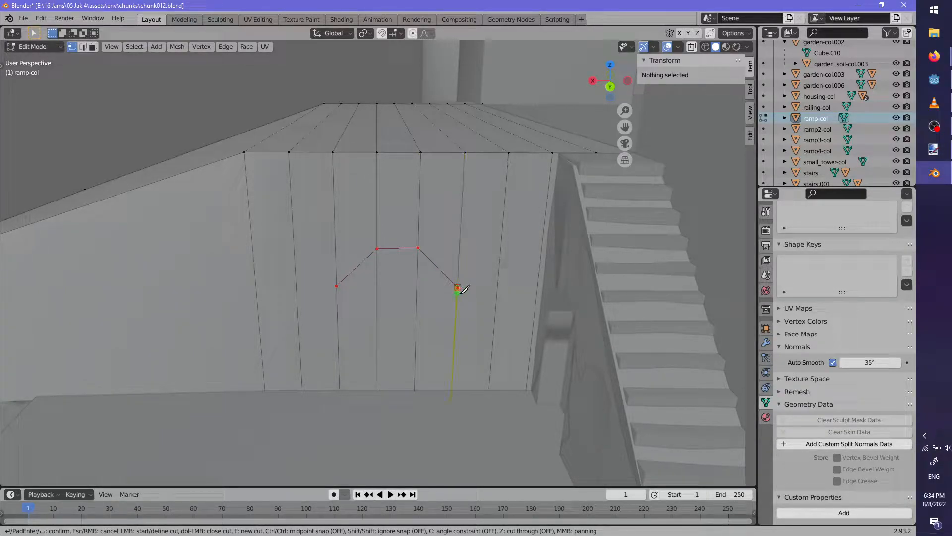
key("Return")
middle_click_drag(457, 291, 135, 63)
left_click(92, 46)
left_click(356, 323)
left_click(396, 322, "shift")
left_click(436, 322, "shift")
middle_click_drag(437, 322, 465, 331)
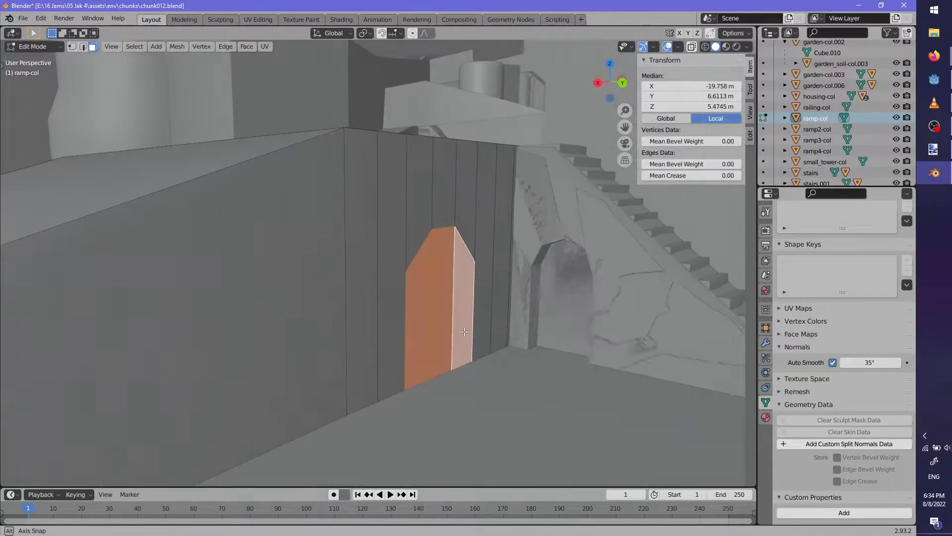
key("x")
middle_click_drag(436, 331, 446, 298)
Leave the ramp mesh and hide stairs_entrance-colonly and the visible staircase covering the ramp's other side
key("Tab")
right_click(275, 310)
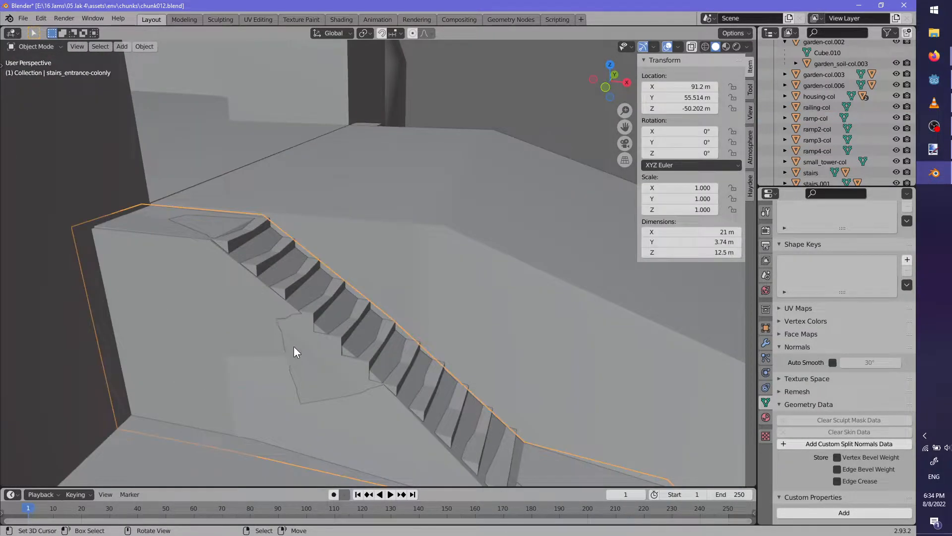
key("h")
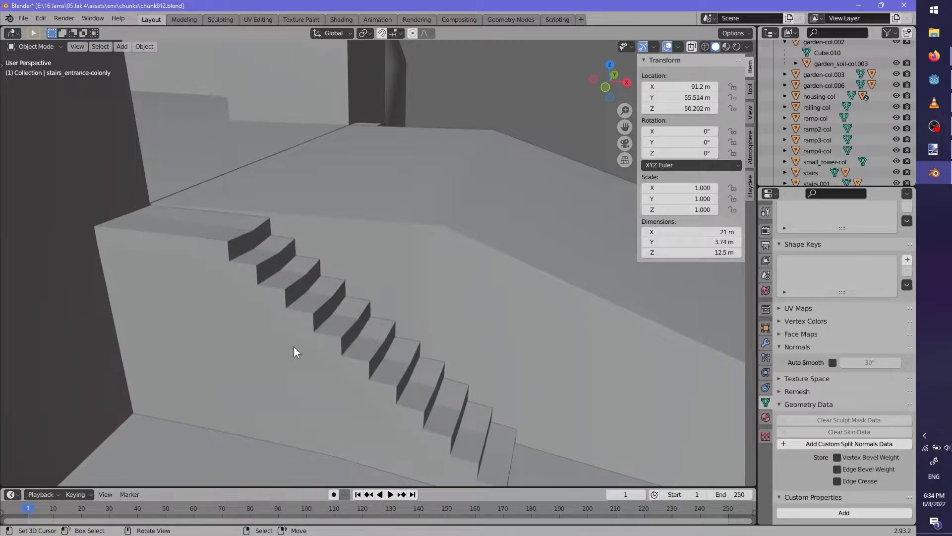
right_click(293, 347)
key("h")
middle_click_drag(308, 339, 331, 358)
Knife-cut a matching three-panel arch into the ramp's opposite wall and delete the faces inside it
right_click(344, 320)
key("Tab")
key("k")
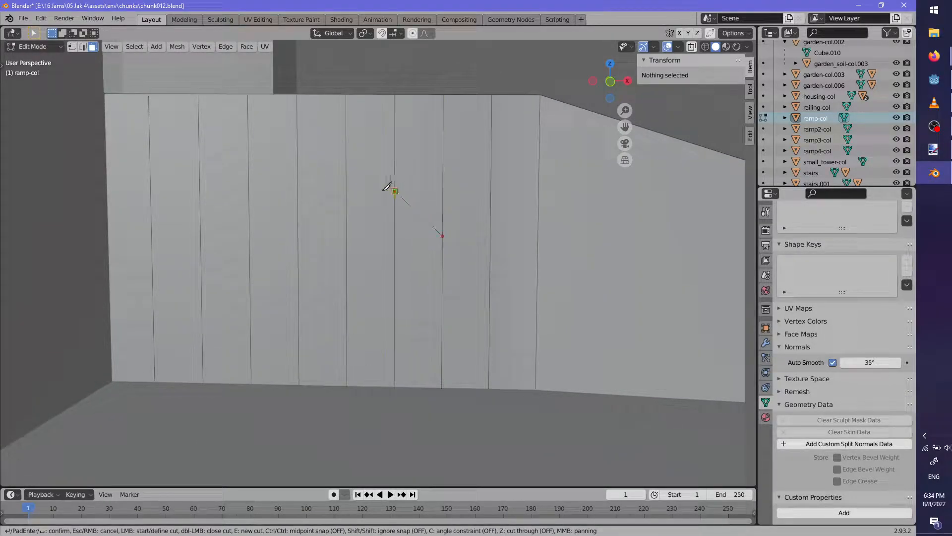
left_click(301, 224)
scroll(481, 322, "down", 5)
key("Return")
scroll(421, 304, "up", 3)
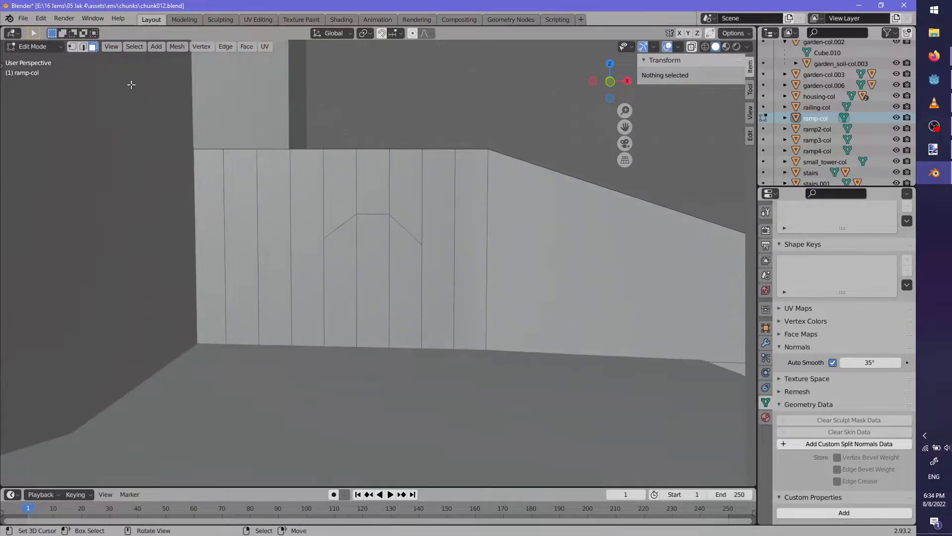
left_click(347, 278)
left_click(373, 278, "shift")
left_click(405, 278, "shift")
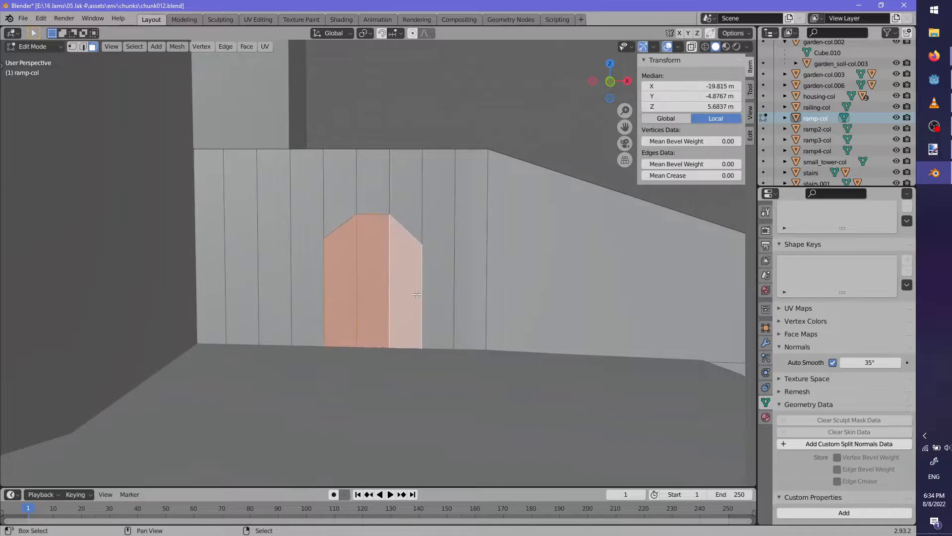
key("x")
left_click(373, 292)
Fill faces between the edges of the two arches to form the passage's ceiling and sides
mouse_move(409, 300)
middle_mouse_down()
mouse_move(420, 293)
mouse_move(410, 288)
middle_mouse_up()
left_click(83, 49)
left_click(372, 234)
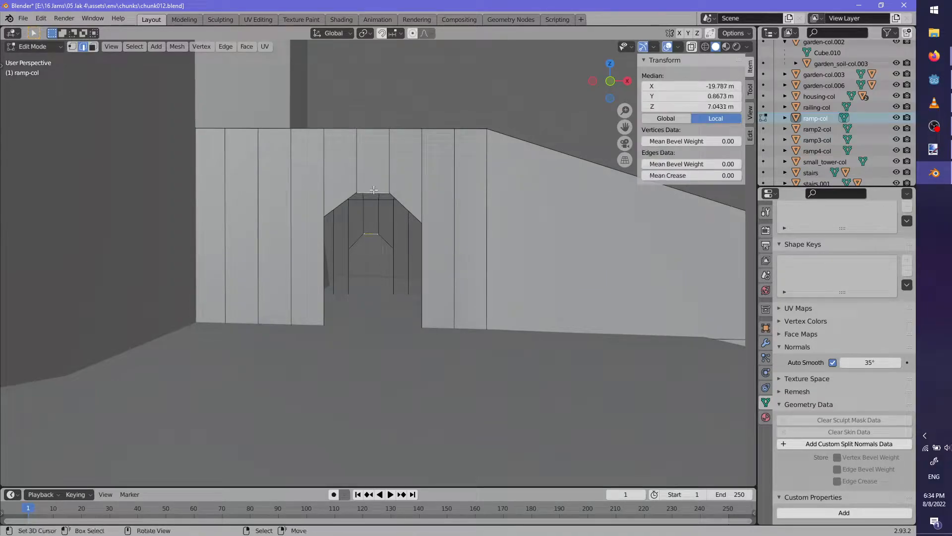
left_click(381, 209)
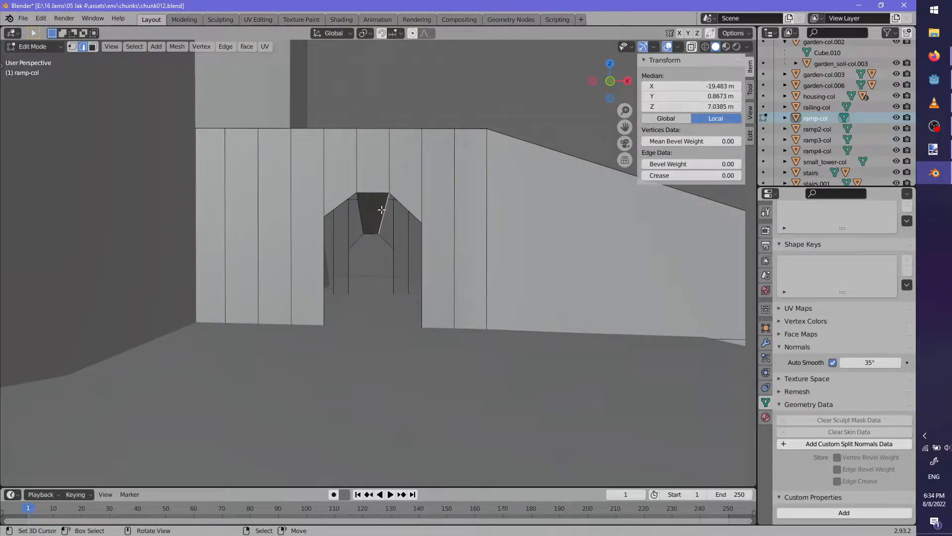
right_click(355, 212)
key("f")
key("f")
Reveal the hidden staircase objects, turn on X-ray display, and reopen the ramp mesh for editing
middle_click_drag(388, 240, 397, 257)
key("alt+a")
key("Tab")
scroll(419, 289, "down", 2)
middle_click_drag(420, 290, 531, 210)
key("alt+h")
key("alt+z")
key("Tab")
left_click(492, 267, "alt")
key("g")
key("shift+z")
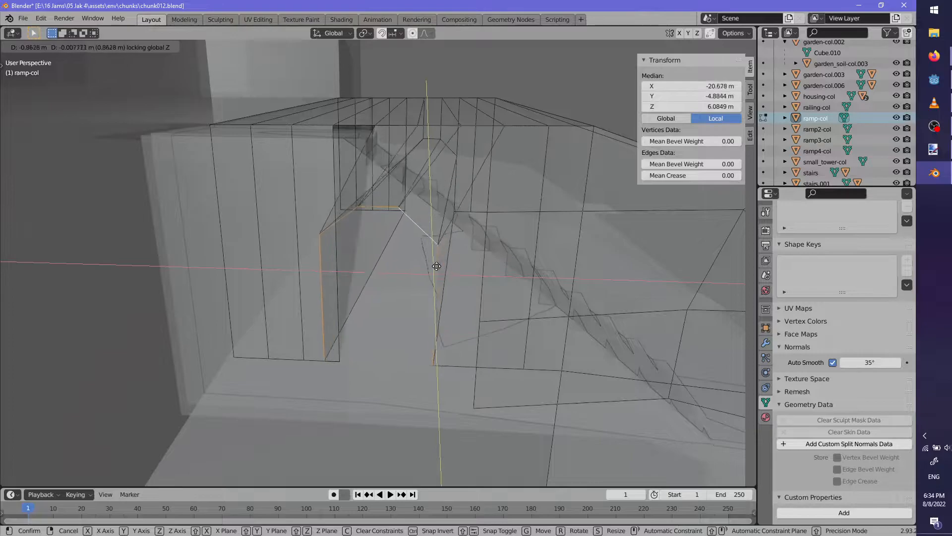
left_click(443, 266)
Dissolve the three surplus edge loops between the archway and the ramp's end
left_click(335, 195, "alt")
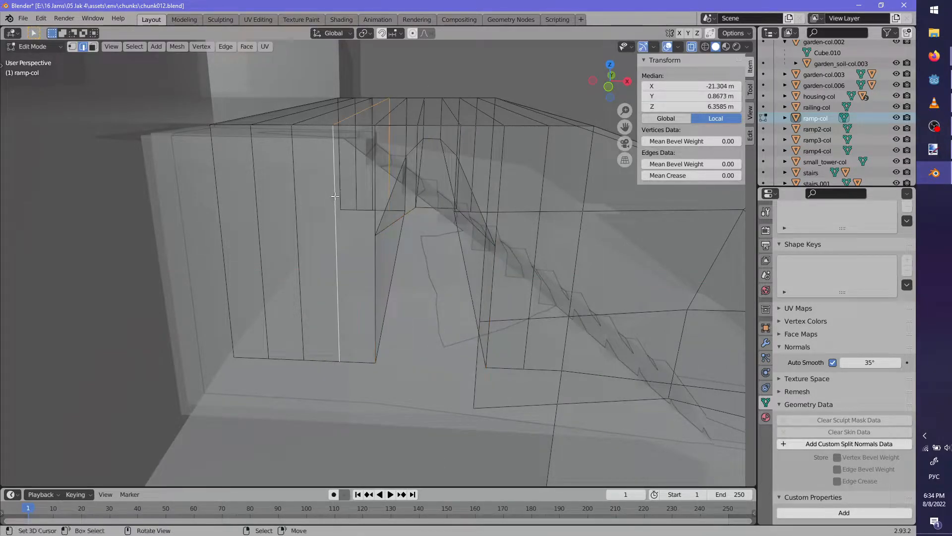
key("x")
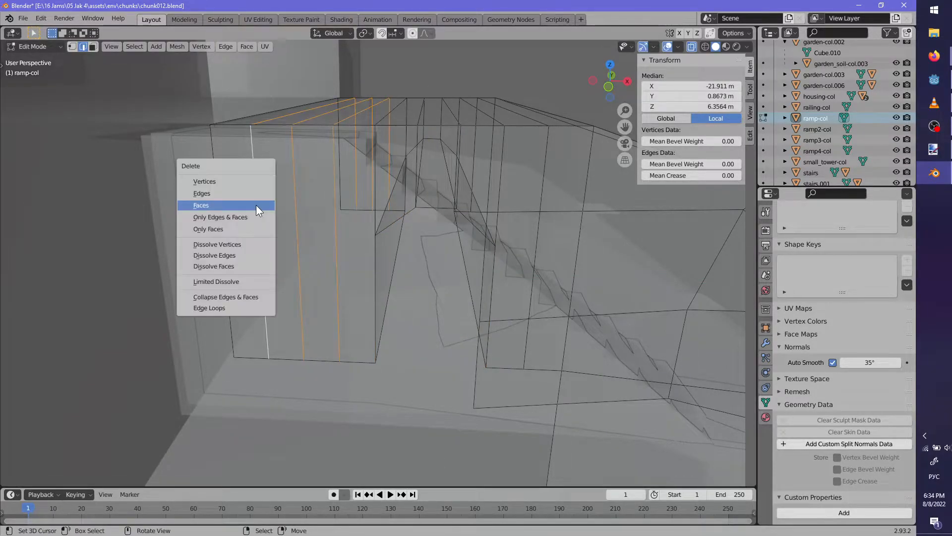
left_click(251, 254)
Select the archway's passage faces together with the edge loops surrounding them on the ramp
left_click(387, 283, "alt")
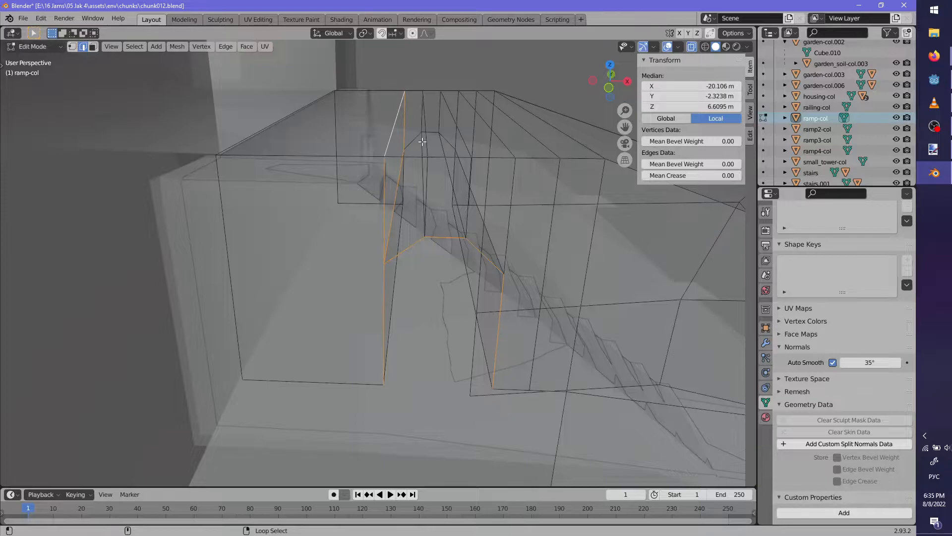
middle_click_drag(462, 147, 585, 257)
left_click(364, 237, "alt")
key("g")
key("g")
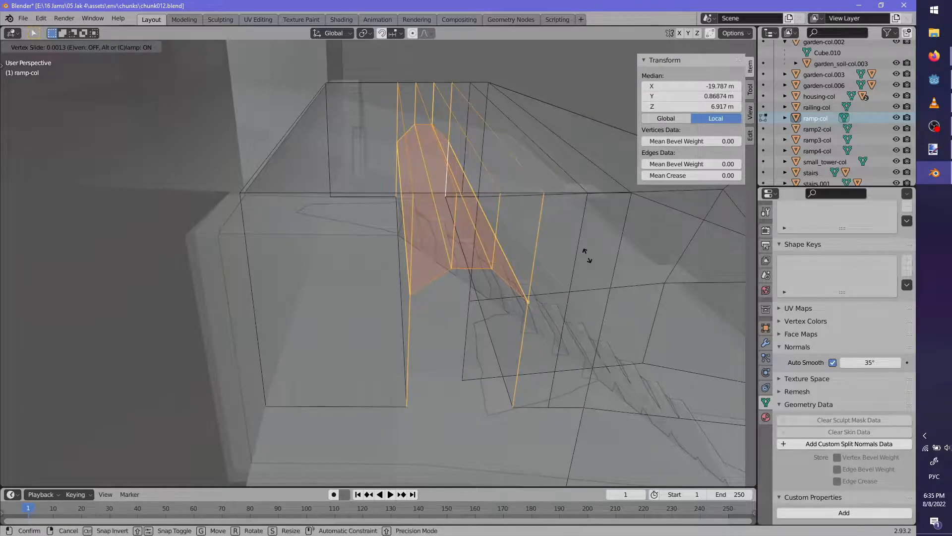
right_click(587, 256)
key("g")
key("shift+z")
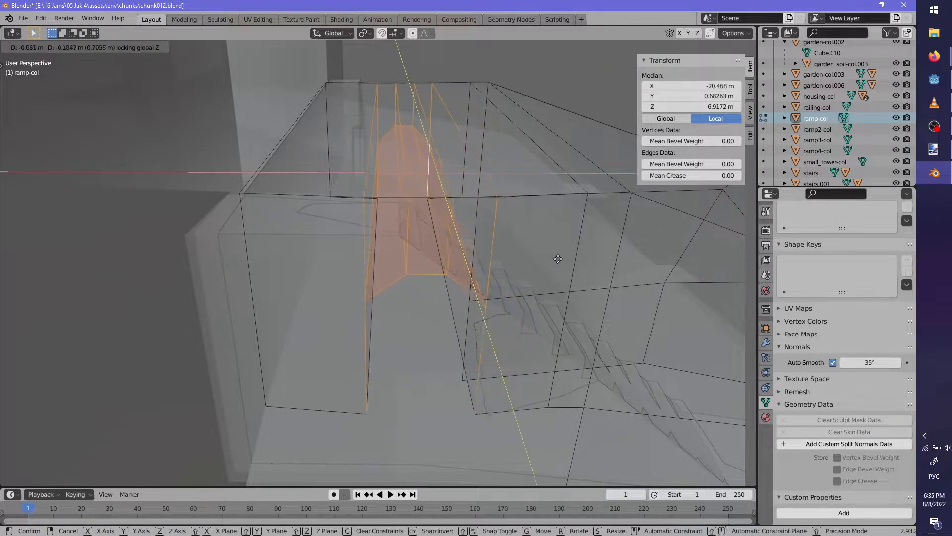
right_click(536, 253)
Shift the selected archway geometry along the ramp's local X axis and finish editing the ramp mesh
middle_click_drag(535, 252, 350, 305)
key("g")
key("x")
key("x")
left_click(478, 330)
key("g")
key("x")
key("x")
left_click(400, 296)
scroll(424, 276, "up", 2)
key("alt+a")
key("Tab")
Delete the separate stairs_entrance-colonly collision object that overlaps the entrance stairs
left_click(417, 243)
key("Tab")
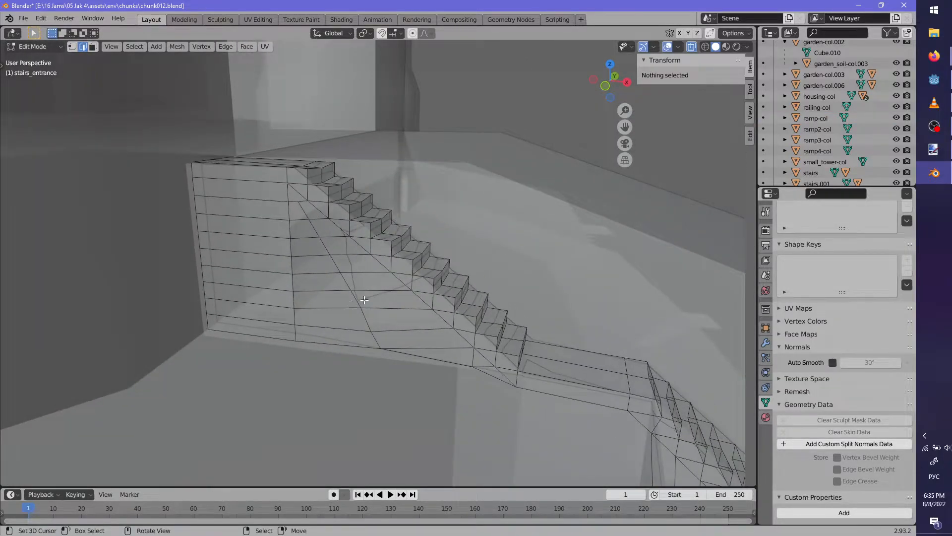
left_click(369, 296)
key("Tab")
left_click(410, 270)
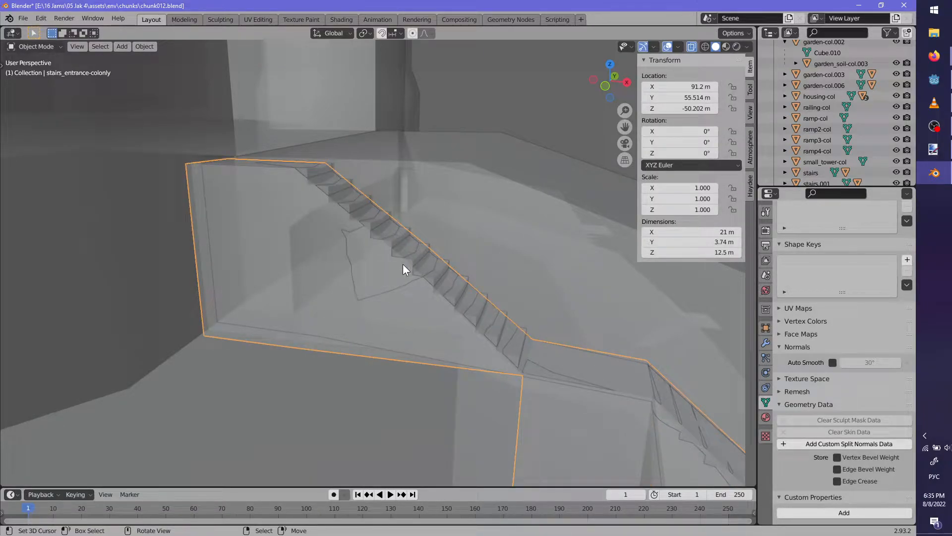
key("Delete")
left_click(403, 272)
Add one vertical loop cut with slide factor 0.380 through the stairs_entrance landing and show it in front view
left_click(396, 313)
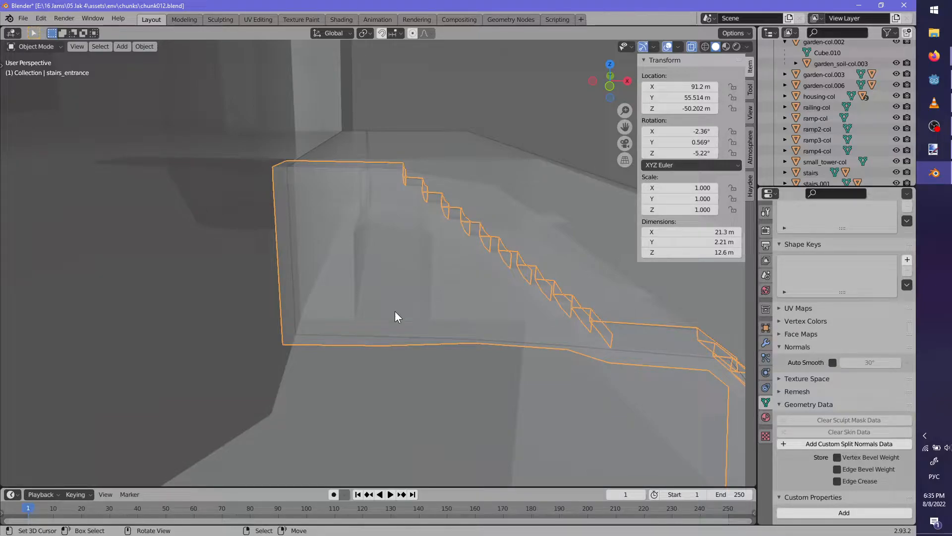
key("Tab")
middle_click_drag(421, 292, 321, 146)
key("ctrl+r")
left_click(341, 147)
left_click(340, 150)
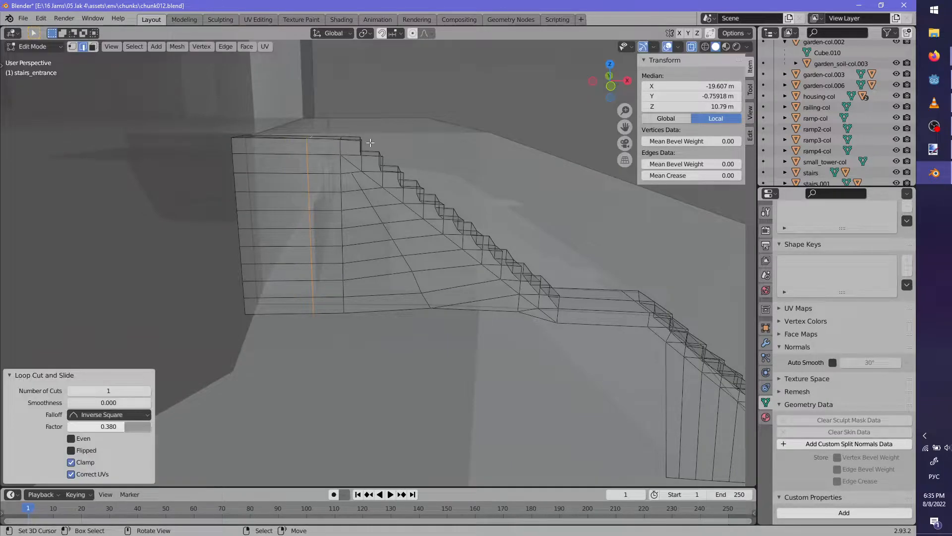
key("KP_1")
scroll(370, 143, "up", 8)
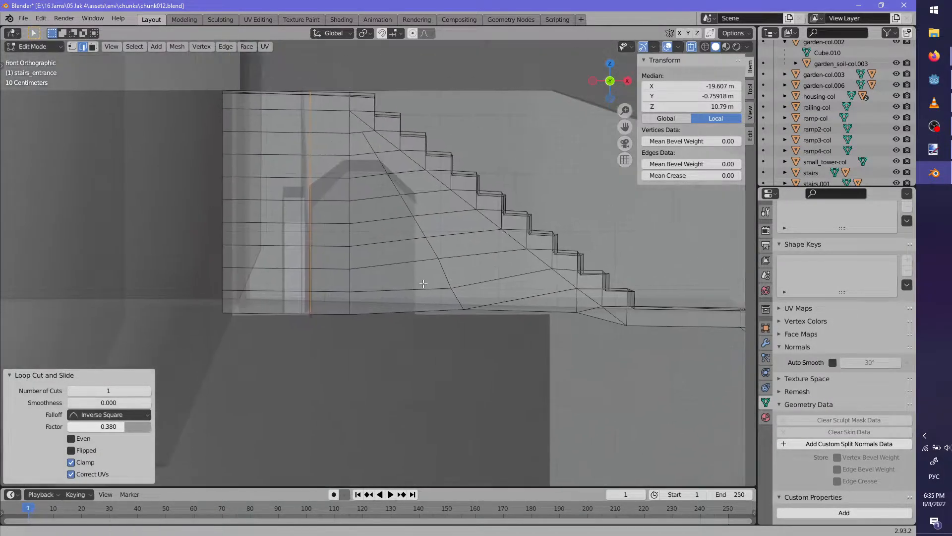
Select the diagonal edge path across the upper stairs' side wall and delete its vertices
scroll(441, 298, "down", 2)
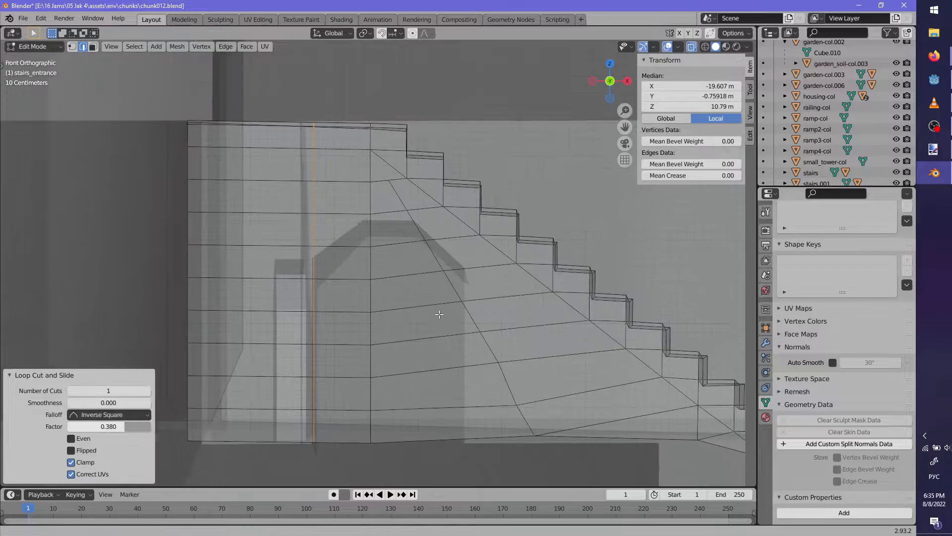
left_click(400, 204)
left_click(529, 420, "ctrl")
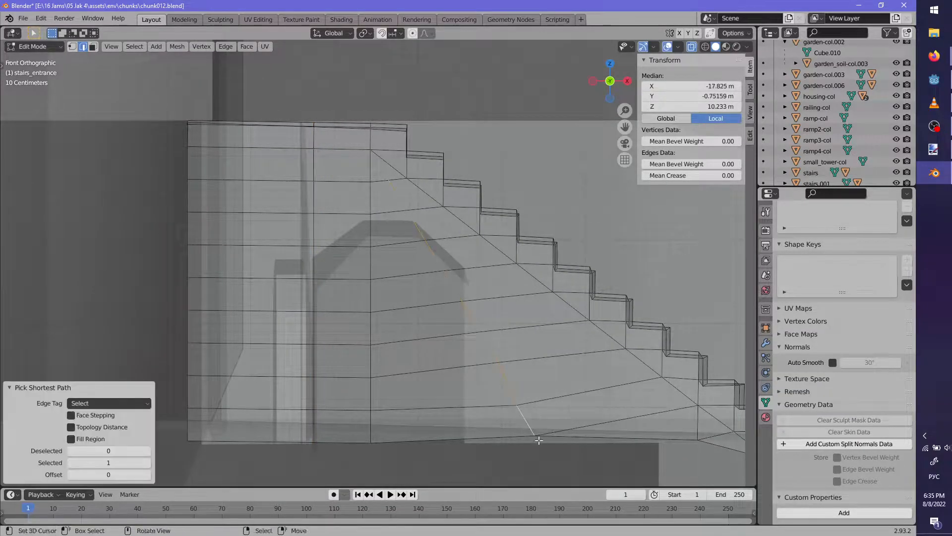
key("x")
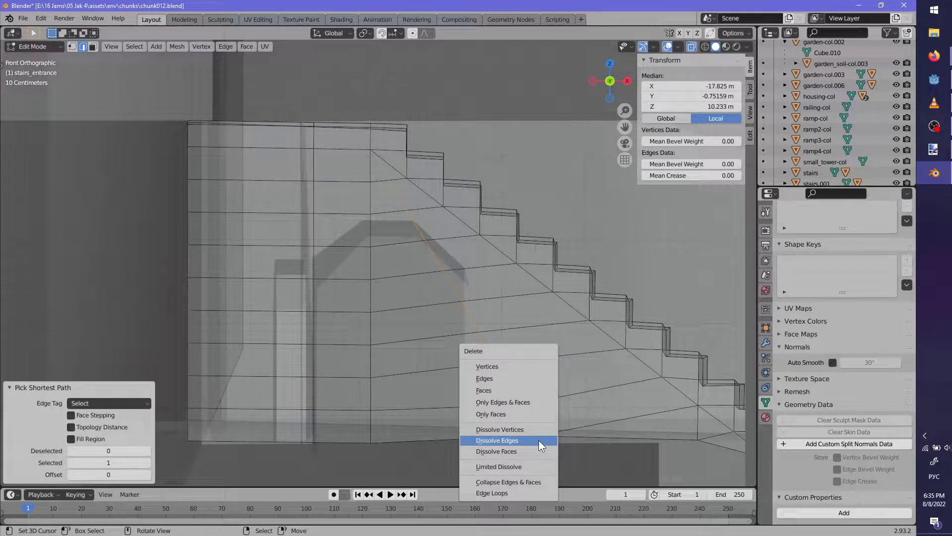
left_click(503, 365)
middle_click_drag(485, 342, 473, 341, "shift")
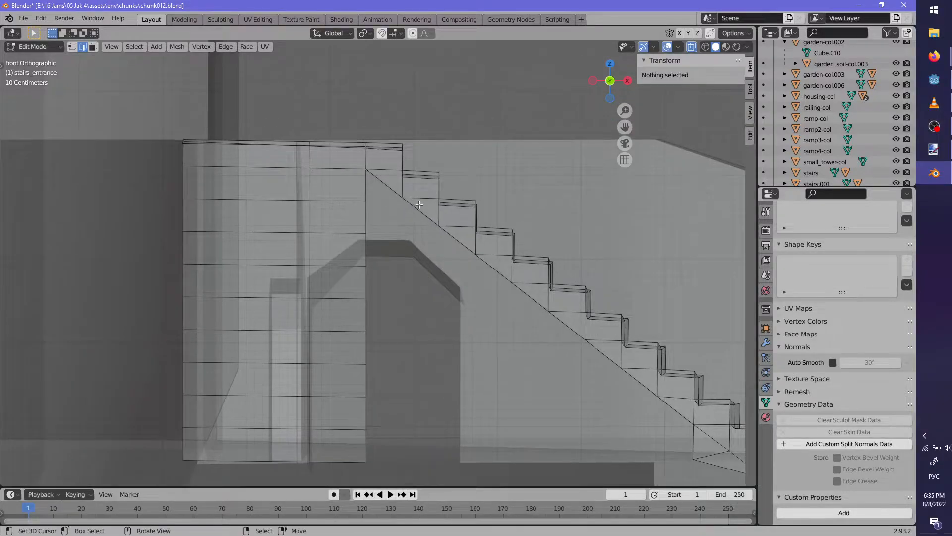
Extrude the sloped edge beneath the third step -2.6836 m along global Z and rotate its lower end -38.6° to level it
left_click(383, 187)
left_click(413, 204)
left_click(451, 233, "shift")
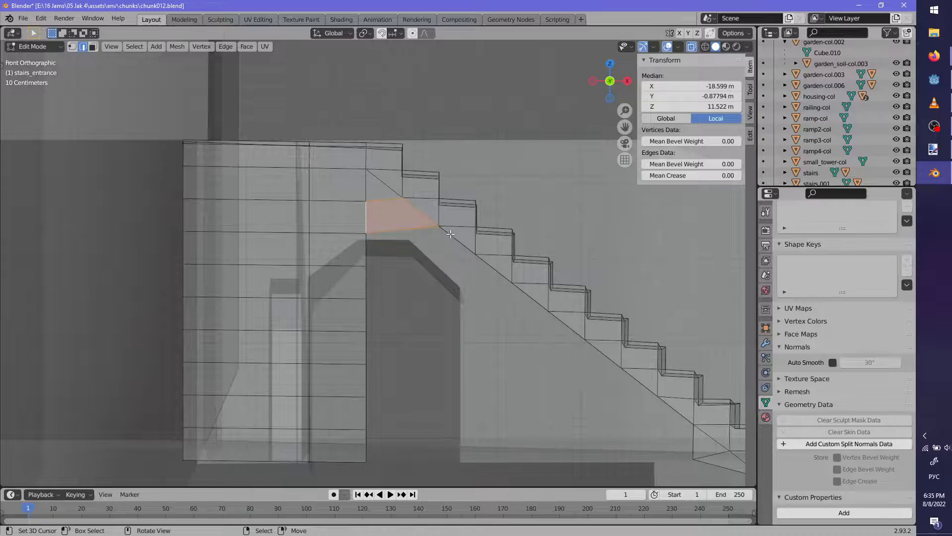
key("e")
key("z")
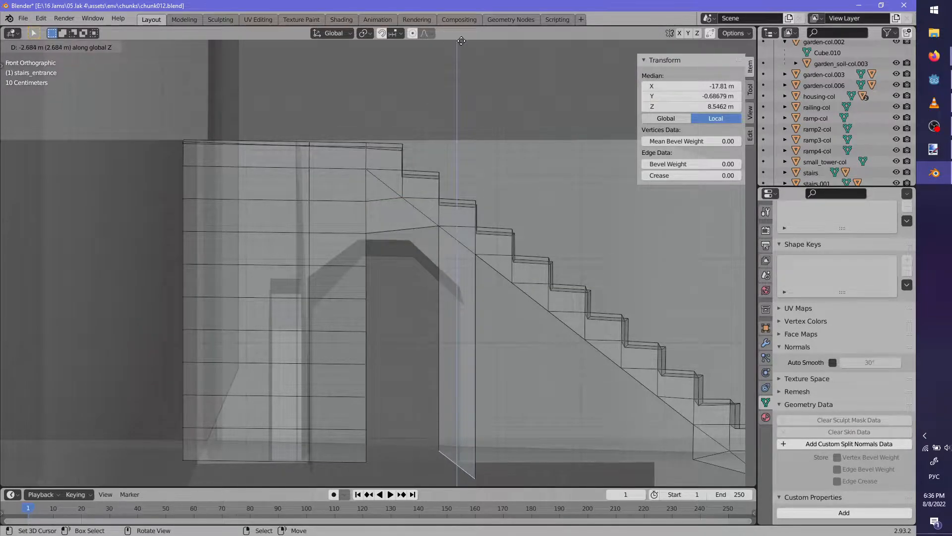
left_click(460, 43)
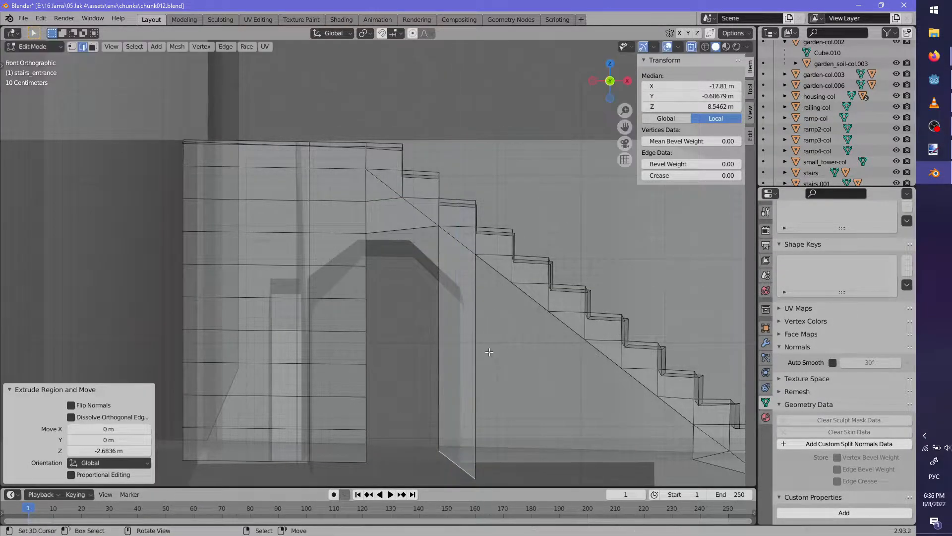
key("r")
left_click(509, 331)
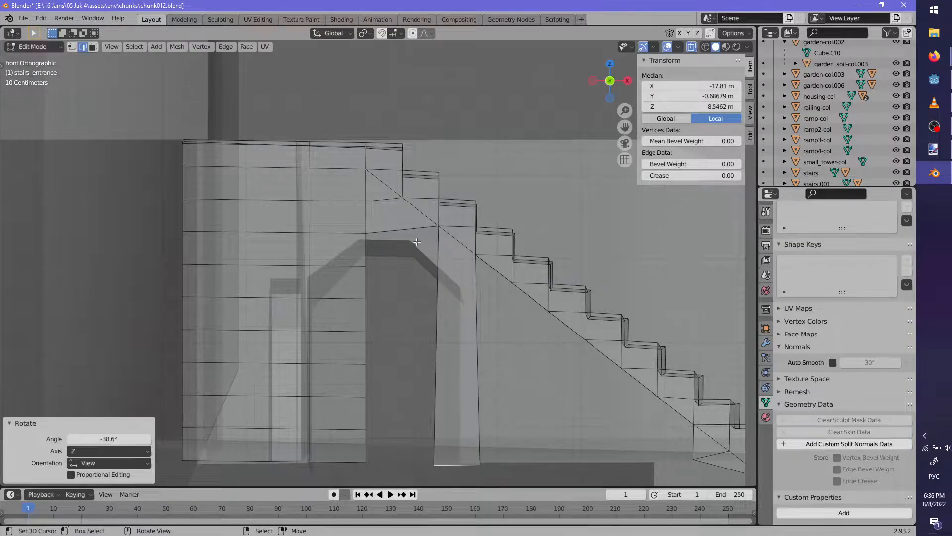
right_click(415, 231)
key("f")
key("ctrl+z")
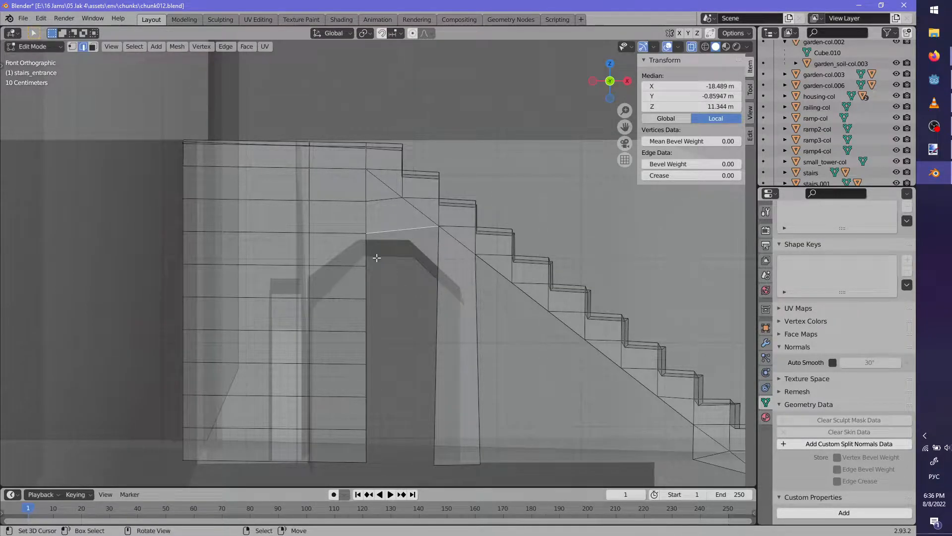
key("ctrl+r")
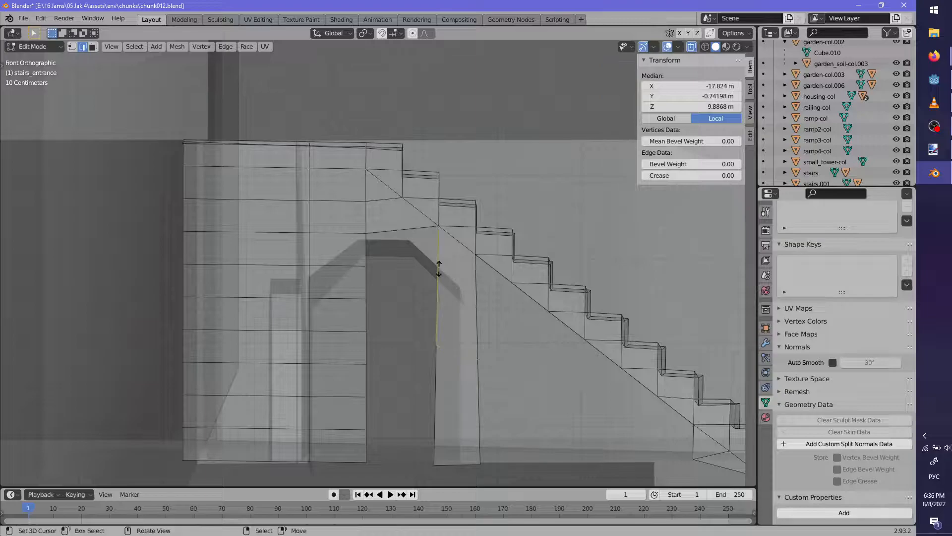
left_click(436, 267)
left_click(433, 323)
key("ctrl+z")
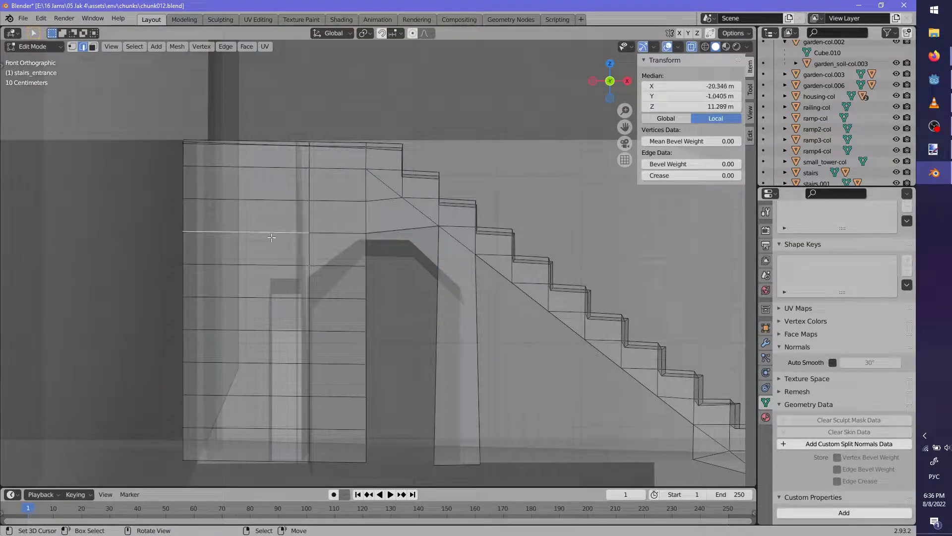
Select the six horizontal edge loops across the lower landing wall and dissolve them
left_click(279, 270, "alt")
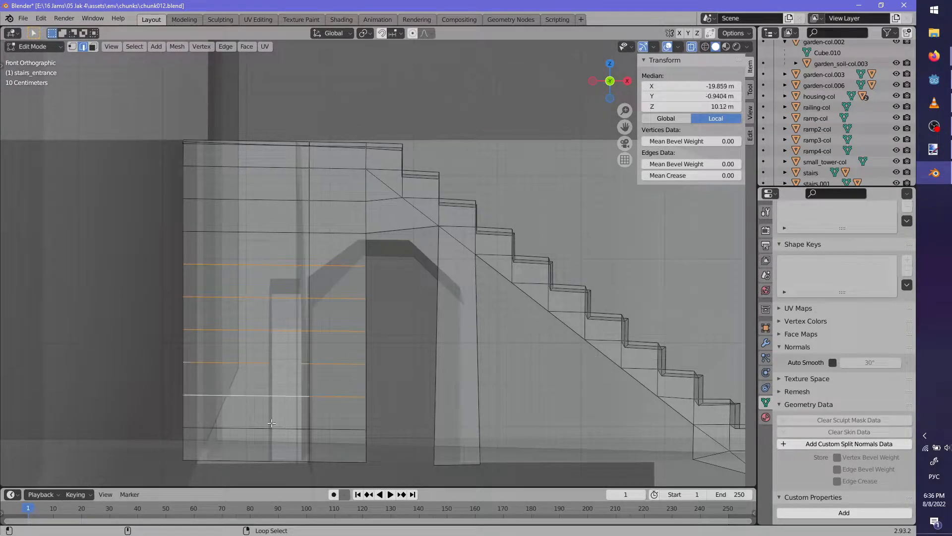
key("x")
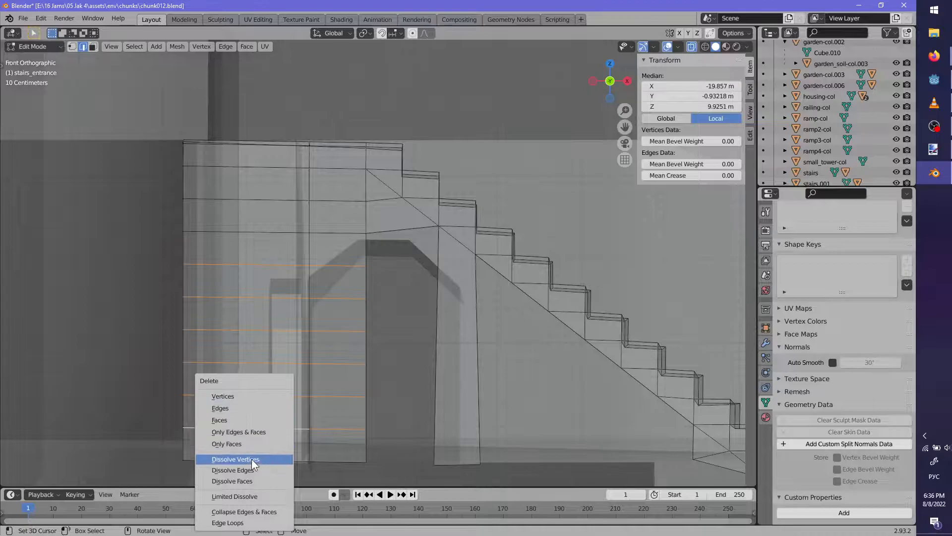
left_click(251, 471)
Fill the gap between the landing wall and the extruded strip, and fill the area below the steps with a fan of triangles
right_click(403, 262)
key("f")
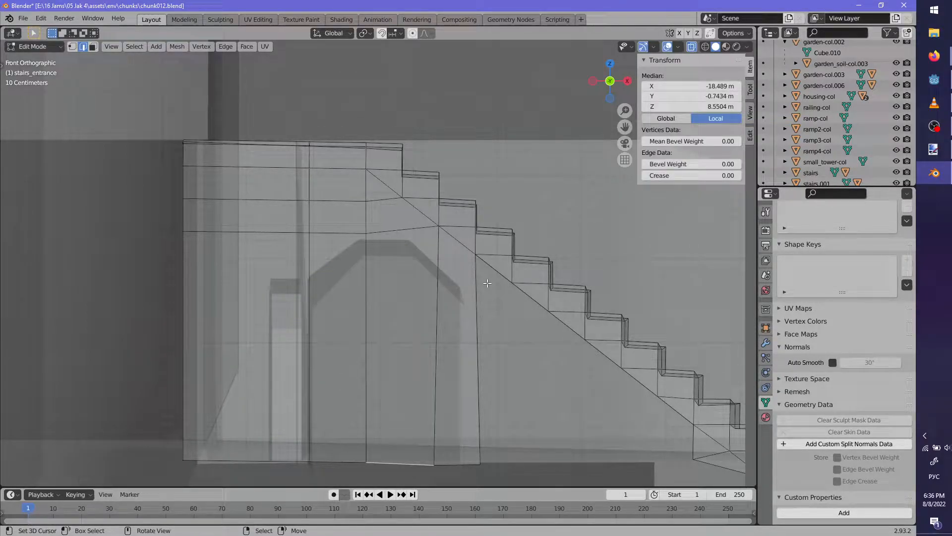
key("f")
key("f")
key("f")
key("f")
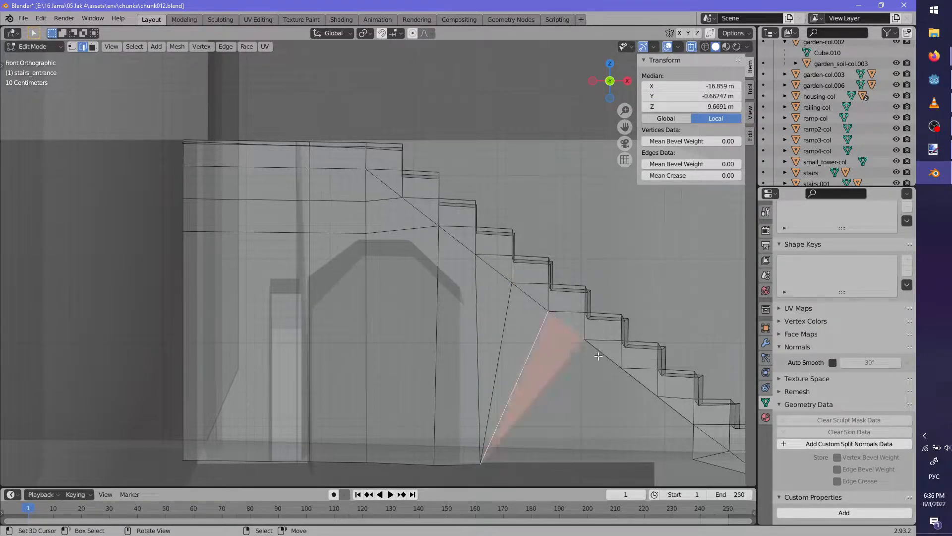
middle_click_drag(644, 384, 604, 355, "shift")
key("f")
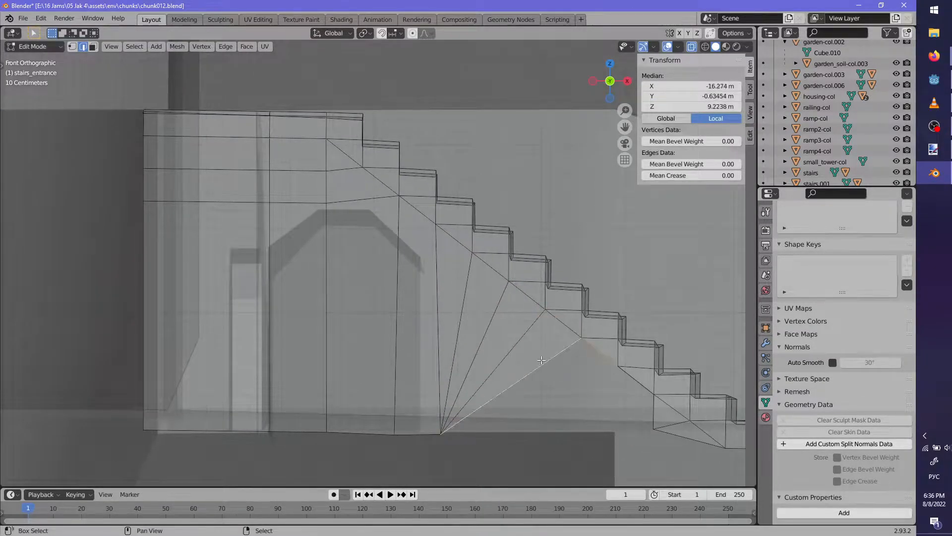
key("f")
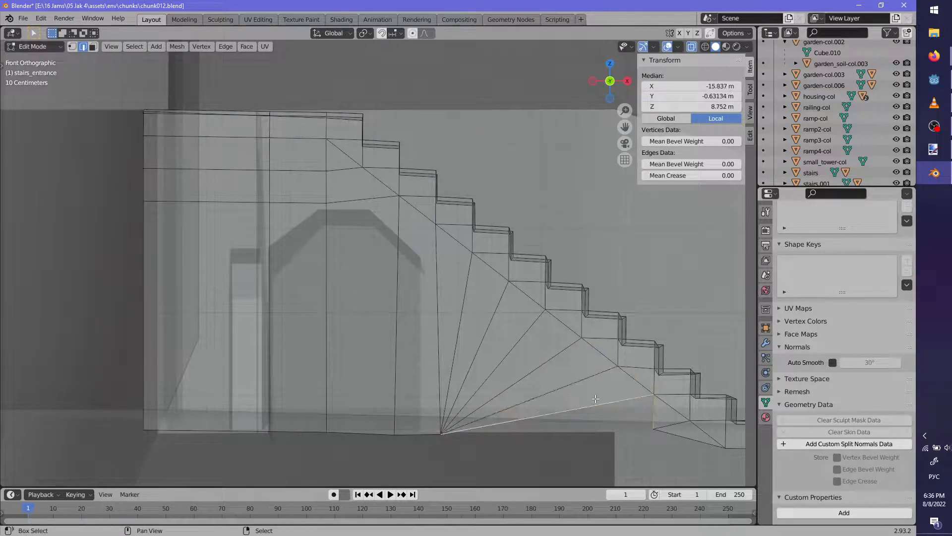
key("alt+a")
In front view, scale the edge above the archway opening by 0.618, move it toward the arch's flat top and rotate it 10.5°
middle_click_drag(650, 416, 592, 410)
scroll(592, 411, "down", 5)
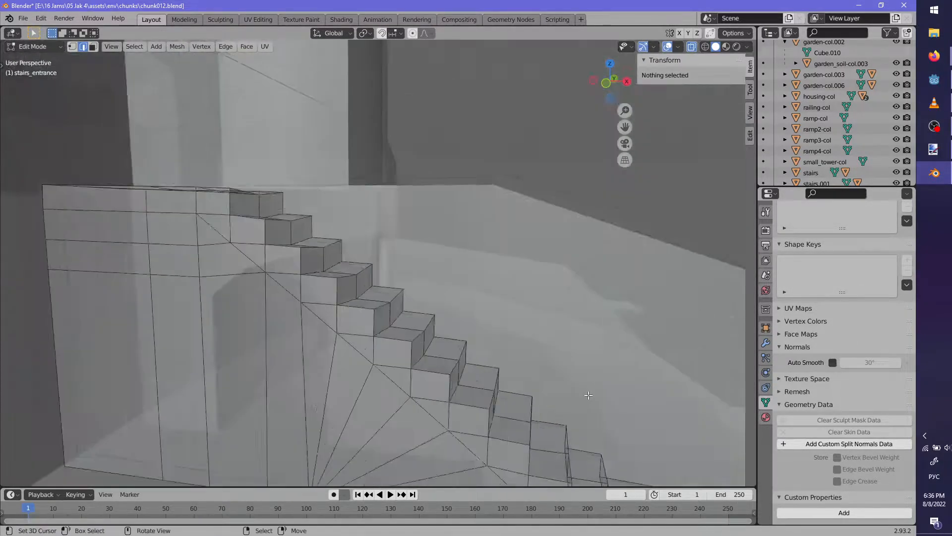
scroll(471, 355, "up", 2)
middle_click_drag(471, 355, 533, 354)
key("KP_1")
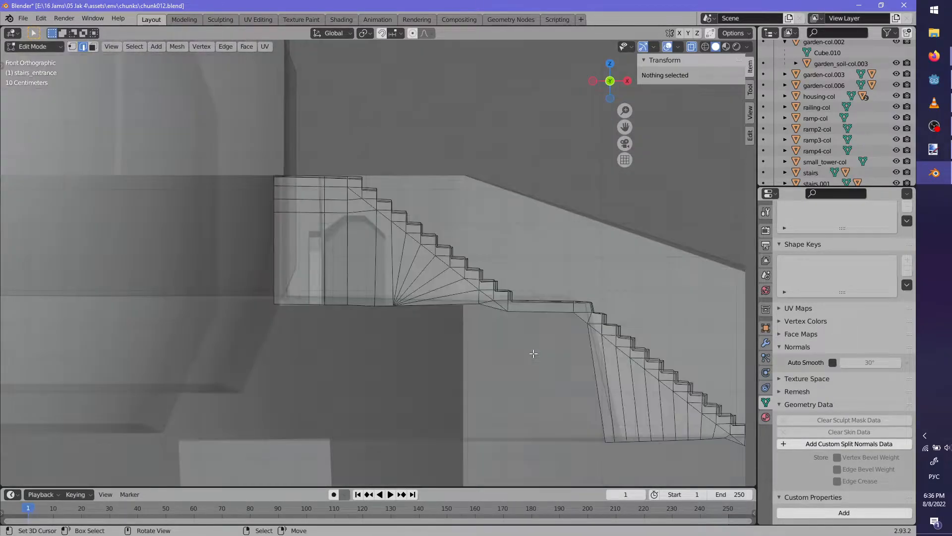
scroll(401, 231, "up", 4)
middle_click_drag(401, 231, 438, 285, "shift")
scroll(437, 286, "up", 2)
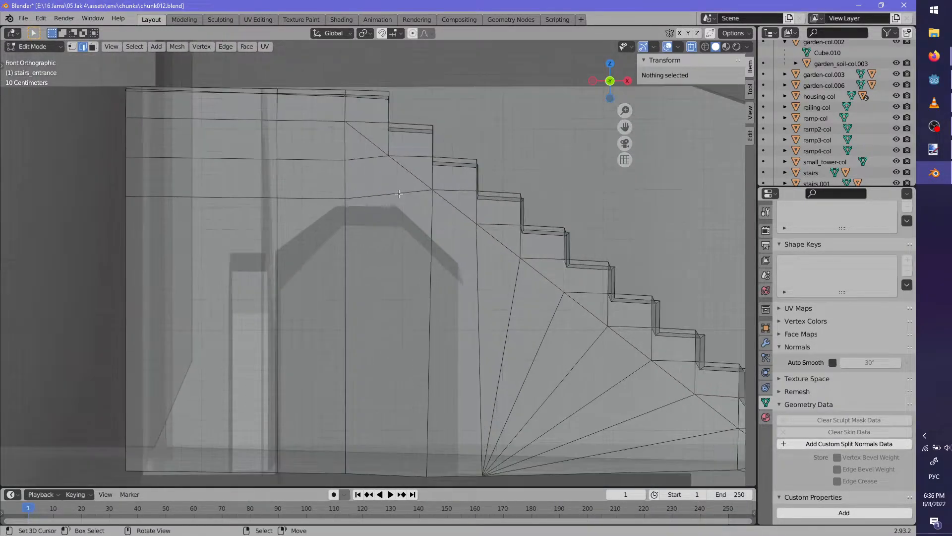
right_click(389, 197)
key("s")
left_click(456, 215)
key("g")
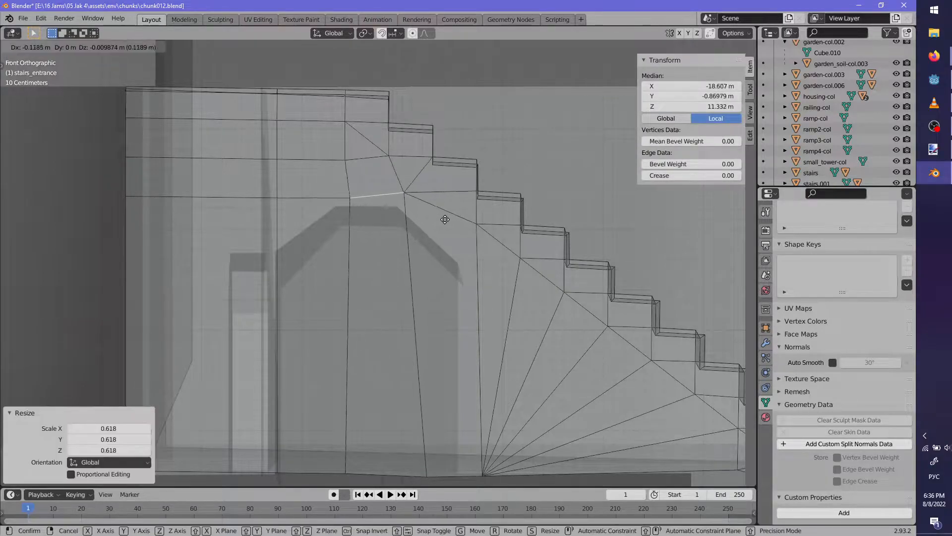
left_click(441, 219)
key("r")
left_click(471, 251)
Fine-tune the position, size and rotation of that edge, including a -4.4° turn, to match the arch's flat top
key("g")
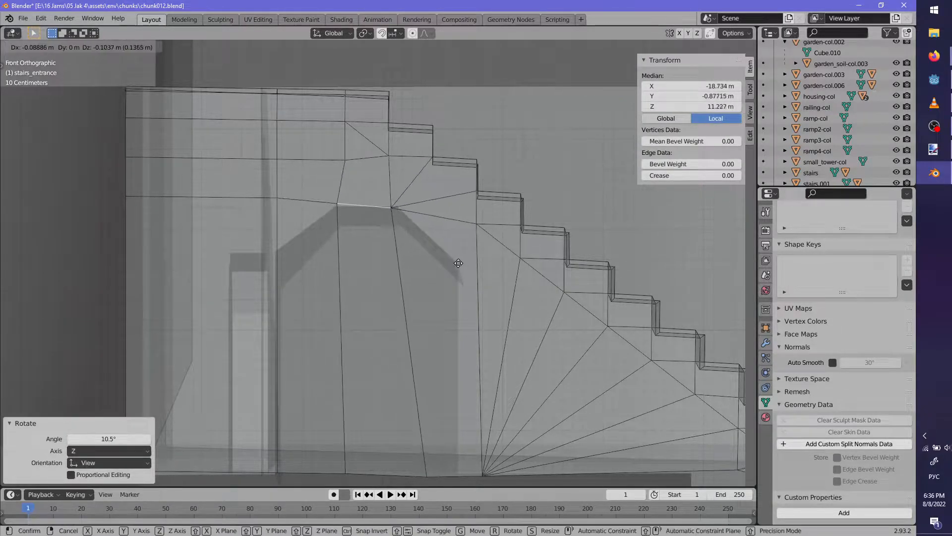
left_click(459, 261)
key("s")
left_click(467, 258)
key("r")
left_click(485, 242)
key("g")
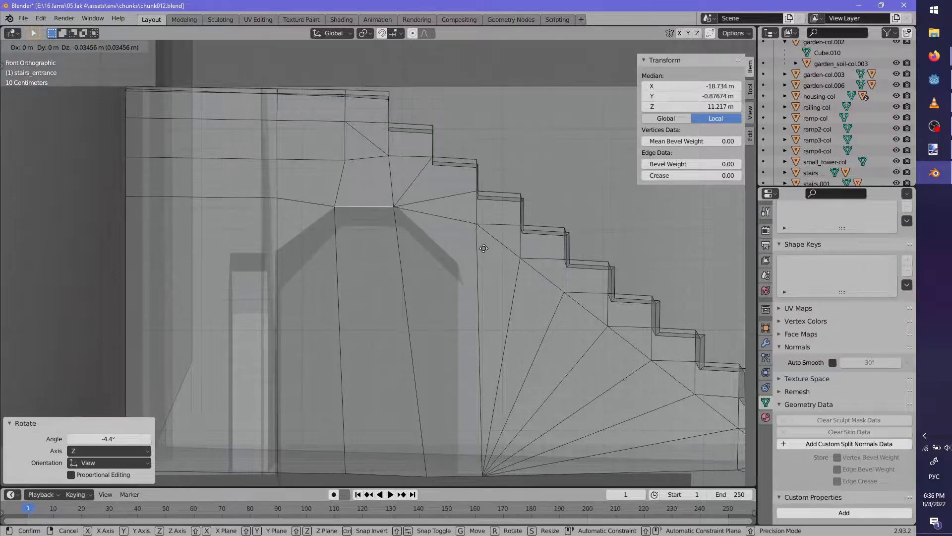
left_click(486, 248)
key("s")
left_click(487, 248)
Rotate the adjoining edge on the stair side, scale it by 0.939 and move it onto the arch's sloped shoulder
left_click(463, 222)
key("r")
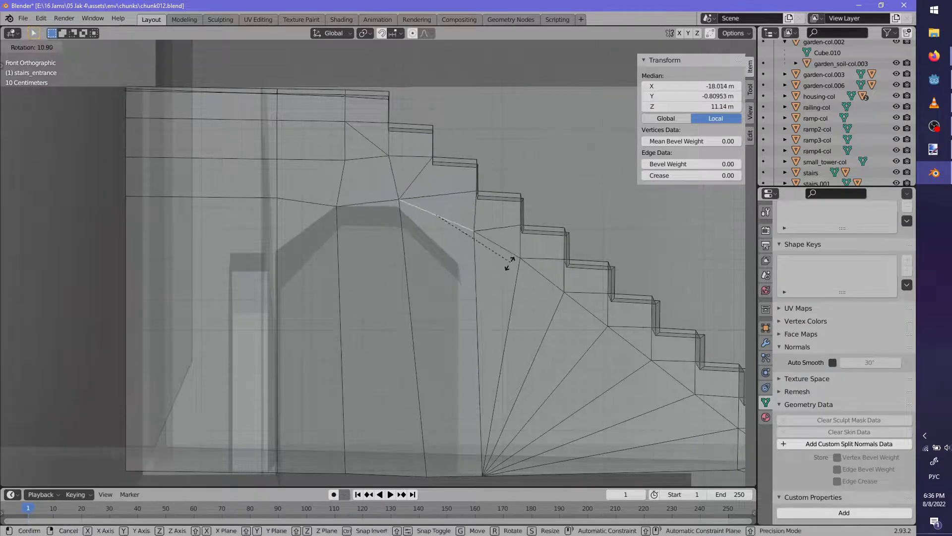
left_click(488, 278)
key("s")
left_click(479, 286)
key("g")
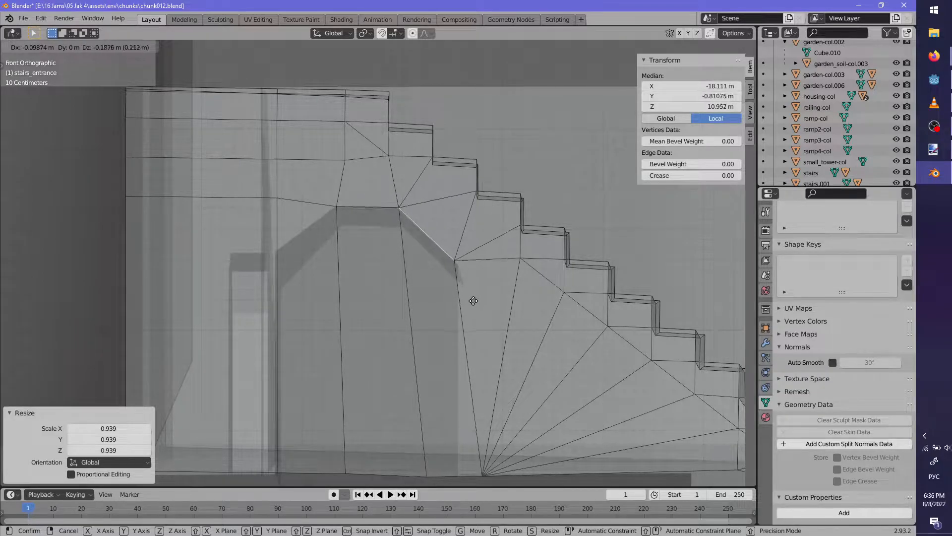
left_click(473, 300)
Move the three vertices at the base of the opening to straighten the arch's vertical edges
scroll(263, 162, "down", 3, "shift")
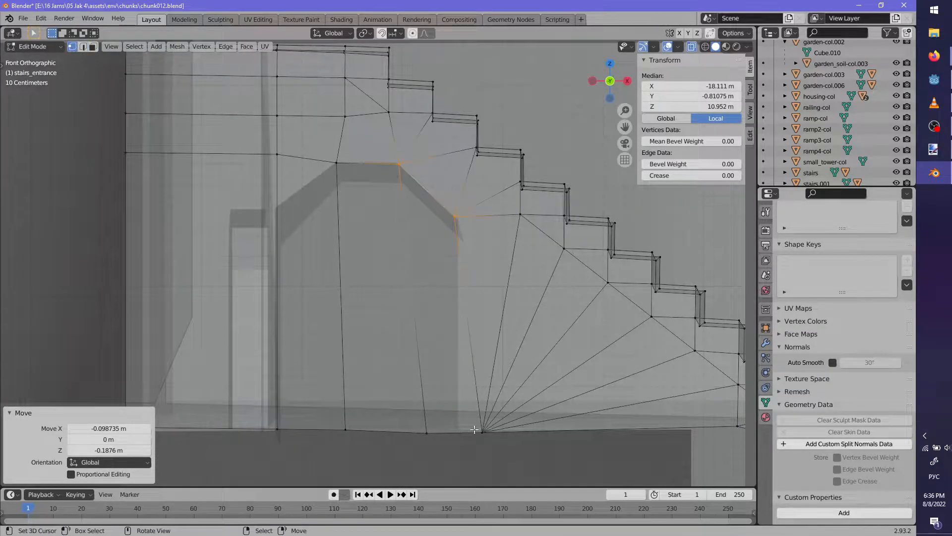
left_click(470, 432)
key("g")
left_click(506, 463)
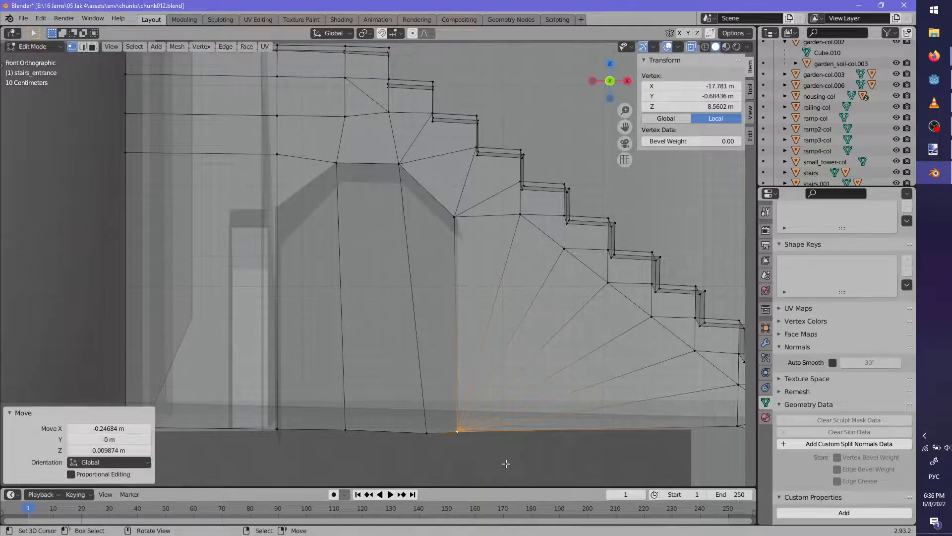
left_click(428, 432)
key("g")
left_click(446, 451)
left_click(346, 430)
key("g")
left_click(338, 430)
Move the landing wall vertex beside the arch down about 0.528 m to the arch's shoulder corner
left_click(277, 155)
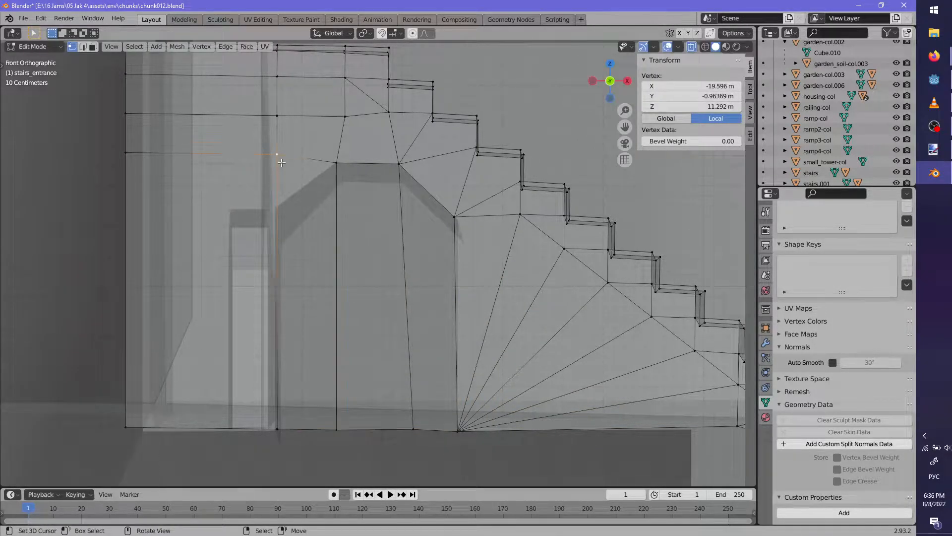
key("g")
left_click(278, 215)
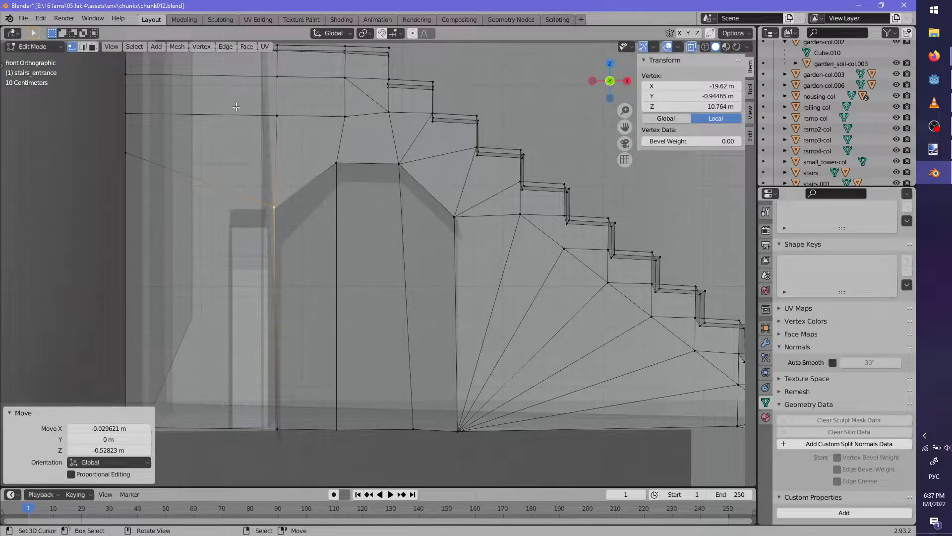
Select the three faces covering the archway opening and delete them
left_click(93, 46)
left_click(317, 308)
left_click(367, 309, "shift")
left_click(418, 316, "shift")
key("x")
left_click(393, 266)
Select the open arch outline in the stairs' side wall and extrude it 1.4386 m along local Y
middle_click_drag(404, 281, 321, 237)
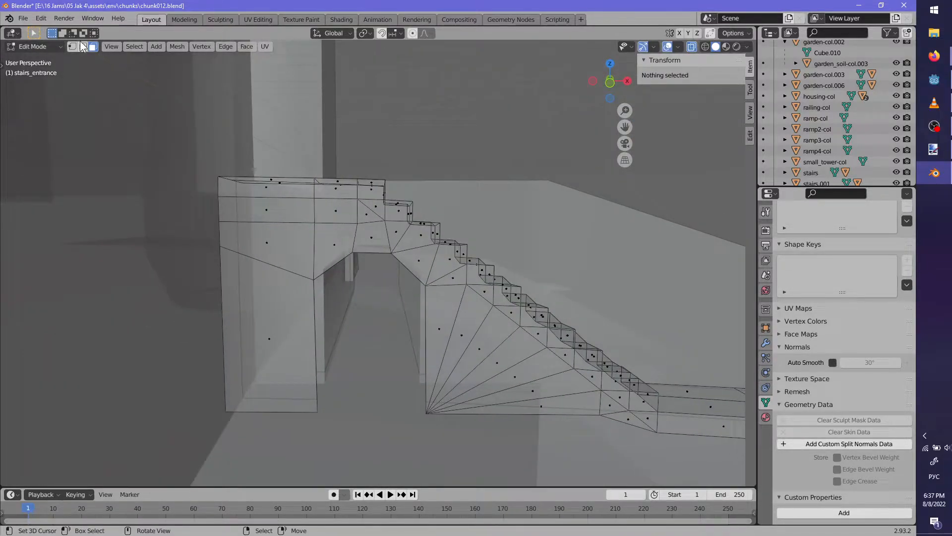
left_click(372, 253, "alt")
middle_click_drag(372, 253, 258, 447)
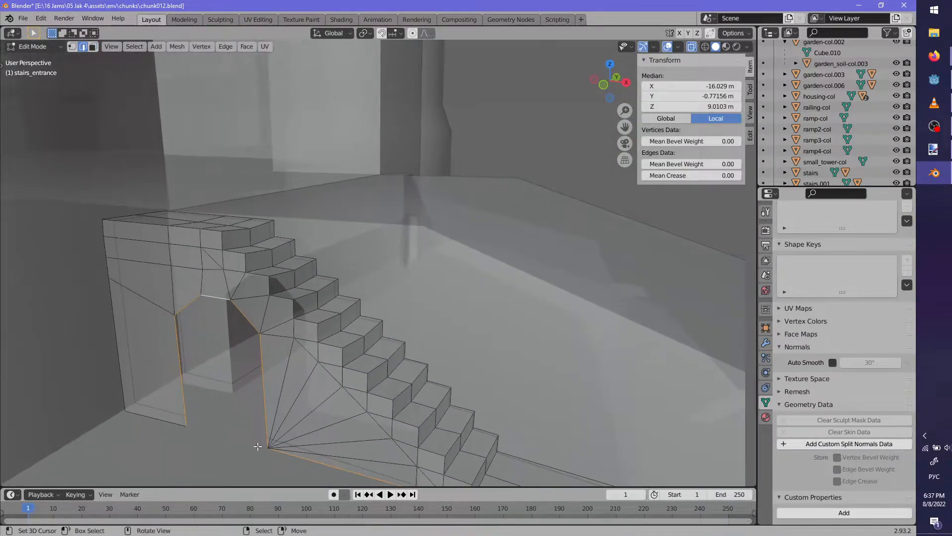
left_click(243, 402, "ctrl")
middle_click_drag(244, 402, 234, 385)
key("g")
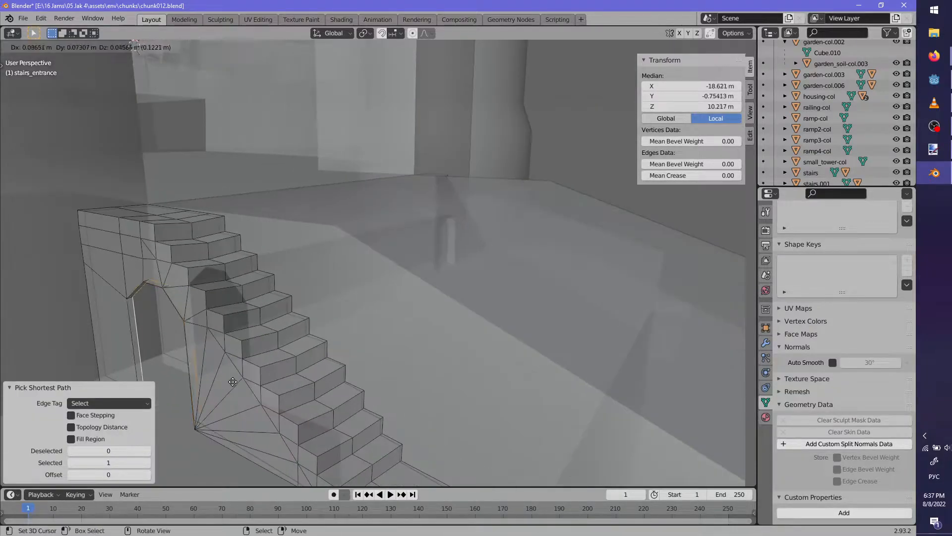
left_click(290, 360)
middle_click_drag(290, 361, 344, 346)
Scale the extruded arch outline by 1.053, reposition it to match the ramp's passage and scale it by 1.023
scroll(344, 346, "up", 6)
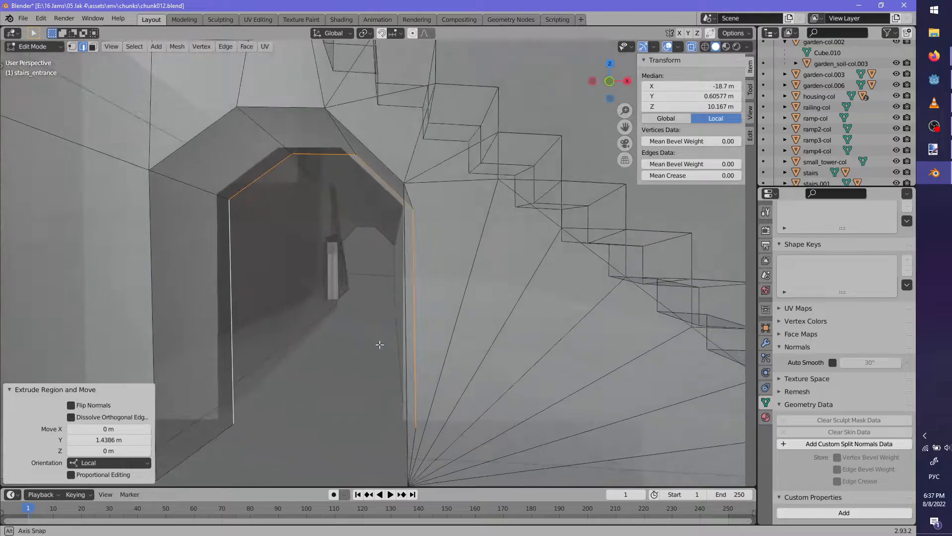
key("s")
left_click(418, 379)
key("g")
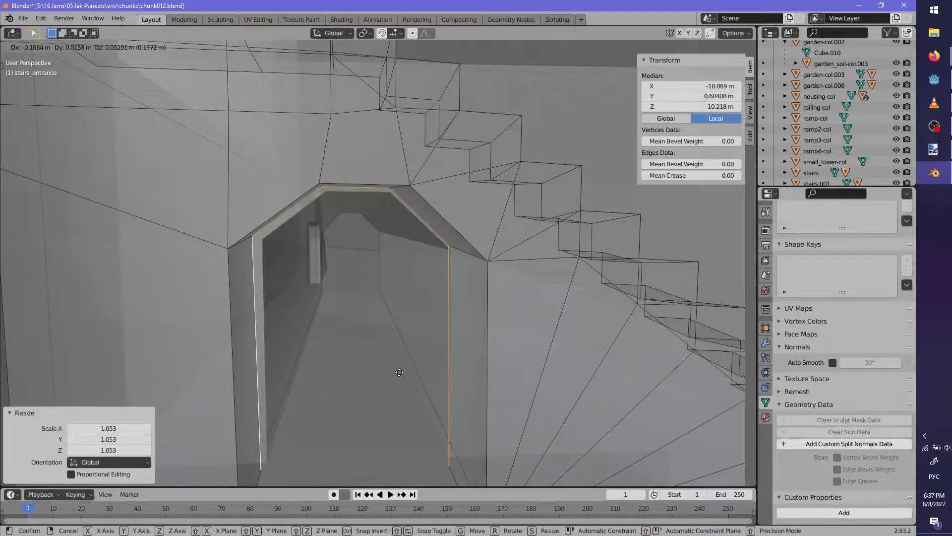
left_click(419, 378)
middle_click_drag(419, 378, 351, 336)
key("s")
left_click(422, 378)
scroll(494, 377, "up", 4)
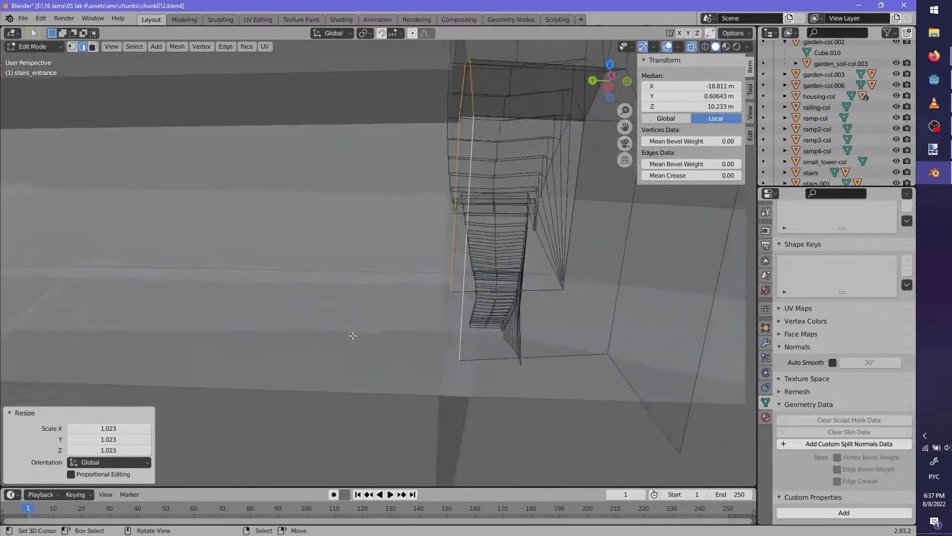
Move the extruded arch outline of stairs_entrance into line with the ramp's passage and save the file
scroll(350, 335, "up", 2)
key("g")
left_click(520, 365)
middle_click_drag(520, 364, 403, 275)
scroll(488, 410, "up", 2)
key("alt+z")
key("alt+a")
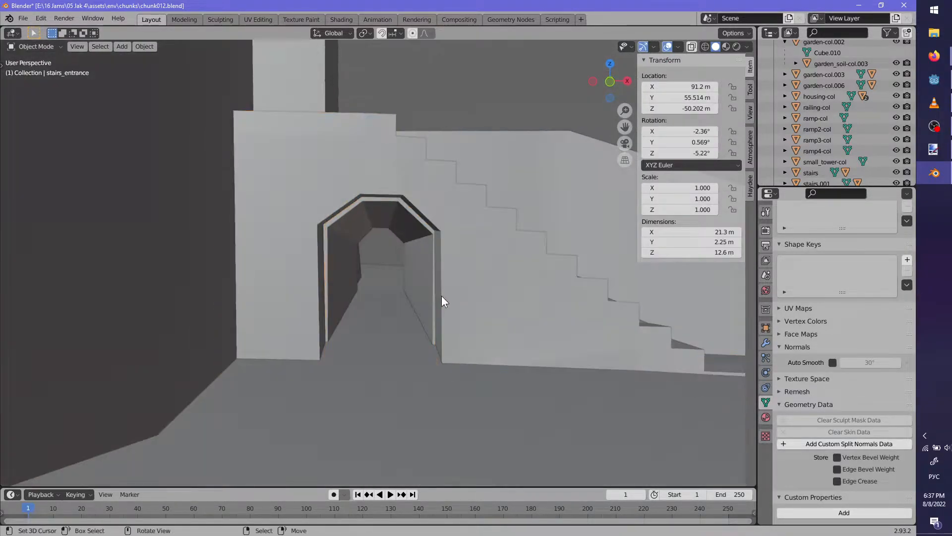
scroll(441, 295, "down", 3)
key("ctrl+s")
middle_click_drag(442, 295, 417, 306)
scroll(417, 306, "up", 3)
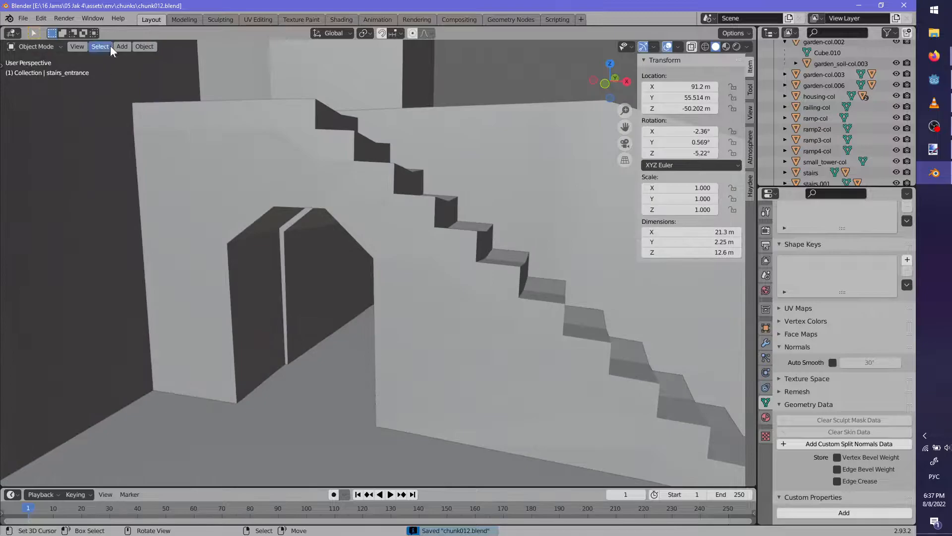
Duplicate the faces lining the arch of stairs_entrance in place and separate them into their own object
middle_click_drag(286, 263, 248, 253)
key("Tab")
right_click(251, 272)
left_click(94, 47)
right_click(253, 219)
middle_click_drag(253, 219, 357, 230)
right_click(524, 250, "ctrl")
middle_click_drag(524, 249, 474, 269)
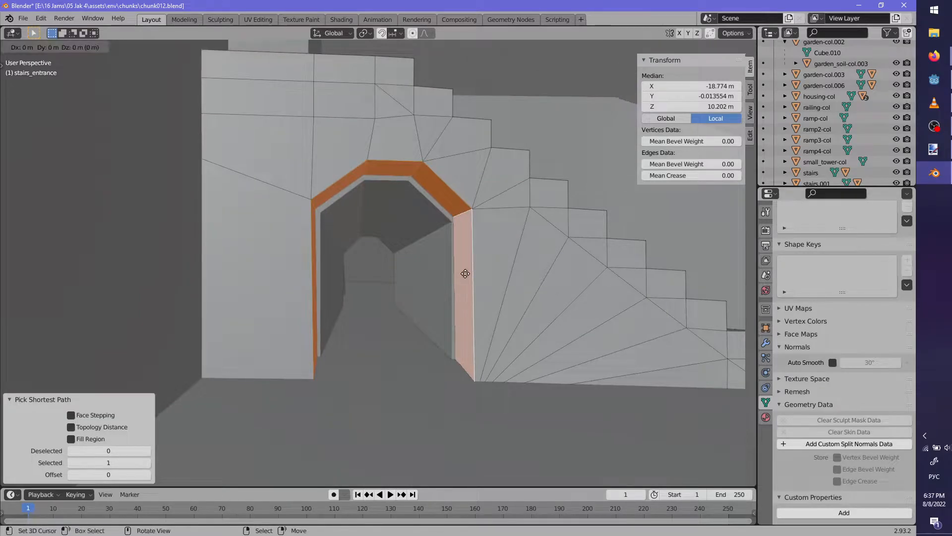
right_click(465, 273)
left_click(466, 273)
middle_click_drag(465, 274, 421, 266)
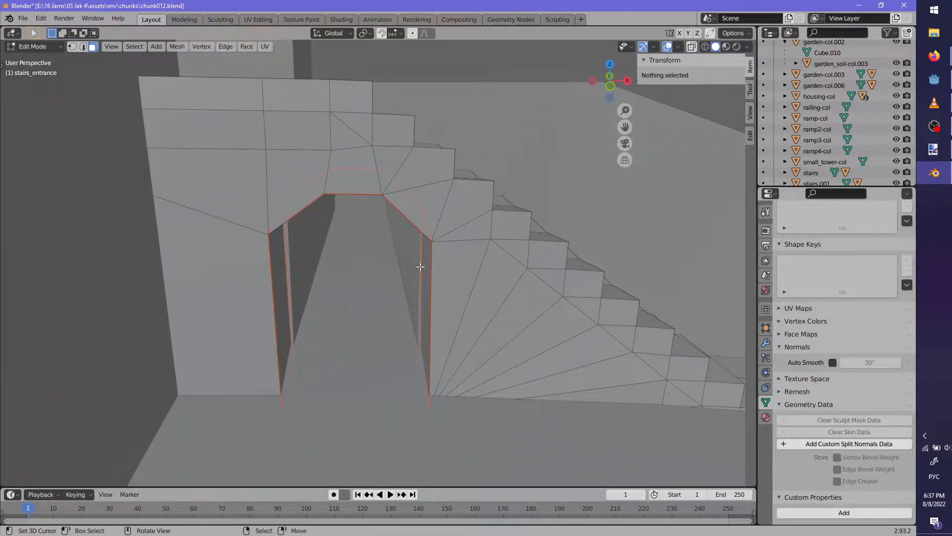
With stairs_entrance hidden and its collision mesh revealed, join the separated arch lining to stairs_entrance-colonly
key("alt+h")
key("Tab")
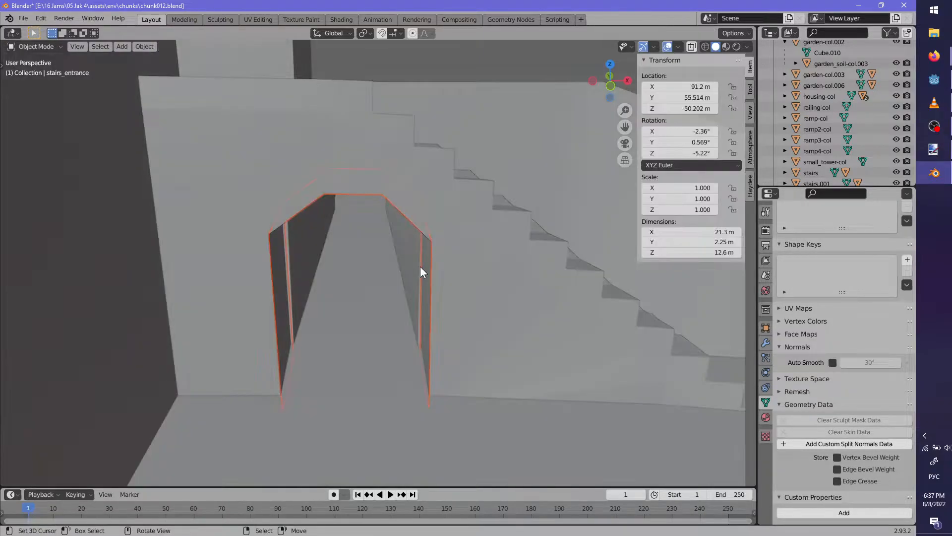
key("alt+h")
left_click(485, 218)
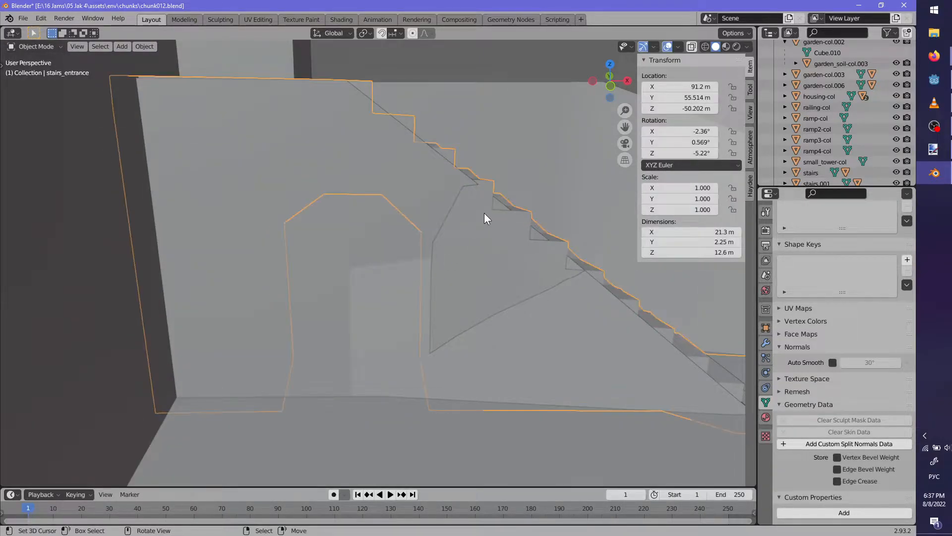
left_click(476, 269)
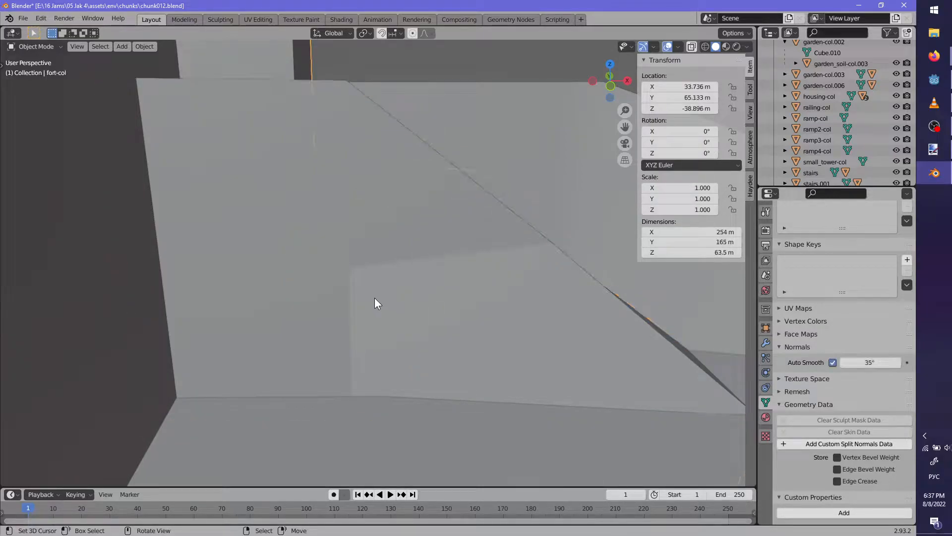
middle_click_drag(332, 299, 361, 314)
right_click(299, 255, "shift")
right_click(323, 219, "shift")
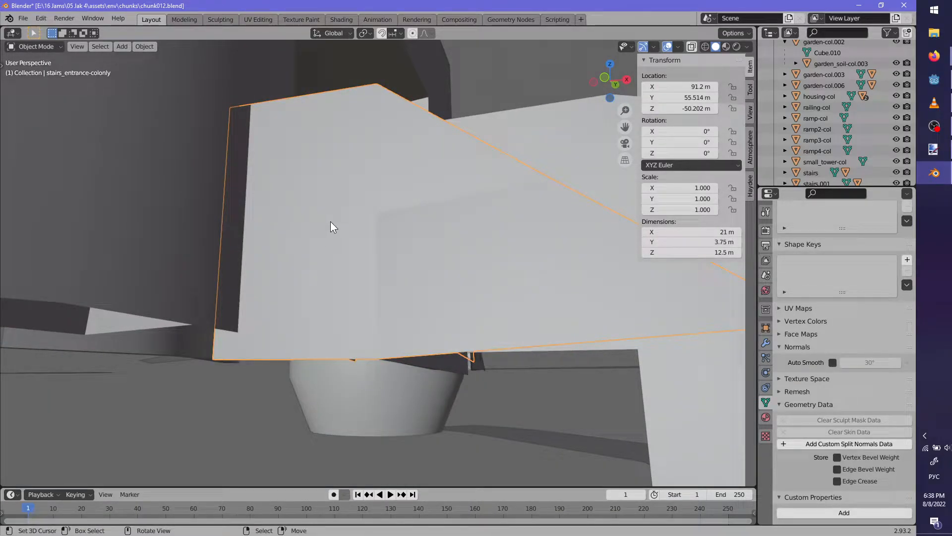
Delete the four side-wall faces of stairs_entrance-colonly that cover the arched passage
key("Tab")
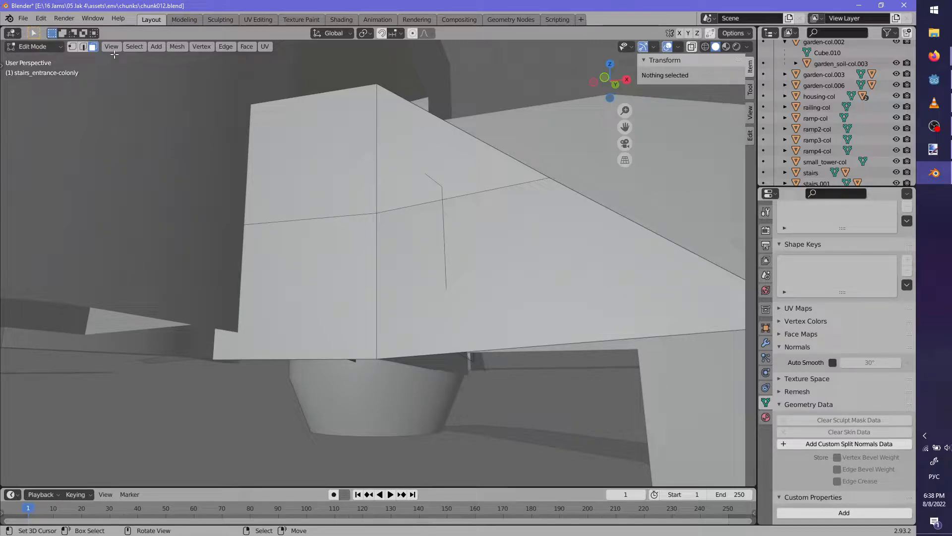
right_click(310, 164)
right_click(333, 267, "shift")
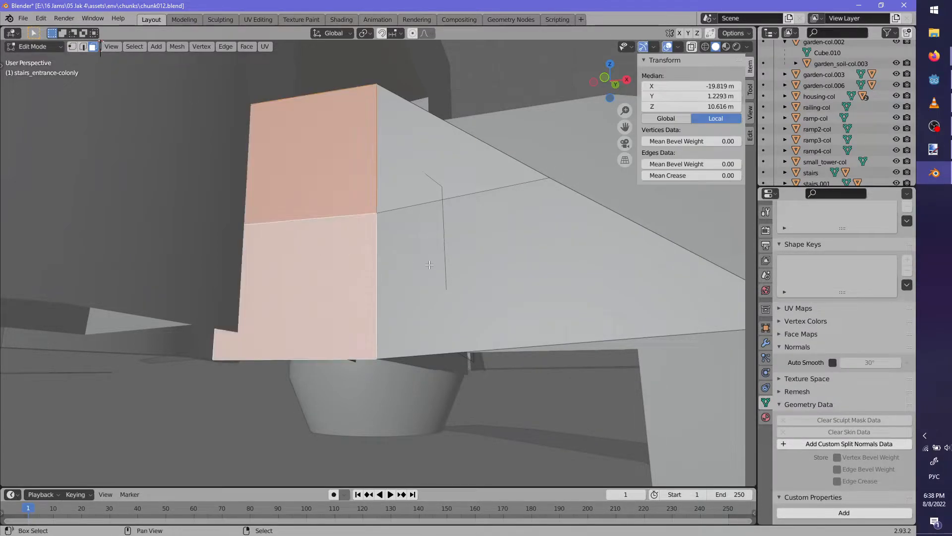
right_click(416, 253, "shift")
right_click(409, 171, "shift")
key("x")
left_click(410, 171)
Fill the collision wall above the arch with faces between the landing's edge and the arch's crown and shoulder
middle_click_drag(410, 170, 462, 268)
left_click(83, 47)
right_click(366, 166)
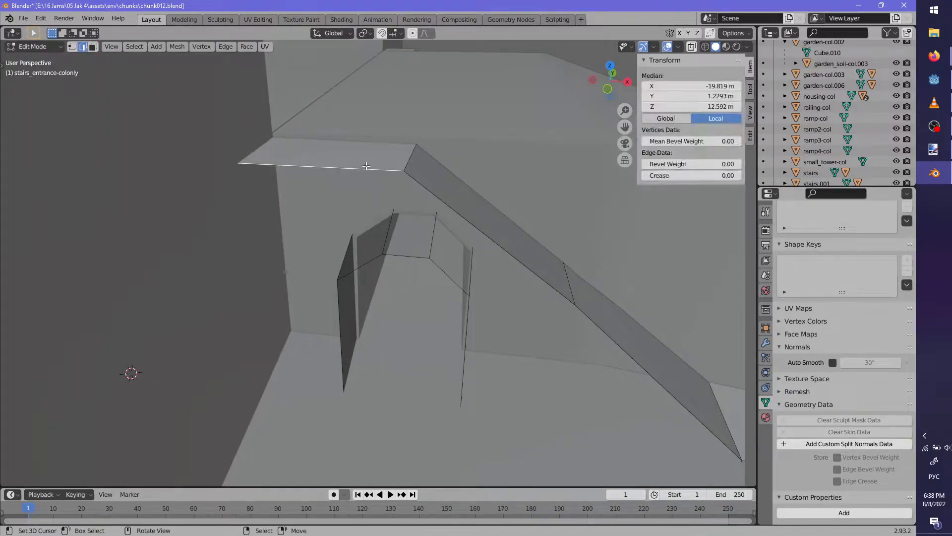
right_click(412, 251, "shift")
key("f")
right_click(353, 234)
middle_click_drag(354, 234, 375, 278)
right_click(390, 233, "shift")
key("f")
Extrude the arch's tower-side vertical edge along local X to the wall's end and close the gap above it
right_click(357, 277)
key("g")
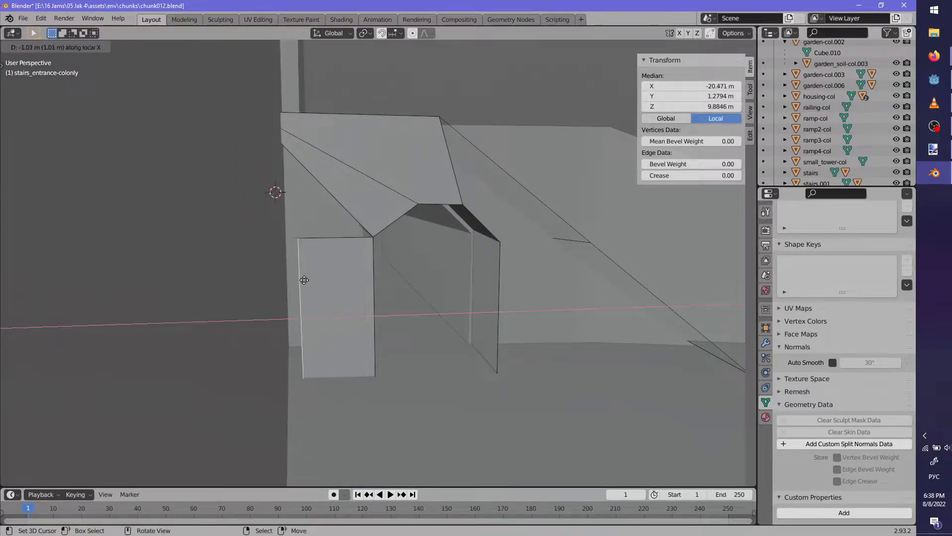
left_click(286, 279)
right_click(330, 197)
middle_click_drag(421, 252, 365, 228)
Try to extend the arch's sloped shoulder edge along local X
right_click(346, 236)
key("g")
key("x")
left_click(373, 259)
key("ctrl+z")
Fill the collision wall on the stair side of the arch, from its shoulder and jamb to the stair slope
middle_click_drag(405, 274, 408, 288)
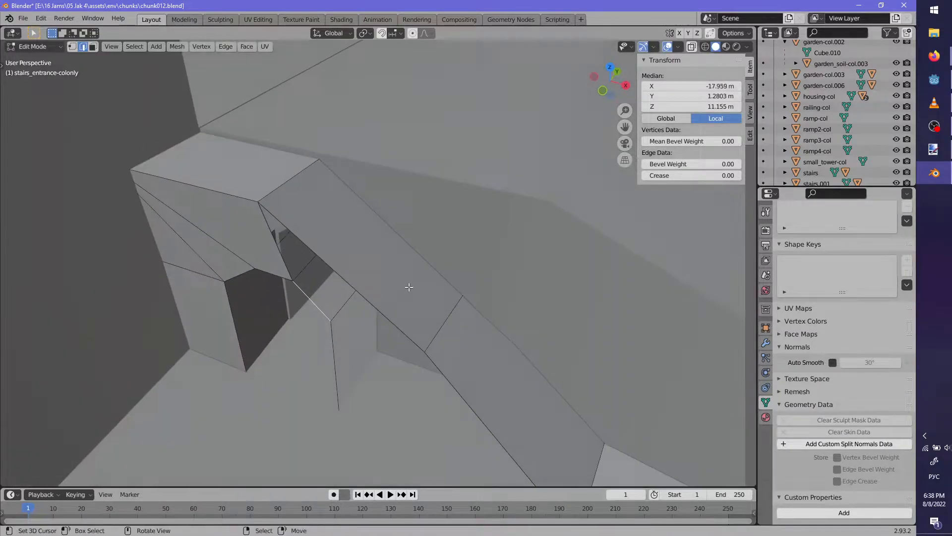
key("f")
middle_click_drag(319, 295, 392, 273)
right_click(403, 272)
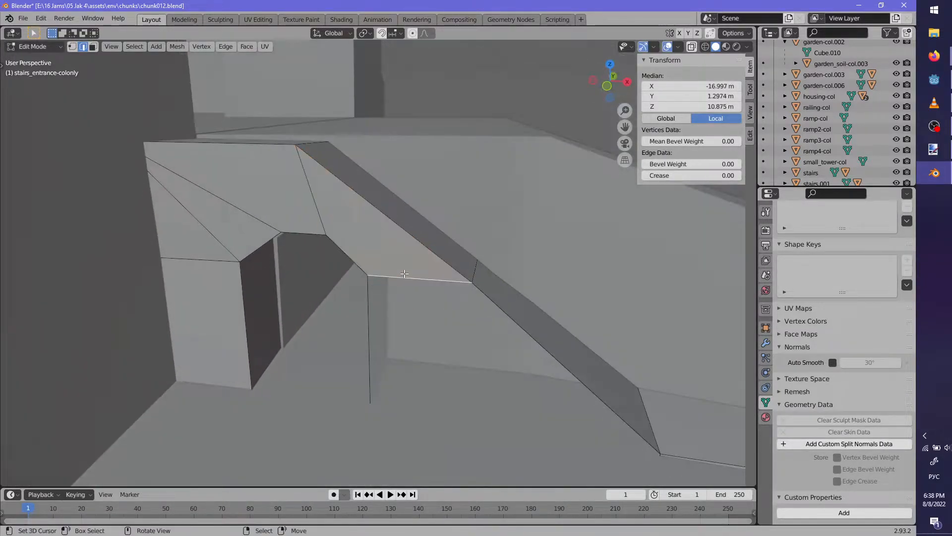
key("f")
Finish editing the collision mesh, unhide all hidden objects and save the file
scroll(472, 291, "down", 4)
key("alt+a")
middle_click_drag(472, 291, 514, 311)
scroll(493, 299, "down", 3)
key("Tab")
key("alt+a")
scroll(510, 310, "down", 4)
scroll(502, 308, "down", 3)
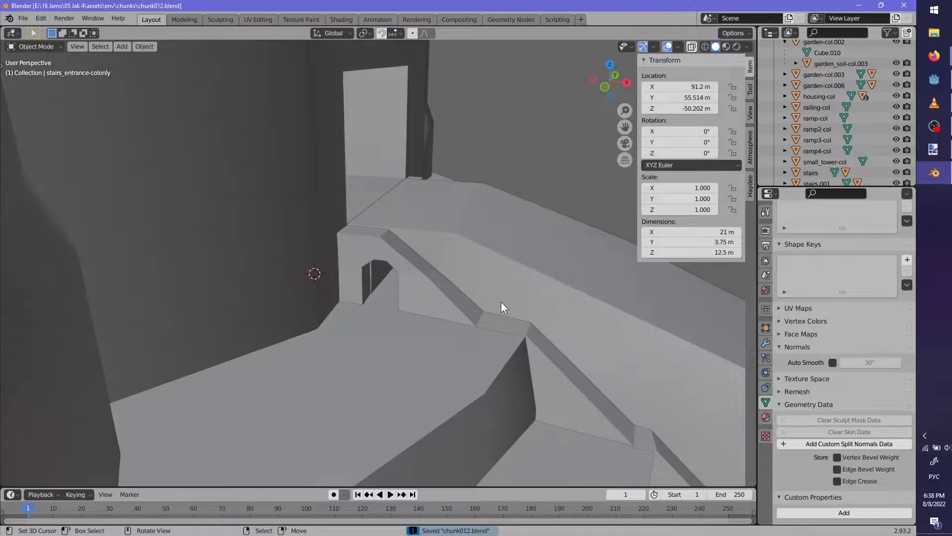
key("alt+h")
middle_click_drag(537, 242, 369, 285)
key("ctrl+s")
Cut two edge loops across ramp-col above the middle staircase, with slide factors 0.544 and 0.799
left_click(369, 285)
key("Tab")
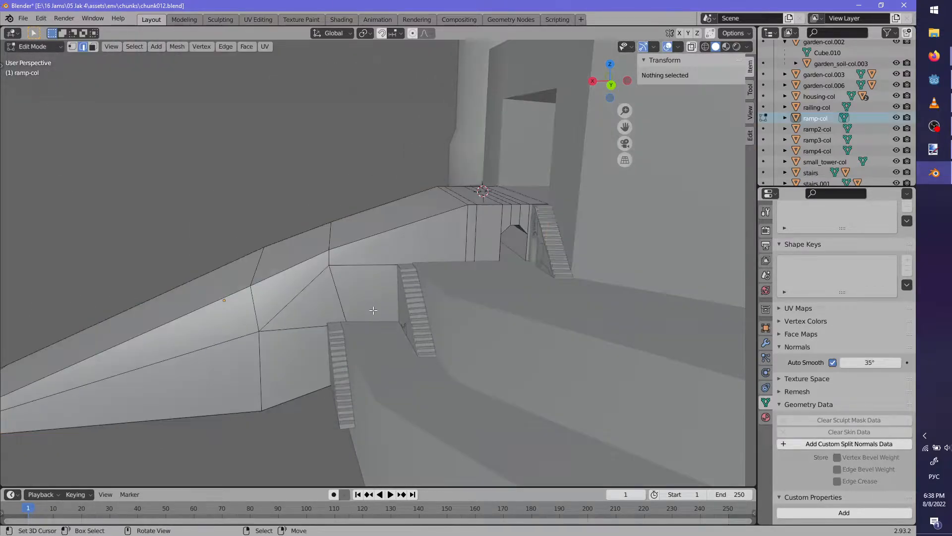
scroll(395, 304, "up", 2)
left_click(368, 246)
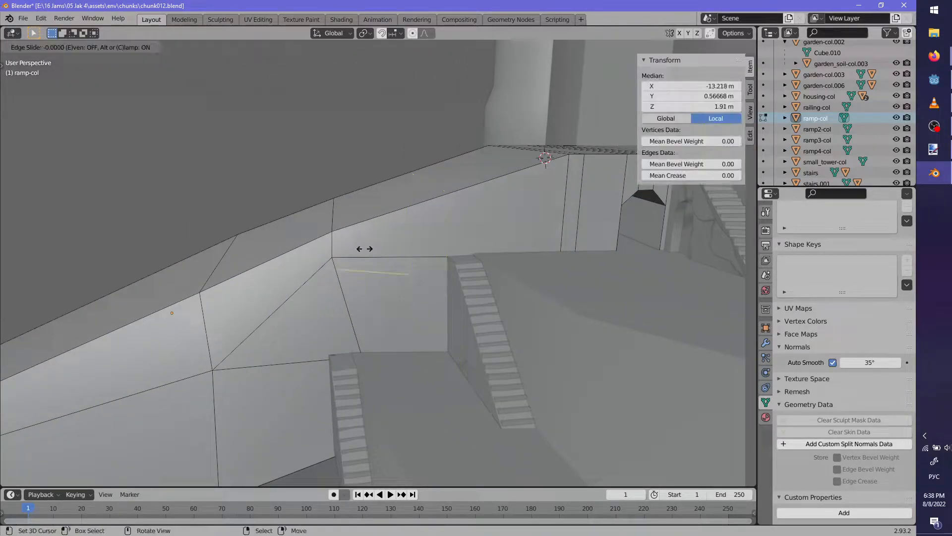
left_click(301, 252)
key("ctrl+r")
left_click(412, 226)
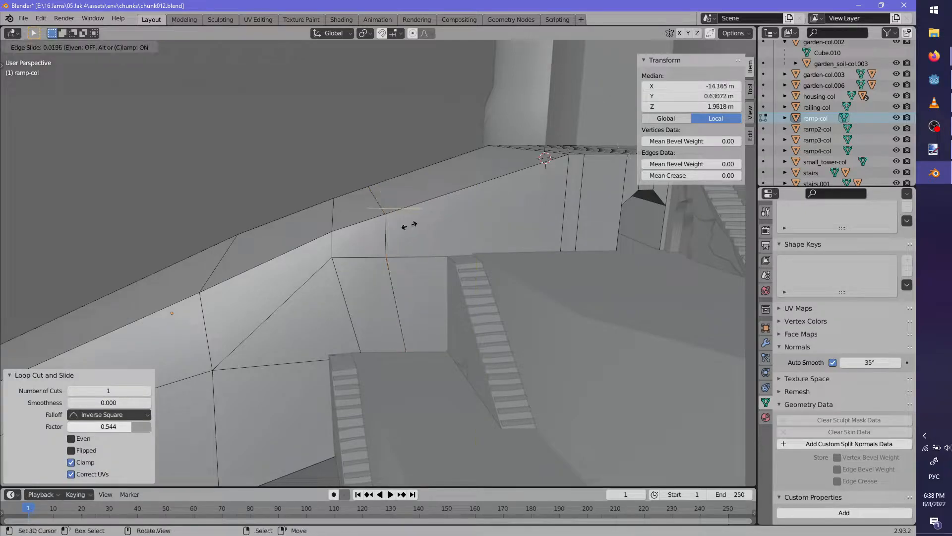
left_click(335, 238)
Add two more edge loops across ramp-col next to the previous cuts
left_click(437, 212)
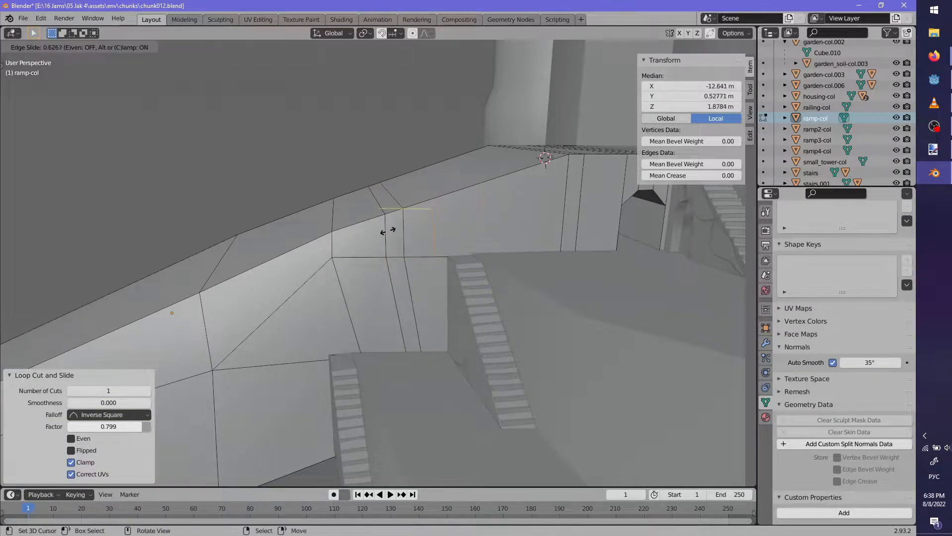
left_click(371, 237)
key("ctrl+r")
left_click(351, 222)
left_click(356, 222)
Straighten the first new edge on the ramp's lower side wall by scaling it to 0 in X and Y
middle_click_drag(392, 293, 347, 273, "shift")
scroll(360, 263, "up", 2)
left_click(325, 253)
key("s")
key("shift+z")
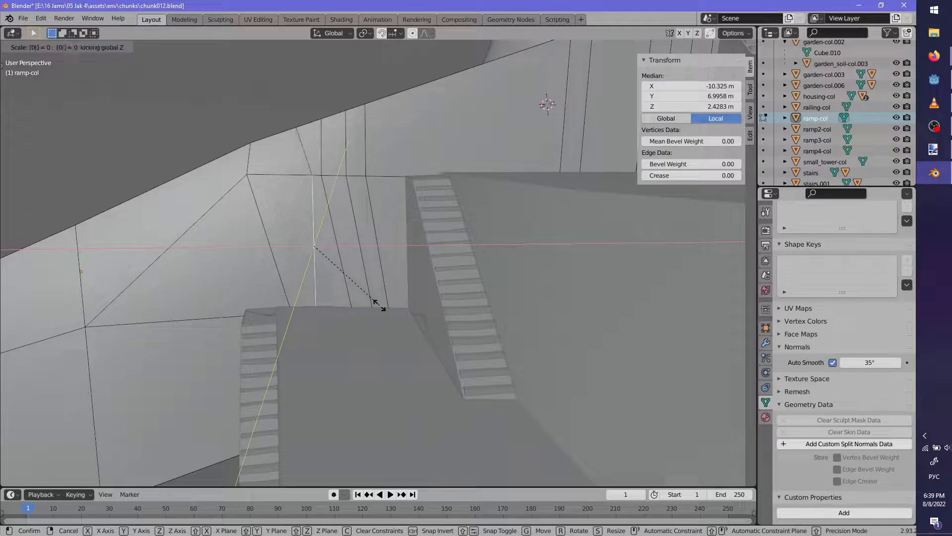
type("0")
key("Return")
Make the second new edge on the lower side wall vertical by scaling it to 0 in X and Y
left_click(343, 268, "alt")
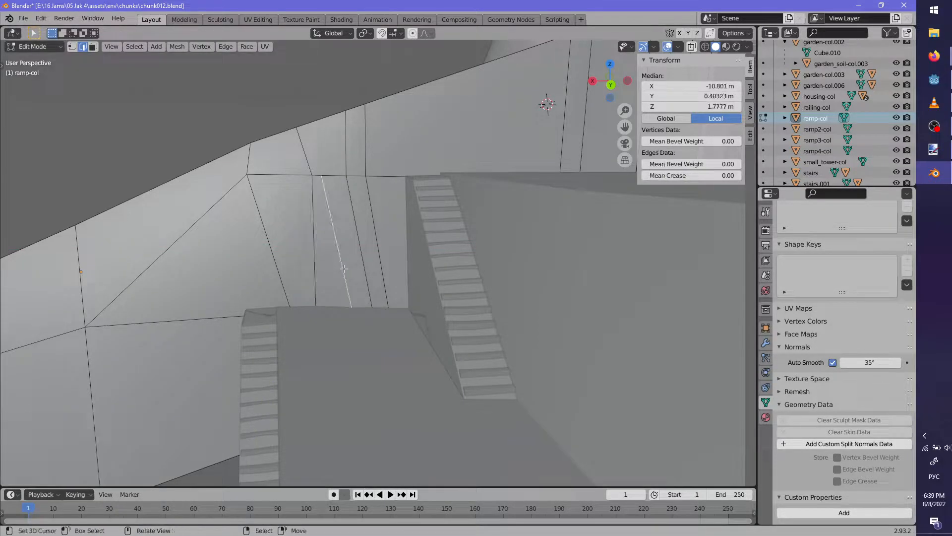
key("s")
key("shift+z")
type("0")
key("Return")
key("s")
key("shift+z")
type("0")
key("Return")
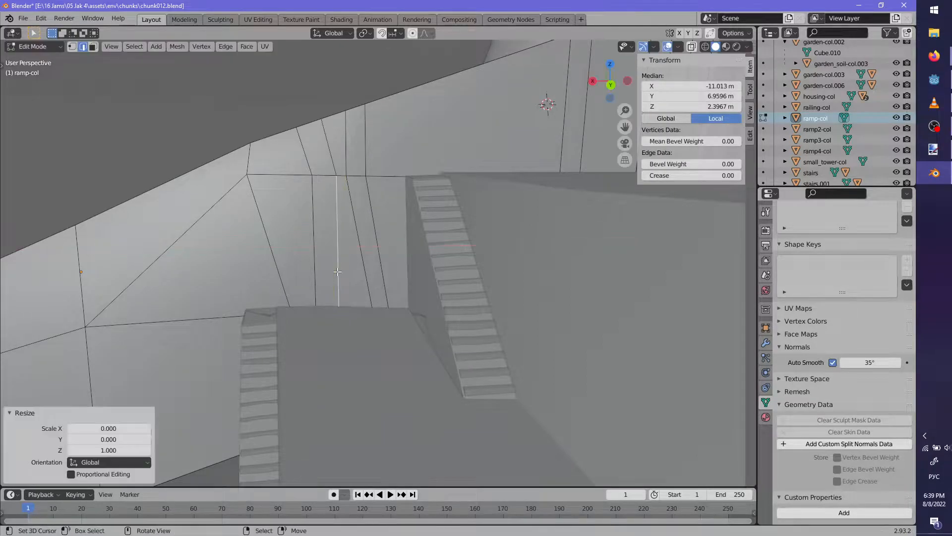
key("ctrl+z")
Make the remaining two new side-wall edges vertical by scaling each to 0 in X and Y
key("s")
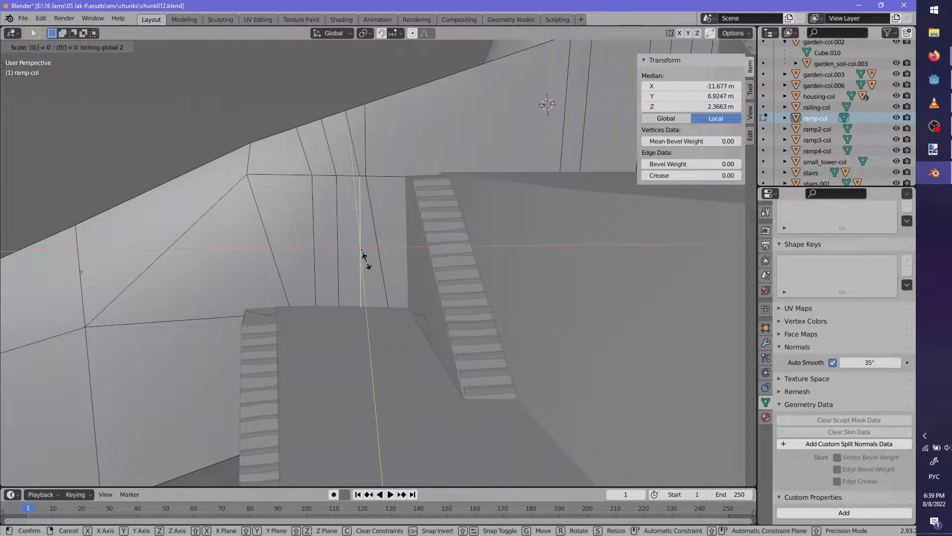
key("Return")
right_click(385, 263)
key("s")
key("shift+z")
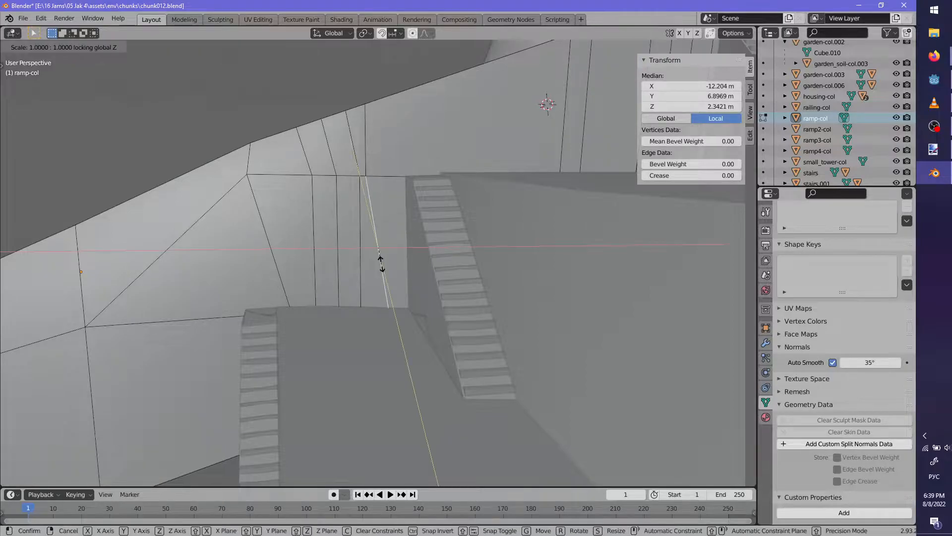
type("0")
key("Return")
Slide three of the straightened vertical edges along the lower side wall toward the middle staircase
right_click(311, 258)
key("g")
key("g")
left_click(355, 263)
right_click(341, 238)
key("g")
key("g")
left_click(373, 255)
right_click(364, 259)
key("g")
key("g")
left_click(400, 262)
key("alt+a")
Slide the first two new crossing edges on the ramp's top surface toward the fort entrance
middle_click_drag(290, 268, 644, 229)
middle_click_drag(512, 268, 500, 313, "shift")
middle_click_drag(425, 229, 422, 278)
right_click(387, 206)
key("g")
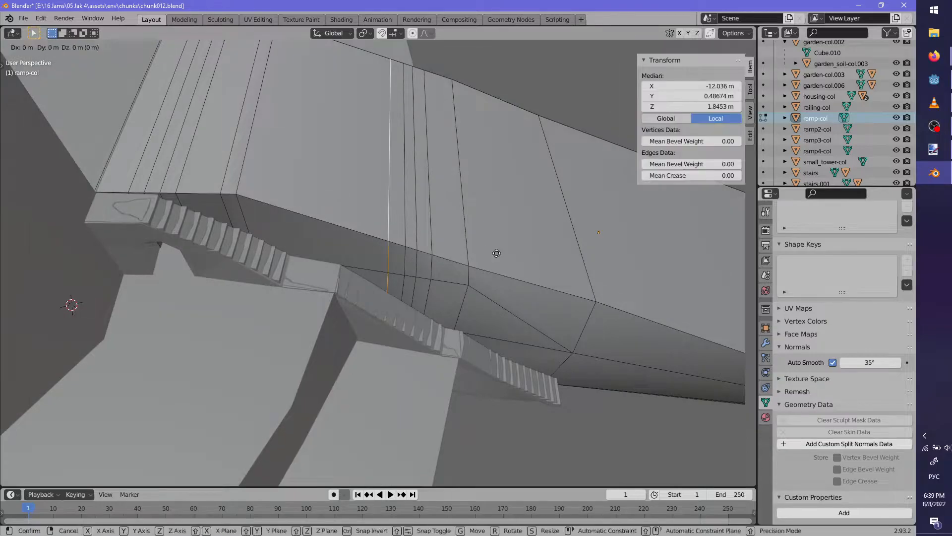
left_click(437, 236)
right_click(395, 217)
key("g")
key("g")
left_click(466, 233)
Slide the other two new crossing edges on the ramp's top up beside the first pair
key("g")
key("g")
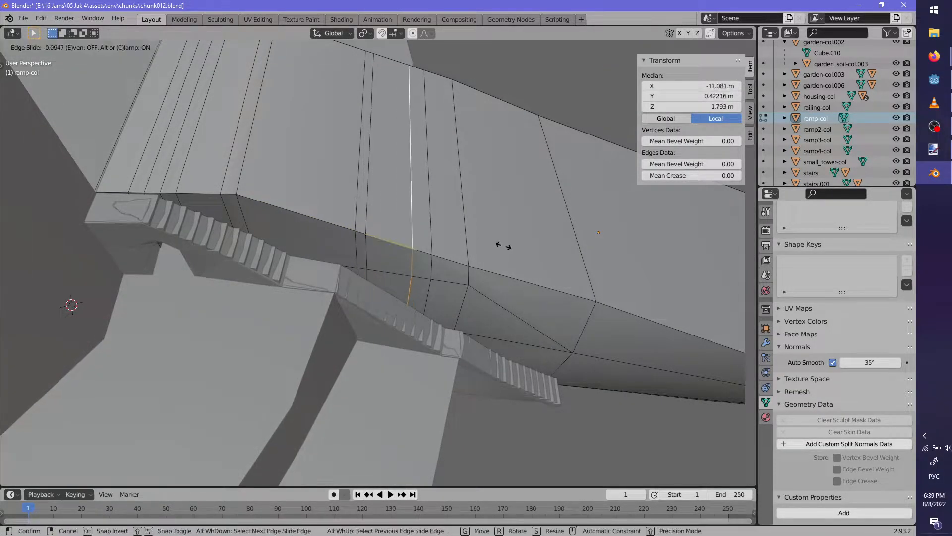
left_click(476, 242)
right_click(471, 244)
key("g")
key("g")
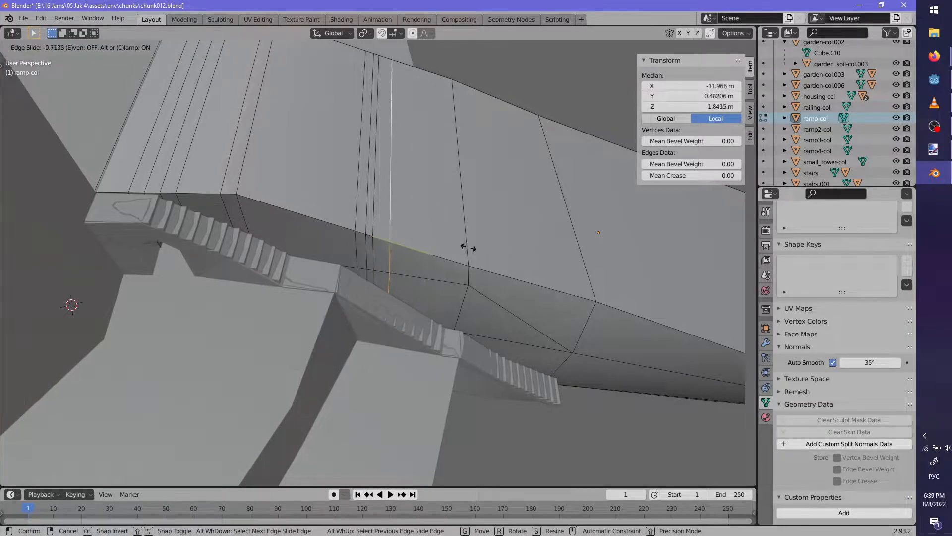
left_click(460, 245)
Fine-tune the spacing of the grouped crossing edges on the ramp's top by sliding them along the surface
mouse_move(400, 254)
middle_mouse_down()
mouse_move(397, 233)
mouse_move(411, 253)
middle_mouse_up()
key("g")
key("g")
left_click(414, 253)
right_click(380, 241)
key("g")
key("g")
left_click(384, 242)
right_click(365, 246)
right_click(373, 247)
key("g")
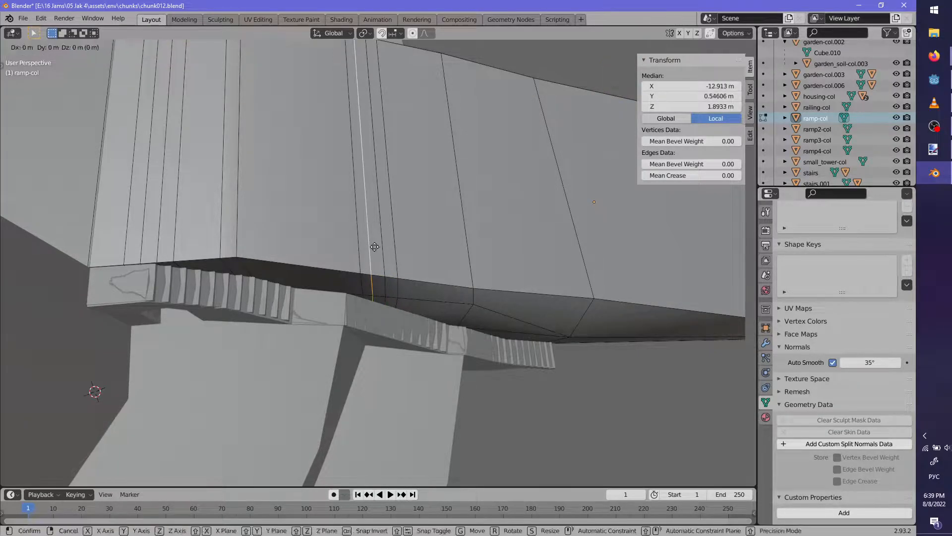
left_click(377, 247)
Slide the vertical edge farthest from the middle staircase in the lower side-wall group by a factor of 0.086
middle_click_drag(377, 247, 253, 259)
key("alt+a")
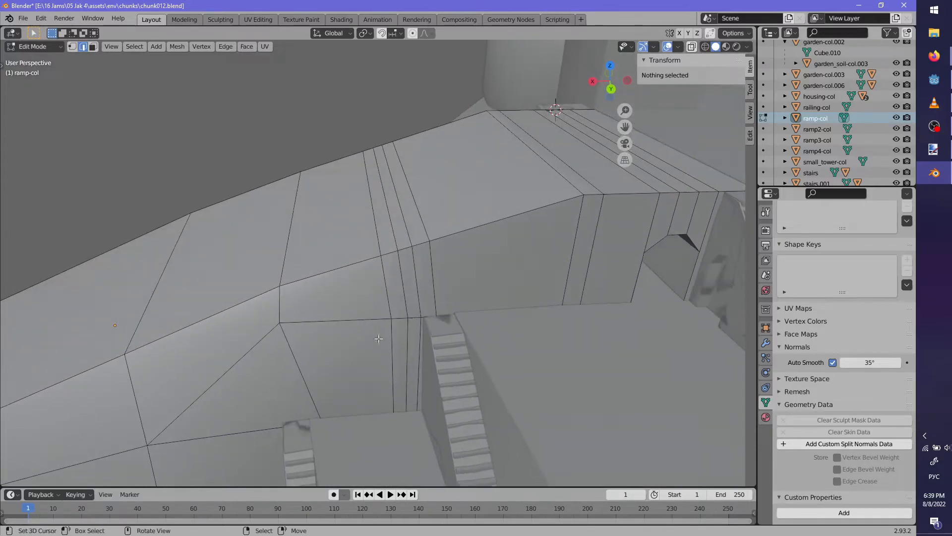
right_click(392, 340)
key("g")
key("g")
left_click(398, 348)
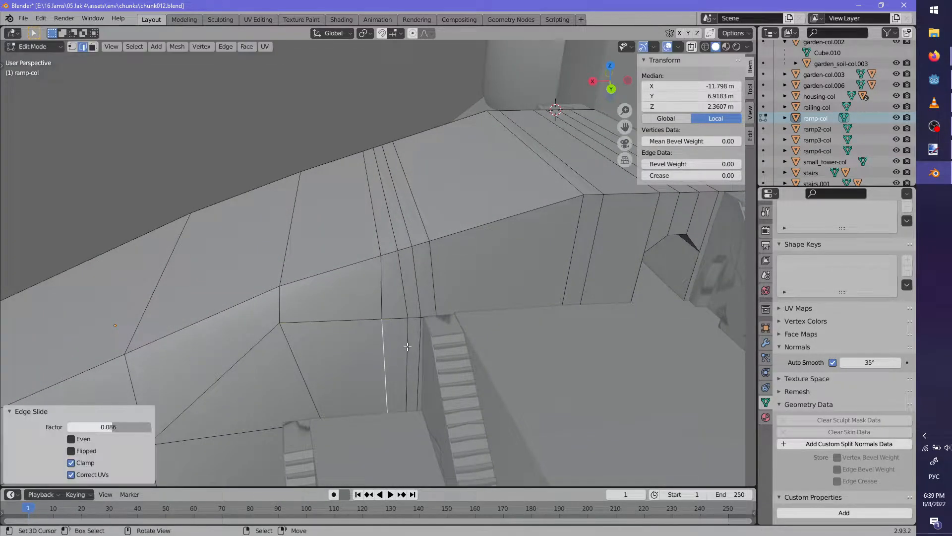
Slide the other three vertical edges of the lower side-wall group along the wall beside the middle staircase
right_click(407, 347, "alt")
key("g")
key("g")
left_click(427, 357)
right_click(424, 348, "alt")
key("g")
key("g")
left_click(436, 362)
right_click(447, 355, "alt")
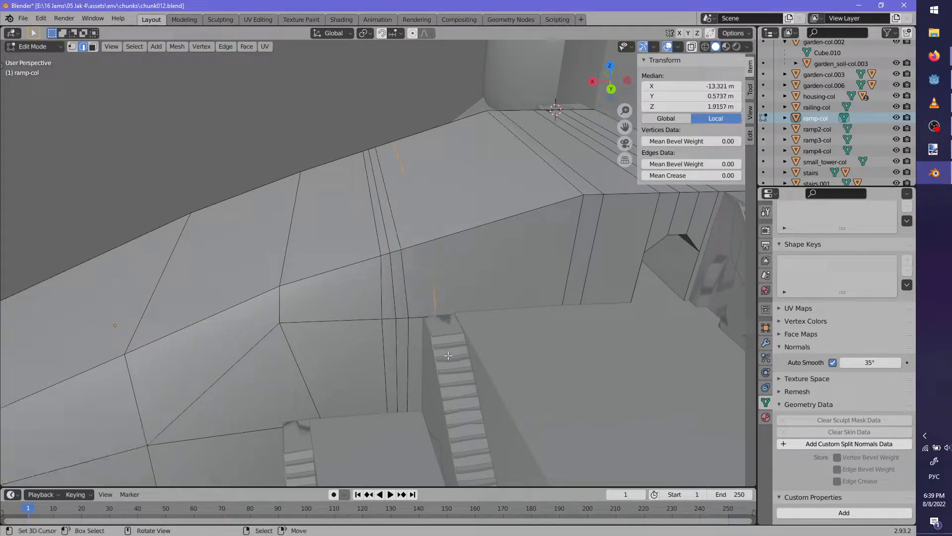
key("g")
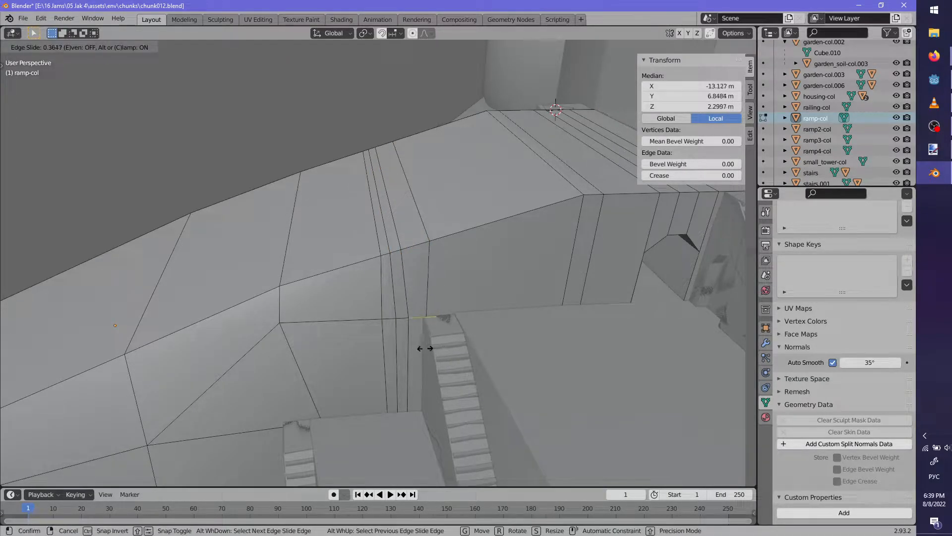
left_click(407, 349)
Slide the lower side-wall edge farthest from the middle staircase again, by a factor of 0.024
middle_click_drag(400, 345, 404, 313)
right_click(385, 259)
key("g")
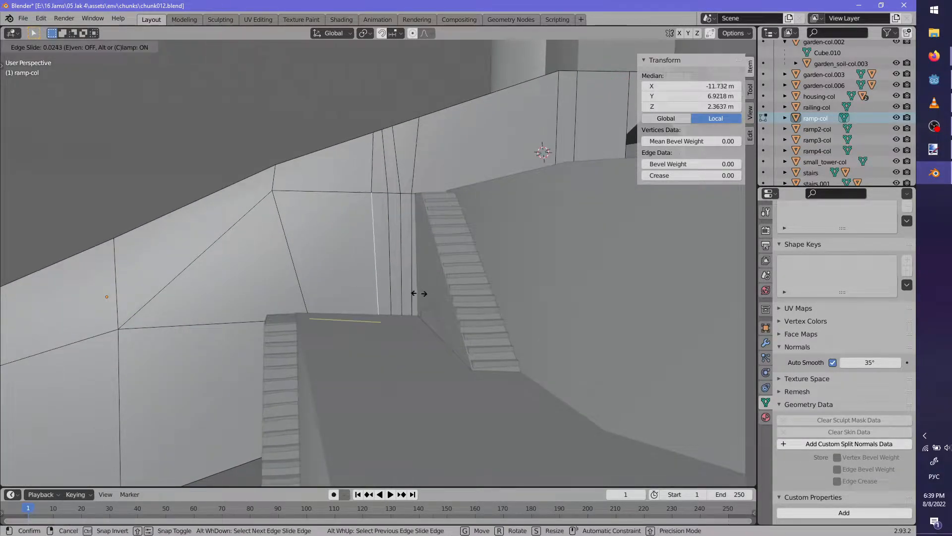
left_click(419, 293)
Select the lowest faces under the vertical edge groups on both ramp sides with X-ray on, and delete them
key("alt+z")
left_click(72, 47)
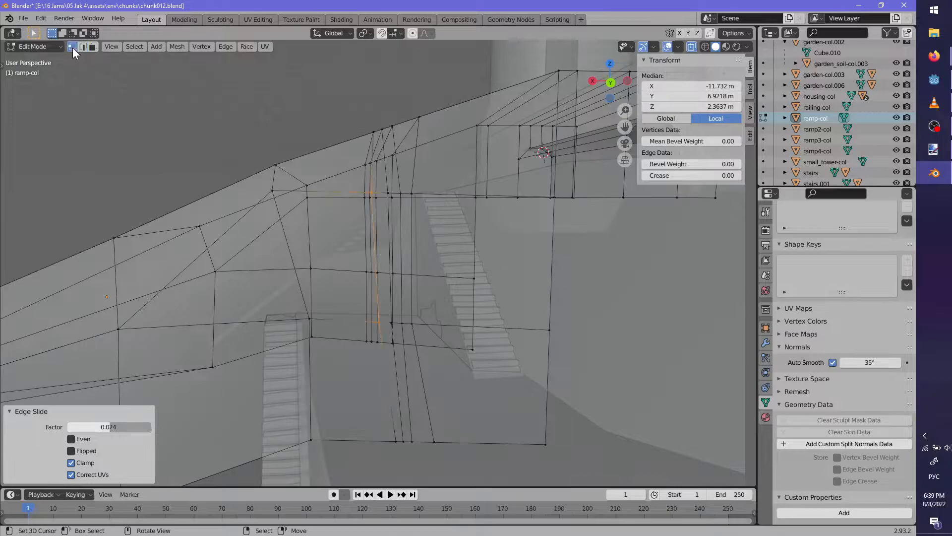
middle_click_drag(386, 328, 387, 338)
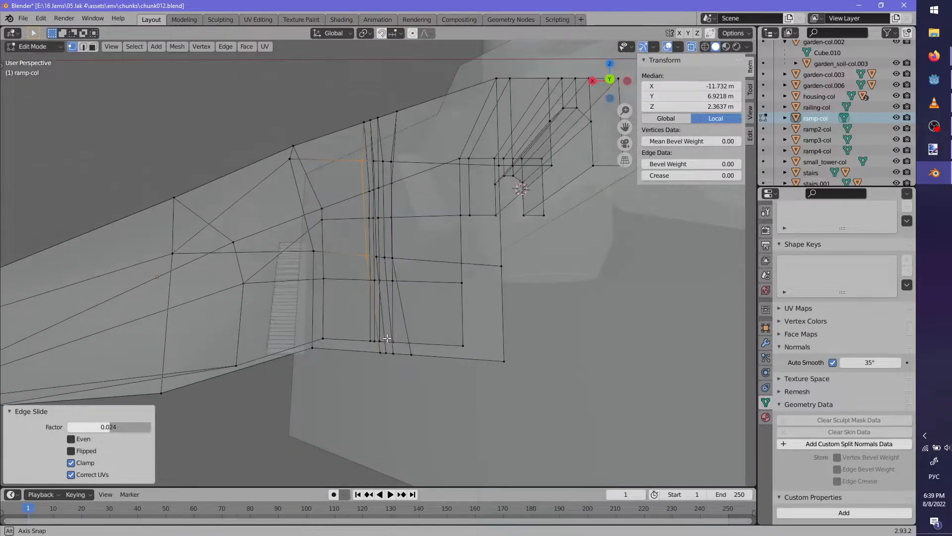
left_click(93, 46)
left_click(349, 292)
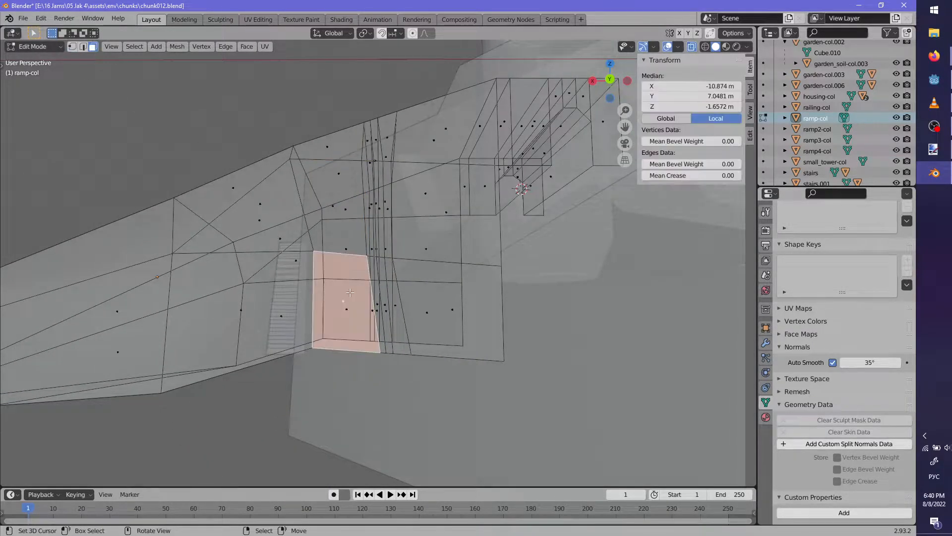
left_click(473, 320, "ctrl")
middle_click_drag(473, 335, 454, 304)
left_click(440, 318, "shift")
left_click(379, 324, "ctrl")
key("x")
left_click(379, 323)
scroll(404, 341, "up", 3)
key("alt+z")
Leave mesh editing and hide the entrance stairs objects running alongside the ramp
key("Tab")
right_click(401, 298)
right_click(419, 302, "shift")
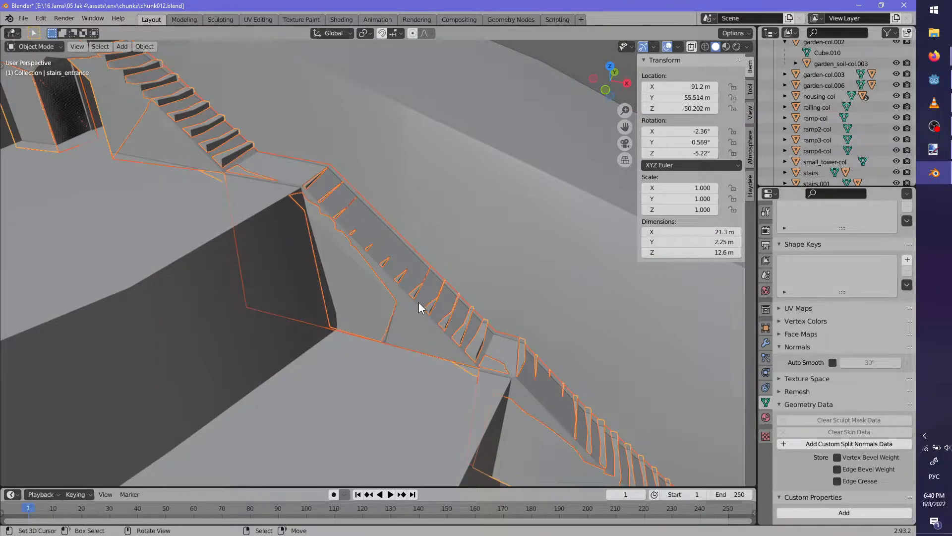
key("h")
Slide the grouped crossing edge nearest the fort entrance on ramp-col's top by a factor of -0.694
right_click(454, 264)
key("Tab")
middle_click_drag(487, 290, 332, 312)
right_click(326, 239)
scroll(332, 310, "down", 3)
middle_click_drag(391, 209, 431, 222)
right_click(432, 221, "ctrl")
key("g")
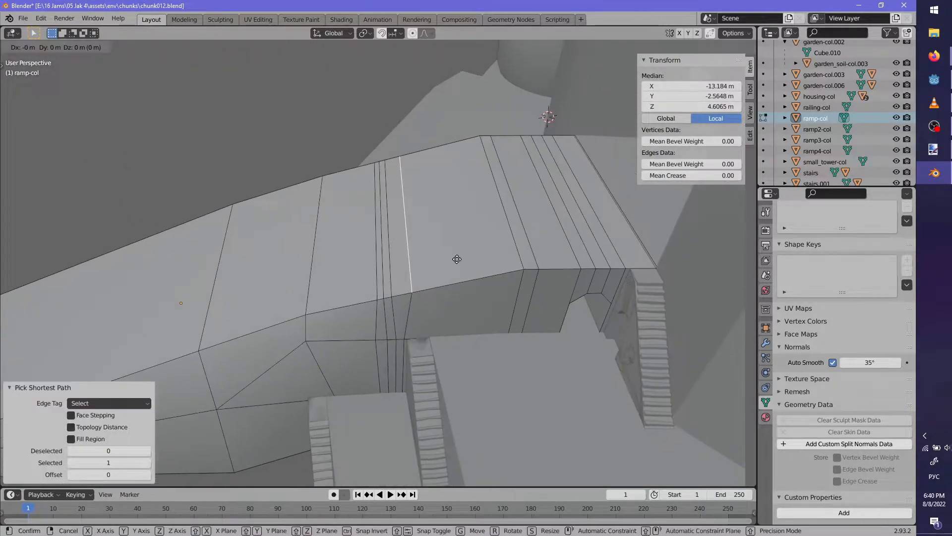
left_click(406, 261)
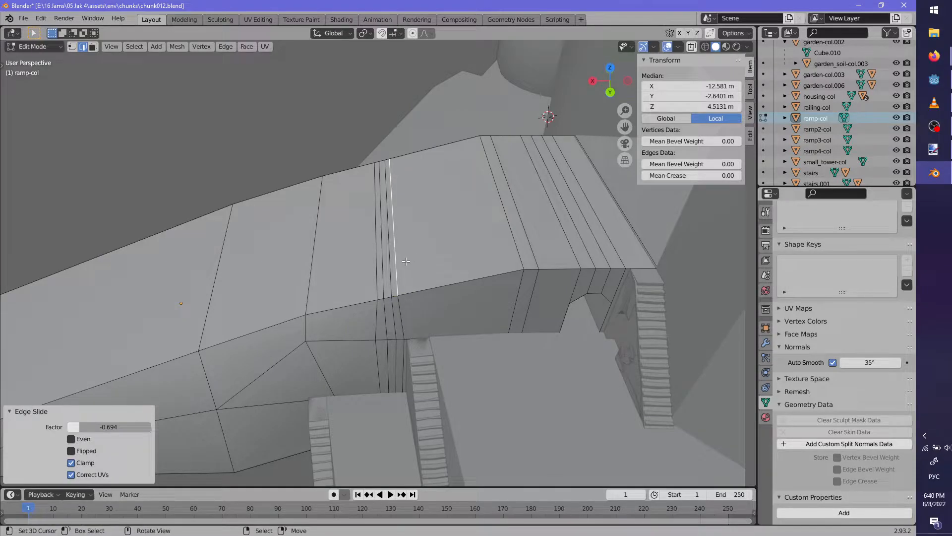
Spread the remaining grouped crossing edges on the ramp's top by sliding them along the surface
right_click(372, 272, "alt")
key("g")
key("g")
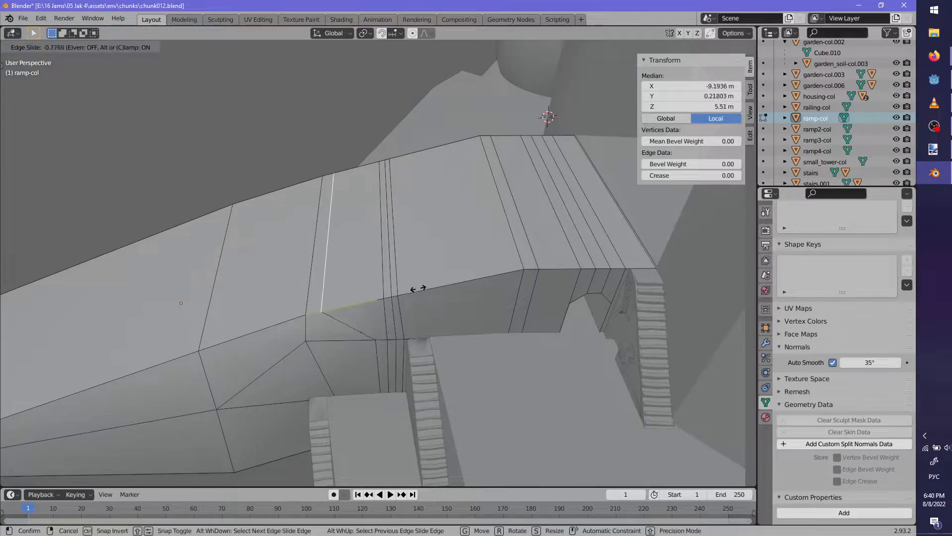
left_click(393, 273)
key("g")
left_click(428, 264)
left_click(390, 265)
key("g")
key("g")
left_click(424, 265)
left_click(382, 266)
key("g")
key("g")
left_click(382, 266)
Slide the grouped vertical edges on the ramp's opposite side wall farther apart
middle_click_drag(382, 266, 399, 228)
key("Tab")
key("Tab")
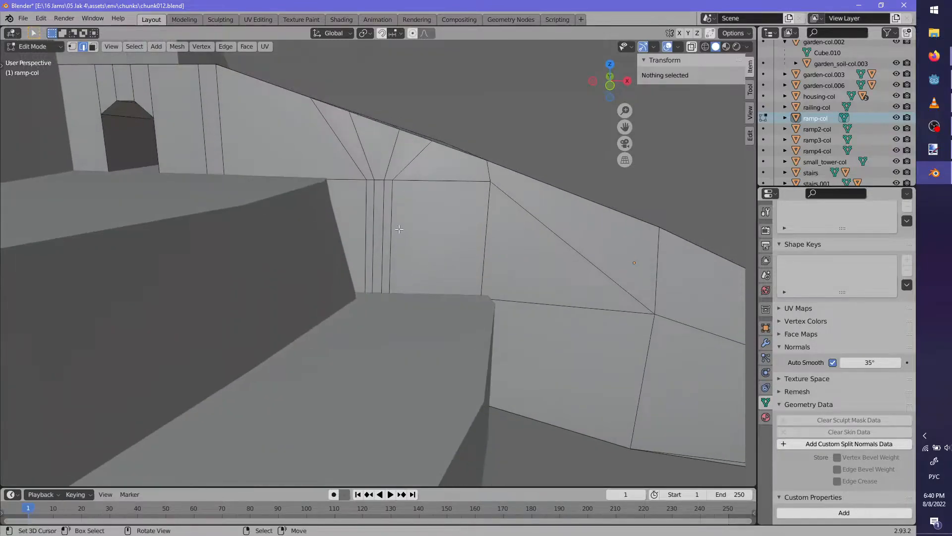
left_click(399, 229)
key("g")
key("g")
left_click(424, 242)
key("g")
key("g")
left_click(411, 246)
middle_click_drag(410, 246, 426, 268)
key("g")
key("g")
left_click(404, 252)
key("g")
key("g")
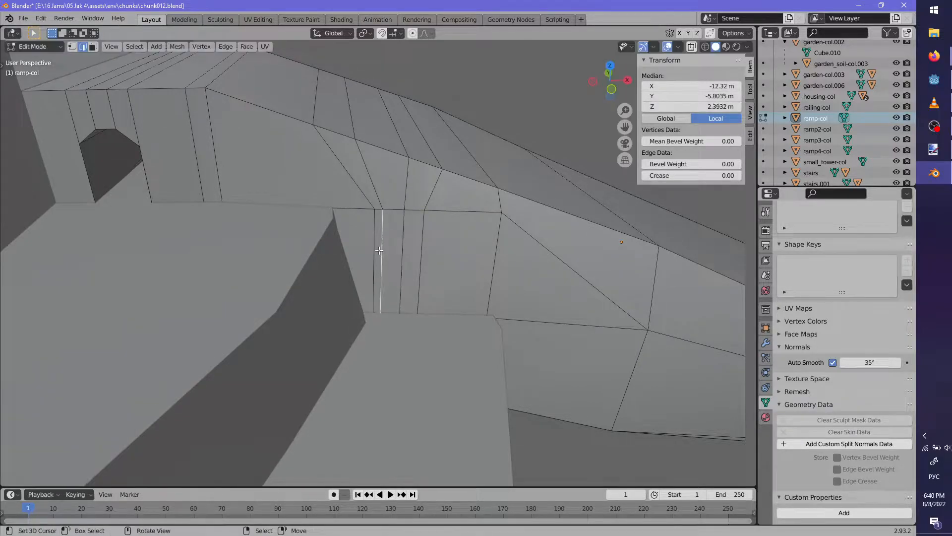
left_click(382, 250)
Even out the spacing of the four vertical edges on the opposite side wall, starting beside the ledge corner
middle_click_drag(389, 256, 424, 270)
key("g")
key("g")
left_click(417, 276)
key("g")
key("g")
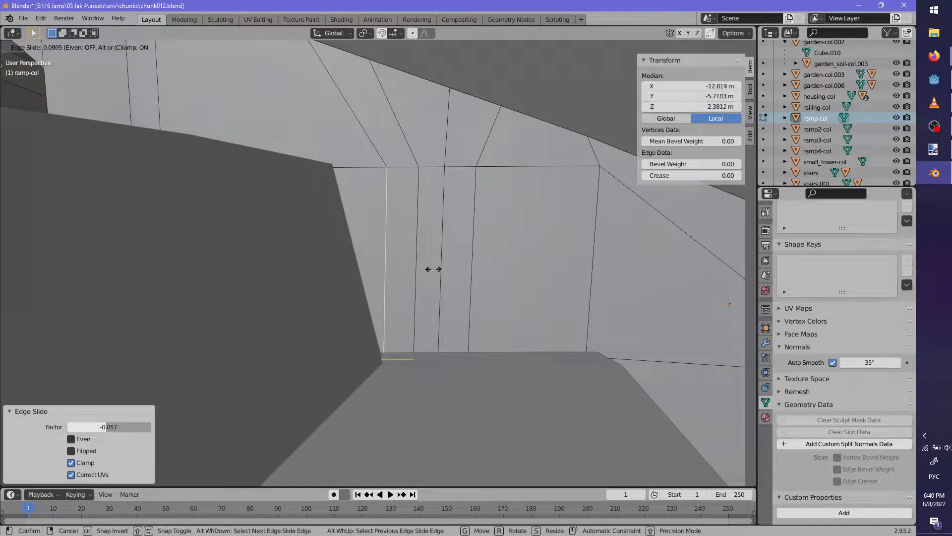
left_click(439, 268)
left_click(461, 266)
key("g")
key("g")
left_click(464, 265)
left_click(440, 260)
key("g")
key("g")
left_click(440, 260)
key("g")
key("g")
left_click(417, 255)
Select the horizontal edges above the vertical edge groups on both side walls and lower them along Z
mouse_move(417, 256)
middle_mouse_down()
mouse_move(416, 277)
mouse_move(383, 312)
mouse_move(430, 254)
middle_mouse_up()
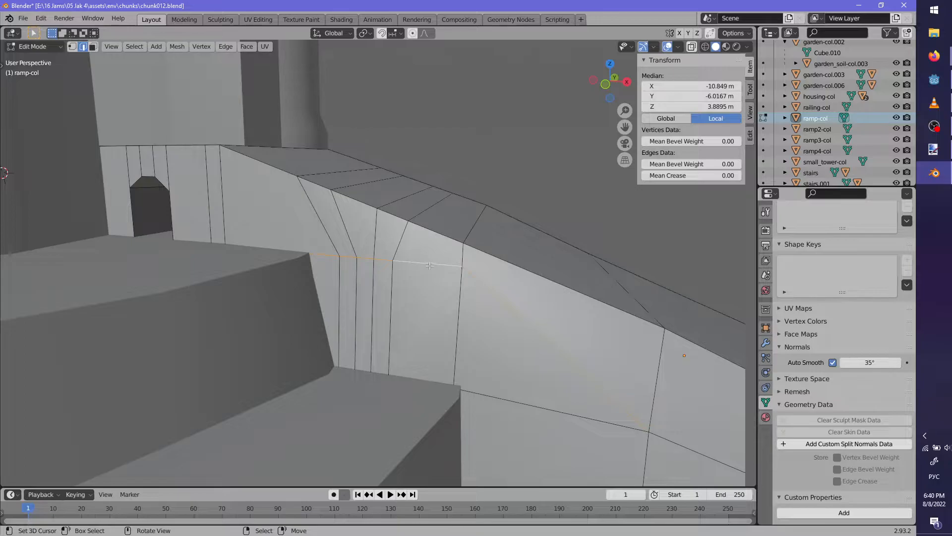
left_click(317, 255, "ctrl")
key("g")
key("z")
key("Escape")
middle_click_drag(335, 294, 505, 258)
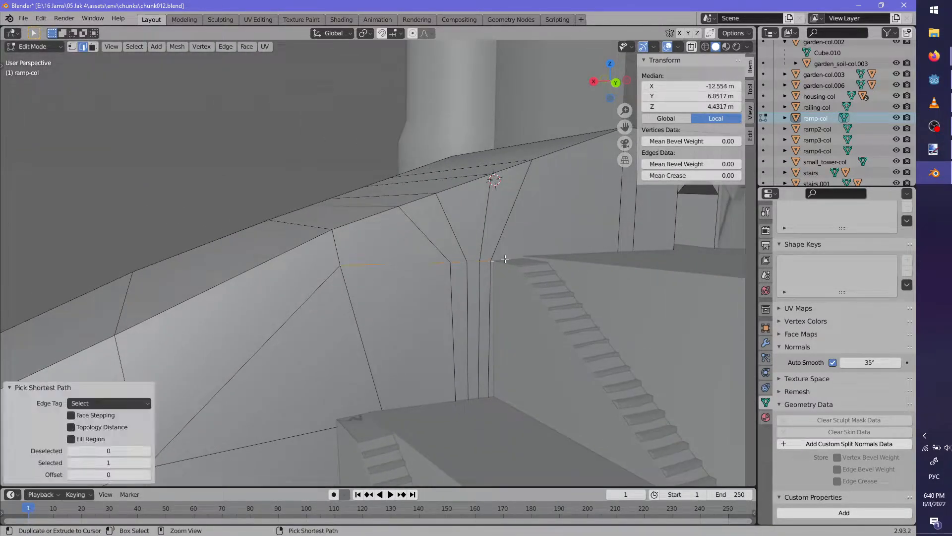
key("g")
key("z")
left_click(522, 319)
Slide the end vertices of the two vertical edges farthest from the middle staircase, using vertex selection with X-ray
scroll(484, 377, "up", 4)
middle_click_drag(432, 321, 395, 310)
right_click(291, 288)
middle_click_drag(291, 287, 291, 298)
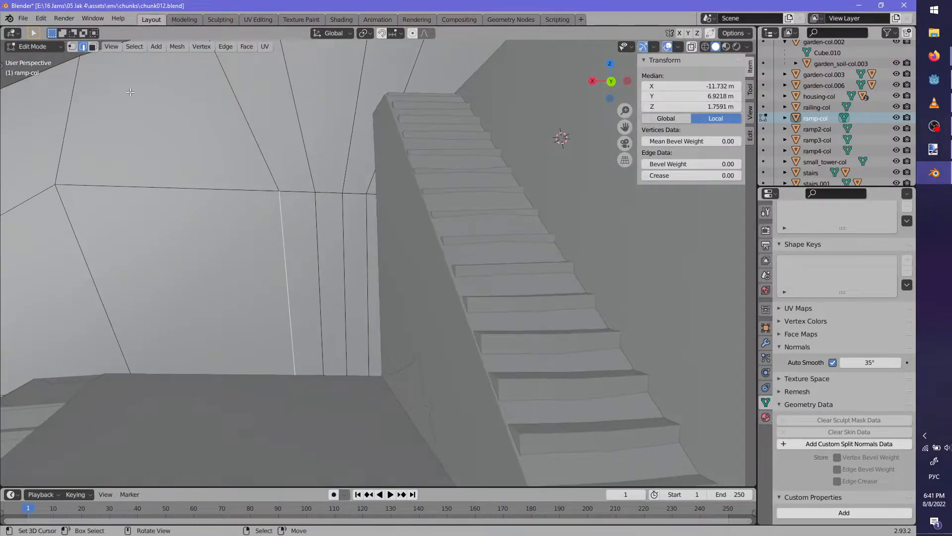
left_click(73, 45)
key("alt+z")
right_click(297, 391)
key("shift+v")
left_click(304, 412)
right_click(276, 192)
key("shift+v")
left_click(251, 189)
right_click(315, 192)
key("shift+v")
left_click(304, 193)
right_click(324, 393)
key("shift+v")
left_click(296, 393)
Slide the end vertices of the two vertical edges nearest the middle staircase and turn X-ray off
right_click(347, 393)
key("shift+v")
left_click(338, 393)
right_click(345, 192)
key("shift+v")
left_click(337, 192)
right_click(369, 393)
key("shift+v")
left_click(361, 392)
right_click(366, 193)
key("shift+v")
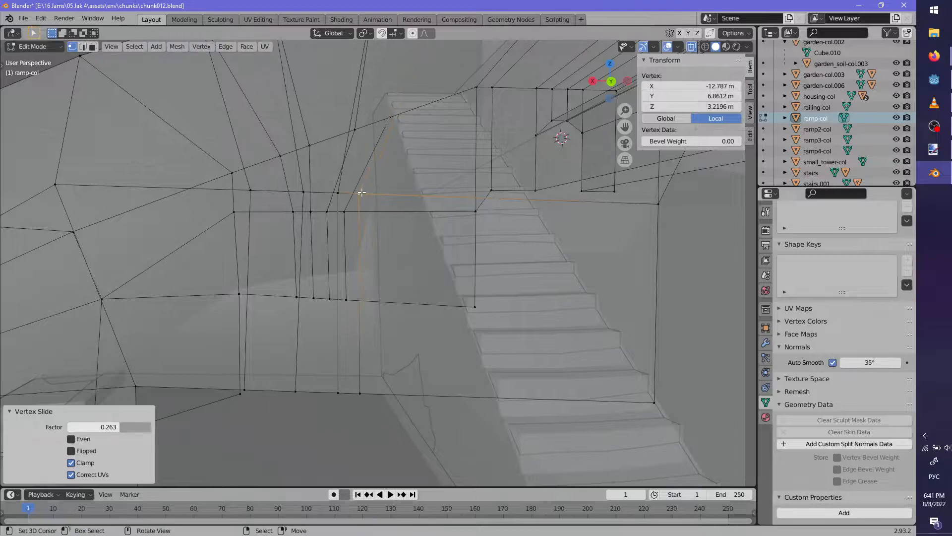
left_click(358, 194)
right_click(403, 278)
key("alt+z")
Straighten the second vertical edge from the far side of the group by sliding its upper and lower vertices
middle_click_drag(402, 278, 402, 291)
right_click(303, 285)
key("g")
key("g")
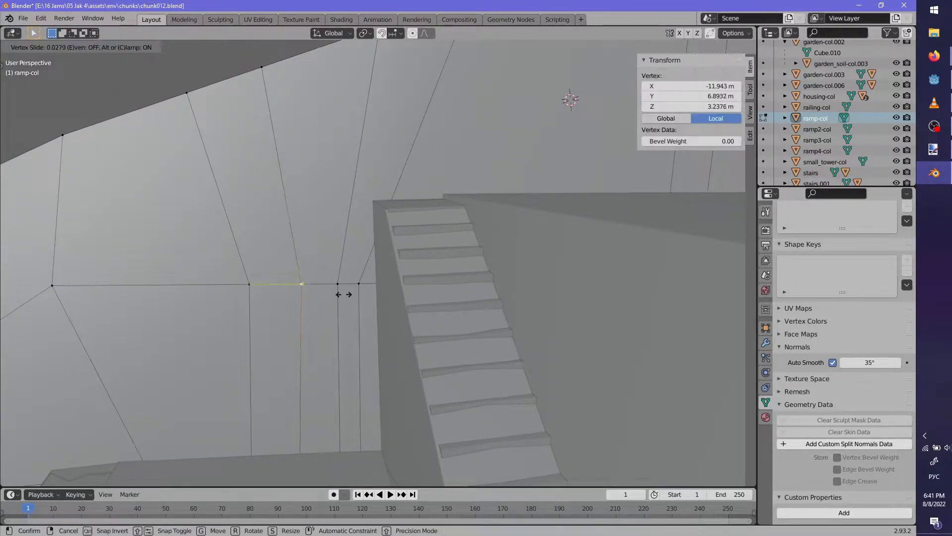
left_click(297, 287)
right_click(307, 462)
key("g")
key("g")
left_click(322, 442)
right_click(294, 284)
key("g")
key("g")
left_click(287, 281)
Slide the upper and lower vertices of the third vertical edge, moving the lower one by a factor of 0.220
right_click(335, 285)
key("g")
key("g")
left_click(350, 457)
right_click(340, 462)
key("g")
key("g")
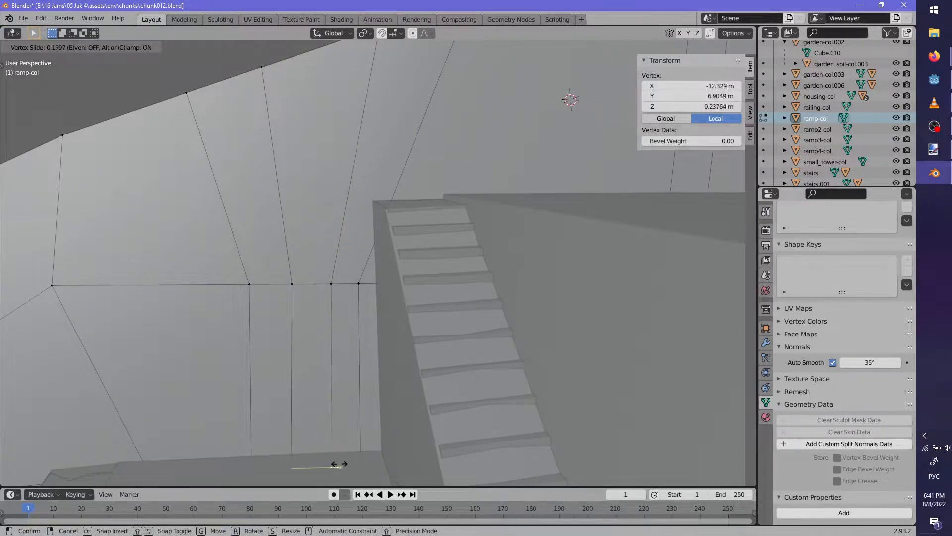
left_click(342, 464)
Knife-cut two diagonals from the upper vertices of the inner vertical edges down to the outer vertical edges
middle_click_drag(339, 459, 387, 406)
scroll(387, 407, "up", 2)
key("k")
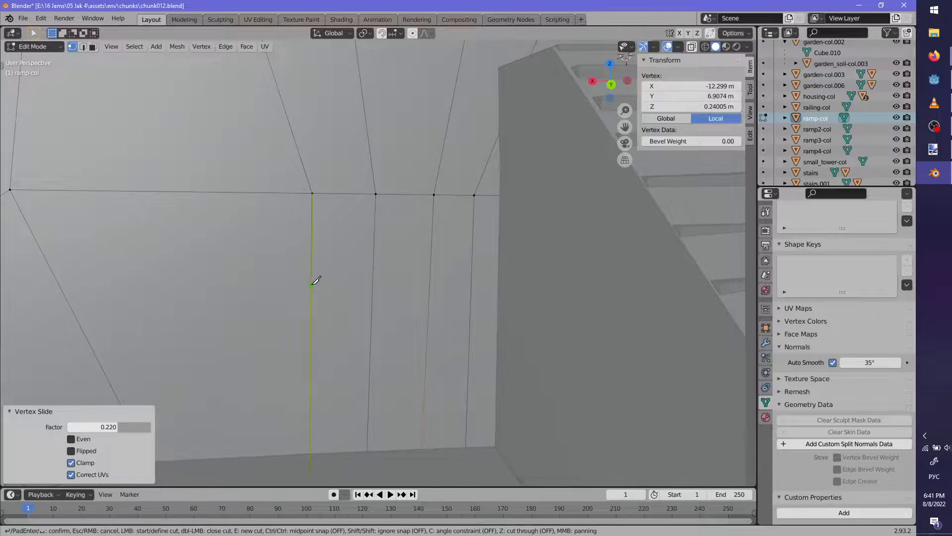
left_click(386, 193)
key("Return")
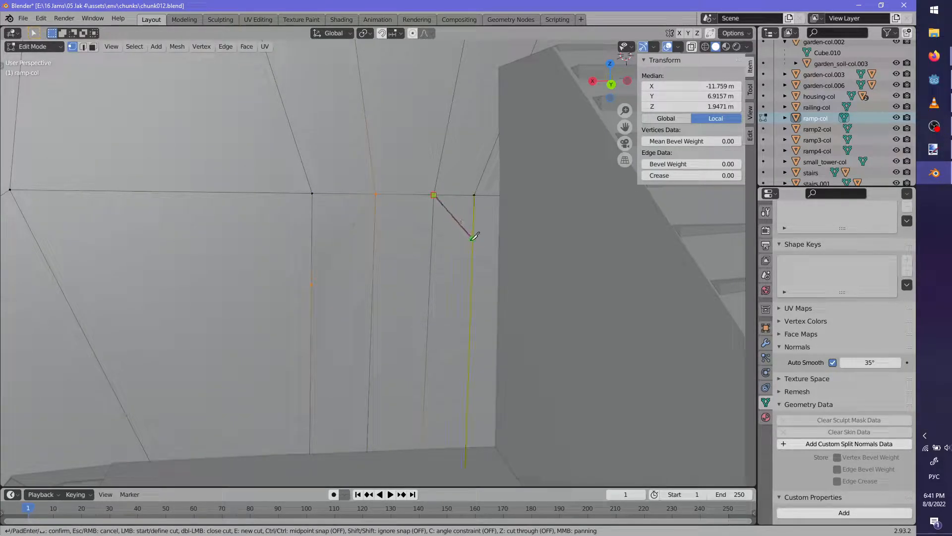
left_click(471, 271)
key("Return")
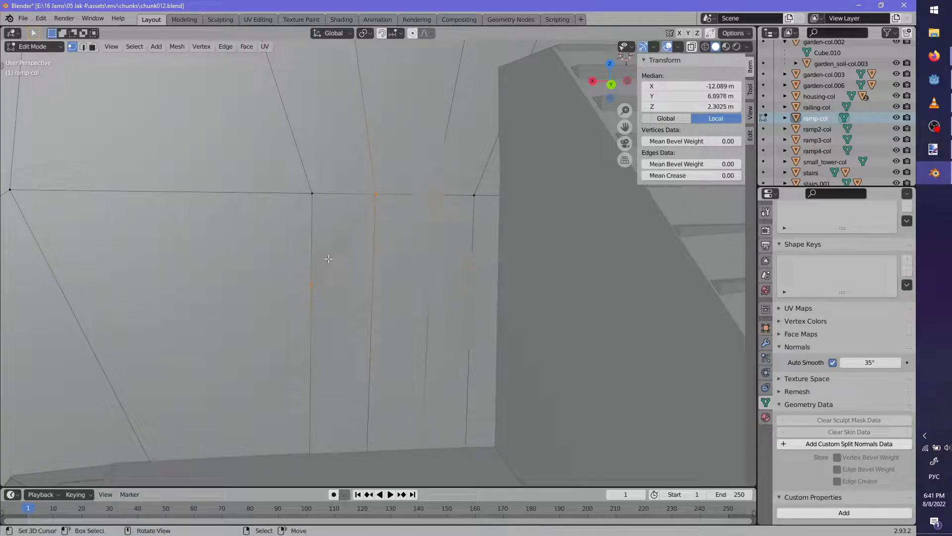
Slide the second arch's two shoulder vertices upward along their vertical edges, the one nearest the middle staircase by a factor of 0.261
key("shift+v")
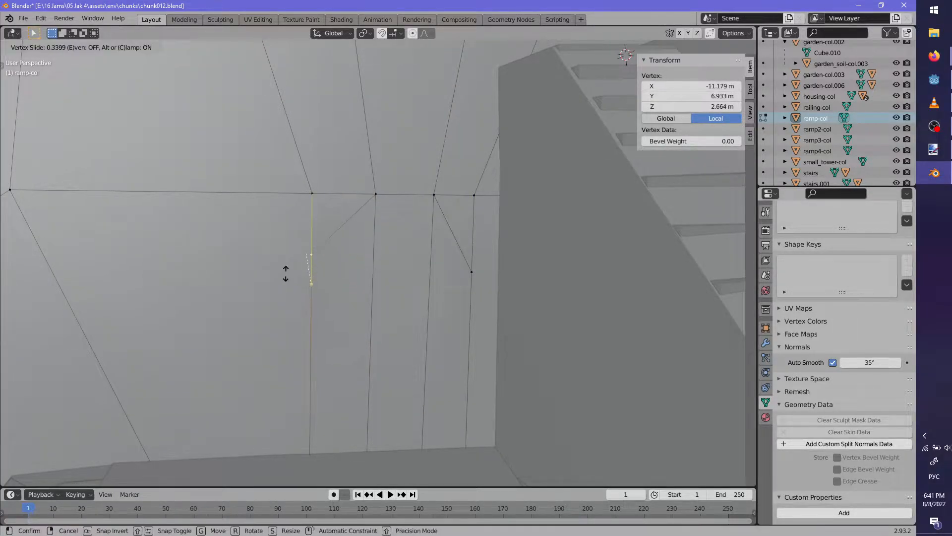
left_click(291, 279)
left_click(472, 271)
key("shift+v")
left_click(481, 254)
middle_click_drag(407, 281, 477, 289, "shift")
scroll(452, 286, "down", 6)
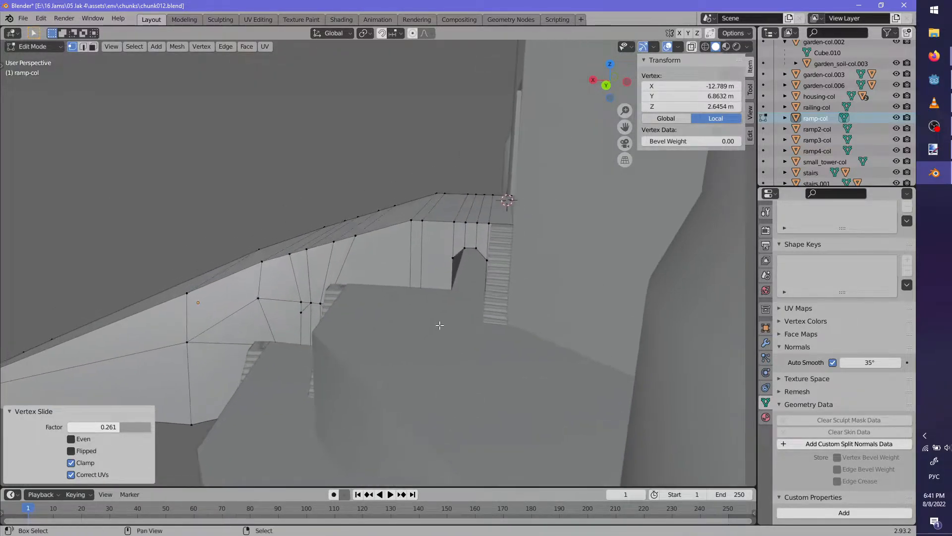
Hide the staircase objects blocking the first passage and reopen ramp-col for editing with X-ray on
scroll(477, 289, "up", 3)
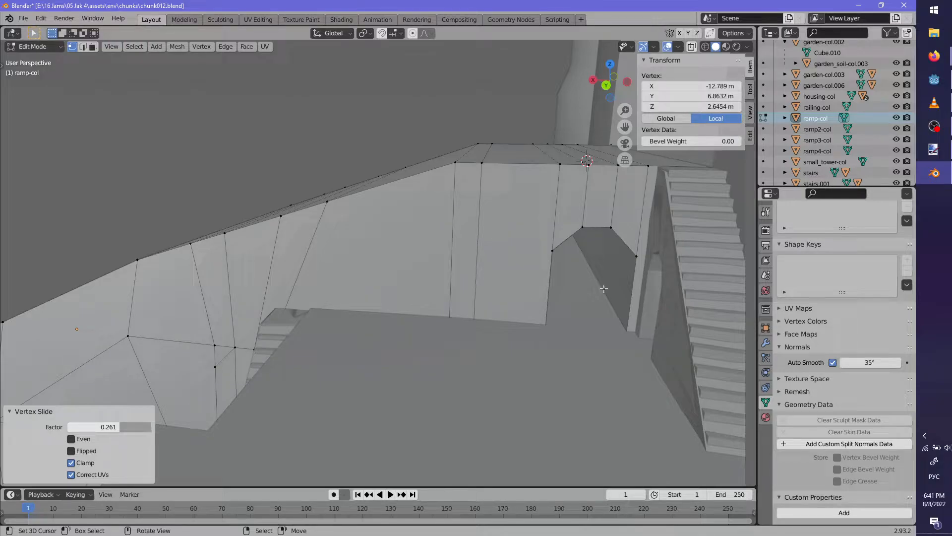
key("Tab")
left_click(680, 347)
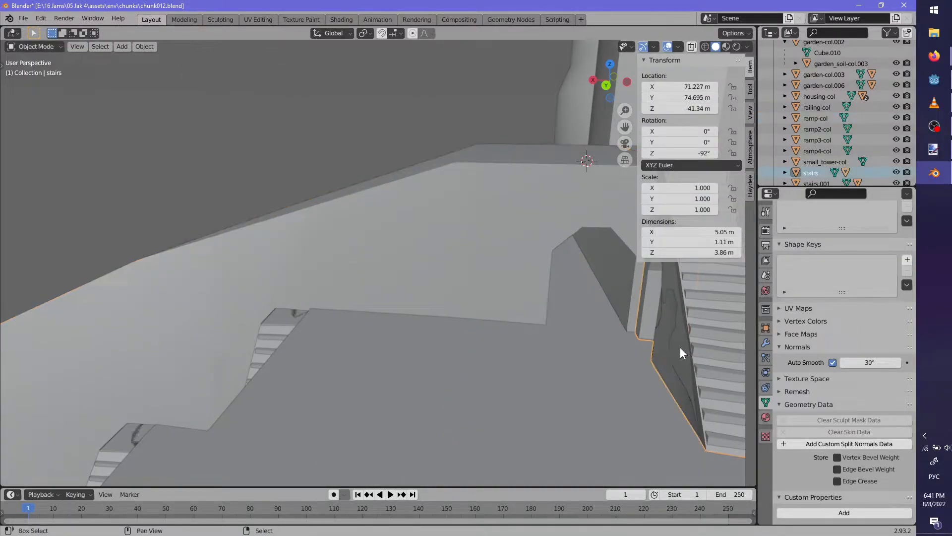
key("h")
right_click(710, 338)
key("h")
right_click(615, 313)
middle_click_drag(653, 326, 510, 321, "shift")
key("Tab")
key("alt+z")
key("Right")
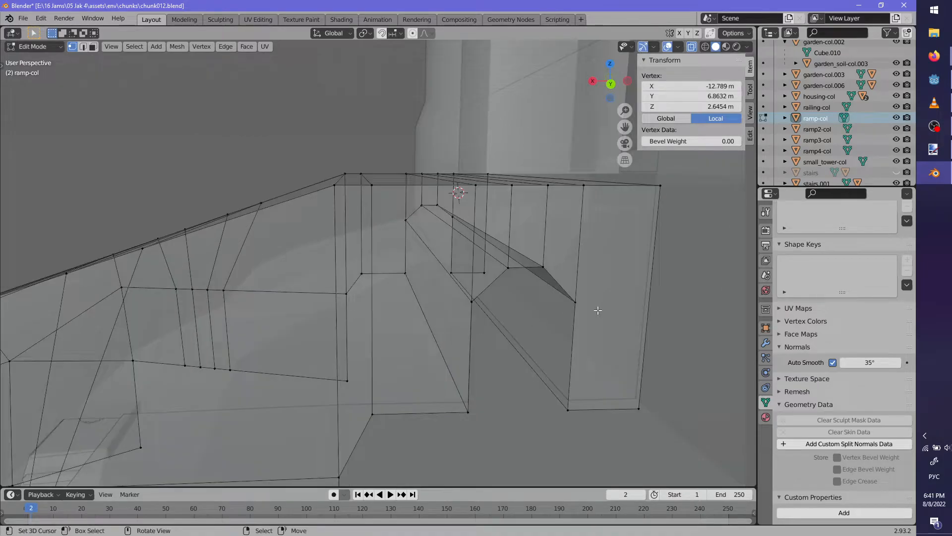
Knife-cut diagonals from the first arch's two shoulder vertices up to the outer top vertices on this side of the ramp
key("k")
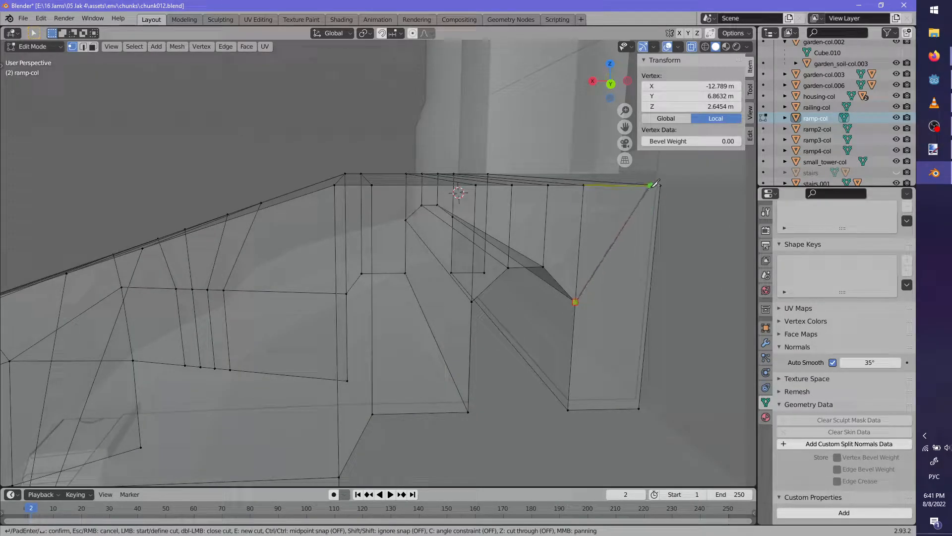
left_click(575, 301)
key("Return")
mouse_move(393, 313)
middle_mouse_down()
mouse_move(391, 302)
mouse_move(156, 201)
mouse_move(211, 272)
mouse_move(251, 298)
mouse_move(226, 298)
mouse_move(377, 310)
middle_mouse_up()
key("k")
key("Escape")
key("k")
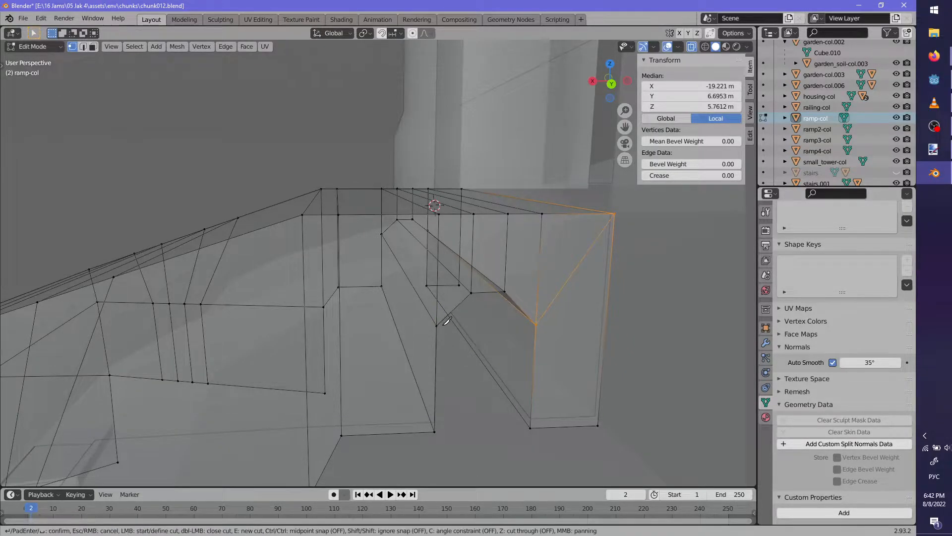
left_click(437, 325)
key("Return")
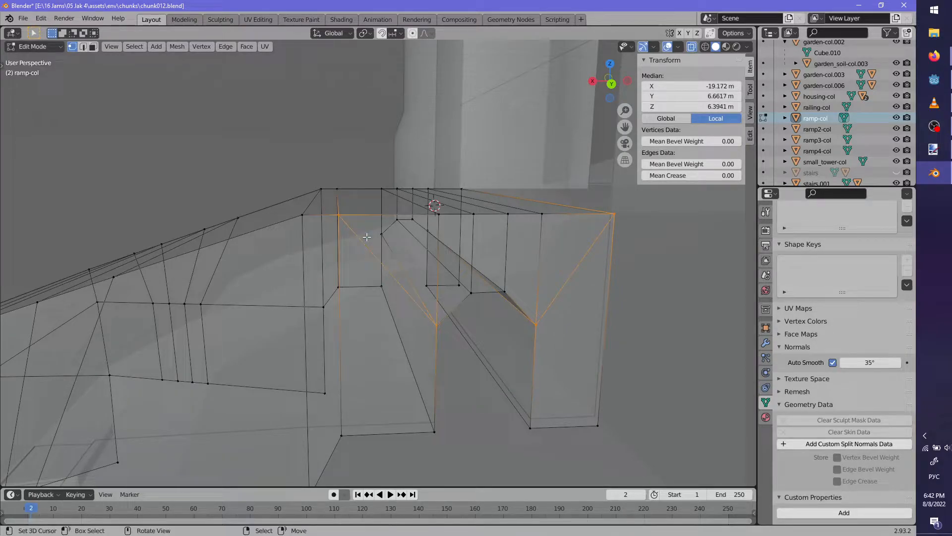
Knife-cut matching diagonals from the first arch's shoulder vertices to the outer top vertices on the opposite side of the ramp
middle_click_drag(483, 322, 397, 321)
key("k")
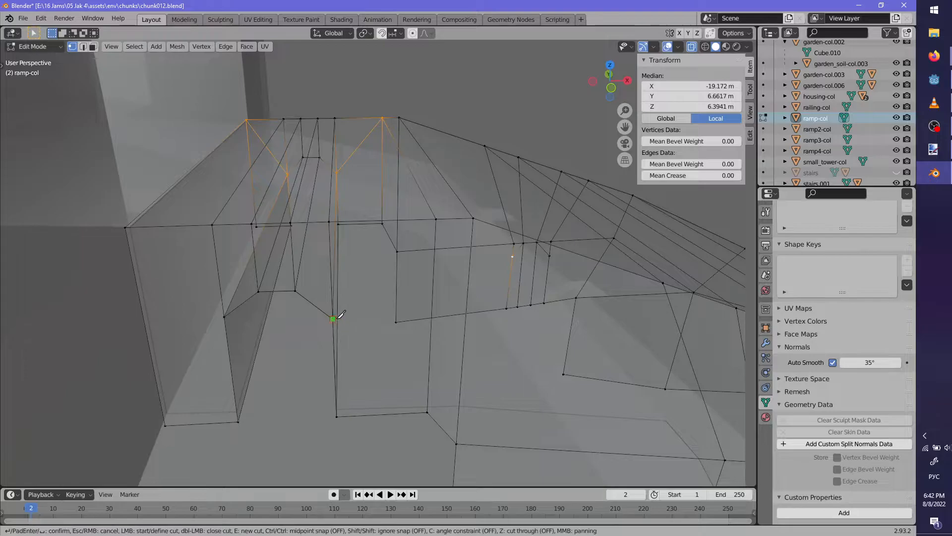
left_click(385, 313)
key("Return")
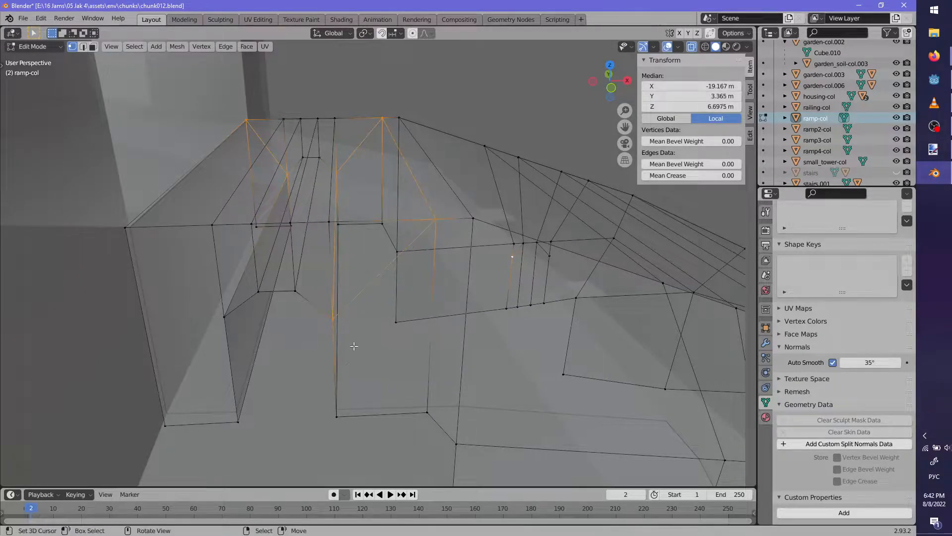
key("k")
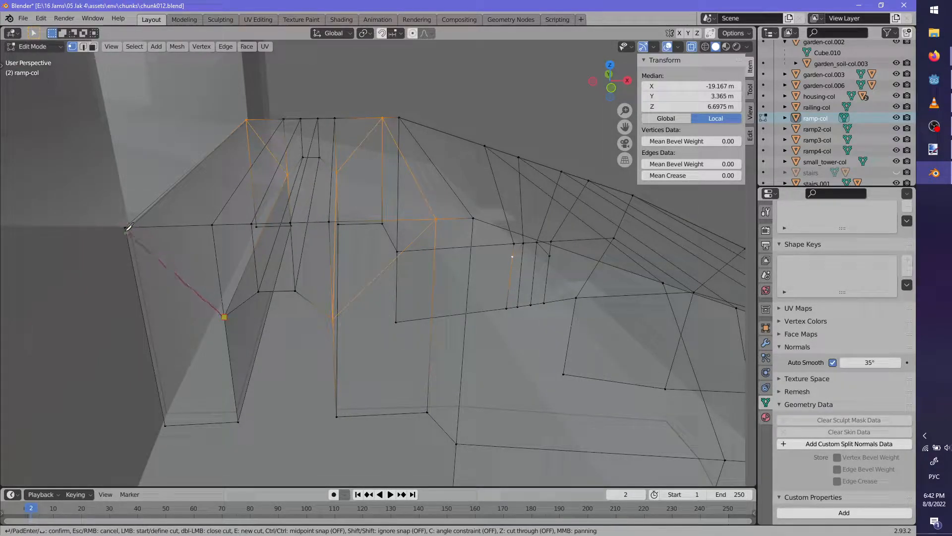
key("Return")
Knife-cut an edge from the second arch's shoulder vertex away from the middle staircase to the neighbouring wall vertex
scroll(362, 308, "down", 2)
middle_click_drag(361, 303, 390, 296)
key("alt+a")
key("k")
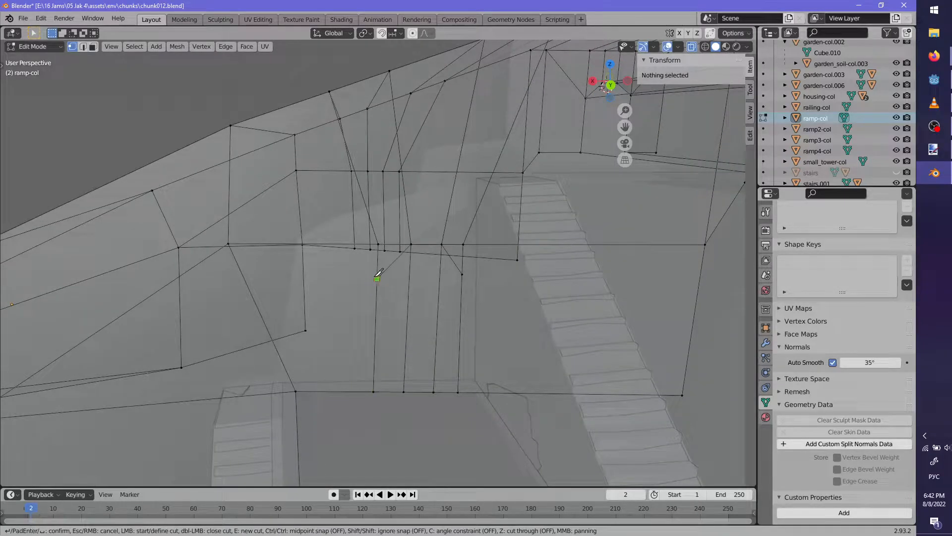
left_click(339, 269)
key("Return")
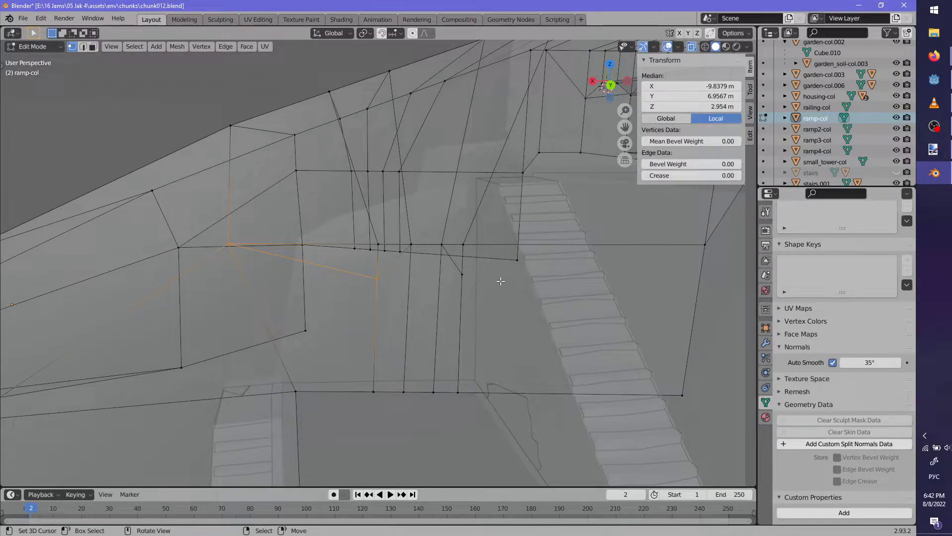
Move the side wall's lower vertical corner edge behind the middle staircase along X toward the second arch
left_click(503, 281)
mouse_move(501, 278)
middle_mouse_down()
mouse_move(505, 261)
mouse_move(459, 274)
mouse_move(486, 279)
middle_mouse_up()
right_click(477, 346)
middle_click_drag(476, 345, 477, 311)
right_click(439, 238)
right_click(439, 325, "shift")
key("g")
key("shift+z")
right_click(435, 290)
key("g")
key("x")
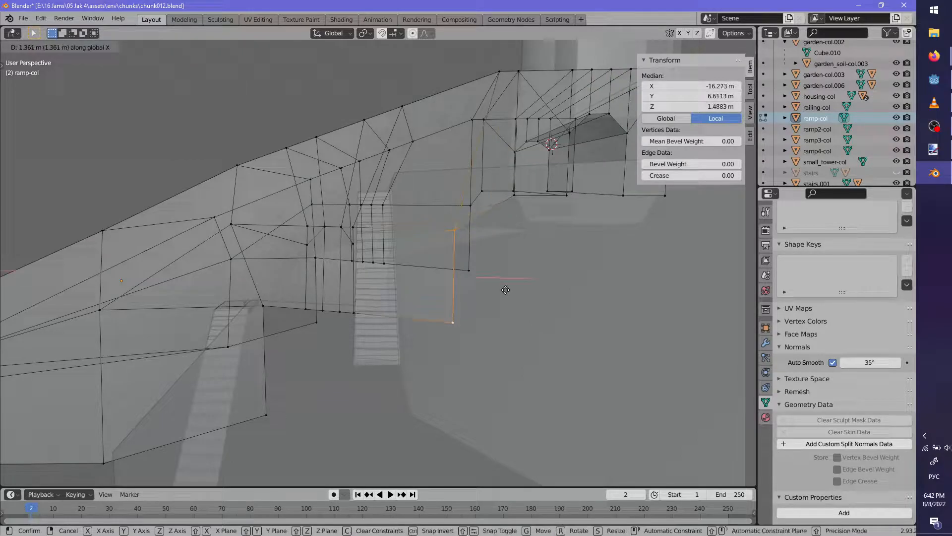
left_click(472, 340)
Raise the same corner edge by 0.8039 m along Z
middle_click_drag(471, 340, 481, 290)
key("g")
key("z")
left_click(507, 287)
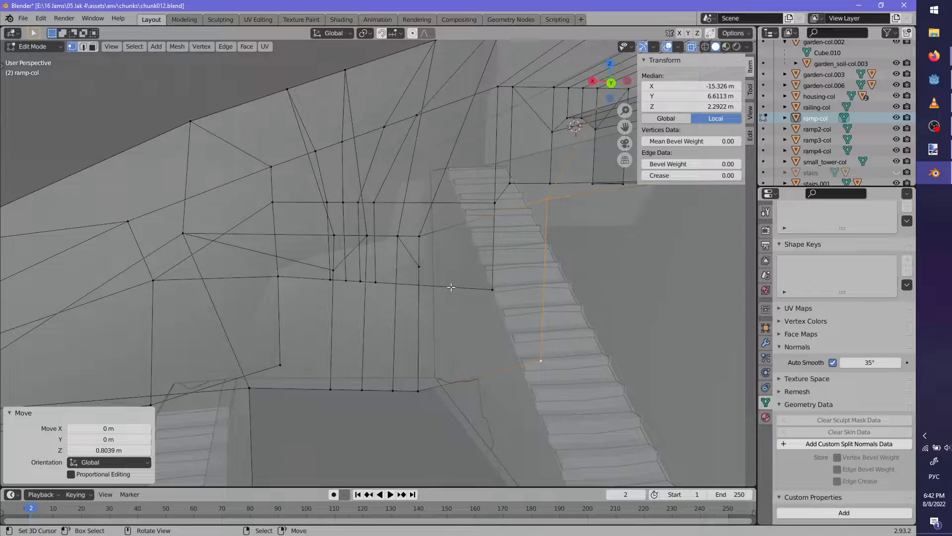
Knife-cut a diagonal from the second arch's shoulder vertex nearest the middle staircase to the lower end of the raised corner edge
key("k")
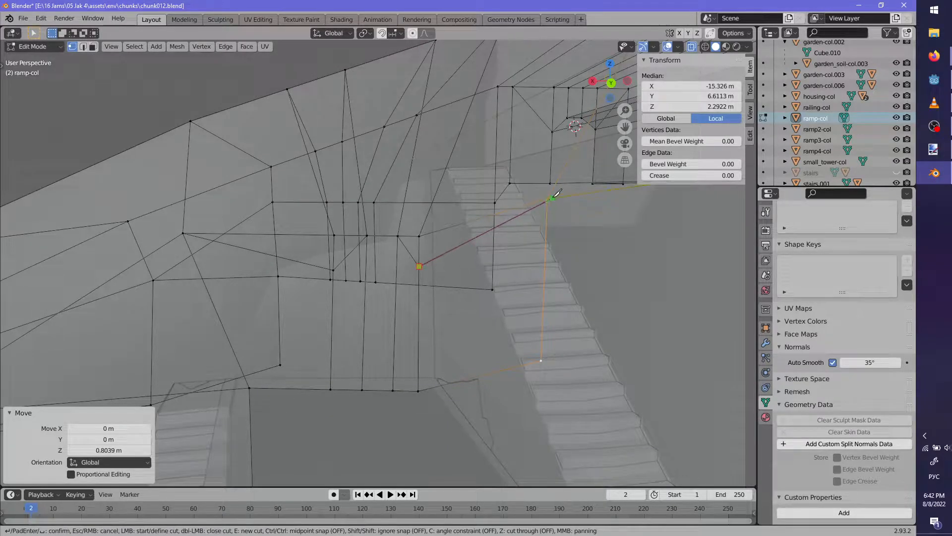
left_click(540, 358)
key("Return")
middle_click_drag(537, 357, 501, 328)
Dissolve the cut edge between the second arch's outer shoulder vertex and the neighbouring wall vertex, and return to vertex selection
right_click(321, 273)
left_click(82, 47)
right_click(328, 259)
key("x")
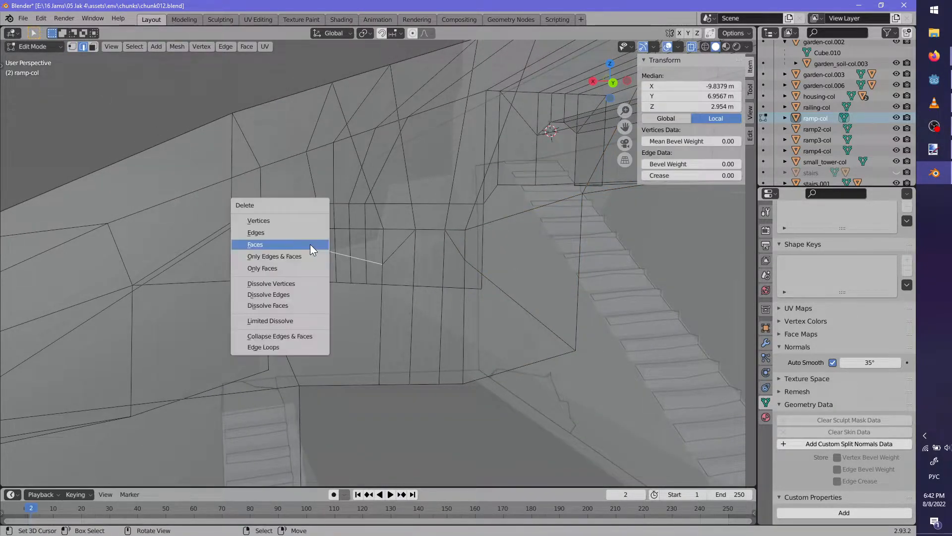
left_click(296, 229)
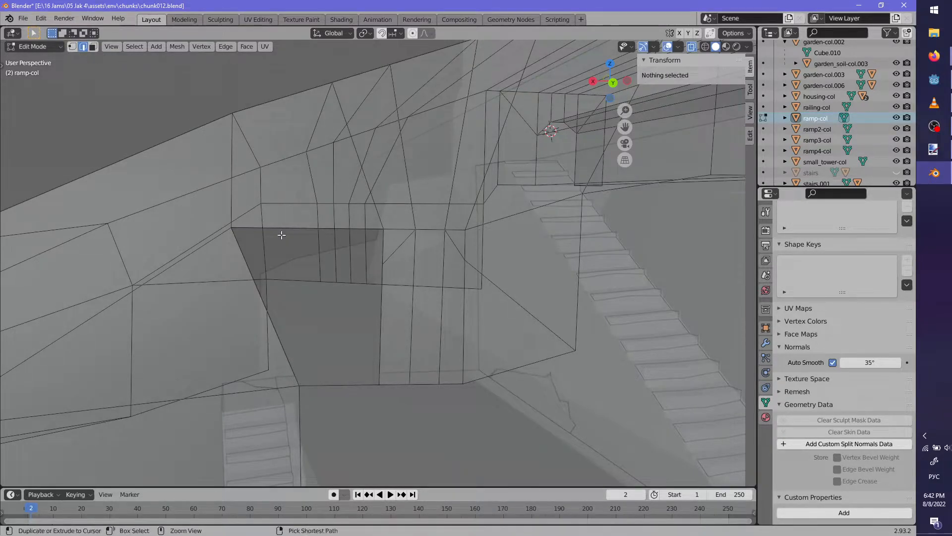
key("ctrl+z")
key("x")
left_click(268, 297)
key("1")
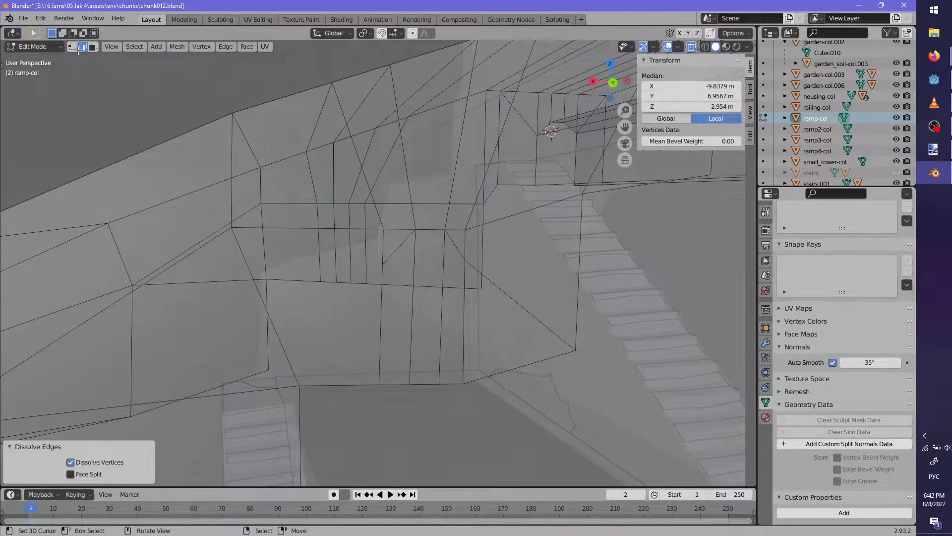
Knife-cut a diagonal from the second arch's outer shoulder vertex down to the wall's lower corner vertex and turn X-ray off
key("alt+a")
key("k")
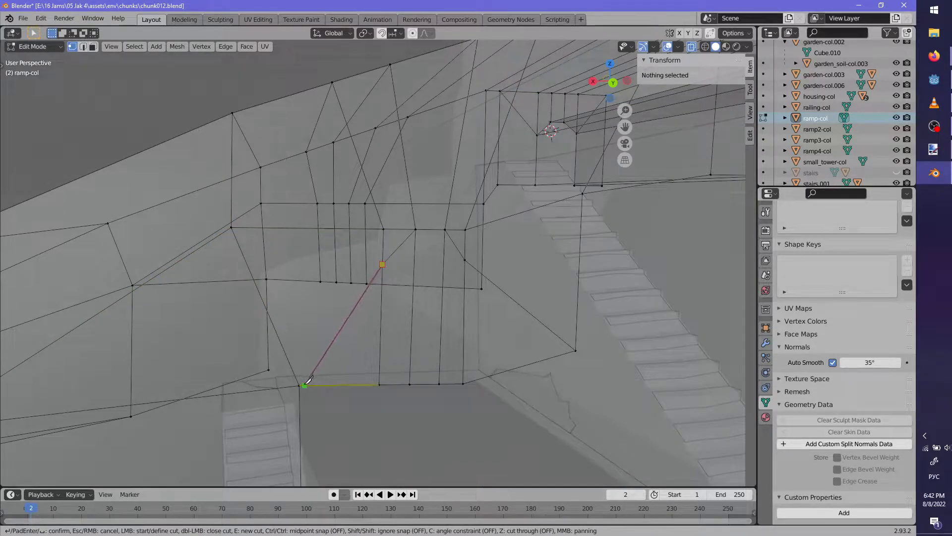
middle_click_drag(301, 382, 430, 317)
scroll(431, 334, "up", 2)
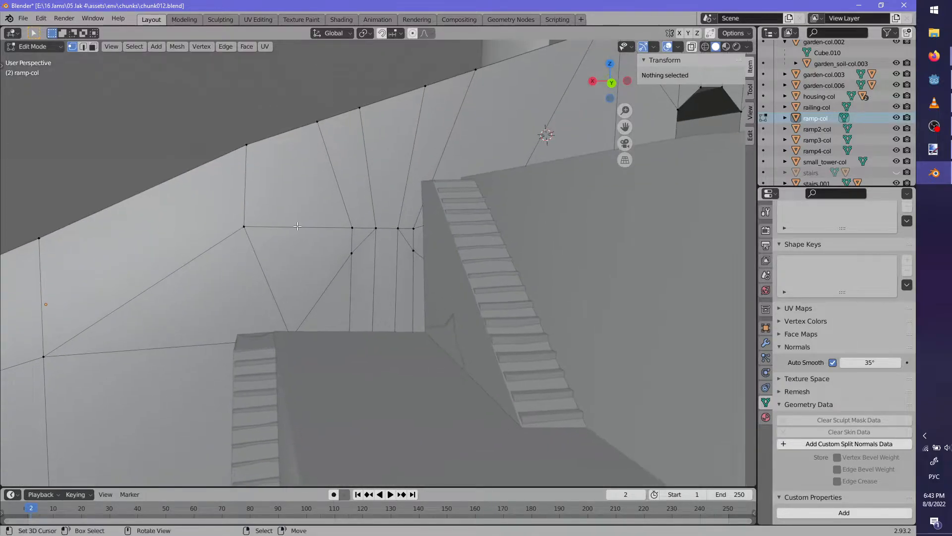
Delete the faces inside the second arch's outline beside the middle staircase
left_click(362, 262)
left_click(388, 270, "ctrl")
key("x")
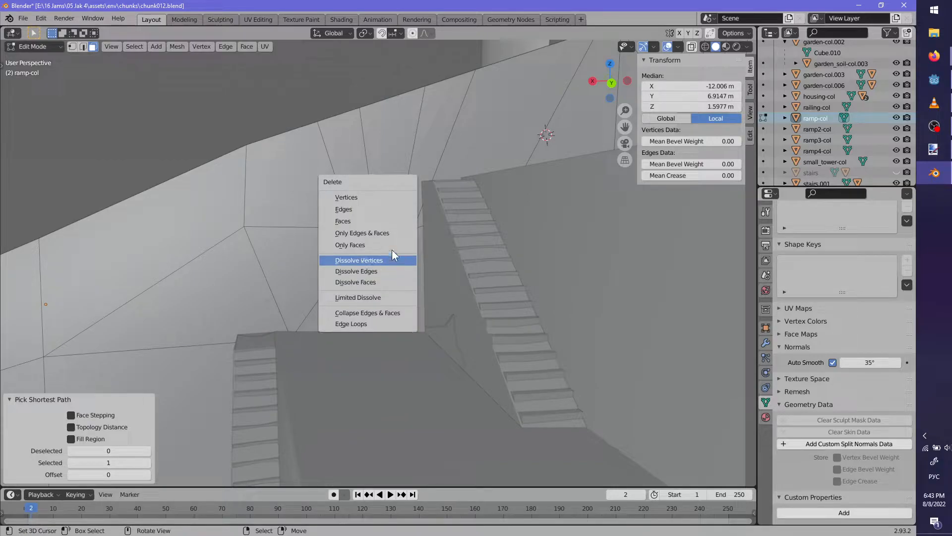
left_click(379, 220)
mouse_move(379, 221)
middle_mouse_down()
mouse_move(443, 230)
mouse_move(369, 235)
middle_mouse_up()
Step back through the recent second-arch edits and restore them up to the deleted opening
key("ctrl+z")
key("ctrl+z")
key("ctrl+z")
key("ctrl+z")
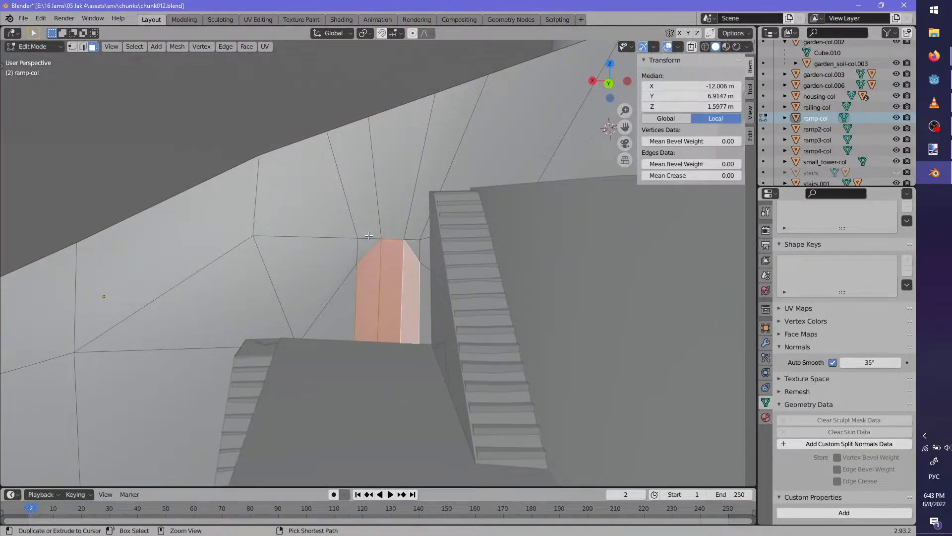
key("ctrl+z")
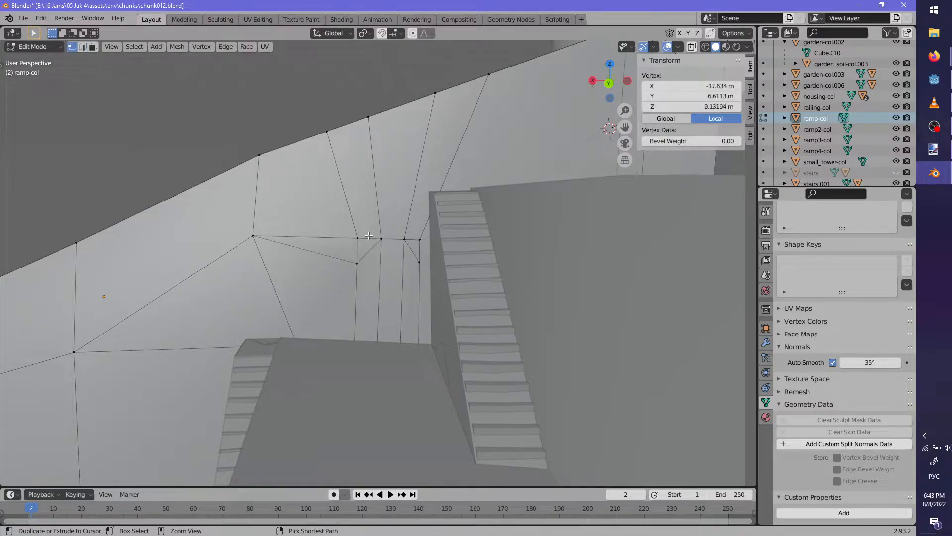
key("ctrl+z")
key("ctrl+z")
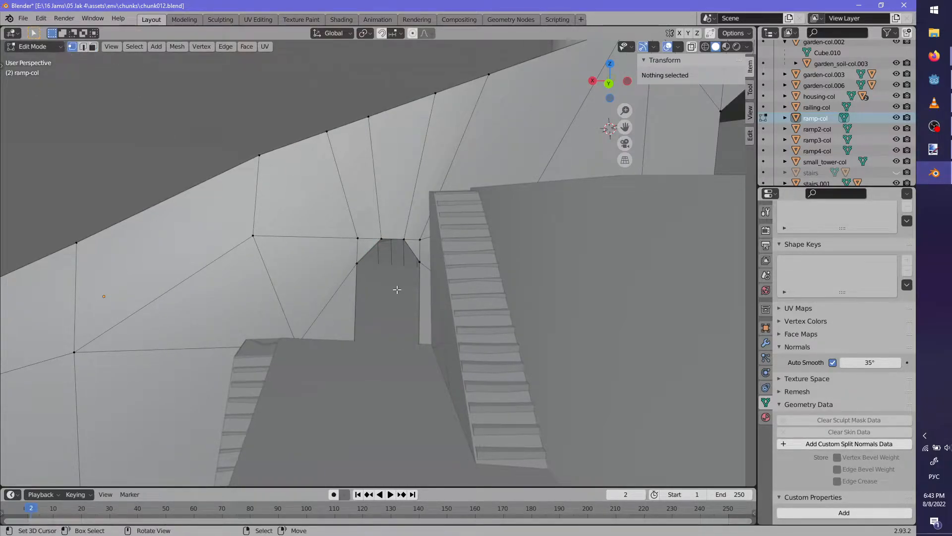
Merge the vertex above each shoulder of the second arch into the shoulder vertex using At Last
left_click(358, 265)
key("m")
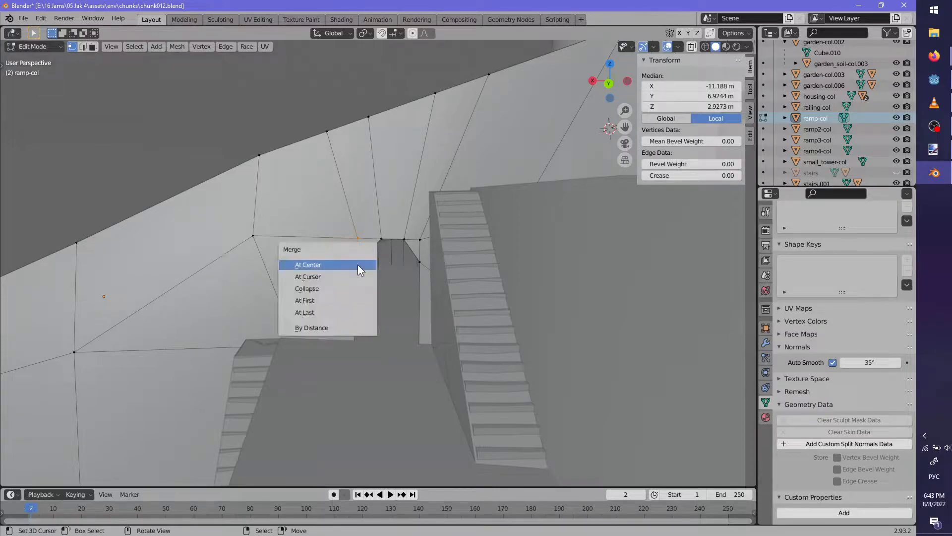
left_click(346, 298)
left_click(422, 265, "shift")
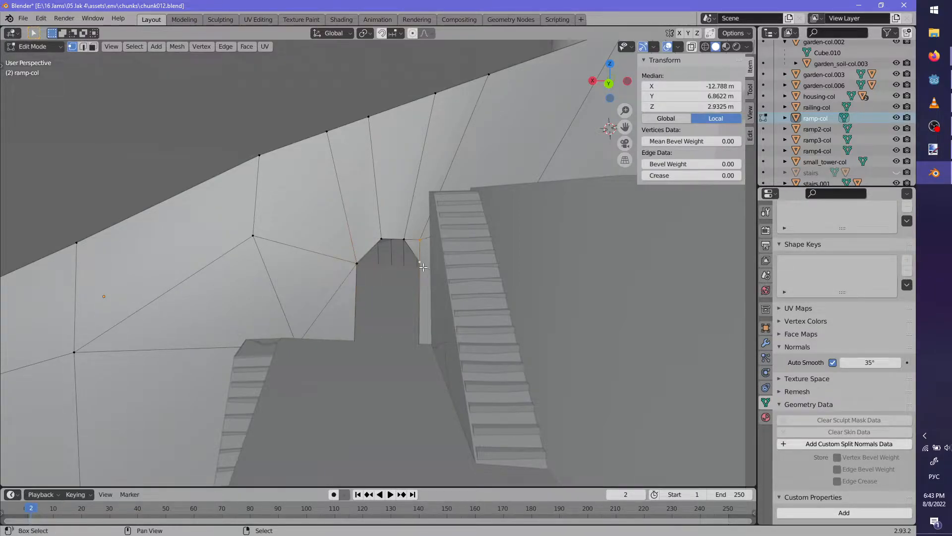
key("m")
left_click(423, 266)
middle_click_drag(424, 267, 410, 289)
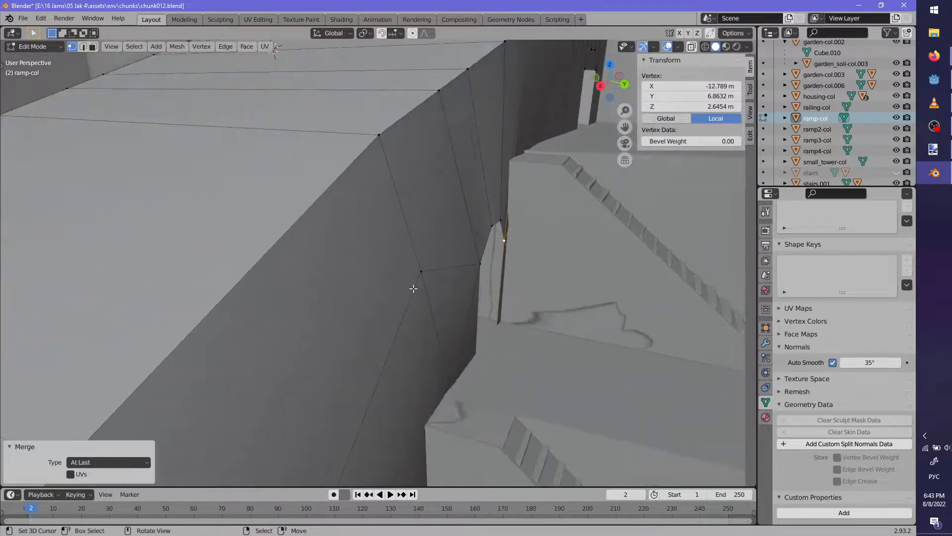
Select the edge loop around the second opening and move it along the local Y axis
left_click(483, 283, "alt")
middle_click_drag(483, 283, 495, 309)
key("g")
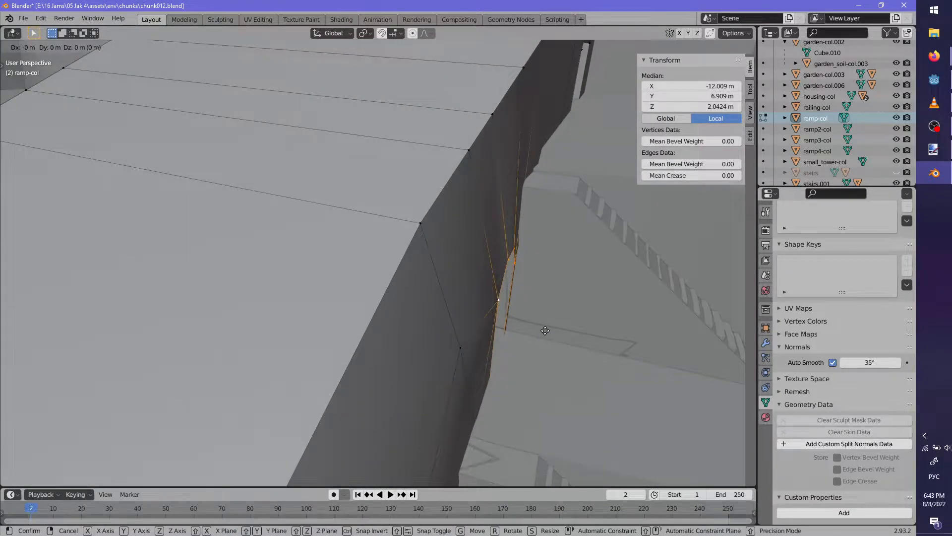
key("y")
key("y")
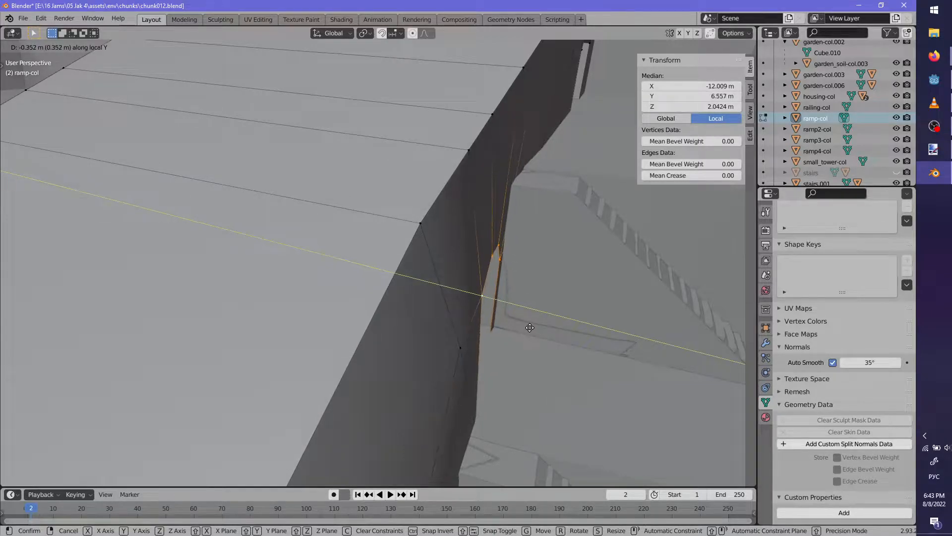
left_click(543, 318)
middle_click_drag(543, 318, 461, 283)
key("alt+a")
Lower the arch's outer vertex nearest the landing along Z on the opposite side of the ramp to form a shoulder
middle_click_drag(362, 281, 369, 140)
middle_click_drag(302, 213, 401, 258)
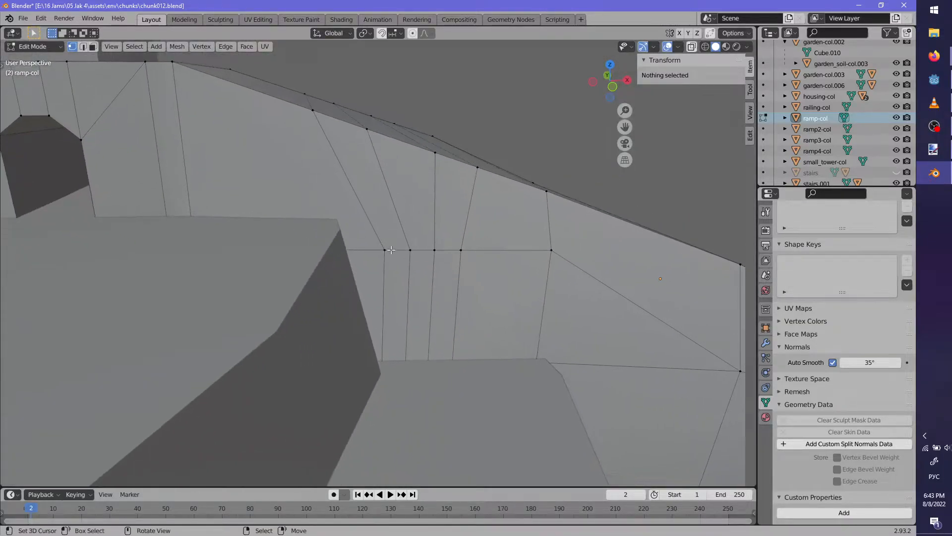
right_click(387, 250)
key("g")
key("z")
left_click(386, 266)
Lower the arch's other outer vertex 0.5133 m along Z and nudge it about -0.10 m in X
right_click(463, 251)
key("g")
key("z")
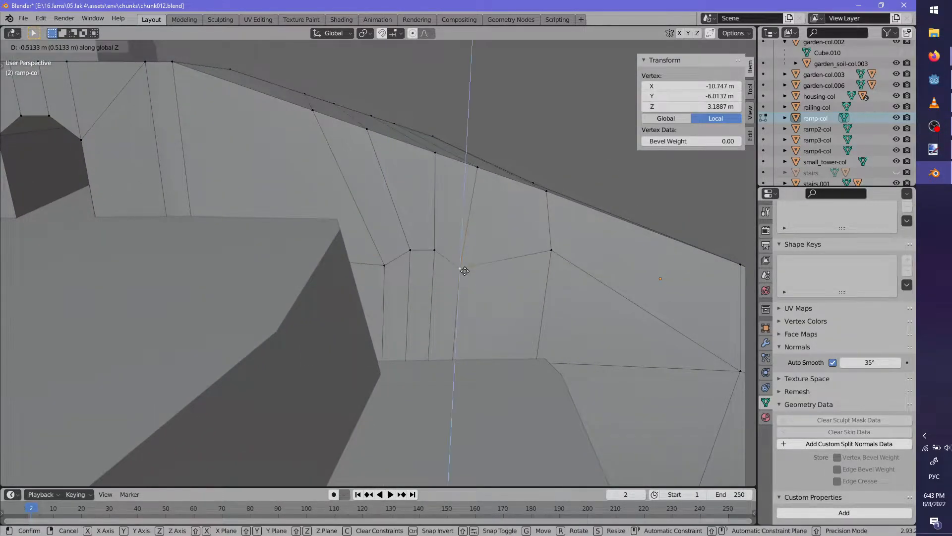
left_click(465, 271)
middle_click_drag(552, 270, 555, 249)
key("g")
left_click(551, 251)
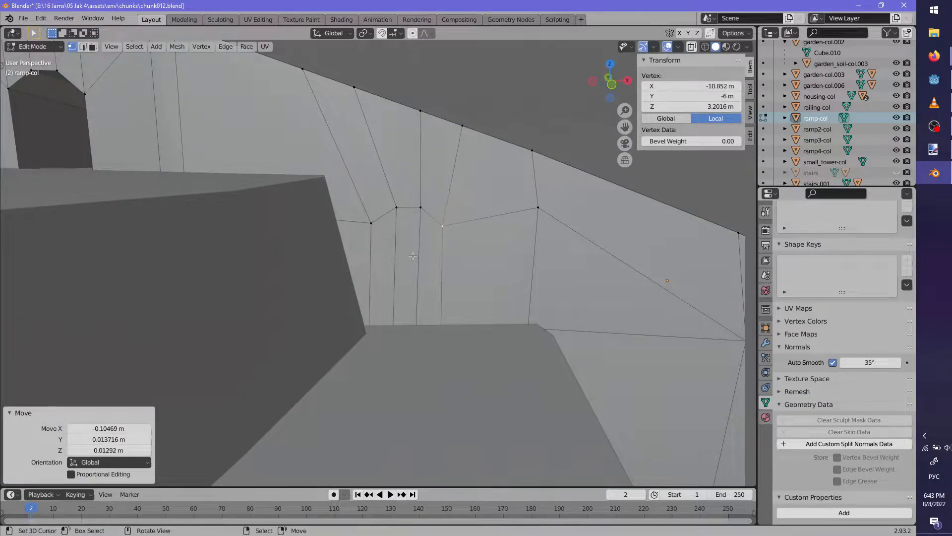
Delete the faces inside the arch outline on this side of the ramp
left_click(93, 46)
right_click(390, 249)
right_click(409, 258, "ctrl")
key("x")
left_click(427, 257)
Fill faces between the two arch openings, starting at their top edges, to build the second passage's interior
middle_click_drag(442, 268, 446, 296, "shift")
left_click(84, 48)
middle_click_drag(347, 223, 382, 210, "shift")
left_click(382, 209)
right_click(378, 94, "shift")
key("f")
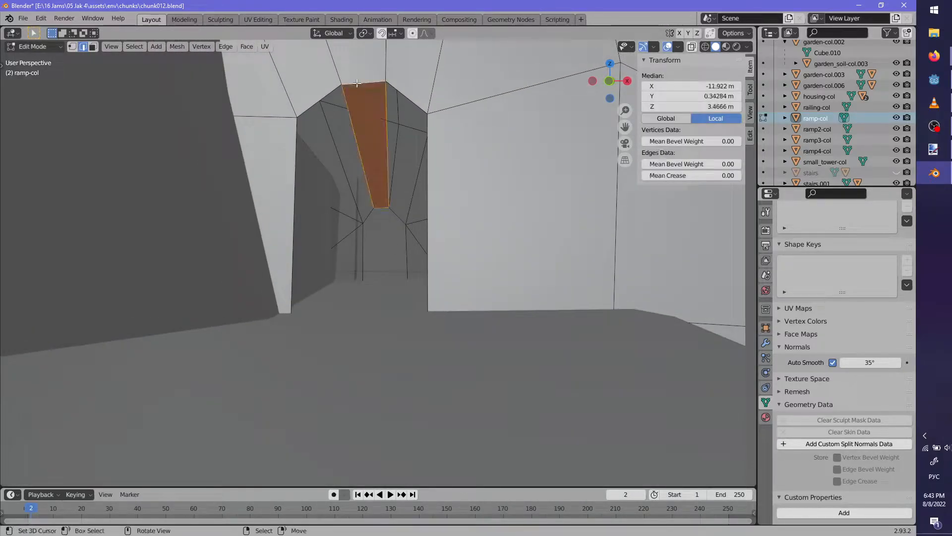
right_click(385, 103)
key("f")
key("f")
key("f")
key("f")
Delete the unneeded face at the second passage and return to Object Mode
middle_click_drag(443, 218, 432, 158)
middle_click_drag(247, 155, 250, 166, "shift")
left_click(93, 46)
right_click(420, 195)
key("x")
left_click(419, 195)
middle_click_drag(420, 194, 512, 263)
key("Tab")
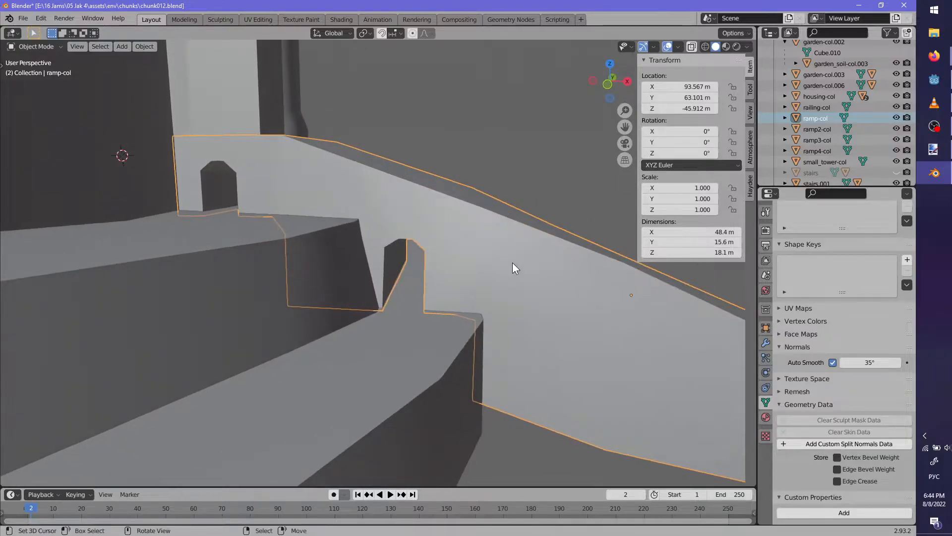
Reveal all hidden objects, deselect everything and turn on X-ray around the second passage
key("alt+h")
key("alt+a")
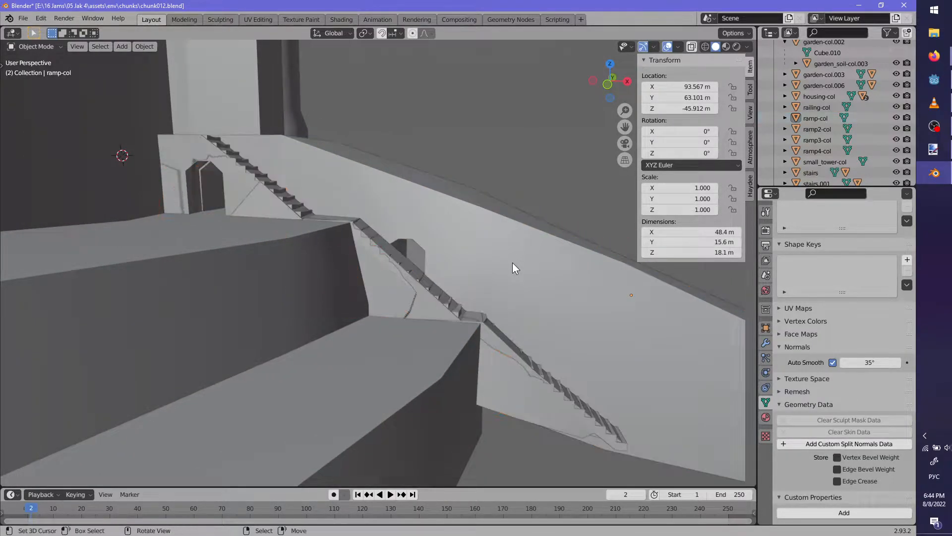
mouse_move(513, 268)
middle_mouse_down()
mouse_move(448, 249)
mouse_move(507, 259)
mouse_move(488, 265)
mouse_move(486, 247)
mouse_move(434, 283)
mouse_move(353, 287)
mouse_move(420, 310)
middle_mouse_up()
key("alt+z")
Reposition the fort collision mesh's terrace edges beside the second passage, returning to Object Mode
left_click(353, 365)
middle_click_drag(353, 364, 301, 373)
key("Tab")
left_click(245, 382)
middle_click_drag(245, 381, 489, 264)
key("g")
left_click(441, 353)
key("g")
left_click(504, 310)
left_click(492, 319)
key("Tab")
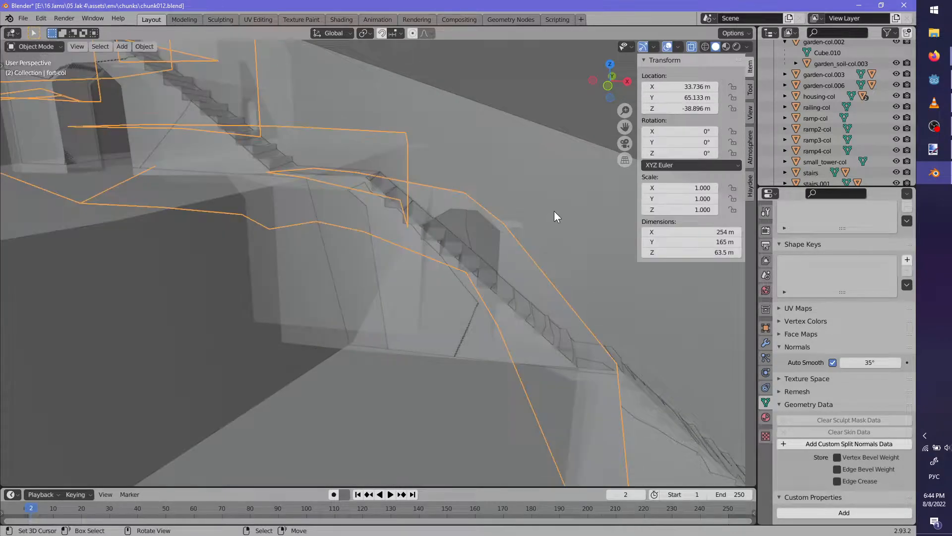
Open the ramp's collision mesh for editing and move the second passage's front arch outline toward the stair side
right_click(538, 248)
key("Tab")
middle_click_drag(432, 205, 426, 209)
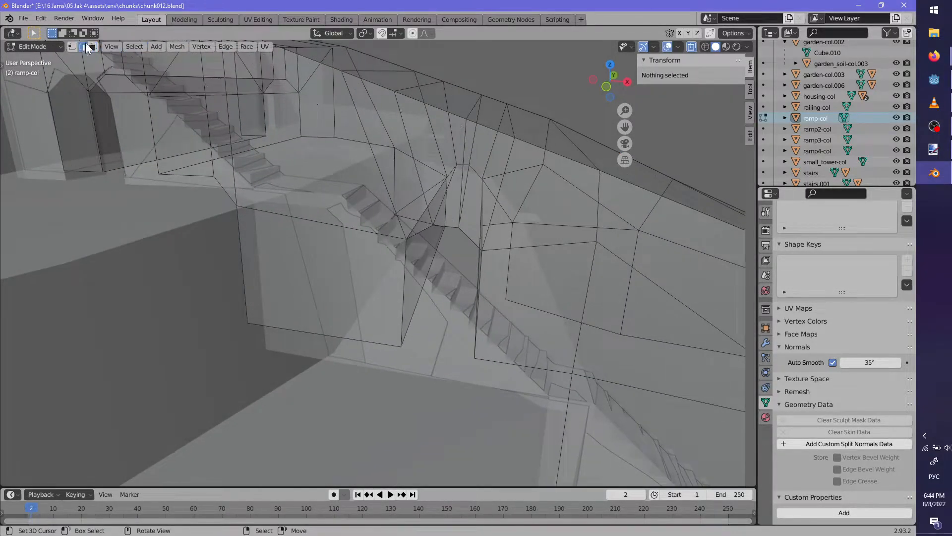
left_click(486, 275)
middle_click_drag(486, 275, 470, 255)
right_click(421, 284, "shift")
middle_click_drag(502, 308, 509, 329)
key("g")
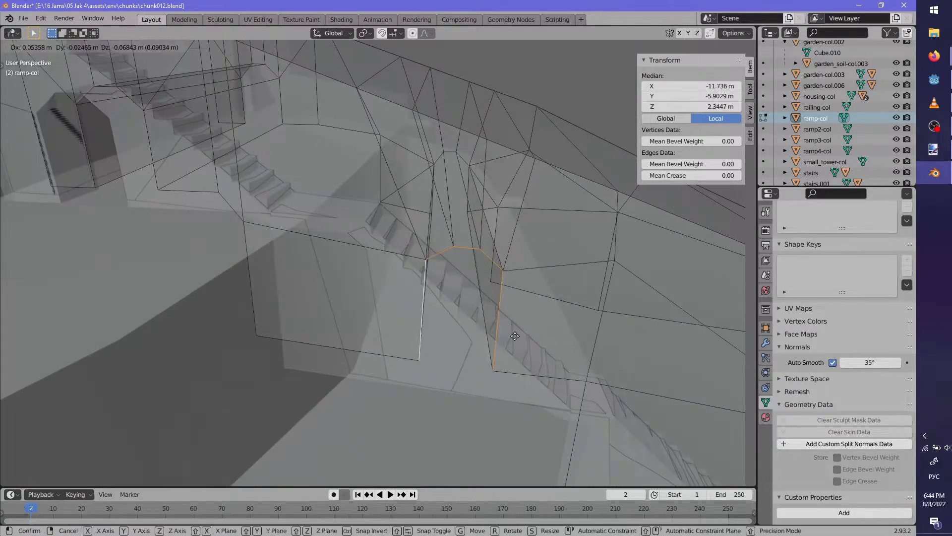
left_click(413, 324)
Rotate the front arch outline 6.06° about Z and move it -0.13 m in X and -0.06 m in Y
middle_click_drag(414, 325, 474, 326)
key("r")
left_click(472, 377)
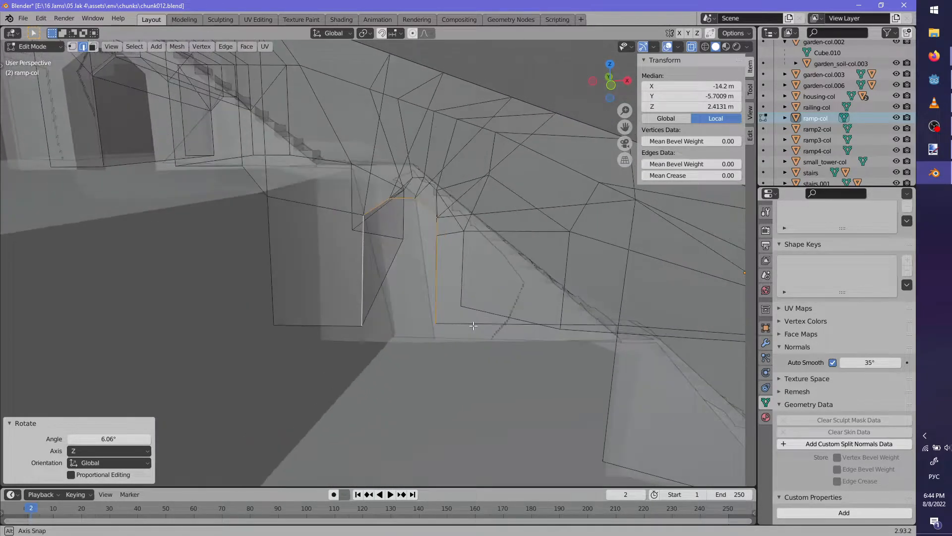
left_click(466, 326)
middle_click_drag(362, 323, 355, 302)
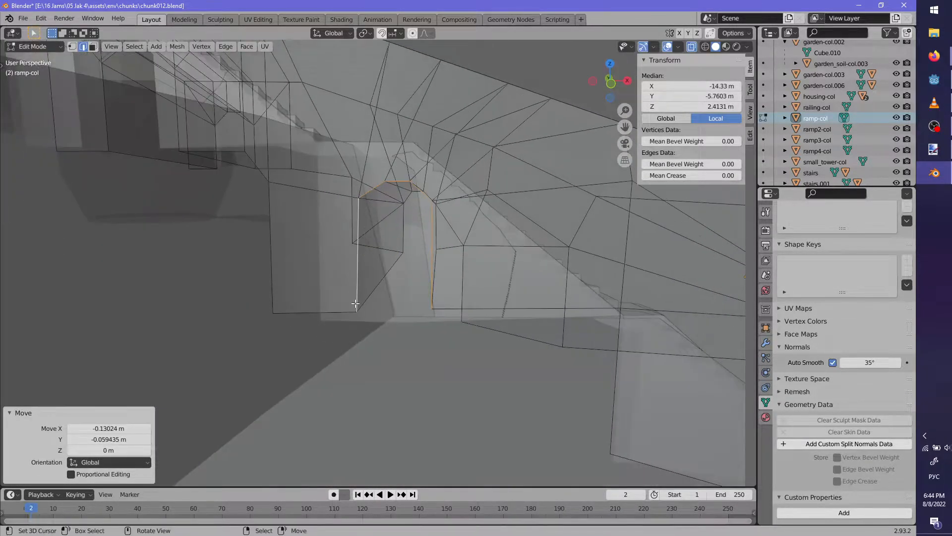
Switch to editing the fort's collision mesh and move the vertical terrace corner edge beside the second arch
key("Tab")
right_click(355, 303)
right_click(306, 327)
middle_click_drag(306, 327, 258, 317)
key("Tab")
right_click(277, 283)
middle_click_drag(277, 282, 498, 366)
key("g")
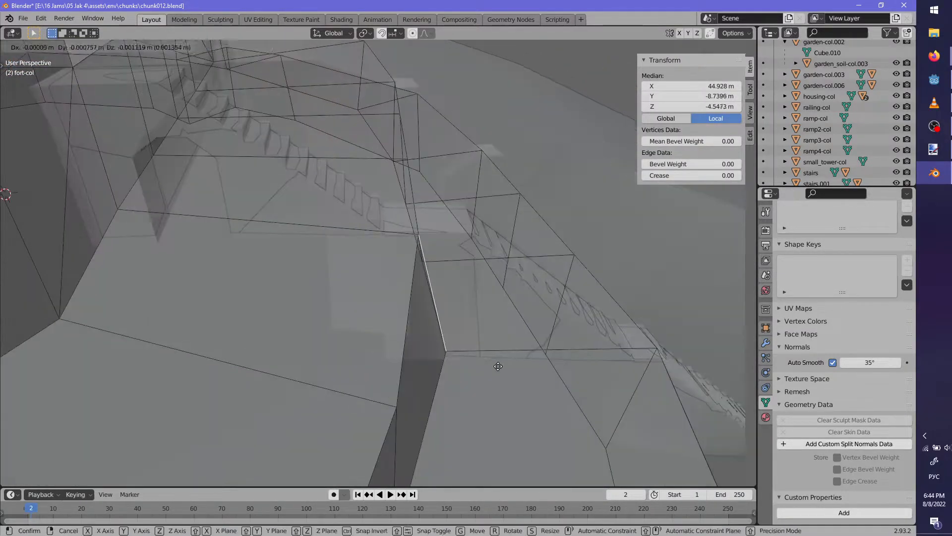
left_click(453, 376)
Move the fort's next vertical terrace edge about -0.785 m in X and 0.124 m in Y
scroll(425, 380, "down", 4)
right_click(384, 350)
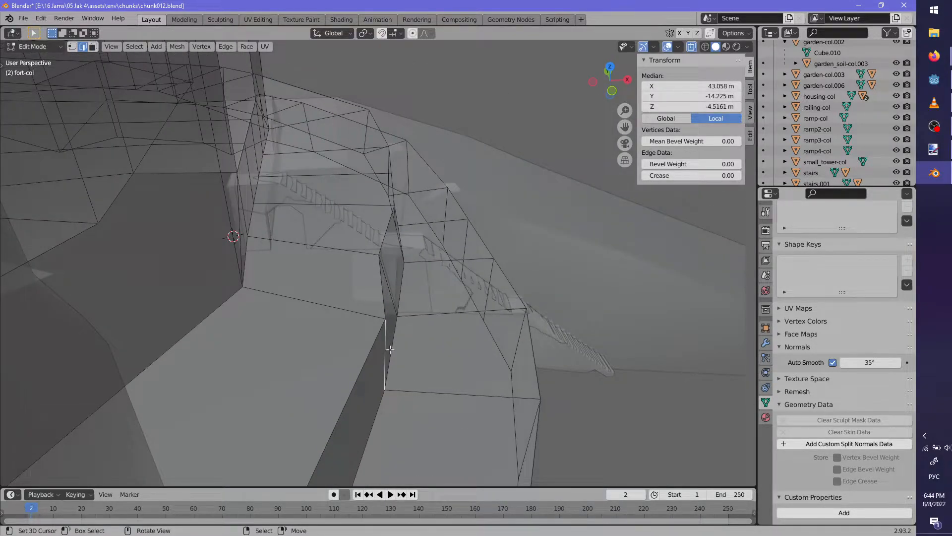
left_click(484, 388)
middle_click_drag(483, 388, 401, 324)
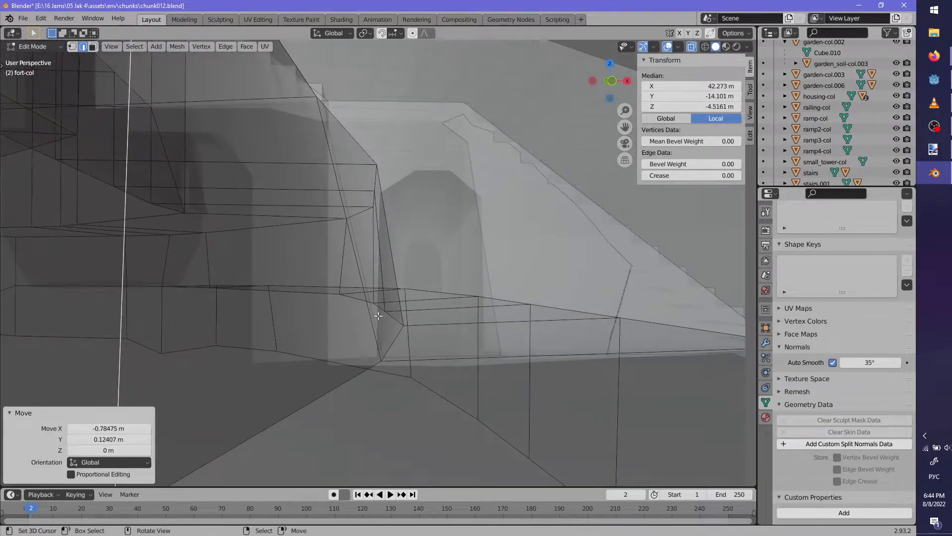
Rotate the fort's vertical corner edge beside the arch 8.25°, scale it slightly and adjust its position
right_click(354, 287)
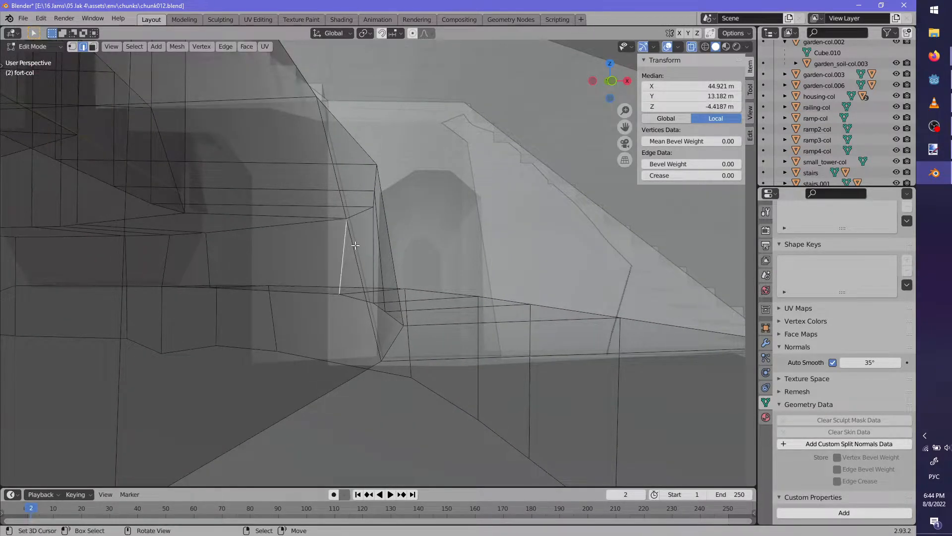
right_click(355, 245)
key("r")
left_click(460, 338)
key("s")
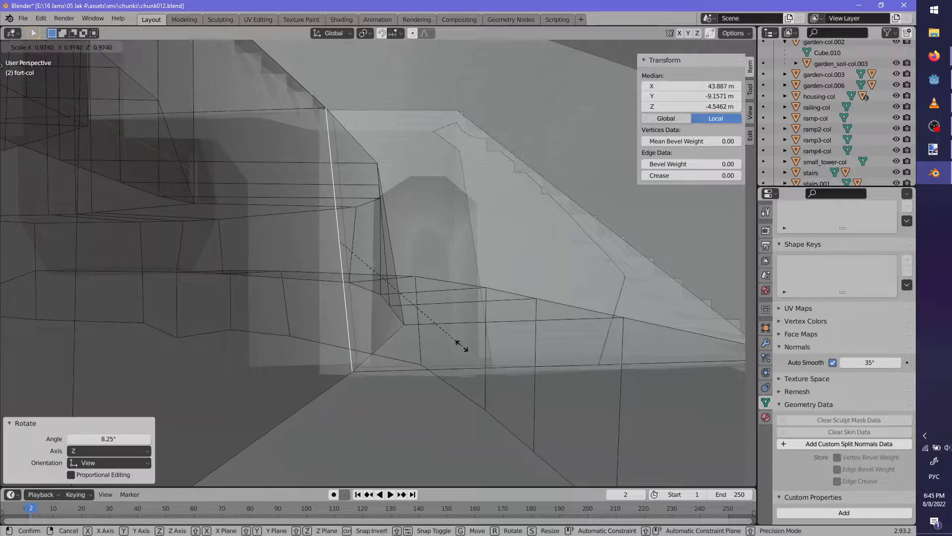
left_click(460, 343)
key("g")
left_click(453, 349)
Refine the fort corner edge's scale and position to line it up with the arch's side
middle_click_drag(453, 349, 505, 330)
left_click(491, 338)
key("s")
left_click(485, 330)
key("g")
left_click(478, 331)
middle_click_drag(478, 303, 379, 243)
In the ramp's collision mesh, add one loop cut across the second passage's interior, then move and rotate it about Z
key("Tab")
key("Tab")
scroll(481, 306, "up", 5)
scroll(404, 293, "down", 3)
left_click(378, 242)
key("g")
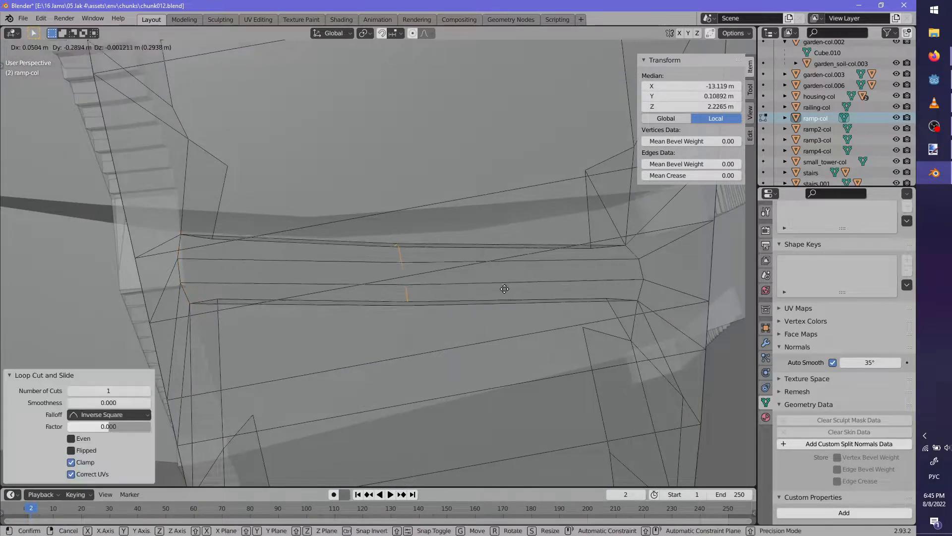
left_click(489, 293)
key("r")
key("z")
left_click(514, 364)
middle_click_drag(514, 364, 457, 308)
scroll(578, 262, "up", 3)
key("g")
key("z")
right_click(575, 283)
Turn off X-ray, hide the entrance staircase's collision mesh and open the stairs_entrance mesh for editing
scroll(575, 283, "down", 4)
key("alt+z")
scroll(458, 308, "down", 2)
right_click(370, 308)
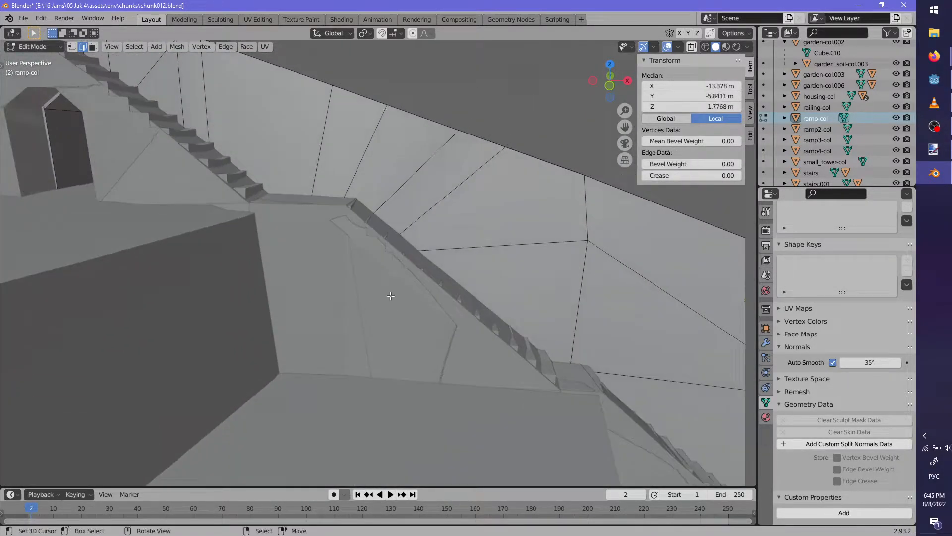
key("Tab")
right_click(400, 295)
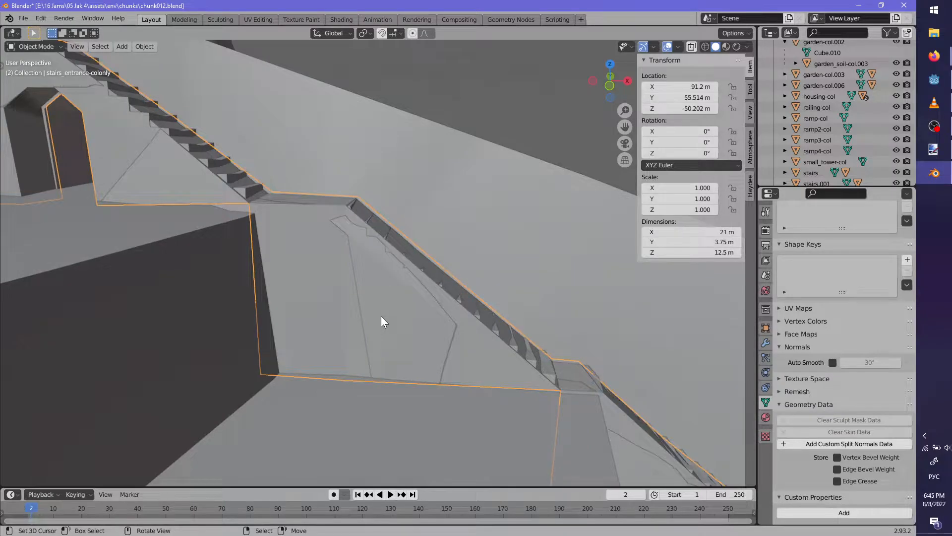
right_click(381, 316)
mouse_move(400, 275)
middle_mouse_down()
mouse_move(428, 281)
mouse_move(439, 266)
mouse_move(411, 255)
mouse_move(411, 290)
middle_mouse_up()
key("Tab")
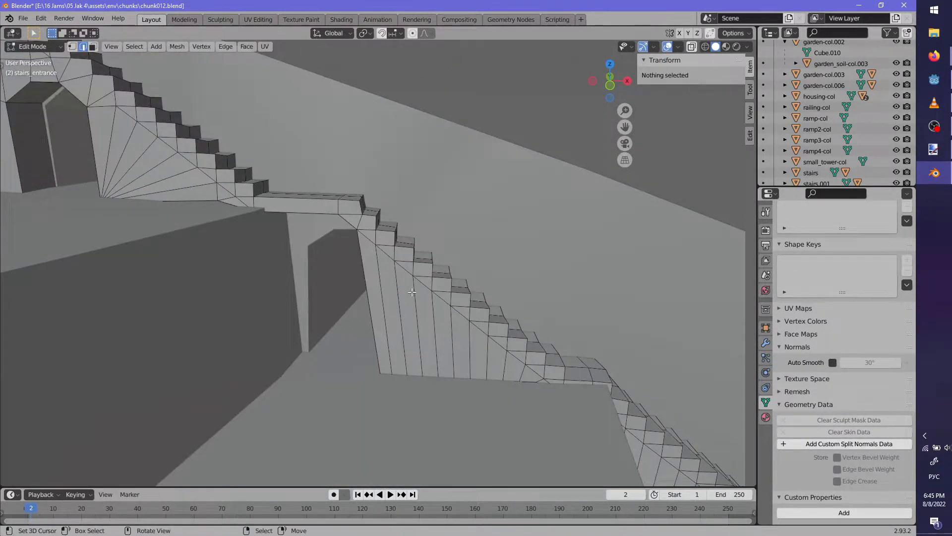
Move the top corner vertex of the staircase's side wall beside the second arch
key("KP_1")
scroll(373, 281, "up", 3)
middle_click_drag(372, 283, 495, 309, "shift")
scroll(495, 309, "down", 5)
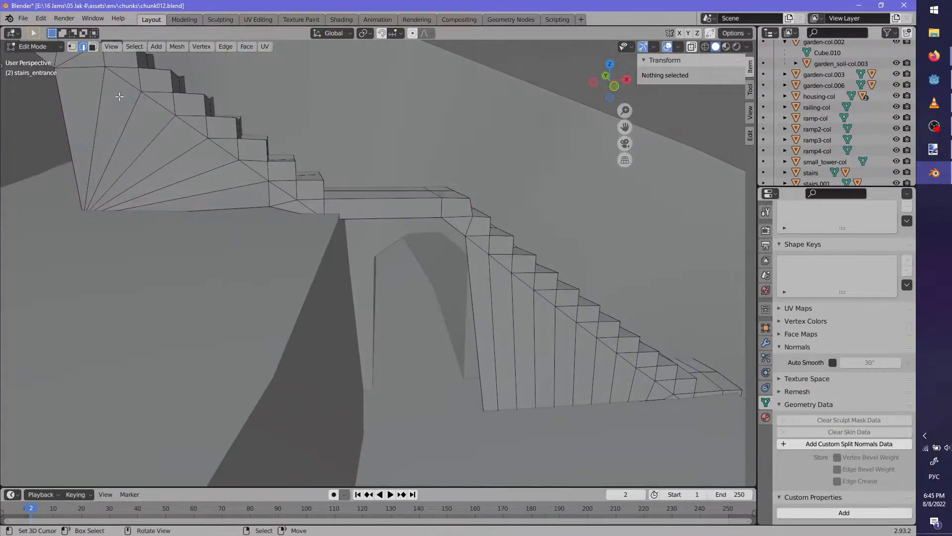
left_click(435, 236)
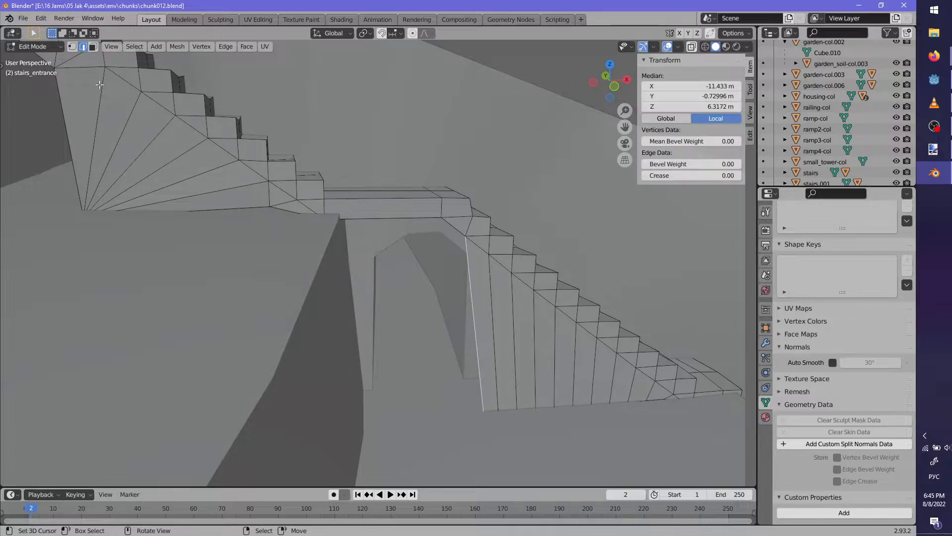
middle_click_drag(471, 238, 412, 169, "shift")
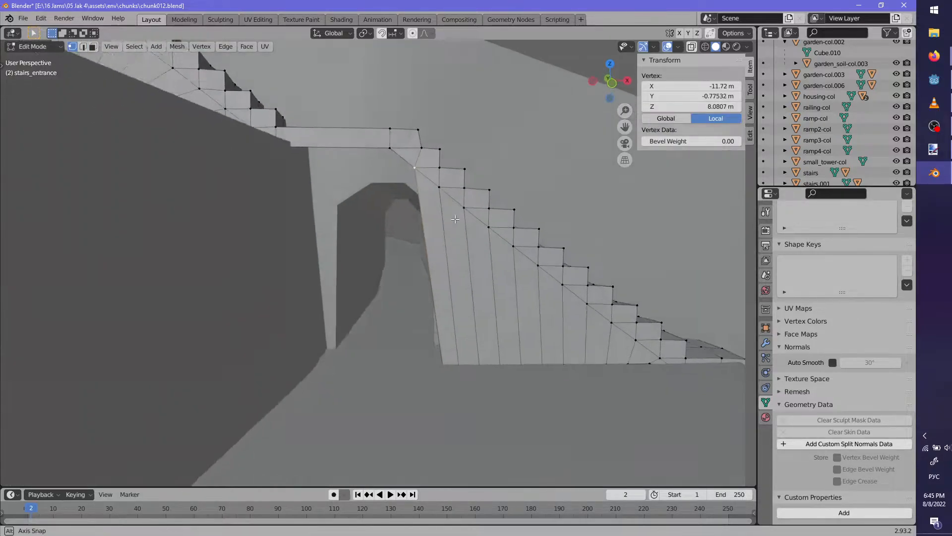
key("g")
left_click(471, 228)
Nudge the neighbouring stair vertex, then move the wall's top corner vertex about 0.10 m in X and -0.14 m in Z
right_click(430, 177)
key("g")
left_click(435, 181)
right_click(418, 169)
key("g")
left_click(428, 177)
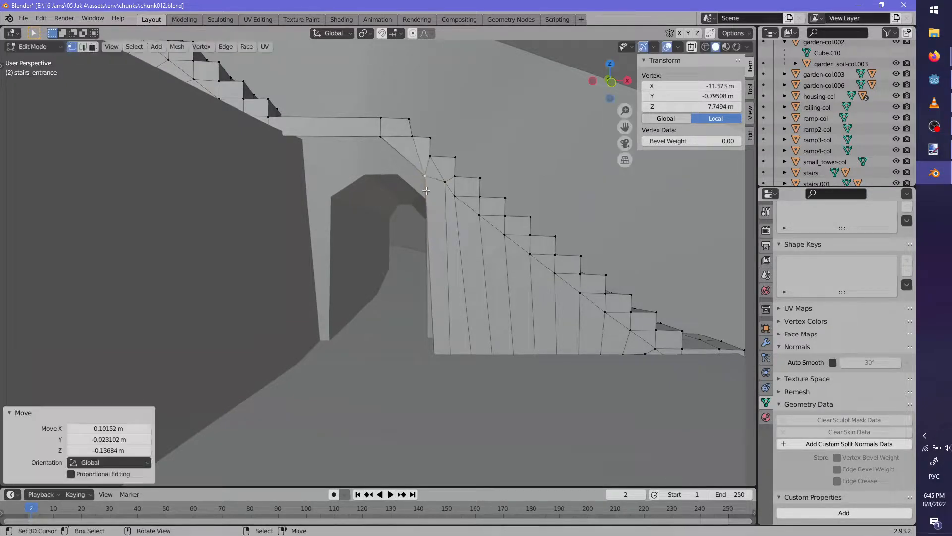
Move the wall's bottom corner vertex horizontally by -0.163 m in X and 0.057 m in Y, with Z locked
middle_click_drag(427, 176, 449, 203, "shift")
right_click(456, 358)
key("g")
key("shift+z")
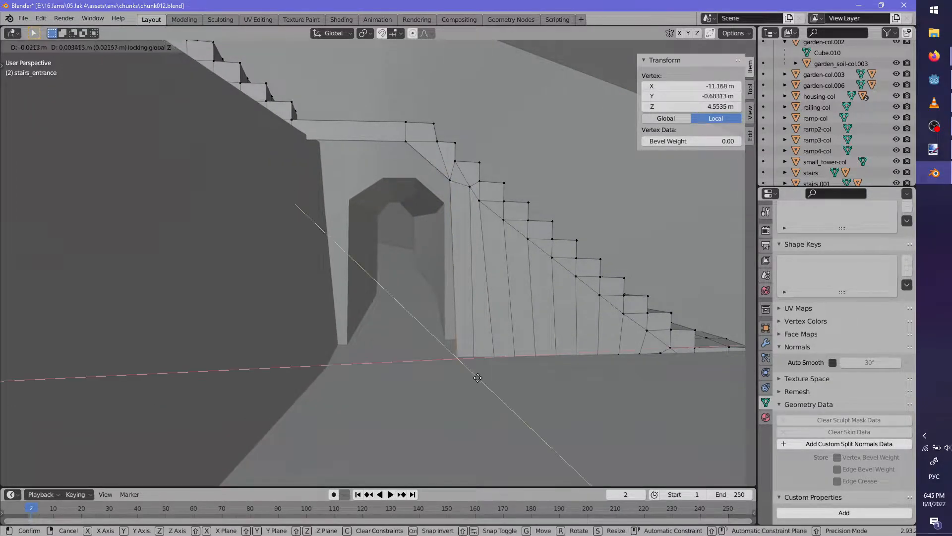
left_click(470, 377)
key("KP_1")
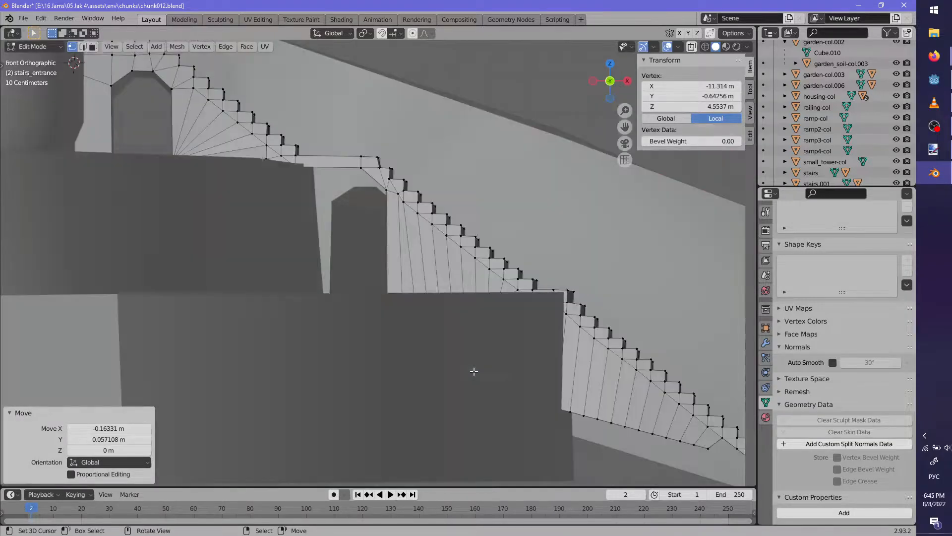
Select the underside edge of the stair landing and extrude it downward above the second arch
middle_click_drag(441, 306, 462, 328)
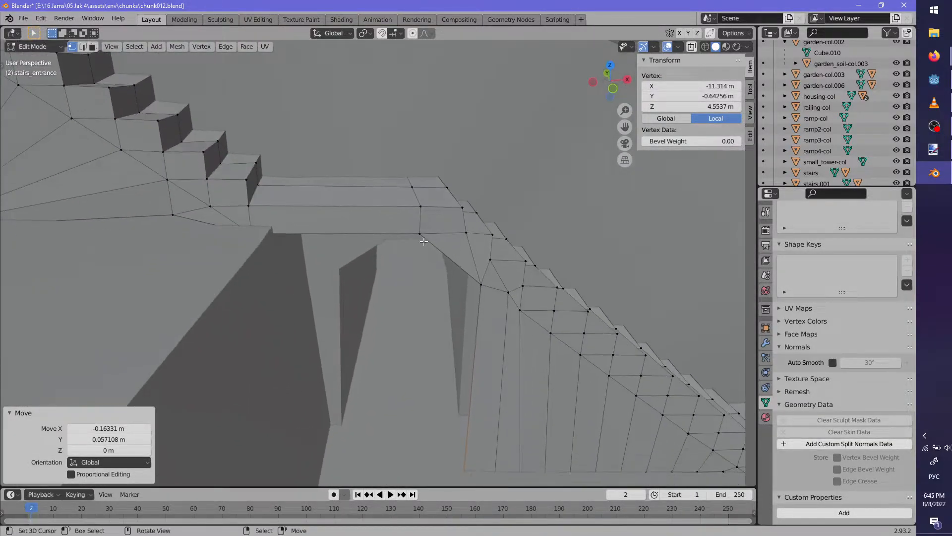
right_click(417, 234)
middle_click_drag(418, 234, 405, 179, "shift")
right_click(252, 190, "ctrl")
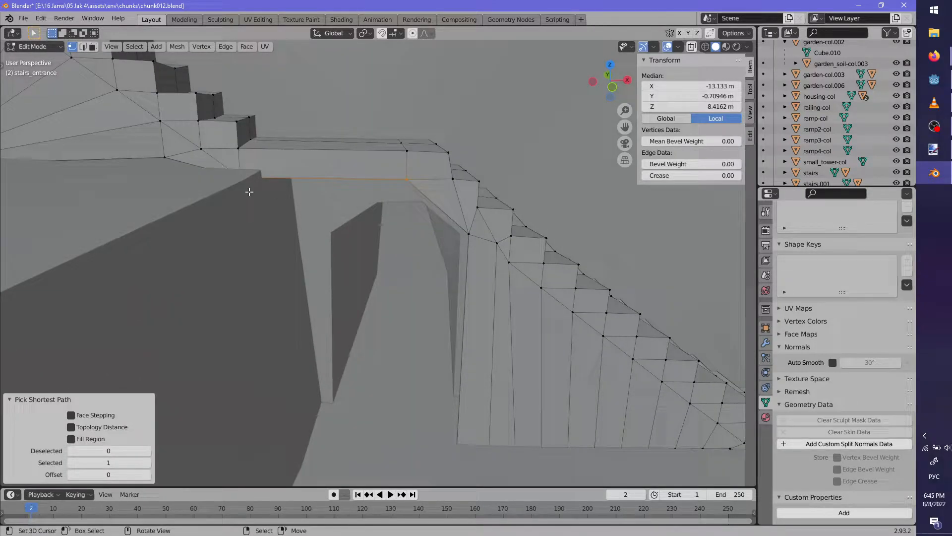
left_click(247, 222)
Lower the bottom vertices of the new landing strip along Z, the last one by 0.242 m
right_click(164, 159)
key("g")
key("z")
left_click(170, 190)
middle_click_drag(171, 190, 356, 197)
right_click(416, 167)
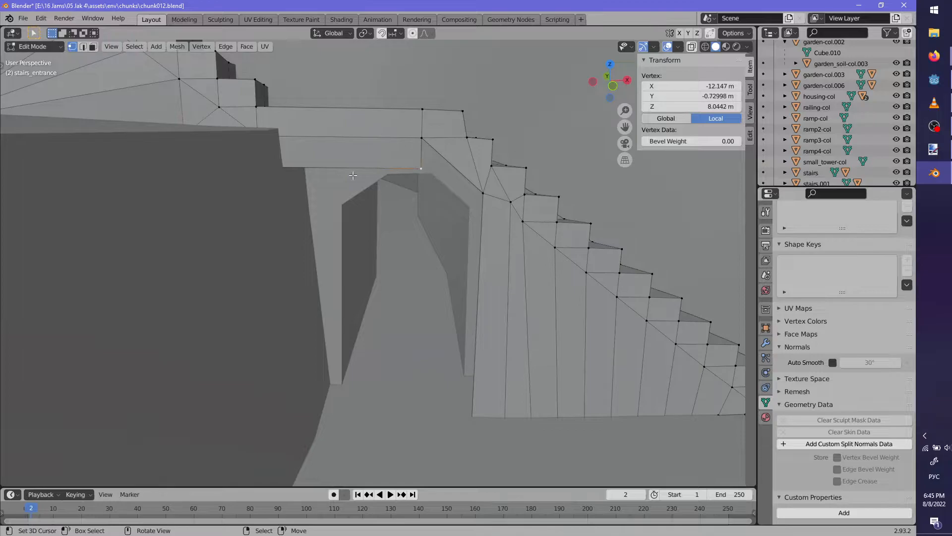
key("g")
key("z")
left_click(276, 190)
Add a loop cut across the landing with factor -0.083 and lower its bottom vertex along Z to the arch's spring point
middle_click_drag(276, 190, 315, 148)
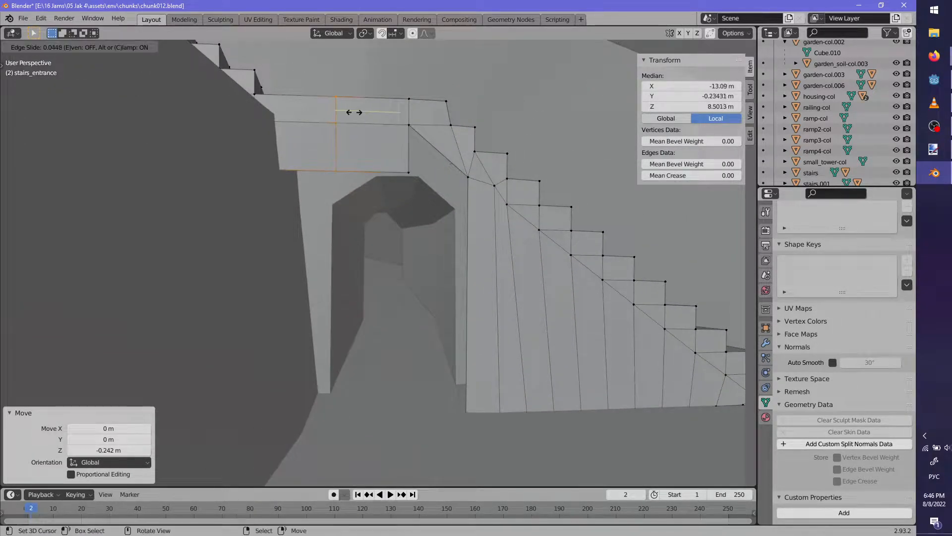
left_click(347, 110)
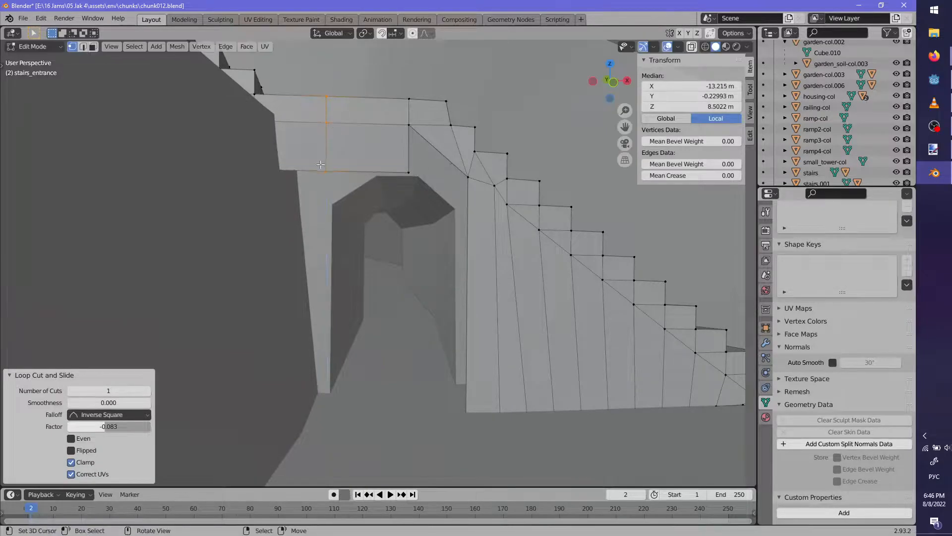
left_click(325, 174)
key("g")
key("z")
left_click(320, 177)
Move the strip's end vertex to the arch's upper corner and fill the triangular gap toward the wall's top vertex
key("g")
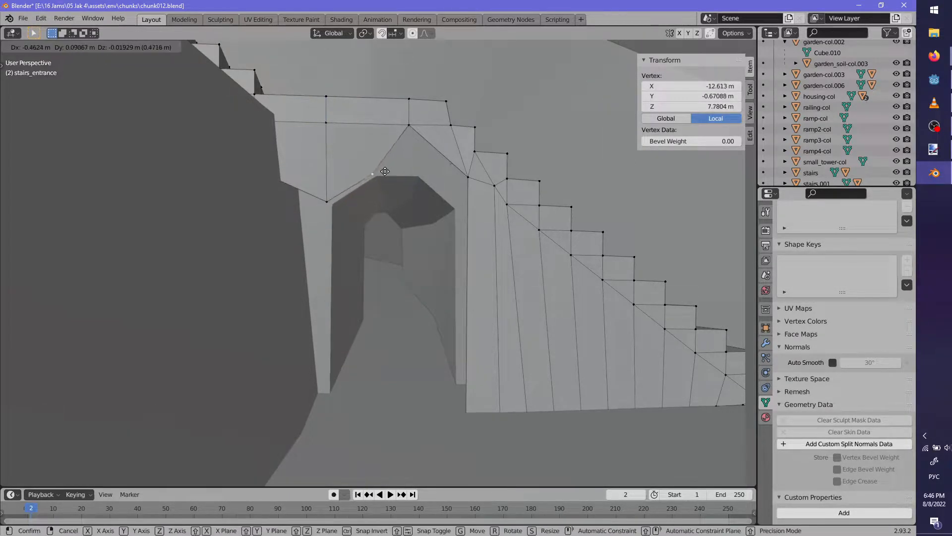
left_click(402, 163)
middle_click_drag(402, 164, 372, 220, "shift")
left_click(439, 238, "shift")
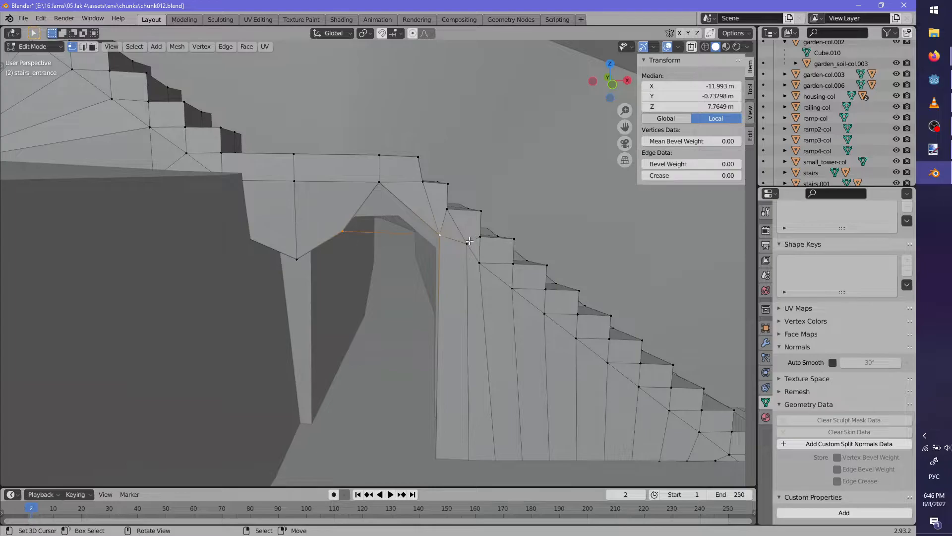
key("f")
middle_click_drag(483, 247, 427, 171)
key("alt+a")
Knife-cut the face above the arch from the first step's vertex to the arch's other upper corner
right_click(448, 190)
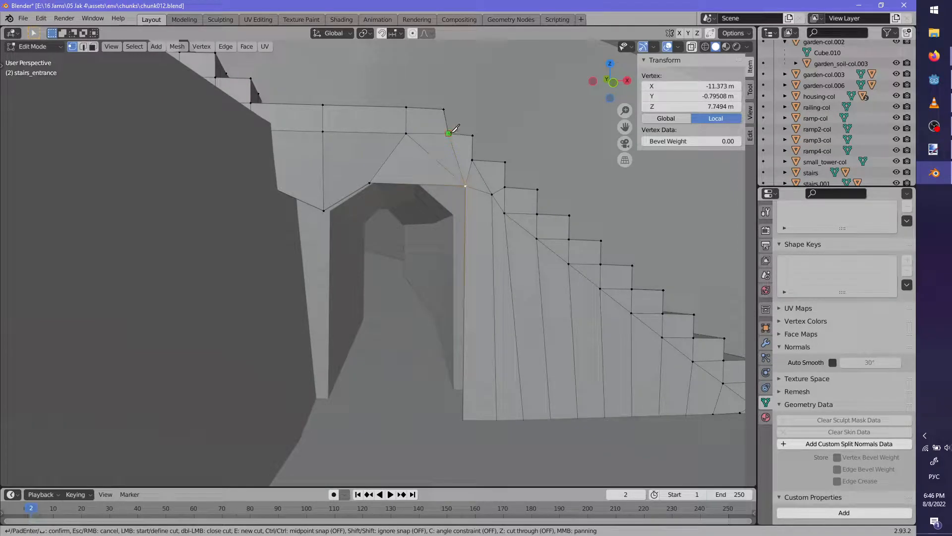
left_click(418, 179)
key("Return")
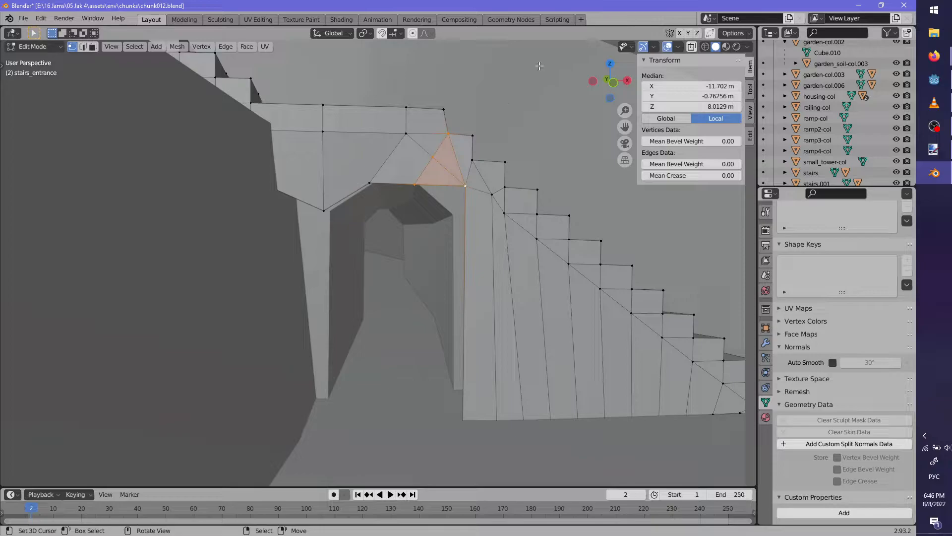
left_click(933, 52)
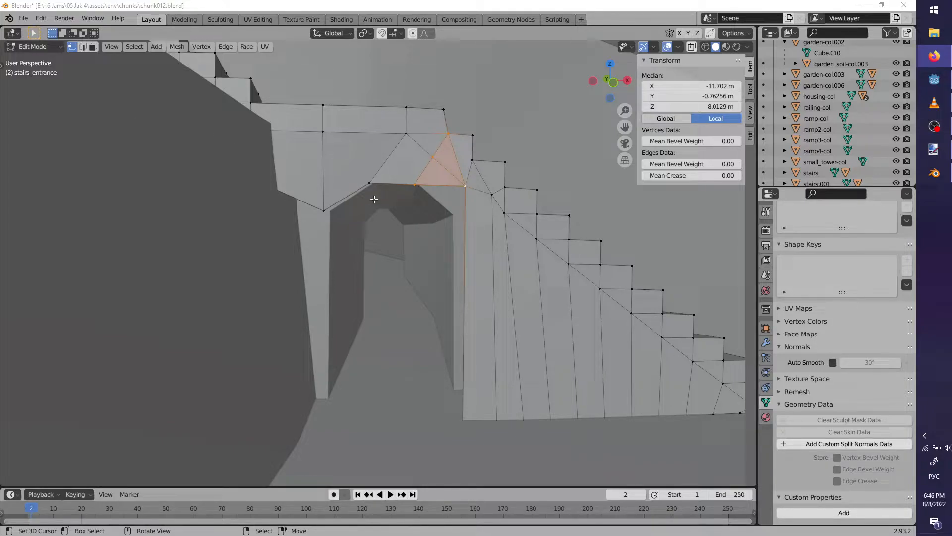
Lower the side wall's top corner vertex along Z to follow the arch's slope
left_click(464, 186)
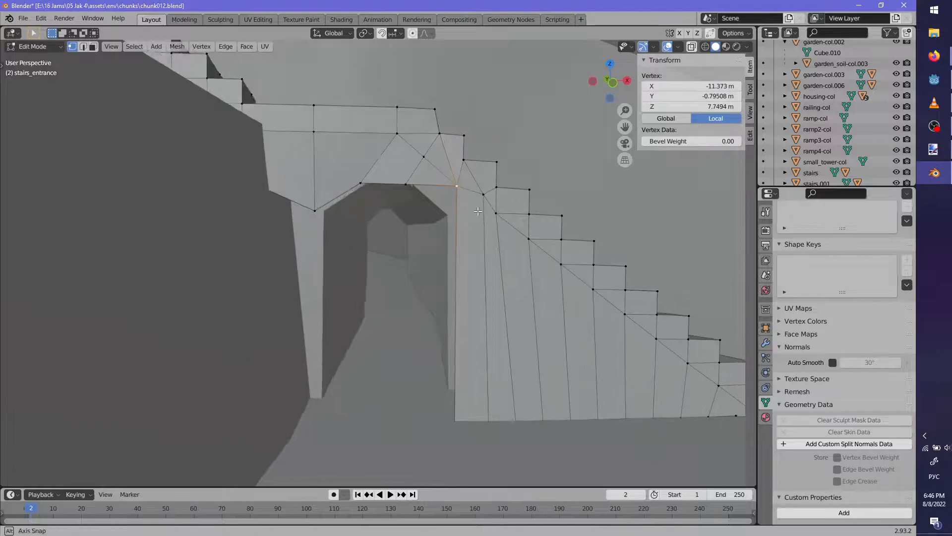
key("g")
key("z")
left_click(471, 229)
middle_click_drag(471, 230, 469, 232)
Extrude the sloping edge beside the arch straight down 3.0035 m along Z to form the pillar face
middle_click_drag(290, 201, 344, 170, "shift")
left_click(82, 46)
left_click(326, 193)
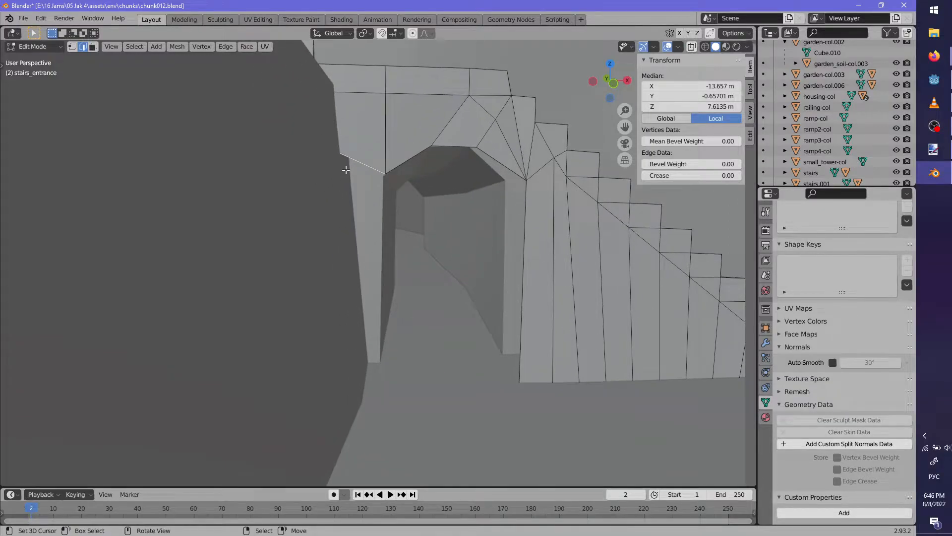
key("g")
left_click(337, 382)
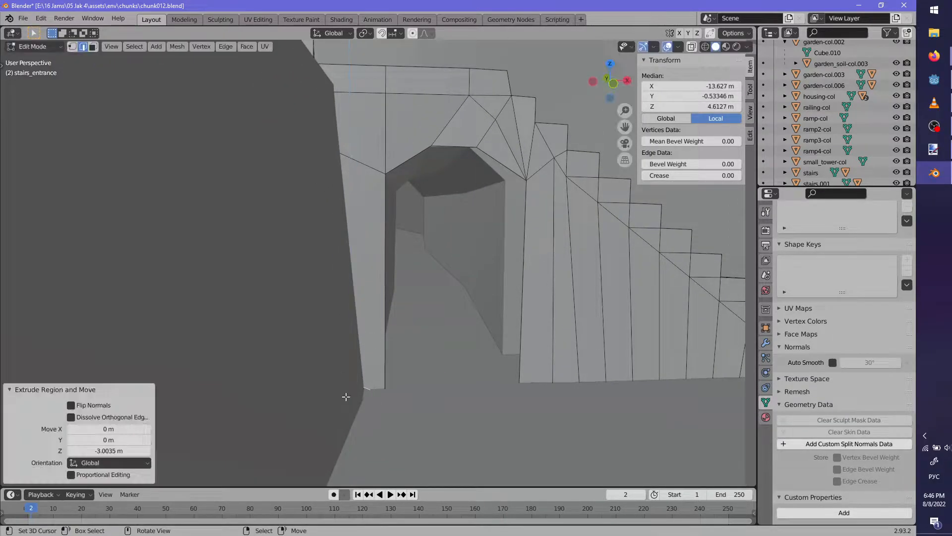
Rotate the extruded pillar's bottom edge about Y and shift it along Z to line up with the floor
key("r")
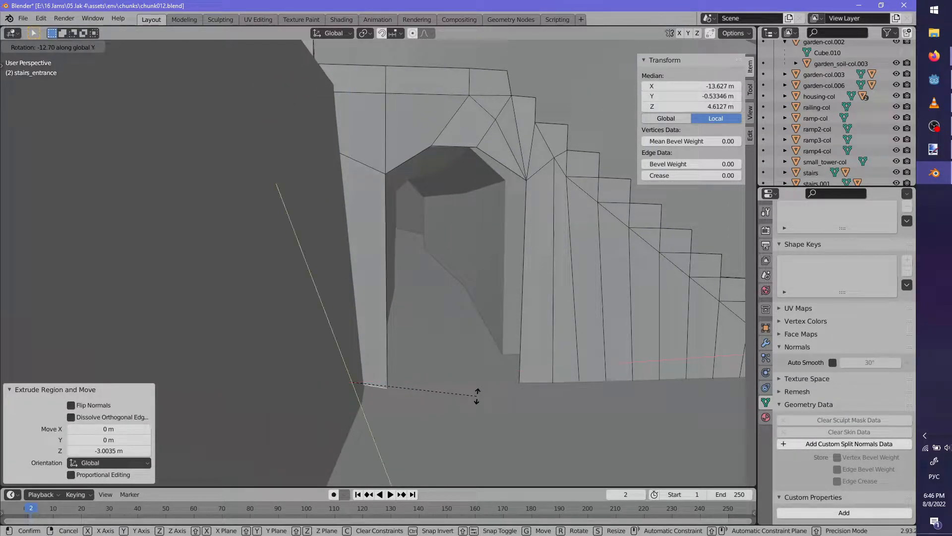
left_click(470, 367)
key("g")
key("z")
left_click(461, 382)
middle_click_drag(461, 382, 569, 333)
left_click(472, 330)
key("r")
left_click(590, 327)
Select the edges around the arch opening and extrude them inward along Y toward the passage
middle_click_drag(525, 240, 455, 201)
left_click(416, 152)
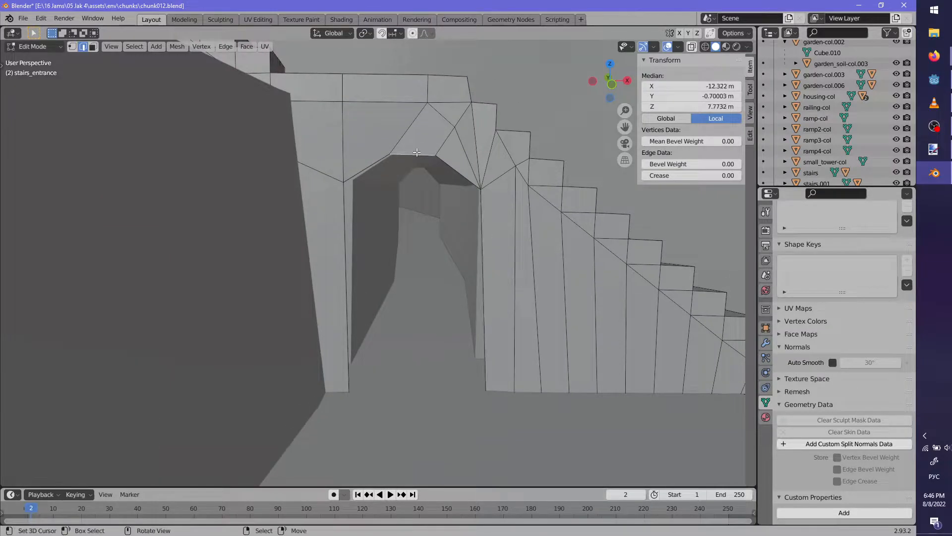
middle_click_drag(500, 245, 446, 287)
key("g")
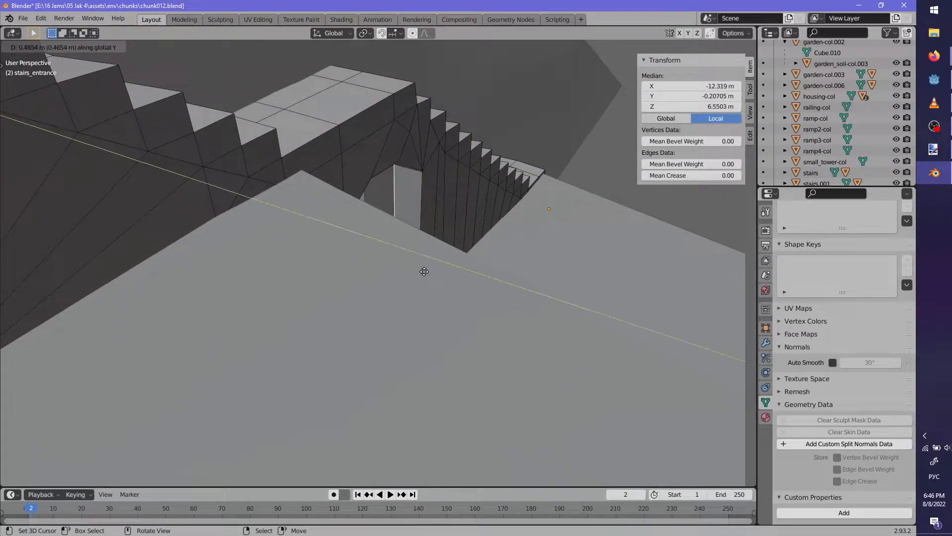
left_click(397, 258)
Rotate the extruded inner arch edges 2.86° and scale them by 1.308 along X
middle_click_drag(397, 257, 422, 280)
key("r")
left_click(479, 315)
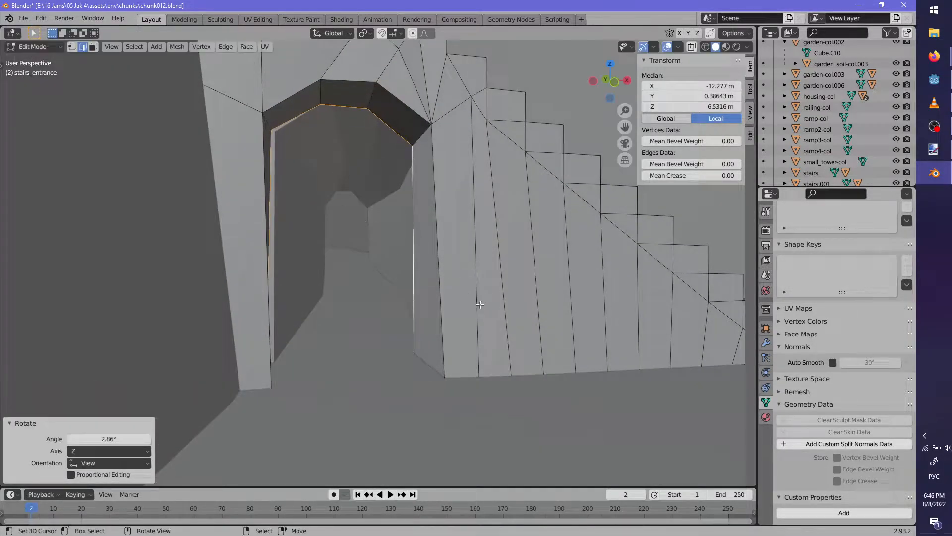
middle_click_drag(479, 315, 475, 319)
key("s")
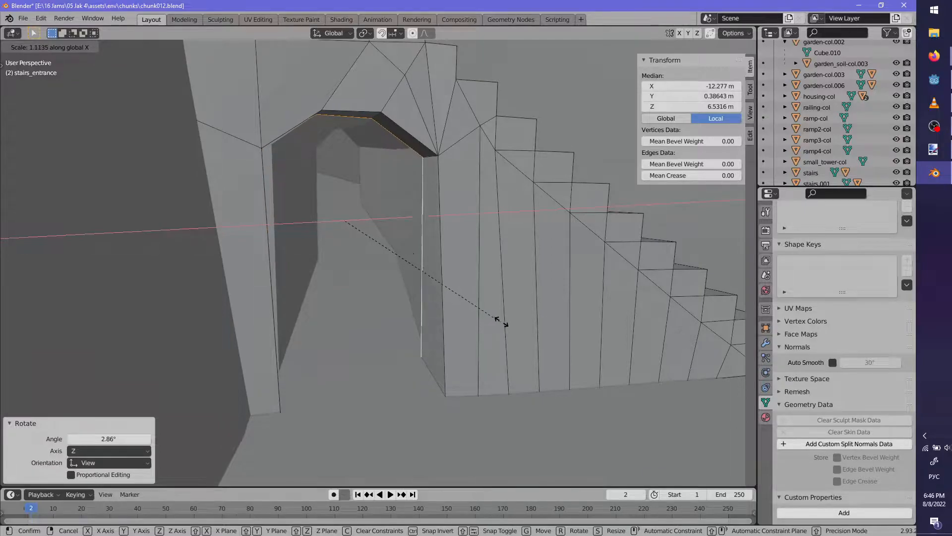
left_click(534, 328)
middle_click_drag(510, 317, 444, 269)
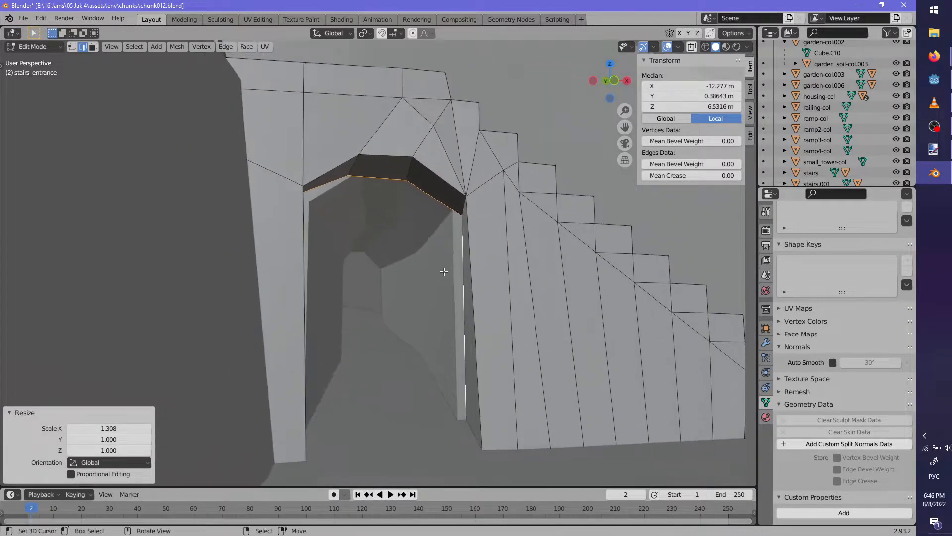
Move the inner arch's top edge to fit the ceiling of the passage behind it
scroll(433, 256, "up", 2)
right_click(385, 145)
middle_click_drag(385, 145, 391, 167)
key("g")
left_click(403, 148)
Move and rotate the inner vertical edge on the arch's uphill side to match the passage wall
middle_click_drag(254, 203, 276, 223)
right_click(214, 214)
key("g")
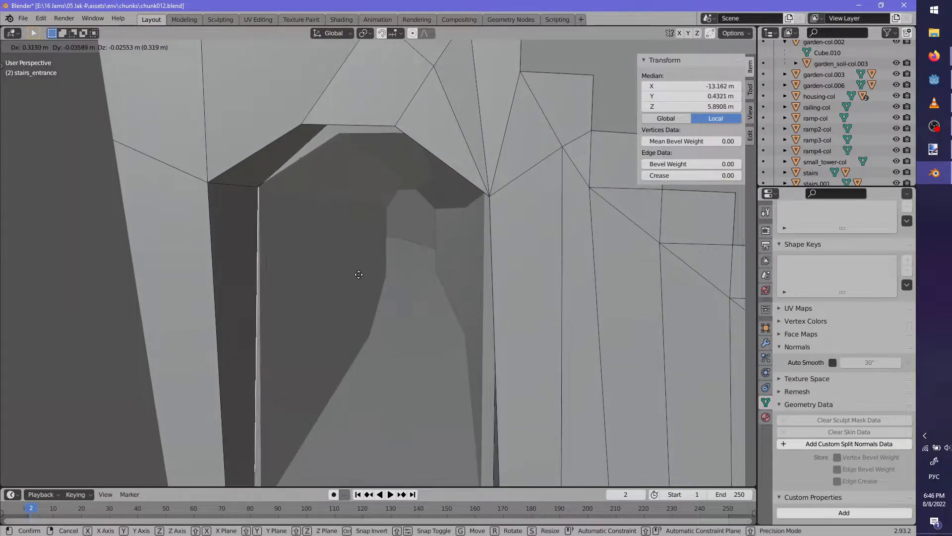
left_click(355, 274)
key("r")
left_click(353, 273)
Rotate and reposition the inner arch's top edge so it runs parallel to the passage ceiling
middle_click_drag(352, 272, 374, 95)
right_click(385, 72)
key("r")
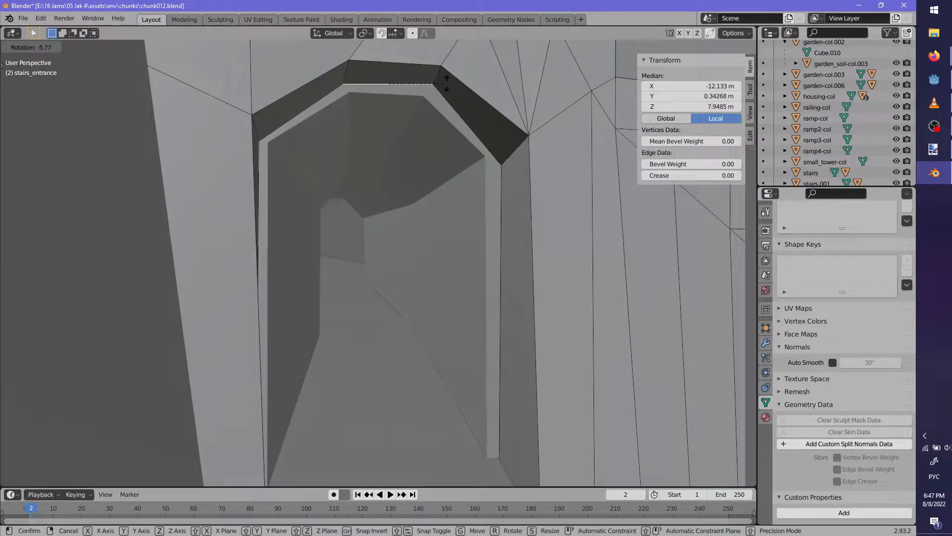
left_click(446, 81)
key("g")
left_click(438, 88)
key("r")
left_click(432, 124)
Move the inner vertical edge on the arch's downhill side to line up with the passage wall
scroll(431, 124, "down", 3)
middle_click_drag(431, 124, 453, 213)
right_click(460, 257)
key("g")
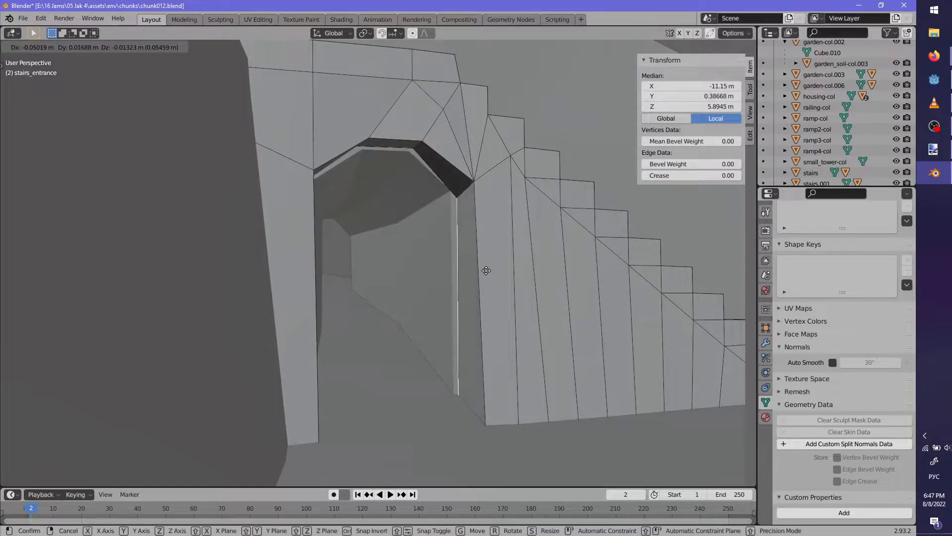
left_click(486, 270)
Apply smooth shading to the stairs_entrance object and enable Auto Smooth at 30°
key("Tab")
scroll(475, 266, "down", 3)
scroll(475, 266, "down", 2)
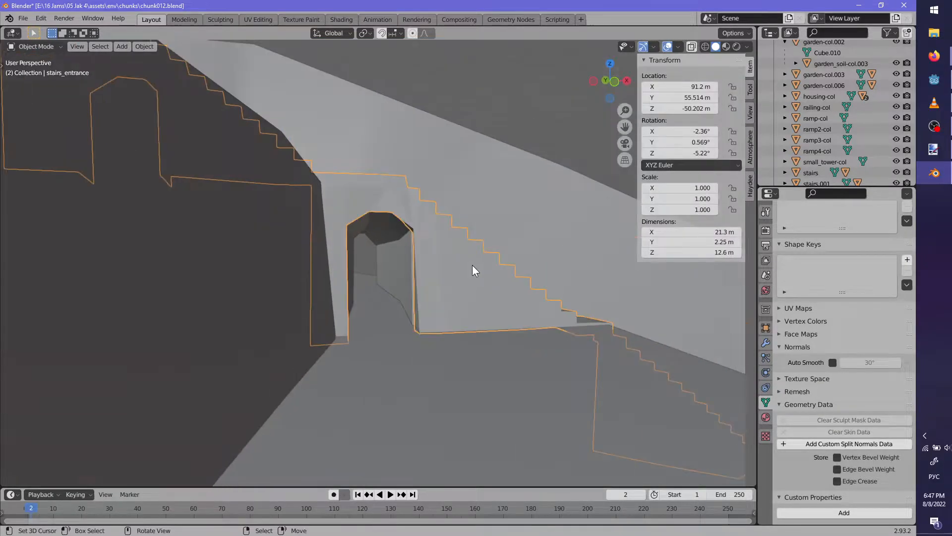
middle_click_drag(472, 265, 427, 281)
key("F3")
key("Return")
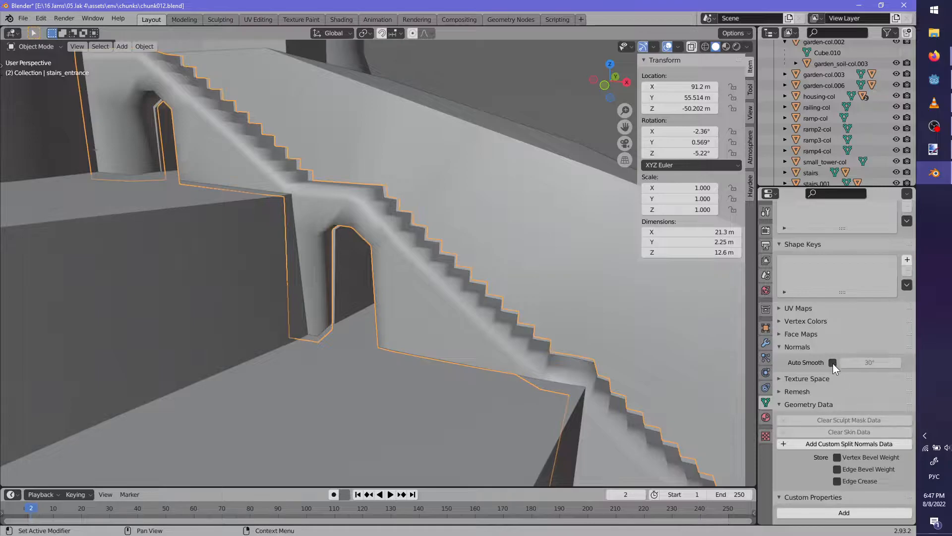
left_click(833, 362)
Check the shading along the whole staircase and save chunk012.blend
scroll(466, 290, "down", 3)
middle_click_drag(466, 290, 432, 293)
left_click(432, 294)
middle_click_drag(501, 300, 456, 230)
scroll(415, 277, "up", 2)
left_click(439, 279)
scroll(431, 289, "up", 2)
key("ctrl+s")
scroll(365, 331, "down", 2)
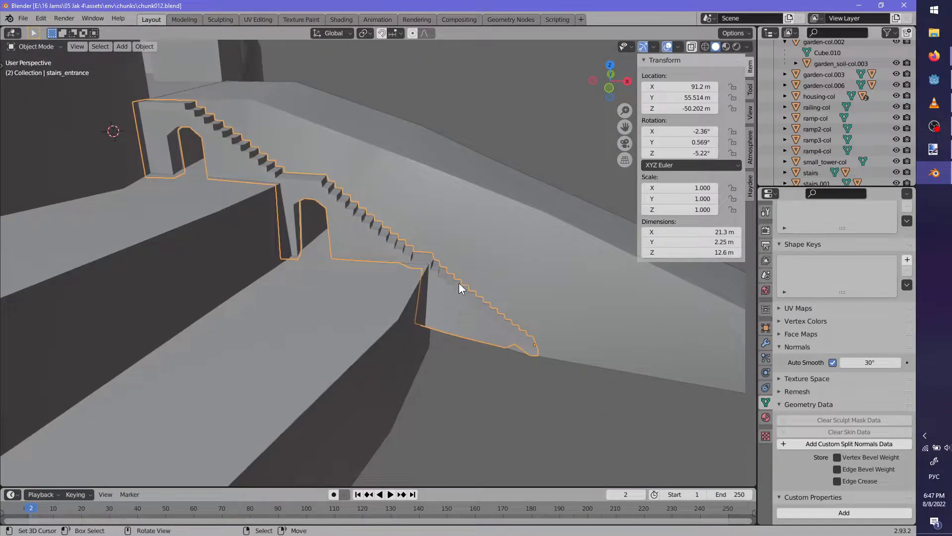
Open the ramp-col mesh for editing with X-ray display turned on around its passage
middle_click_drag(483, 289, 235, 318)
middle_click_drag(370, 324, 534, 350)
scroll(399, 318, "up", 3)
scroll(412, 328, "up", 2)
right_click(441, 334)
key("Tab")
scroll(441, 333, "down", 3)
key("alt+z")
middle_click_drag(534, 350, 522, 306, "ctrl")
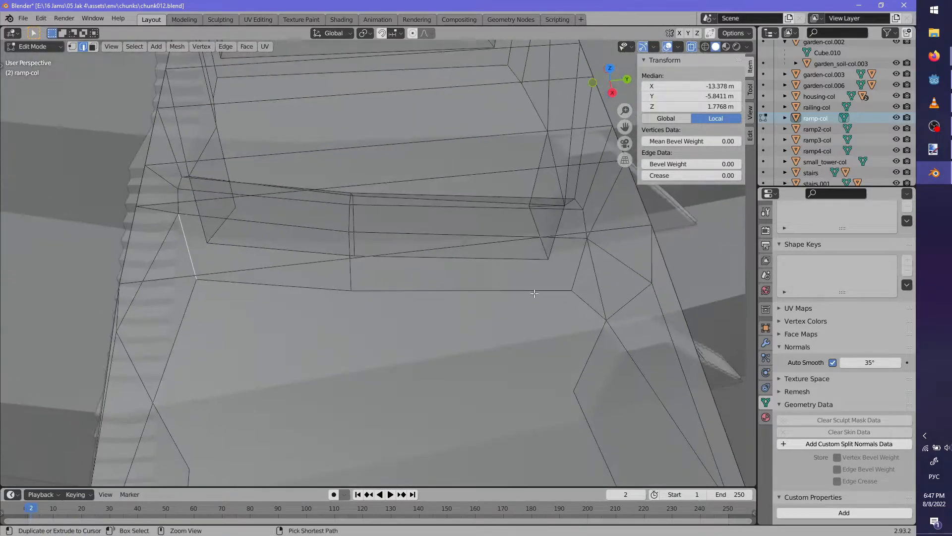
Move the edge loop at the passage's far end horizontally by 0.43581 m in X and 0.29545 m in Y
left_click(575, 217)
middle_click_drag(574, 218, 560, 309)
key("g")
key("shift+z")
left_click(571, 324)
Add a loop cut near the passage's staircase end with factor 0.438 and shift it horizontally
middle_click_drag(323, 207, 389, 264, "shift")
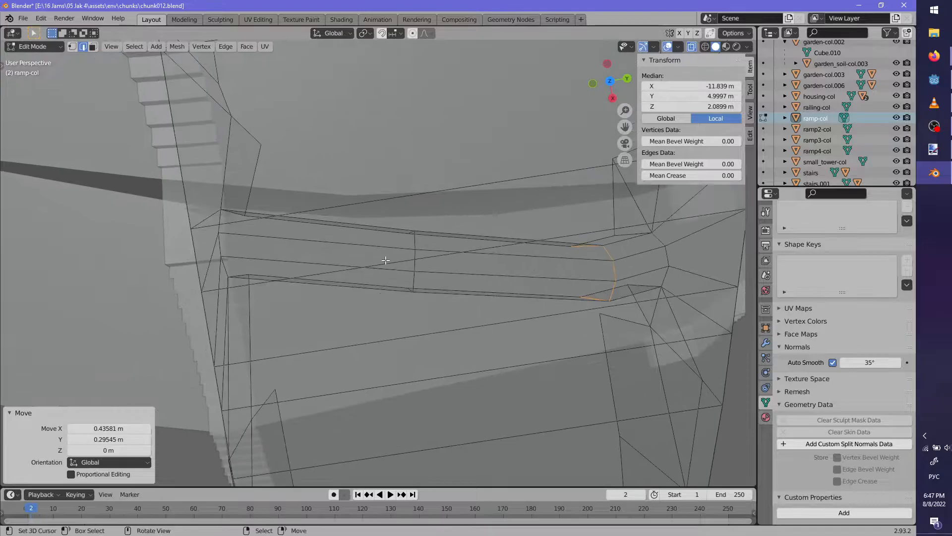
left_click(414, 250, "alt")
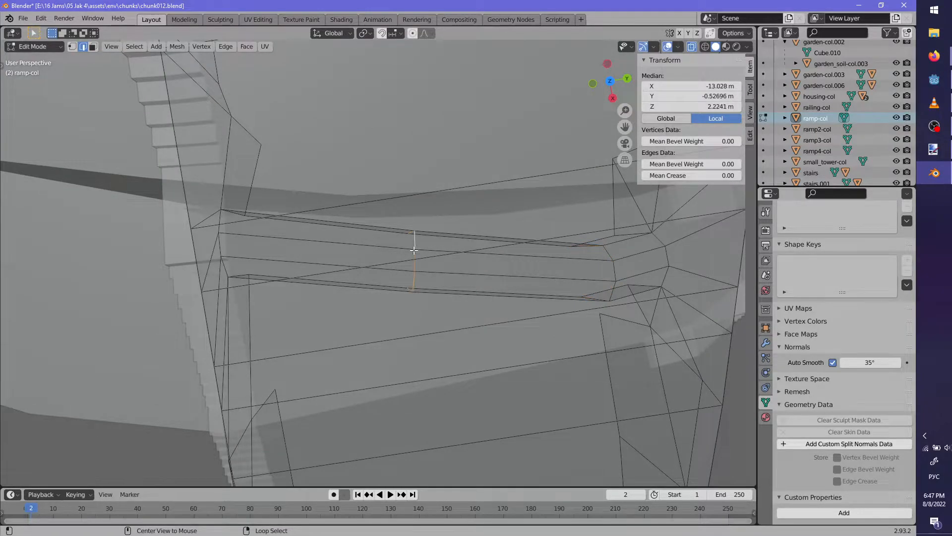
left_click(286, 236)
key("g")
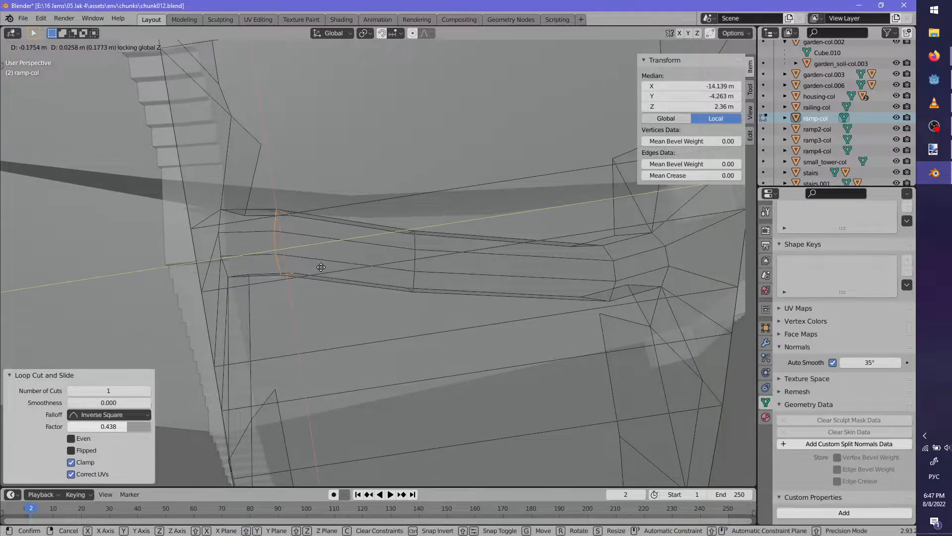
left_click(325, 271)
Finish editing ramp-col, turn off X-ray display and save the file
middle_click_drag(329, 289, 205, 174)
key("alt+a")
key("Tab")
key("alt+a")
key("Tab")
key("Tab")
key("alt+z")
scroll(460, 308, "down", 1)
key("ctrl+s")
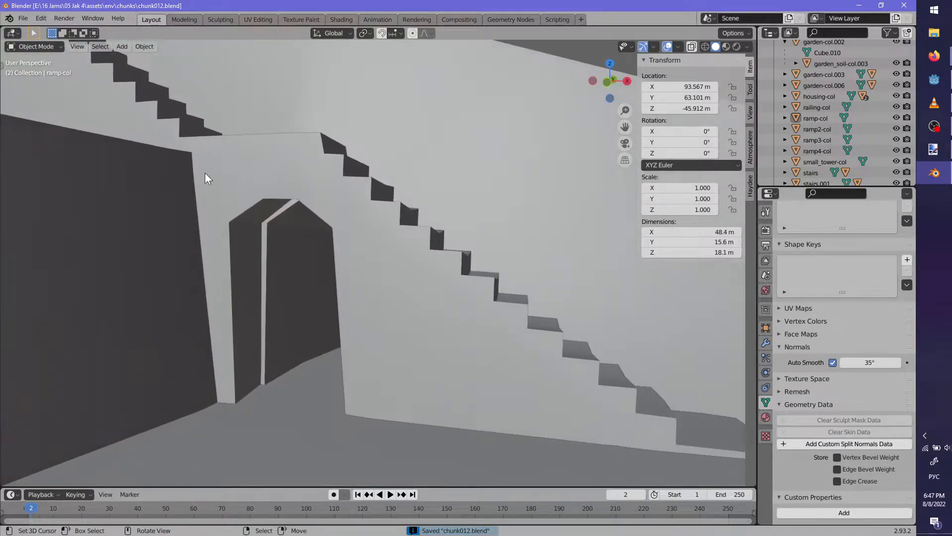
Duplicate the inner faces of the second arch in stairs_entrance in place and separate them into their own object
left_click(251, 255)
key("Tab")
left_click(94, 47)
right_click(240, 251)
middle_click_drag(240, 252, 505, 263)
right_click(543, 238, "ctrl")
key("shift+d")
right_click(481, 290)
key("p")
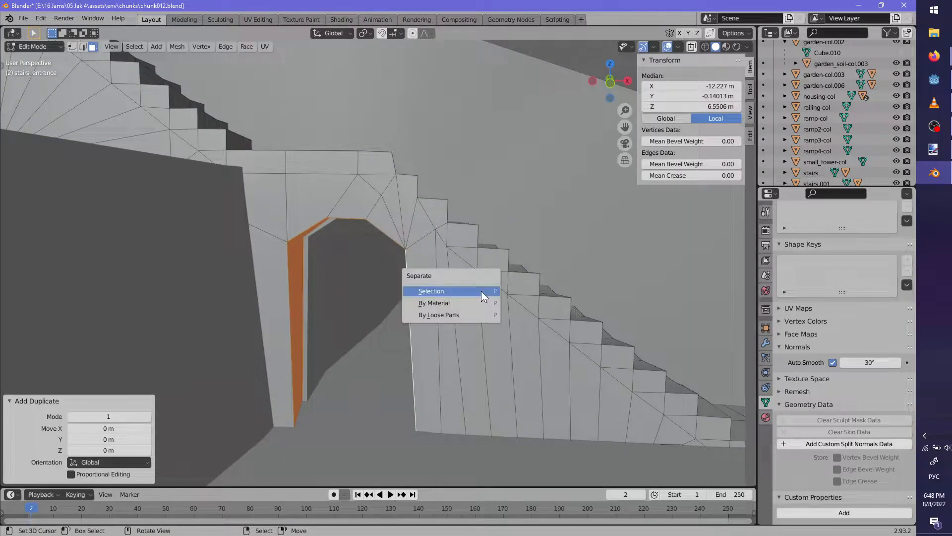
left_click(481, 290)
scroll(458, 306, "down", 3)
key("Tab")
Reveal the hidden collision objects and hide the stairs_entrance mesh
scroll(445, 316, "down", 2)
middle_click_drag(444, 317, 421, 320)
key("alt+h")
key("alt+a")
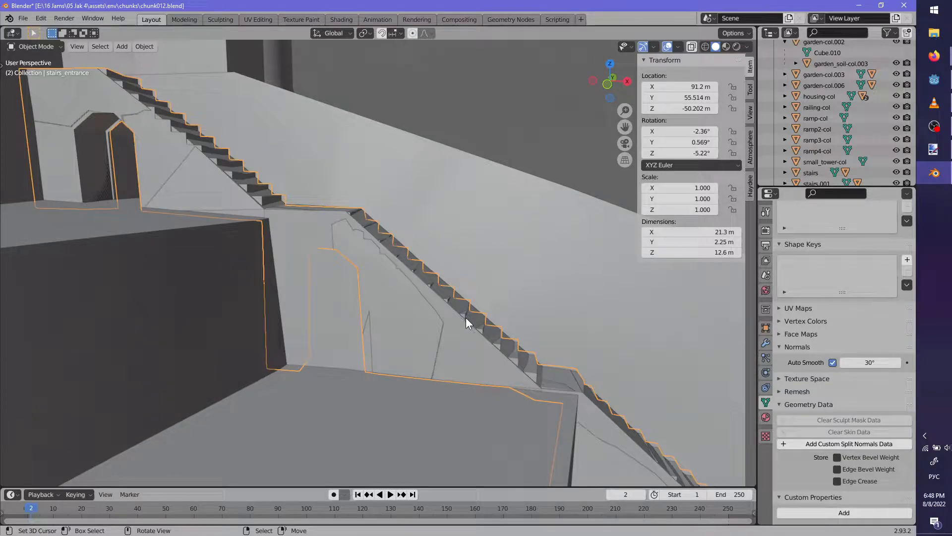
key("h")
Join the separated arch faces into the stairs_entrance-colonly object
right_click(451, 315)
middle_click_drag(451, 314, 417, 276)
right_click(299, 321)
right_click(463, 280)
Delete the collision mesh's side wall face around the second arch in stairs_entrance-colonly
key("Tab")
right_click(375, 249)
key("x")
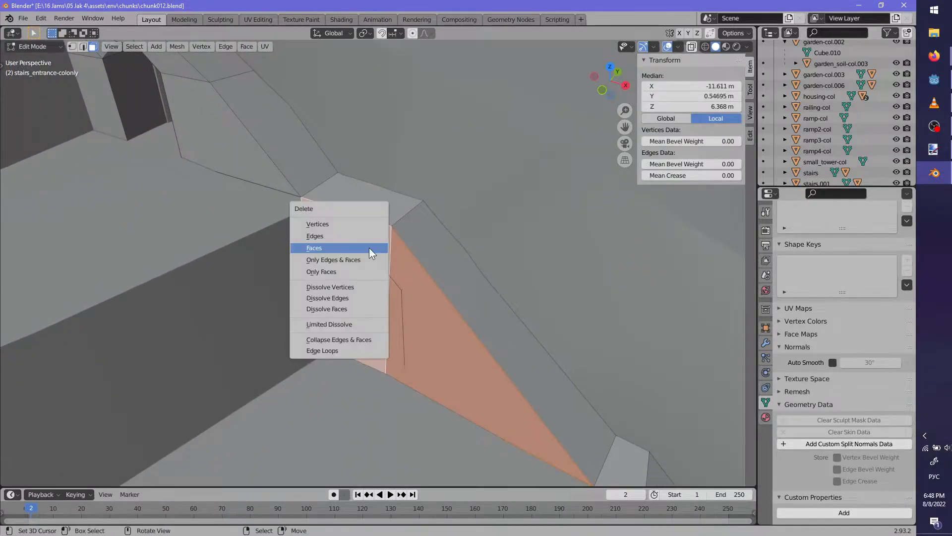
left_click(369, 249)
middle_click_drag(369, 250, 393, 278)
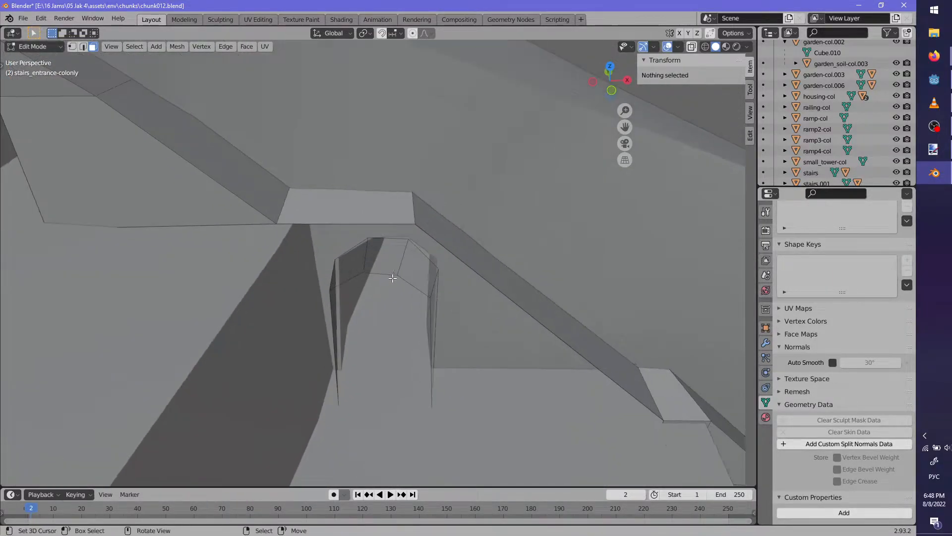
Loop-cut the collision landing with factor -0.336 and fill the wall faces beside and above the arch's uphill side
left_click(322, 208)
left_click(298, 206)
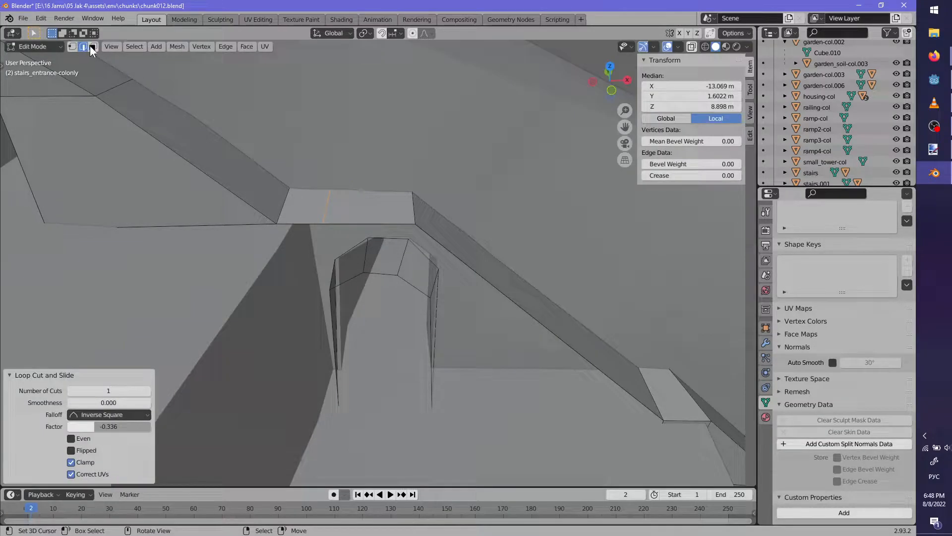
left_click(338, 331)
middle_click_drag(337, 332, 370, 353)
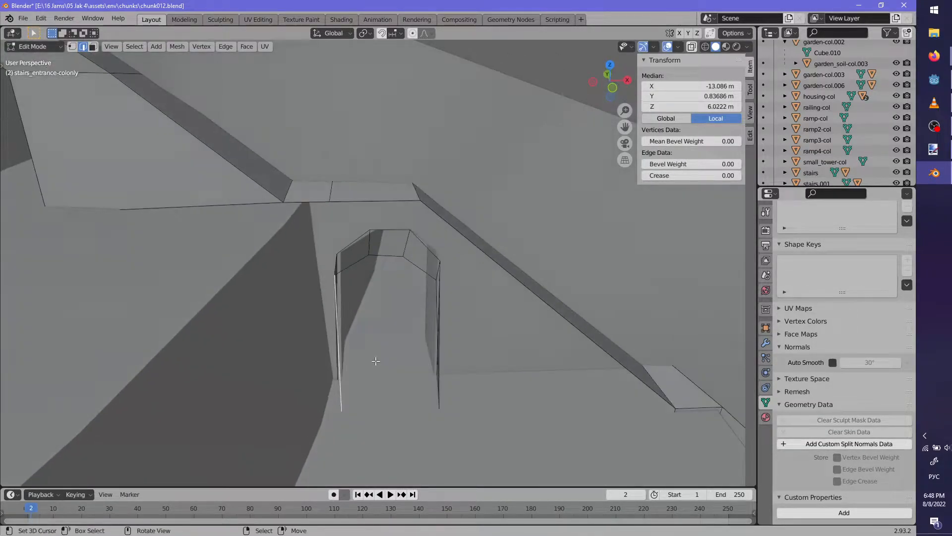
left_click(337, 366)
left_click(306, 203)
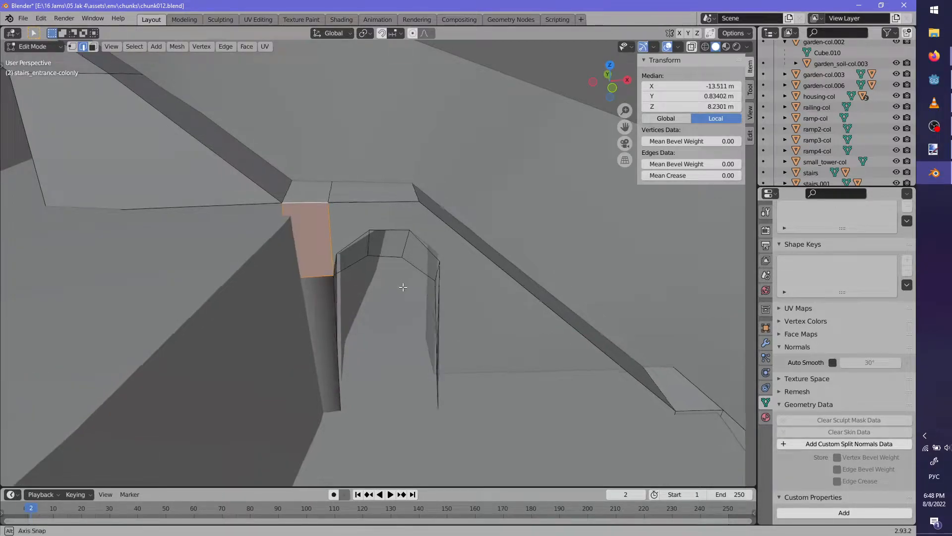
middle_click_drag(405, 287, 329, 219)
Add a loop cut across the sloping stair face and fill the wall faces on the arch's downhill side
middle_click_drag(405, 278, 432, 277)
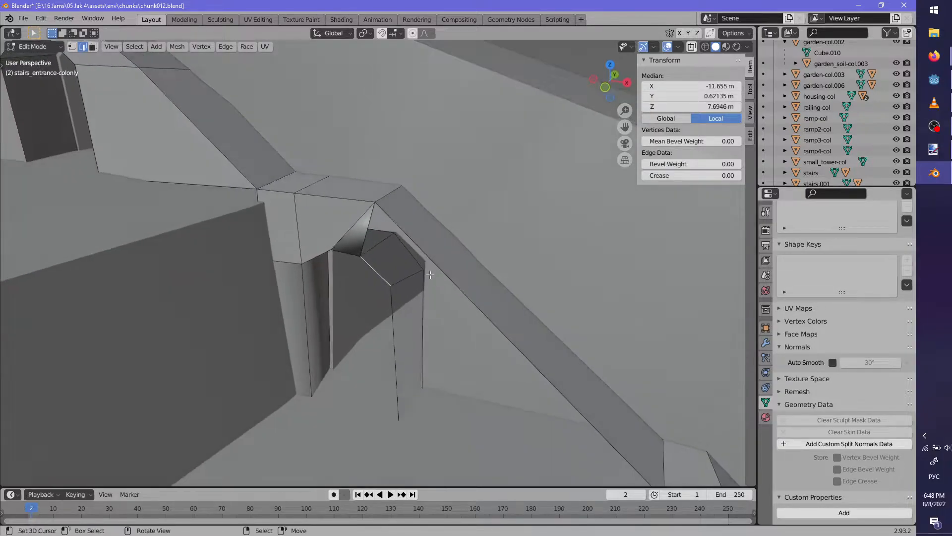
left_click(462, 274)
left_click(406, 233)
left_click(374, 267)
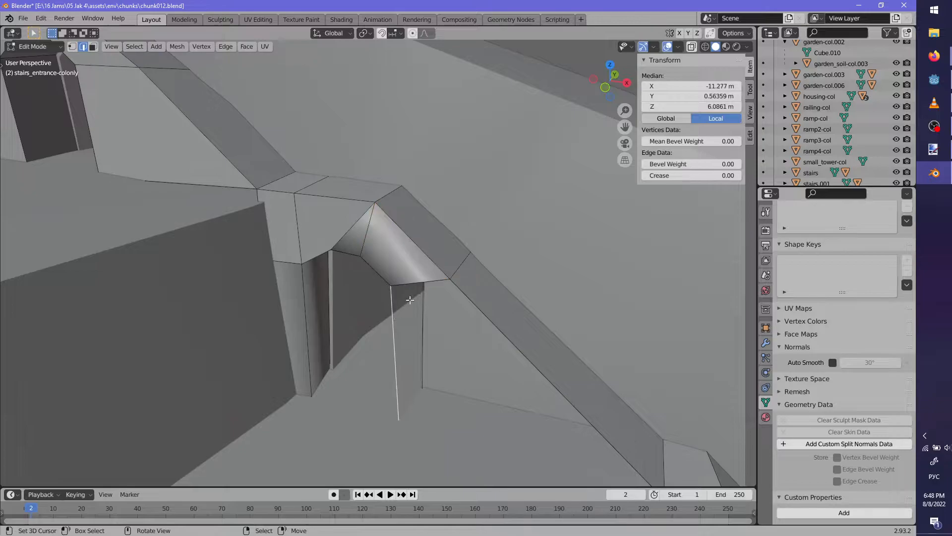
key("f")
key("f")
Select the entire collision mesh, apply Shade Flat and leave Edit Mode
scroll(471, 397, "down", 3)
key("alt+a")
middle_click_drag(433, 383, 453, 381)
key("a")
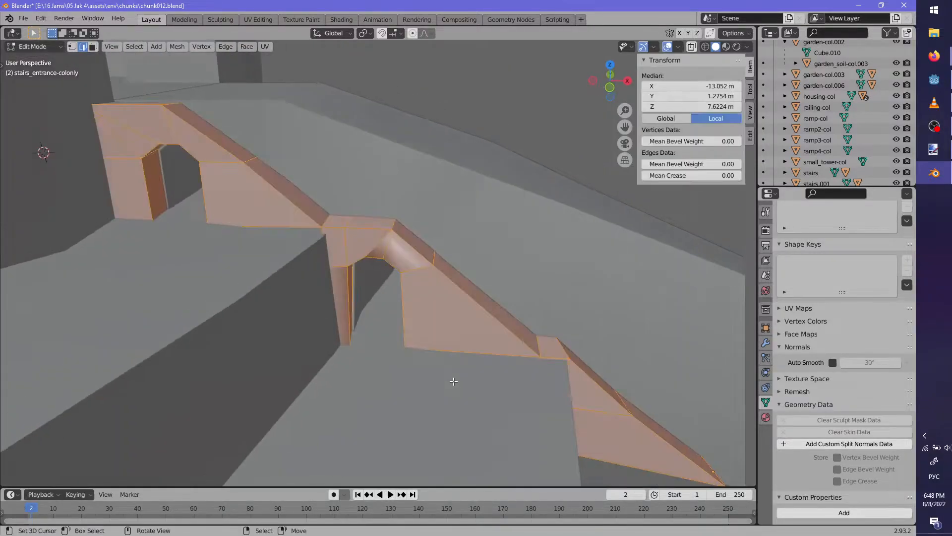
key("F3")
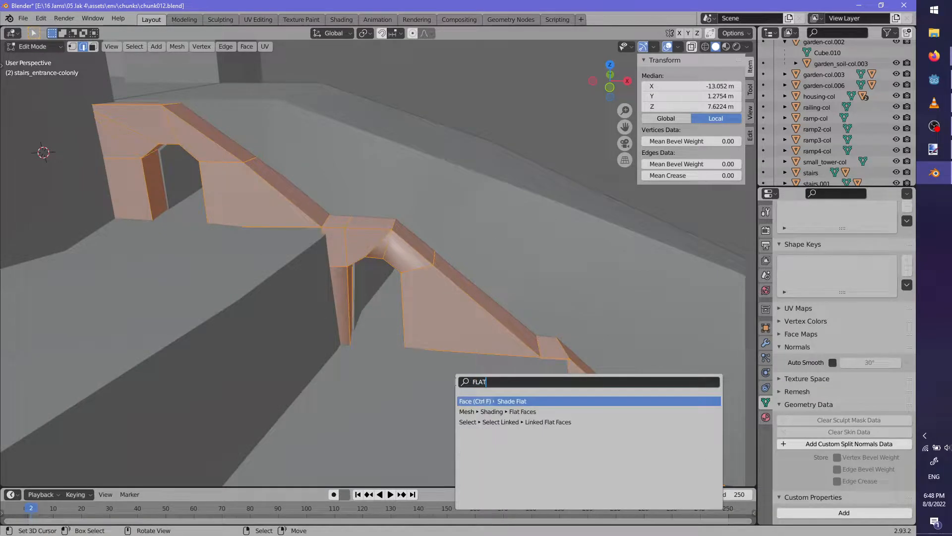
key("Return")
key("Tab")
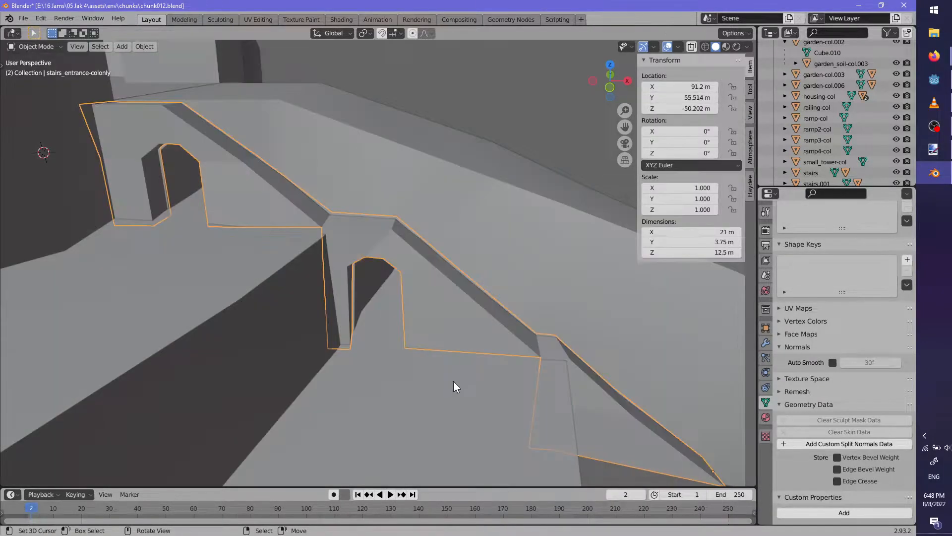
Reveal all hidden objects, clear the selection and save chunk012.blend
key("alt+a")
middle_click_drag(538, 364, 531, 344)
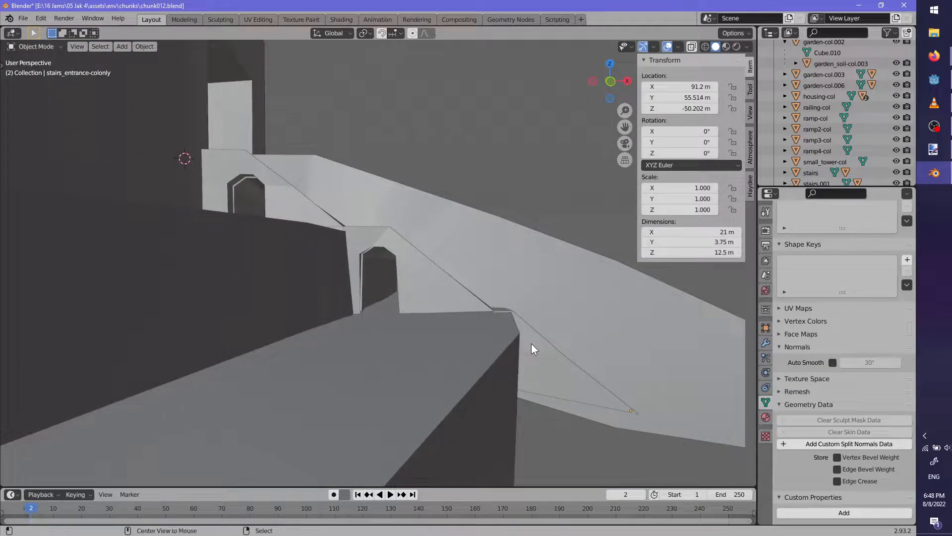
key("alt+h")
key("alt+a")
key("ctrl+s")
scroll(461, 317, "up", 2)
middle_click_drag(461, 317, 349, 277)
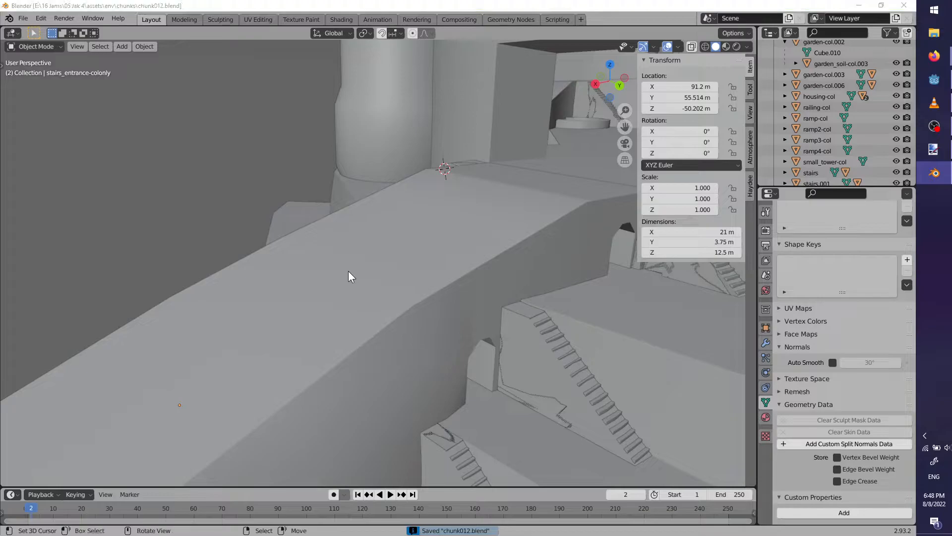
Switch to the Godot editor with the chunk012 scene
key("alt+Tab")
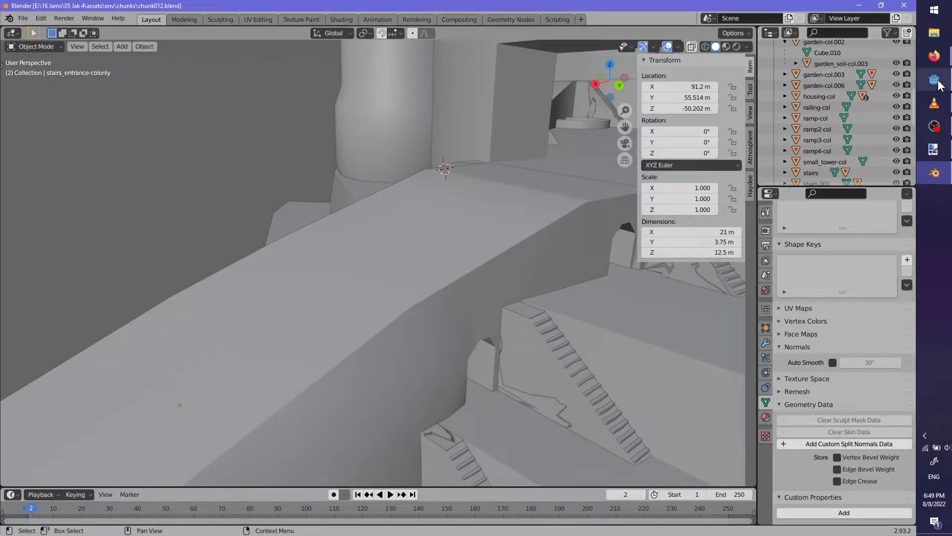
left_click(938, 82)
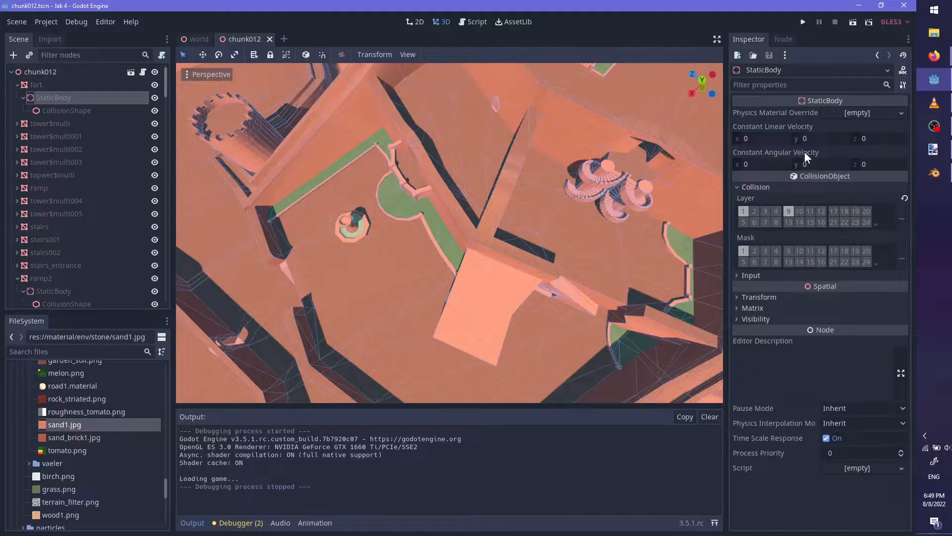
Run the project and move the character across the paved courtyard to the archway in the shaded wall
key("F5")
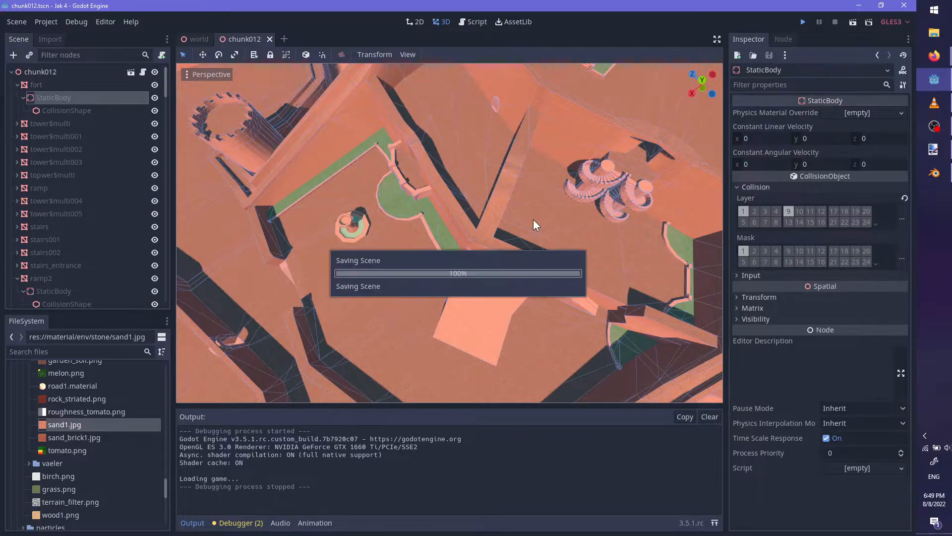
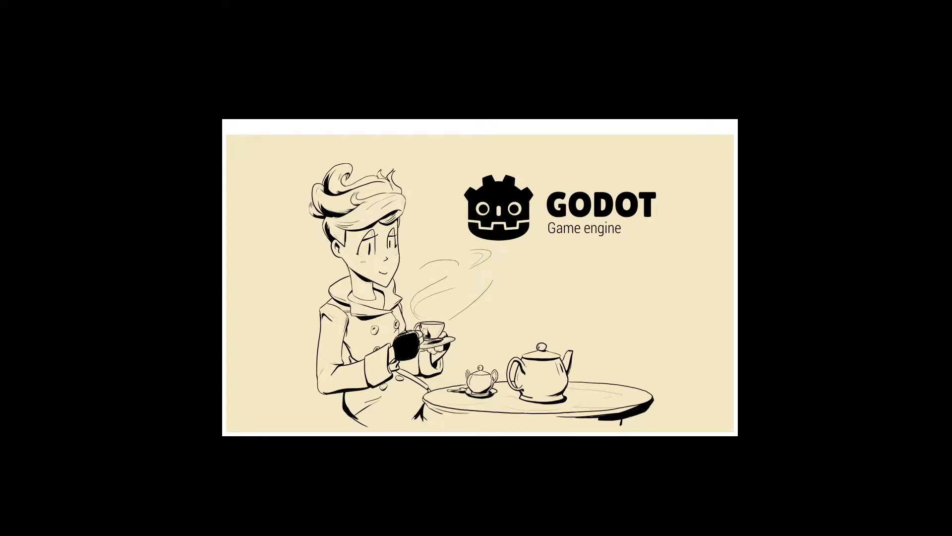
key("w")
key("space")
key("w")
key("space")
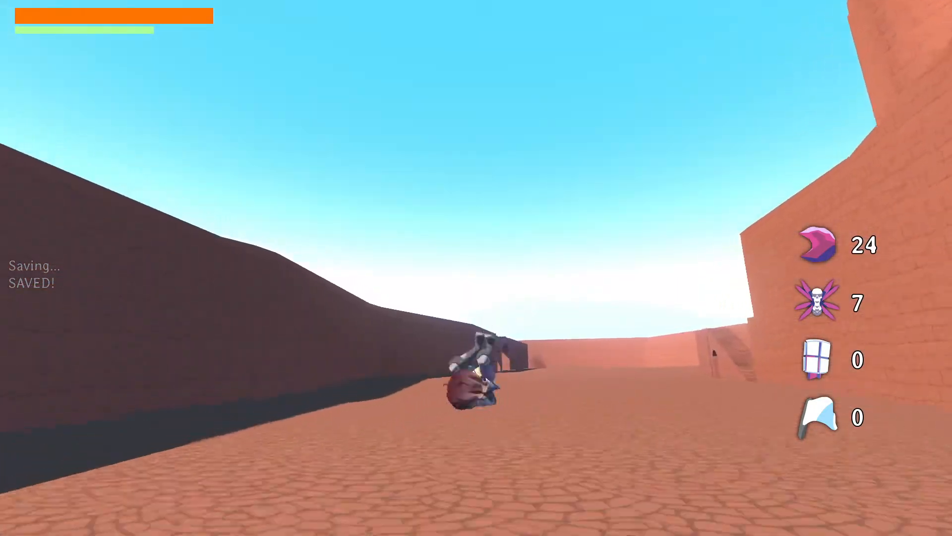
key("w")
key("space")
key("space")
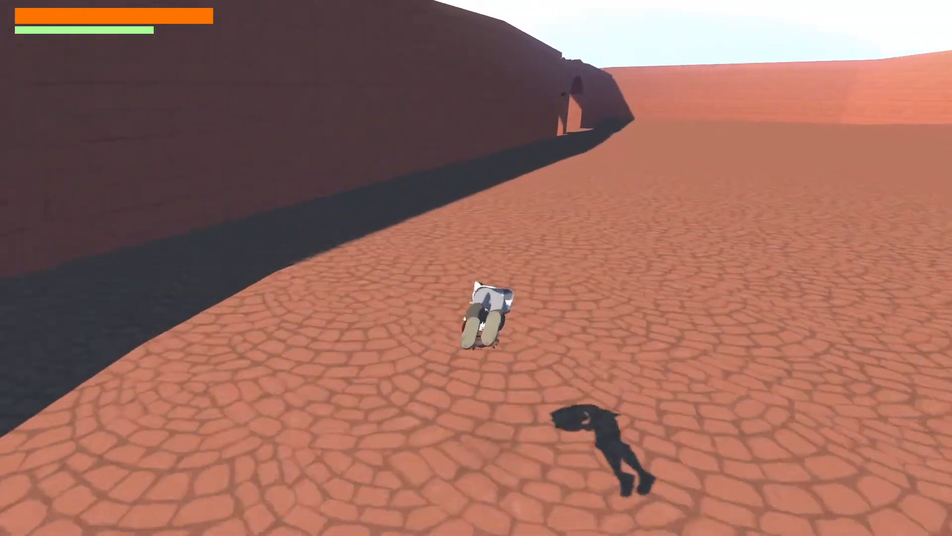
key("w")
key("space")
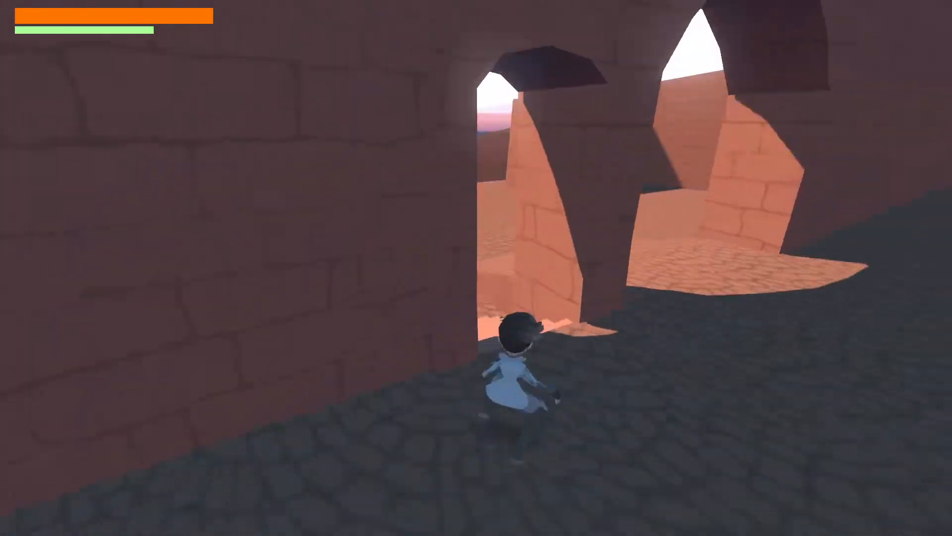
Take the character through the archway and past the fountain and market stalls to the rectangular gateway
key("w")
key("space")
key("space")
key("w")
key("space")
key("space")
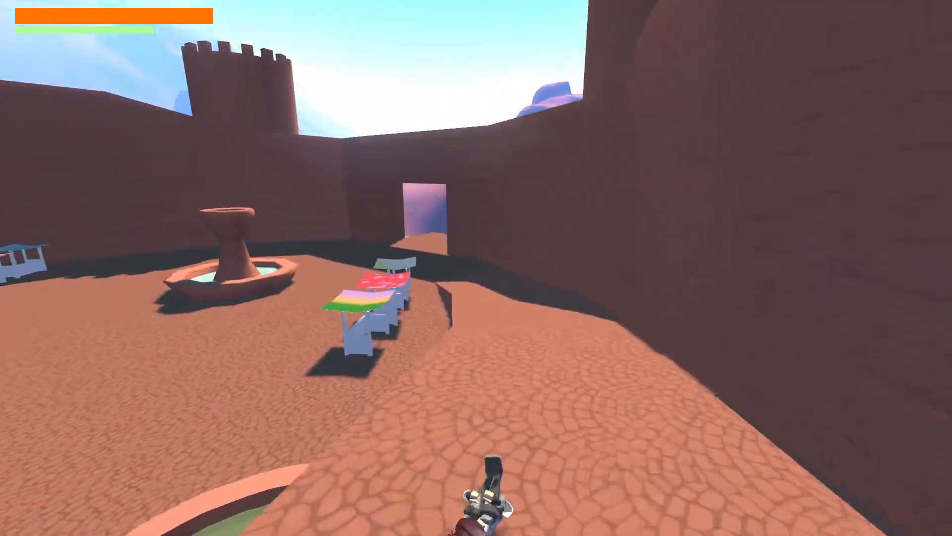
key("w")
key("space")
key("space")
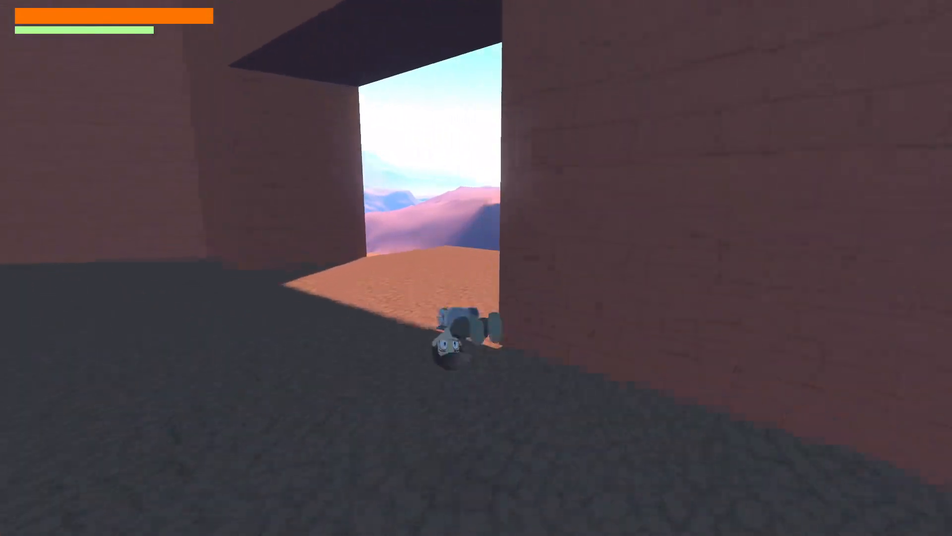
Run through the arched passages under the staircase and examine their ceilings and the joins between wall and arch
key("w")
key("w")
key("w")
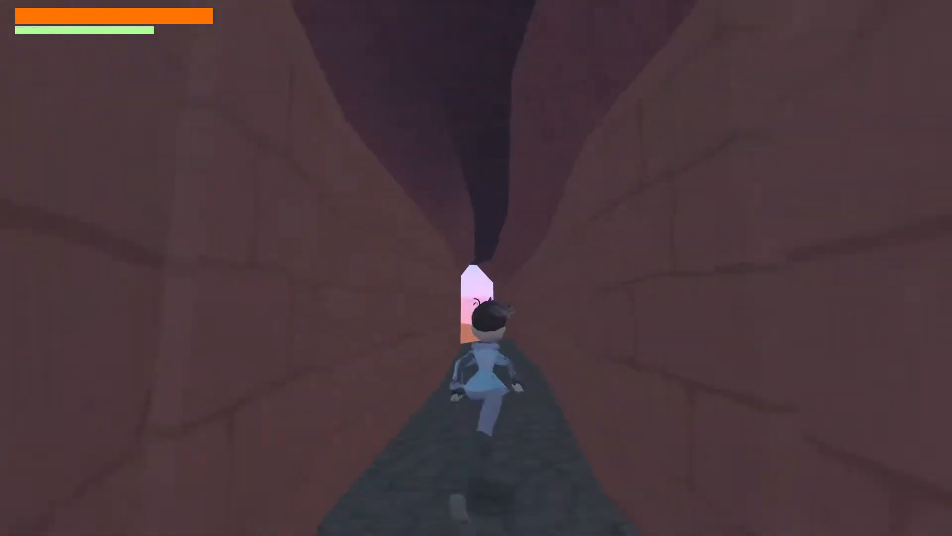
key("w")
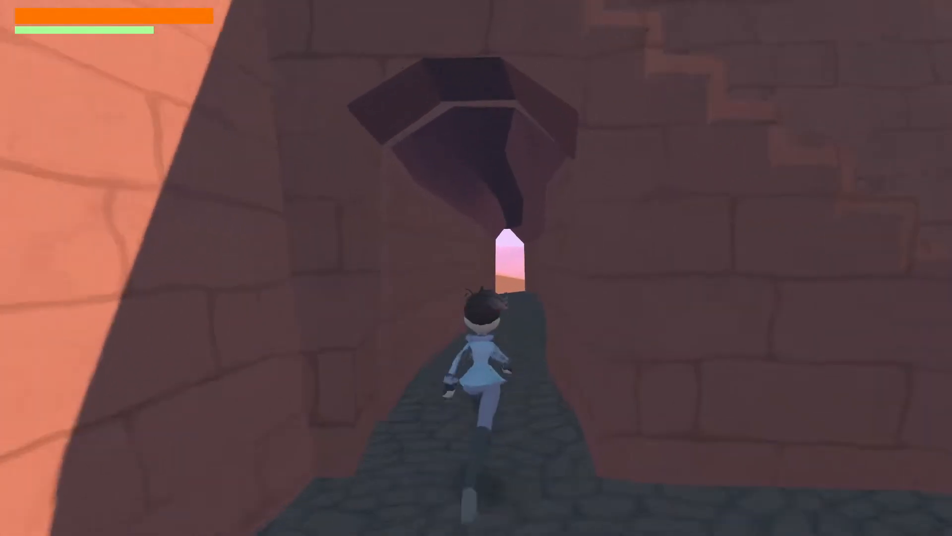
key("w")
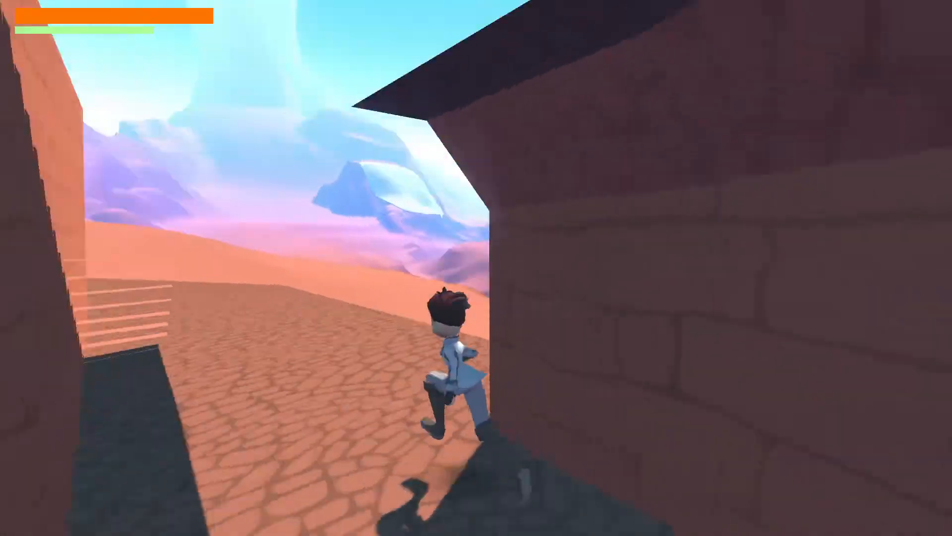
key("w")
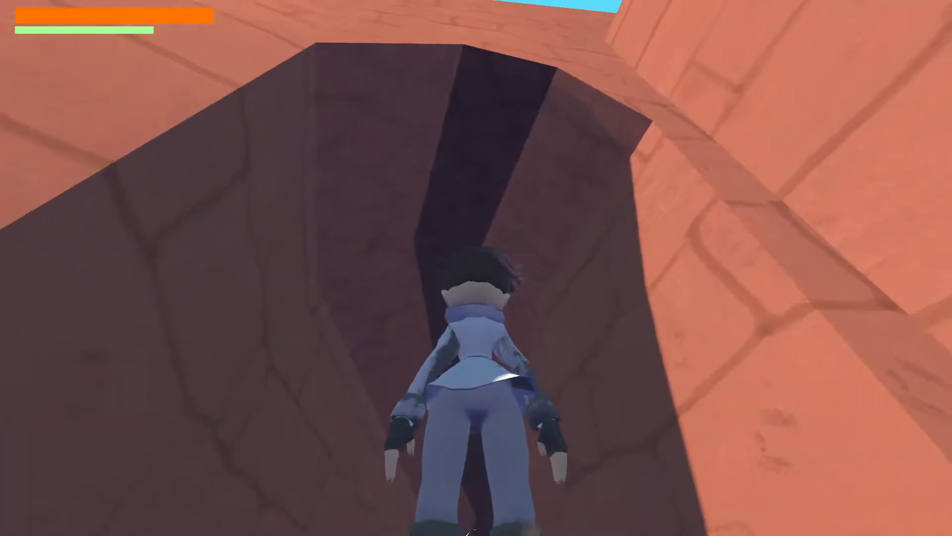
key("w")
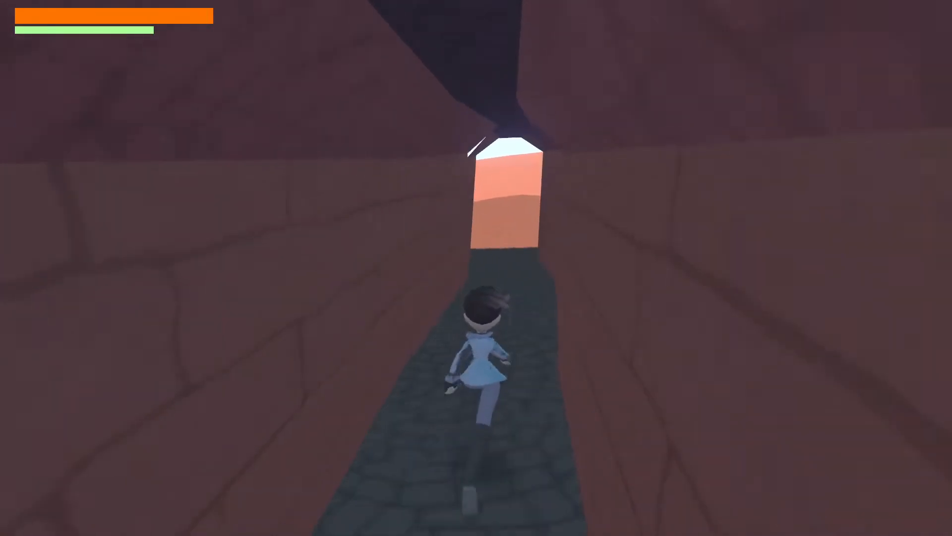
key("w")
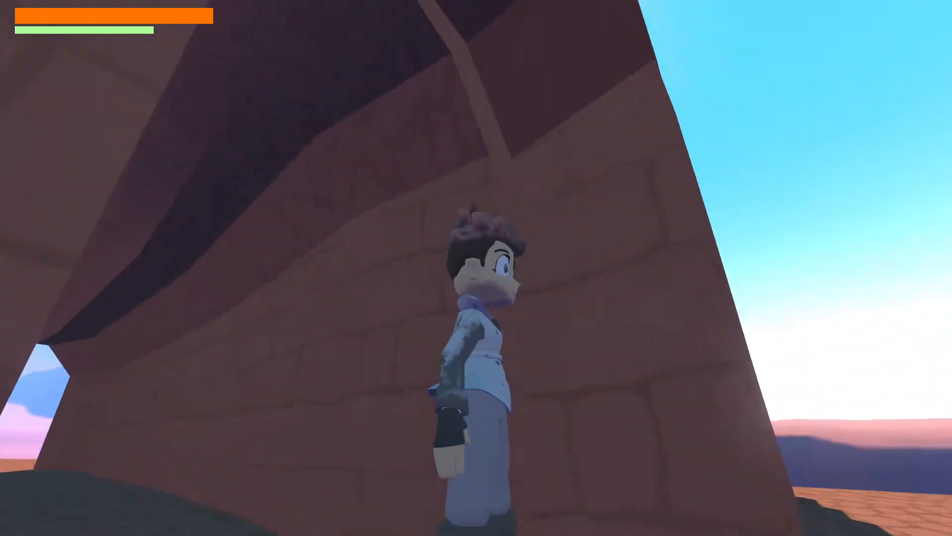
key("w")
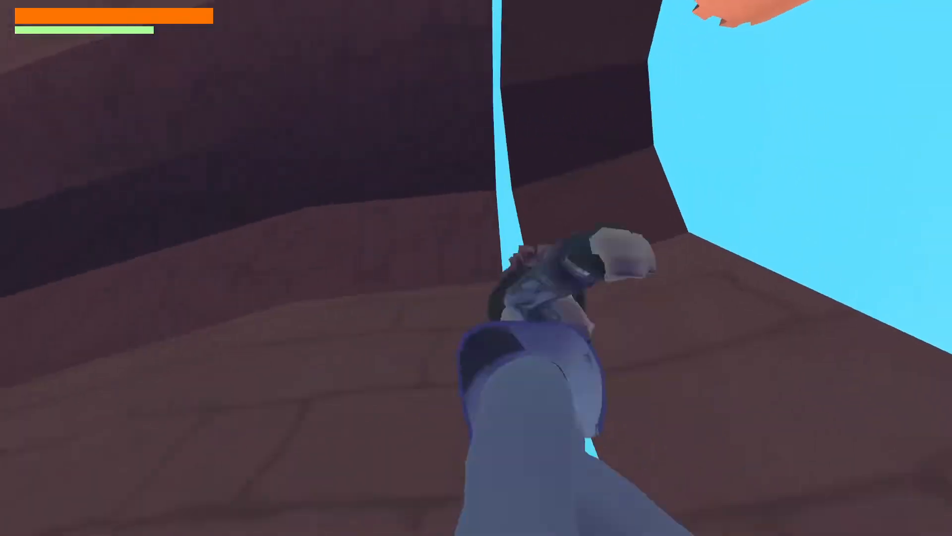
key("w")
key("w")
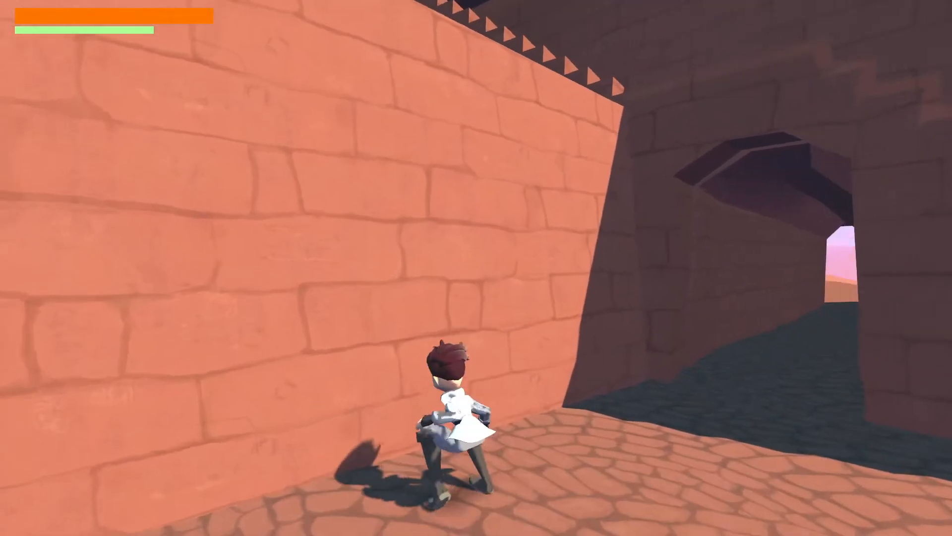
Walk the staircase passage again and inspect its openings and outer walls from both sides in the game
key("space")
key("w")
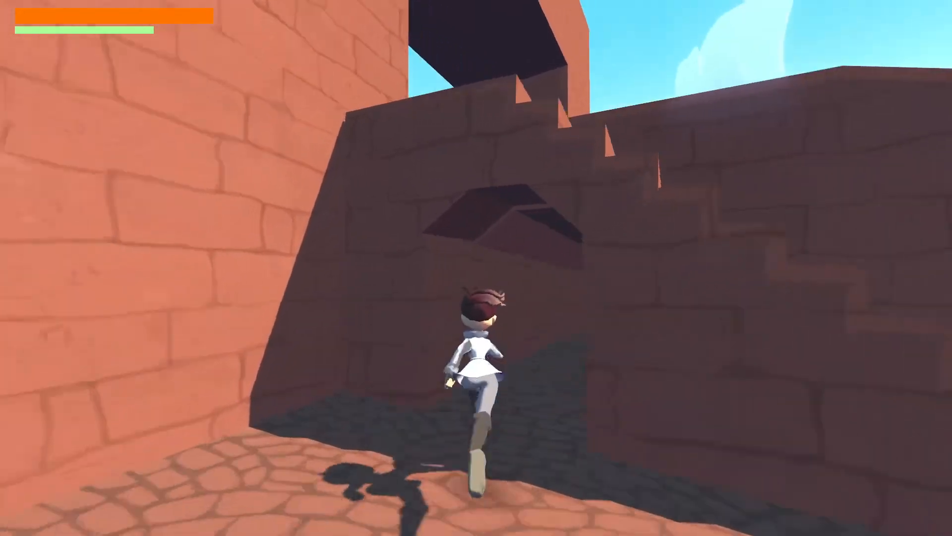
key("w")
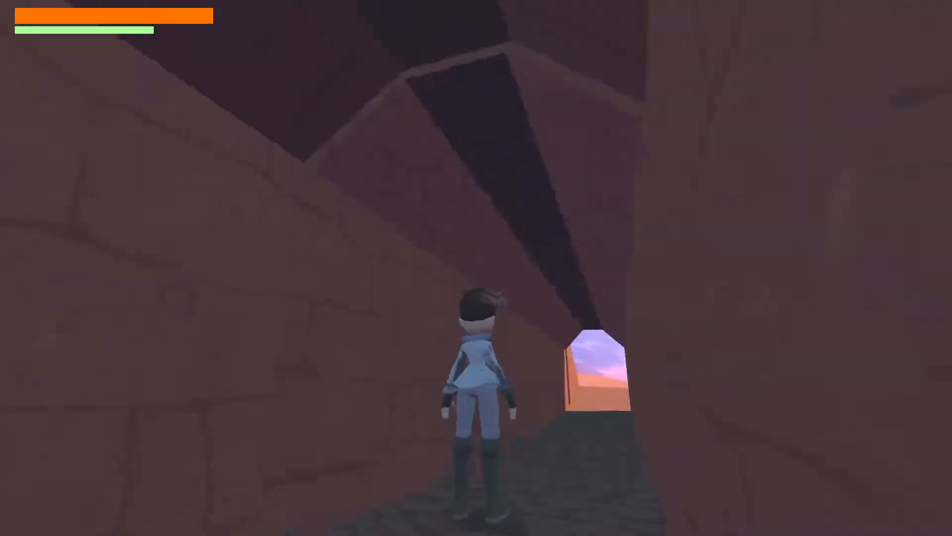
key("w")
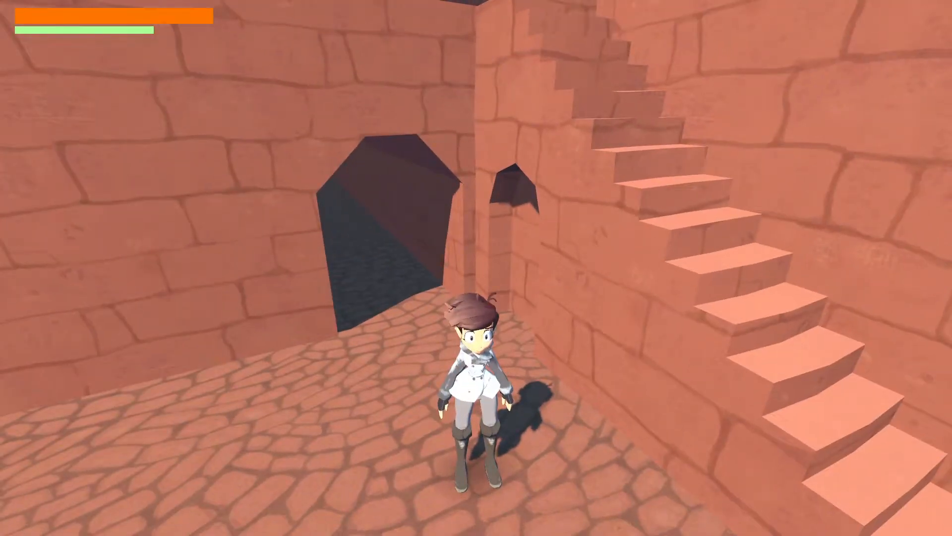
key("w")
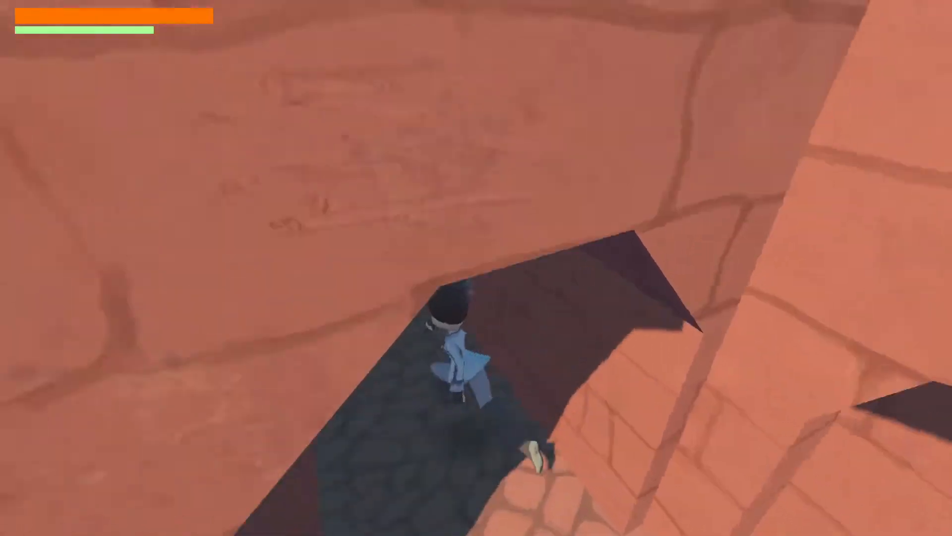
key("w")
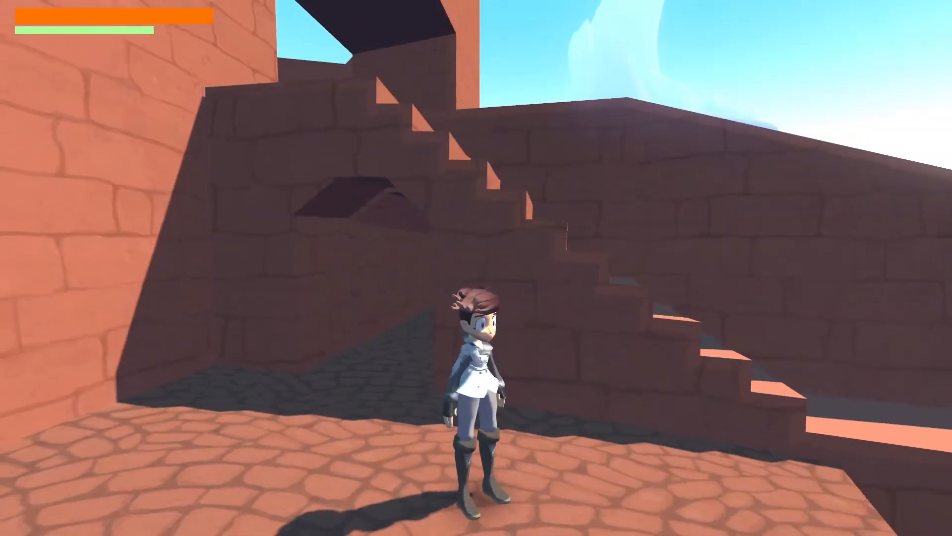
key("w")
key("w")
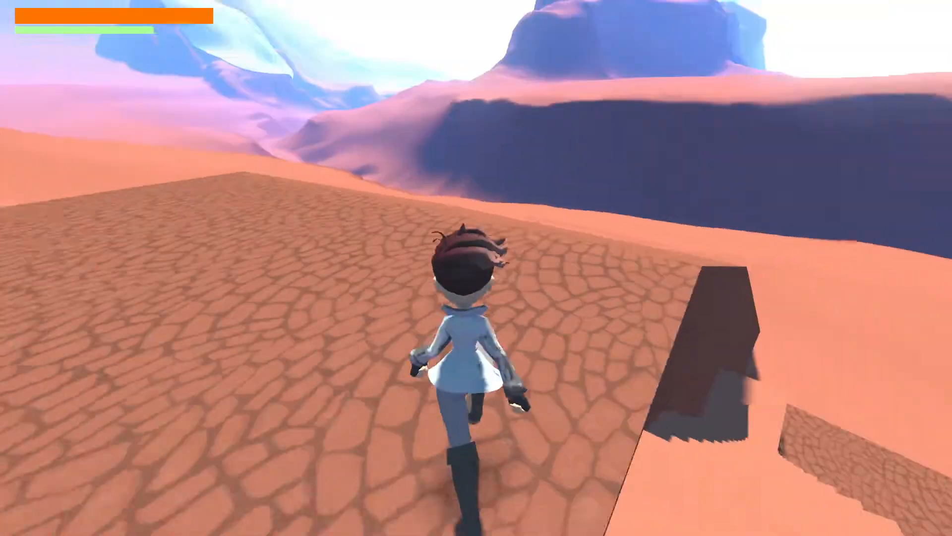
Pause the game and switch back to the Godot editor with the chunk012 scene
key("Escape")
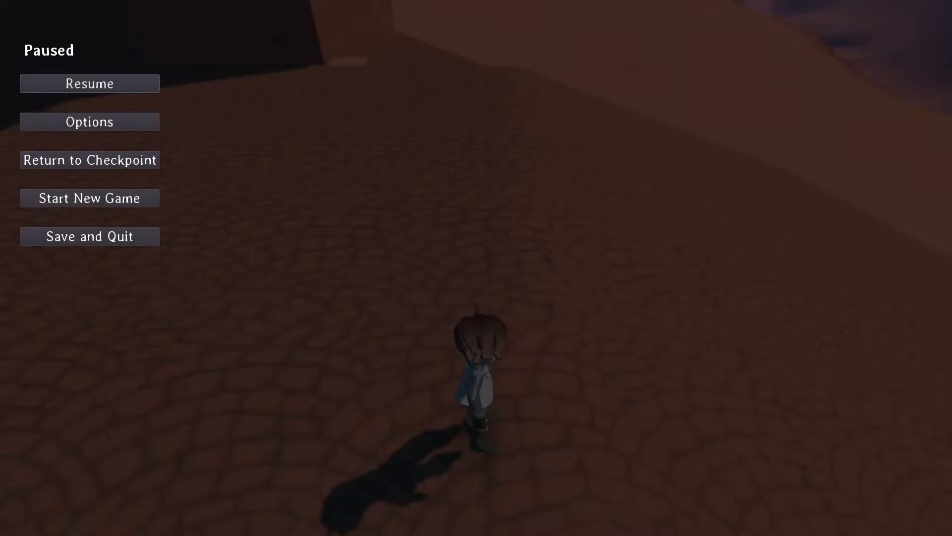
key("alt+Tab")
scroll(434, 248, "down", 3)
middle_click_drag(434, 249, 549, 287)
scroll(427, 256, "down", 4)
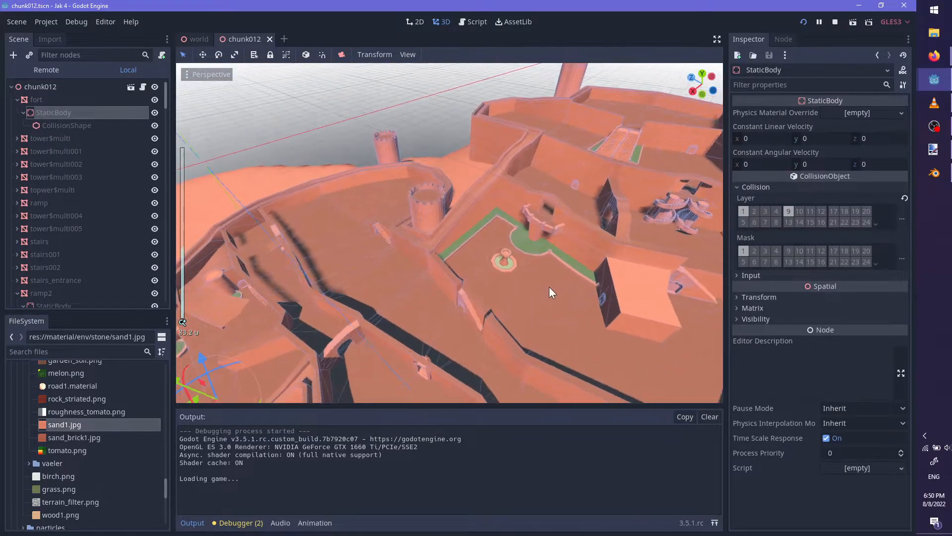
middle_click_drag(384, 342, 550, 187, "shift")
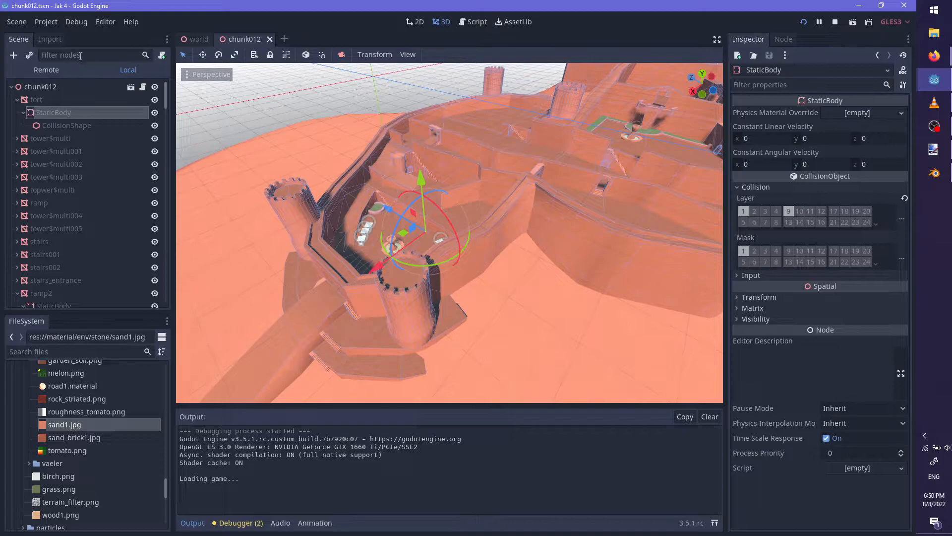
Filter the scene nodes by "ramp" to find the ramp mesh, clear the filter and select the mesh's StaticBody
type("ramp")
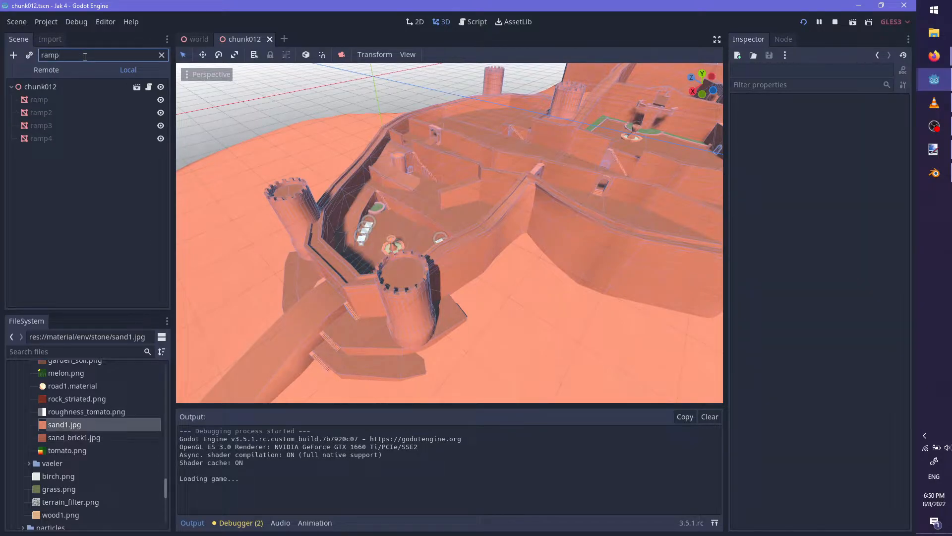
left_click(84, 102)
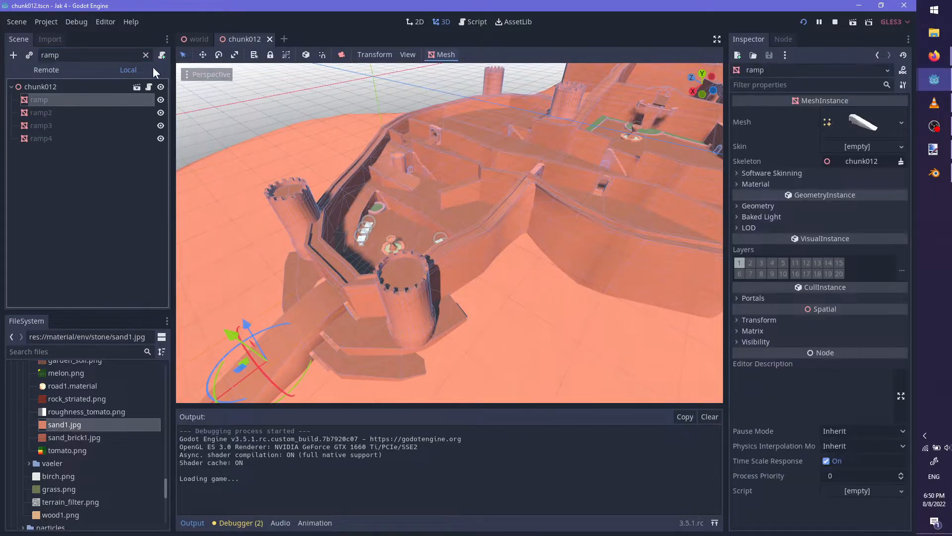
left_click(145, 55)
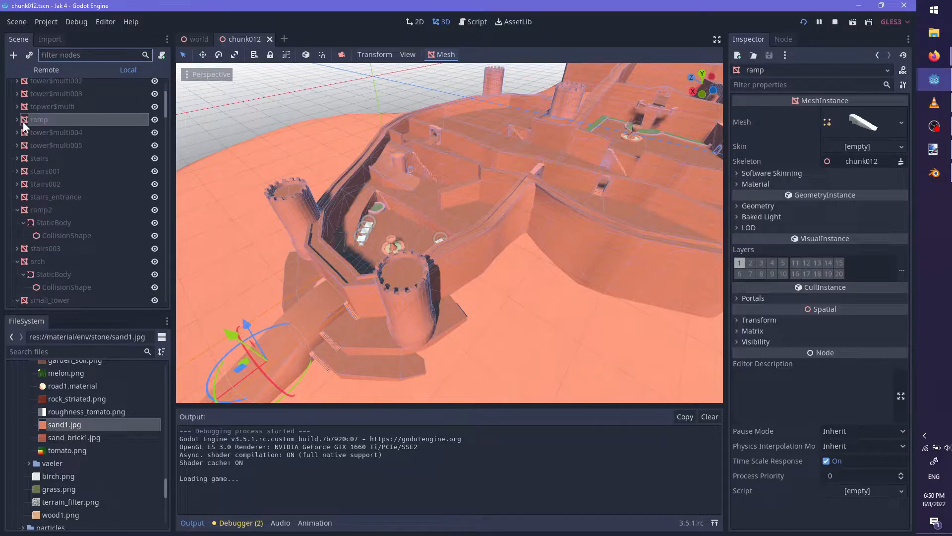
left_click(52, 132)
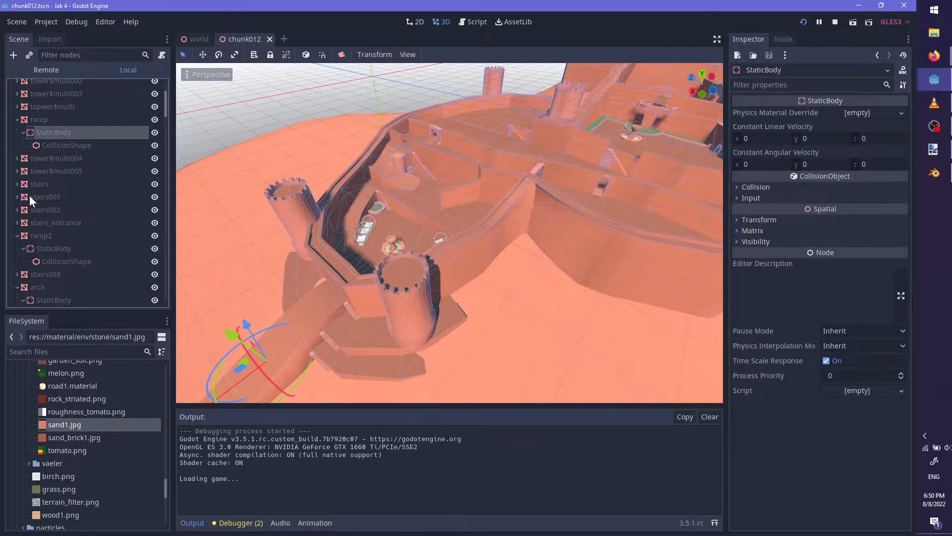
Add the StaticBody nodes of ramp2, ramp3 and ramp4 to the selection, undoing any accidental move
scroll(31, 212, "down", 1)
left_click(46, 217, "ctrl")
scroll(38, 245, "down", 1)
scroll(75, 232, "up", 2)
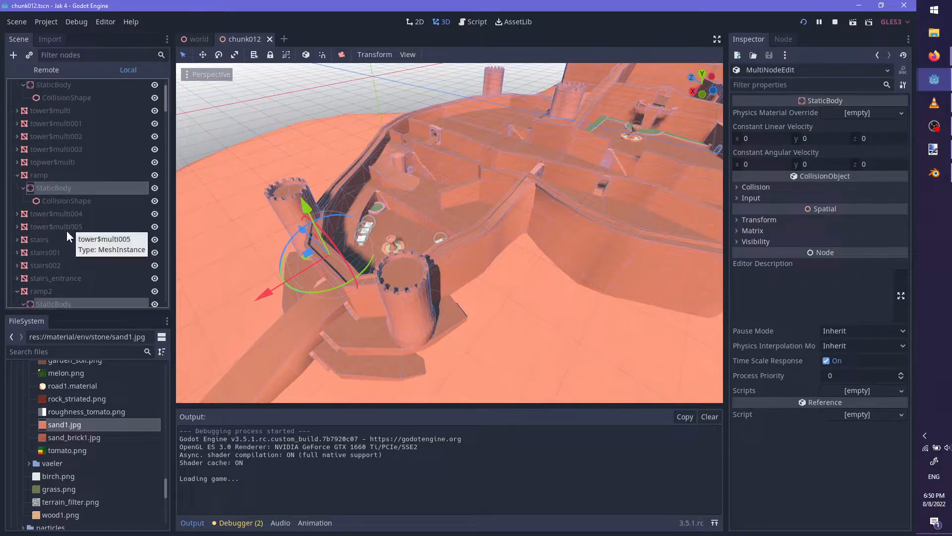
scroll(66, 230, "down", 5)
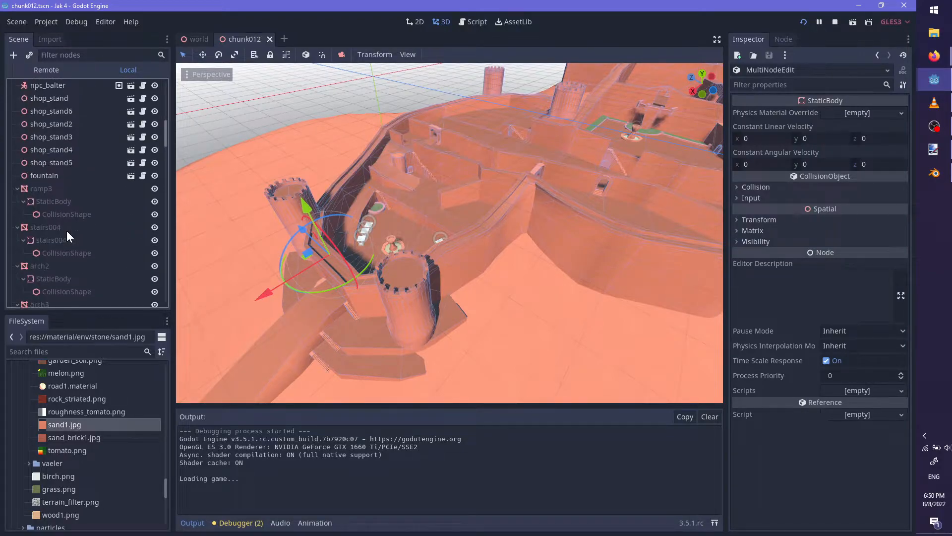
left_click(47, 204, "ctrl")
scroll(63, 243, "down", 2)
scroll(65, 248, "down", 4)
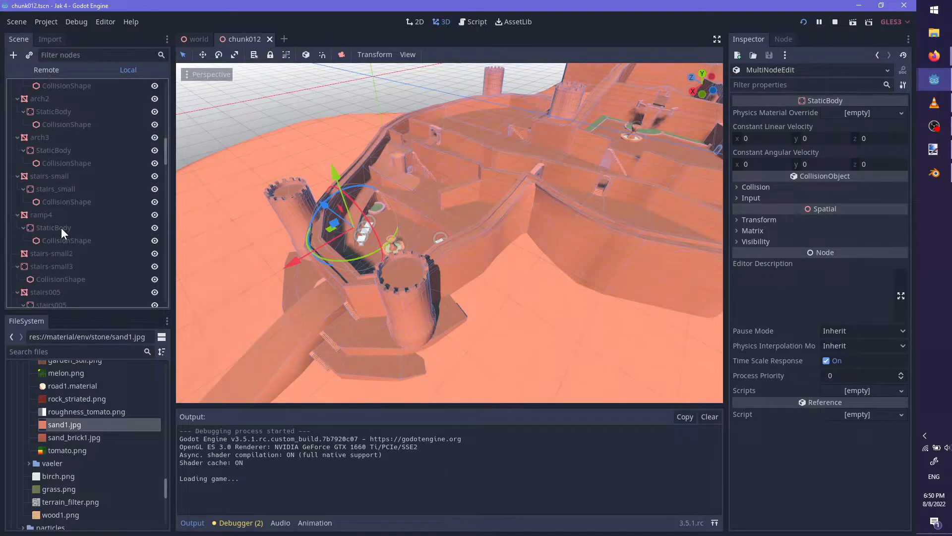
left_click(61, 228, "ctrl")
scroll(85, 245, "down", 2)
scroll(305, 289, "down", 4)
middle_click_drag(305, 289, 302, 231)
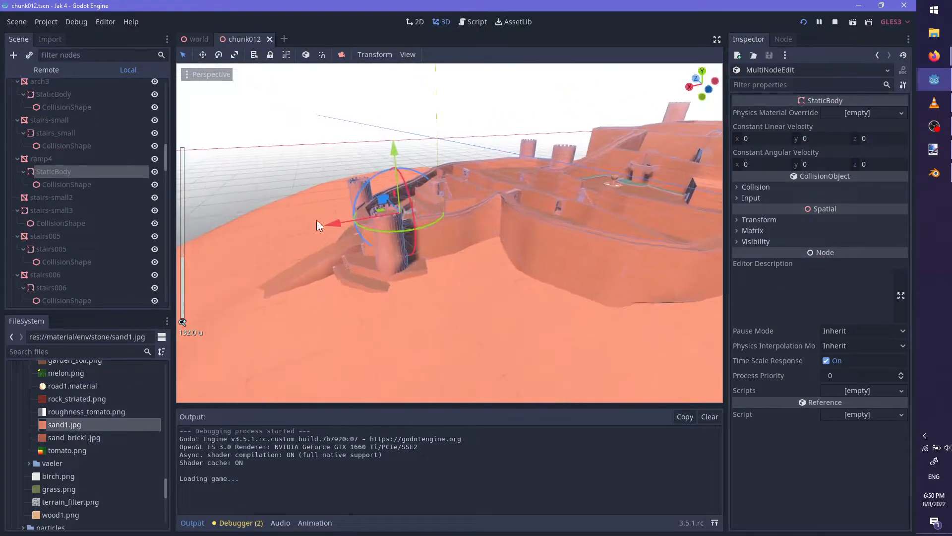
left_click_drag(397, 146, 388, 121)
key("ctrl+z")
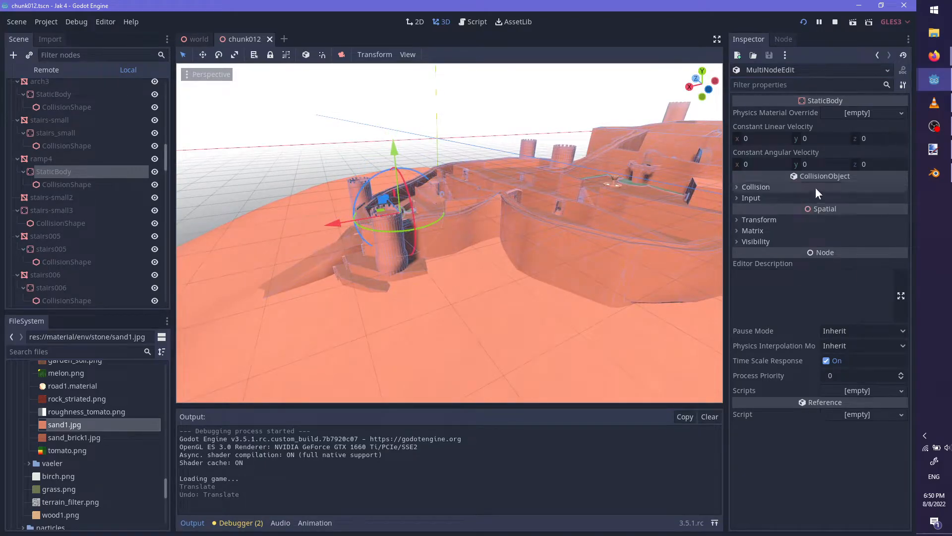
Enable collision layer 9 on the selected ramp bodies and switch back to the paused game
left_click(773, 188)
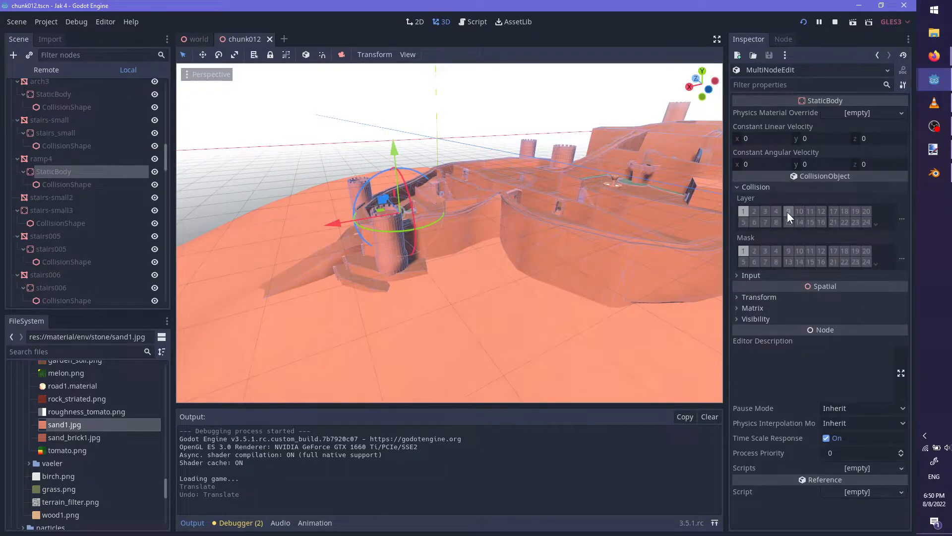
key("F5")
key("alt+Tab")
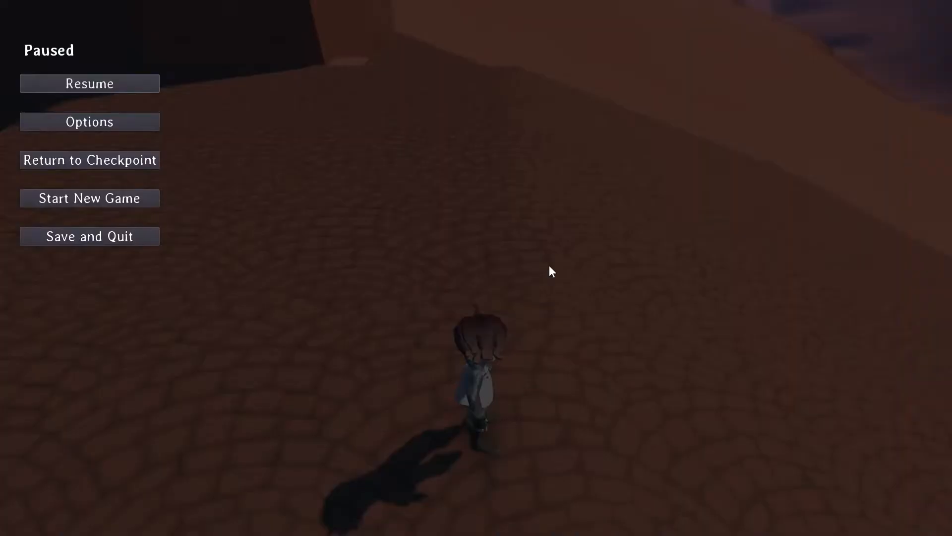
Resume the game and run the character through the fort's tunnel passage out to the sunlit landing beside the stairs
key("Escape")
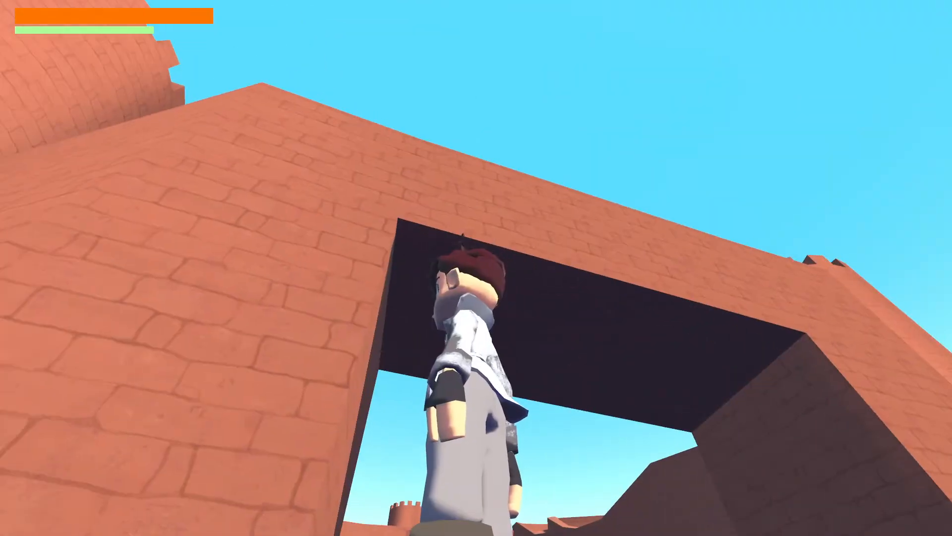
key("w")
key("w")
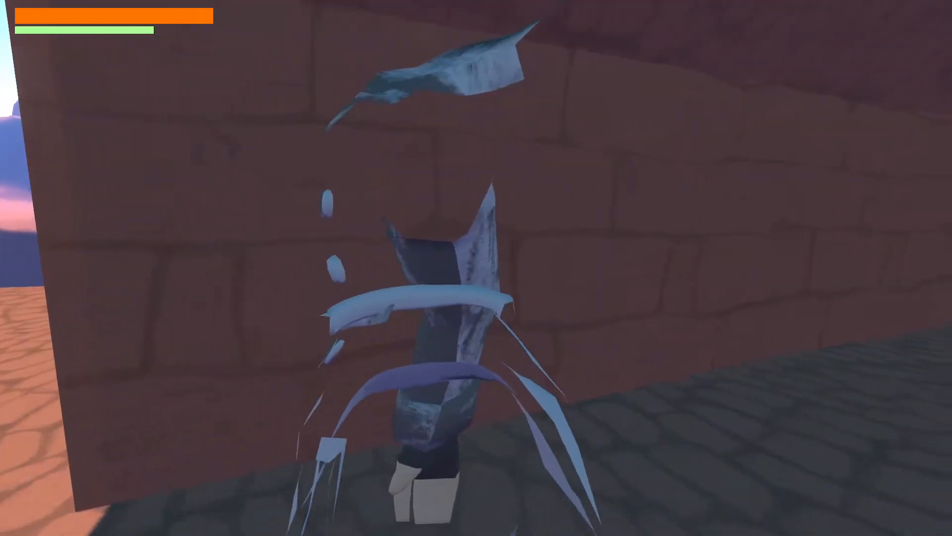
key("w")
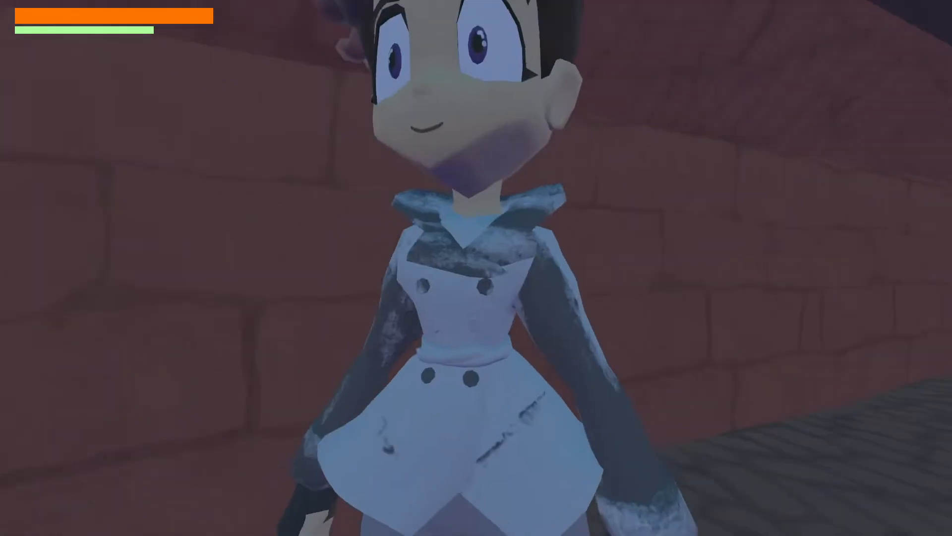
key("w")
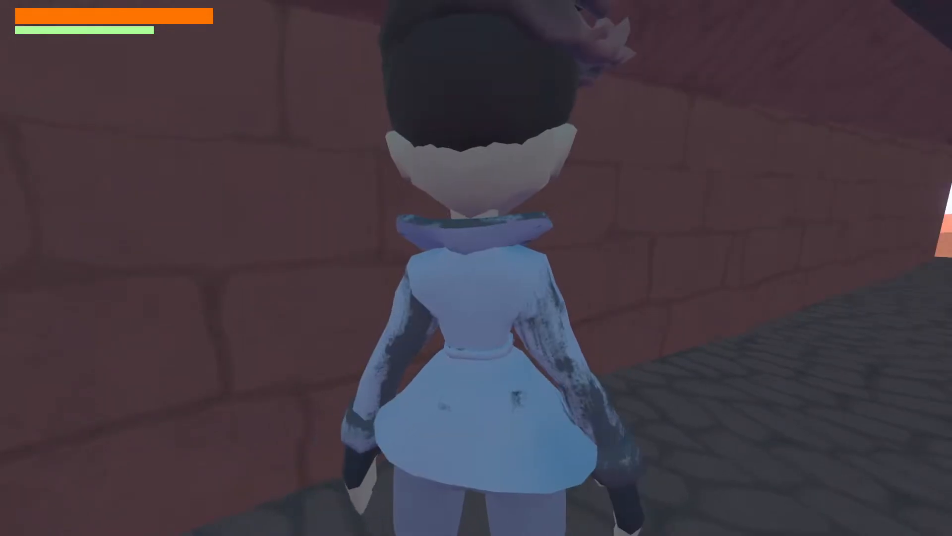
key("w")
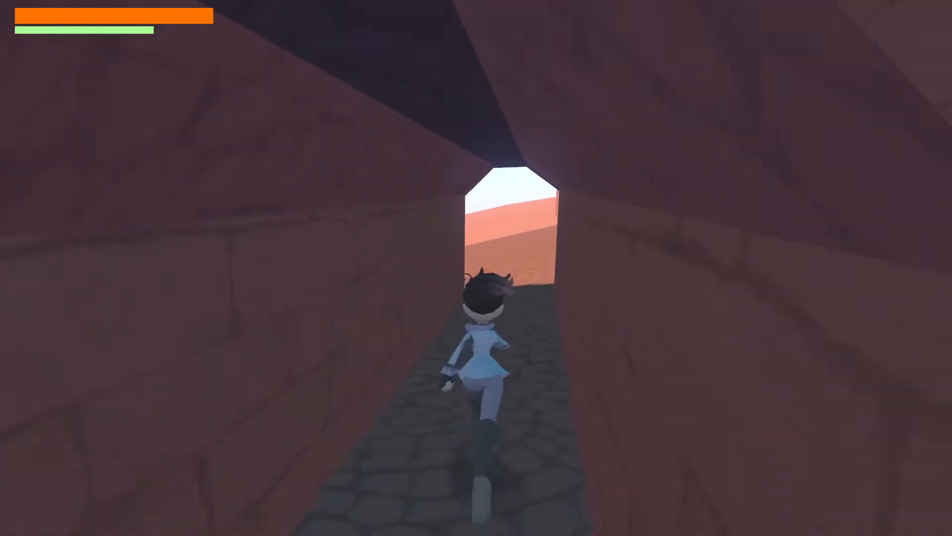
key("w")
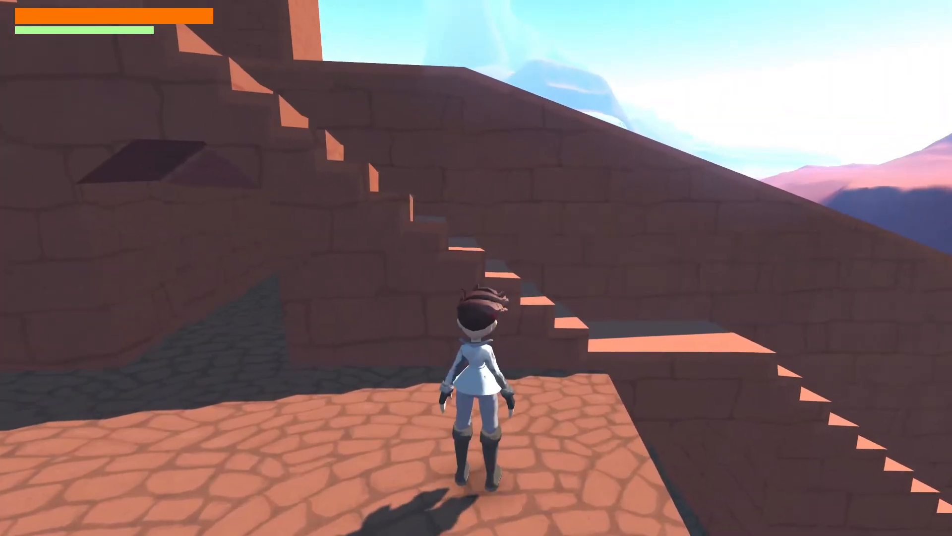
Climb the outer staircase, resuming the game after a pause, and run through the gateway into the fort's courtyard
key("w")
key("Escape")
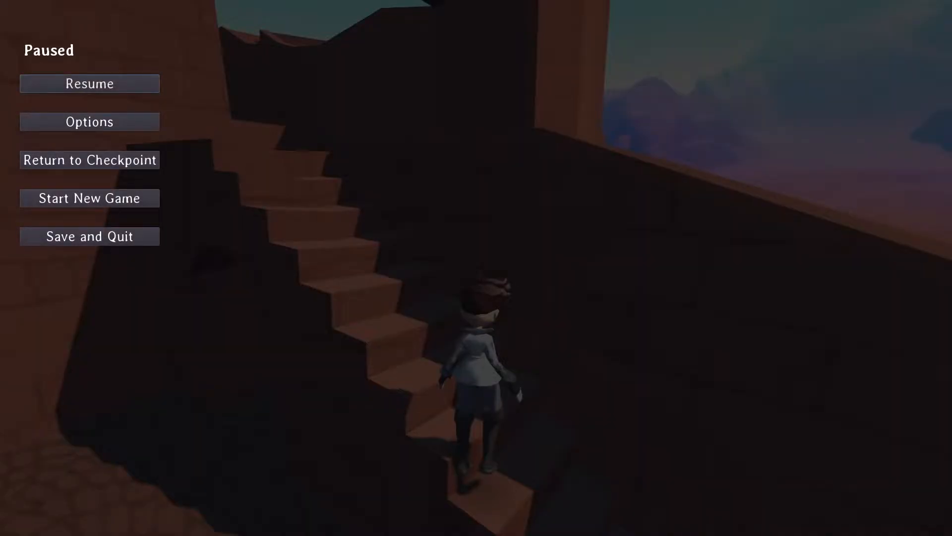
left_click(110, 89)
key("w")
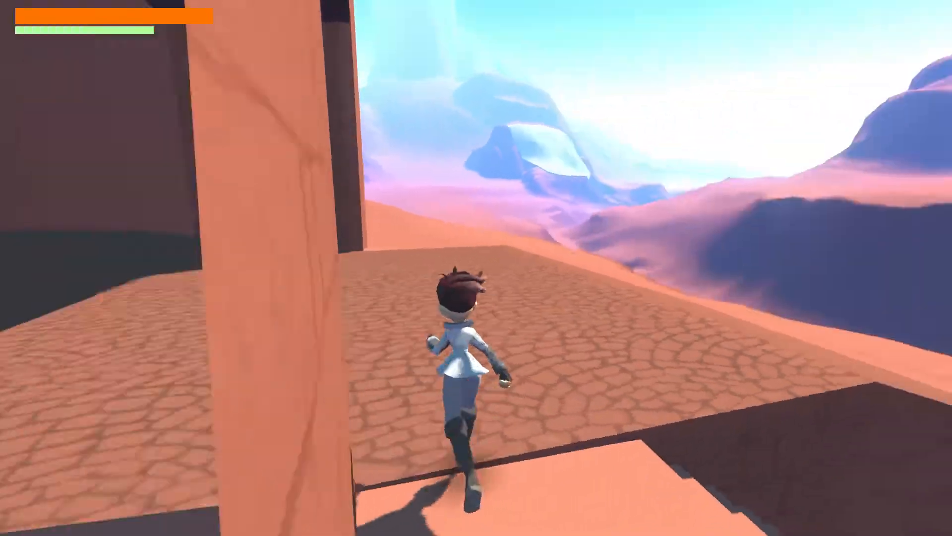
key("a")
key("w")
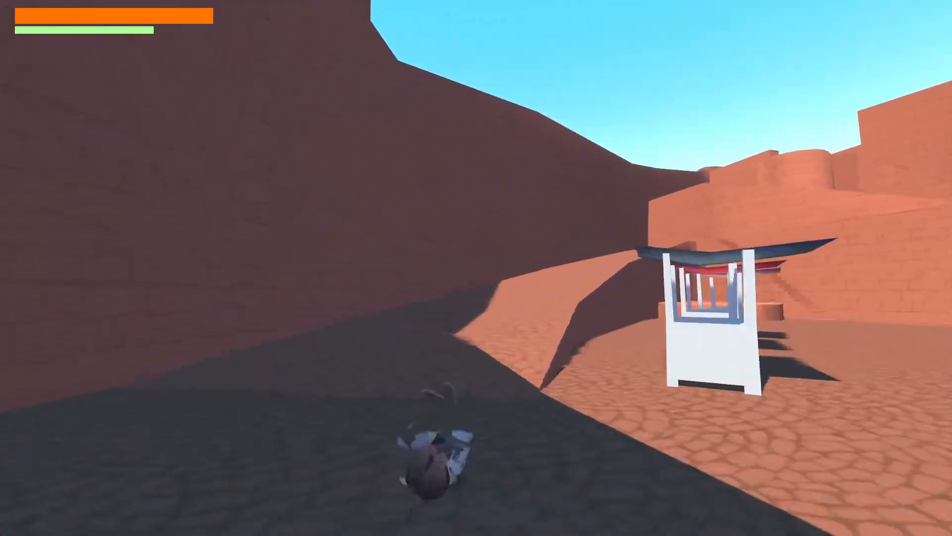
Jump across the cloth canopies of the market stalls beside the courtyard ramp to test standing on them
key("space")
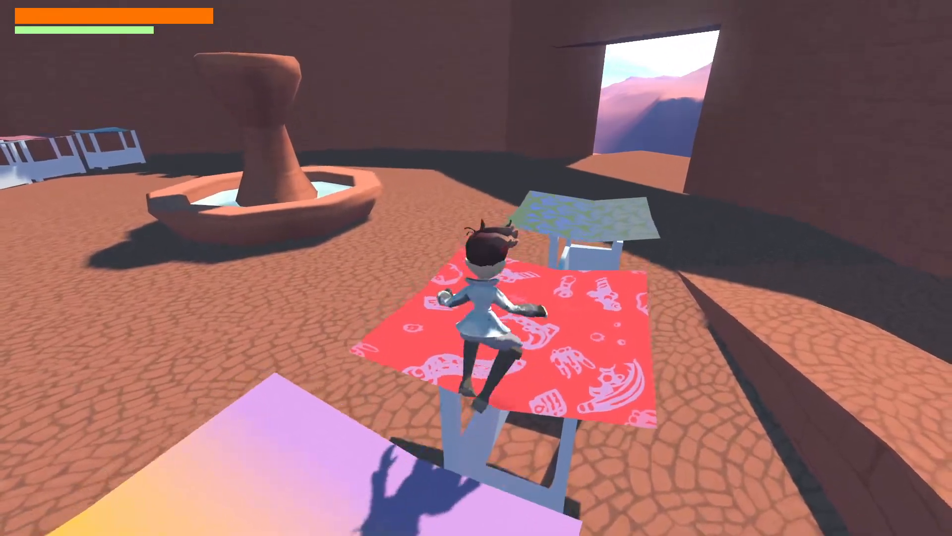
key("space")
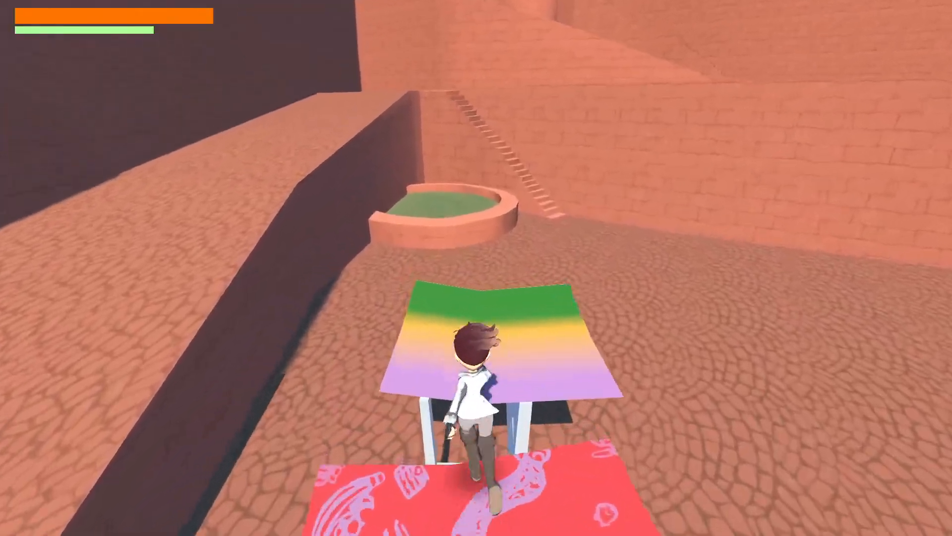
key("space")
key("space")
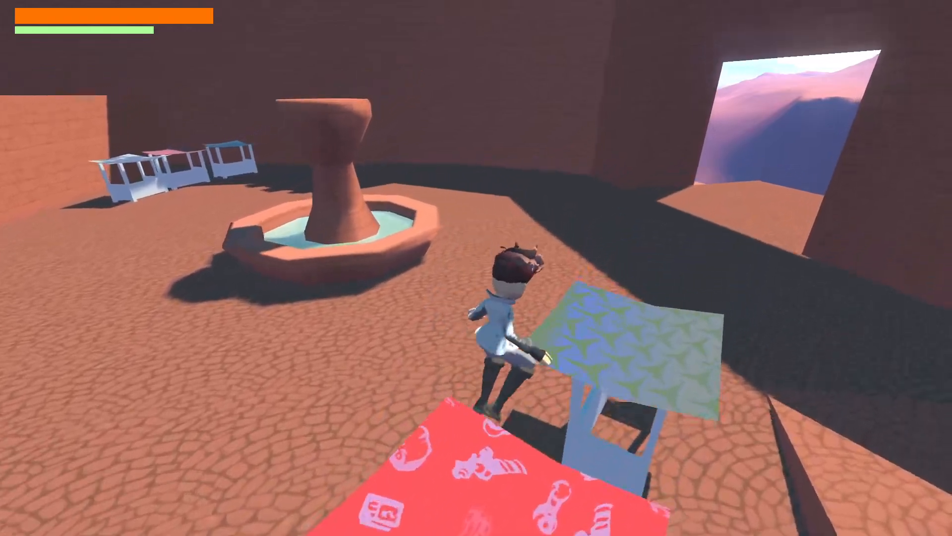
key("space")
Run around the shaded part of the courtyard near the gateway to view the fountain and stalls
key("w")
key("a")
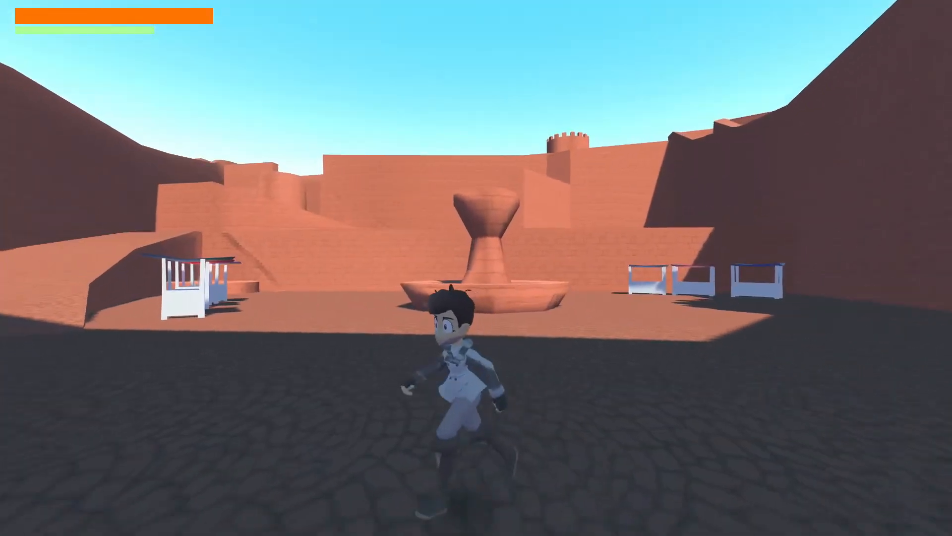
key("d")
key("w")
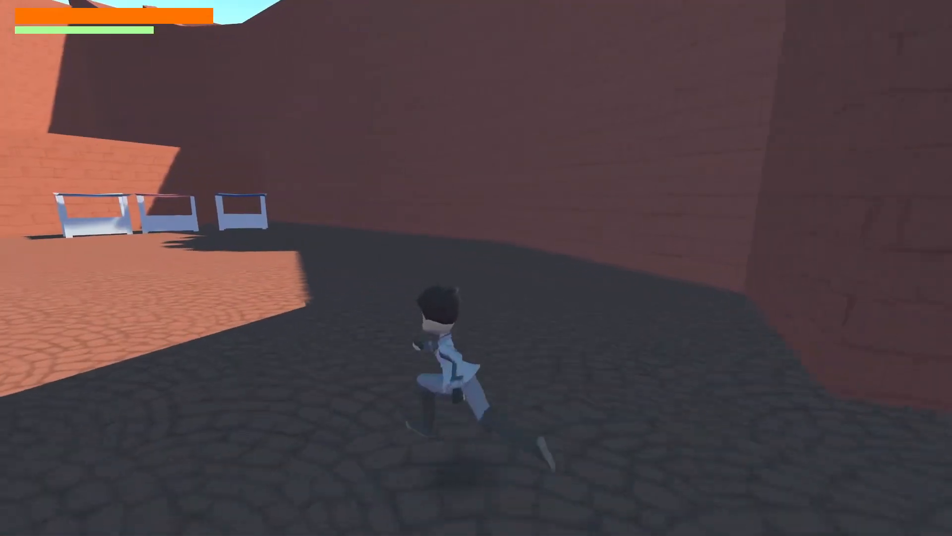
Cross the courtyard and jump onto the round grass planter beside the wall staircase, then hop back off
key("space")
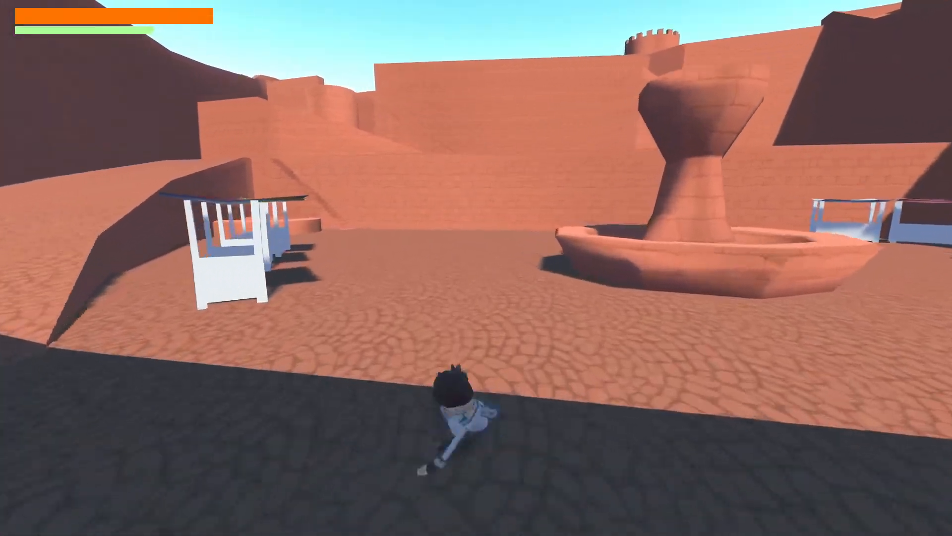
key("space")
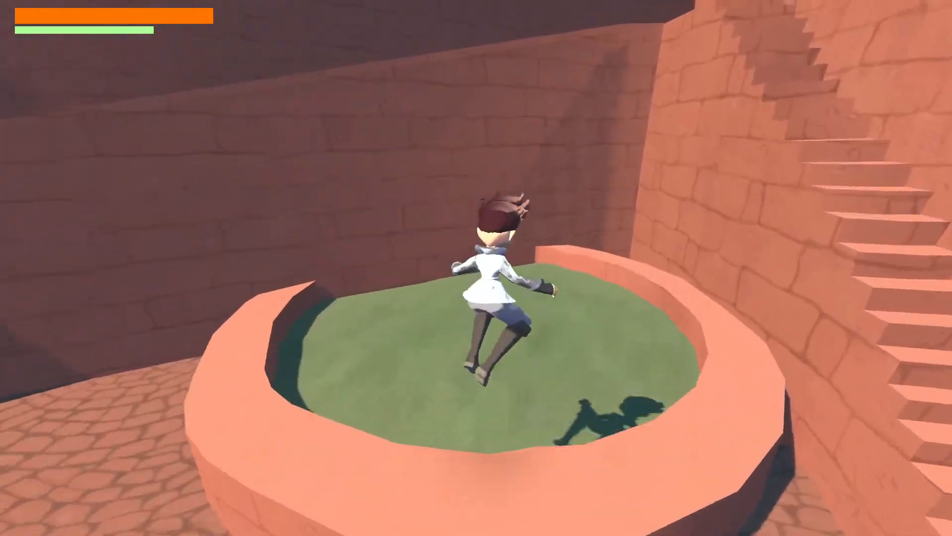
key("space")
key("w")
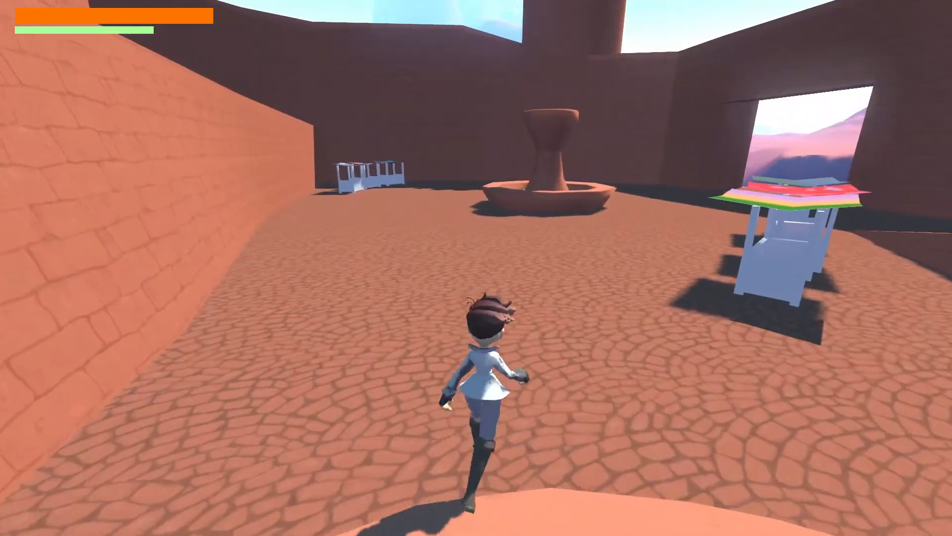
Run to the fountain's checkpoint to save the game, then head back out into the gateway
key("space")
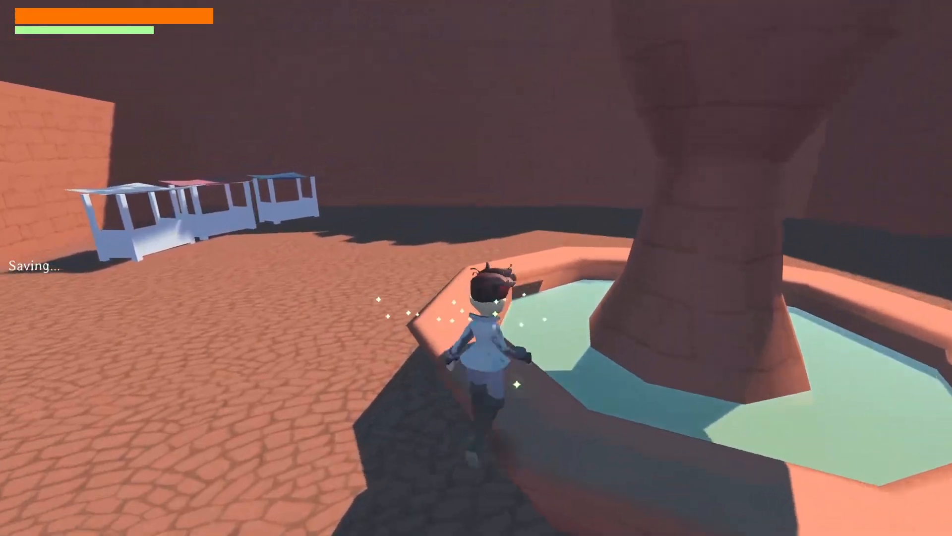
key("a")
key("s")
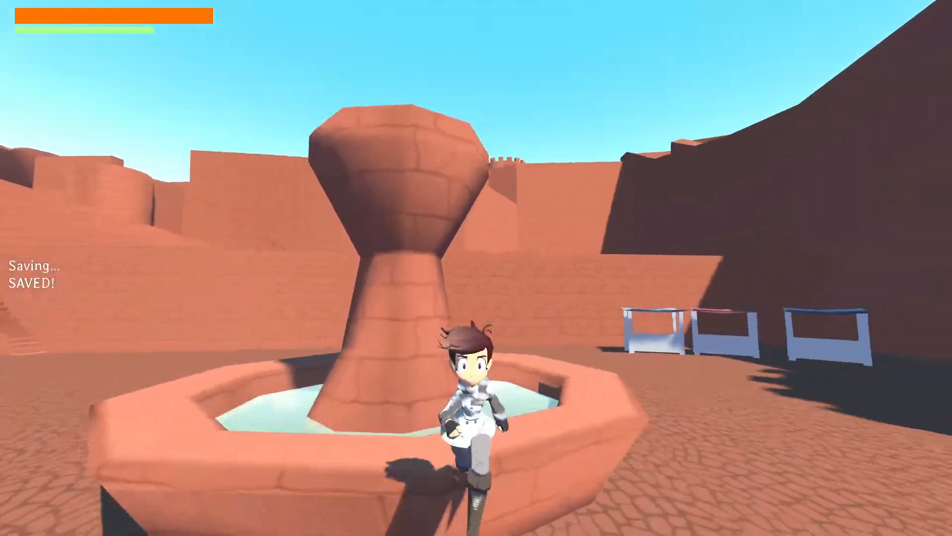
key("space")
key("s")
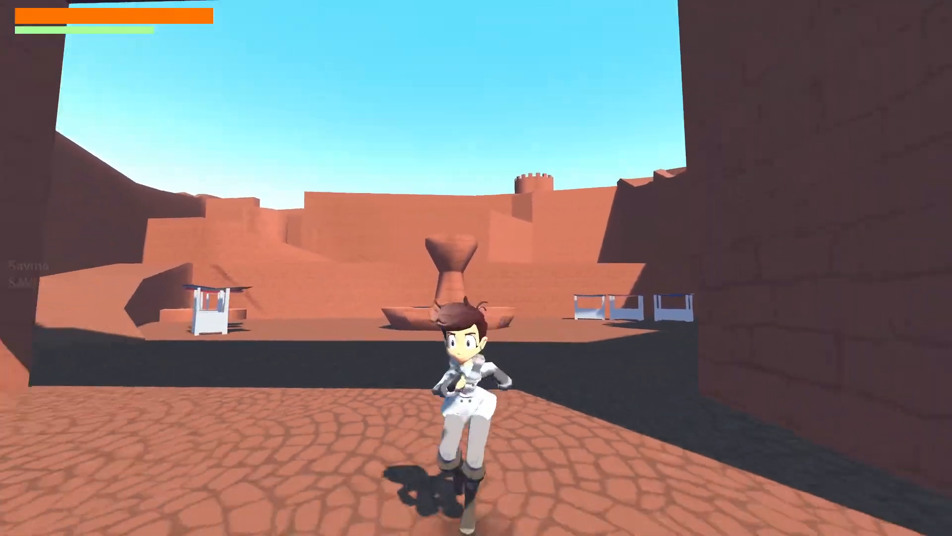
Walk back and forth between the gateway and the courtyard to examine the view of the fort from its entrance
key("w")
key("d")
key("s")
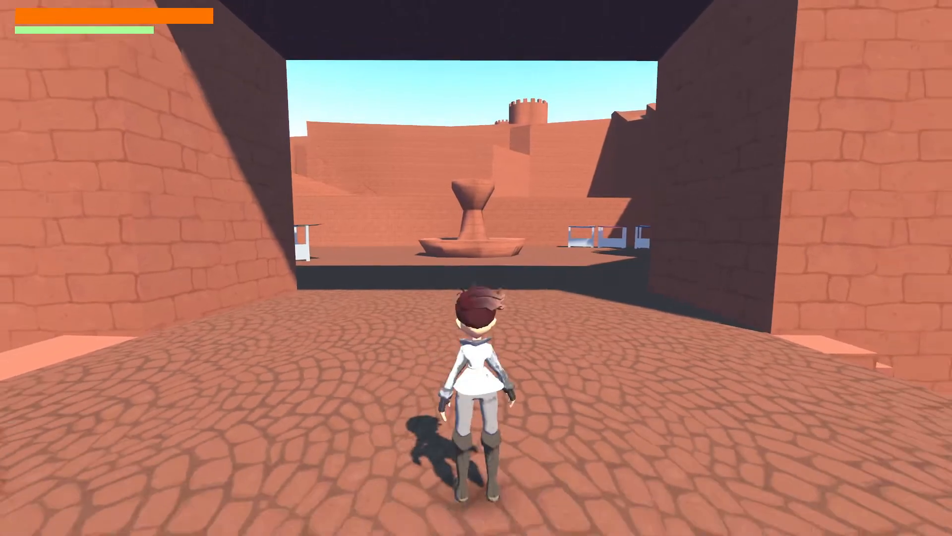
key("w")
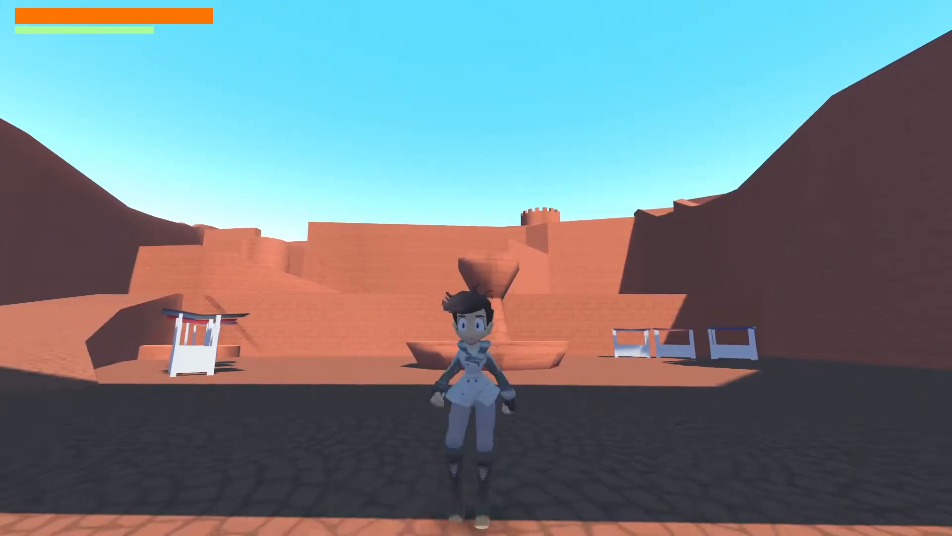
key("s")
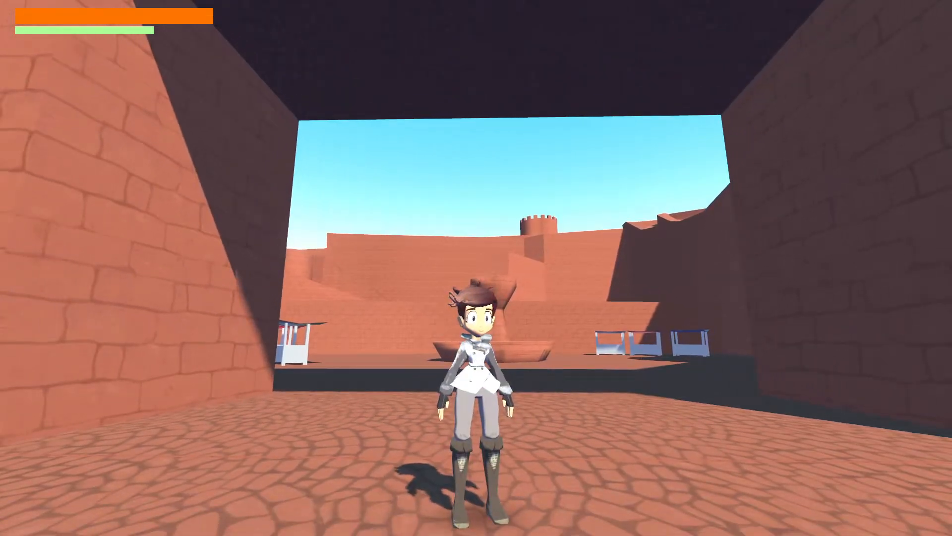
Sprint to the fountain and test jumping onto its upper bowl, dropping into the basin and leaping back up
key("w")
key("shift")
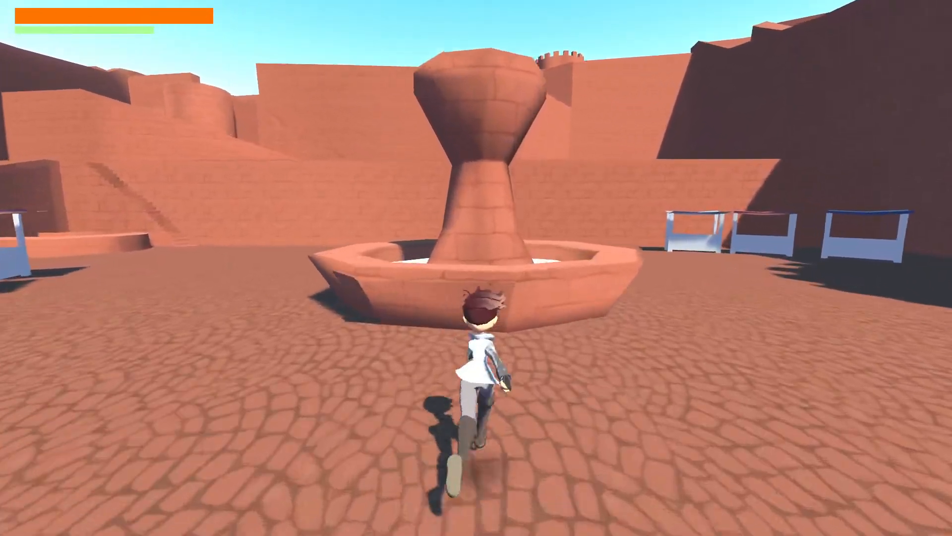
key("space")
key("space")
key("w")
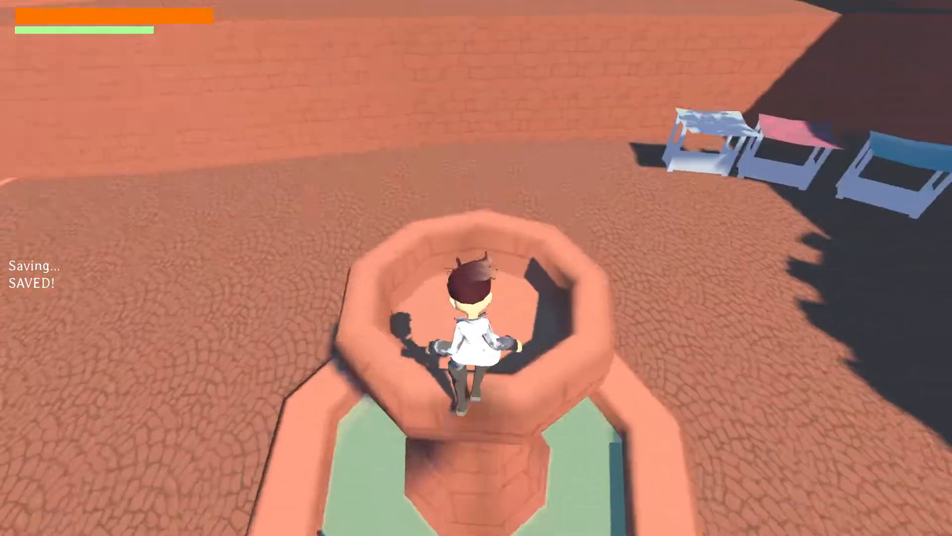
key("a")
key("space")
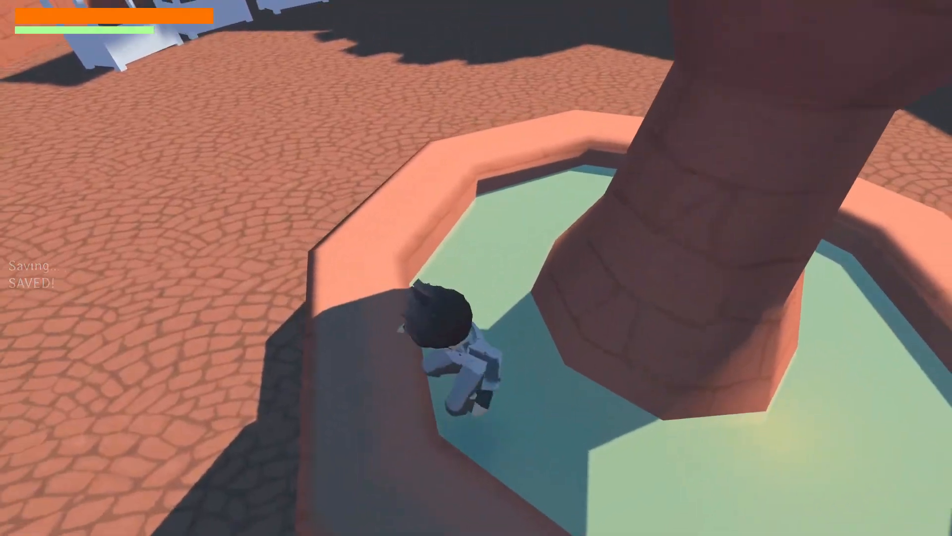
key("w")
key("space")
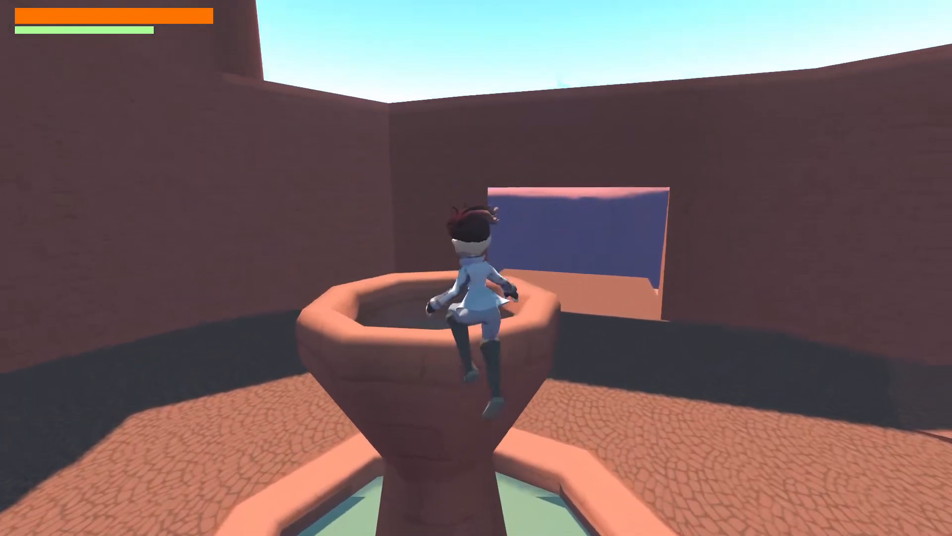
Run past the market stalls to the grass planter and climb the wall staircase to the level above the courtyard
key("w")
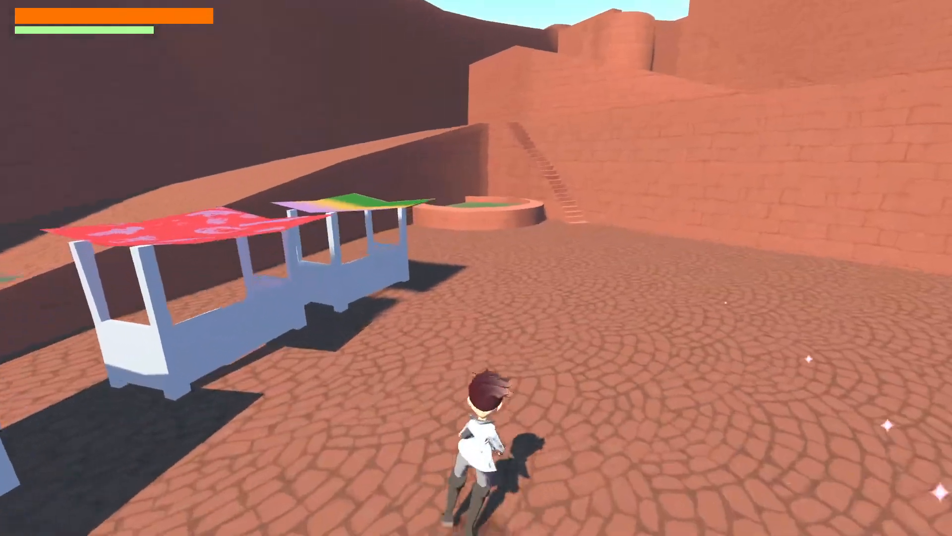
key("w")
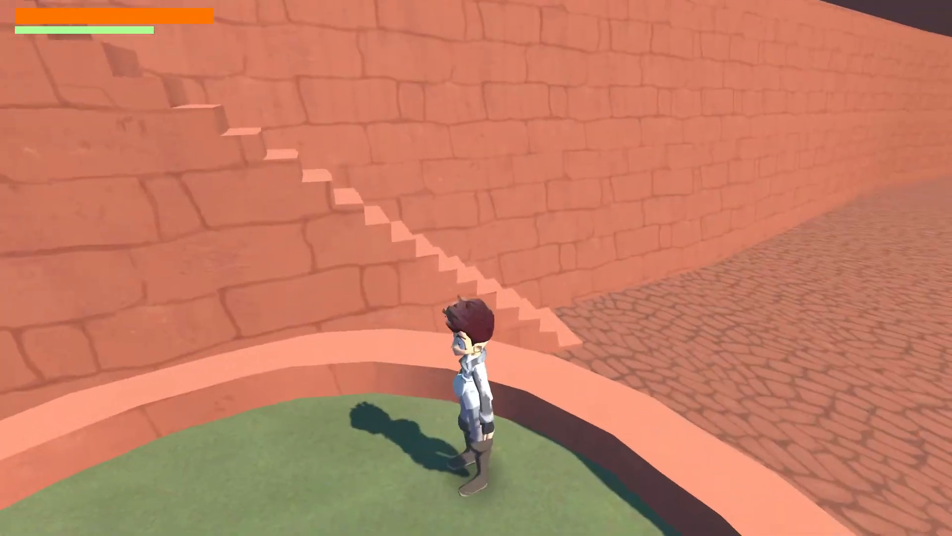
key("w")
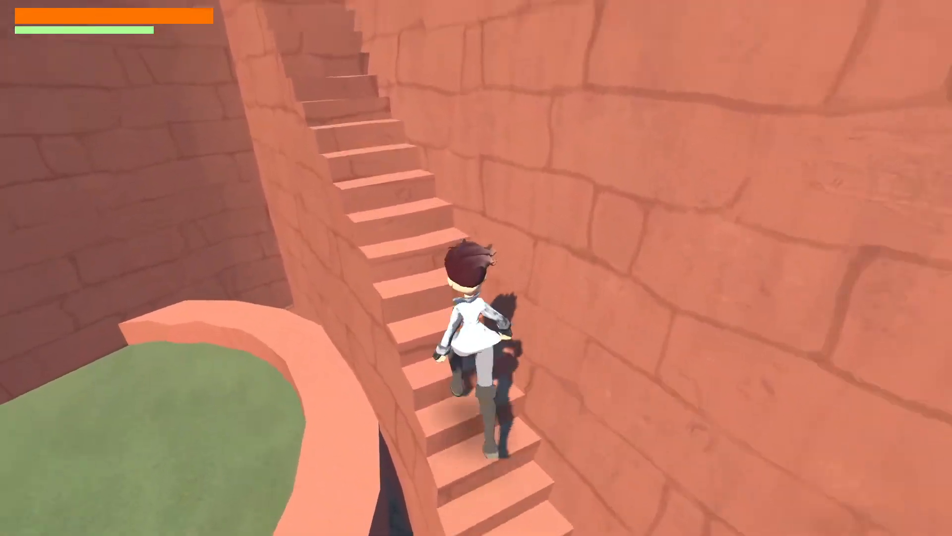
key("w")
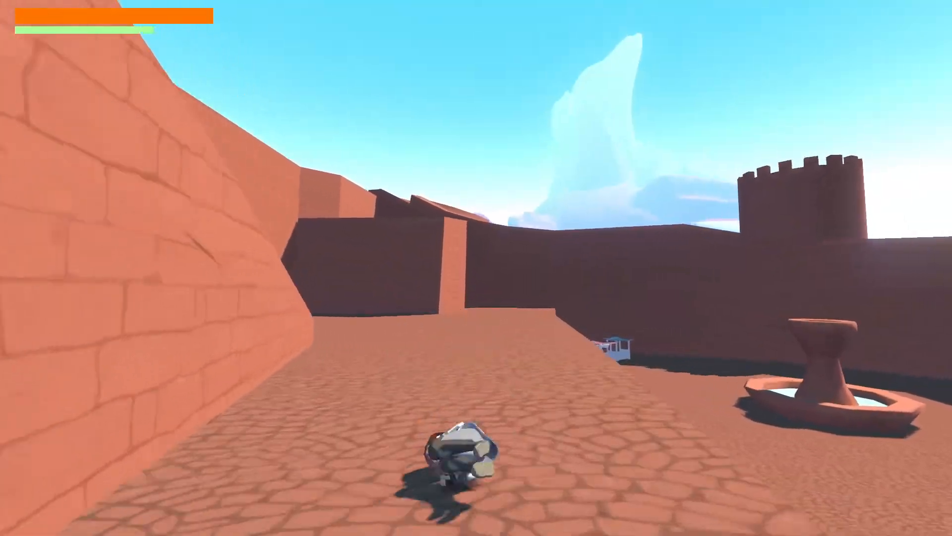
Follow the upper ramp past the round tower onto the large terrace and run along its wall toward the small arched doorway
key("w")
key("w")
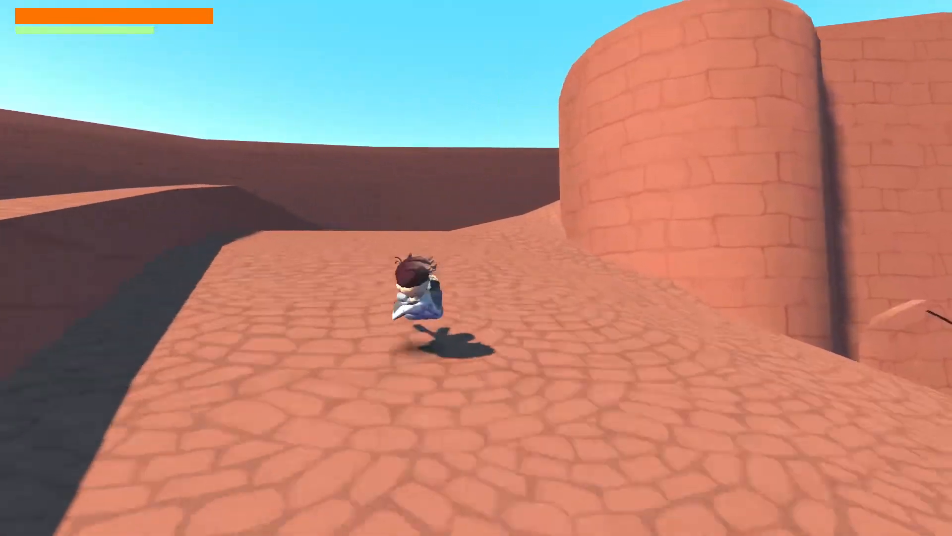
key("w")
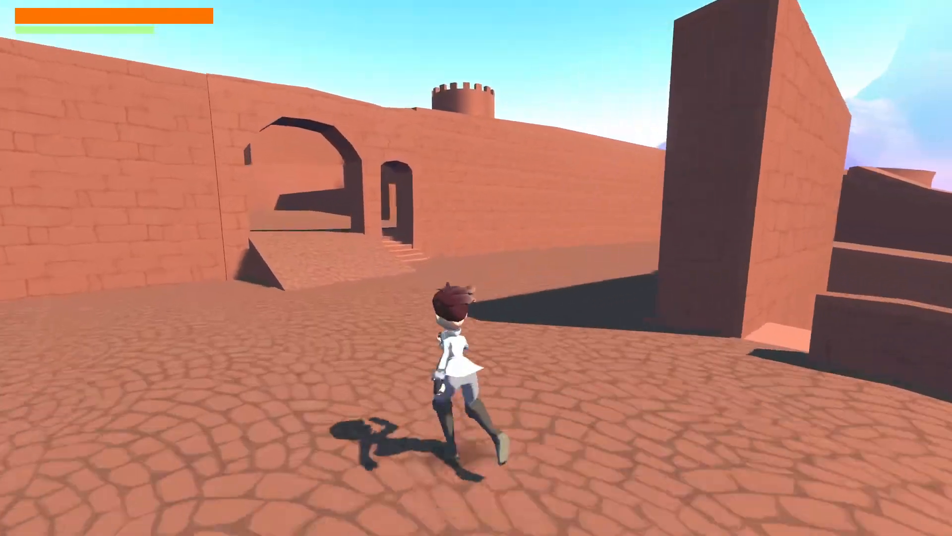
key("w")
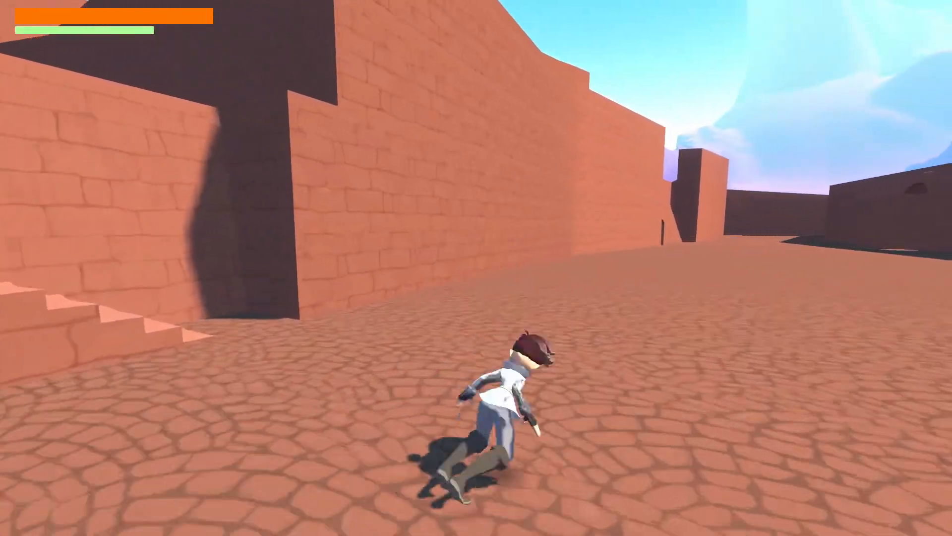
key("w")
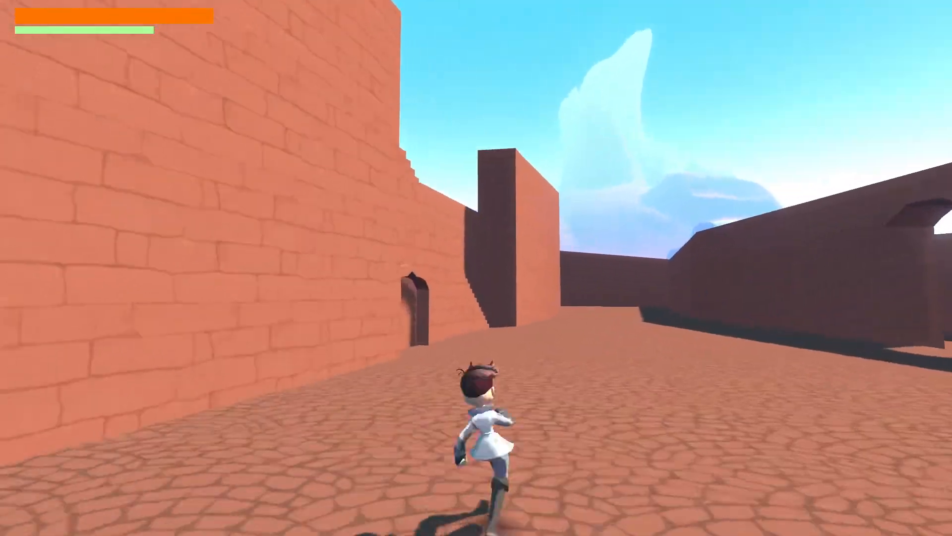
Sprint and leap along the terrace's brick wall past the arched doorway and around to the fountain square
key("w")
key("space")
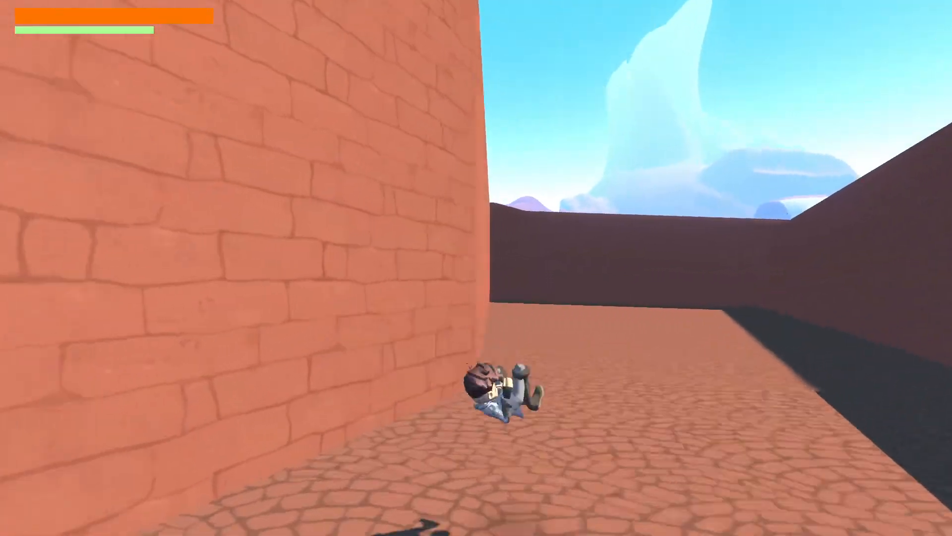
key("w")
key("space")
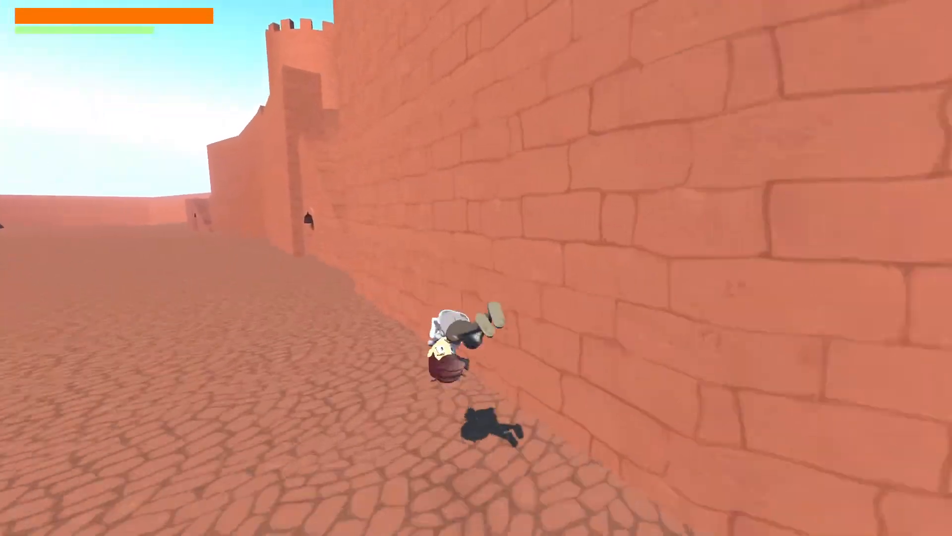
key("w")
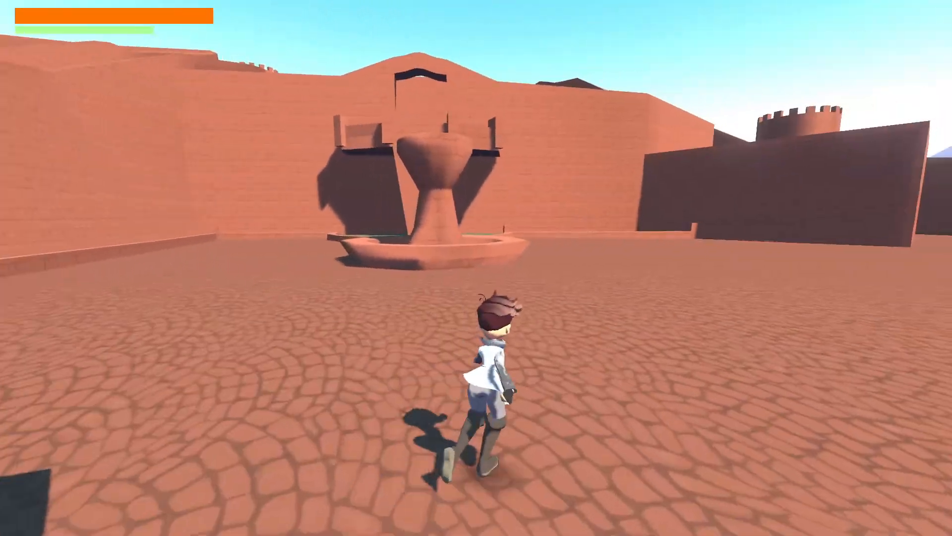
Run from the fountain around the large brick block to the open yard facing the wall staircase
key("w")
key("space")
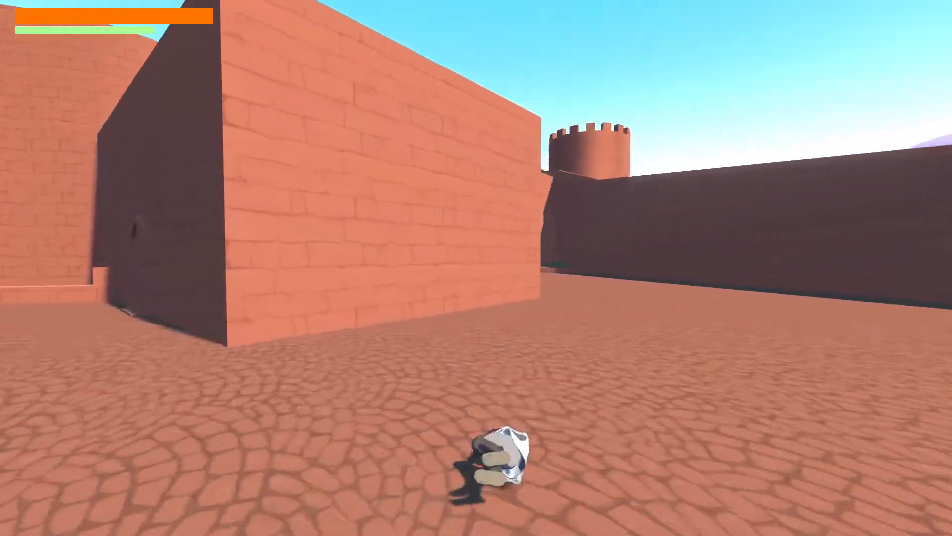
key("w")
key("space")
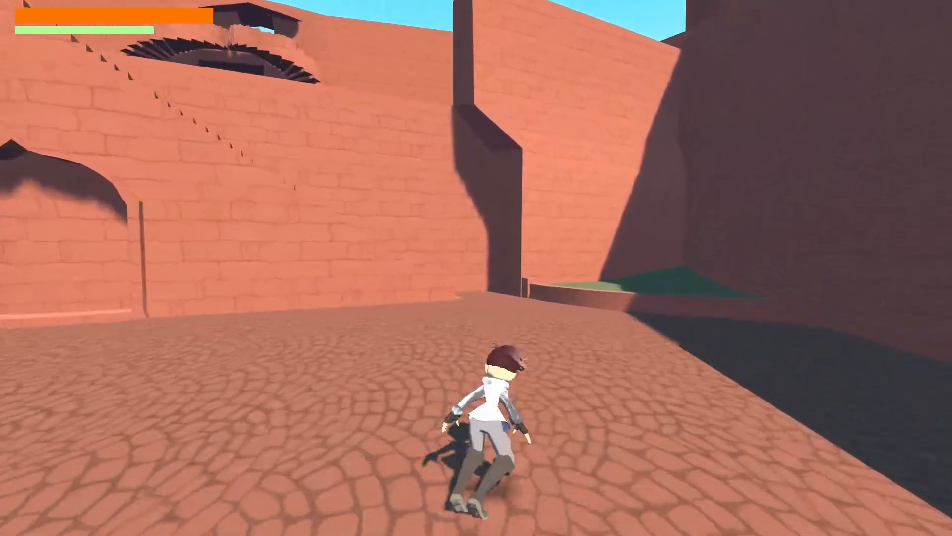
Cross the yard with jumps to the staircase beside the grass planter and test walking up its steps
key("space")
key("w")
key("space")
key("s")
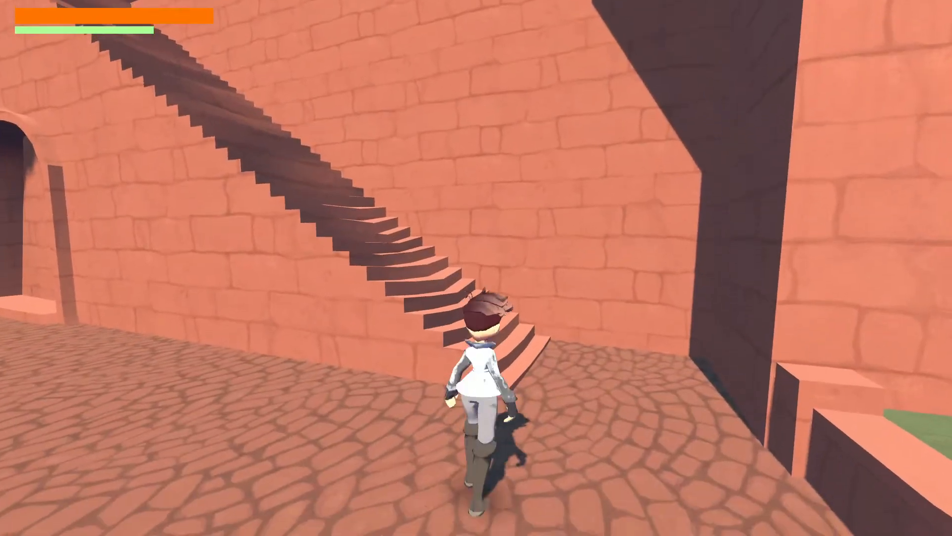
key("w")
key("w")
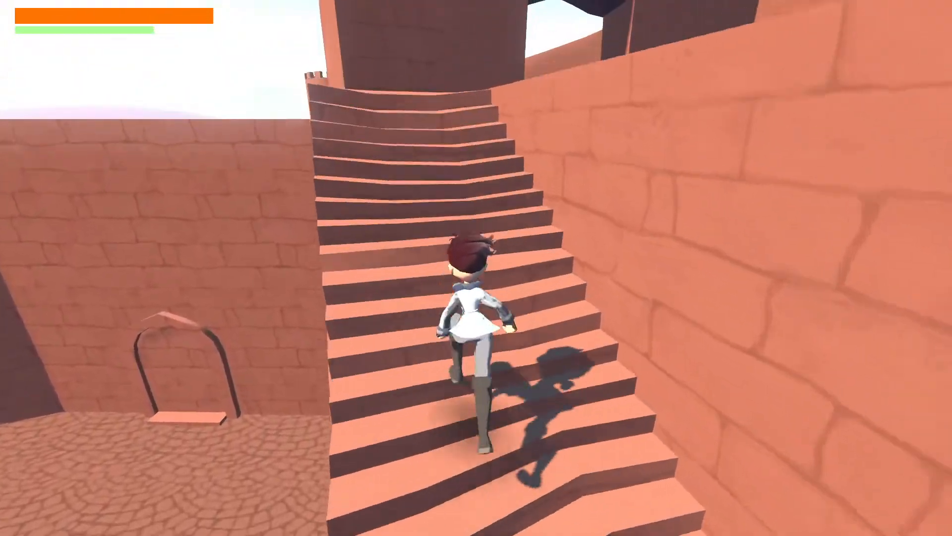
Return to the yard by the arched doorways and climb the wall staircase again toward the upper level
key("s")
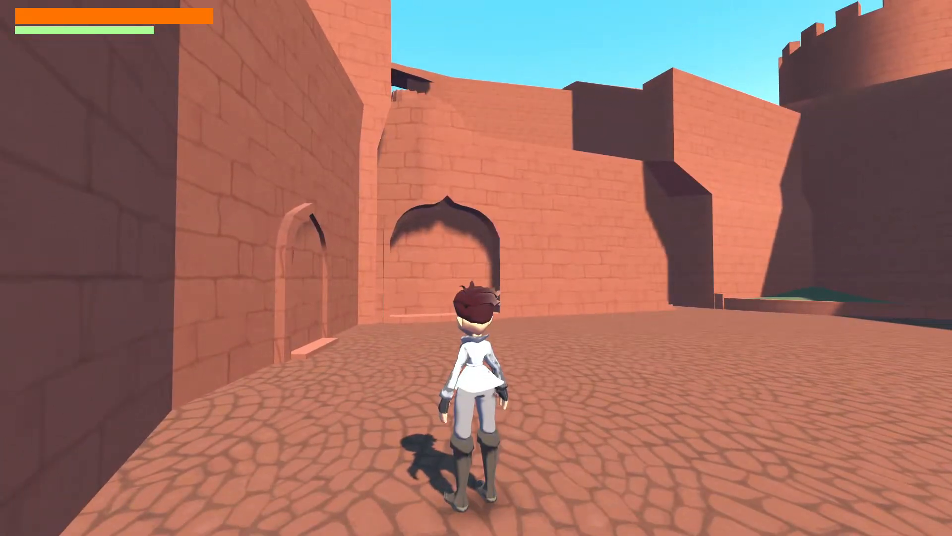
key("w")
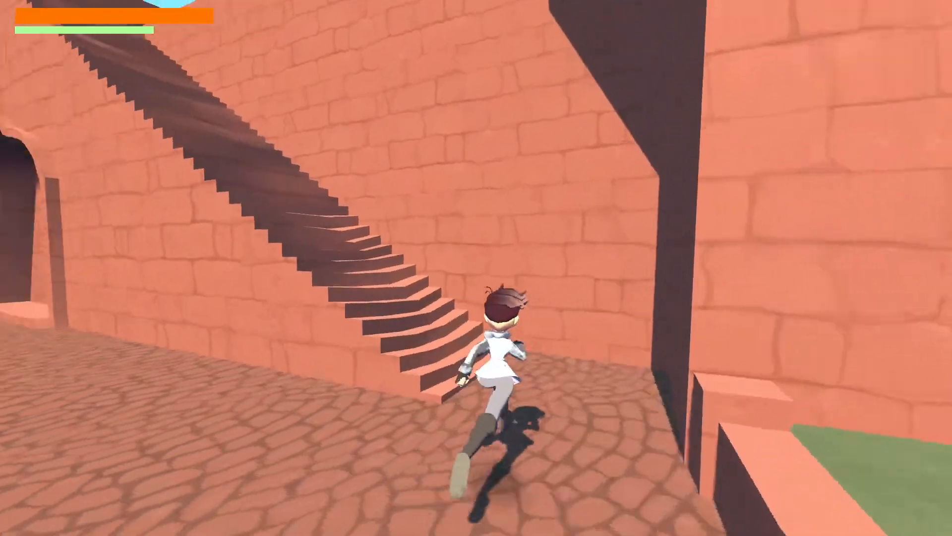
key("w")
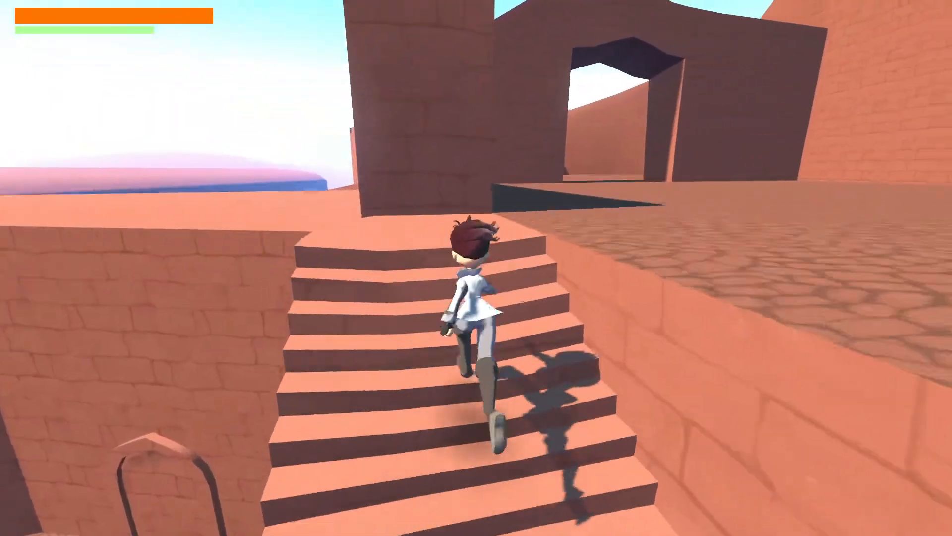
key("w")
key("w")
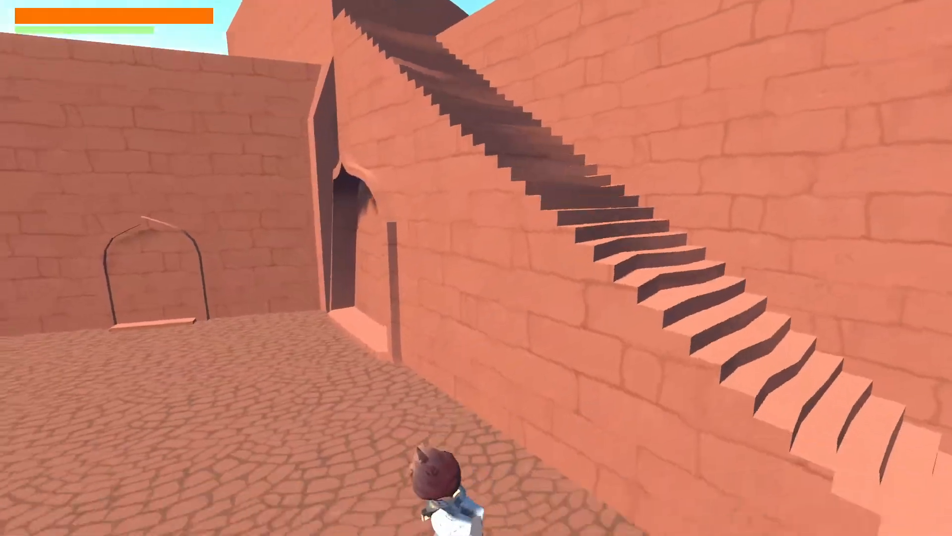
Examine the staircase from the yard, then climb it and step onto the brick block's flat roof
key("w")
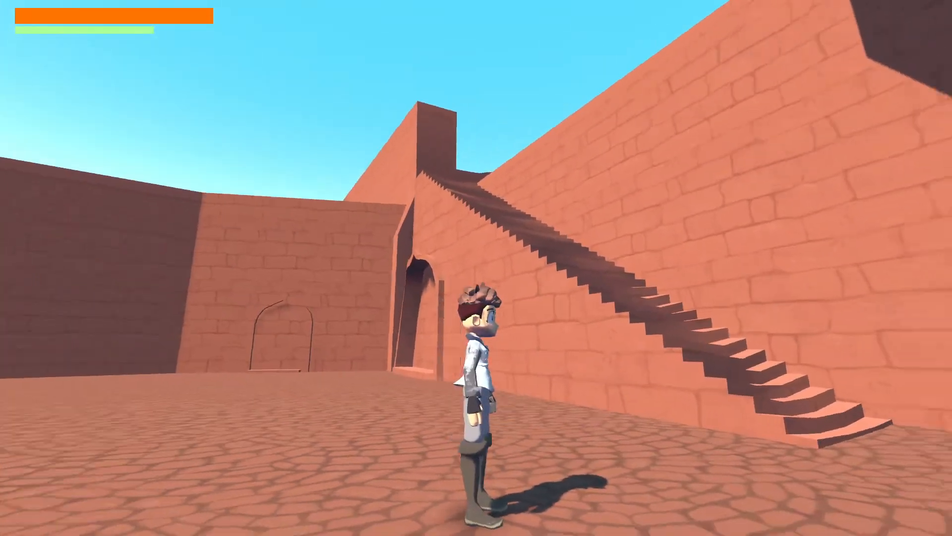
key("w")
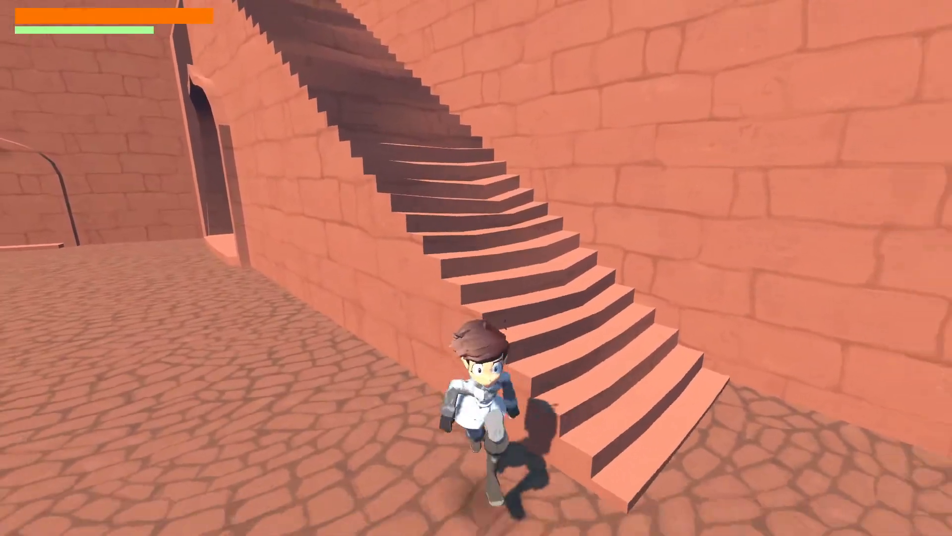
key("w")
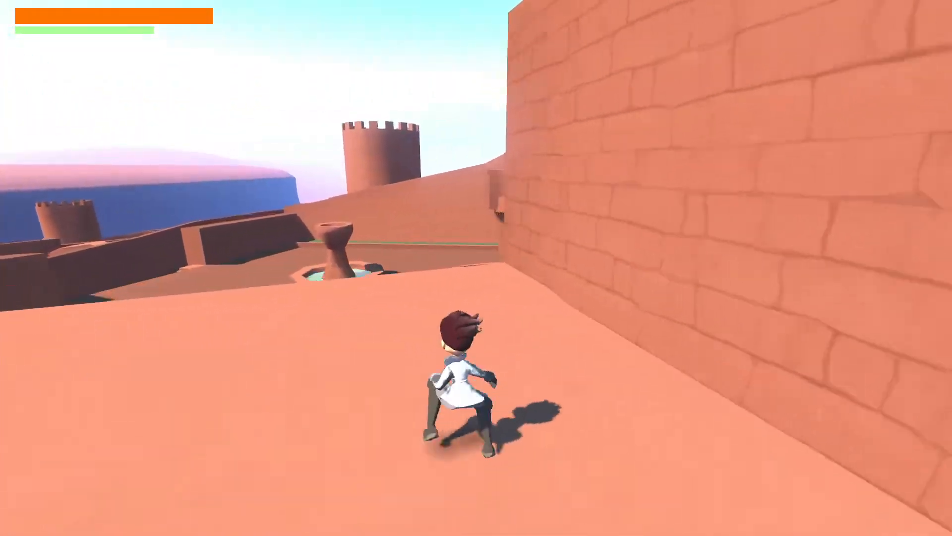
Run along the grass planter and leap around the brick block back to the yard with the arched doorways
key("w")
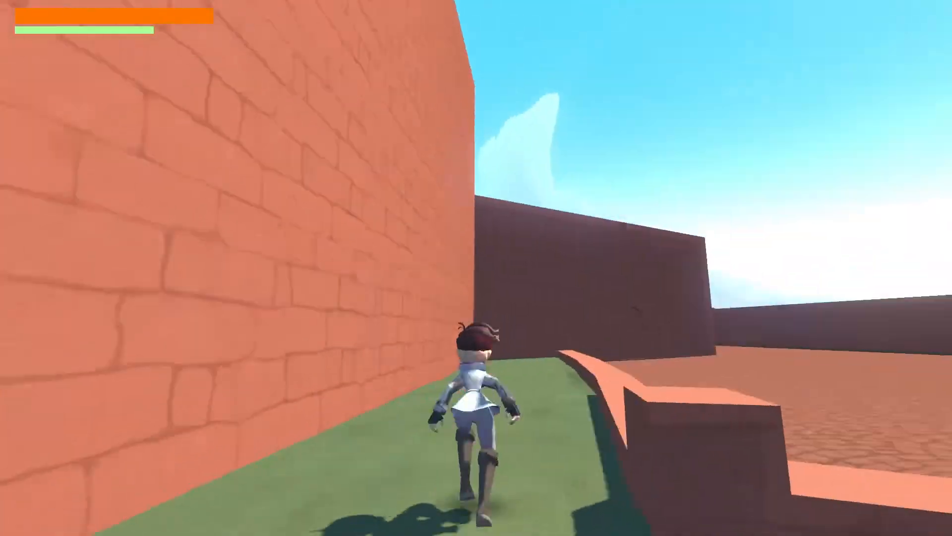
key("space")
key("w")
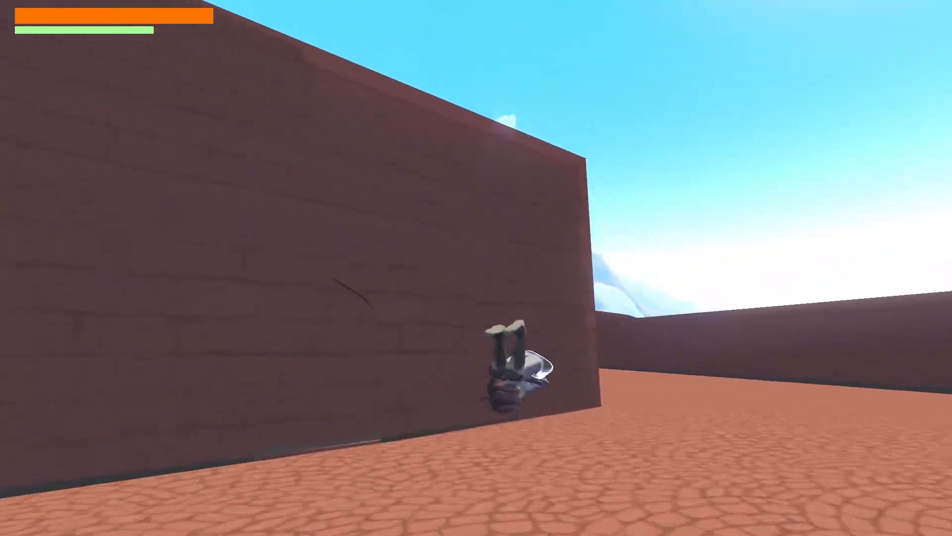
key("space")
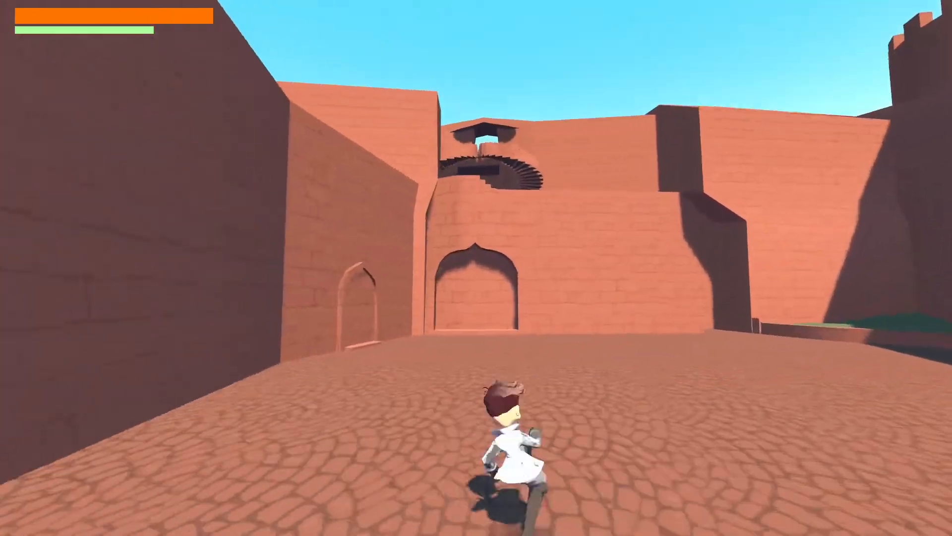
Test jumping between the upper staircase and the block's flat roof, dropping to the ledge over the arched doorway
key("space")
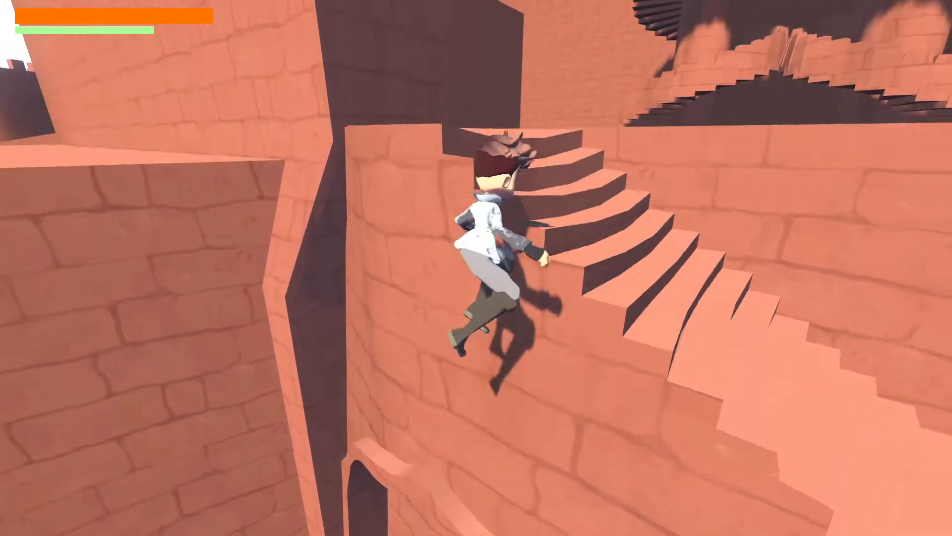
key("space")
key("space")
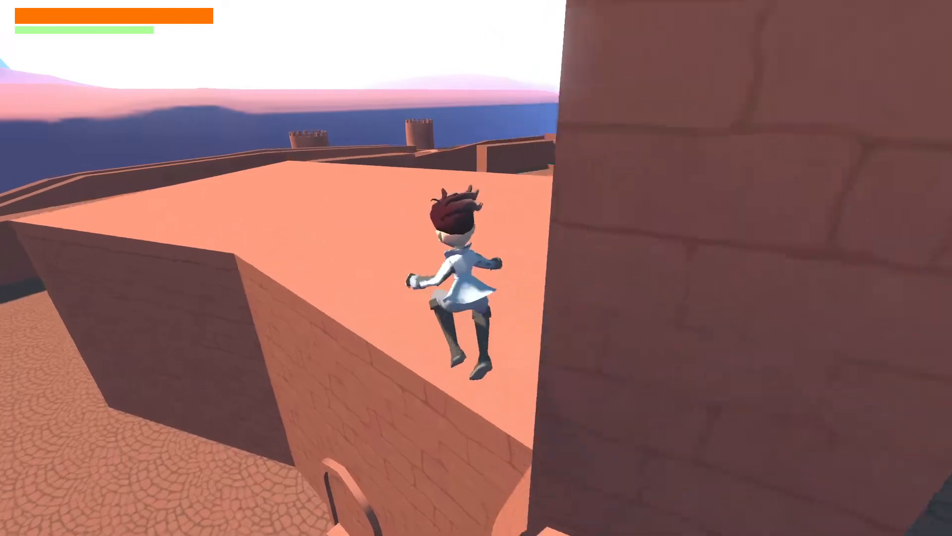
key("space")
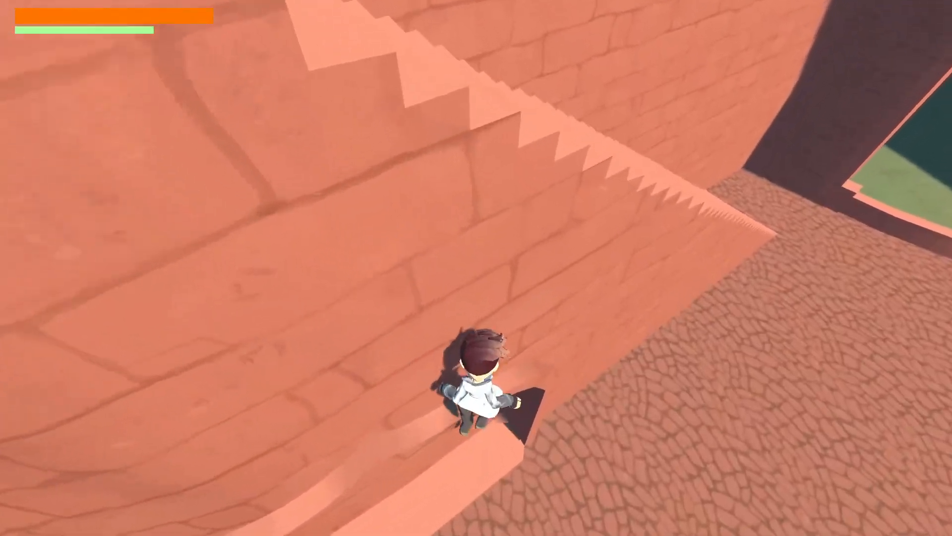
Turn around on the narrow doorway ledge and jump up the curved wall to the staircase's top landing
key("a")
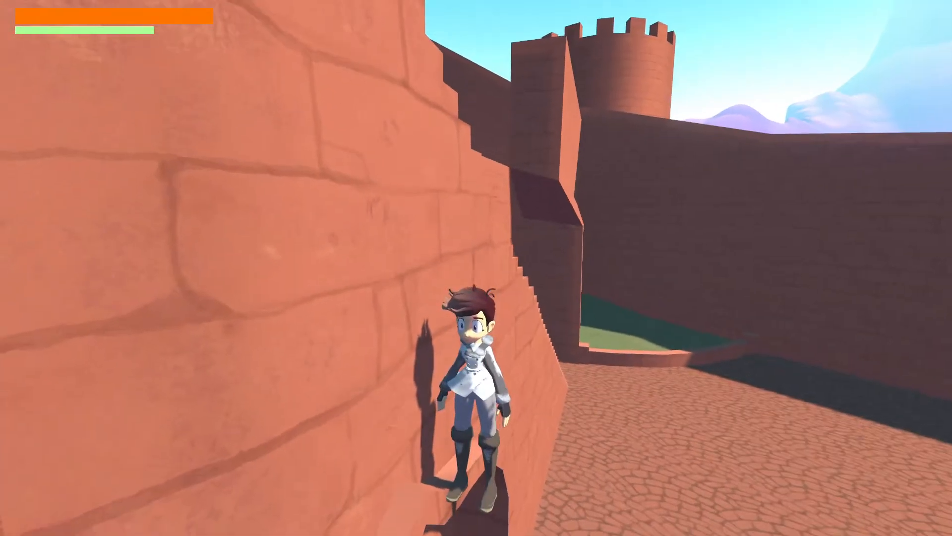
key("a")
key("space")
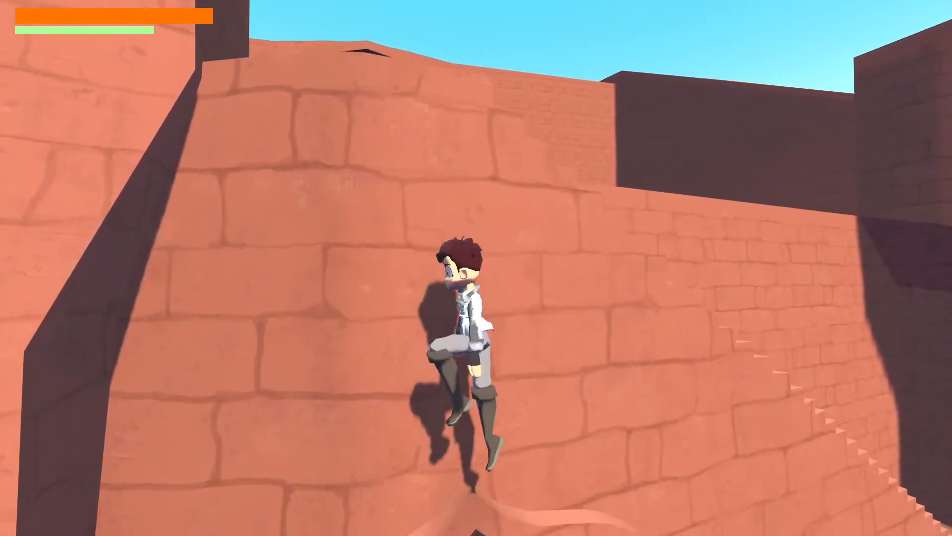
key("space")
key("space")
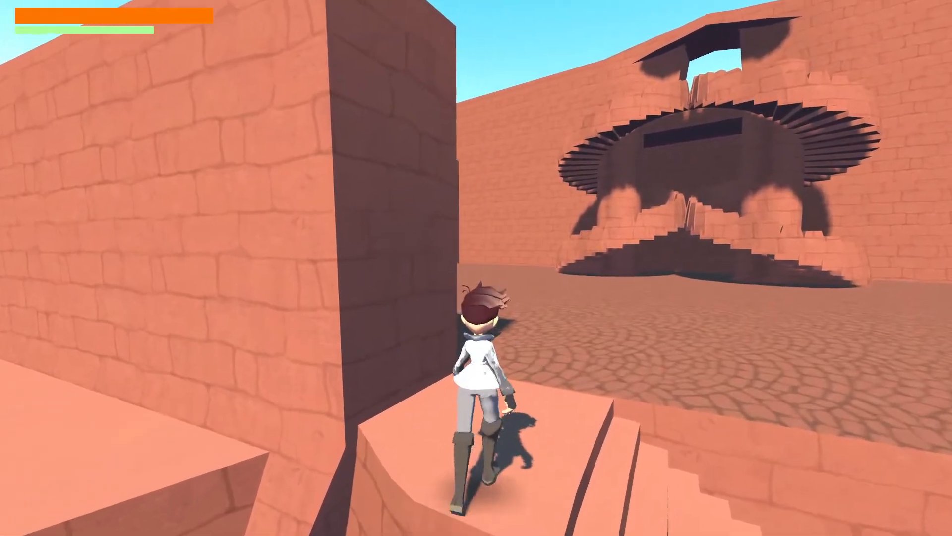
Run past the spiral staircase and across the upper level to the corner grass planter below the round tower
key("w")
key("w")
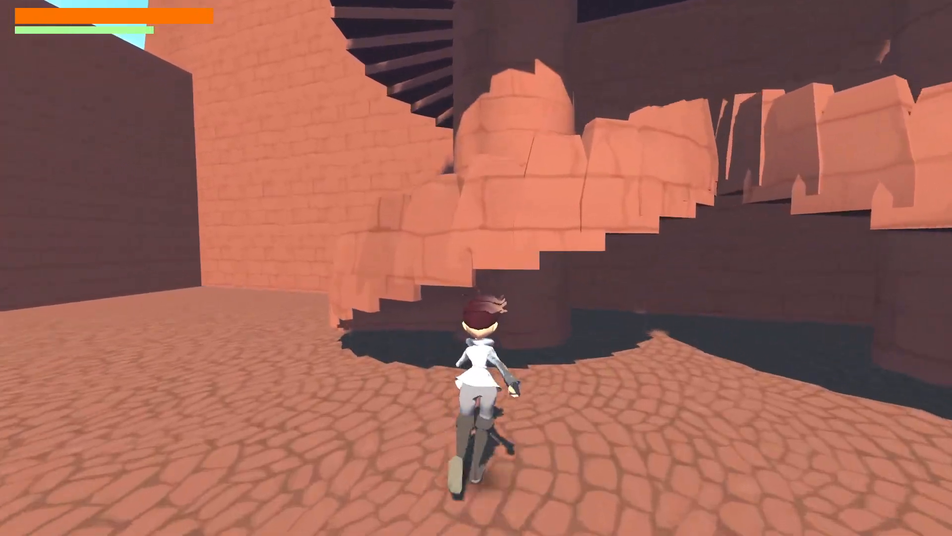
key("space")
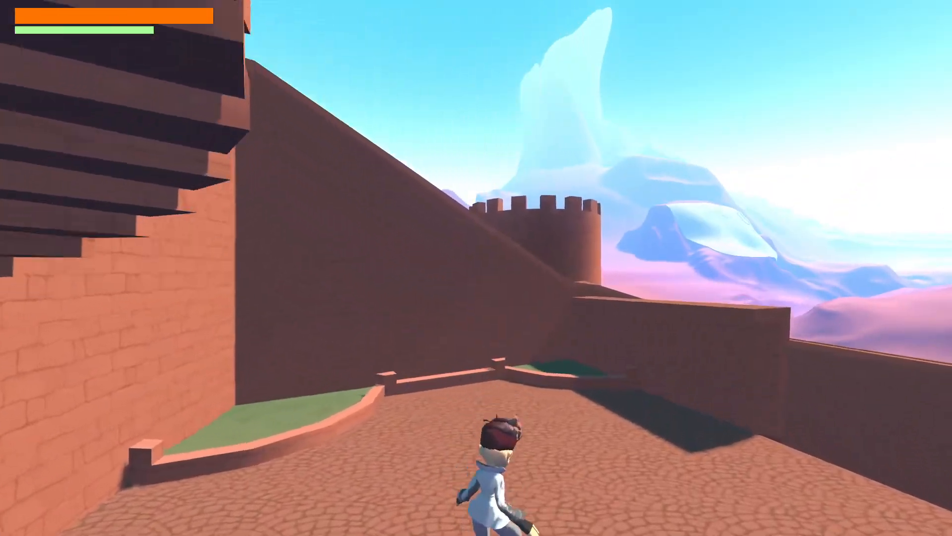
key("w")
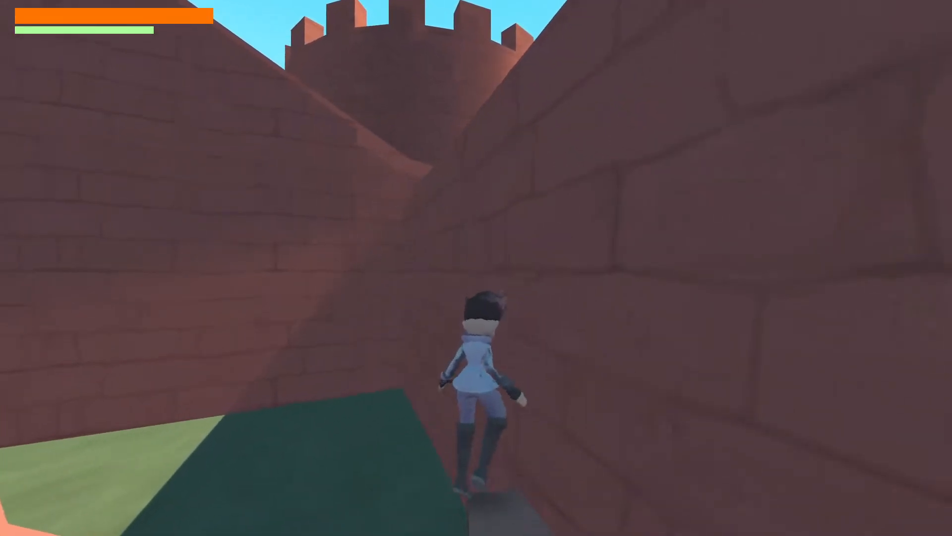
Jump up the corner wall onto the ramp and leap up the round tower to its battlements
key("space")
key("d")
key("w")
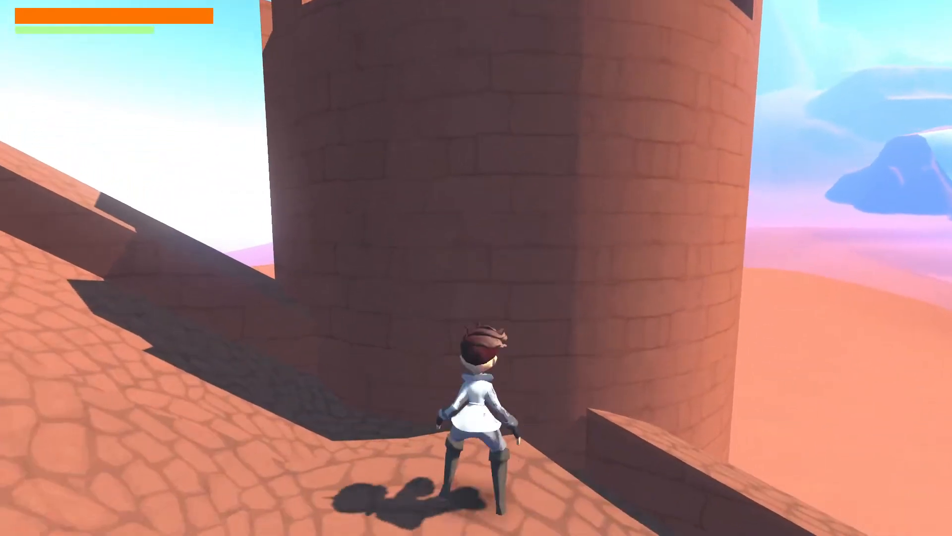
key("space")
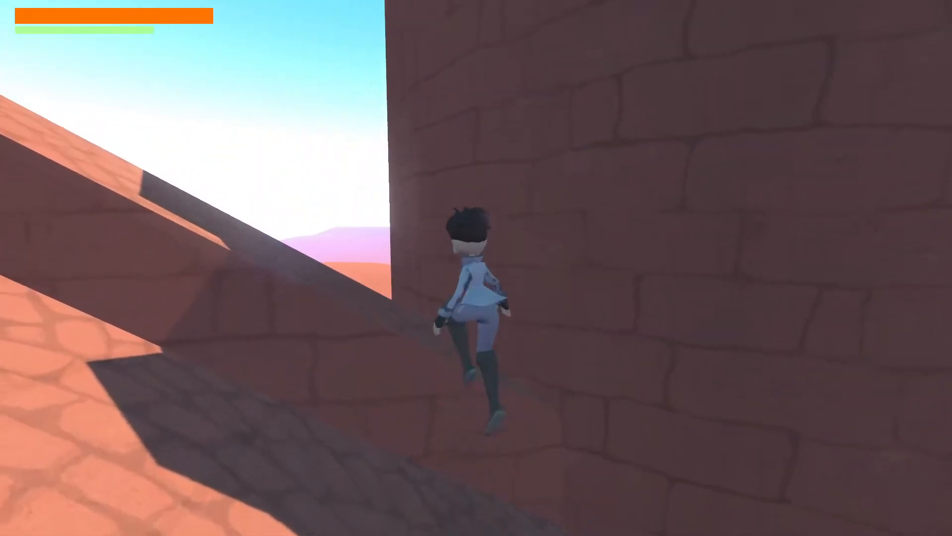
key("w")
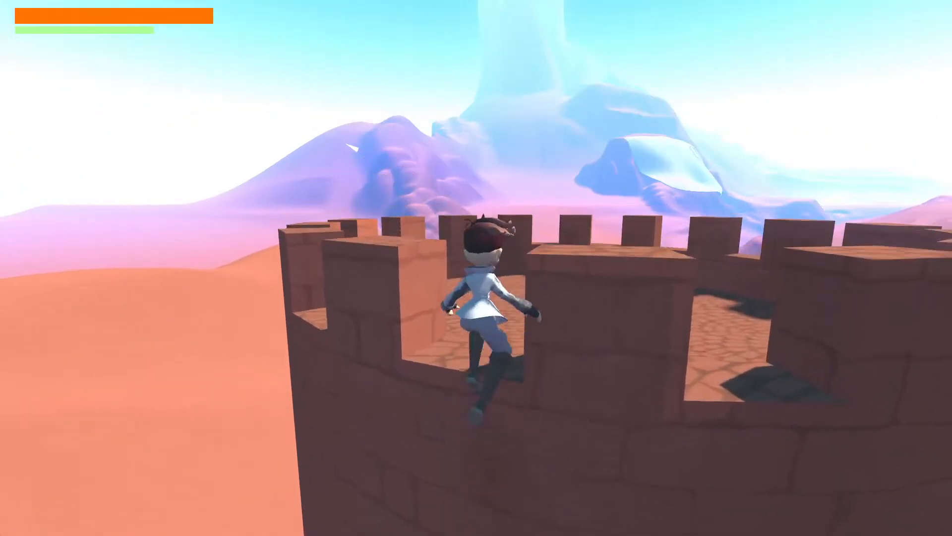
Hop along the round tower's merlons while surveying the fort and the long ramp from above
key("w")
key("space")
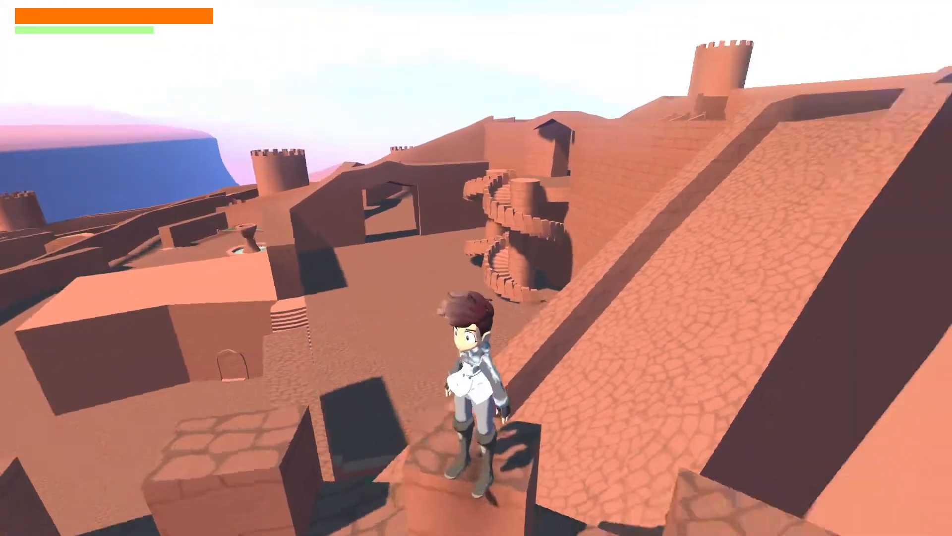
key("w")
key("space")
key("w")
key("space")
key("w")
key("space")
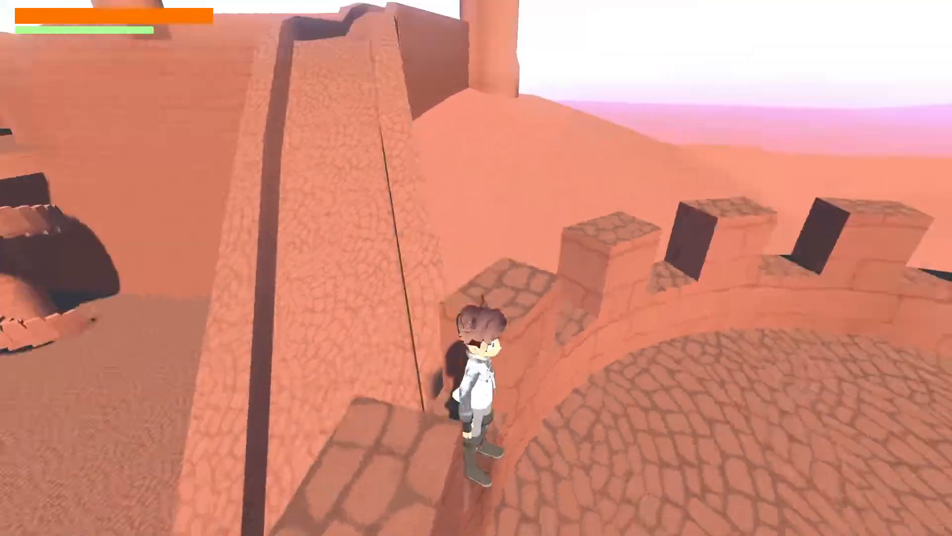
Follow the long ramp up from the tower and leap along the outer wall walkway past the next tower
key("w")
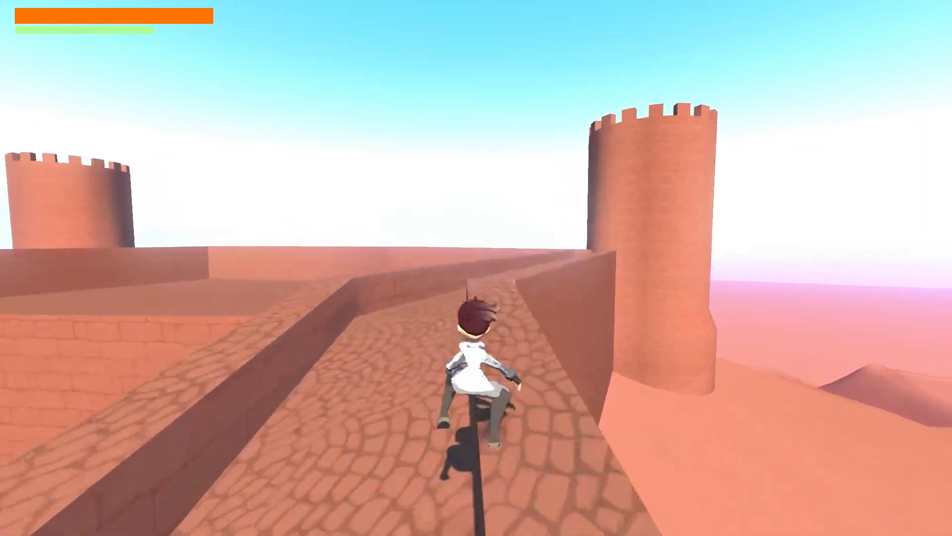
key("w")
key("space")
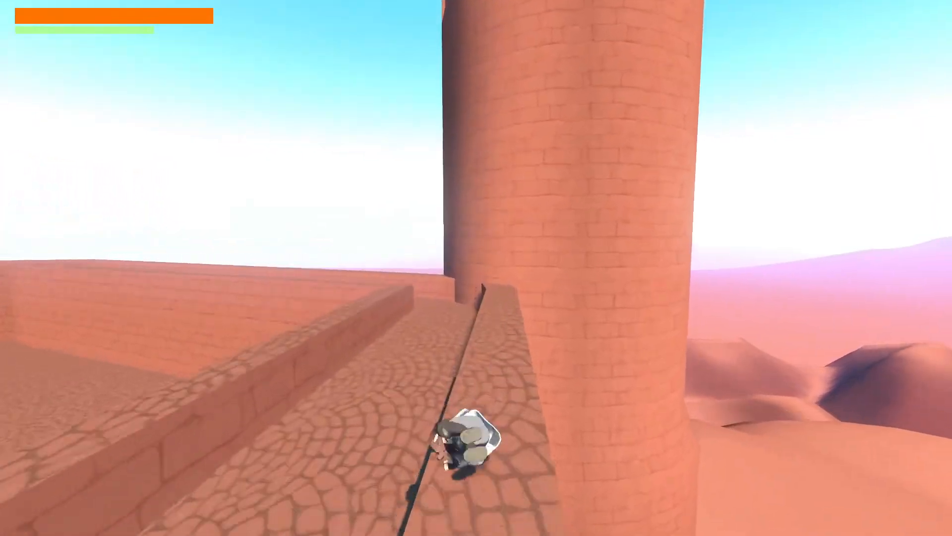
key("w")
key("space")
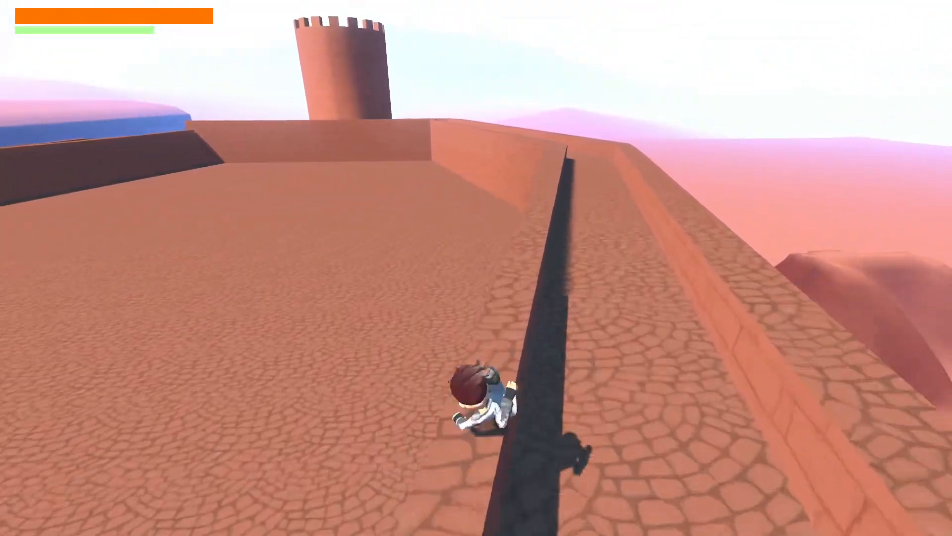
Keep leaping along the wall's inner parapet to the far corner tower and land on the walkway beside it
key("w")
key("space")
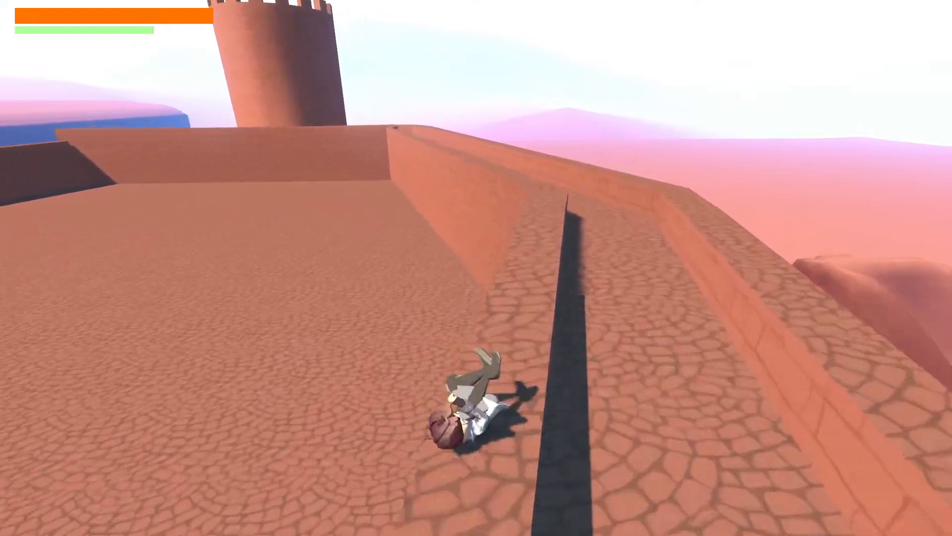
key("w")
key("space")
key("w")
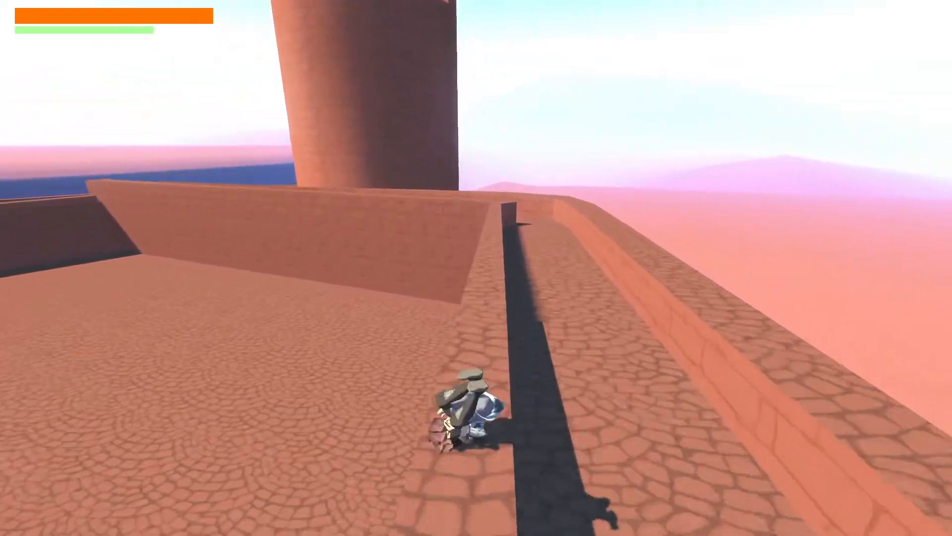
key("space")
key("w")
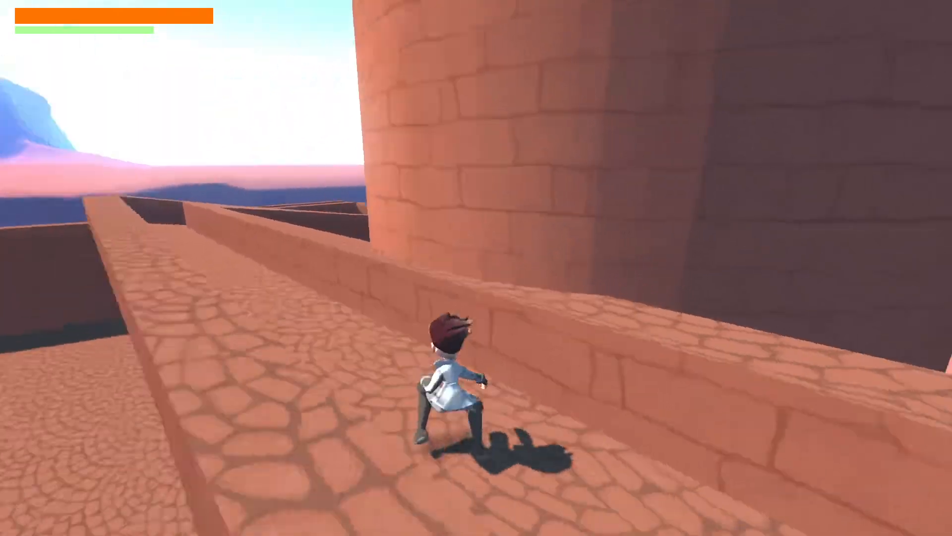
key("w")
key("space")
key("space")
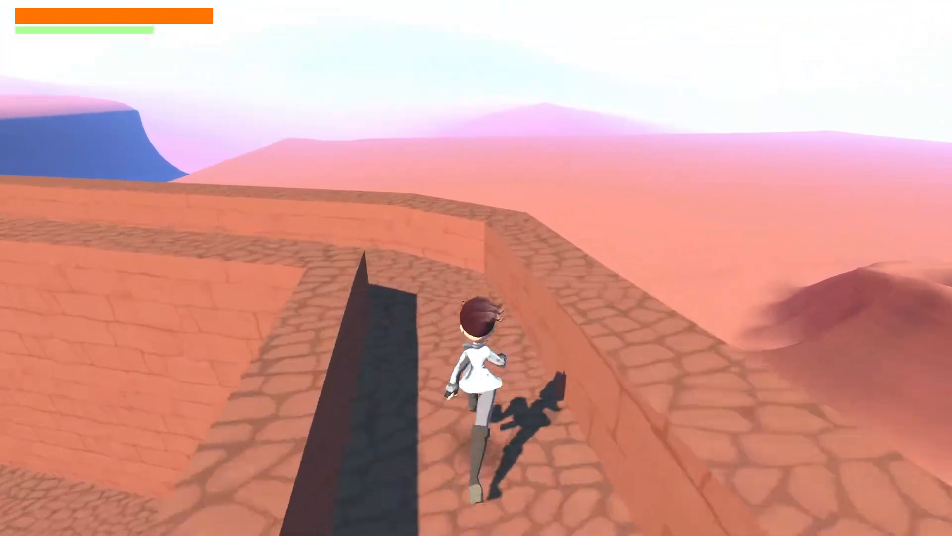
key("w")
key("space")
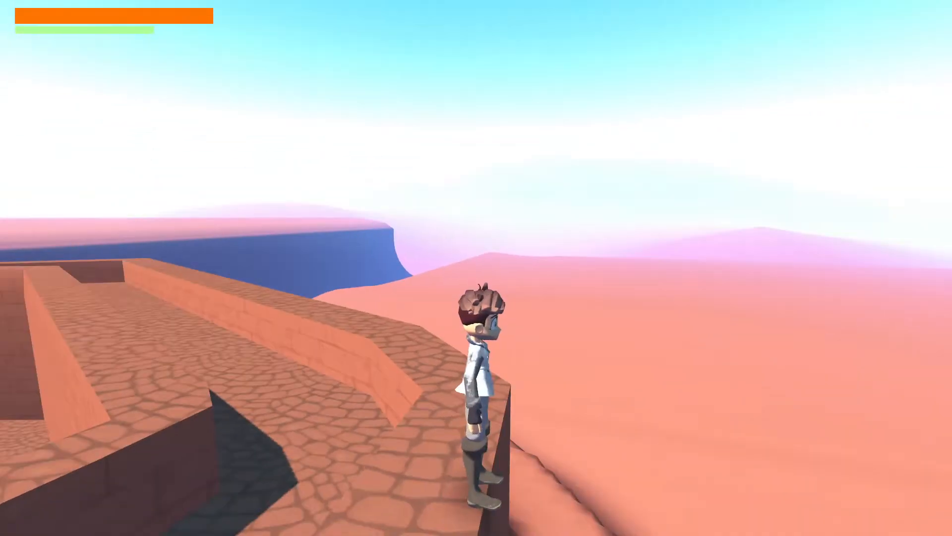
key("w")
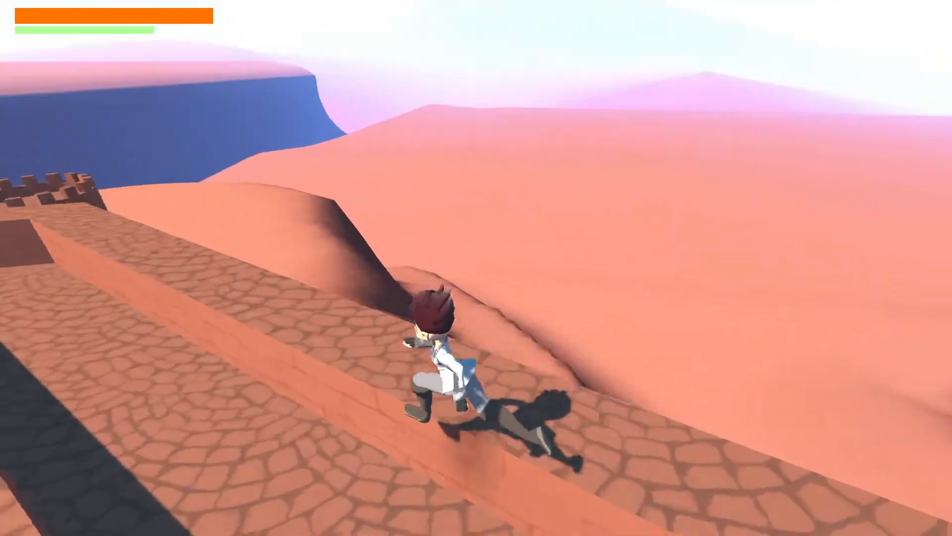
key("w")
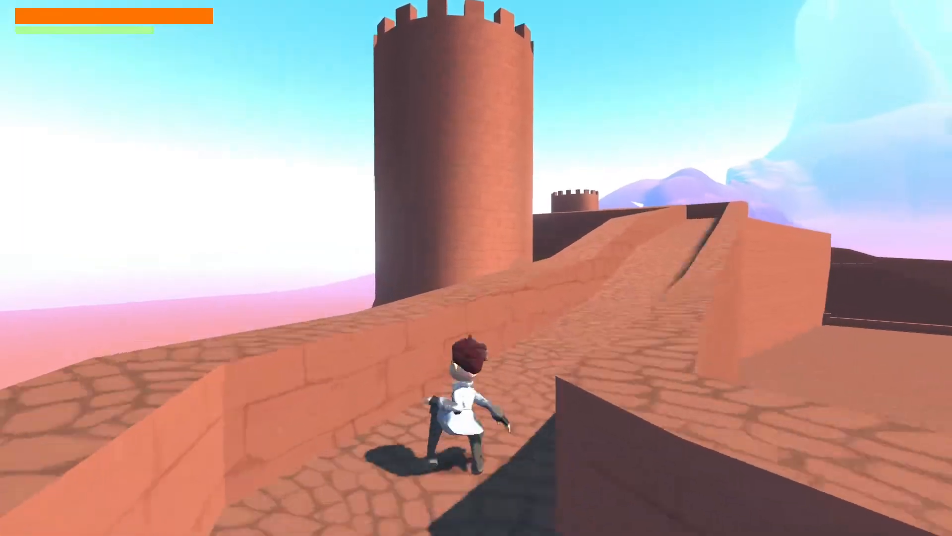
key("space")
key("w")
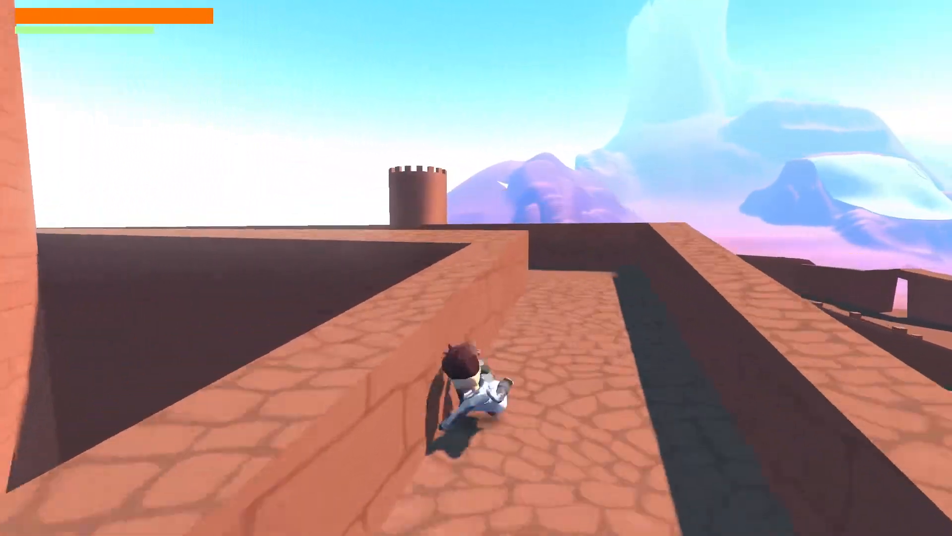
key("w")
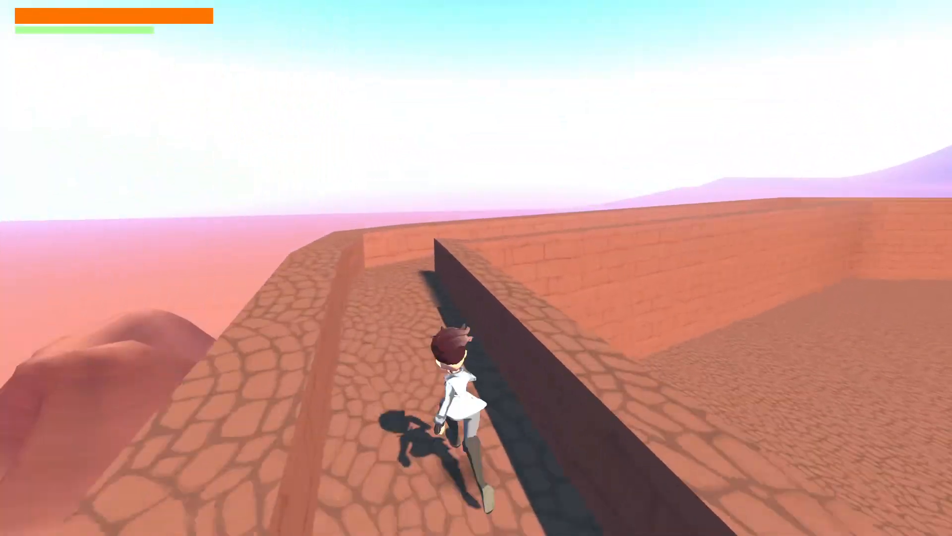
key("w")
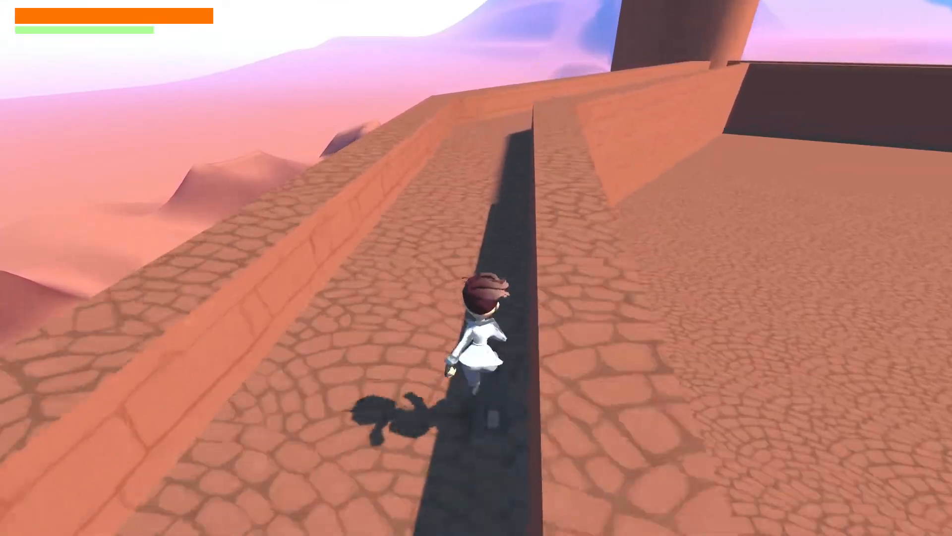
key("w")
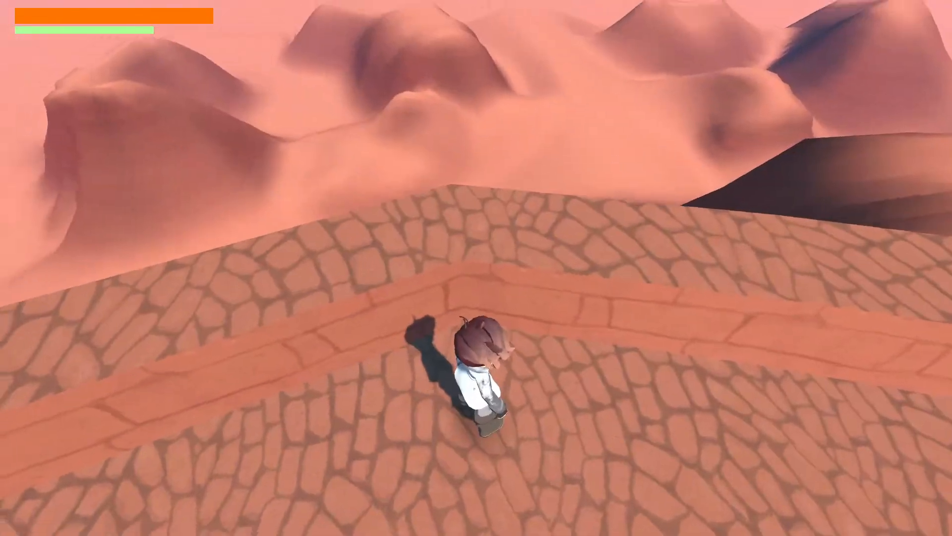
key("w")
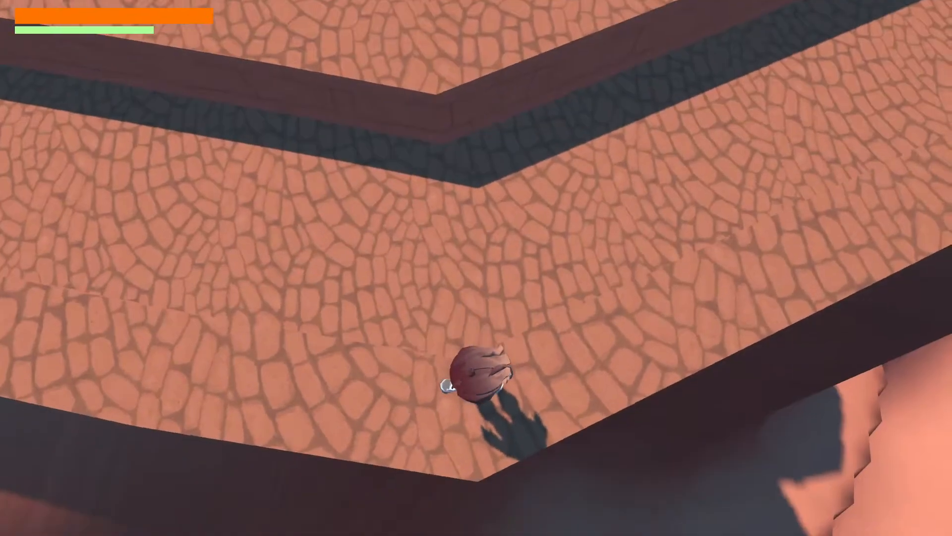
key("w")
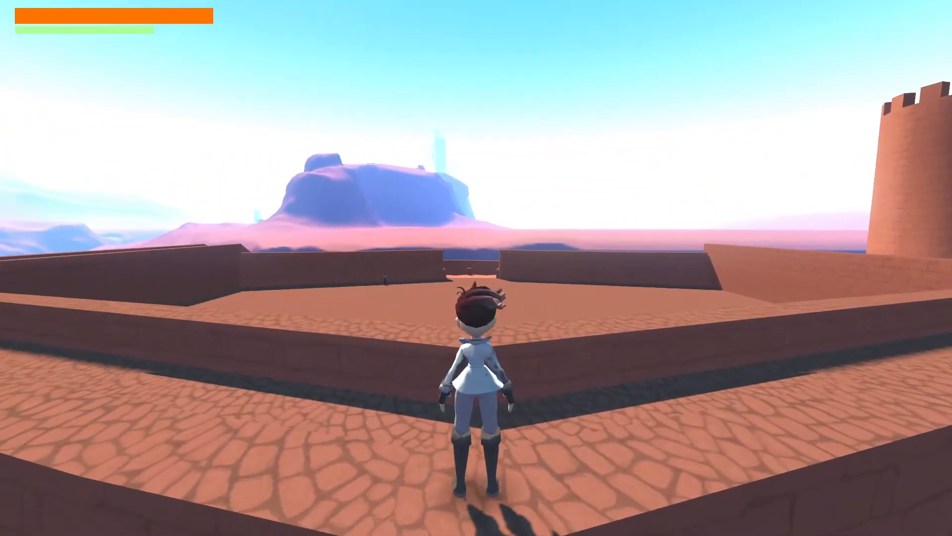
key("w")
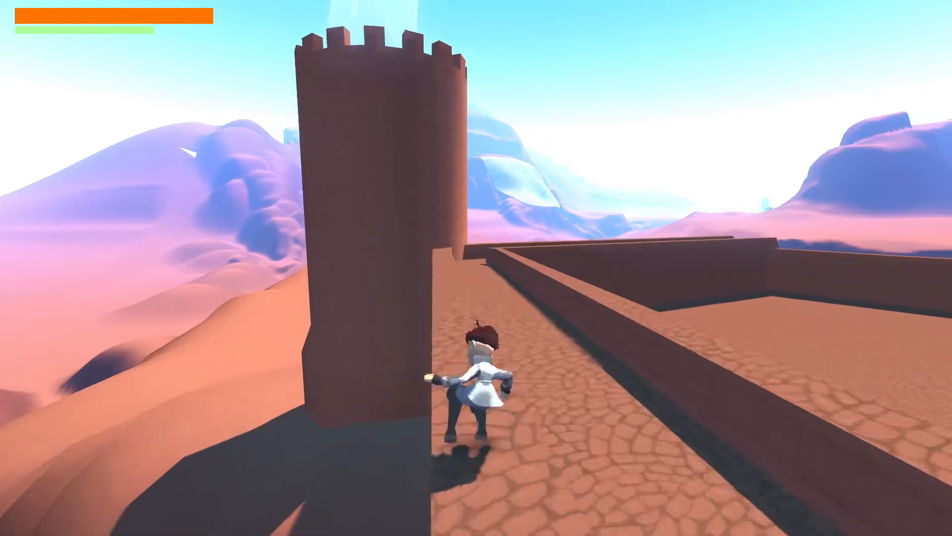
key("w")
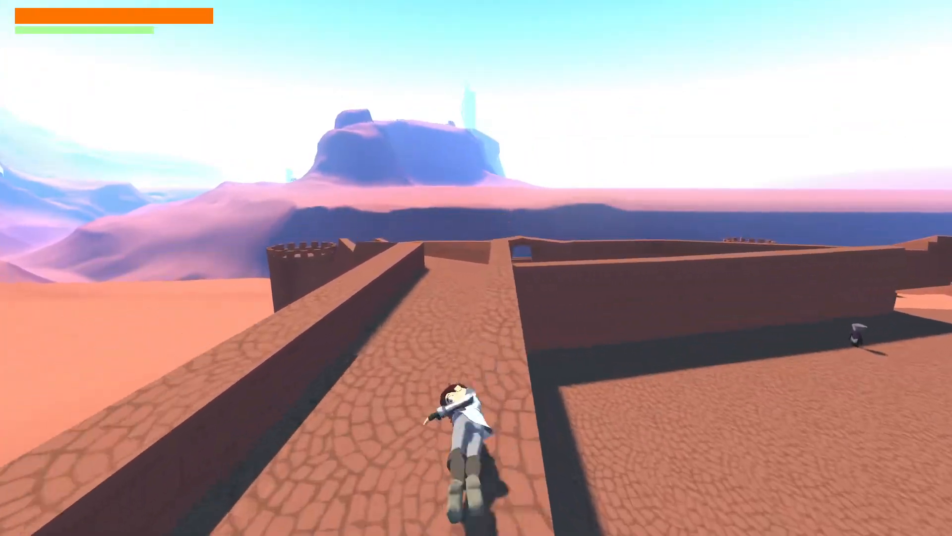
key("w")
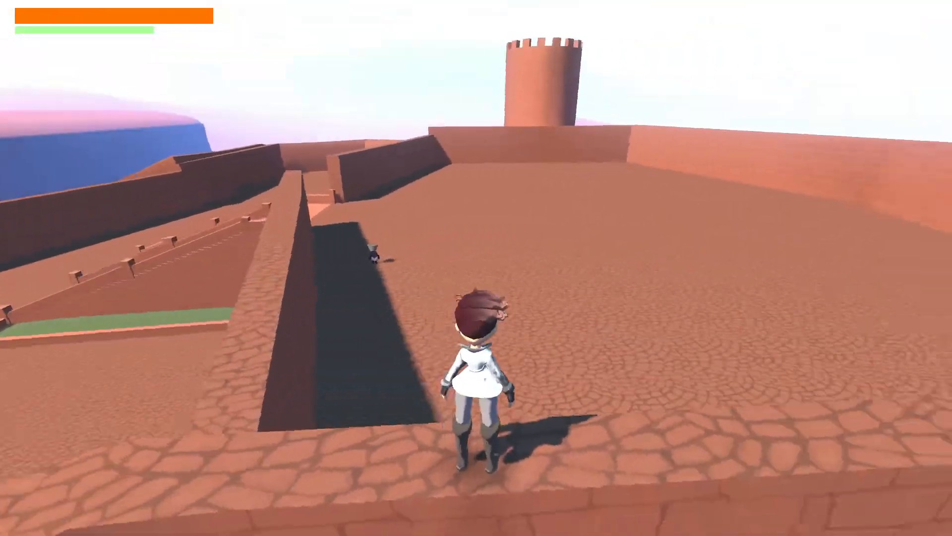
key("w")
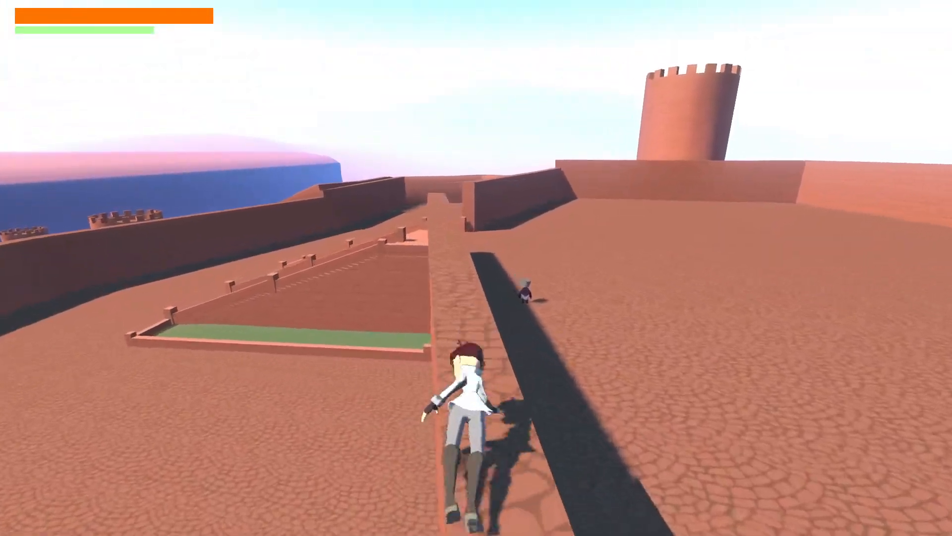
key("w")
key("w")
key("w")
key("space")
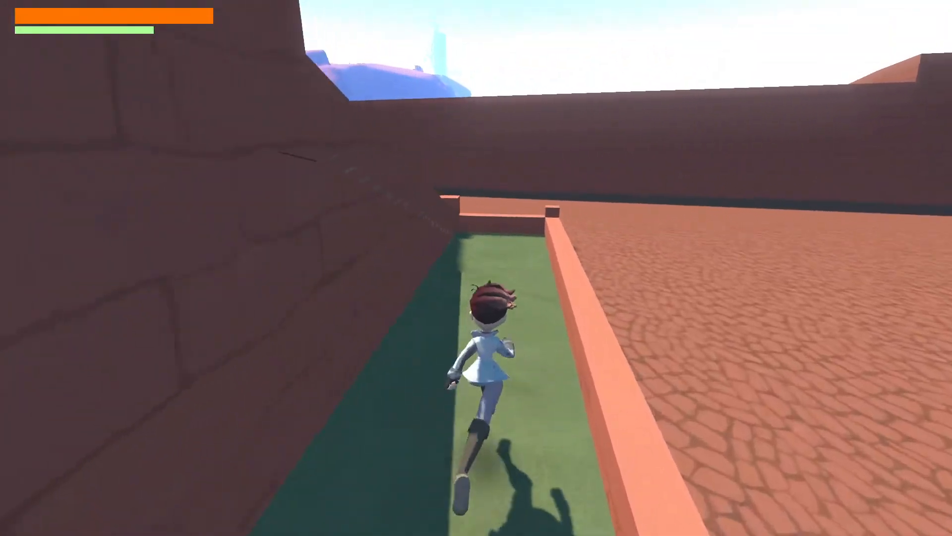
key("d")
key("s")
key("space")
key("d")
key("w")
key("space")
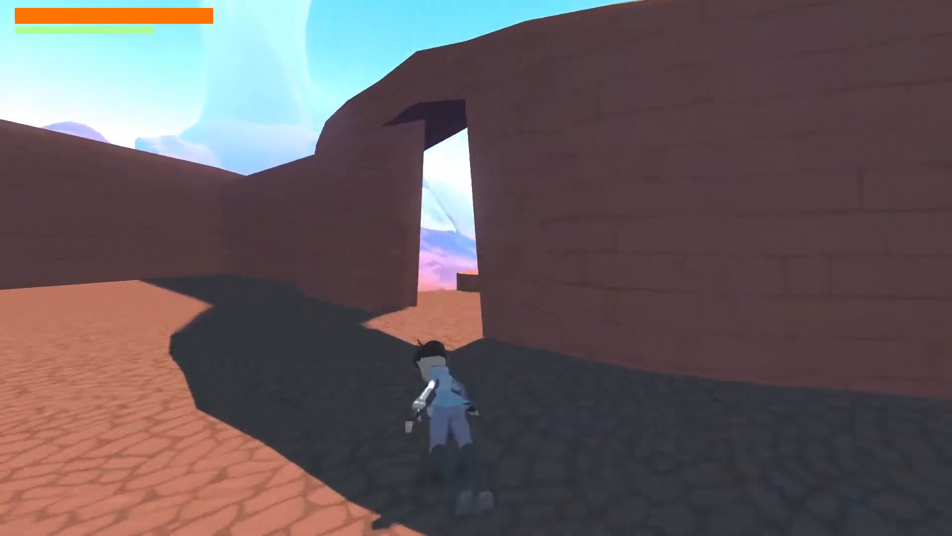
key("w")
key("space")
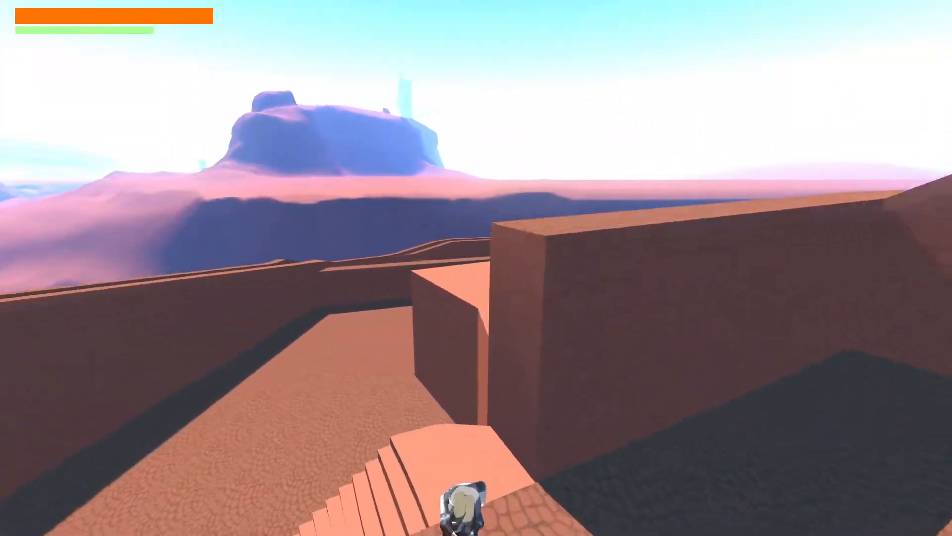
key("w")
key("space")
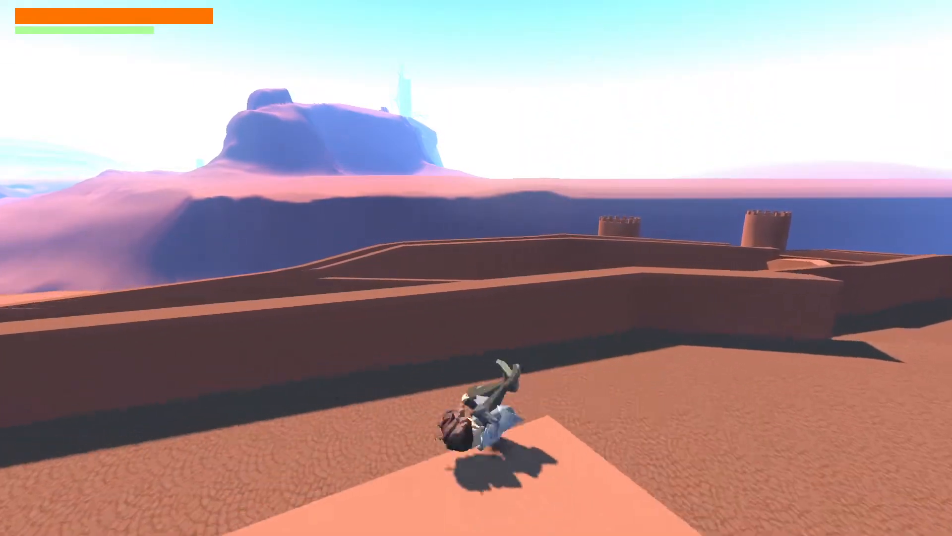
key("w")
key("space")
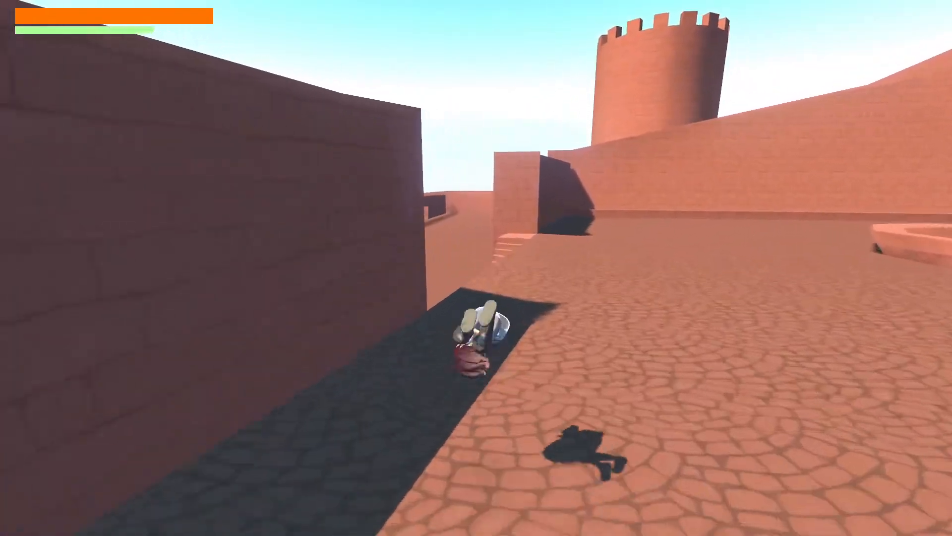
key("w")
key("space")
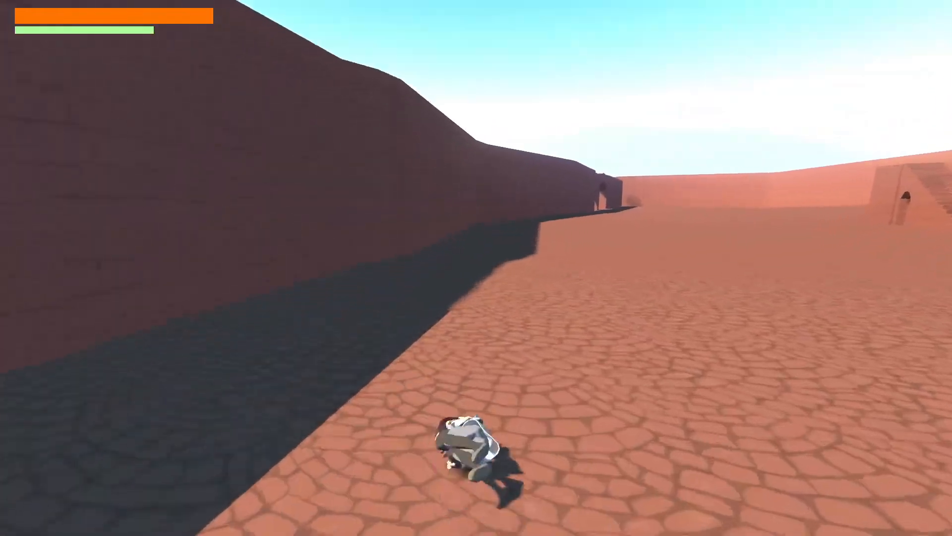
key("w")
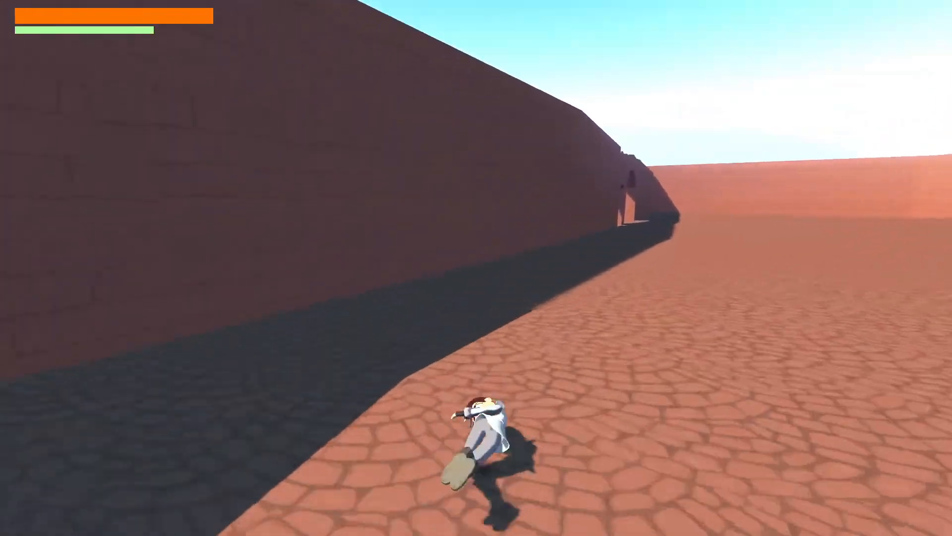
key("space")
key("w")
key("space")
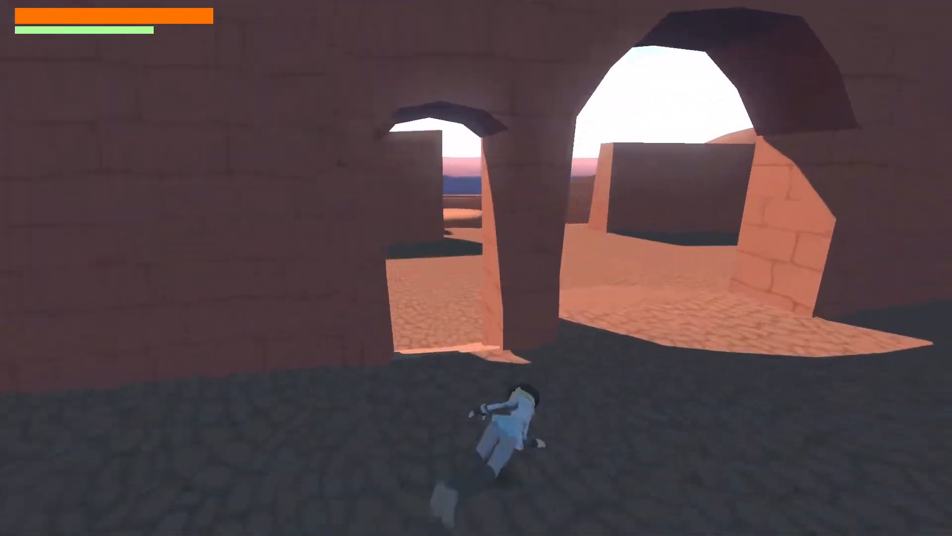
key("w")
key("space")
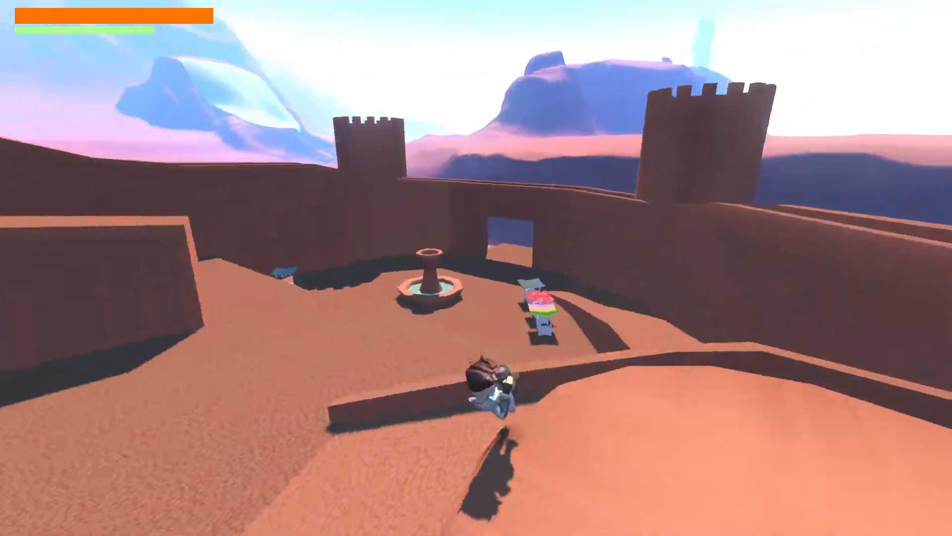
key("space")
key("w")
key("space")
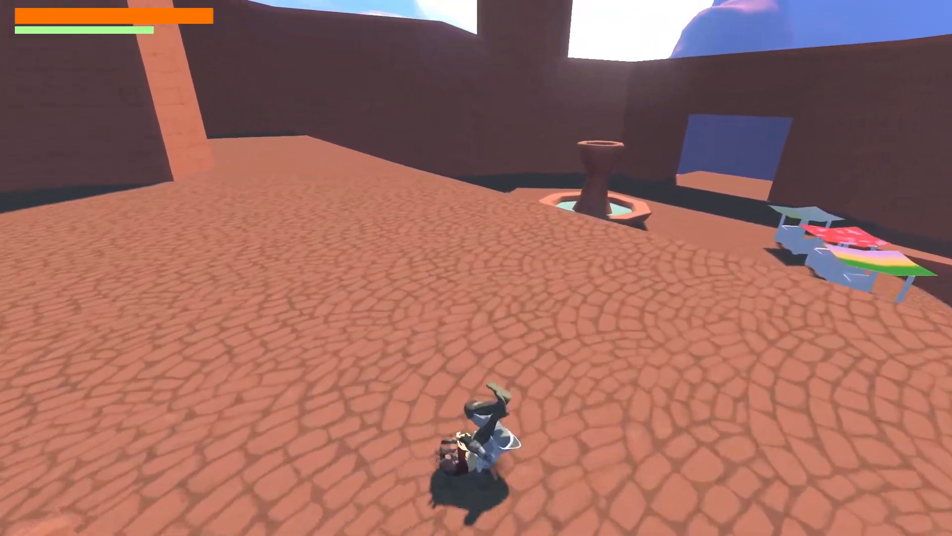
key("w")
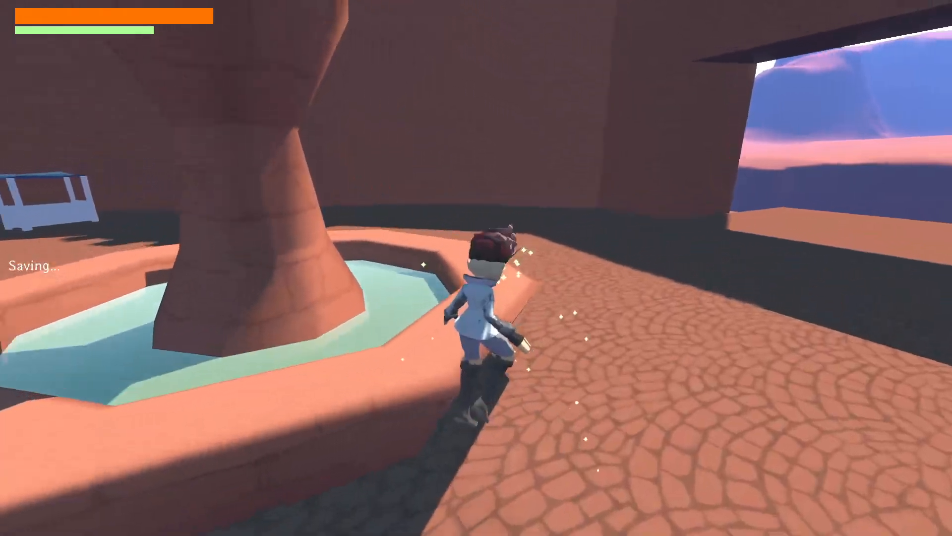
key("space")
key("w")
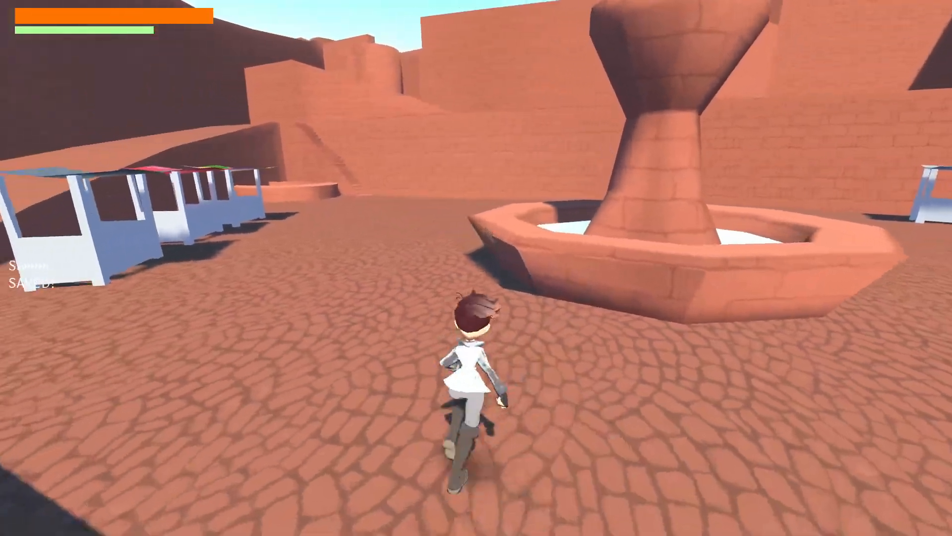
Quit the running playtest of the level and switch to Blender with the chunk012 scene
key("Escape")
key("Return")
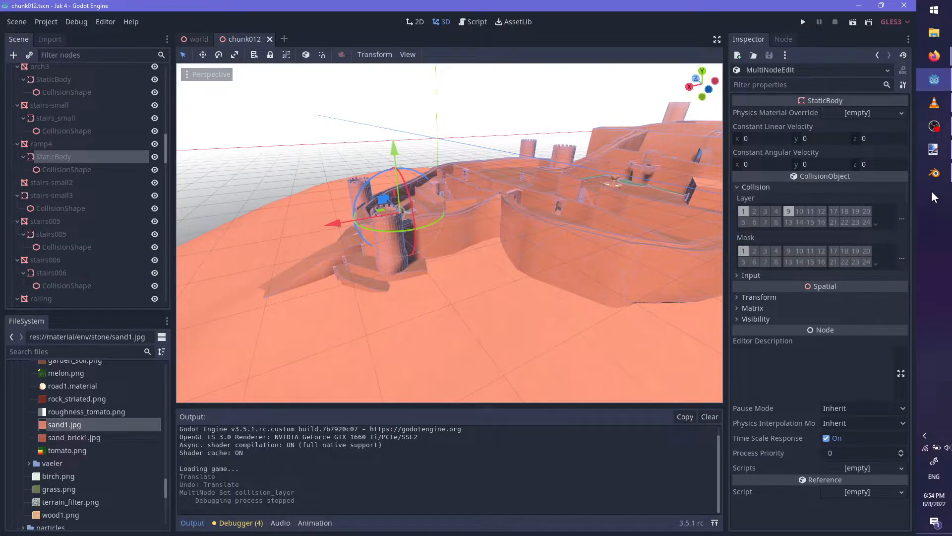
left_click(935, 173)
Add a mesh circle with 24 vertices and a 6 m radius on the open courtyard floor near the stairs
mouse_move(415, 326)
middle_mouse_down()
mouse_move(454, 374)
mouse_move(418, 318)
middle_mouse_up()
scroll(435, 366, "up", 5)
scroll(433, 351, "up", 4)
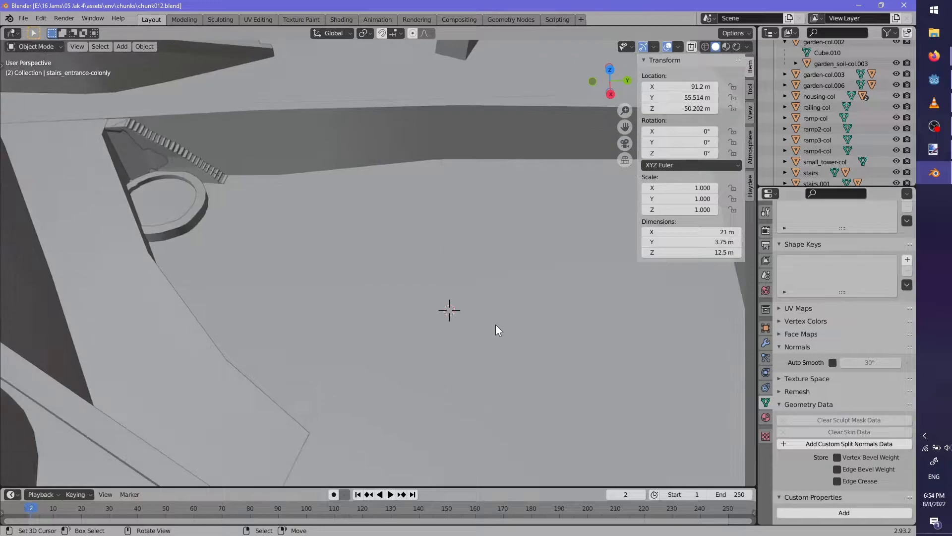
key("shift+a")
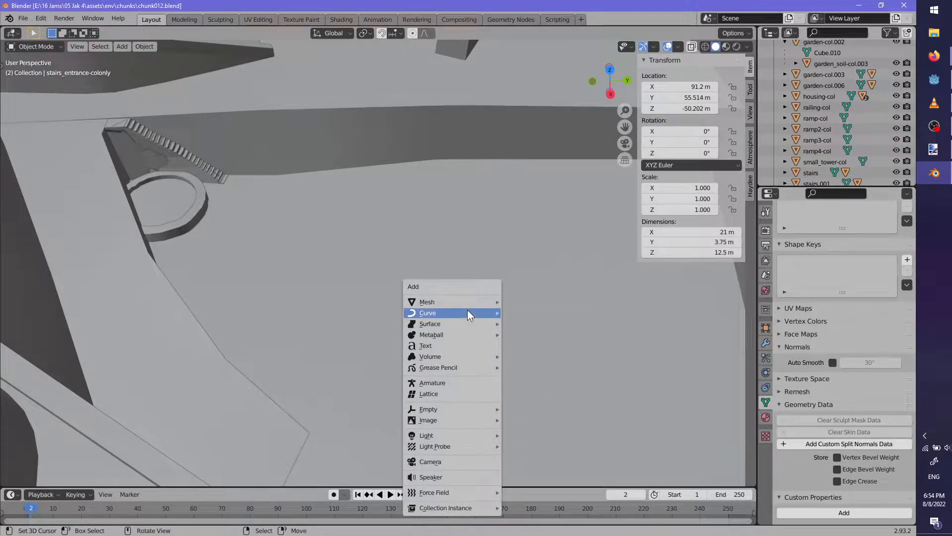
mouse_move(472, 298)
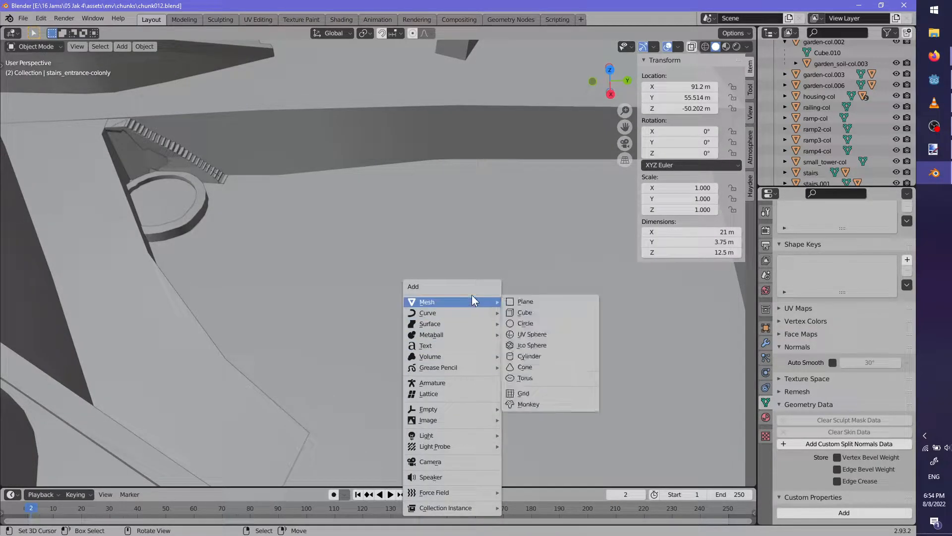
left_click(536, 322)
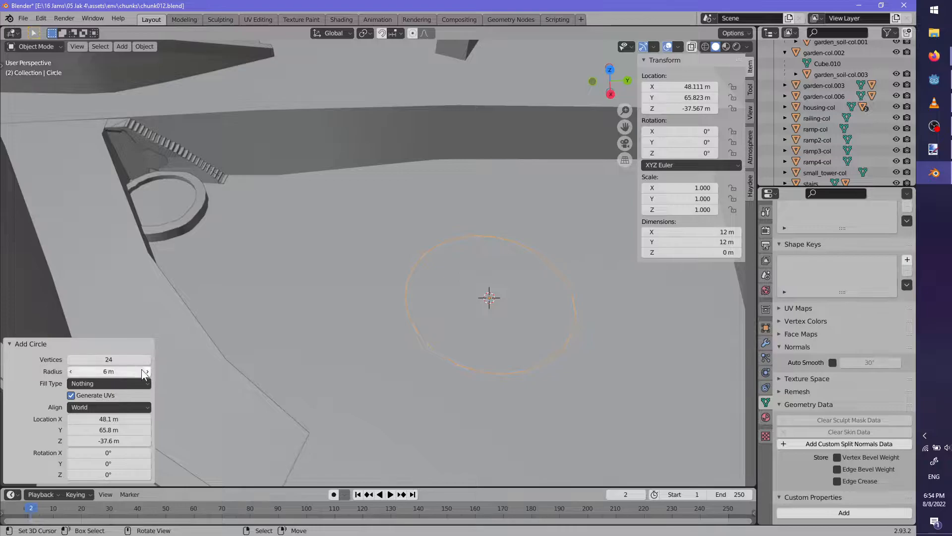
Reposition the new circle on the courtyard floor
mouse_move(388, 398)
middle_mouse_down()
mouse_move(385, 355)
mouse_move(457, 373)
mouse_move(401, 391)
mouse_move(384, 382)
middle_mouse_up()
scroll(454, 361, "down", 6)
scroll(368, 257, "up", 3)
middle_click_drag(410, 319, 448, 328)
scroll(451, 322, "up", 2)
key("g")
left_click(438, 341)
Extrude the circle's outline vertically into a low ring-shaped wall in Edit Mode
key("Tab")
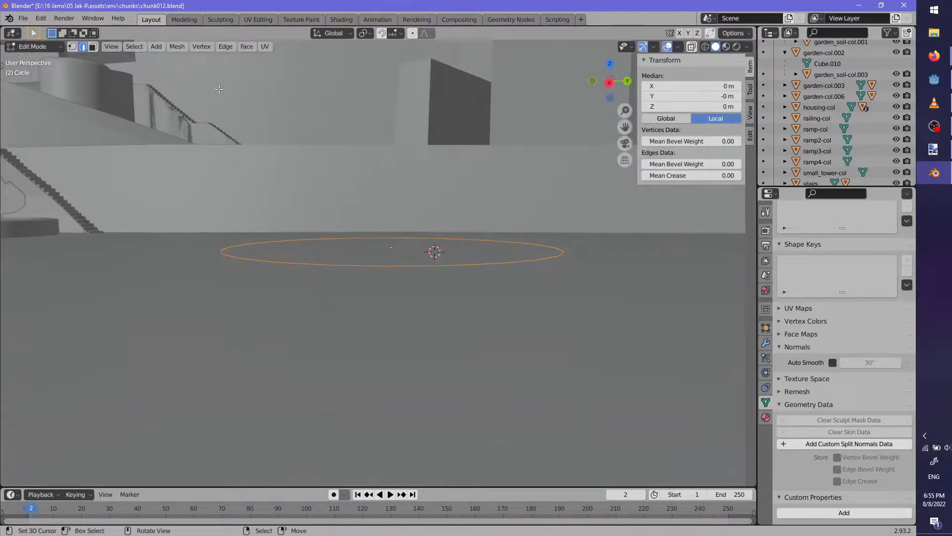
left_click(383, 269)
middle_click_drag(383, 270, 392, 294)
Extrude the wall's upper edge loop and scale it inward to about 0.895, forming the ring's flat top
left_click(93, 47)
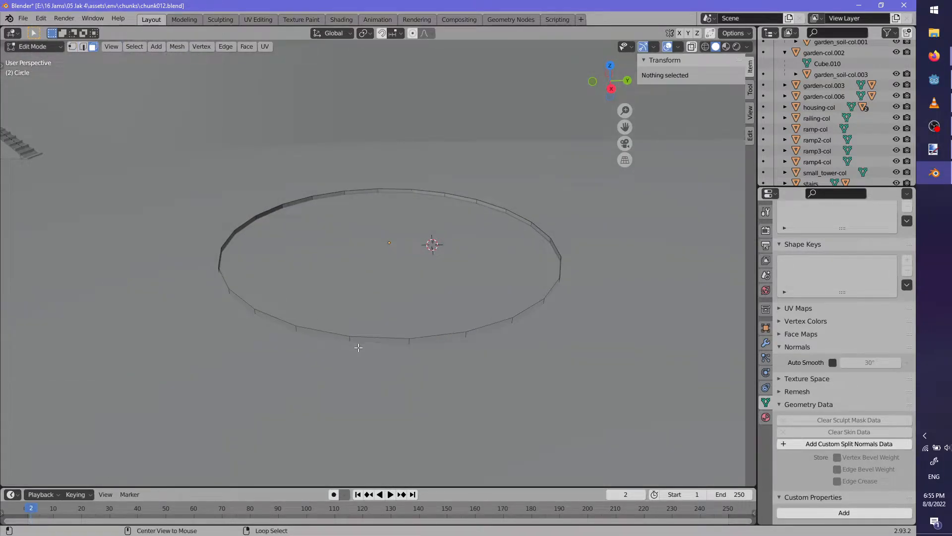
left_click(350, 341, "alt")
key("Escape")
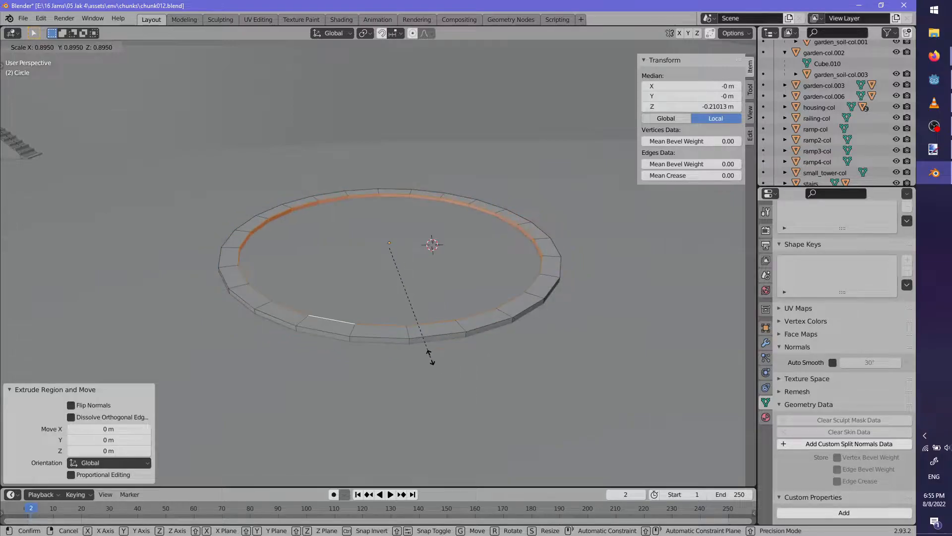
left_click(423, 352)
Give the ring an inner wall and raise its top face loop by about 0.437 m along Z
middle_click_drag(422, 352, 472, 391, "shift")
left_click(420, 374, "alt")
left_click(424, 349)
key("g")
key("z")
left_click(429, 323)
scroll(470, 374, "up", 2)
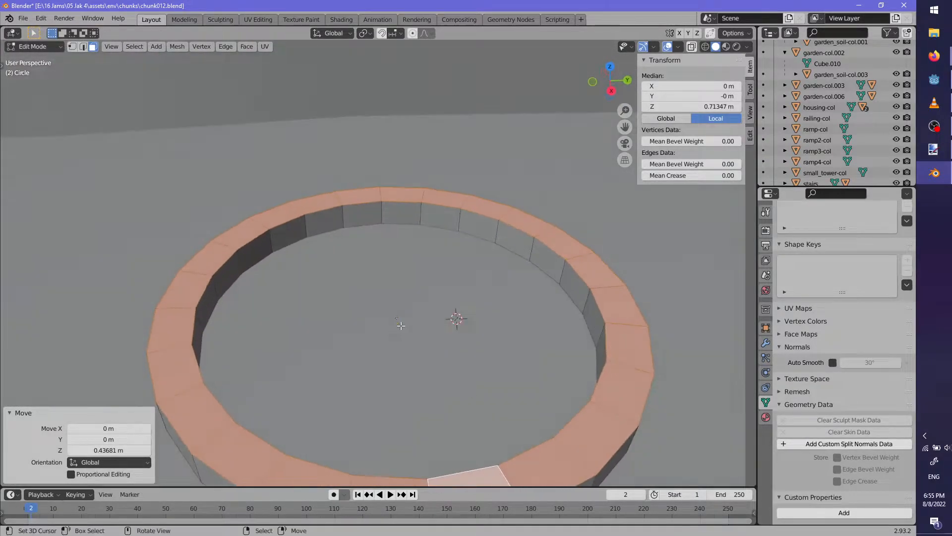
Snap the 3D cursor to the centre of the ring object in Object Mode
key("Tab")
key("shift+s")
left_click(434, 400)
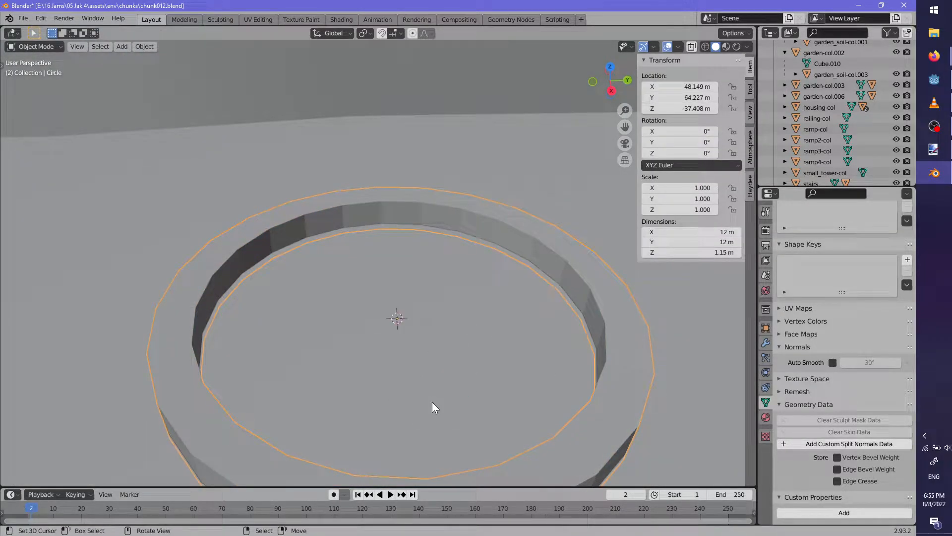
Add a 12-sided cylinder at the ring's centre in Edit Mode as the base of the pedestal
key("shift+a")
key("Escape")
key("Tab")
key("shift+a")
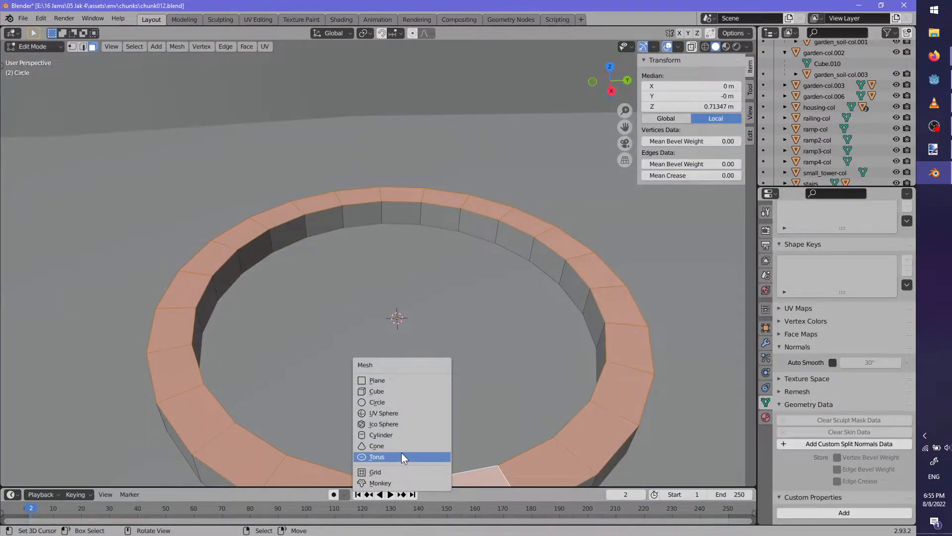
left_click(400, 436)
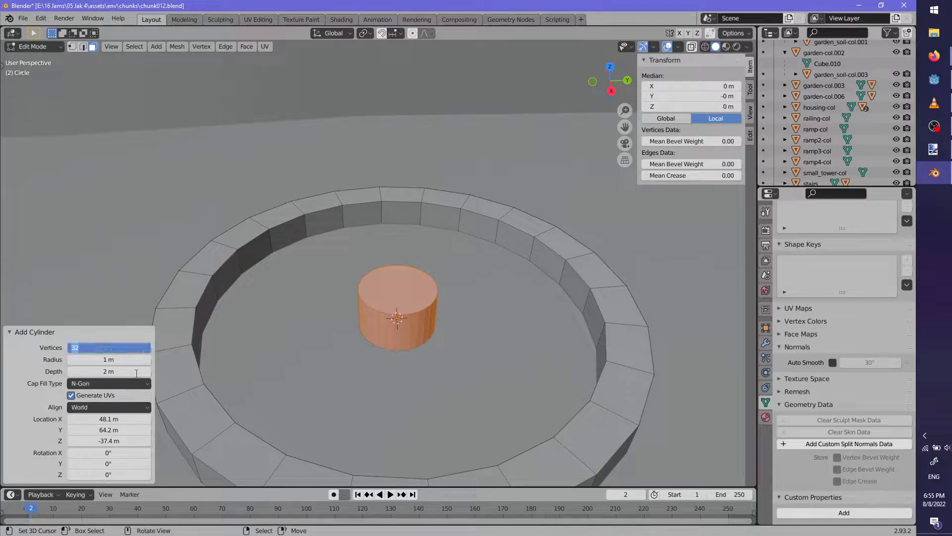
middle_click_drag(427, 328, 449, 411)
Select the cylinder's top face and scale it up to about 2.2
left_click(403, 319)
left_click(446, 343)
left_click(397, 291)
key("s")
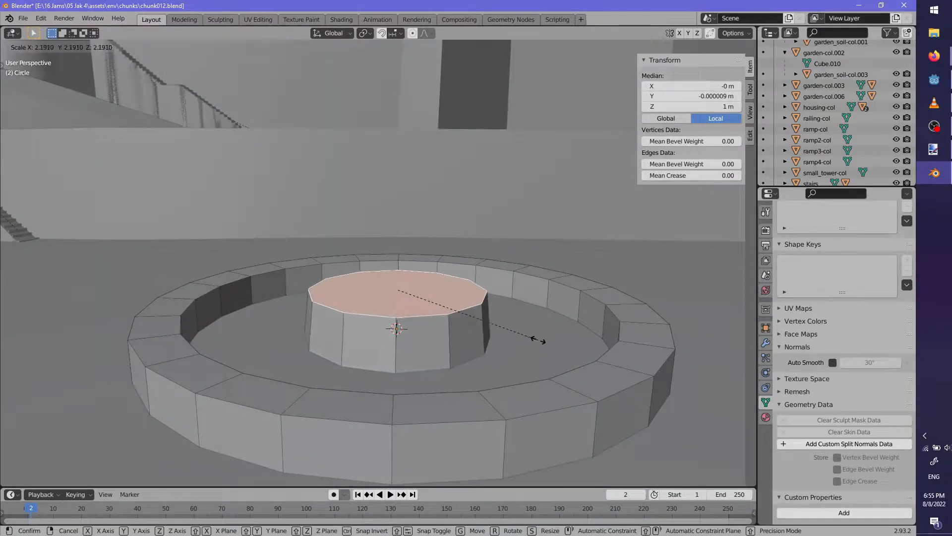
left_click(537, 342)
Extrude the pedestal's top face up about 1.98 m along Z and scale it to about 0.594
key("e")
left_click(540, 315)
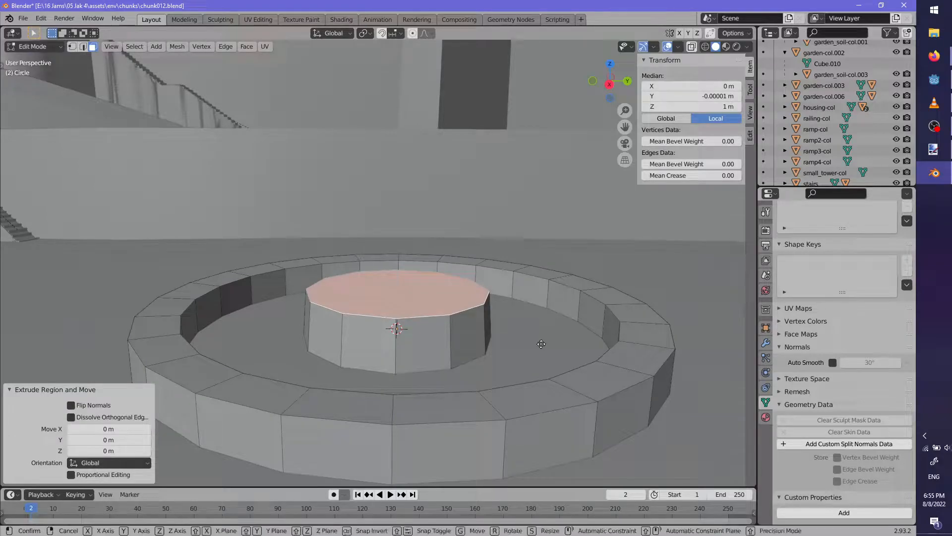
key("g")
key("z")
left_click(534, 289)
key("s")
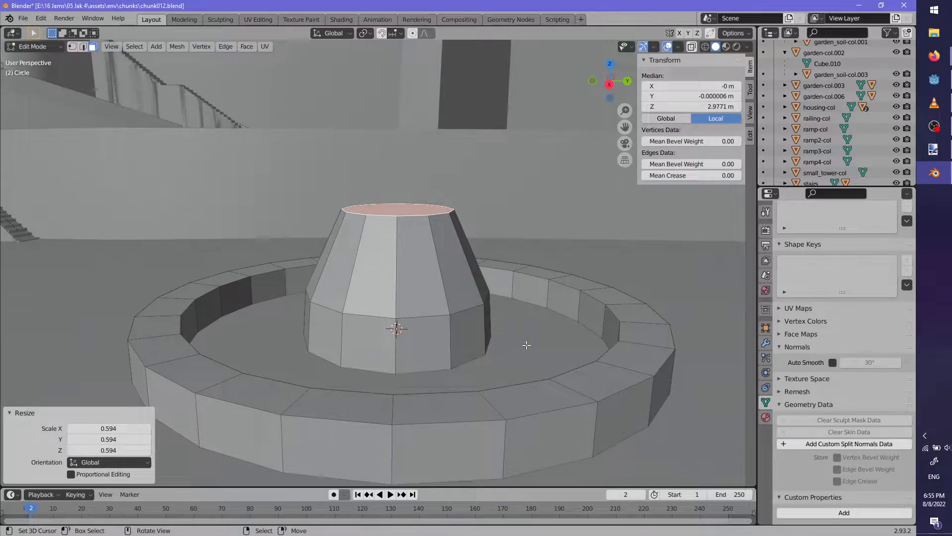
Extrude the narrowed top about 0.66 m farther up and widen it slightly to form a neck
left_click(520, 320)
key("s")
left_click(552, 323)
Extrude the neck's top about 0.77 m and flare it by about 1.5 into a bowl with a rim about 0.5 m high
key("e")
left_click(561, 317)
key("s")
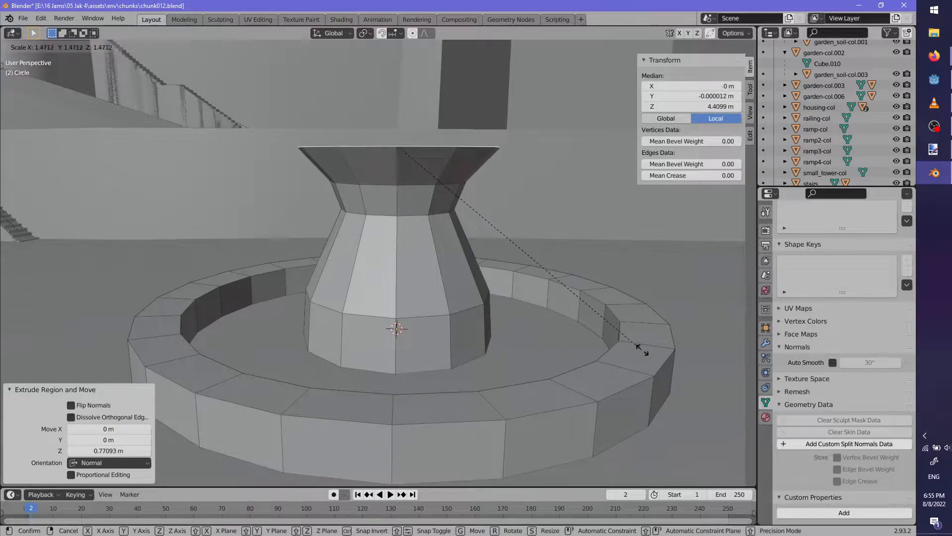
left_click(645, 355)
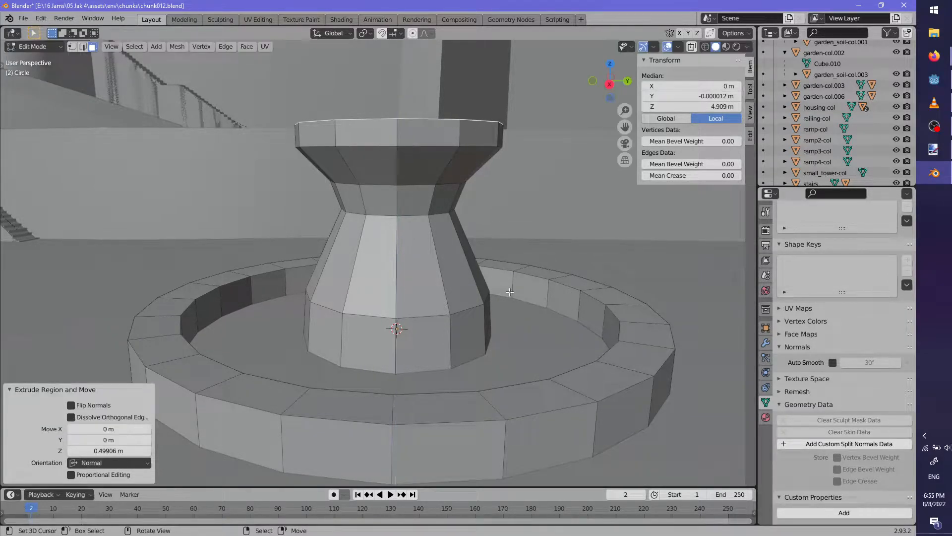
Add an edge loop to the upper part of the tapered pedestal body and scale it to 0.95
middle_click_drag(509, 291, 431, 253)
left_click(400, 216)
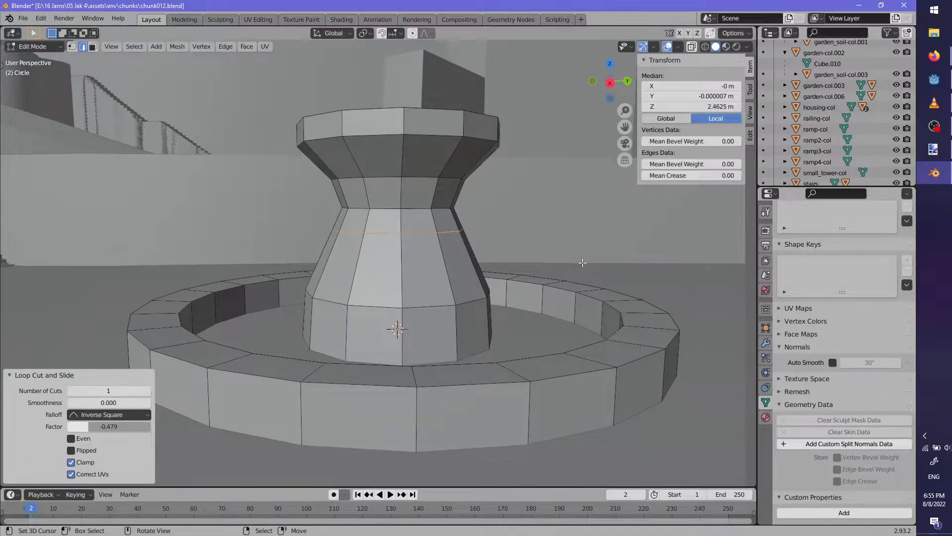
type("s.95")
key("Return")
Enable Auto Smooth at 30° and apply Shade Smooth to the fountain object
left_click(833, 362)
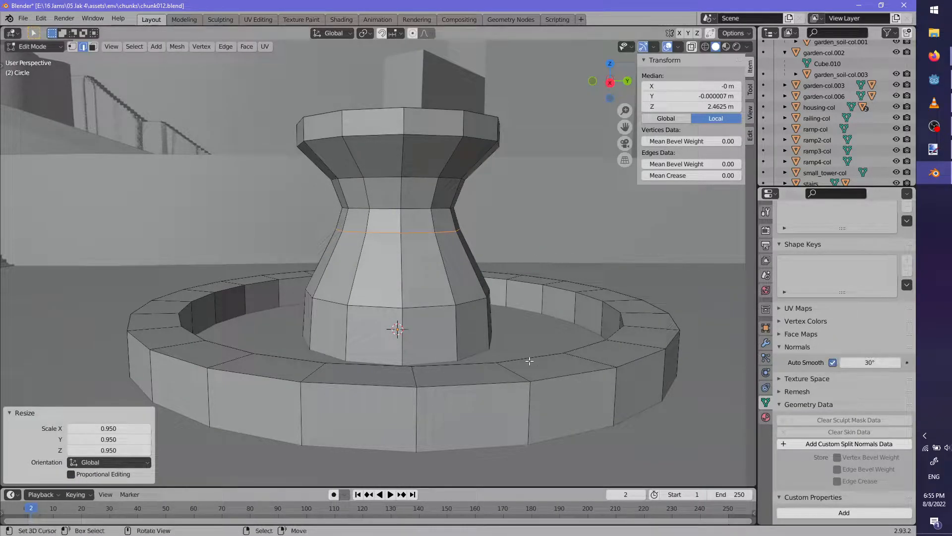
key("Tab")
key("F3")
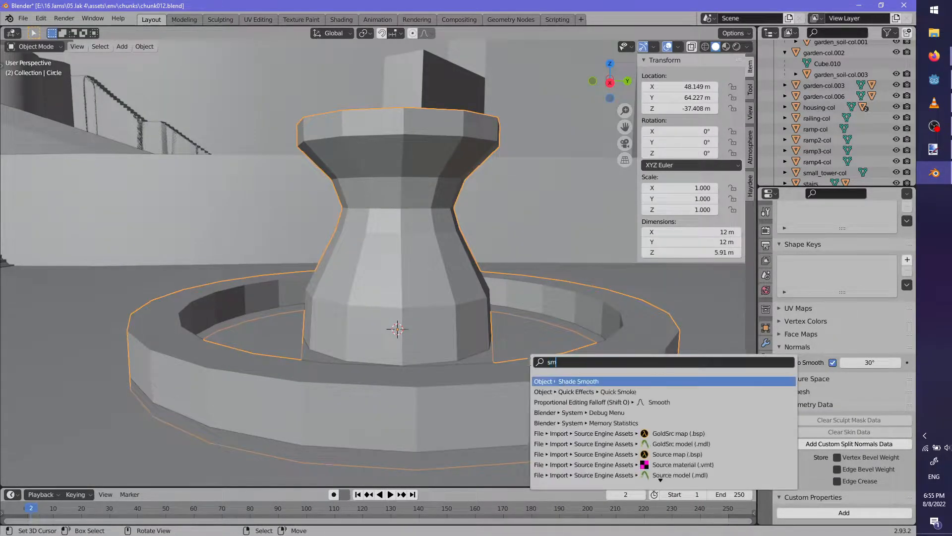
key("Return")
middle_click_drag(538, 273, 448, 310)
Scale the pedestal's selected edge loop to refine its waist and return to Object Mode
key("Tab")
middle_click_drag(417, 259, 418, 237)
key("s")
left_click(509, 243)
key("alt+a")
key("Tab")
Adjust two edge loops around the pedestal's neck and upper body to even out its silhouette
middle_click_drag(468, 279, 491, 278)
key("Tab")
left_click(422, 190, "alt")
middle_click_drag(422, 190, 512, 259)
left_click(512, 259)
left_click(481, 186, "alt")
left_click(526, 211)
key("Tab")
Add an edge loop along the ring's flat top and raise it to give the rim a rounded profile
middle_click_drag(525, 211, 325, 362)
key("Tab")
left_click(561, 236)
key("Tab")
key("Tab")
left_click(535, 336)
left_click(550, 299)
key("Tab")
key("Tab")
Try to scale the ring's upper outer edge loop, and undo the scaling
left_click(566, 331, "alt")
middle_click_drag(564, 371, 476, 338)
key("s")
left_click(574, 406)
key("ctrl+z")
Lower the ring's upper outer edge loop by about 0.073 m along Z
left_click(595, 312)
key("Tab")
key("Tab")
left_click(478, 340)
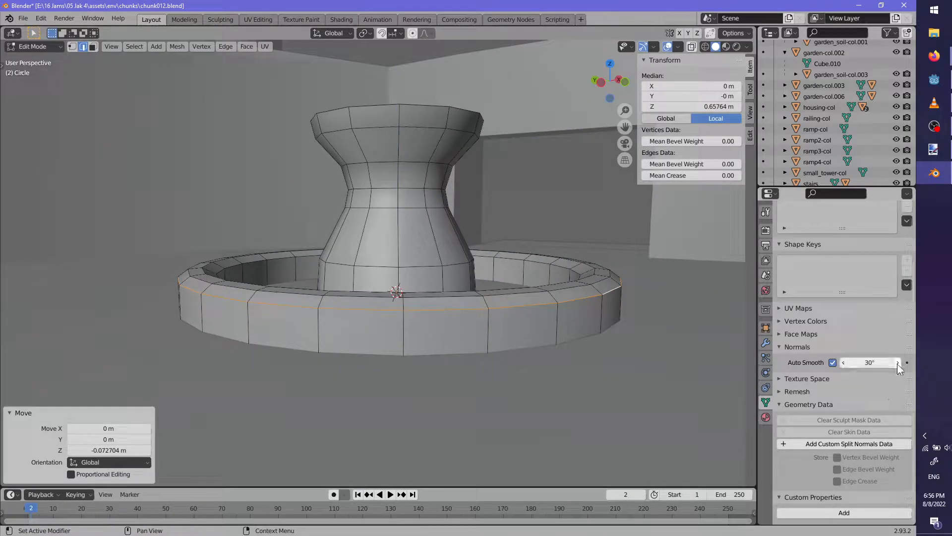
Set the Auto Smooth angle to 45° and return to Object Mode with nothing selected in the mesh
left_click(887, 363)
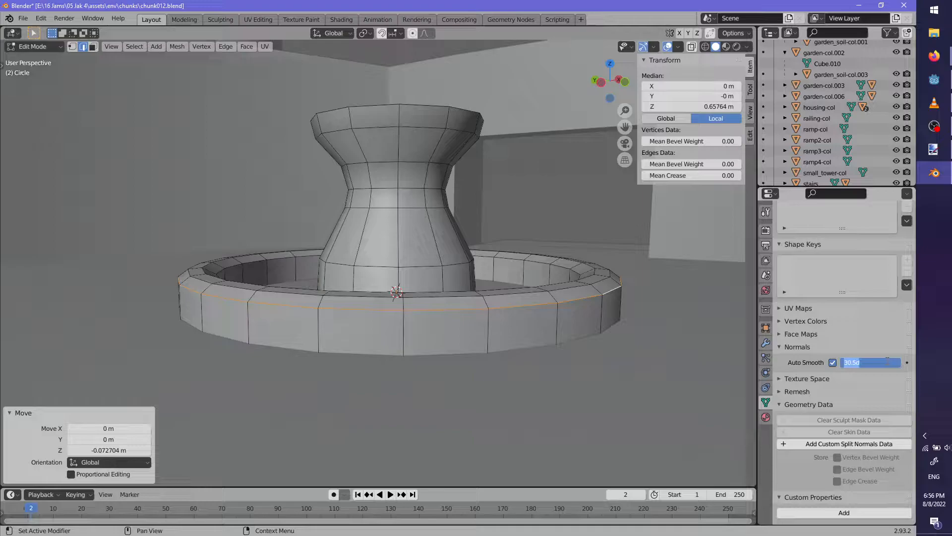
key("Tab")
key("alt+a")
middle_click_drag(486, 319, 367, 350)
scroll(637, 299, "up", 3)
Select an upper edge loop of the ring and scale it to refine the rounded rim
key("Tab")
left_click(598, 315, "alt")
key("s")
left_click(657, 337)
key("alt+a")
key("Tab")
Adjust the ring's upper inner edge loop and check the smooth shading in Object Mode
key("Tab")
left_click(206, 321, "alt")
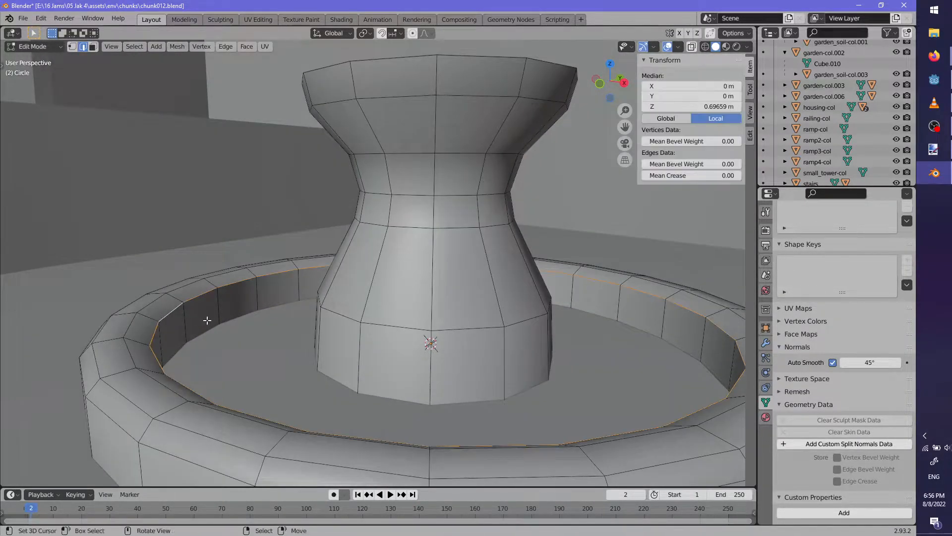
middle_click_drag(206, 321, 148, 333)
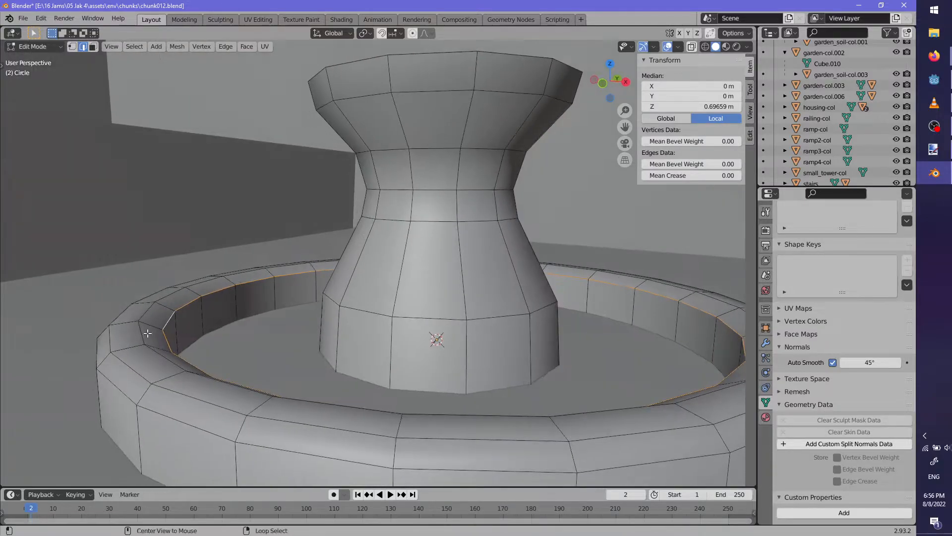
left_click(193, 336)
middle_click_drag(219, 340, 228, 363)
key("alt+a")
key("Tab")
middle_click_drag(287, 366, 164, 348)
Lower the ring's upper inner edge loop about 0.041 m along Z and scale it to about 1.009
key("Tab")
left_click(126, 302, "alt")
middle_click_drag(126, 302, 251, 295)
key("g")
key("z")
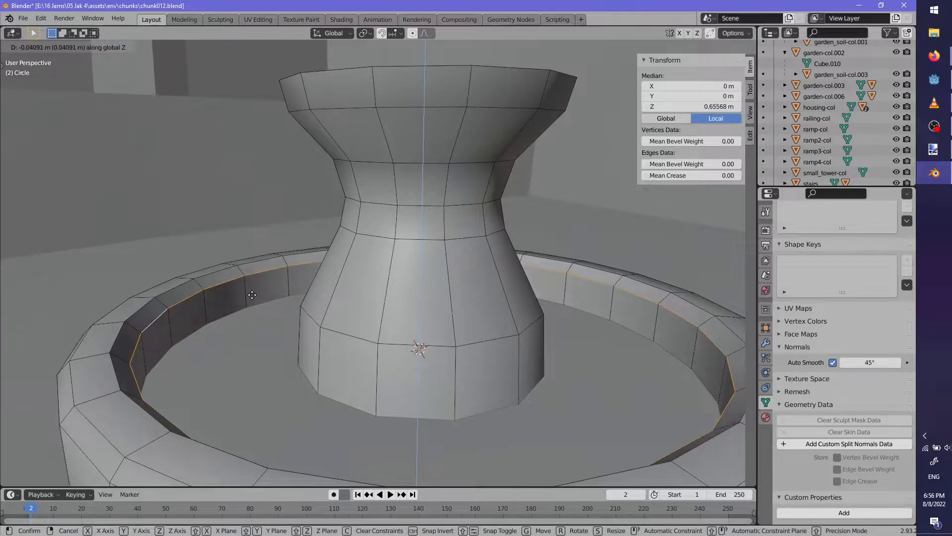
left_click(252, 295)
key("s")
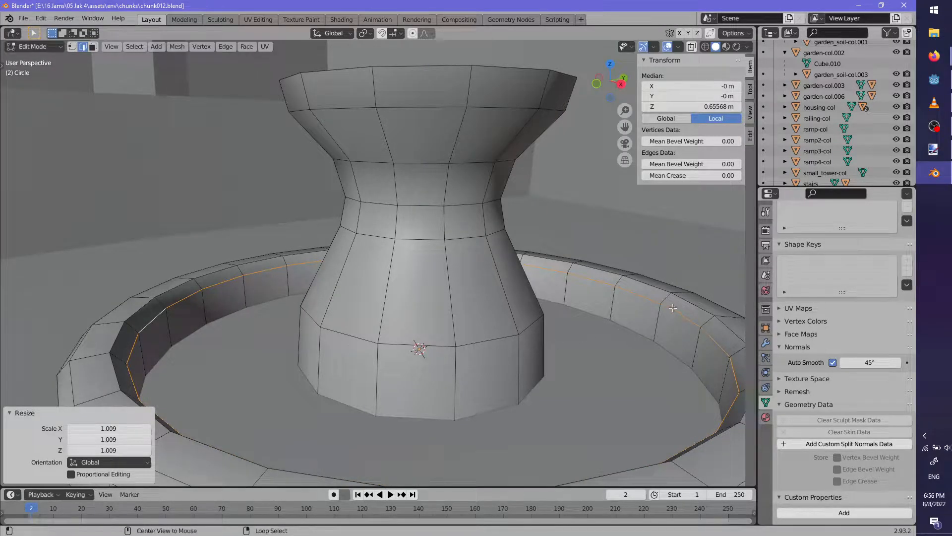
left_click(682, 314)
Lower the edge loop along the ring's crest by about 0.056 m along Z
middle_click_drag(684, 312, 669, 299)
key("g")
key("z")
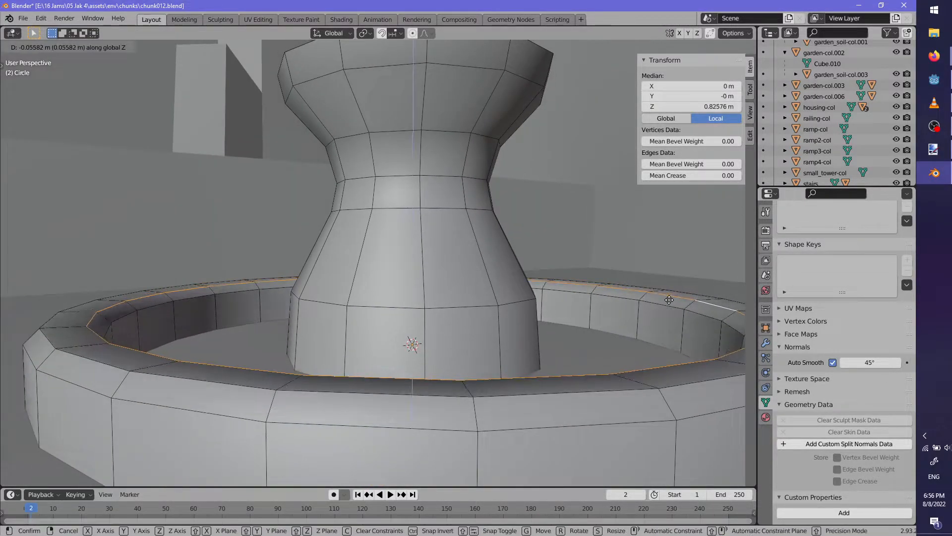
left_click(668, 300)
key("Tab")
mouse_move(566, 324)
middle_mouse_down()
mouse_move(536, 327)
mouse_move(553, 338)
middle_mouse_up()
Select the ring's upper inner edge loop again and scale it to about 1.002
key("Tab")
right_click(107, 346, "alt")
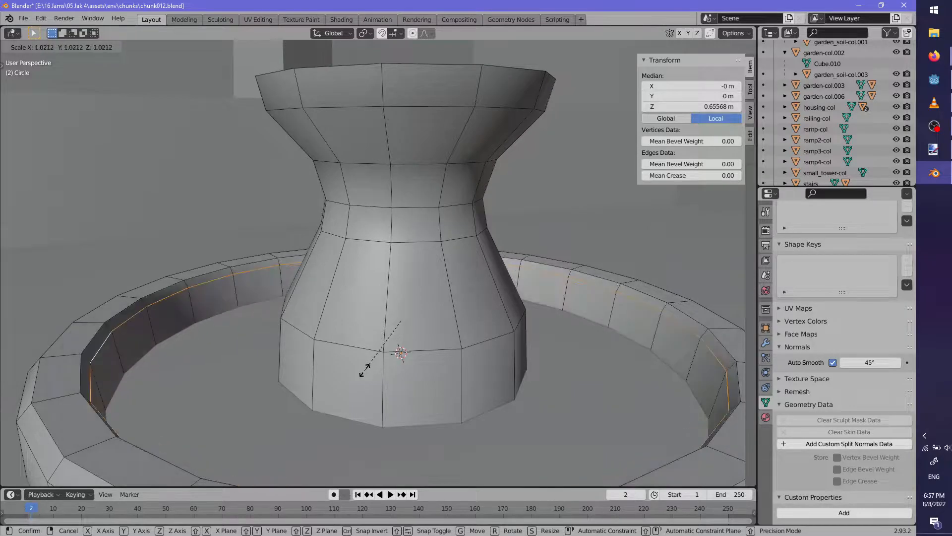
left_click(367, 370)
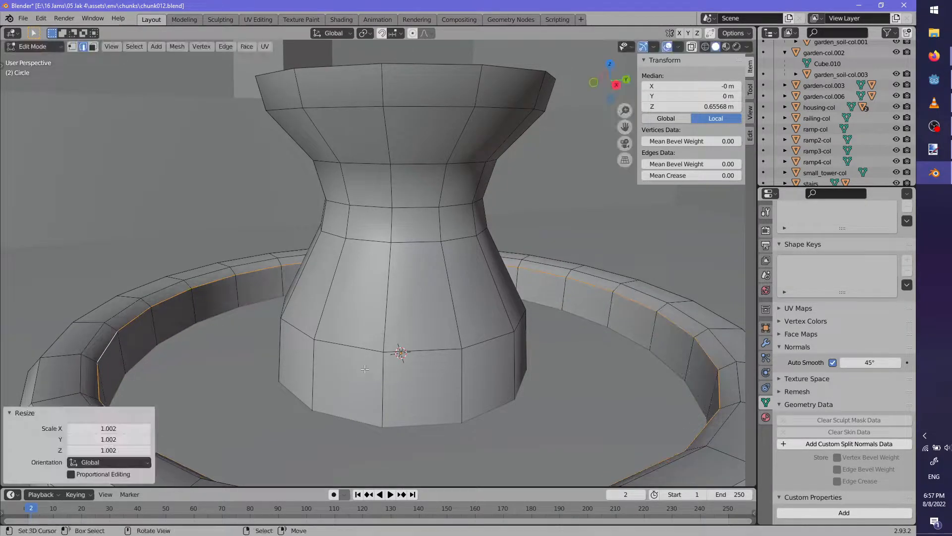
key("alt+a")
Add a centred edge loop around the ring's inner wall and shrink/fatten it to round the wall
key("ctrl+r")
left_click(235, 295)
right_click(235, 294)
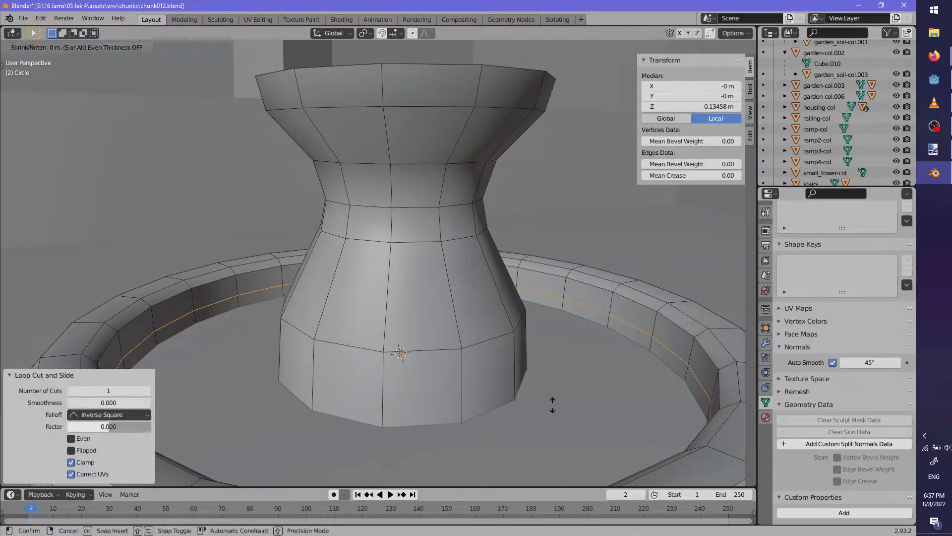
left_click(551, 402)
key("Tab")
middle_click_drag(539, 403, 397, 305)
scroll(429, 353, "up", 5)
key("alt+z")
key("alt+z")
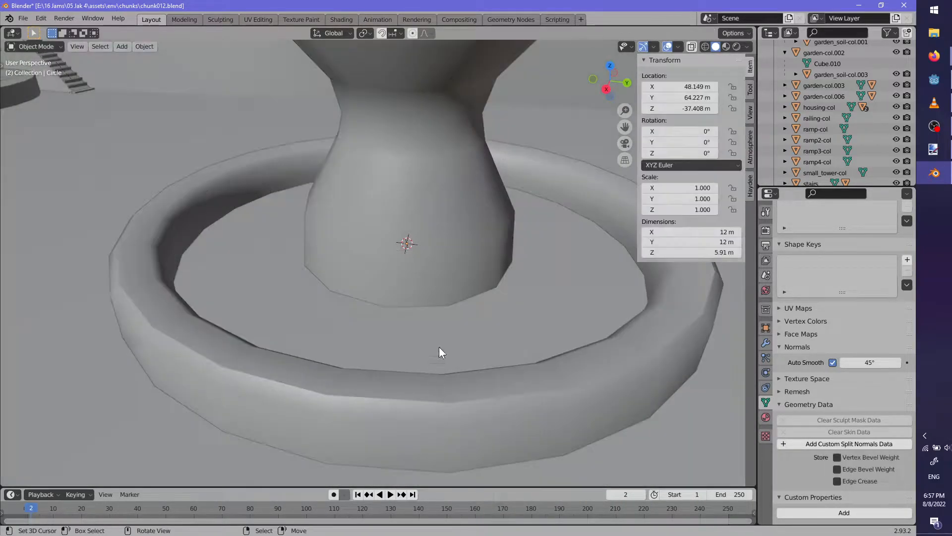
Rename the fountain object to garden-col
scroll(472, 423, "down", 2)
scroll(811, 127, "down", 6)
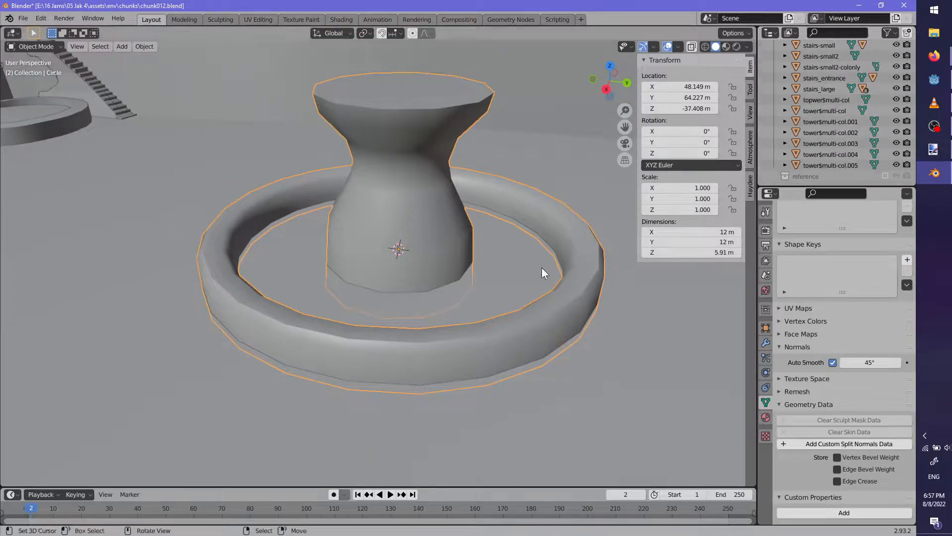
scroll(833, 153, "up", 10)
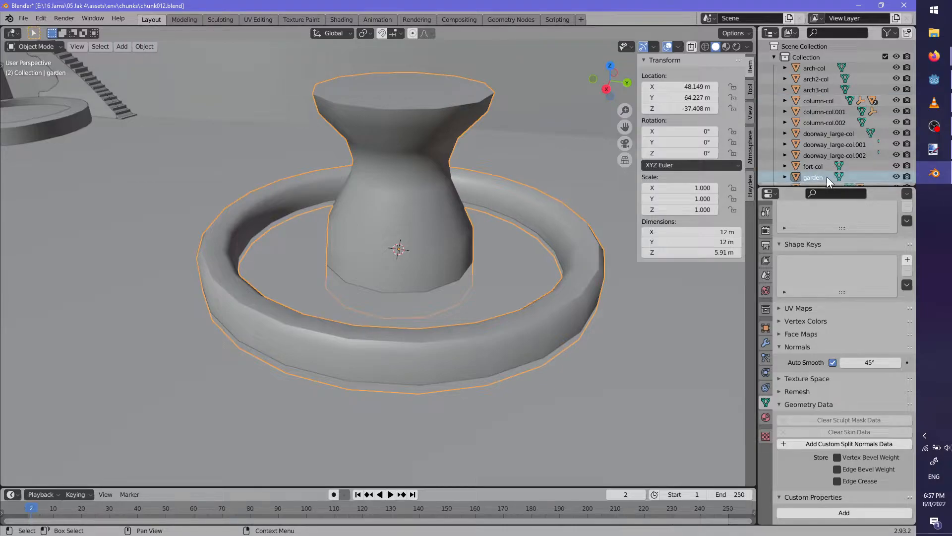
key("F2")
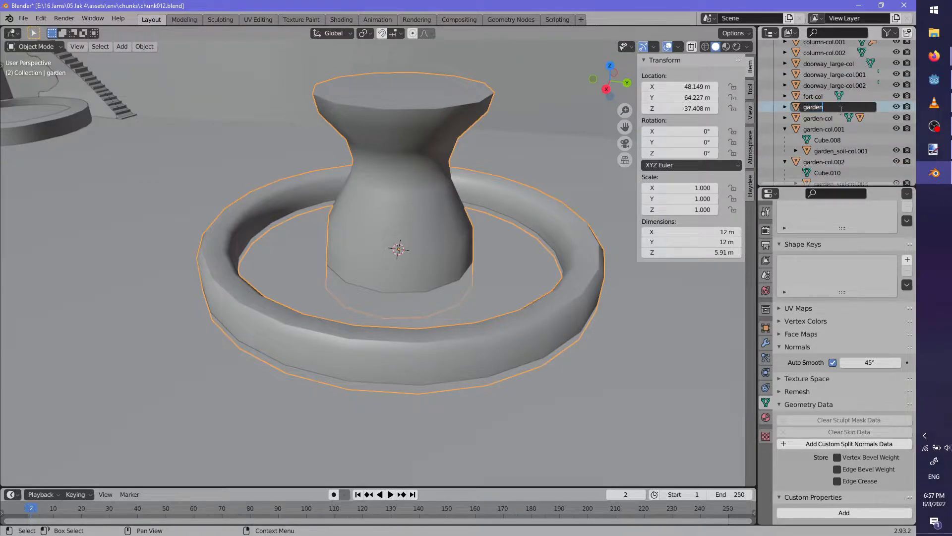
type("-col")
key("Return")
Extrude the bowl's top face in place and scale it inward, leaving a flat border around the rim
middle_click_drag(517, 249, 380, 242)
middle_click_drag(384, 260, 360, 268)
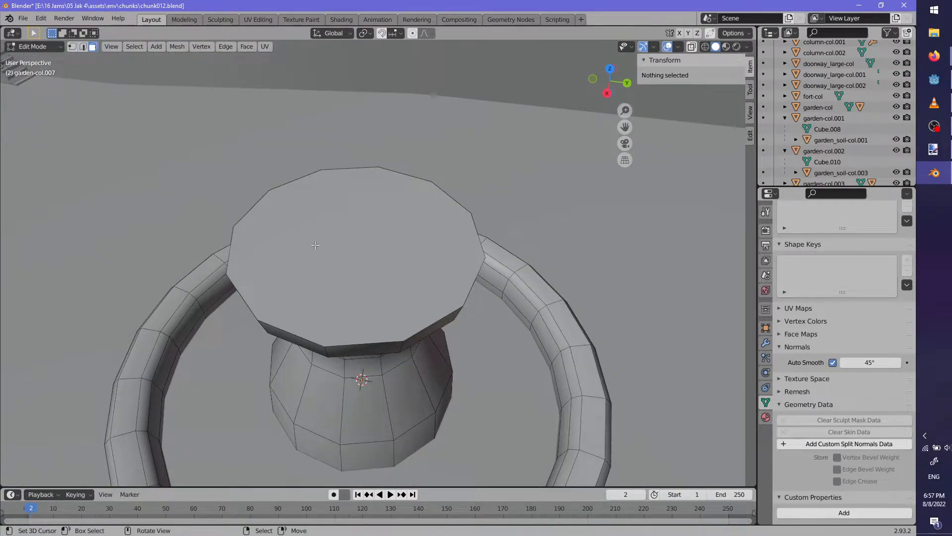
left_click(284, 224)
key("e")
right_click(570, 341)
key("s")
left_click(551, 336)
Select one side face of the bowl's rim with the border face above it and delete both
left_click(360, 321)
middle_click_drag(360, 321, 363, 263)
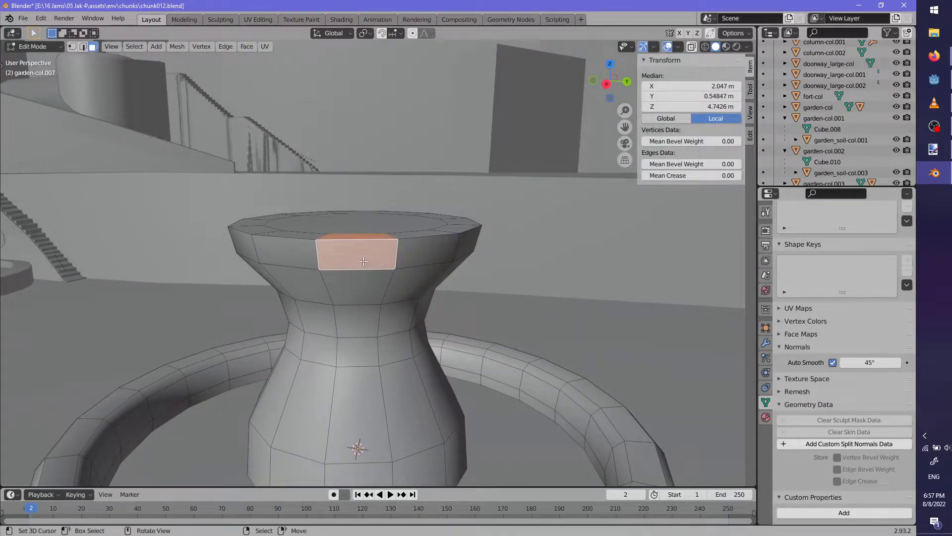
key("x")
left_click(357, 242)
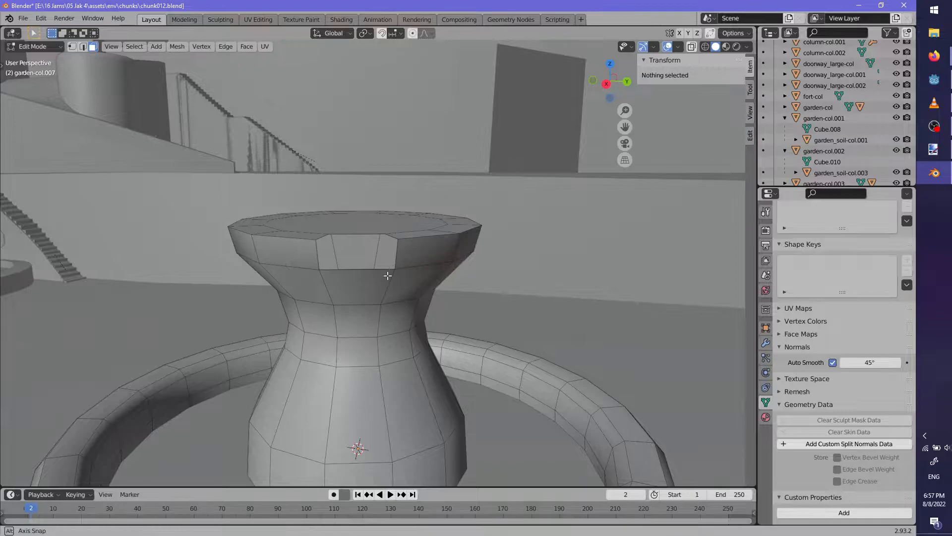
Fill the notch in the bowl's rim with a sloping face between its inner top edge and lower outer edge
middle_click_drag(388, 271, 382, 293)
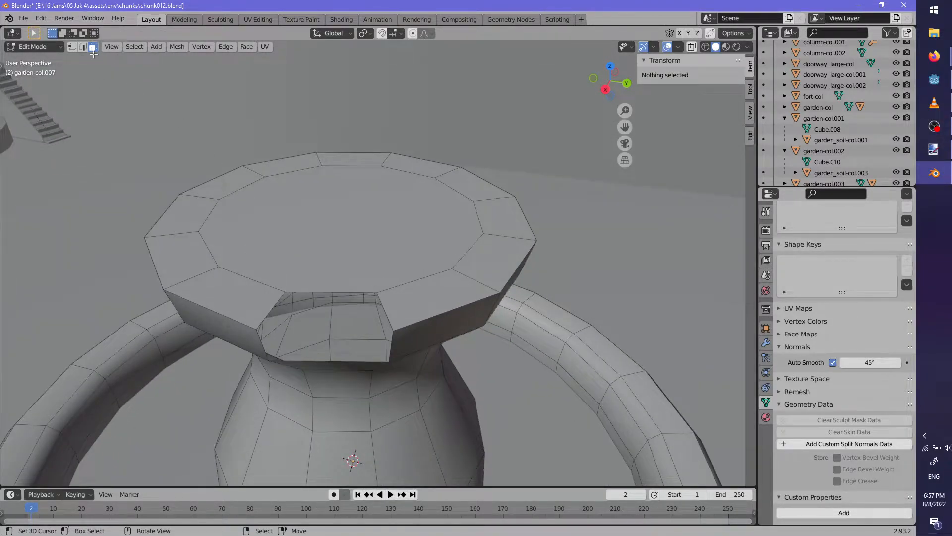
left_click(307, 293)
middle_click_drag(308, 293, 313, 239)
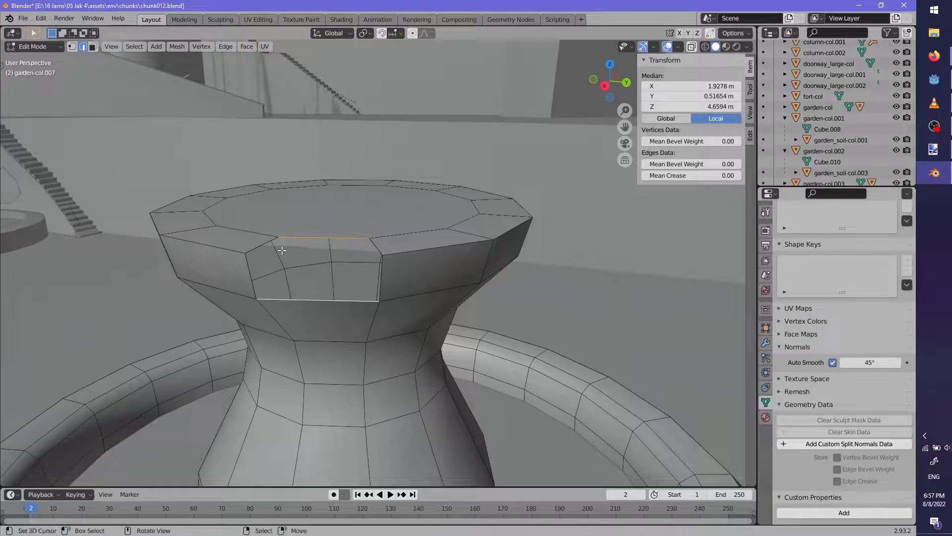
left_click(321, 299, "shift")
key("f")
middle_click_drag(320, 299, 395, 295)
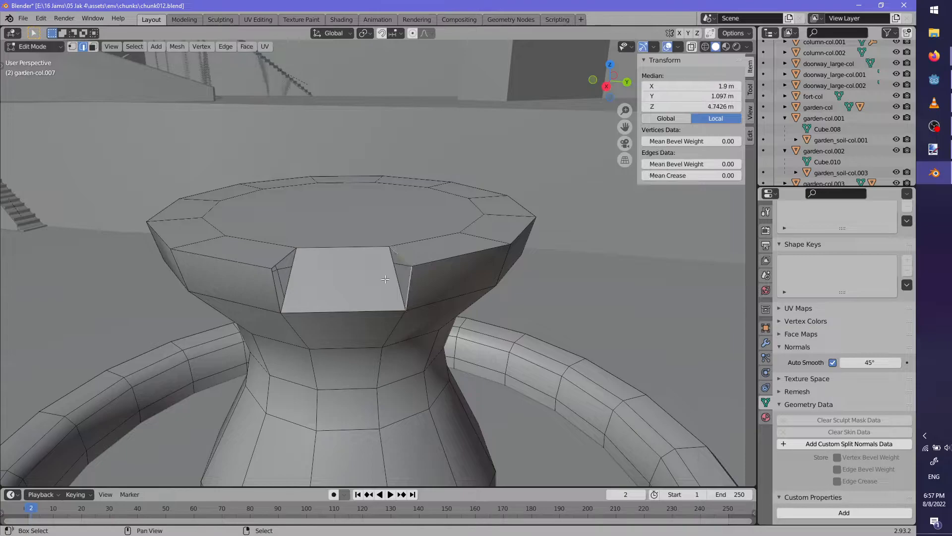
middle_click_drag(345, 293, 312, 288)
key("alt+a")
middle_click_drag(342, 288, 434, 305)
key("Tab")
Add an ico sphere beside the pedestal's base, inside the ring
scroll(328, 275, "down", 3)
scroll(394, 305, "up", 4)
middle_click_drag(354, 409, 457, 338)
key("shift+a")
mouse_move(443, 313)
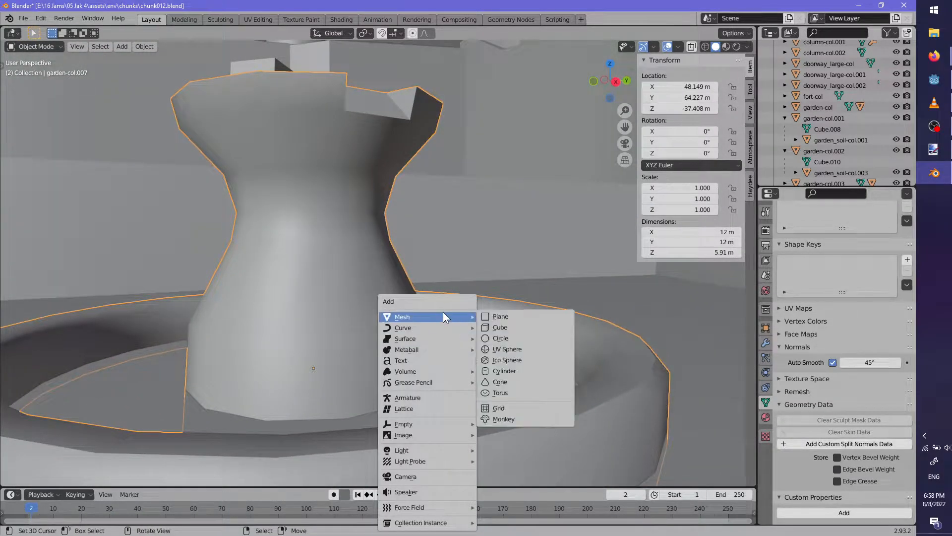
key("shift+a")
mouse_move(370, 314)
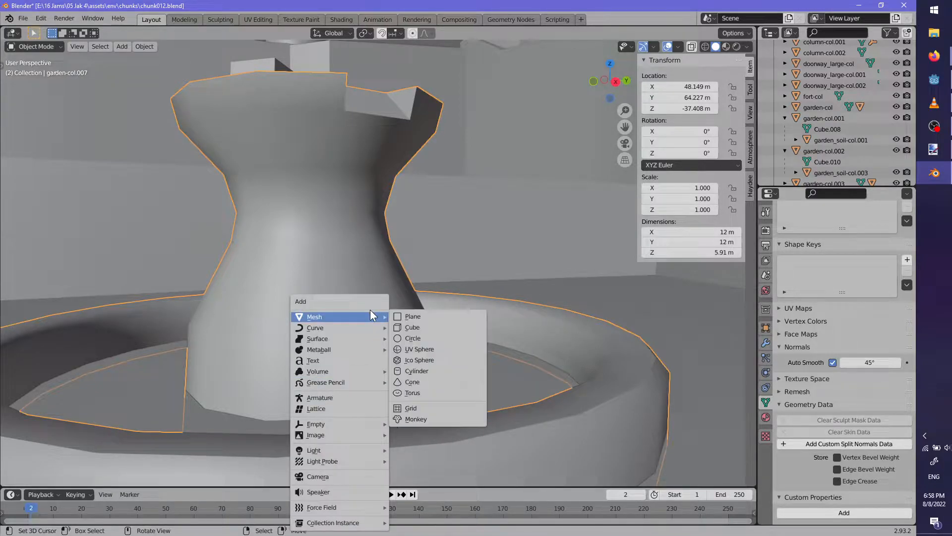
left_click(439, 360)
scroll(423, 379, "up", 5)
middle_click_drag(444, 352, 439, 324)
right_click(414, 359)
key("Tab")
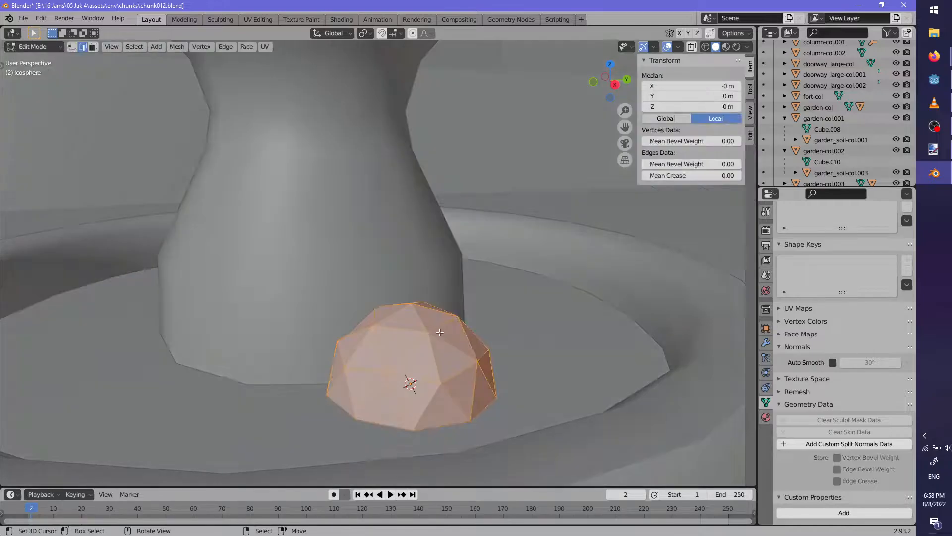
left_click(442, 329)
key("g")
right_click(459, 323)
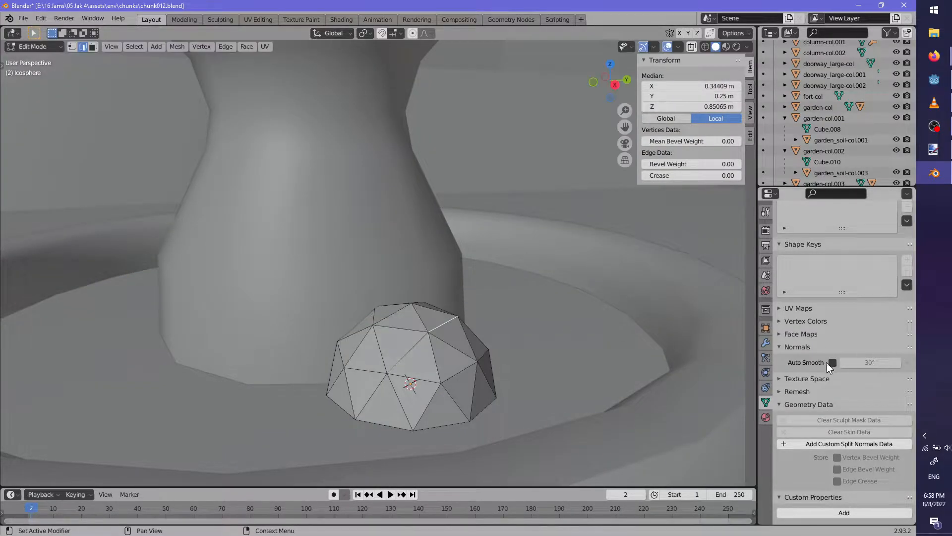
Shade the ico sphere smooth and enable Auto Smooth at 30° for it
key("Tab")
key("F3")
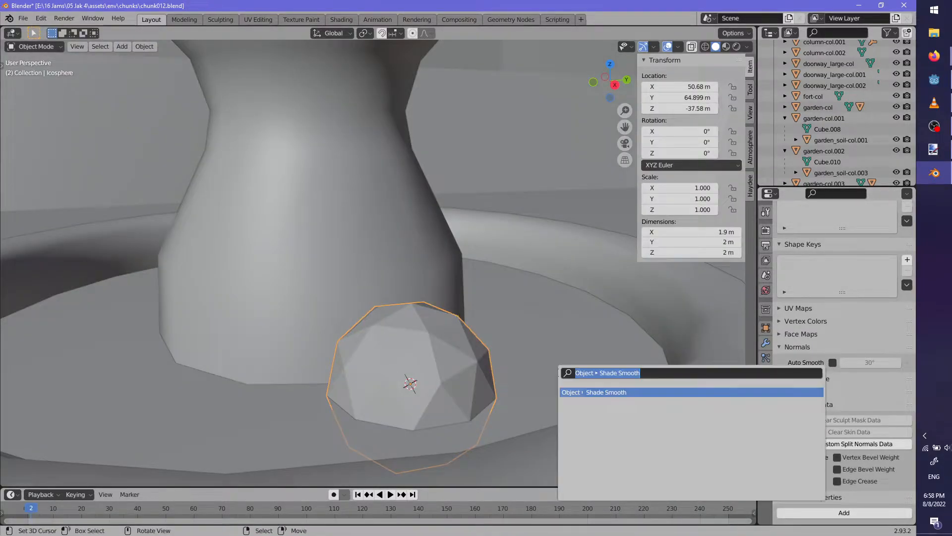
key("Return")
Pull an upper edge of the ico sphere upward with smooth proportional editing, stretching the sphere into a tall rock
scroll(466, 369, "down", 2)
mouse_move(449, 361)
middle_mouse_down()
mouse_move(408, 375)
mouse_move(442, 374)
middle_mouse_up()
key("Tab")
scroll(412, 366, "up", 4)
key("o")
key("g")
scroll(482, 328, "up", 5)
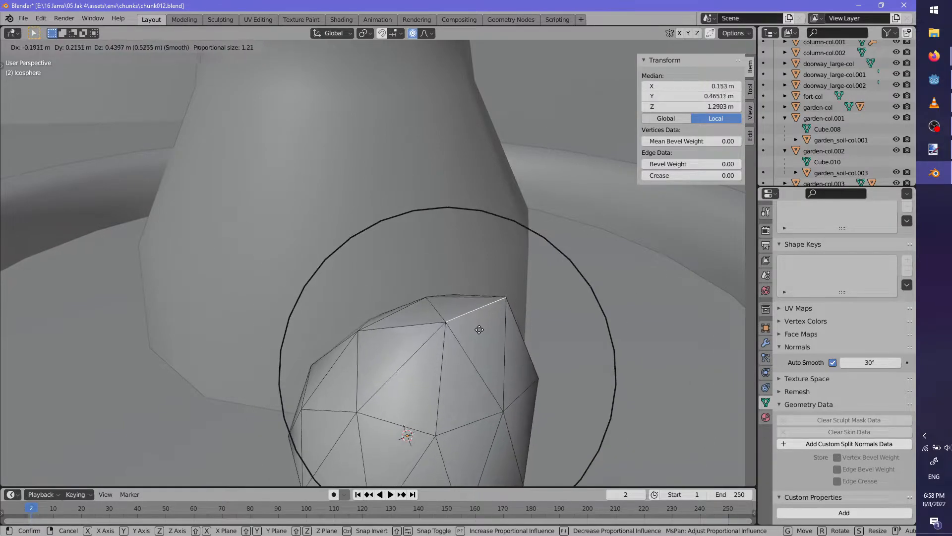
left_click(480, 328)
Move three more edges on the rock's top and sides with proportional editing to give it an irregular, tapered outline
right_click(437, 325)
middle_click_drag(440, 322, 509, 302)
key("g")
left_click(514, 250)
right_click(535, 339)
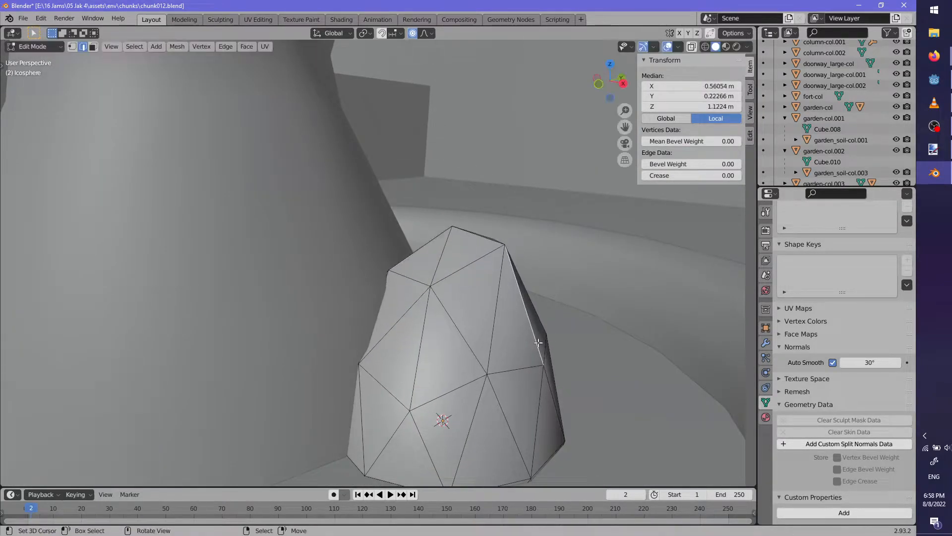
key("g")
left_click(557, 331)
scroll(531, 356, "down", 2)
middle_click_drag(531, 357, 346, 413)
right_click(448, 378)
key("g")
left_click(466, 374)
Turn off Auto Smooth for the rock
scroll(465, 374, "down", 2)
key("Tab")
scroll(392, 385, "up", 2)
key("Tab")
key("Tab")
left_click(835, 362)
Move a low edge on the rock's side with proportional editing to reshape its base
scroll(470, 338, "down", 2)
scroll(437, 341, "up", 4)
key("Tab")
right_click(387, 355)
key("g")
left_click(386, 355)
key("g")
left_click(382, 400)
key("g")
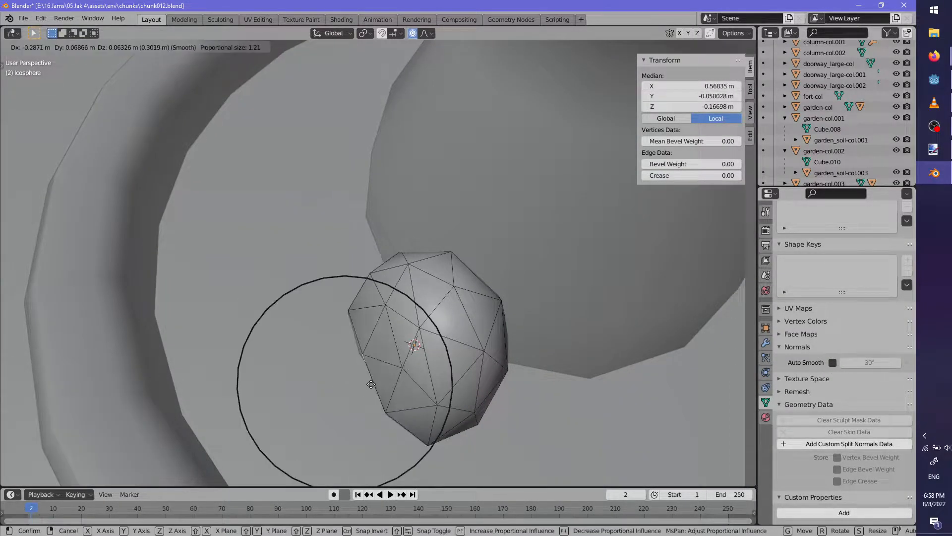
left_click(419, 347)
mouse_move(418, 347)
middle_mouse_down()
mouse_move(536, 315)
mouse_move(508, 358)
mouse_move(358, 290)
mouse_move(446, 344)
mouse_move(421, 342)
middle_mouse_up()
key("Tab")
key("Tab")
key("shift+a")
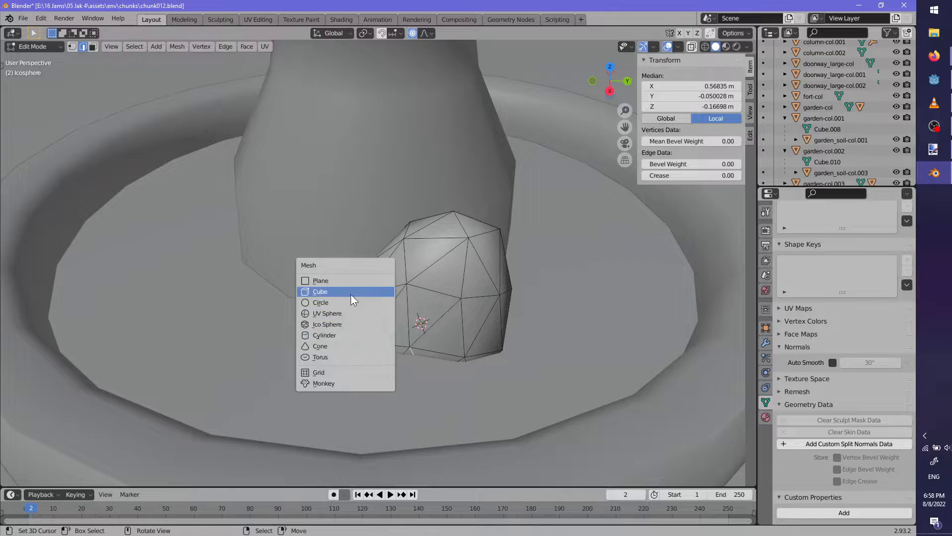
left_click(357, 313)
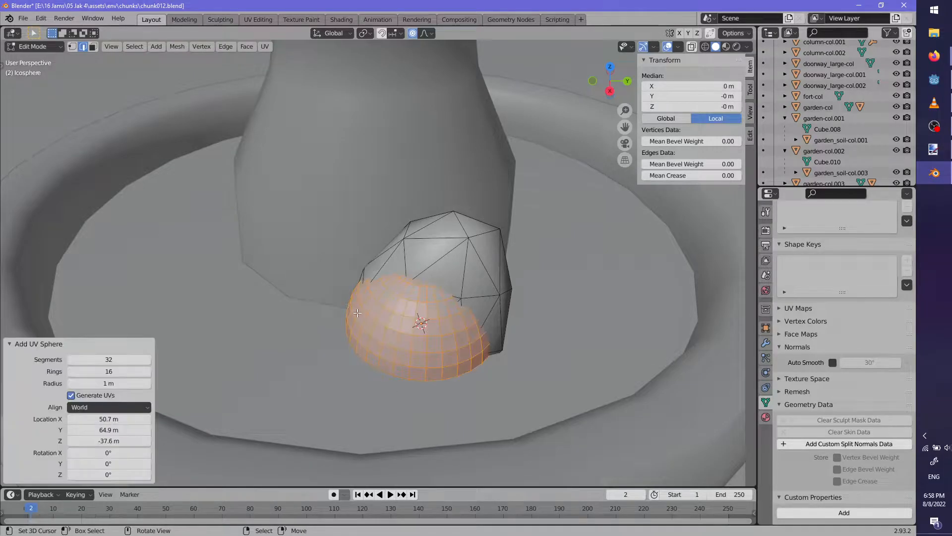
key("ctrl+z")
Add an ico sphere with 1 subdivision to the rock's mesh and move it beside the large rock with proportional editing off
key("shift+a")
left_click(346, 322)
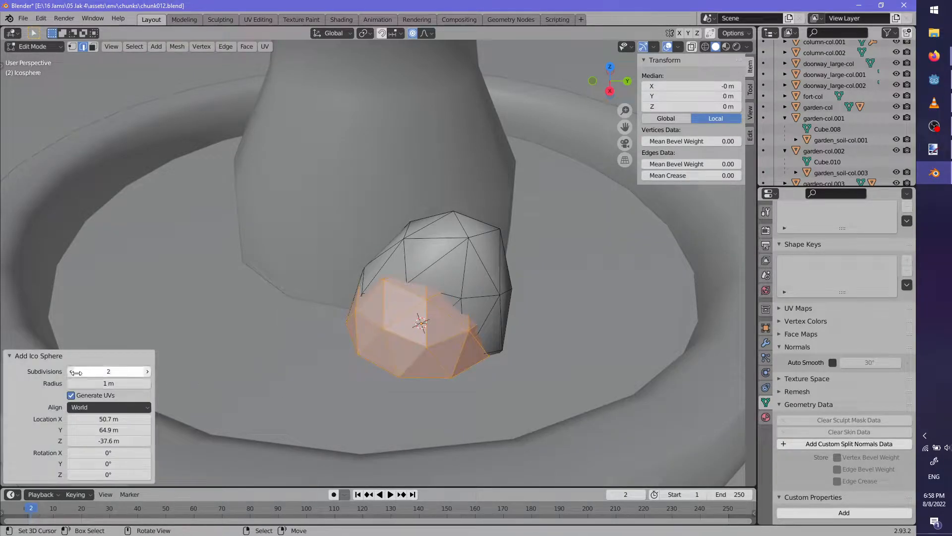
middle_click_drag(362, 356, 309, 350)
key("g")
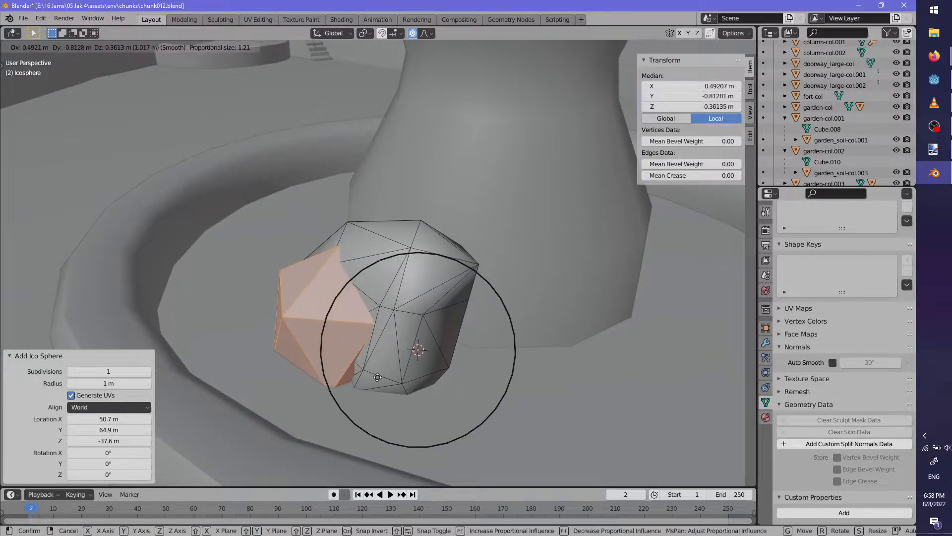
right_click(377, 377)
key("o")
key("g")
left_click(323, 329)
Shrink and rotate the new ico sphere, and flatten it along Z to a scale of about 0.43
key("s")
left_click(403, 362)
middle_click_drag(401, 386, 458, 378)
key("r")
left_click(427, 287)
key("s")
left_click(426, 296)
key("s")
key("z")
left_click(402, 375)
key("F3")
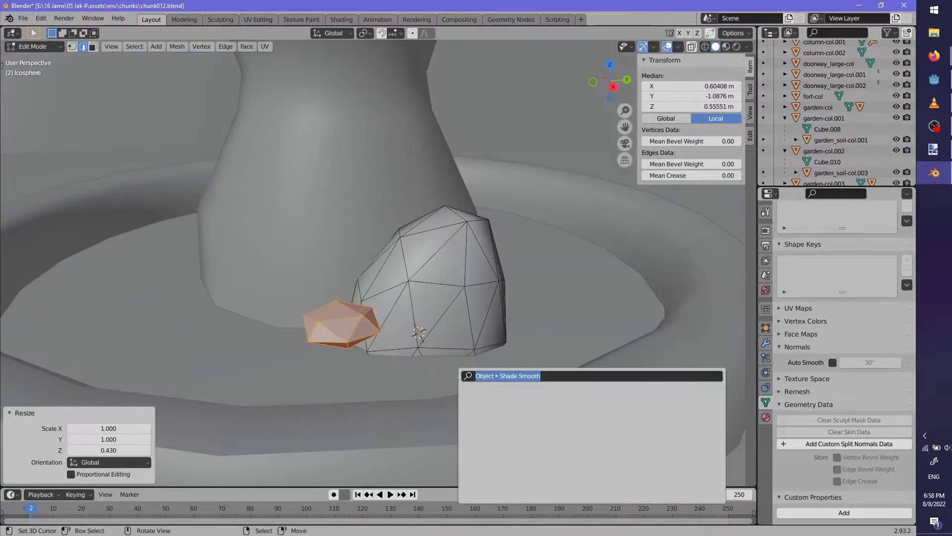
key("Return")
Rotate the small rock and lower it onto the basin floor against the large rock's base
middle_click_drag(485, 322, 450, 356)
key("r")
left_click(469, 307)
key("g")
left_click(471, 311)
key("g")
key("z")
left_click(576, 362)
Duplicate the small rock to the large rock's other side, scale the copy up and rotate it
scroll(425, 369, "down", 5)
scroll(387, 352, "up", 3)
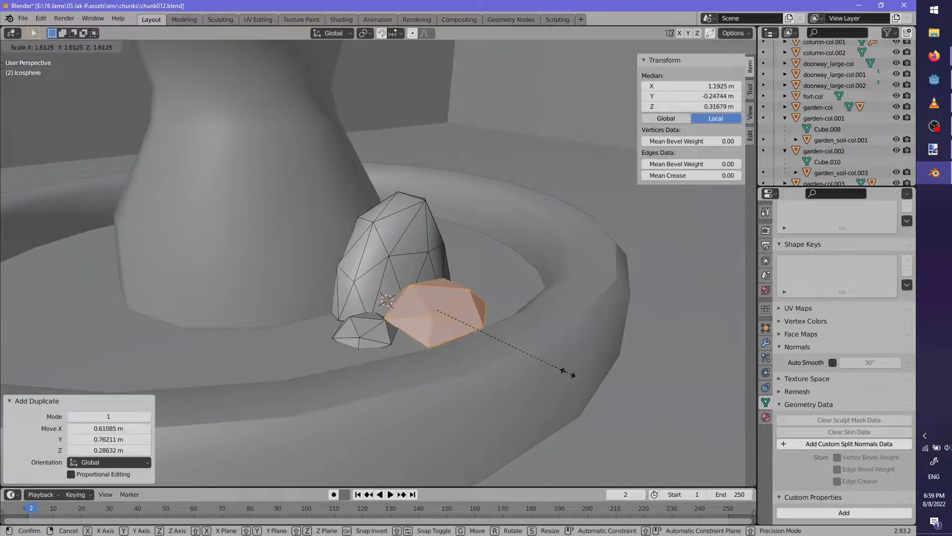
middle_click_drag(482, 187, 515, 296)
key("r")
left_click(487, 136)
key("s")
left_click(513, 218)
key("r")
left_click(516, 192)
Place the enlarged copy against the large rock and rotate it about 28° around Z
key("g")
left_click(477, 334)
key("r")
key("z")
left_click(488, 322)
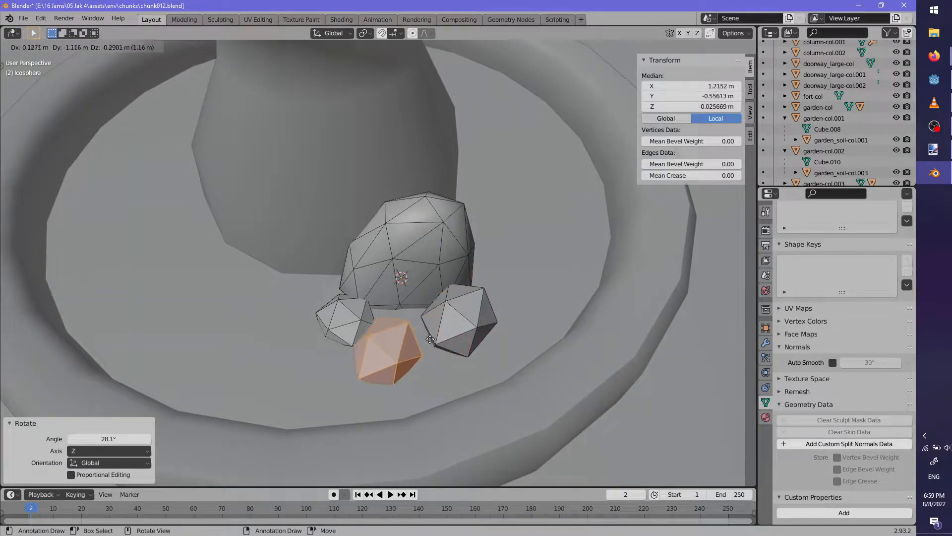
Duplicate the rock into the gap between the two smaller rocks, rotate the copy and scale it down
left_click(430, 339)
middle_click_drag(430, 339, 466, 382)
key("r")
left_click(293, 424)
key("r")
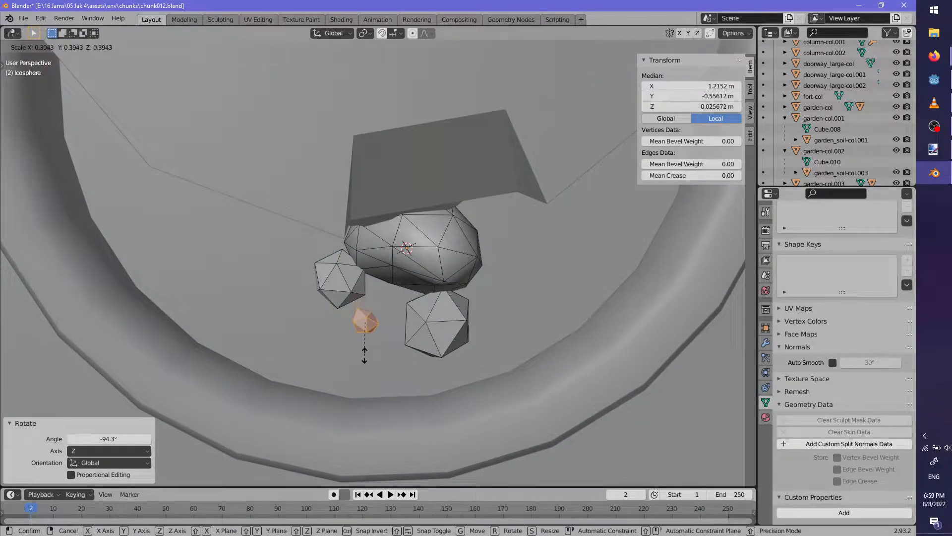
left_click(400, 362)
Rotate the smallest rock further and move it up toward the larger of the two side rocks
middle_click_drag(400, 361, 436, 337)
scroll(450, 313, "up", 2)
scroll(436, 337, "up", 2)
key("r")
left_click(292, 244)
middle_click_drag(373, 388, 363, 353)
key("g")
left_click(451, 272)
Decimate the smallest rock's geometry with a ratio of 0.5
middle_click_drag(451, 272, 515, 318)
key("F3")
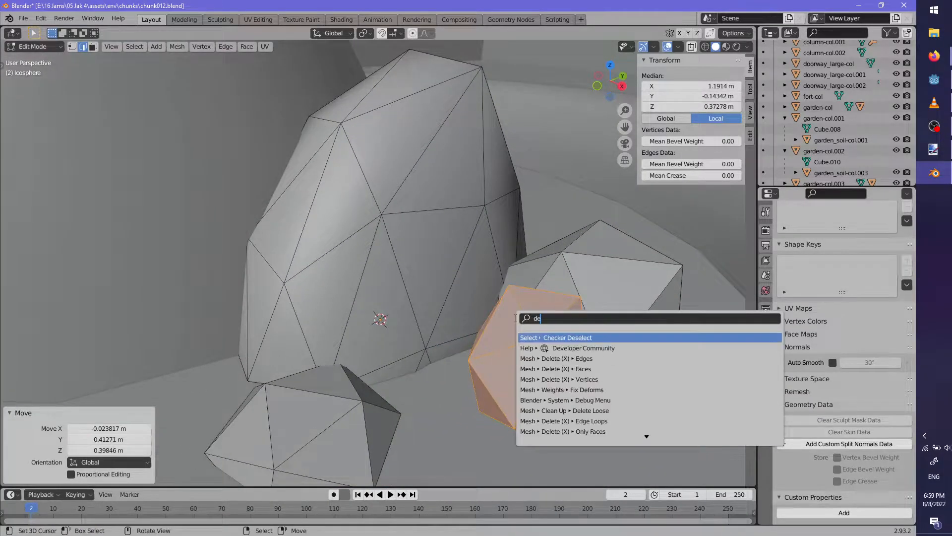
key("Return")
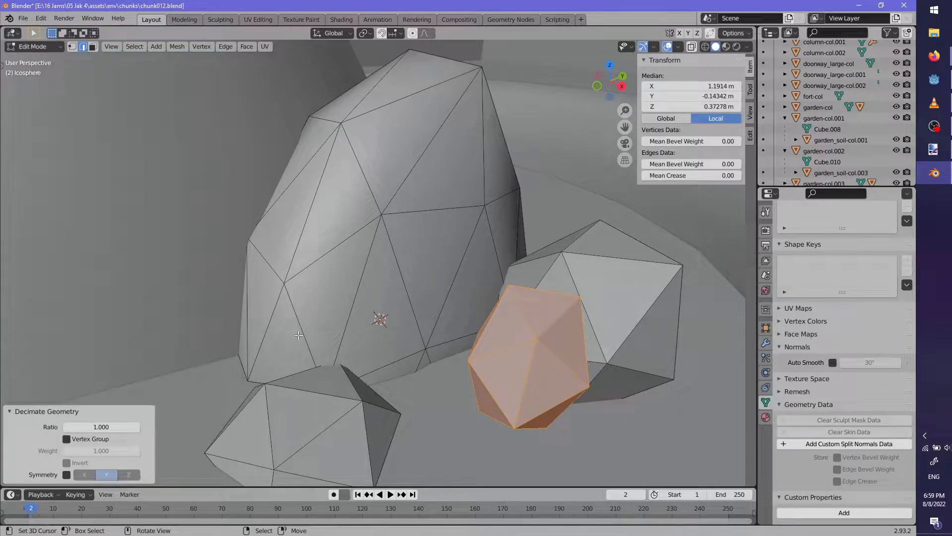
type("0.5")
key("Return")
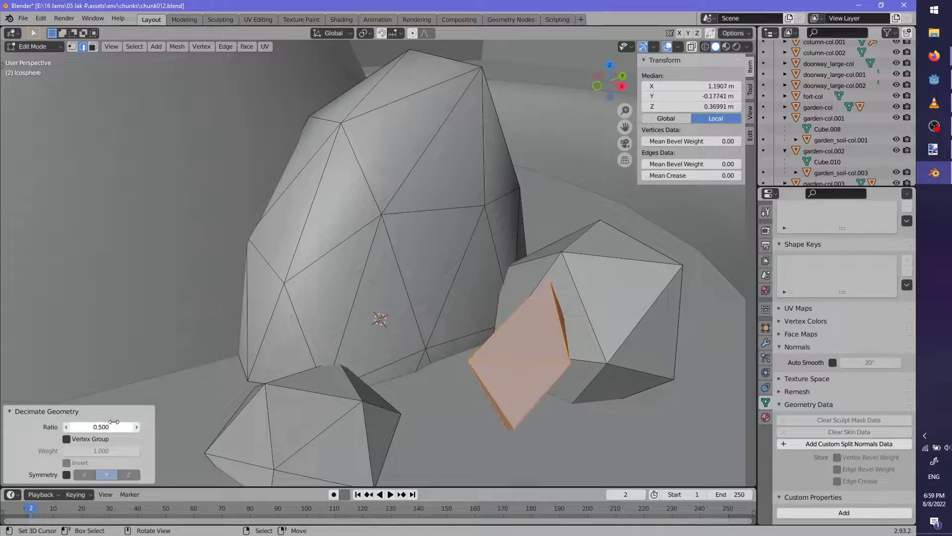
Shrink the decimated rock to a pebble and move it onto the floor between the two side rocks
middle_click_drag(449, 352, 399, 372)
key("g")
left_click(380, 324)
middle_click_drag(381, 323, 453, 377)
key("s")
left_click(435, 415)
middle_click_drag(435, 414, 552, 371)
key("s")
left_click(606, 451)
key("g")
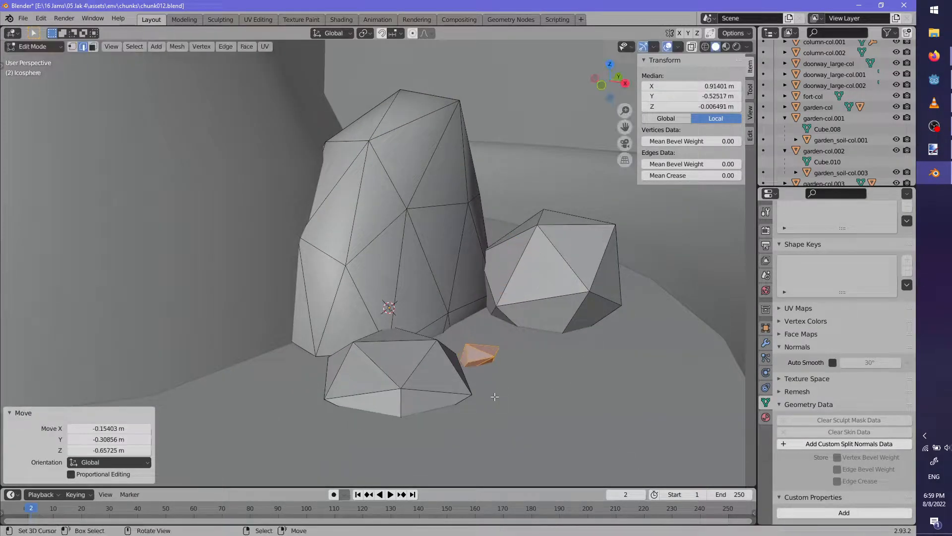
Duplicate the pebble nearby, then rotate the copy and enlarge it
left_click(587, 392)
middle_click_drag(587, 393, 550, 404)
key("r")
left_click(620, 366)
key("s")
left_click(634, 369)
key("s")
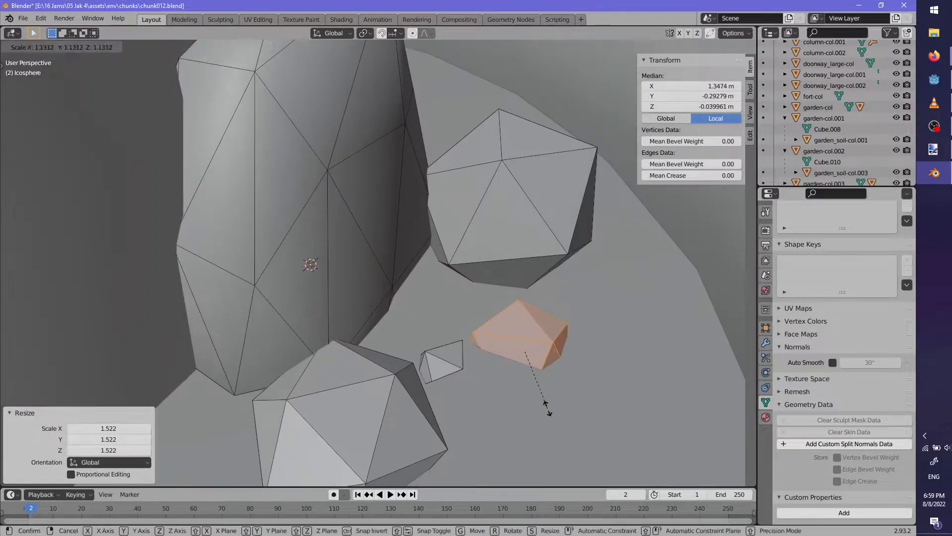
left_click(501, 339)
Scale the second pebble down, rotate it and set it on the floor beside the first pebble
key("s")
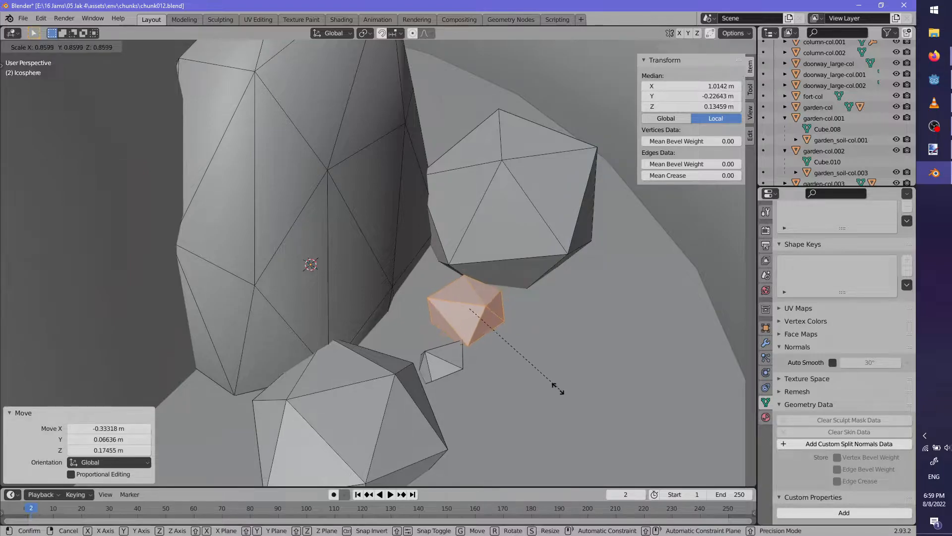
left_click(516, 368)
key("g")
left_click(501, 370)
middle_click_drag(500, 370, 422, 349)
key("r")
left_click(340, 369)
key("g")
left_click(371, 387)
Shade the whole rock group smooth
key("Tab")
key("KP_Decimal")
key("F3")
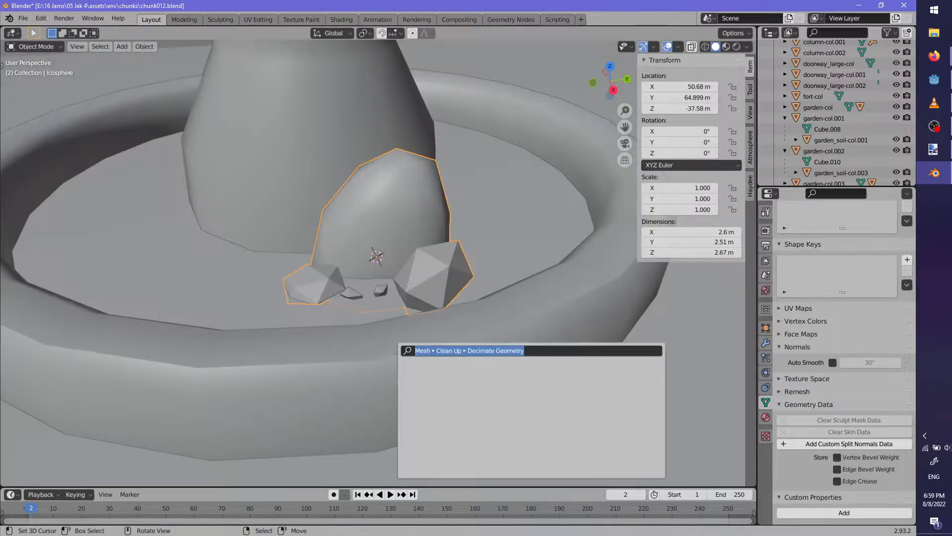
type("shade smooth")
key("Return")
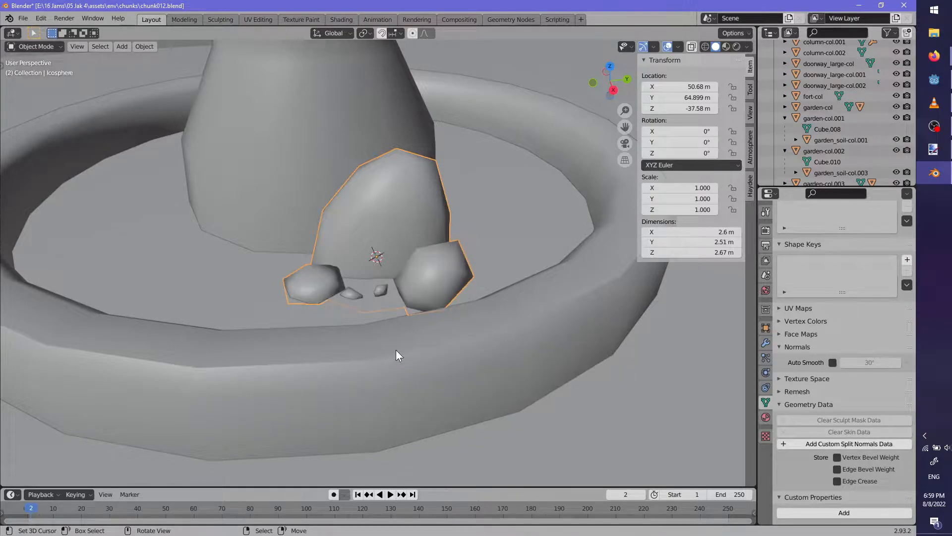
Select the larger side rock in the mesh and duplicate it in front of the pebbles
scroll(445, 229, "down", 5)
mouse_move(445, 218)
middle_mouse_down()
mouse_move(326, 213)
mouse_move(438, 234)
middle_mouse_up()
key("Tab")
scroll(438, 234, "up", 6)
key("l")
key("alt+a")
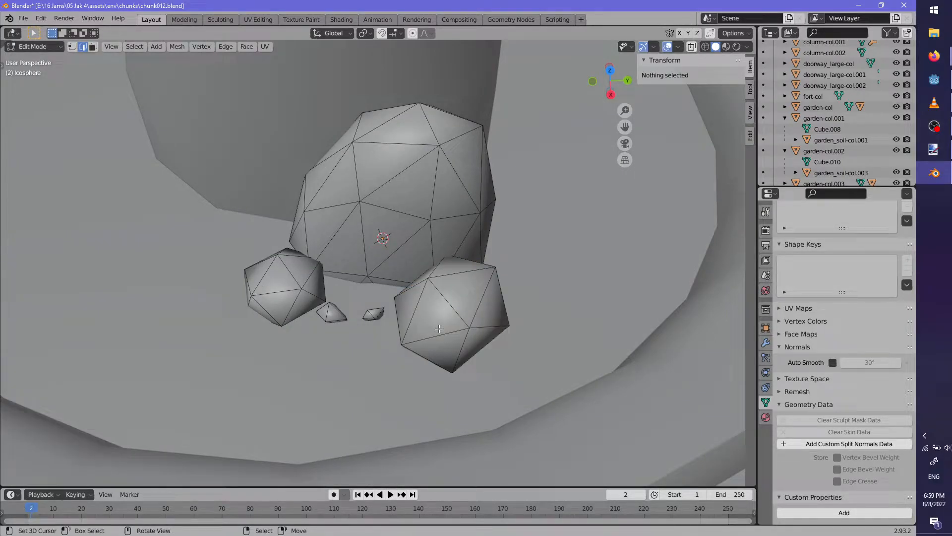
key("shift+a")
key("Escape")
key("l")
key("shift+d")
left_click(323, 382)
Flatten the duplicated rock vertically, rotate it about -66° around Z and move it against the neighbouring small side rock
key("s")
key("z")
left_click(337, 360)
middle_click_drag(337, 360, 377, 365)
key("r")
key("z")
left_click(347, 330)
key("g")
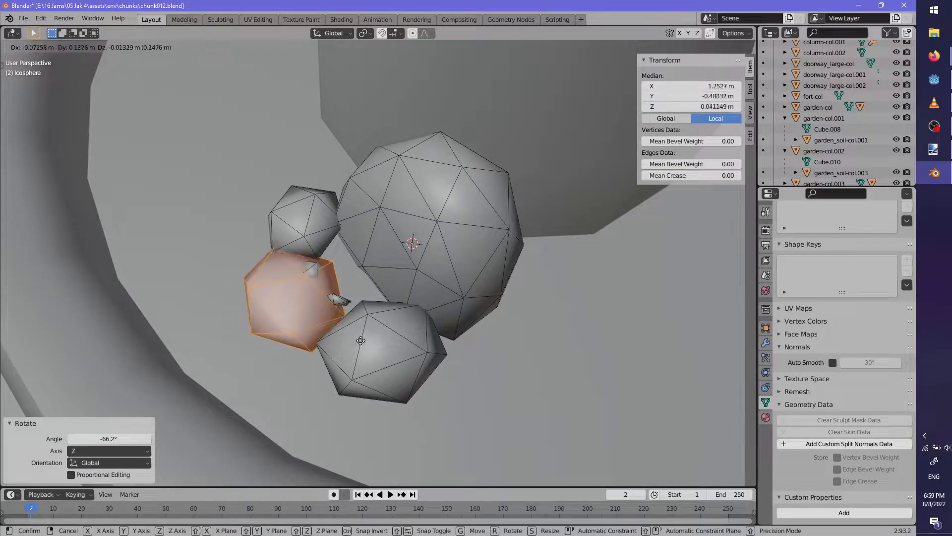
left_click(382, 293)
Tilt the flattened rock, turn it around Z and shift it into place beside the other rocks
middle_click_drag(382, 293, 426, 263)
key("r")
left_click(420, 349)
middle_click_drag(421, 350, 384, 364)
key("r")
key("z")
left_click(347, 370)
key("g")
left_click(351, 352)
Select one of the pebbles, rotate it and wedge it between the large rock and the larger side rock
key("alt+a")
middle_click_drag(358, 290, 336, 257)
scroll(312, 287, "up", 4)
key("l")
key("alt+a")
scroll(257, 293, "up", 2)
key("l")
key("alt+a")
key("l")
scroll(336, 258, "down", 4)
right_click(492, 275)
middle_click_drag(492, 275, 516, 270)
key("ctrl+z")
key("f")
left_click(543, 183)
key("r")
left_click(541, 239)
middle_click_drag(541, 239, 430, 240)
key("g")
left_click(442, 248)
scroll(456, 263, "down", 6)
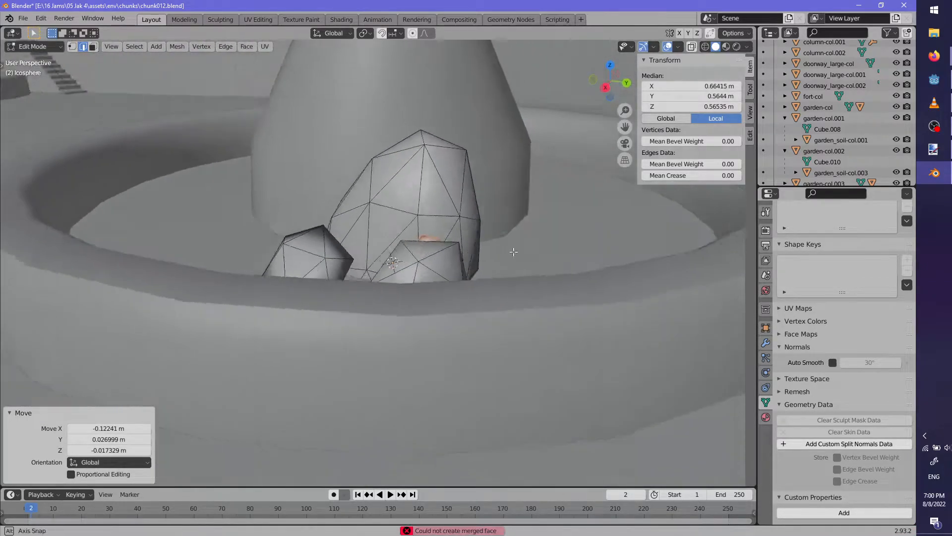
Select the flattened rock, rotate it -58° in the view plane and move it over the small side rock
left_click(469, 281)
scroll(469, 281, "up", 4)
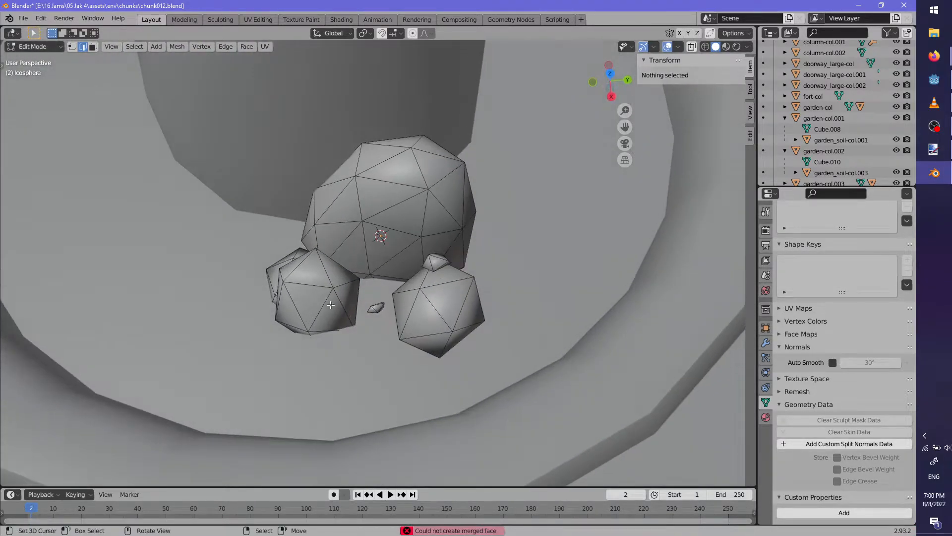
middle_click_drag(330, 304, 348, 328)
key("l")
key("r")
left_click(391, 296)
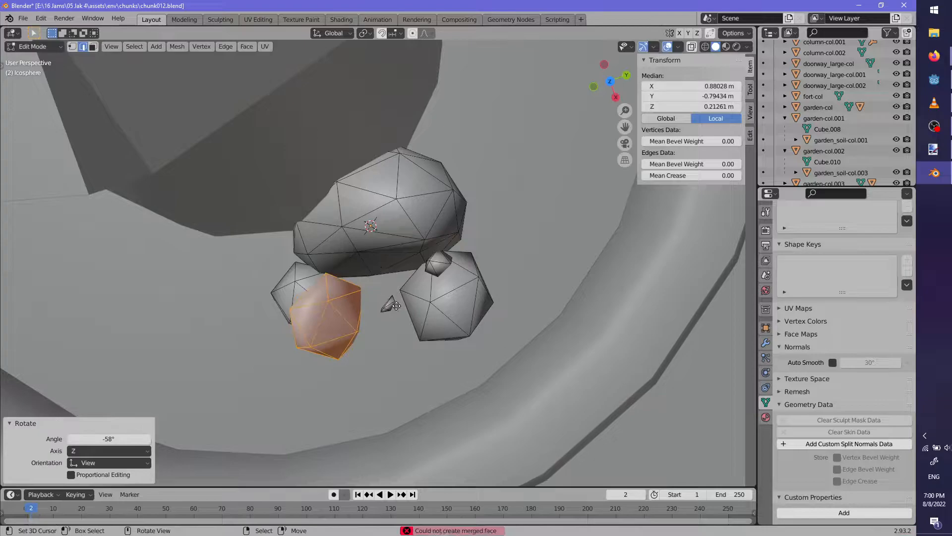
key("g")
left_click(396, 288)
Rotate the flattened rock again and lower it so it leans on the small rock beneath it
middle_click_drag(396, 288, 436, 285)
key("Tab")
scroll(358, 283, "up", 2)
key("Tab")
scroll(358, 293, "up", 2)
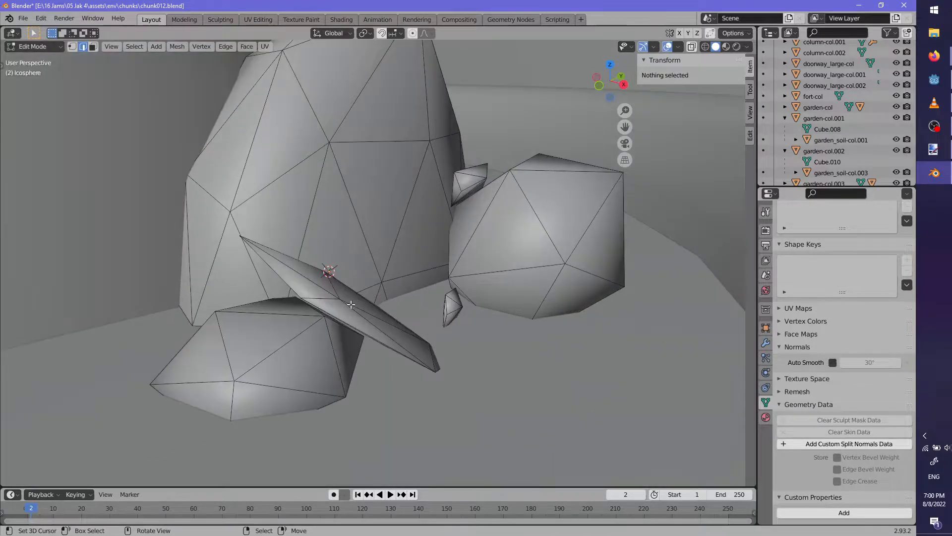
key("l")
scroll(349, 306, "up", 2)
mouse_move(349, 305)
middle_mouse_down()
mouse_move(345, 281)
mouse_move(368, 283)
mouse_move(344, 311)
middle_mouse_up()
key("r")
left_click(390, 260)
key("g")
left_click(387, 267)
key("alt+a")
Add a plane as a separate object and move it over the basin floor next to the rocks
scroll(344, 311, "down", 6)
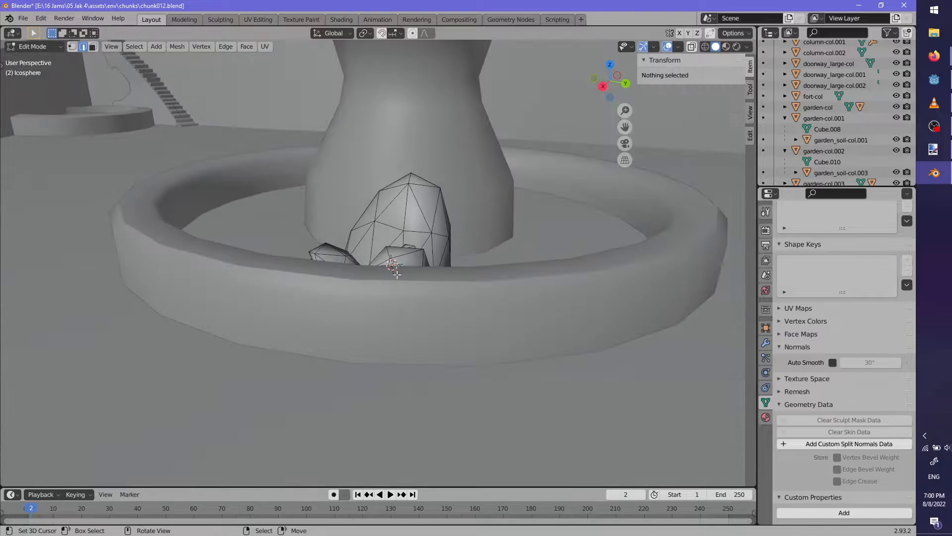
middle_click_drag(426, 251, 443, 414, "shift")
scroll(394, 284, "down", 4)
middle_click_drag(394, 285, 378, 311)
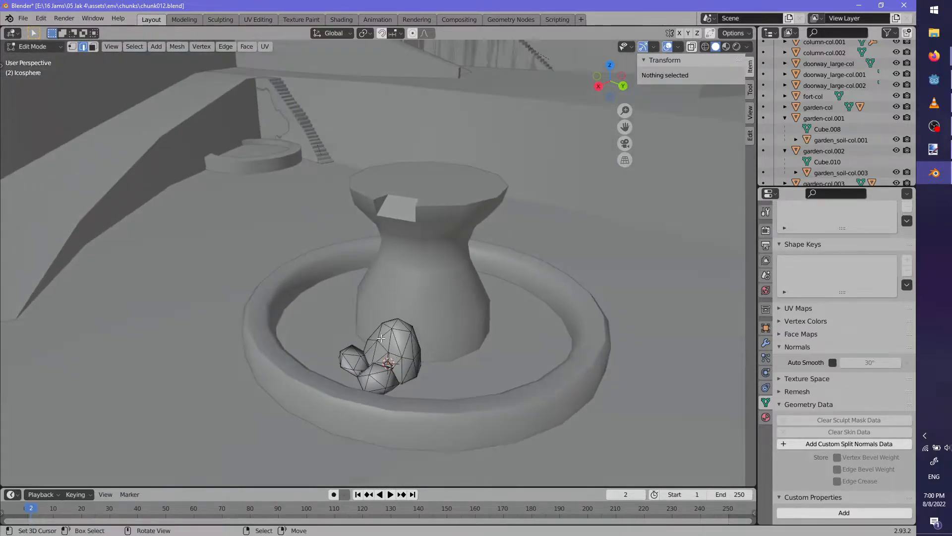
middle_click_drag(442, 373, 431, 304)
key("Tab")
key("shift+a")
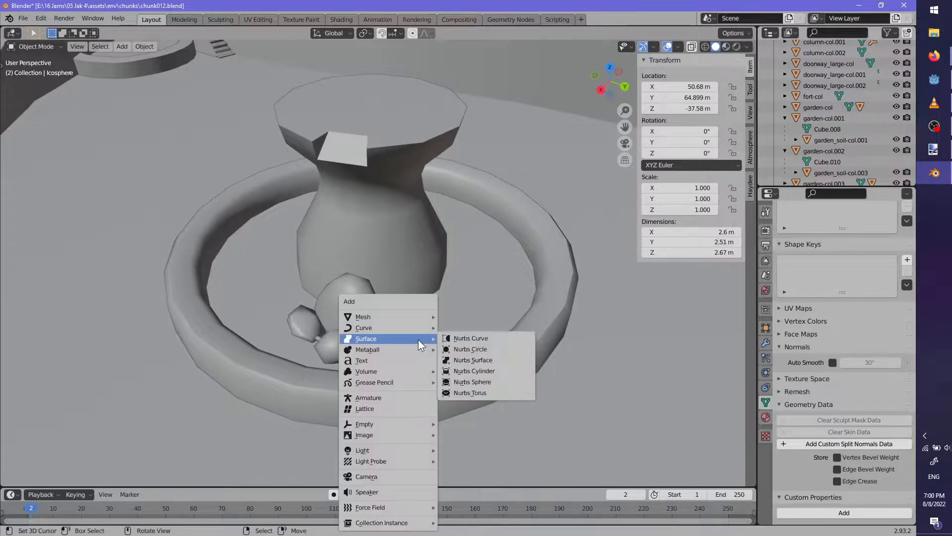
mouse_move(412, 312)
left_click(469, 316)
scroll(456, 330, "down", 3)
middle_click_drag(456, 327, 424, 303)
key("g")
left_click(430, 280)
Select the rock group object and rename it garden-rocks-col
left_click(361, 292)
middle_click_drag(361, 291, 376, 278)
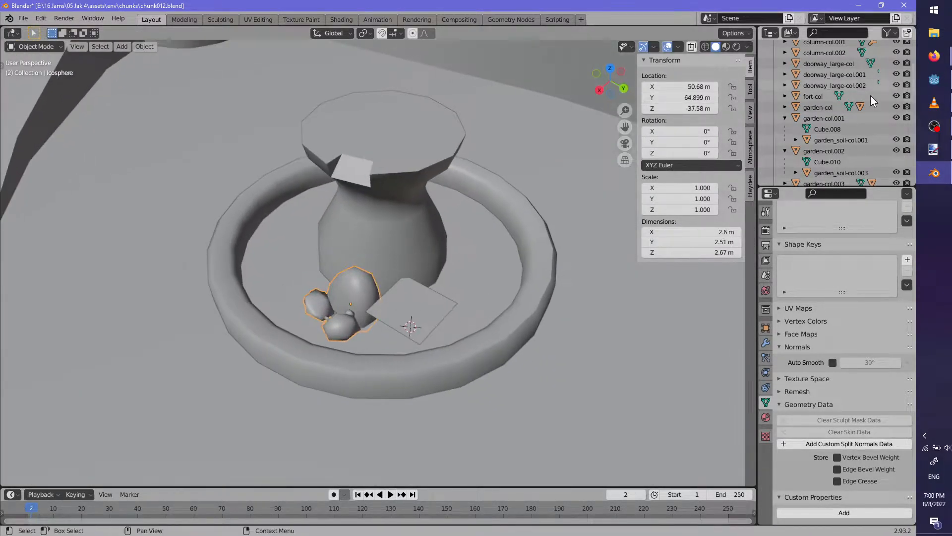
scroll(864, 132, "down", 2)
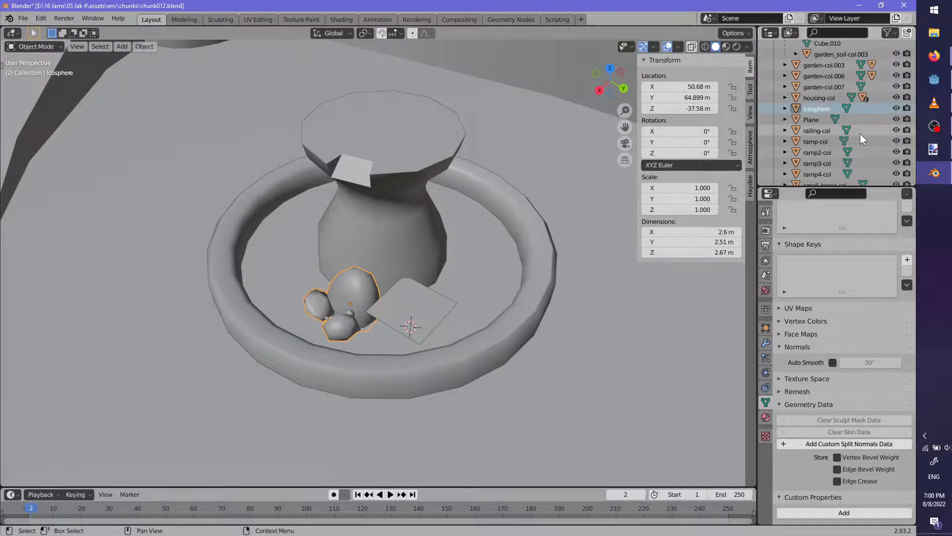
double_click(820, 108)
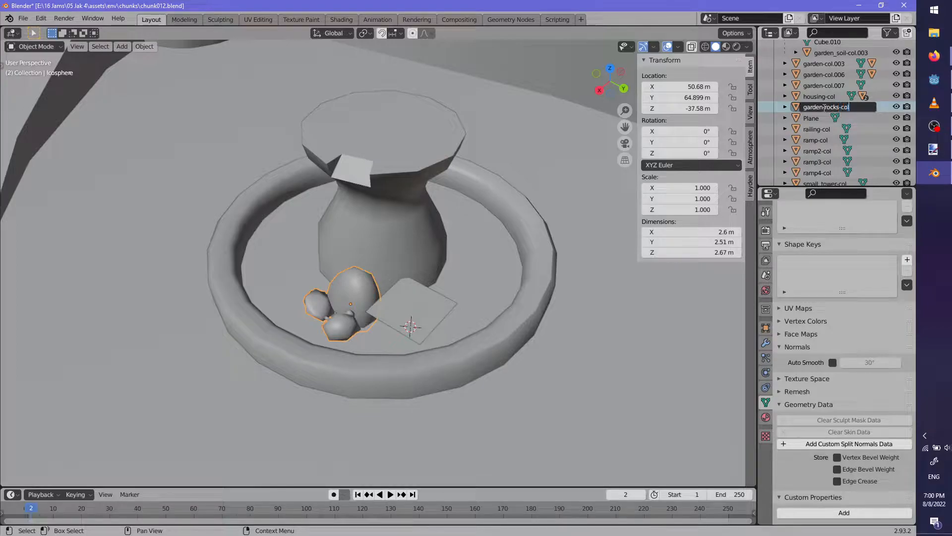
Parent the rock group to the fountain object garden-col.007 with Object (Keep Transform)
scroll(427, 260, "up", 3)
left_click(411, 254, "shift")
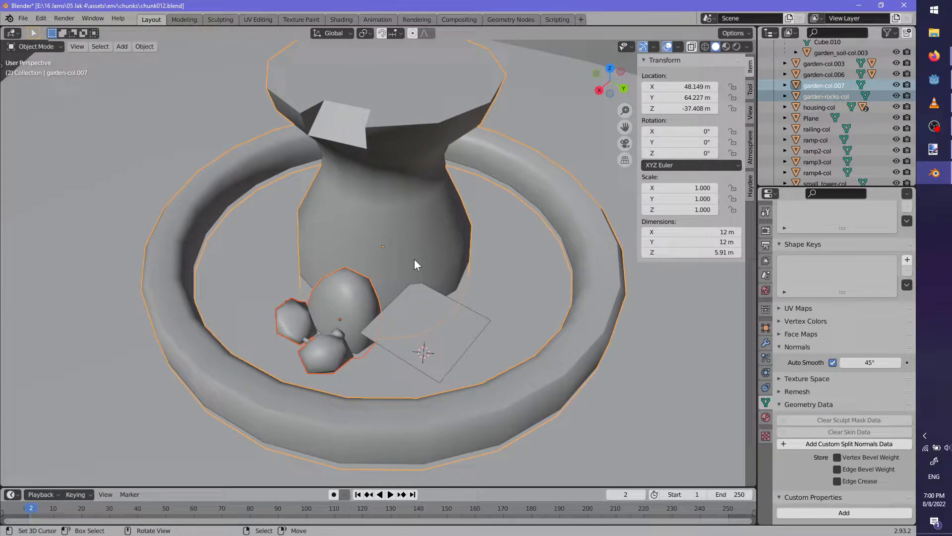
key("ctrl+p")
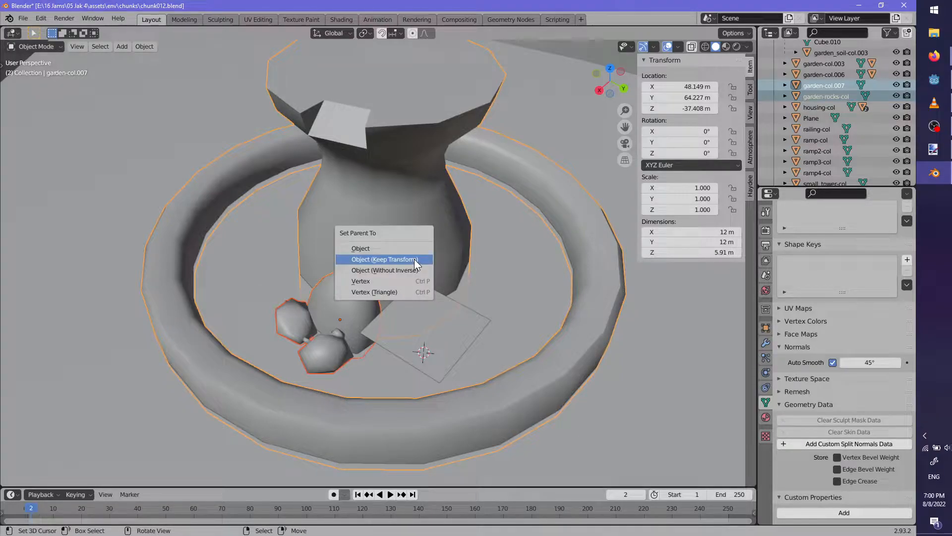
left_click(414, 259)
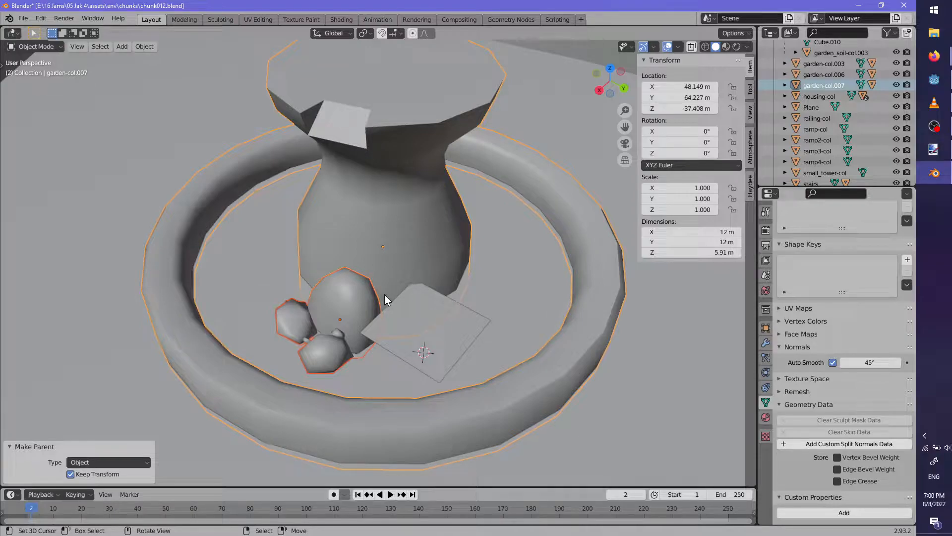
Move the new plane above the large rock and rename it garden_soil-col
middle_click_drag(385, 294, 427, 282)
left_click(441, 314)
key("g")
left_click(374, 277)
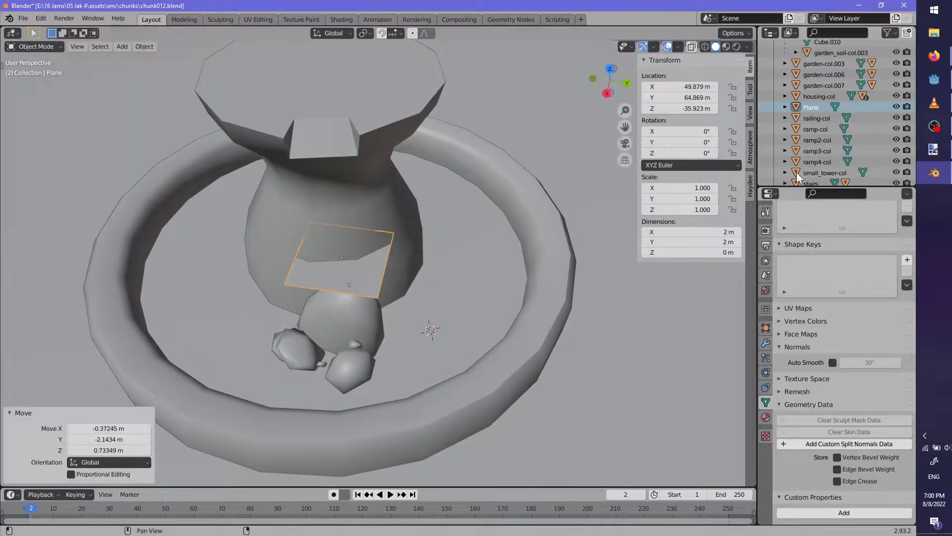
double_click(812, 108)
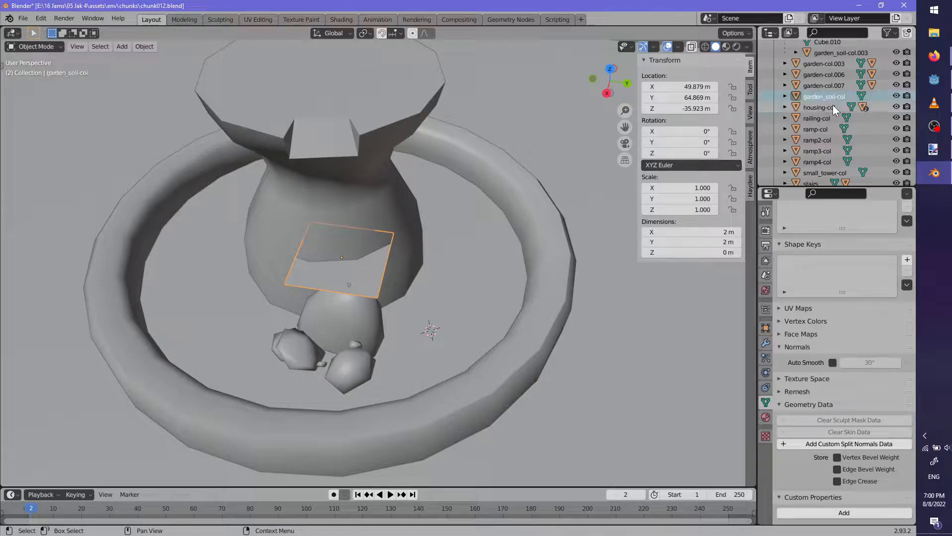
Parent the soil plane to the fountain object garden-col.007, keeping its transform
left_click(398, 260, "shift")
key("ctrl+p")
left_click(397, 260)
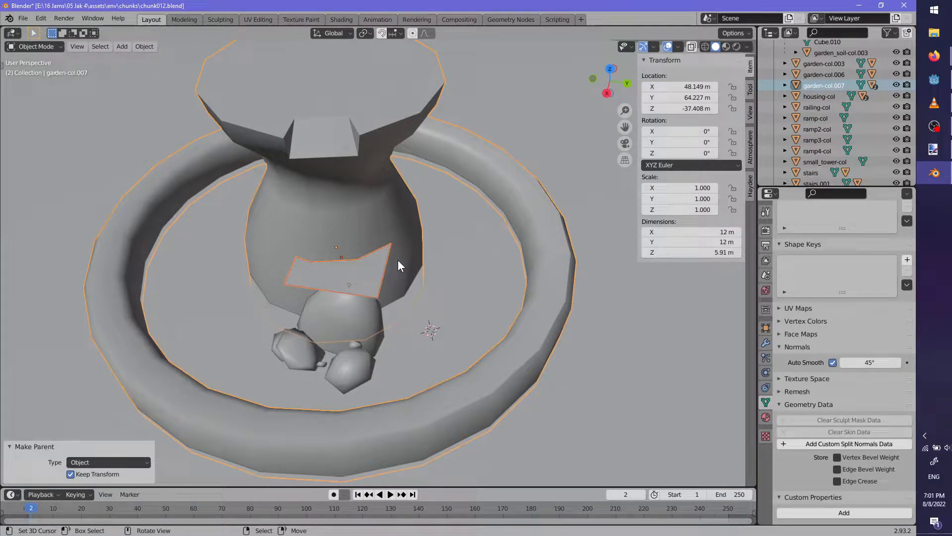
Select the soil plane and cut a centred edge loop across its mesh
right_click(351, 288)
middle_click_drag(352, 286, 372, 288)
right_click(373, 284)
key("Tab")
middle_click_drag(362, 224, 323, 243)
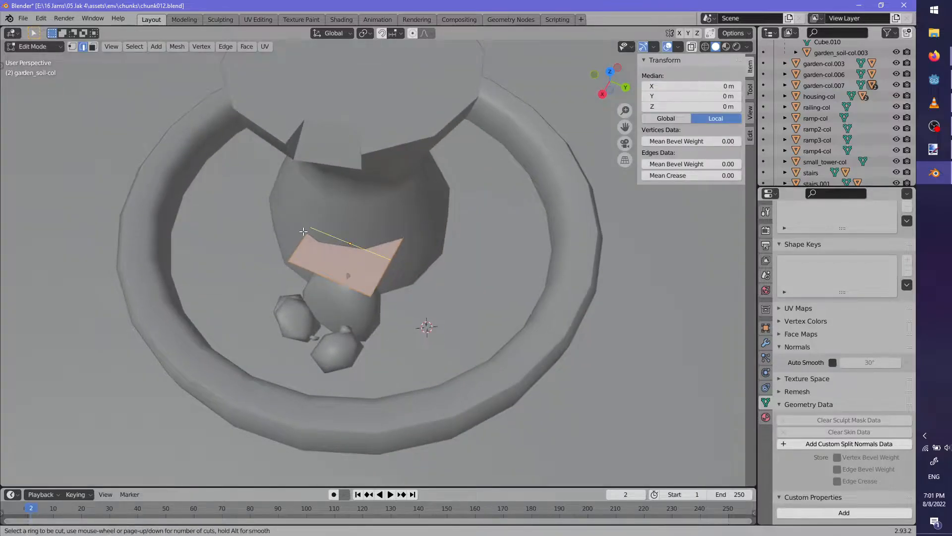
left_click(303, 231)
right_click(317, 268)
Move the whole soil mesh about 1.42 m along X and 1.36 m down so it sits around the rock bases
middle_click_drag(375, 272, 416, 233)
key("Tab")
scroll(388, 281, "up", 3)
key("Tab")
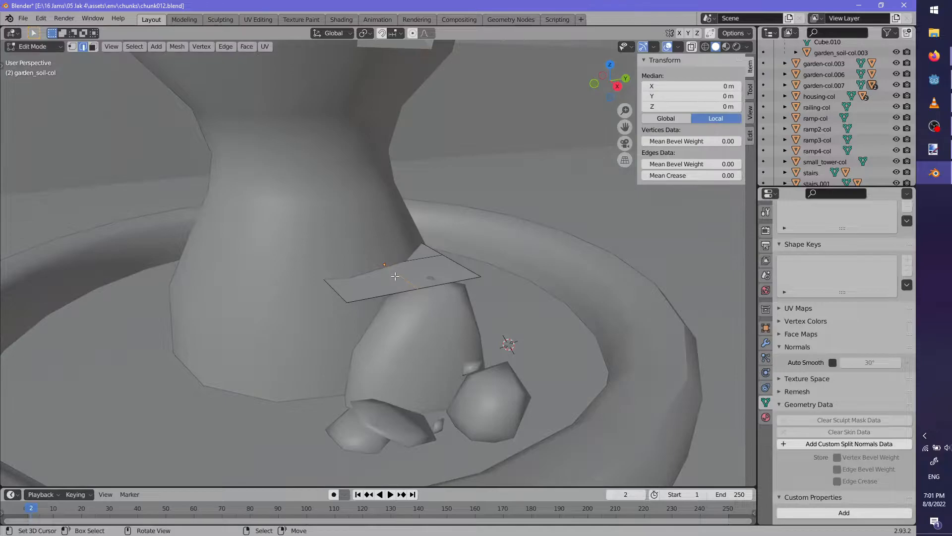
key("l")
middle_click_drag(420, 276, 462, 280)
key("g")
left_click(549, 388)
middle_click_drag(549, 388, 499, 317)
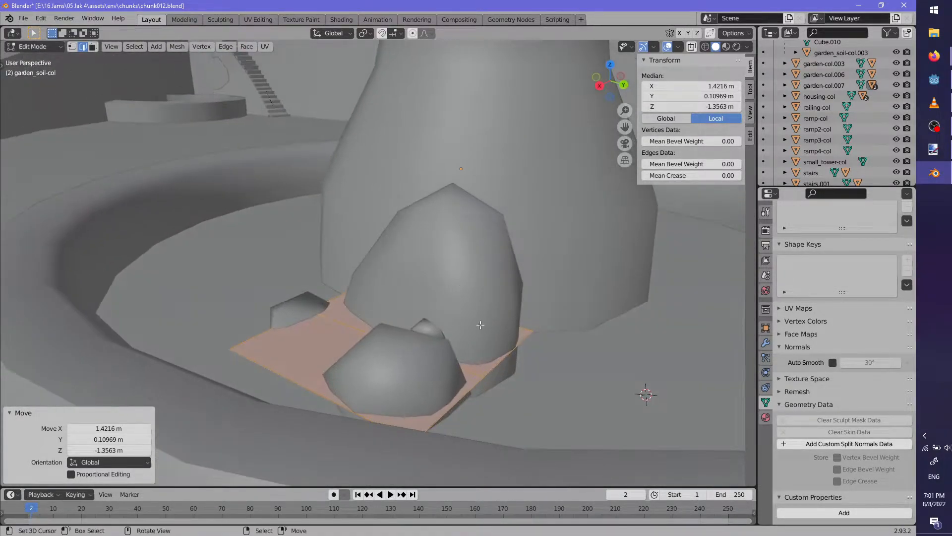
Reposition the soil mesh around the small rocks to extend its coverage toward the ring wall
middle_click_drag(613, 302, 258, 358)
key("g")
left_click(506, 310)
key("g")
left_click(247, 351)
Select two outer edges of the soil mesh beside the rocks and move them out to the basin's ring wall
right_click(257, 381)
right_click(335, 376, "shift")
middle_click_drag(342, 377, 442, 300)
key("g")
left_click(597, 335)
key("g")
left_click(541, 327)
middle_click_drag(575, 303, 569, 308)
Select the soil edges on the flattened rock's side and lower them toward the basin floor
right_click(496, 336)
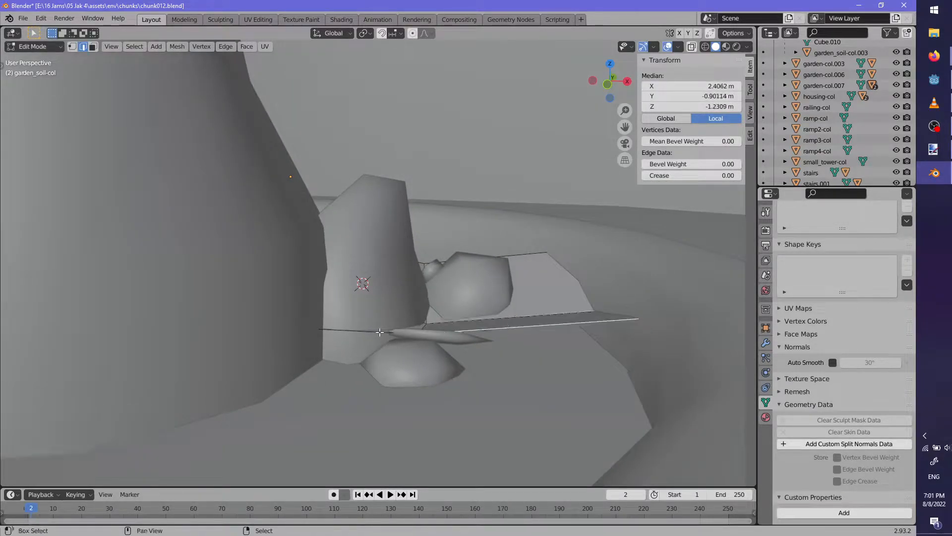
right_click(358, 331, "shift")
key("g")
left_click(357, 354)
Move the soil edge on the far side of the large rock down beside the pedestal
middle_click_drag(497, 343, 537, 288)
left_click(526, 219)
right_click(527, 213)
key("g")
left_click(527, 270)
middle_click_drag(526, 270, 417, 290)
scroll(427, 284, "down", 3)
Adjust the soil's side edges toward the ring wall and select the edge chain from pedestal to wall
right_click(524, 265)
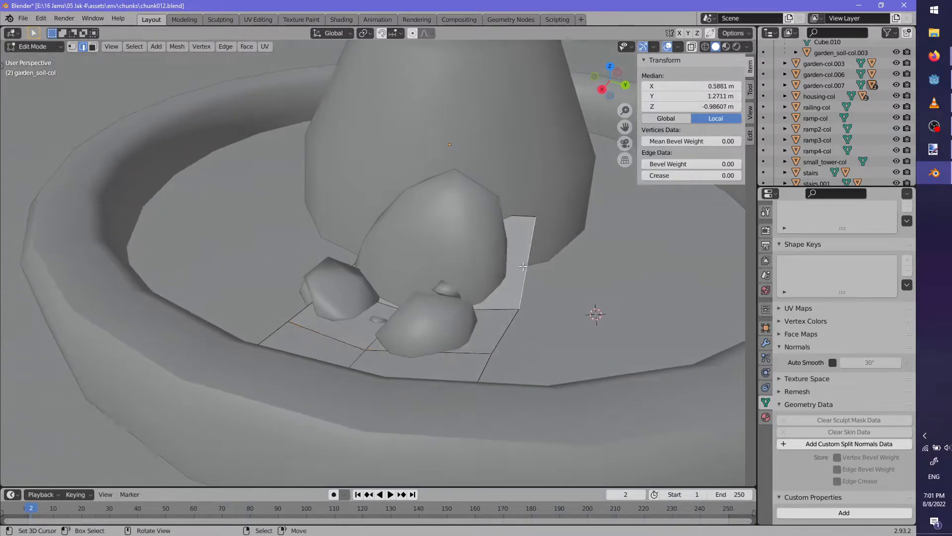
right_click(480, 366, "ctrl")
middle_click_drag(480, 366, 337, 392)
key("g")
left_click(453, 386)
right_click(331, 388, "ctrl")
scroll(308, 390, "down", 3)
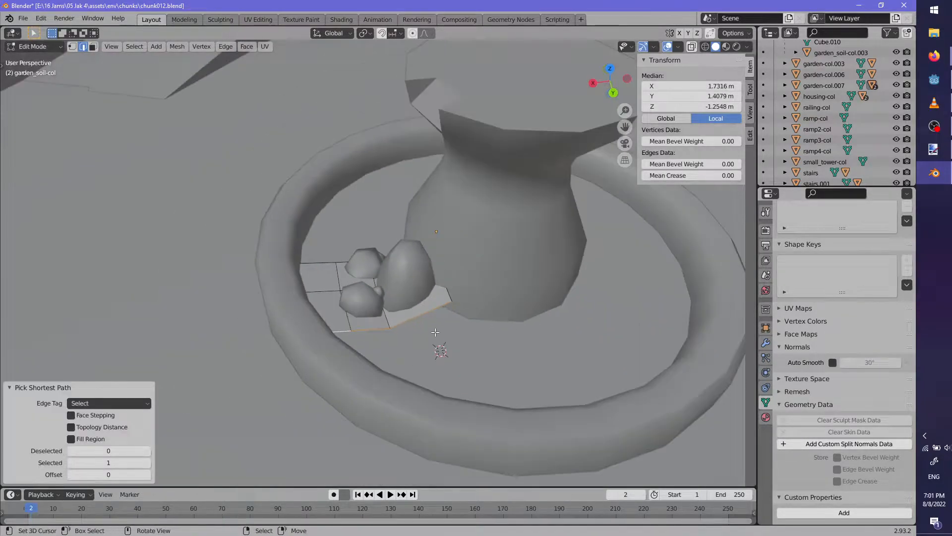
Select the fountain object and snap the 3D cursor to its origin
key("Tab")
right_click(482, 297)
key("shift+s")
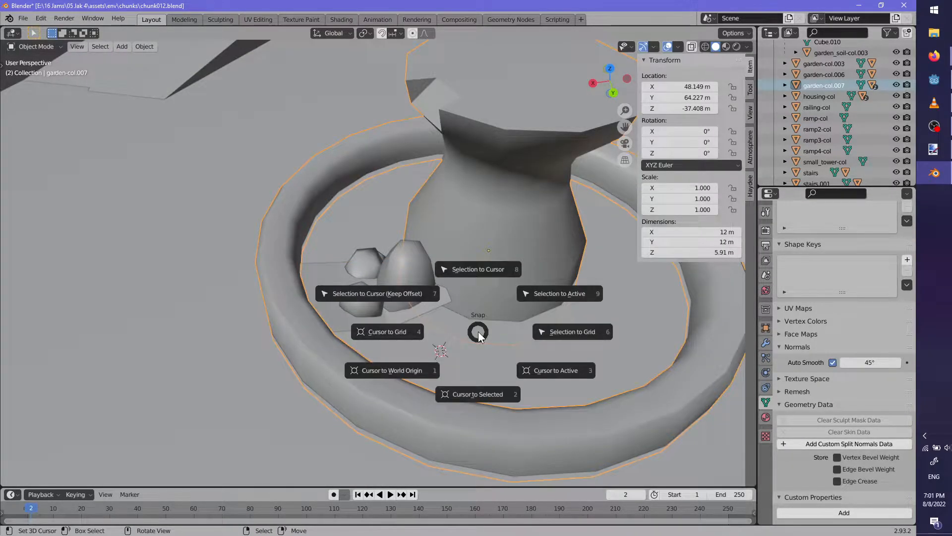
left_click(466, 389)
Reselect the soil mesh's side edge chain and set the transform pivot point to 3D Cursor
right_click(423, 313)
key("Tab")
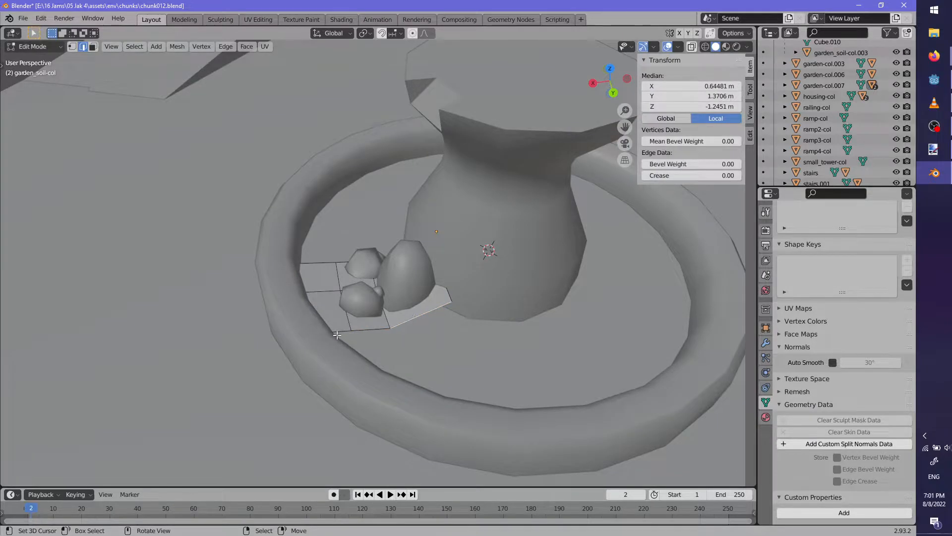
right_click(336, 335, "ctrl")
left_click(365, 33)
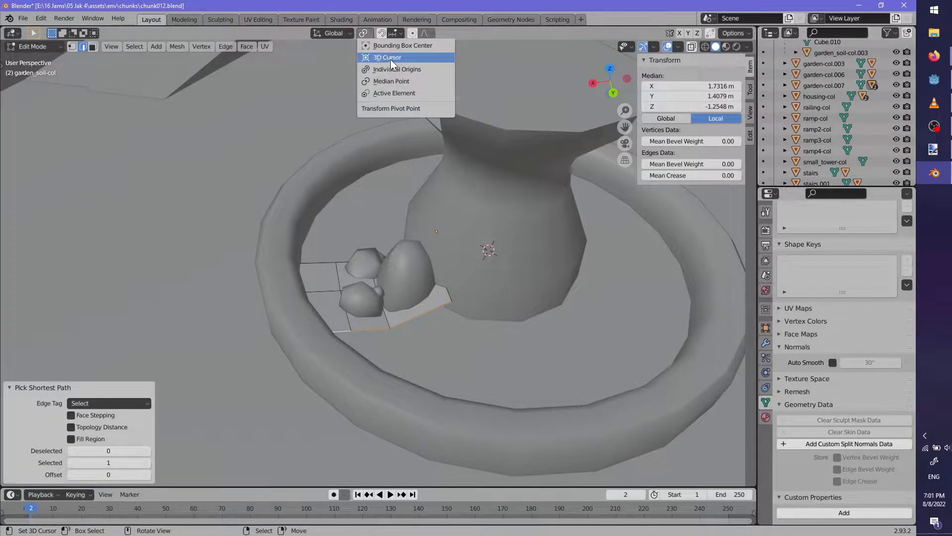
left_click(391, 58)
Rotate the soil's side edges 14.8° around Z about the fountain's centre and shift them back toward the rocks
middle_click_drag(392, 198, 397, 298)
key("r")
key("z")
left_click(407, 365)
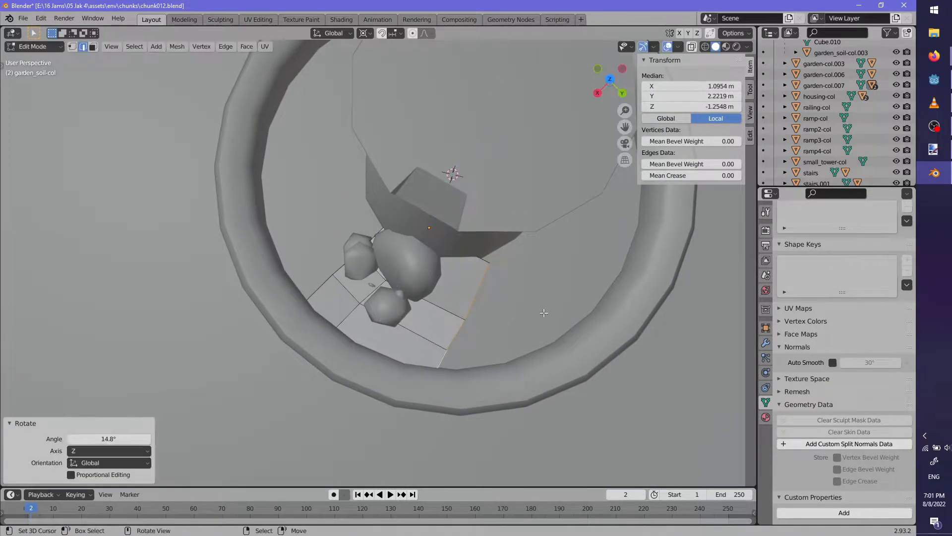
key("g")
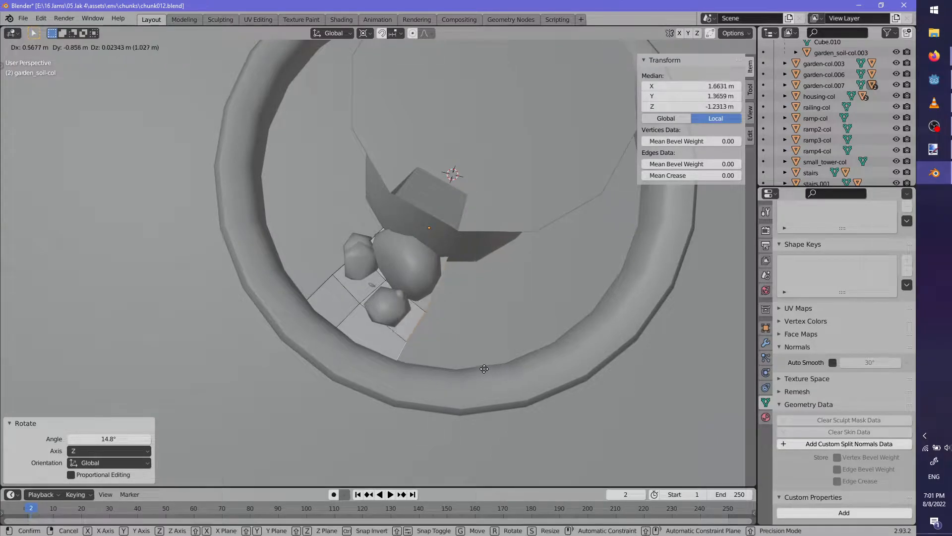
left_click(392, 415)
Rotate the soil's side edges 35° around Z about the fountain's centre and shift them along the basin floor
key("r")
key("z")
left_click(590, 315)
key("g")
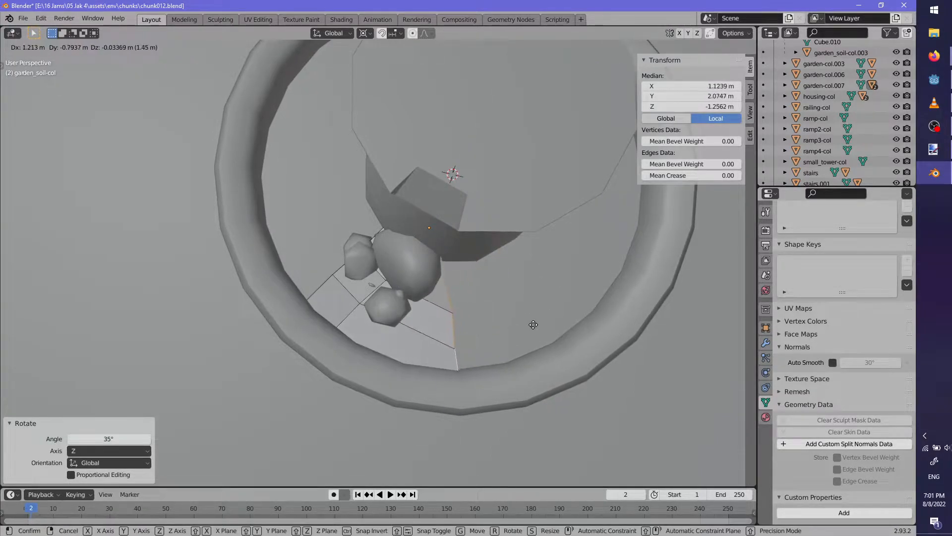
left_click(533, 324)
Rotate the soil's side edges back by -17.4° around Z and reposition them between the pedestal and the ring wall
key("r")
key("z")
left_click(530, 434)
key("g")
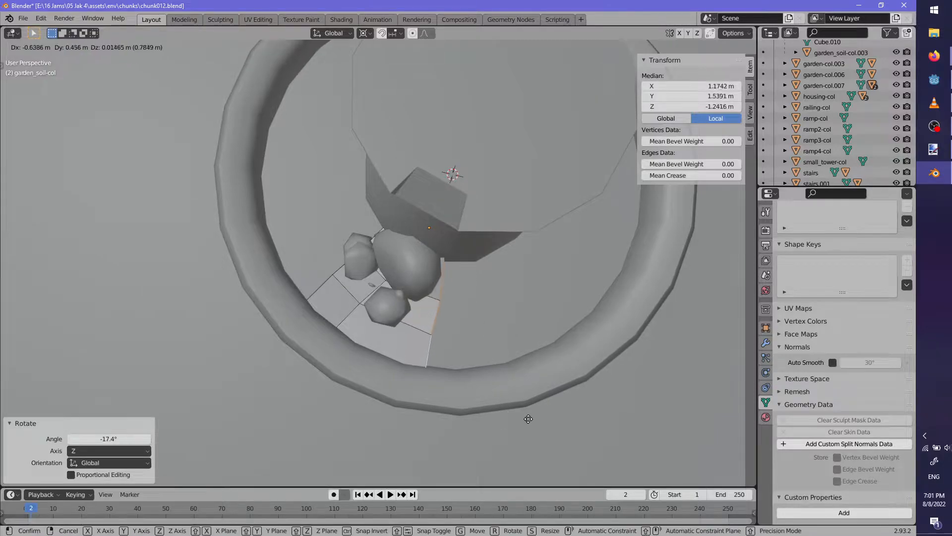
left_click(528, 420)
Extrude the soil's side edges into three further segments, rotating each around the pedestal to follow the basin
left_click(452, 388)
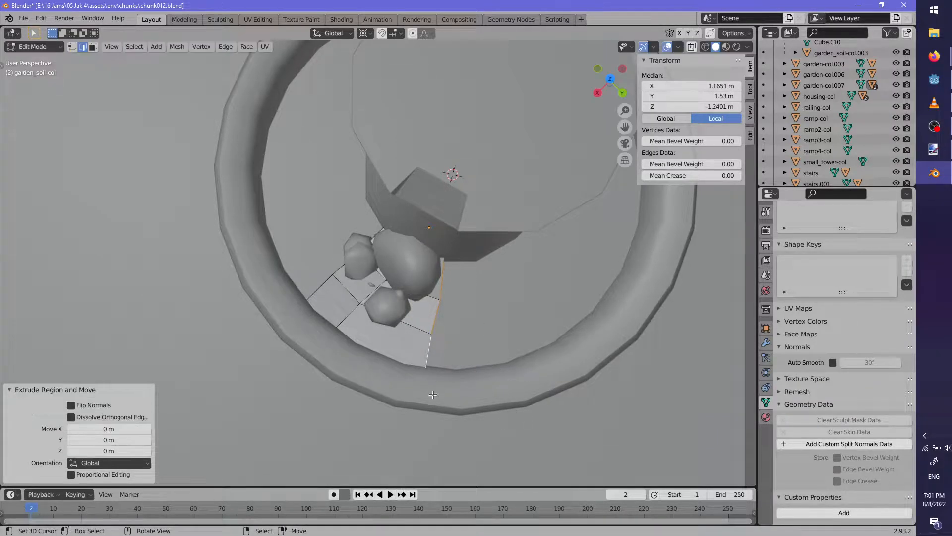
key("r")
left_click(544, 372)
middle_click_drag(544, 372, 356, 378)
key("e")
left_click(356, 378)
key("r")
left_click(467, 382)
middle_click_drag(480, 375, 442, 389)
key("e")
left_click(442, 389)
key("r")
left_click(476, 382)
Continue the soil around the basin with three more extruded and rotated segments, turning the last end edges an extra 12.8°
key("e")
left_click(441, 388)
key("r")
left_click(542, 316)
middle_click_drag(542, 316, 397, 342)
key("e")
left_click(396, 342)
key("r")
left_click(501, 365)
middle_click_drag(503, 365, 439, 378)
key("e")
left_click(439, 378)
key("r")
left_click(584, 355)
middle_click_drag(584, 355, 475, 375)
key("r")
left_click(439, 409)
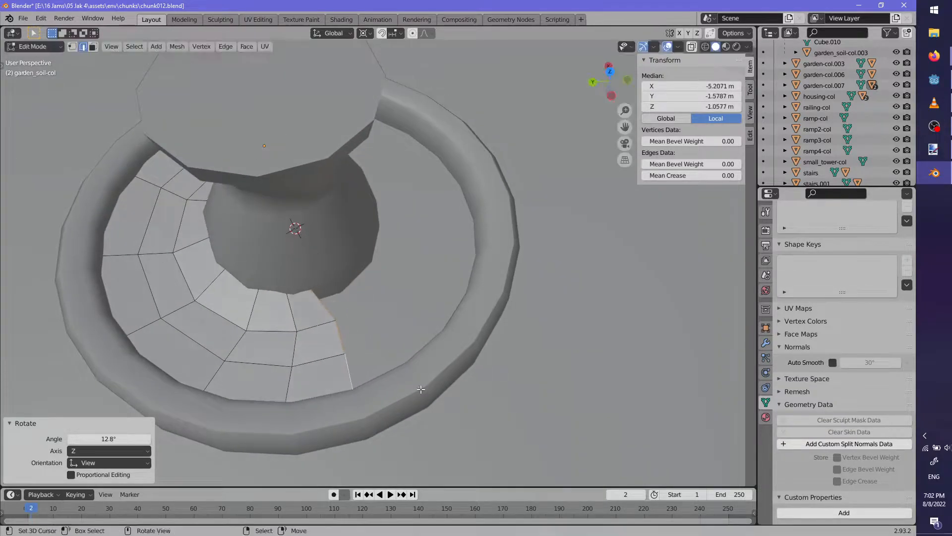
Lower the edges at the soil strip's open end along Z and adjust the height of the neighbouring edge row
middle_click_drag(439, 409, 411, 342)
key("e")
key("z")
left_click(400, 344)
right_click(281, 319, "alt")
key("g")
key("z")
left_click(281, 316)
right_click(326, 319, "alt")
middle_click_drag(326, 319, 360, 364)
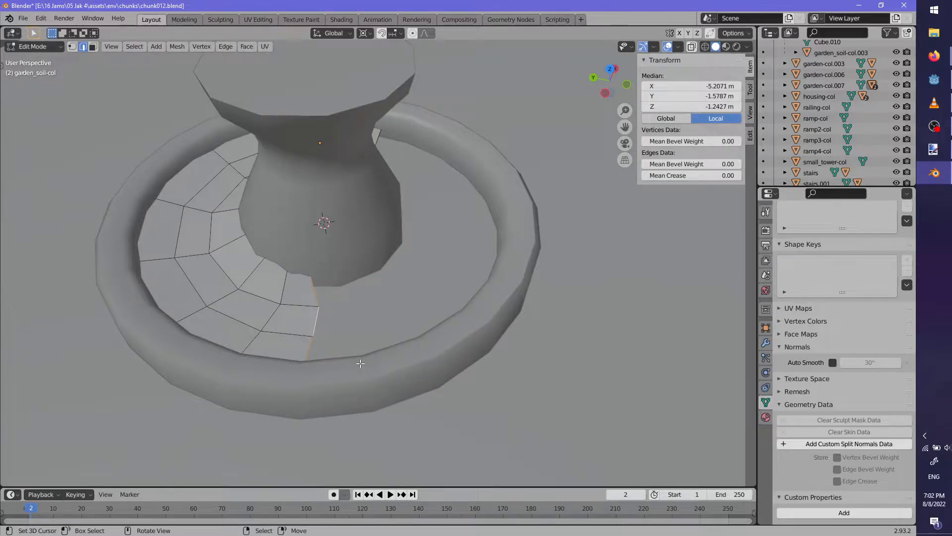
Extrude the soil's end edges into two more segments, rotated 21.7° and 22.9° around Z about the fountain's centre
key("e")
key("z")
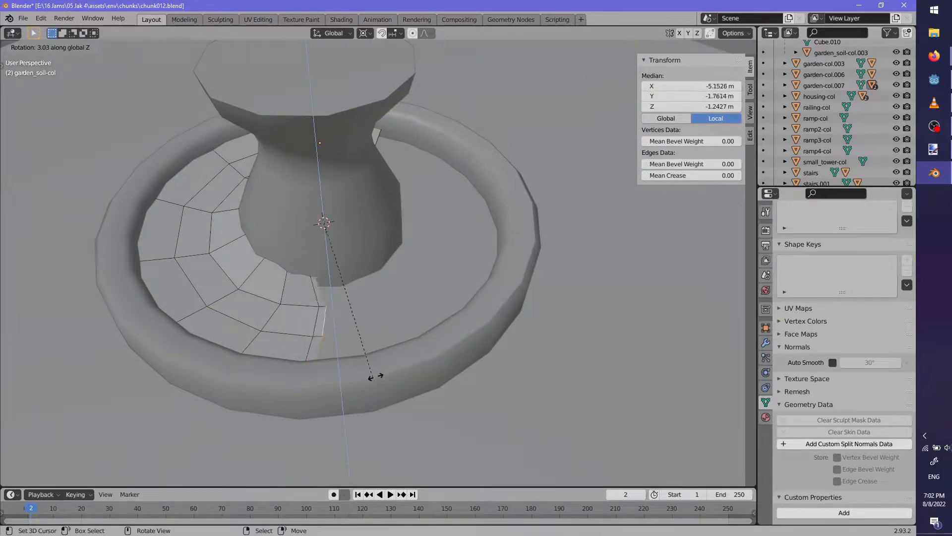
left_click(374, 380)
middle_click_drag(375, 380, 369, 393)
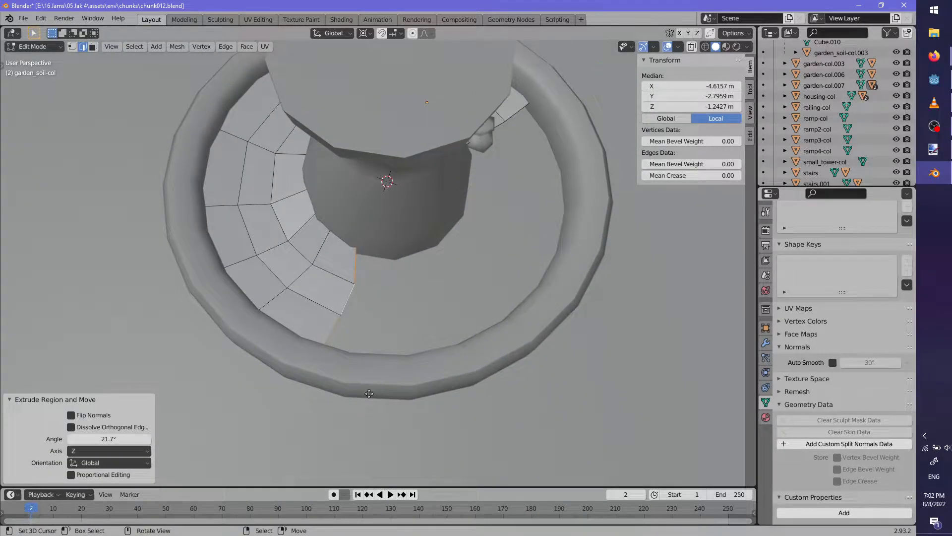
key("e")
key("r")
key("z")
left_click(455, 392)
Extrude two further soil segments around Z about the fountain's centre, rotating the second one 22.5°
key("e")
key("r")
key("z")
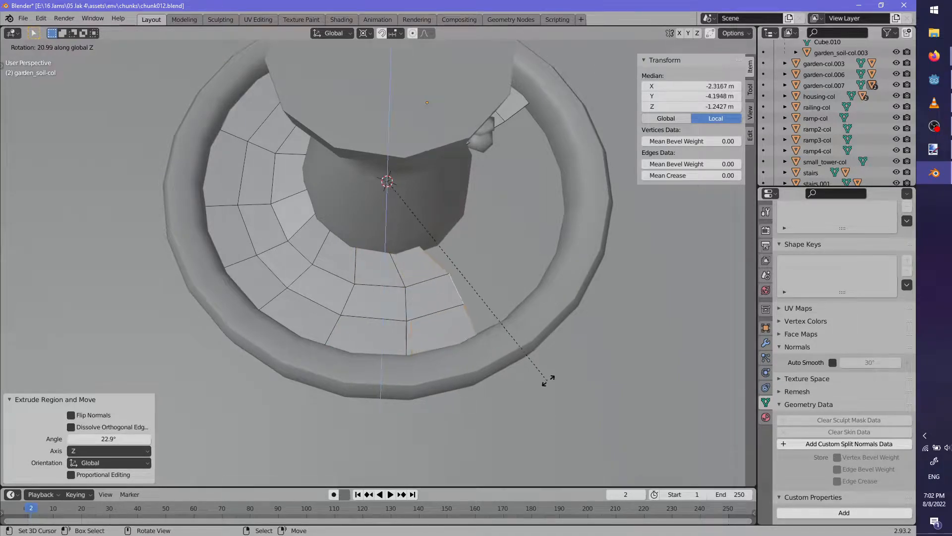
left_click(555, 374)
key("e")
key("r")
key("z")
left_click(647, 279)
Extrude the soil's end edges once more toward the rocks, rotated 14.3° around Z
middle_click_drag(559, 310, 456, 321)
key("e")
key("r")
key("z")
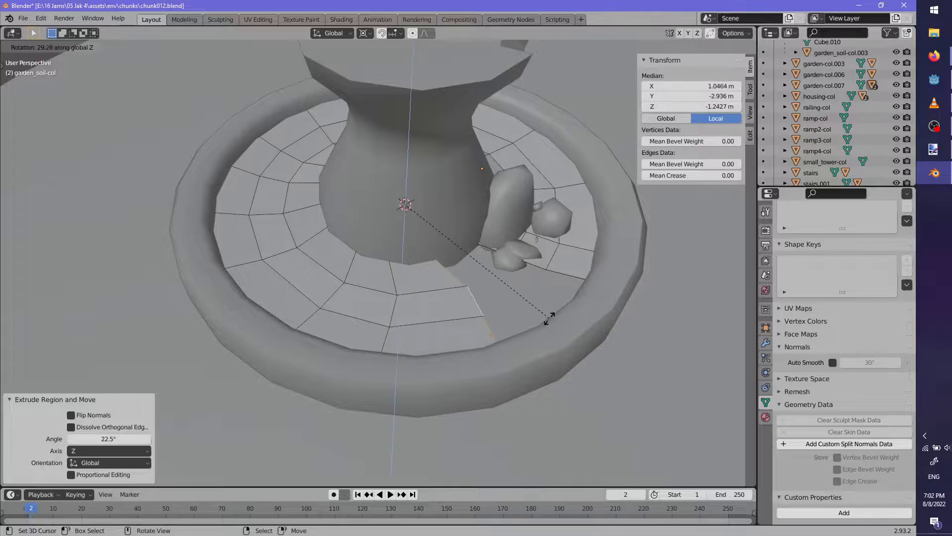
left_click(617, 310)
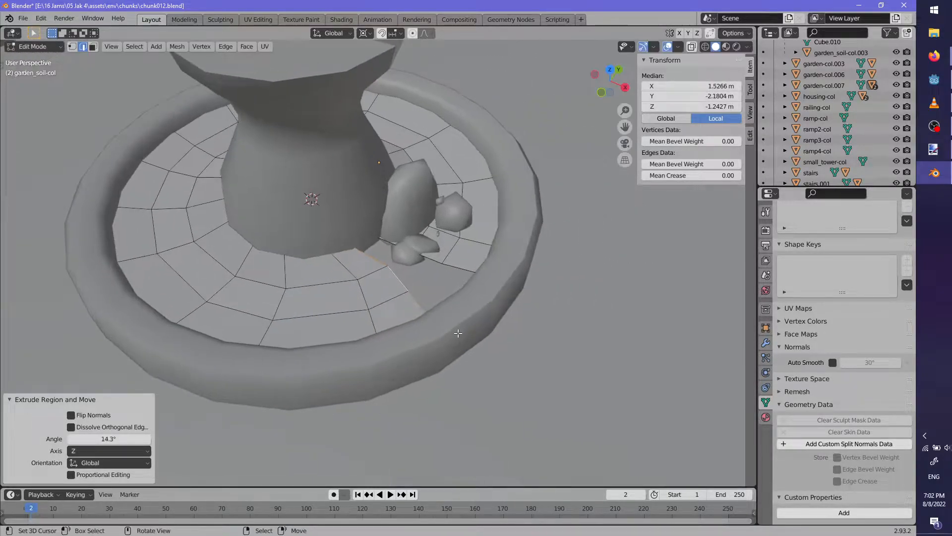
Fill the remaining gap beside the rocks to close the soil ring and return to Object Mode
scroll(379, 245, "up", 5)
key("f")
key("alt+a")
middle_click_drag(525, 357, 155, 304)
key("Tab")
scroll(428, 302, "down", 3)
scroll(398, 322, "up", 3)
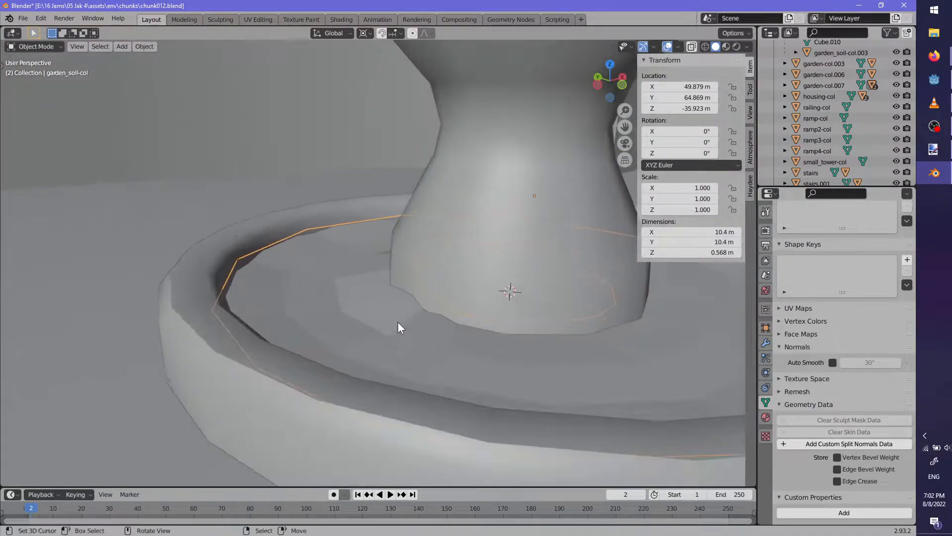
Select the middle ring of radial edges in the soil mesh and raise it 0.22389 m along Z
key("Tab")
left_click(322, 288)
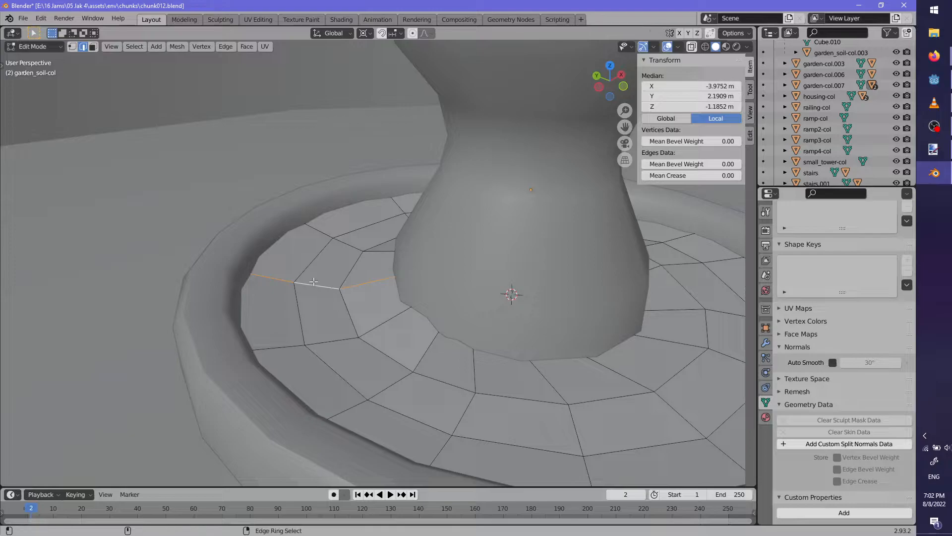
key("g")
key("z")
left_click(358, 321)
key("g")
key("z")
left_click(358, 322)
middle_click_drag(359, 321, 431, 326)
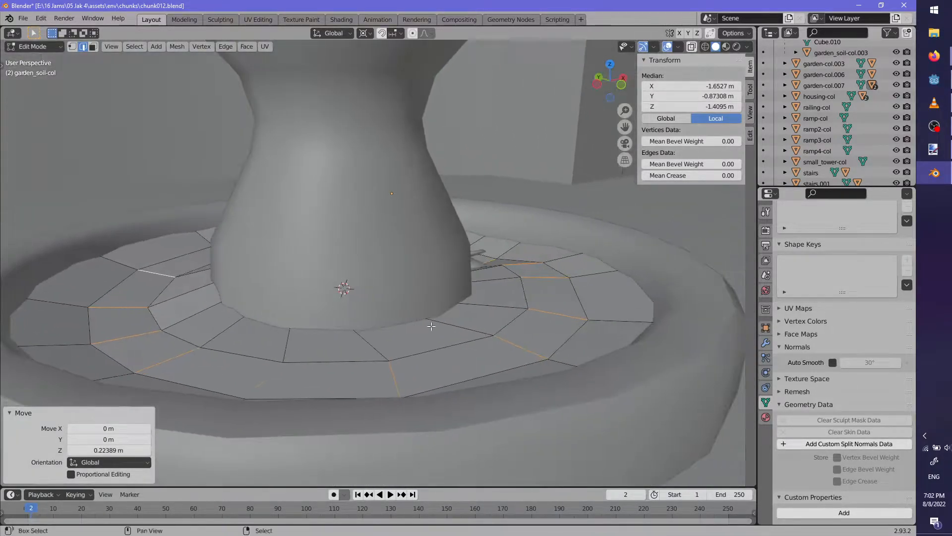
Lower two individual soil edges near the rocks along Z, the second one by about 0.25 m
left_click(552, 276)
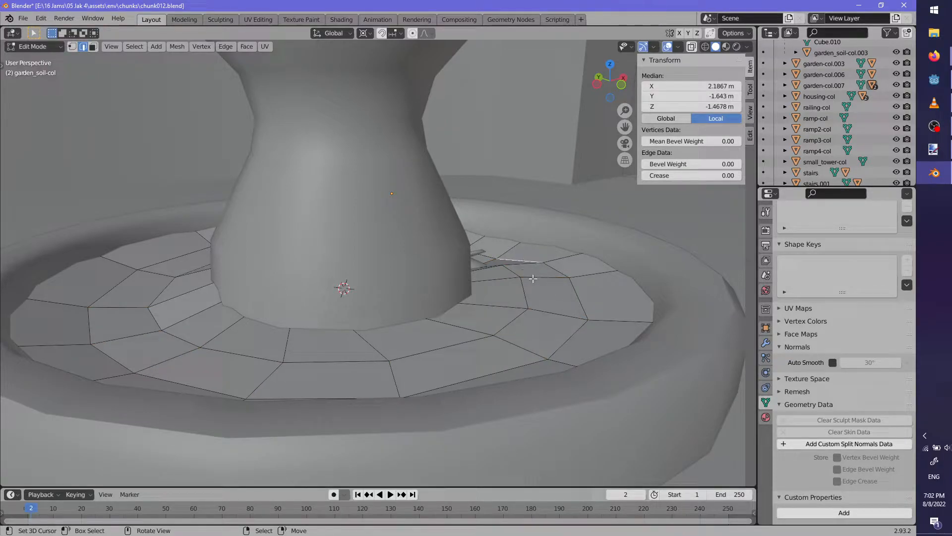
right_click(533, 278)
key("g")
key("z")
left_click(532, 292)
right_click(521, 261)
right_click(520, 268)
key("g")
key("z")
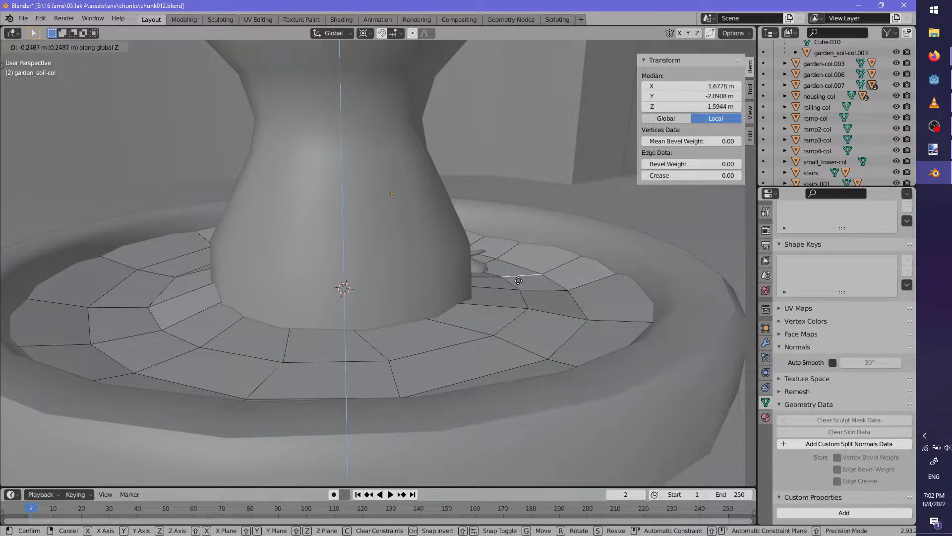
left_click(518, 280)
Apply smooth shading to the soil object and reopen its mesh for editing with nothing selected
middle_click_drag(518, 281, 321, 291)
key("alt+a")
scroll(401, 318, "down", 4)
key("Tab")
scroll(465, 329, "up", 1)
key("F3")
key("Return")
key("alt+a")
key("Tab")
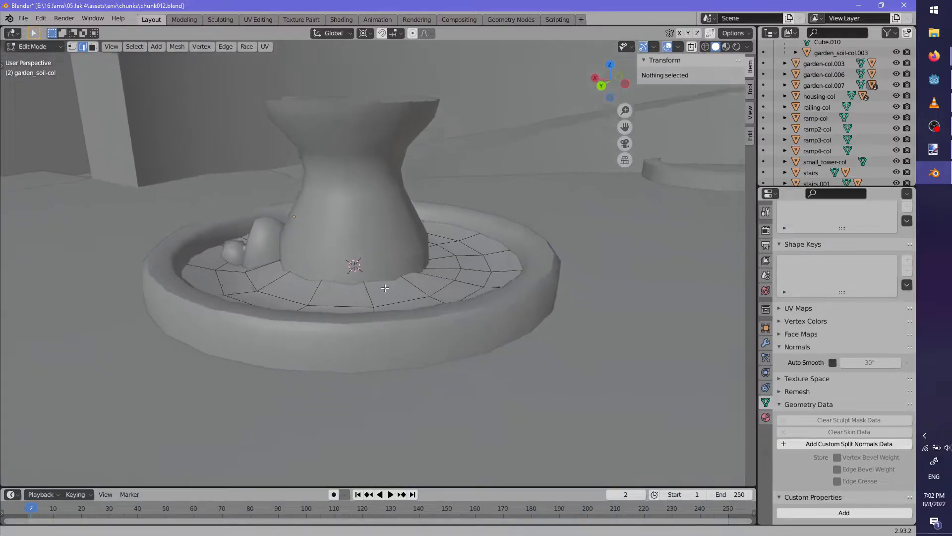
Move one set of soil edges to vary the surface, and raise another set 0.27794 m along Z
scroll(418, 310, "up", 3)
middle_click_drag(419, 310, 348, 327)
left_click(312, 335)
key("g")
left_click(325, 300)
left_click(489, 293)
key("g")
key("z")
left_click(488, 295)
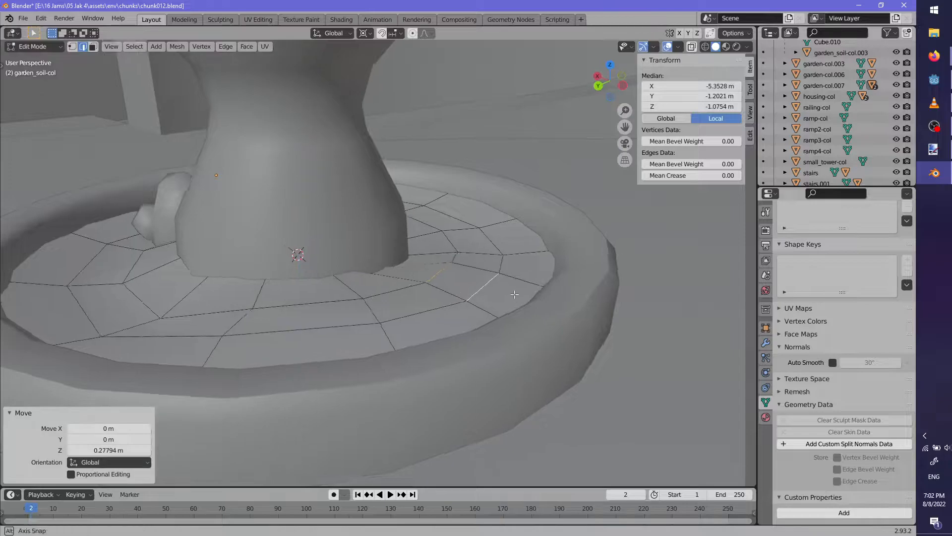
Adjust the height of one more part of the soil along Z and leave Edit Mode
middle_click_drag(488, 295, 468, 266)
left_click(469, 266)
key("g")
key("z")
left_click(423, 248)
key("alt+a")
key("Tab")
middle_click_drag(386, 293, 451, 306)
scroll(462, 305, "down", 3)
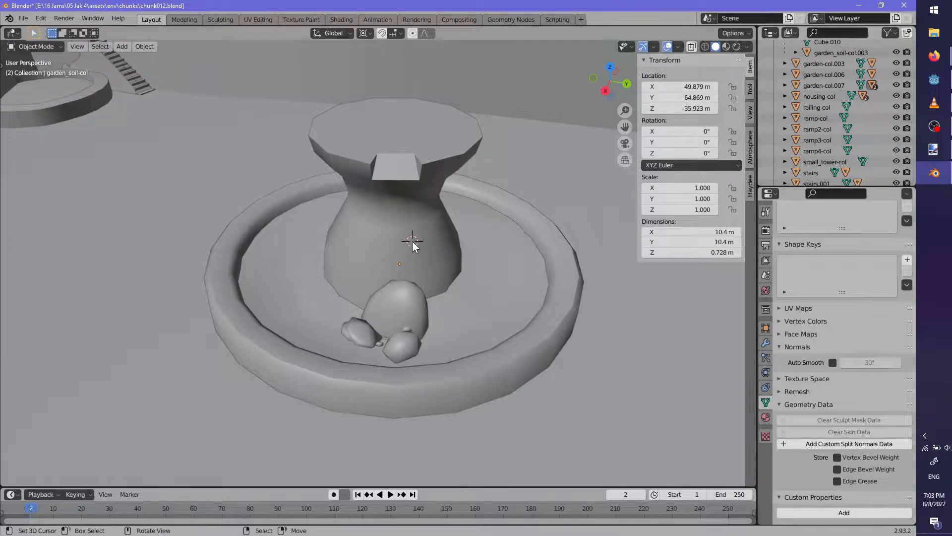
Add a mesh circle with 12 vertices and a 6 m radius at the fountain
key("shift+a")
mouse_move(412, 241)
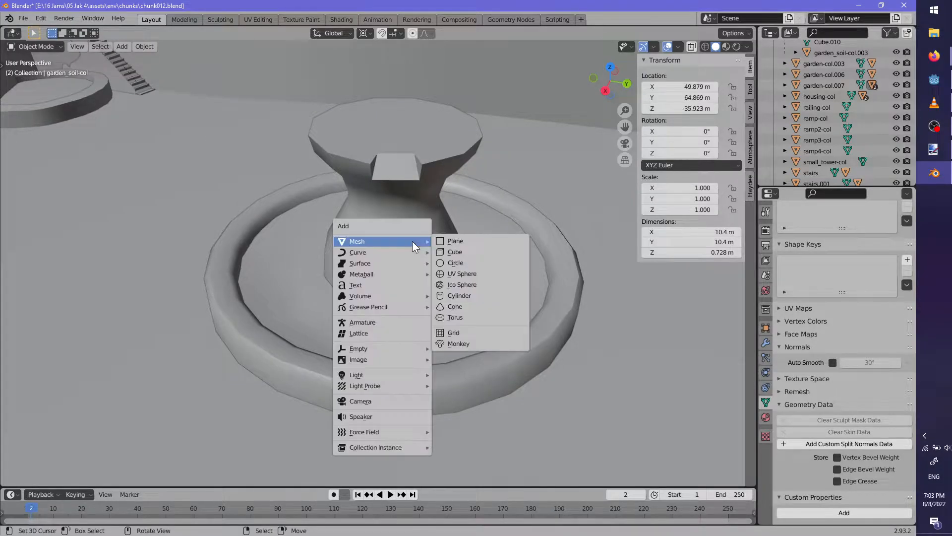
left_click(469, 263)
middle_click_drag(486, 310, 551, 353)
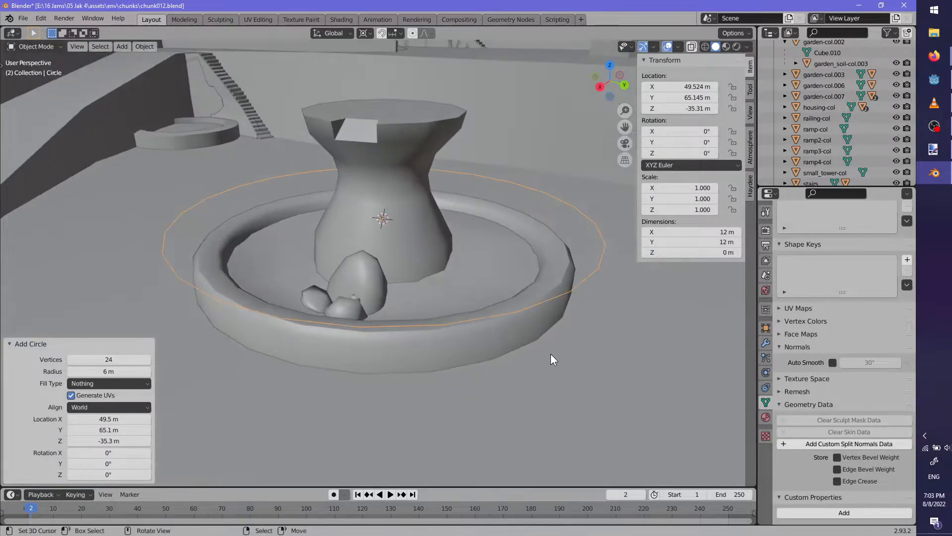
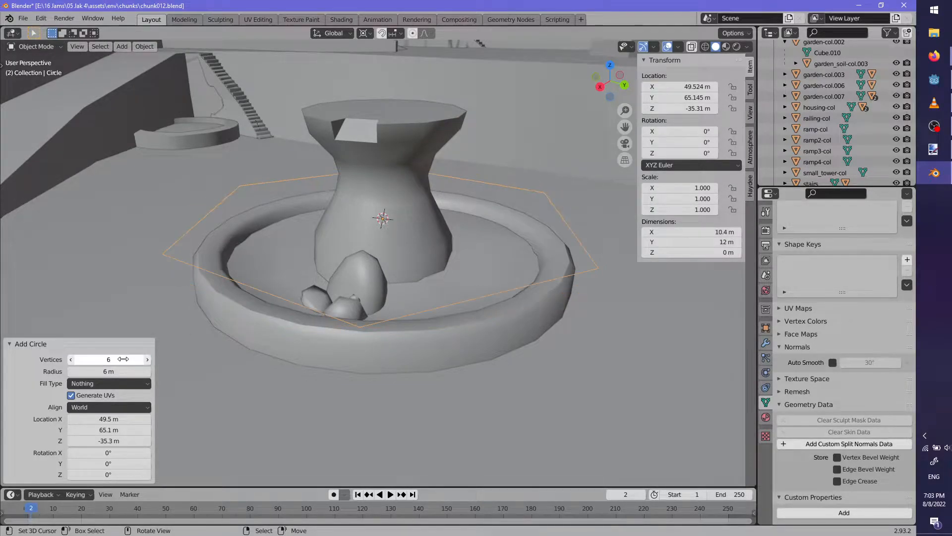
middle_click_drag(156, 359, 343, 387)
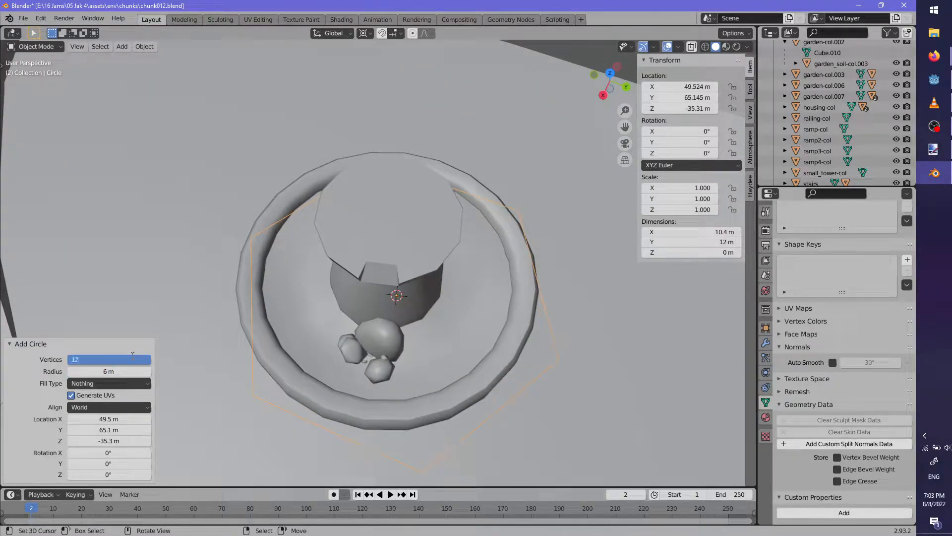
middle_click_drag(506, 299, 528, 356)
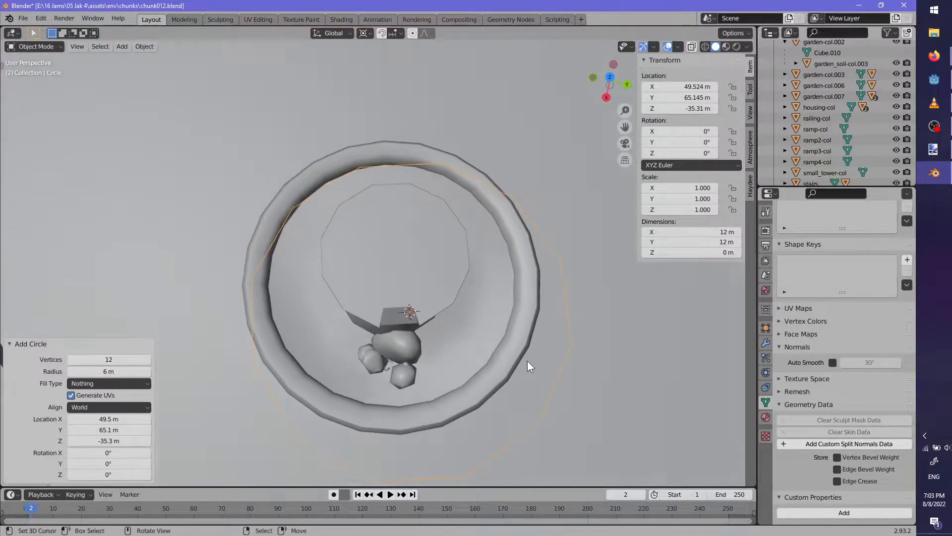
scroll(541, 394, "down", 2)
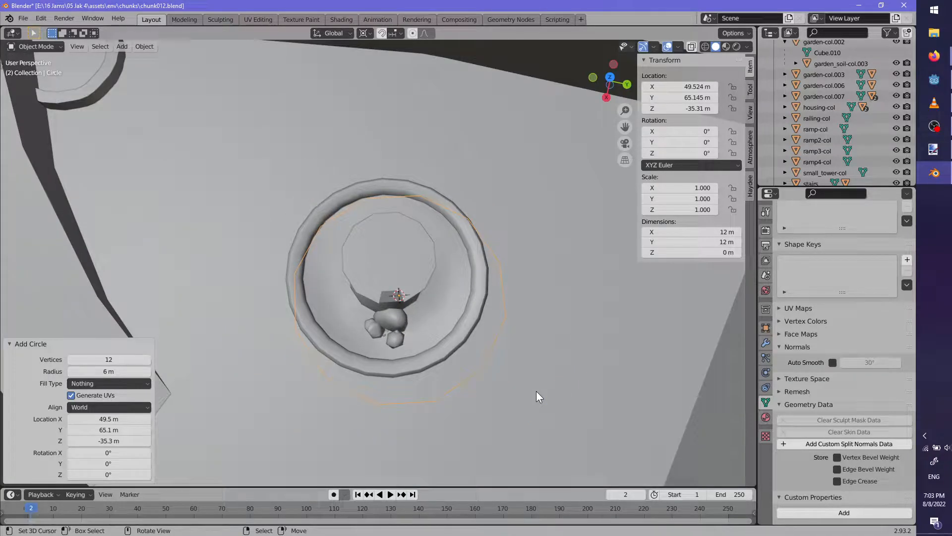
Select the fountain from the top view and snap the 3D cursor to it
key("KP_7")
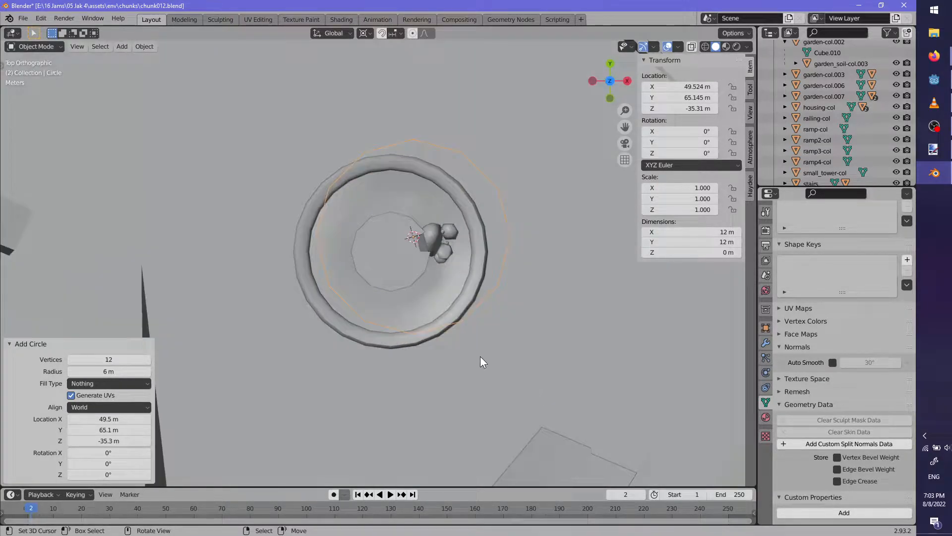
left_click(403, 269)
key("shift+s")
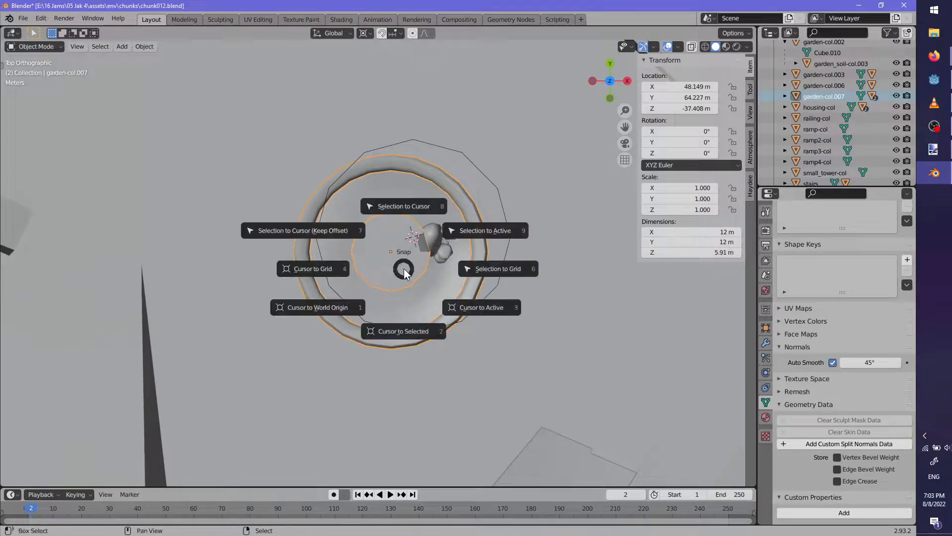
left_click(394, 331)
Select the new circle and snap it to the 3D cursor at the fountain's centre
left_click(495, 290)
key("shift+s")
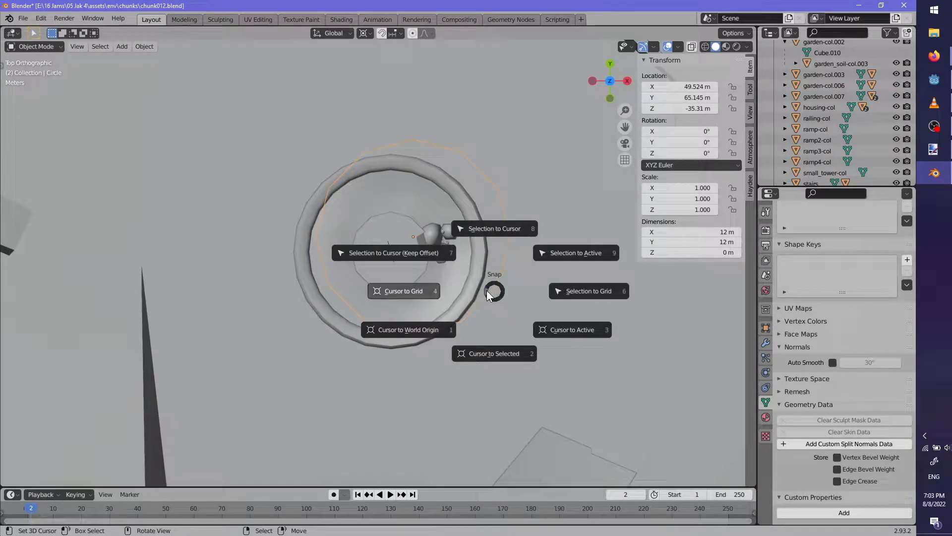
left_click(468, 227)
key("shift+s")
left_click(465, 171)
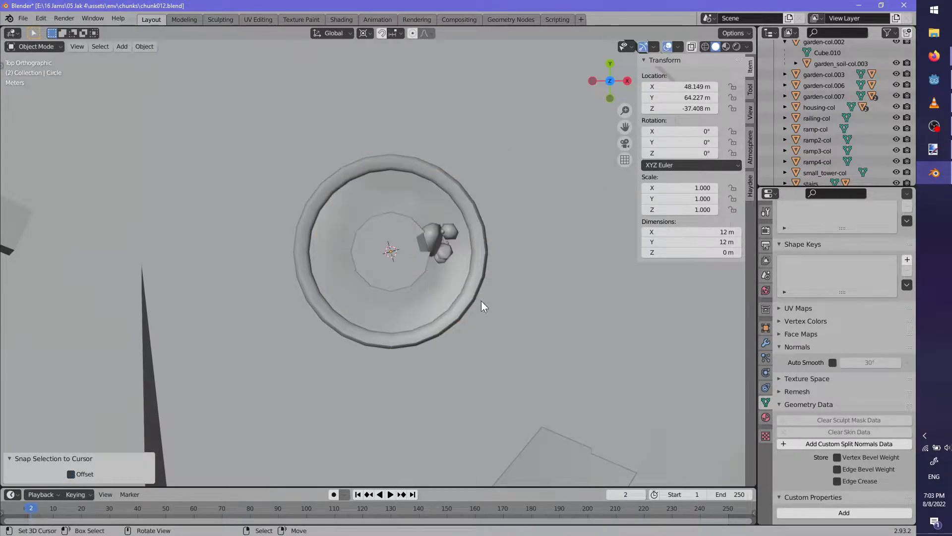
scroll(478, 304, "down", 7)
middle_click_drag(471, 318, 425, 275)
scroll(457, 323, "up", 7)
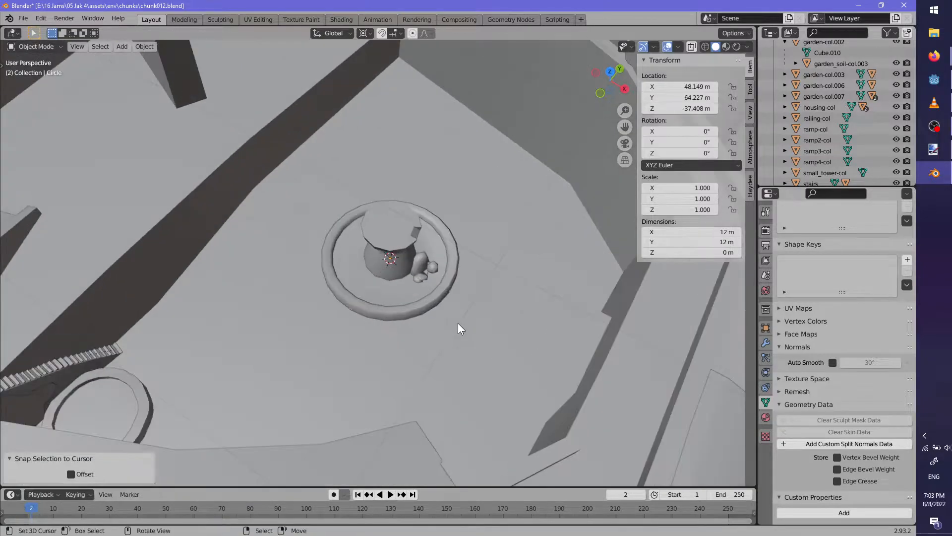
Raise the circle around the fountain's pedestal along Z, as the water surface of the basin
middle_click_drag(457, 323, 479, 289)
key("Tab")
scroll(482, 323, "up", 3)
middle_click_drag(483, 323, 590, 392)
key("Tab")
key("g")
key("z")
left_click(491, 284)
Scale the circle's mesh in Edit Mode to about 11.4 m across, and lower the object about 0.25 m along Z
key("Tab")
key("alt+z")
key("s")
left_click(623, 419)
middle_click_drag(616, 413, 623, 344)
key("Tab")
key("alt+z")
key("g")
key("z")
left_click(471, 346)
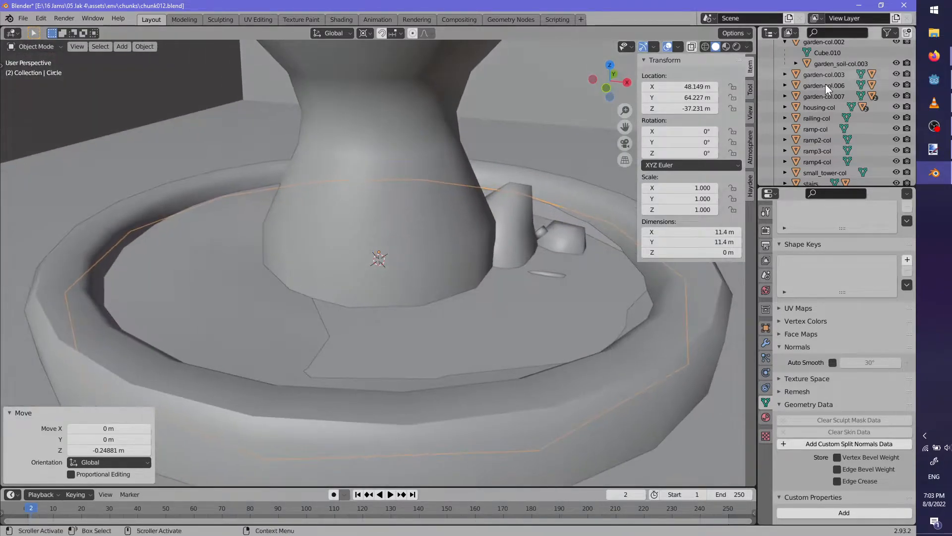
Rename the circle object as garden-water
scroll(818, 148, "down", 5)
scroll(819, 158, "up", 10)
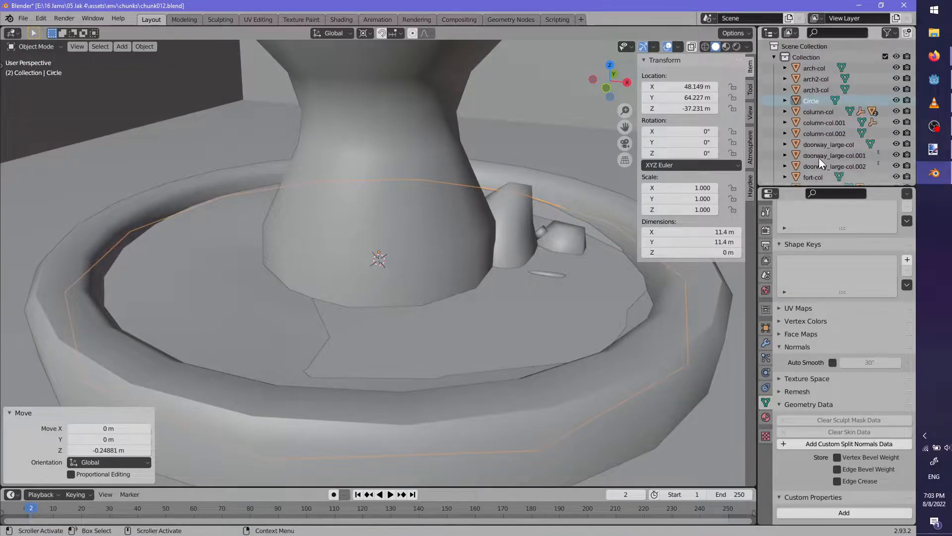
double_click(813, 100)
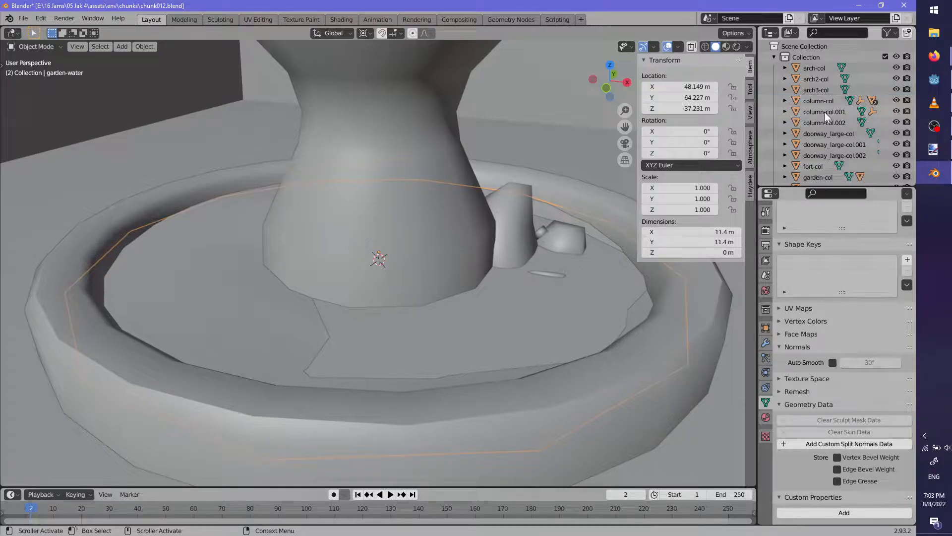
Parent the water circle to the fountain with the Object (Keep Transform) option
key("period")
middle_click_drag(595, 238, 502, 315)
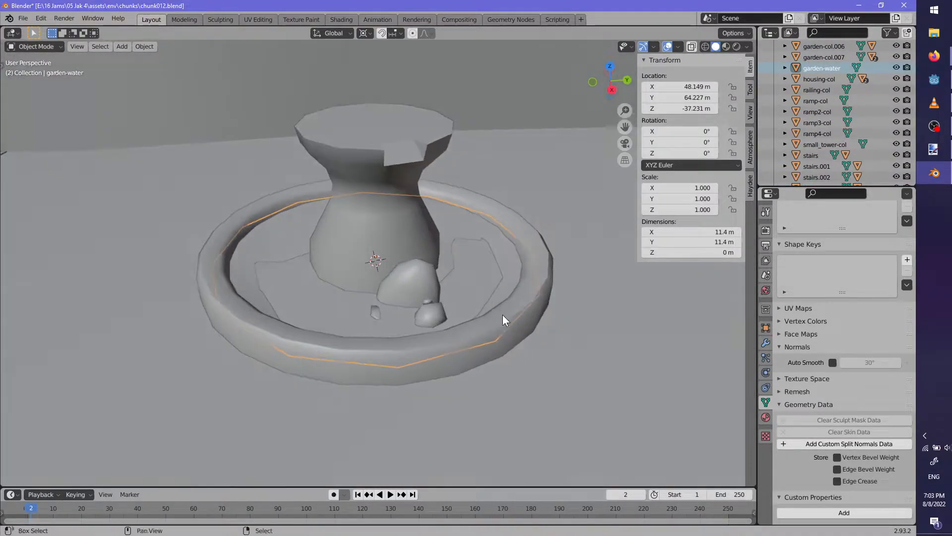
left_click(502, 315, "shift")
key("ctrl+p")
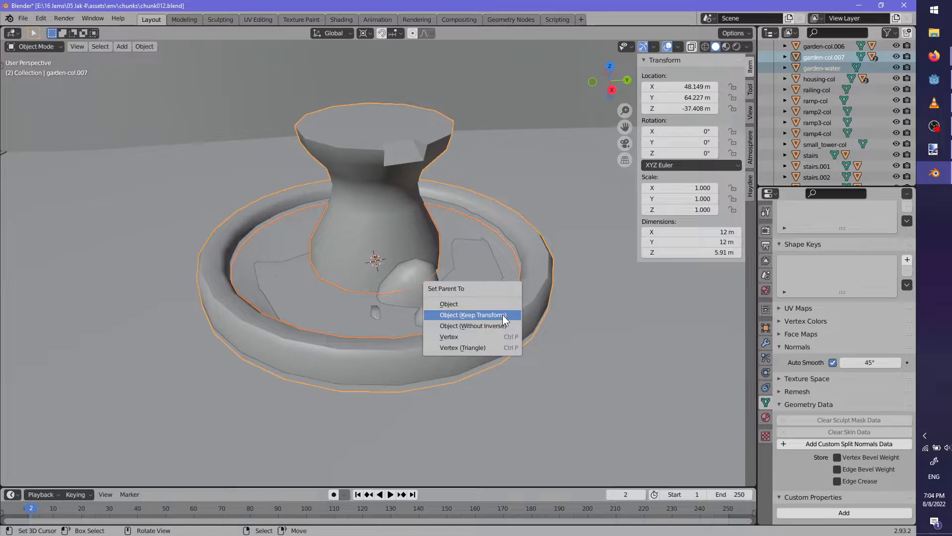
left_click(502, 315)
Enter Edit Mode on the soil inside the fountain basin and move one soil edge along Z
left_click(478, 279)
middle_click_drag(478, 279, 401, 261)
scroll(489, 296, "up", 3)
left_click(492, 297)
key("Tab")
left_click(529, 286)
middle_click_drag(529, 286, 527, 266)
key("g")
key("z")
left_click(537, 296)
Lower two more soil edges beside the pedestal along Z to vary the soil surface
left_click(528, 266)
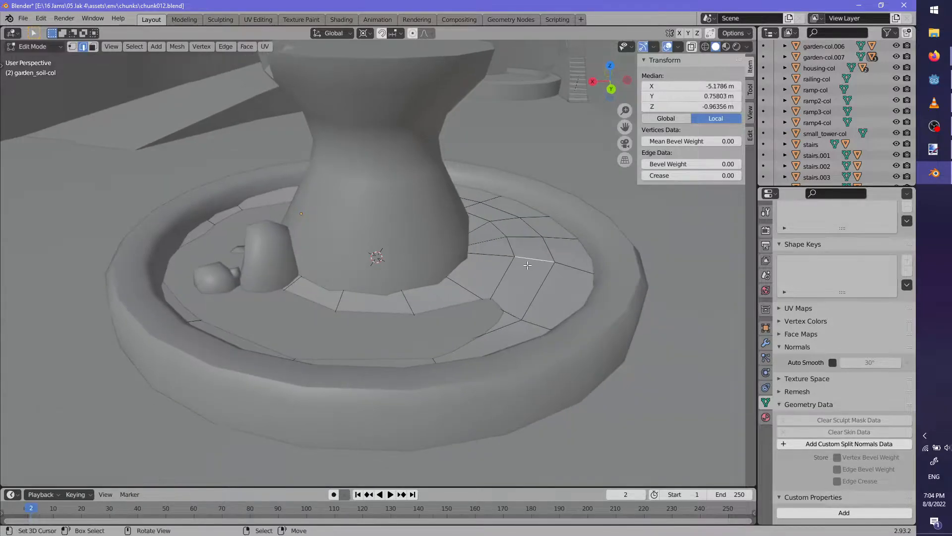
key("g")
key("z")
left_click(528, 279)
left_click(527, 245)
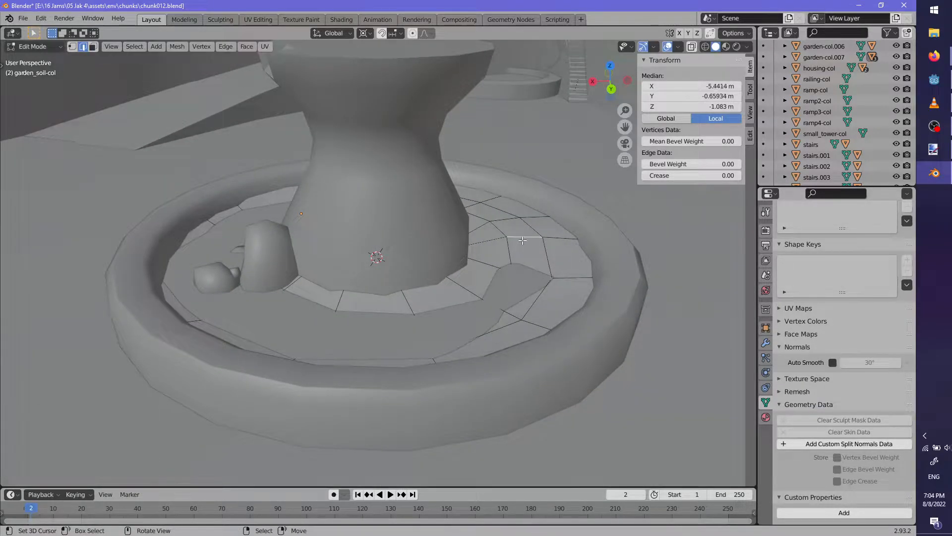
key("g")
key("z")
left_click(478, 270)
Adjust the height of the soil edges nearer the pedestal along Z, clear the selection and leave Edit Mode
left_click(478, 269)
key("g")
key("z")
left_click(478, 275)
left_click(453, 289)
key("g")
key("z")
middle_click_drag(417, 288, 266, 337)
scroll(391, 285, "up", 2)
left_click(385, 277)
key("alt+a")
key("Tab")
Place a linked duplicate of the large doorway between the fountain and the wall, and rotate it about -77.6° around Z
middle_click_drag(515, 337, 423, 213)
middle_click_drag(436, 147, 448, 215)
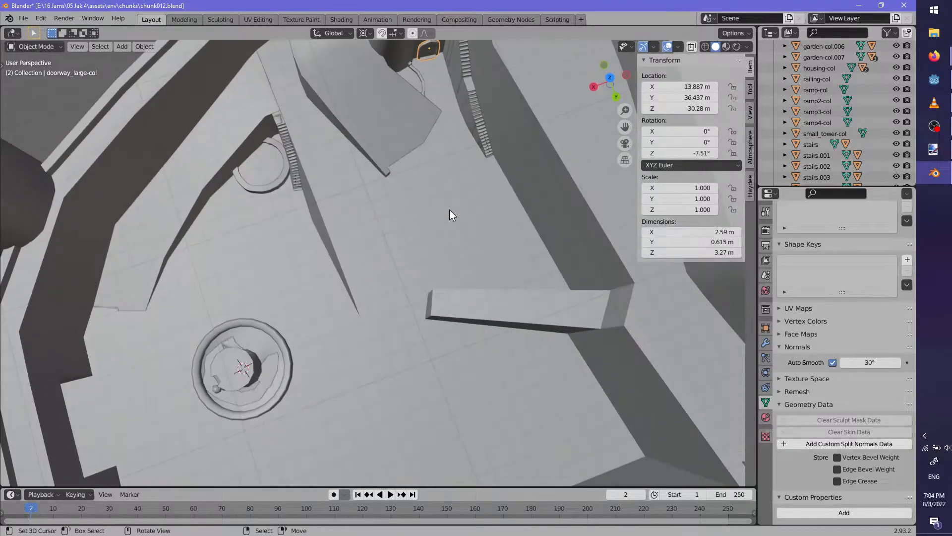
key("alt+d")
left_click(366, 422)
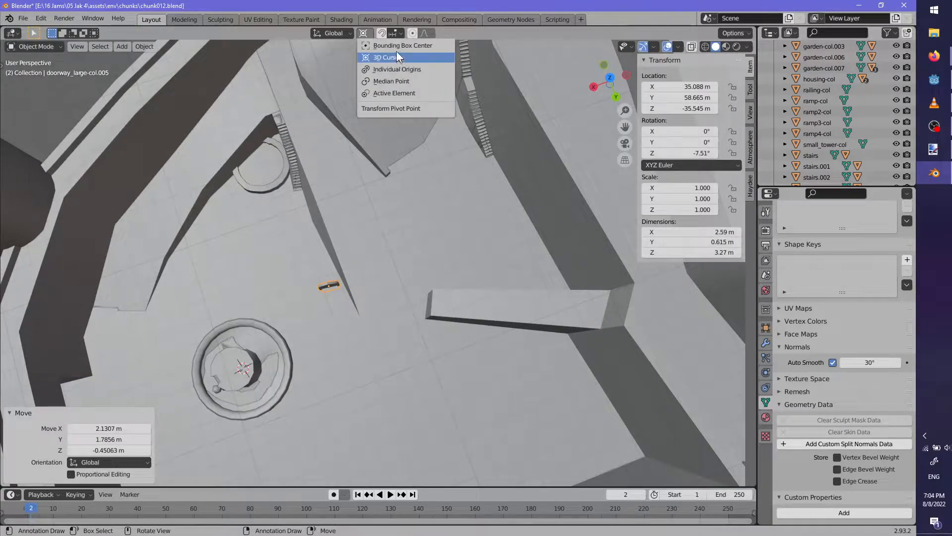
left_click(315, 352)
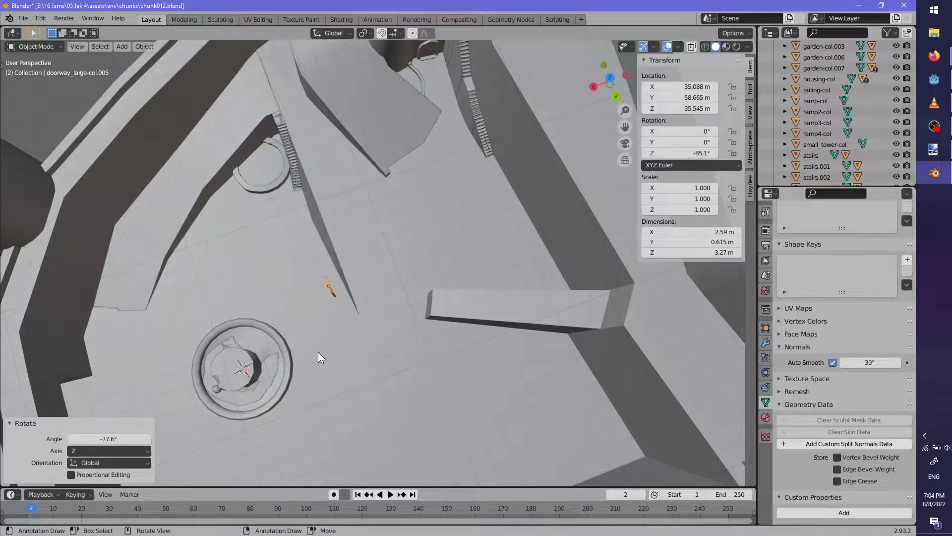
Move the duplicated doorway against the courtyard wall facing the fountain
middle_click_drag(314, 352, 408, 224)
scroll(408, 224, "up", 5)
middle_click_drag(401, 388, 564, 330)
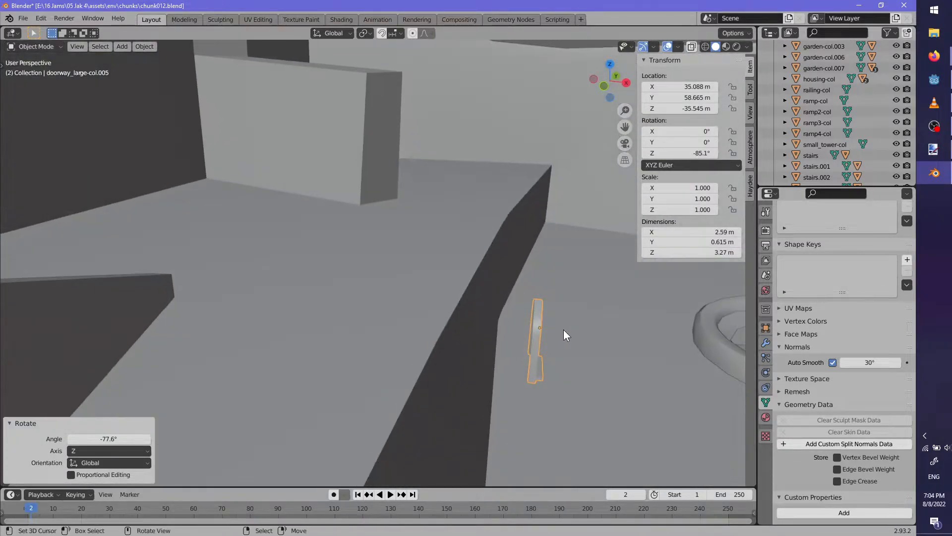
left_click(534, 362)
middle_click_drag(535, 362, 462, 388)
key("g")
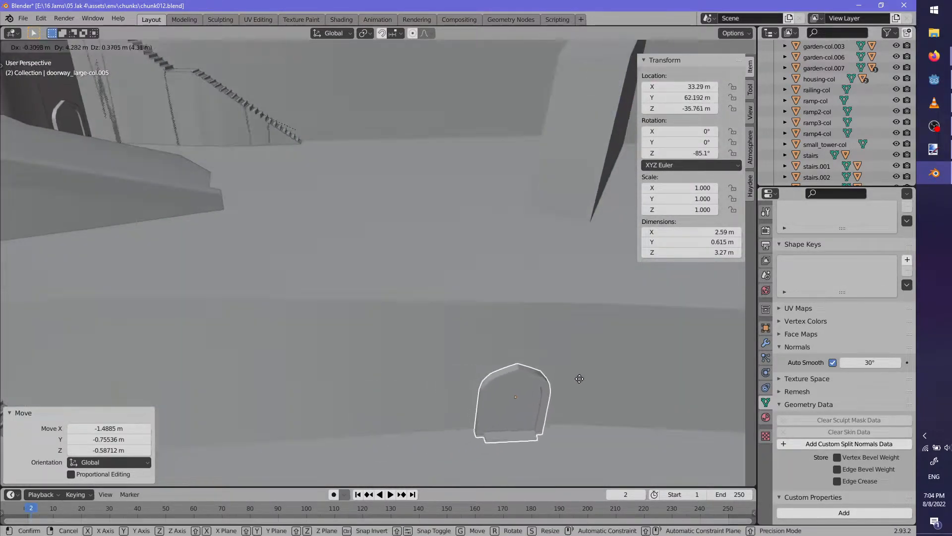
middle_click_drag(633, 386, 484, 307, "shift")
left_click(502, 363)
Fit the doorway to the wall by shifting its position and rotating it about 5.8° around Z
middle_click_drag(501, 363, 415, 334)
key("g")
left_click(427, 340)
key("r")
key("z")
left_click(445, 339)
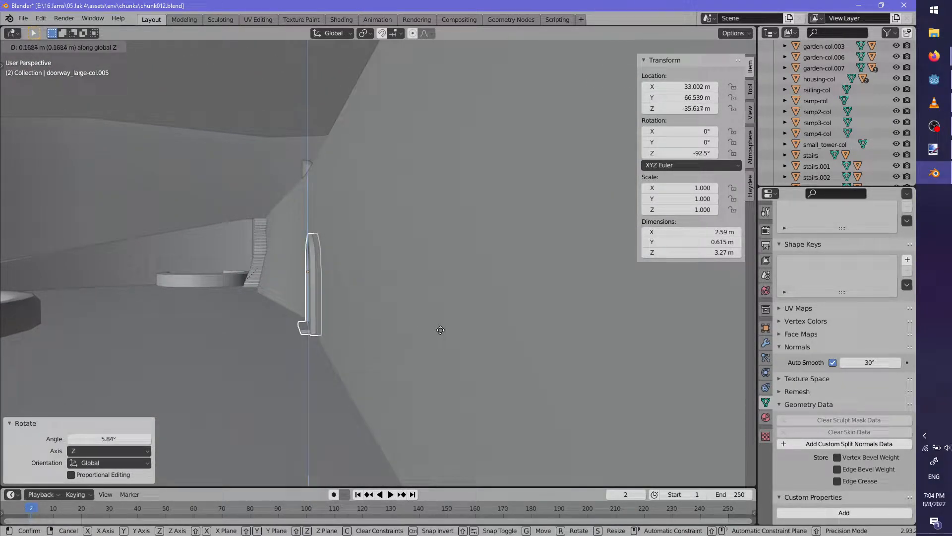
Adjust the doorway's height along Z so its doorstep sits on the courtyard floor
left_click(427, 333)
middle_click_drag(427, 333, 498, 288)
middle_click(487, 394, "alt")
key("g")
key("z")
left_click(499, 381)
Place a linked duplicate of the doorway about 7.9 m further along the wall
scroll(502, 378, "down", 3)
middle_click_drag(502, 379, 385, 305)
scroll(544, 367, "down", 6)
scroll(544, 367, "down", 4)
scroll(492, 372, "up", 4)
scroll(386, 312, "up", 2)
key("shift+d")
left_click(615, 356)
Raise the second doorway about 0.2 m along Z and shift it horizontally into the wall
middle_click_drag(615, 358, 571, 446)
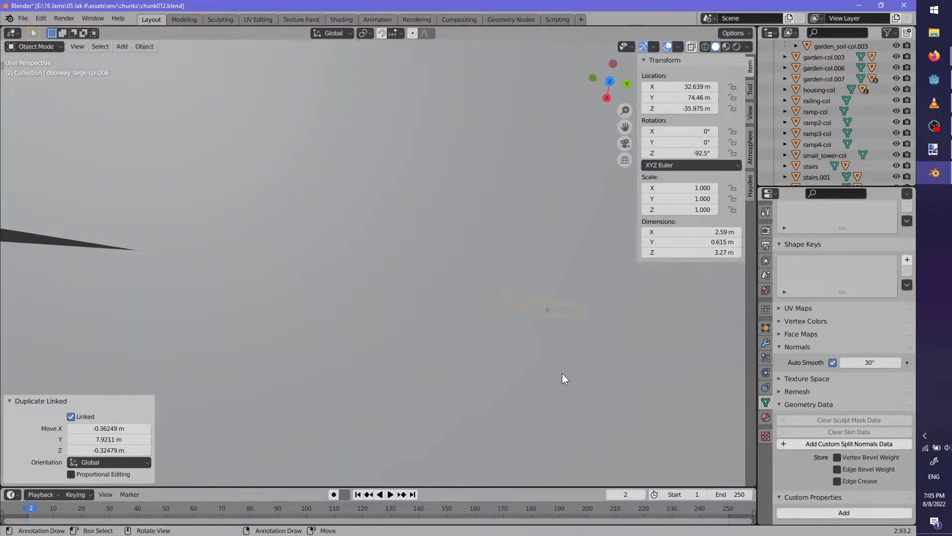
middle_click_drag(544, 403, 494, 358)
left_click(547, 354)
key("g")
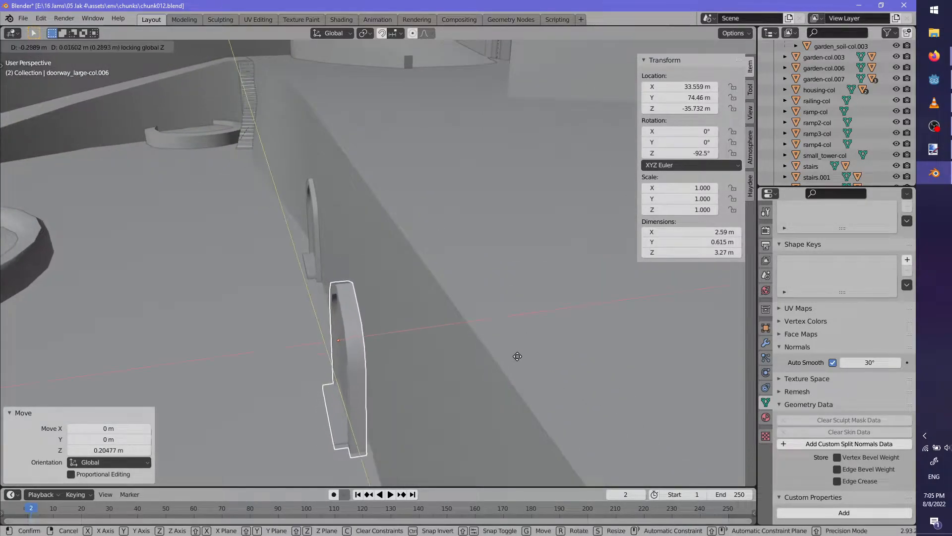
left_click(531, 352)
Align the second doorway with the wall at a Z rotation of -91.1° and raise it about 0.06 m
middle_click_drag(500, 356, 474, 388)
scroll(506, 390, "up", 5)
scroll(499, 375, "up", 3)
key("g")
key("z")
left_click(442, 359)
scroll(442, 360, "down", 3)
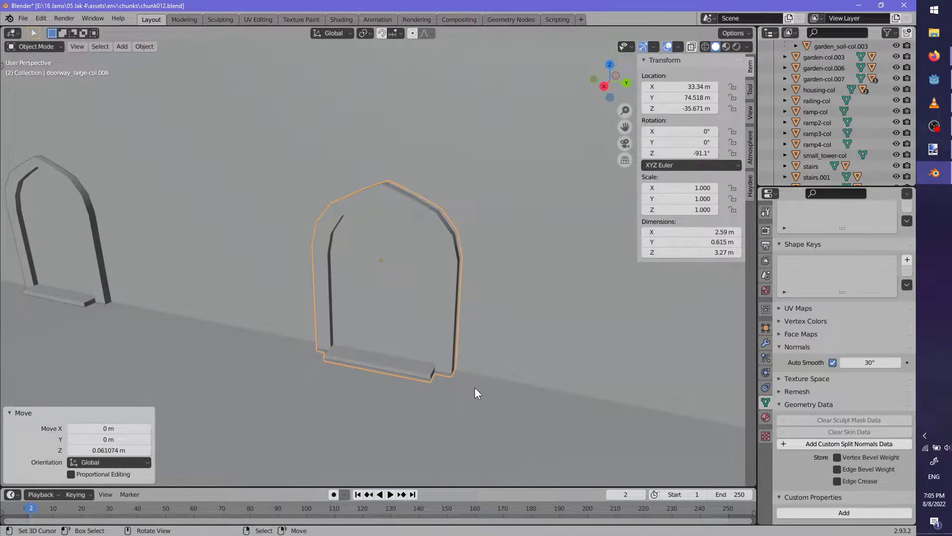
key("super")
key("super")
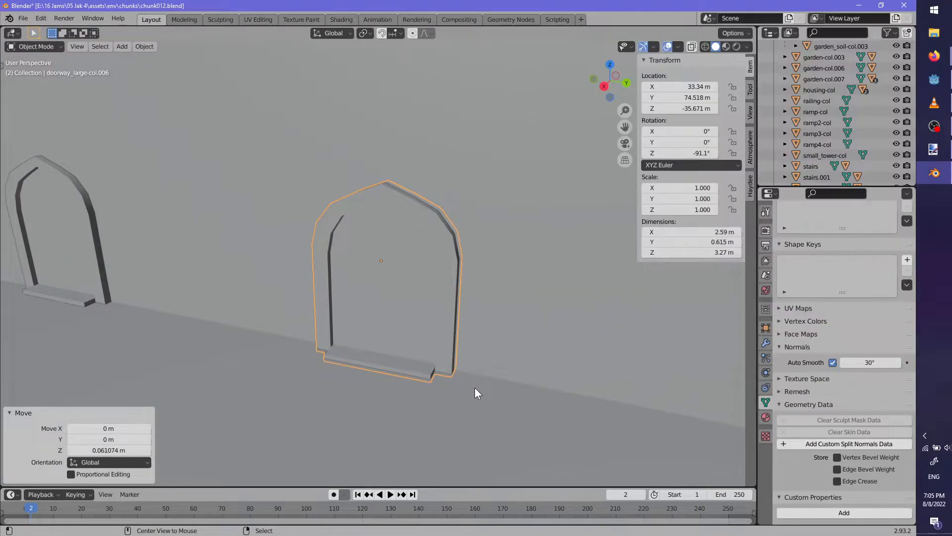
Make a linked duplicate of the second doorway along Y and move it near the far end of the wall
key("shift+d")
key("y")
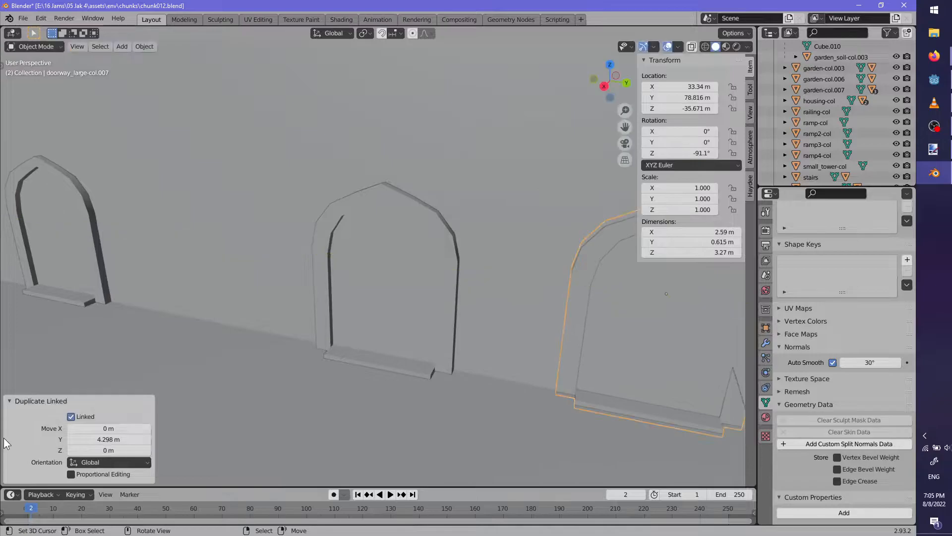
scroll(429, 404, "down", 4)
middle_click_drag(483, 396, 530, 446)
middle_click_drag(525, 382, 417, 359, "shift")
key("g")
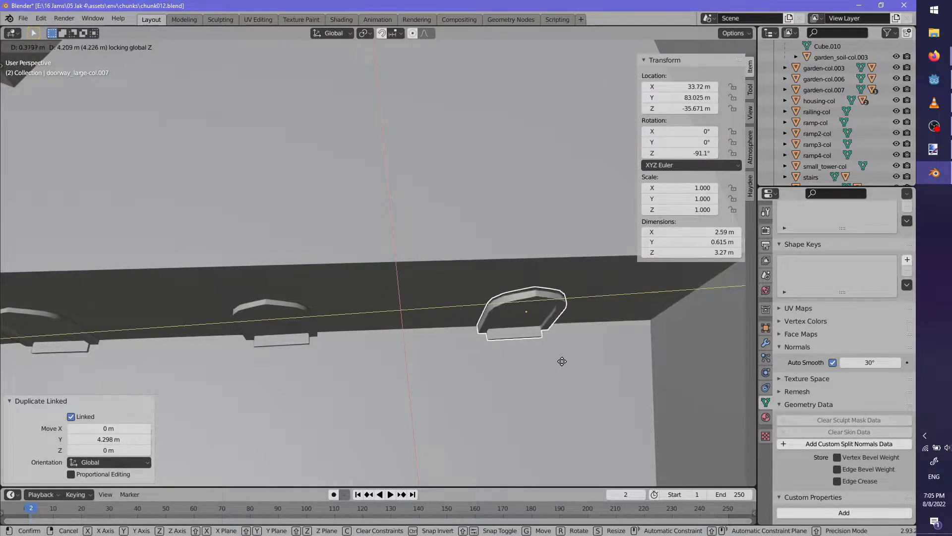
left_click(563, 356)
Rotate the third doorway about -3.1° around Z and shift it about 0.13 m along X against the wall
key("r")
key("z")
left_click(560, 359)
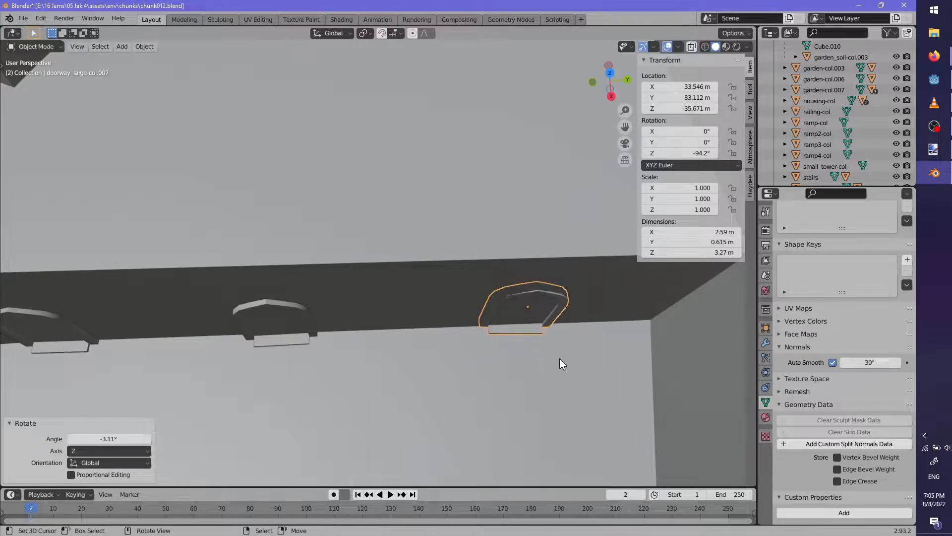
left_click(560, 362)
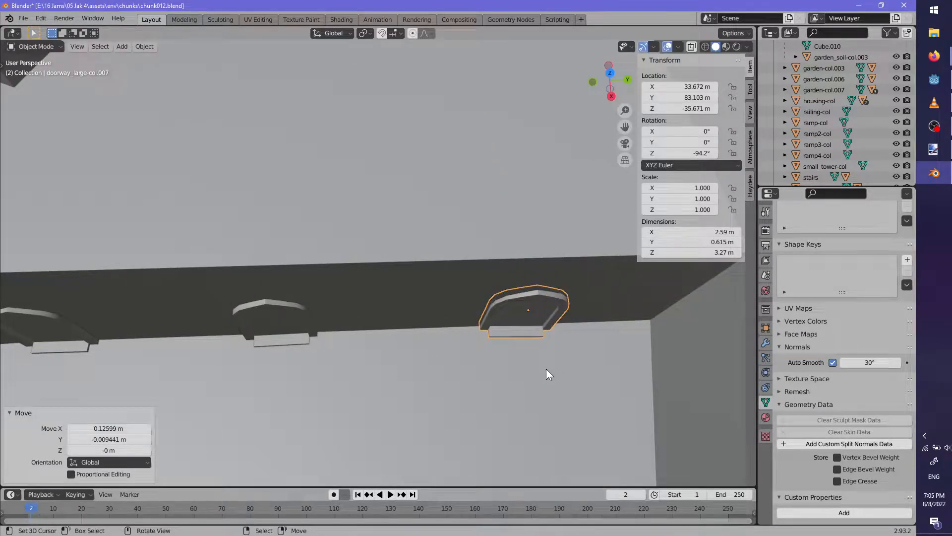
left_click(524, 391)
Save the scene file with the three doorways along the wall
middle_click_drag(508, 361, 538, 369)
scroll(415, 351, "down", 3)
scroll(496, 371, "up", 2)
scroll(457, 341, "up", 5)
middle_click_drag(538, 370, 413, 327, "shift")
scroll(445, 355, "down", 6)
key("ctrl+s")
Enter Edit Mode on the middle doorway and select all faces of its inner door panel
scroll(421, 322, "up", 7)
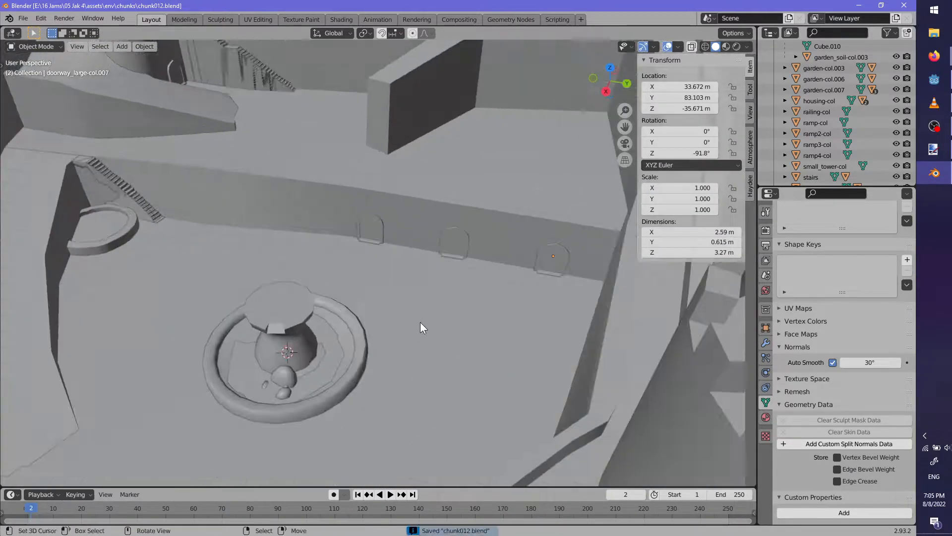
left_click(519, 246)
key("KP_Decimal")
key("Tab")
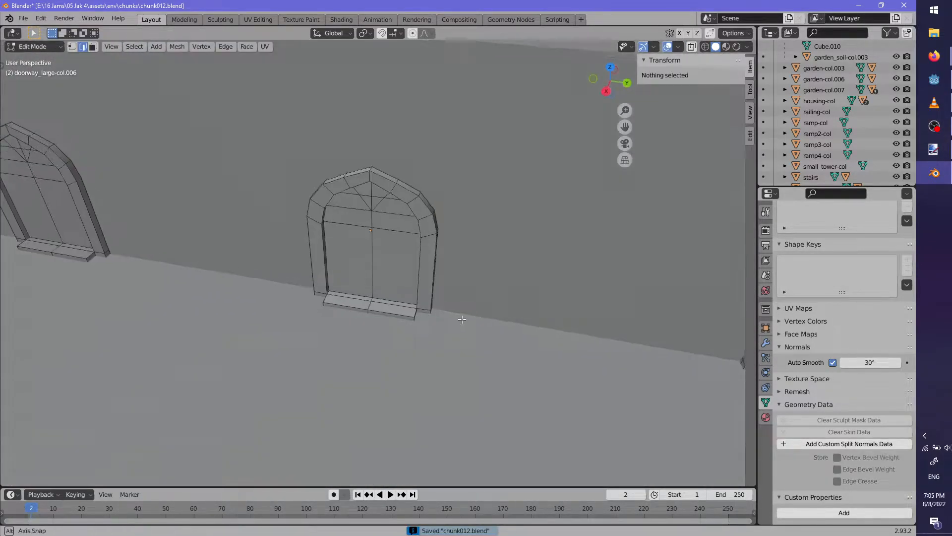
left_click(329, 132)
left_click(92, 46)
left_click(330, 115)
left_click(414, 327, "ctrl+shift")
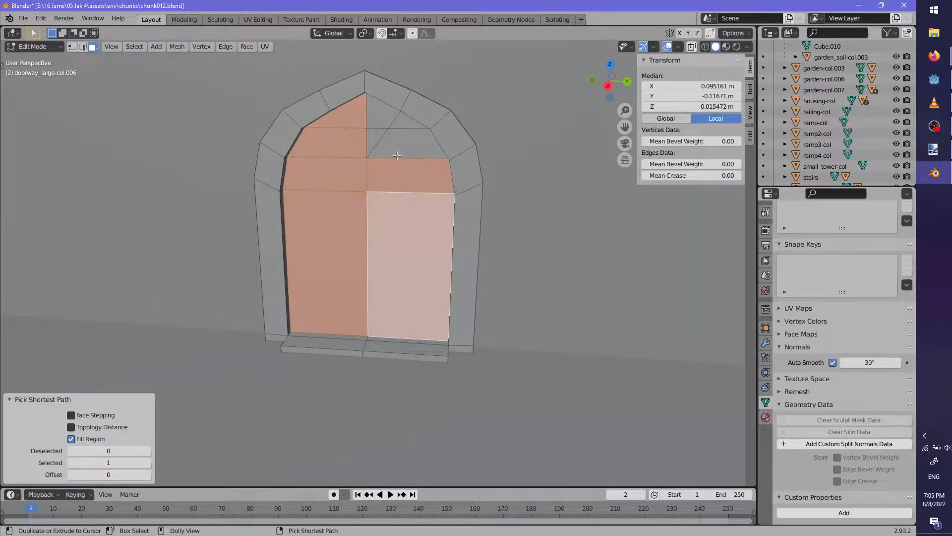
left_click(381, 118, "ctrl+shift")
Add two empty material slots to the doorway, leave Edit Mode and save the file
left_click(767, 343)
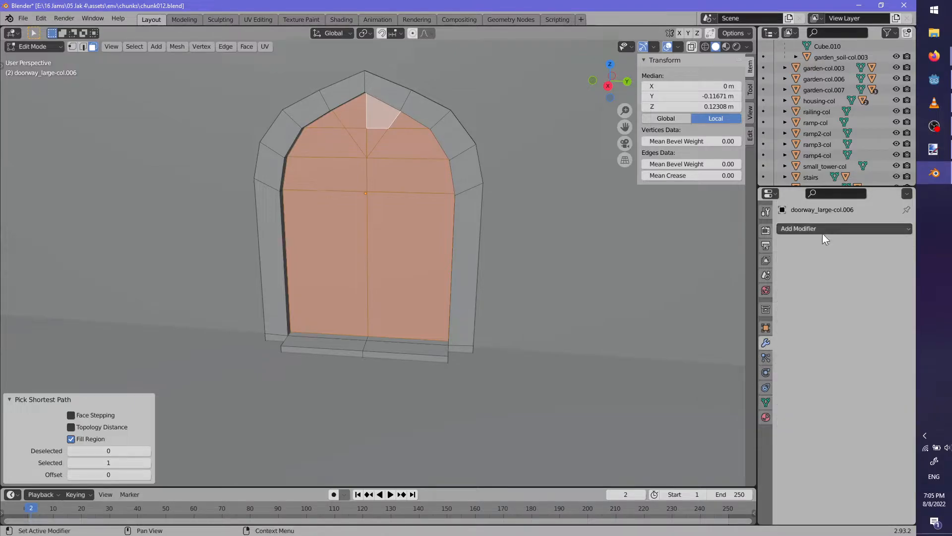
left_click(766, 416)
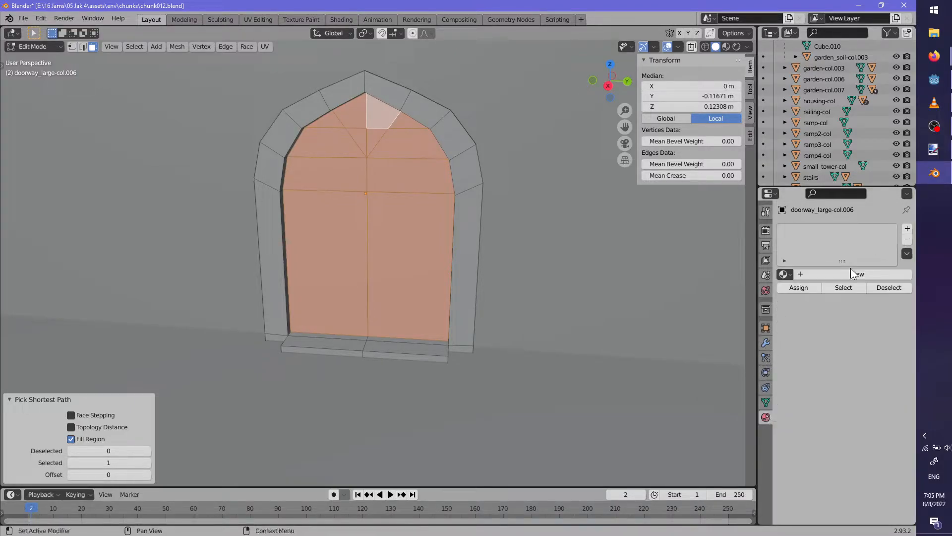
left_click(908, 228)
scroll(468, 359, "down", 5)
key("alt+a")
key("Tab")
scroll(468, 359, "down", 5)
key("ctrl+s")
Add a 2 m plane at the fountain bowl's spout and rotate it about 11.3° around Z
middle_click_drag(464, 351, 490, 324)
scroll(490, 323, "up", 3)
key("shift+a")
mouse_move(483, 314)
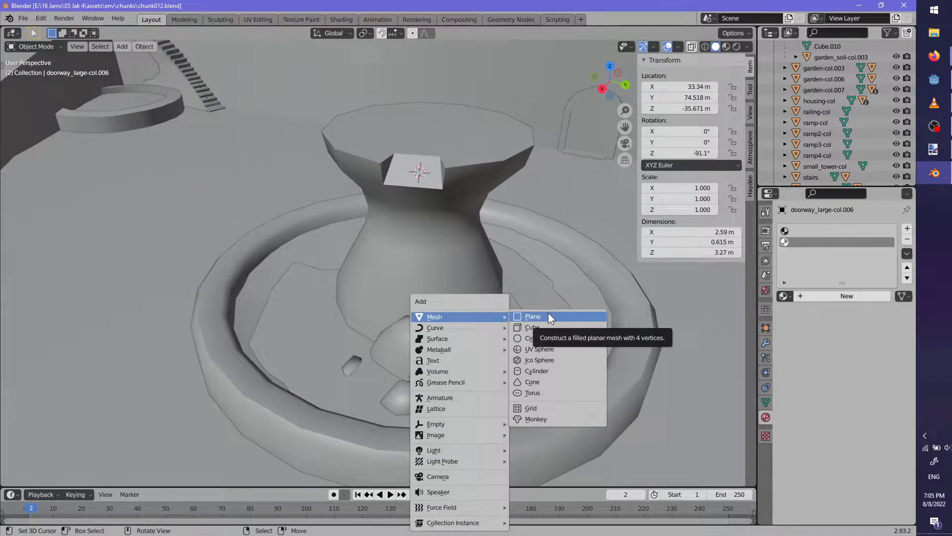
left_click(551, 314)
middle_click_drag(551, 314, 541, 367)
key("r")
left_click(561, 329)
Raise the plane about 0.23 m along Z above the spout
middle_click_drag(454, 400, 465, 337)
key("g")
key("z")
left_click(471, 334)
middle_click_drag(515, 300, 522, 370)
scroll(555, 337, "up", 3)
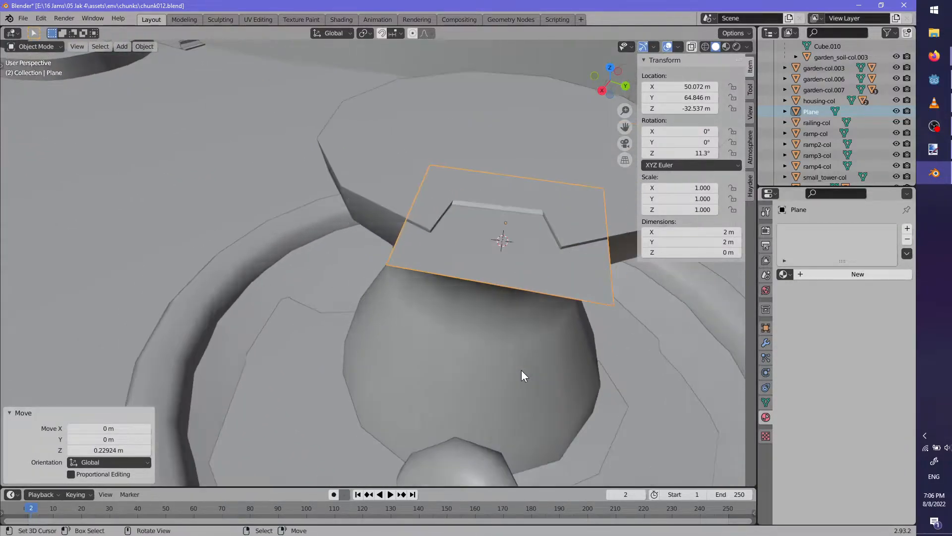
Undo the plane's moves and rotation and its creation at the spout
scroll(525, 368, "down", 4)
key("ctrl+z")
key("ctrl+z")
key("ctrl+z")
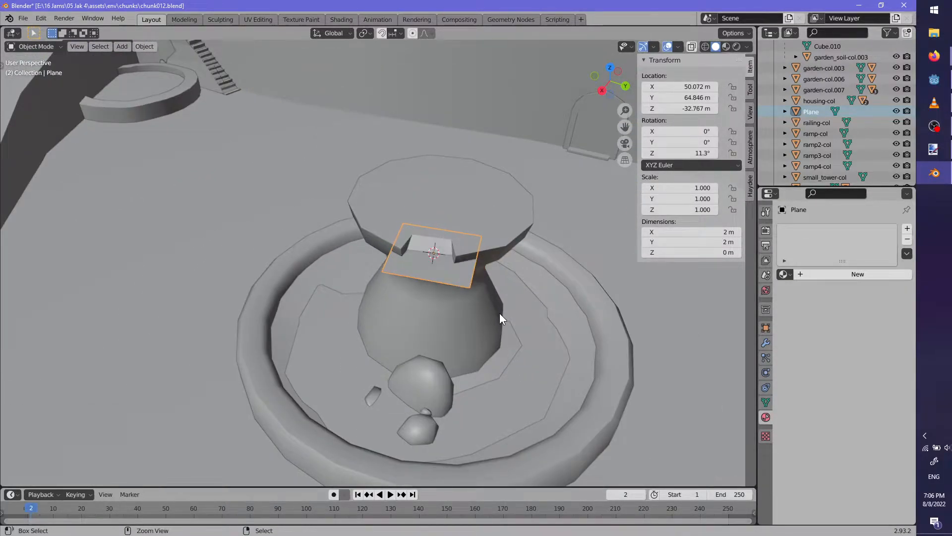
Add a 2 m cube at the fountain bowl's spout and rotate it about 13.9° around Z
key("shift+a")
mouse_move(465, 299)
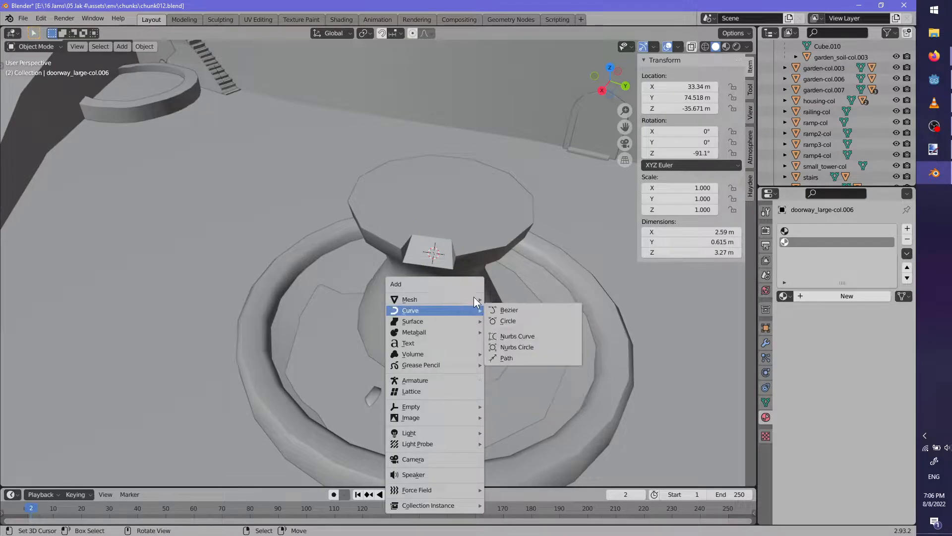
left_click(513, 309)
middle_click_drag(516, 309, 560, 390)
key("r")
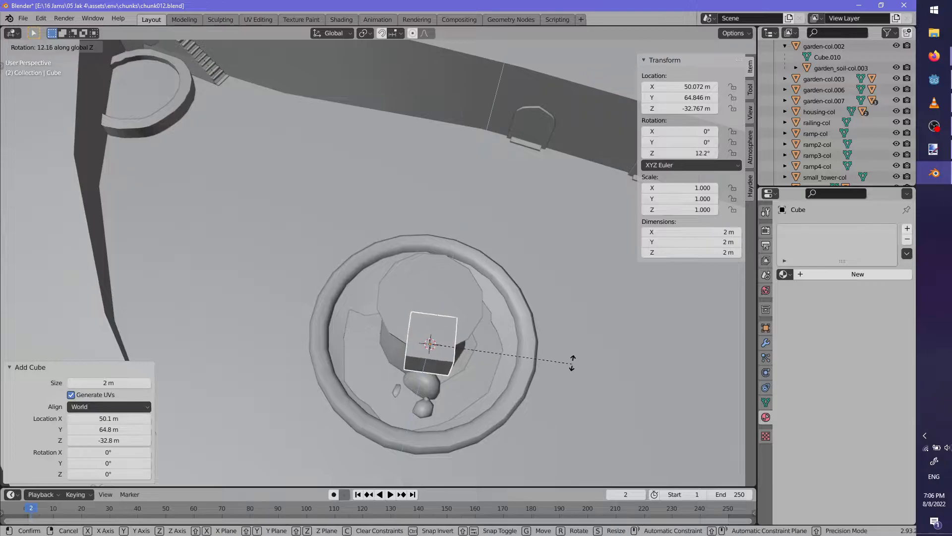
left_click(571, 362)
Shrink the cube's mesh in Edit Mode and flatten it to about 0.42 of its height along Z
key("Tab")
left_click(485, 358)
middle_click_drag(484, 358, 471, 312)
key("s")
key("z")
left_click(451, 255)
middle_click(440, 211, "alt")
scroll(440, 210, "up", 8)
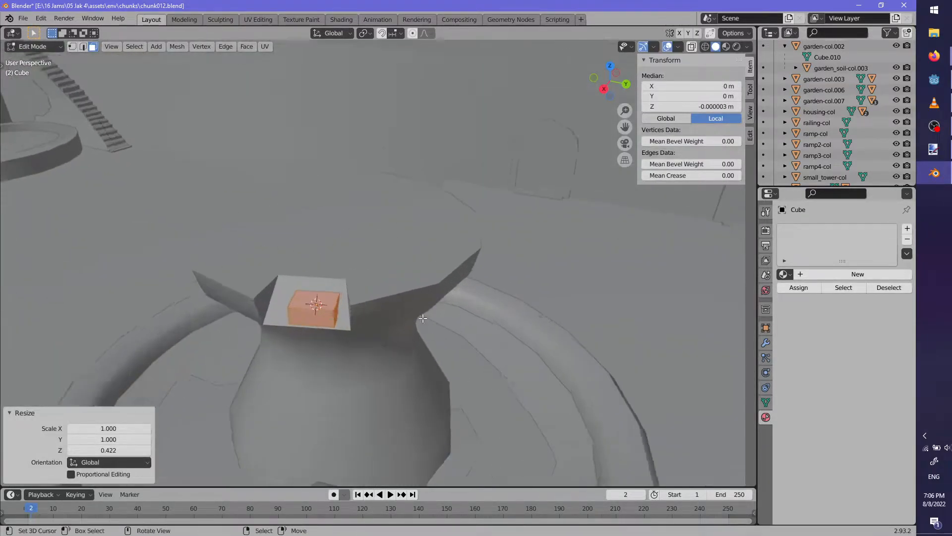
Move the flattened block into the bowl's spout and enlarge it in X and Y to fill the opening
key("g")
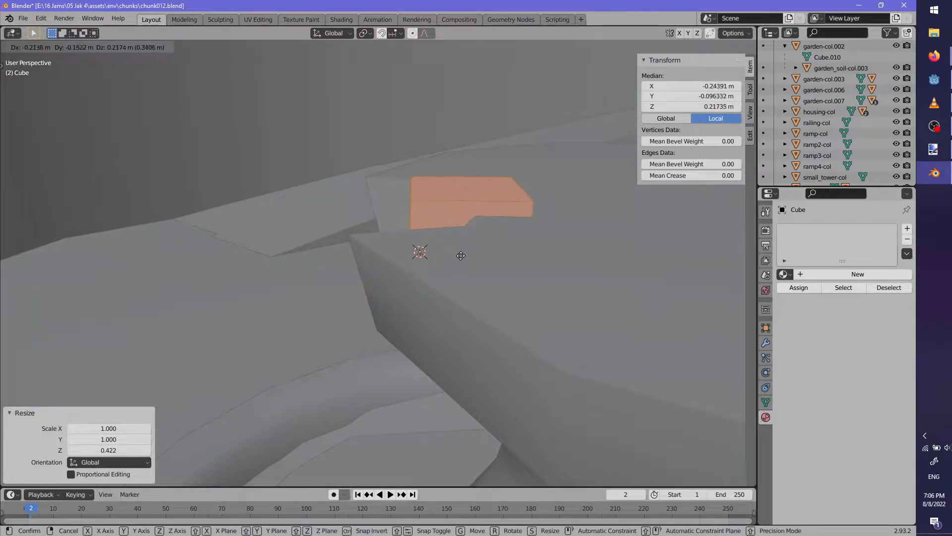
left_click(440, 255)
middle_click_drag(440, 255, 511, 261)
key("s")
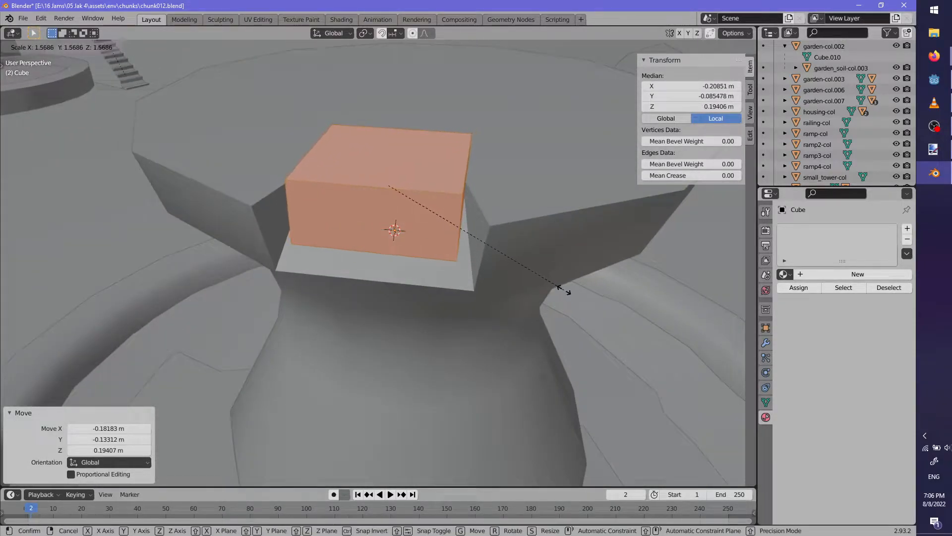
key("shift+z")
left_click(609, 290)
middle_click_drag(609, 290, 273, 143)
key("g")
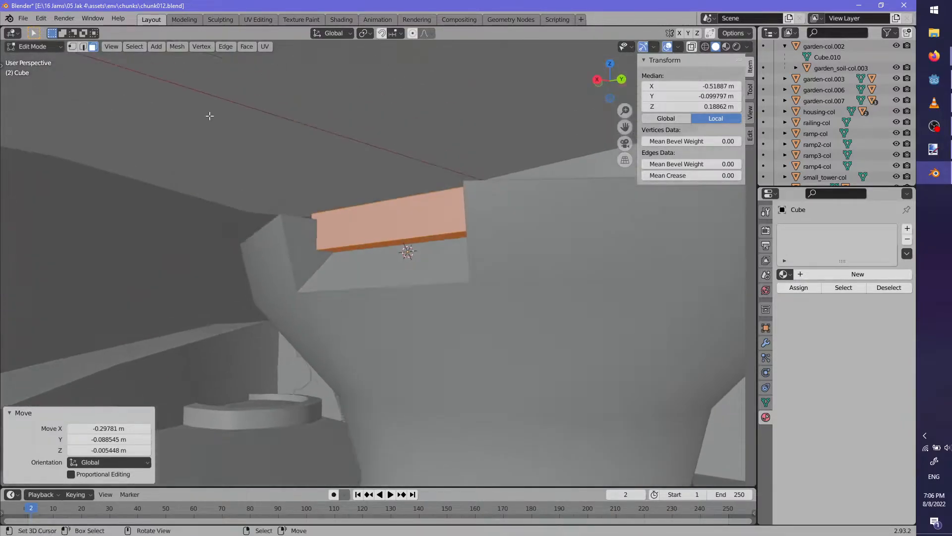
Fit the block's front face to the spout opening by moving it, stretching it about 1.33 along Z and tilting it
key("alt+a")
middle_click_drag(363, 203, 598, 253)
right_click(353, 211)
key("r")
right_click(487, 250)
left_click(515, 228)
key("g")
left_click(498, 261)
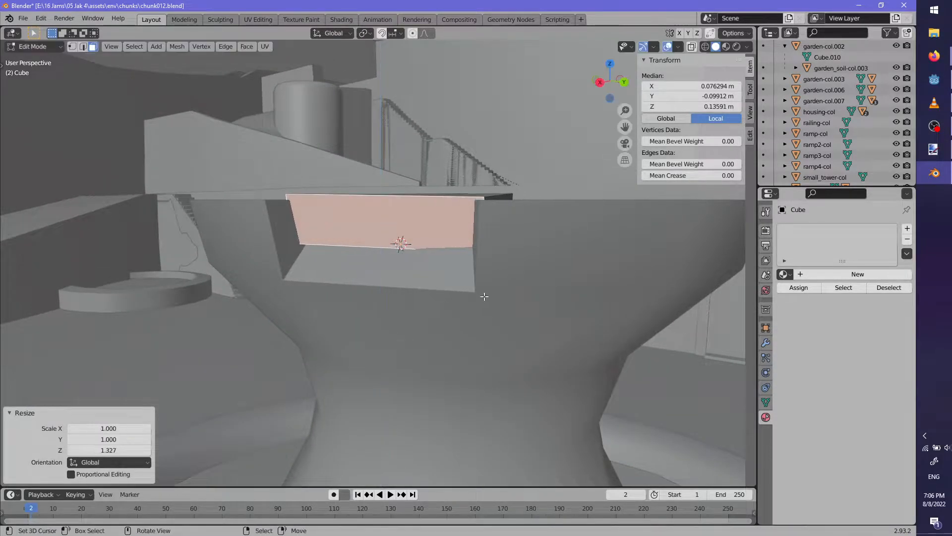
left_click(510, 292)
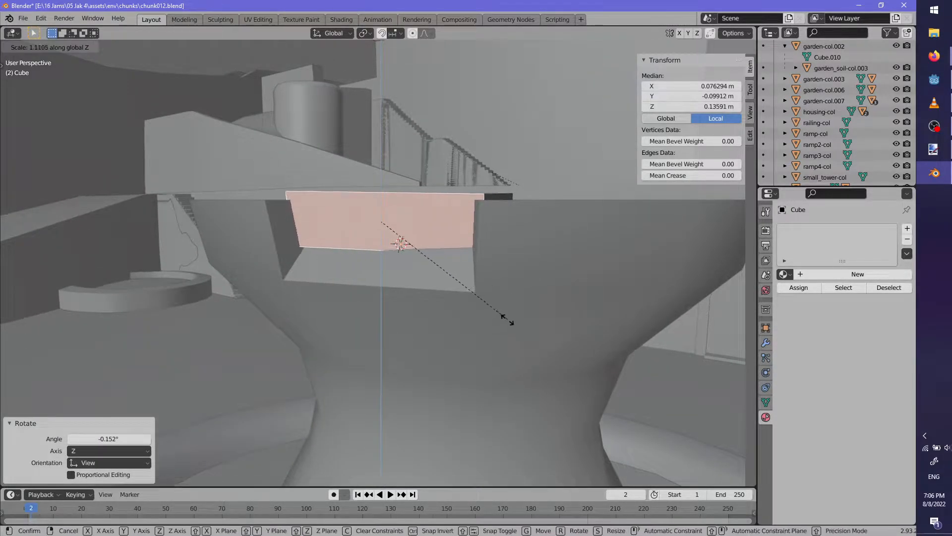
left_click(509, 331)
left_click(520, 323)
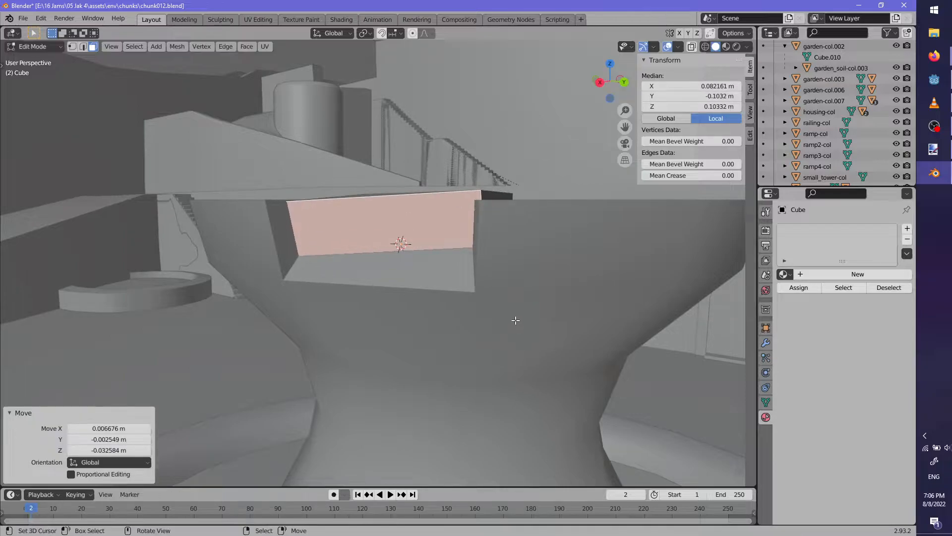
Extrude the front face about 0.93 m out of the spout and move the new end against the bowl's lip
middle_click_drag(512, 320, 446, 317)
key("e")
left_click(307, 418)
middle_click_drag(308, 419, 325, 364)
key("g")
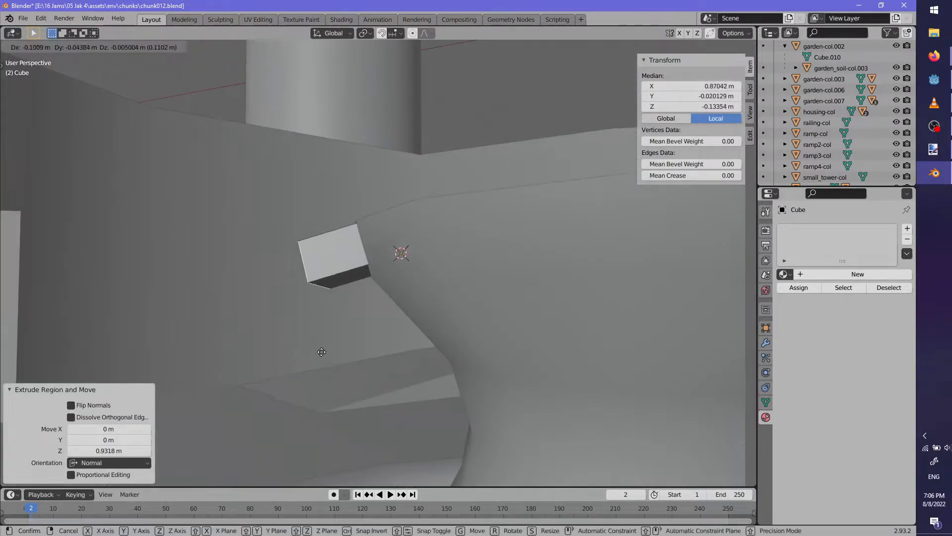
left_click(347, 351)
Rotate the end face to point downward, extrude it about 1.87 m and lower it towards the tall rock
key("r")
left_click(449, 283)
middle_click_drag(449, 282, 458, 243)
key("r")
left_click(547, 314)
key("g")
left_click(393, 354)
key("g")
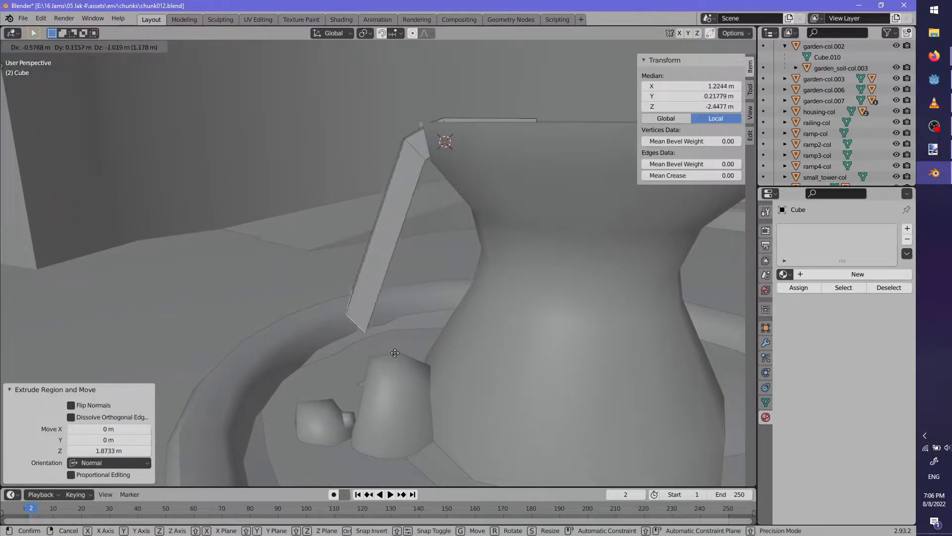
left_click(415, 377)
Move, rotate and slightly enlarge the stream's lower end face so it meets the top of the tall rock
left_click(422, 302)
middle_click_drag(422, 302, 399, 283)
left_click(474, 351)
scroll(506, 293, "up", 3)
key("g")
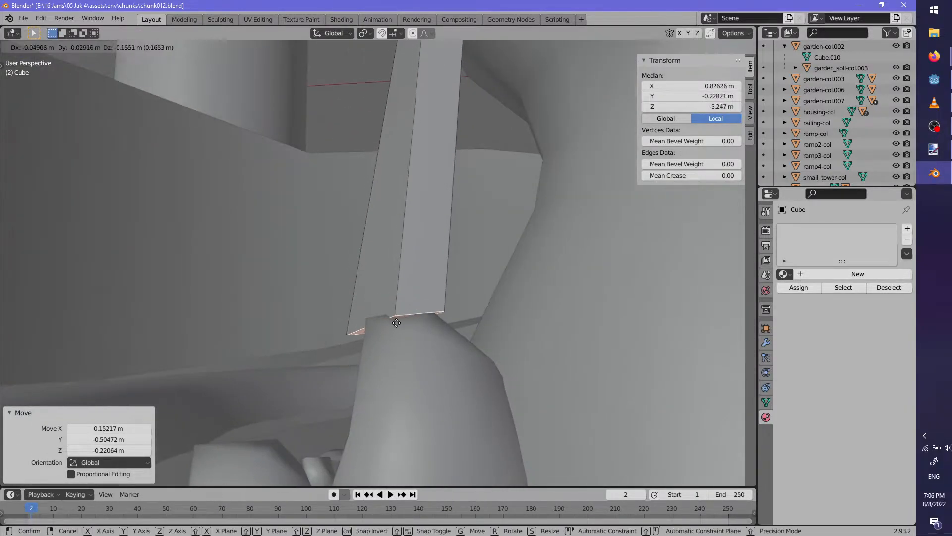
key("r")
middle_click_drag(400, 324, 452, 355)
left_click(496, 321)
key("g")
left_click(503, 322)
key("s")
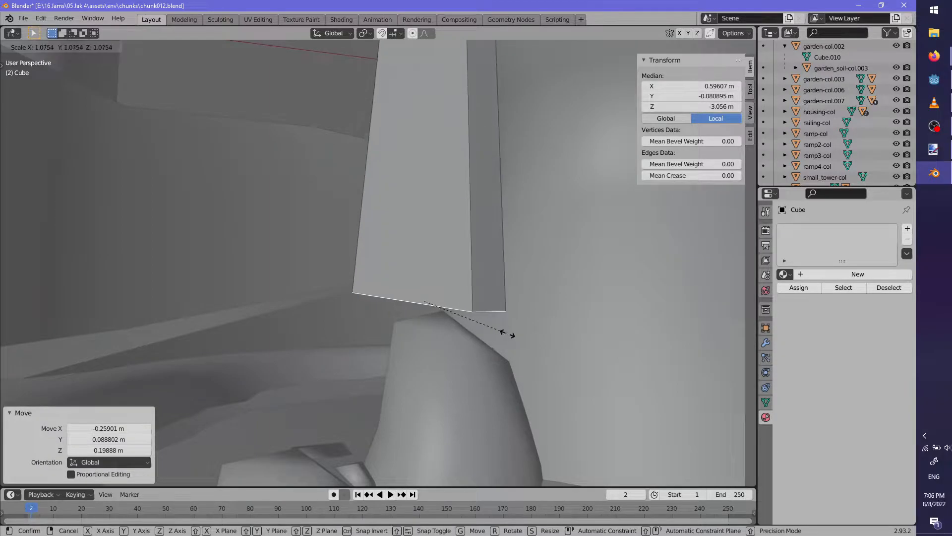
left_click(507, 334)
Add one centred lengthwise loop cut down the falling stream
middle_click_drag(507, 333, 537, 347)
left_click(407, 293)
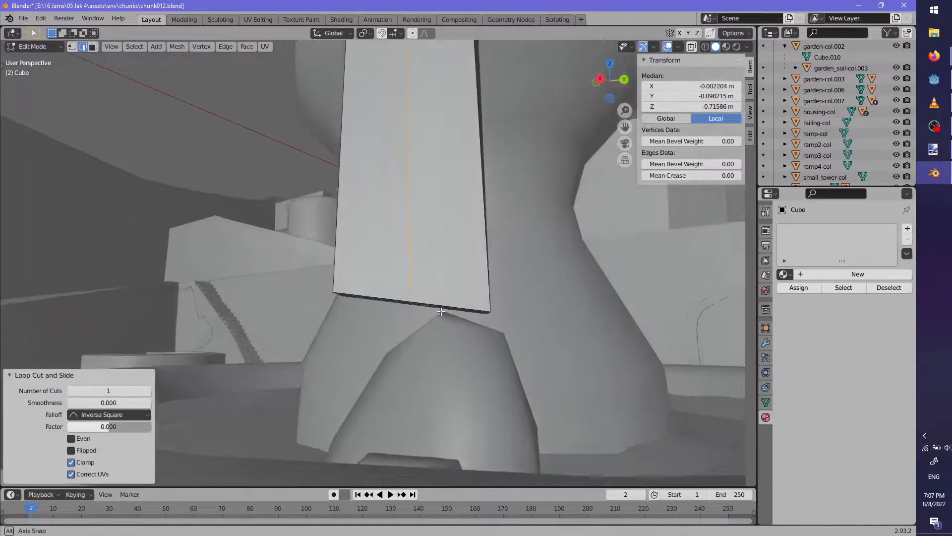
middle_click_drag(406, 293, 177, 69)
right_click(439, 304)
Select the right half of the stream's bottom face and rotate it about -12.3° to follow the rock's slope
middle_click_drag(501, 343, 485, 314)
key("alt+a")
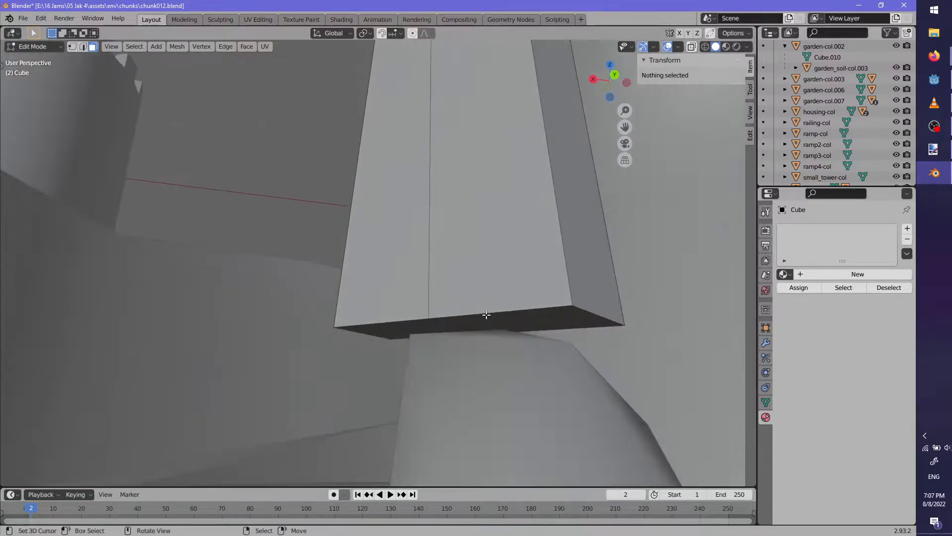
right_click(487, 314)
scroll(486, 314, "down", 8)
middle_click_drag(495, 257, 556, 308)
scroll(415, 315, "up", 5)
middle_click_drag(415, 314, 495, 315)
key("r")
left_click(496, 290)
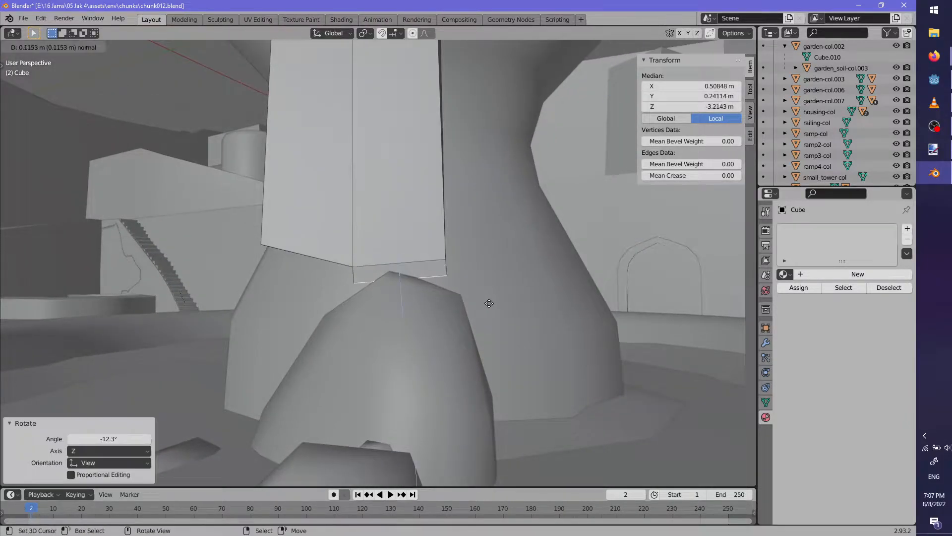
Extrude the right bottom face slightly, shift it sideways over the rock and rotate it about -42.8°
left_click(489, 303)
key("g")
left_click(564, 305)
left_click(505, 272)
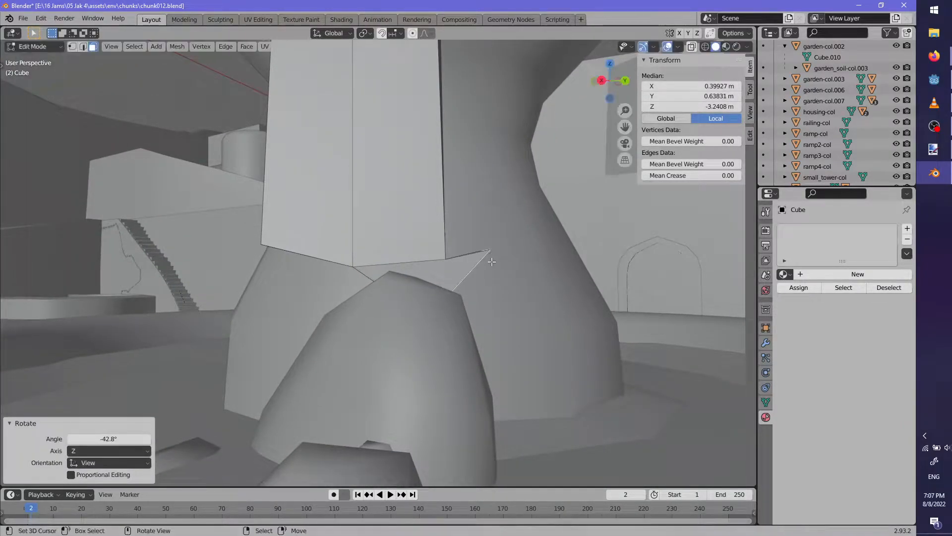
Add a horizontal loop cut across the falling stream above the tall rock
middle_click_drag(504, 272, 476, 275)
scroll(476, 276, "up", 4)
left_click(469, 276)
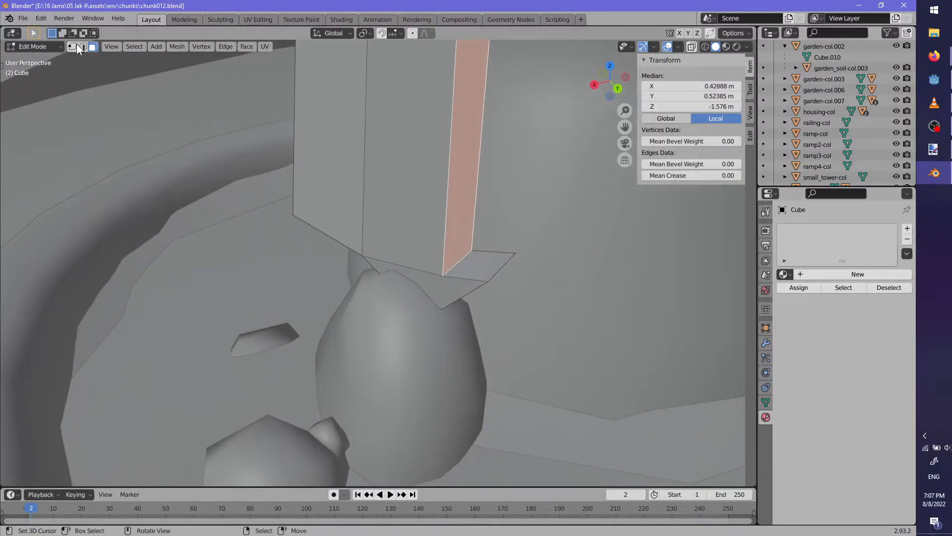
scroll(446, 143, "down", 3)
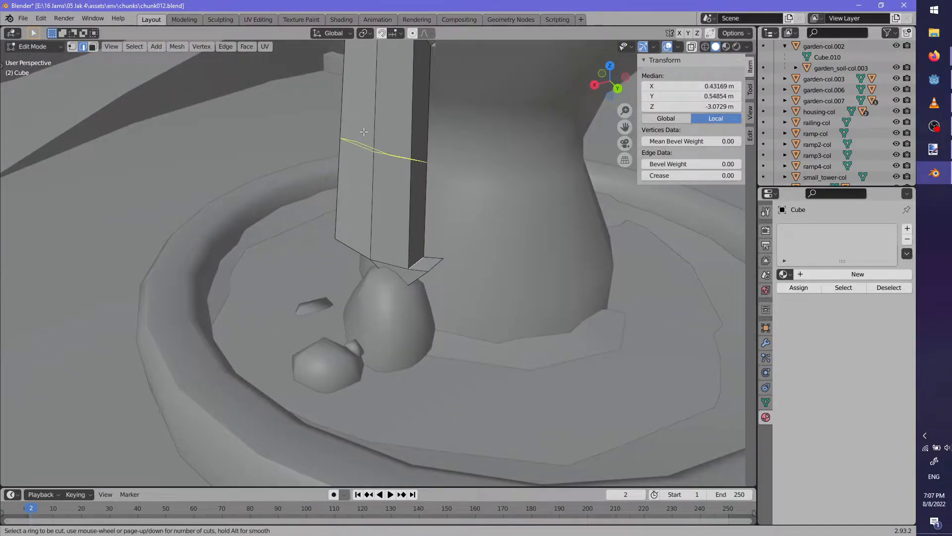
left_click(368, 175)
Move the edges of the stream's right flap to fit against the top of the tall rock
right_click(418, 264)
scroll(421, 265, "up", 3)
middle_click_drag(429, 269, 511, 230)
key("g")
left_click(481, 263)
key("g")
left_click(490, 258)
Reposition the remaining lower edges of the stream around the tall rock's top
middle_click_drag(489, 261, 408, 299)
right_click(417, 293)
key("g")
left_click(375, 276)
left_click(423, 280)
middle_click_drag(382, 238, 312, 165)
left_click(417, 253)
Extrude the stream's left bottom face about 0.62 m down beside the rock and move its lower edge inward
left_click(92, 47)
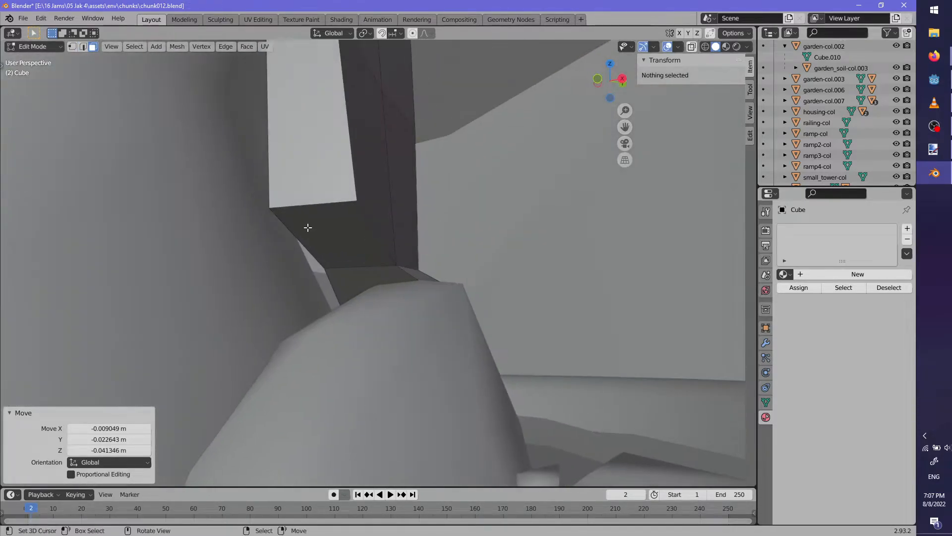
left_click(330, 298)
key("e")
middle_click_drag(347, 358, 441, 260)
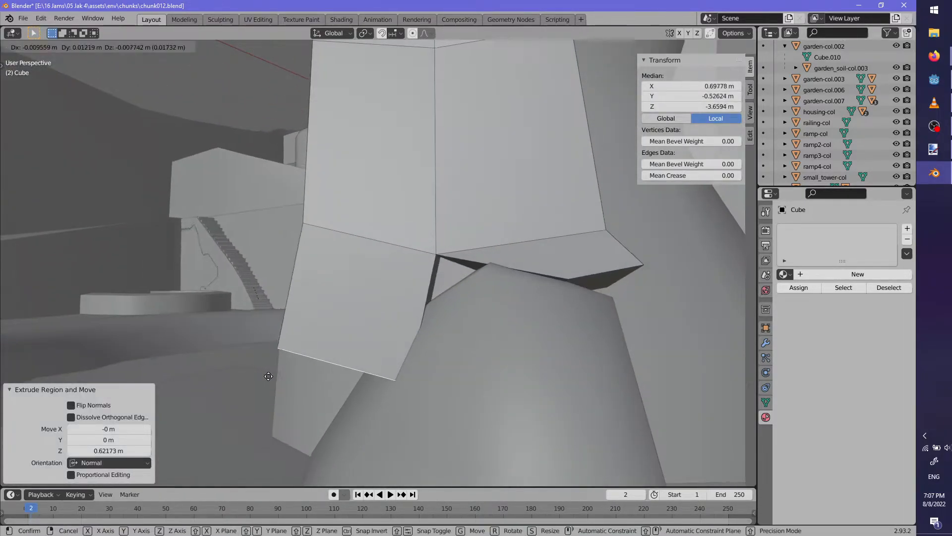
key("g")
left_click(447, 255)
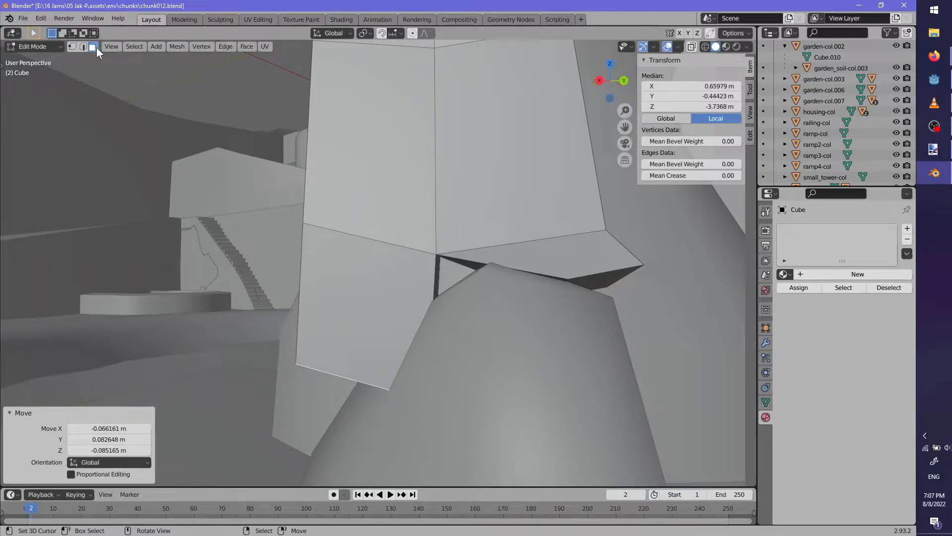
Select the adjoining geometry at the rock's top and move it along Z to close the gap
scroll(493, 298, "up", 2)
mouse_move(493, 298)
middle_mouse_down()
mouse_move(483, 270)
mouse_move(494, 298)
middle_mouse_up()
right_click(466, 253)
right_click(481, 270, "shift")
key("g")
key("z")
left_click(498, 340)
scroll(499, 338, "down", 2)
middle_click_drag(500, 337, 391, 283)
Extrude the right flap's underside about 0.61 m down beside the rock and extrude it again towards the basin
right_click(432, 268)
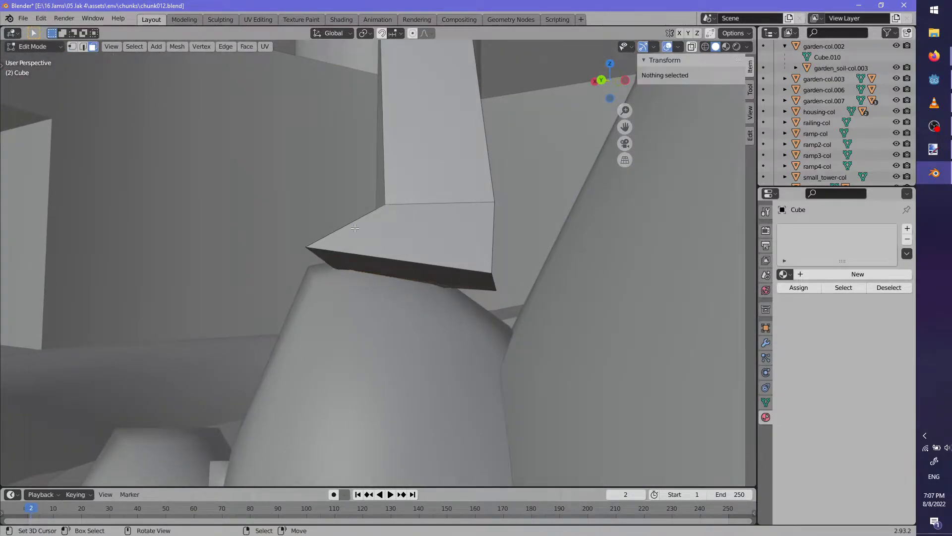
key("e")
left_click(419, 417)
middle_click_drag(419, 416, 436, 332)
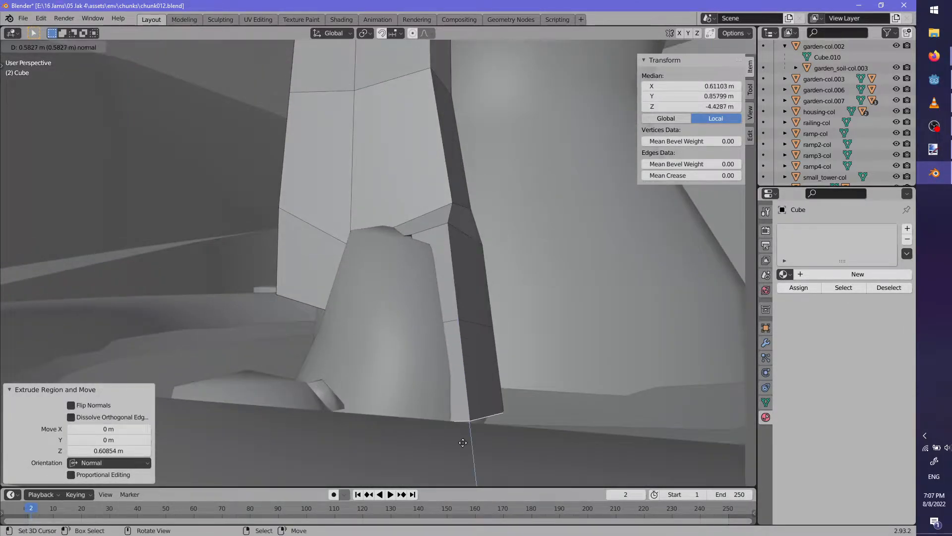
middle_click_drag(467, 446, 559, 409)
left_click(558, 452)
Move part of the right strand to hug the side of the tall rock
middle_click_drag(558, 452, 481, 317)
right_click(476, 308)
middle_click_drag(507, 350, 480, 361)
key("g")
left_click(498, 363)
Leave Edit Mode and examine the waterfall's shape around the spout and rocks
scroll(499, 302, "down", 4)
middle_click_drag(481, 317, 454, 323)
key("Tab")
scroll(488, 304, "down", 4)
scroll(454, 323, "up", 4)
middle_click_drag(386, 325, 428, 308)
scroll(370, 301, "up", 3)
middle_click_drag(327, 310, 441, 312, "shift")
scroll(406, 341, "up", 3)
Extrude the left strand's bottom face about 0.83 m down to the basin in Edit Mode
key("Tab")
middle_click_drag(406, 340, 338, 264)
right_click(331, 321)
left_click(329, 470)
middle_click_drag(365, 344, 371, 278)
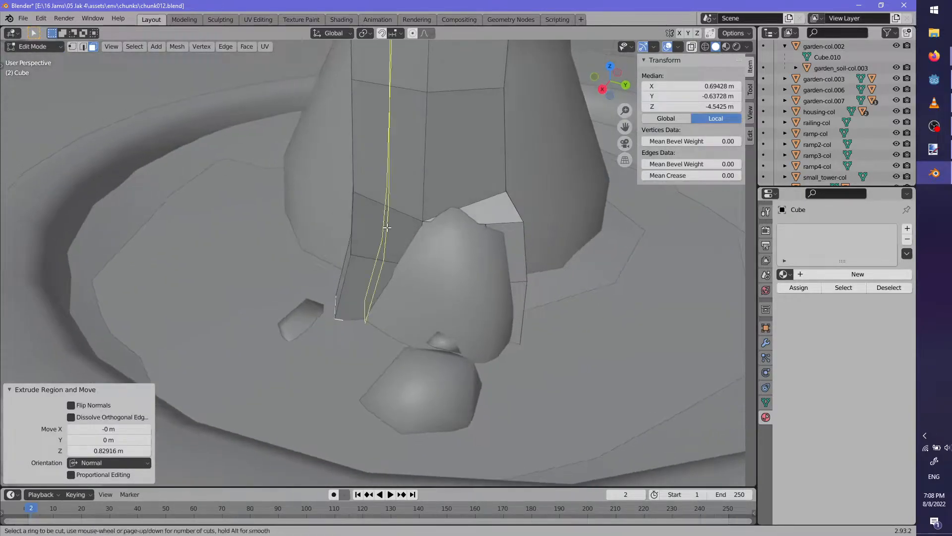
Move the left strand's lower geometry to follow the rock's side, clear the selection and leave Edit Mode
right_click(379, 273)
right_click(387, 241, "shift")
key("g")
middle_click_drag(386, 240, 358, 277)
left_click(424, 305)
right_click(349, 270, "shift")
left_click(367, 274)
key("g")
left_click(331, 284)
key("g")
left_click(372, 279)
scroll(422, 288, "down", 3)
key("alt+a")
key("Tab")
middle_click_drag(469, 298, 380, 337)
Apply smooth shading to the water stream object
key("F3")
type("csm")
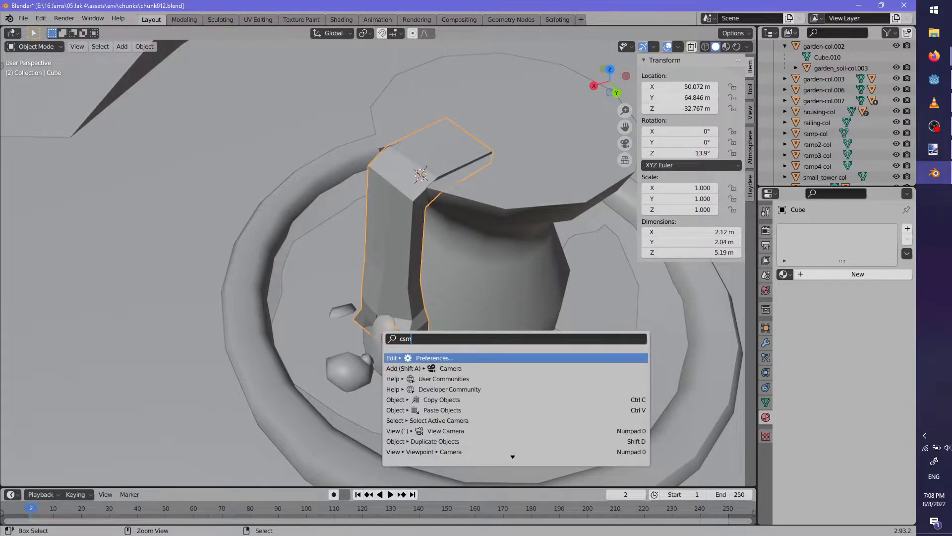
type("shade sm")
key("Return")
mouse_move(380, 338)
middle_mouse_down()
mouse_move(433, 286)
mouse_move(370, 268)
mouse_move(438, 238)
mouse_move(453, 317)
middle_mouse_up()
Add one centred edge loop down the stream's side face in Edit Mode
key("Tab")
scroll(450, 321, "up", 3)
key("ctrl+r")
left_click(435, 132)
right_click(440, 161)
middle_click_drag(440, 162, 460, 212)
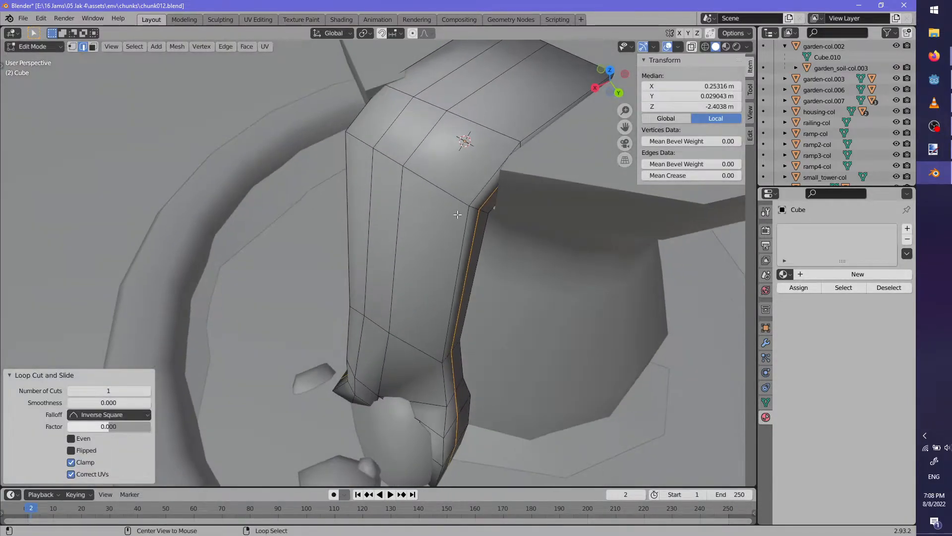
Slide the edge loop beside the stream's side corner across the surface to even out the shading
right_click(459, 212, "alt")
left_click(470, 261)
middle_click_drag(470, 261, 339, 251)
key("g")
key("g")
left_click(377, 232)
key("g")
key("g")
left_click(417, 240)
Slide the neighbouring vertical edge loops on the side facing the bowl and clear the selection
right_click(339, 251, "alt")
key("g")
key("g")
left_click(349, 253)
right_click(368, 260, "alt")
left_click(388, 243)
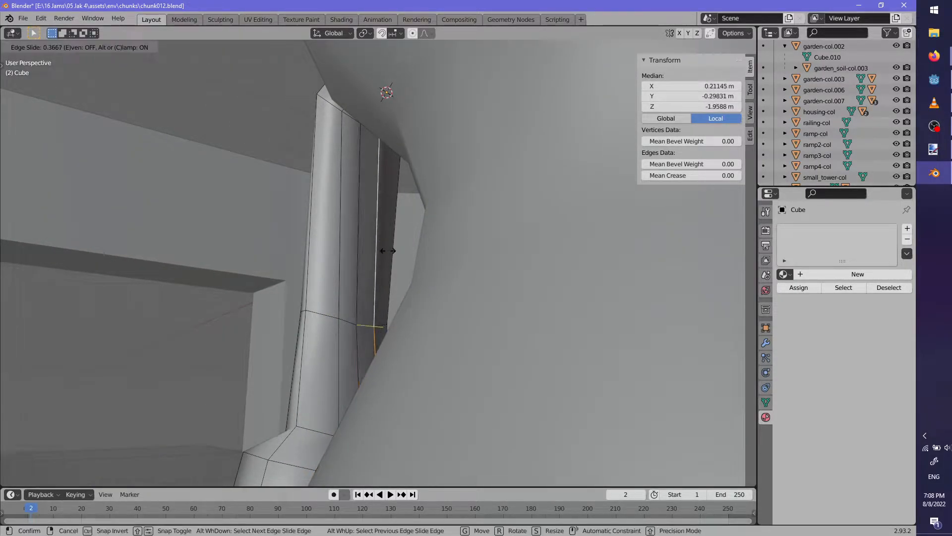
left_click(388, 250)
key("alt+a")
Examine the smoothed stream around the split over the tall rock
middle_click_drag(389, 253, 459, 214)
scroll(459, 268, "down", 1)
middle_click_drag(459, 271, 436, 214, "shift")
scroll(461, 268, "up", 4)
key("Tab")
middle_click_drag(484, 308, 443, 312)
key("Tab")
scroll(443, 310, "up", 3)
middle_click_drag(467, 265, 419, 327, "shift")
middle_click_drag(415, 277, 457, 266)
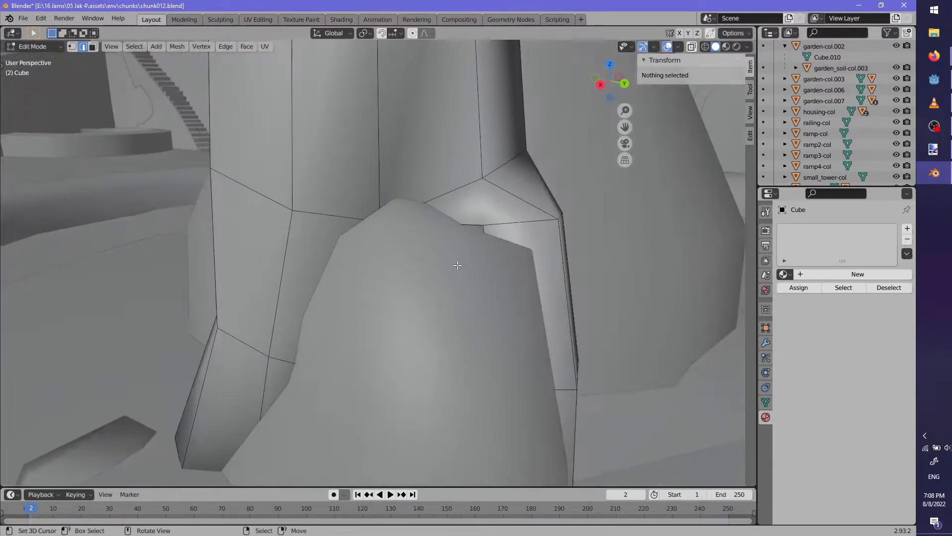
left_click(463, 232)
scroll(463, 232, "down", 3)
key("alt+a")
Select the bottom vertices of the strand beside the tall rock and shift them about 0.1 m along the rock's surface
middle_click_drag(463, 232, 399, 288)
left_click(400, 288)
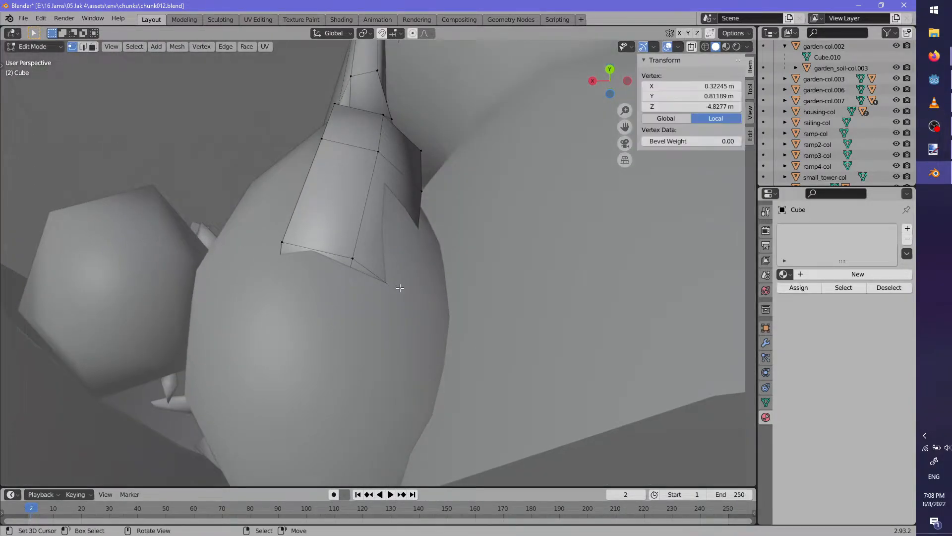
left_click(276, 246, "ctrl")
key("g")
middle_click_drag(276, 246, 466, 289)
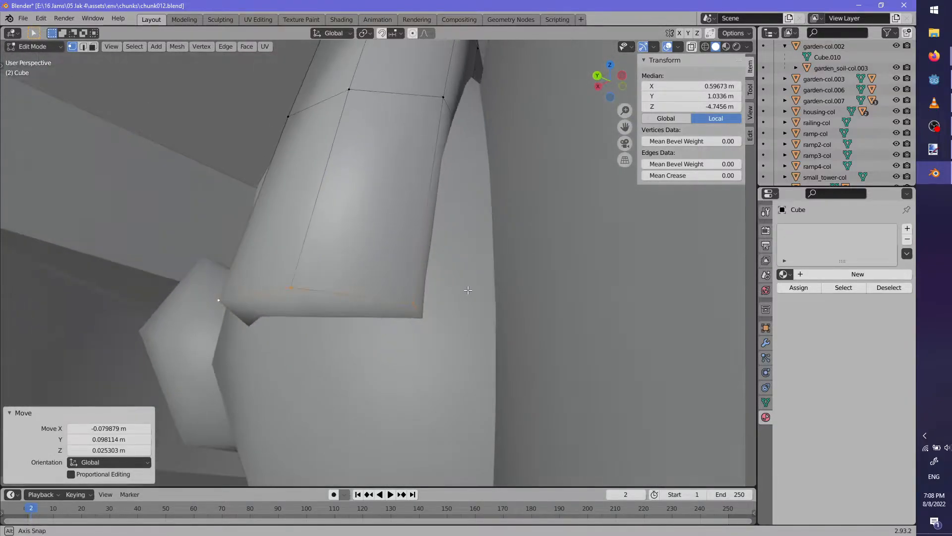
left_click(421, 311)
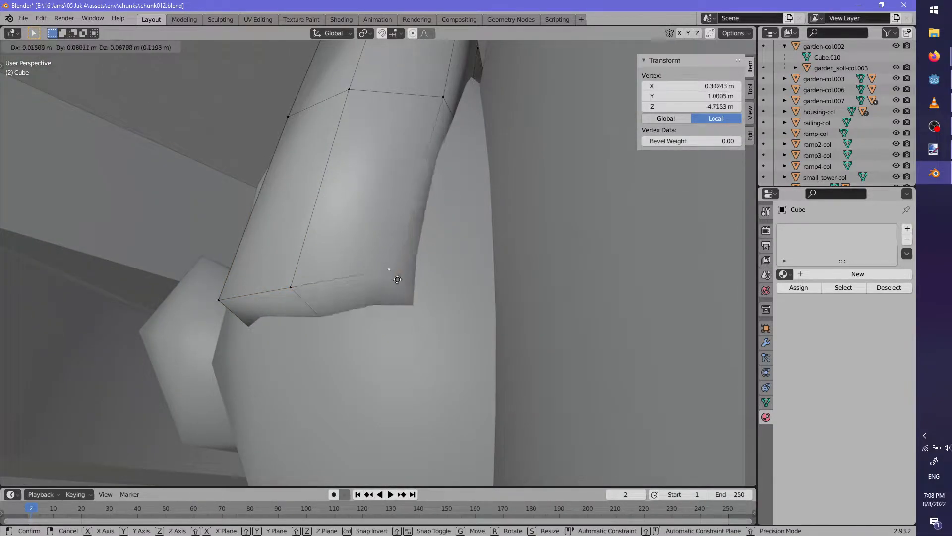
Move the strand's inner bottom corner vertices upward, using X-ray to reach the hidden one
left_click(362, 260)
left_click(411, 318)
middle_click_drag(393, 319, 417, 320)
key("alt+z")
right_click_drag(417, 319, 344, 256)
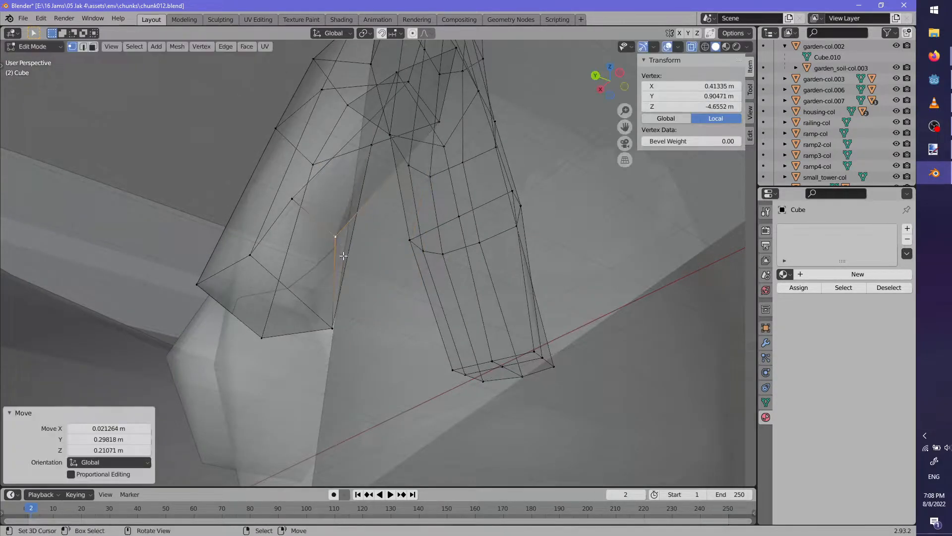
Adjust the remaining vertices at the strand's lower end, clear the selection, turn off X-ray and leave Edit Mode
left_click(299, 282)
middle_click_drag(299, 282, 323, 290)
right_click_drag(274, 337, 267, 318)
key("alt+a")
middle_click_drag(267, 317, 408, 409)
key("Tab")
scroll(511, 367, "down", 3)
key("alt+z")
scroll(496, 367, "down", 2)
scroll(408, 409, "up", 5)
middle_click_drag(441, 377, 431, 365)
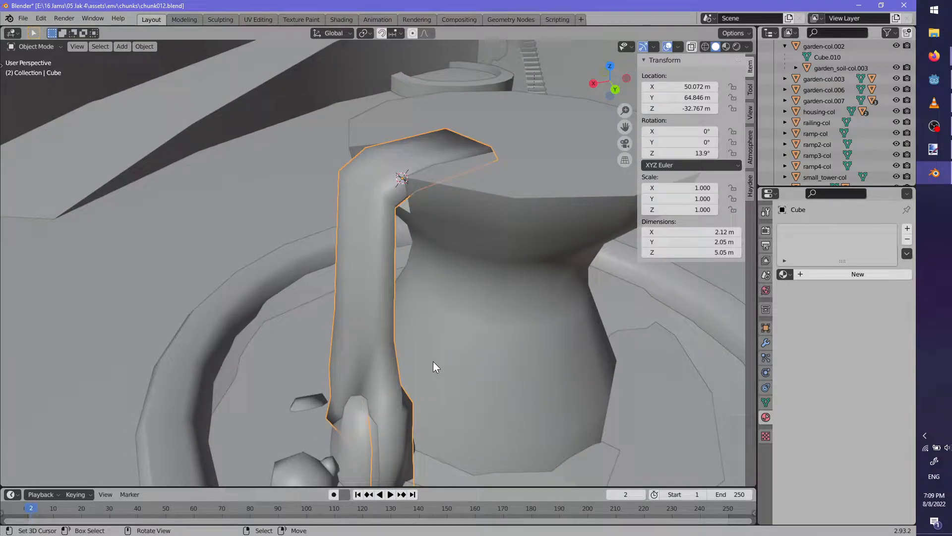
Select the edge loops around the stream's upper section and its end in the bowl, with X-ray enabled in Edit Mode
middle_click_drag(353, 231, 450, 66)
key("Tab")
scroll(366, 243, "up", 2)
right_click(365, 242, "alt")
middle_click_drag(445, 120, 505, 192)
middle_click_drag(462, 216, 459, 250)
mouse_move(513, 221)
middle_mouse_down()
mouse_move(420, 212)
mouse_move(417, 221)
mouse_move(464, 269)
middle_mouse_up()
key("alt+z")
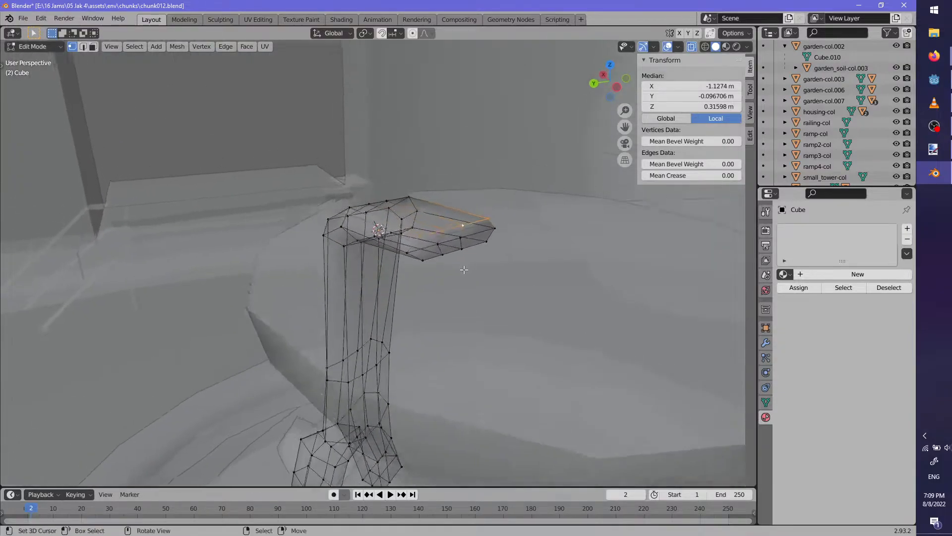
scroll(464, 269, "up", 2)
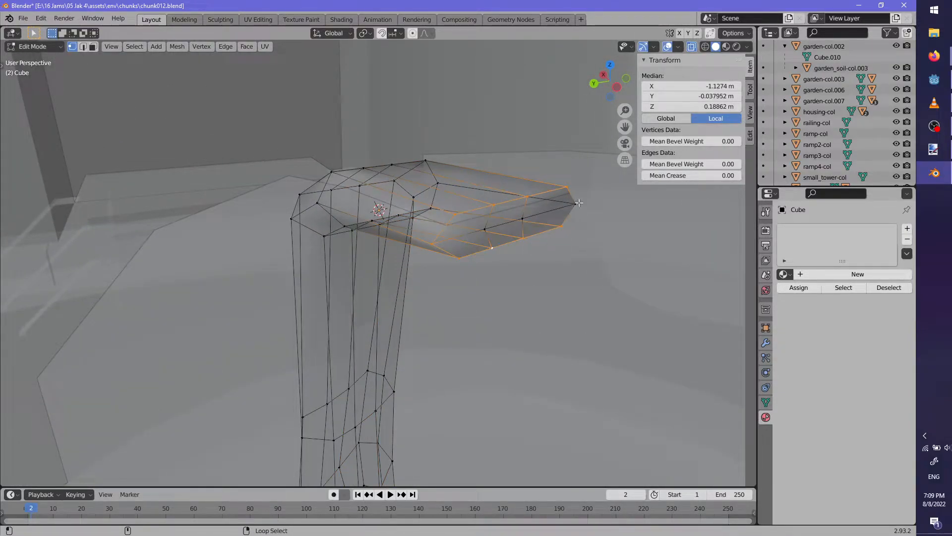
middle_click_drag(579, 207, 376, 204)
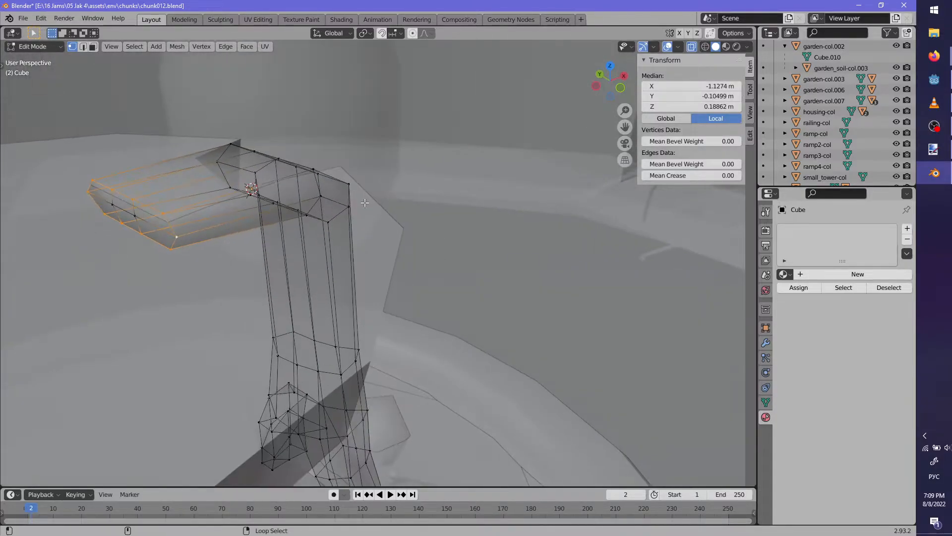
middle_click_drag(268, 235, 319, 242)
middle_click_drag(266, 267, 346, 242)
Switch to edge selection and add the lengthwise loops running down the stream and around both strand ends
left_click(84, 47)
middle_click_drag(316, 309, 311, 130, "shift")
middle_click_drag(347, 285, 364, 299)
scroll(435, 287, "up", 2)
scroll(364, 198, "up", 2)
middle_click_drag(361, 186, 399, 243)
right_click(375, 203, "alt+shift")
right_click(389, 218, "alt+shift")
middle_click_drag(470, 294, 285, 416)
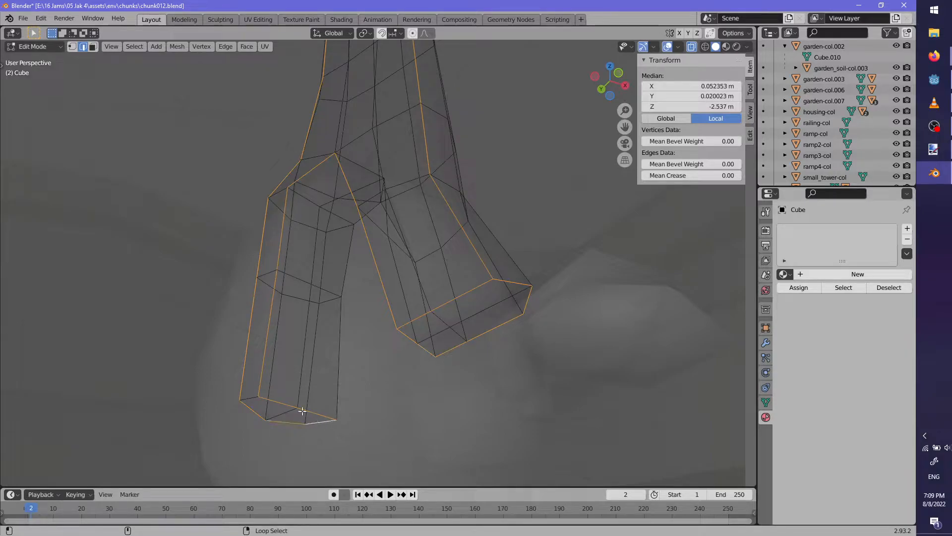
Mark the selected stream edges as seams and clear the selection
middle_click_drag(249, 397, 511, 360)
middle_click_drag(483, 312, 395, 286)
middle_click_drag(398, 385, 445, 335)
key("ctrl+e")
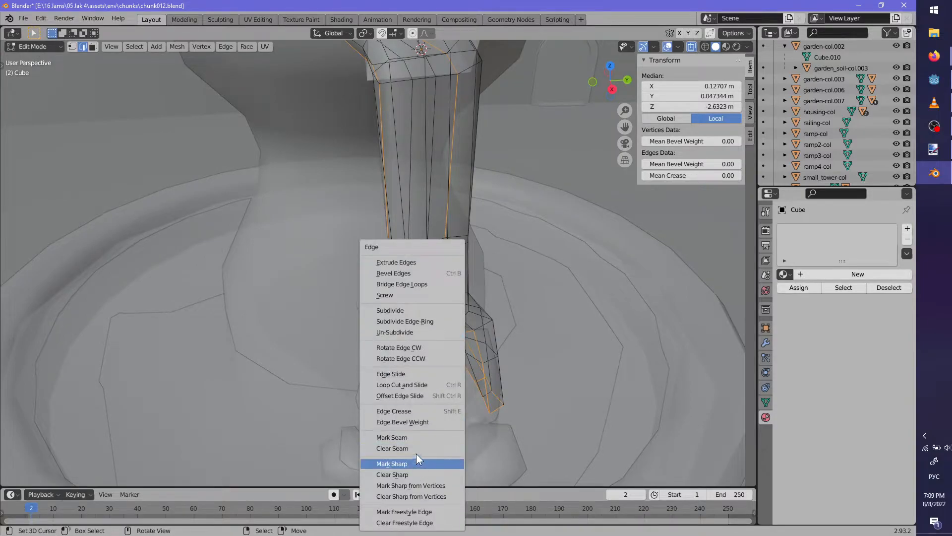
left_click(415, 436)
middle_click_drag(415, 436, 427, 362)
key("alt+a")
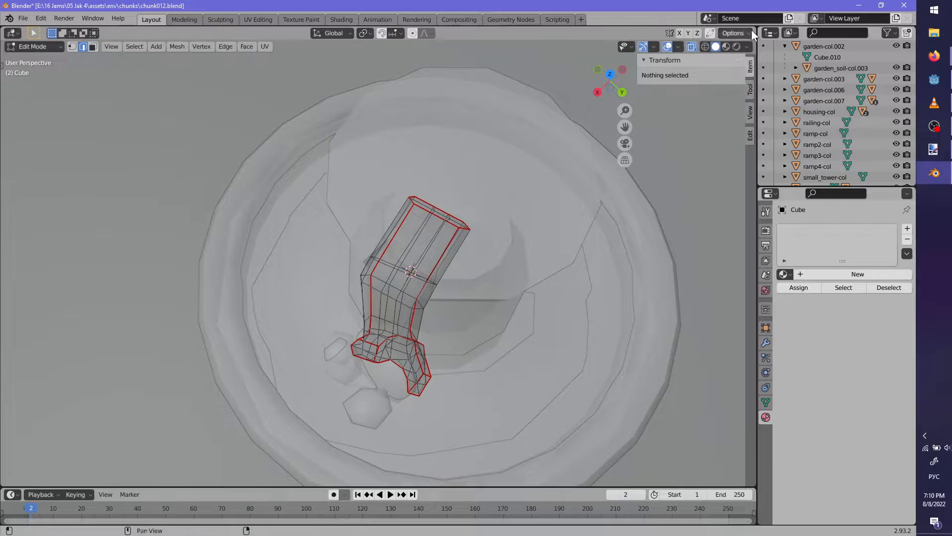
Split the 3D viewport vertically, select the whole stream mesh and turn the second area into a UV Editor
left_click_drag(752, 31, 381, 99)
key("a")
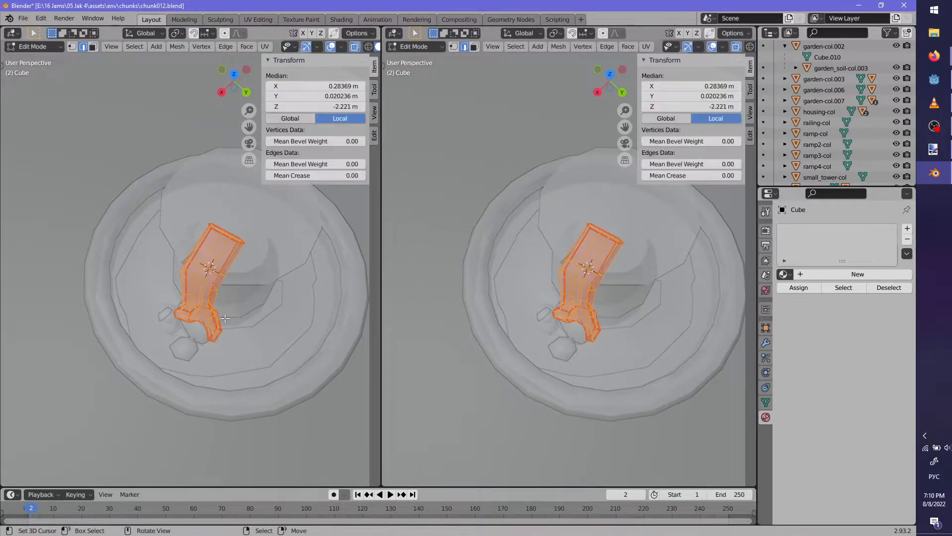
left_click(431, 46)
left_click(395, 34)
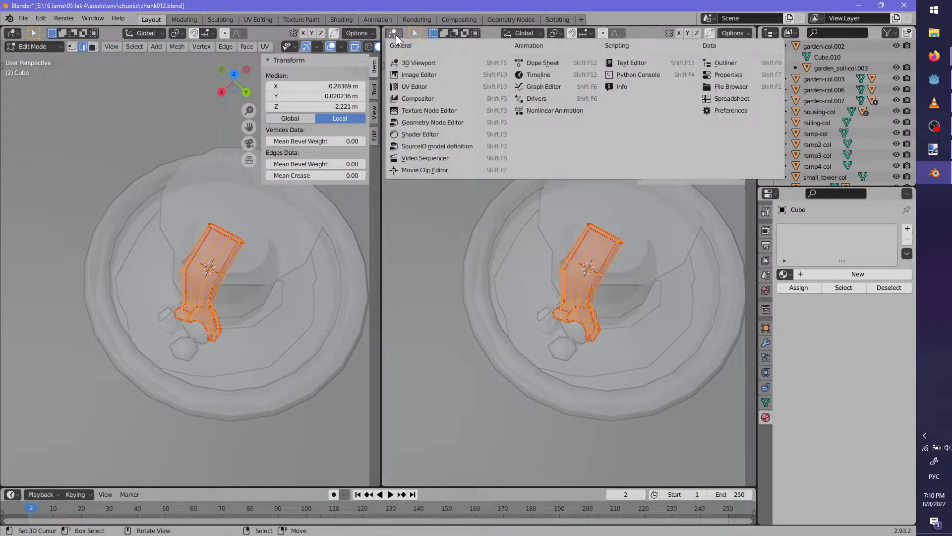
left_click(420, 87)
Reset the UV projection of the whole stream mesh
middle_click_drag(205, 313, 194, 291)
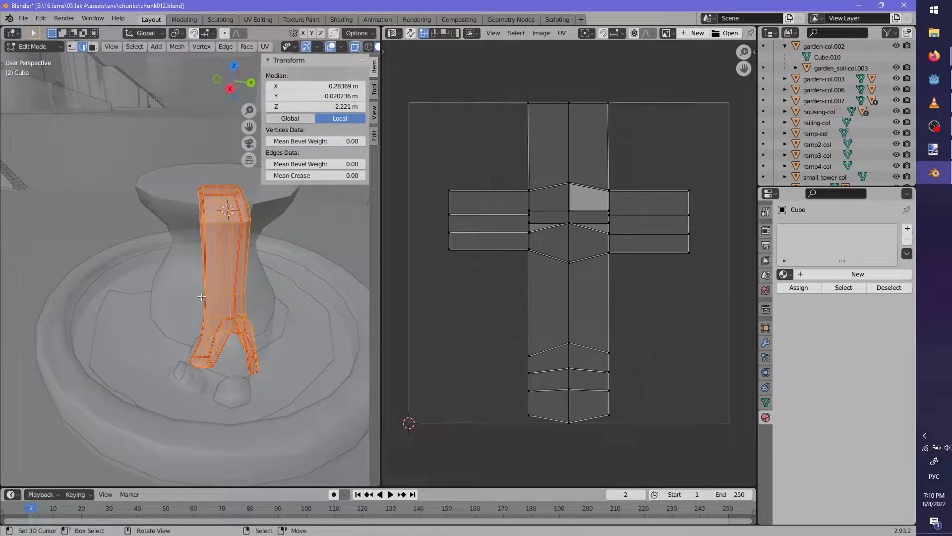
key("u")
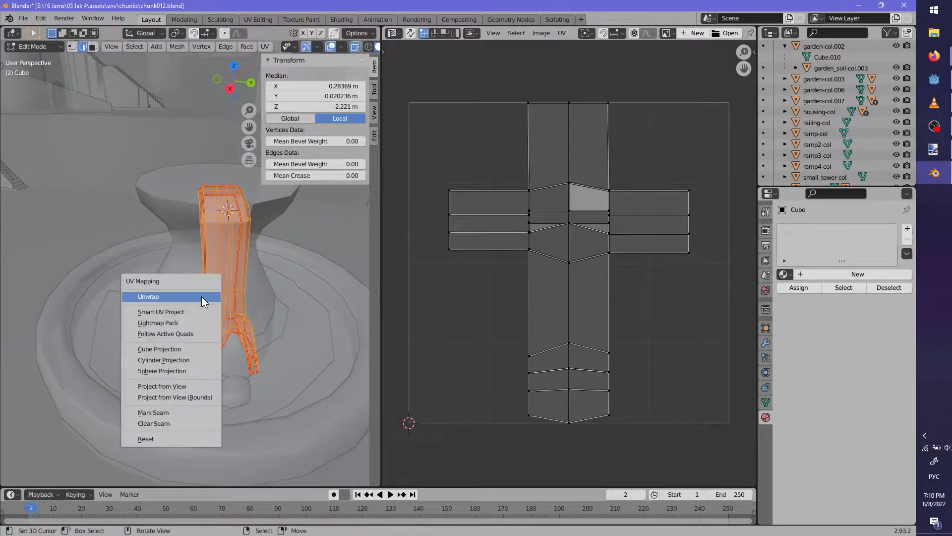
left_click(170, 438)
middle_click_drag(175, 430, 176, 153)
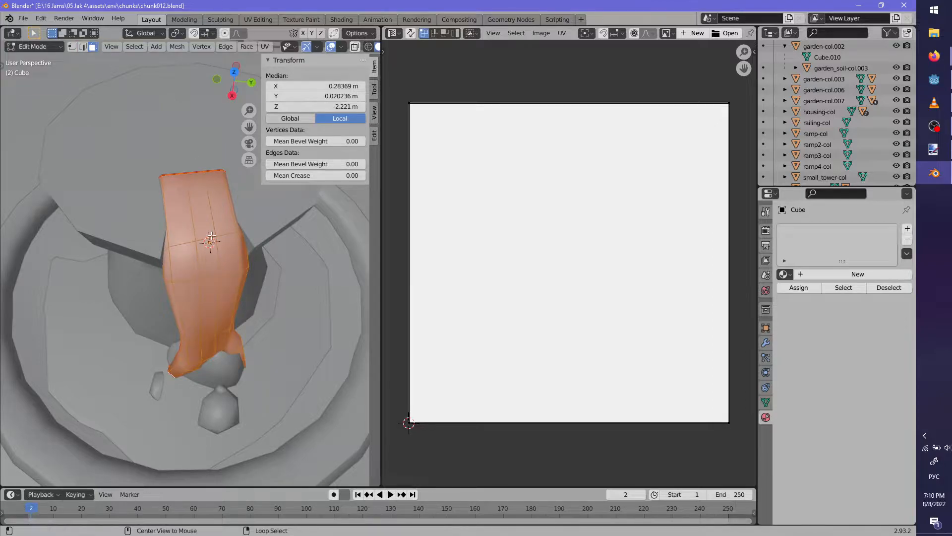
Select the stream's outer faces up to the seams and unwrap them with Follow Active Quads using Length Average
key("alt+a")
key("l")
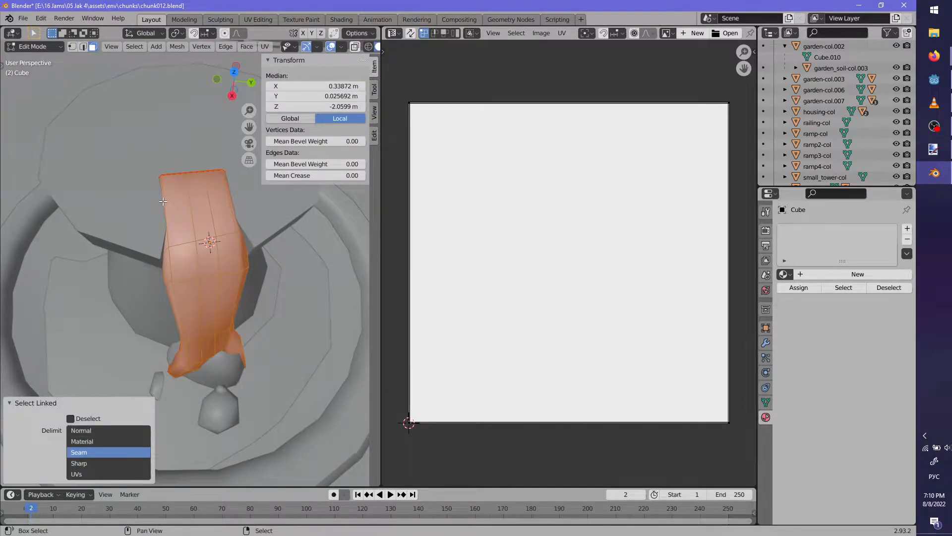
middle_click_drag(162, 201, 160, 236)
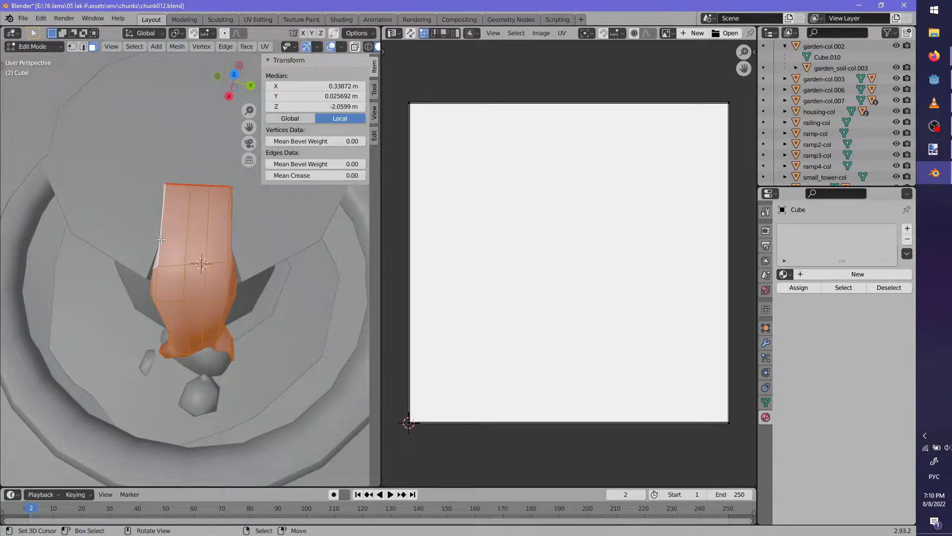
key("u")
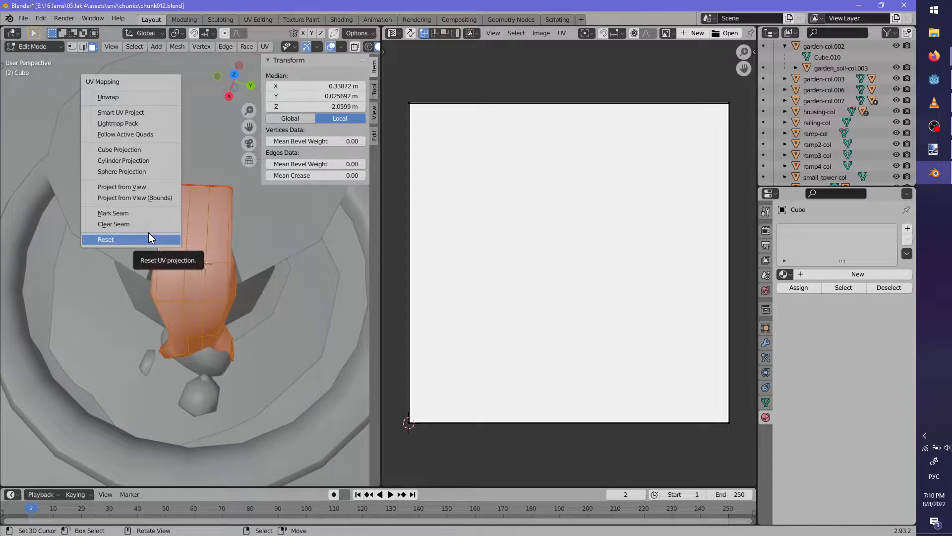
left_click(141, 134)
left_click(142, 168)
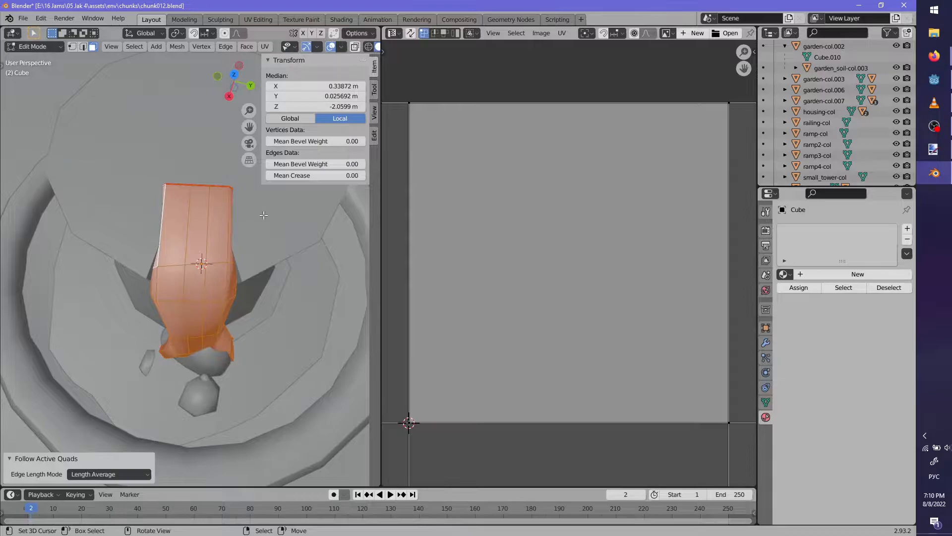
scroll(611, 323, "up", 1)
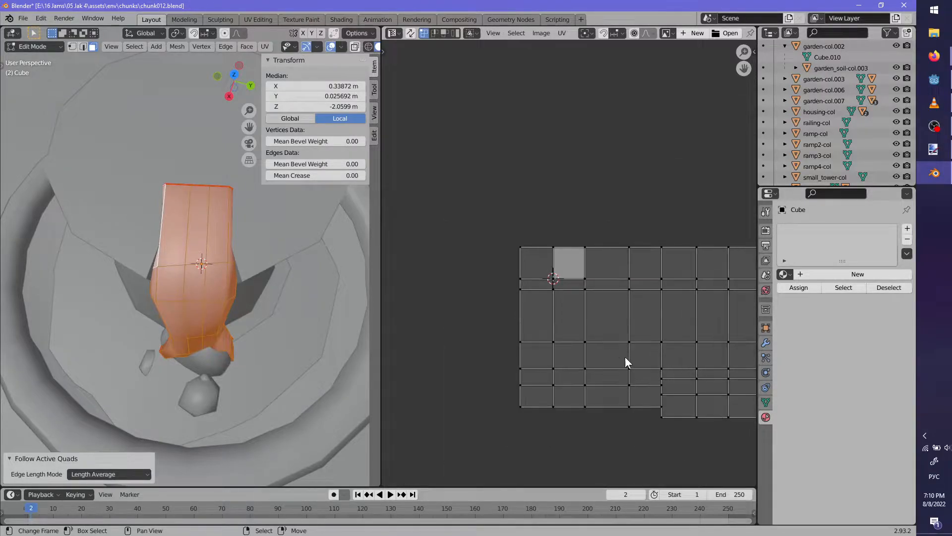
Compare the split strands on the mesh in X-ray with the uneven lower rows of the UV grid
middle_click_drag(198, 278, 221, 237)
key("alt+z")
scroll(281, 268, "up", 3)
middle_click_drag(243, 288, 297, 336)
scroll(338, 324, "up", 2)
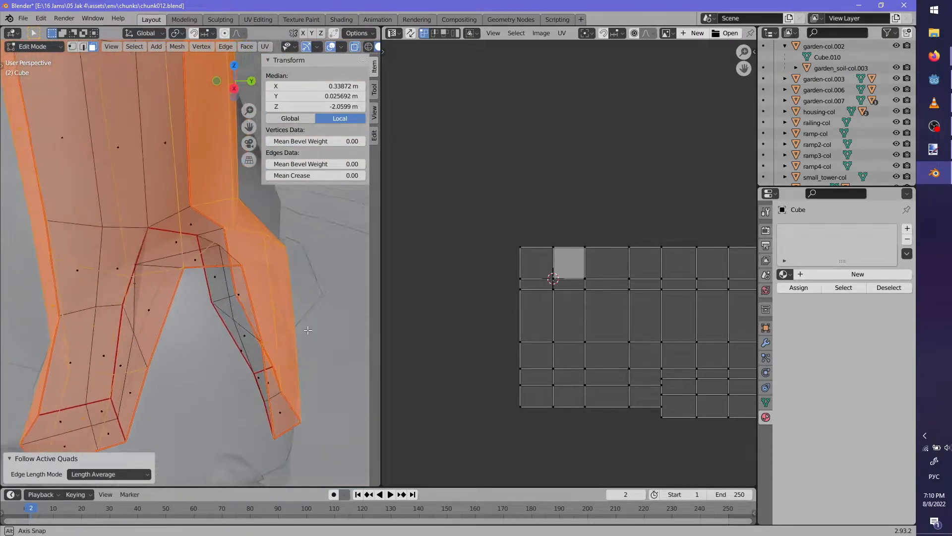
scroll(571, 297, "down", 3)
scroll(570, 343, "up", 8)
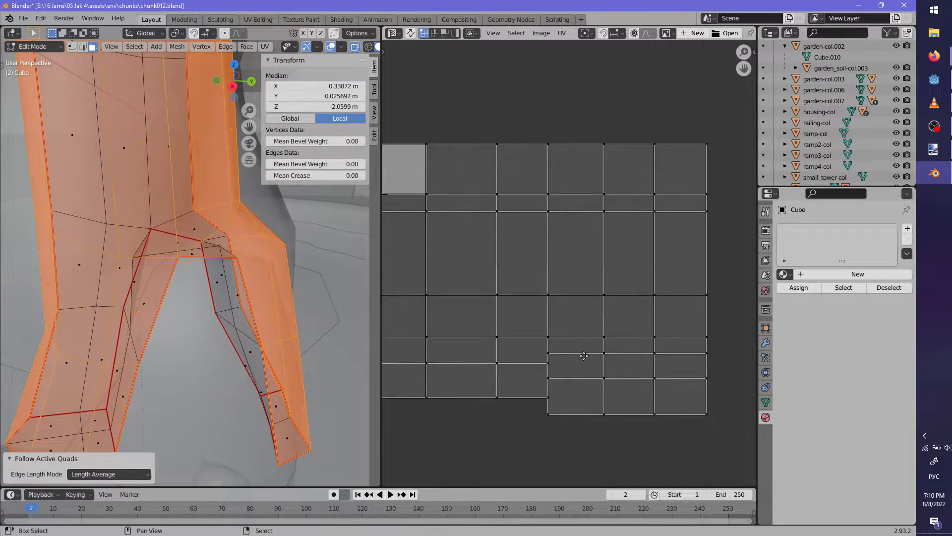
left_click(547, 346)
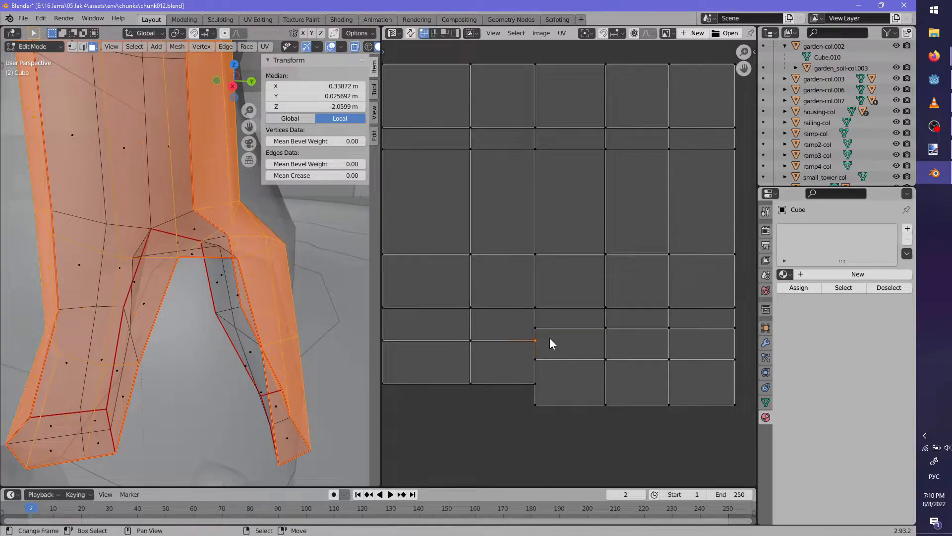
scroll(546, 344, "down", 3)
middle_click_drag(297, 233, 219, 240)
middle_click_drag(258, 277, 328, 289)
Select the entire UV layout, narrow it along X and move it horizontally by a small amount
key("a")
key("s")
key("x")
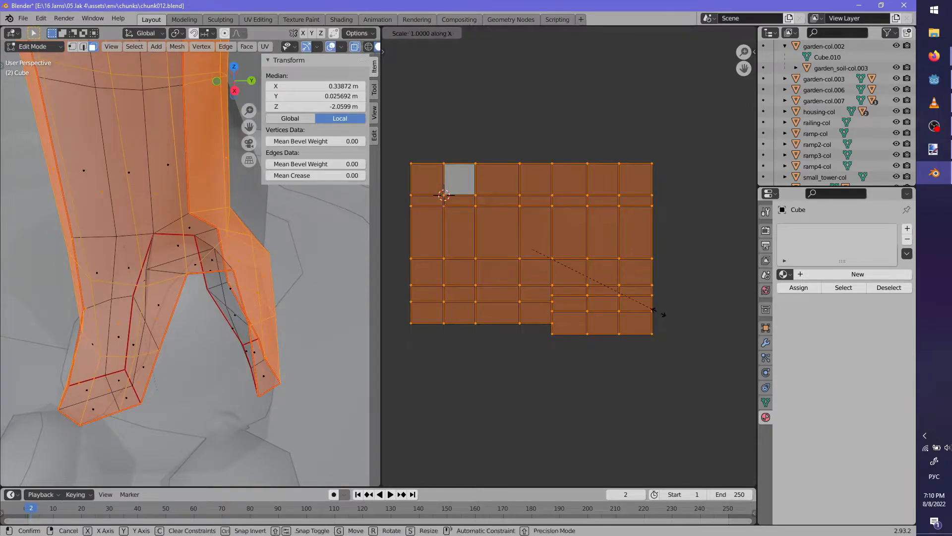
left_click(563, 300)
key("g")
key("x")
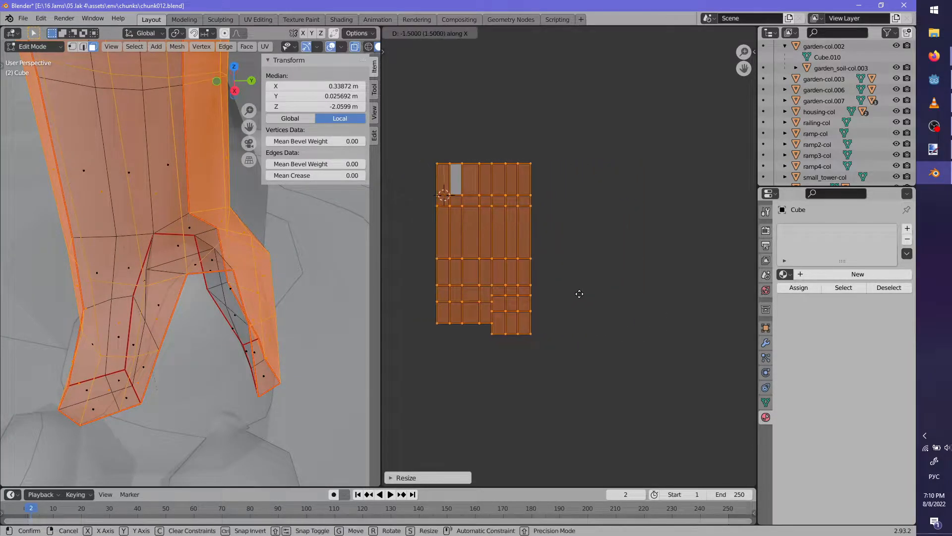
left_click(584, 293)
Squeeze the UV layout along X into a thin strip and move it sideways towards the UV origin
key("s")
key("x")
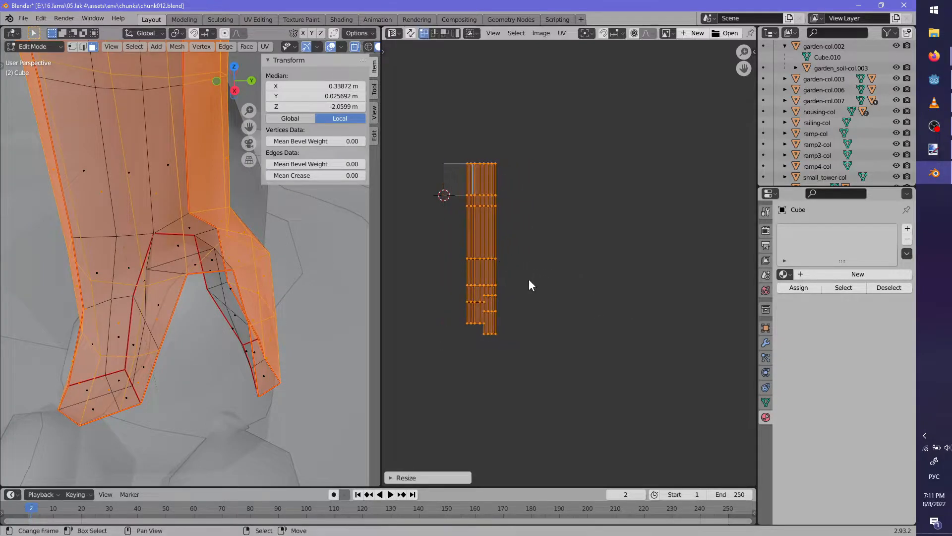
left_click(526, 278)
key("g")
key("x")
left_click(506, 279)
Widen the thin UV layout and move it along X until its outer edge lines up with the UV origin
key("s")
left_click(533, 280)
key("g")
key("x")
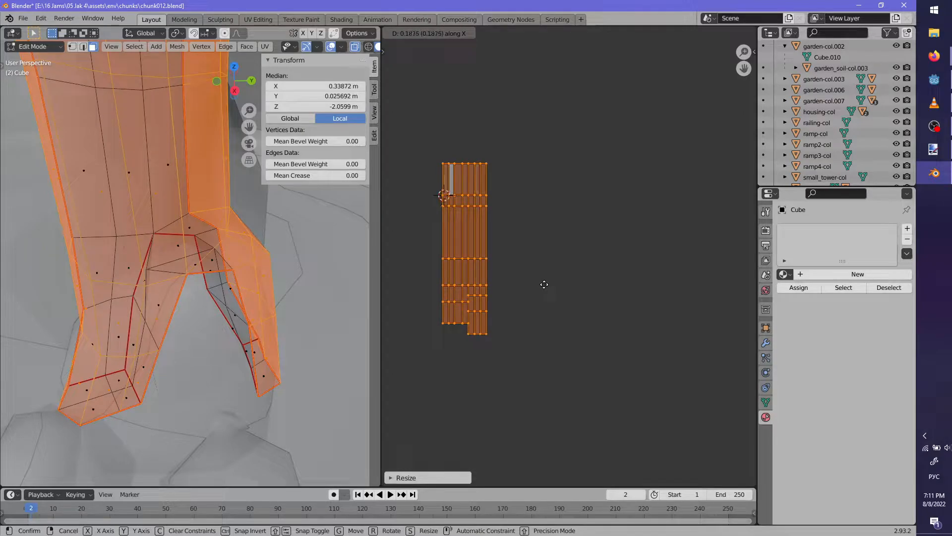
left_click(546, 283)
scroll(531, 276, "down", 4)
scroll(531, 276, "up", 5)
middle_click_drag(533, 274, 645, 311)
scroll(645, 312, "up", 1)
left_click(644, 302)
Examine the stream's split strands and their underside over the rock from several angles
mouse_move(225, 272)
middle_mouse_down()
mouse_move(176, 270)
mouse_move(144, 283)
mouse_move(219, 263)
middle_mouse_up()
scroll(144, 283, "down", 3)
scroll(219, 262, "up", 3)
middle_click_drag(204, 342, 39, 269, "shift")
middle_click_drag(134, 269, 140, 239)
scroll(576, 278, "down", 2)
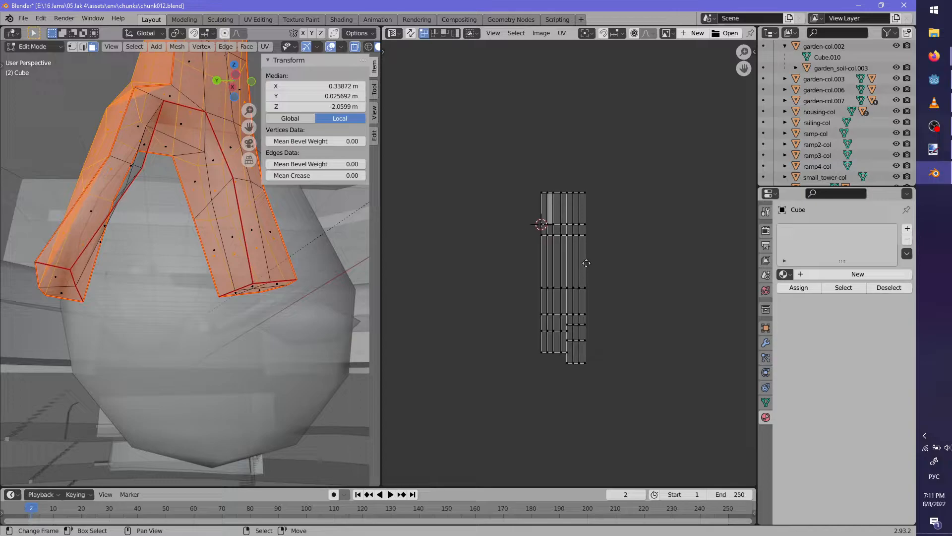
middle_click_drag(584, 258, 608, 323)
scroll(607, 322, "up", 4)
middle_click_drag(179, 214, 131, 181)
key("Tab")
key("Tab")
Check the extent of the seam-bounded faces around the strand split by selecting linked faces delimited by seam
key("alt+a")
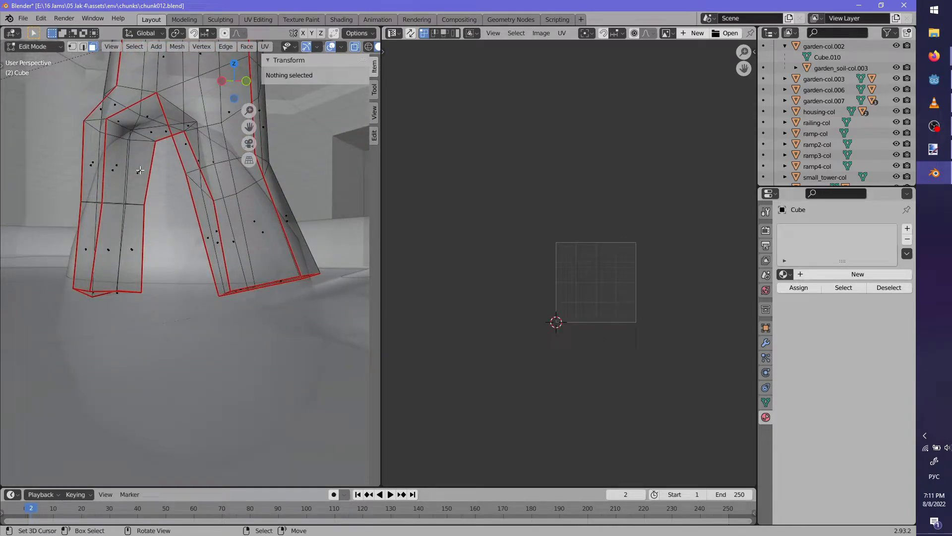
key("l")
key("alt+a")
middle_click_drag(138, 183, 124, 211)
key("l")
middle_click_drag(113, 174, 245, 273)
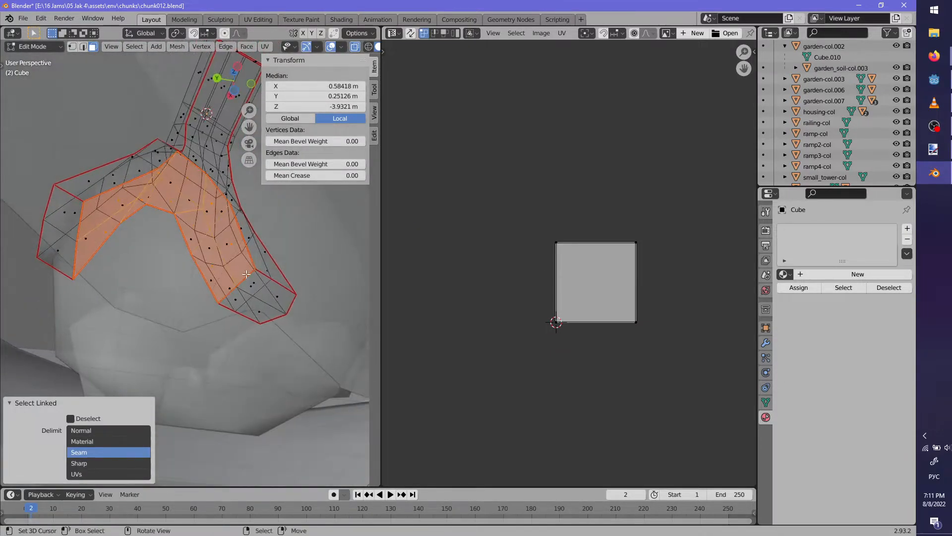
key("l")
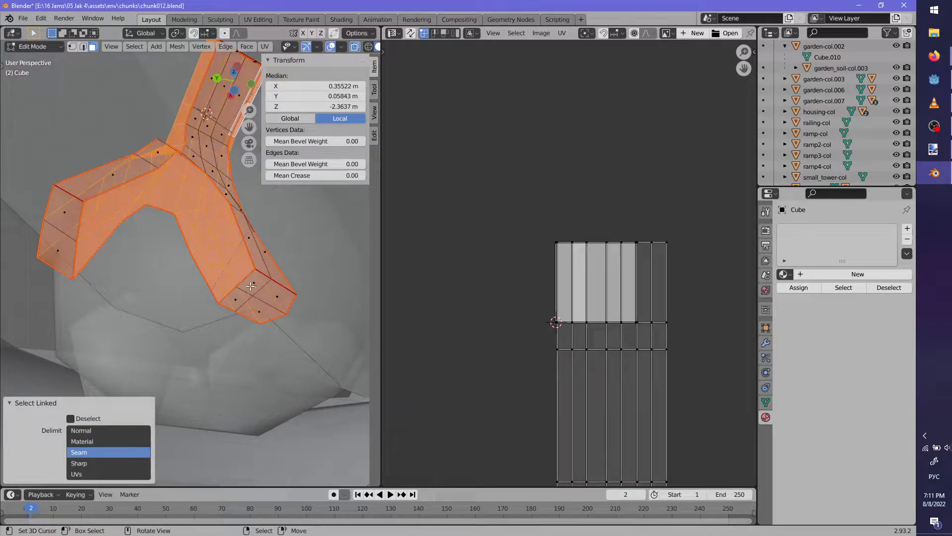
Select the end-cap faces of both strands up to their seams and delete them
key("alt+a")
key("l")
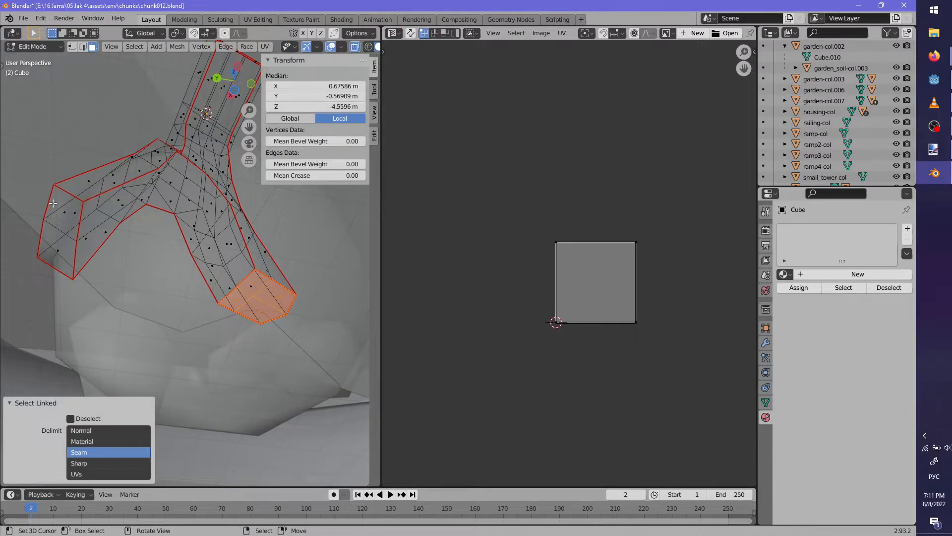
key("l")
middle_click_drag(63, 213, 225, 273)
key("l")
key("x")
left_click(225, 320)
Turn off X-ray and move the selected open-end edges of one strand against the rock
key("alt+z")
scroll(177, 304, "down", 2)
left_click(187, 300, "alt")
left_click(191, 269)
left_click(226, 273)
middle_click_drag(151, 310, 233, 292)
key("g")
left_click(283, 305)
Rotate the strand's end edge by about 37.2° in the view plane and reposition it along the rock
right_click(244, 307)
key("r")
left_click(270, 319)
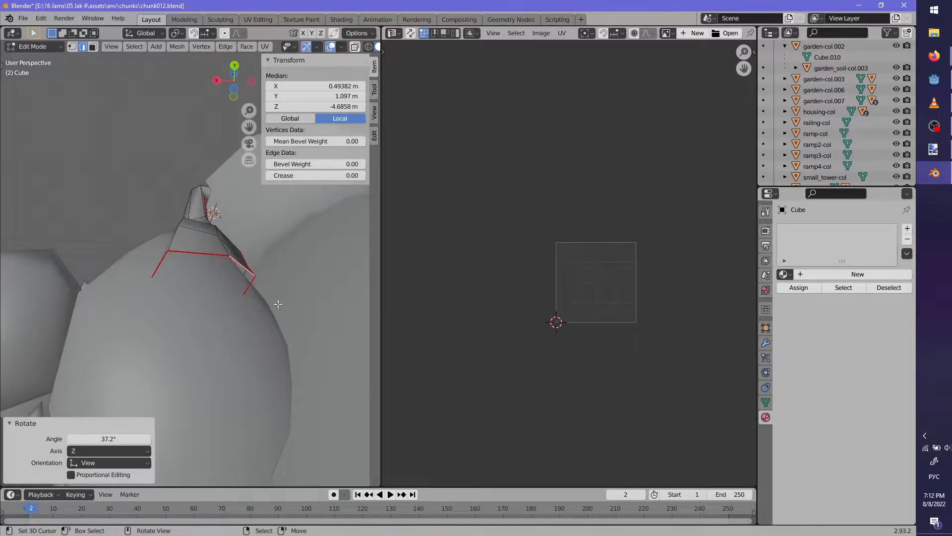
key("g")
left_click(267, 331)
Select the strand's lower edge loop, move it to follow the rock surface, and clear the selection
middle_click_drag(266, 331, 248, 216)
right_click(235, 181, "alt")
key("g")
middle_click_drag(235, 181, 263, 270)
left_click(266, 306)
key("alt+a")
Select the adjoining edges at the other strand's open bottom end and move them into the rock
middle_click_drag(236, 312, 250, 259)
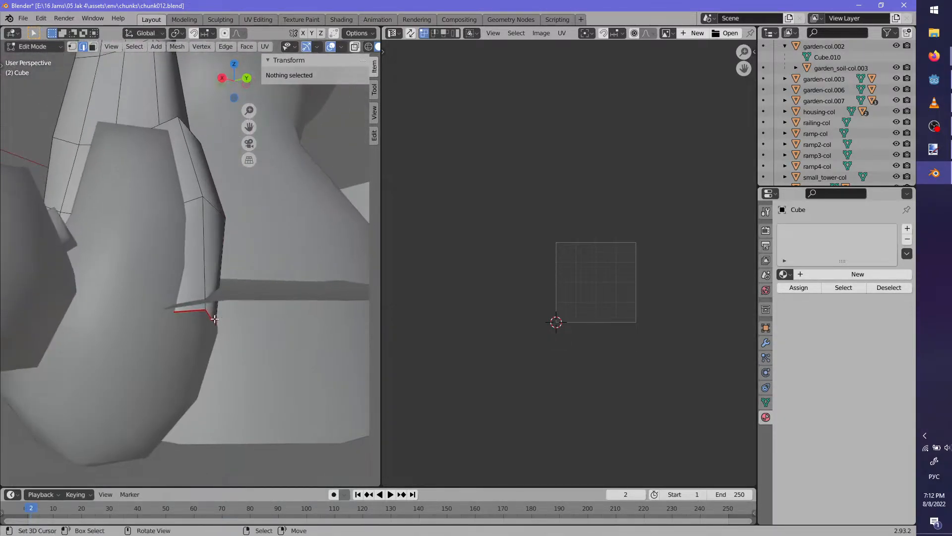
right_click(217, 320)
right_click(195, 310, "shift")
key("g")
middle_click_drag(196, 311, 219, 360)
left_click(255, 308)
Review the reshaped strands against the whole fountain and save the file
scroll(253, 295, "down", 3)
key("Tab")
scroll(219, 360, "down", 5)
scroll(216, 337, "up", 2)
middle_click_drag(195, 236, 271, 331, "shift")
scroll(243, 303, "up", 3)
key("Tab")
middle_click_drag(272, 331, 201, 261)
key("ctrl+s")
Lower the inner edge under the strand split by about 0.18 m and adjust its position against the rock
key("Tab")
key("Tab")
key("Tab")
key("Tab")
left_click(221, 288)
key("g")
left_click(266, 368)
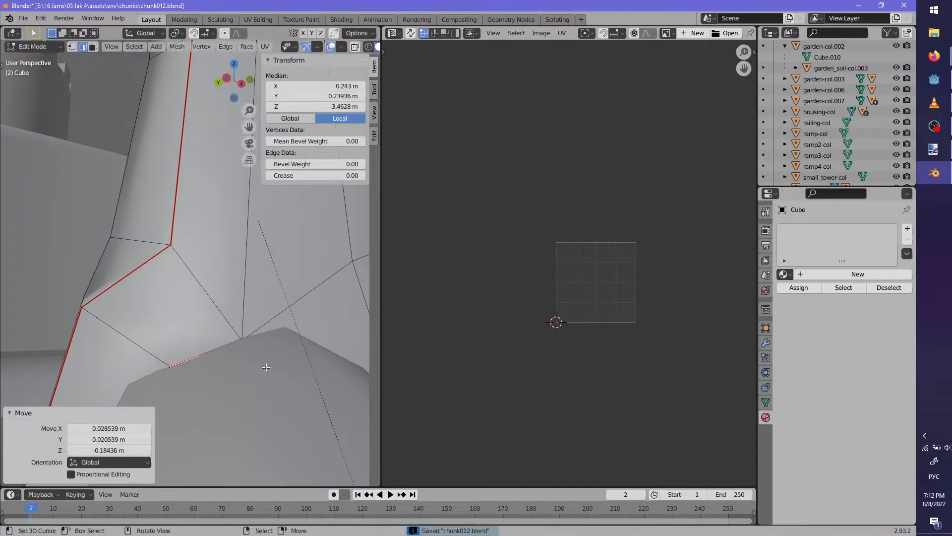
middle_click_drag(267, 368, 186, 365)
key("g")
left_click(201, 362)
Return to Object Mode, save the file and examine the stream against the fountain from several sides
middle_click_drag(258, 322, 249, 358)
key("Tab")
scroll(231, 314, "down", 5)
scroll(249, 311, "up", 3)
scroll(162, 343, "up", 2)
scroll(213, 343, "down", 4)
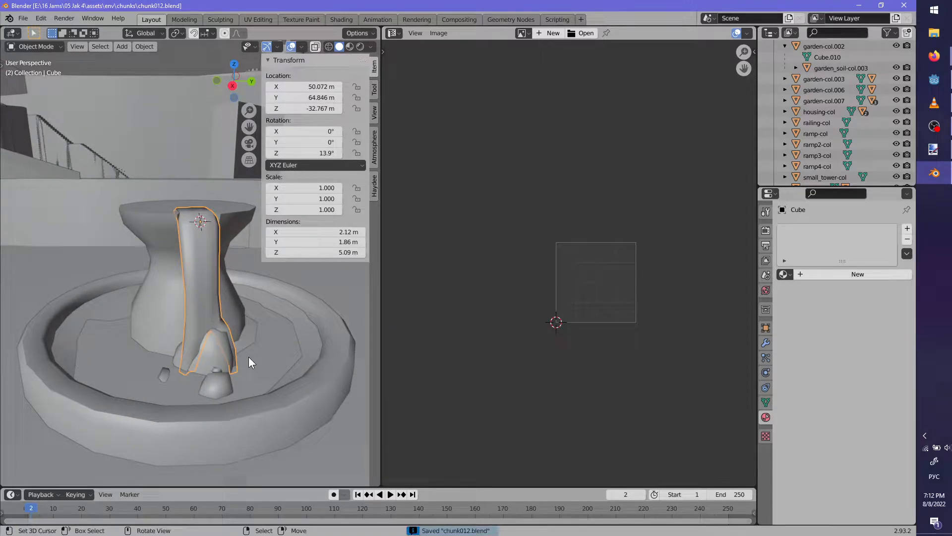
middle_click_drag(223, 294, 87, 283)
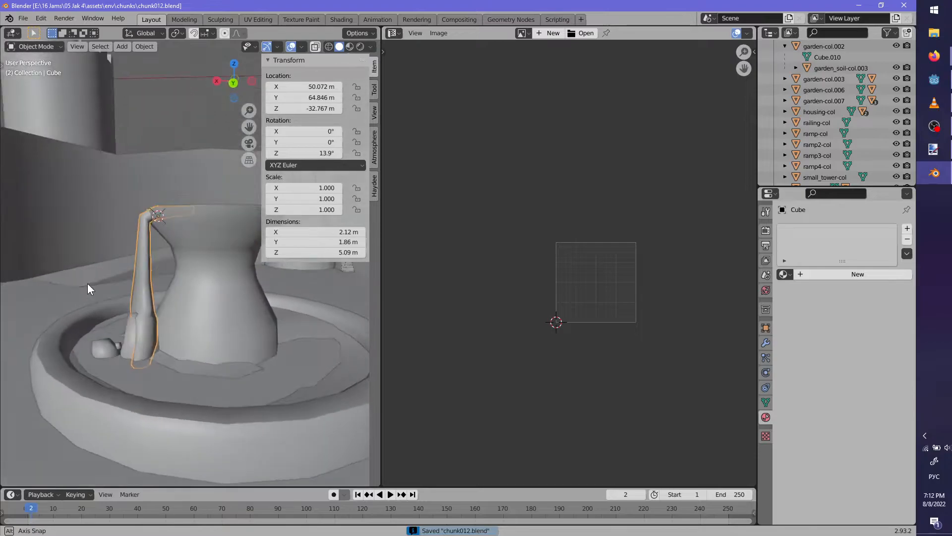
middle_click_drag(160, 325, 213, 337)
scroll(176, 325, "down", 4)
scroll(213, 337, "up", 5)
Try rotating the pool water and the fountain basin about Z
left_click(223, 246)
scroll(258, 374, "down", 2)
key("r")
key("z")
right_click(239, 376)
scroll(222, 367, "down", 2)
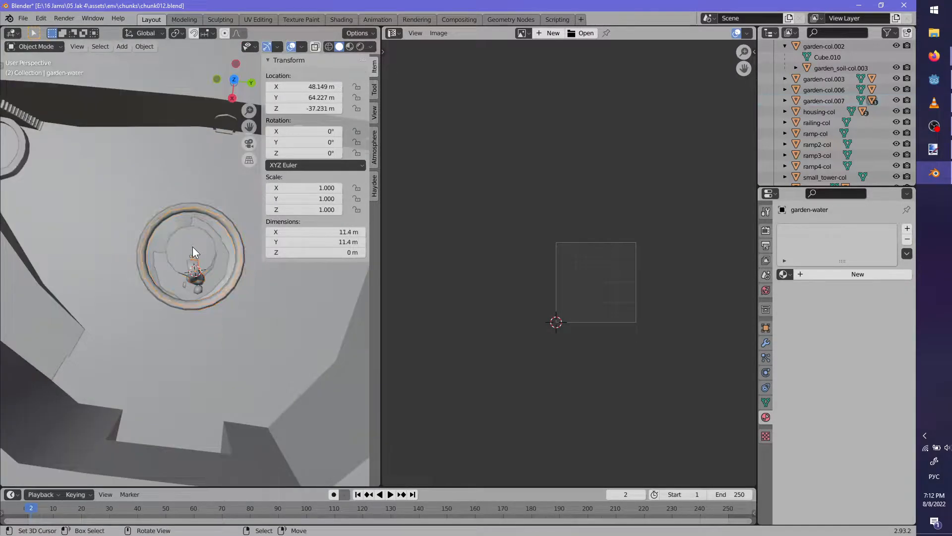
key("r")
key("z")
right_click(243, 340)
key("r")
key("z")
right_click(257, 333)
scroll(250, 301, "up", 3)
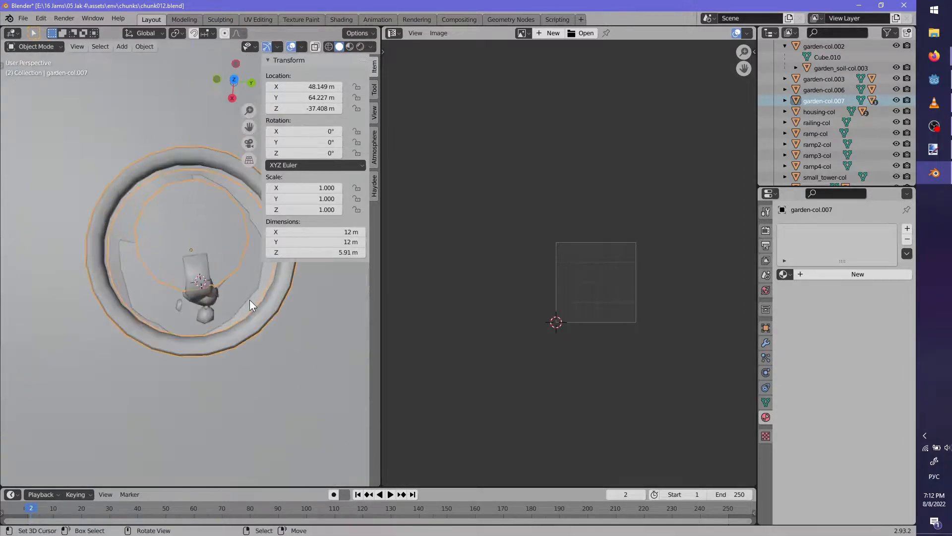
Select the water stream object and rename it garden-waterfall
middle_click_drag(249, 300, 230, 279)
scroll(231, 279, "up", 4)
right_click(214, 284)
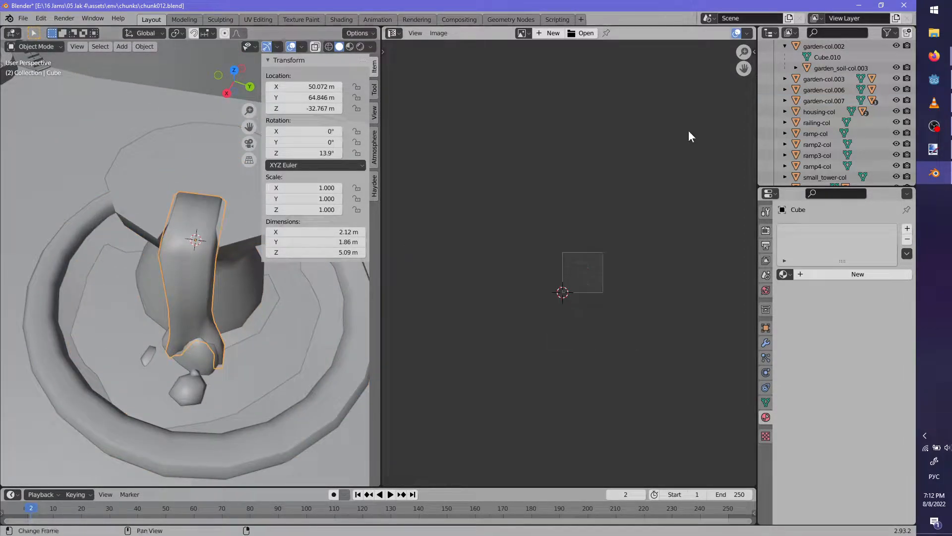
scroll(688, 137, "down", 5)
scroll(819, 145, "up", 5)
key("KP_Decimal")
key("F2")
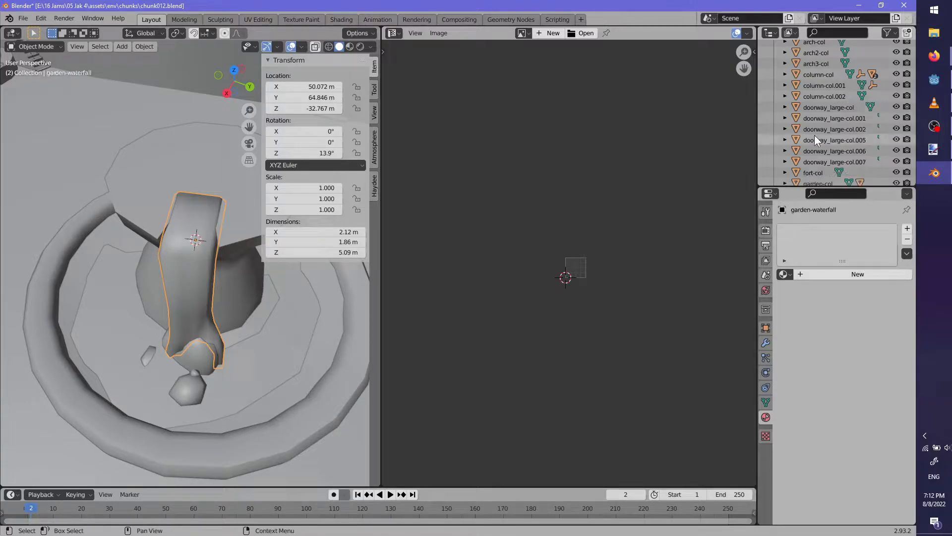
Parent garden-waterfall to the fountain garden-col.007 using Object (Keep Transform)
scroll(838, 136, "down", 5)
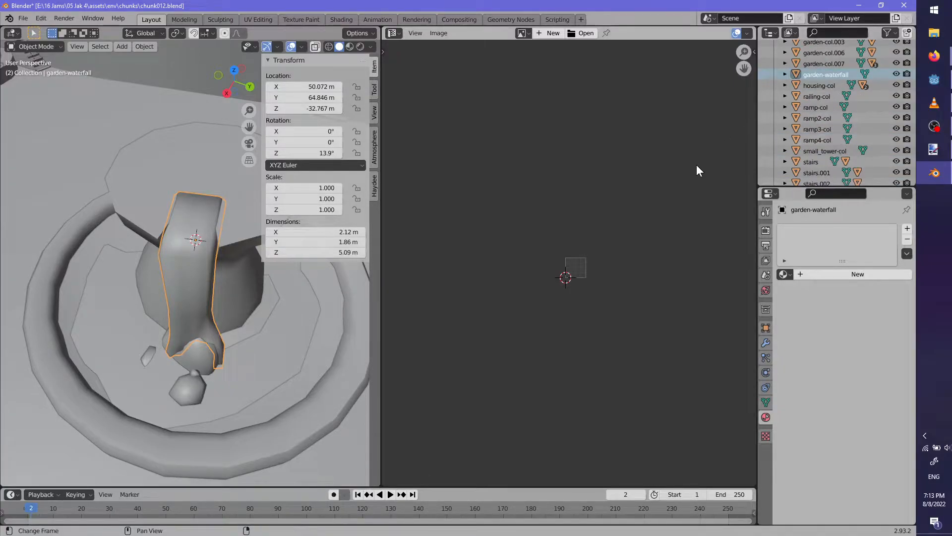
scroll(195, 311, "up", 4)
scroll(205, 305, "down", 4)
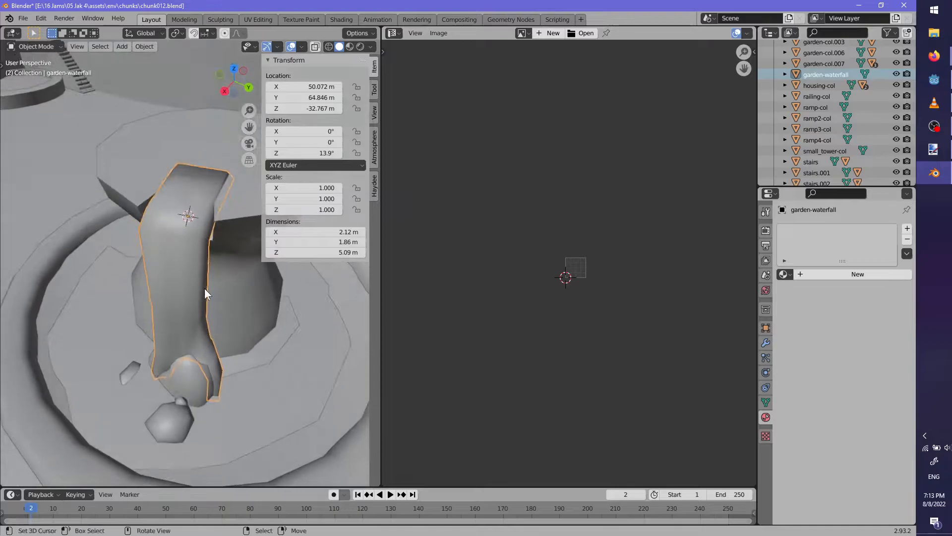
left_click(216, 257, "shift")
key("ctrl+p")
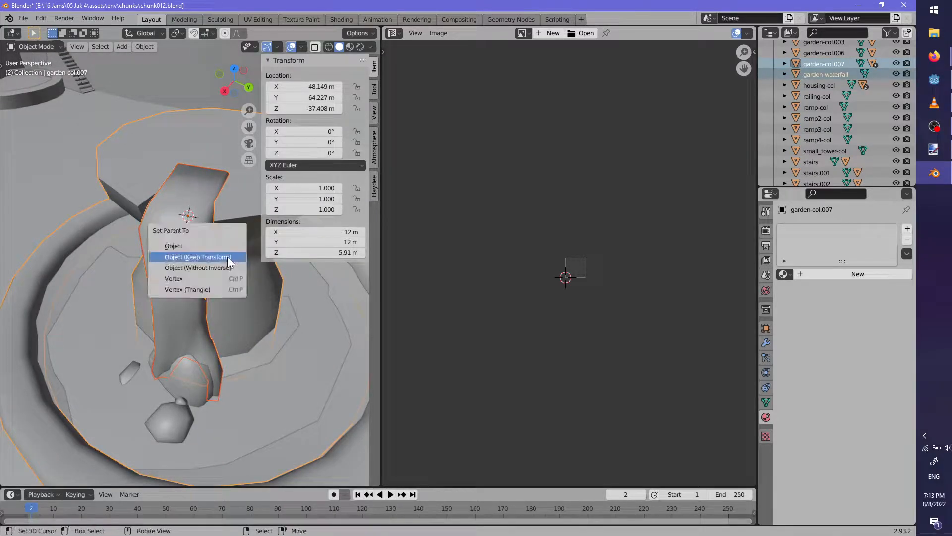
left_click(227, 257)
right_click(207, 248)
right_click(236, 266)
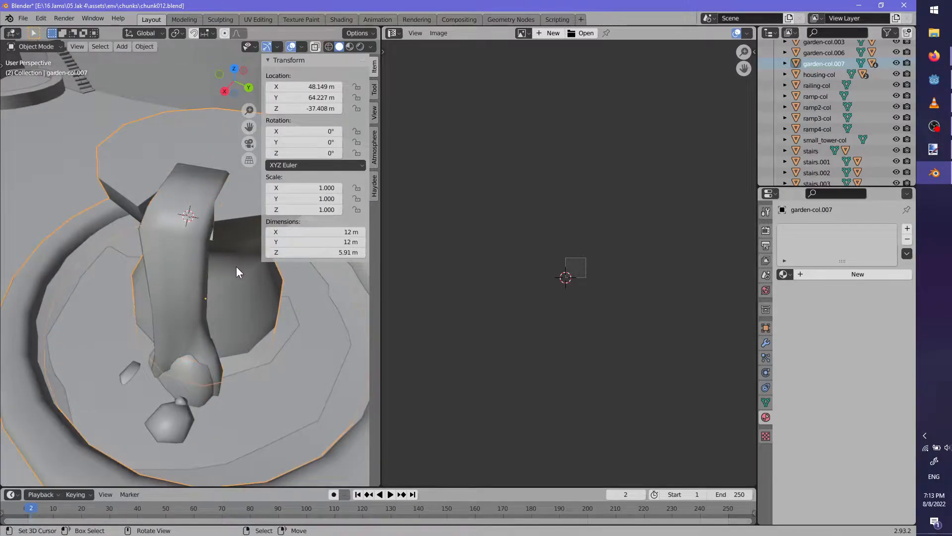
Test rotating the fountain together with its parented waterfall, including about the Z axis
scroll(228, 276, "down", 8)
middle_click_drag(220, 288, 254, 332)
scroll(254, 331, "up", 2)
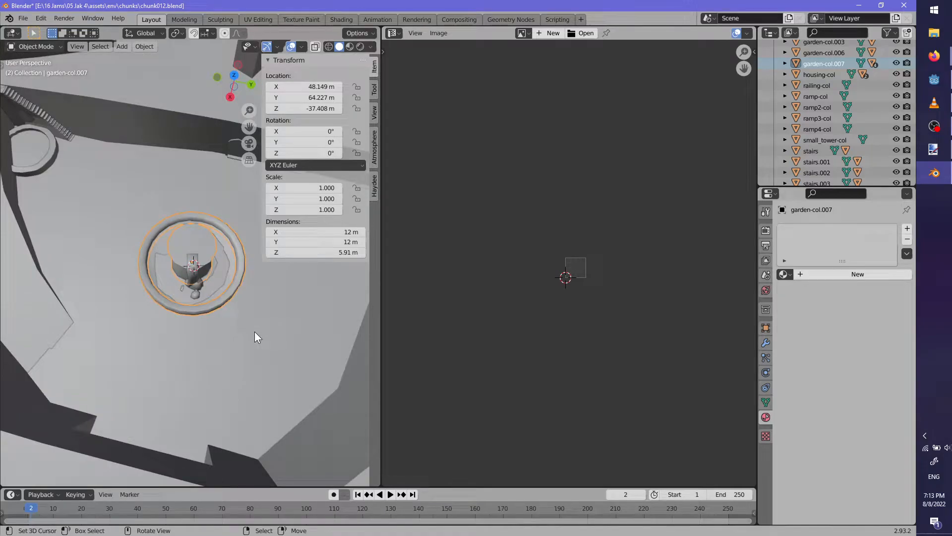
scroll(254, 331, "down", 4)
middle_click_drag(204, 293, 282, 332)
key("r")
left_click(260, 380)
scroll(257, 375, "up", 4)
key("r")
key("z")
left_click(255, 414)
scroll(292, 351, "up", 3)
scroll(252, 399, "down", 4)
Examine the fountain from a distance and up close, clear the selection and save the file
scroll(282, 332, "down", 9)
middle_click_drag(207, 337, 173, 305)
scroll(251, 364, "up", 4)
scroll(251, 364, "up", 9)
scroll(161, 313, "down", 4)
scroll(226, 315, "up", 3)
key("alt+a")
scroll(207, 329, "up", 2)
Open the garden-waterfall mesh for editing and check its outer and inner seam-bounded faces in X-ray
right_click(177, 311)
scroll(131, 296, "up", 3)
key("Tab")
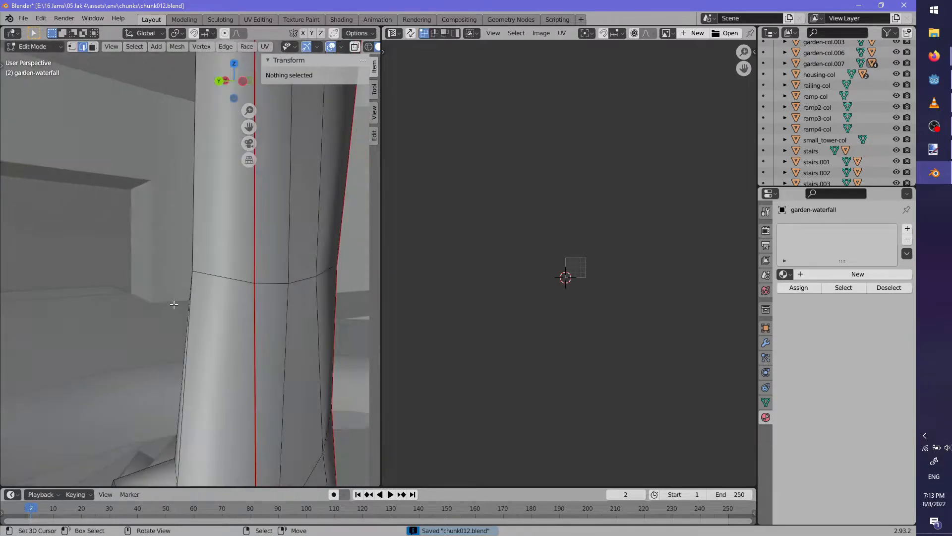
scroll(173, 304, "down", 3)
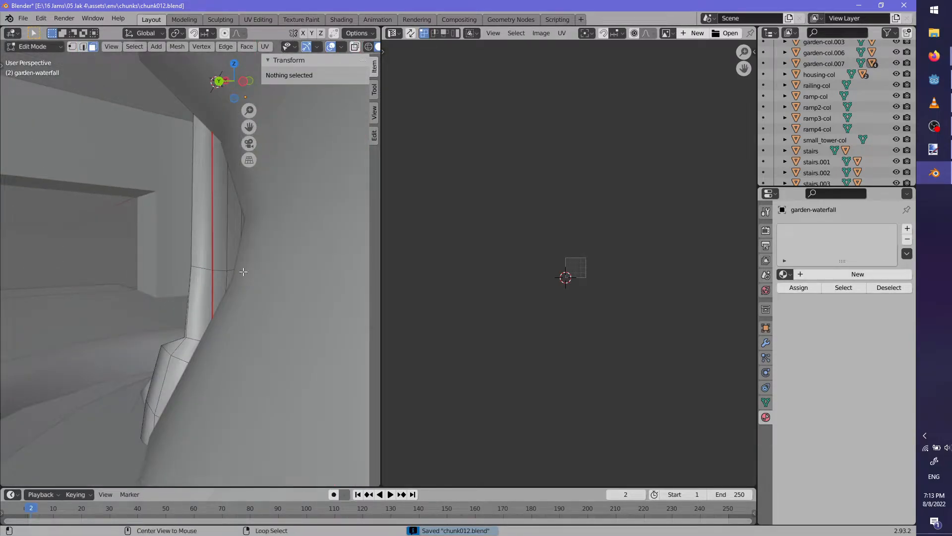
key("alt+z")
scroll(243, 271, "down", 4)
key("l")
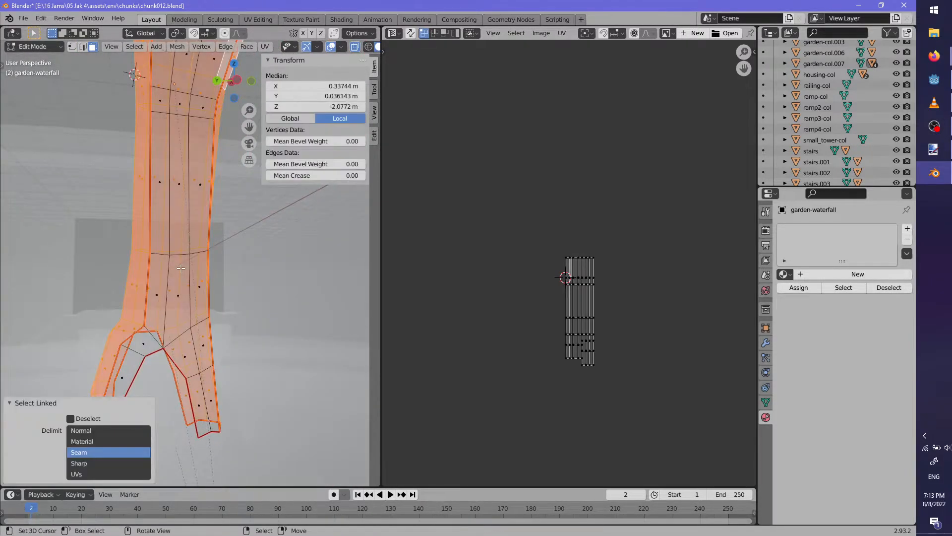
middle_click_drag(181, 268, 141, 285)
key("alt+a")
key("l")
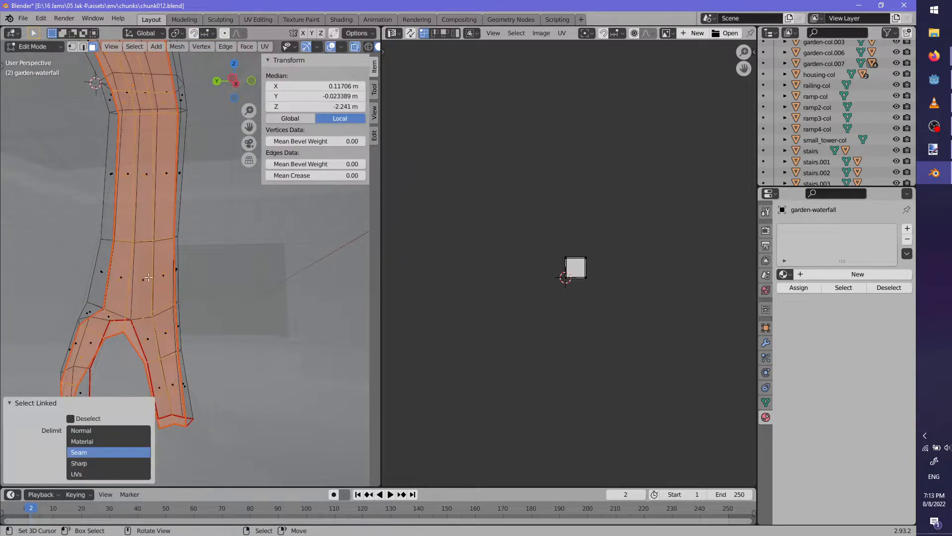
Unwrap the seam-bounded outer face of garden-waterfall with Follow Active Quads, using a quad at its upper edge as the active one
key("alt+a")
middle_click_drag(176, 257, 154, 215)
key("l")
scroll(182, 345, "up", 2)
middle_click_drag(186, 181, 113, 274, "shift")
scroll(181, 345, "up", 3)
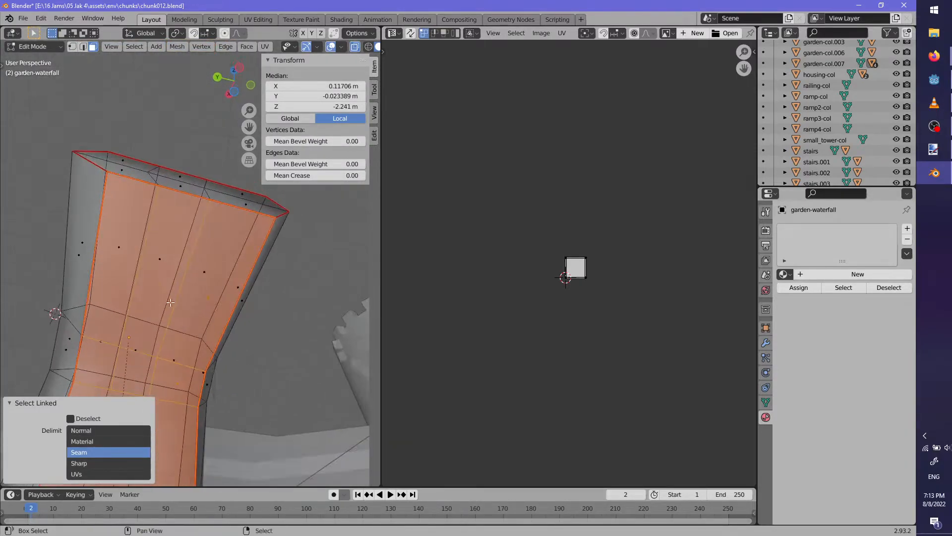
left_click(113, 274, "shift")
left_click(113, 274, "shift")
key("u")
left_click(143, 320)
left_click(151, 353)
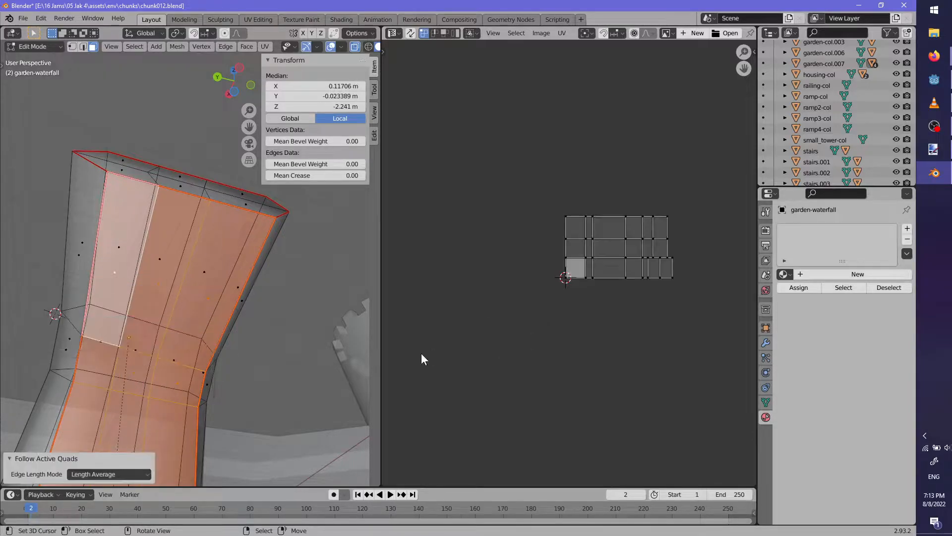
Rotate the unwrapped UV island 90 degrees, align its top with the UV square and scale it along X to the square's width
scroll(626, 330, "up", 3)
type("a")
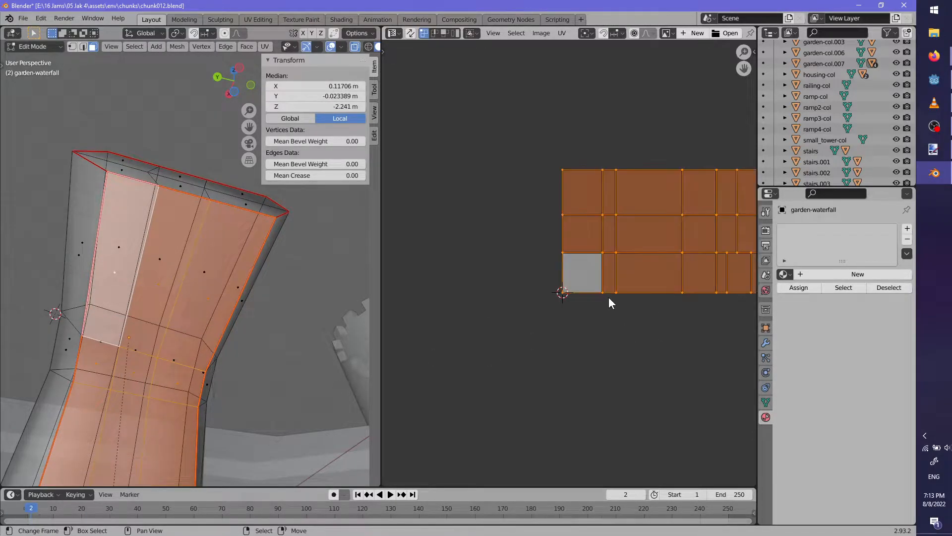
type("r90")
key("Return")
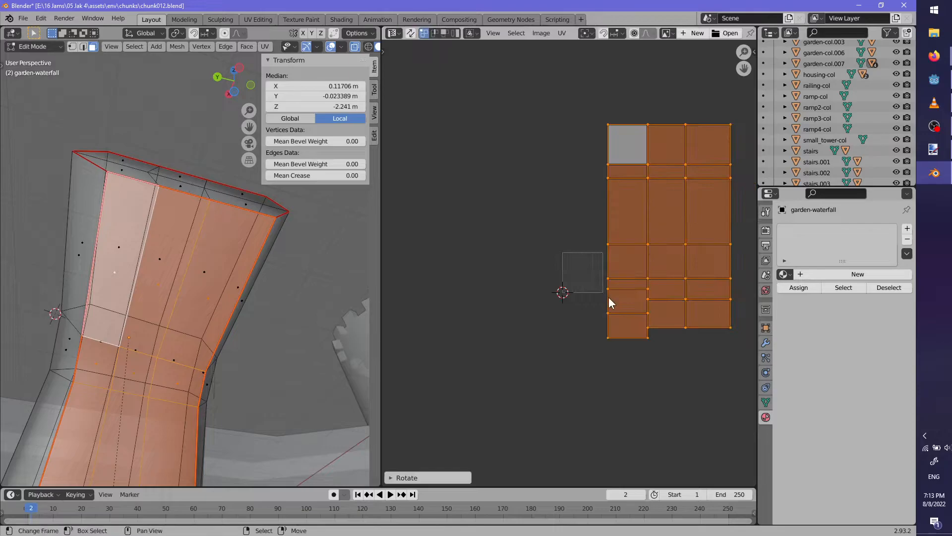
key("g")
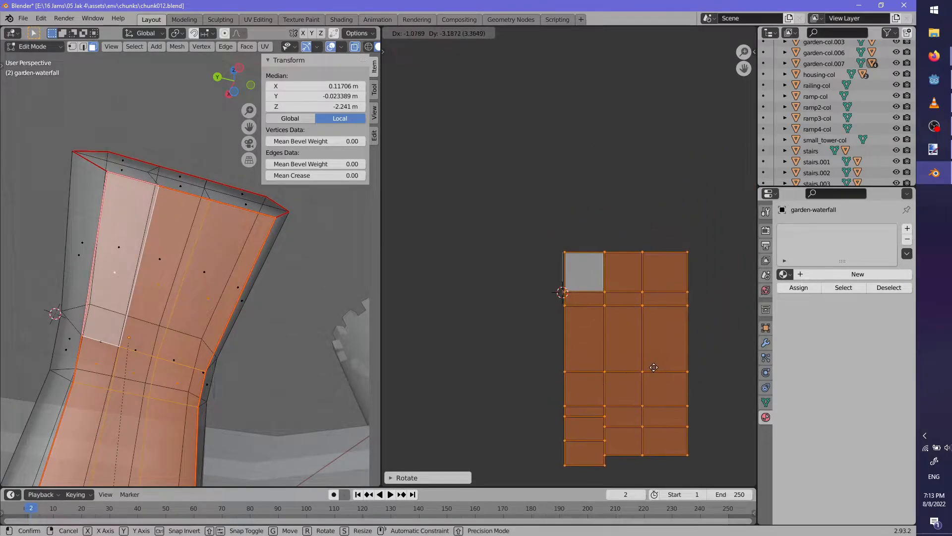
key("s")
key("x")
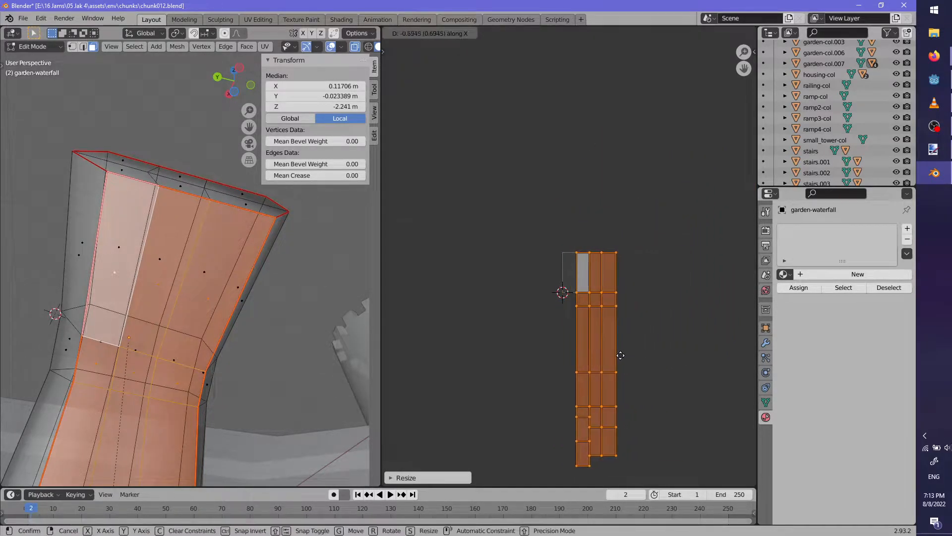
left_click(660, 337)
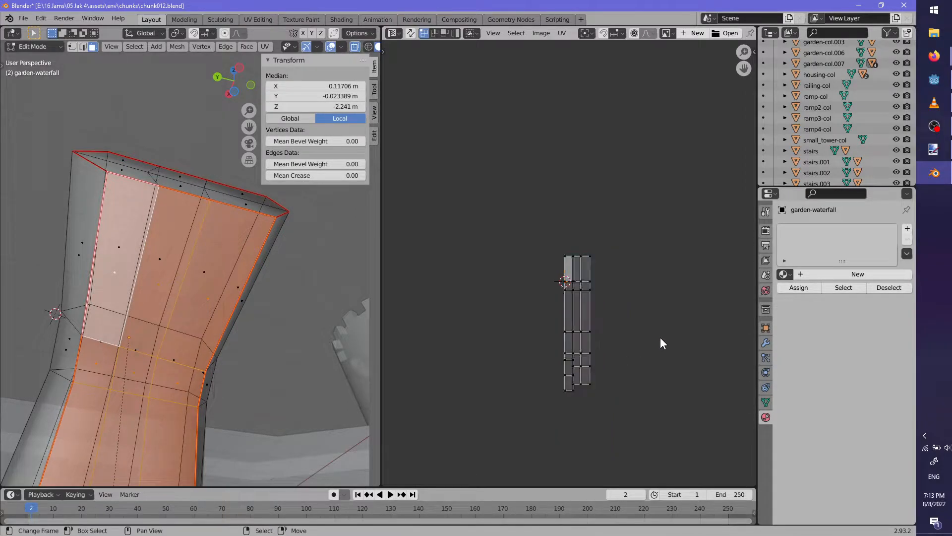
Leave mesh editing, save the file and merge the UV editor's area into the 3D viewport
key("Tab")
middle_click_drag(204, 306, 257, 343)
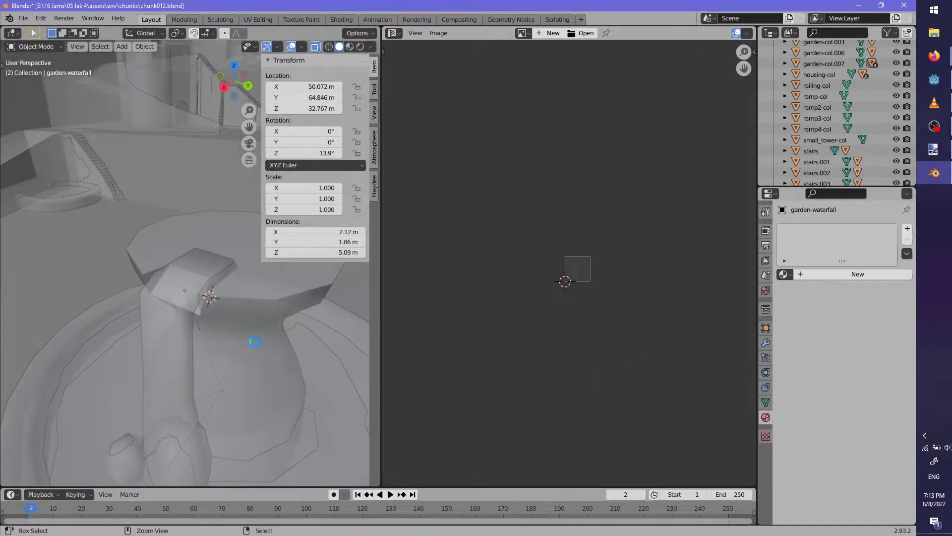
middle_click_drag(216, 384, 196, 314)
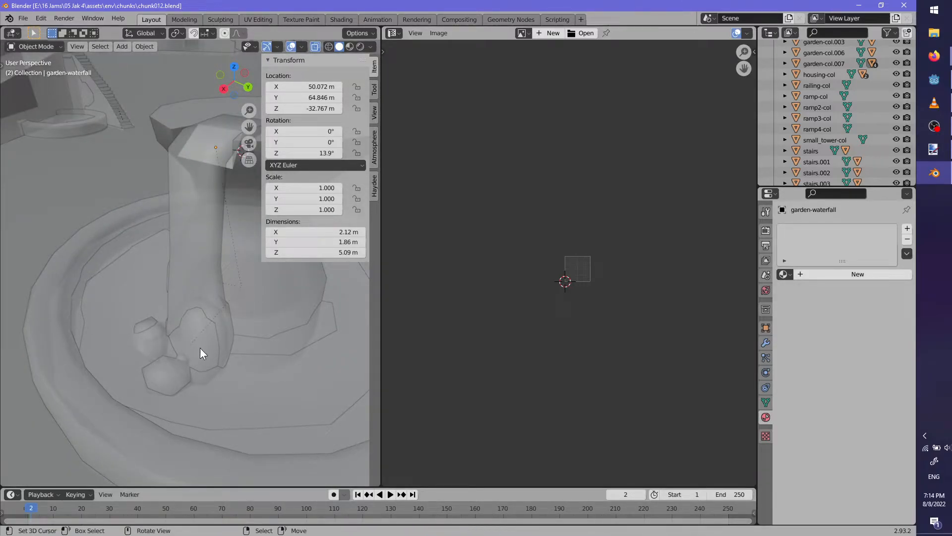
middle_click_drag(201, 347, 257, 299)
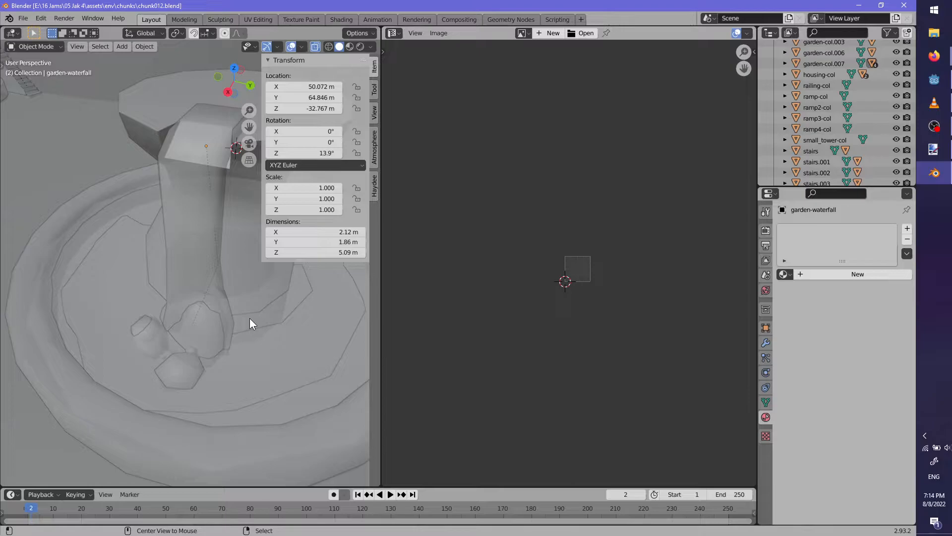
scroll(243, 323, "down", 4)
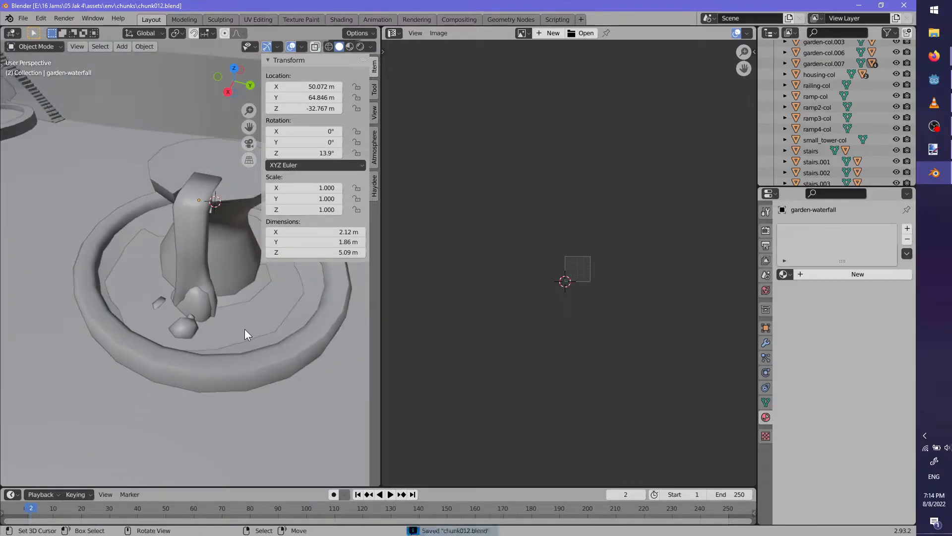
left_click_drag(393, 29, 426, 99)
scroll(453, 261, "down", 2)
middle_click_drag(453, 262, 403, 282)
scroll(412, 294, "up", 4)
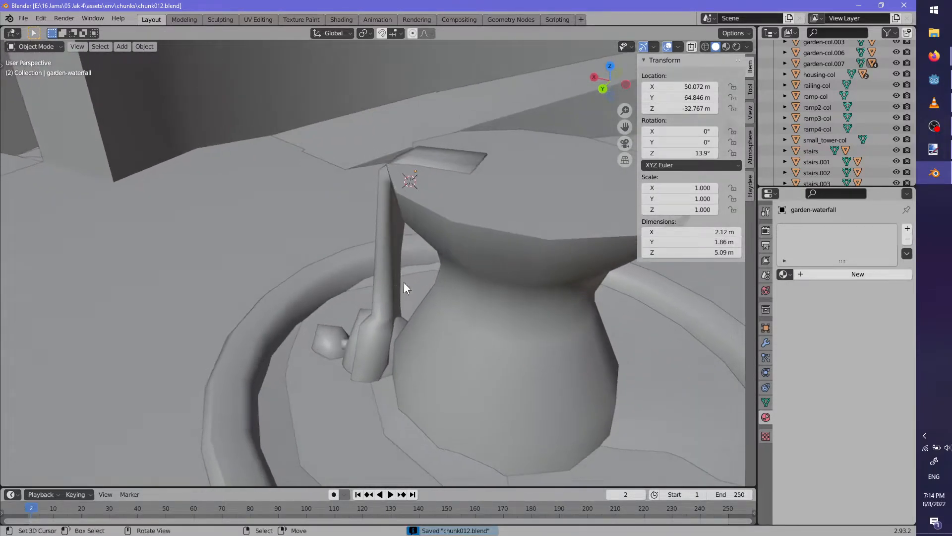
Switch to Godot and reload the scene by closing chunk012 and reopening chunk012.tscn
left_click(935, 80)
key("ctrl+s")
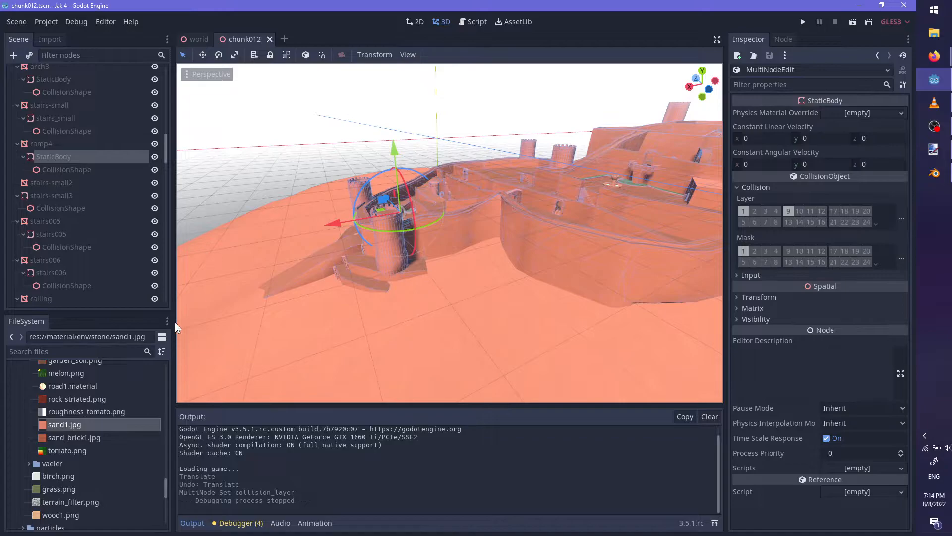
left_click_drag(160, 495, 172, 325)
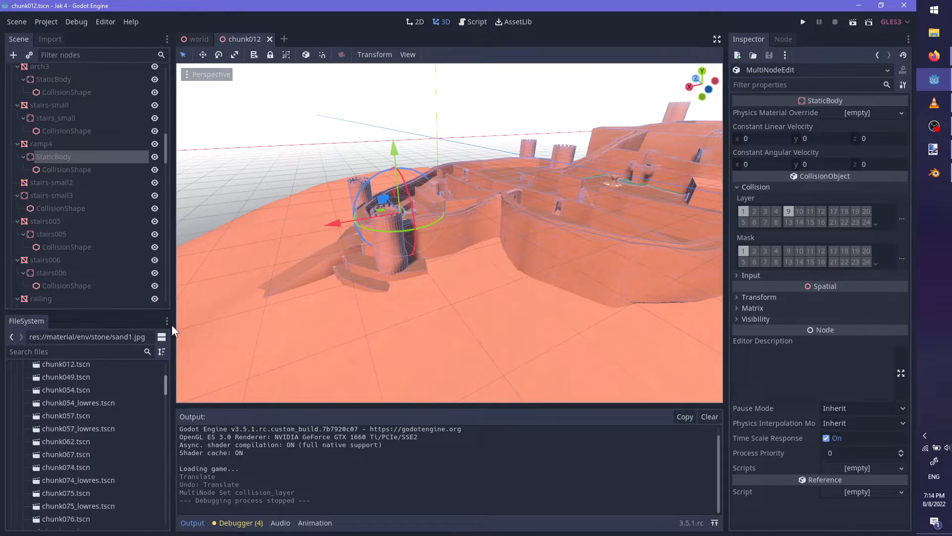
left_click(270, 39)
double_click(77, 470)
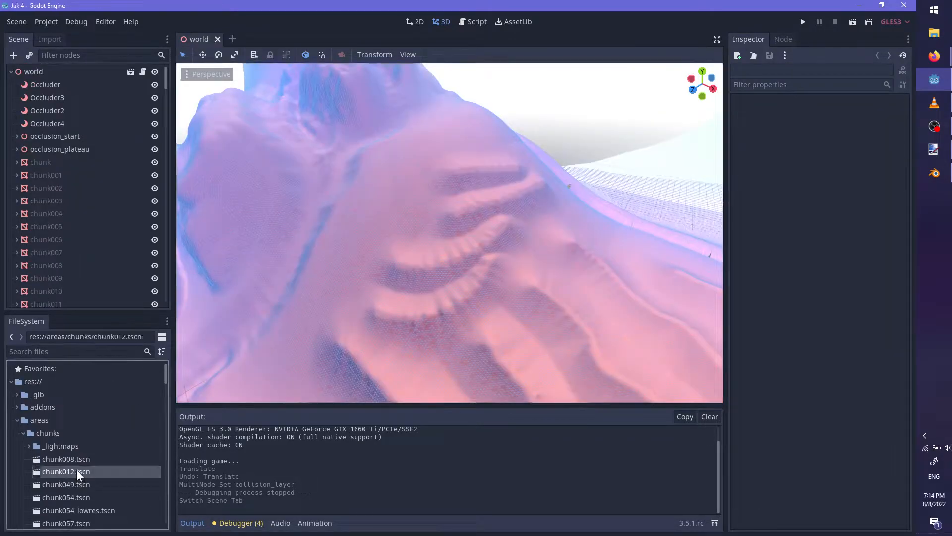
Move the old fountain instance upward in the courtyard, clear of the new fountain mesh
scroll(416, 236, "up", 5)
middle_click_drag(415, 236, 478, 287)
scroll(453, 257, "up", 6)
scroll(489, 333, "down", 4)
middle_click_drag(496, 327, 461, 285)
left_click(460, 285)
left_click(477, 263)
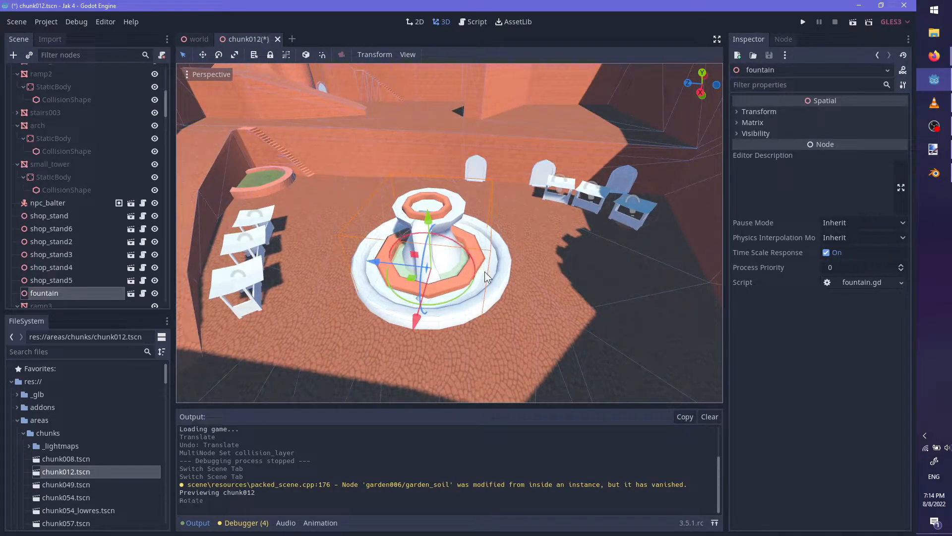
scroll(399, 294, "up", 5)
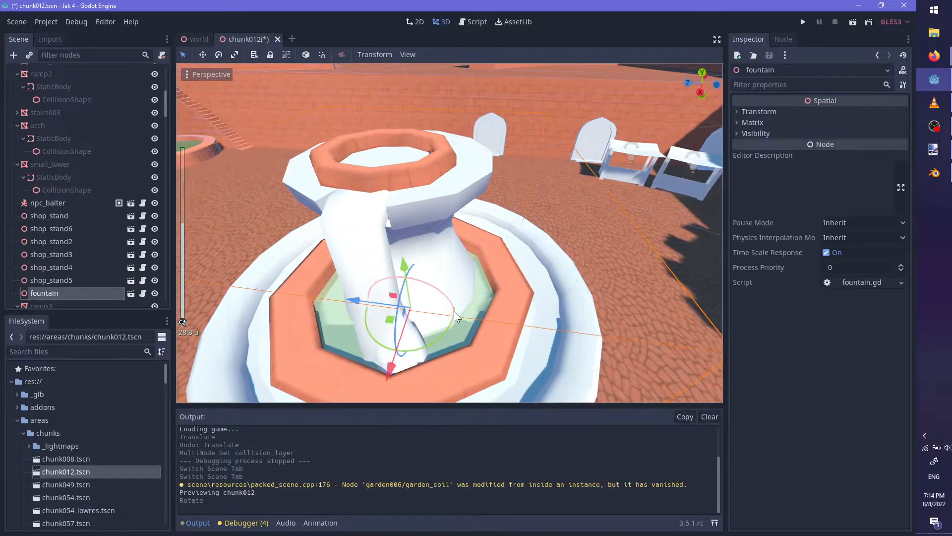
left_click_drag(421, 274, 390, 121)
middle_click_drag(391, 121, 474, 207)
scroll(421, 172, "up", 5)
scroll(497, 263, "down", 5)
scroll(483, 245, "up", 4)
middle_click_drag(483, 245, 378, 192)
left_click_drag(381, 196, 391, 197)
Inspect the new fountain and its waterfall from near and far beneath the raised old one
middle_click_drag(391, 208, 534, 276)
scroll(500, 314, "up", 10)
middle_click_drag(500, 313, 424, 346)
scroll(540, 299, "down", 12)
scroll(539, 305, "up", 12)
scroll(540, 305, "down", 8)
left_click(425, 336)
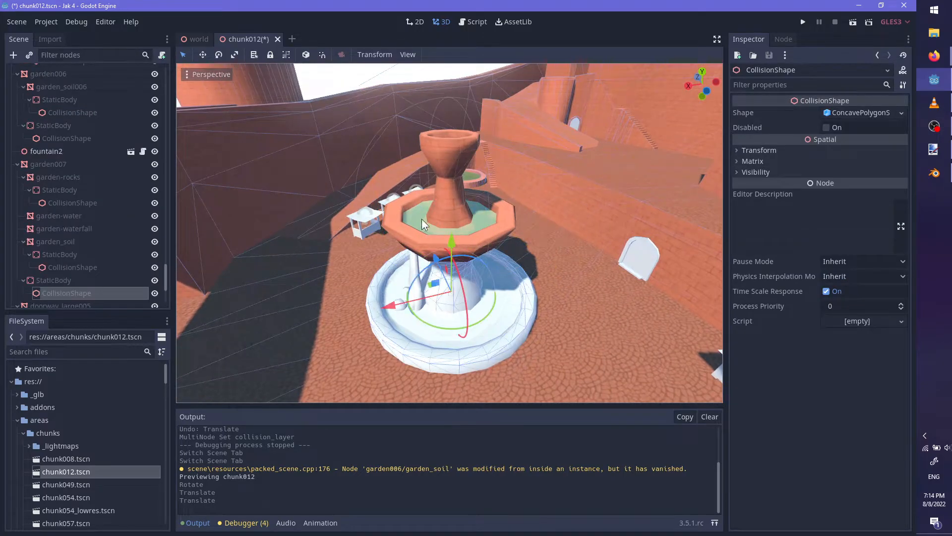
Delete the old fountain instance from the chunk012 scene
left_click(411, 243)
key("Delete")
key("Return")
scroll(411, 243, "up", 3)
middle_click_drag(411, 242, 464, 251)
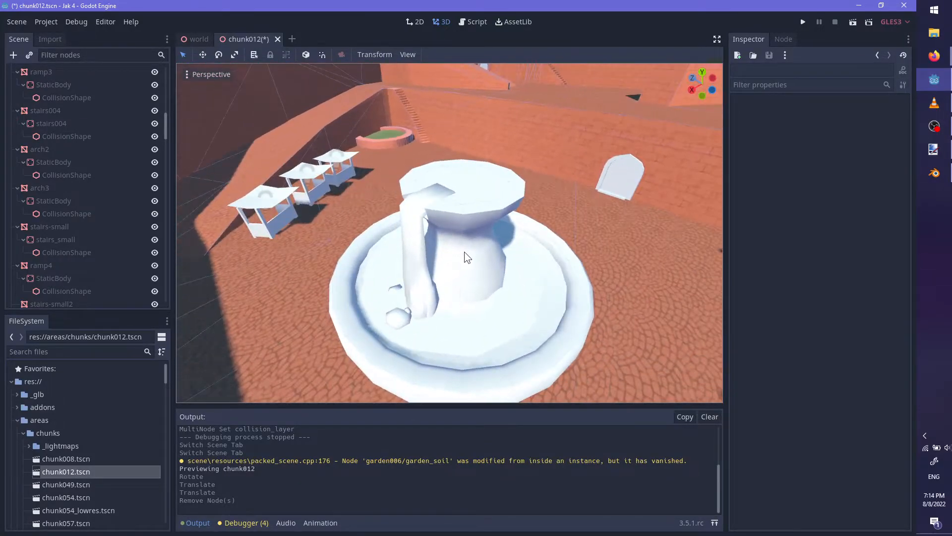
Switch to Blender and extrude garden-col.007's upper rim faces upward about 0.69 m, leaving a gap at the waterfall
key("alt+Tab")
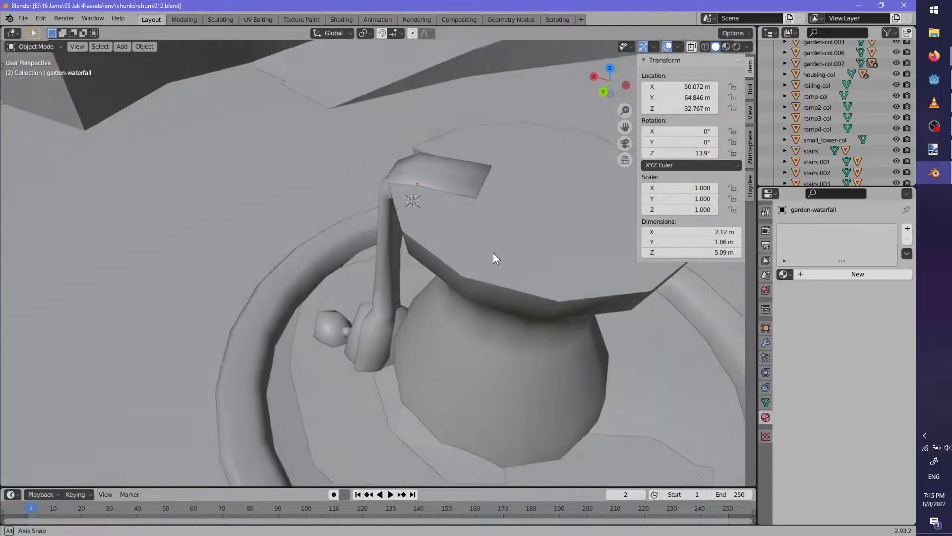
left_click(498, 248)
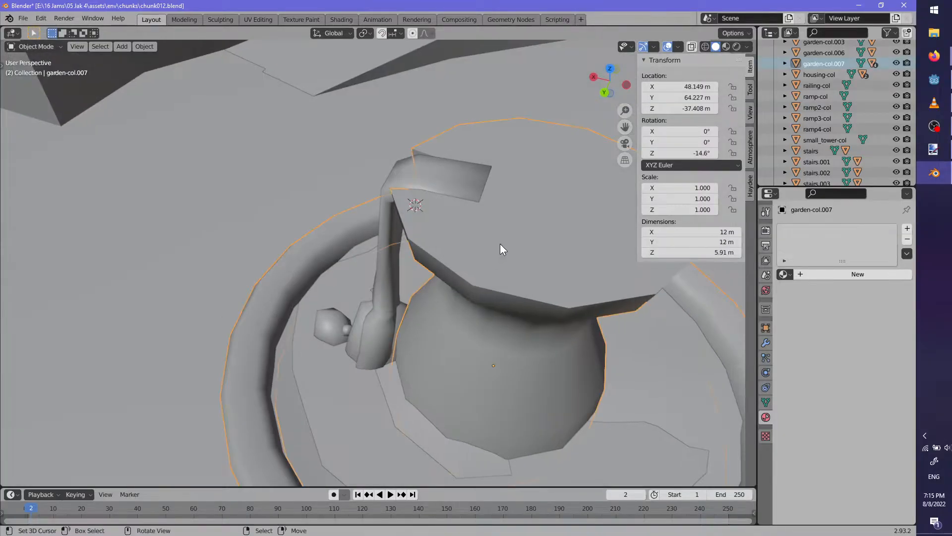
key("Tab")
left_click(420, 217)
right_click(657, 269, "ctrl")
middle_click_drag(638, 277, 565, 336, "shift")
right_click(532, 199, "ctrl")
right_click(372, 184, "ctrl")
middle_click_drag(404, 202, 519, 193)
key("e")
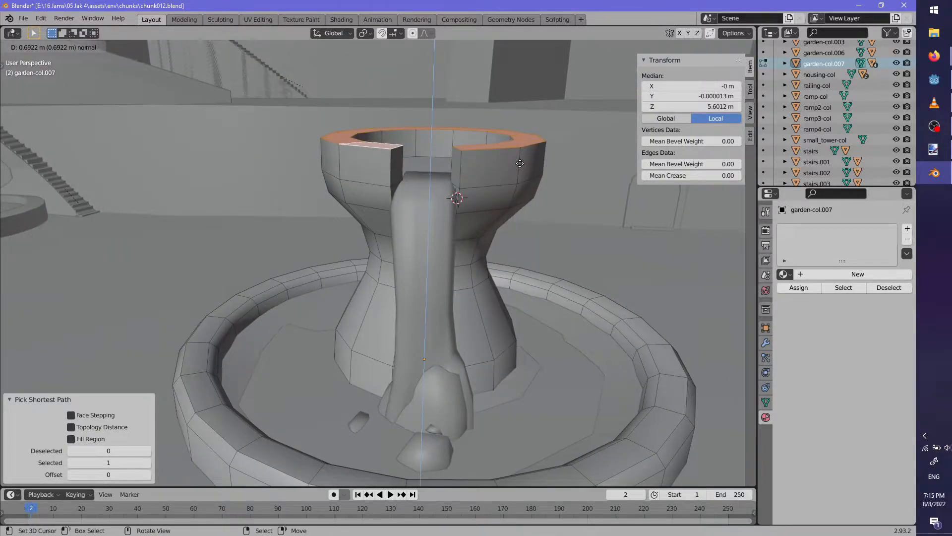
left_click(519, 163)
Delete the raised rim's side face beside the waterfall gap
left_click(467, 164)
key("x")
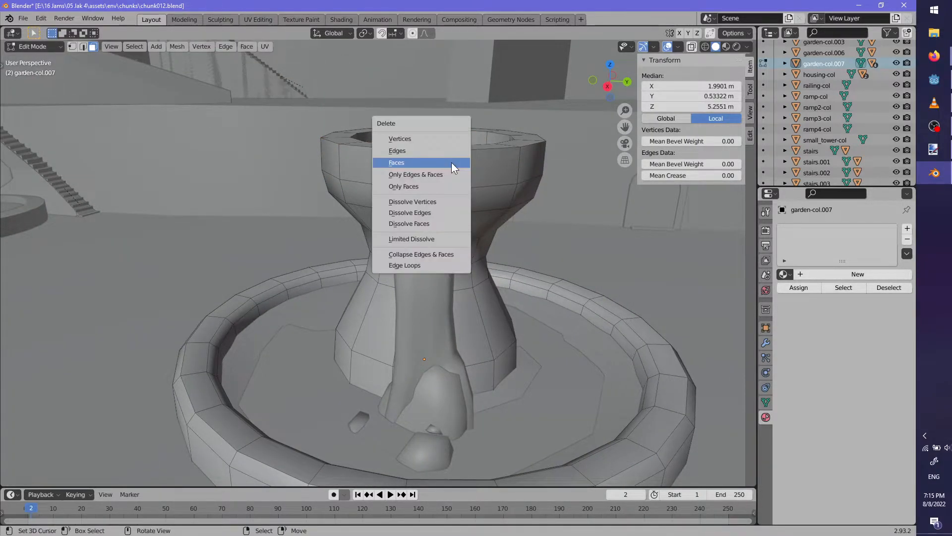
left_click(453, 161)
middle_click_drag(453, 160, 422, 208)
scroll(390, 243, "up", 4)
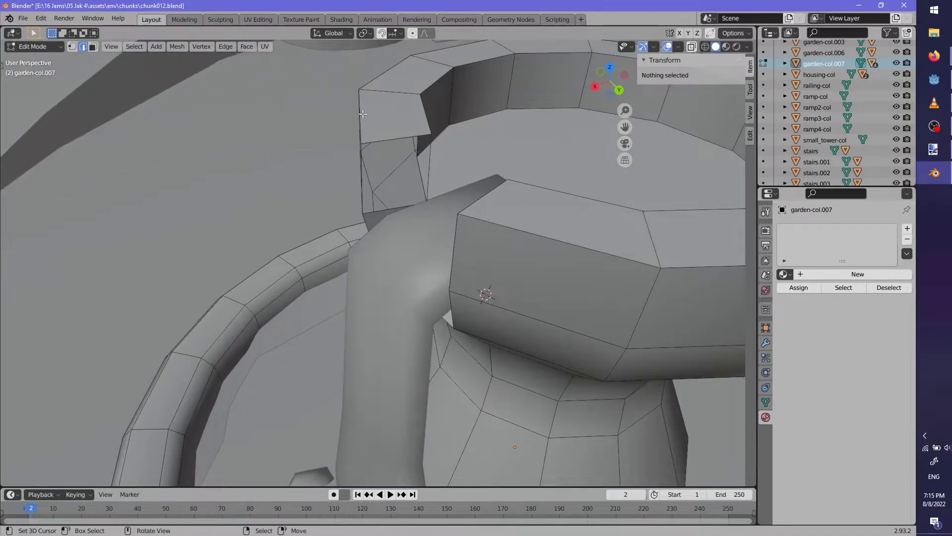
Fill new faces across the upper part of the rim gap, closing the rim above the waterfall's outlet
left_click(398, 136)
middle_click_drag(386, 209, 536, 263)
scroll(559, 197, "up", 4)
right_click(537, 200)
key("f")
key("f")
middle_click_drag(549, 213, 396, 296)
key("alt+a")
scroll(574, 164, "down", 4)
key("Tab")
Duplicate the garden-water surface within its mesh and raise the copy about 5.39 m along Z to the upper basin
scroll(397, 296, "up", 3)
left_click(451, 247)
scroll(470, 226, "down", 6)
right_click(472, 400)
key("Tab")
middle_click_drag(487, 402, 455, 310, "shift")
scroll(455, 310, "up", 2)
key("Tab")
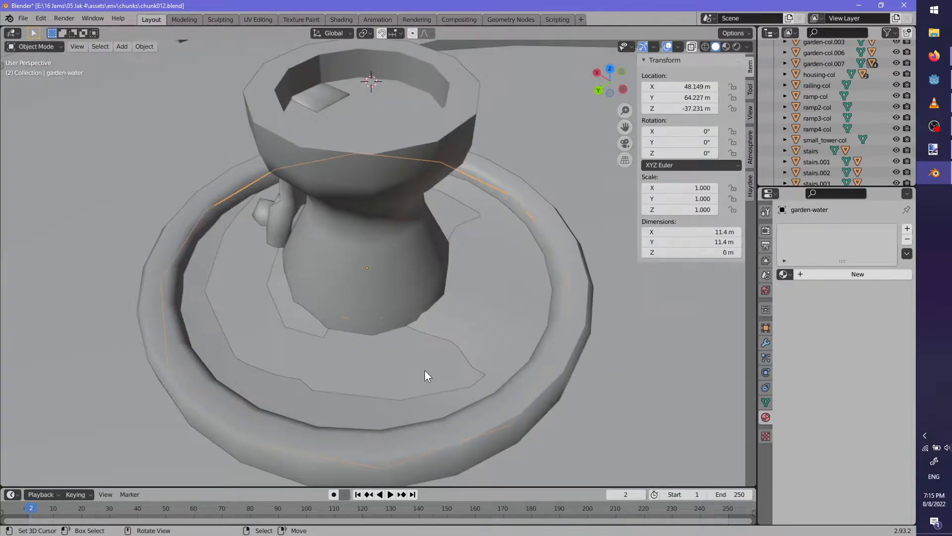
key("Tab")
middle_click_drag(427, 376, 519, 376)
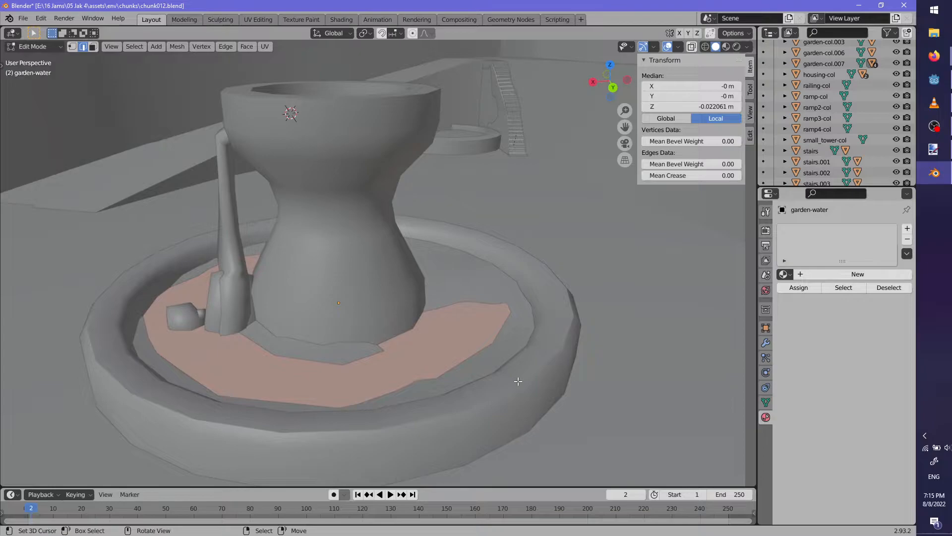
key("shift+d")
key("z")
left_click(496, 182)
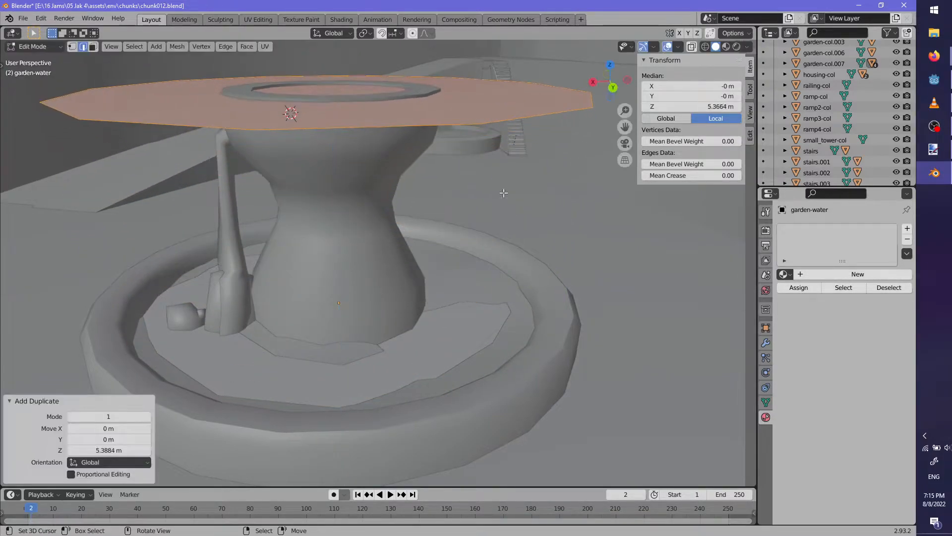
Scale the duplicated water surface down to fit the upper basin and lower it along Z below the rim
middle_click_drag(496, 183, 575, 282)
key("s")
left_click(421, 174)
middle_click_drag(422, 176, 490, 275)
key("g")
key("z")
left_click(467, 191)
Leave mesh editing, save the file and check the rim opening and basin water around the waterfall
key("alt+a")
key("Tab")
scroll(435, 245, "down", 3)
scroll(487, 276, "down", 2)
key("ctrl+s")
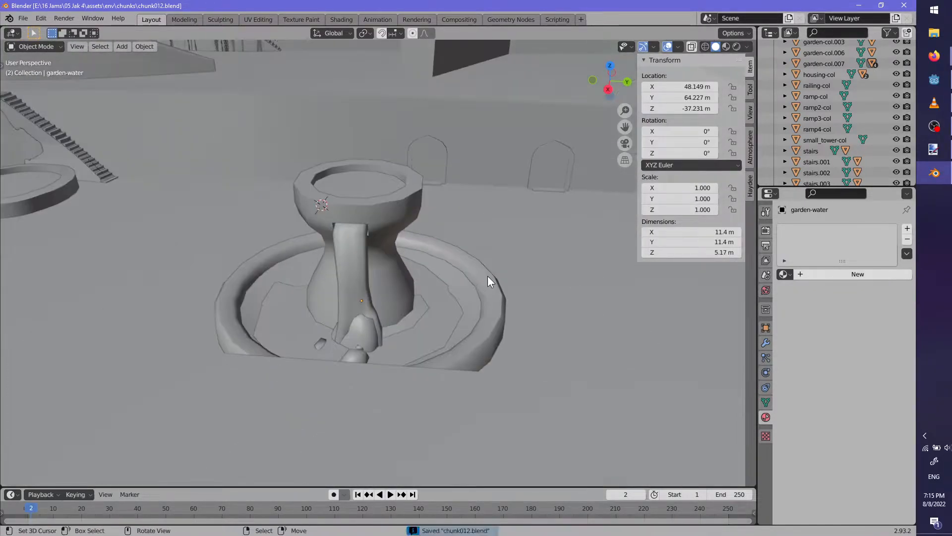
middle_click_drag(425, 237, 524, 253)
scroll(485, 218, "up", 3)
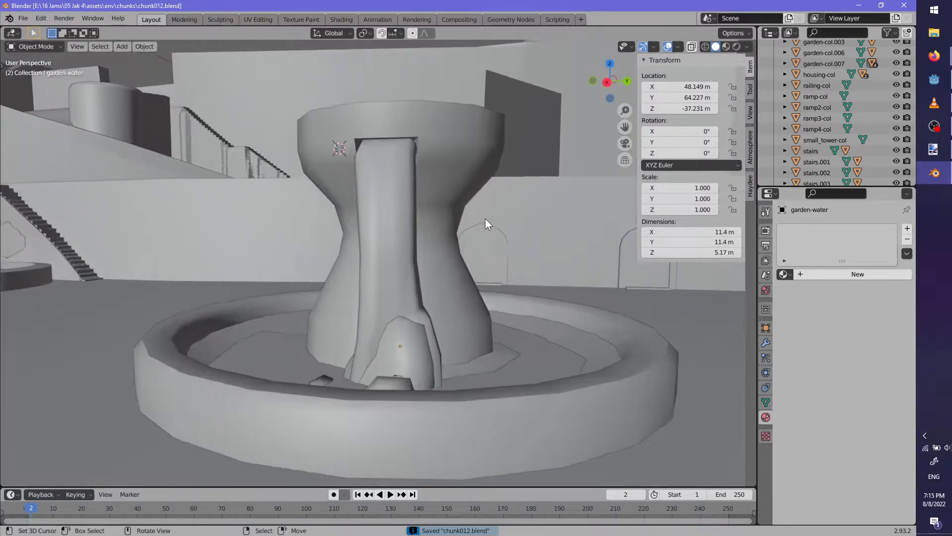
middle_click_drag(485, 218, 444, 245)
Switch to Godot and assign bricks.material to material slot 0 of the garden007 fountain mesh
key("alt+Tab")
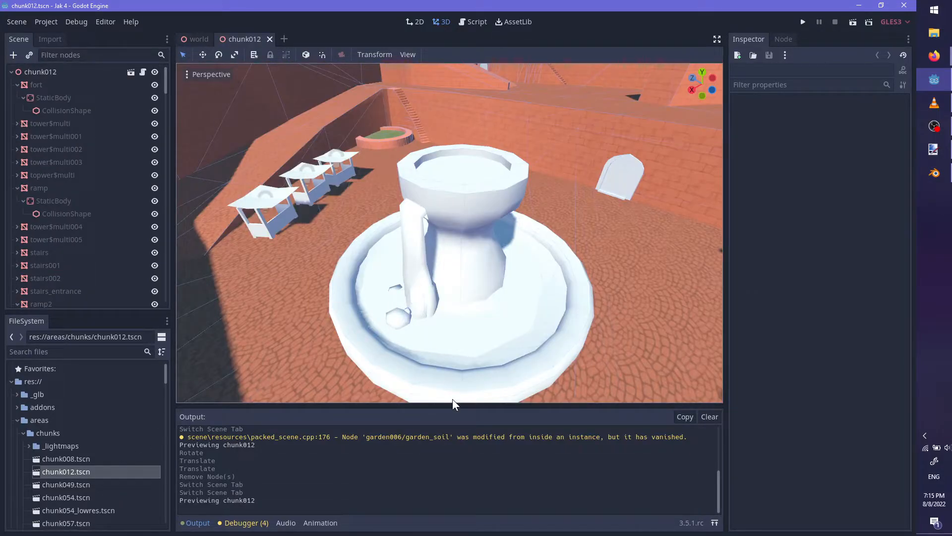
left_click(455, 385)
middle_click_drag(455, 385, 430, 318)
scroll(34, 273, "down", 5)
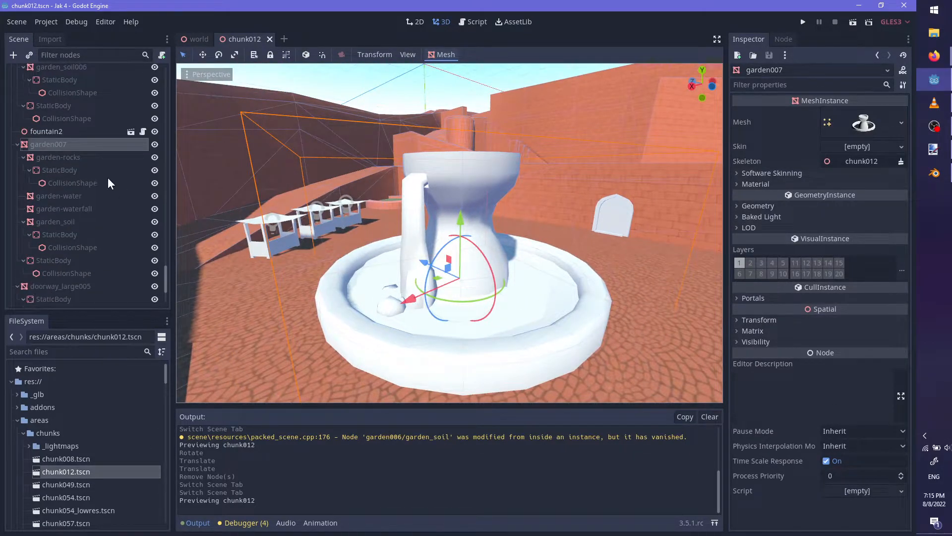
scroll(119, 418, "down", 15)
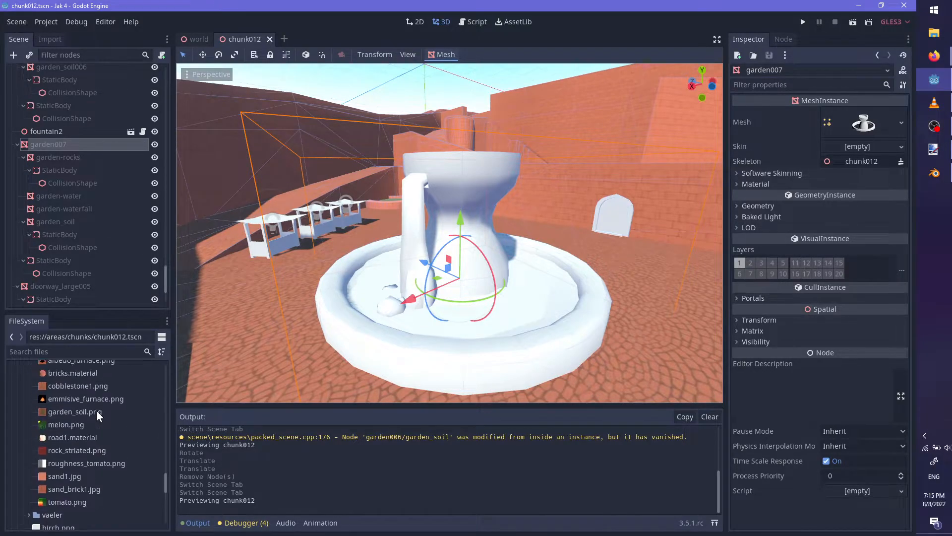
scroll(104, 427, "up", 1)
left_click_drag(126, 378, 844, 199)
scroll(536, 299, "up", 6)
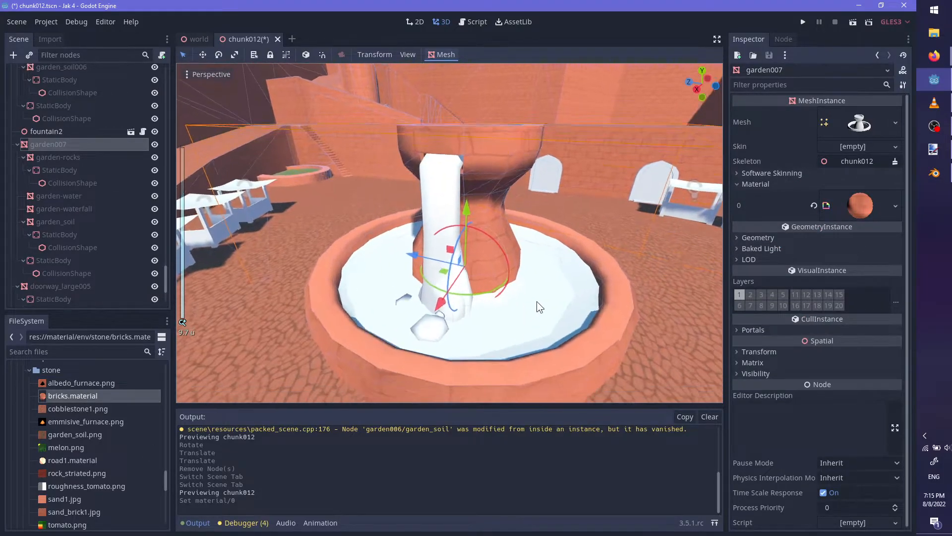
Assign mat_basic.material from the _glb folder to material slot 0 of the garden-rocks mesh
left_click(65, 158)
scroll(83, 472, "down", 2)
scroll(82, 472, "up", 2)
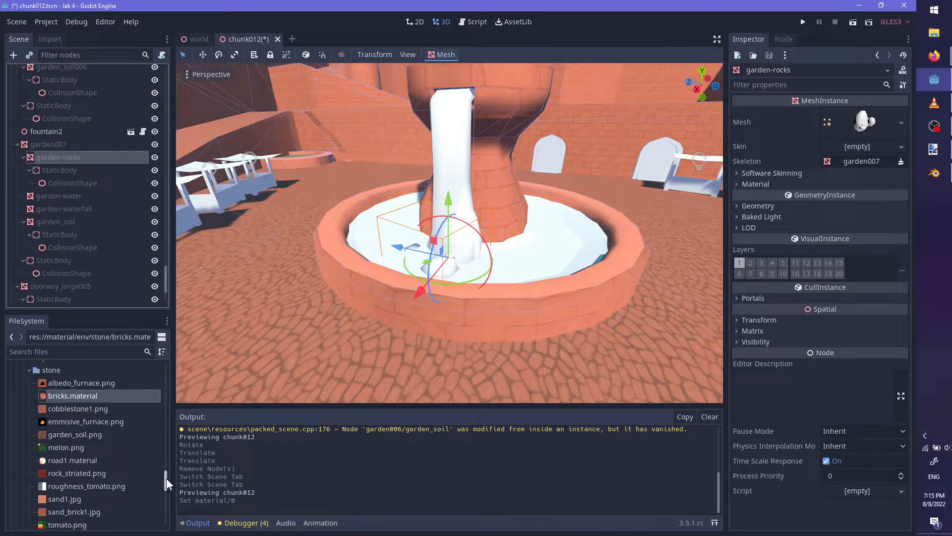
left_click_drag(165, 483, 171, 354)
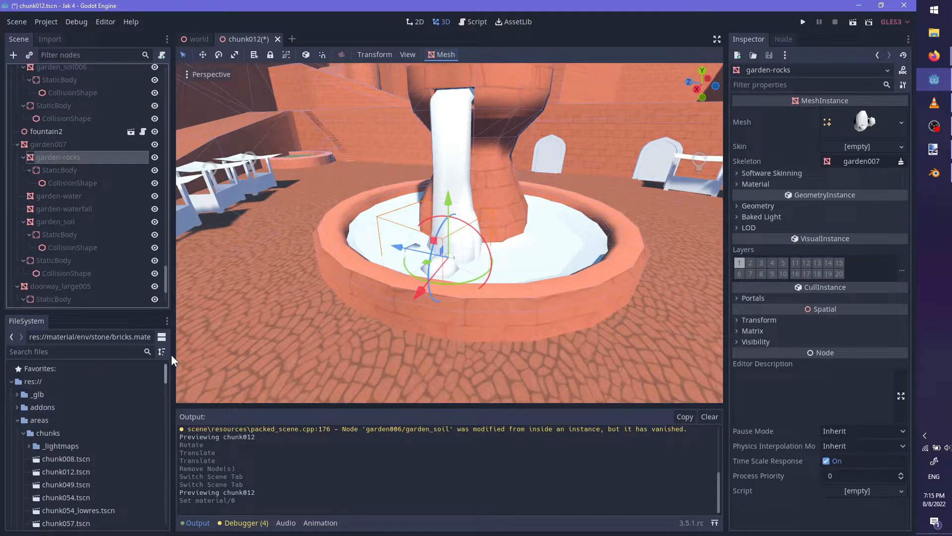
left_click(22, 392)
left_click(17, 394)
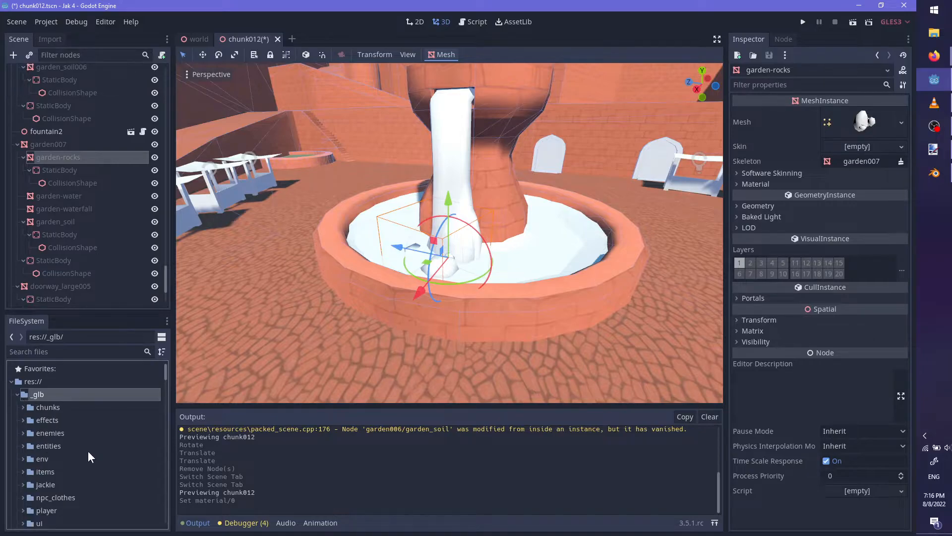
scroll(45, 431, "down", 10)
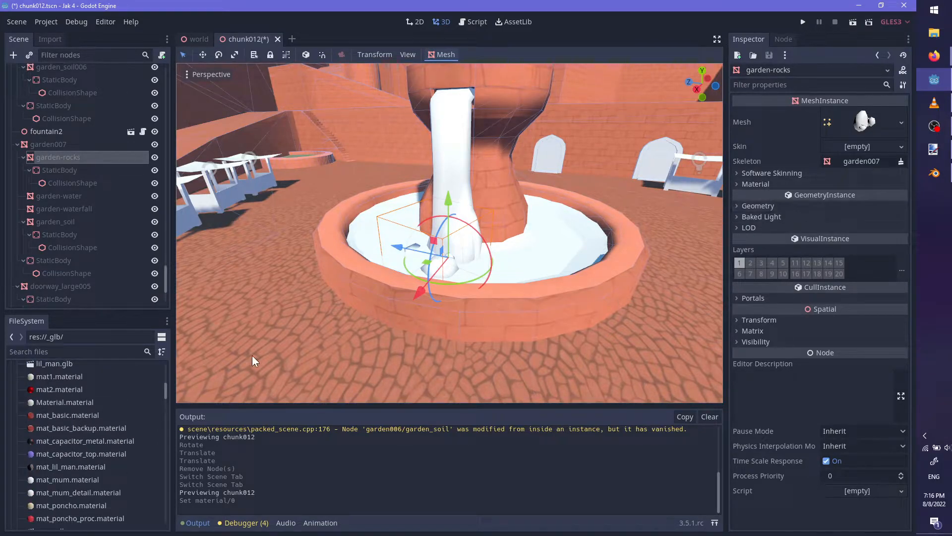
left_click(749, 184)
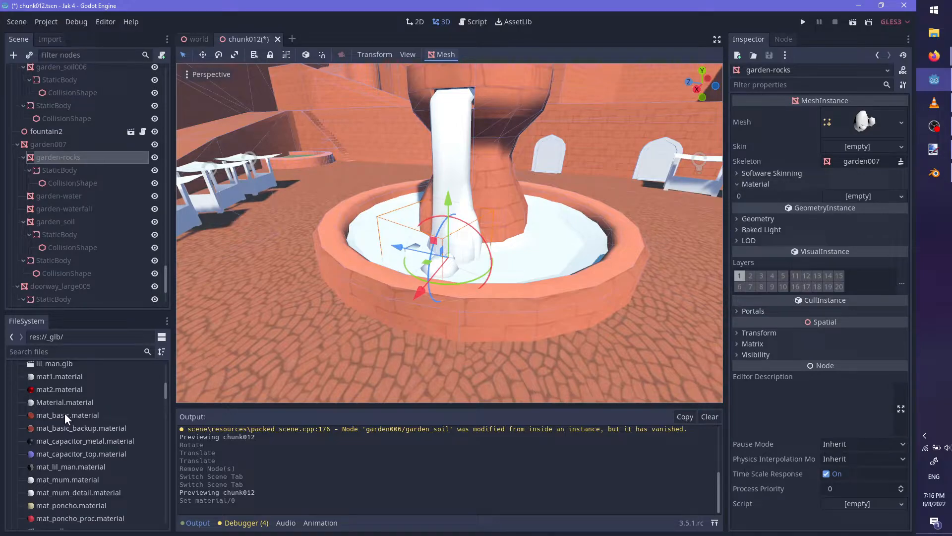
left_click_drag(858, 198, 858, 198)
Check the rocks at the base of the waterfall and save the chunk012 scene
scroll(533, 284, "up", 5)
middle_click_drag(534, 284, 570, 290)
scroll(570, 290, "up", 4)
scroll(596, 329, "down", 5)
middle_click_drag(588, 255, 534, 289)
scroll(534, 289, "up", 2)
key("ctrl+s")
Select the garden-water mesh and search the project files for a suitable water material
left_click(81, 196)
scroll(81, 443, "down", 15)
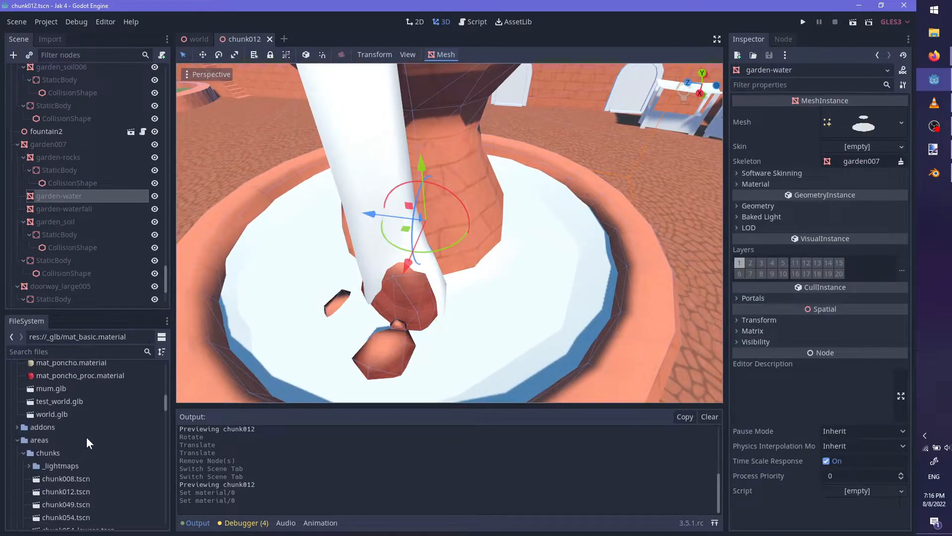
scroll(165, 493, "down", 10)
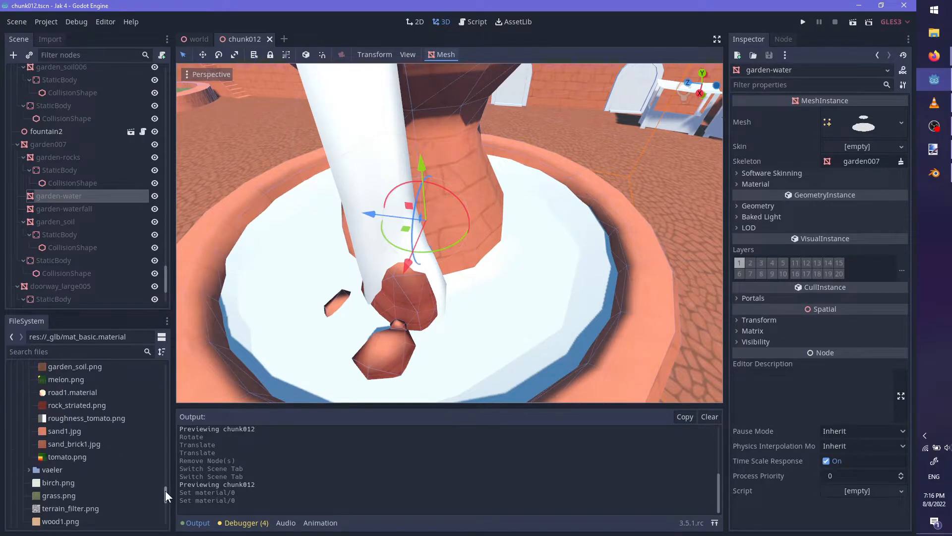
mouse_move(169, 482)
left_mouse_down()
mouse_move(166, 505)
mouse_move(168, 483)
left_mouse_up()
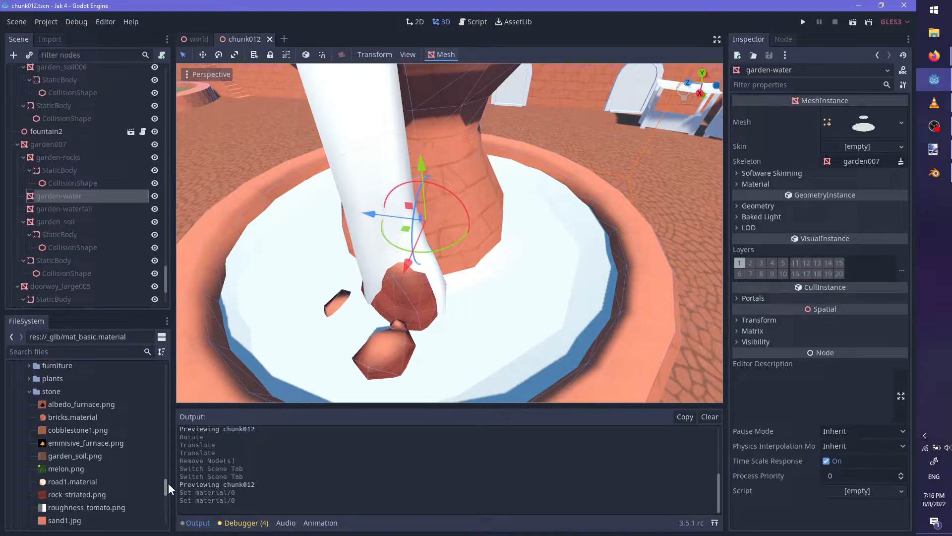
mouse_move(168, 483)
left_mouse_down()
mouse_move(168, 495)
mouse_move(169, 486)
left_mouse_up()
Open the old fountain2 instance's scene and examine the transform properties of its root node
left_click(131, 132)
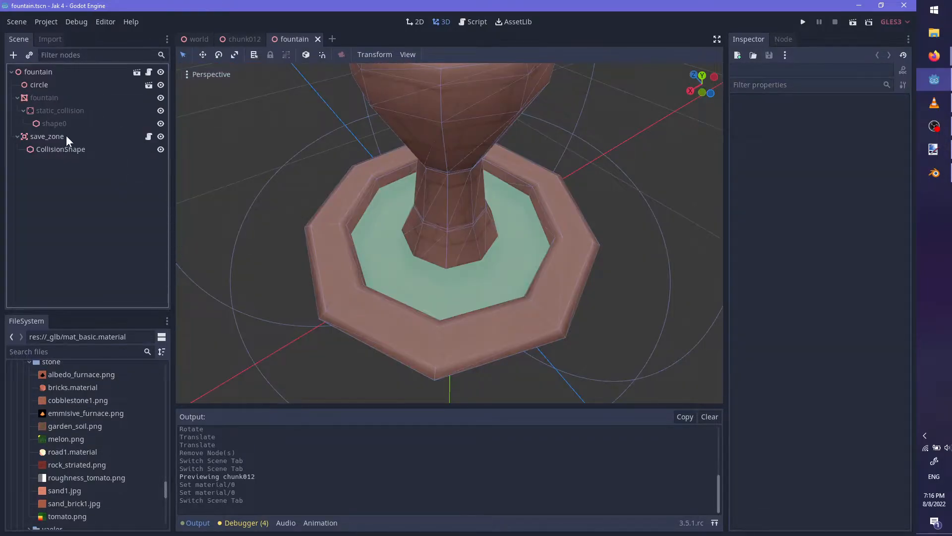
double_click(88, 71)
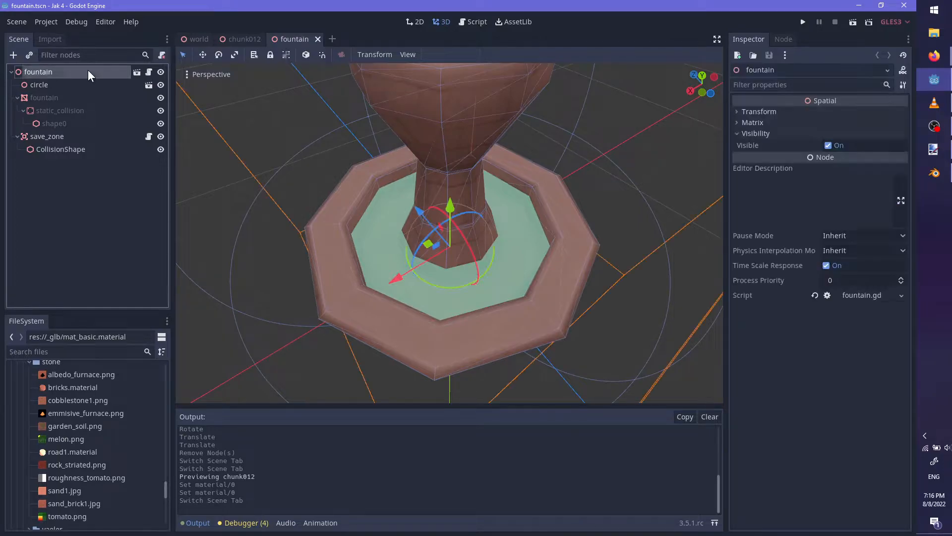
scroll(516, 221, "down", 3)
left_click(770, 133)
left_click(763, 111)
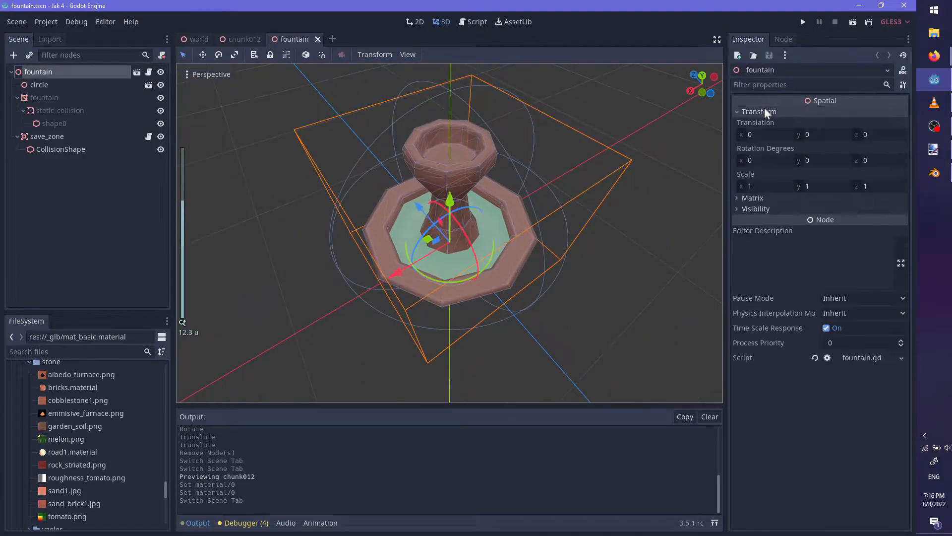
Open the fountain's circle.glb scene anyway and examine which material its Circle mesh surface uses
left_click(88, 88)
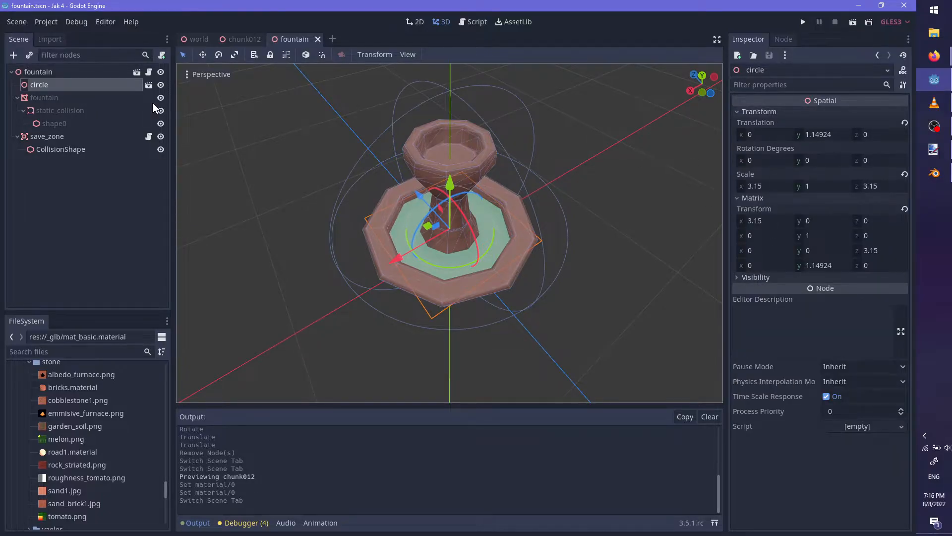
left_click(149, 85)
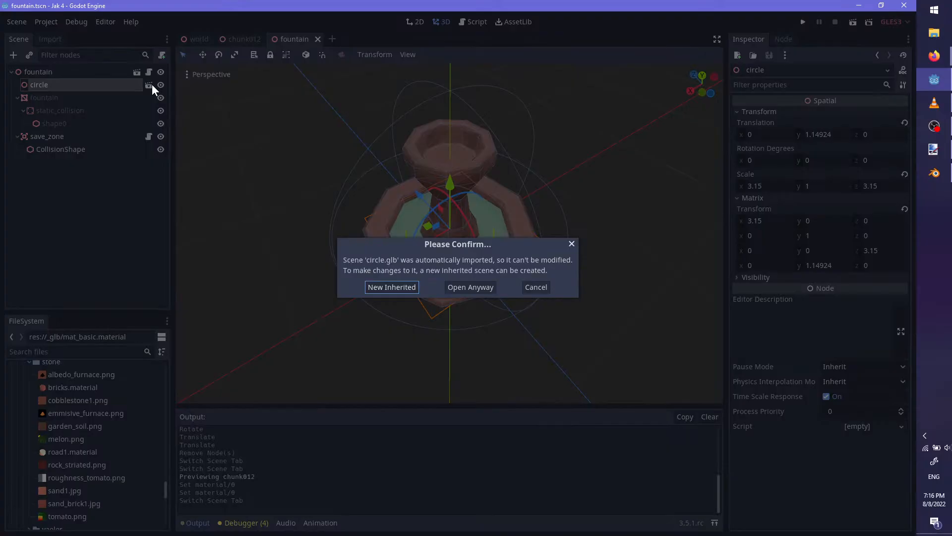
left_click(458, 287)
left_click(40, 84)
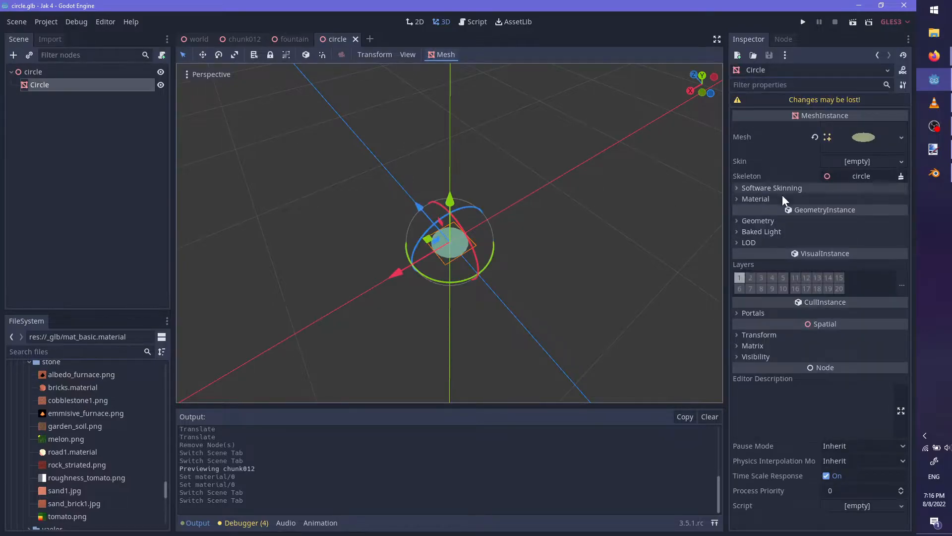
left_click(767, 198)
left_click(863, 137)
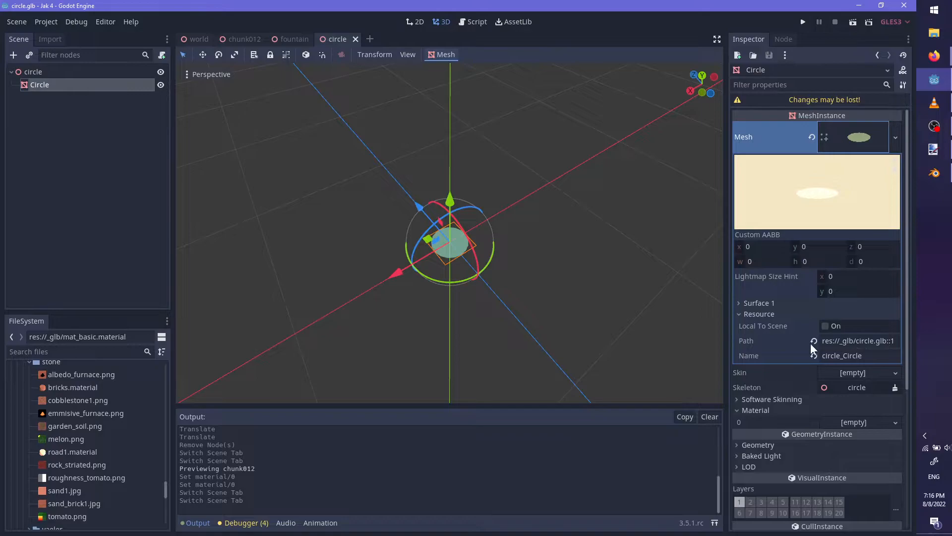
left_click(757, 314)
left_click(757, 304)
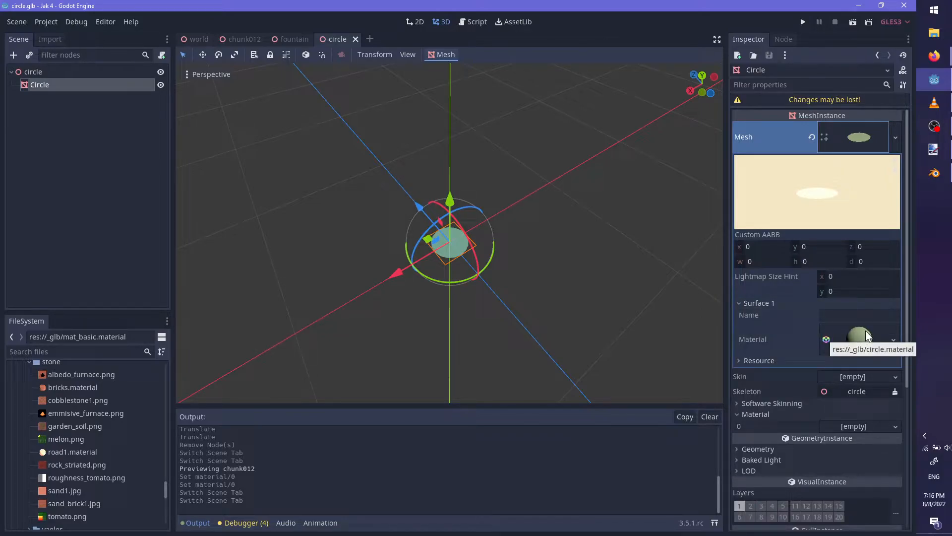
Return to the chunk012 scene and assign circle.material to material slot 0 of garden-water
left_click(284, 40)
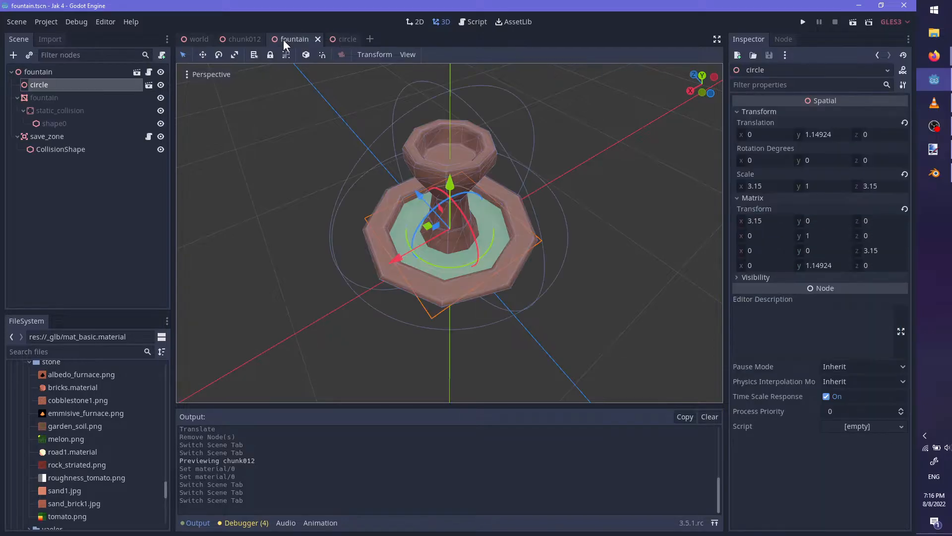
left_click(246, 39)
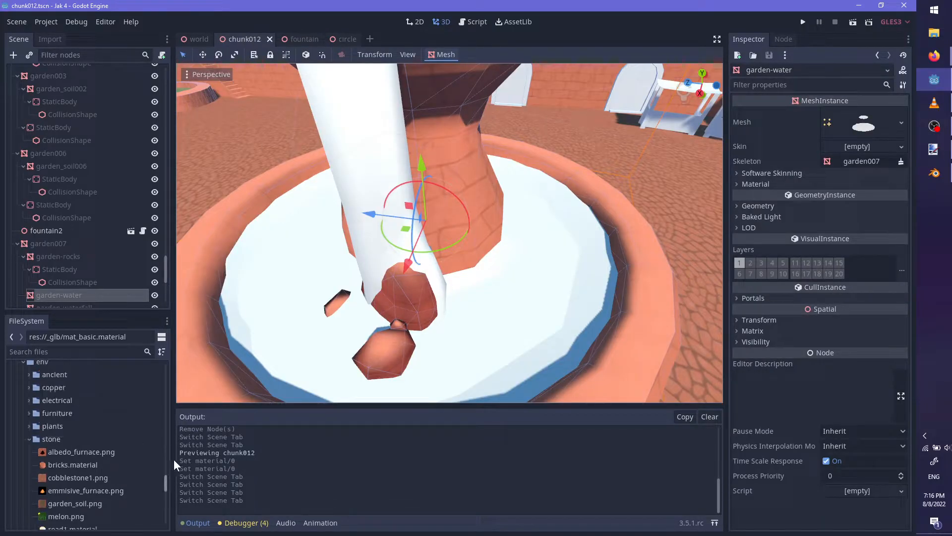
scroll(50, 437, "up", 10)
scroll(40, 437, "down", 5)
left_click_drag(55, 414, 775, 187)
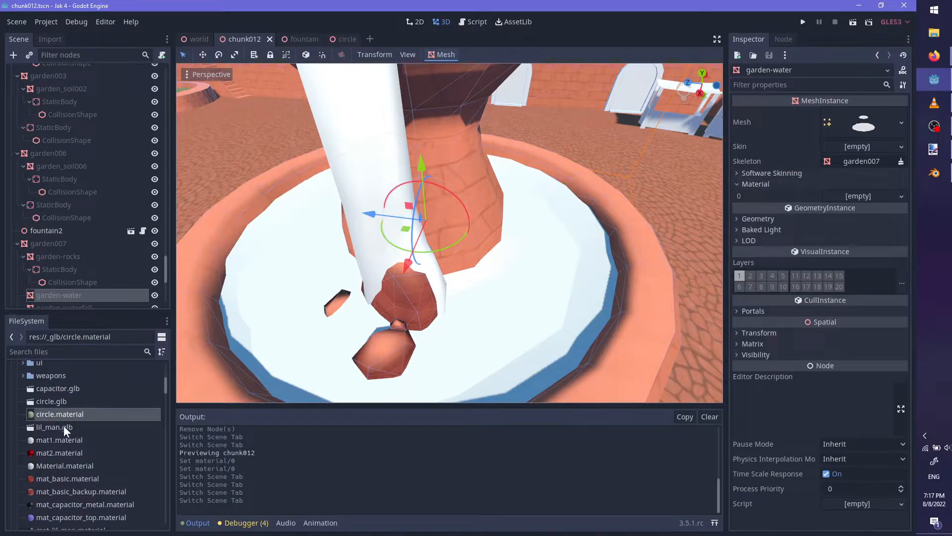
left_click_drag(833, 197, 833, 196)
Select the garden-waterfall mesh and assign circle.material to its material slot 0
scroll(457, 296, "down", 4)
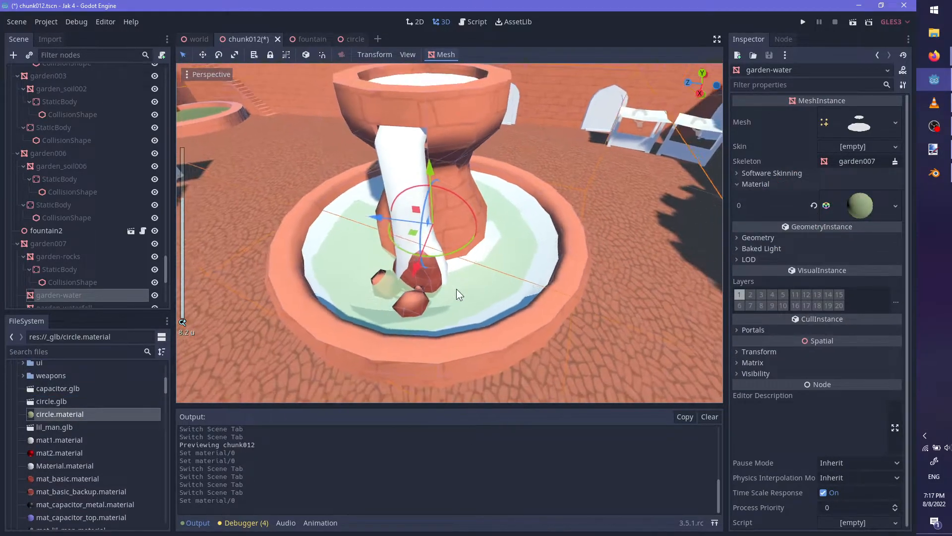
middle_click_drag(457, 296, 530, 253)
scroll(526, 262, "up", 5)
left_click(419, 192)
scroll(437, 219, "up", 2)
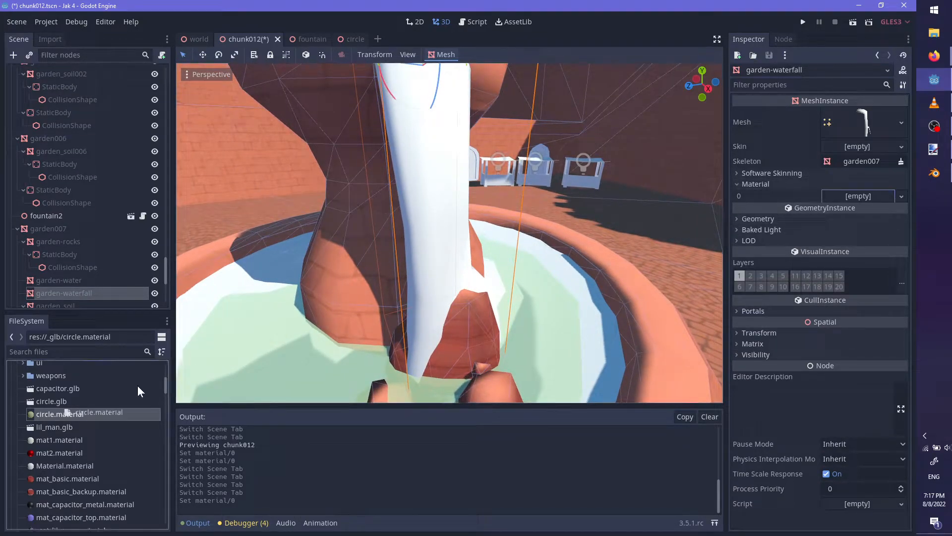
left_click_drag(848, 203, 848, 204)
Examine the waterfall's upper end and where it meets the basin from several angles
scroll(633, 213, "down", 4)
middle_click_drag(633, 213, 511, 318)
scroll(543, 238, "up", 5)
scroll(571, 217, "up", 2)
scroll(632, 228, "up", 2)
scroll(518, 243, "down", 5)
scroll(486, 312, "up", 4)
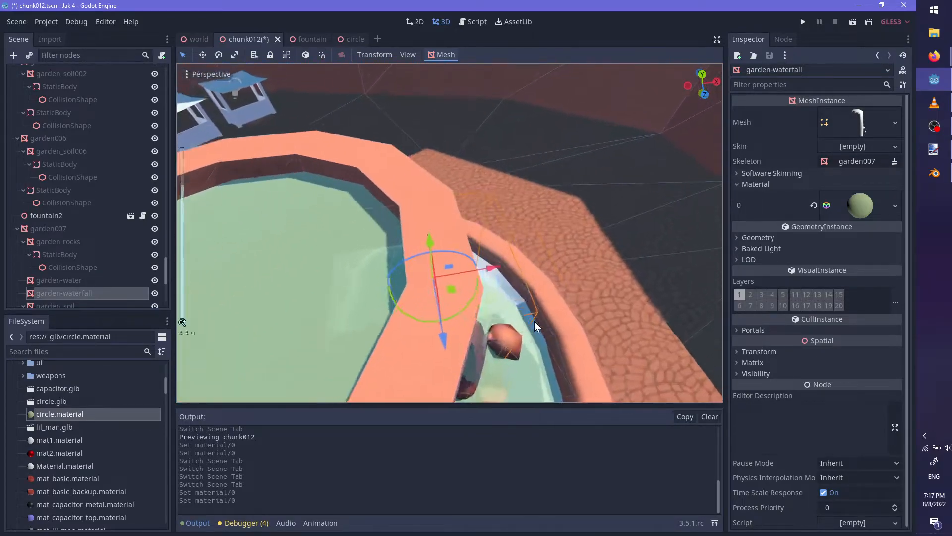
scroll(643, 293, "up", 2)
middle_click_drag(643, 294, 541, 246)
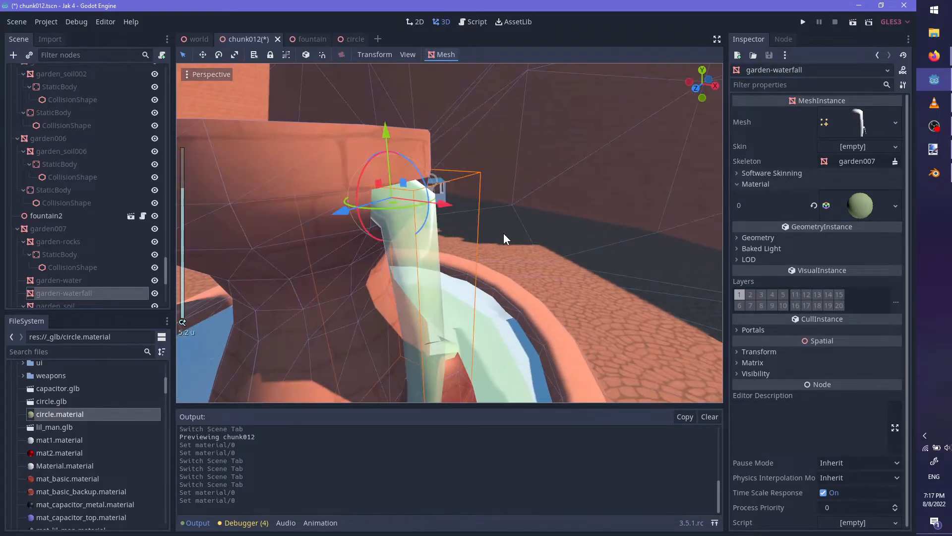
scroll(541, 244, "down", 2)
Switch to Blender, hide the garden-water surface and select the garden-waterfall object
left_click(935, 173)
mouse_move(413, 274)
middle_mouse_down()
mouse_move(463, 249)
mouse_move(398, 278)
middle_mouse_up()
scroll(401, 278, "up", 2)
key("Tab")
left_click(451, 246)
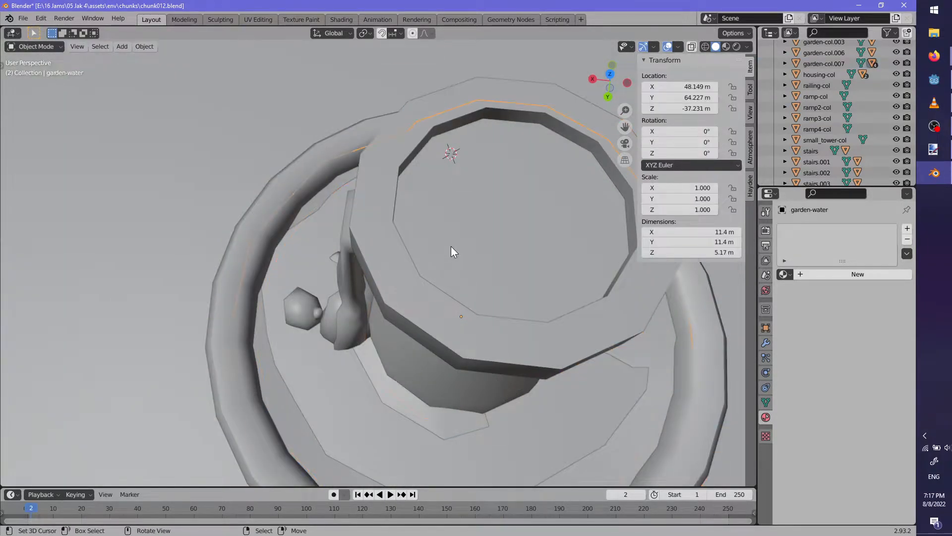
key("h")
left_click(450, 246)
key("Tab")
scroll(534, 177, "up", 4)
middle_click_drag(535, 177, 391, 295)
key("Tab")
scroll(466, 237, "down", 3)
right_click(442, 251)
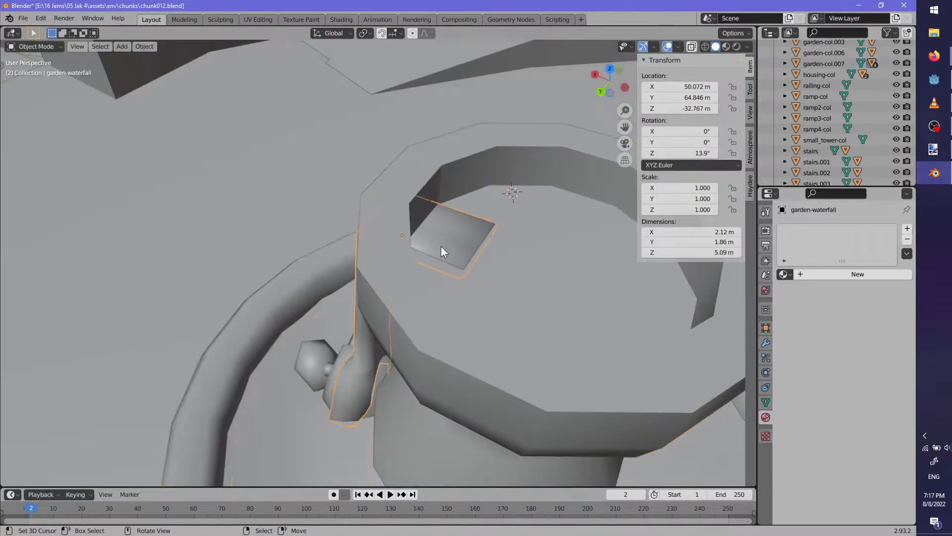
Edit the garden-waterfall mesh and delete the band of faces at its upper end, using X-ray view to select them
key("Tab")
scroll(445, 251, "up", 3)
middle_click_drag(526, 271, 239, 74, "shift")
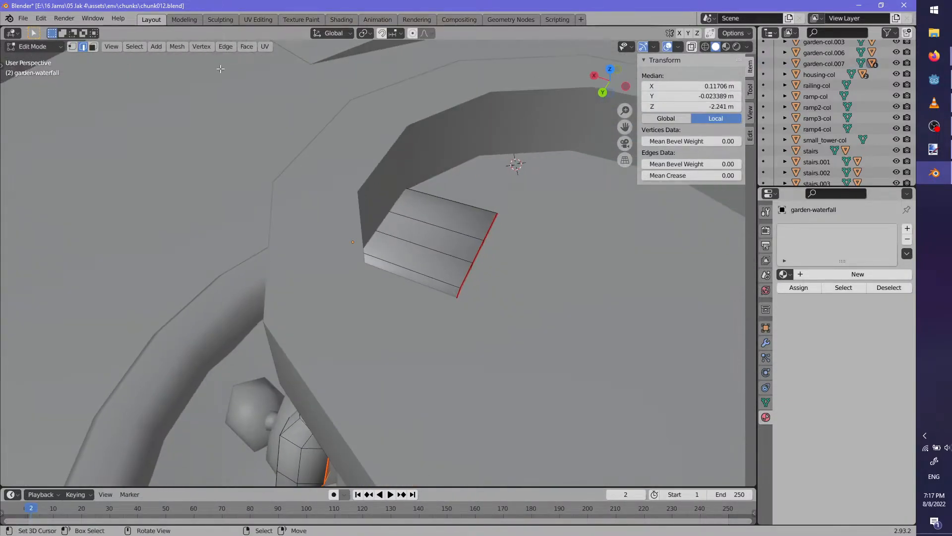
middle_click_drag(425, 272, 383, 247)
right_click(368, 253, "shift")
key("alt+z")
right_click(551, 231, "ctrl+shift")
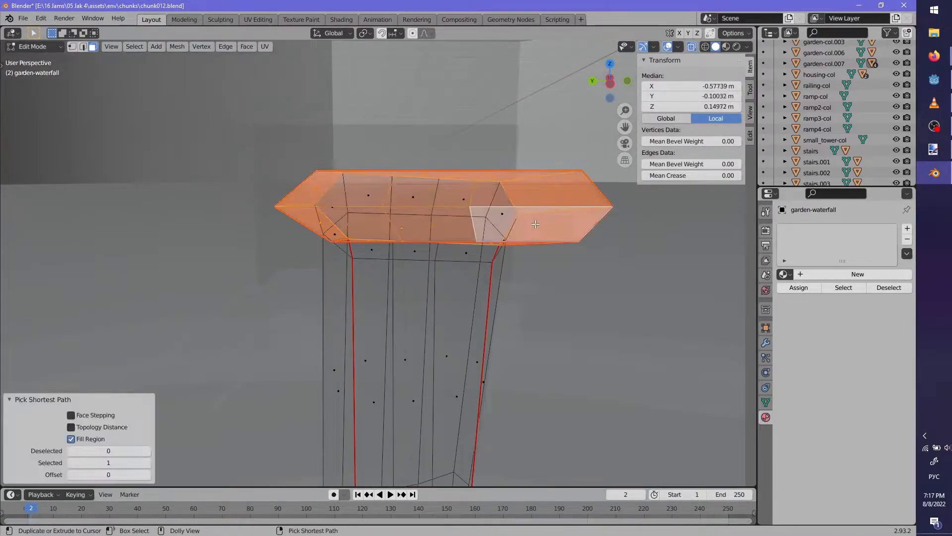
key("x")
left_click(533, 250)
Examine the trimmed upper end of the waterfall and the surrounding basin from several angles
mouse_move(533, 250)
middle_mouse_down()
mouse_move(569, 265)
mouse_move(526, 307)
mouse_move(438, 274)
mouse_move(470, 291)
mouse_move(562, 274)
mouse_move(546, 245)
middle_mouse_up()
scroll(470, 292, "down", 2)
key("Tab")
right_click(546, 245)
right_click(559, 290)
middle_click_drag(558, 290, 471, 339)
key("Tab")
middle_click_drag(471, 340, 380, 315)
scroll(381, 317, "down", 3)
right_click(419, 226)
scroll(418, 226, "down", 3)
middle_click_drag(422, 233, 422, 270)
Turn off X-ray view, leave mesh editing, check the fountain basin around the waterfall and save chunk012.blend
key("alt+z")
key("Tab")
middle_click_drag(337, 222, 503, 269)
key("Tab")
scroll(521, 300, "up", 4)
scroll(520, 300, "down", 3)
key("Tab")
scroll(473, 273, "up", 4)
scroll(383, 308, "down", 3)
key("alt+a")
scroll(519, 290, "down", 3)
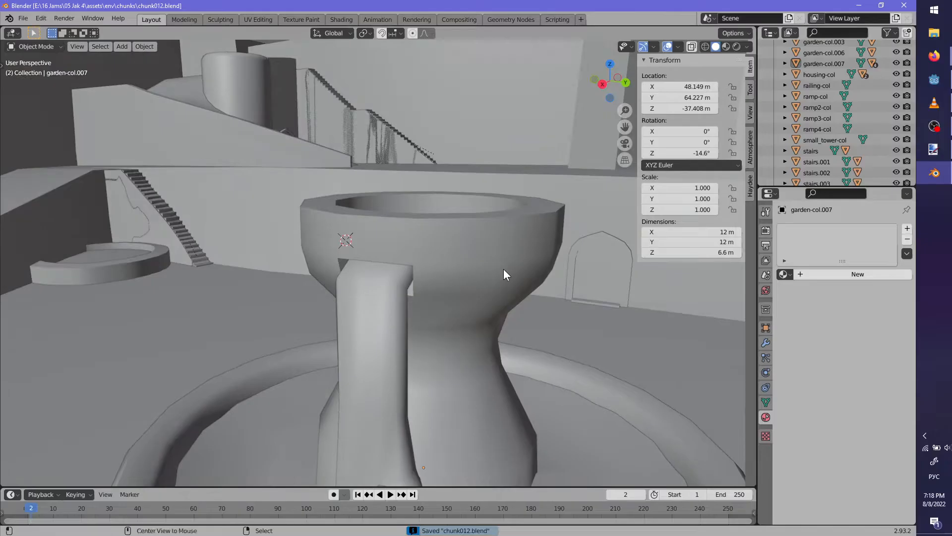
key("ctrl+s")
Switch to Godot, close the chunk012 scene and reopen chunk012.tscn
key("alt+Tab")
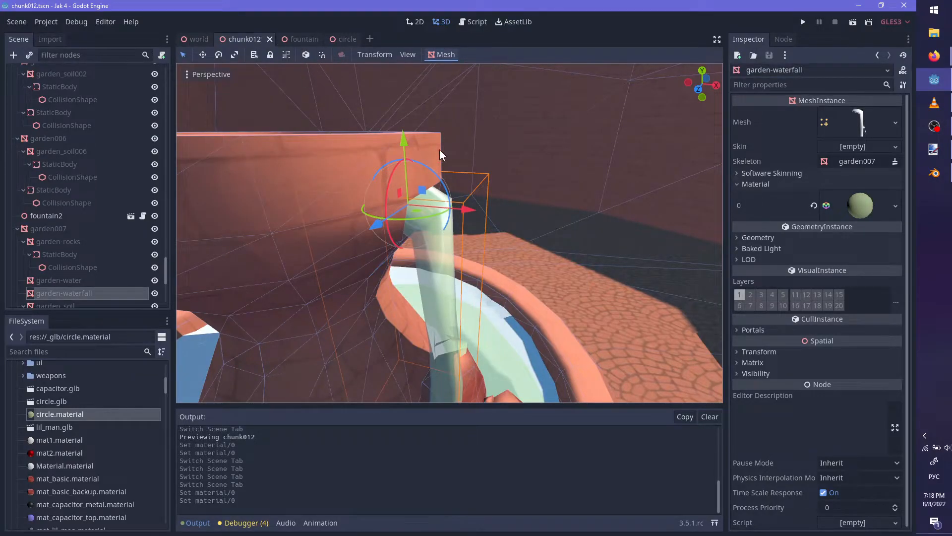
key("alt+Tab")
middle_click_drag(491, 233, 468, 285)
key("alt+Tab")
scroll(166, 384, "up", 10)
scroll(198, 223, "down", 5)
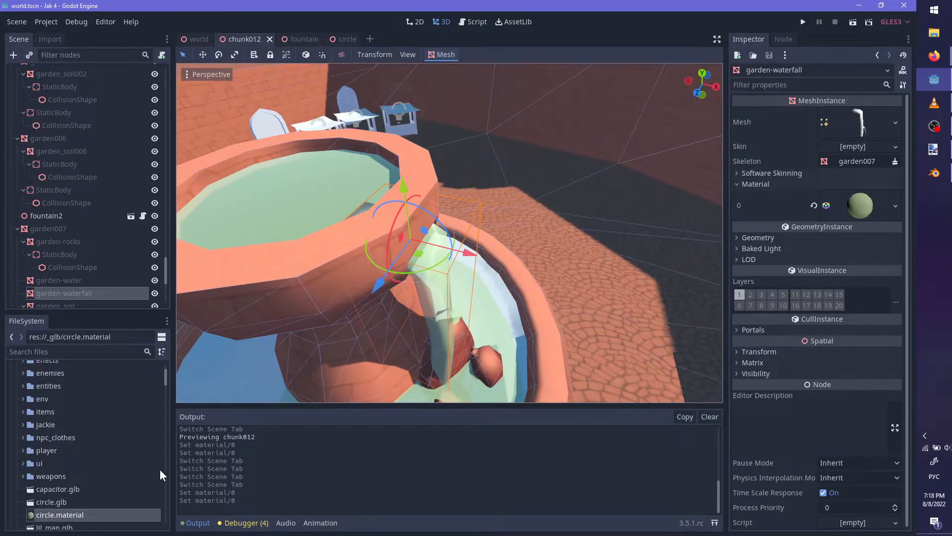
key("ctrl+shift+w")
scroll(166, 364, "up", 3)
scroll(57, 464, "down", 15)
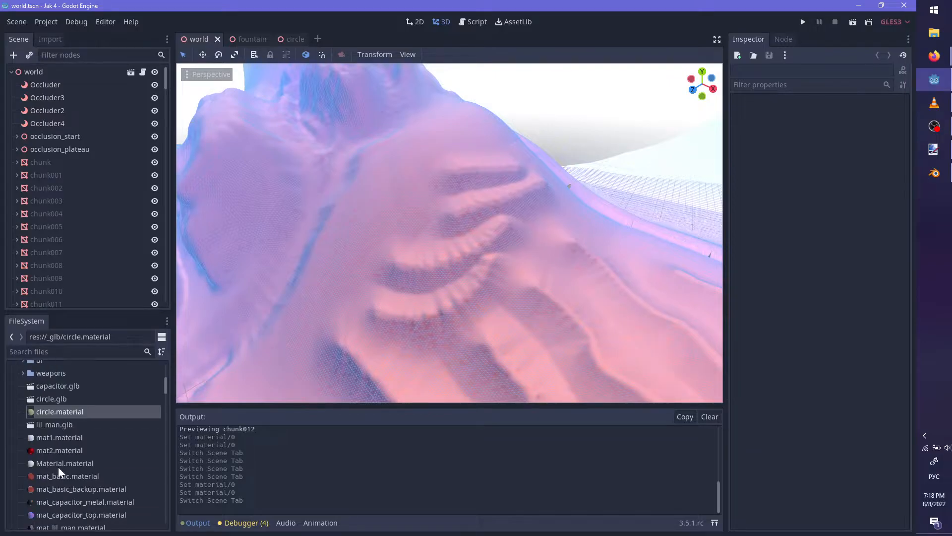
double_click(90, 409)
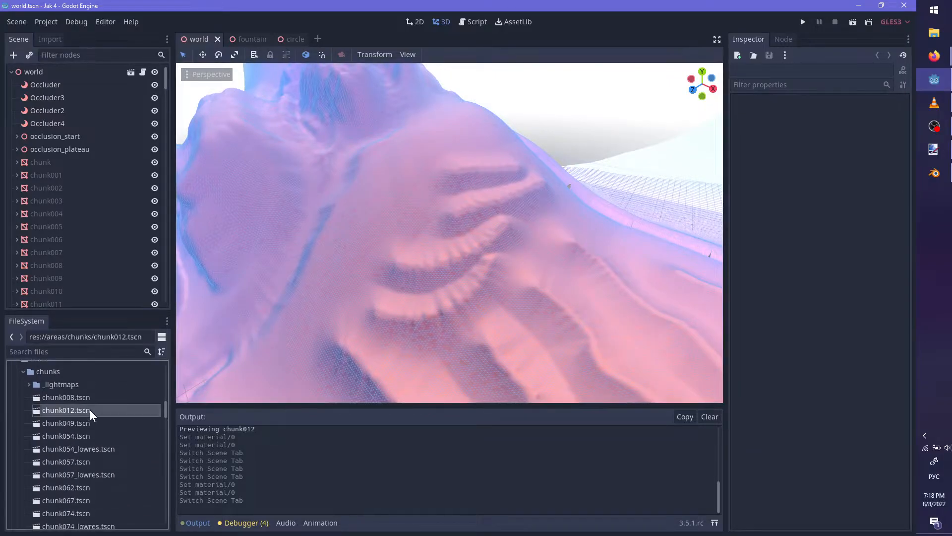
Examine the waterfall, basin water and rocks in the reopened chunk012 scene
scroll(566, 290, "up", 2)
middle_click_drag(565, 284, 632, 377)
scroll(400, 195, "up", 2)
middle_click_drag(399, 194, 397, 362)
scroll(448, 263, "down", 3)
scroll(639, 318, "up", 2)
scroll(534, 248, "up", 2)
scroll(451, 320, "down", 8)
Locate the fountain's garden_soil mesh in the chunk012 scene and look through the environment stone files for a soil material
scroll(70, 248, "down", 15)
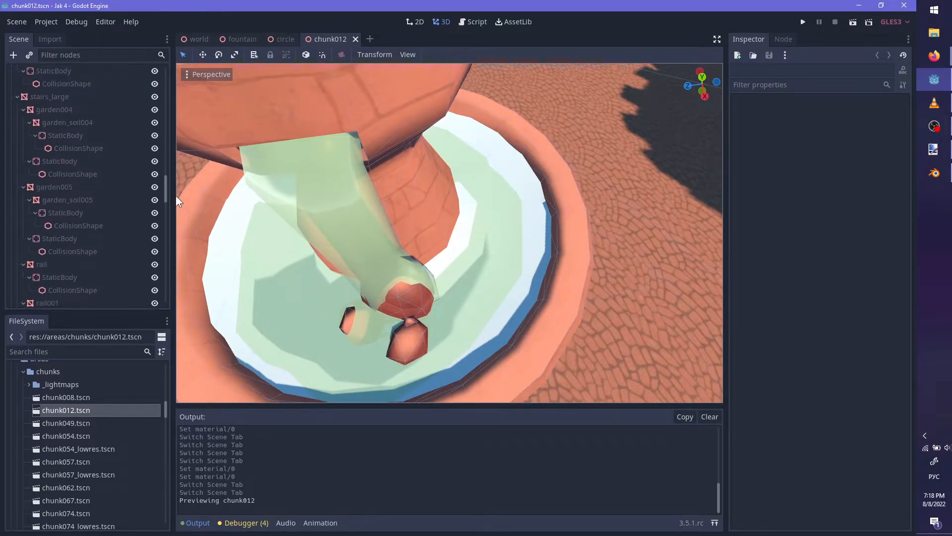
scroll(172, 269, "down", 5)
left_click(514, 177)
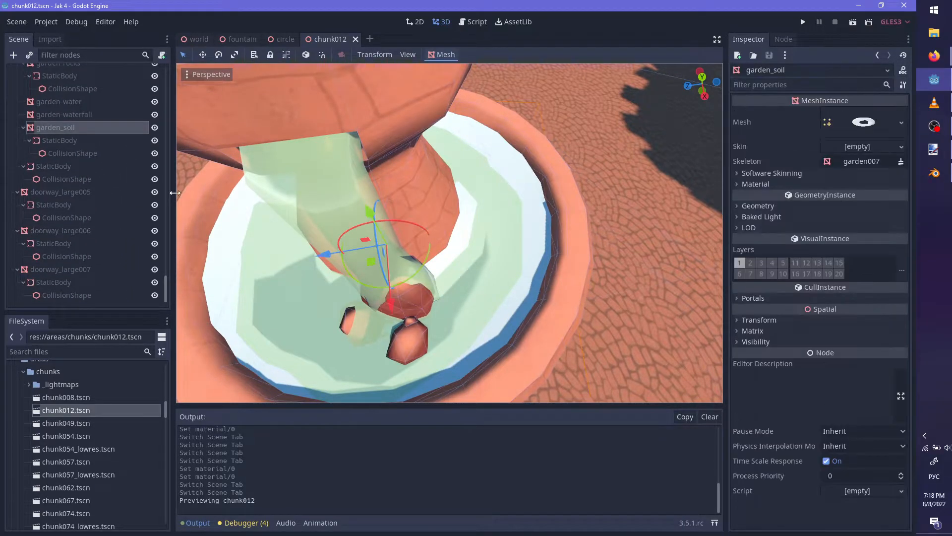
scroll(83, 423, "down", 10)
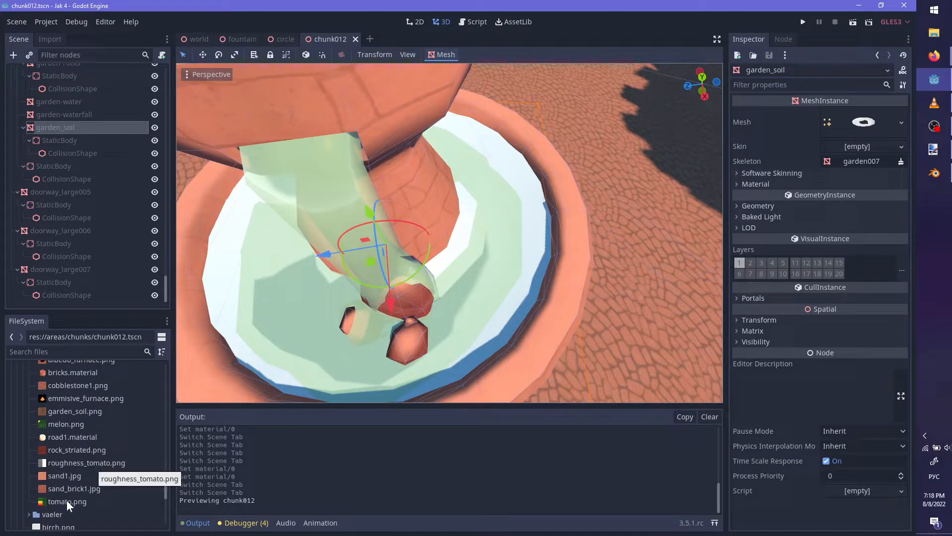
scroll(94, 435, "up", 8)
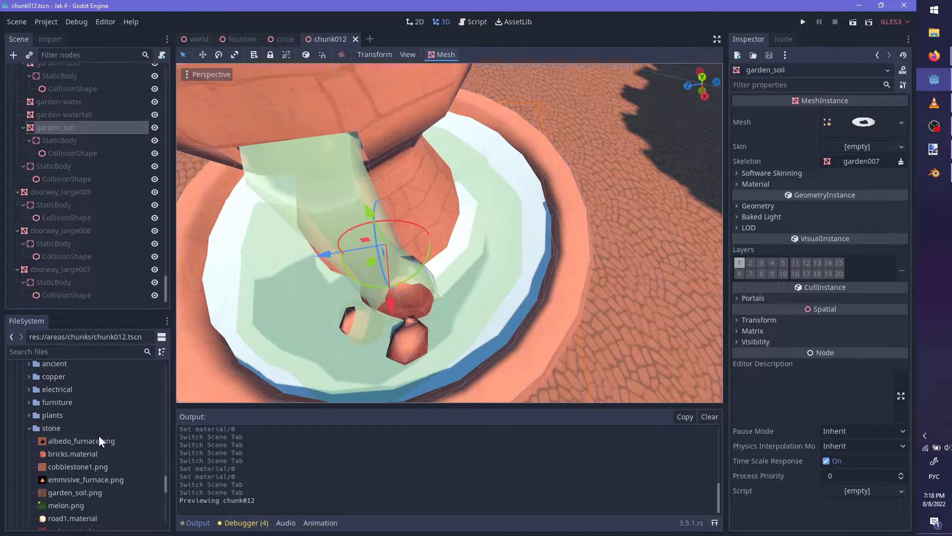
scroll(107, 256, "up", 5)
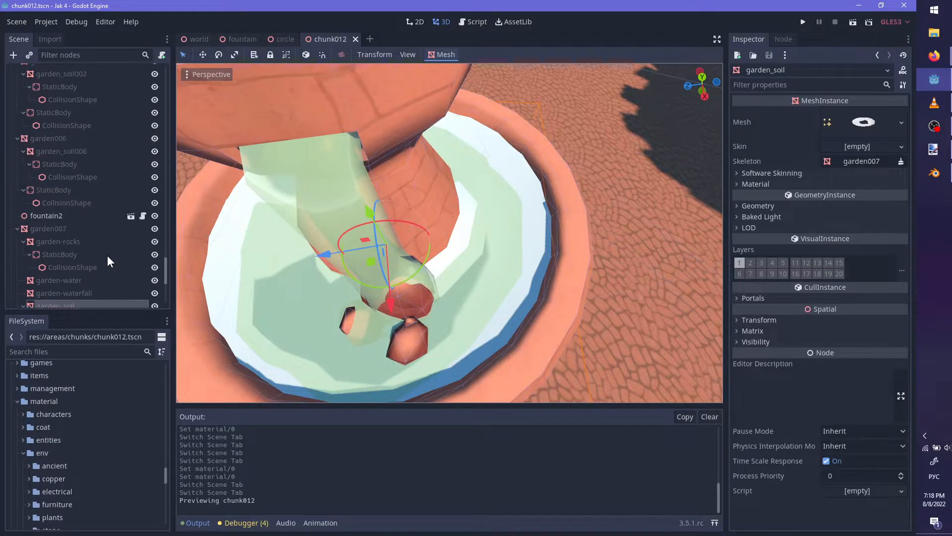
Check garden_soil006's material slot, find the garden_soil002 bed in the courtyard and copy its material
left_click(67, 152)
left_click(764, 184)
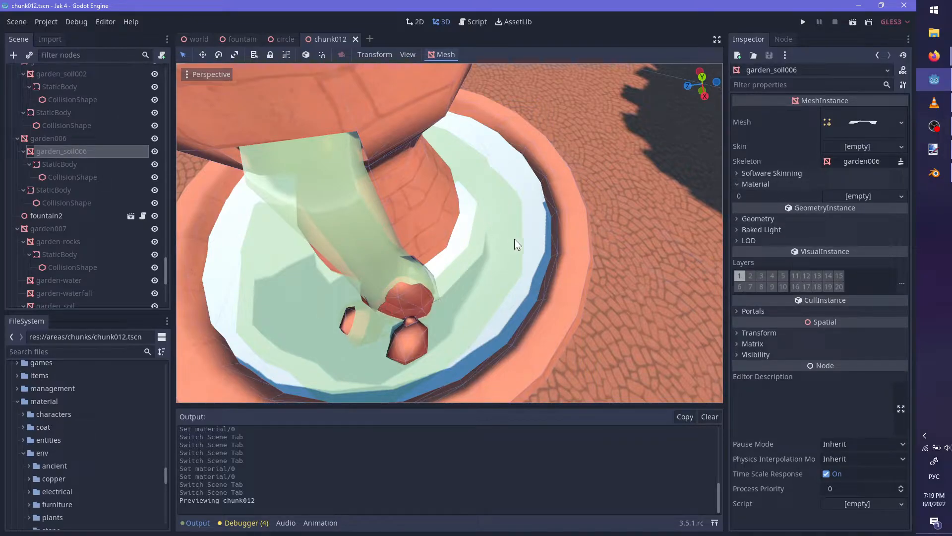
scroll(514, 239, "down", 10)
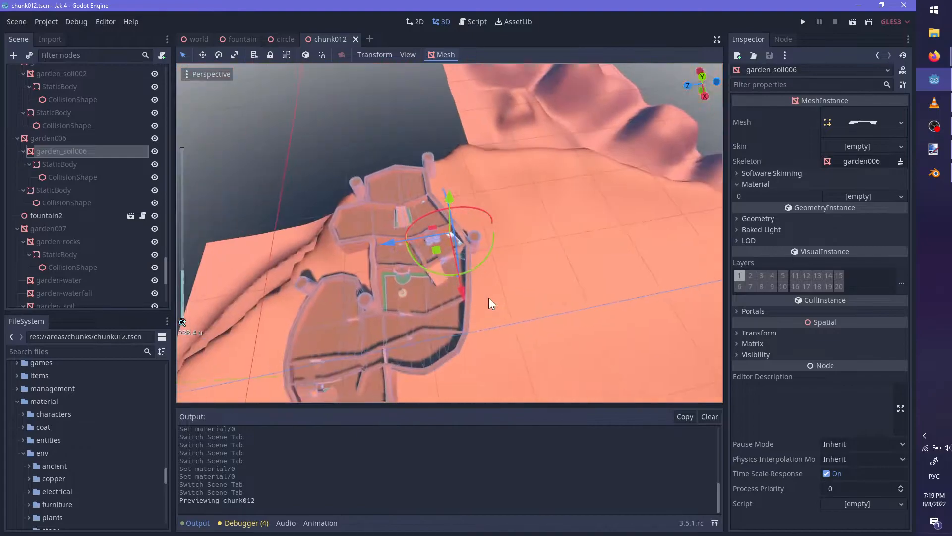
scroll(474, 300, "up", 12)
left_click(480, 264)
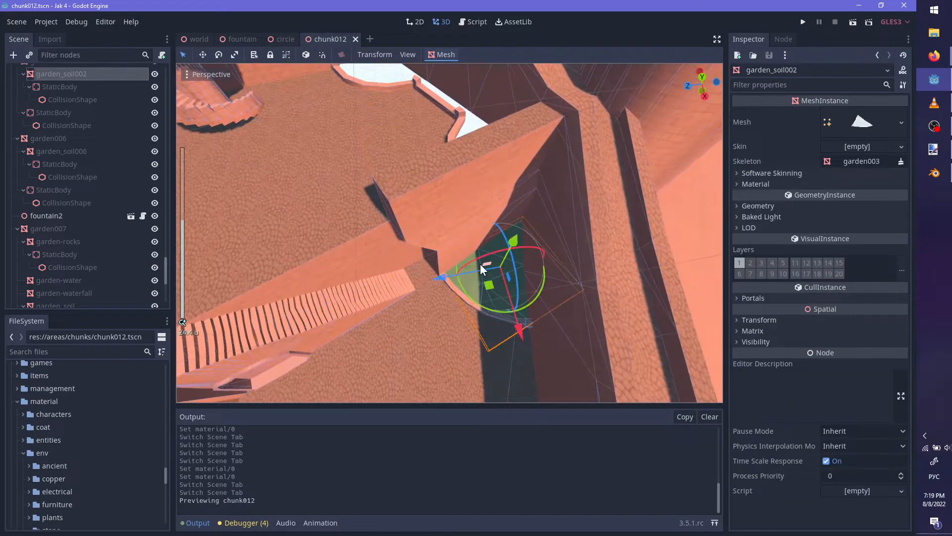
left_click(754, 184)
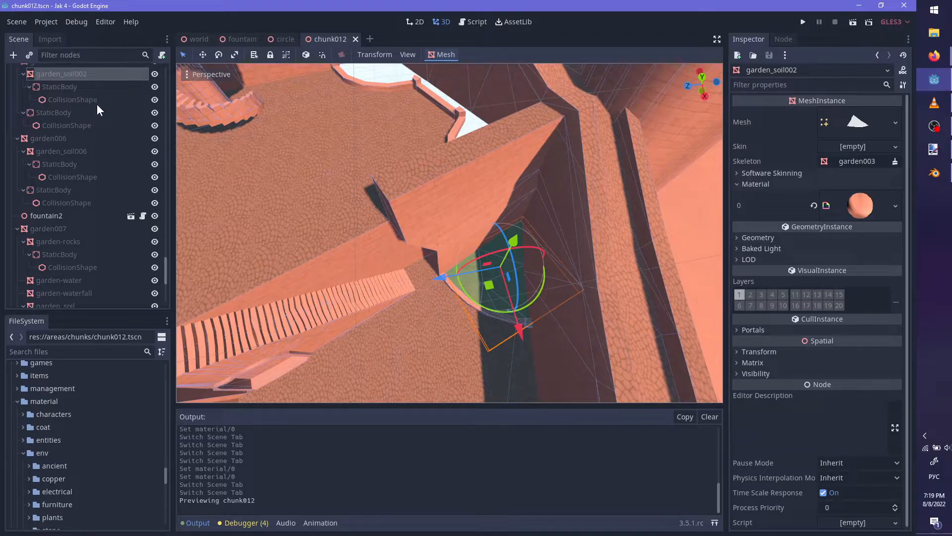
left_click(896, 205)
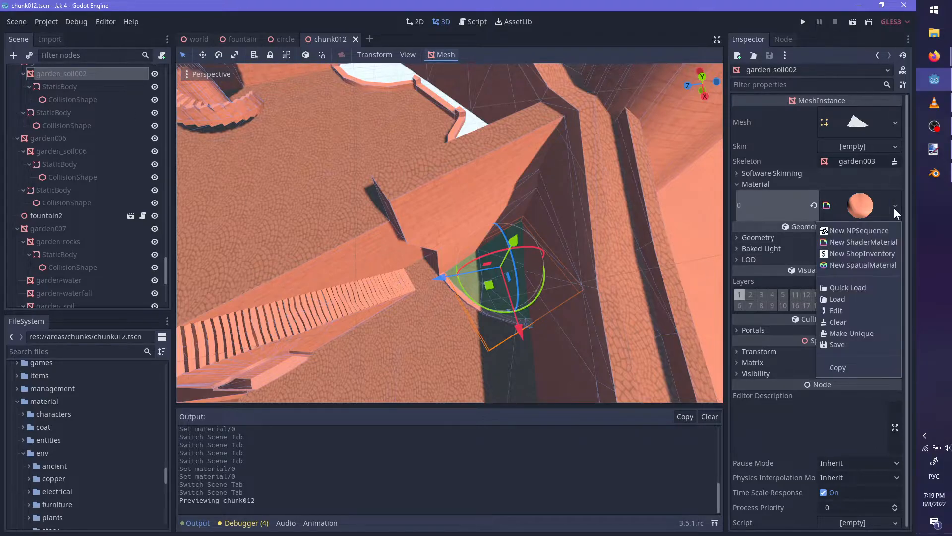
left_click(843, 366)
Paste the copied soil material into material slot 0 of the garden_soil006 mesh
left_click(474, 130)
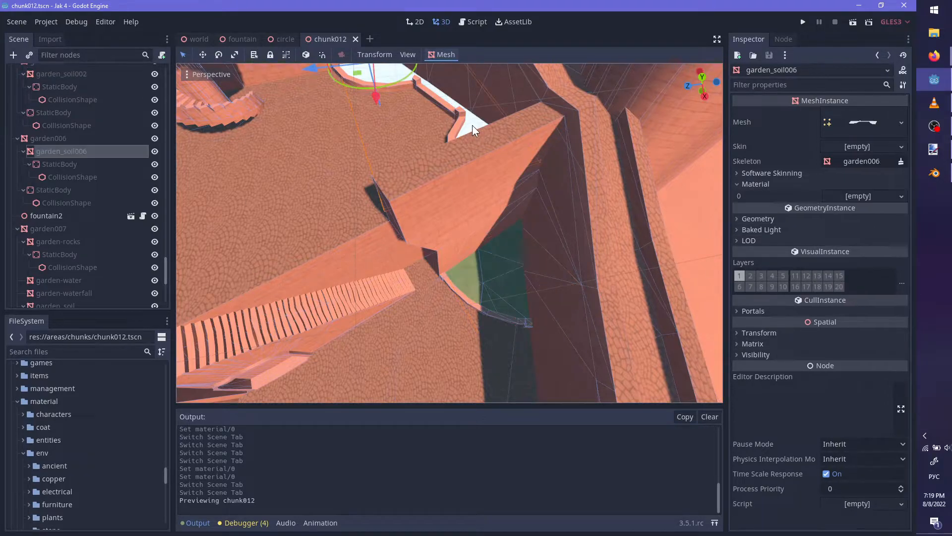
left_click(900, 200)
left_click(863, 301)
Select the fountain basin's garden_soil mesh and paste the same soil material into its material slot 0
scroll(516, 186, "down", 5)
scroll(516, 186, "up", 5)
key("f")
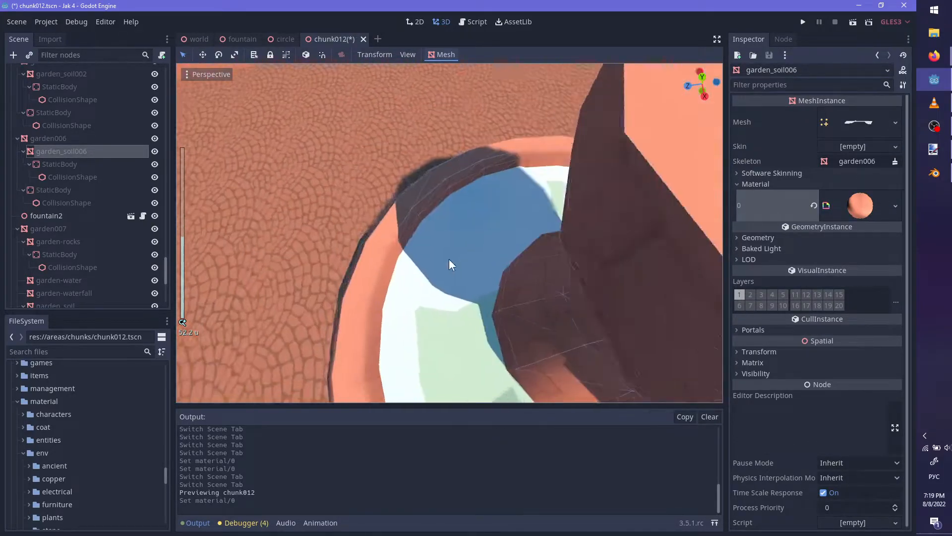
left_click(515, 251)
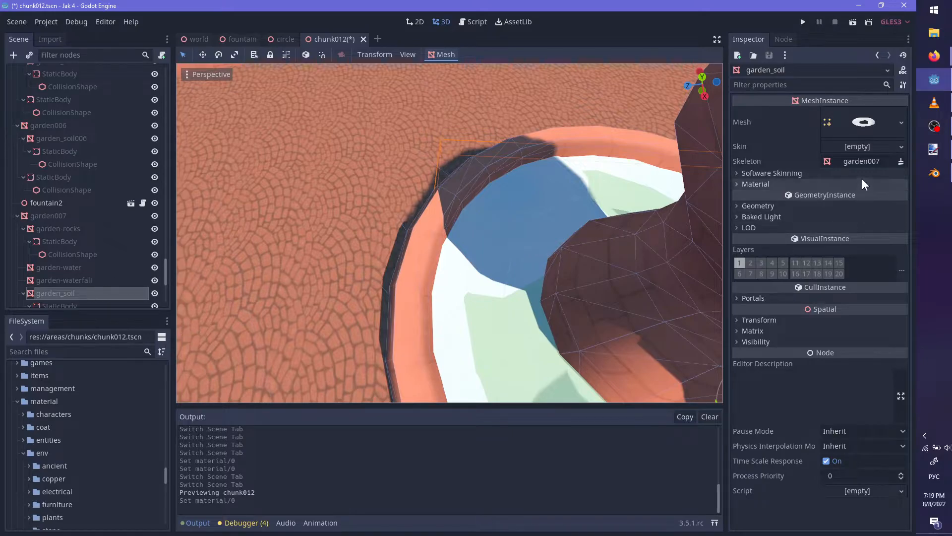
left_click(773, 183)
left_click(888, 196)
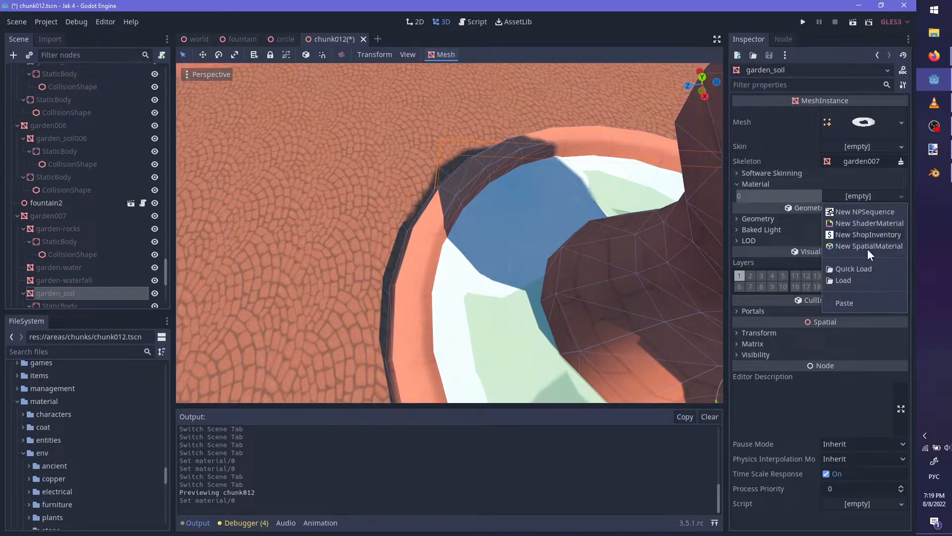
left_click(844, 301)
Check the fountain's soil and water within the courtyard and save the chunk012 scene
scroll(597, 235, "down", 15)
mouse_move(597, 235)
middle_mouse_down("shift")
mouse_move(546, 177)
mouse_move(588, 246)
middle_mouse_up("shift")
scroll(571, 206, "up", 15)
key("f")
scroll(637, 230, "down", 8)
scroll(545, 177, "up", 6)
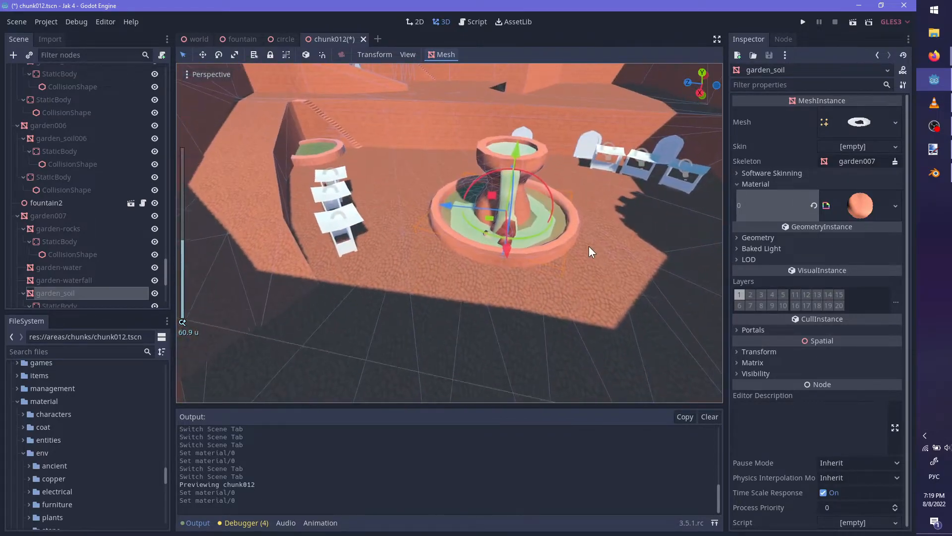
scroll(587, 250, "up", 3)
key("ctrl+s")
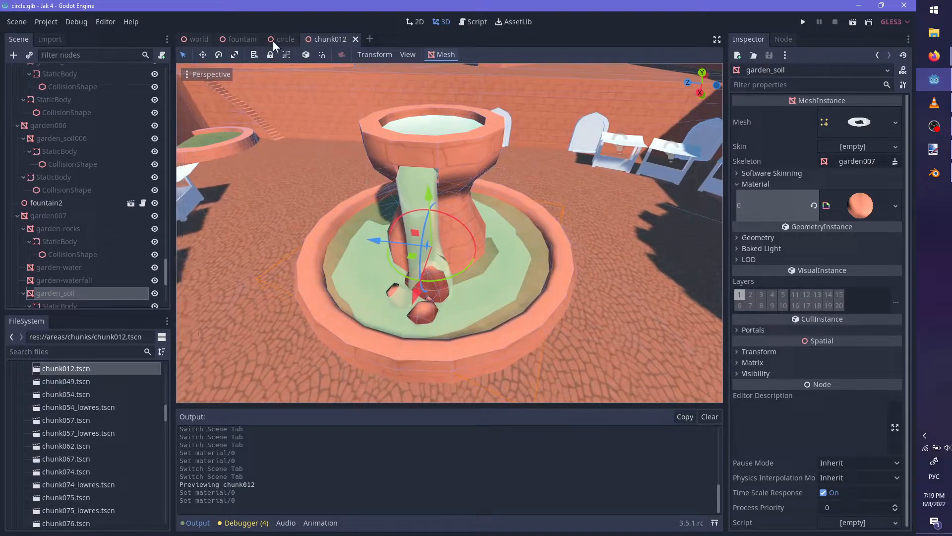
In the circle scene, set the water material's albedo colour to R 174, G 225, B 208 and try to save the scene
left_click(281, 40)
left_click(846, 338)
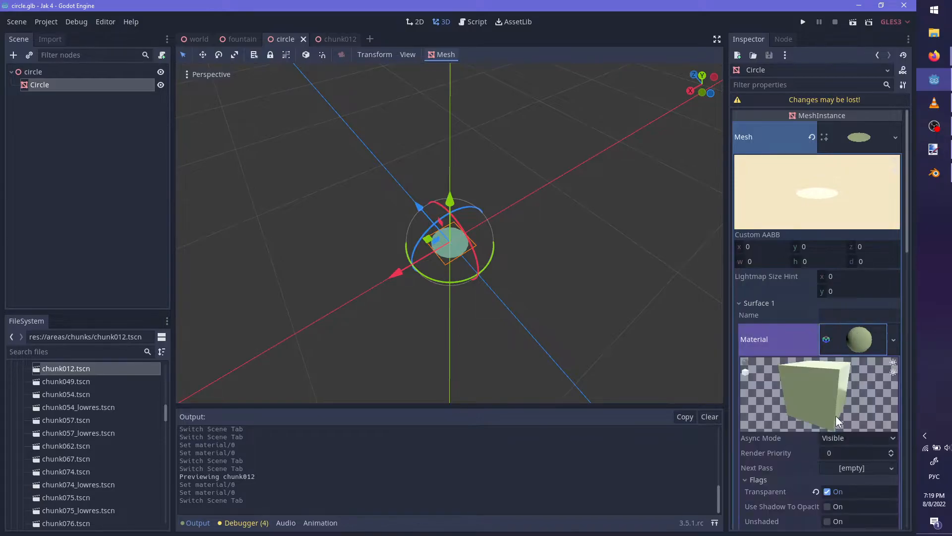
scroll(835, 415, "down", 10)
left_click(888, 326)
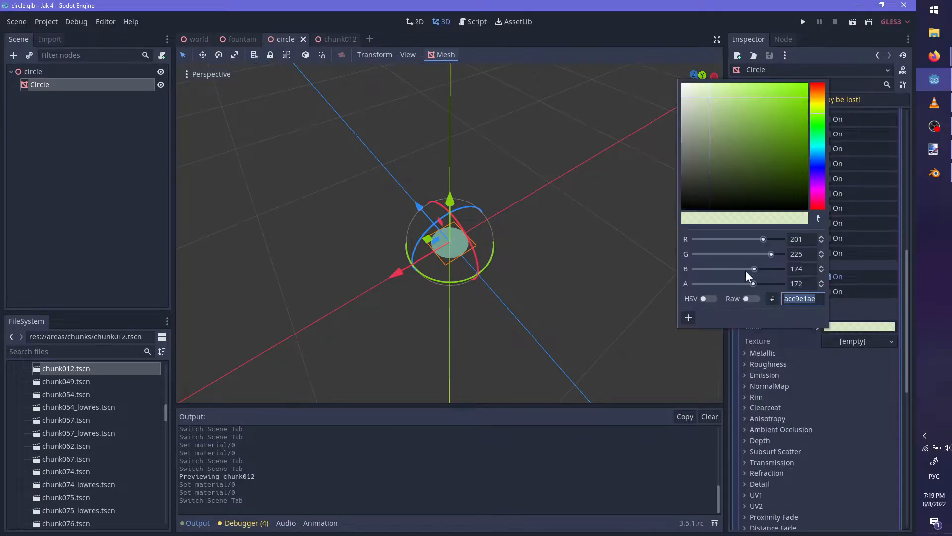
left_click_drag(817, 118, 817, 121)
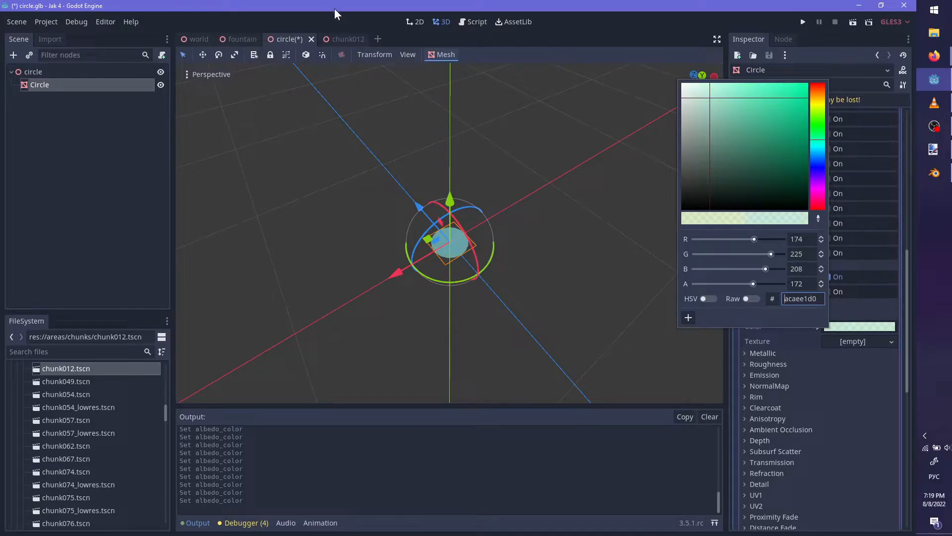
left_click(367, 17)
key("ctrl+s")
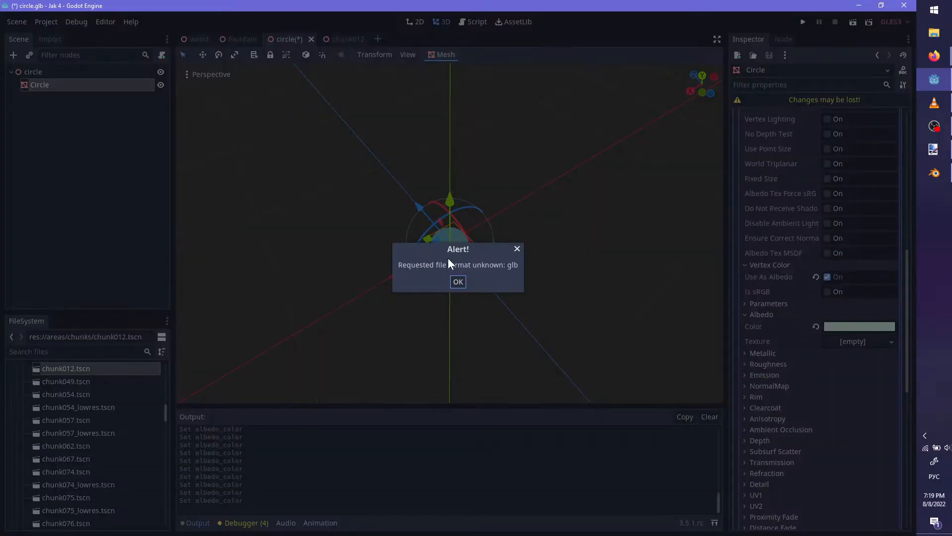
left_click(458, 281)
Return to the chunk012 scene, save it and check the recoloured waterfall and basin water up close
left_click(341, 38)
key("ctrl+s")
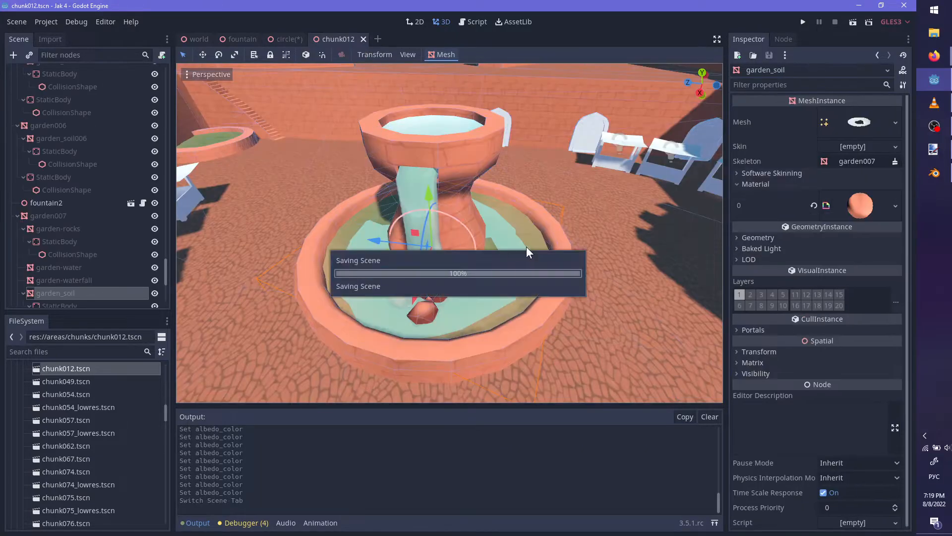
mouse_move(549, 237)
middle_mouse_down()
mouse_move(580, 257)
mouse_move(529, 215)
mouse_move(556, 243)
middle_mouse_up()
scroll(553, 245, "up", 6)
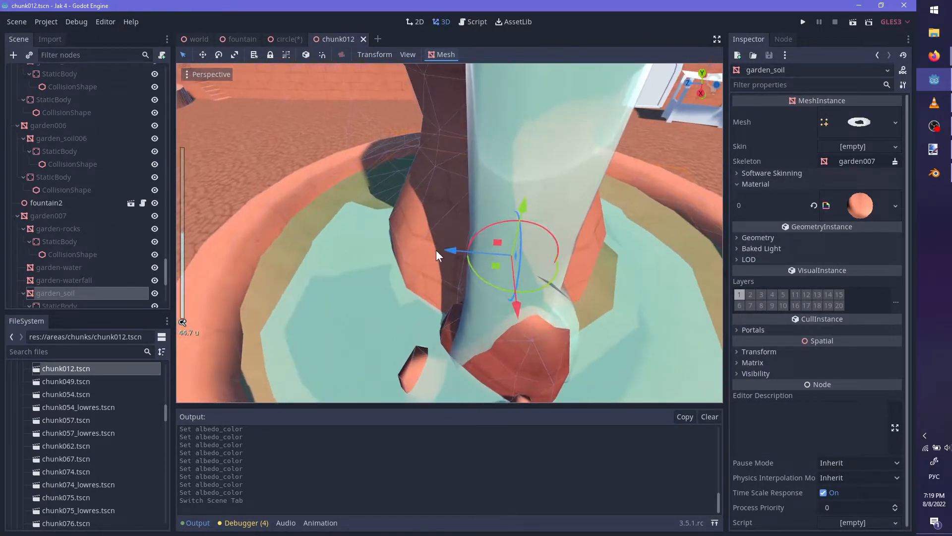
key("ctrl+s")
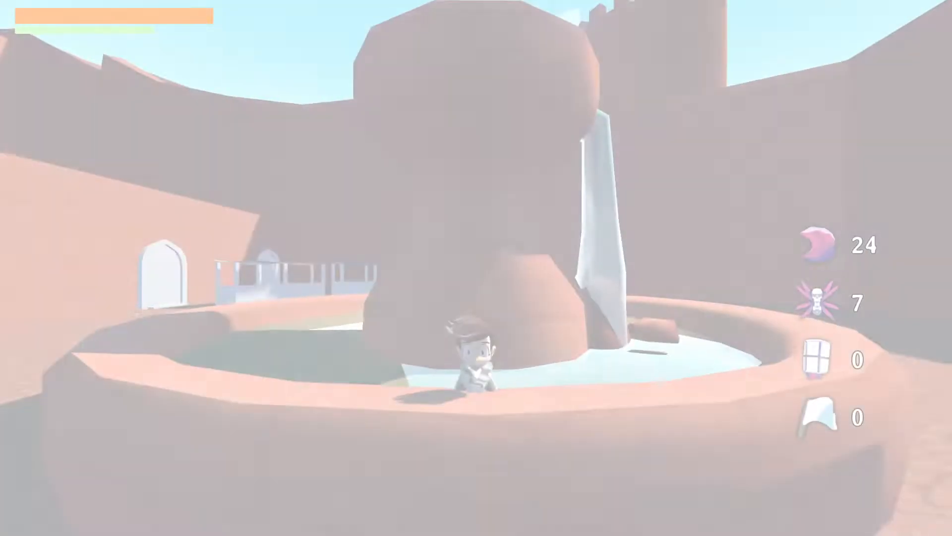
In the running game, take the character onto the fountain's rim and rocks and up into the upper basin
key("w")
key("space")
key("d")
key("w")
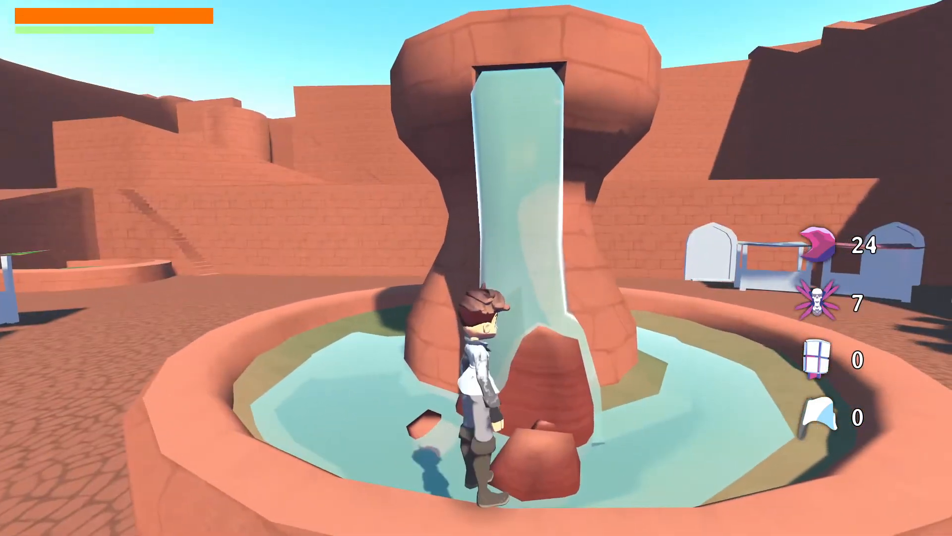
key("space")
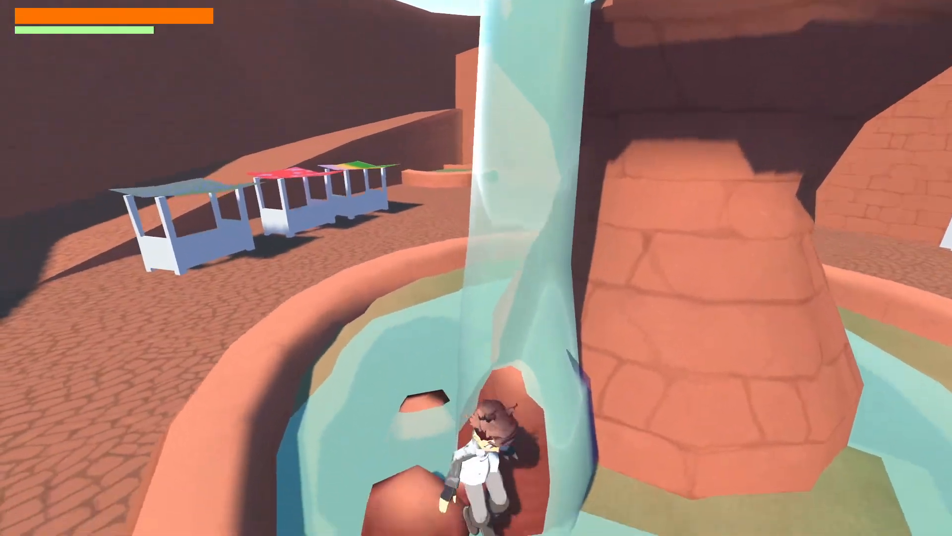
key("space")
key("s")
key("space")
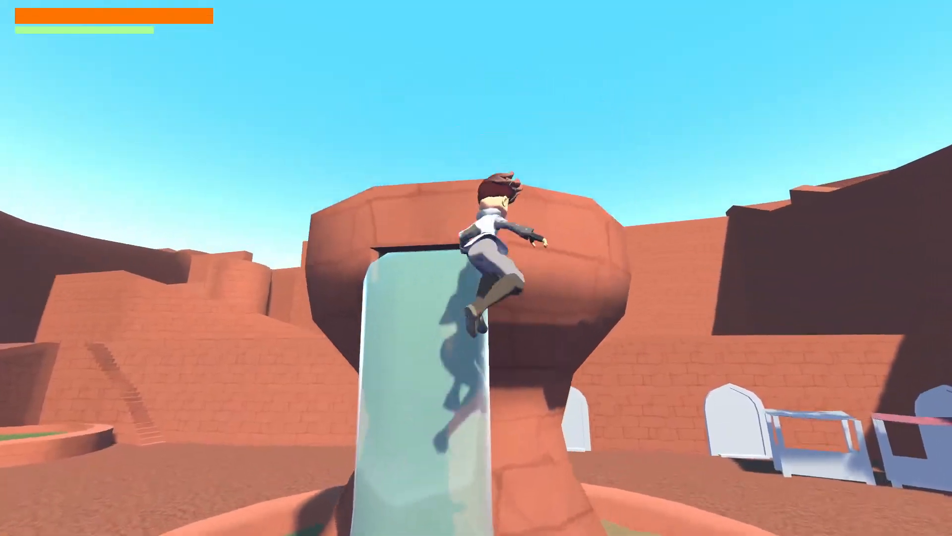
key("w")
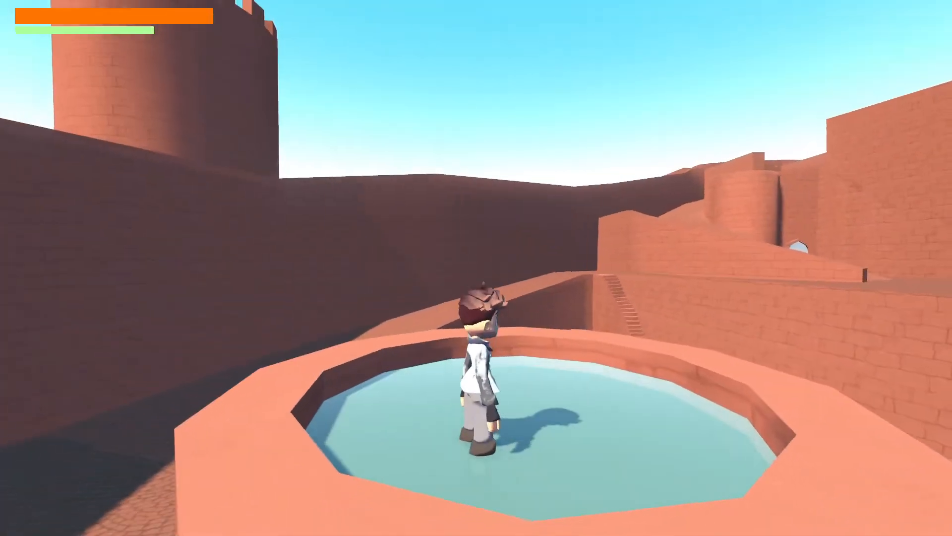
Bring the character back down to the fountain's rim and into the lower basin to view the waterfall
key("d")
key("w")
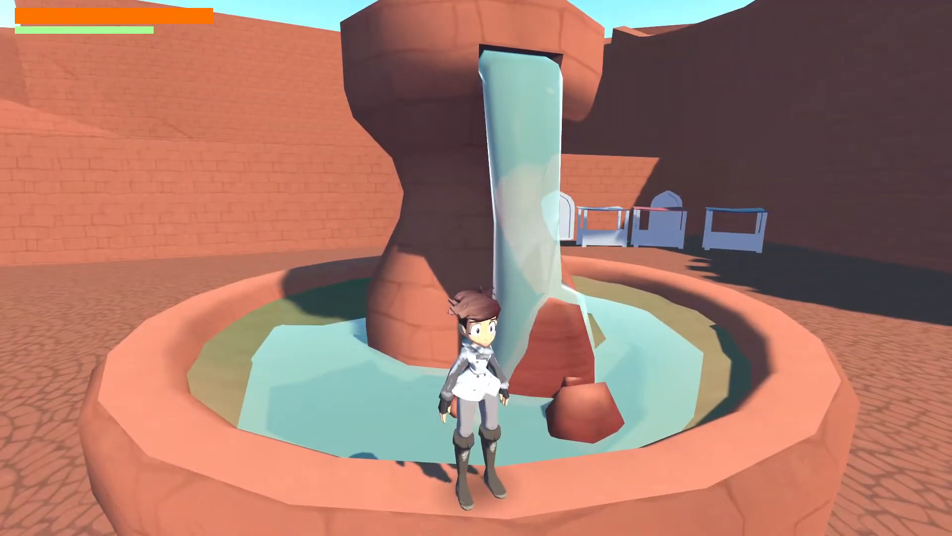
key("d")
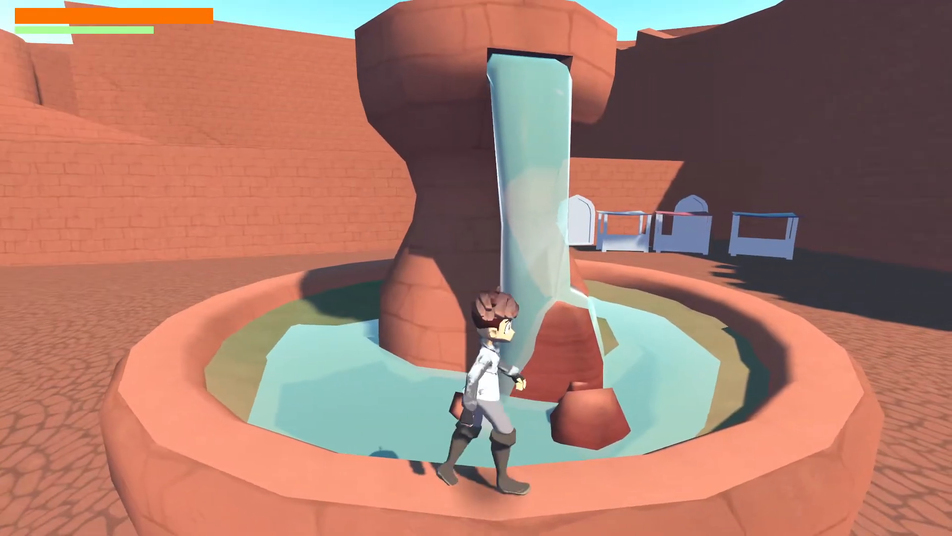
key("w")
key("a")
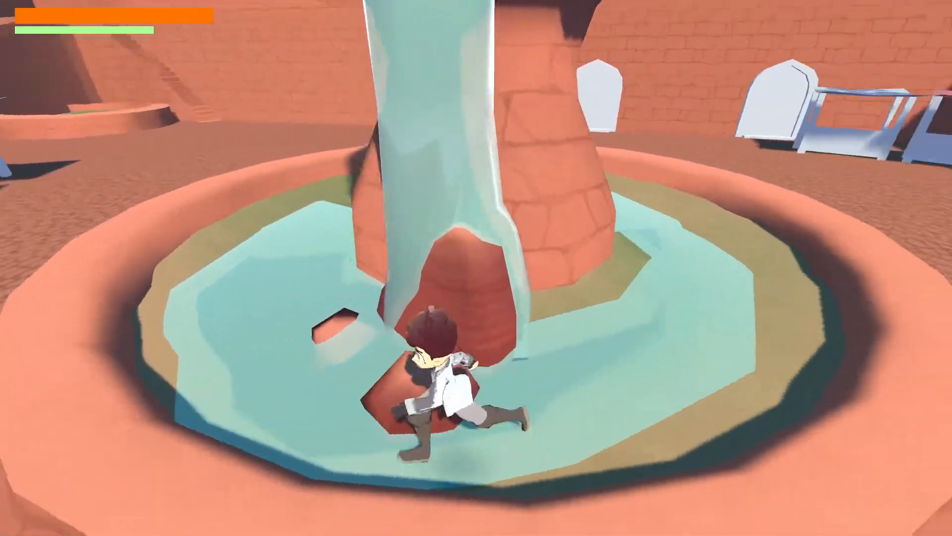
Jump the character around the rocks in the lower basin to test their collision
key("space")
key("d")
key("space")
key("s")
key("d")
key("d")
key("space")
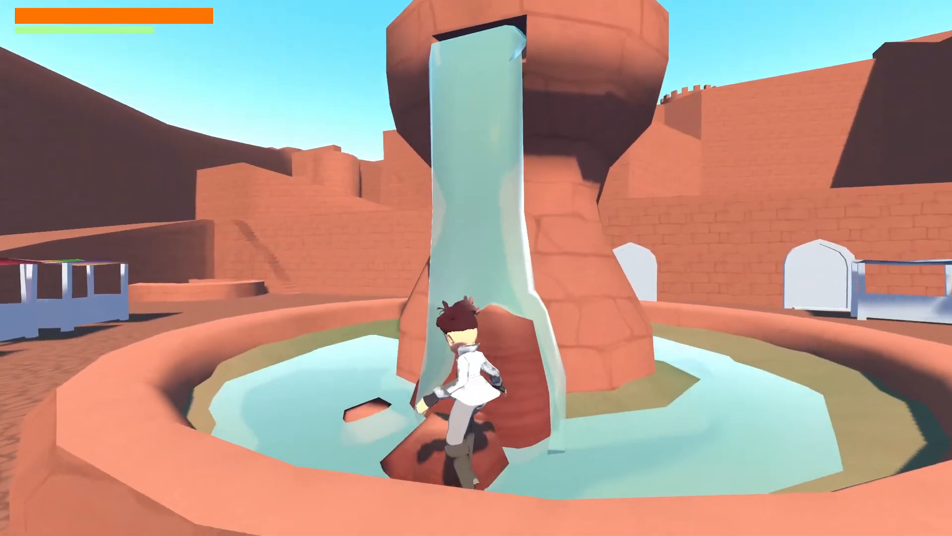
Test jumping from the large rock at the waterfall's foot, and quit the game back to the chunk012 scene
key("w")
key("space")
key("w")
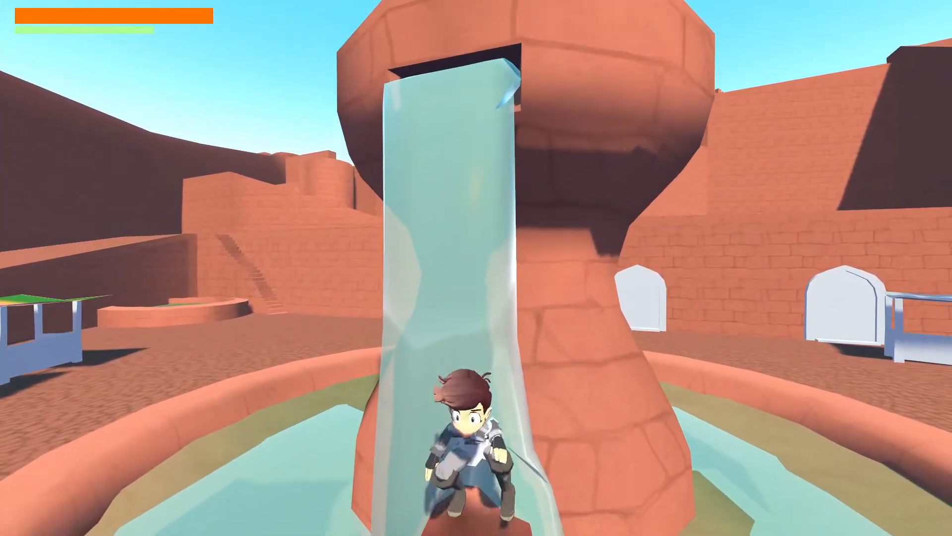
key("space")
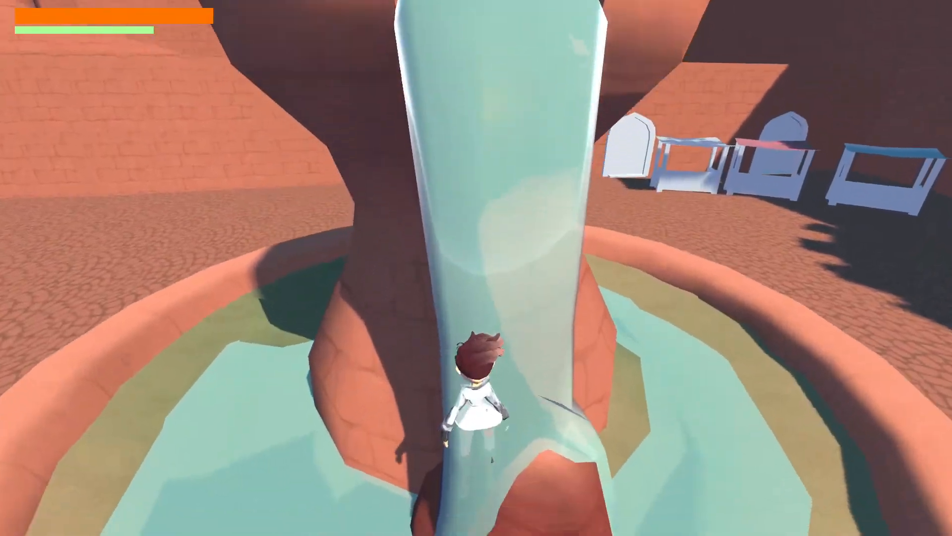
key("s")
key("space")
key("Escape")
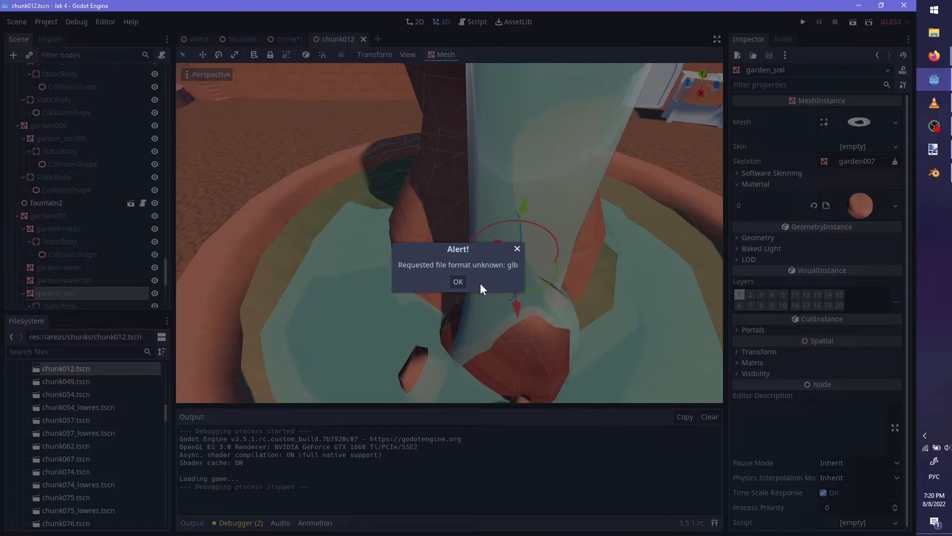
left_click(457, 282)
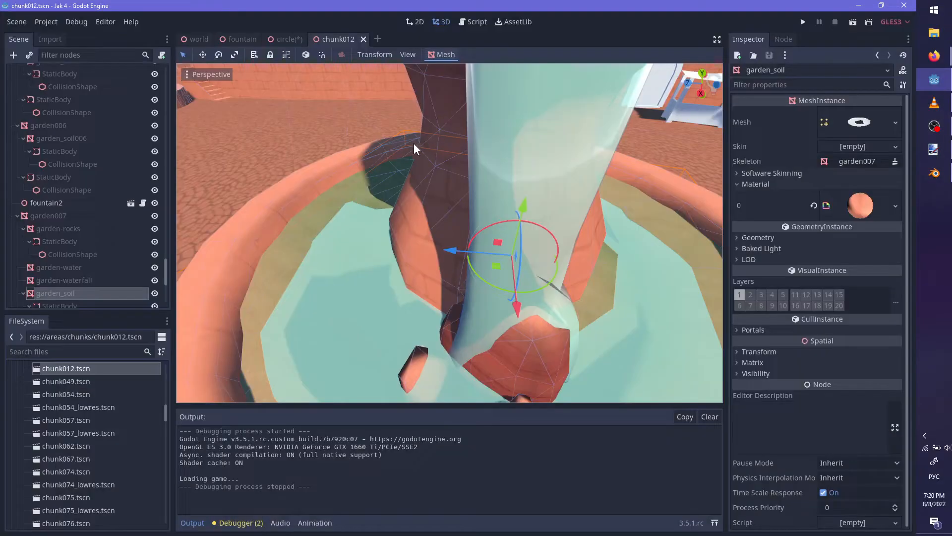
Close the circle scene without saving its changes and return to the chunk012 scene
left_click(281, 36)
left_click(311, 38)
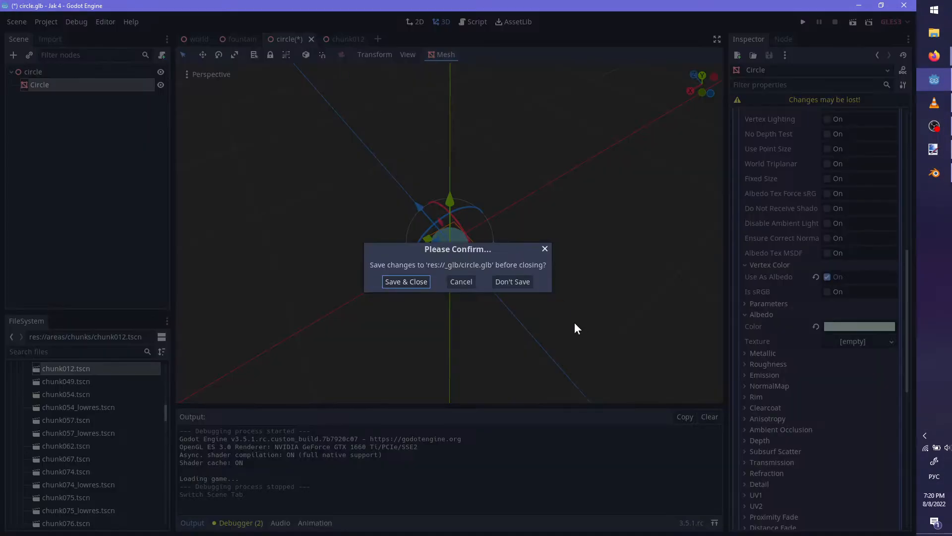
left_click(522, 283)
left_click(296, 38)
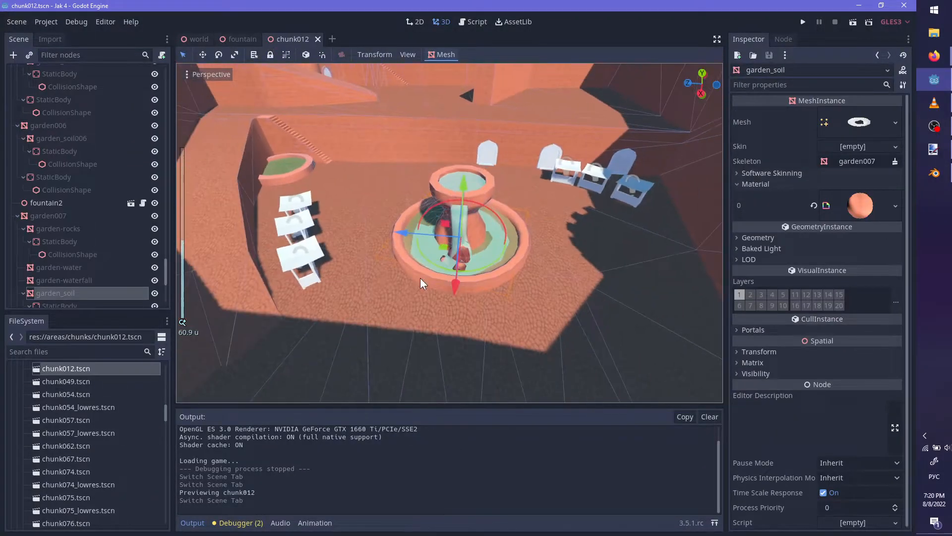
Replace the garden-waterfall mesh's material in slot 0 with a new ShaderMaterial
key("f")
left_click(64, 280)
key("f")
scroll(564, 307, "up", 15)
scroll(503, 265, "down", 10)
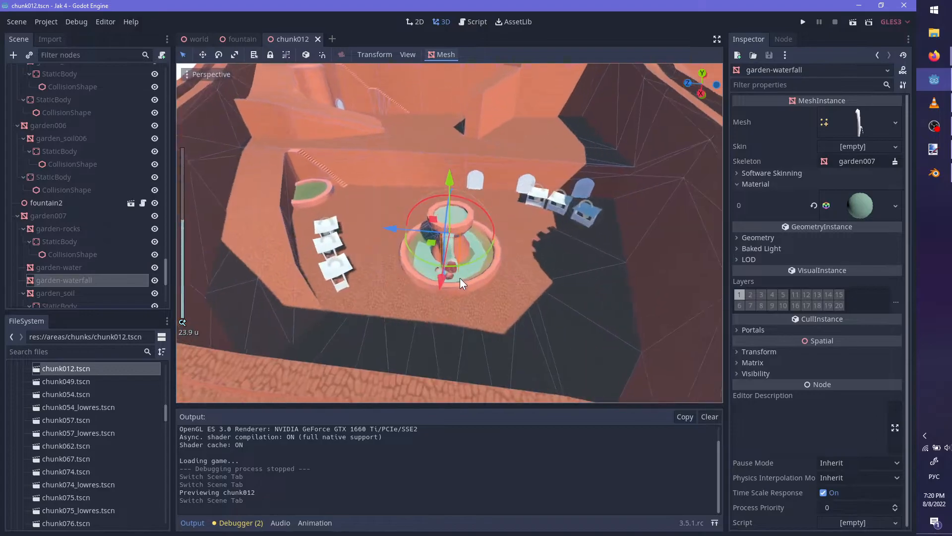
scroll(461, 281, "up", 15)
middle_click_drag(460, 284, 496, 214)
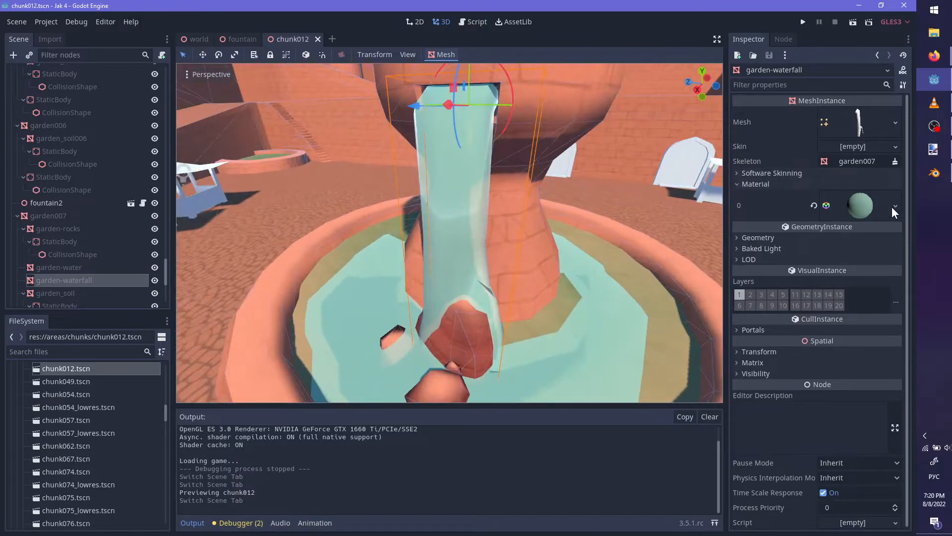
left_click(896, 205)
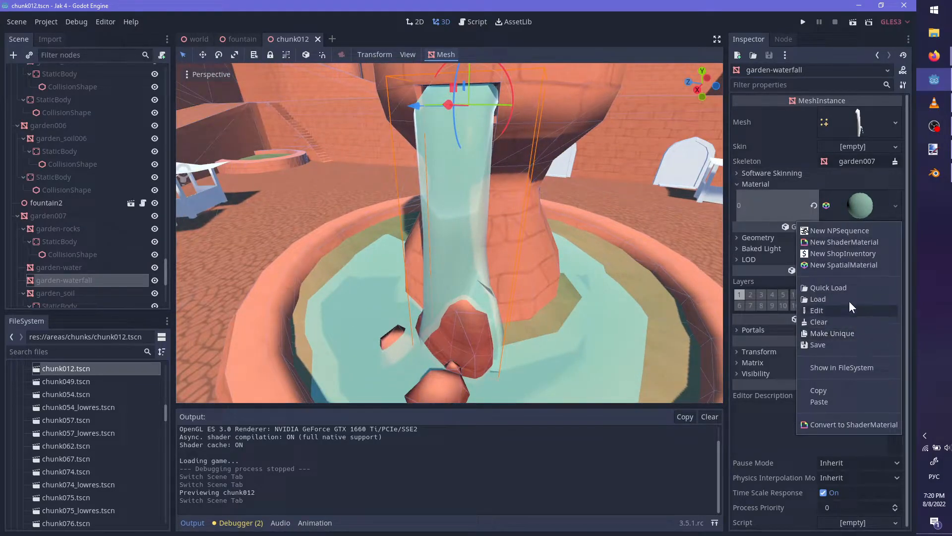
left_click(841, 241)
Create a new Shader in the waterfall's ShaderMaterial and open its code for editing
left_click(868, 207)
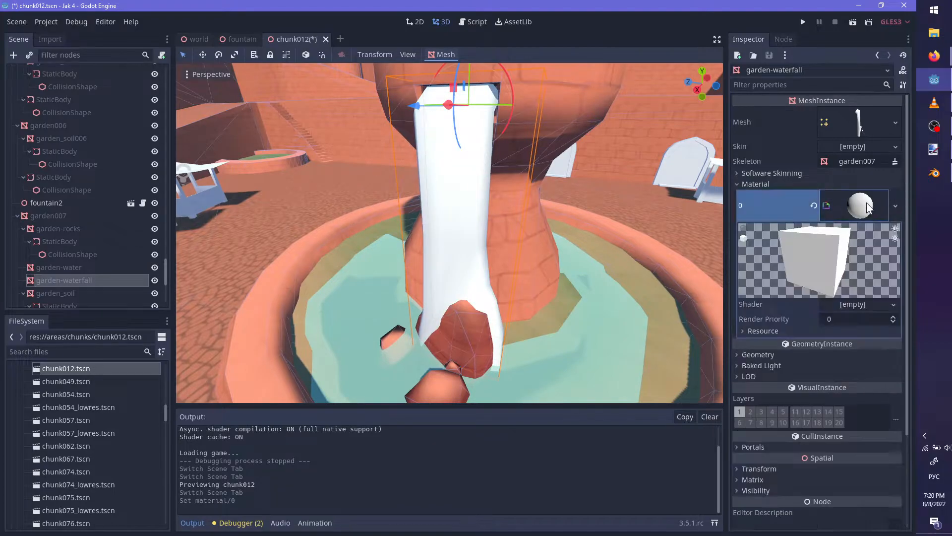
left_click(872, 304)
left_click(863, 317)
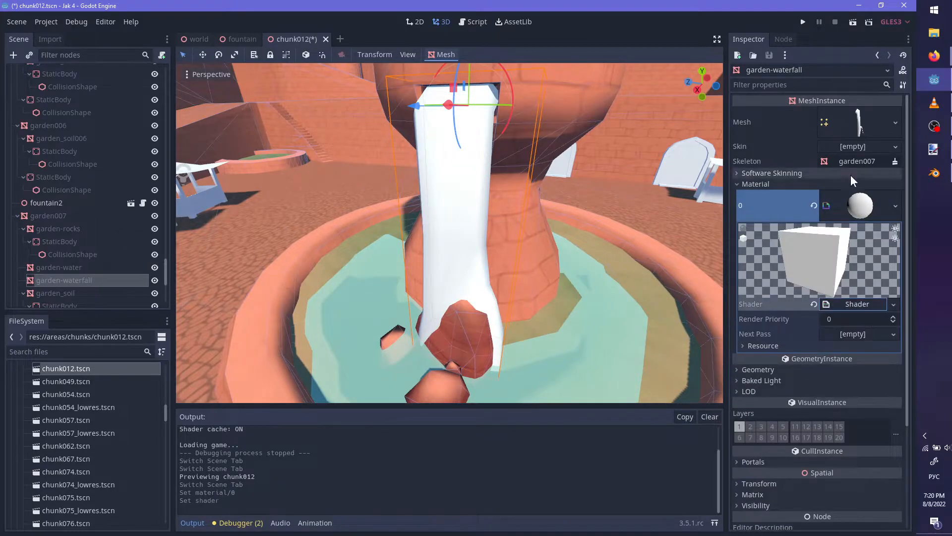
left_click(860, 304)
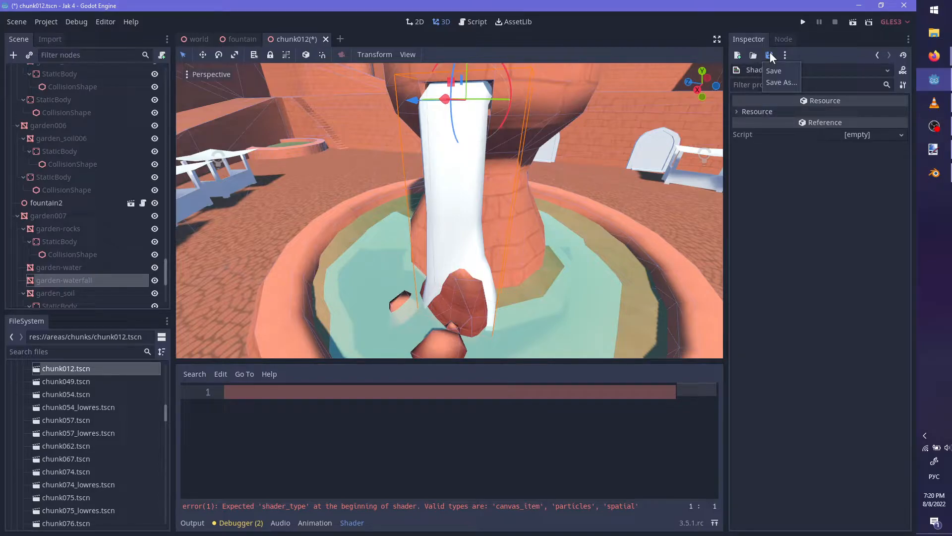
Save the new shader as waterfall.tres in the res://material/env folder
left_click(775, 79)
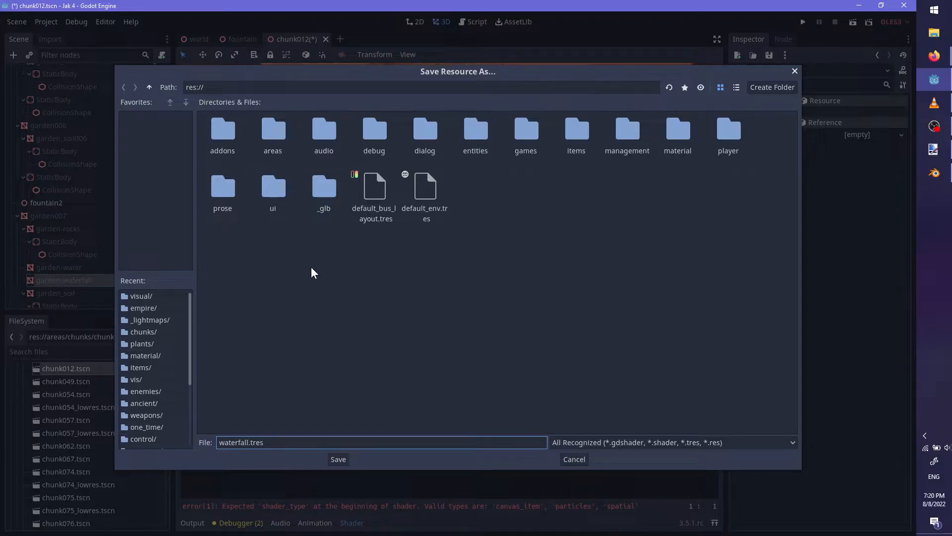
double_click(677, 129)
double_click(376, 118)
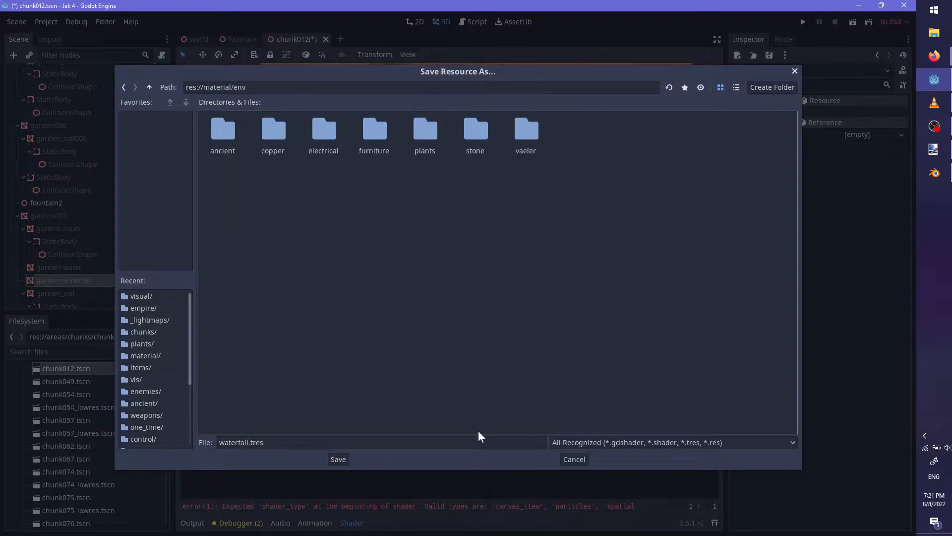
Save the shader resource as waterfall.shader in res://material/env
left_click(359, 443)
key("BackSpace")
key("BackSpace")
key("BackSpace")
key("BackSpace")
type("shader")
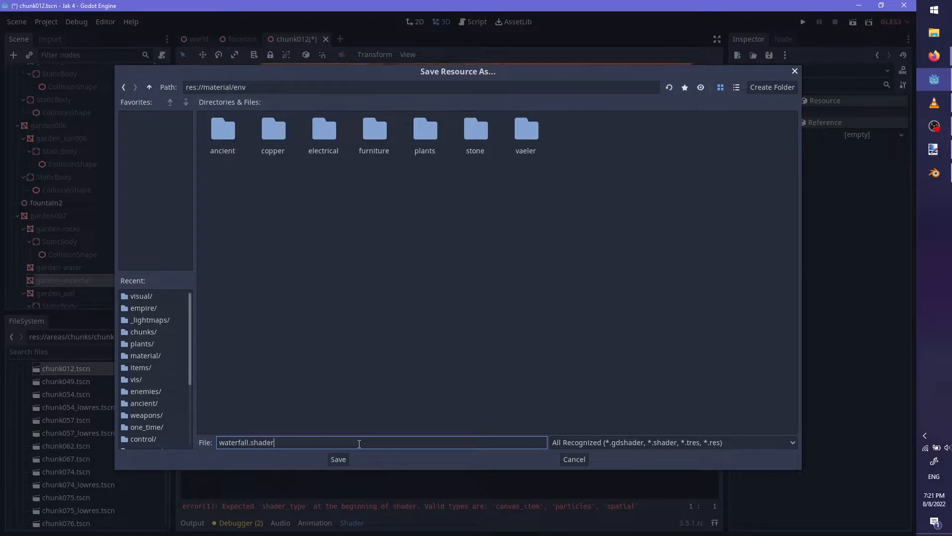
left_click(329, 461)
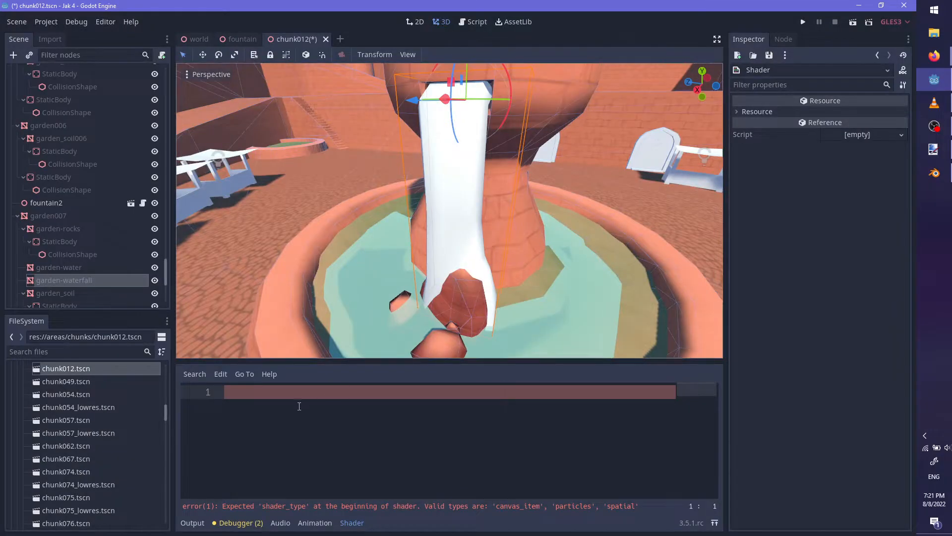
Declare the new shader's type as spatial on the first line
type("shader")
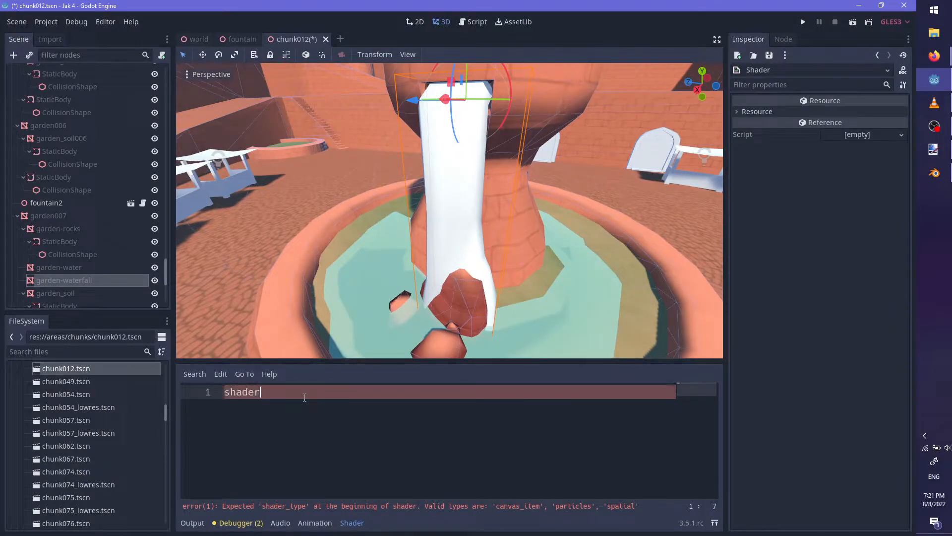
type("_type spatial;")
key("Return")
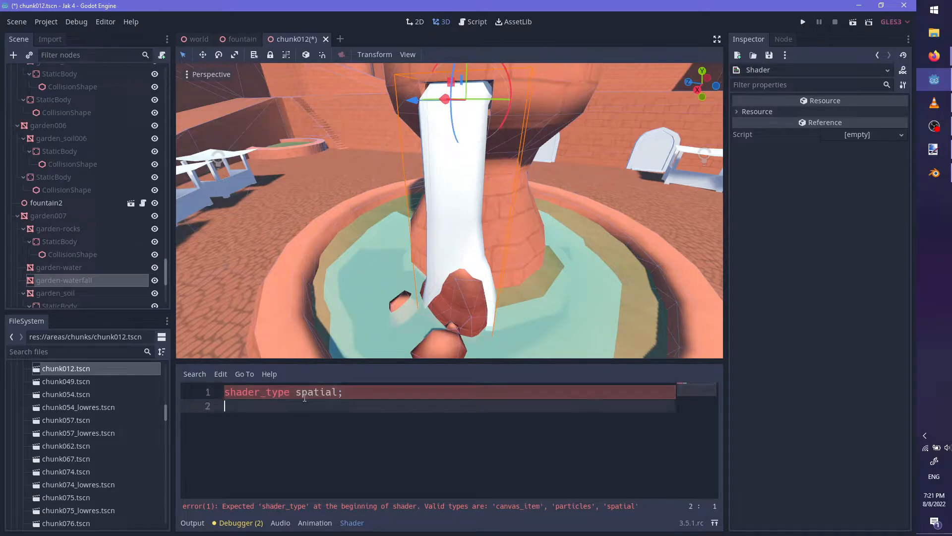
Try to set the shader's render mode to transparent on the second line
type("re")
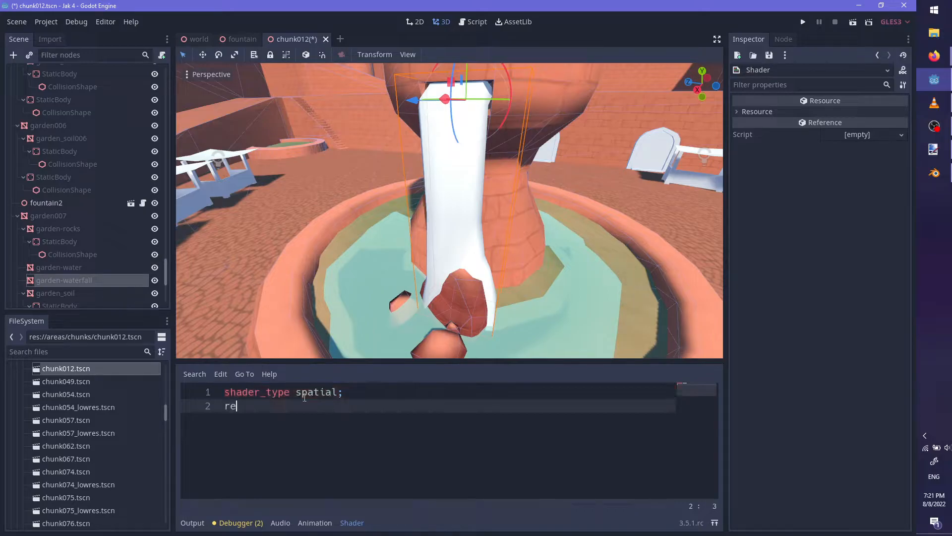
type("nder_mode transparent;")
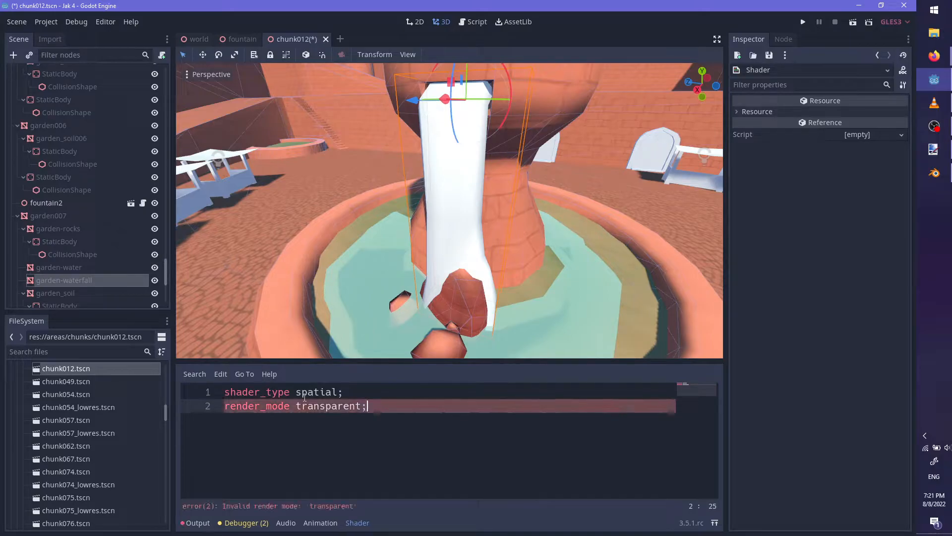
key("ctrl+BackSpace")
key("ctrl+BackSpace")
key("ctrl+BackSpace")
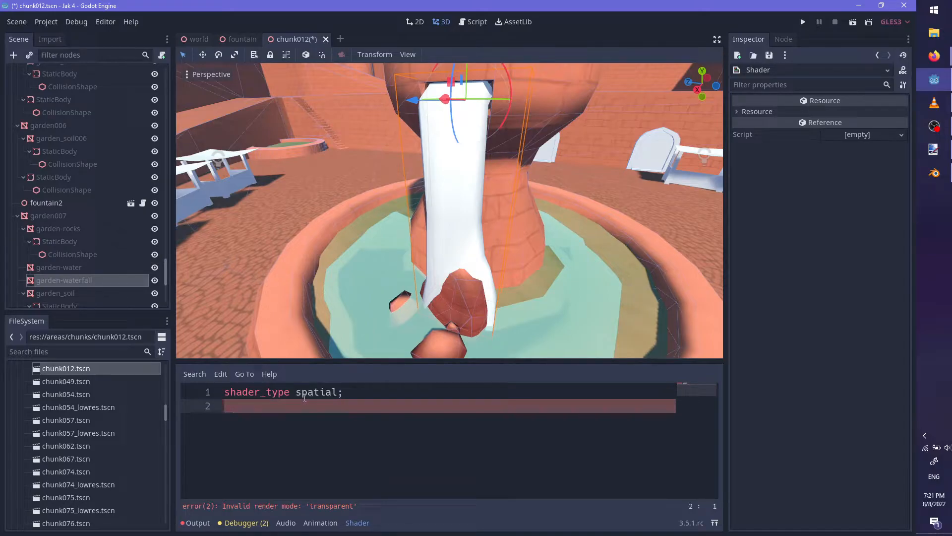
Set the shader's render mode to depth_draw_alpha_prepass on the second line
type("render_mode t")
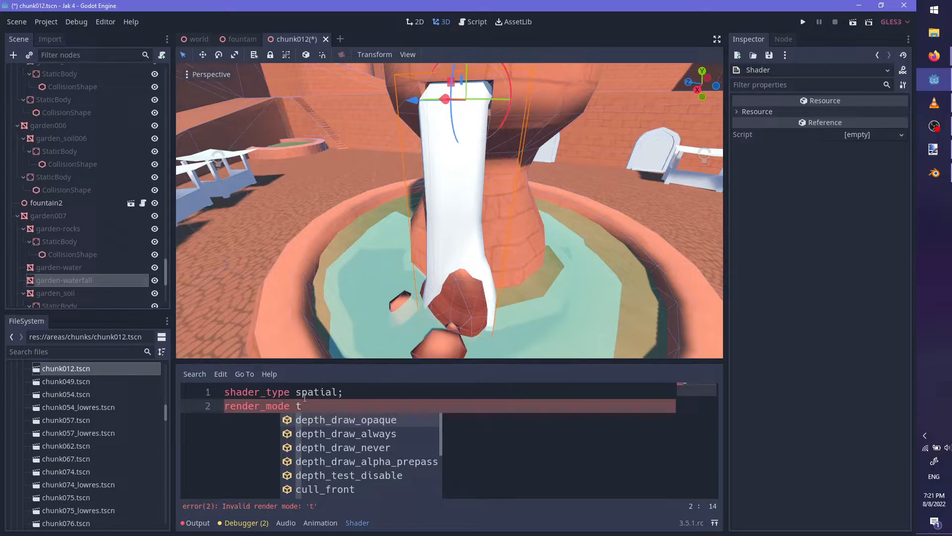
key("Down")
key("Down")
key("Down")
key("Down")
key("Up")
key("Up")
key("Up")
key("Down")
key("Down")
key("Down")
key("Up")
key("Return")
type("'")
key("BackSpace")
type(";")
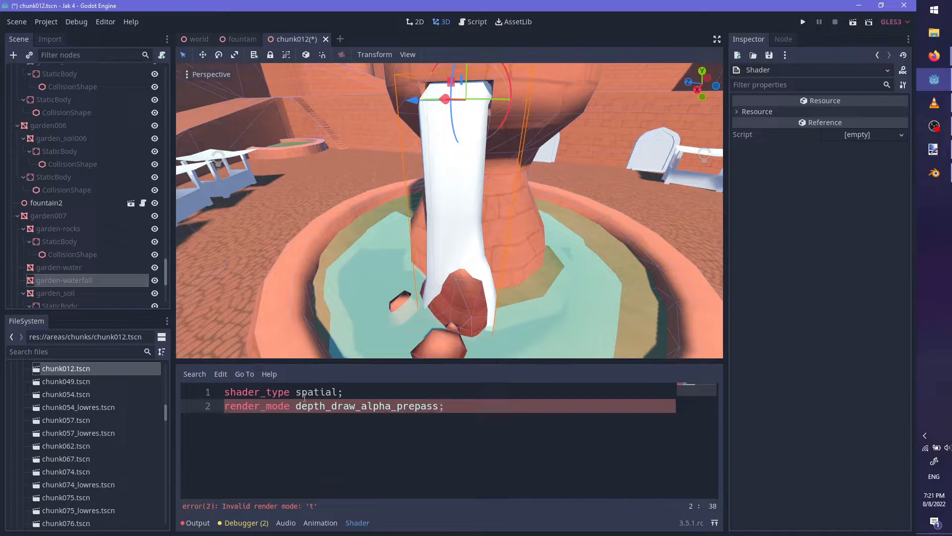
key("Return")
type("export(")
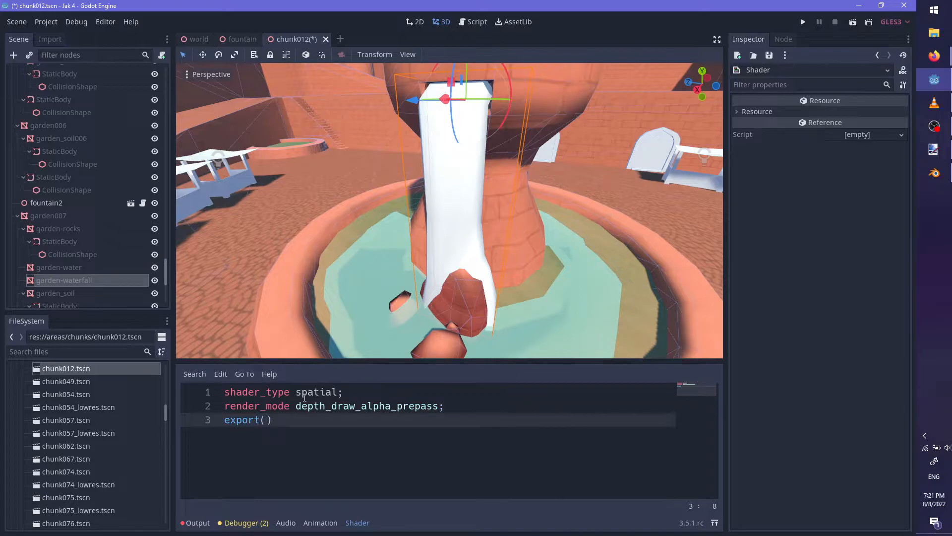
key("BackSpace")
key("BackSpace")
key("BackSpace")
key("BackSpace")
key("BackSpace")
key("BackSpace")
key("BackSpace")
key("Return")
type("var")
key("BackSpace")
key("BackSpace")
key("BackSpace")
key("BackSpace")
Find gem_transparent.shader in the project's material folder and open it for editing
scroll(50, 449, "down", 3)
scroll(50, 446, "down", 10)
scroll(106, 464, "up", 14)
left_click(23, 452)
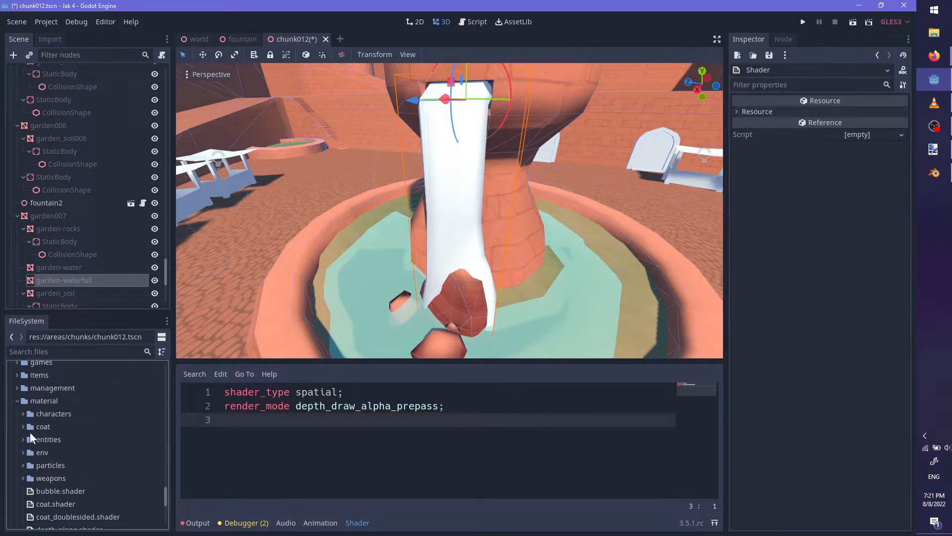
left_click(19, 398)
left_click(15, 402)
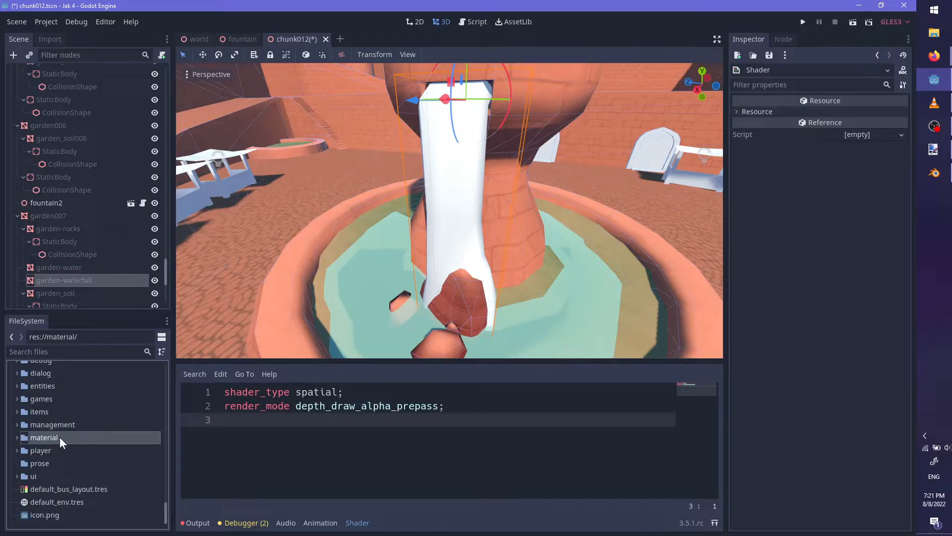
scroll(58, 463, "up", 10)
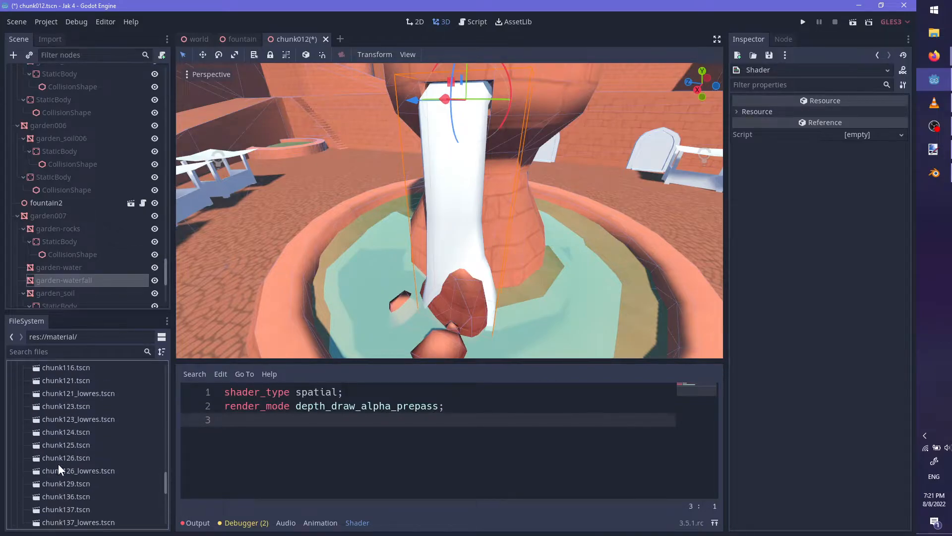
scroll(56, 466, "down", 10)
left_click(18, 437)
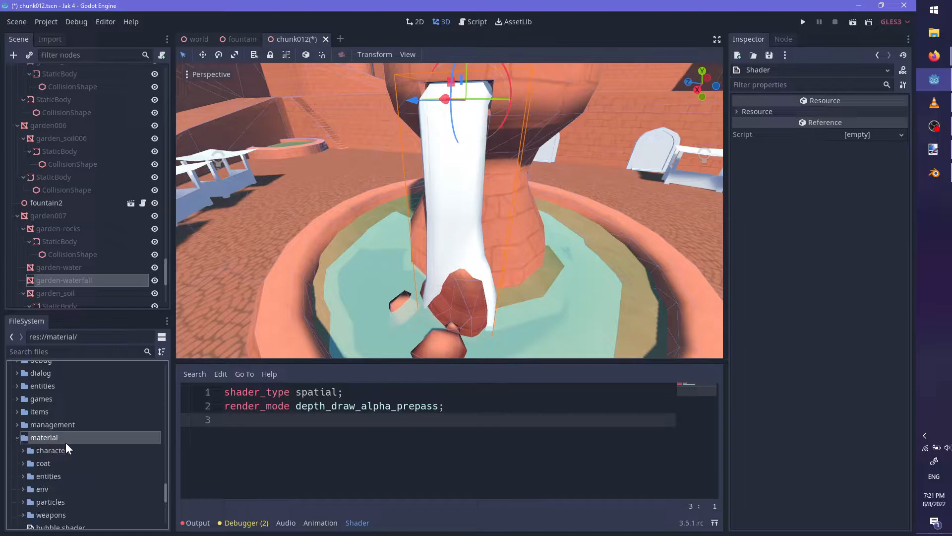
scroll(66, 443, "down", 3)
scroll(88, 450, "up", 3)
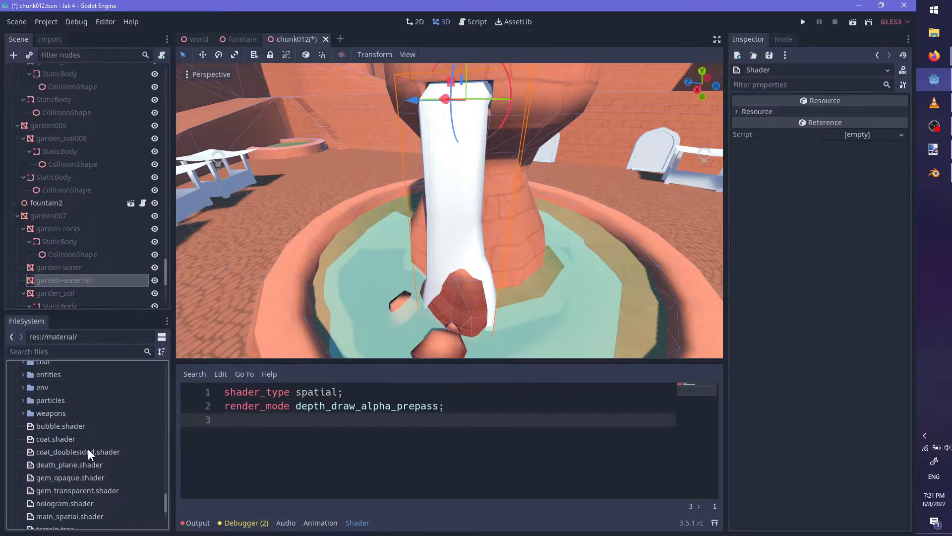
left_click(68, 489)
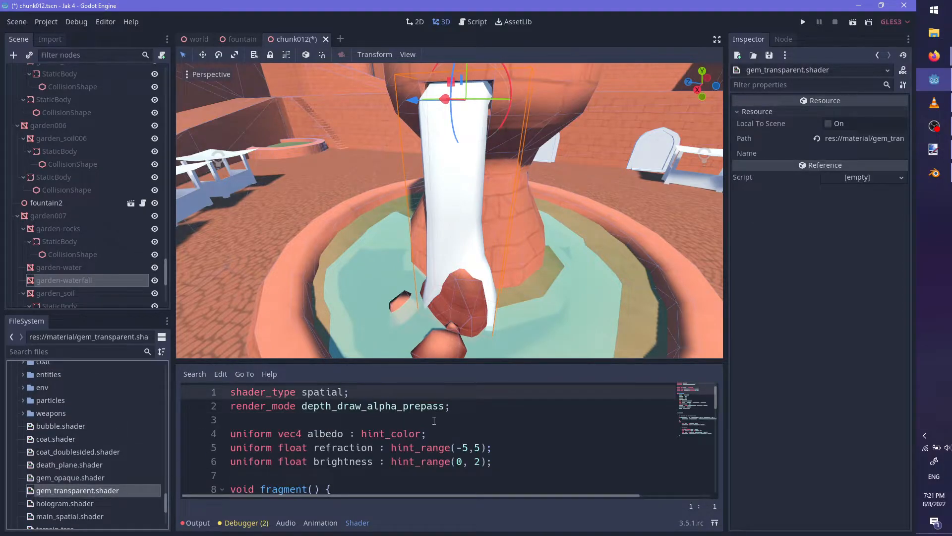
Copy all gem shader code below its shader type line into waterfall.shader in the env folder
left_click_drag(385, 397, 492, 462)
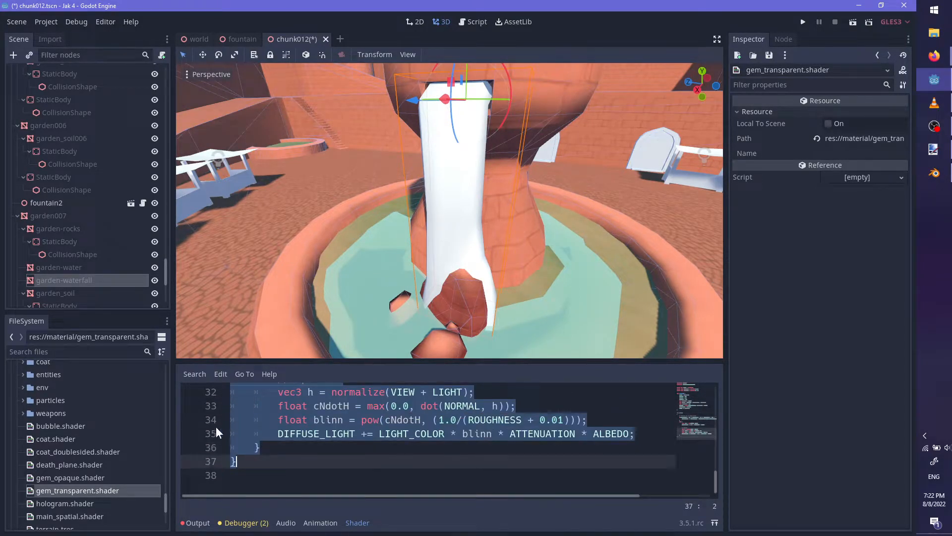
scroll(113, 464, "down", 2)
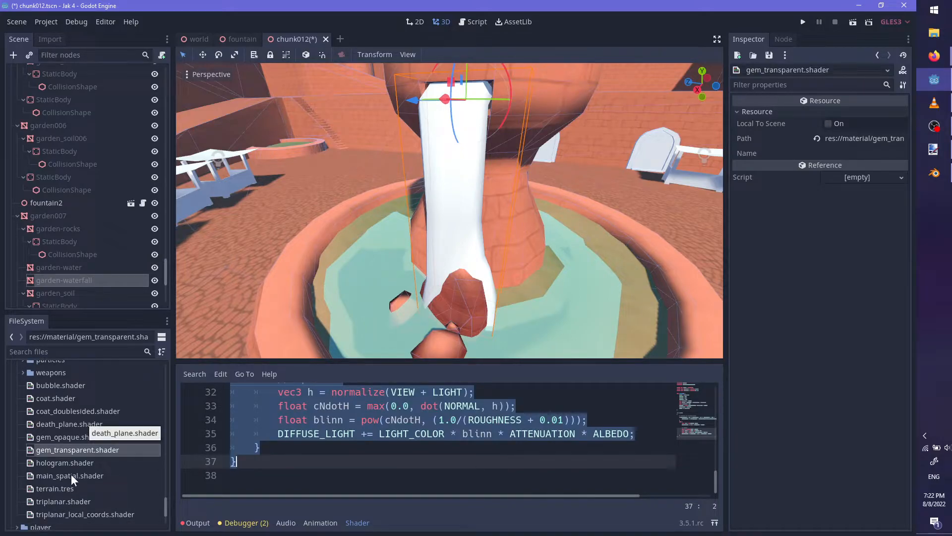
scroll(69, 476, "up", 4)
left_click(23, 428)
scroll(88, 461, "down", 3)
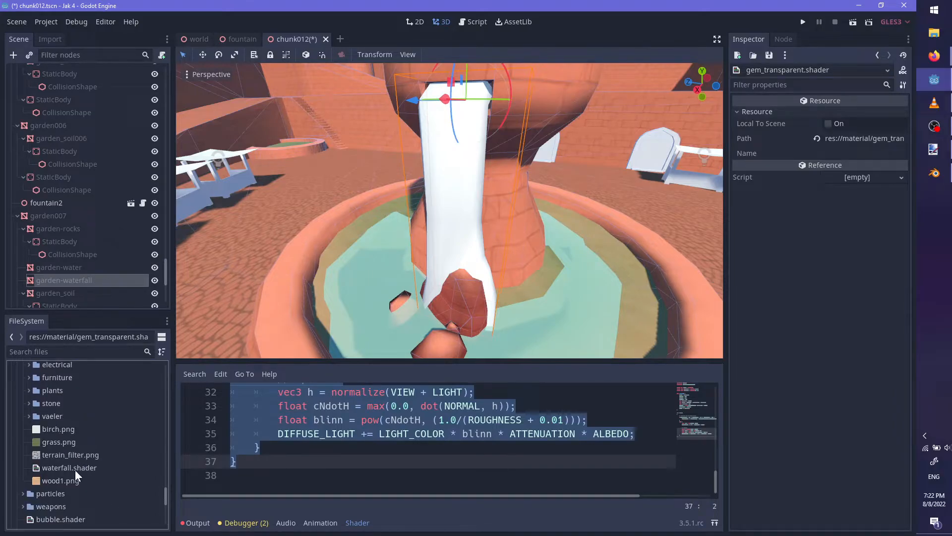
double_click(76, 468)
Remove the duplicate render_mode line and extra blank line near the beginning of waterfall.shader
scroll(353, 463, "up", 5)
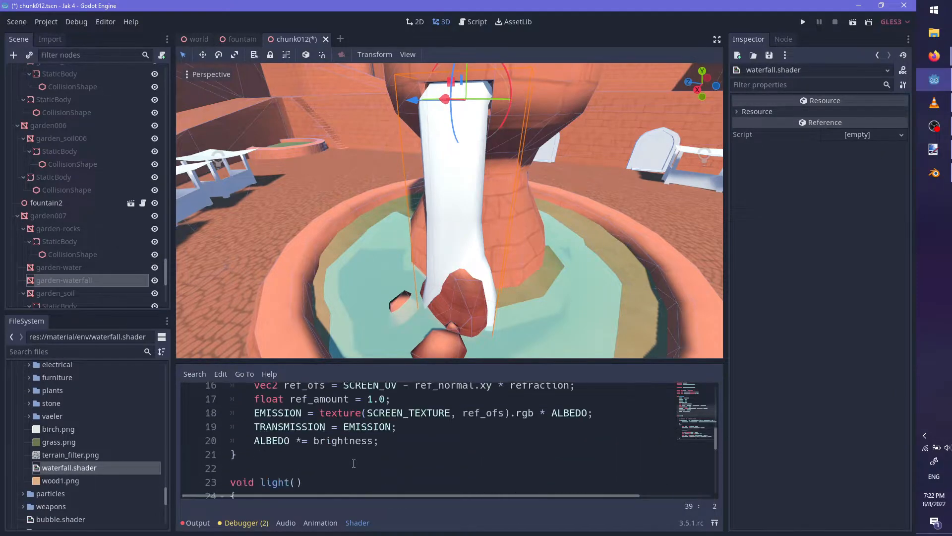
scroll(354, 463, "up", 5)
left_click_drag(473, 415, 495, 403)
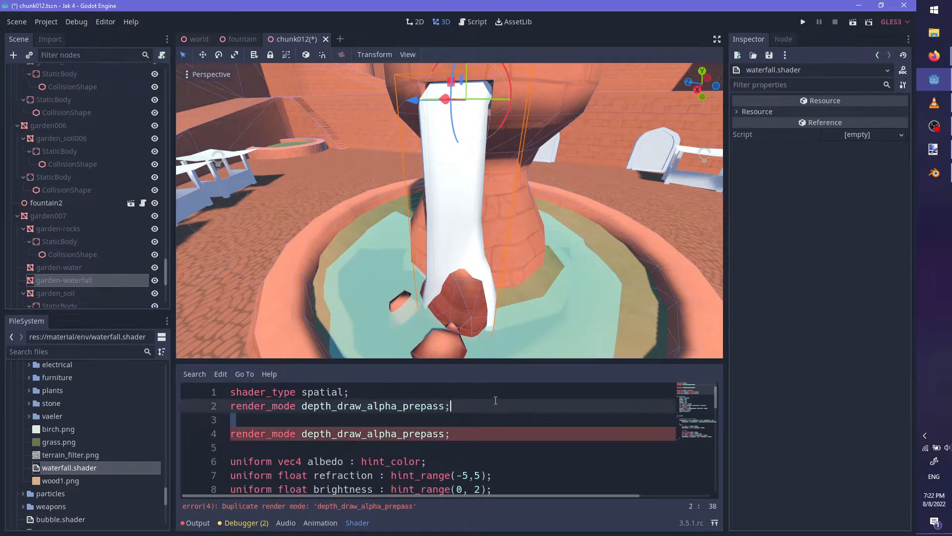
key("BackSpace")
key("BackSpace")
key("BackSpace")
key("BackSpace")
key("BackSpace")
key("BackSpace")
key("BackSpace")
key("BackSpace")
key("BackSpace")
key("BackSpace")
key("BackSpace")
key("BackSpace")
key("BackSpace")
key("BackSpace")
key("BackSpace")
key("BackSpace")
key("BackSpace")
key("BackSpace")
key("BackSpace")
key("BackSpace")
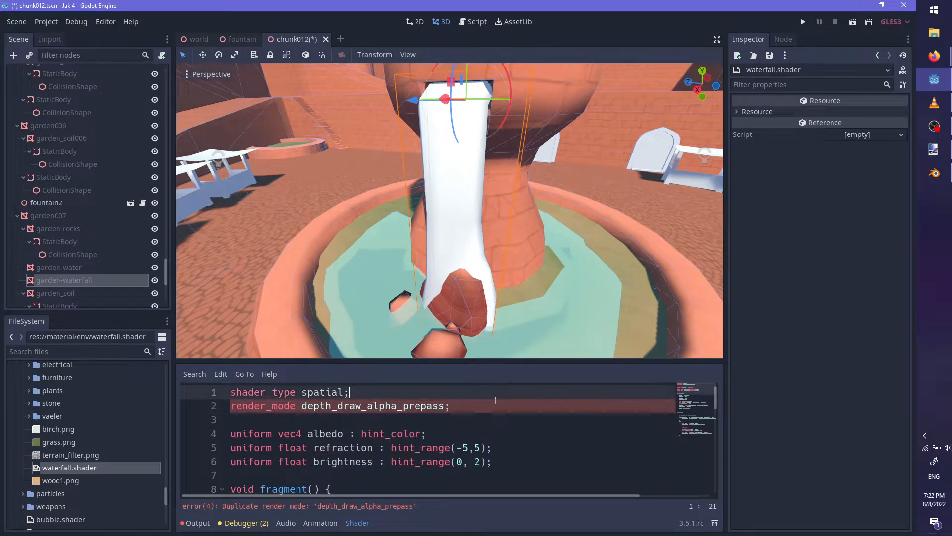
Add the declaration "uniform float speed : hint_range(0, 100);" below the brightness uniform
left_click(514, 459)
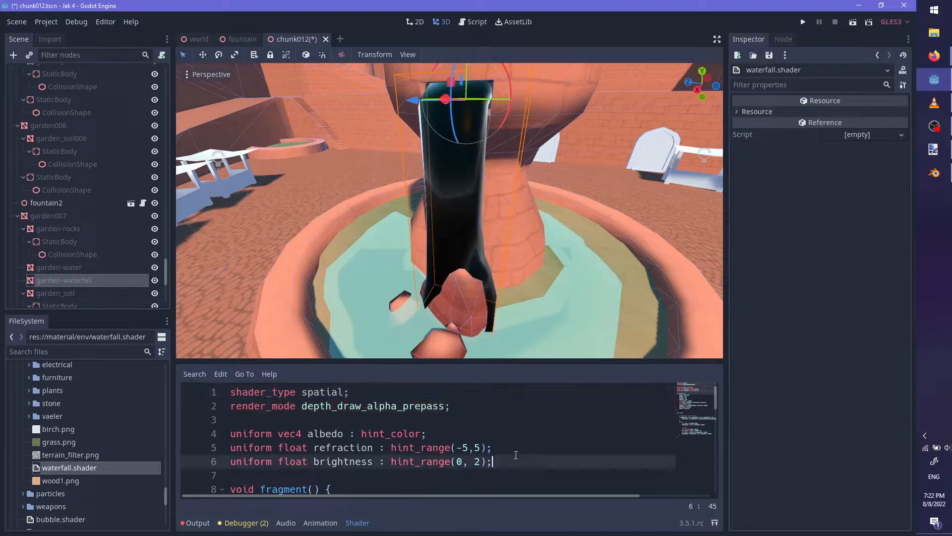
key("Return")
type("uniform float")
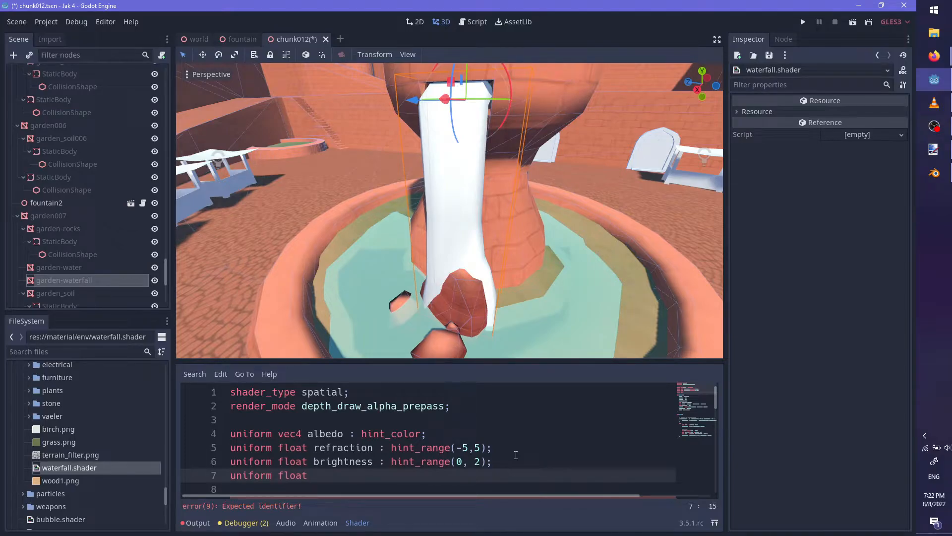
type("speed : hint_range(0, ")
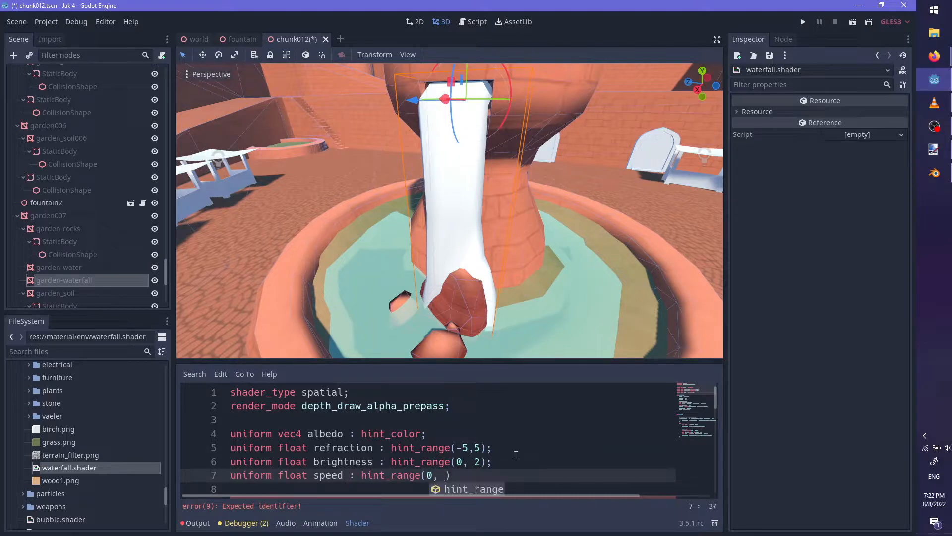
type("100)")
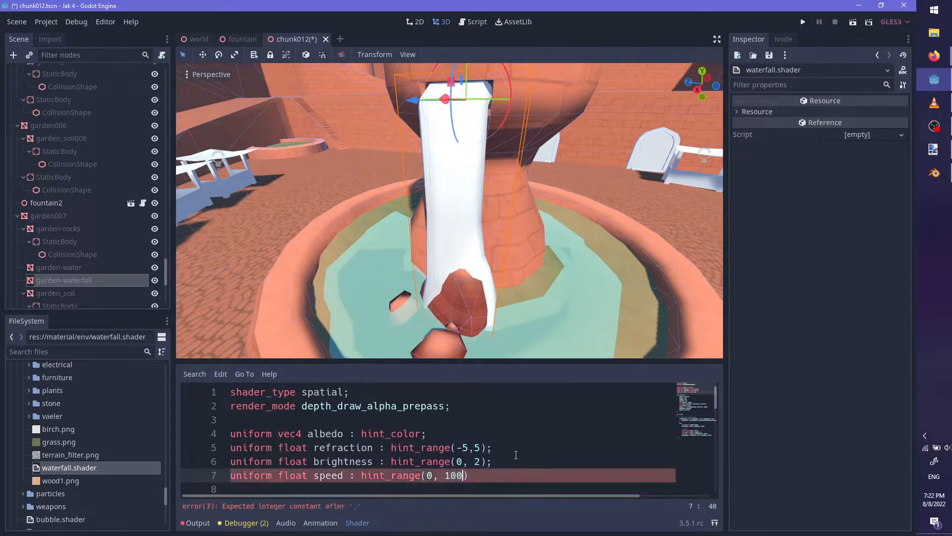
type(";")
Add the declaration "uniform sampler2D normal_map: hint_normal;" below the speed uniform
key("Return")
type("uniform float normal")
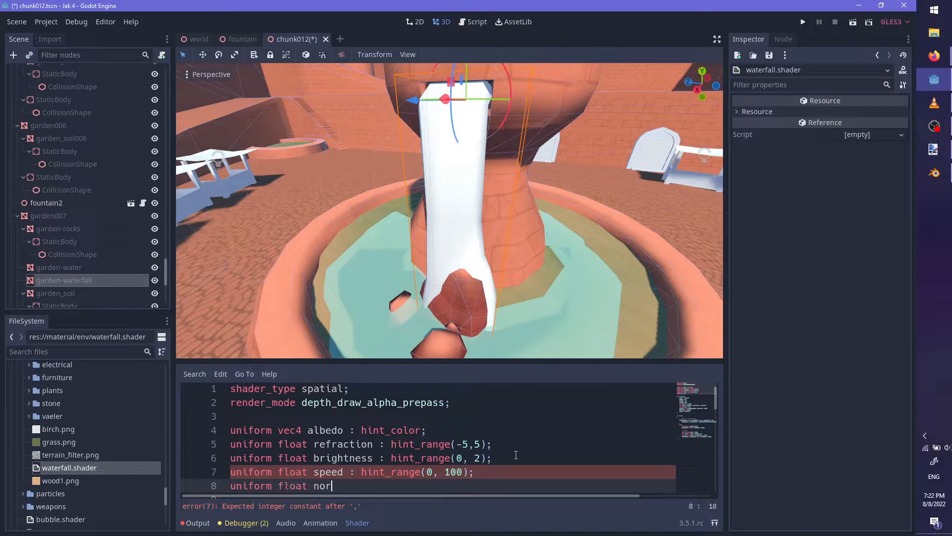
key("ctrl+BackSpace")
key("ctrl+BackSpace")
type("sampler2D normal: hint_normal;")
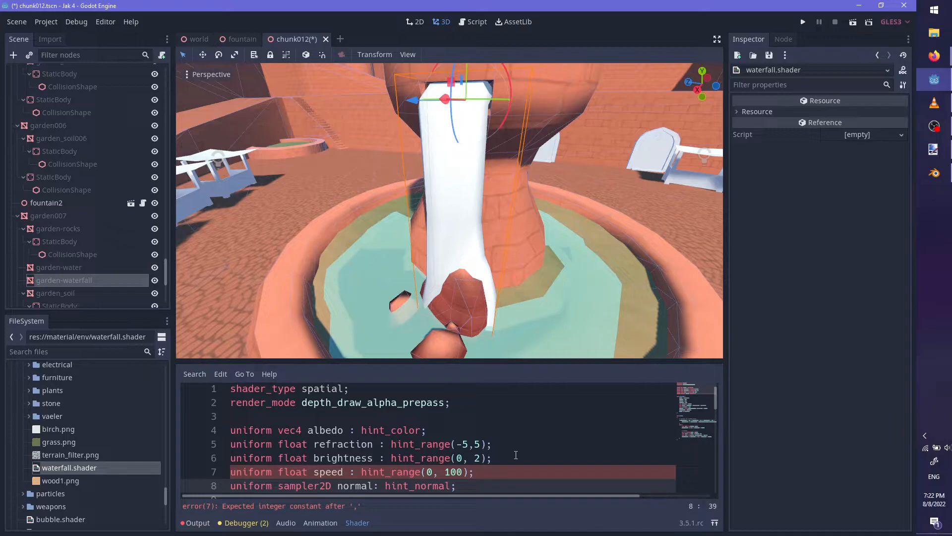
left_click(375, 486)
type("_map")
Insert "uniform float vertex_deform: hint_range(0, 4);" between the speed and normal_map uniforms
key("Up")
key("ctrl+Right")
key("ctrl+Right")
key("ctrl+Right")
key("ctrl+Right")
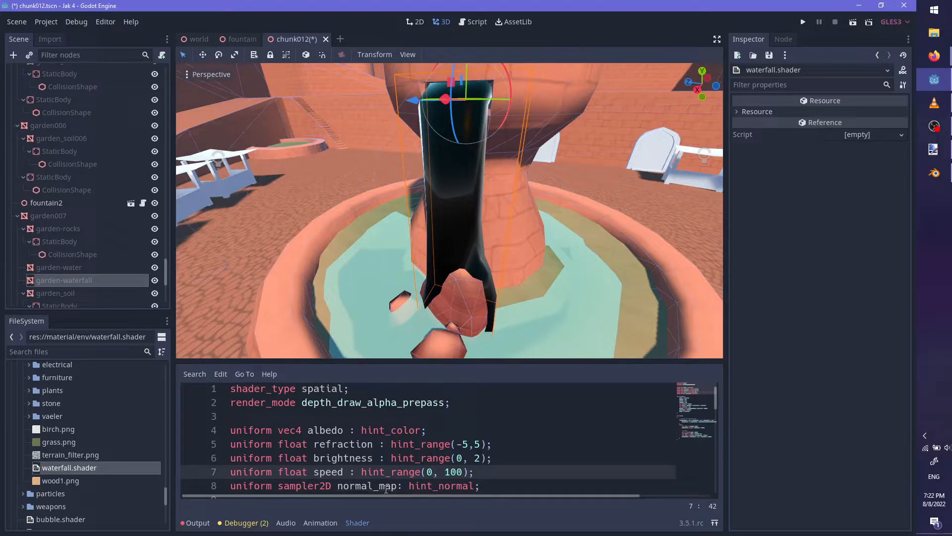
key("Return")
type("uniform float ")
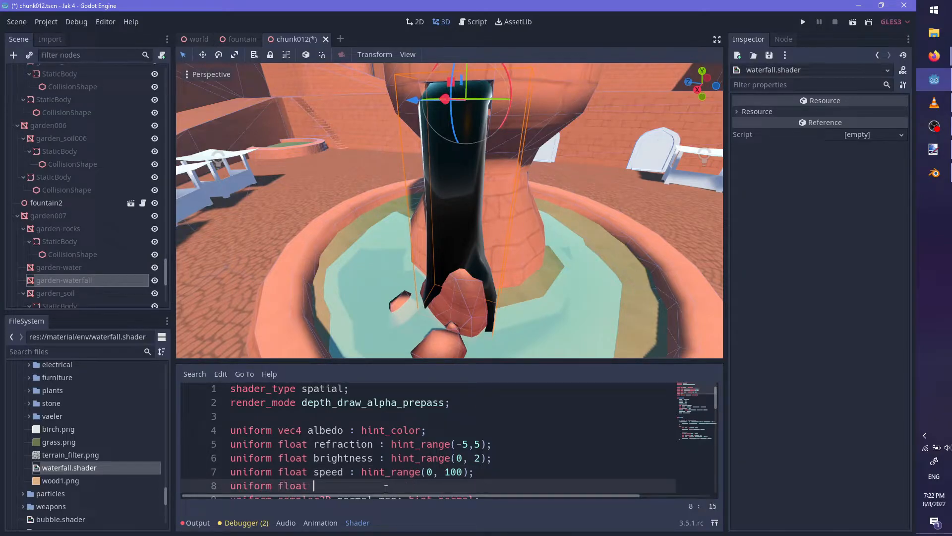
type("vertex_deform: hint_range")
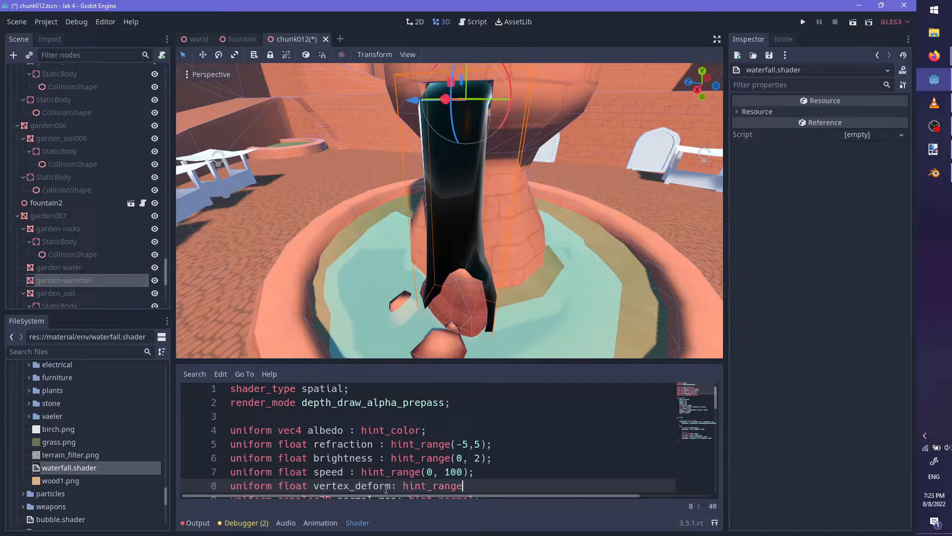
type("(0, 4);")
Enlarge the shader editor area and save the scene
left_click_drag(495, 364, 492, 315)
scroll(428, 399, "down", 2)
key("ctrl+s")
Add "float deform = sin(TIME*speed)*vertex_deform;" as the first statement of fragment(), followed by a blank line
left_click(397, 397)
key("Return")
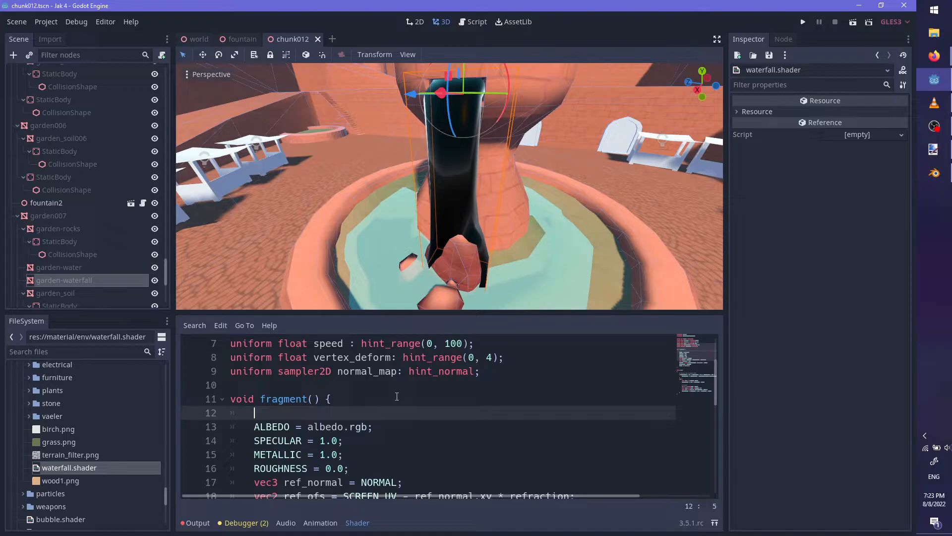
type("v")
key("BackSpace")
type("float")
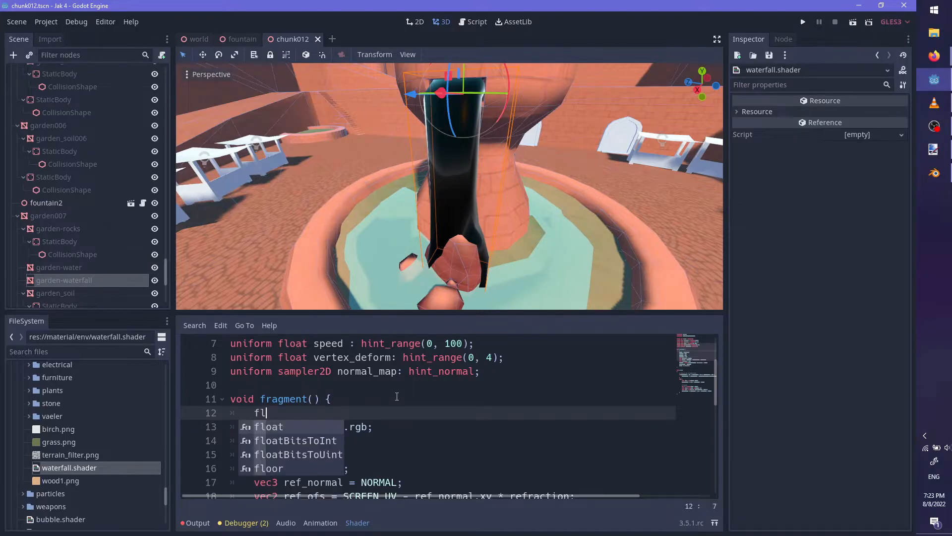
key("Escape")
type("deform = sin(TIME*speed);*vertex_fo")
key("BackSpace")
key("BackSpace")
type("de")
key("Return")
key("End")
key("Return")
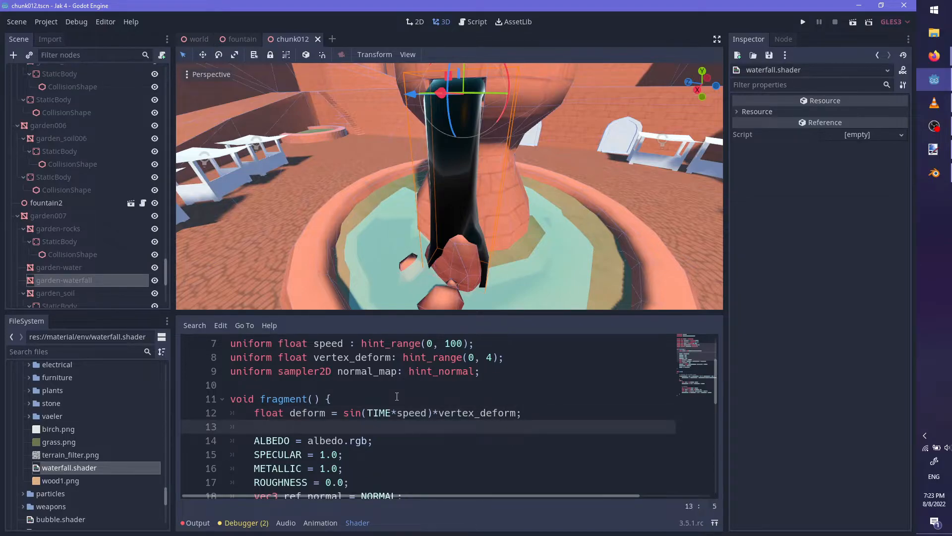
Insert "UV.y + " before TIME*speed inside the sin() call of the deform statement
key("Up")
key("ctrl+Right")
key("ctrl+Right")
key("ctrl+Right")
key("Right")
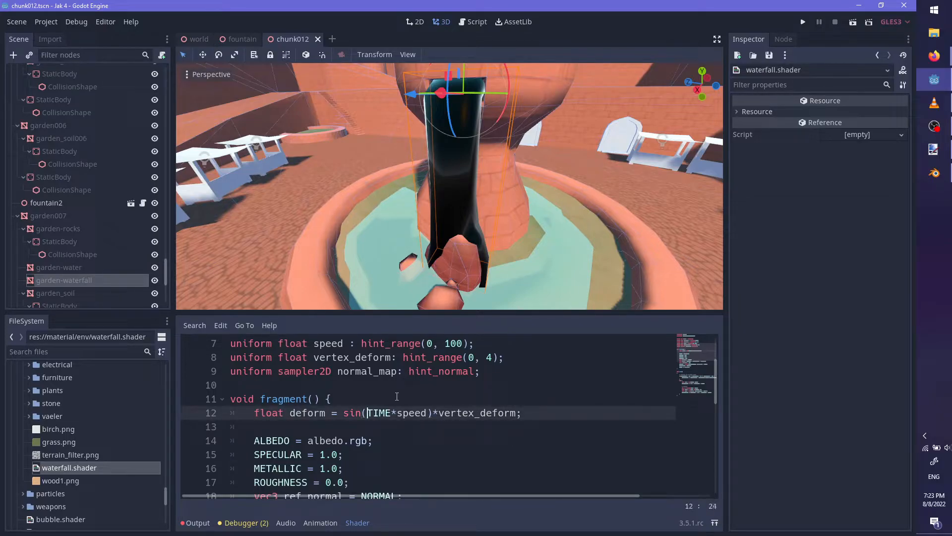
type("UV.y +")
key("Down")
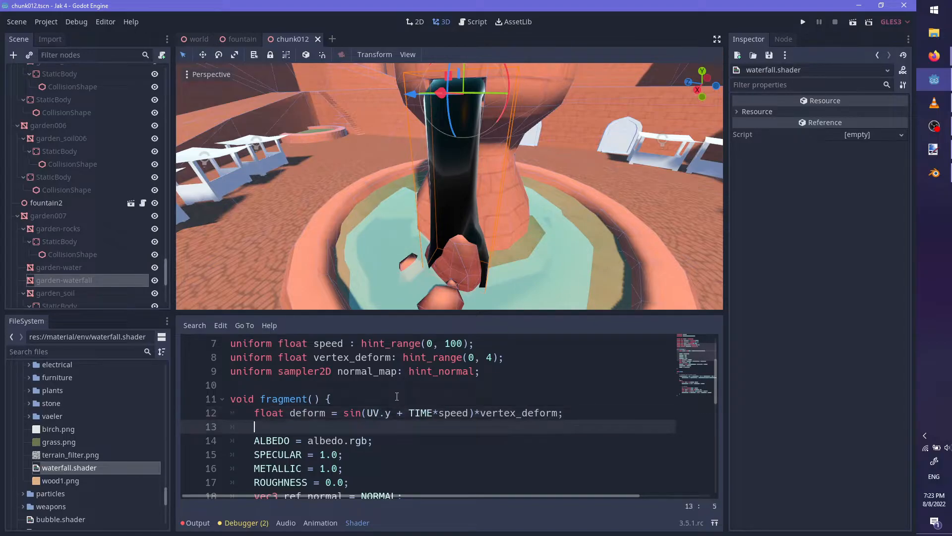
Multiply UV.y by 3.14 in the deform statement so the sine argument reads "3.14*UV.y + TIME*speed"
key("Up")
key("Up")
key("Down")
key("ctrl+Right")
key("ctrl+Right")
key("ctrl+Right")
key("Right")
type("PI*")
key("Left")
key("BackSpace")
key("BackSpace")
type("3.14")
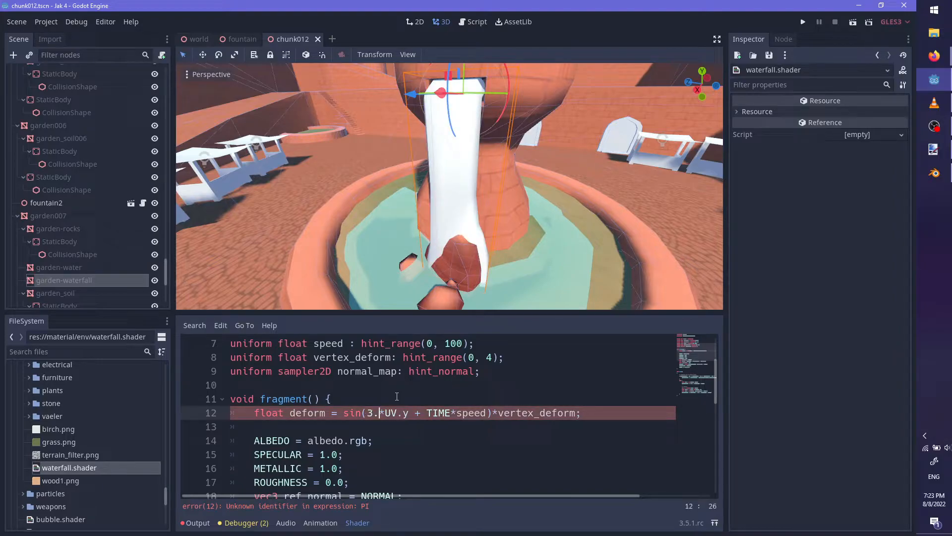
key("Down")
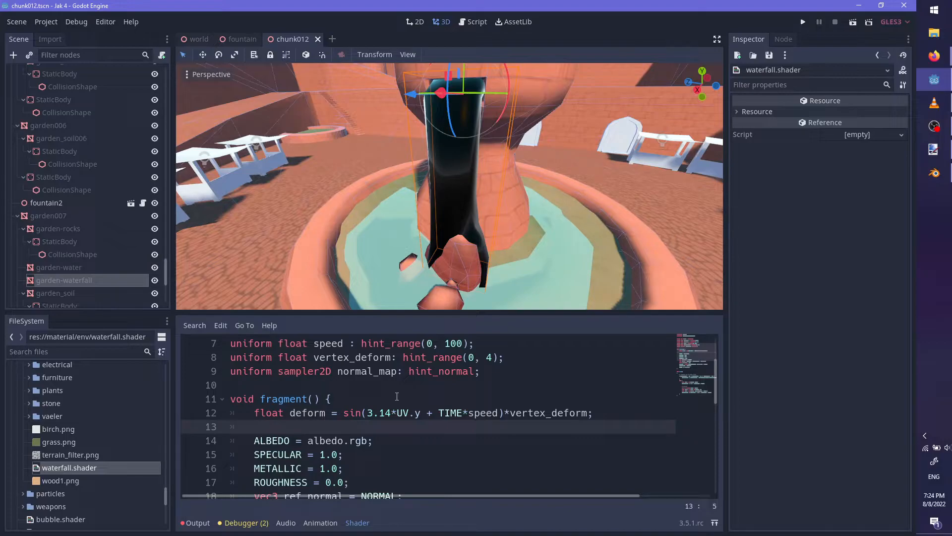
Begin a "VERTEX =" assignment on the empty line below the deform statement in fragment()
scroll(396, 396, "up", 2)
scroll(471, 392, "down", 1)
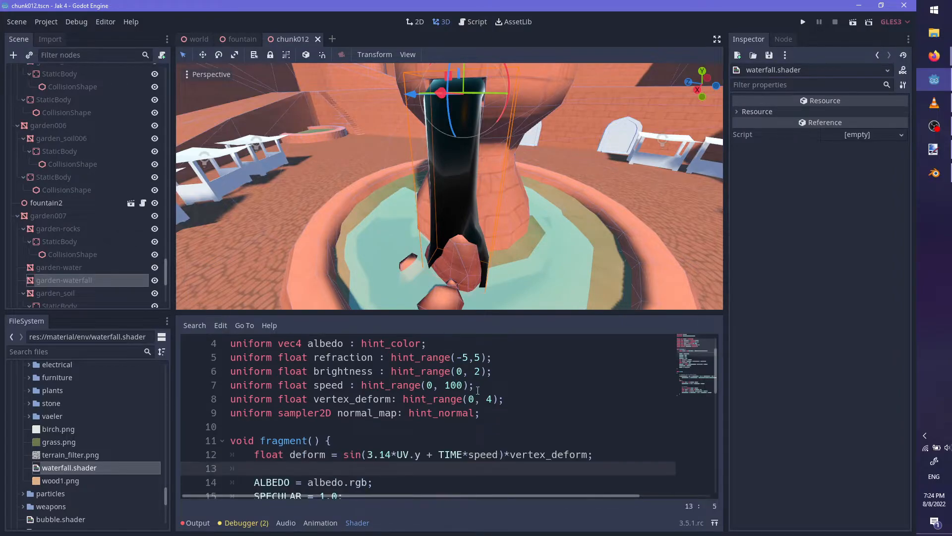
type("v")
key("BackSpace")
scroll(370, 478, "down", 3)
scroll(473, 457, "up", 3)
type("VERTEX")
scroll(472, 457, "up", 2)
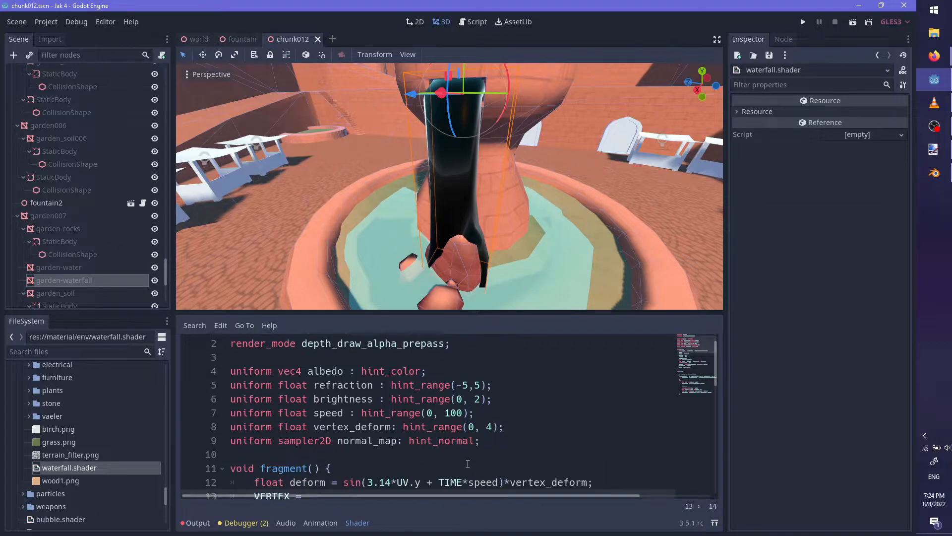
Add world_vertex_coords after depth_draw_alpha_prepass in the shader's render_mode line
left_click(444, 357)
type(", us")
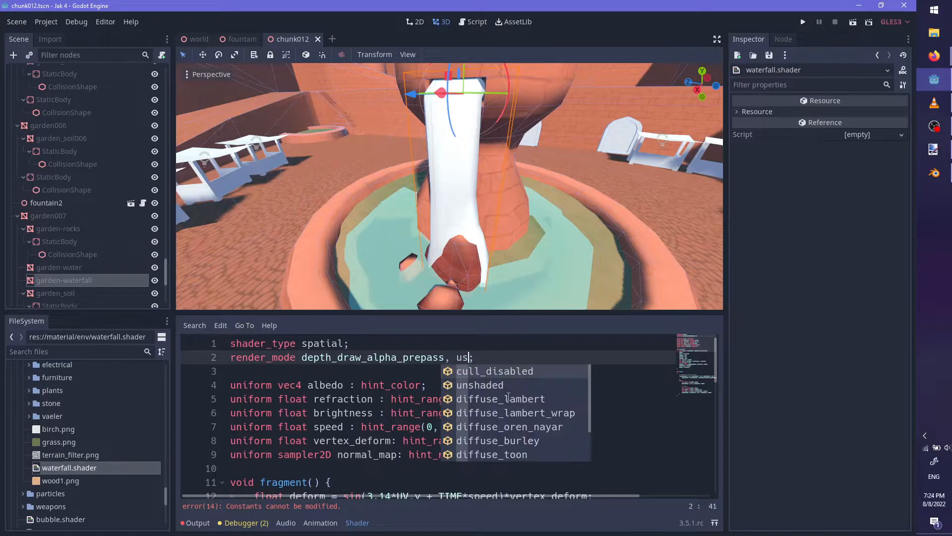
key("BackSpace")
key("BackSpace")
type("v")
key("BackSpace")
type("use_wor")
key("BackSpace")
key("BackSpace")
key("BackSpace")
key("BackSpace")
key("BackSpace")
key("BackSpace")
key("BackSpace")
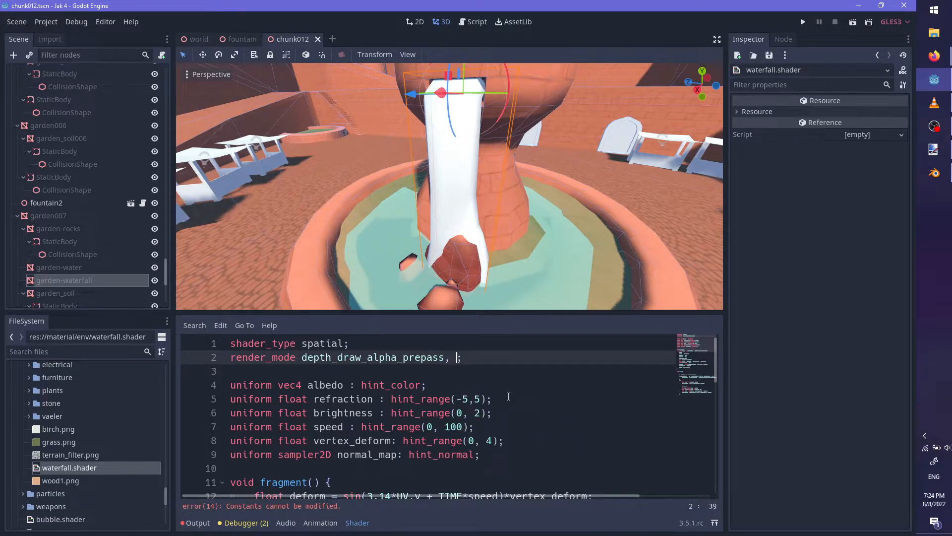
type("world_vertex_coords")
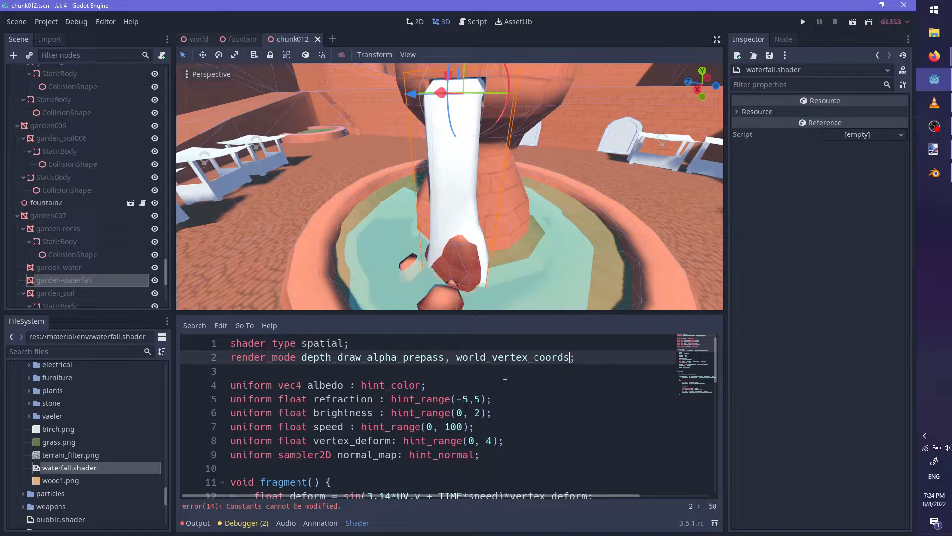
Complete the vertex assignment as "VERTEX = VERTEX + NORMAL*deform;" and save the scene
scroll(395, 423, "down", 1)
left_click(339, 474)
type("NORMAL")
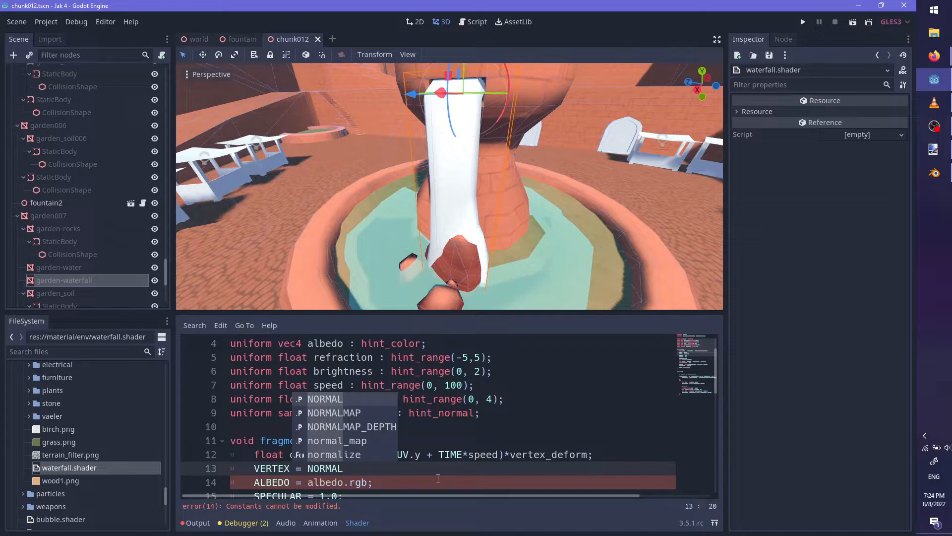
key("BackSpace")
key("BackSpace")
key("BackSpace")
key("BackSpace")
key("BackSpace")
key("BackSpace")
type("VERTEX*")
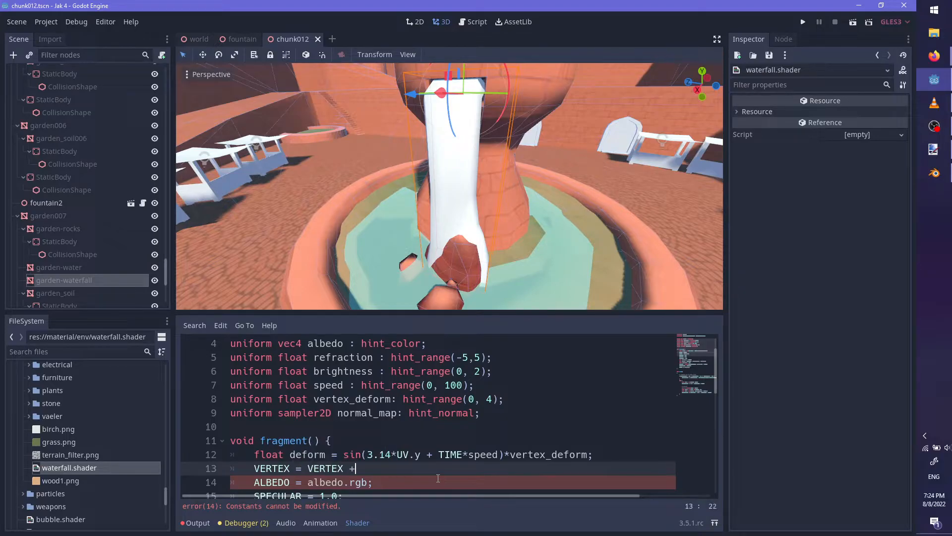
type("RMAL")
key("ctrl+s")
double_click(424, 466)
type("deform;")
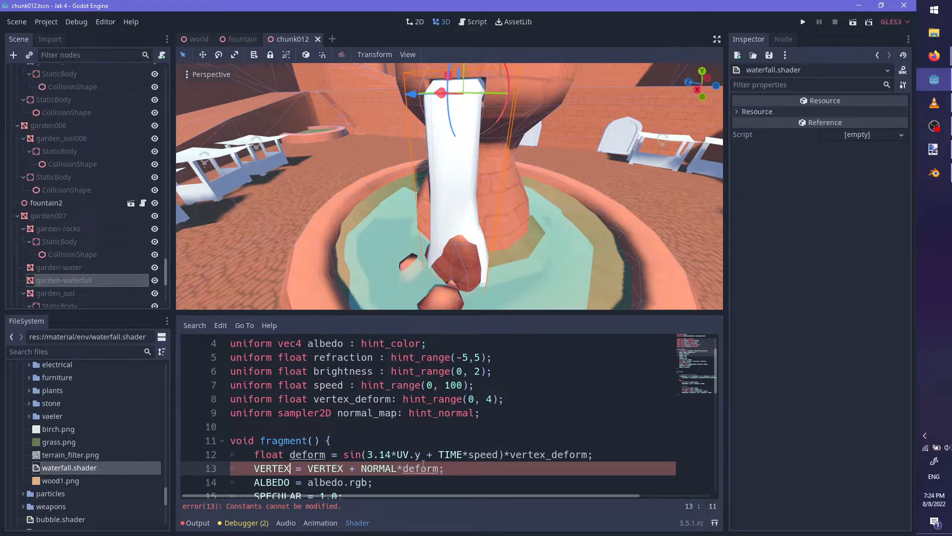
Try replacing VERTEX as the target of the vertex assignment with another built-in variable
key("ctrl+BackSpace")
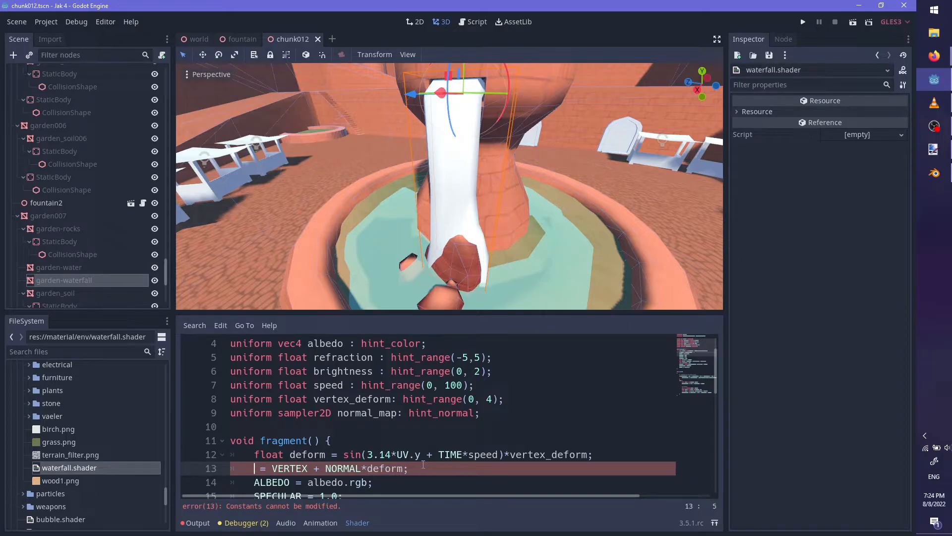
type("ver")
key("ctrl+BackSpace")
type("PO")
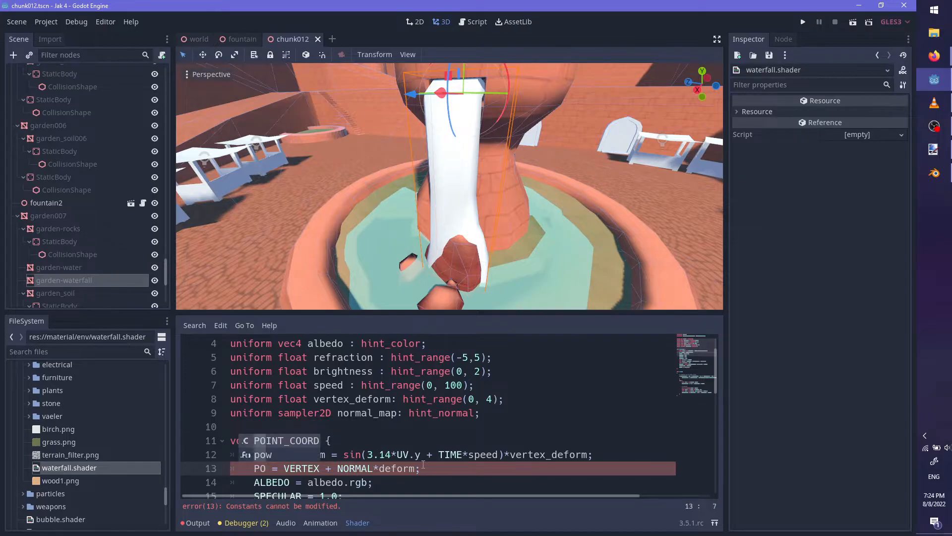
key("ctrl+BackSpace")
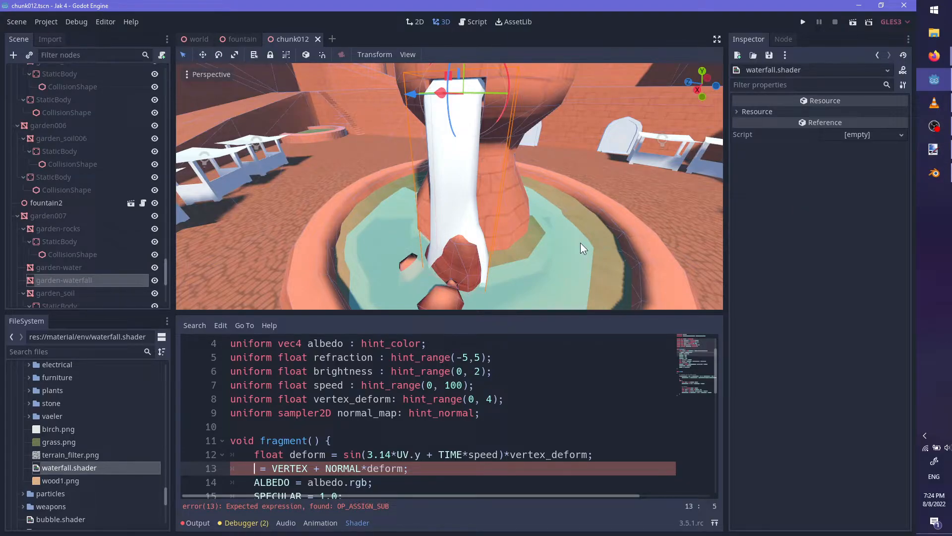
Launch Sublime Text to look up existing shader code
key("super")
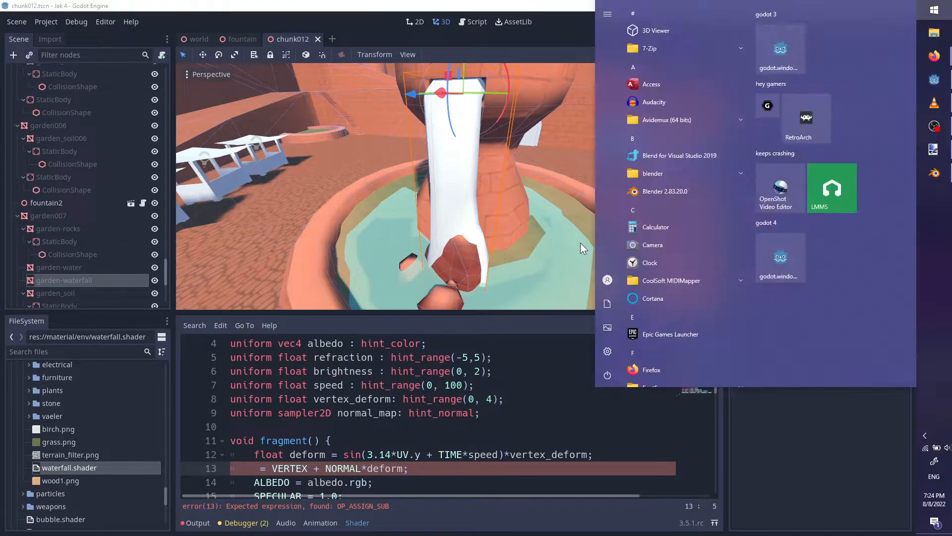
key("super")
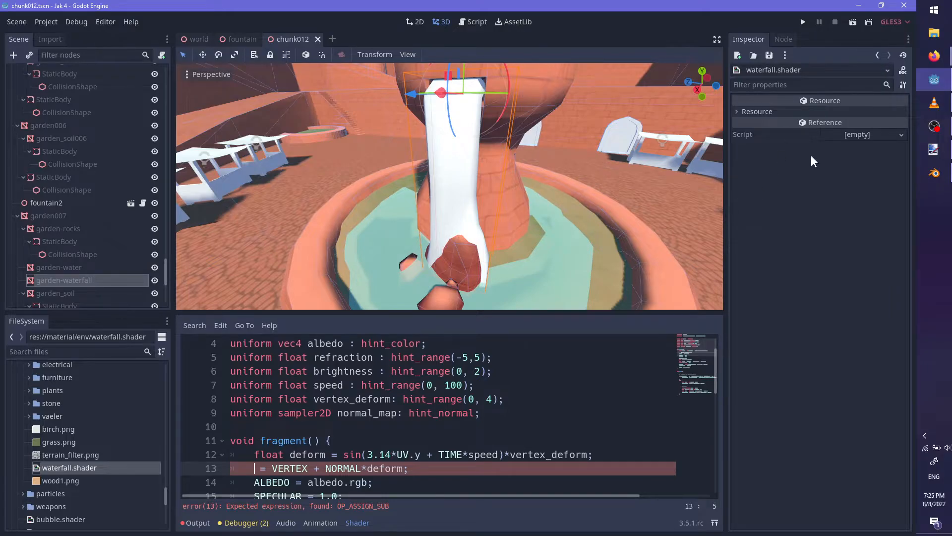
key("super")
type("subl")
key("Return")
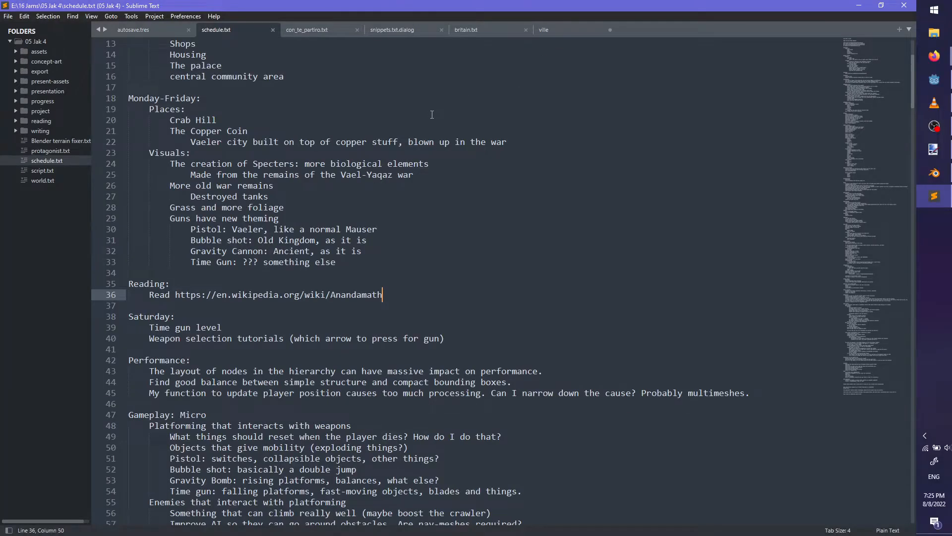
Browse the materials folder of the 08 Space Game project in 16 Jams for a reference shader
key("ctrl+o")
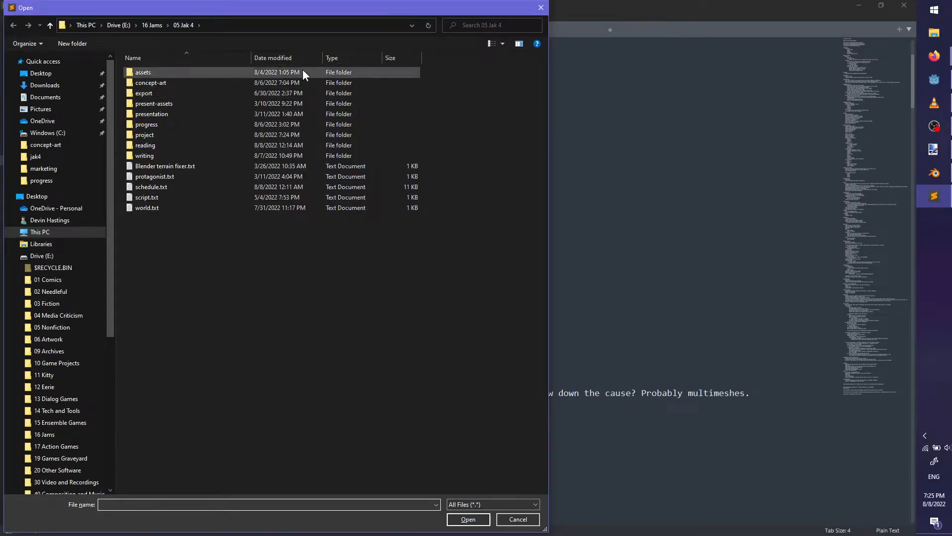
left_click(158, 28)
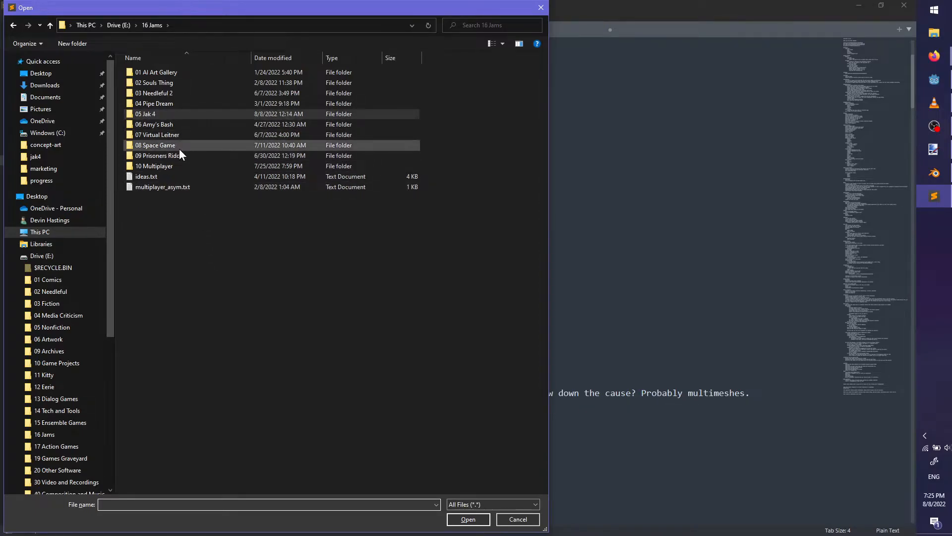
double_click(201, 144)
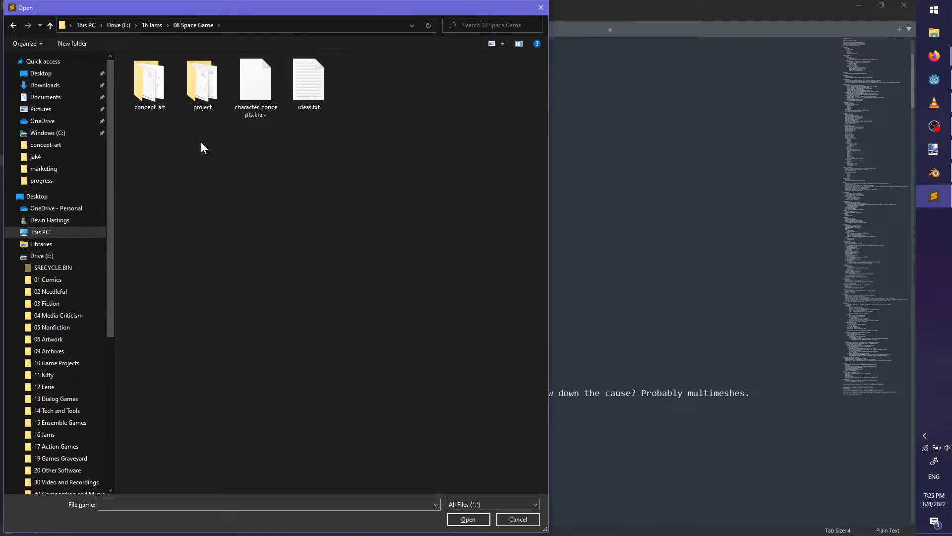
double_click(202, 87)
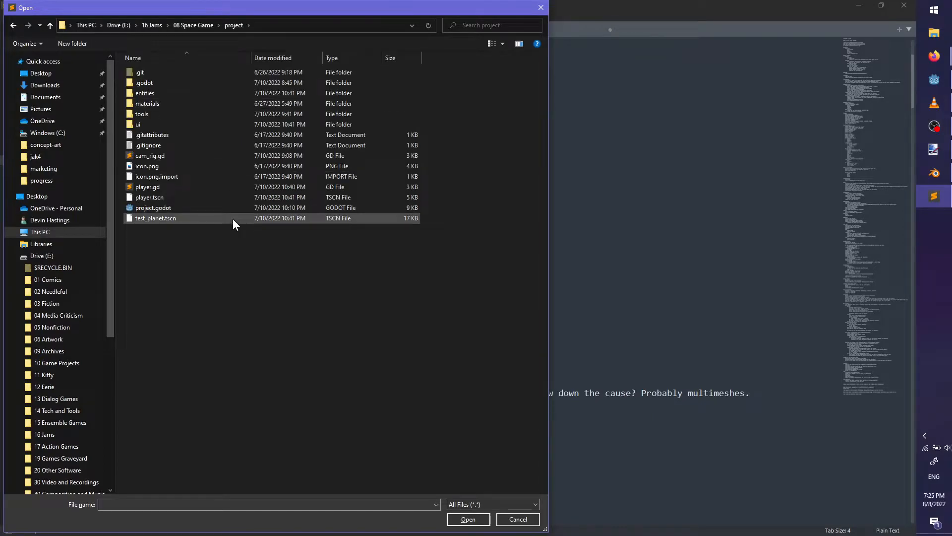
double_click(178, 103)
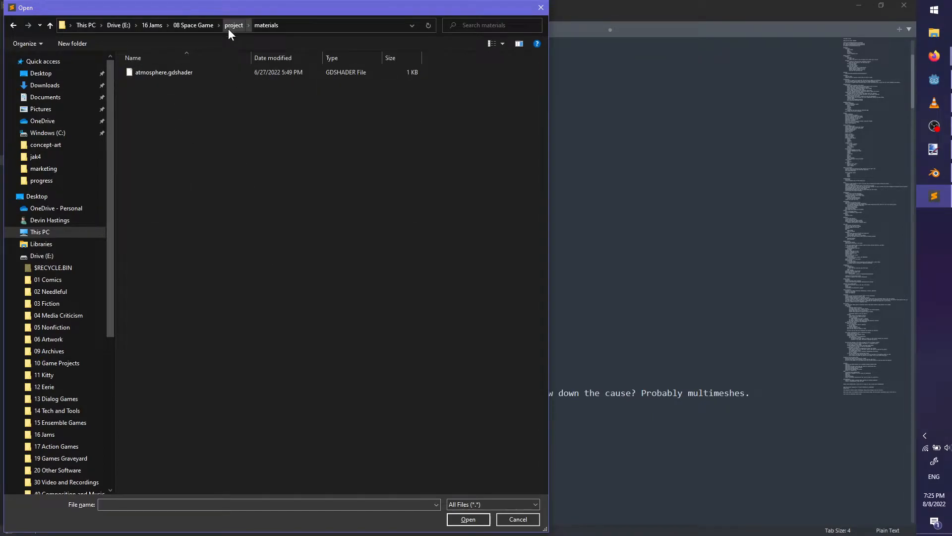
left_click(201, 23)
left_click(154, 23)
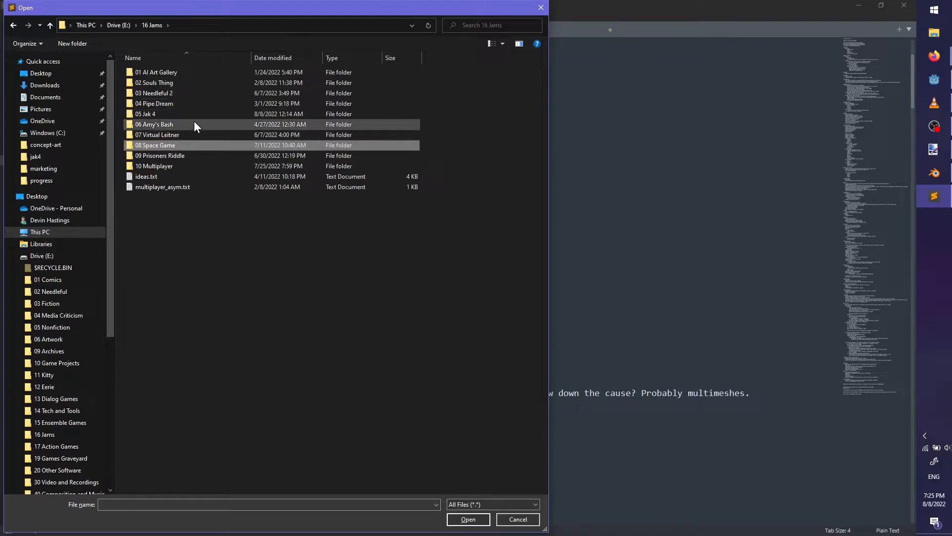
Open throb.shader from 12 Eerie\02 Science FPS\repo\project\env\materials and examine its VERTEX line
left_click(122, 25)
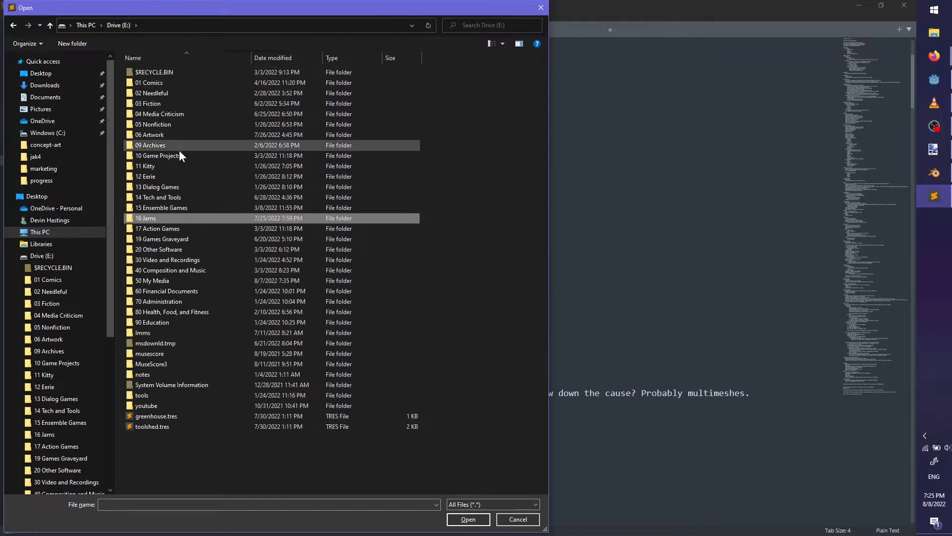
double_click(167, 179)
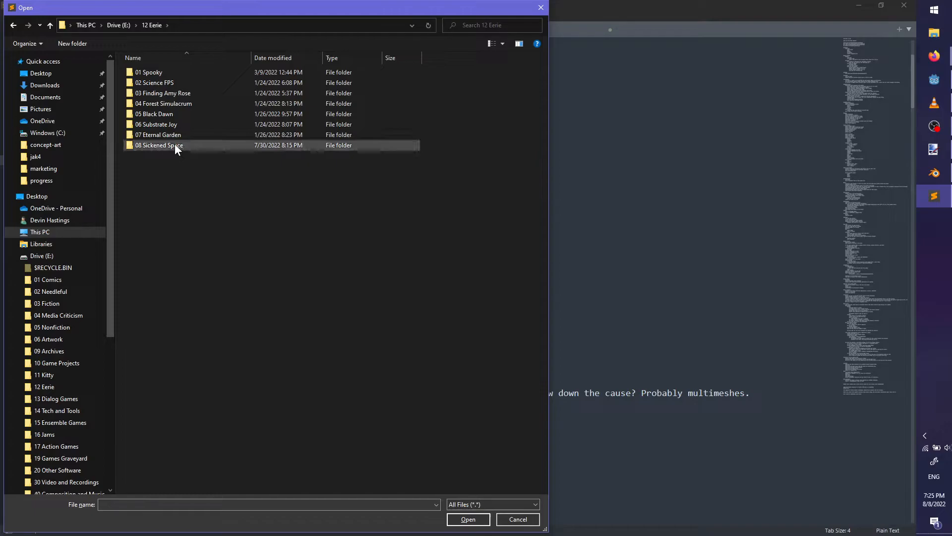
double_click(173, 84)
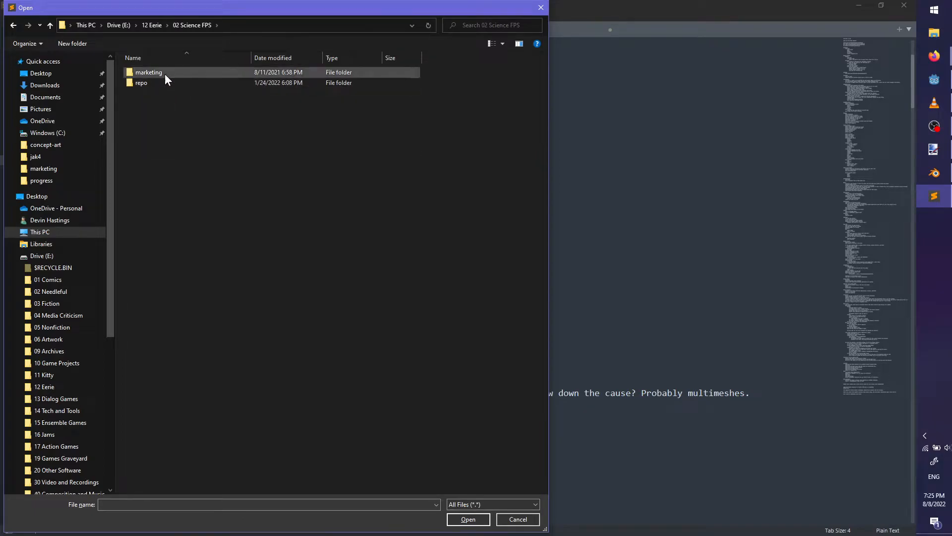
double_click(162, 82)
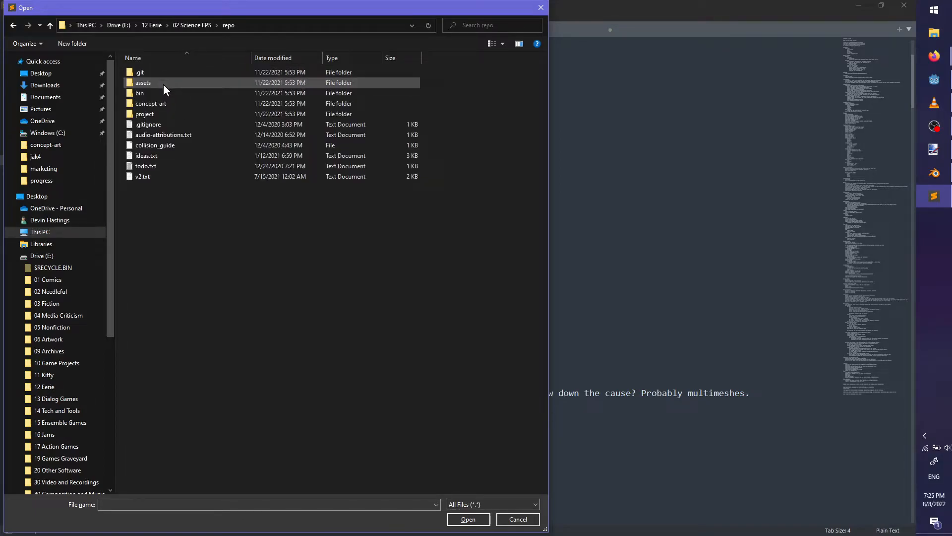
double_click(158, 114)
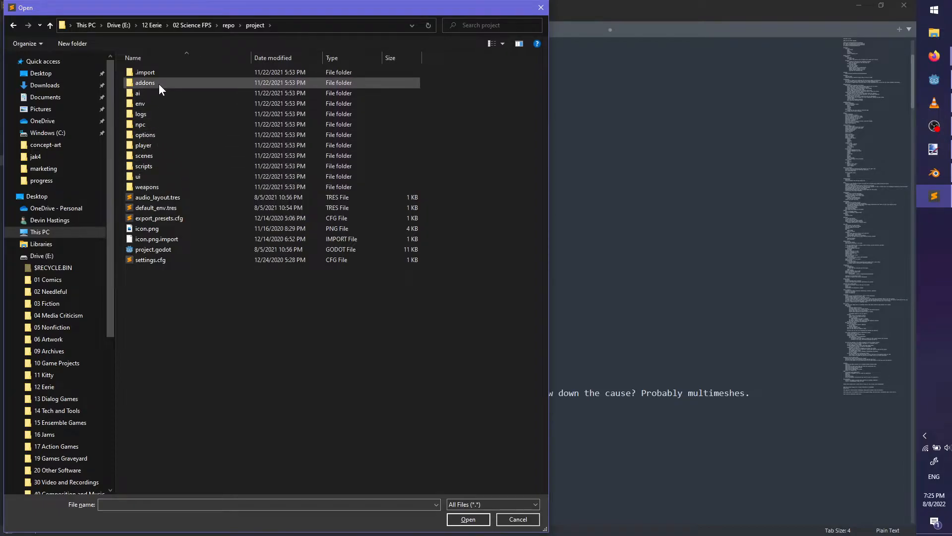
double_click(156, 104)
double_click(171, 83)
double_click(167, 72)
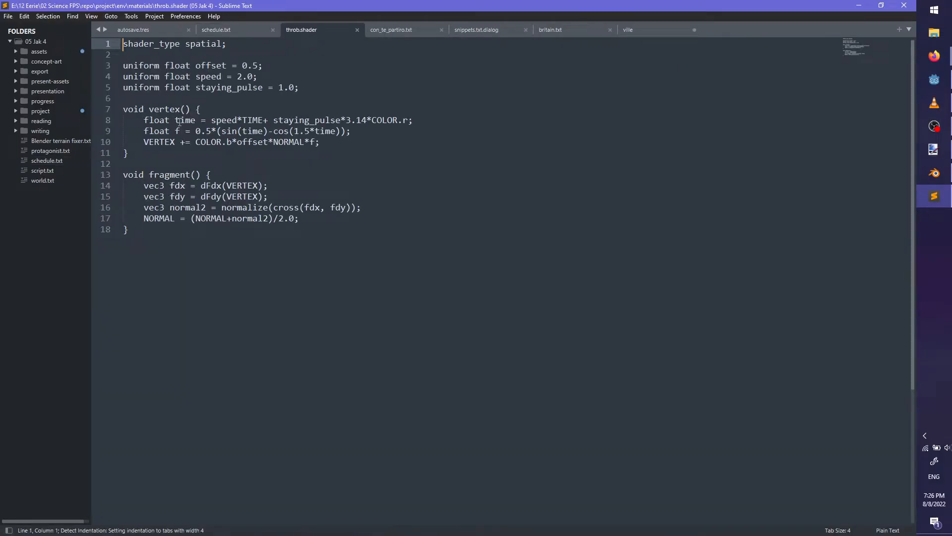
left_click_drag(144, 142, 320, 141)
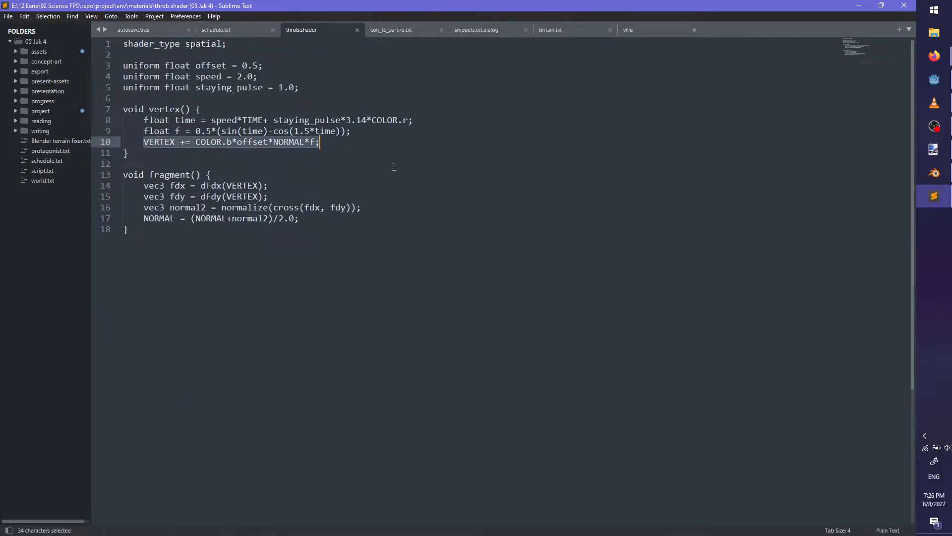
Switch back to Godot and remove world_vertex_coords and its comma from the render_mode line
key("alt+Tab")
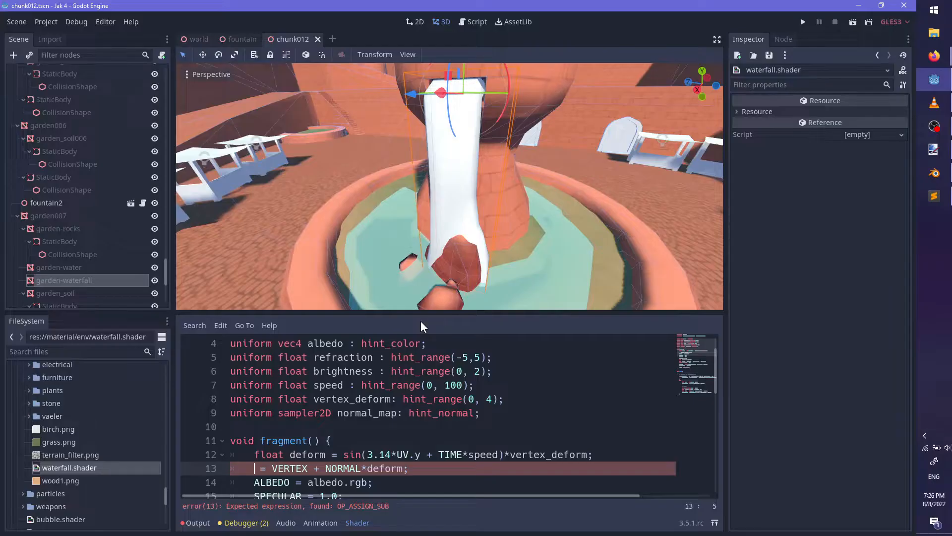
scroll(512, 407, "up", 2)
double_click(540, 356)
key("BackSpace")
Rewrite the broken vertex assignment in fragment() as "VERTEX += NORMAL*deform;"
scroll(508, 422, "down", 3)
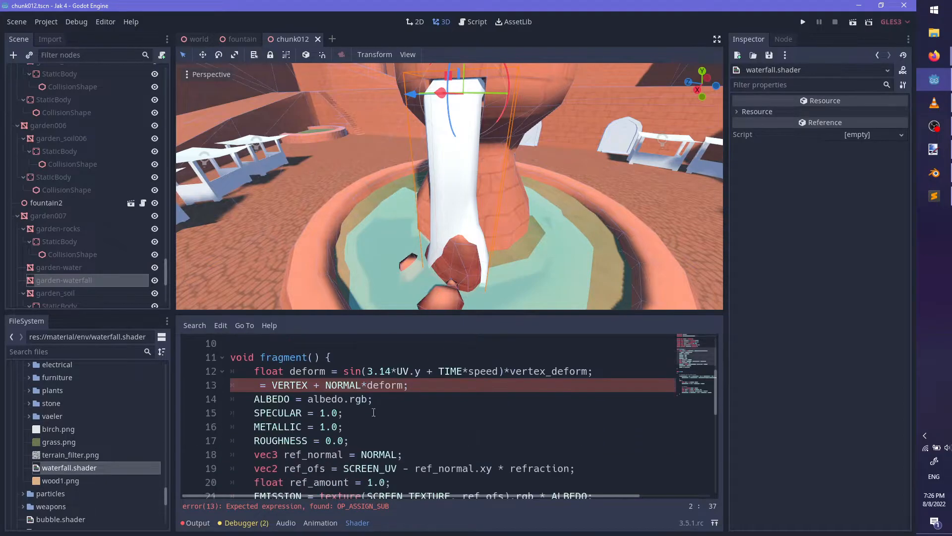
left_click(311, 384)
left_click_drag(320, 385, 254, 385)
type("VERTEX +=")
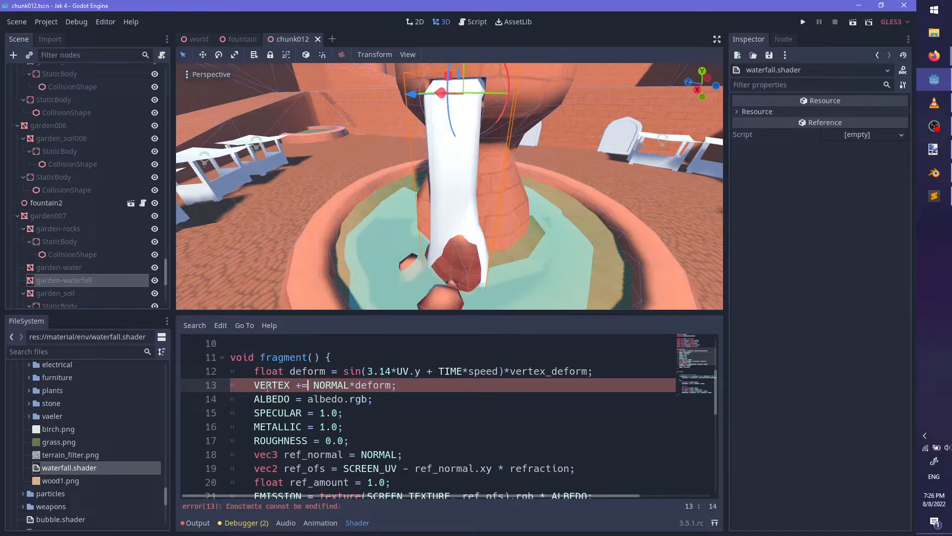
Check the vertex code in throb.shader in Sublime Text again, and return to the waterfall shader in Godot
key("alt+Tab")
left_click(339, 159)
key("alt+Tab")
scroll(404, 406, "up", 1)
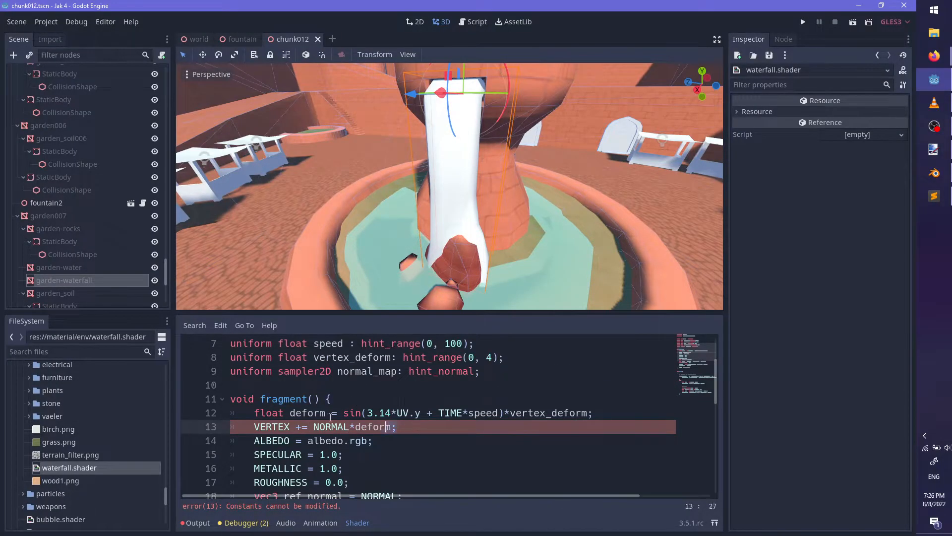
Cut the float deform line and the VERTEX line out of the fragment() function
key("Down")
left_click_drag(417, 427, 383, 399)
key("ctrl+x")
Add an empty "void vertex() {" function between the uniform declarations and fragment()
left_click(383, 388)
key("Return")
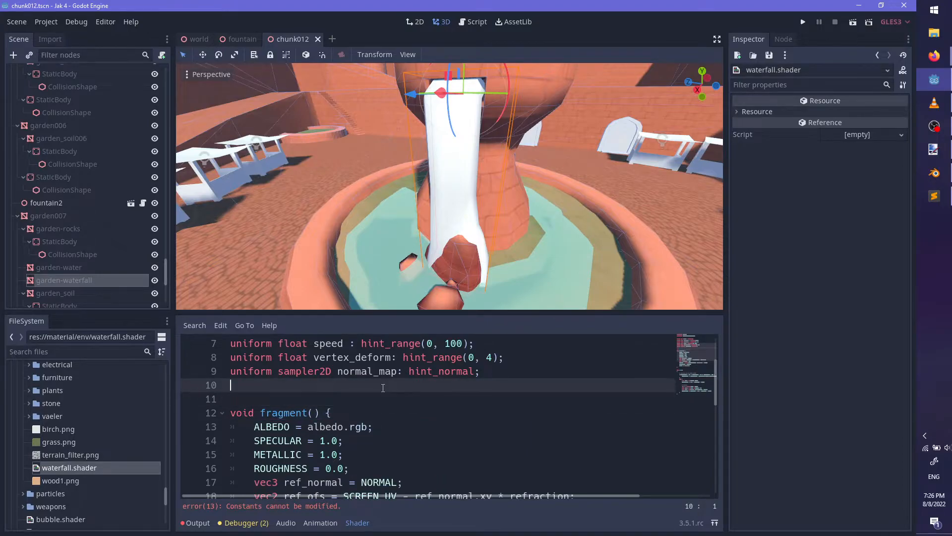
key("Return")
key("Up")
type("vpo")
key("BackSpace")
key("BackSpace")
key("BackSpace")
type("void vertex")
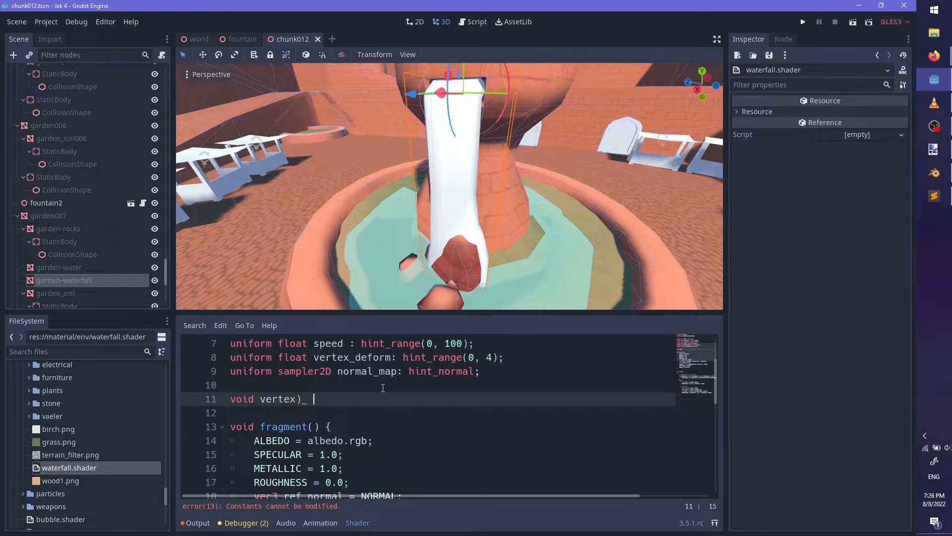
type("() {")
key("Return")
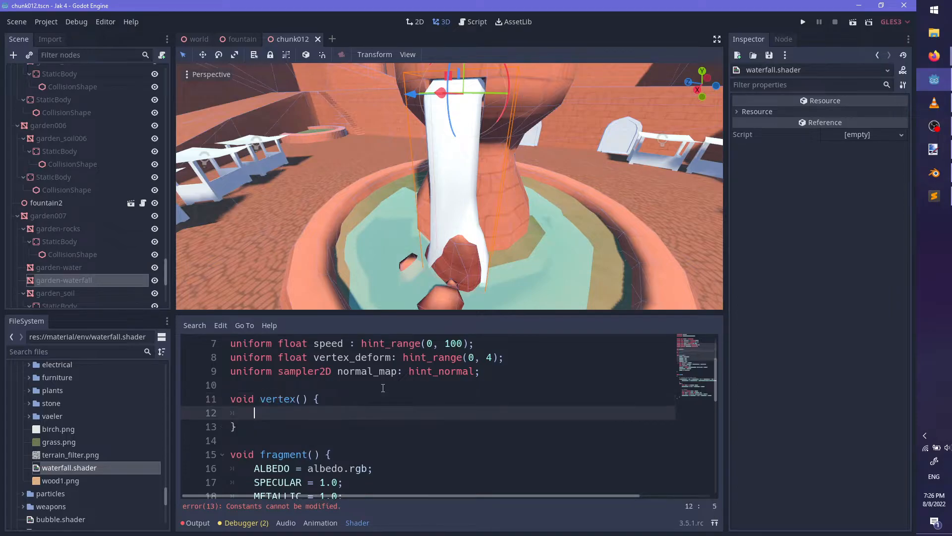
Paste the deform and VERTEX lines into vertex(), remove the blank line above them and save
key("ctrl+v")
left_click(370, 409)
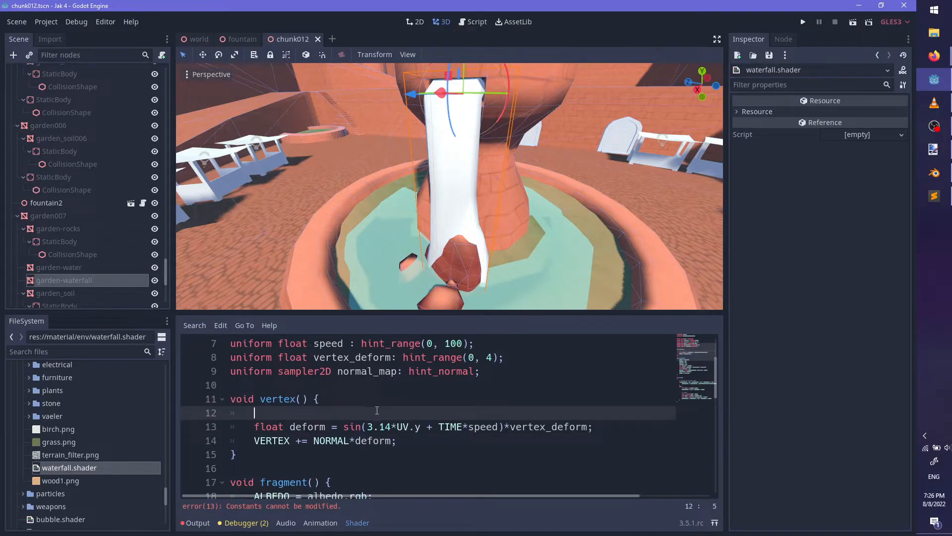
key("BackSpace")
key("BackSpace")
key("ctrl+s")
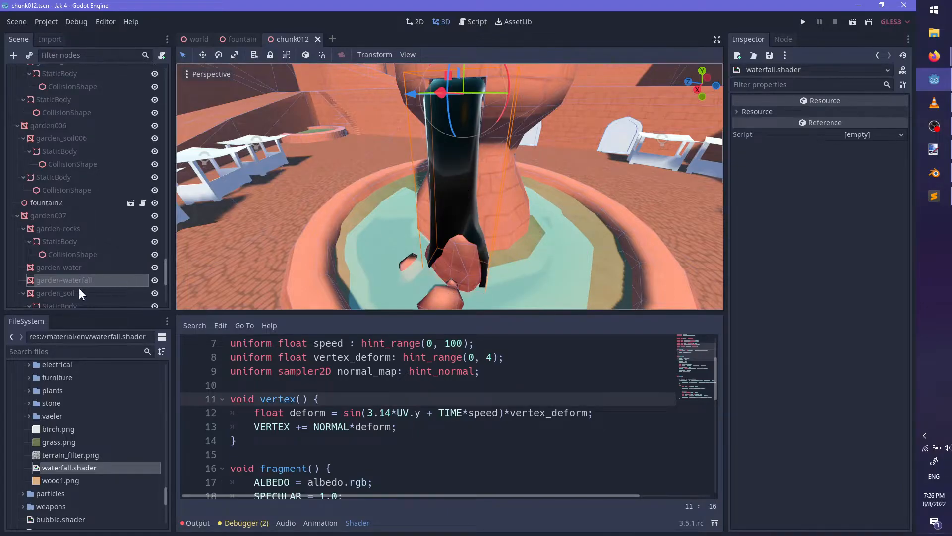
In the garden-waterfall material's shader parameters, set Speed to 1 and Vertex Deform to 1
left_click(100, 279)
left_click(781, 346)
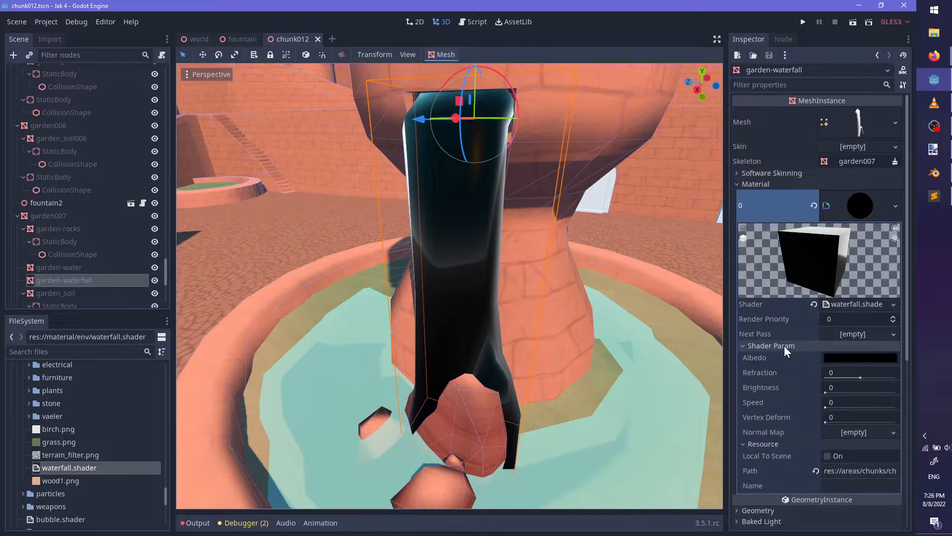
left_click(849, 403)
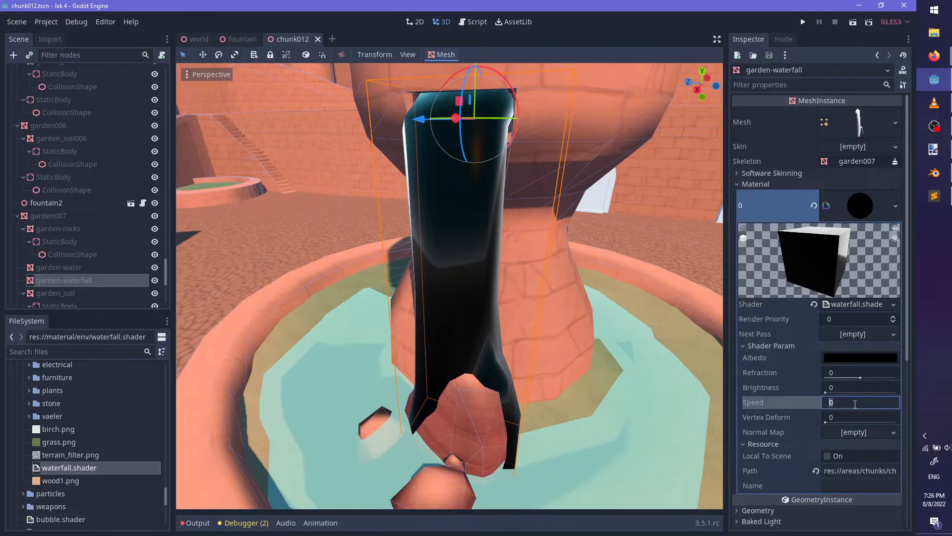
key("Return")
left_click(852, 415)
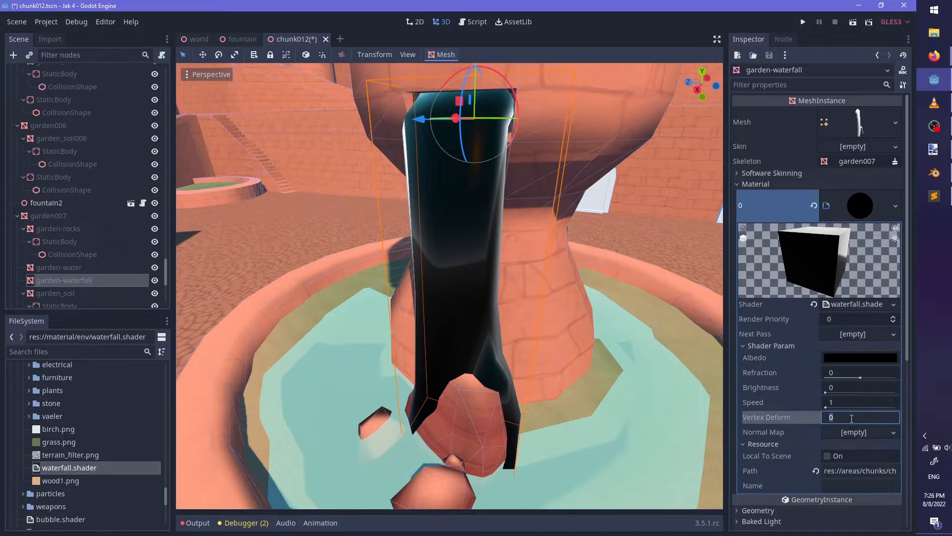
type("1")
key("Return")
scroll(504, 361, "down", 5)
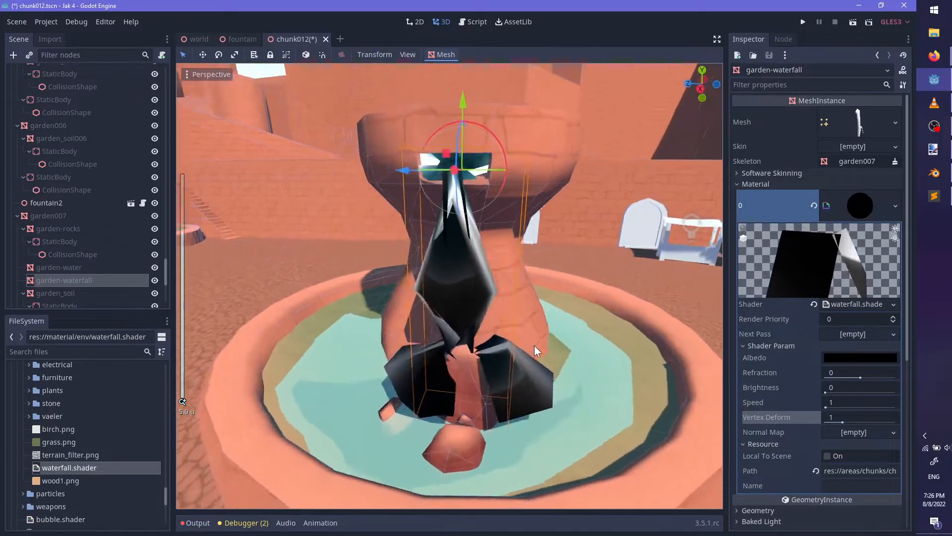
Reduce the waterfall's Vertex Deform to 0.01, and then settle on 0.05
left_click(858, 414)
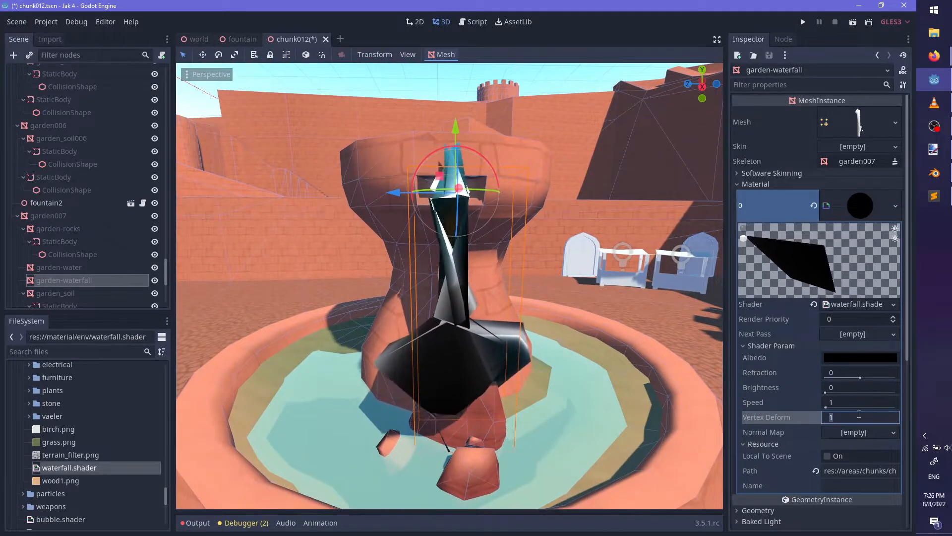
type(".01")
key("Return")
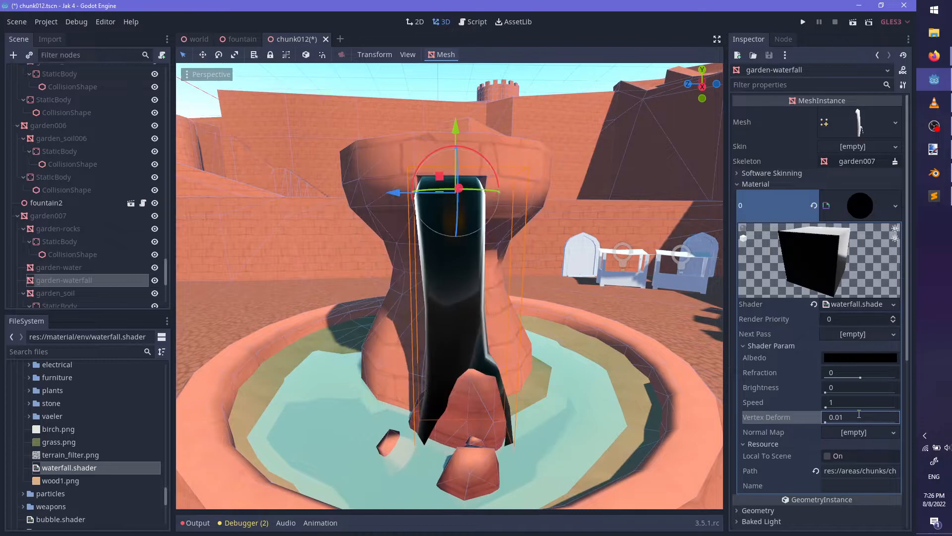
left_click(865, 419)
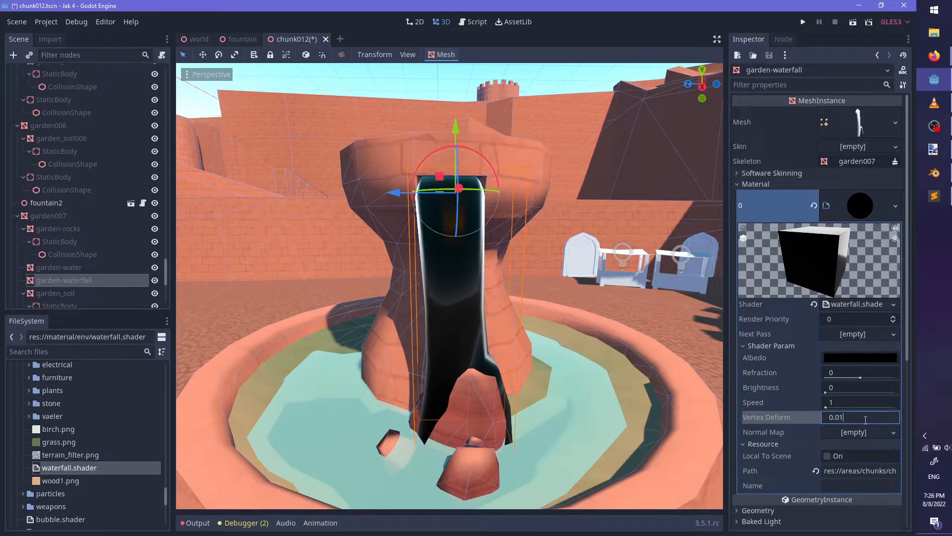
key("Return")
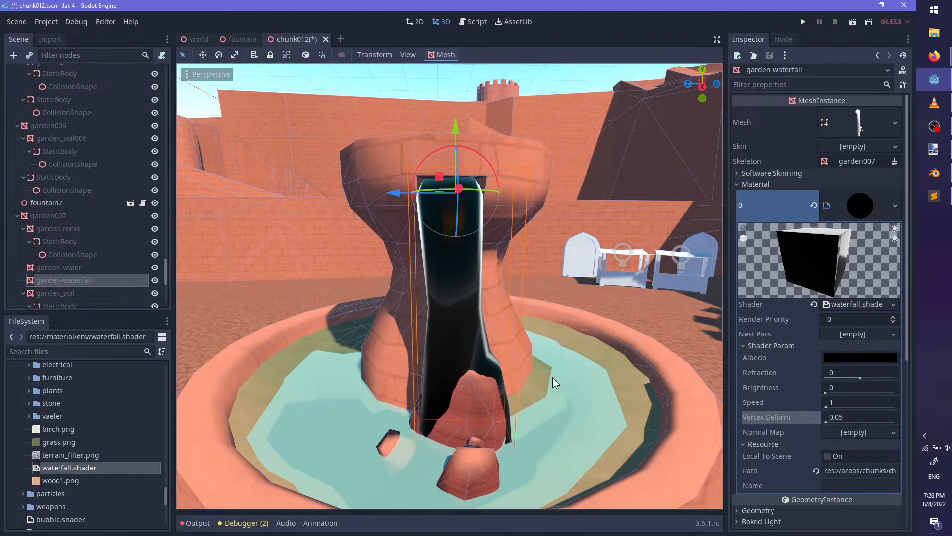
Try higher Speed values for the waterfall, going through 24.077 and ending at 17.084
scroll(553, 377, "up", 4)
middle_click_drag(512, 379, 571, 357)
scroll(595, 355, "up", 2)
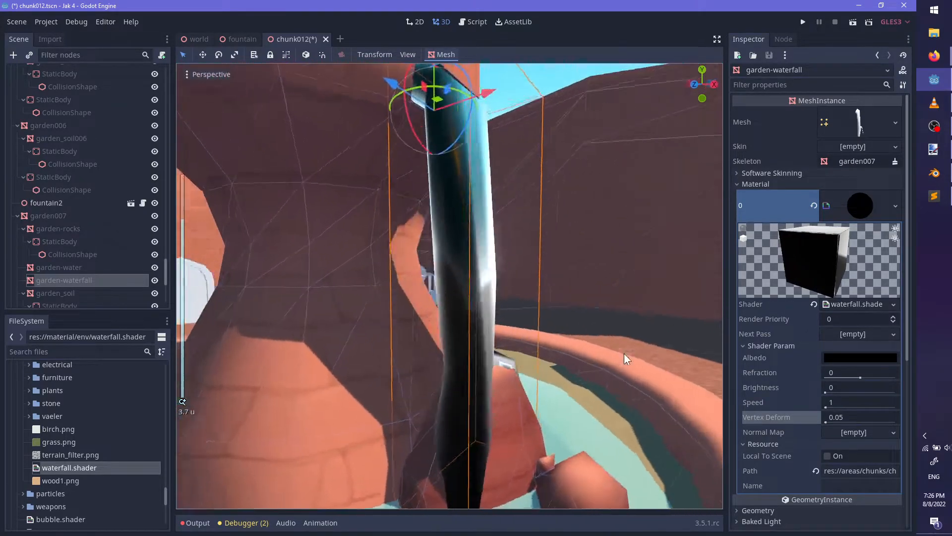
middle_click_drag(629, 352, 640, 361)
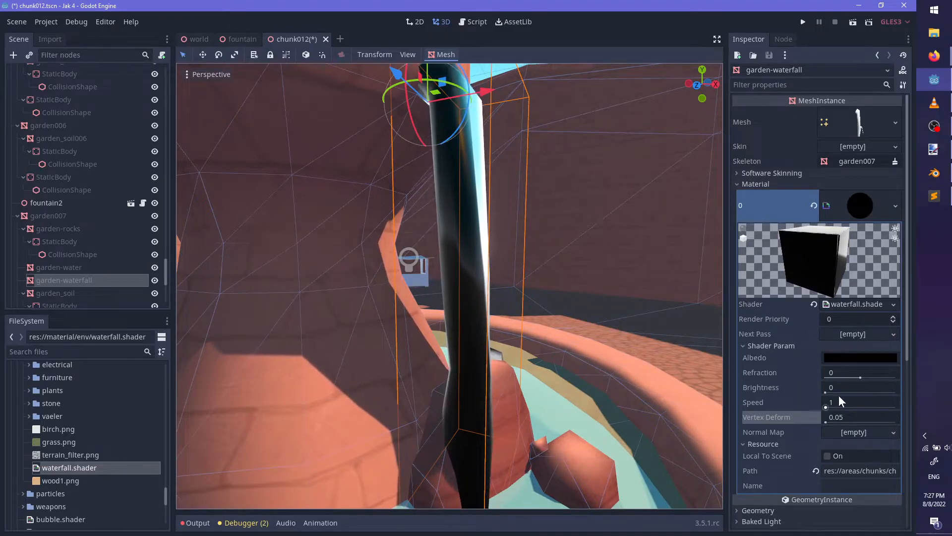
left_click_drag(825, 406, 851, 407)
middle_click_drag(598, 344, 472, 357)
left_click_drag(852, 408, 843, 406)
middle_click_drag(604, 347, 508, 332)
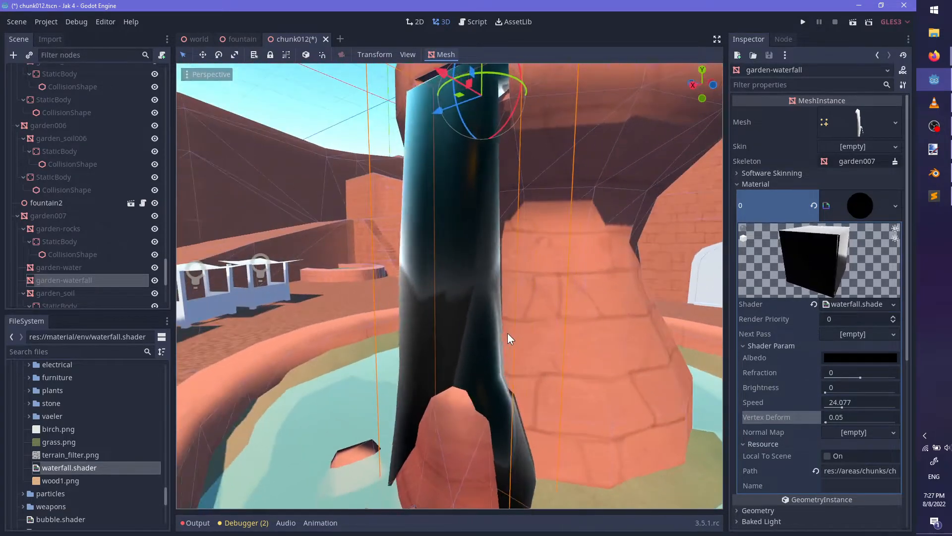
left_click_drag(841, 408, 835, 406)
middle_click_drag(610, 328, 471, 327)
scroll(496, 317, "up", 3)
scroll(496, 315, "down", 3)
scroll(424, 314, "up", 3)
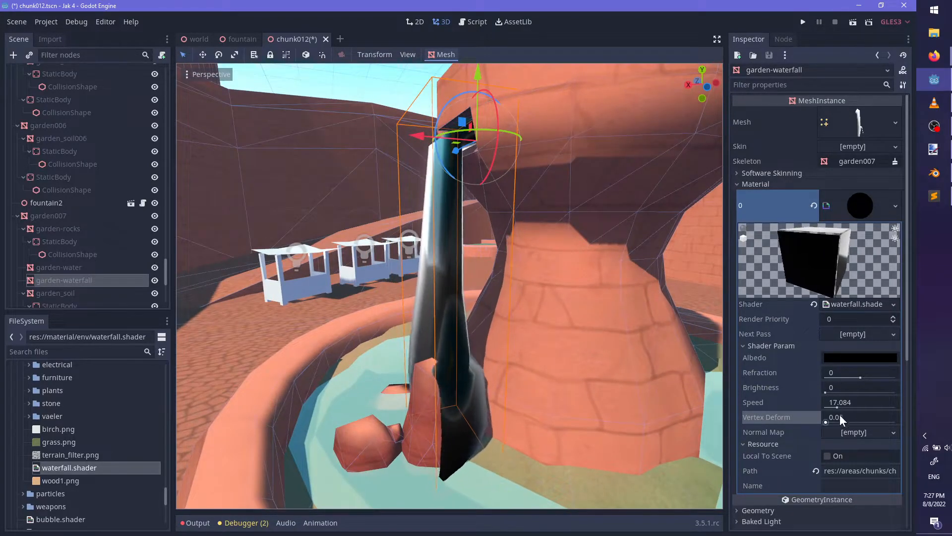
left_click(829, 403)
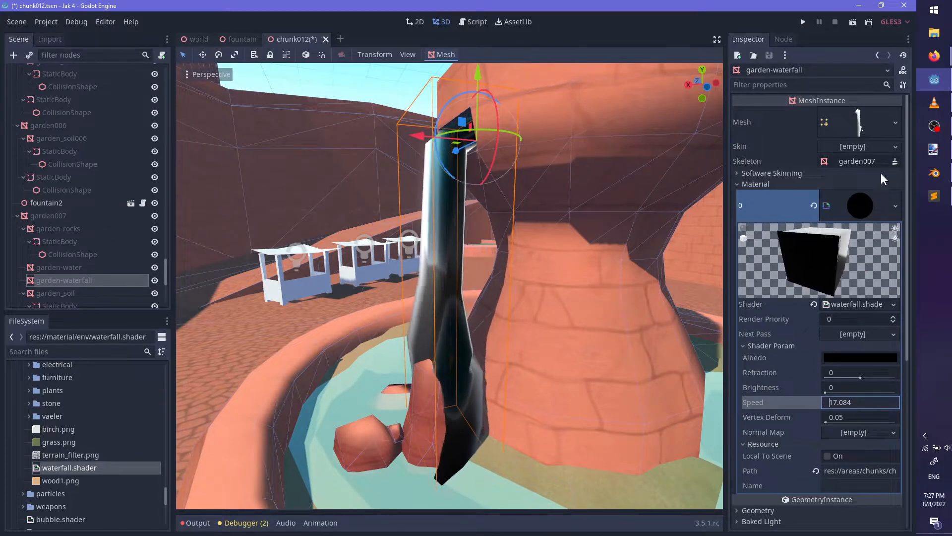
Open the waterfall shader code, change the speed uniform's hint_range to (-20, 20) and save
left_click(856, 304)
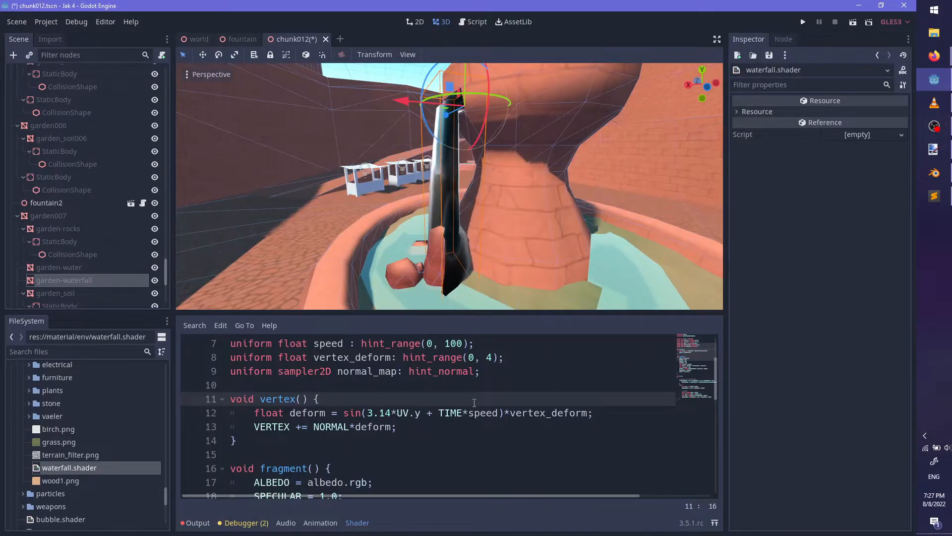
scroll(437, 421, "up", 2)
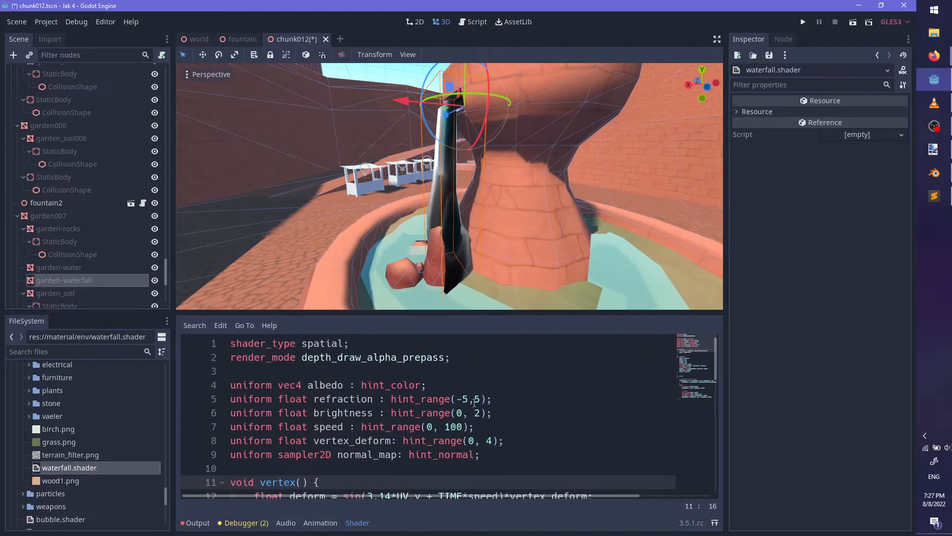
left_click(431, 427)
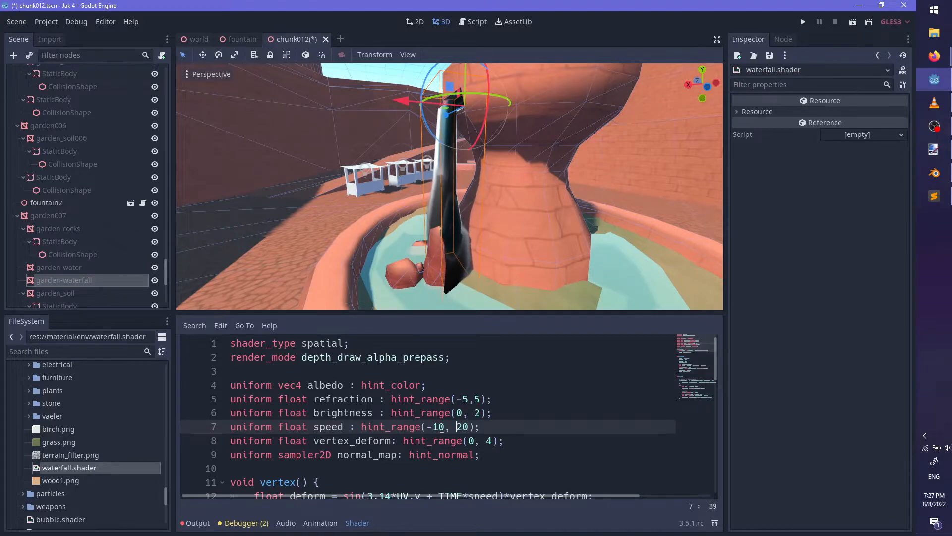
type("2")
key("ctrl+s")
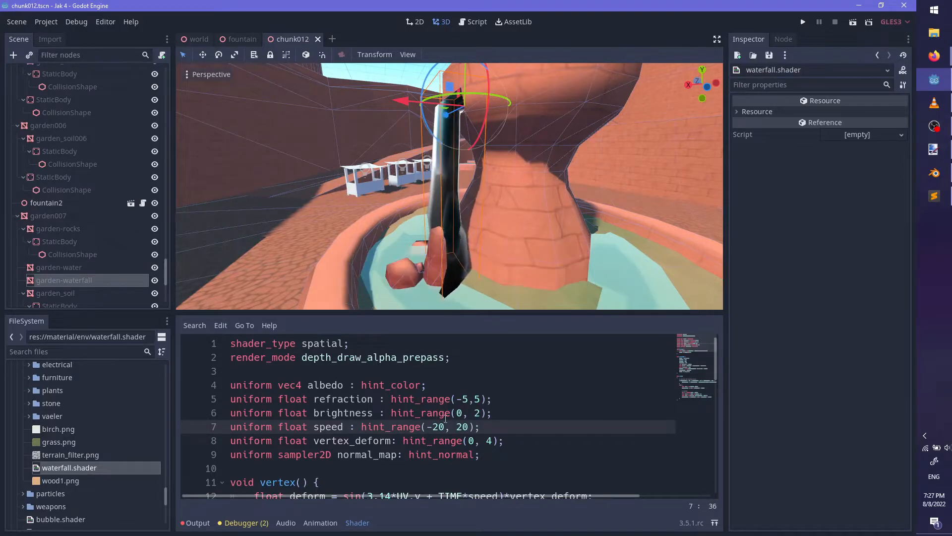
Set the garden-waterfall material's Speed to the negative value -15.923
left_click(76, 282)
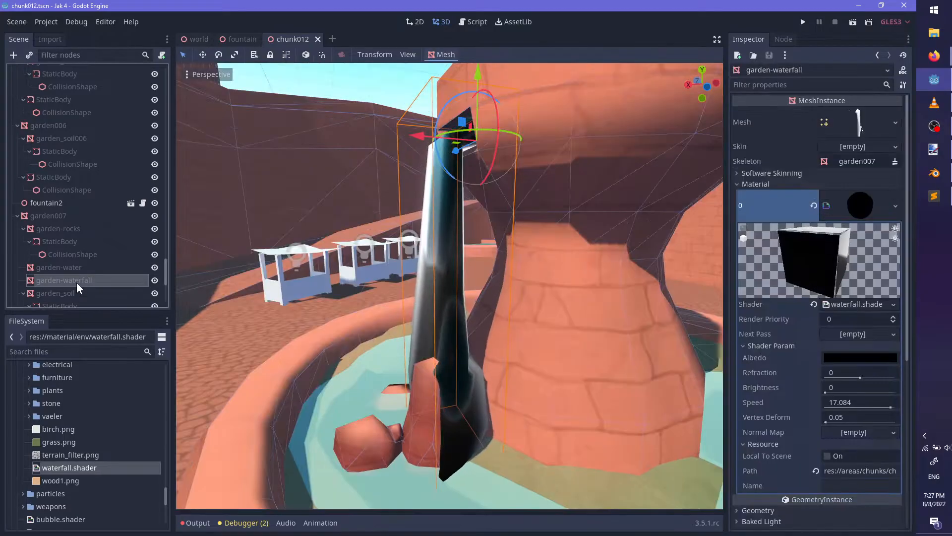
left_click_drag(887, 407, 830, 408)
middle_click_drag(553, 354, 641, 361)
scroll(556, 358, "down", 5)
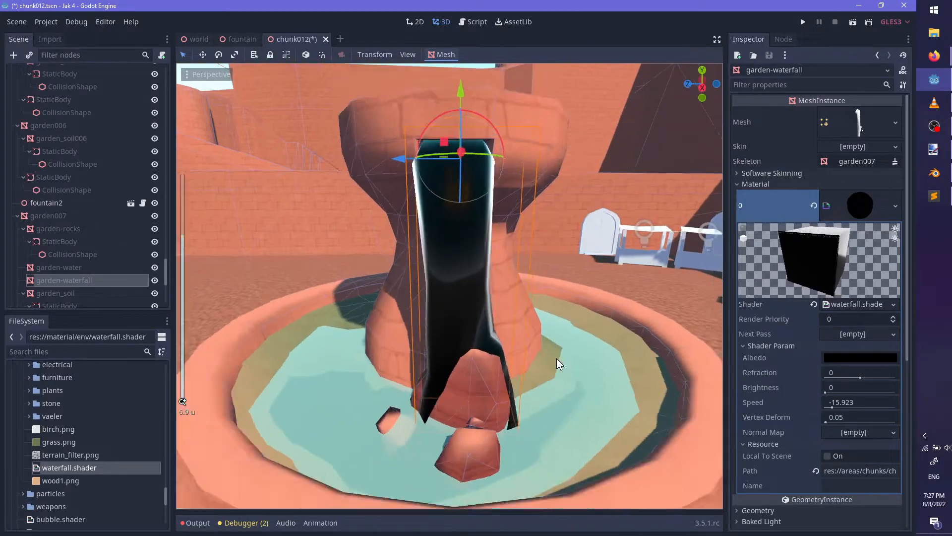
Give the waterfall material a light green Albedo colour and save the scene
left_click(846, 357)
left_click_drag(794, 192, 761, 119)
mouse_move(818, 164)
left_mouse_down()
mouse_move(816, 134)
mouse_move(817, 148)
left_mouse_up()
middle_click_drag(503, 392, 433, 391)
key("ctrl+s")
scroll(476, 396, "up", 5)
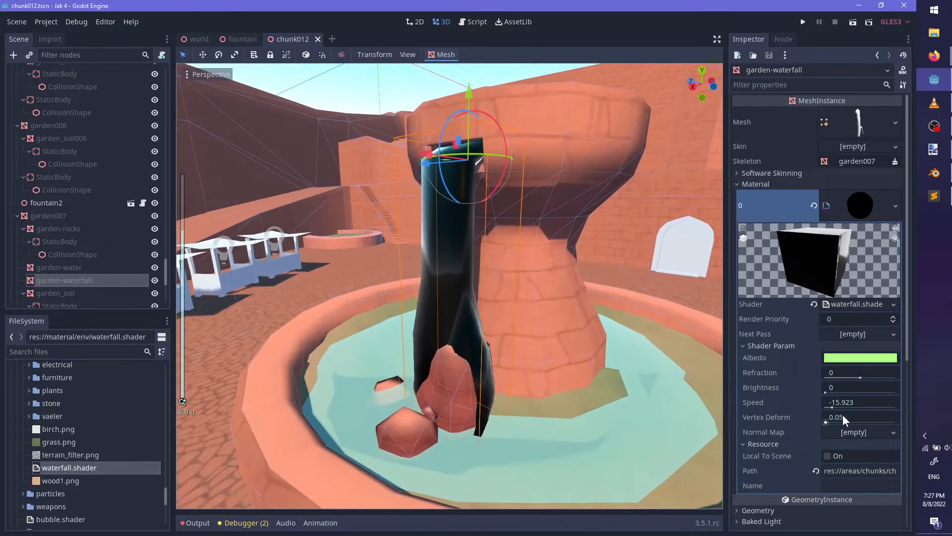
Set the waterfall material's Brightness to 1
mouse_move(843, 384)
left_mouse_down()
mouse_move(920, 390)
mouse_move(852, 383)
left_mouse_up()
left_click(864, 393)
type("1")
key("Return")
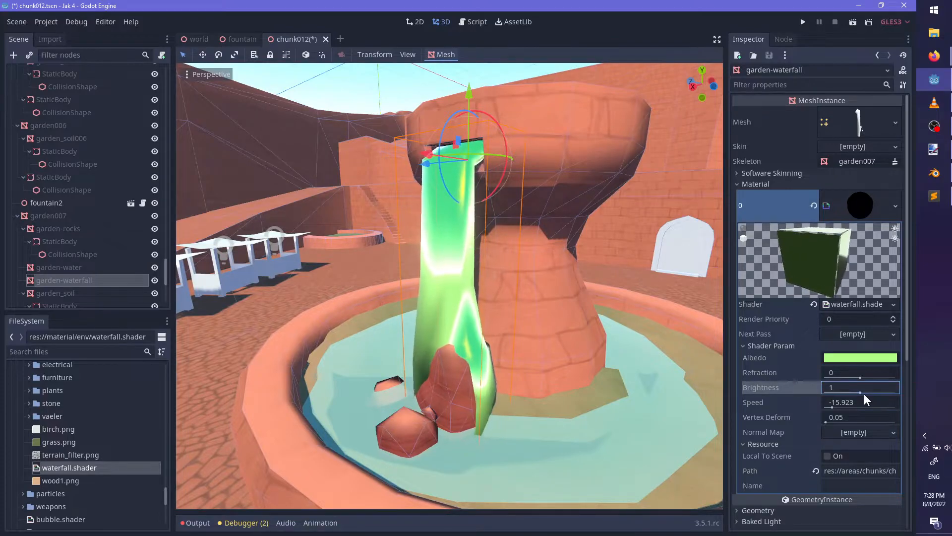
Change the waterfall material's Albedo colour to light cyan
left_click(850, 358)
left_click(821, 178)
middle_click_drag(533, 328, 608, 336)
scroll(646, 355, "up", 5)
scroll(656, 362, "down", 2)
middle_click_drag(657, 362, 620, 408)
Try a Vertex Deform of 0.274 on the waterfall, and set it back to 0.05
left_click_drag(825, 422, 829, 421)
left_click(872, 419)
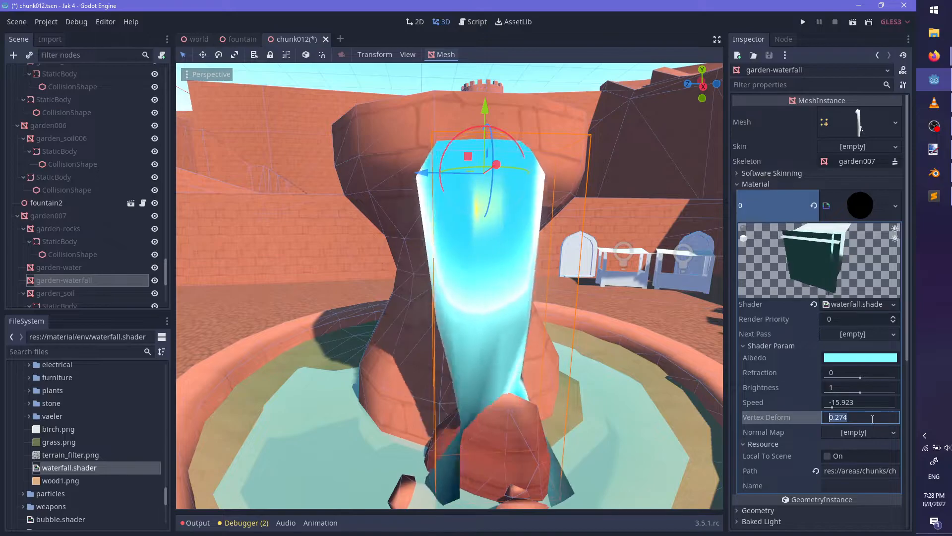
type("0.05")
key("Return")
middle_click_drag(649, 391, 418, 302)
scroll(575, 407, "down", 4)
scroll(575, 406, "up", 4)
scroll(355, 228, "up", 3)
scroll(533, 337, "down", 3)
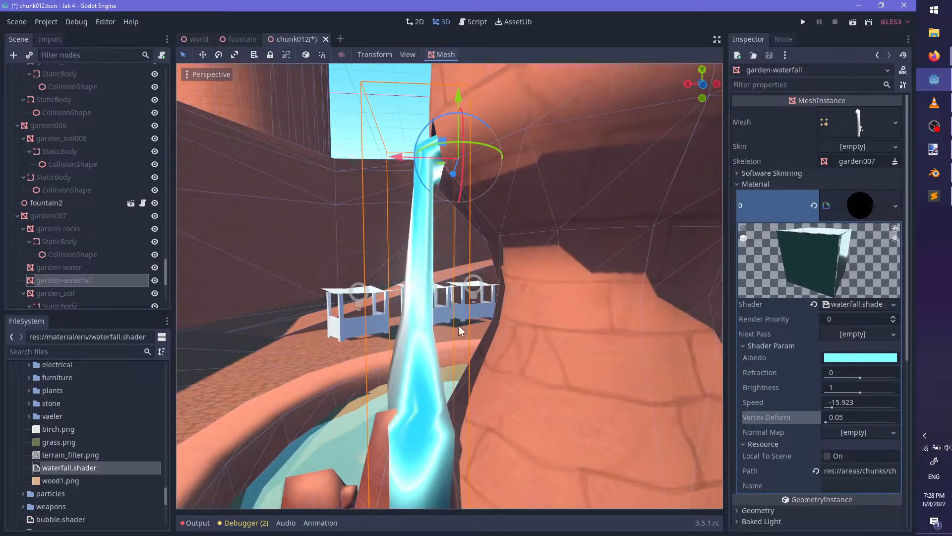
Switch to chunk012.blend in Blender and open the garden-waterfall mesh for editing
key("alt+Tab")
key("alt+Tab")
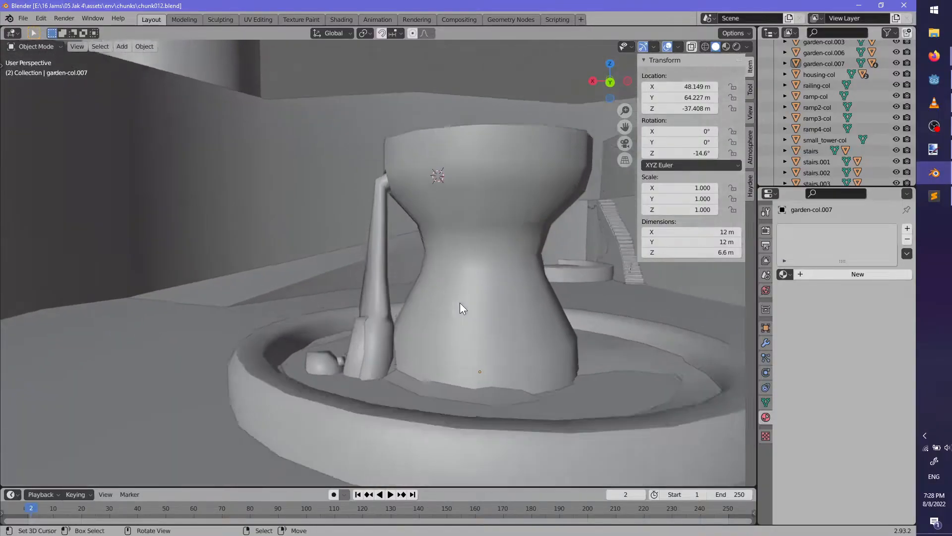
scroll(388, 297, "up", 4)
middle_click_drag(390, 267, 392, 316, "shift")
key("Tab")
scroll(394, 349, "down", 1)
key("Tab")
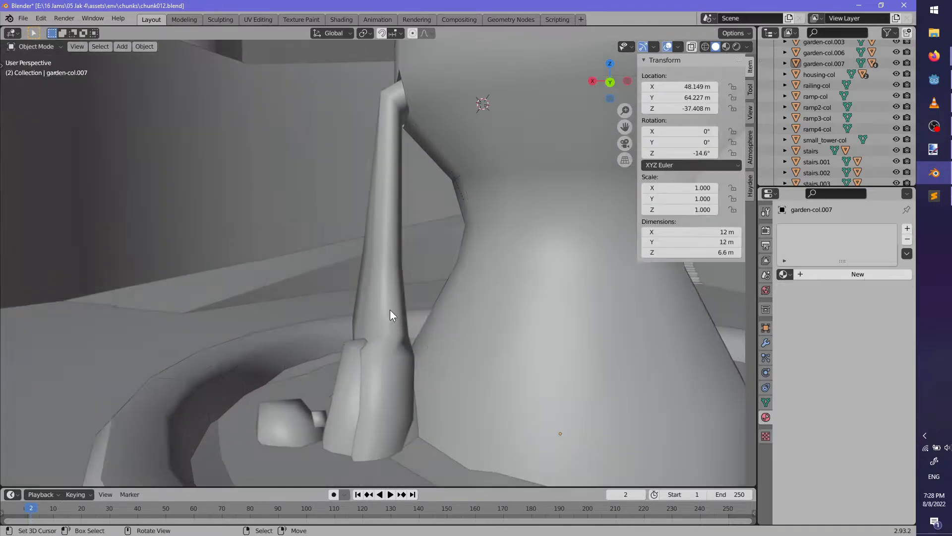
right_click(392, 316)
key("Tab")
scroll(392, 316, "up", 1)
Select the ring of faces around the waterfall just above the rocks, reposition it, and leave mesh editing
right_click(396, 286, "alt")
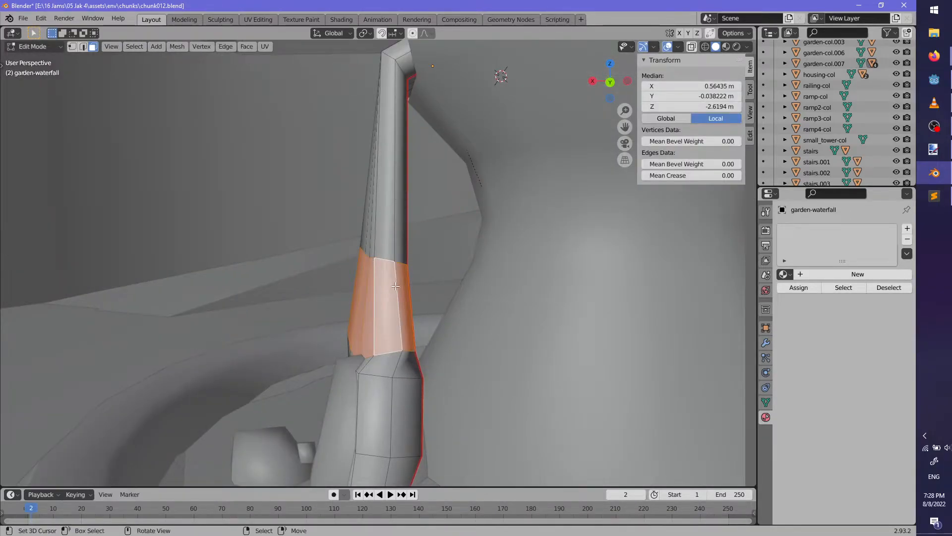
key("g")
left_click(385, 345)
key("g")
left_click(397, 344)
middle_click_drag(397, 344, 529, 338)
key("Tab")
middle_click_drag(484, 396, 427, 378)
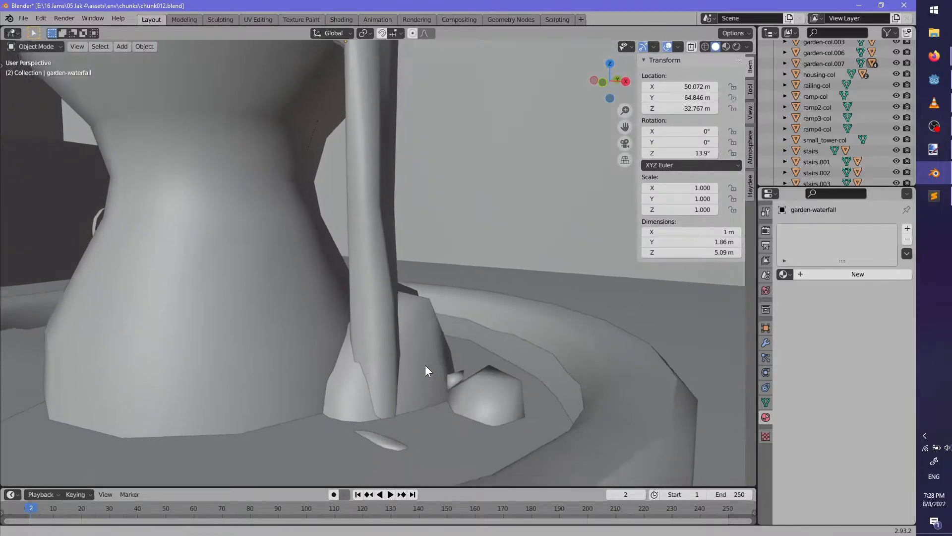
Move the waterfall's lowest outer face outward with smooth proportional editing at size 1.210, and rotate it slightly
scroll(417, 364, "up", 3)
key("Tab")
right_click(379, 407)
middle_click_drag(427, 461, 443, 458)
key("g")
left_click(462, 455)
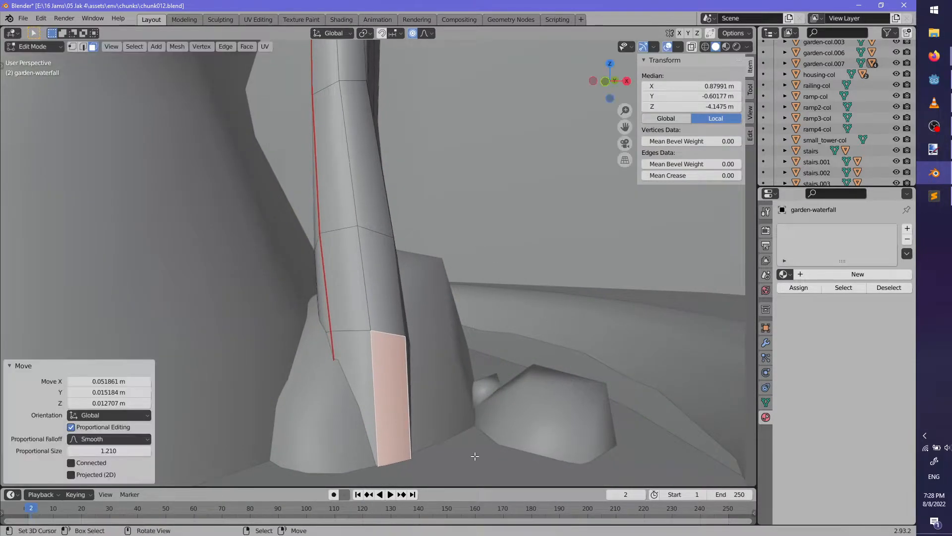
key("r")
left_click(504, 442)
Select the faces at the top lip of the waterfall, move them along Z, and shift them about -0.10 m in X
middle_click_drag(505, 442, 365, 345)
key("Tab")
scroll(483, 416, "down", 2)
key("Tab")
scroll(468, 322, "down", 3)
scroll(377, 355, "up", 2)
middle_click_drag(411, 367, 390, 288)
left_click(364, 176)
left_click(386, 215, "ctrl")
middle_click_drag(391, 226, 450, 289)
key("g")
key("z")
left_click(426, 262)
key("g")
left_click(428, 251)
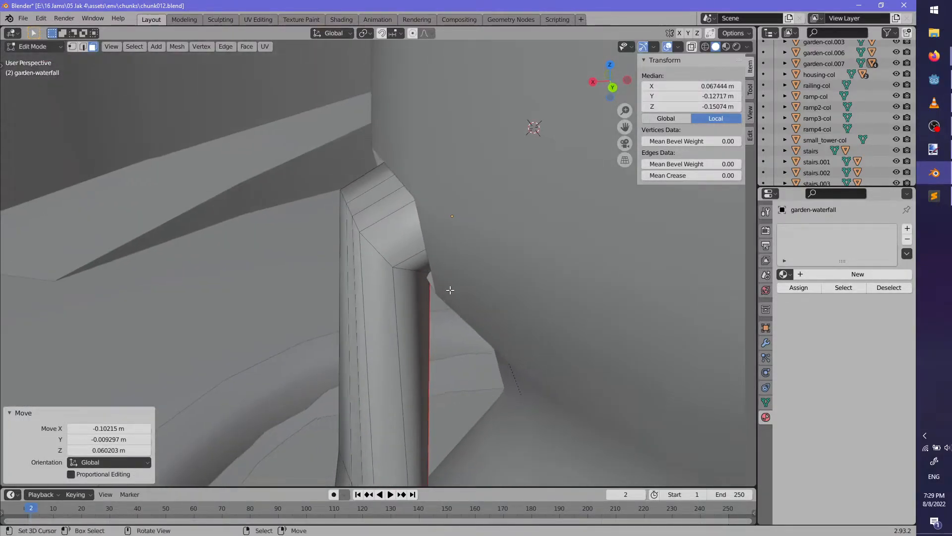
In edge selection mode, select the edges along the front of the waterfall's top lip and reposition them
left_click(350, 219)
middle_click_drag(351, 218, 216, 114)
left_click(84, 46)
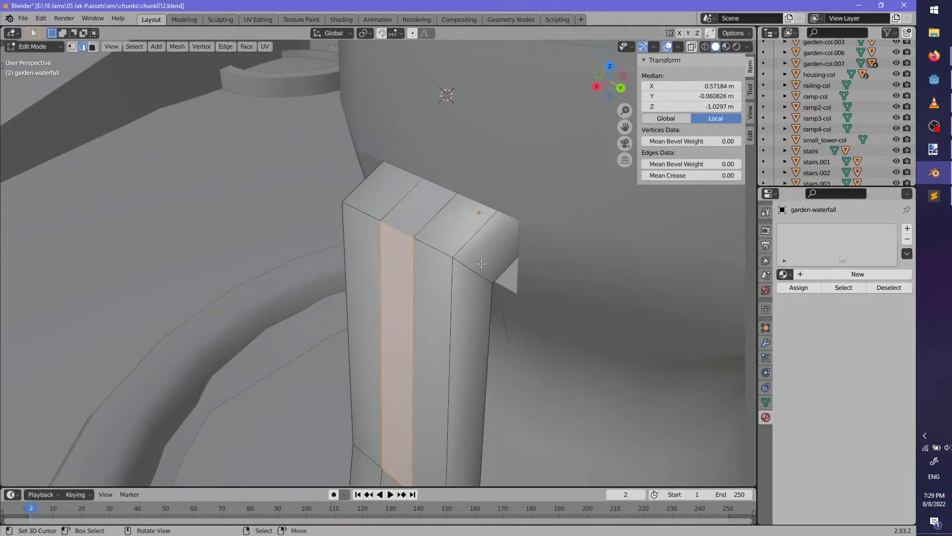
right_click(435, 251)
middle_click_drag(435, 252, 451, 243)
right_click(389, 215, "ctrl")
middle_click_drag(549, 342, 475, 297)
key("g")
left_click(476, 297)
Clear the selection, leave mesh editing, save chunk012.blend, and switch to Godot
scroll(476, 299, "down", 3)
key("alt+a")
key("Tab")
scroll(456, 347, "down", 2)
middle_click_drag(442, 362, 454, 341)
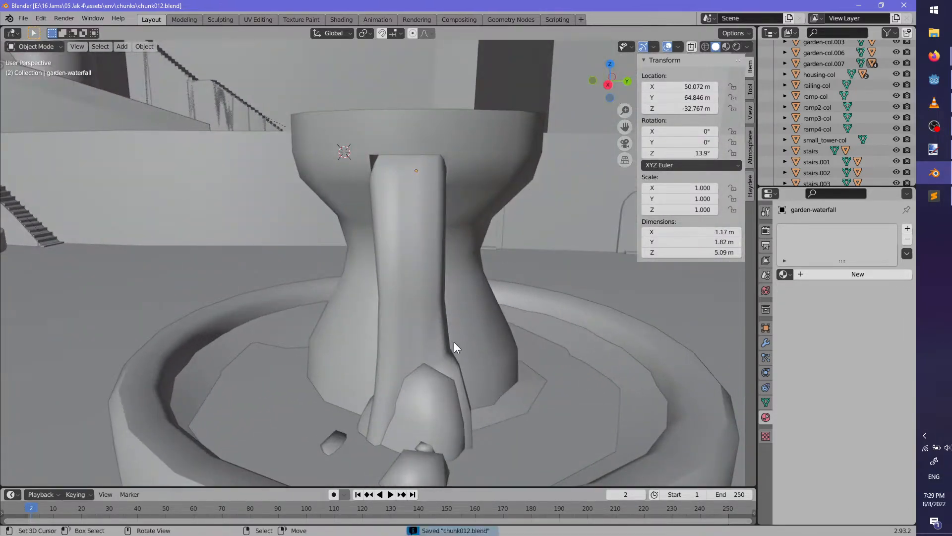
key("alt+Tab")
middle_click_drag(399, 354, 549, 365)
key("ctrl+s")
left_click(323, 39)
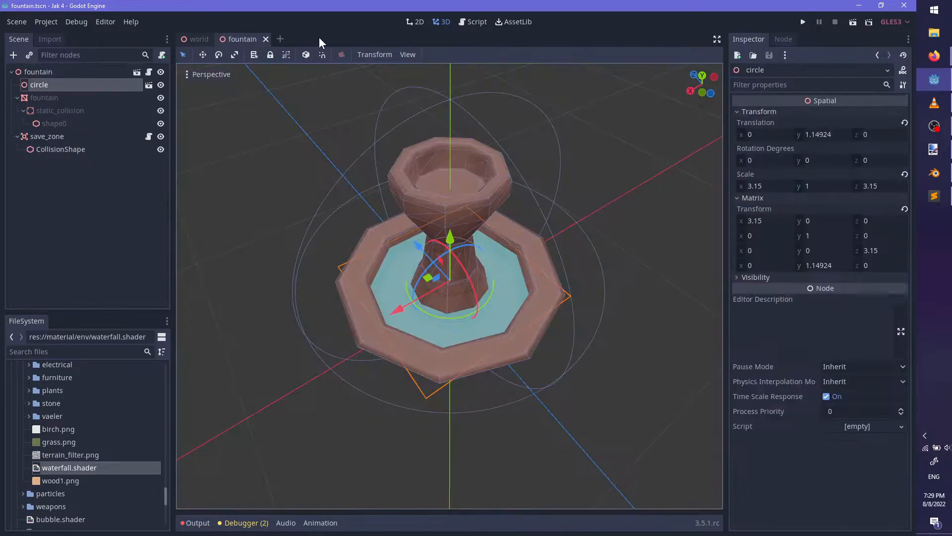
Find chunk012.tscn in the project's areas/chunks folder and open the scene
left_click_drag(167, 499, 170, 320)
scroll(94, 448, "down", 20)
scroll(100, 429, "up", 4)
scroll(111, 501, "up", 4)
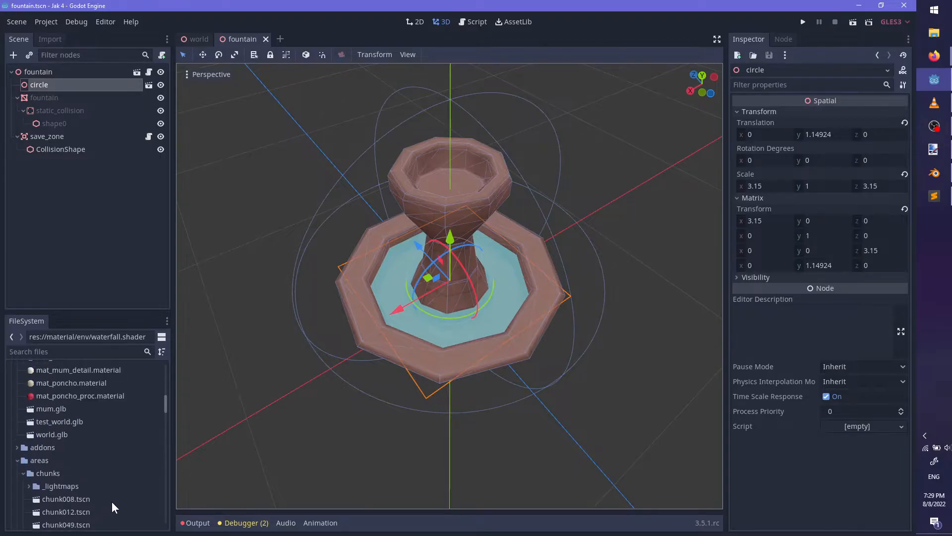
scroll(121, 511, "down", 8)
scroll(139, 512, "down", 6)
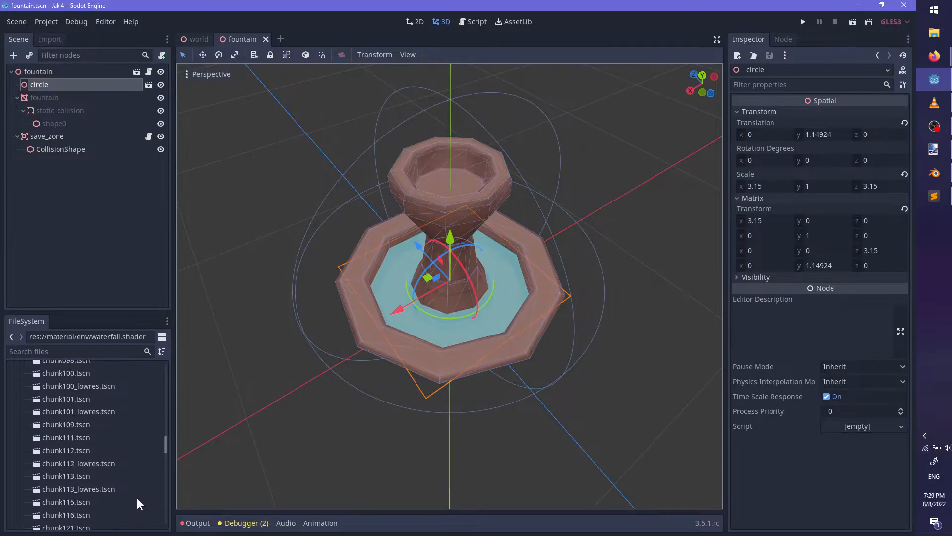
scroll(128, 462, "down", 5)
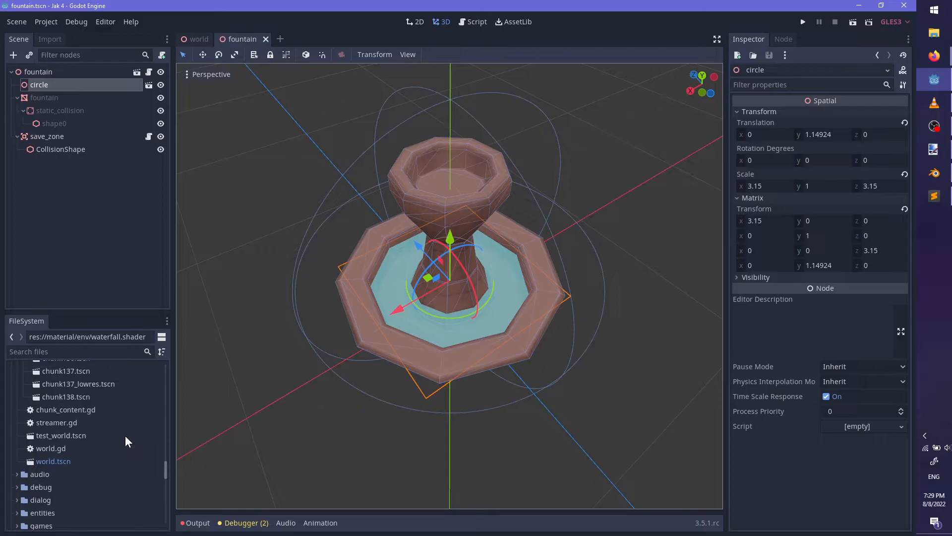
scroll(124, 451, "up", 6)
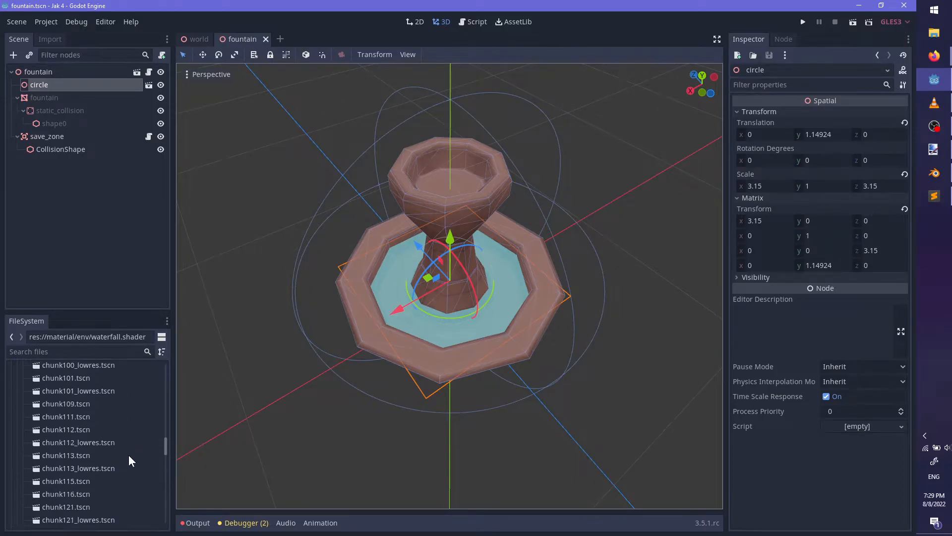
scroll(129, 454, "up", 8)
double_click(76, 470)
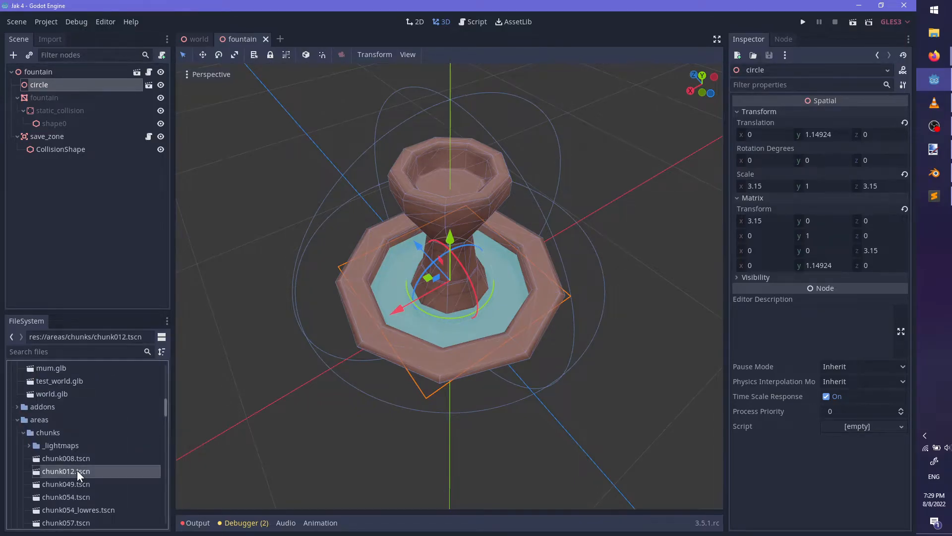
Select the garden-waterfall mesh on the fountain and open its waterfall.shader code for editing
scroll(506, 326, "down", 3)
middle_click_drag(506, 326, 612, 327)
scroll(455, 296, "up", 3)
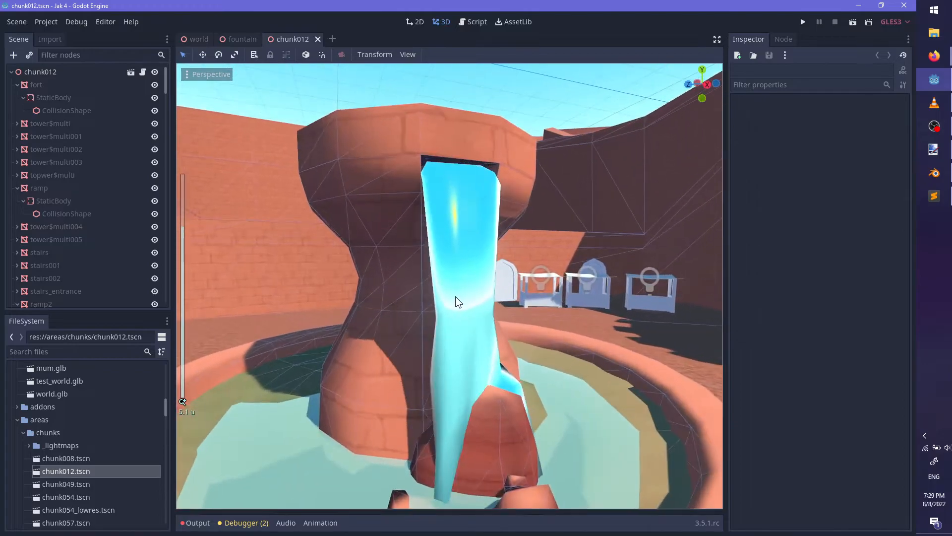
left_click(455, 296)
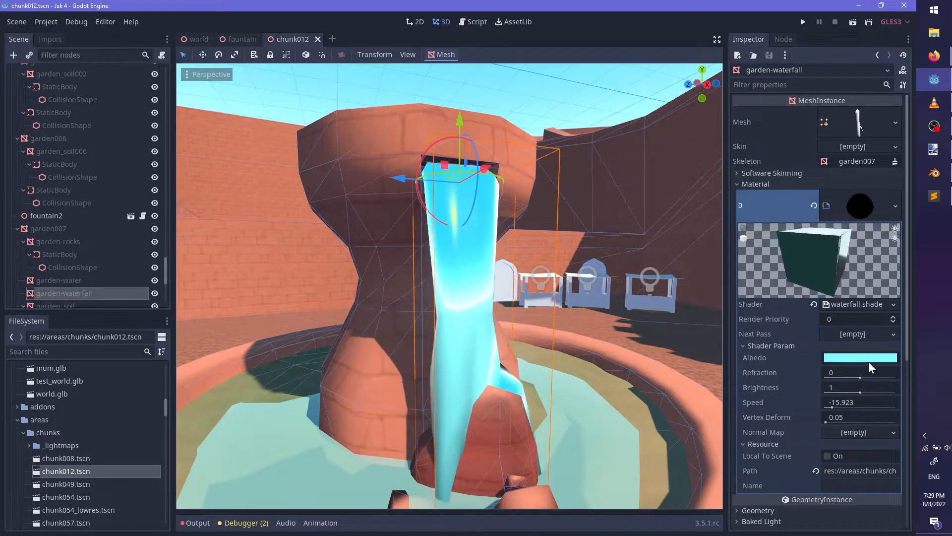
left_click(854, 305)
scroll(477, 405, "down", 6)
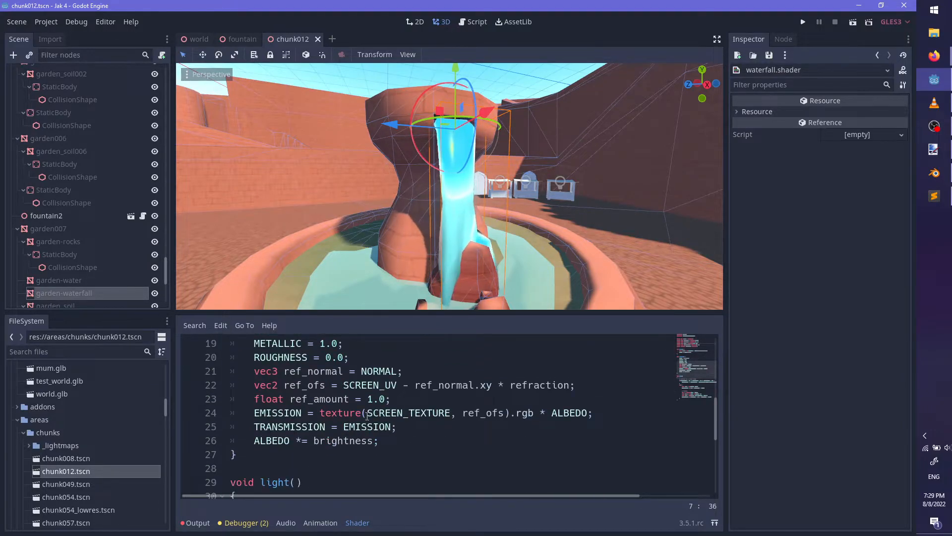
Delete the normal_map uniform declaration from waterfall.shader and save
double_click(417, 414)
middle_click_drag(456, 257, 475, 298)
scroll(457, 380, "up", 2)
scroll(457, 380, "up", 4)
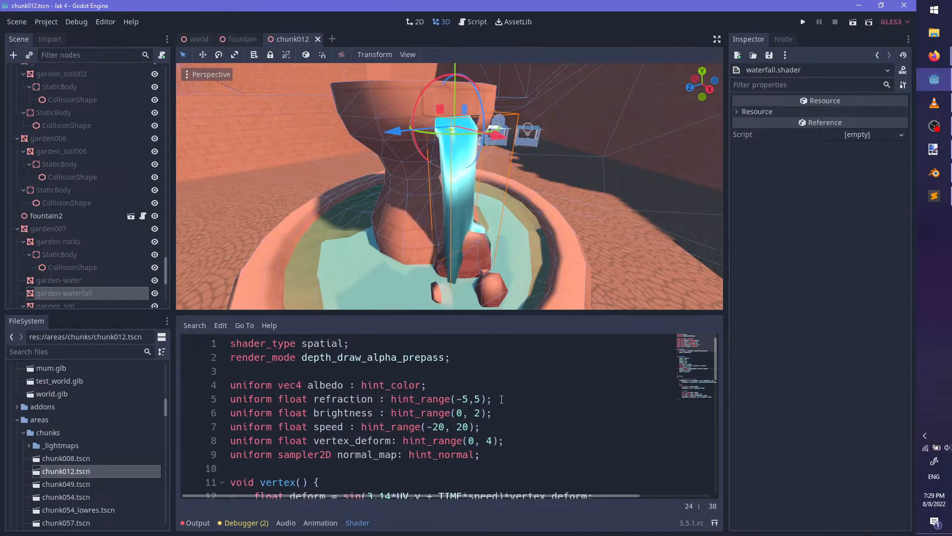
left_click_drag(520, 454, 533, 442)
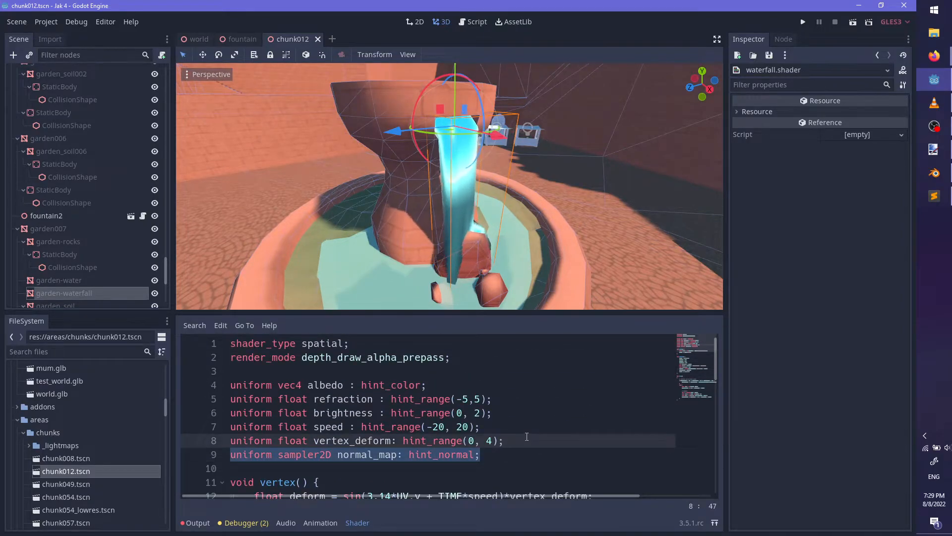
key("BackSpace")
key("ctrl+s")
Reselect garden-waterfall and examine its shape and shading from several angles and distances
scroll(540, 201, "up", 5)
middle_click_drag(561, 193, 494, 278)
scroll(496, 407, "down", 1)
scroll(497, 406, "up", 1)
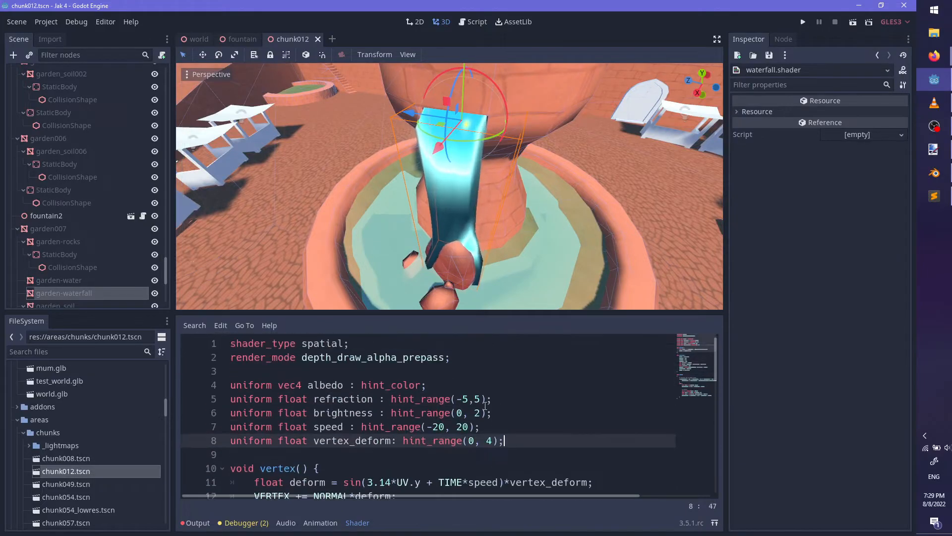
scroll(403, 438, "down", 5)
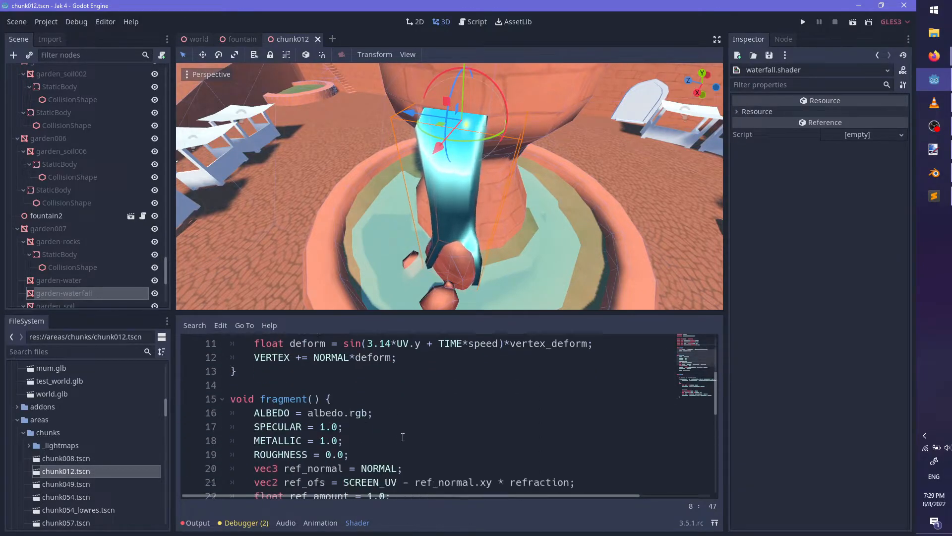
left_click(95, 294)
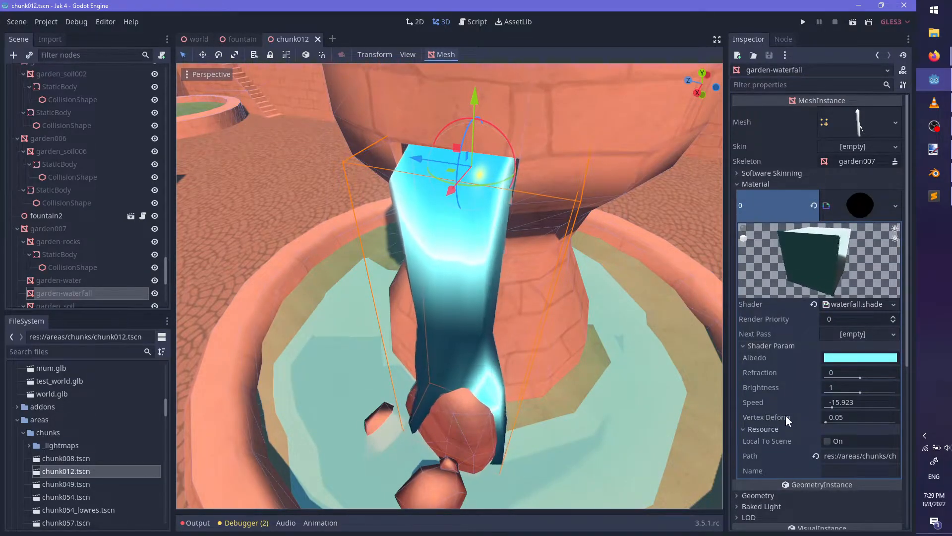
middle_click_drag(469, 306, 567, 260)
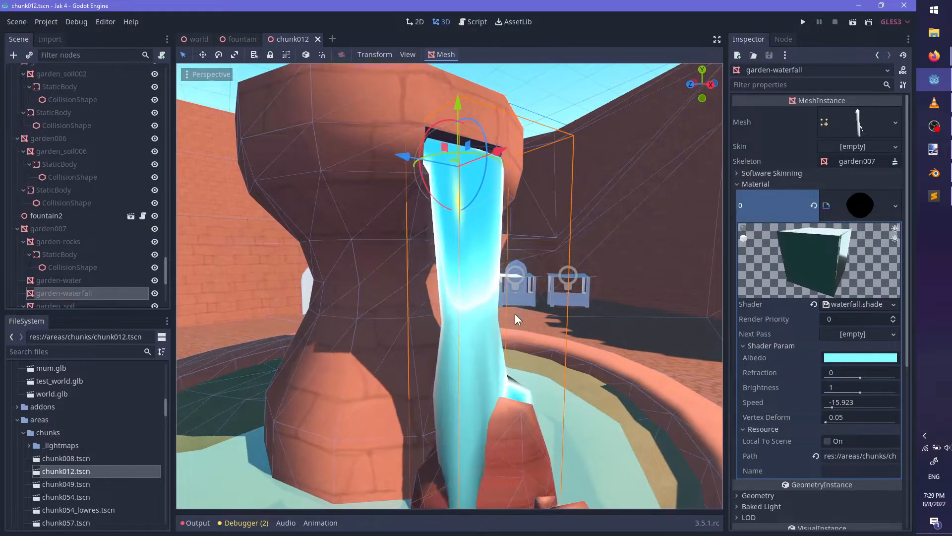
middle_click_drag(501, 300, 416, 306)
scroll(437, 309, "down", 7)
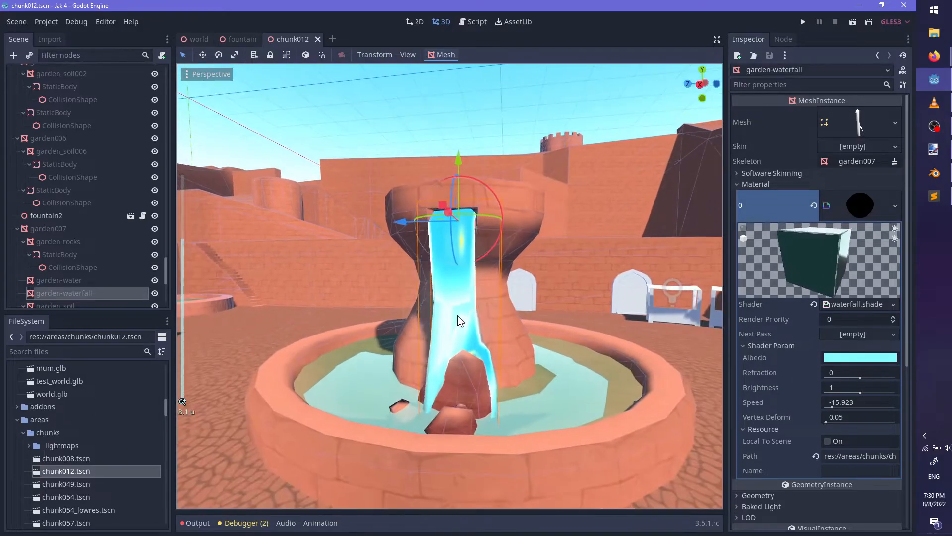
middle_click_drag(476, 323, 492, 345)
scroll(492, 345, "up", 4)
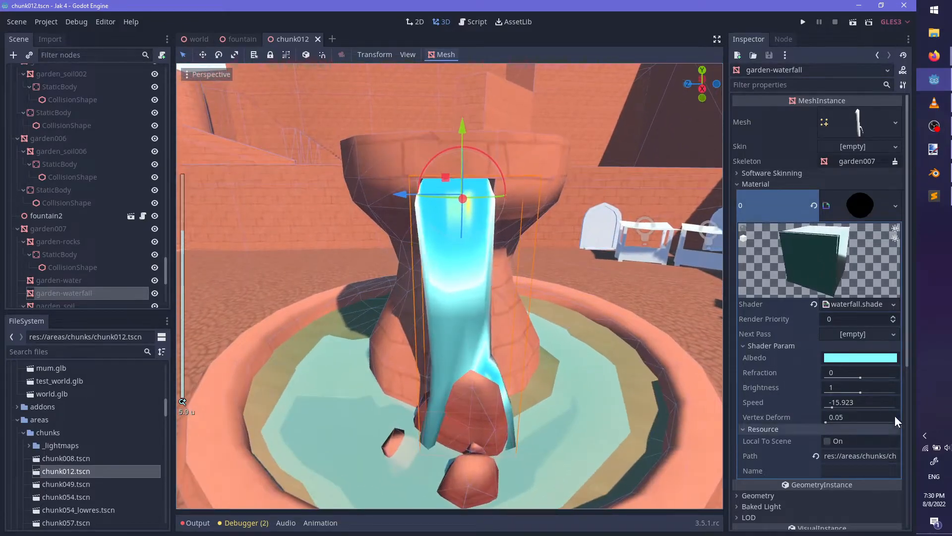
Set the waterfall material's Speed shader parameter to about -4.454
left_click(838, 403)
left_click(805, 403)
left_click_drag(835, 406, 852, 410)
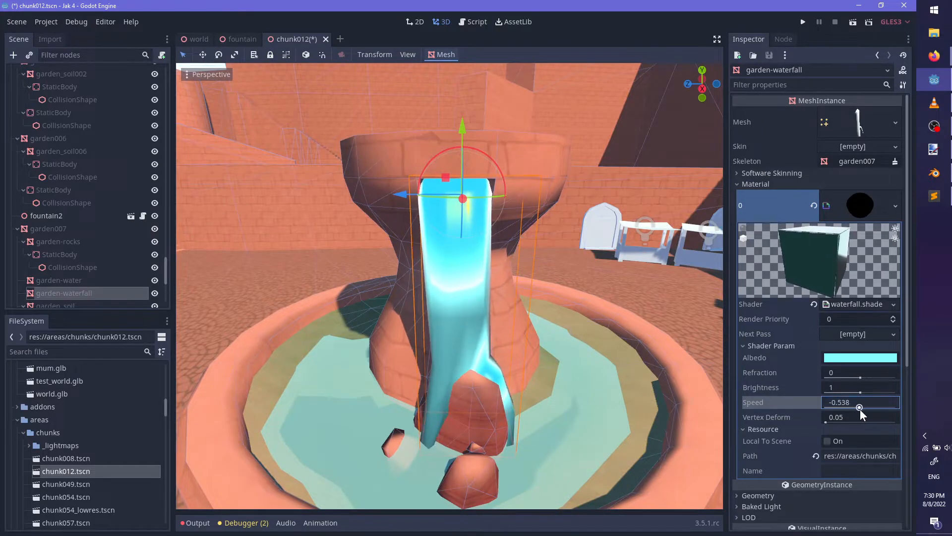
Examine the waterfall's animation from several sides, briefly hiding and showing garden-waterfall
middle_click_drag(558, 359, 511, 414)
scroll(412, 331, "up", 2)
scroll(525, 323, "down", 3)
scroll(512, 414, "up", 4)
middle_click_drag(540, 242, 486, 218)
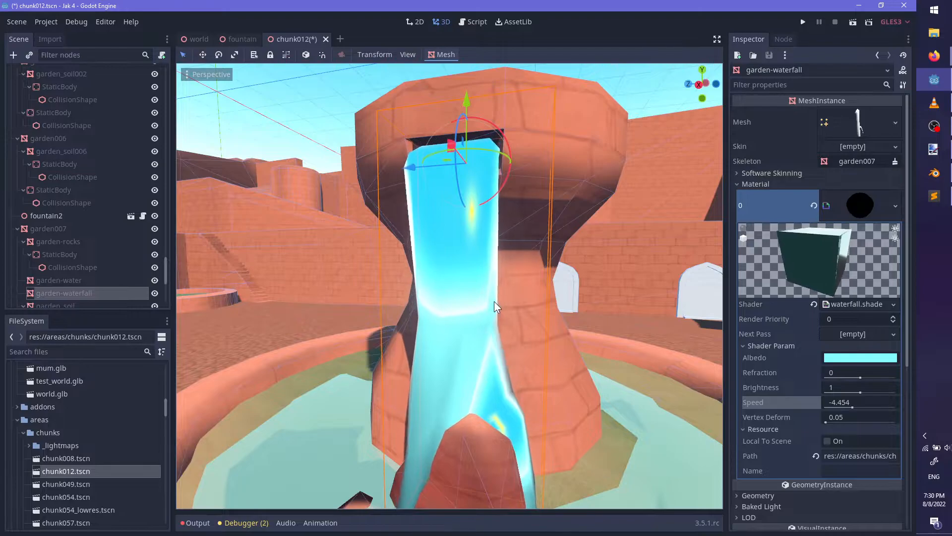
middle_click_drag(495, 313, 440, 177)
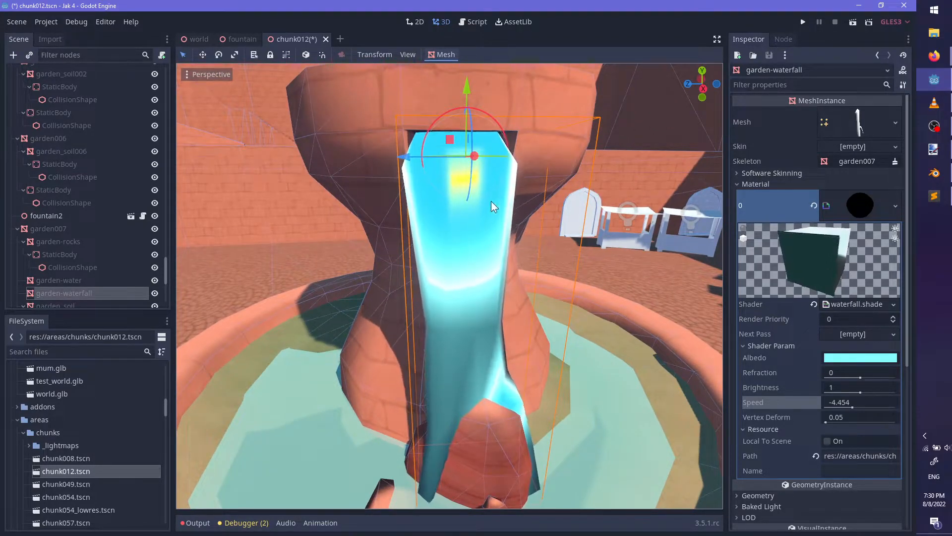
middle_click_drag(545, 369, 352, 317)
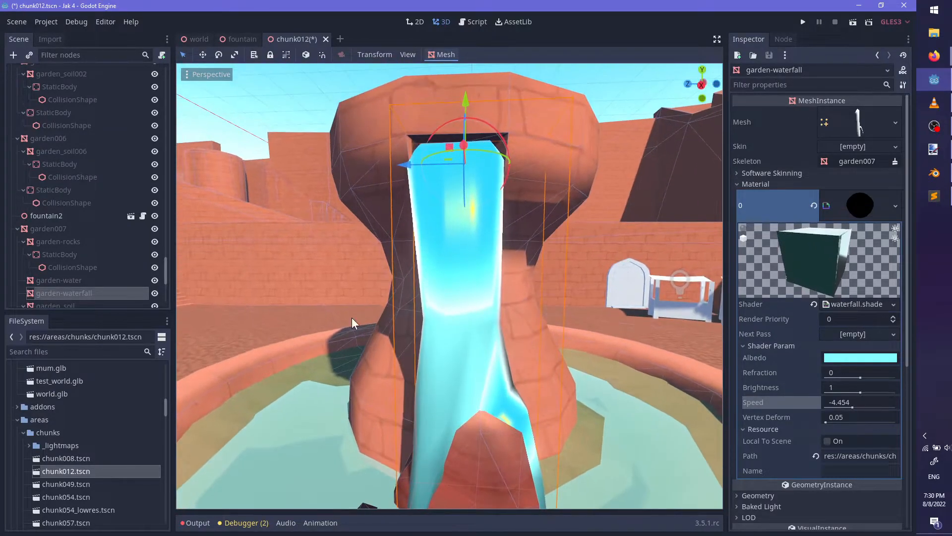
left_click(154, 294)
left_click(154, 294)
middle_click_drag(416, 302, 448, 304)
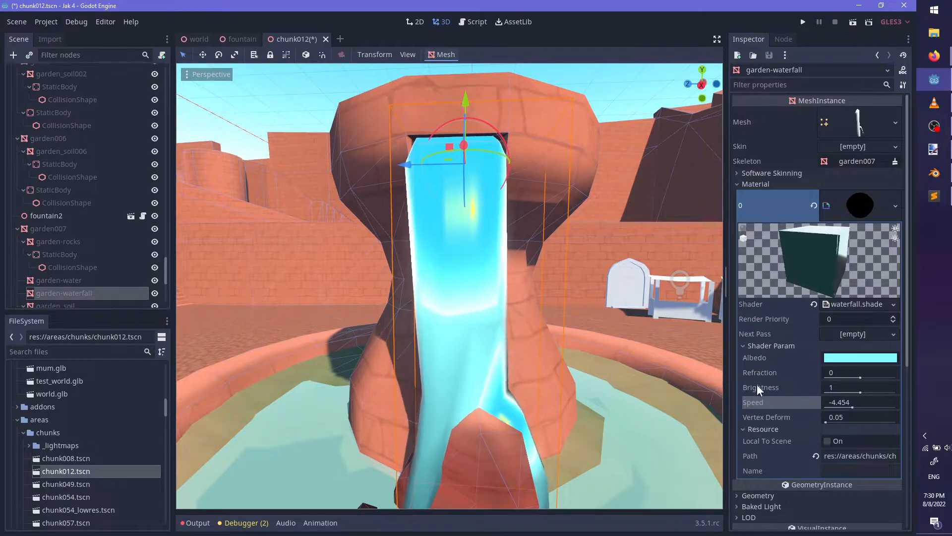
Open waterfall.shader, add the term VERTEX.x*VERTEX.z inside the sine of the vertex deform line, and save
left_click(855, 303)
scroll(436, 404, "up", 4)
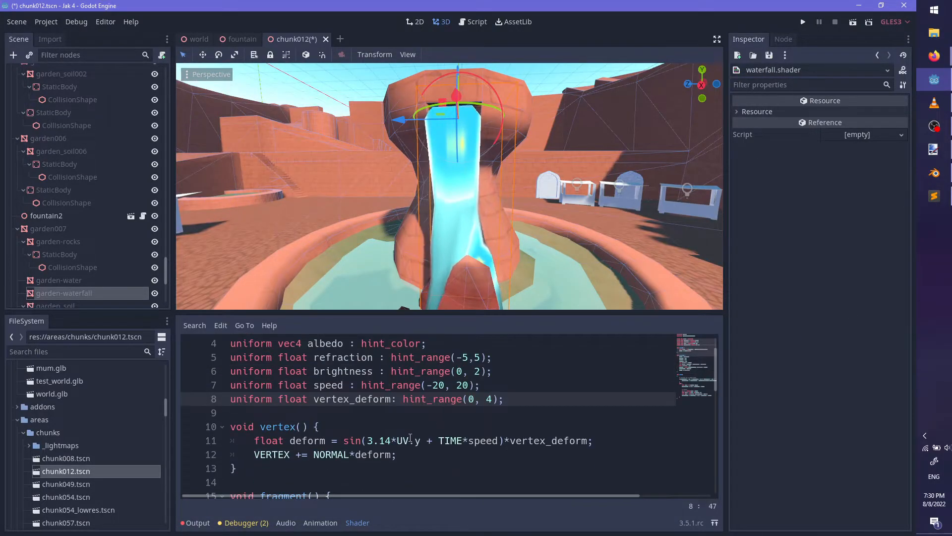
left_click(426, 446)
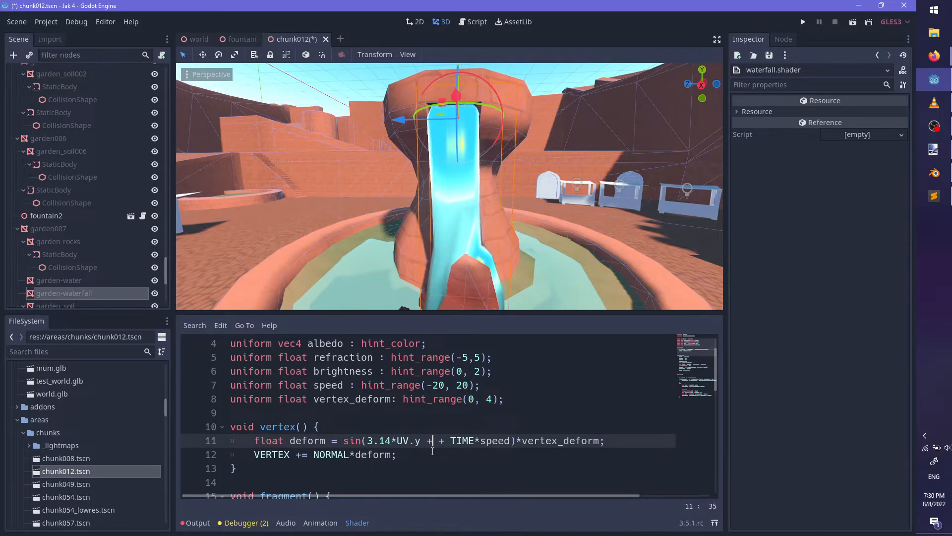
key("BackSpace")
key("BackSpace")
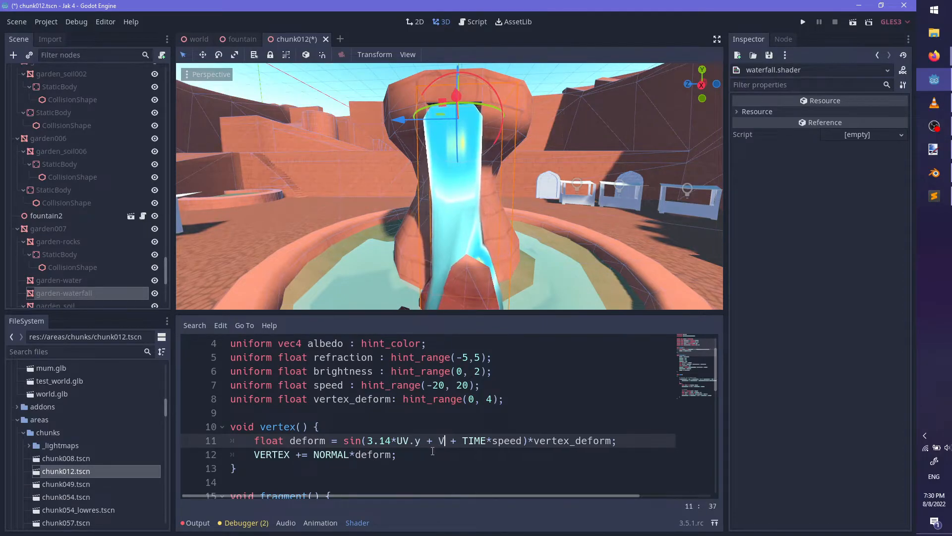
type("x")
key("BackSpace")
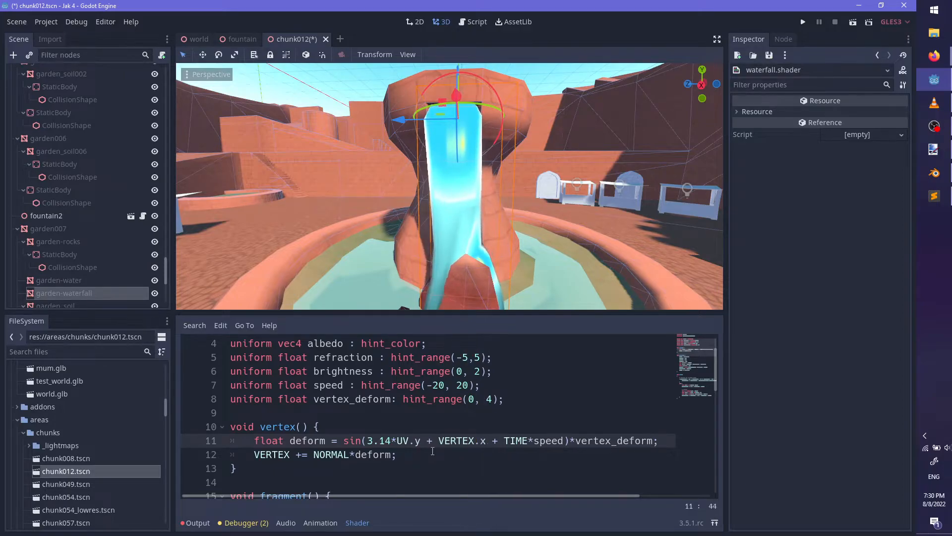
type(".z")
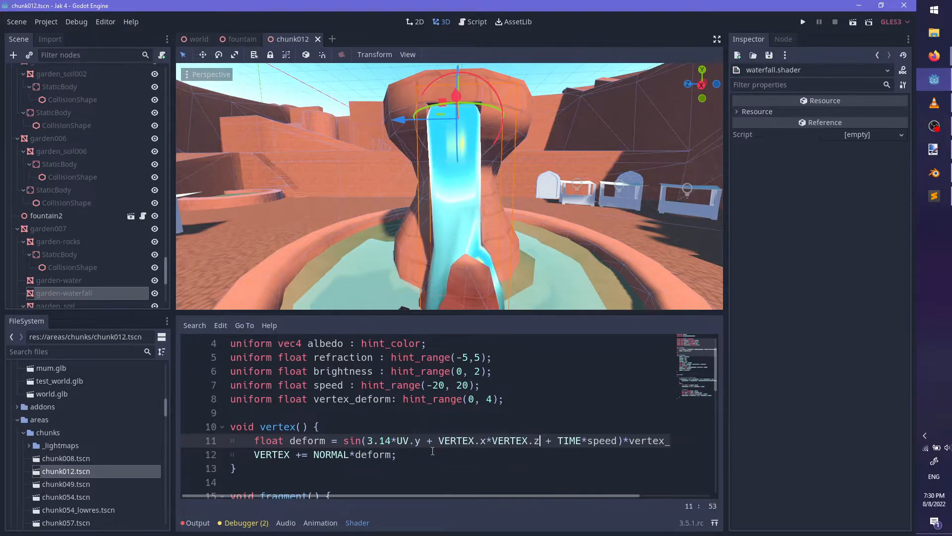
Multiply the VERTEX.x*VERTEX.z term in the deform expression by 2.0
scroll(514, 199, "up", 5)
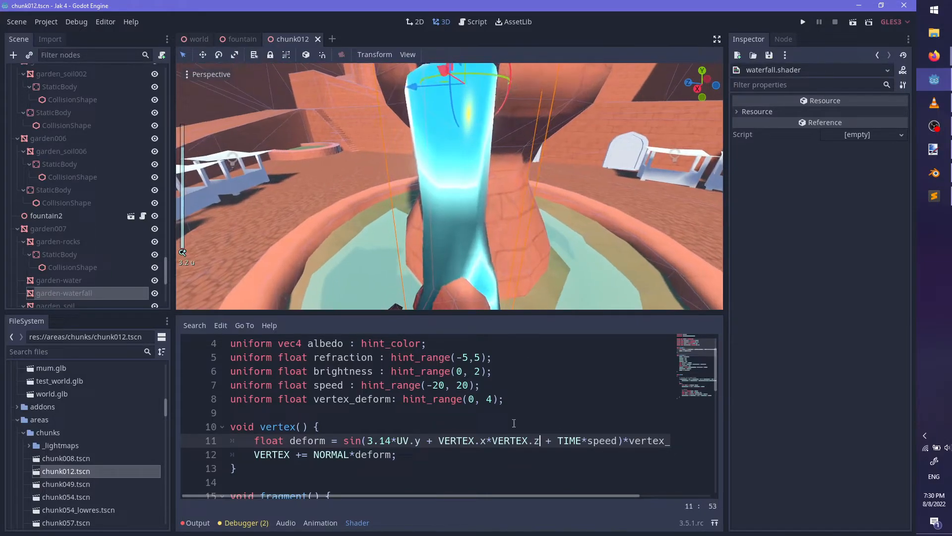
middle_click_drag(526, 231, 558, 195)
scroll(558, 195, "down", 2)
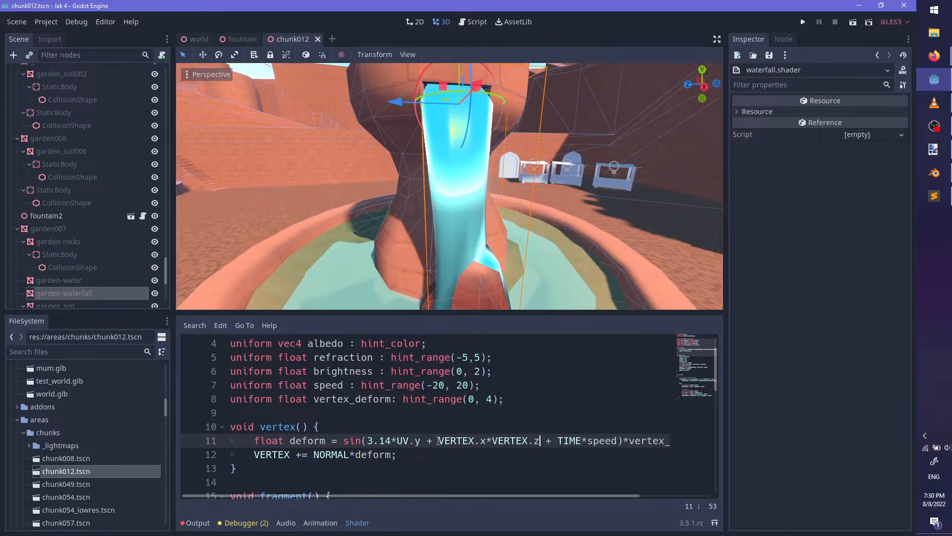
type("PI*")
key("BackSpace")
key("BackSpace")
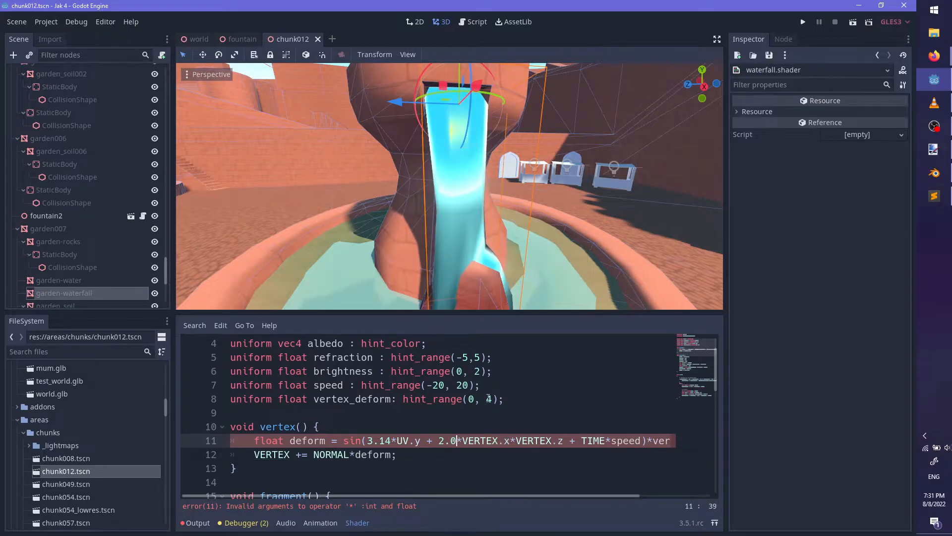
Change the multiplier of the VERTEX.x*VERTEX.z term to 6.0 and save the shader
middle_click_drag(541, 236, 491, 238)
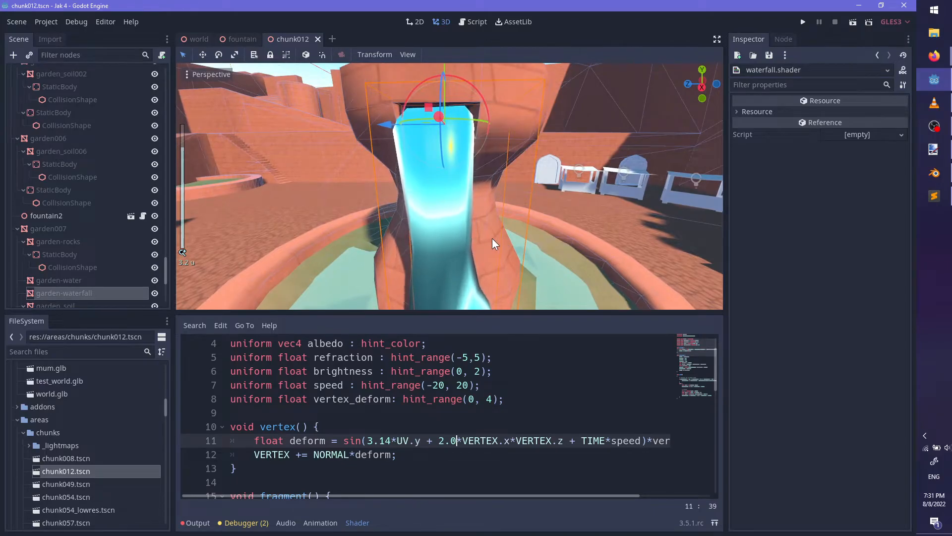
scroll(504, 222, "up", 2)
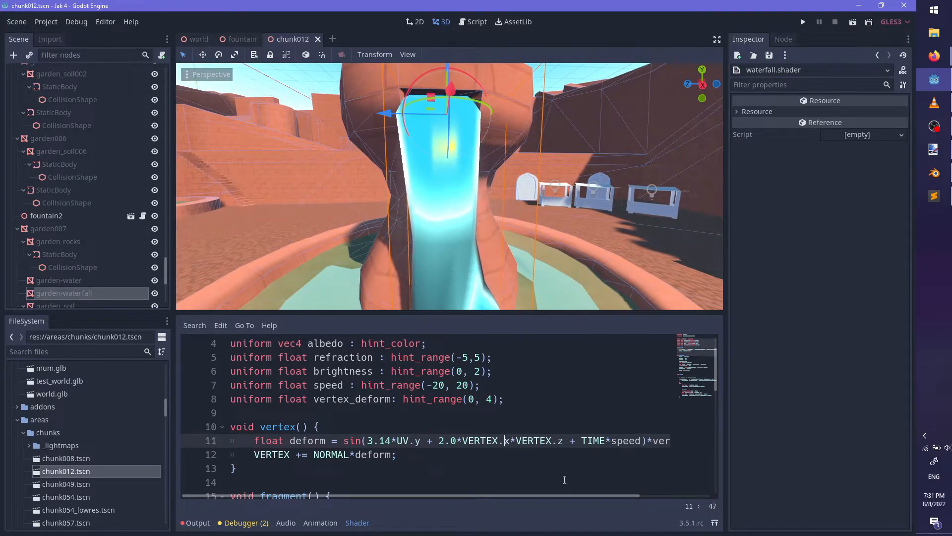
key("BackSpace")
type("6")
key("ctrl+s")
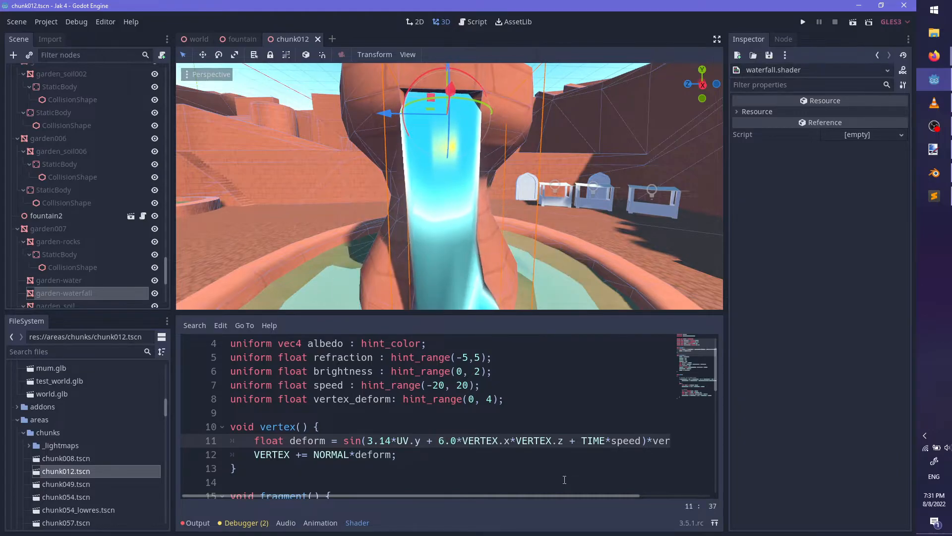
Add the term +4.0*VERTEX.y after VERTEX.z inside the sine of the deform expression and save the shader
middle_click_drag(530, 157, 495, 151)
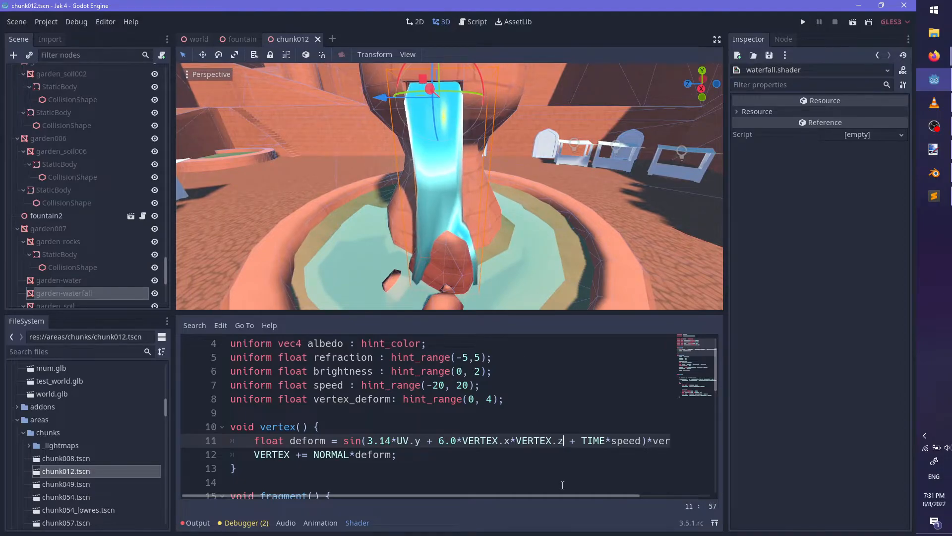
type("X.y")
key("ctrl+s")
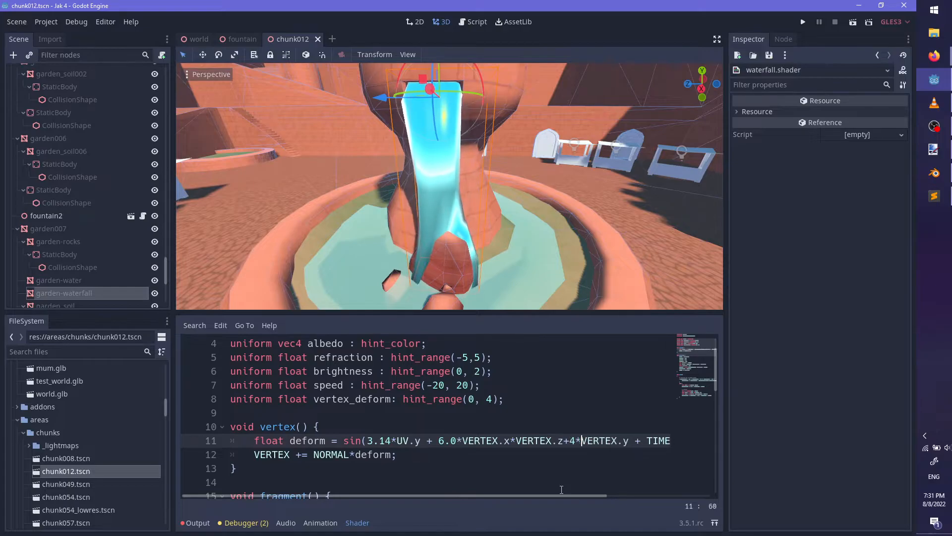
type(".0")
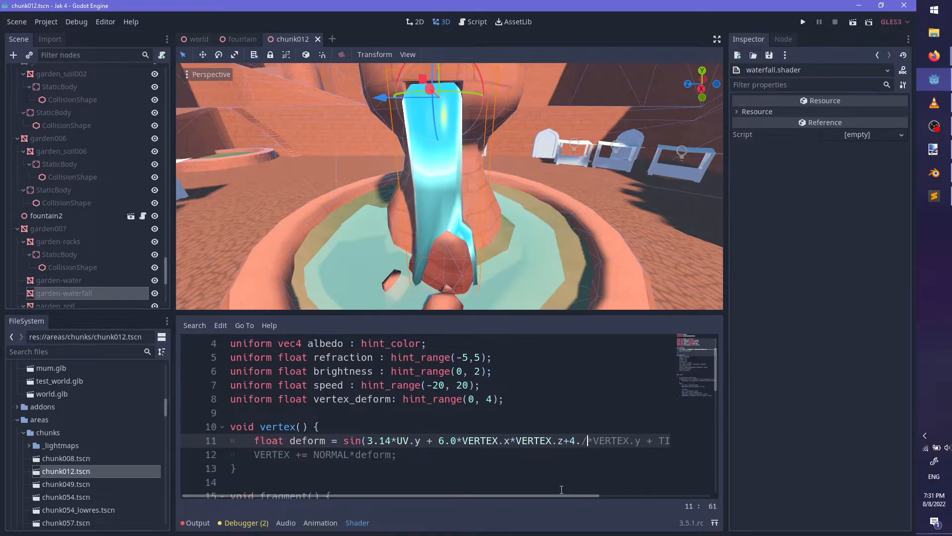
key("ctrl+s")
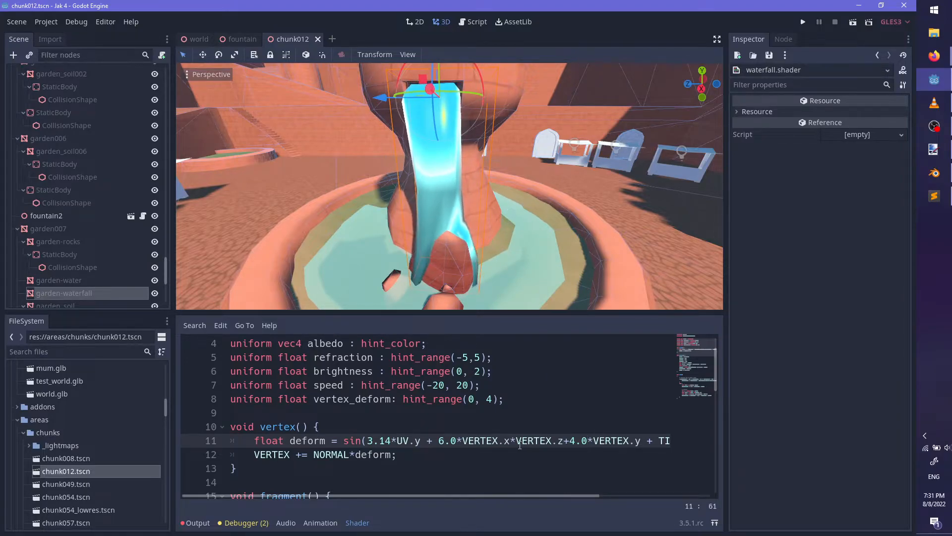
Remove the *VERTEX.z factor so the first position term reads 6.0*VERTEX.x, save, and examine the waterfall's motion
left_click_drag(516, 439, 553, 442)
key("BackSpace")
key("BackSpace")
key("ctrl+s")
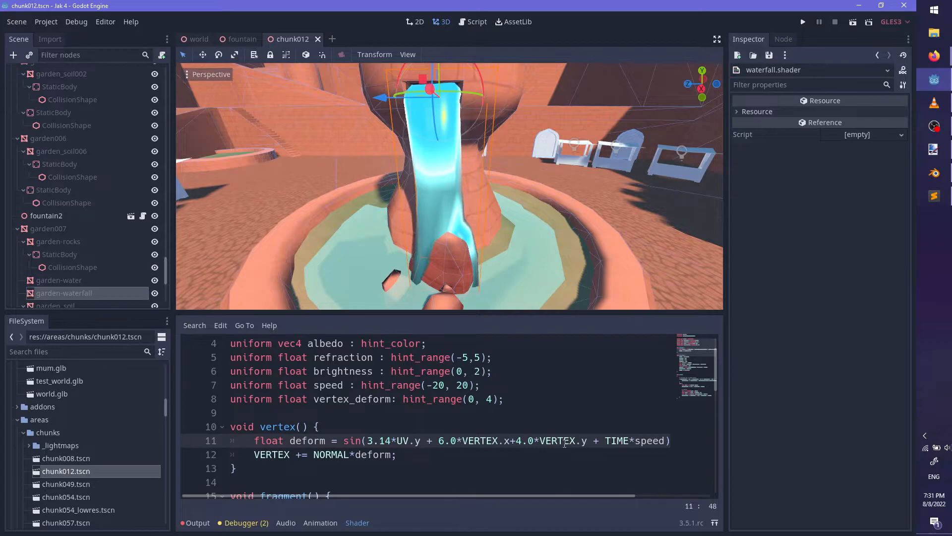
mouse_move(524, 254)
middle_mouse_down()
mouse_move(454, 243)
mouse_move(481, 206)
mouse_move(339, 174)
mouse_move(592, 171)
mouse_move(641, 197)
mouse_move(511, 243)
middle_mouse_up()
scroll(455, 243, "up", 4)
middle_click_drag(510, 204, 558, 299)
scroll(559, 299, "down", 2)
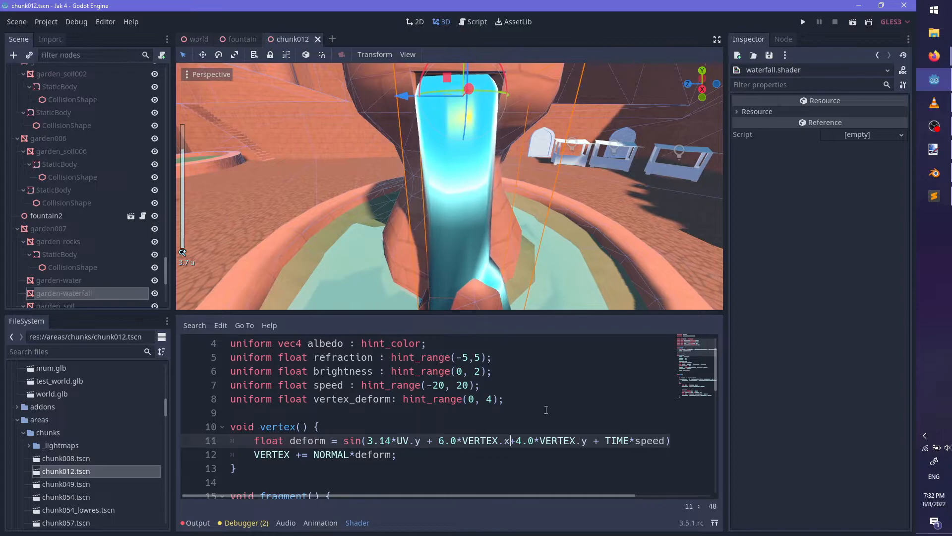
Change the 4.0*VERTEX.y term to 4.0*VERTEX.z, save the shader, and examine the waterfall's motion
left_click(588, 440)
key("BackSpace")
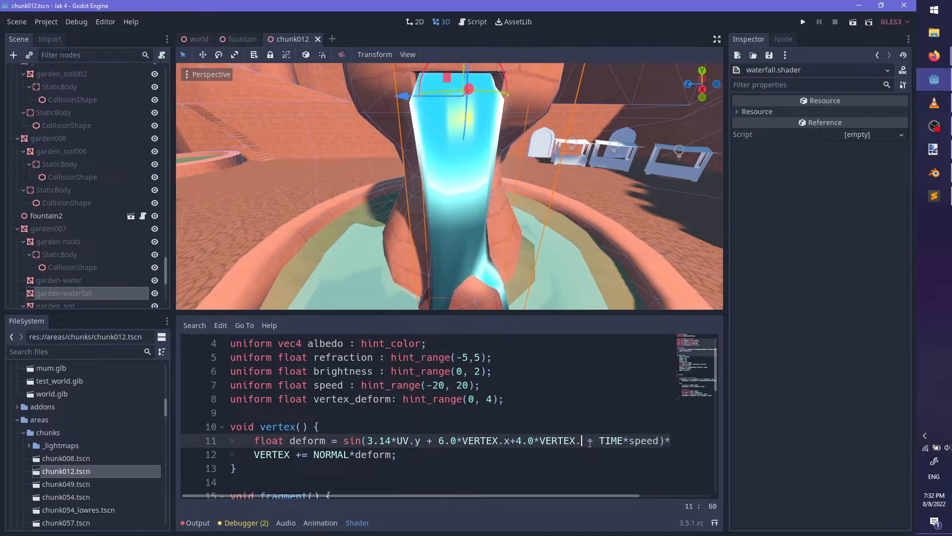
type("z")
key("ctrl+s")
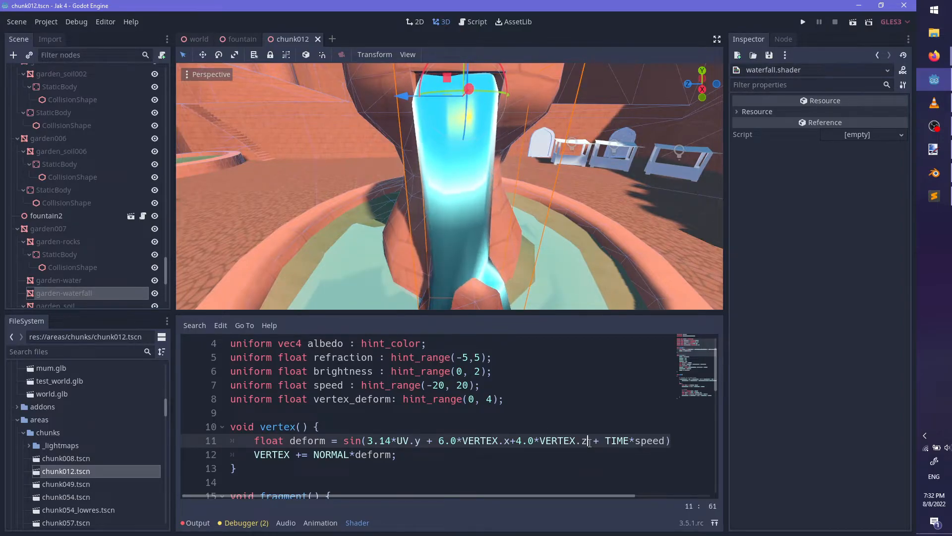
middle_click_drag(565, 205, 489, 293)
scroll(379, 159, "up", 3)
scroll(465, 209, "down", 2)
scroll(521, 431, "up", 1)
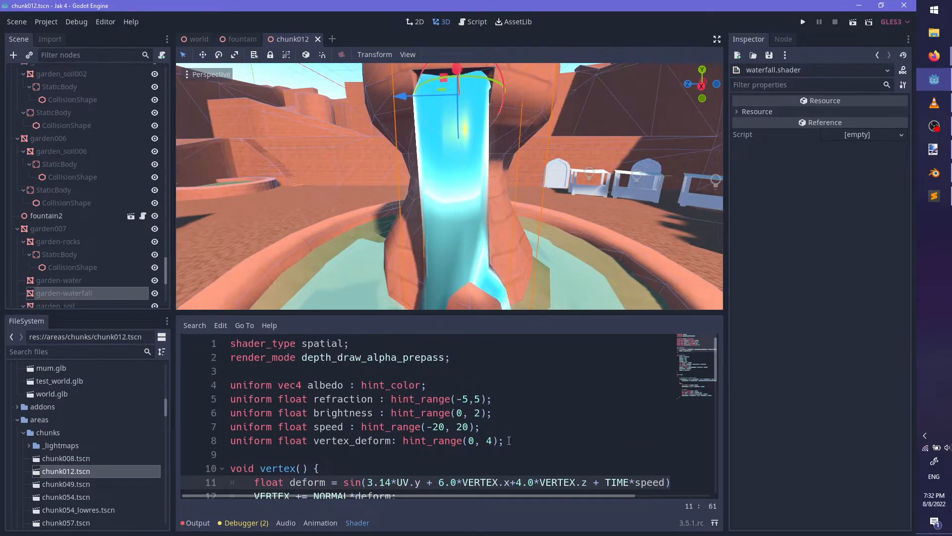
Comment out the whole vertex() function in the shader with /* */ and save
left_click(540, 440)
scroll(546, 424, "down", 5)
scroll(545, 424, "up", 2)
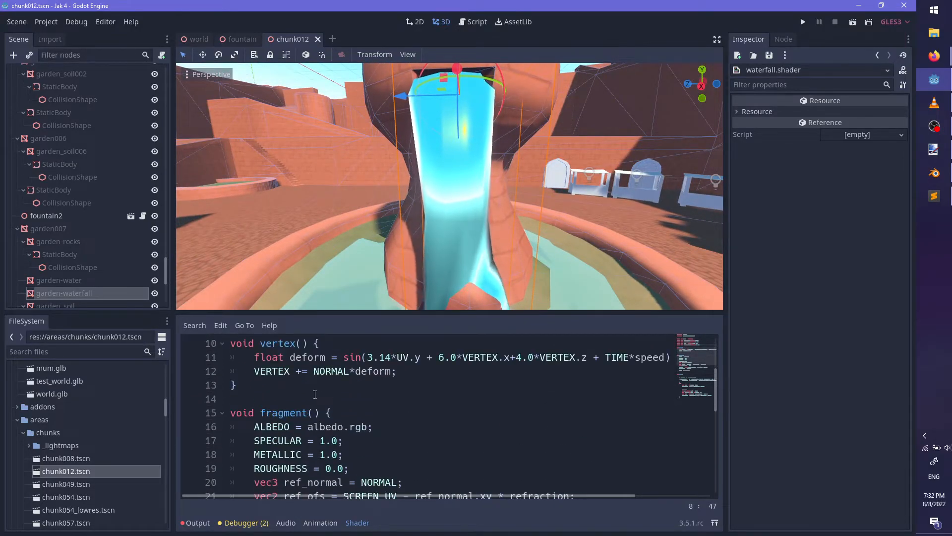
left_click(239, 385)
left_click(222, 343)
left_click(222, 343)
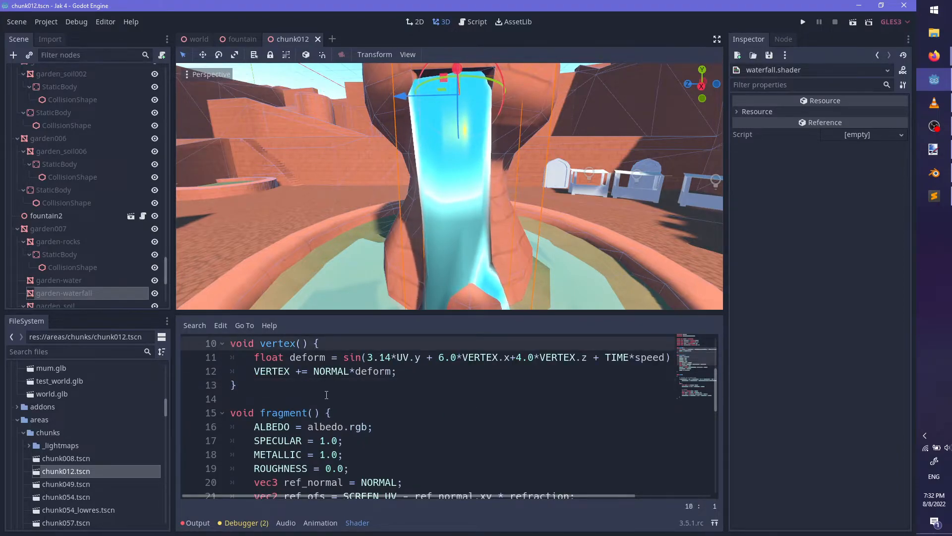
type("/*")
key("Down")
key("Down")
key("Down")
type("*/")
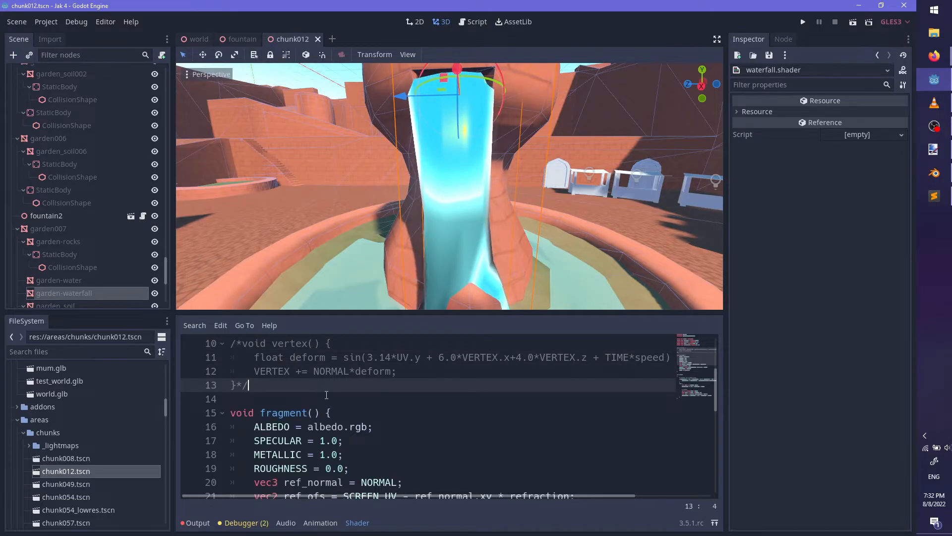
key("ctrl+s")
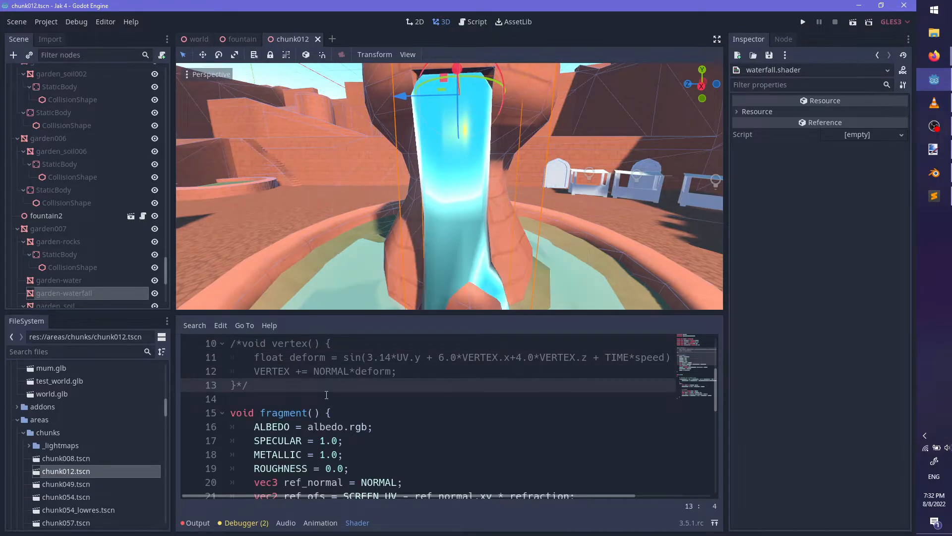
Undo commenting out the vertex() function and save again
key("ctrl+z")
key("ctrl+z")
key("ctrl+s")
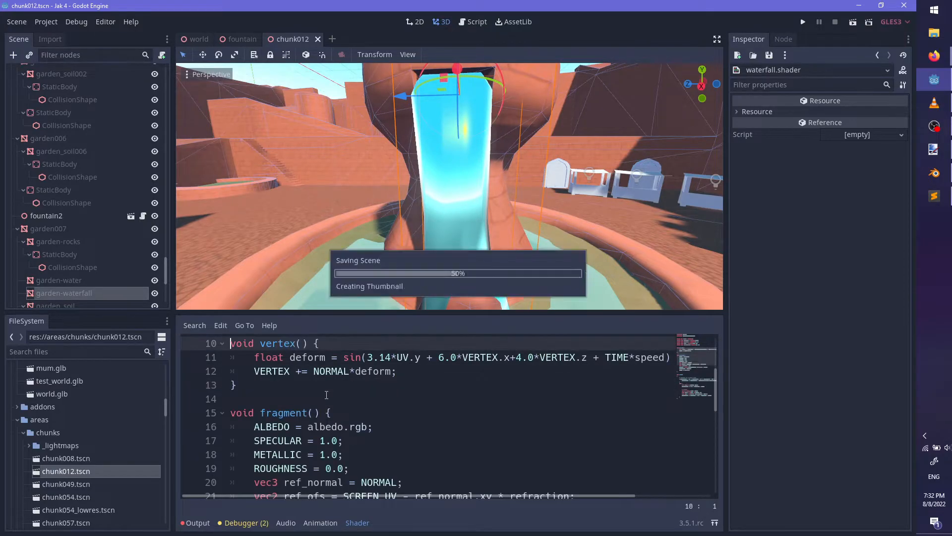
scroll(429, 399, "up", 2)
scroll(429, 399, "up", 1)
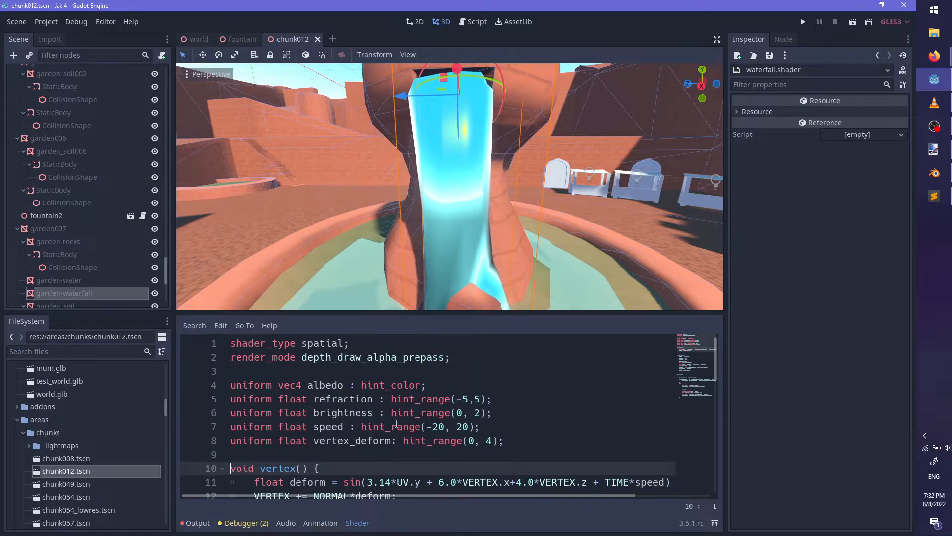
scroll(88, 241, "down", 3)
Select the garden-water mesh in the fountain and examine its material settings, including the albedo
middle_click_drag(410, 204, 480, 291)
scroll(570, 213, "up", 3)
scroll(569, 213, "down", 3)
left_click(493, 294)
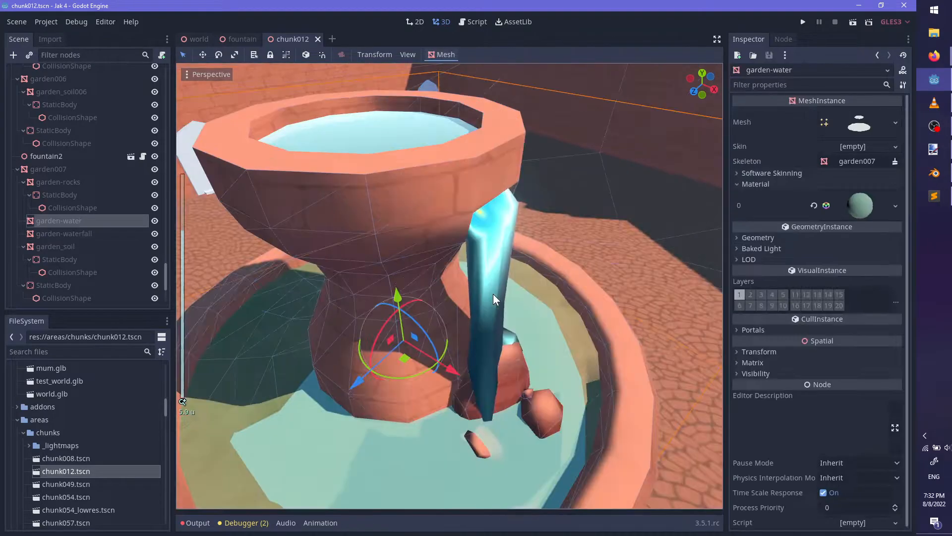
left_click(856, 204)
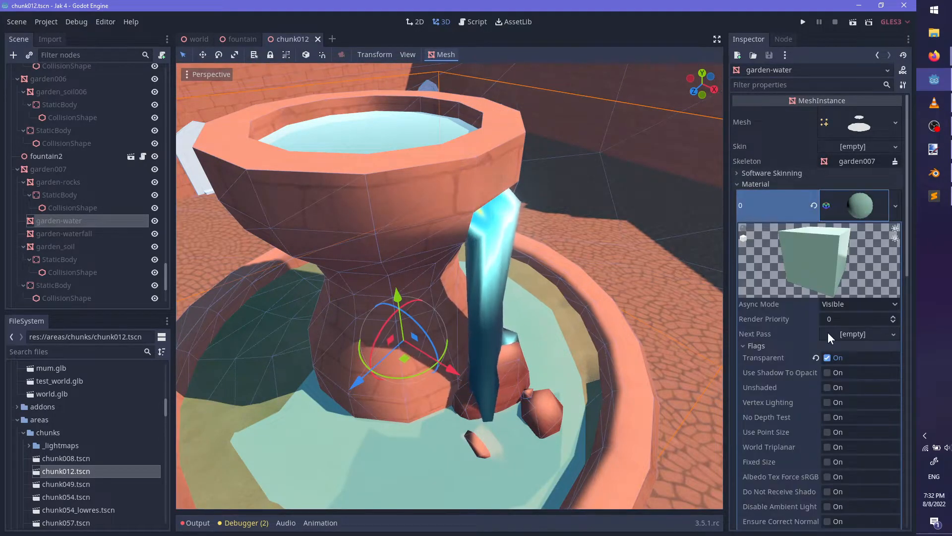
left_click(785, 357)
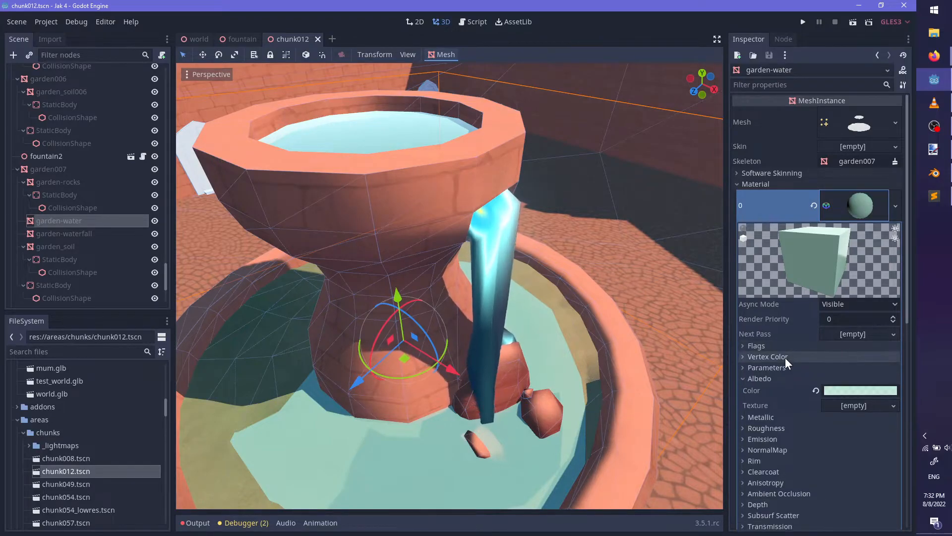
scroll(520, 353, "down", 4)
scroll(520, 353, "up", 6)
Find gem_transparent.shader in the project's material folder, open it and review its fragment code
middle_click_drag(520, 353, 216, 421)
scroll(89, 439, "down", 15)
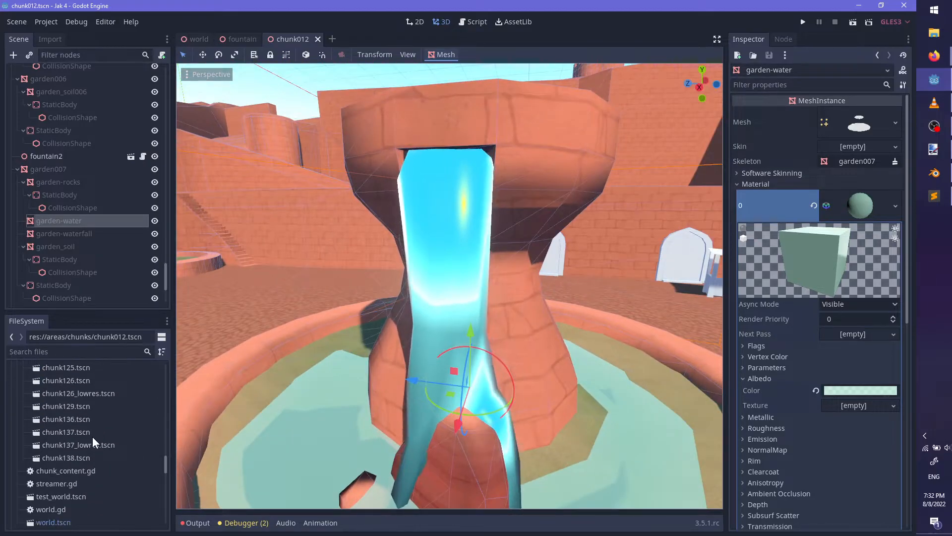
scroll(96, 442, "up", 3)
scroll(96, 442, "down", 4)
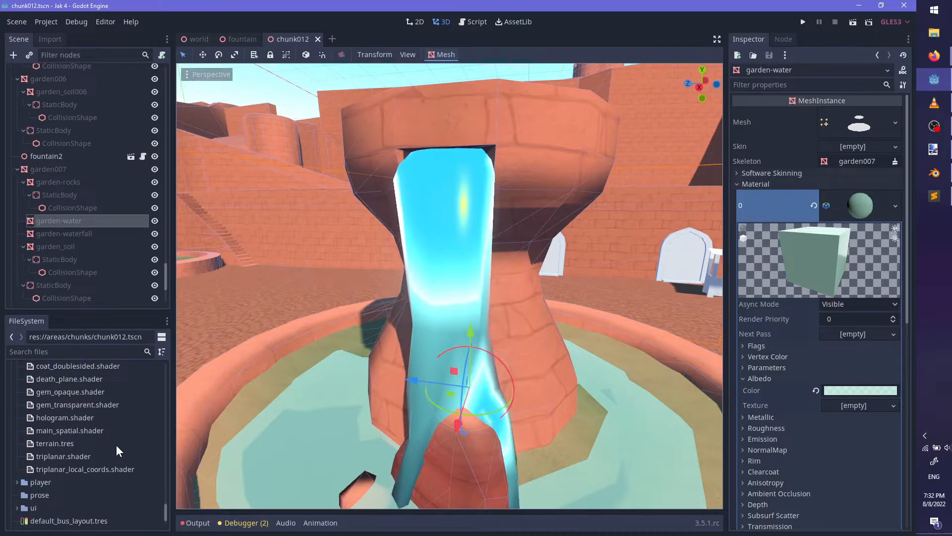
middle_click_drag(403, 407, 369, 424)
scroll(368, 434, "up", 2)
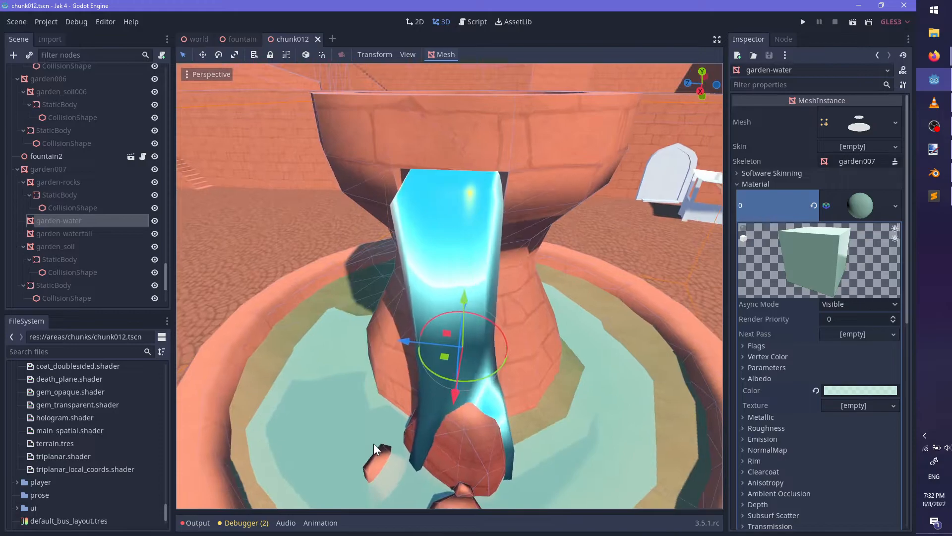
scroll(373, 444, "up", 2)
left_click(88, 404)
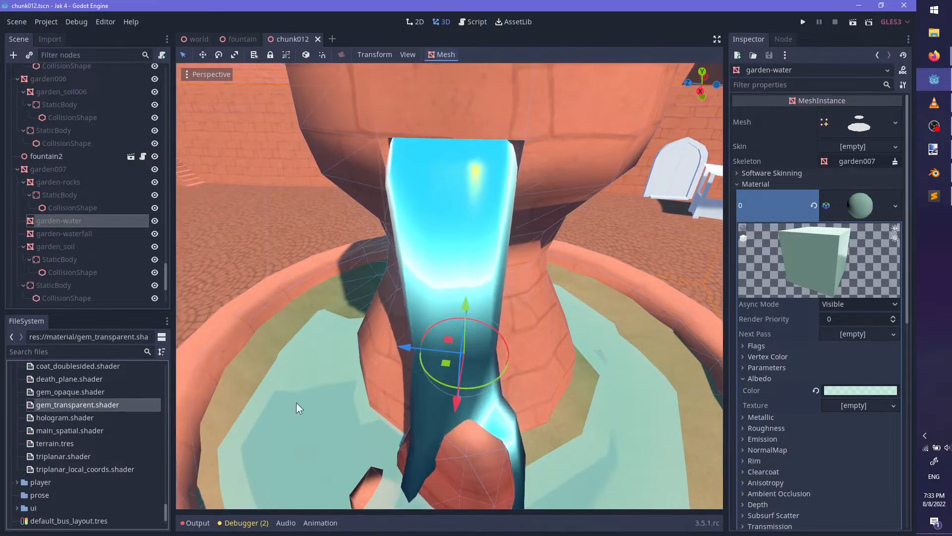
double_click(110, 404)
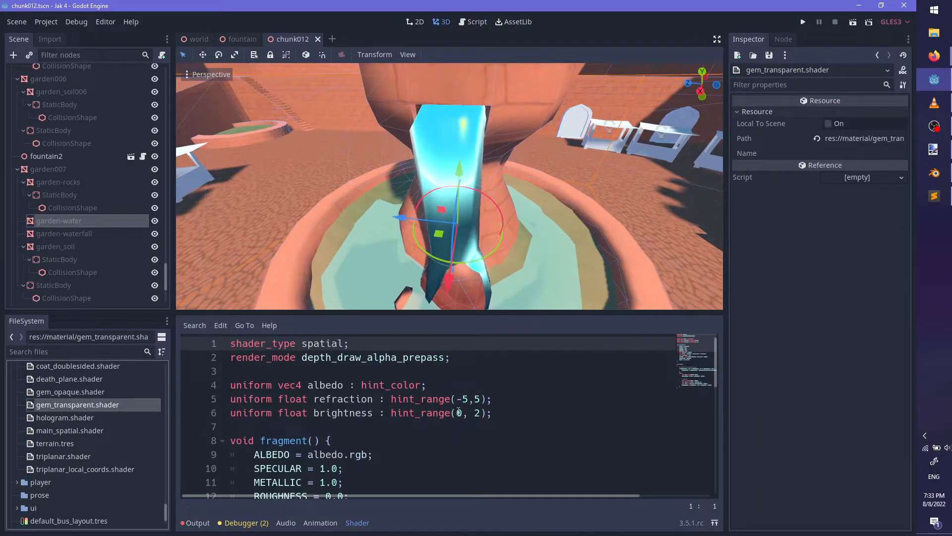
scroll(475, 422, "down", 2)
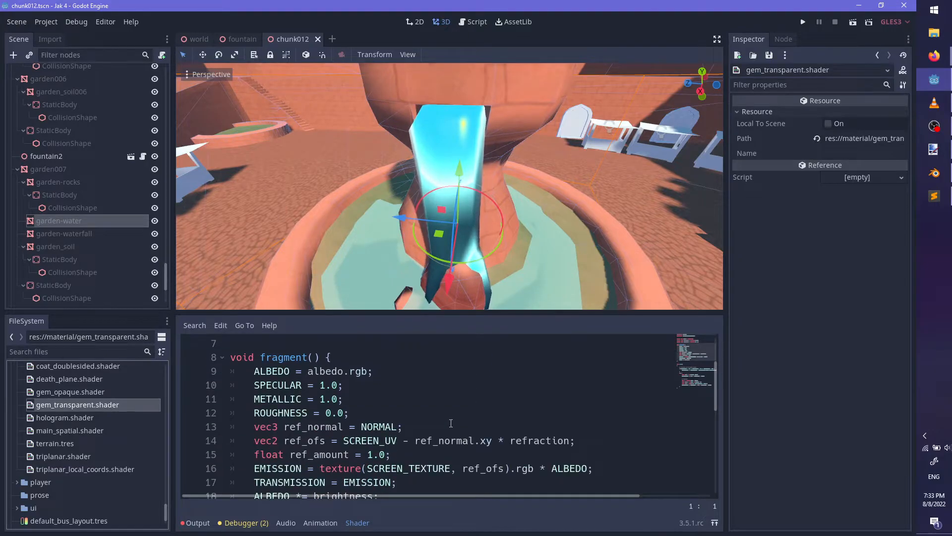
Select garden-water and save its material resource
left_click(68, 219)
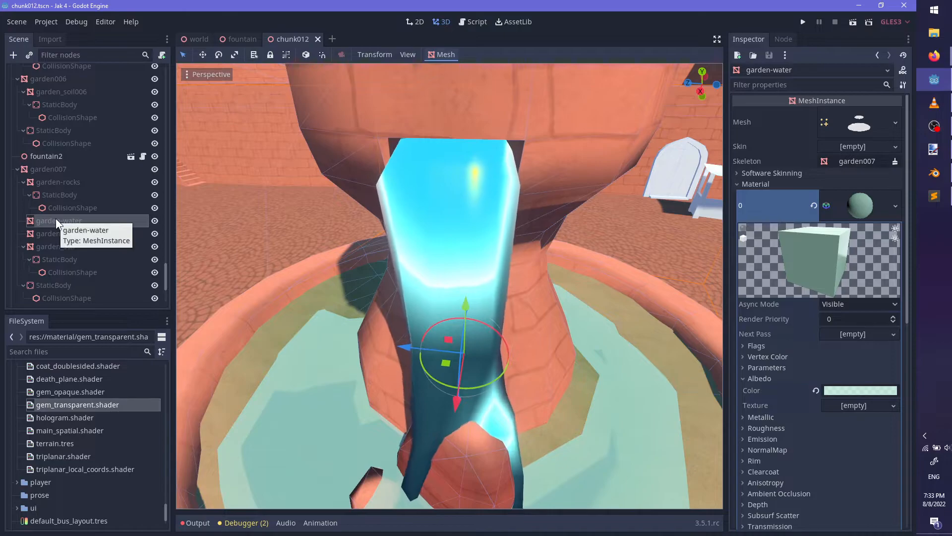
left_click(895, 205)
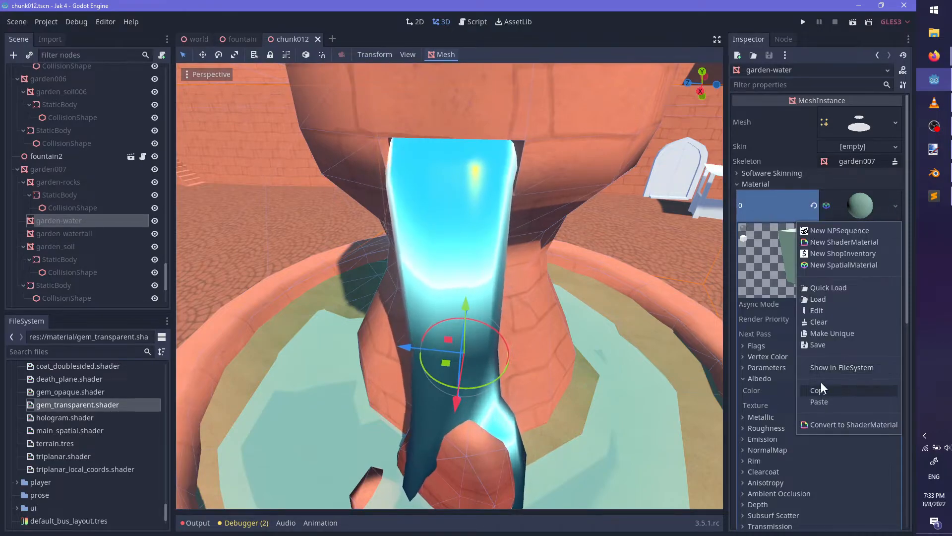
left_click(820, 345)
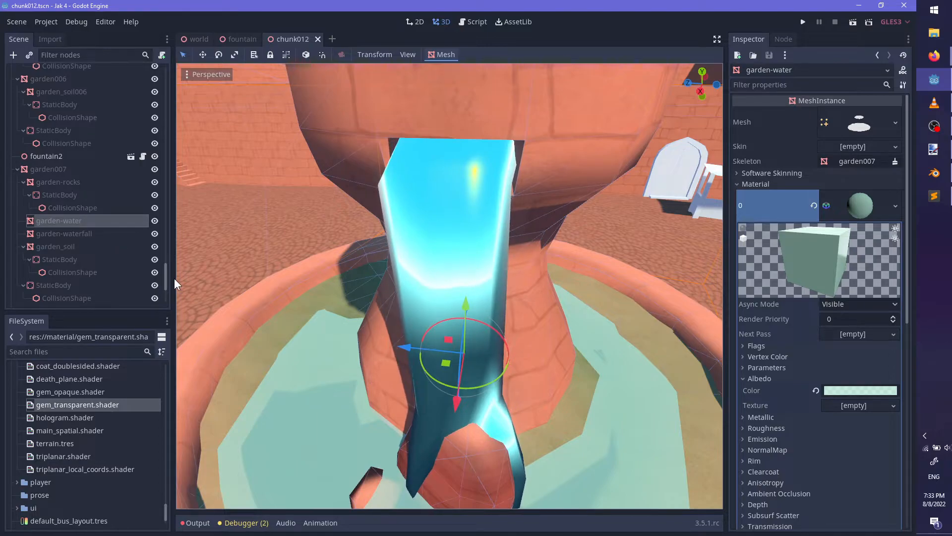
Save garden-waterfall's material as fountain-waterfall.material in res://material/env
key("Down")
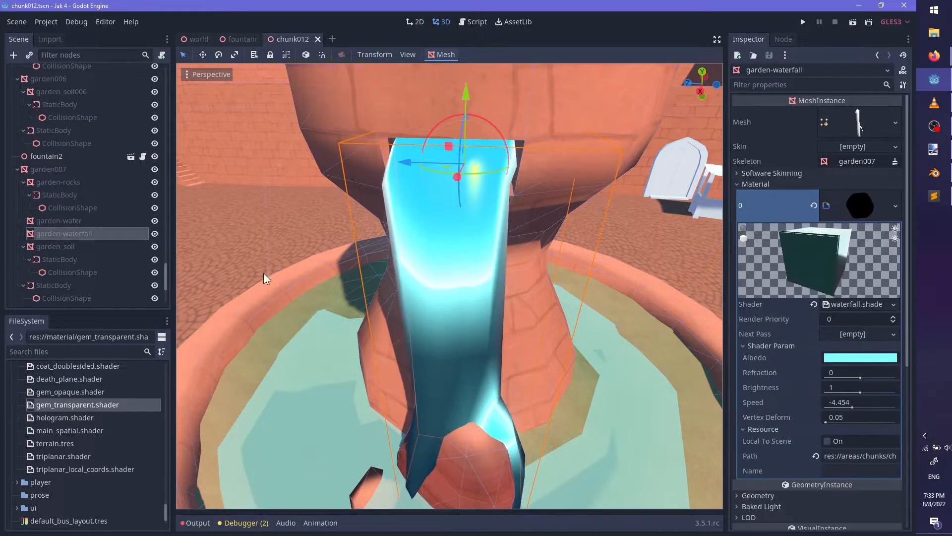
left_click(864, 198)
left_click(895, 204)
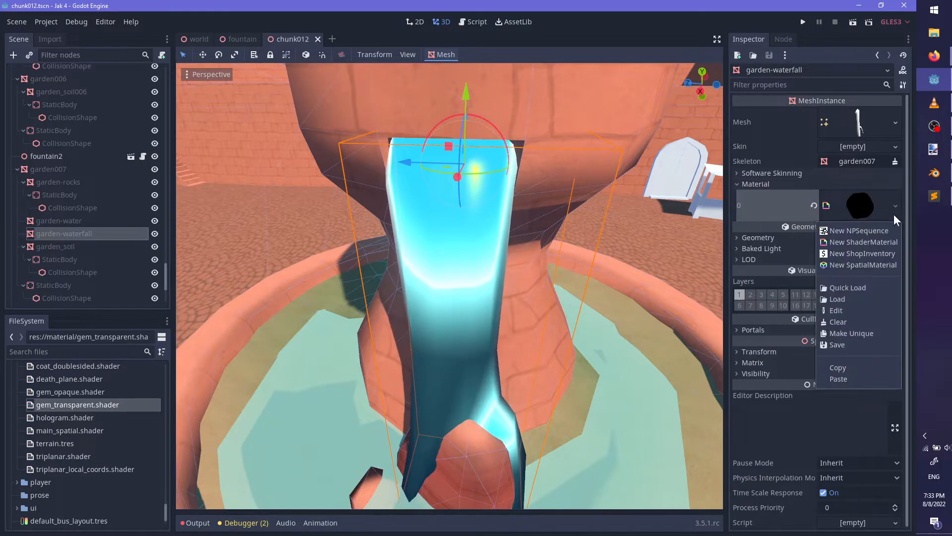
left_click(843, 344)
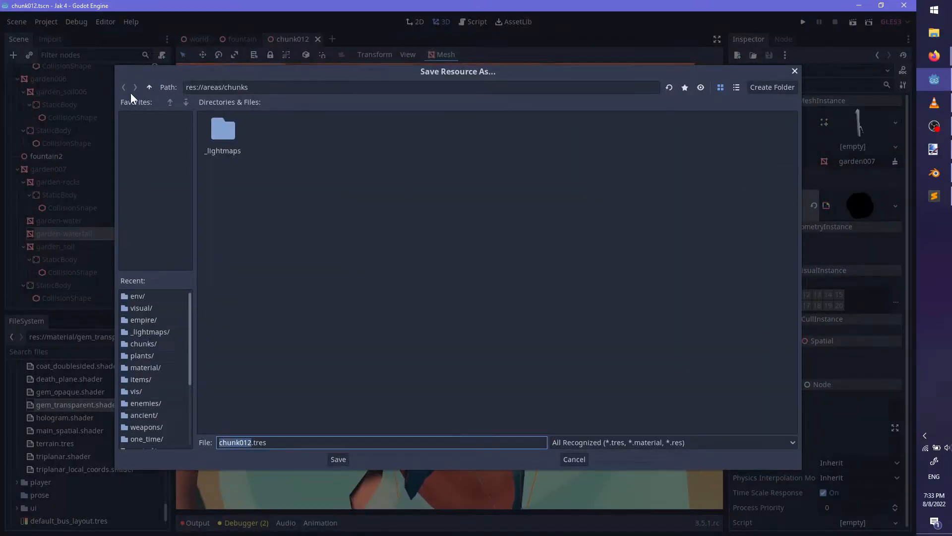
left_click(150, 87)
left_click(151, 87)
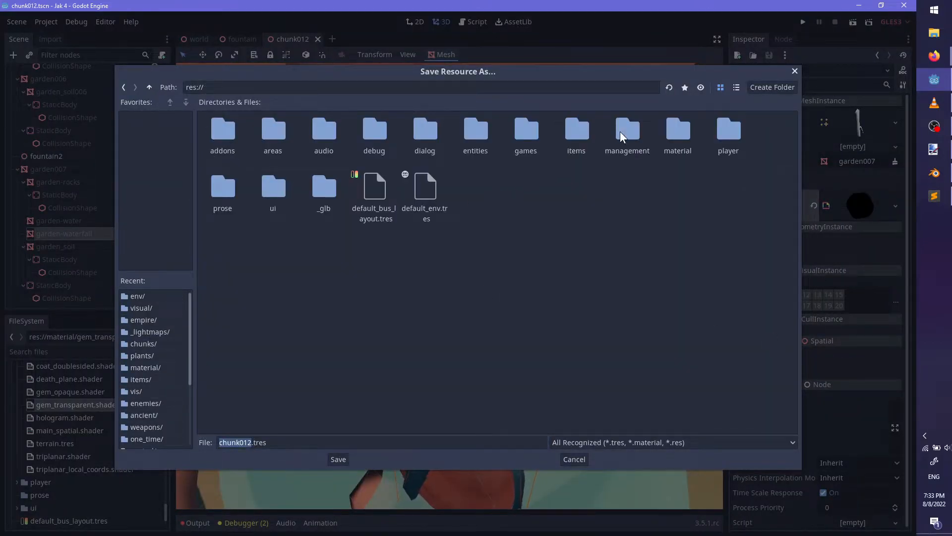
double_click(678, 128)
double_click(374, 129)
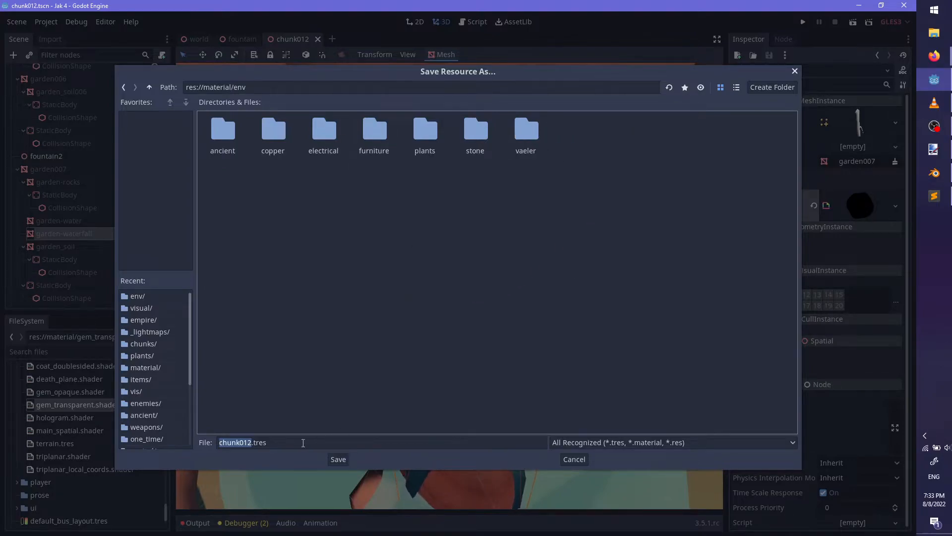
double_click(284, 442)
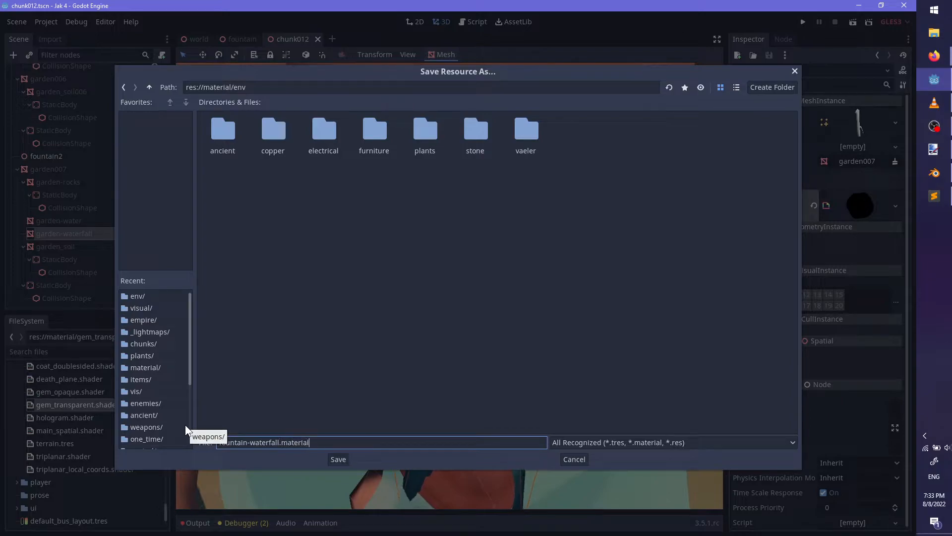
key("Return")
Try gem_transparent.shader on garden-waterfall's material and expand its shader parameters
left_click_drag(66, 424, 860, 207)
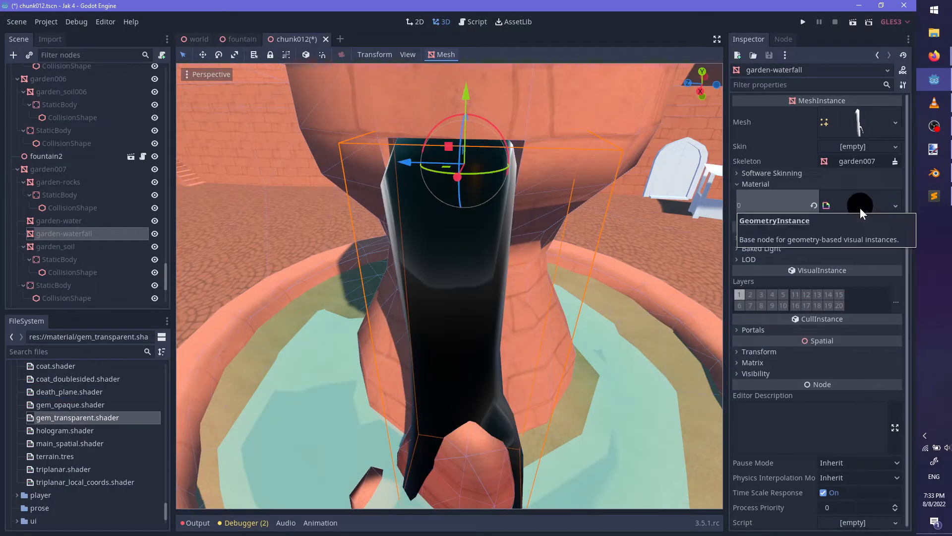
left_click(860, 206)
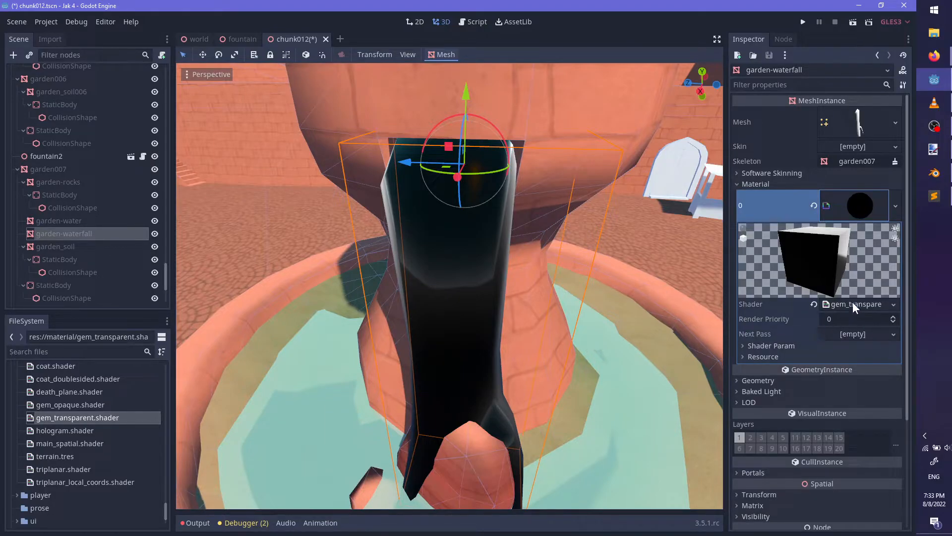
left_click(853, 303)
left_click(73, 233)
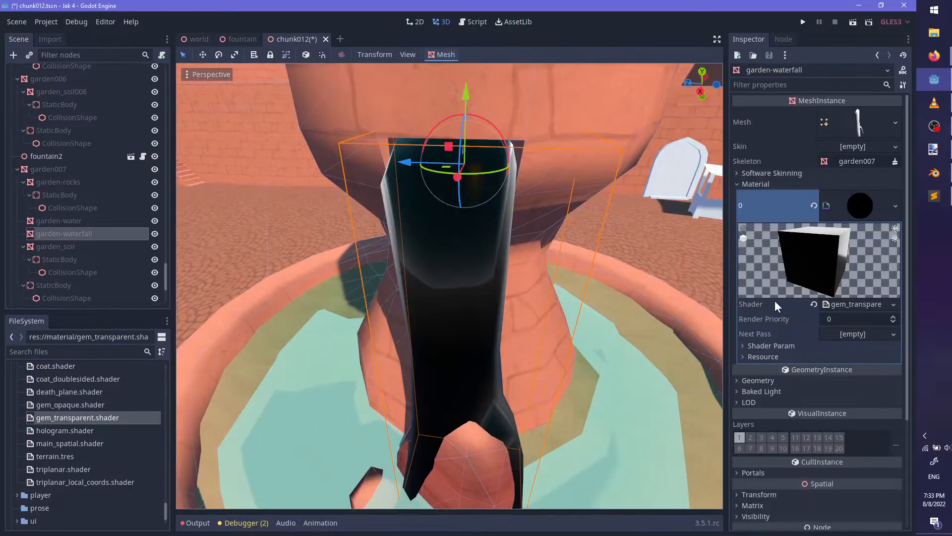
left_click(768, 346)
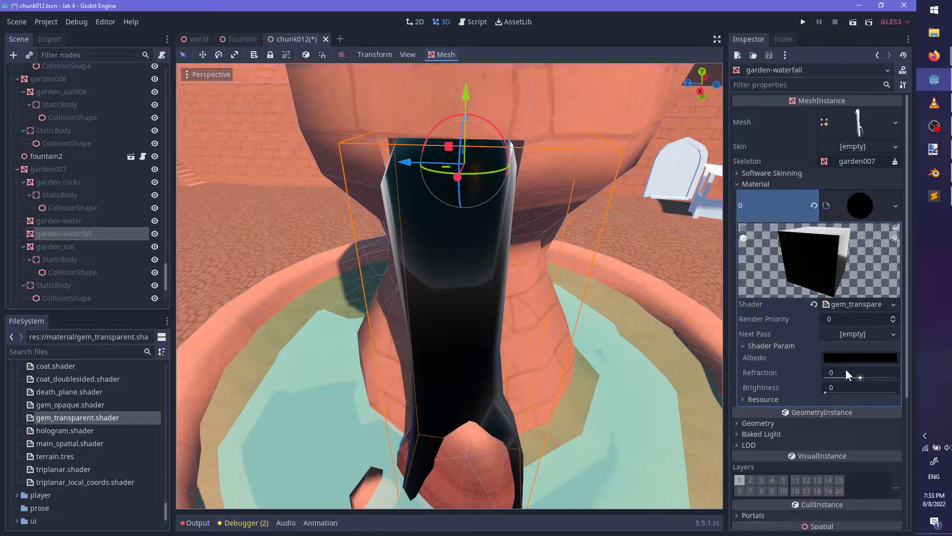
Set garden-waterfall's refraction to 0.839 and its albedo to white, and inspect the waterfall from several angles
left_click_drag(895, 377, 863, 377)
left_click(838, 357)
left_click_drag(734, 163, 675, 111)
middle_click_drag(489, 233, 445, 248)
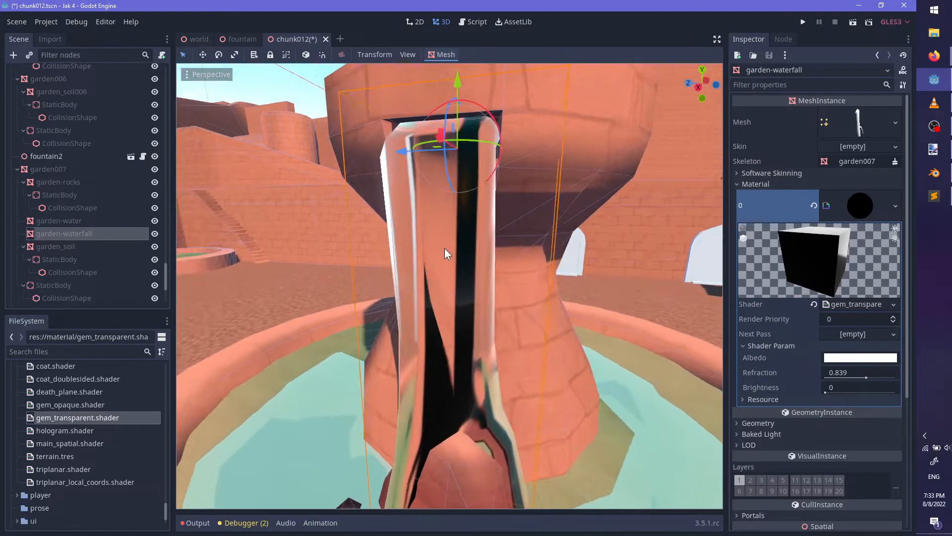
middle_click_drag(558, 291, 559, 312)
scroll(549, 316, "up", 3)
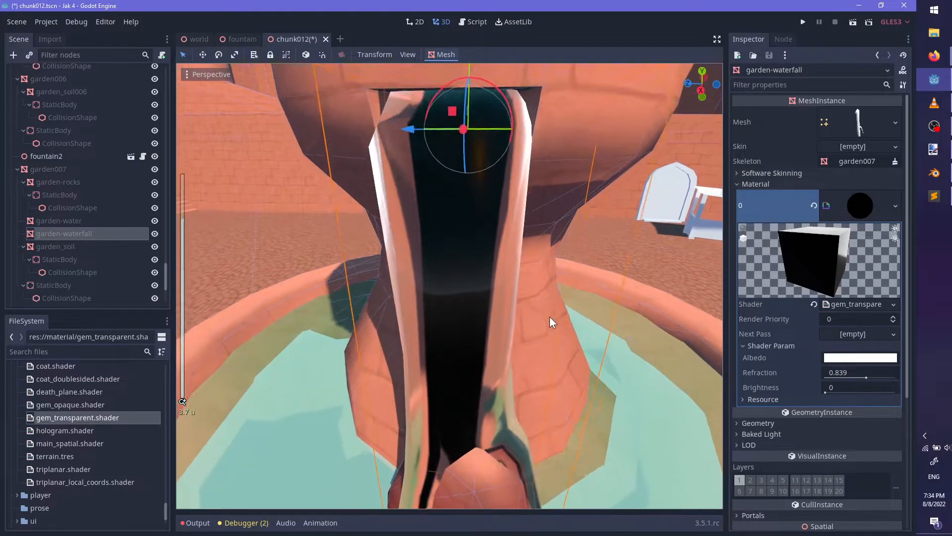
scroll(549, 317, "down", 3)
scroll(550, 316, "up", 3)
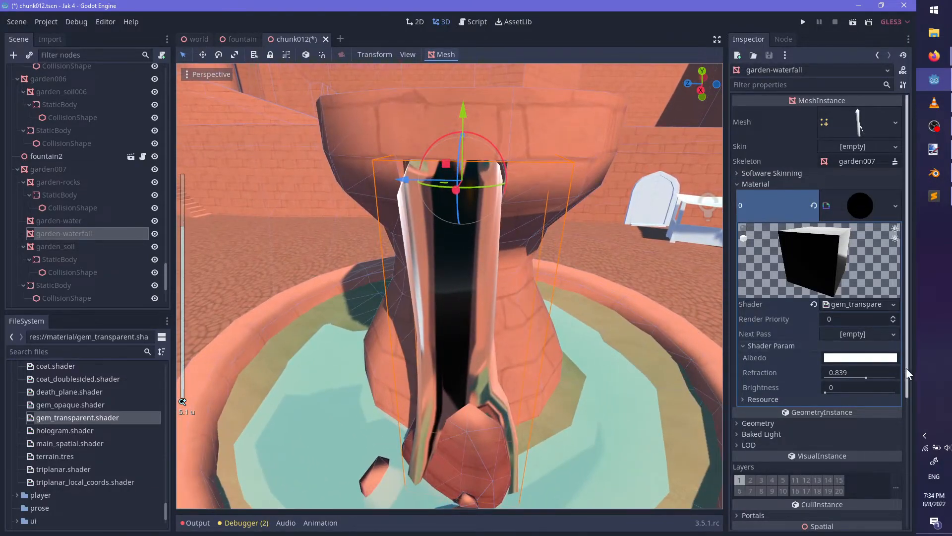
Delete the depth_draw_alpha_prepass render_mode line from gem_transparent.shader, save, and inspect the waterfall's transparency
left_click(857, 305)
scroll(442, 381, "up", 2)
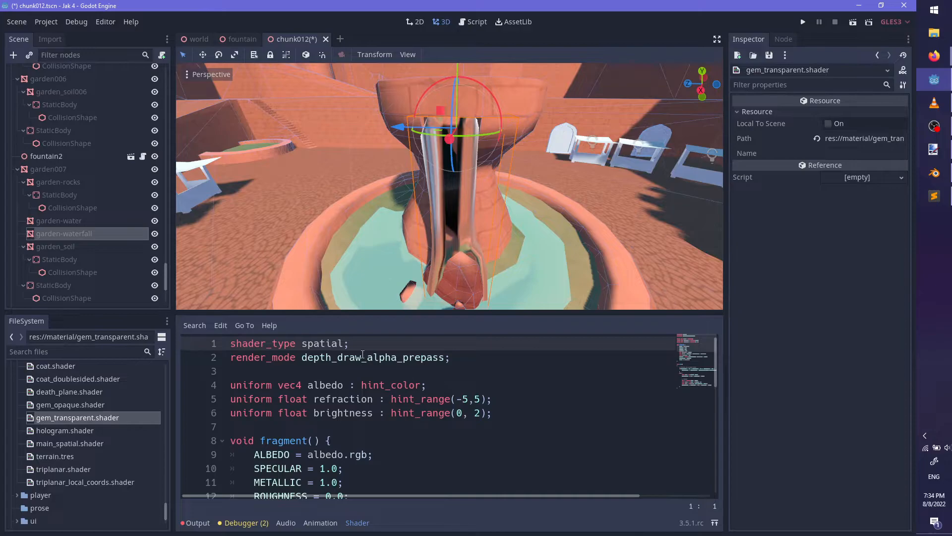
double_click(400, 356)
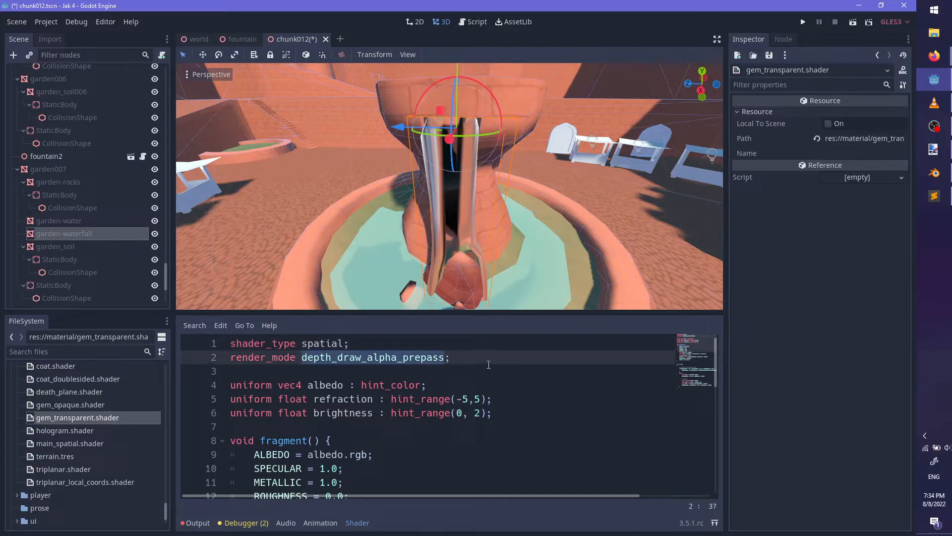
left_click_drag(490, 365, 494, 331)
key("BackSpace")
key("ctrl+s")
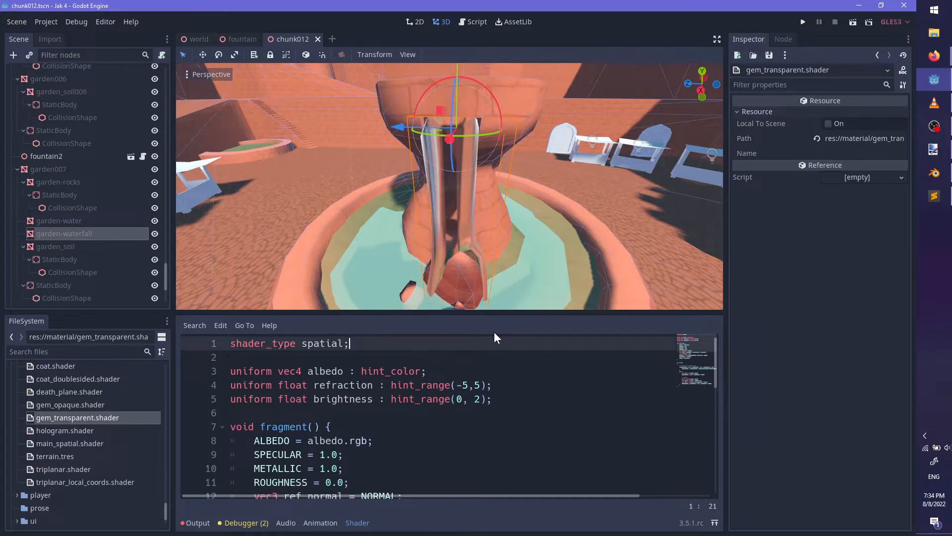
scroll(504, 227, "up", 3)
middle_click_drag(504, 227, 526, 153)
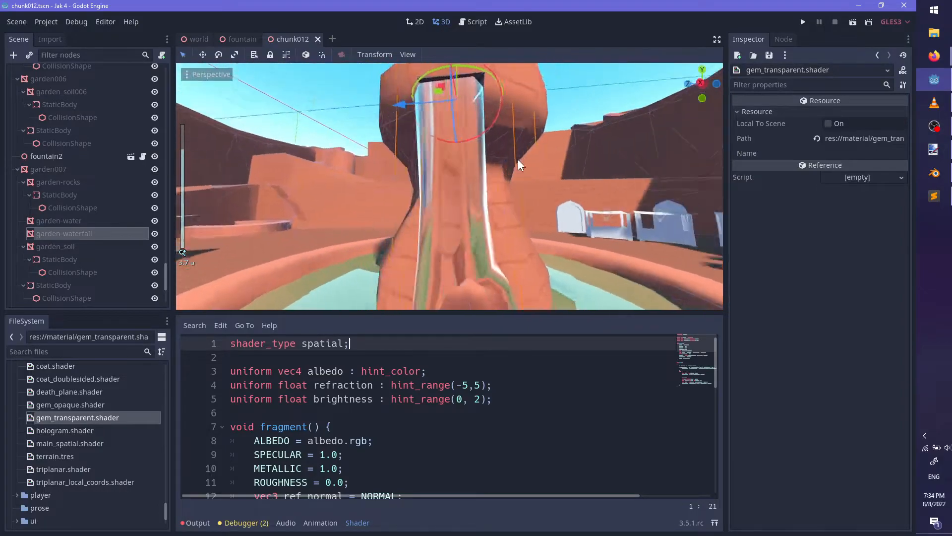
middle_click_drag(501, 200, 464, 194)
scroll(474, 207, "up", 6)
Assign fountain-waterfall.material from the env folder to garden-waterfall's Material/0 slot
scroll(118, 447, "up", 10)
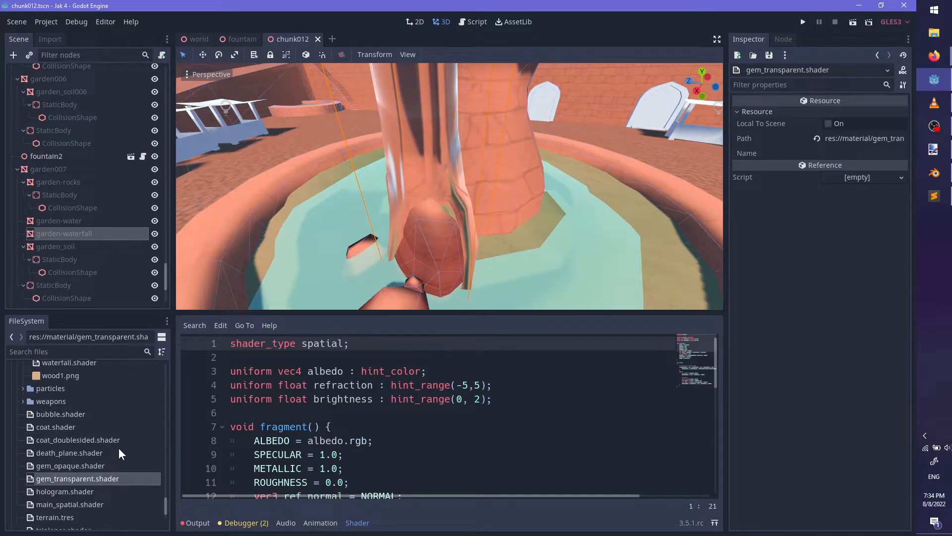
left_click_drag(98, 466, 74, 222)
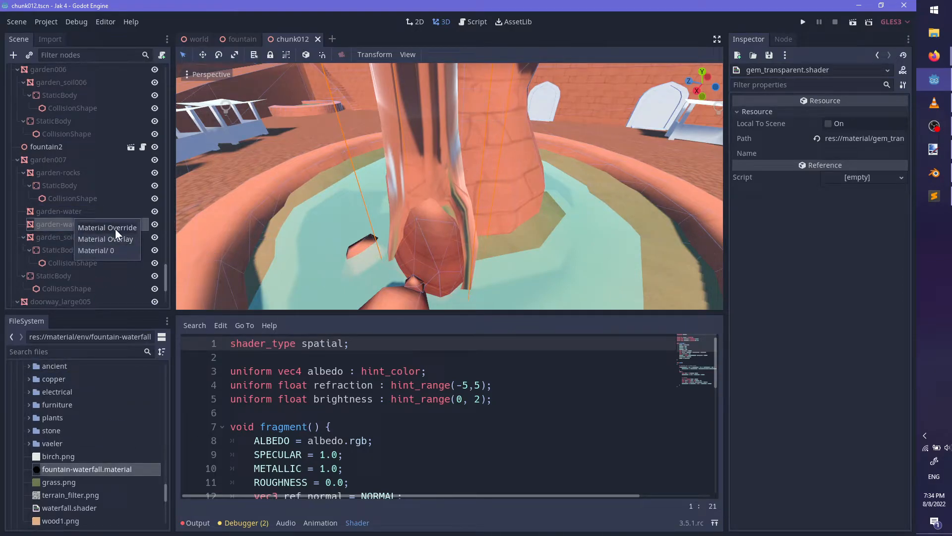
left_click(116, 249)
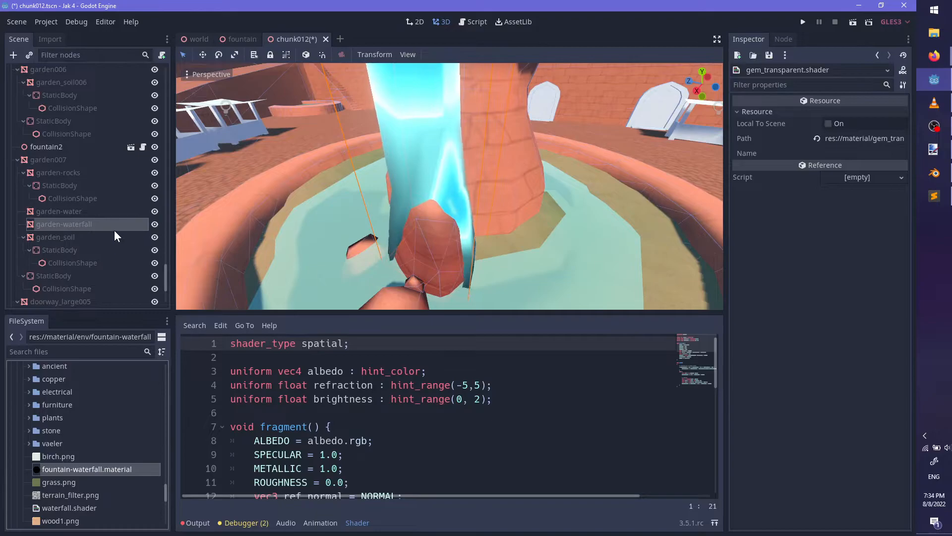
Open garden-waterfall's waterfall.shader, delete its depth_draw_alpha_prepass render_mode line, save, and inspect the waterfall
left_click(102, 225)
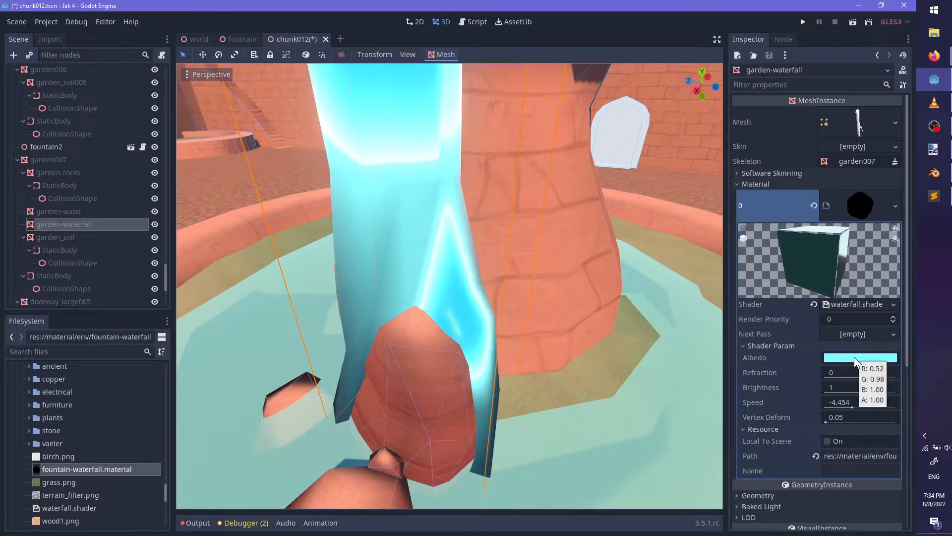
left_click(859, 206)
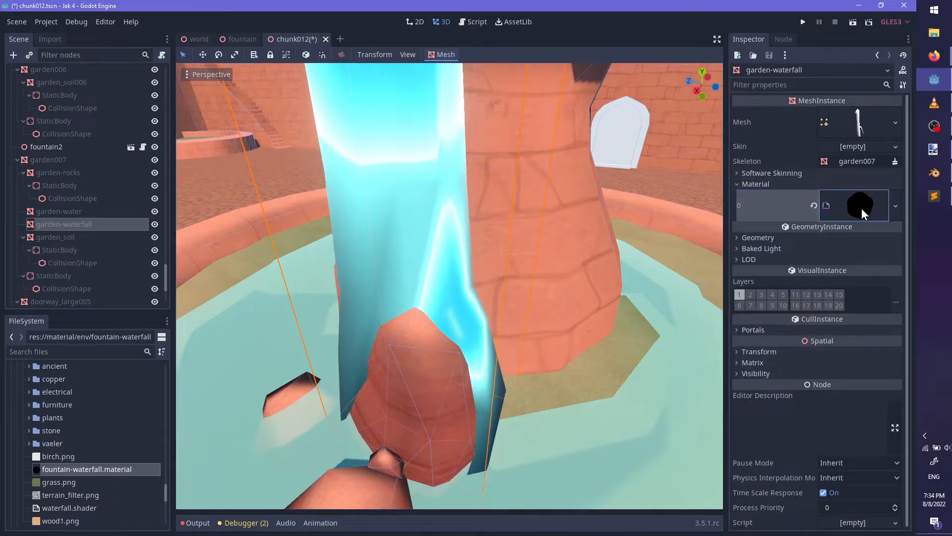
left_click(862, 208)
left_click(855, 304)
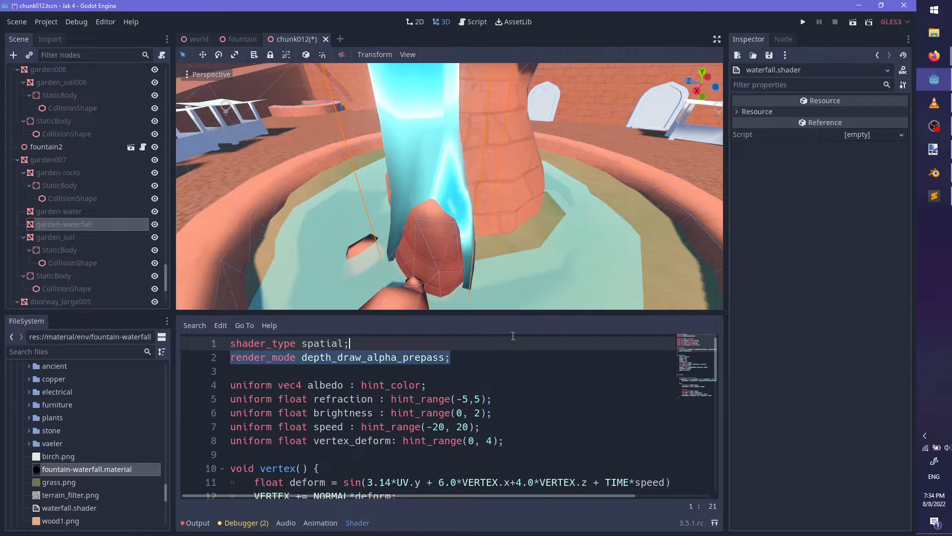
key("BackSpace")
key("BackSpace")
key("ctrl+s")
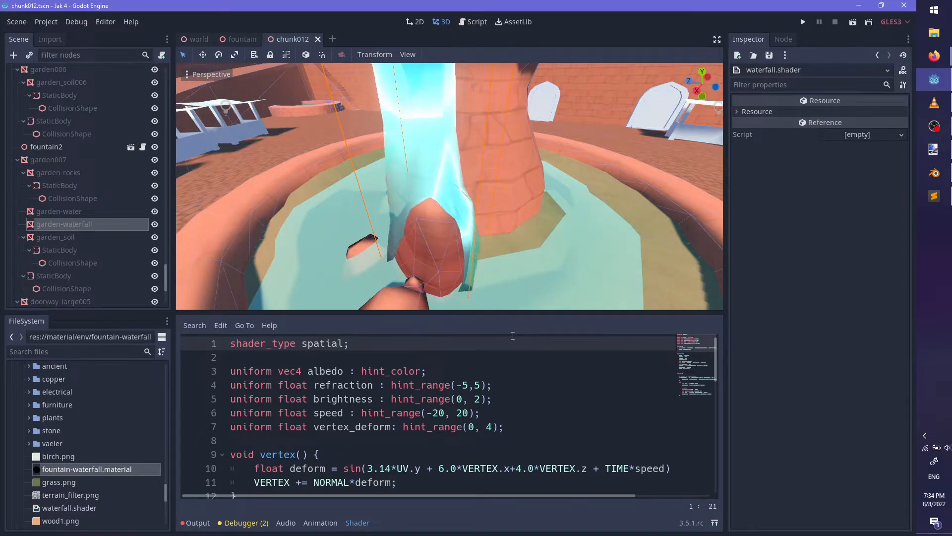
middle_click_drag(467, 133, 436, 303)
scroll(481, 185, "down", 2)
scroll(481, 186, "up", 2)
Set garden-waterfall's shader brightness to 0, save the scene, and inspect the water
left_click(78, 224)
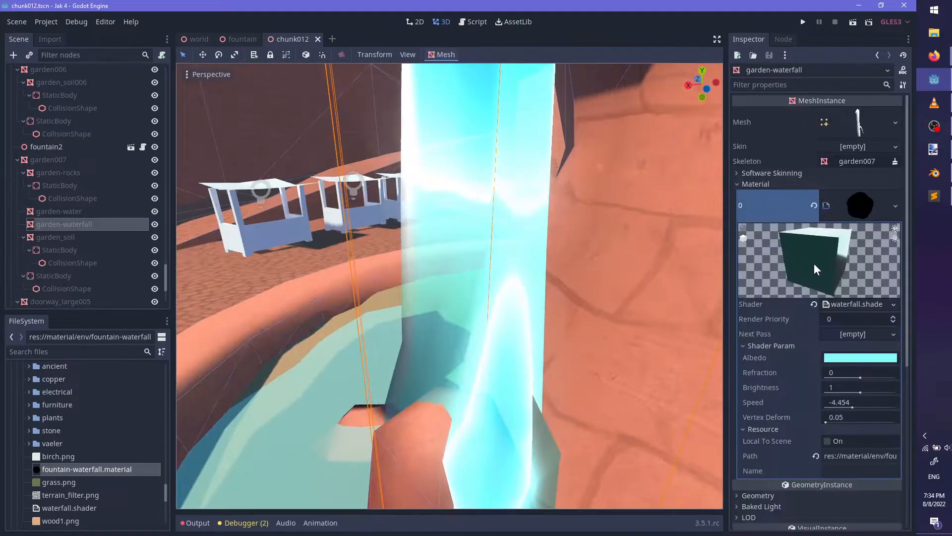
left_click_drag(861, 393, 824, 392)
scroll(534, 342, "up", 2)
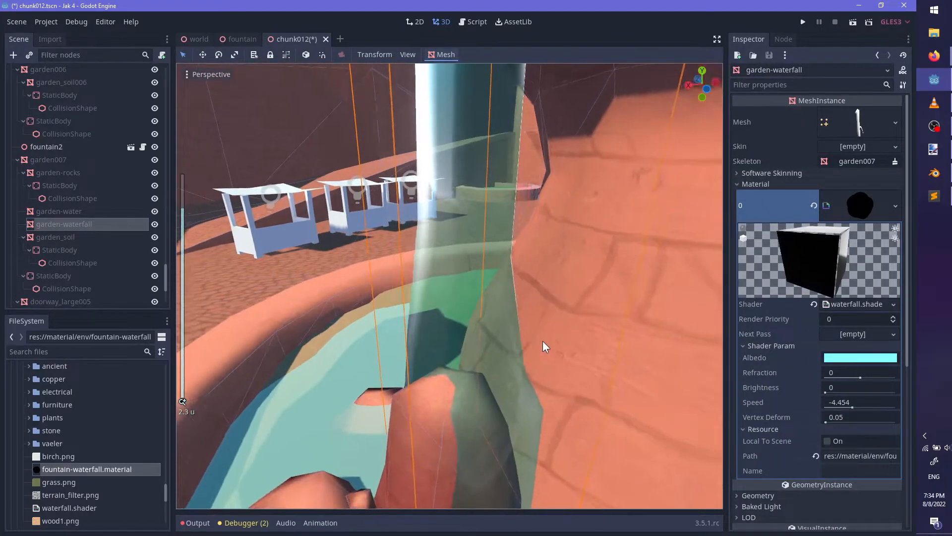
scroll(533, 342, "down", 4)
key("ctrl+s")
middle_click_drag(519, 365, 581, 357)
Set garden-waterfall's shader brightness to 0.168, save the scene, and check the waterfall's look
left_click_drag(829, 392, 833, 392)
mouse_move(635, 347)
middle_mouse_down()
mouse_move(460, 326)
mouse_move(403, 352)
mouse_move(579, 326)
mouse_move(532, 350)
mouse_move(517, 341)
mouse_move(537, 376)
mouse_move(419, 347)
mouse_move(456, 374)
mouse_move(484, 283)
mouse_move(457, 249)
mouse_move(498, 283)
mouse_move(536, 355)
mouse_move(508, 294)
middle_mouse_up()
key("ctrl+s")
scroll(456, 375, "up", 2)
scroll(499, 283, "down", 2)
scroll(508, 294, "up", 2)
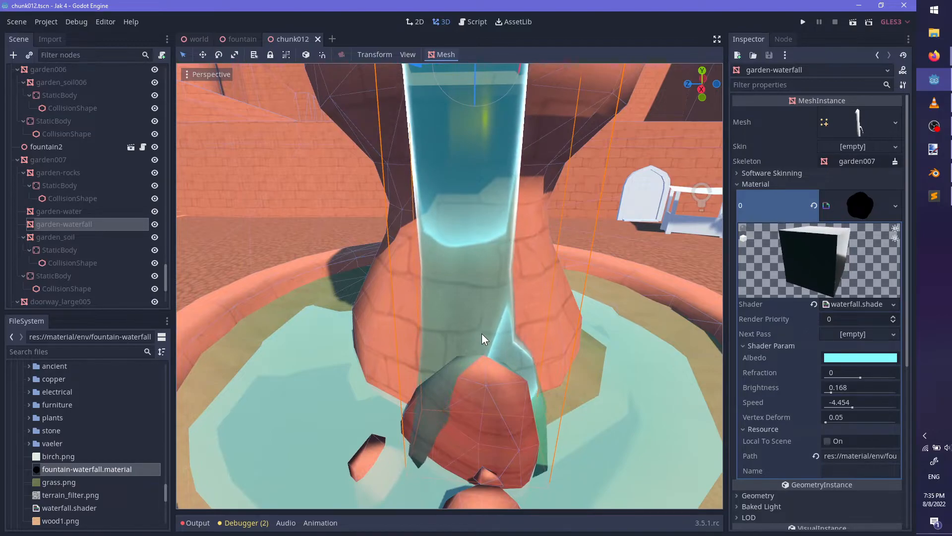
Switch to Krita and create a new 128 by 128 px document in RGB/Alpha, 8-bit
key("super")
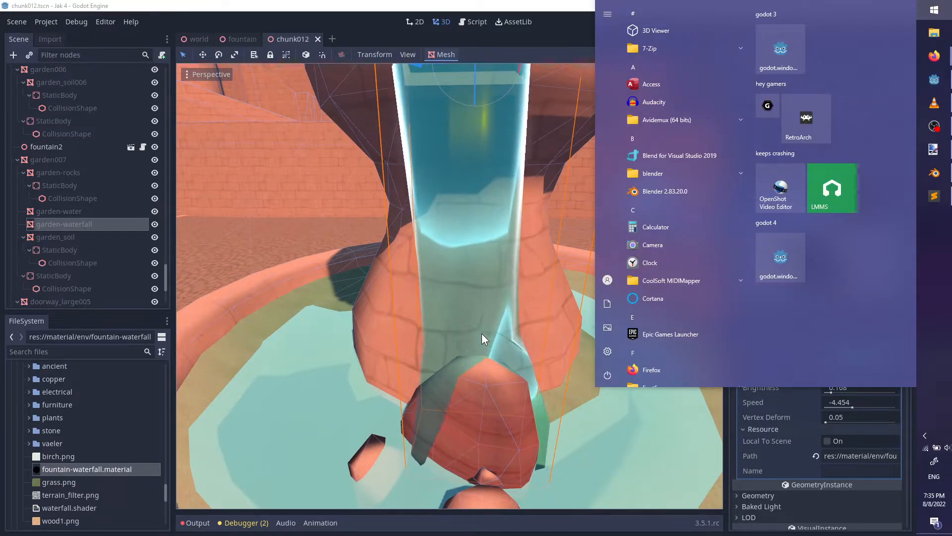
type("krita")
key("Return")
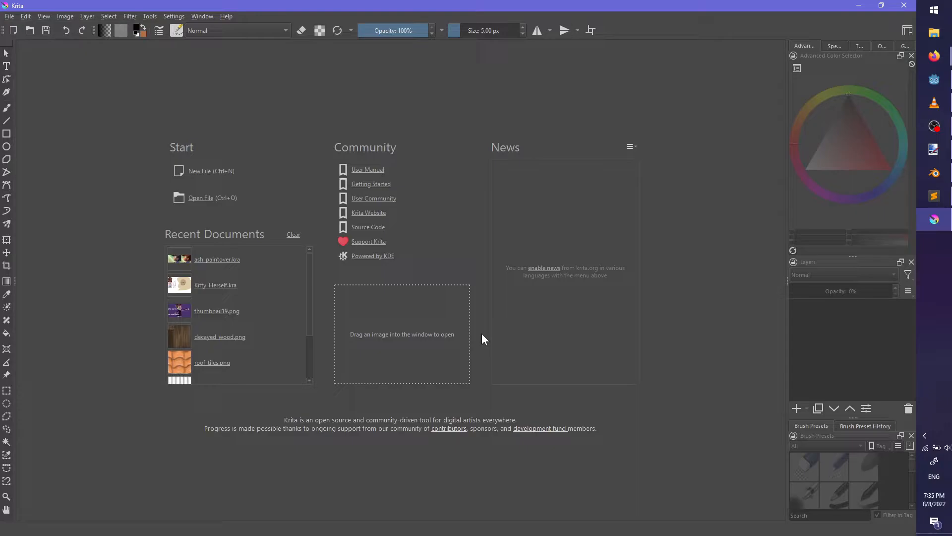
key("ctrl+o")
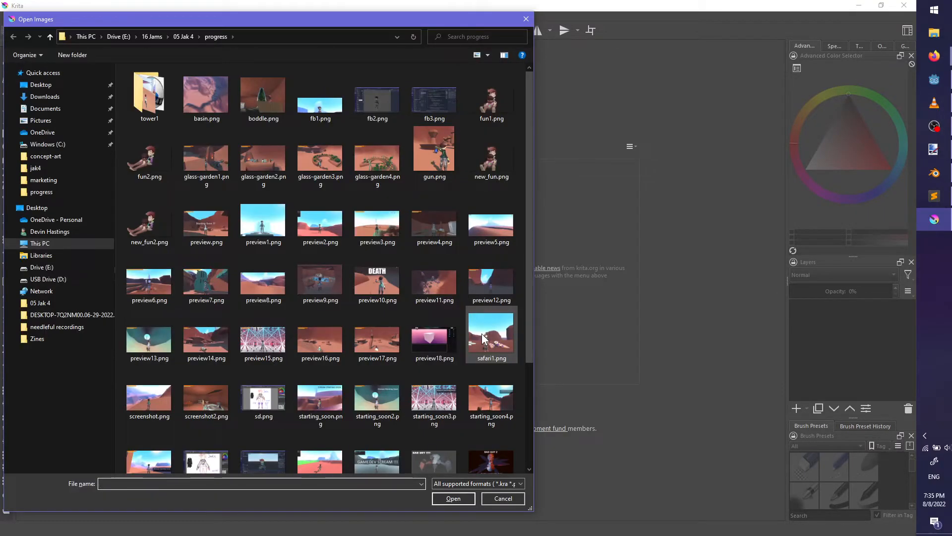
double_click(482, 333)
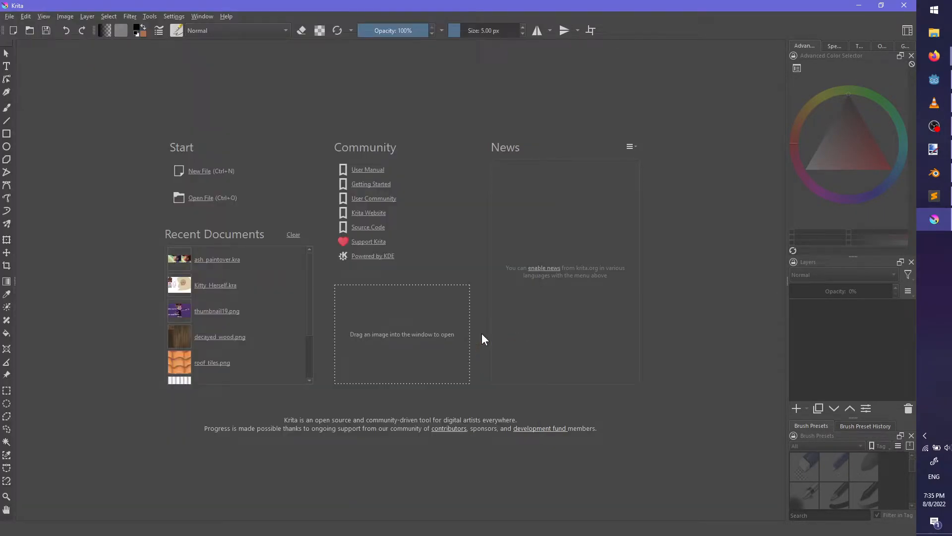
key("ctrl+n")
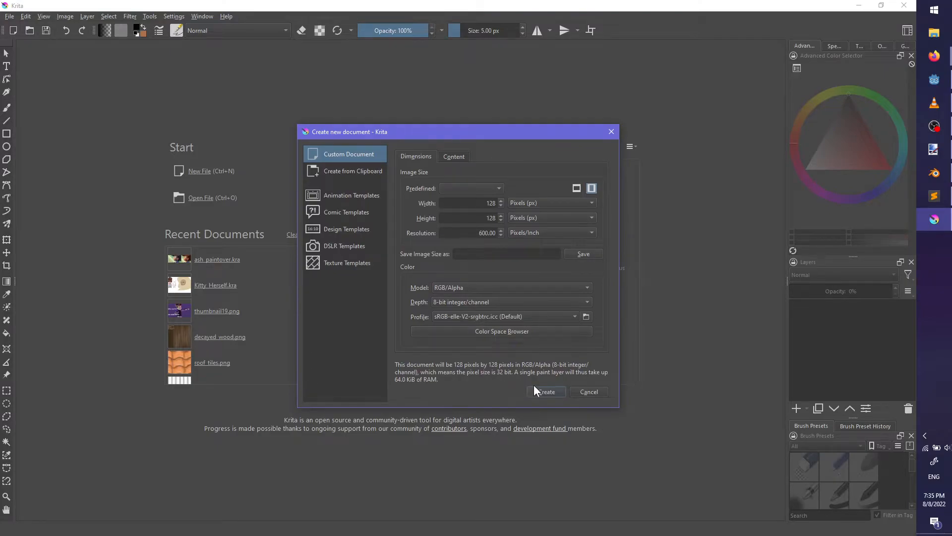
left_click(544, 391)
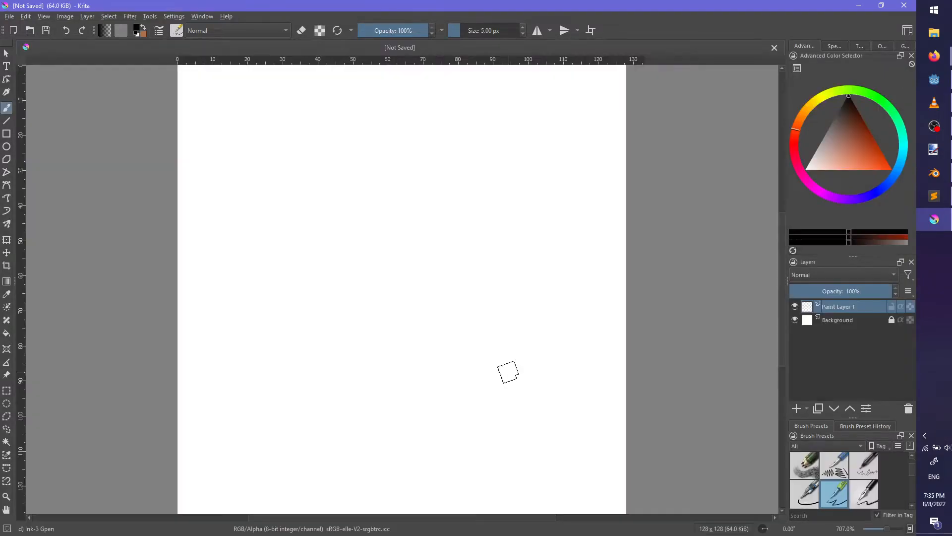
Turn on wrap-around mode, fill Paint Layer 1 with black, and swap the foreground and background colors
scroll(498, 366, "down", 10)
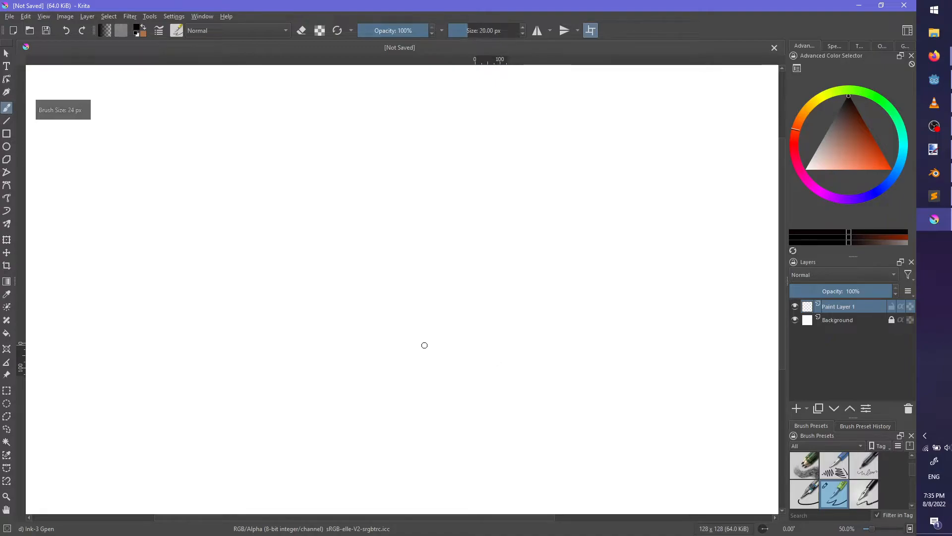
scroll(913, 476, "up", 2)
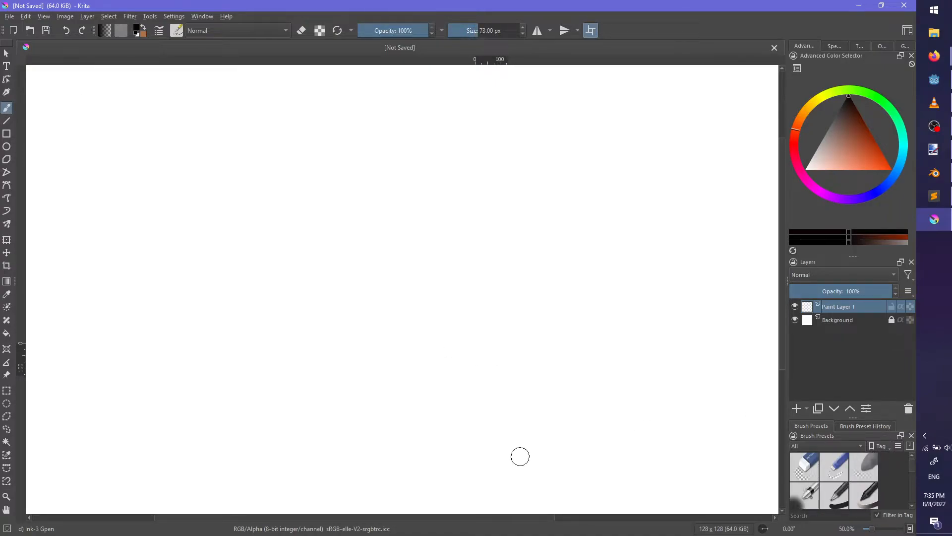
key("BackSpace")
key("x")
Choose the Airbrush Soft preset, undo the trial stroke, and set the brush color to white
left_click(804, 495)
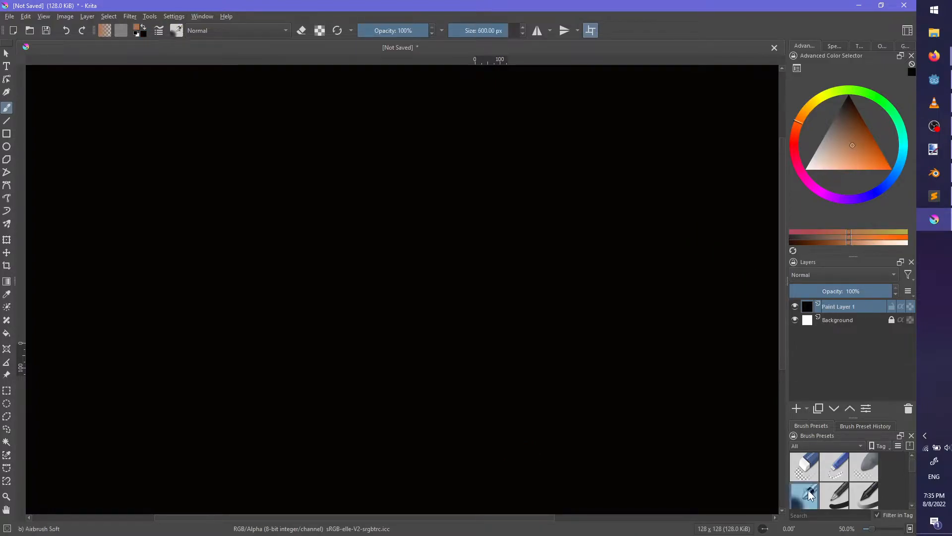
left_click_drag(362, 175, 381, 383)
key("ctrl+z")
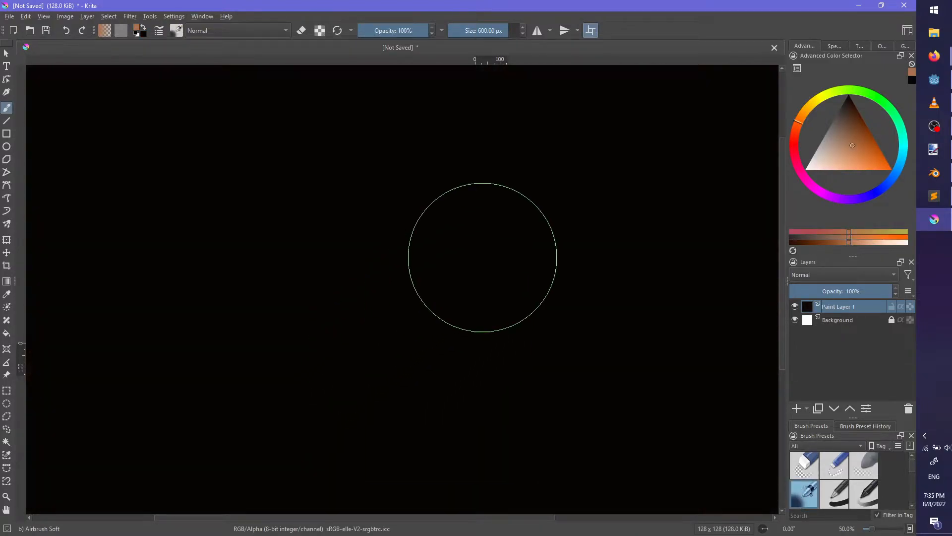
left_click_drag(838, 131, 806, 170)
Zoom in on the wrapped canvas, reduce the brush size to 41 px, and paint broad soft white vertical streaks on Paint Layer 1
key("w")
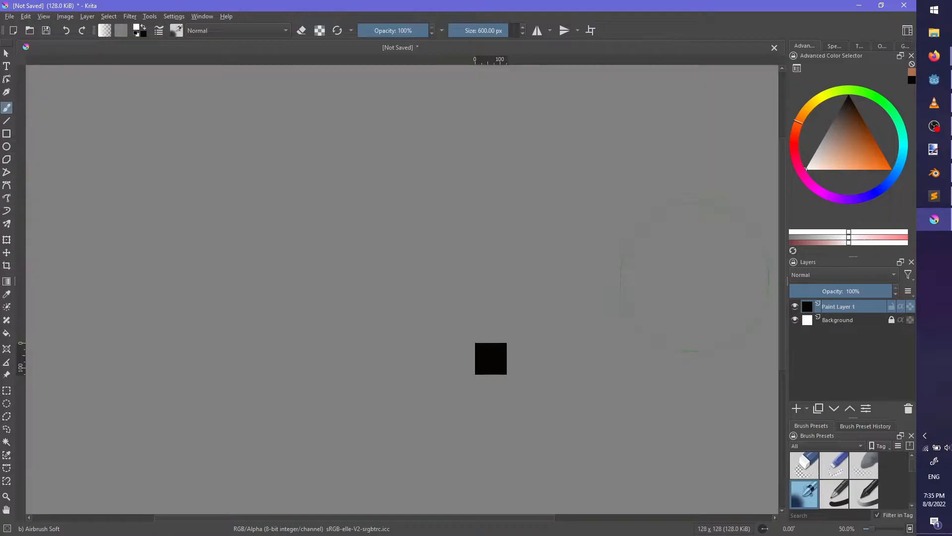
key("1")
scroll(421, 226, "up", 4, "ctrl")
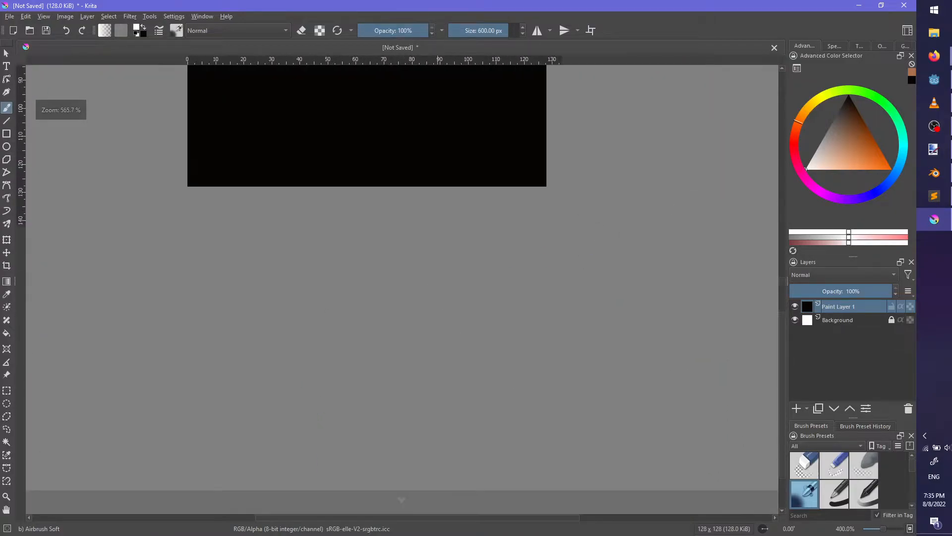
scroll(470, 387, "up", 5)
key("w")
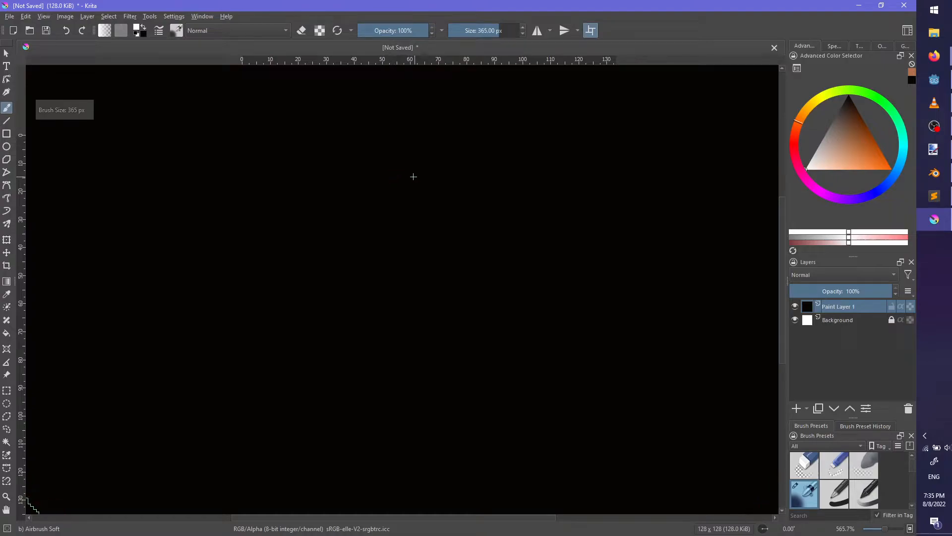
mouse_move(415, 165)
left_mouse_down("shift")
mouse_move(414, 139)
mouse_move(409, 181)
mouse_move(404, 117)
mouse_move(436, 403)
mouse_move(500, 493)
mouse_move(527, 255)
mouse_move(618, 108)
mouse_move(680, 471)
mouse_move(633, 238)
mouse_move(517, 484)
mouse_move(392, 358)
mouse_move(436, 315)
mouse_move(650, 388)
mouse_move(489, 453)
mouse_move(393, 176)
mouse_move(372, 464)
left_mouse_up("shift")
key("x")
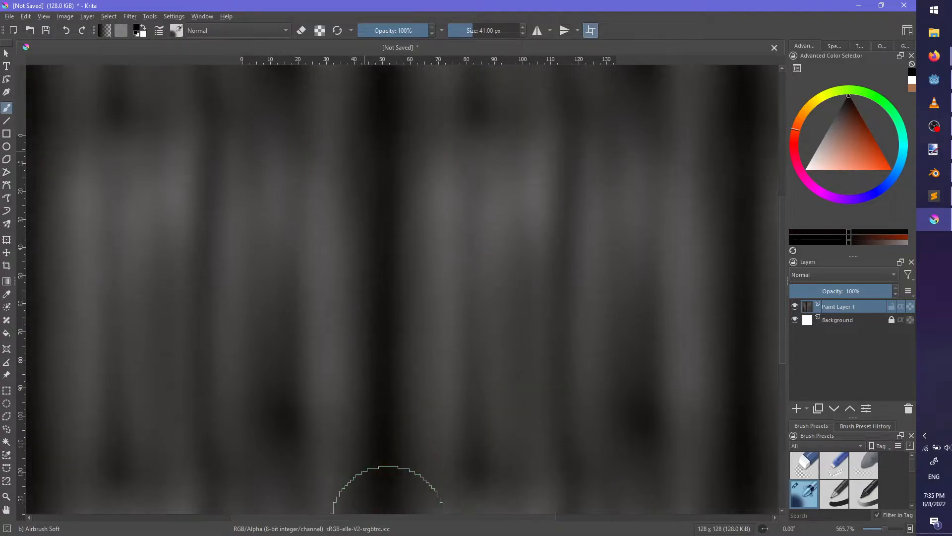
Alternate between white and black to add broad bright and dark vertical patches to the streak texture
key("x")
mouse_move(449, 224)
left_mouse_down()
mouse_move(436, 361)
mouse_move(366, 223)
mouse_move(267, 370)
mouse_move(213, 221)
mouse_move(442, 218)
mouse_move(500, 157)
mouse_move(559, 471)
mouse_move(603, 244)
mouse_move(579, 421)
mouse_move(481, 403)
mouse_move(392, 263)
mouse_move(408, 206)
mouse_move(606, 360)
left_mouse_up()
key("x")
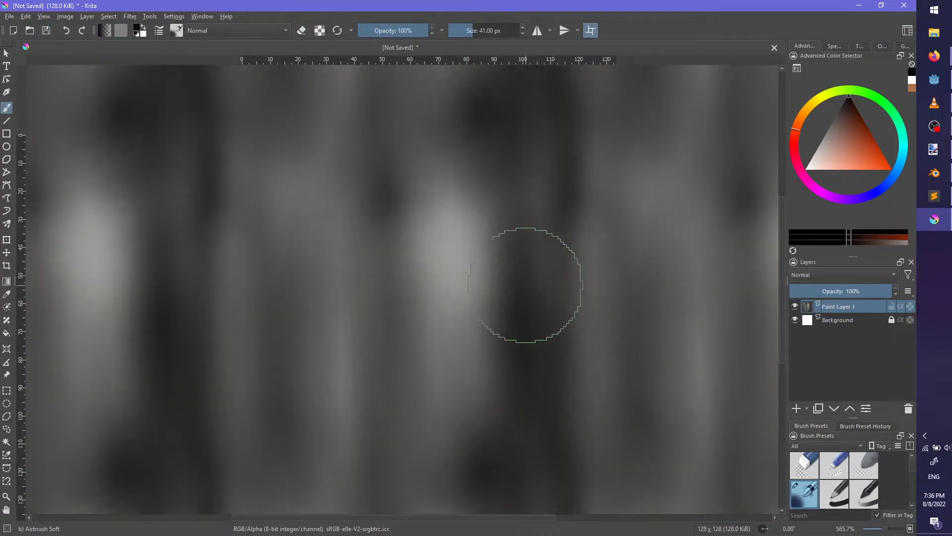
mouse_move(472, 208)
left_mouse_down()
mouse_move(476, 401)
mouse_move(468, 180)
mouse_move(410, 357)
mouse_move(353, 405)
mouse_move(272, 178)
mouse_move(264, 501)
mouse_move(211, 283)
left_mouse_up()
mouse_move(347, 188)
left_mouse_down()
mouse_move(344, 367)
mouse_move(404, 446)
mouse_move(461, 195)
left_mouse_up()
Reduce the brush size to 14 px and paint thin white vertical streaks over the broad patches
key("x")
mouse_move(552, 113)
left_mouse_down()
mouse_move(415, 202)
mouse_move(395, 293)
mouse_move(315, 400)
mouse_move(280, 248)
left_mouse_up()
left_click_drag(218, 184, 234, 495)
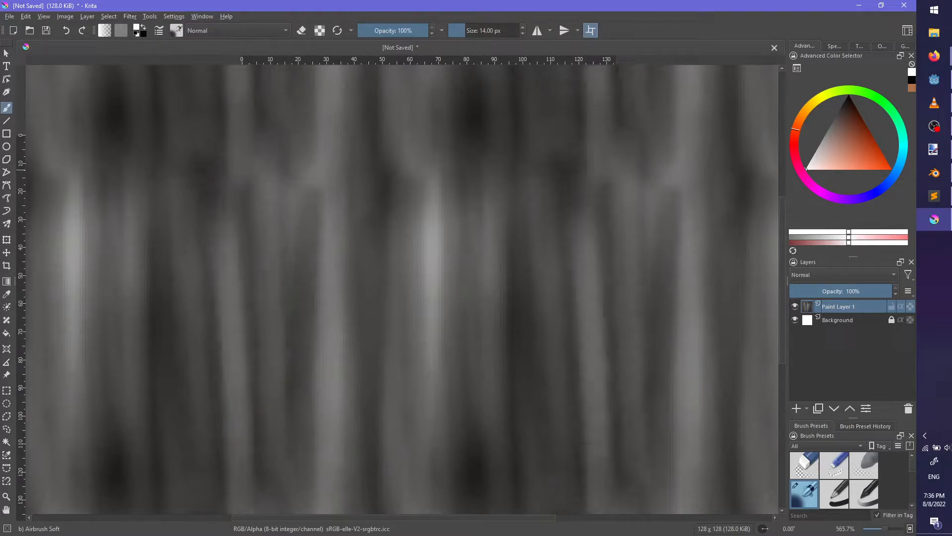
left_click_drag(175, 160, 186, 474)
left_click_drag(171, 232, 173, 491)
mouse_move(475, 138)
left_mouse_down()
mouse_move(524, 191)
mouse_move(587, 486)
left_mouse_up()
Paint thin black vertical streaks between the light ones, and switch the brush color back to white
key("x")
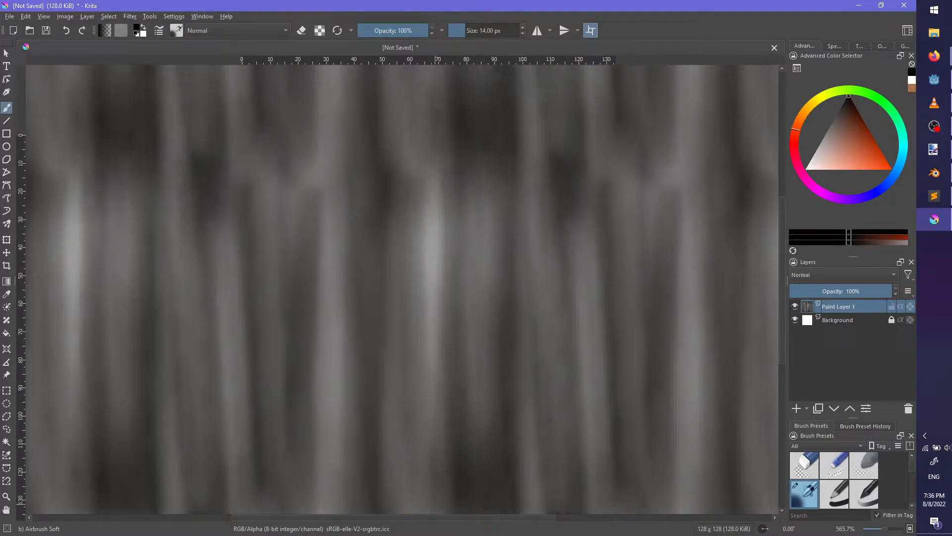
left_click_drag(423, 283, 421, 500)
left_click_drag(590, 281, 590, 511)
left_click_drag(634, 350, 635, 510)
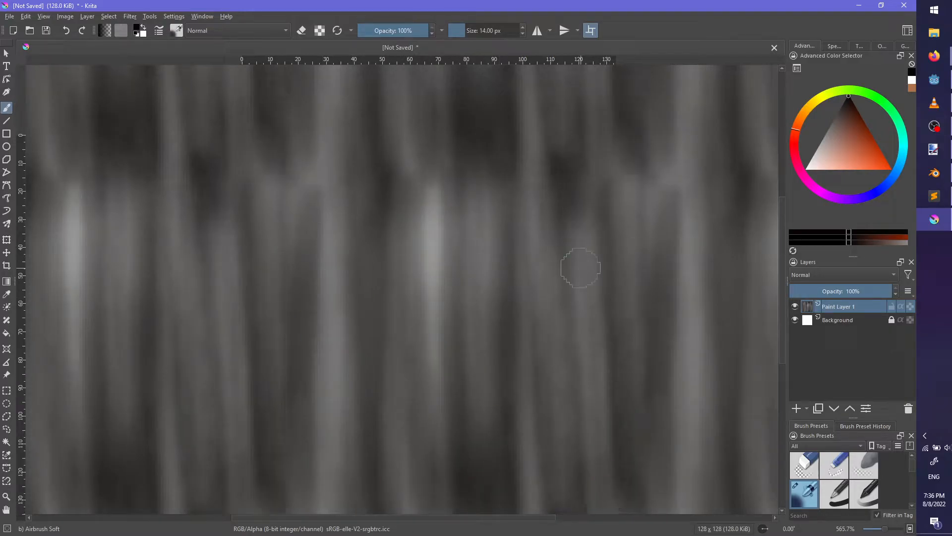
left_click_drag(556, 151, 558, 352)
left_click_drag(529, 154, 518, 443)
left_click_drag(488, 169, 488, 441)
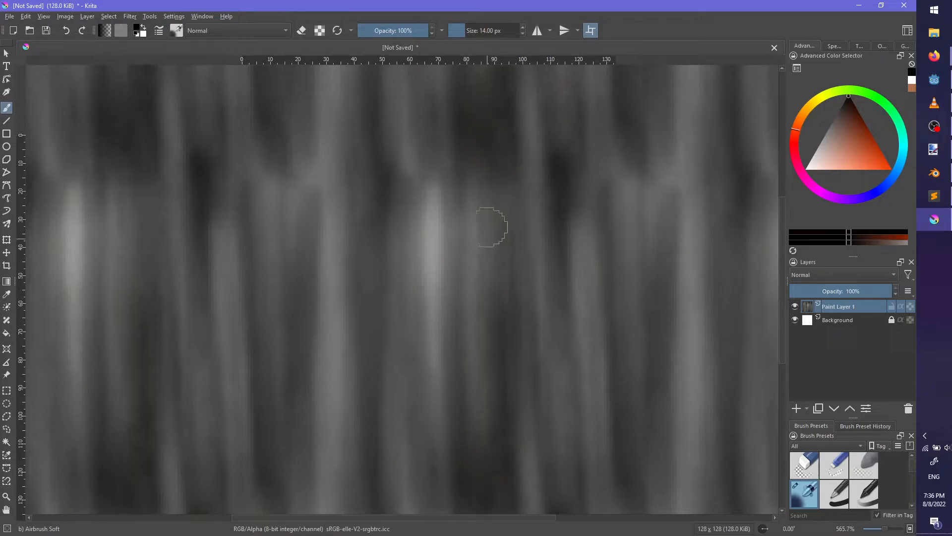
key("x")
left_click_drag(489, 144, 501, 336)
key("ctrl+z")
left_click_drag(492, 91, 494, 342)
key("ctrl+z")
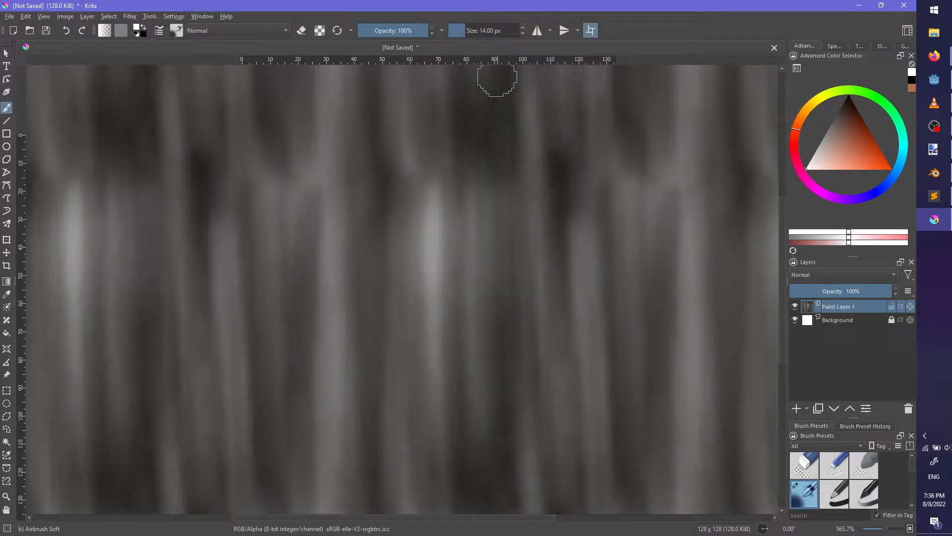
left_click_drag(498, 80, 502, 339)
key("ctrl+z")
Paint a long, slightly wavy white streak down the dark band around 90 px on the horizontal ruler, continuing across the tile seam
left_click_drag(503, 133, 498, 422)
left_click_drag(500, 228, 505, 515)
left_click_drag(496, 320, 505, 516)
left_click_drag(497, 431, 507, 526)
Switch to black and darken the gap along the right edge of the wavy white streak
key("x")
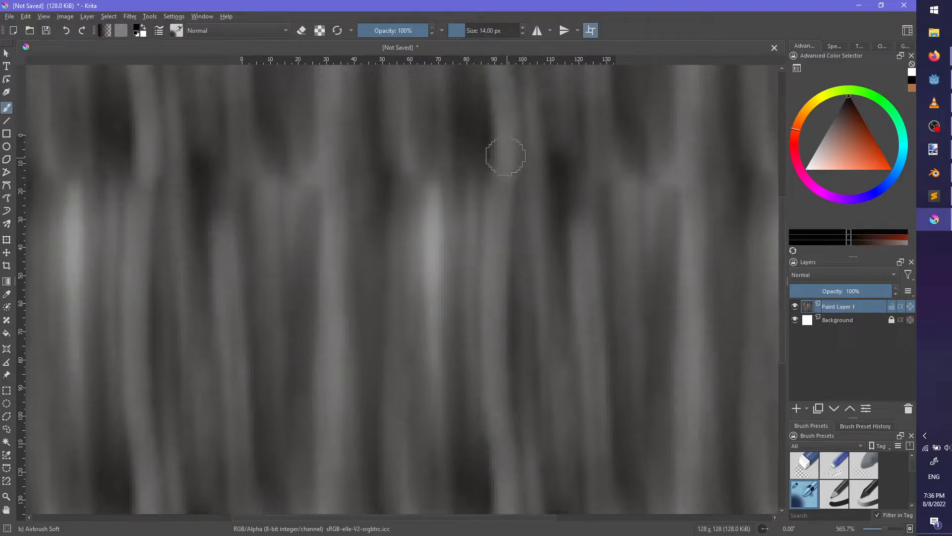
left_click_drag(505, 156, 495, 438)
left_click_drag(509, 136, 515, 394)
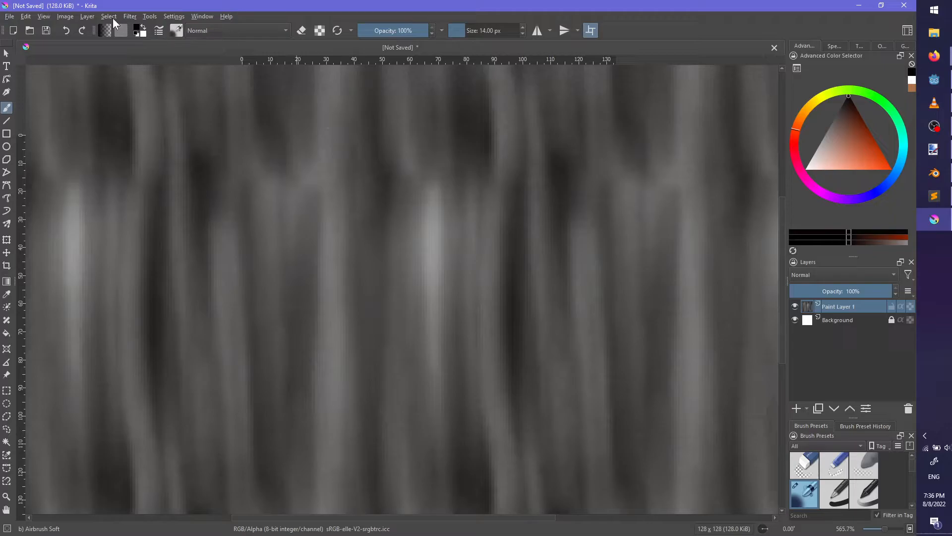
Save the document as water_heightmap in Krita format in the 16 Jams/05 Jak 4/assets/env folder on drive E
key("ctrl+s")
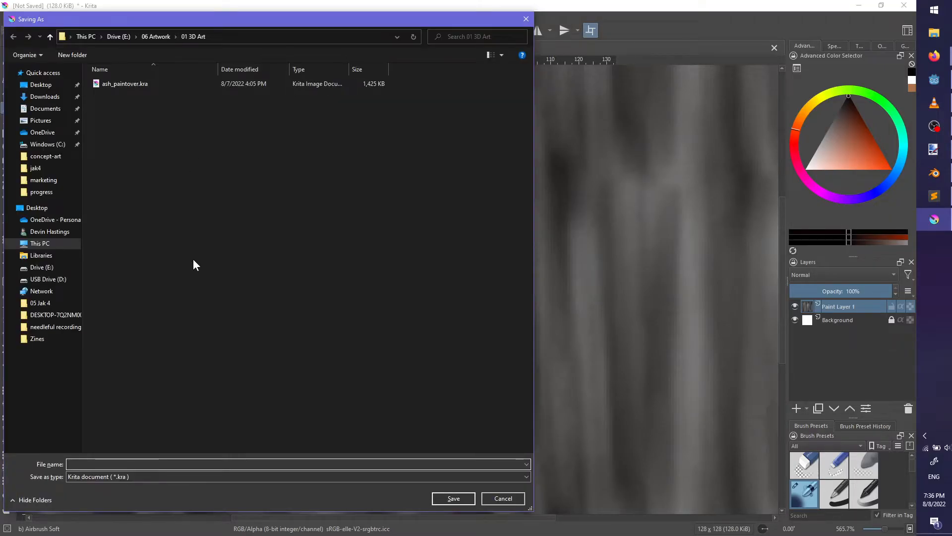
left_click(119, 37)
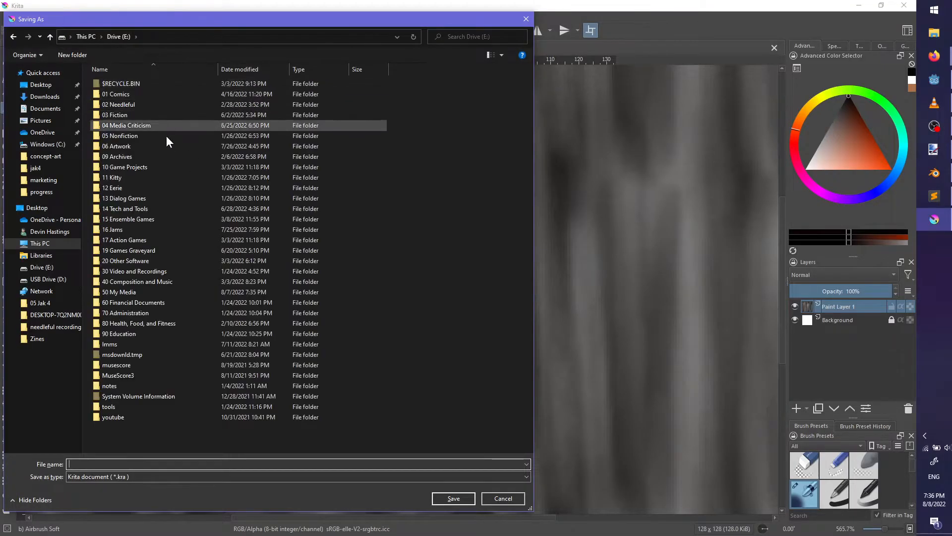
double_click(141, 230)
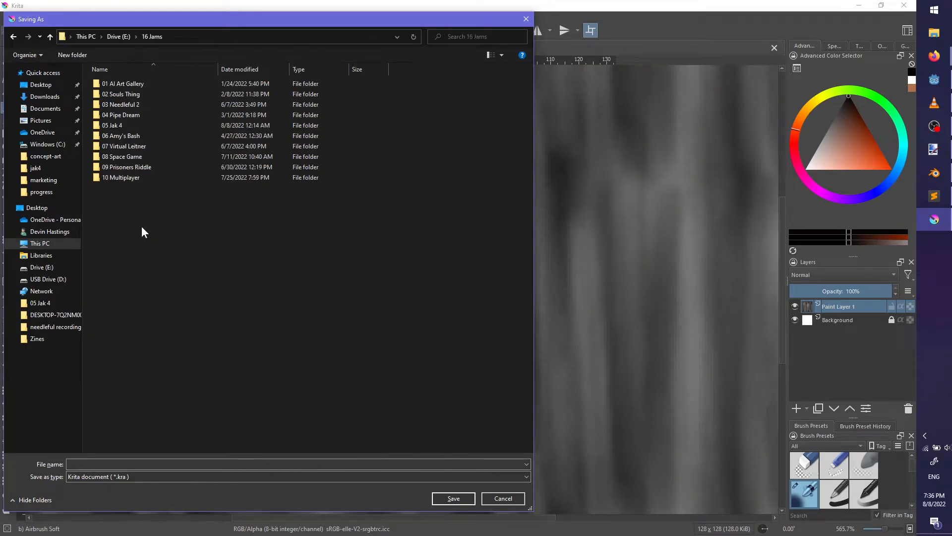
double_click(142, 126)
double_click(135, 85)
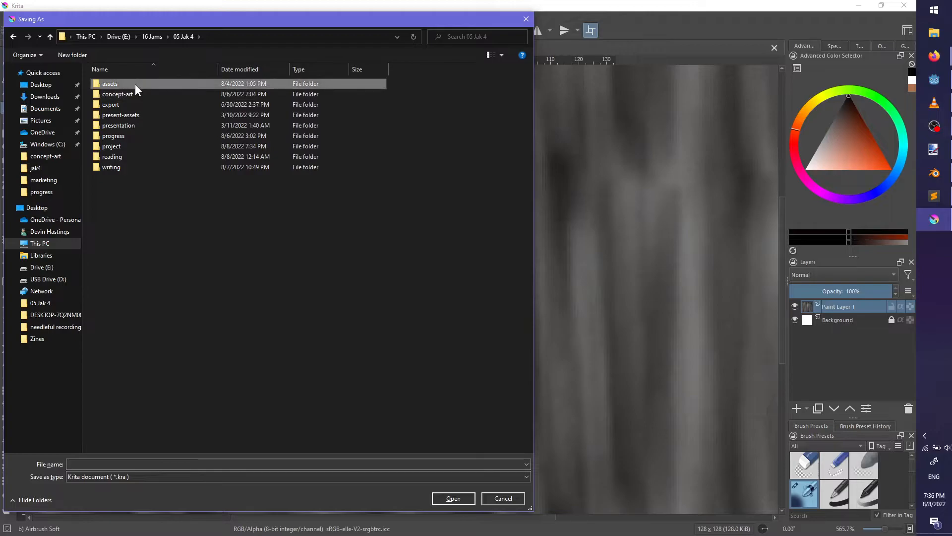
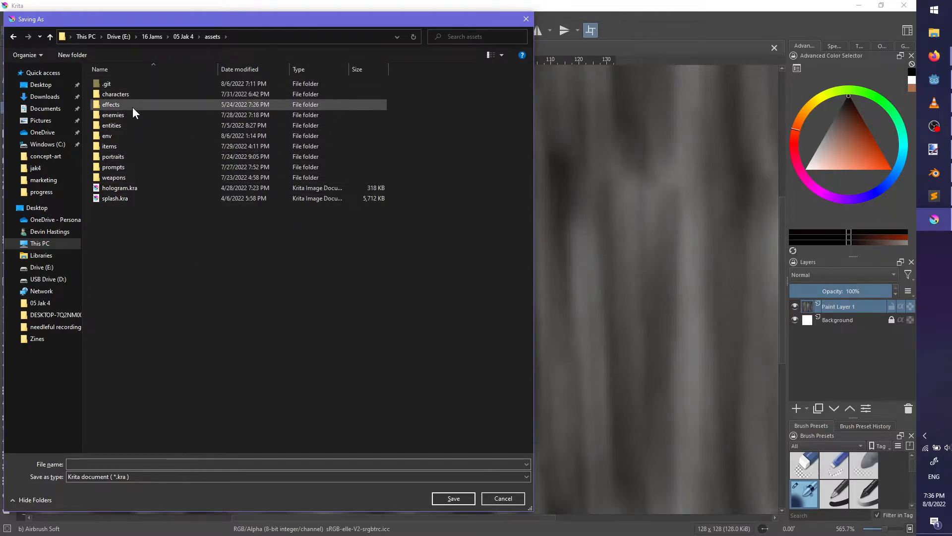
double_click(120, 135)
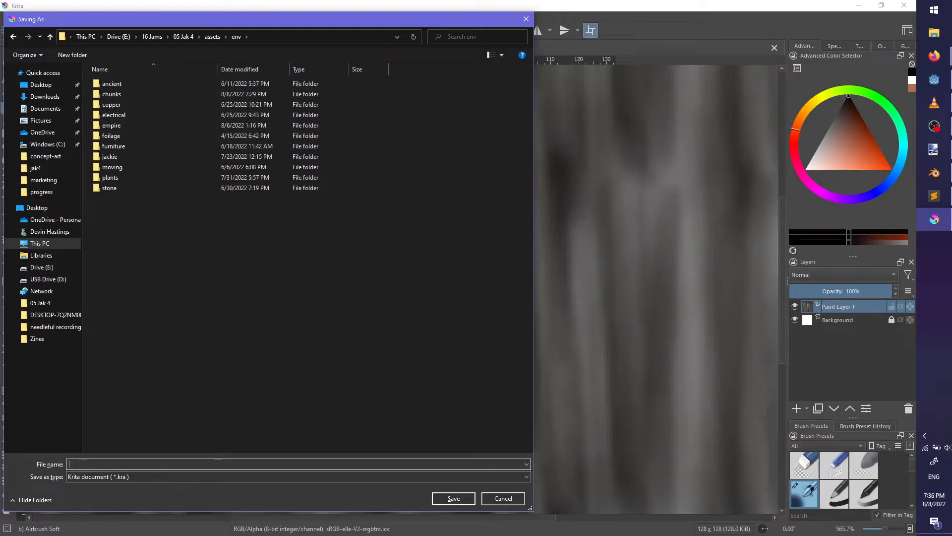
type("water_heightmap")
left_click(469, 502)
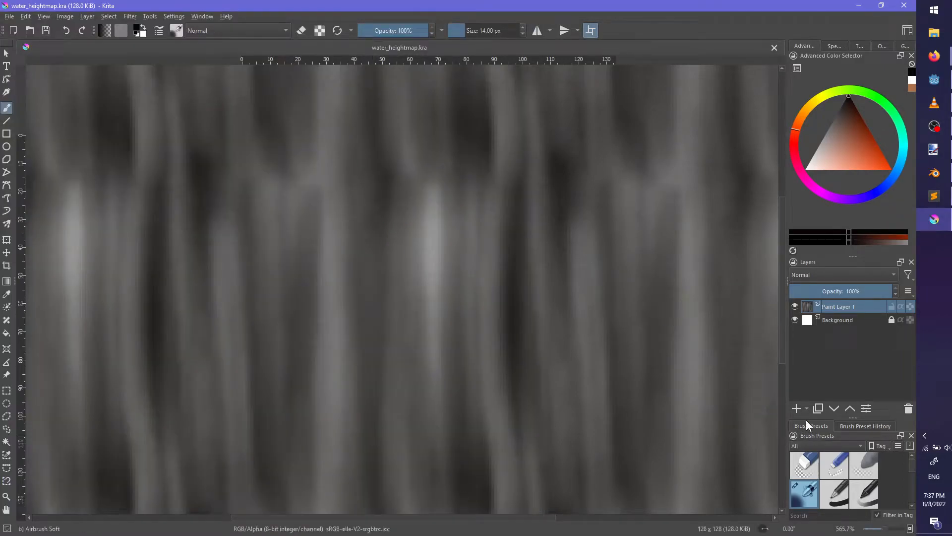
Duplicate Paint Layer 1 and preview the Height to Normal Map filter on the copy
left_click(130, 16)
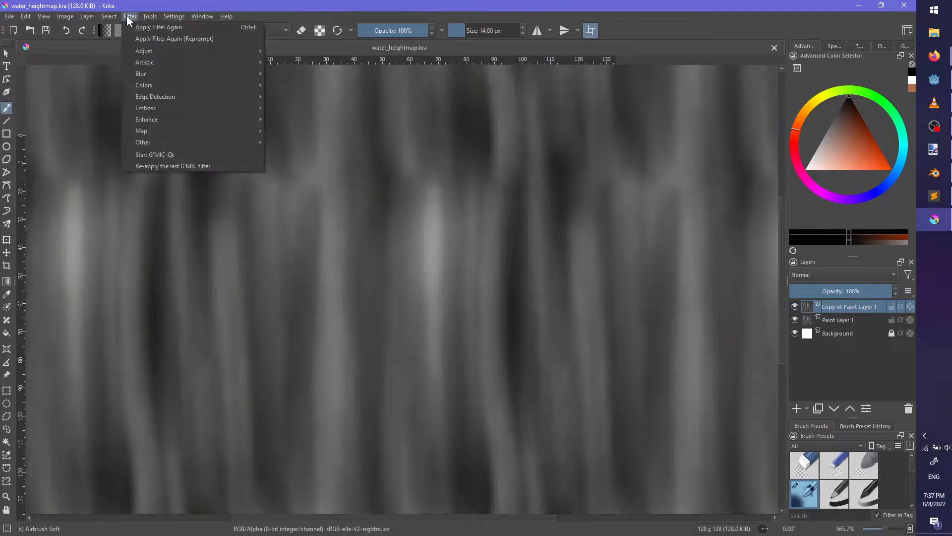
mouse_move(181, 51)
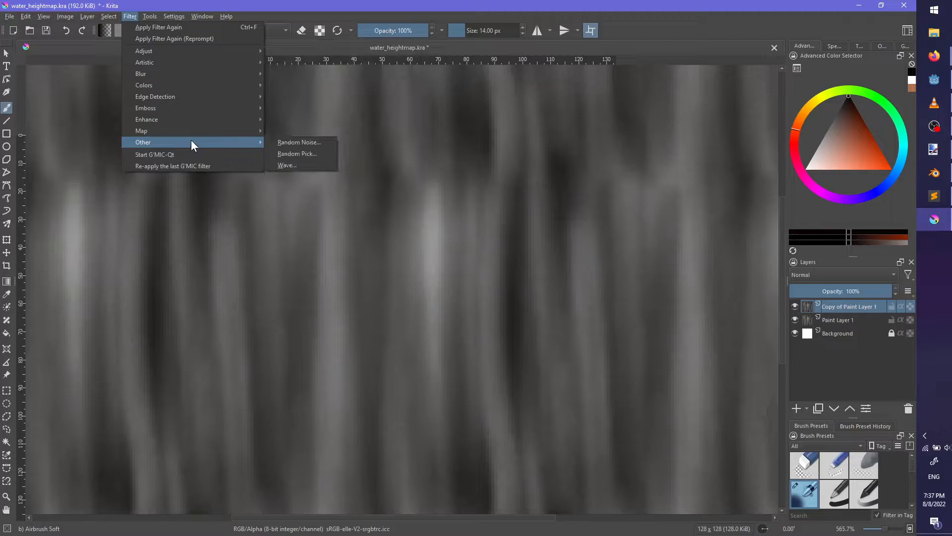
mouse_move(234, 133)
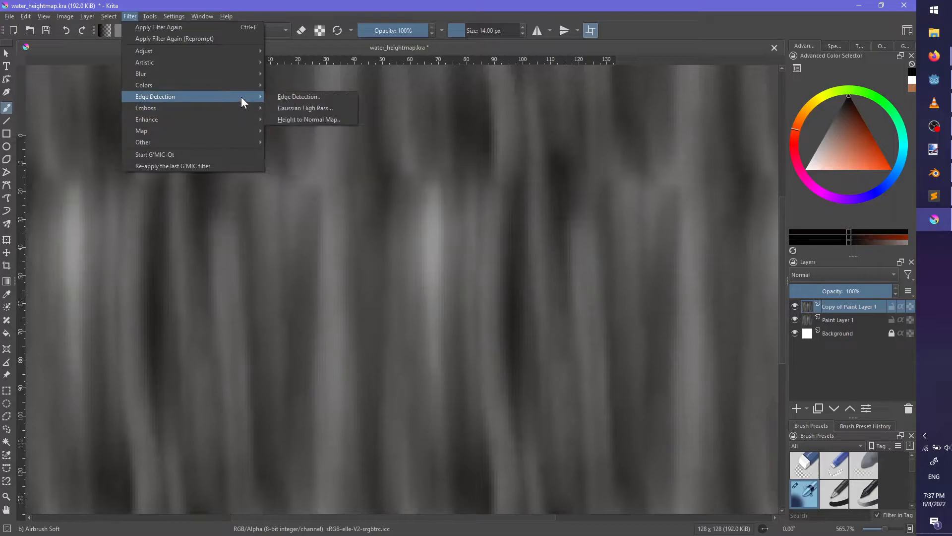
left_click(308, 119)
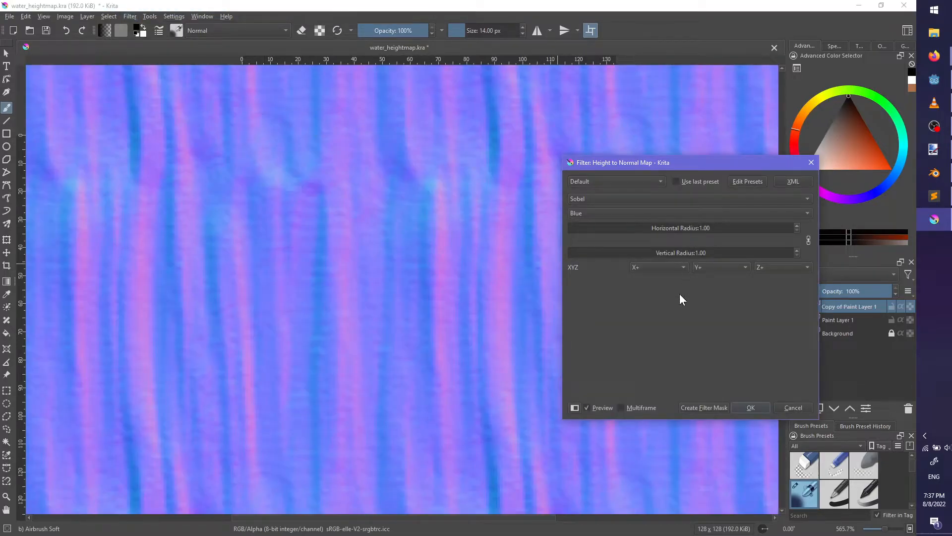
scroll(338, 320, "down", 3)
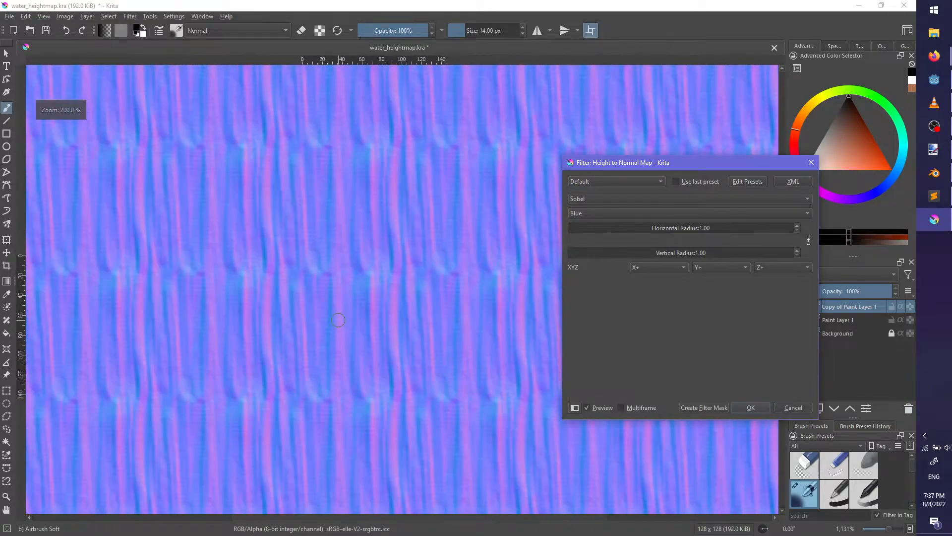
scroll(372, 318, "up", 1)
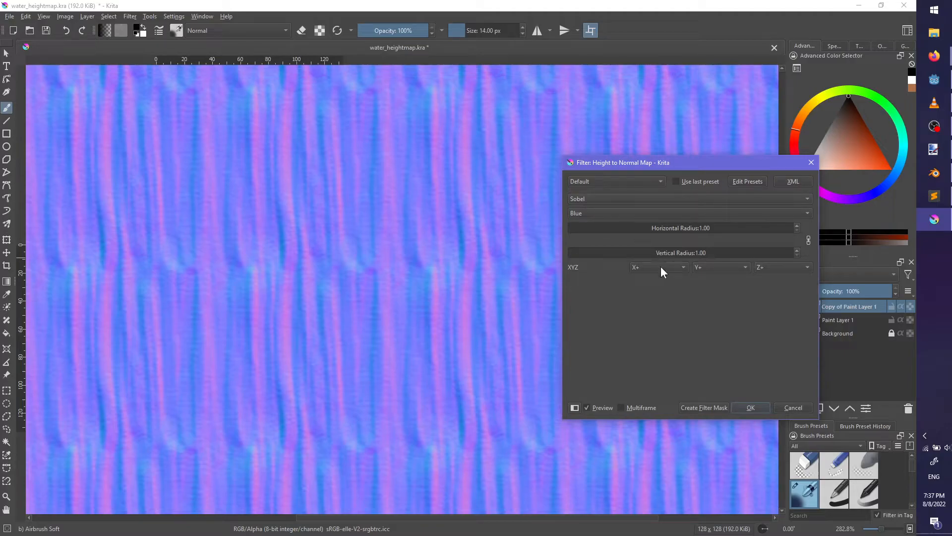
Compare the Prewitt and Simple formulas in the normal map preview, and return to Sobel
left_click(595, 197)
left_click(600, 189)
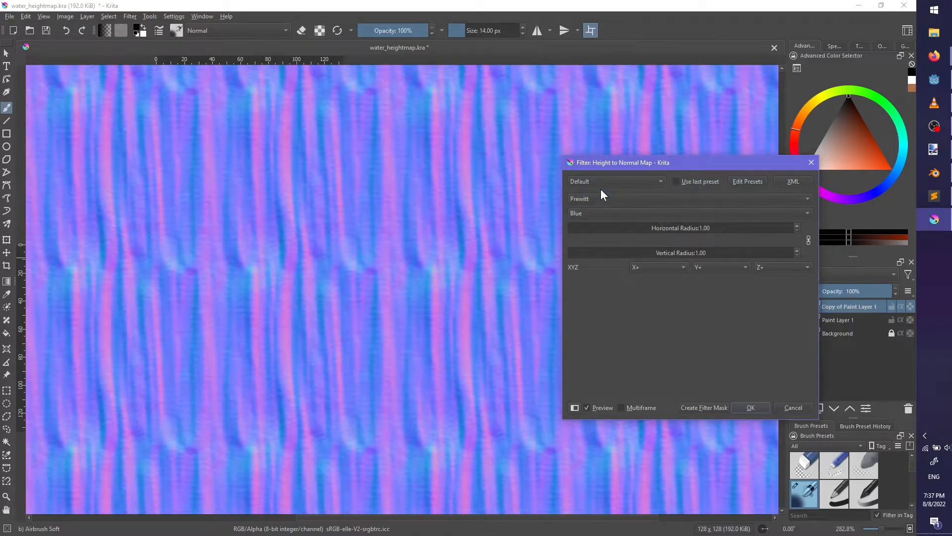
left_click(600, 200)
left_click(595, 222)
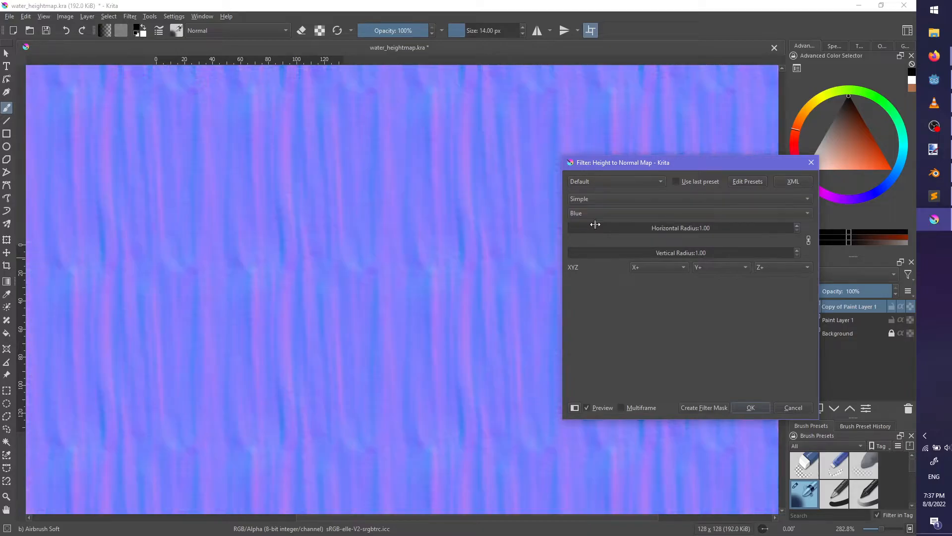
scroll(393, 233, "down", 2)
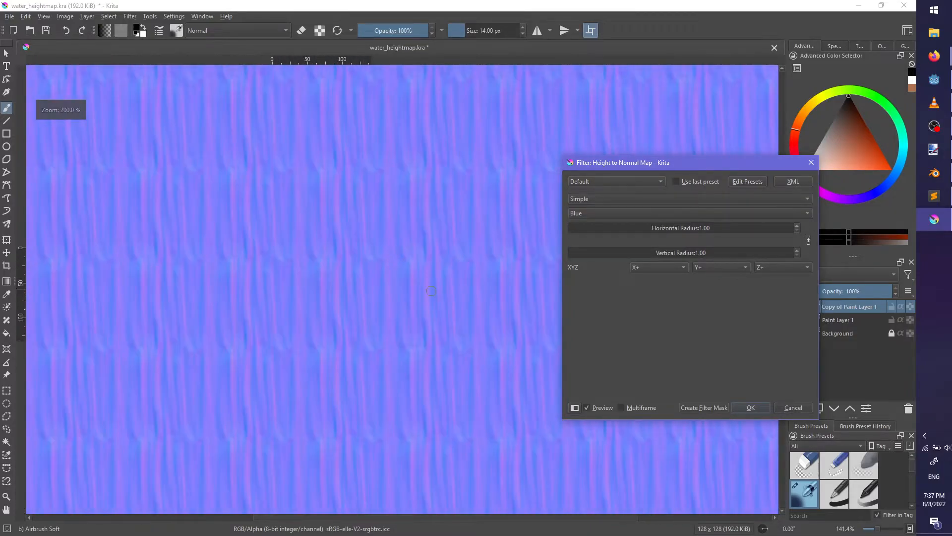
scroll(431, 291, "up", 4)
left_click(611, 198)
left_click(596, 189)
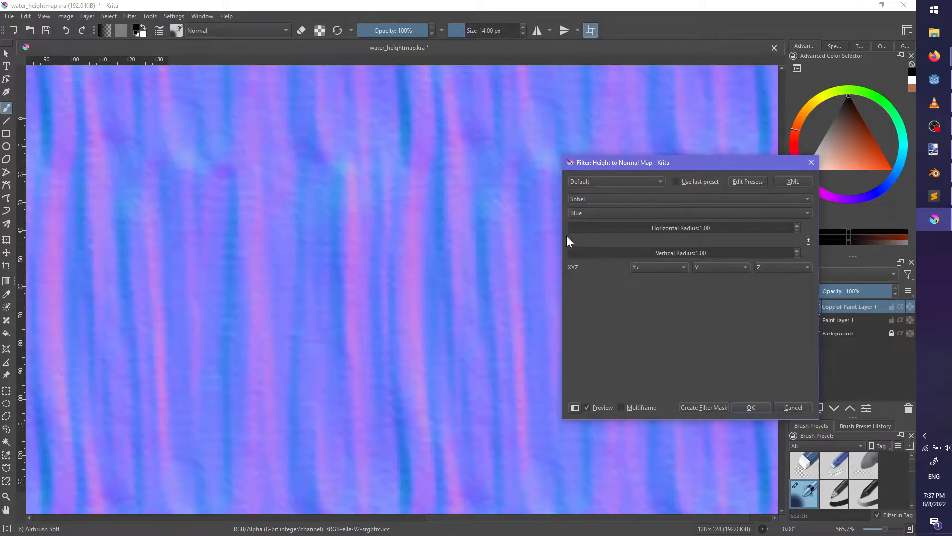
Apply the Height to Normal Map filter with the Sobel formula and the Blue channel
left_click(603, 215)
left_click(602, 216)
left_click(755, 407)
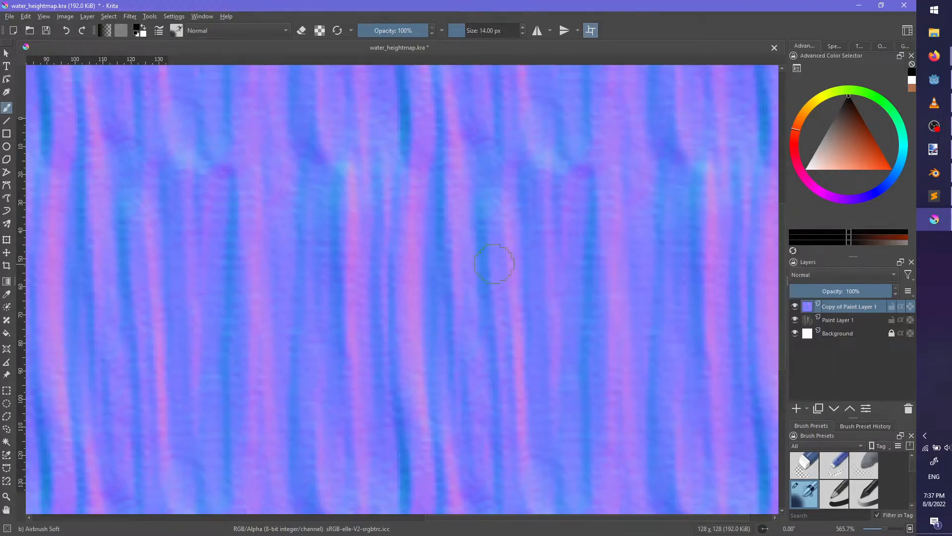
scroll(488, 264, "down", 2)
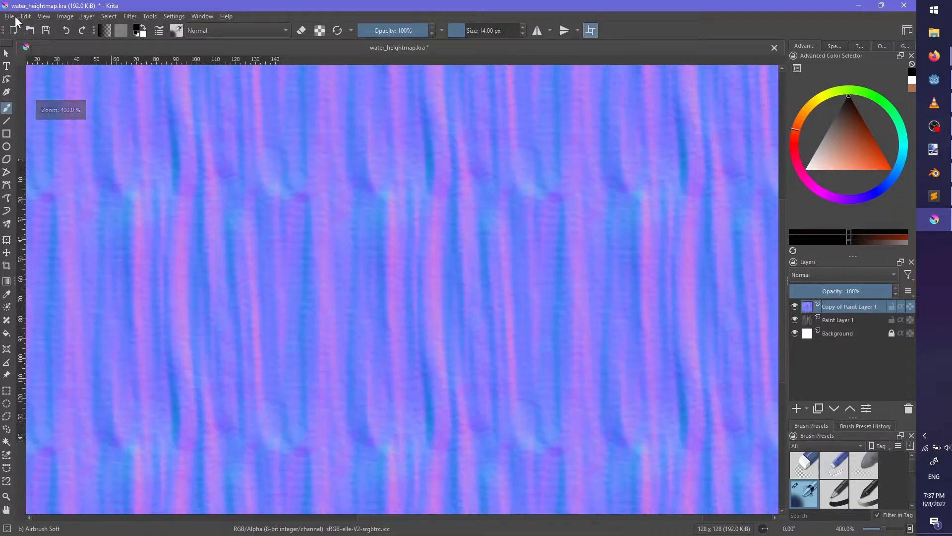
Export the normal map as a PNG named waterfall_normal to the project/material/env folder, keeping the default PNG options
left_click(10, 16)
left_click(43, 111)
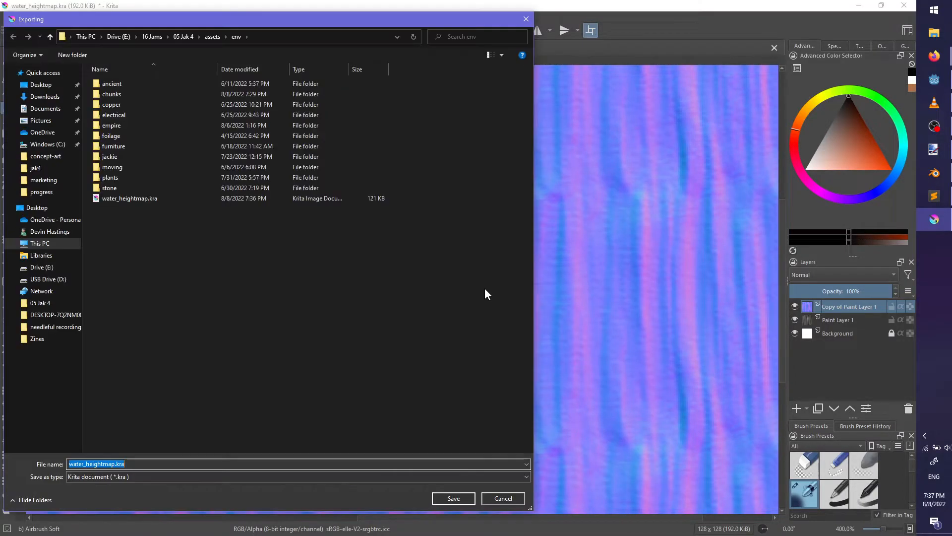
left_click(183, 36)
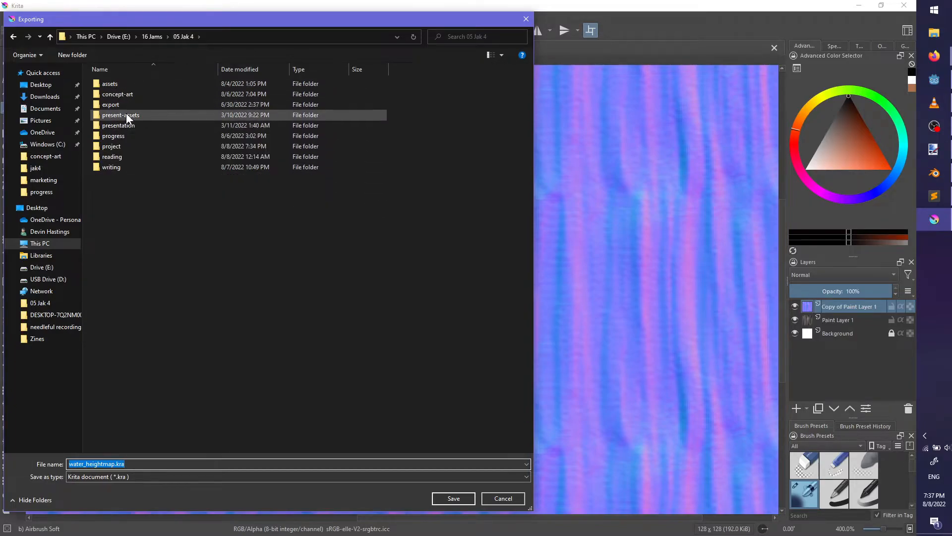
double_click(129, 146)
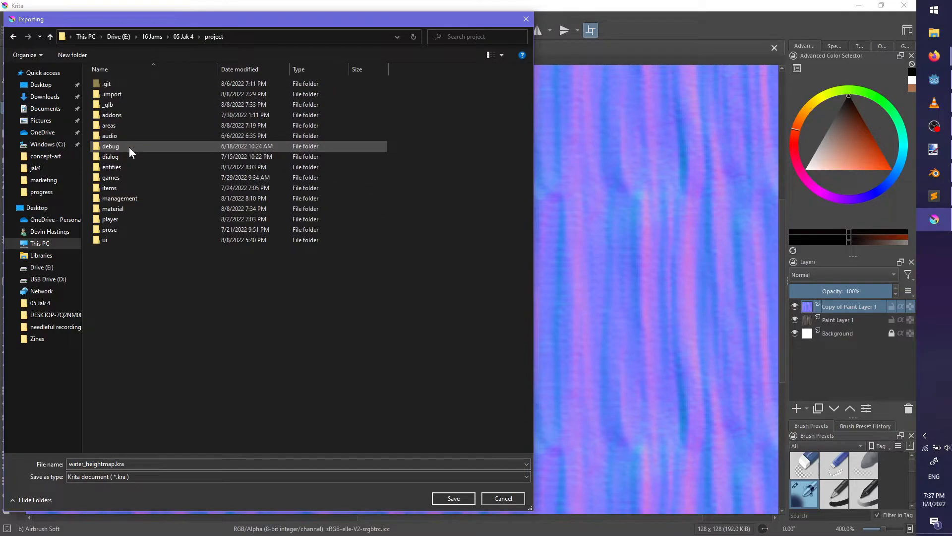
double_click(127, 210)
double_click(115, 114)
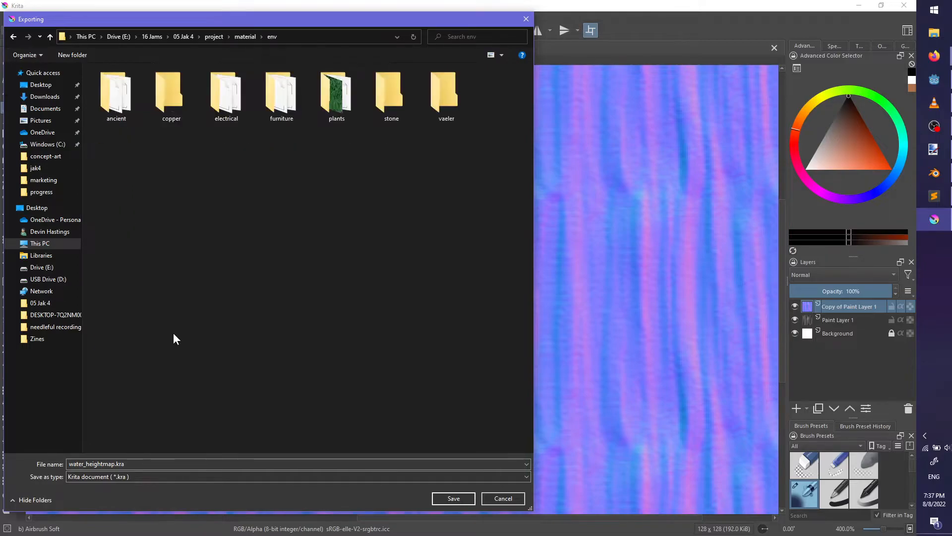
type("waterfall_normal")
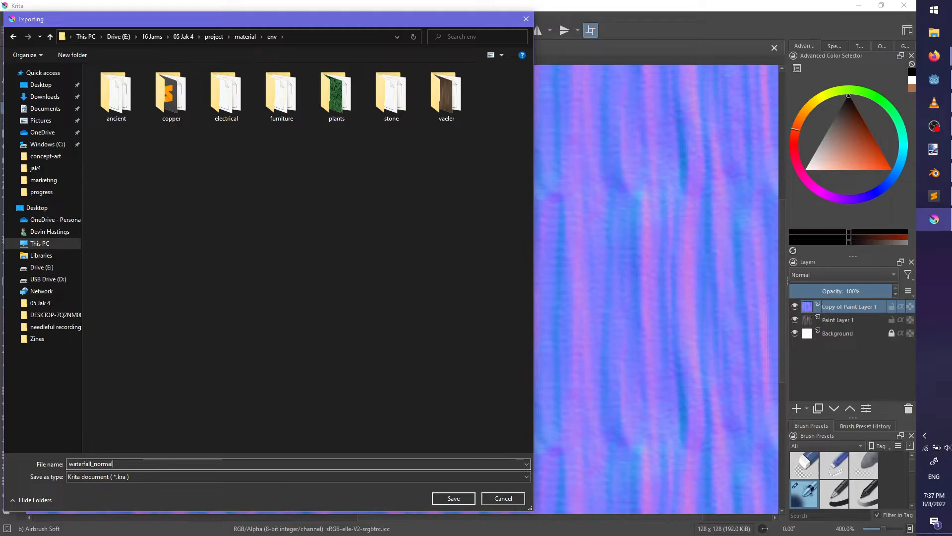
left_click(128, 476)
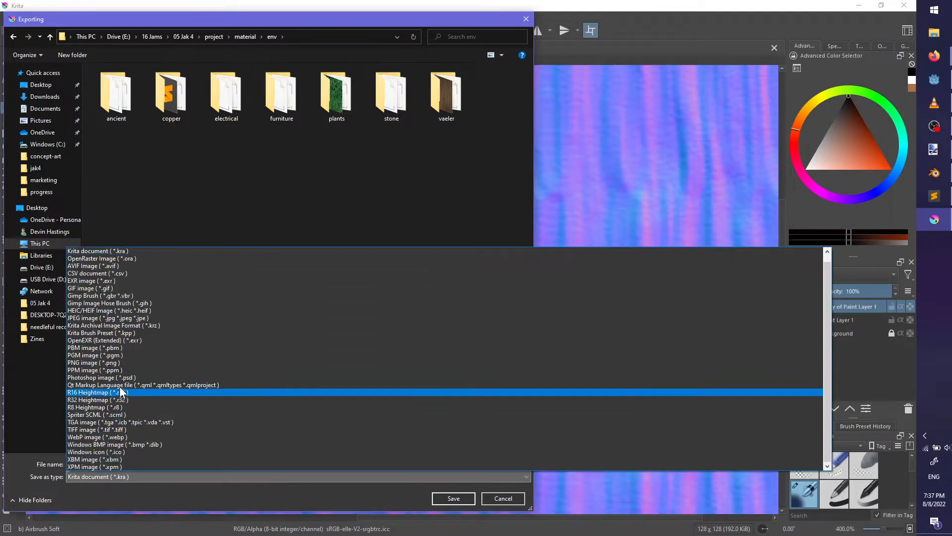
left_click(127, 363)
left_click(454, 498)
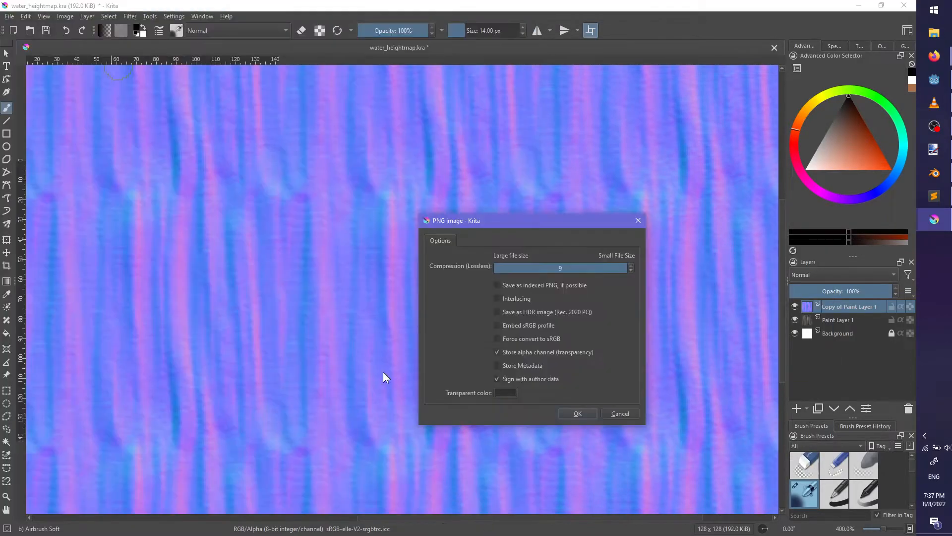
left_click(576, 414)
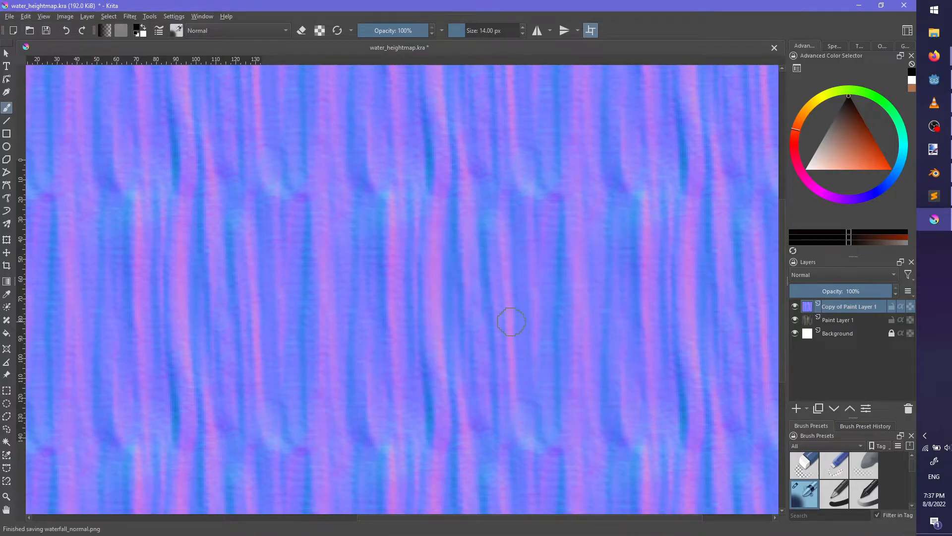
Switch to Godot and try to place waterfall_normal.png from the project files in the waterfall material's shader parameters
left_click(858, 6)
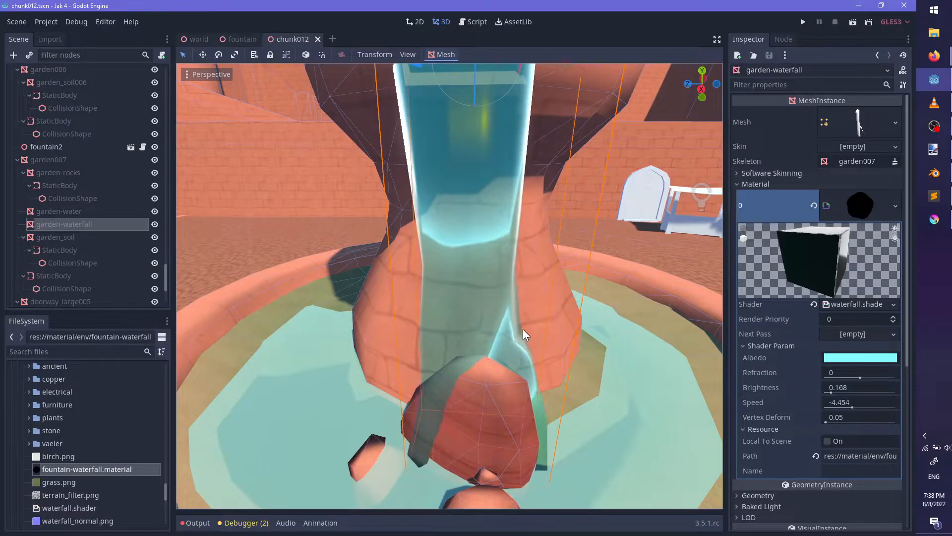
scroll(82, 436, "down", 4)
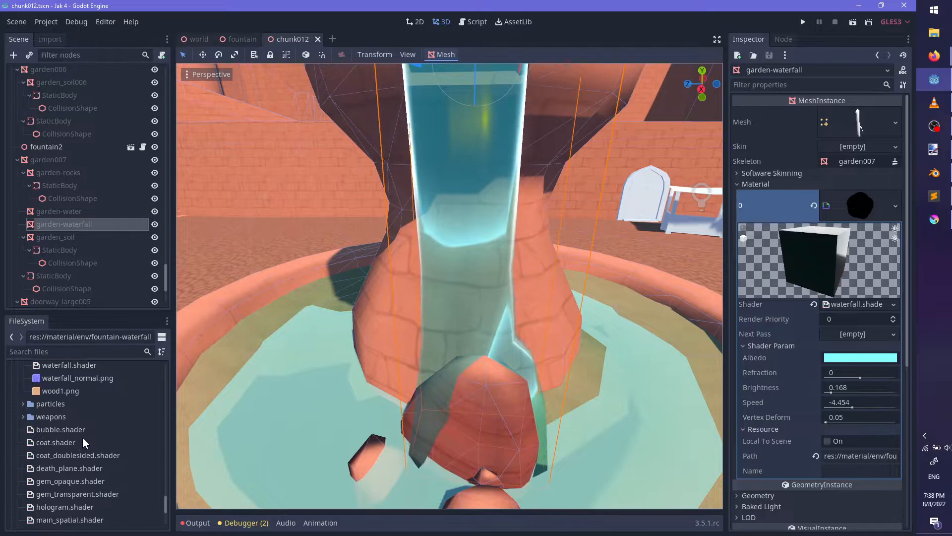
scroll(82, 433, "up", 1)
left_click_drag(78, 419, 719, 381)
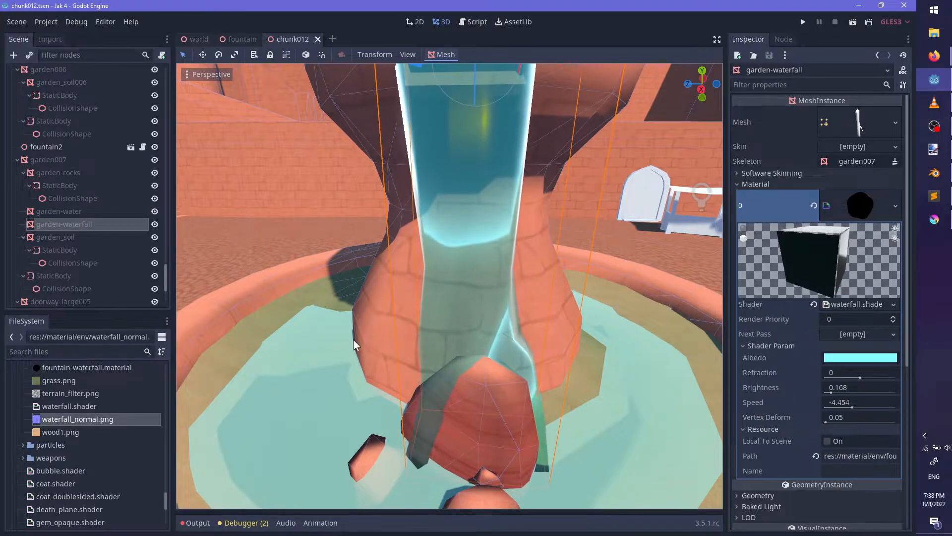
Declare uniform sampler2D normal_map : hint_normal; below the vertex_deform uniform in the waterfall shader, and save
left_click(857, 304)
left_click(522, 425)
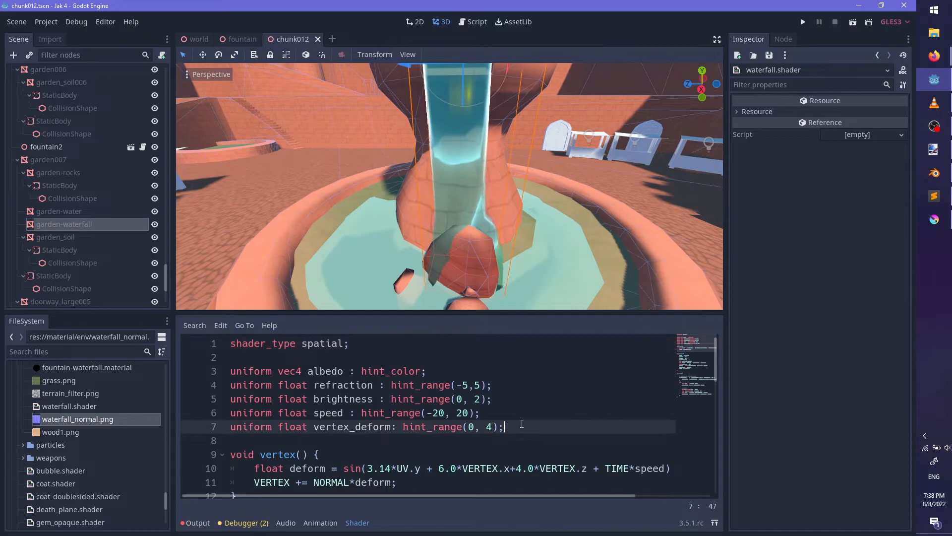
key("Return")
type("uniform sampler2D")
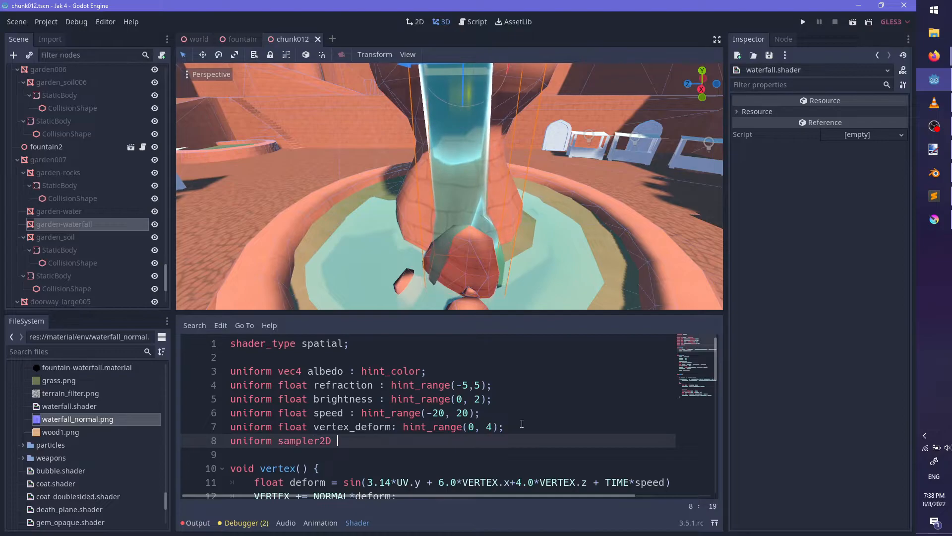
type("normal_map : hint_normal;")
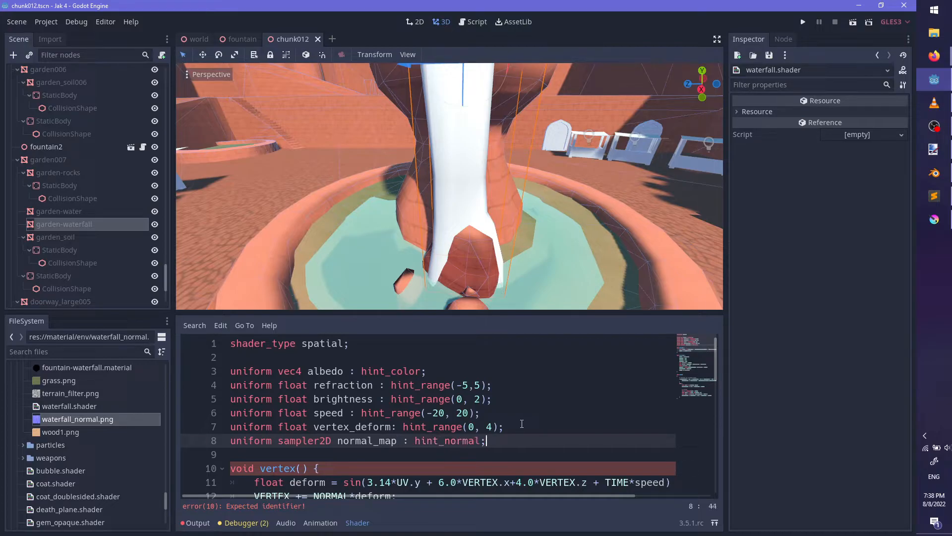
key("ctrl+s")
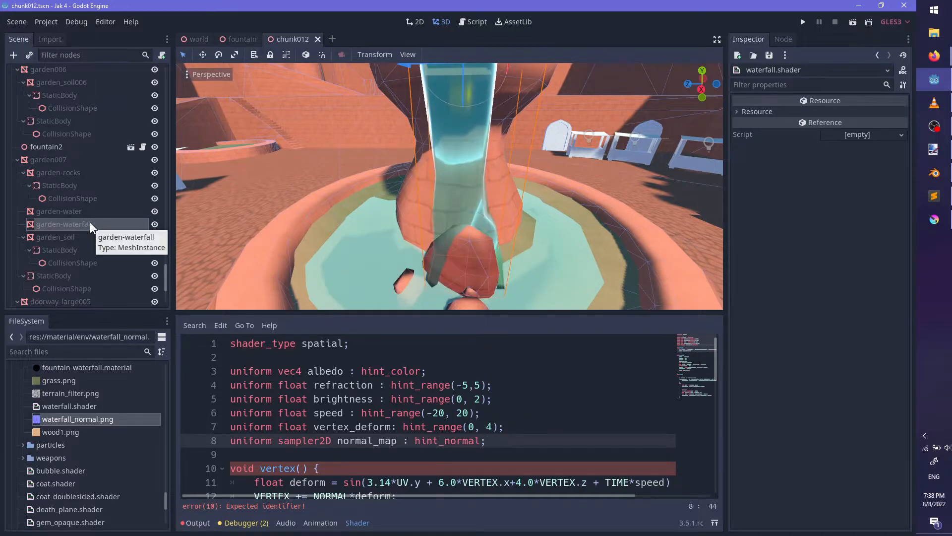
Assign waterfall_normal.png as the Normal Map parameter of the garden-waterfall material
left_click(90, 223)
left_click_drag(84, 416, 539, 404)
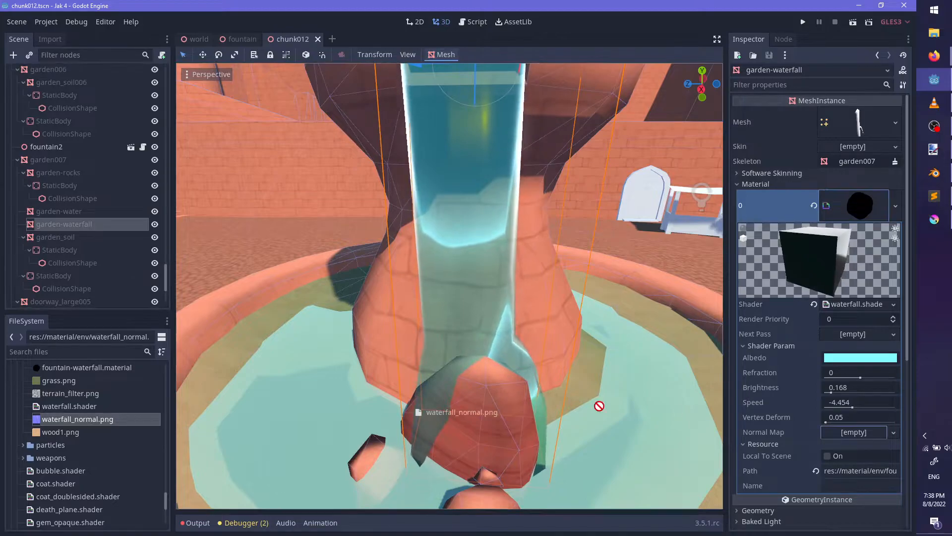
left_click_drag(852, 430, 851, 432)
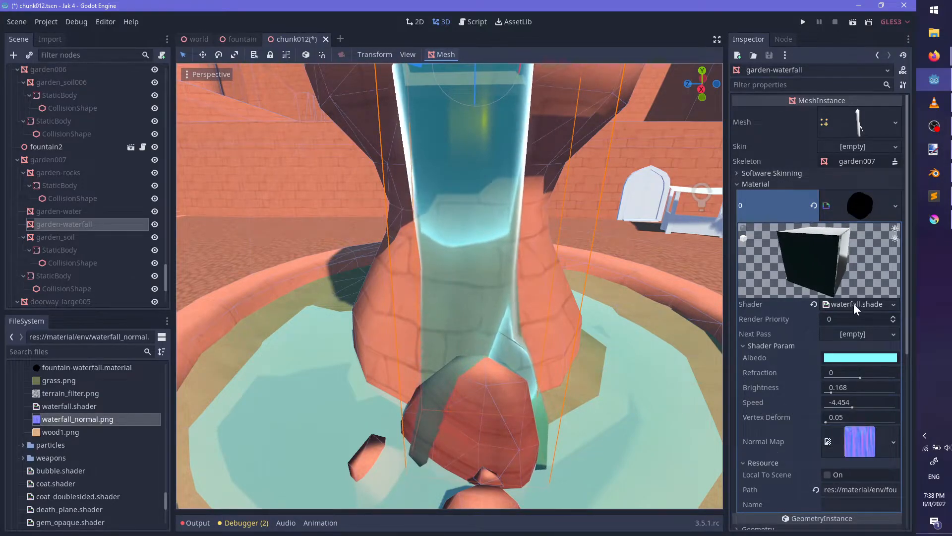
Reopen the waterfall shader's code and go to the end of the ROUGHNESS line in the fragment function
left_click(855, 304)
scroll(407, 430, "down", 5)
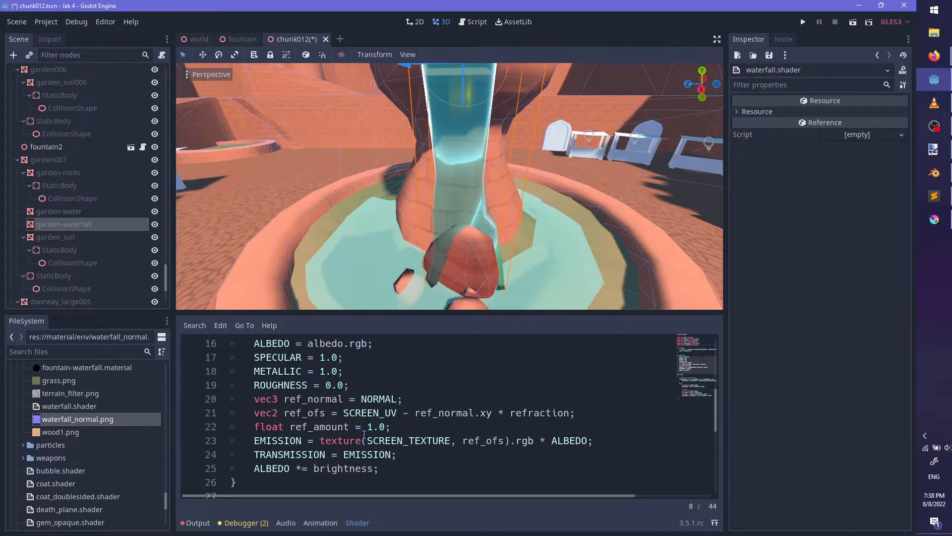
left_click(420, 422)
left_click(434, 399)
key("Up")
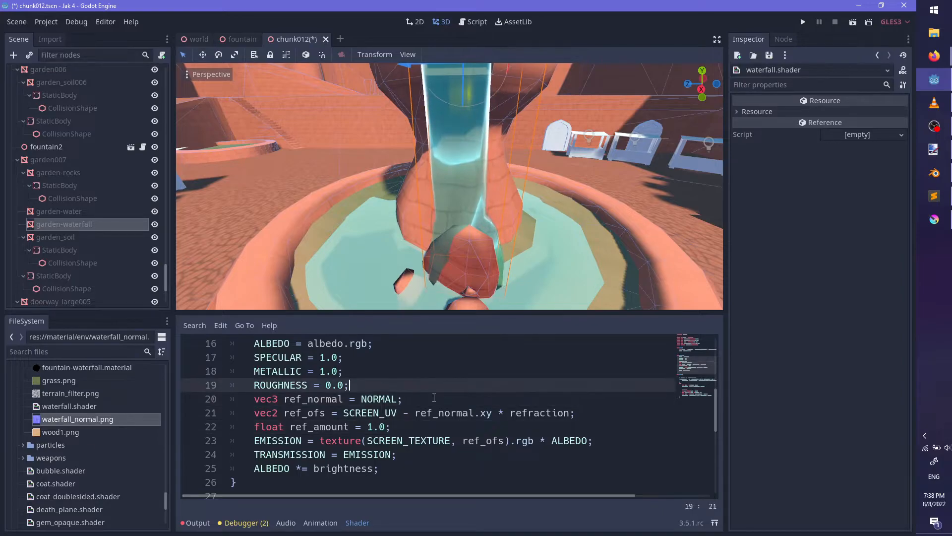
scroll(434, 397, "up", 1)
scroll(434, 397, "down", 2)
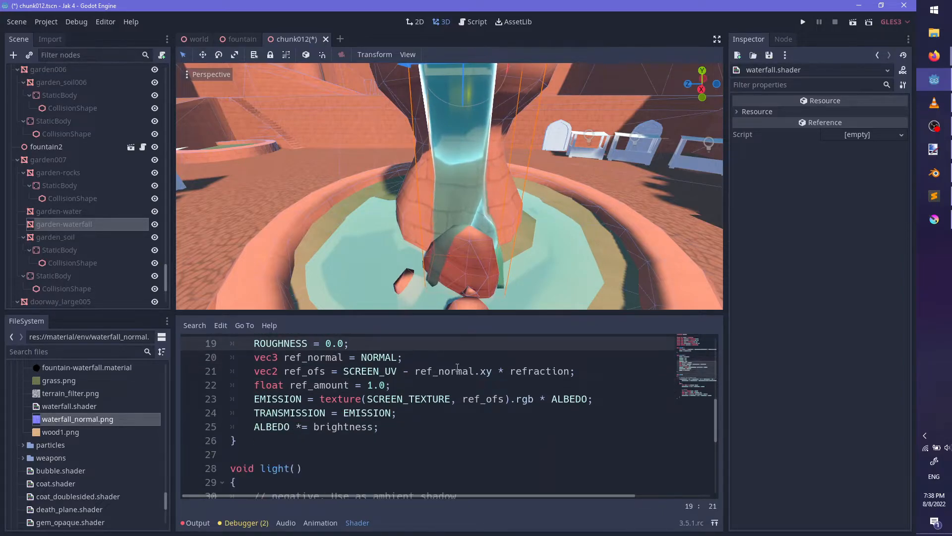
double_click(456, 371)
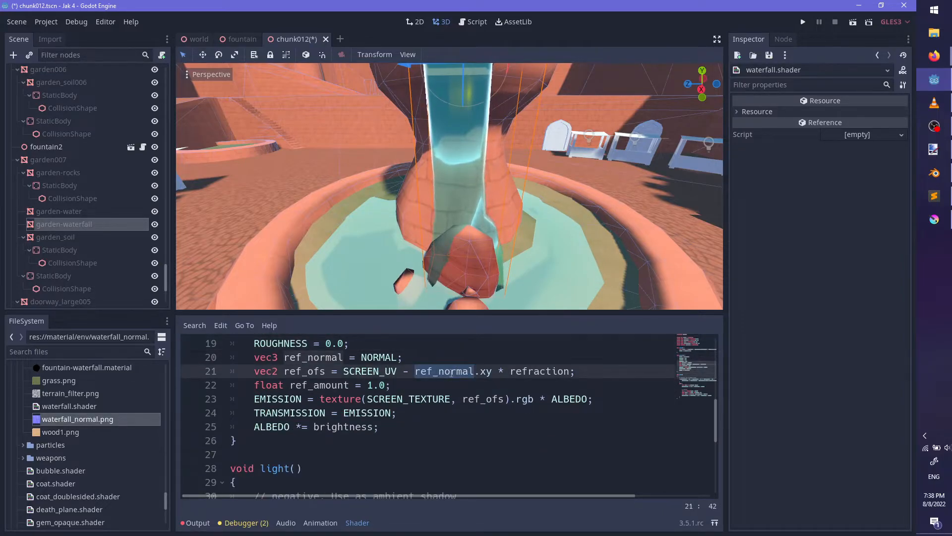
left_click(455, 358)
key("Up")
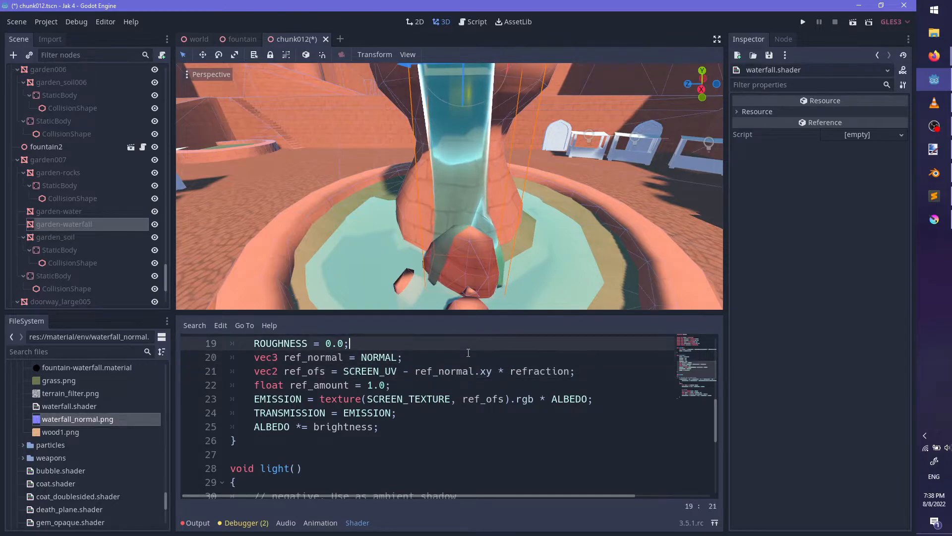
Add NORMALMAP = texture(normal_map, UV).rgb; below the ROUGHNESS line in the fragment function, and save
key("Return")
type("NORM")
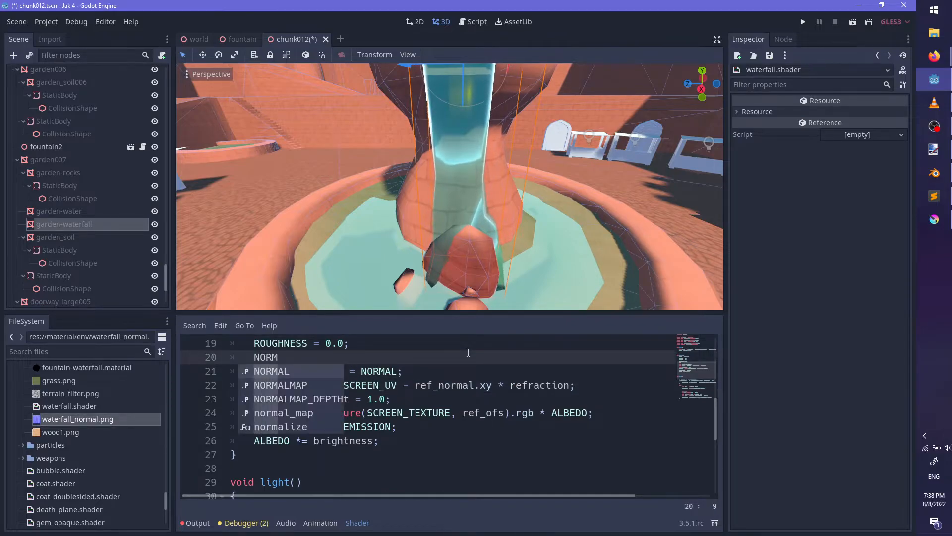
key("Return")
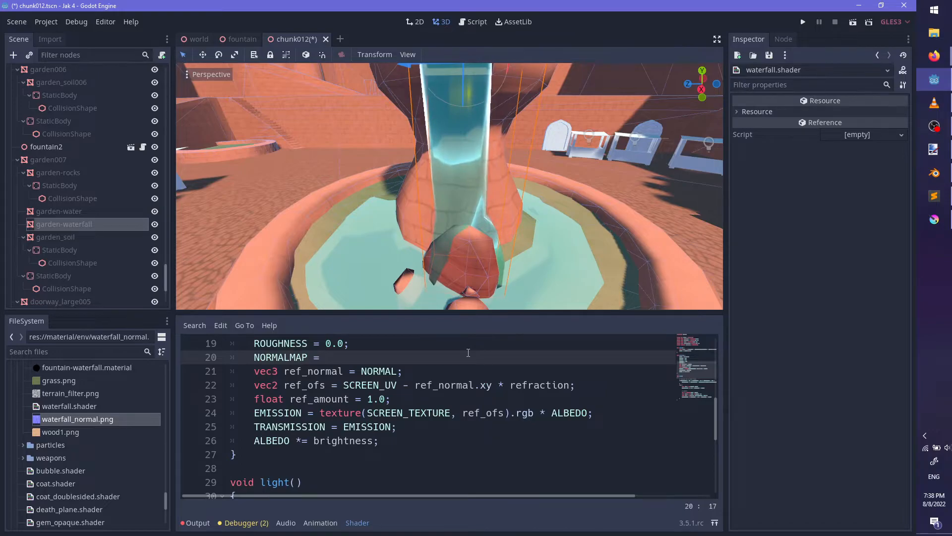
type("= ")
type("sam")
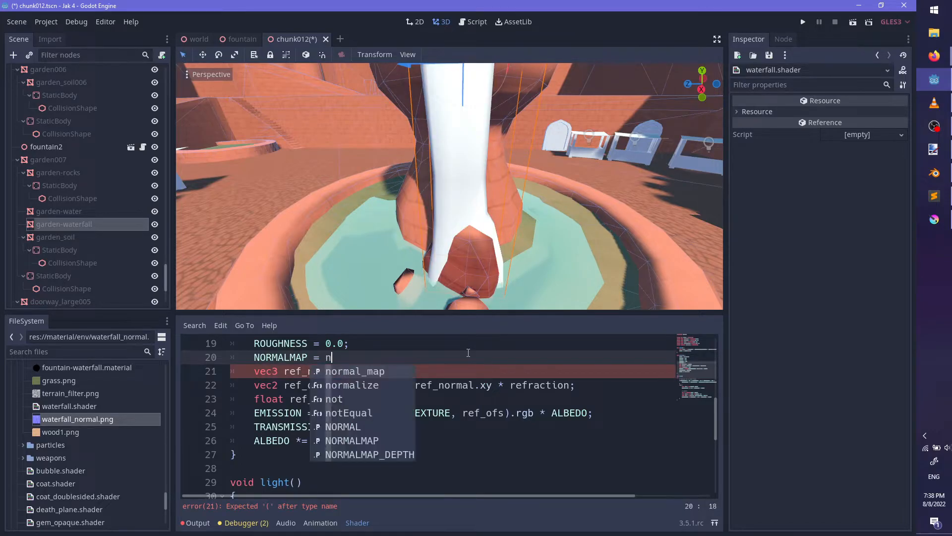
type("sam")
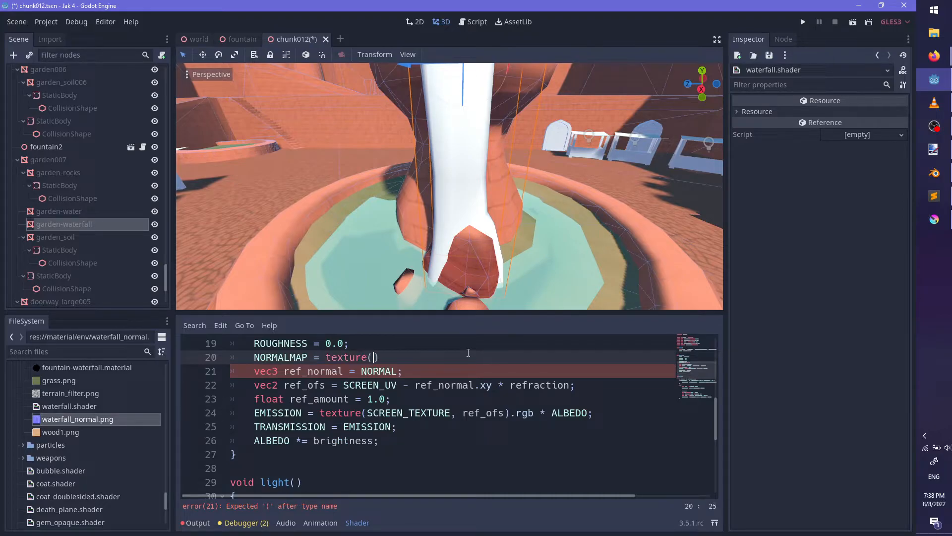
type("normal_map,UV")
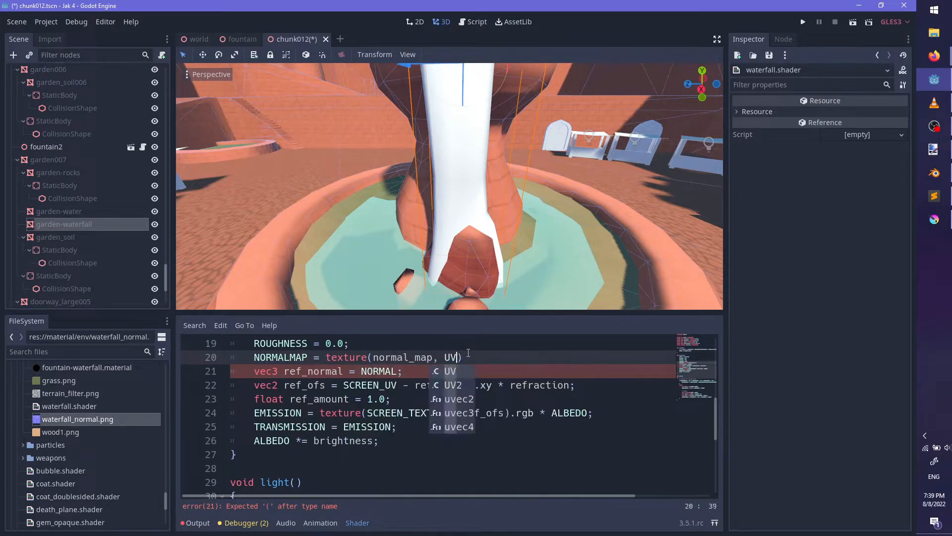
key("ctrl+s")
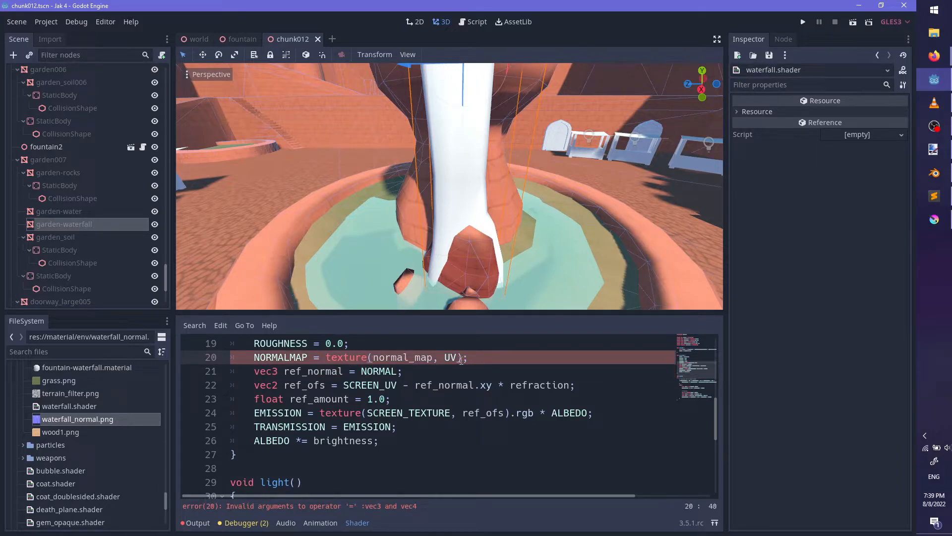
key("ctrl+s")
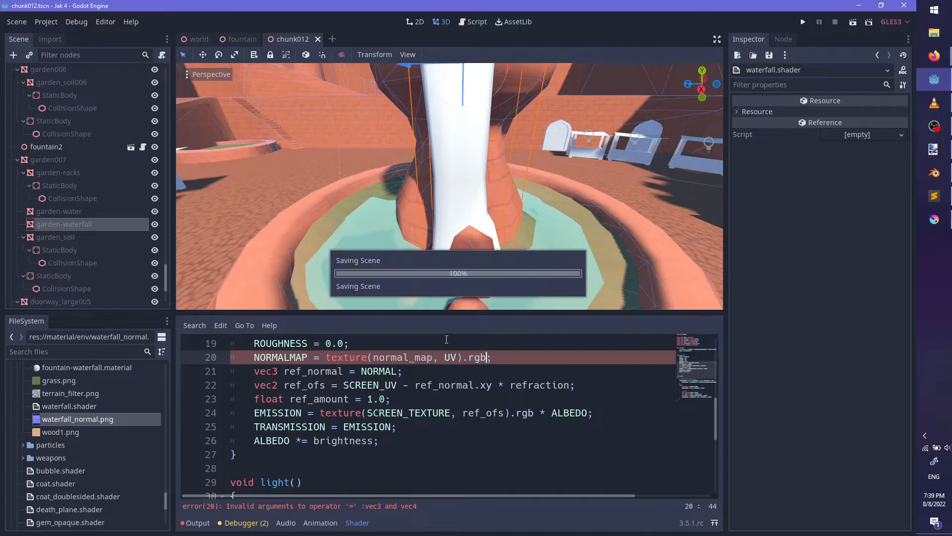
Add UV.y += TIME*speed; below the VERTEX line in the vertex function of the waterfall shader, and save
left_click(397, 371)
scroll(465, 233, "up", 5)
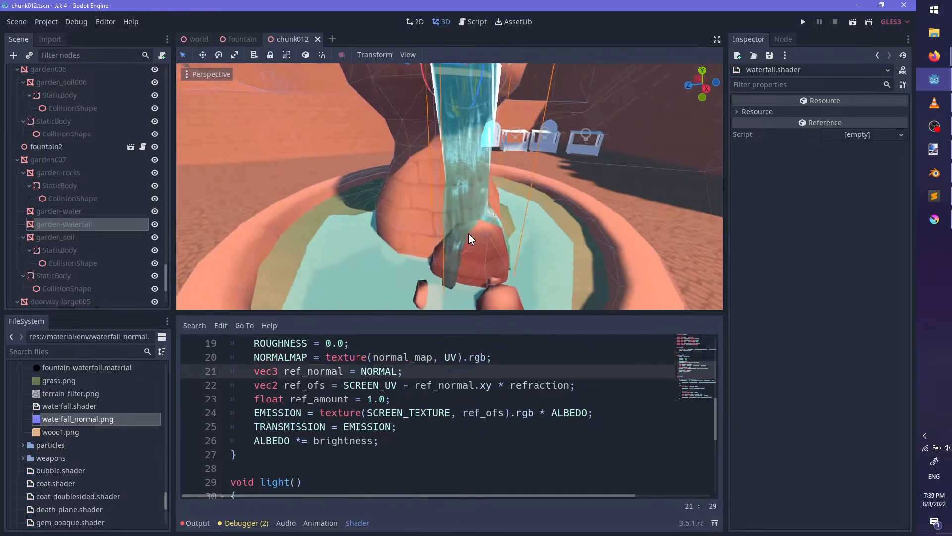
middle_click_drag(414, 229, 473, 298)
scroll(471, 413, "up", 5)
scroll(471, 414, "down", 1)
left_click(466, 413)
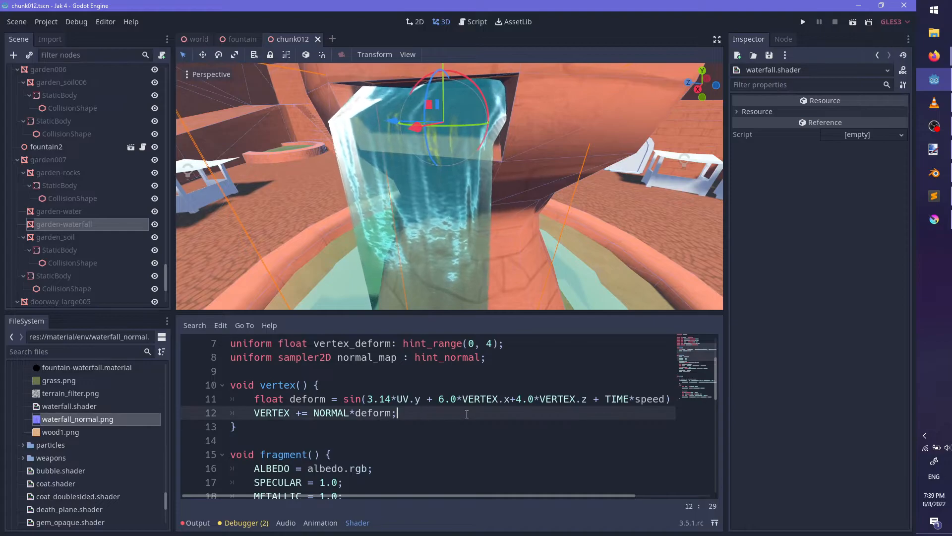
key("Return")
type("UV.Y")
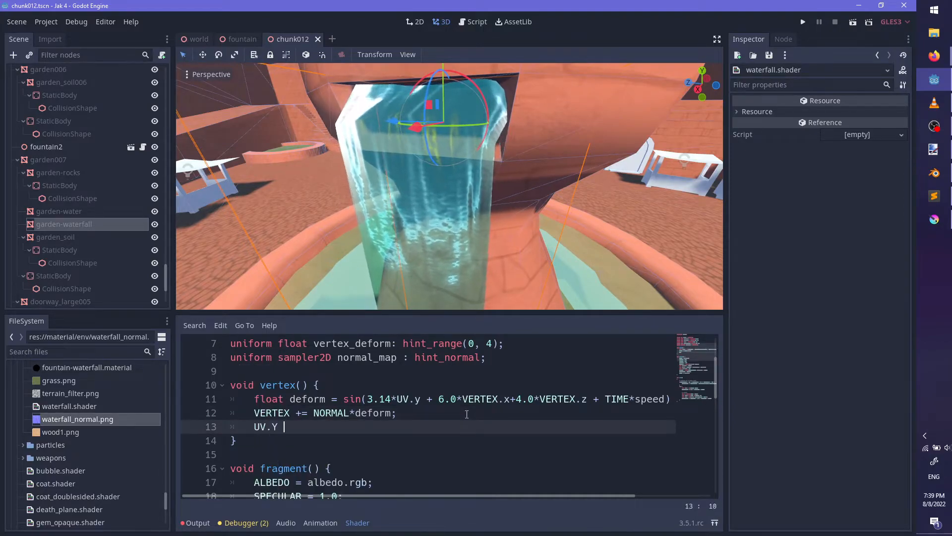
type(" += ")
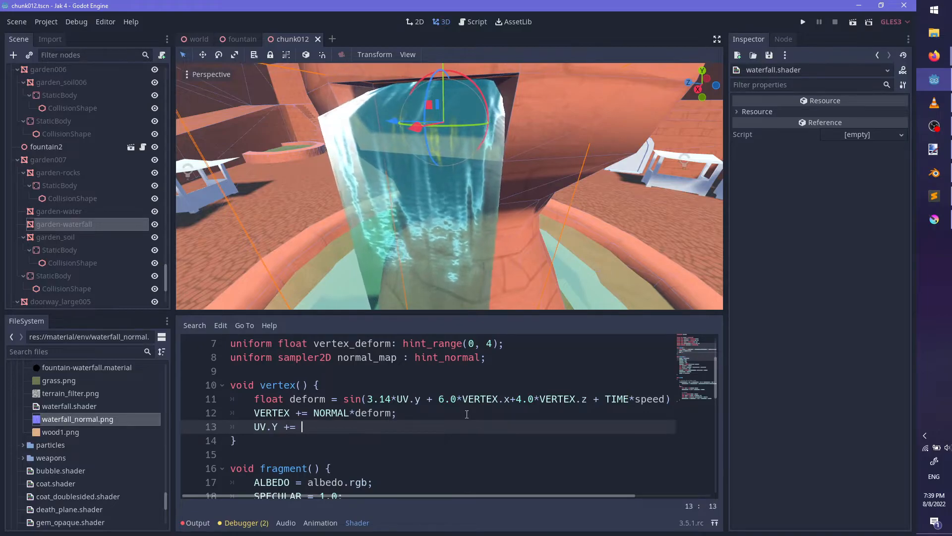
type("TIME")
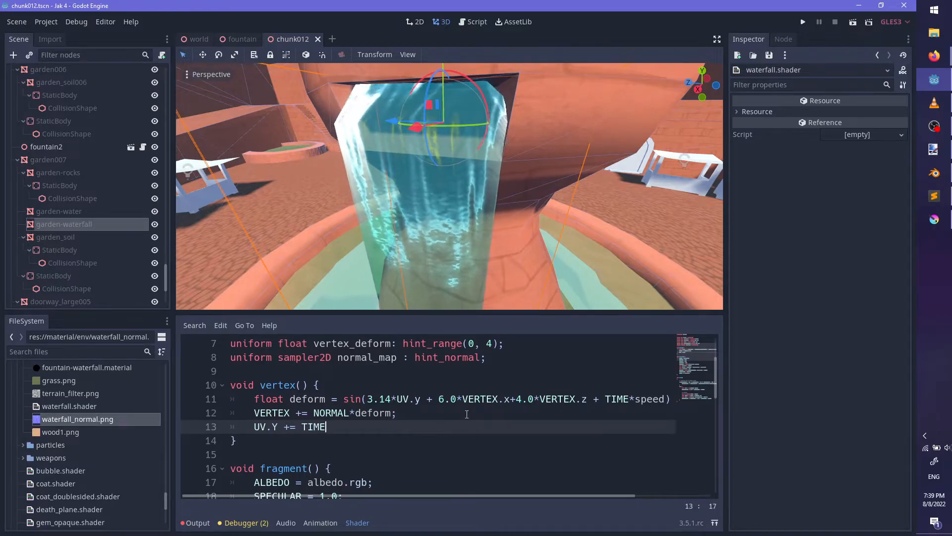
type("*speed;")
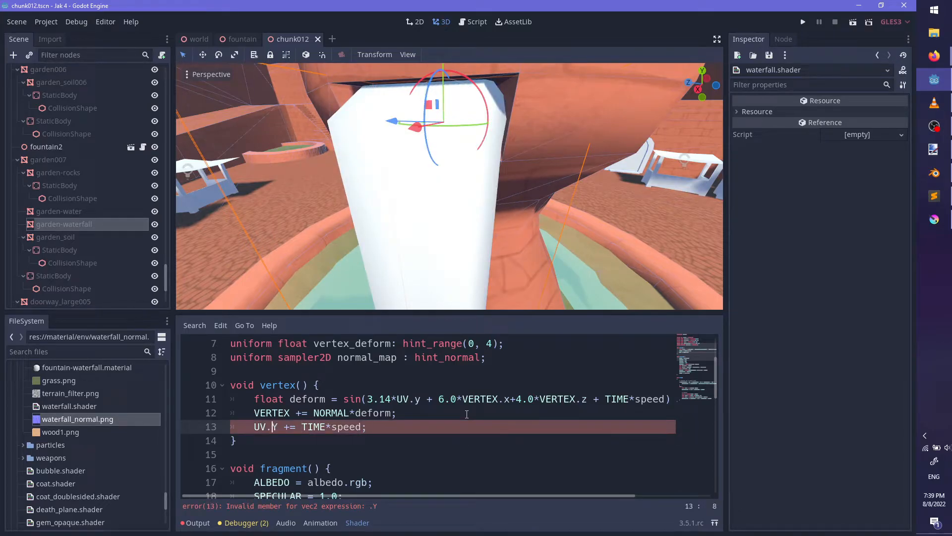
key("ctrl+s")
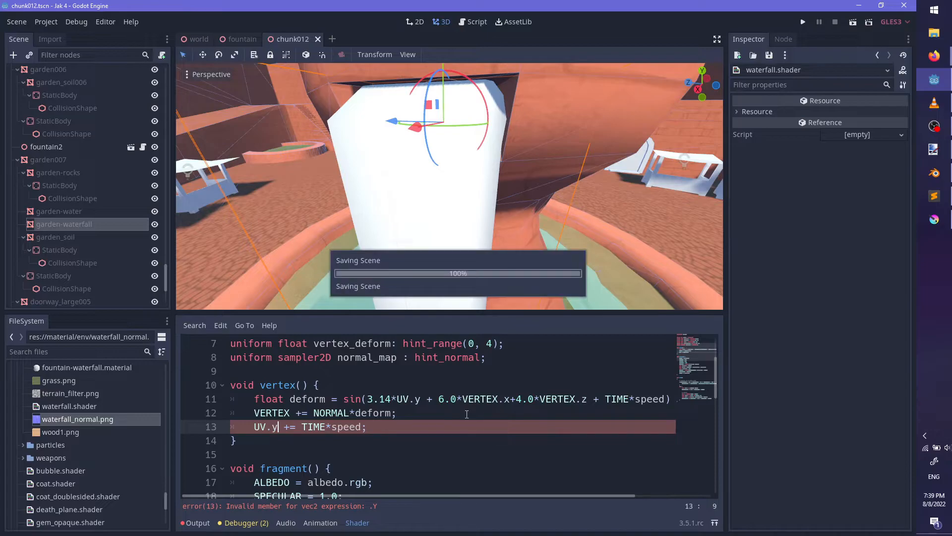
Examine the scrolling waterfall on the fountain in the 3D viewport from several angles and distances
scroll(448, 235, "down", 5)
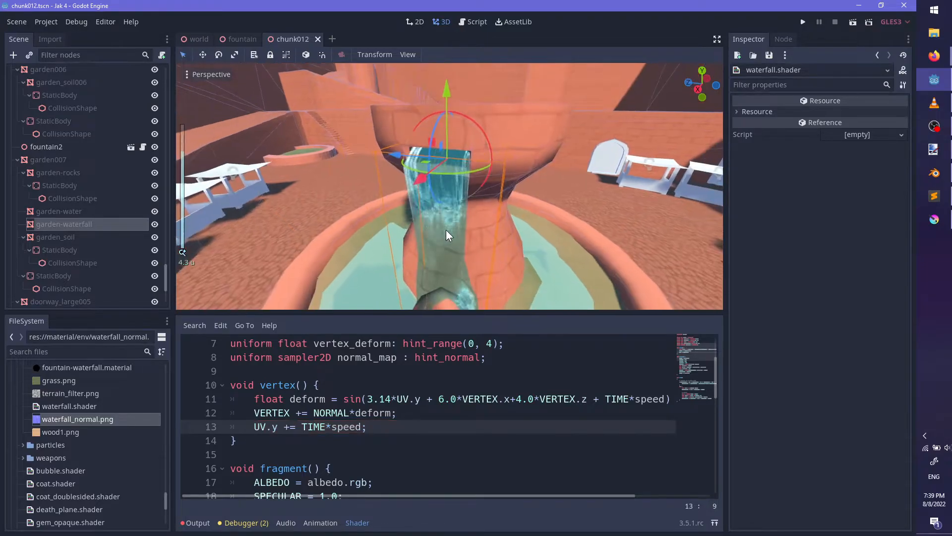
middle_click_drag(448, 234, 421, 102, "shift")
middle_click_drag(460, 191, 464, 236)
scroll(518, 230, "up", 6)
scroll(440, 255, "down", 2)
scroll(544, 232, "down", 3)
scroll(464, 236, "down", 2)
Run the project and move the character into the fountain, onto the rock beneath the waterfall
key("F5")
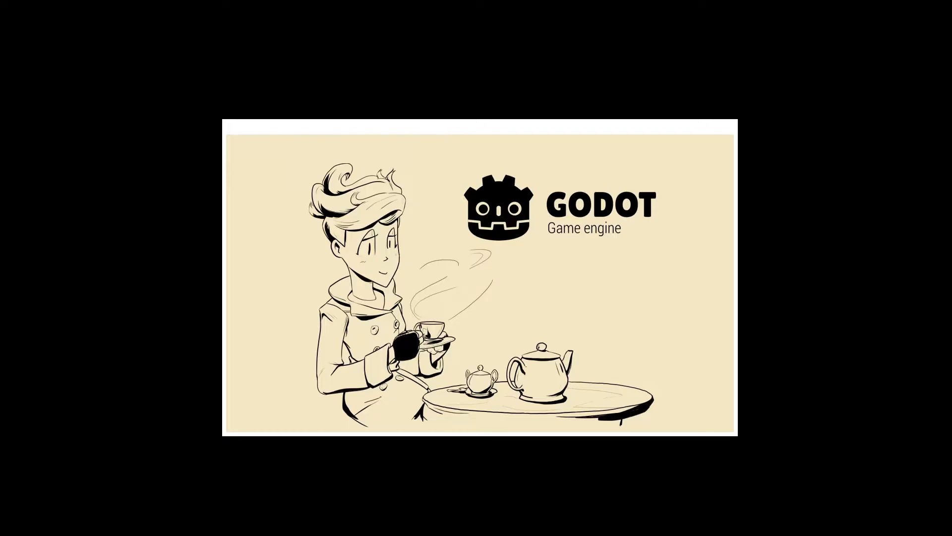
key("w")
key("space")
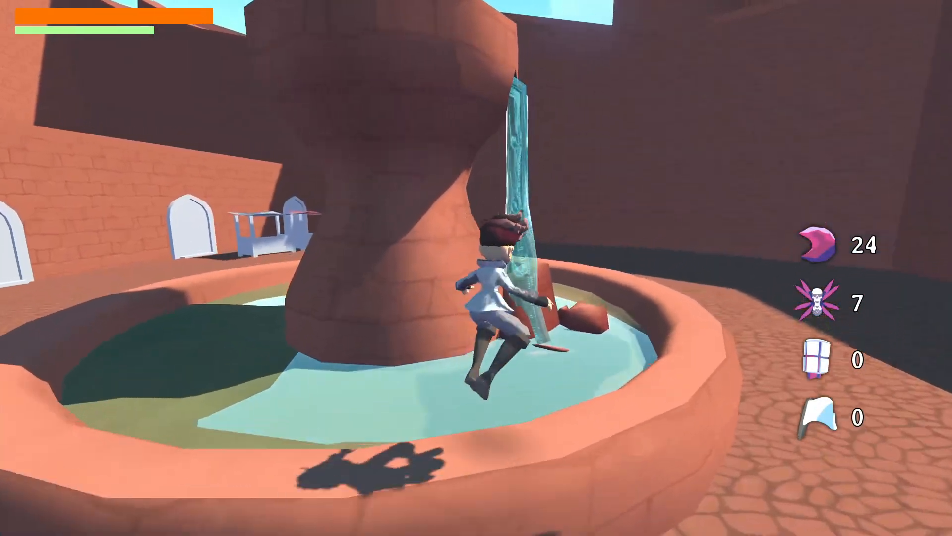
key("w")
key("space")
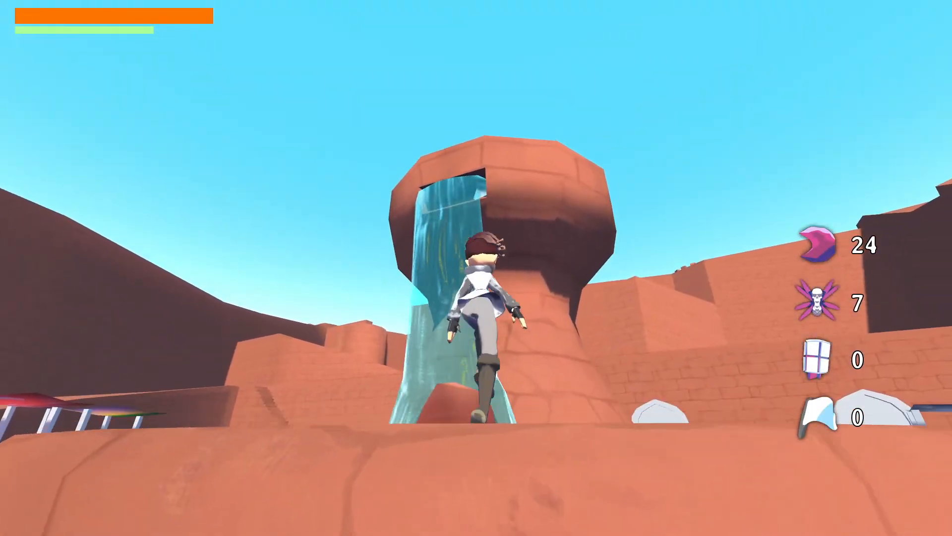
key("space")
key("w")
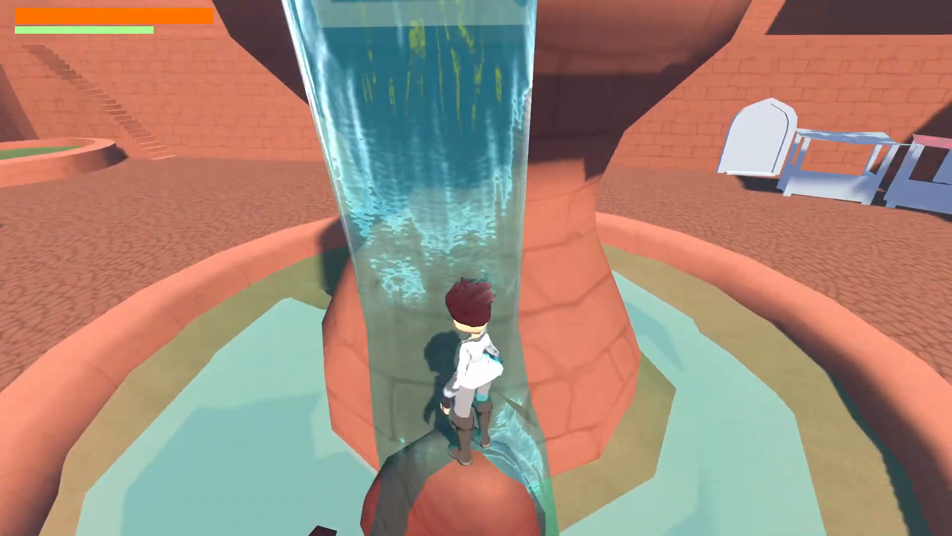
Climb the character to the fountain's upper basin, look around, and drop back down into the lower pool
key("s")
key("space")
key("w")
key("space")
key("w")
key("s")
key("d")
key("s")
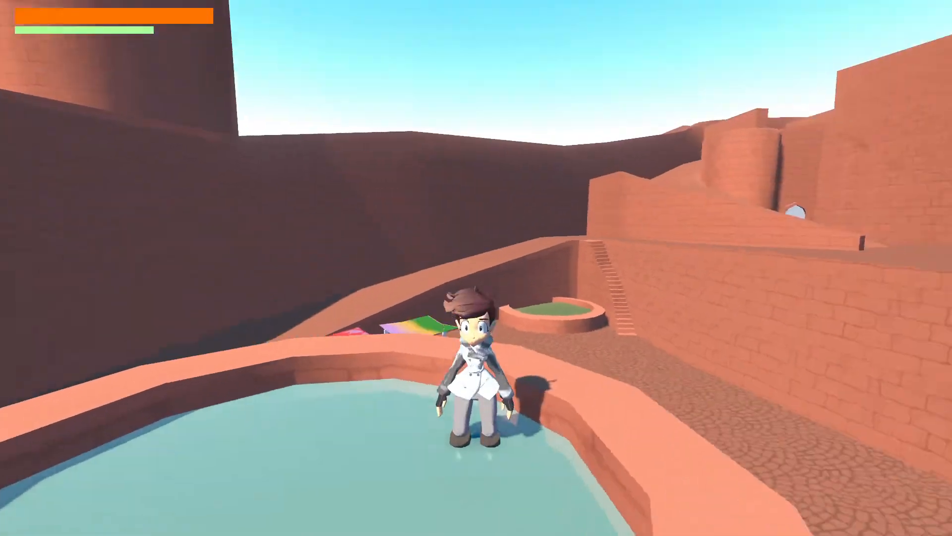
key("s")
key("space")
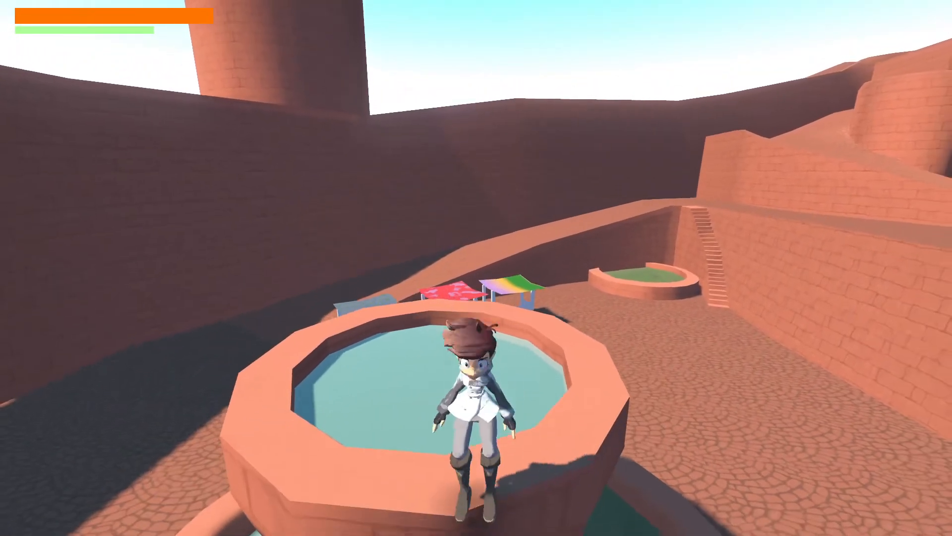
key("s")
key("d")
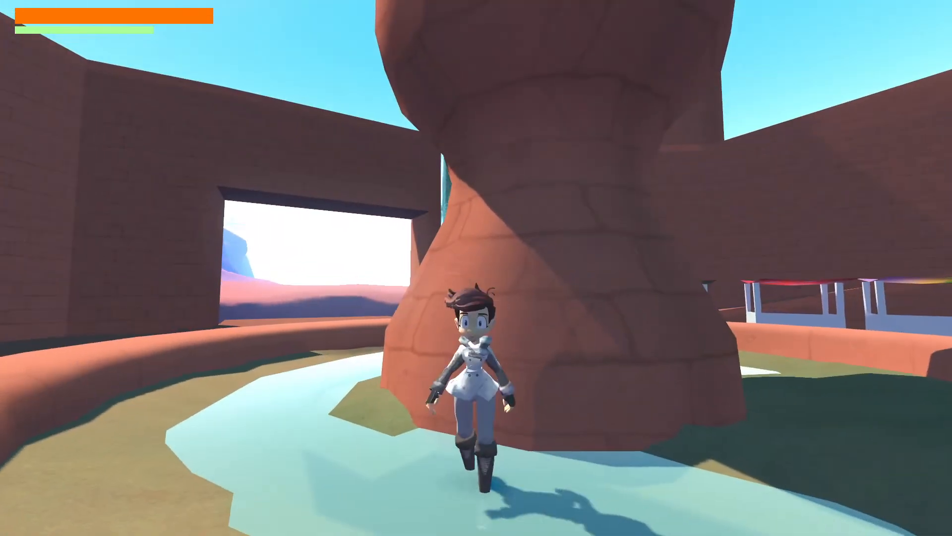
Bring the character back behind the waterfall to inspect its surface from several angles, and pause the game
key("a")
key("w")
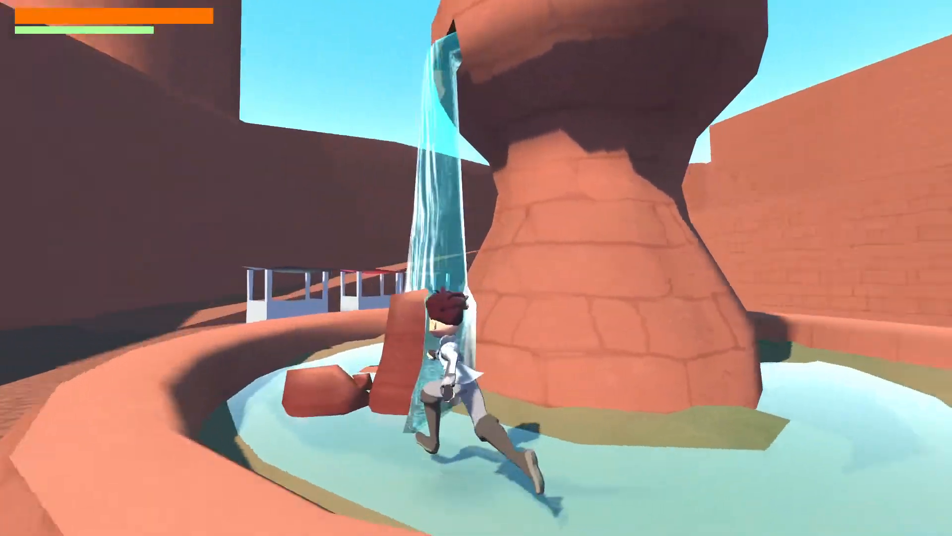
key("w")
key("space")
key("s")
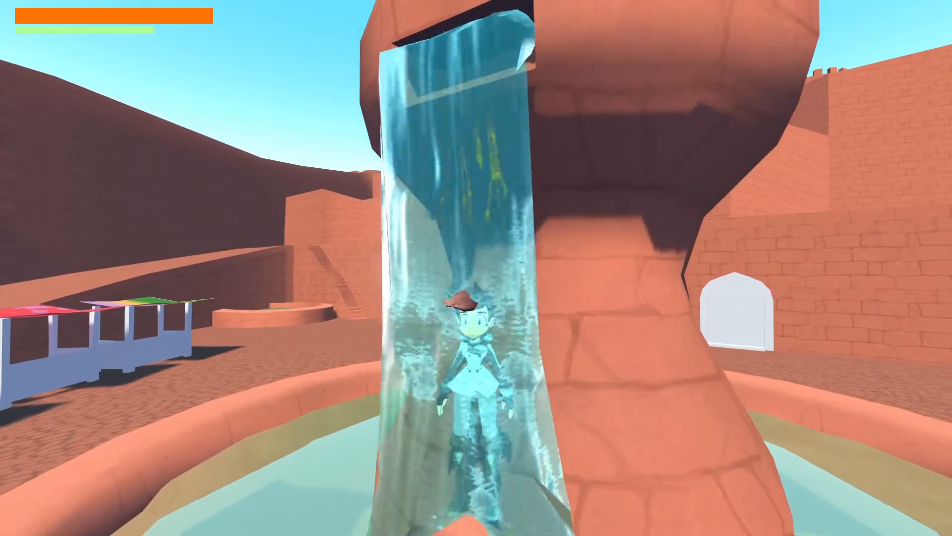
key("s")
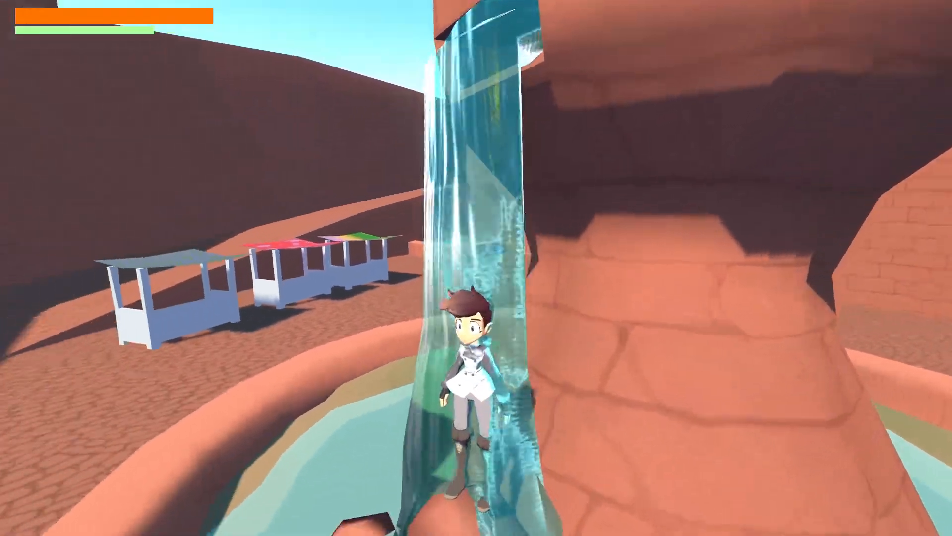
key("Escape")
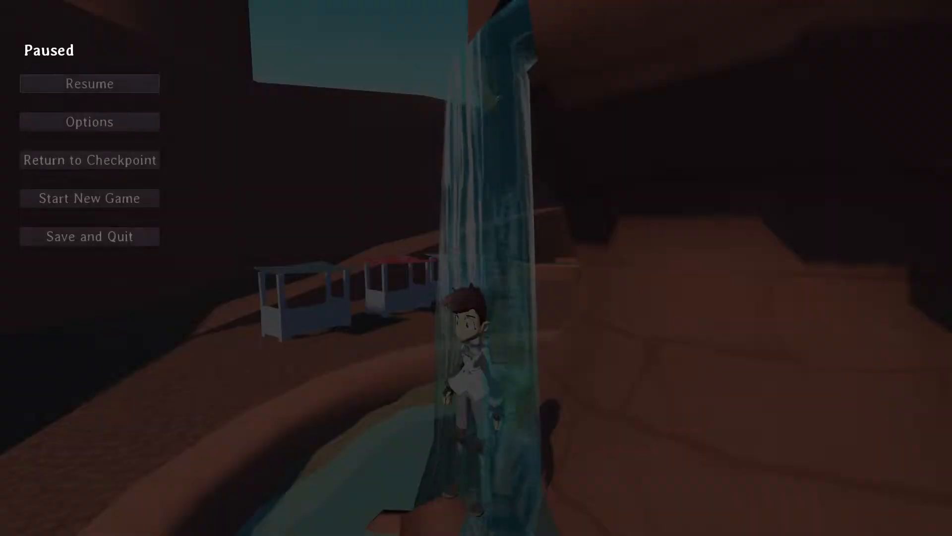
Switch to the Godot editor, set the garden-waterfall material's Refraction to 0.1, and save
key("alt+Tab")
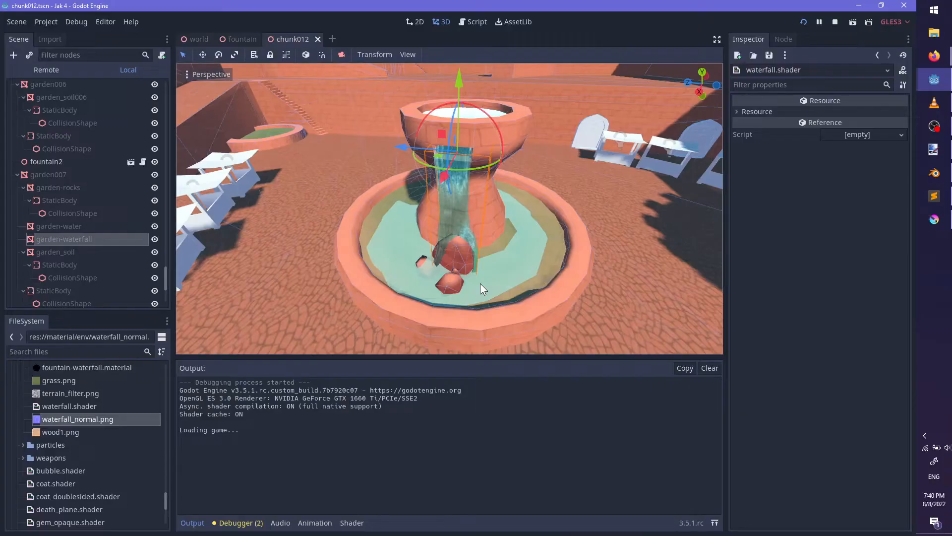
left_click(65, 239)
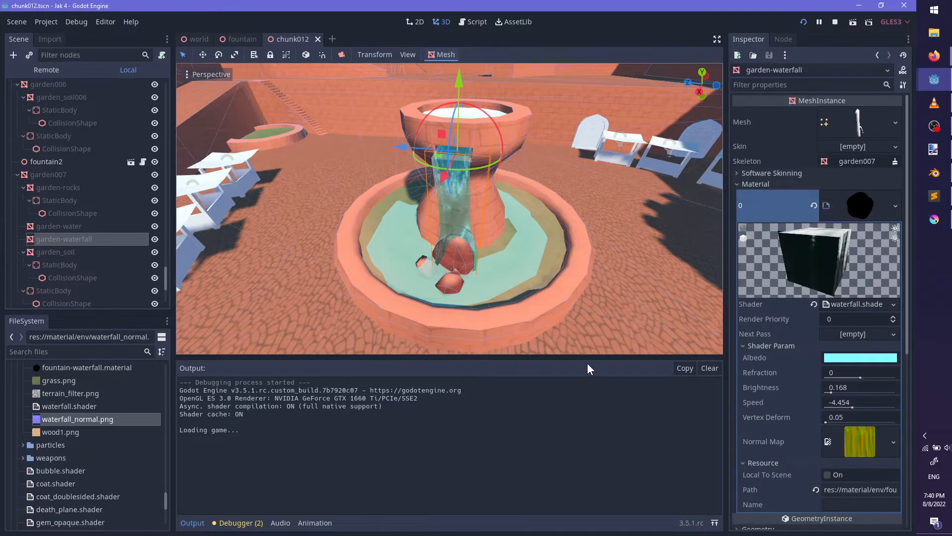
left_click(854, 371)
type(".1")
key("ctrl+s")
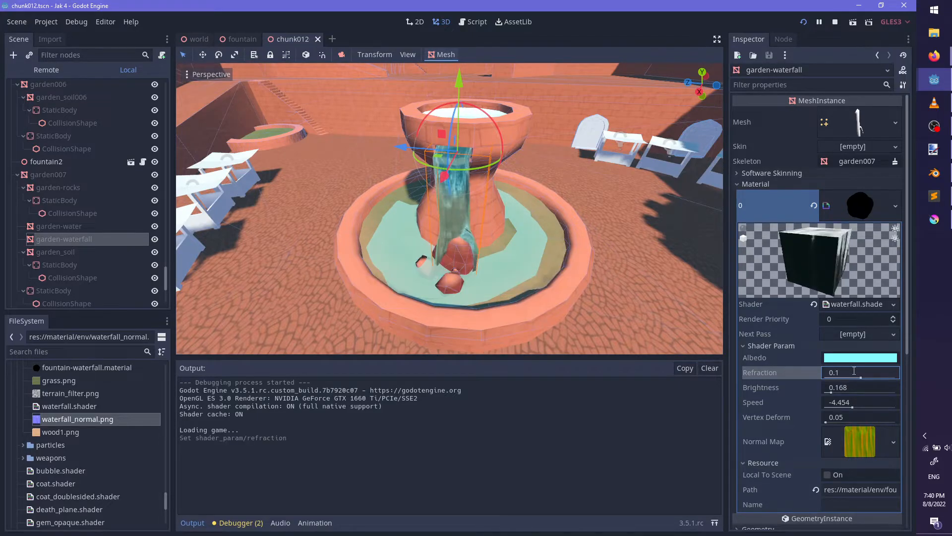
Switch to the game and resume it to inspect the waterfall's refraction around the character, and pause it again
key("alt+Tab")
key("Escape")
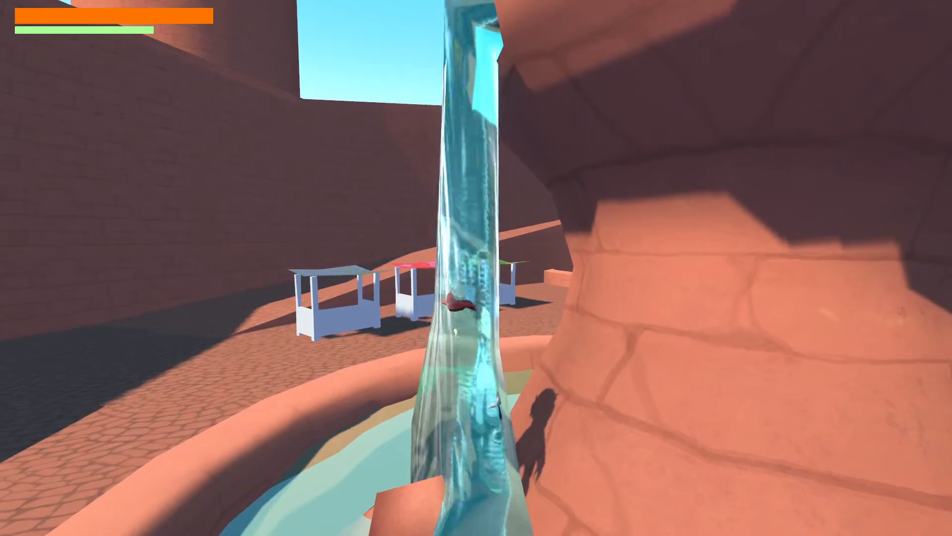
key("a")
key("w")
key("s")
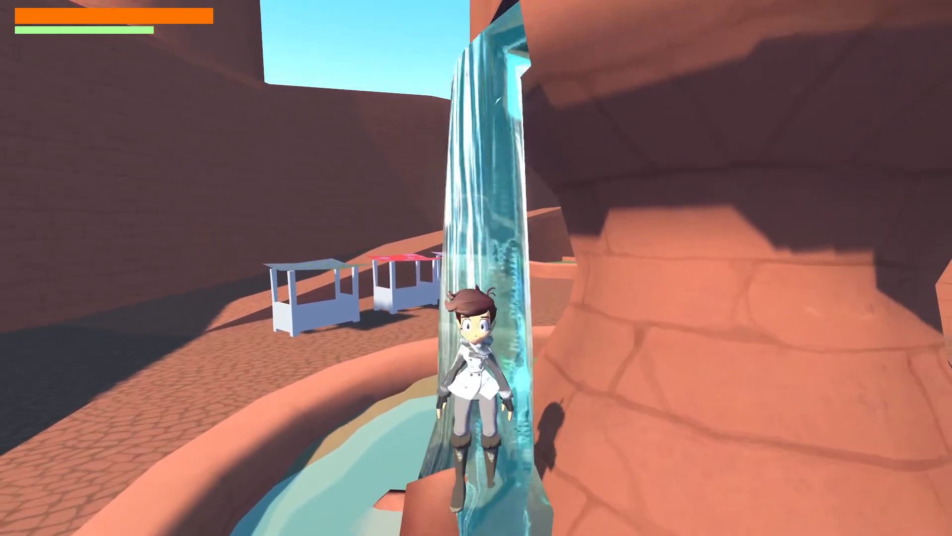
key("w")
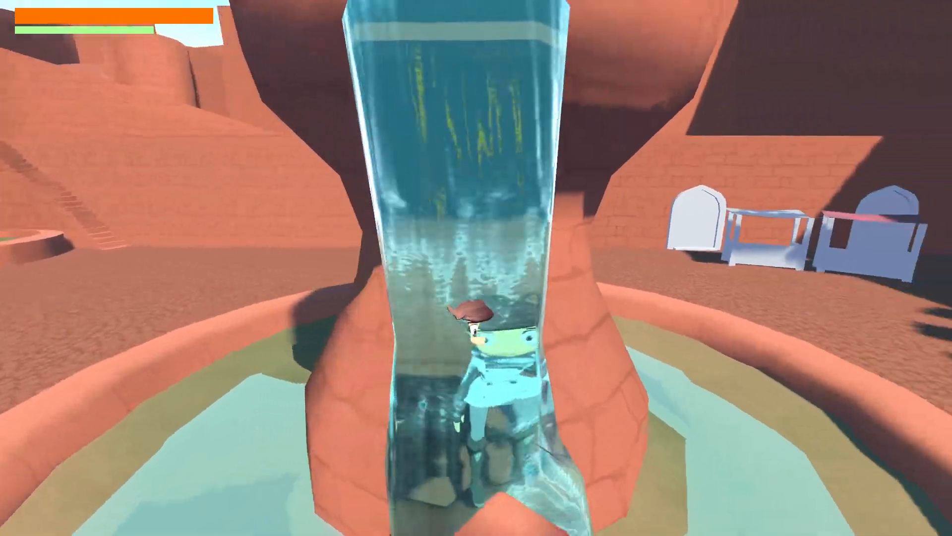
key("Escape")
Switch to the Godot editor, set ref_normal to normalize(NORMAL + NORMALMAP) in the waterfall shader's fragment function, and save
key("alt+Tab")
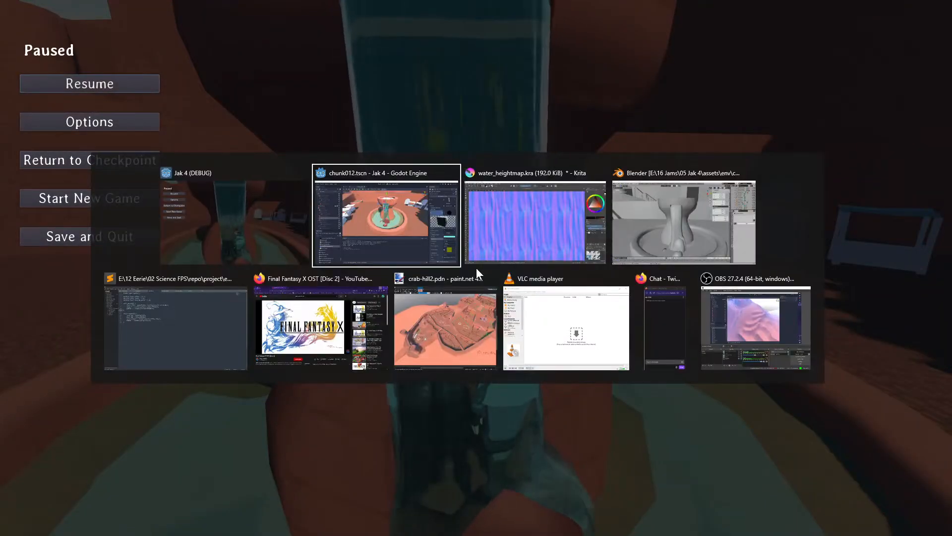
key("Escape")
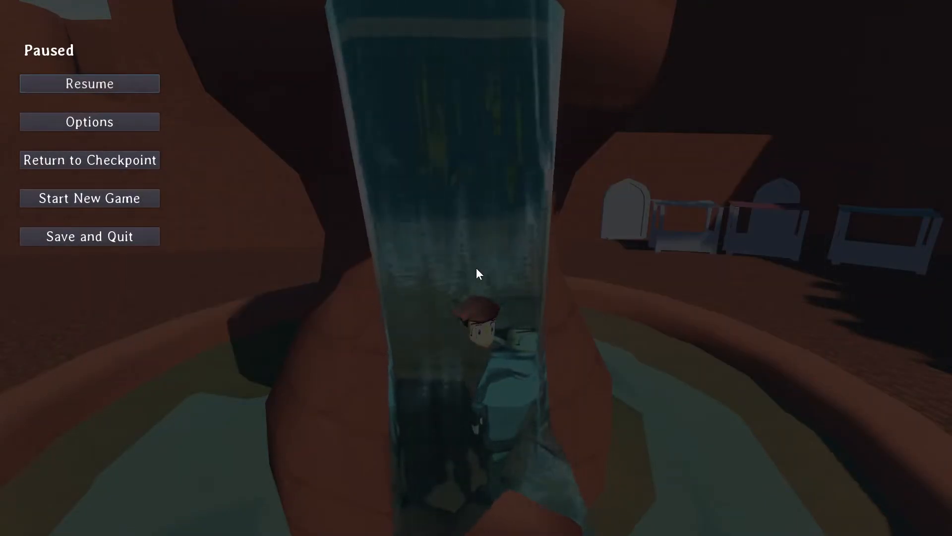
key("alt+Tab")
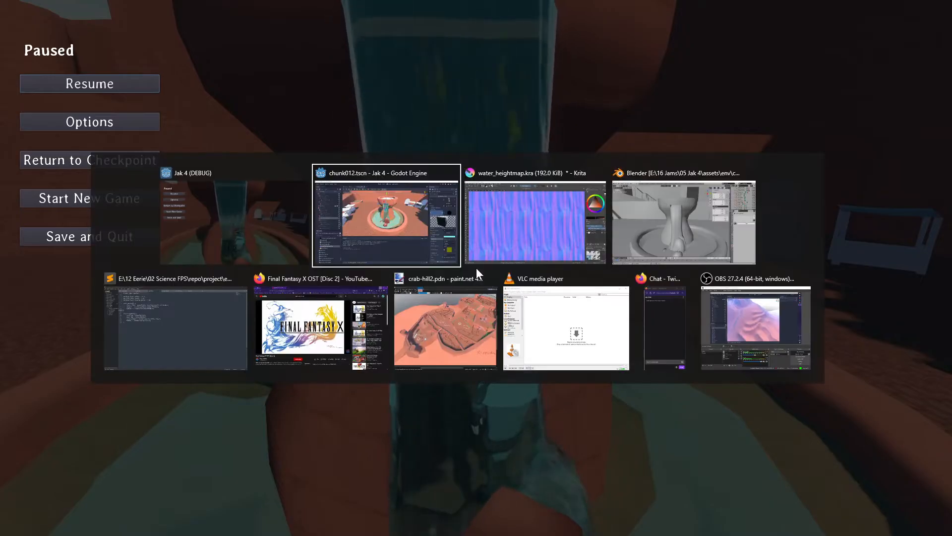
scroll(466, 233, "up", 6)
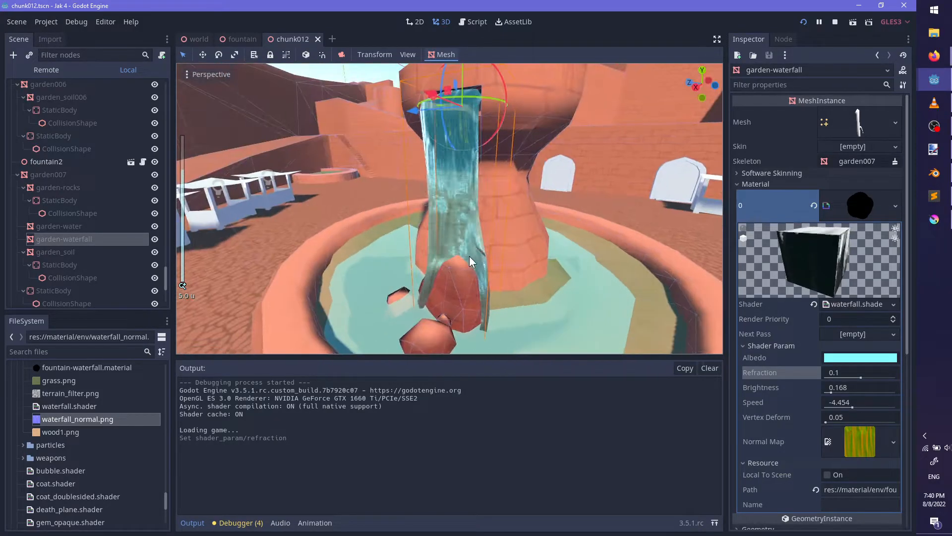
left_click(854, 304)
scroll(374, 436, "down", 5)
scroll(368, 397, "up", 1)
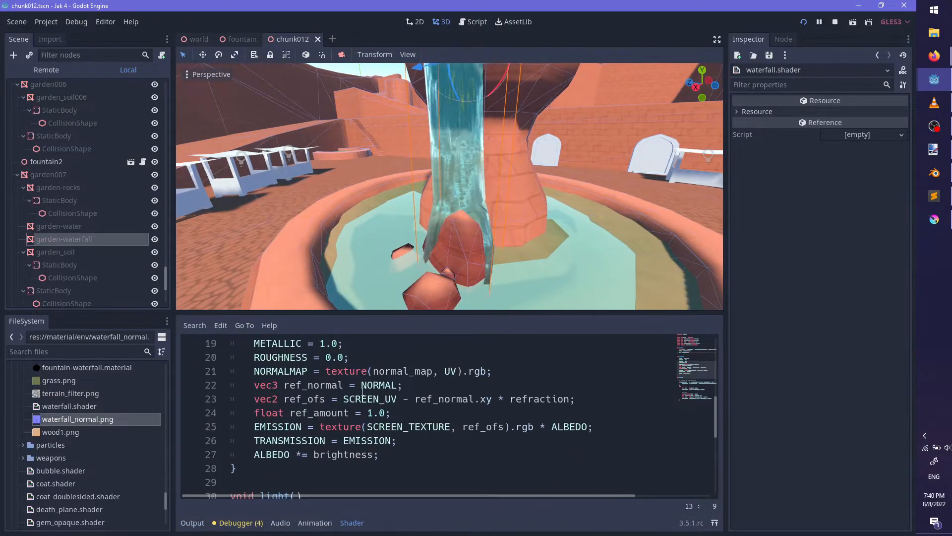
left_click(361, 385)
type("normalize(")
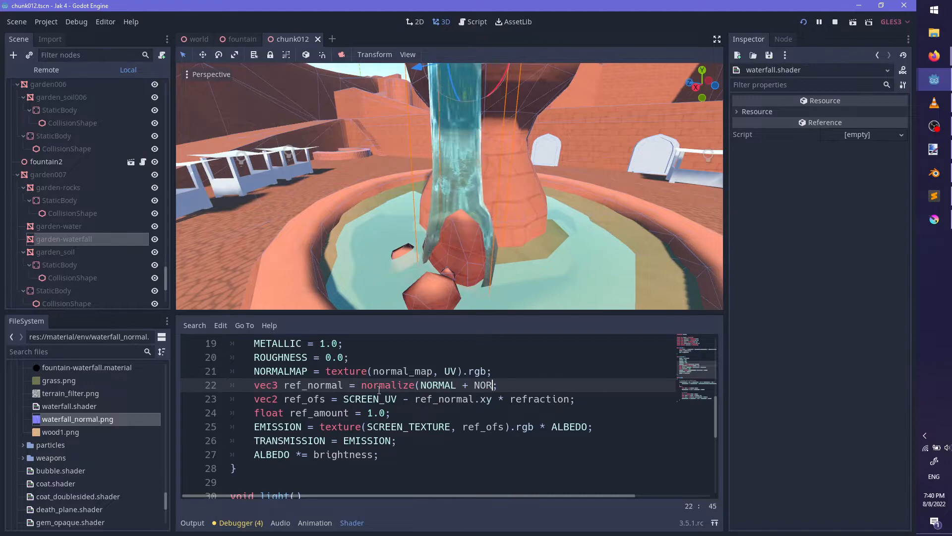
key("ctrl+s")
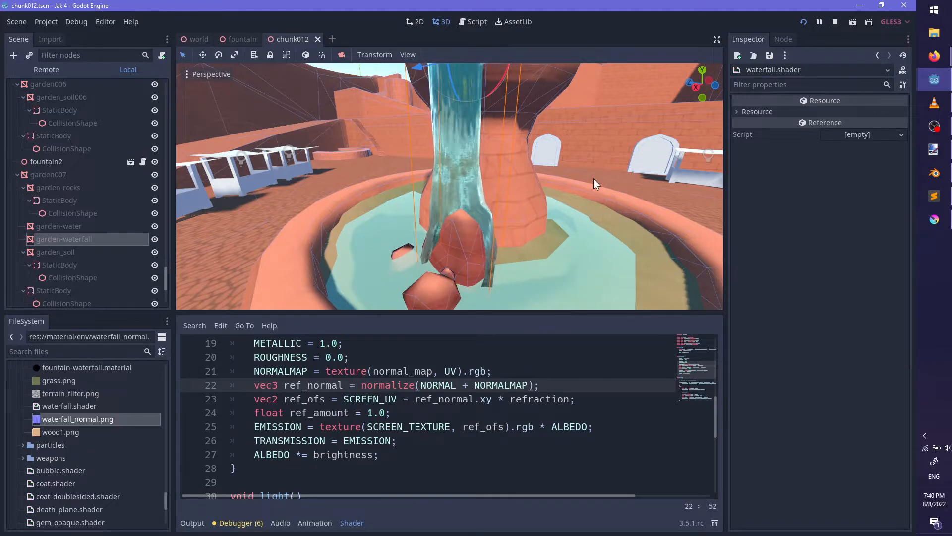
Inspect the waterfall's refraction up close in the 3D viewport and restart the game
scroll(559, 184, "up", 5)
middle_click_drag(560, 185, 460, 189)
key("alt+Tab")
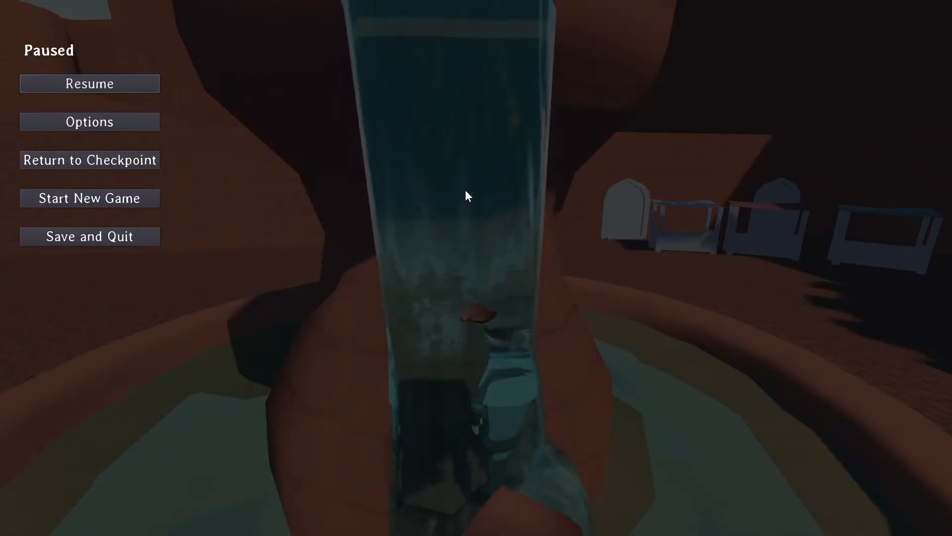
key("Escape")
key("alt+Tab")
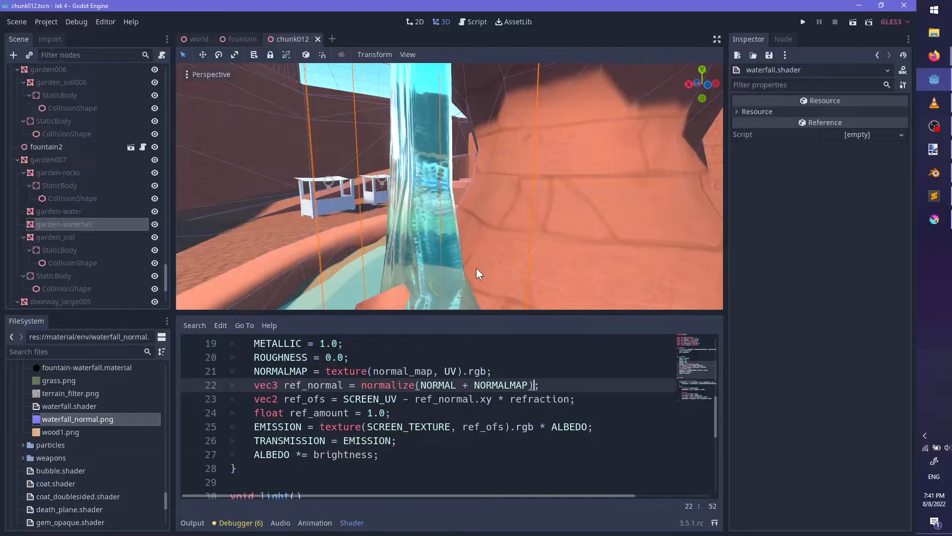
key("F5")
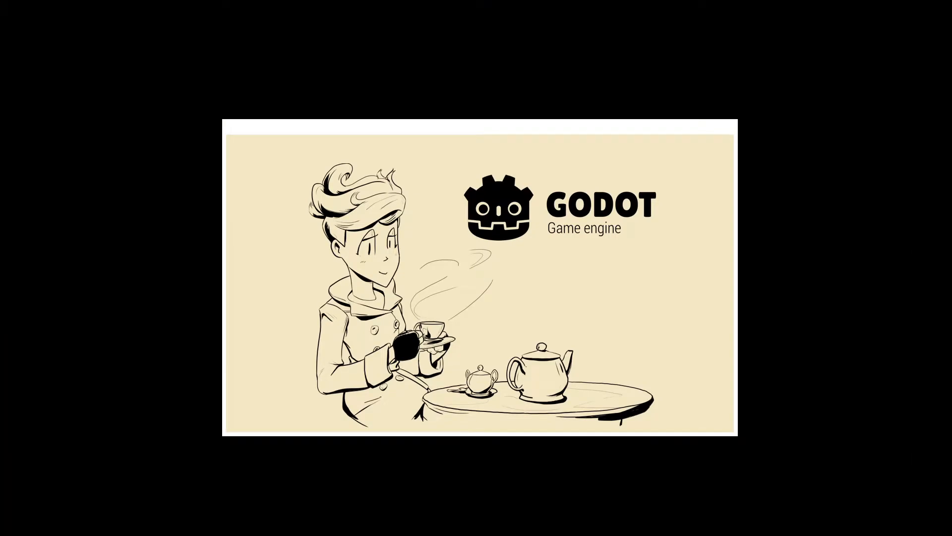
Run the character to the fountain and jump up to the waterfall to examine its refraction from several sides
key("w")
key("space")
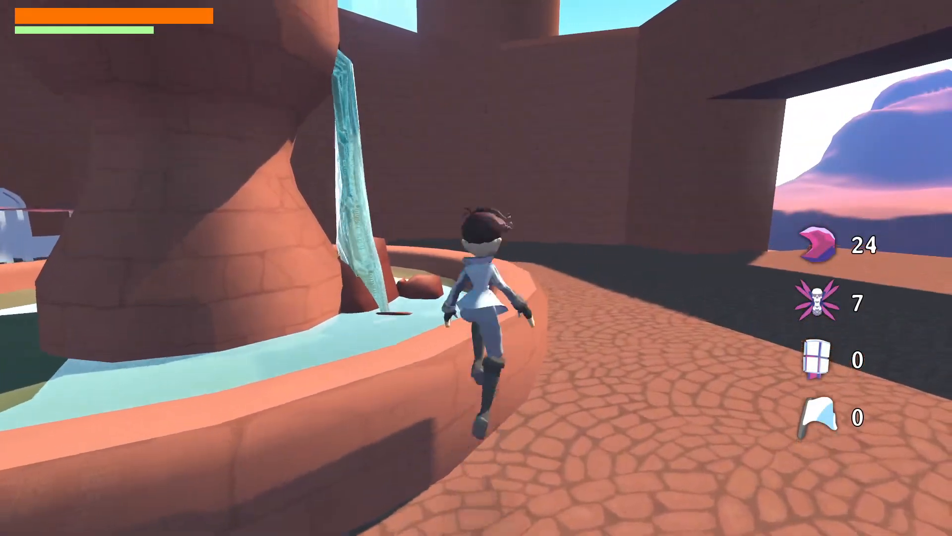
key("w")
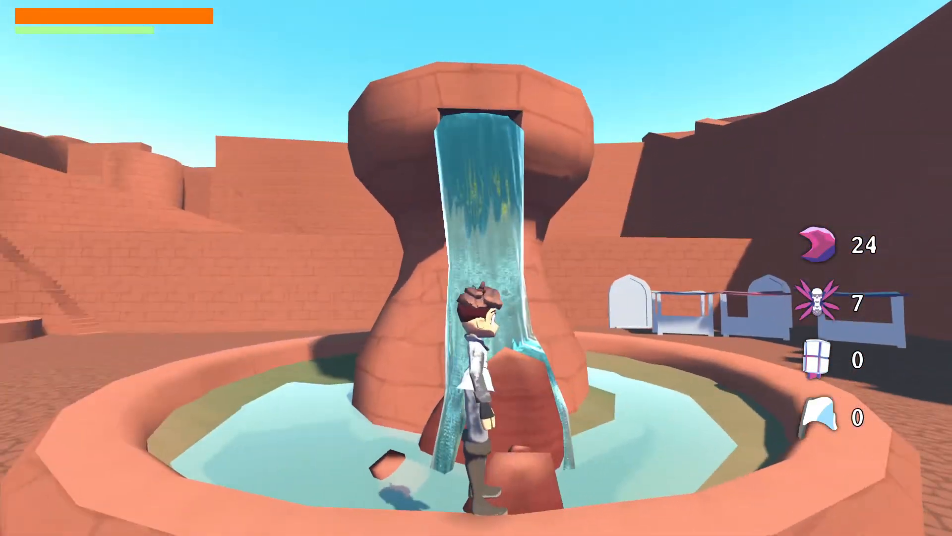
key("w")
key("space")
key("s")
key("w")
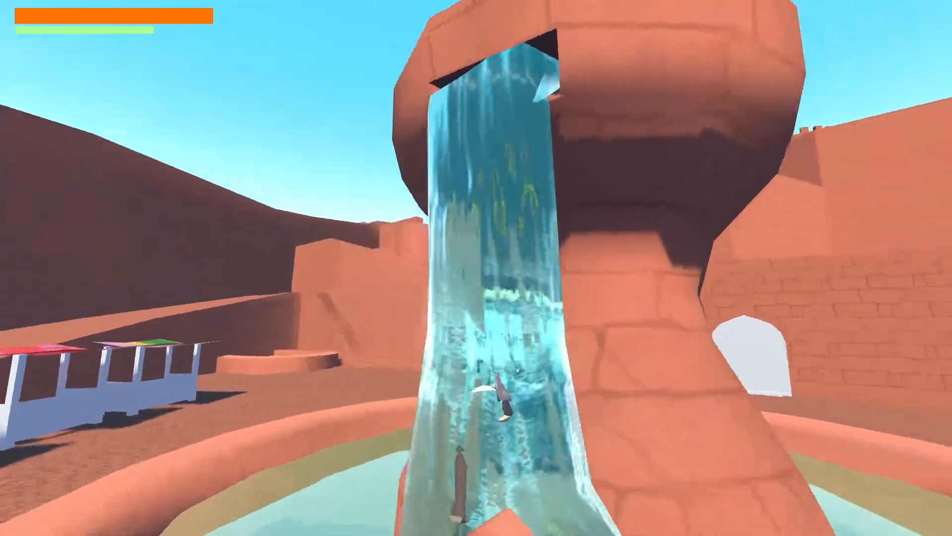
key("s")
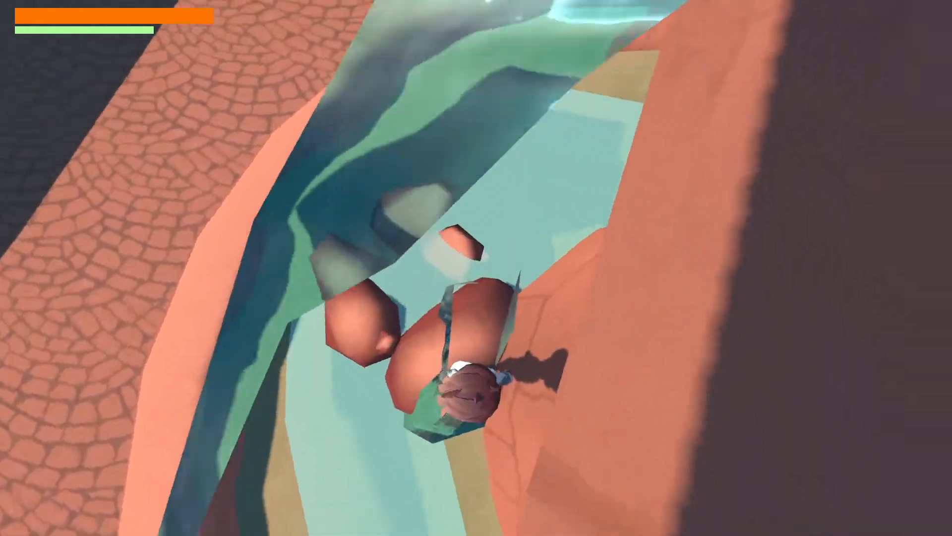
Move the character back and forth behind the waterfall to examine how the refraction distorts it, and pause the game
key("s")
key("w")
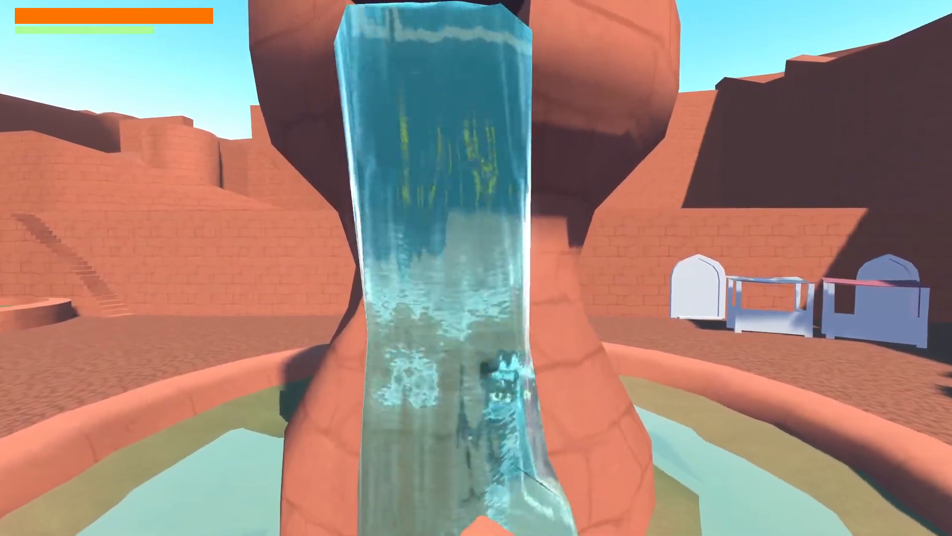
key("a")
key("w")
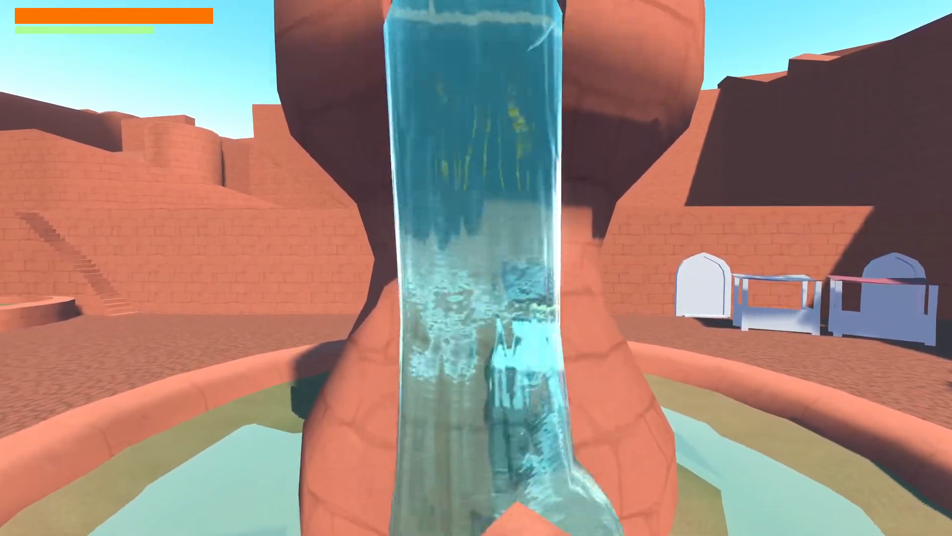
key("s")
key("w")
key("s")
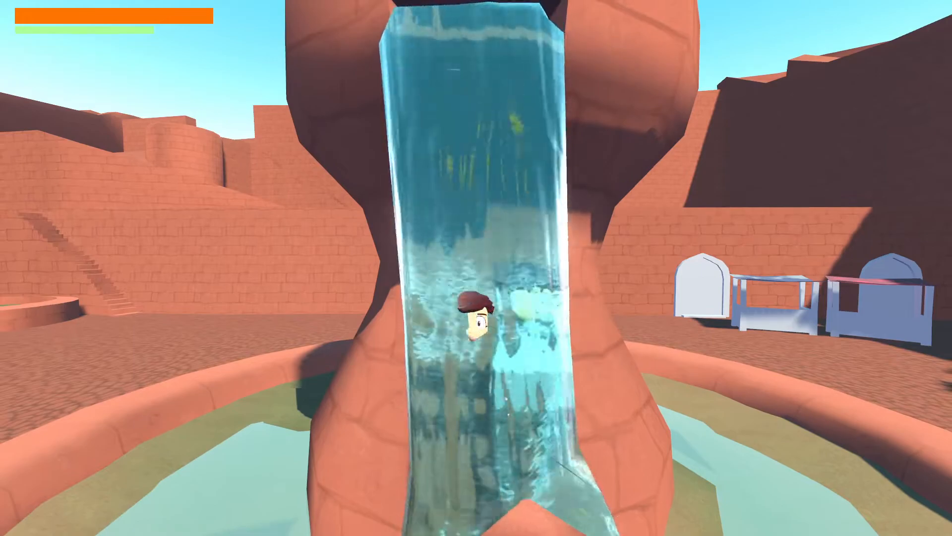
key("w")
key("s")
key("w")
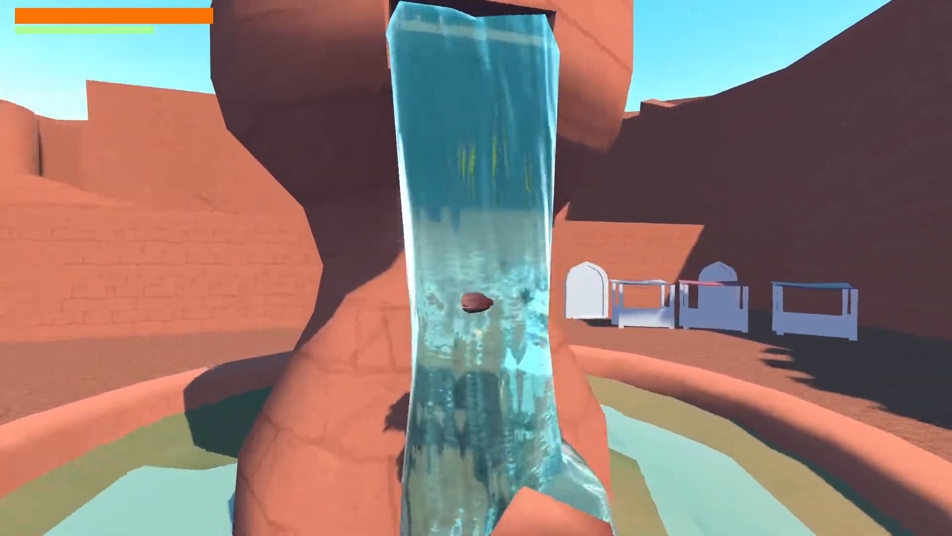
key("s")
key("w")
key("s")
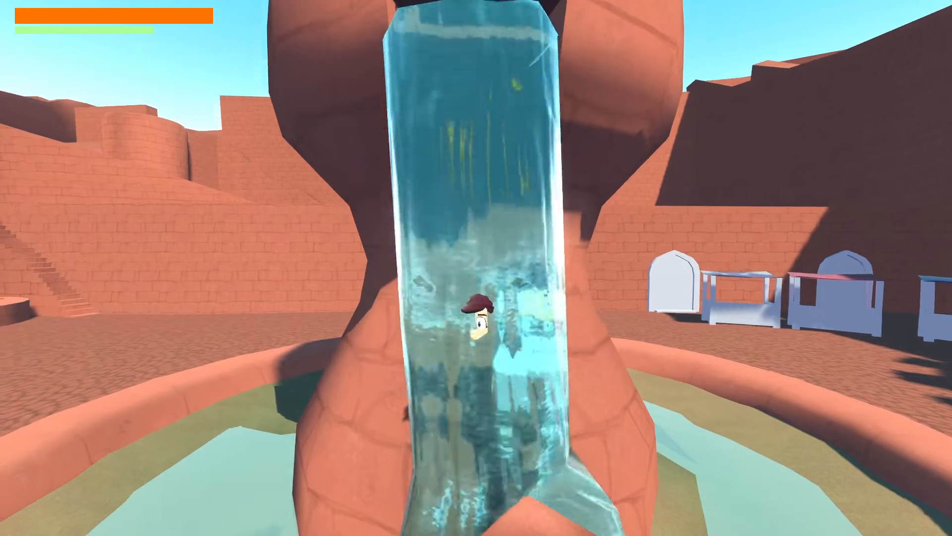
key("w")
key("s")
key("w")
key("s")
key("Escape")
Switch to the Godot editor, set the garden-waterfall material's Refraction to 0.02, and save
key("alt+Tab")
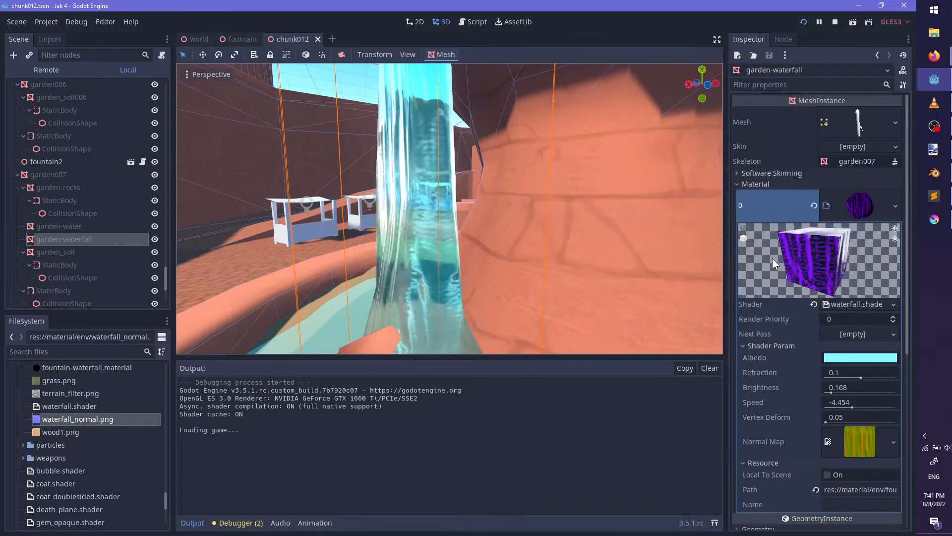
left_click(852, 372)
type(".02")
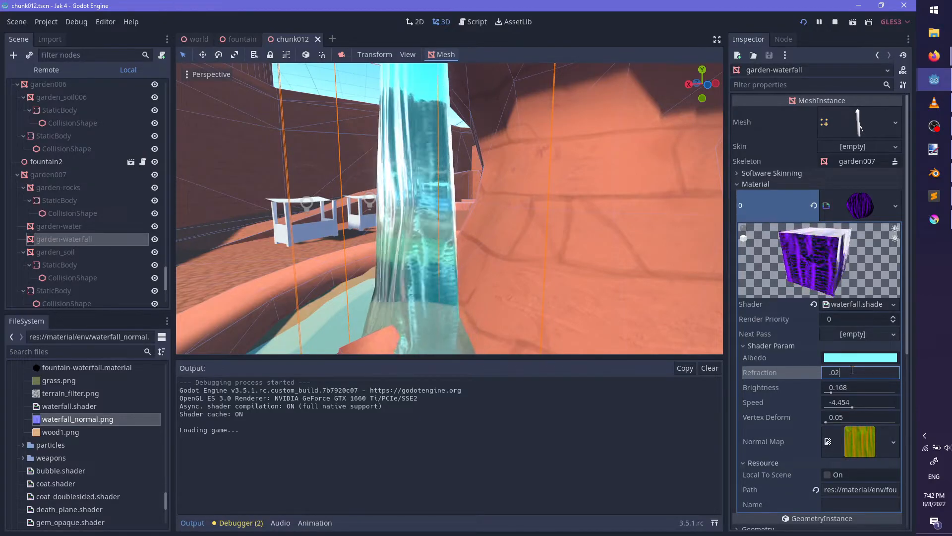
key("Return")
key("ctrl+s")
Switch to the game, resume it, and examine the waterfall's refraction with the character standing and moving behind it
key("alt+Tab")
key("Escape")
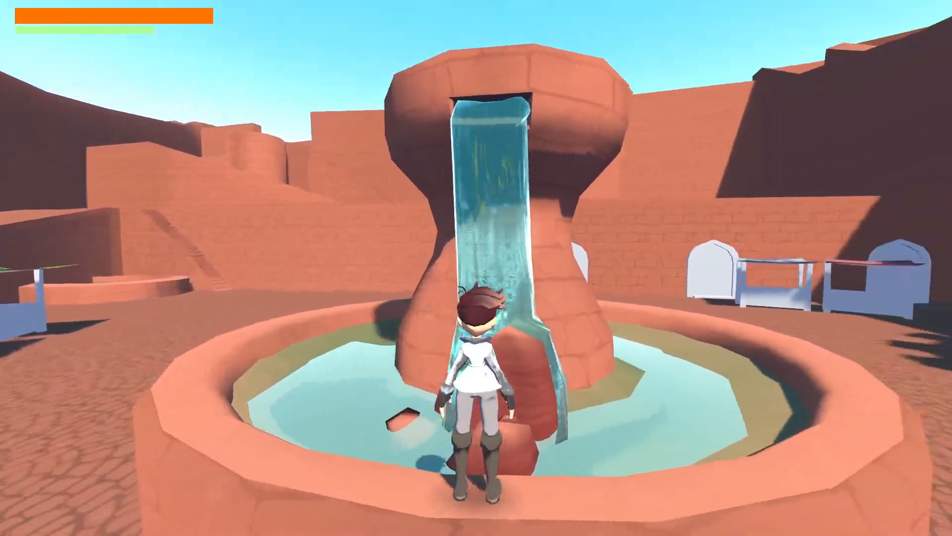
key("space")
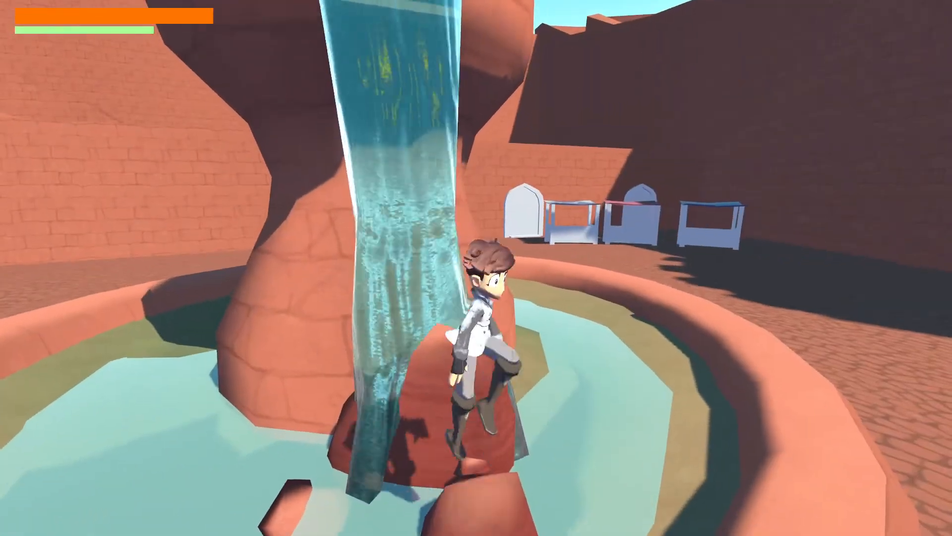
key("w")
key("s")
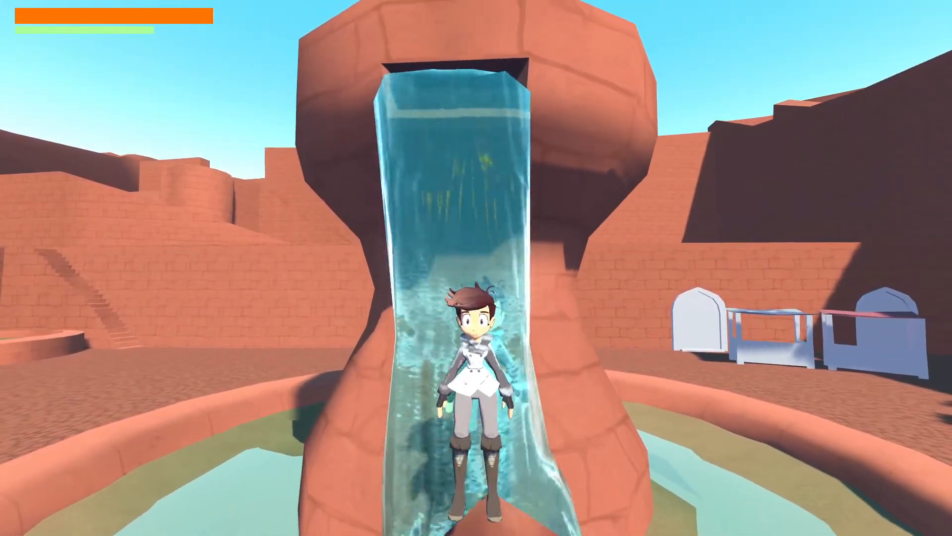
key("d")
key("w")
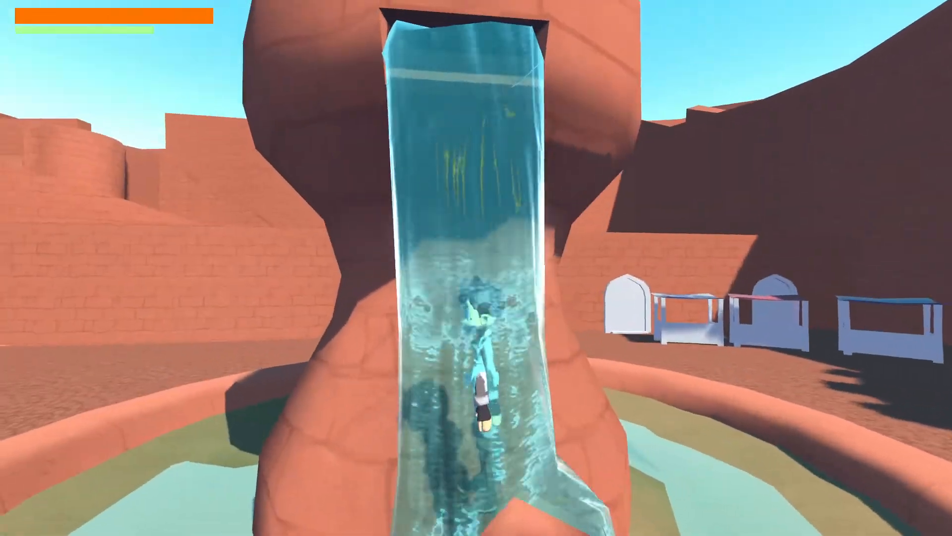
key("s")
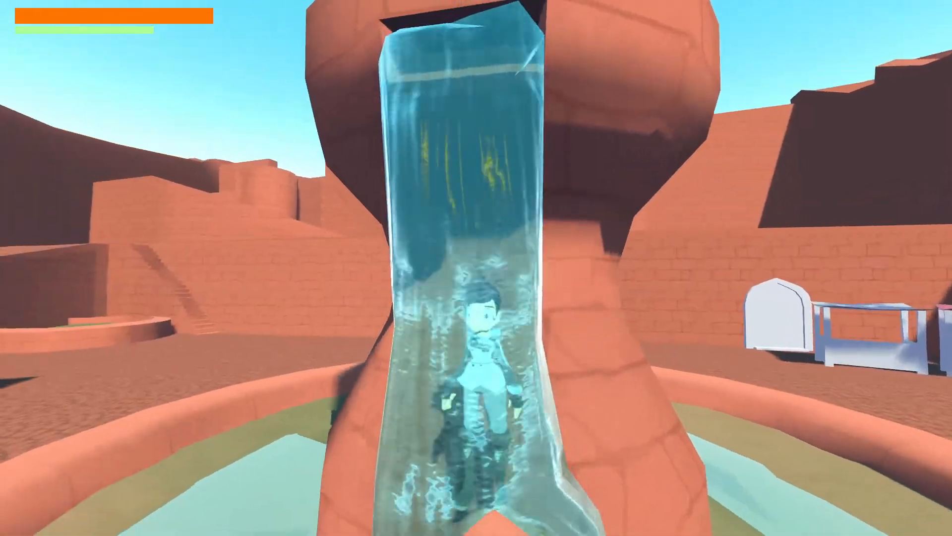
key("a")
key("w")
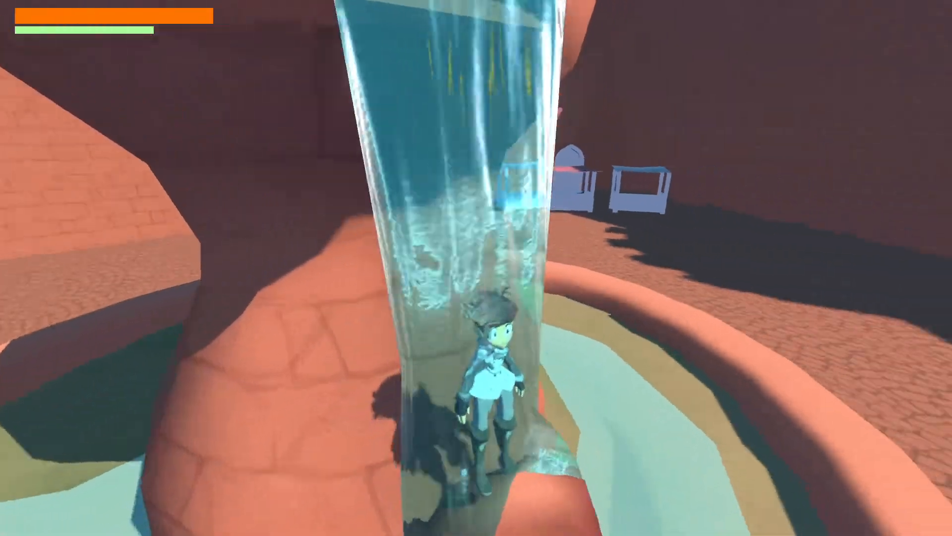
View the waterfall from the fountain's upper basin and from across the plaza, and pause the game
key("w")
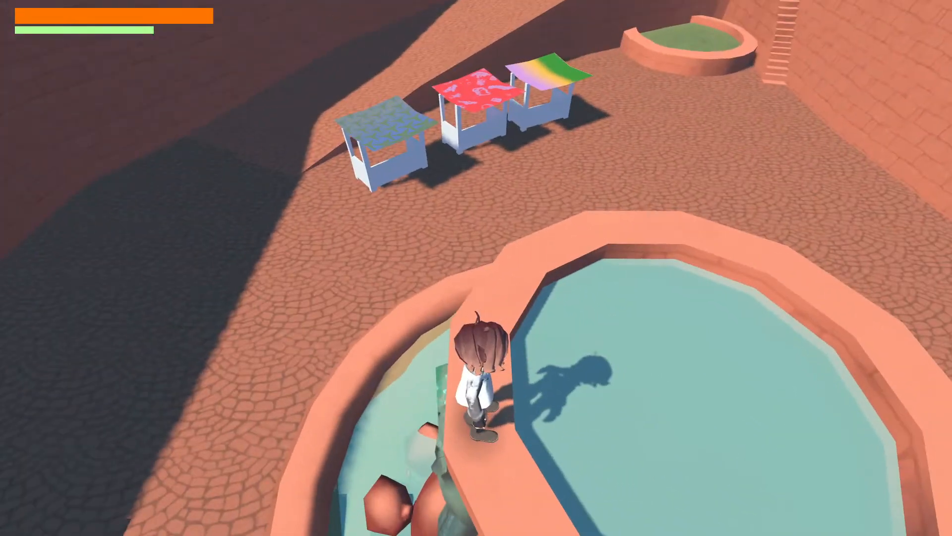
key("a")
key("a")
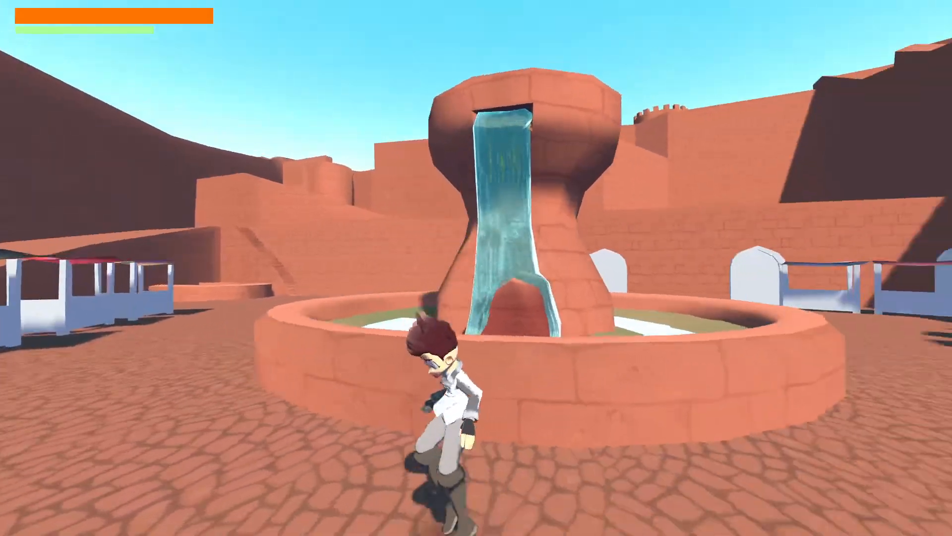
key("a")
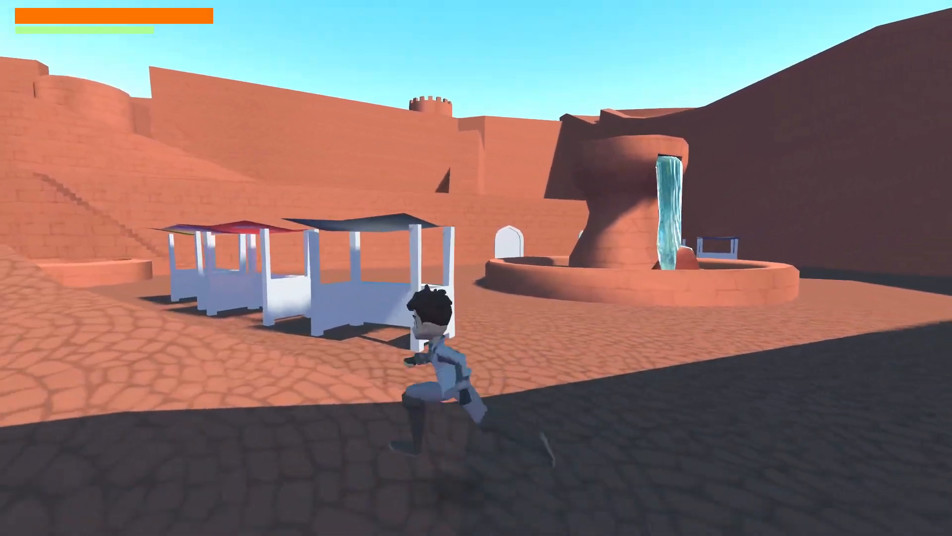
key("a")
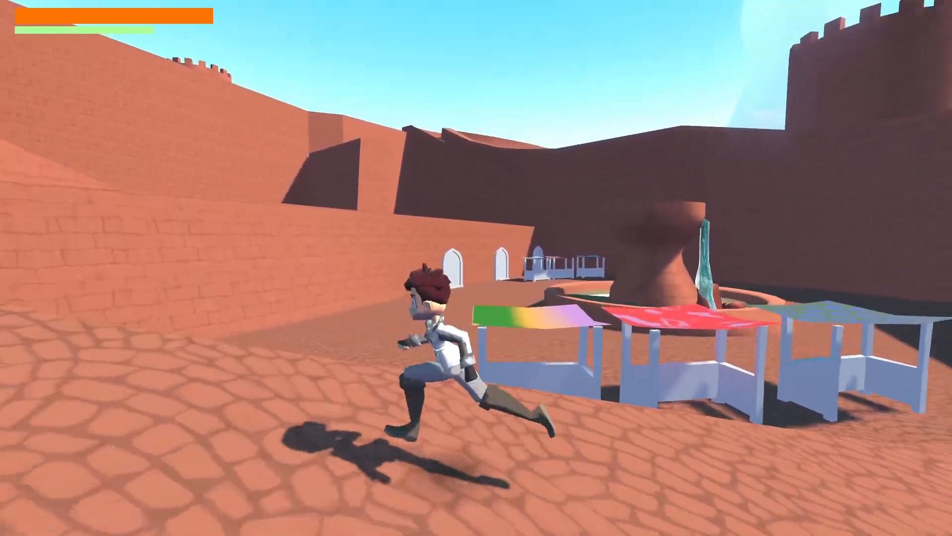
key("a")
key("Escape")
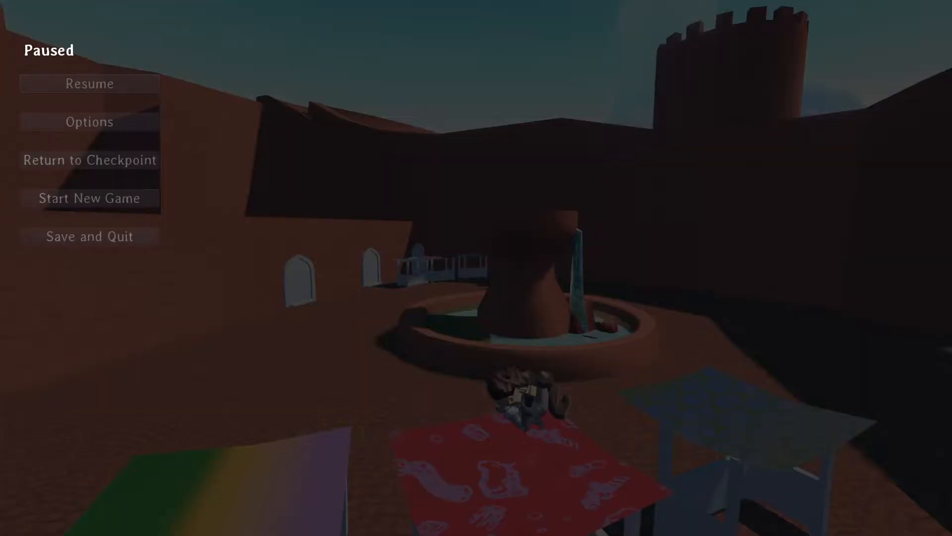
Switch to the Godot editor and add an Area node under the chunk012 root node
key("alt+Tab")
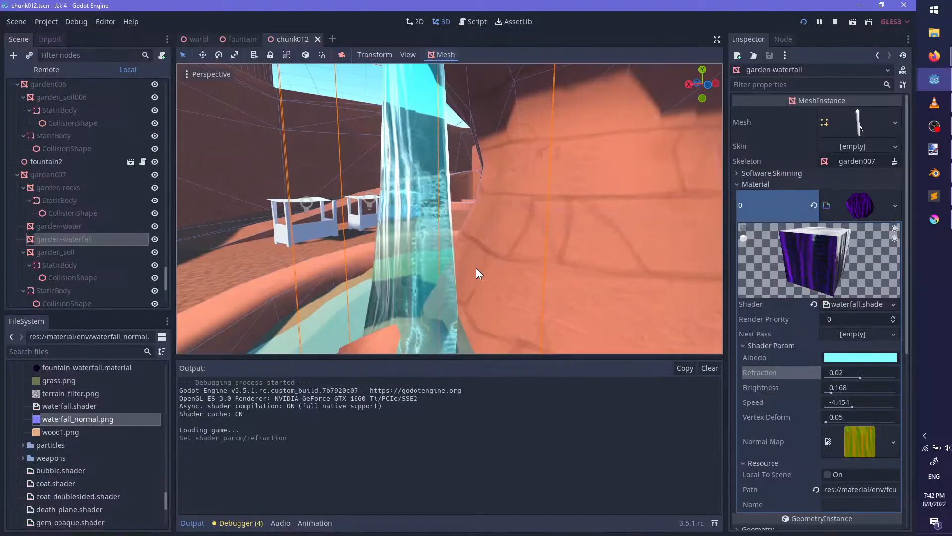
scroll(422, 195, "down", 6)
middle_click_drag(427, 190, 424, 224)
left_click(66, 177)
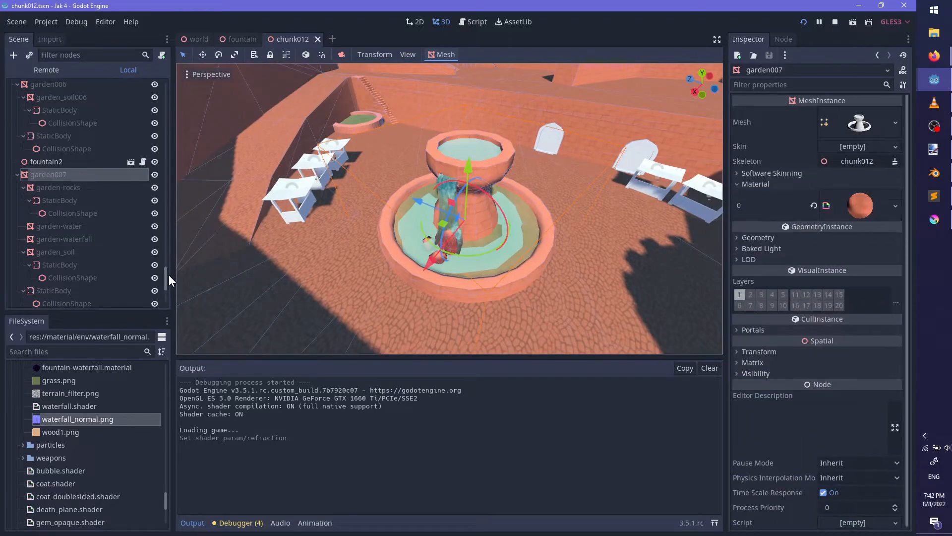
left_click_drag(168, 275, 143, 92)
left_click(69, 90)
key("ctrl+a")
type("Area")
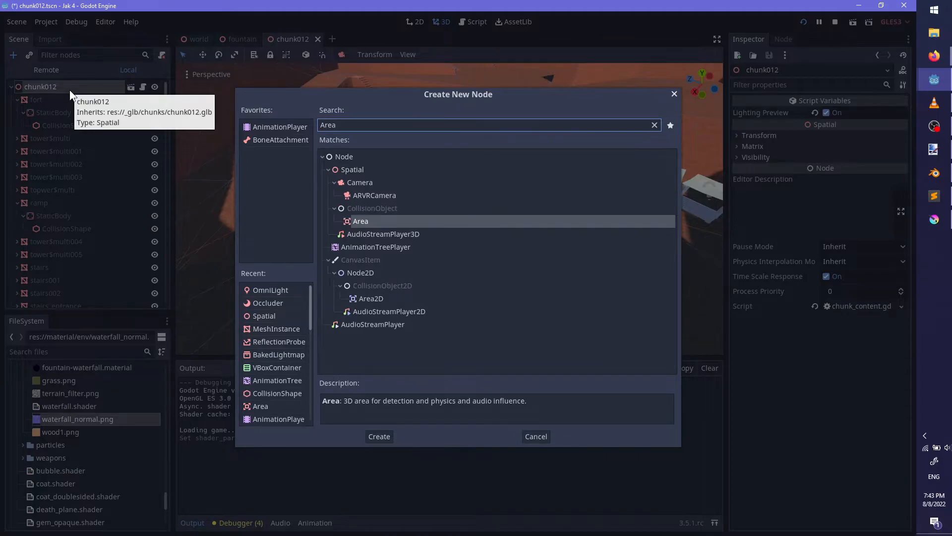
key("Return")
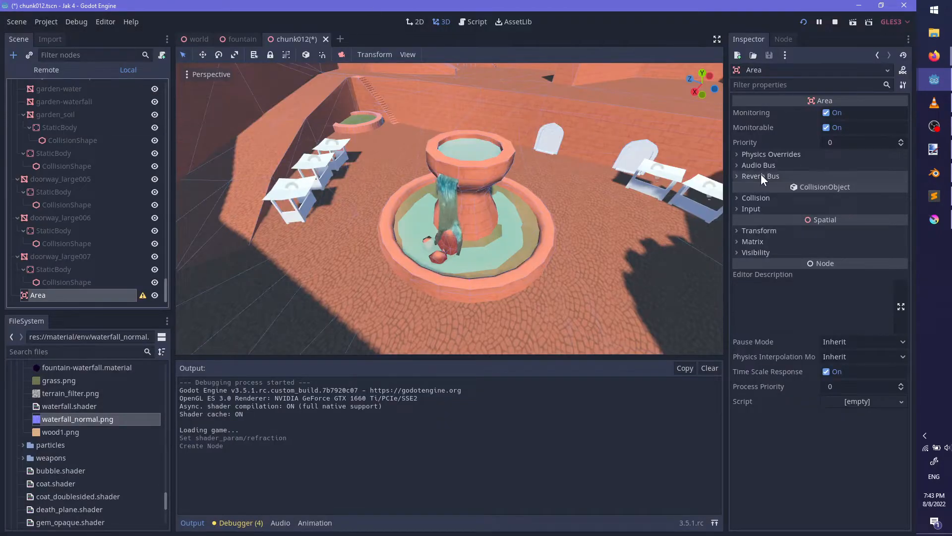
Clear the Area's collision layers and set its collision mask to layer 2 only
left_click(779, 199)
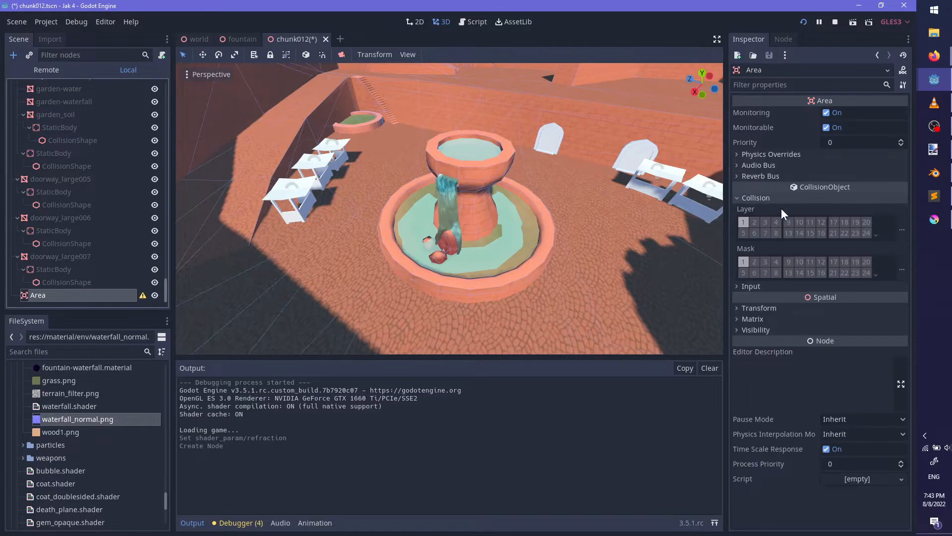
scroll(470, 246, "down", 20)
middle_click_drag(470, 246, 547, 352)
left_click(743, 261)
left_click(754, 261)
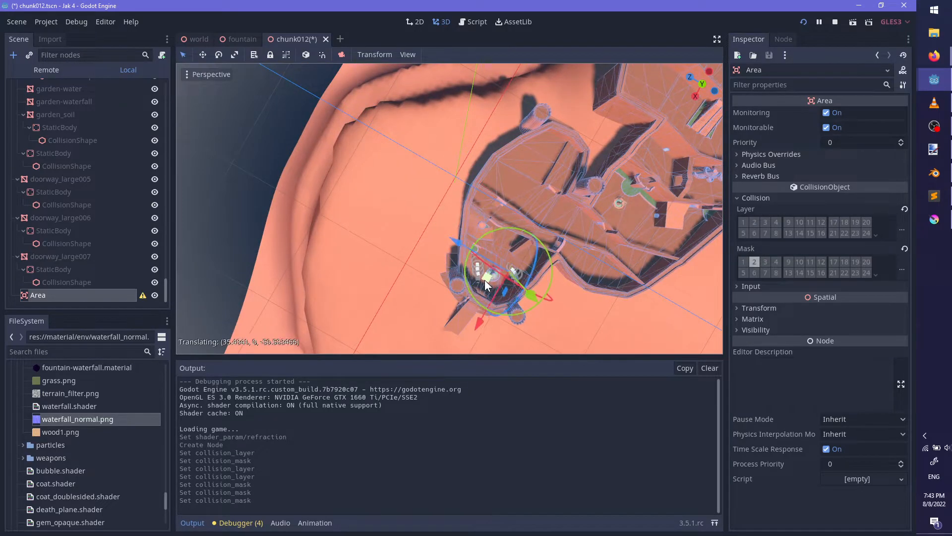
Move the Area across the level and centre it on the fountain using the top view
left_click_drag(475, 288, 477, 287)
key("f")
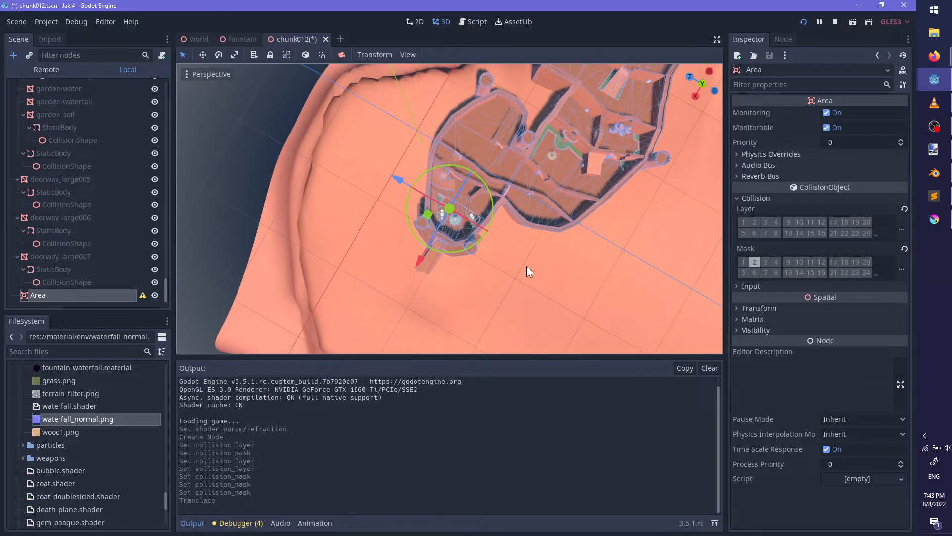
left_click_drag(429, 224, 427, 231)
key("KP_7")
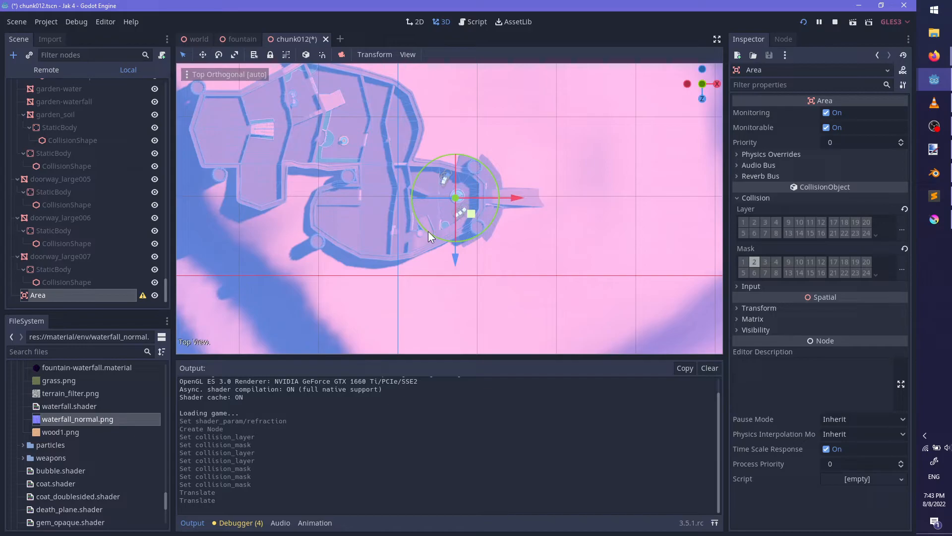
scroll(510, 200, "up", 3)
left_click_drag(528, 184, 529, 184)
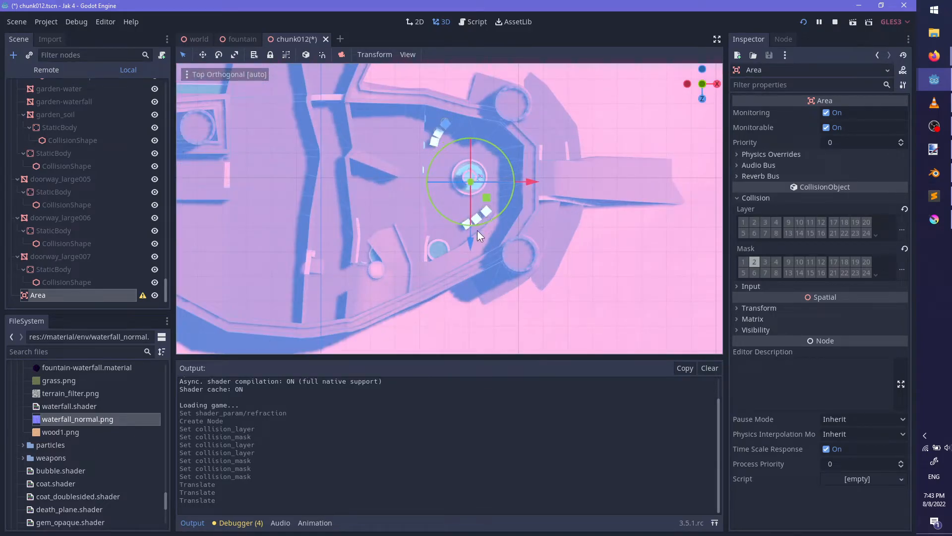
Find save_zone.gd in the entities folder and attach it as the Area's script
scroll(75, 438, "up", 15)
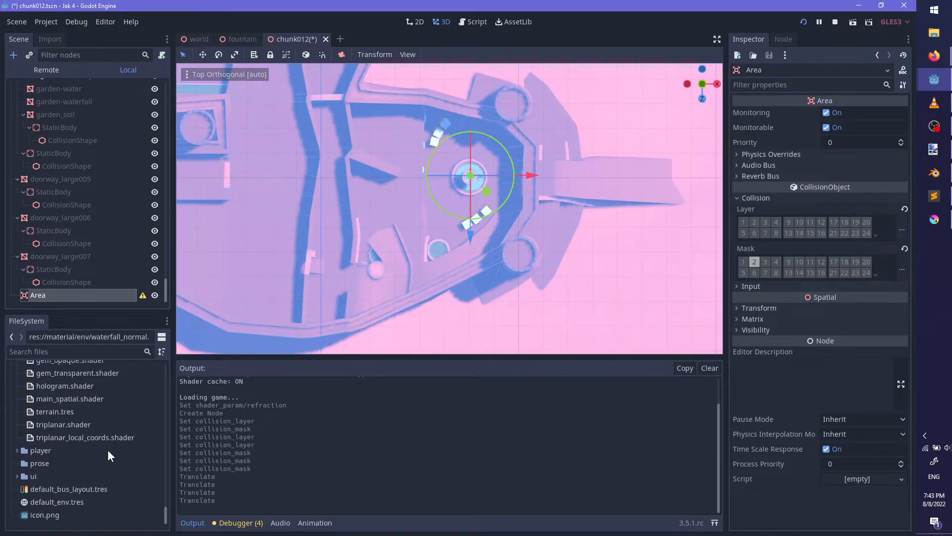
scroll(101, 432, "down", 10)
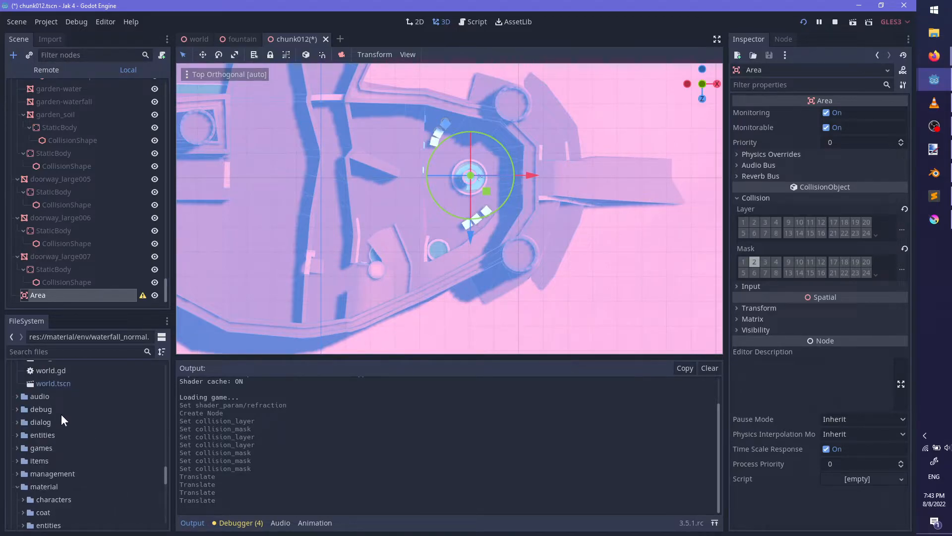
scroll(71, 451, "down", 5)
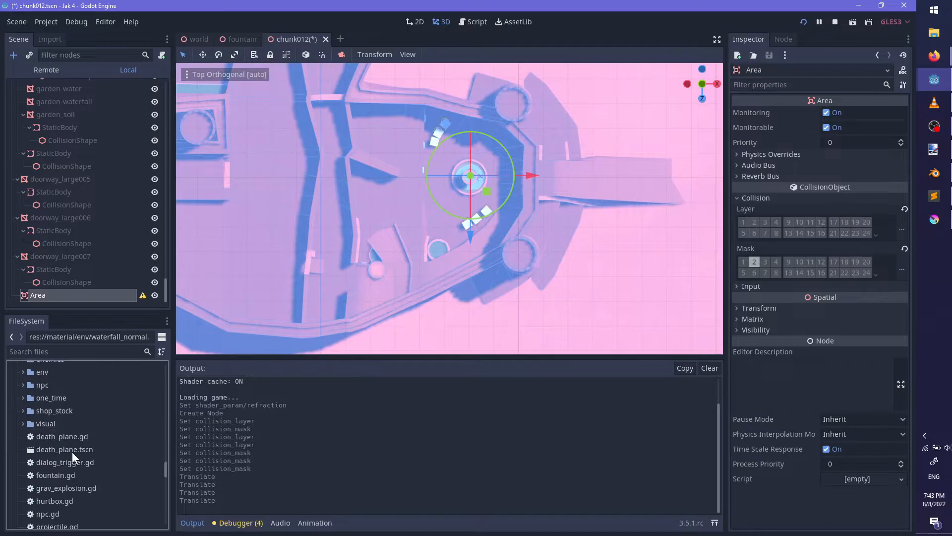
left_click_drag(67, 475, 70, 293)
Add a CollisionShape node under the Area and rename the Area as fort_entry
key("ctrl+a")
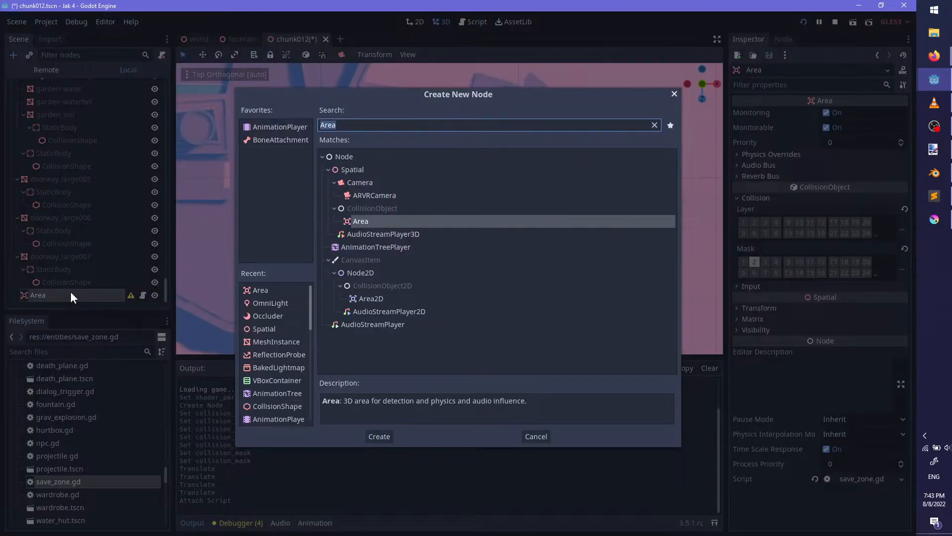
type("Colli")
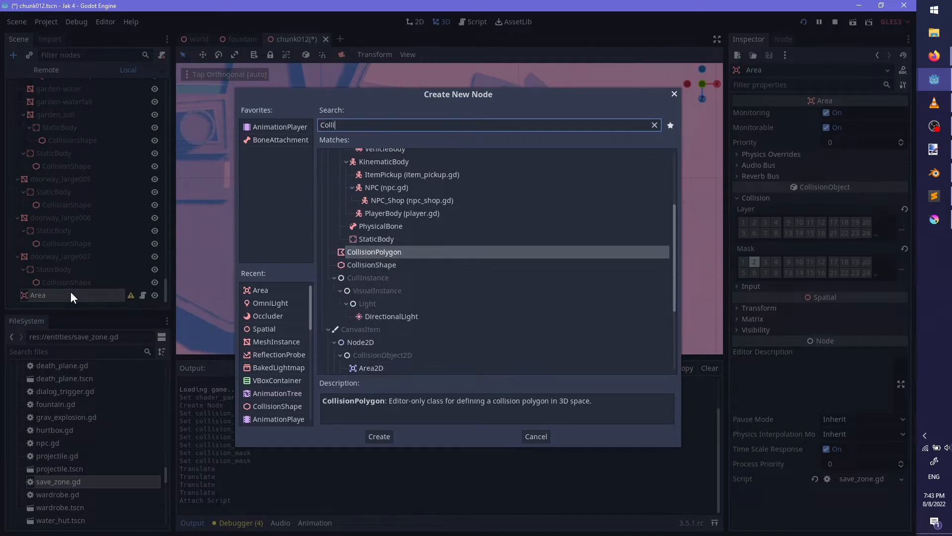
key("Down")
key("Return")
double_click(66, 278)
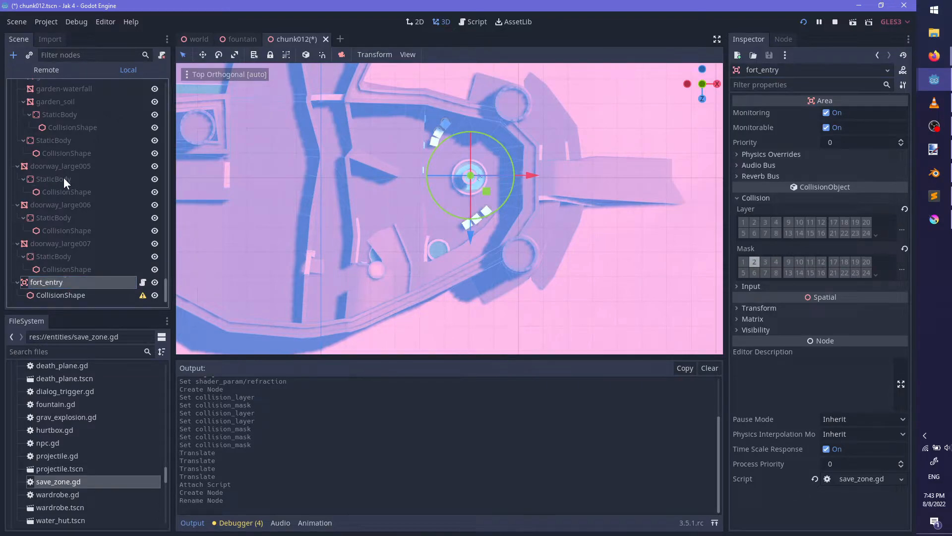
Give fort_entry's CollisionShape a new SphereShape and adjust the sphere's radius in the perspective view
left_click(27, 294)
left_click(852, 113)
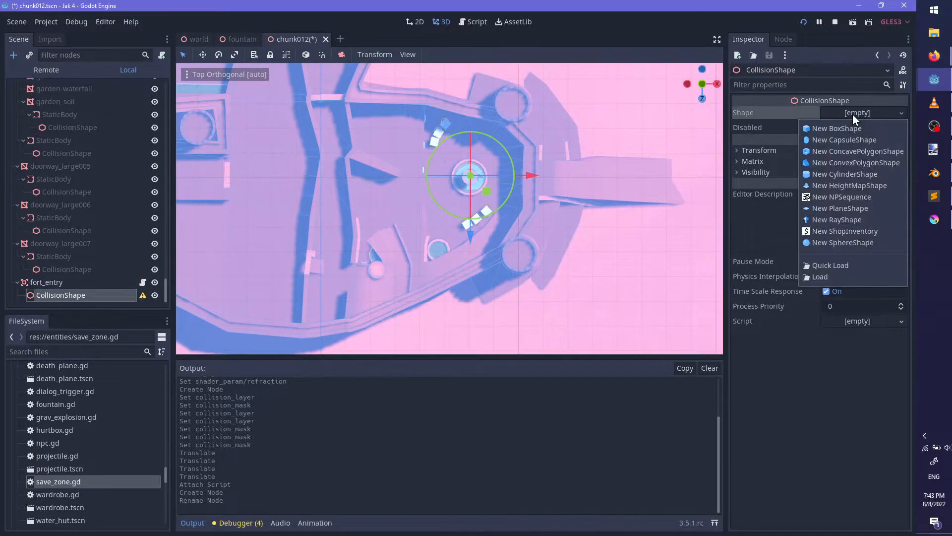
left_click(843, 243)
middle_click_drag(476, 198, 493, 218)
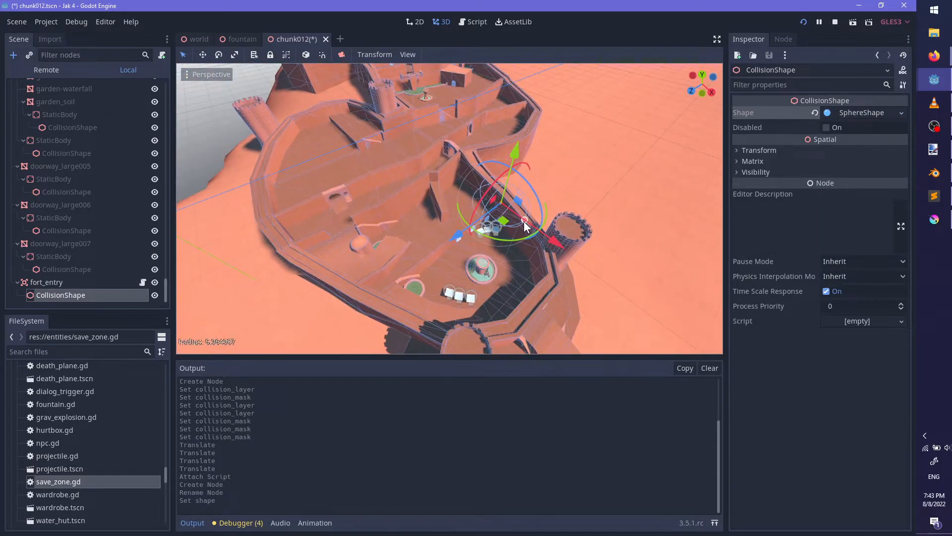
Lower the fort_entry Area onto the fountain and centre it on the basin using the top view
left_click(70, 283)
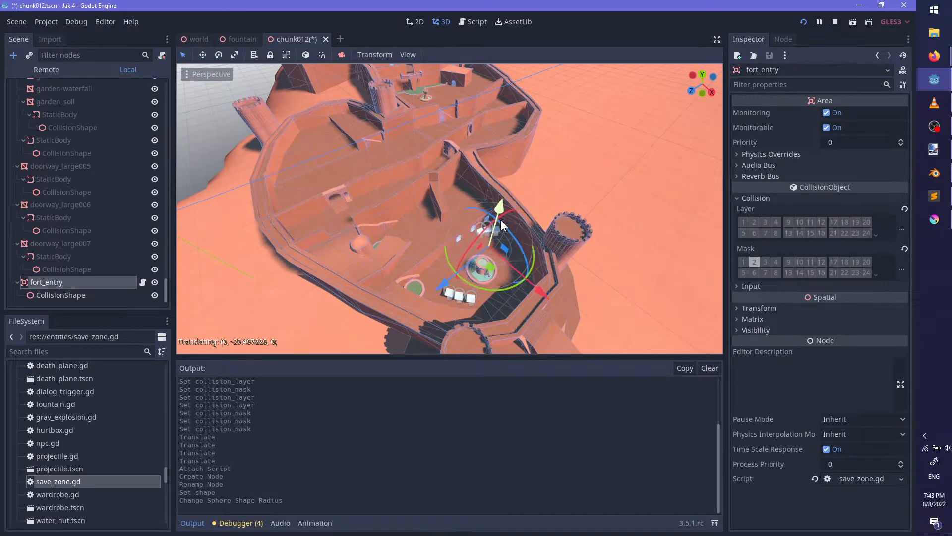
left_click_drag(490, 246, 492, 250)
key("f")
scroll(533, 264, "up", 15)
middle_click_drag(533, 263, 361, 241)
scroll(523, 212, "up", 6)
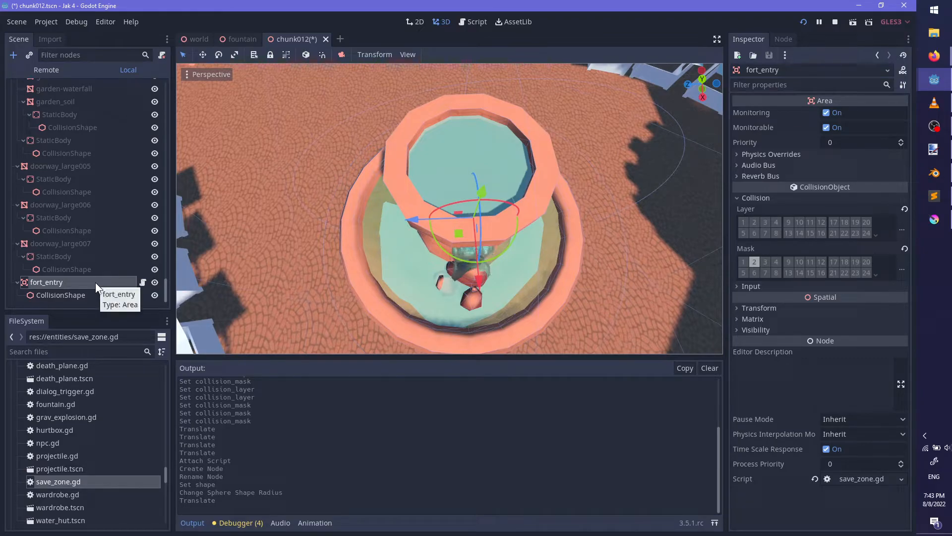
key("KP_7")
mouse_move(469, 203)
left_mouse_down()
mouse_move(462, 222)
mouse_move(465, 214)
left_mouse_up()
Enlarge the CollisionShape's sphere to a radius of about 9.97 around the fountain and save the scene
left_click(89, 296)
scroll(421, 288, "down", 5)
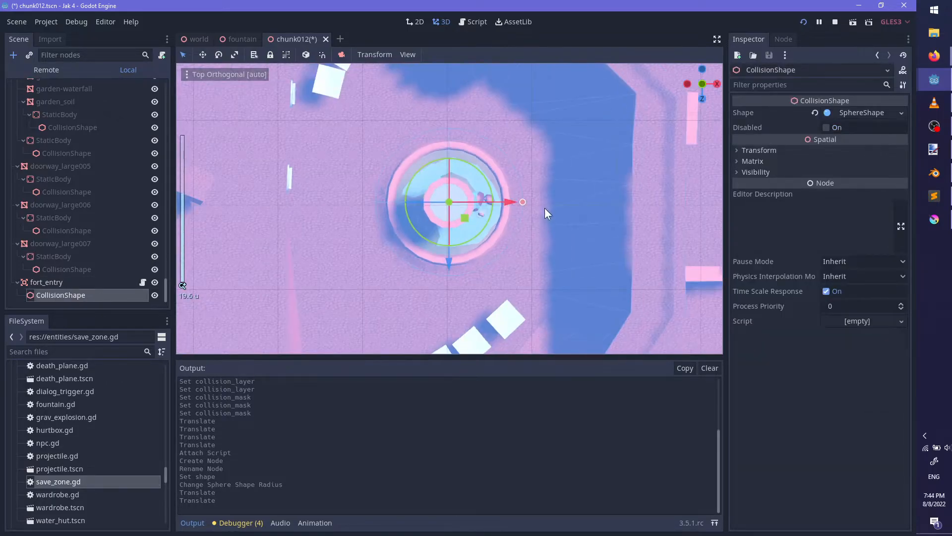
left_click_drag(522, 201, 553, 203)
middle_click_drag(551, 224, 498, 225)
key("ctrl+s")
Run the game, test the save zone by jumping around on the fountain's rim, and stop the game
key("alt+Tab")
key("alt+shift+Tab")
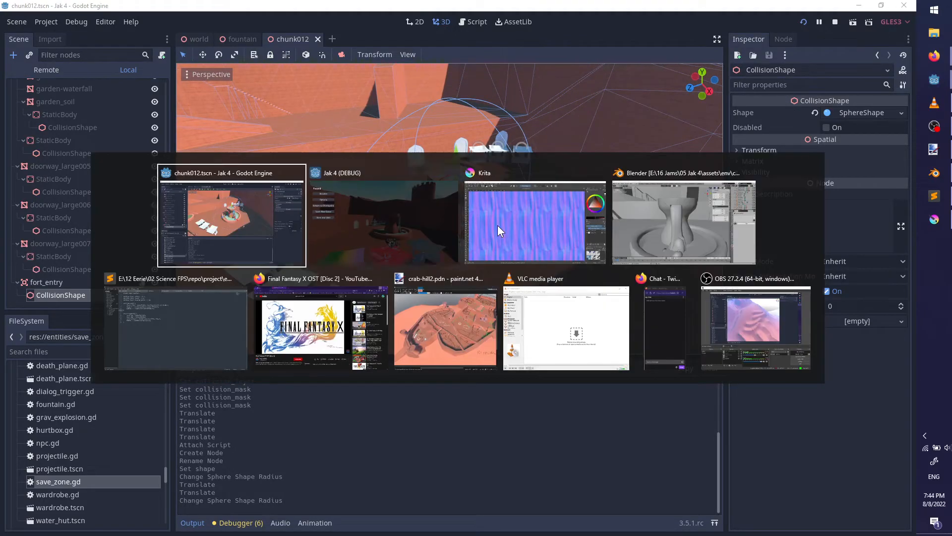
key("F5")
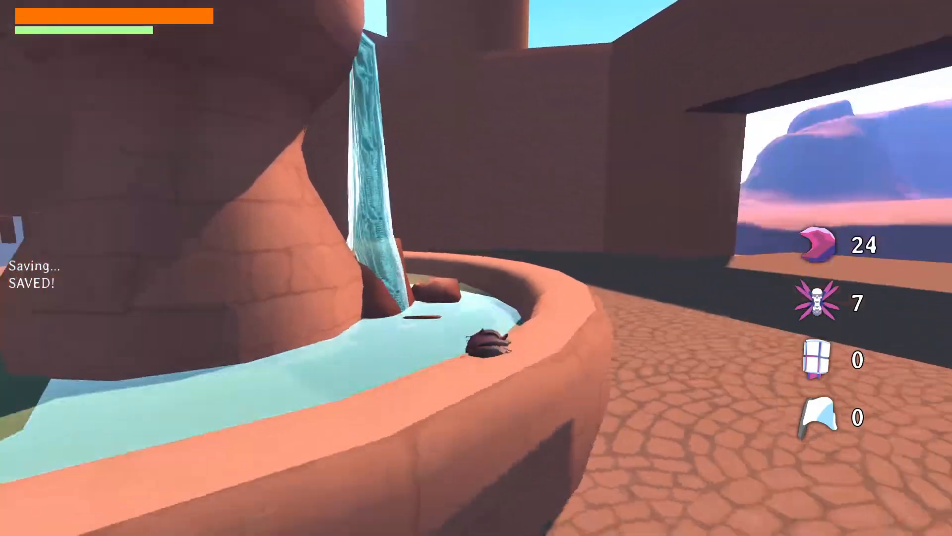
key("w")
key("space")
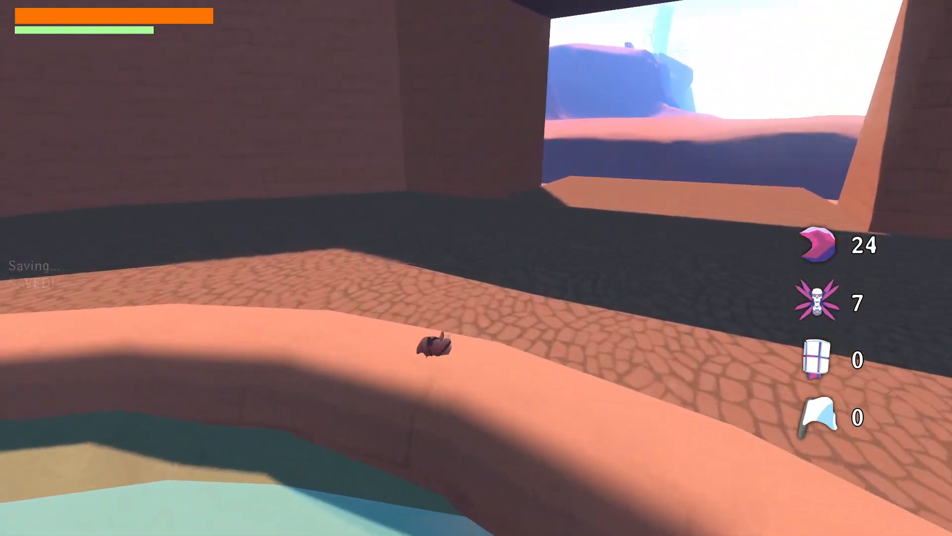
key("Escape")
key("F8")
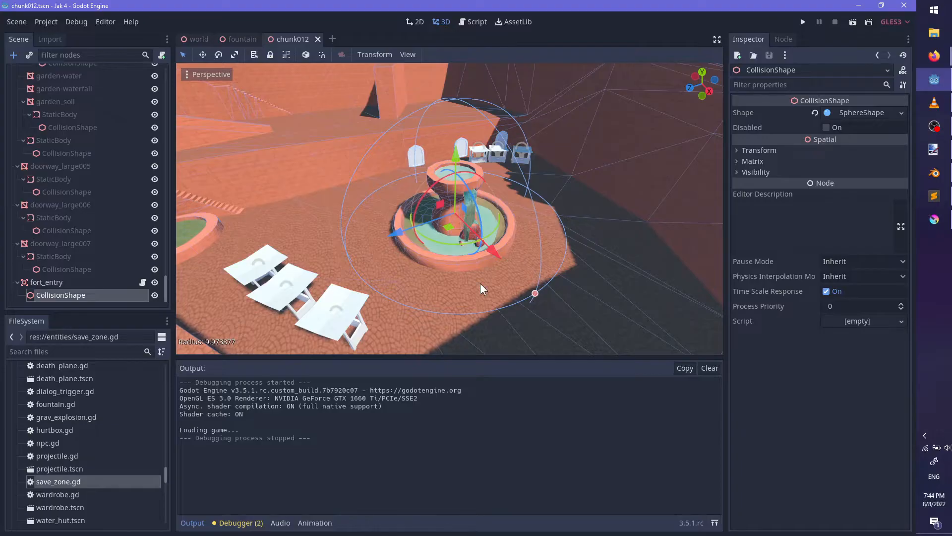
Run the game again and walk the character away from the fountain to the market stalls by the wall
key("F5")
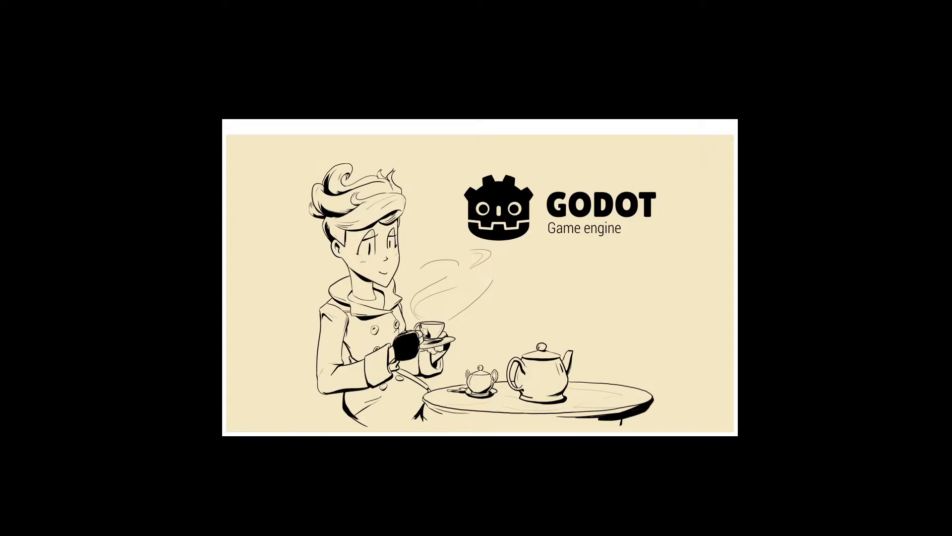
key("w")
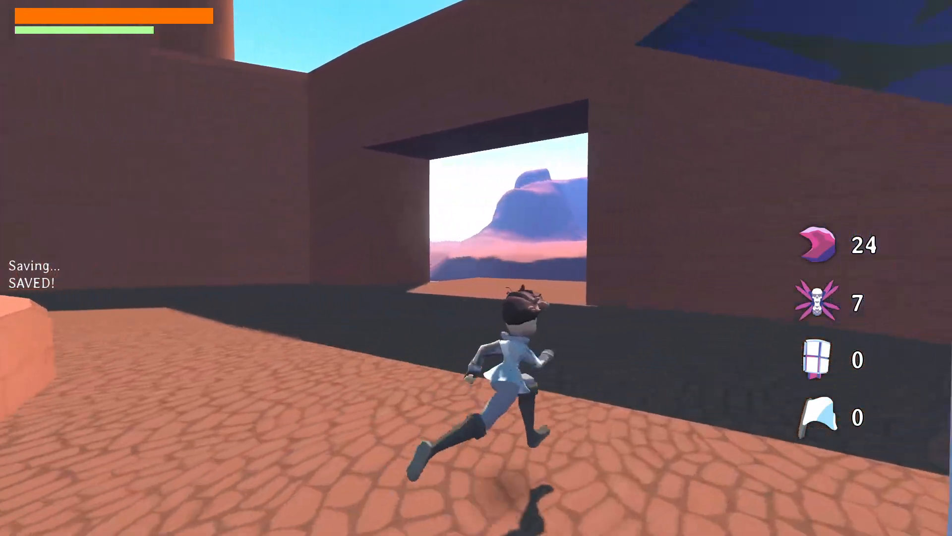
key("d")
key("s")
key("d")
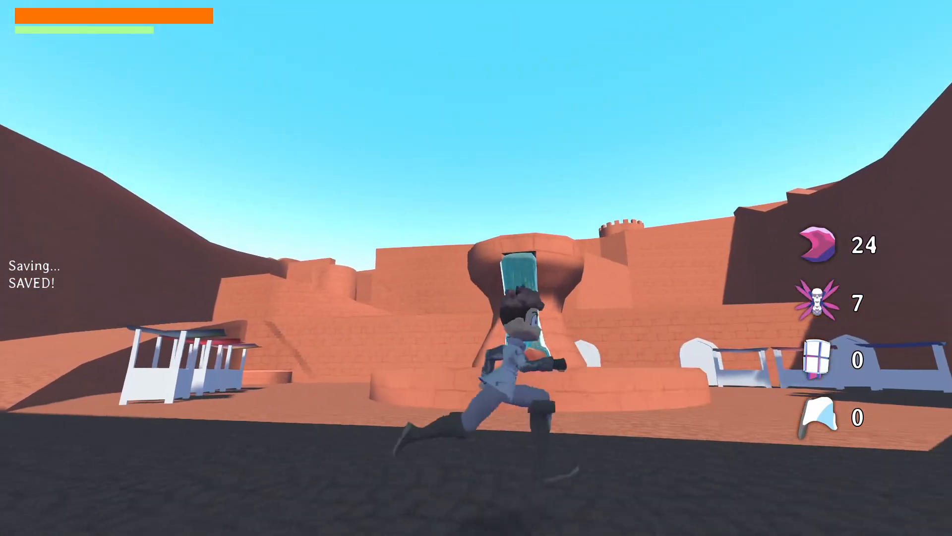
key("a")
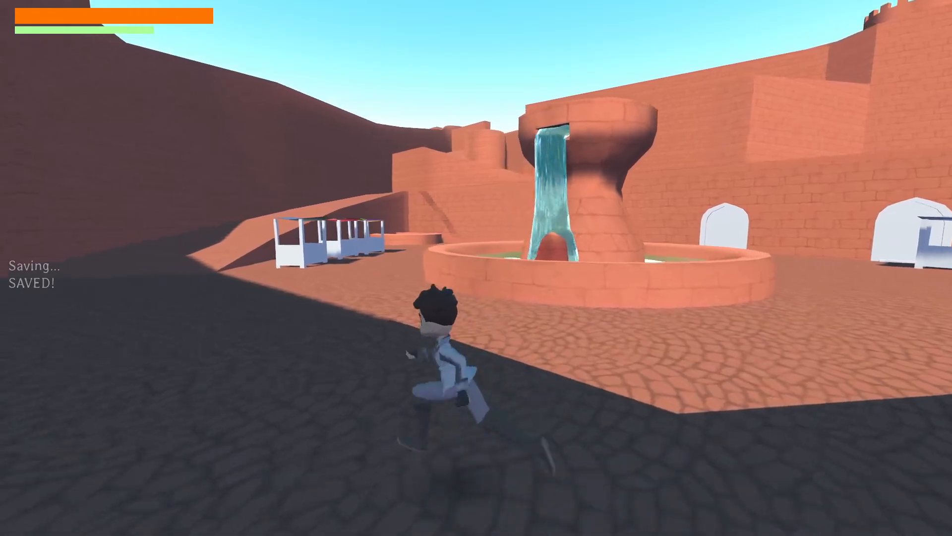
key("w")
key("space")
key("w")
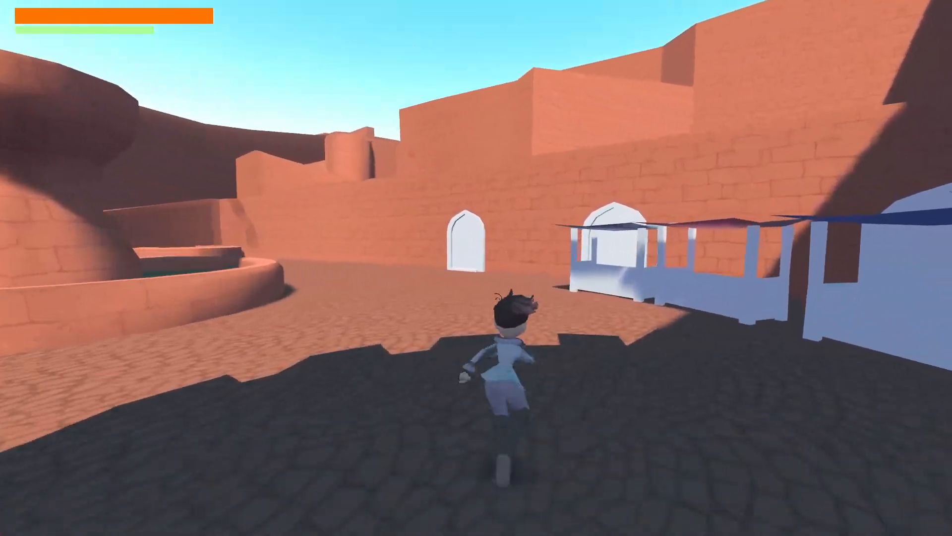
key("space")
key("w")
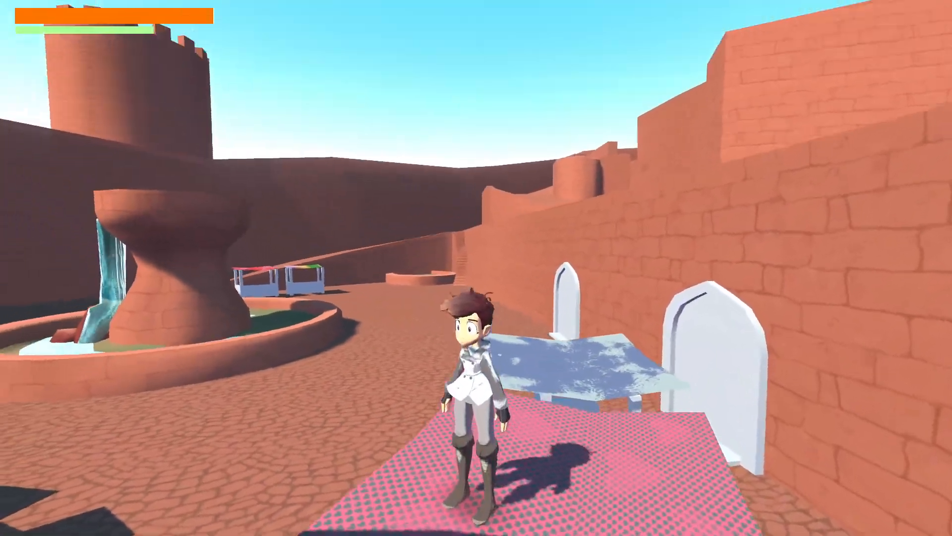
Jump up to the upper terrace, cross it, and return over the stall roofs towards the fountain
key("space")
key("w")
key("space")
key("space")
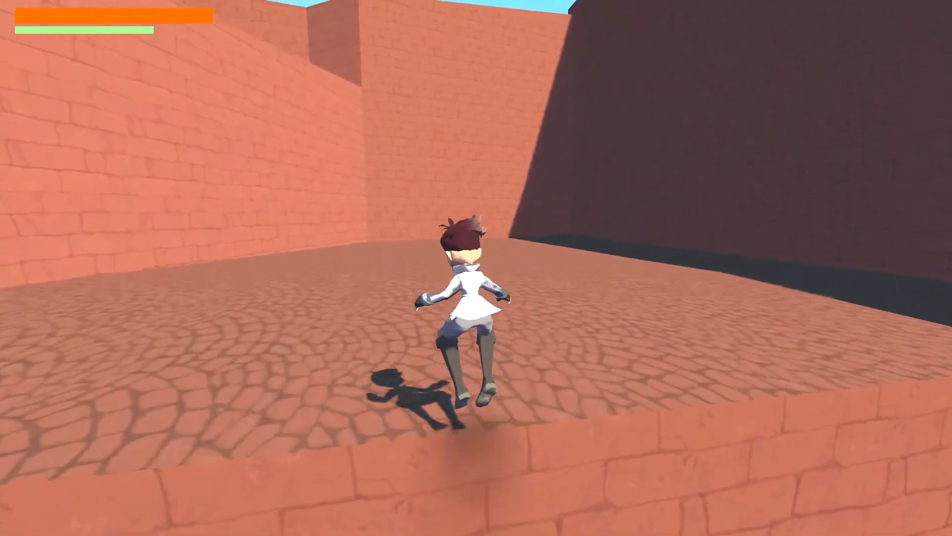
key("w")
key("space")
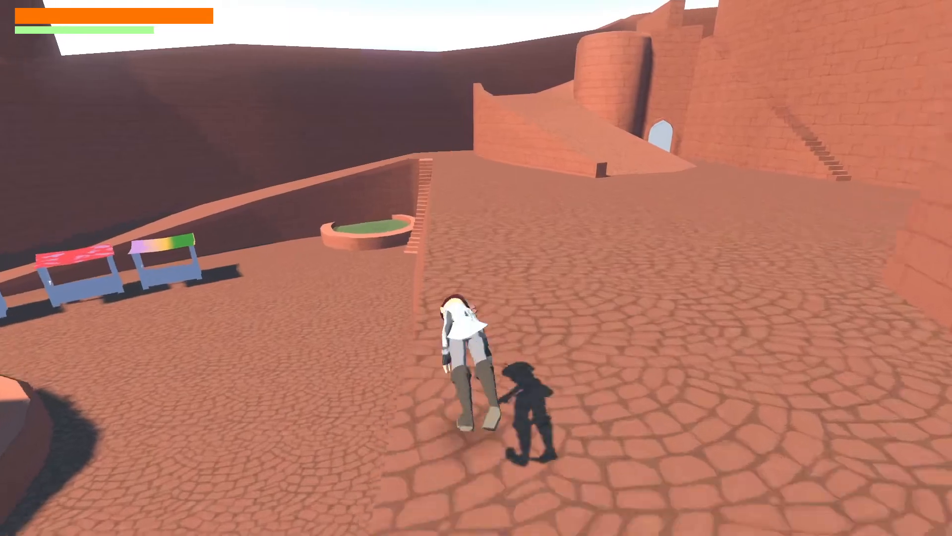
key("w")
key("d")
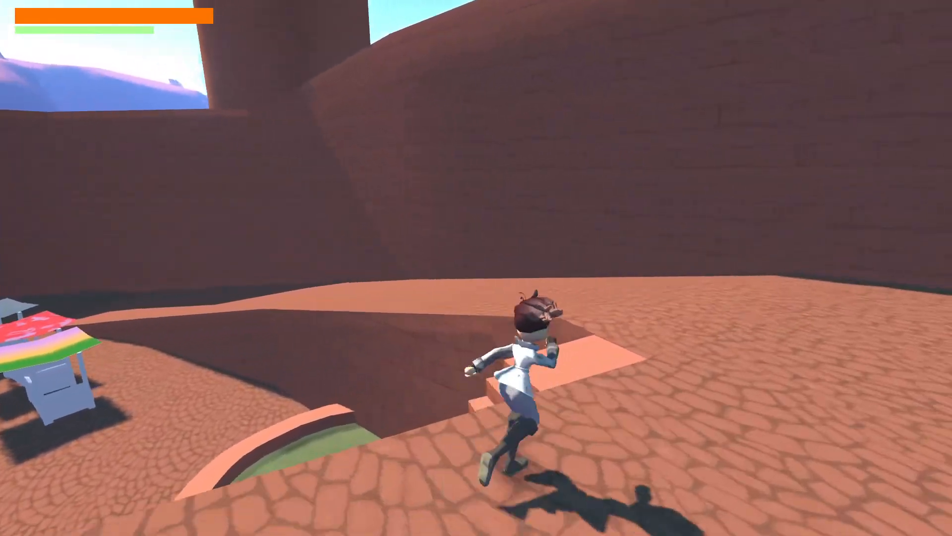
key("w")
key("space")
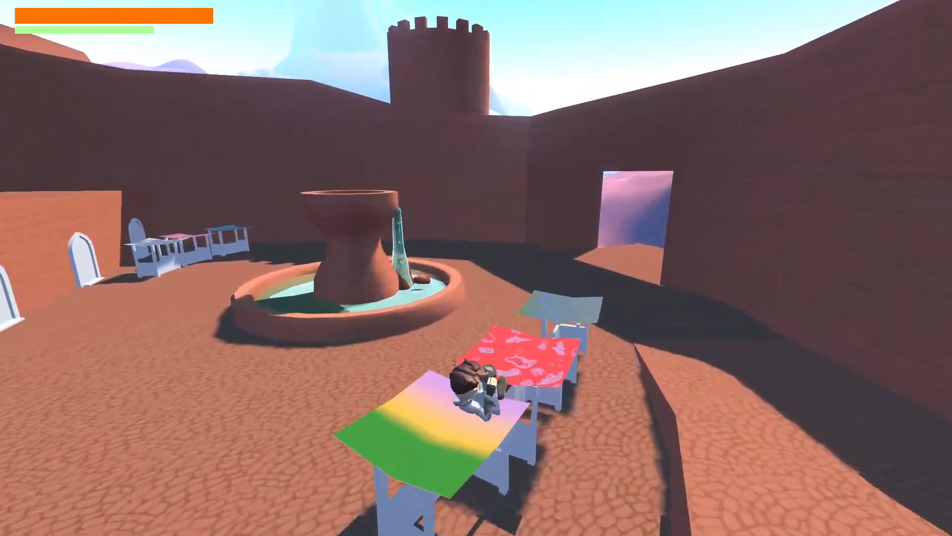
key("w")
key("space")
key("space")
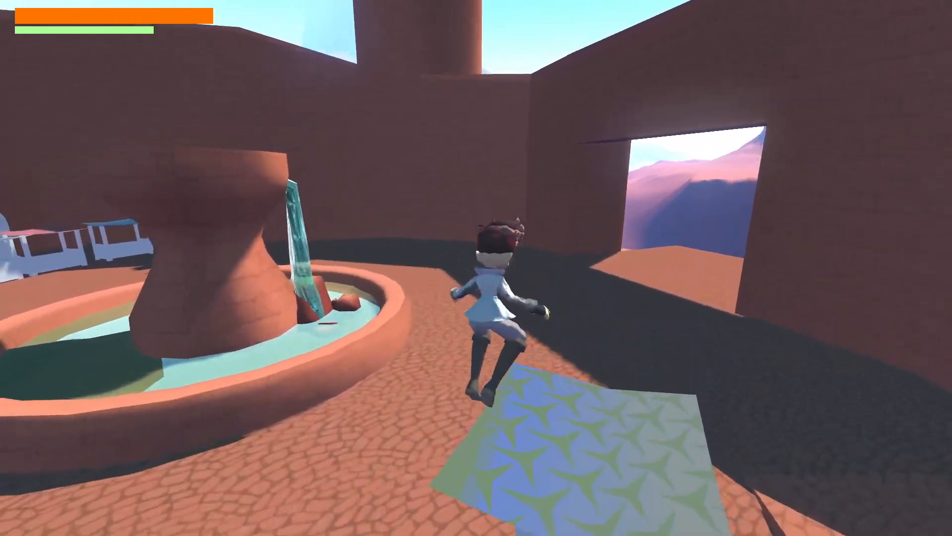
Re-enter the save zone beside the fountain, run up the ramp to view the courtyard, and stop the game
key("d")
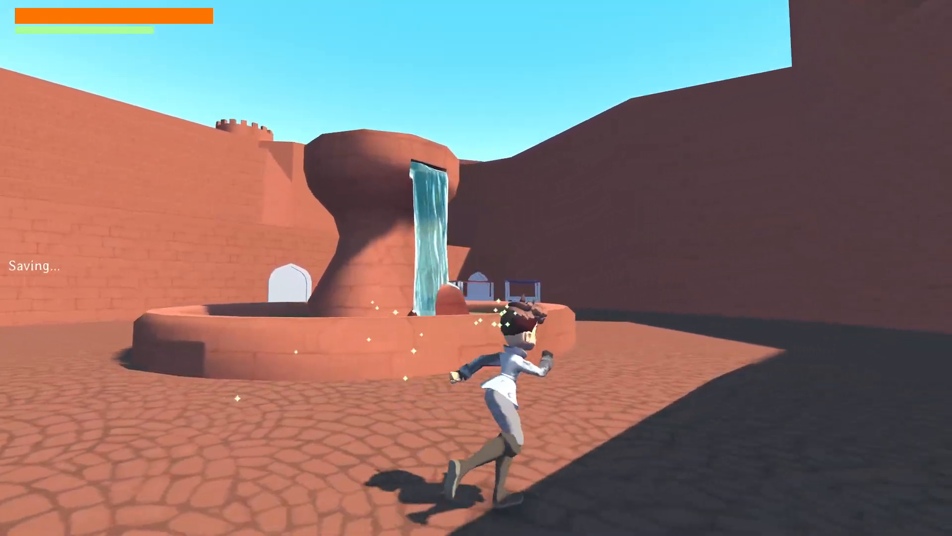
key("a")
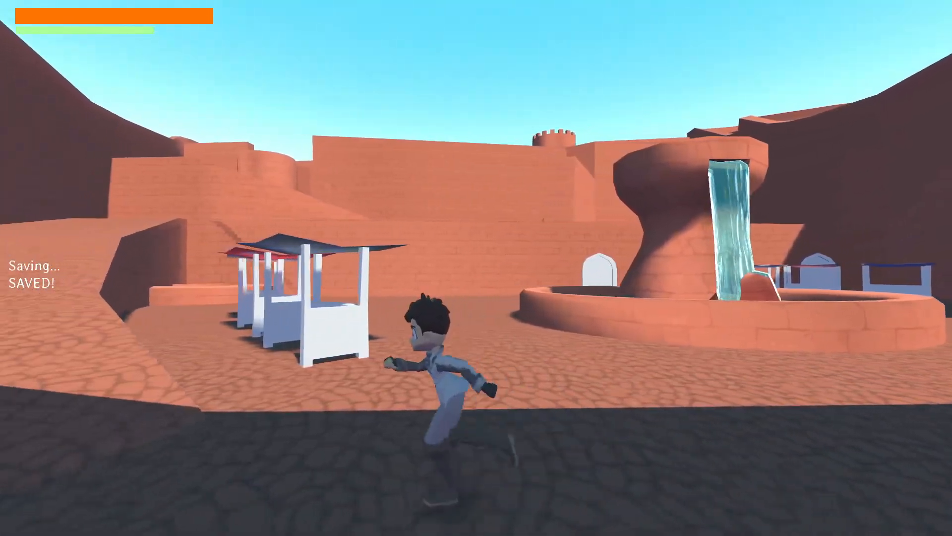
key("a")
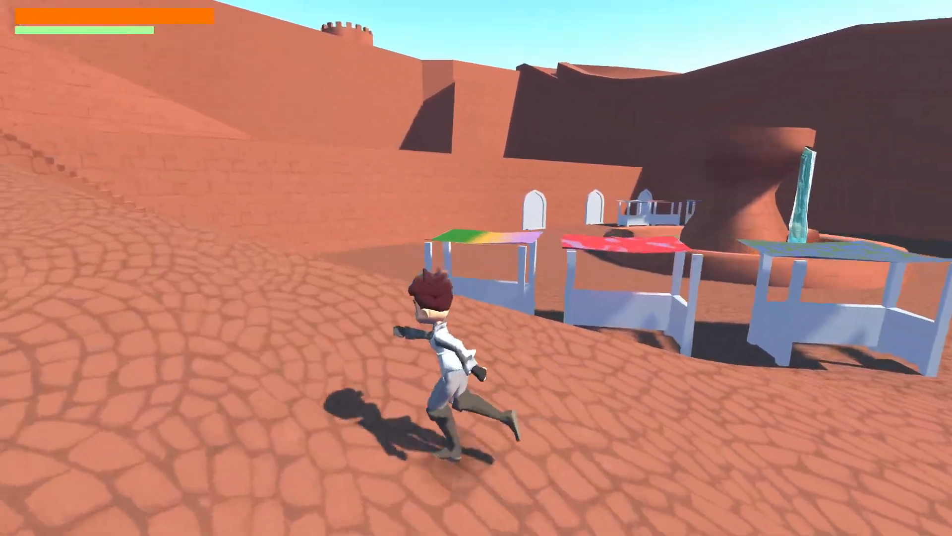
key("a")
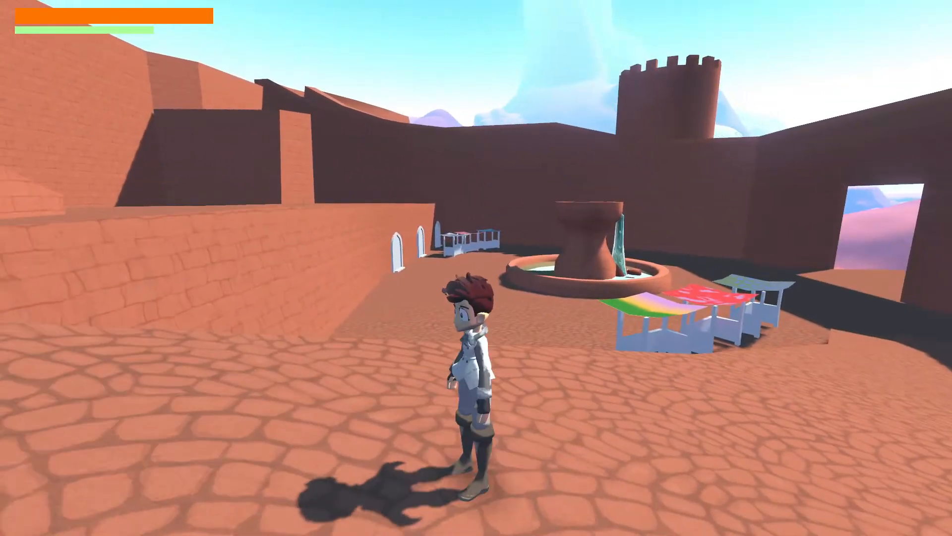
key("Escape")
key("F8")
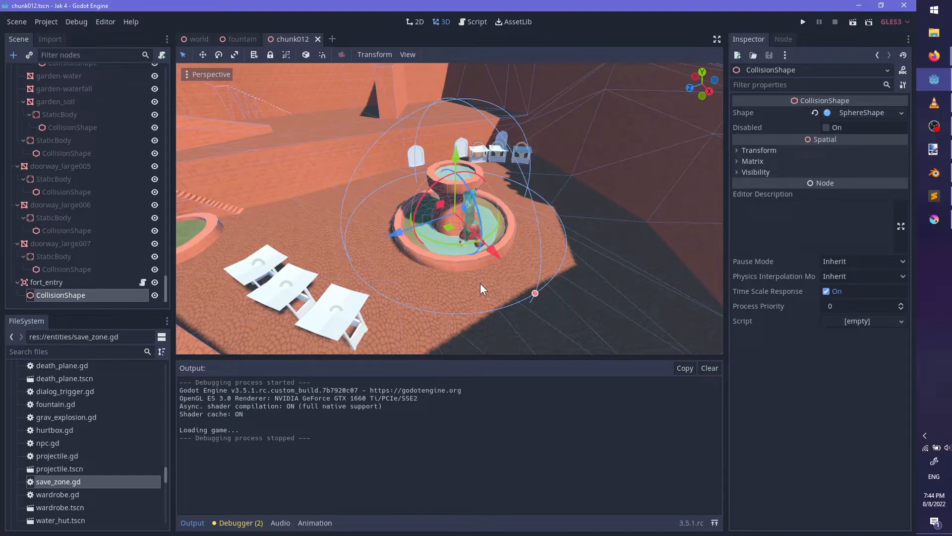
Switch to Blender and add a cube on the terrace above the fountain courtyard in chunk012
left_click(923, 178)
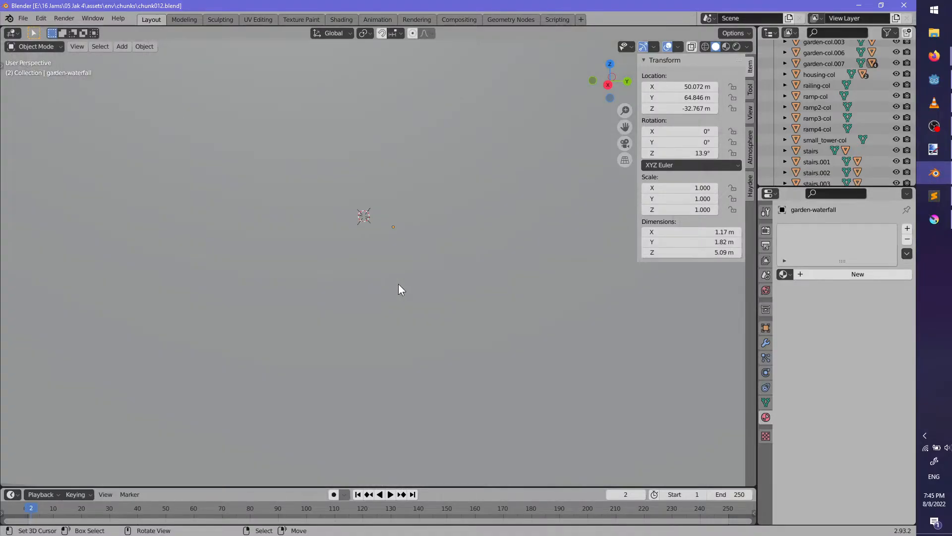
scroll(408, 328, "down", 15)
middle_click_drag(394, 266, 399, 302)
scroll(400, 302, "up", 4)
middle_click_drag(399, 302, 374, 333, "shift")
scroll(427, 274, "up", 5)
scroll(430, 305, "down", 4)
middle_click_drag(430, 306, 448, 316, "shift")
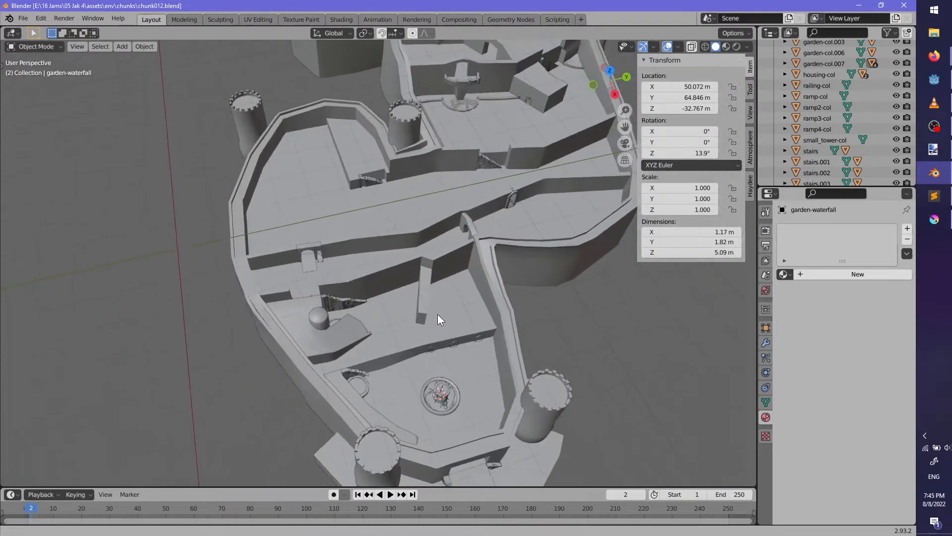
scroll(449, 325, "up", 5)
key("shift+a")
mouse_move(435, 314)
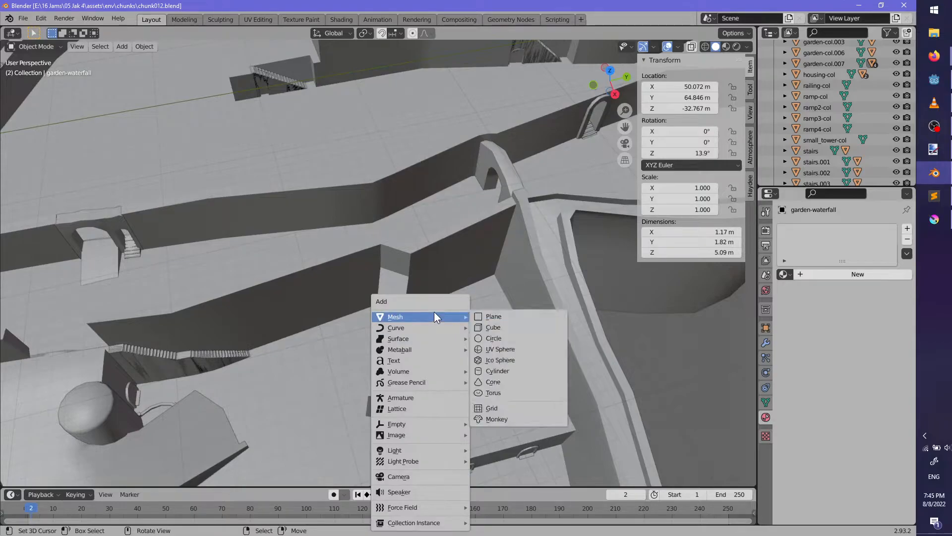
left_click(501, 329)
Rotate the new cube about -20.7° around the Z axis to line up with the terrace
scroll(492, 330, "down", 4)
middle_click_drag(492, 330, 446, 296, "shift")
scroll(436, 301, "up", 4)
key("r")
key("z")
left_click(399, 314)
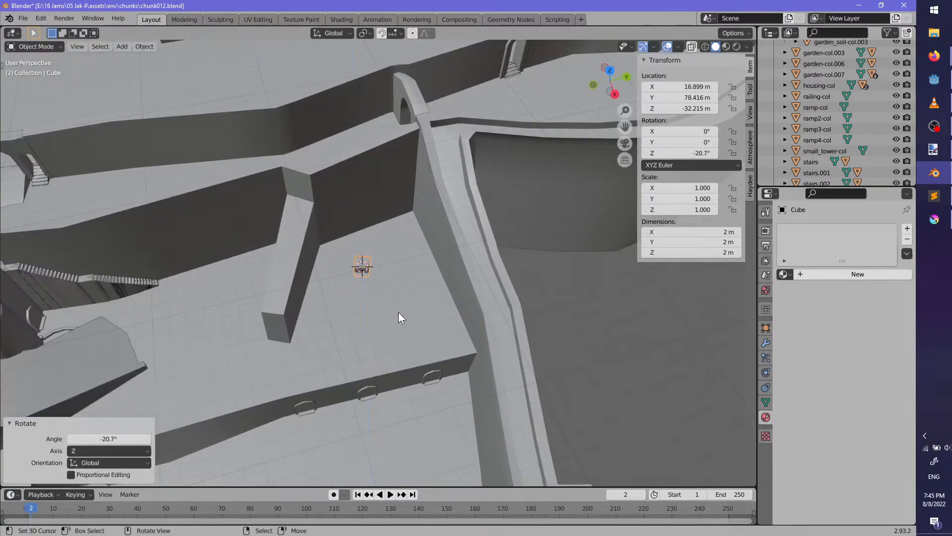
Scale the cube's mesh by about 4.68 in Edit Mode and raise its geometry along Z
key("Tab")
key("s")
left_click(539, 411)
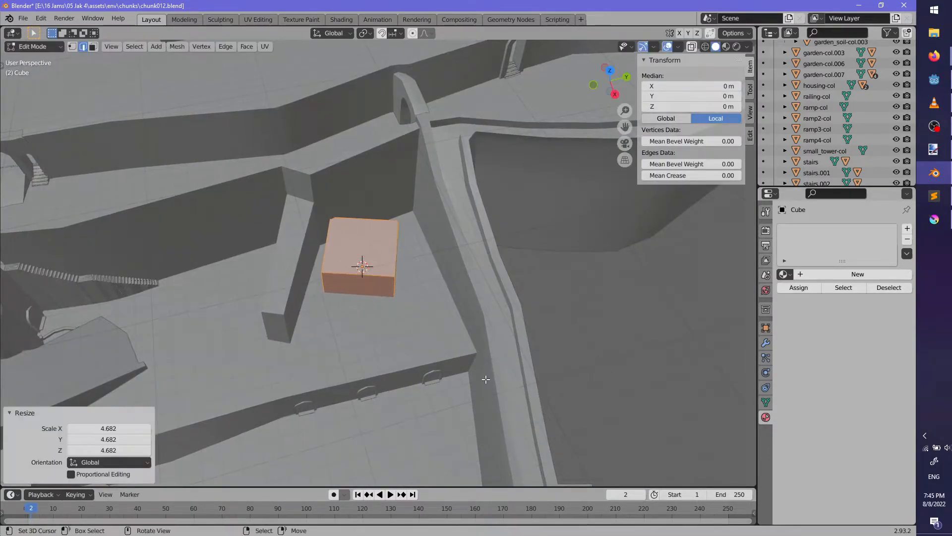
key("g")
key("z")
left_click(388, 249)
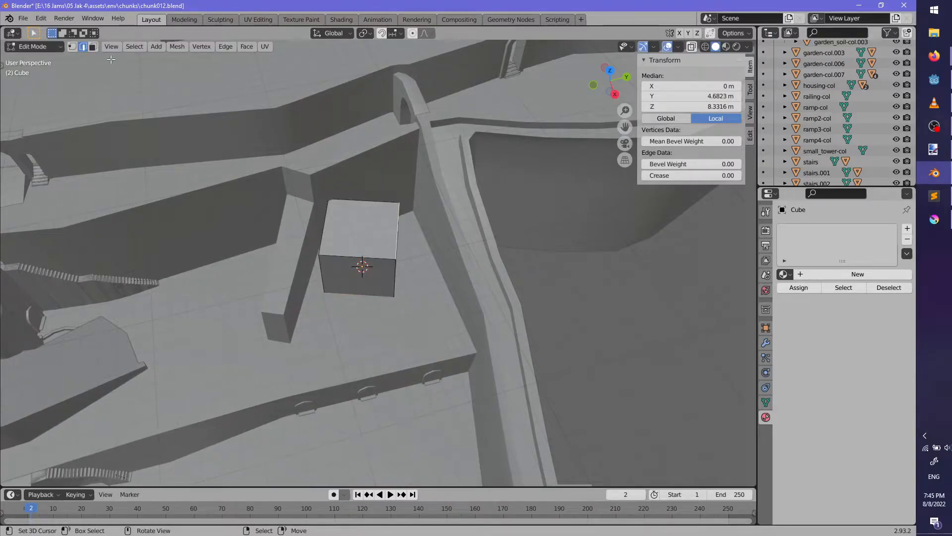
Select the block's side face towards the outer wall and extrude it about 6.5 m
left_click(345, 231)
left_click(348, 247)
middle_click_drag(348, 247, 396, 250)
left_click(373, 241)
key("e")
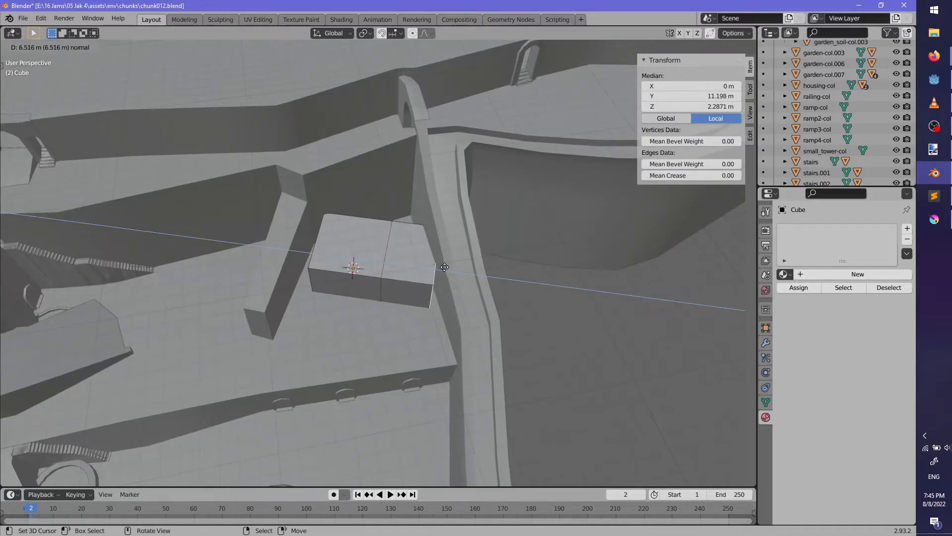
Extrude the block's end face to the sloping wall, rotating it 26.8° about Z and scaling it about 1.17 horizontally to match
left_click(452, 268)
left_click(495, 276)
middle_click_drag(495, 276, 471, 318)
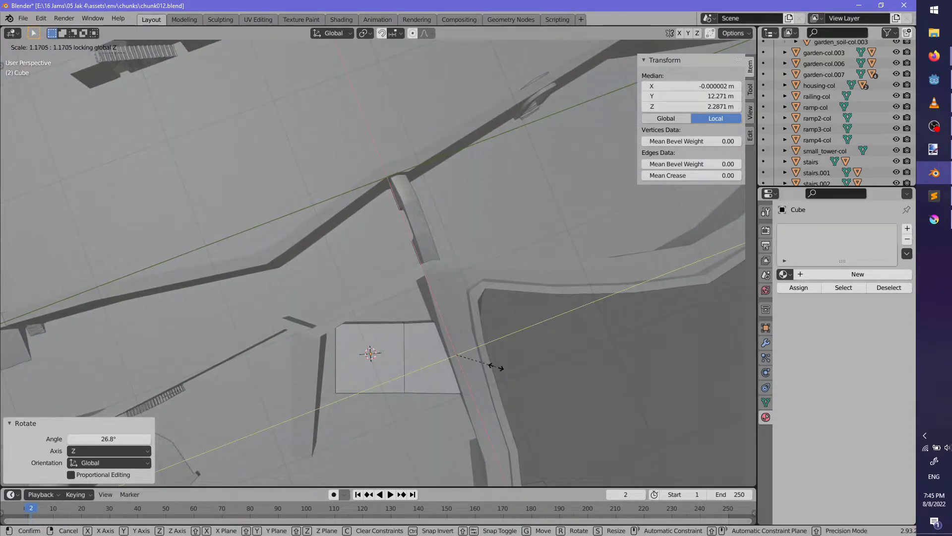
left_click(496, 367)
middle_click_drag(496, 366, 499, 292)
Move the block's opposite end face horizontally by about -1.2 m in X and -2.48 m in Y
middle_click_drag(399, 224, 410, 300)
left_click(413, 119)
key("g")
key("shift+z")
left_click(405, 231)
Add a single centred loop cut around the sides of the block
scroll(397, 290, "down", 3)
scroll(362, 277, "up", 4)
mouse_move(362, 277)
middle_mouse_down()
mouse_move(417, 297)
mouse_move(493, 252)
mouse_move(476, 319)
mouse_move(496, 272)
mouse_move(441, 275)
mouse_move(407, 251)
mouse_move(350, 266)
middle_mouse_up()
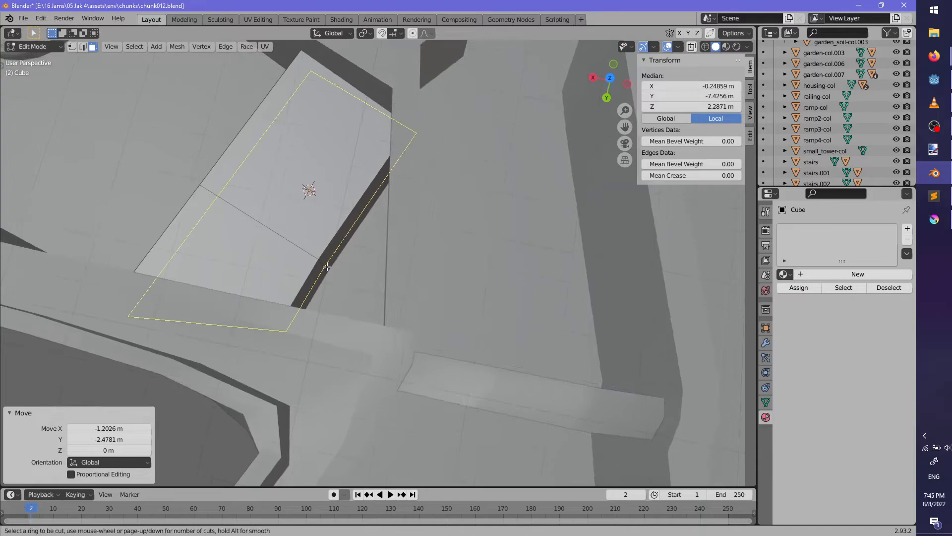
left_click(327, 266)
scroll(245, 153, "up", 2)
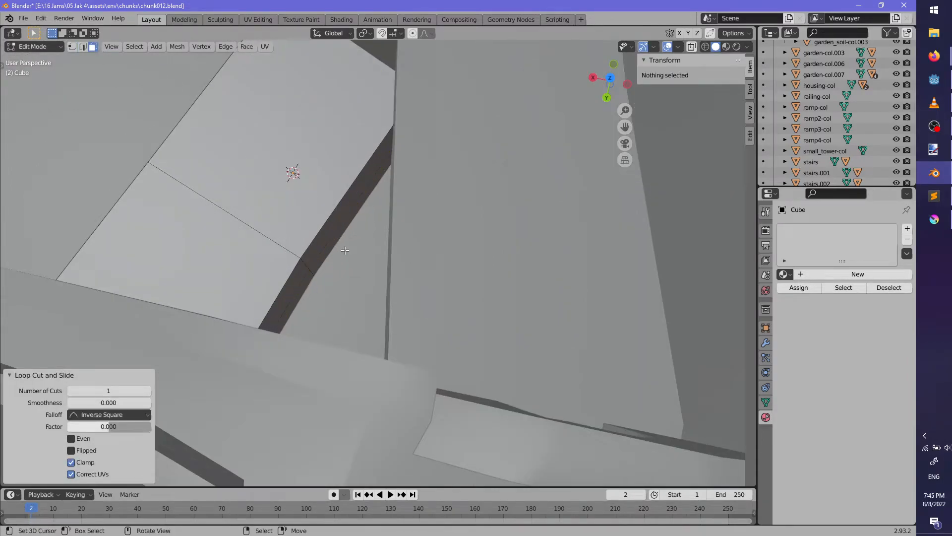
Reposition the block's side face and rotate it about Z to refine the footprint between the walls
left_click(326, 247)
left_click(369, 273)
middle_click_drag(369, 273, 340, 240)
key("r")
key("z")
left_click(462, 271)
Finish editing the block's mesh and rename the Cube object in the outliner to a "housing" name
scroll(460, 272, "down", 4)
key("Tab")
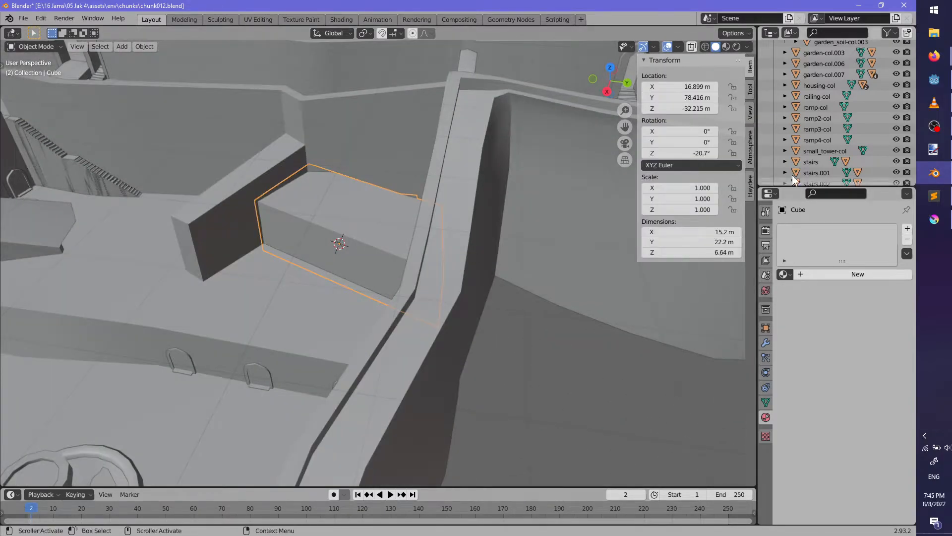
scroll(814, 165, "up", 8)
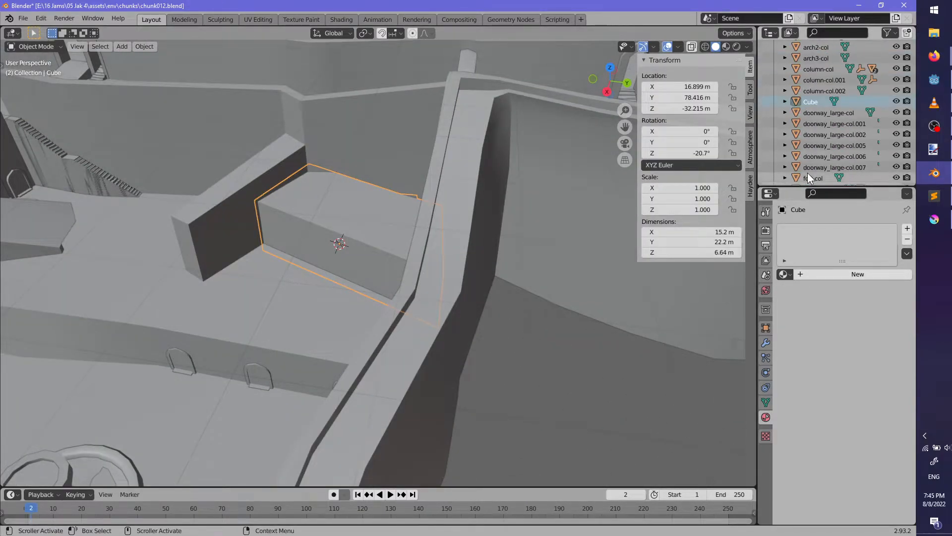
double_click(814, 101)
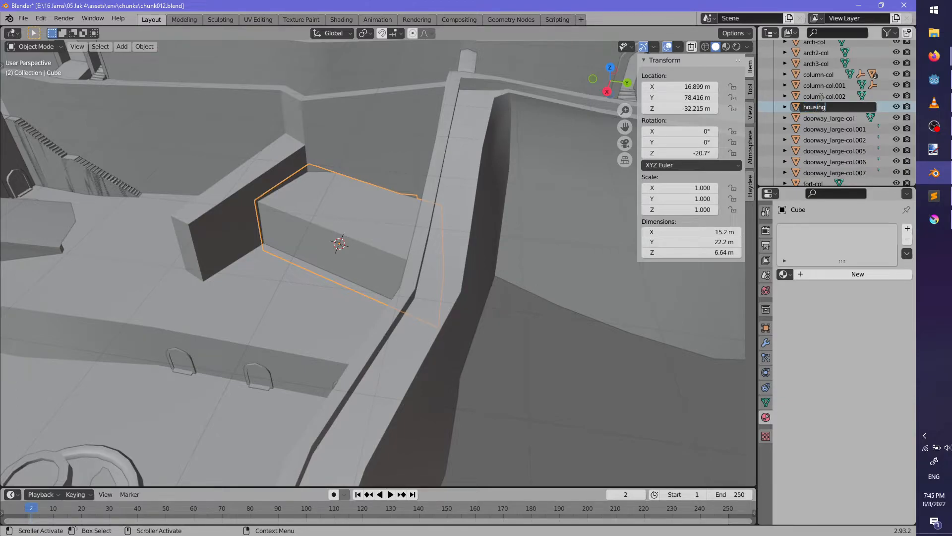
Add a cube on the ground between the two dividing walls near the arched gate and raise its mesh about 0.64 m along Z
middle_click_drag(376, 164, 369, 226)
middle_click_drag(370, 226, 397, 292, "shift")
scroll(439, 263, "up", 3)
left_click(410, 178)
key("shift+a")
mouse_move(413, 196)
left_click(474, 207)
middle_click_drag(474, 206, 409, 261)
scroll(408, 267, "up", 1)
key("Tab")
key("g")
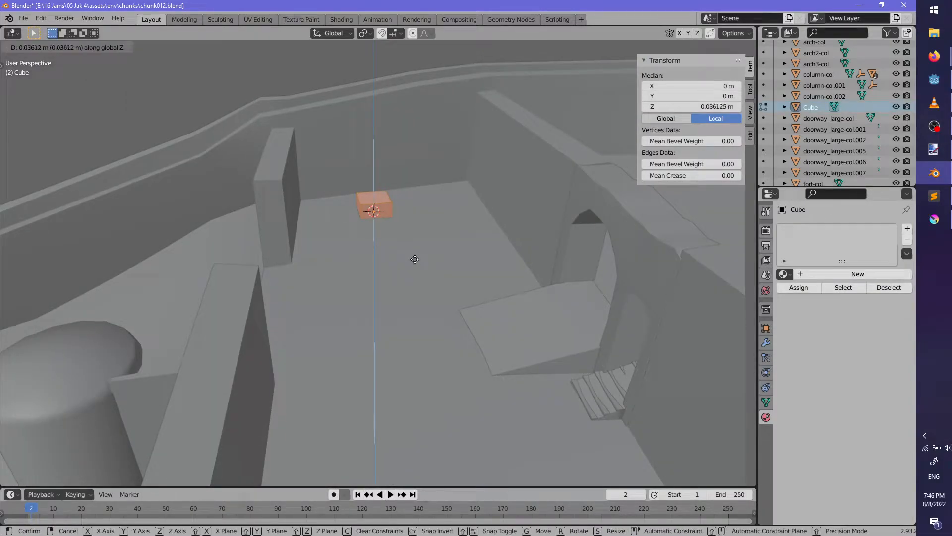
left_click(422, 250)
Scale the new cube's mesh horizontally by about 4.6, keeping its height locked
scroll(404, 229, "up", 2)
middle_click_drag(404, 229, 368, 270)
key("s")
key("shift+z")
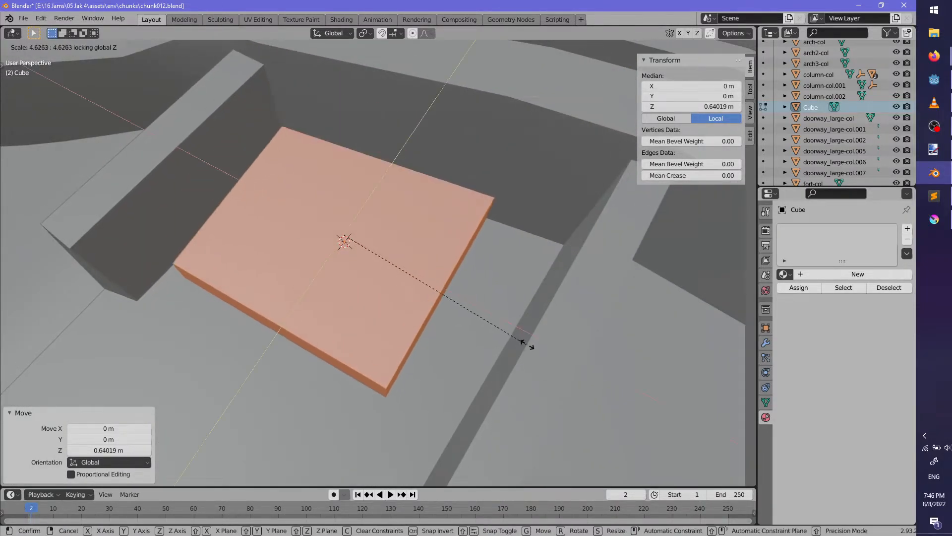
left_click(525, 342)
Raise the block's top face along Z so the block is about 4.57 m tall
middle_click_drag(525, 343, 403, 170)
left_click(402, 170)
key("g")
key("z")
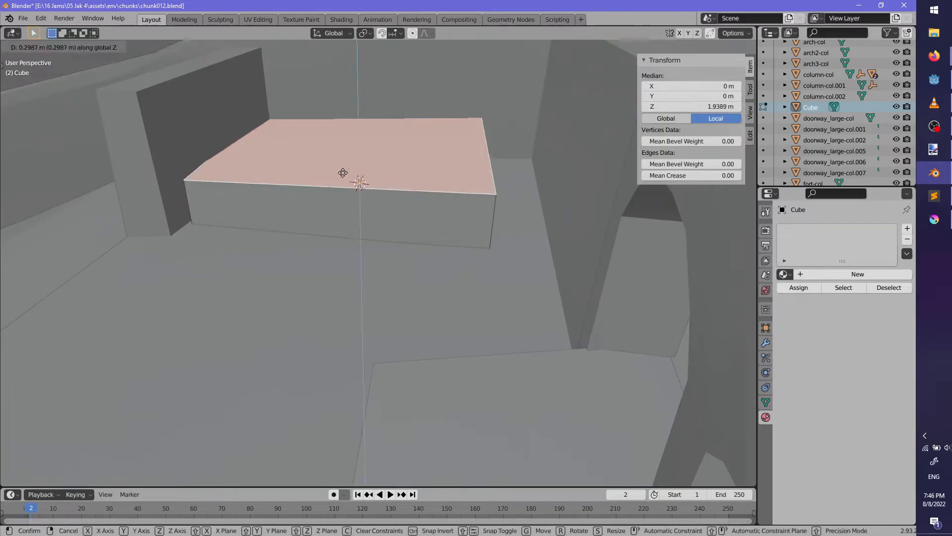
left_click(350, 144)
Move the block's side face about 2.6 m outward until it meets the arched dividing wall
middle_click_drag(480, 230, 464, 269)
right_click(437, 250)
key("g")
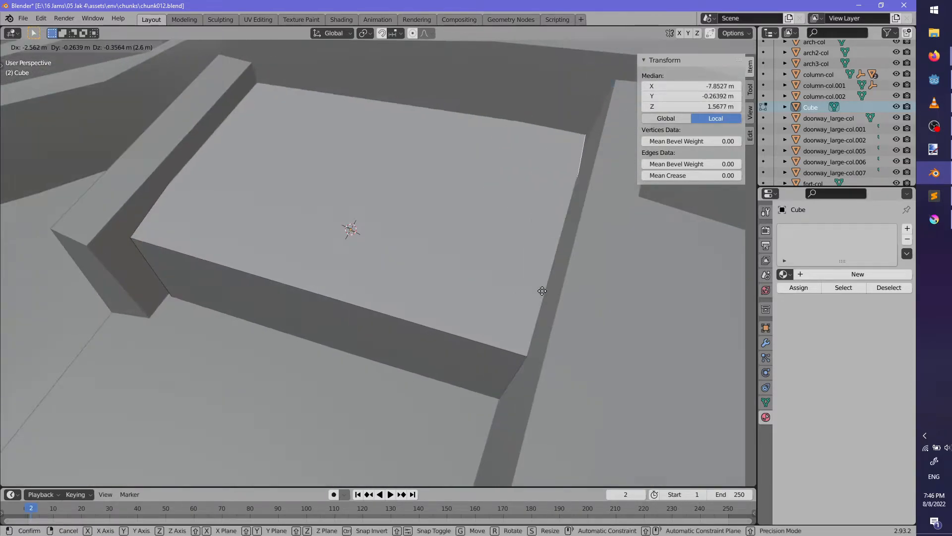
left_click(542, 291)
Rotate the block's opposite end face -7.42° about Z to align it with the short wall
middle_click_drag(542, 292, 465, 311)
right_click(296, 377)
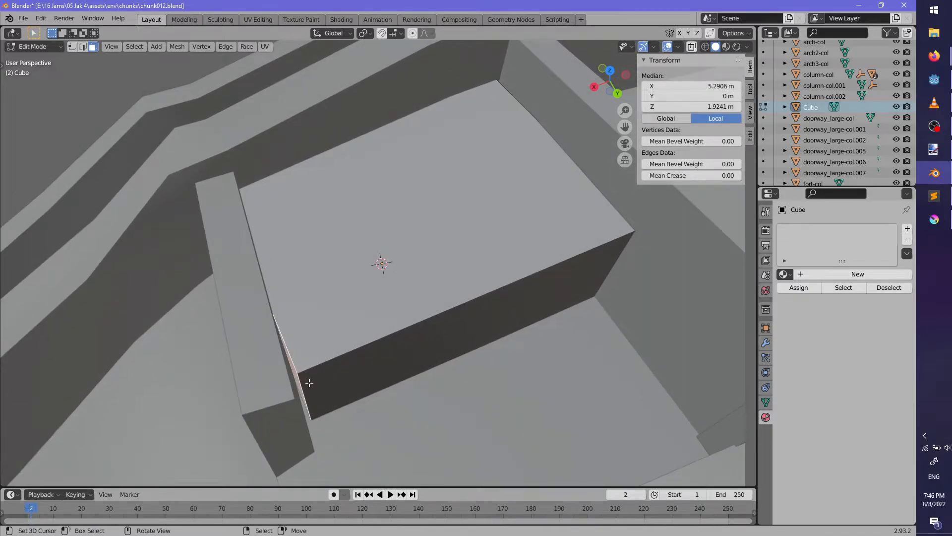
left_click(393, 411)
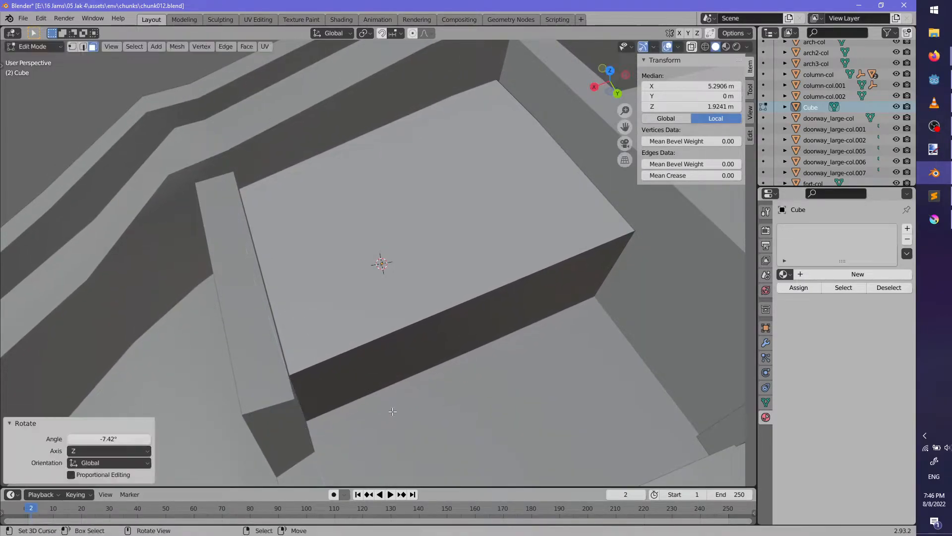
Add a loop cut across the middle of the block and pull its front edge about 1 m outward, adjusting the bent front
left_click(471, 321)
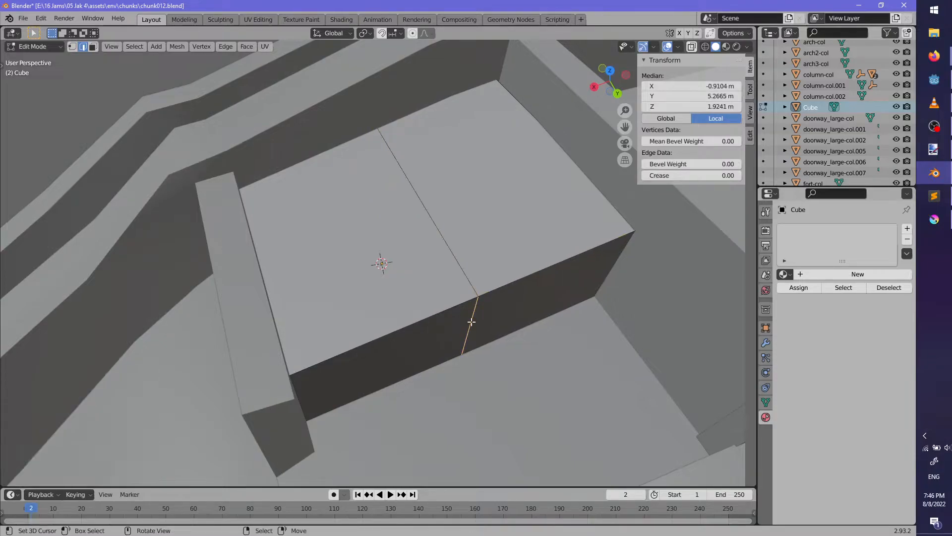
left_click(490, 385)
scroll(489, 385, "down", 4)
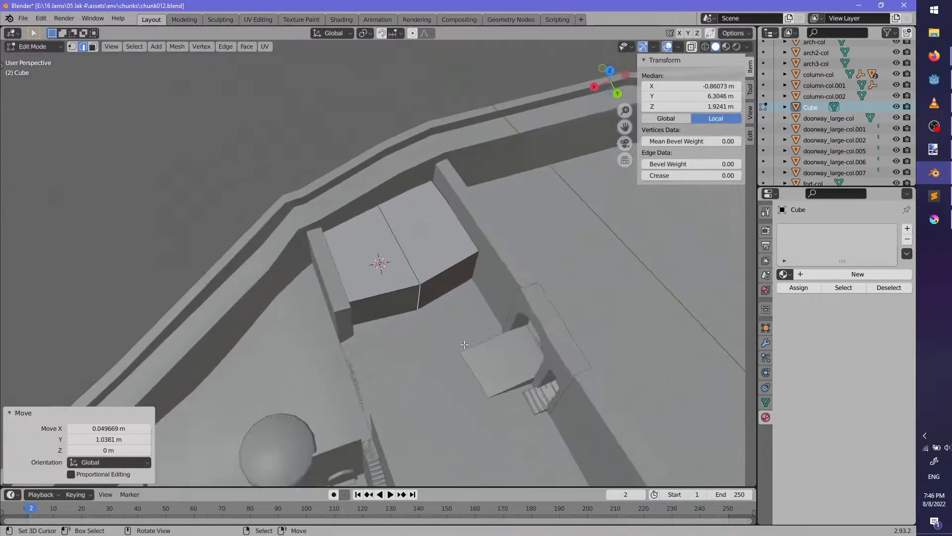
middle_click_drag(489, 385, 472, 422)
right_click(396, 317, "alt")
key("g")
left_click(456, 372)
middle_click_drag(456, 372, 484, 278)
Shade the finished block smooth and enable Auto Smooth for its normals
key("Tab")
key("F3")
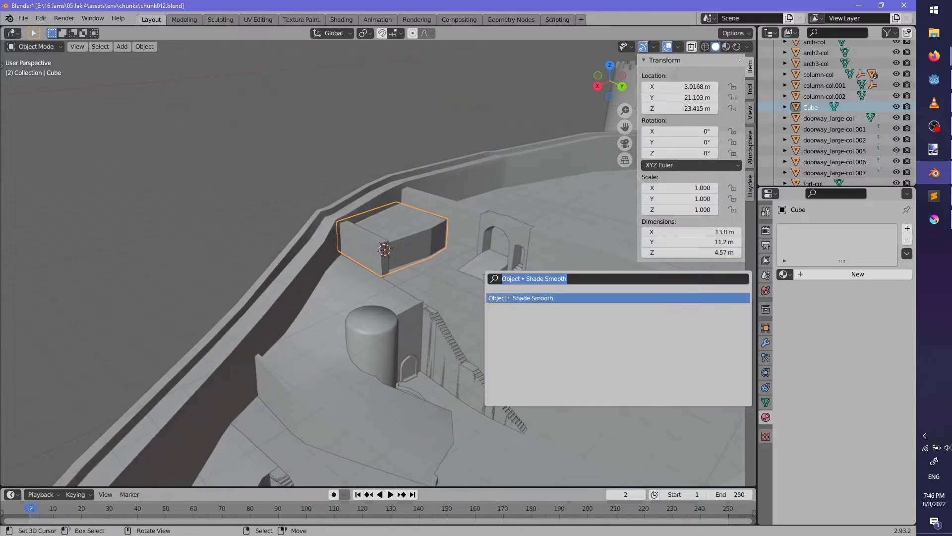
key("Return")
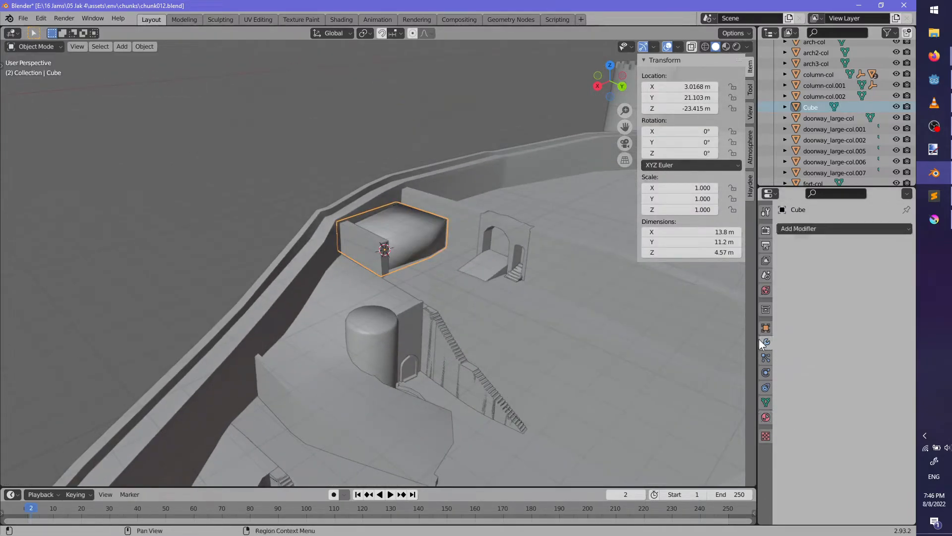
left_click(808, 227)
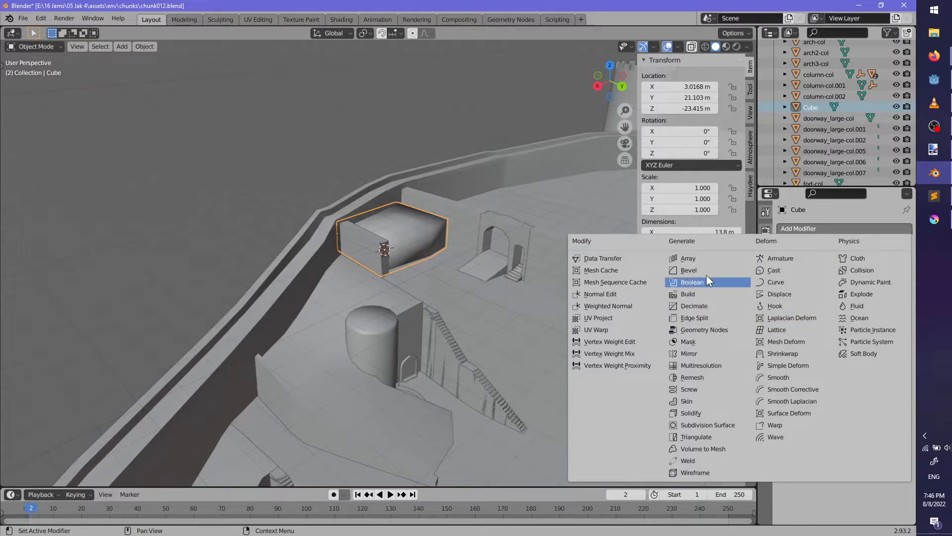
key("Escape")
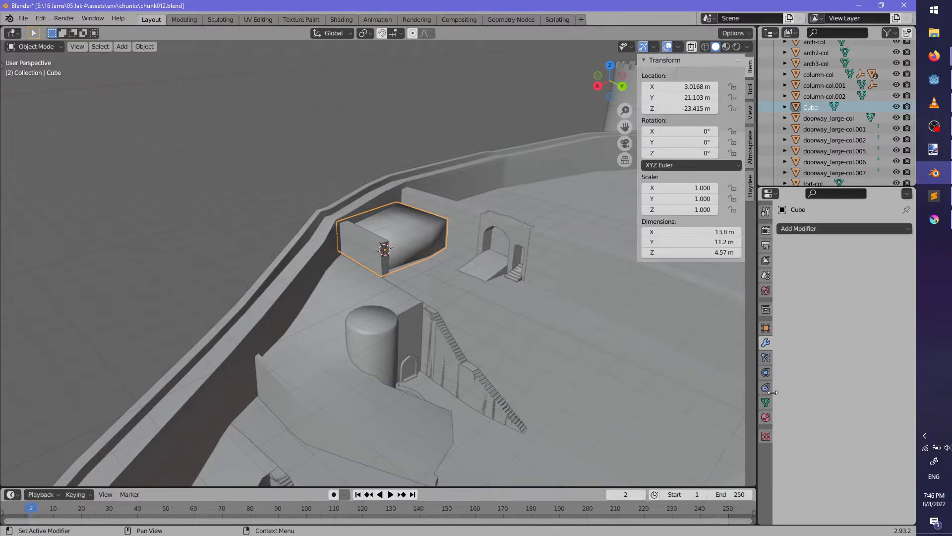
left_click(766, 401)
left_click(833, 426)
Add a cube on the open ground on the far side of the arched wall
mouse_move(506, 313)
middle_mouse_down()
mouse_move(570, 330)
mouse_move(694, 298)
middle_mouse_up()
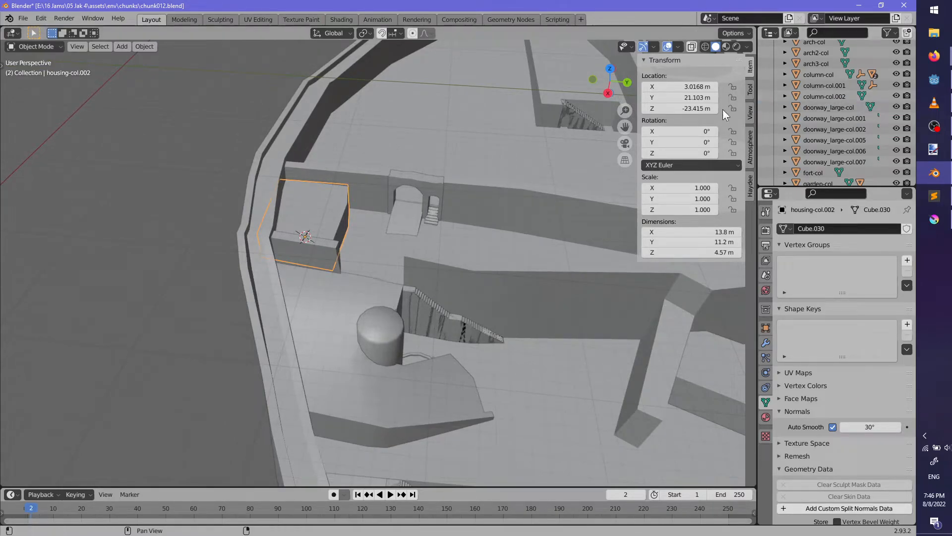
middle_click_drag(499, 198, 340, 267)
scroll(342, 263, "up", 2)
middle_click_drag(364, 218, 419, 303, "shift")
scroll(416, 254, "up", 1)
middle_click_drag(417, 255, 302, 207)
key("shift+a")
mouse_move(299, 237)
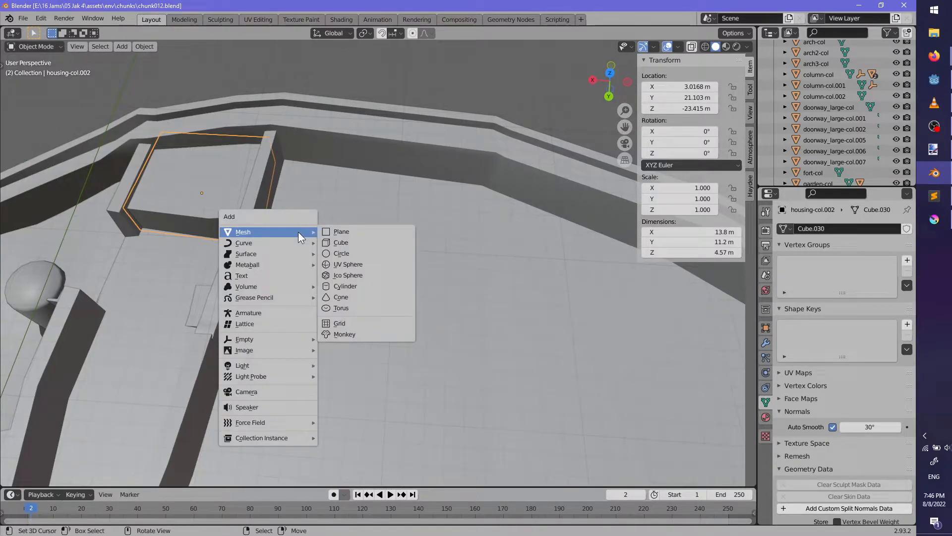
left_click(354, 247)
Raise the new cube's mesh about 0.89 m along Z
scroll(347, 263, "down", 2)
key("Tab")
scroll(348, 275, "up", 2)
middle_click_drag(350, 280, 347, 247)
key("g")
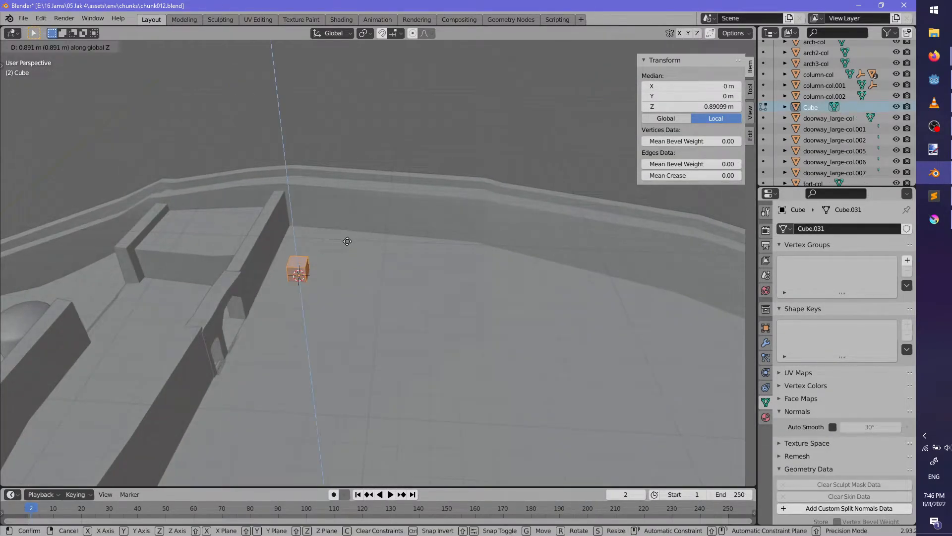
left_click(347, 241)
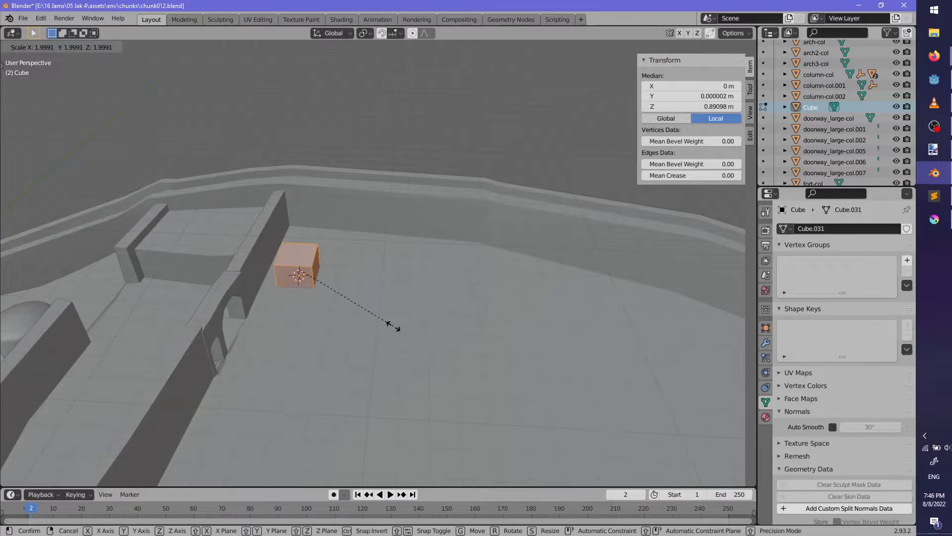
Scale the cube's mesh to about twice its size, with a further 1.914 horizontal scale at locked height
left_click(393, 326)
key("s")
left_click(404, 322)
middle_click_drag(360, 281, 374, 237)
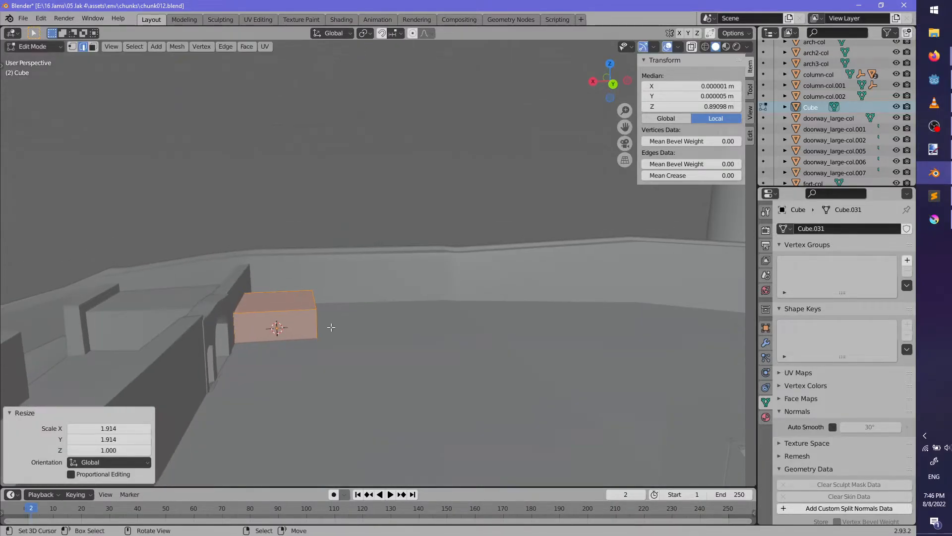
Move the block object against the arched wall and rotate it to about -3.97° about Z
key("Tab")
key("g")
left_click(312, 336)
middle_click_drag(312, 340, 469, 316)
key("r")
left_click(314, 348)
left_click(335, 325)
scroll(477, 293, "up", 3)
middle_click_drag(495, 202, 413, 286)
Extrude the block's side face away from the arched wall so the block is about 11.5 m long
key("Tab")
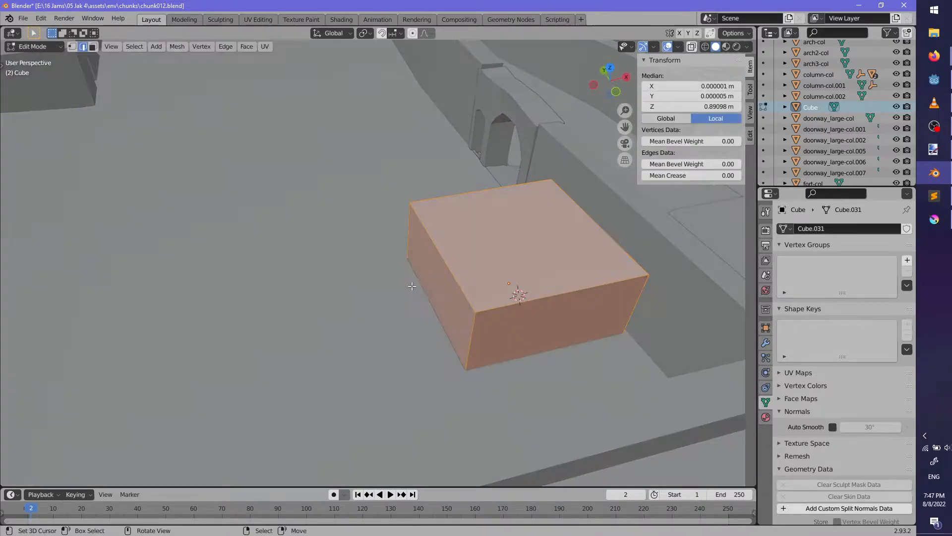
key("alt+a")
left_click(433, 290)
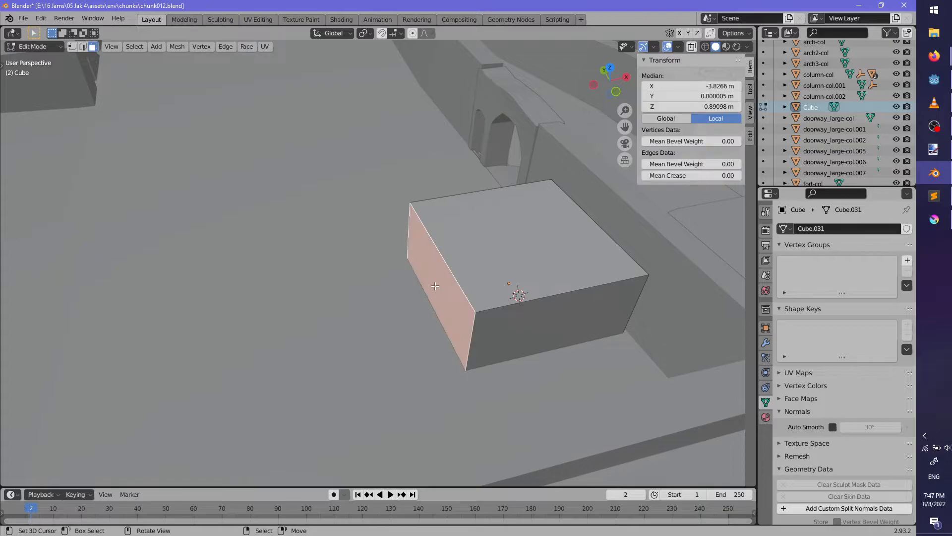
key("e")
left_click(370, 315)
middle_click_drag(369, 314, 469, 316)
key("Tab")
Add a second cube beyond the long block's free end and rotate it about -23.1° about Z
scroll(469, 316, "down", 3)
middle_click_drag(413, 328, 424, 298)
scroll(424, 299, "up", 4)
key("shift+a")
mouse_move(402, 307)
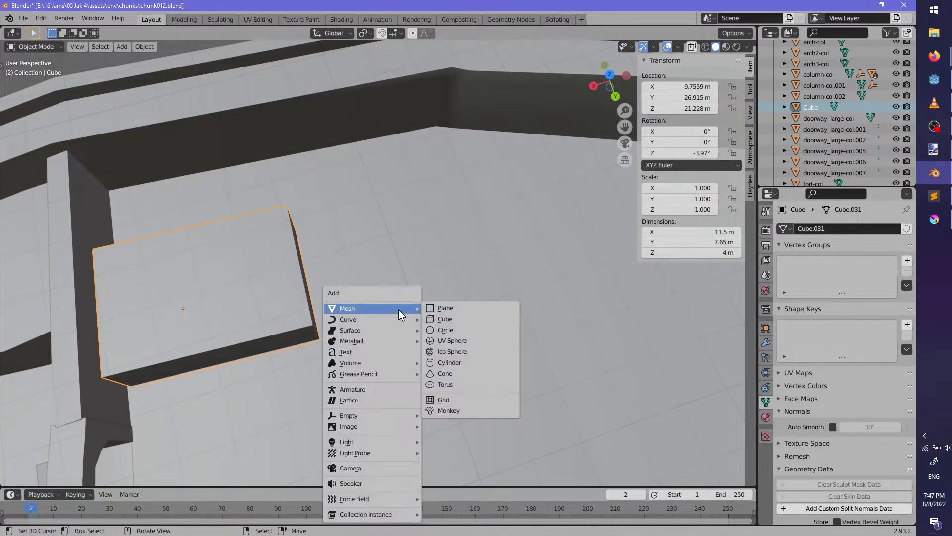
left_click(458, 322)
key("r")
key("z")
left_click(492, 351)
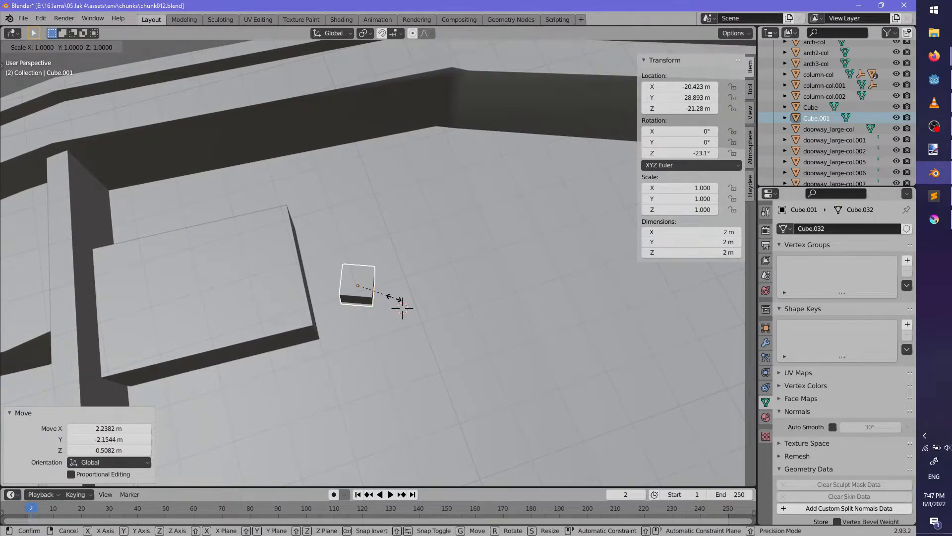
Scale the second cube's mesh horizontally by about 2.61, making it roughly 5.22 m square
key("Tab")
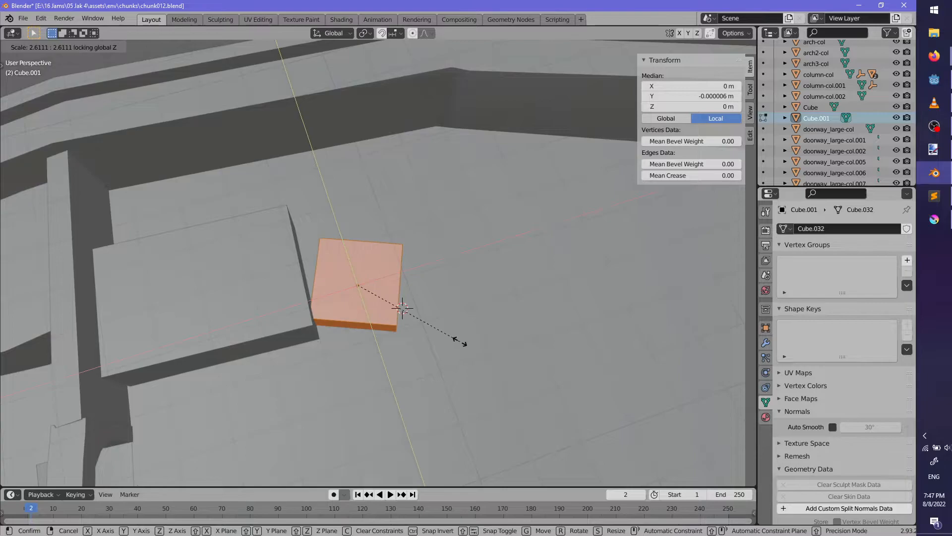
left_click(460, 341)
middle_click_drag(460, 342, 413, 258)
key("Tab")
Move the small block about 1.6 m away from the long block, lifting it about 0.23 m
middle_click_drag(363, 330, 394, 325)
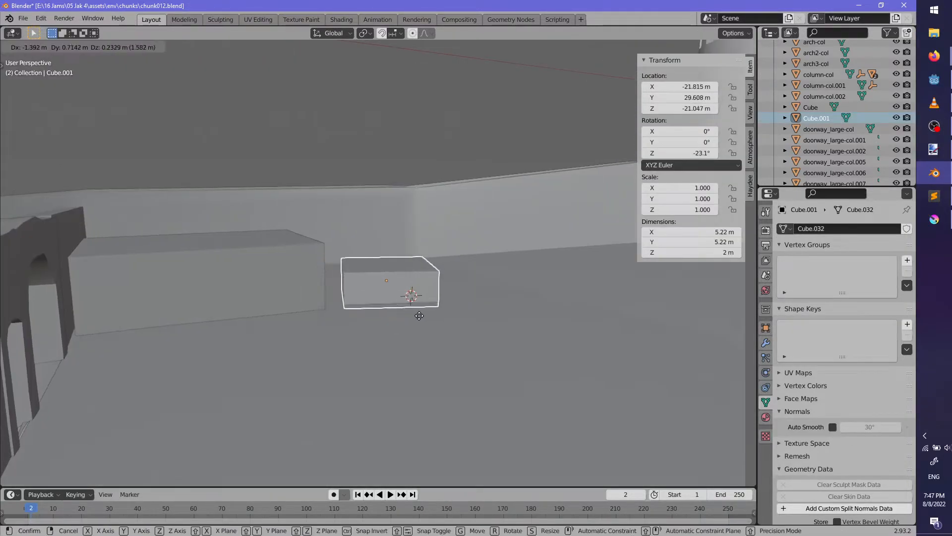
left_click(431, 287)
middle_click_drag(436, 279, 423, 347)
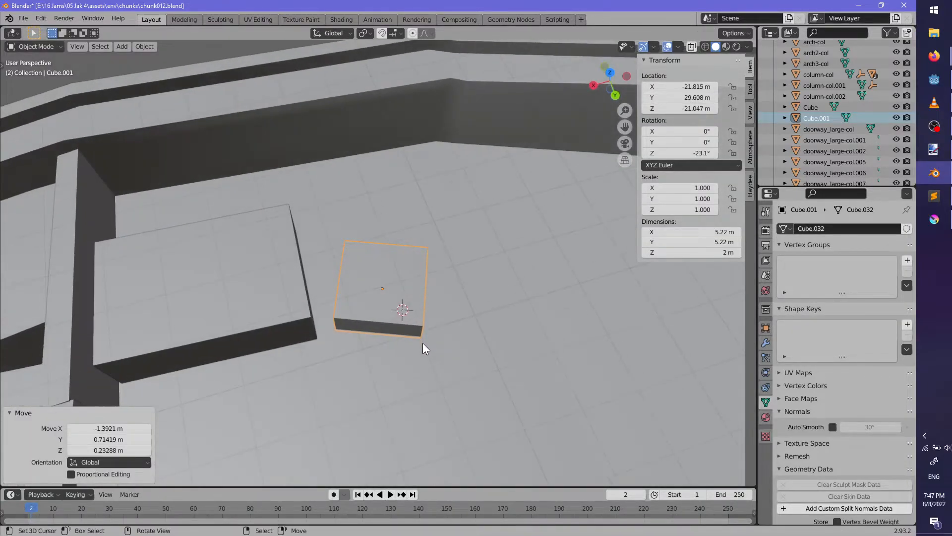
Rotate and shift the small block until it stands parallel to the long block's end, undoing the last adjustment
left_click(431, 337)
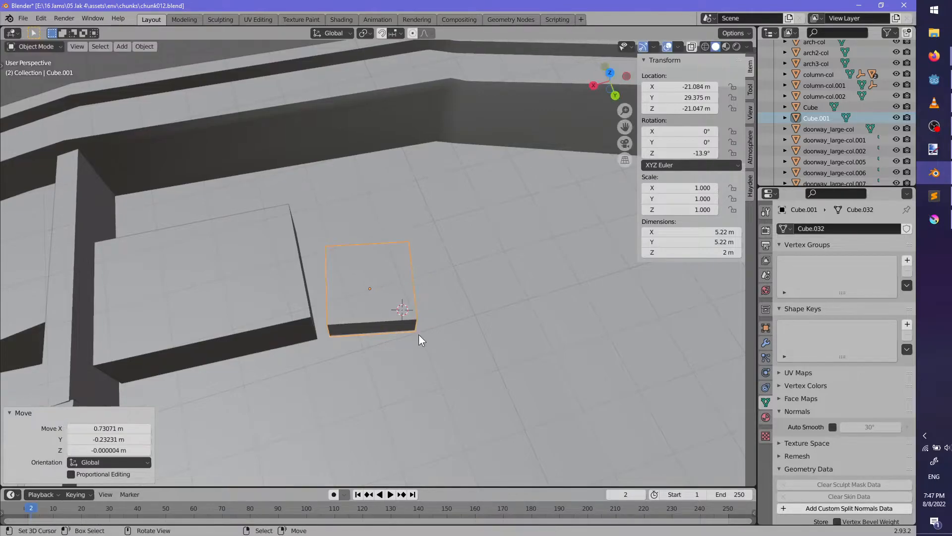
left_click(436, 320)
key("ctrl+z")
key("Tab")
middle_click_drag(431, 319, 318, 235)
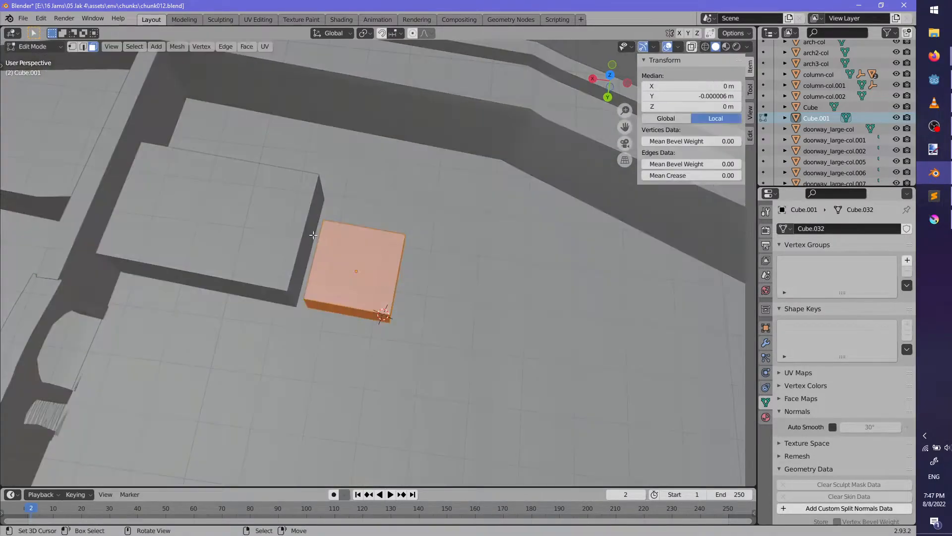
key("Tab")
Add a lengthwise loop cut to the long block and pull the centre edge of its free end outward into a shallow point
left_click(263, 230)
key("Tab")
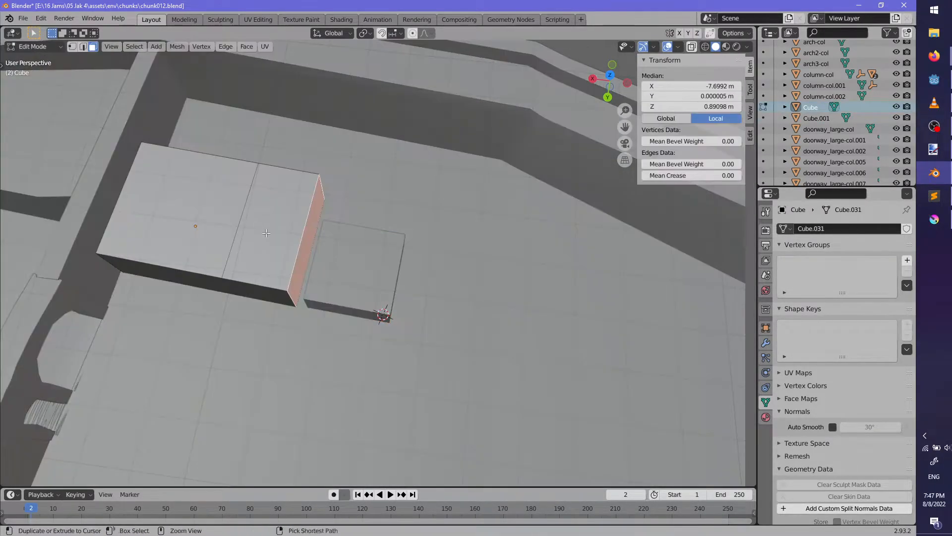
left_click(292, 246)
middle_click_drag(291, 247, 352, 255)
key("g")
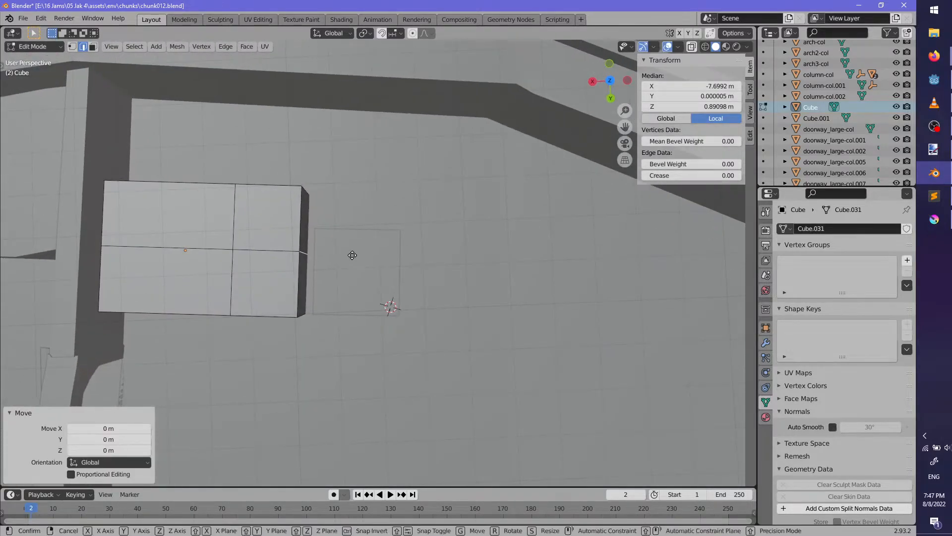
key("Tab")
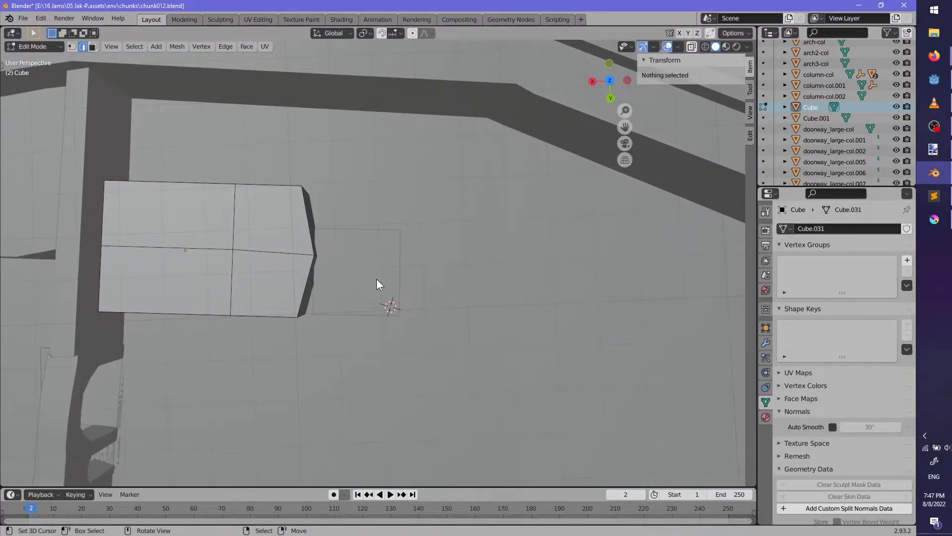
Lower the small block about 0.51 m
left_click(377, 281)
key("g")
left_click(400, 281)
middle_click_drag(400, 281, 401, 223)
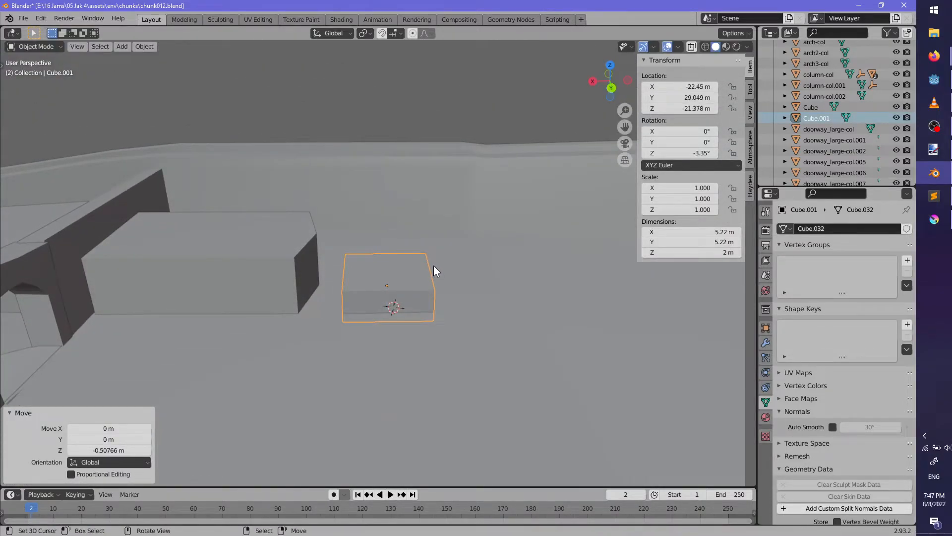
Add a loop cut across the middle of the small block and slide its corner edge horizontally outward, angling the side facing the long block
middle_click_drag(433, 267, 396, 298)
key("Tab")
left_click(354, 324)
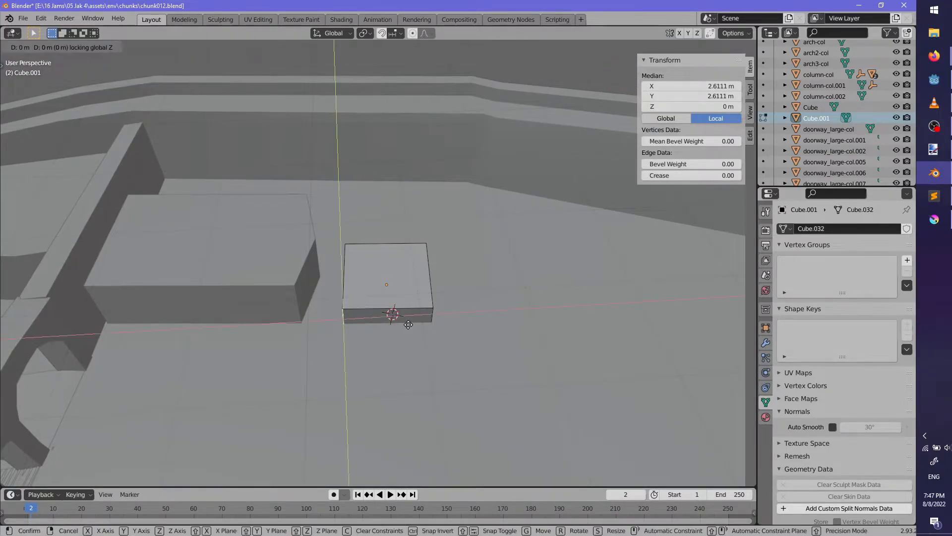
left_click(352, 281)
key("g")
key("shift+z")
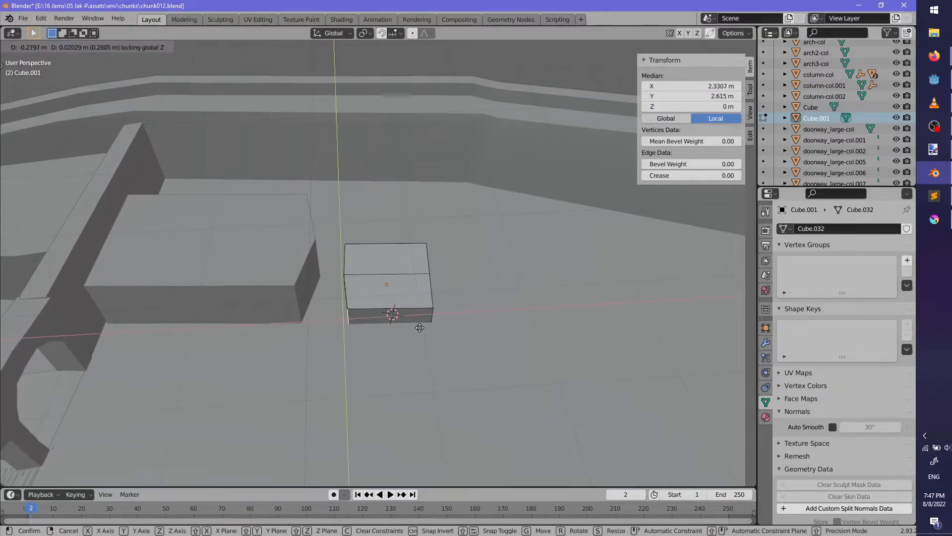
left_click(385, 328)
middle_click_drag(386, 329, 422, 299)
left_click(418, 319)
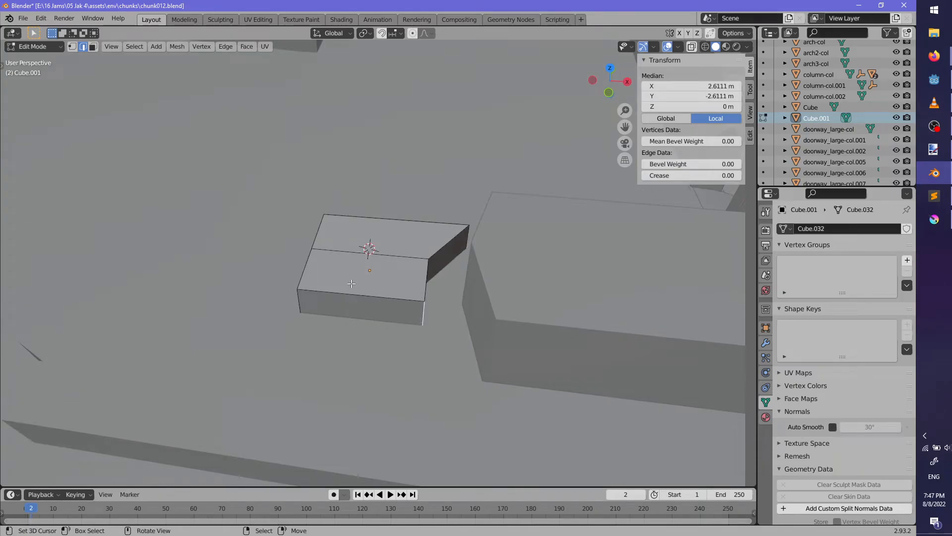
Extrude the small block's straight end face outward about 5.07 m
left_click(93, 46)
left_click(370, 312)
key("e")
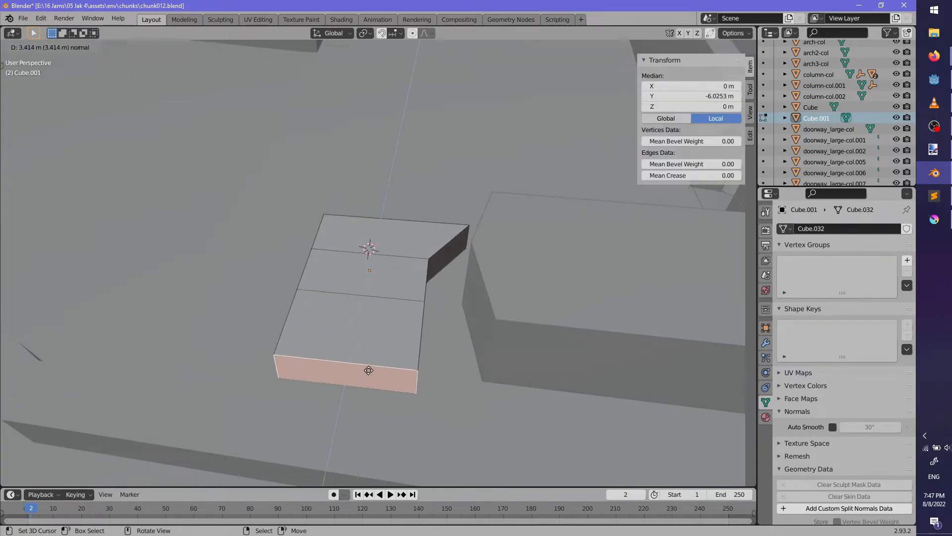
left_click(353, 436)
middle_click_drag(353, 436, 369, 316)
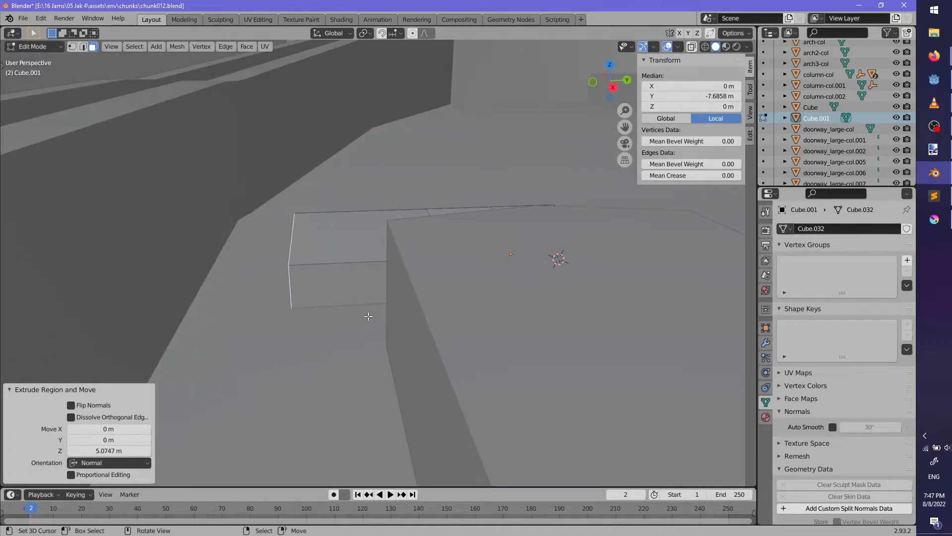
Raise the small block's top faces until it is about 5.17 m tall and extend the block to about 13.9 m long
left_click(269, 320)
middle_click_drag(269, 320, 449, 303)
left_click(452, 311, "ctrl")
key("g")
key("z")
left_click(436, 268)
middle_click_drag(437, 268, 373, 211)
left_click(443, 198)
key("g")
left_click(301, 260)
key("alt+a")
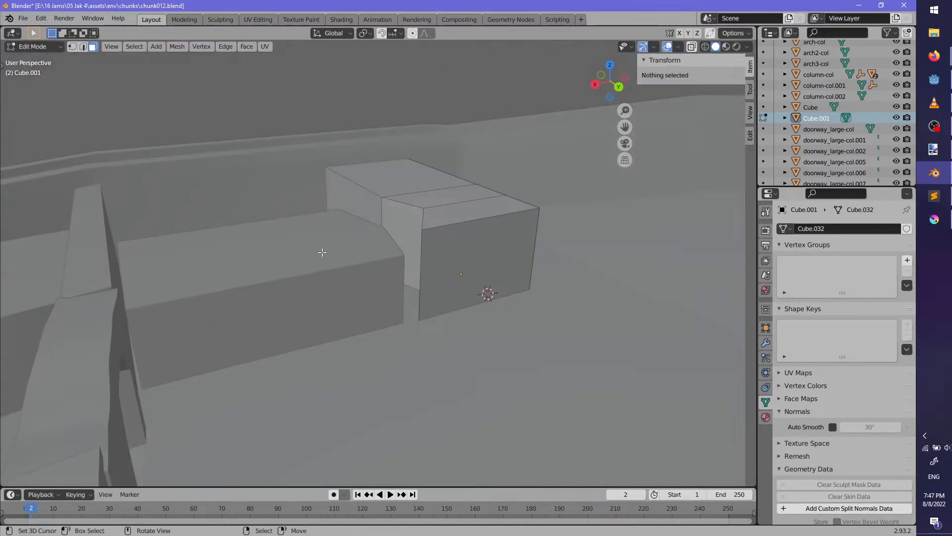
Raise all the top faces of the long block until it is about 5.03 m tall
key("Tab")
left_click(305, 255)
key("Tab")
left_click(305, 255)
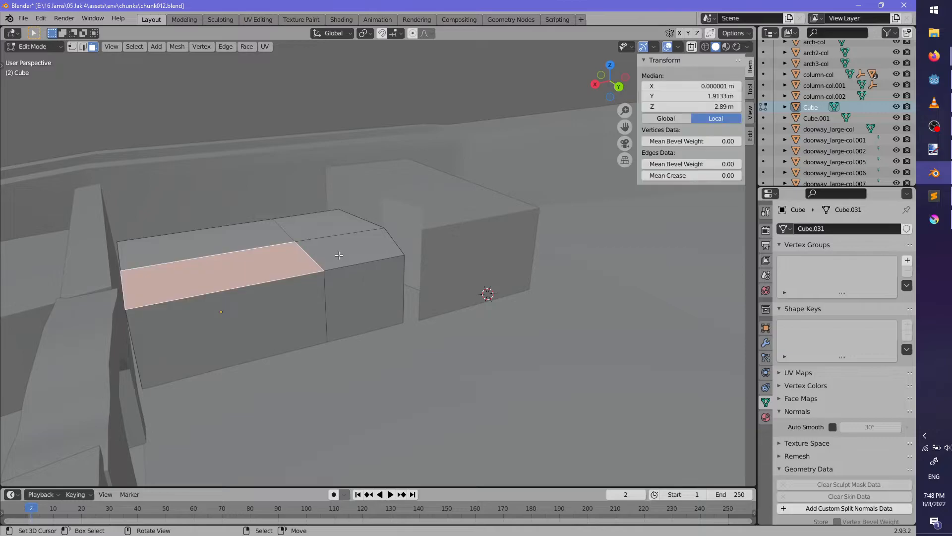
right_click(305, 256, "ctrl+shift")
key("g")
key("z")
left_click(293, 238)
middle_click_drag(457, 257, 270, 251)
key("Tab")
Add a 2 m cube on the ground in front of the wall beside the archway and rotate it -11.4° about Z
scroll(443, 246, "down", 4)
scroll(448, 288, "up", 3)
scroll(426, 290, "down", 4)
left_click(270, 248)
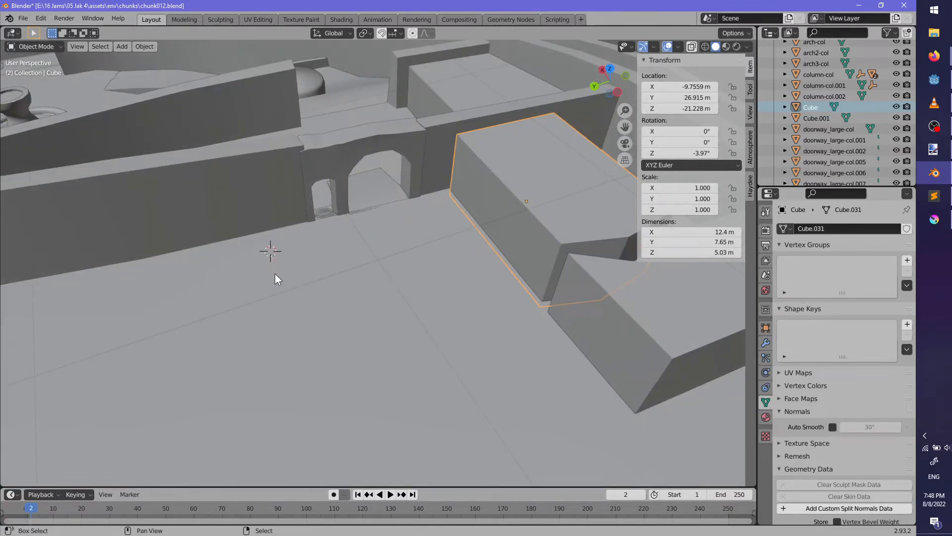
key("shift+a")
mouse_move(273, 272)
left_click(330, 287)
scroll(330, 287, "down", 3)
middle_click_drag(329, 287, 416, 246)
scroll(342, 308, "up", 4)
key("r")
key("z")
left_click(325, 315)
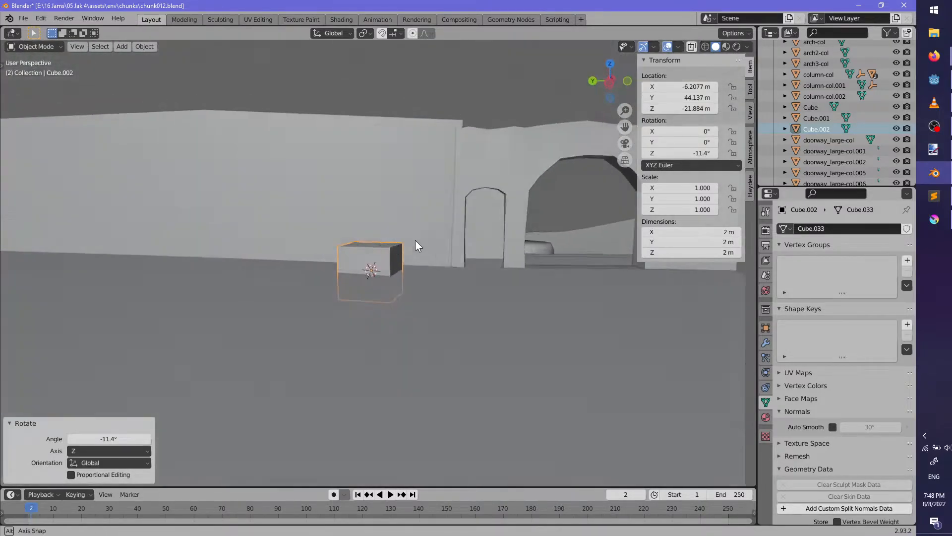
Scale the new cube's mesh up about 3.1 times and raise it to stand on the ground
key("g")
key("z")
key("Escape")
key("Tab")
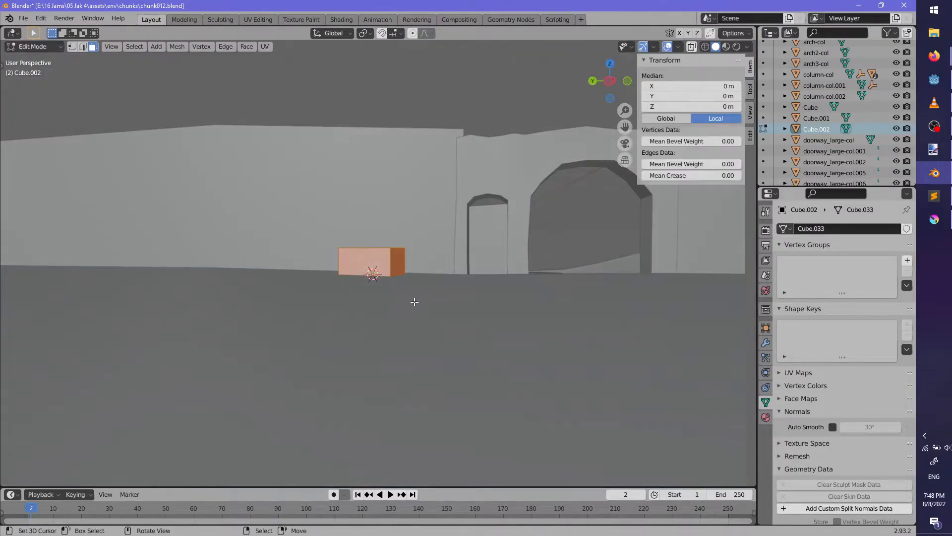
left_click(415, 282)
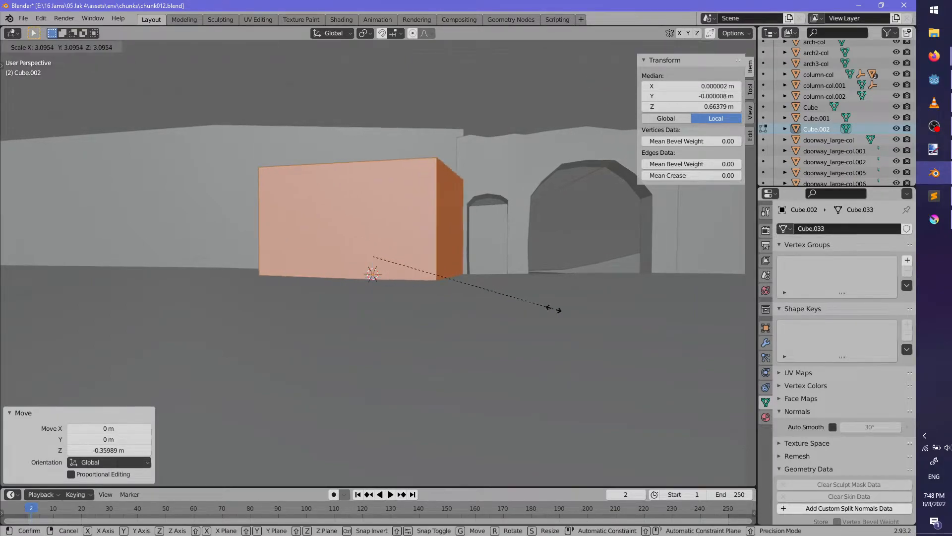
middle_click_drag(530, 263, 402, 306)
Move the enlarged cube against the wall beside the small doorway and turn it to a Z rotation of -4.23°
key("Tab")
key("g")
left_click(440, 325)
key("r")
key("z")
scroll(420, 224, "up", 3)
scroll(402, 305, "up", 2)
Shift the cube's courtyard-side face horizontally and rotate that face -16.5° about Z
key("Tab")
middle_click_drag(372, 251, 400, 261)
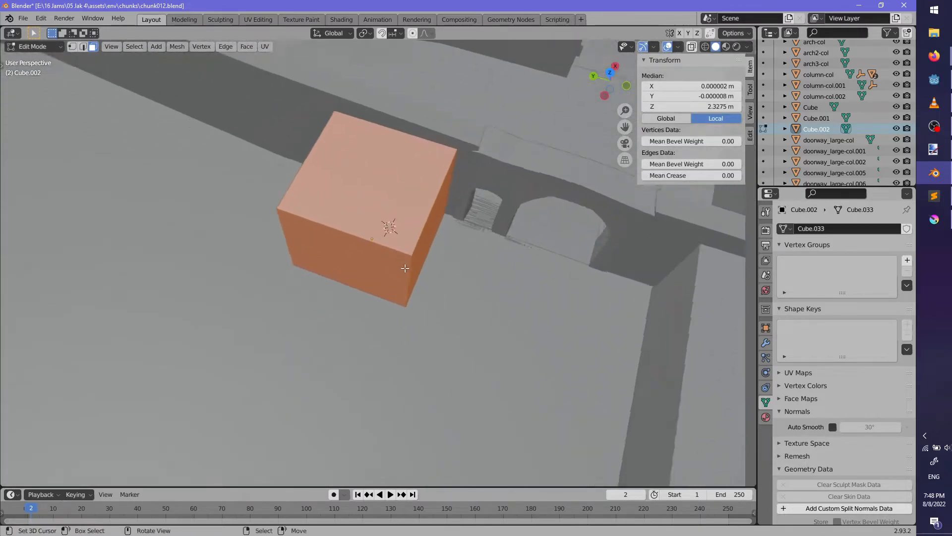
scroll(399, 261, "up", 1)
right_click_drag(400, 268, 395, 268)
middle_click_drag(456, 308, 486, 330)
key("g")
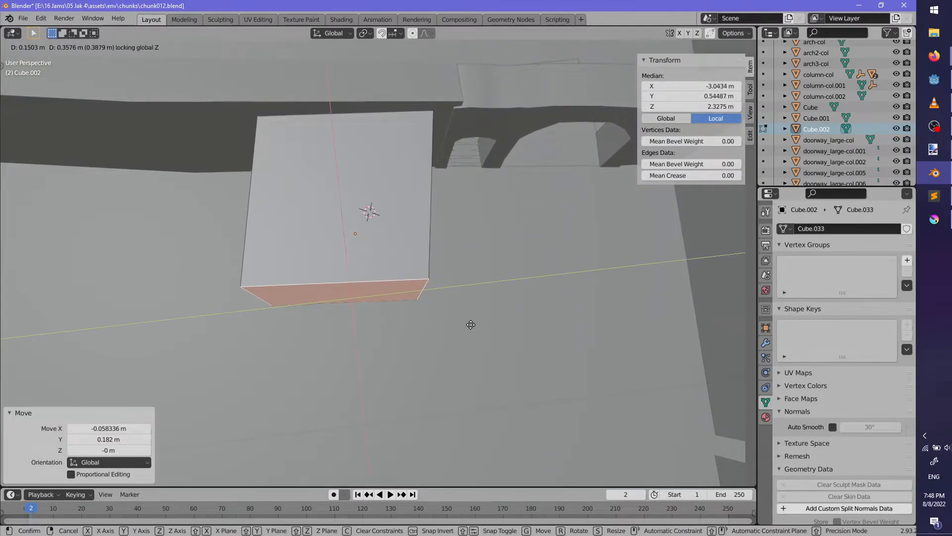
middle_click_drag(422, 343, 382, 351)
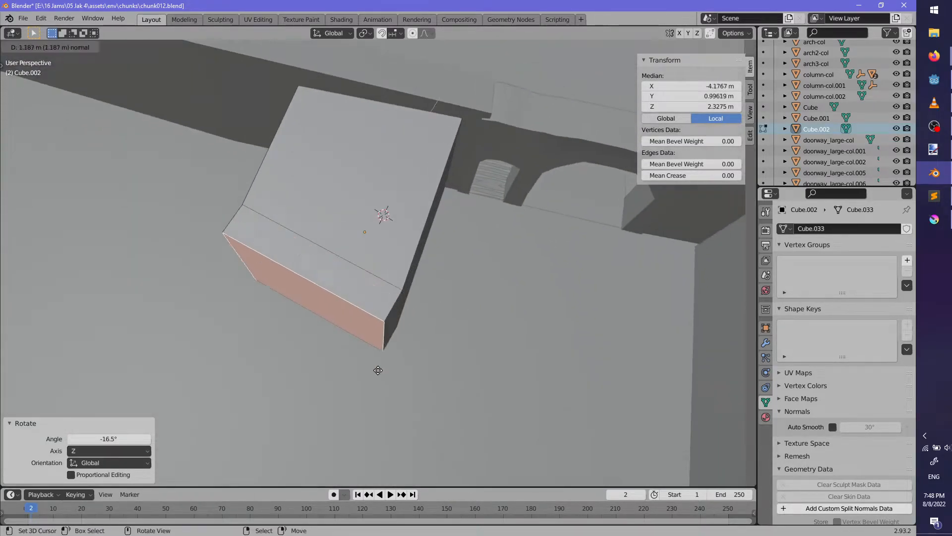
Extrude the angled courtyard-side face farther out from the wall
key("e")
left_click(334, 451)
left_click(325, 454)
Extrude the side faces pointing away from the archway about 8.86 m along the wall
middle_click_drag(350, 404, 446, 372)
right_click(377, 275)
mouse_move(377, 275)
middle_mouse_down()
mouse_move(346, 255)
mouse_move(227, 331)
mouse_move(379, 277)
middle_mouse_up()
key("e")
left_click(347, 255)
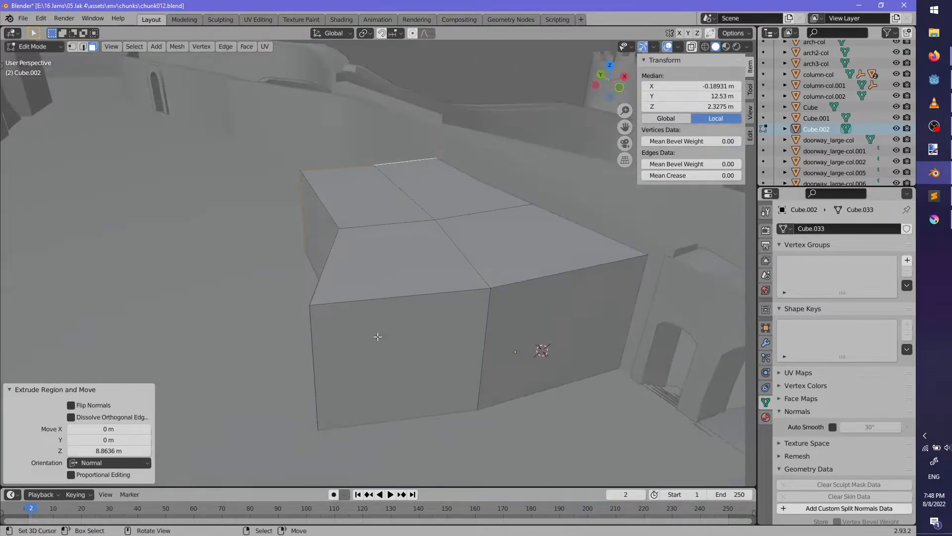
Extrude the two wall-side roof faces upward about 0.96 m to form a higher roof level
right_click(394, 258)
right_click(438, 258, "shift")
middle_click_drag(370, 215, 440, 203)
right_click(439, 203)
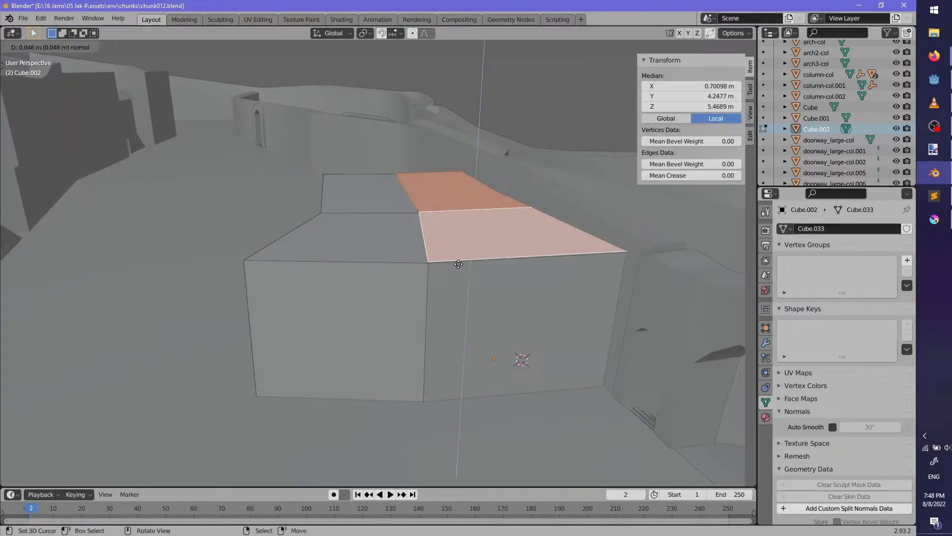
left_click(460, 244)
Lower both roof levels together about 0.5 m, leaving the building about 6.66 m tall
right_click(370, 208)
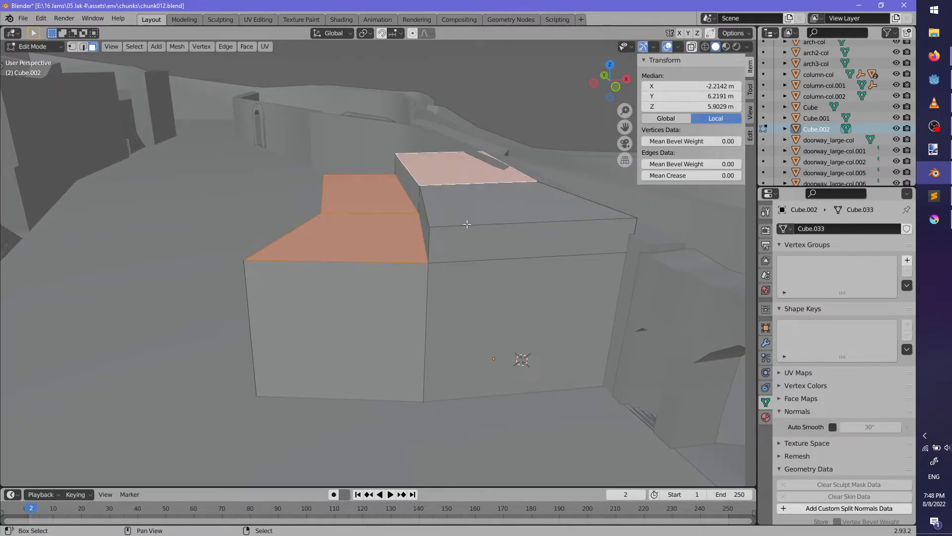
left_click(444, 248, "alt+shift")
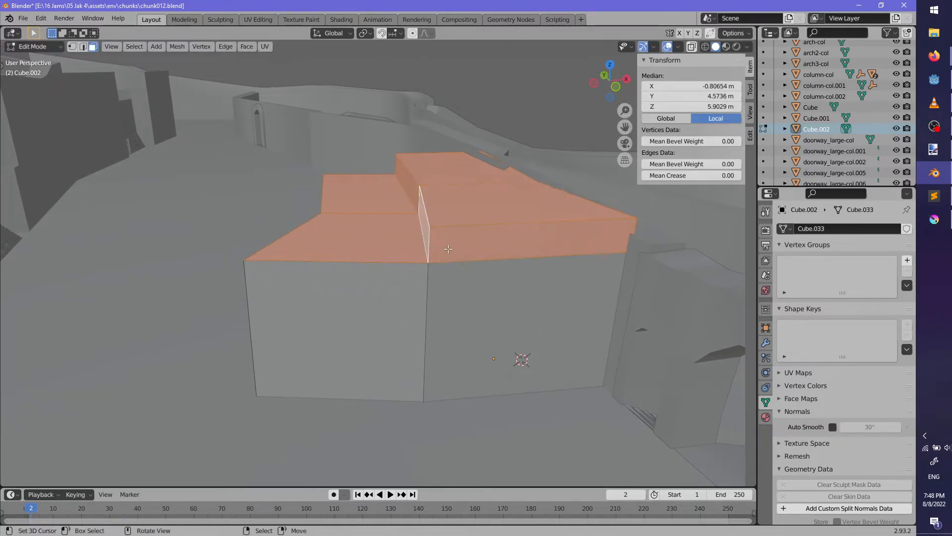
key("g")
key("z")
left_click(474, 244)
middle_click_drag(474, 244, 257, 280)
key("alt+a")
scroll(432, 310, "up", 2)
middle_click_drag(431, 310, 497, 274)
key("Tab")
scroll(407, 321, "down", 3)
key("alt+a")
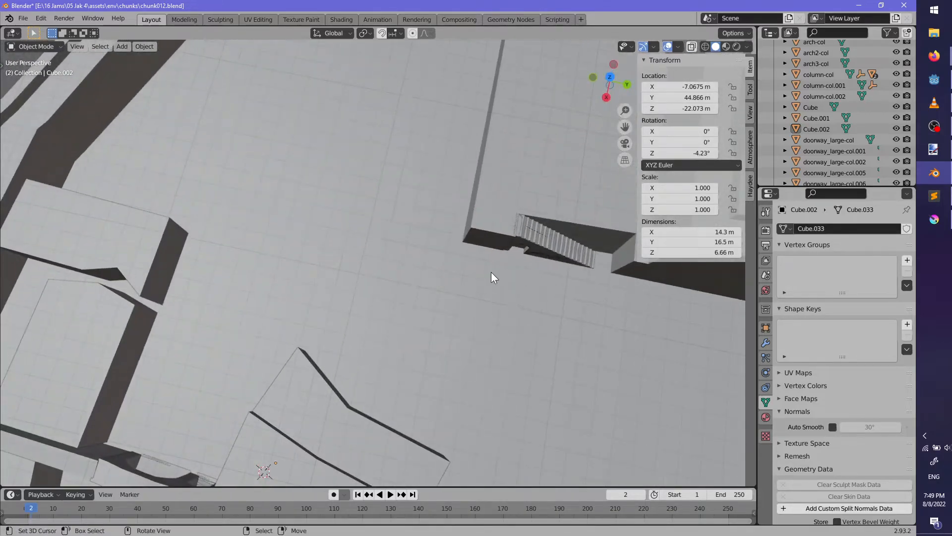
Add a 2 m cube on the ground near the top end of the outdoor staircase
key("shift+a")
mouse_move(451, 288)
left_click(505, 302)
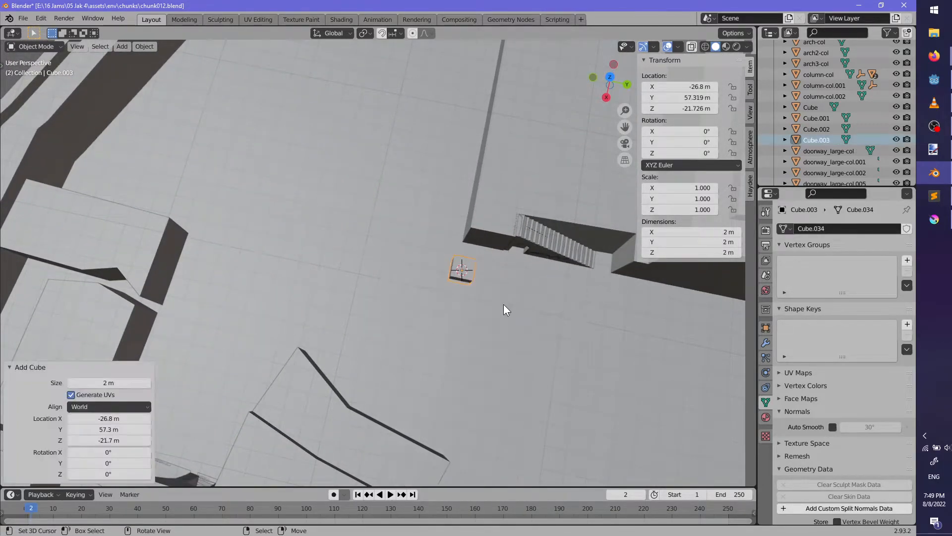
key("KP_Decimal")
middle_click_drag(446, 328, 405, 278)
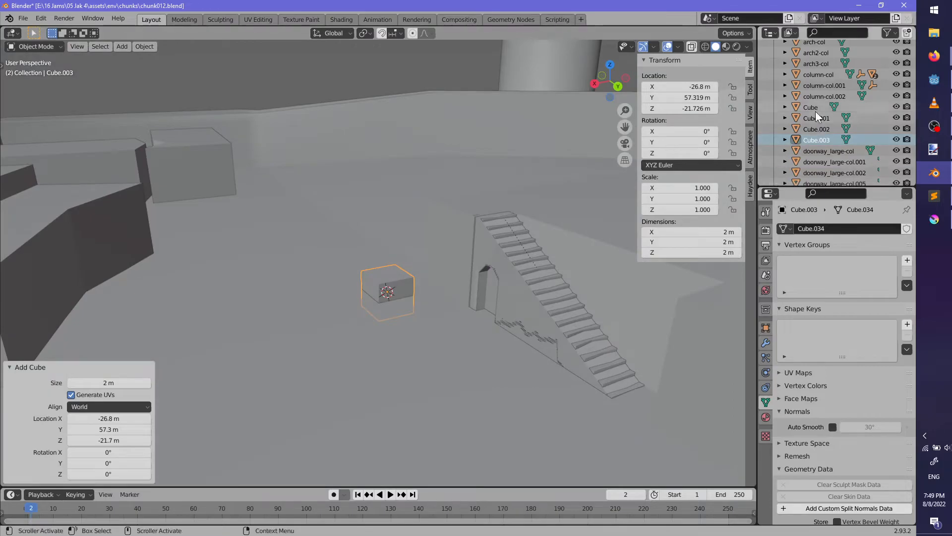
Rename the four block objects in the housing-col series, with the small block as housing-col.004 and the newest cube as housing-col.006
double_click(813, 107)
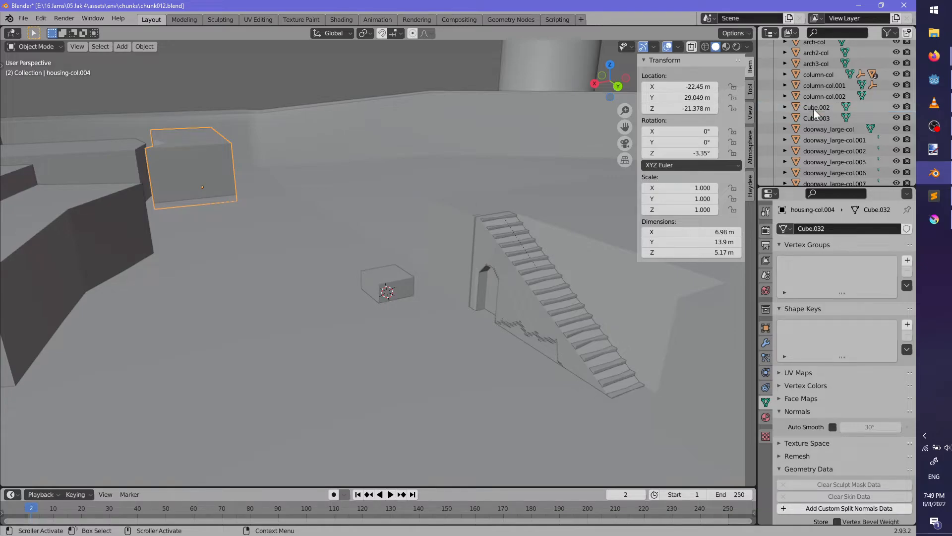
left_click(810, 119)
double_click(813, 109)
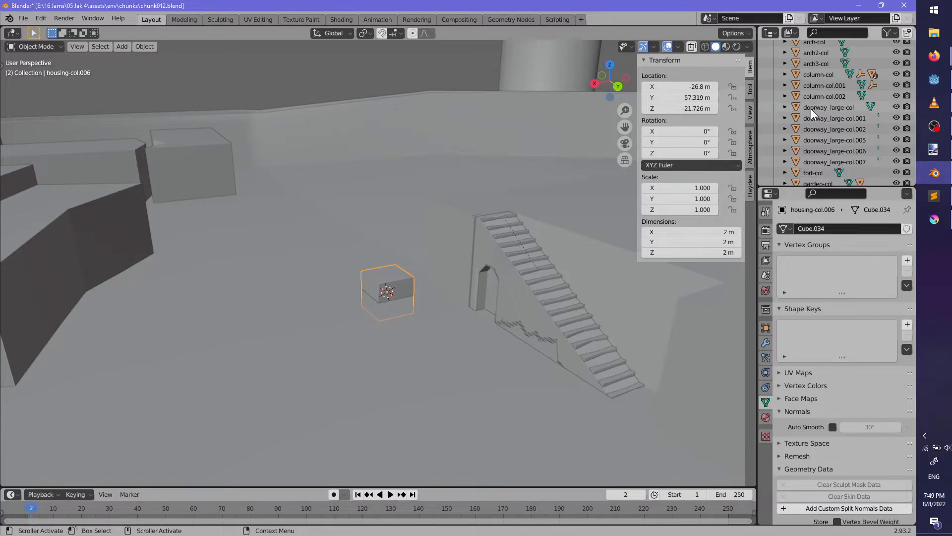
Raise the mesh of the cube near the staircase about 0.71 m
scroll(472, 319, "up", 2)
key("Tab")
middle_click_drag(427, 342, 387, 347)
scroll(440, 362, "up", 4)
key("g")
key("z")
left_click(449, 332)
Scale the staircase cube's mesh horizontally to about 4 m square
scroll(502, 338, "down", 11)
scroll(407, 267, "up", 4)
scroll(391, 332, "up", 2)
scroll(391, 332, "up", 8)
scroll(389, 334, "up", 3)
middle_click_drag(387, 347, 421, 330, "shift")
scroll(451, 357, "up", 4)
key("Tab")
scroll(457, 339, "down", 6)
key("Tab")
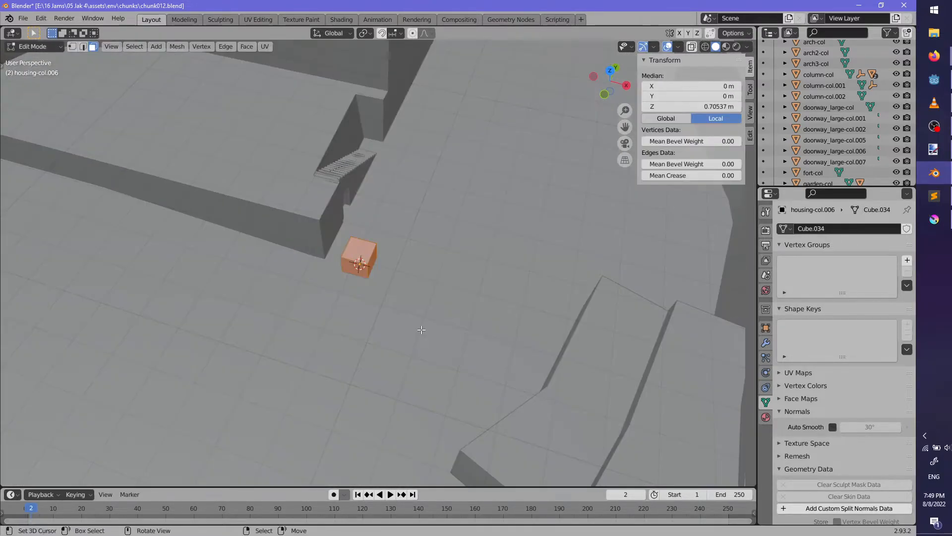
left_click(503, 380)
middle_click_drag(369, 272, 451, 234)
scroll(451, 233, "up", 3)
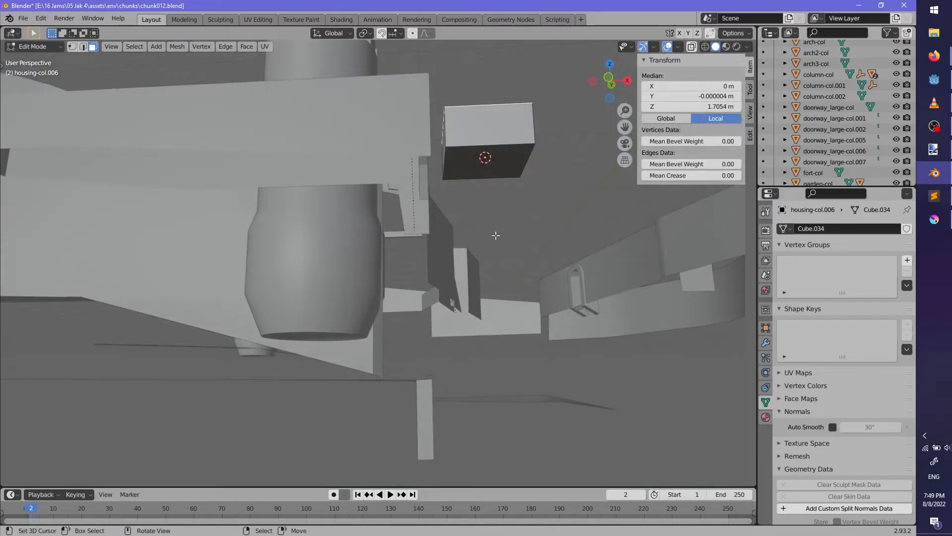
Raise the top face of the block beside the staircase about 3 m
scroll(496, 233, "up", 2)
middle_click(545, 105, "alt")
scroll(506, 179, "down", 1)
middle_click_drag(506, 180, 463, 215)
scroll(414, 282, "up", 2)
middle_click_drag(407, 240, 415, 285)
left_click(414, 263)
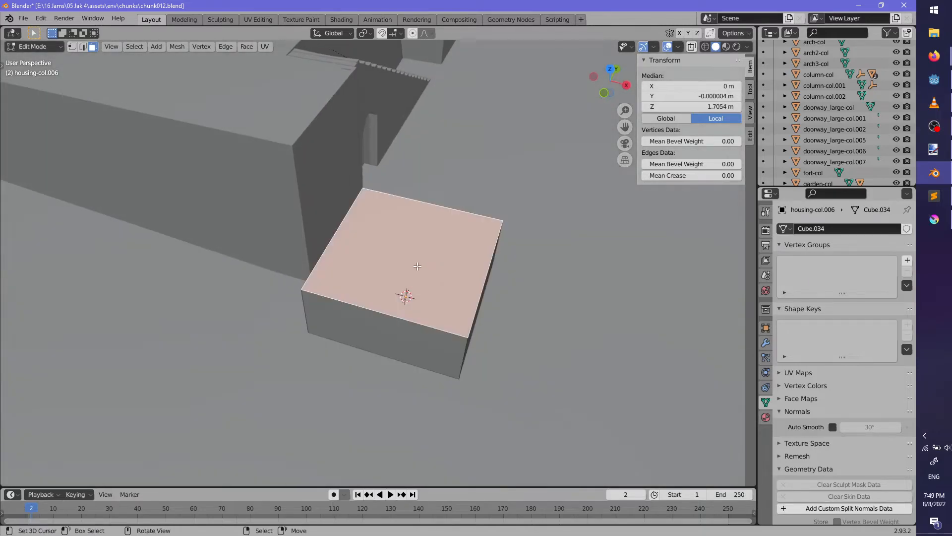
scroll(415, 264, "down", 5)
key("g")
key("z")
left_click(432, 232)
middle_click_drag(433, 232, 387, 292)
key("g")
key("z")
key("alt+a")
Move the block's staircase-facing side and an adjacent side face horizontally to fit the block against the staircase wall
left_click(346, 253)
left_click(360, 261, "shift")
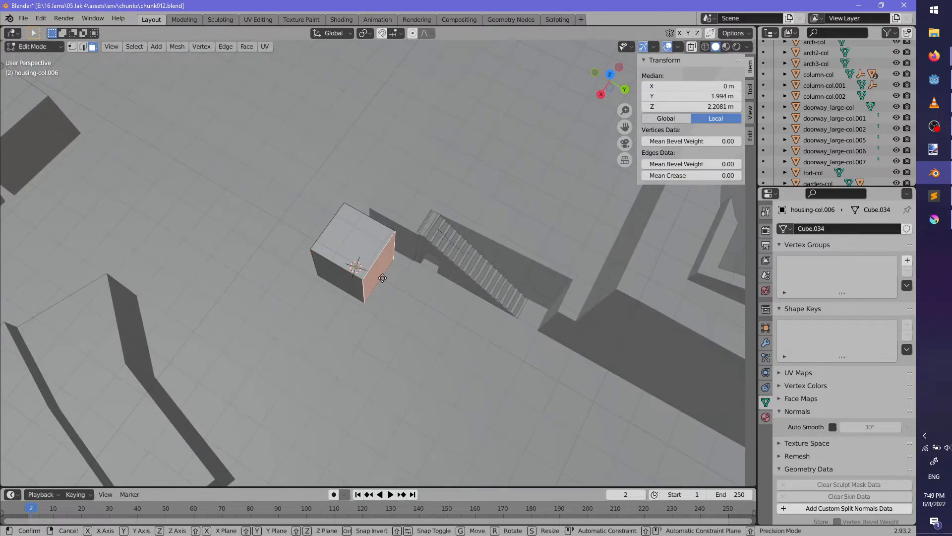
left_click(402, 287)
middle_click_drag(402, 287, 310, 294)
scroll(369, 282, "up", 3)
middle_click_drag(368, 282, 483, 216)
left_click(399, 265)
key("g")
left_click(443, 284)
Lower the block's top face about 0.23 m to align with the top of the staircase
left_click(386, 147)
key("g")
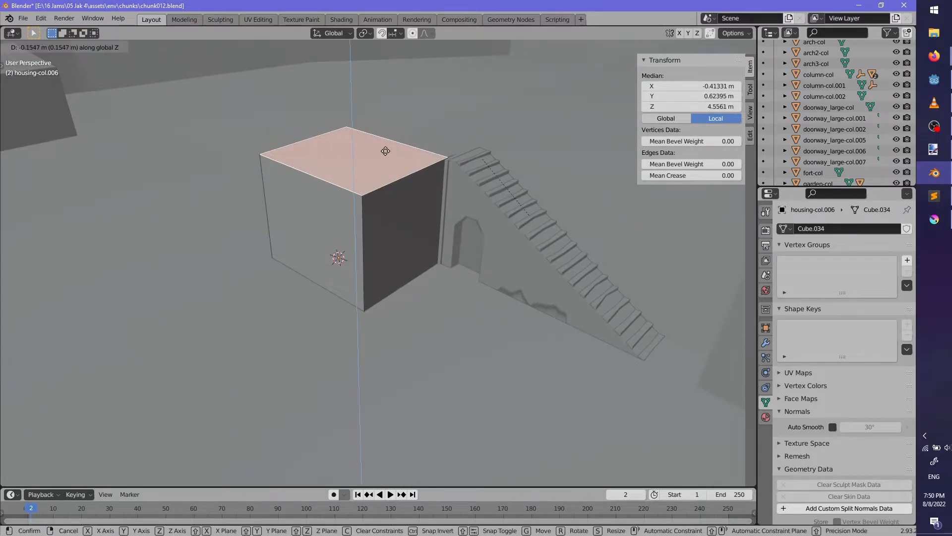
left_click(386, 153)
middle_click_drag(386, 153, 474, 315)
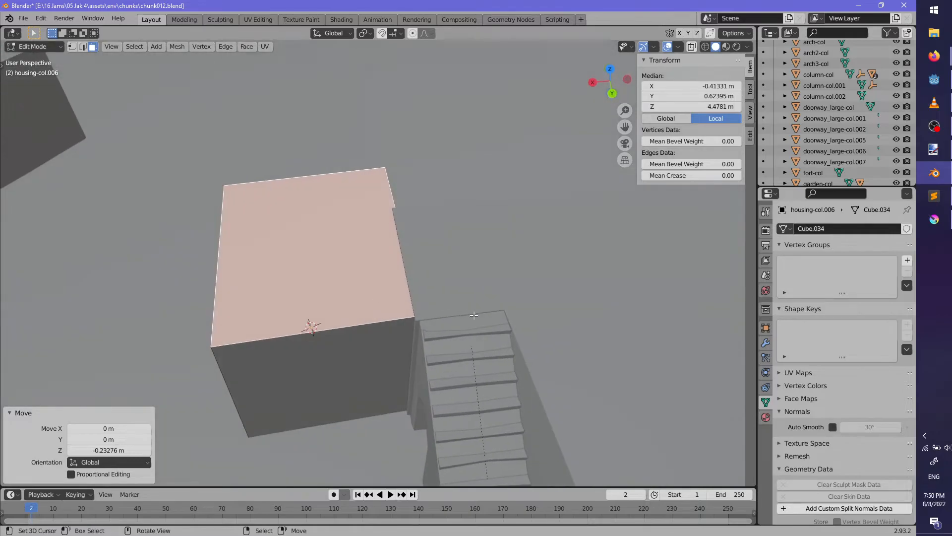
Inset the block's top face and extrude it about 5.3 m upward to form an upper storey
left_click(564, 345)
key("e")
left_click(406, 123)
Select the upper and lower faces on one outer side of the block and move them outward horizontally
scroll(378, 198, "down", 4)
middle_click_drag(333, 274, 397, 230)
right_click(376, 227)
right_click(379, 298, "ctrl")
middle_click_drag(379, 297, 330, 342)
key("g")
key("shift+z")
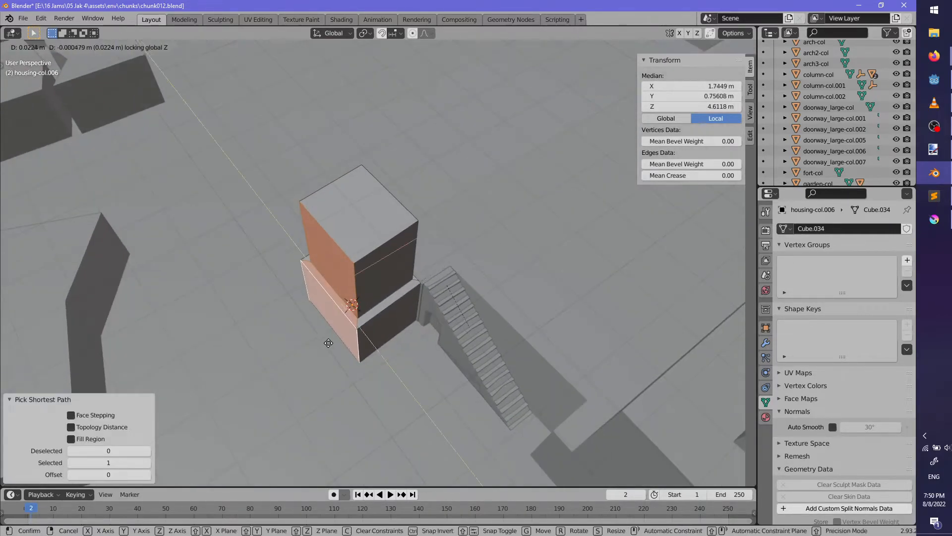
left_click(280, 377)
Move the stacked faces on another side of the block outward horizontally by about 3 m
middle_click_drag(281, 377, 486, 323)
right_click(450, 238)
right_click(451, 292, "ctrl")
middle_click_drag(451, 292, 409, 358)
key("g")
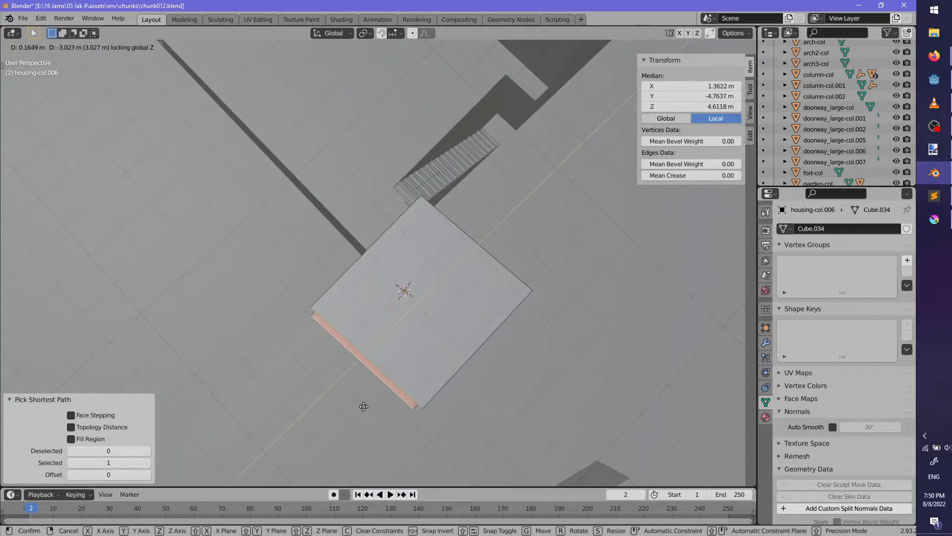
left_click(363, 407)
Add a centred edge loop through both storeys of the block
middle_click_drag(364, 406, 384, 238)
left_click(366, 201)
right_click(366, 201)
Delete the outer half of the upper storey by its vertices and fill the opening with a face
middle_click_drag(366, 202, 427, 270)
right_click(384, 278)
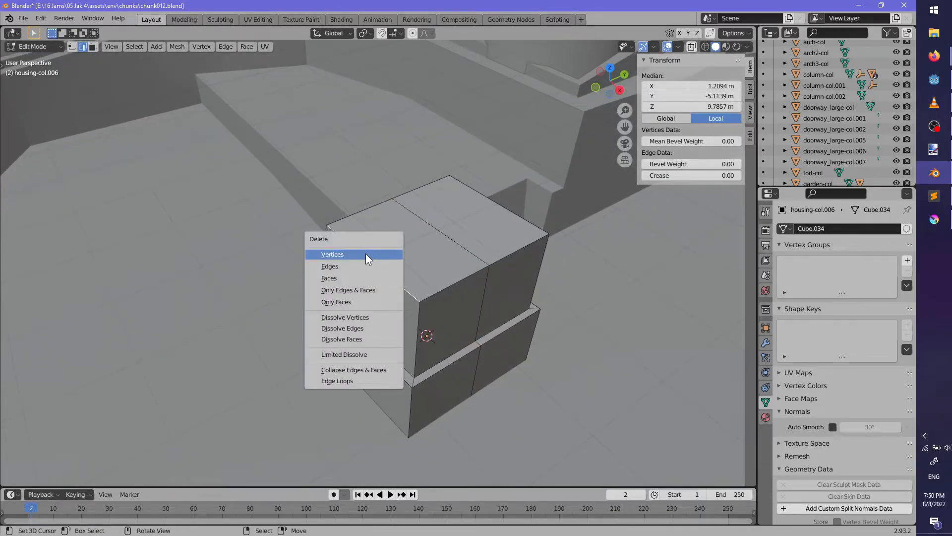
left_click(367, 258)
middle_click_drag(367, 258, 474, 298)
key("f")
key("alt+a")
scroll(417, 239, "down", 4)
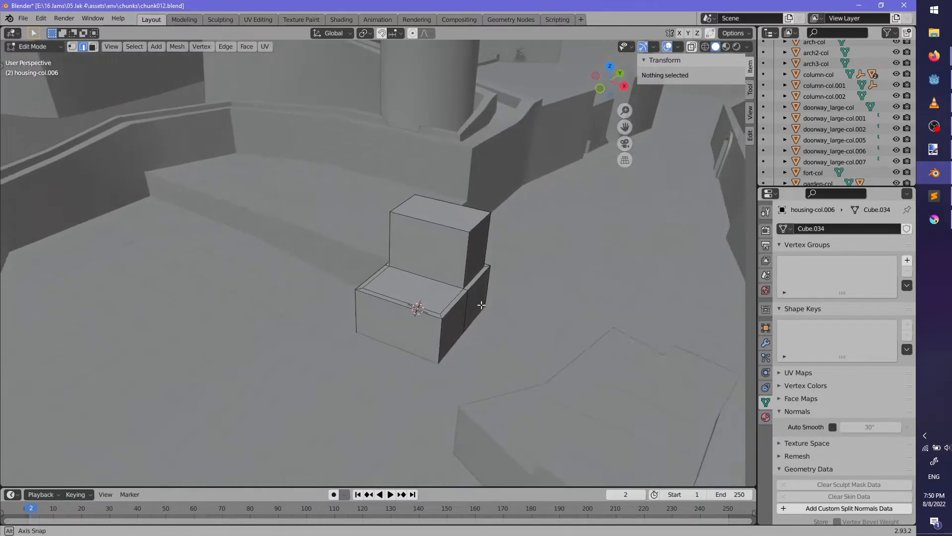
Select the upper storey's filled face together with the terrace faces below it and move them horizontally
scroll(456, 288, "up", 2)
left_click(427, 250)
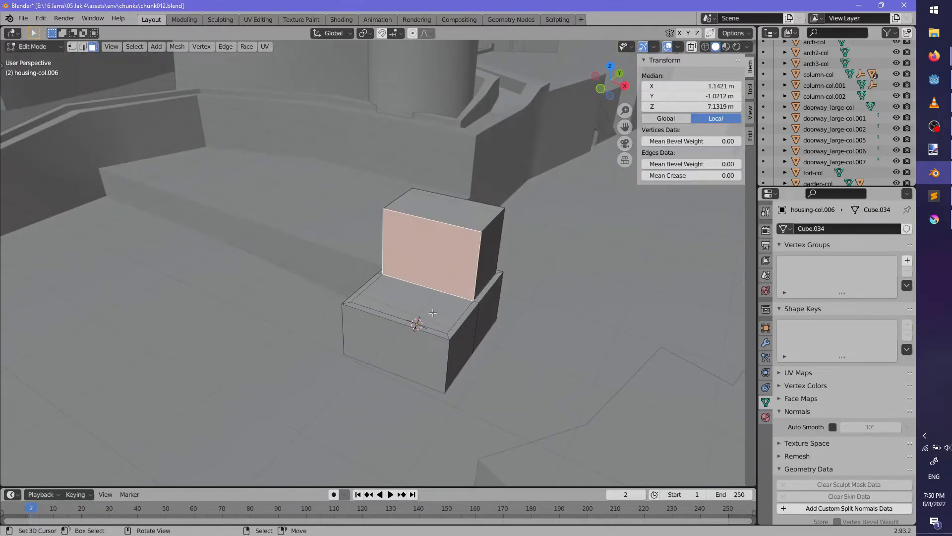
left_click(406, 347, "ctrl+shift")
middle_click_drag(406, 347, 475, 351)
left_click(305, 365)
scroll(476, 311, "up", 2)
right_click(390, 234)
right_click(439, 298)
middle_click_drag(449, 302, 437, 290)
right_click(437, 290, "shift")
right_click(437, 285, "shift")
key("shift+z")
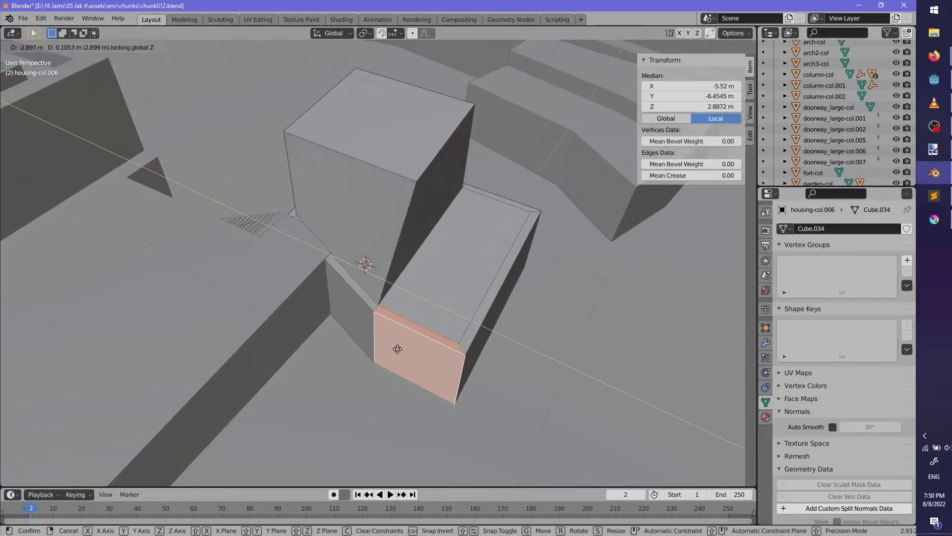
Add an edge loop across the upper storey and move the lower block's terrace end faces outward about 3 m
left_click(336, 143)
left_click(345, 156)
right_click(444, 279)
left_click(437, 338, "ctrl+shift")
key("g")
key("shift+z")
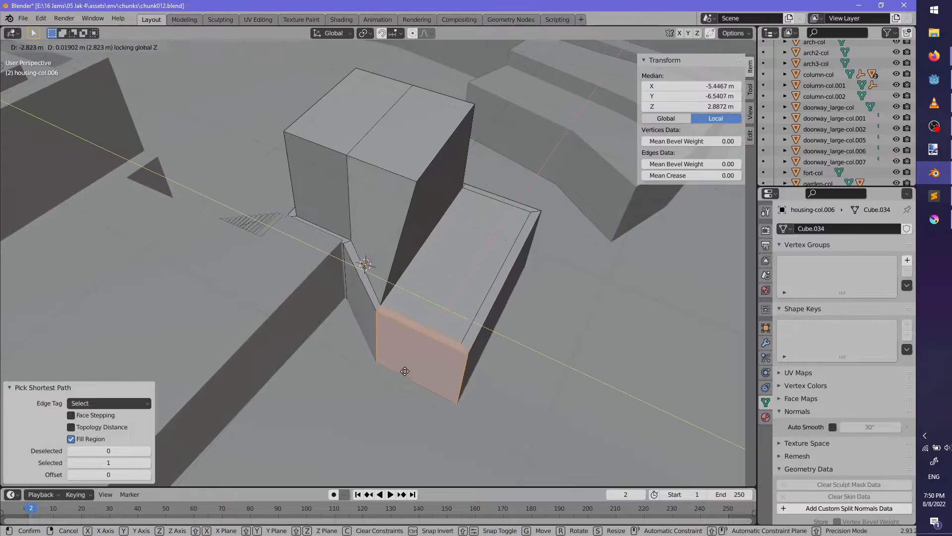
left_click(401, 377)
Move the upper storey's top corner vertex horizontally to sit above the terrace corner
left_click(144, 77)
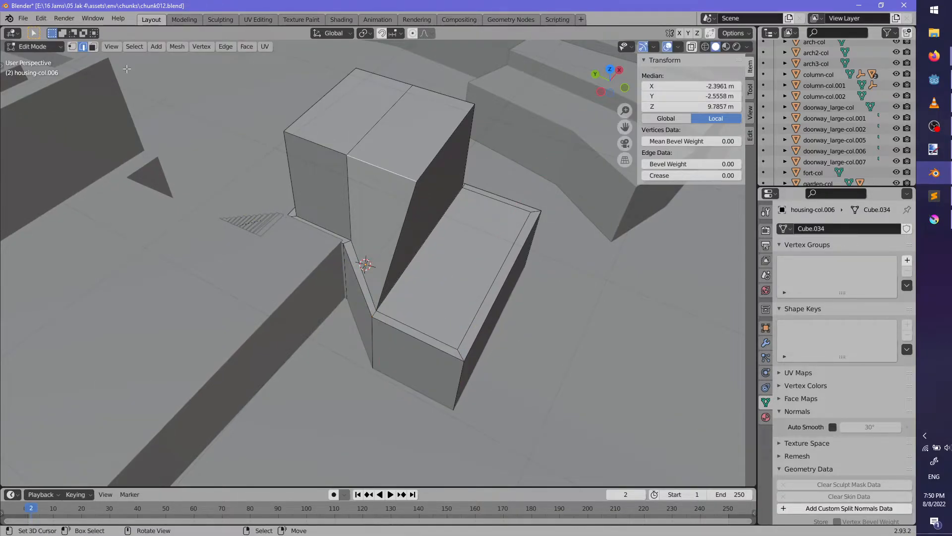
left_click(416, 181)
middle_click_drag(416, 182, 422, 265)
key("g")
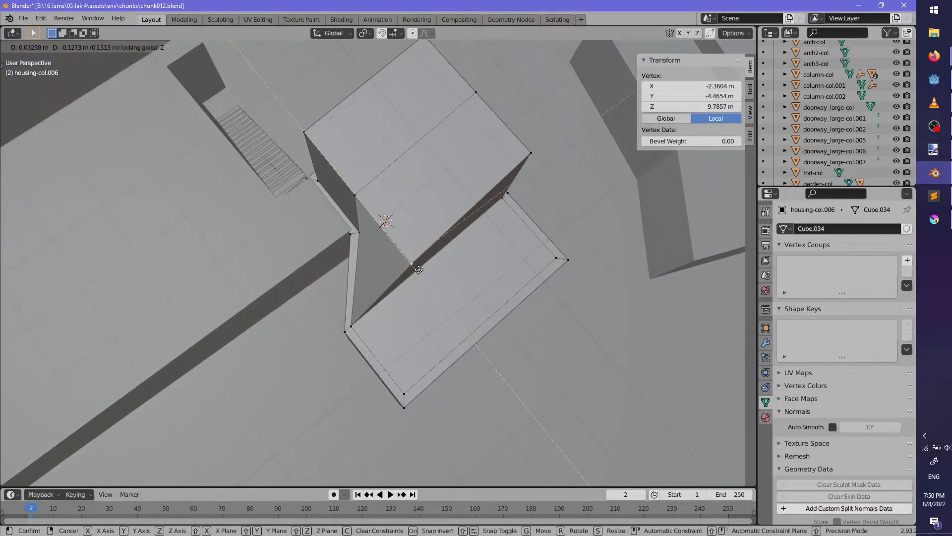
left_click(334, 320)
Lower the upper storey's terrace-side top edge to slope the roof, leave mesh editing, and save the file
middle_click_drag(377, 301, 351, 186)
key("alt+a")
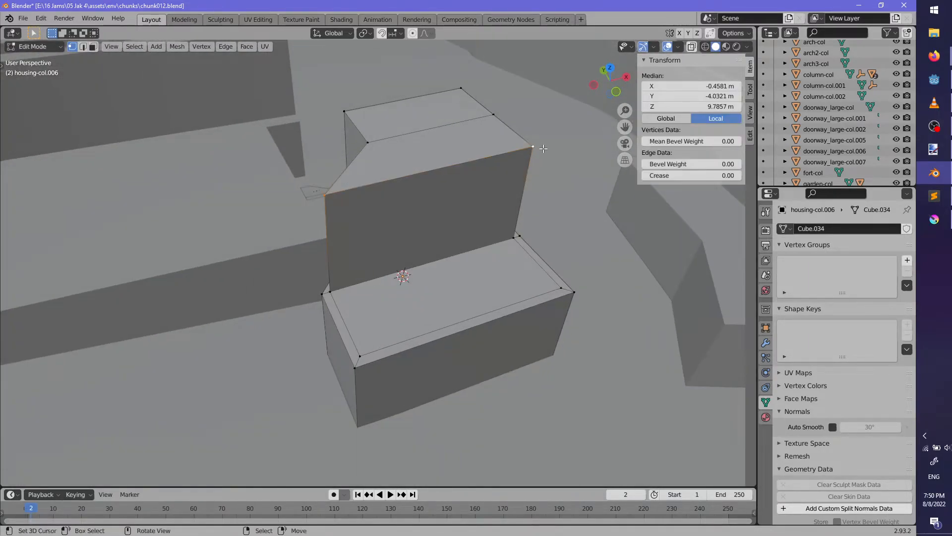
left_click(541, 194)
middle_click_drag(541, 194, 491, 314)
key("Tab")
key("ctrl+s")
Examine the two-storey block and the open ground around the staircase from several angles
scroll(802, 137, "up", 2)
scroll(422, 274, "down", 5)
middle_click_drag(422, 274, 505, 269)
scroll(373, 267, "up", 5)
middle_click_drag(509, 272, 545, 325)
scroll(355, 254, "down", 3)
scroll(404, 269, "up", 3)
middle_click_drag(240, 280, 183, 315)
middle_click_drag(373, 285, 312, 290)
Add a 2 m cube on the ground near the foot of the staircase
middle_click_drag(489, 229, 475, 296)
key("shift+a")
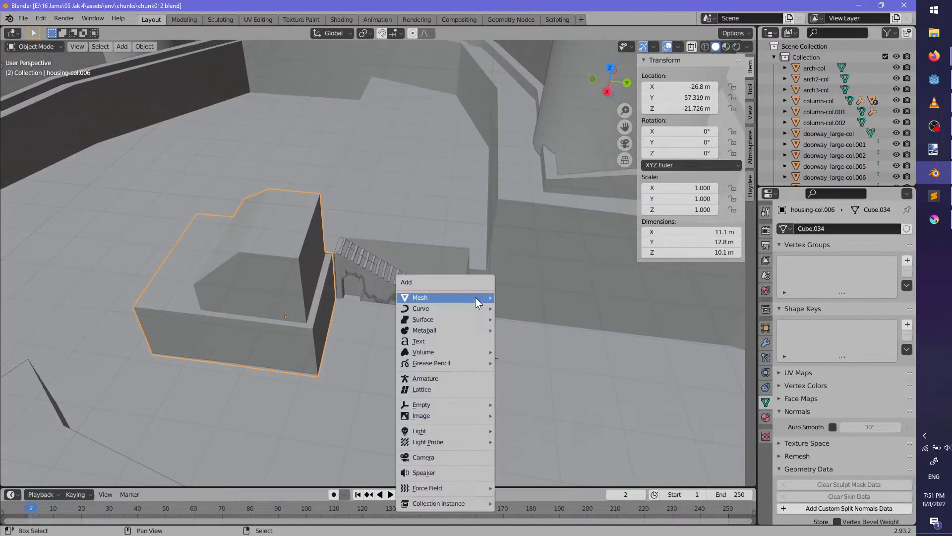
mouse_move(469, 296)
left_click(533, 308)
middle_click_drag(532, 309, 493, 283)
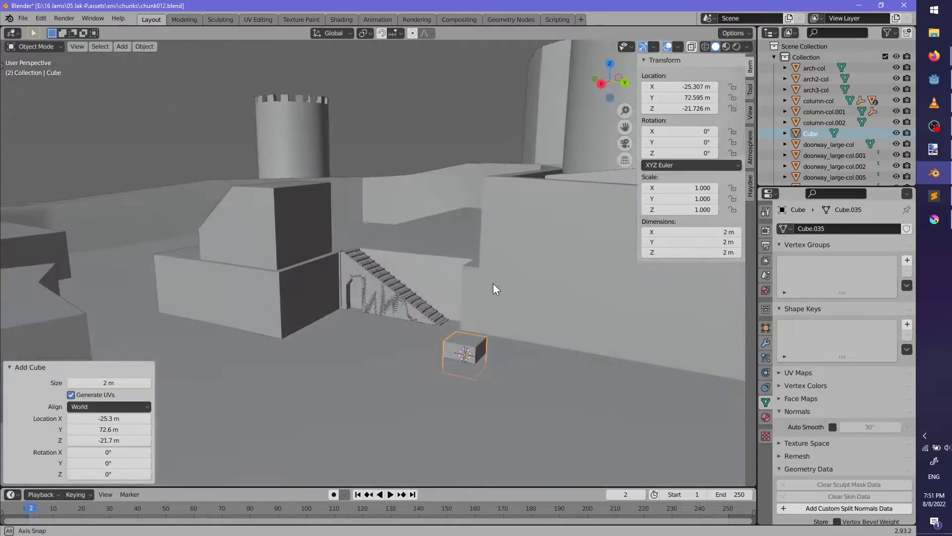
key("g")
key("z")
right_click(495, 360)
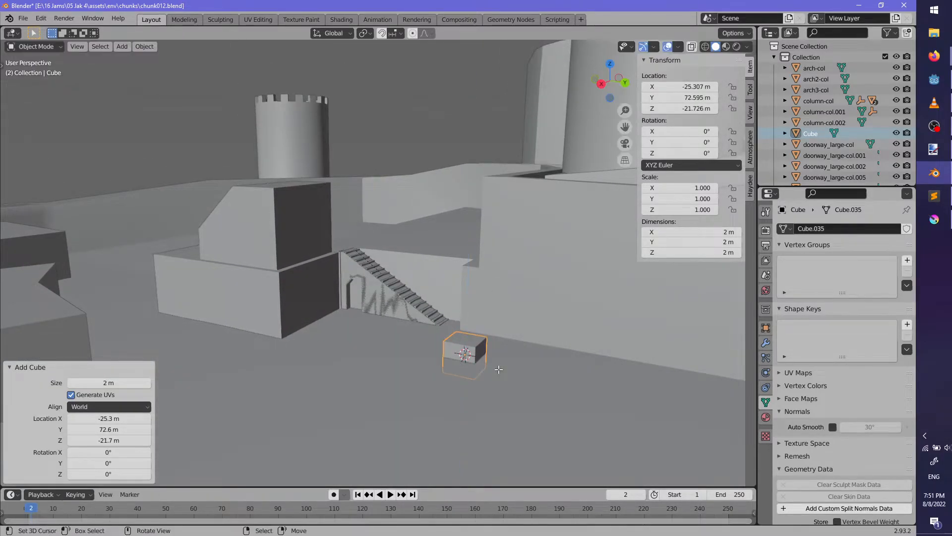
Raise the new cube's mesh about 0.8 m in Edit Mode, keeping its origin in place
key("Tab")
key("g")
key("z")
left_click(495, 360)
middle_click_drag(496, 360, 431, 271)
middle_click_drag(561, 361, 468, 329)
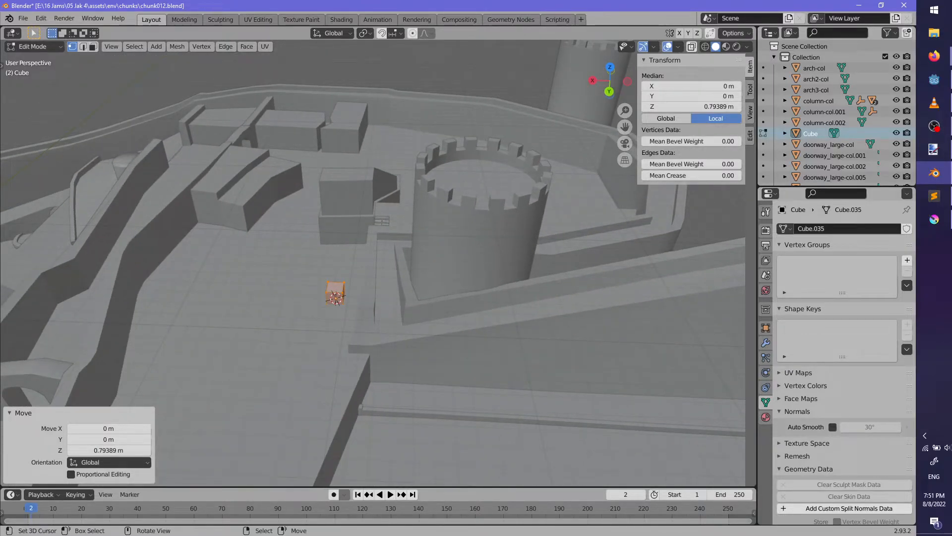
key("alt+Tab")
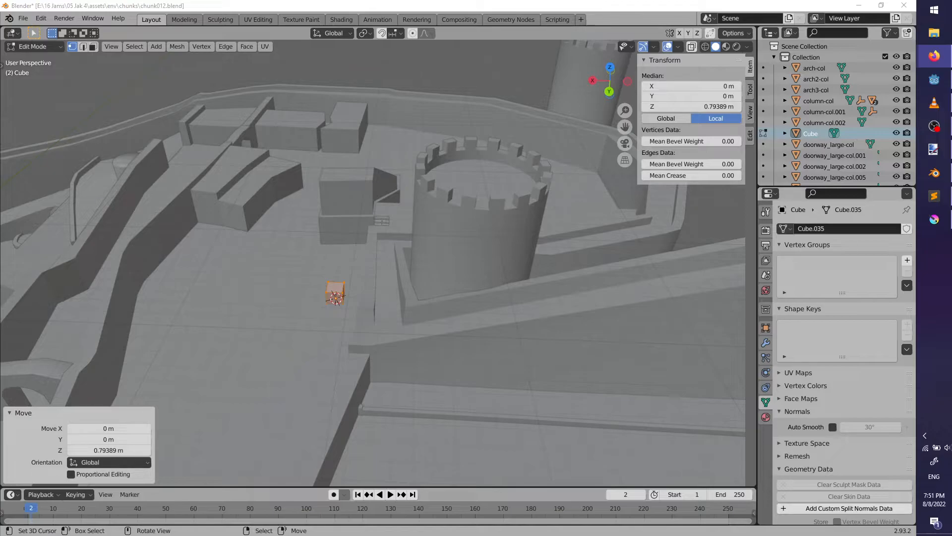
key("alt+Tab")
Raise the cube's top face about 8.5 m to make a tall column
middle_click_drag(340, 298, 384, 276)
scroll(370, 215, "up", 4)
key("Tab")
key("Tab")
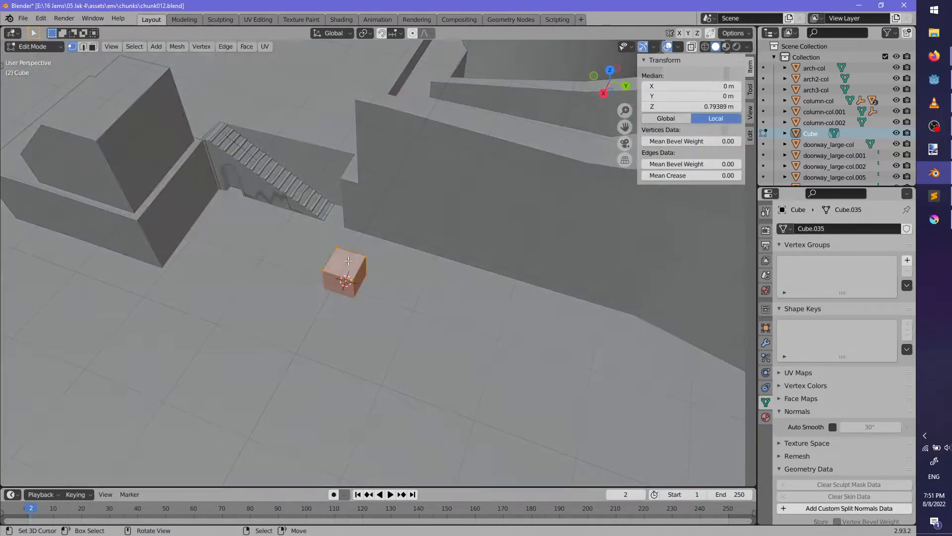
left_click(336, 269)
key("g")
key("z")
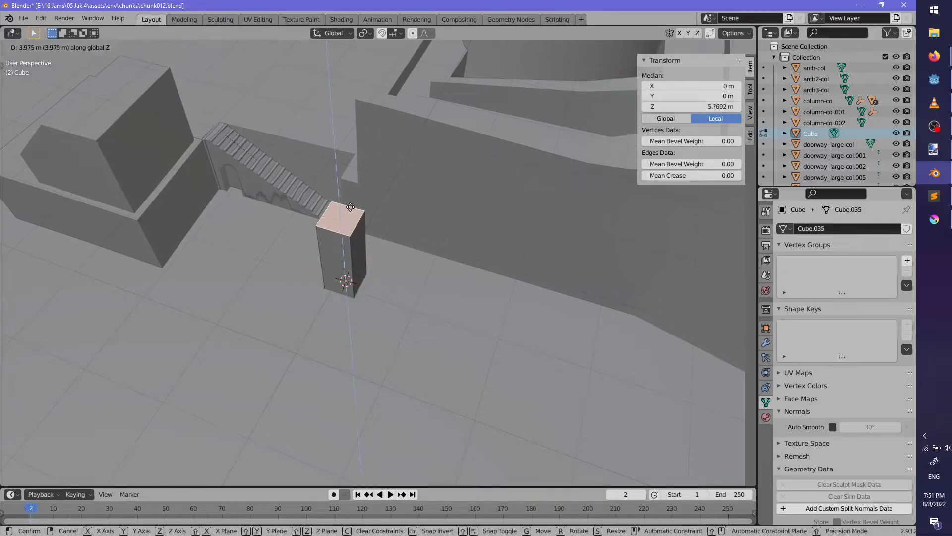
left_click(348, 161)
Move two adjacent side faces of the column outward horizontally, one along the wall and one toward it
left_click(359, 199)
middle_click_drag(358, 199, 378, 180)
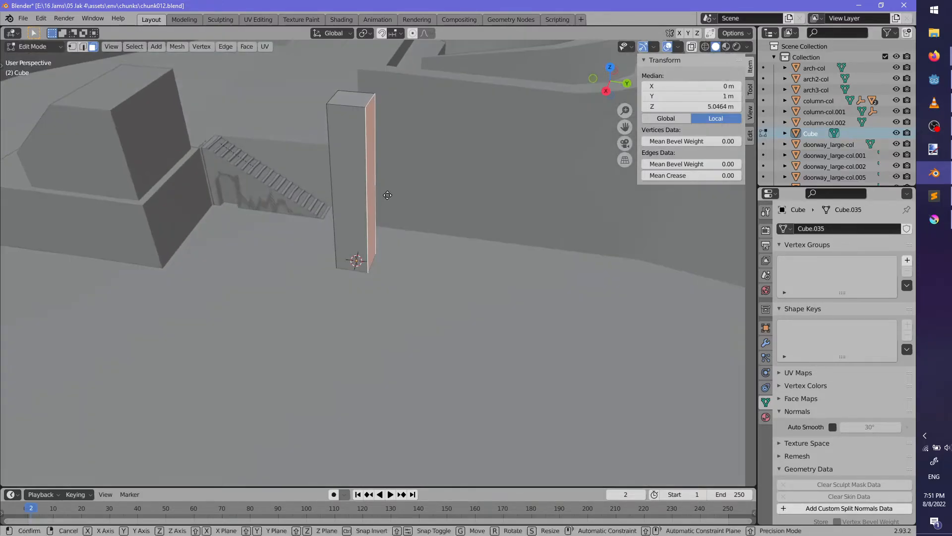
left_click(519, 219)
middle_click_drag(548, 217, 397, 135)
key("g")
key("shift+z")
left_click(373, 199)
Lower the widened block's top face along the vertical axis
right_click(439, 109)
scroll(405, 98, "down", 4)
scroll(399, 139, "up", 3)
key("g")
key("z")
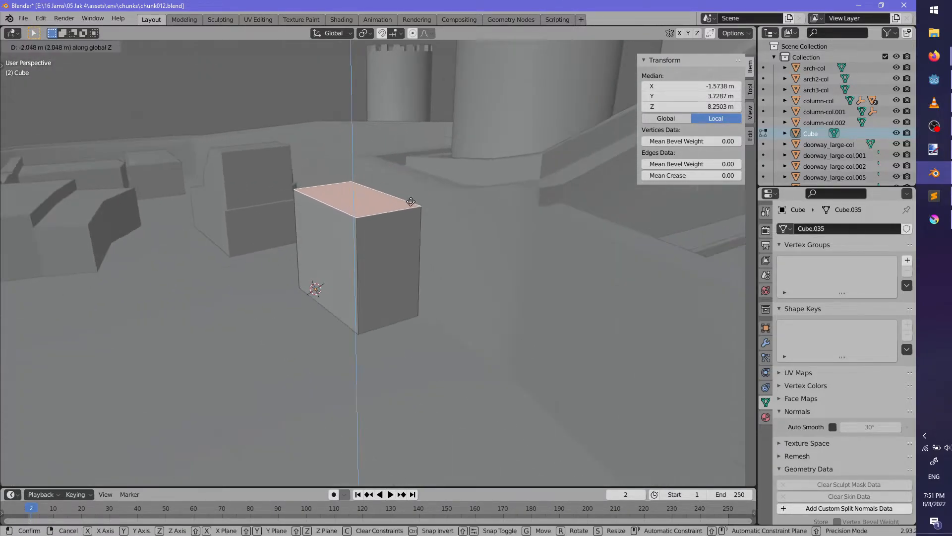
left_click(412, 220)
Adjust the block's side horizontally and lower its top face a little further
middle_click_drag(407, 214, 520, 365)
left_click(450, 260)
left_click(540, 311)
right_click(455, 242)
key("g")
key("z")
left_click(456, 256)
Add an edge loop through the block and move an outer corner edge inward to angle the corner
scroll(456, 259, "down", 2)
right_click(441, 289)
left_click(403, 252)
right_click(433, 335)
key("g")
left_click(474, 386)
Add a 2 m cube to the same mesh in front of the angled corner and rotate it about the vertical axis
scroll(323, 301, "down", 3)
scroll(322, 310, "up", 3)
key("alt+a")
scroll(357, 343, "down", 3)
left_click(417, 280)
key("r")
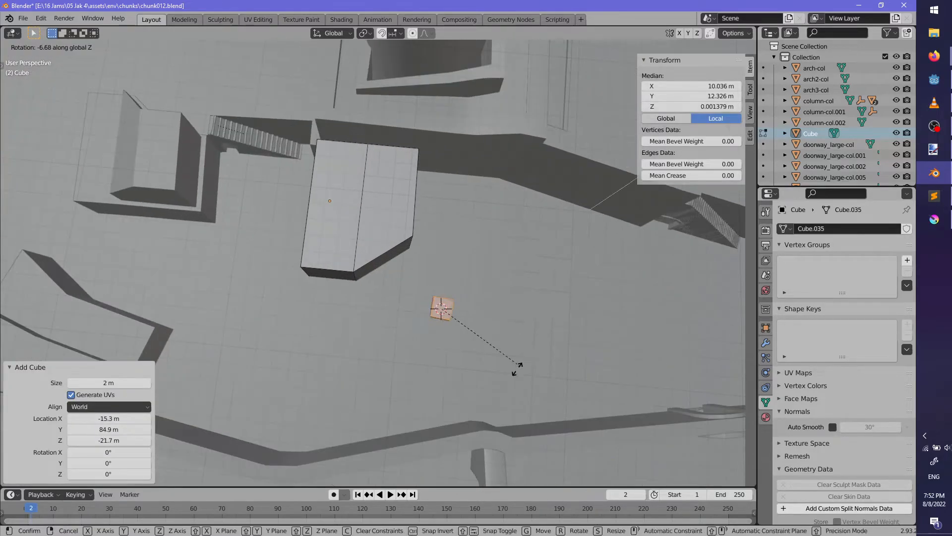
left_click(468, 379)
Move the added cube closer to the angled corner and scale it up by about 3.7
left_click(436, 359)
key("Tab")
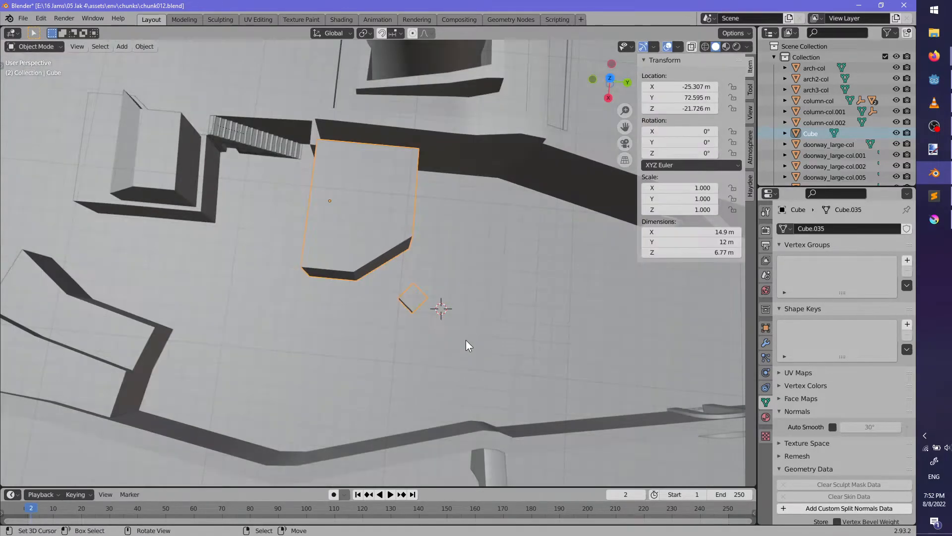
key("Tab")
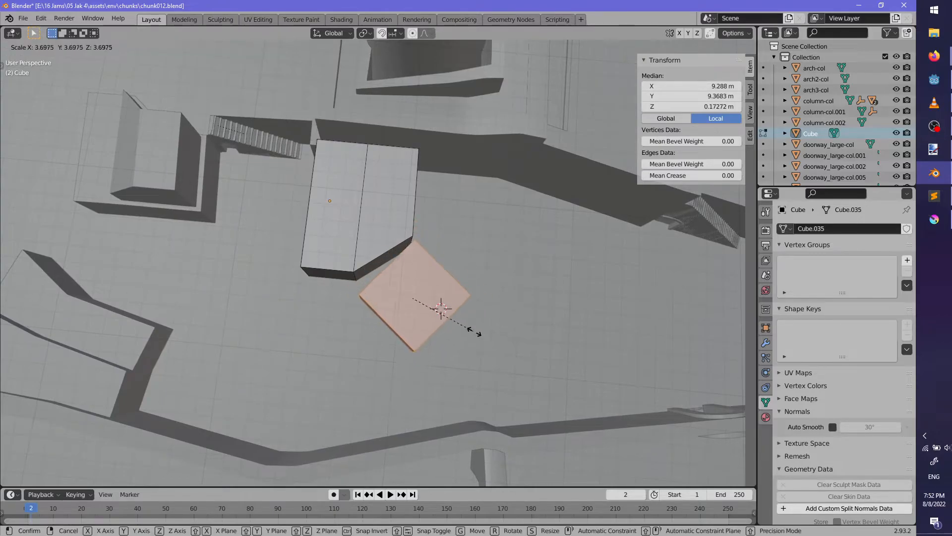
left_click(477, 327)
Rotate the enlarged cube about the vertical axis and move it into place facing the block's angled side
key("r")
key("z")
left_click(484, 344)
key("g")
left_click(488, 365)
left_click(526, 358)
key("g")
left_click(543, 354)
Raise the enlarged cube about 3.8 m so it stands above the ground
middle_click_drag(543, 354, 448, 276)
scroll(448, 276, "up", 2)
key("g")
key("z")
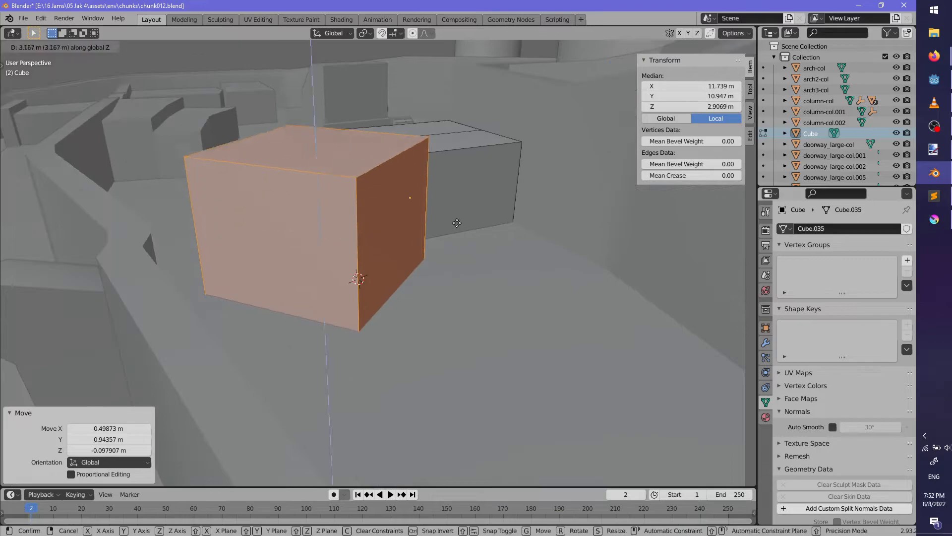
Lower the enlarged cube's top face along the vertical axis to reduce its height
left_click(93, 46)
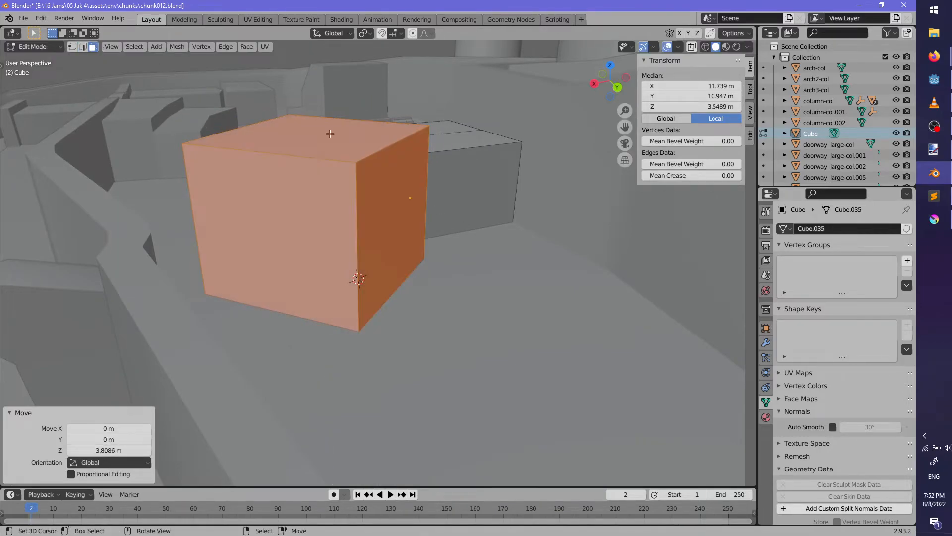
right_click(333, 140)
key("g")
key("z")
left_click(333, 177)
Edge-slide the cube's side face inward with a factor of about 0.4 to narrow the block
middle_click_drag(374, 189, 323, 204)
right_click(323, 204)
scroll(347, 223, "down", 1)
right_click_drag(410, 265, 407, 262)
middle_click_drag(406, 263, 483, 312)
key("g")
key("g")
left_click(445, 313)
Extrude the side face about 5.3 m and shift the new end face horizontally
key("e")
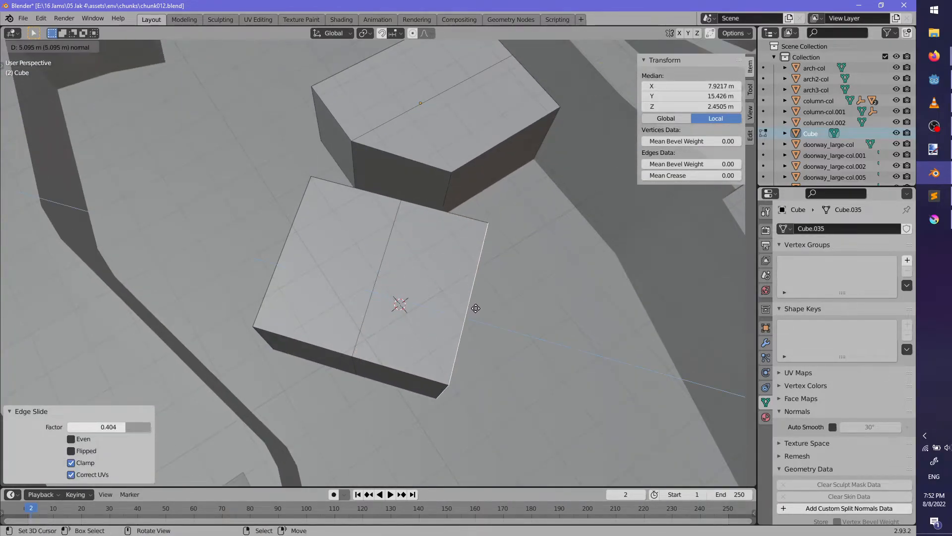
left_click(475, 309)
middle_click_drag(481, 307, 468, 323)
key("g")
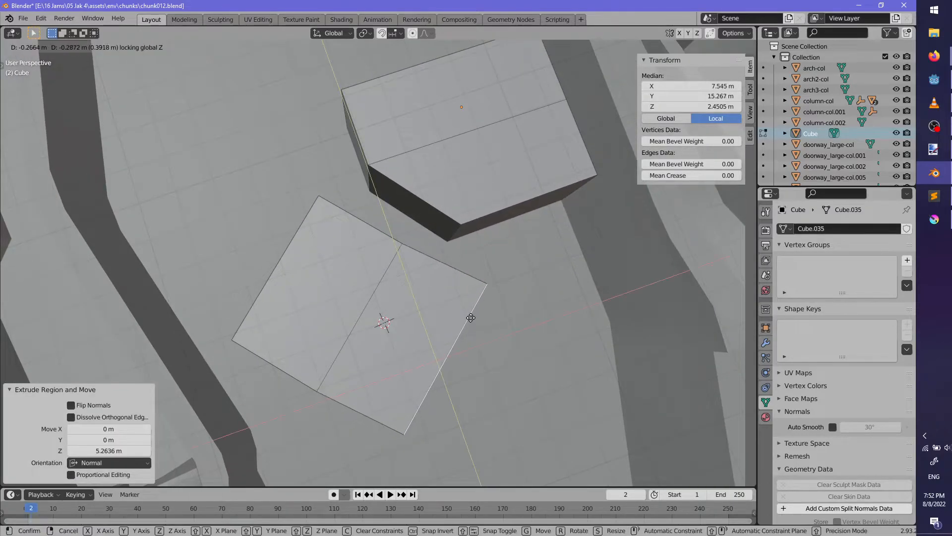
left_click(478, 309)
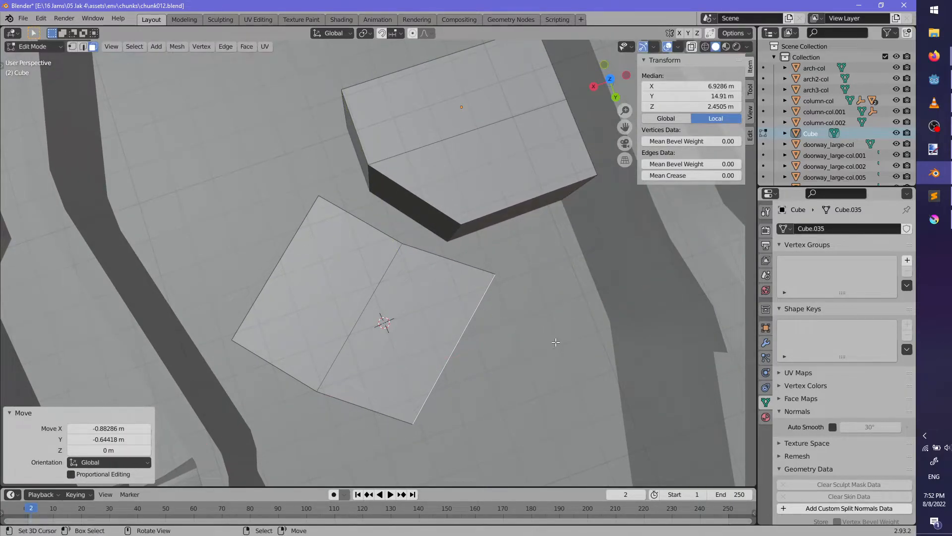
Confirm the end face's horizontal move and rotate the face about 10.7° around the vertical axis
left_click(557, 298)
key("r")
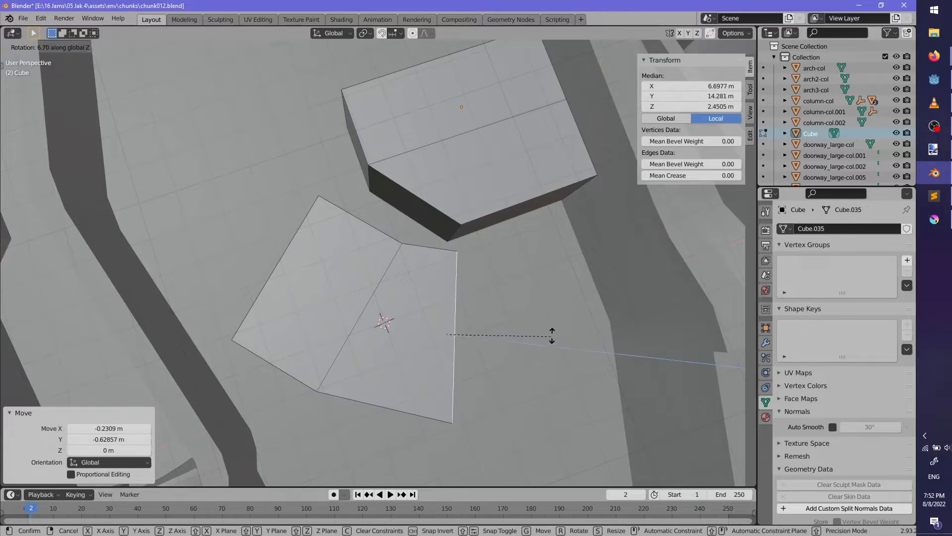
left_click(549, 335)
middle_click_drag(548, 335, 495, 318)
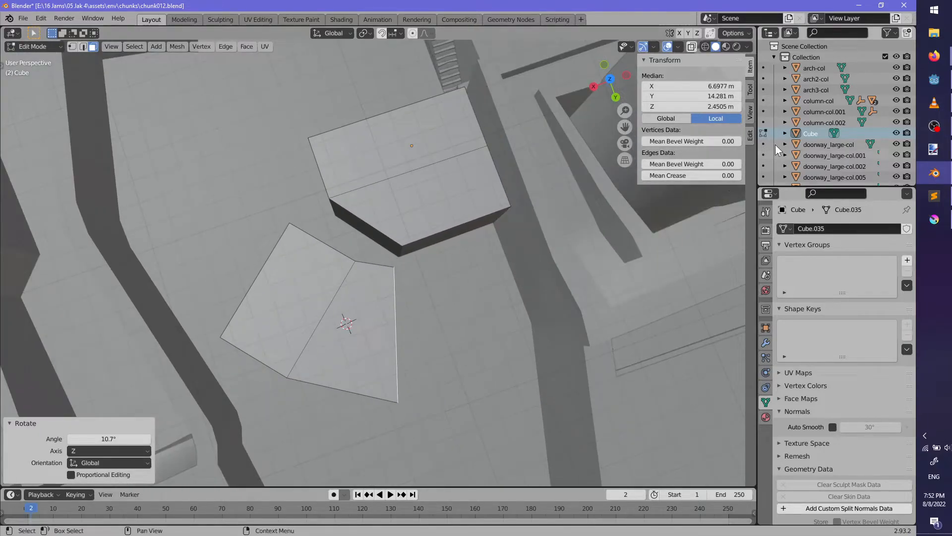
Rename the edited Cube object as housing-col
double_click(814, 133)
scroll(818, 133, "down", 2)
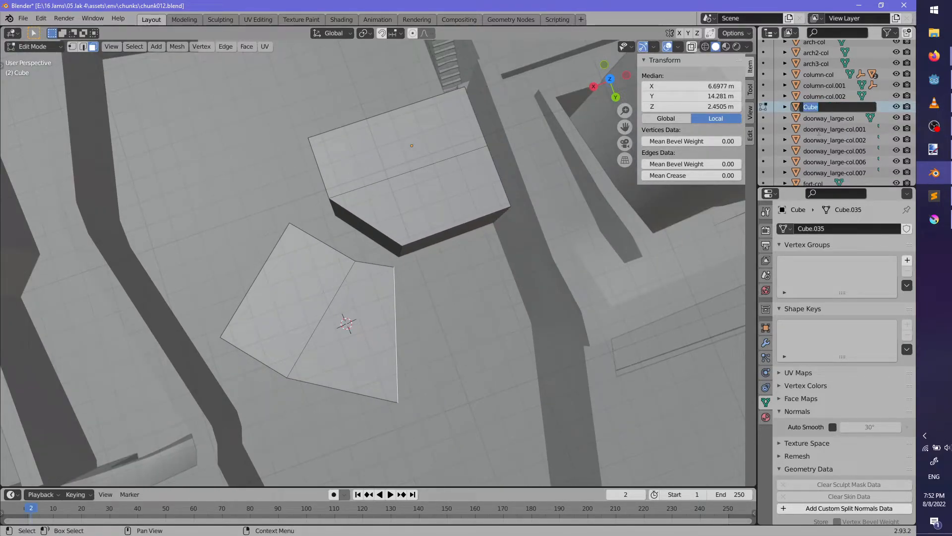
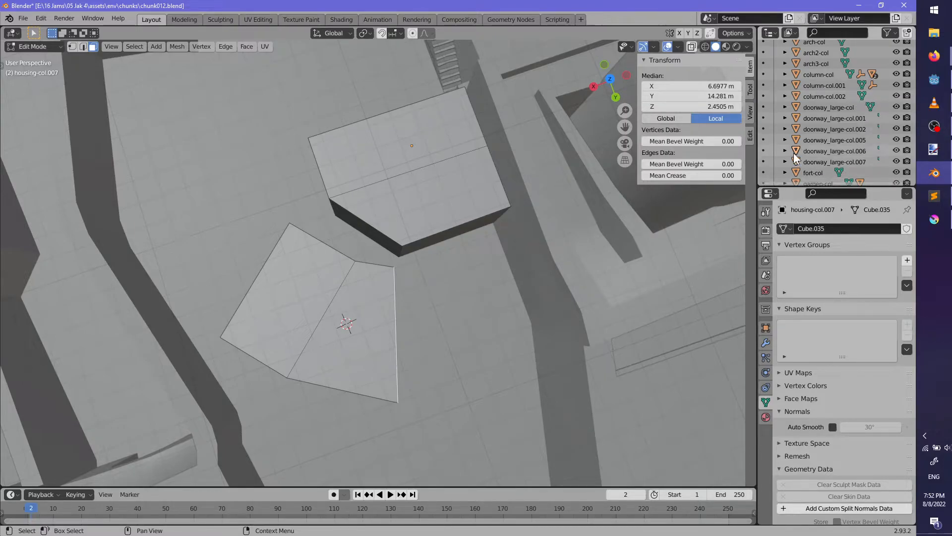
double_click(845, 152)
scroll(846, 152, "down", 2)
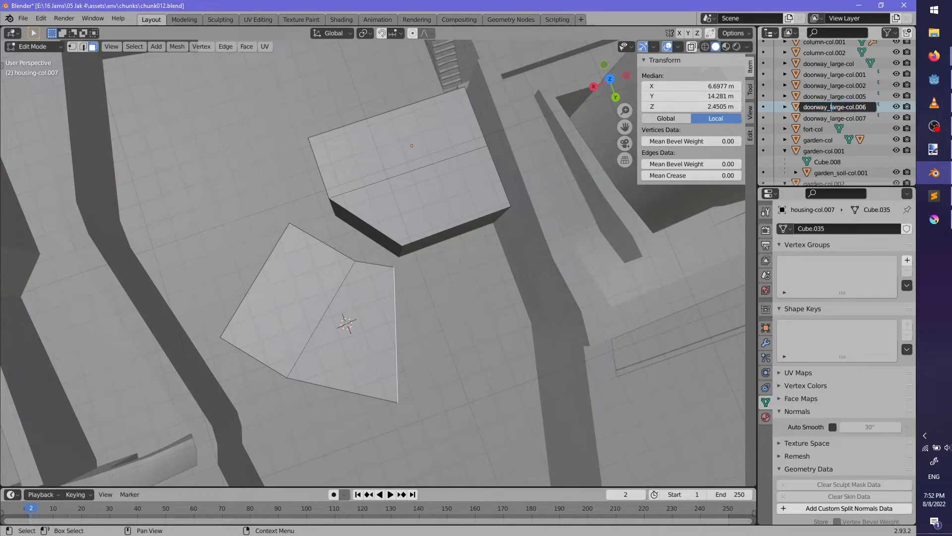
Move the selected face of the renamed housing block along the vertical axis, deselect everything and leave mesh editing
middle_click_drag(416, 280, 356, 266)
key("g")
key("z")
left_click(460, 183)
key("alt+a")
left_click(304, 219)
key("Tab")
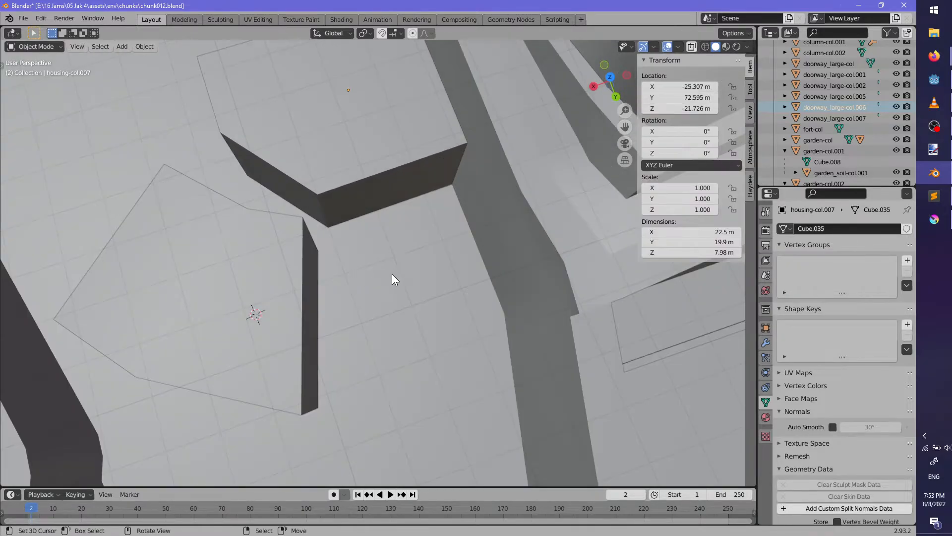
Add a cube on the ground between the housing blocks and the wall, and raise its mesh about 0.62 m
key("shift+a")
mouse_move(404, 279)
left_click(472, 290)
scroll(447, 293, "down", 4)
middle_click_drag(446, 292, 471, 278)
scroll(454, 253, "up", 3)
key("Tab")
key("g")
key("z")
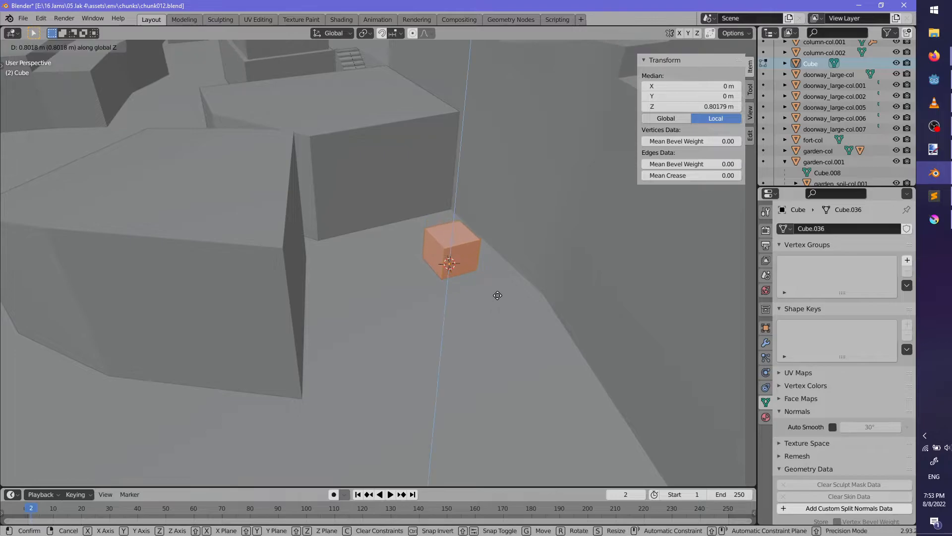
left_click(497, 297)
Scale the cube's mesh up horizontally, keeping its height unchanged
middle_click_drag(421, 248, 465, 303)
key("s")
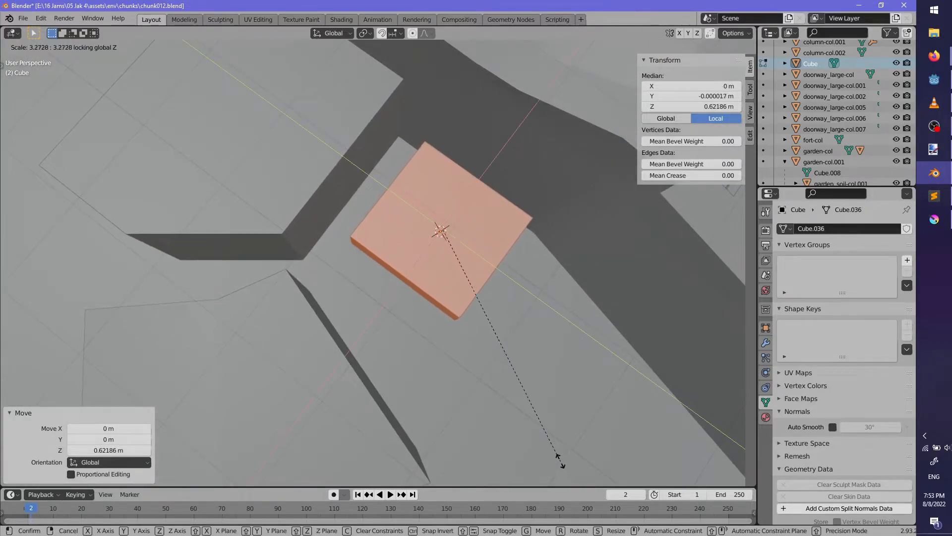
left_click(519, 391)
Adjust the block's height by moving its faces along the vertical axis, and leave mesh editing
middle_click_drag(518, 391, 376, 328)
key("g")
key("z")
left_click(481, 269)
scroll(437, 251, "up", 2)
left_click(436, 250)
key("g")
key("z")
left_click(424, 244)
scroll(424, 244, "down", 6)
key("Tab")
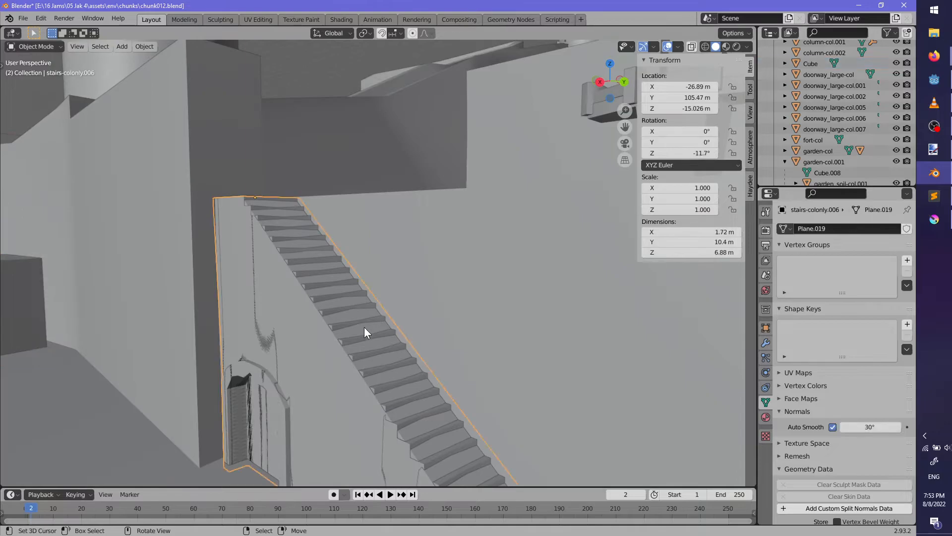
key("g")
right_click(401, 274)
right_click(364, 293)
right_click(364, 293)
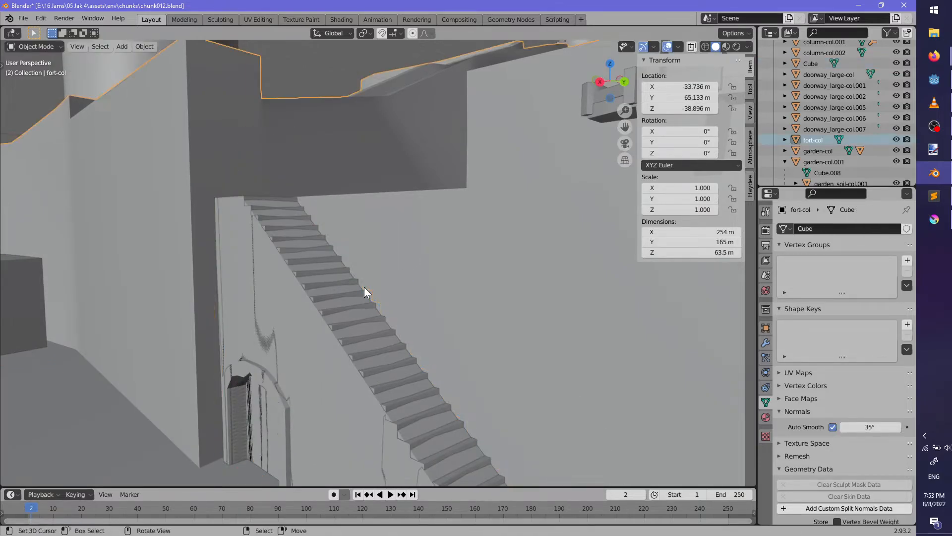
right_click(359, 287)
key("g")
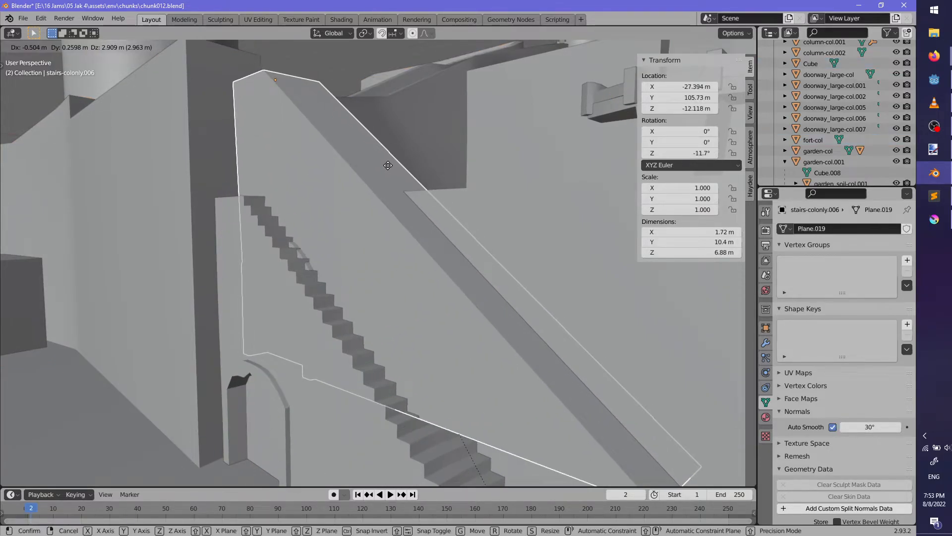
right_click(388, 165)
scroll(827, 138, "down", 3)
scroll(833, 145, "down", 2)
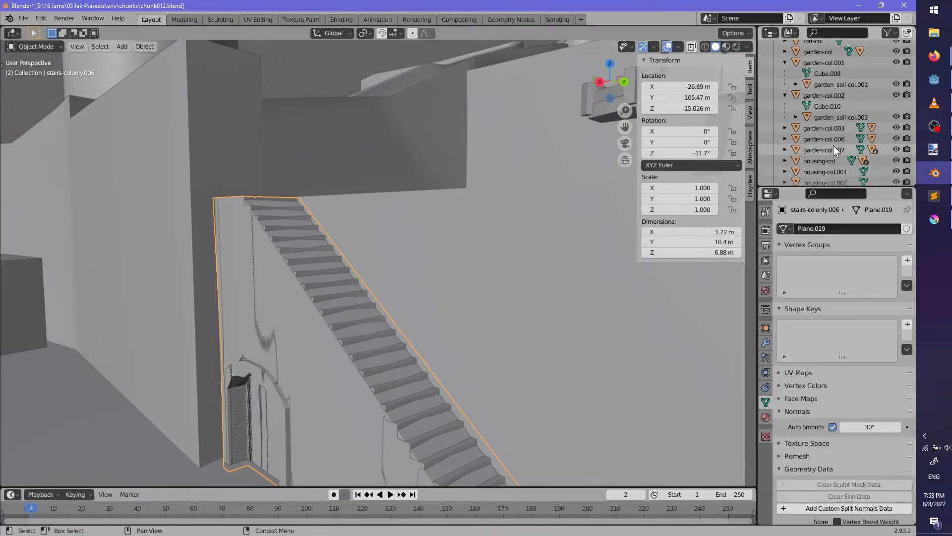
middle_click_drag(397, 210, 531, 245)
key("g")
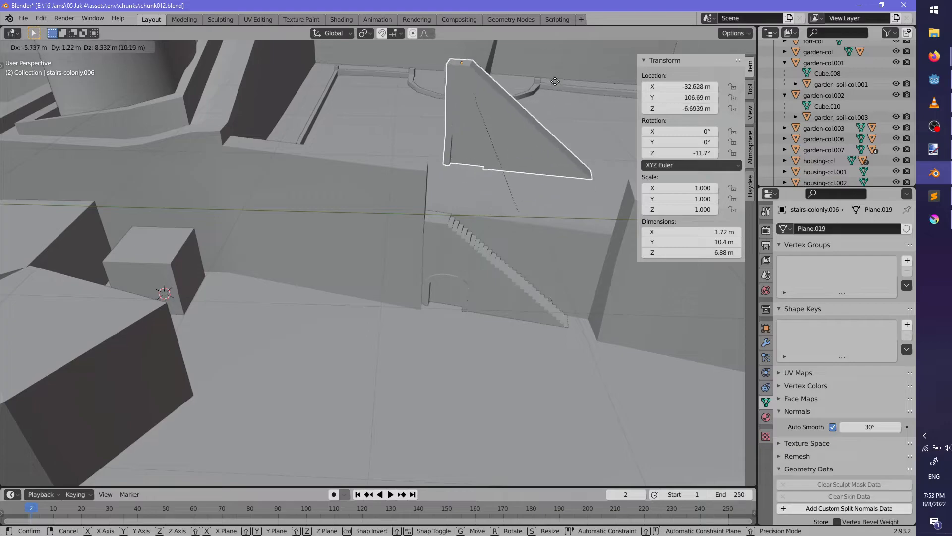
right_click(557, 107)
Lengthen the new block along the wall by extruding its side face in two successive segments
middle_click_drag(451, 166, 296, 226)
left_click_drag(296, 226, 297, 229)
middle_click_drag(298, 230, 384, 233)
key("Tab")
left_click(383, 234)
key("e")
left_click(400, 193)
middle_click_drag(400, 194, 432, 226)
left_click(439, 230)
middle_click_drag(499, 312, 422, 275)
key("e")
left_click(555, 300)
Extrude the front face of the block's added section horizontally away from the wall
middle_click_drag(555, 300, 488, 233)
right_click(400, 240)
middle_click_drag(400, 240, 423, 279)
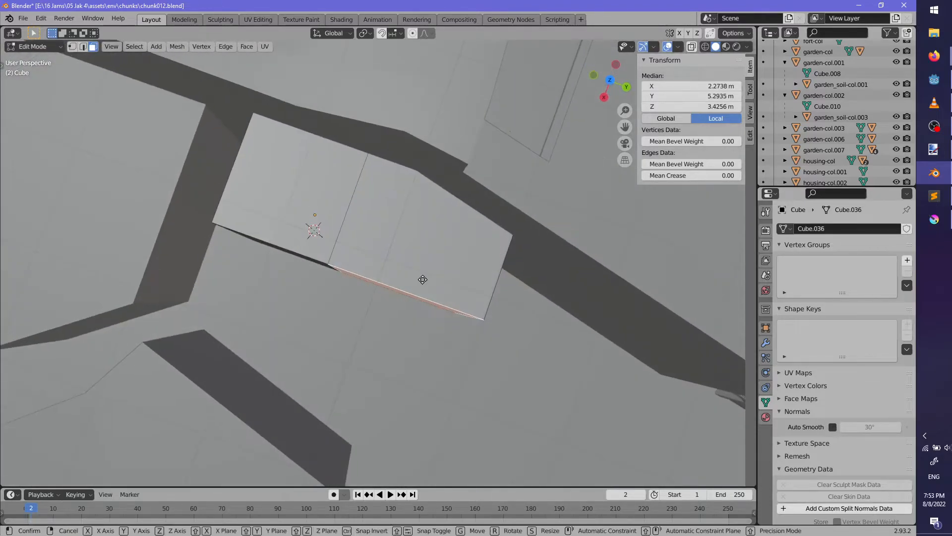
key("e")
key("shift+z")
left_click(402, 369)
Raise the top face of the block's added section along the vertical axis and finish editing the mesh
middle_click_drag(402, 369, 428, 222)
right_click(421, 183)
middle_click_drag(425, 187, 485, 174)
key("g")
key("z")
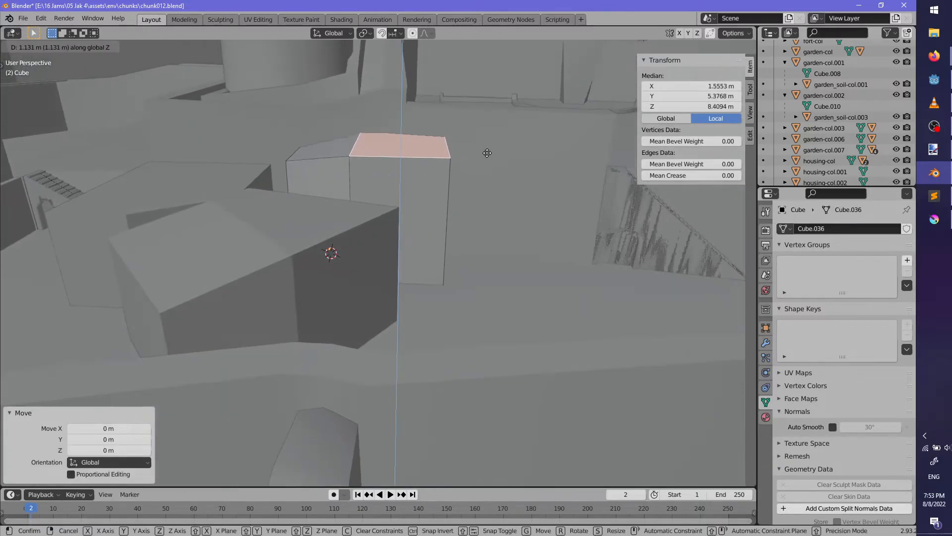
key("alt+a")
key("Tab")
Place the 3D cursor on the open ground between the housing blocks and the long wall, and add a cube there
middle_click_drag(360, 207, 404, 315)
scroll(362, 216, "down", 3)
right_click(389, 296, "shift")
key("shift+a")
mouse_move(407, 319)
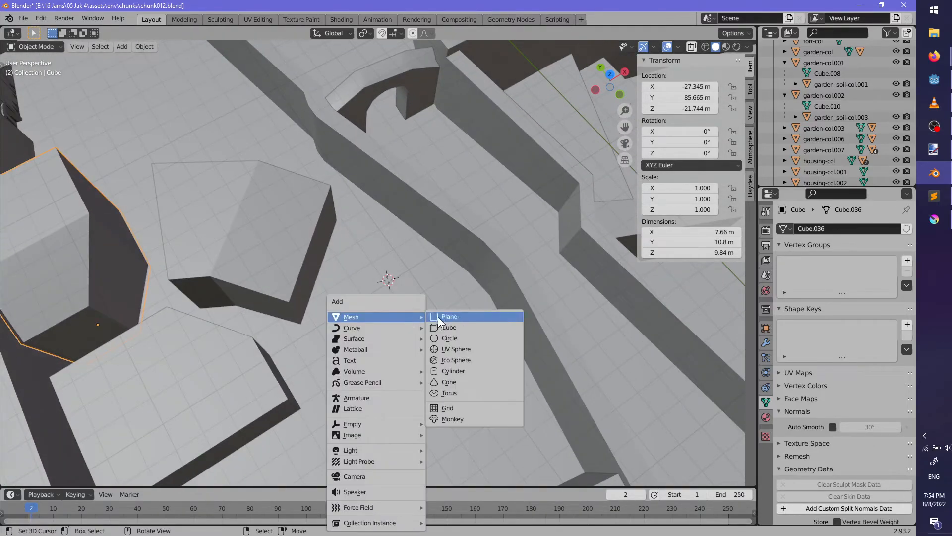
left_click(460, 329)
Move the new cube across the open ground to about X -15.3 m, Y 65.6 m, Z -21.1 m
middle_click_drag(460, 329, 510, 344)
middle_click_drag(573, 418, 388, 334)
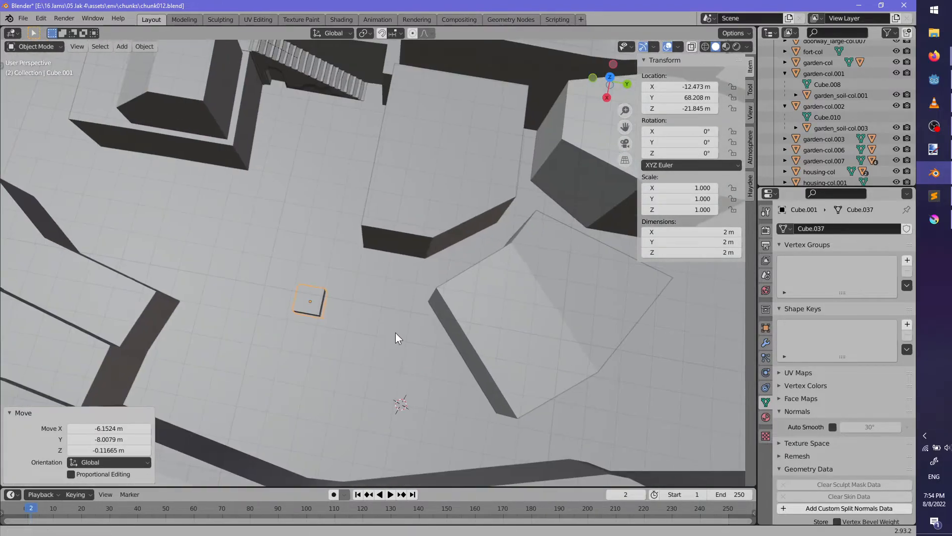
key("g")
scroll(442, 284, "up", 3)
middle_click_drag(443, 285, 409, 246)
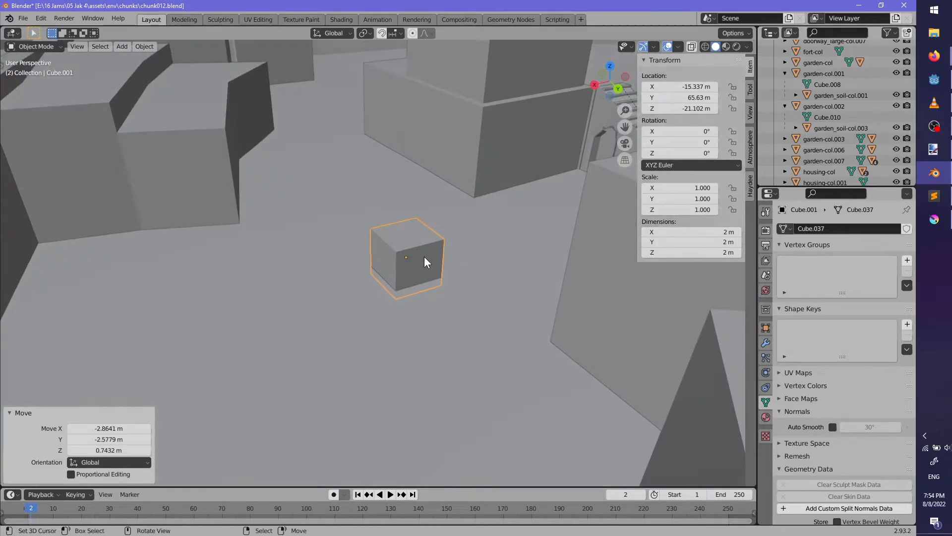
Scale the new cube's mesh horizontally by about 2.5, leaving its height unchanged
key("Tab")
scroll(441, 284, "up", 2)
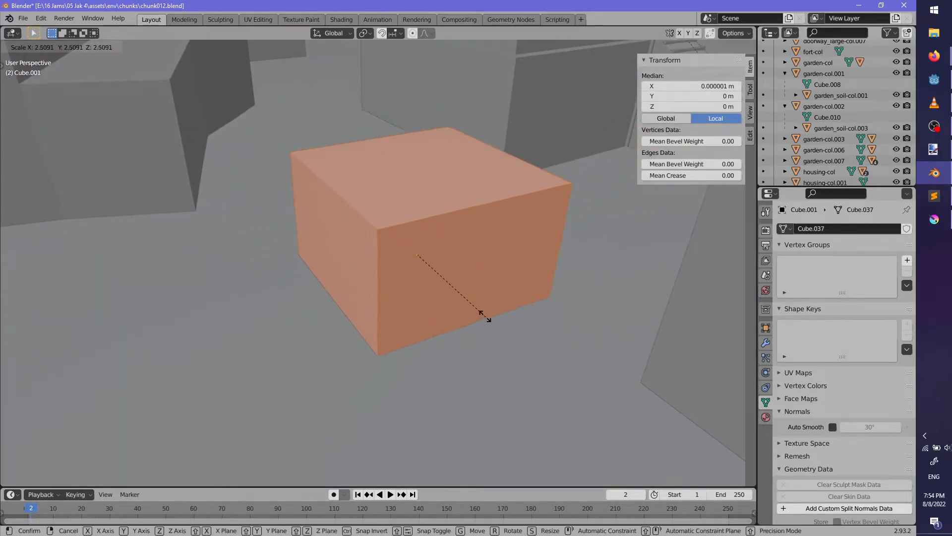
key("shift+z")
left_click(484, 319)
Raise the new block's top face along the vertical axis to make it taller
middle_click_drag(485, 319, 471, 265)
right_click(393, 220)
scroll(410, 268, "down", 3)
key("g")
key("z")
left_click(418, 208)
Extrude the block's side face about 10.5 m toward the long wall
right_click(390, 253)
middle_click_drag(397, 250, 368, 273)
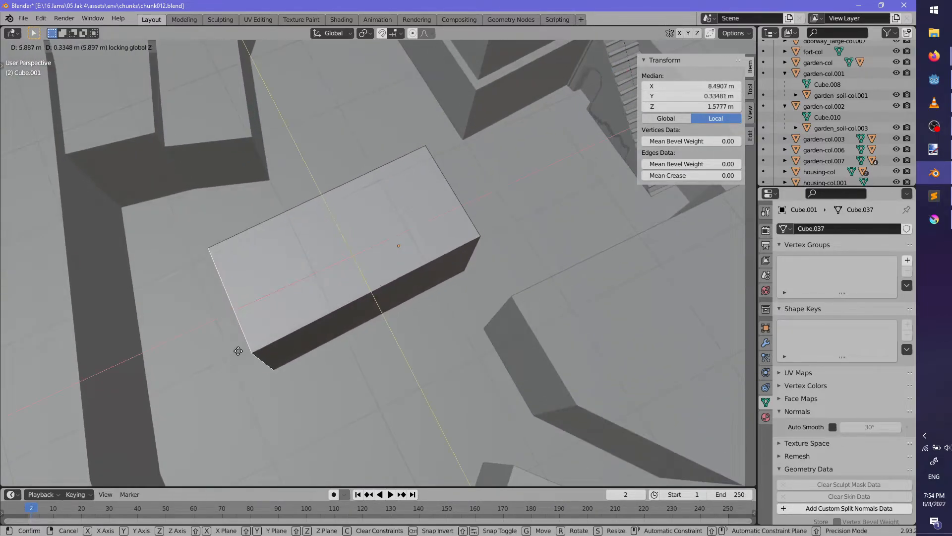
right_click(151, 385)
key("e")
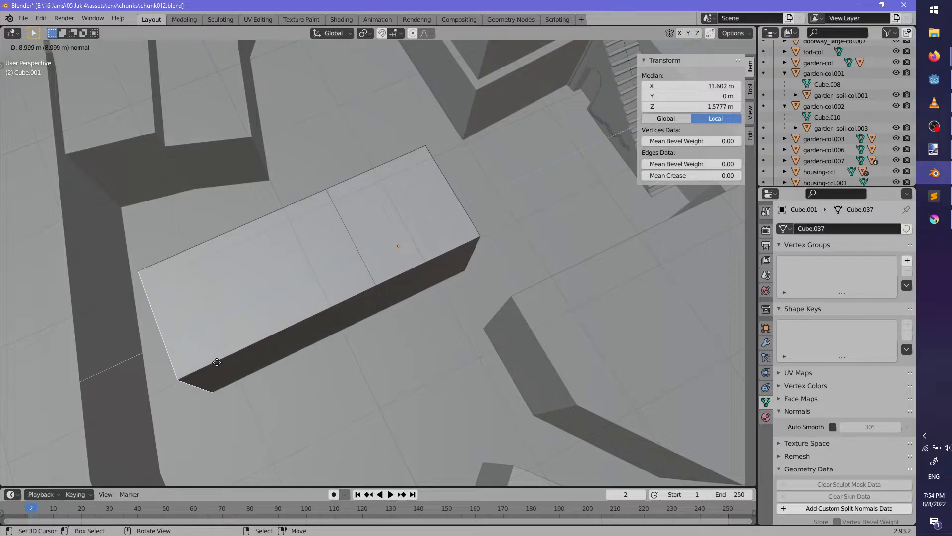
left_click(184, 375)
Shift the extruded end face horizontally about 0.77 m in X and -1.94 m in Y to meet the wall
middle_click_drag(265, 342, 506, 214)
middle_click_drag(548, 318, 503, 344)
key("g")
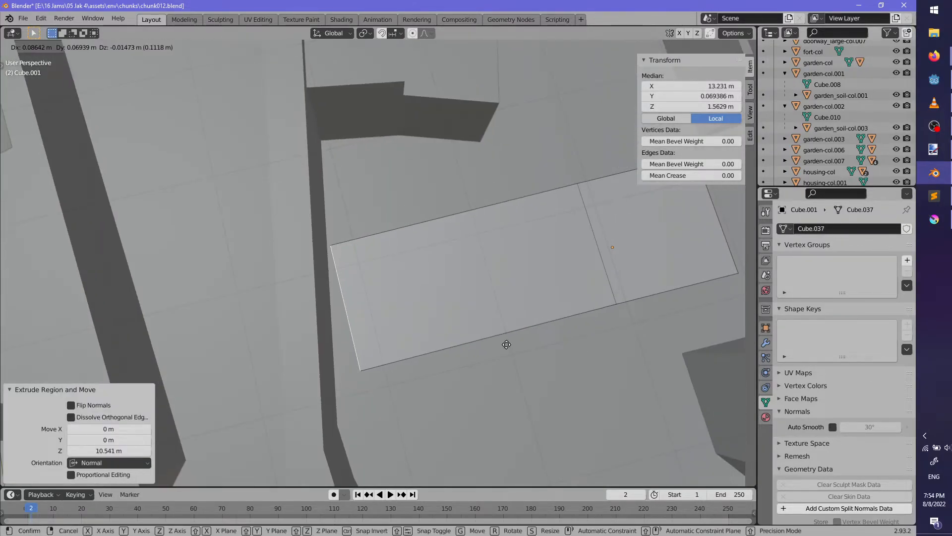
left_click(491, 333)
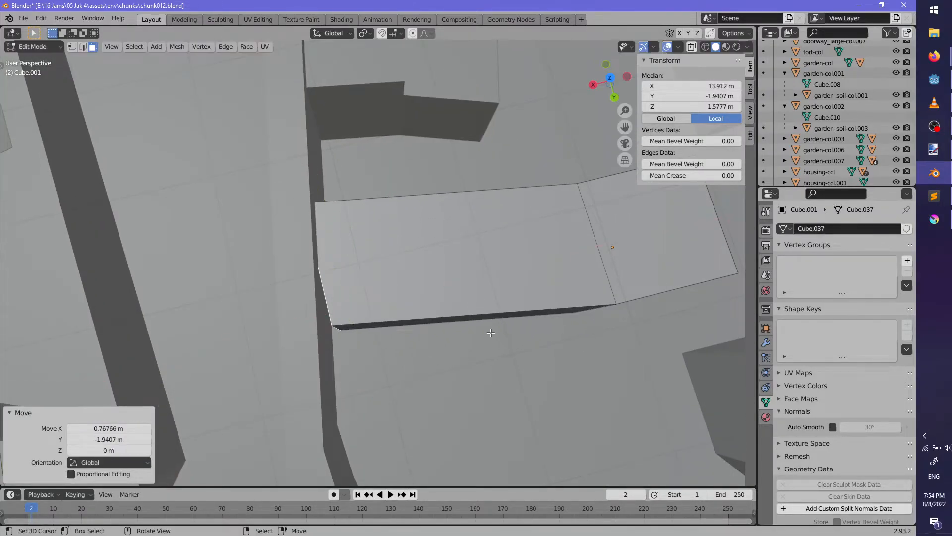
Rotate the extruded end face around the vertical axis to line it up with the wall
left_click(454, 355)
left_click(449, 355)
key("r")
key("z")
left_click(481, 350)
Deselect the mesh, check the block layout across the level, finish mesh editing and save chunk012.blend
middle_click_drag(542, 338, 216, 229)
key("alt+a")
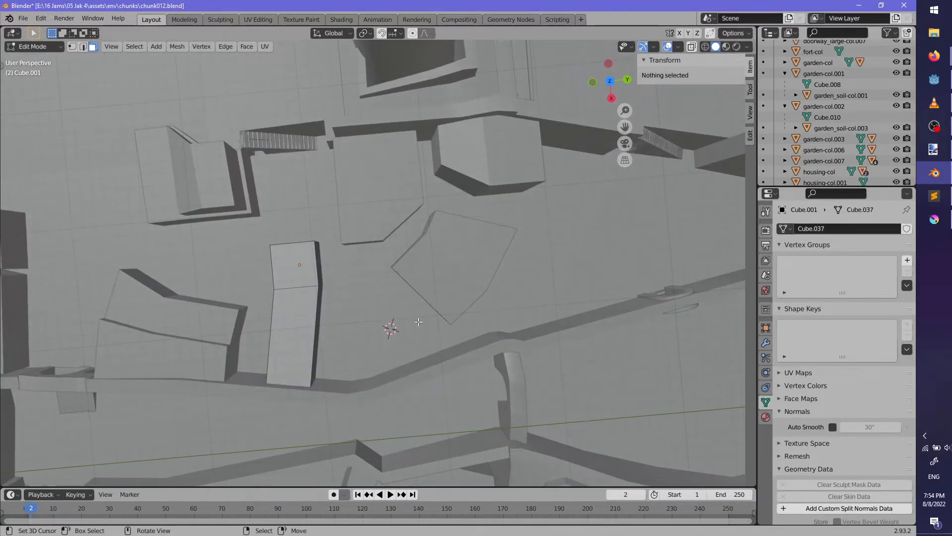
middle_click_drag(670, 179, 209, 250, "shift")
middle_click_drag(229, 290, 378, 252)
middle_click_drag(351, 200, 377, 337, "shift")
middle_click_drag(377, 337, 263, 307)
middle_click_drag(496, 377, 501, 298, "shift")
middle_click_drag(501, 297, 410, 274)
scroll(397, 281, "down", 4)
key("Tab")
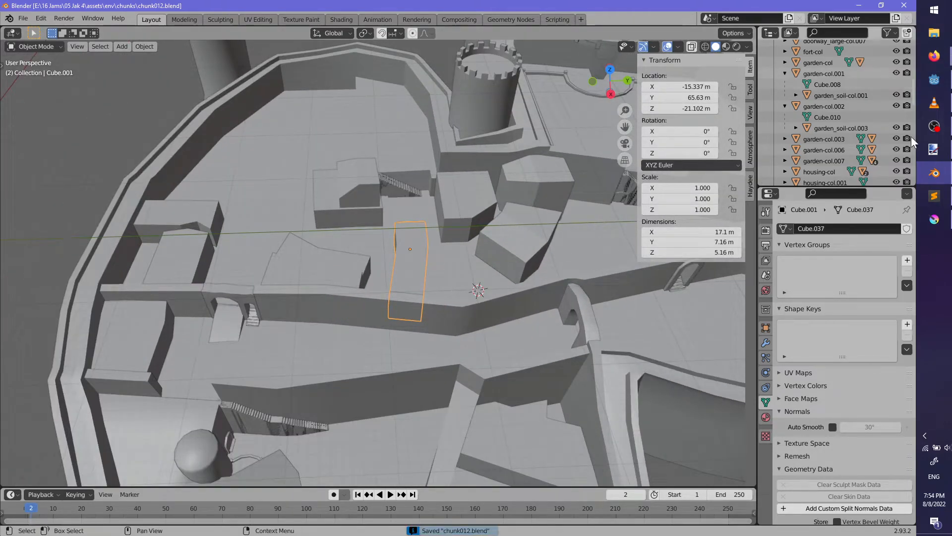
Rename the Cube and Cube.001 objects as housing-col and save chunk012.blend
scroll(885, 133, "up", 5)
left_click(808, 65)
key("F2")
type("housing-col")
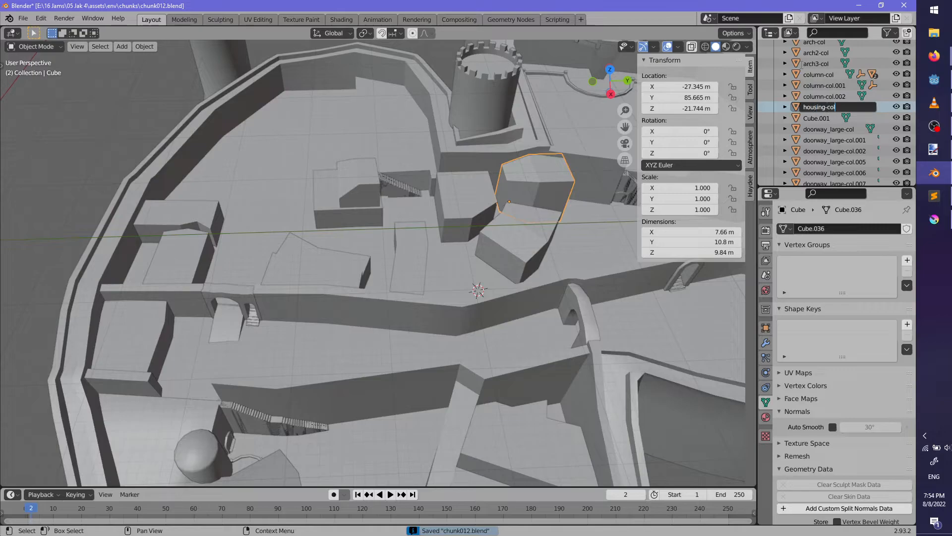
double_click(818, 107)
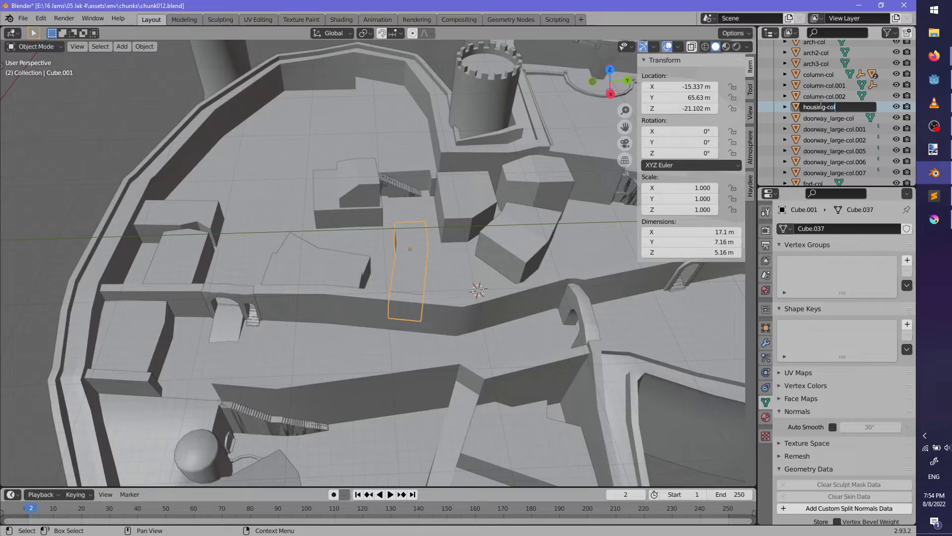
key("ctrl+s")
Switch to Godot Engine, save the chunk012 scene and run the game project
middle_click_drag(403, 241, 377, 278)
left_click(934, 80)
key("ctrl+s")
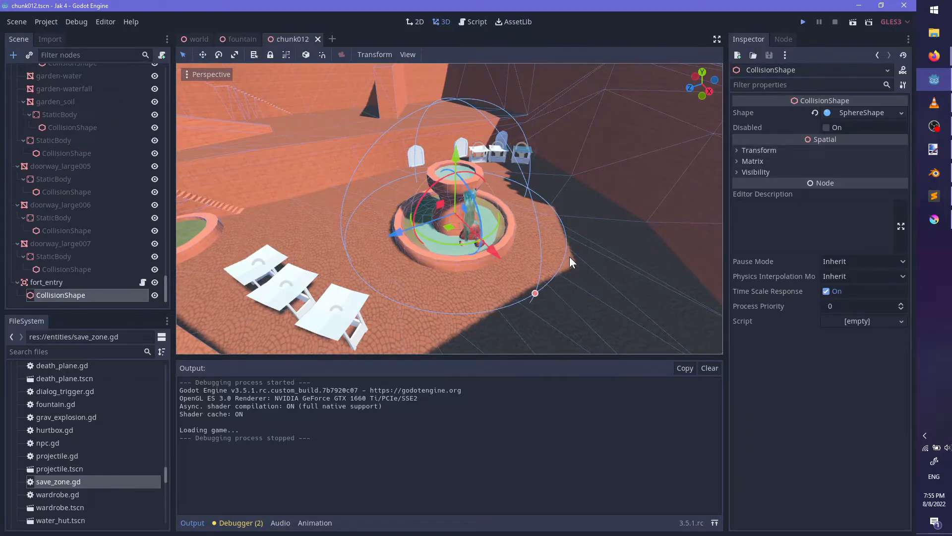
key("F5")
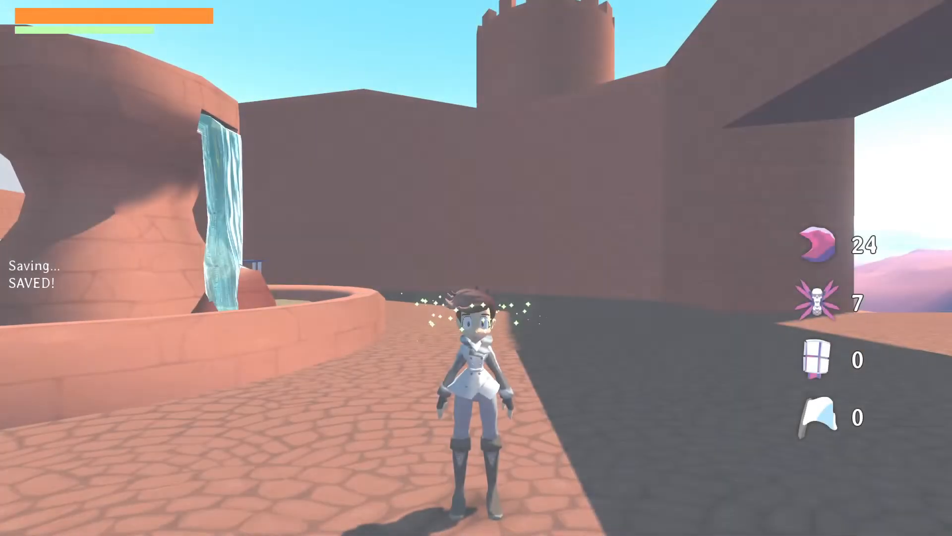
Play-test the route from the fountain past the market stalls, up the cobbled ramp and onto the block beside the brick wall
key("a")
key("w")
key("shift")
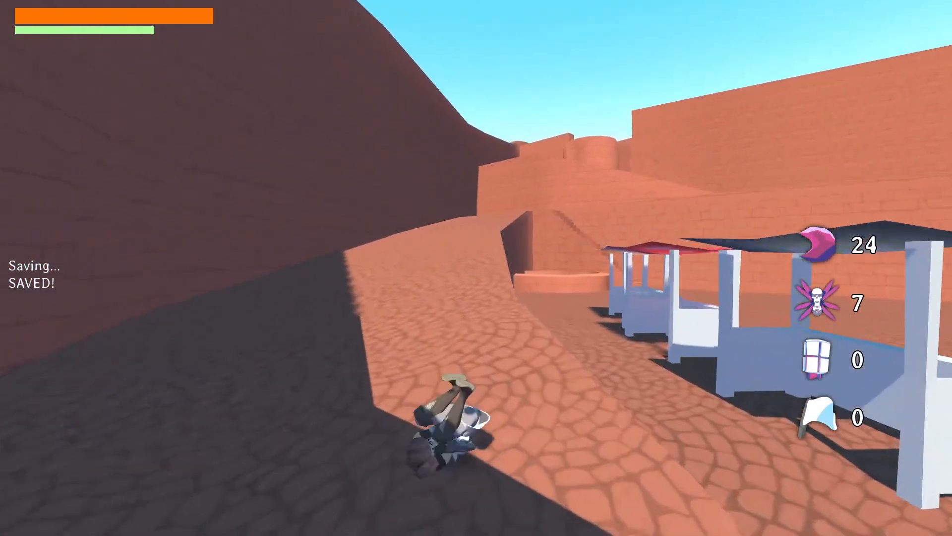
key("w")
key("shift")
key("shift")
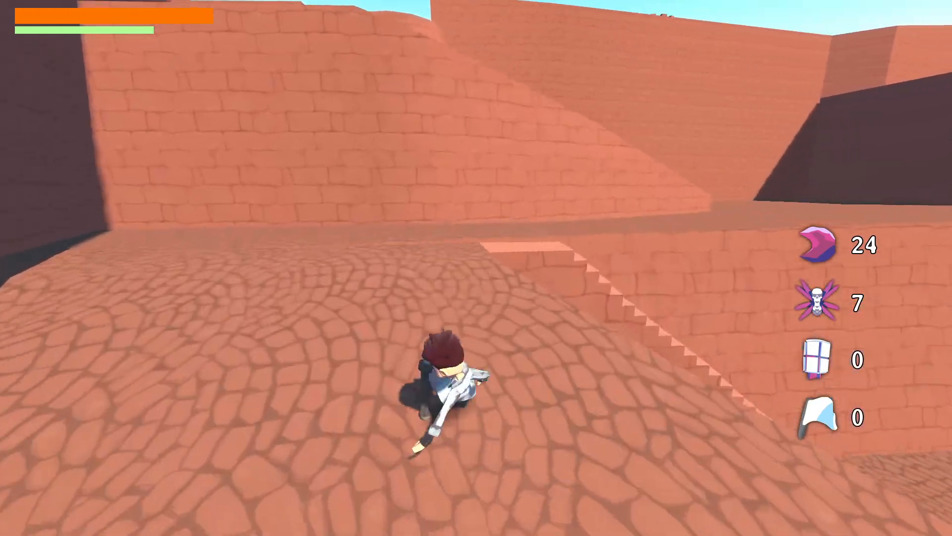
key("w")
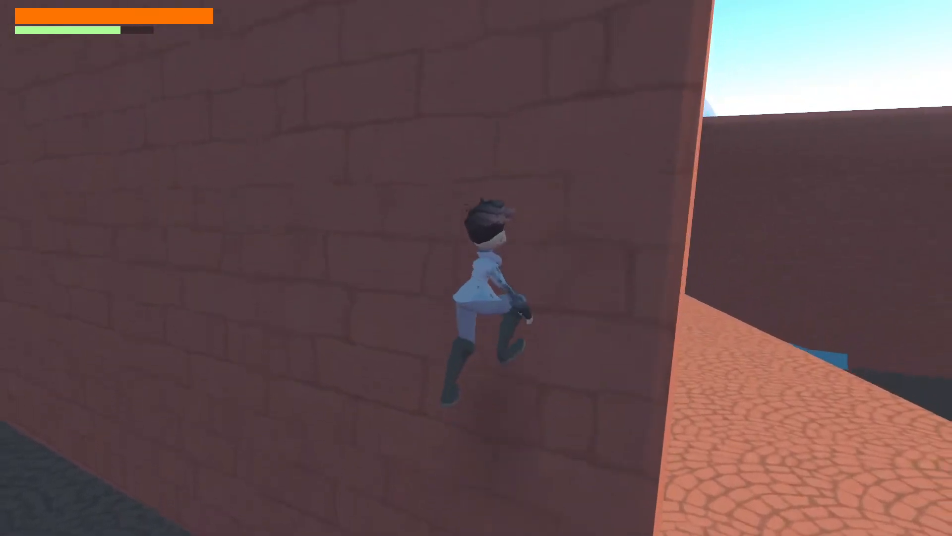
key("w")
key("shift")
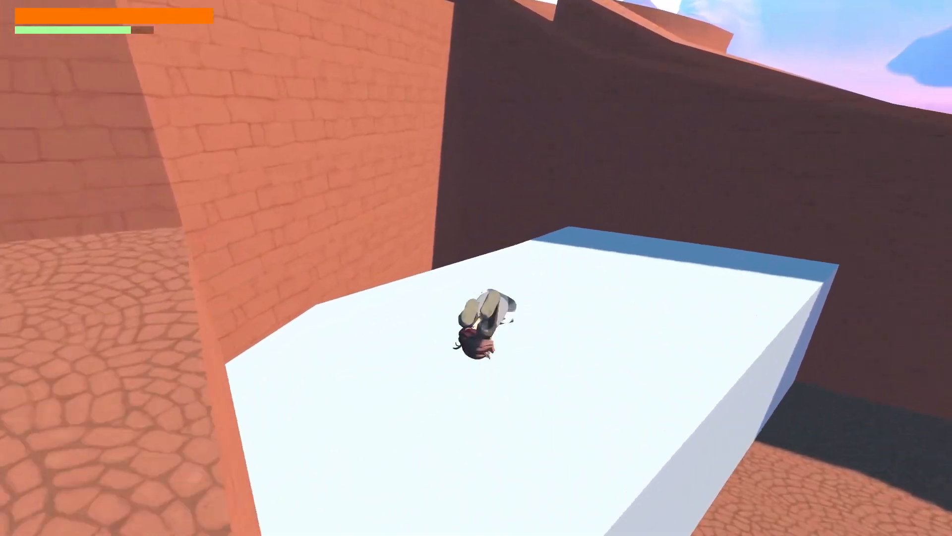
Test the ground corner between the blocks, the roof beside the tall wall and the cobbled ledge leading to the narrow stairs
key("w")
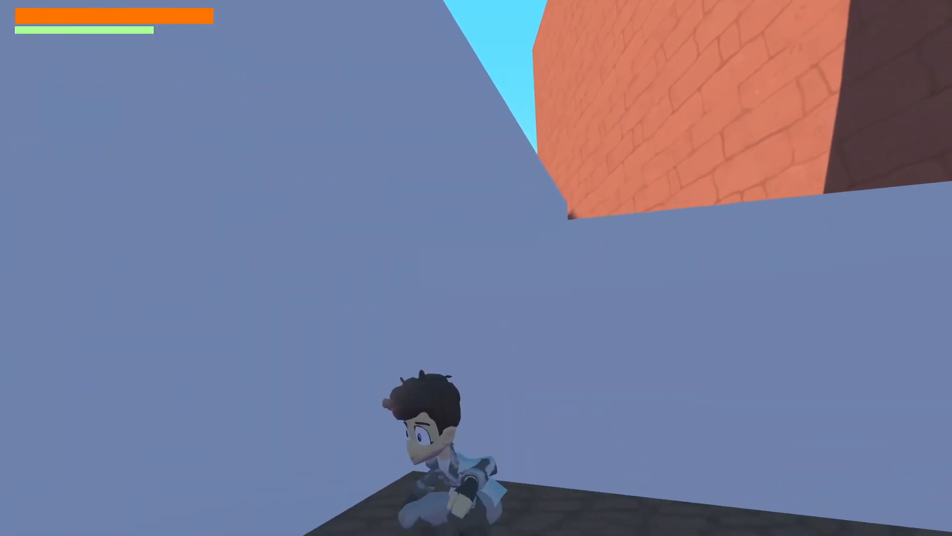
key("w")
key("w")
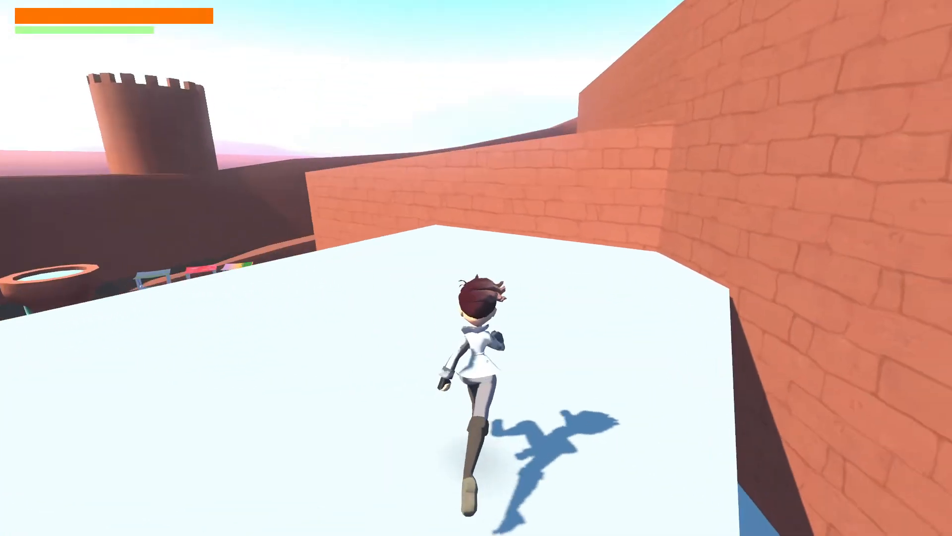
key("w")
key("space")
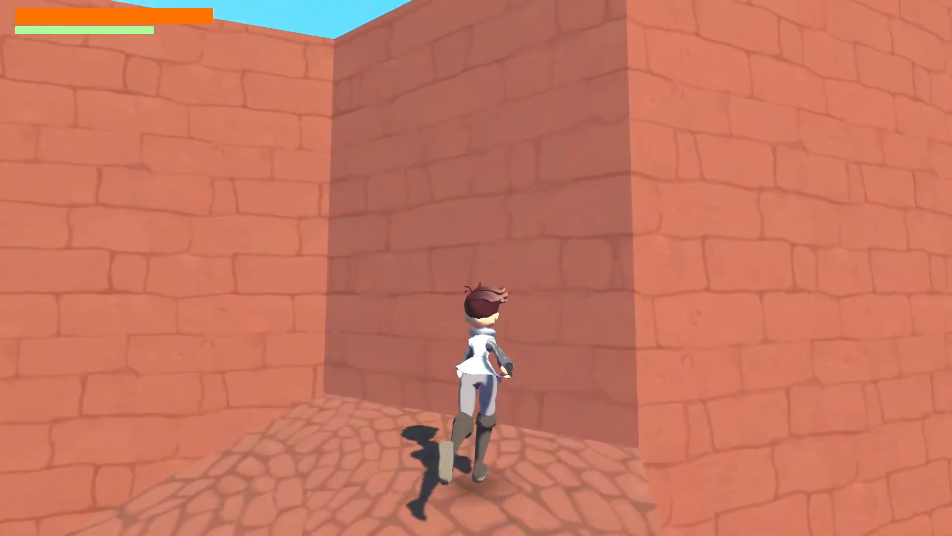
key("space")
key("w")
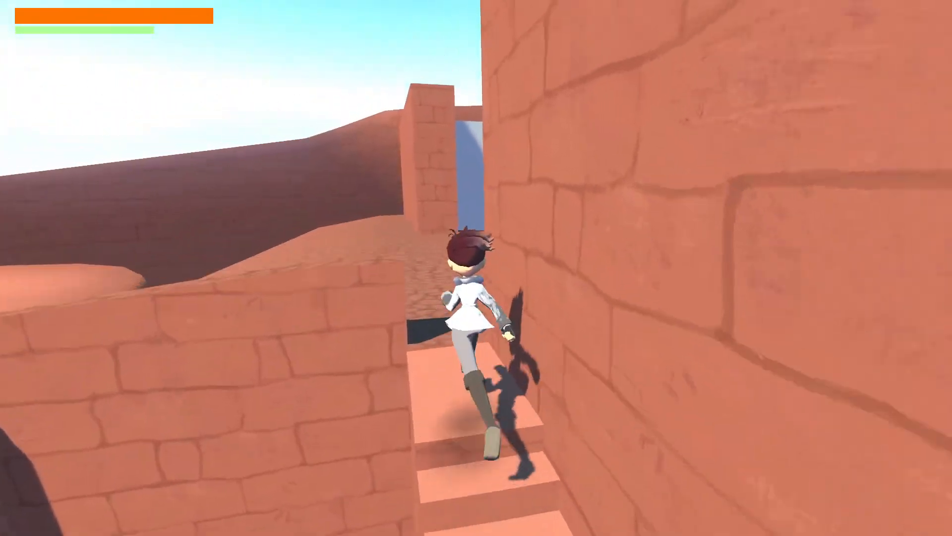
Jump from the stairs onto the large housing block and check how its roof and the neighbouring roofs connect with the wall walkway
key("w")
key("space")
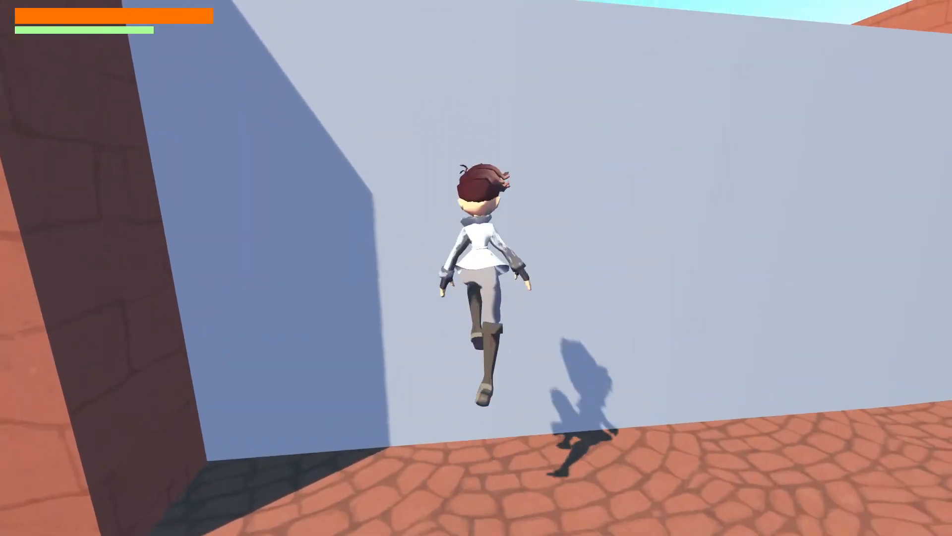
key("w")
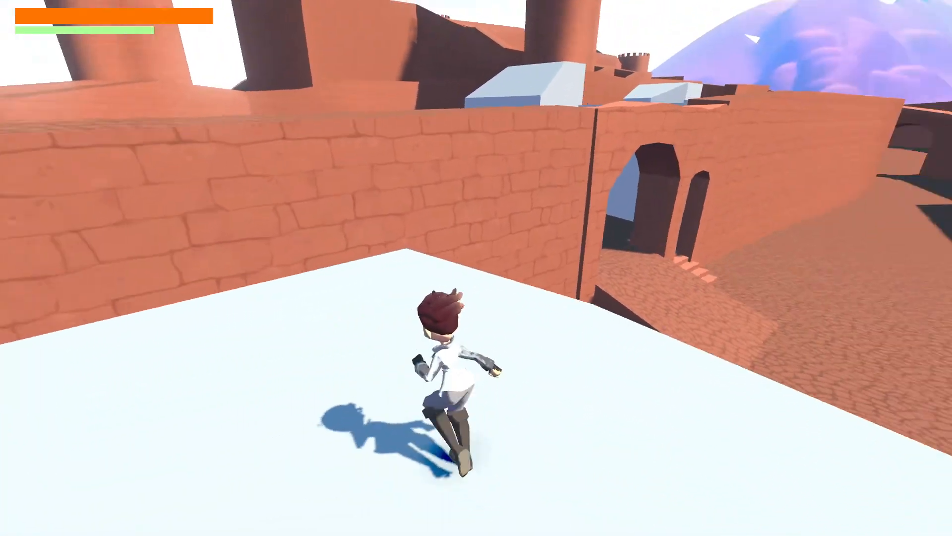
key("w")
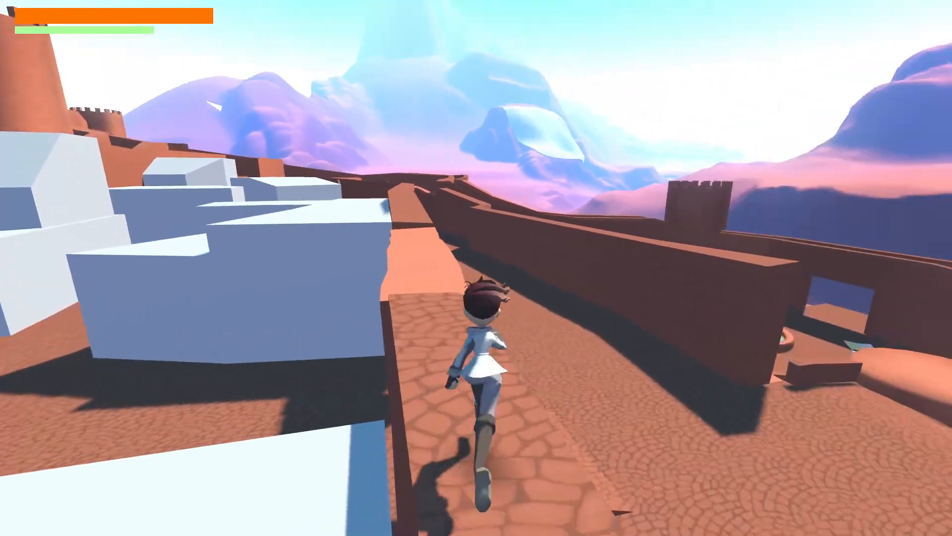
key("w")
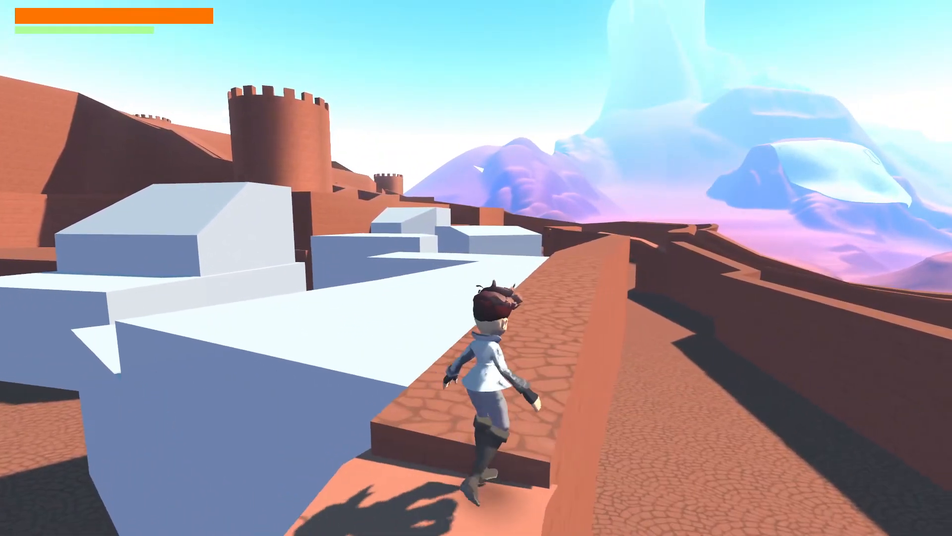
key("w")
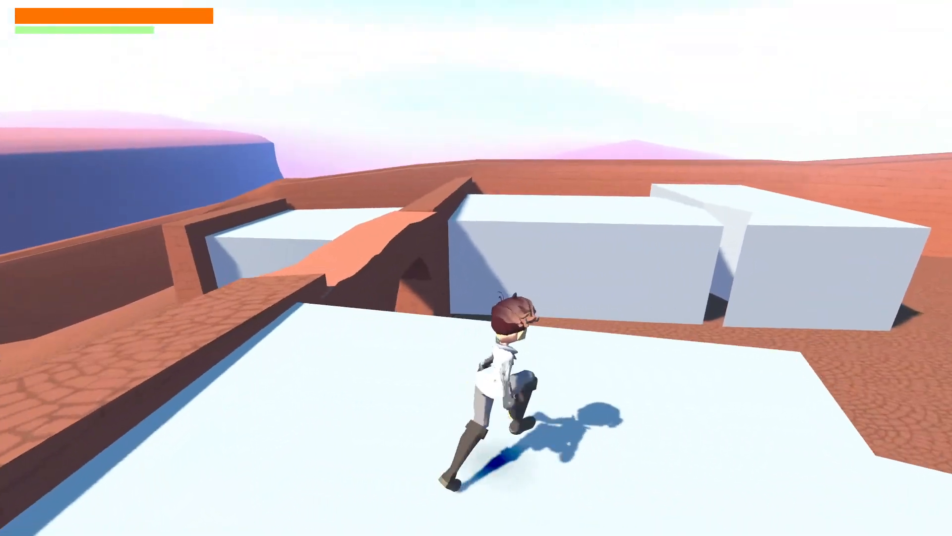
key("w")
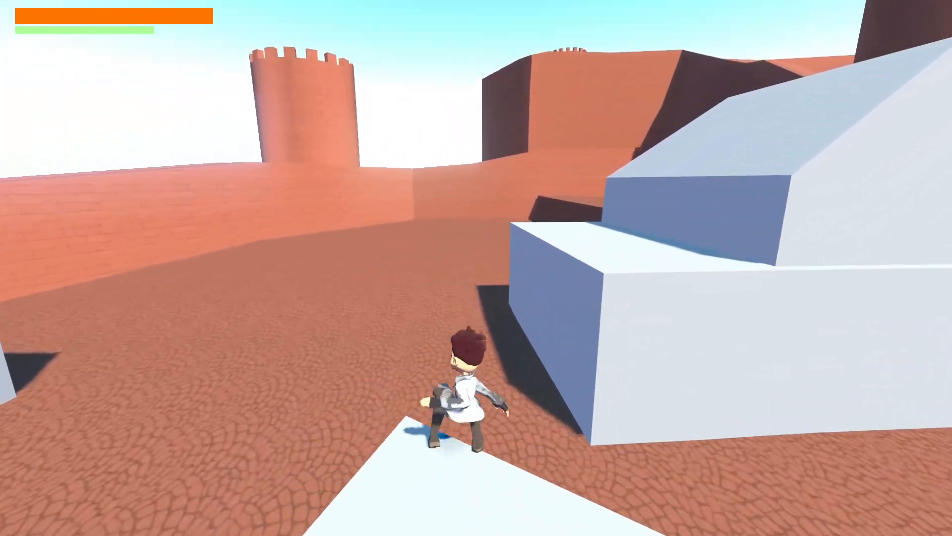
Run through the narrow alleys between the housing blocks to the large archway, checking the gaps at ground level
key("w")
key("w")
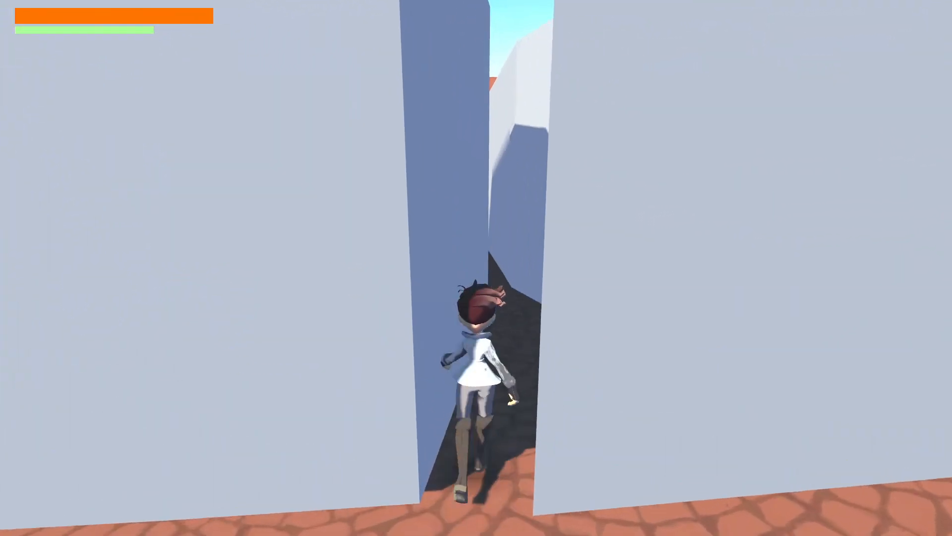
key("w")
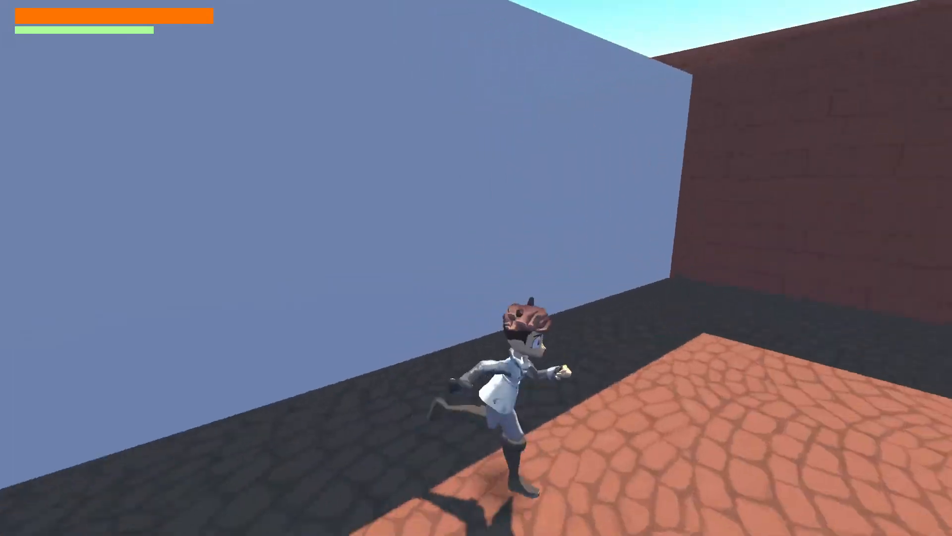
key("w")
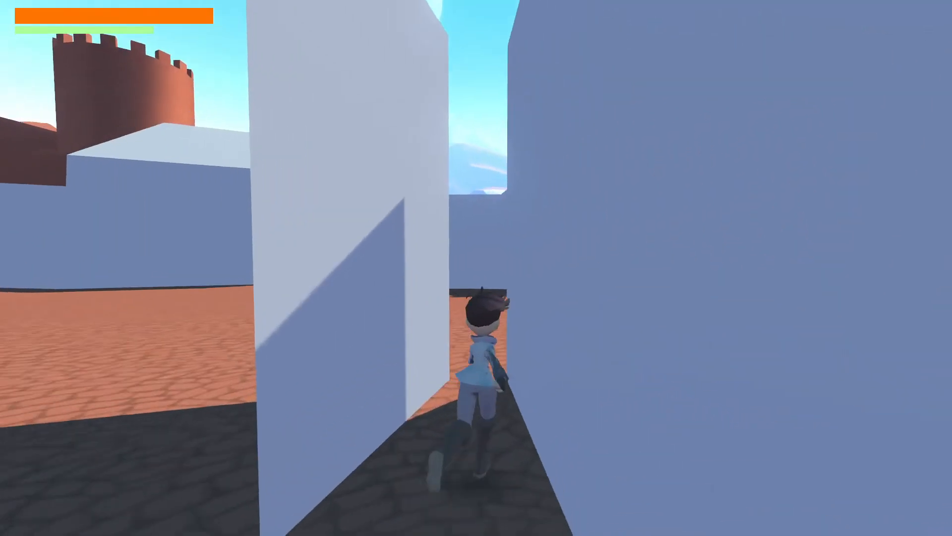
key("w")
key("w")
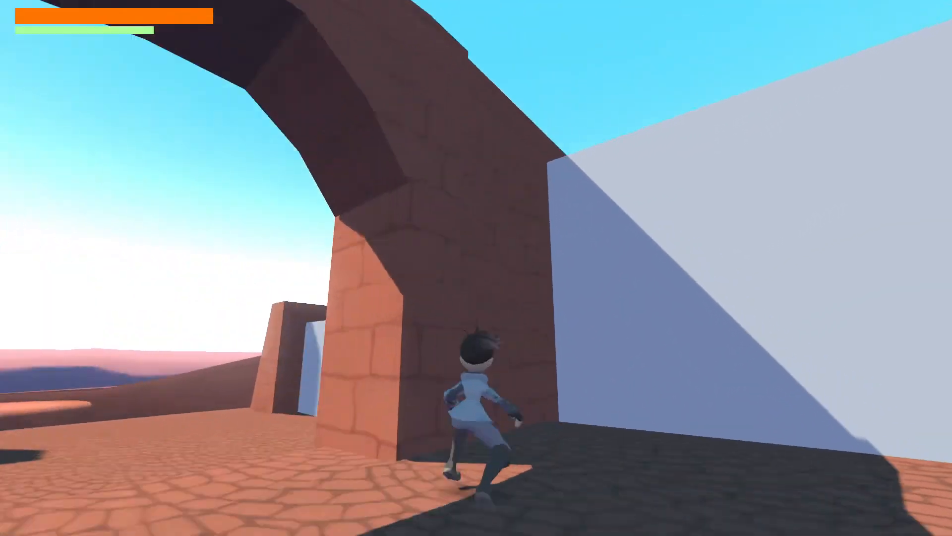
Test the blocks adjoining the archway wall, running along their sides and climbing onto the stepped roof
key("w")
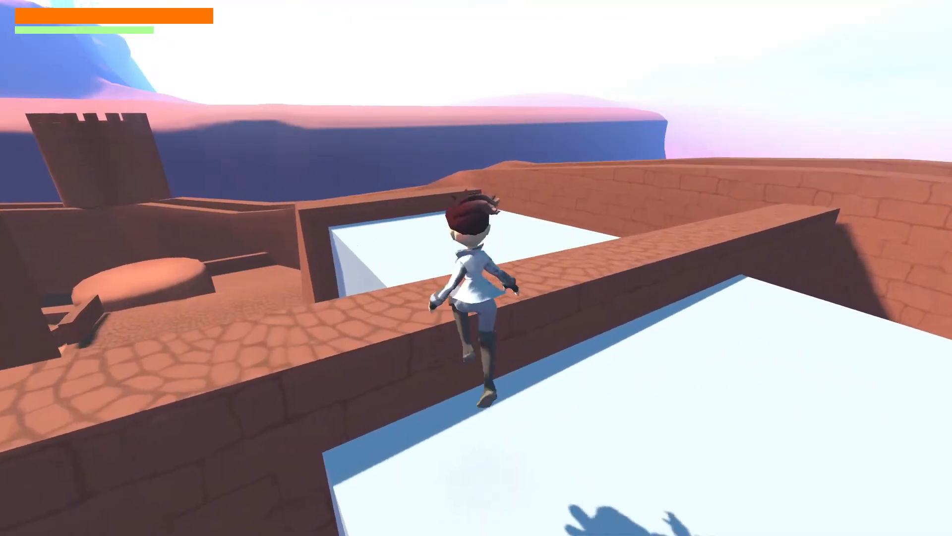
key("w")
key("space")
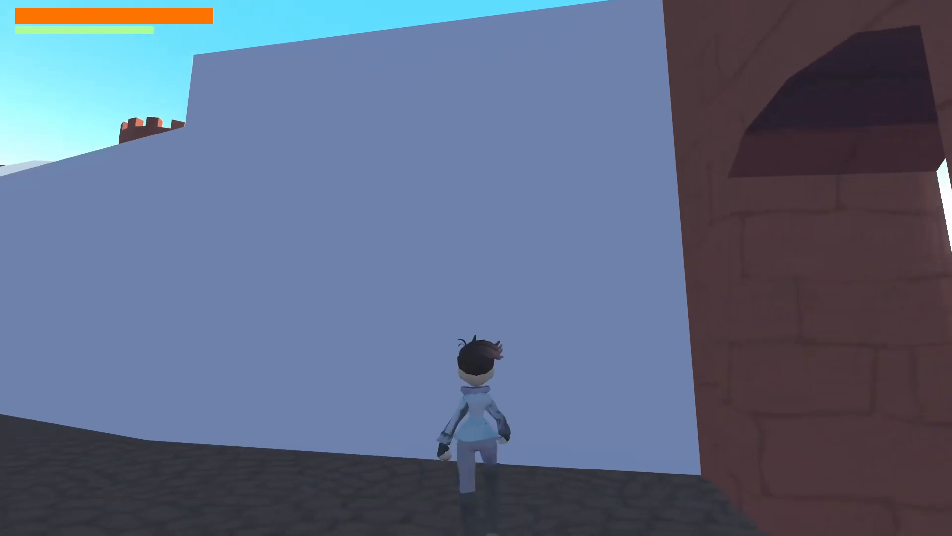
key("w")
key("a")
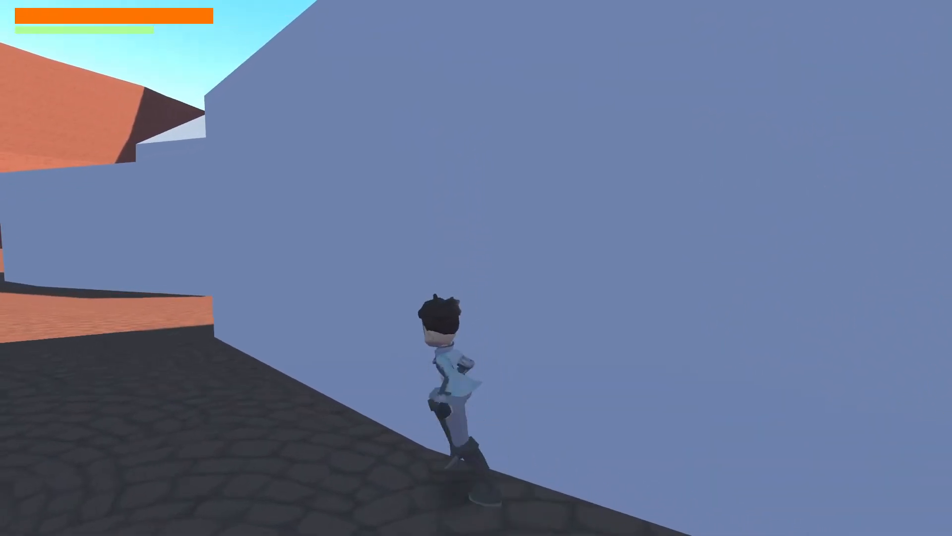
key("w")
key("space")
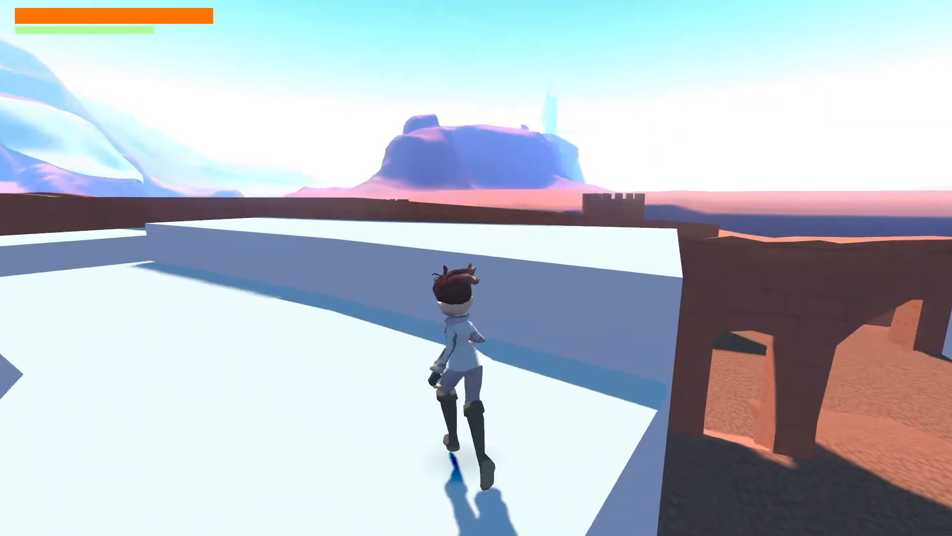
Traverse the wall walkway and jump across the rooftops to the brick terrace near the round tower, checking the roof heights and gaps
key("w")
key("space")
key("space")
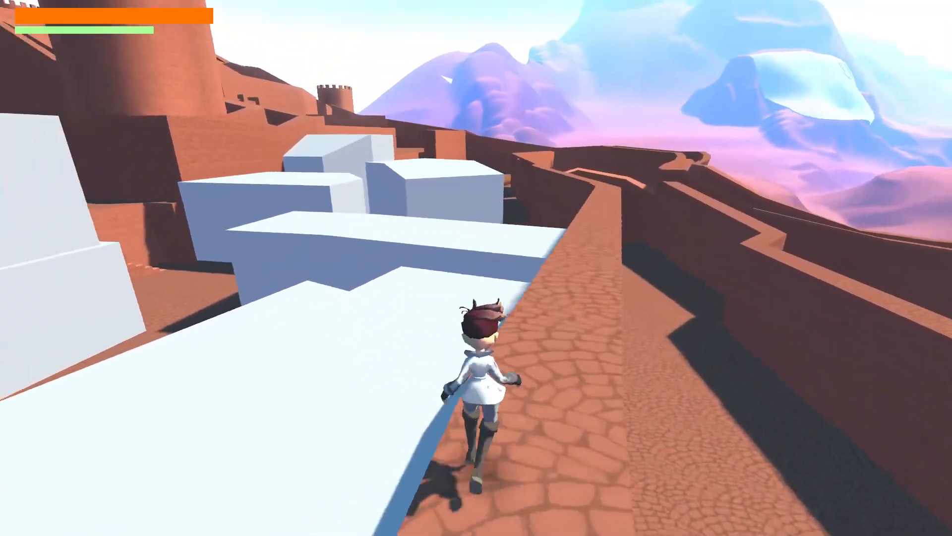
key("w")
key("space")
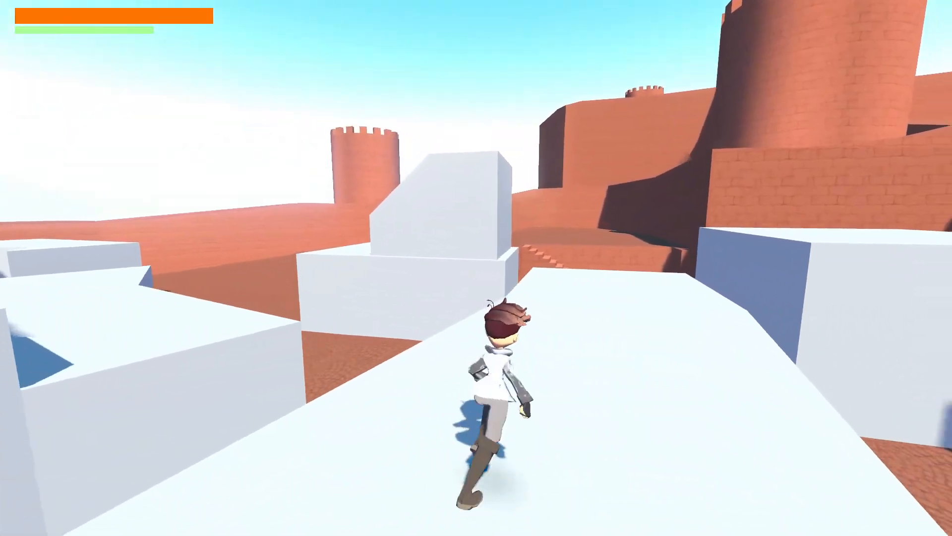
key("w")
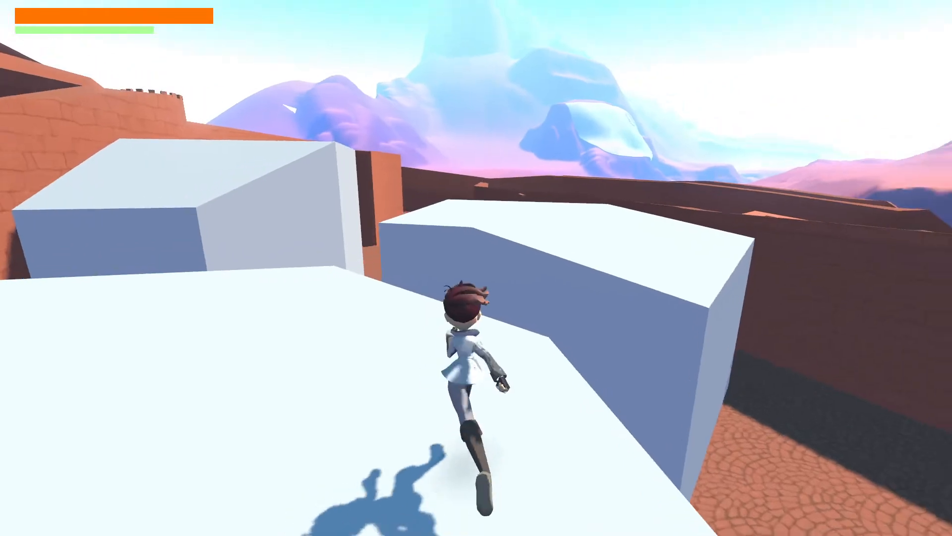
key("ctrl")
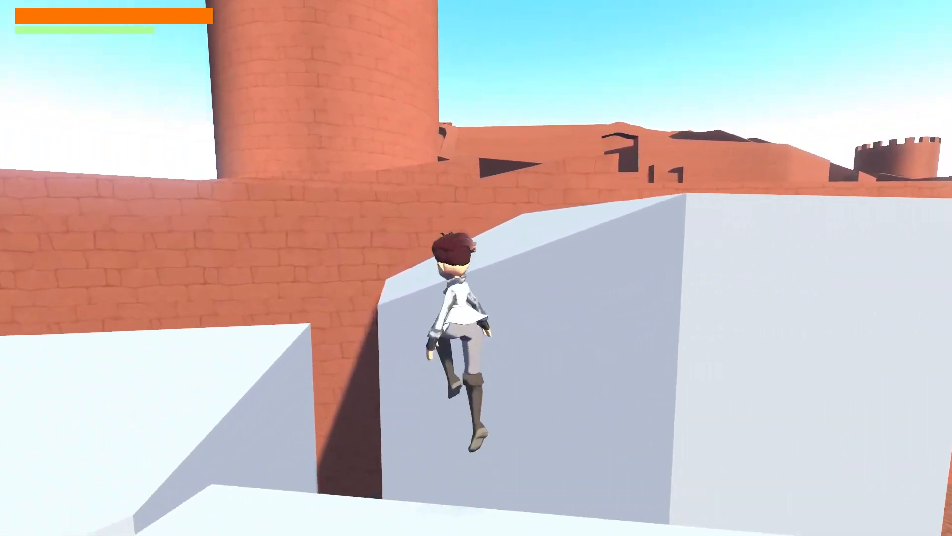
key("w")
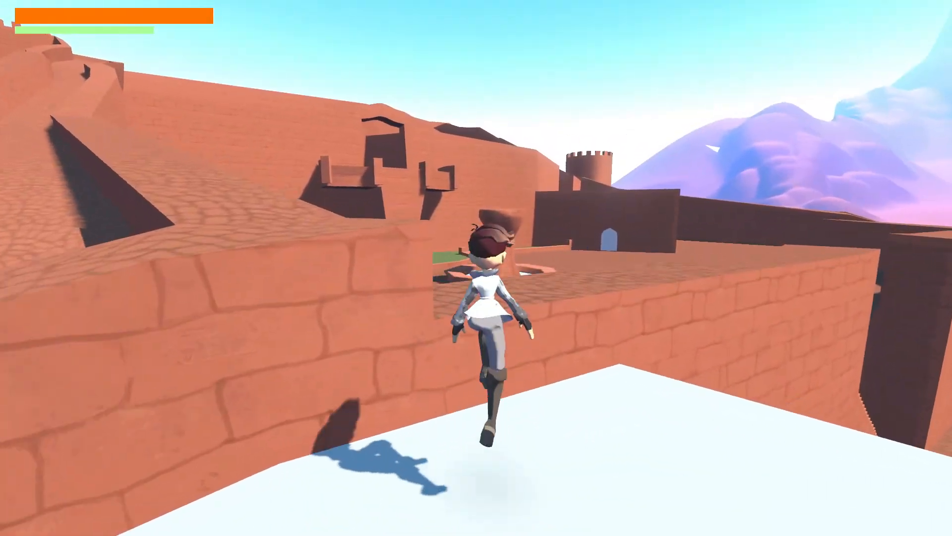
key("space")
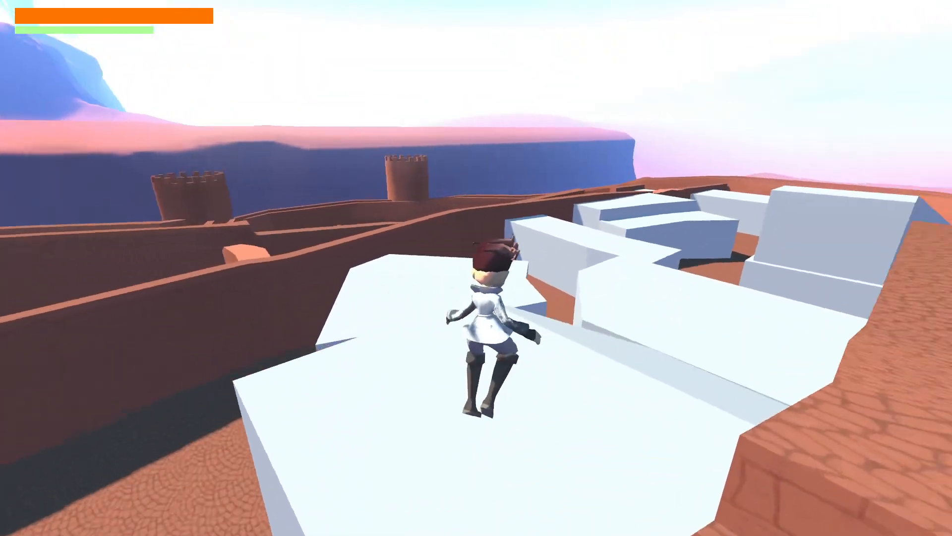
key("space")
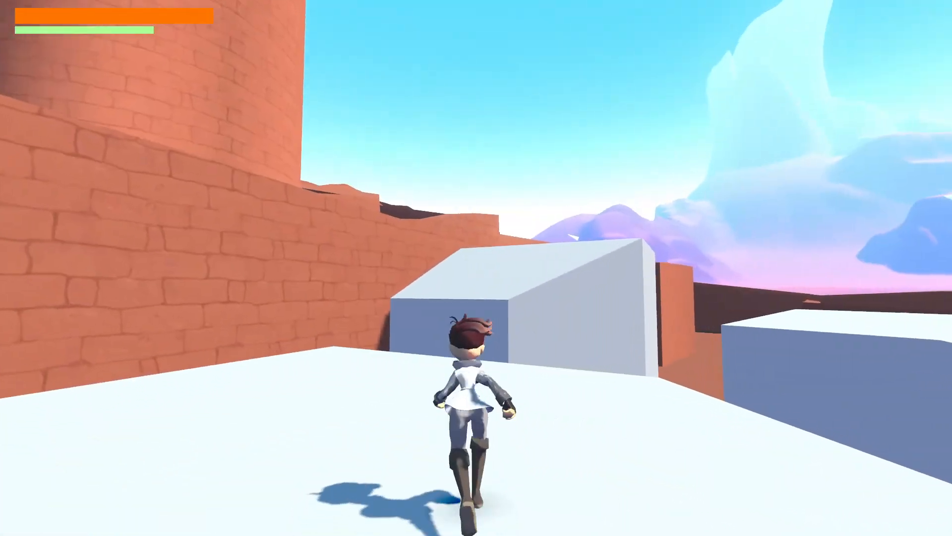
Check the street-level passages between the blocks, from the alley to the brick staircase against the wall
key("w")
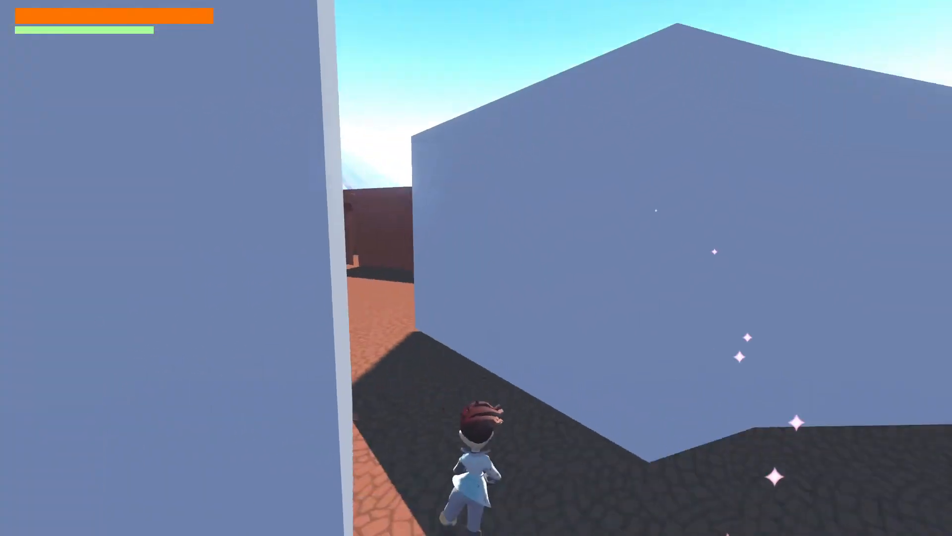
key("space")
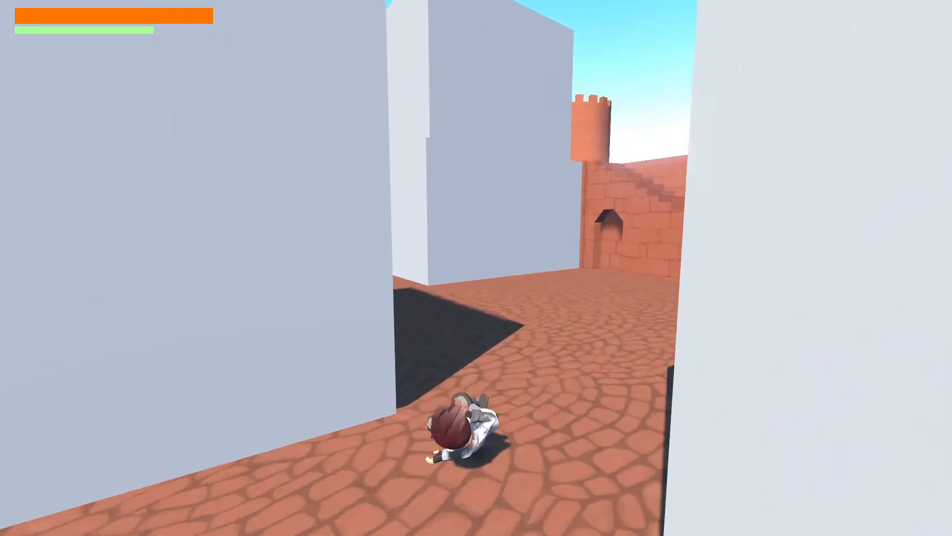
key("w")
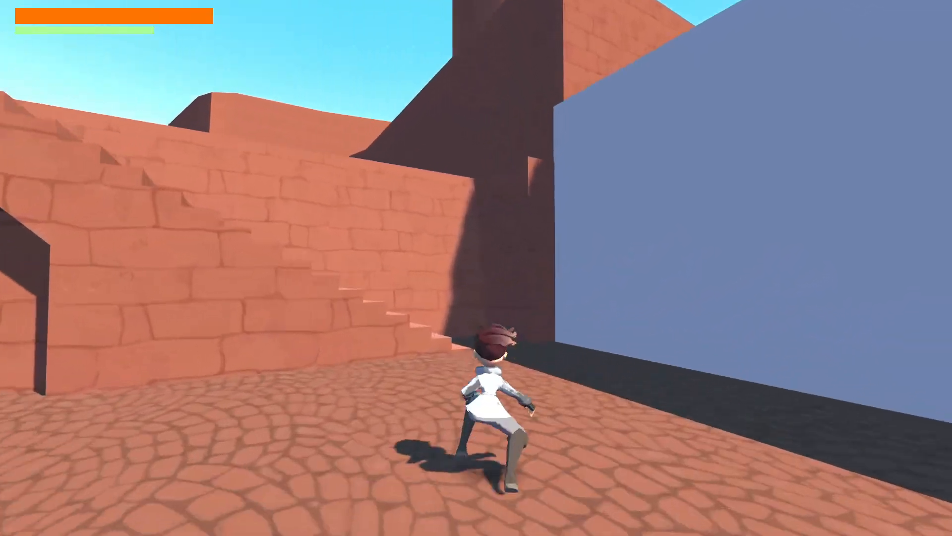
key("s")
key("w")
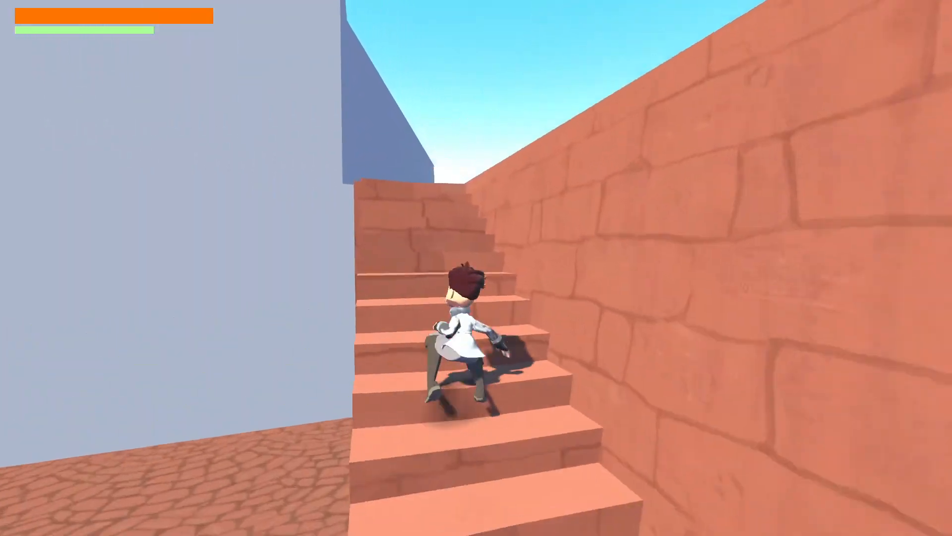
Jump from the staircase towards the upper cobbled terrace and test the reach to the block beside the tower wall
key("space")
key("d")
key("space")
key("w")
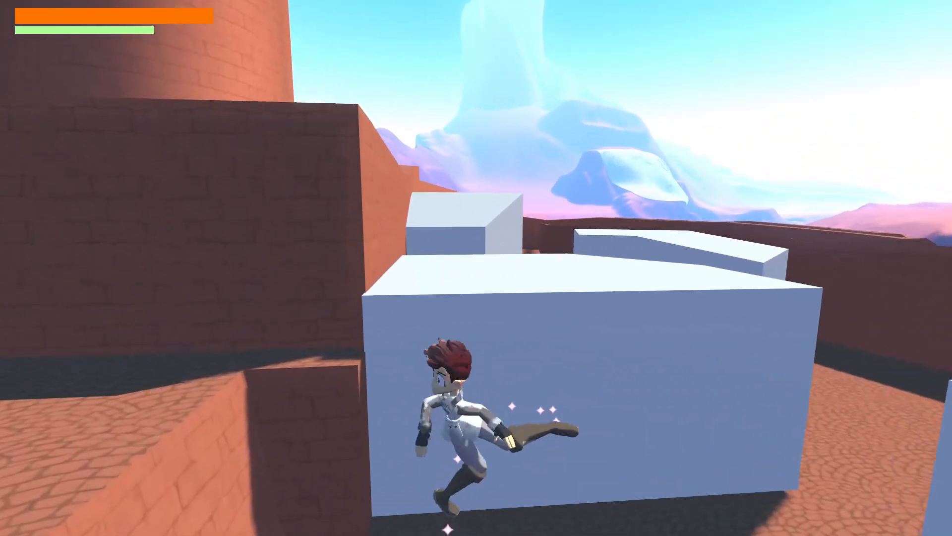
key("s")
key("space")
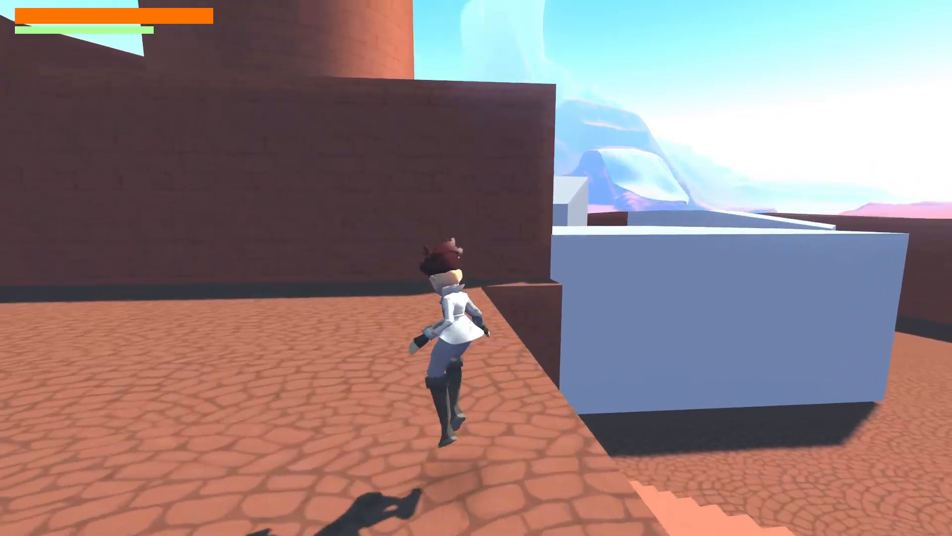
Jump from the cobbled terrace onto the nearest block and on towards the sloped roof beside the brick wall
key("w")
key("d")
key("space")
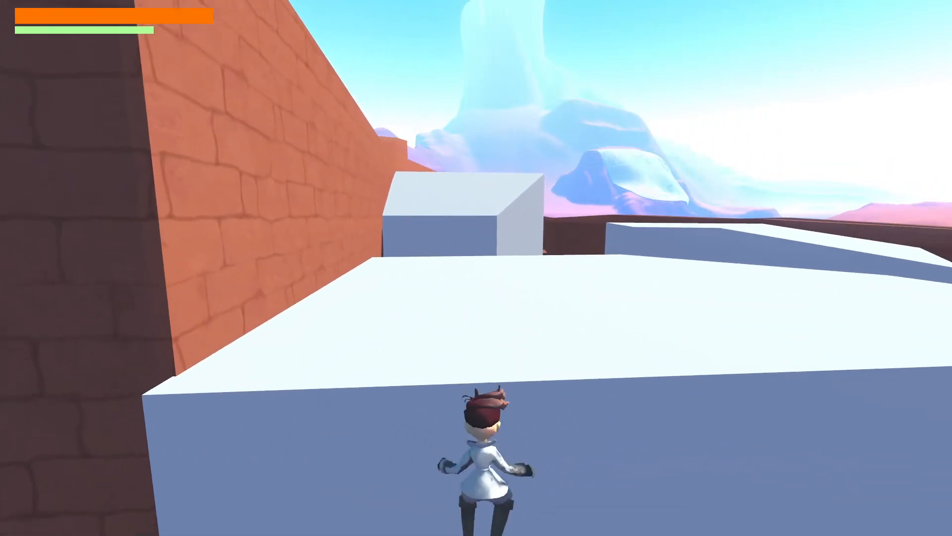
key("w")
key("space")
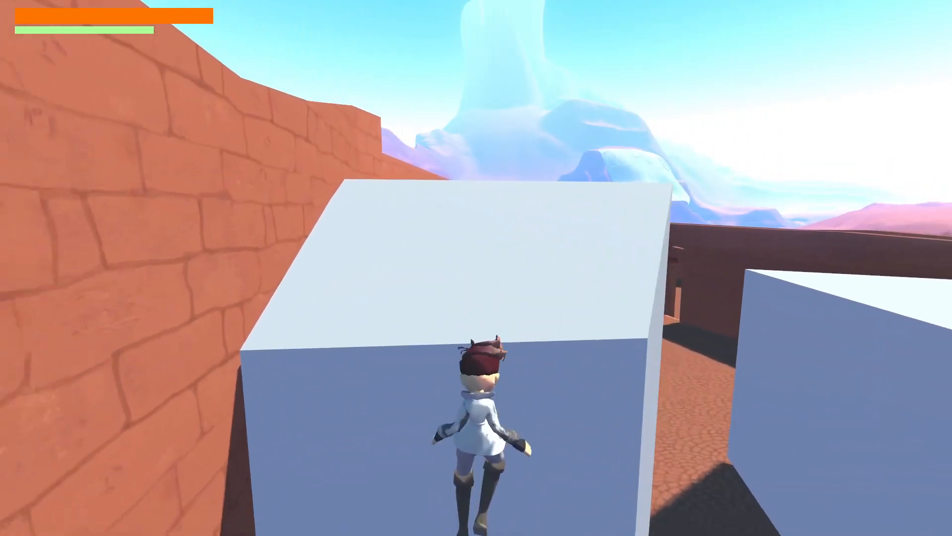
key("space")
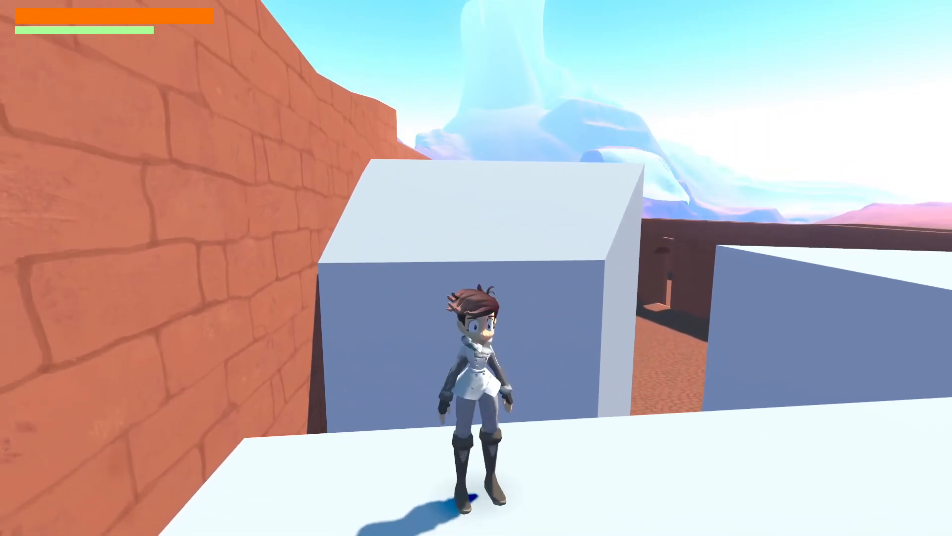
Cross the sloped roof and jump over the brick wall into the fountain plaza to test that route
key("w")
key("space")
key("w")
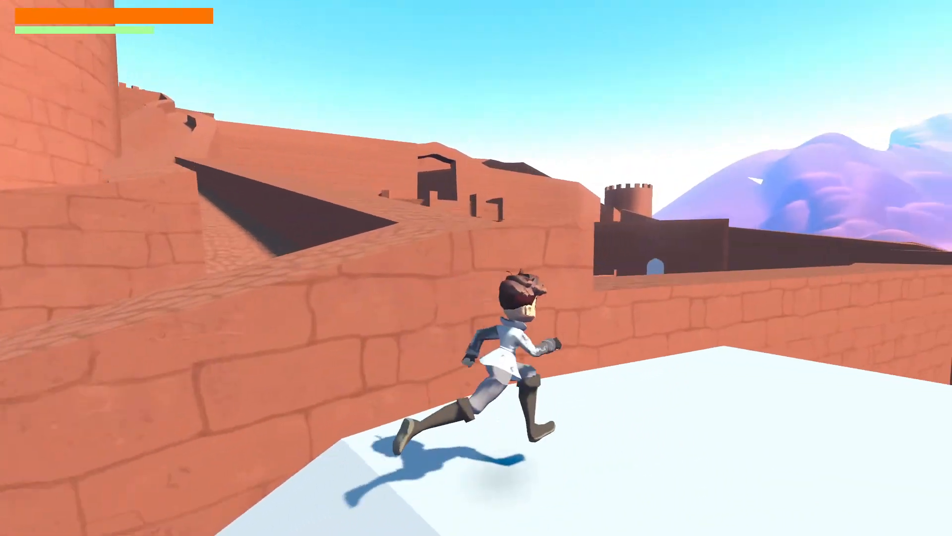
key("space")
key("w")
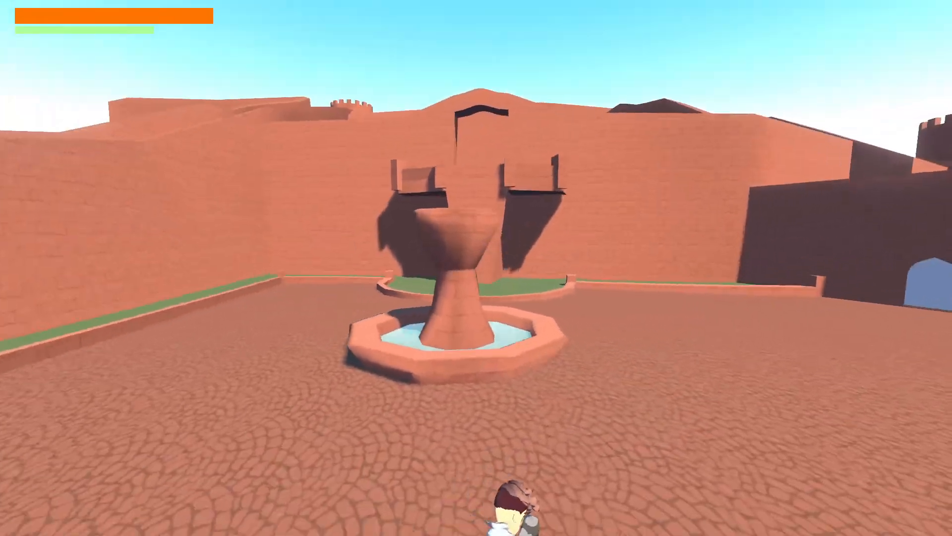
key("w")
key("space")
key("space")
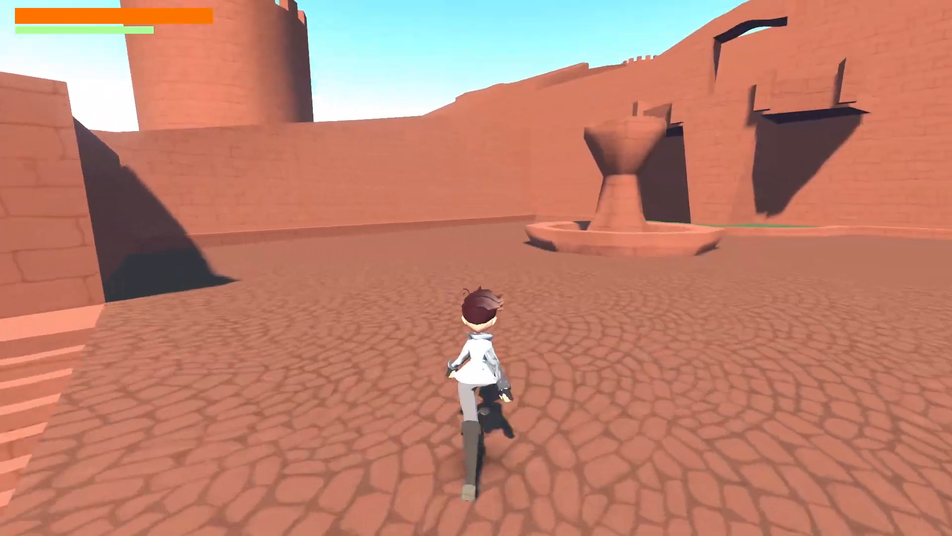
Run across the fountain plaza and return to street level to check the passage between the outer wall and the blocks
key("w")
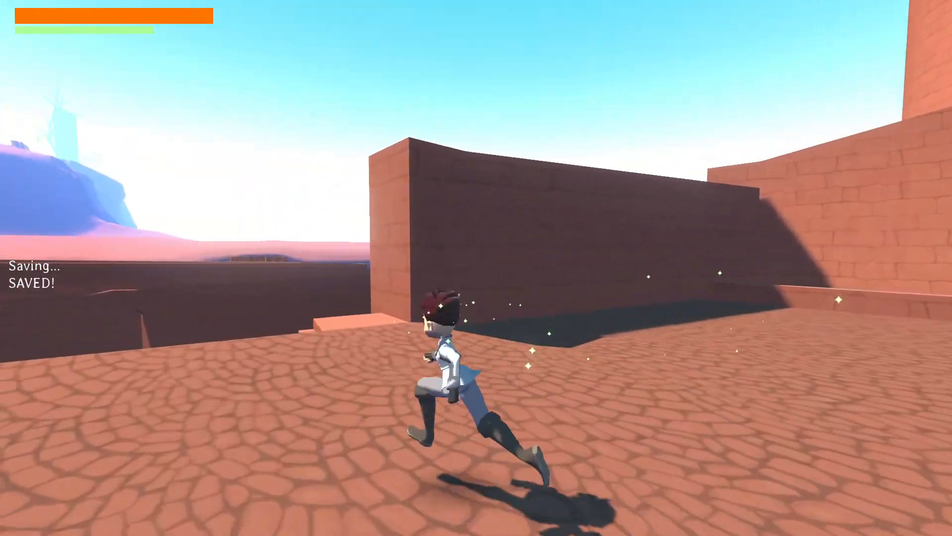
key("space")
key("w")
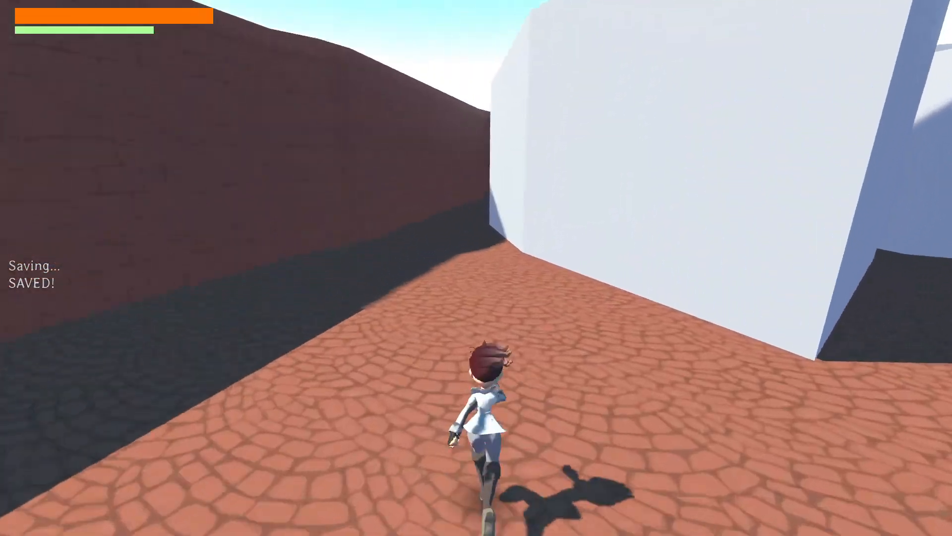
key("w")
key("space")
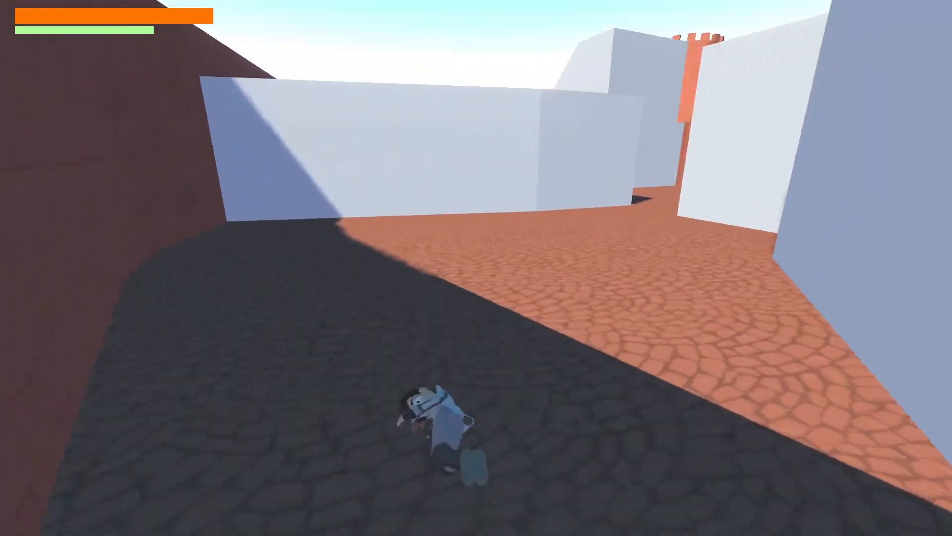
key("w")
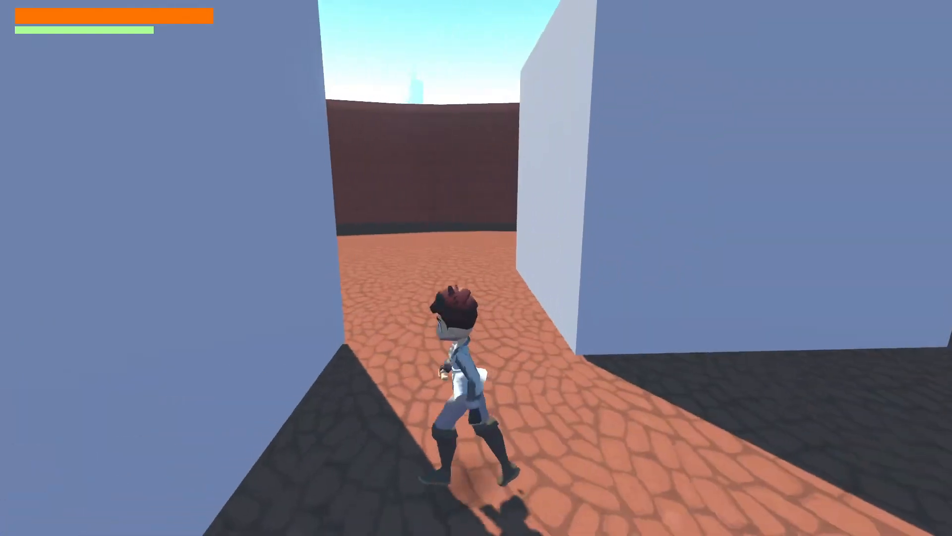
Inspect the open courtyard between the blocks and the dark outer wall, and pause the game there
key("space")
key("s")
key("w")
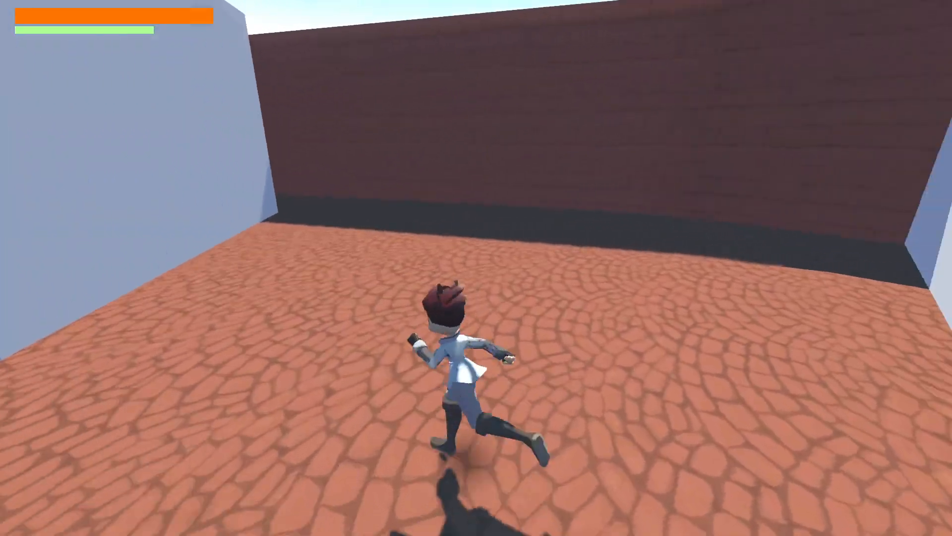
key("d")
key("d")
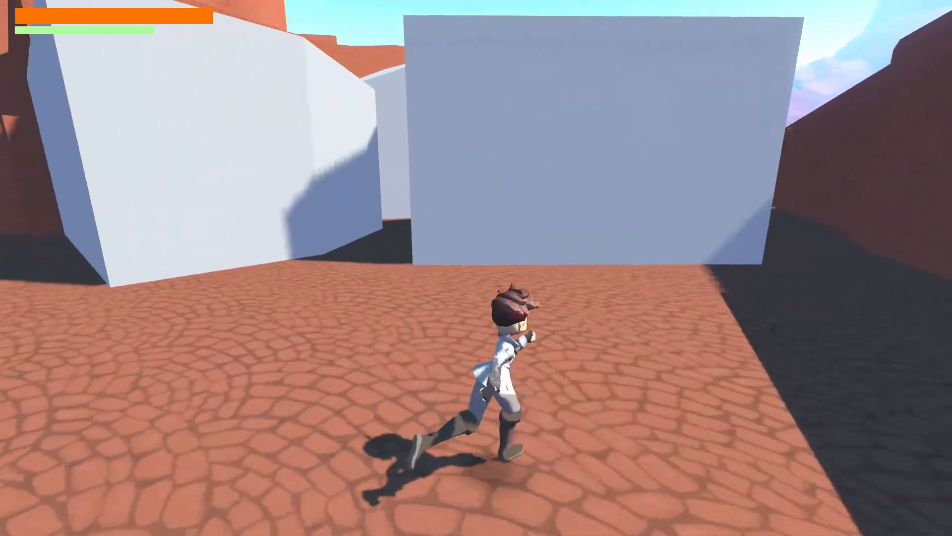
key("w")
key("Escape")
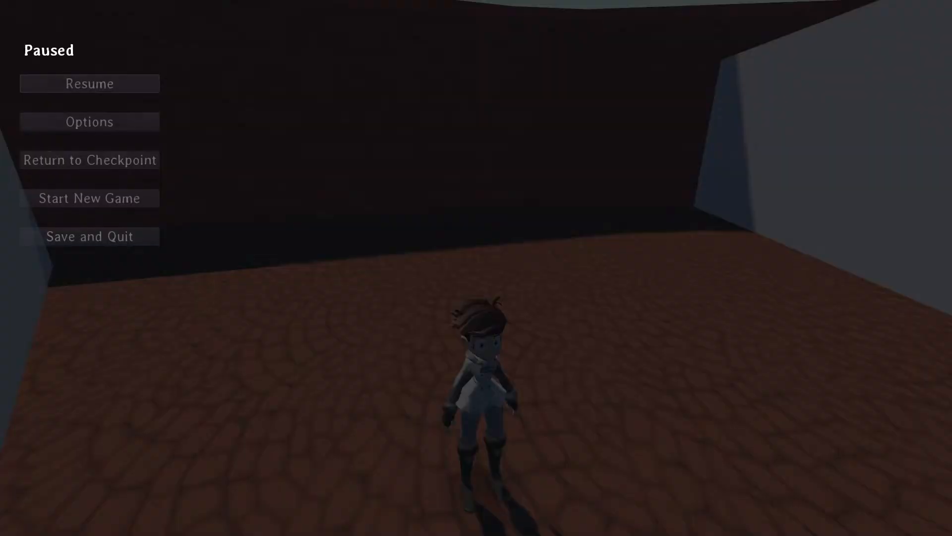
Switch to the Godot editor, duplicate a shop stand near the fountain, move the copy towards the housing area, and save the scene
key("alt+Tab")
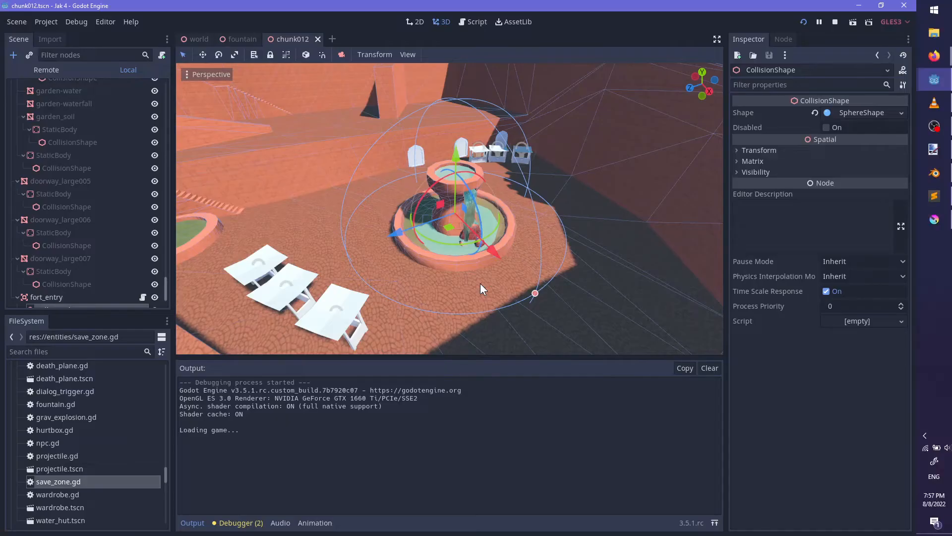
left_click(395, 258)
middle_click_drag(403, 254, 373, 264)
left_click_drag(400, 239, 511, 142)
scroll(512, 139, "down", 6)
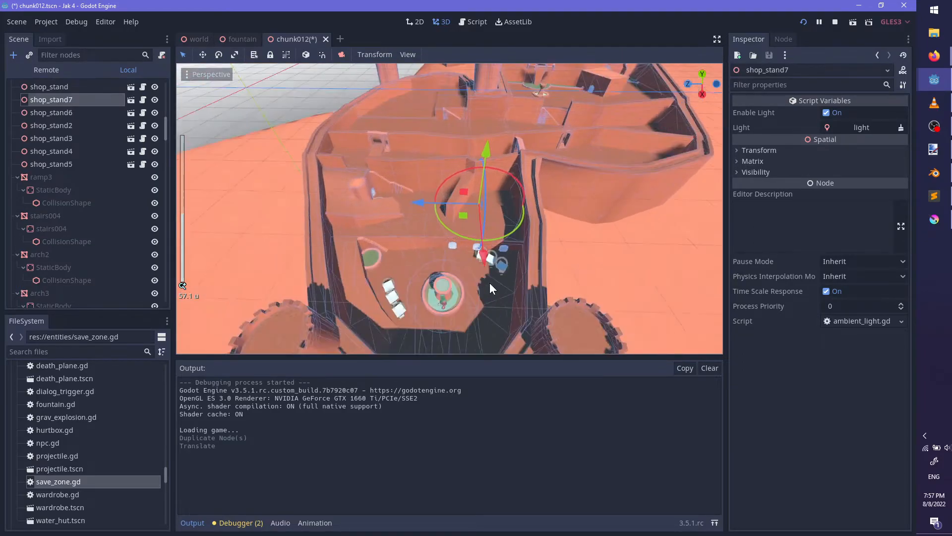
key("ctrl+s")
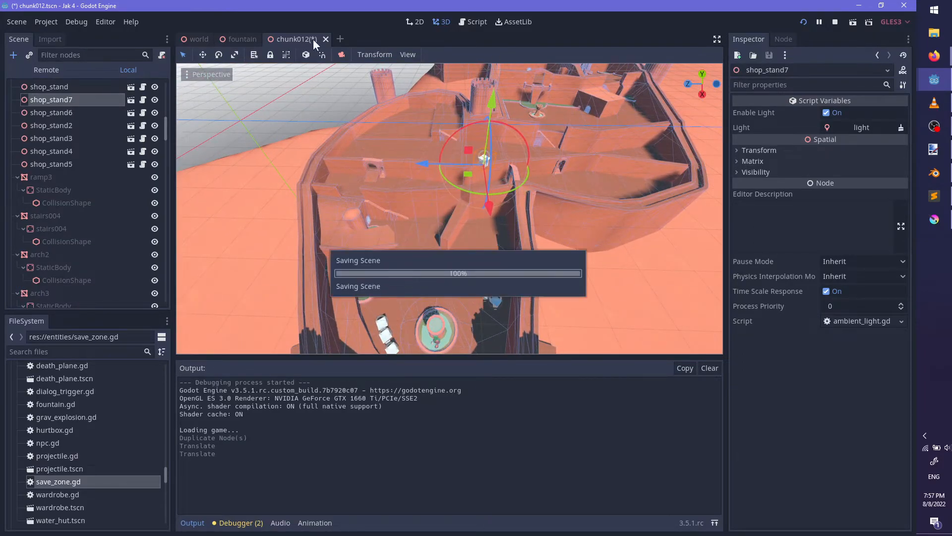
Close the chunk012 scene and reopen chunk012.tscn to reload it
left_click(322, 38)
scroll(135, 417, "up", 10)
scroll(88, 445, "down", 6)
double_click(70, 389)
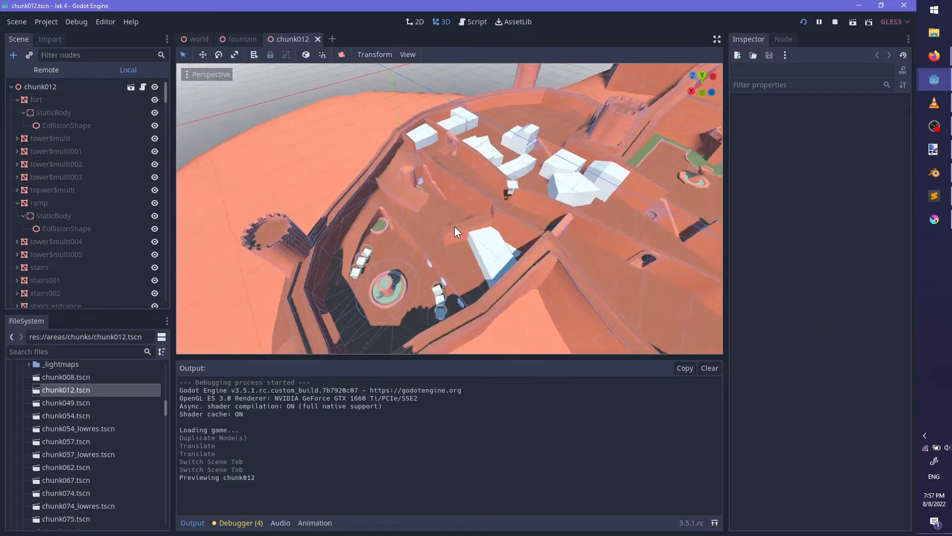
Move shop_stand7 in among the housing blocks and lower it towards the street
middle_click_drag(455, 226, 463, 203)
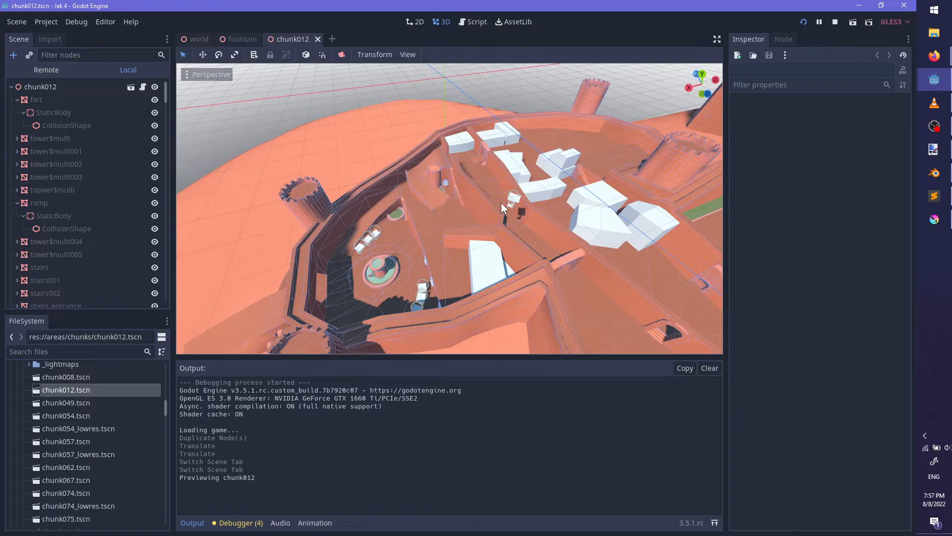
left_click(509, 206)
middle_click_drag(546, 210, 552, 300)
scroll(426, 263, "up", 3)
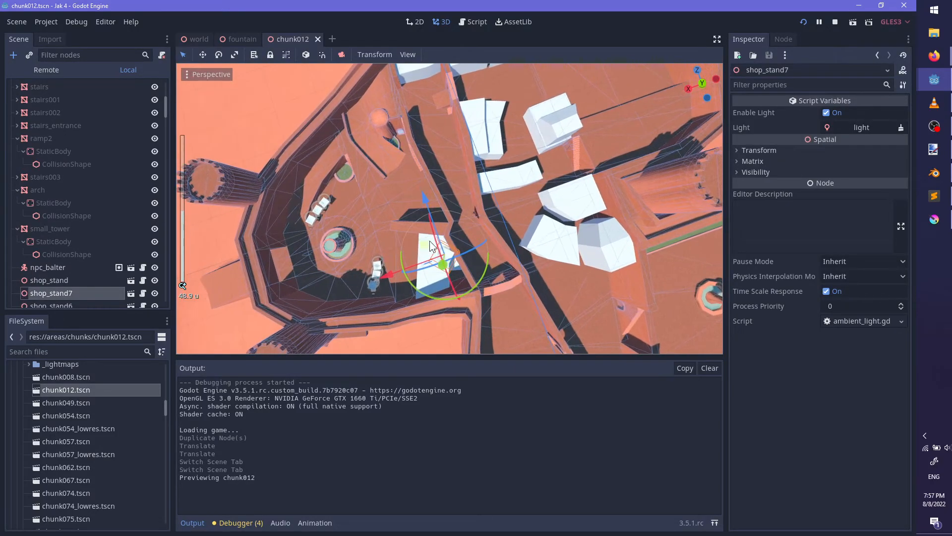
middle_click_drag(509, 174, 444, 167)
scroll(443, 167, "up", 2)
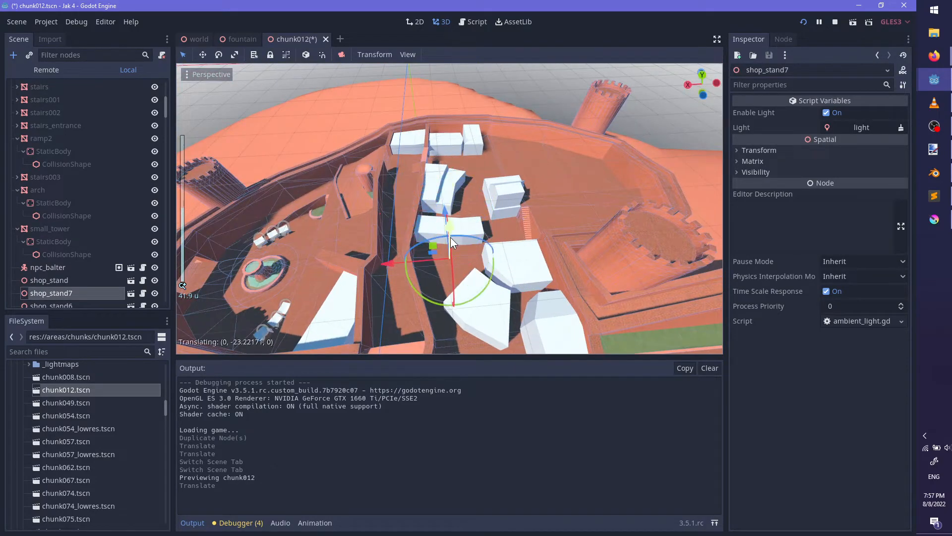
left_click_drag(453, 216, 453, 222)
Shift shop_stand7 horizontally into the open street space between the housing blocks and the outer wall
key("f")
scroll(463, 289, "up", 15)
middle_click_drag(431, 201, 441, 256)
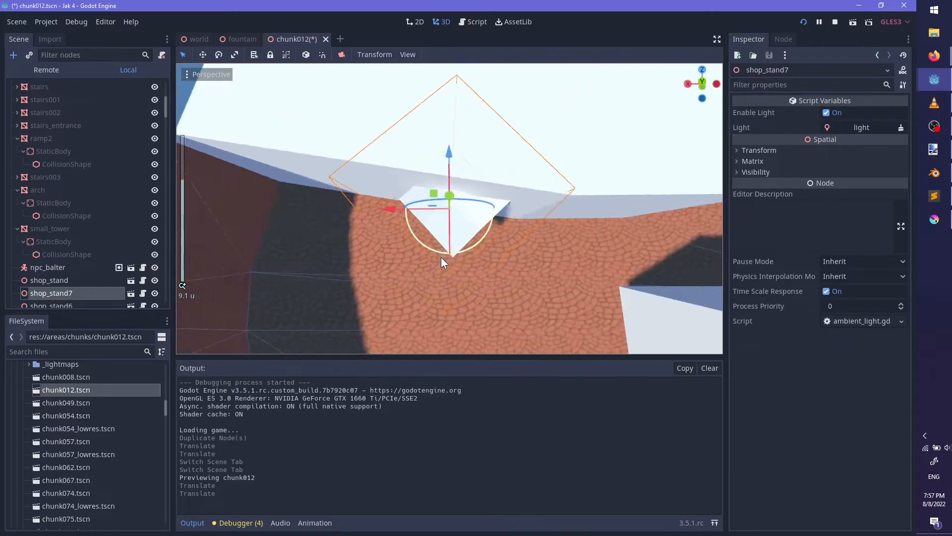
left_click_drag(434, 189, 426, 212)
scroll(453, 207, "down", 10)
middle_click_drag(426, 212, 489, 203)
scroll(510, 269, "up", 20)
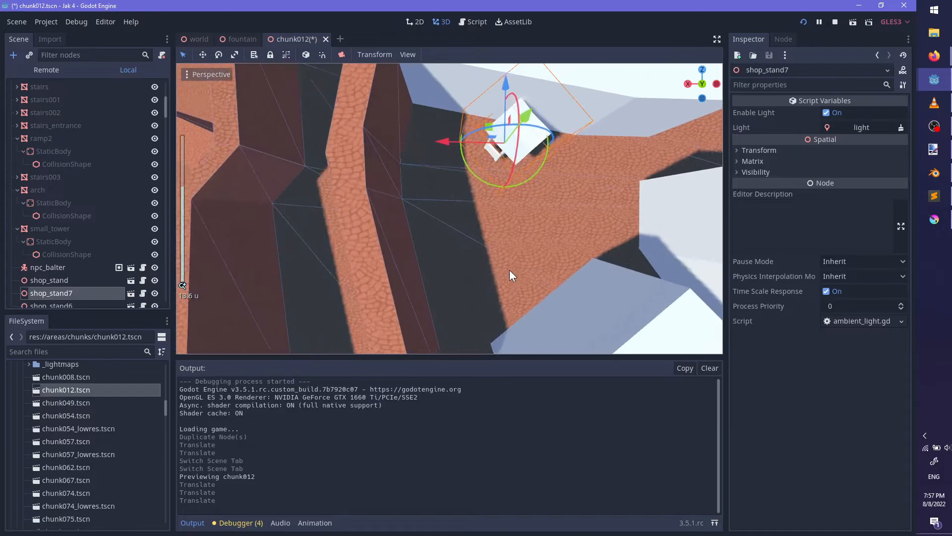
Rotate shop_stand7 to suit the courtyard and adjust its height so it rests on the cobbled ground
key("f")
middle_click_drag(497, 267, 550, 150)
scroll(549, 150, "up", 6)
left_click_drag(549, 173, 441, 178)
left_click_drag(450, 141, 454, 232)
scroll(455, 249, "up", 8)
middle_click_drag(454, 233, 459, 148)
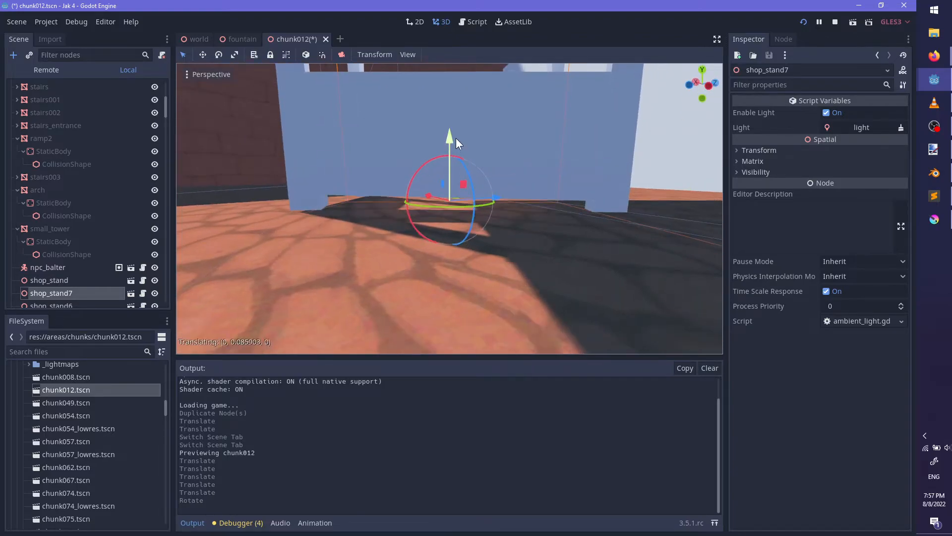
left_click_drag(456, 138, 456, 138)
Duplicate shop_stand7 and place the copy a short distance beside it in the courtyard
scroll(529, 191, "down", 10)
middle_click_drag(505, 278, 573, 269)
scroll(551, 260, "down", 12)
key("ctrl+d")
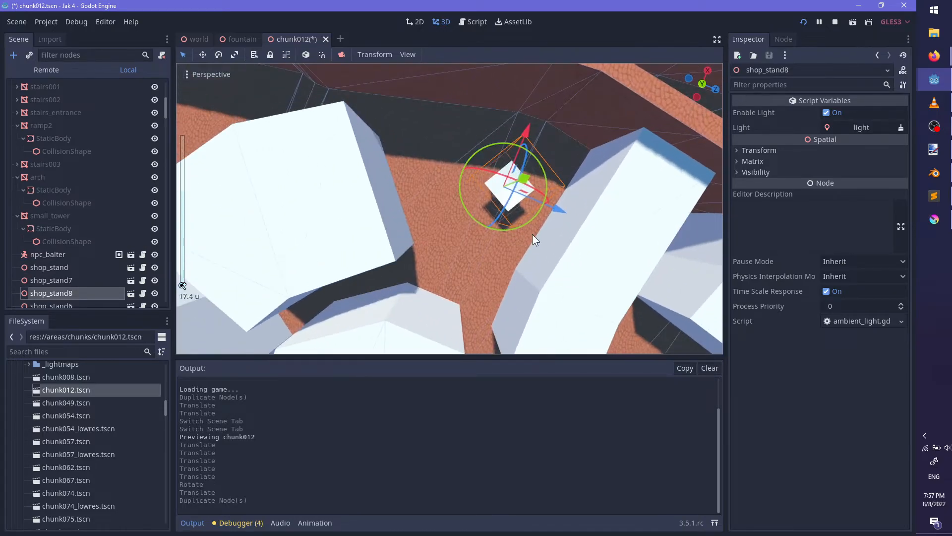
middle_click_drag(531, 234, 477, 257, "shift")
scroll(477, 257, "up", 8)
left_click_drag(485, 196, 439, 180)
key("ctrl+z")
middle_click_drag(531, 238, 470, 222)
left_click_drag(486, 212, 438, 162)
middle_click_drag(481, 168, 516, 114)
Rotate shop_stand8 to a different angle from its neighbour, save the scene, and switch back to the running game
key("f")
scroll(510, 234, "up", 8)
middle_click_drag(509, 198, 504, 154)
middle_click_drag(525, 238, 505, 295)
scroll(529, 263, "down", 12)
key("ctrl+s")
middle_click_drag(438, 294, 385, 279)
key("alt+Tab")
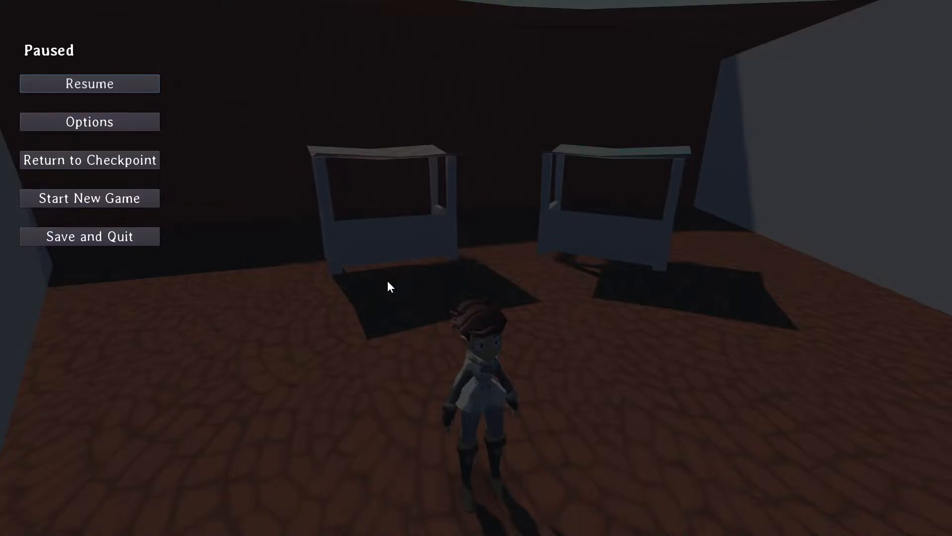
Resume the game and climb over a shop stand's canopy onto the adjacent block's roof
key("space")
key("w")
key("space")
key("a")
key("w")
key("space")
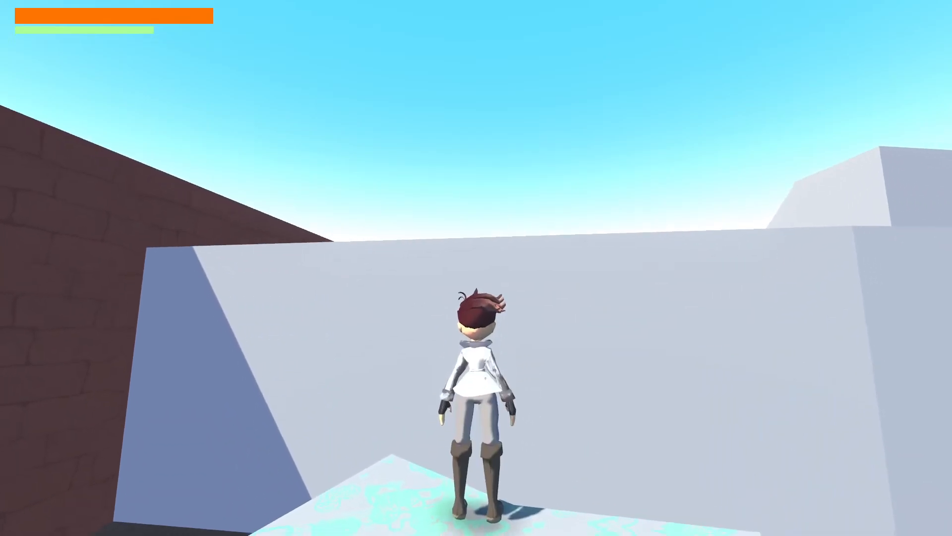
key("space")
key("w")
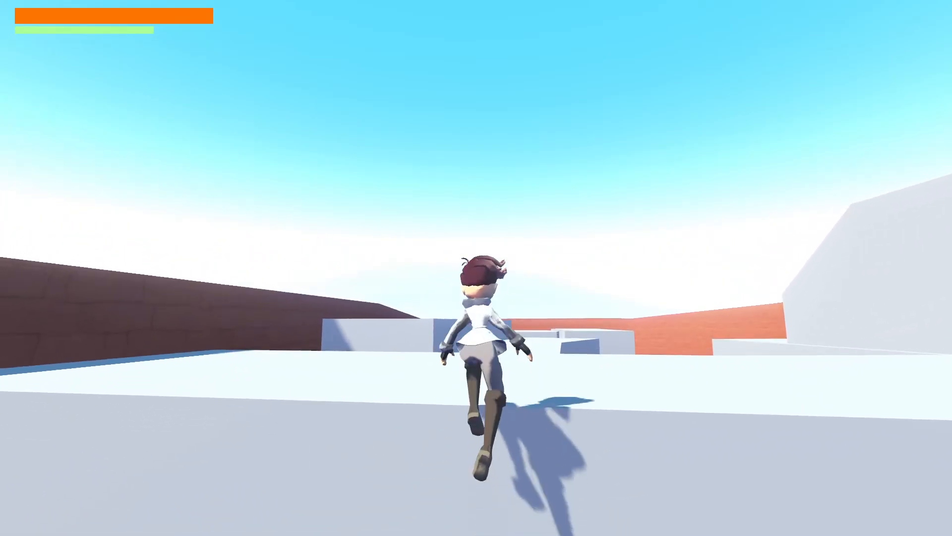
Test jumping around the block roof and back down onto the checkered canopy of the shop stand
key("w")
key("space")
key("space")
key("space")
key("w")
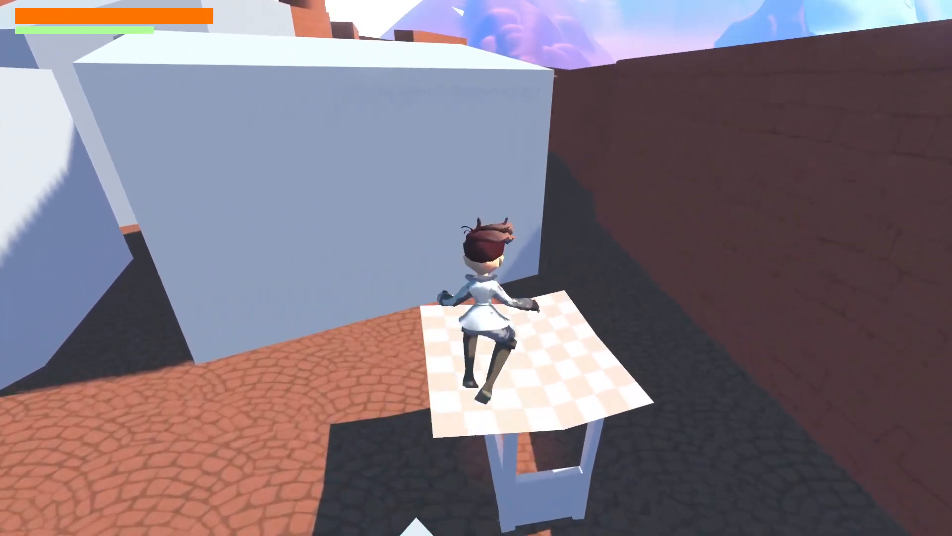
Repeat the climb from the checkered canopy up to the neighbouring block's roof
key("w")
key("space")
key("space")
key("w")
key("space")
key("space")
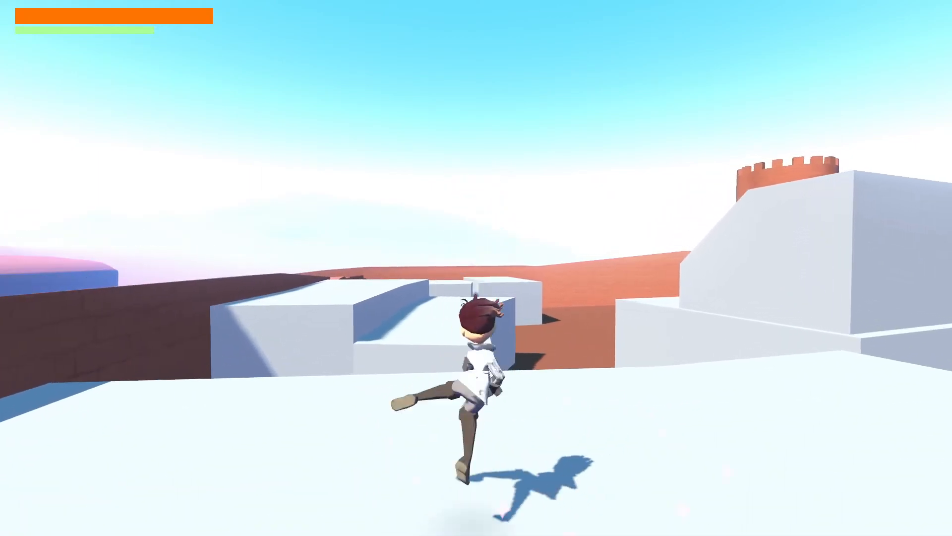
Traverse the rooftops to the sloped block, jump onto the brick wall walkway, and pause the game
key("w")
key("space")
key("space")
key("w")
key("space")
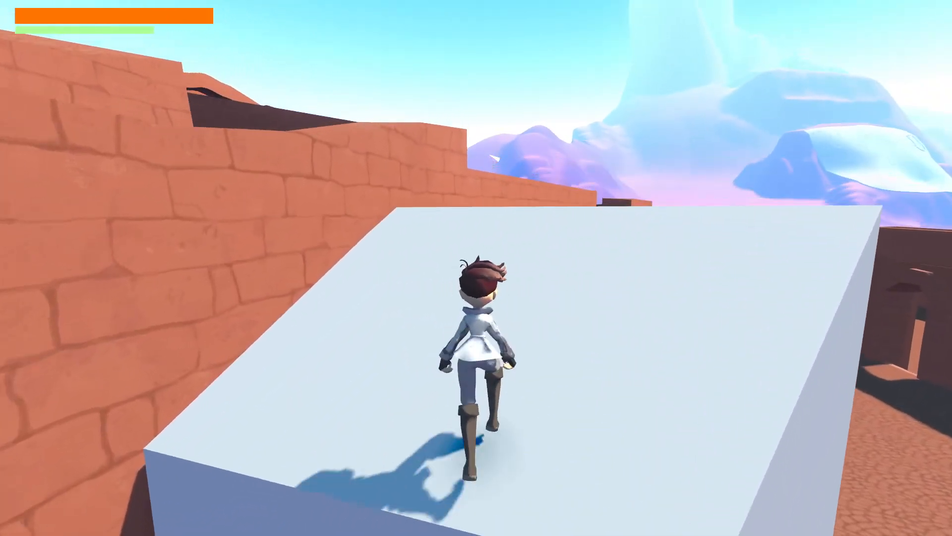
key("w")
key("space")
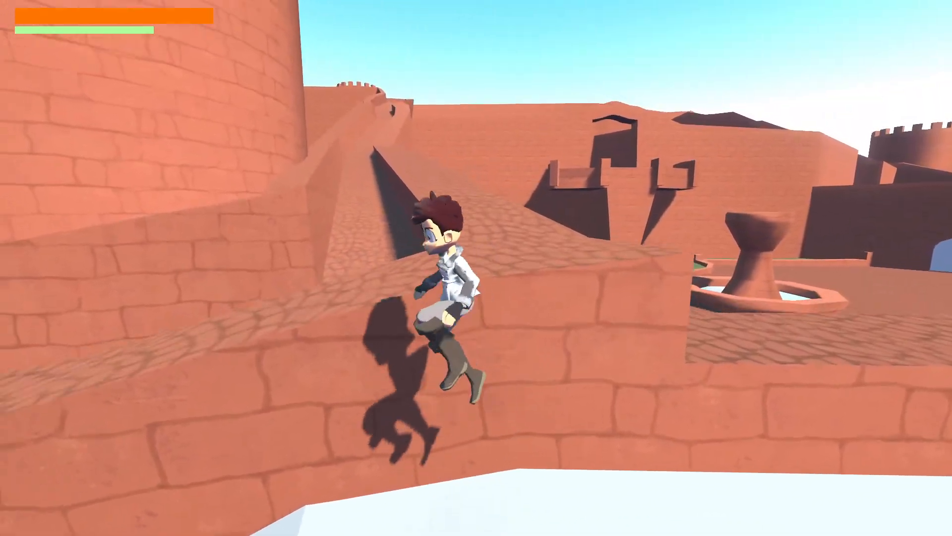
key("w")
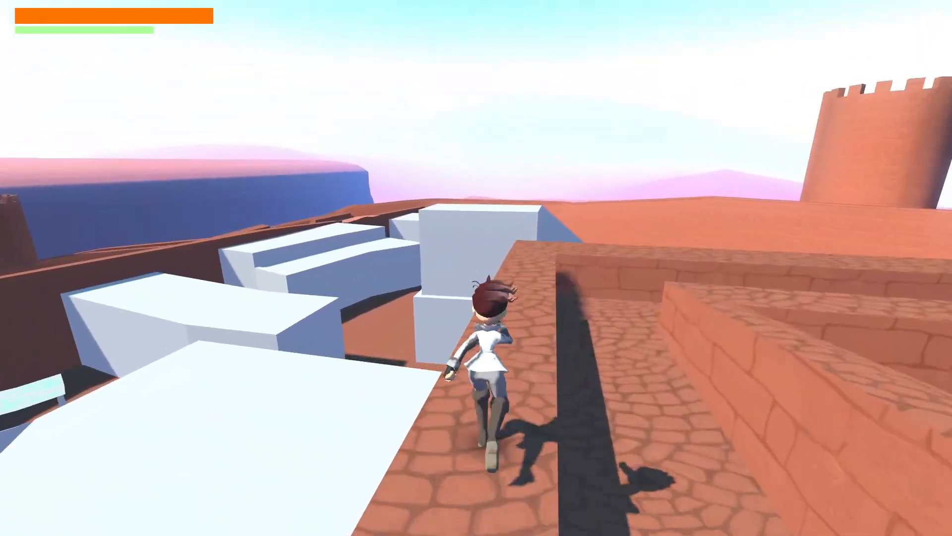
key("Escape")
Switch to the Godot editor and filter the chunk012 scene nodes by "housing"
key("alt+Tab")
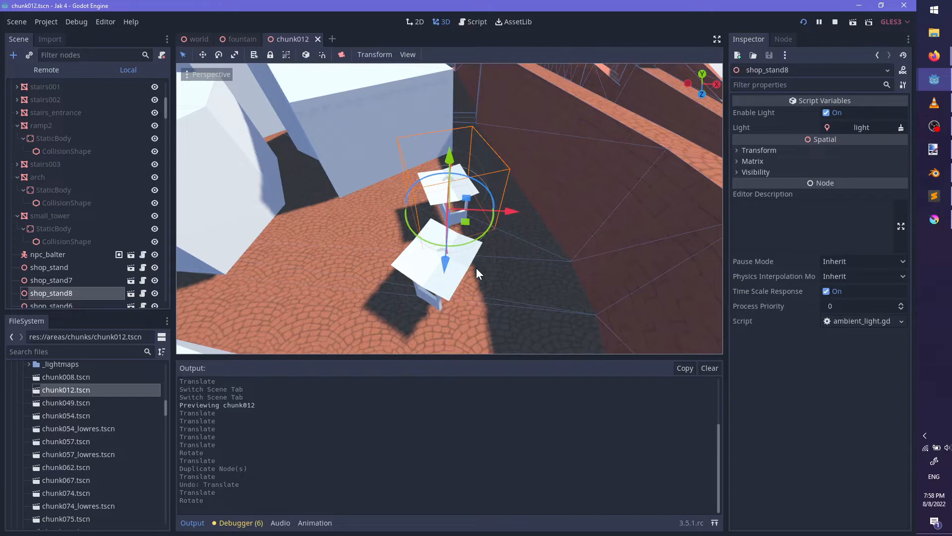
scroll(476, 268, "down", 10)
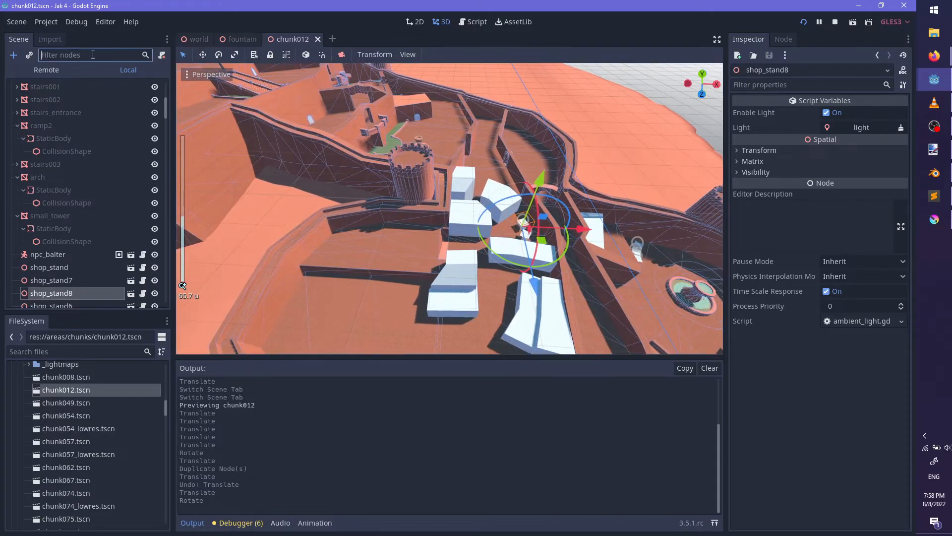
left_click(110, 54)
type("housing")
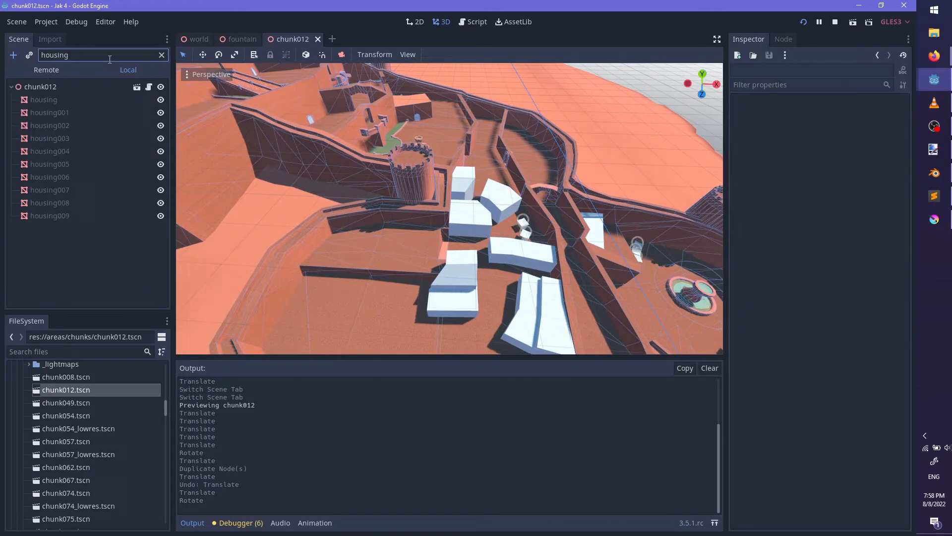
Select every housing mesh from housing to housing009, show their material slot, and expand the env/stone material folder
left_click(72, 100)
left_click(58, 216, "shift")
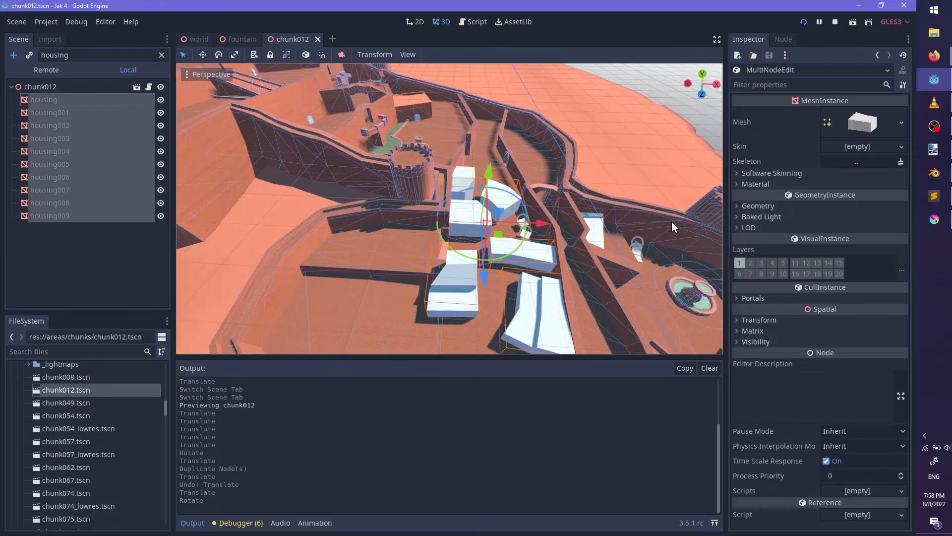
left_click(755, 184)
scroll(97, 463, "down", 15)
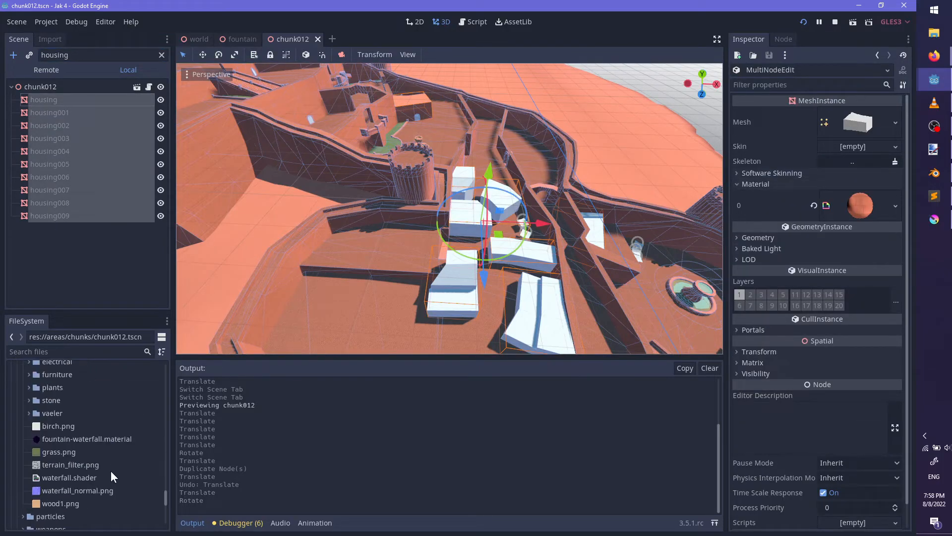
scroll(102, 475, "up", 12)
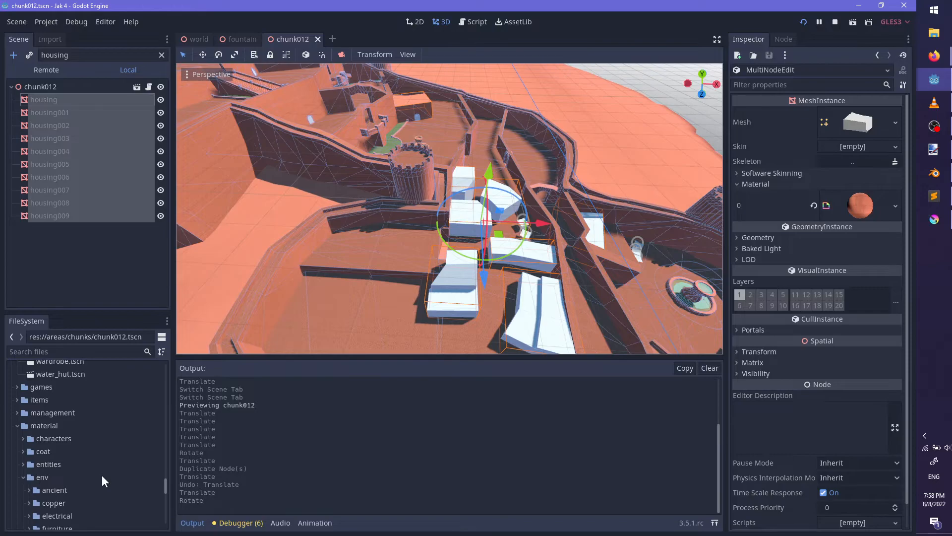
scroll(41, 465, "down", 7)
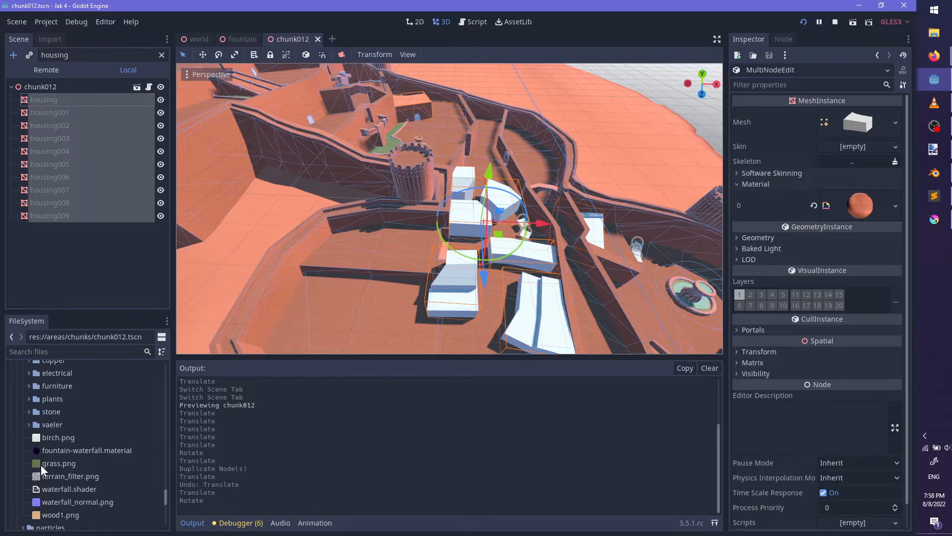
double_click(32, 411)
scroll(89, 466, "down", 3)
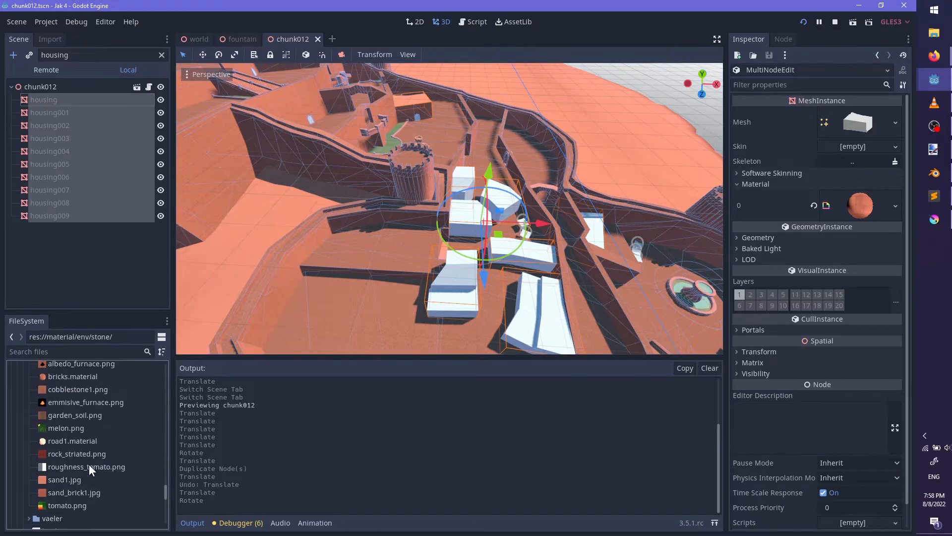
left_click_drag(72, 491, 786, 215)
left_click_drag(852, 205, 410, 434)
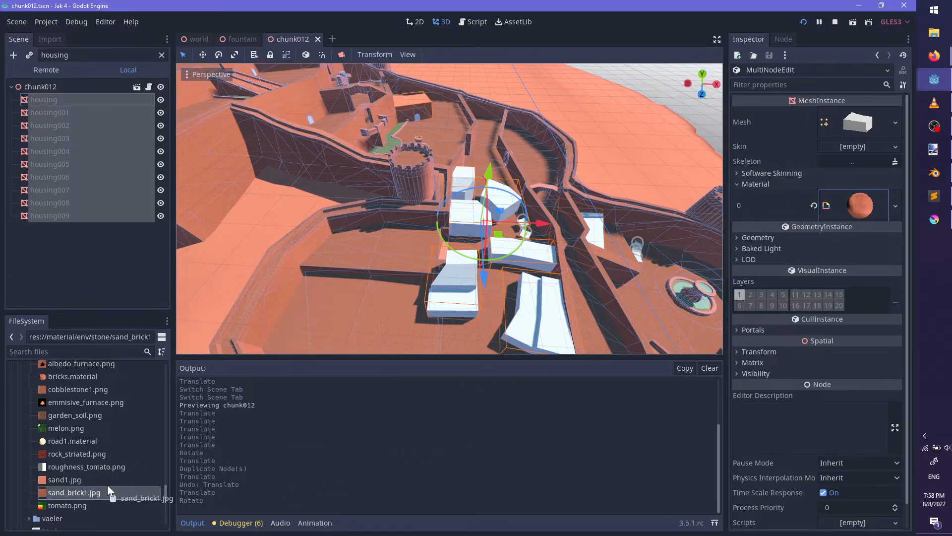
left_click_drag(107, 486, 99, 466)
Assign bricks.material to material slot 0 of the selected housing meshes and save the chunk012 scene
scroll(89, 447, "up", 2)
left_click_drag(72, 419, 832, 214)
middle_click_drag(750, 238, 465, 239)
key("ctrl+s")
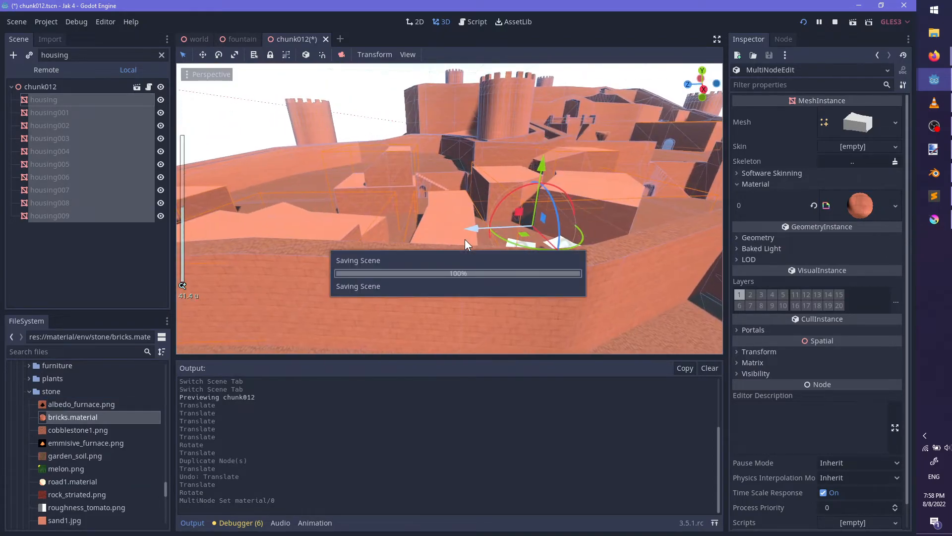
Clear the node filter and select the mesh of the white doorway in the wall near the fountain
scroll(354, 267, "up", 3)
middle_click_drag(355, 267, 496, 240)
scroll(522, 246, "down", 4)
scroll(521, 246, "up", 4)
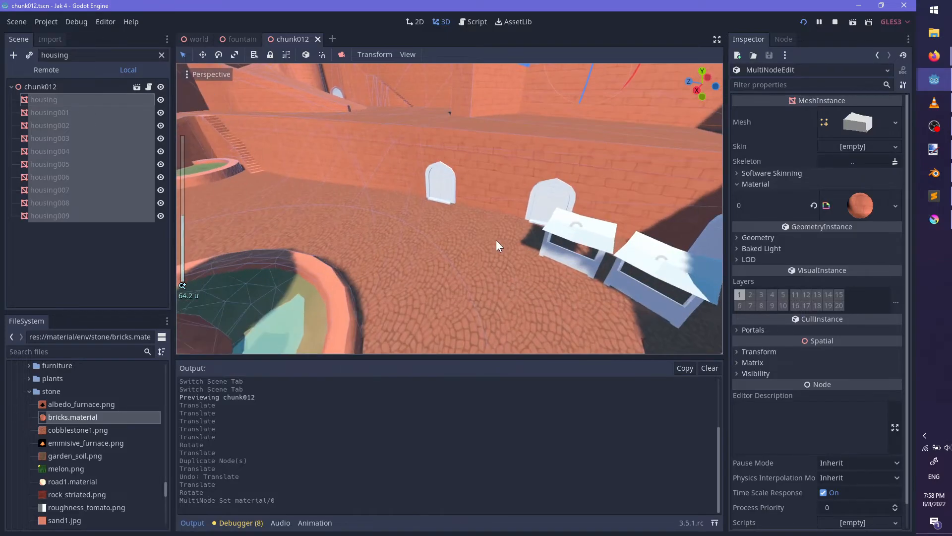
left_click(448, 169)
middle_click_drag(433, 185, 261, 121)
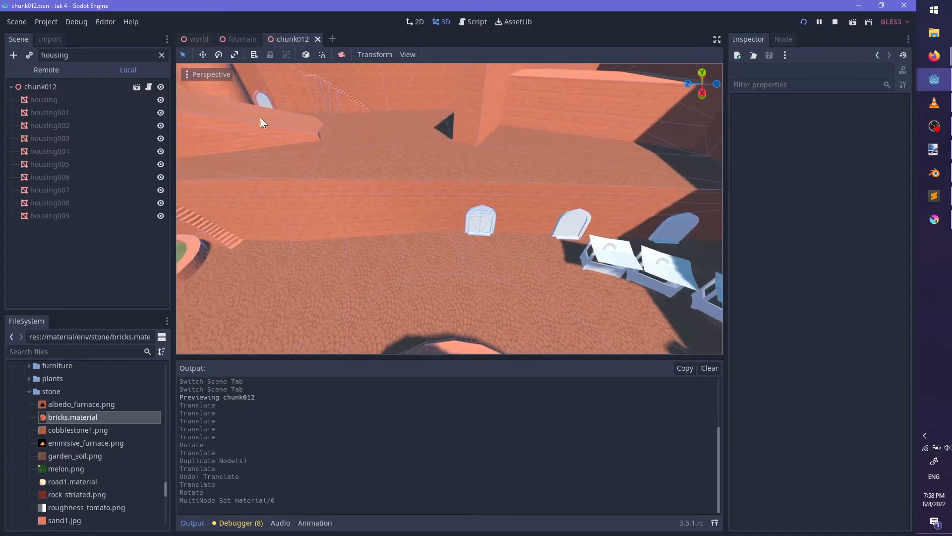
left_click(162, 55)
left_click(487, 208)
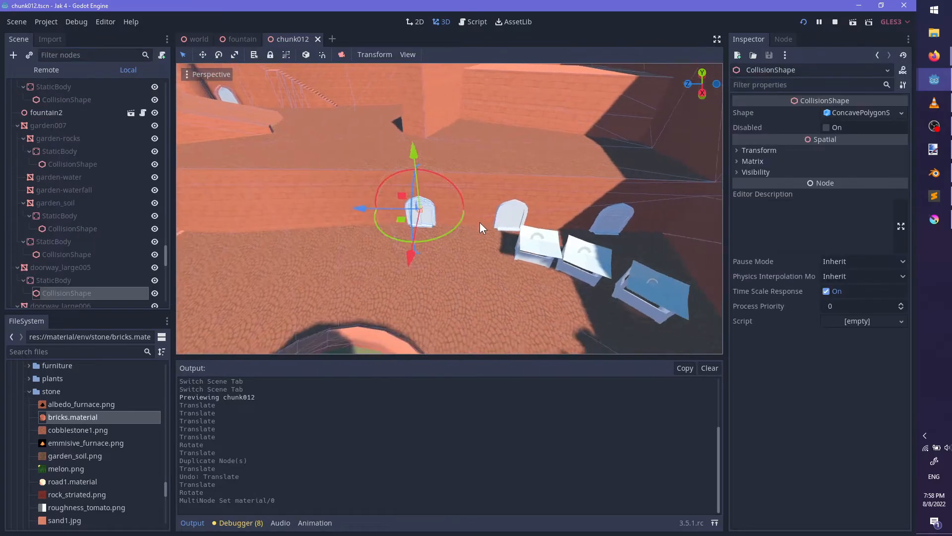
scroll(480, 222, "up", 5)
left_click(75, 267)
scroll(89, 248, "down", 1)
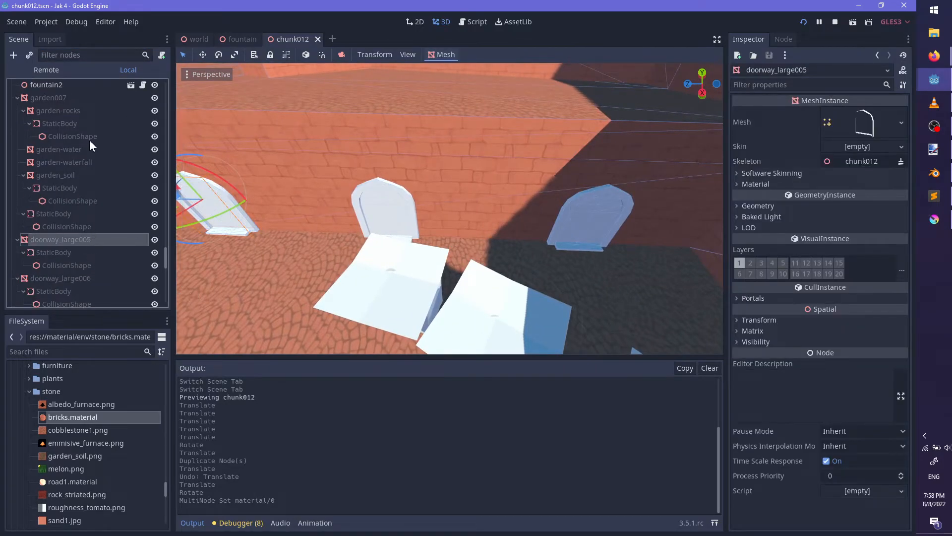
Filter the scene nodes by "doorwa" and select doorway_large005, doorway_large006 and doorway_large007
type("doorwat")
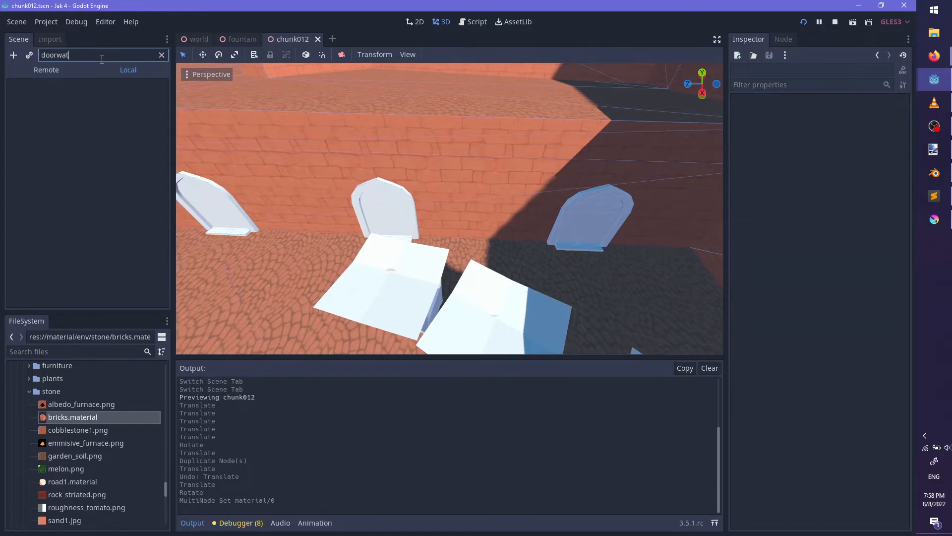
key("BackSpace")
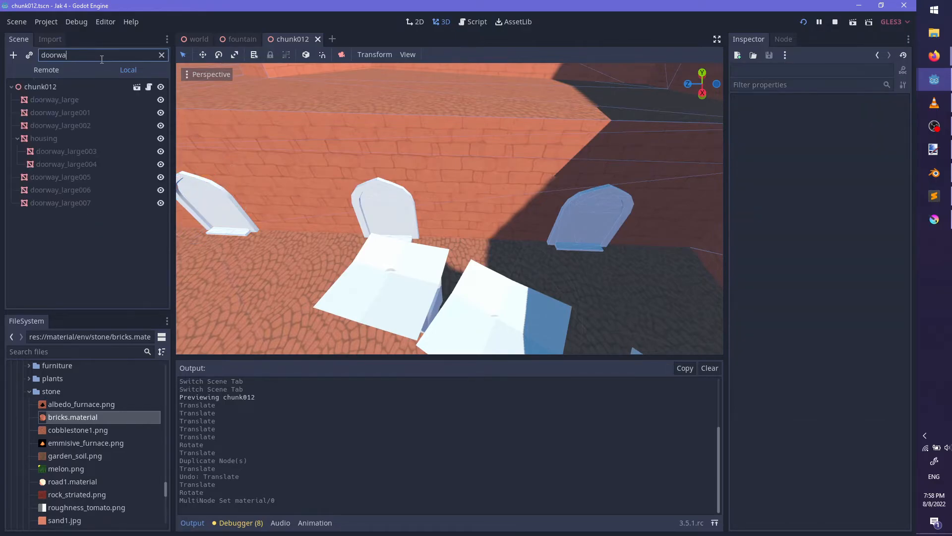
left_click(102, 180)
left_click(90, 194, "shift")
left_click(94, 206, "shift")
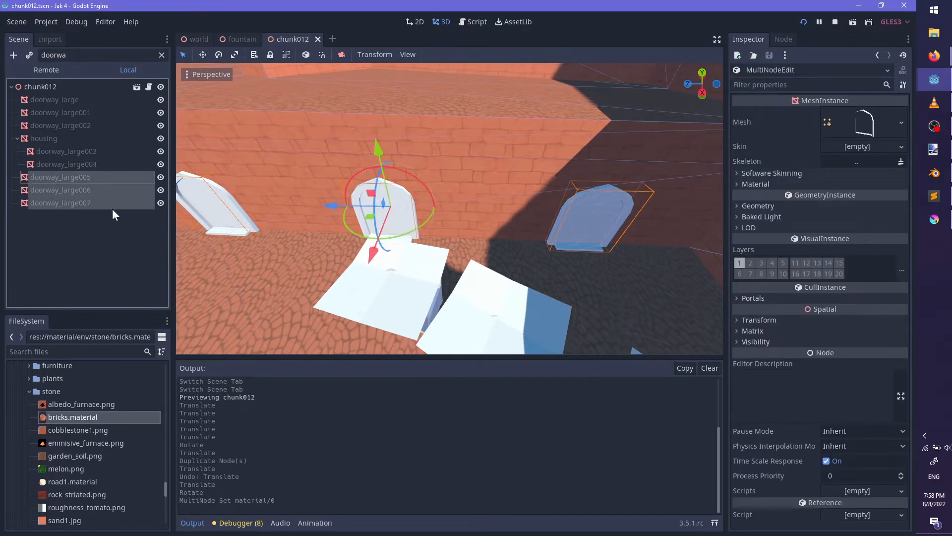
Assign bricks.material to material slot 0 of the three selected doorways and save the scene
left_click_drag(848, 174, 800, 187)
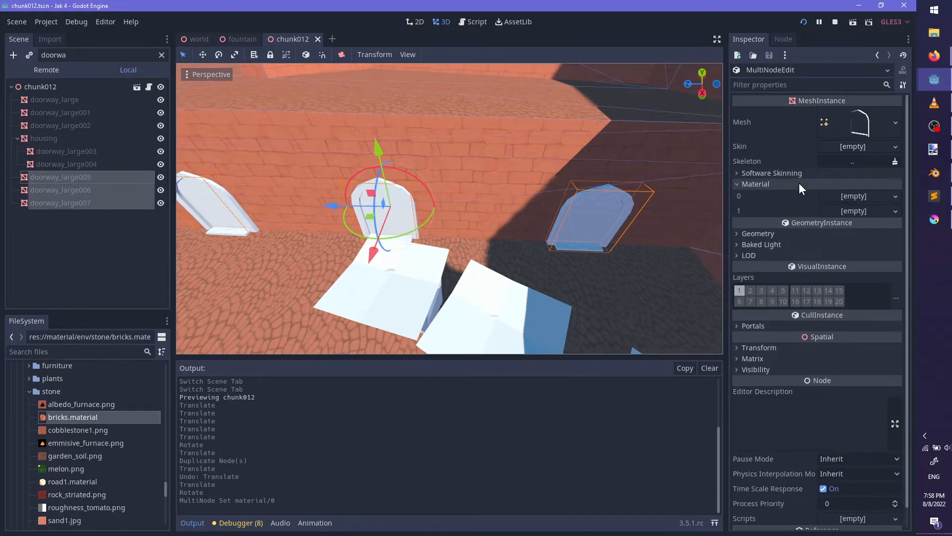
left_click_drag(856, 198, 854, 198)
scroll(385, 269, "down", 15)
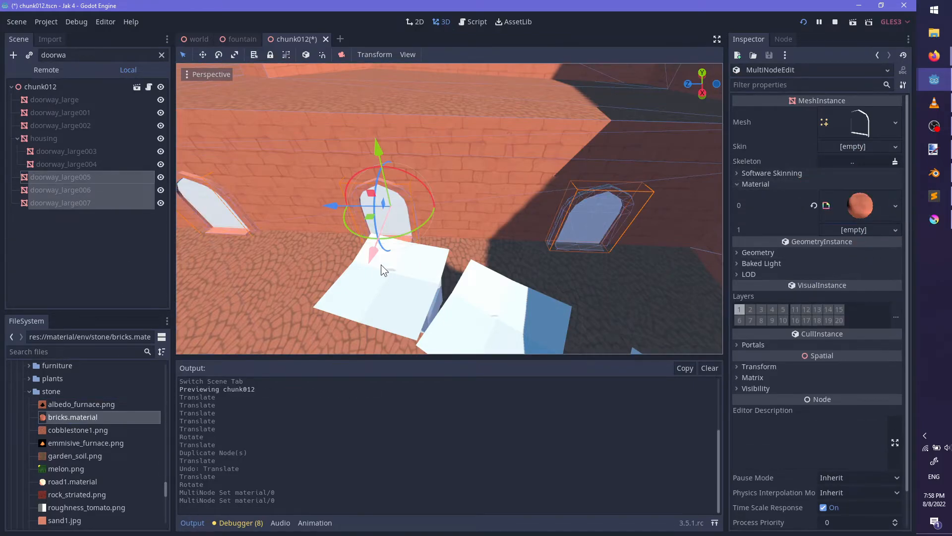
middle_click_drag(410, 263, 463, 300, "shift")
scroll(464, 300, "up", 5)
key("ctrl+s")
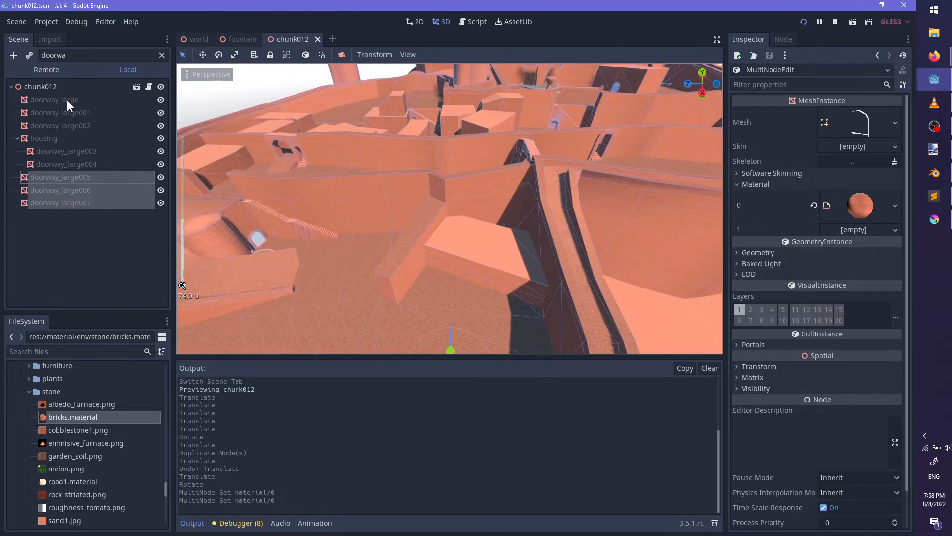
Select all doorway meshes, from doorway_large to doorway_large007, and show their material slots
left_click(65, 99)
left_click(64, 125, "shift")
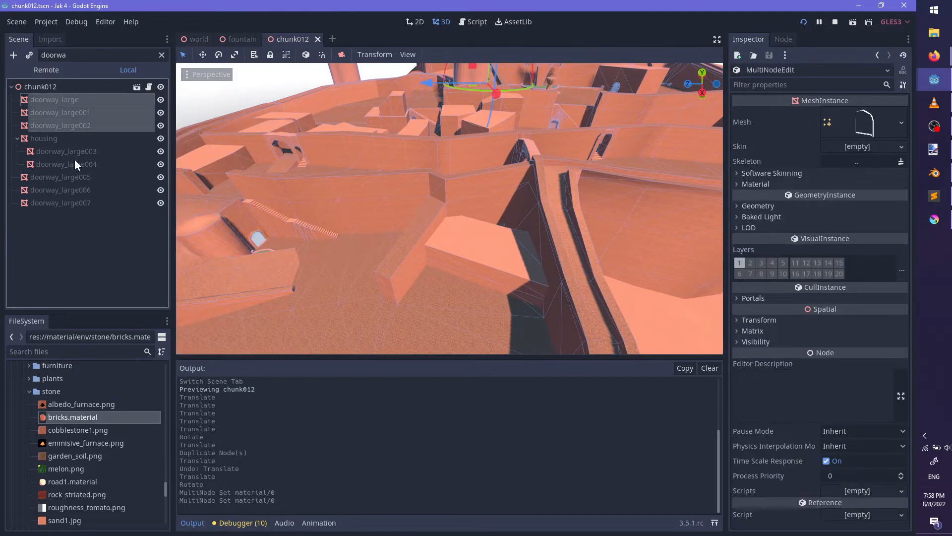
left_click(75, 164, "ctrl")
left_click(76, 176, "ctrl")
left_click(76, 190, "ctrl")
left_click(76, 201, "ctrl")
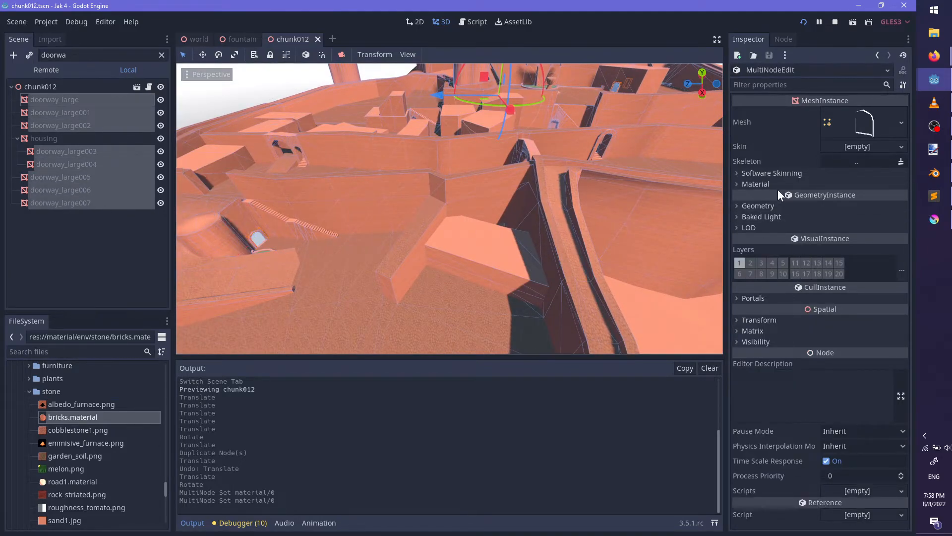
left_click(751, 184)
Assign main_spatial.shader as the material in slot 1 of the doorways and expand that material's settings
scroll(100, 479, "down", 3)
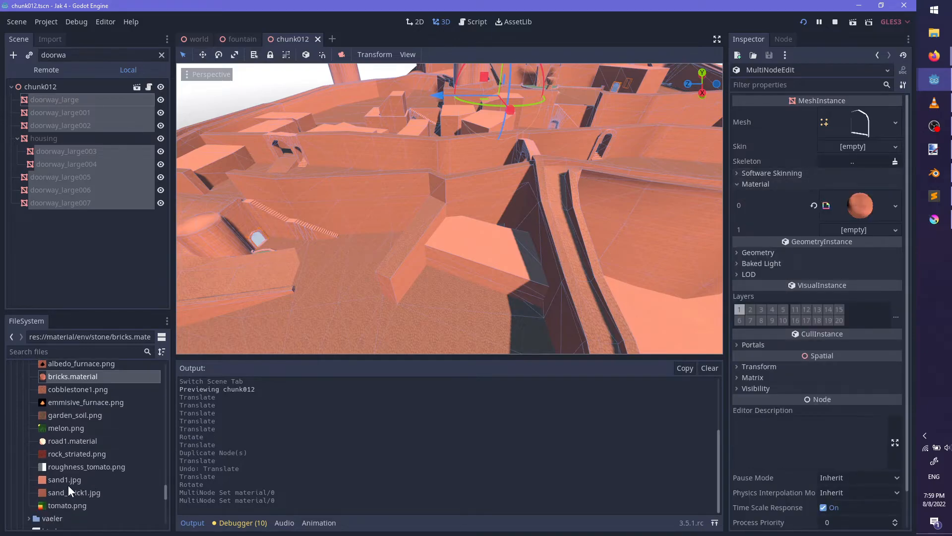
scroll(86, 442, "down", 4)
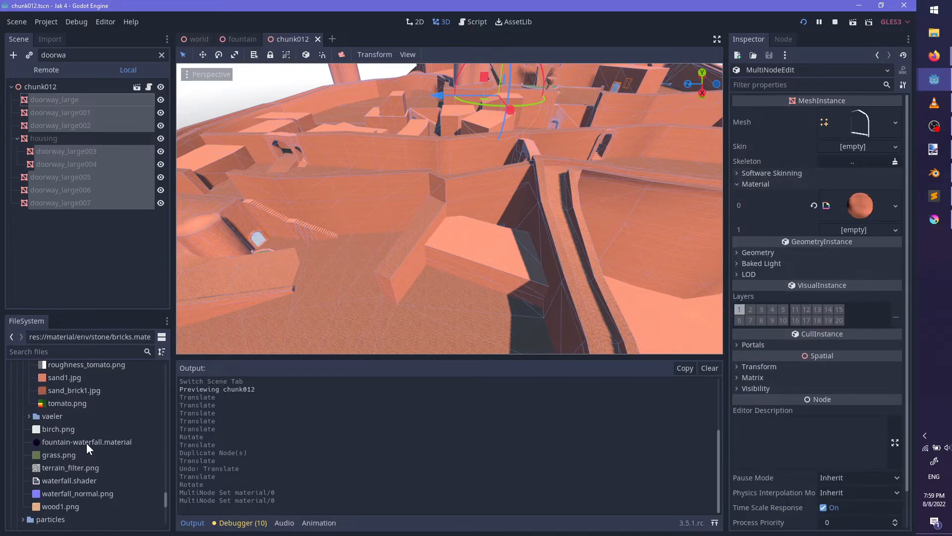
scroll(86, 442, "up", 4)
scroll(127, 461, "up", 7)
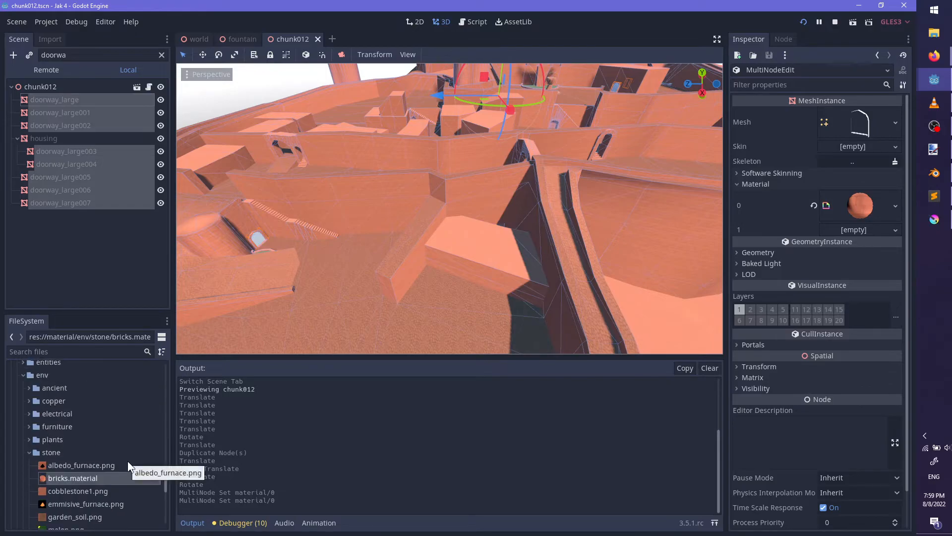
left_click(30, 452)
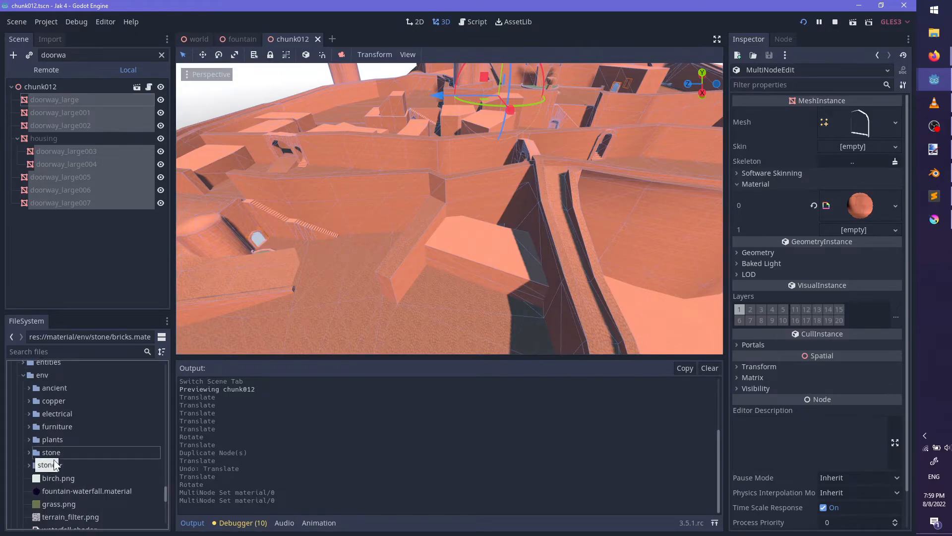
scroll(55, 459, "down", 4)
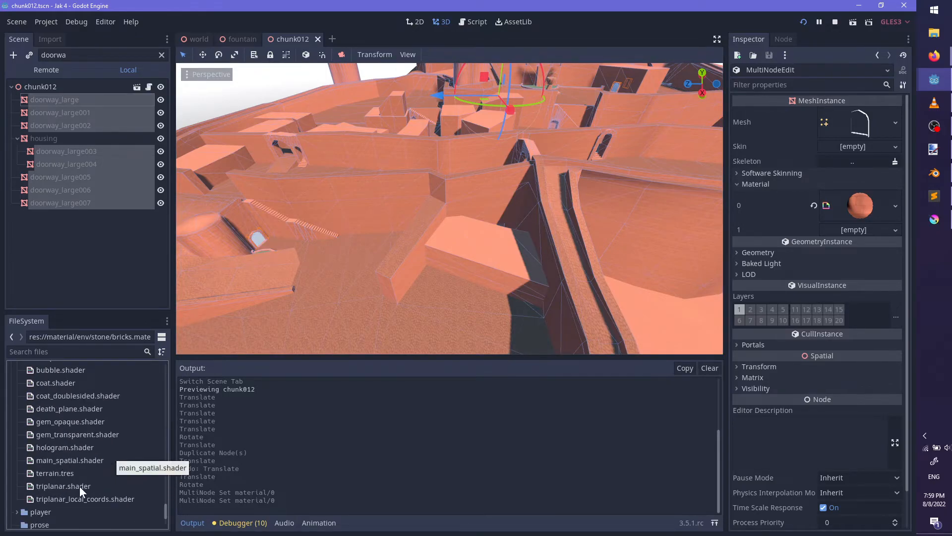
left_click_drag(72, 457, 864, 233)
left_click(861, 246)
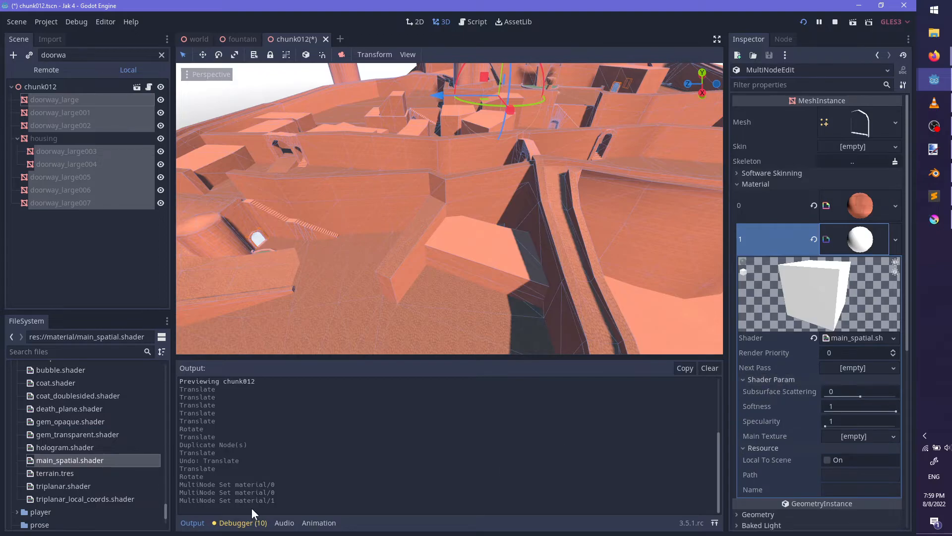
Set the door material's Main Texture to decayed_wood.png from the env/vaeler folder and check it on a doorway
scroll(72, 458, "up", 6)
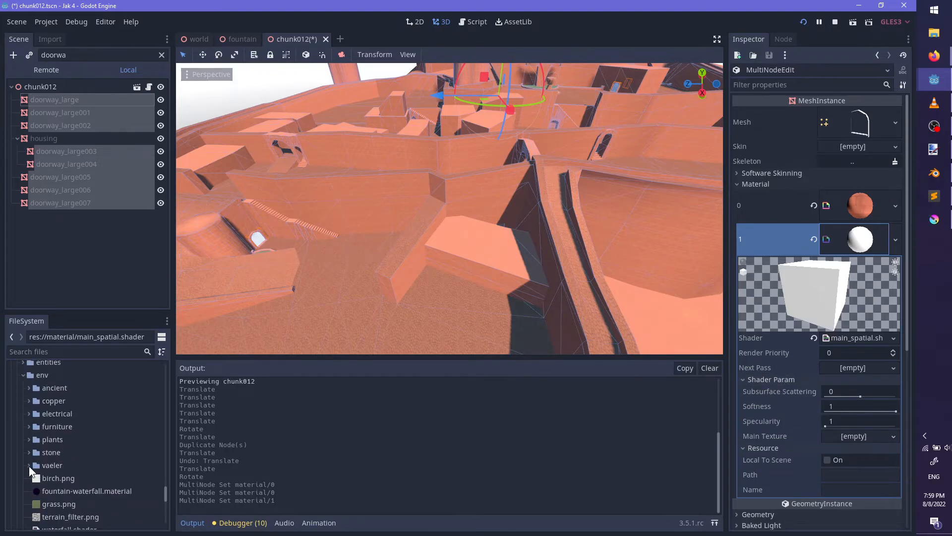
scroll(106, 465, "down", 2)
left_click_drag(76, 438, 694, 412)
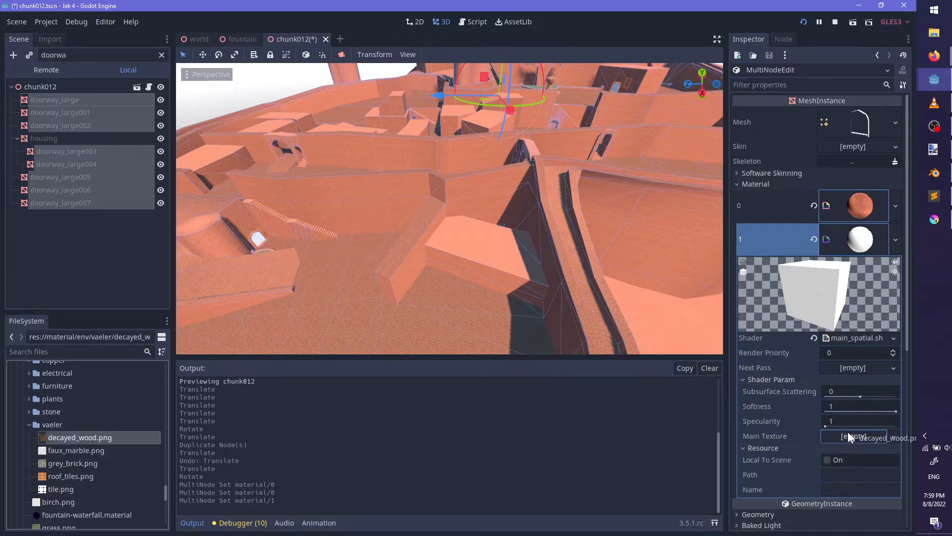
left_click_drag(849, 436, 848, 436)
scroll(326, 262, "up", 8)
middle_click_drag(314, 274, 468, 252, "shift")
scroll(481, 254, "up", 8)
scroll(481, 248, "up", 3)
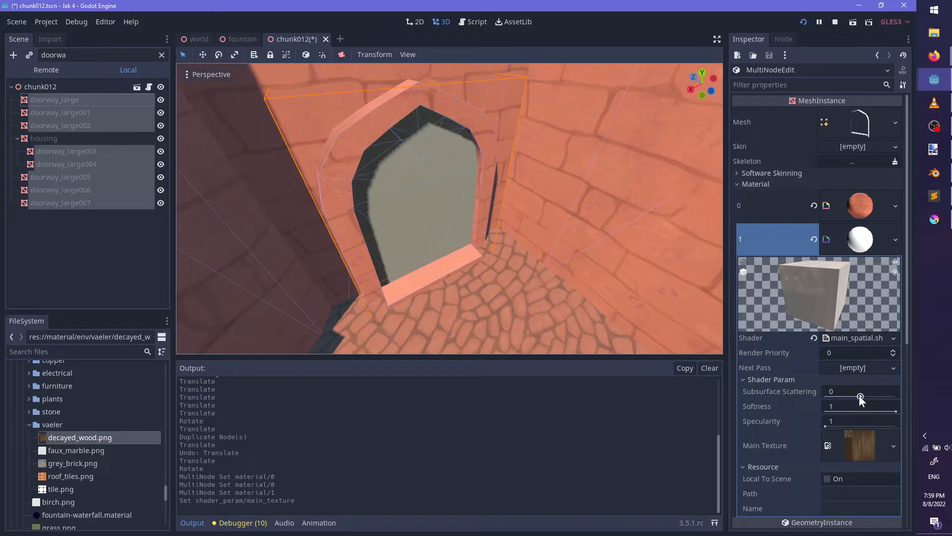
Set the door material's Subsurface Scattering to -1 and Softness to 0.399, and save the scene
left_click_drag(860, 396, 683, 392)
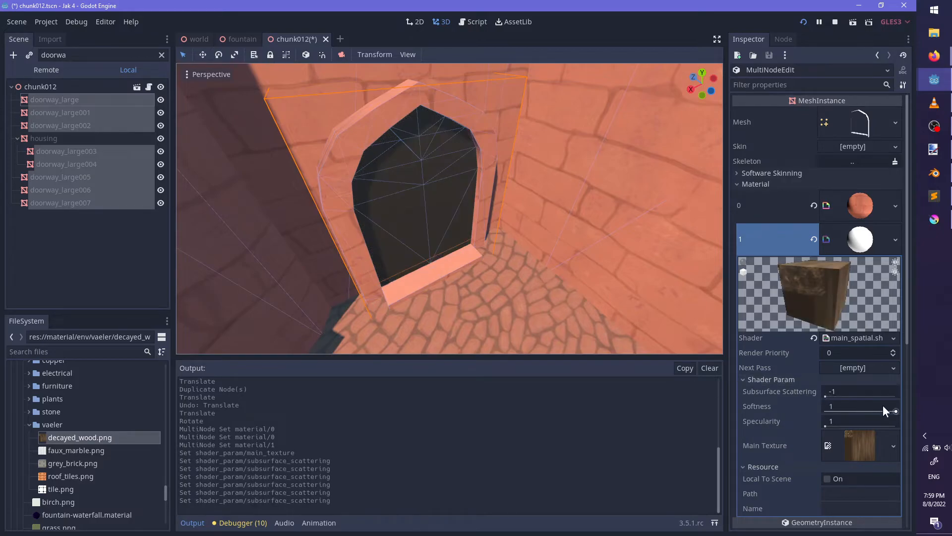
mouse_move(896, 410)
left_mouse_down()
mouse_move(848, 406)
mouse_move(856, 424)
mouse_move(873, 424)
mouse_move(719, 378)
left_mouse_up()
scroll(552, 269, "down", 6)
key("ctrl+s")
Look over the textured doorways and housing across the level, select the chunk012 root node, and save the scene
mouse_move(560, 269)
middle_mouse_down()
mouse_move(654, 219)
mouse_move(482, 204)
mouse_move(499, 234)
mouse_move(518, 227)
mouse_move(456, 229)
mouse_move(541, 222)
mouse_move(489, 238)
mouse_move(512, 212)
mouse_move(557, 281)
mouse_move(464, 252)
mouse_move(465, 231)
middle_mouse_up()
scroll(498, 234, "down", 6)
scroll(500, 234, "up", 4)
scroll(546, 275, "down", 5)
scroll(557, 277, "up", 5)
scroll(465, 251, "down", 4)
key("ctrl+s")
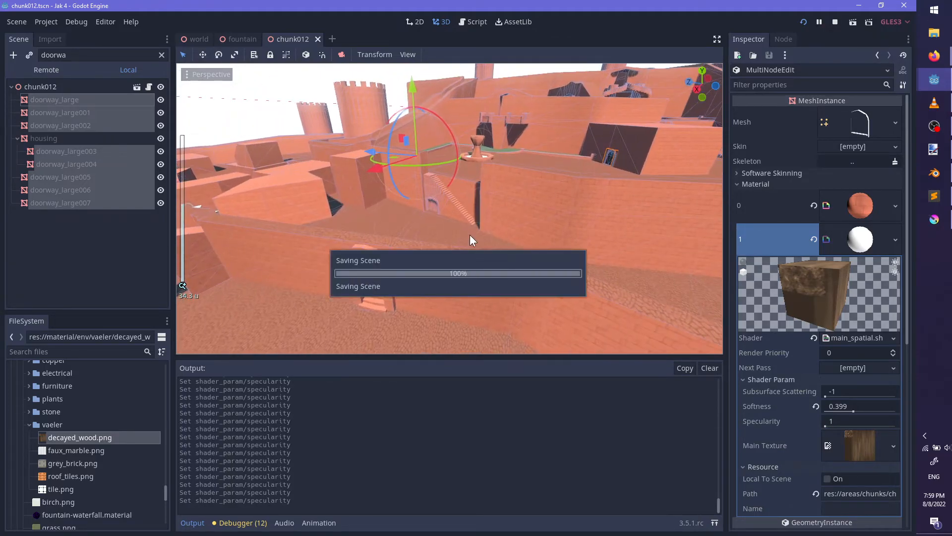
left_click(73, 87)
key("ctrl+s")
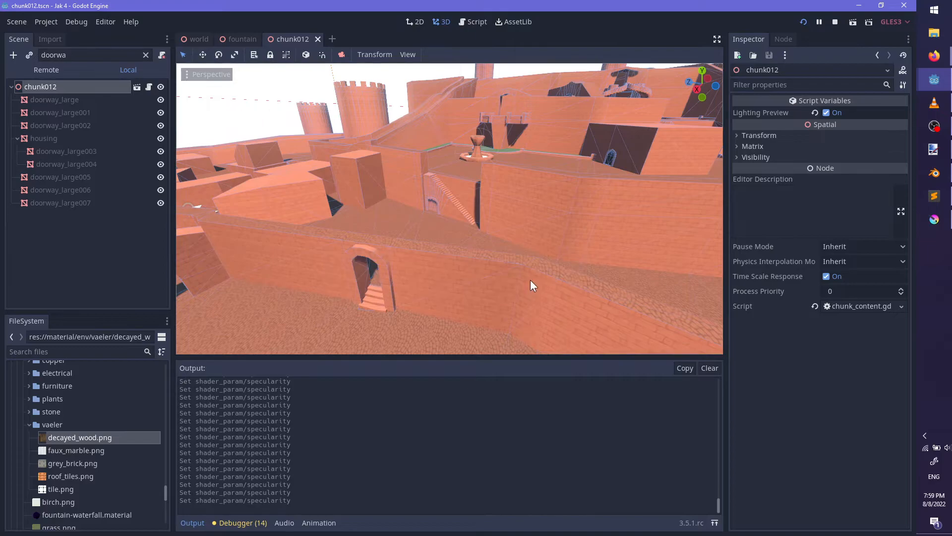
Run the game and test running and jumping from the fountain across the cobbled plaza to the brick walls
key("F5")
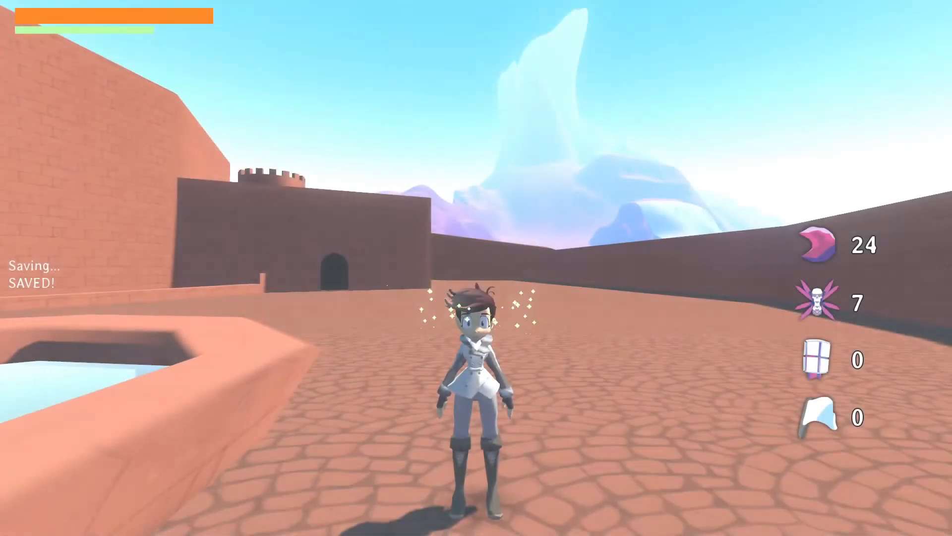
key("w")
key("space")
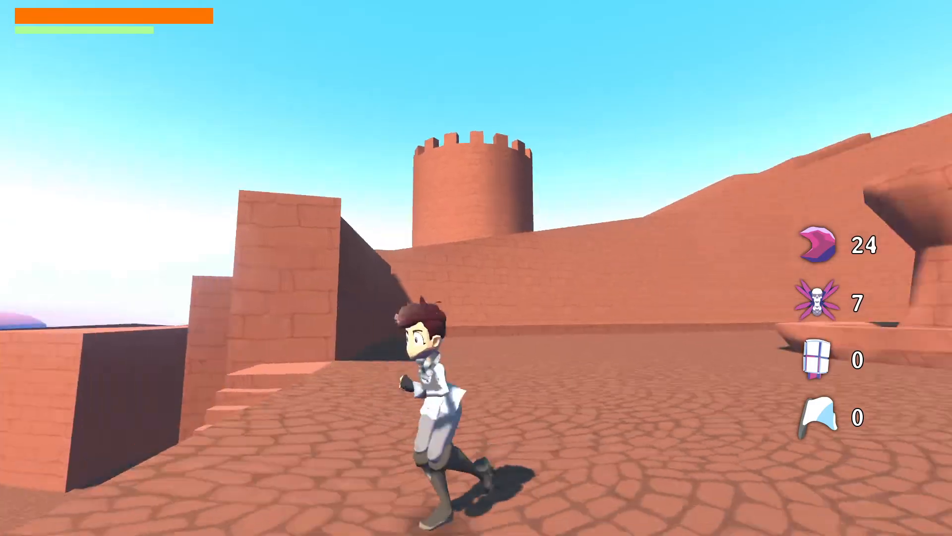
key("space")
key("w")
key("space")
key("w")
key("space")
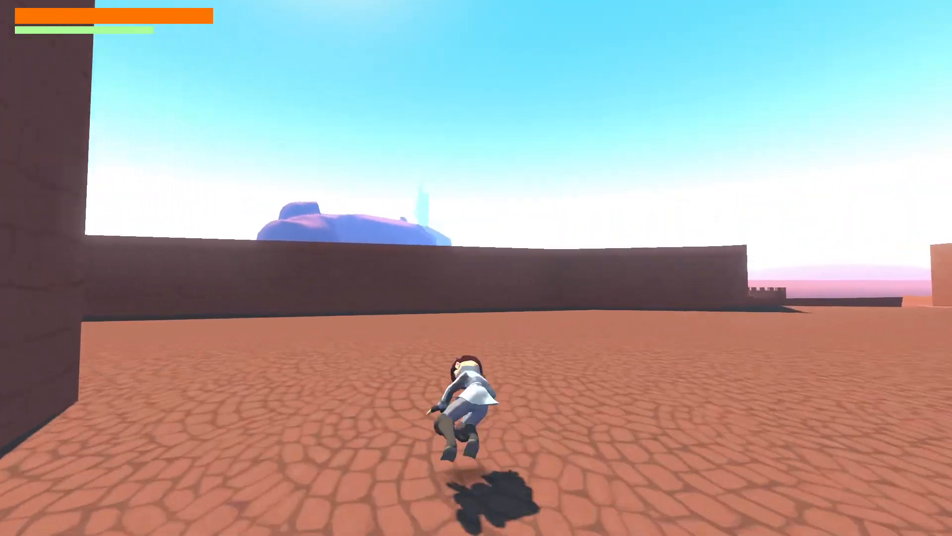
key("w")
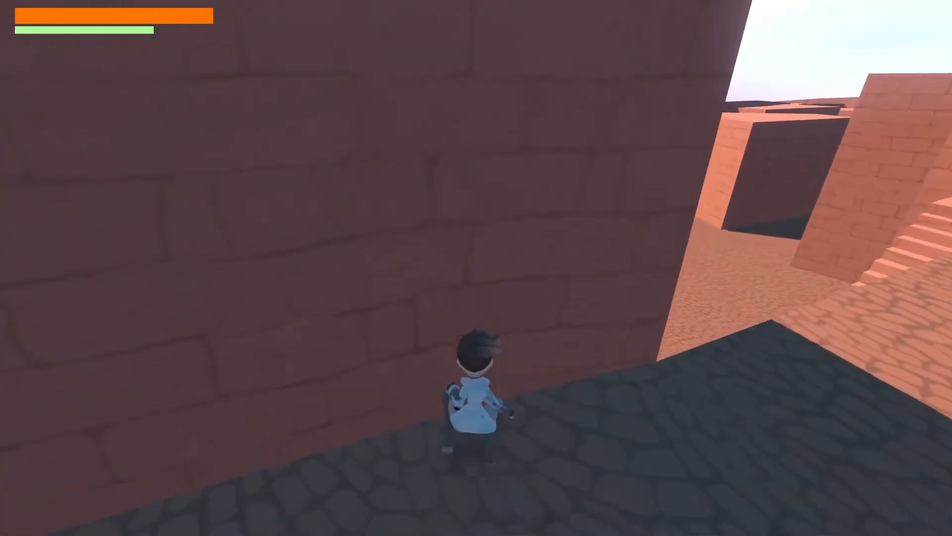
key("space")
key("w")
key("space")
key("w")
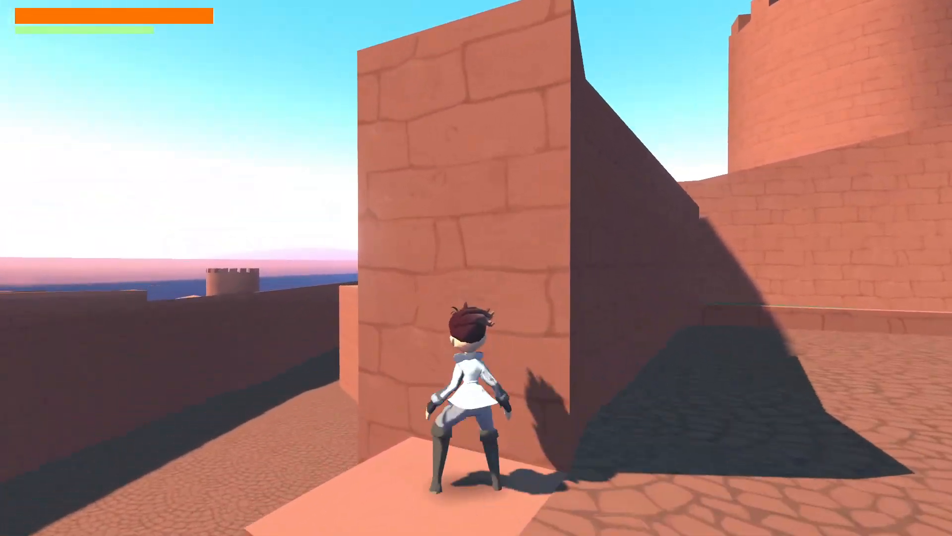
key("space")
key("w")
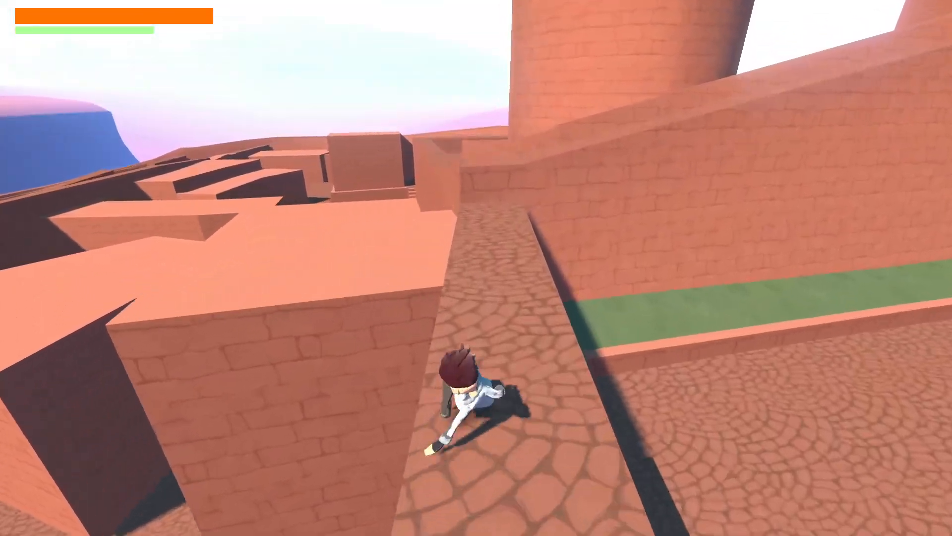
key("space")
key("w")
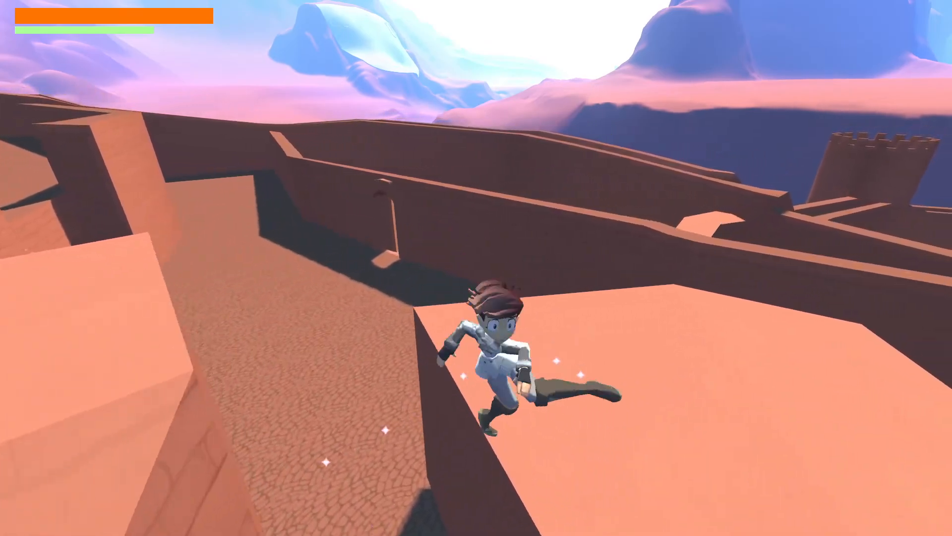
key("w")
key("space")
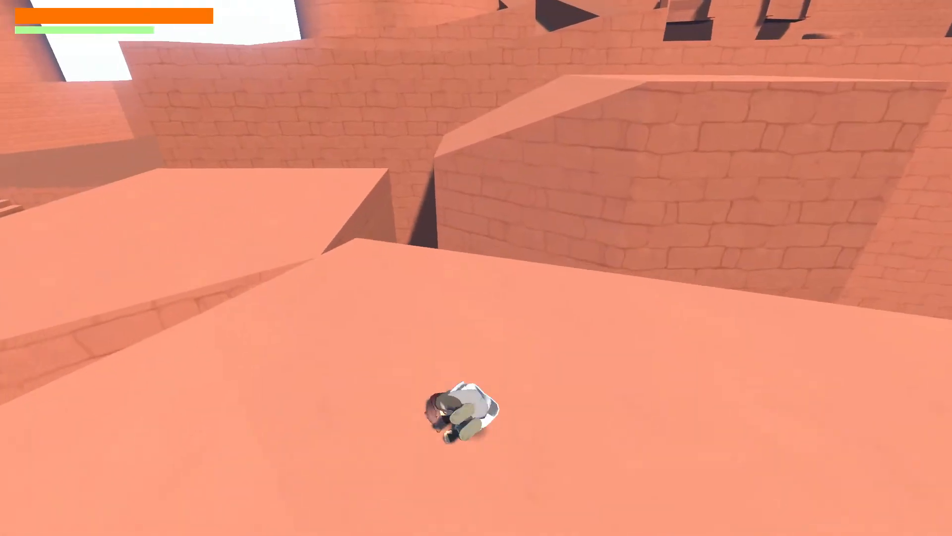
key("w")
key("w")
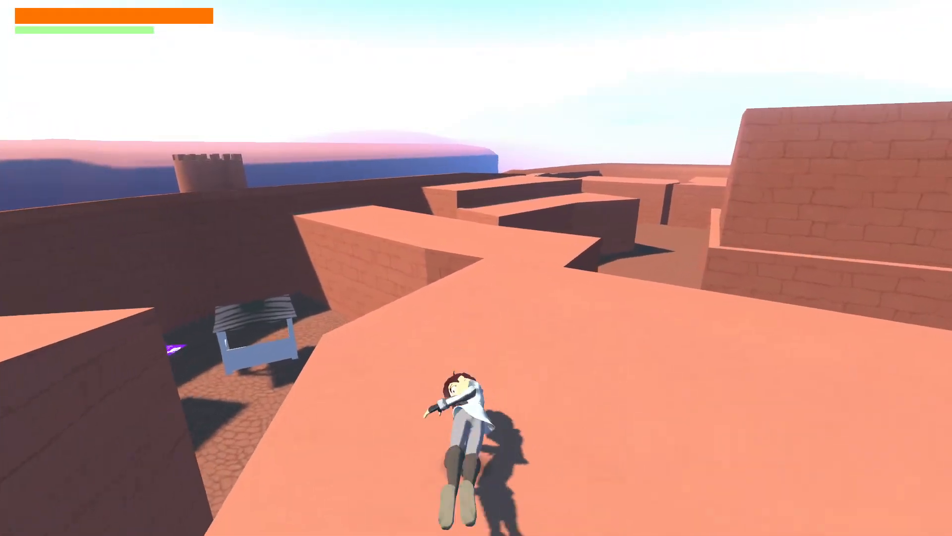
key("w")
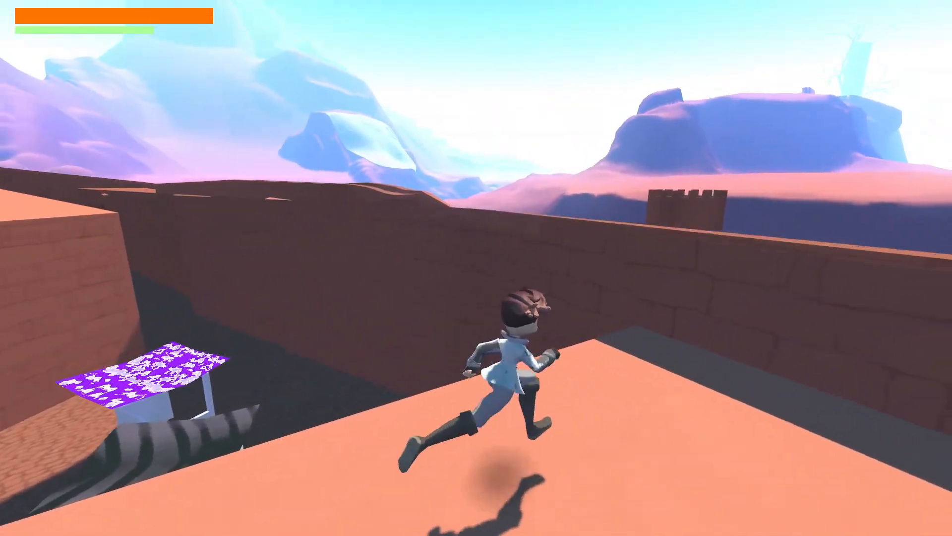
key("w")
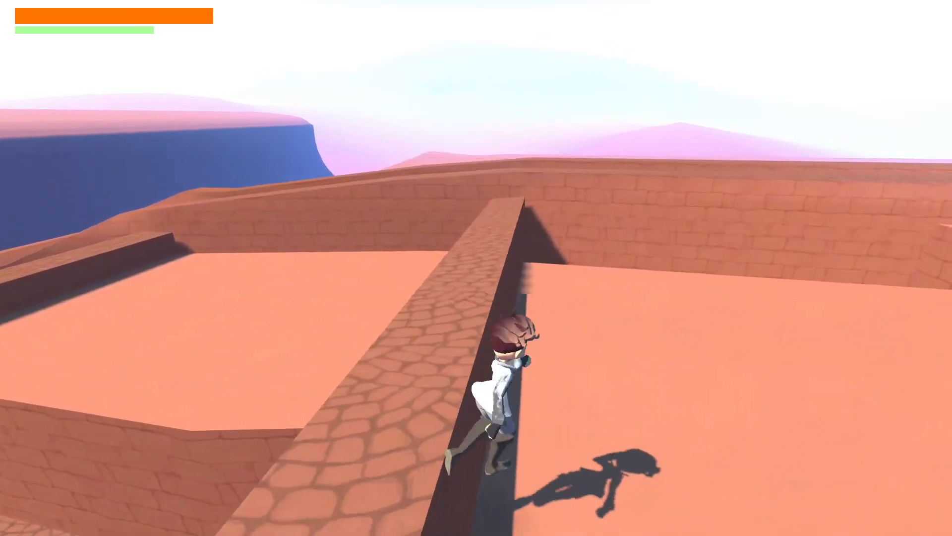
key("w")
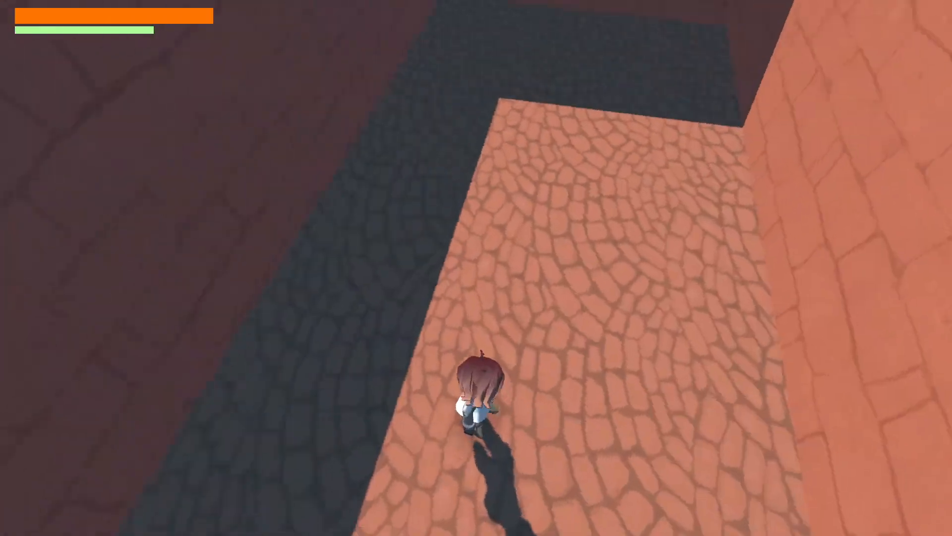
key("w")
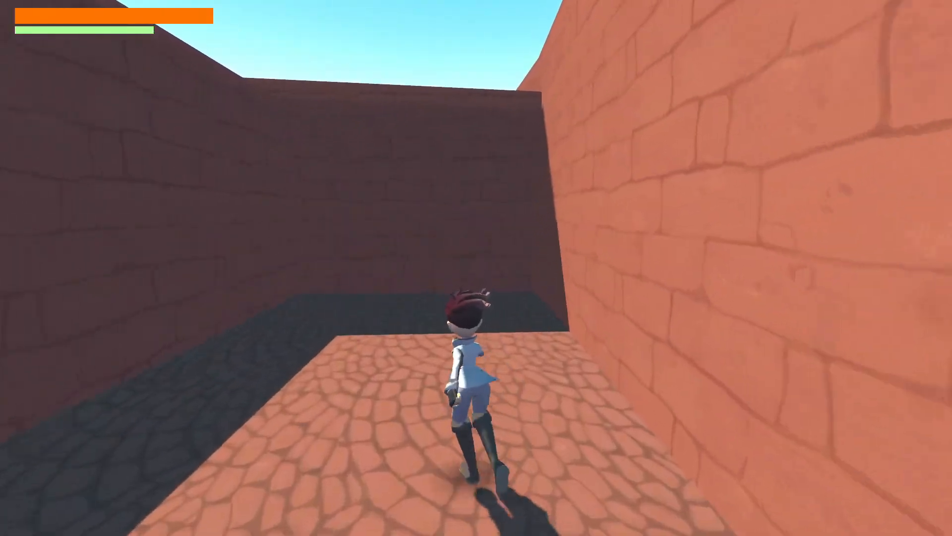
key("w")
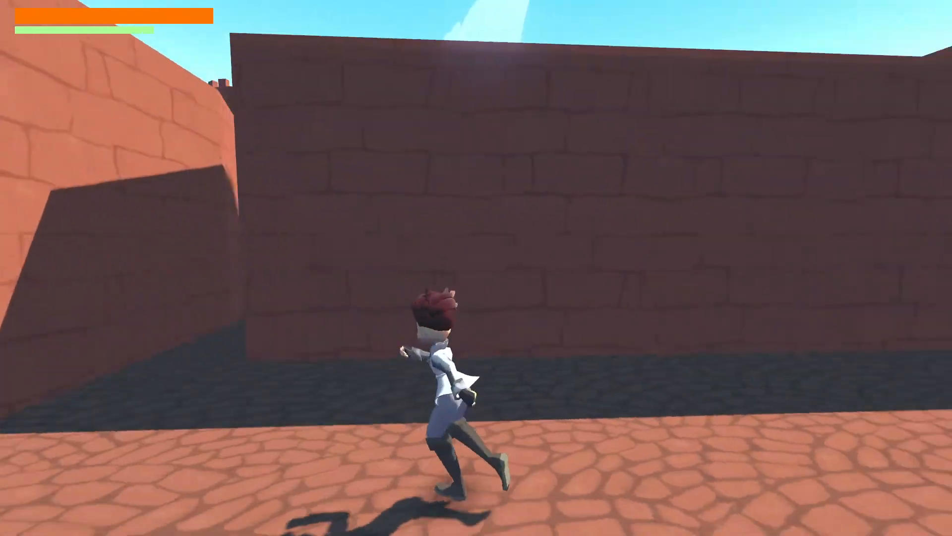
key("w")
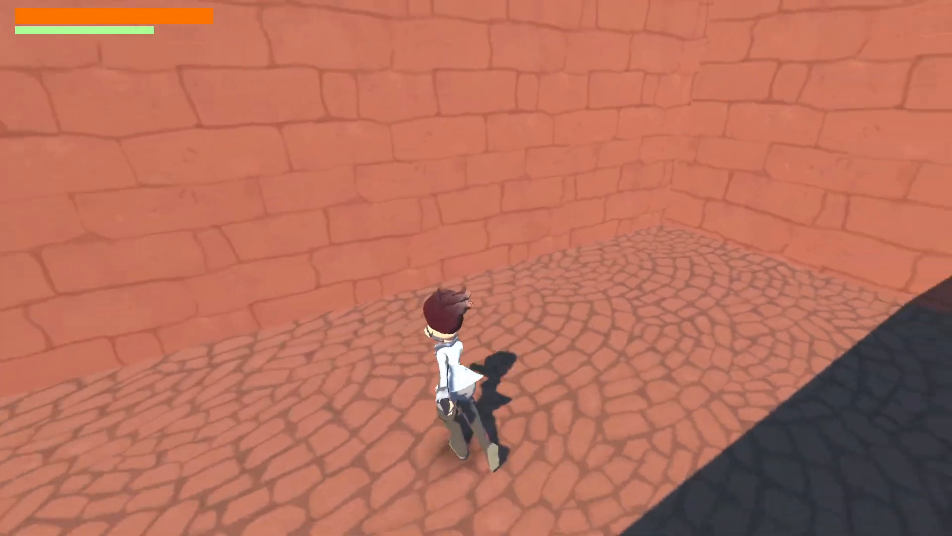
key("w")
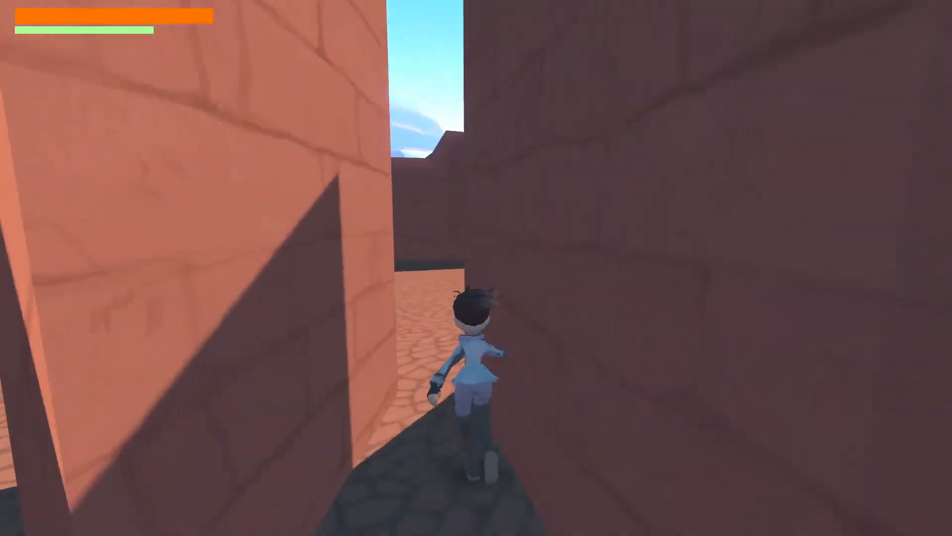
key("w")
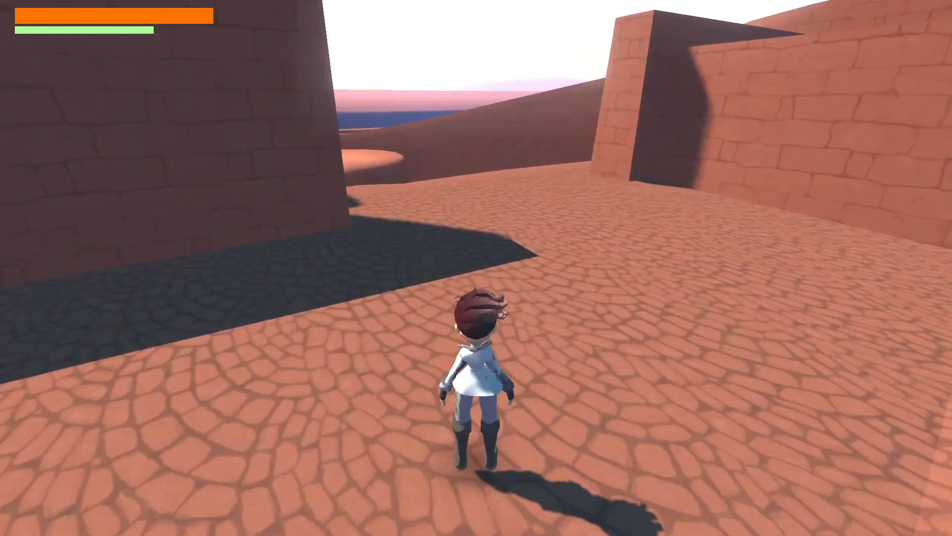
key("w")
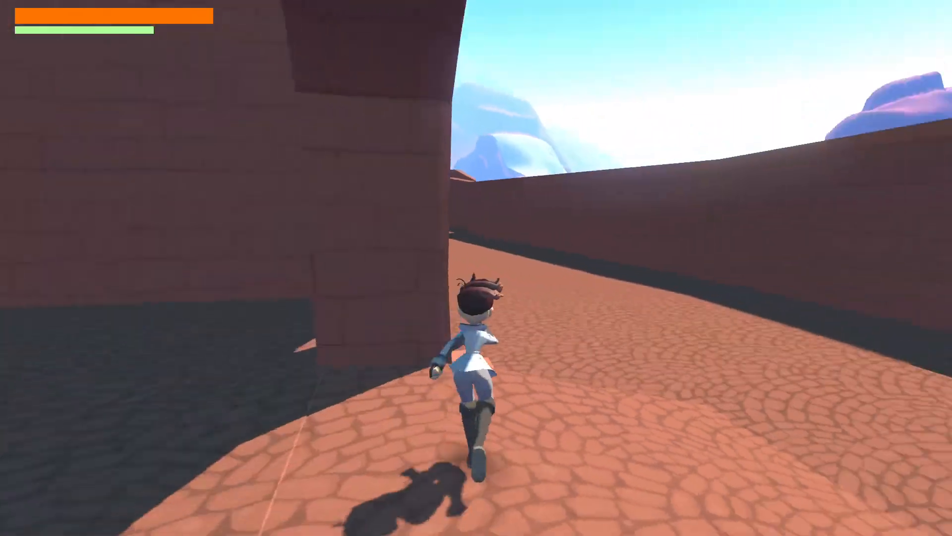
key("w")
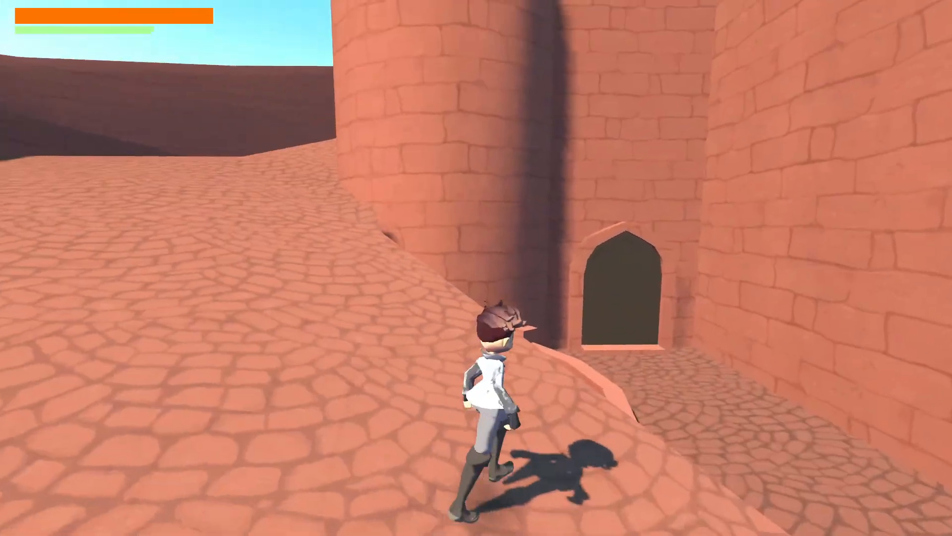
key("w")
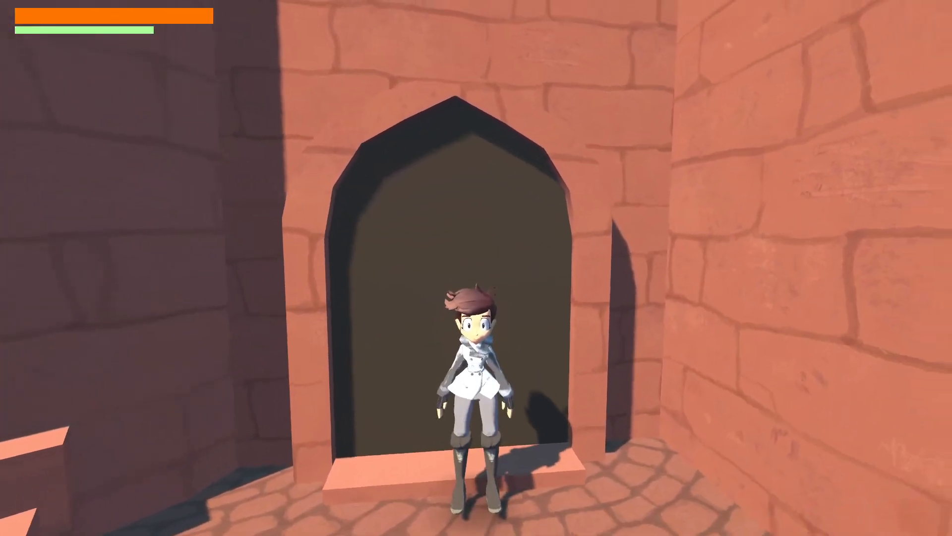
key("w")
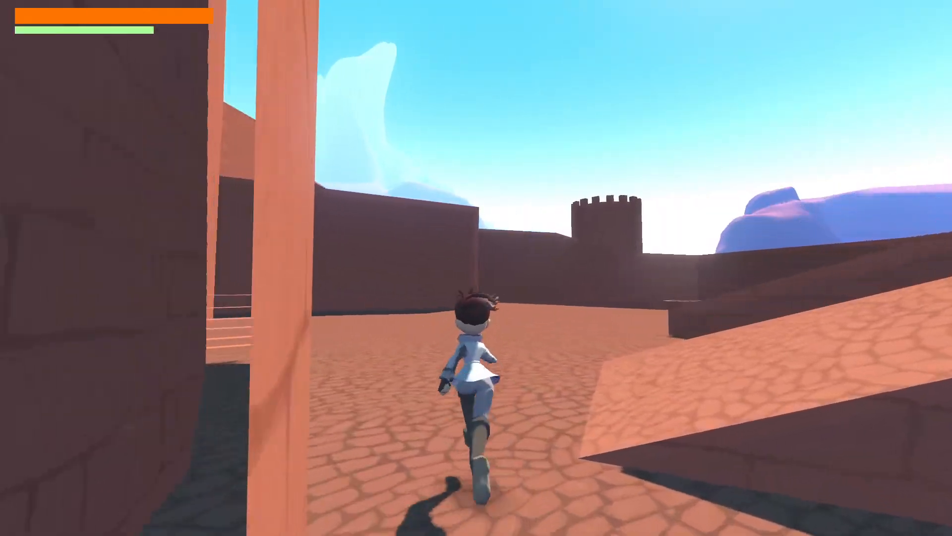
key("s")
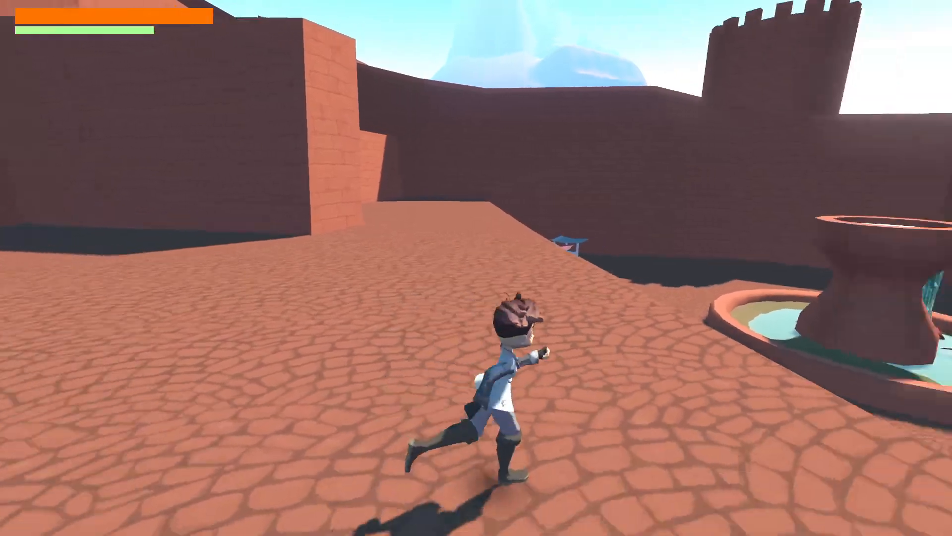
key("space")
key("space")
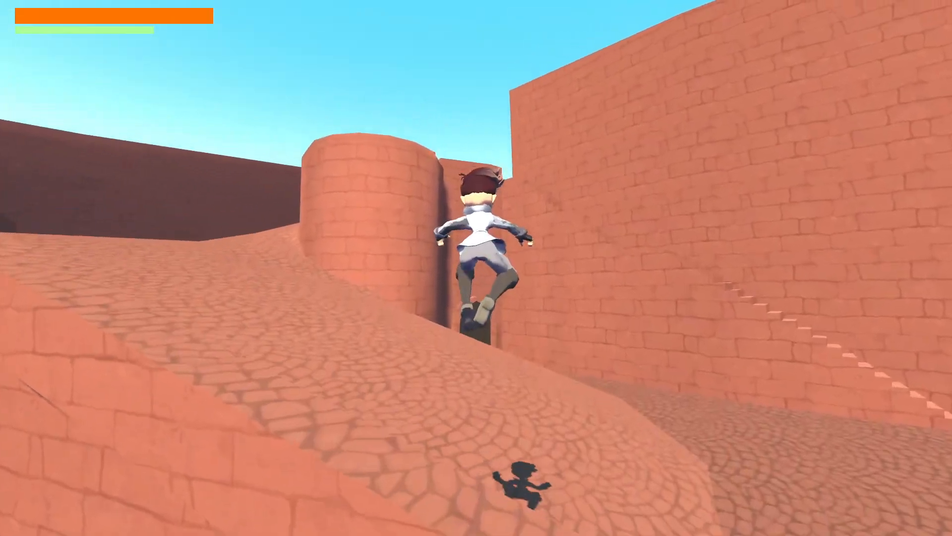
key("shift")
key("w")
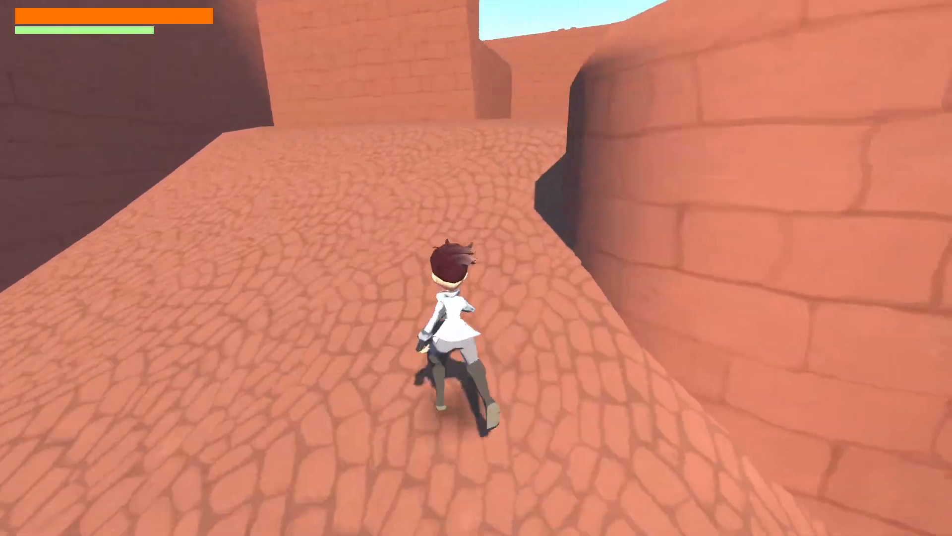
key("shift")
key("w")
key("shift")
key("w")
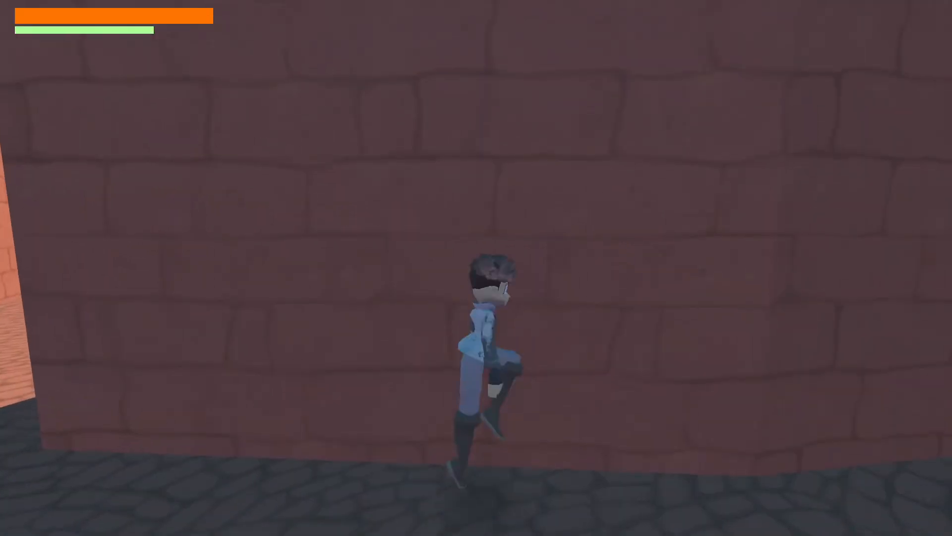
key("space")
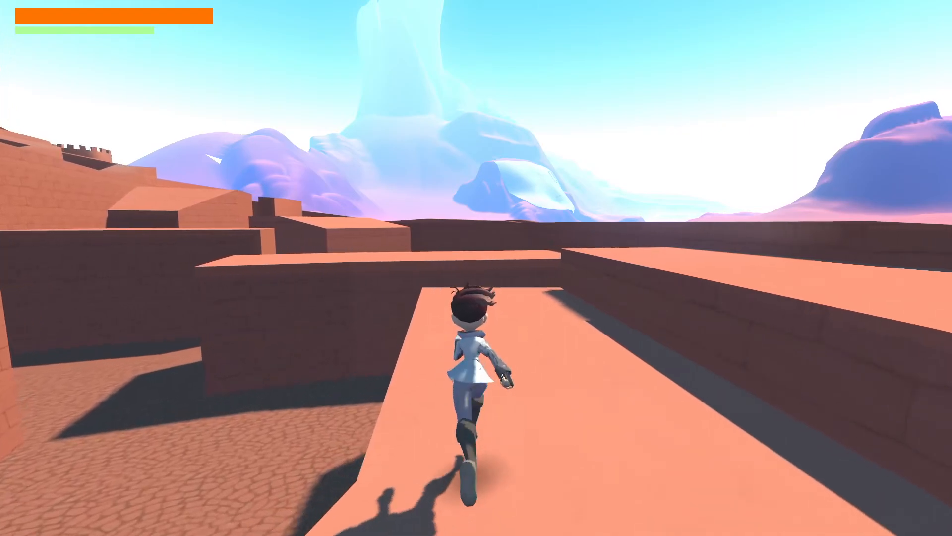
key("w")
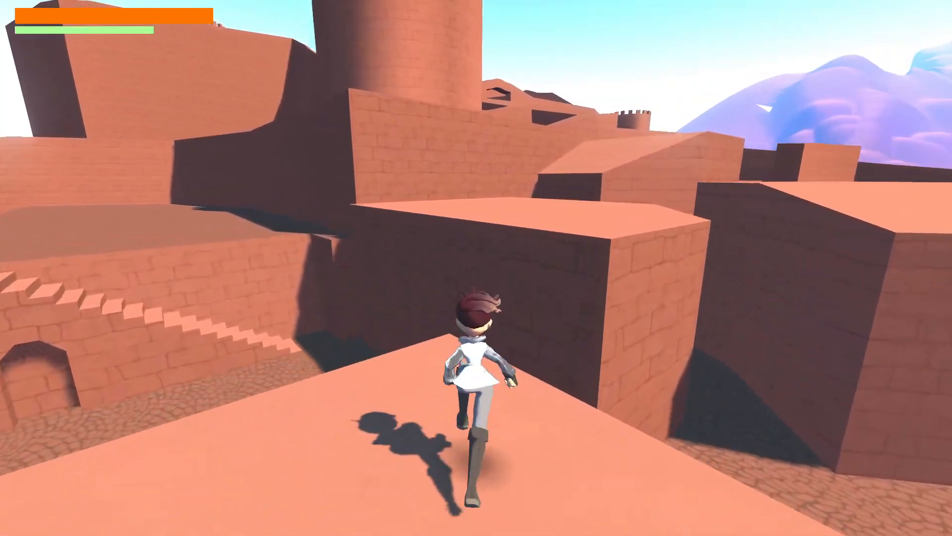
key("w")
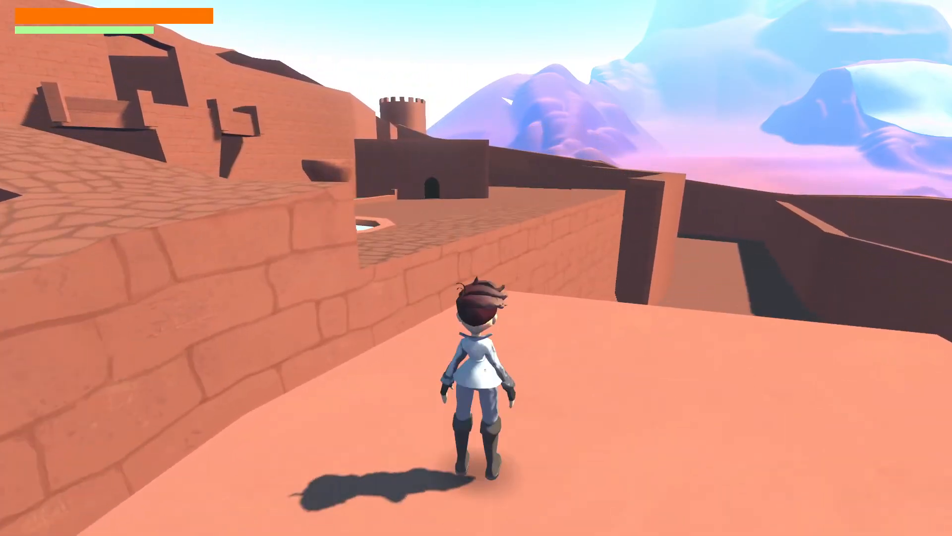
key("w")
key("w")
key("space")
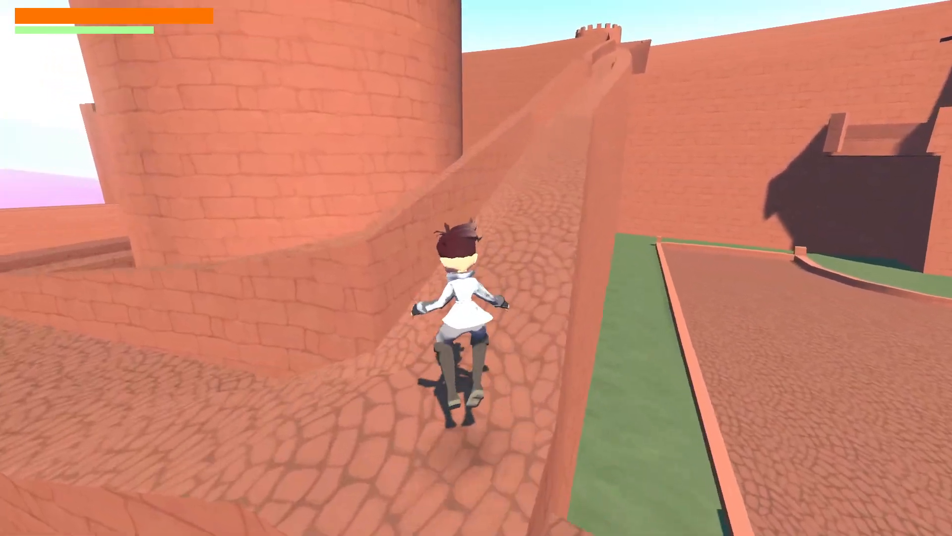
key("w")
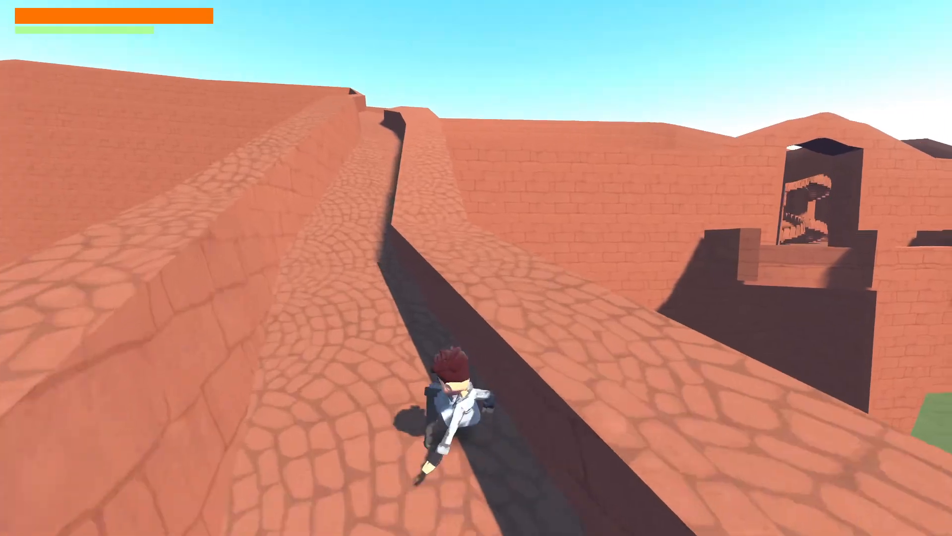
key("w")
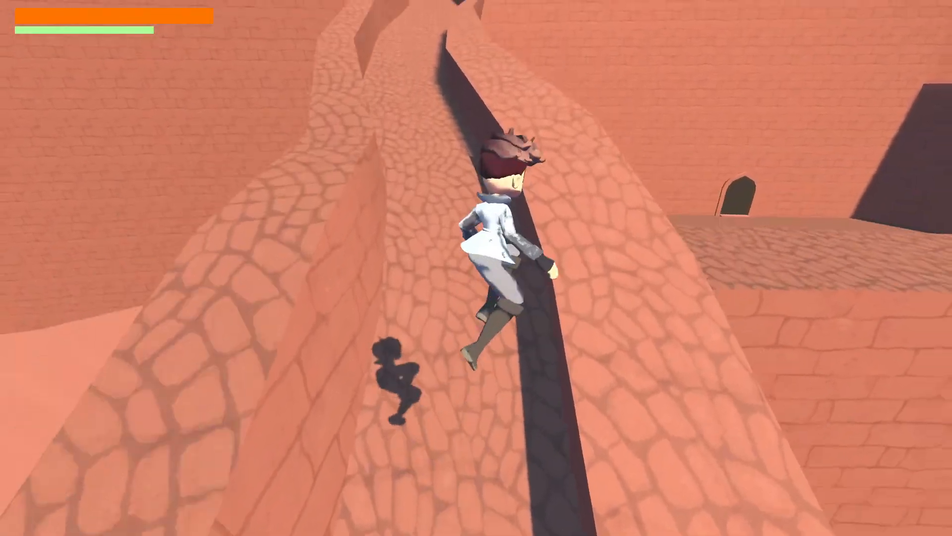
key("w")
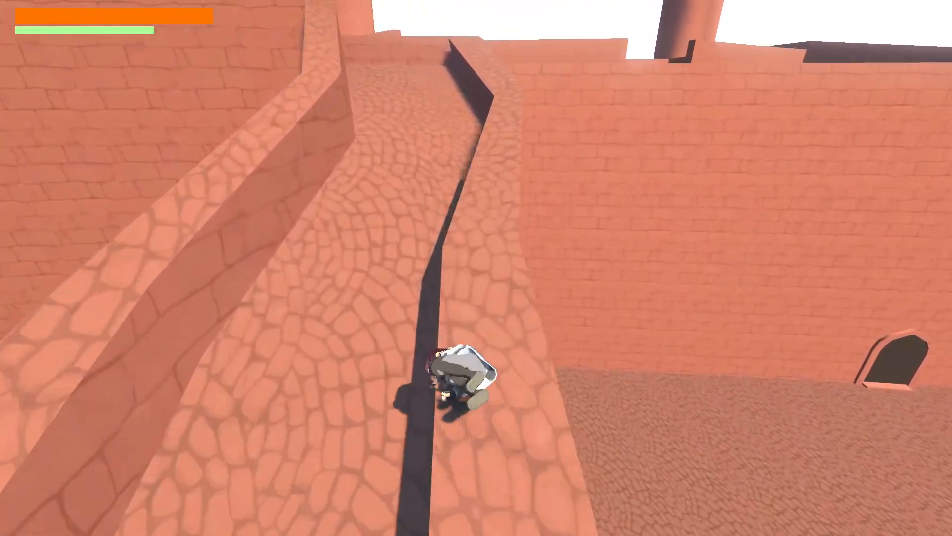
key("w")
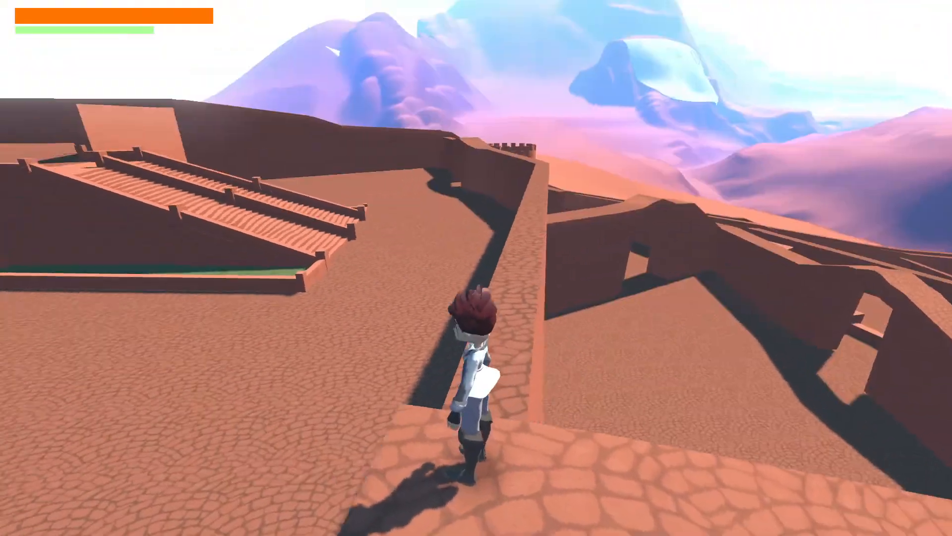
key("w")
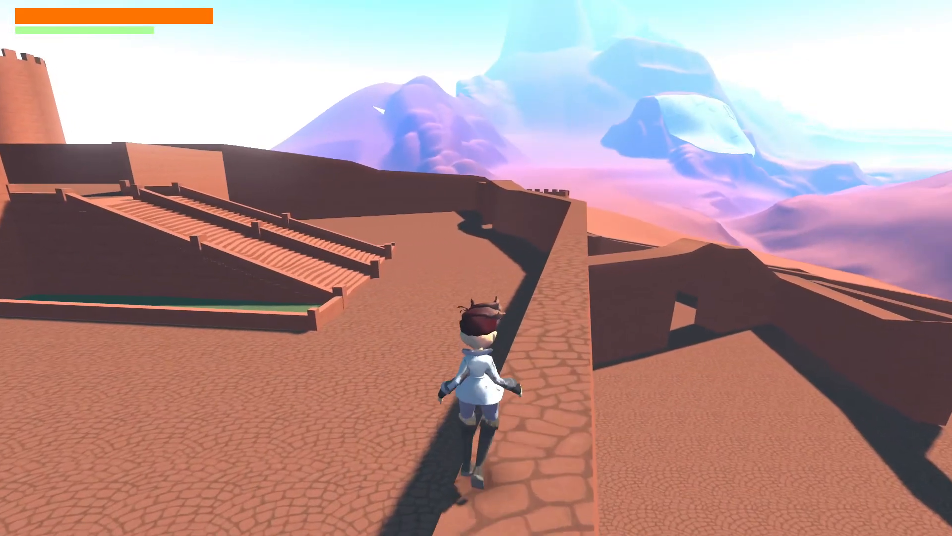
key("w")
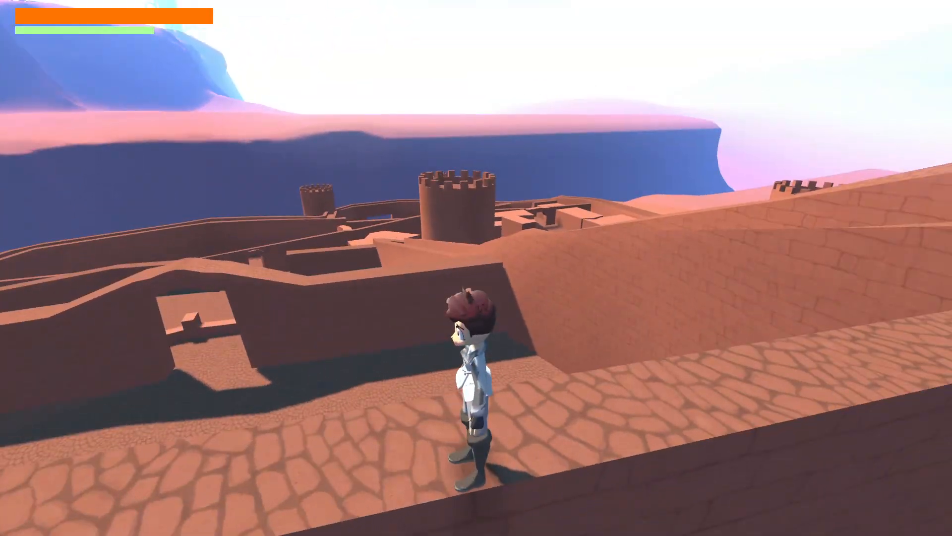
key("w")
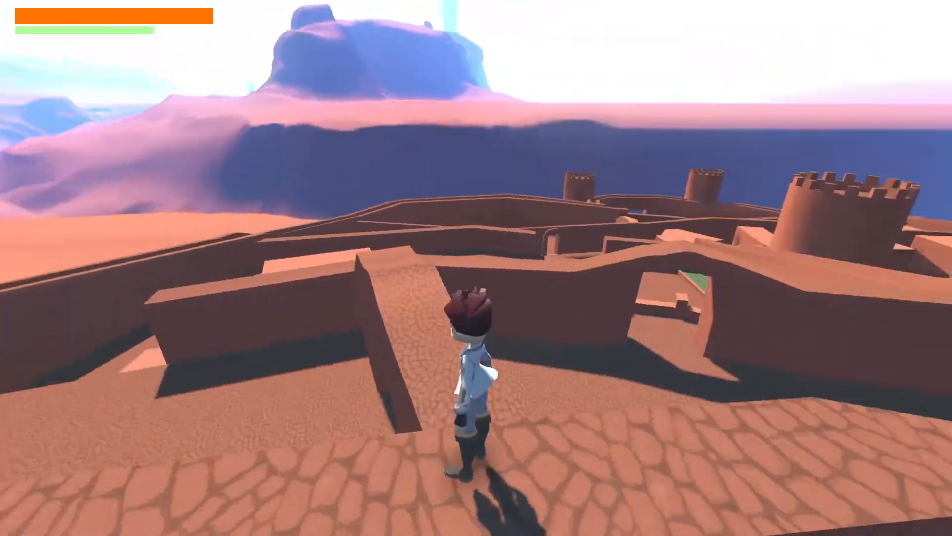
key("w")
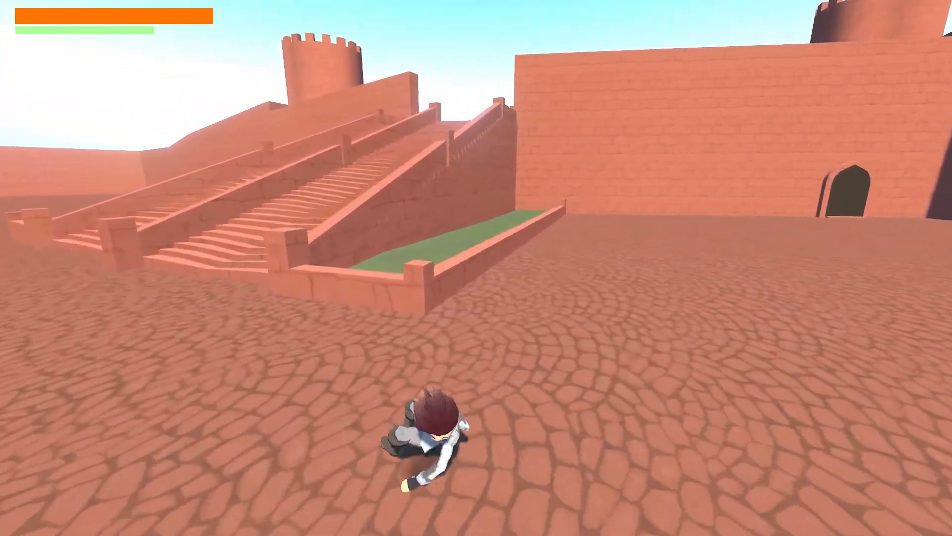
key("w")
key("w")
key("space")
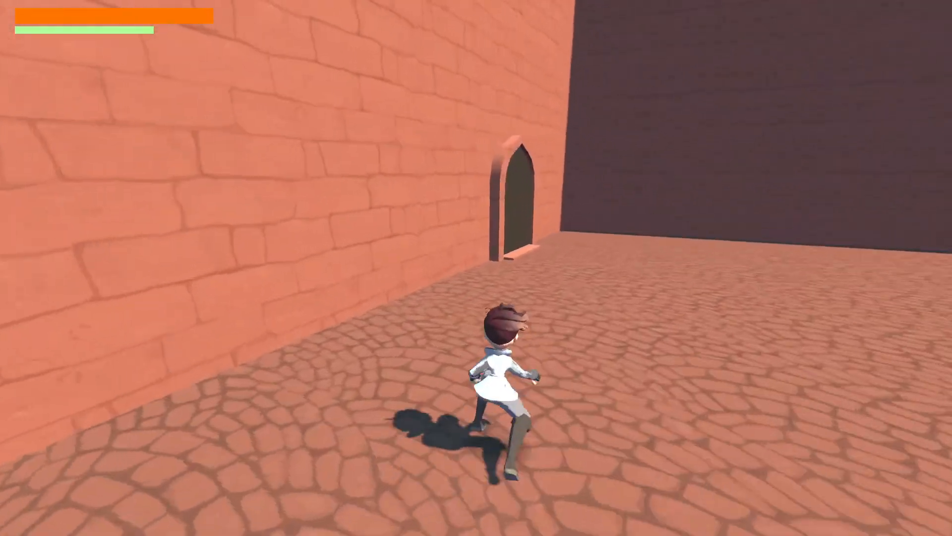
key("a")
key("s")
key("d")
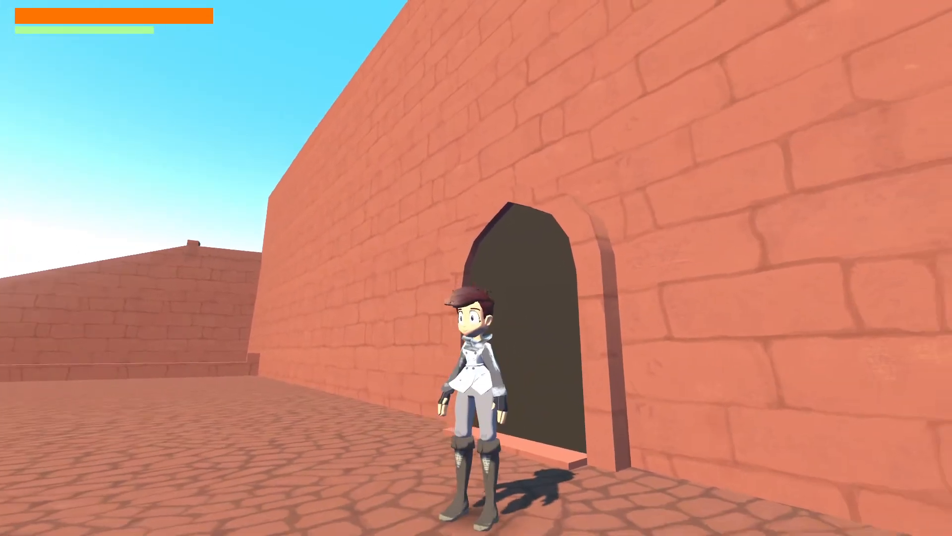
Run up to the arched doorway in the brick wall and test jumping against its dark door surface
key("w")
key("s")
key("w")
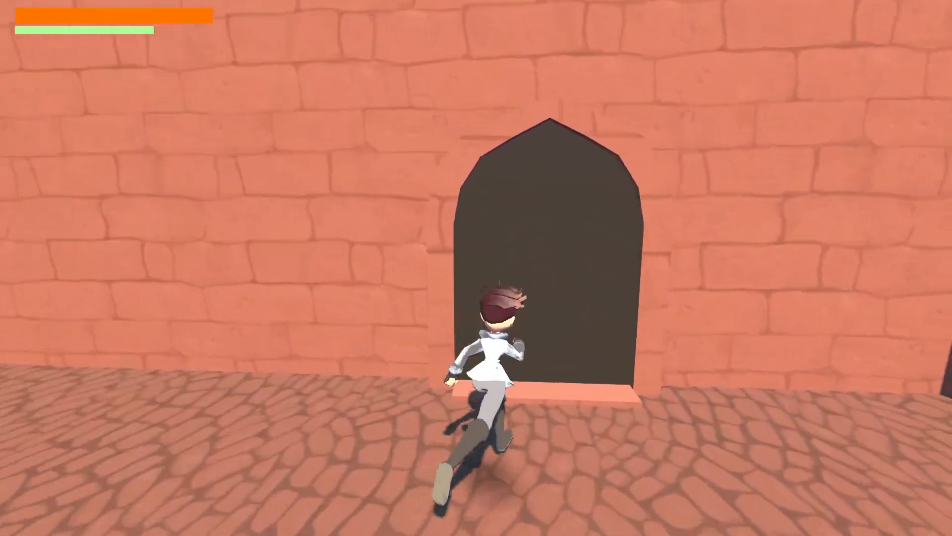
key("w")
key("space")
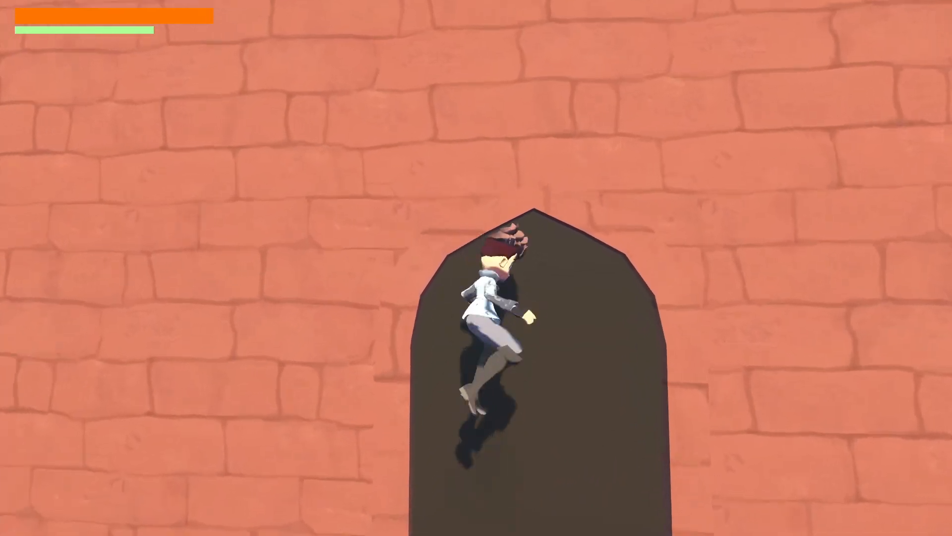
key("s")
key("d")
key("a")
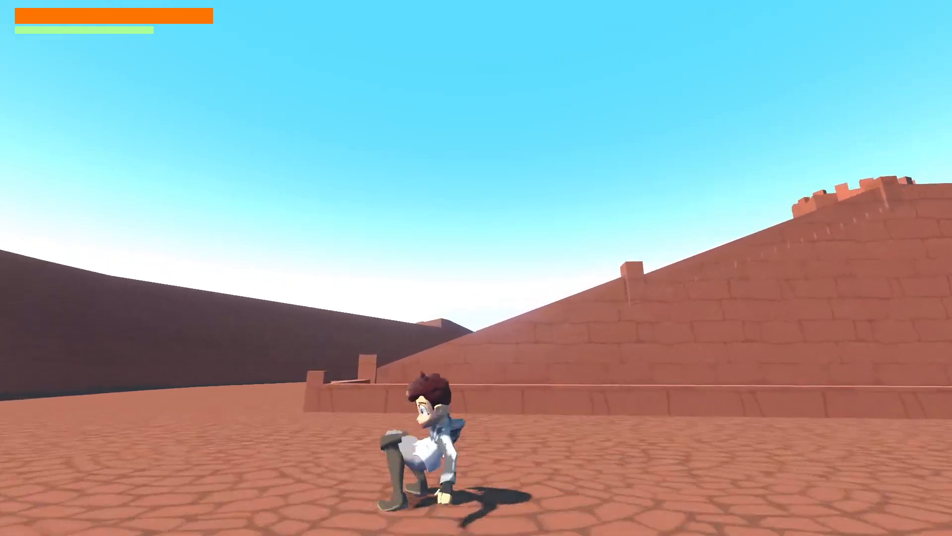
Cross the plaza, climb the wide staircase to the upper courtyard, and jump onto the tops of its walls
key("w")
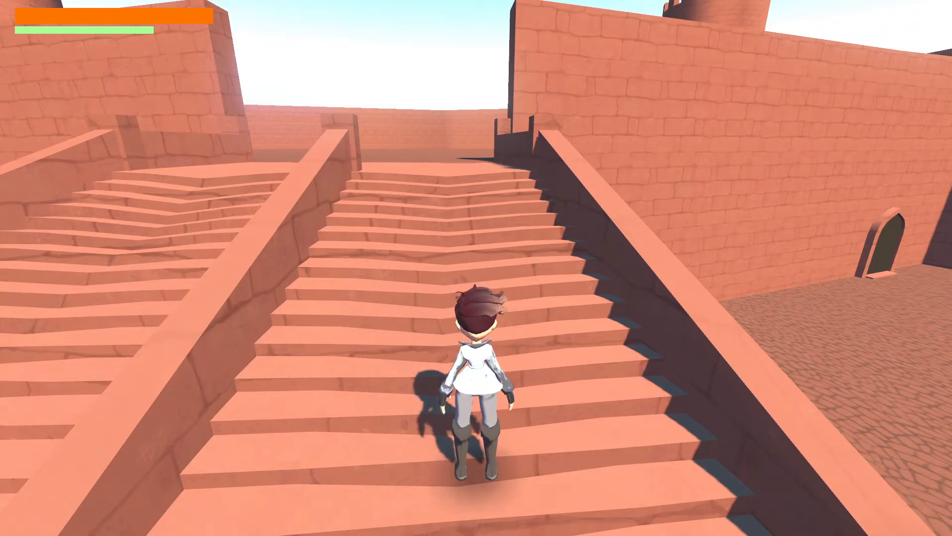
key("w")
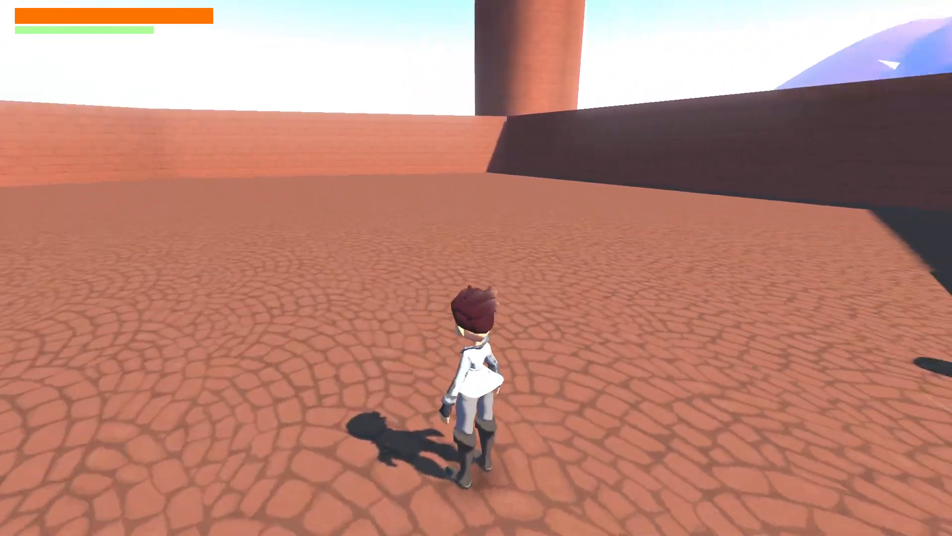
key("space")
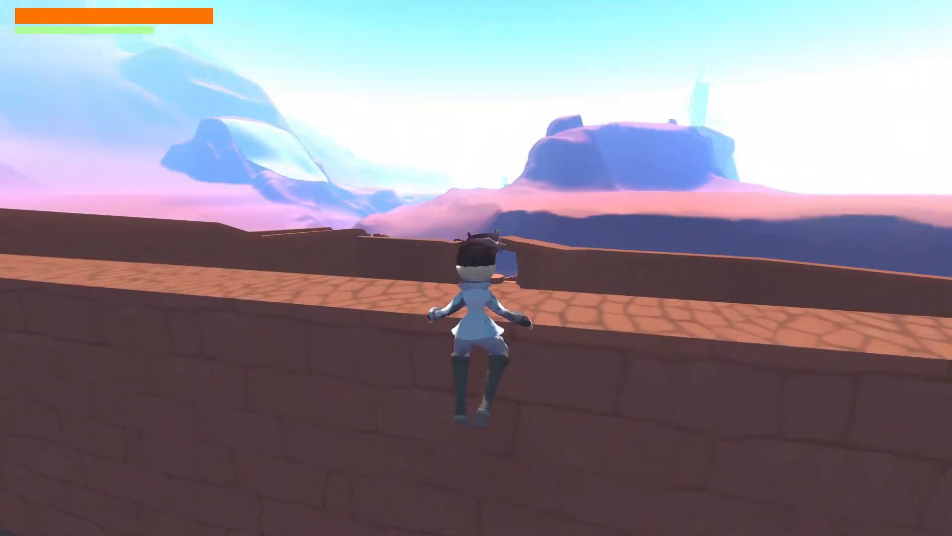
key("w")
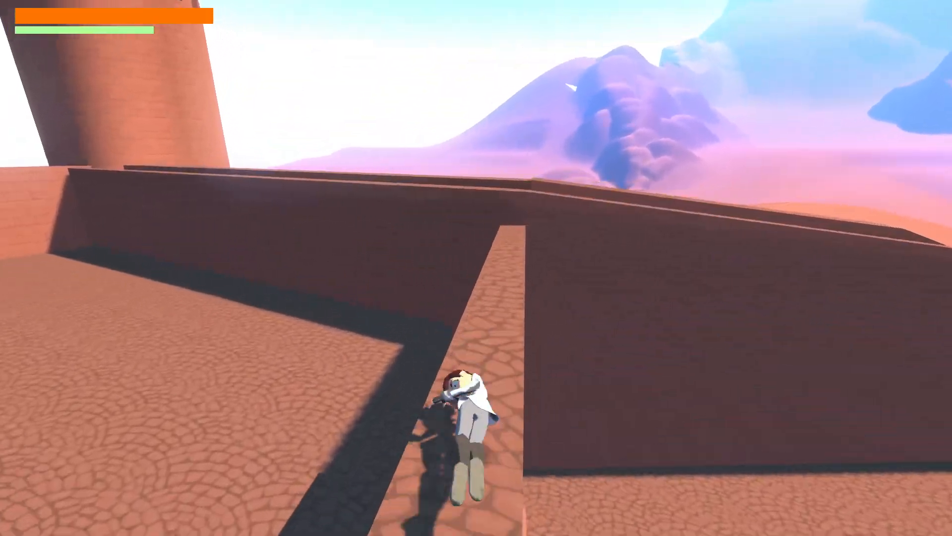
key("space")
key("w")
key("ctrl")
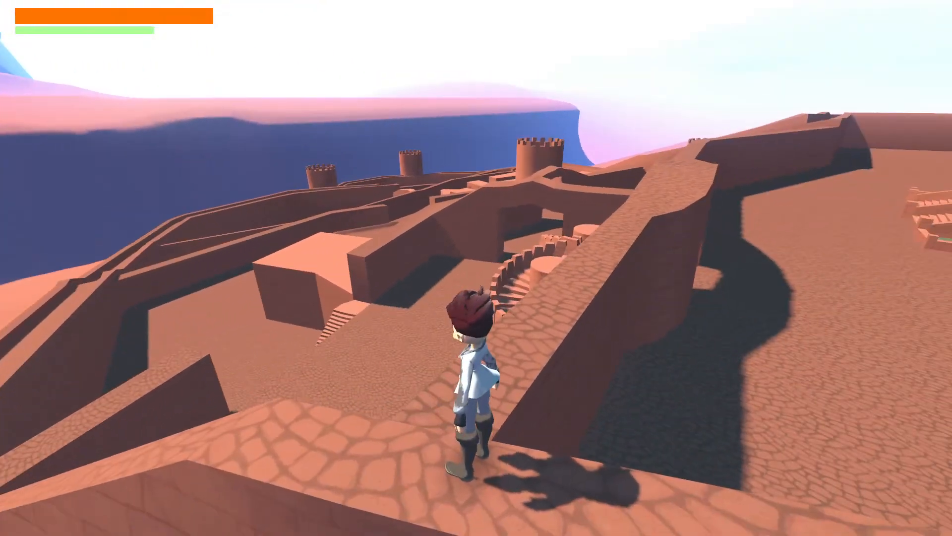
Test running and jumping along the cobbled wall tops above the fountain courtyard
key("w")
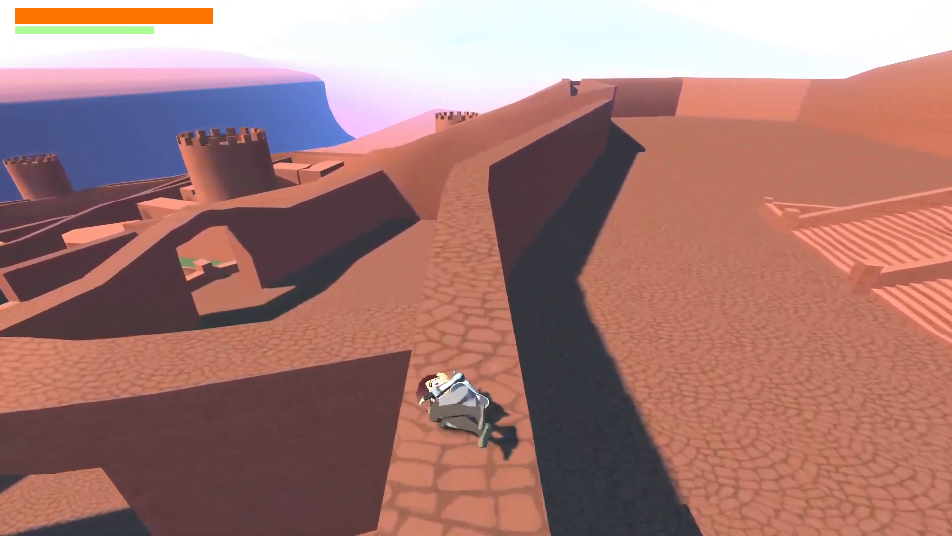
key("w")
key("space")
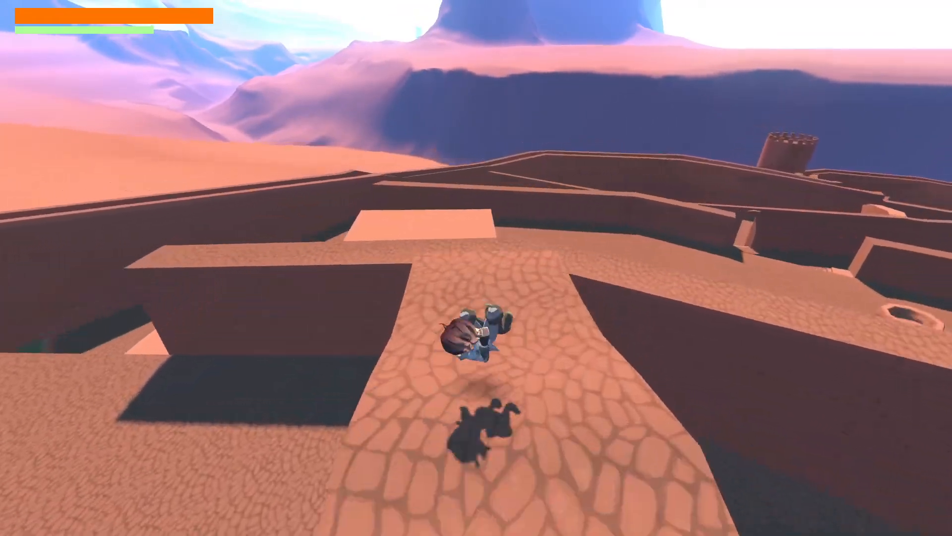
key("w")
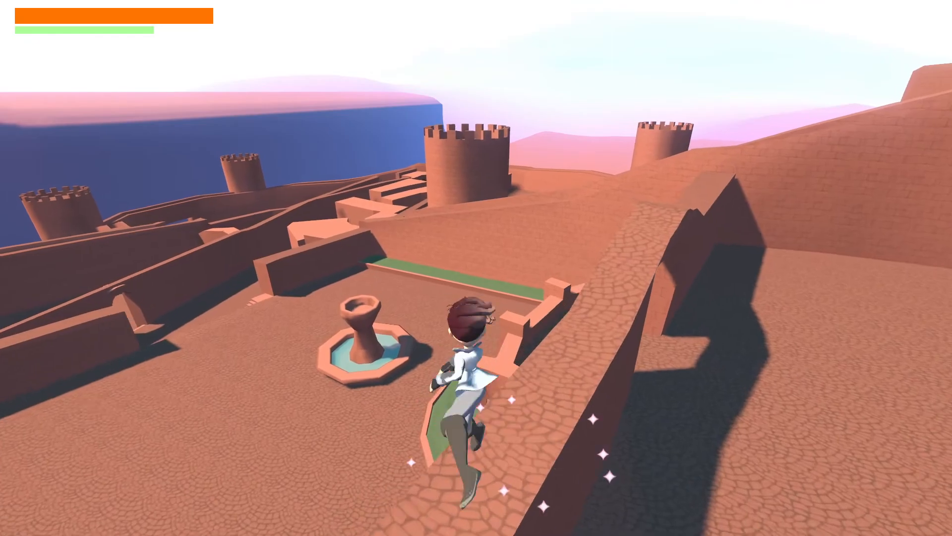
key("w")
key("w")
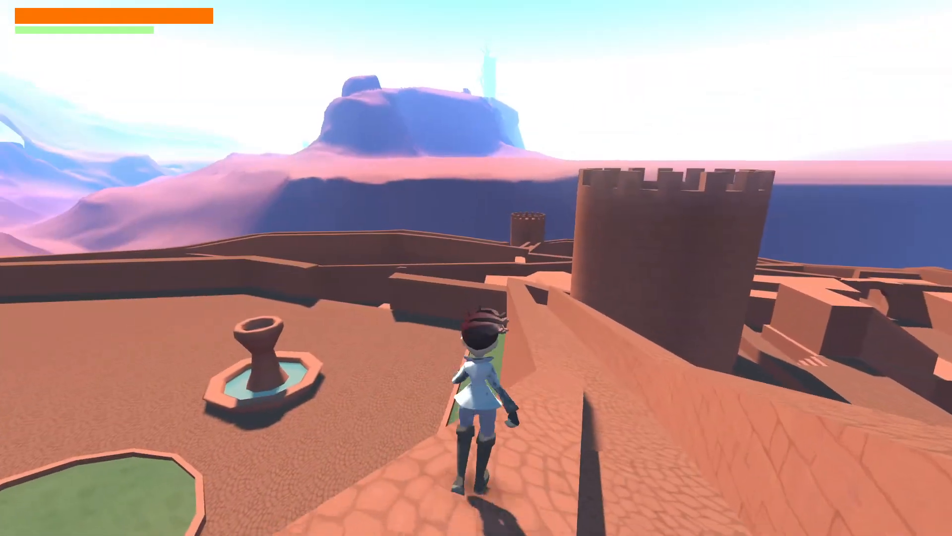
Follow the wall walk past the large round tower and check the housing blocks beside it
key("w")
key("w")
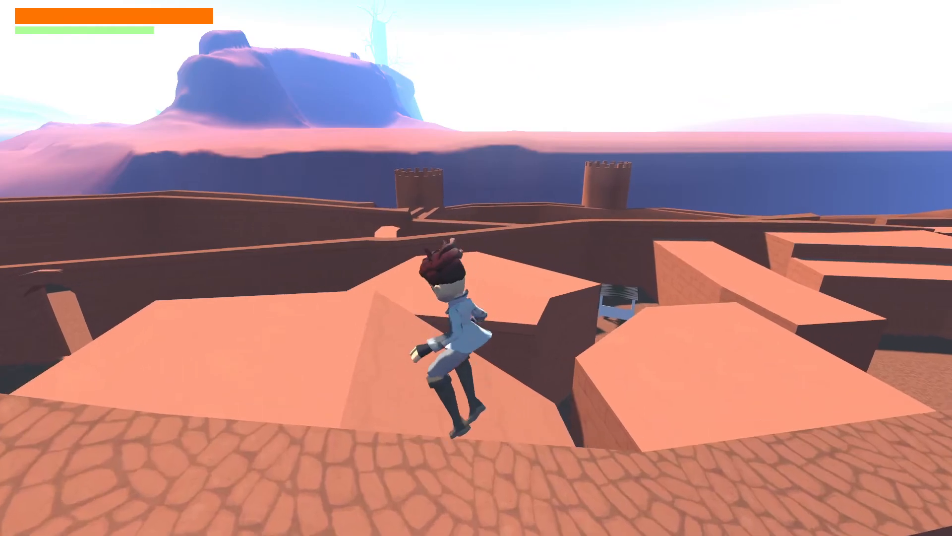
key("w")
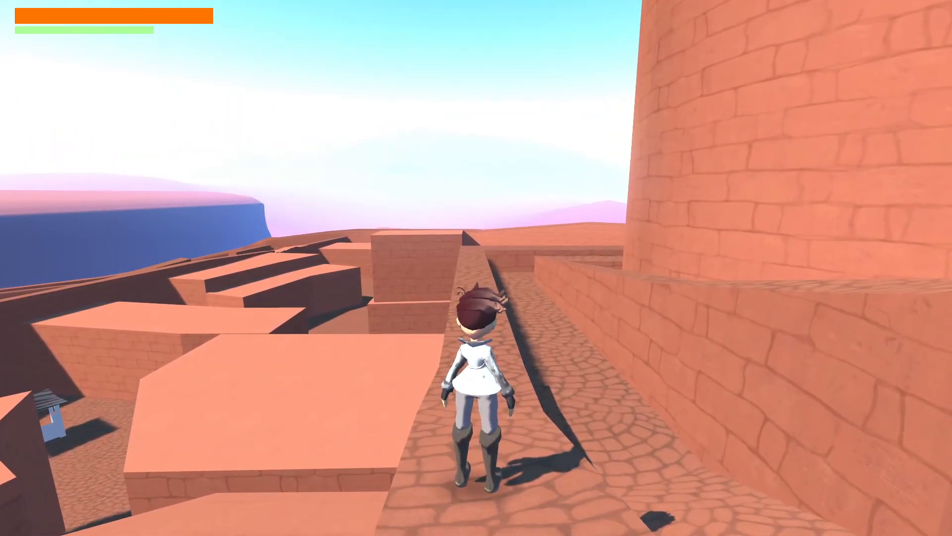
key("w")
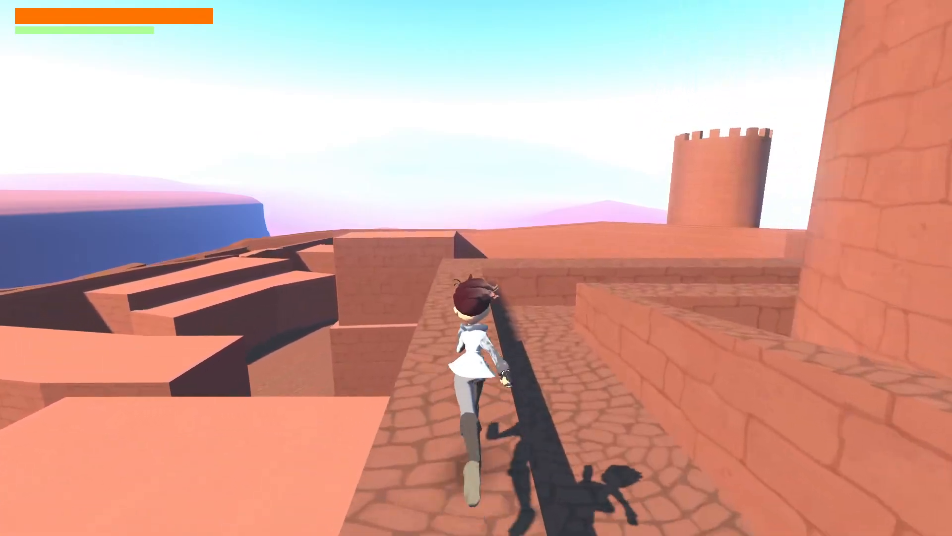
key("w")
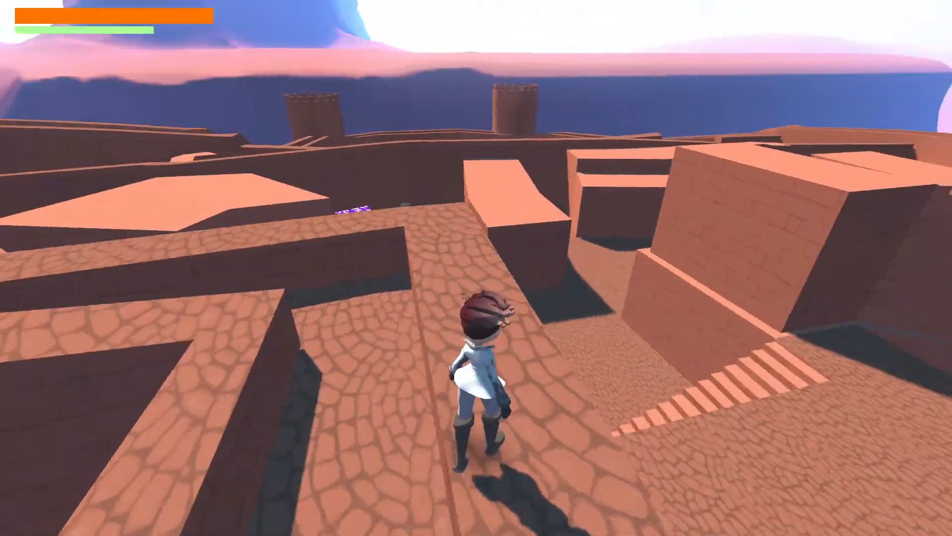
Leap from the wall across the housing rooftops and land on the purple-patterned shop stand canopy
key("w")
key("space")
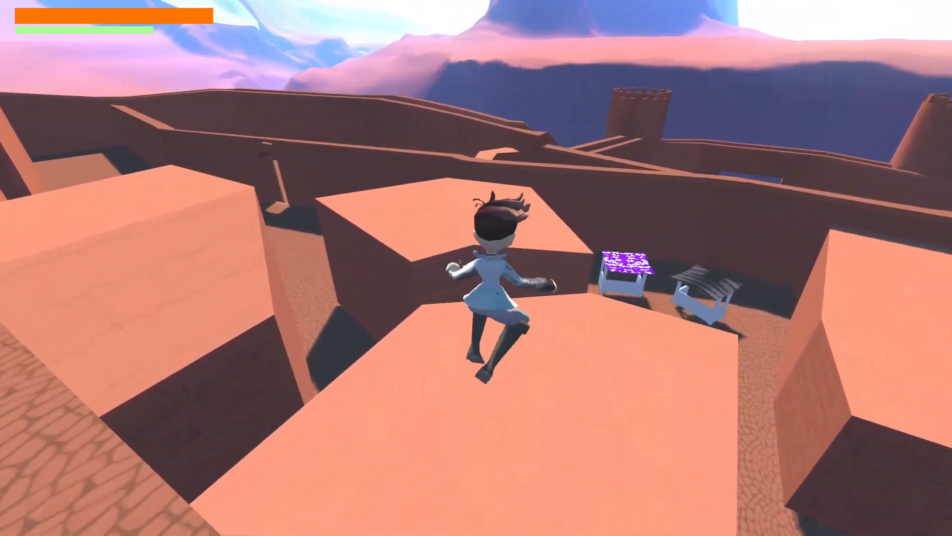
key("w")
key("space")
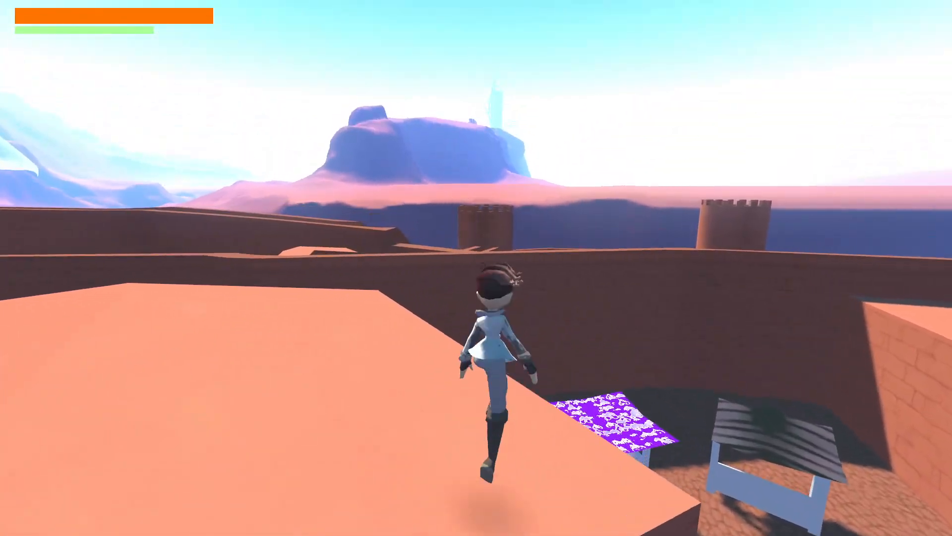
key("w")
key("s")
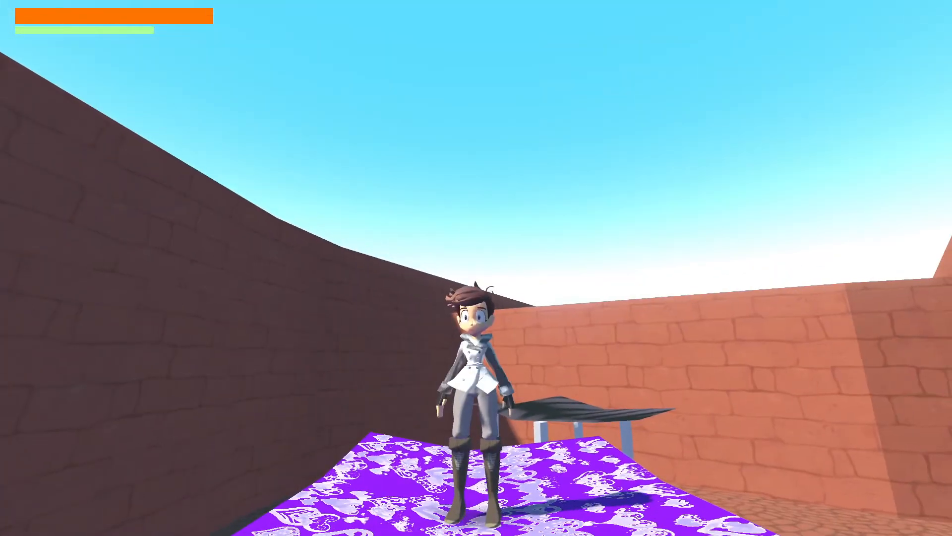
Test jumping back and forth between the purple-patterned and the dark striped shop stand canopies
key("w")
key("space")
key("space")
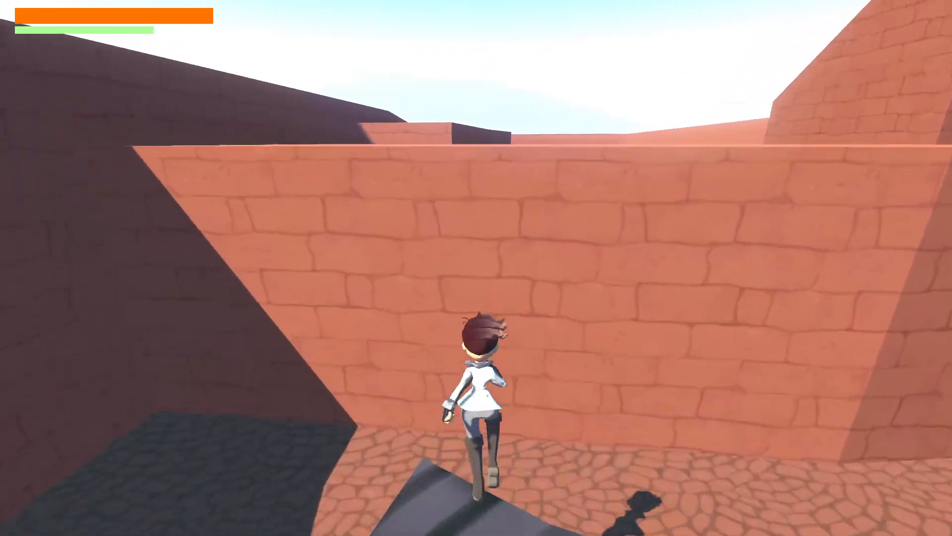
key("w")
key("space")
key("space")
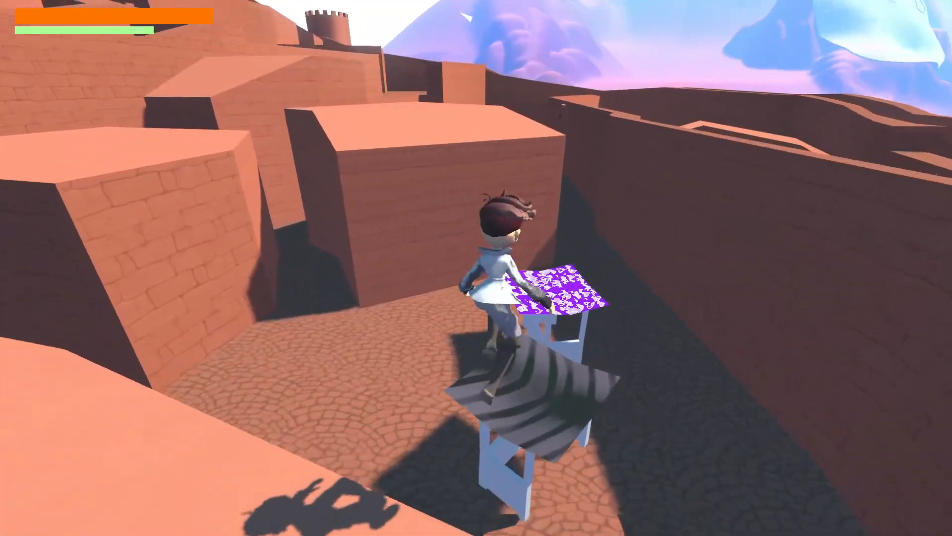
key("w")
key("s")
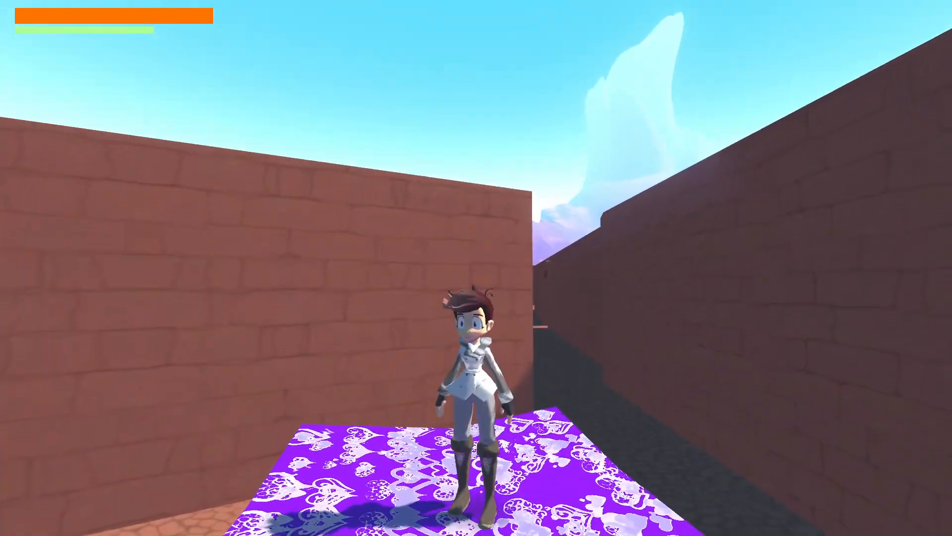
Check the stand canopies from several camera angles, and jump down to the ground beside the brick wall
key("w")
key("a")
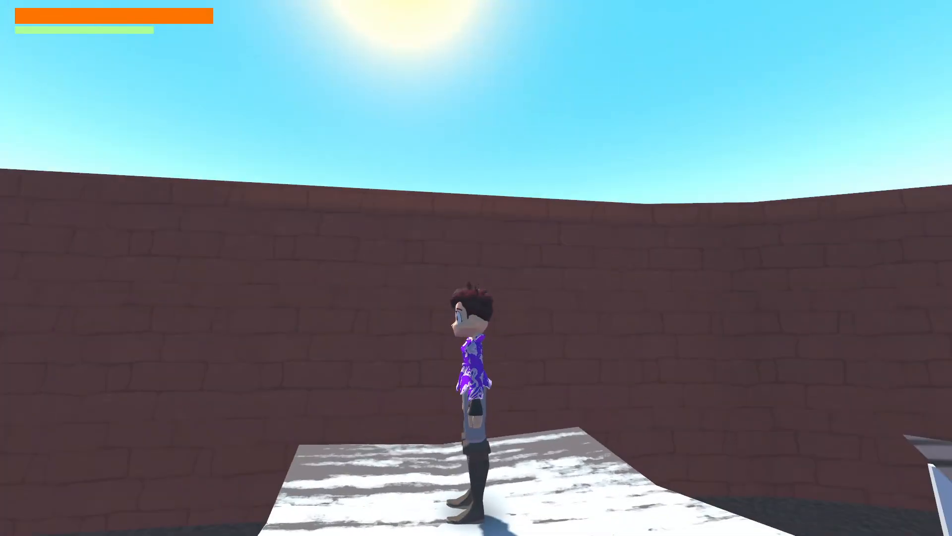
key("s")
key("w")
key("space")
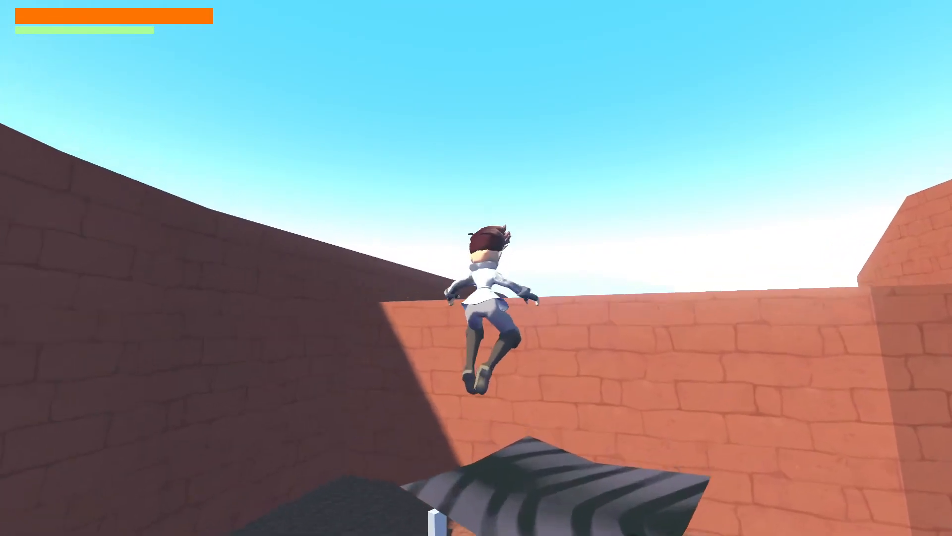
key("s")
key("a")
key("space")
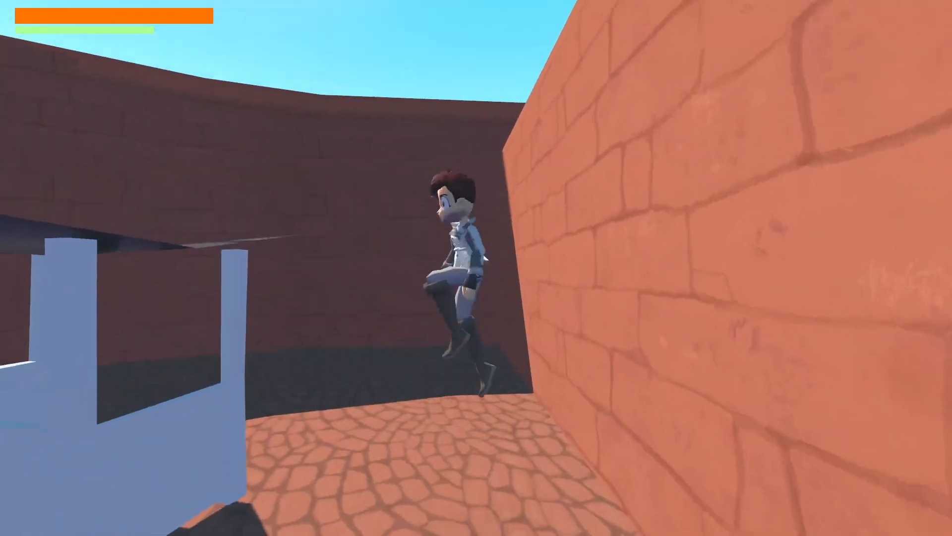
Jump back up onto the housing rooftop and over to the neighbouring cobbled wall top
key("space")
key("w")
key("space")
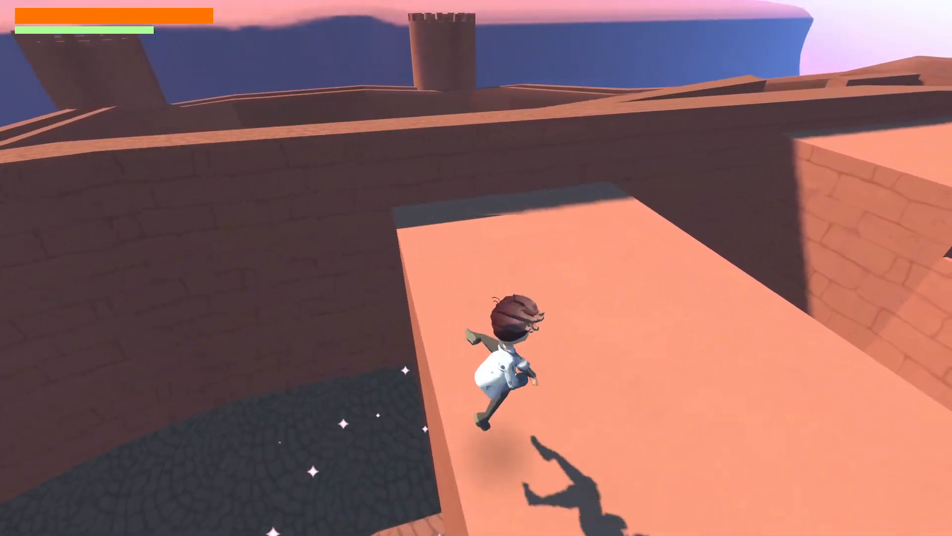
key("w")
key("space")
key("w")
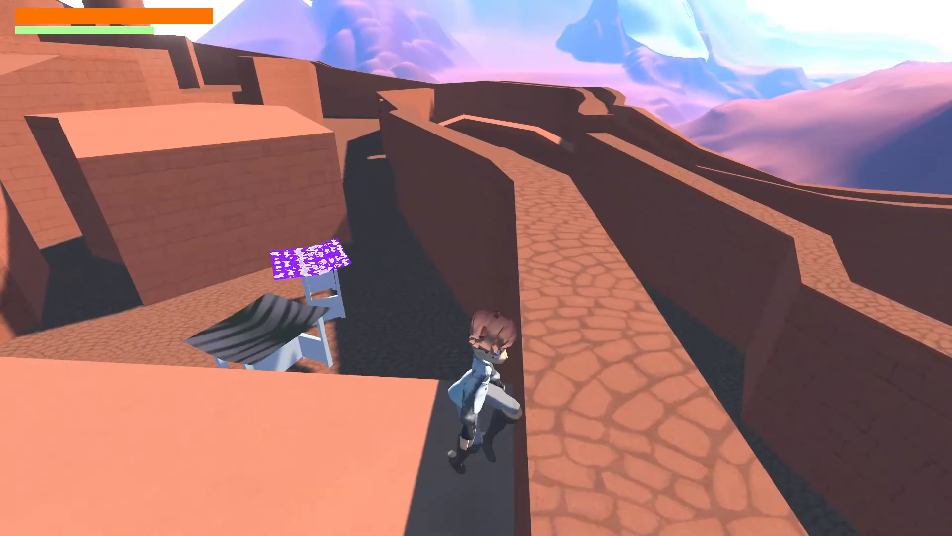
Run the length of the wall top between the flat housing roofs towards the outer wall
key("w")
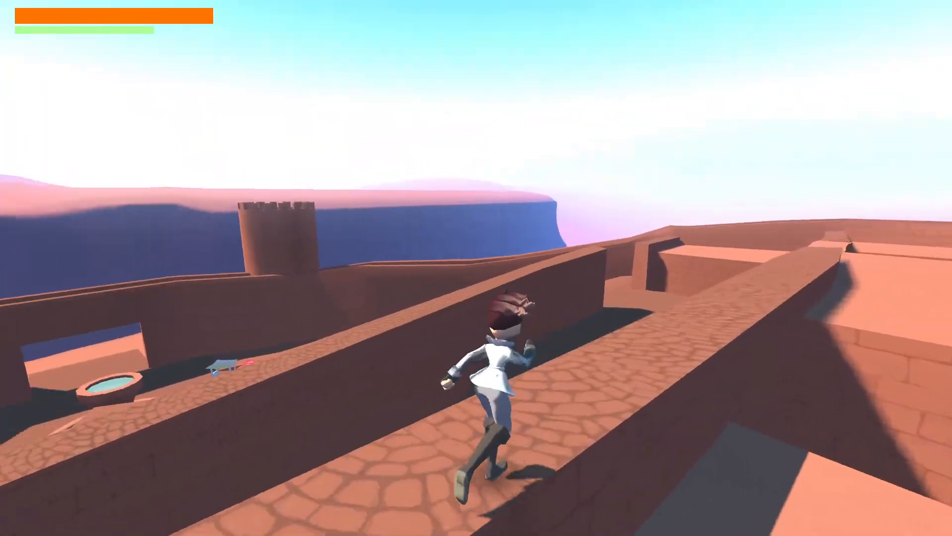
key("w")
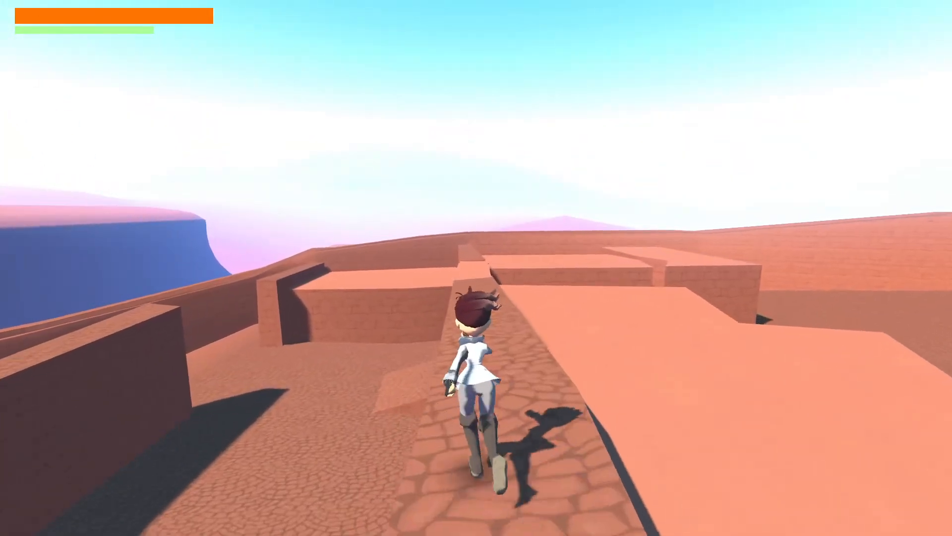
key("w")
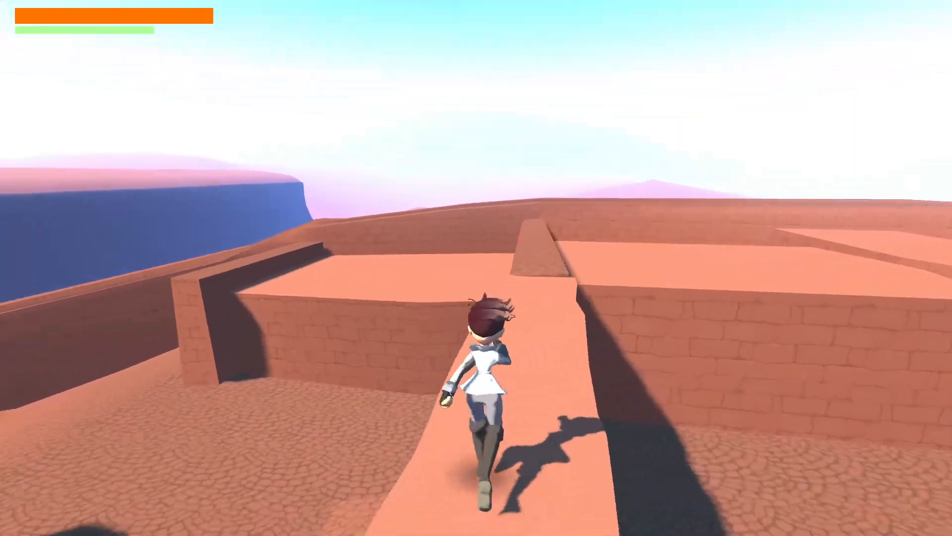
key("w")
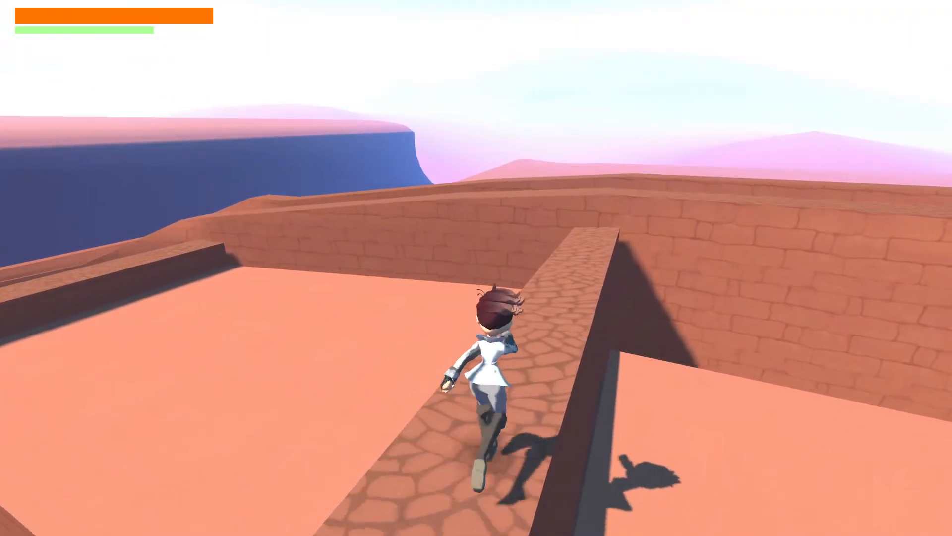
key("w")
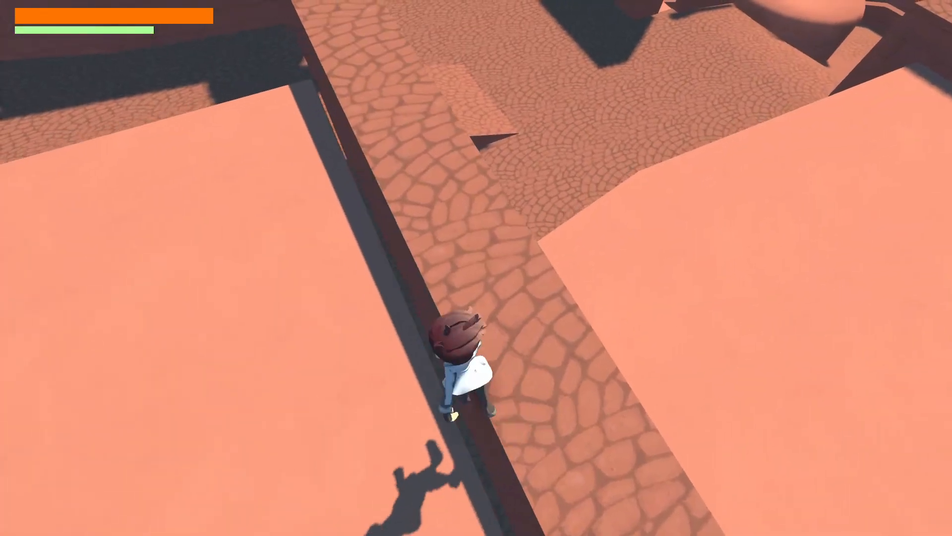
key("w")
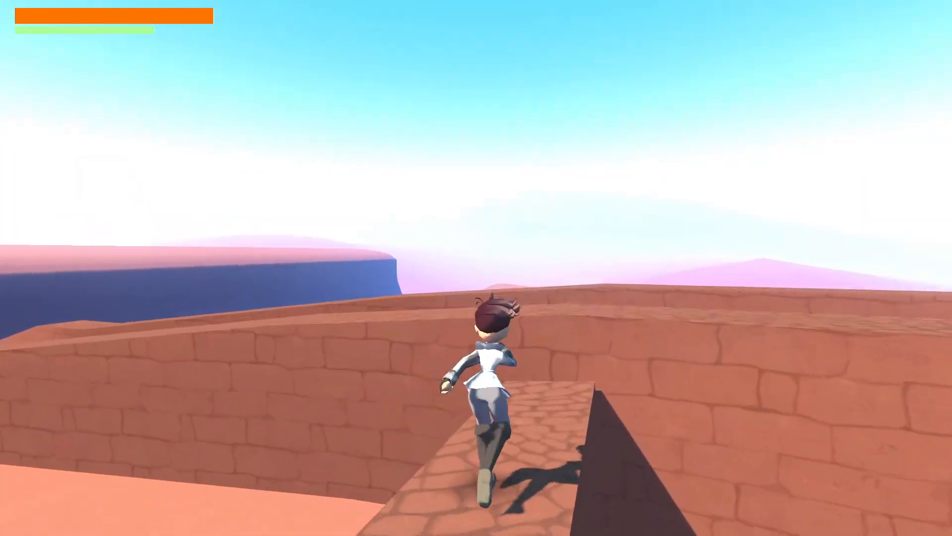
Continue along the outer wall walk towards the twin towers overlooking the lower fountain courtyard and its market stands
key("w")
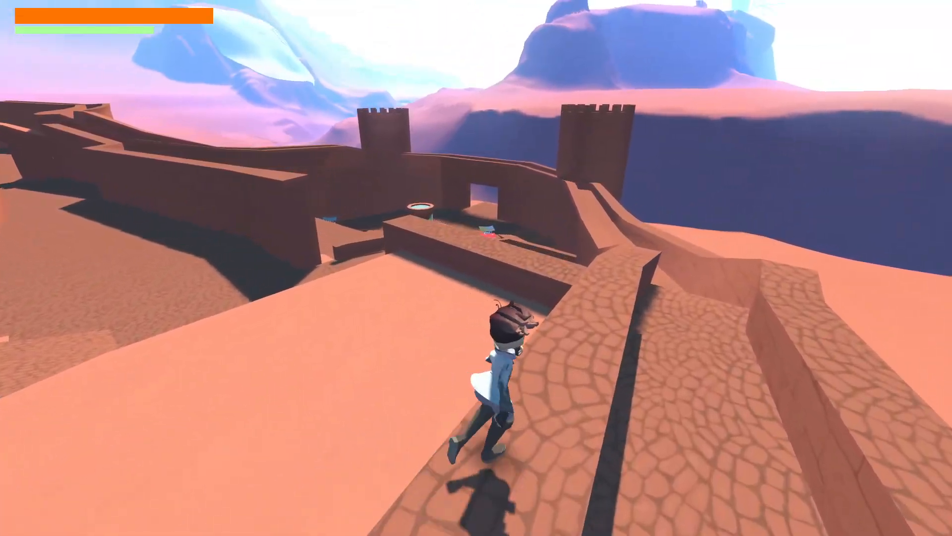
key("w")
key("space")
key("w")
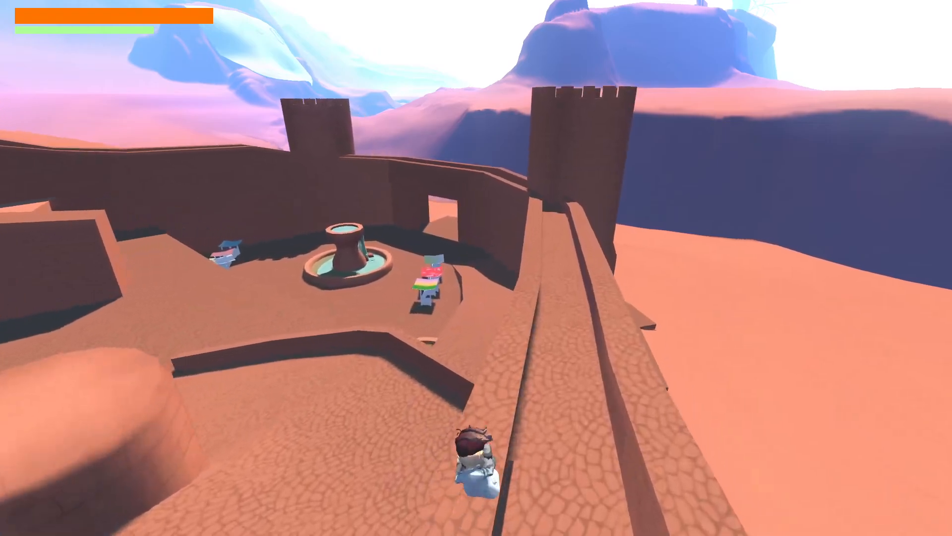
Run along the outer wall walk to the near tower and leap down into the courtyard fountain's basin
key("w")
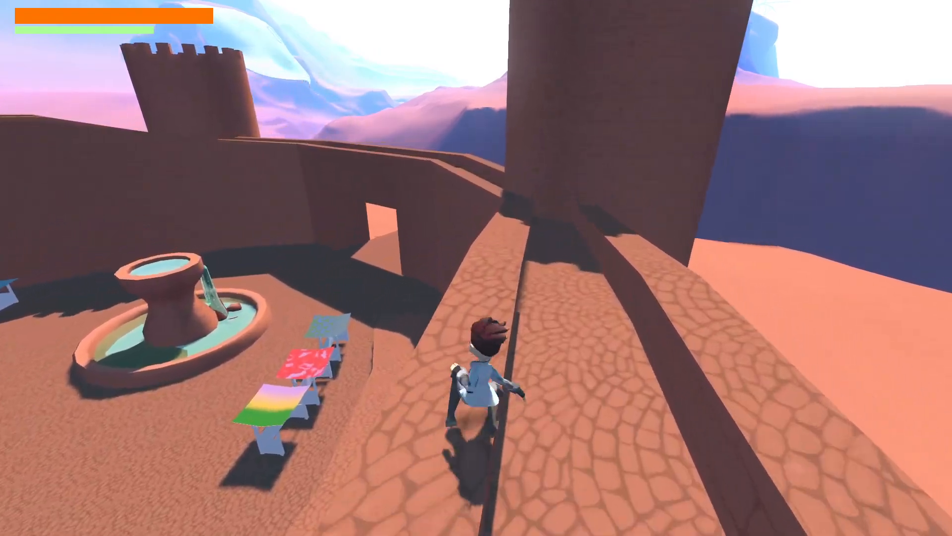
key("w")
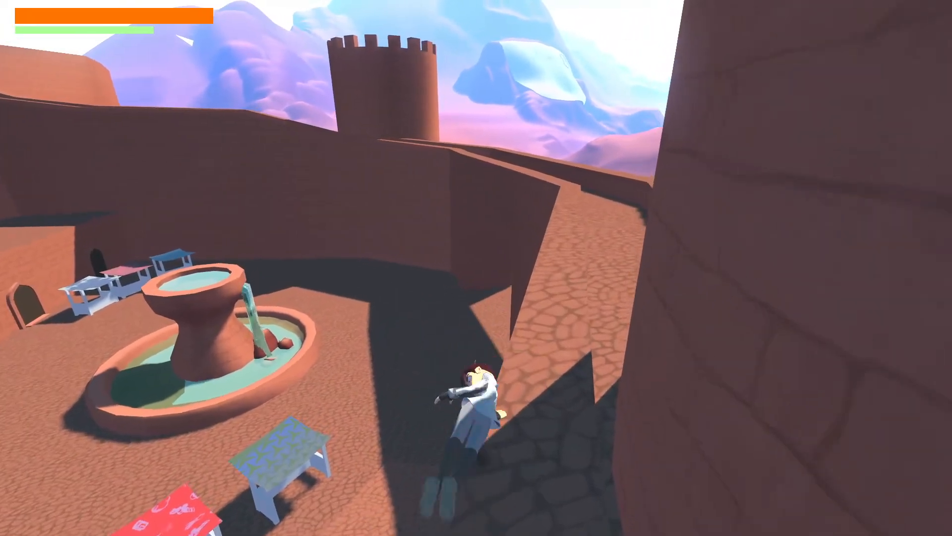
key("w")
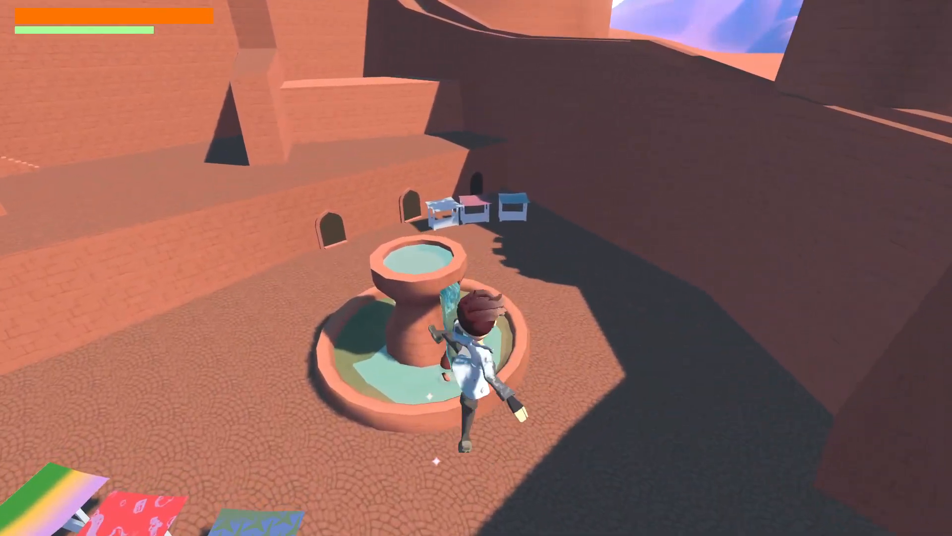
key("space")
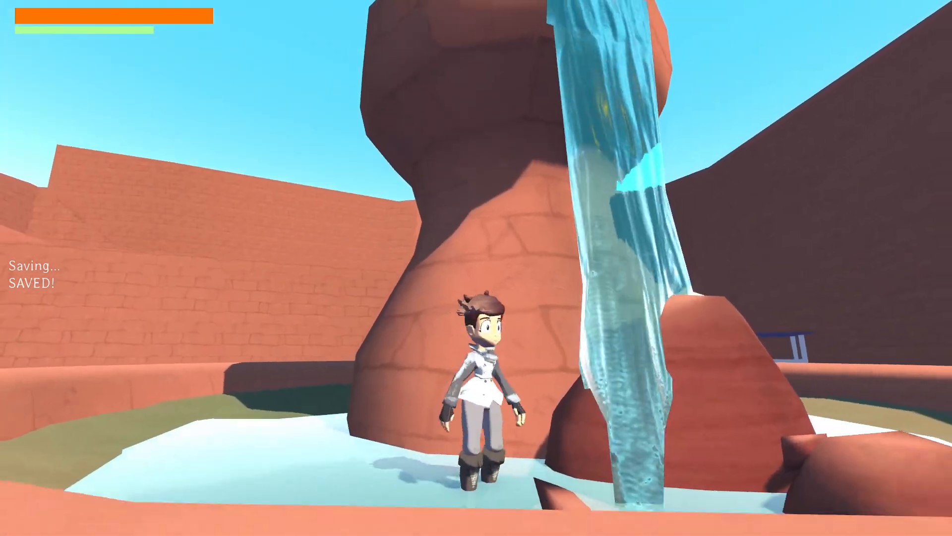
Test the fountain's waterfall by jumping from the rock at its base to the spout and moving through the falling water
key("space")
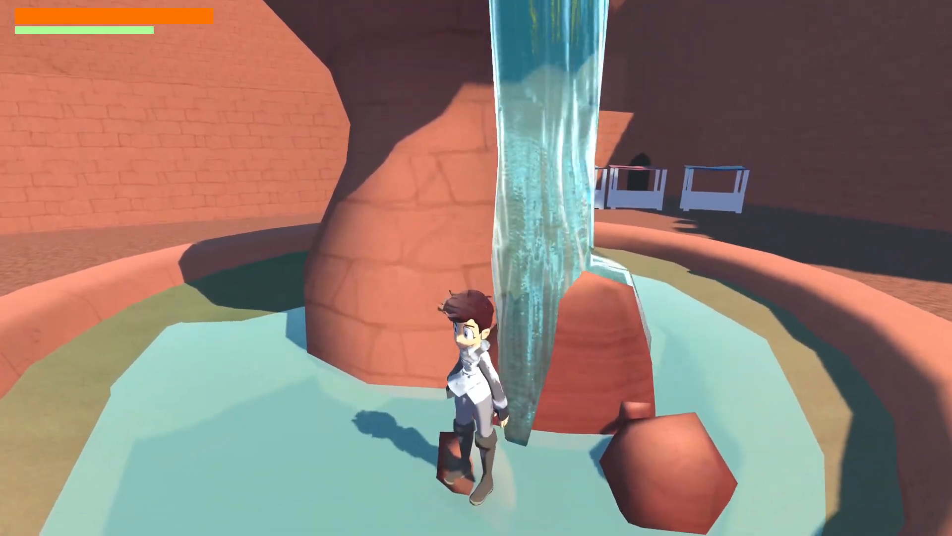
key("s")
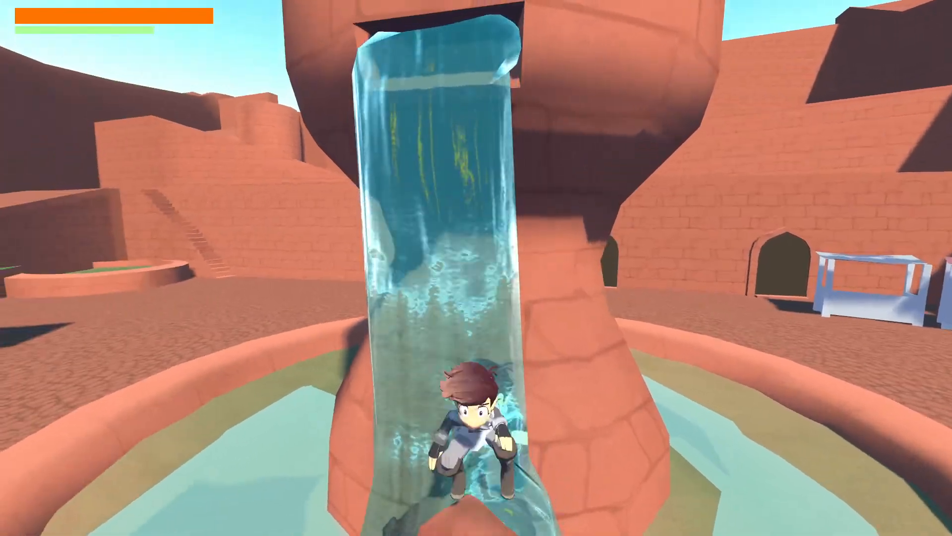
key("space")
key("s")
key("s")
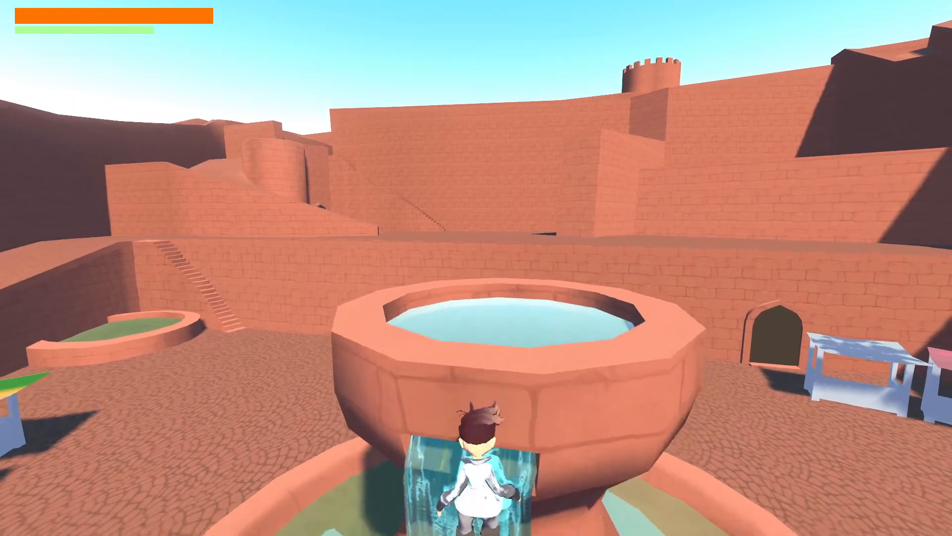
key("a")
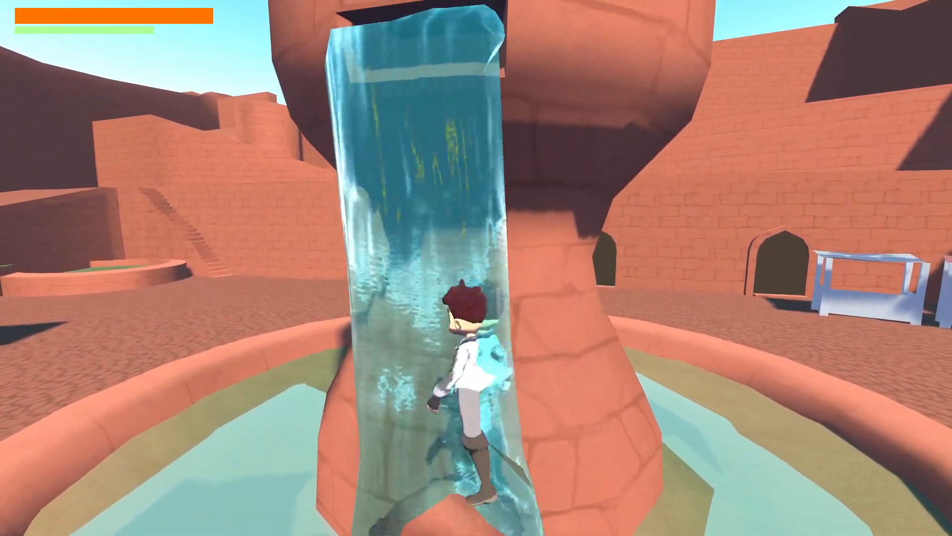
key("d")
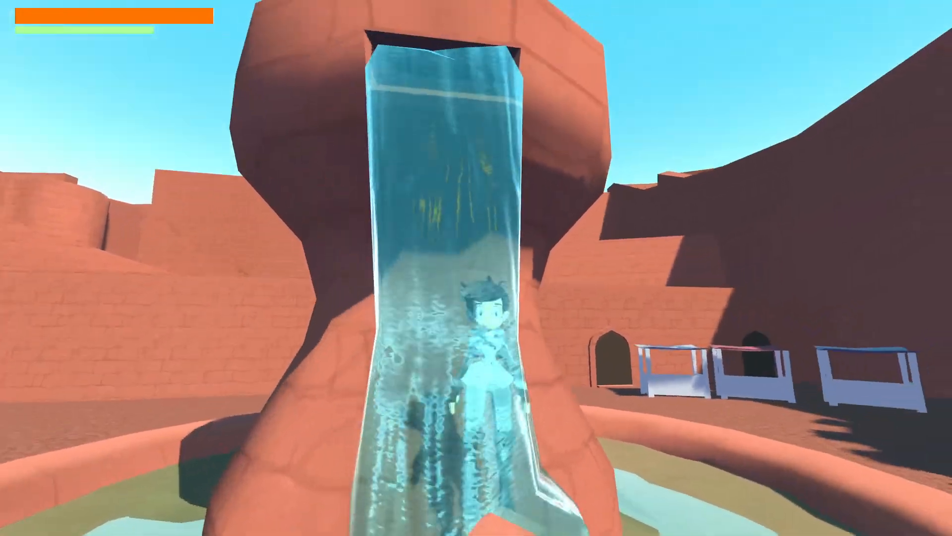
Check the waterfall again from the basin rim and rock, and leave the fountain towards the market stands
key("w")
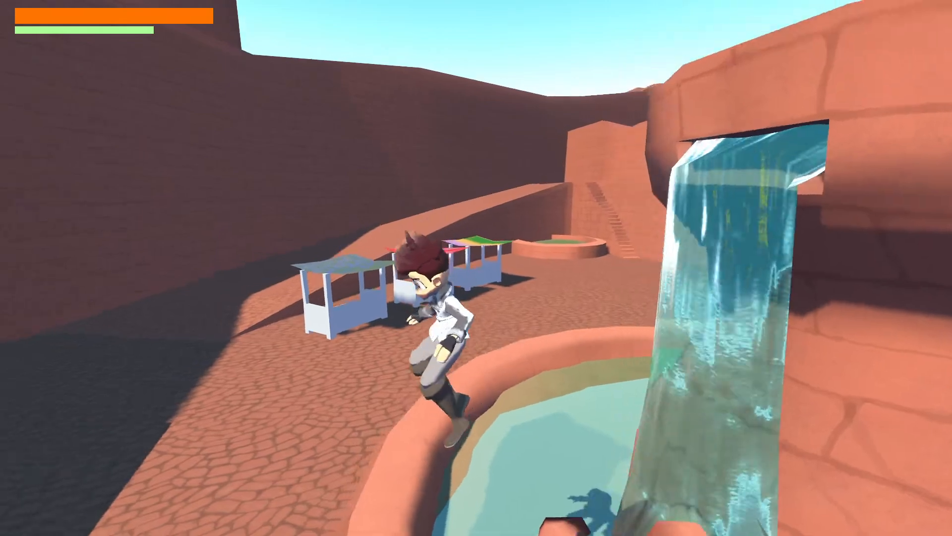
key("w")
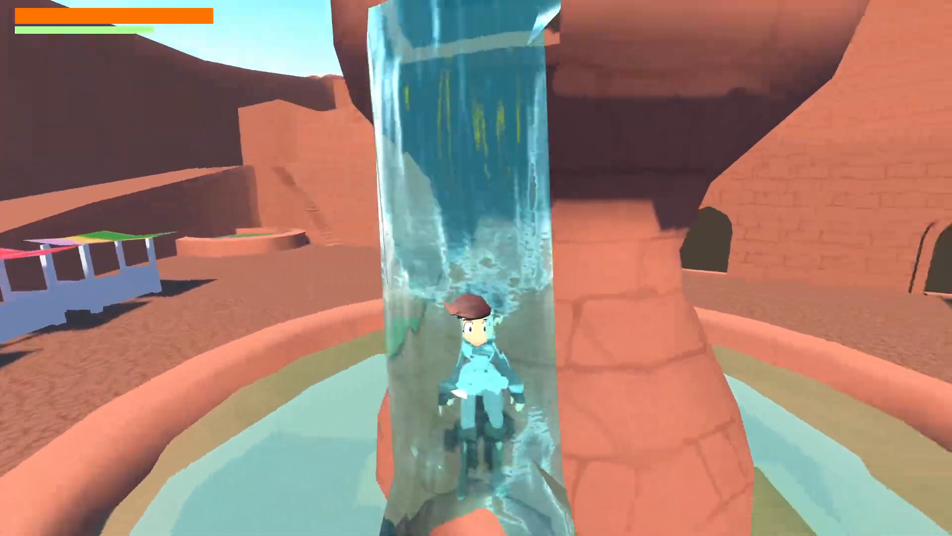
key("w")
key("w")
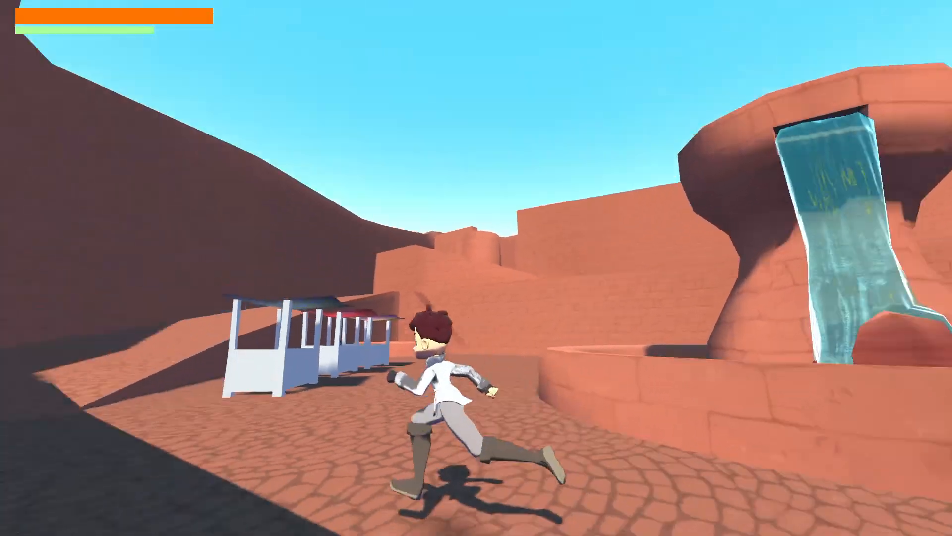
Run past the market stands to the round green planter below the brick stairs and stand on its rim
key("w")
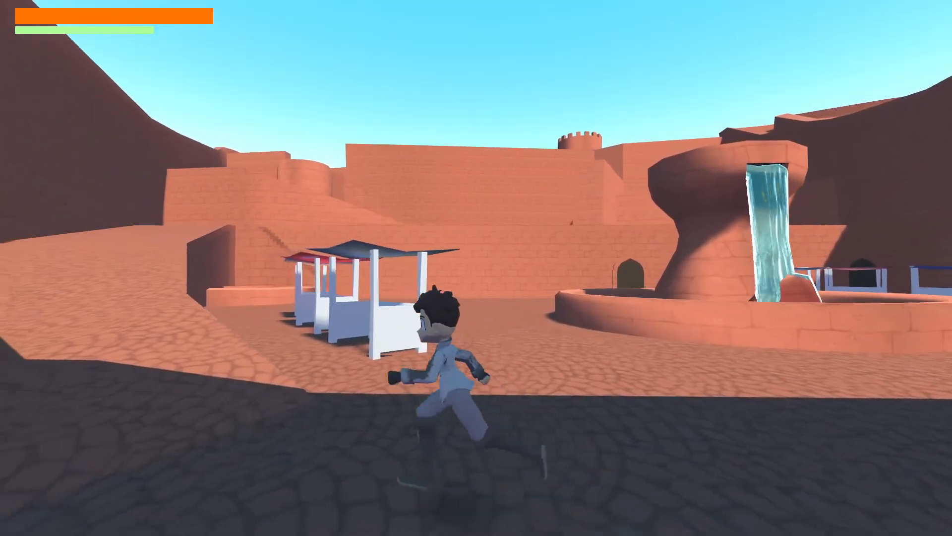
key("w")
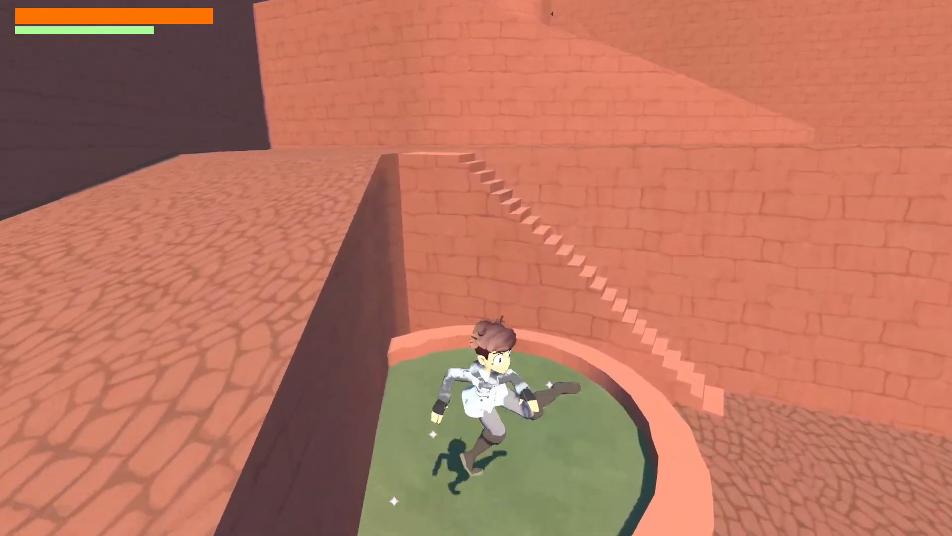
key("s")
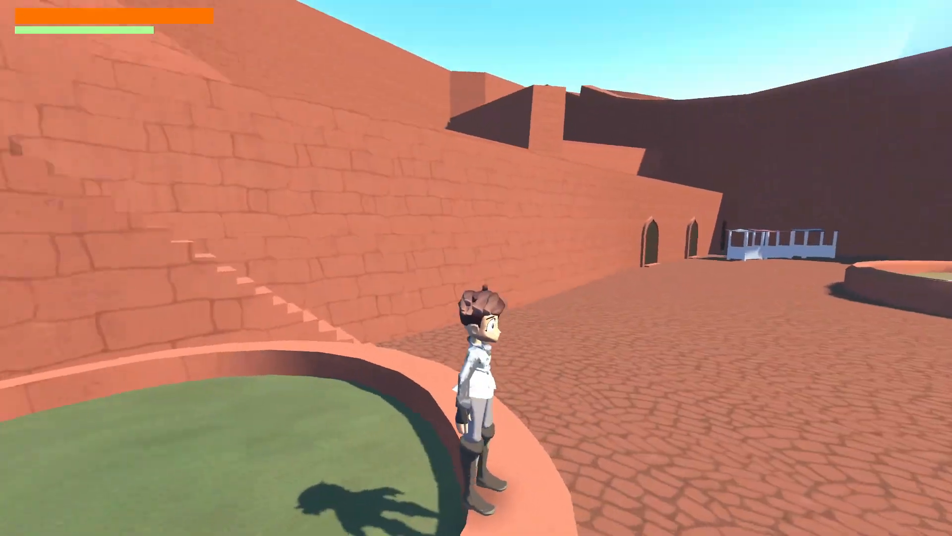
Test the collision of the rainbow and red stand canopies by landing on them and jumping between them
key("w")
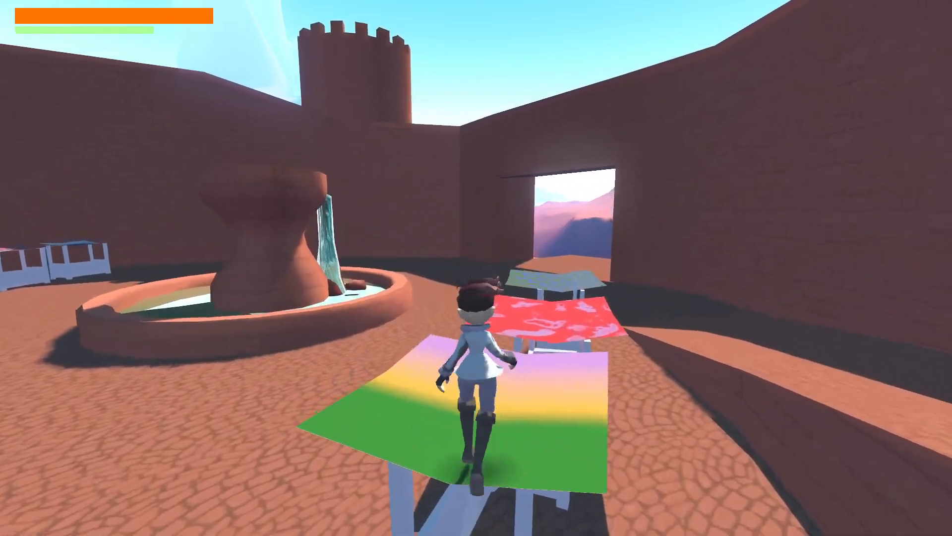
key("w")
key("space")
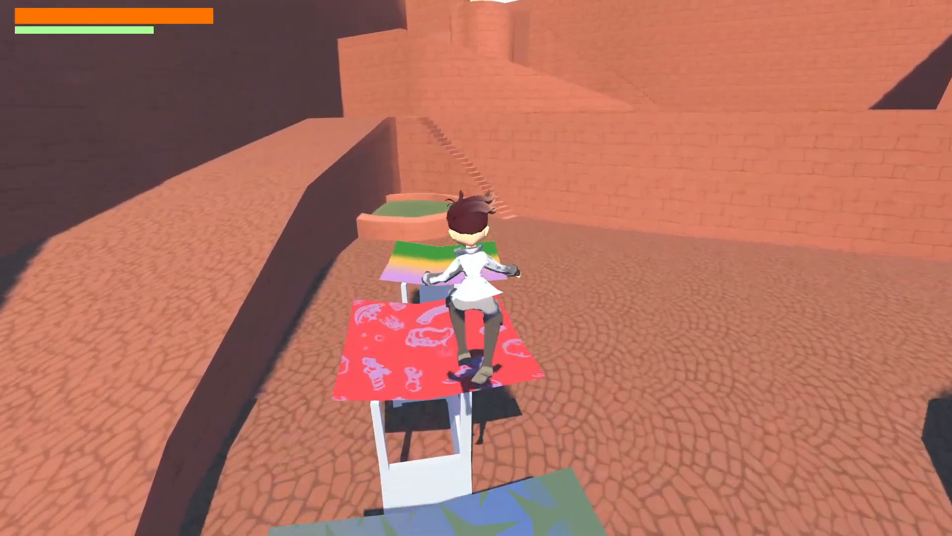
key("a")
key("space")
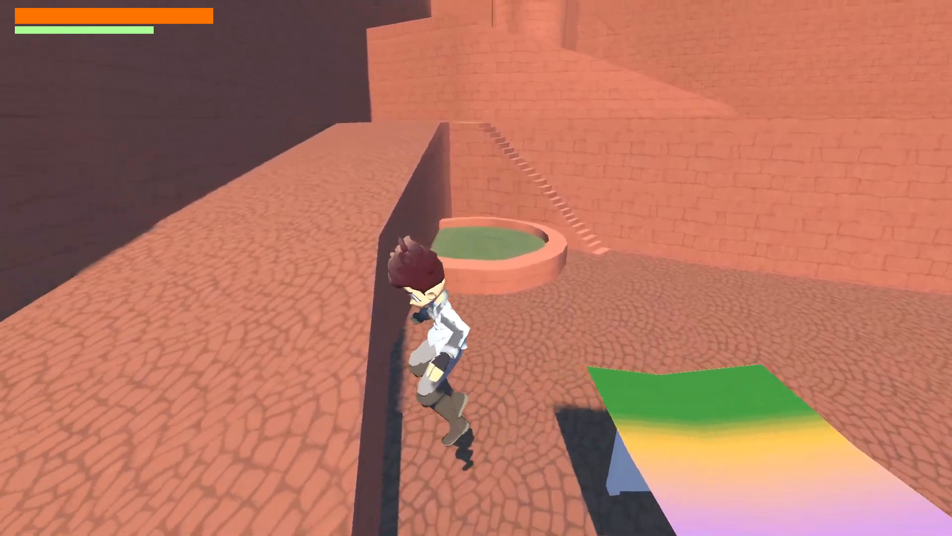
key("w")
key("space")
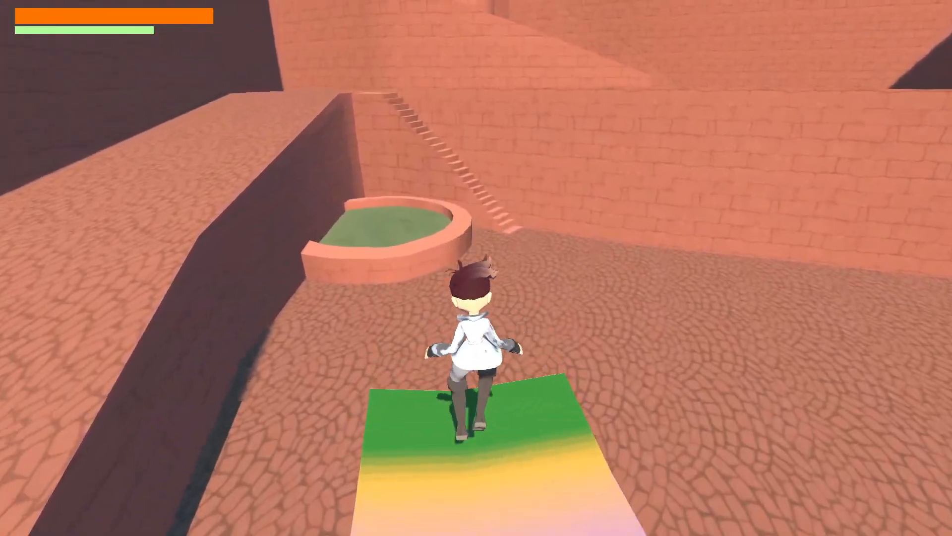
Cross the upper terrace past the brick block and get onto the parapet of the ramp by the round tower
key("w")
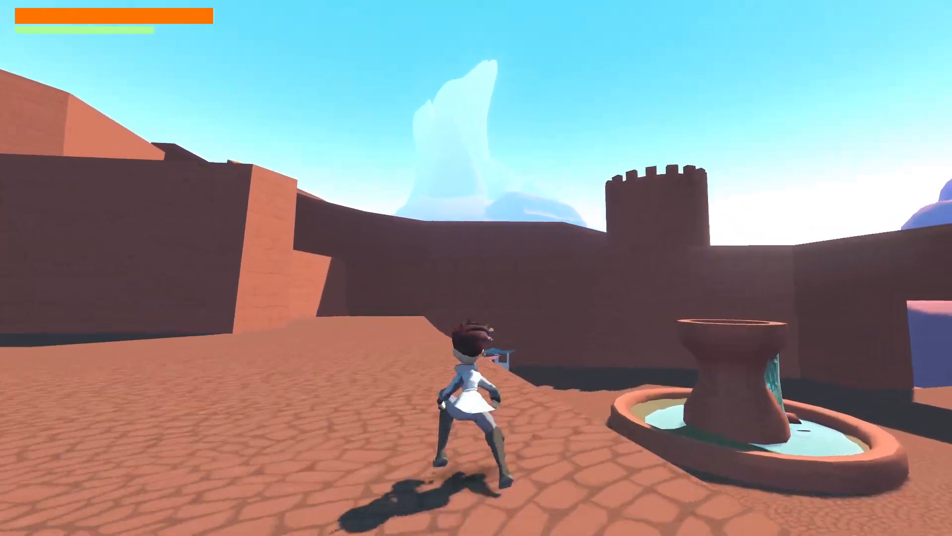
key("w")
key("w")
key("space")
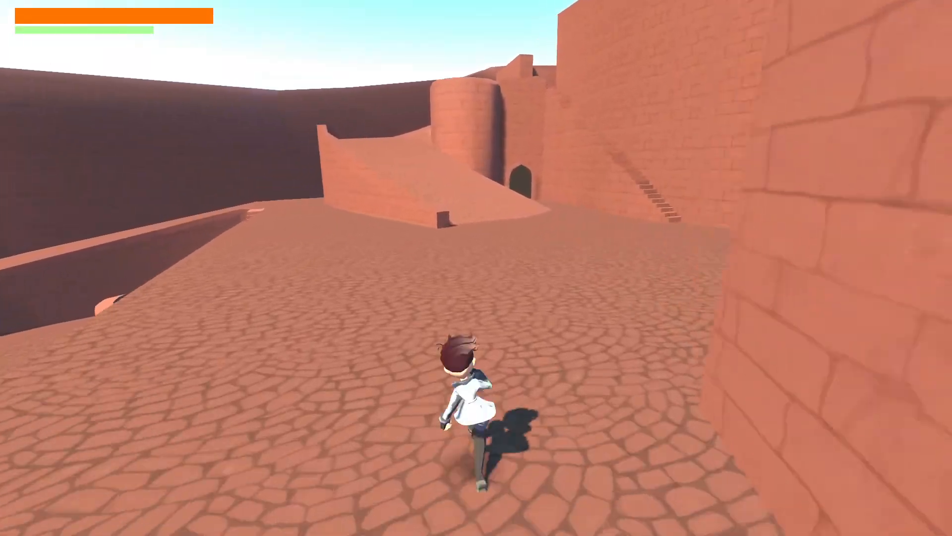
key("w")
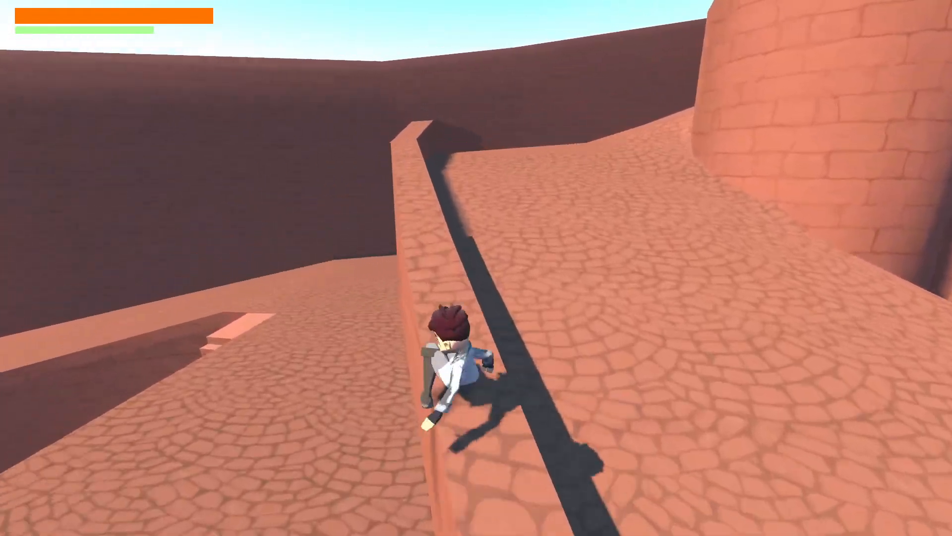
Jump from the ramp parapet up onto the outer wall and follow its walk past the flat housing roofs
key("w")
key("space")
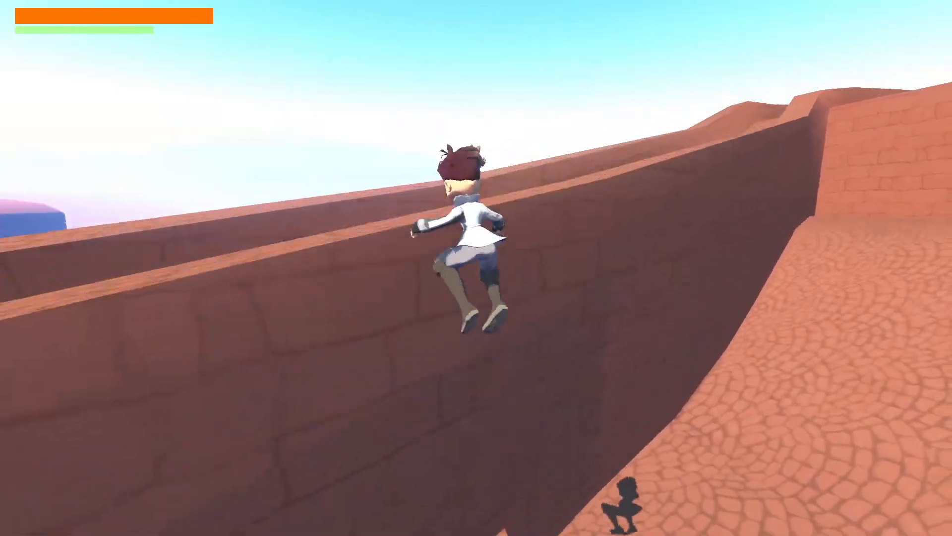
key("w")
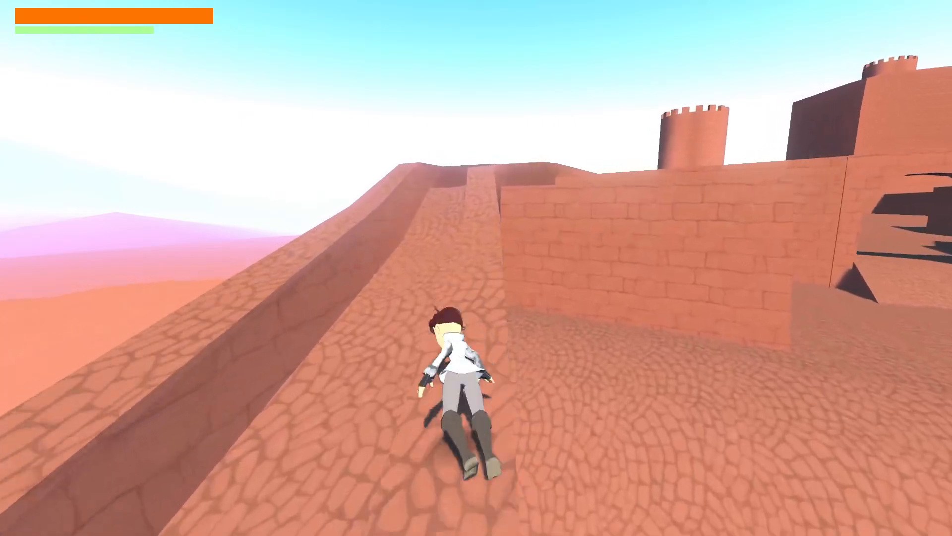
key("w")
key("space")
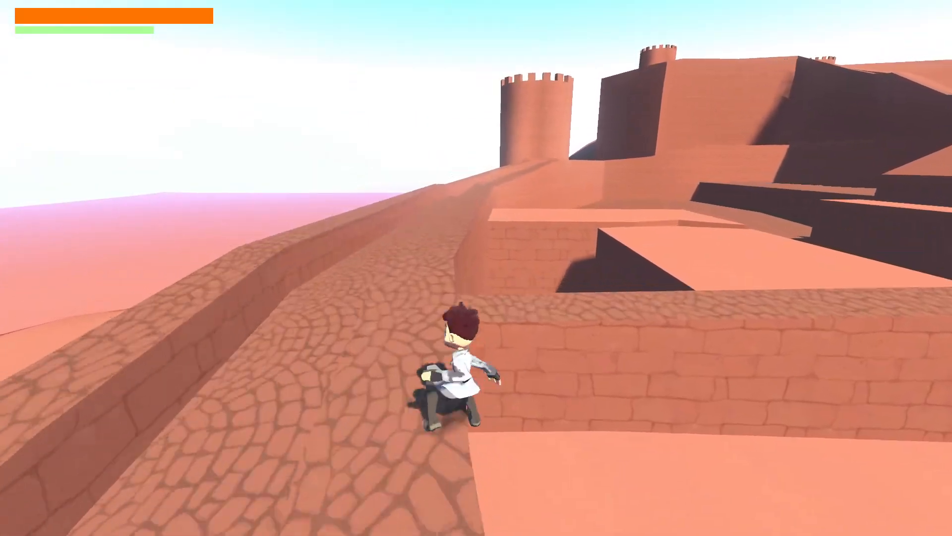
Turn around on the outer wall and jump along its inner parapet beside the housing roof towards the gate towers
key("w")
key("w")
key("w")
key("space")
key("space")
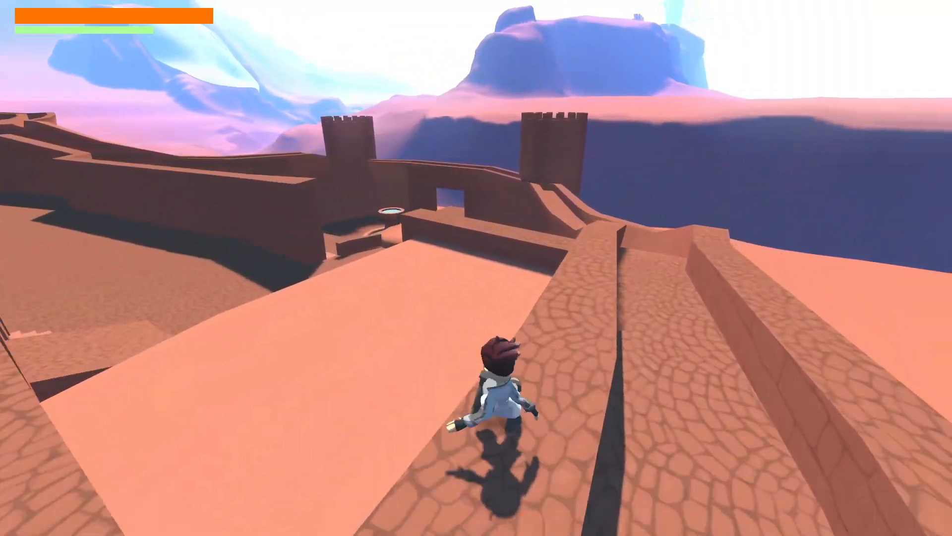
Run and jump down the wall walk above the fountain courtyard and squeeze past the inner side of the tower
key("w")
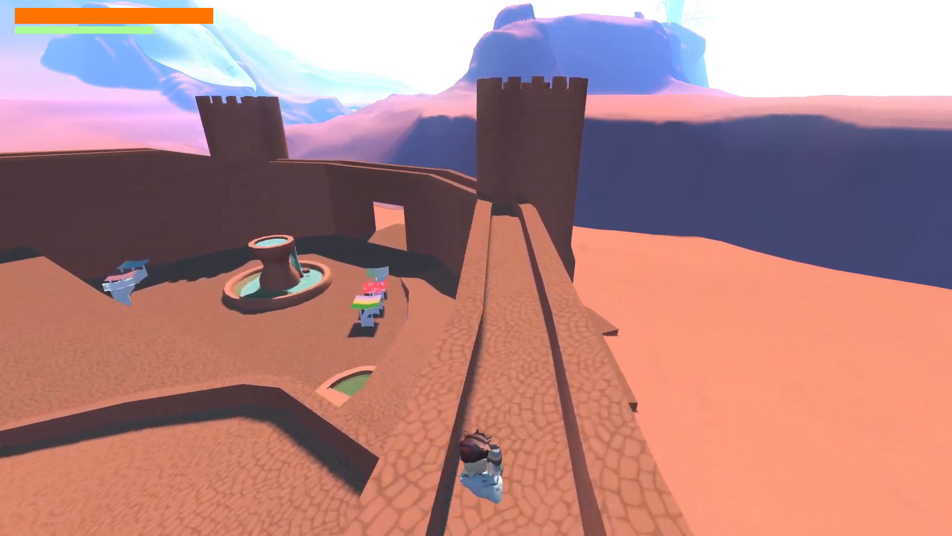
key("w")
key("space")
key("space")
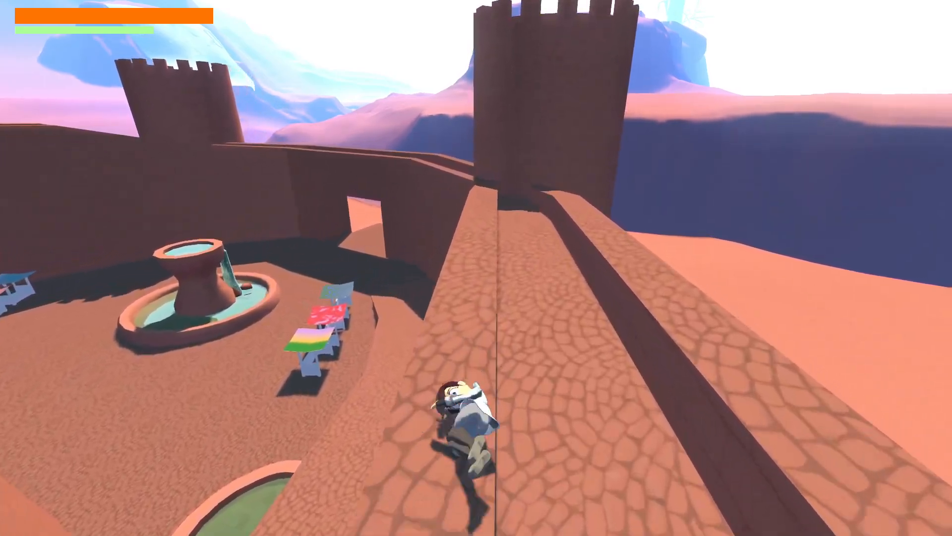
key("w")
key("space")
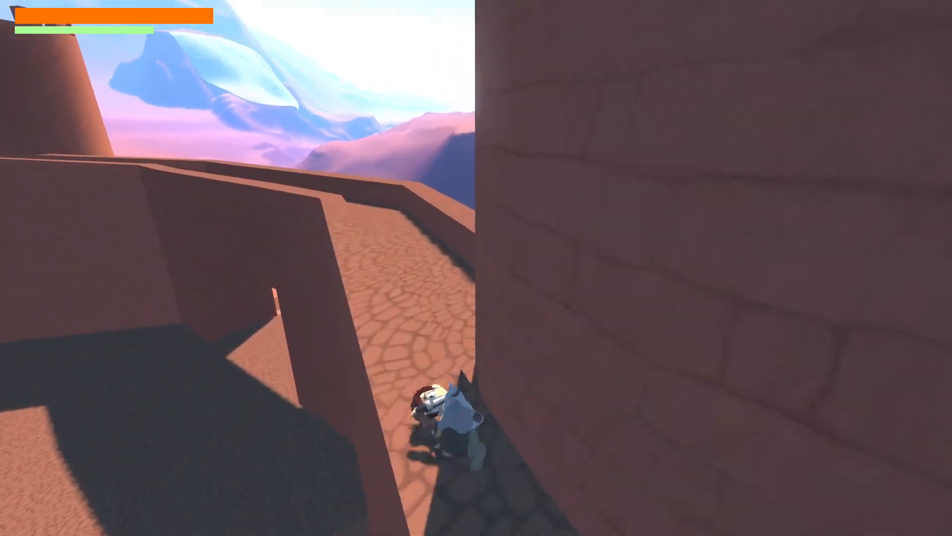
Cross the wall section over the gateway along its outer parapet, jumping towards the next crenellated tower
key("w")
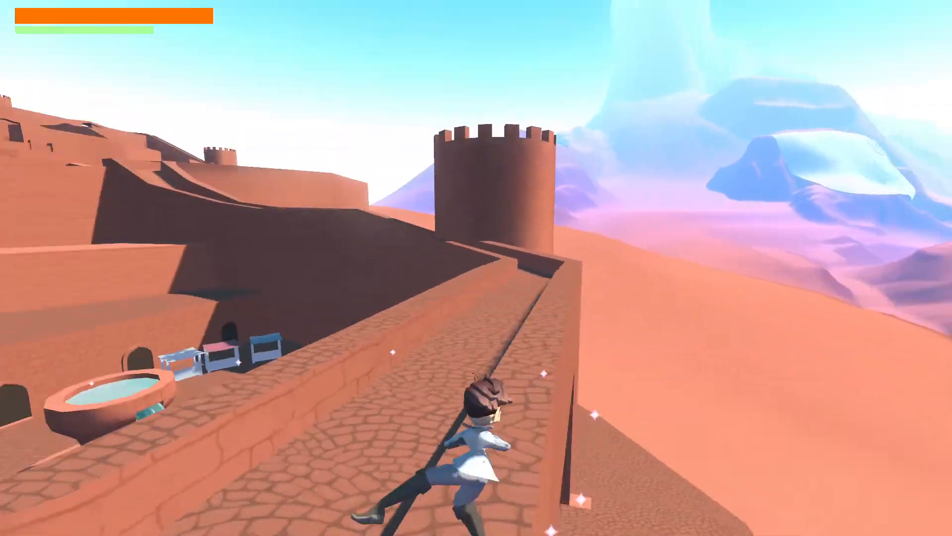
key("w")
key("space")
key("space")
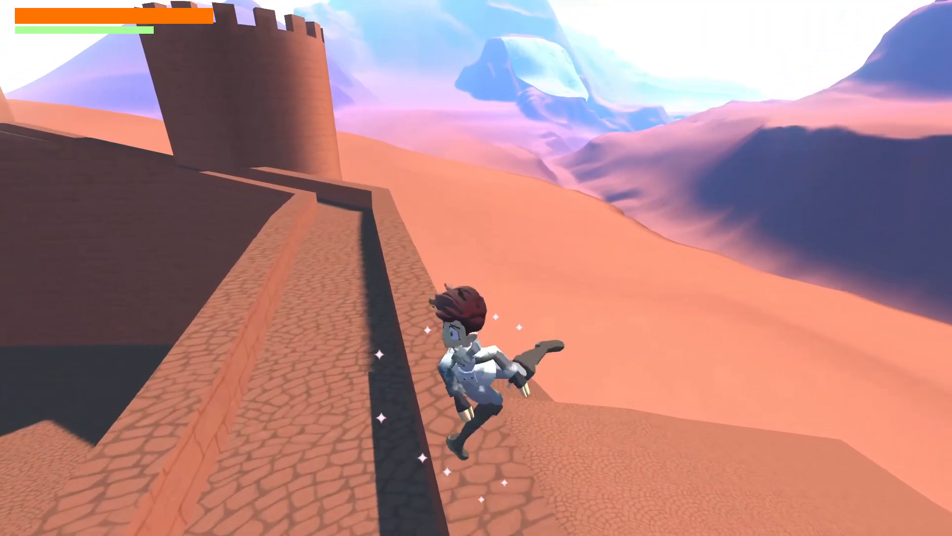
key("w")
key("space")
key("w")
key("w")
key("space")
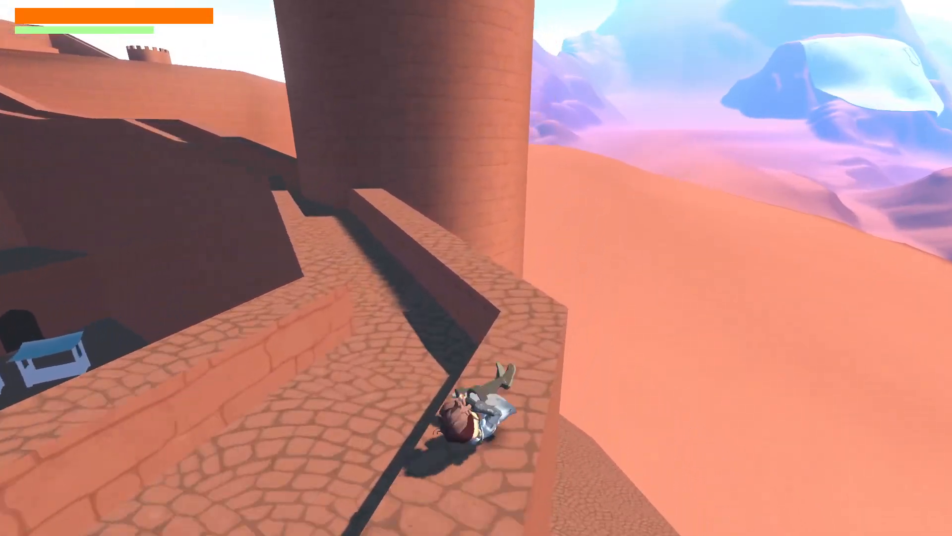
Continue along the wall beyond the tower towards the steep rising section and stop to view the desert mountains
key("w")
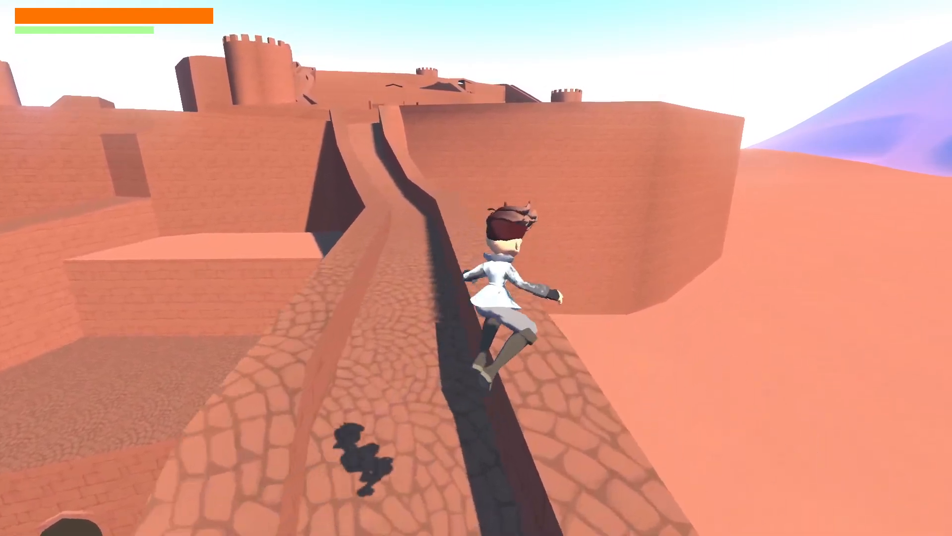
key("w")
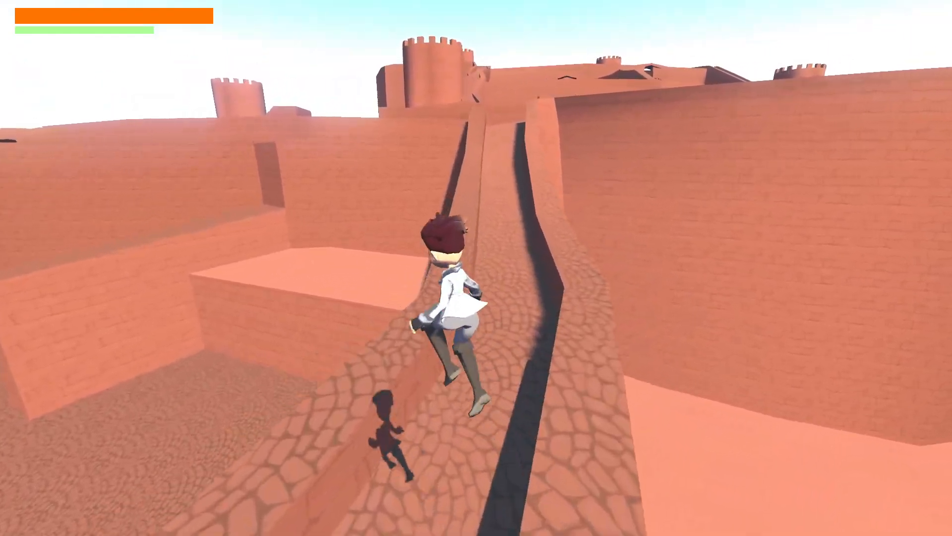
key("w")
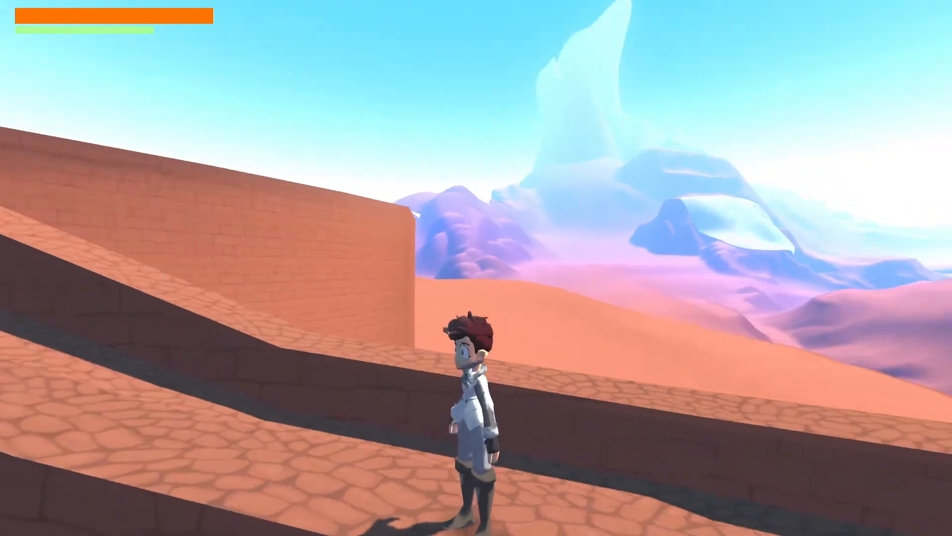
Run and jump up the steep outer wall section, then follow its outer parapet towards the desert mountains
key("w")
key("space")
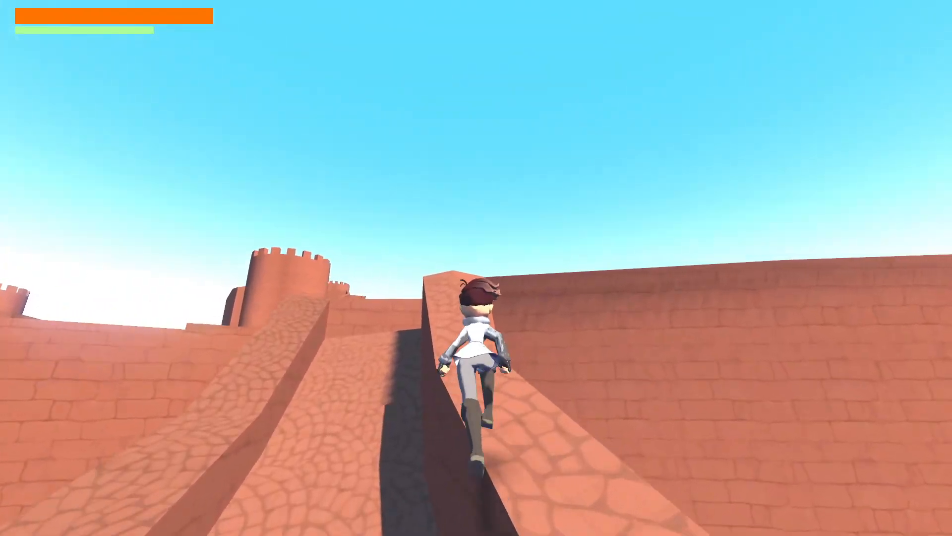
key("w")
key("space")
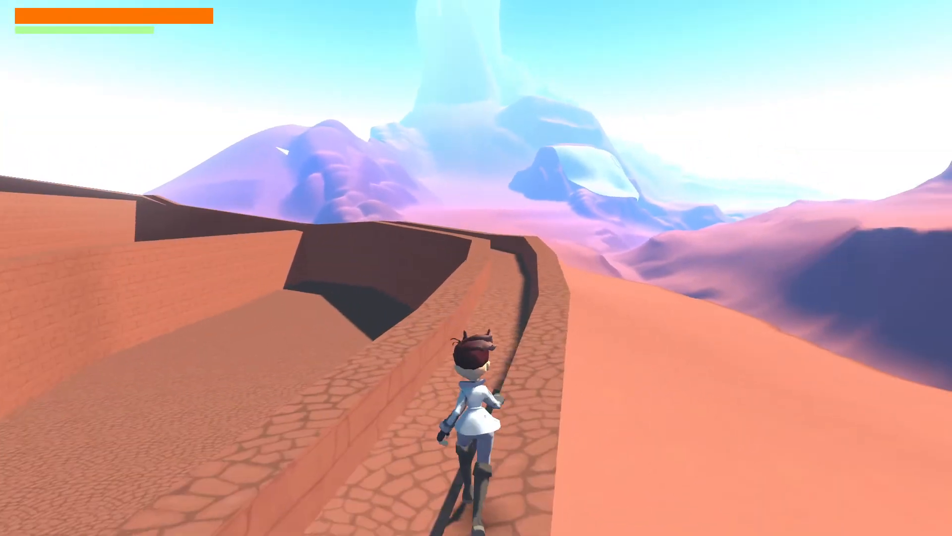
key("w")
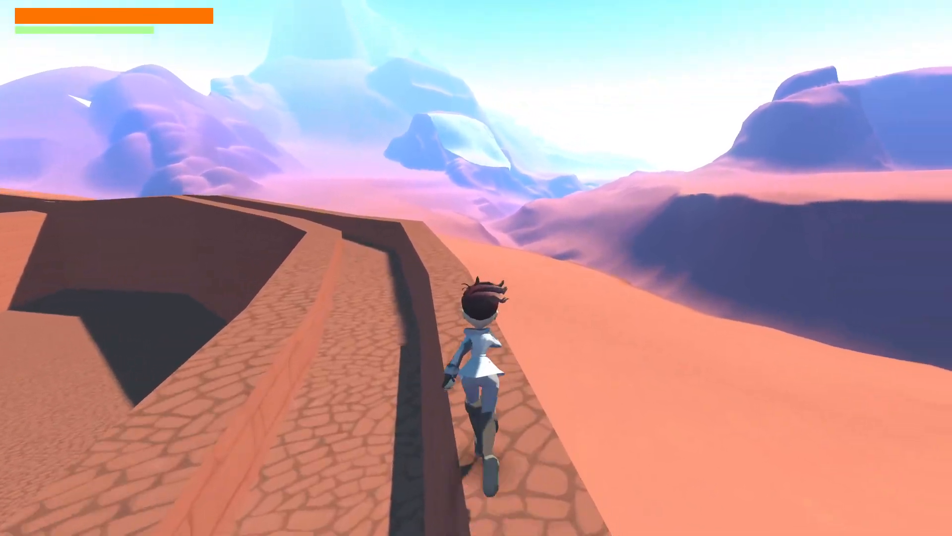
key("w")
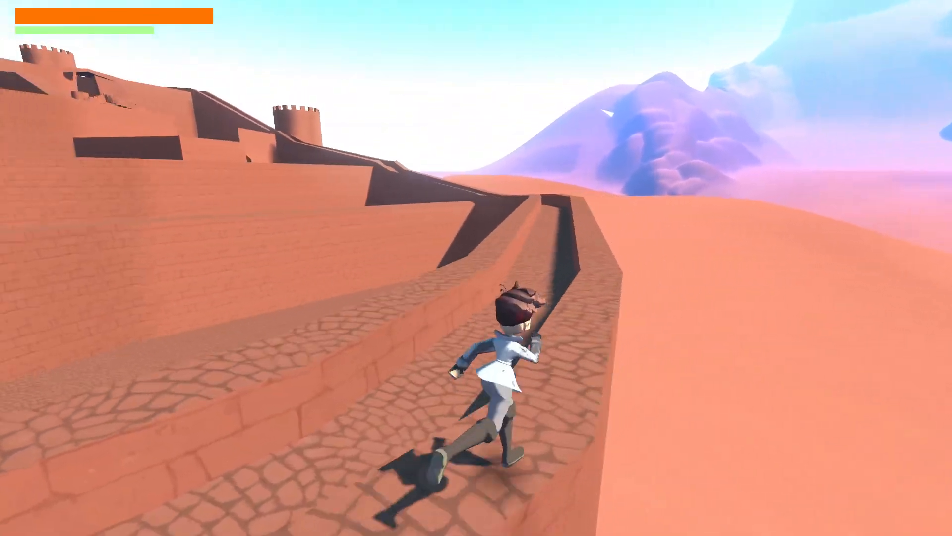
Cross between the wall walk and its inner parapet above the terrace walls, and turn to view the desert plateau
key("w")
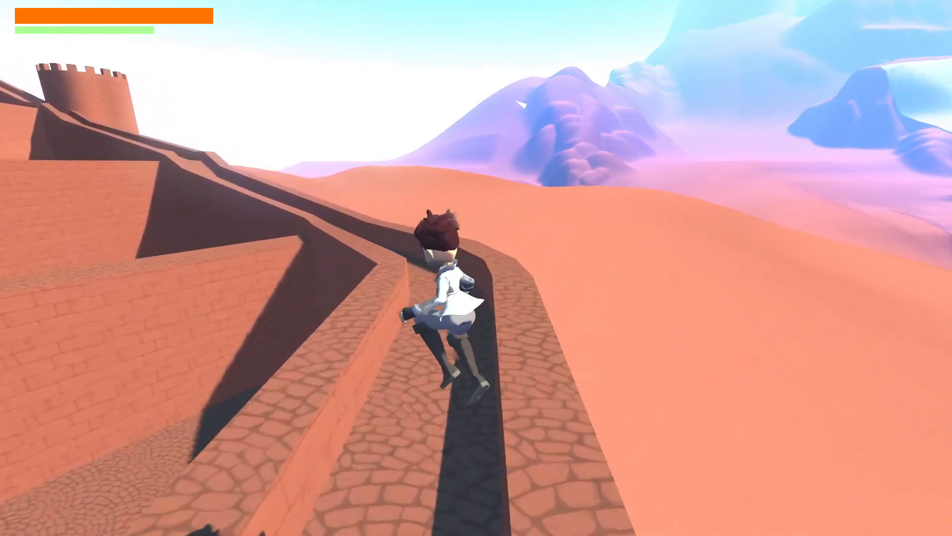
key("w")
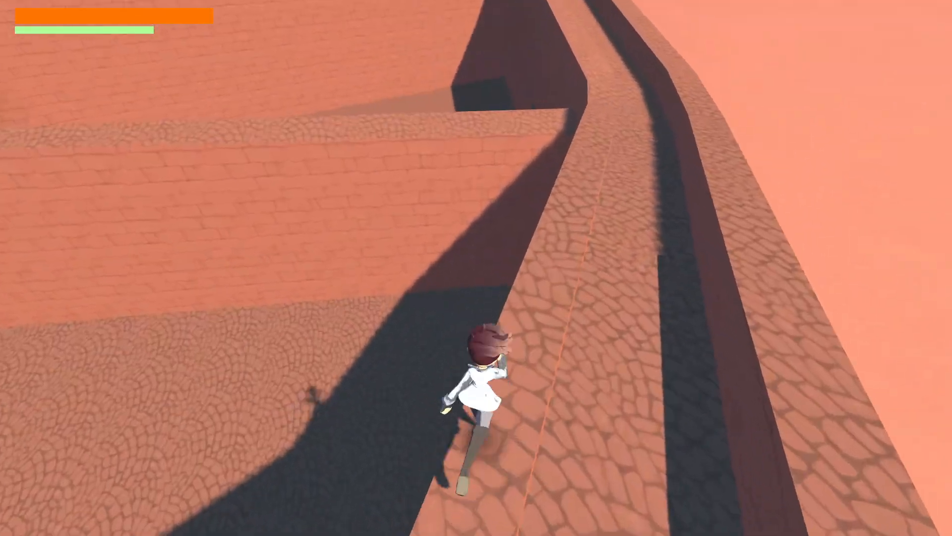
key("w")
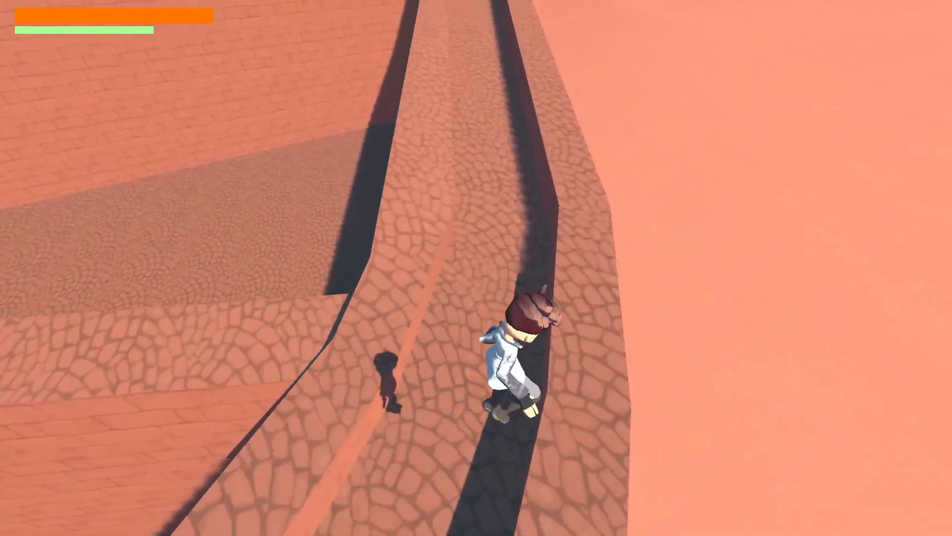
key("w")
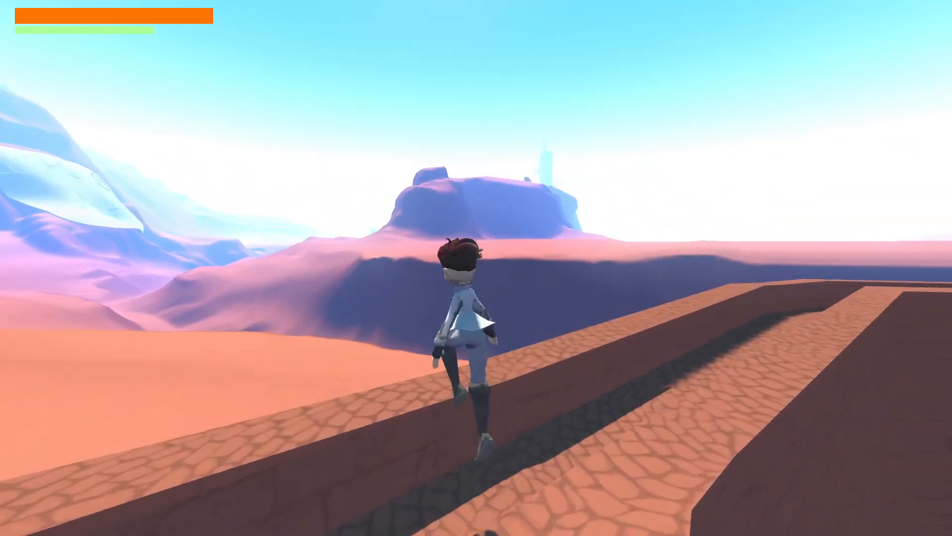
Run and jump up the wall walk past the terraces onto the outer parapet, heading for the crenellated tower
key("w")
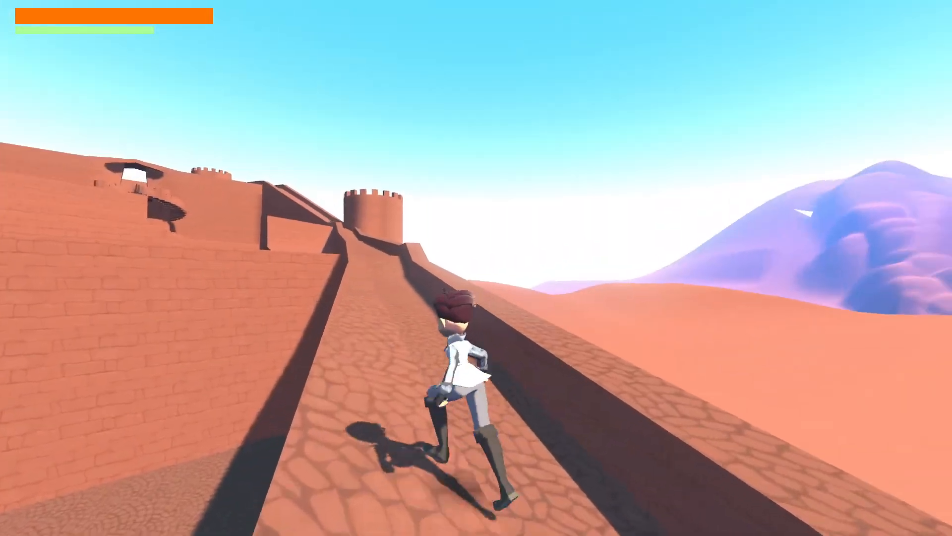
key("w")
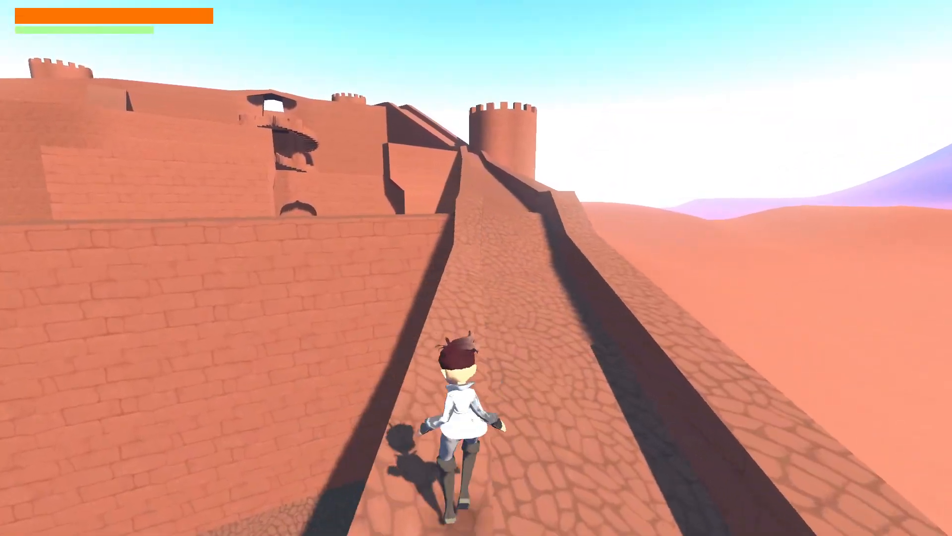
key("w")
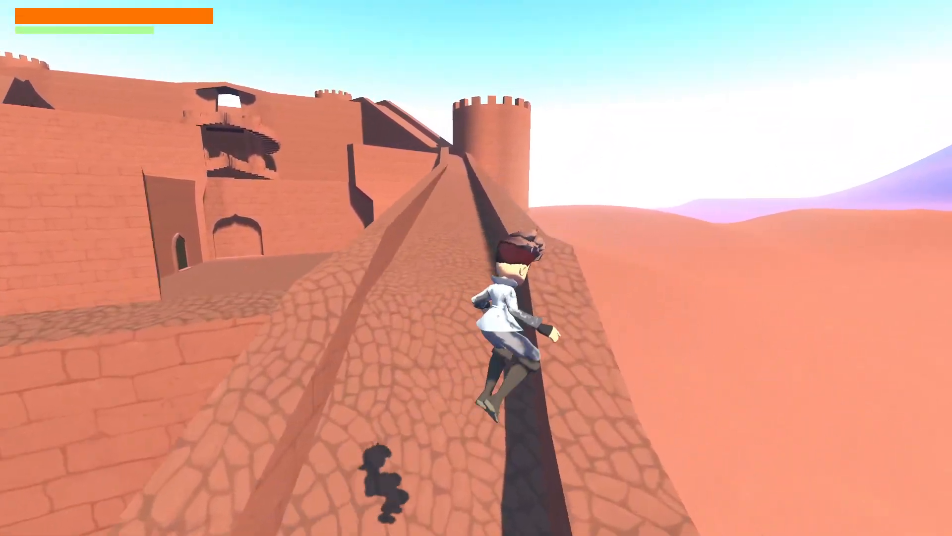
key("w")
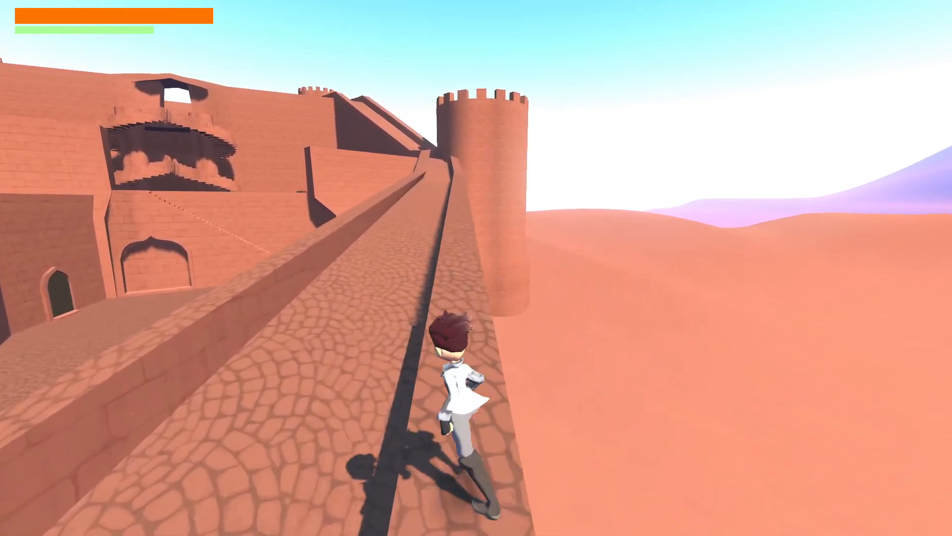
key("w")
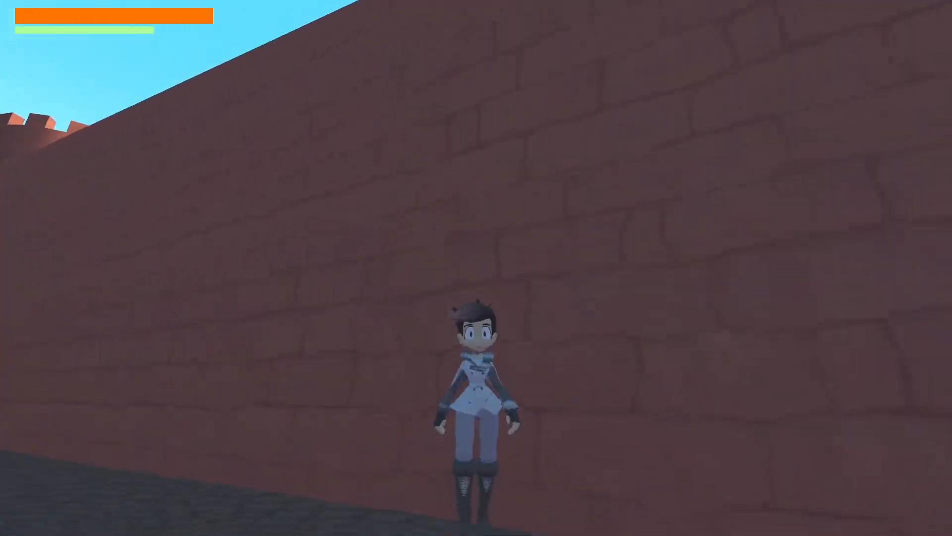
Run along the shaded wall base and jump onto the top of the dividing wall overlooking the fountain courtyard
key("w")
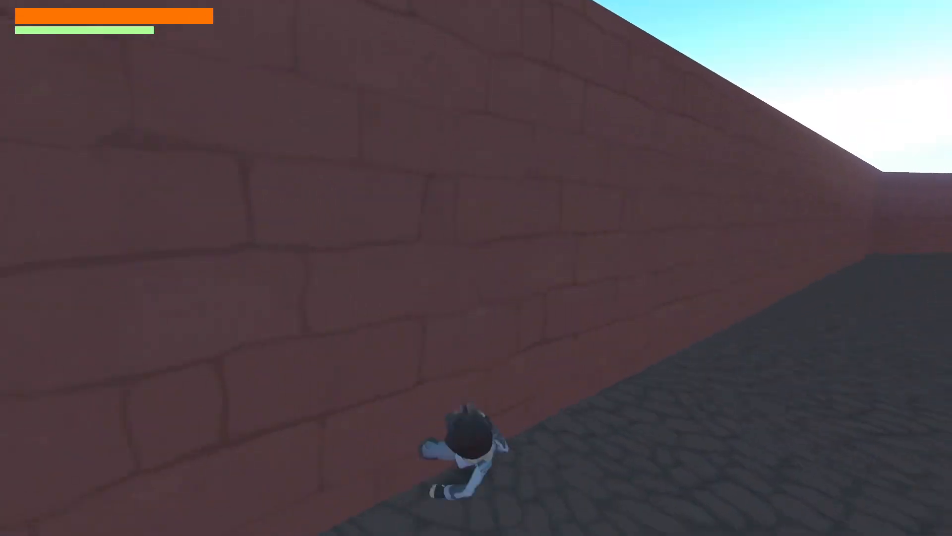
key("w")
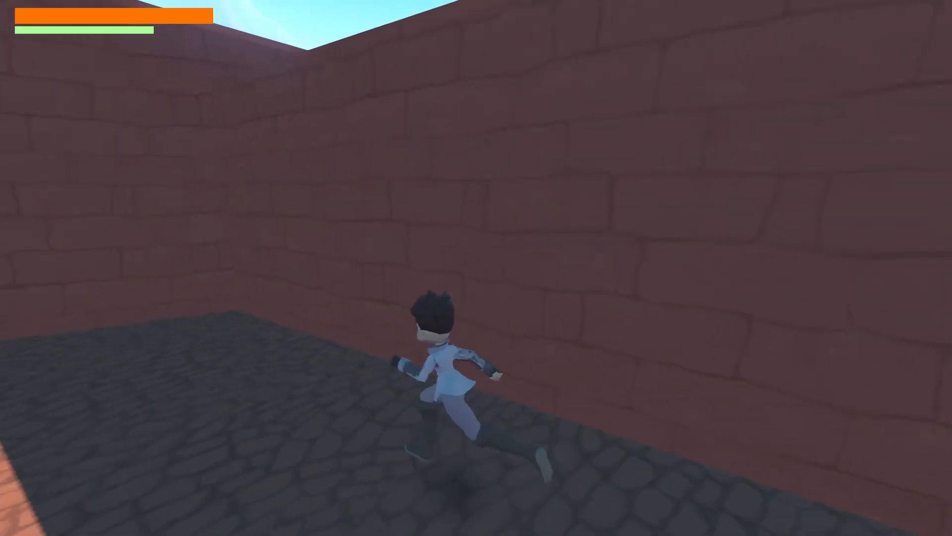
key("w")
key("space")
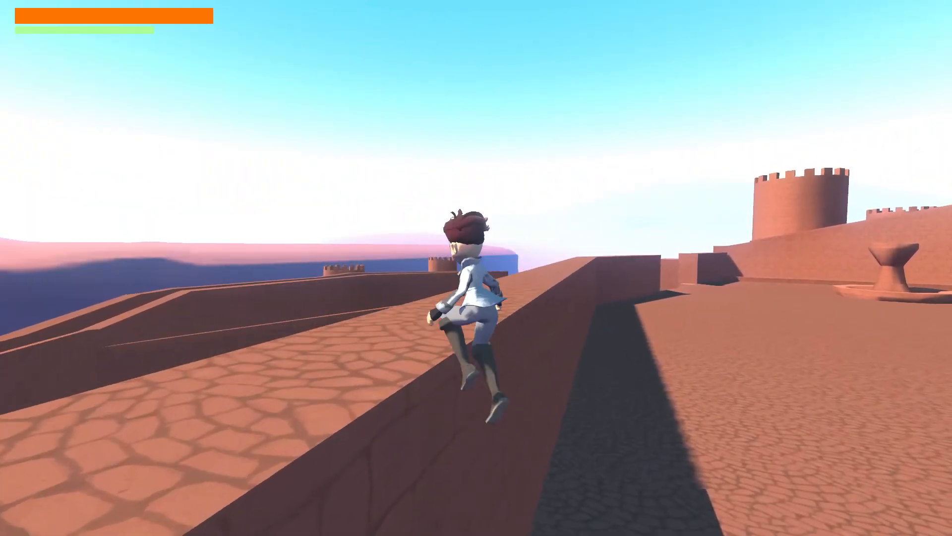
key("w")
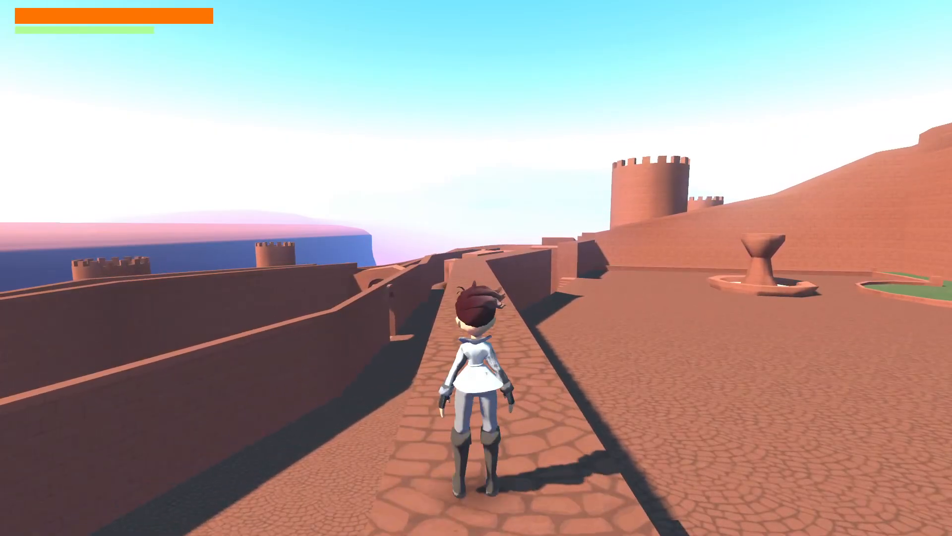
Pause the game and read the Open World Jam page on Glorious Trainwrecks in the browser, down to its list of games
key("Escape")
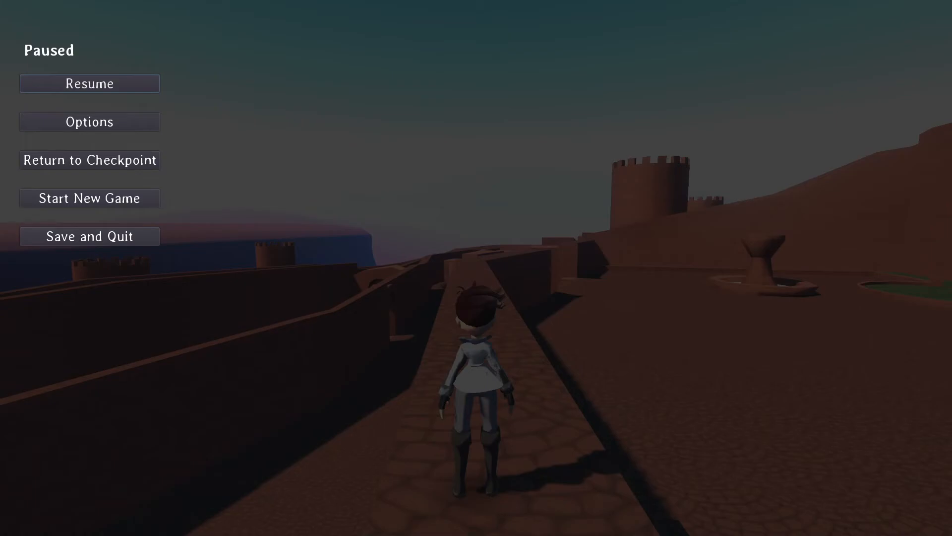
left_click_drag(2, 0, 364, 1)
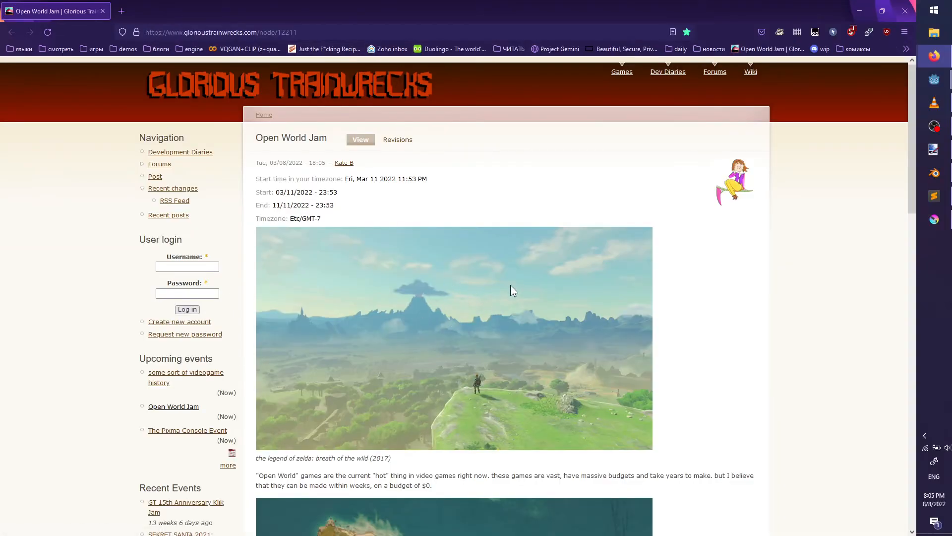
scroll(381, 240, "down", 4)
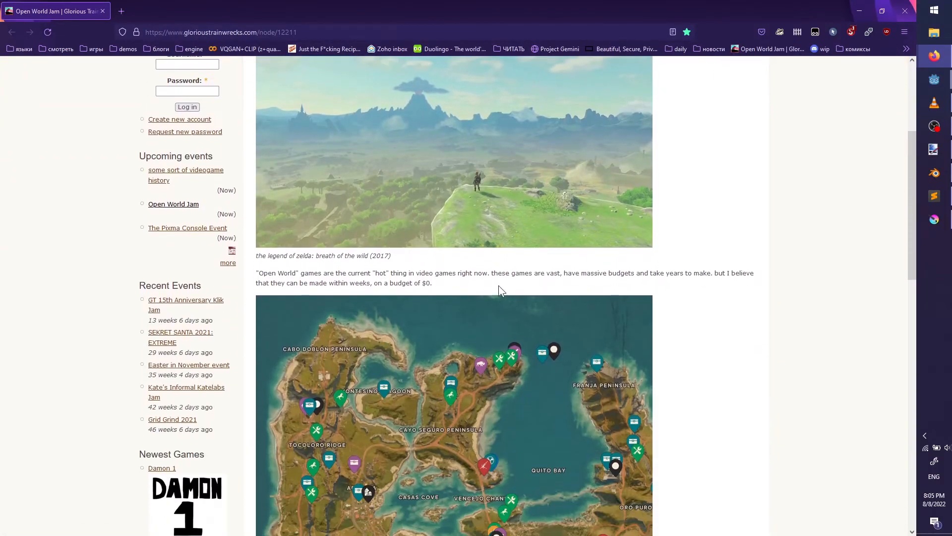
scroll(509, 284, "down", 6)
scroll(515, 285, "down", 6)
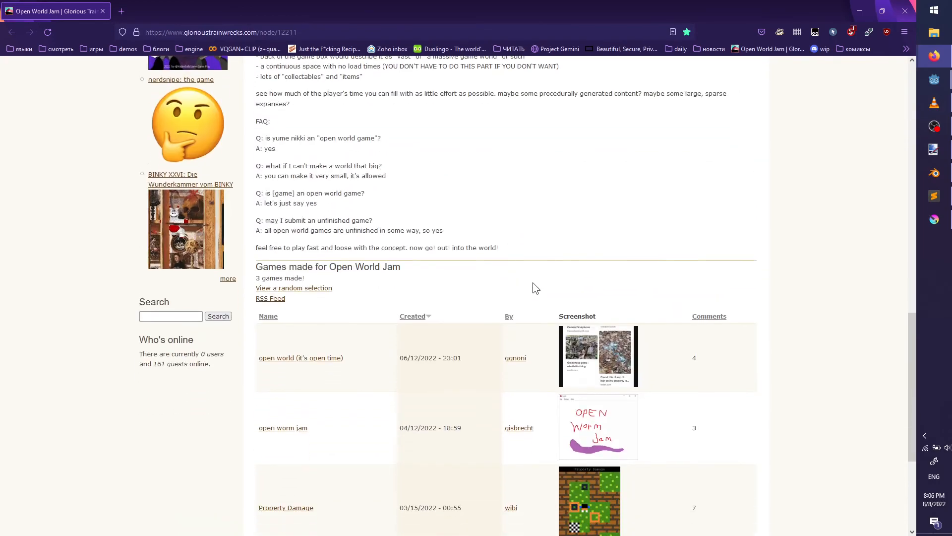
scroll(595, 270, "down", 3)
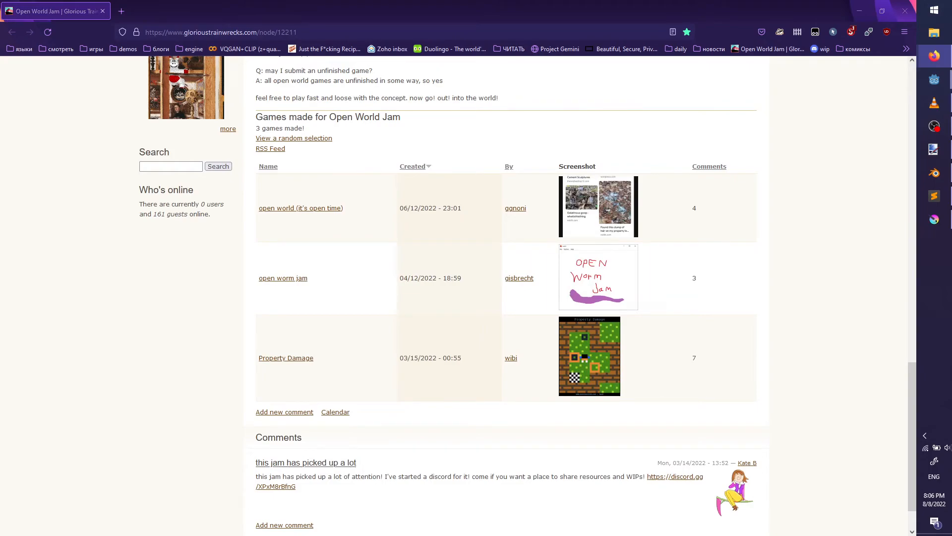
Read through the itch.io page of the Open World Jam, then close both browser windows to return to the game
left_click_drag(484, 269, 430, 122)
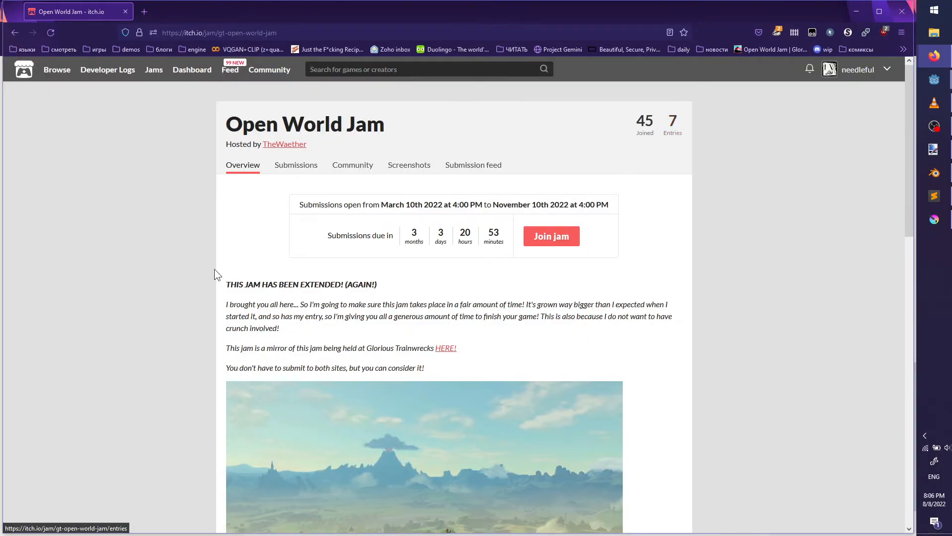
scroll(201, 276, "down", 15)
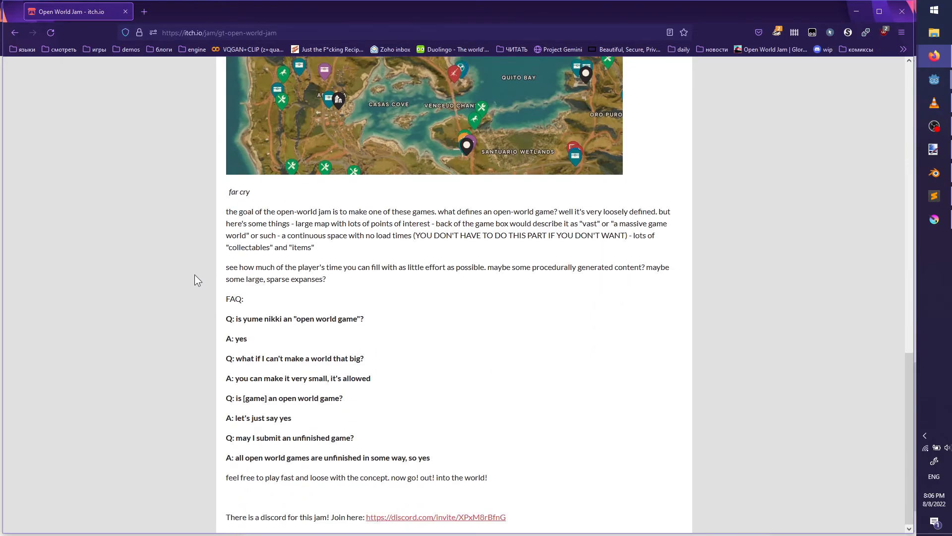
scroll(194, 275, "up", 9)
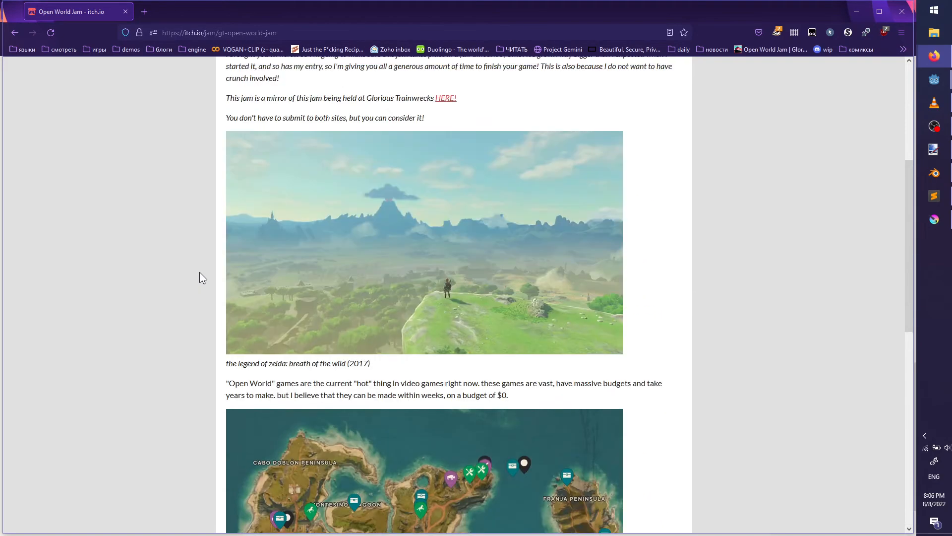
left_click(912, 14)
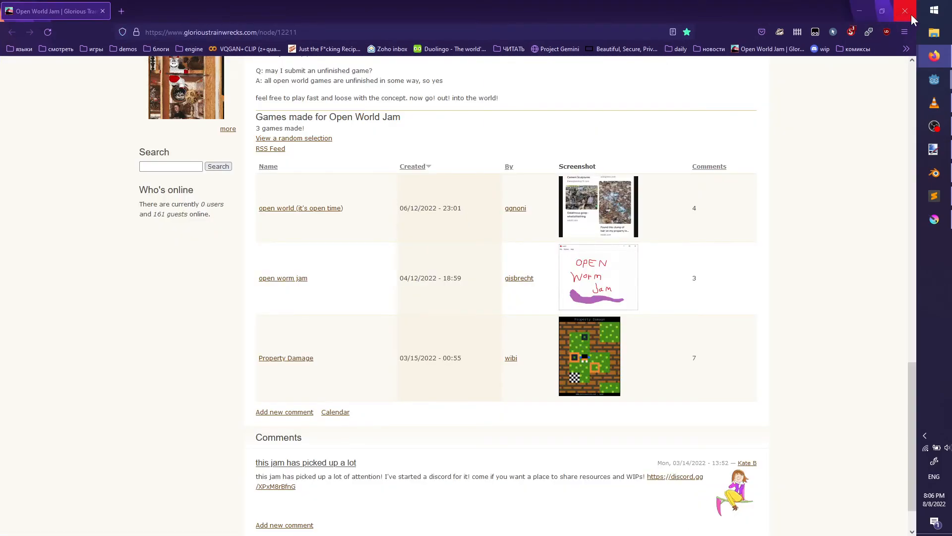
left_click(904, 13)
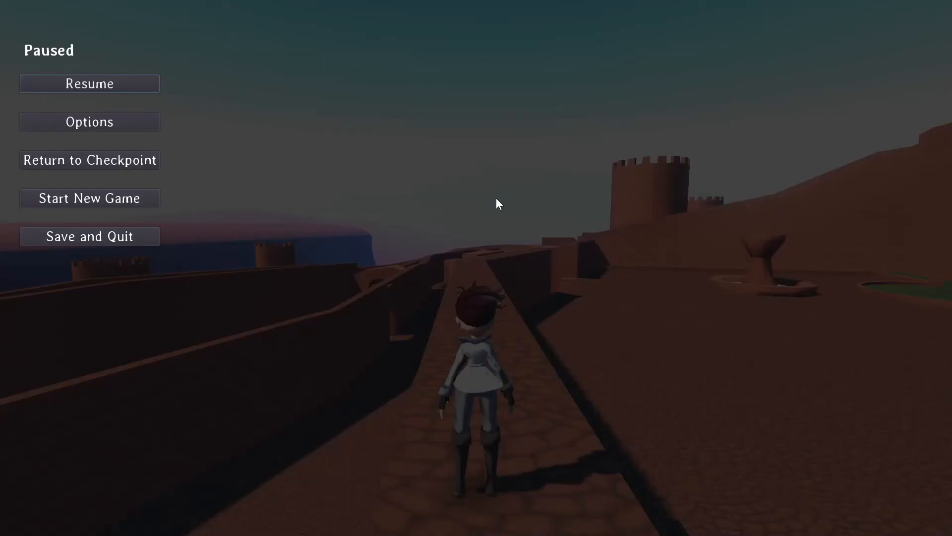
Resume the game and run from the dividing wall onto the outer wall's walk and its inner parapet above the courtyard
left_click(132, 82)
key("w")
key("w")
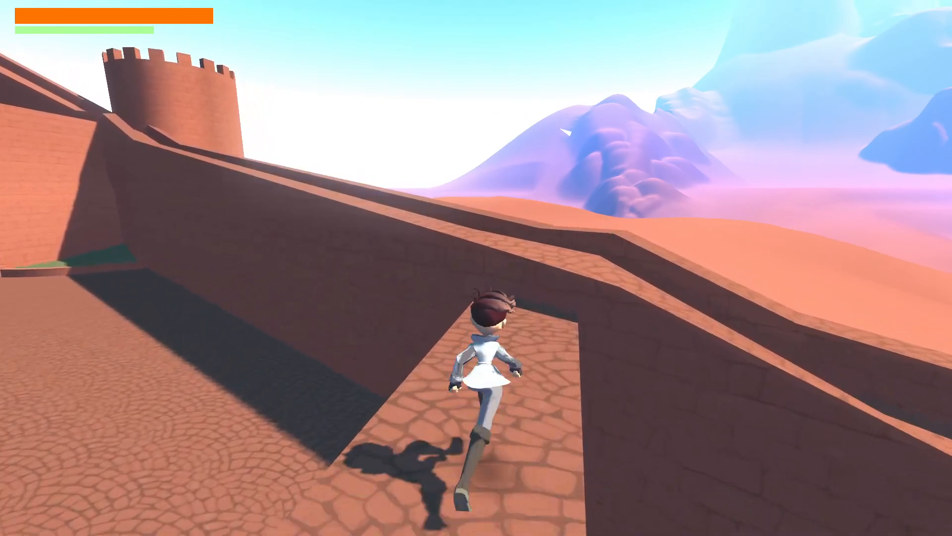
key("w")
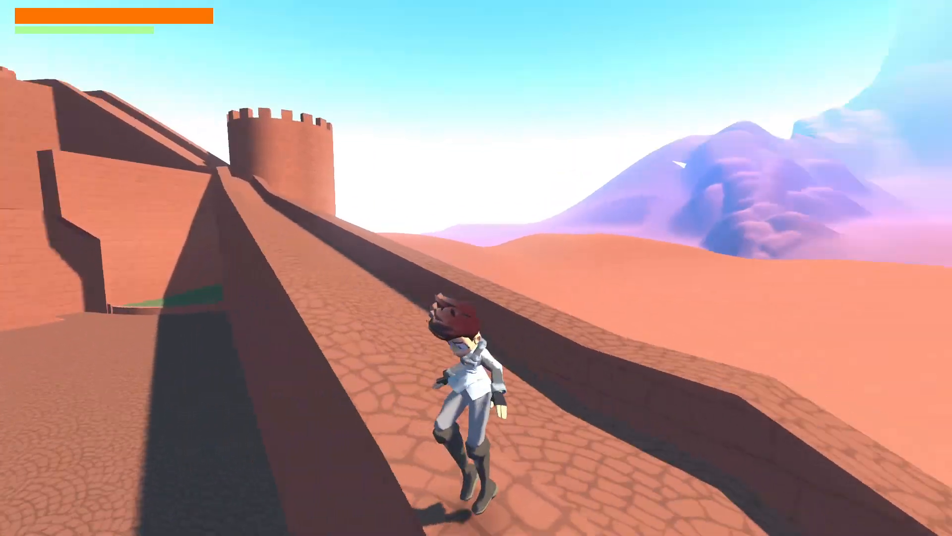
key("w")
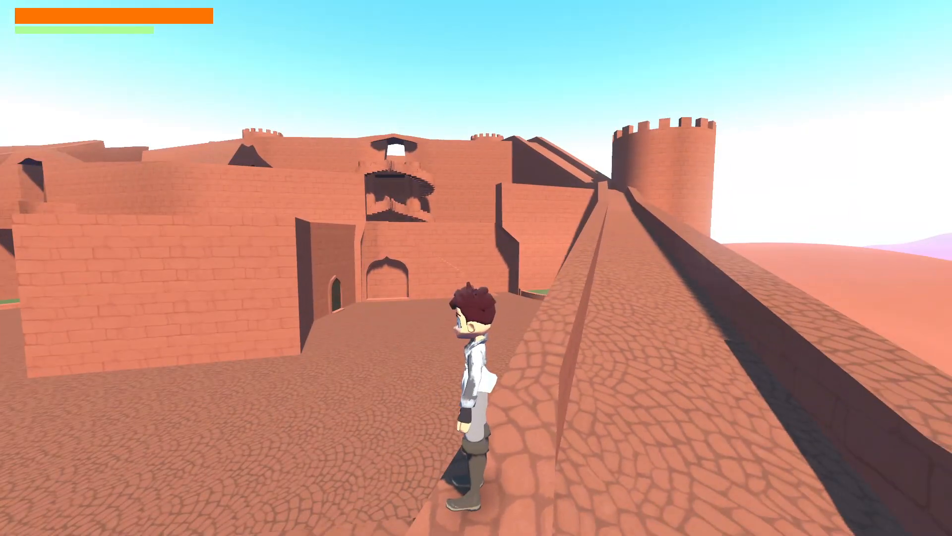
Follow the inner parapet towards the crenellated tower and turn the character around above the courtyard staircase
key("w")
key("w")
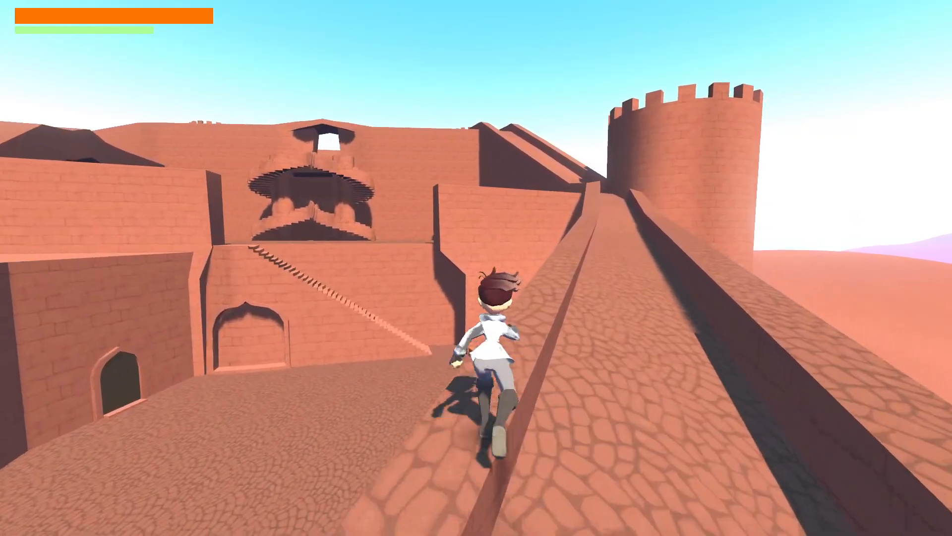
key("w")
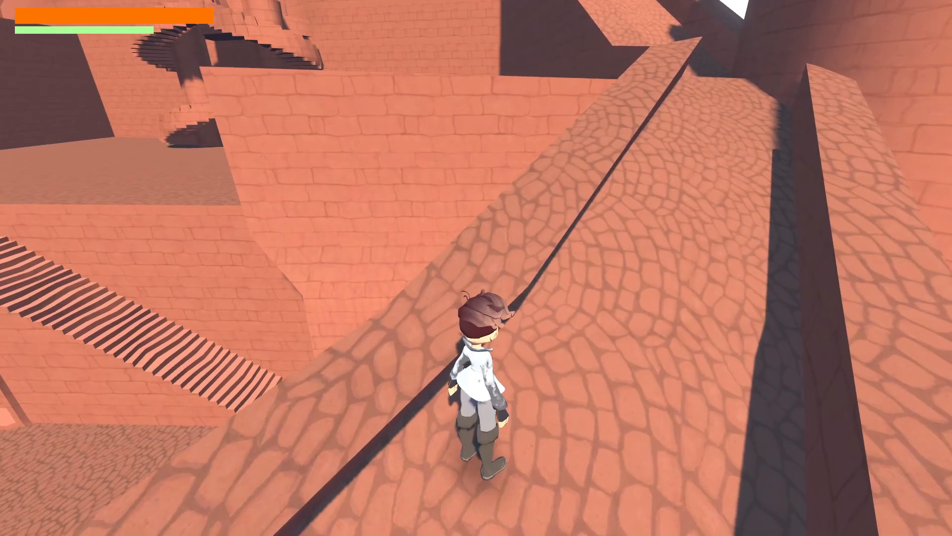
key("s")
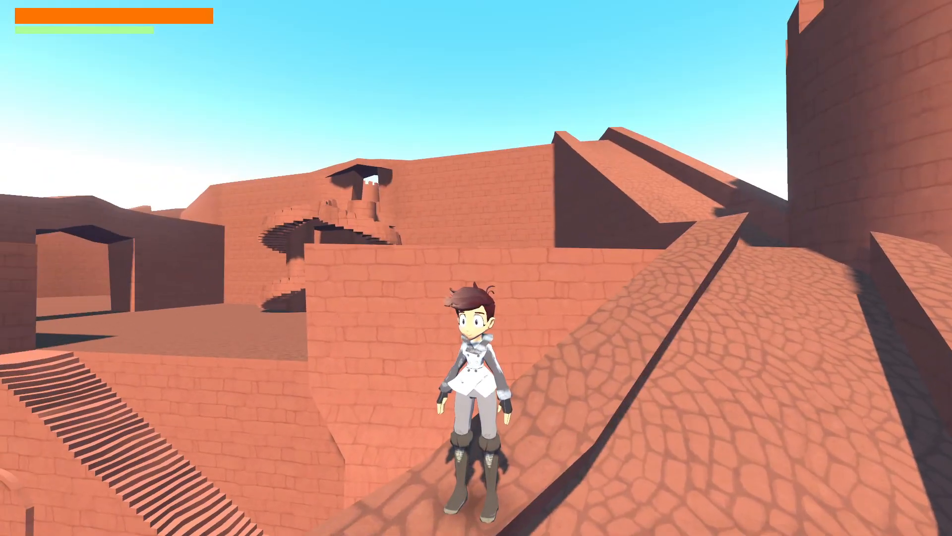
Pause the game and look over the open application windows
key("Escape")
key("alt+Tab")
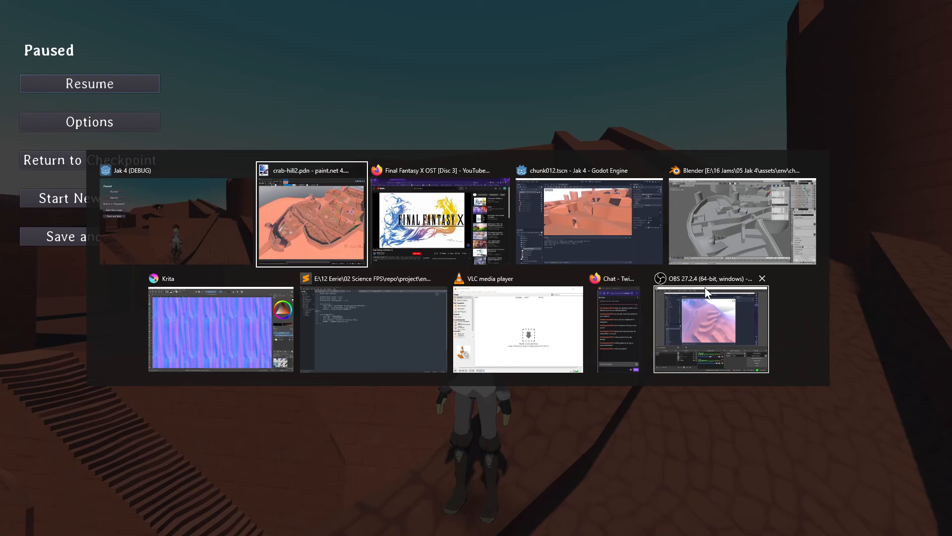
key("Escape")
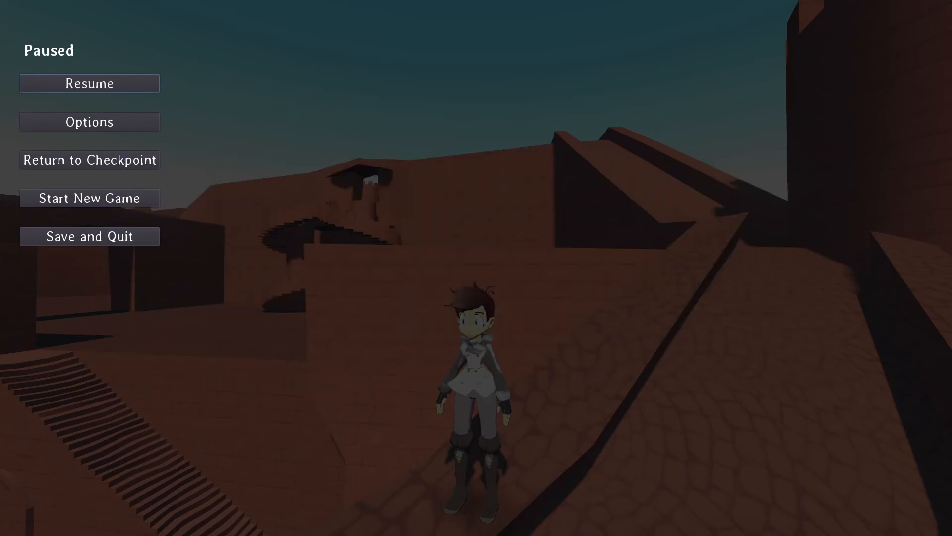